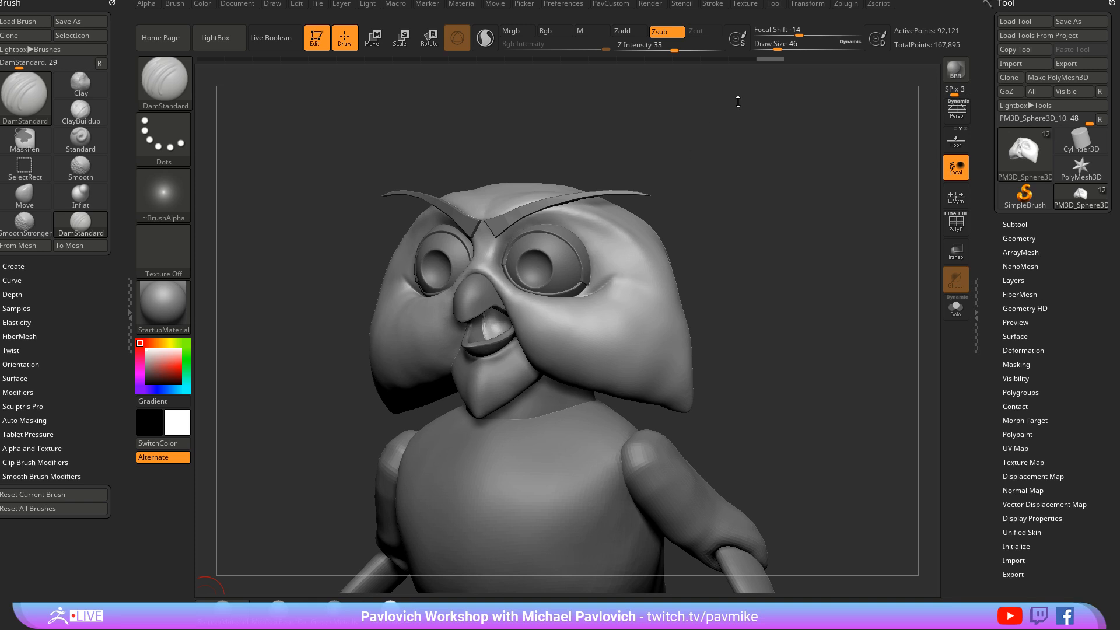
Examine the owl's head, beak and eyelids from several angles
left_click_drag(771, 115, 786, 144)
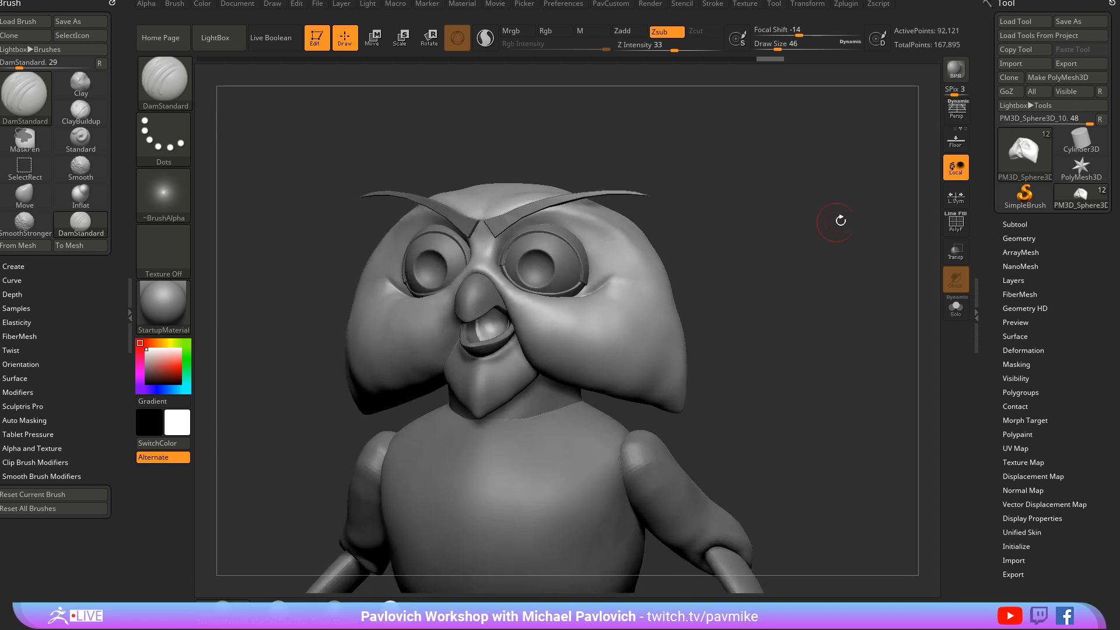
left_click_drag(840, 220, 844, 184)
mouse_move(692, 171)
left_mouse_down()
mouse_move(725, 225)
mouse_move(753, 230)
mouse_move(777, 265)
mouse_move(612, 258)
left_mouse_up()
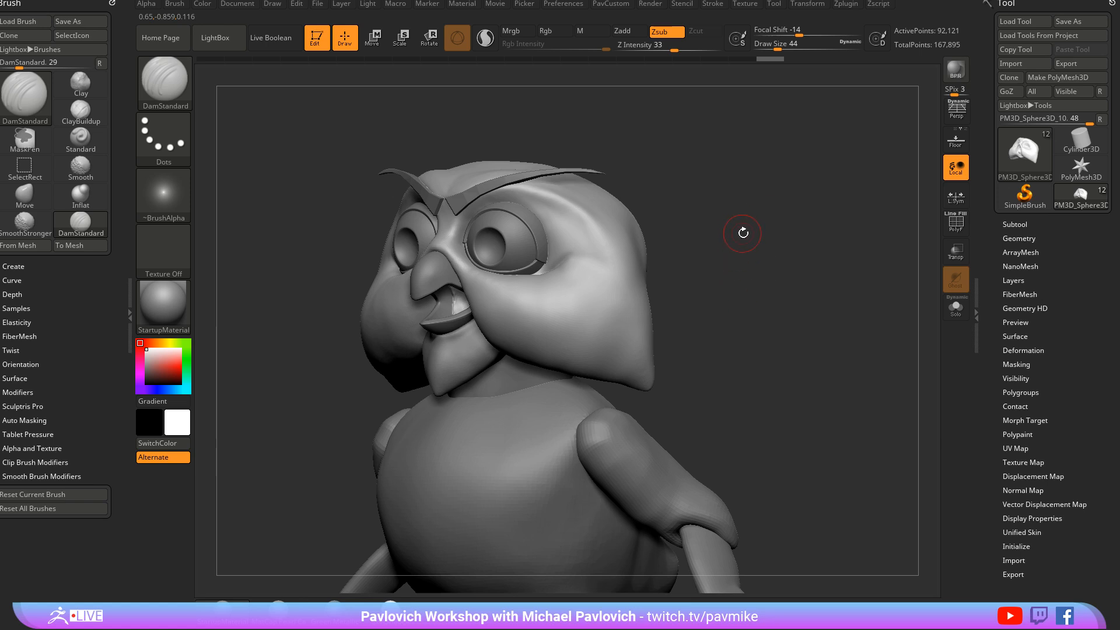
left_click_drag(773, 239, 777, 221)
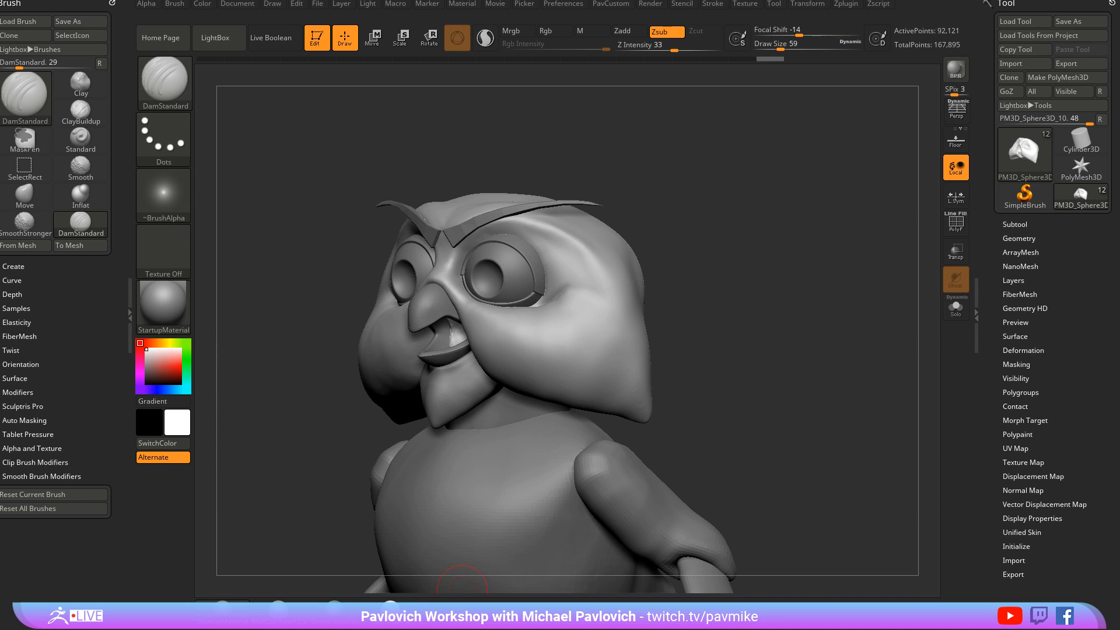
mouse_move(715, 169)
left_mouse_down()
mouse_move(790, 240)
mouse_move(765, 275)
mouse_move(795, 292)
mouse_move(758, 285)
mouse_move(795, 295)
mouse_move(795, 266)
mouse_move(580, 317)
mouse_move(602, 299)
left_mouse_up()
key("b")
key("i")
key("n")
mouse_move(719, 277)
left_mouse_down()
mouse_move(771, 281)
mouse_move(755, 305)
mouse_move(754, 257)
mouse_move(814, 243)
mouse_move(775, 282)
mouse_move(736, 282)
left_mouse_up()
Activate the owl's chin subtool and set up the Standard brush with a draw size of 23
left_click(519, 309, "alt")
key("b")
key("s")
key("t")
key("s")
left_click_drag(512, 308, 423, 274)
mouse_move(812, 212)
left_mouse_down("alt")
mouse_move(828, 203)
mouse_move(753, 213)
left_mouse_up("alt")
left_click_drag(509, 287, 449, 312)
mouse_move(787, 256)
left_mouse_down("alt")
mouse_move(849, 190)
mouse_move(785, 258)
mouse_move(825, 255)
mouse_move(570, 232)
left_mouse_up("alt")
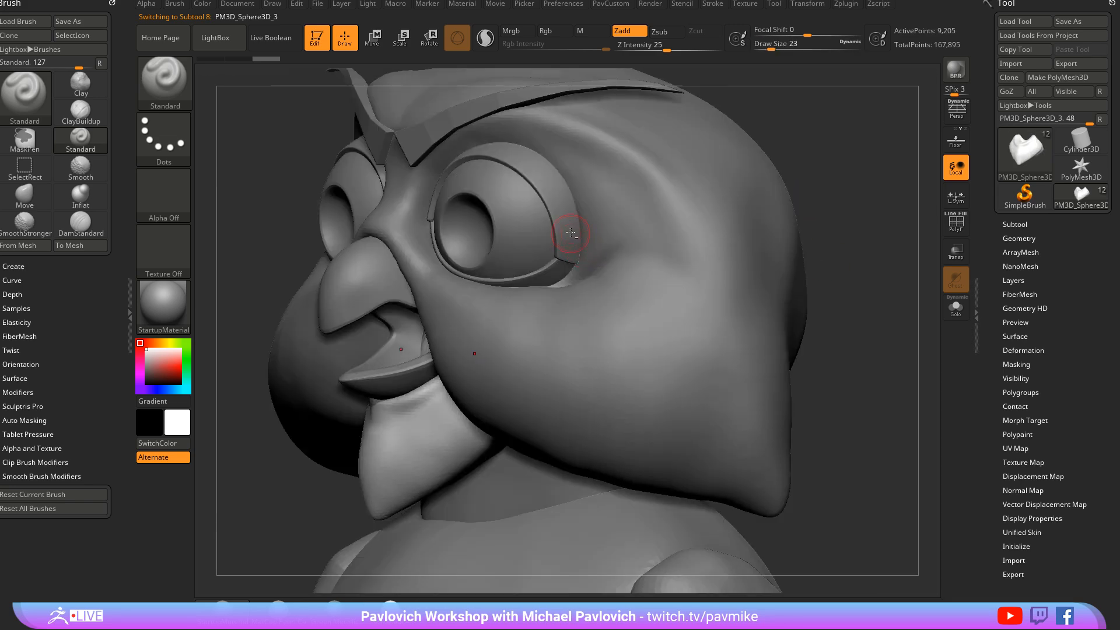
Move the lower and upper eyelid subtools to the top of the subtool list, with the upper eyelids first
mouse_move(814, 146)
left_mouse_down()
mouse_move(590, 277)
mouse_move(609, 282)
mouse_move(606, 315)
left_mouse_up()
mouse_move(813, 224)
left_mouse_down()
mouse_move(578, 236)
mouse_move(814, 234)
mouse_move(771, 246)
mouse_move(797, 219)
mouse_move(918, 253)
left_mouse_up()
key("shift")
left_click(1009, 235)
left_click(1008, 225)
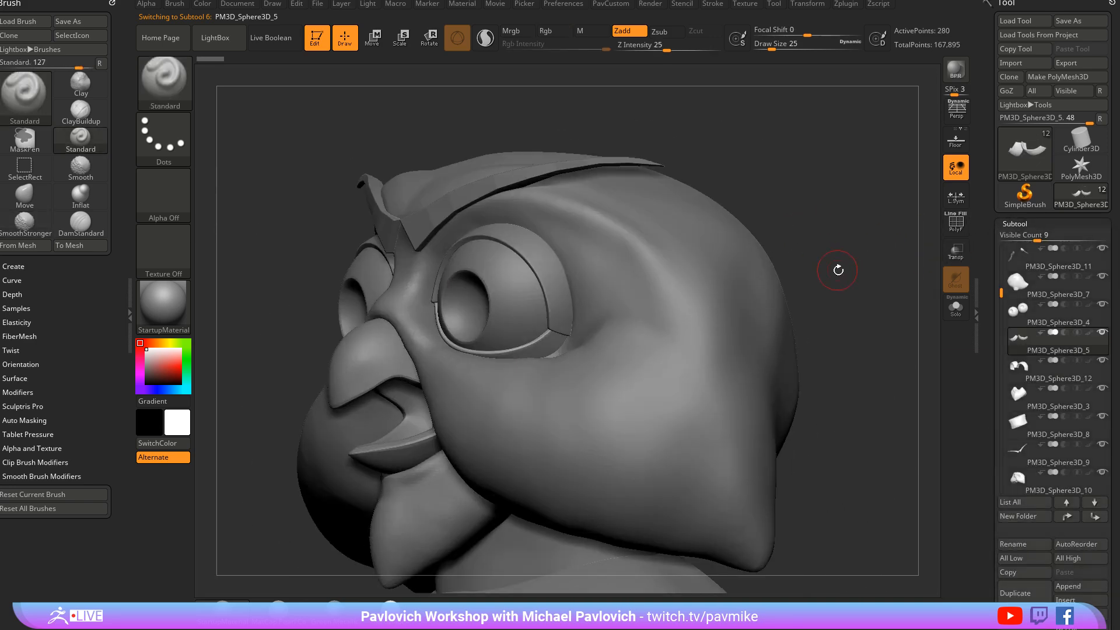
left_click_drag(837, 270, 839, 229)
left_click(1065, 503)
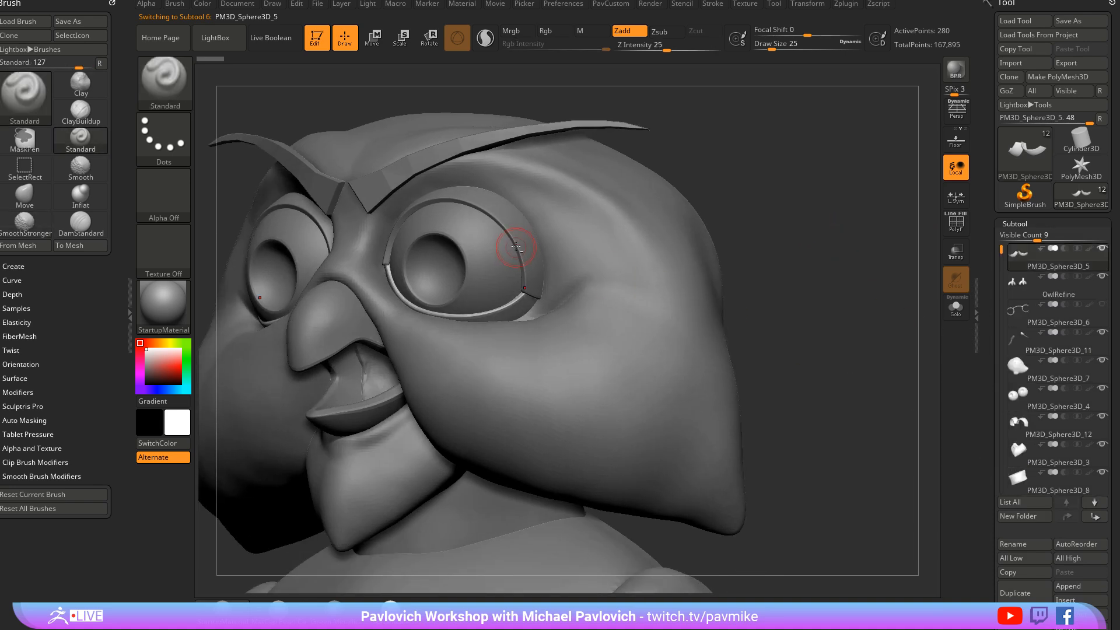
left_click(1067, 516, "shift")
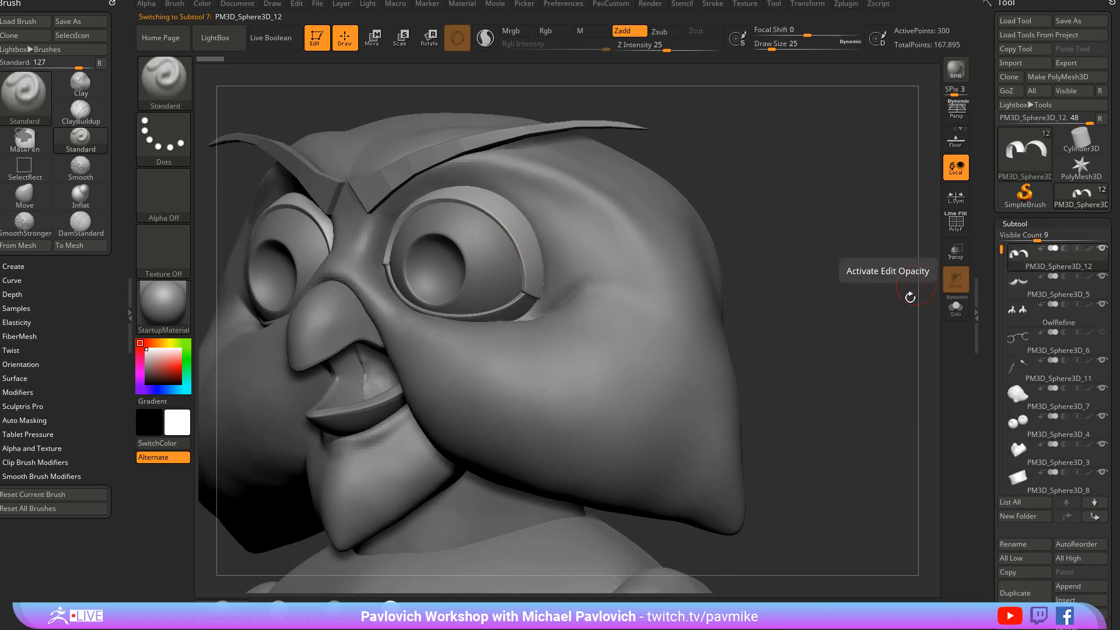
Merge the upper eyelid subtool down into the lower eyelids and duplicate the merged subtool
key("ctrl")
key("ctrl+m")
left_click(848, 348)
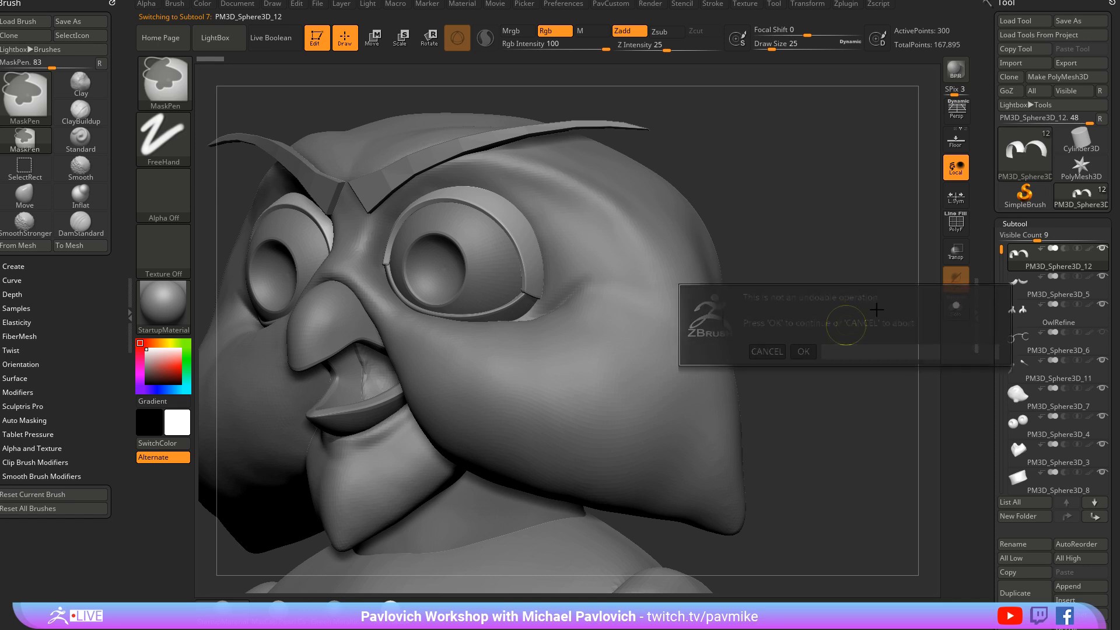
left_click_drag(886, 297, 971, 322)
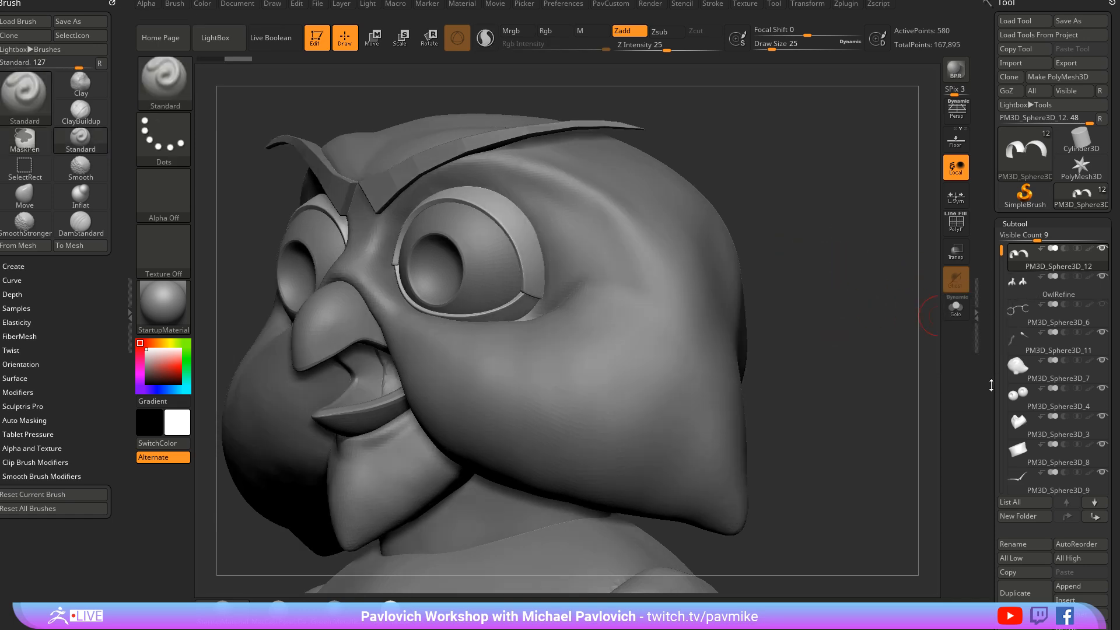
left_click_drag(991, 385, 991, 326)
left_click(1017, 539)
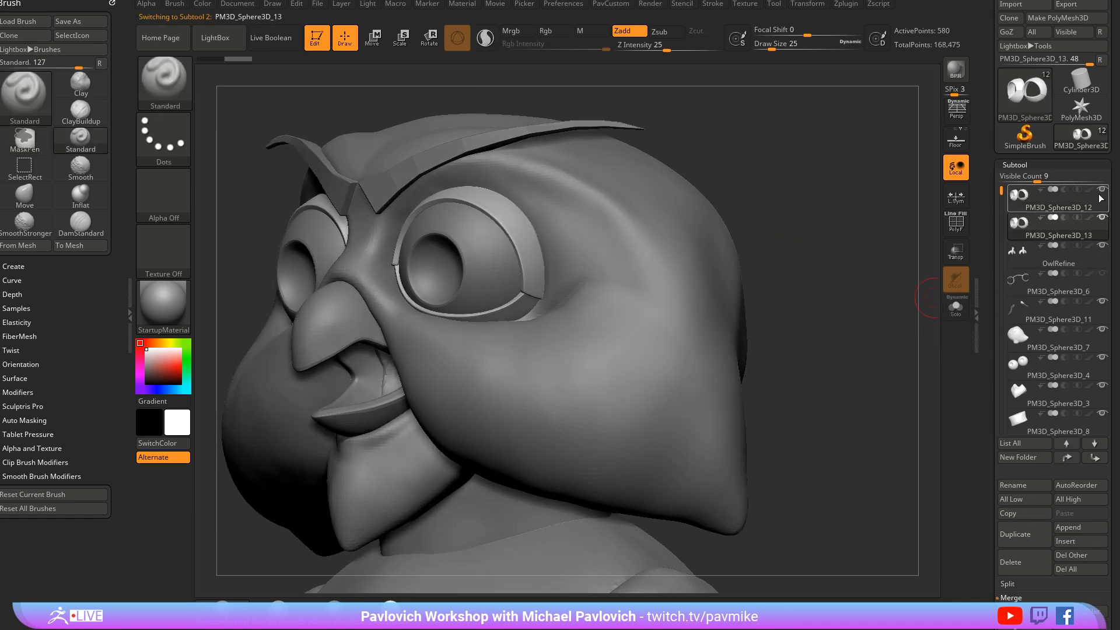
Hide the original eyelid subtool and isolate the duplicate with its polyframe shown
left_click_drag(859, 273, 758, 258, "shift")
key("shift+f")
left_click(955, 307)
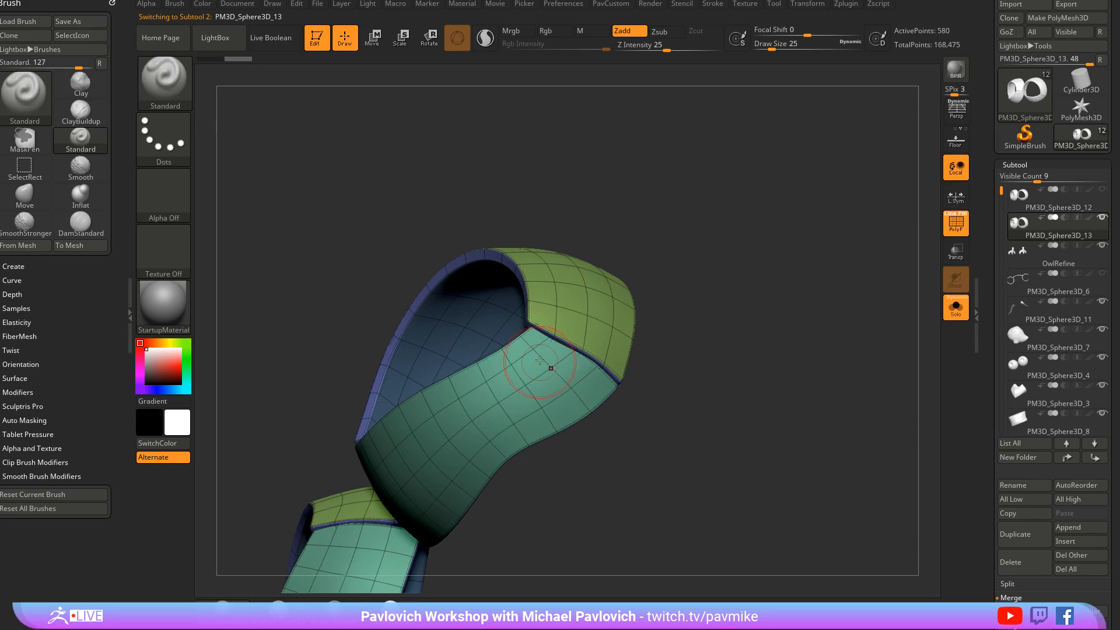
left_click_drag(706, 295, 755, 308)
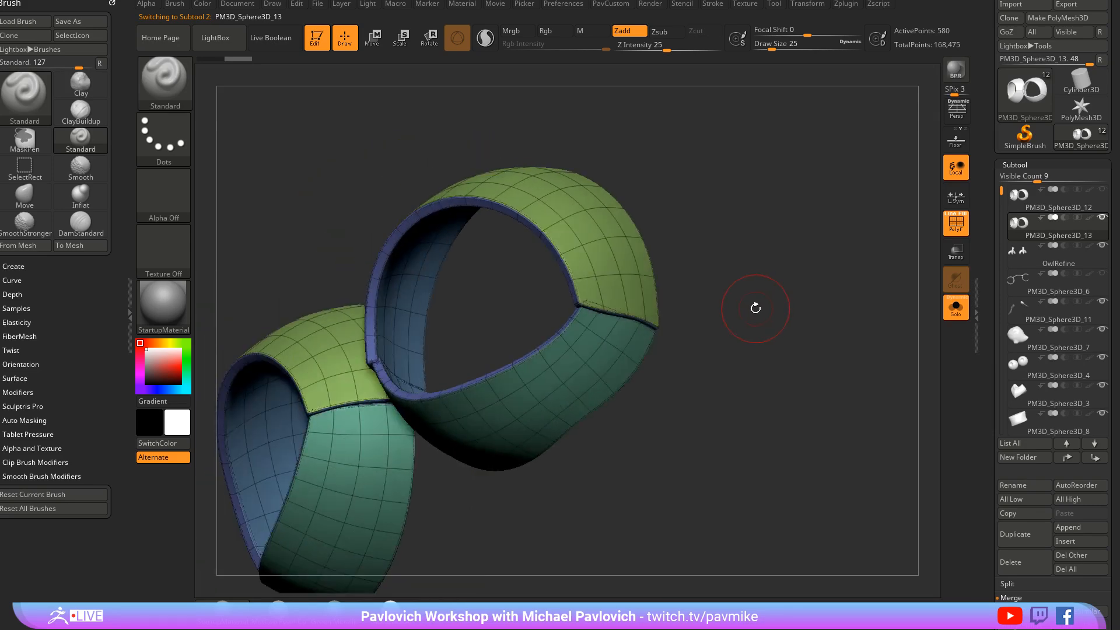
mouse_move(757, 256)
left_mouse_down("ctrl")
mouse_move(785, 368)
mouse_move(745, 321)
mouse_move(722, 245)
mouse_move(745, 277)
left_mouse_up("ctrl")
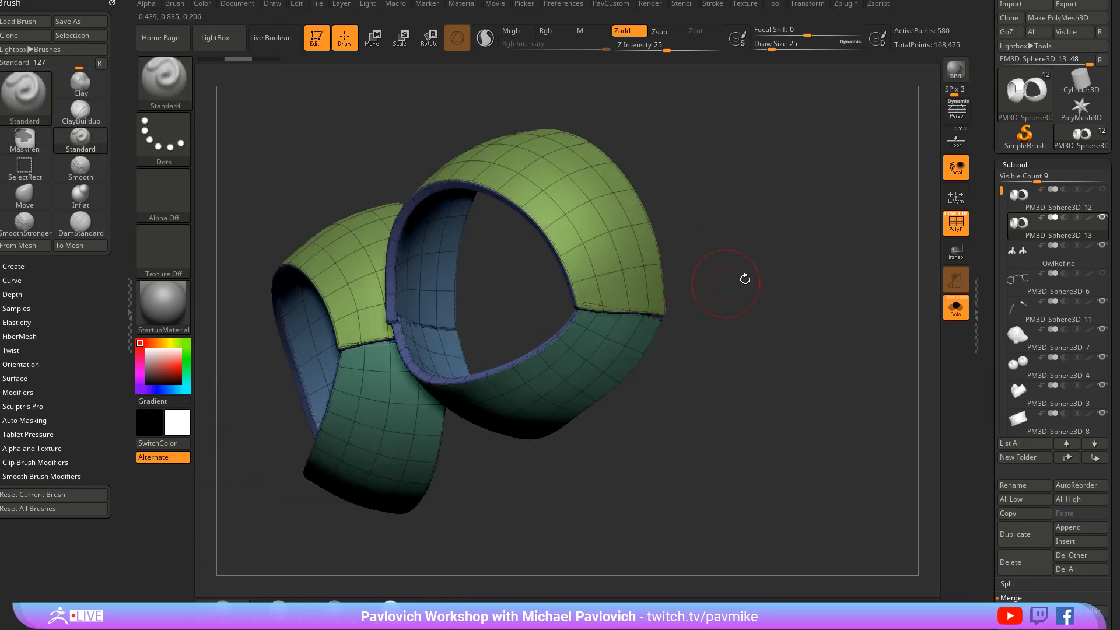
Try applying dynamic subdivision to the duplicated eyelids and remeshing them with DynaMesh at resolution 56
key("shift+g")
left_click(827, 351)
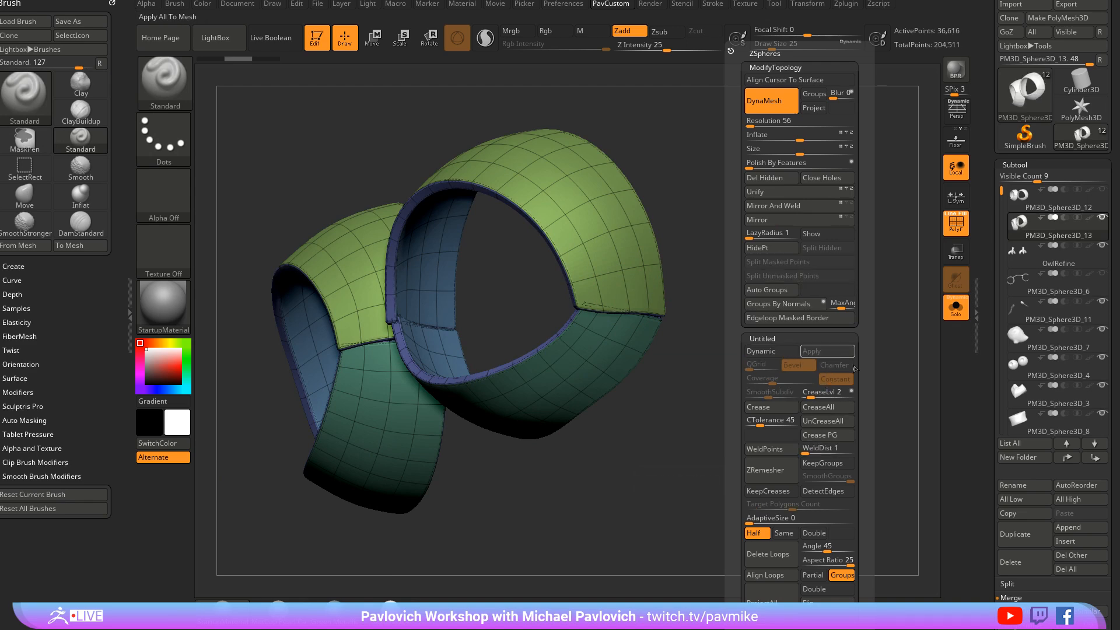
left_click(751, 125)
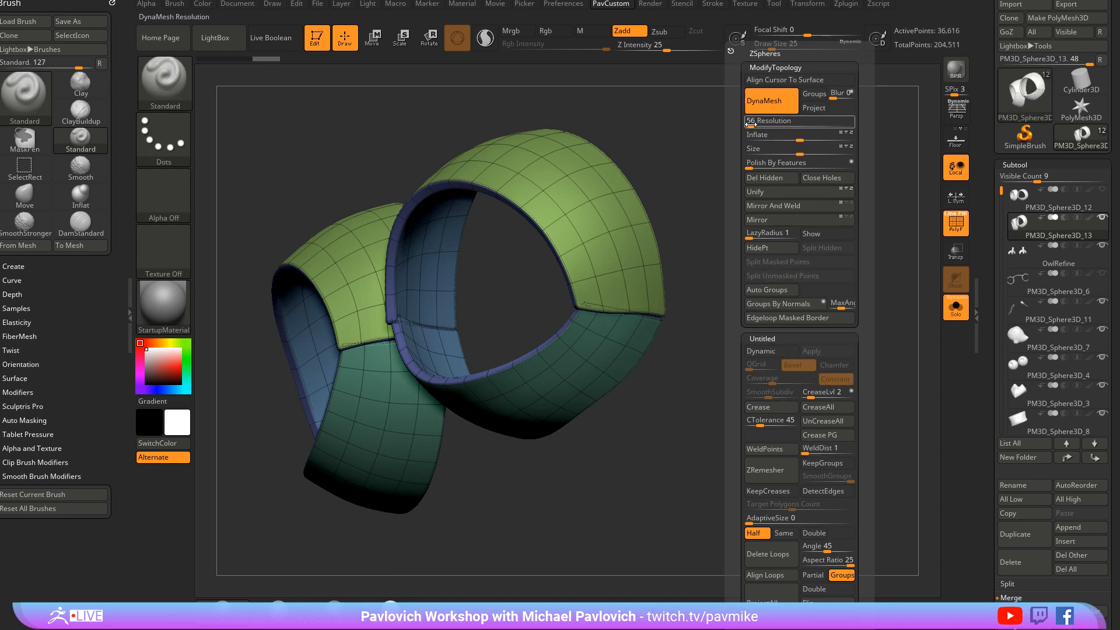
left_click(787, 101)
left_click_drag(799, 288, 613, 312)
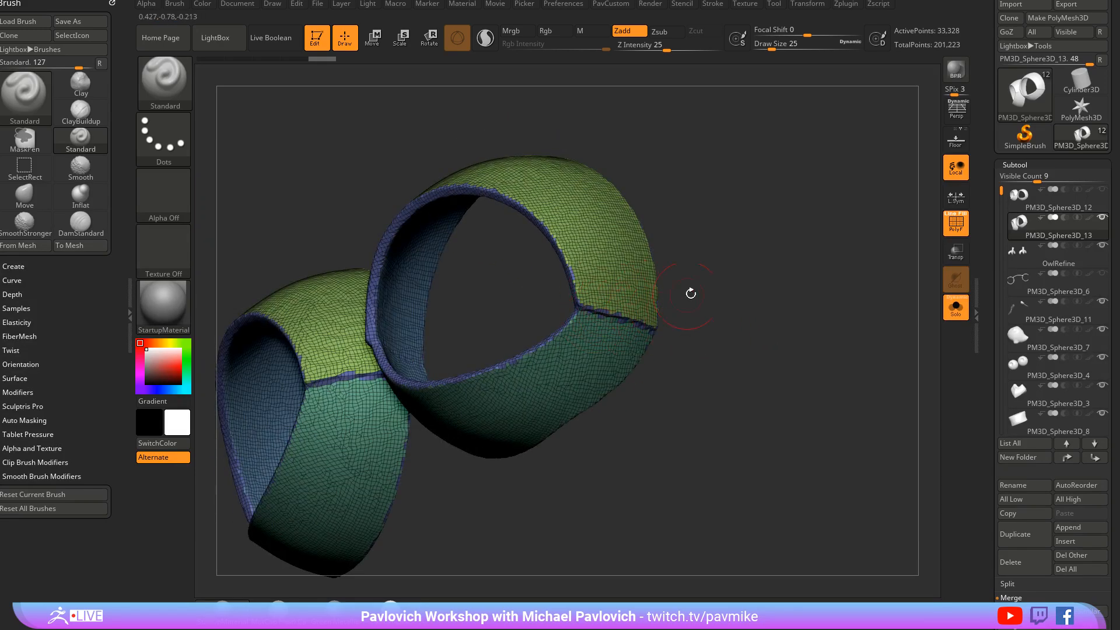
left_click_drag(691, 294, 429, 205)
left_click_drag(815, 301, 794, 272)
key("shift+d")
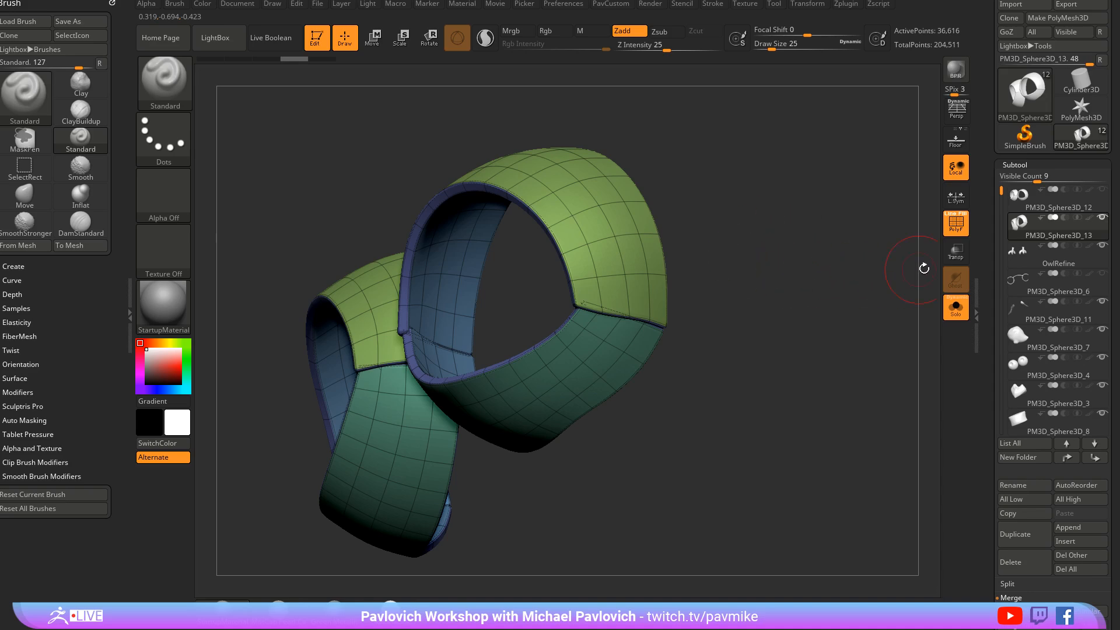
Step the eyelids down to subdivision level 3, then undo the applied subdivision
key("shift+f")
mouse_move(862, 260)
left_mouse_down()
mouse_move(905, 245)
mouse_move(782, 290)
left_mouse_up()
key("d")
key("shift+f")
key("shift")
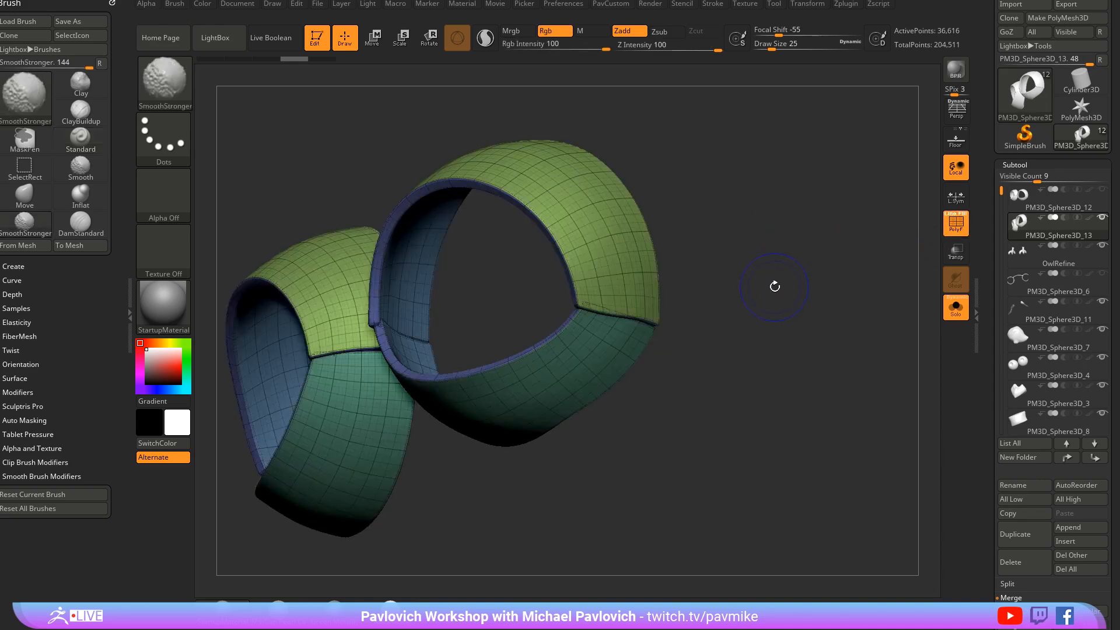
key("shift+d")
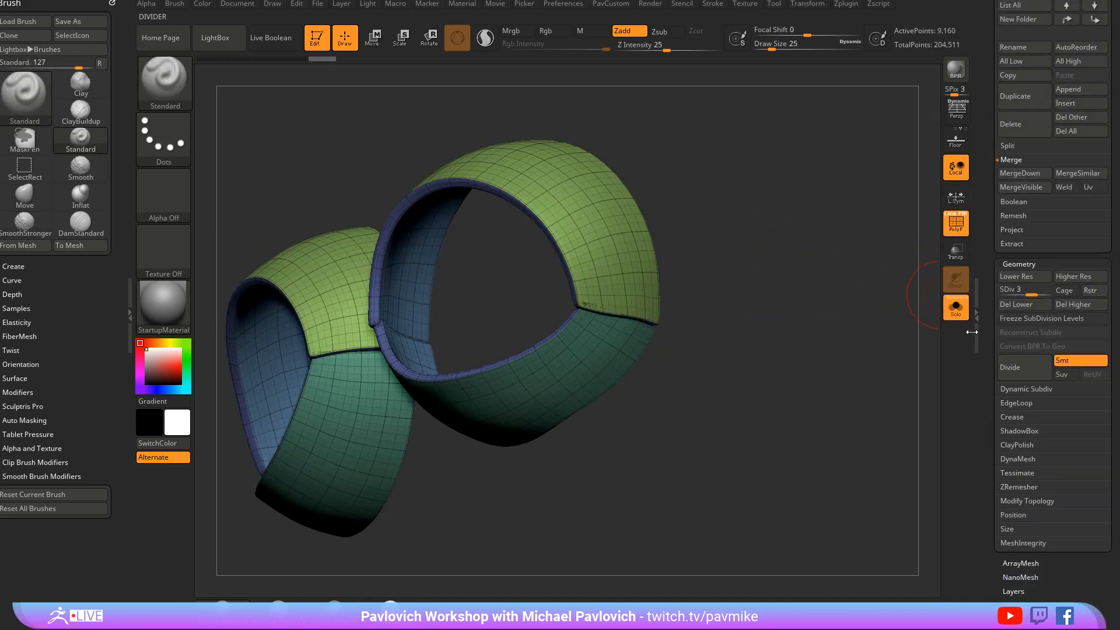
key("ctrl")
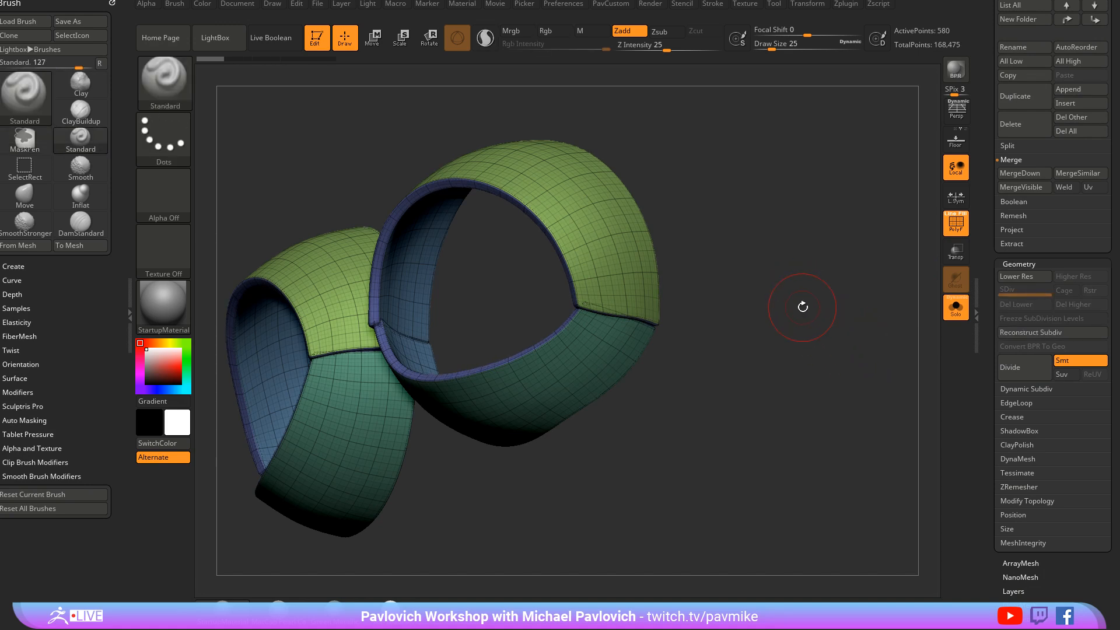
Turn off the dynamic subdivision preview and leave only the green and teal outer polygroups of the eyelids visible
left_click_drag(809, 301, 779, 371)
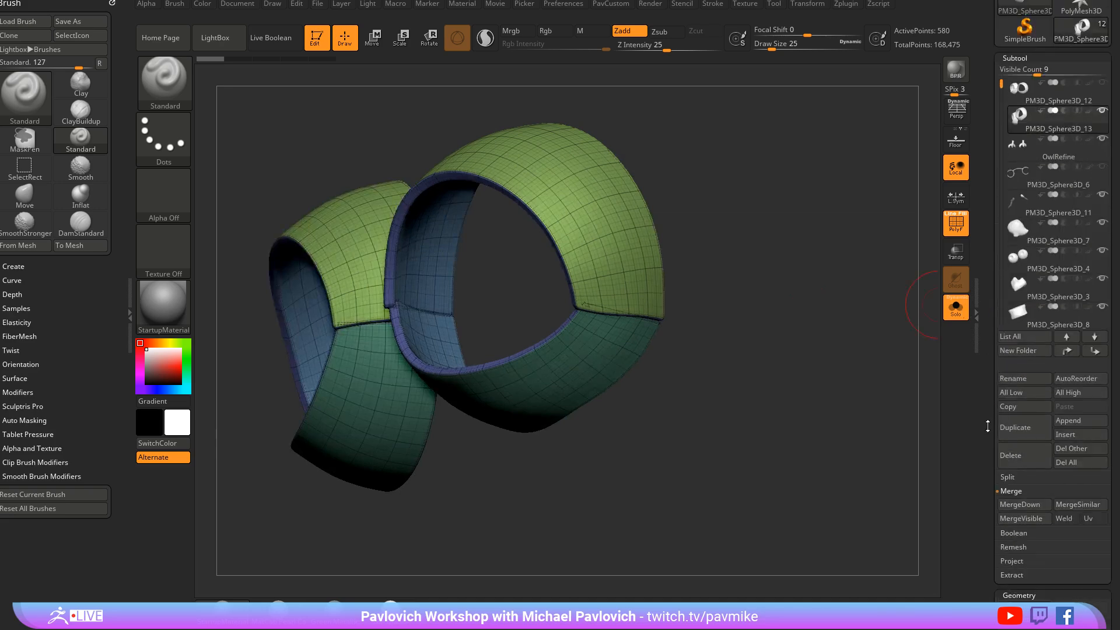
scroll(779, 371, "up", 3)
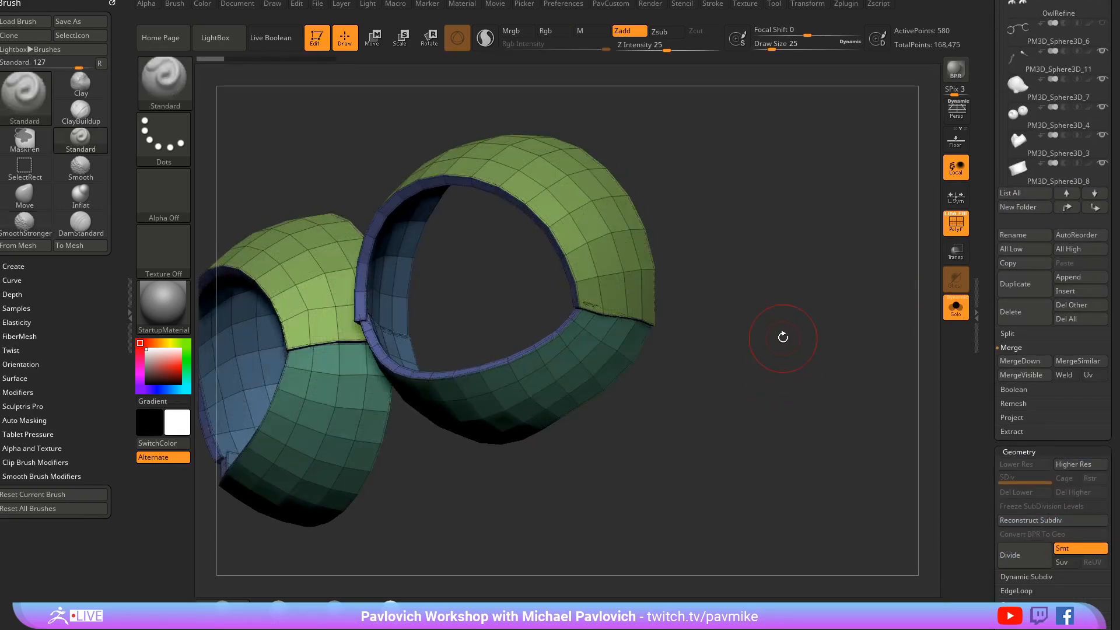
key("s")
left_click(600, 275, "ctrl+shift")
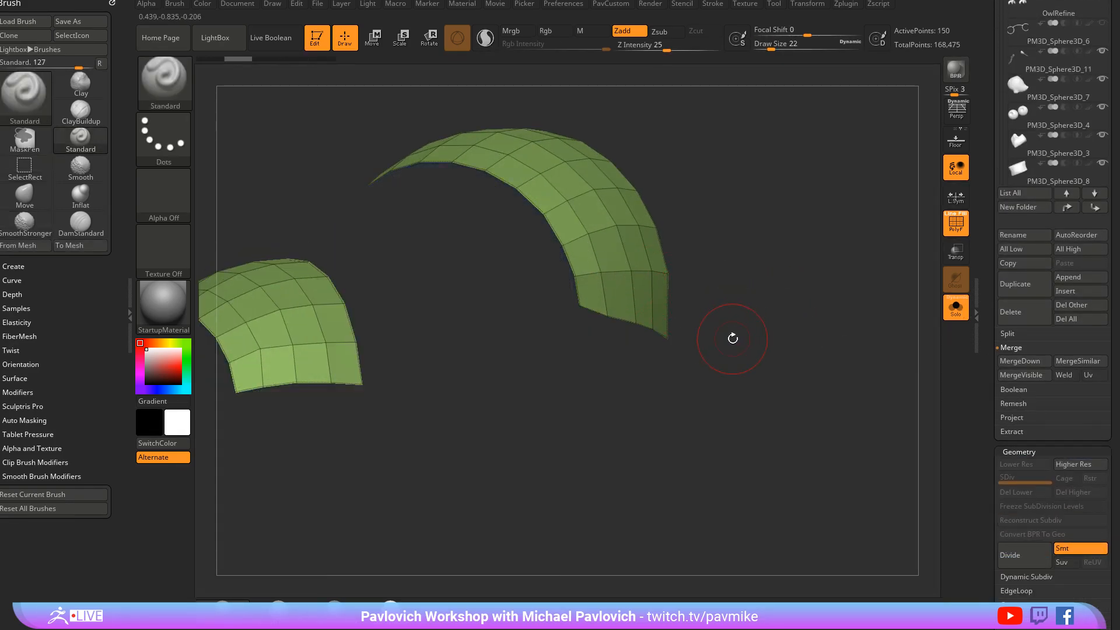
left_click(732, 335, "ctrl+shift")
left_click(585, 331, "ctrl+alt+shift")
left_click(782, 228, "ctrl+shift")
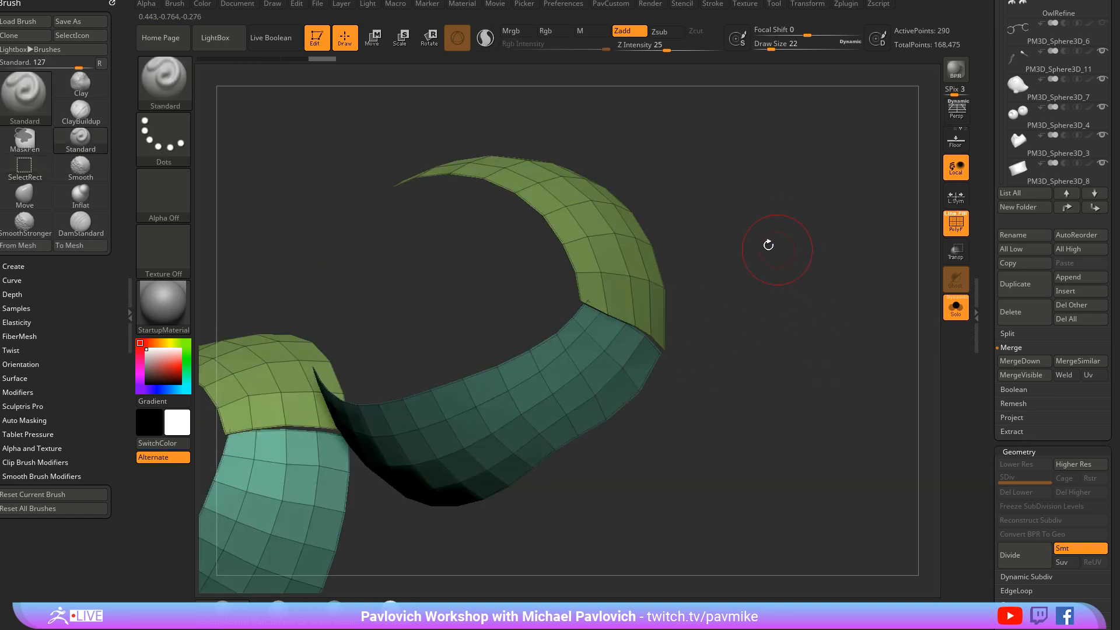
Delete the hidden inner and rim polygons from the duplicated eyelids
key("space")
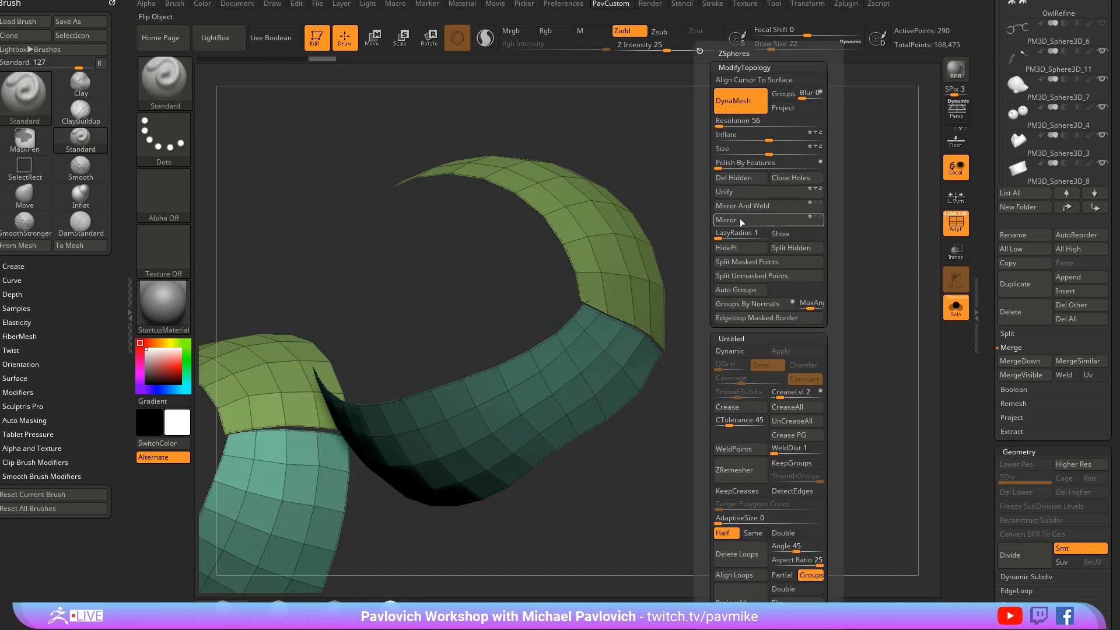
left_click(740, 178)
left_click_drag(739, 274, 798, 331)
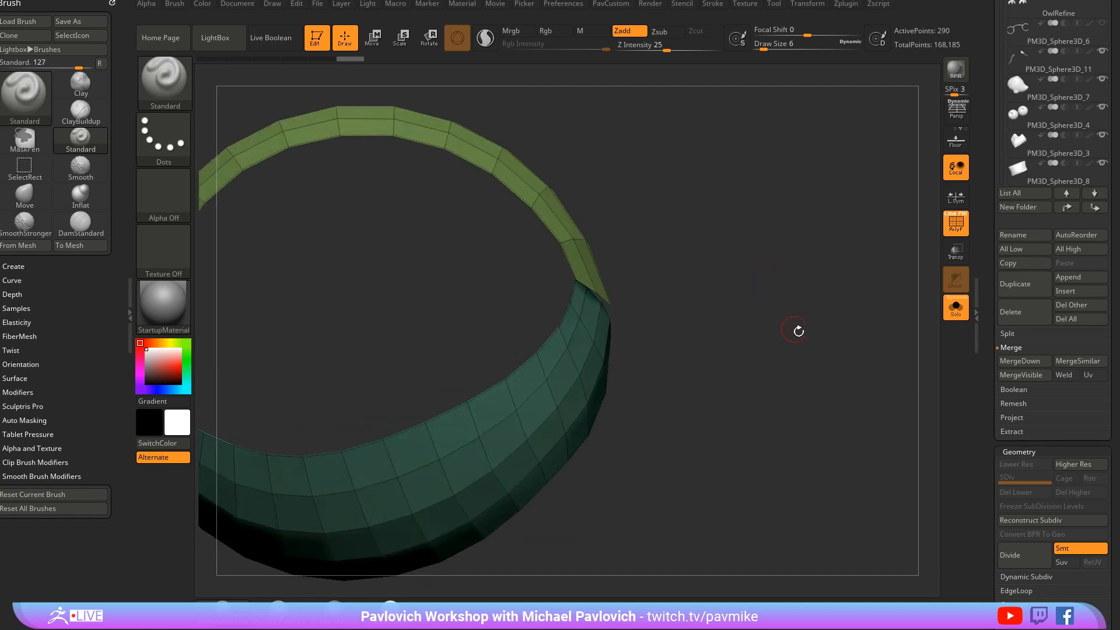
Turn on Double display for the eyelid shells so both sides of their polygons are drawn
key("space")
scroll(972, 290, "down", 10)
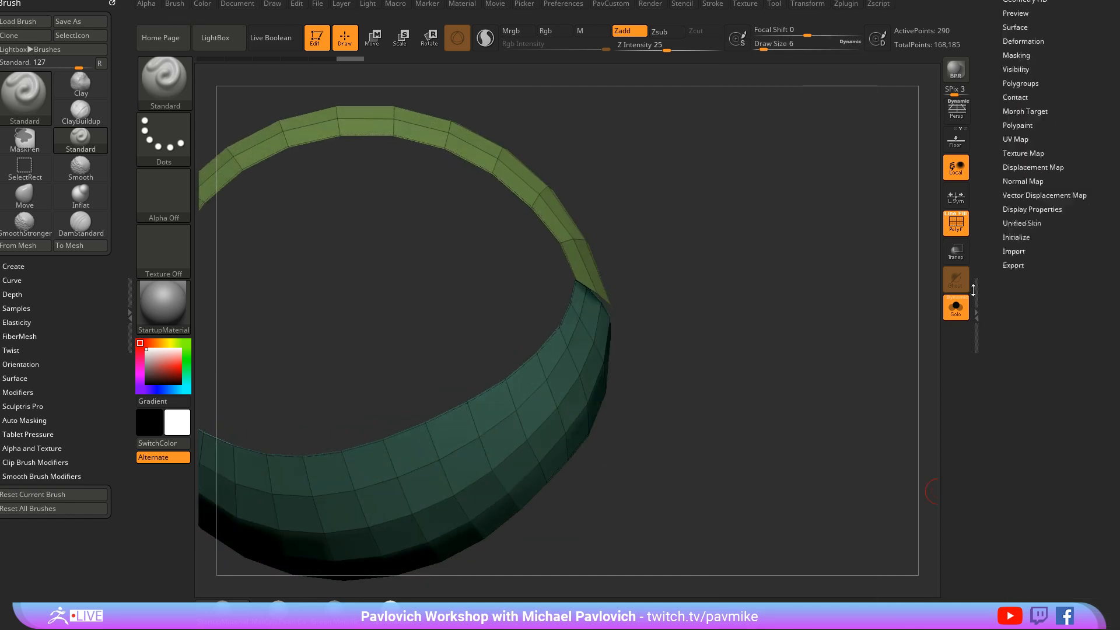
scroll(972, 290, "down", 1)
left_click(1018, 194)
left_click_drag(810, 298, 845, 288)
left_click(1018, 233)
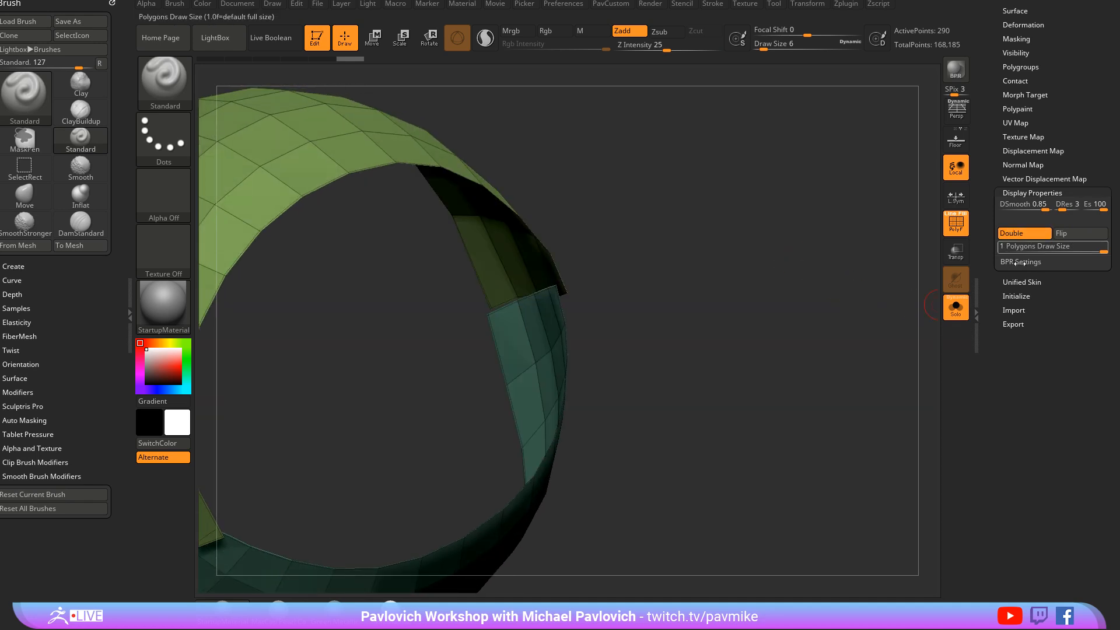
Switch to the ZModeler brush and set its point action to Stitch
left_click_drag(708, 324, 722, 323)
key("b")
key("z")
key("m")
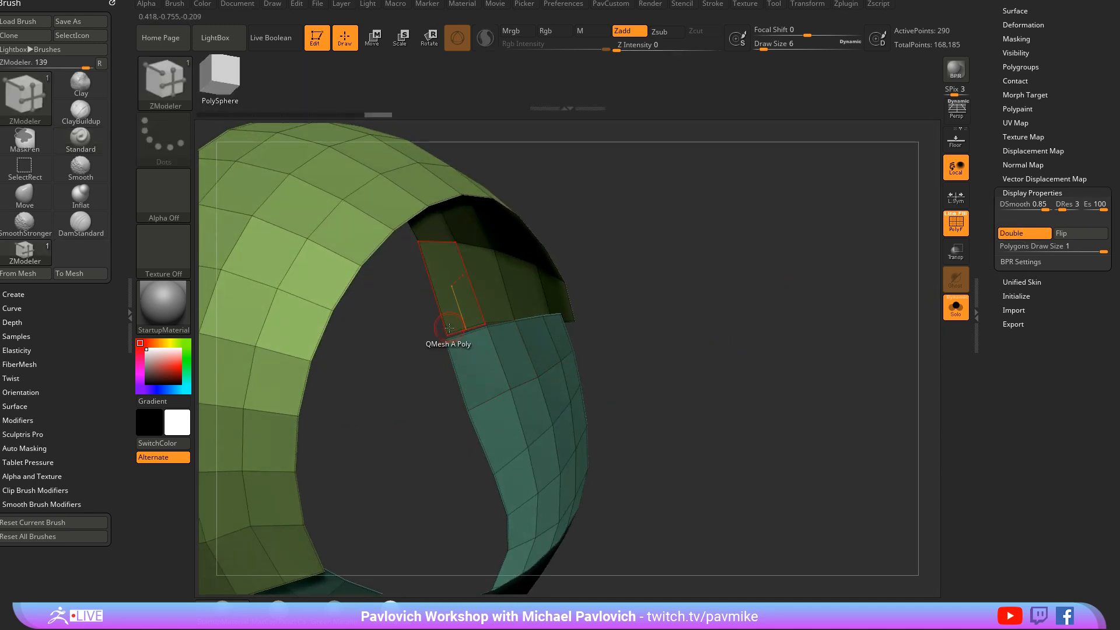
key("space")
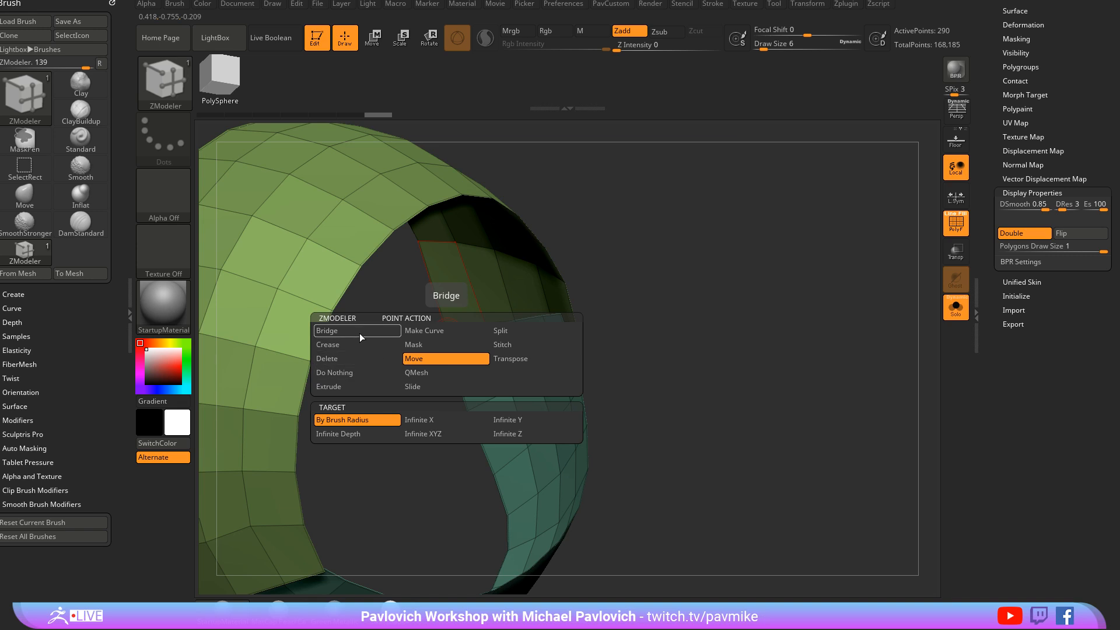
left_click(502, 344)
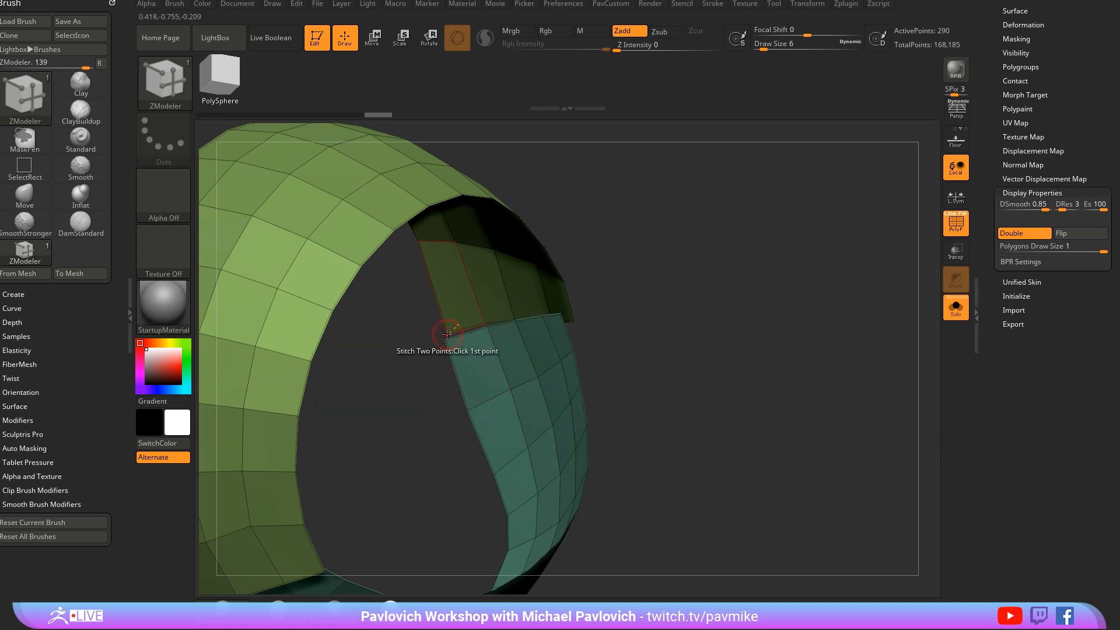
Stitch the matching points of the upper and lower eyelid shells along the seam at the eye's outer corner
left_click(446, 341)
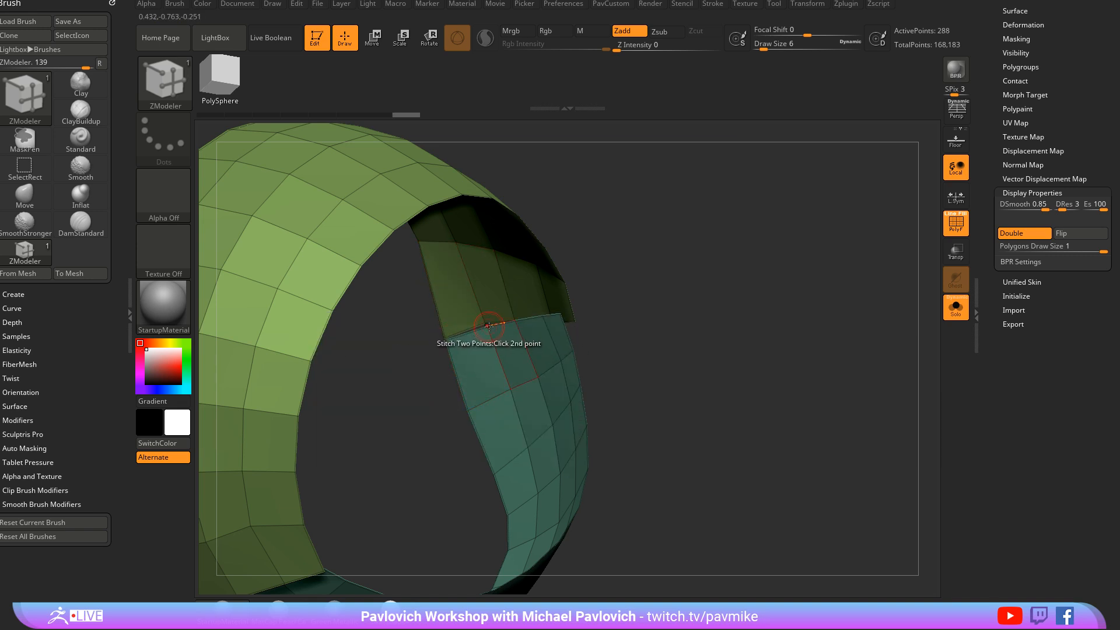
left_click(488, 325)
left_click_drag(624, 278, 528, 329)
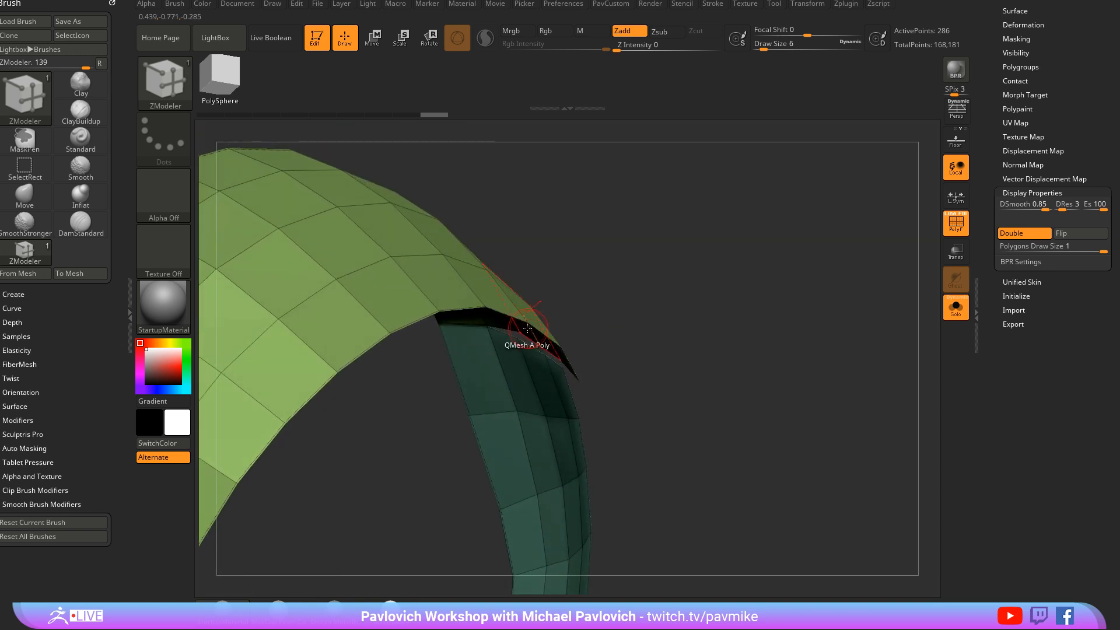
mouse_move(599, 353)
left_mouse_down()
mouse_move(598, 330)
mouse_move(595, 340)
left_mouse_up()
left_click(578, 348)
left_click(563, 356)
left_click(585, 378)
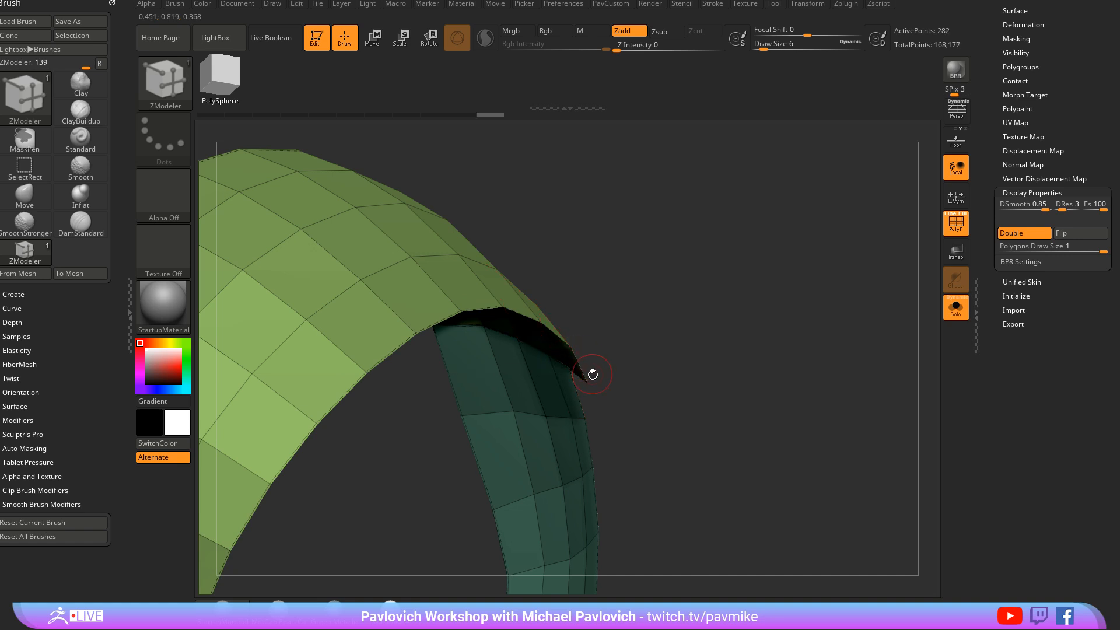
Stitch the matching points of the upper and lower eyelid shells along the seam at the eye's inner corner
left_click_drag(688, 342, 347, 356)
left_click_drag(396, 438, 330, 348)
left_click(326, 324)
left_click(327, 334)
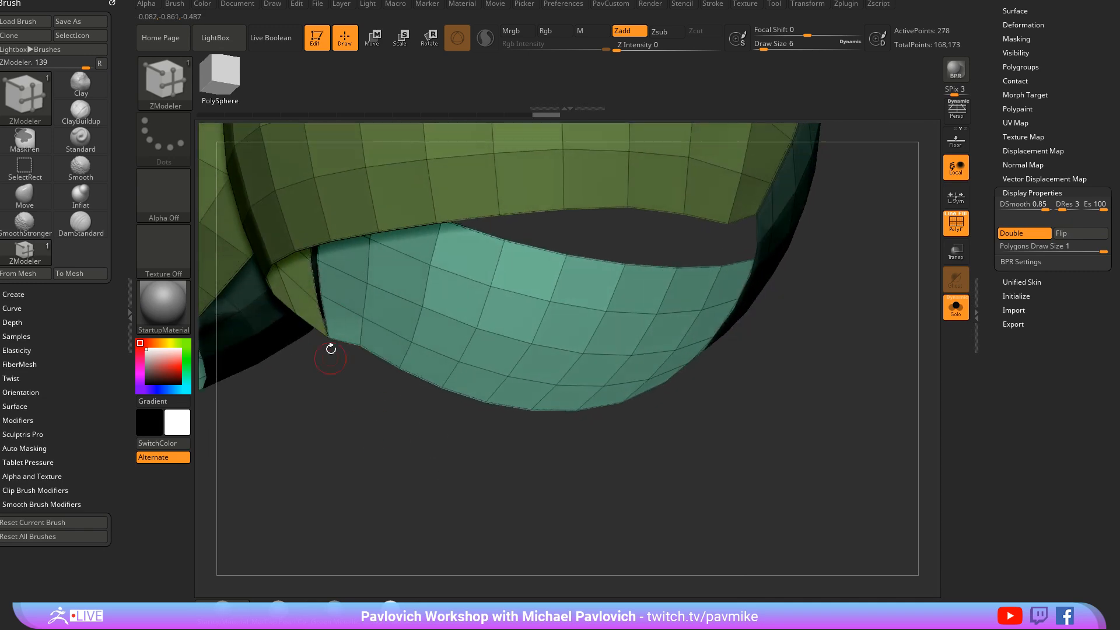
left_click(318, 301)
left_click_drag(345, 403, 334, 350)
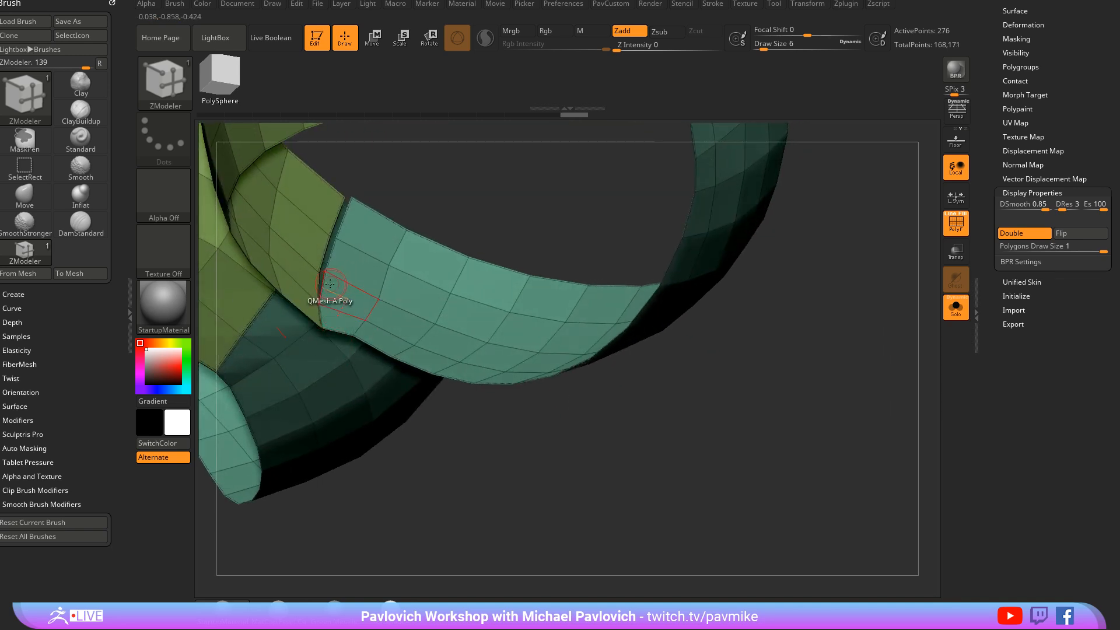
left_click(325, 271)
left_click_drag(408, 227, 359, 329)
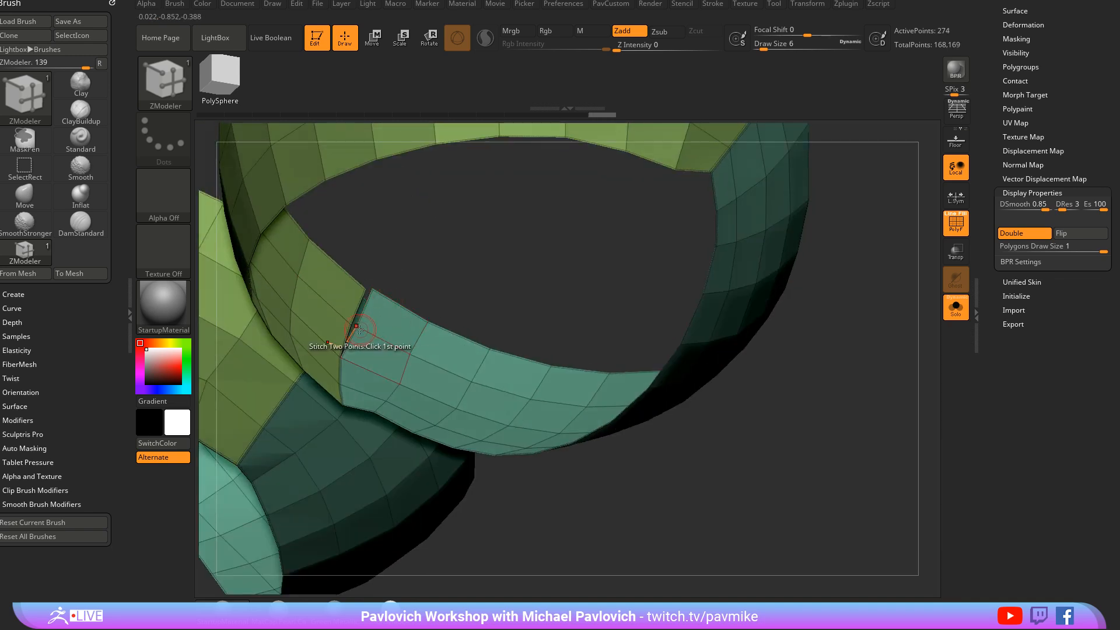
left_click(370, 291)
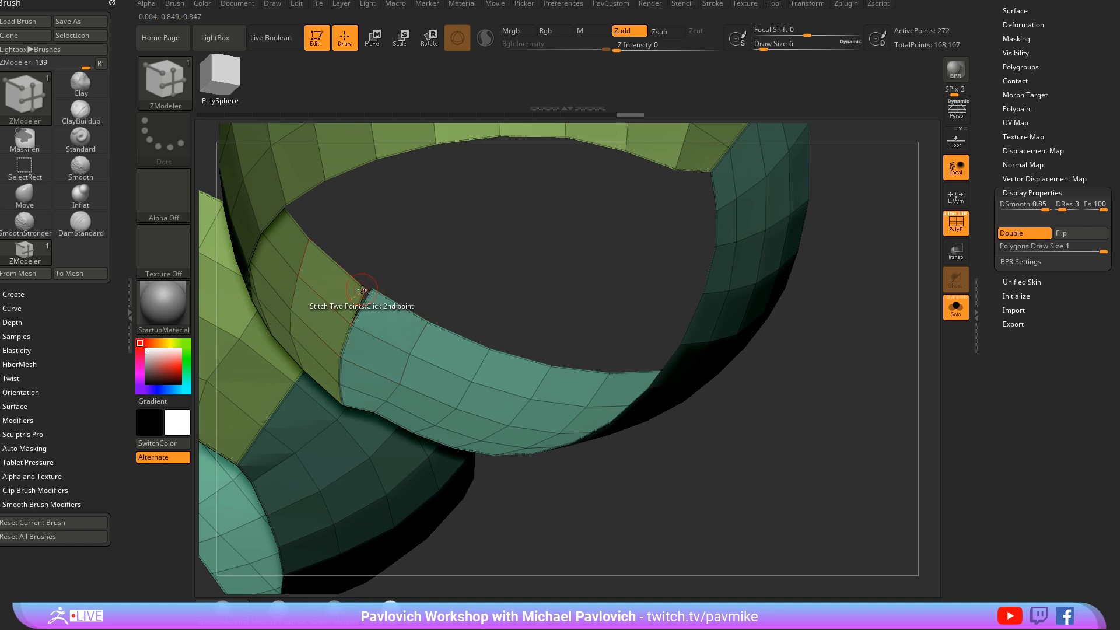
Put the stitched eyelid shells into a single polygroup and uncrease all their edges
key("f")
left_click_drag(492, 291, 948, 318)
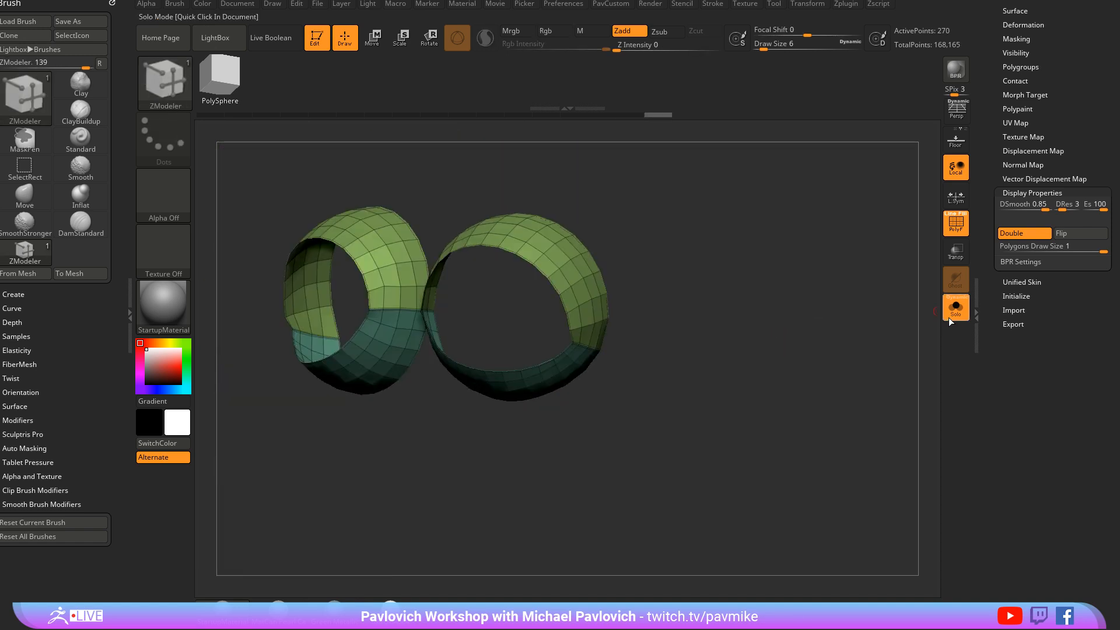
left_click(950, 316)
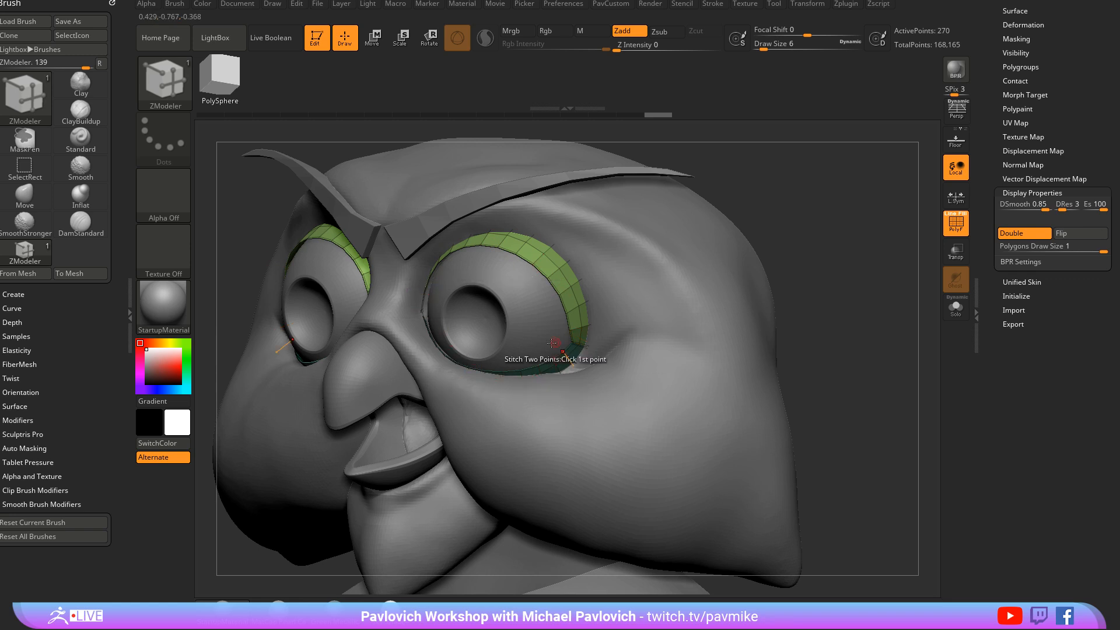
left_click(955, 314)
left_click_drag(891, 298, 858, 318)
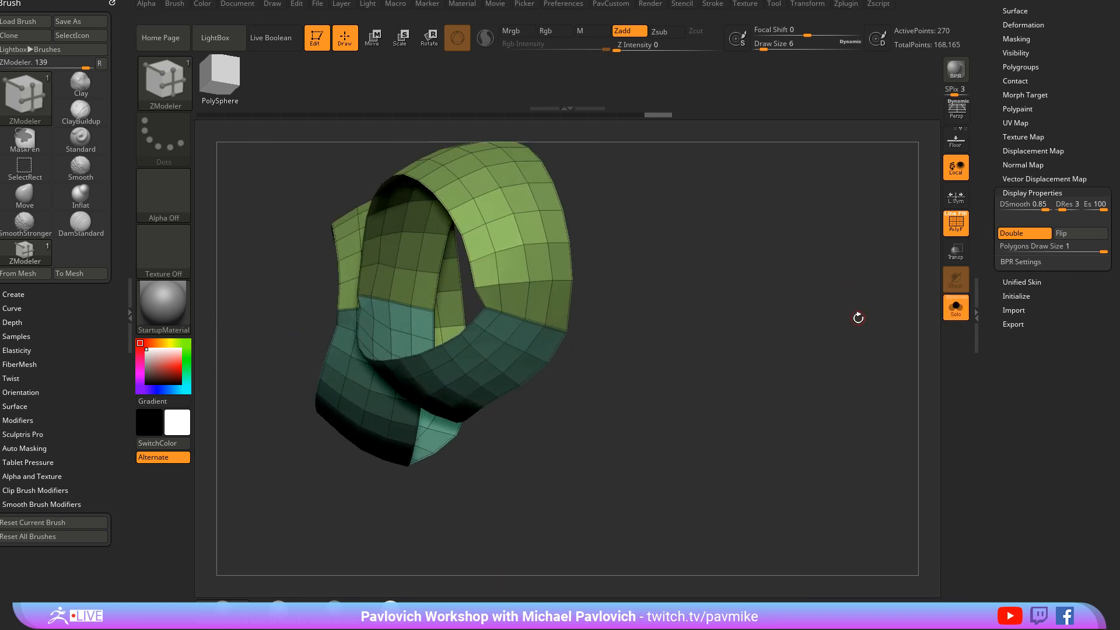
key("ctrl+w")
left_click_drag(681, 299, 754, 305)
key("2")
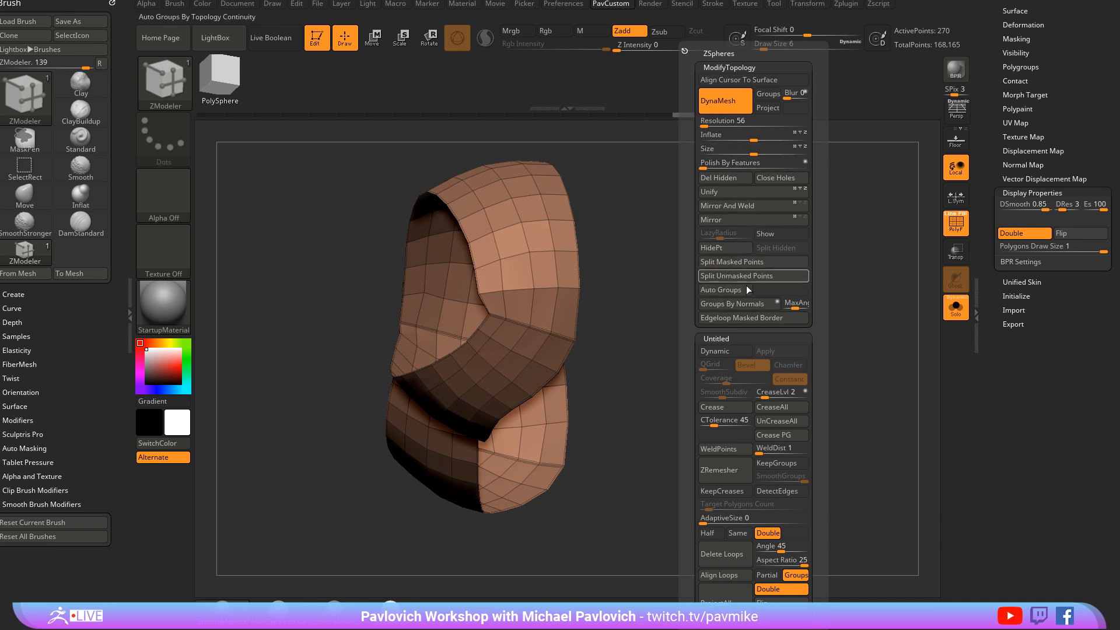
left_click(773, 421)
Smooth out the eyelid shells' shape around the inner corner seam using the Move brush at draw size 13
left_click_drag(653, 373, 513, 312)
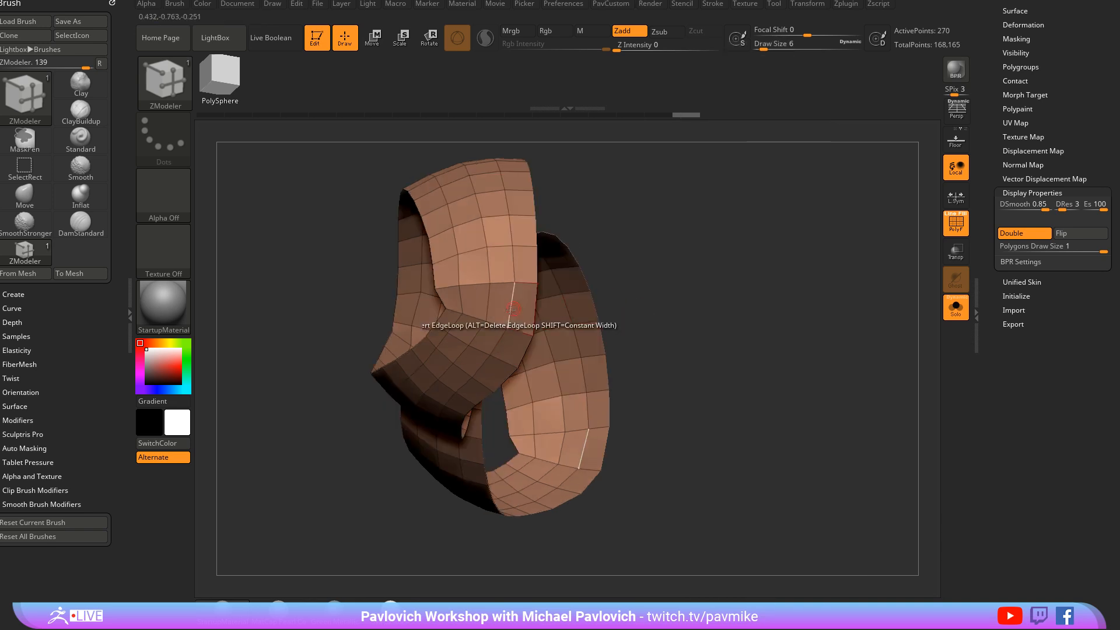
key("b")
key("m")
key("v")
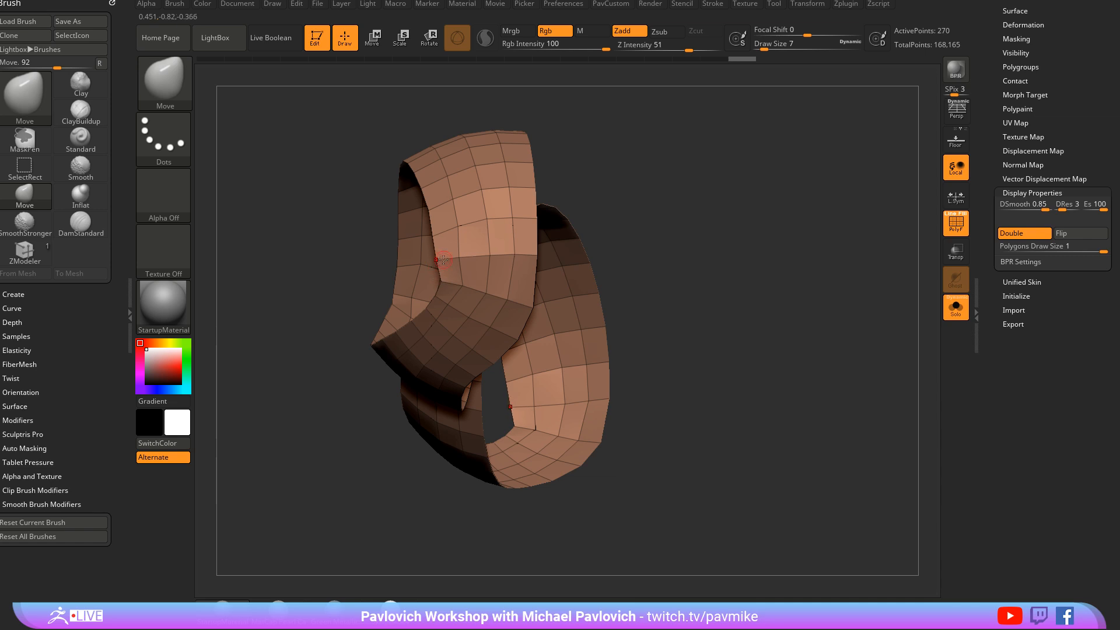
mouse_move(851, 263)
left_mouse_down()
mouse_move(765, 270)
mouse_move(756, 260)
left_mouse_up()
left_click_drag(601, 300, 558, 250)
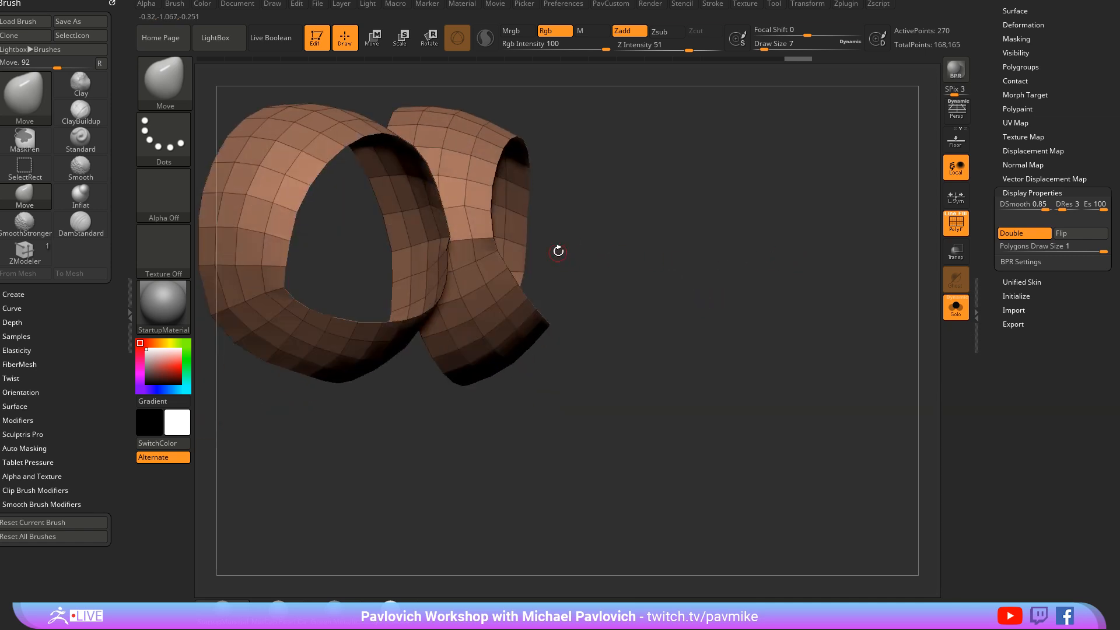
key("s")
left_click(508, 252)
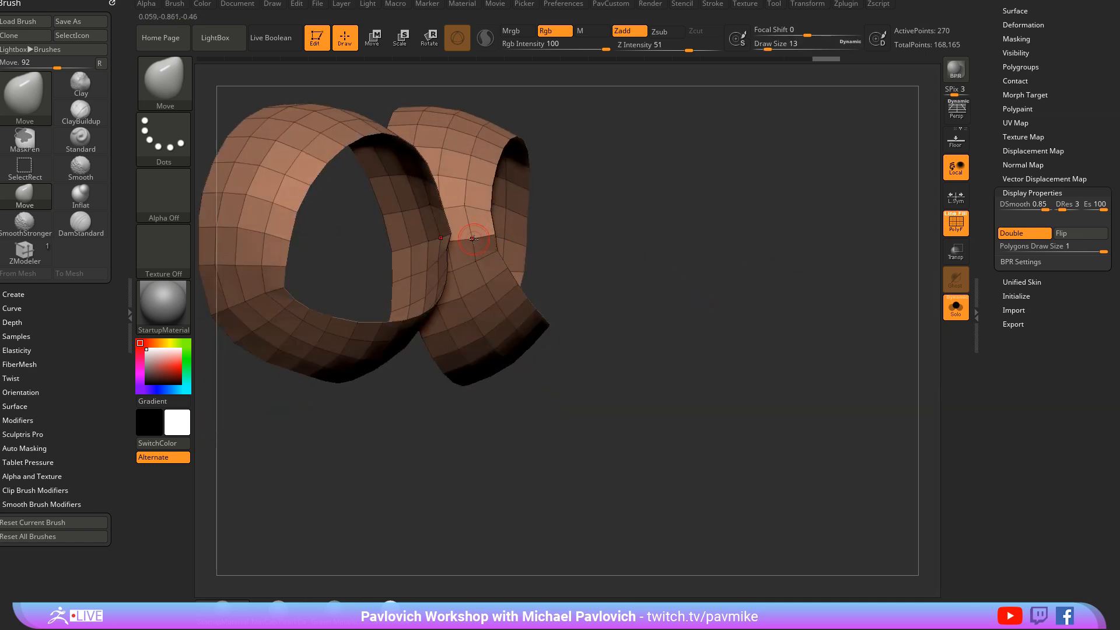
left_click_drag(473, 238, 543, 189)
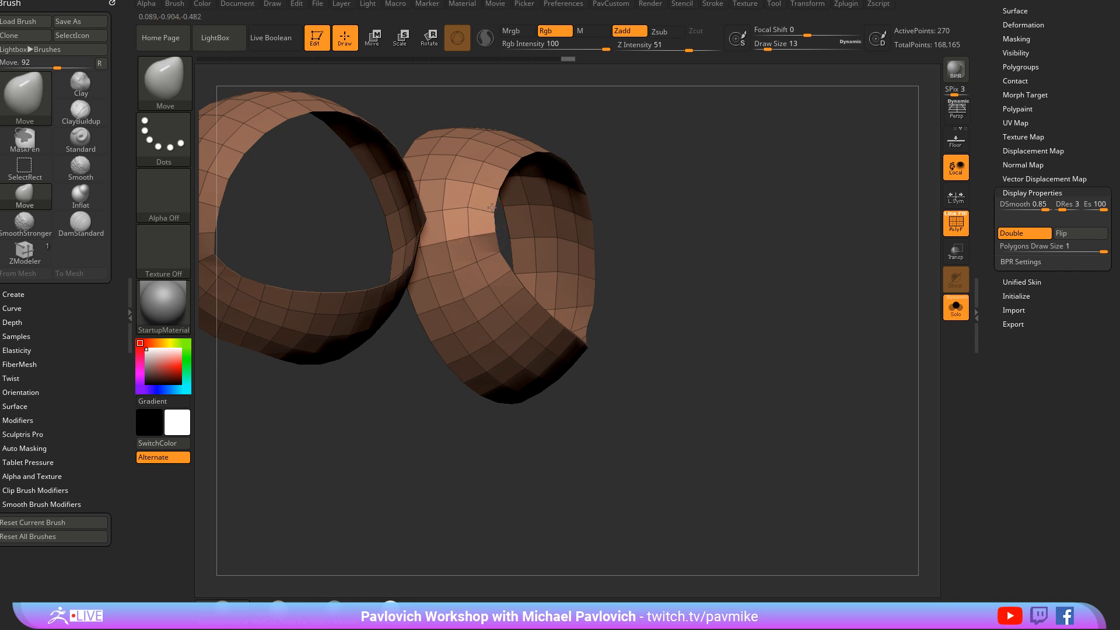
left_click_drag(490, 235, 831, 242)
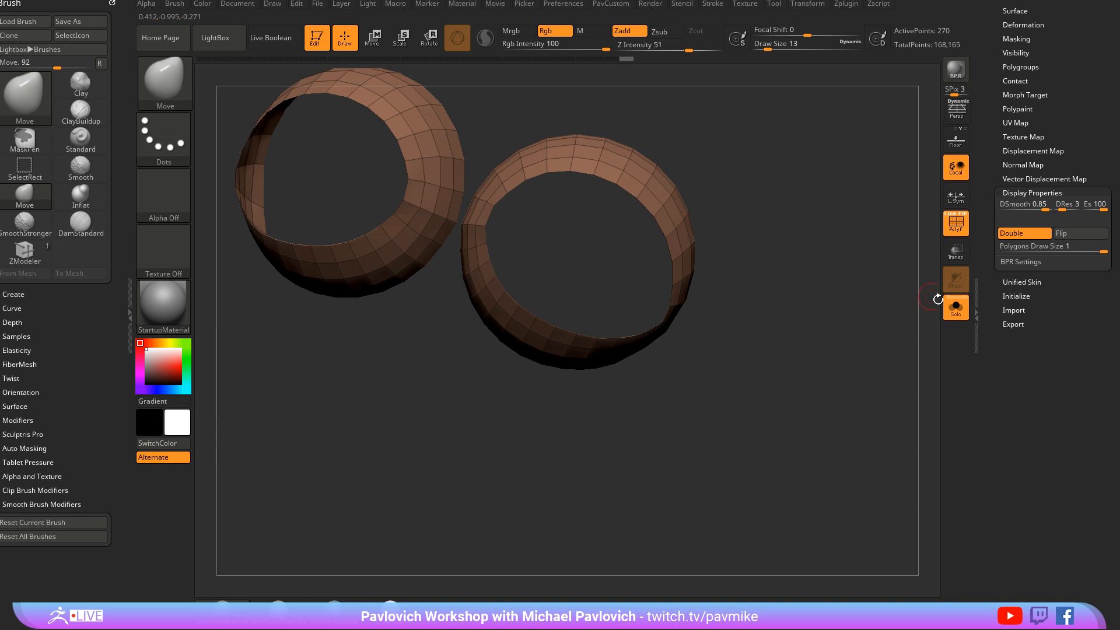
Give the eyelid shells thickness with ZModeler's QMesh on Polygroup All, and turn off Double display
left_click(954, 306)
left_click(955, 306)
key("b")
key("z")
key("m")
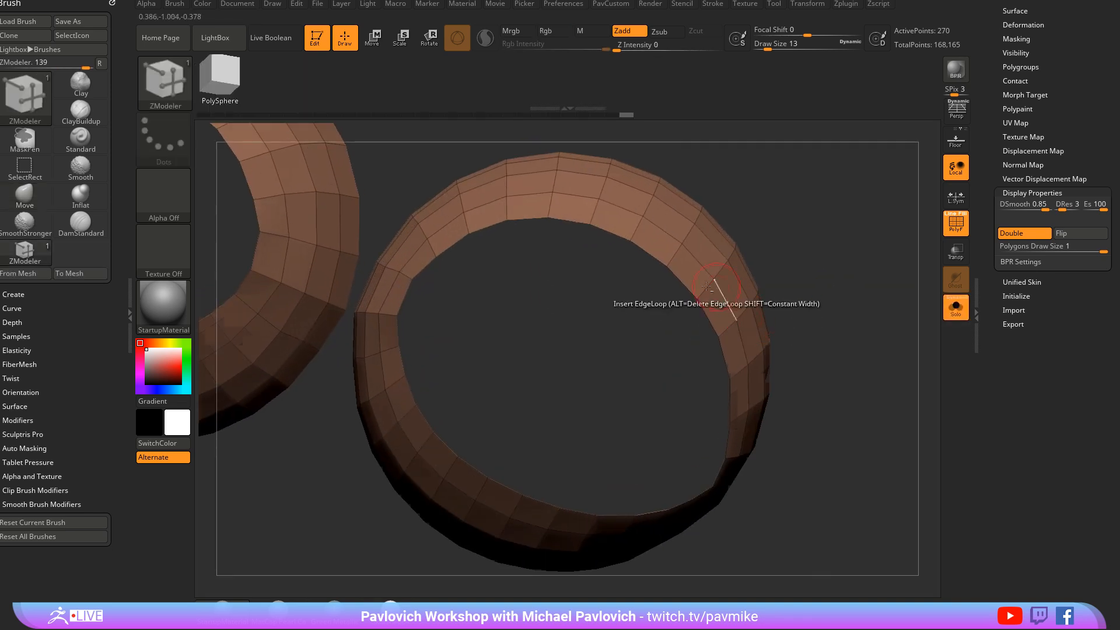
key("space")
left_click(789, 312)
left_click_drag(789, 312, 691, 300)
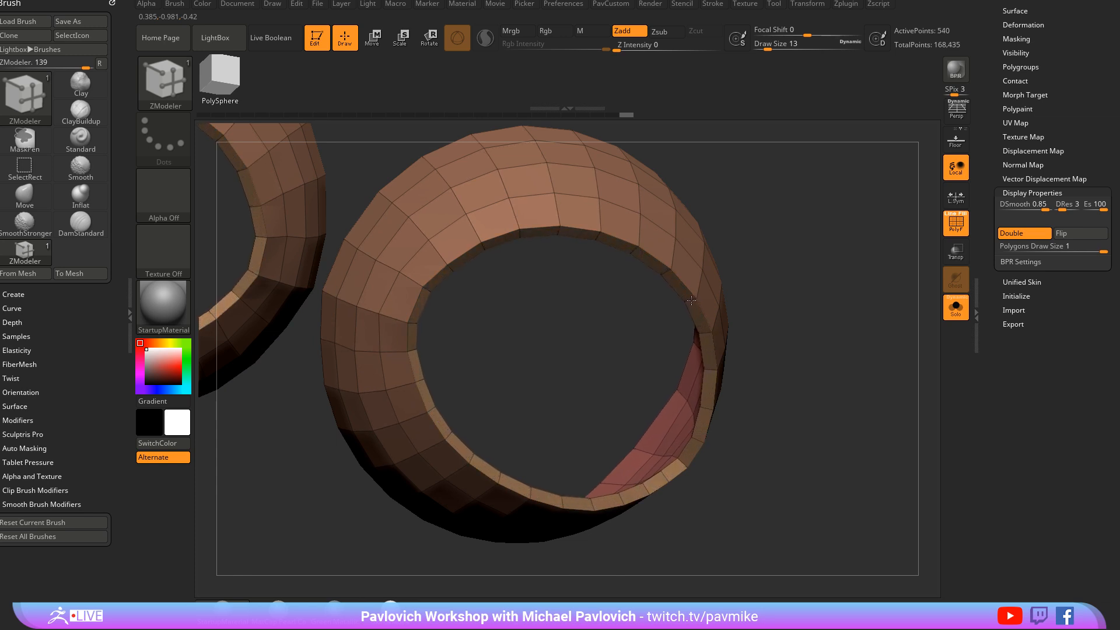
mouse_move(843, 348)
left_mouse_down()
mouse_move(847, 327)
mouse_move(807, 332)
mouse_move(840, 338)
left_mouse_up()
left_click(1024, 233)
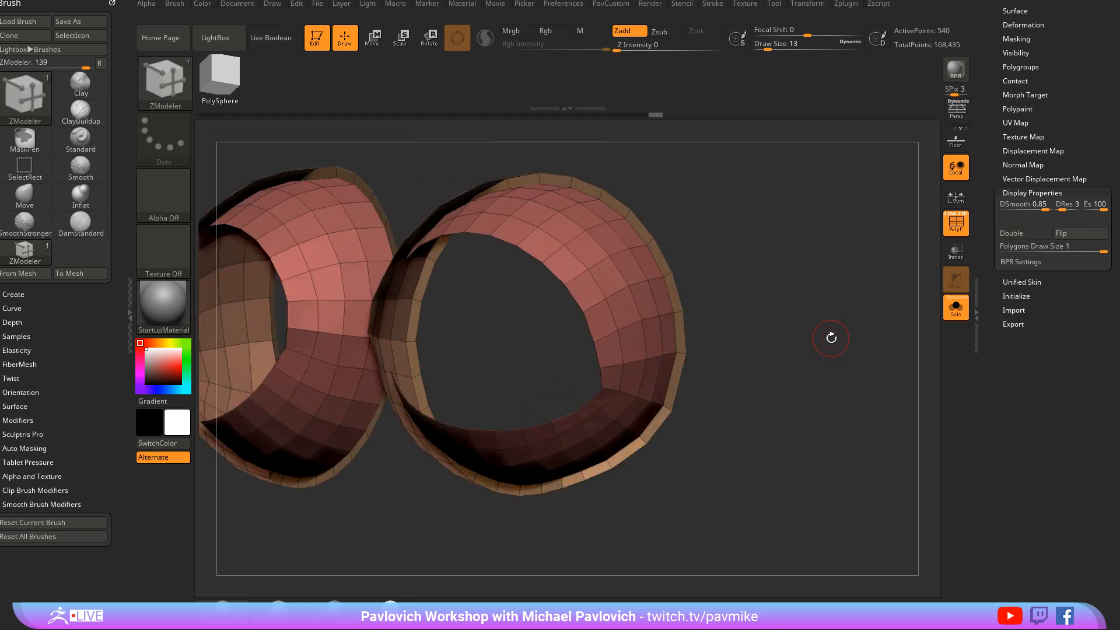
Apply Crease to the thickened eyelid shells and turn on Dynamic subdivision
mouse_move(831, 337)
left_mouse_down()
mouse_move(825, 316)
mouse_move(830, 331)
left_mouse_up()
key("space")
left_click(814, 411)
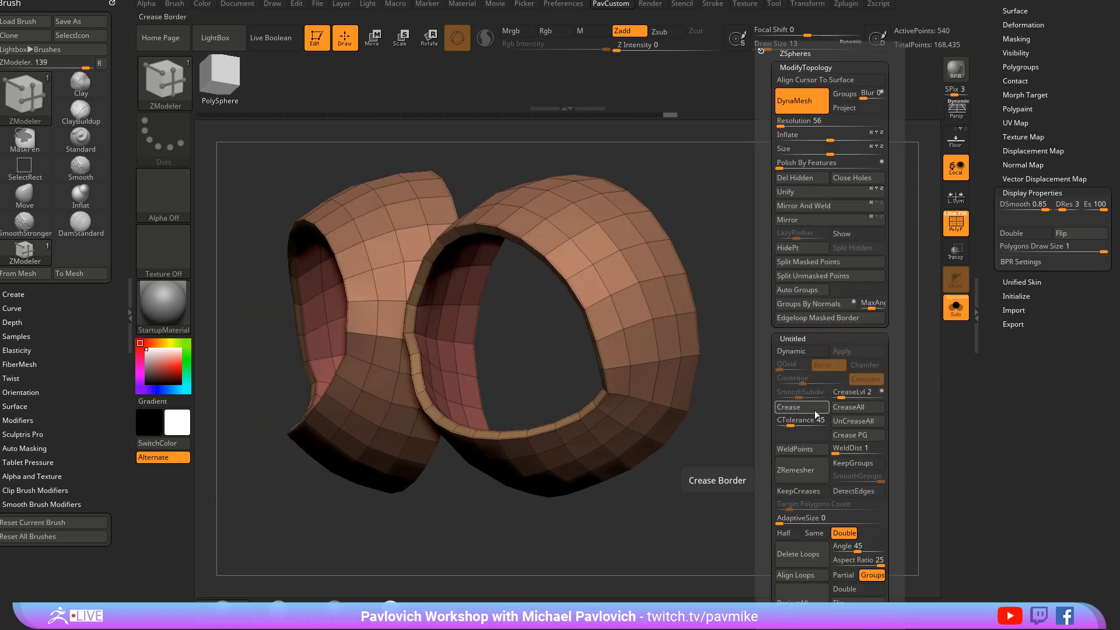
left_click(790, 351)
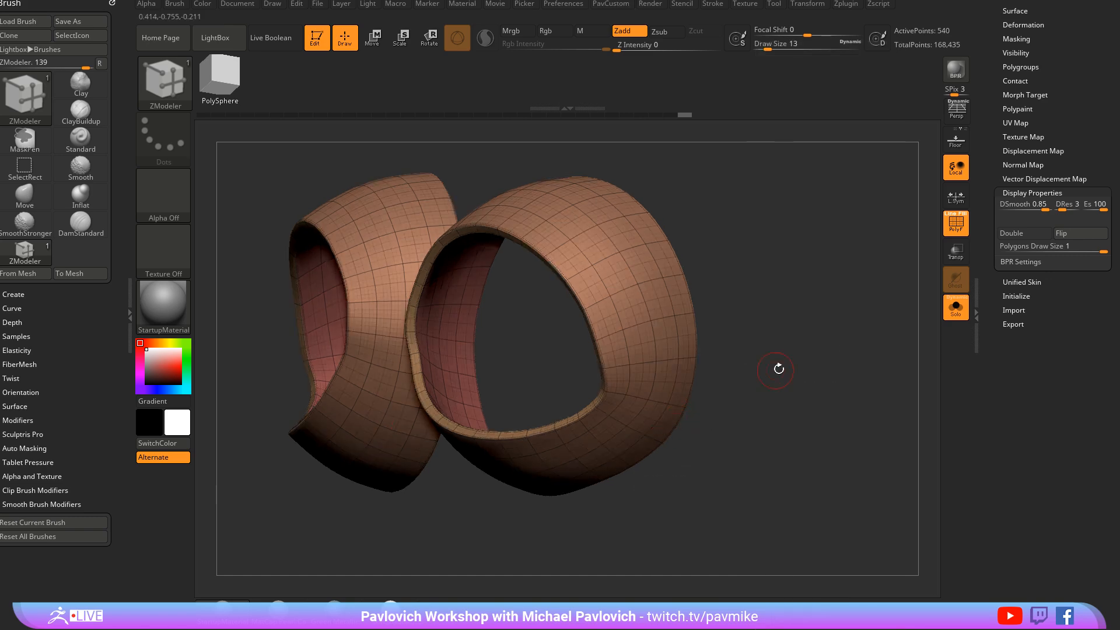
Crease the rim edges at the outer and inner corners of the eyelid opening with ZModeler
left_click_drag(780, 370, 803, 389)
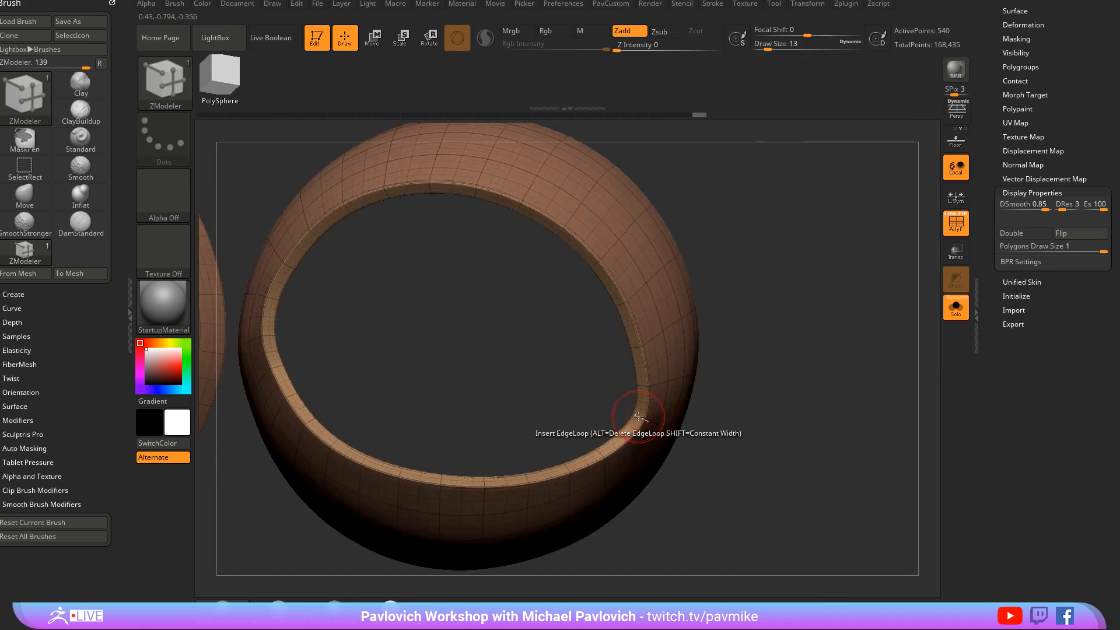
key("space")
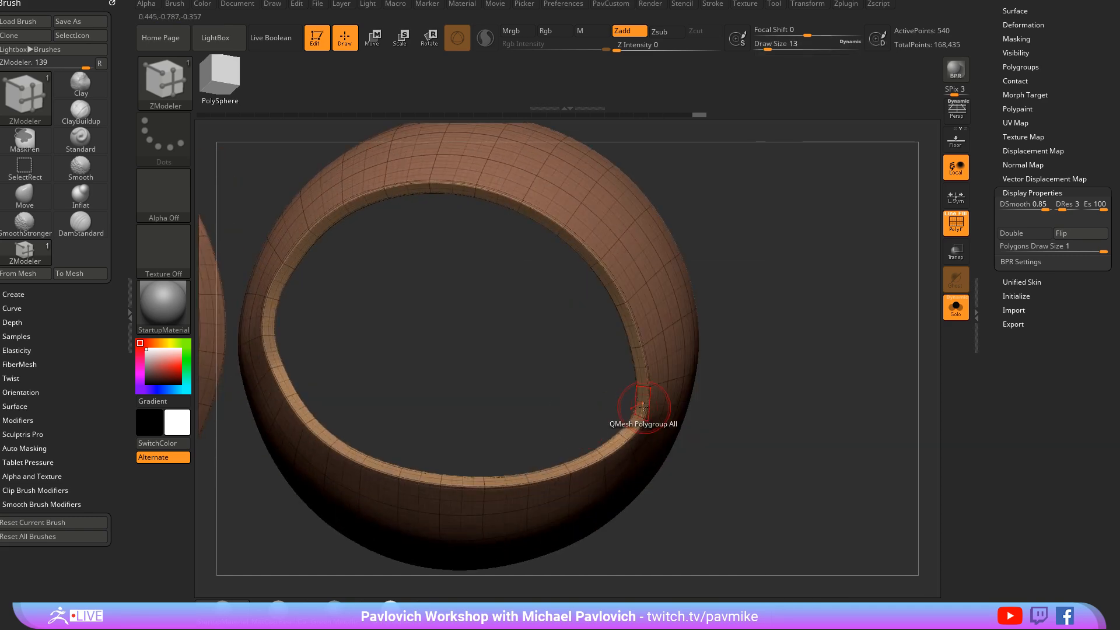
left_click_drag(487, 383, 462, 341)
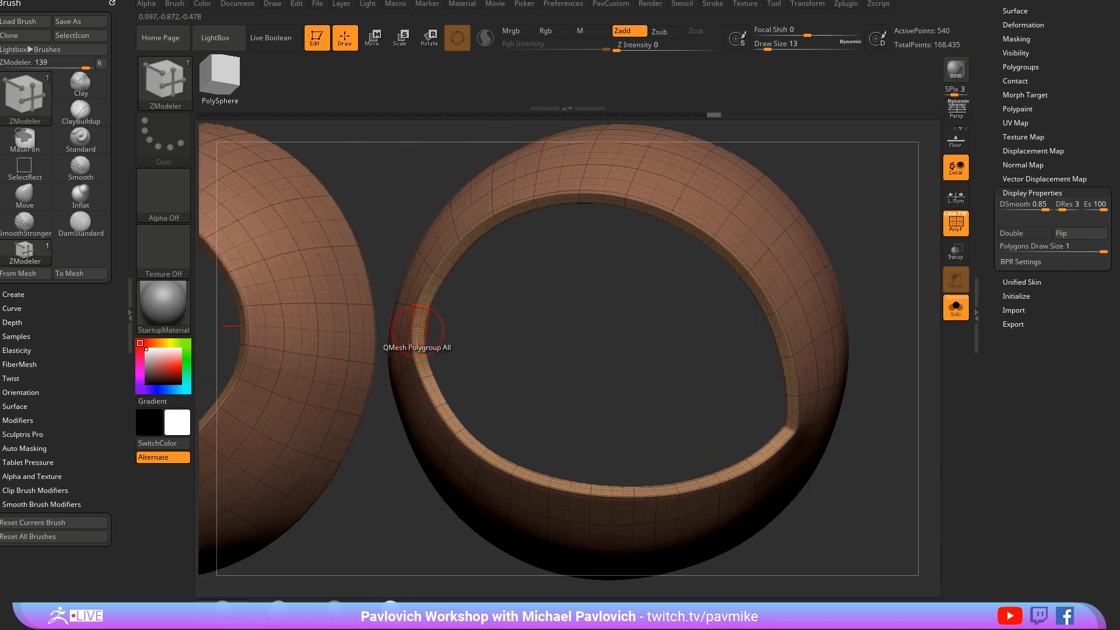
right_click_drag(419, 329, 489, 371)
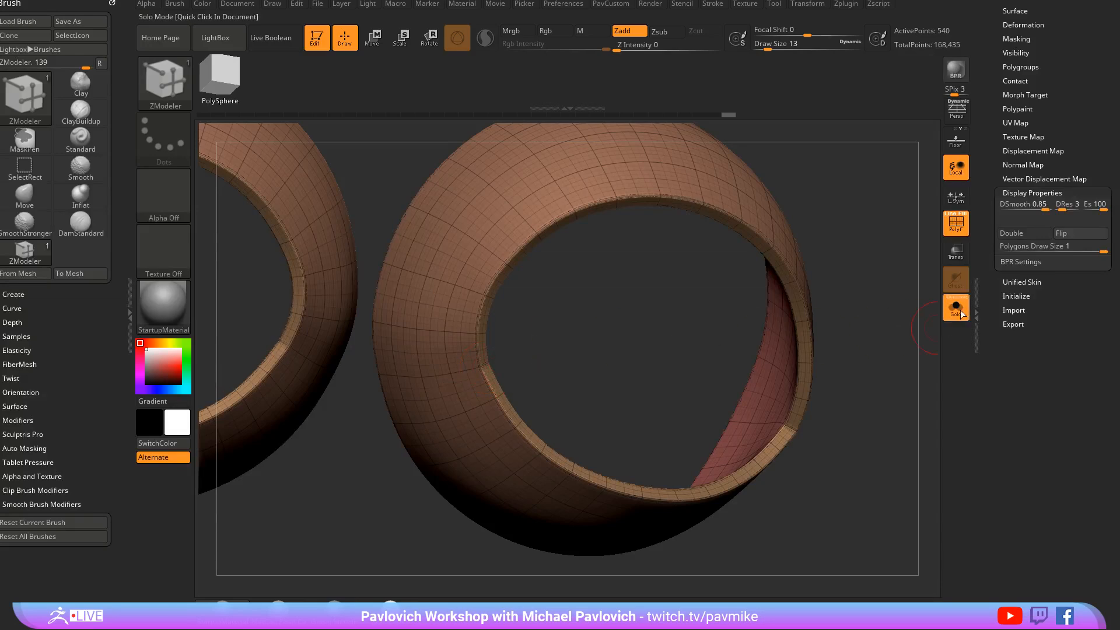
Show the whole owl and fit the eyelids' inner side around the eyeballs using the Move brush at draw size 37
left_click(957, 309)
key("f")
right_click_drag(877, 239, 768, 341)
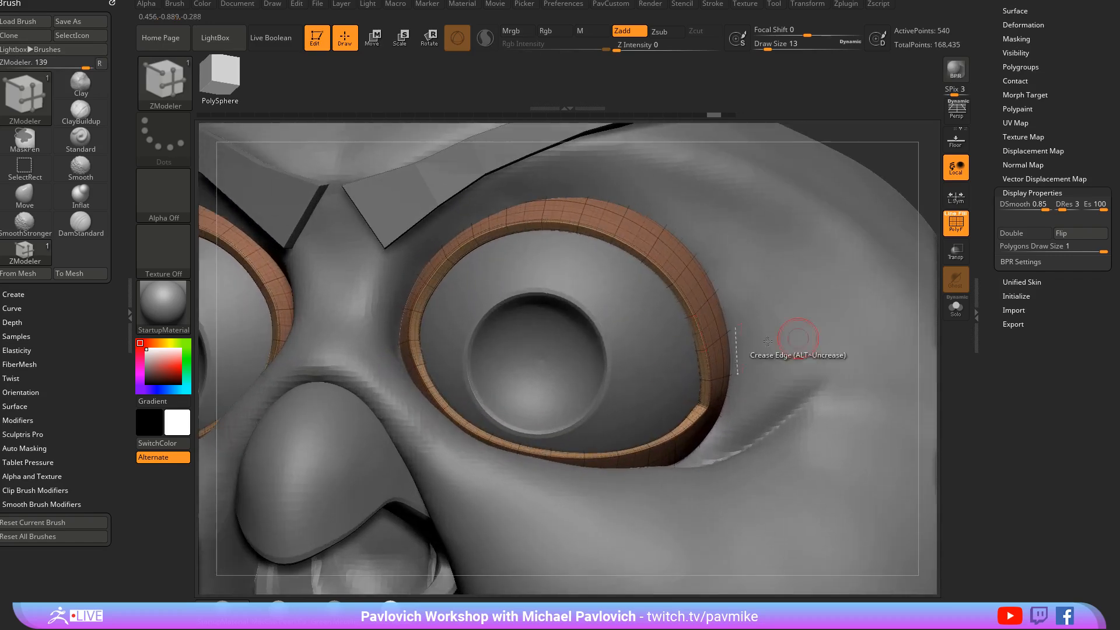
mouse_move(882, 154)
left_mouse_down()
mouse_move(820, 207)
mouse_move(802, 208)
mouse_move(870, 237)
mouse_move(845, 236)
left_mouse_up()
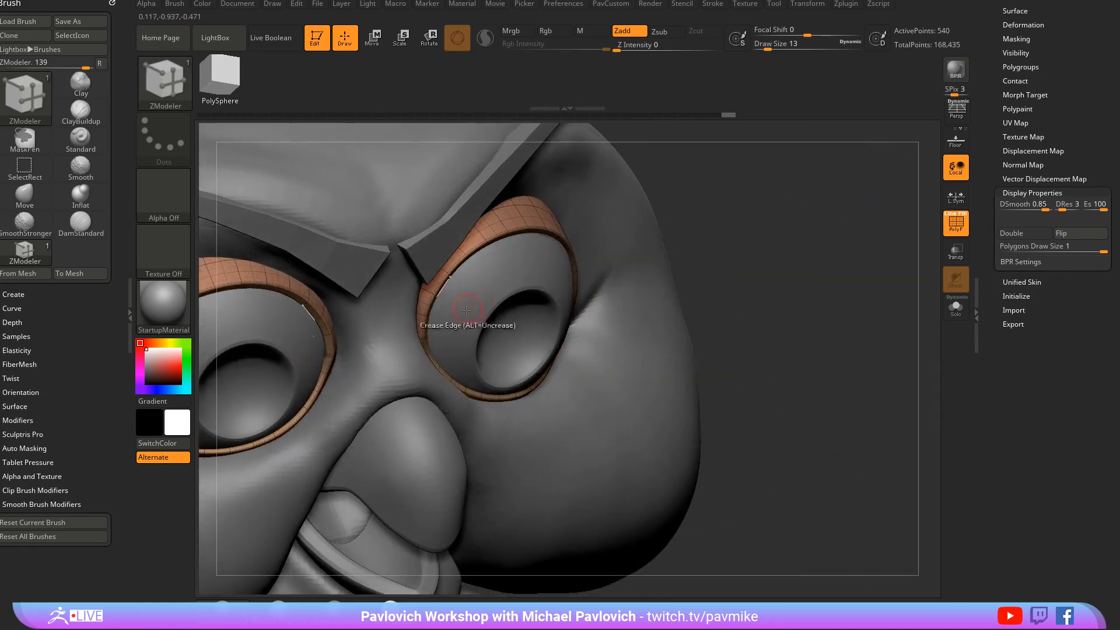
key("s")
left_click_drag(470, 311, 479, 311)
key("b")
key("m")
key("v")
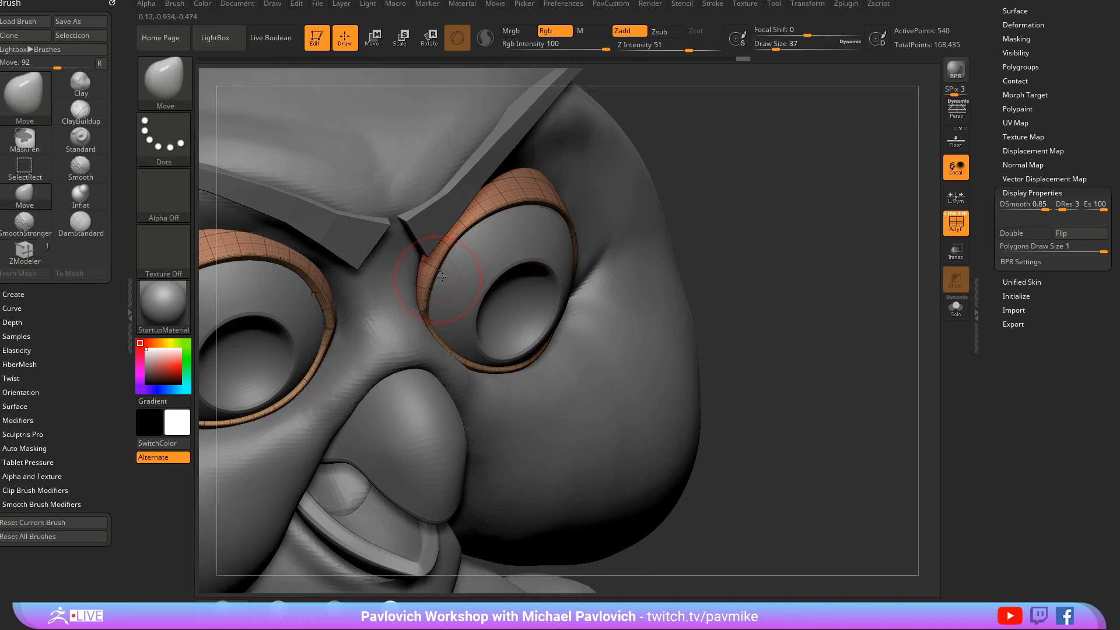
left_click_drag(710, 245, 443, 348)
key("s")
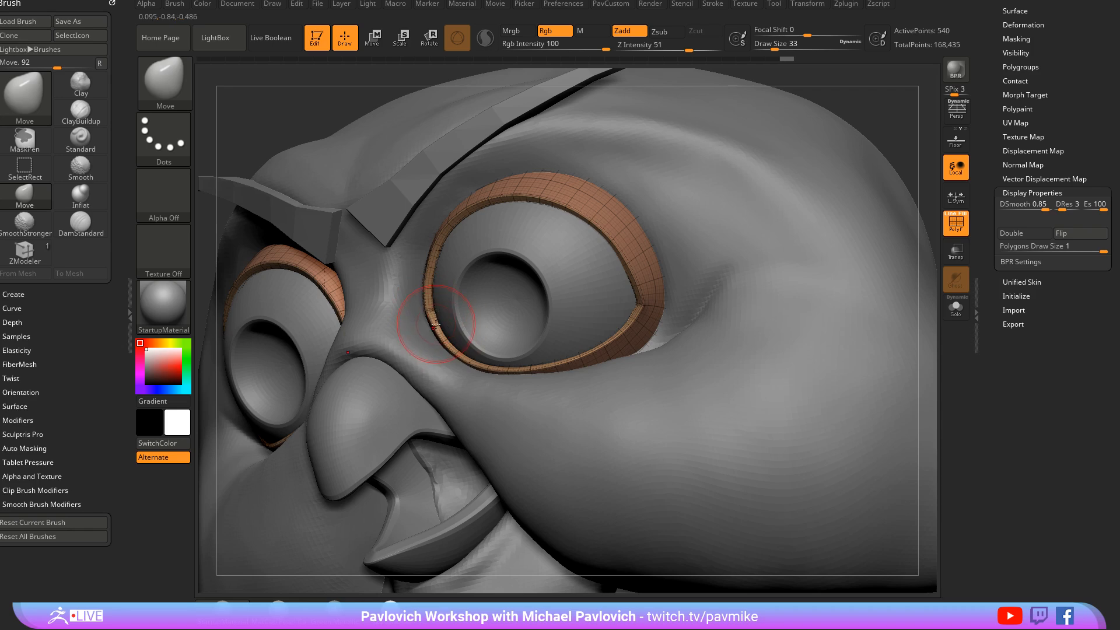
Adjust the eyelids near the outer corners against the owl's face using the Move brush at draw size 44
left_click_drag(869, 130, 893, 220, "shift")
left_click_drag(894, 262, 827, 278)
key("bracketright")
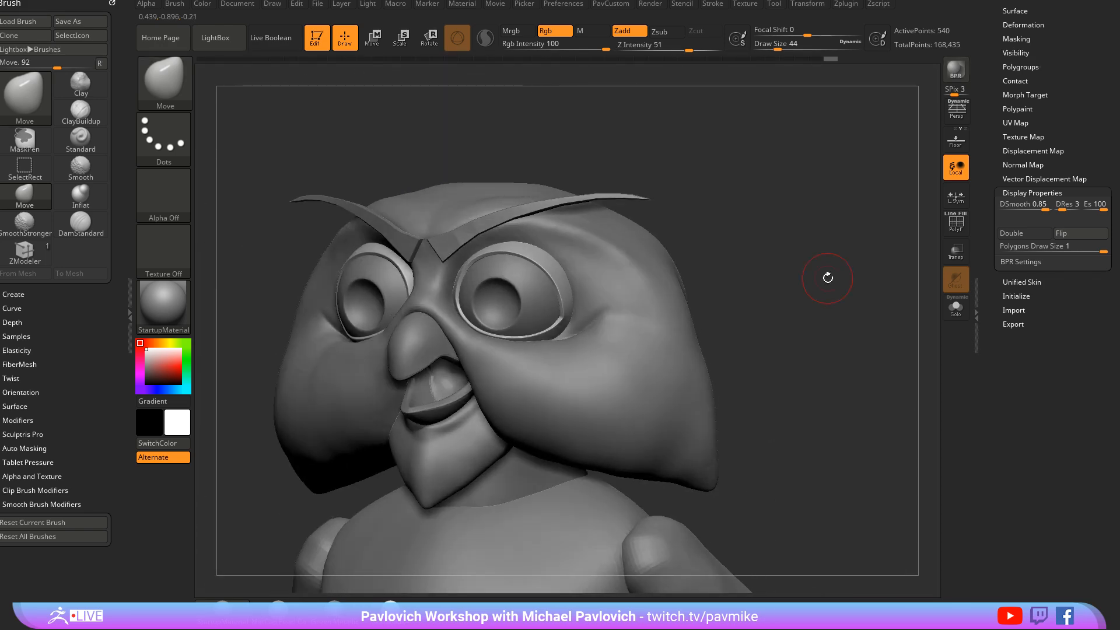
left_click_drag(705, 249, 512, 283)
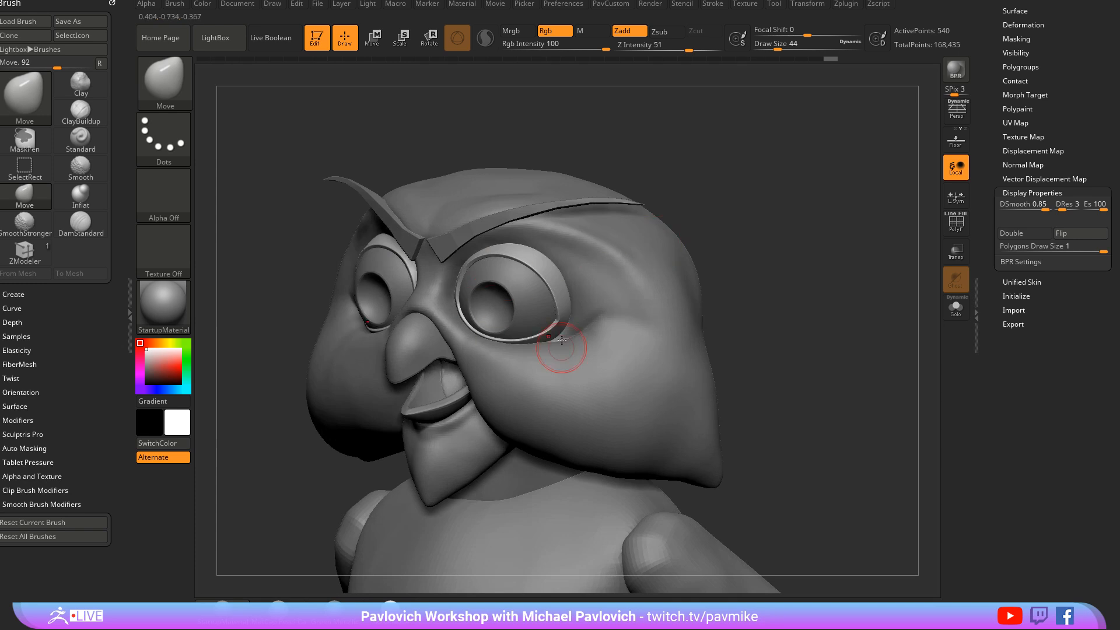
left_click_drag(561, 339, 455, 319)
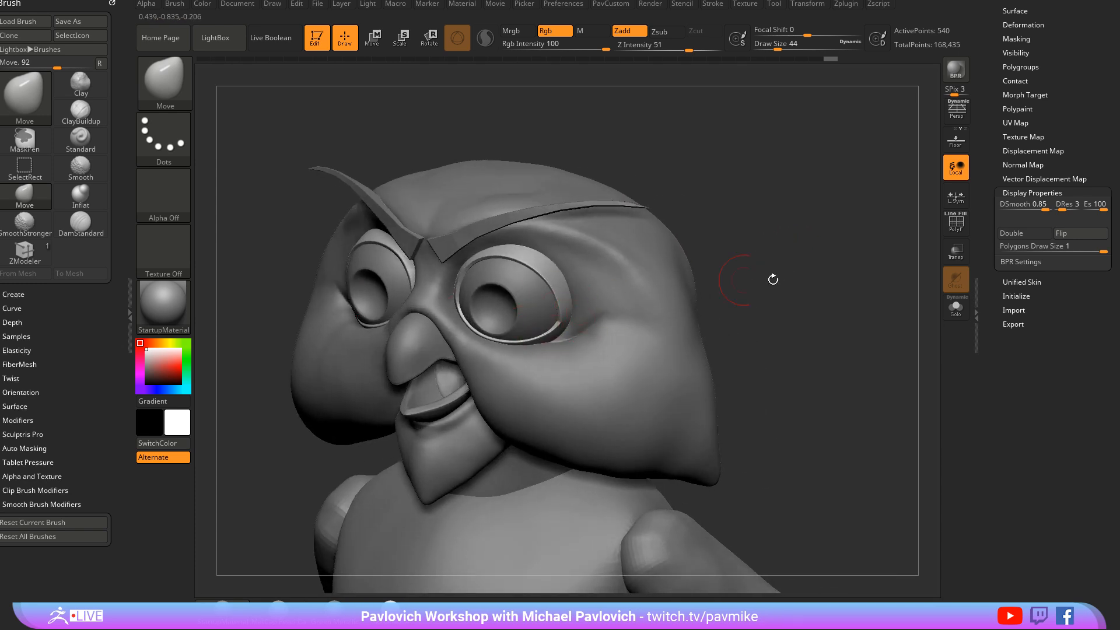
mouse_move(773, 280)
left_mouse_down()
mouse_move(758, 275)
mouse_move(782, 274)
mouse_move(729, 283)
mouse_move(770, 280)
left_mouse_up()
key("s")
key("s")
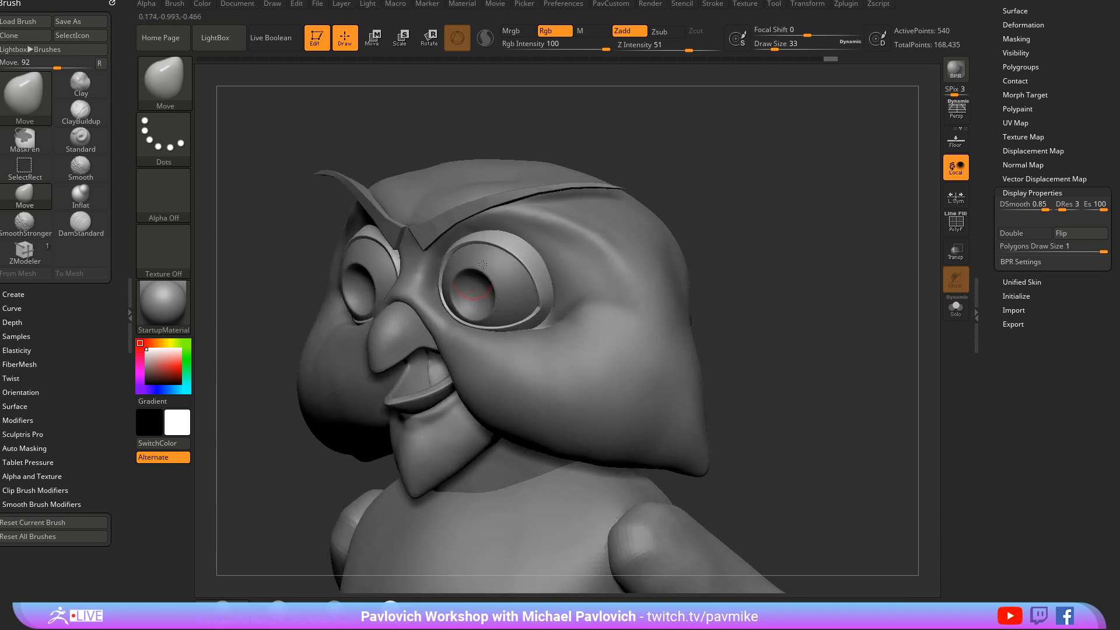
Examine the eyelid shells in isolation with their wireframe and against the complete owl head
left_click(955, 309)
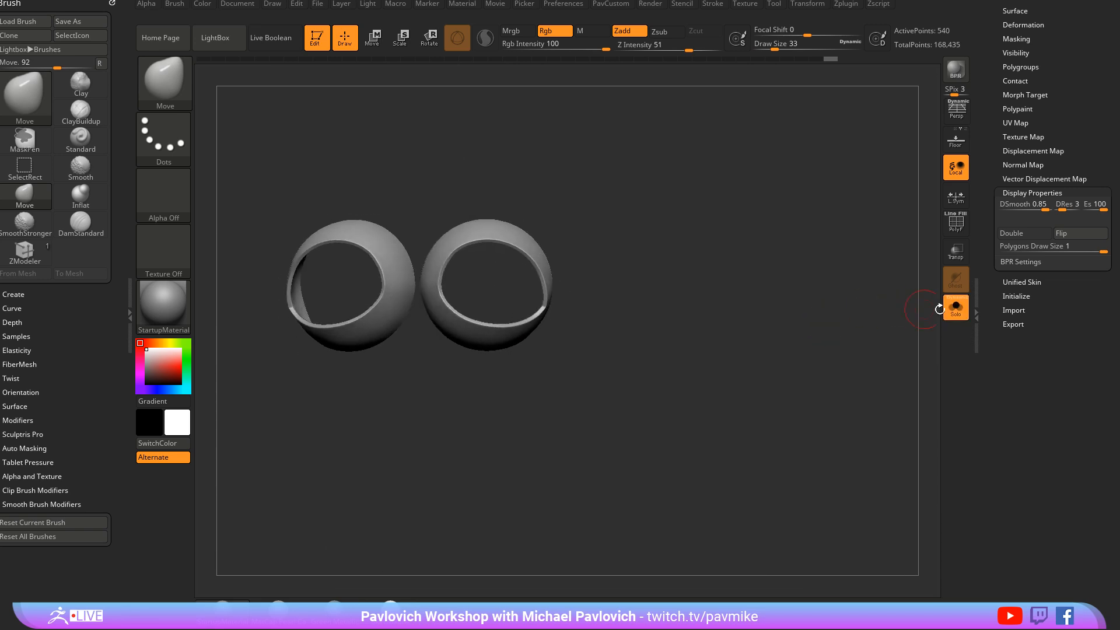
left_click(949, 314)
left_click_drag(886, 318, 865, 305)
left_click(951, 319)
left_click(960, 232)
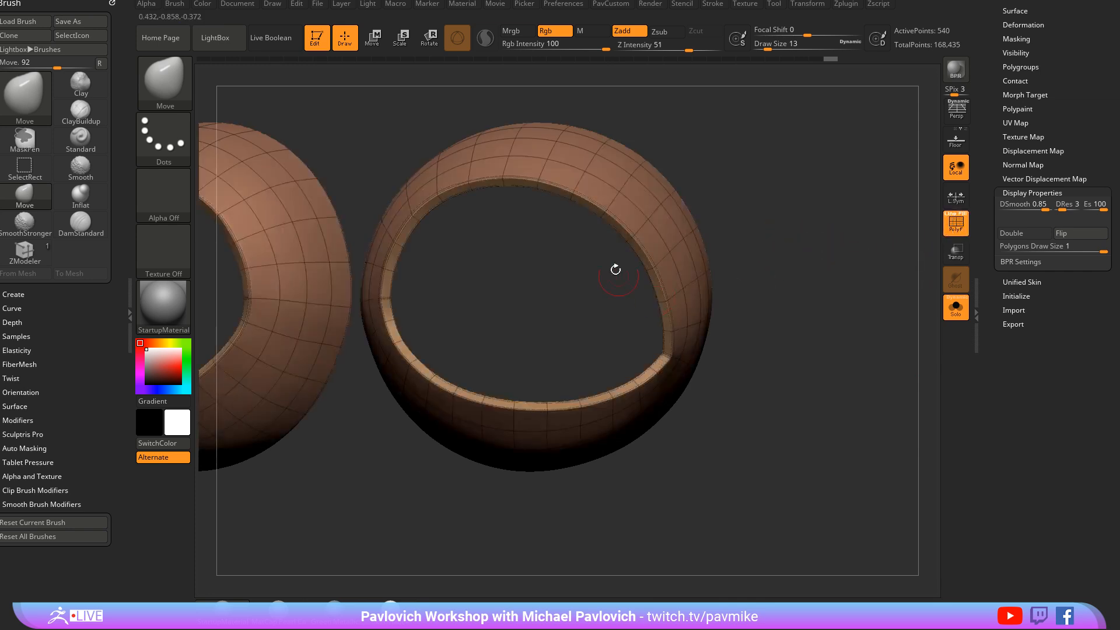
left_click(955, 223)
left_click(956, 308)
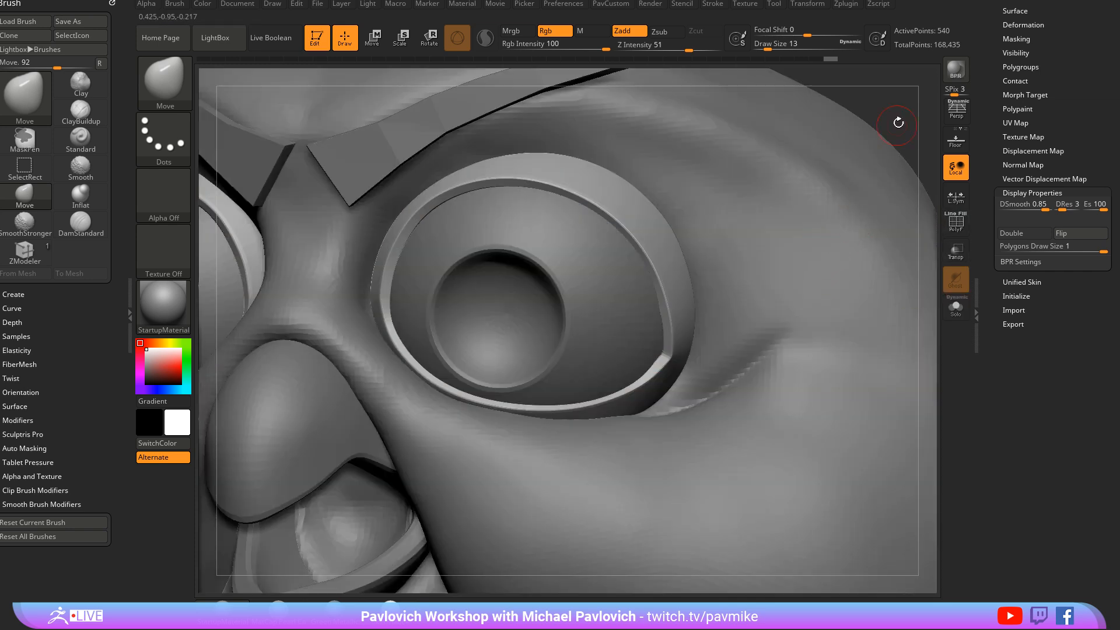
key("f")
key("bracketright")
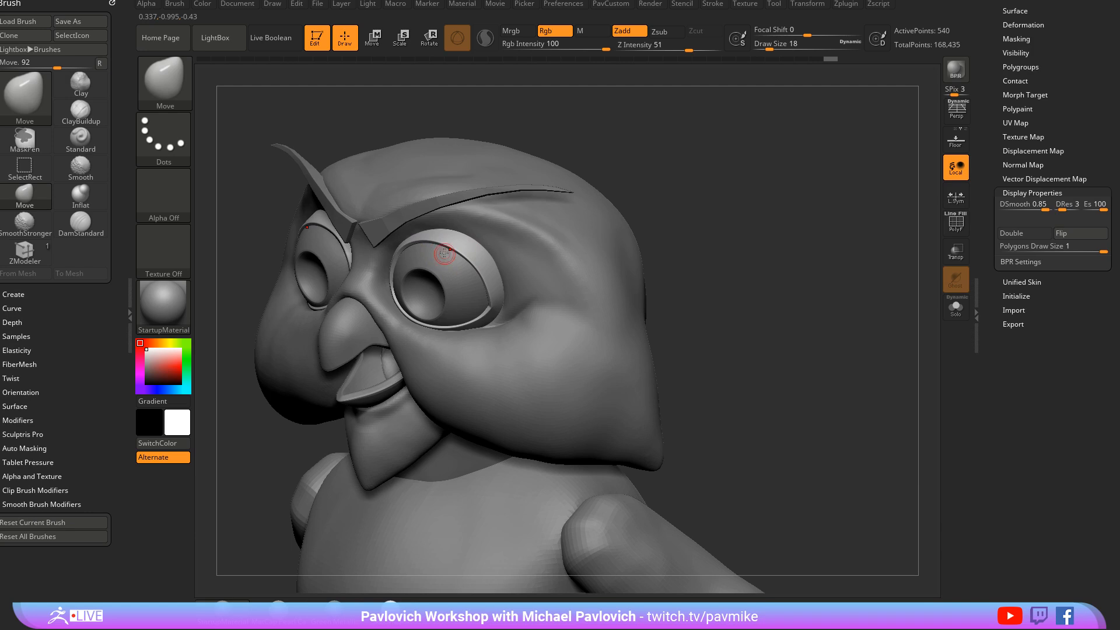
Inspect the eyelids from several angles and hide the eyeballs subtool PM3D_Sphere3D_4
left_click_drag(601, 175, 693, 193)
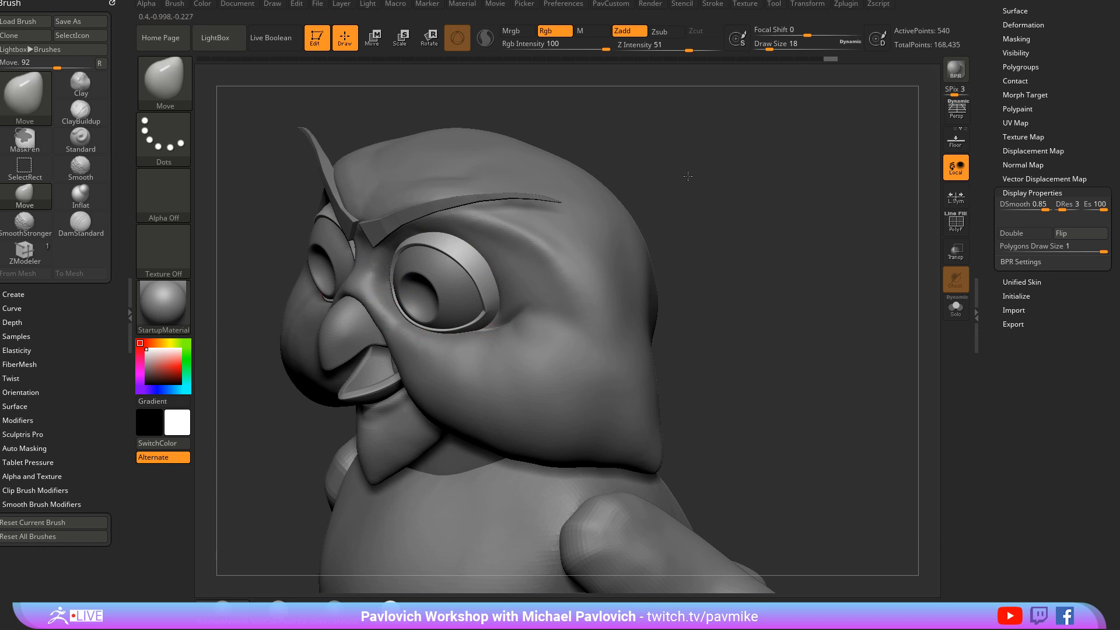
left_click_drag(688, 176, 770, 166)
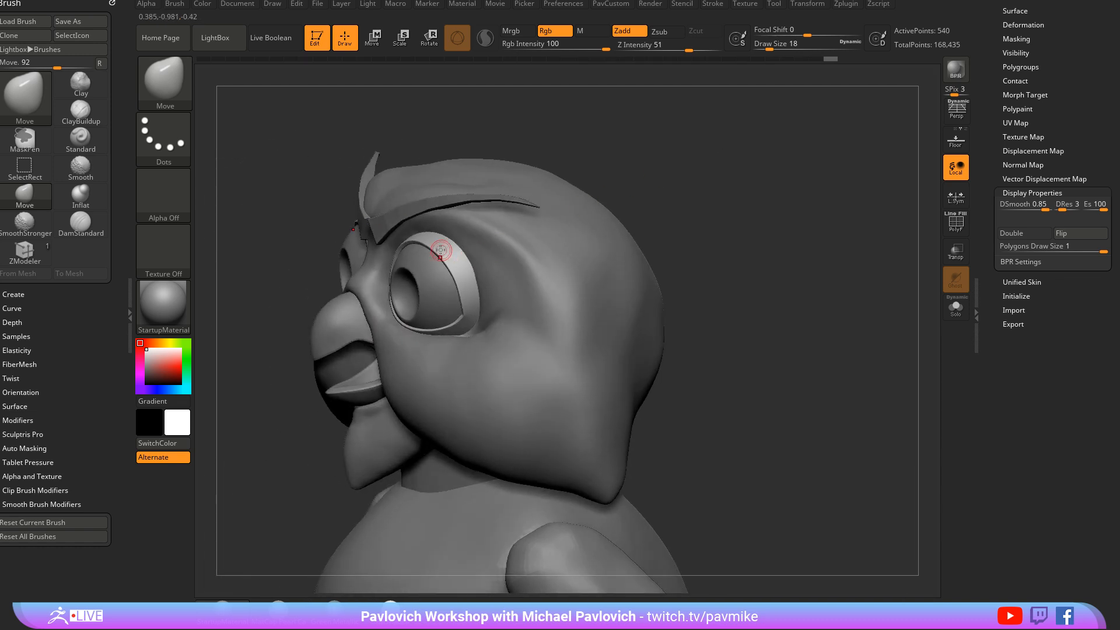
left_click_drag(655, 184, 926, 282)
left_click(486, 281, "alt")
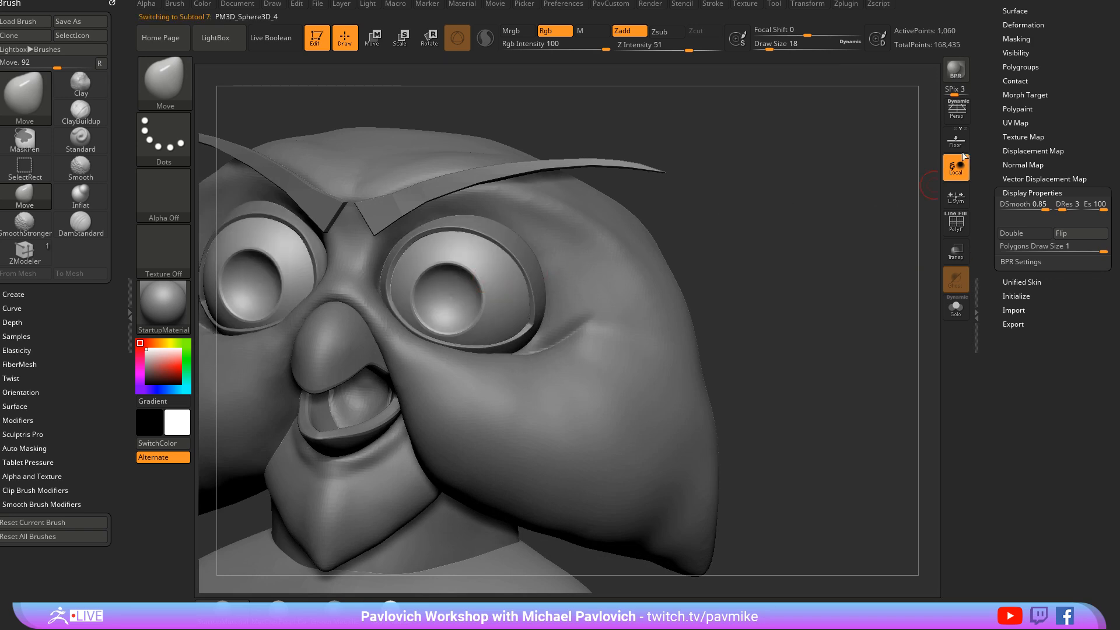
scroll(1098, 197, "up", 5)
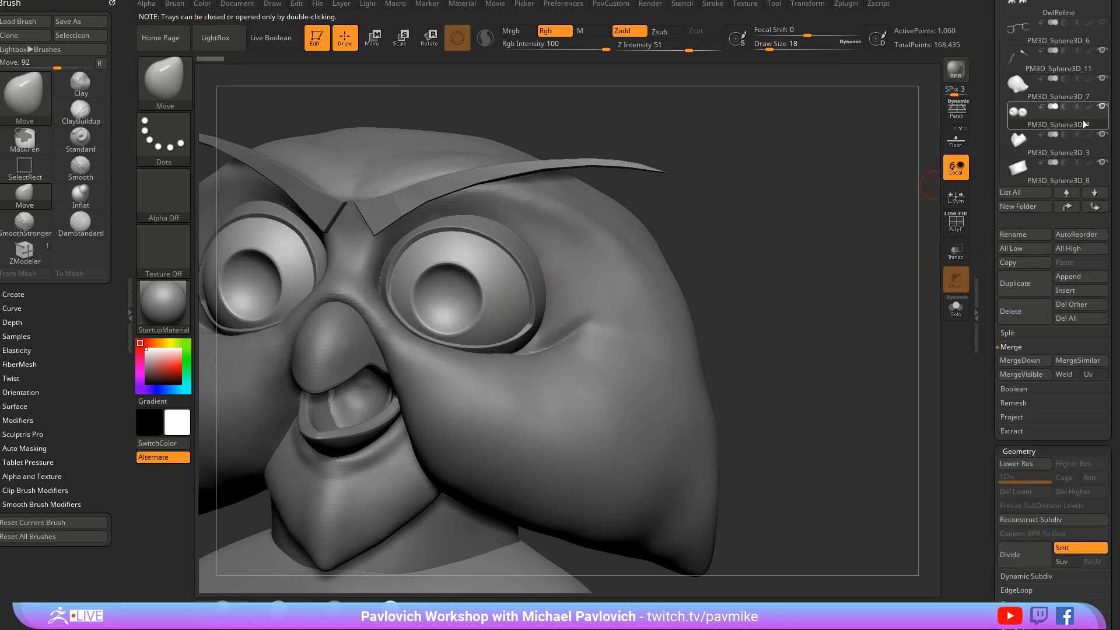
left_click(1056, 93)
left_click_drag(880, 139, 591, 256)
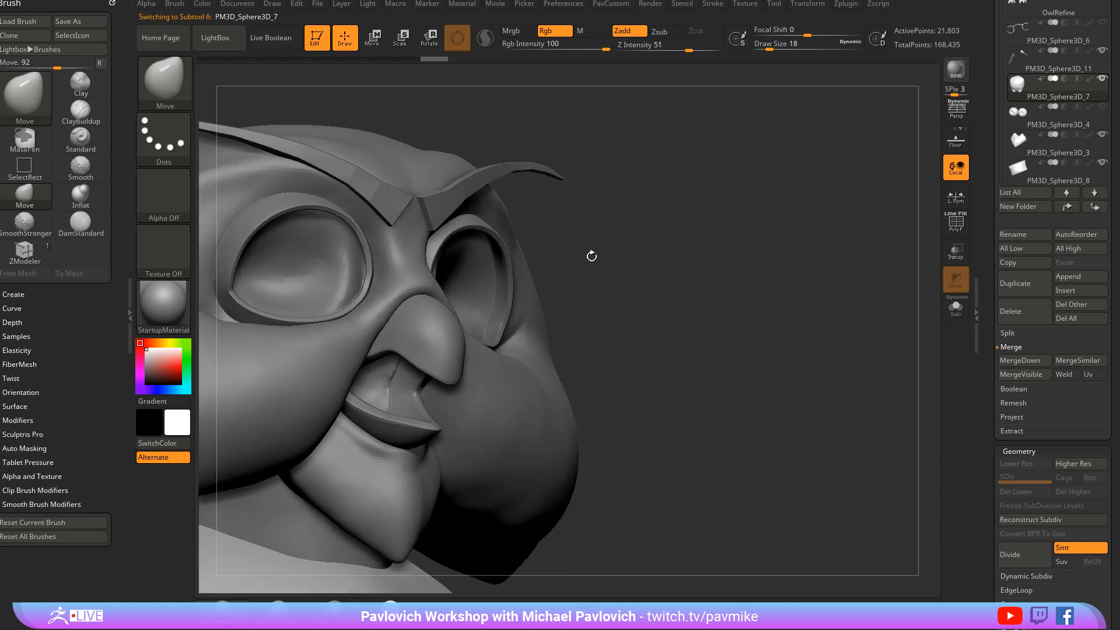
mouse_move(743, 261)
left_mouse_down()
mouse_move(695, 251)
mouse_move(752, 245)
mouse_move(729, 236)
mouse_move(737, 255)
mouse_move(668, 250)
mouse_move(729, 220)
mouse_move(804, 214)
mouse_move(615, 195)
mouse_move(793, 233)
mouse_move(831, 272)
left_mouse_up()
Select the eyelids subtool and isolate it with its polygroup wireframe shown
key("shift+f")
left_click(615, 195, "alt")
key("b")
key("m")
key("v")
key("s")
key("shift+s")
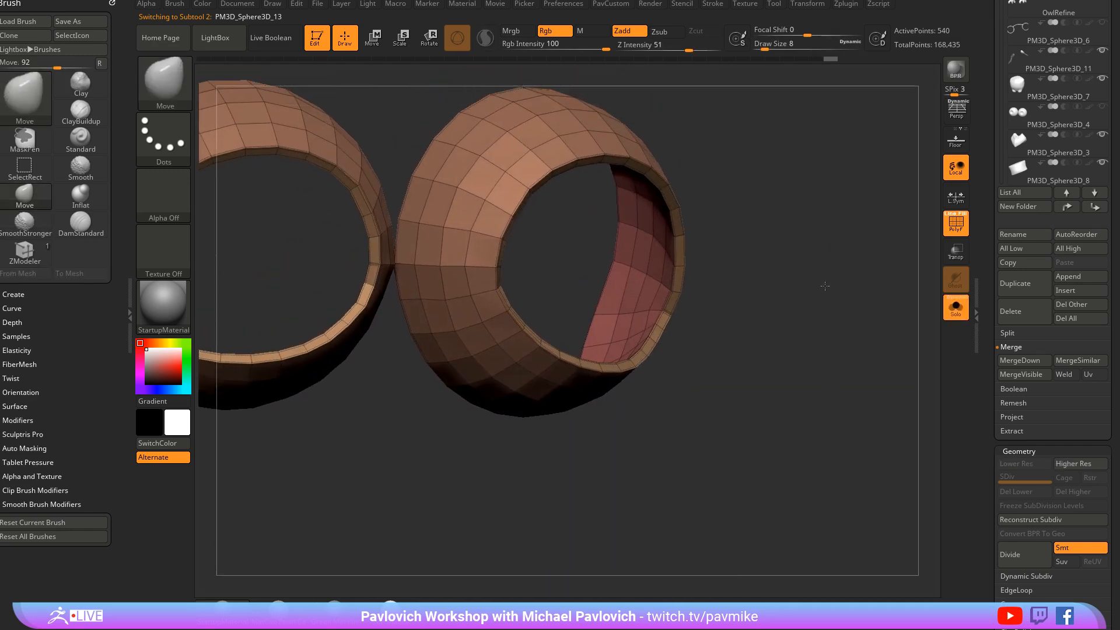
Hide the inner surface polygroup of both eyelid shells and delete the hidden geometry
key("b")
key("s")
key("r")
left_click(650, 280, "ctrl+shift")
left_click(858, 207, "ctrl+shift")
key("b")
key("m")
key("v")
key("space")
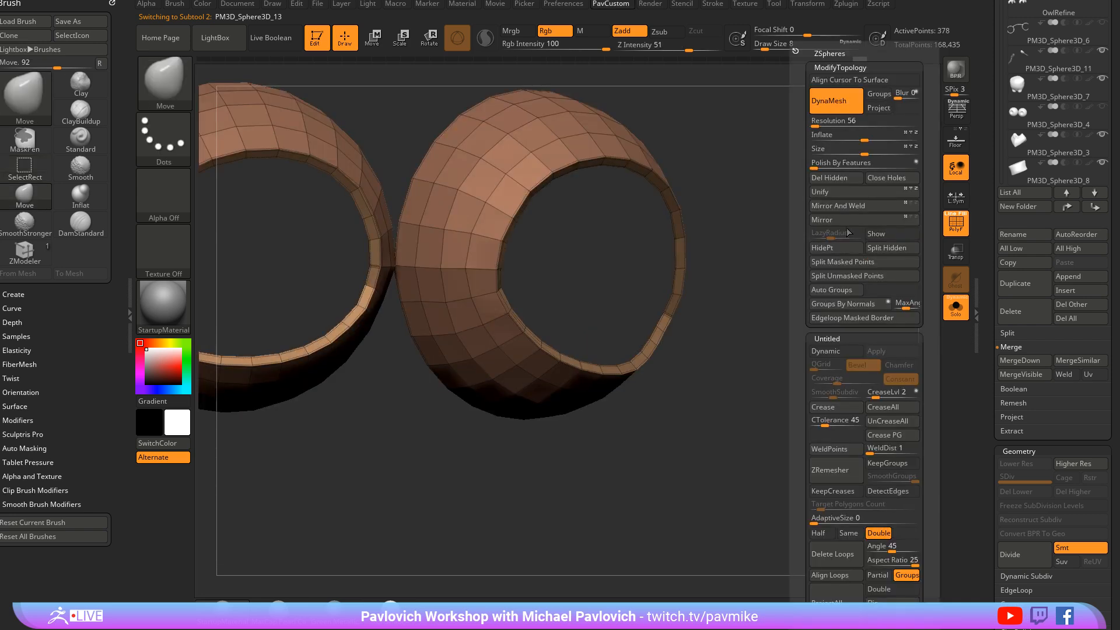
Cap the front openings of both eyelids with ZModeler's Close Convex Hole edge action
key("b")
key("z")
key("m")
key("space")
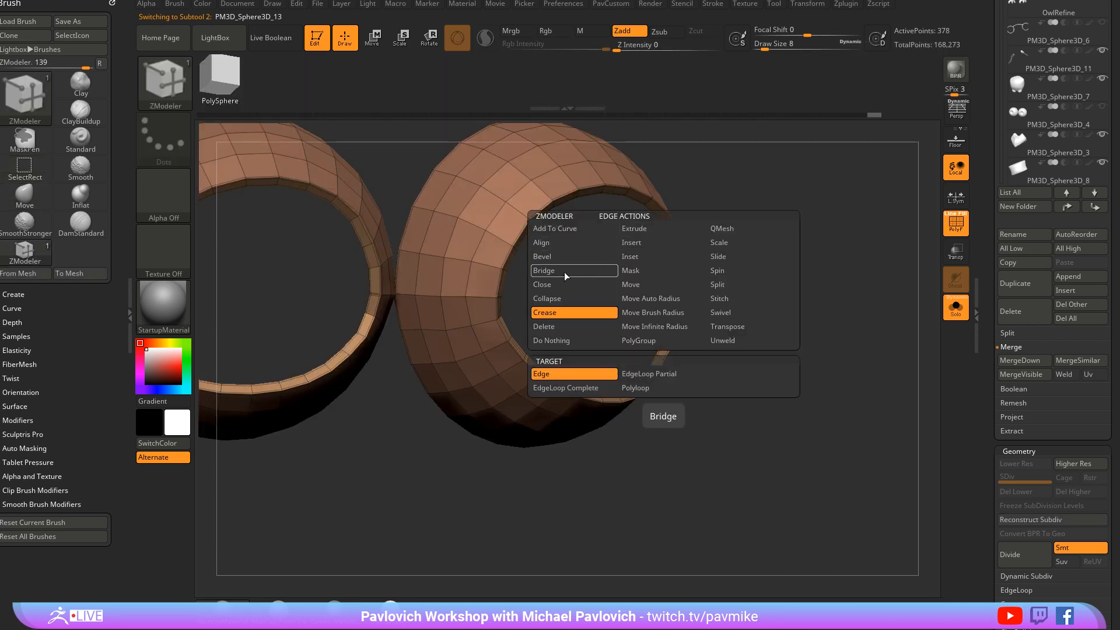
left_click(634, 373)
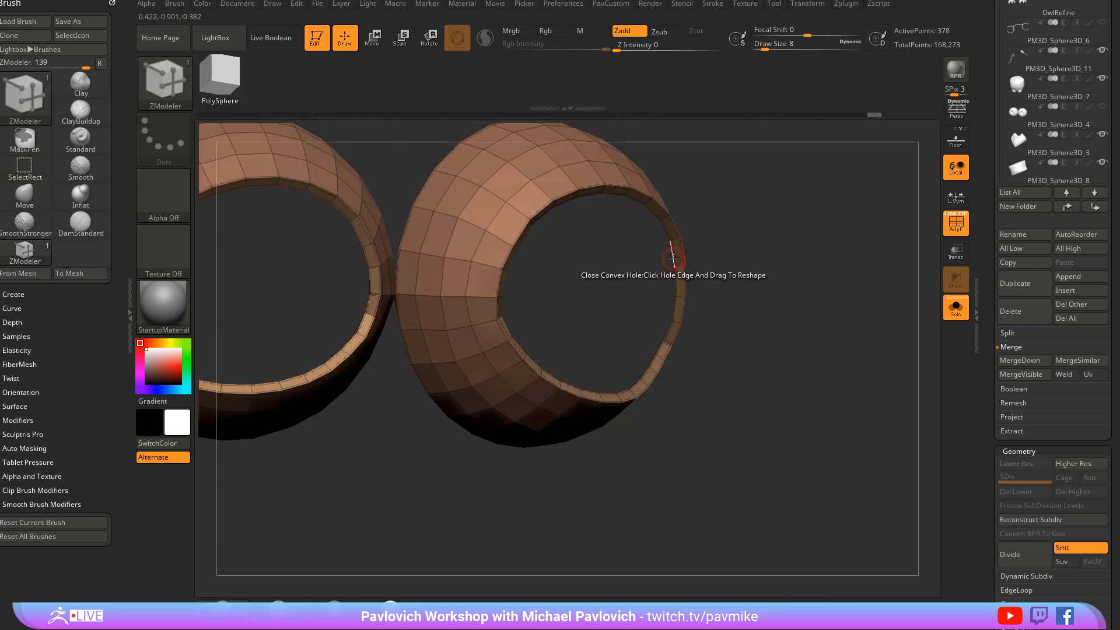
left_click(680, 309)
left_click_drag(718, 292, 737, 251)
key("ctrl+z")
left_click(670, 251)
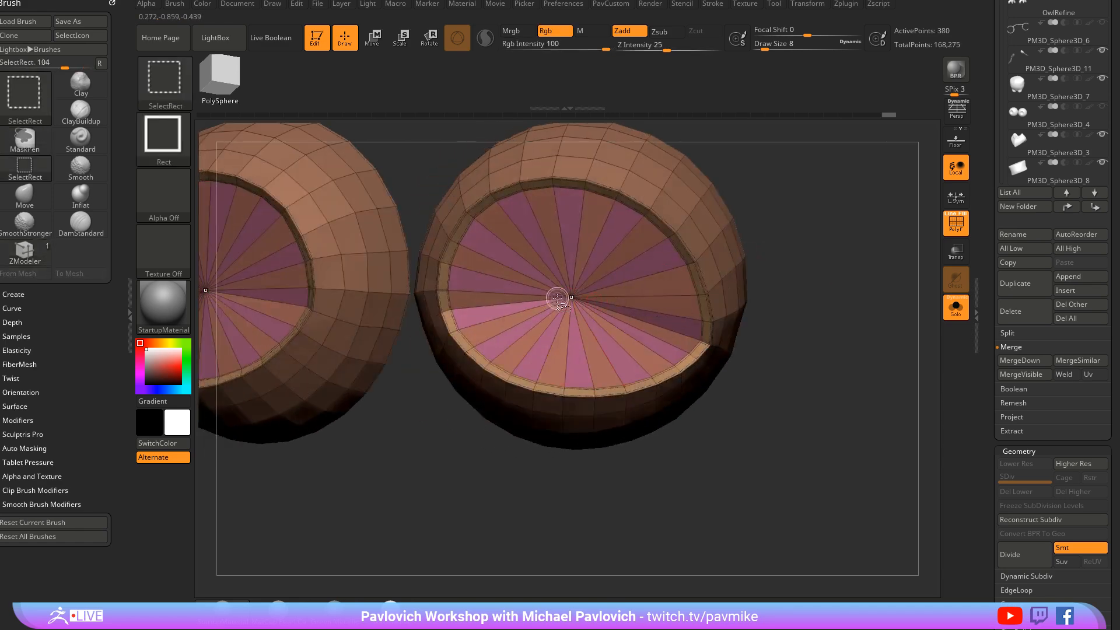
Mask around the front caps' centre points with ZModeler and move those points back into the eyelids
left_click(555, 295, "ctrl+shift")
left_click(813, 261, "ctrl+shift")
left_click_drag(827, 247, 782, 257)
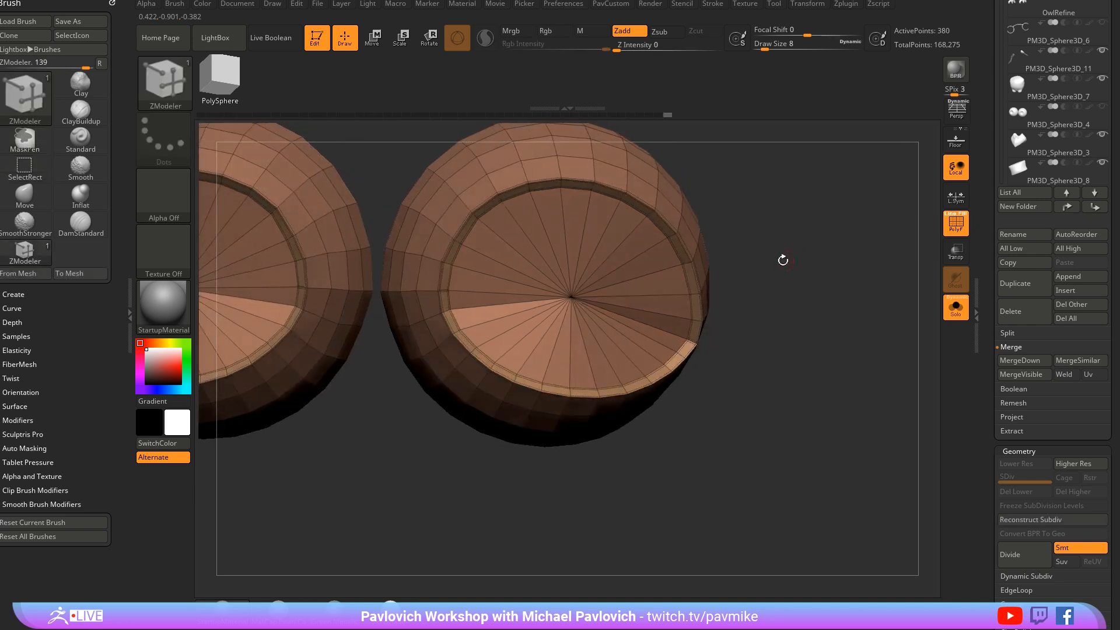
key("space")
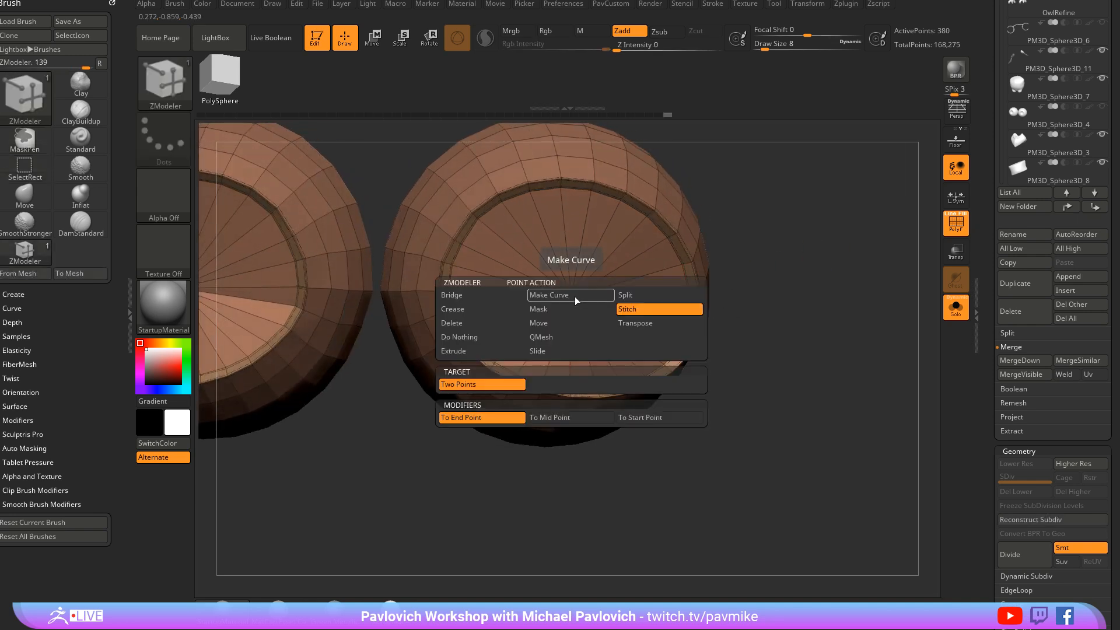
left_click(538, 308)
key("w")
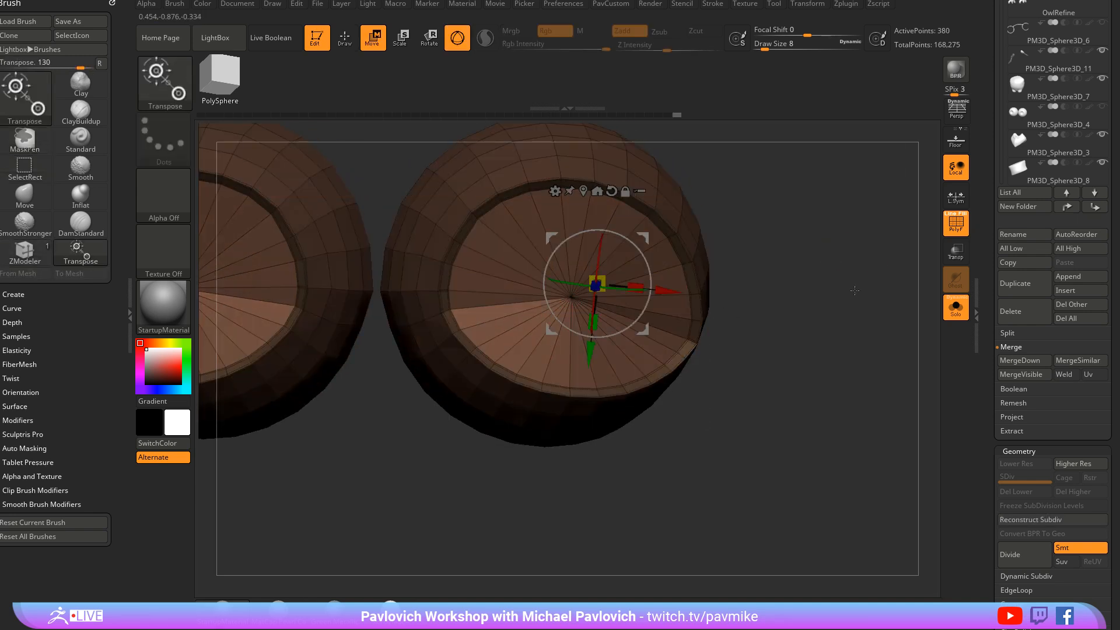
mouse_move(644, 285)
left_mouse_down()
mouse_move(545, 290)
mouse_move(607, 294)
left_mouse_up()
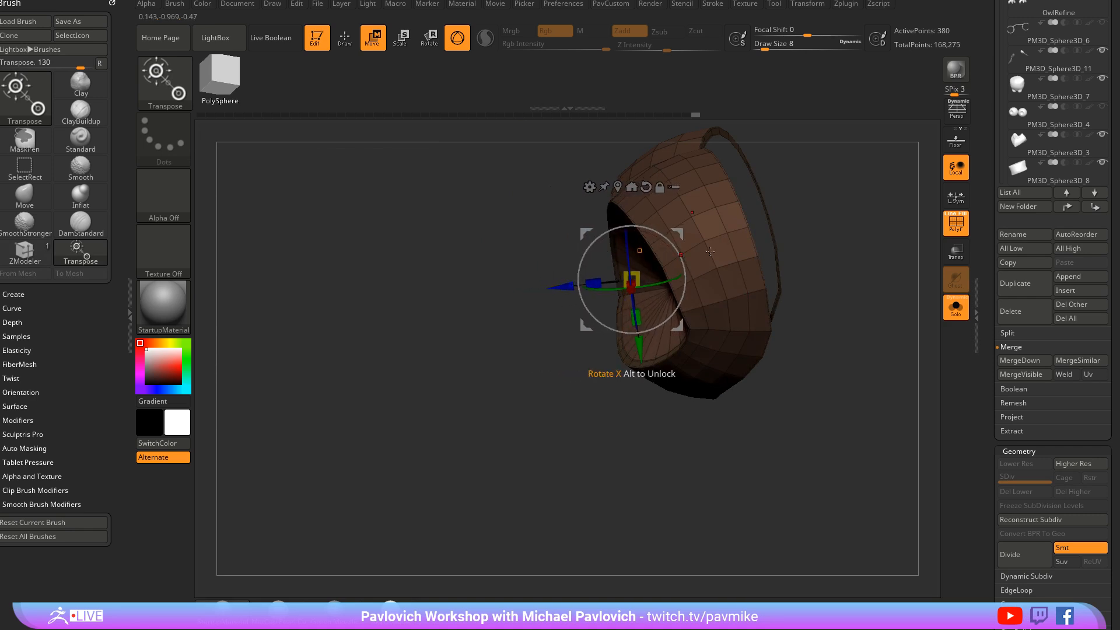
Close the rear openings of both eyelids with ZModeler and give the isolated caps a new polygroup
key("q")
mouse_move(729, 280)
left_mouse_down()
mouse_move(839, 278)
mouse_move(752, 295)
mouse_move(725, 485)
left_mouse_up()
left_click(696, 221)
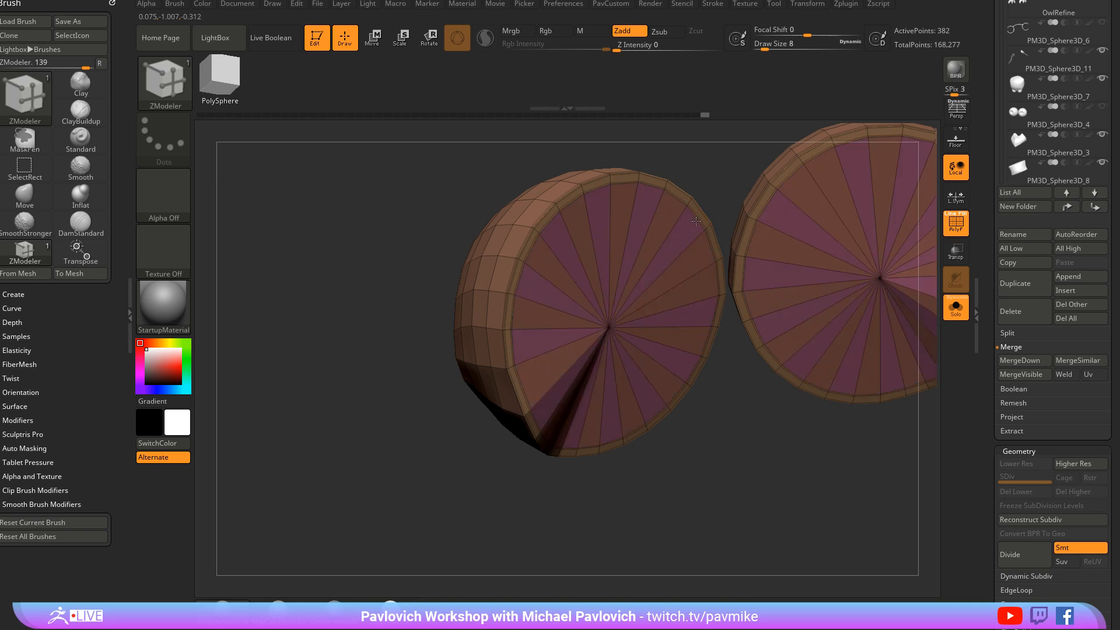
left_click(609, 329, "ctrl+shift")
key("ctrl+w")
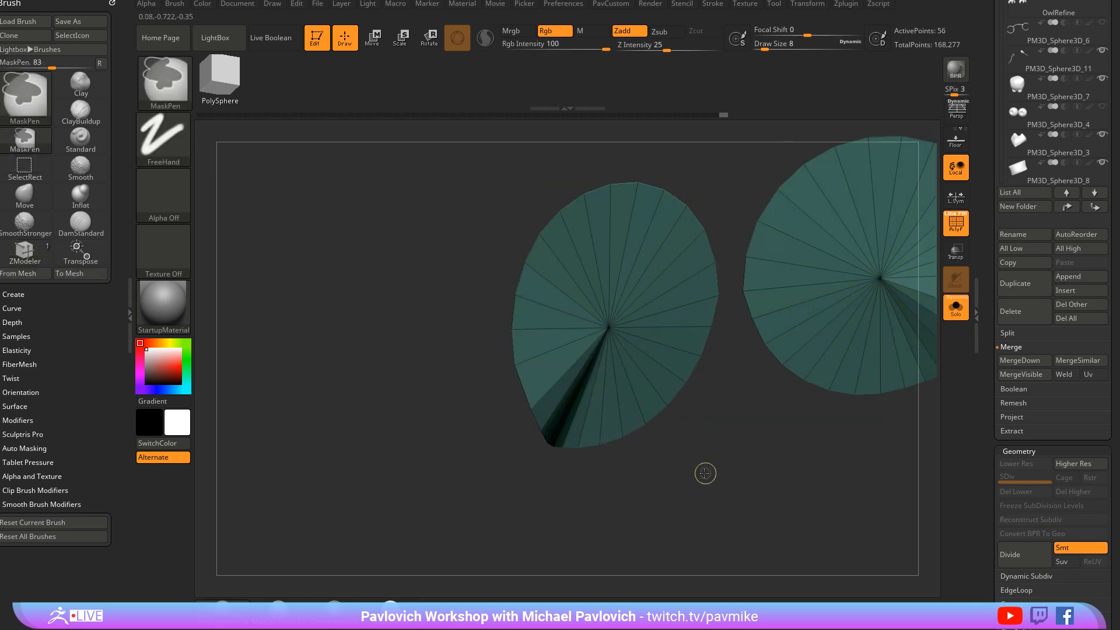
left_click(705, 472, "ctrl+shift")
Show the whole owl again with the eyeballs subtool made visible inside the eyelids
left_click_drag(705, 473, 937, 314, "alt")
left_click(954, 307)
left_click_drag(894, 157, 934, 199, "alt")
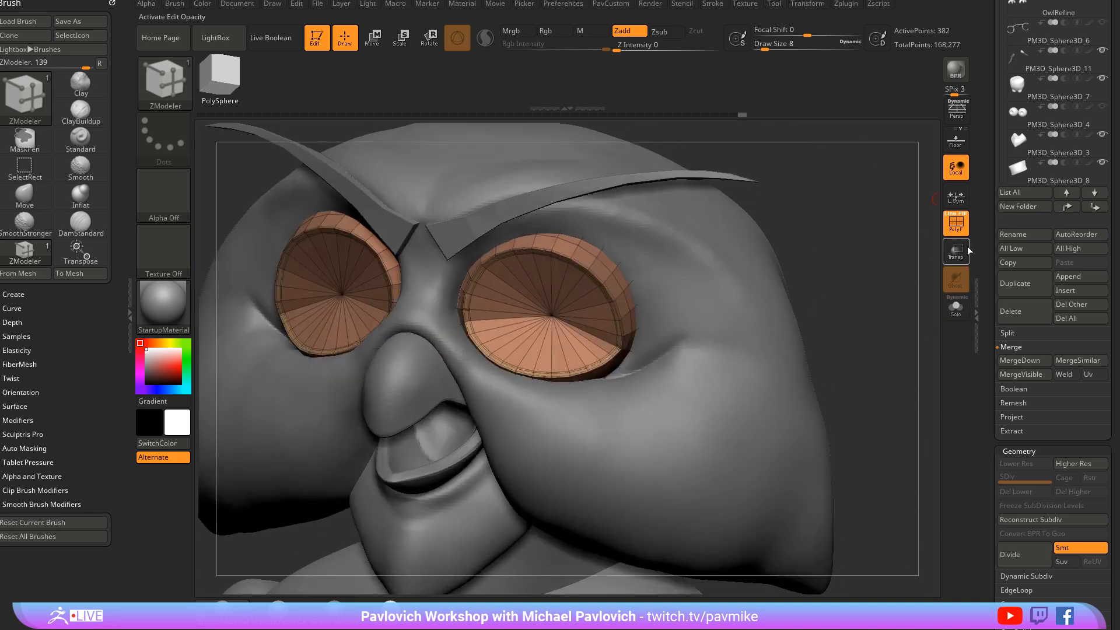
left_click(1102, 107)
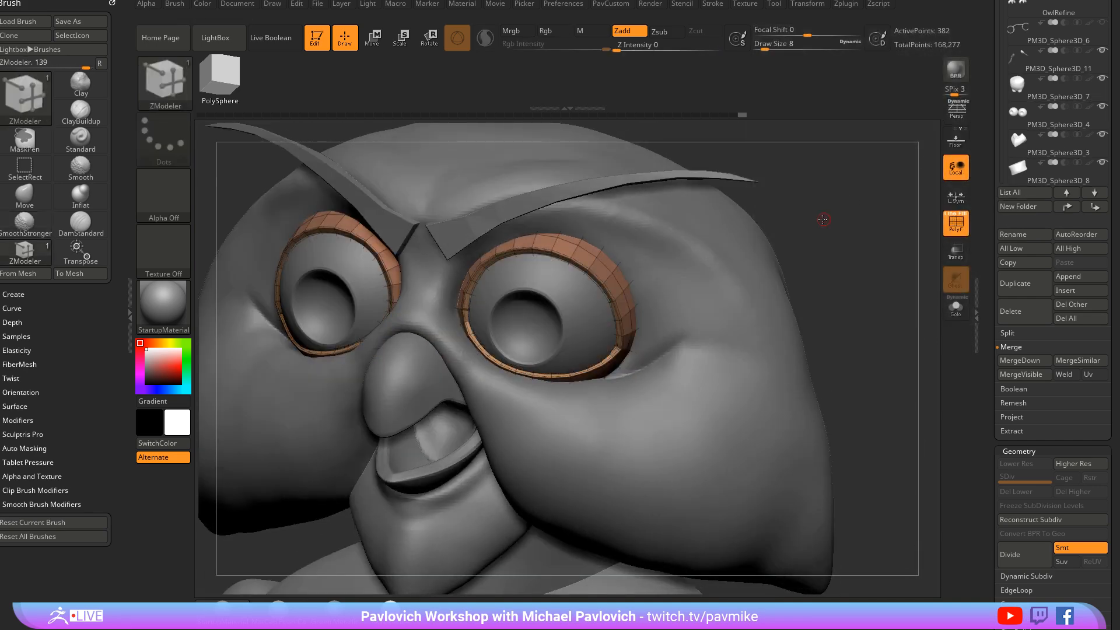
left_click_drag(799, 218, 841, 236)
Turn on dynamic subdivision for the eyelids and turn off the wireframe
key("d")
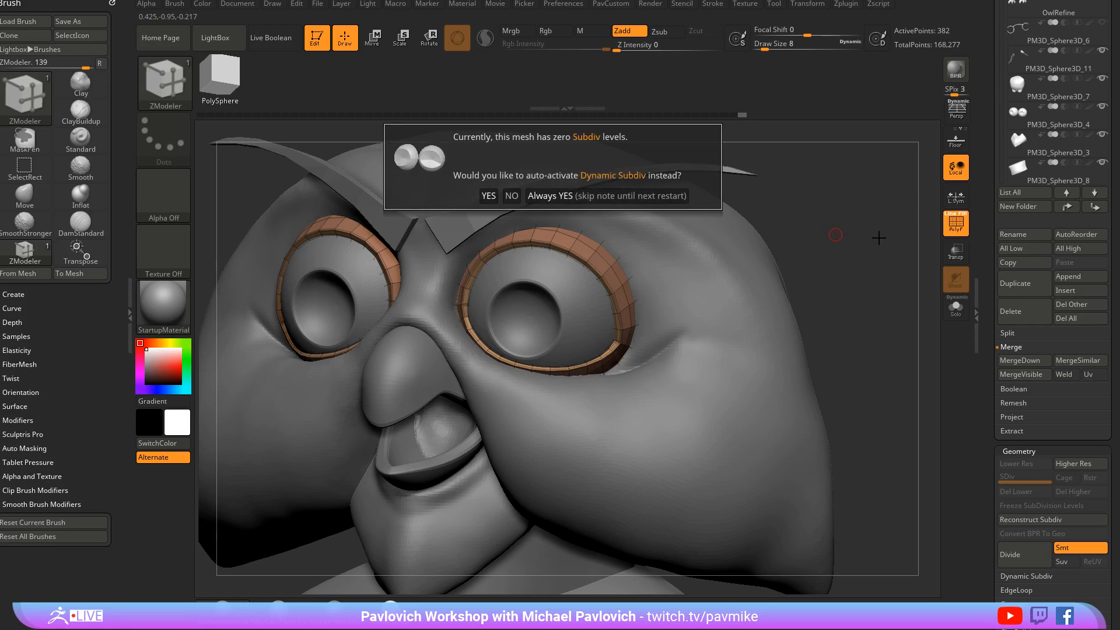
key("ctrl+d")
left_click(955, 229)
left_click_drag(864, 245, 842, 228)
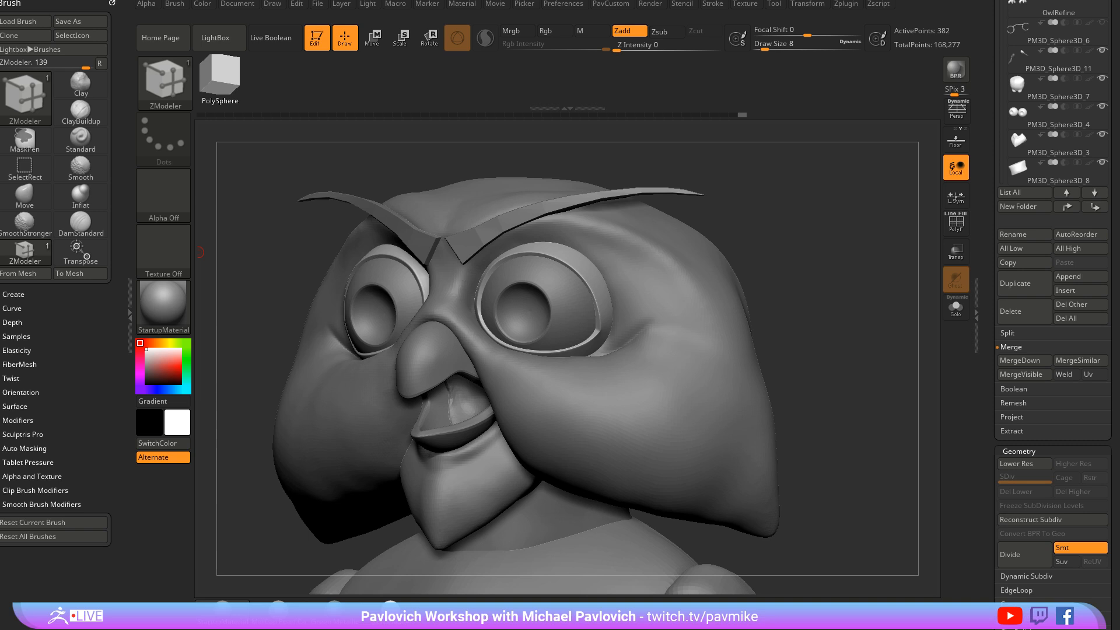
Select the existing eyebrows and hide their subtool PM3D_Sphere3D_9
mouse_move(805, 223)
left_mouse_down("shift")
mouse_move(799, 192)
mouse_move(737, 205)
left_mouse_up("shift")
key("b")
key("s")
key("t")
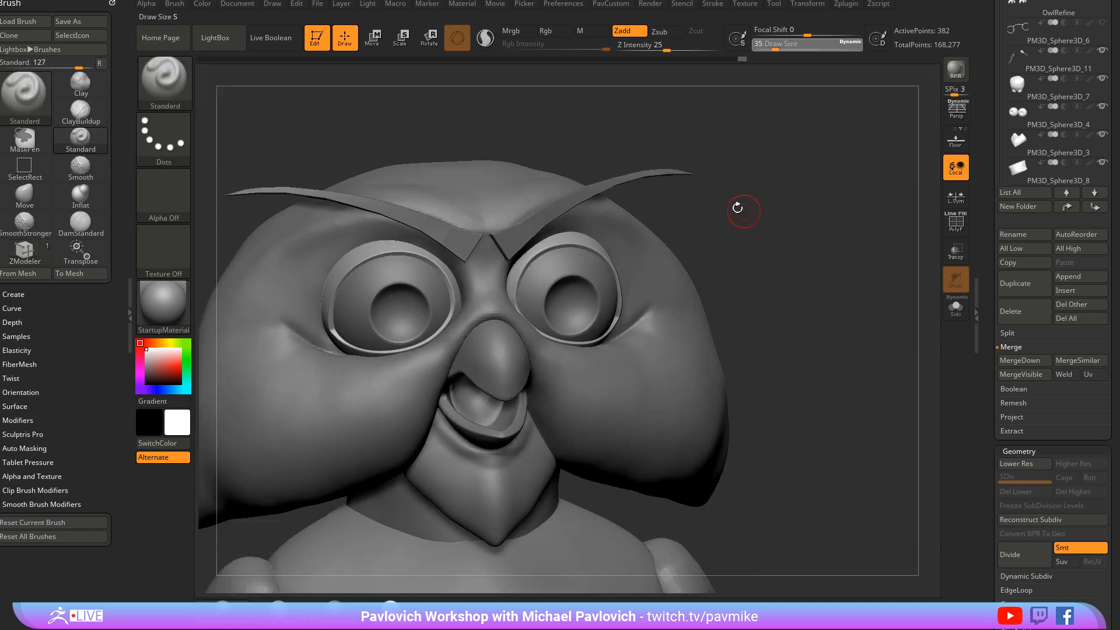
left_click(567, 208, "alt")
mouse_move(825, 192)
left_mouse_down()
mouse_move(799, 196)
mouse_move(813, 200)
mouse_move(757, 245)
left_mouse_up()
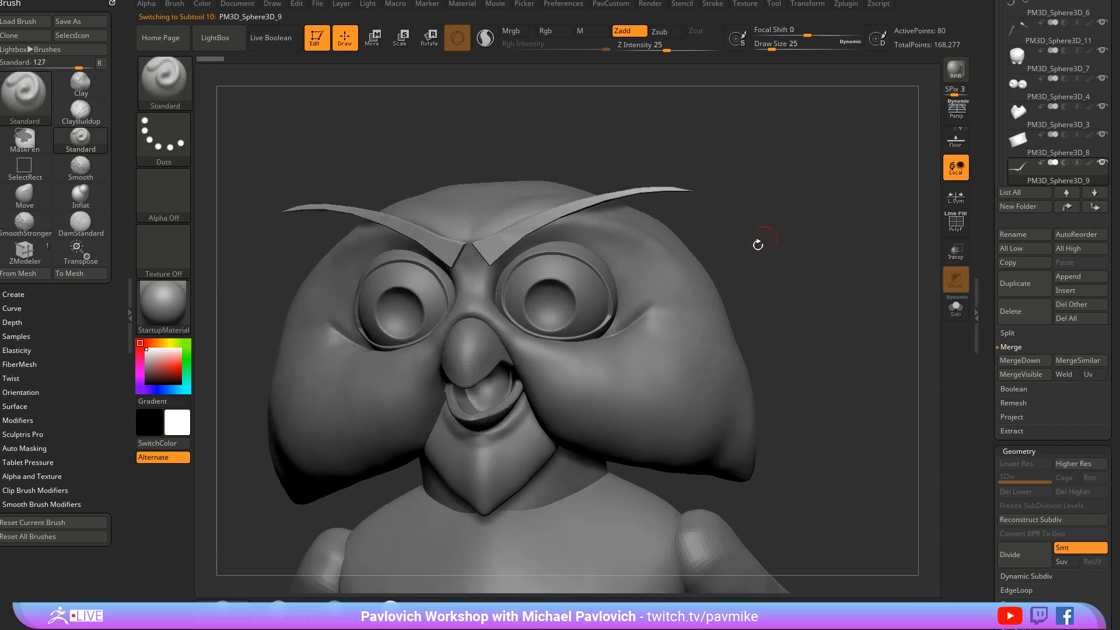
left_click(756, 245, "alt")
left_click_drag(983, 241, 983, 441)
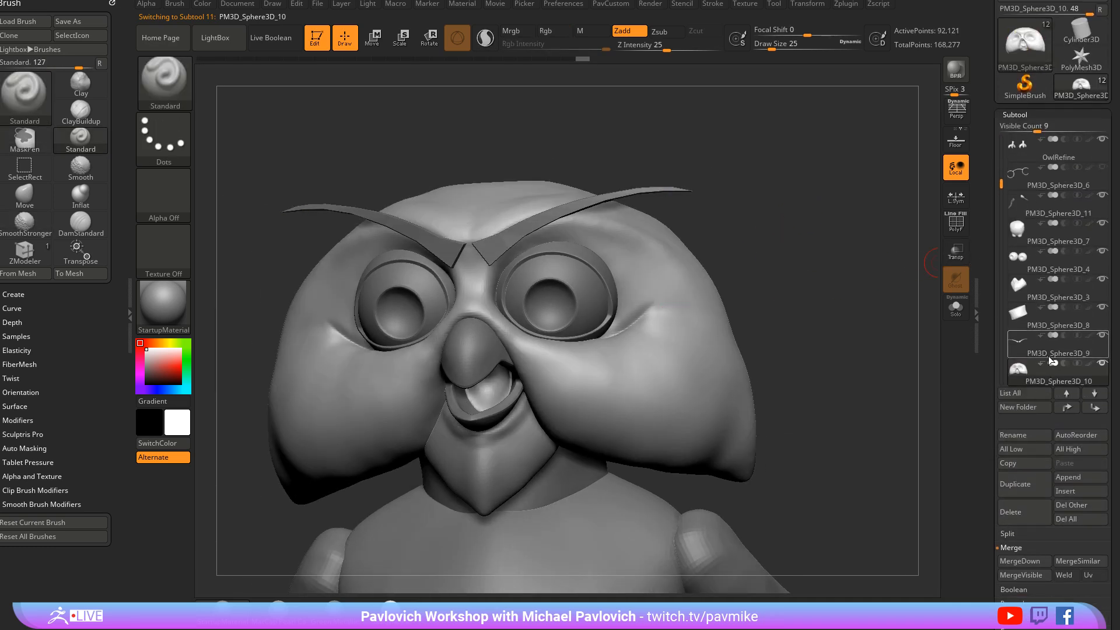
left_click(1053, 358)
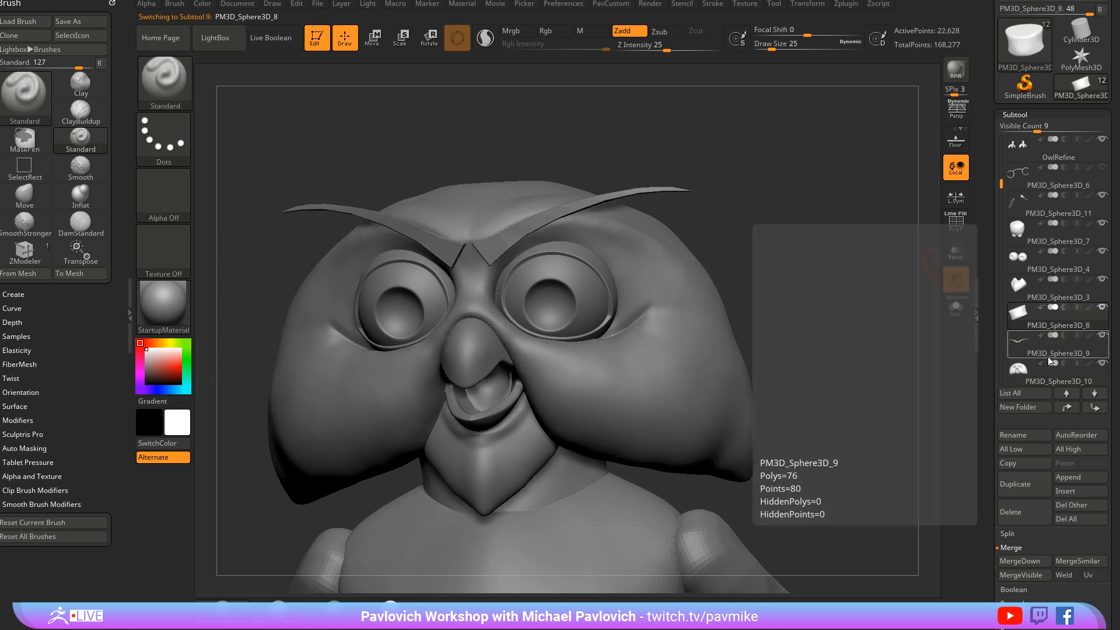
left_click(1060, 327)
left_click_drag(827, 280, 799, 286)
Select the head and draw two parallel curves along the brow above the eye using the Topology brush
left_click(656, 326, "alt")
left_click_drag(834, 227, 787, 255)
key("b")
key("t")
key("o")
left_click_drag(692, 175, 425, 250)
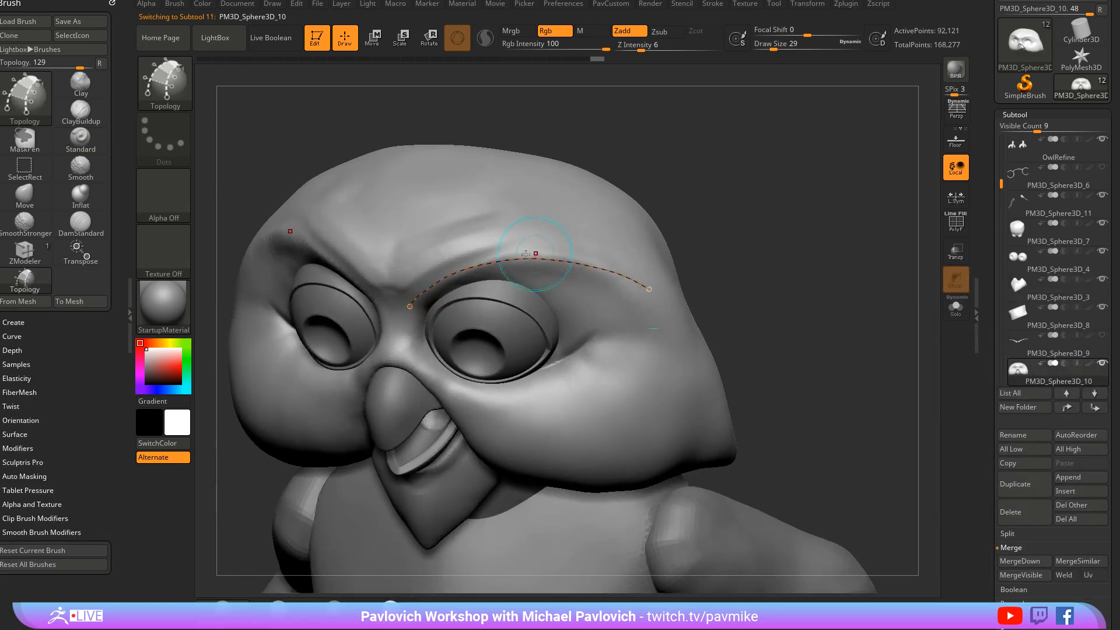
left_click_drag(754, 272, 402, 294)
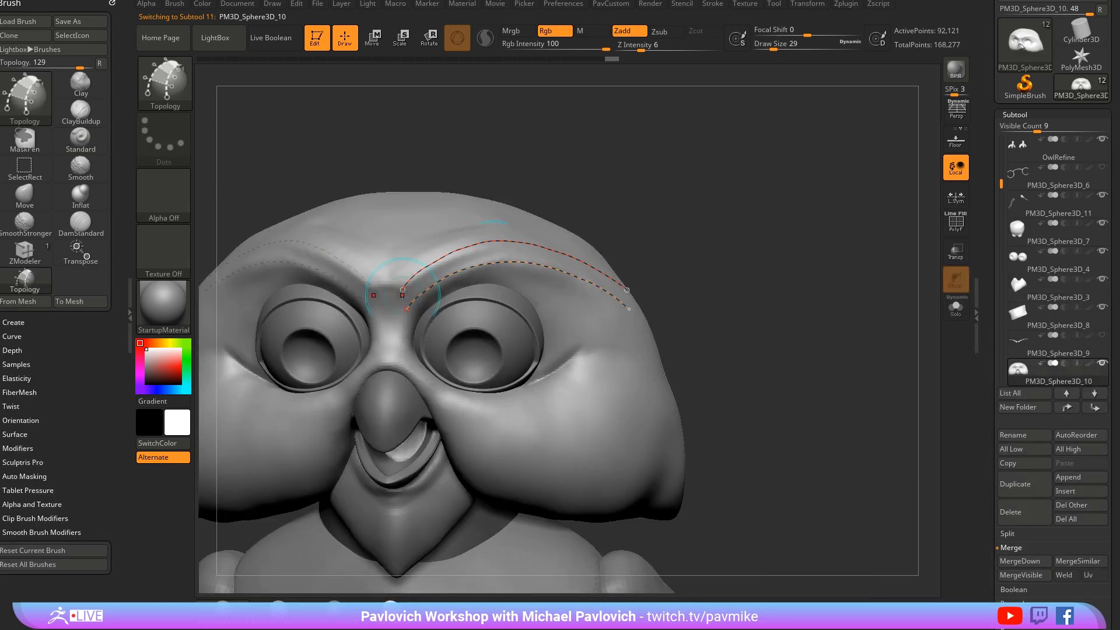
Draw cross curves through the two brow curves to form a strip of quads, undoing and redrawing misplaced ones
left_click_drag(429, 241, 431, 299)
left_click_drag(467, 233, 456, 289)
left_click_drag(499, 225, 483, 278)
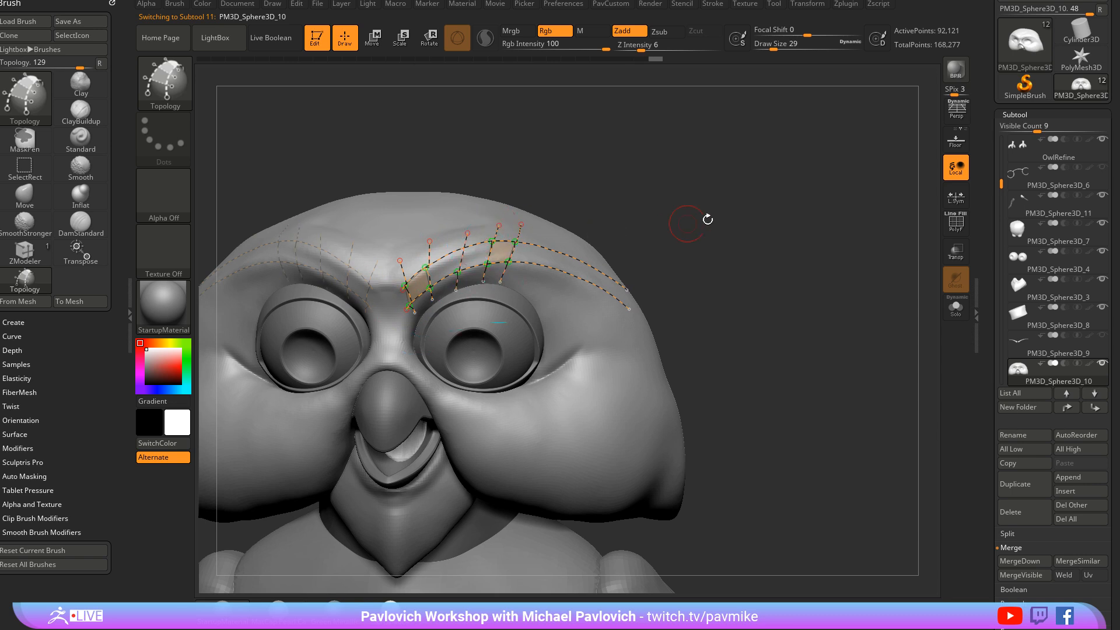
left_click_drag(707, 219, 630, 233)
key("ctrl+z")
key("ctrl+z")
key("ctrl+z")
left_click_drag(436, 231, 438, 325)
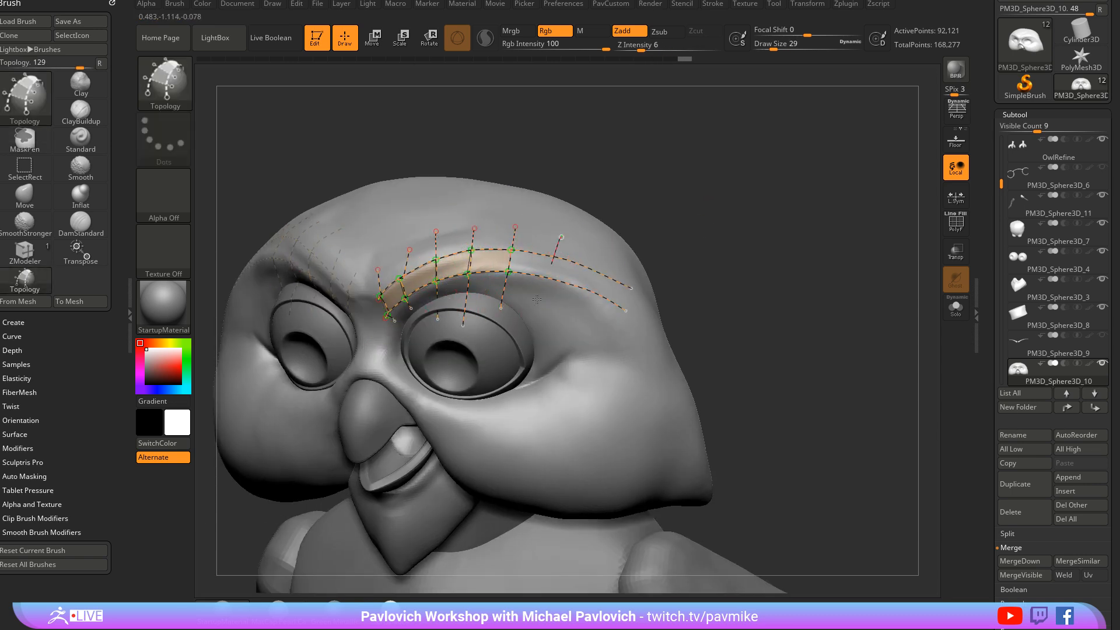
left_click_drag(697, 327, 721, 317)
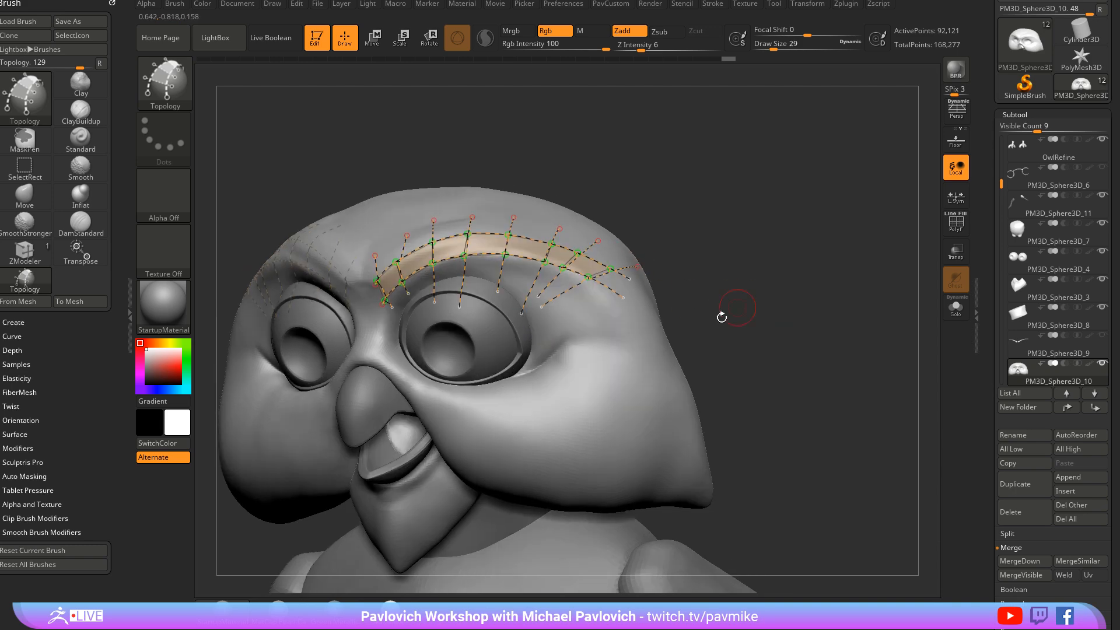
Generate the thick eyebrow strips from the topology curves and split them from the head into their own subtool
mouse_move(676, 270)
left_mouse_down()
mouse_move(704, 294)
mouse_move(825, 283)
mouse_move(607, 268)
left_mouse_up()
key("space")
left_click(822, 276)
Set the Move brush to draw size 29 for the eyebrow strips and undo the last change
key("b")
key("m")
key("v")
key("ctrl+z")
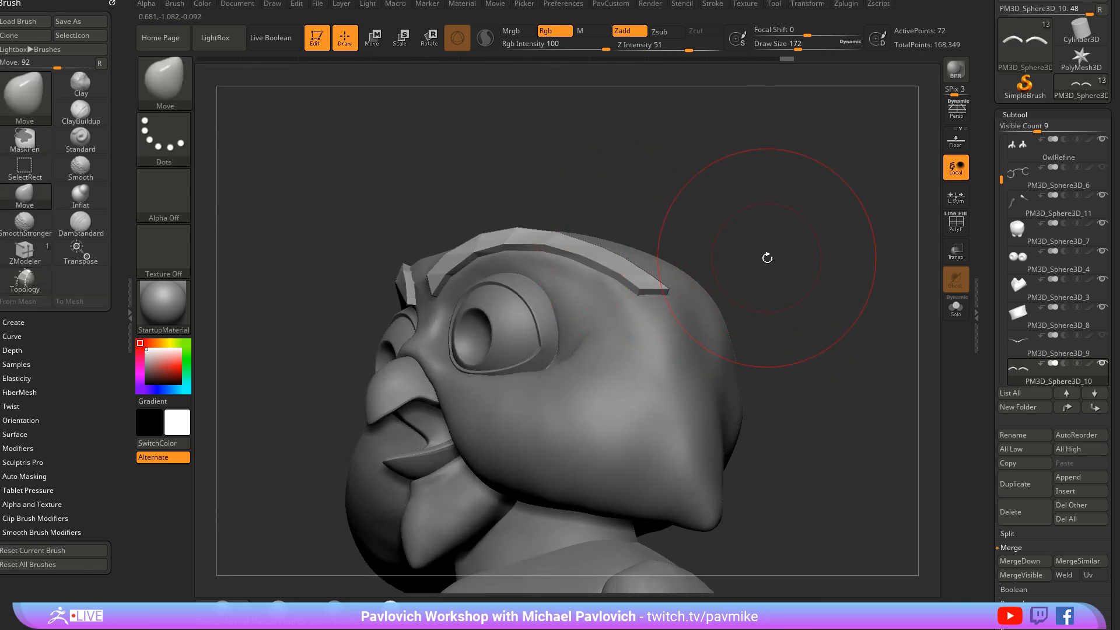
key("s")
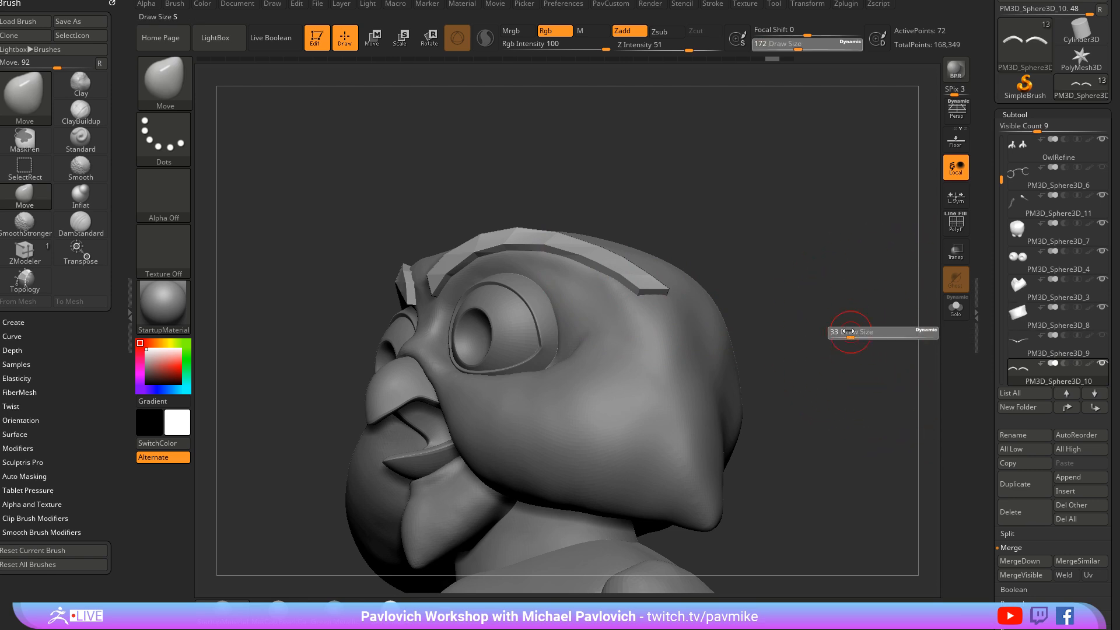
left_click(840, 331)
Reveal the subtool split options and isolate the eyebrow strips with their polygroup wireframe shown
scroll(1026, 292, "down", 3)
left_click(1007, 339)
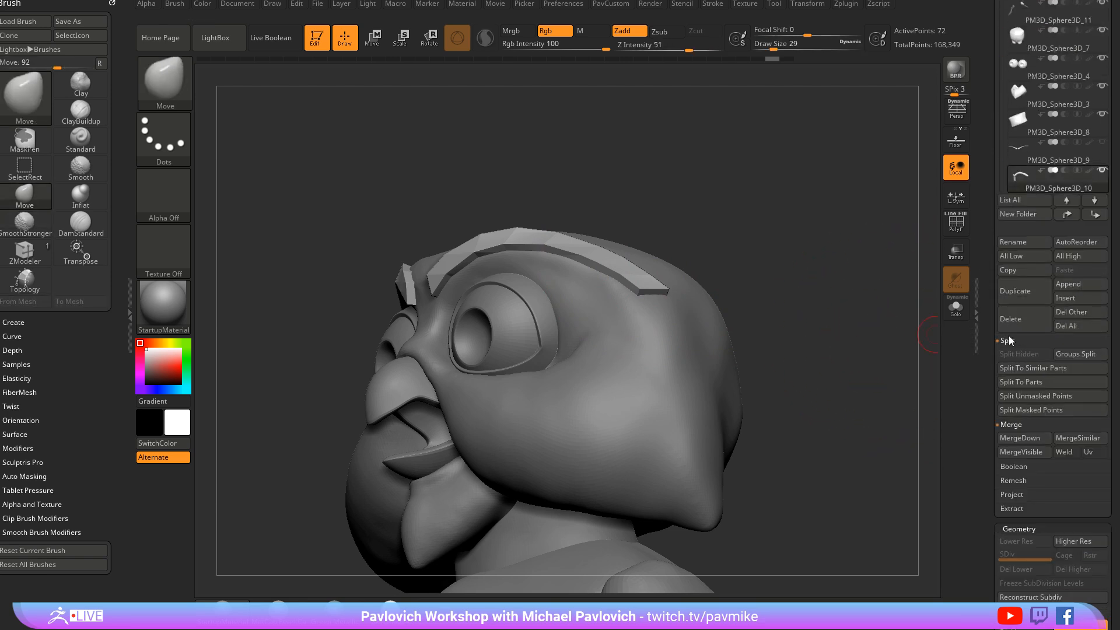
left_click_drag(933, 327, 848, 276)
key("shift+f")
left_click(955, 315)
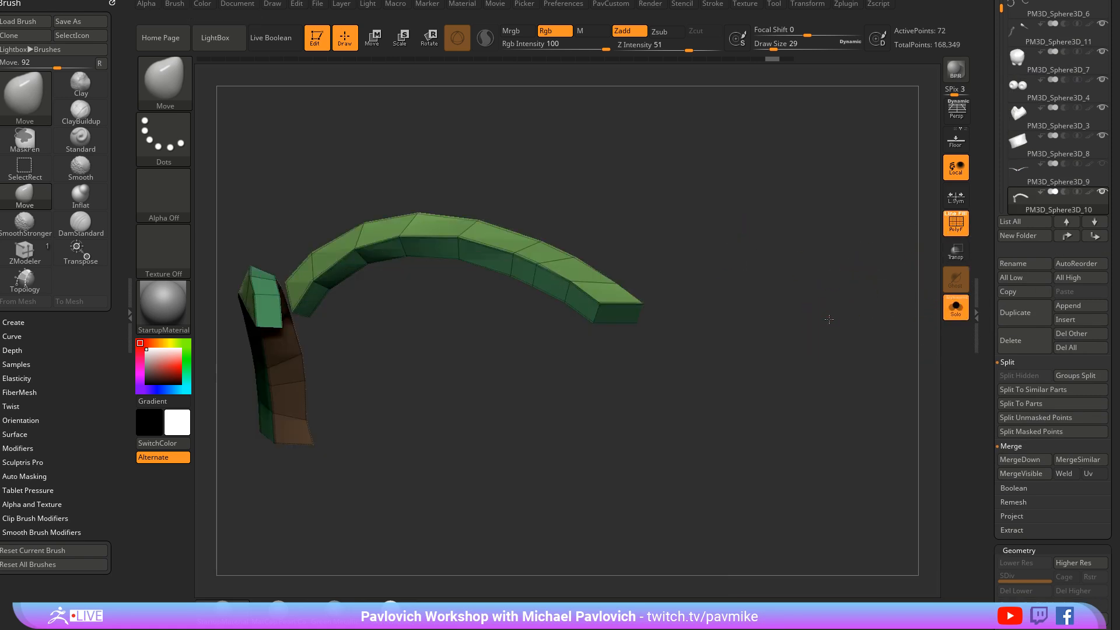
key("b")
key("z")
key("m")
left_click_drag(729, 262, 575, 295)
left_click_drag(565, 337, 567, 327)
left_click_drag(700, 245, 542, 328)
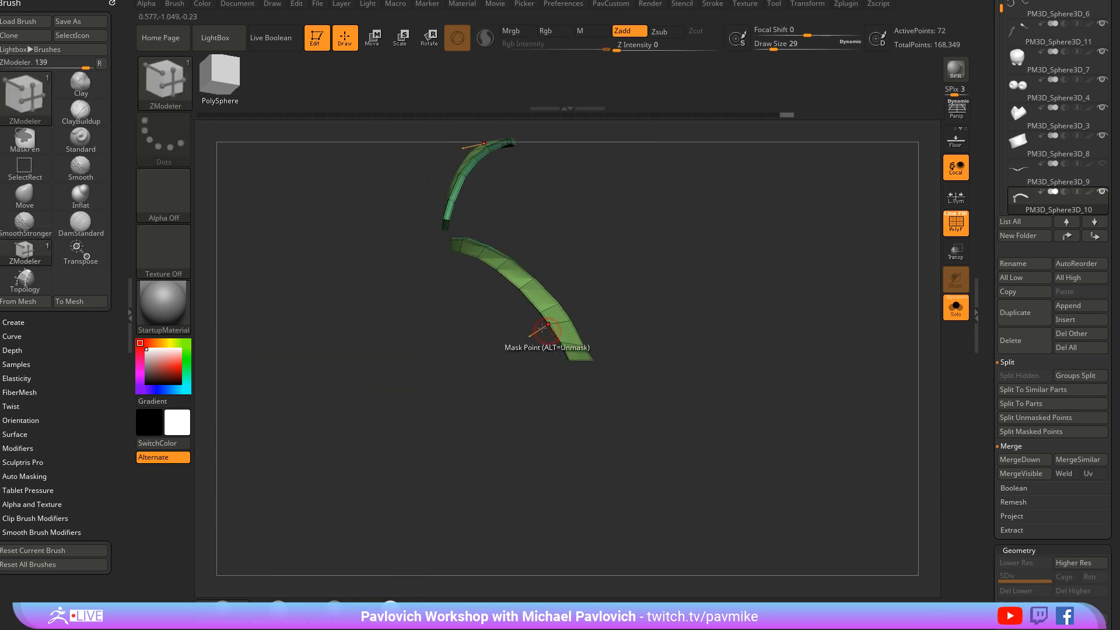
Shape the outer ends of the eyebrow strips with the Move brush and narrow their tips with the Pinch brush
key("b")
key("m")
key("v")
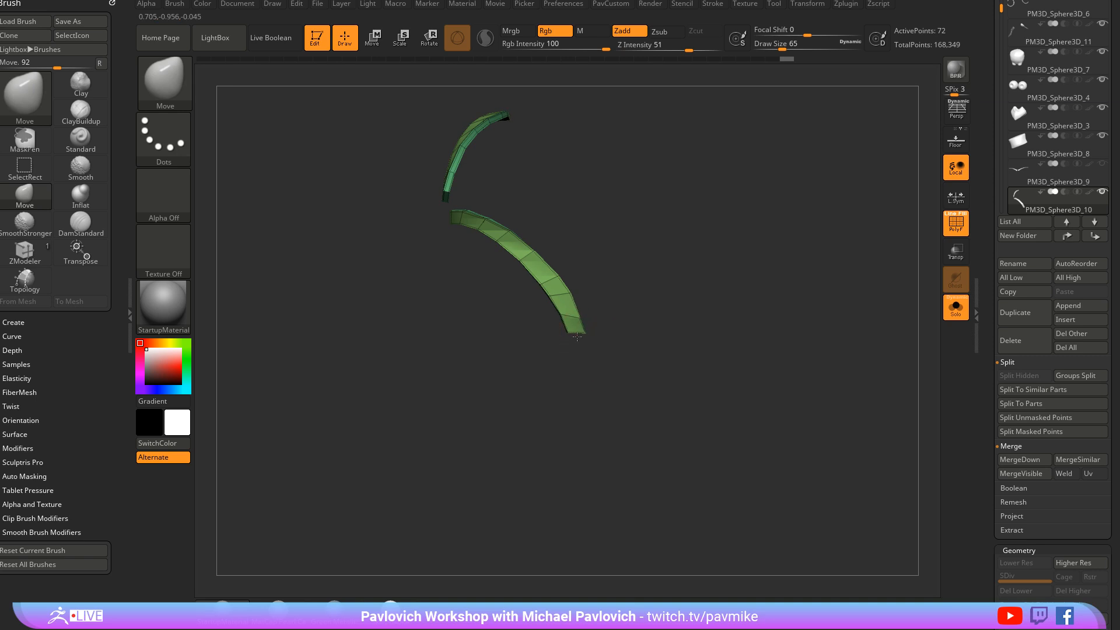
mouse_move(630, 286)
left_mouse_down()
mouse_move(732, 295)
mouse_move(565, 327)
left_mouse_up()
key("b")
key("p")
key("i")
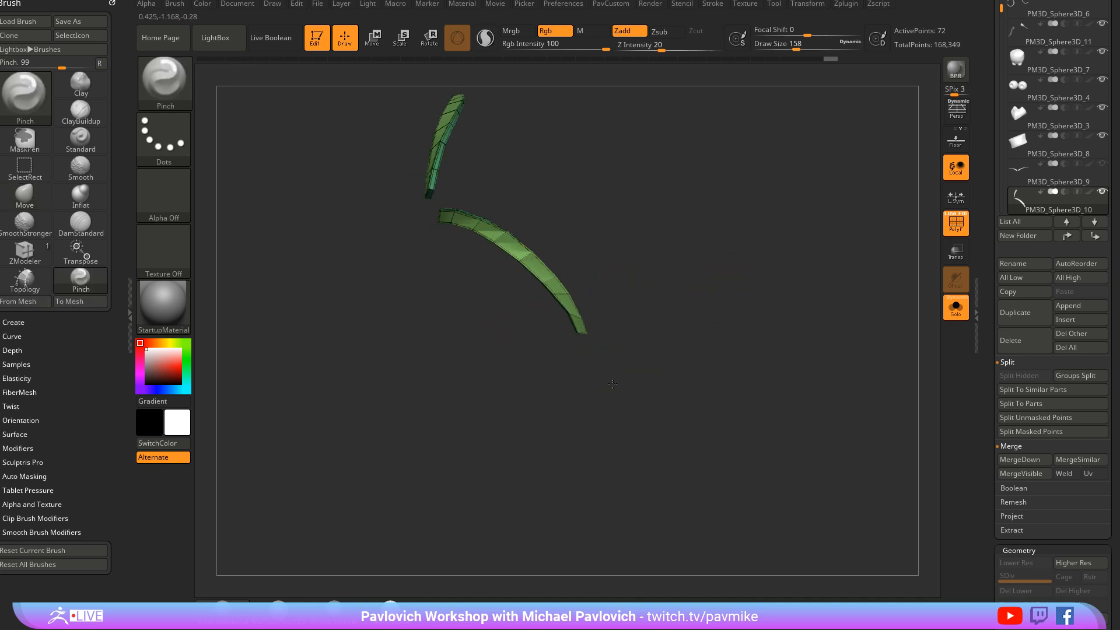
mouse_move(694, 385)
left_mouse_down()
mouse_move(690, 264)
mouse_move(698, 322)
mouse_move(742, 268)
left_mouse_up()
Thicken the inner parts of the eyebrow strips with the Inflat brush, using draw size 108
key("b")
key("i")
key("n")
left_click_drag(675, 151, 626, 251)
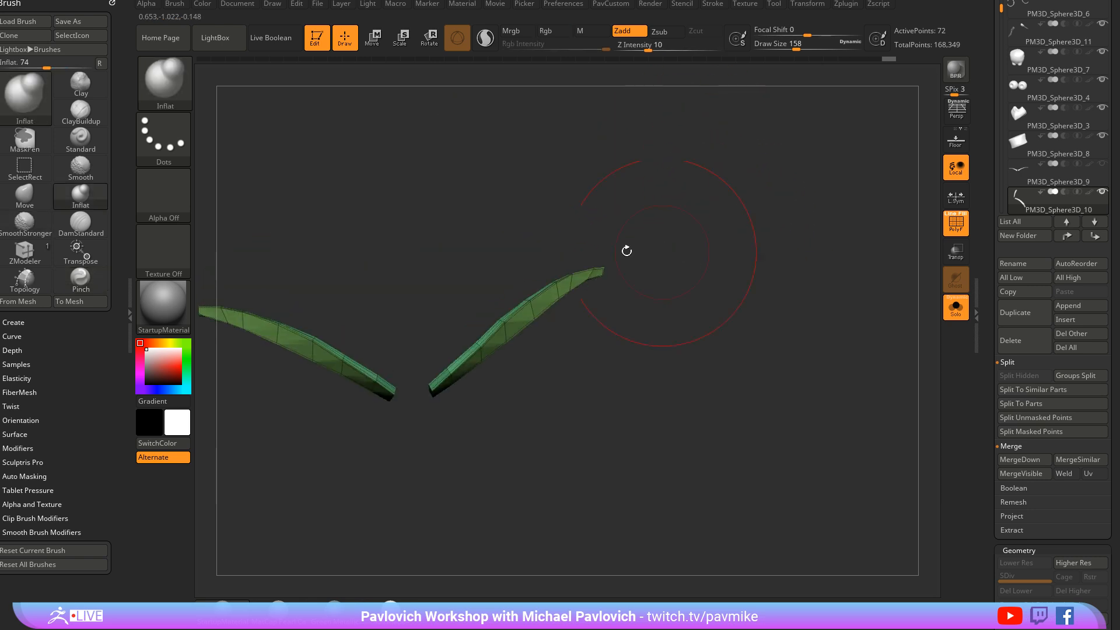
left_click_drag(447, 379, 450, 376)
left_click_drag(513, 320, 462, 388)
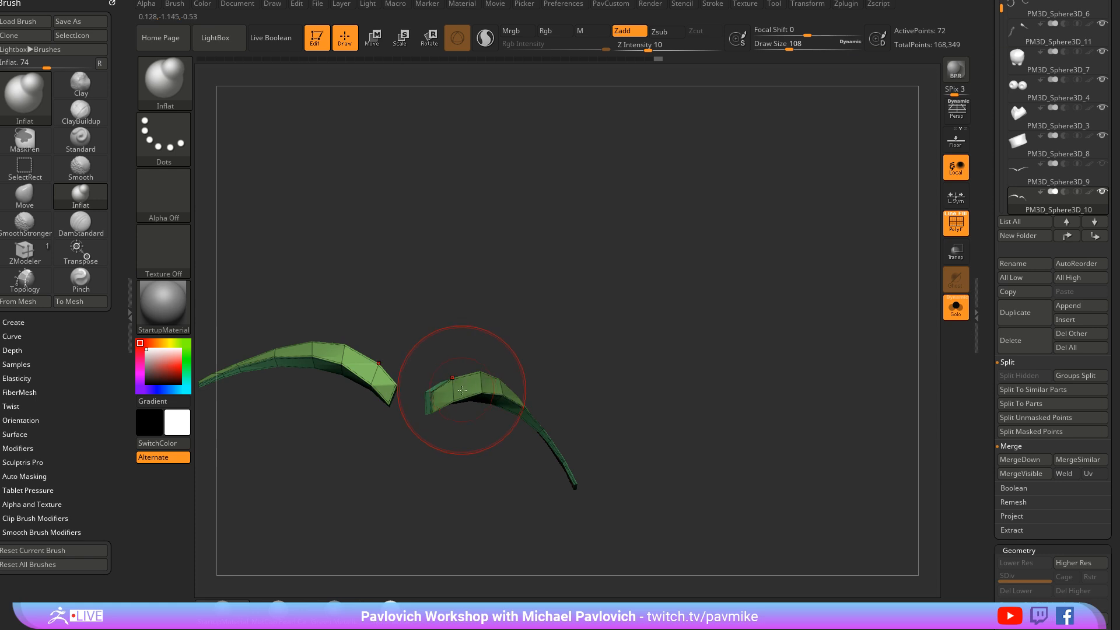
left_click_drag(501, 350, 586, 268)
left_click_drag(561, 435, 490, 323)
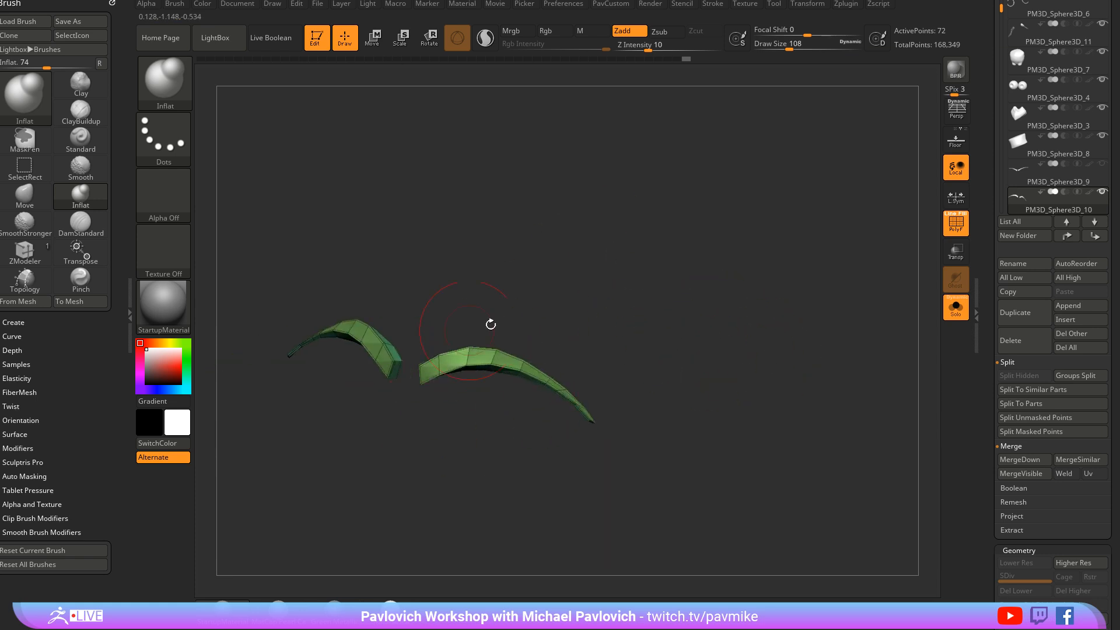
Show the whole owl again and adjust the eyebrows' position and angle above the eyes with the gizmo
left_click(954, 309)
key("w")
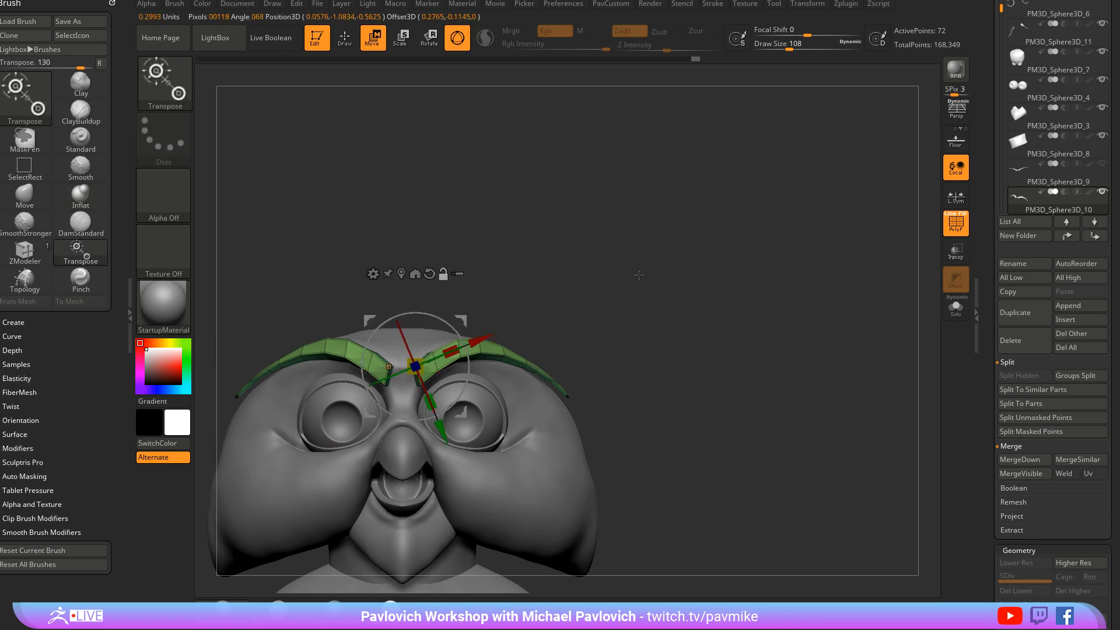
key("r")
left_click_drag(639, 275, 662, 265, "alt")
mouse_move(482, 333)
left_mouse_down()
mouse_move(469, 339)
mouse_move(477, 326)
left_mouse_up()
key("q")
mouse_move(768, 302)
left_mouse_down()
mouse_move(794, 301)
mouse_move(797, 312)
left_mouse_up()
Smooth the eyebrows with dynamic subdivision, apply Crease to them, and hide the polyframe
key("d")
key("2")
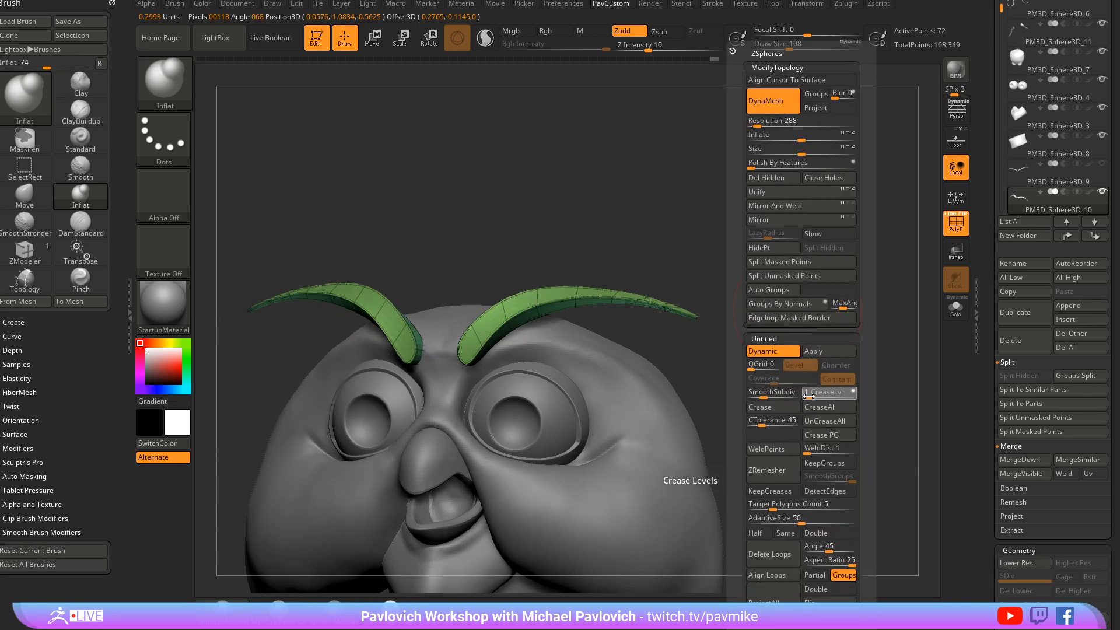
left_click(774, 407)
key("shift+f")
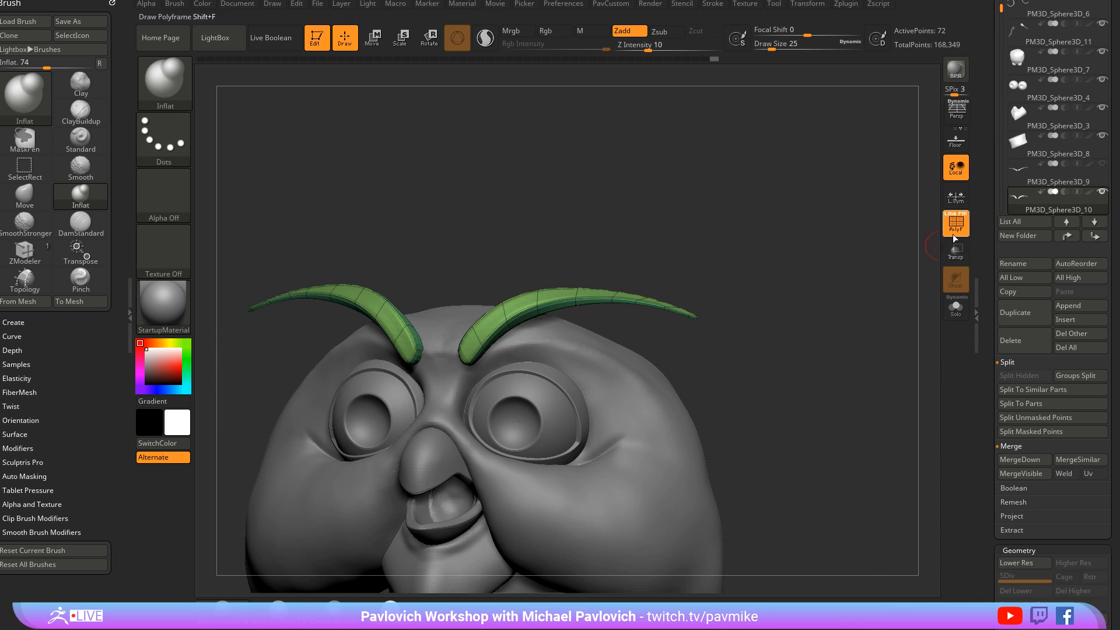
mouse_move(752, 362)
left_mouse_down()
mouse_move(859, 303)
mouse_move(830, 305)
mouse_move(987, 299)
left_mouse_up()
left_click_drag(986, 338, 986, 320)
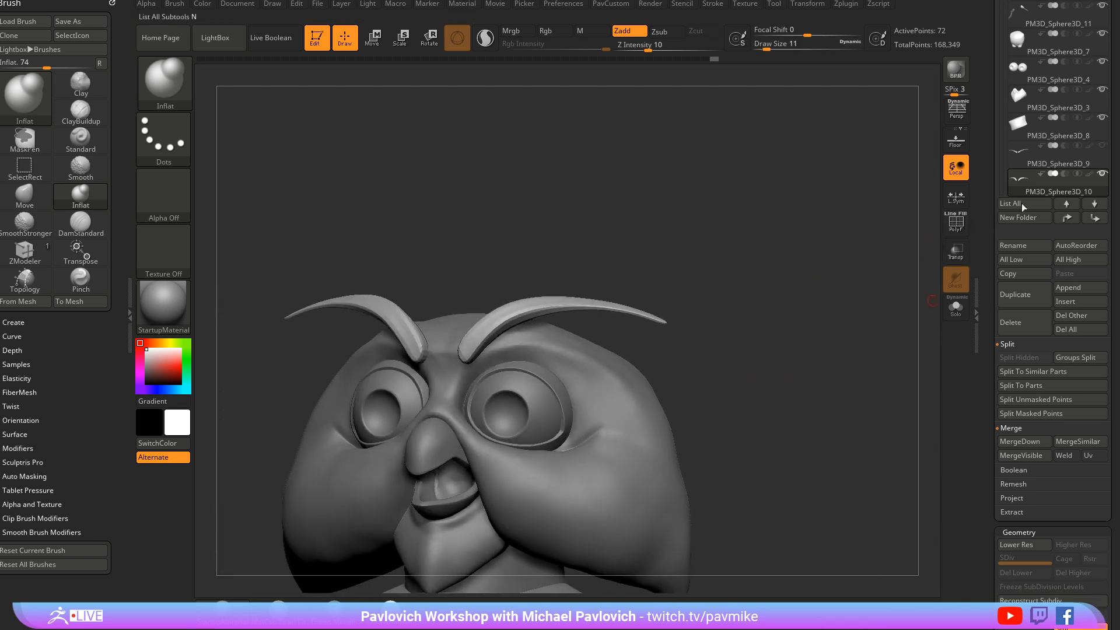
Delete the old flat eyebrow subtool PM3D_Sphere3D_9
left_click(1037, 161)
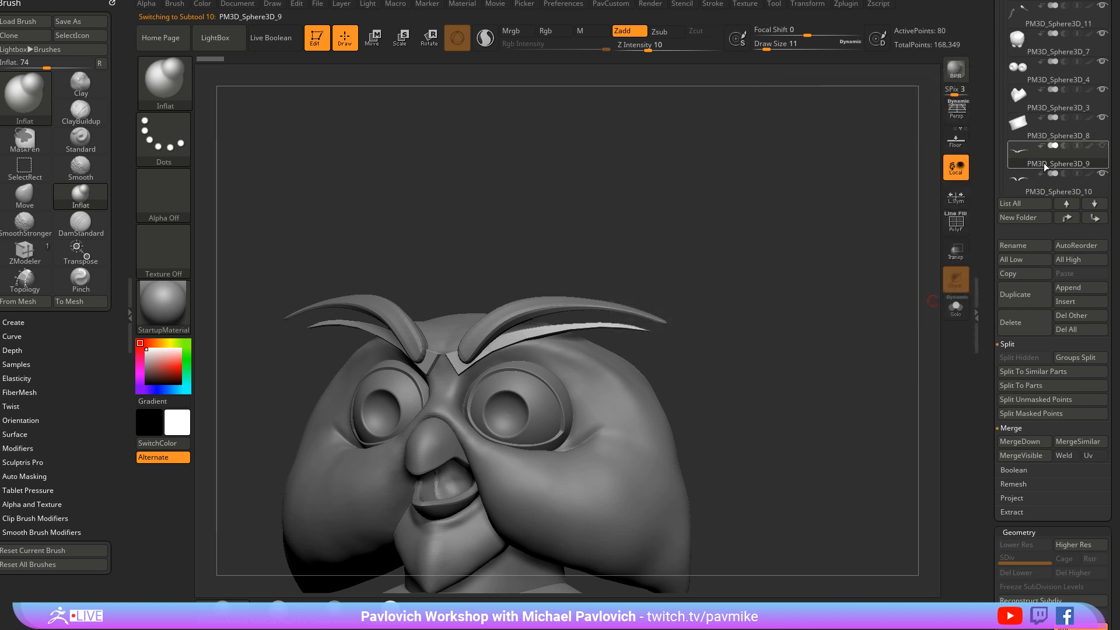
scroll(1003, 245, "down", 1)
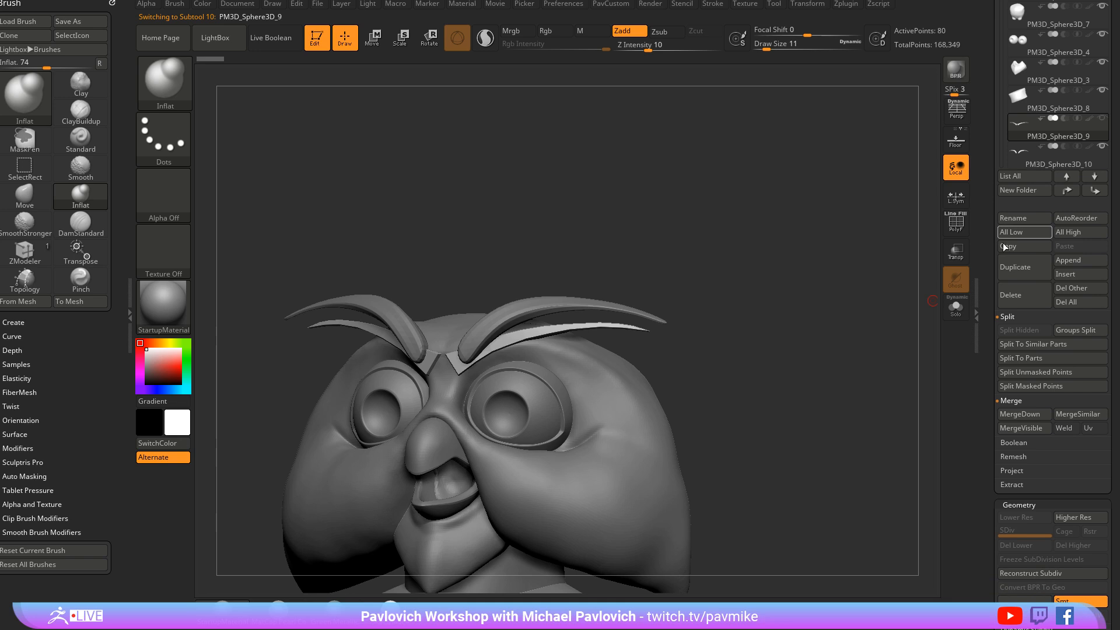
left_click(1019, 358)
left_click(847, 320)
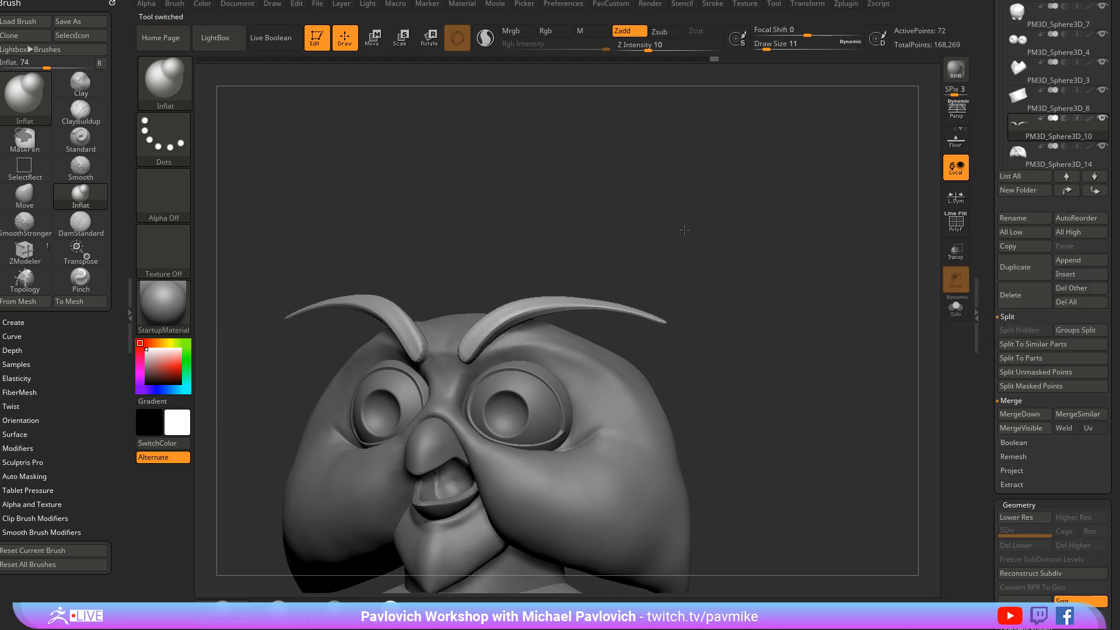
Reposition the new eyebrows with the gizmo, from the front and the side, so they sit against the owl's brow
left_click_drag(684, 230, 739, 270)
key("w")
mouse_move(488, 303)
left_mouse_down()
mouse_move(491, 324)
mouse_move(485, 310)
left_mouse_up()
key("q")
left_click_drag(712, 295, 788, 257)
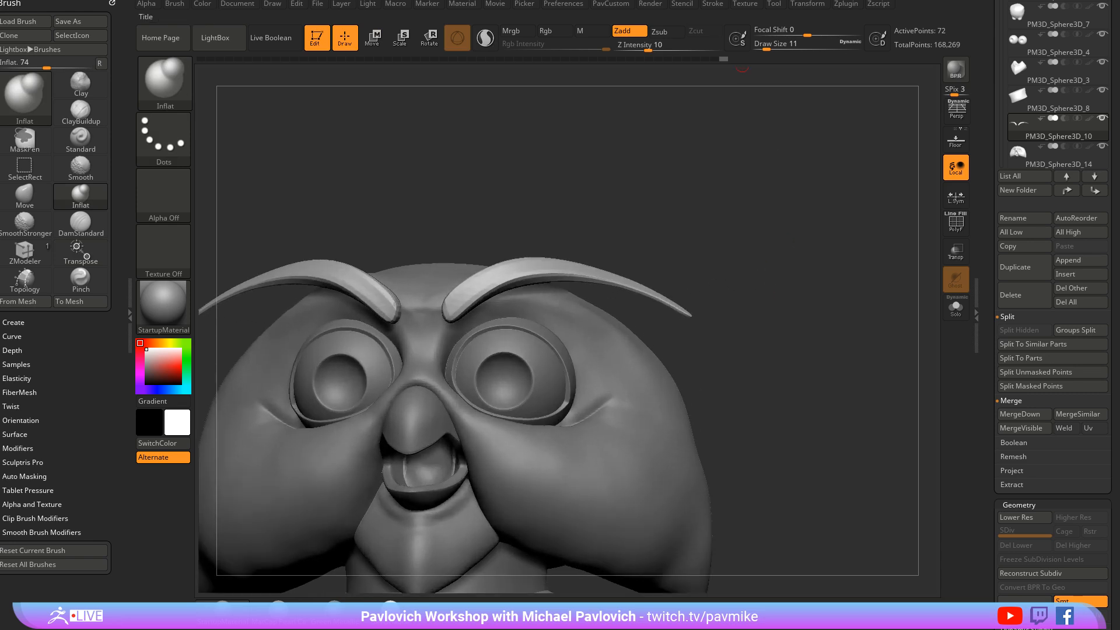
right_click_drag(729, 144, 1119, 61)
left_click_drag(763, 191, 667, 222)
key("Down")
key("Up")
key("w")
mouse_move(599, 275)
left_mouse_down()
mouse_move(658, 208)
mouse_move(657, 250)
left_mouse_up()
key("q")
mouse_move(537, 330)
left_mouse_down()
mouse_move(896, 99)
mouse_move(817, 152)
left_mouse_up()
Pull the head surface toward the eye rim in side view with the Move brush, and switch to the Standard brush
key("Down")
key("b")
key("m")
key("v")
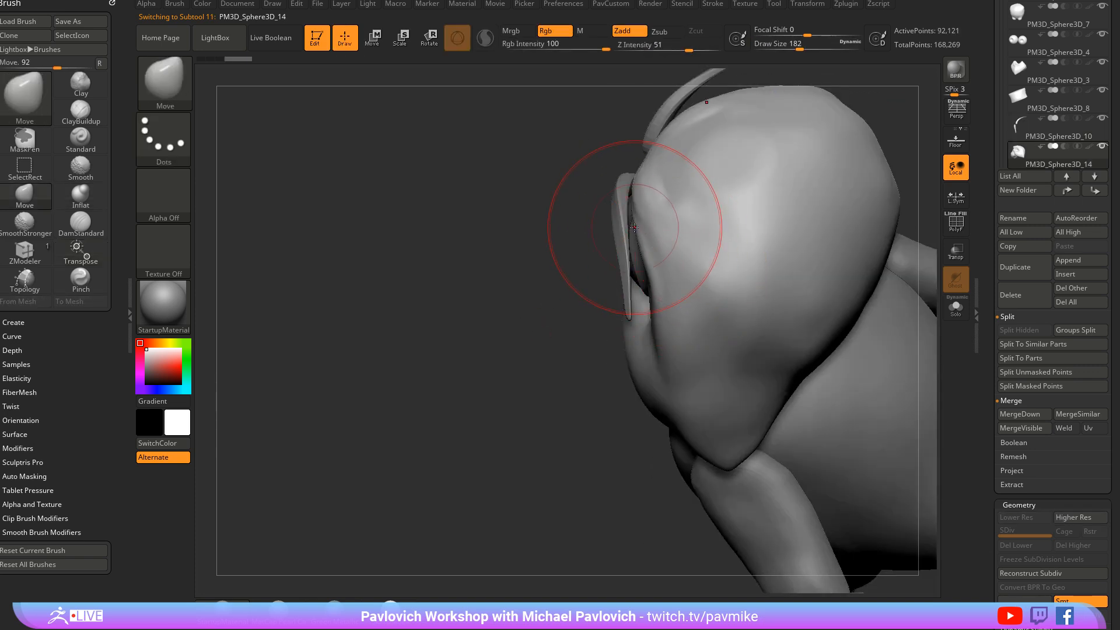
key("bracketleft")
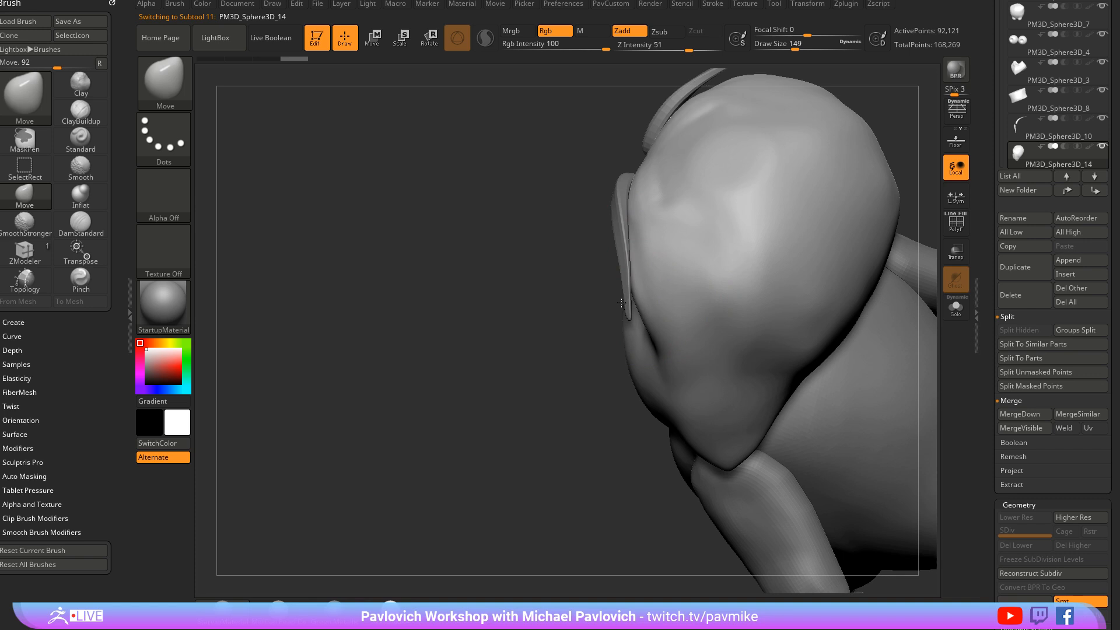
left_click_drag(640, 322, 634, 312)
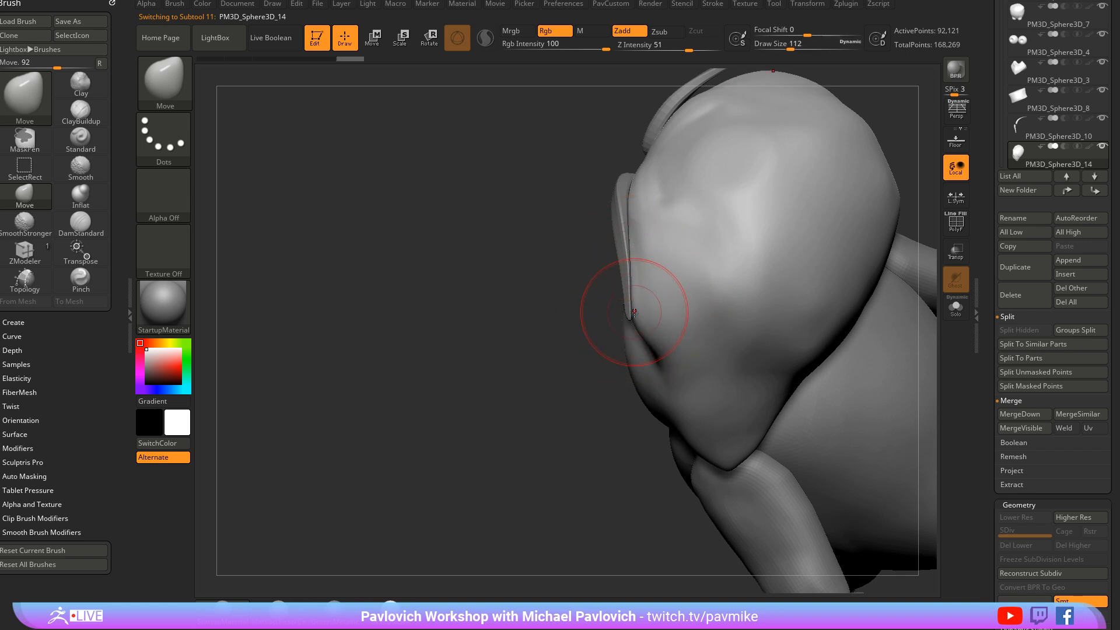
mouse_move(556, 383)
left_mouse_down()
mouse_move(660, 298)
mouse_move(652, 306)
mouse_move(663, 314)
mouse_move(808, 327)
mouse_move(789, 297)
mouse_move(805, 299)
mouse_move(655, 320)
left_mouse_up()
key("bracketright")
key("b")
key("s")
key("t")
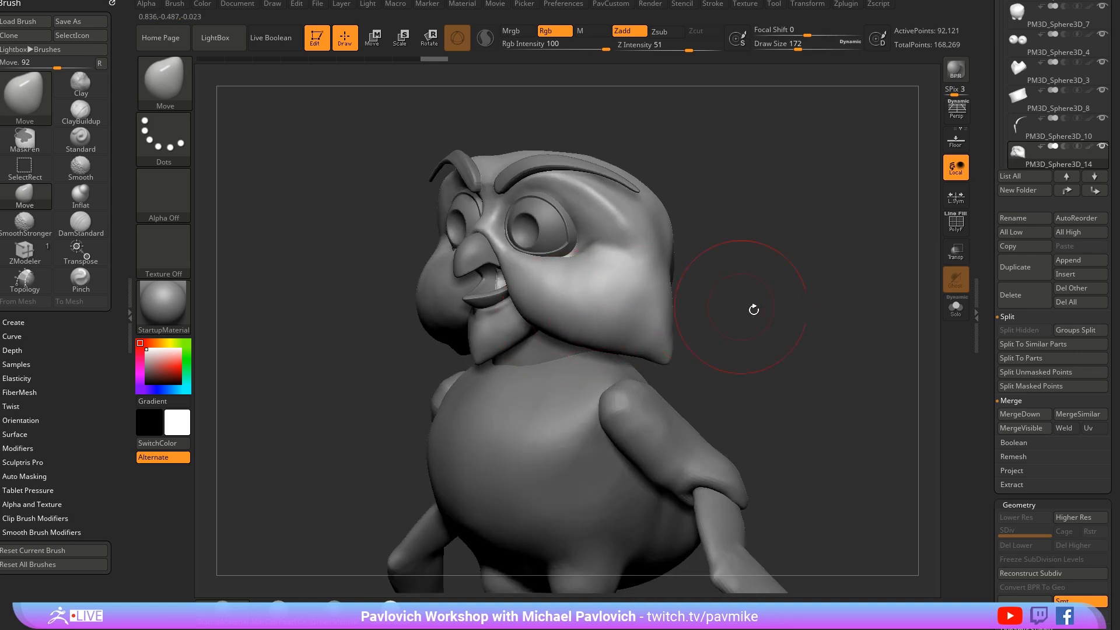
Import the blue-background Disney owl cartoon image from the Owl project's Reference folder as a texture
mouse_move(753, 307)
left_mouse_down()
mouse_move(763, 317)
mouse_move(745, 307)
mouse_move(774, 284)
mouse_move(773, 257)
mouse_move(790, 273)
mouse_move(759, 135)
left_mouse_up()
key("s")
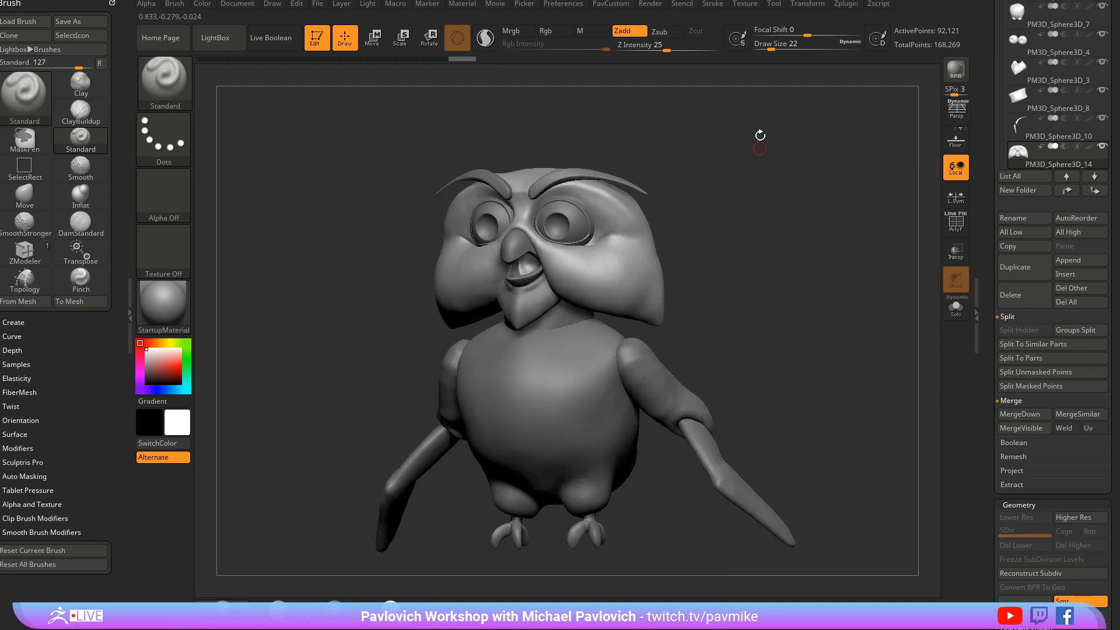
left_click(743, 5)
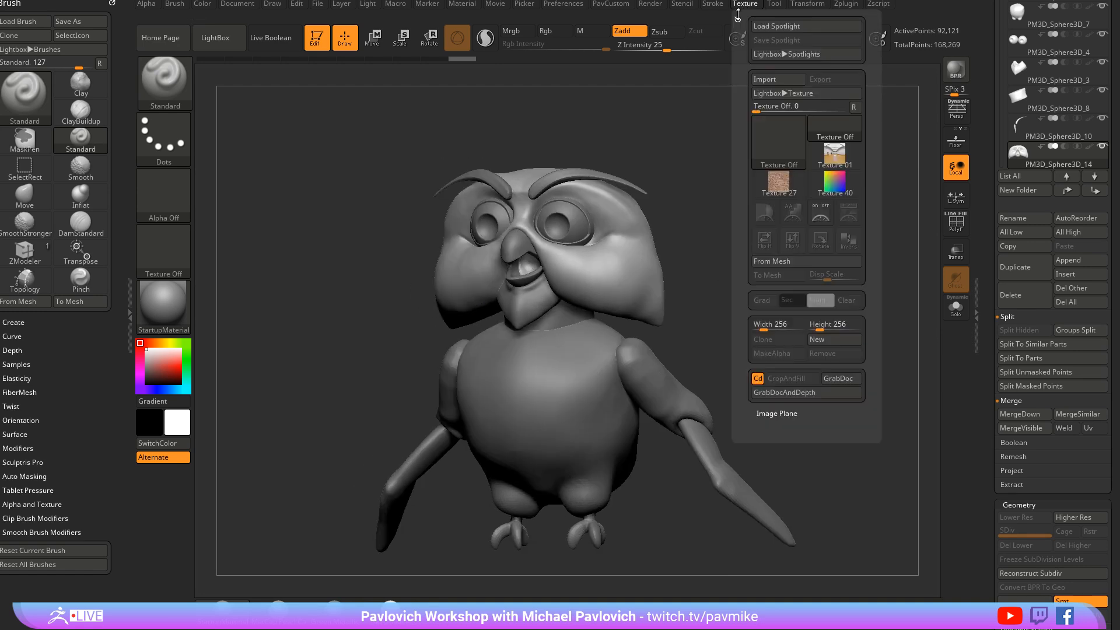
left_click(778, 79)
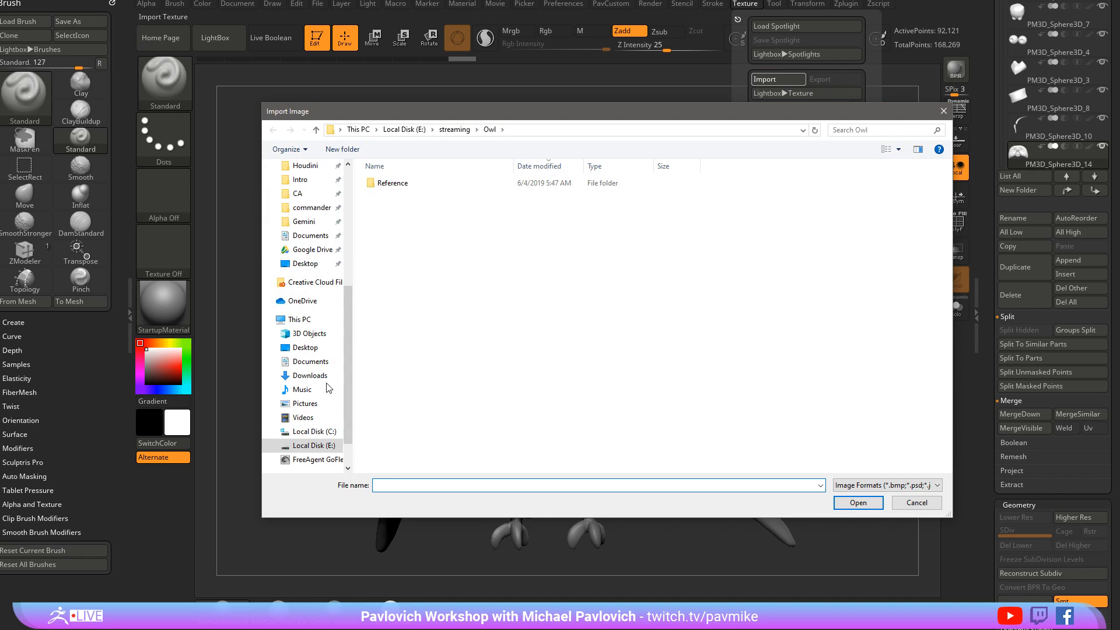
double_click(392, 183)
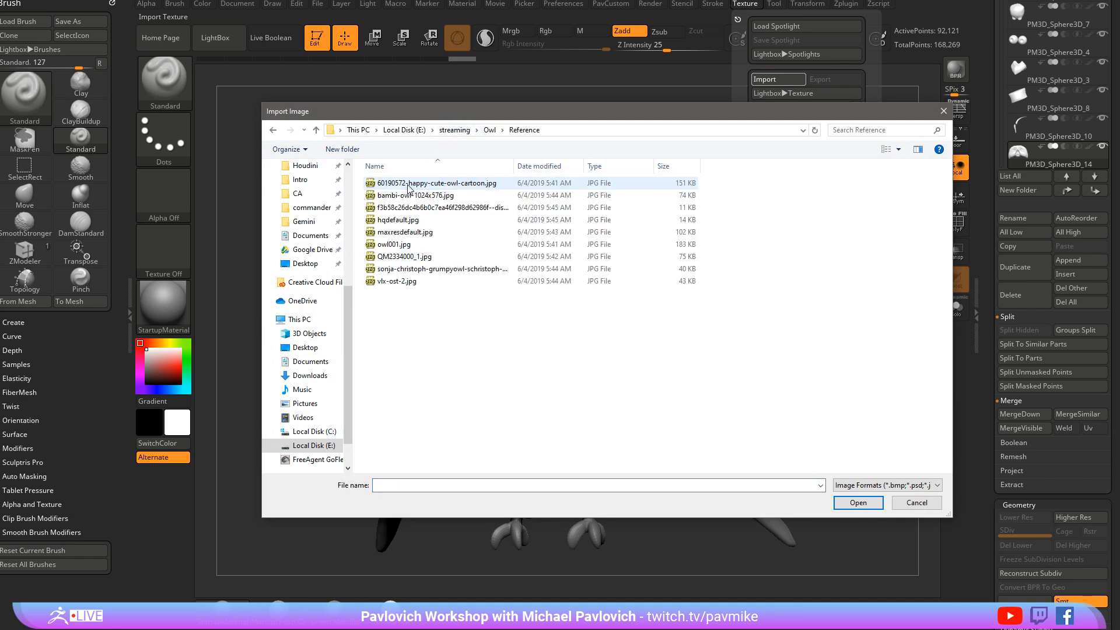
right_click(670, 337)
mouse_move(671, 349)
left_click(706, 345)
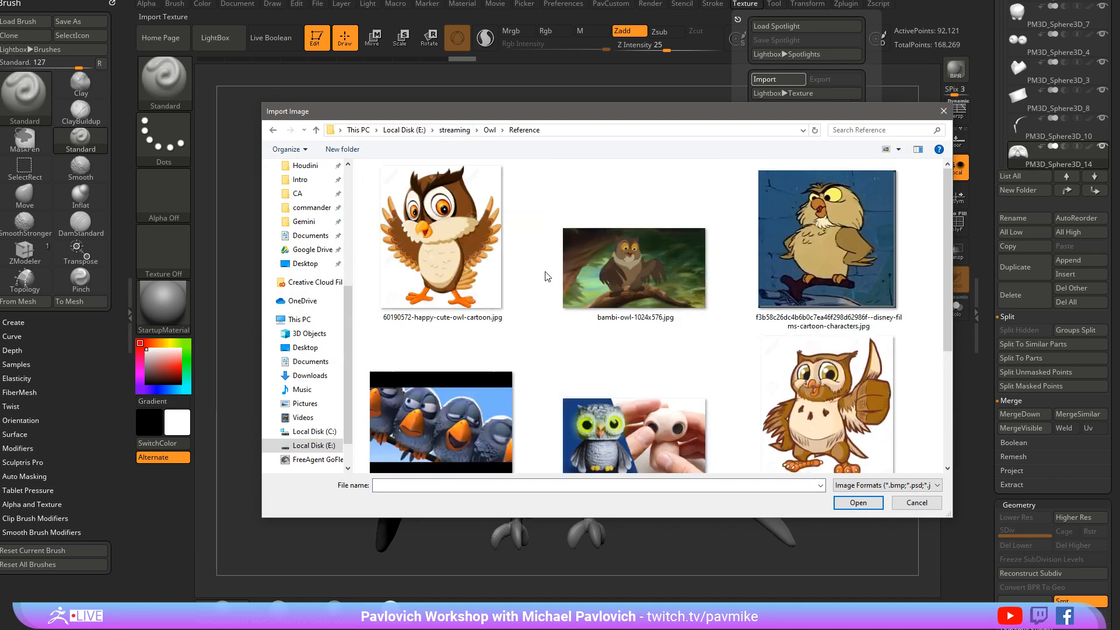
left_click(823, 248)
double_click(824, 247)
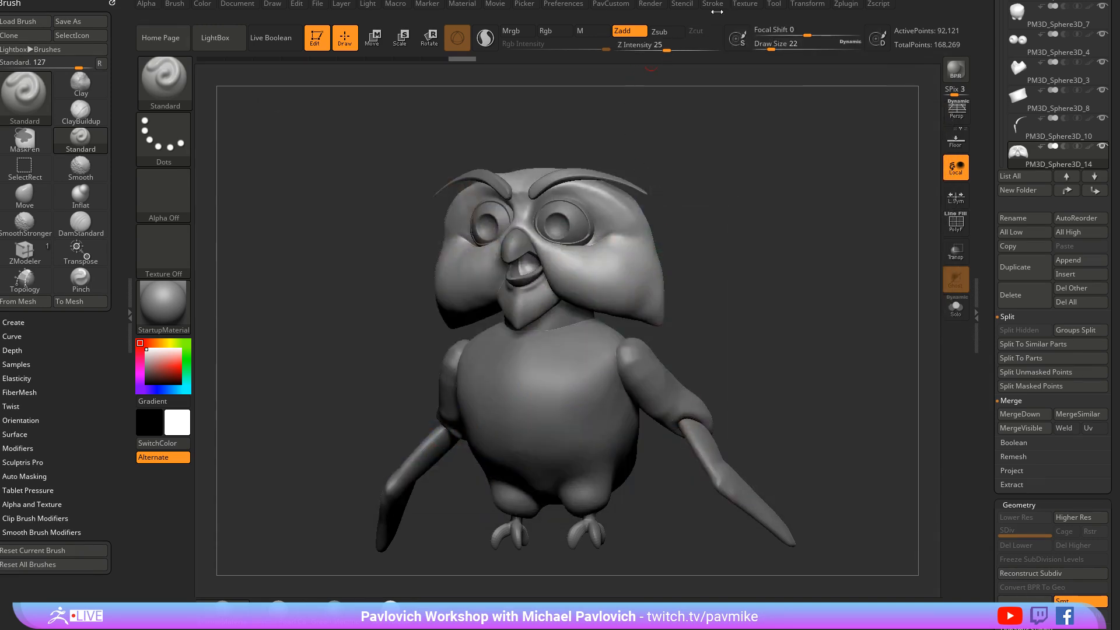
Add the imported owl image to Spotlight, scale it down, and make it semi-transparent over the model
left_click(745, 5)
left_click(779, 210)
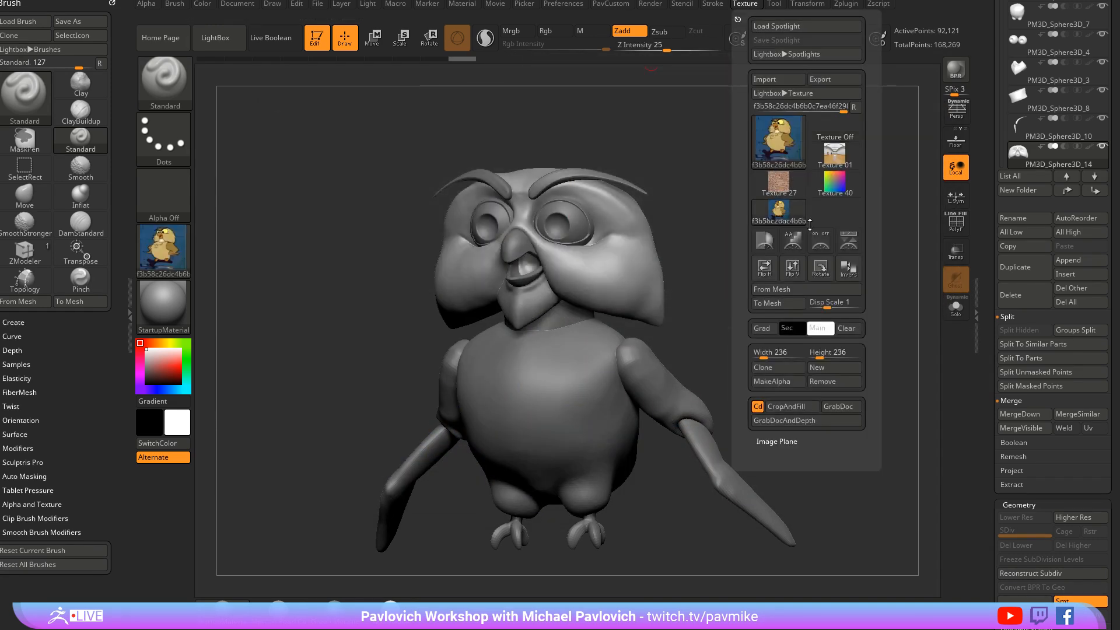
left_click(832, 252)
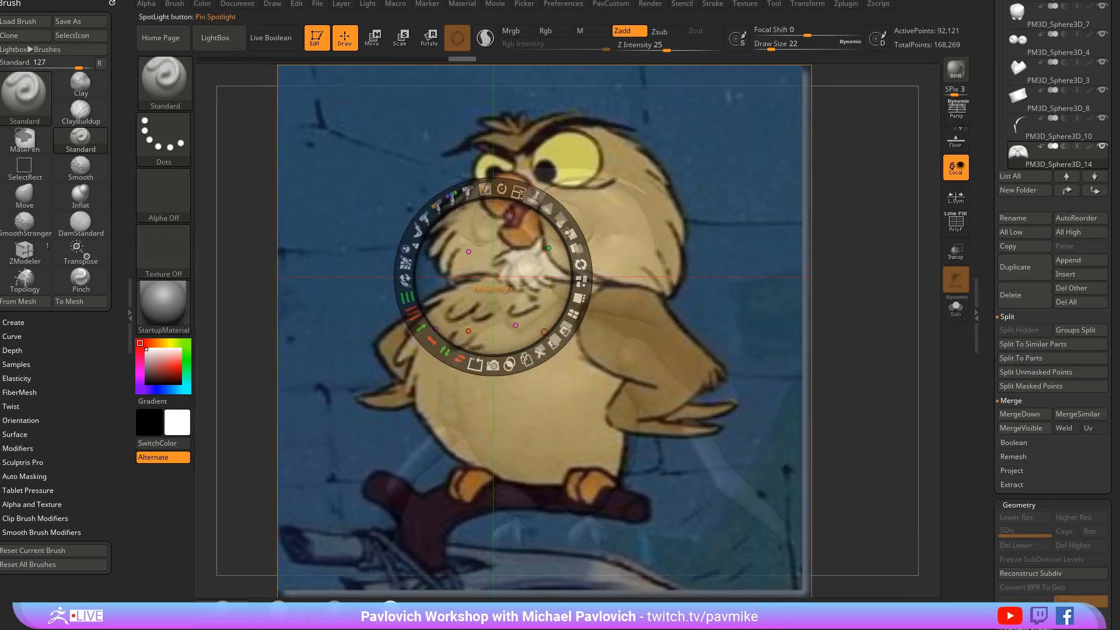
left_click_drag(519, 195, 521, 209)
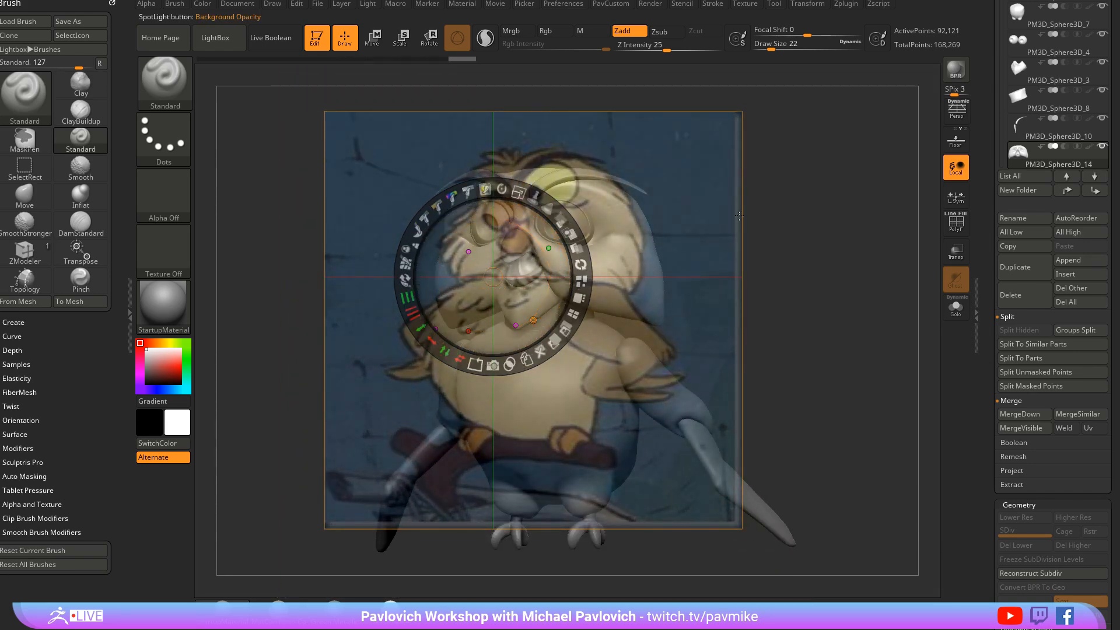
Line up the owl's view with the reference overlay, turn on perspective, and hide the overlay
key("z")
left_click_drag(785, 165, 845, 258)
key("p")
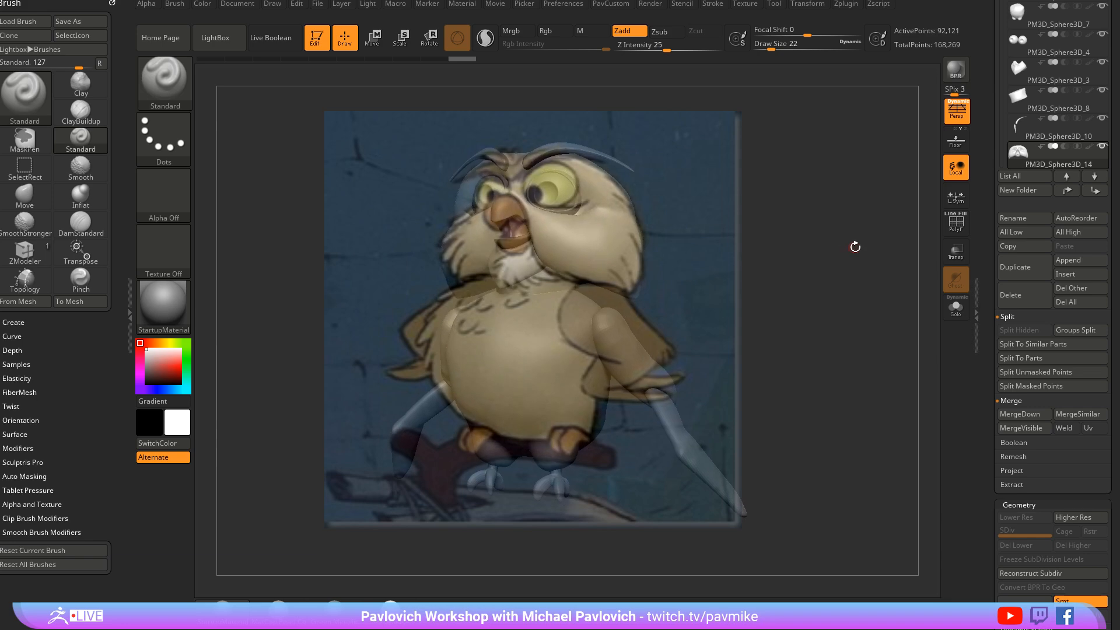
key("shift+z")
Make the beak subtool active with its polyframe shown and set the Move brush to draw size 17
left_click_drag(852, 245, 612, 560)
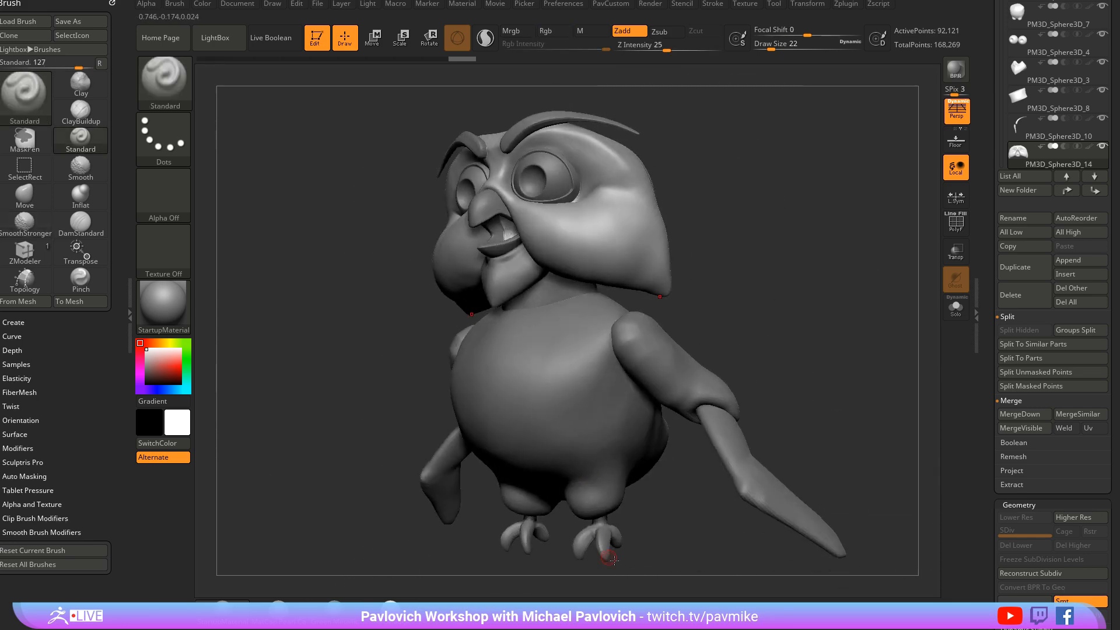
left_click_drag(793, 322, 661, 332, "shift")
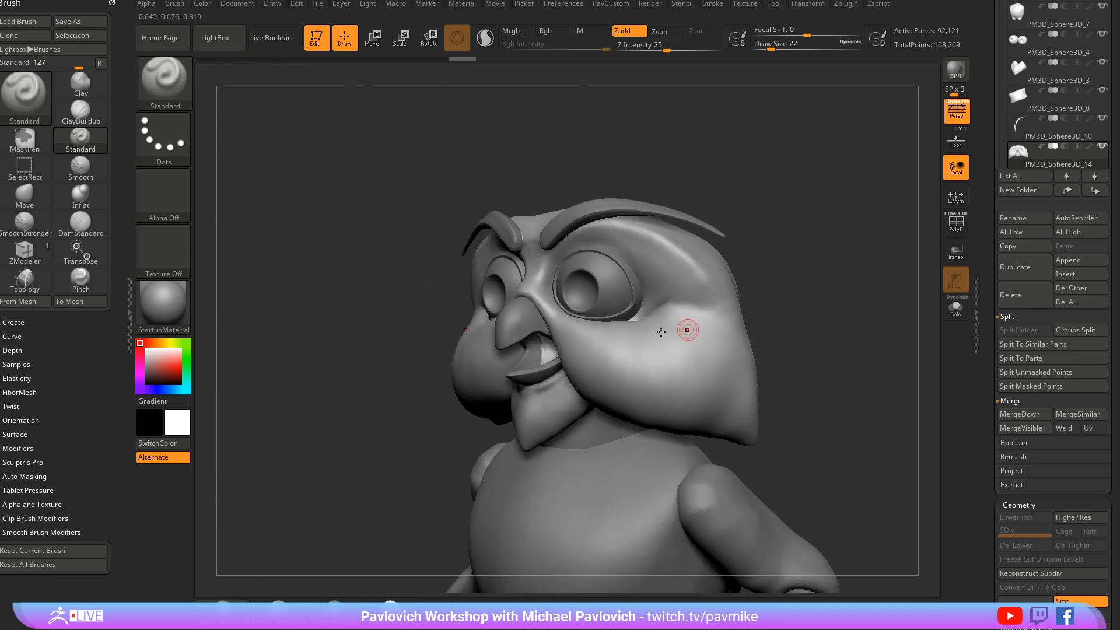
left_click(531, 319, "alt")
left_click_drag(824, 237, 694, 254)
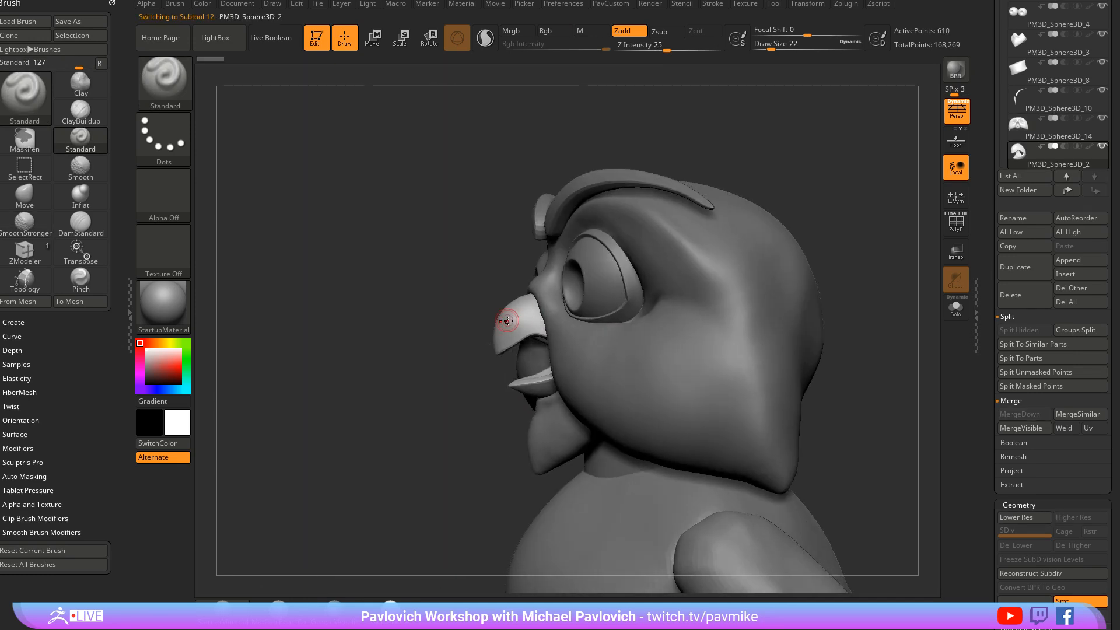
key("b")
key("m")
key("v")
mouse_move(743, 175)
left_mouse_down()
mouse_move(865, 170)
mouse_move(887, 215)
mouse_move(887, 247)
mouse_move(865, 235)
mouse_move(802, 236)
mouse_move(923, 236)
left_mouse_up()
key("shift+f")
key("s")
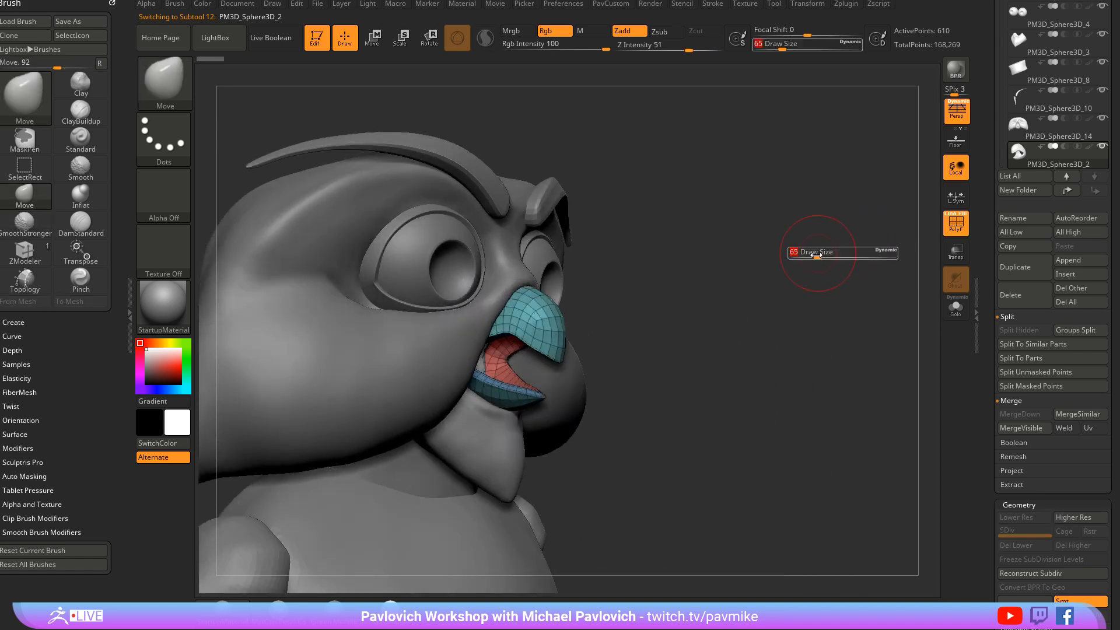
left_click_drag(815, 254, 803, 254)
mouse_move(833, 239)
left_mouse_down("alt")
mouse_move(835, 258)
mouse_move(729, 251)
left_mouse_up("alt")
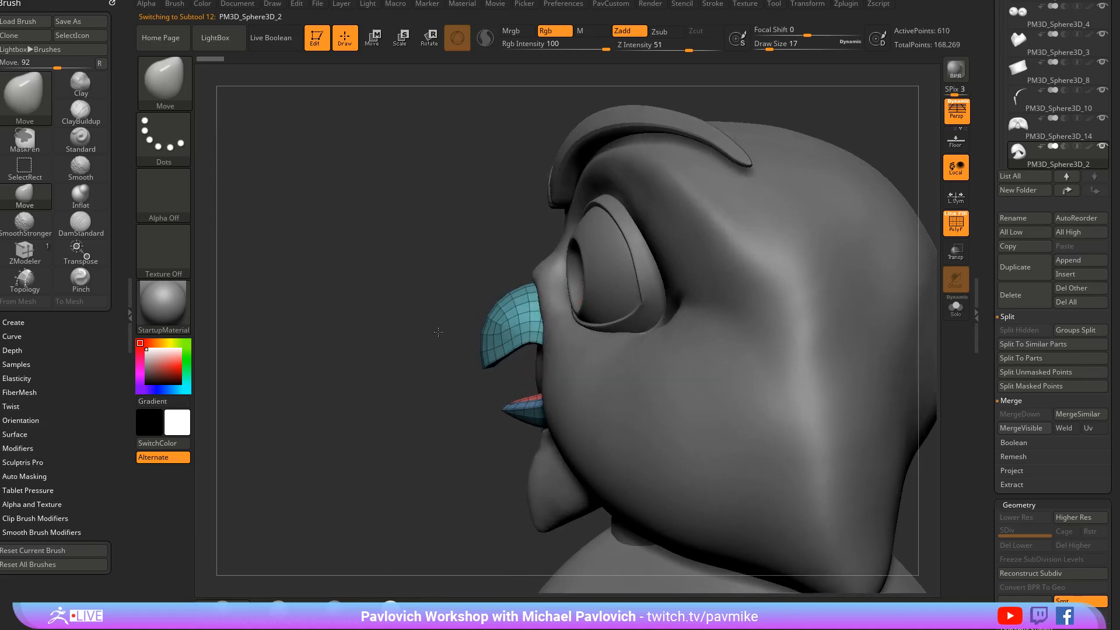
Pull the upper beak forward into a fuller curve and deepen the lower beak with the Move brush, at draw sizes 59 and 49
left_click_drag(438, 333, 411, 330)
key("s")
left_click_drag(498, 319, 509, 320)
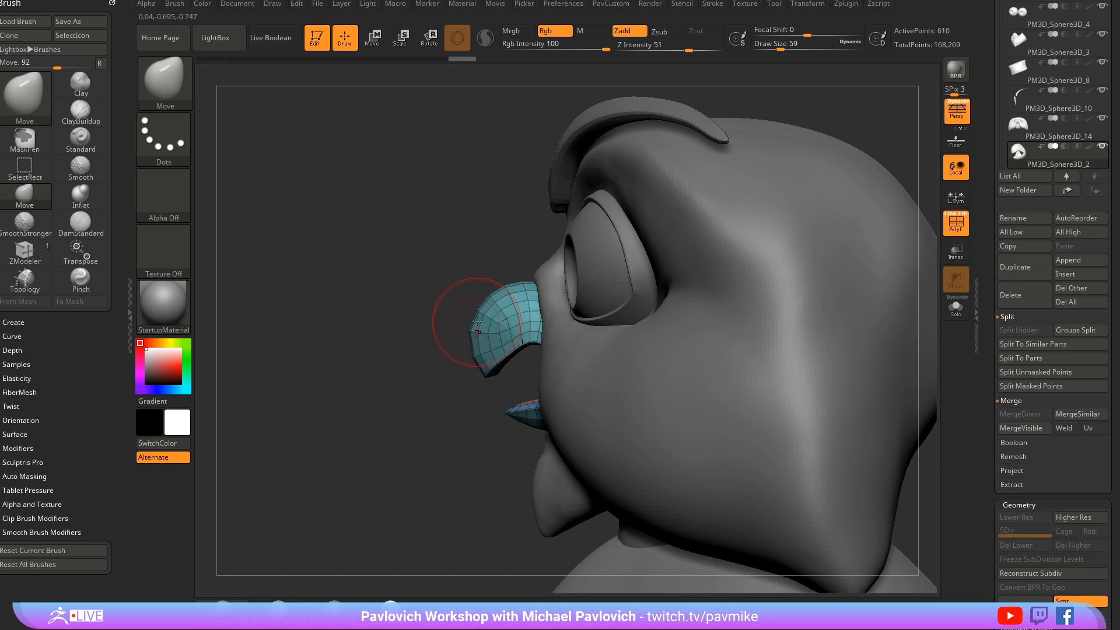
left_click_drag(444, 355, 398, 362)
left_click_drag(463, 283, 453, 340)
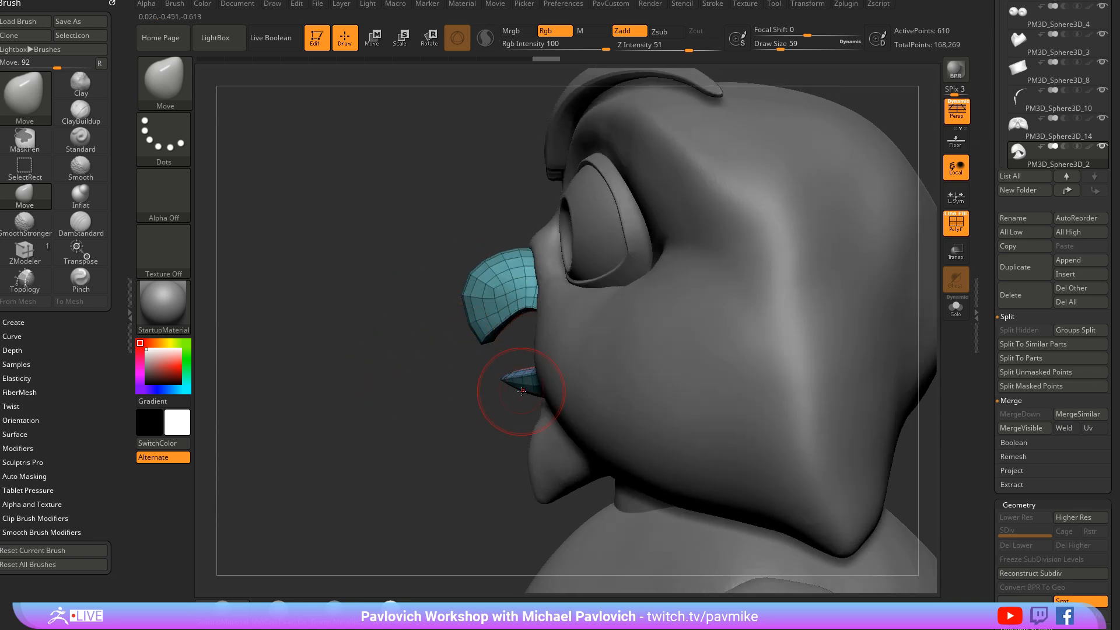
key("s")
left_click_drag(522, 391, 528, 404)
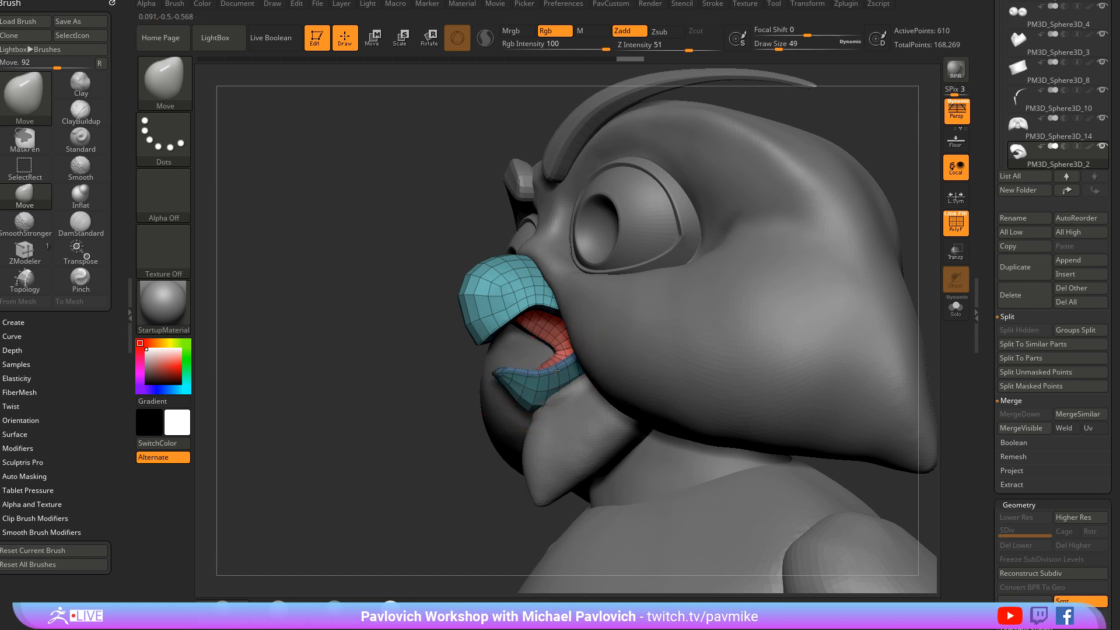
Switch to the MoveAccu brush and open its curve settings with AccuCurve enabled
key("s")
key("2")
right_click_drag(413, 400, 412, 417, "ctrl")
scroll(1026, 81, "up", 5)
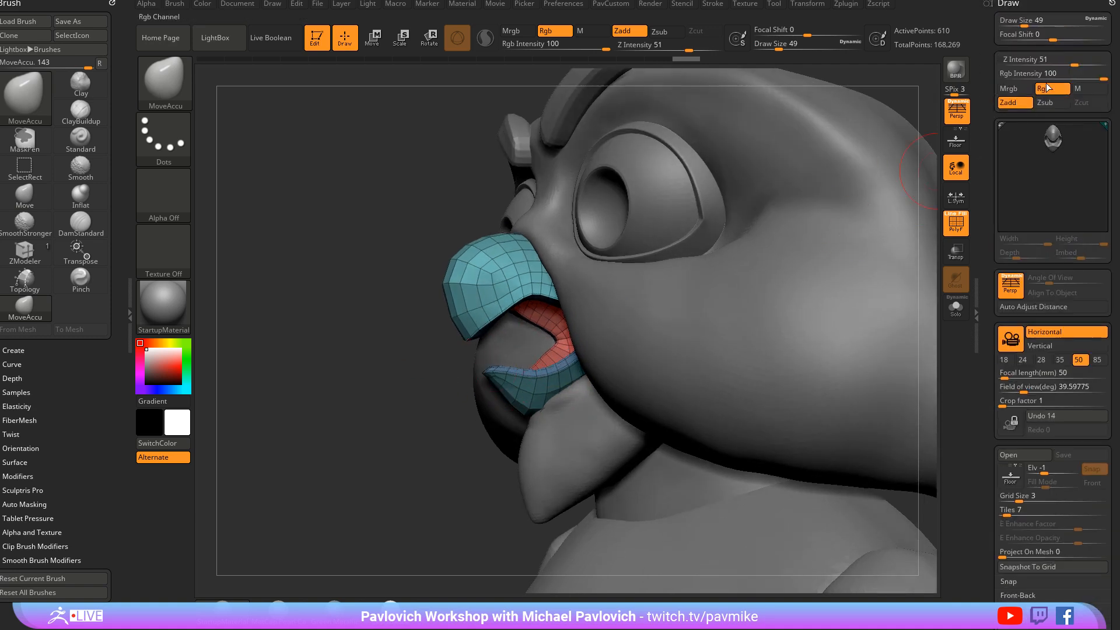
left_click(1108, 3)
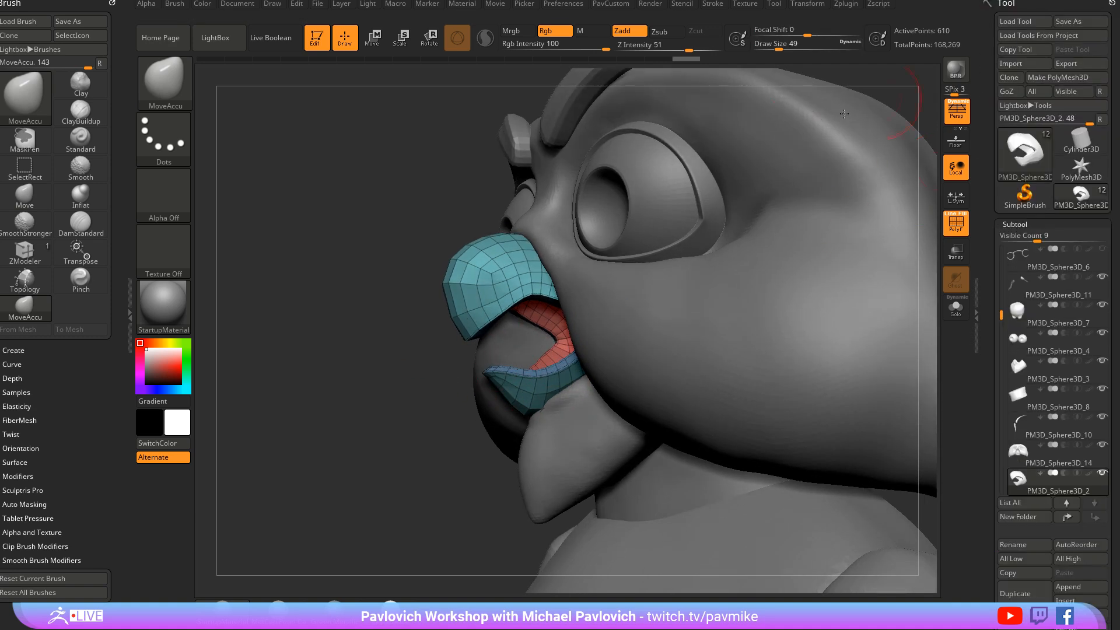
left_click(23, 364)
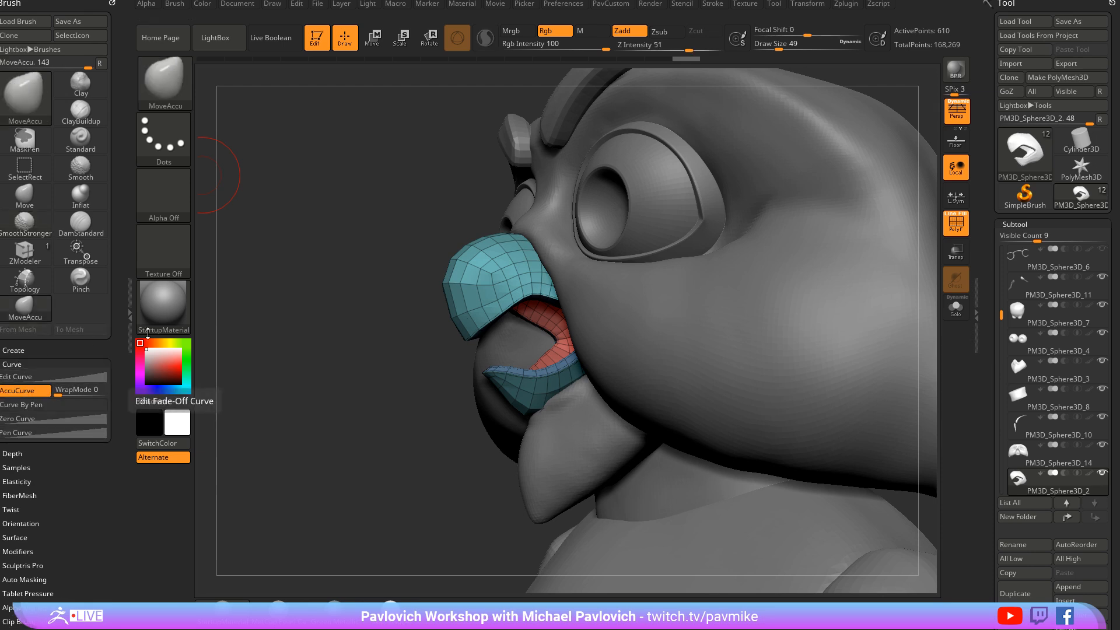
Adjust the lower beak and mouth corner with the MoveAccu brush at draw size 46
left_click_drag(350, 330, 521, 327)
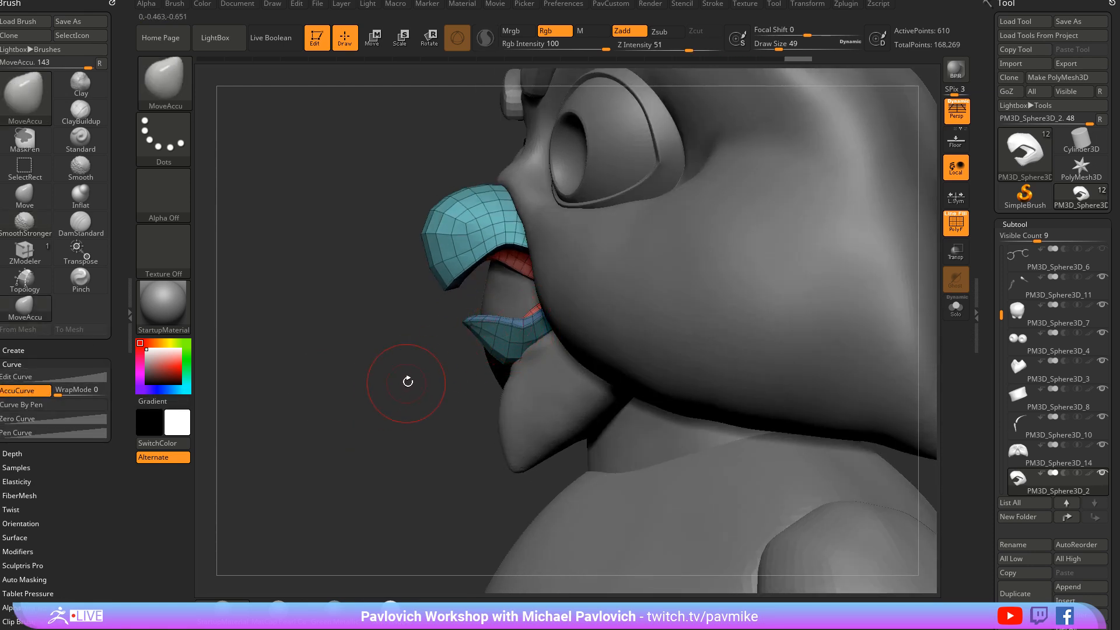
left_click_drag(407, 381, 511, 335)
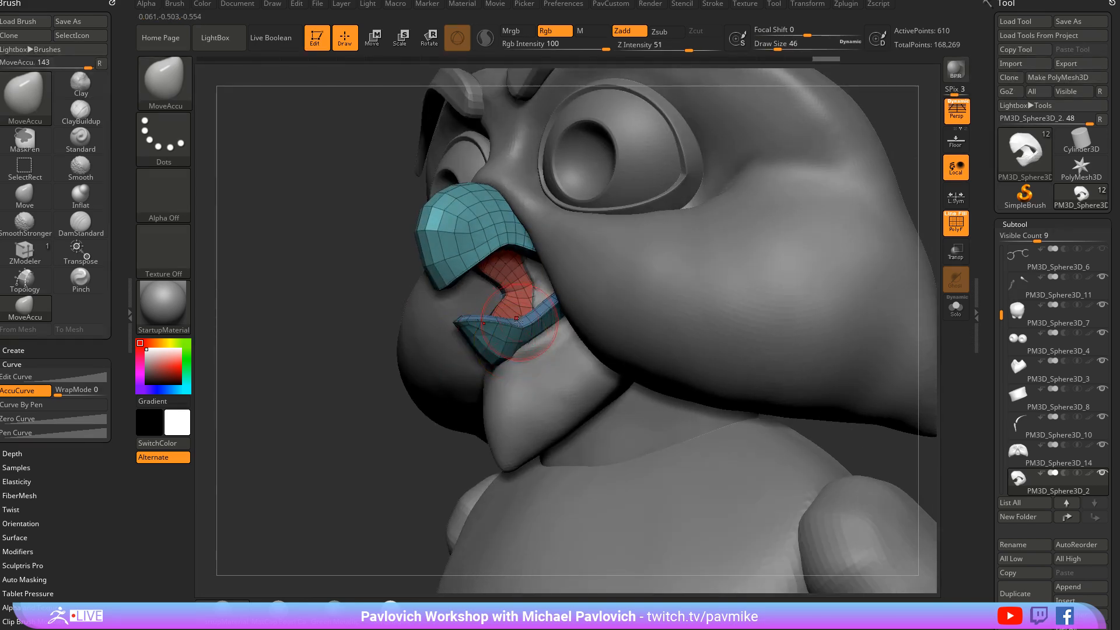
mouse_move(397, 388)
left_mouse_down()
mouse_move(501, 335)
mouse_move(484, 334)
mouse_move(549, 316)
left_mouse_up()
Refine the lower beak's rim and side with the Move brush at draw sizes 37 and 35, and turn off perspective
key("b")
key("m")
key("v")
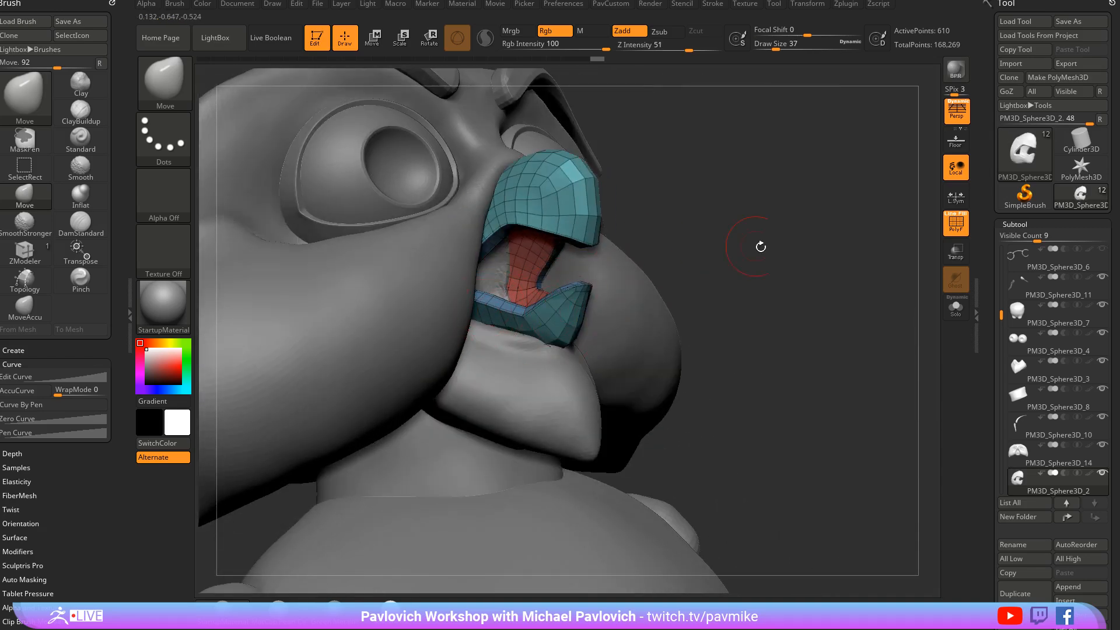
left_click_drag(761, 247, 585, 285)
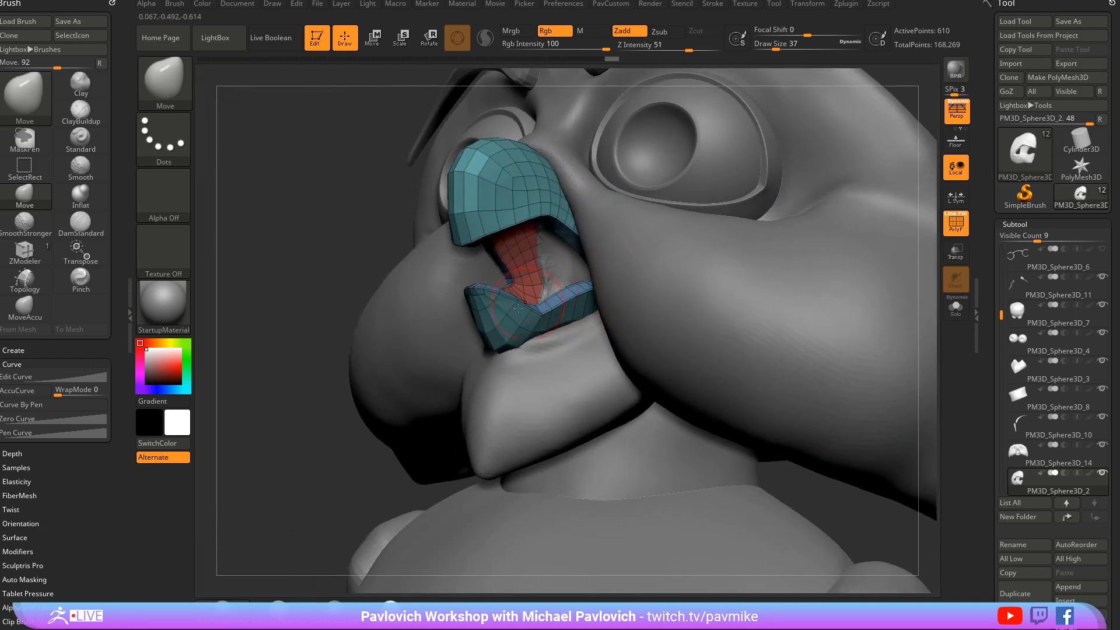
mouse_move(518, 308)
left_mouse_down()
mouse_move(825, 242)
mouse_move(845, 207)
mouse_move(574, 314)
mouse_move(571, 304)
left_mouse_up()
key("s")
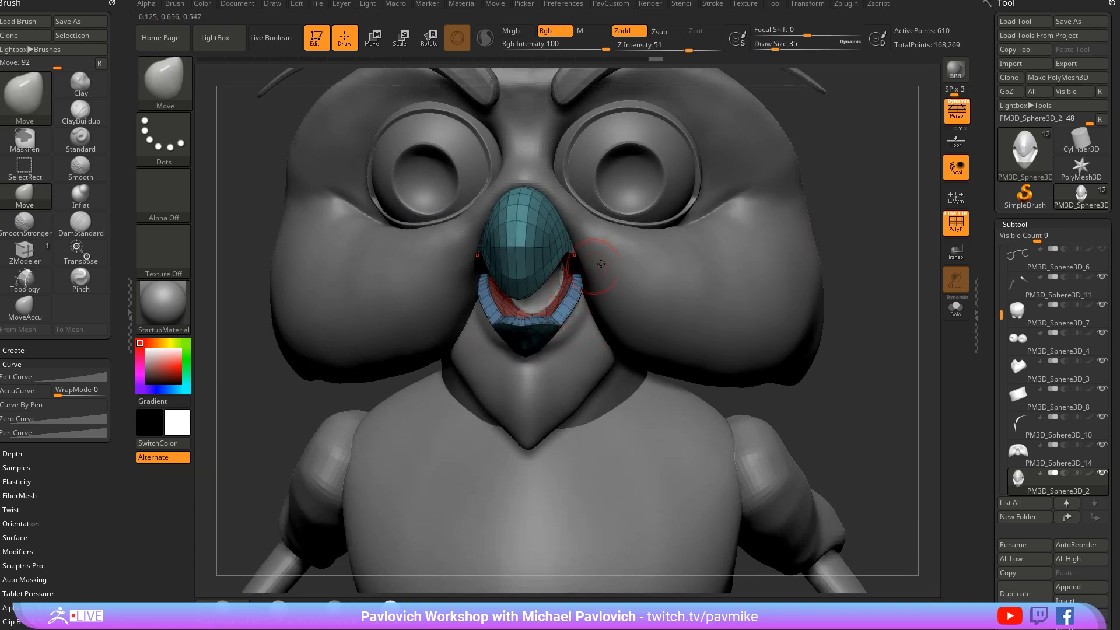
mouse_move(869, 259)
left_mouse_down()
mouse_move(805, 263)
mouse_move(852, 255)
mouse_move(770, 245)
mouse_move(841, 224)
mouse_move(834, 267)
mouse_move(807, 259)
mouse_move(873, 236)
left_mouse_up()
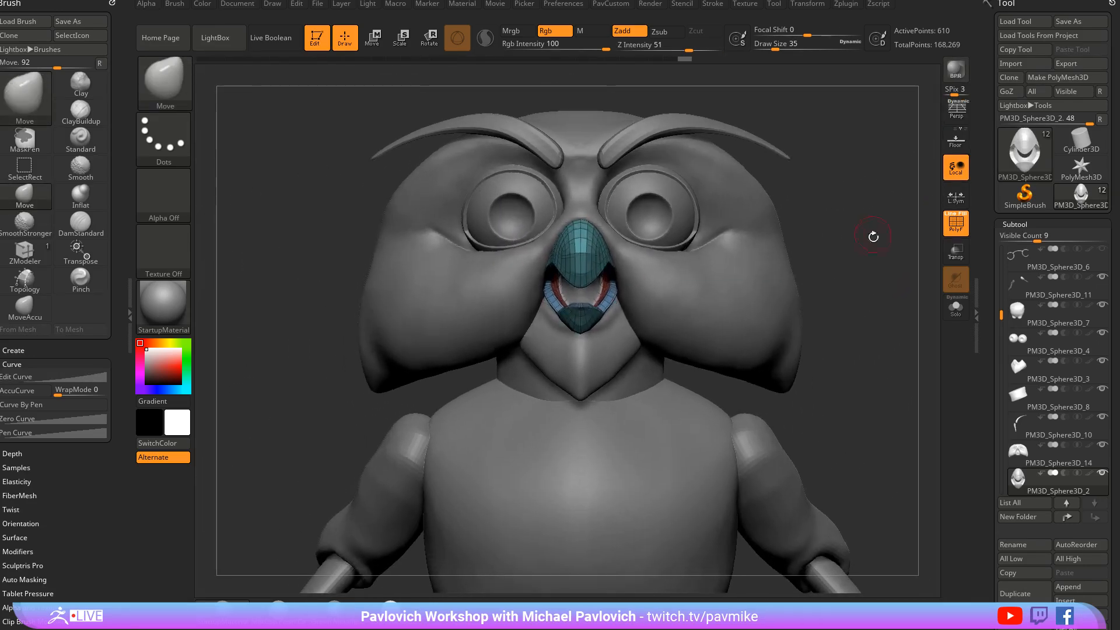
Isolate the beak, adjust its lower rear edge with the Move brush at draw size 46, and turn on dynamic subdivision
left_click(955, 308)
mouse_move(584, 292)
left_mouse_down()
mouse_move(538, 299)
mouse_move(610, 363)
left_mouse_up()
key("s")
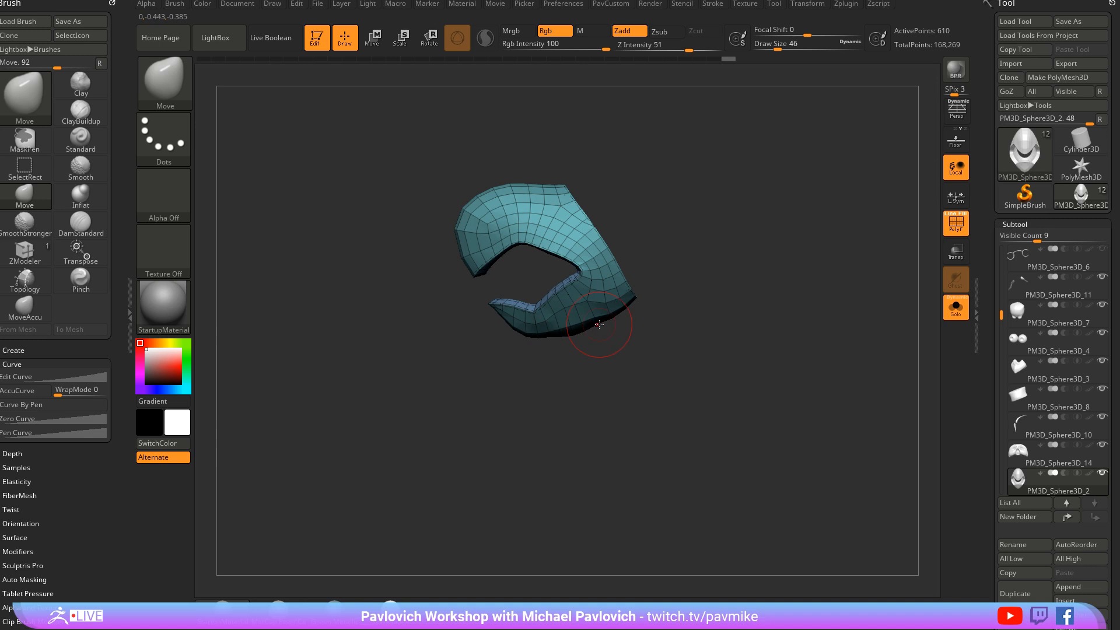
mouse_move(657, 340)
left_mouse_down()
mouse_move(684, 387)
mouse_move(800, 325)
mouse_move(583, 268)
left_mouse_up()
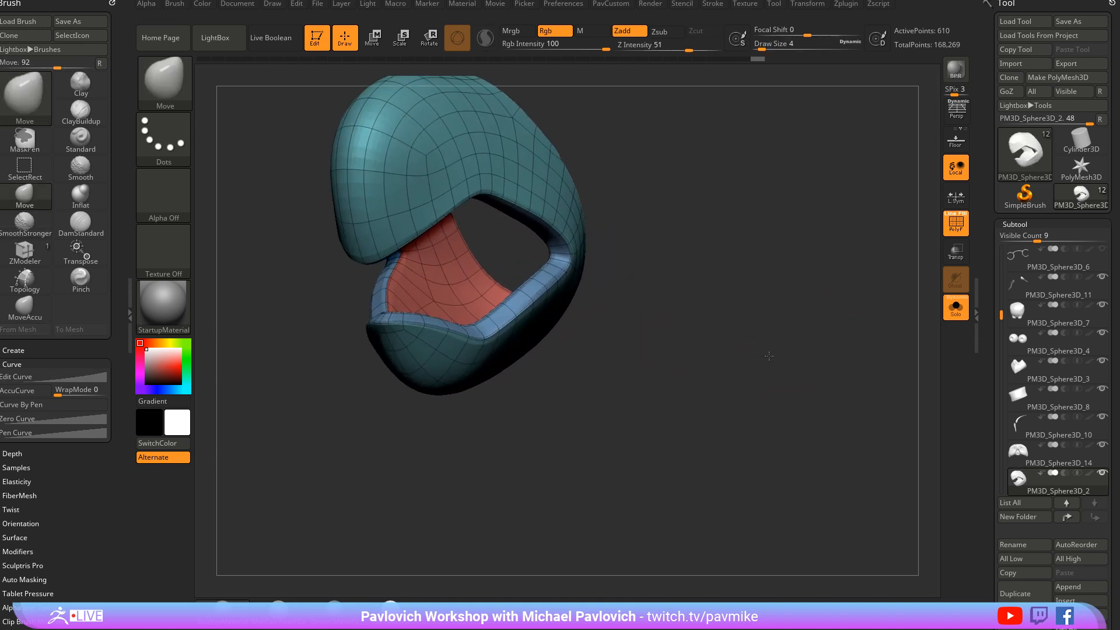
Switch to the ZModeler brush, show the whole owl again, and hide the polyframe
key("b")
key("z")
key("m")
key("space")
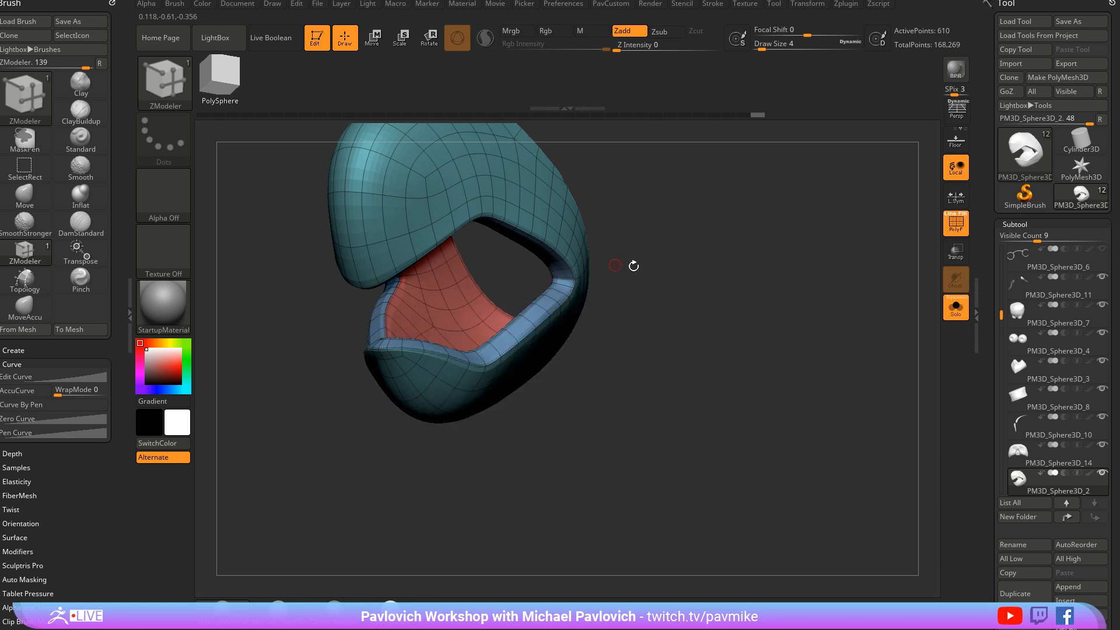
mouse_move(633, 266)
left_mouse_down()
mouse_move(915, 303)
mouse_move(889, 380)
mouse_move(902, 512)
mouse_move(910, 400)
mouse_move(892, 401)
left_mouse_up()
left_click(955, 307)
key("s")
left_click(956, 307)
left_click(955, 308)
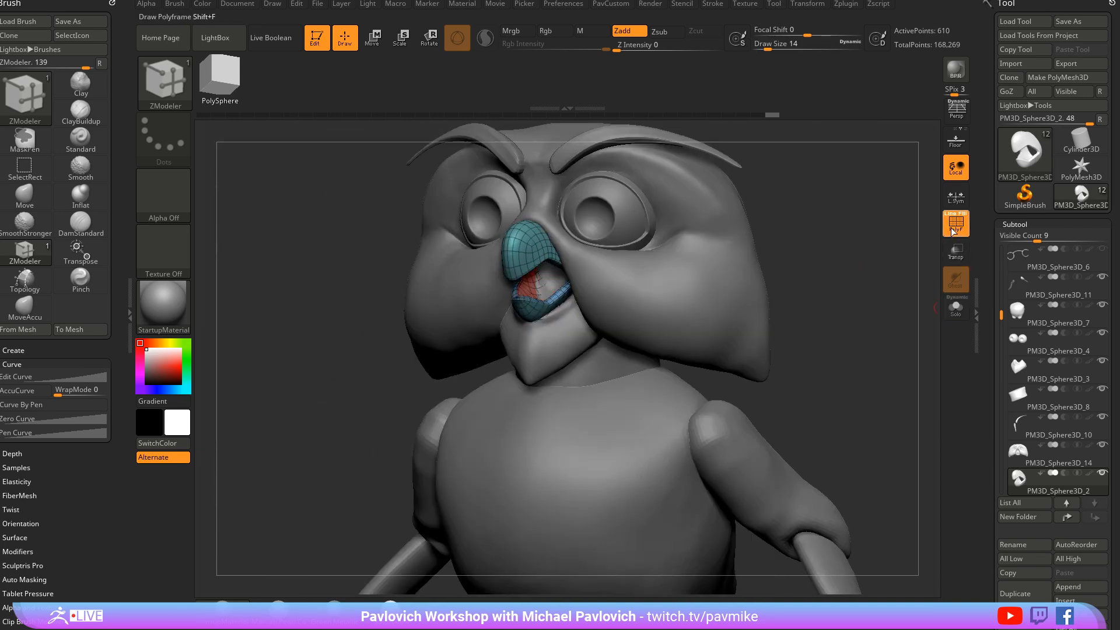
mouse_move(874, 289)
left_mouse_down()
mouse_move(630, 302)
mouse_move(795, 282)
mouse_move(747, 275)
mouse_move(847, 250)
mouse_move(896, 270)
left_mouse_up()
Isolate the beak and adjust its mouth corner with the Move brush at draw size 29
key("s")
left_click(956, 307)
key("b")
key("m")
key("v")
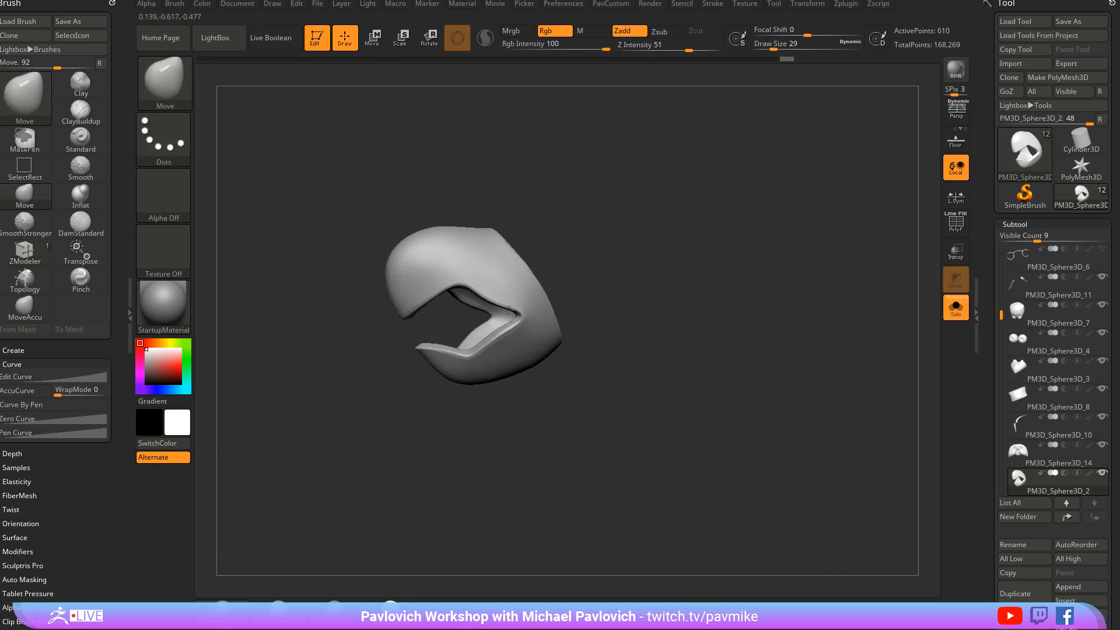
mouse_move(606, 252)
left_mouse_down()
mouse_move(750, 253)
mouse_move(451, 296)
left_mouse_up()
Crease the edges around the beak's mouth opening with ZModeler at crease level 2 and check them on the whole owl
key("b")
key("z")
key("m")
left_click_drag(627, 268, 502, 401)
left_click_drag(724, 335, 713, 292)
key("2")
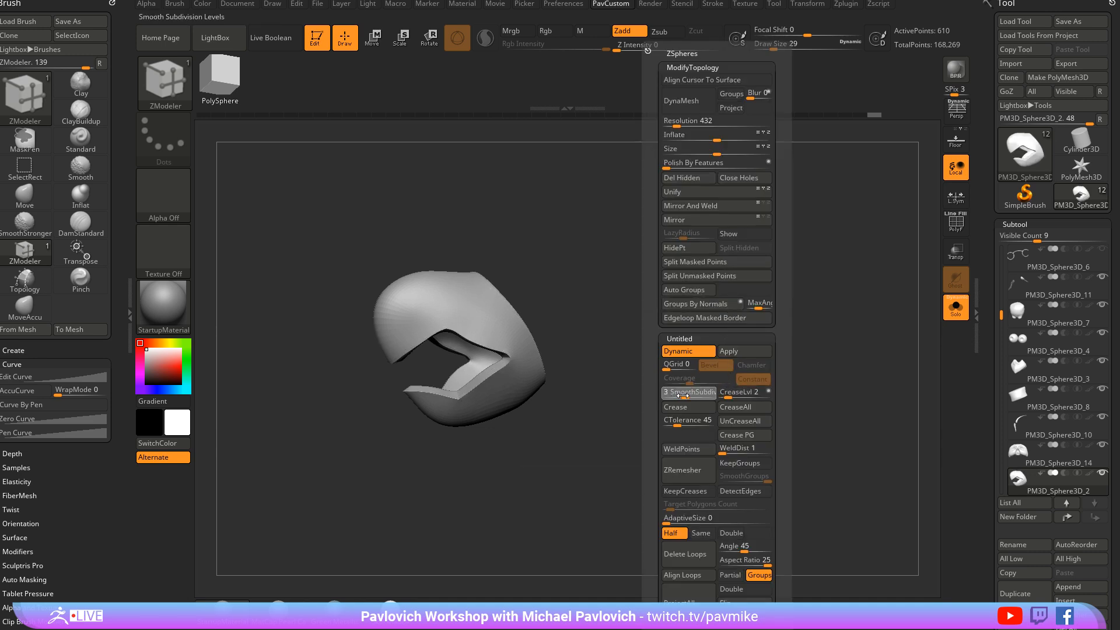
left_click_drag(674, 333, 936, 316)
left_click(955, 307)
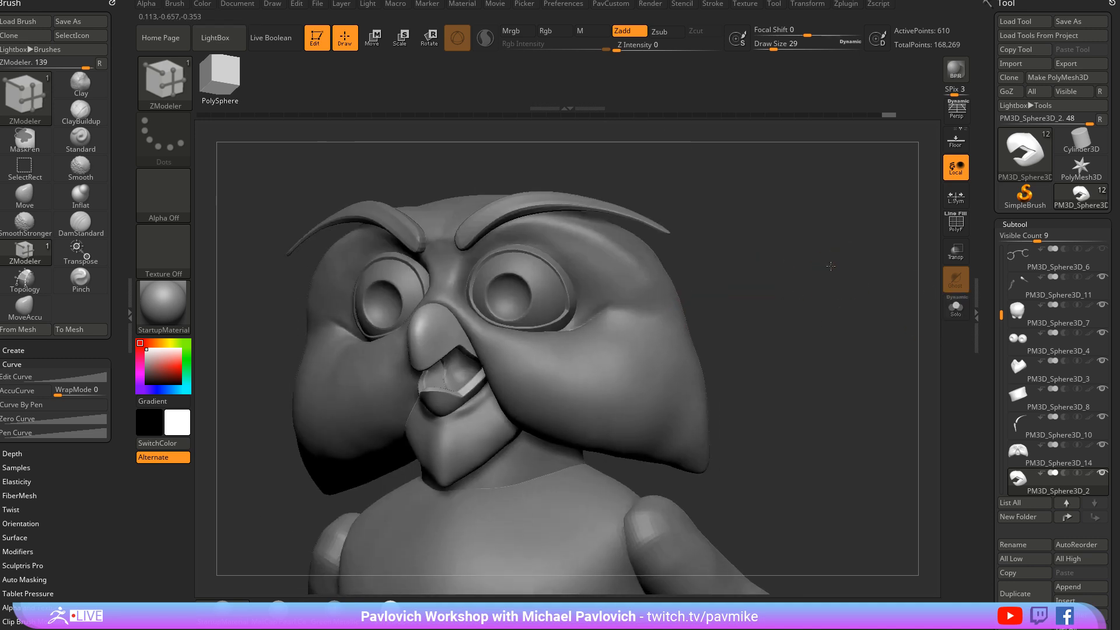
key("5")
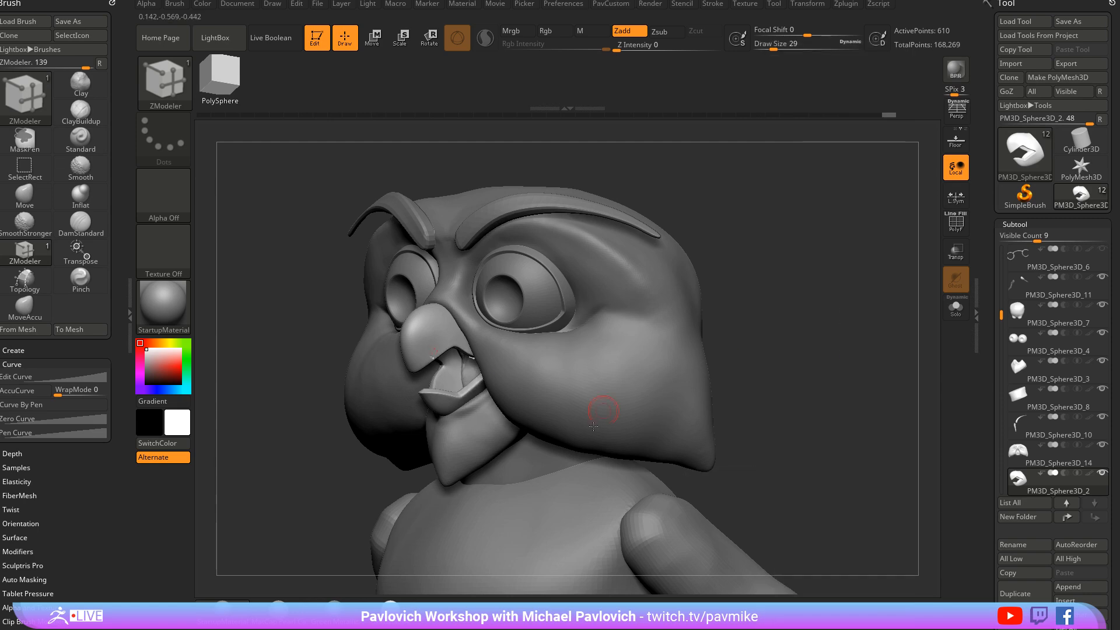
mouse_move(809, 299)
left_mouse_down()
mouse_move(894, 312)
mouse_move(835, 304)
mouse_move(859, 342)
mouse_move(612, 338)
left_mouse_up()
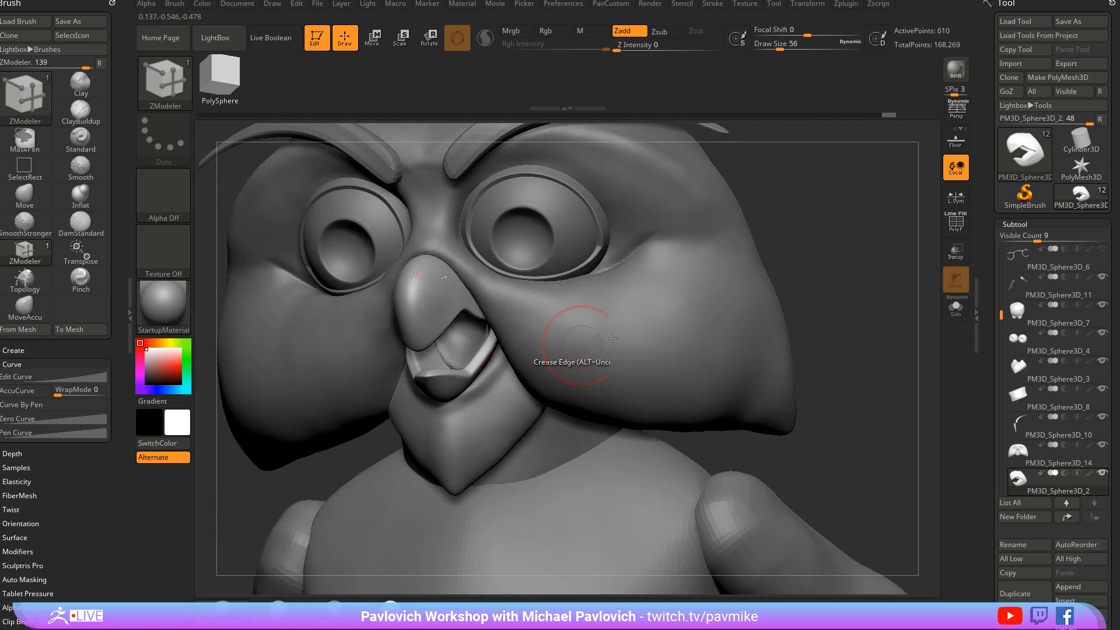
Isolate the beak, refine its profile and mouth opening with the Move brush at draw sizes 59 and 62, and show the whole owl again
left_click(956, 309)
key("b")
key("m")
key("v")
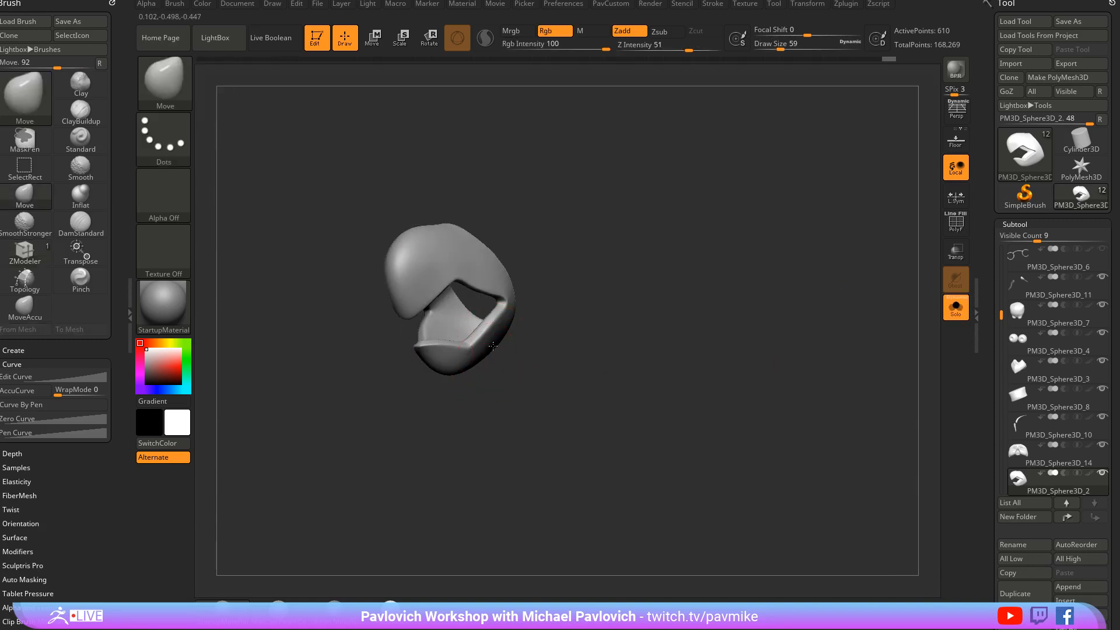
left_click_drag(732, 317, 775, 316)
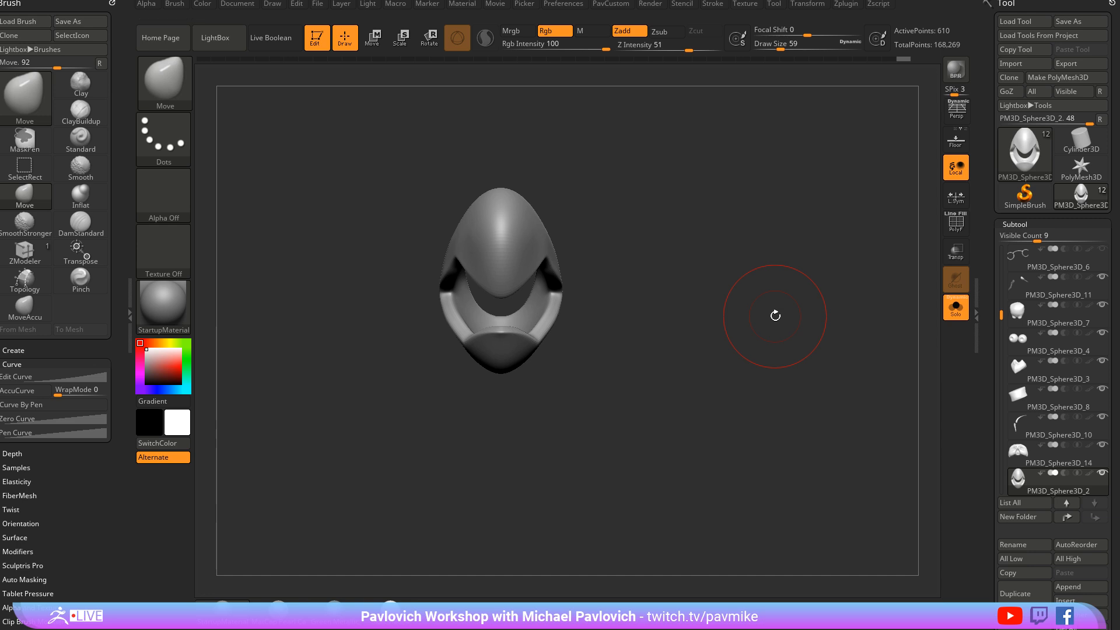
left_click_drag(768, 249, 558, 247)
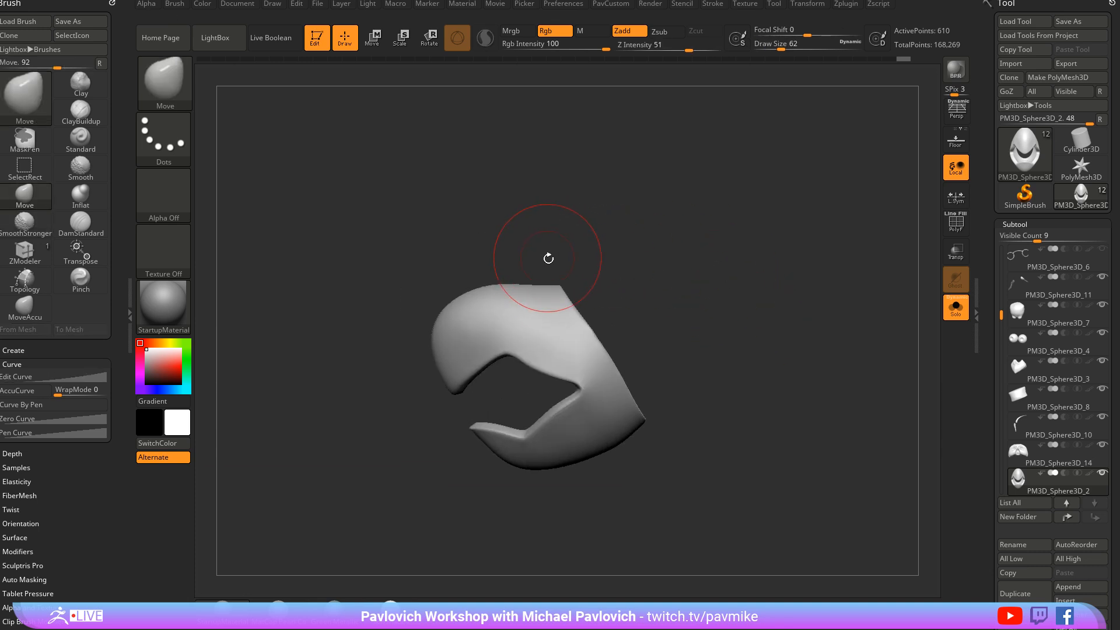
left_click(955, 308)
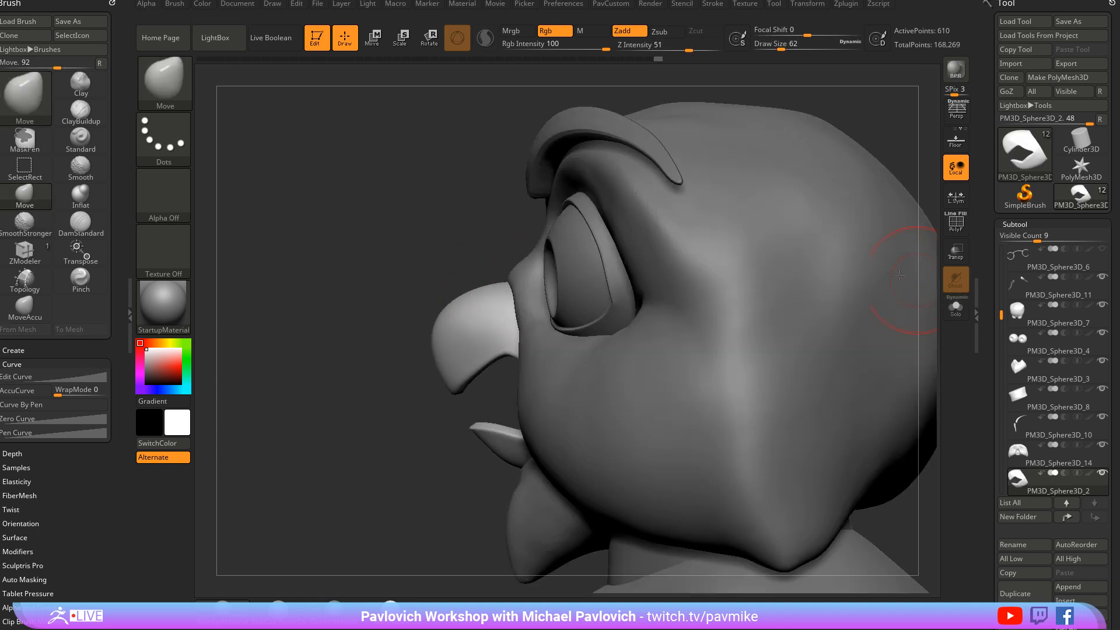
Narrow the sides of the upper beak from the front with the Move brush at draw sizes 56 and 49
mouse_move(747, 96)
left_mouse_down()
mouse_move(865, 192)
mouse_move(869, 216)
mouse_move(670, 268)
mouse_move(827, 208)
mouse_move(584, 282)
left_mouse_up()
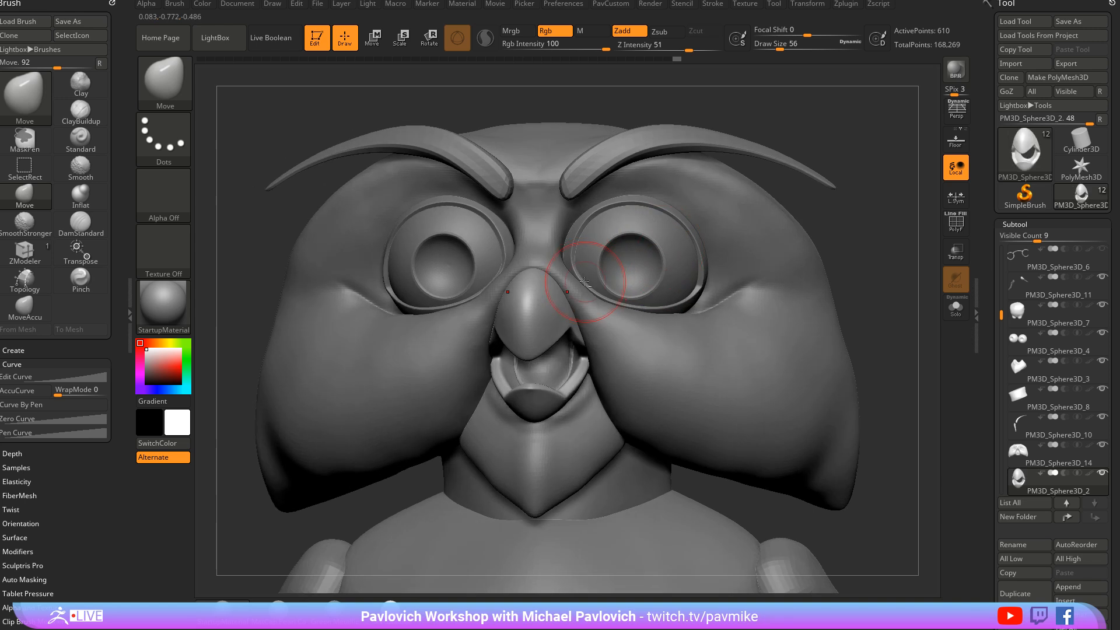
left_click_drag(884, 228, 873, 211, "alt")
key("s")
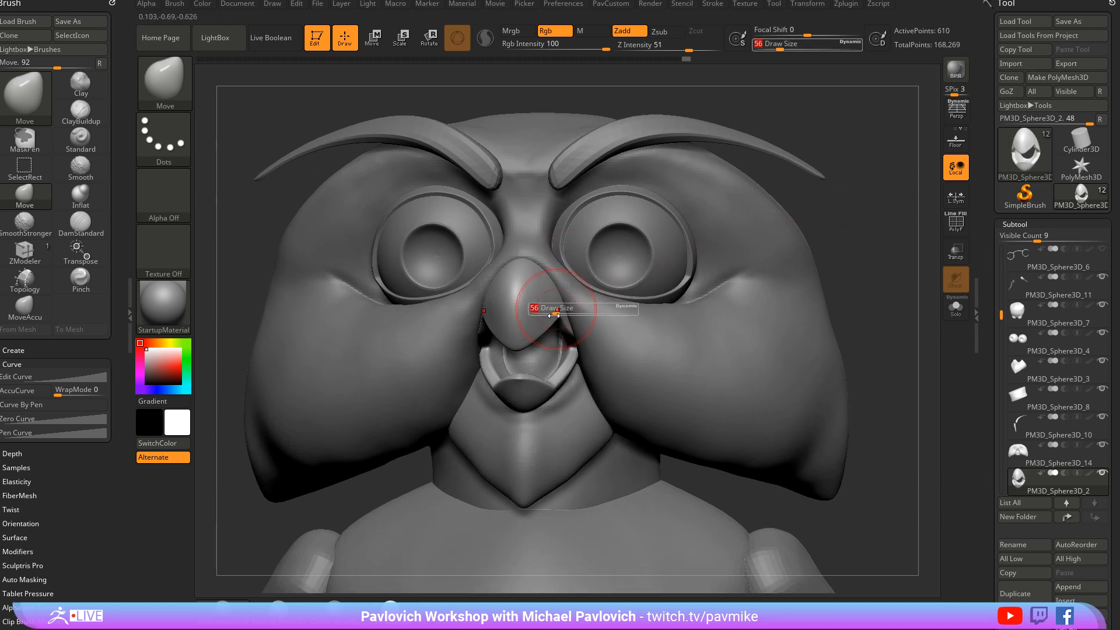
type("s54")
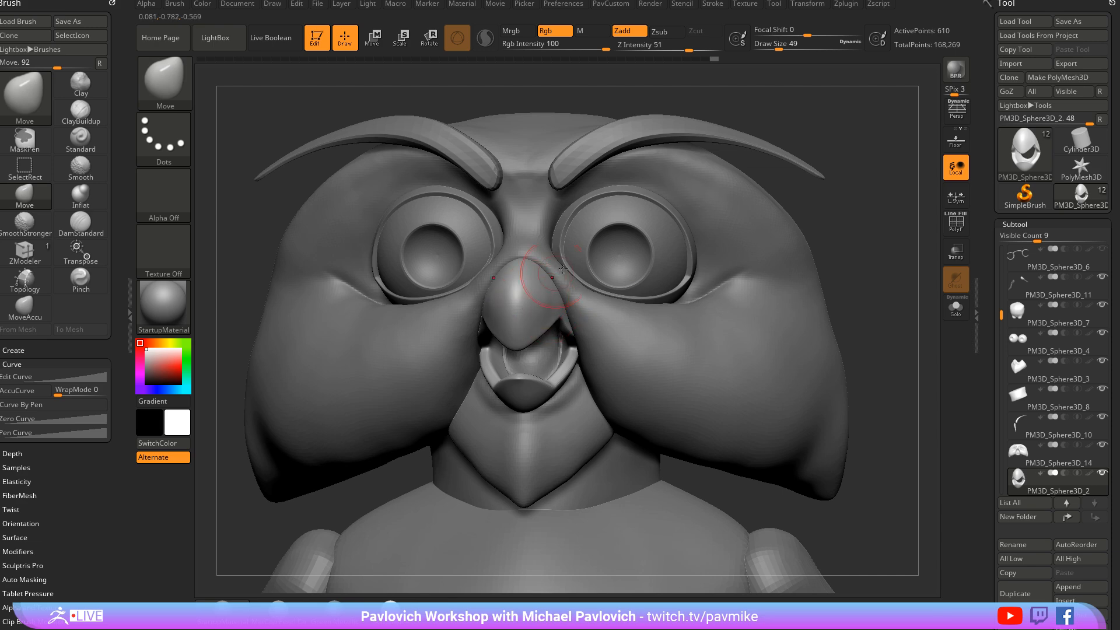
left_click_drag(836, 219, 742, 252)
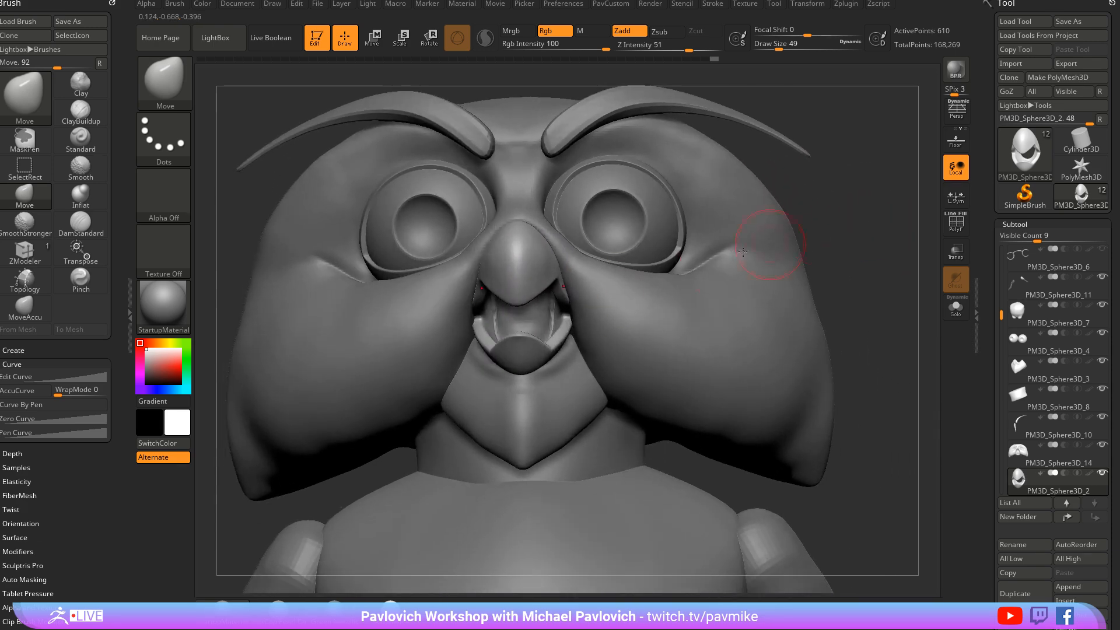
Fit the beak's mouth corners against the cheeks with the Move brush at draw size 44
key("s")
left_click_drag(592, 315, 569, 312)
key("s")
left_click_drag(572, 310, 562, 286)
right_click_drag(653, 298, 585, 275)
key("s")
left_click_drag(585, 276, 582, 276)
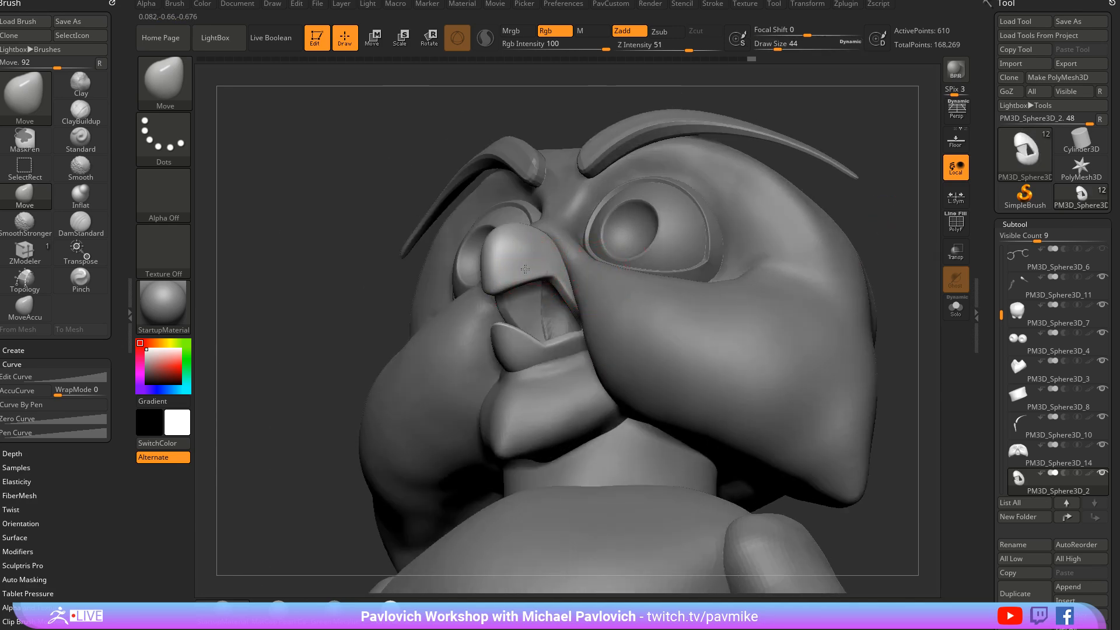
Make the head subtool active and carve around the eye socket with the DamStandard brush at draw sizes 51 and 62
mouse_move(835, 92)
left_mouse_down()
mouse_move(860, 140)
mouse_move(850, 262)
mouse_move(869, 264)
mouse_move(652, 260)
left_mouse_up()
key("Up")
key("b")
key("d")
key("s")
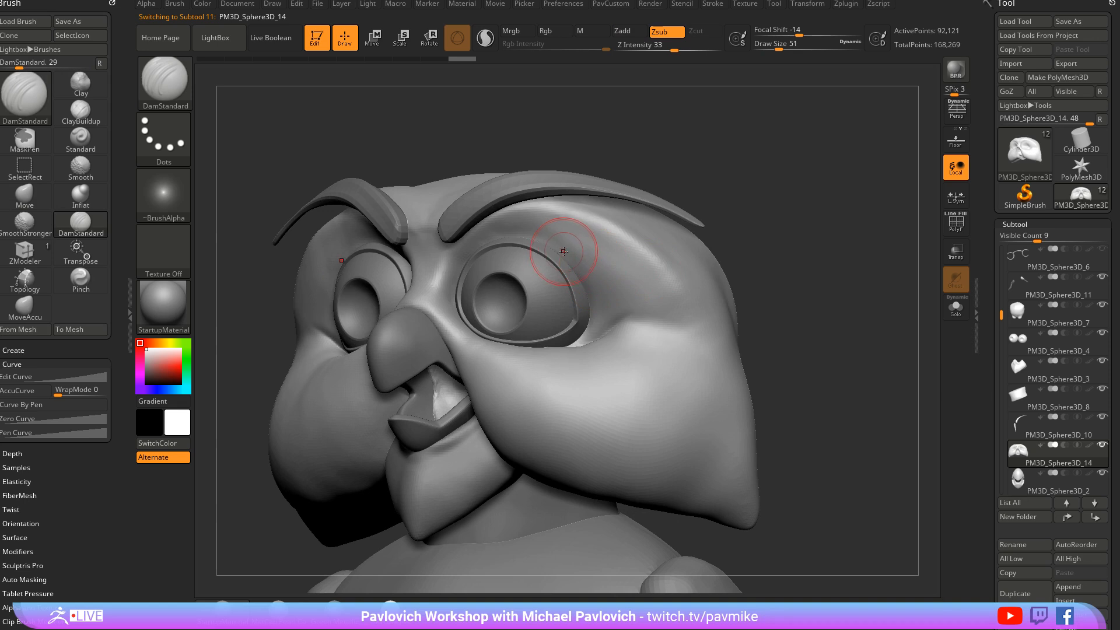
mouse_move(586, 287)
left_mouse_down()
mouse_move(745, 207)
mouse_move(566, 264)
left_mouse_up()
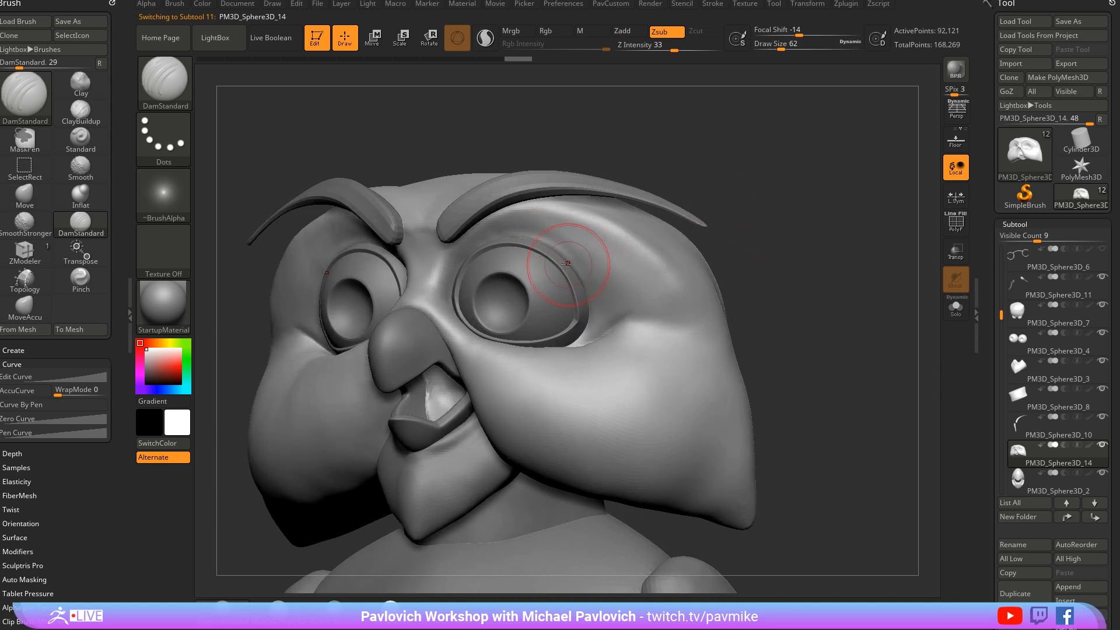
Smooth the head's surface around the eye socket and under the eyebrow at draw size 54
left_click_drag(582, 331, 595, 293, "shift")
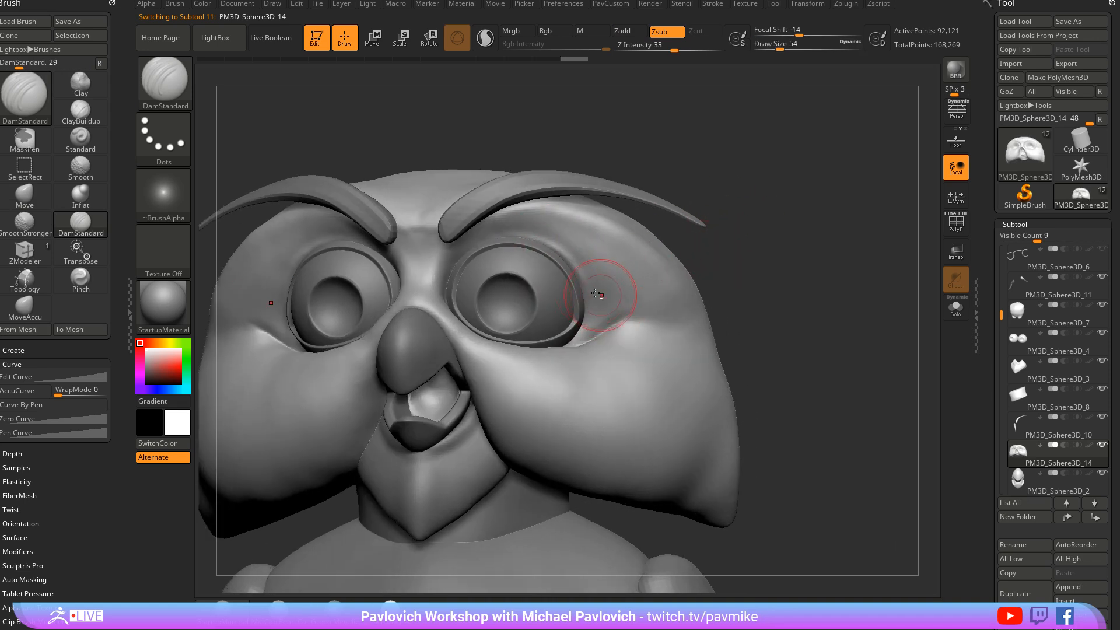
mouse_move(724, 233)
left_mouse_down()
mouse_move(738, 257)
mouse_move(520, 282)
left_mouse_up()
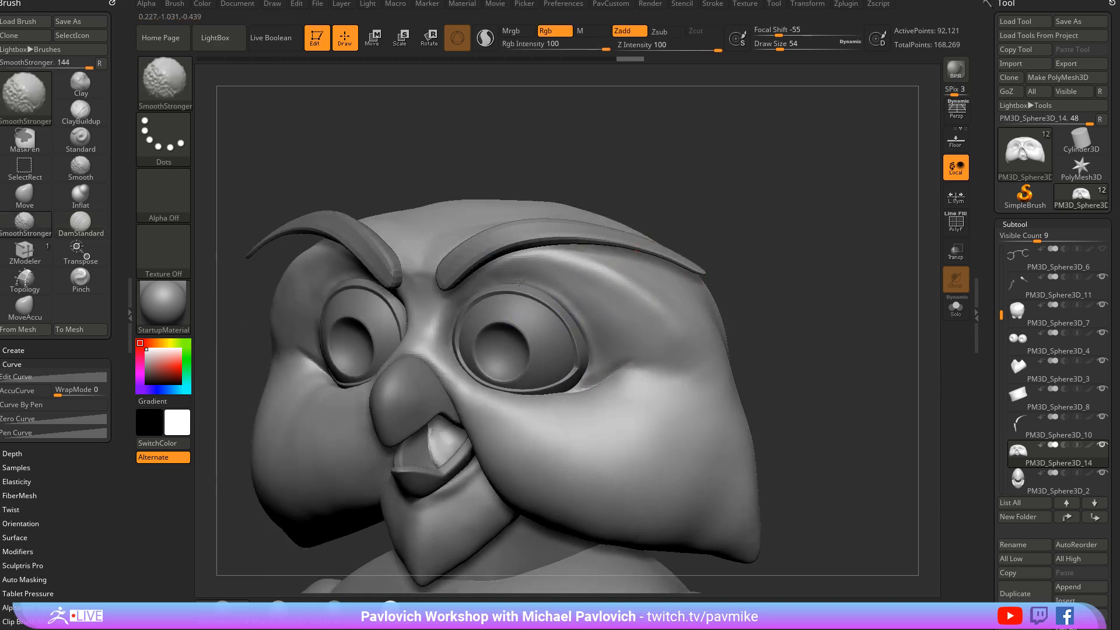
left_click_drag(586, 358, 756, 230, "shift")
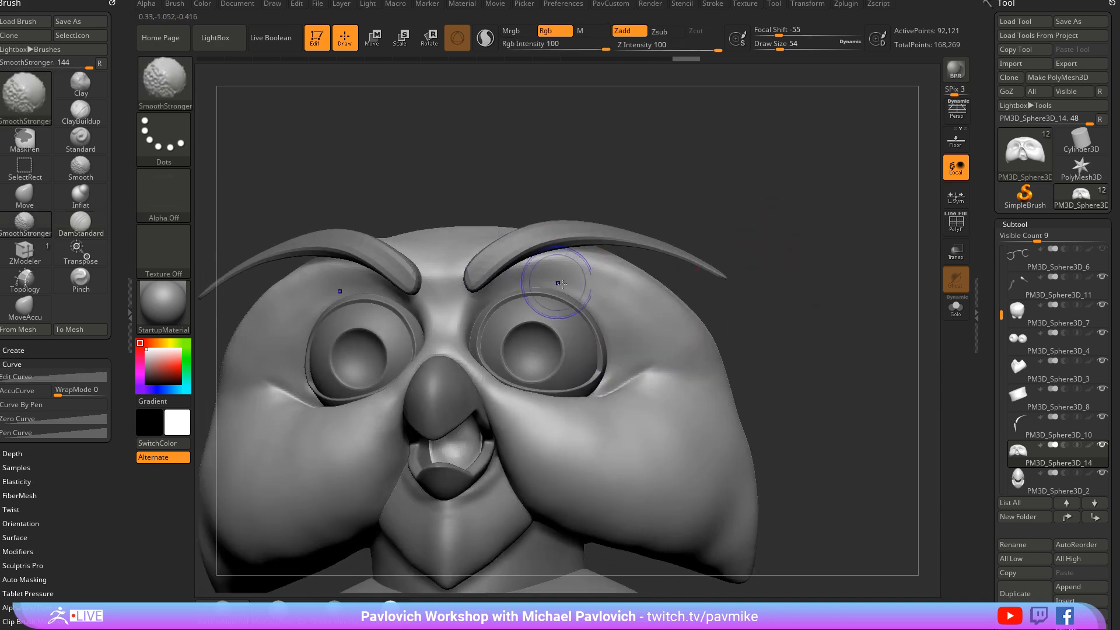
mouse_move(858, 250)
left_mouse_down()
mouse_move(412, 262)
mouse_move(838, 264)
mouse_move(807, 348)
mouse_move(776, 300)
mouse_move(603, 295)
mouse_move(492, 336)
left_mouse_up()
Reshape the head beside the outer eye and brow with the Move brush at draw size 80
key("b")
key("m")
key("v")
left_click_drag(828, 201, 758, 239)
key("bracketleft")
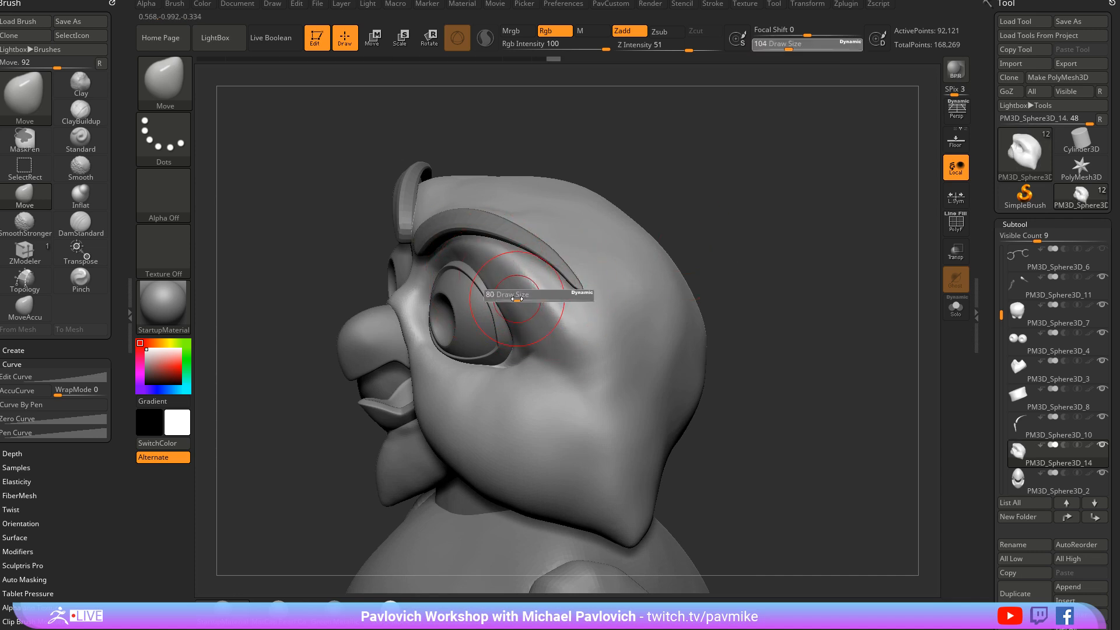
mouse_move(650, 229)
left_mouse_down()
mouse_move(707, 200)
mouse_move(525, 282)
left_mouse_up()
Build up and smooth the head's brow area above the eye with the Clay brush at draw size 77
key("b")
key("c")
key("l")
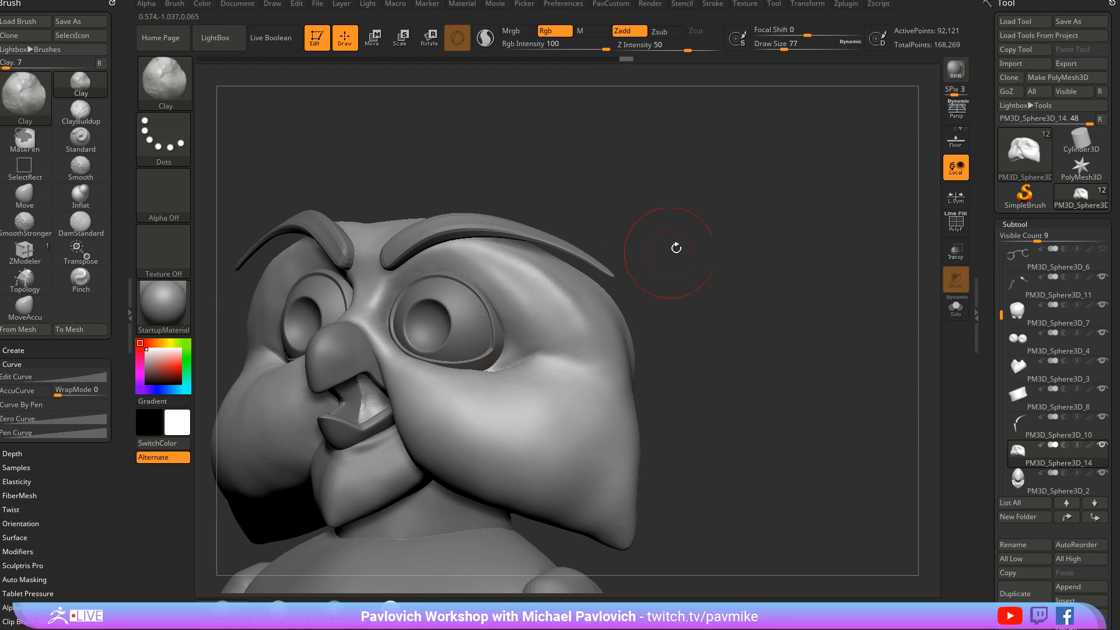
left_click_drag(676, 248, 441, 265)
left_click_drag(657, 277, 502, 239)
key("shift")
Sculpt the head's surface beside the outer eye and brow with the Standard brush at draw size 68
key("b")
key("s")
key("t")
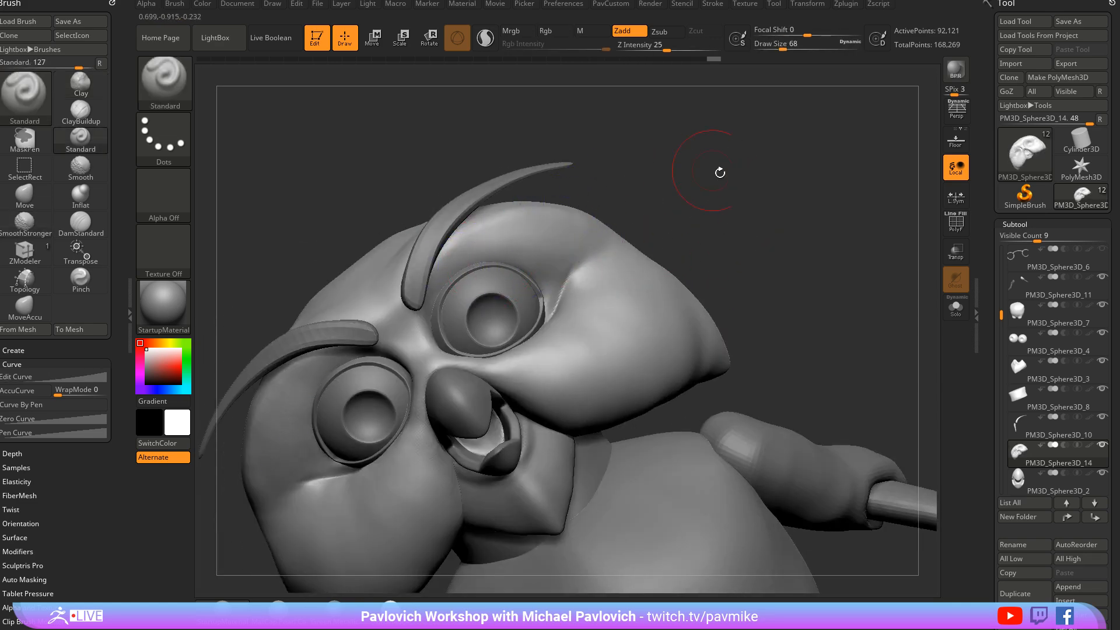
left_click_drag(720, 170, 523, 226)
mouse_move(718, 274)
left_mouse_down()
mouse_move(737, 260)
mouse_move(827, 293)
mouse_move(852, 287)
mouse_move(838, 315)
mouse_move(807, 325)
mouse_move(773, 287)
mouse_move(617, 292)
left_mouse_up()
Carve feather creases along the cheek toward its lower tip with the DamStandard brush at draw size 68
key("b")
key("d")
key("s")
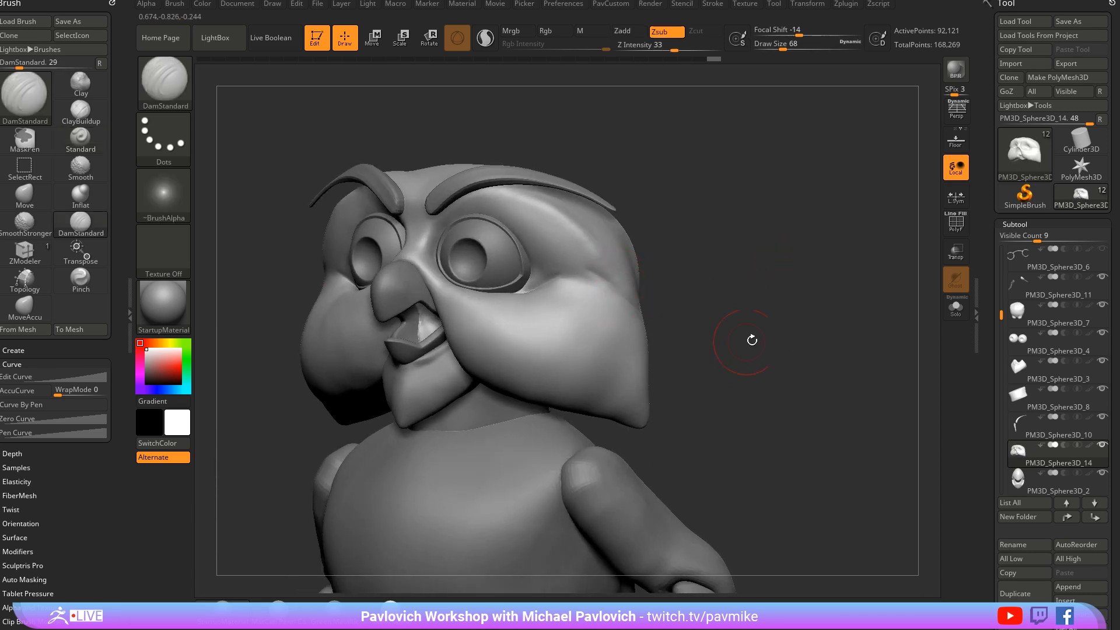
left_click_drag(752, 340, 600, 288)
left_click_drag(620, 249, 562, 292)
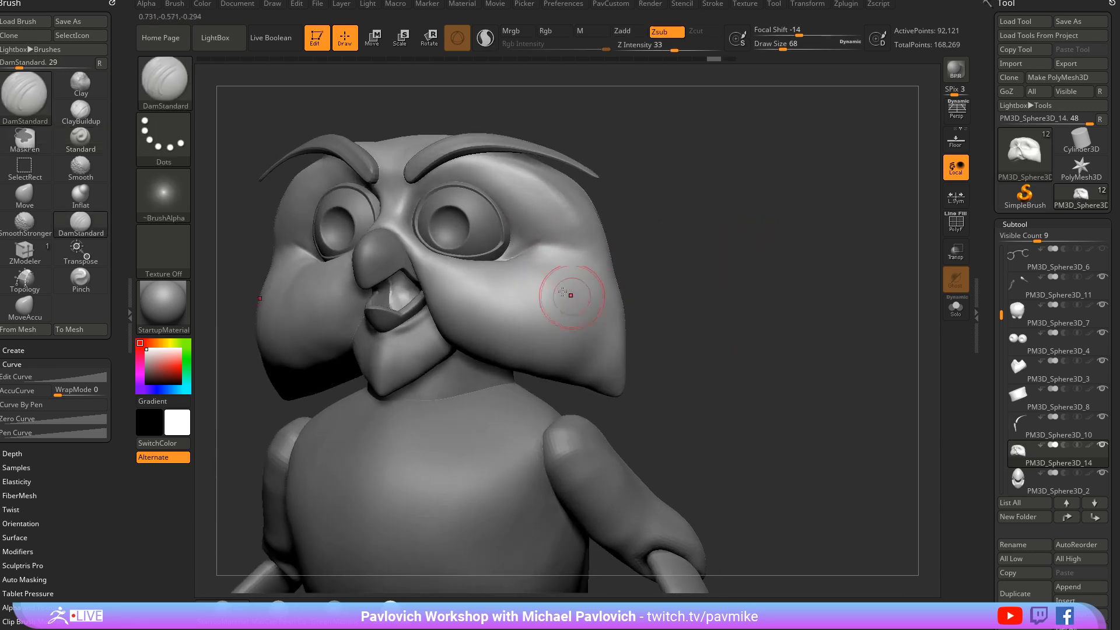
left_click_drag(700, 320, 525, 363)
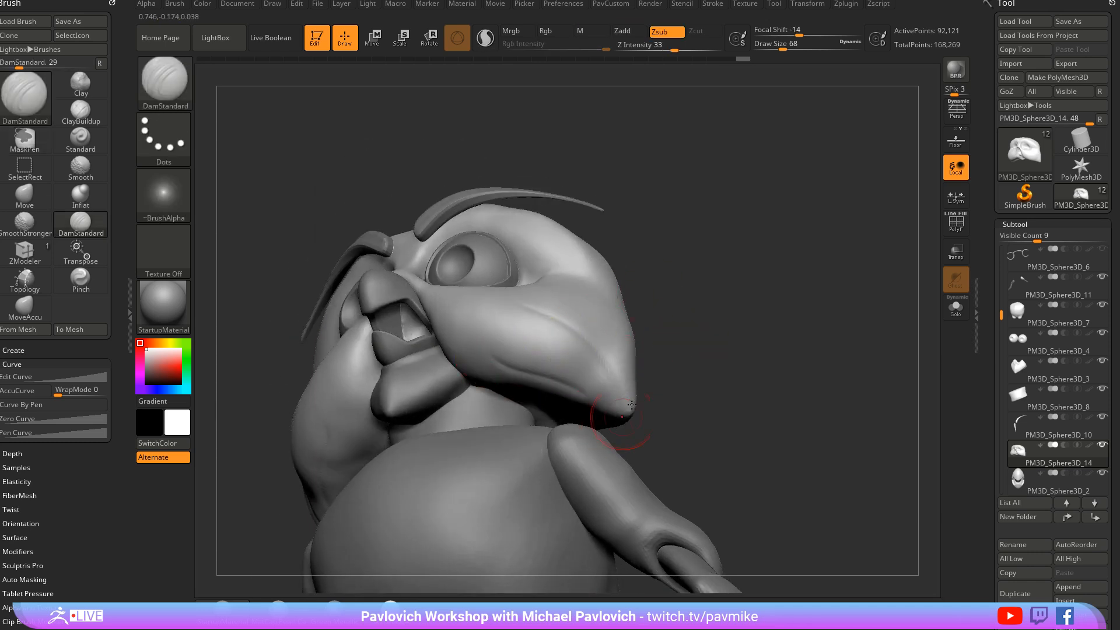
left_click_drag(653, 373, 678, 335)
left_click_drag(680, 272, 607, 327)
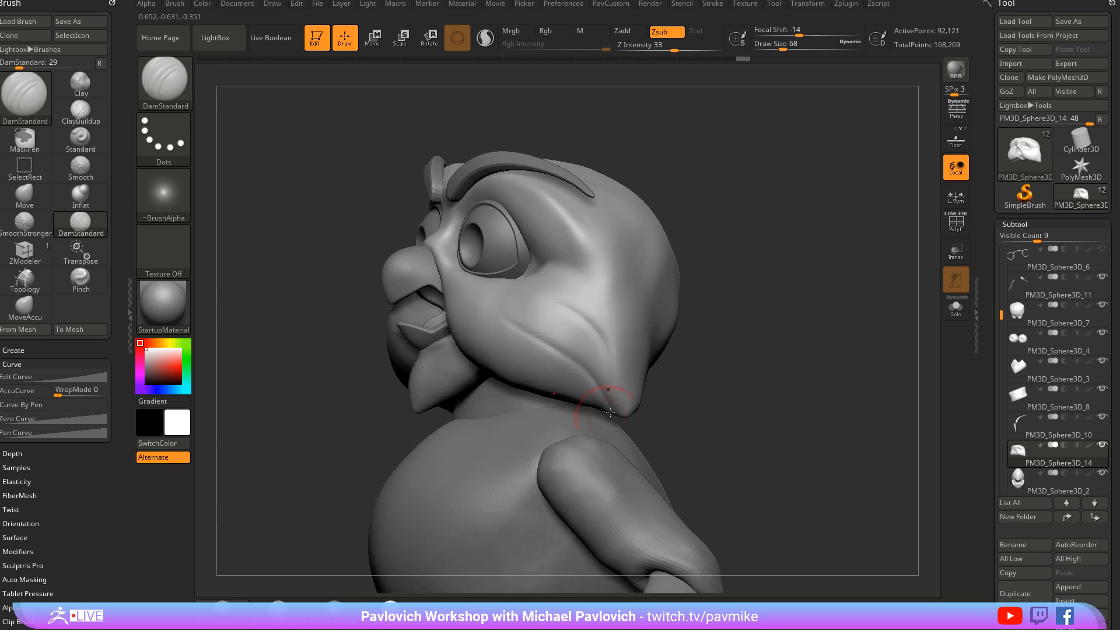
left_click_drag(610, 413, 714, 314)
left_click_drag(484, 347, 707, 255)
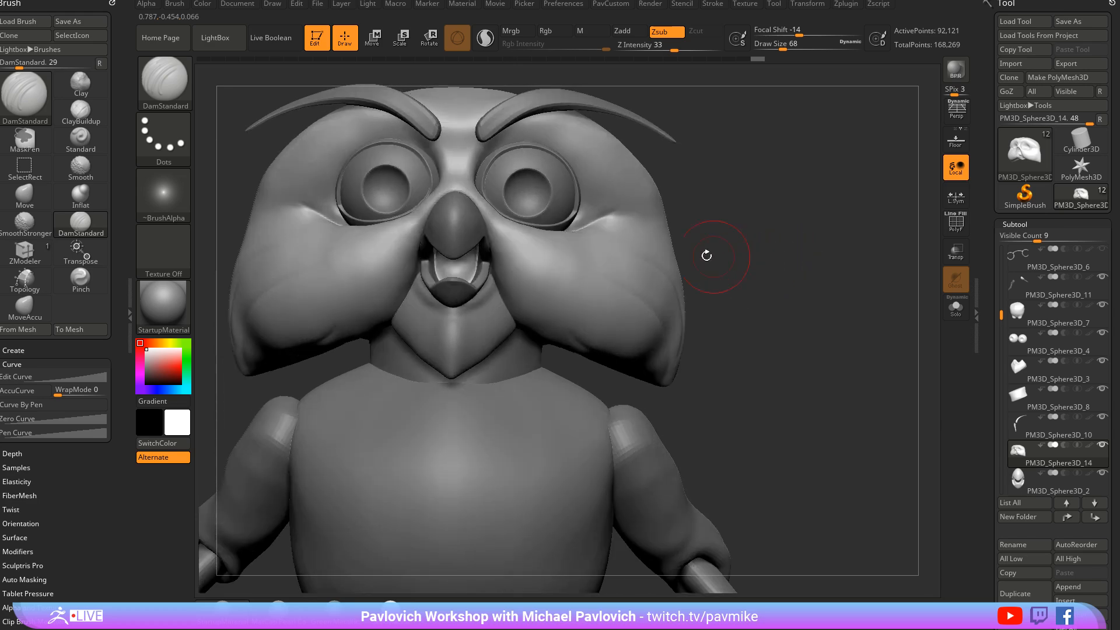
Choose the SnakeHook brush, make the chin subtool PM3D_Sphere3D_3 active and turn on Sculptris Pro
key("b")
key("s")
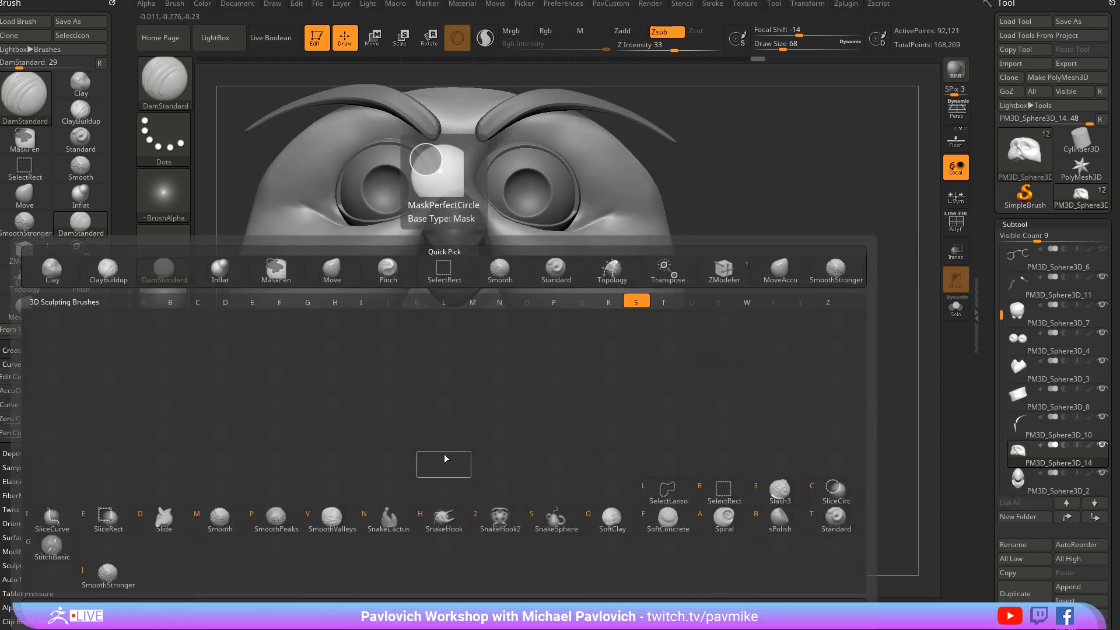
key("h")
left_click_drag(892, 263, 684, 239)
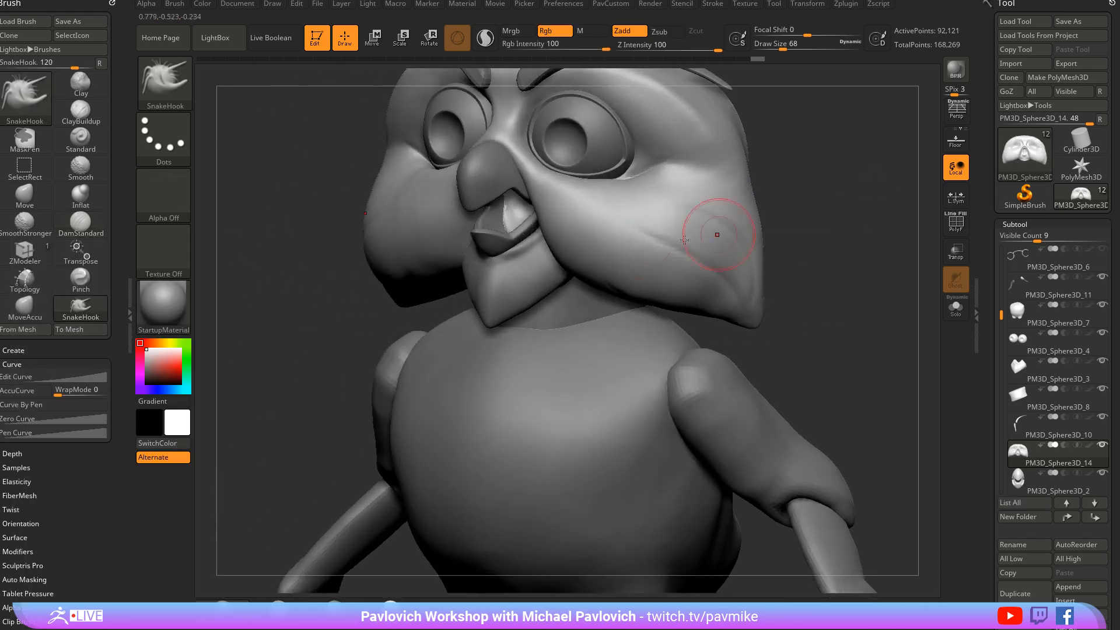
left_click_drag(840, 257, 764, 210)
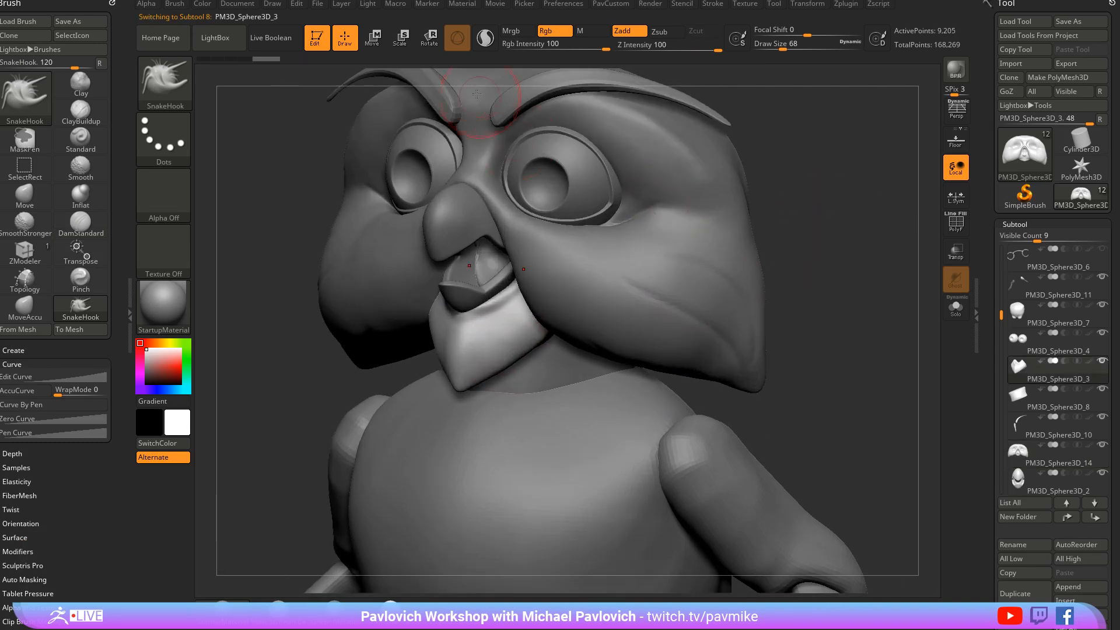
left_click(484, 44)
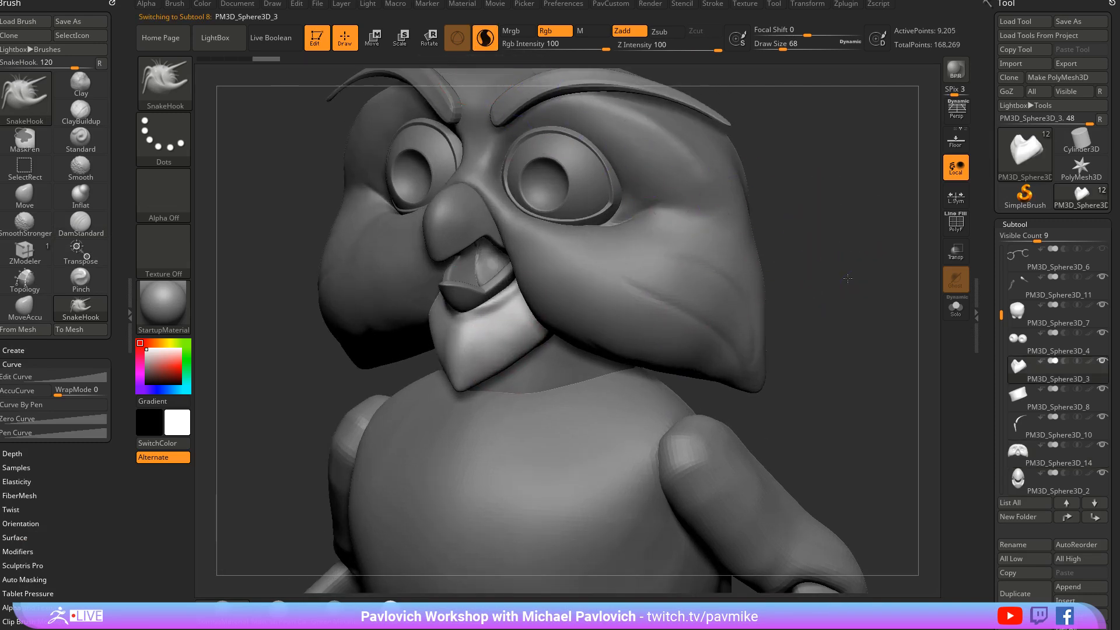
Try pulling long thin strands out of the chin with SnakeHook at draw size 51, and undo them
left_click_drag(848, 278, 838, 240, "alt")
left_click_drag(293, 347, 425, 335)
left_click_drag(672, 350, 583, 342)
mouse_move(480, 329)
left_mouse_down()
mouse_move(350, 344)
mouse_move(257, 376)
mouse_move(682, 414)
left_mouse_up()
mouse_move(862, 343)
left_mouse_down()
mouse_move(805, 337)
mouse_move(925, 278)
left_mouse_up()
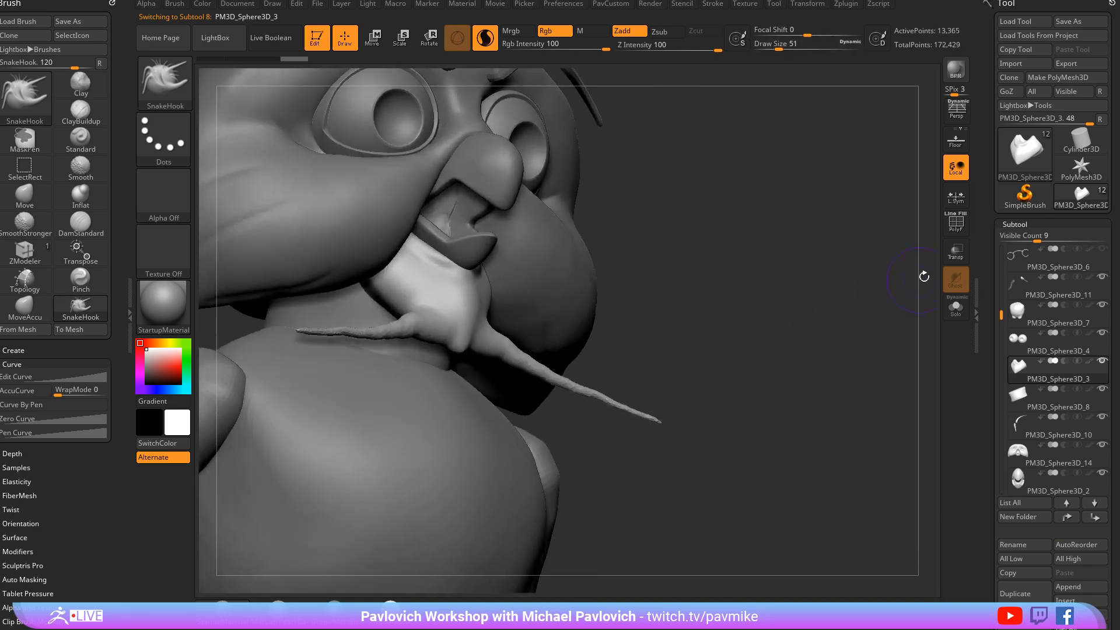
key("shift+f")
left_click_drag(840, 253, 828, 295, "alt")
key("ctrl+z")
key("shift+f")
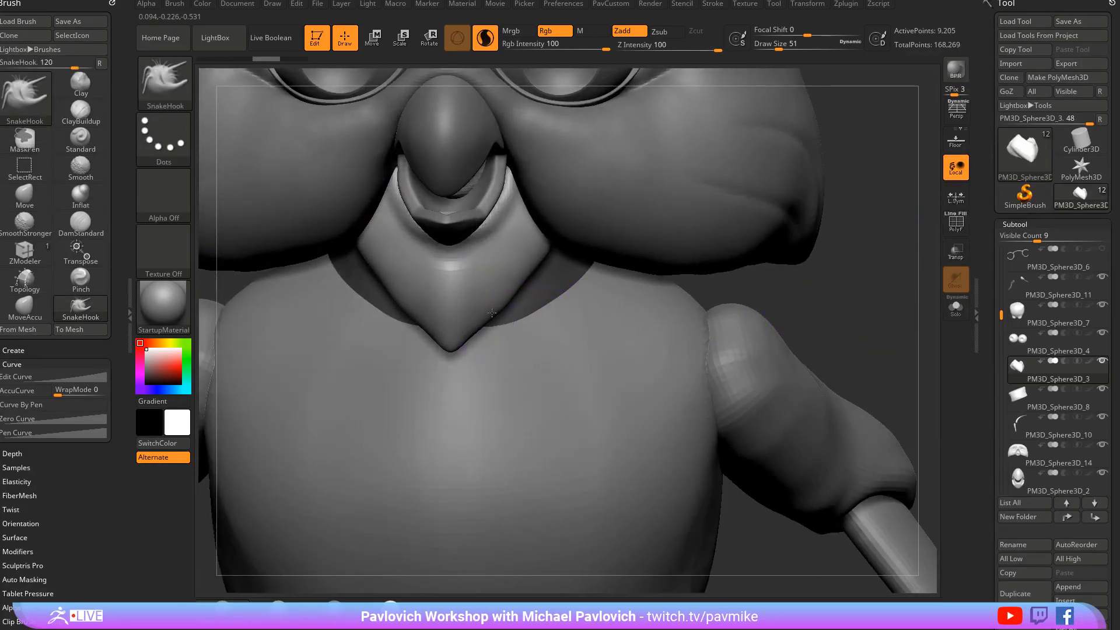
Try widening the chin's lower tip into side bumps with SnakeHook, reducing the draw size to 37, and undo the strokes
left_click_drag(492, 313, 510, 328)
key("bracketleft")
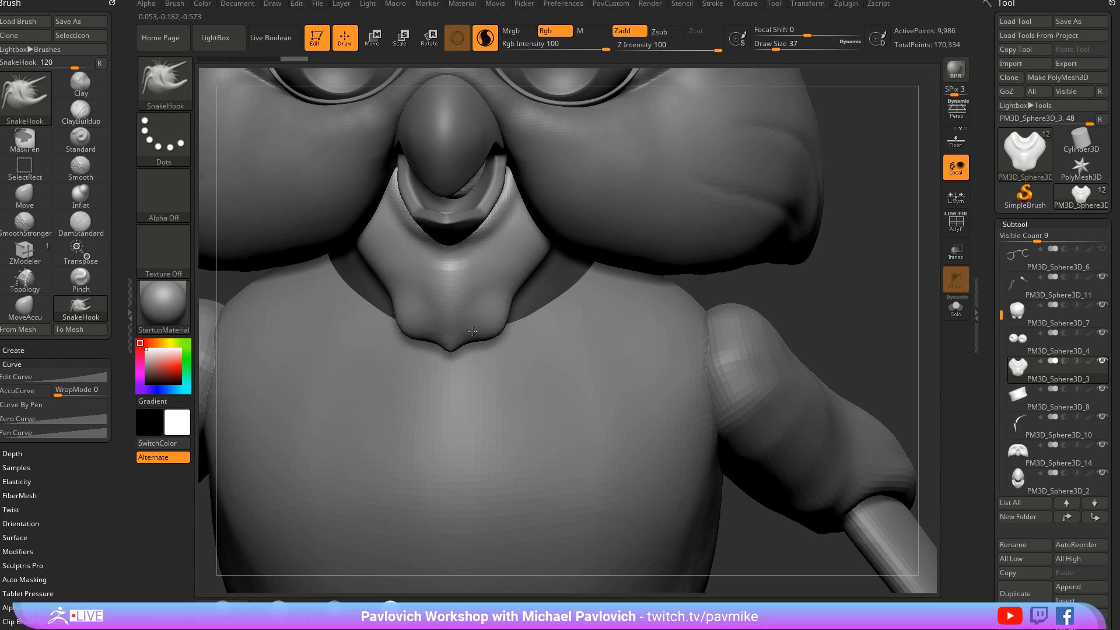
mouse_move(862, 272)
left_mouse_down()
mouse_move(475, 372)
mouse_move(392, 405)
left_mouse_up()
key("ctrl+z")
key("ctrl+z")
key("ctrl+z")
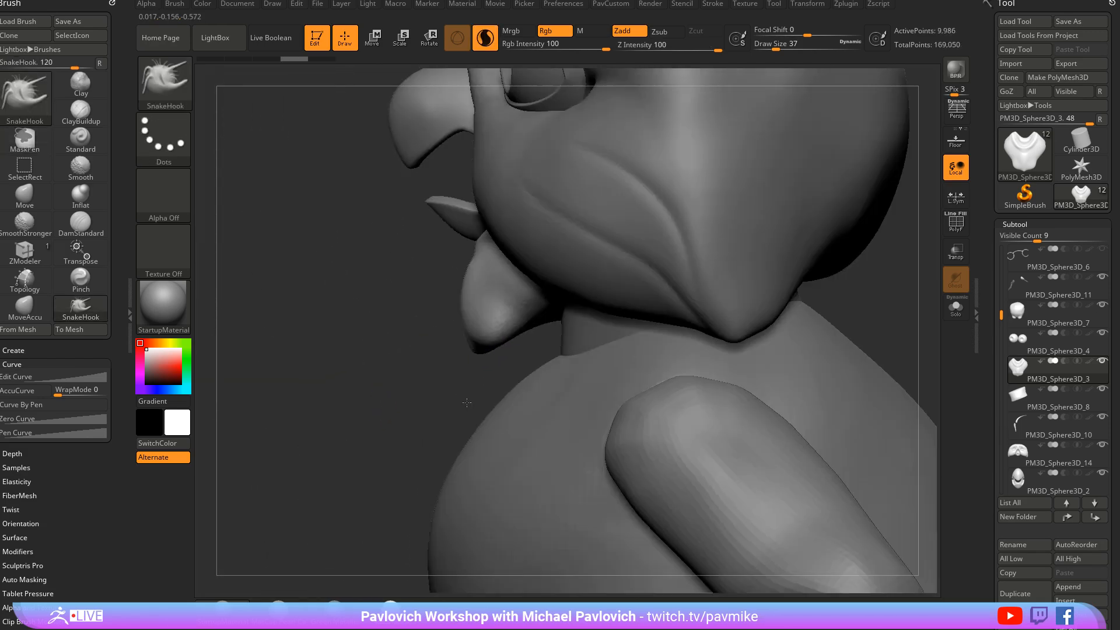
Try reshaping the chin's tip from the side with SnakeHook, undo it and leave Sculptris Pro on
key("s")
left_click_drag(485, 340, 496, 329)
mouse_move(403, 356)
left_mouse_down()
mouse_move(805, 280)
mouse_move(910, 275)
mouse_move(840, 264)
mouse_move(842, 287)
mouse_move(781, 291)
mouse_move(845, 298)
mouse_move(828, 353)
mouse_move(781, 340)
mouse_move(847, 336)
mouse_move(837, 270)
mouse_move(713, 152)
left_mouse_up()
left_click(485, 38)
key("ctrl+z")
left_click(484, 38)
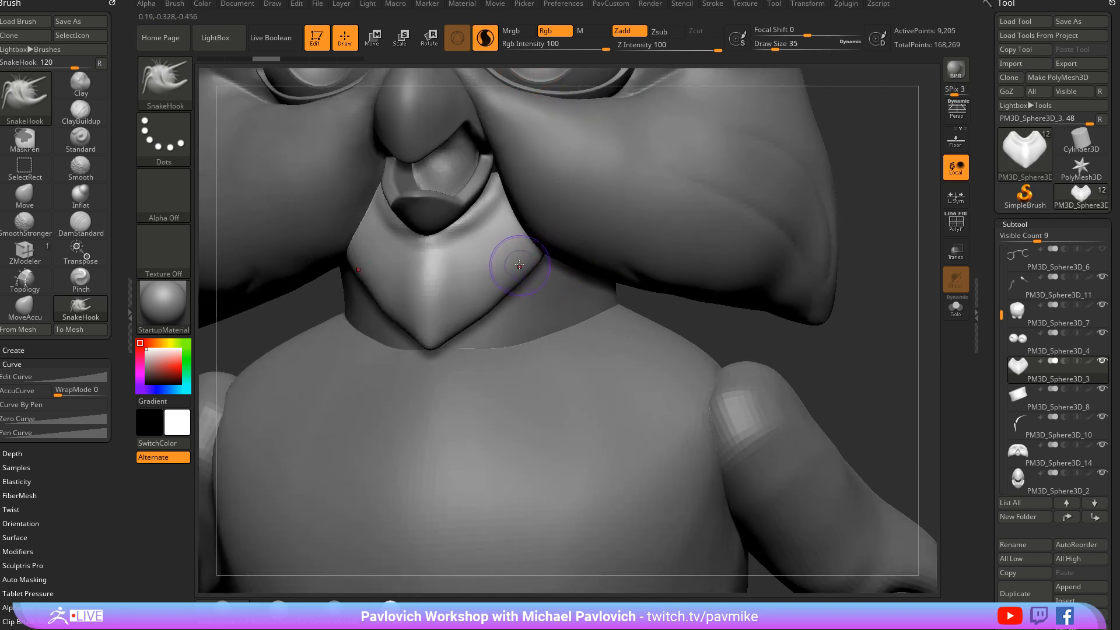
Pull curled lobes from the chin's sides with SnakeHook and thicken their ends with the Inflat brush at draw size 35
mouse_move(513, 251)
left_mouse_down()
mouse_move(528, 310)
mouse_move(478, 315)
mouse_move(583, 305)
left_mouse_up()
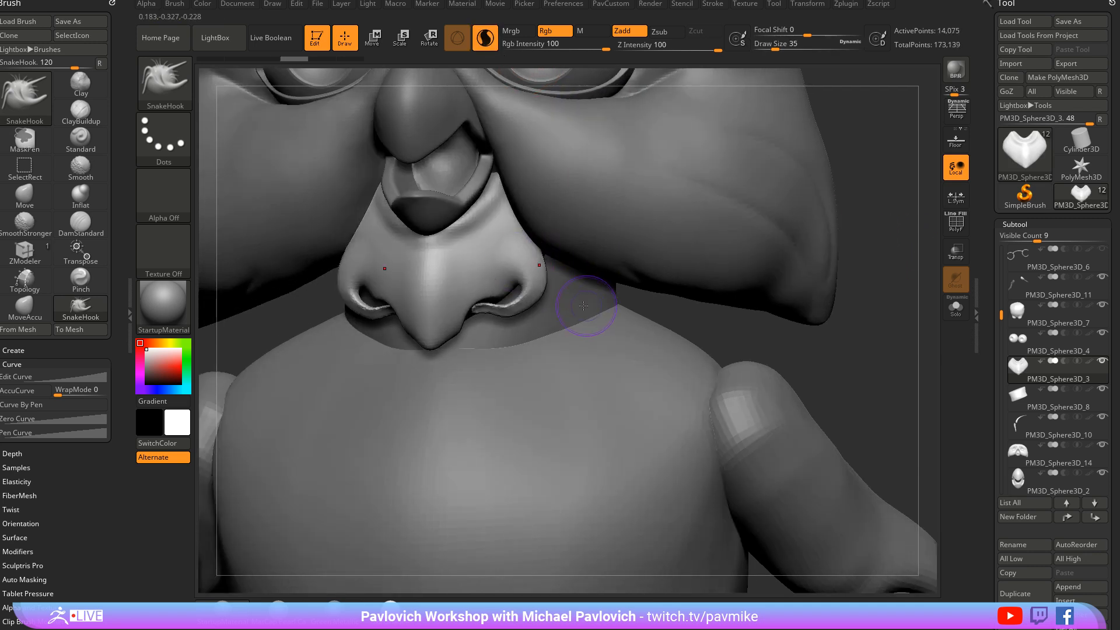
key("b")
key("i")
key("n")
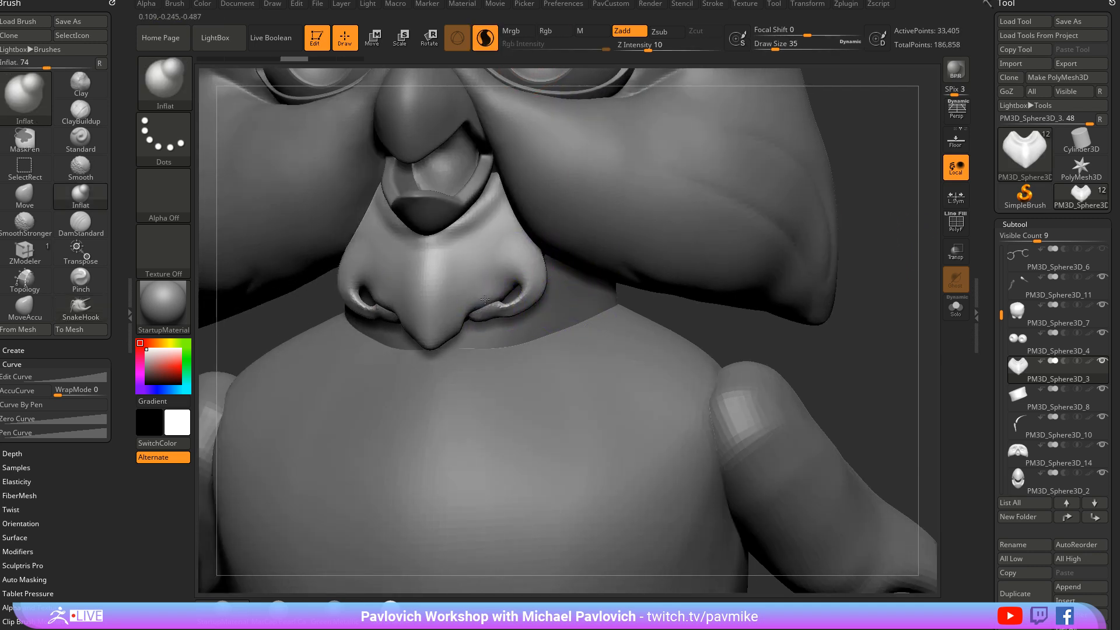
left_click_drag(484, 300, 469, 327)
right_click_drag(469, 326, 485, 314)
mouse_move(485, 314)
left_mouse_down("shift")
mouse_move(465, 331)
mouse_move(367, 318)
mouse_move(519, 310)
mouse_move(409, 332)
mouse_move(527, 307)
left_mouse_up("shift")
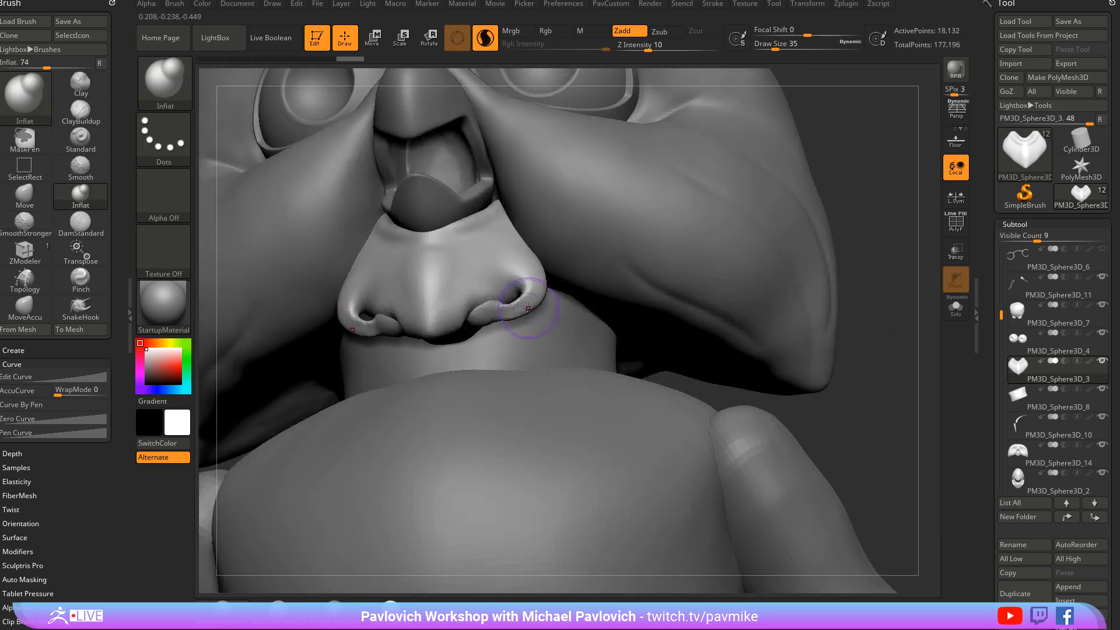
Try smoothing the curled lobes on the chin with Sculptris Pro off, and undo the strokes
left_click_drag(875, 280, 852, 241)
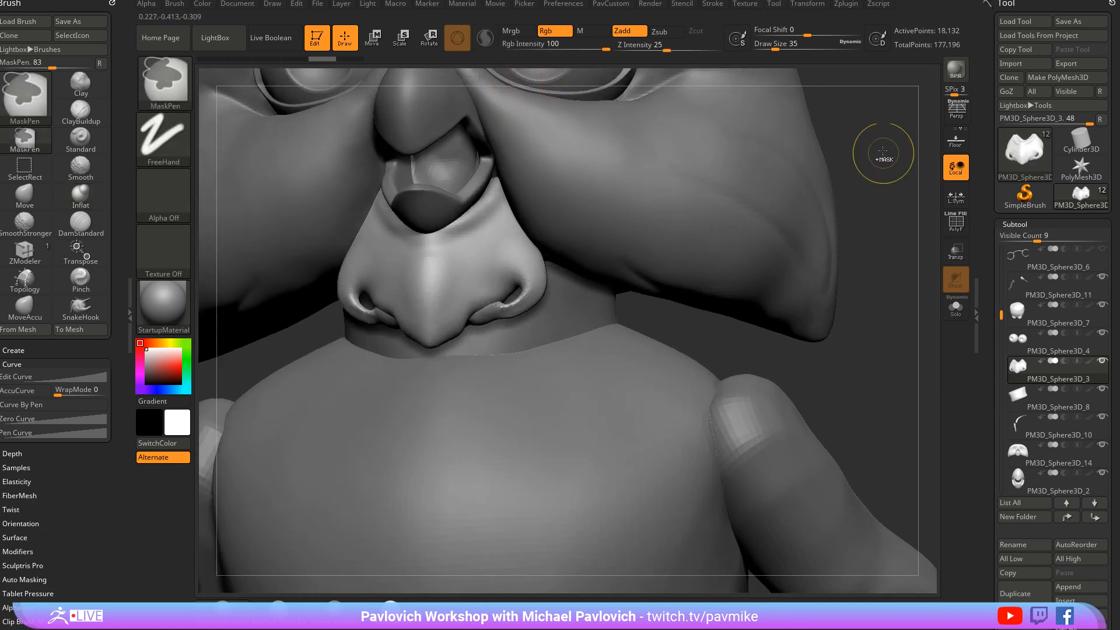
left_click_drag(869, 295, 545, 303)
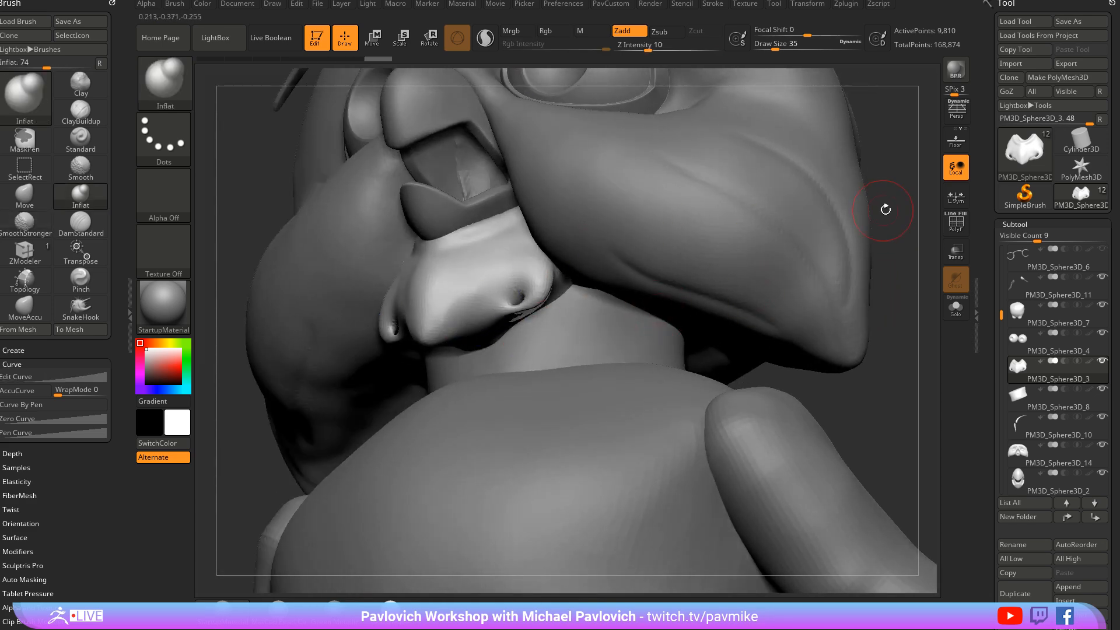
left_click_drag(888, 208, 870, 236)
key("shift")
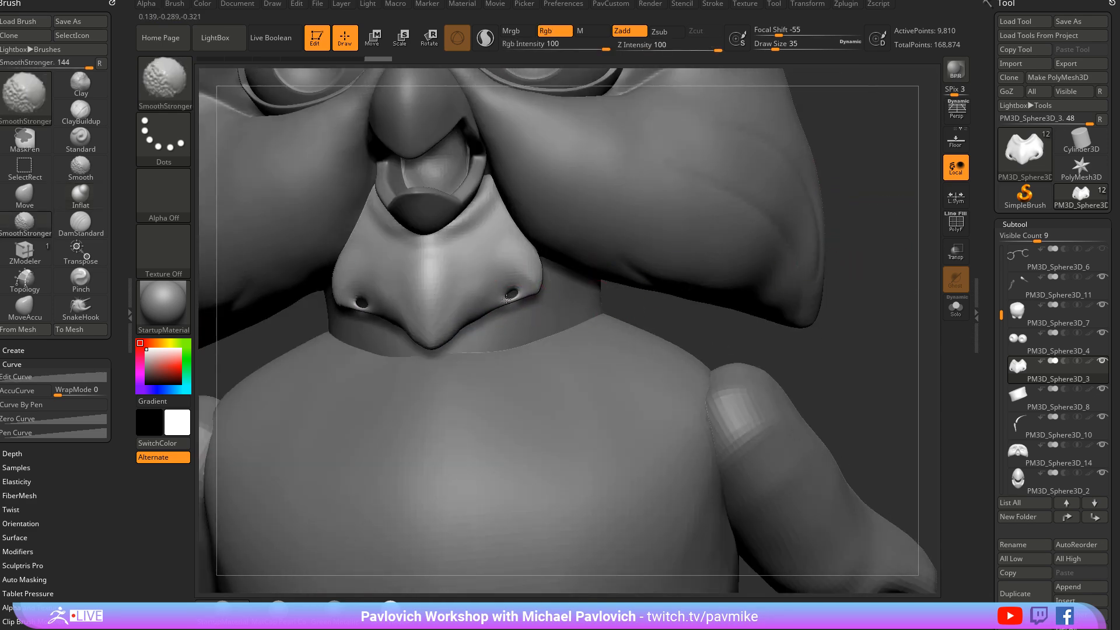
left_click_drag(492, 307, 465, 296)
left_click_drag(850, 289, 864, 296)
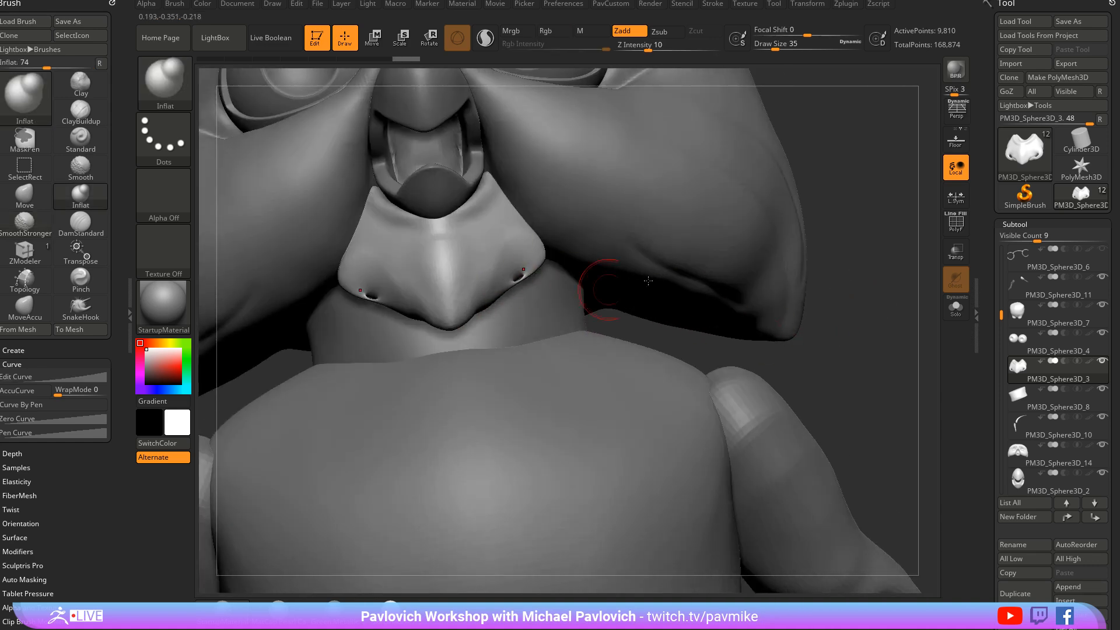
key("ctrl+z")
key("ctrl+z")
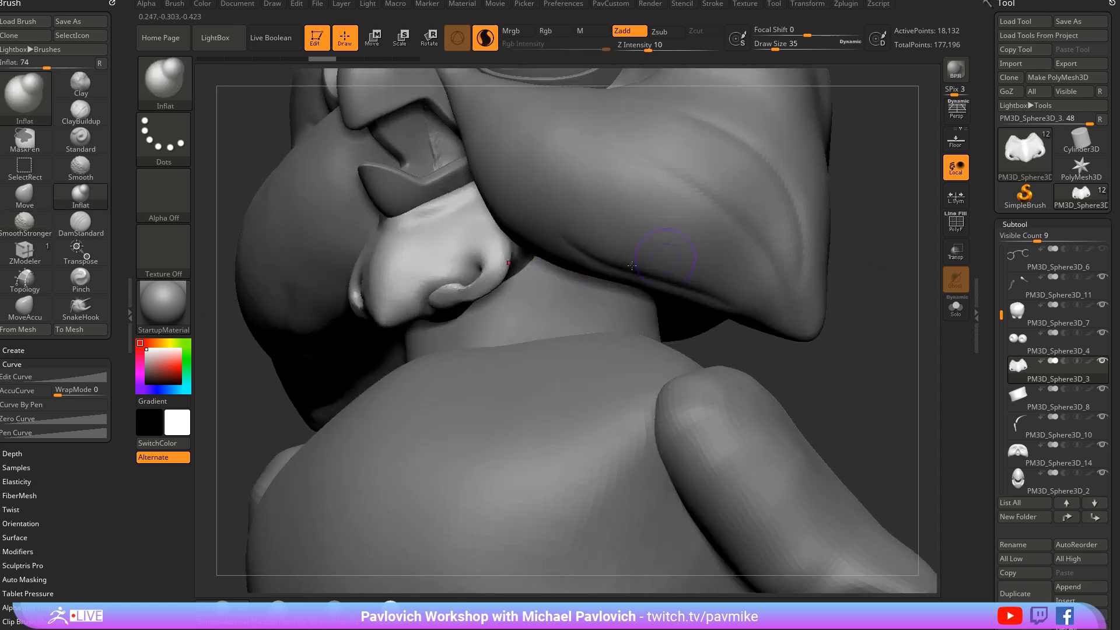
Smooth the lobes away with Sculptris Pro on and reshape the chin's sides with the Move brush at draw size 74
mouse_move(613, 212)
left_mouse_down()
mouse_move(493, 283)
mouse_move(467, 274)
mouse_move(443, 295)
left_mouse_up()
mouse_move(846, 292)
left_mouse_down()
mouse_move(862, 288)
mouse_move(634, 275)
left_mouse_up()
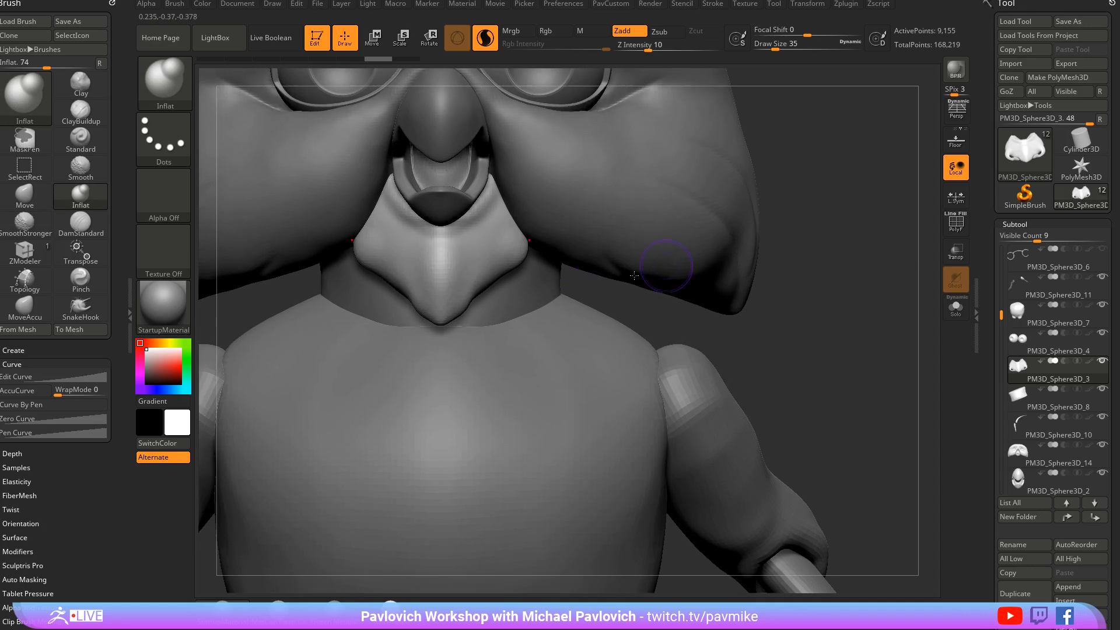
key("s")
left_click_drag(525, 291, 574, 291)
key("b")
key("m")
key("v")
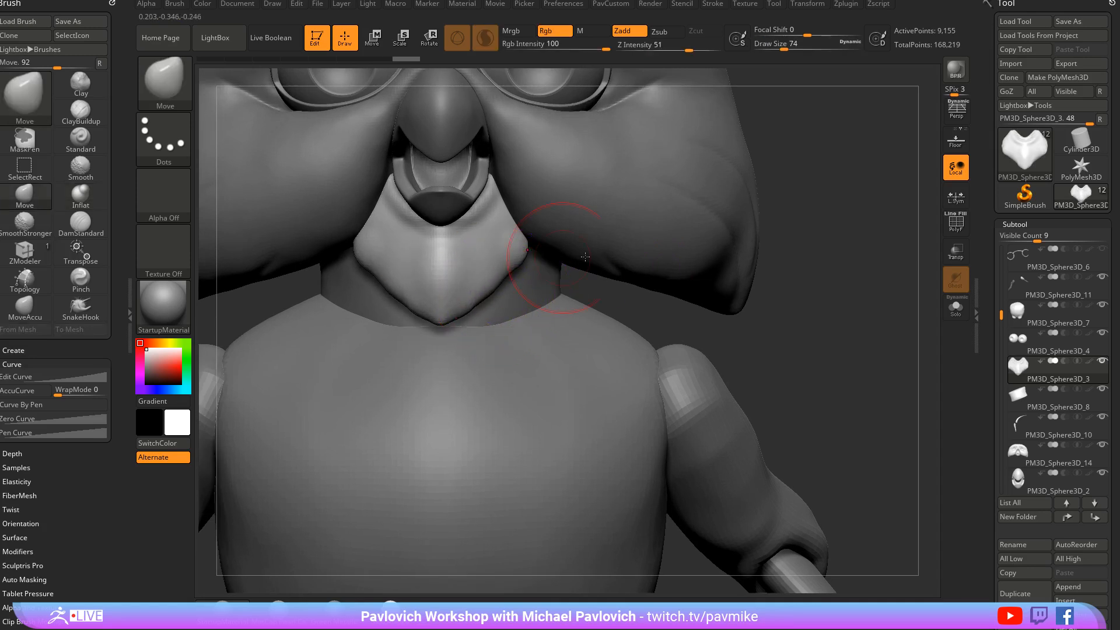
left_click_drag(819, 289, 821, 277)
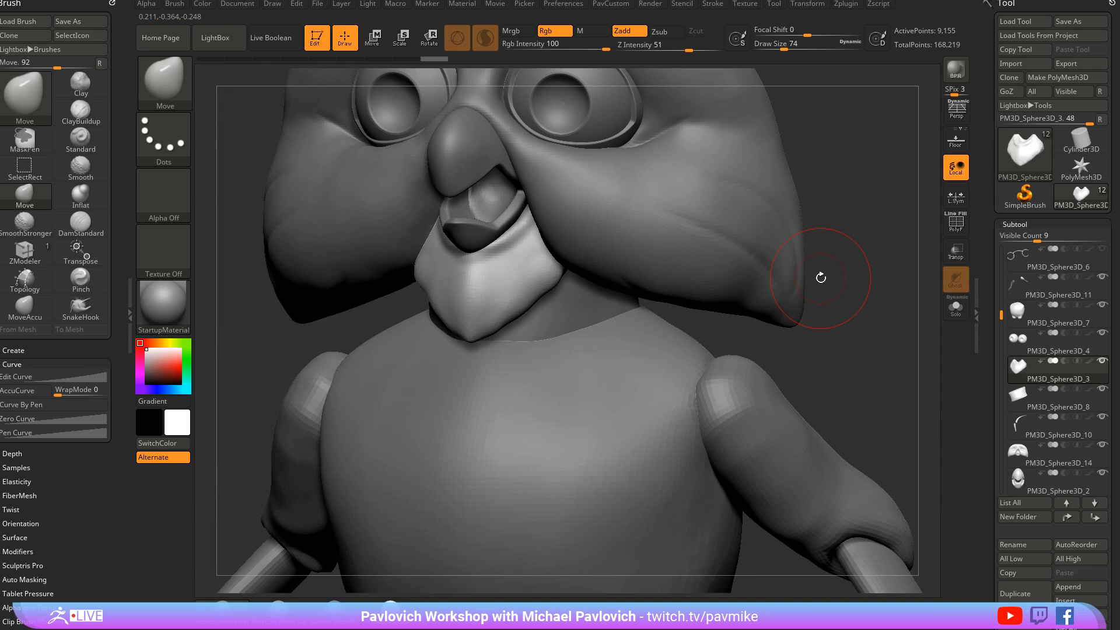
Reshape the chin's profile from the side with the Move brush at draw size 56
right_click_drag(710, 189, 481, 344)
right_click_drag(338, 328, 390, 323)
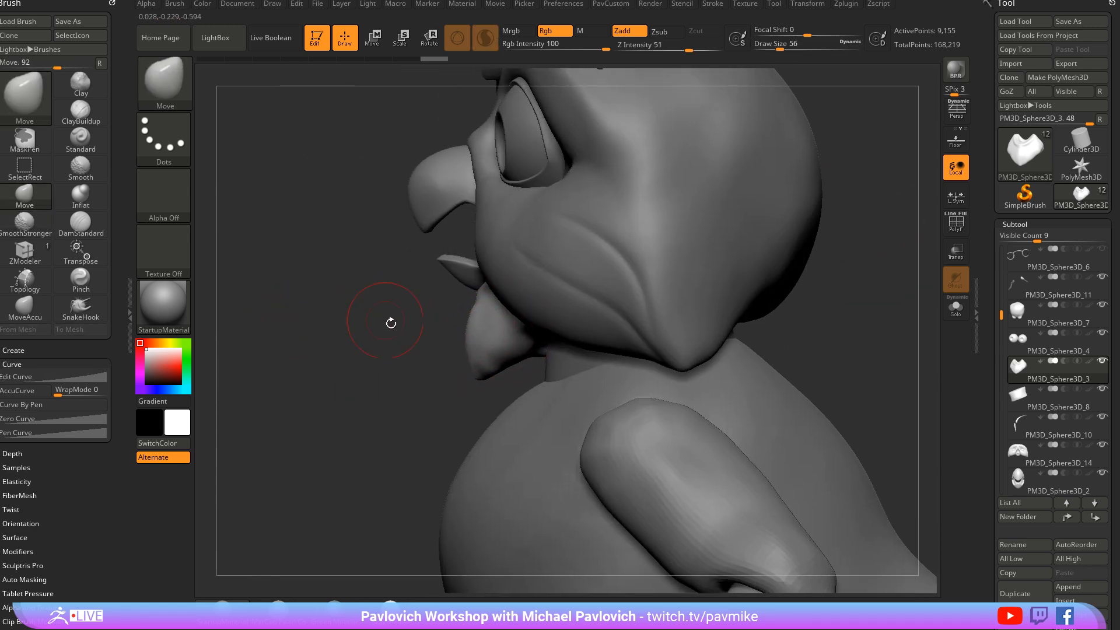
right_click_drag(497, 337, 505, 330)
mouse_move(796, 228)
right_mouse_down()
mouse_move(847, 235)
mouse_move(783, 248)
mouse_move(813, 239)
right_mouse_up()
key("shift")
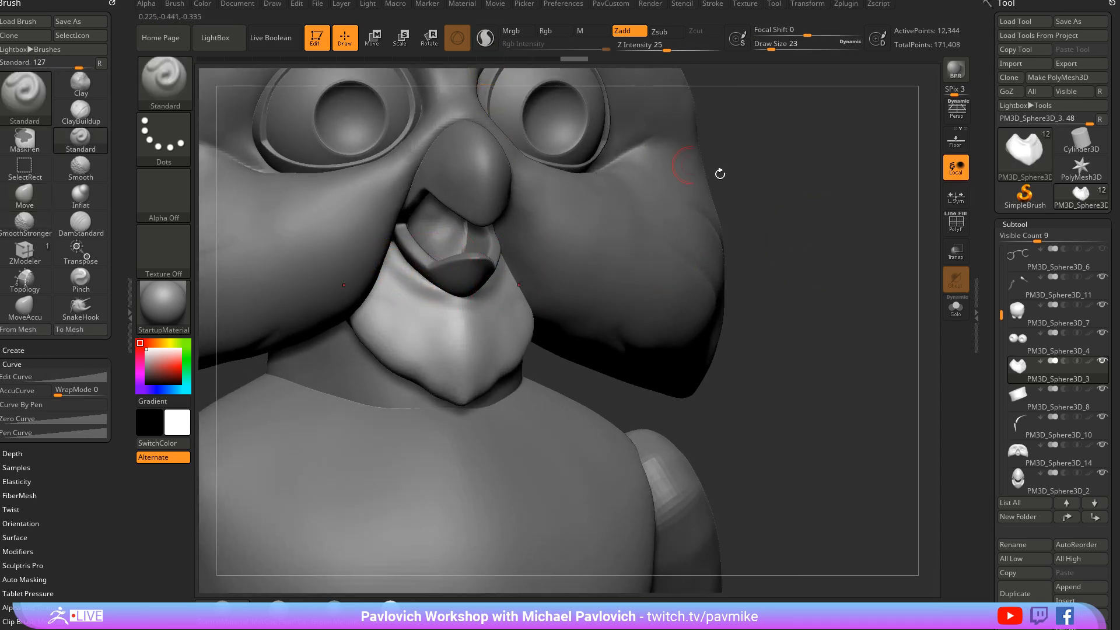
Build up and smooth the chin's upper edge under the lower beak with the Standard brush at draw size 23
left_click_drag(720, 170, 641, 192)
left_click_drag(393, 275, 438, 309, "shift")
left_click_drag(740, 235, 723, 236)
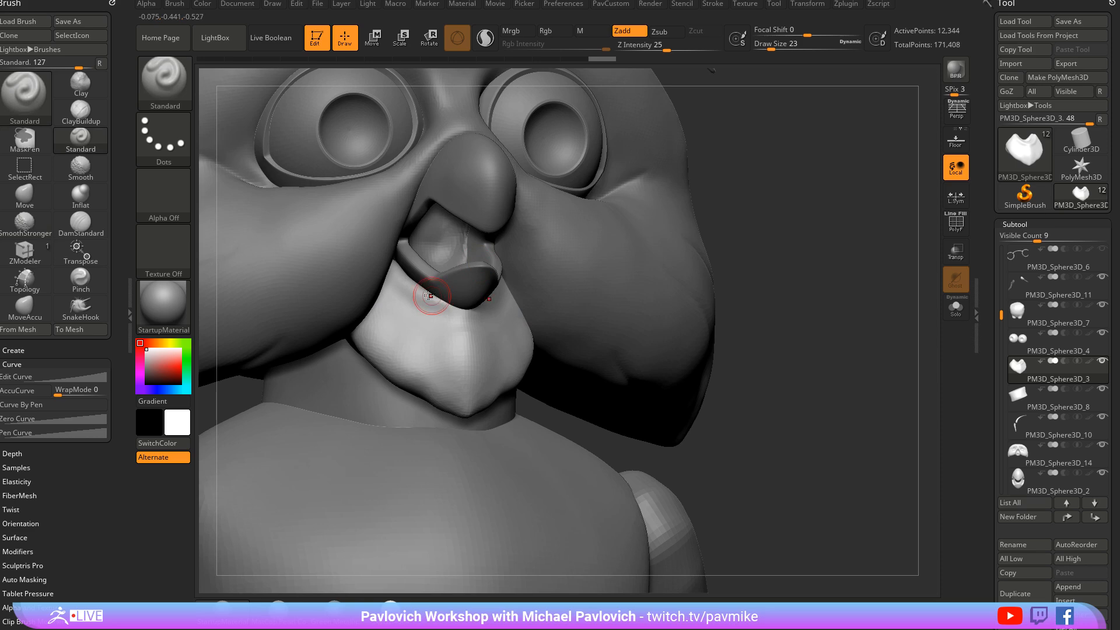
right_click_drag(414, 289, 423, 313)
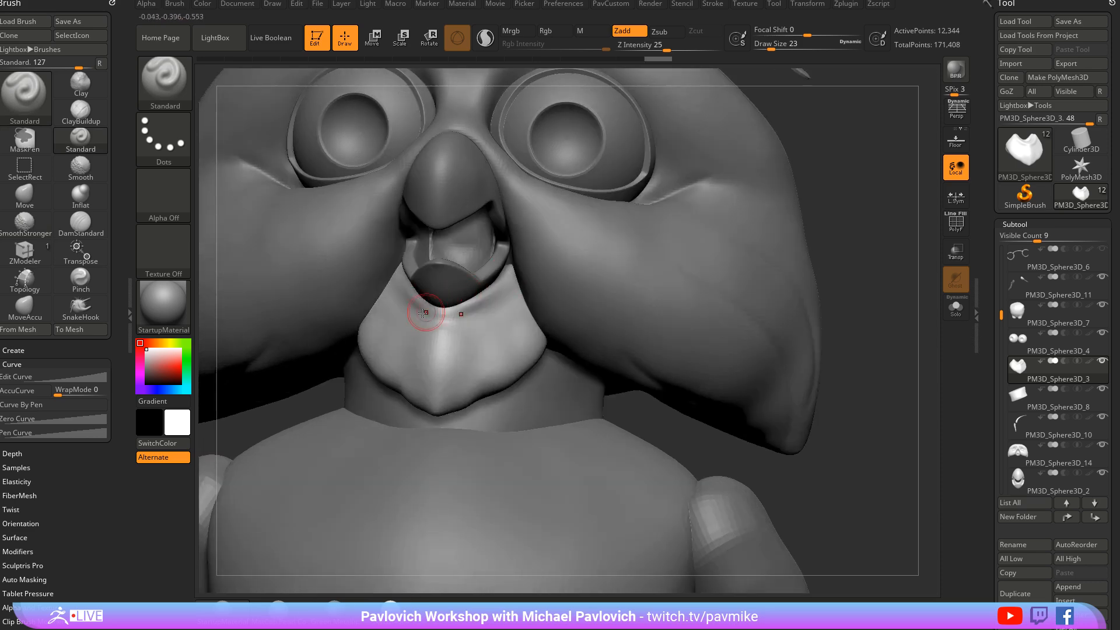
left_click_drag(849, 202, 816, 195)
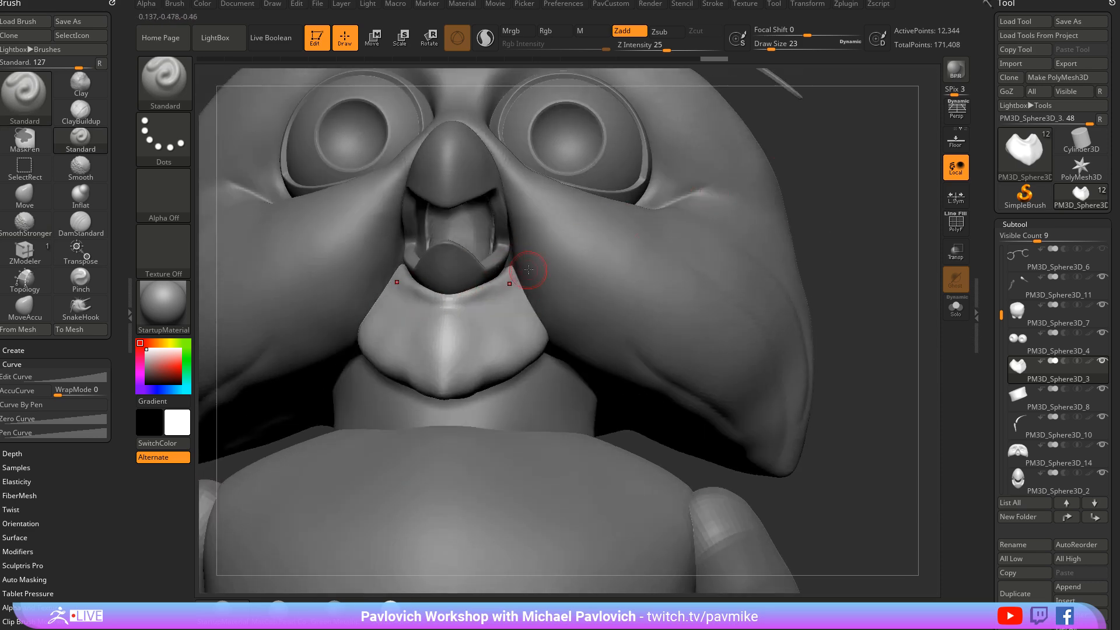
Fit the chin's upper corners and edge against the lower beak with the Move brush at draw sizes 51 and 46
key("b")
key("m")
key("v")
left_click_drag(504, 259, 507, 255)
left_click_drag(781, 169, 726, 172)
right_click_drag(763, 185, 408, 300)
right_click_drag(479, 283, 438, 300)
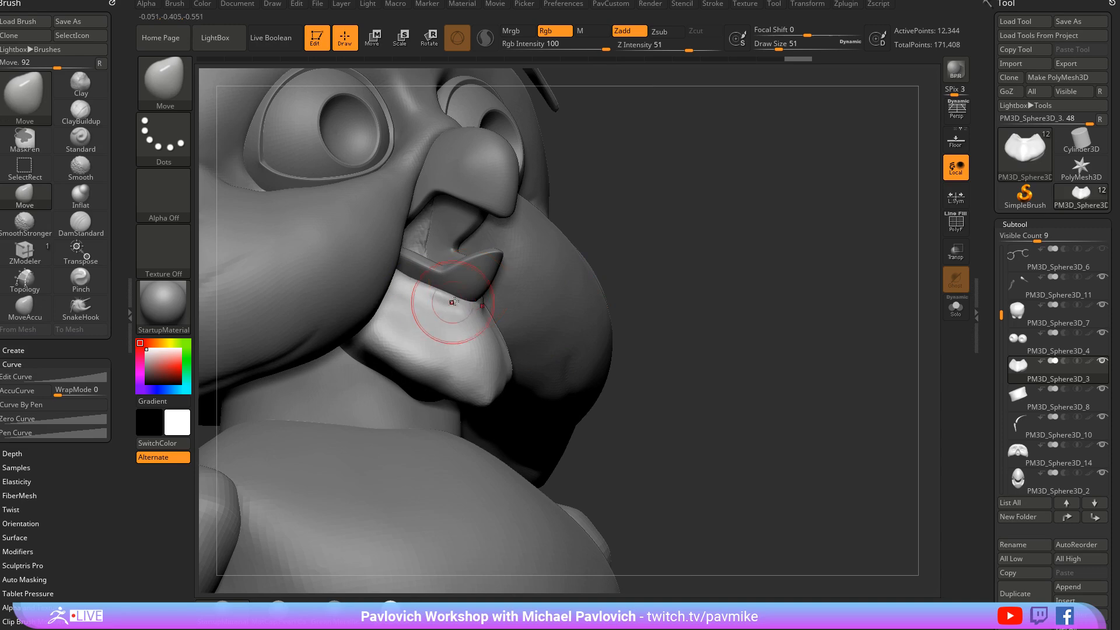
left_click_drag(437, 299, 431, 296)
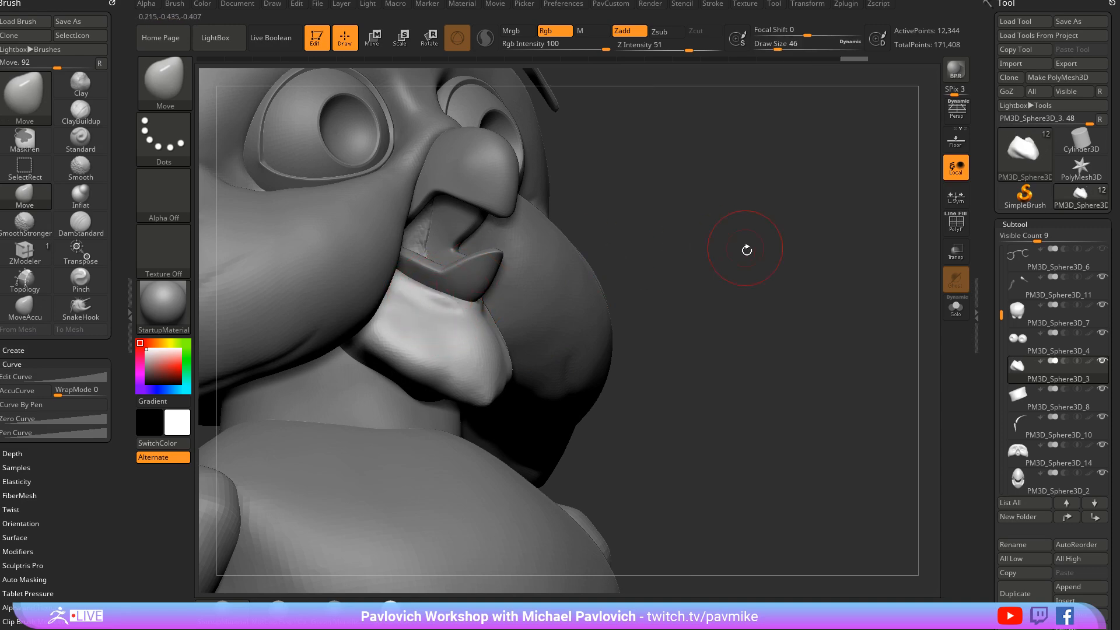
Carve a crease in the chin just beneath the lower beak with DamStandard at draw size 35, undoing the last stroke
mouse_move(745, 248)
right_mouse_down()
mouse_move(724, 254)
mouse_move(743, 259)
right_mouse_up()
key("b")
key("d")
key("s")
right_click_drag(820, 218, 846, 225)
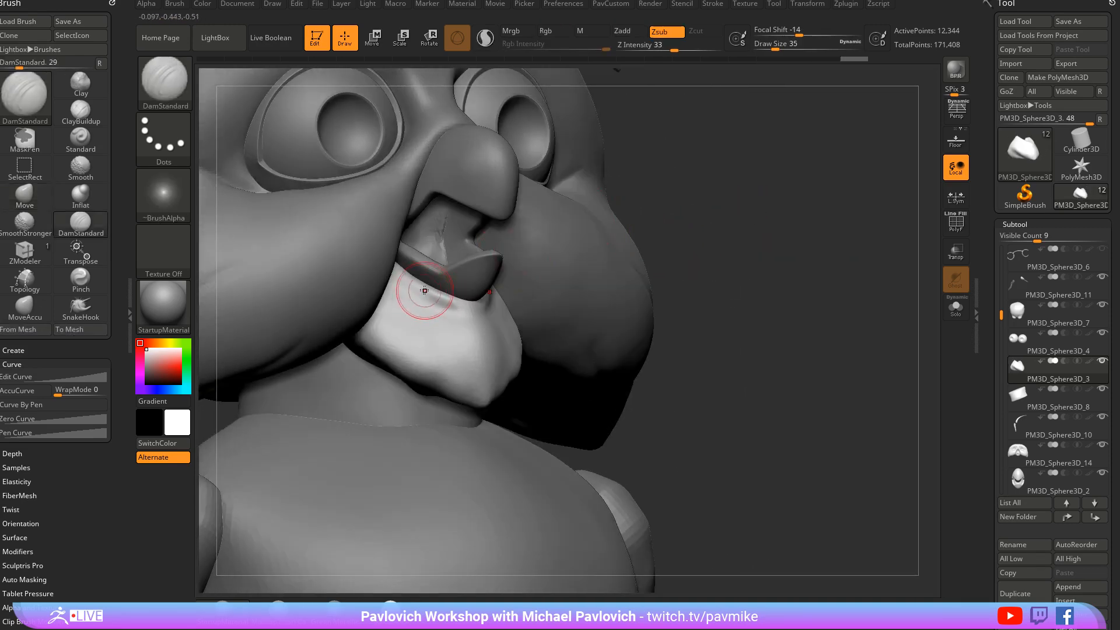
left_click_drag(425, 292, 466, 271)
right_click_drag(467, 271, 433, 267)
key("ctrl+z")
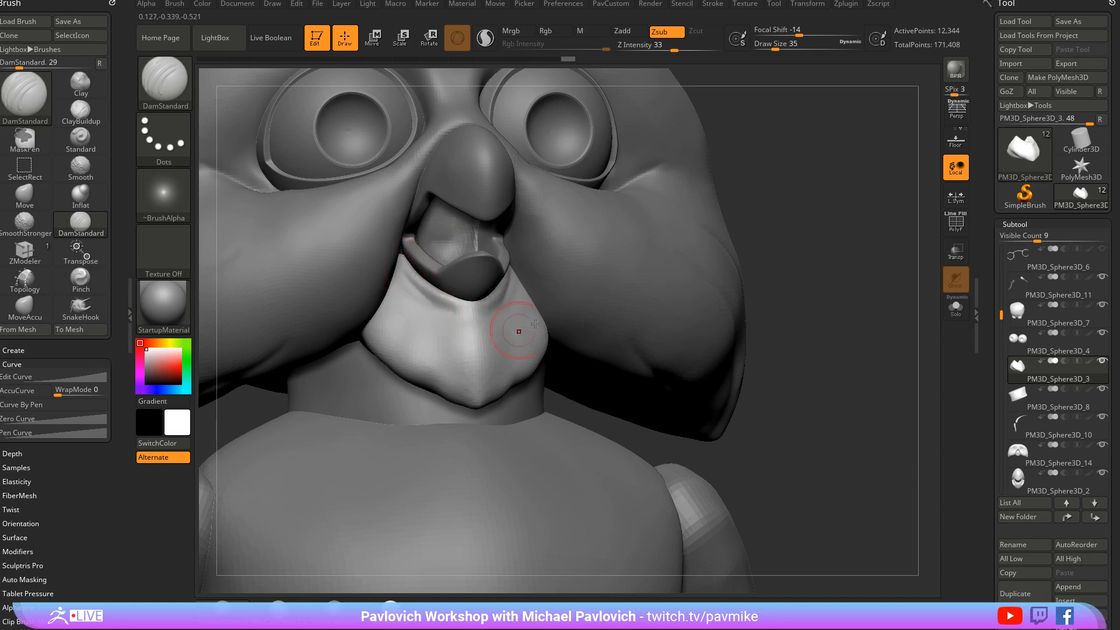
Undo the last DamStandard stroke on the chin and smooth the chin's surface beneath the lower beak
key("ctrl+z")
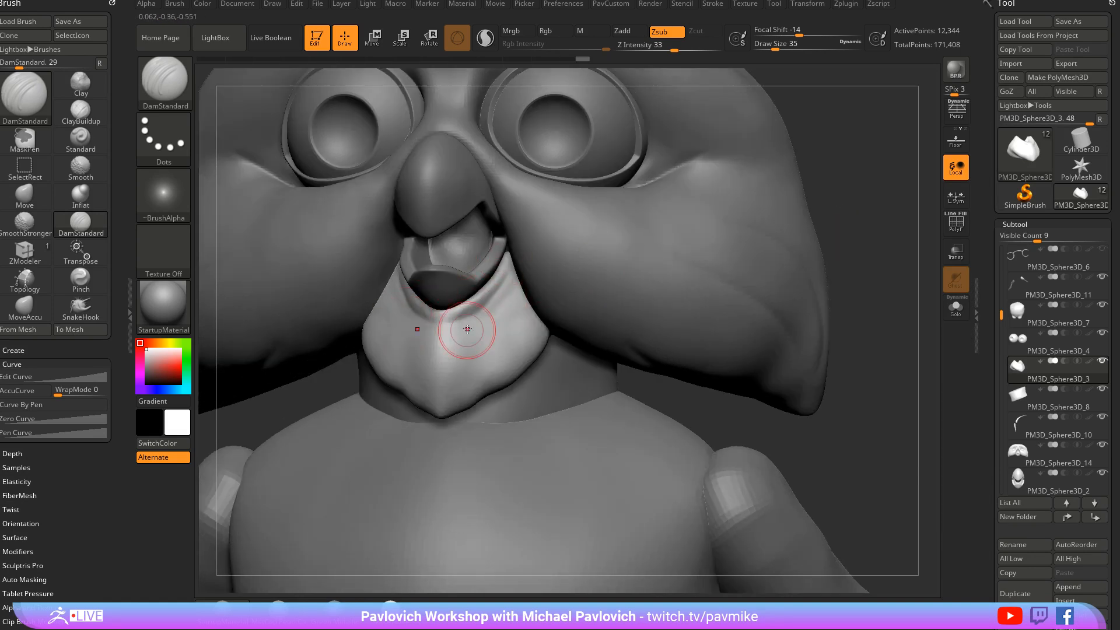
key("shift")
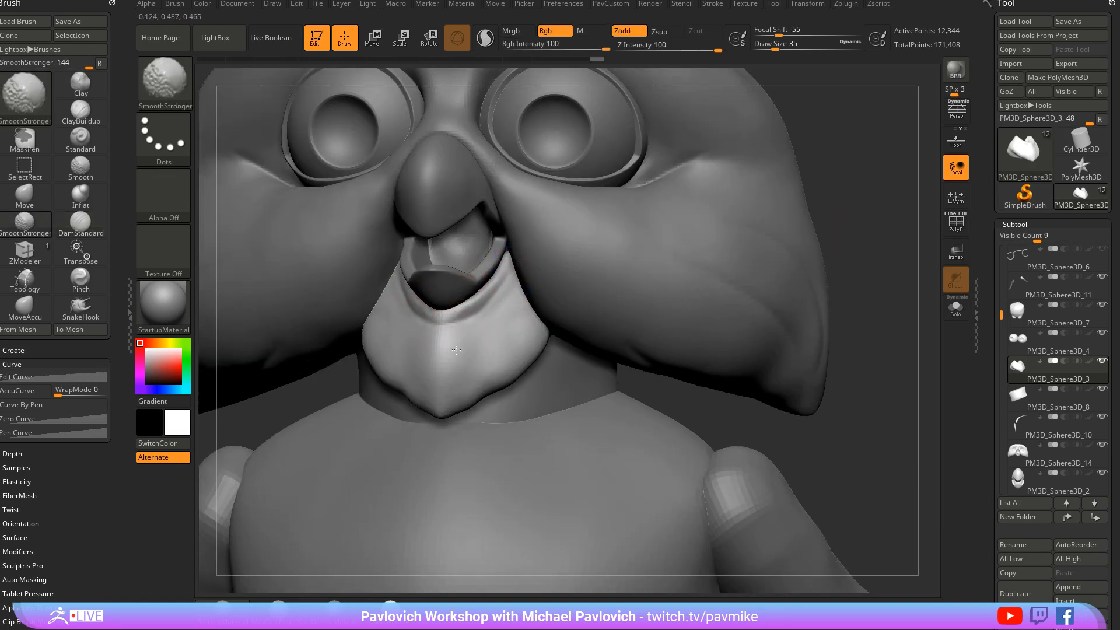
mouse_move(845, 230)
right_mouse_down("ctrl")
mouse_move(828, 279)
mouse_move(744, 300)
mouse_move(800, 284)
mouse_move(750, 259)
mouse_move(677, 290)
right_mouse_up("ctrl")
Select the head mesh and carve its side behind the eye and cheek with DamStandard at draw size 90
left_click(548, 326, "alt")
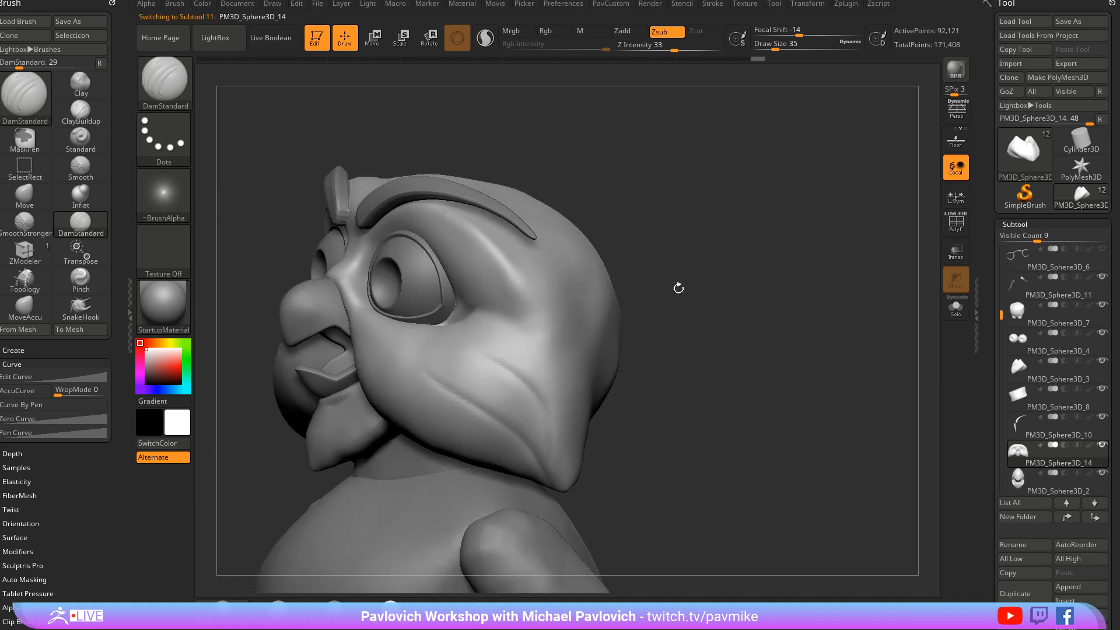
key("s")
left_click_drag(532, 299, 528, 298)
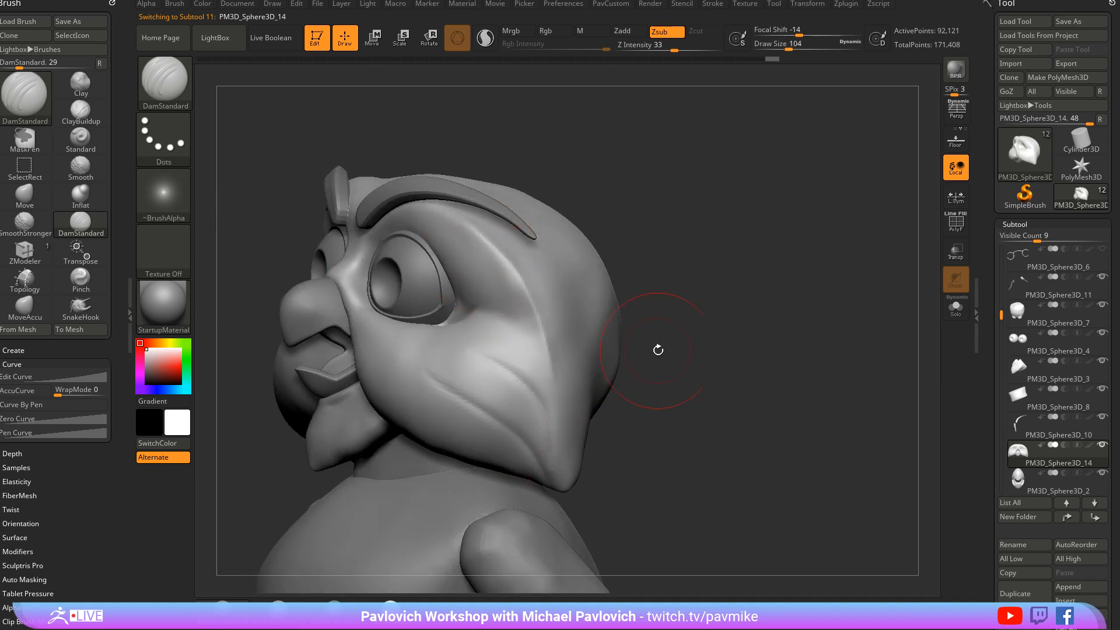
right_click_drag(658, 350, 545, 325)
key("s")
left_click_drag(612, 460, 606, 461)
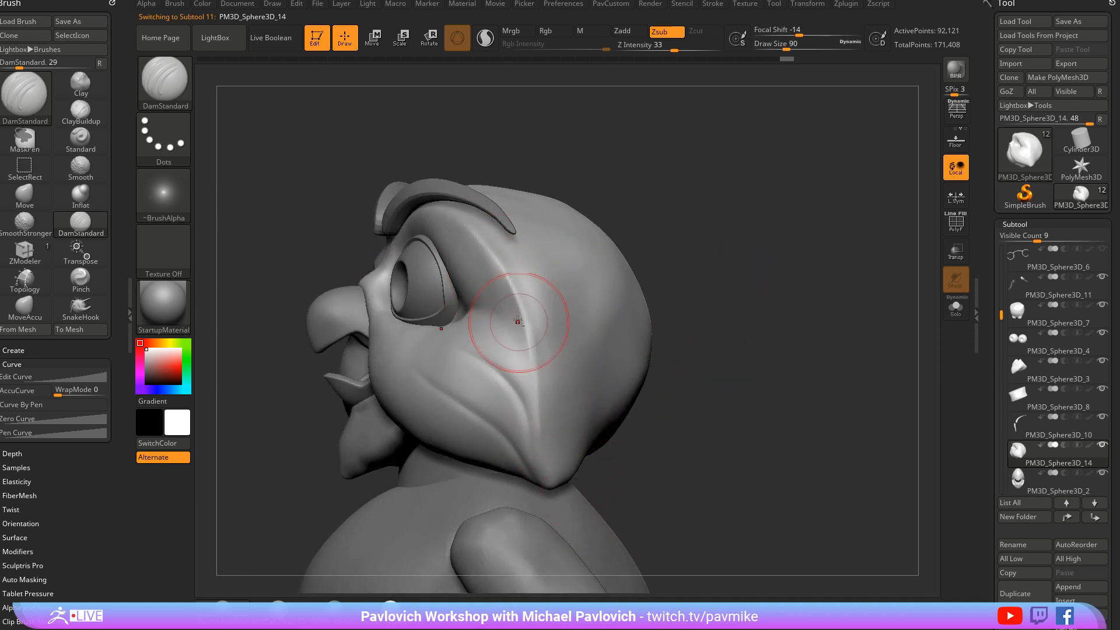
Carve feather-like creases across the cheek and the area beside the eye with DamStandard at draw sizes 54 and 51
mouse_move(588, 509)
right_mouse_down()
mouse_move(525, 370)
mouse_move(798, 313)
mouse_move(729, 300)
mouse_move(729, 282)
mouse_move(683, 282)
mouse_move(706, 248)
mouse_move(752, 287)
mouse_move(720, 295)
right_mouse_up()
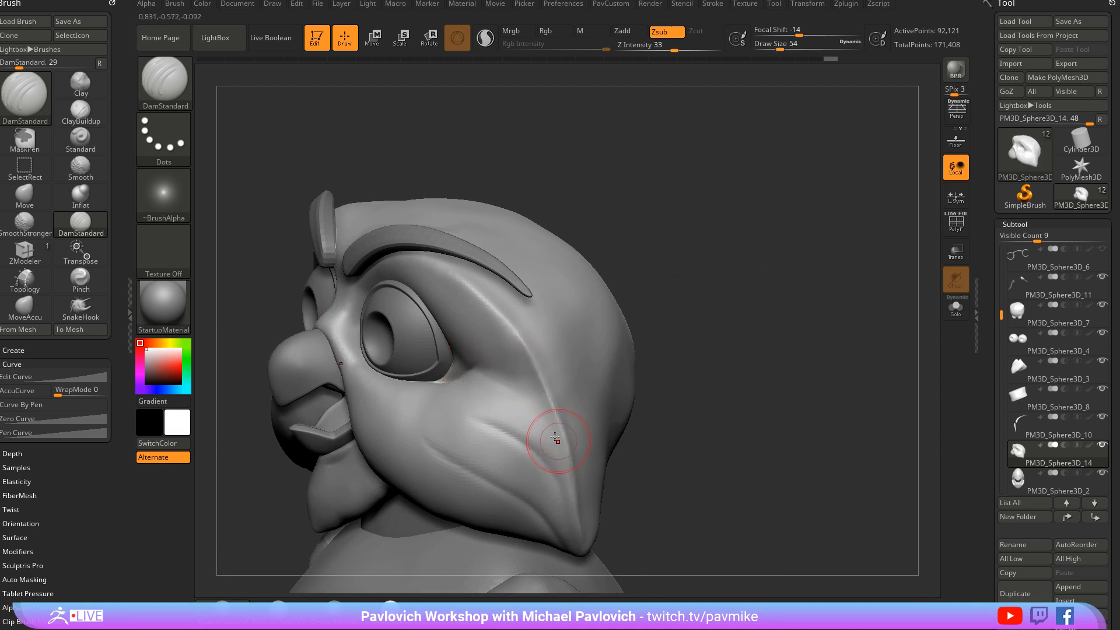
right_click_drag(554, 439, 469, 376)
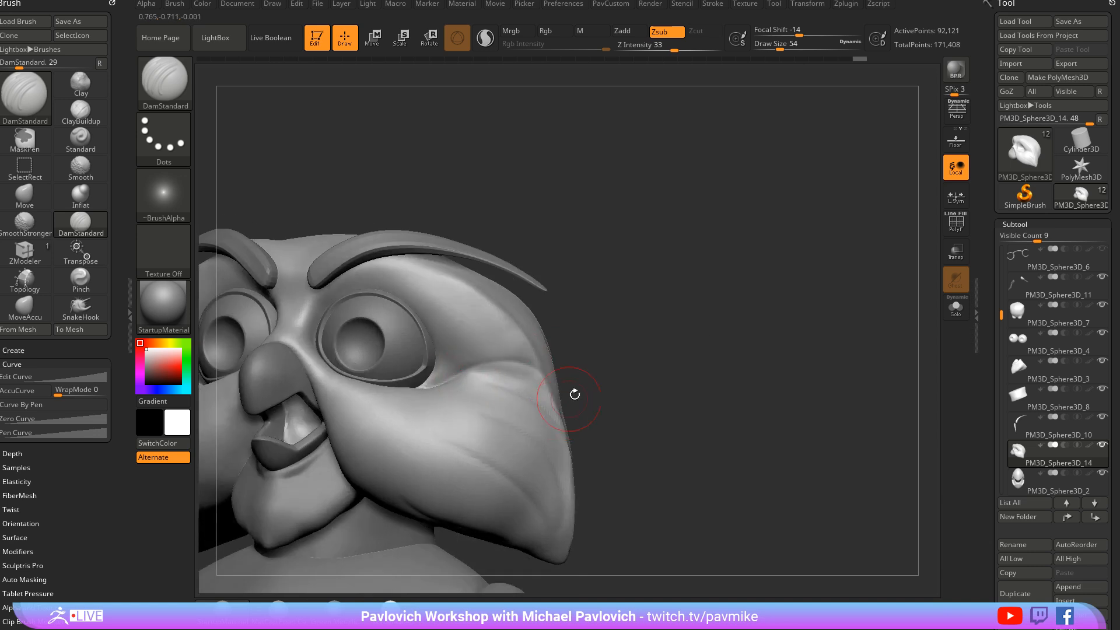
right_click_drag(575, 394, 512, 325)
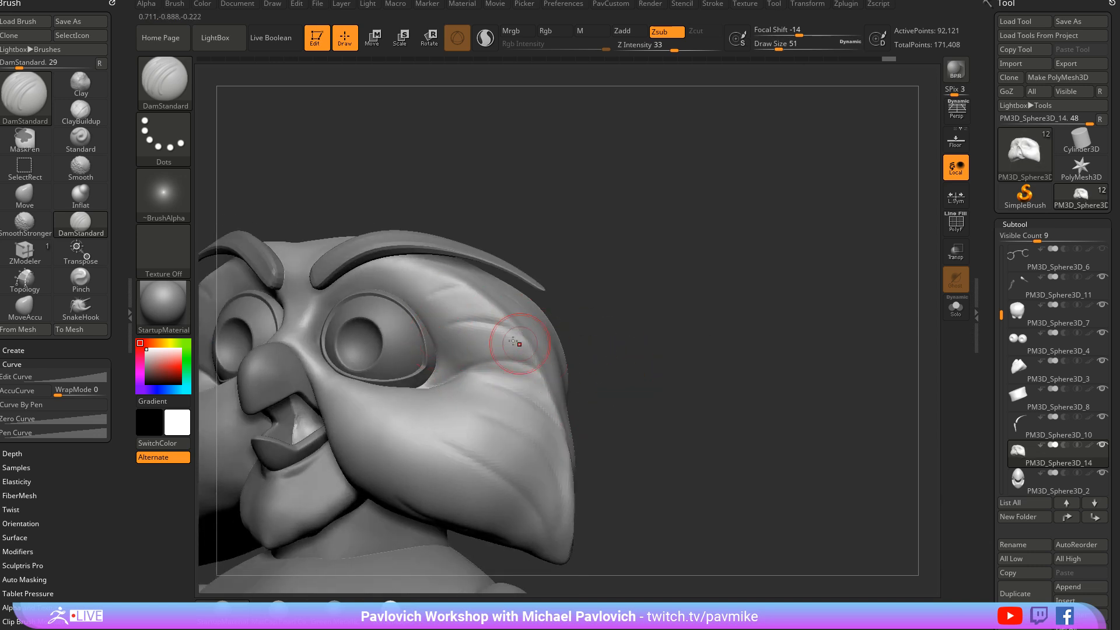
mouse_move(592, 297)
right_mouse_down()
mouse_move(655, 348)
mouse_move(769, 255)
mouse_move(734, 274)
right_mouse_up()
Select the body mesh and adjust its upper edge around the neck with the Move brush at draw size 97
left_click(466, 344, "alt")
right_click_drag(466, 344, 756, 245, "ctrl")
mouse_move(452, 359)
right_mouse_down()
mouse_move(589, 369)
mouse_move(340, 380)
mouse_move(682, 320)
mouse_move(708, 325)
mouse_move(693, 341)
mouse_move(548, 357)
mouse_move(642, 317)
mouse_move(815, 300)
mouse_move(758, 280)
mouse_move(795, 270)
mouse_move(671, 362)
mouse_move(562, 400)
mouse_move(700, 341)
right_mouse_up()
key("b")
key("m")
key("v")
right_click_drag(724, 390, 590, 352)
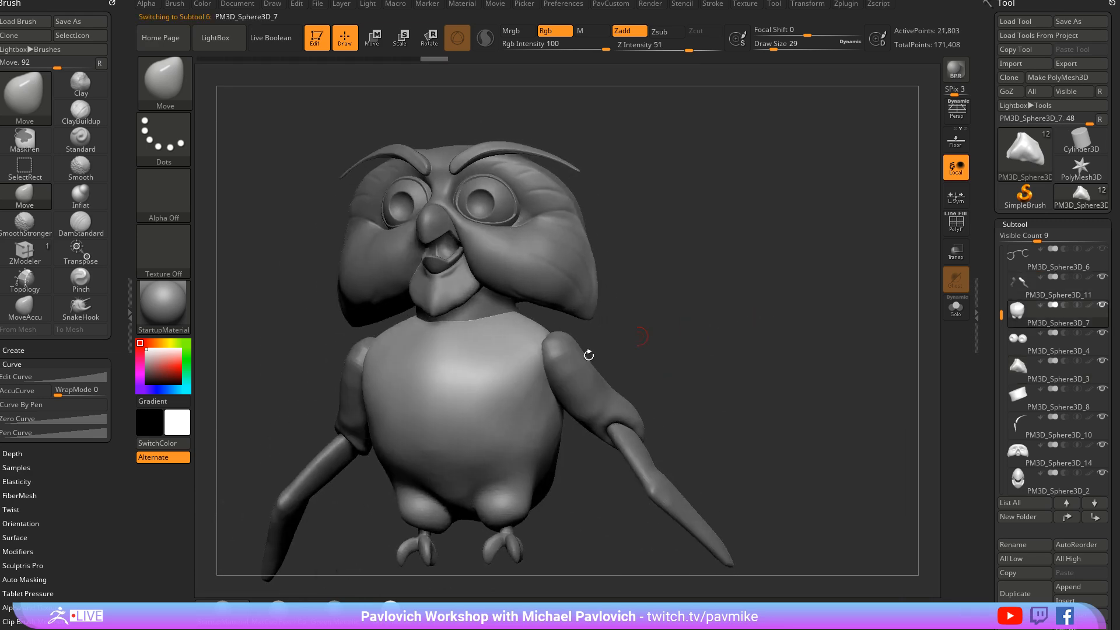
right_click_drag(462, 350, 583, 324)
mouse_move(396, 328)
right_mouse_down("alt")
mouse_move(444, 339)
mouse_move(425, 338)
right_mouse_up("alt")
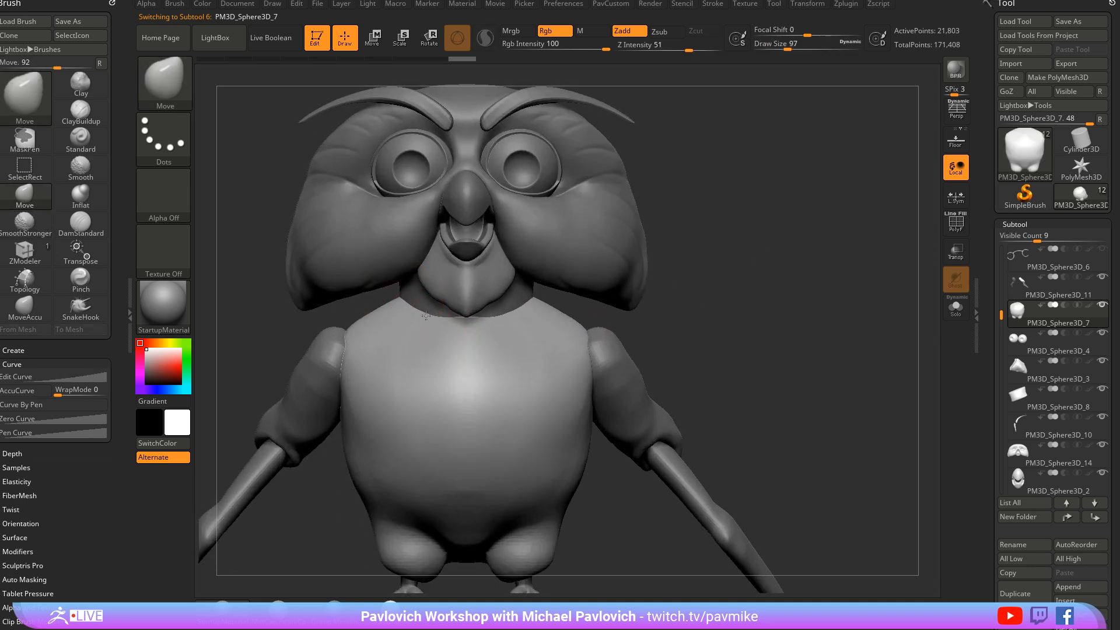
left_click_drag(470, 323, 492, 319)
right_click_drag(781, 321, 600, 257)
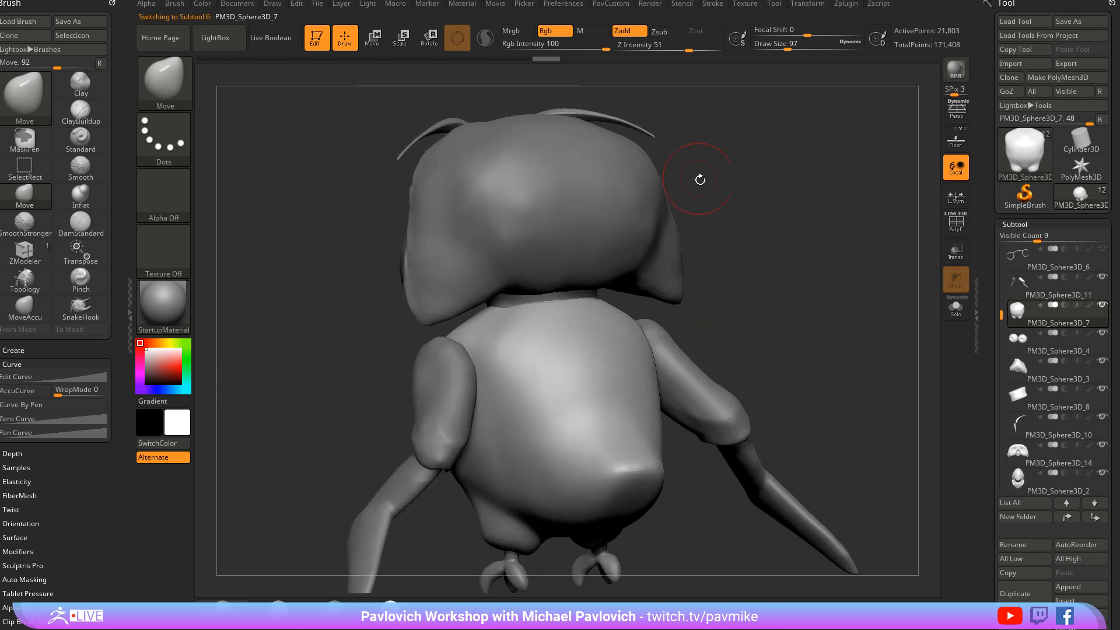
Select the head mesh and smooth the back of the head with SmoothStronger at draw size 97
mouse_move(699, 180)
right_mouse_down()
mouse_move(762, 170)
mouse_move(610, 242)
right_mouse_up()
left_click(501, 314, "alt")
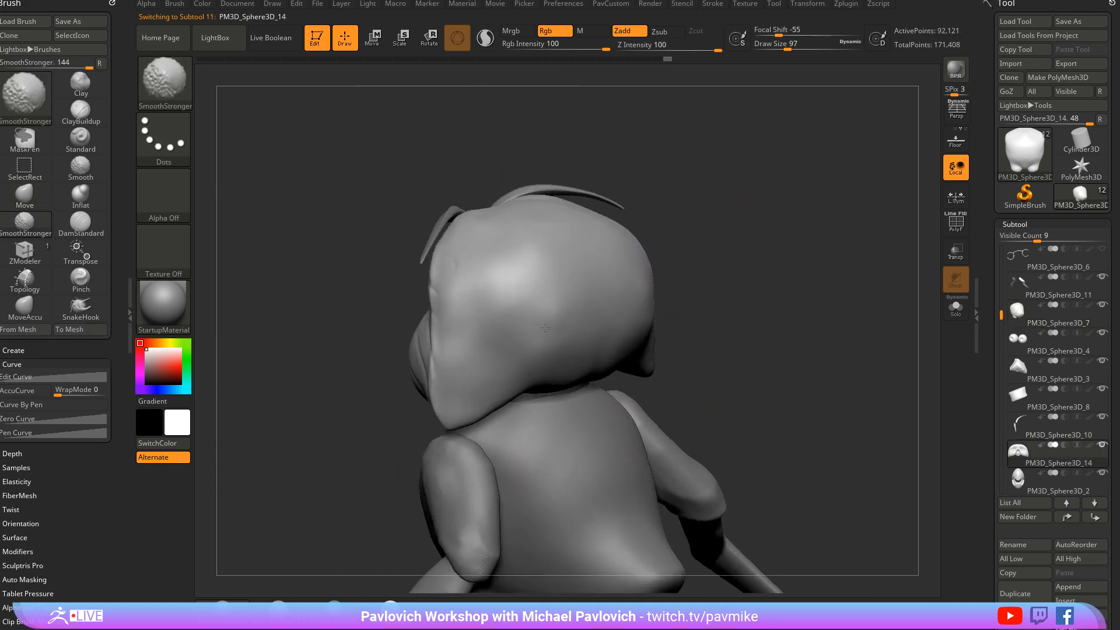
mouse_move(518, 253)
right_mouse_down("shift")
mouse_move(620, 320)
mouse_move(863, 321)
mouse_move(845, 368)
mouse_move(483, 252)
right_mouse_up("shift")
mouse_move(737, 300)
right_mouse_down("shift")
mouse_move(832, 238)
mouse_move(790, 247)
right_mouse_up("shift")
Set the Move brush's draw size to 68, select the eyebrows and set their dynamic SmoothSubdiv to 3
key("s")
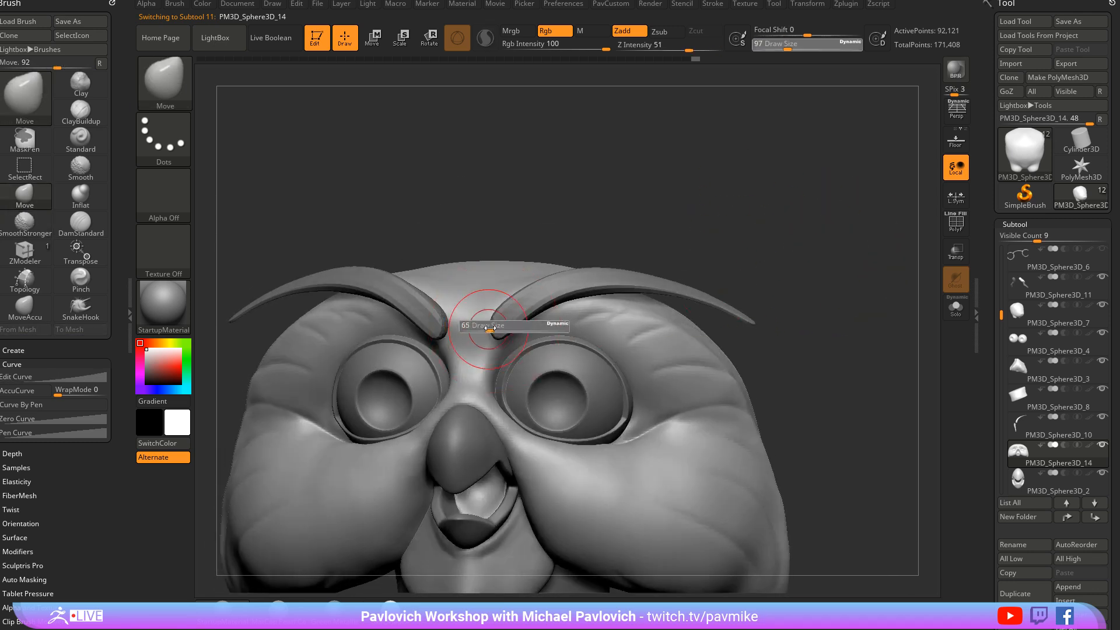
left_click_drag(490, 325, 485, 325)
mouse_move(817, 231)
right_mouse_down("alt")
mouse_move(820, 195)
mouse_move(804, 210)
right_mouse_up("alt")
left_click(570, 252, "alt")
right_click_drag(715, 210, 677, 208, "shift")
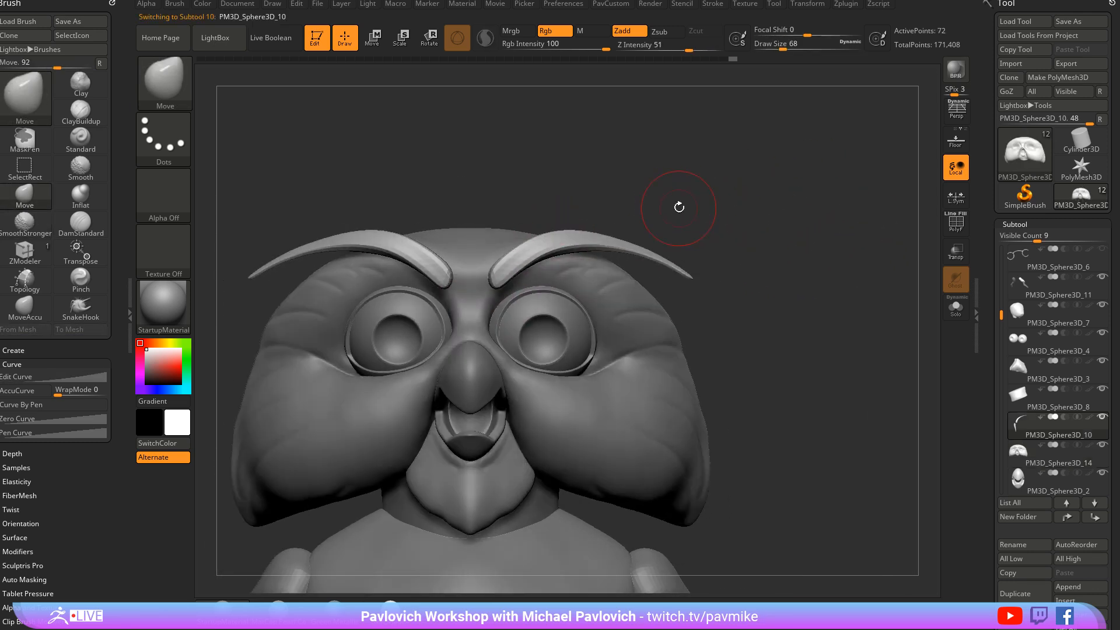
key("2")
left_click(758, 392)
type("3")
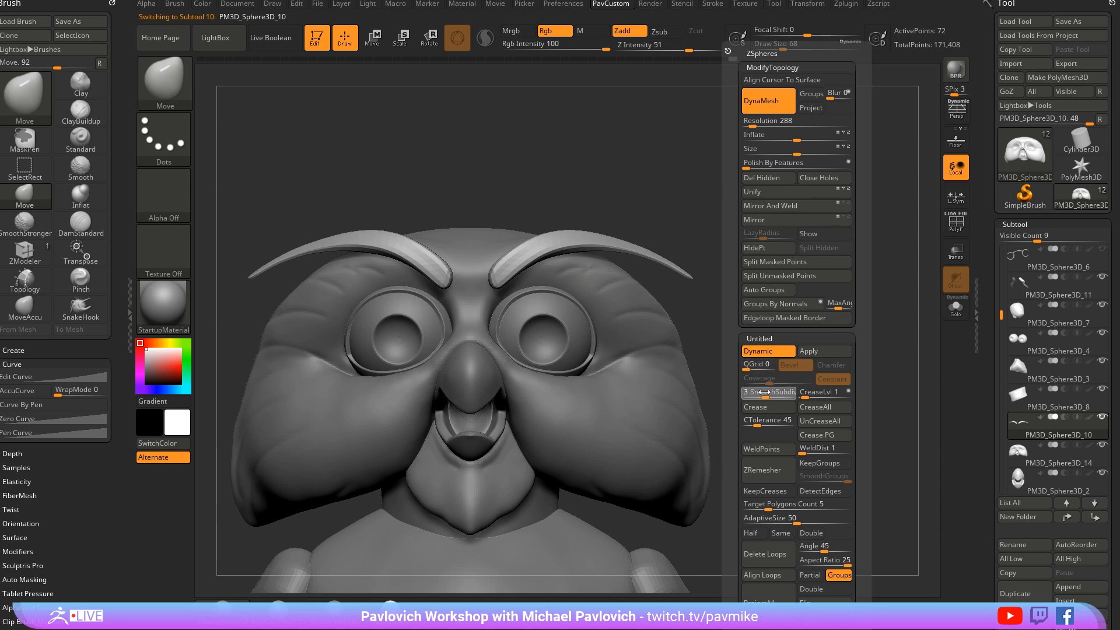
key("Return")
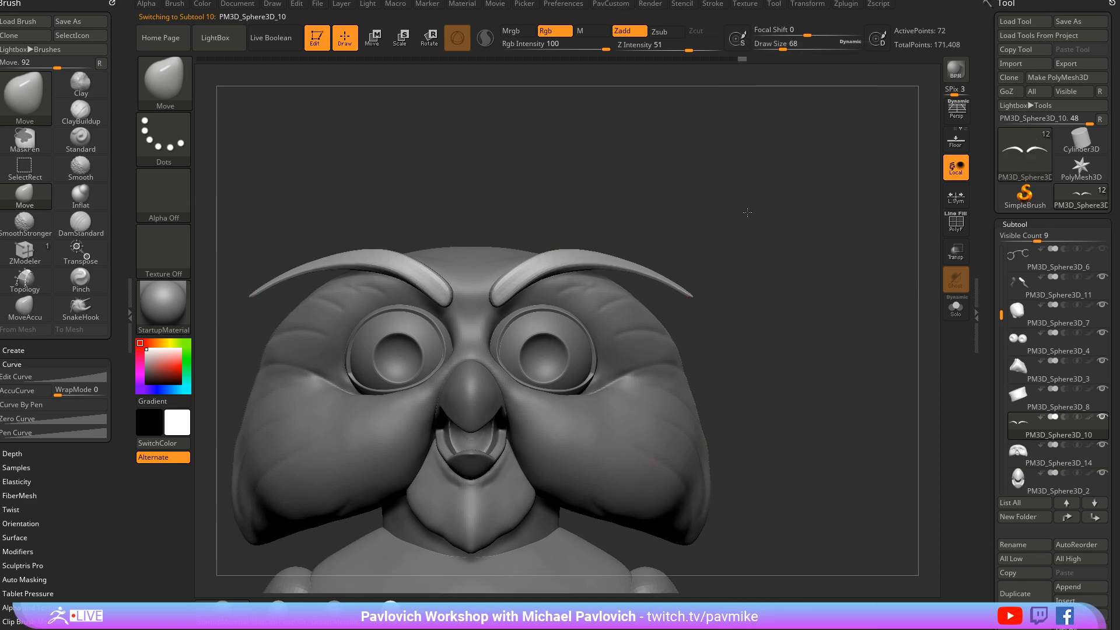
Crease the eyebrow mesh with its wireframe shown and adjust the eyebrows with the Move brush at draw size 62
right_click_drag(805, 256, 875, 249, "ctrl")
key("shift+f")
key("2")
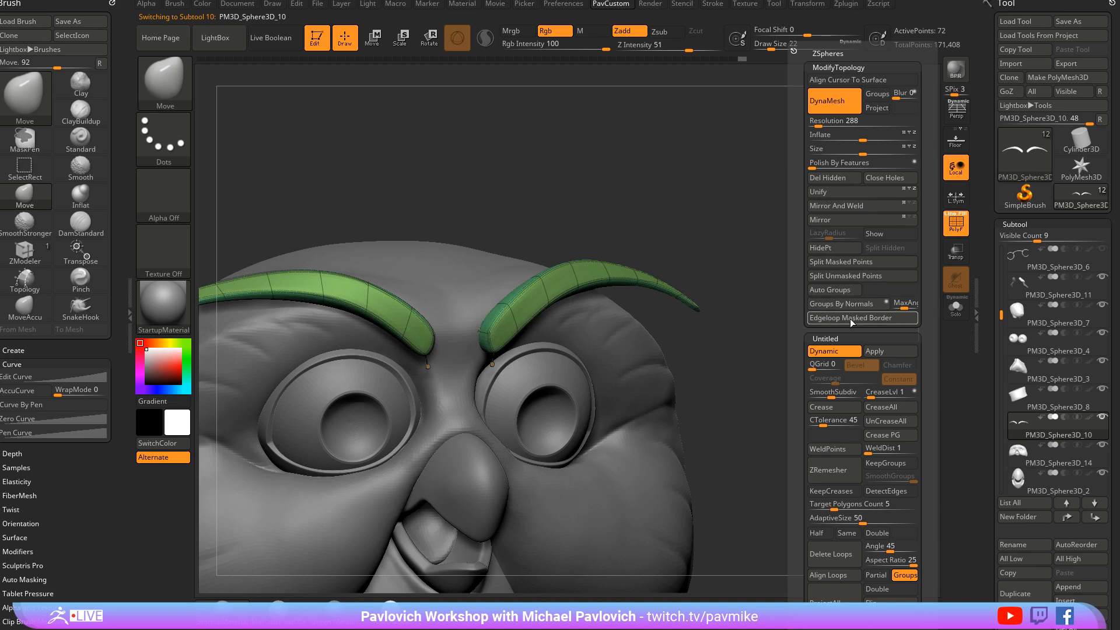
left_click(830, 407)
right_click_drag(764, 373, 801, 368, "shift")
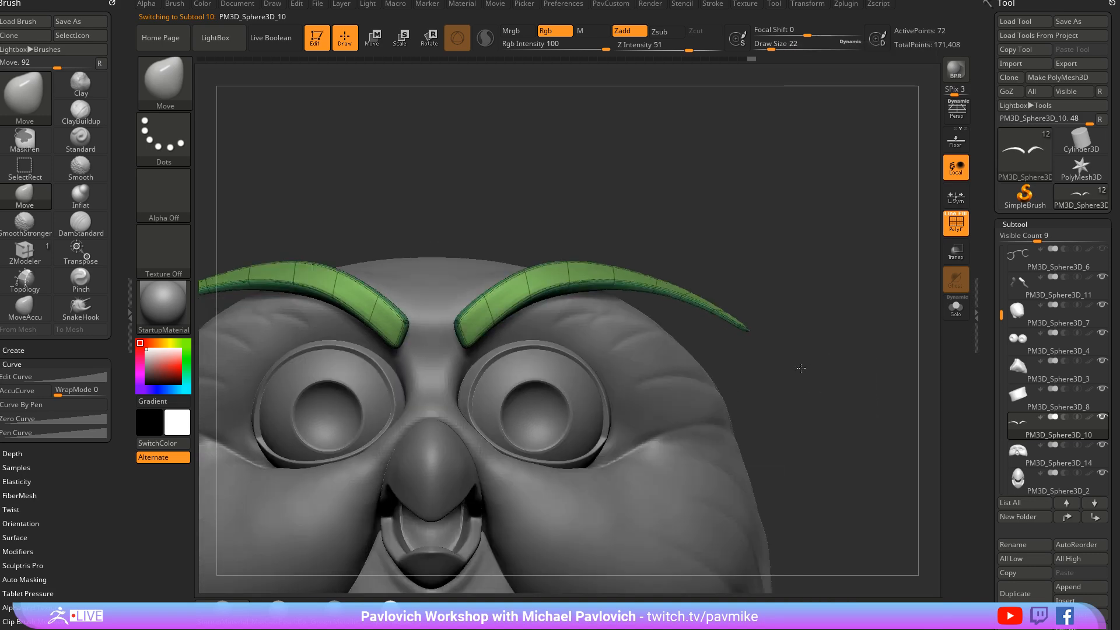
right_click_drag(454, 346, 510, 318, "ctrl")
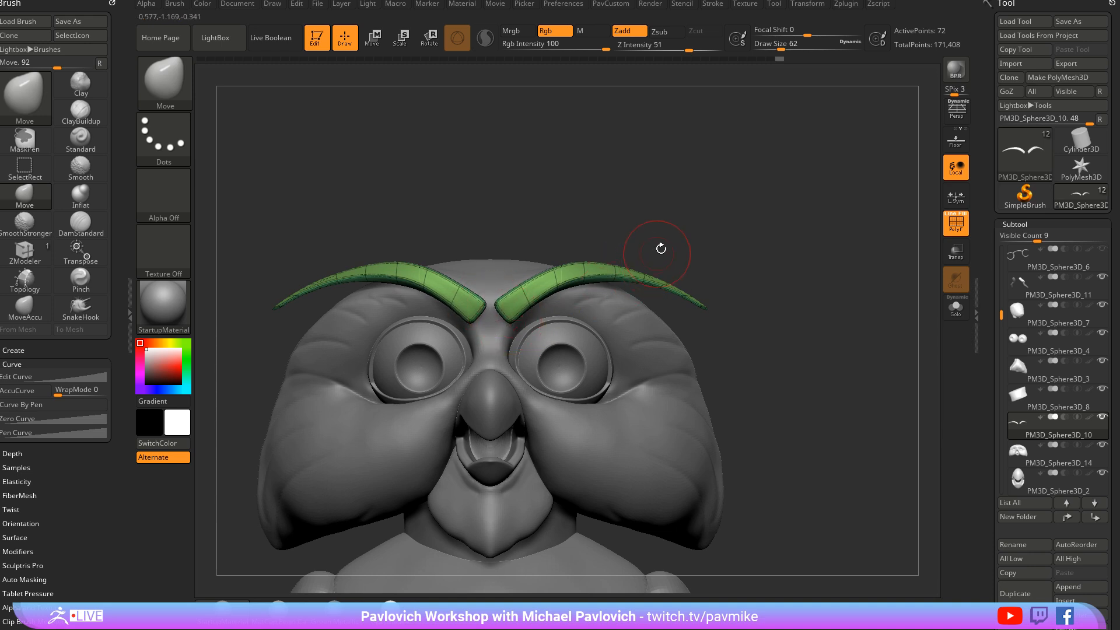
mouse_move(660, 247)
left_mouse_down()
mouse_move(730, 247)
mouse_move(641, 262)
left_mouse_up()
Select the head mesh with the Standard brush active and hide the polygon wireframe
key("b")
key("s")
key("t")
left_click(700, 303, "alt")
mouse_move(824, 289)
left_mouse_down("alt")
mouse_move(855, 252)
mouse_move(870, 357)
mouse_move(633, 278)
mouse_move(767, 145)
mouse_move(605, 232)
mouse_move(636, 198)
mouse_move(760, 228)
mouse_move(829, 213)
mouse_move(796, 272)
mouse_move(782, 263)
left_mouse_up("alt")
key("shift+f")
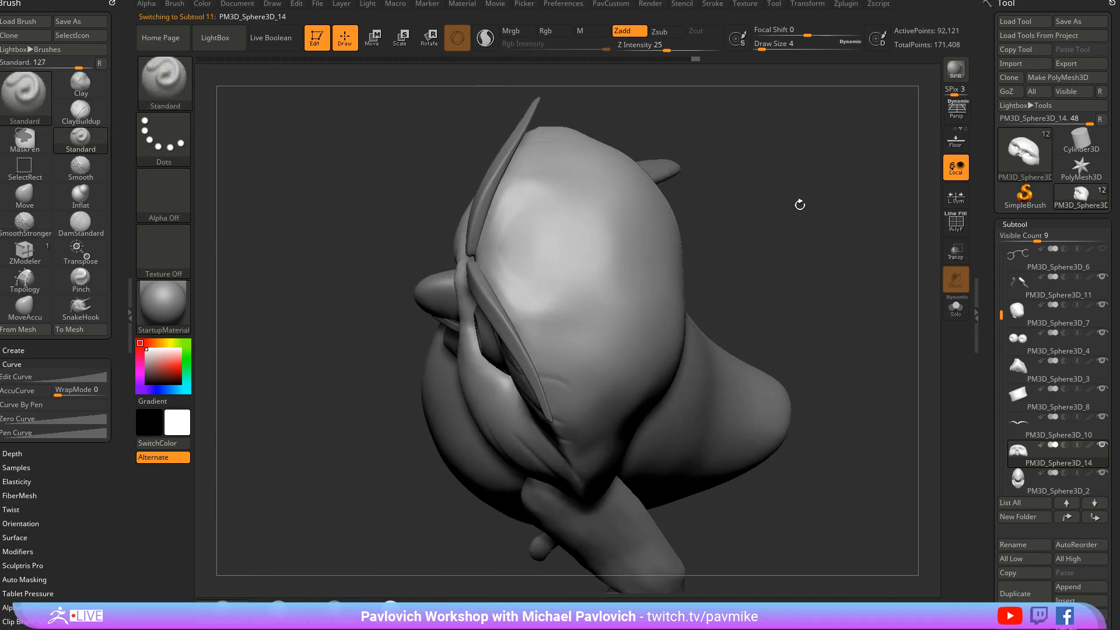
Build up the top of the head behind the eyebrows with the Clay brush at draw size 68 and smooth it
left_click_drag(800, 205, 705, 260, "alt")
key("b")
key("c")
key("l")
key("s")
left_click_drag(493, 310, 514, 309)
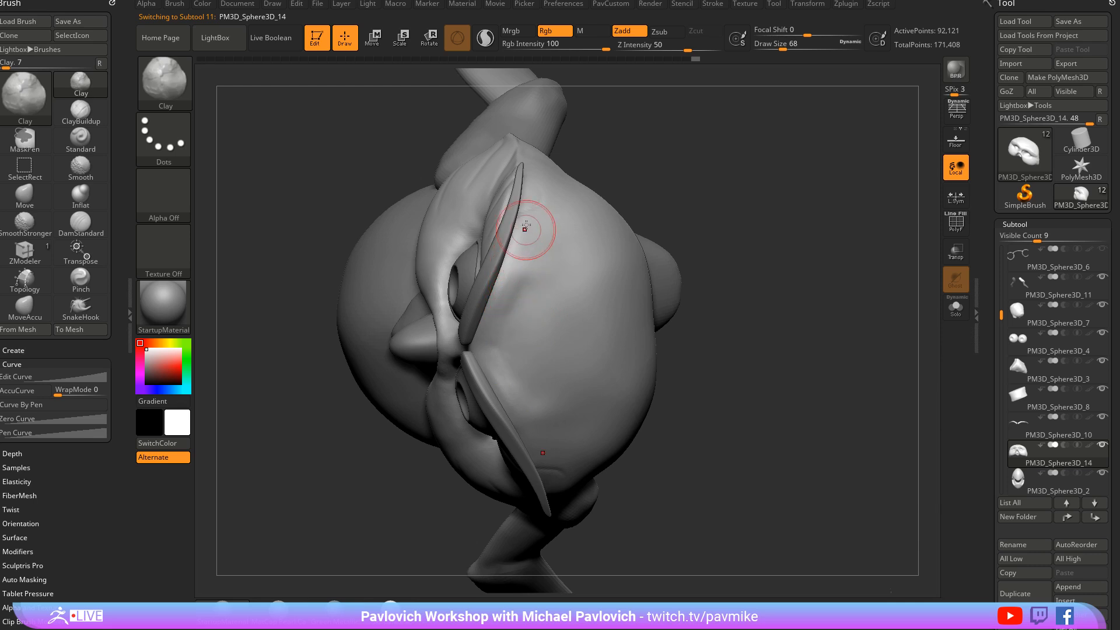
key("shift")
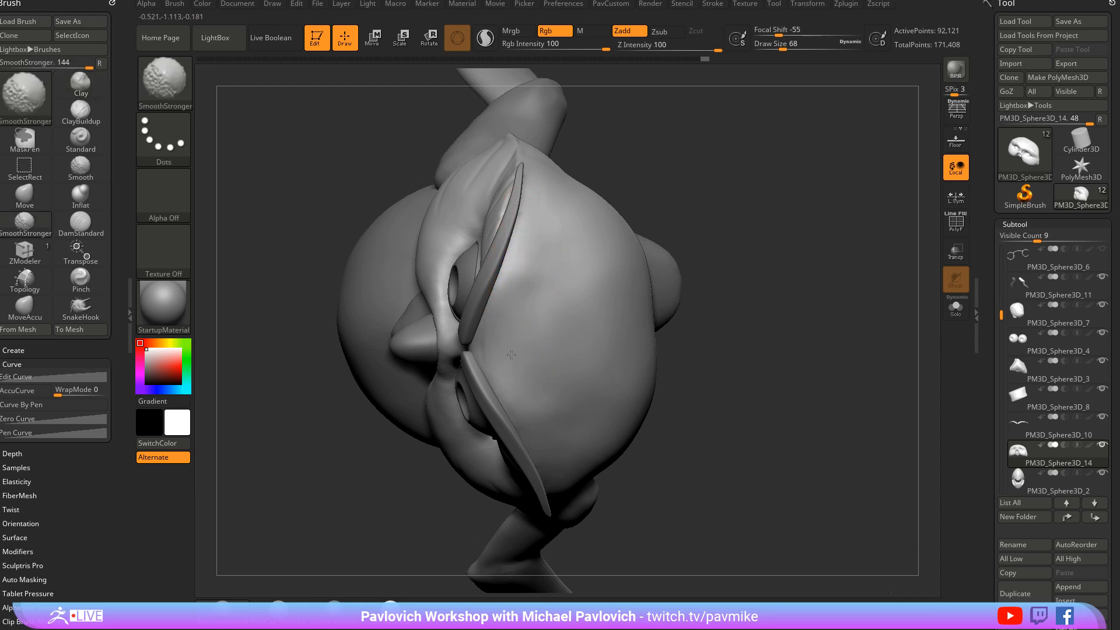
mouse_move(712, 302)
left_mouse_down("shift")
mouse_move(828, 251)
mouse_move(750, 332)
mouse_move(784, 259)
mouse_move(795, 290)
mouse_move(827, 283)
mouse_move(816, 290)
left_mouse_up("shift")
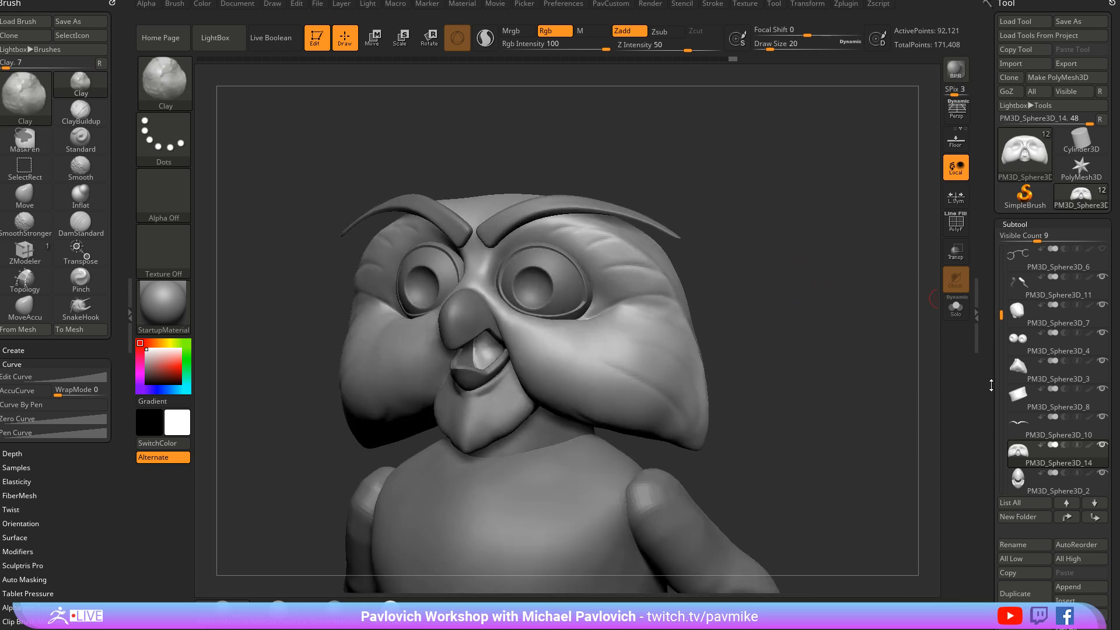
Duplicate the owl tool by copying it, switching to SimpleBrush and pasting the copied tool
scroll(991, 385, "down", 5)
scroll(984, 325, "down", 1)
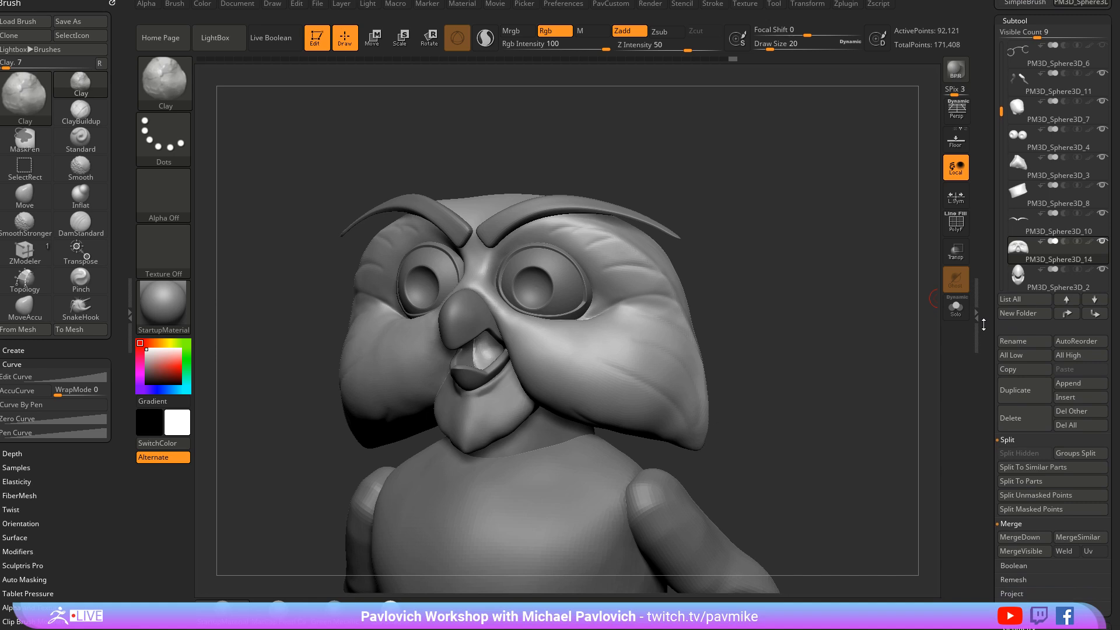
scroll(983, 324, "up", 5)
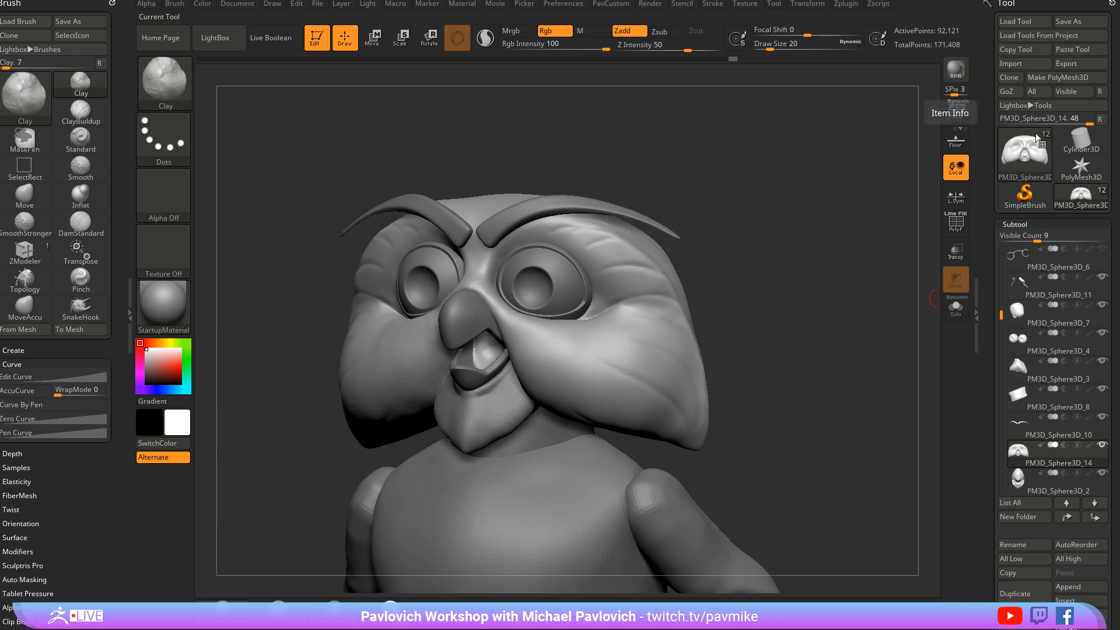
left_click(1026, 194)
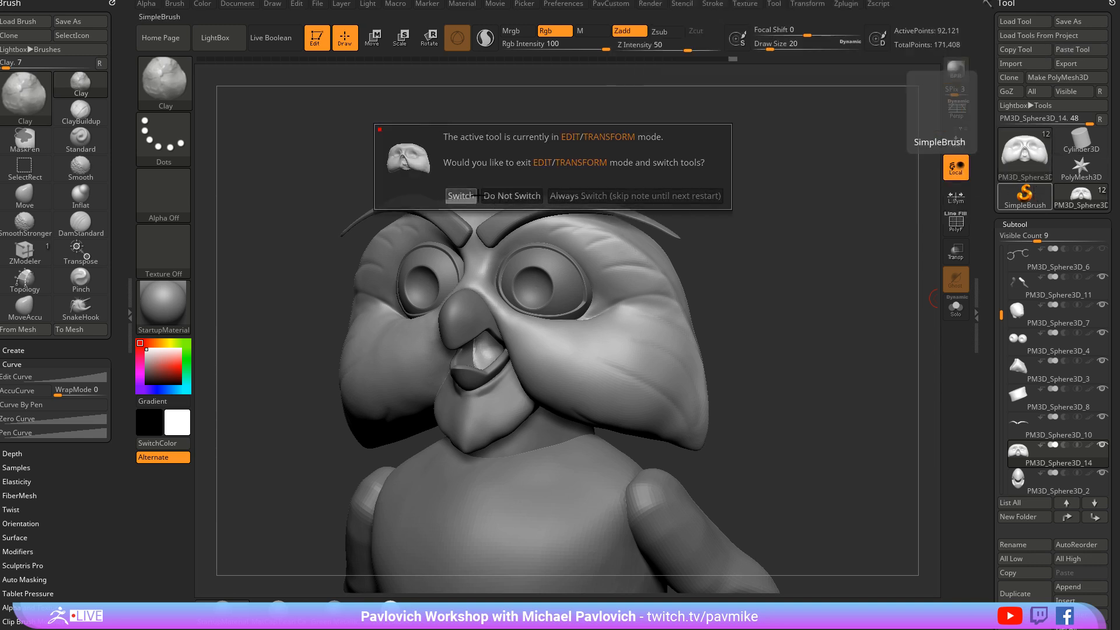
left_click(469, 197)
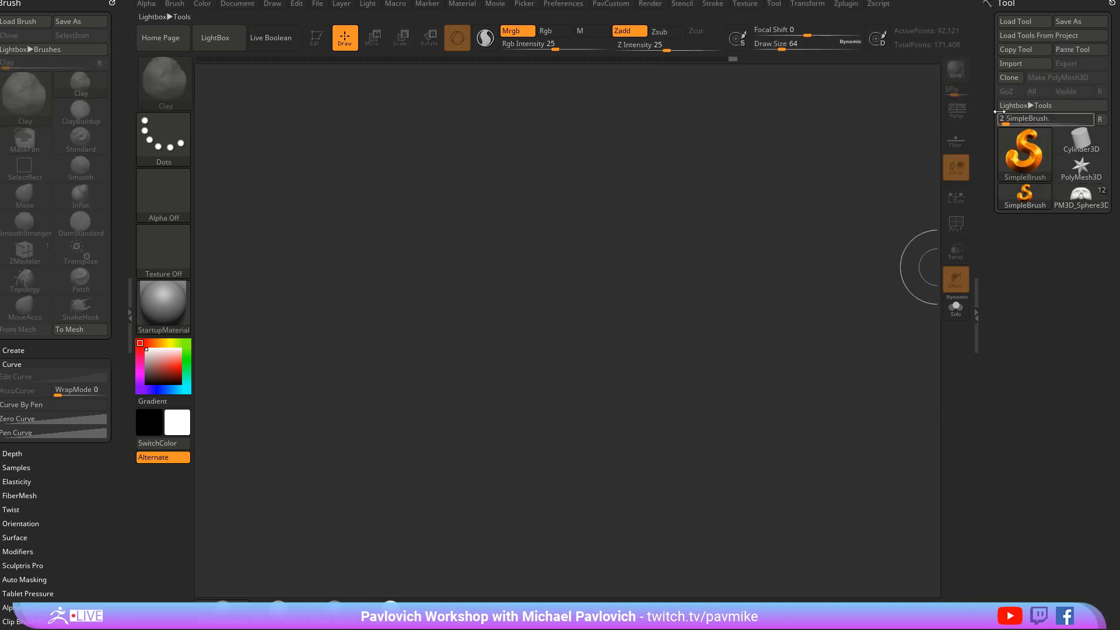
left_click(1058, 50)
left_click(1013, 252)
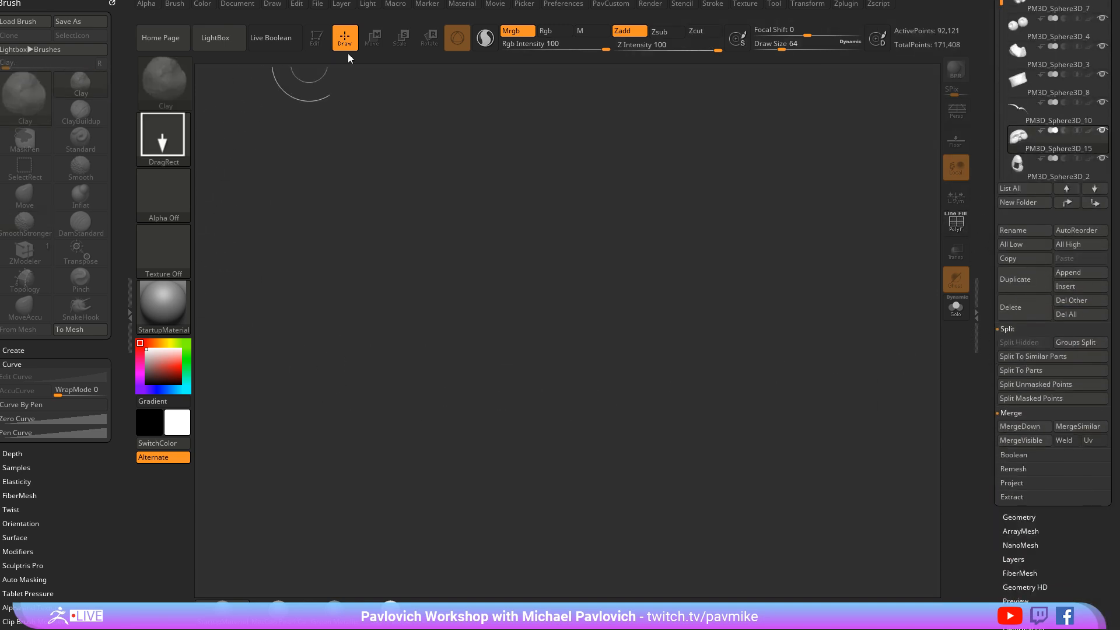
Dock the Zplugin palette to examine the installed plugins, and remove it again
left_click(846, 4)
left_click_drag(839, 7, 125, 146)
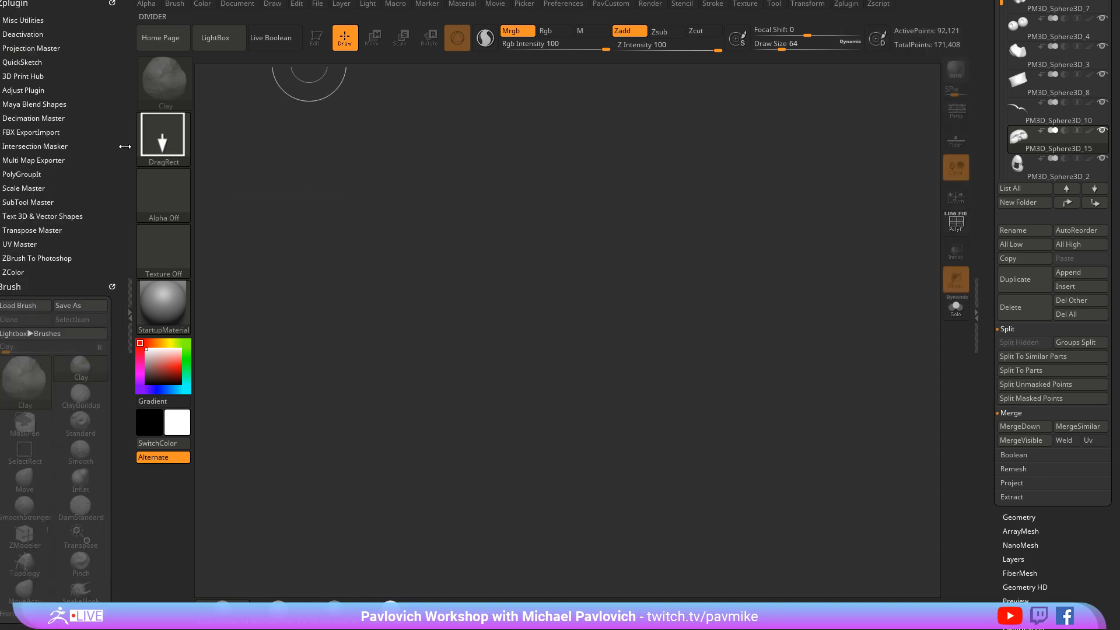
key("shift")
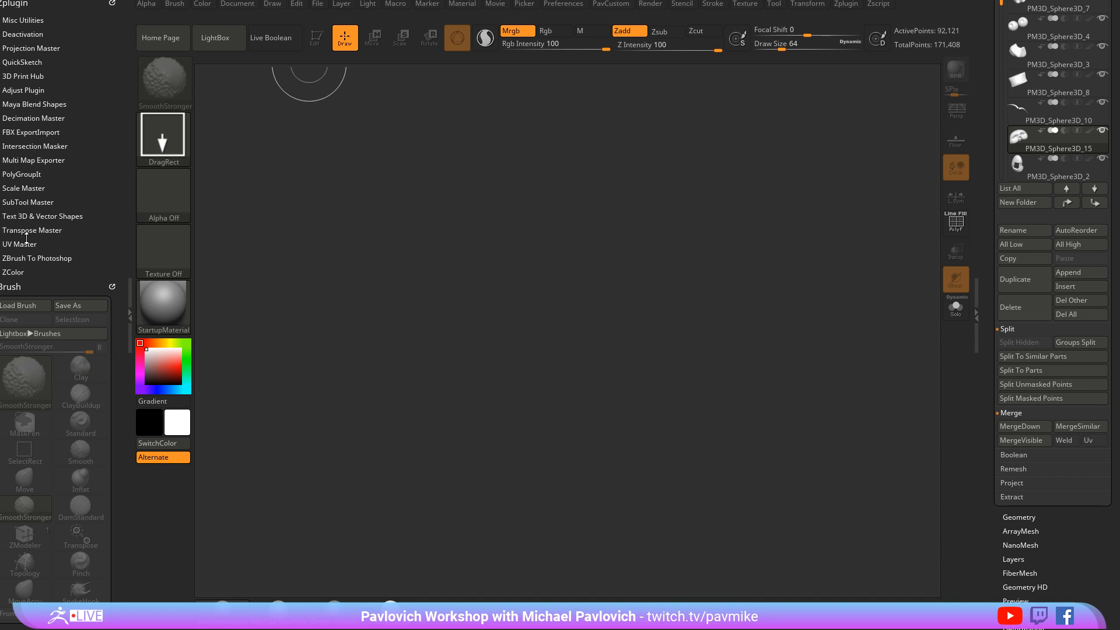
key("b")
key("c")
key("l")
left_click(112, 3)
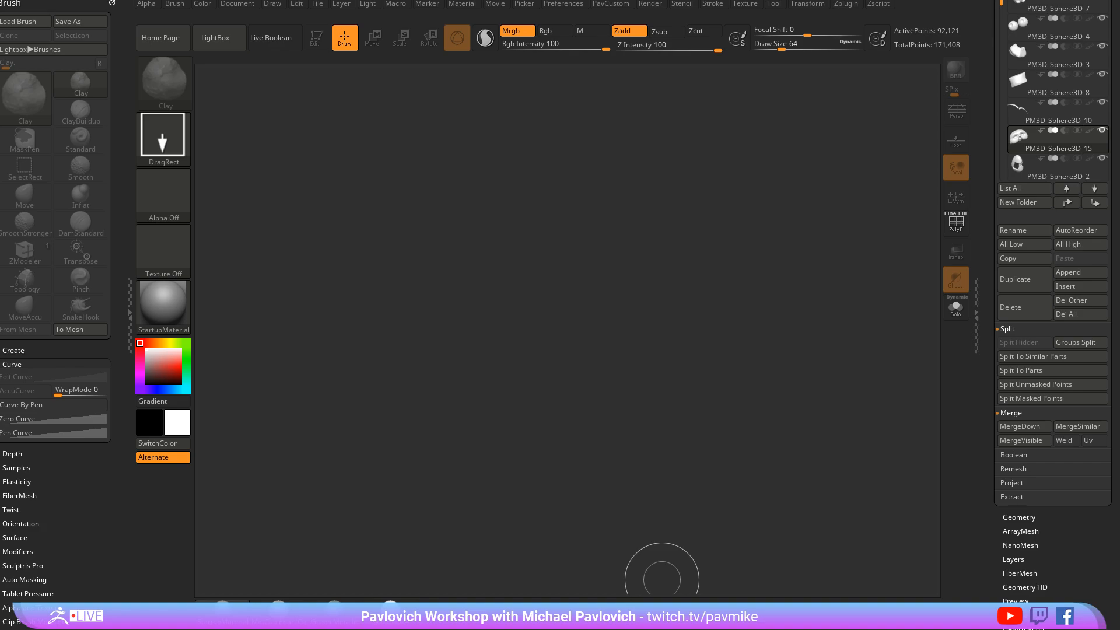
Switch to the web browser and download the ZRepeat It plugin from Pixologic's ZBrush Plugins page
key("alt+Tab")
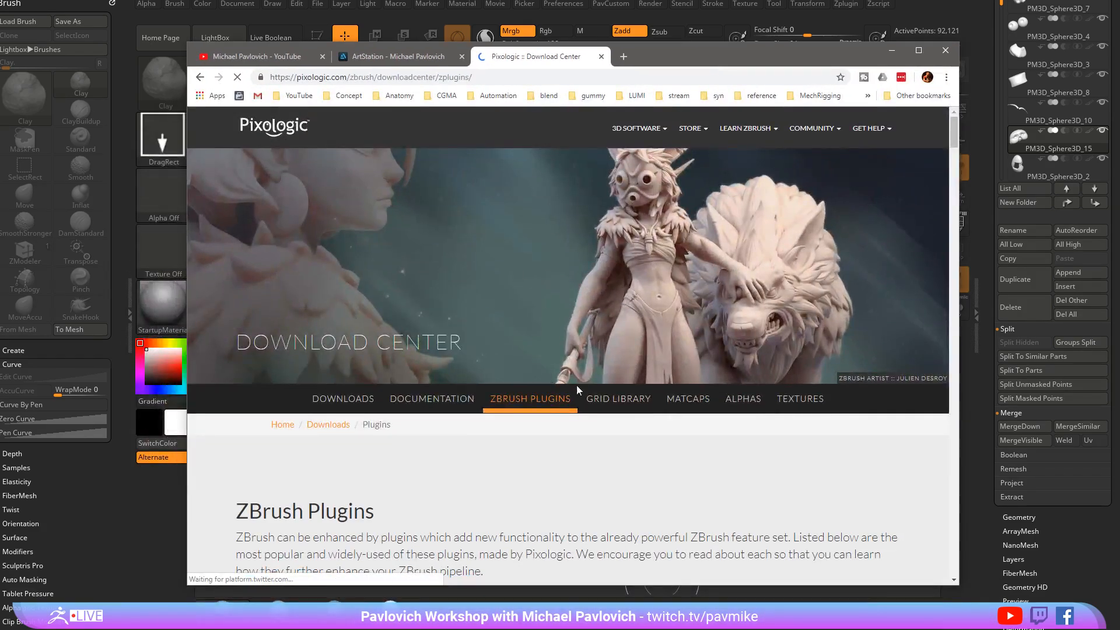
scroll(546, 408, "down", 20)
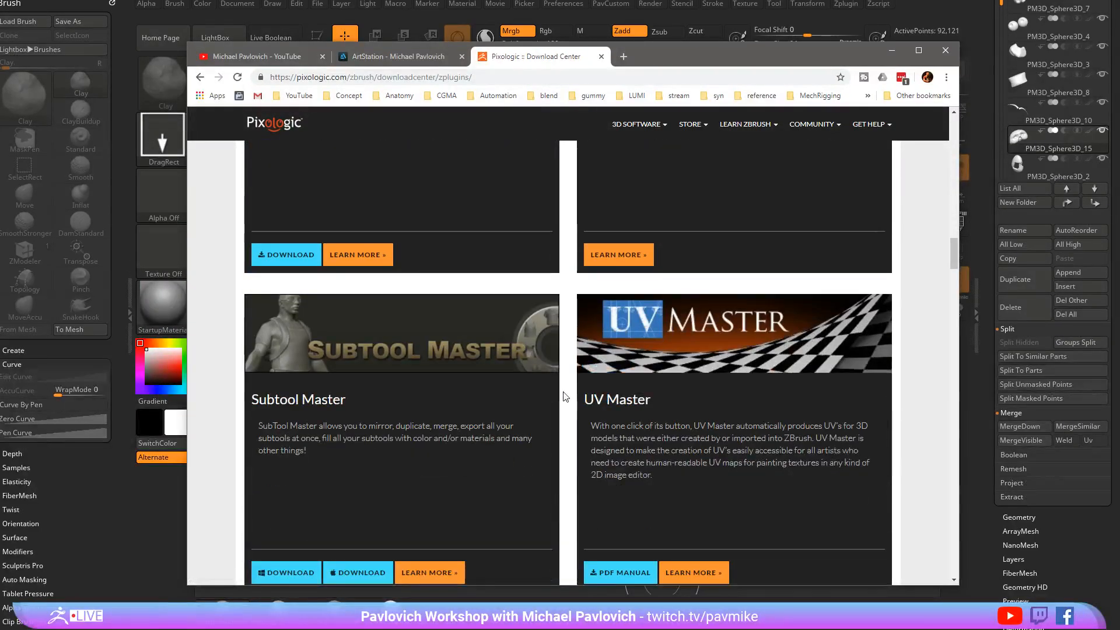
scroll(568, 415, "down", 10)
scroll(564, 412, "up", 5)
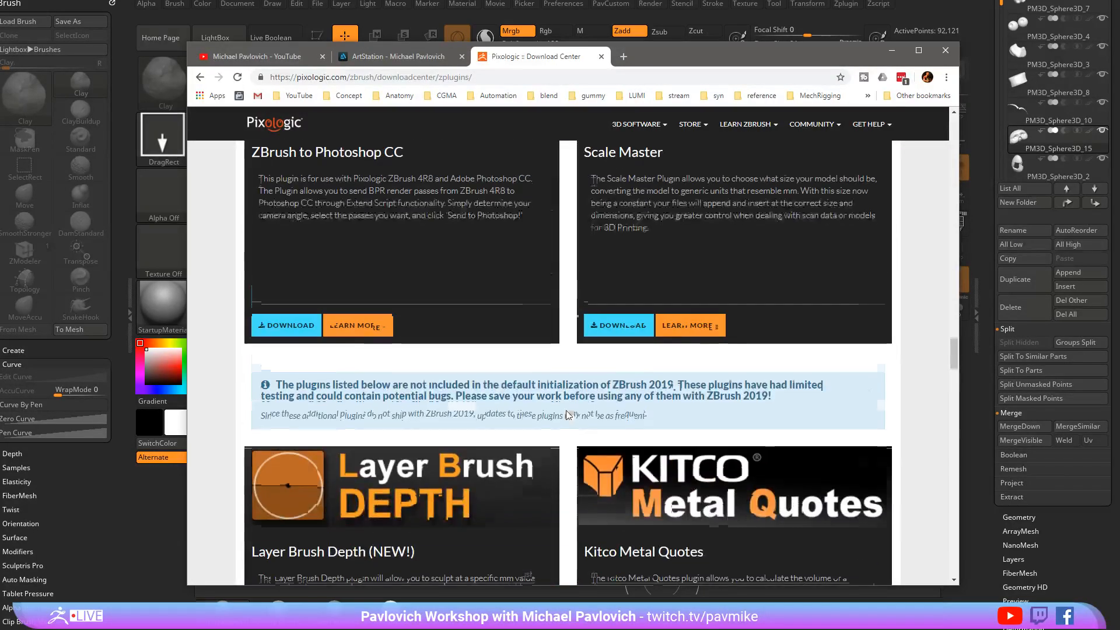
scroll(561, 417, "down", 20)
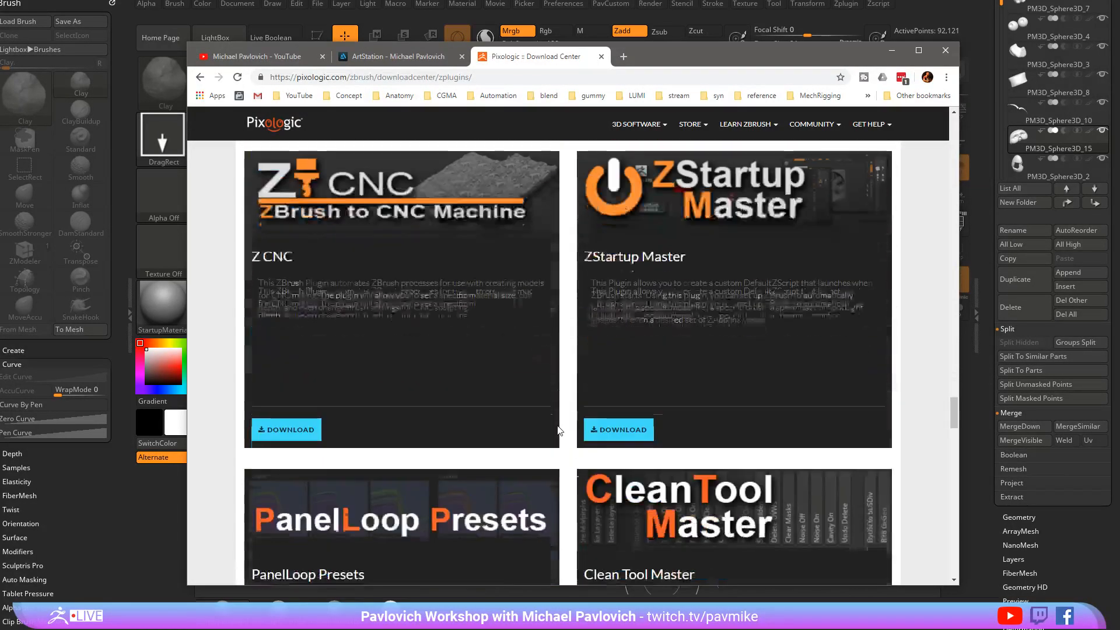
scroll(558, 430, "down", 5)
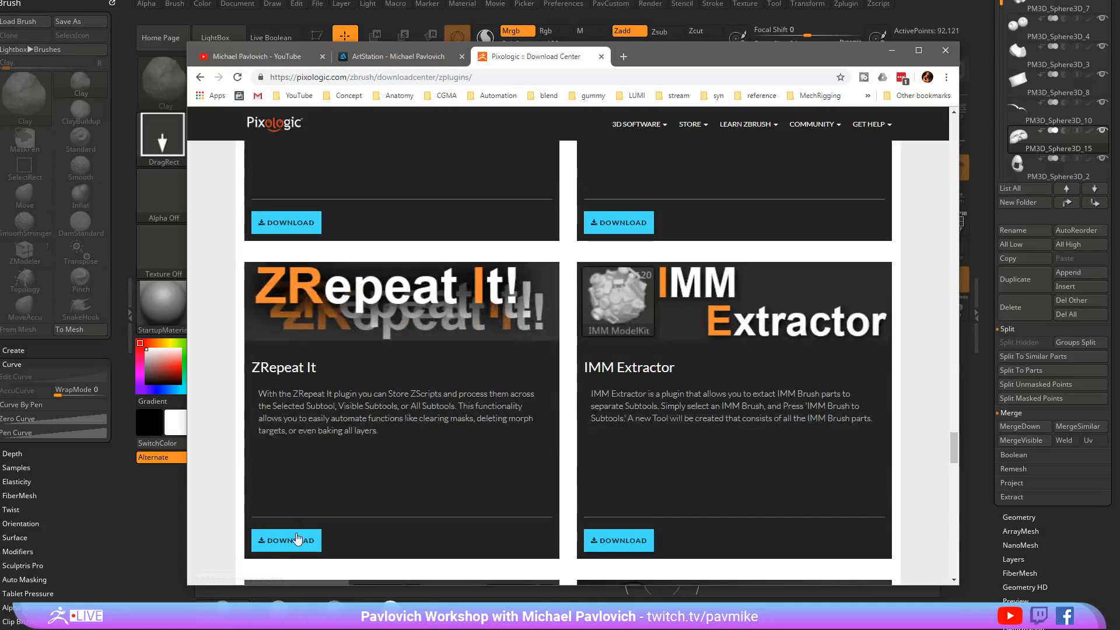
left_click(314, 540)
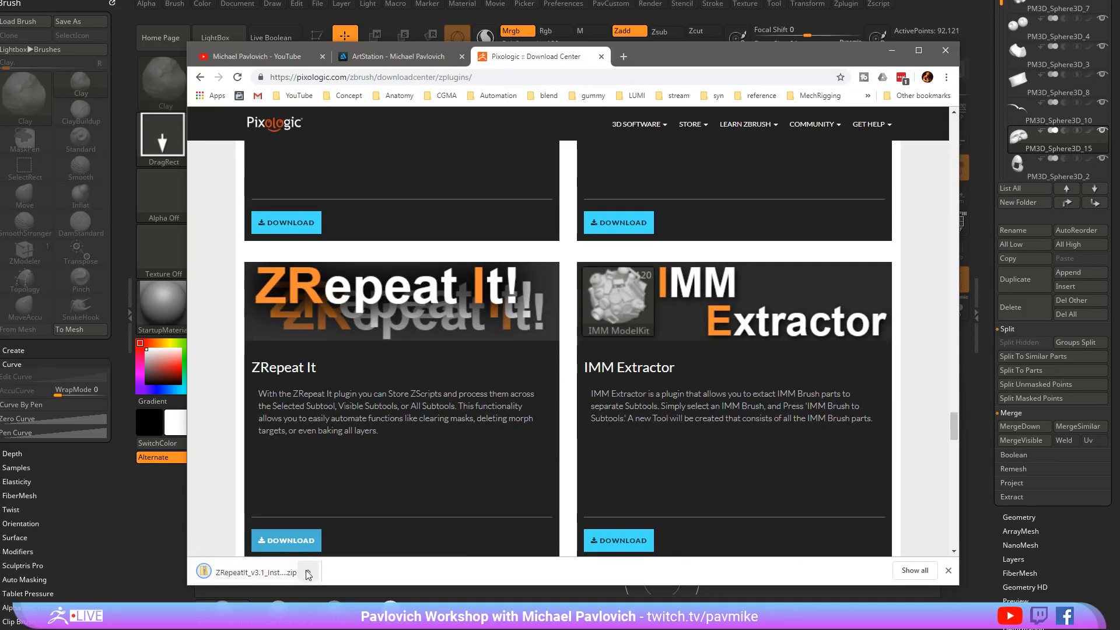
Show the downloaded ZRepeatIt zip in its folder, move that window aside and minimize the browser
left_click(308, 571)
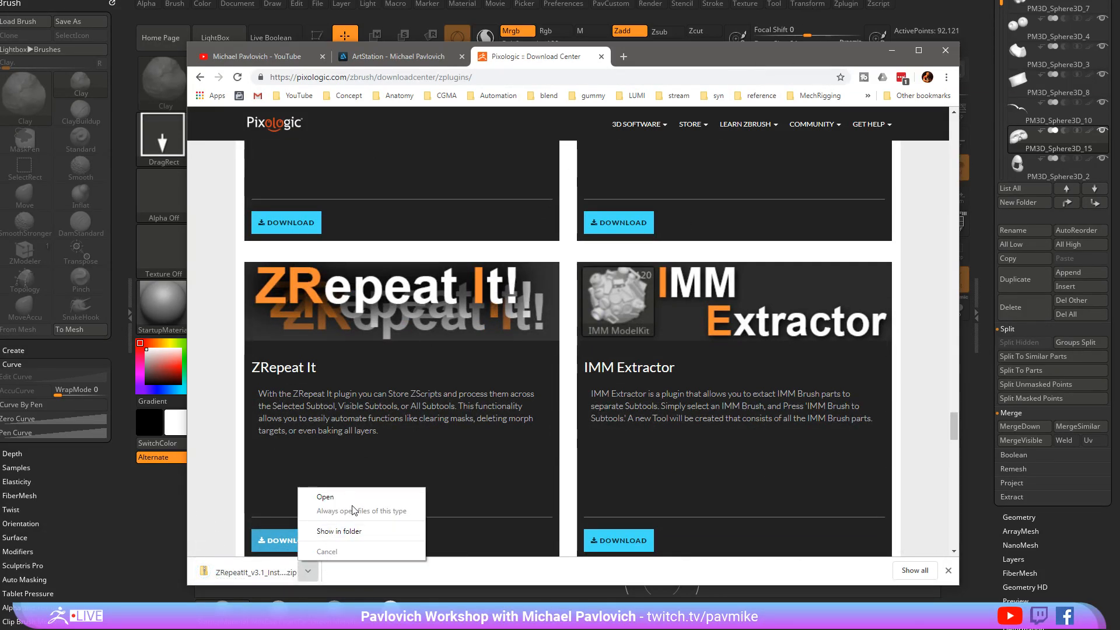
left_click(351, 530)
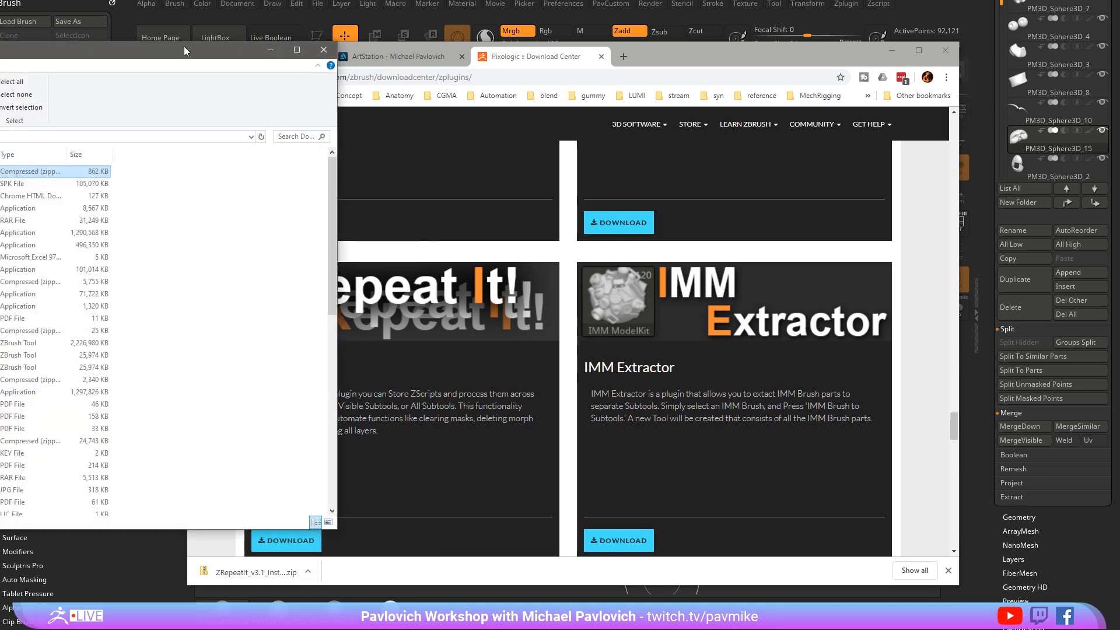
left_click_drag(182, 51, 0, 53)
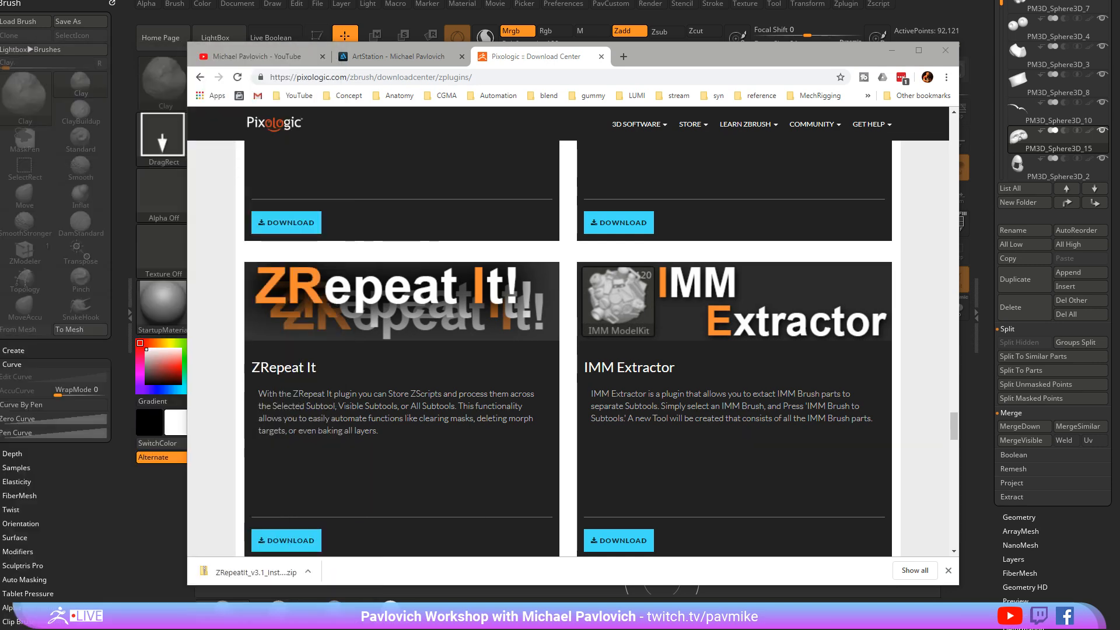
left_click(891, 51)
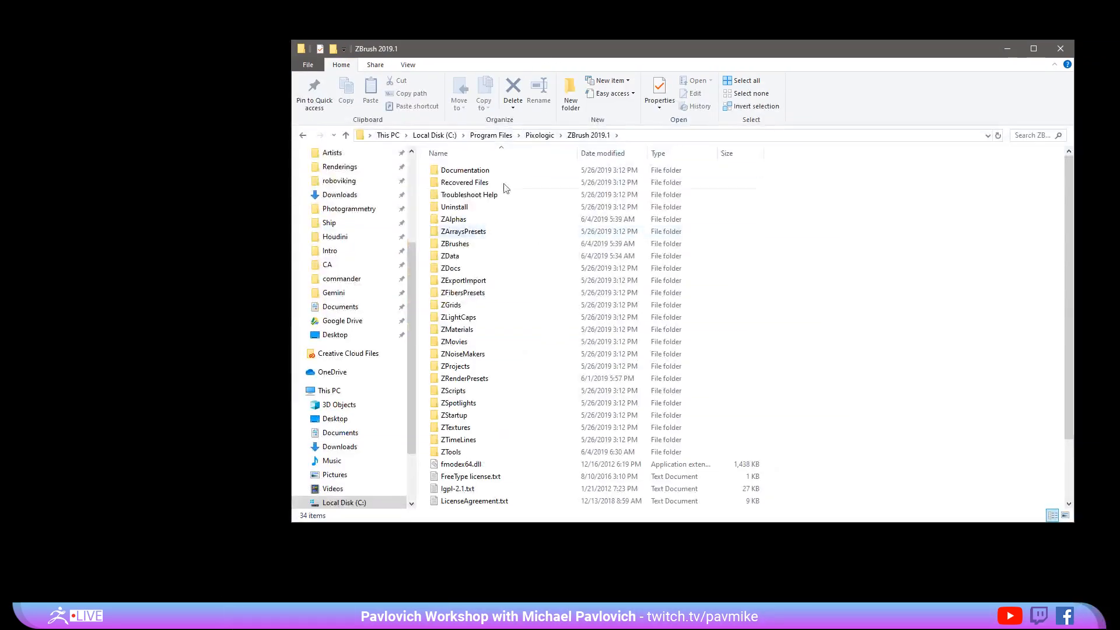
Open the ZStartup\ZPlugs64 folder of ZBrush 2019.1 and extract the ZRepeatIt_v3.1_Install zip onto the desktop
double_click(473, 418)
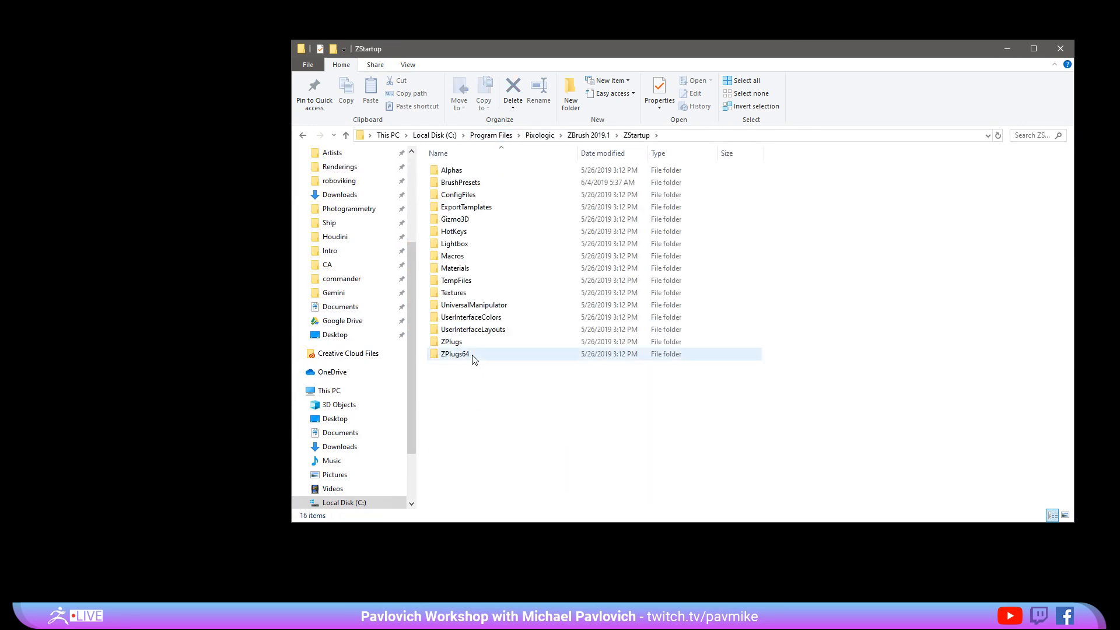
double_click(474, 356)
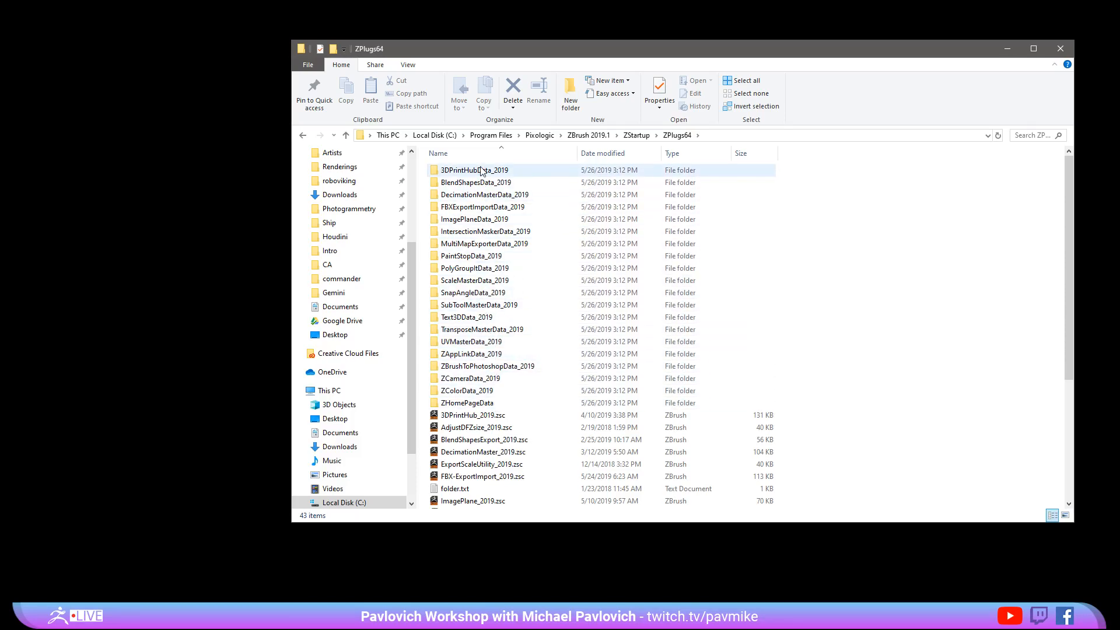
right_click_drag(0, 263, 141, 263)
mouse_move(181, 274)
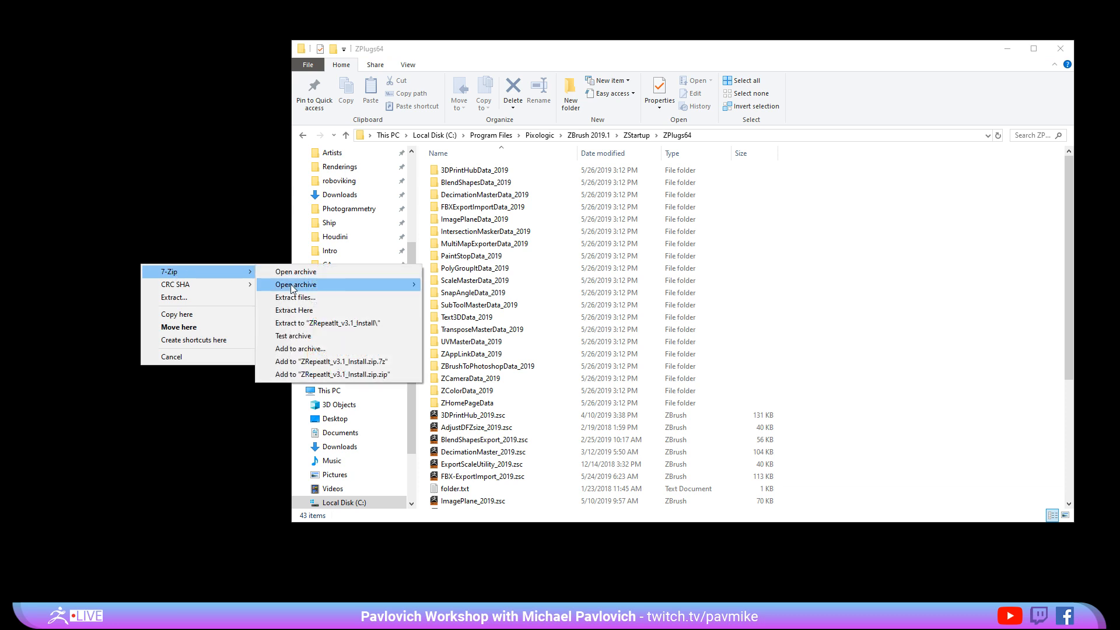
left_click(292, 310)
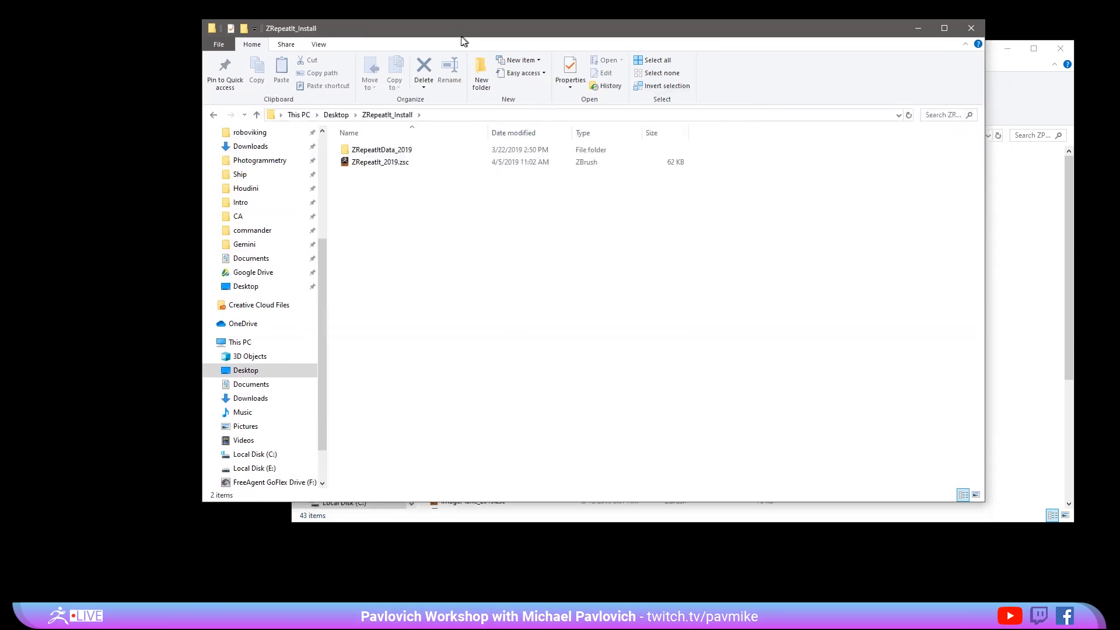
Move the ZRepeatItData_2019 folder and ZRepeatIt_2019.zsc from ZRepeatIt_Install into ZPlugs64 and close the folder windows
left_click_drag(444, 60, 1109, 138)
left_click(1015, 256)
left_click(1018, 267, "shift")
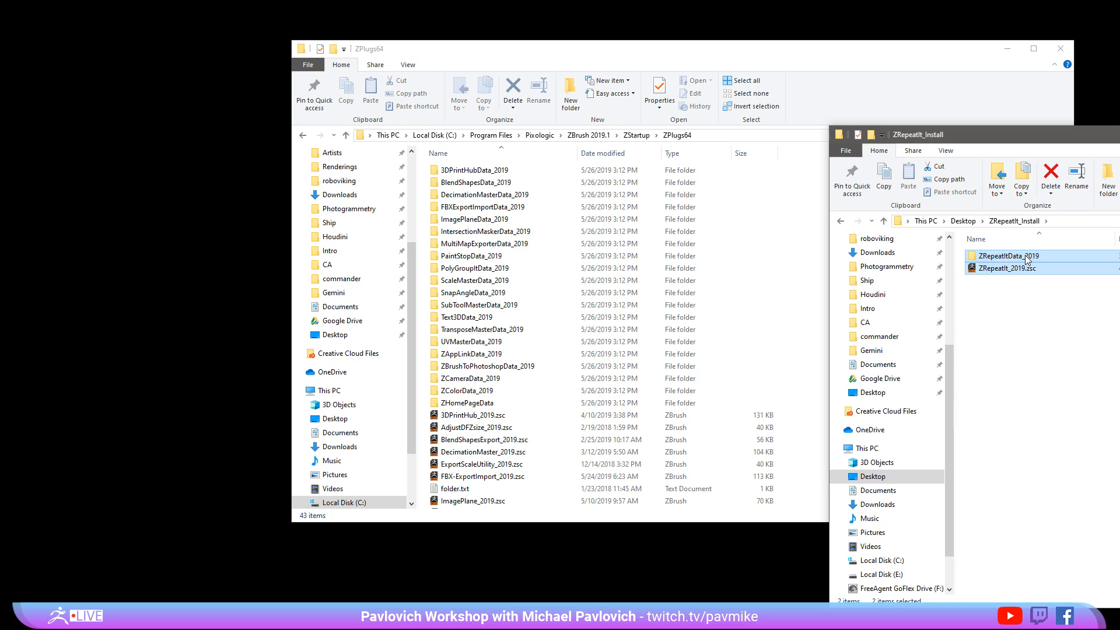
left_click_drag(1018, 267, 418, 251)
right_click_drag(418, 251, 418, 251)
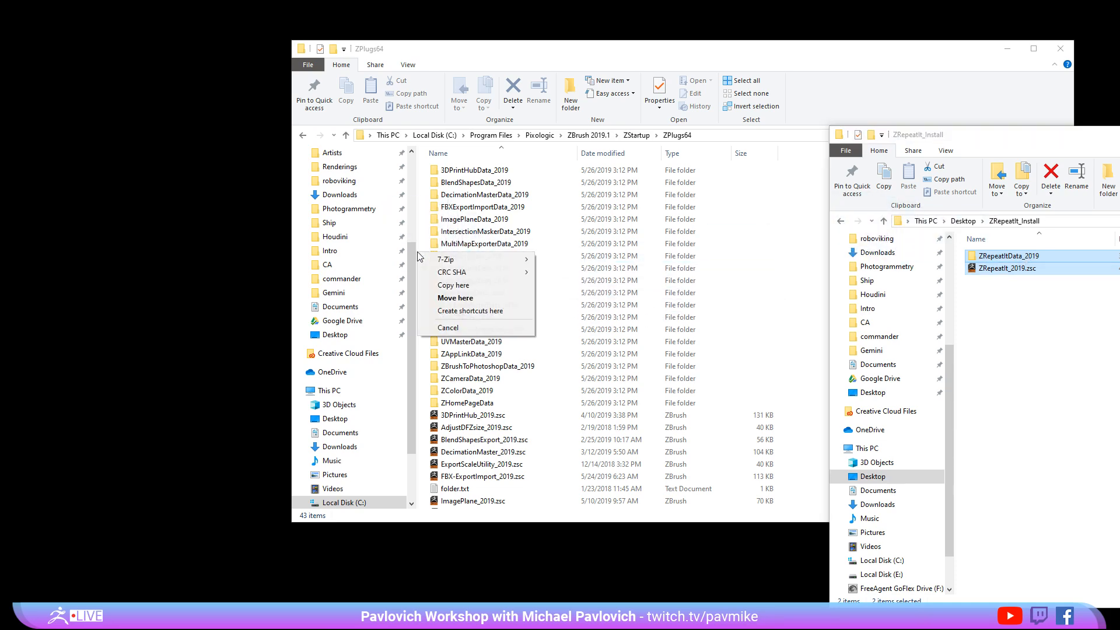
left_click(450, 298)
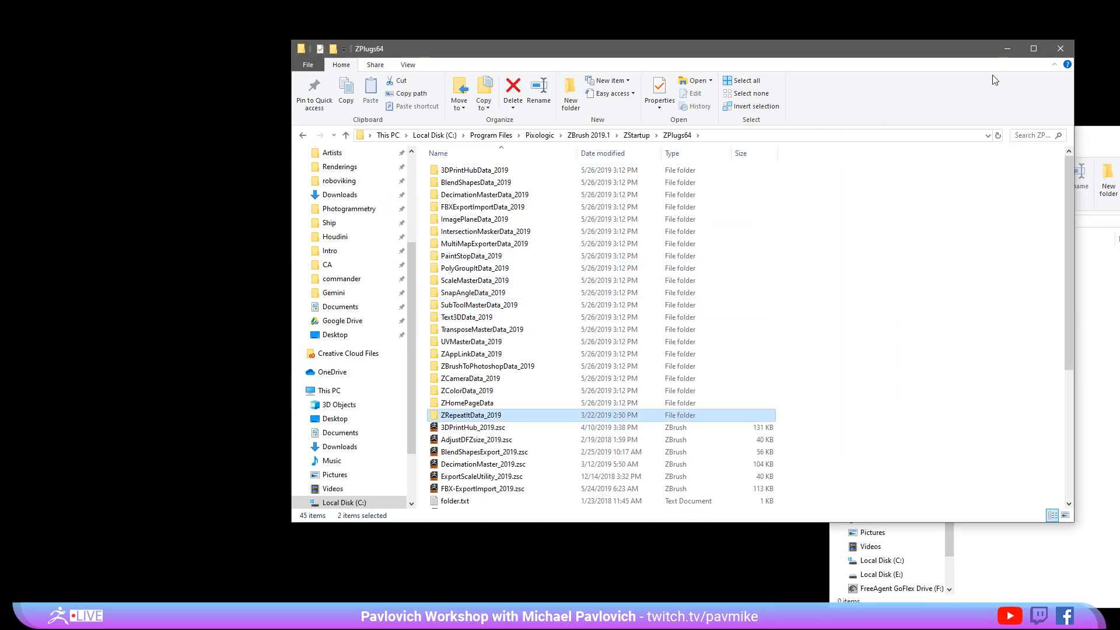
left_click(1058, 47)
key("alt+F4")
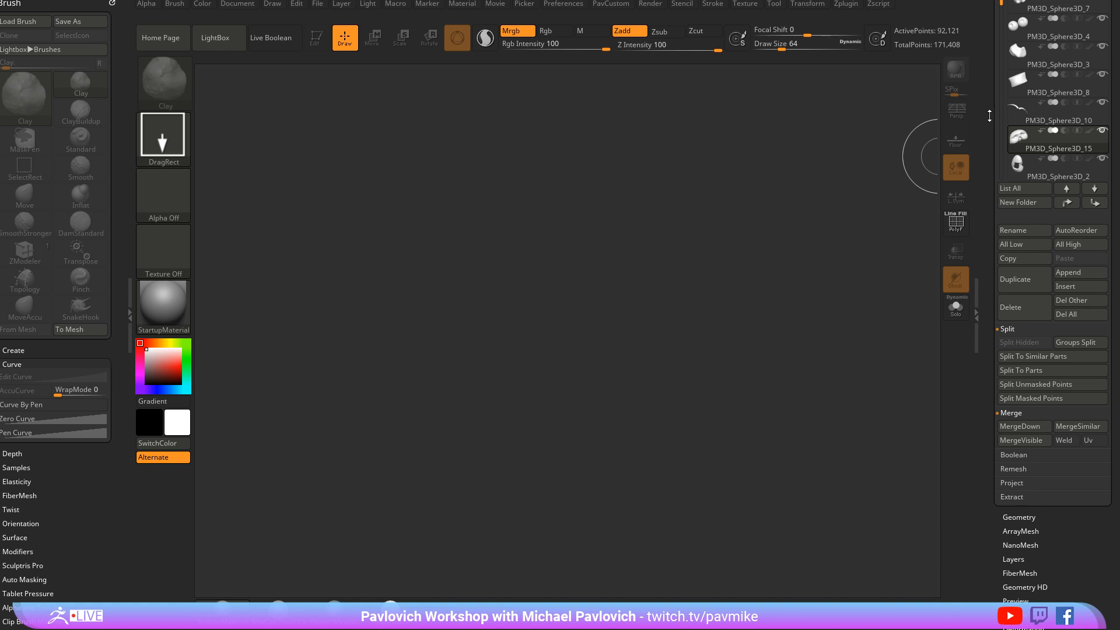
Quicksave the owl and exit ZBrush without saving changes to the project, so it can be restarted
scroll(990, 116, "up", 5)
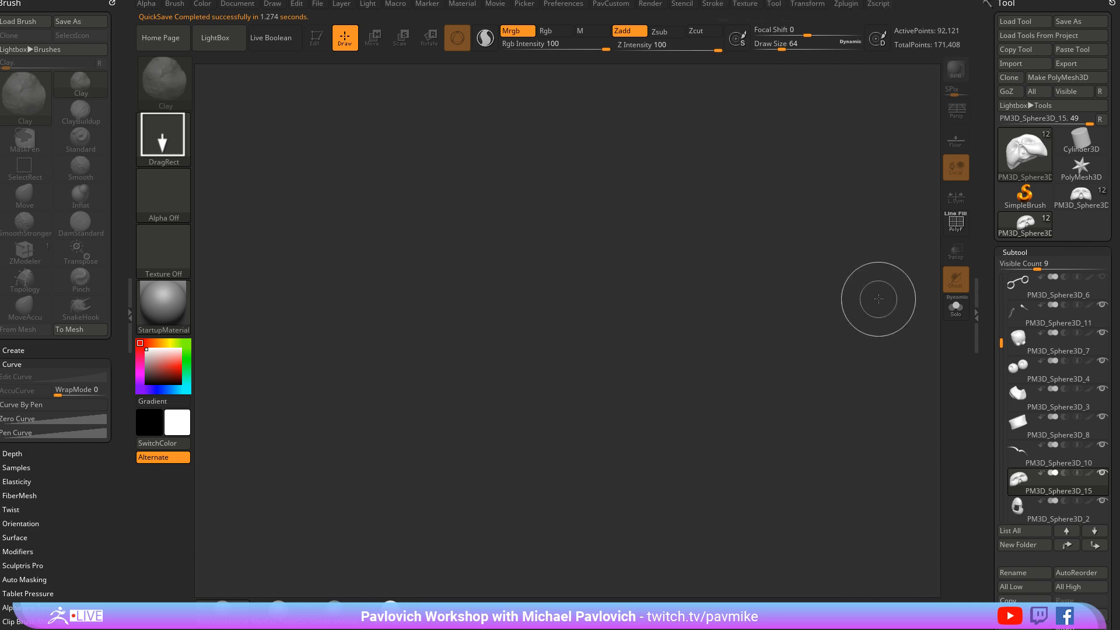
left_click(1112, 3)
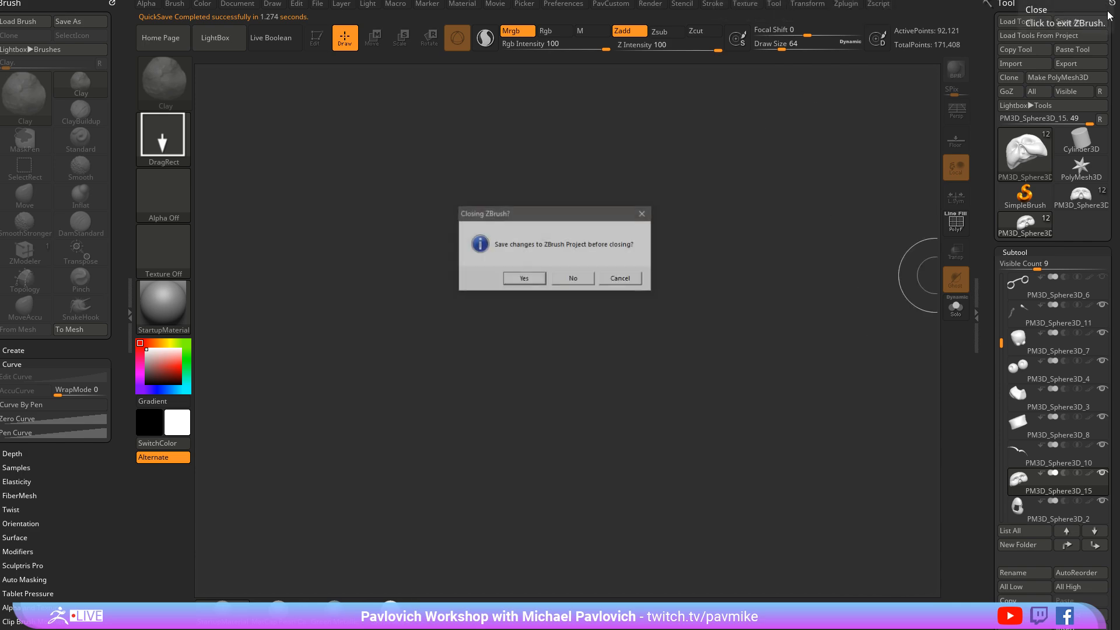
left_click(601, 286)
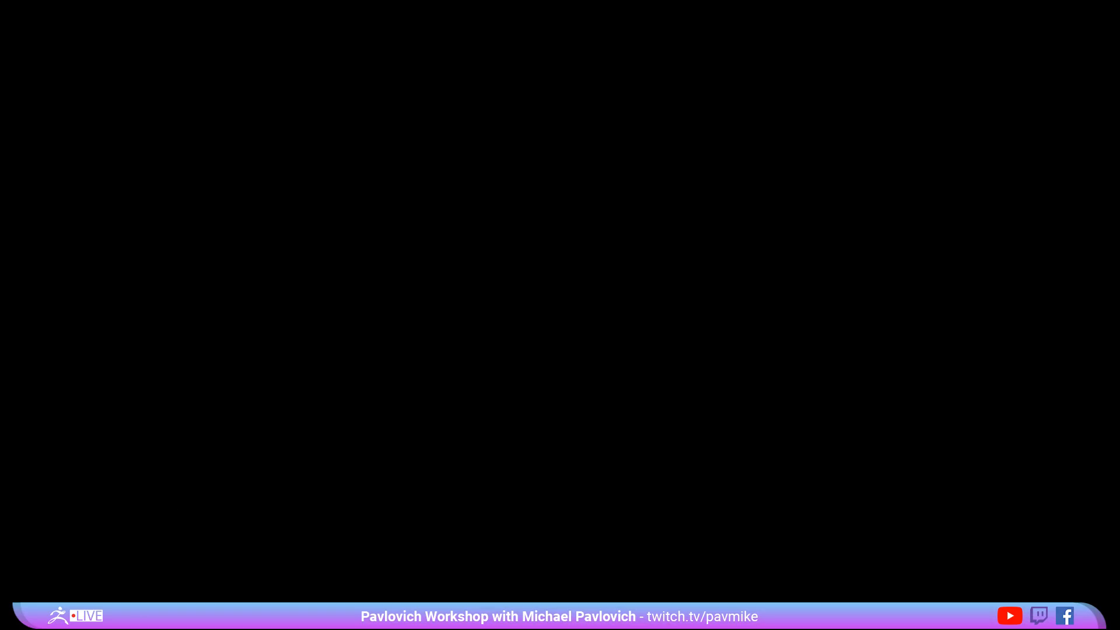
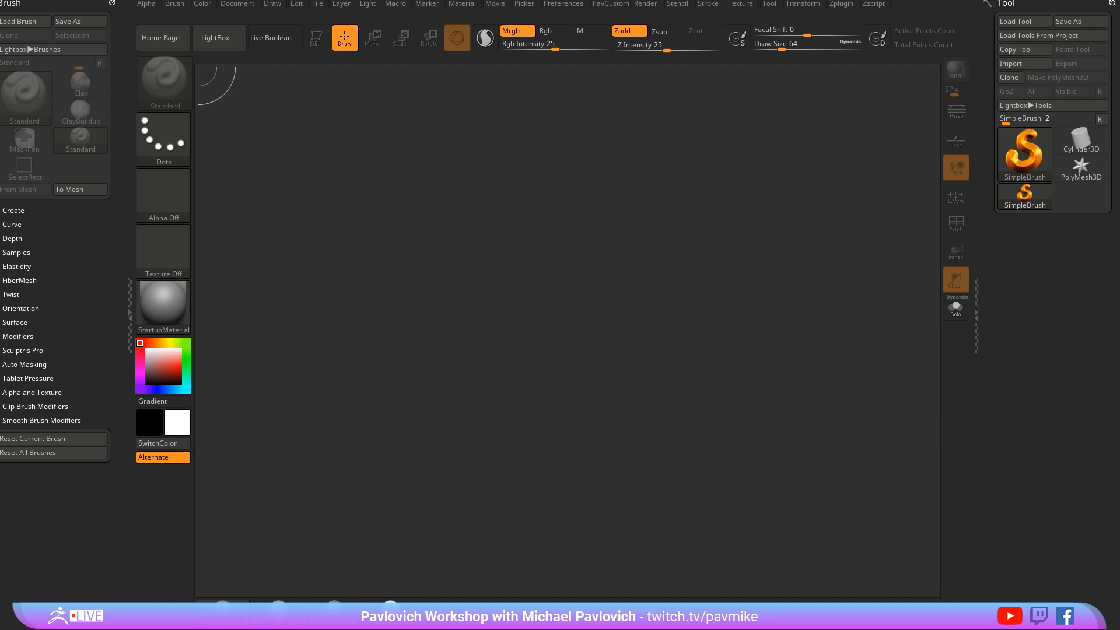
left_click_drag(859, 225, 895, 263)
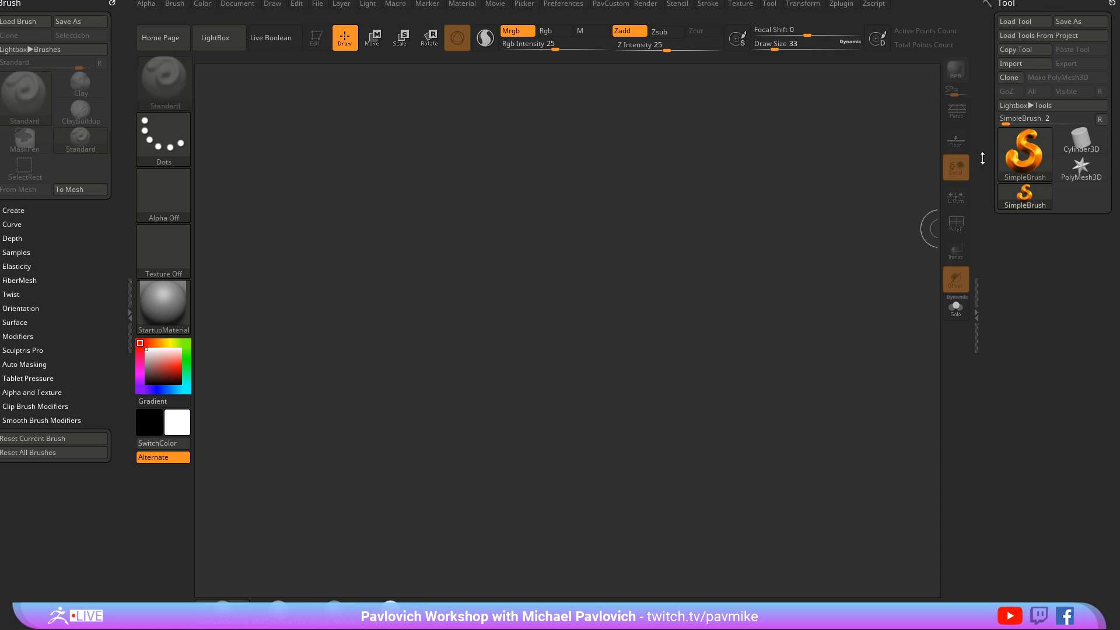
left_click(1017, 21)
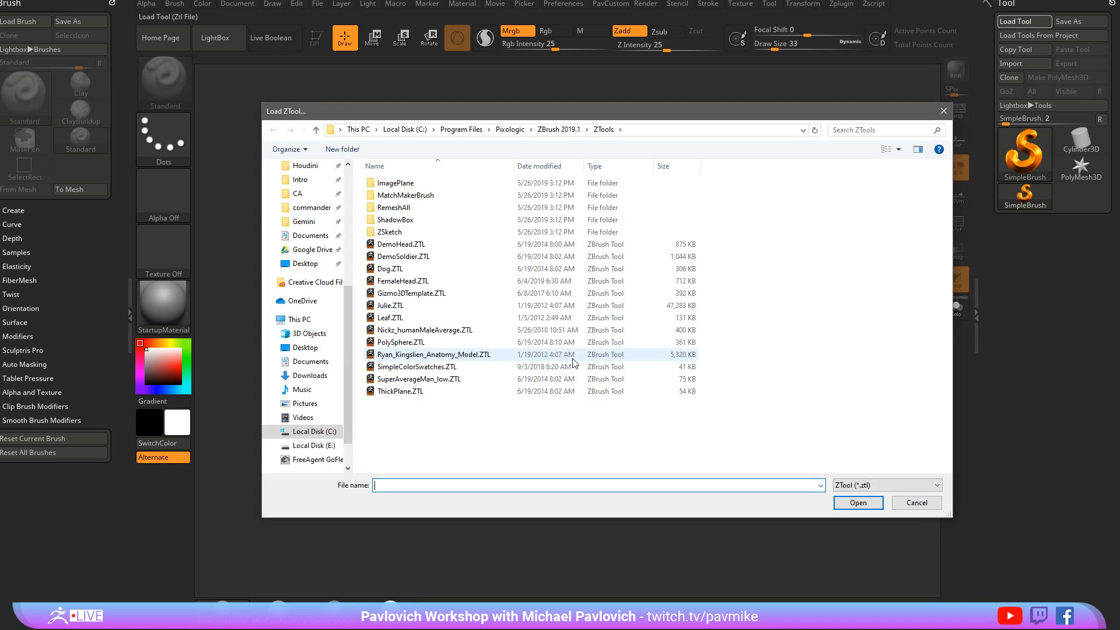
scroll(296, 251, "up", 3)
left_click(300, 217)
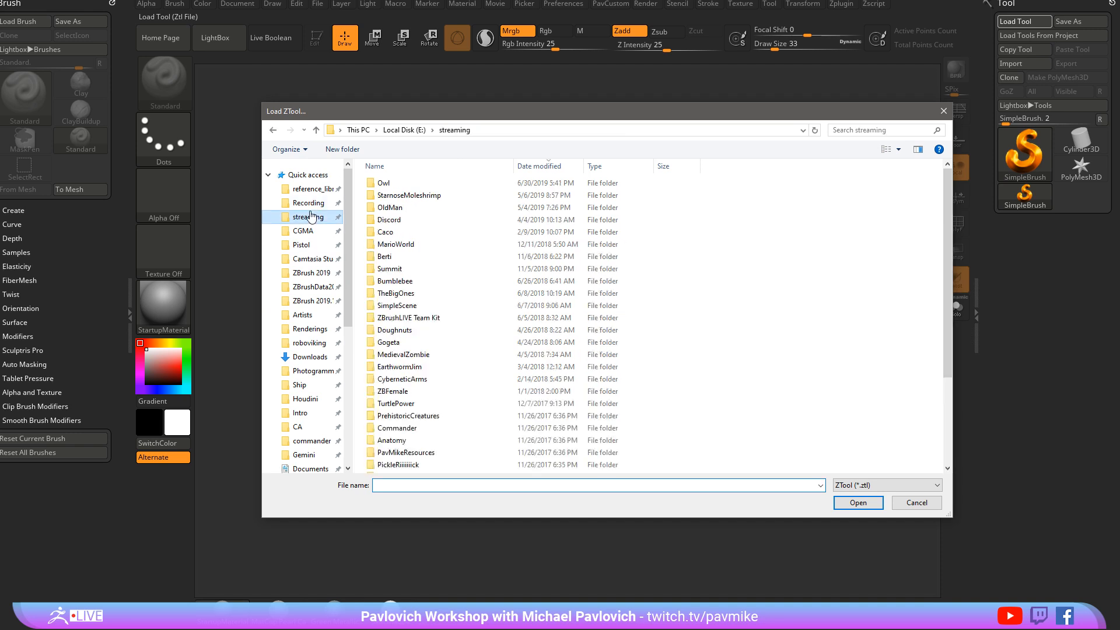
double_click(394, 188)
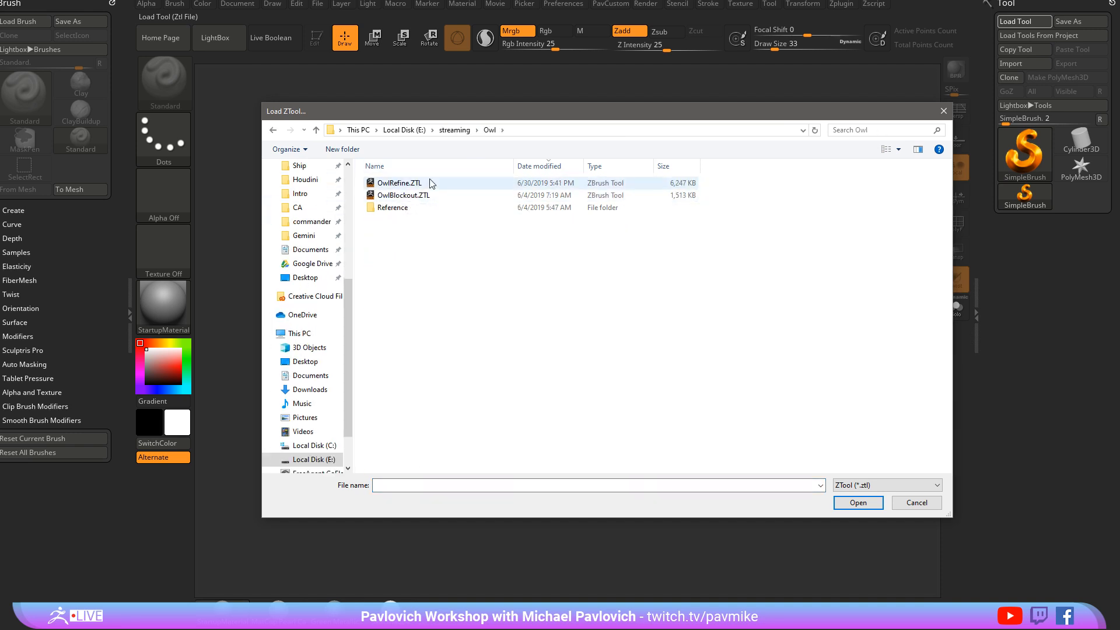
left_click(916, 502)
Restore the owl by opening the latest quicksave, QS_3389.ZPR, from LightBox
key("comma")
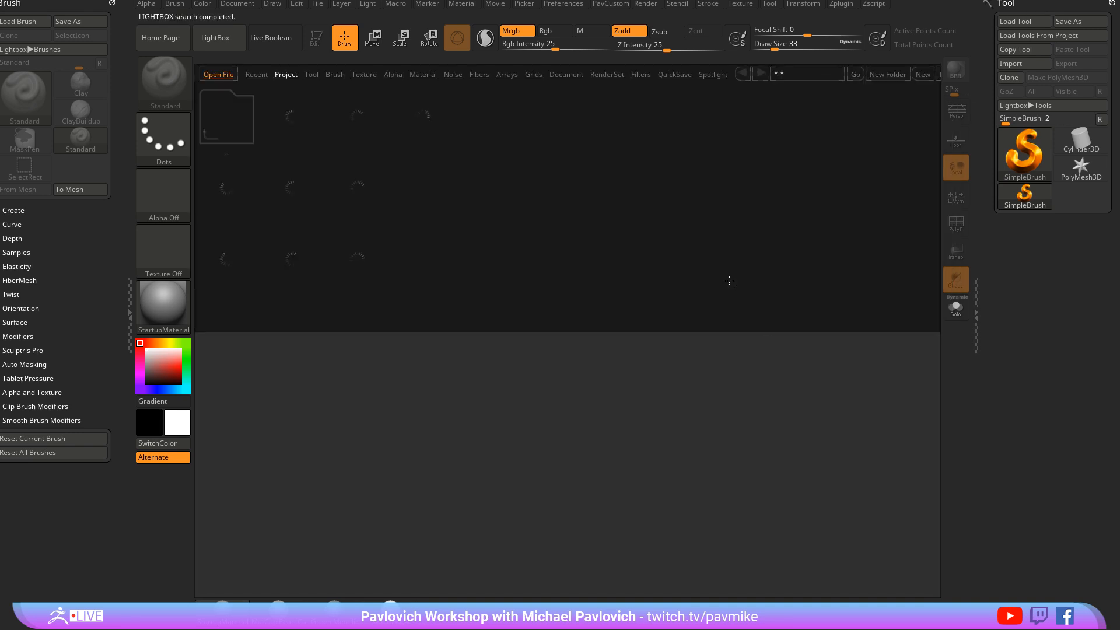
left_click(677, 79)
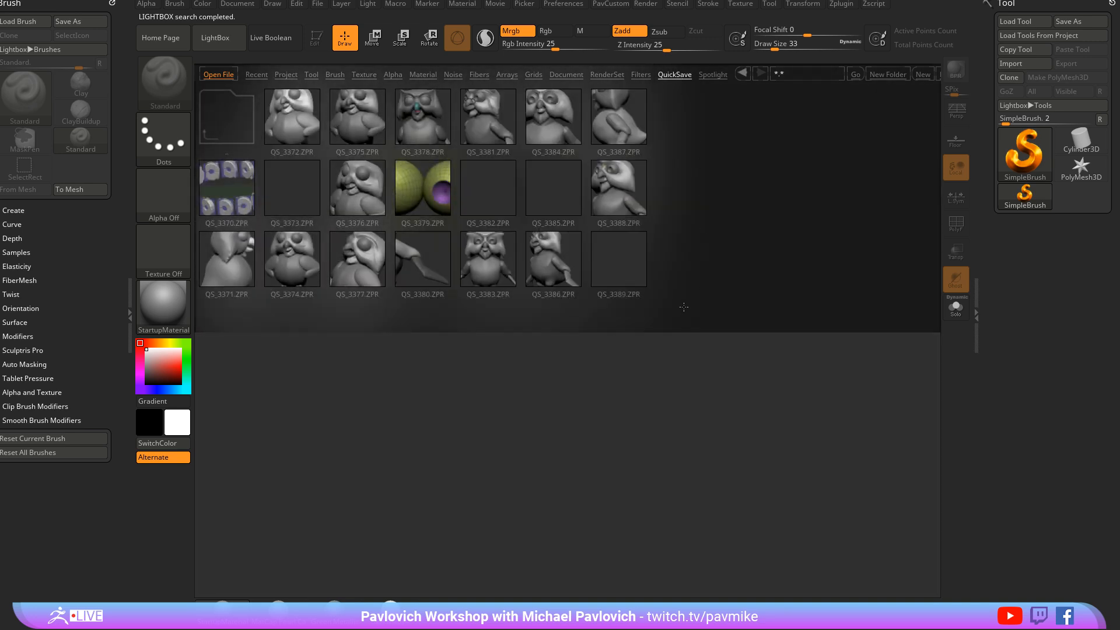
double_click(644, 273)
left_click(592, 279)
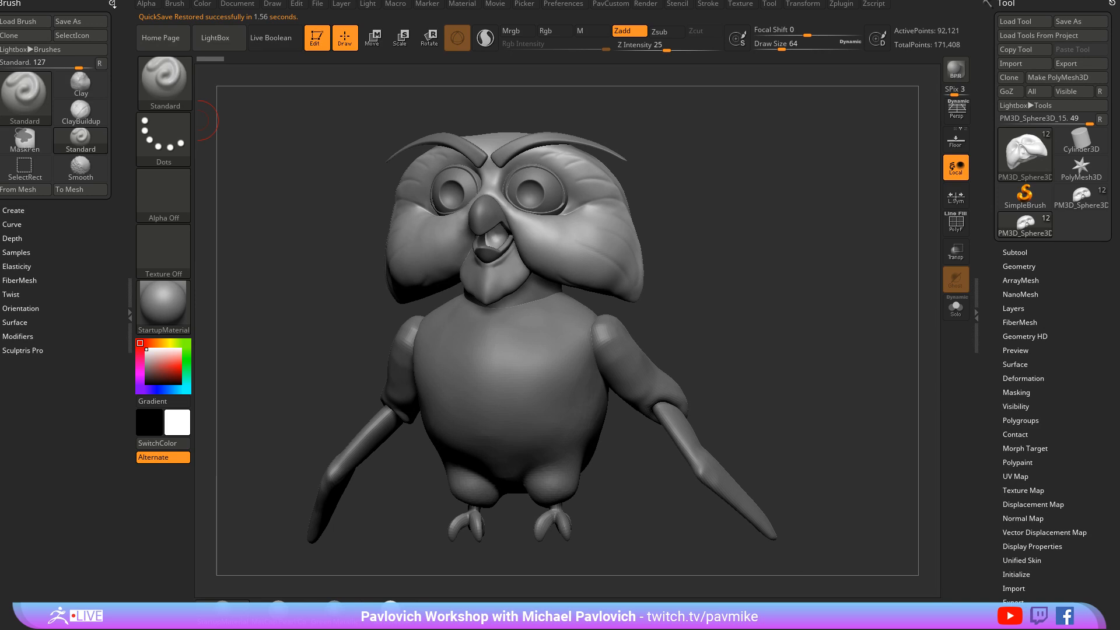
Dock the Zplugin palette in the tray and expand its ZRepeat It section
left_click(845, 6)
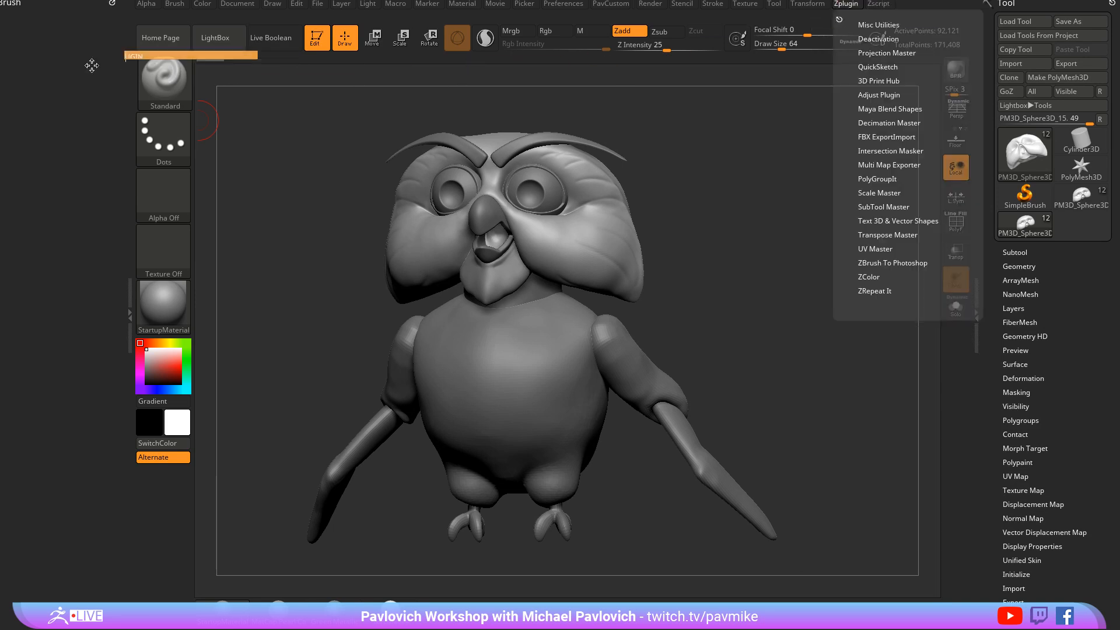
left_click(838, 12)
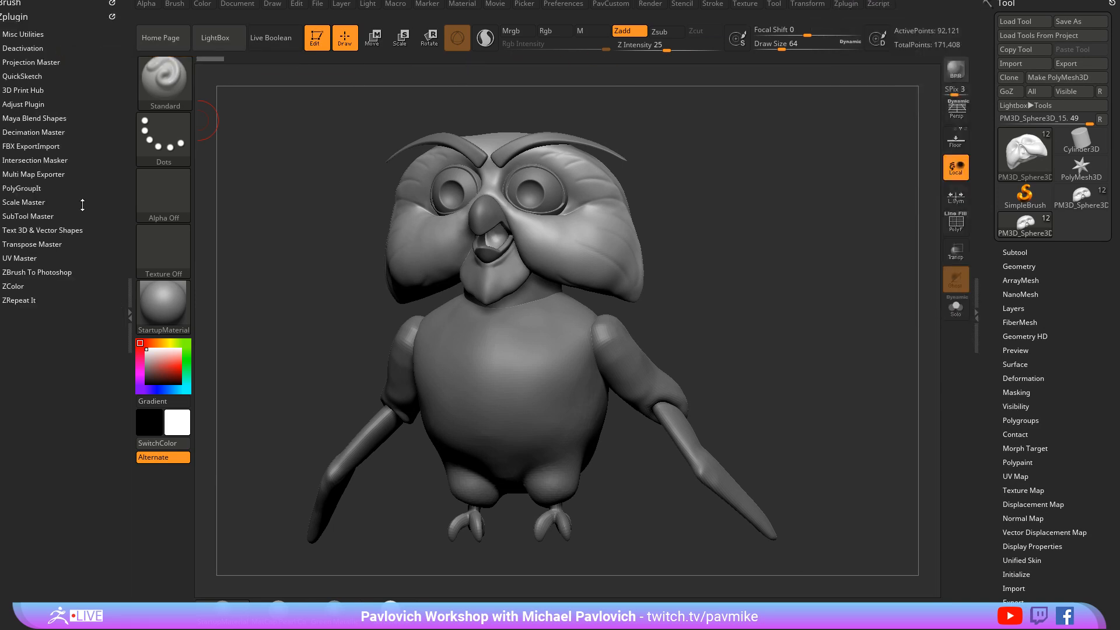
left_click(12, 298)
Expand the Dynamic Subdiv settings under Geometry, select the eye subtool PM3D_Sphere3D_13 and set the draw size to 31
left_click_drag(720, 332, 931, 282)
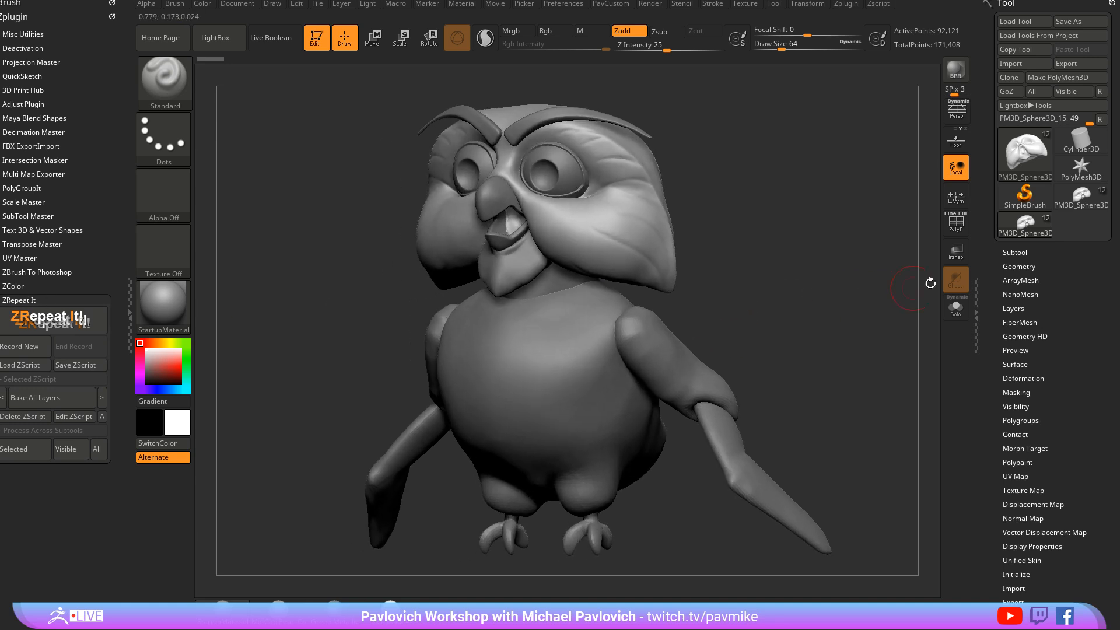
left_click(1018, 266, "shift")
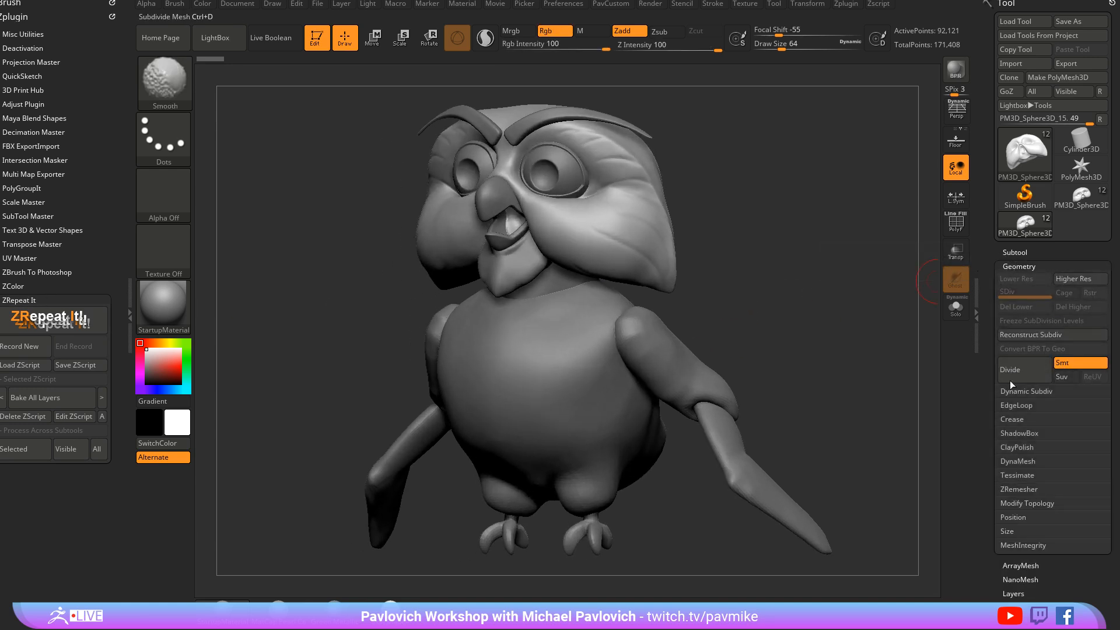
left_click(1020, 392)
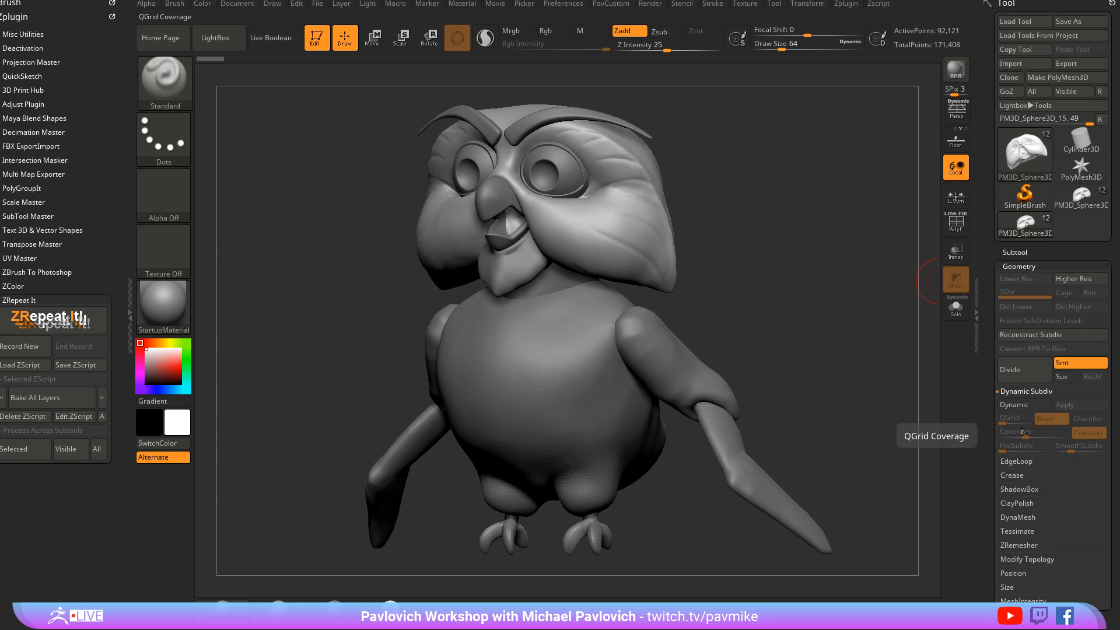
left_click(583, 190, "alt")
key("s")
left_click_drag(702, 211, 694, 211)
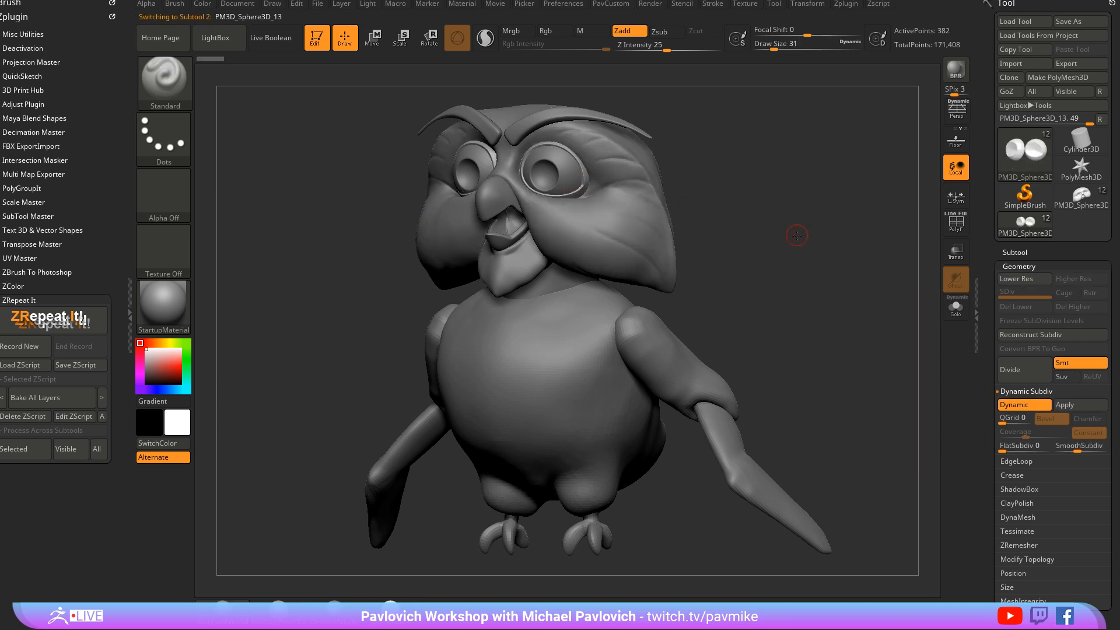
Compare the owl's eyes with dynamic subdivision switched off and on
left_click_drag(795, 235, 761, 241, "alt")
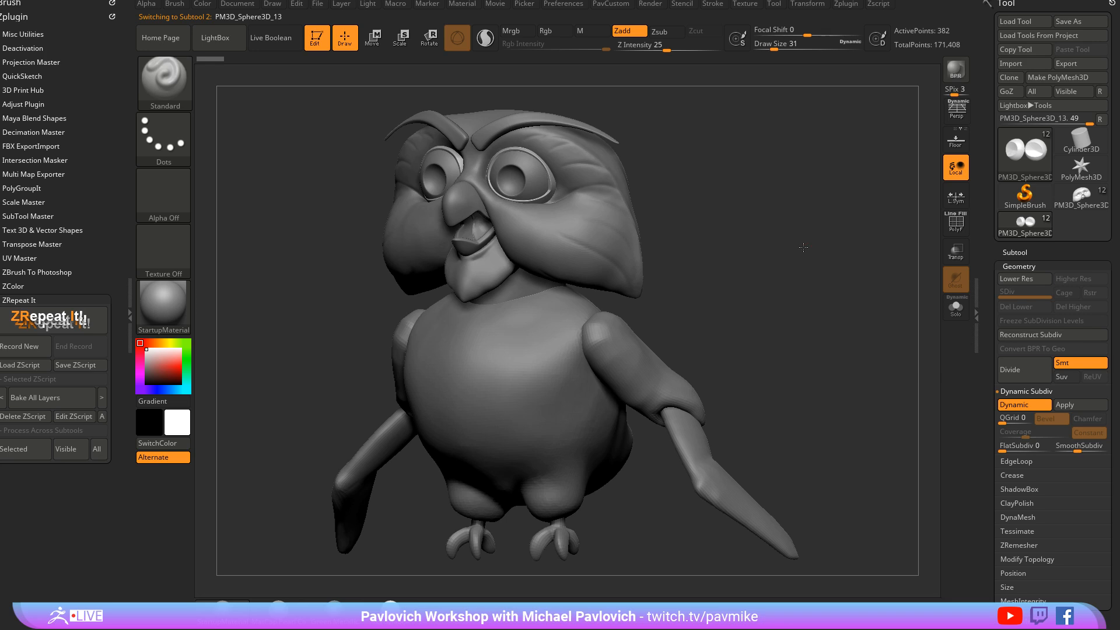
left_click_drag(803, 247, 840, 322, "alt")
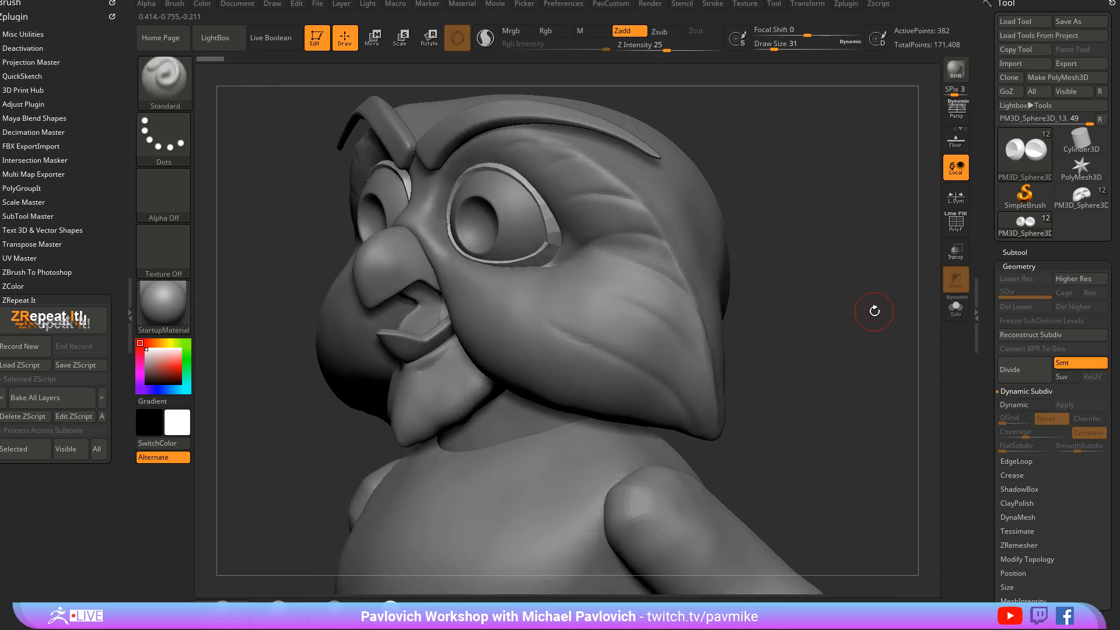
key("d")
key("Return")
left_click_drag(832, 282, 808, 215, "alt")
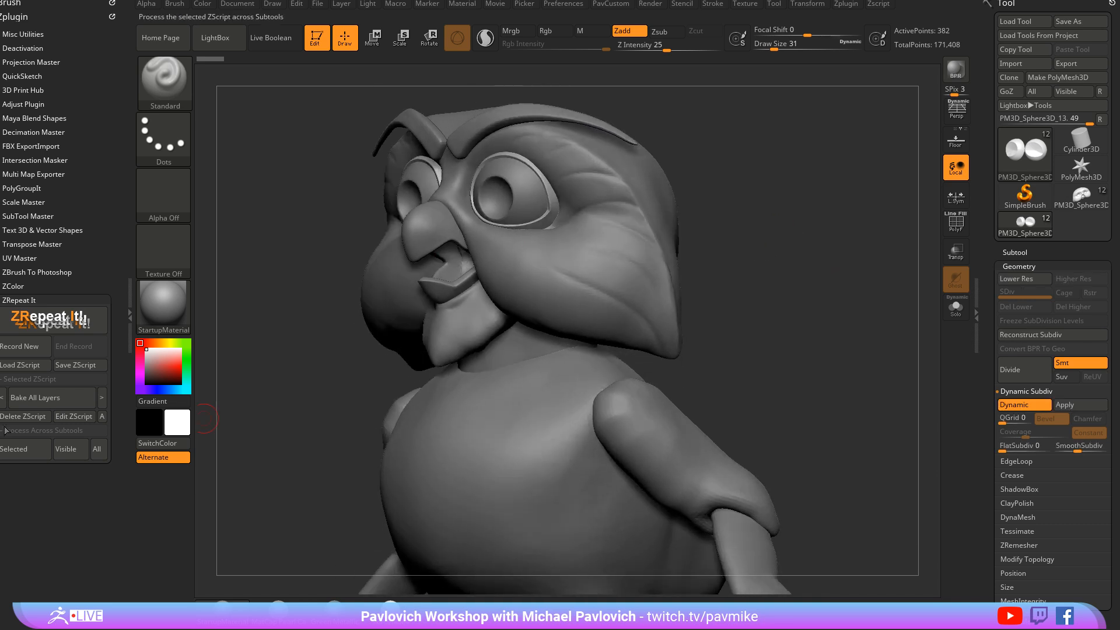
Record a new ZRepeat It script that applies Dynamic Subdiv to the eye subtool, and name it ApplyDynamic
left_click(26, 403)
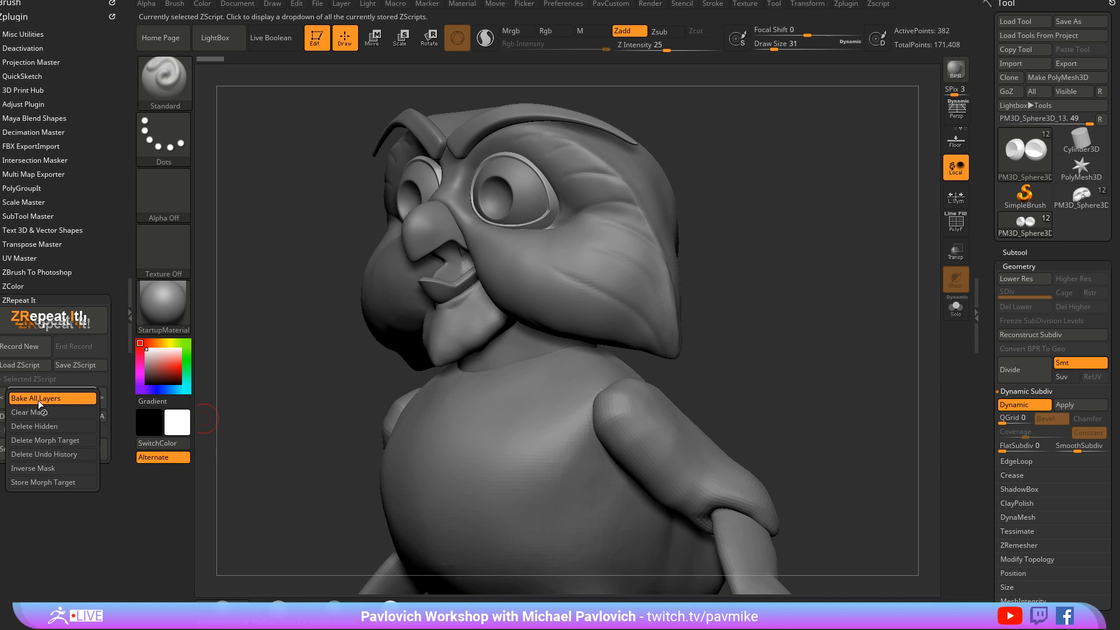
left_click(39, 403)
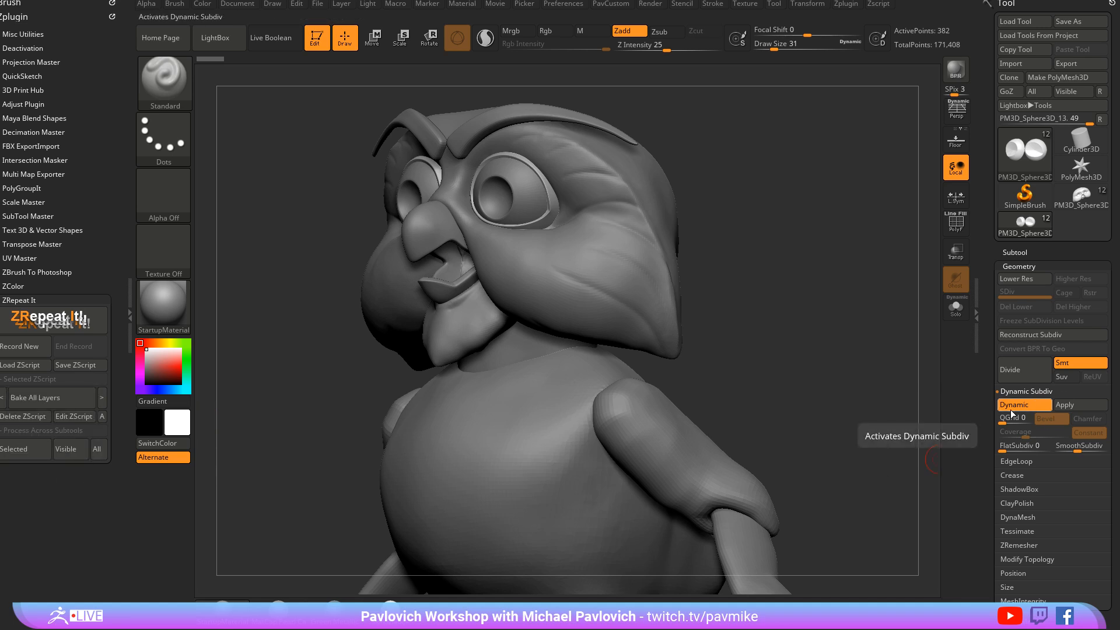
left_click(34, 350)
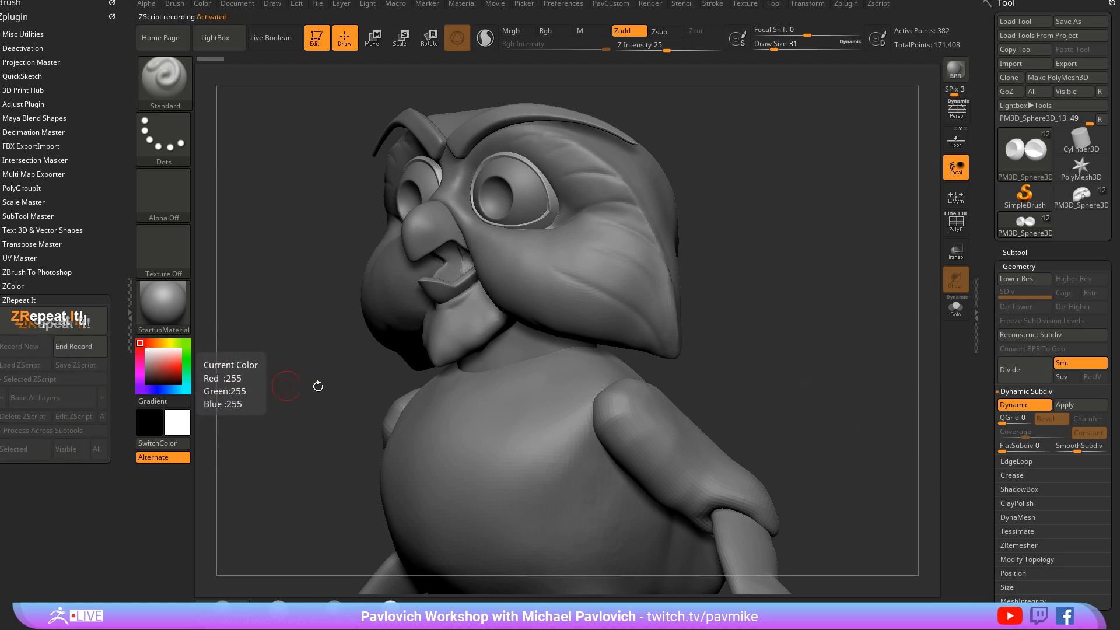
left_click(1064, 405)
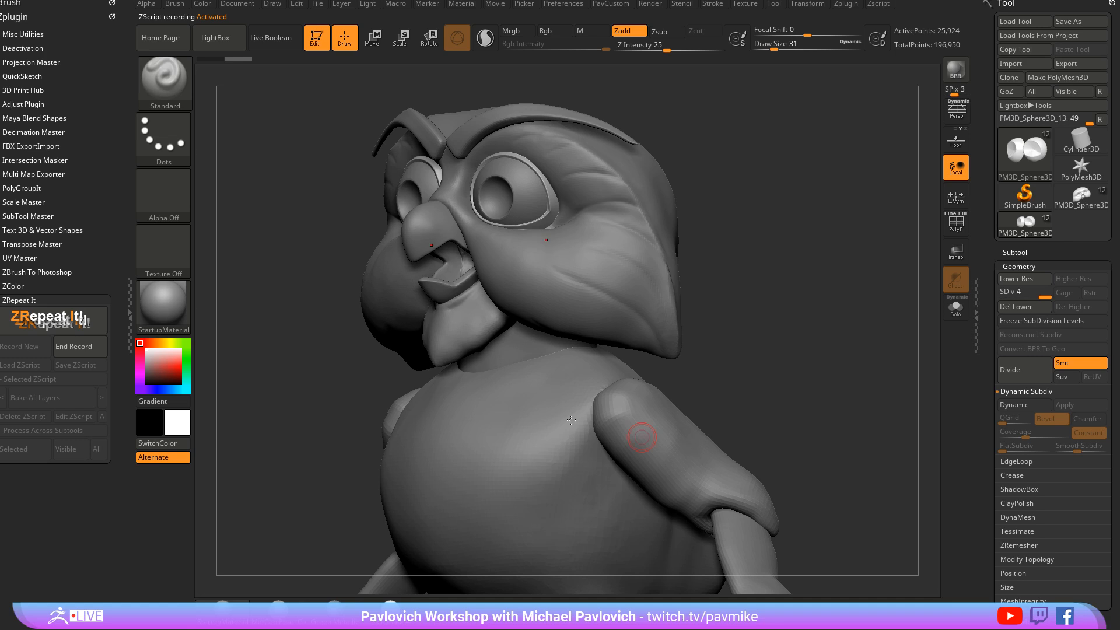
left_click(73, 346)
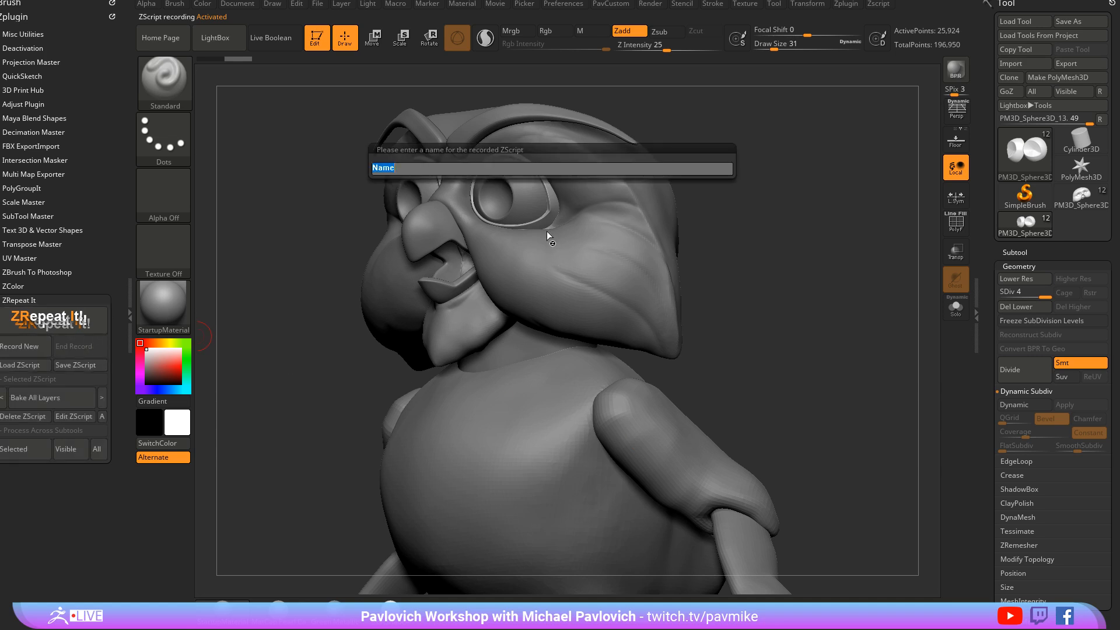
type("ApplyDynamic")
key("Return")
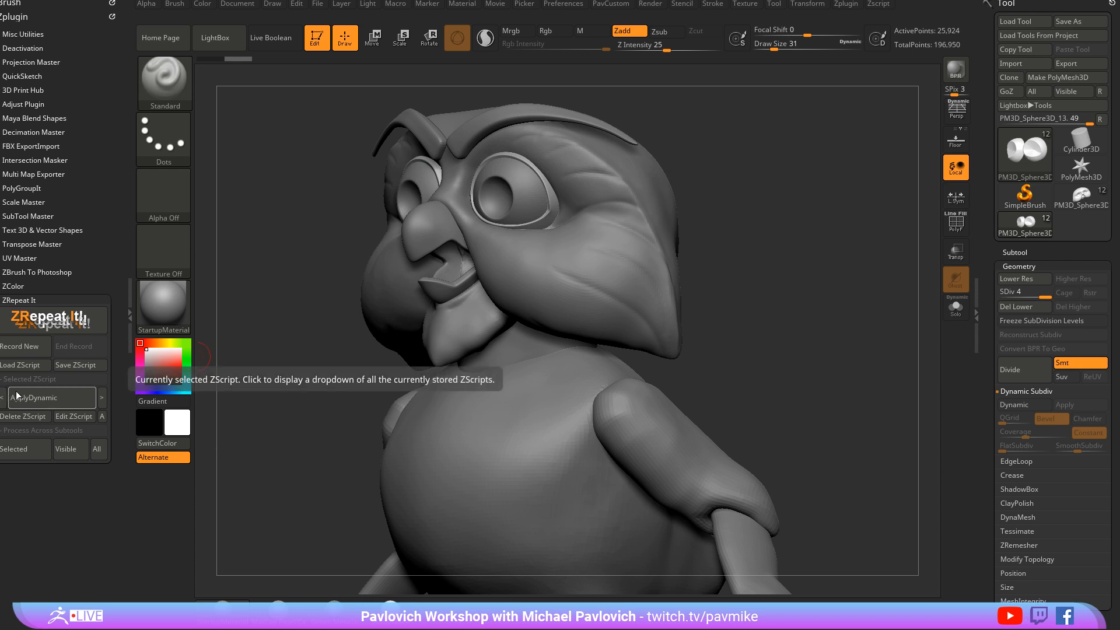
Process ApplyDynamic across all subtools, then merge the visible subtools into one mesh and make it the active tool
left_click(97, 449)
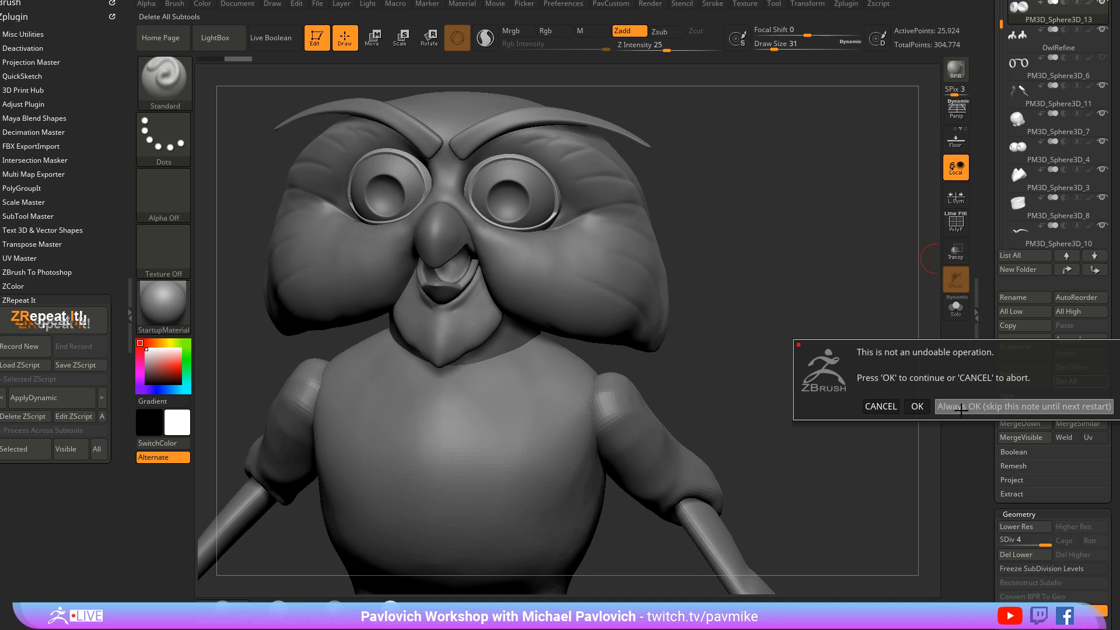
left_click(999, 407)
left_click(1047, 233)
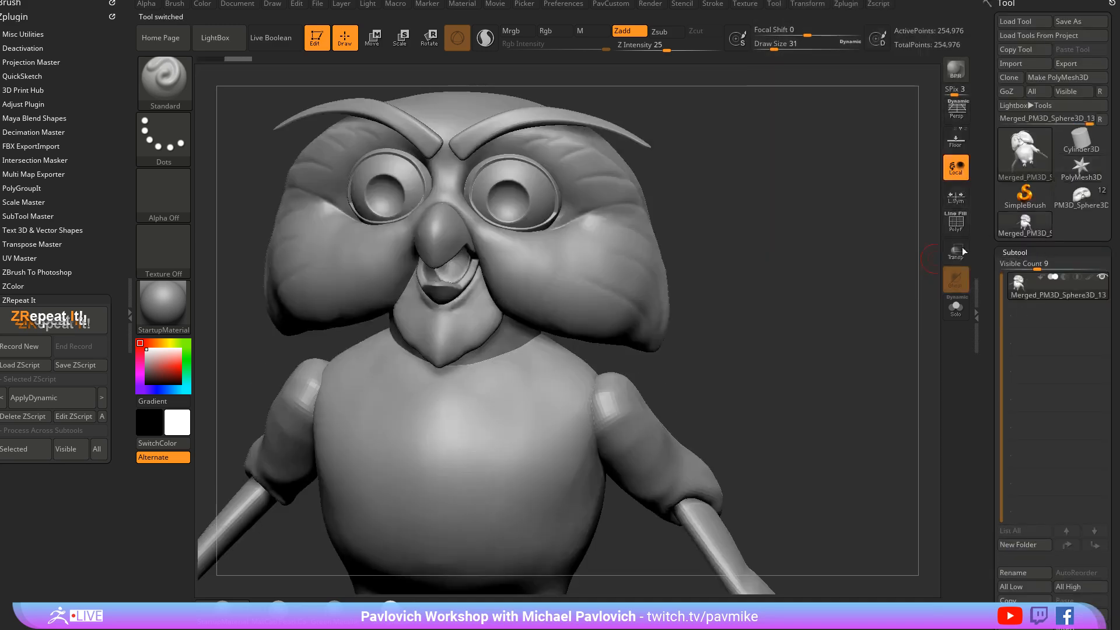
Try to DynaMesh the merged owl at resolution 128 with Blur set to 0
left_click_drag(815, 240, 823, 366)
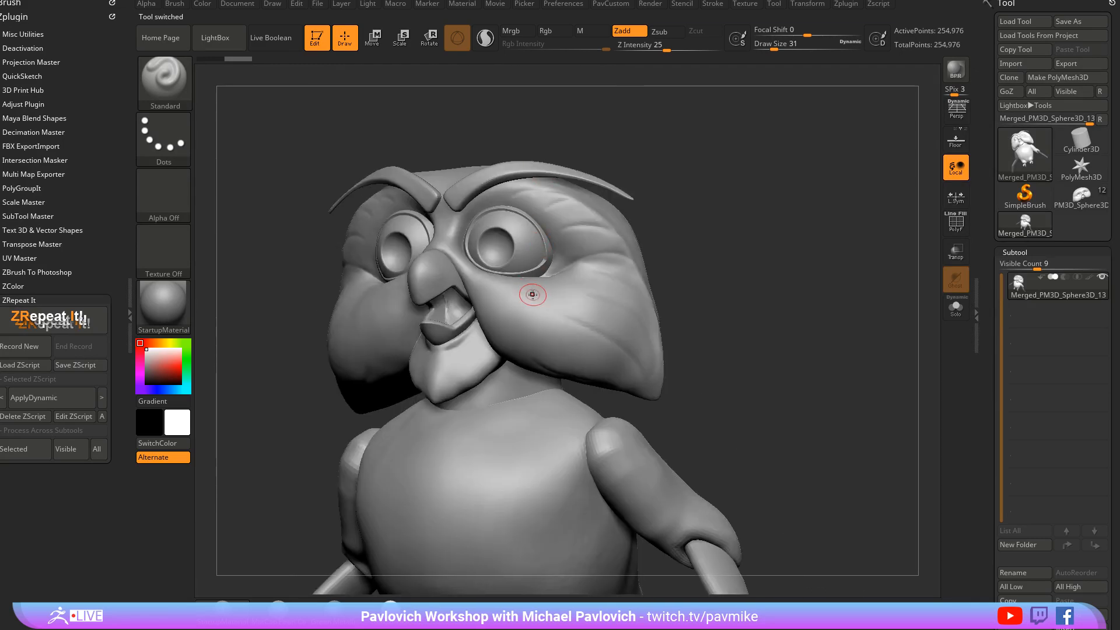
left_click_drag(688, 274, 763, 288)
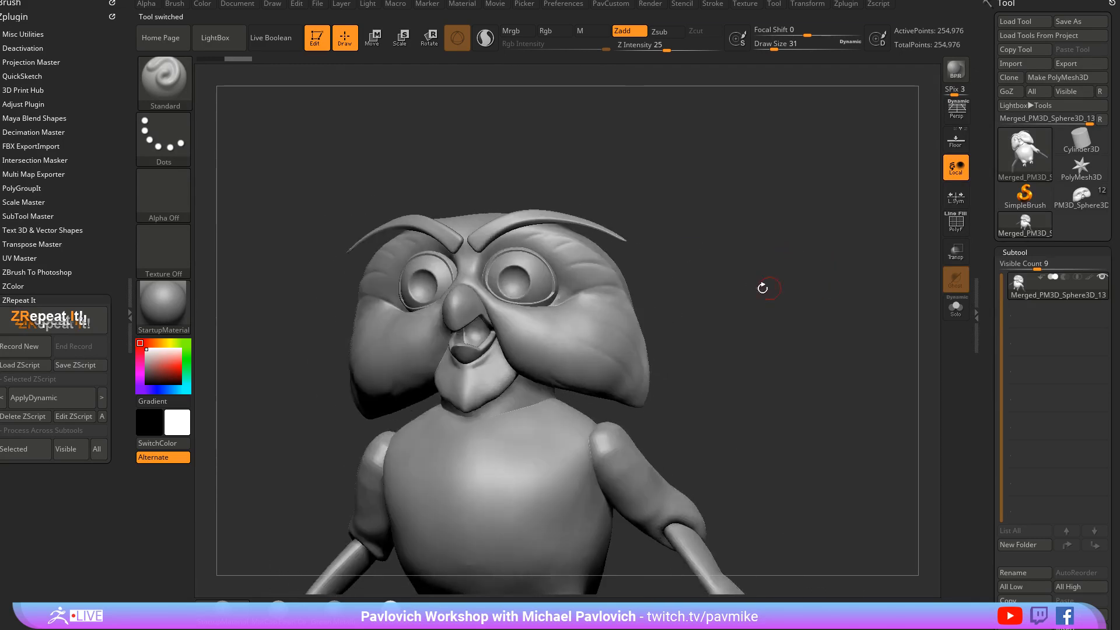
left_click_drag(617, 248, 817, 295)
key("t")
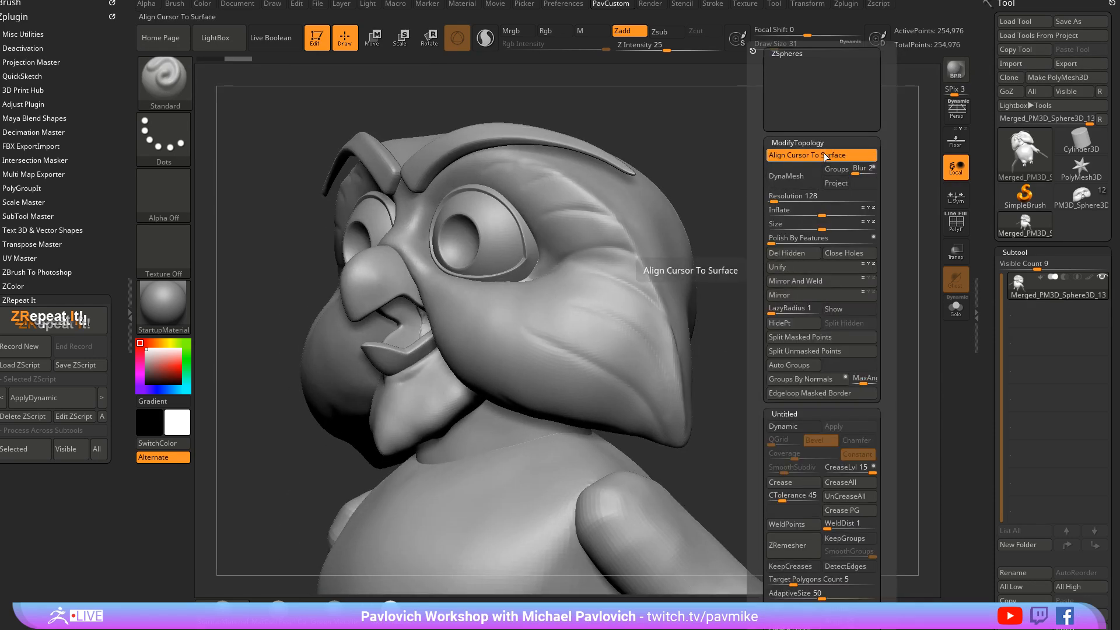
left_click(862, 168)
type("0")
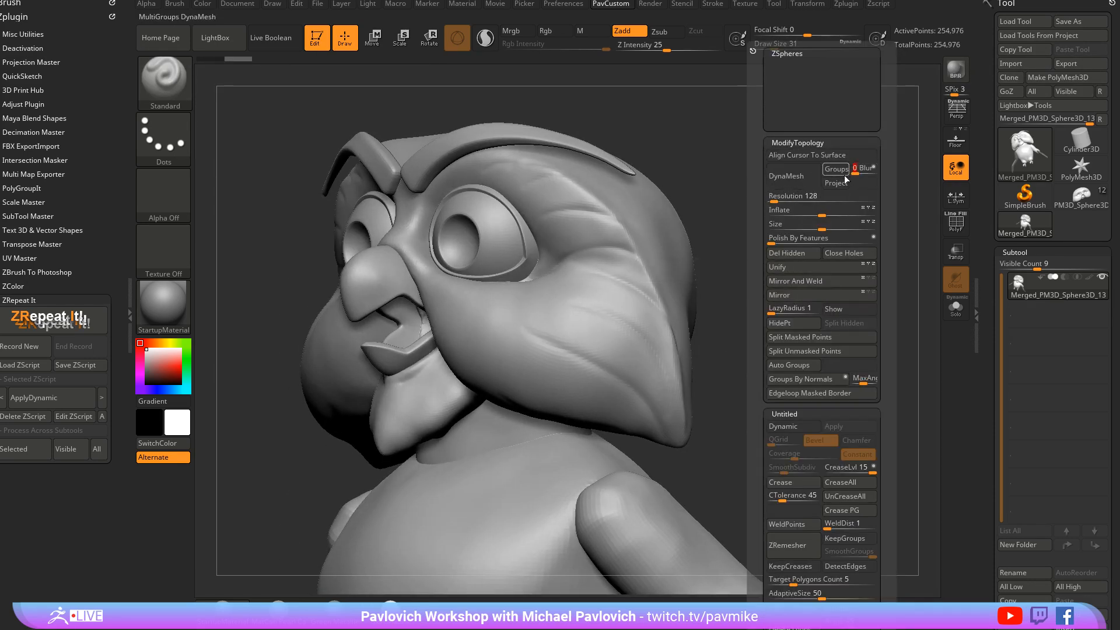
left_click(785, 188)
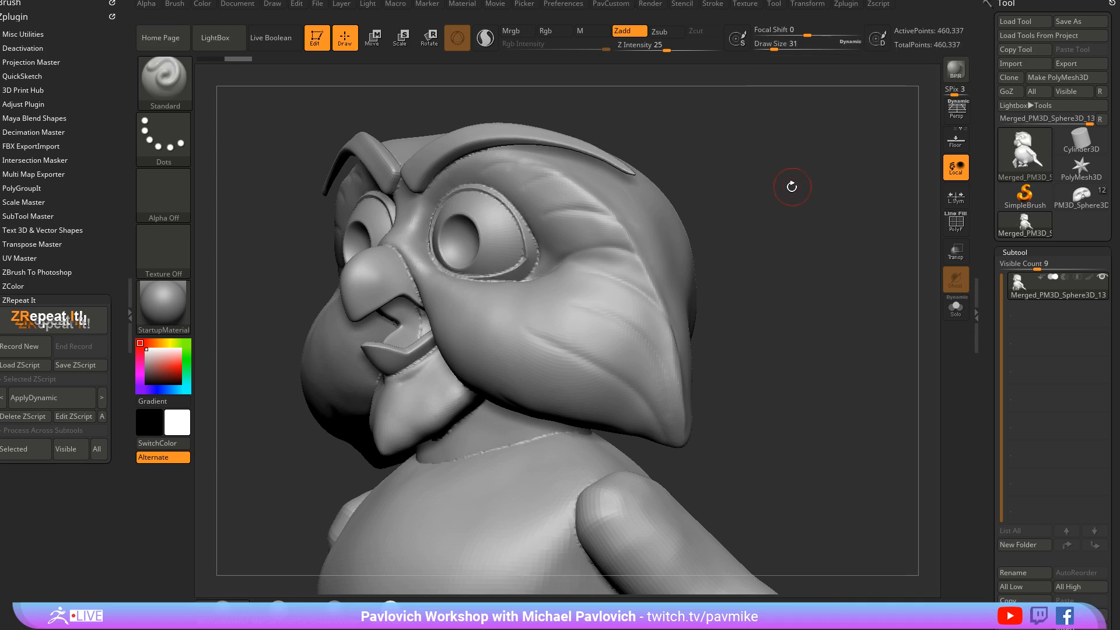
Undo the DynaMesh and remesh the merged owl at resolution 552 with Blur 0
key("t")
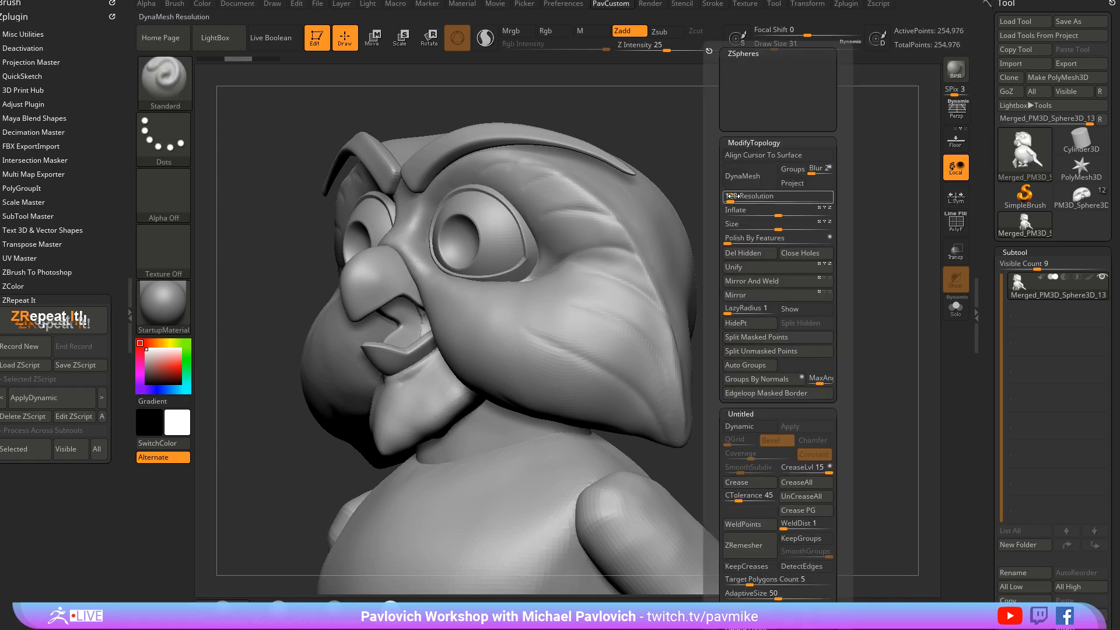
key("ctrl+z")
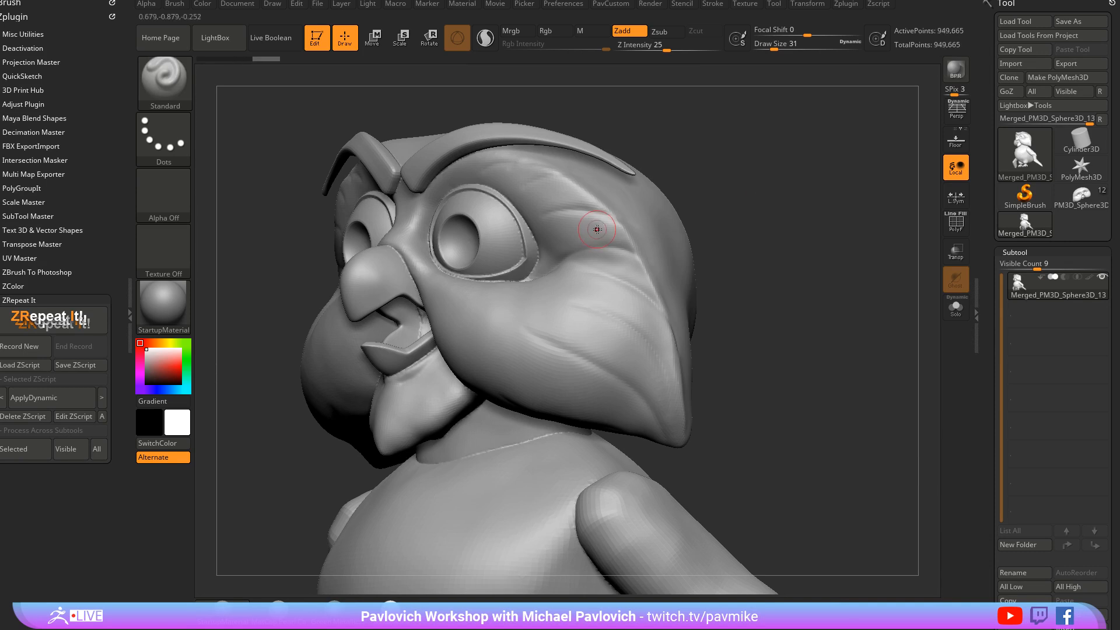
key("t")
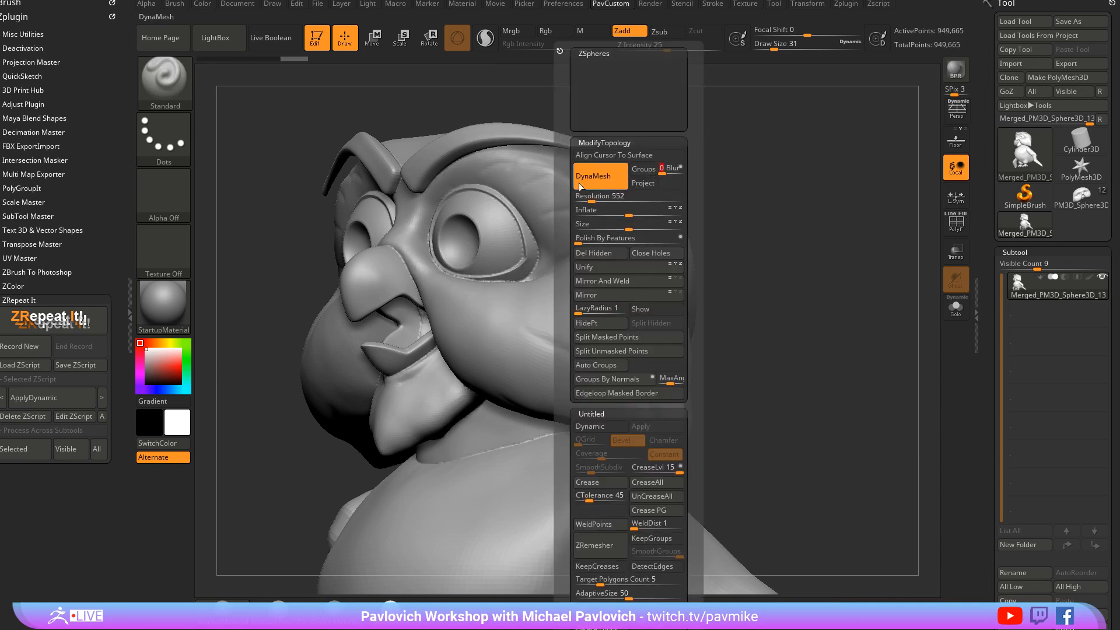
Trim off the owl's lower body and wings with a slanted cut from the chest to the shoulders, leaving a bust
mouse_move(752, 153)
left_mouse_down()
mouse_move(824, 146)
mouse_move(799, 151)
mouse_move(795, 184)
mouse_move(739, 168)
mouse_move(755, 174)
mouse_move(385, 432)
mouse_move(368, 405)
mouse_move(375, 418)
left_mouse_up()
key("b")
left_click(852, 147, "ctrl+shift")
mouse_move(746, 220)
left_mouse_down("ctrl+shift")
mouse_move(722, 240)
mouse_move(775, 230)
left_mouse_up("ctrl+shift")
key("f")
mouse_move(801, 234)
left_mouse_down()
mouse_move(774, 207)
mouse_move(772, 240)
left_mouse_up()
Choose the TrimDynamic brush and run Mirror And Weld on the bust
key("b")
key("t")
key("d")
key("2")
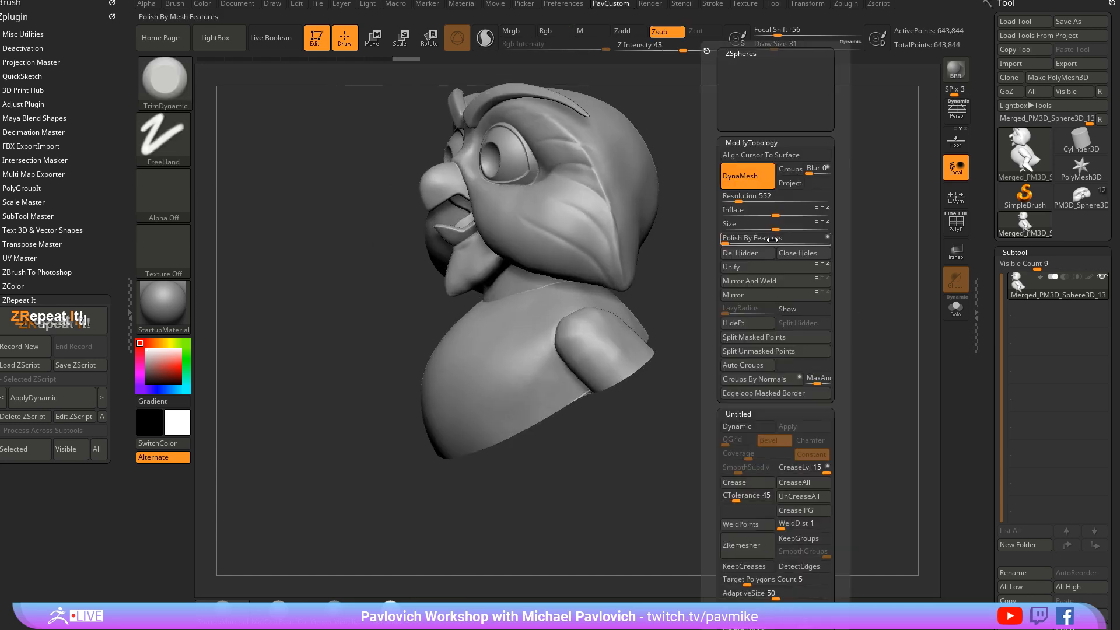
left_click(744, 281)
Set the draw size to 33 and activate Sculptris Pro mode for the SmoothStronger brush
mouse_move(742, 328)
left_mouse_down("alt")
mouse_move(747, 302)
mouse_move(647, 309)
left_mouse_up("alt")
key("s")
left_click(633, 315)
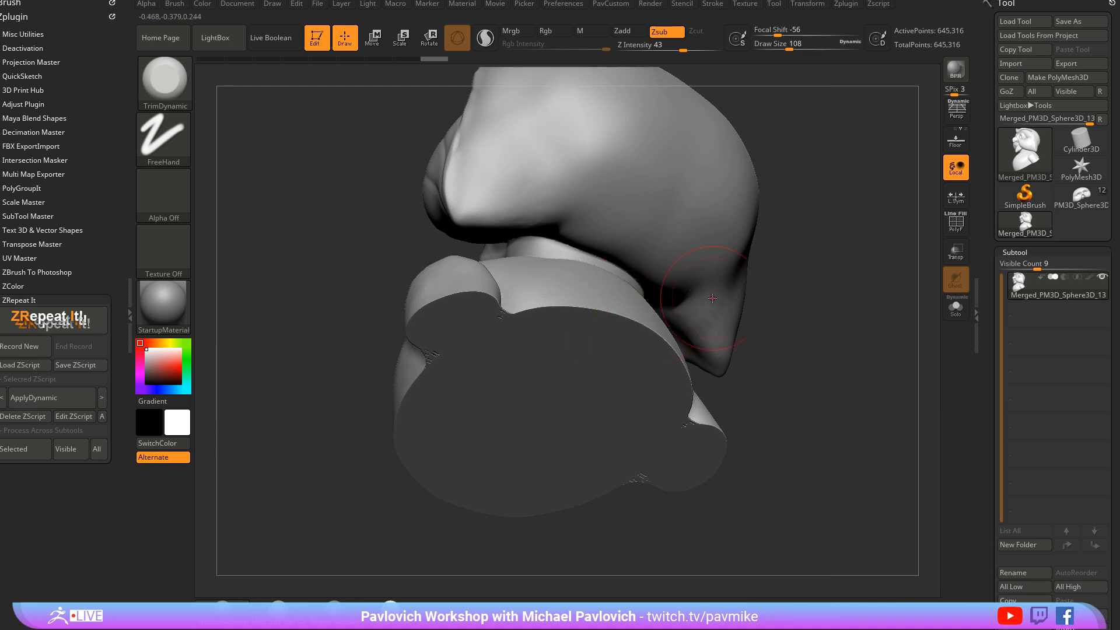
mouse_move(712, 298)
left_mouse_down()
mouse_move(821, 297)
mouse_move(785, 267)
mouse_move(782, 285)
mouse_move(797, 278)
mouse_move(729, 250)
mouse_move(739, 343)
left_mouse_up()
key("s")
left_click(770, 270)
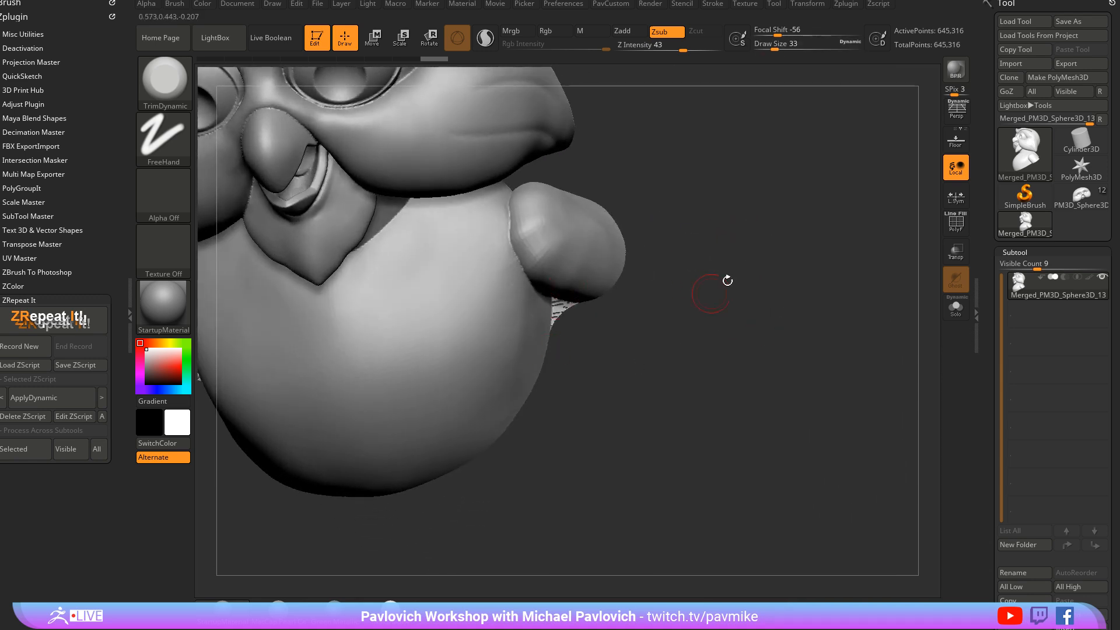
left_click_drag(738, 270, 759, 223)
left_click_drag(707, 270, 721, 256)
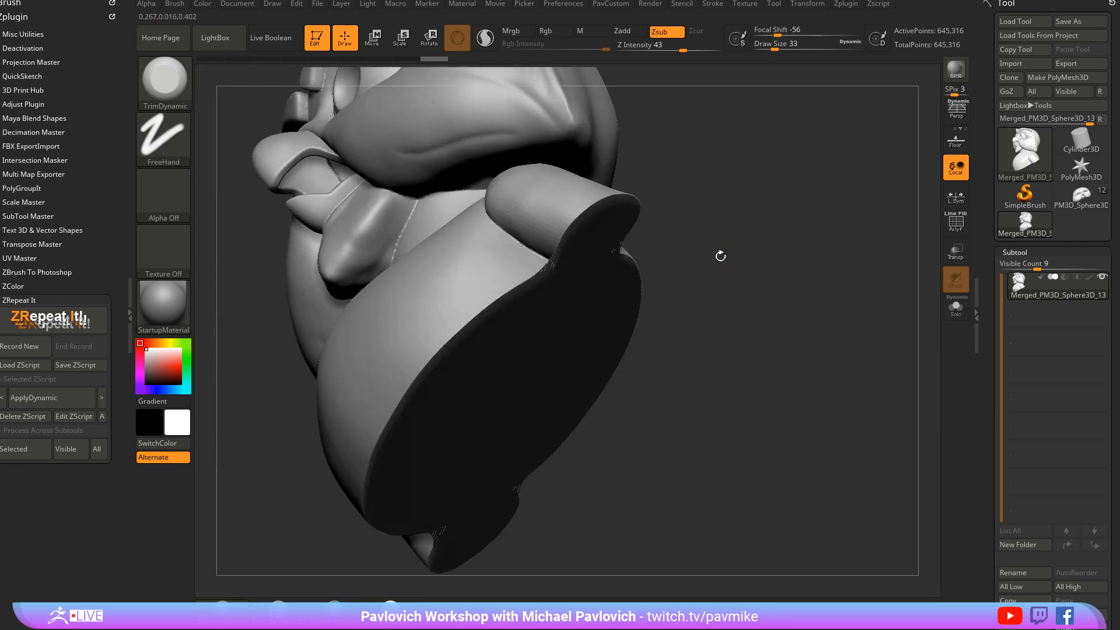
key("shift")
left_click(175, 87)
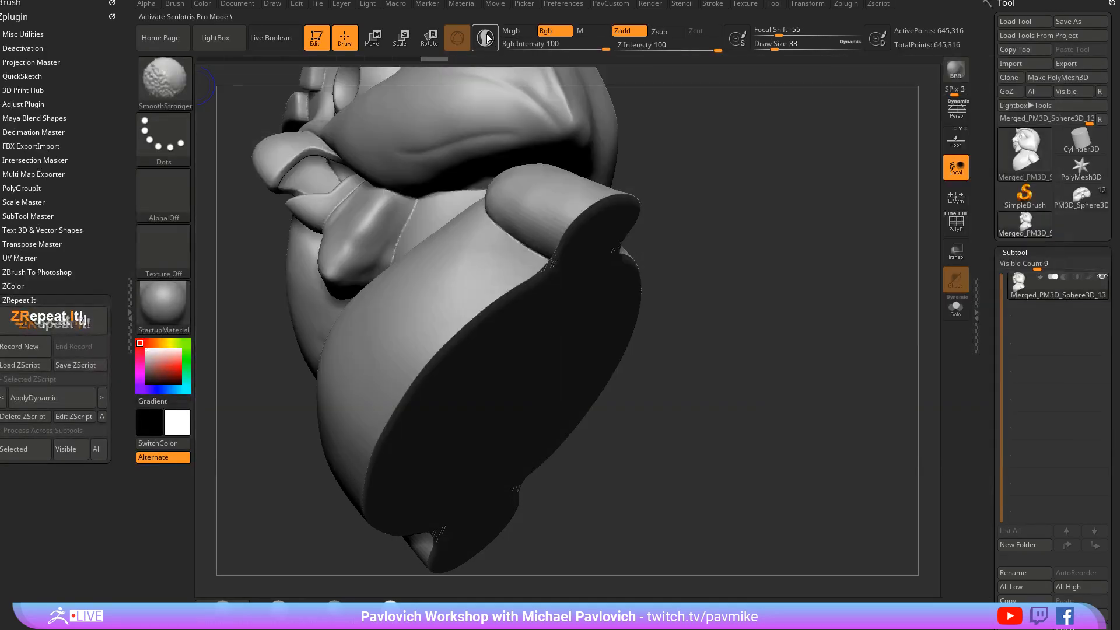
left_click(485, 38, "shift")
Smooth the jagged seams between one wing stump and the body along the cut face
left_click_drag(663, 261, 657, 239)
key("shift")
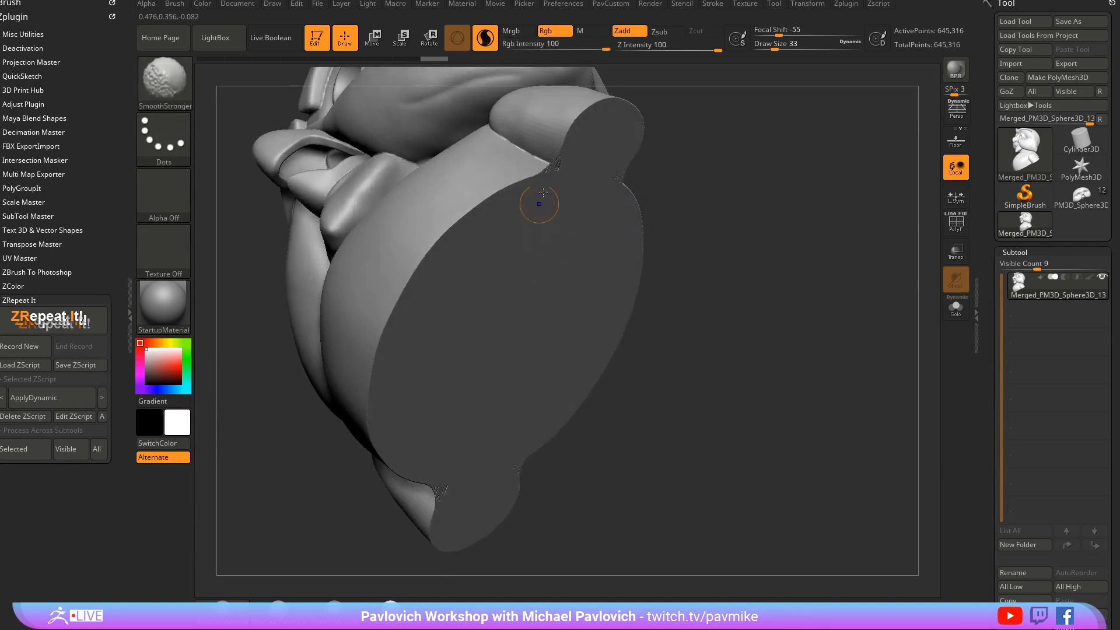
left_click_drag(705, 163, 660, 167, "shift")
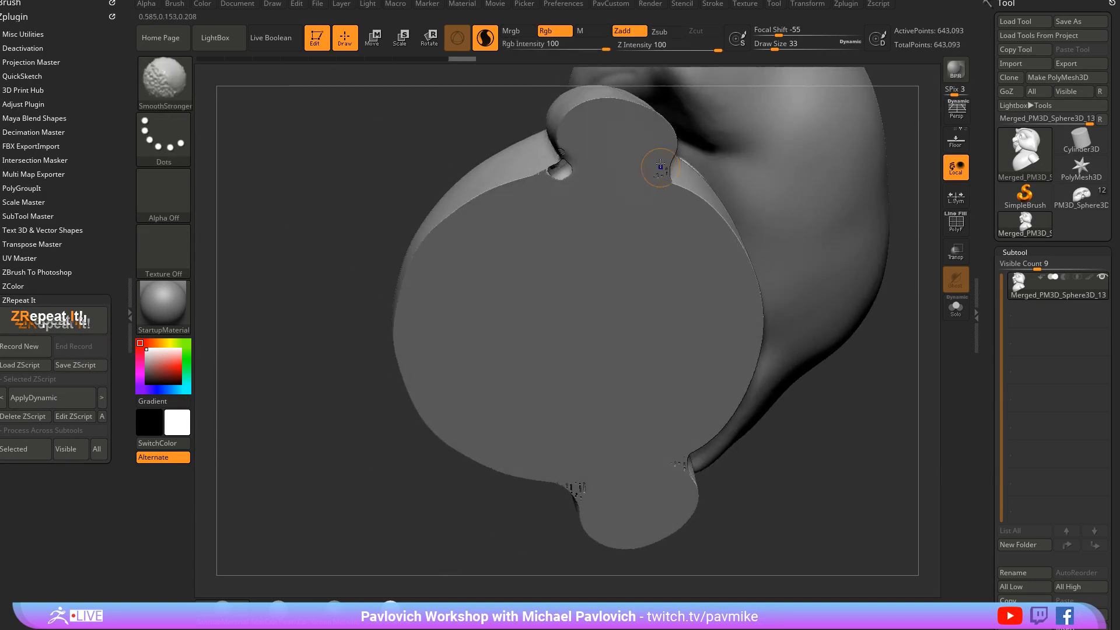
key("ctrl")
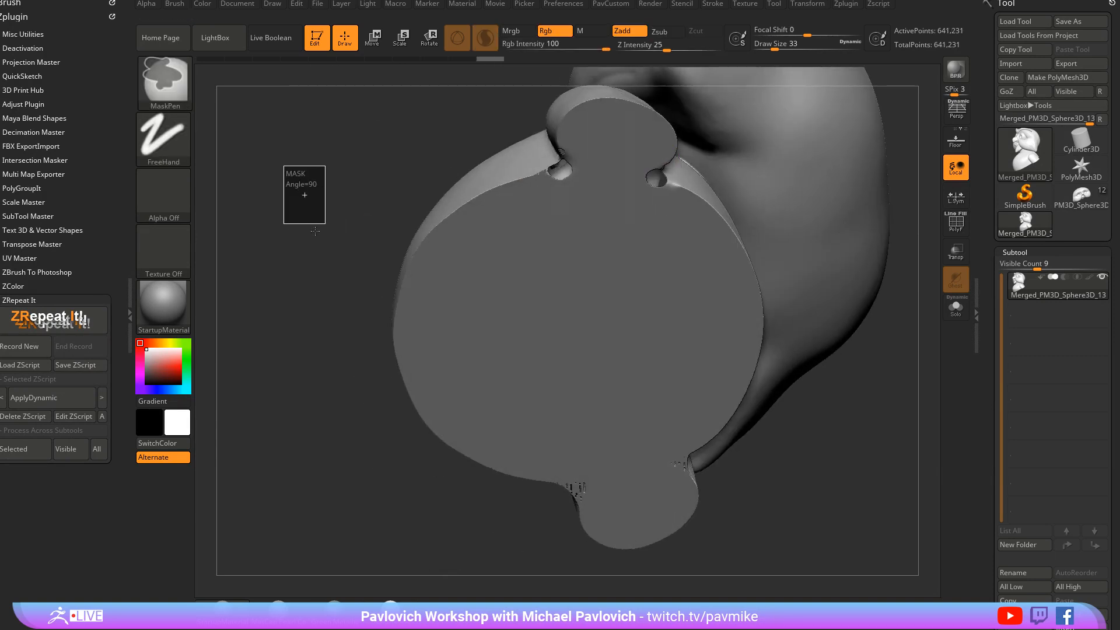
left_click_drag(312, 195, 588, 172)
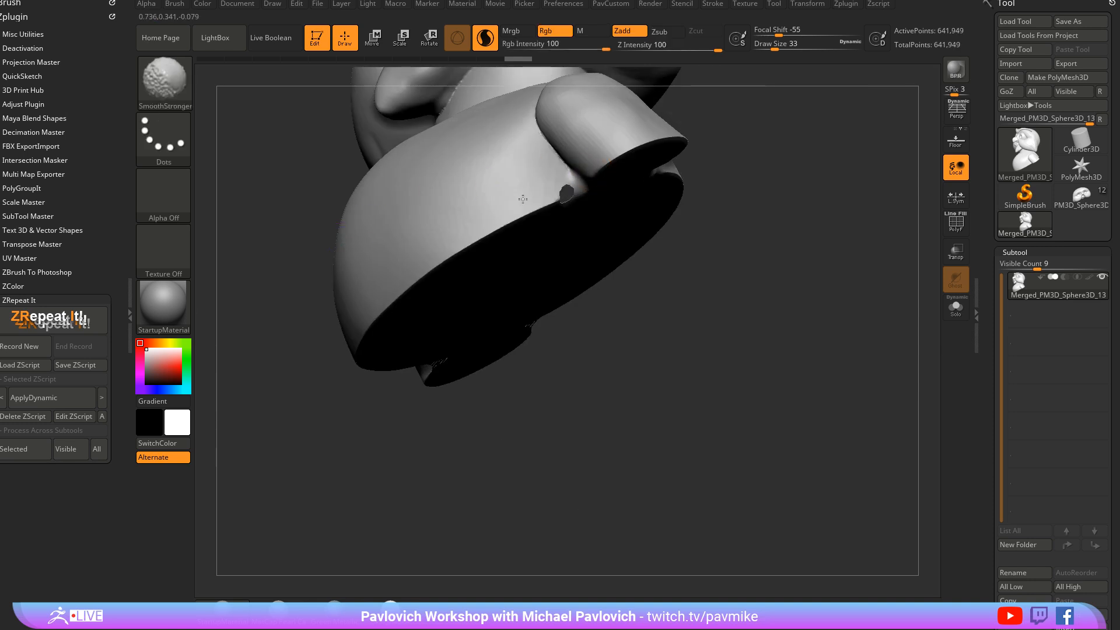
left_click_drag(522, 199, 560, 146)
left_click_drag(854, 155, 843, 253, "ctrl")
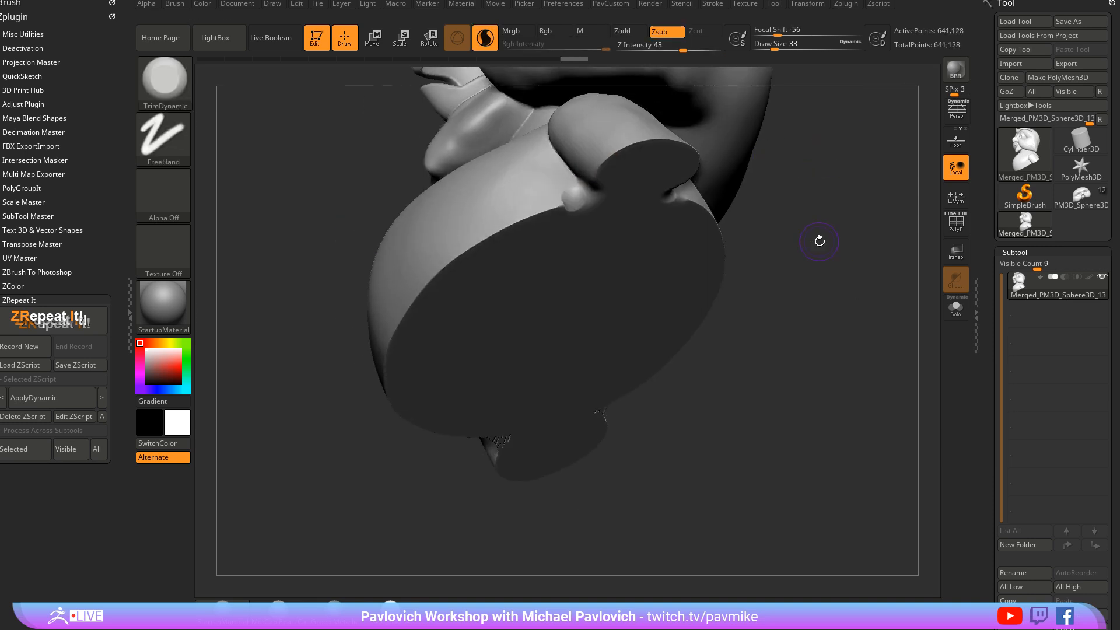
Mirror the bust and run Mirror And Weld to copy the smoothed wing seams to both sides
key("2")
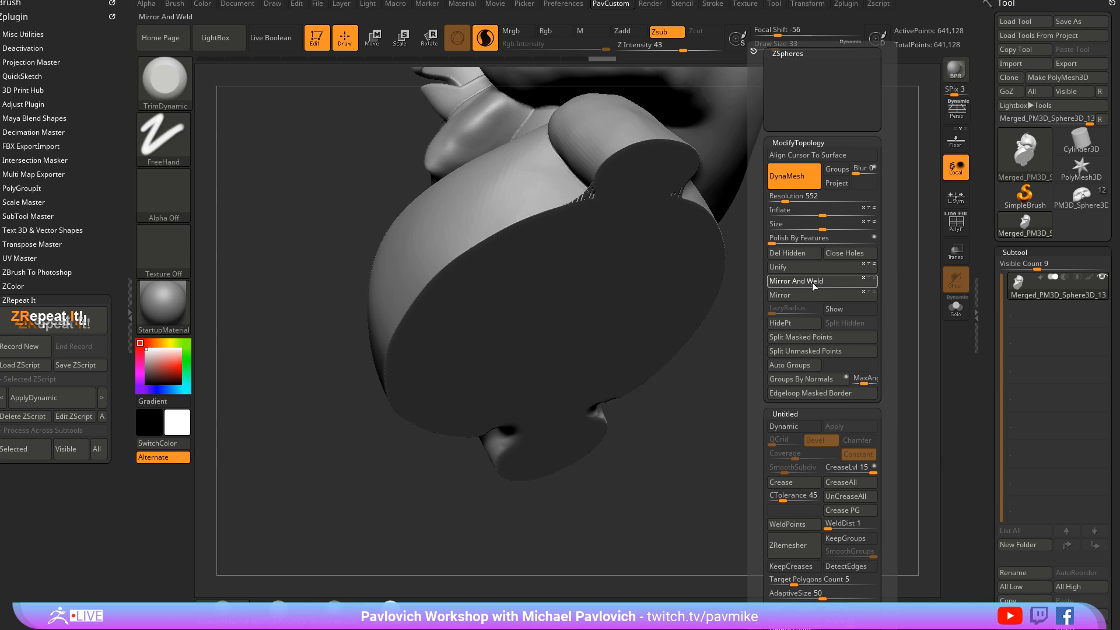
left_click(812, 283)
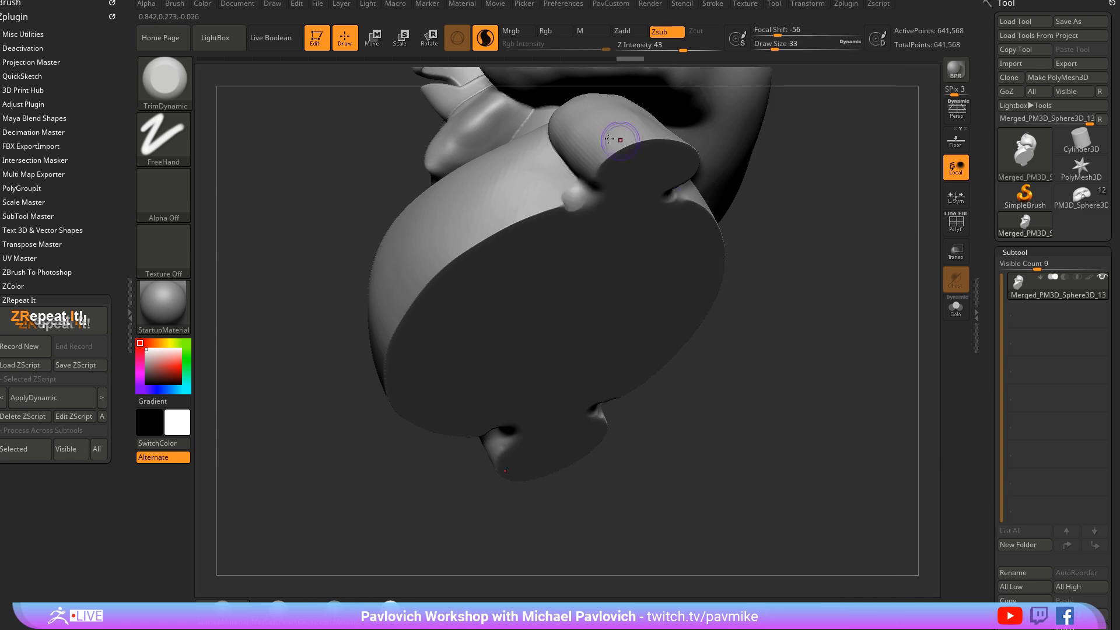
left_click_drag(758, 175, 815, 210)
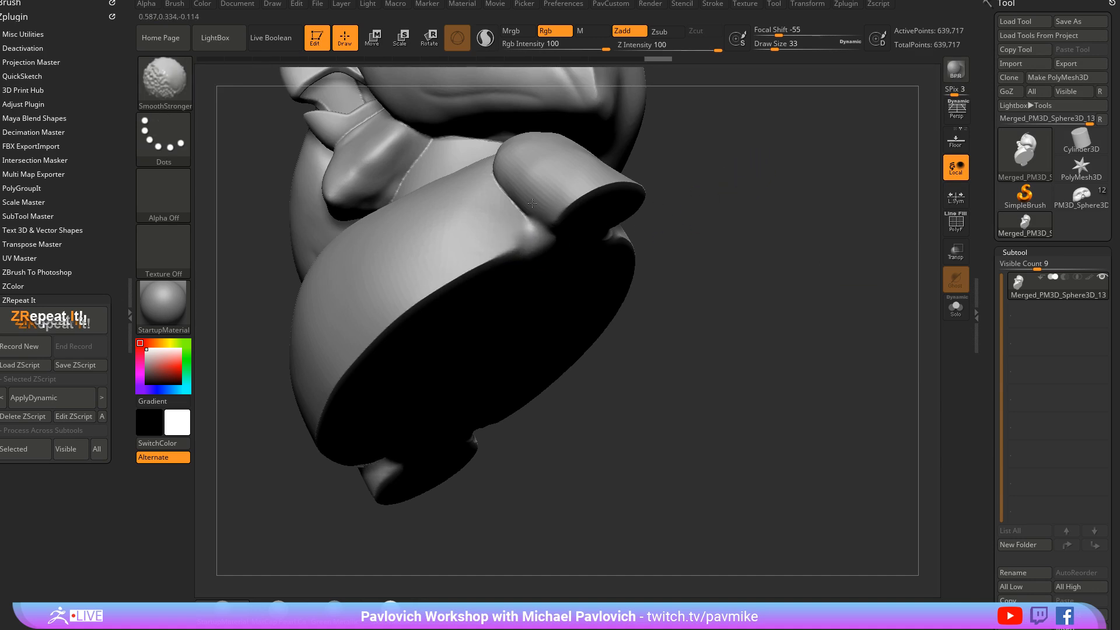
Set the draw size to 104 and soften the body's lower cut edge with smoothing and TrimDynamic strokes
left_click_drag(664, 212, 705, 209)
left_click_drag(703, 247, 648, 251, "alt")
key("]")
mouse_move(505, 265)
left_mouse_down("shift")
mouse_move(459, 284)
mouse_move(512, 222)
mouse_move(513, 263)
mouse_move(363, 339)
left_mouse_up("shift")
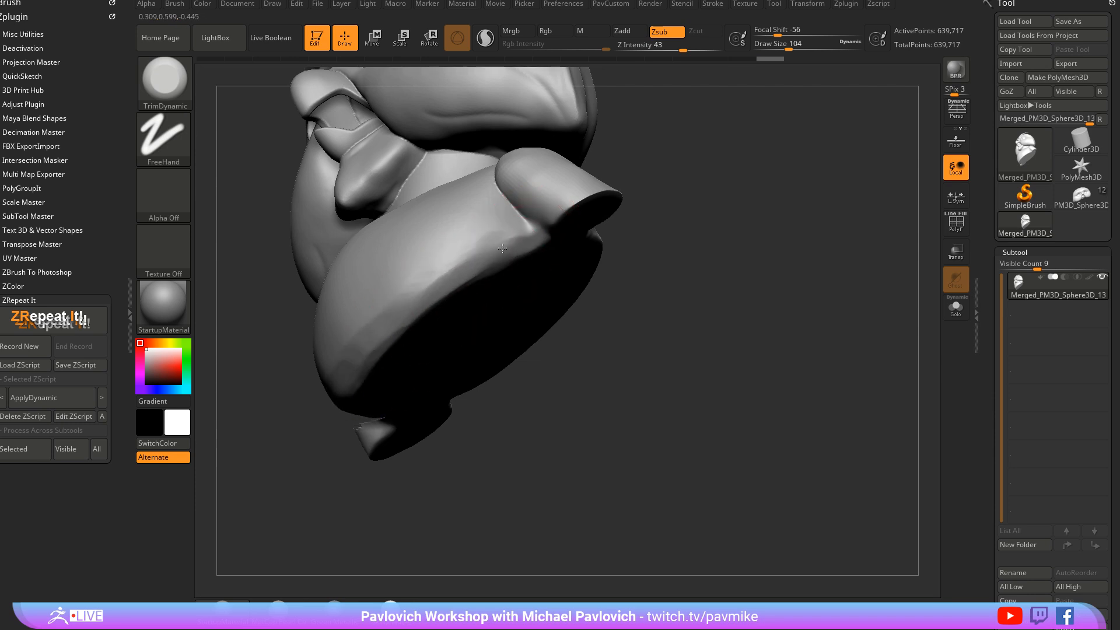
left_click_drag(502, 248, 537, 239)
Flatten and smooth the cut edges of the wing stump and the adjoining body rim with TrimDynamic and SmoothStronger strokes
left_click_drag(656, 233, 627, 248)
mouse_move(594, 211)
left_mouse_down()
mouse_move(562, 223)
mouse_move(594, 213)
left_mouse_up()
mouse_move(688, 239)
left_mouse_down()
mouse_move(730, 245)
mouse_move(659, 256)
left_mouse_up()
left_click_drag(601, 199, 586, 205)
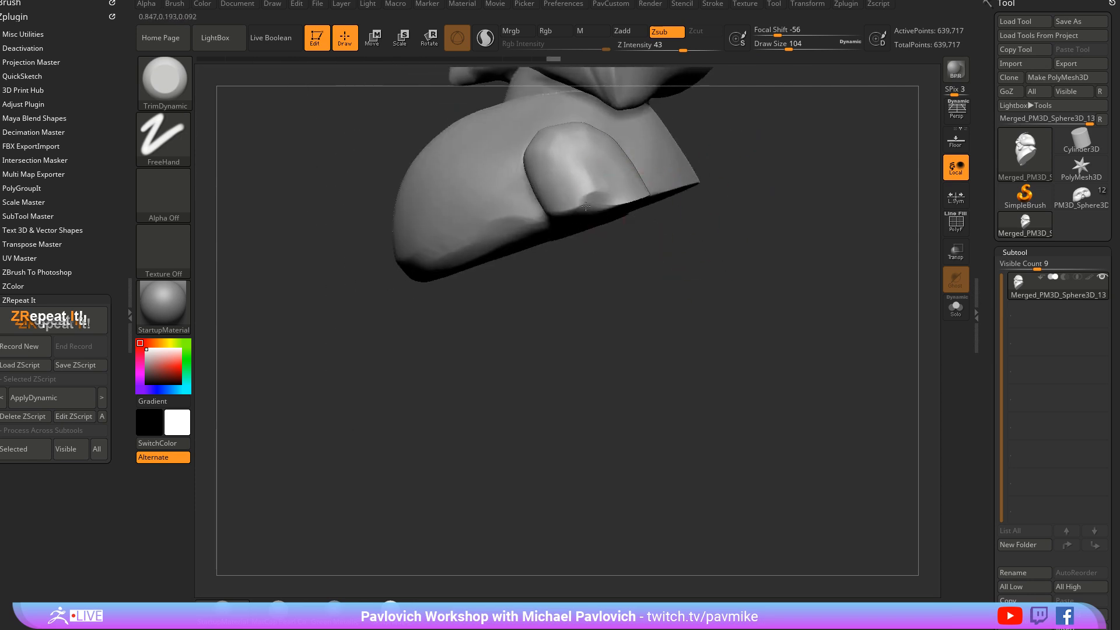
mouse_move(814, 222)
left_mouse_down()
mouse_move(568, 228)
mouse_move(612, 236)
left_mouse_up()
right_click_drag(613, 237, 593, 240)
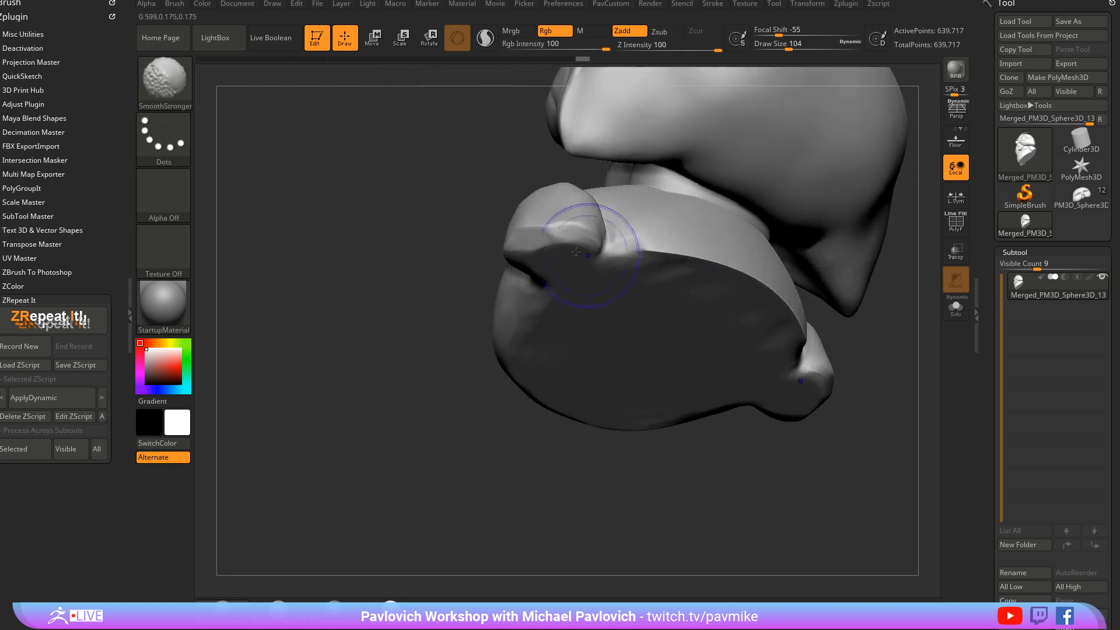
left_click_drag(592, 240, 604, 230, "shift")
mouse_move(604, 239)
left_mouse_down()
mouse_move(715, 257)
mouse_move(606, 251)
left_mouse_up()
mouse_move(569, 326)
right_mouse_down()
mouse_move(729, 325)
mouse_move(587, 261)
mouse_move(683, 250)
right_mouse_up()
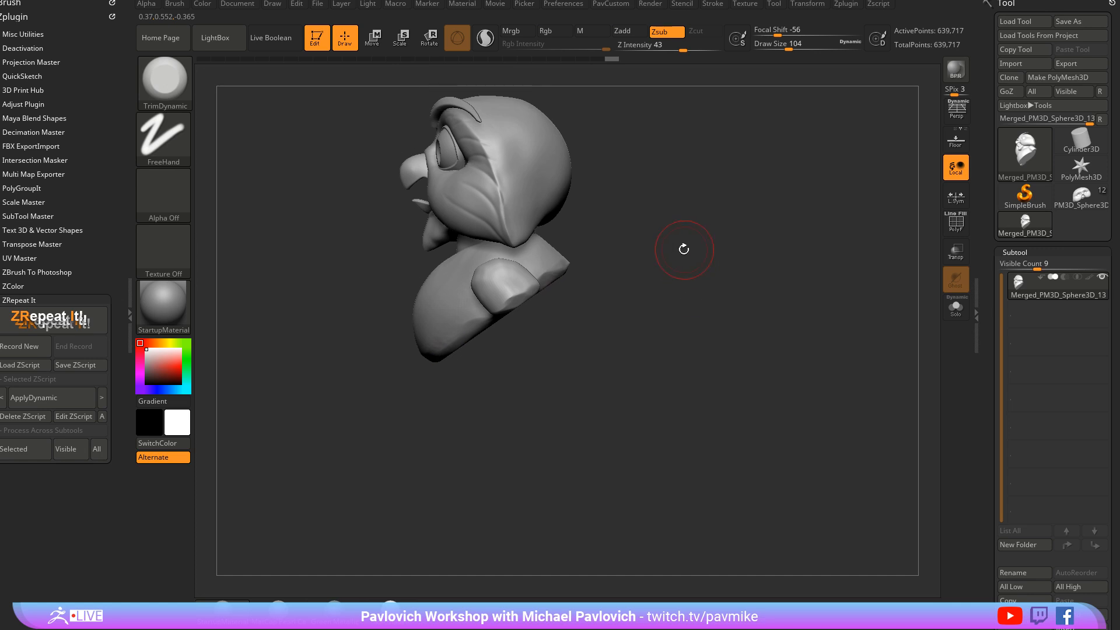
Switch to the IMM primitives brush and pick the Cylinder16 insert mesh
key("b")
key("i")
key("p")
key("m")
left_click(483, 339)
Try to insert a cylinder into the bust's underside and rotate and move it into place as a stand
right_click_drag(483, 338, 634, 300)
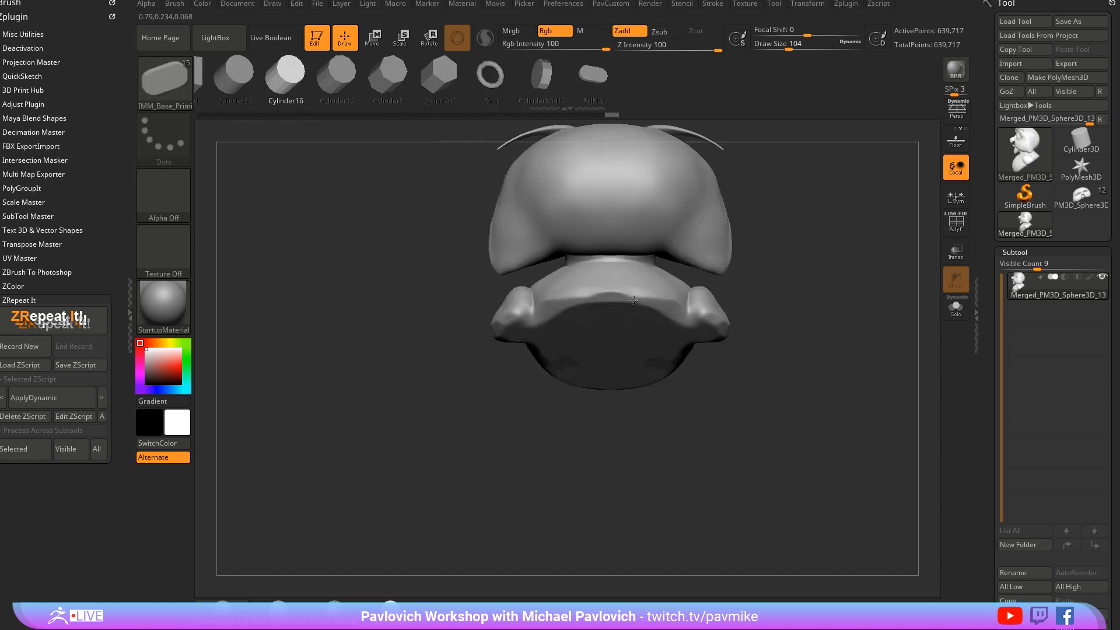
left_click_drag(609, 353, 753, 429)
right_click_drag(753, 430, 787, 340)
key("w")
left_click_drag(589, 301, 578, 344)
left_click_drag(610, 273, 623, 242)
key("q")
mouse_move(747, 265)
right_mouse_down()
mouse_move(803, 261)
mouse_move(747, 265)
right_mouse_up()
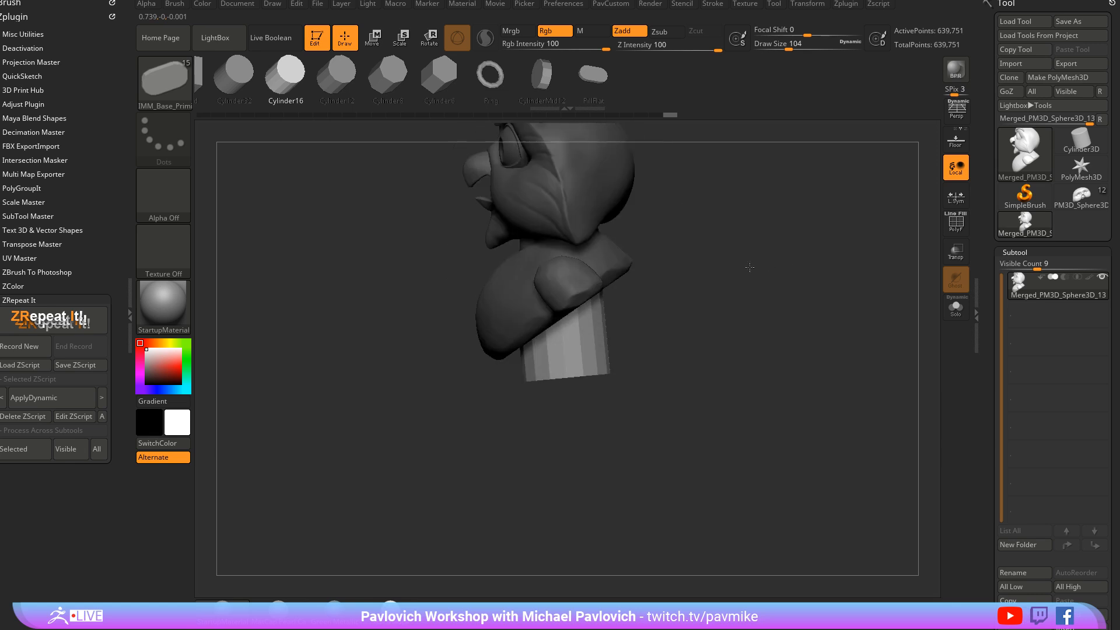
key("w")
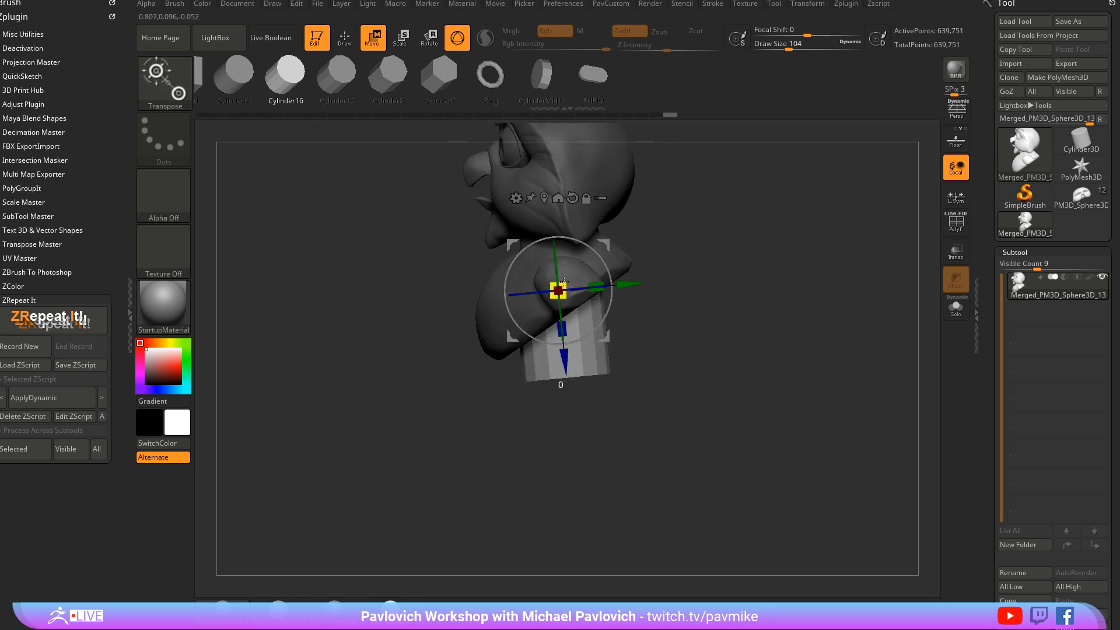
left_click(562, 284)
mouse_move(606, 270)
left_mouse_down()
mouse_move(610, 291)
mouse_move(612, 281)
left_mouse_up()
Undo the inserted cylinder and its transformations, returning to drawing on the bust alone
key("ctrl+z")
key("ctrl+z")
key("ctrl+z")
key("ctrl+z")
key("ctrl+z")
key("ctrl+z")
key("ctrl+z")
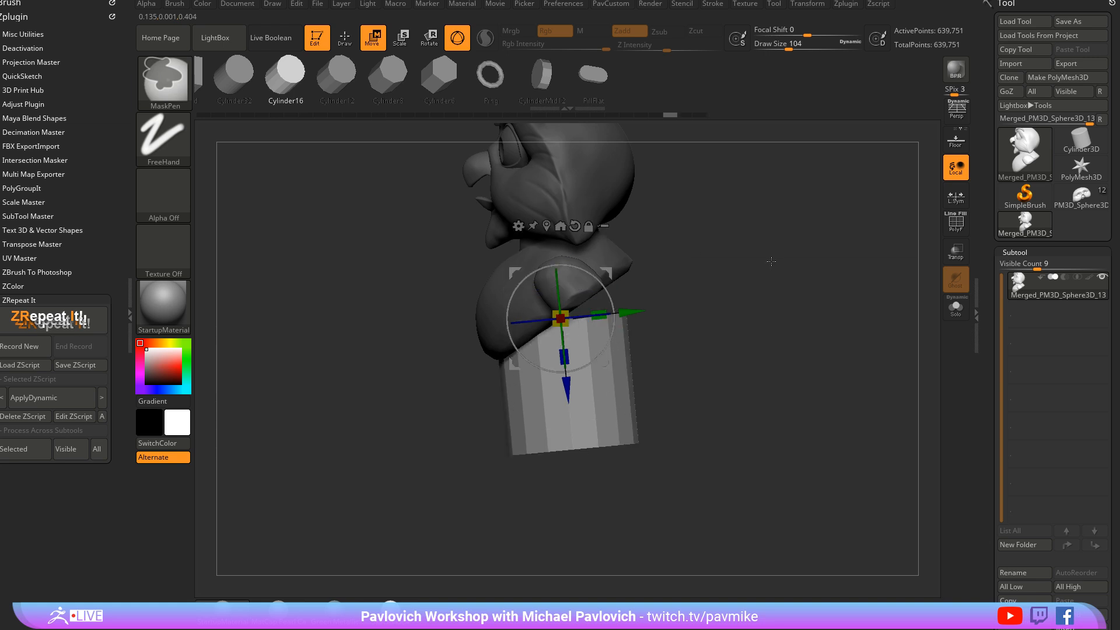
key("q")
mouse_move(771, 272)
left_mouse_down("shift")
mouse_move(737, 277)
mouse_move(826, 282)
mouse_move(796, 299)
mouse_move(756, 259)
mouse_move(723, 260)
mouse_move(791, 259)
mouse_move(792, 218)
mouse_move(770, 253)
left_mouse_up("shift")
Set the draw size to 51 and choose the Cylinder16 insert mesh again
key("s")
left_click(796, 283)
key("m")
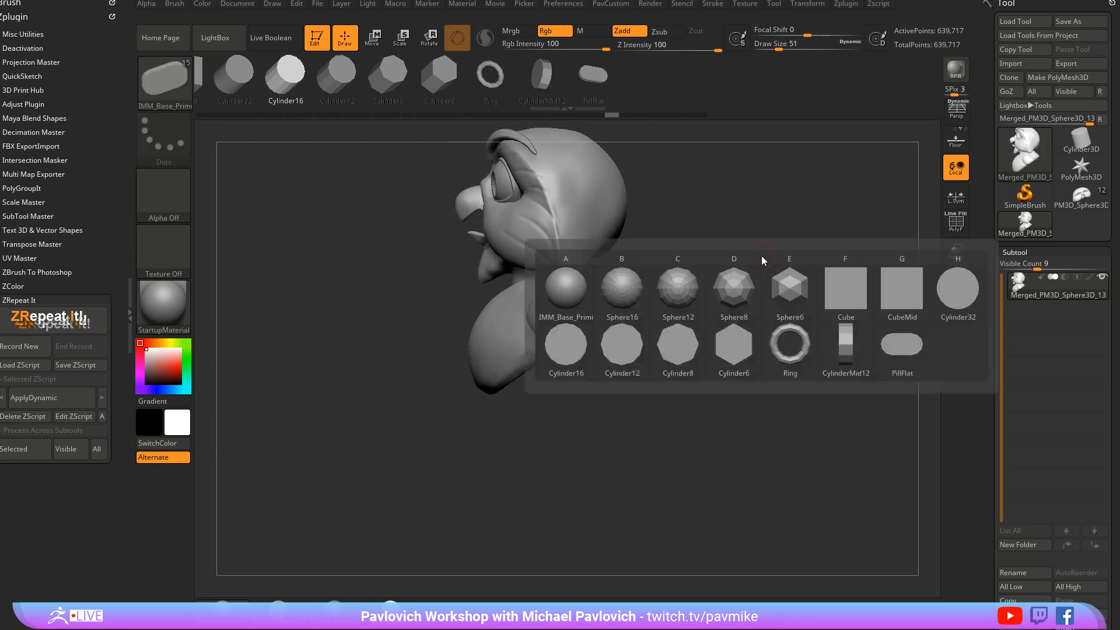
left_click(566, 345)
Try to insert a cylinder at the centre of the bust's cut underside from the back view, and undo it
left_click_drag(688, 338, 717, 287, "shift")
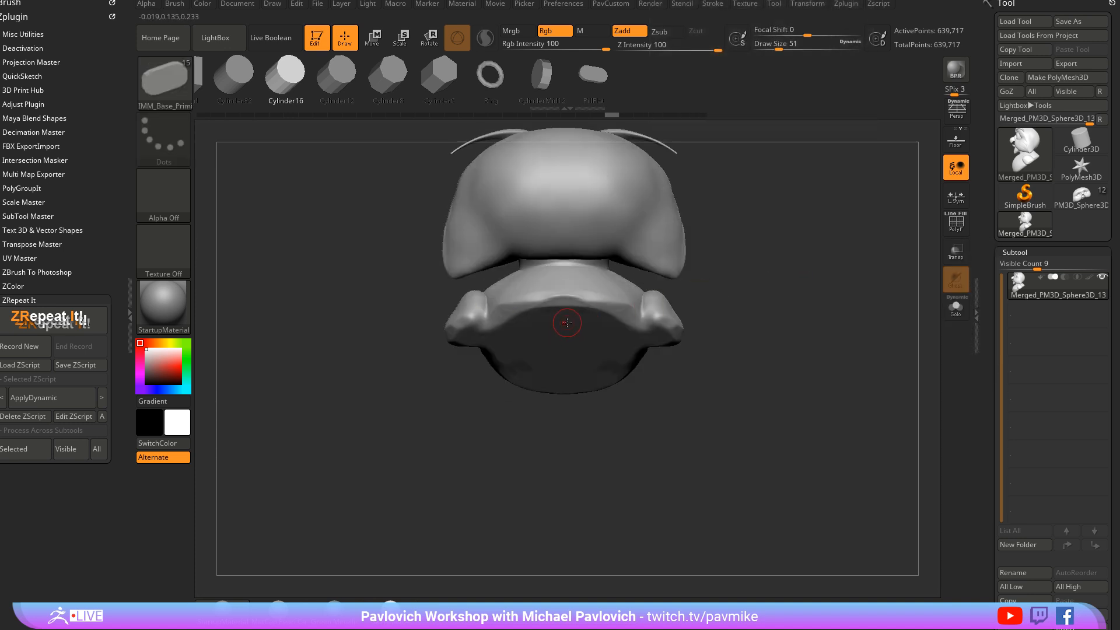
left_click_drag(563, 323, 680, 365)
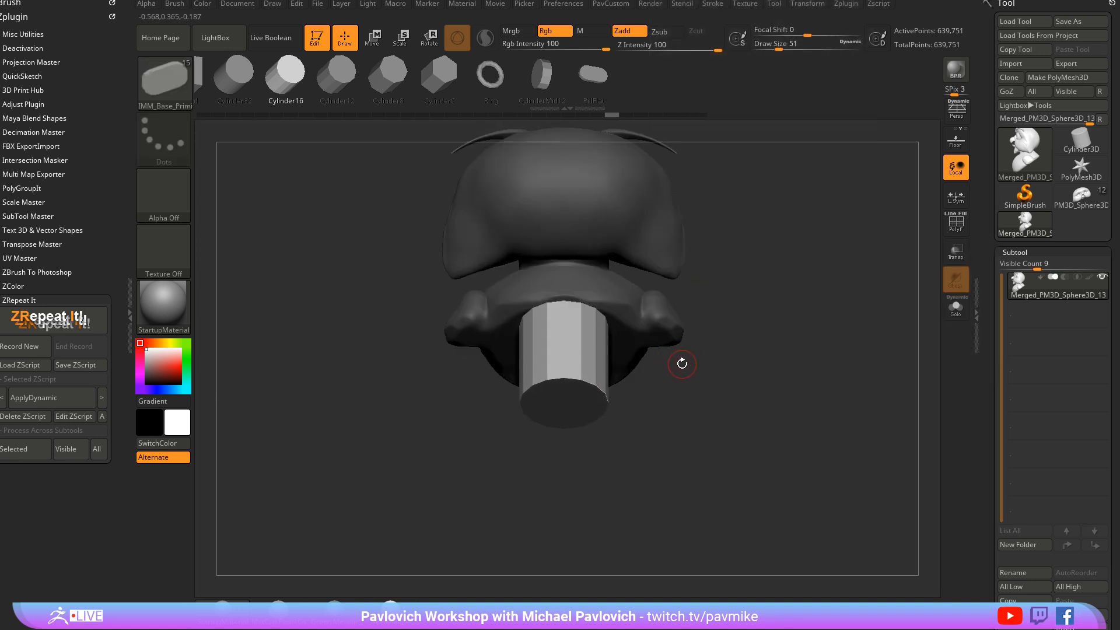
key("ctrl+z")
Set the picker to Selected Orientation and insert a cylinder centred on the bust's cut underside
left_click(523, 4)
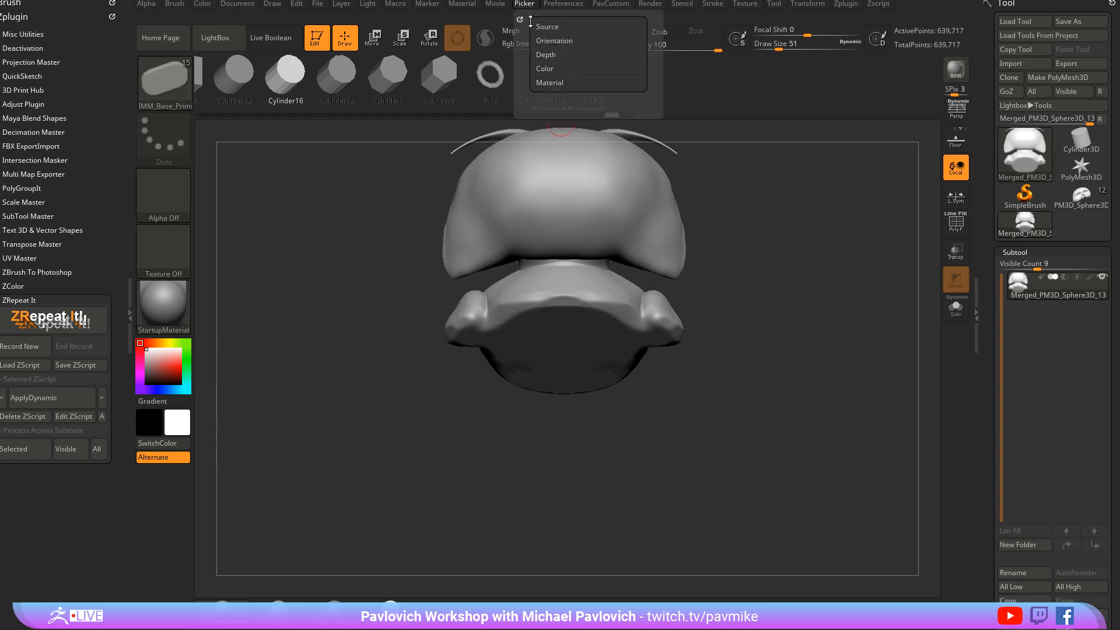
left_click(542, 38)
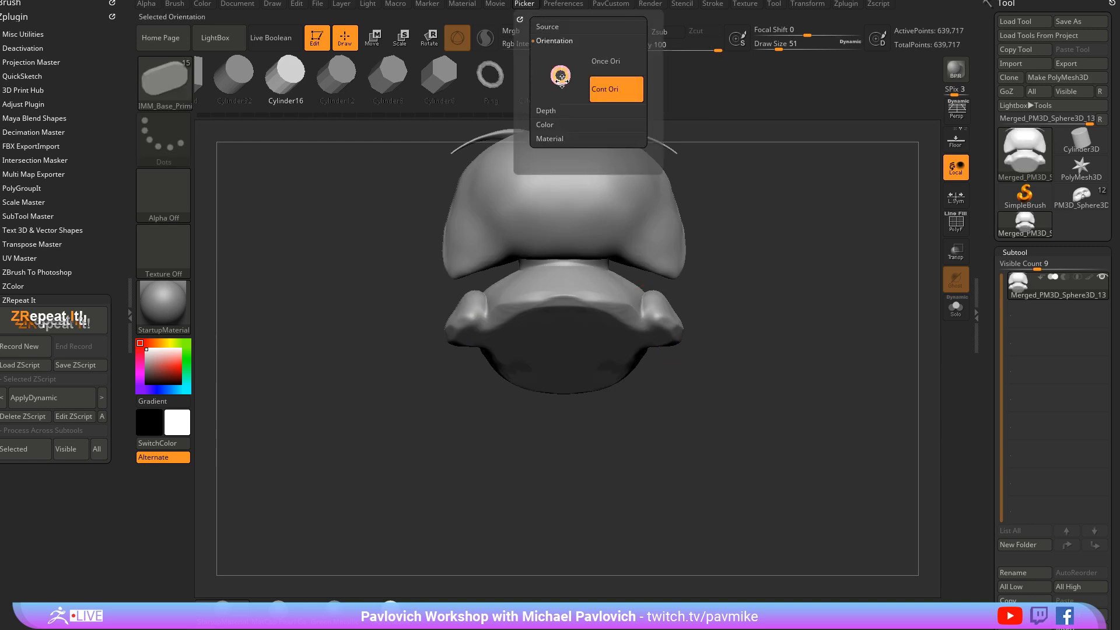
left_click_drag(564, 337, 614, 338)
Return the picker orientation to Cont Ori
left_click(523, 4)
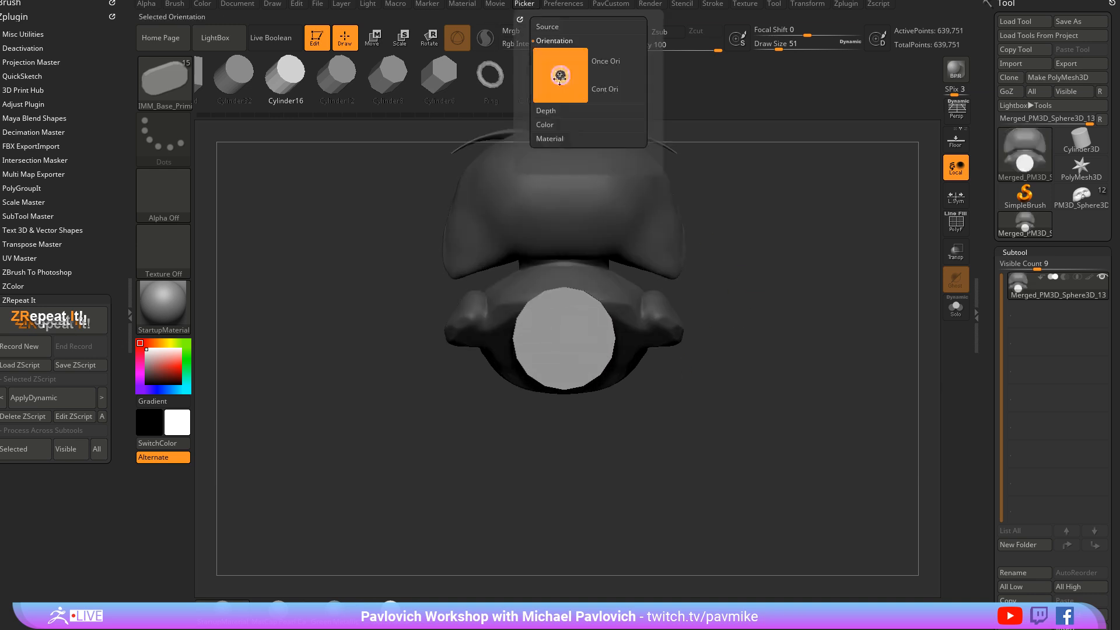
left_click(604, 89)
left_click_drag(729, 245, 808, 257)
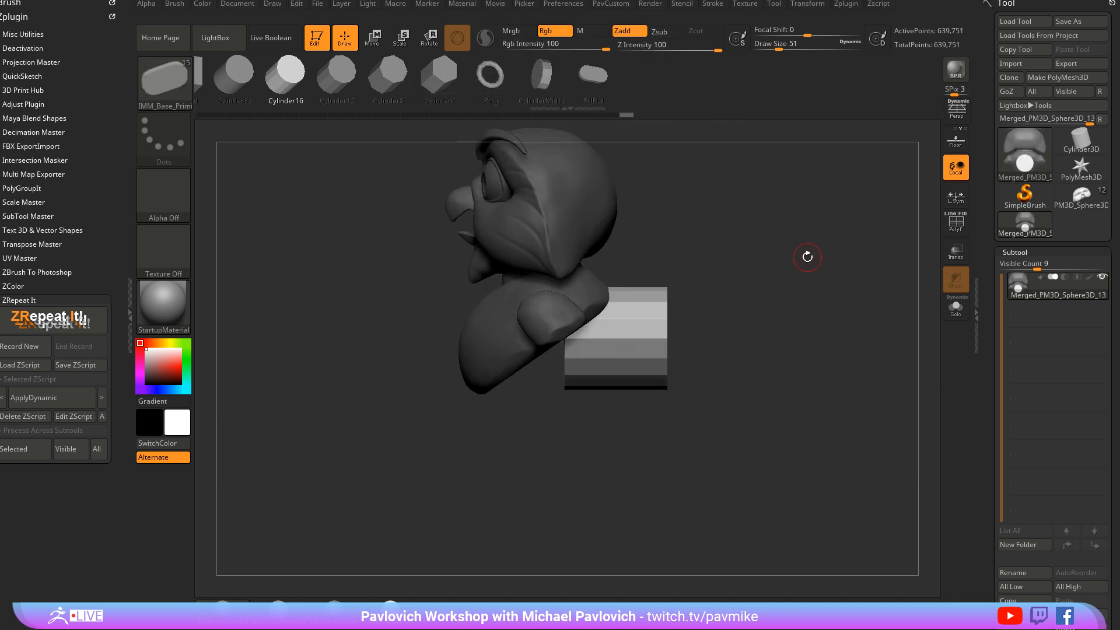
Rotate the cylinder -90 degrees to stand upright, narrow it, and position it beneath the bust
key("w")
left_click_drag(596, 312, 595, 371)
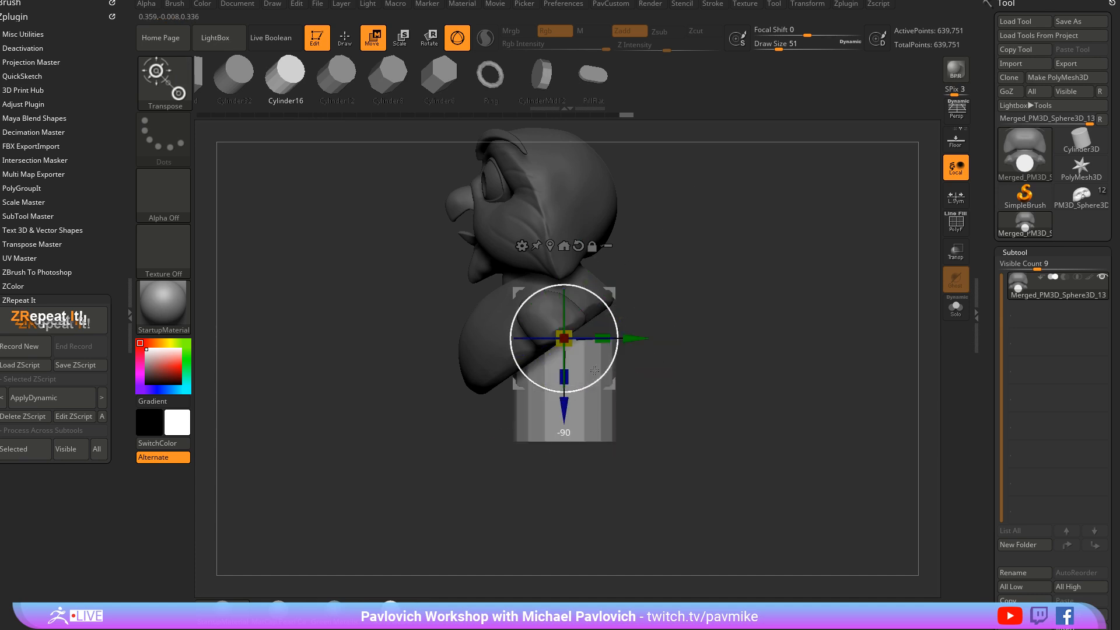
left_click_drag(609, 298, 547, 322)
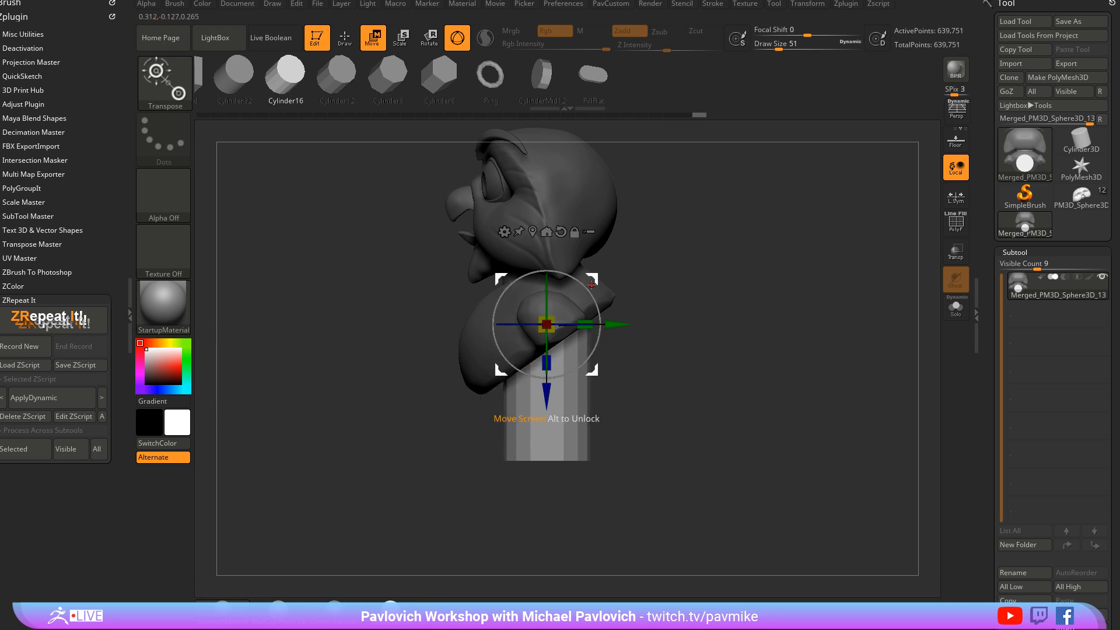
key("q")
Split the masked points so the cylinder and the bust become separate subtools
mouse_move(720, 289)
left_mouse_down()
mouse_move(773, 285)
mouse_move(765, 298)
mouse_move(805, 305)
mouse_move(795, 356)
left_mouse_up()
key("space")
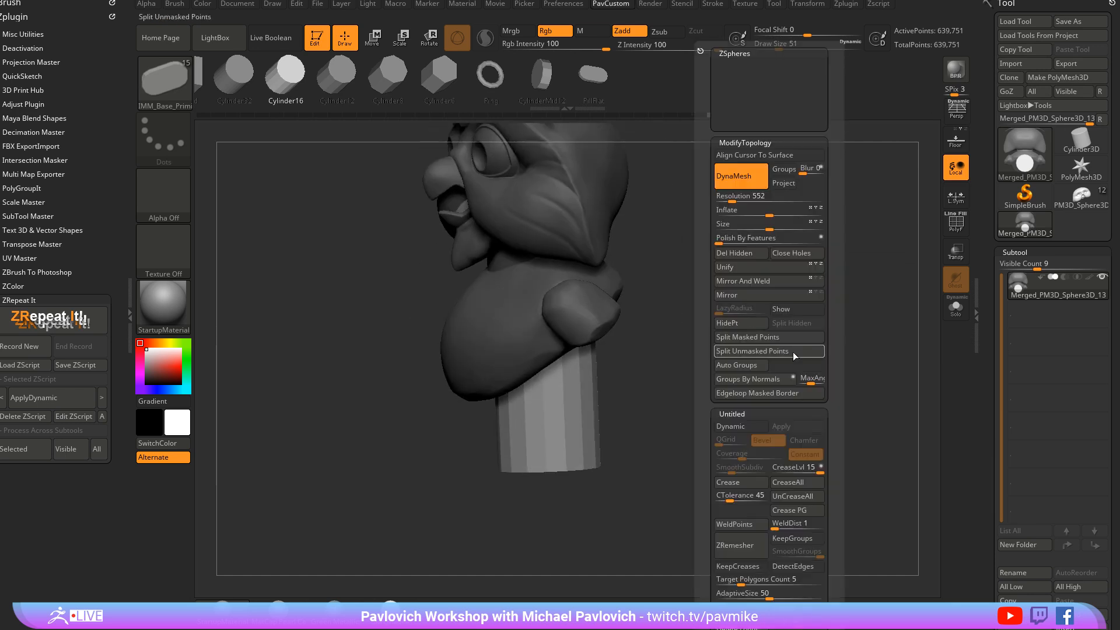
left_click(758, 338)
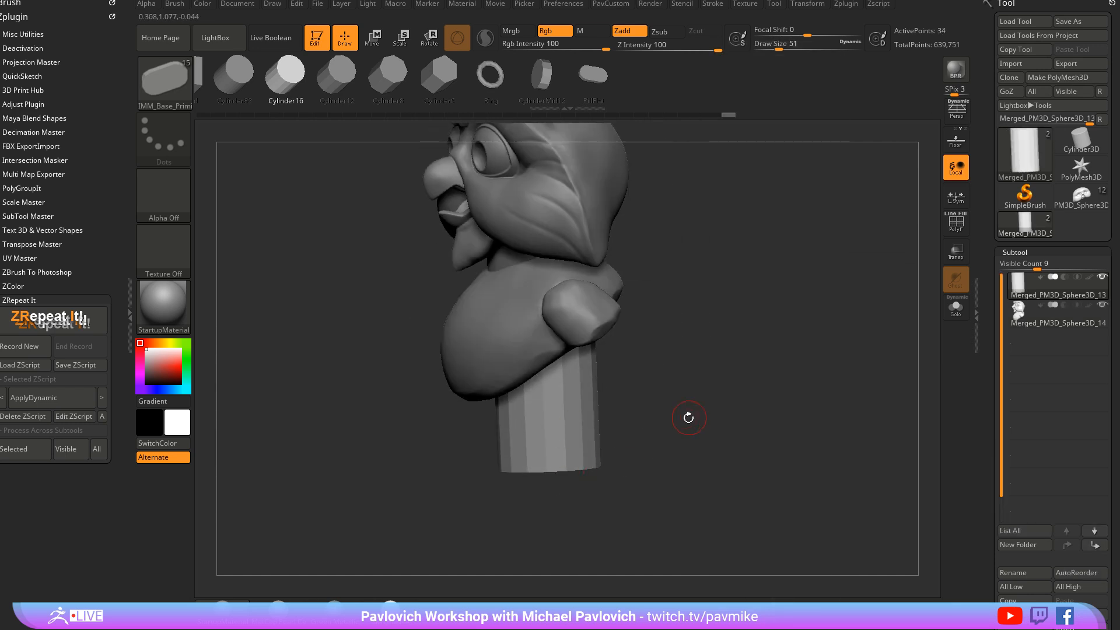
Frame the cylinder, show its polyframe, and switch to the ZModeler brush
key("f")
key("shift+f")
left_click_drag(868, 275, 587, 382)
key("b")
key("z")
key("m")
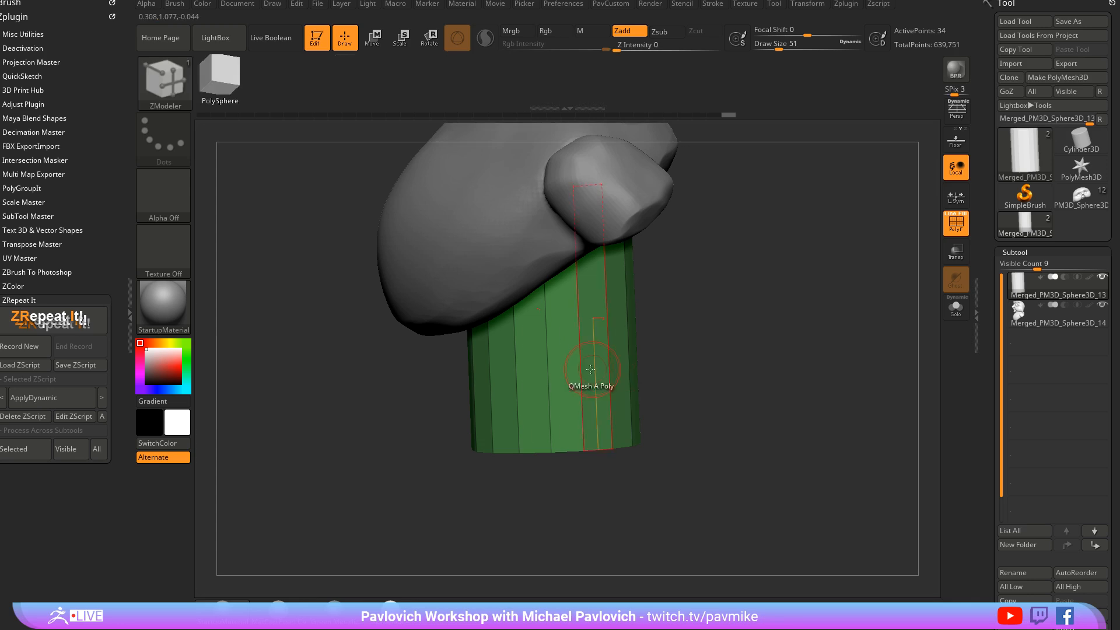
Try to insert multiple edge loops around the cylinder, and undo them
key("space")
left_click(486, 429)
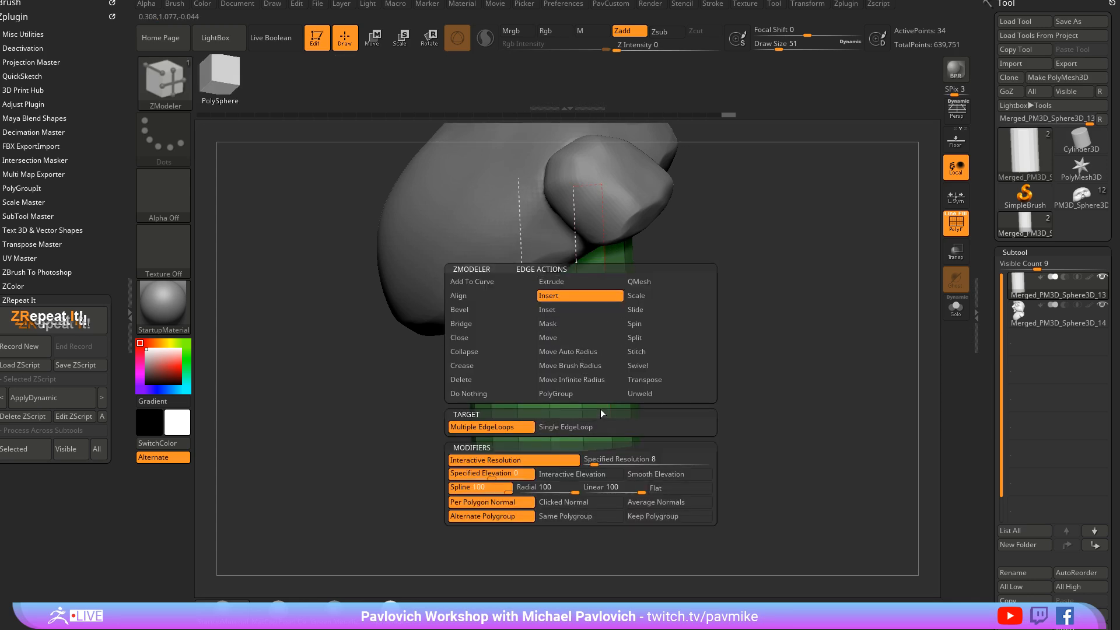
left_click(577, 361)
left_click_drag(700, 350, 735, 358)
key("ctrl+z")
Insert three closely spaced single edge loops around the middle of the cylinder
key("space")
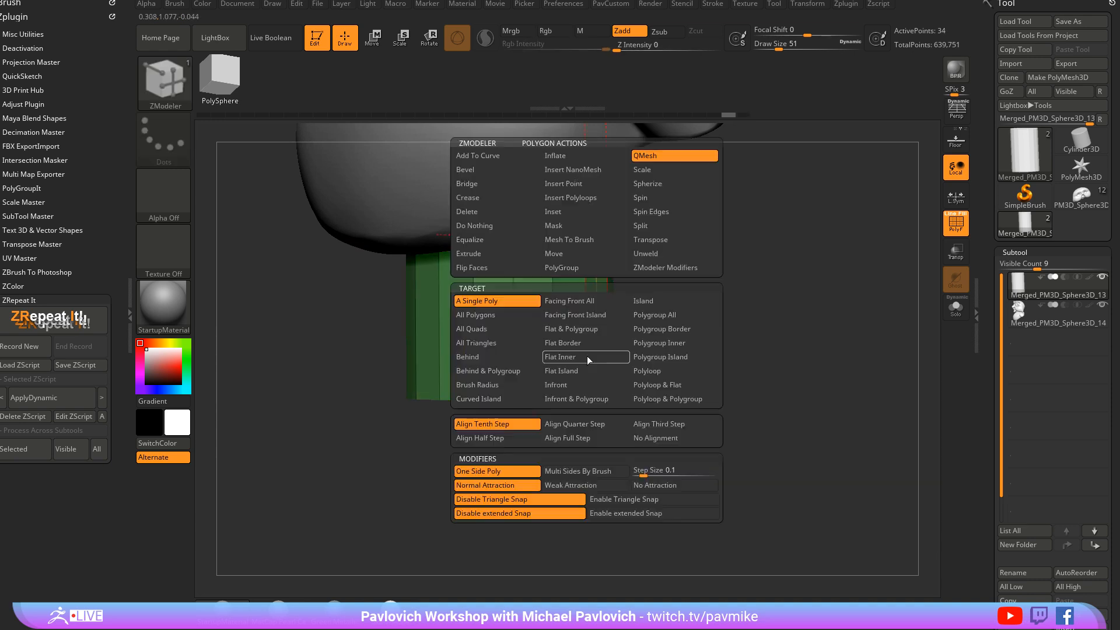
left_click_drag(708, 365, 545, 368)
key("space")
left_click_drag(540, 319, 547, 331)
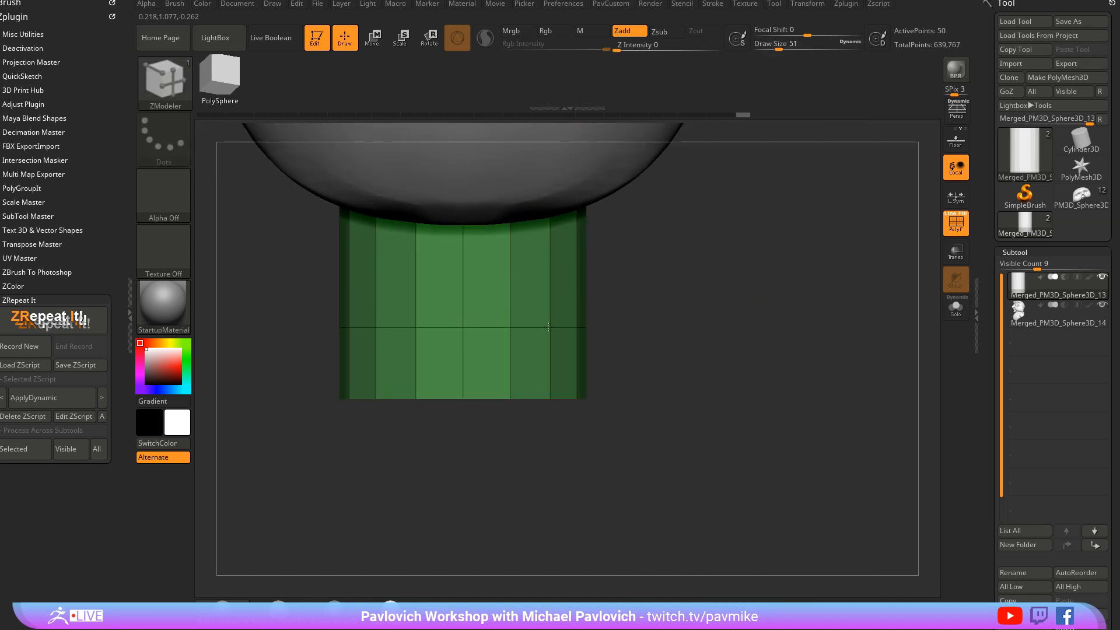
left_click_drag(555, 284, 549, 333)
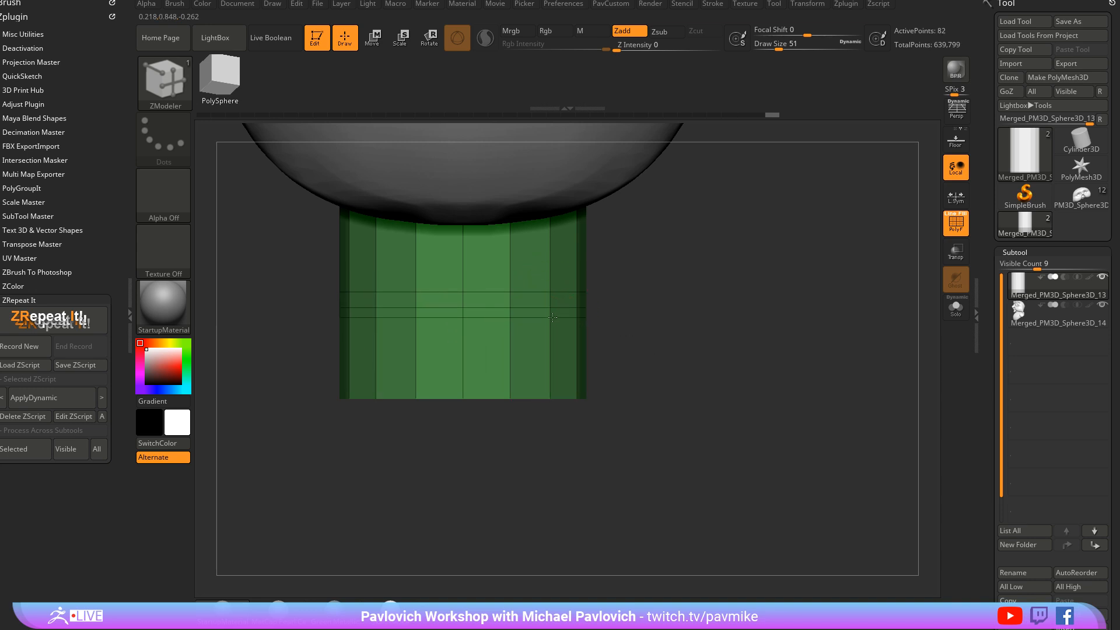
right_click_drag(550, 370, 597, 357)
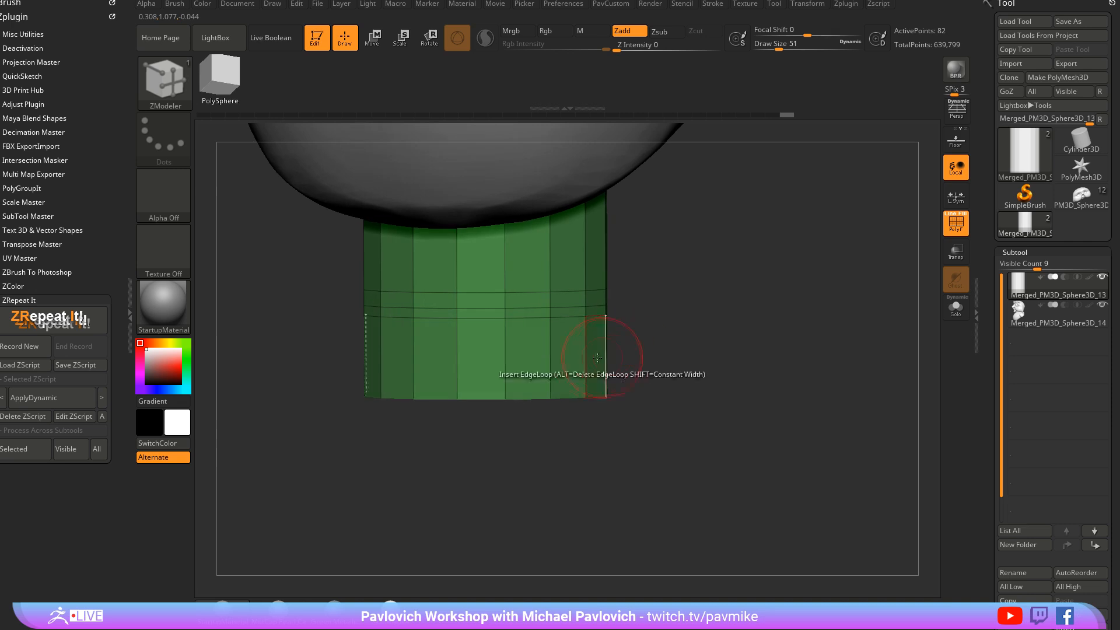
Assign a new polygroup to the band of polygons below the cylinder's lowest edge loop
key("space")
left_click(545, 269)
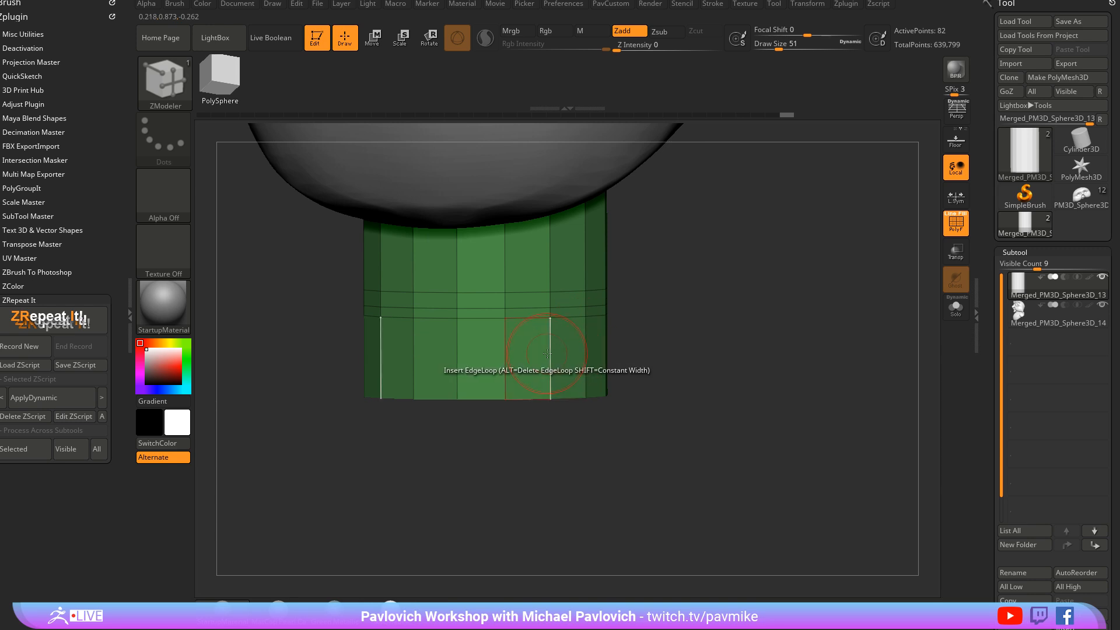
key("space")
left_click(525, 393)
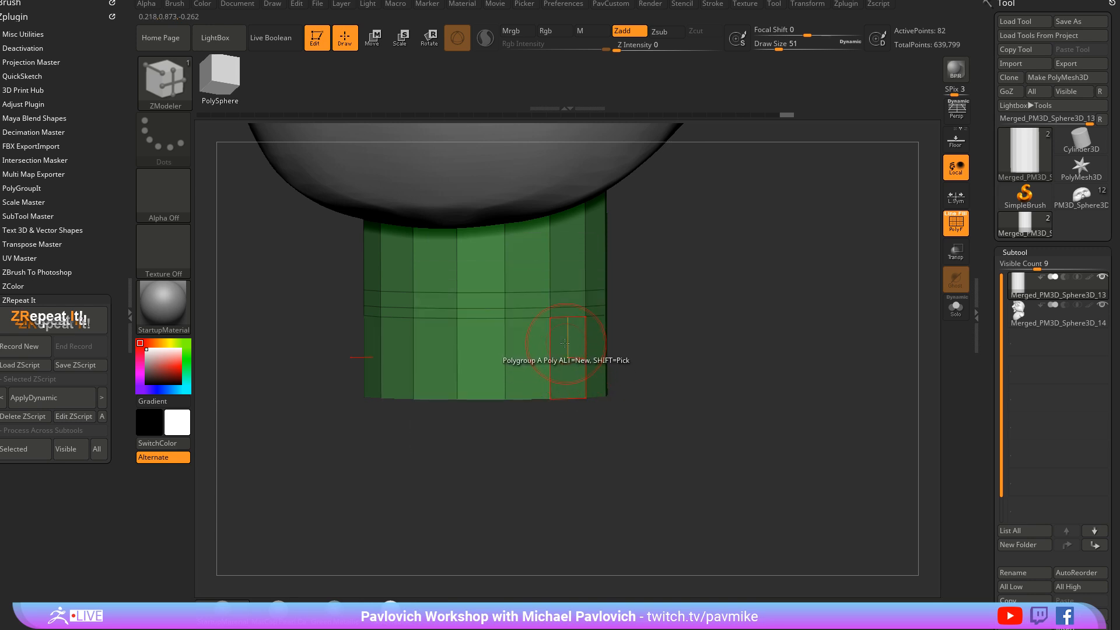
right_click_drag(550, 353, 601, 298)
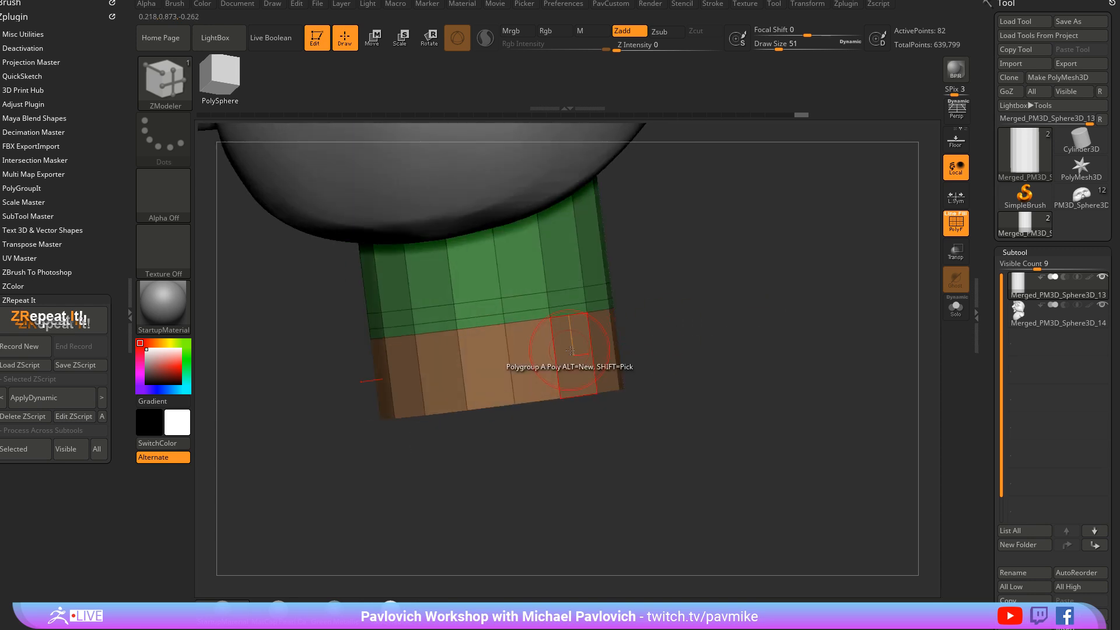
Set the ZModeler polygon action to QMesh with the Polygroup All target
key("space")
left_click(645, 315)
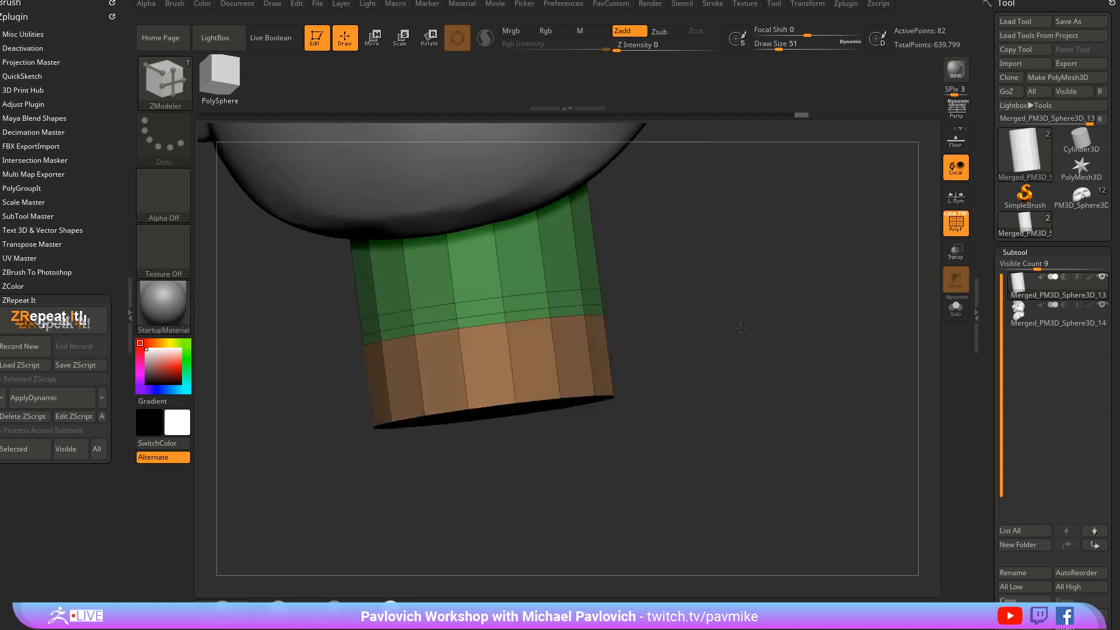
Try to extrude the cylinder's lower polygroup band outward with QMesh, and undo it
left_click(587, 355)
right_click_drag(588, 355, 680, 352)
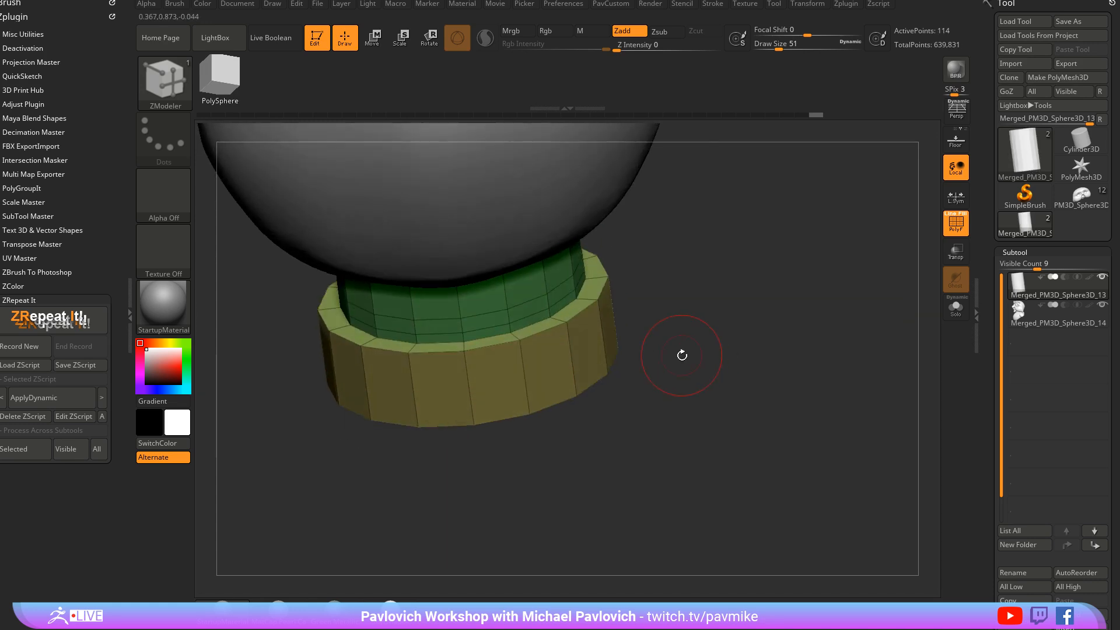
left_click(580, 370)
left_click_drag(569, 347, 676, 358)
right_click_drag(675, 358, 629, 333, "shift")
key("ctrl+z")
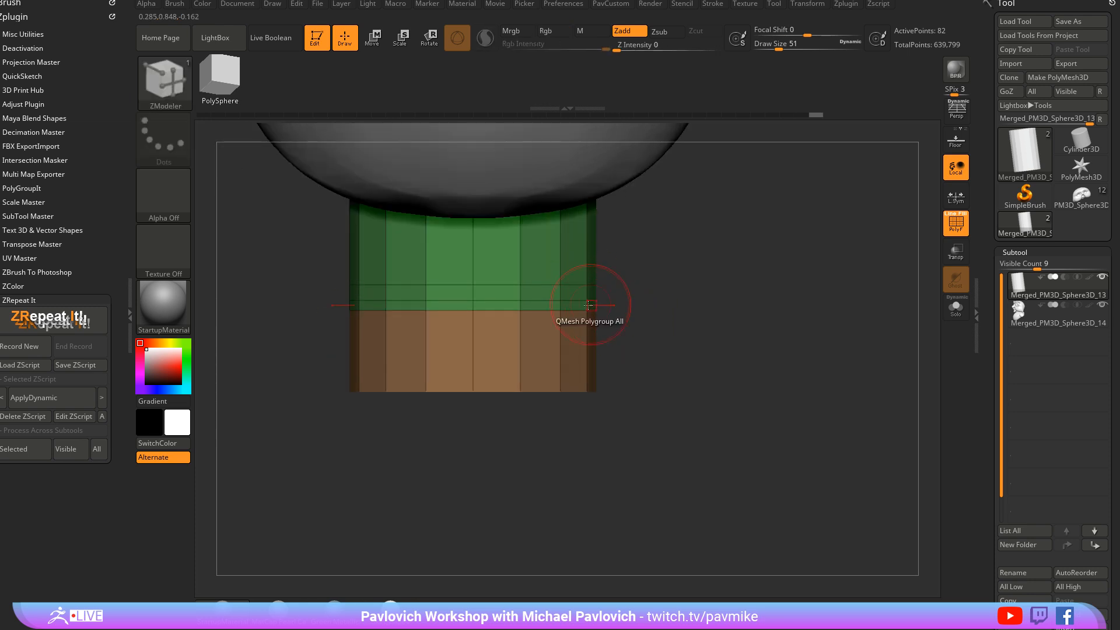
Push the lower polygroup band outward into a wider base with a sloped shoulder, and set the draw size to 7
left_click_drag(575, 352, 604, 364)
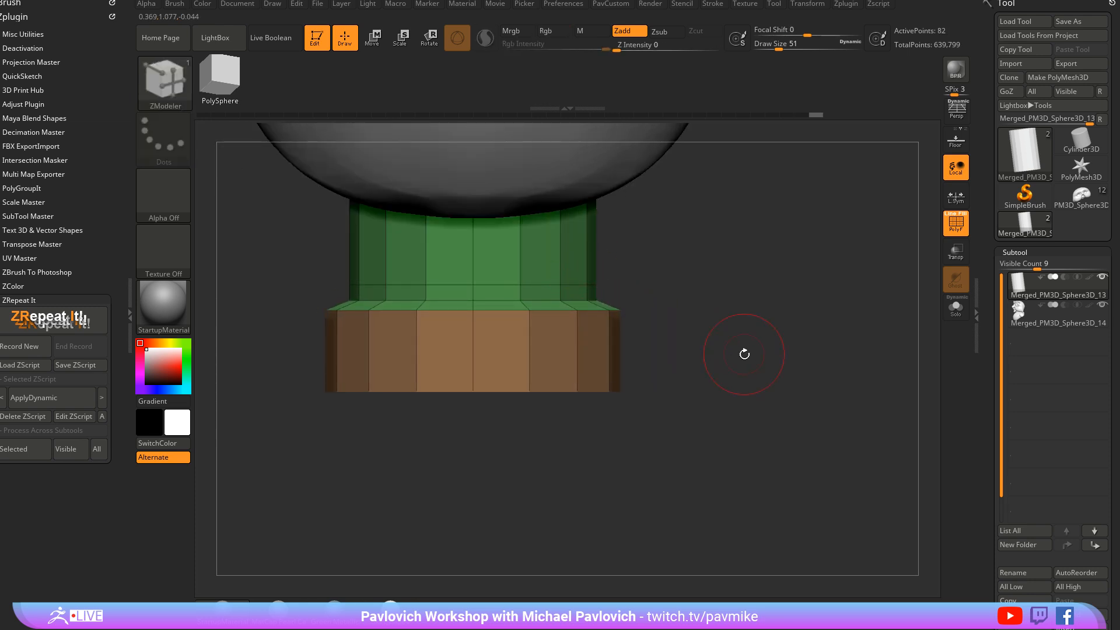
mouse_move(745, 354)
right_mouse_down()
mouse_move(734, 375)
mouse_move(753, 369)
mouse_move(735, 375)
right_mouse_up()
key("s")
left_click_drag(732, 362, 718, 362)
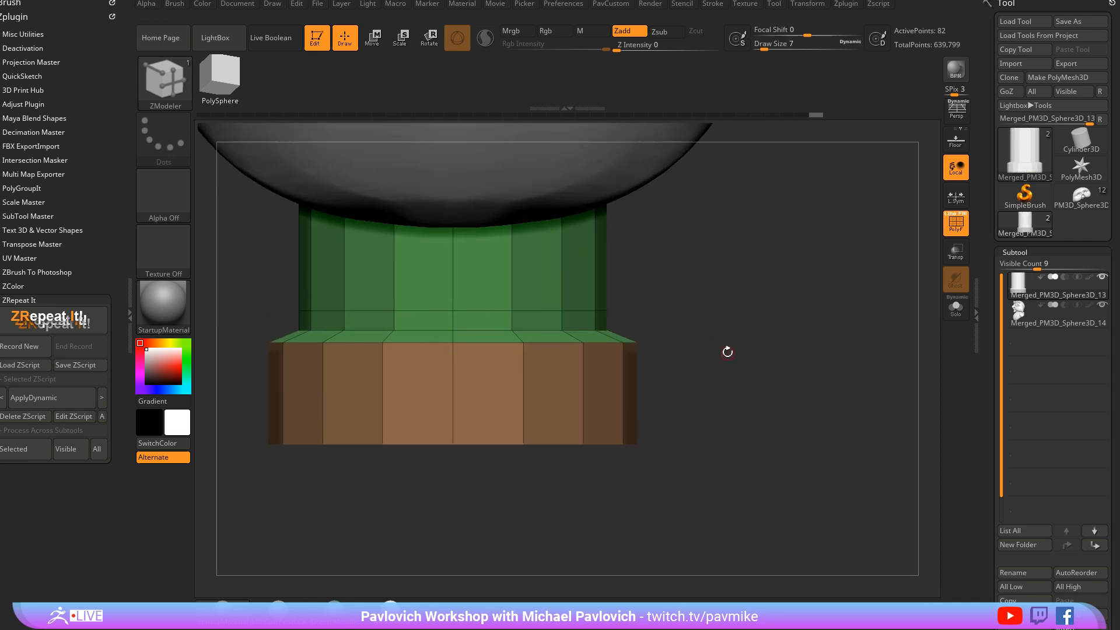
Insert multiple edge loops with Interactive Elevation to raise a rounded ring just above the base's sloped shoulder
right_click_drag(727, 352, 664, 315, "ctrl")
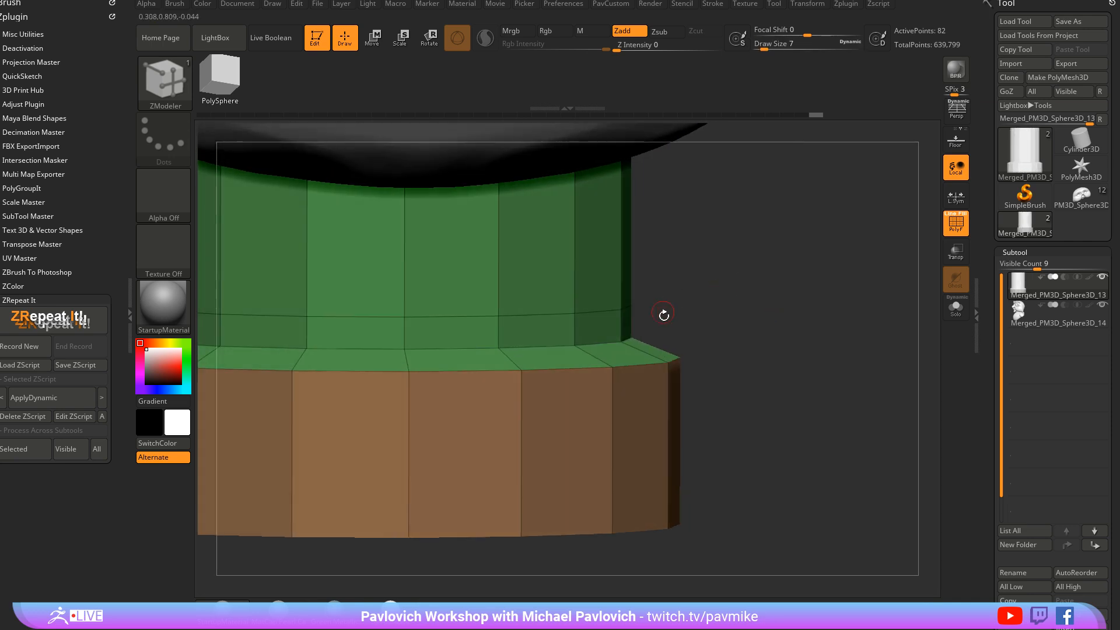
right_click(621, 323)
left_click(594, 301)
left_click(557, 428)
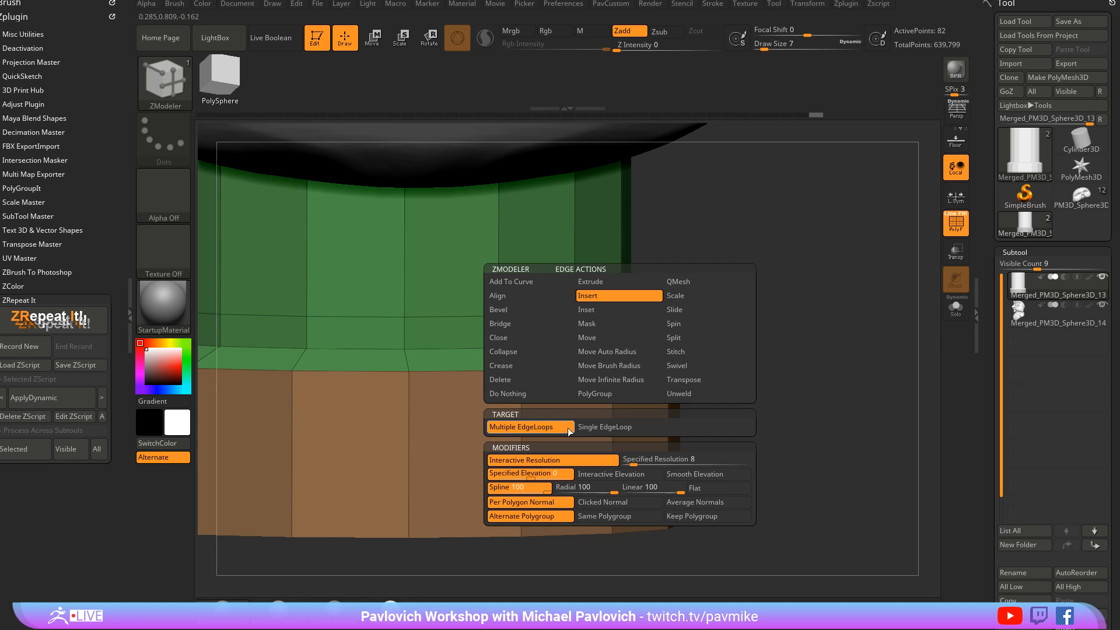
left_click(606, 477)
left_click_drag(612, 320, 733, 290)
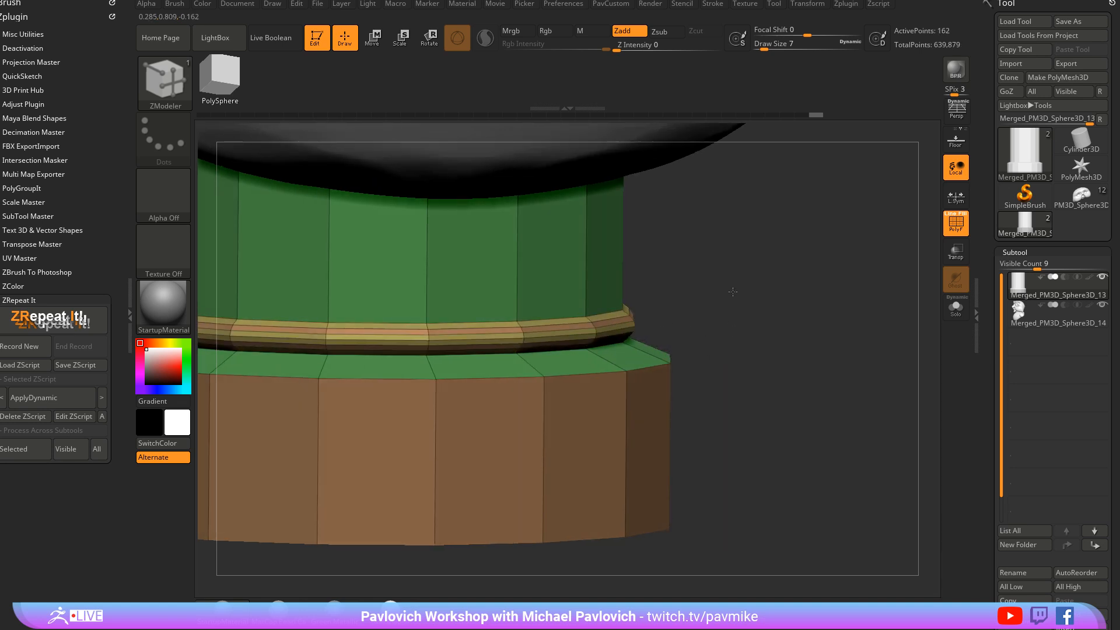
Give the ring and the base band one polygroup each with Auto Groups while the green shaft polygroup is hidden
mouse_move(733, 290)
right_mouse_down("ctrl")
mouse_move(787, 328)
mouse_move(803, 326)
mouse_move(805, 306)
mouse_move(700, 358)
mouse_move(740, 332)
right_mouse_up("ctrl")
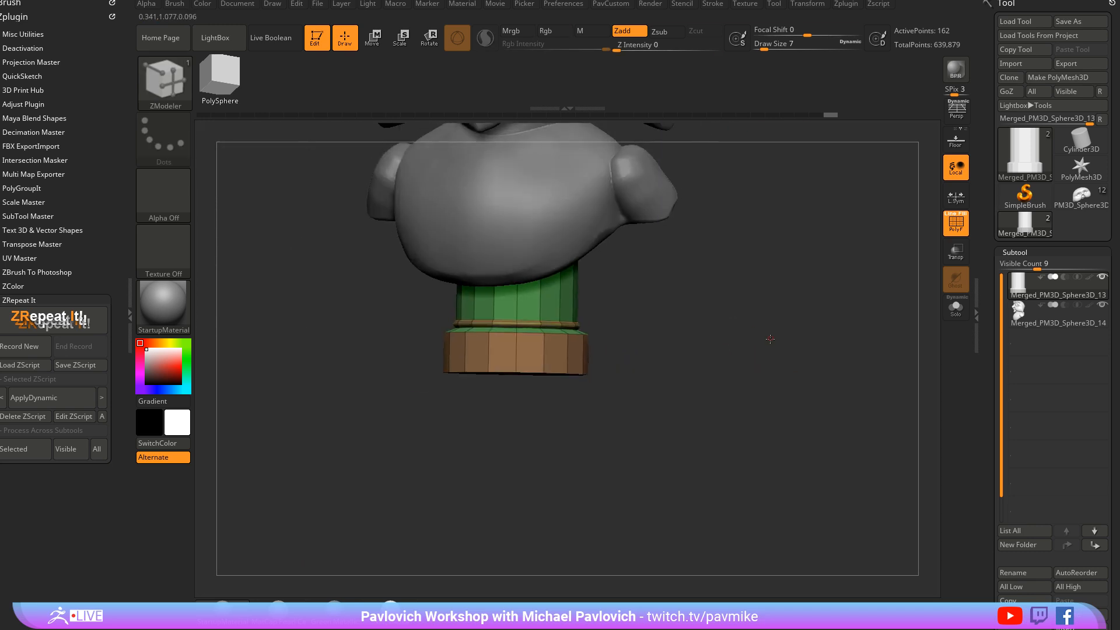
key("space")
right_click_drag(694, 407, 695, 390, "ctrl")
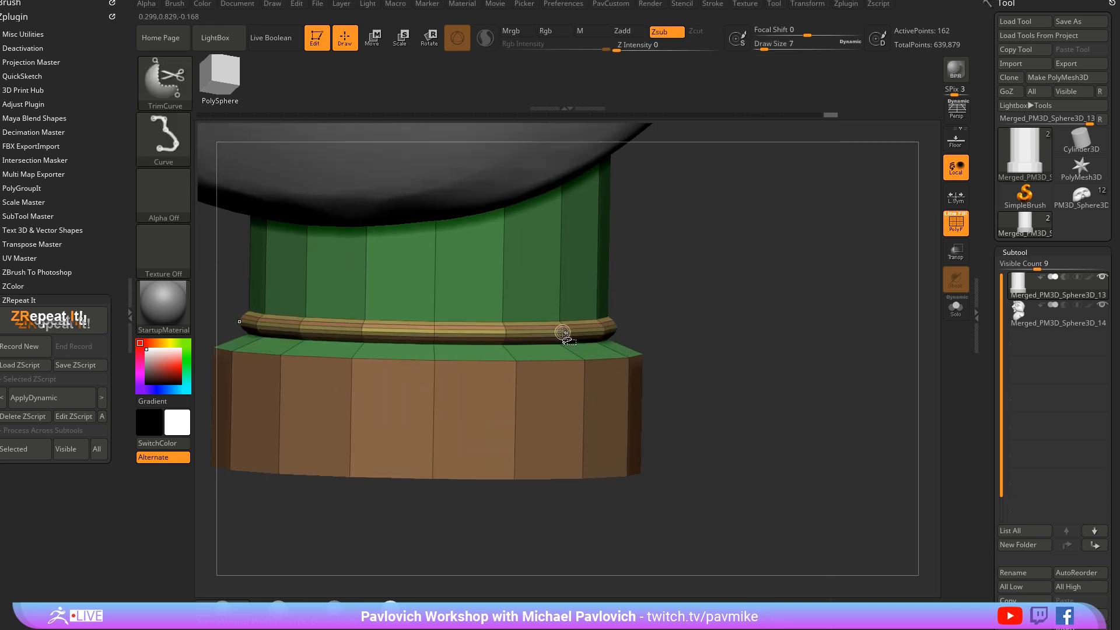
left_click(563, 327, "ctrl+shift")
left_click(785, 318, "ctrl+shift")
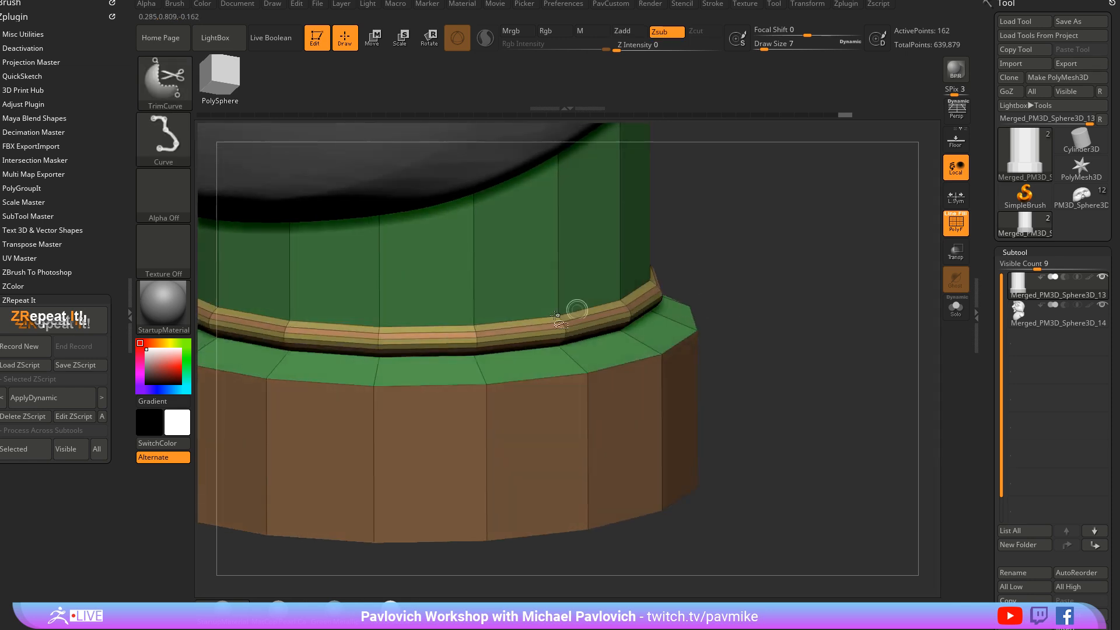
left_click(563, 322, "ctrl+alt+shift")
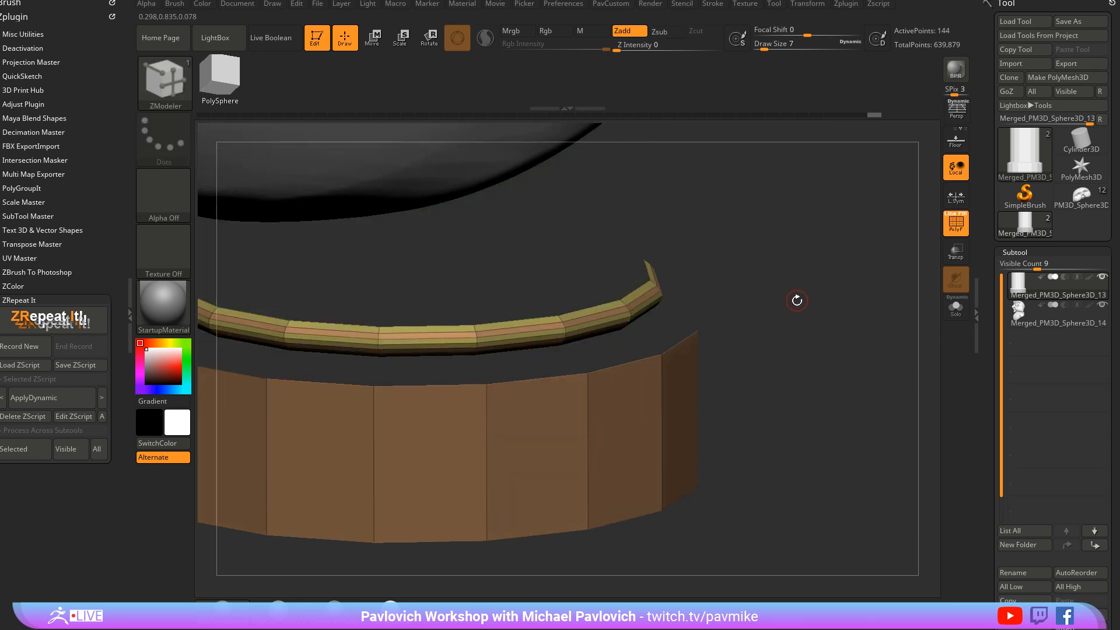
key("space")
left_click(774, 365)
left_click(814, 313, "ctrl+shift")
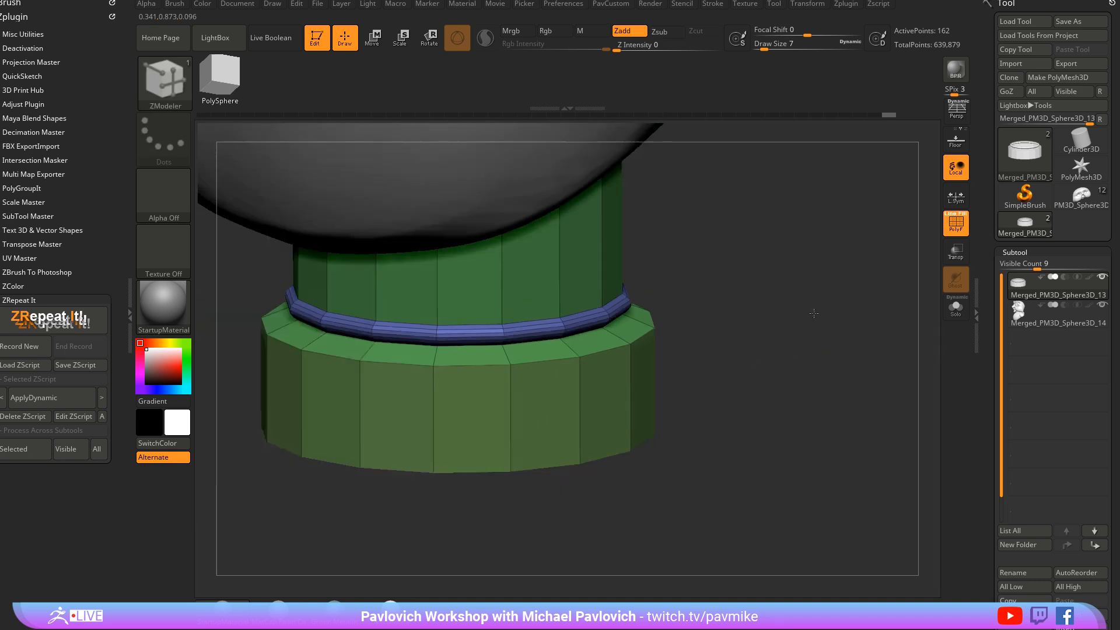
Turn on Dynamic Subdivision for the pedestal and try crease levels between 1 and 3
key("space")
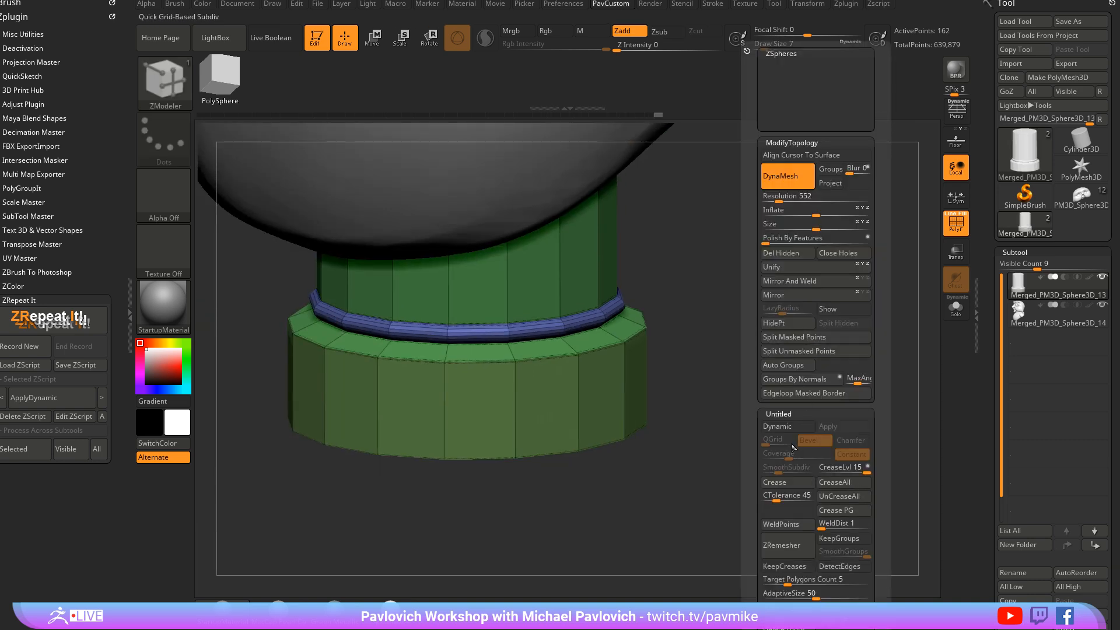
left_click(797, 432)
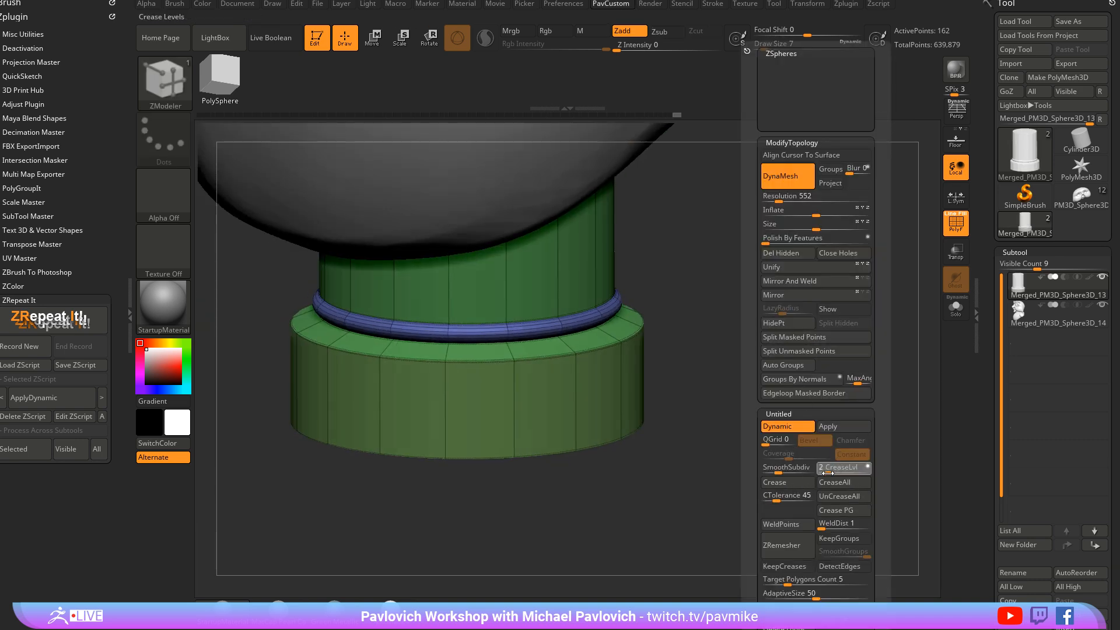
left_click_drag(826, 473, 817, 473)
key("space")
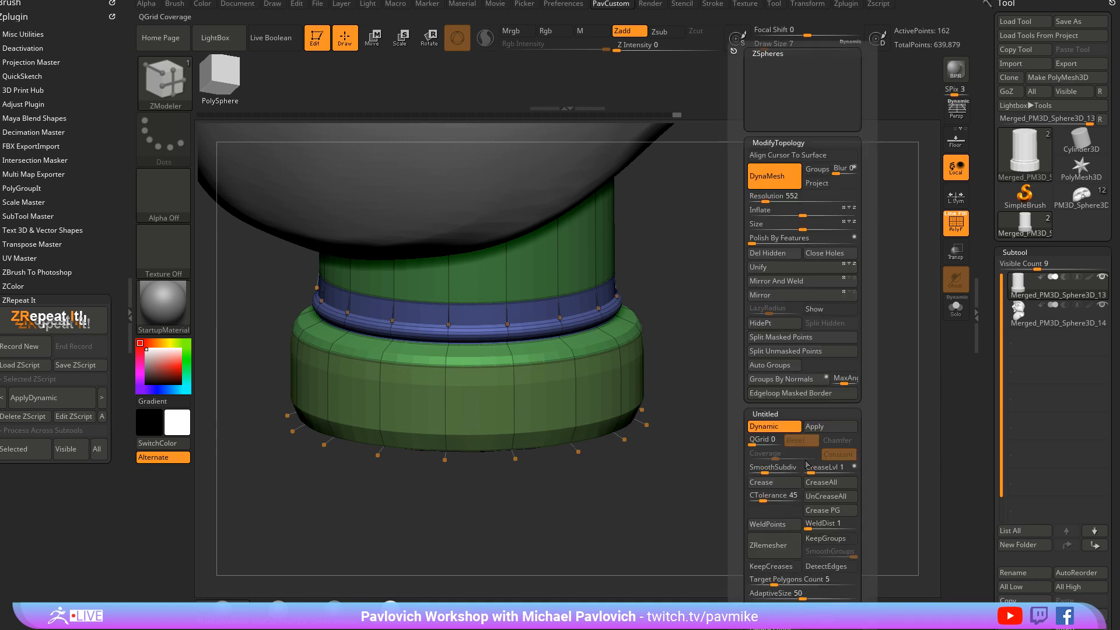
left_click(771, 467)
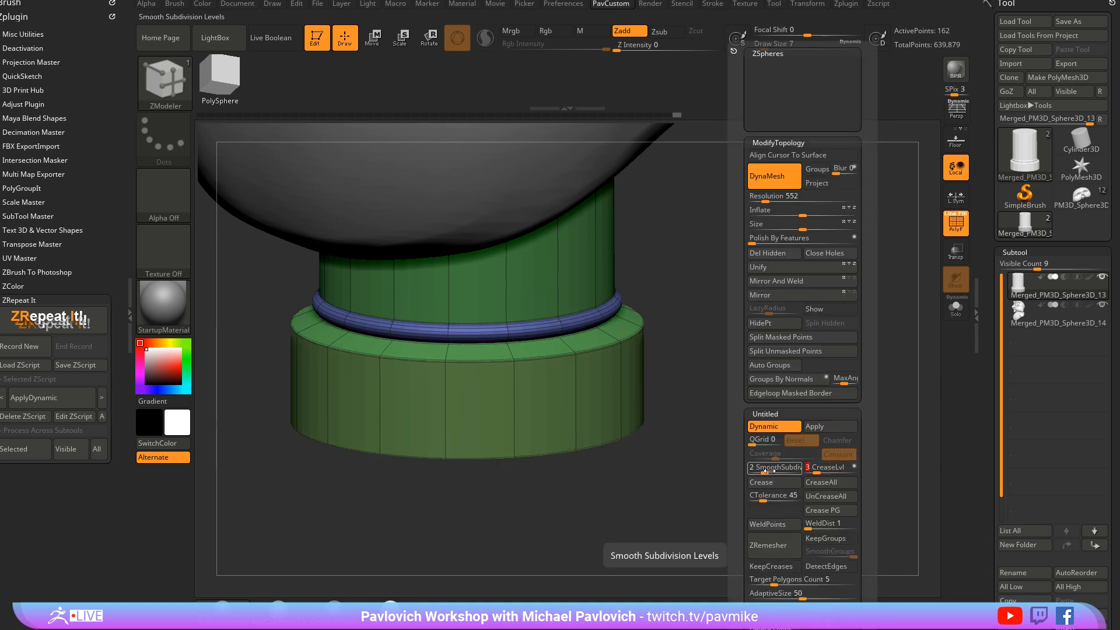
left_click_drag(680, 460, 758, 423)
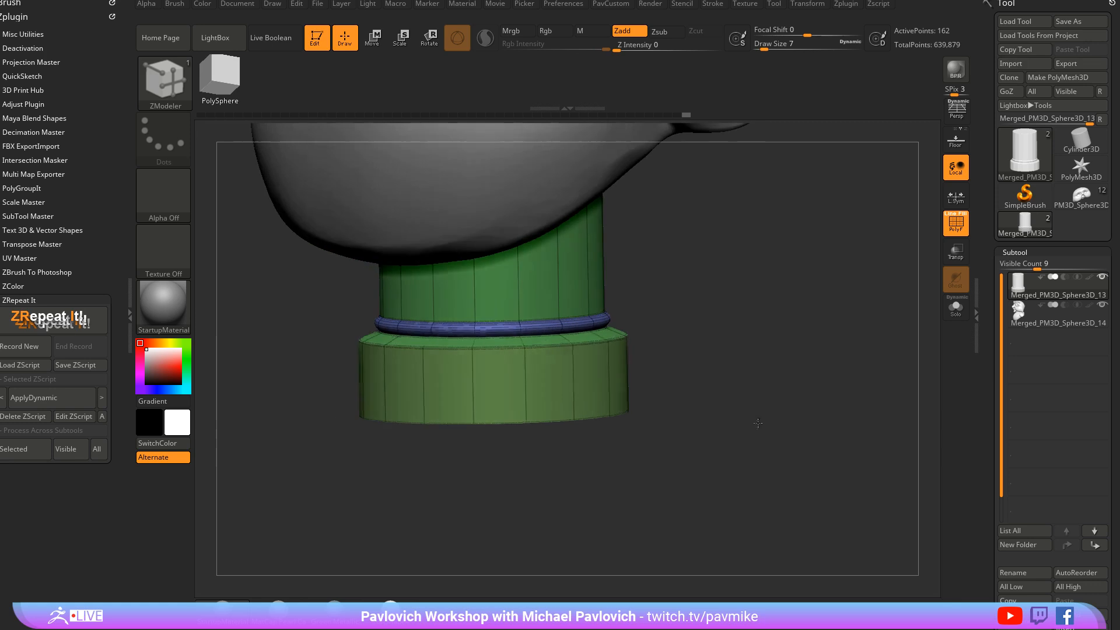
Lower the crease level to soften the pedestal's hard edges, and view it without the polyframe
key("space")
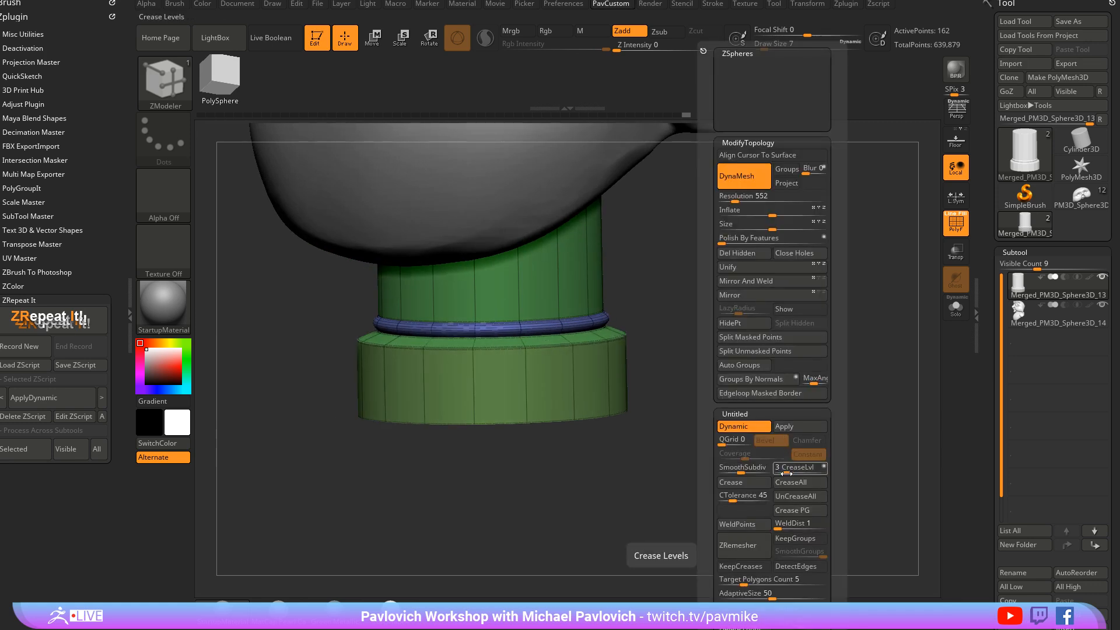
left_click_drag(786, 473, 779, 473)
key("shift")
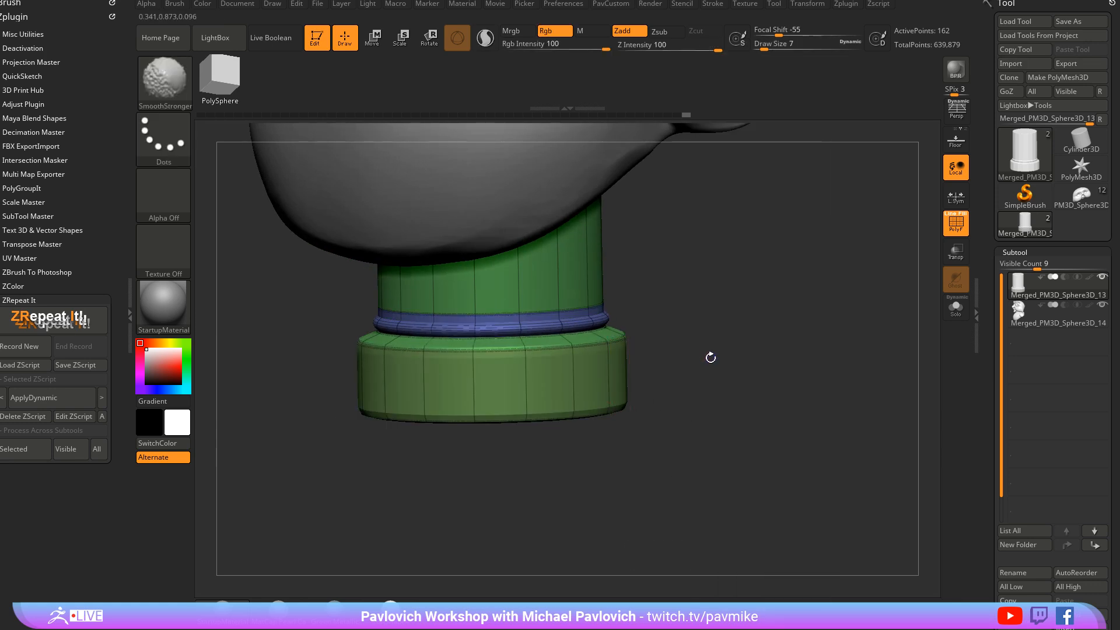
left_click(957, 229)
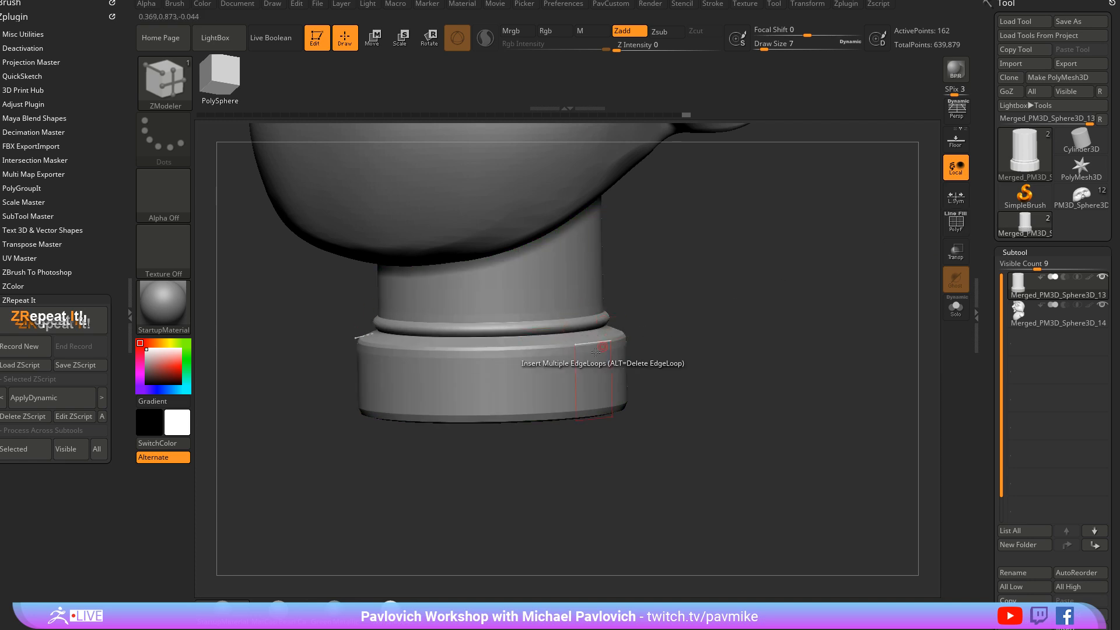
left_click_drag(683, 396, 776, 309)
Set the ZModeler edge Insert action to Single EdgeLoop and add a loop on the pedestal's bottom cap near its rim
key("shift+f")
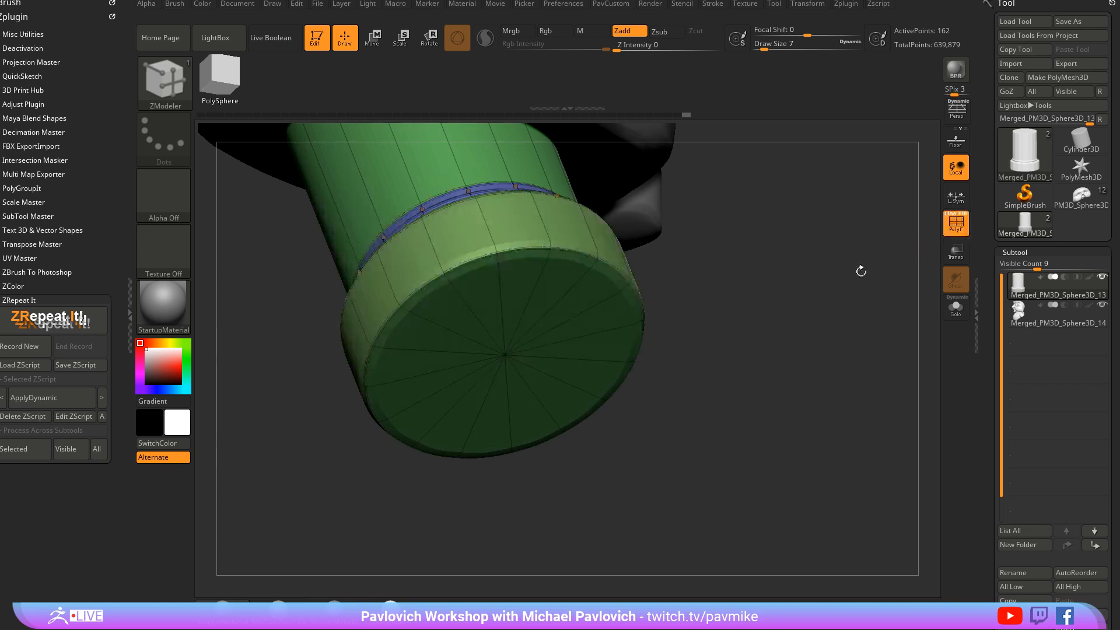
key("space")
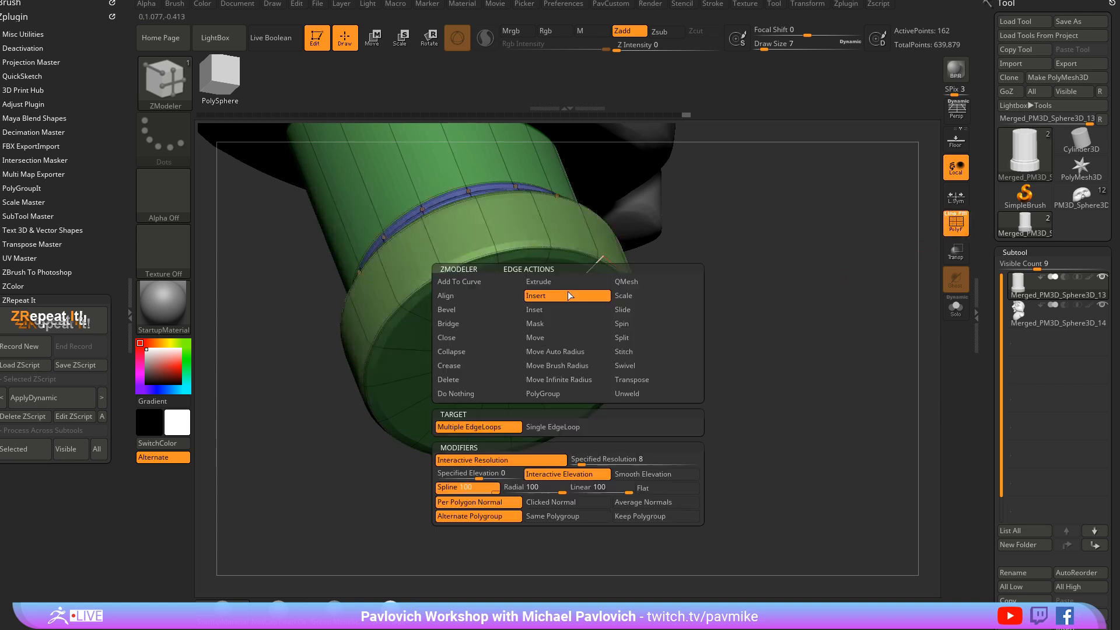
left_click(548, 427)
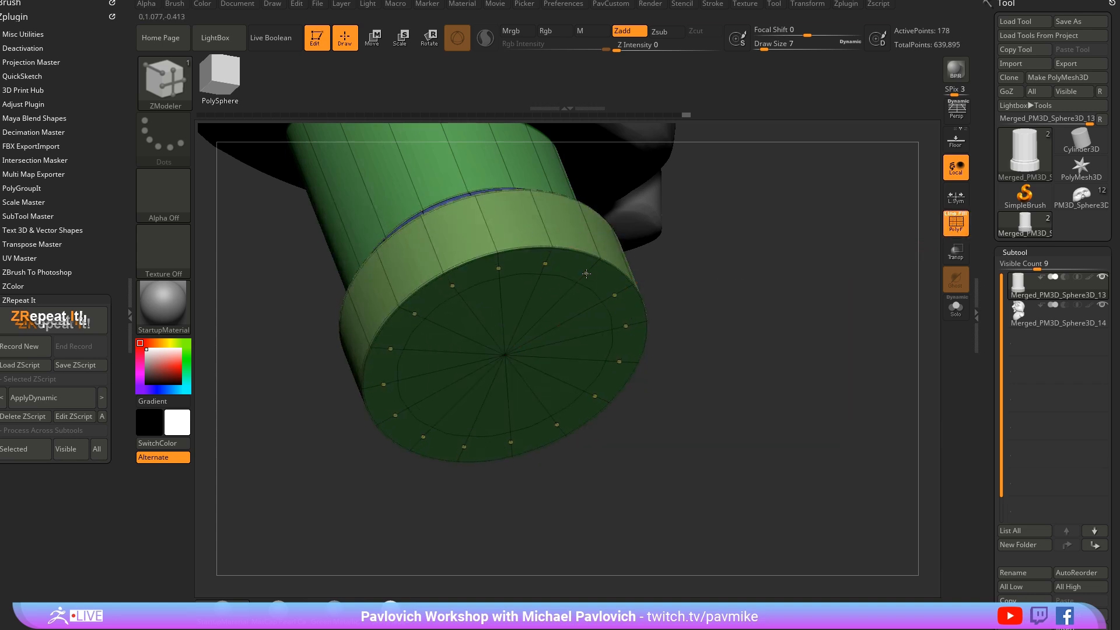
key("grave")
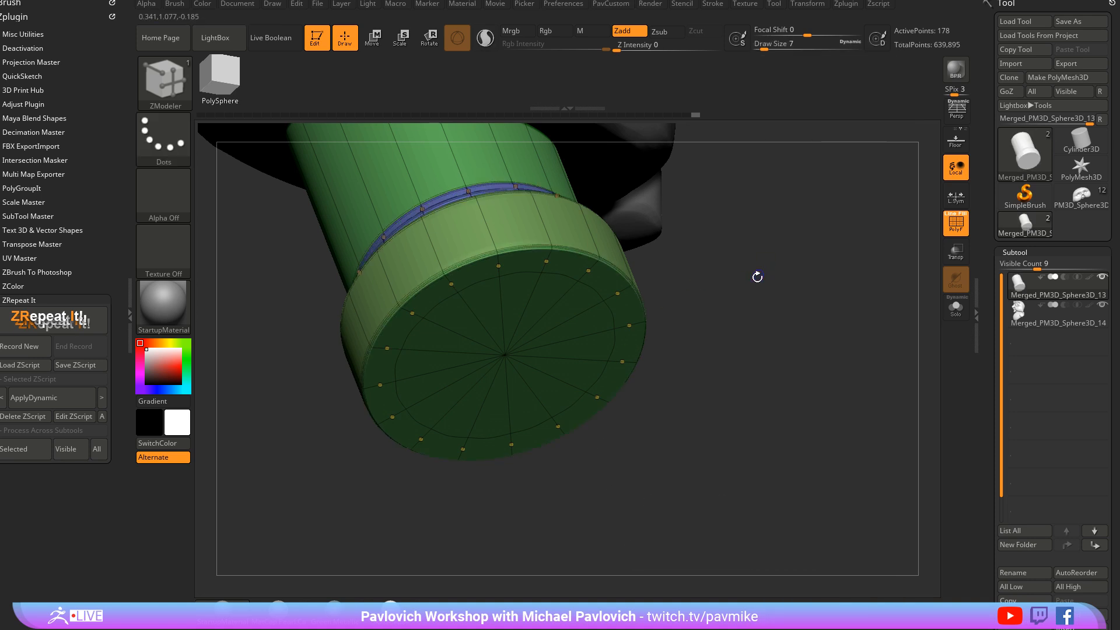
mouse_move(755, 277)
left_mouse_down()
mouse_move(775, 282)
mouse_move(767, 328)
mouse_move(700, 490)
mouse_move(776, 345)
mouse_move(809, 354)
mouse_move(776, 362)
mouse_move(750, 350)
mouse_move(933, 269)
left_mouse_up()
Insert a single edge loop around the shaft near its upper end and soften the pedestal's creased edges again
key("shift+f")
key("s")
left_click(965, 229)
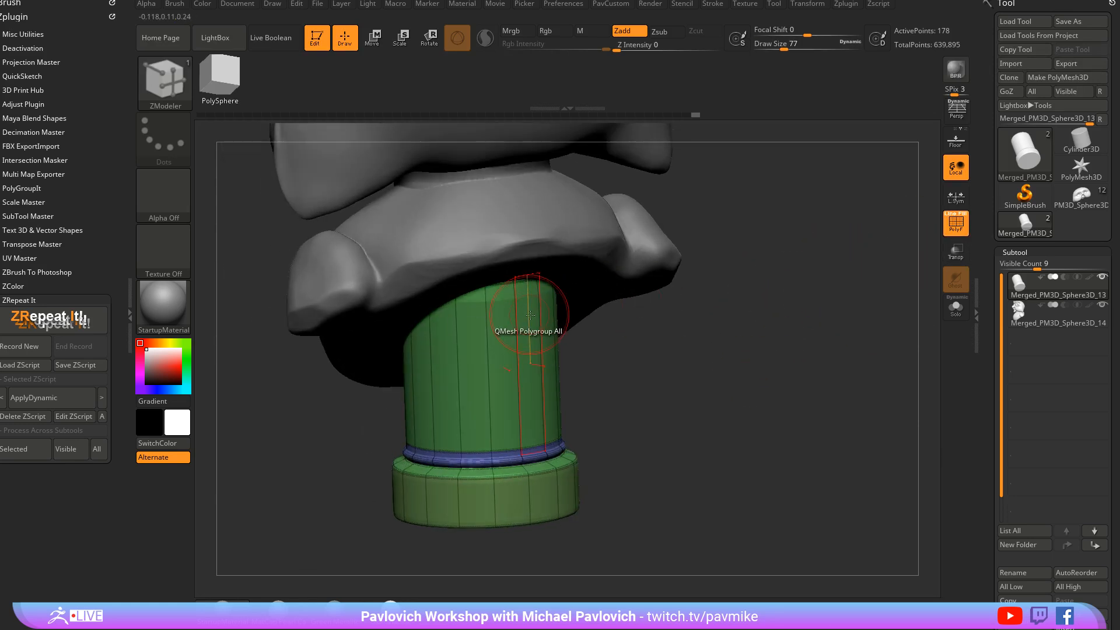
left_click(514, 284)
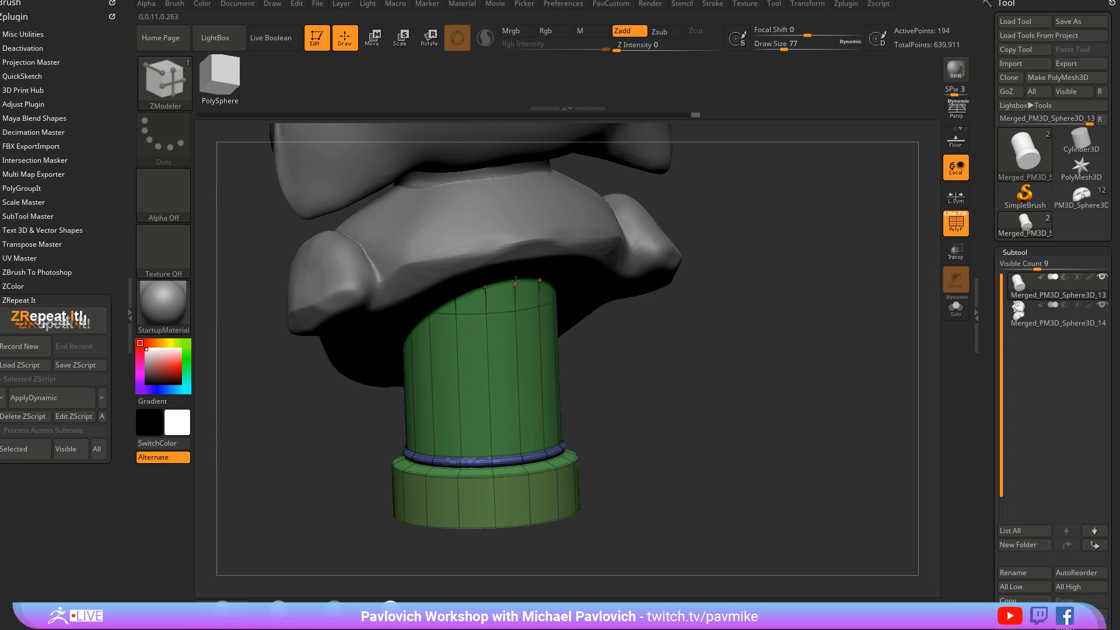
key("2")
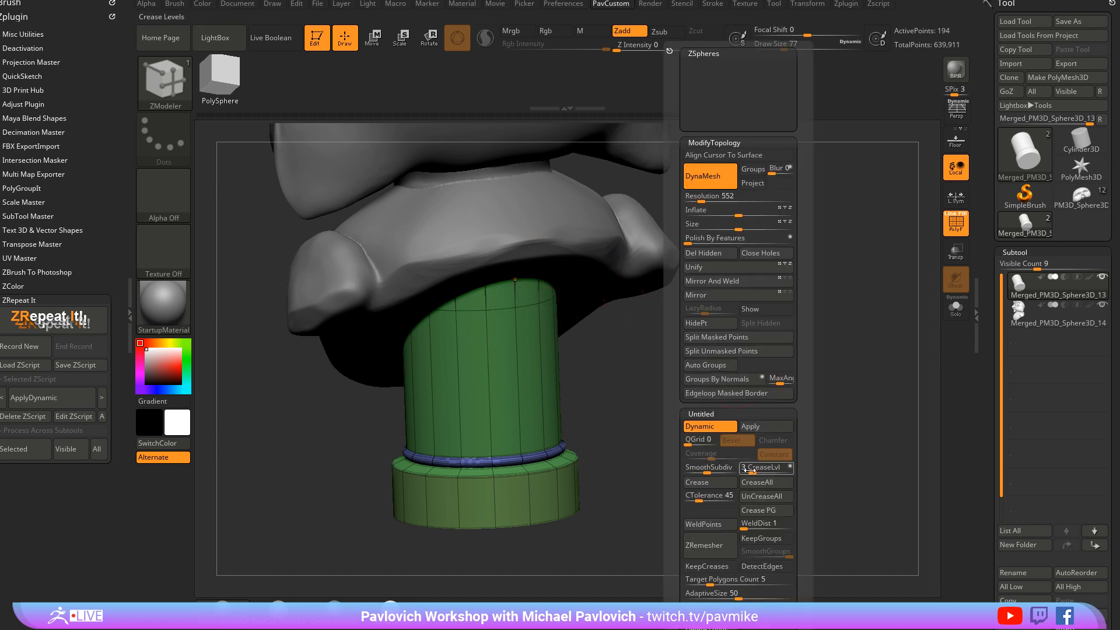
left_click_drag(765, 432, 863, 350)
left_click(955, 223)
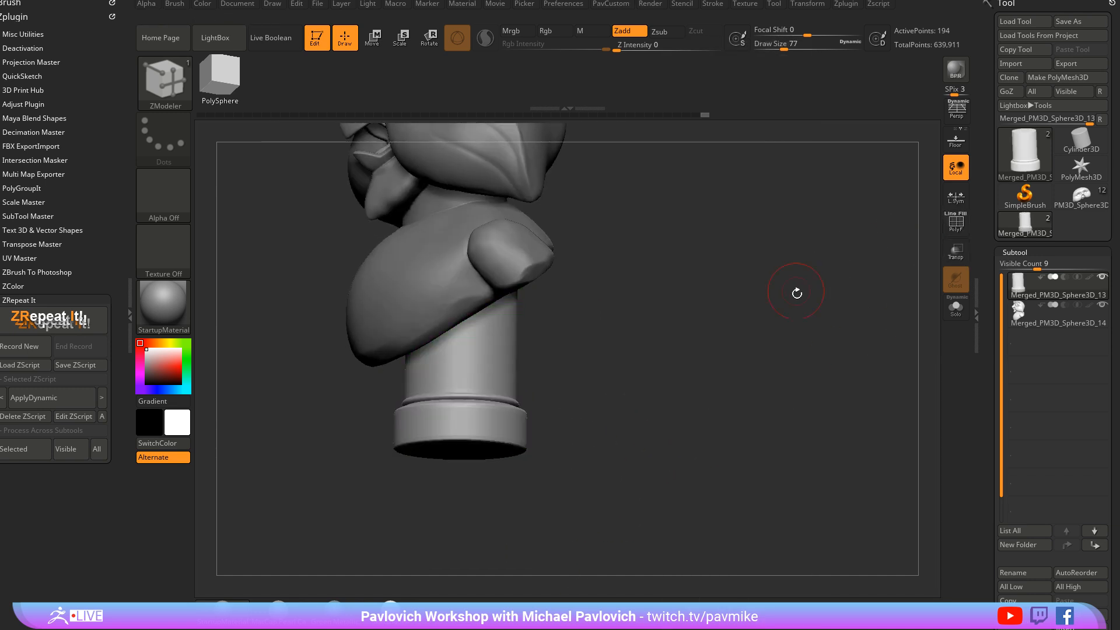
Examine the smooth pedestal together with the owl bust from the back and the front
mouse_move(797, 293)
left_mouse_down("shift")
mouse_move(814, 345)
mouse_move(826, 318)
mouse_move(807, 339)
mouse_move(791, 320)
mouse_move(777, 365)
mouse_move(662, 370)
mouse_move(693, 356)
mouse_move(635, 370)
left_mouse_up("shift")
key("s")
key("s")
left_click(760, 365)
key("2")
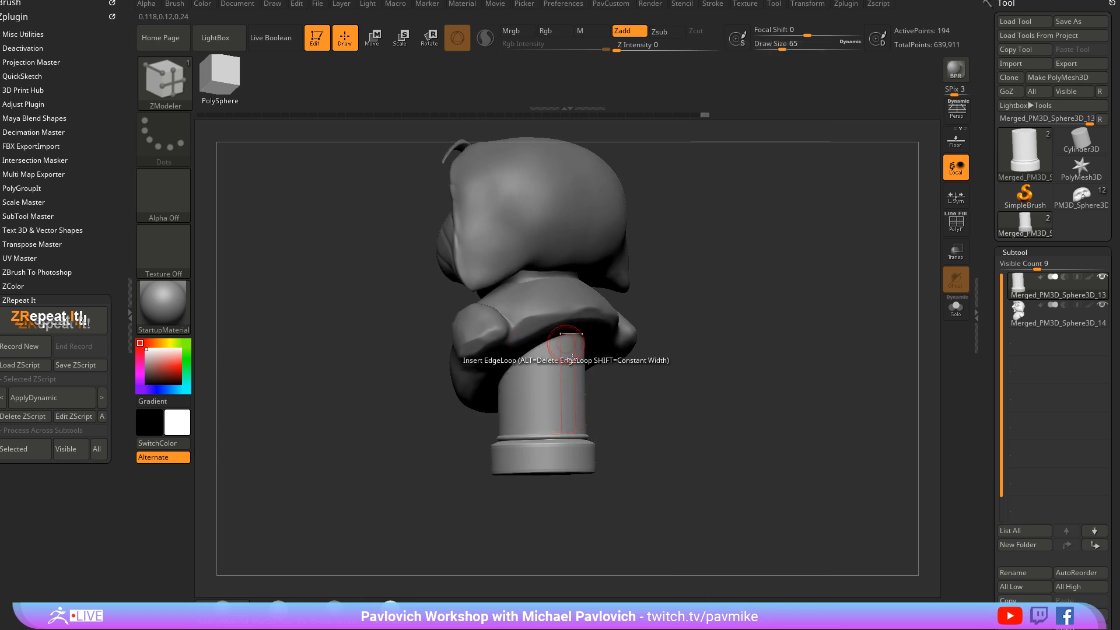
mouse_move(743, 357)
left_mouse_down()
mouse_move(833, 372)
mouse_move(849, 505)
mouse_move(884, 158)
left_mouse_up()
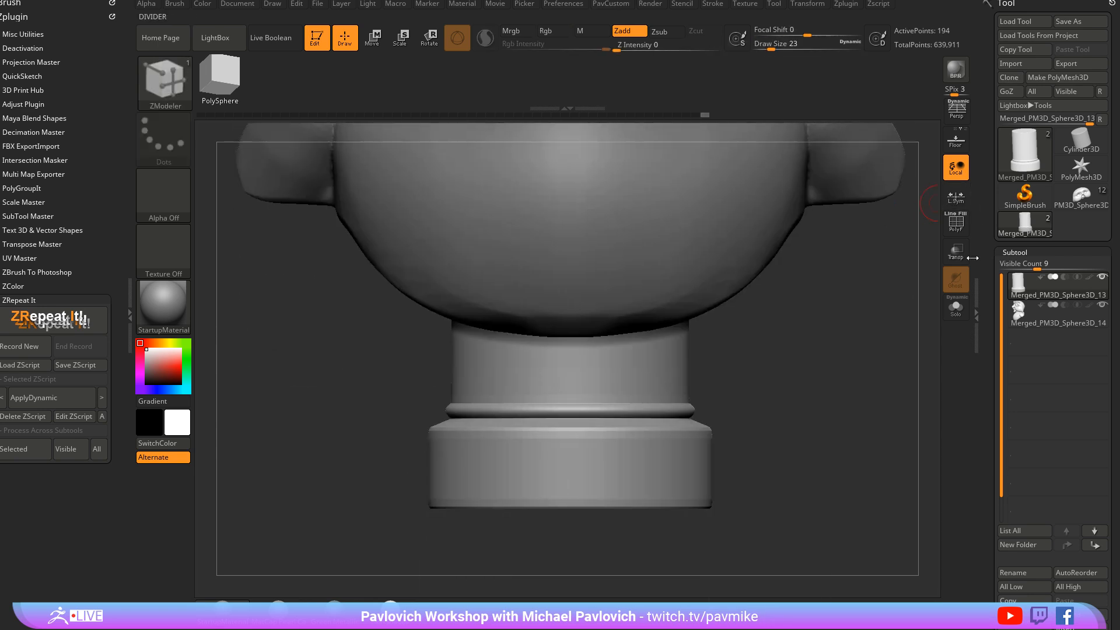
left_click(955, 307)
left_click(955, 308)
Mask all of the pedestal except the blue ring and scale the ring taller along the vertical axis
key("shift+f")
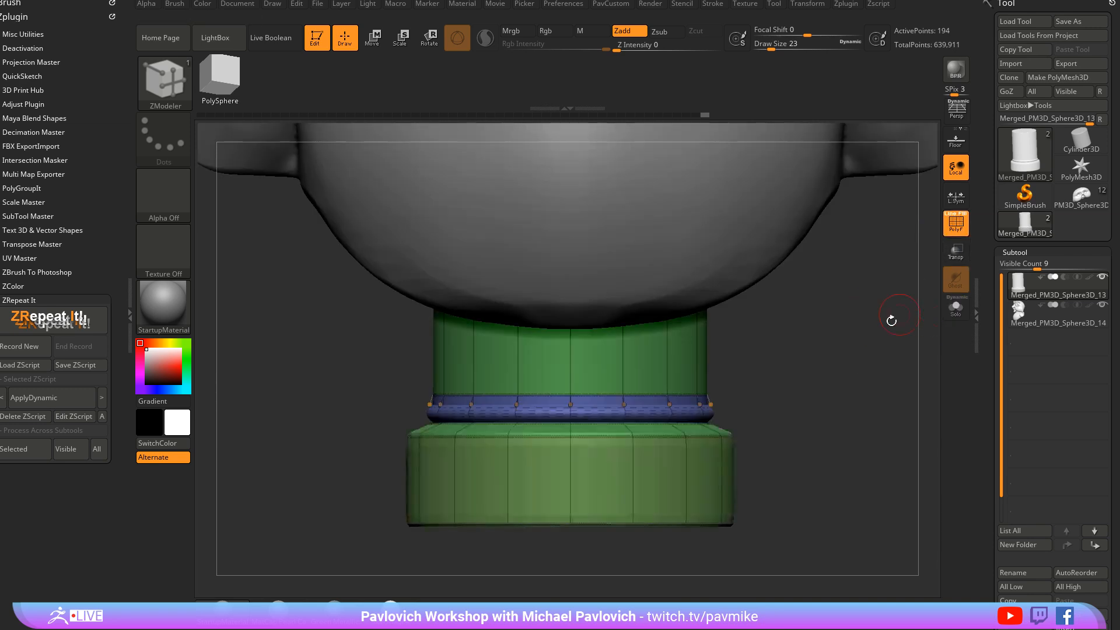
left_click_drag(814, 327, 379, 423, "ctrl")
key("w")
left_click(572, 419)
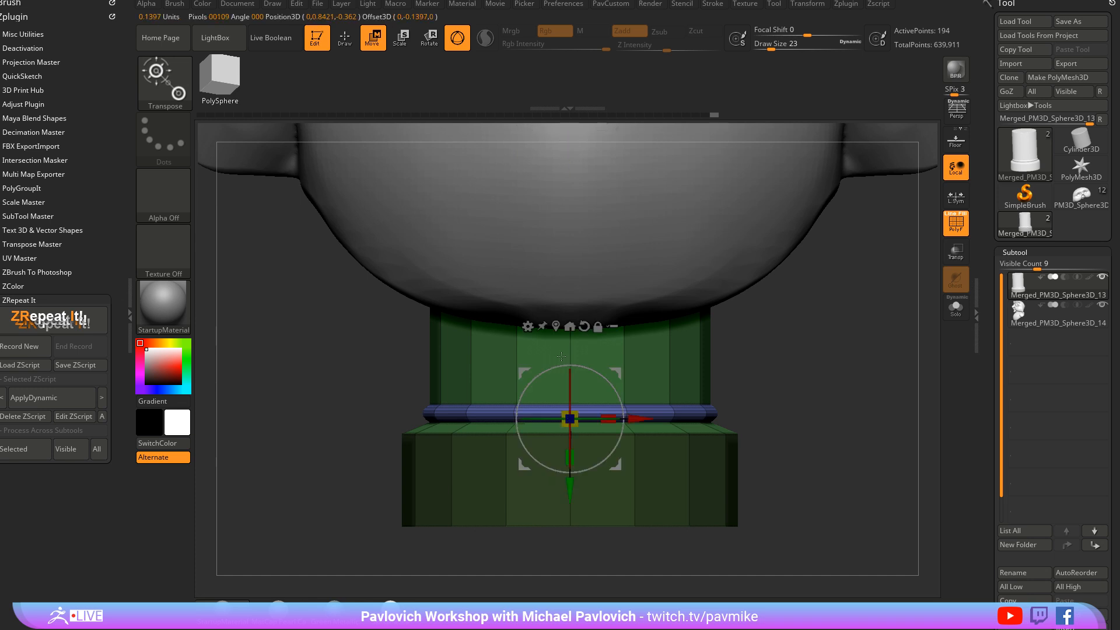
left_click_drag(570, 458, 567, 535)
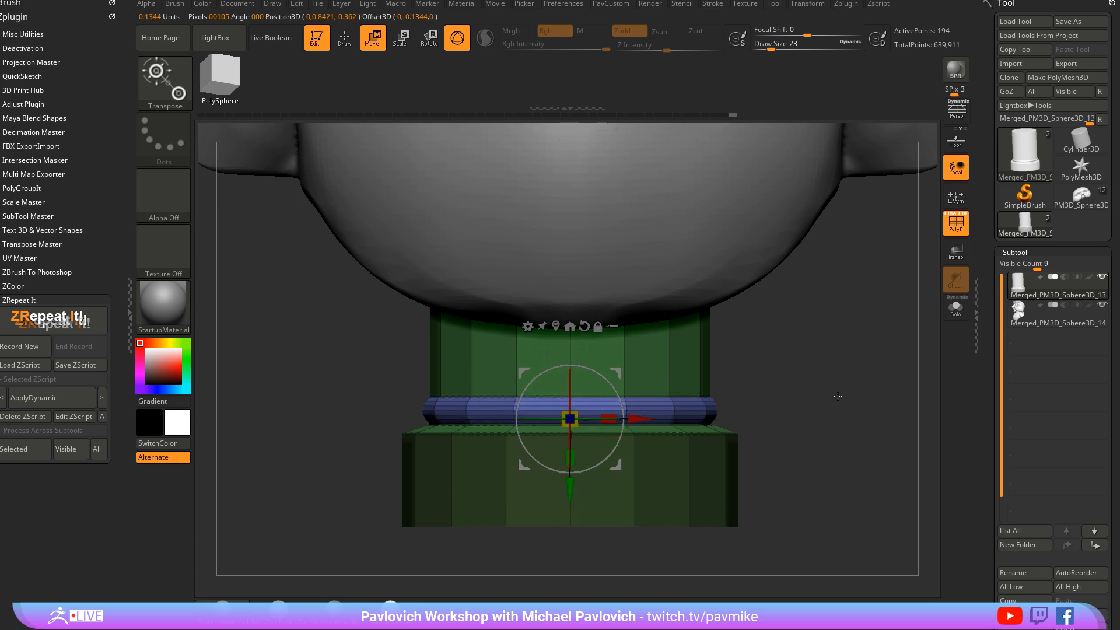
left_click_drag(855, 363, 839, 365)
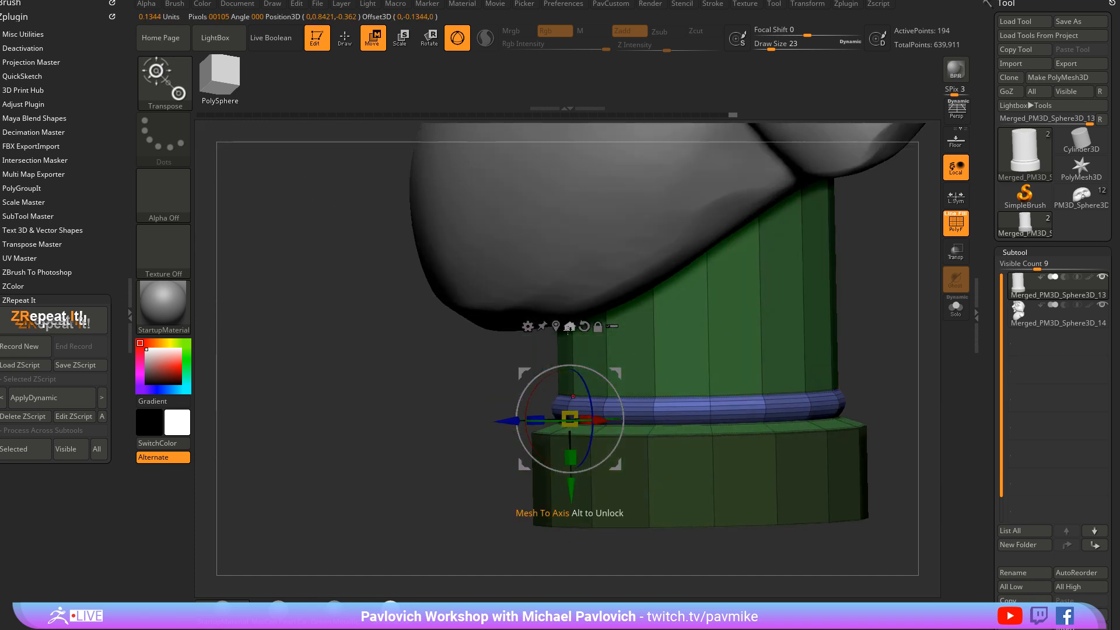
Center the gizmo on the unmasked ring, try to scale the ring horizontally in XZ, and undo it
left_click(556, 326)
left_click_drag(857, 327, 780, 343)
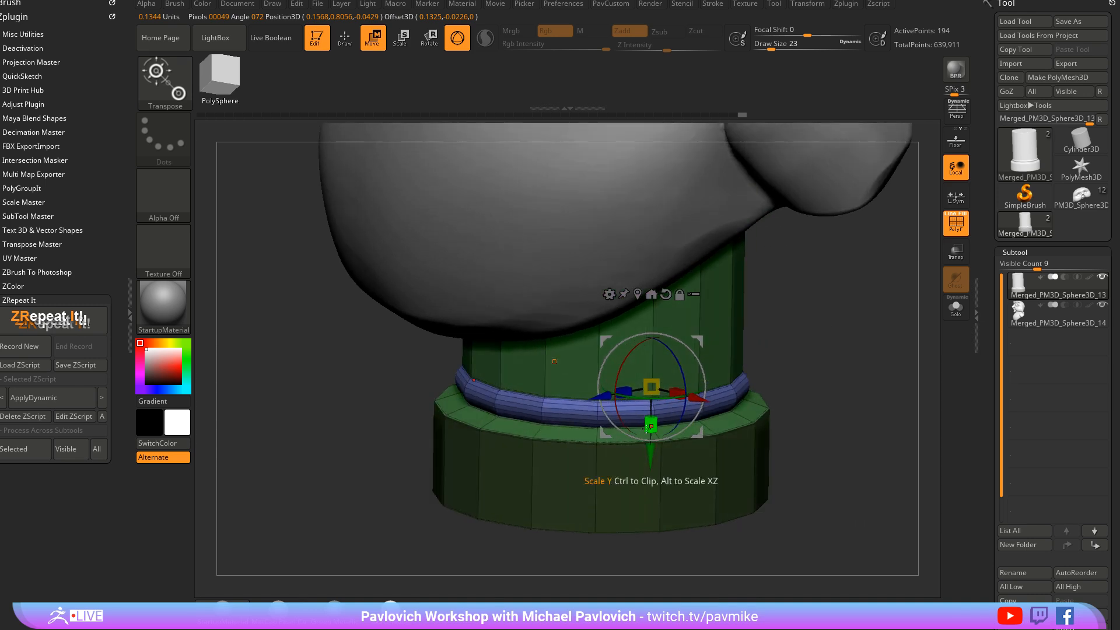
key("alt")
mouse_move(651, 426)
left_mouse_down()
mouse_move(648, 452)
mouse_move(651, 425)
mouse_move(650, 440)
left_mouse_up()
key("ctrl+z")
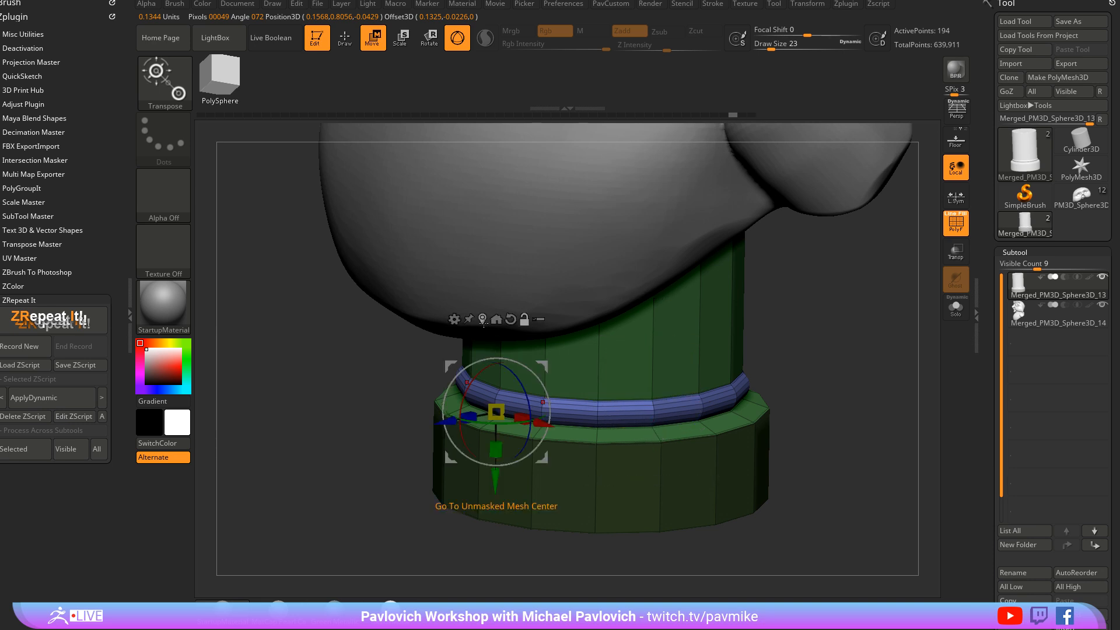
Recenter the gizmo on the unmasked ring and try scaling the ring along single axes, including Z
left_click(482, 319)
left_click_drag(484, 327, 583, 373)
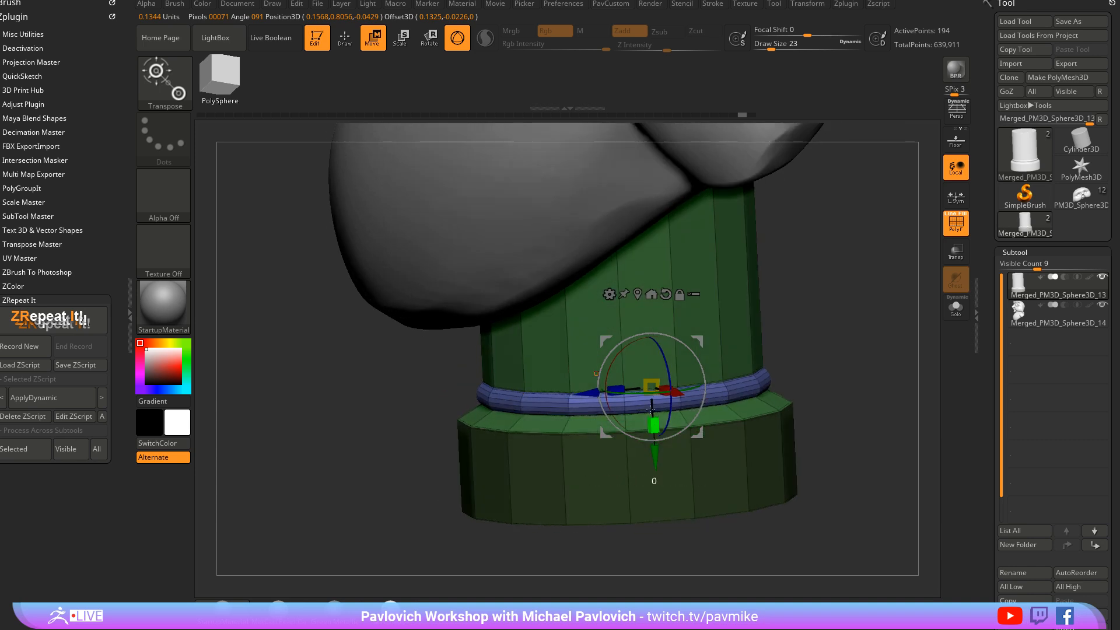
left_click_drag(652, 408, 680, 403)
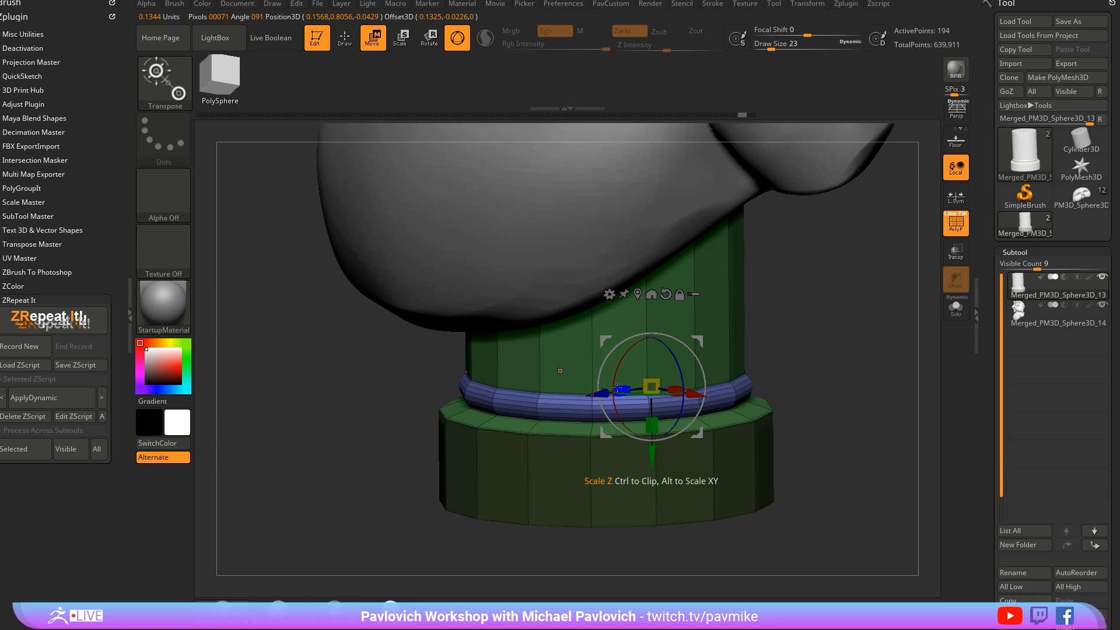
left_click_drag(624, 389, 668, 442)
left_click_drag(828, 409, 430, 394)
left_click(851, 357, "ctrl")
mouse_move(851, 357)
left_mouse_down()
mouse_move(807, 298)
mouse_move(868, 292)
left_mouse_up()
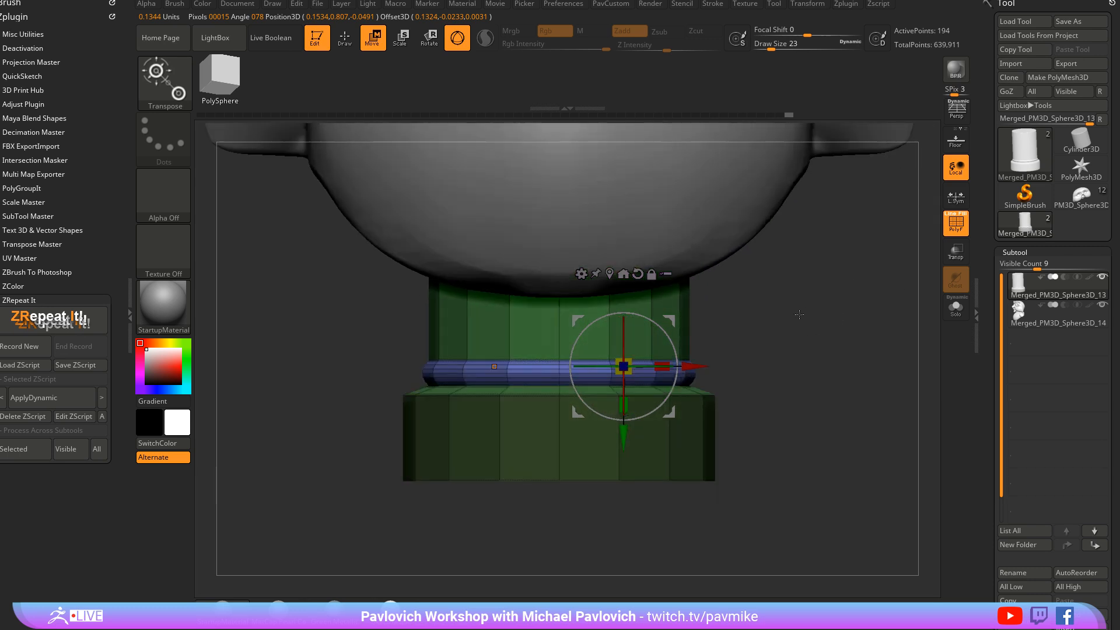
Center the gizmo on the ring again, scale the ring closer to the shaft, and clear the mask
left_click(609, 273)
left_click_drag(854, 334, 729, 356)
left_click_drag(561, 409, 627, 399)
left_click_drag(781, 370, 808, 365, "shift")
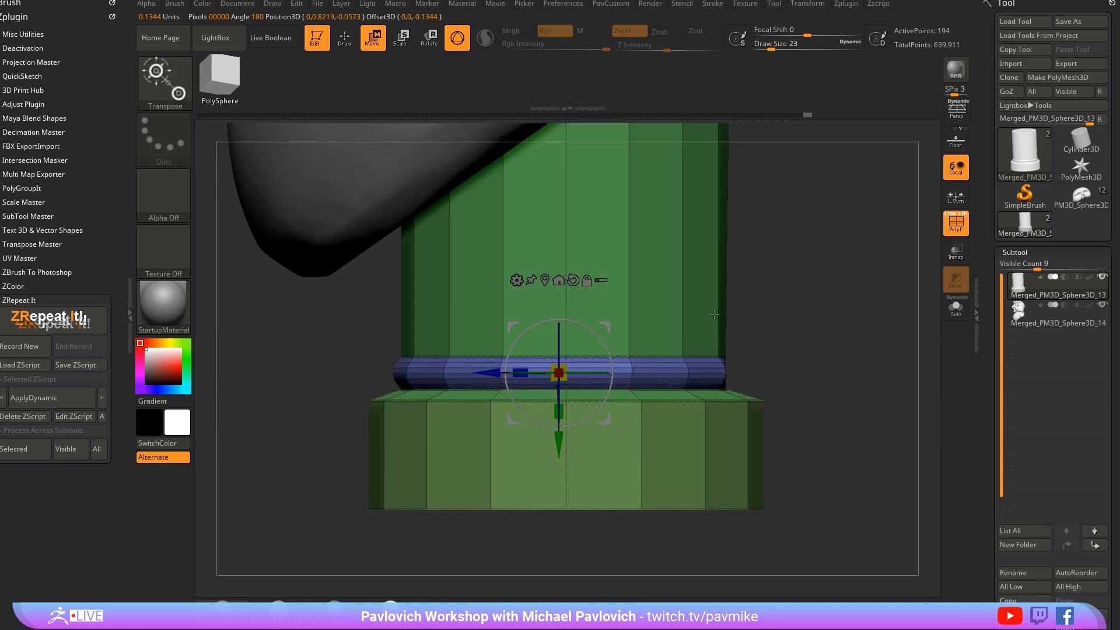
left_click_drag(714, 314, 808, 305)
Return to Draw mode and select the ZModeler brush
key("q")
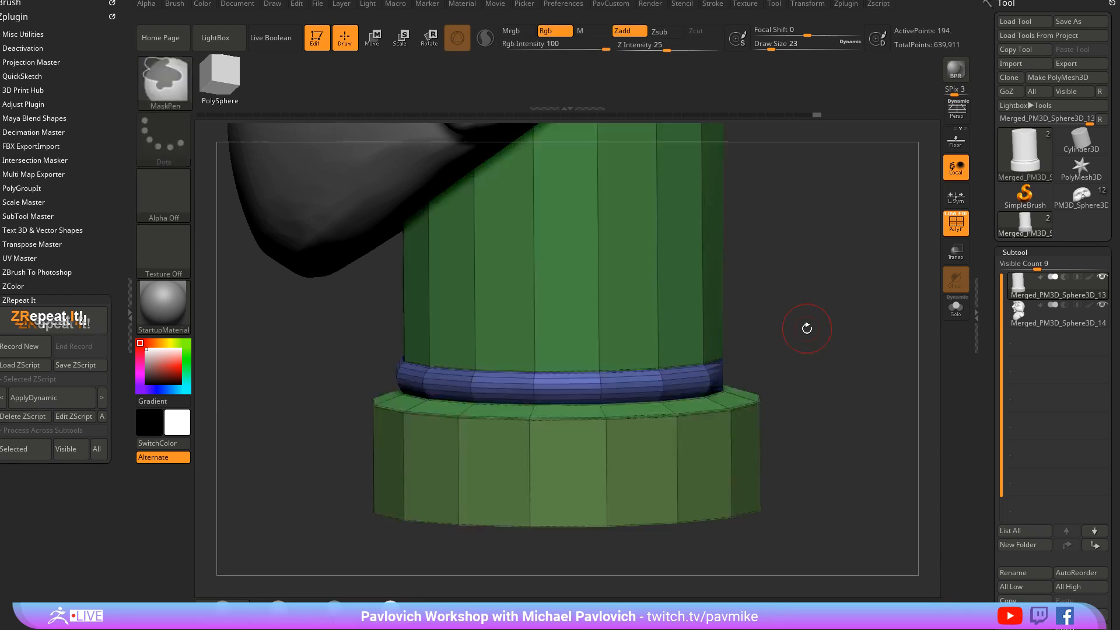
key("b")
key("z")
key("m")
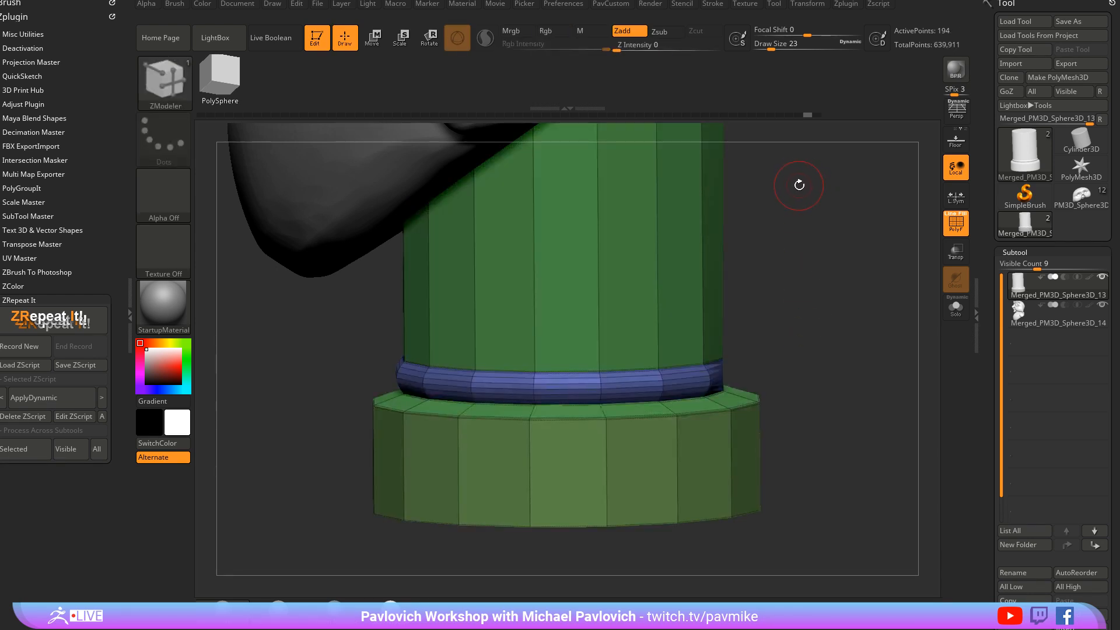
Try inserting single edge loops around the pedestal next to the ring with ZModeler, and undo them
key("space")
left_click_drag(753, 314, 739, 315, "shift")
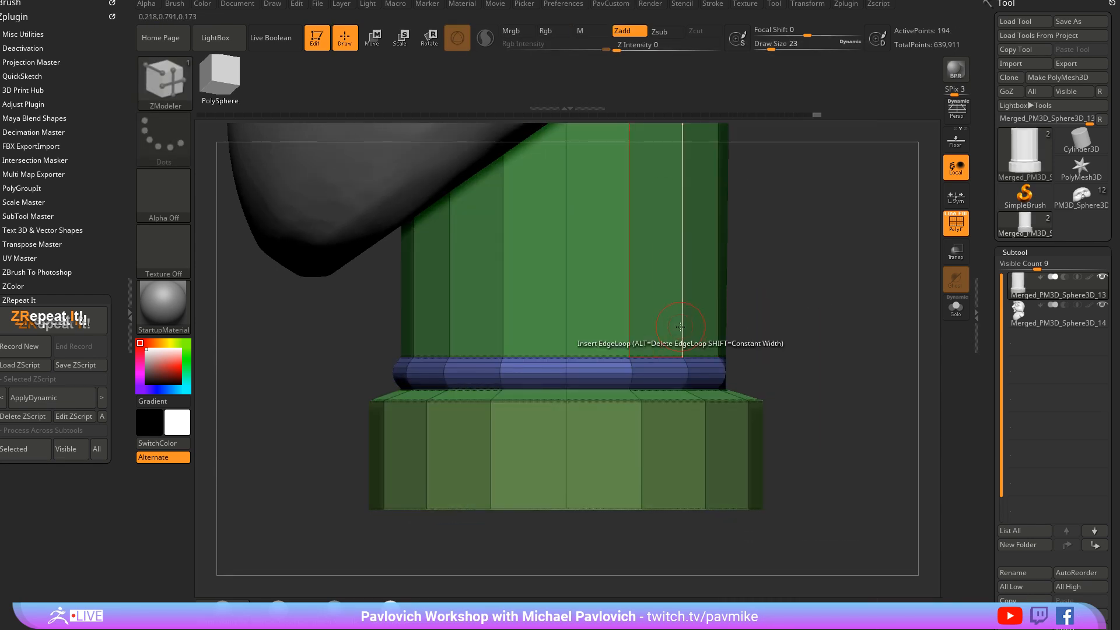
key("space")
left_click(670, 425)
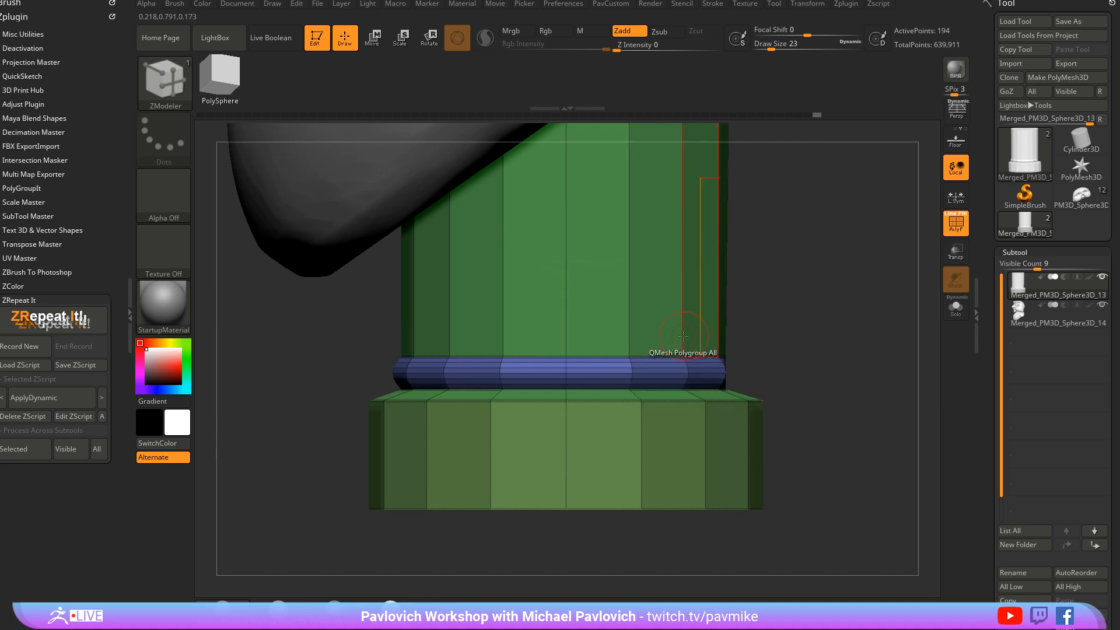
left_click_drag(684, 337, 680, 352)
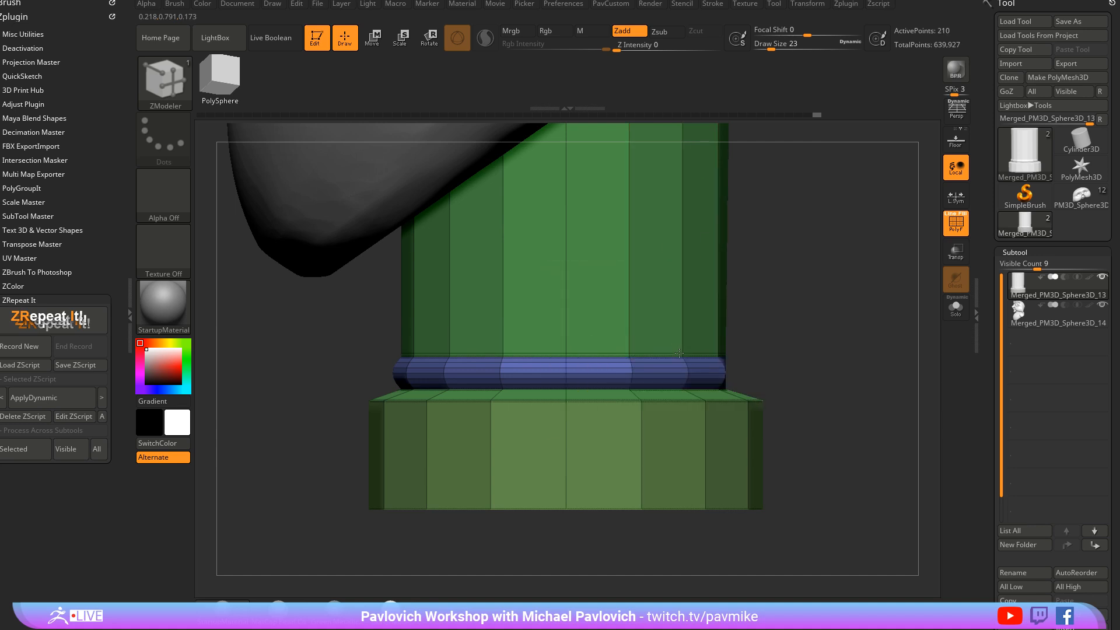
left_click_drag(792, 320, 671, 383)
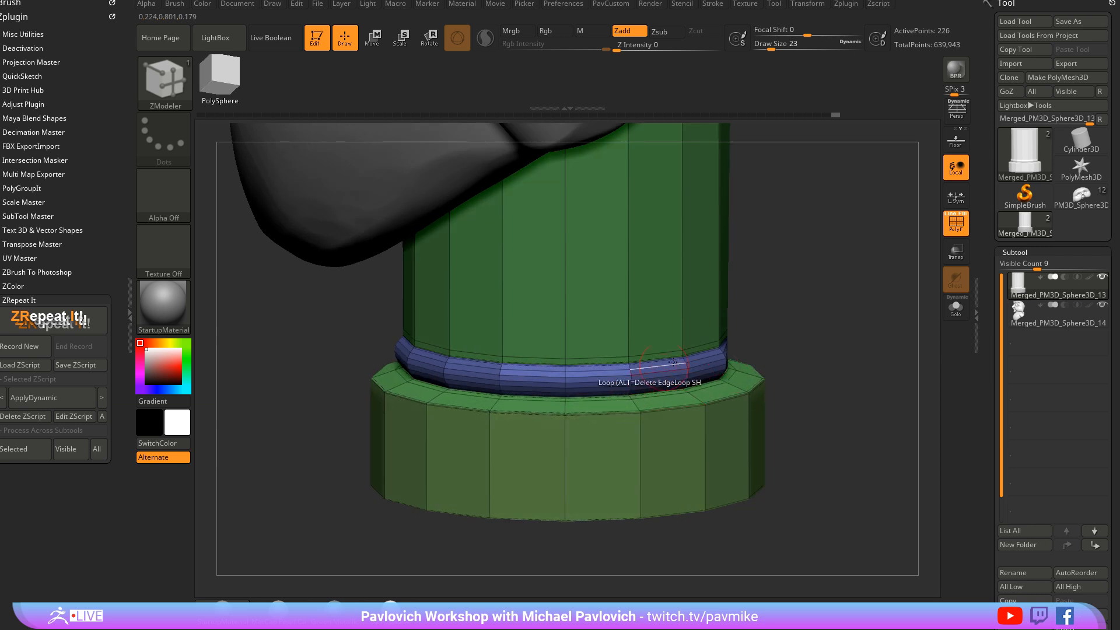
key("ctrl+z")
key("ctrl+z")
Isolate and mask the ring, show the whole pedestal with the mask inverted, and activate the gizmo on the ring
left_click(695, 350, "ctrl+shift")
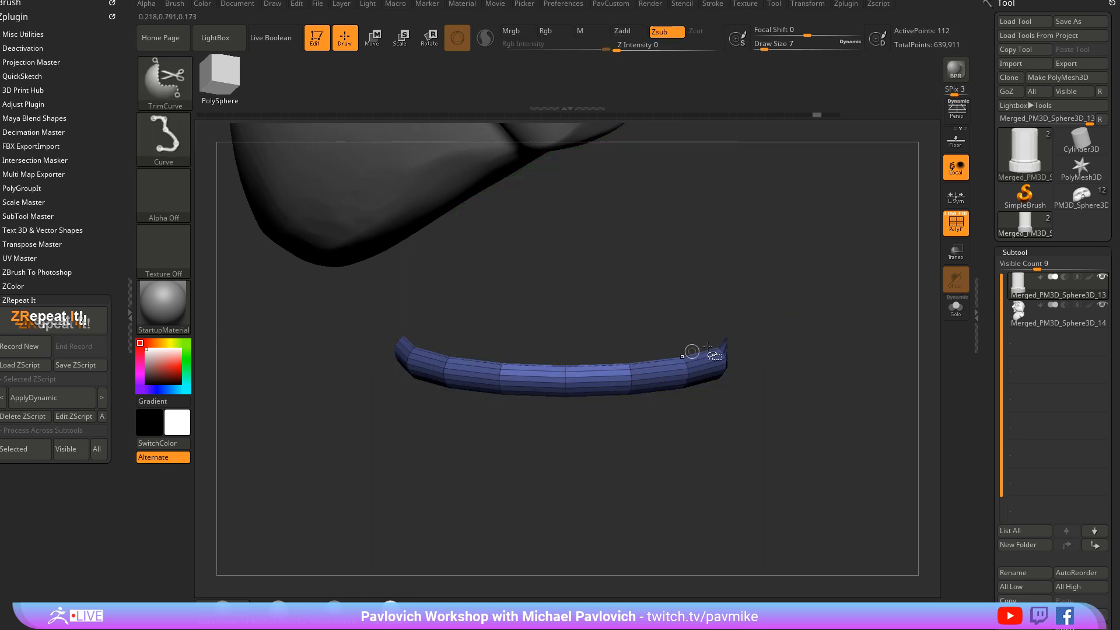
key("ctrl+shift")
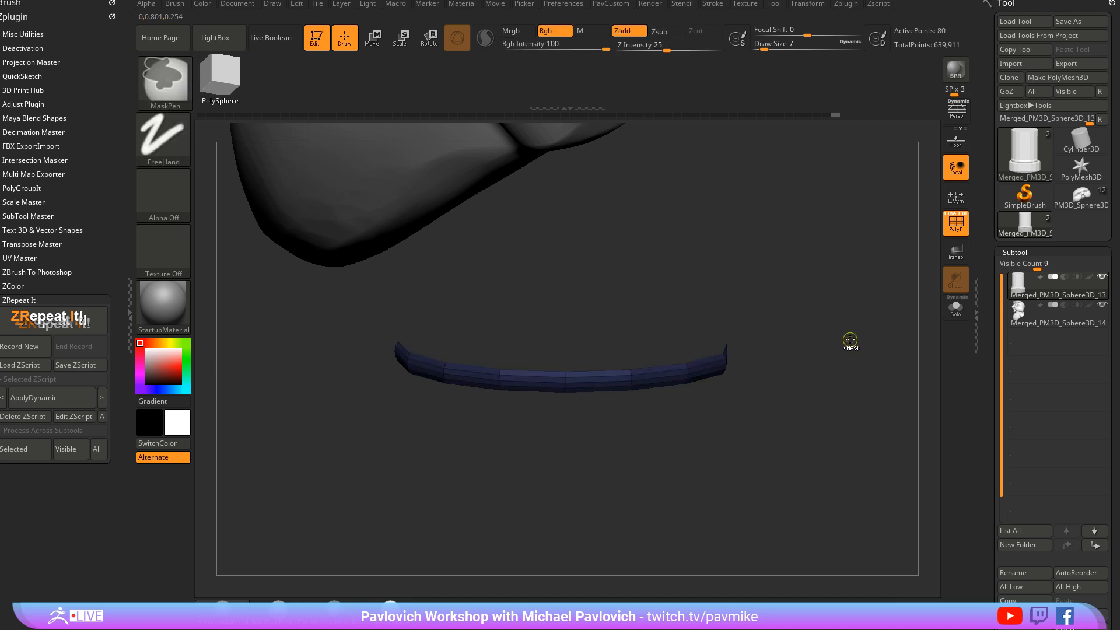
left_click(851, 324, "ctrl+shift")
key("w")
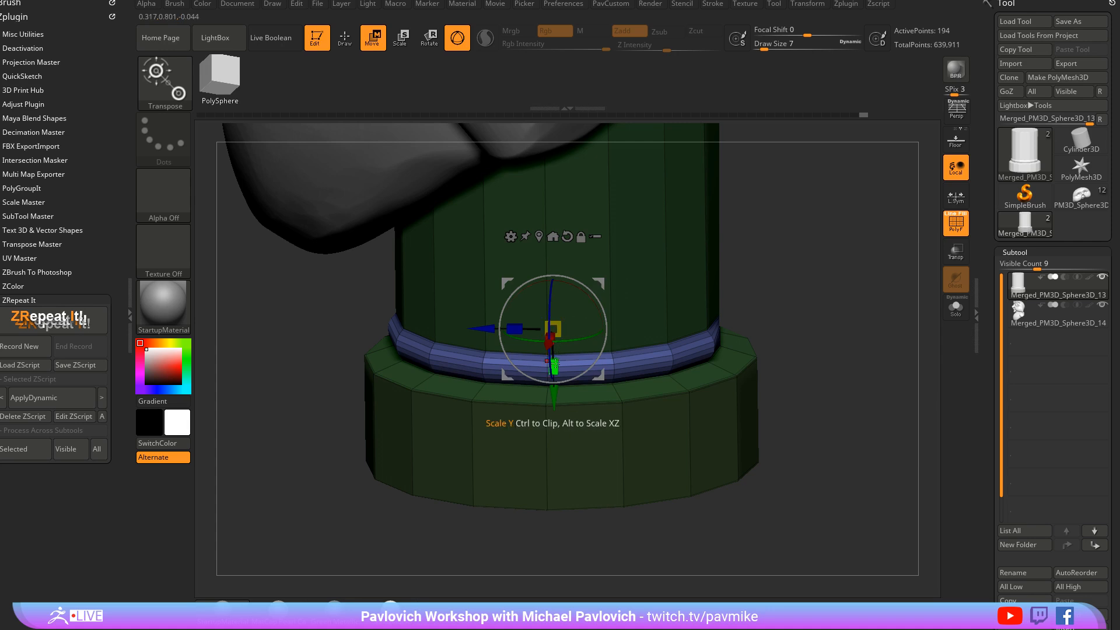
Scale the unmasked ring slightly outward from the shaft in XZ, undo it, and scale it again
left_click_drag(555, 362, 555, 369)
left_click_drag(816, 304, 841, 308, "shift")
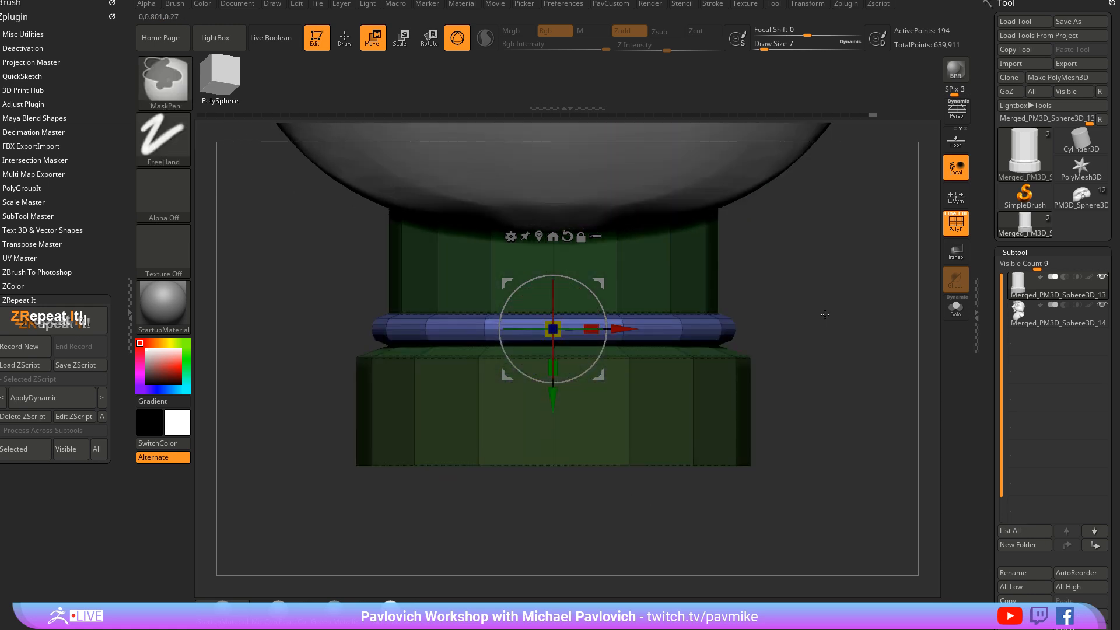
key("ctrl+z")
left_click_drag(553, 366, 555, 370)
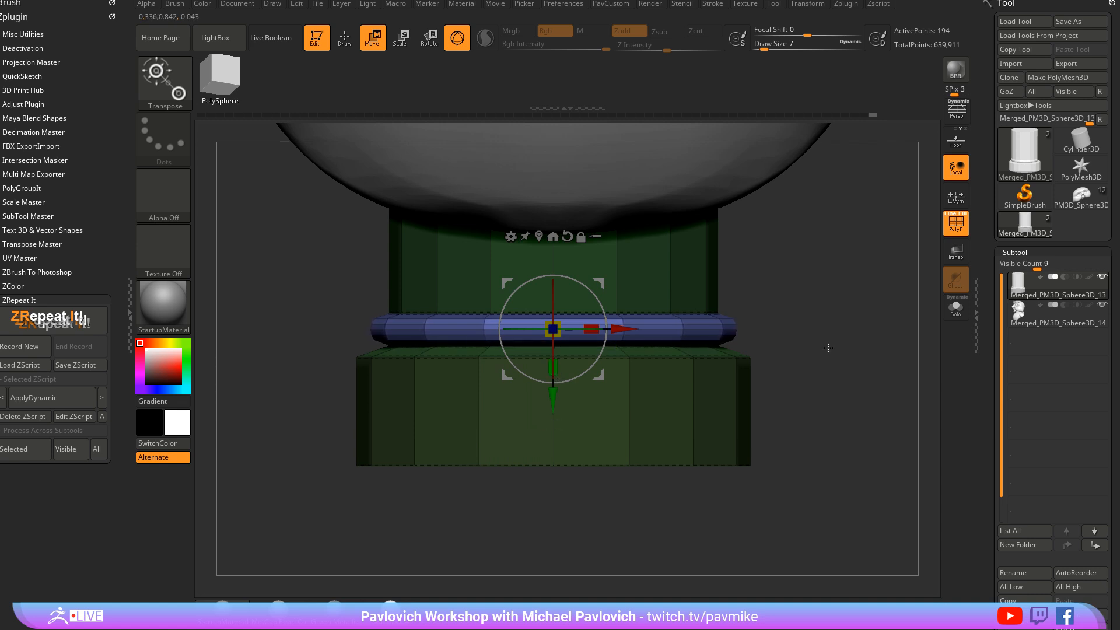
Return to Draw mode with ZModeler and undo the ring edits back to the flat band around the shaft
mouse_move(828, 348)
left_mouse_down()
mouse_move(862, 346)
mouse_move(835, 354)
mouse_move(849, 345)
left_mouse_up()
key("q")
key("space")
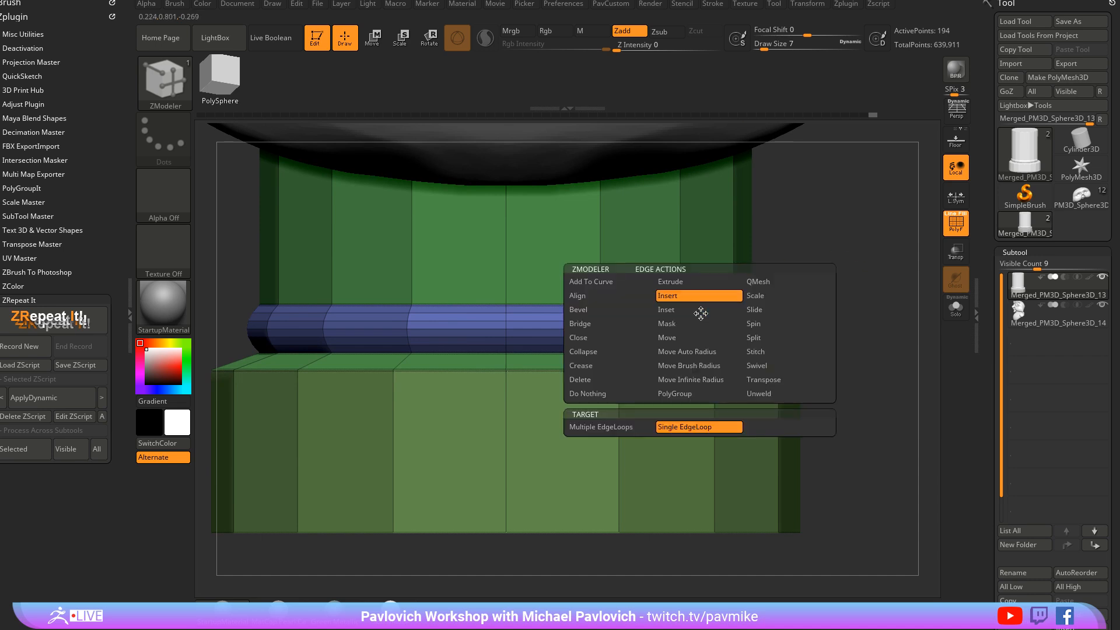
left_click(684, 310)
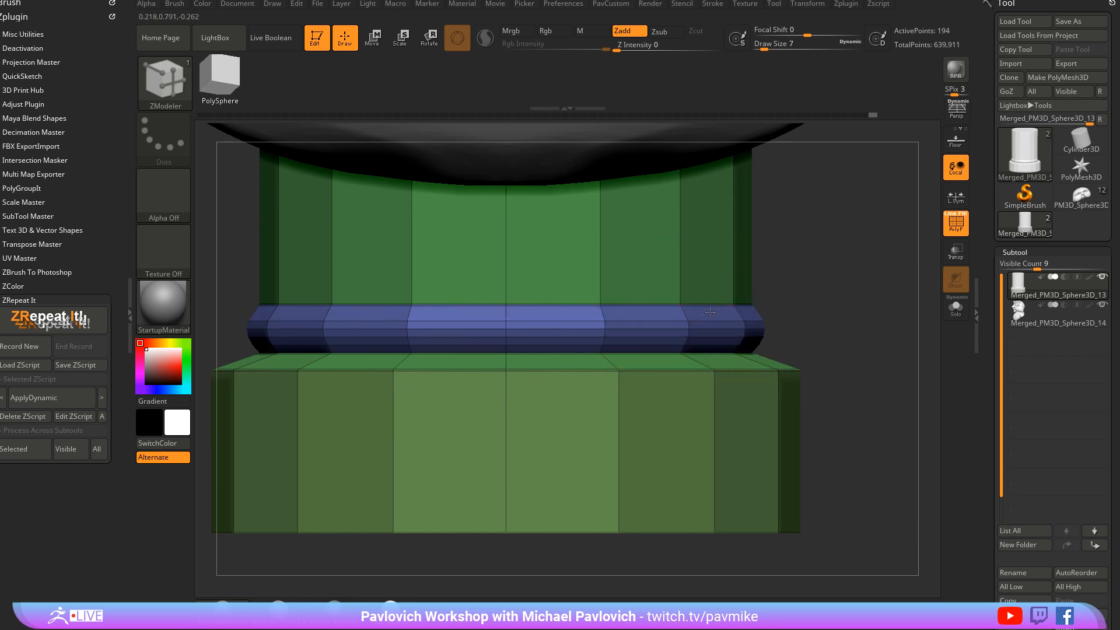
left_click(707, 319)
key("ctrl+z")
key("ctrl+z")
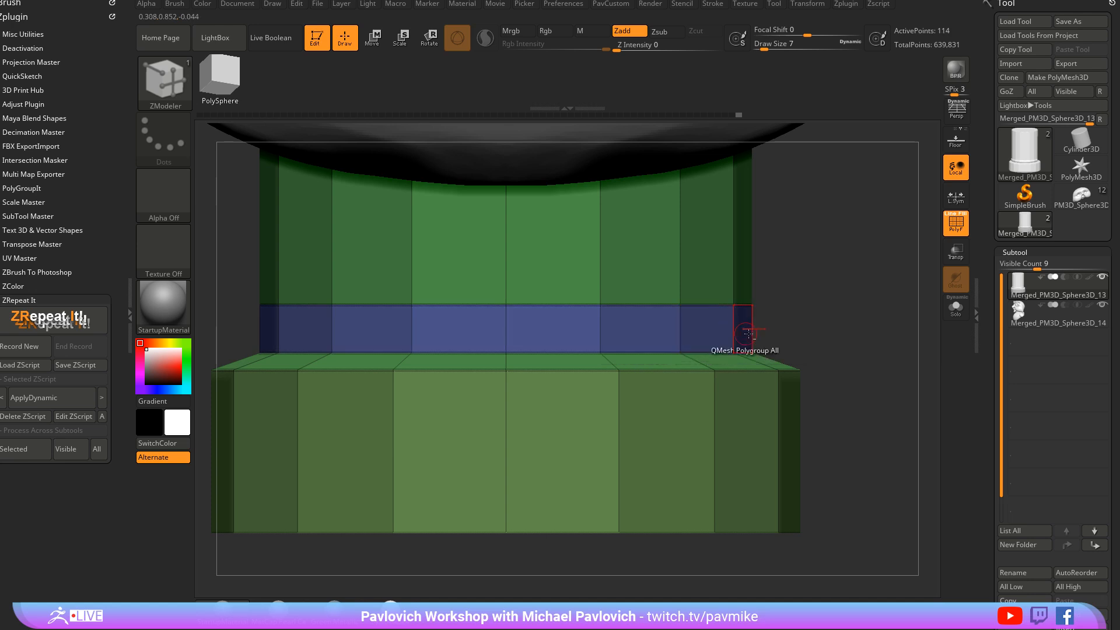
Insert multiple edge loops around the flat band with interactive resolution and elevation, forming a rounded ring
key("space")
left_click(674, 298)
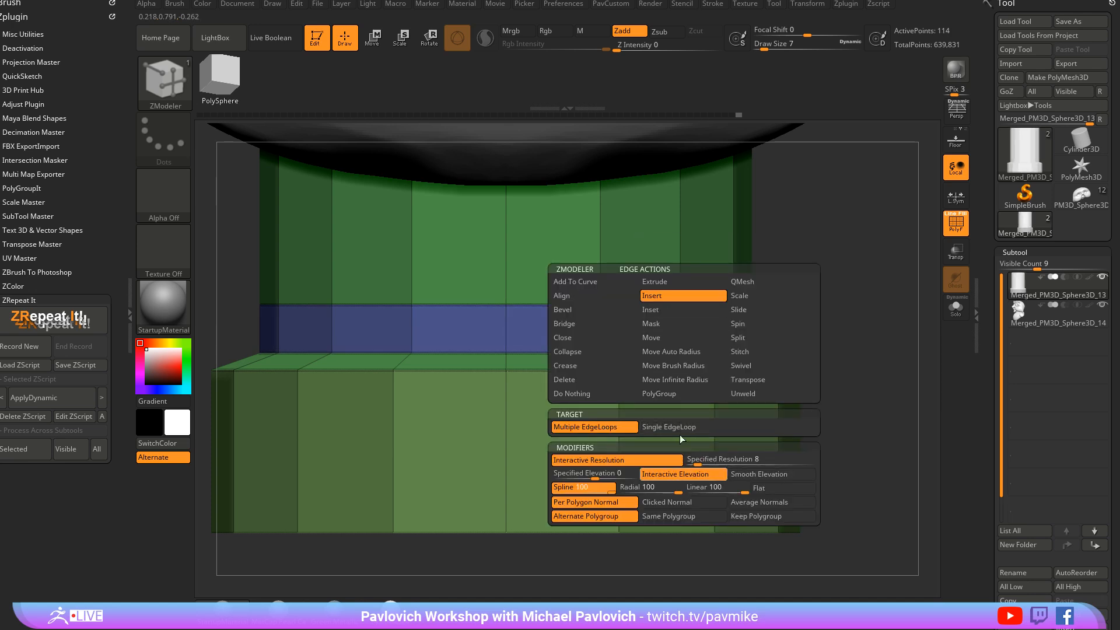
left_click(680, 435)
left_click_drag(729, 334, 817, 321)
Isolate the rounded ring, assign its polygons to a single polygroup, and show the whole pedestal again
left_click(724, 301, "ctrl+shift")
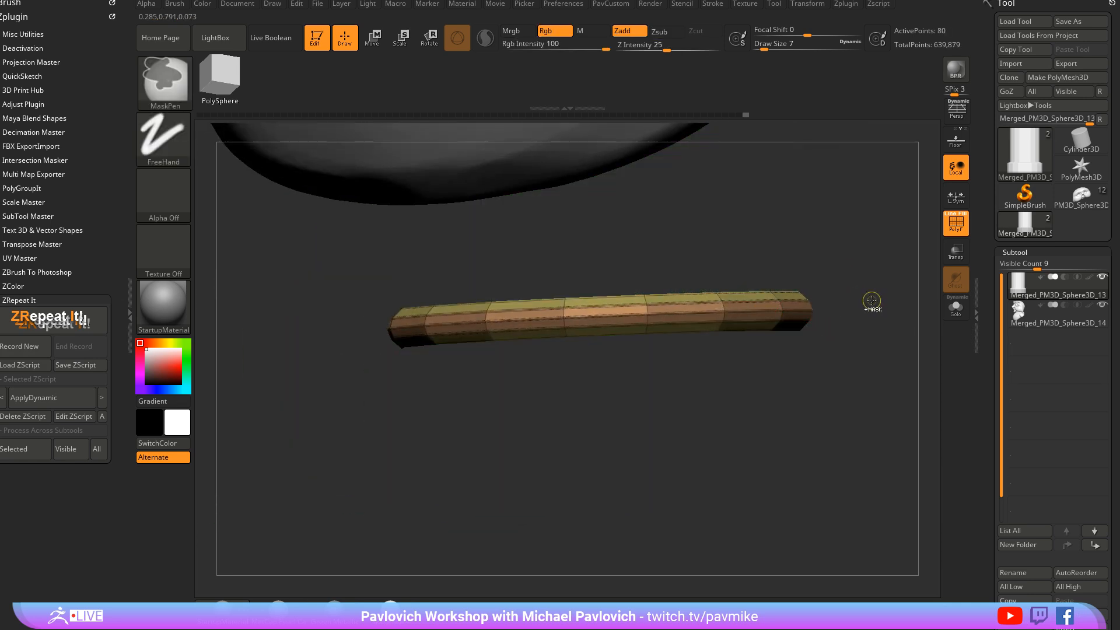
key("ctrl+w")
left_click(872, 302, "ctrl+shift")
Crease the pedestal's edges using a crease tolerance of 45
key("5")
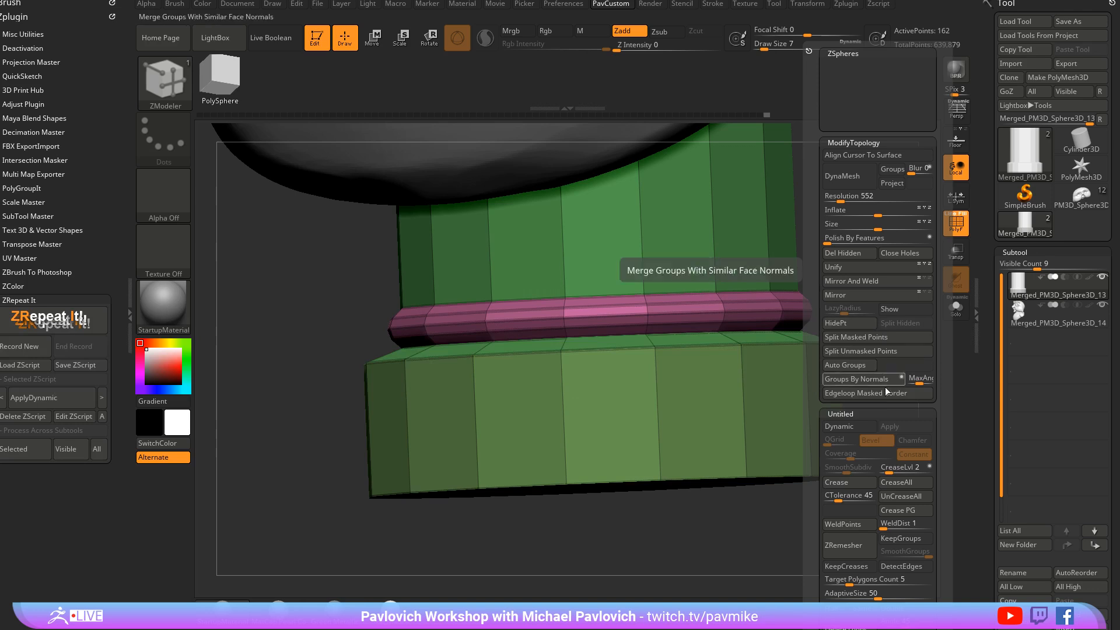
left_click(859, 477)
left_click_drag(891, 291, 641, 303)
key("space")
Remove the creases with UnCreaseAll, isolate the ring's polygroup, and open the custom crease options for it
left_click(643, 296, "ctrl+shift")
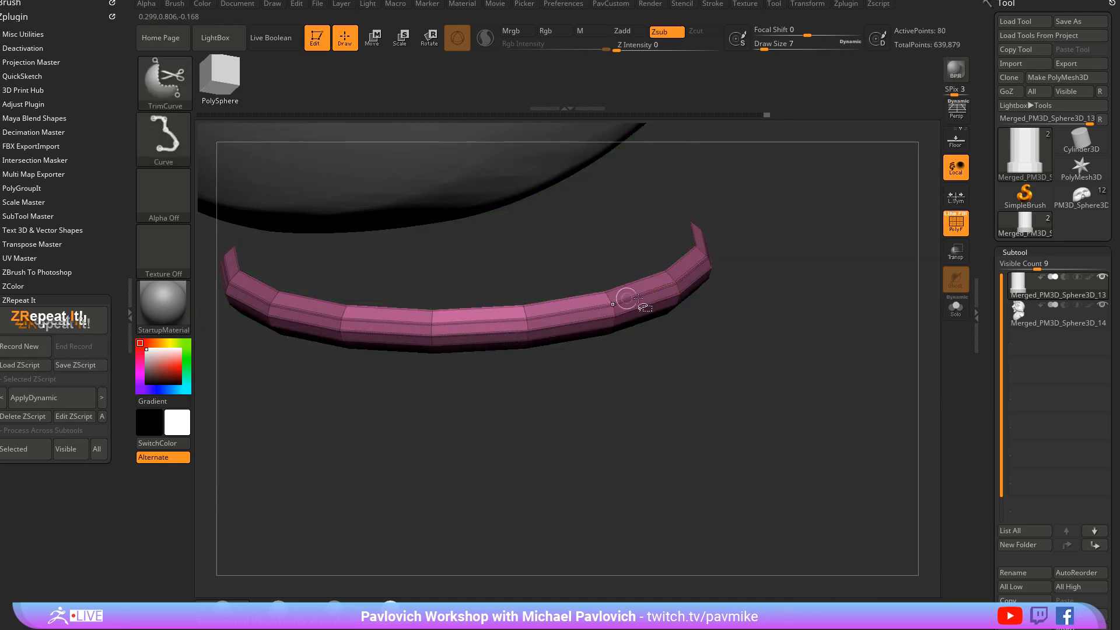
key("5")
left_click(854, 496)
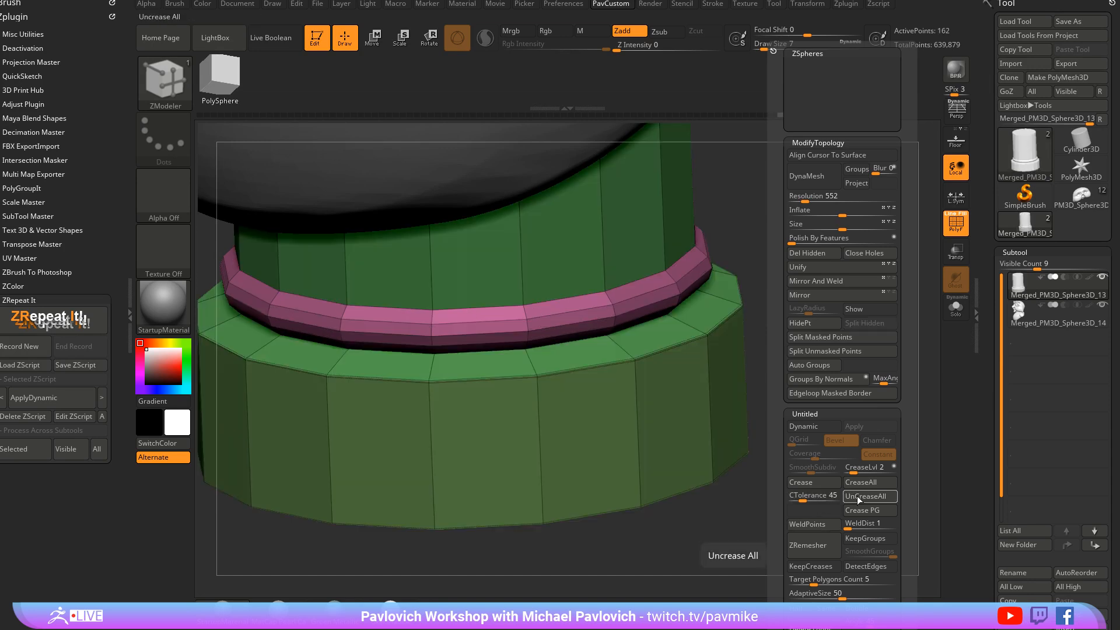
left_click(610, 305, "ctrl+shift")
key("5")
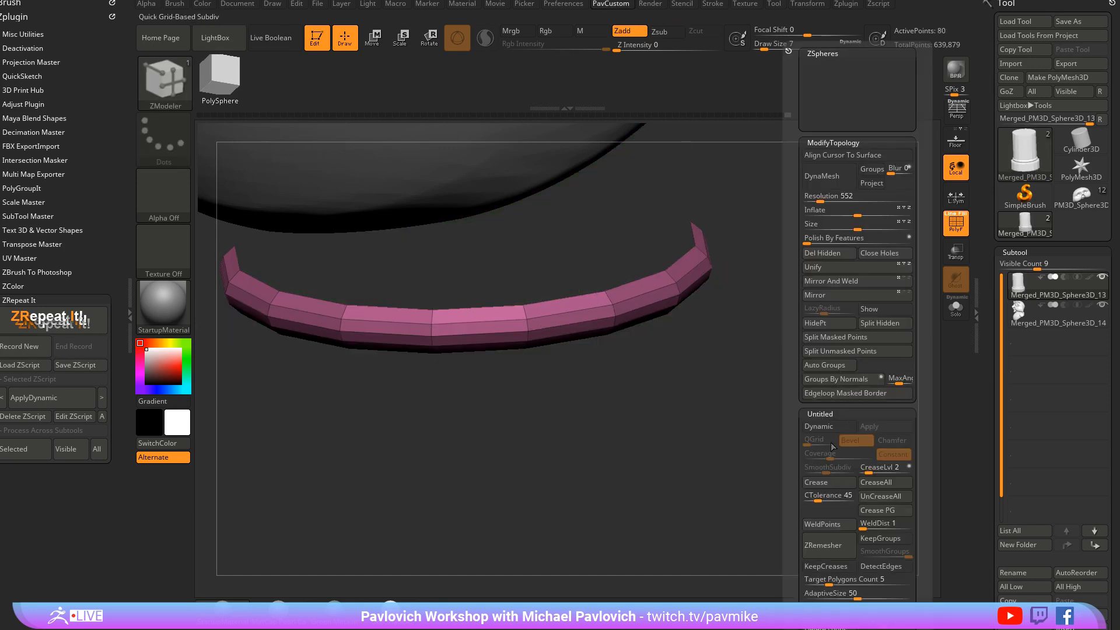
Crease the edges of the isolated pink strip on the pedestal and turn off the polyframe display
left_click(829, 483)
left_click_drag(860, 412, 894, 313, "shift")
key("shift+f")
left_click_drag(907, 254, 847, 364)
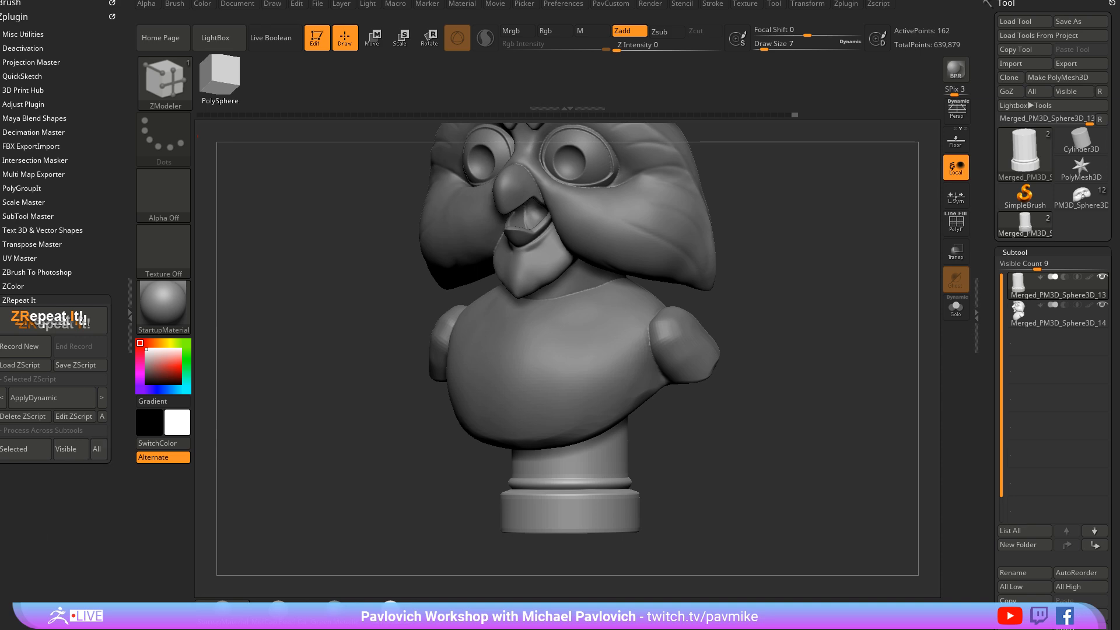
Switch to the web browser and open the Eat3D project from the artist's ArtStation portfolio
key("alt+Tab")
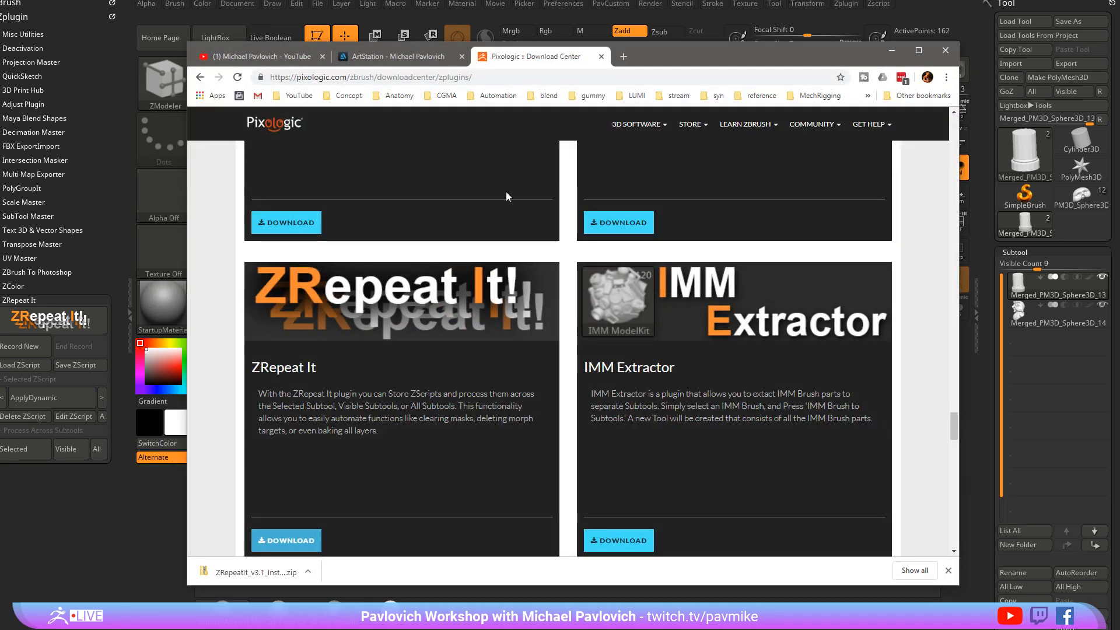
left_click(396, 57)
scroll(532, 323, "down", 5)
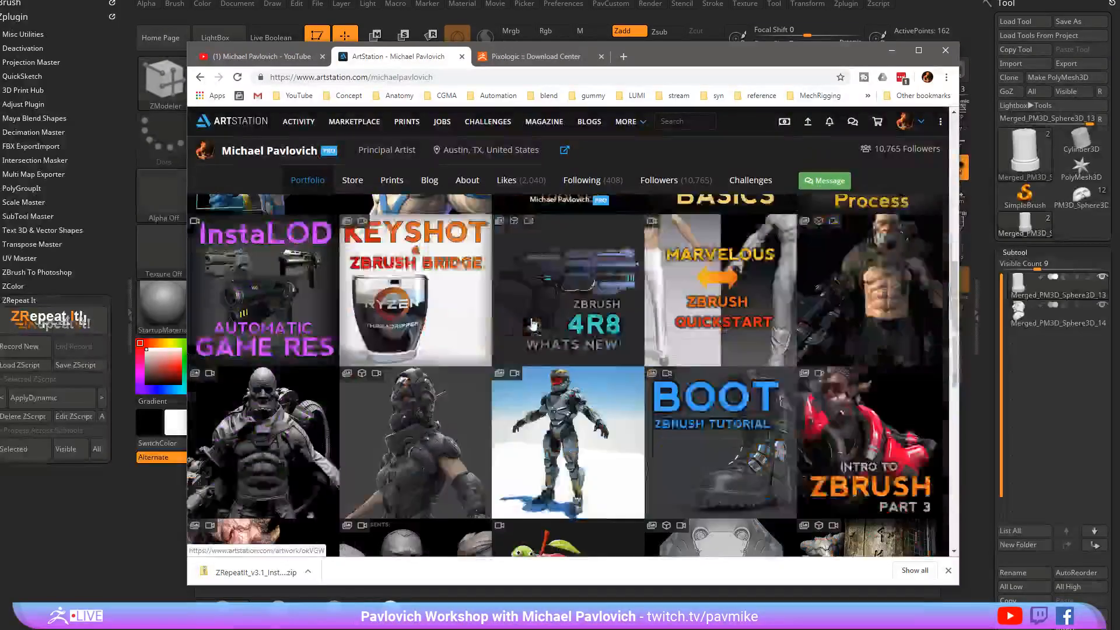
scroll(532, 323, "down", 6)
scroll(532, 322, "up", 7)
scroll(571, 338, "down", 10)
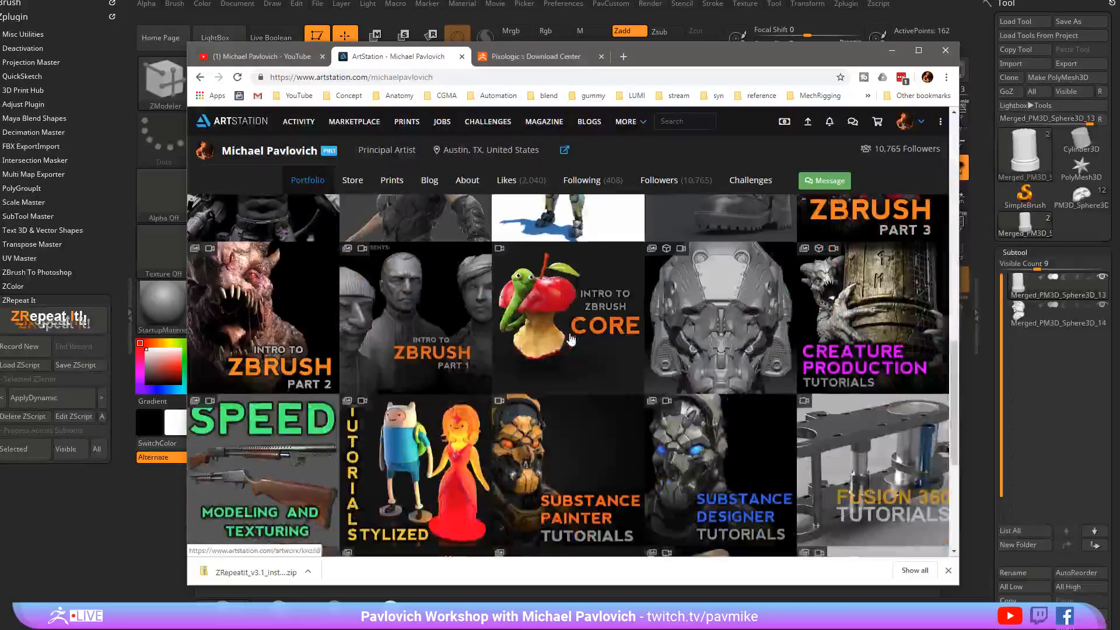
scroll(571, 338, "down", 2)
left_click(729, 332)
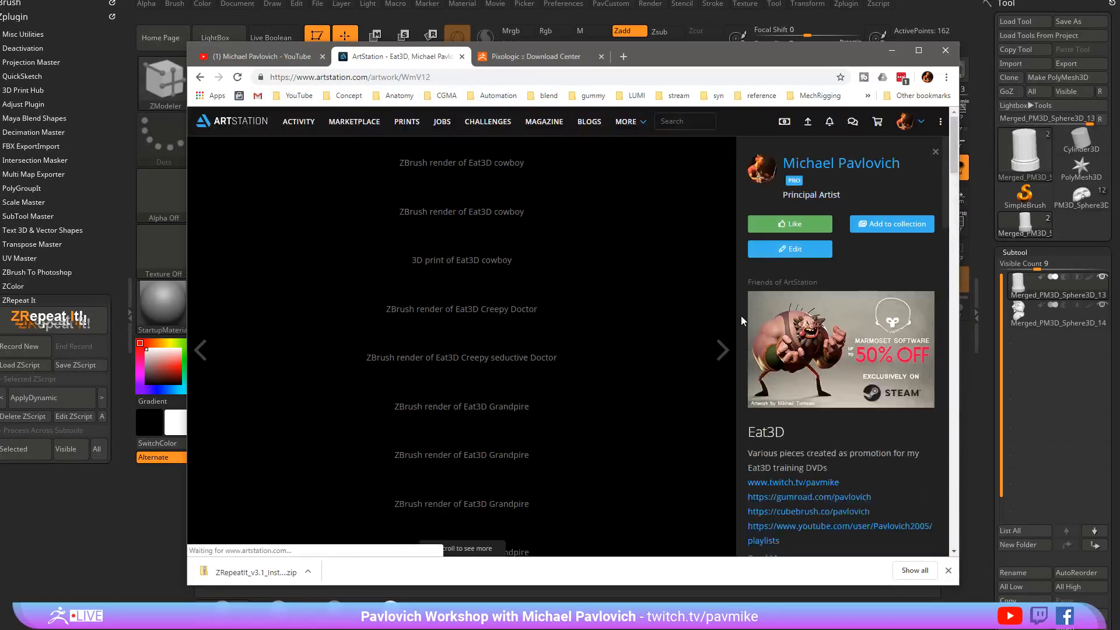
Enlarge the browser window and examine the full-size ZBrush render of the Eat3D cowboy
scroll(506, 306, "down", 15)
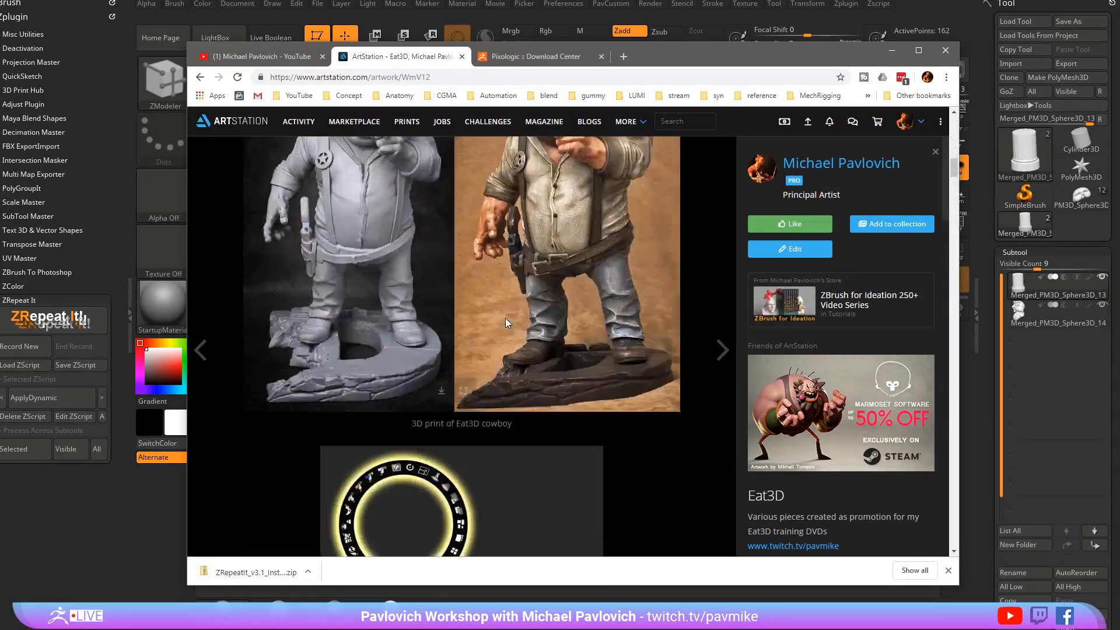
scroll(506, 315, "up", 5)
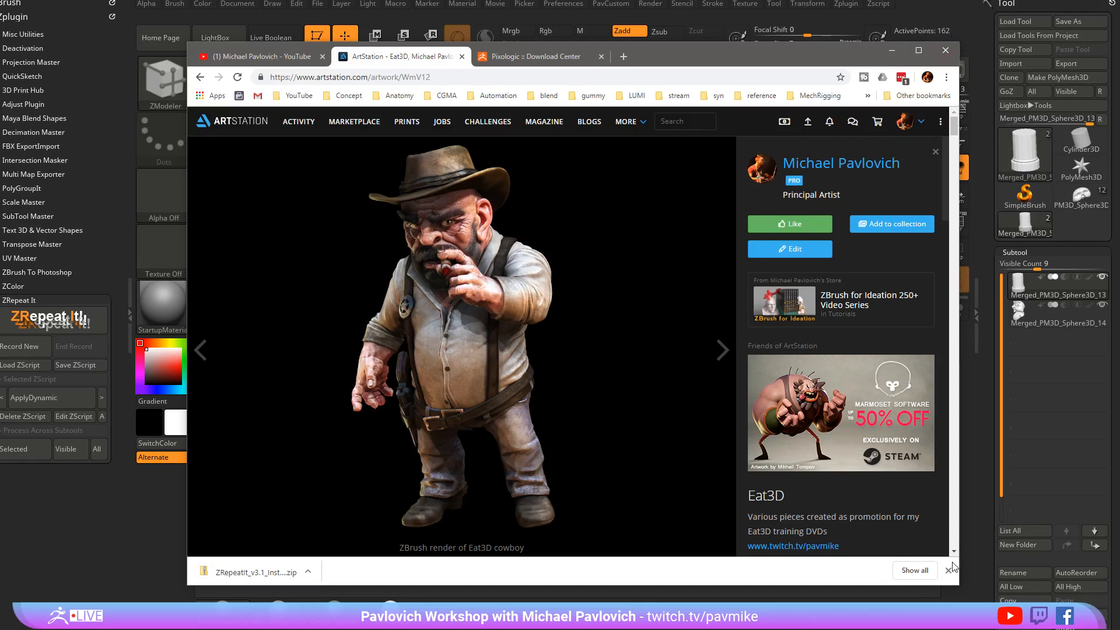
left_click_drag(956, 585, 1118, 629)
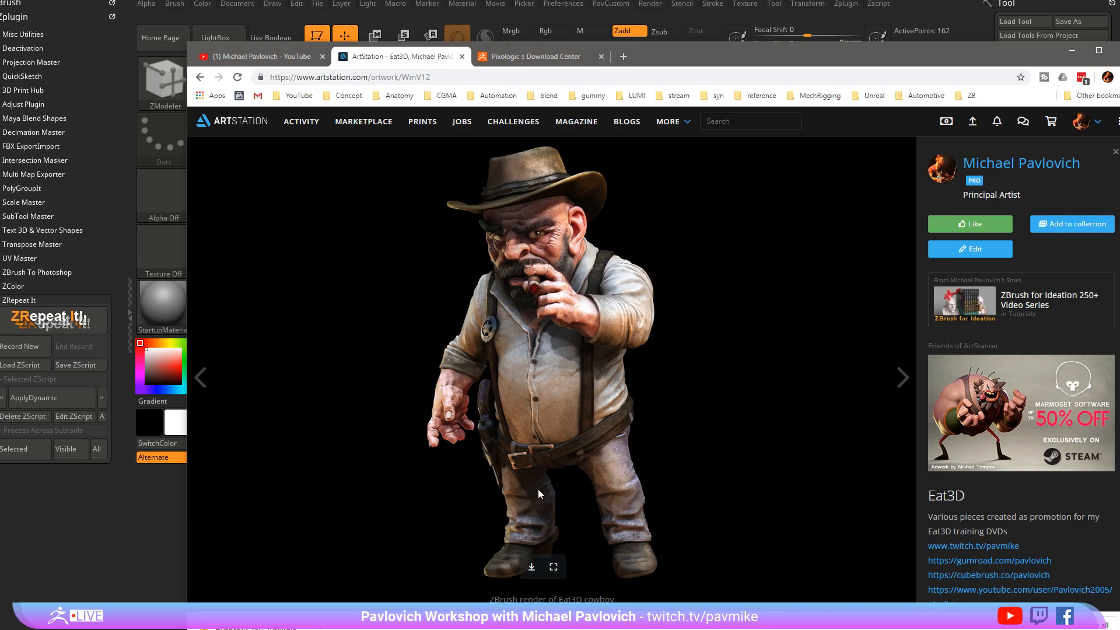
left_click(553, 568)
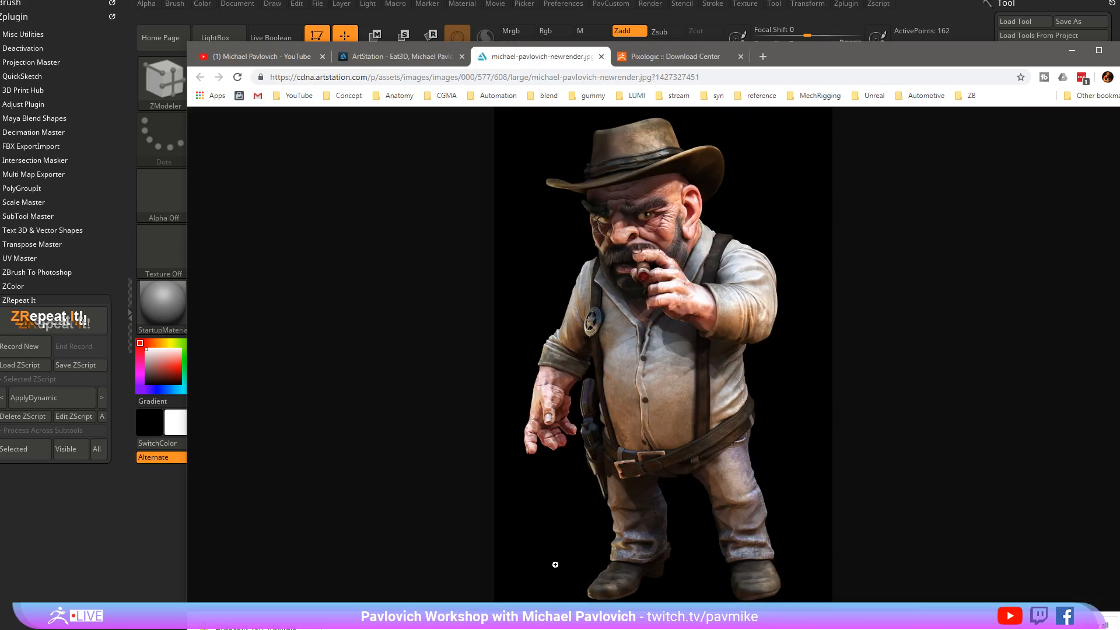
left_click(648, 393)
scroll(686, 317, "up", 2)
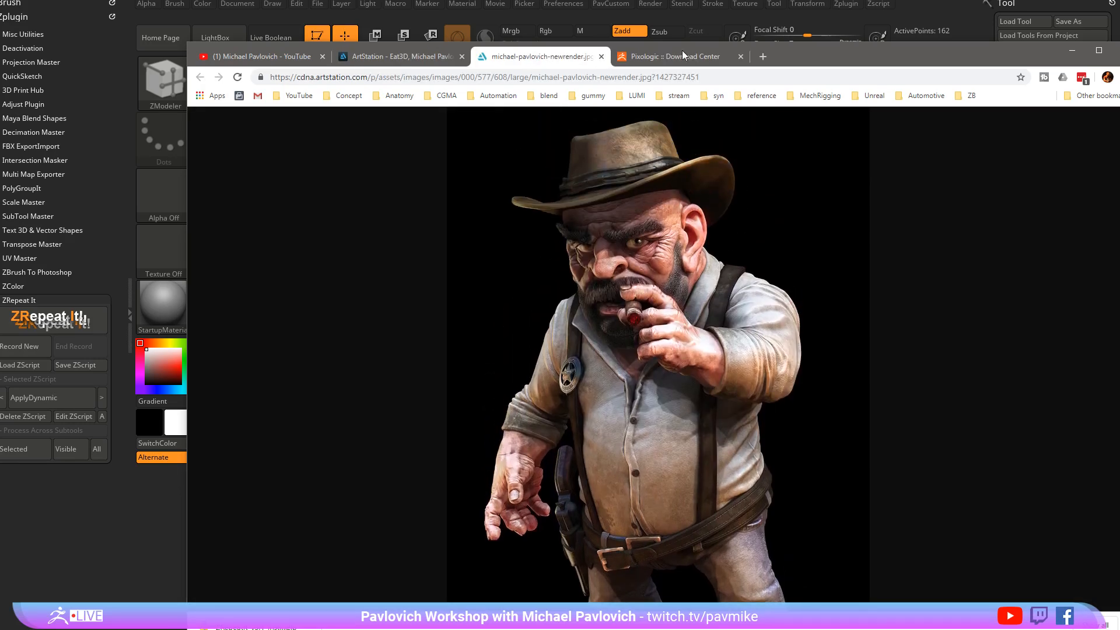
left_click_drag(823, 52, 699, 21)
scroll(534, 267, "down", 3)
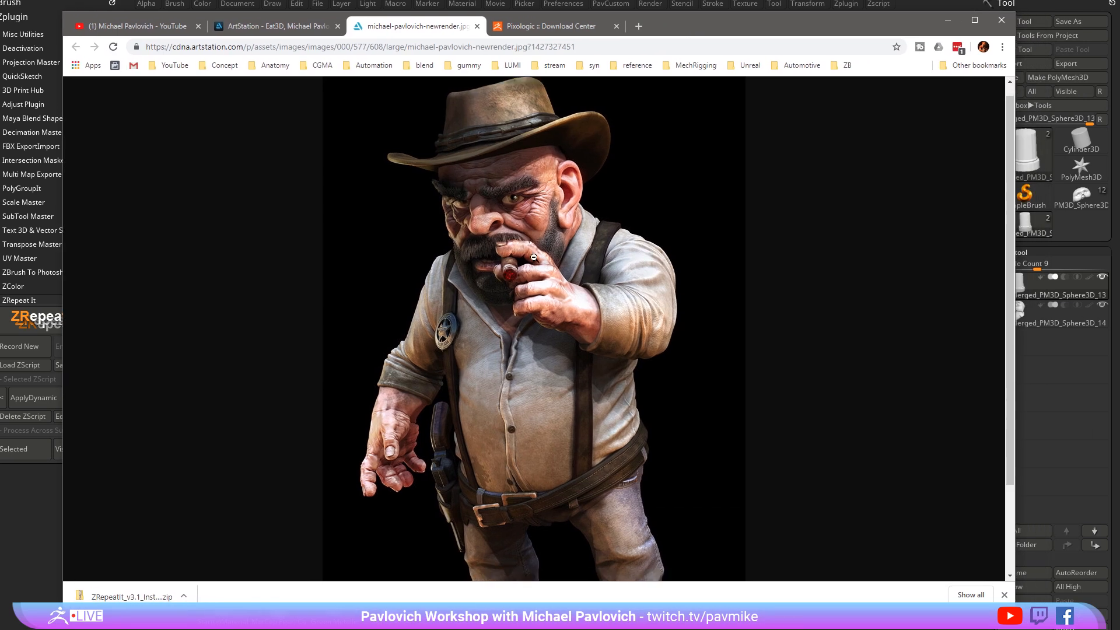
scroll(549, 377, "up", 2)
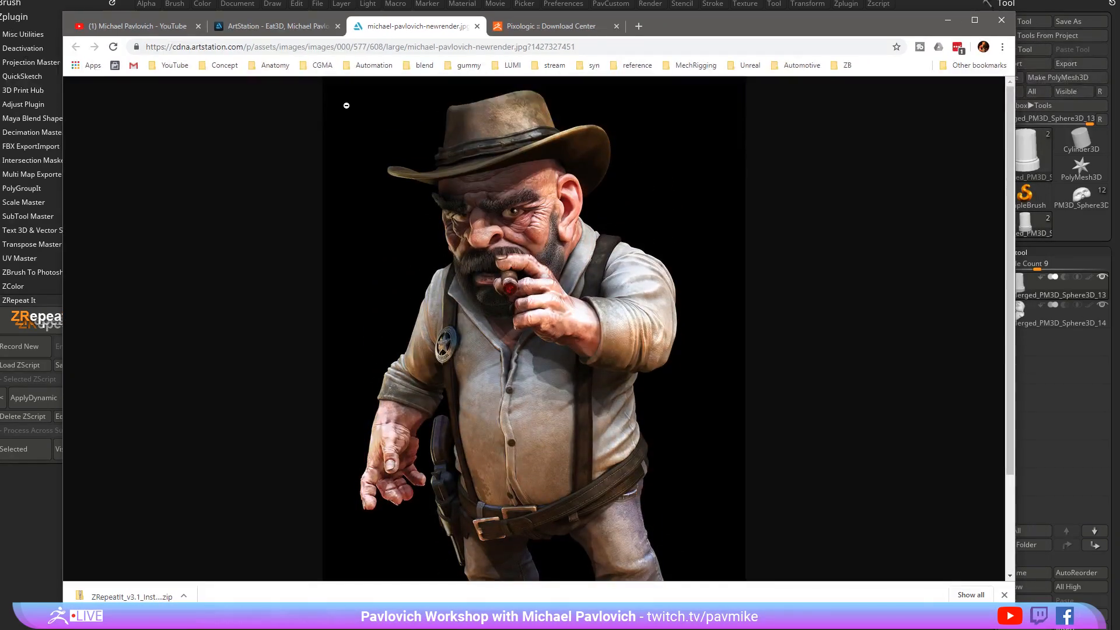
Return to the Eat3D project page and open the 3D print image of the cowboy at full size
left_click(305, 26)
scroll(352, 239, "down", 8)
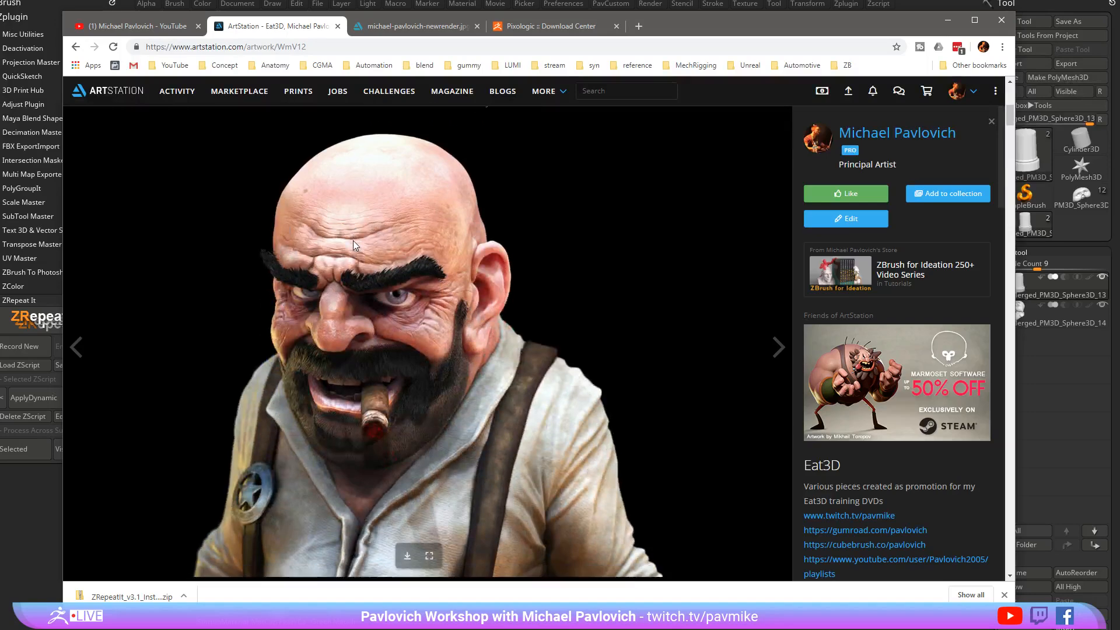
scroll(385, 284, "up", 7)
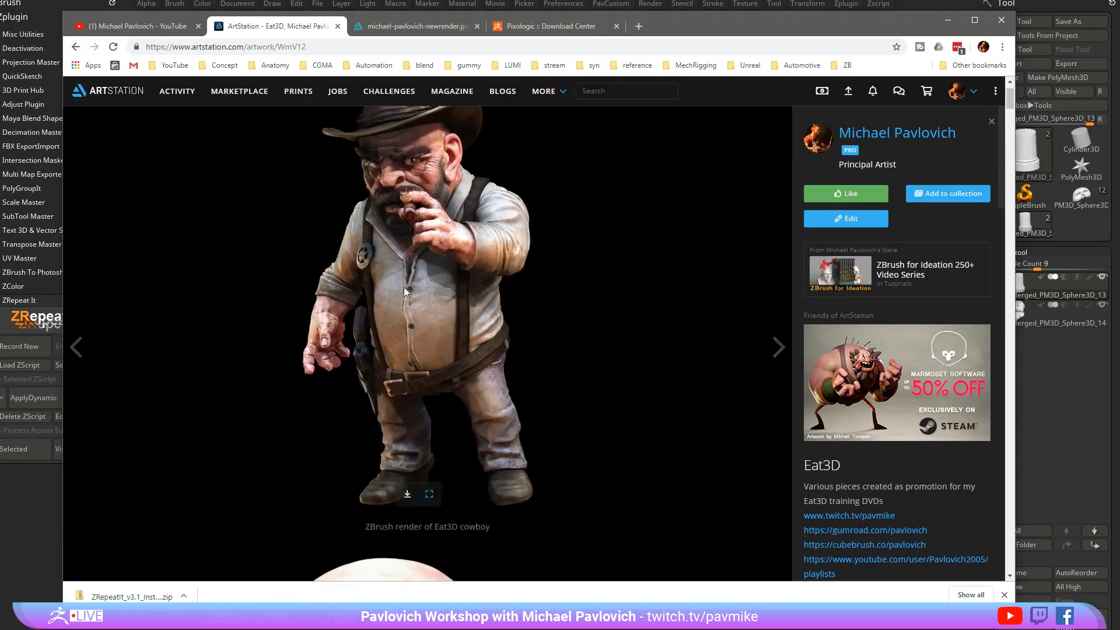
scroll(460, 215, "down", 11)
scroll(447, 152, "down", 3)
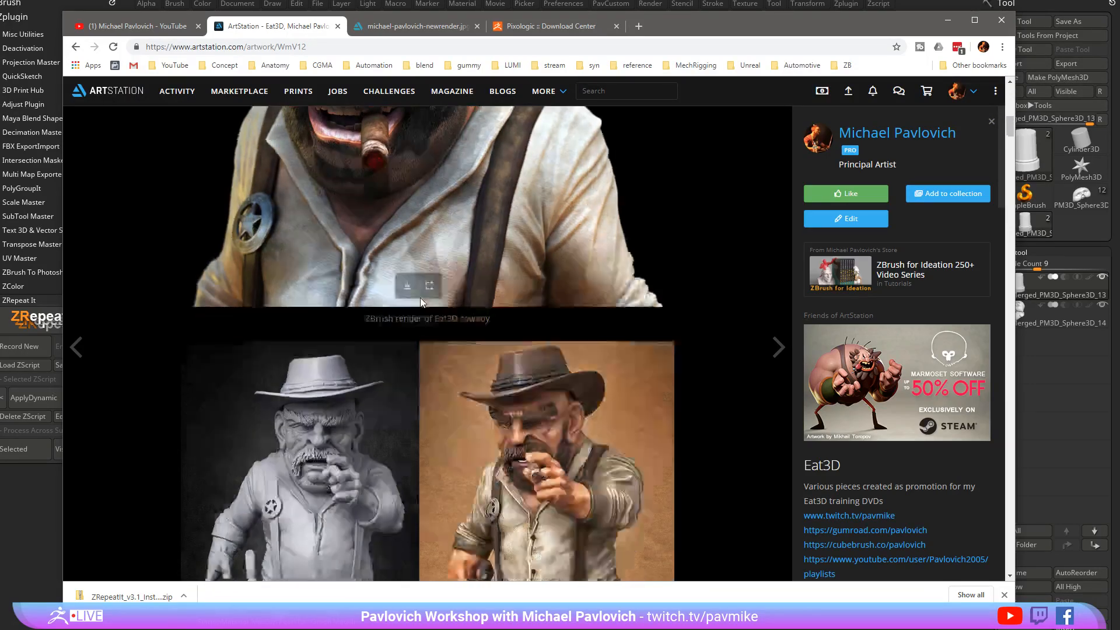
scroll(302, 325, "down", 4)
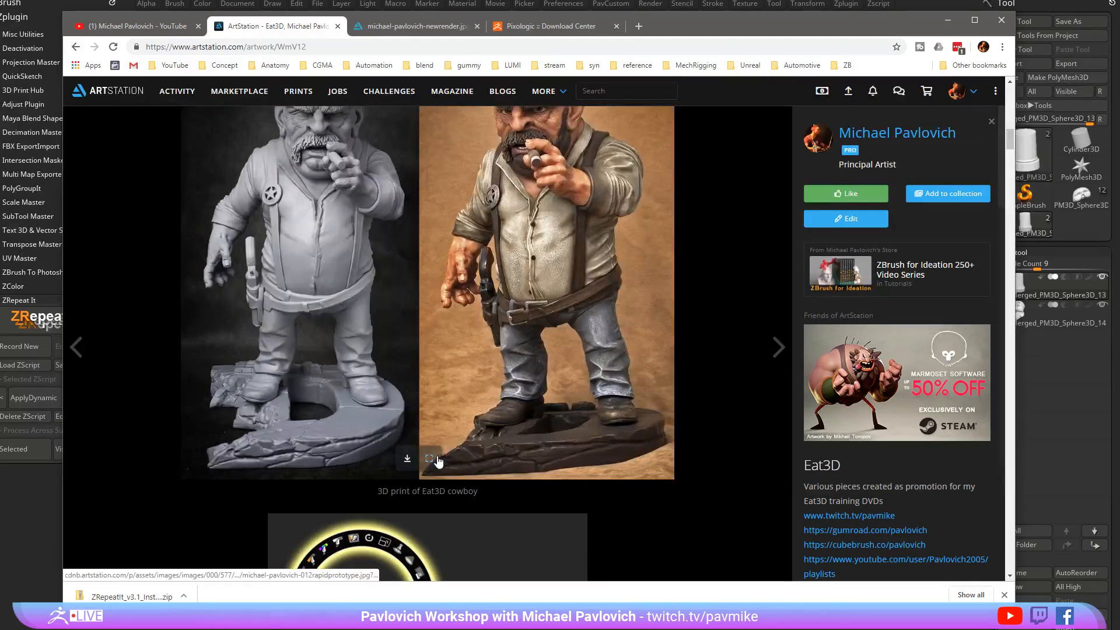
left_click(407, 458)
left_click(516, 290)
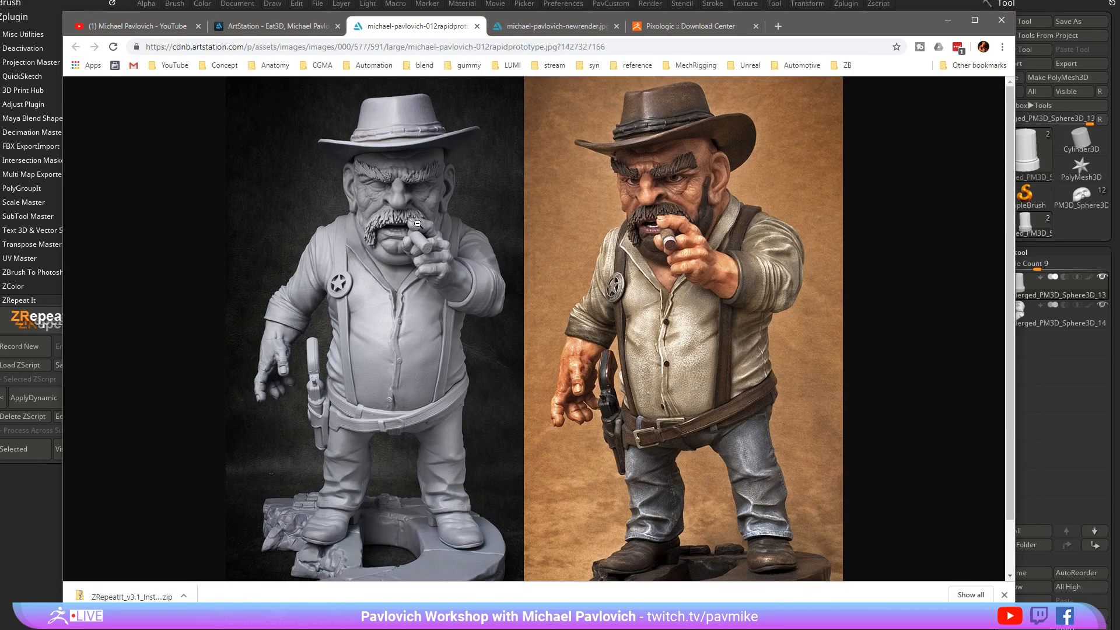
Look through the PDF guide to feather creation with ZBrush as far as the Alpha and Fibres methods, and return to ZBrush
key("alt+Tab")
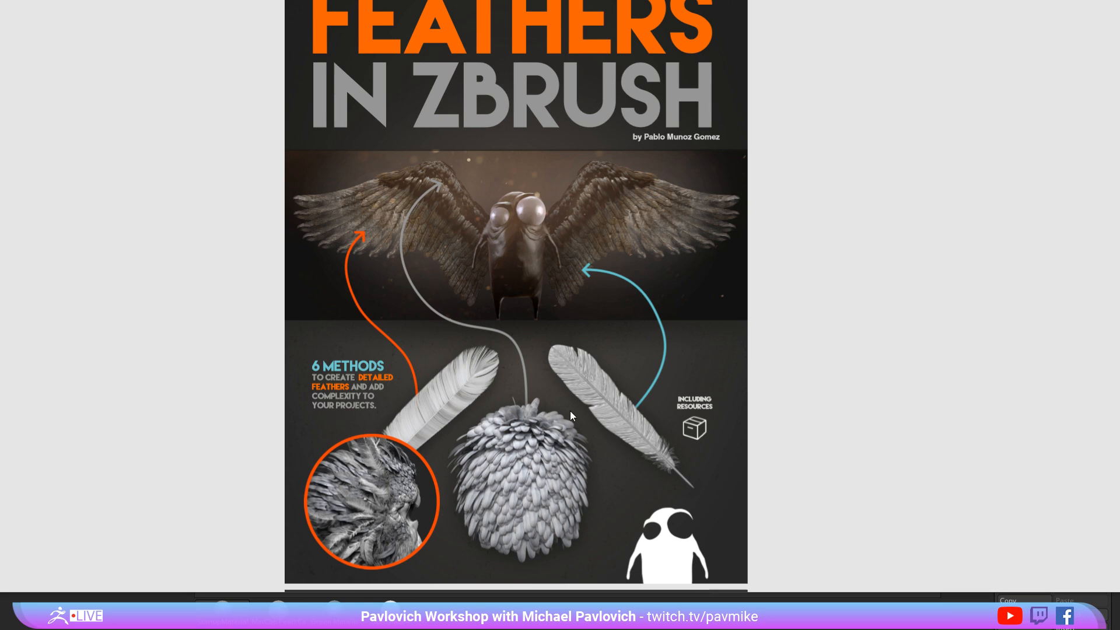
scroll(625, 431, "down", 15)
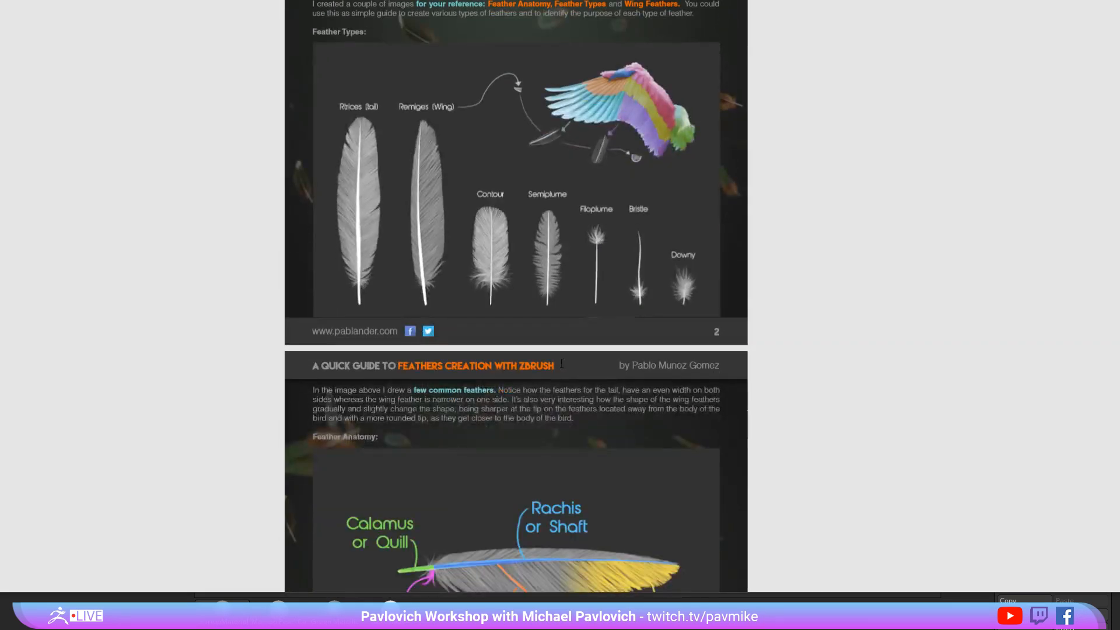
scroll(468, 324, "down", 20)
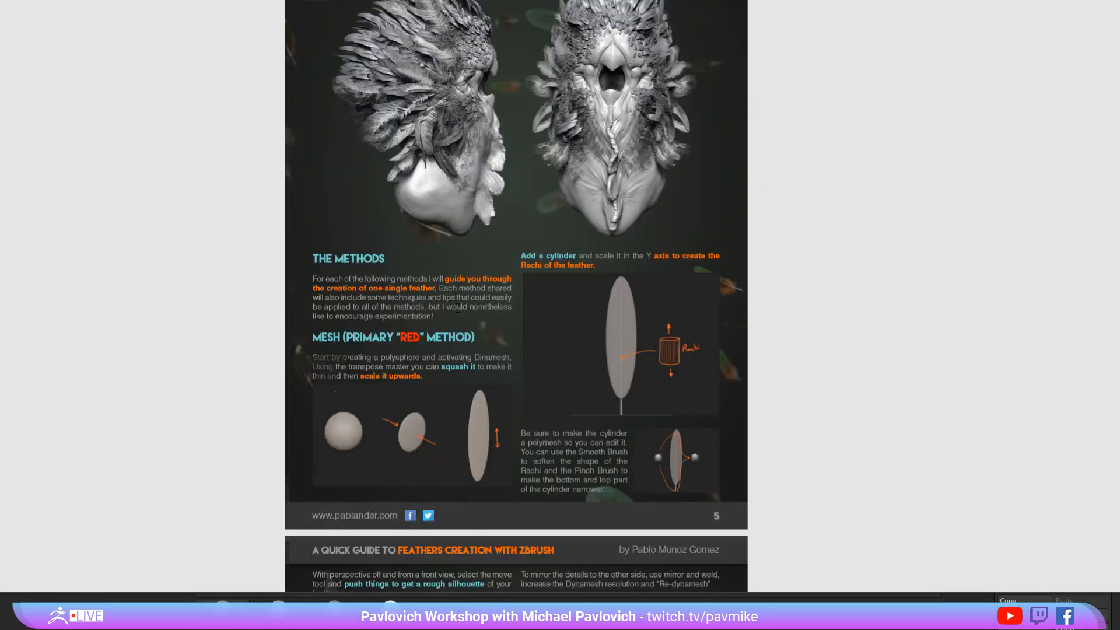
scroll(457, 307, "down", 10)
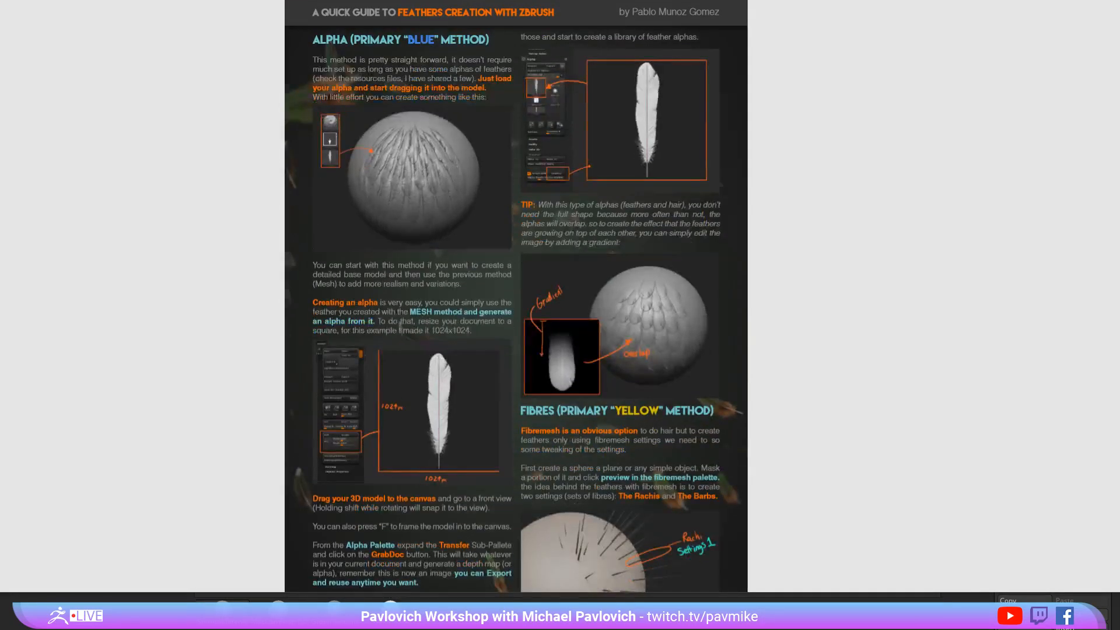
key("alt+F4")
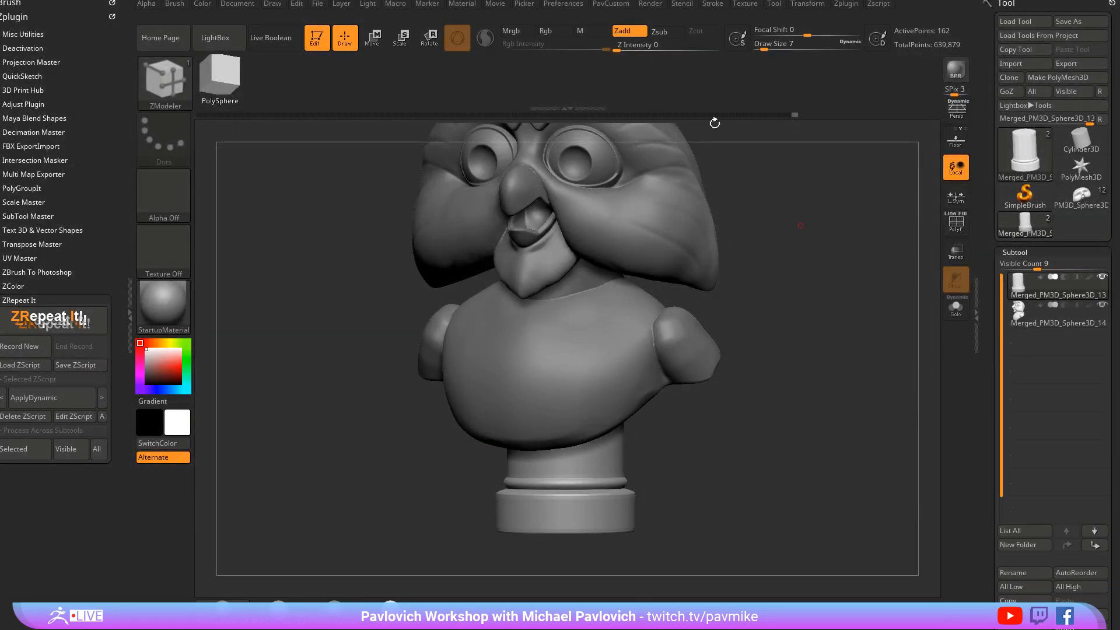
Set the brush draw size to 41
key("s")
left_click_drag(760, 243, 780, 244)
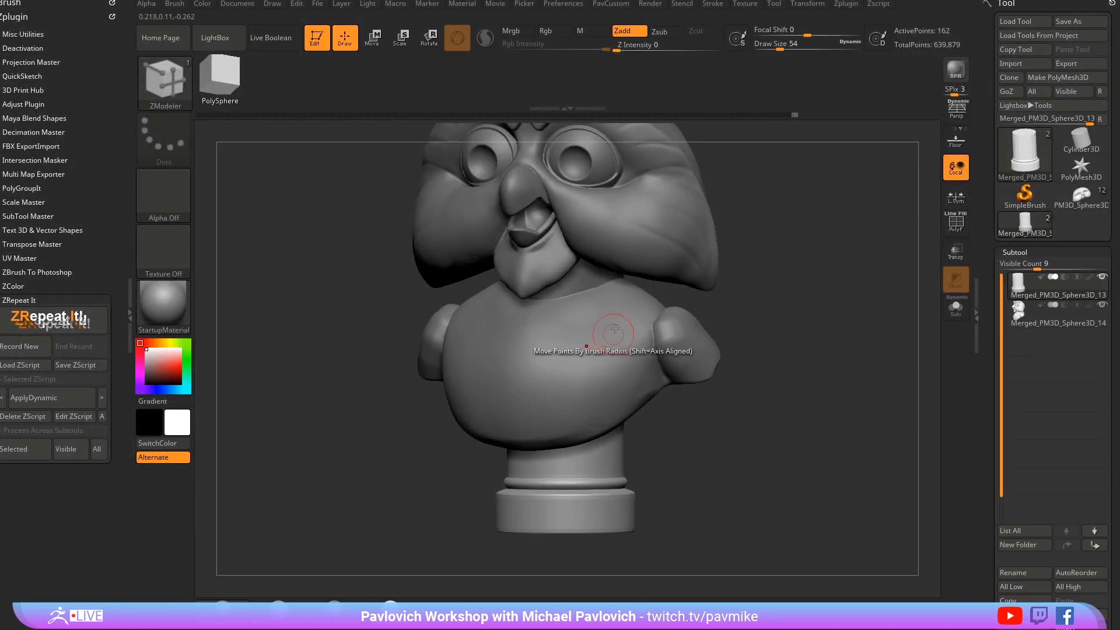
key("s")
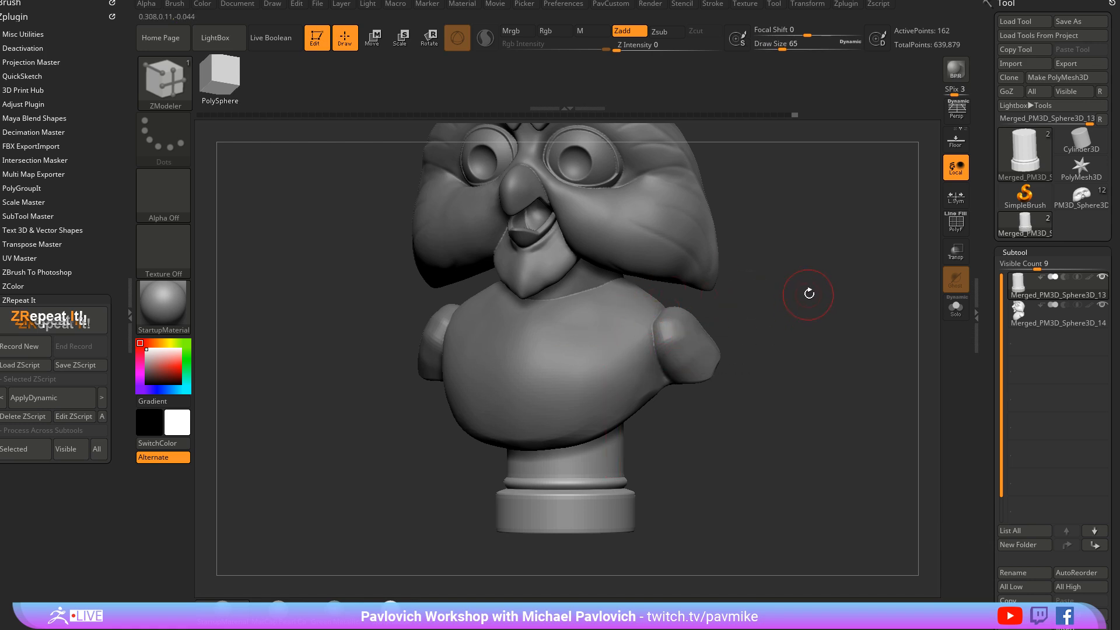
key("s")
left_click_drag(809, 293, 805, 293)
mouse_move(833, 297)
right_mouse_down("ctrl")
mouse_move(784, 263)
mouse_move(799, 262)
mouse_move(795, 310)
mouse_move(750, 312)
right_mouse_up("ctrl")
key("s")
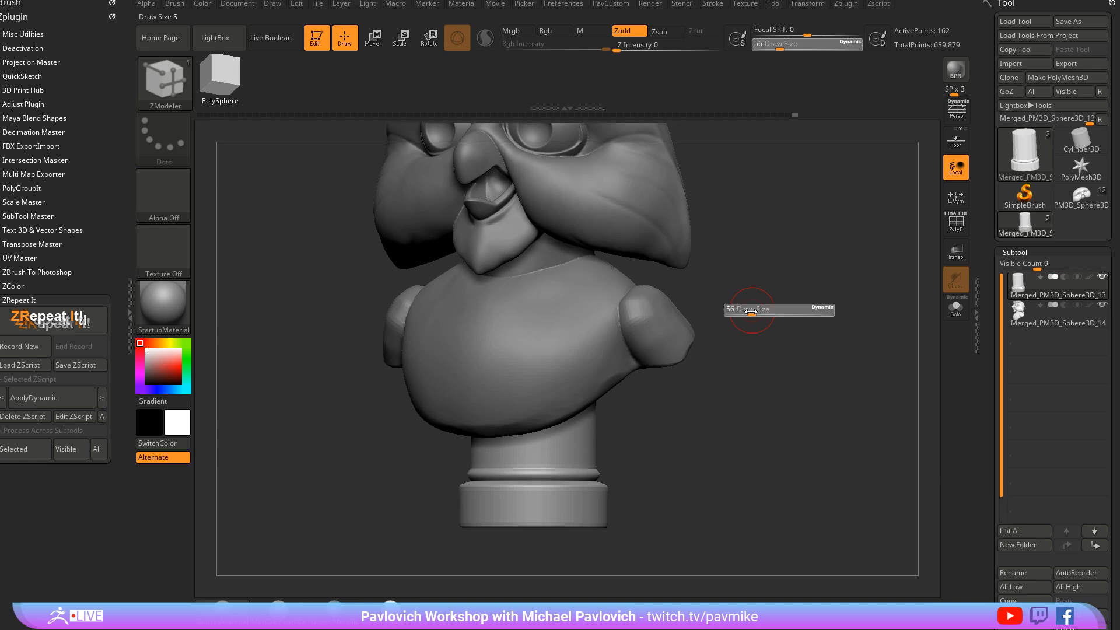
left_click_drag(750, 312, 744, 312)
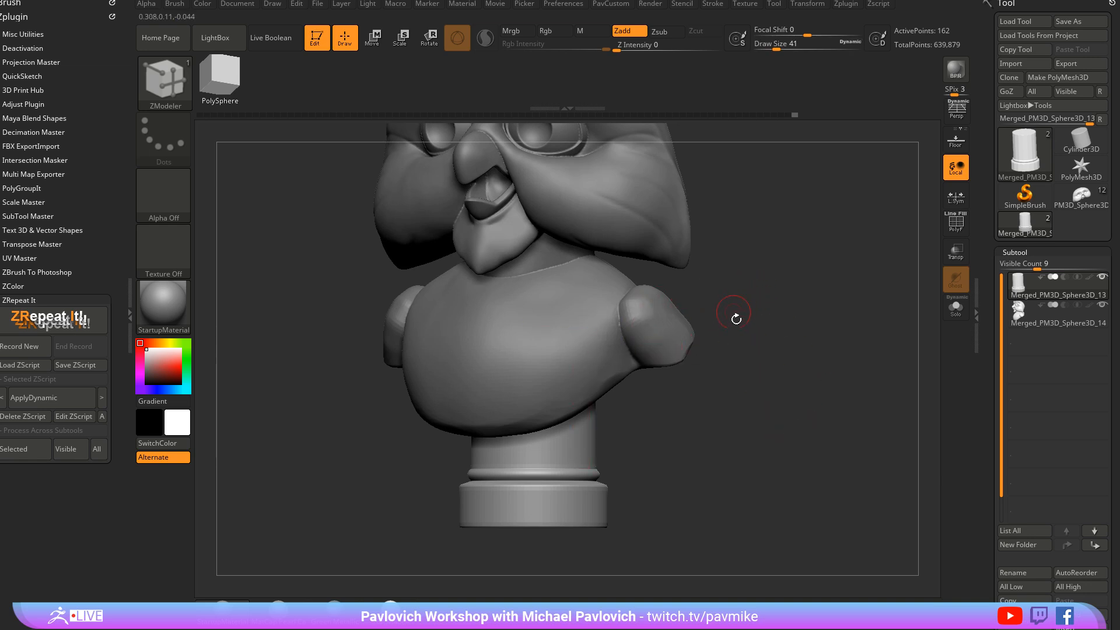
Switch to the TrimDynamic brush at draw size 68 and make the owl bust the active subtool
mouse_move(772, 224)
right_mouse_down()
mouse_move(795, 300)
mouse_move(803, 235)
mouse_move(795, 251)
mouse_move(658, 280)
right_mouse_up()
key("b")
key("t")
key("d")
key("s")
left_click_drag(657, 280, 657, 282)
left_click(658, 312, "alt")
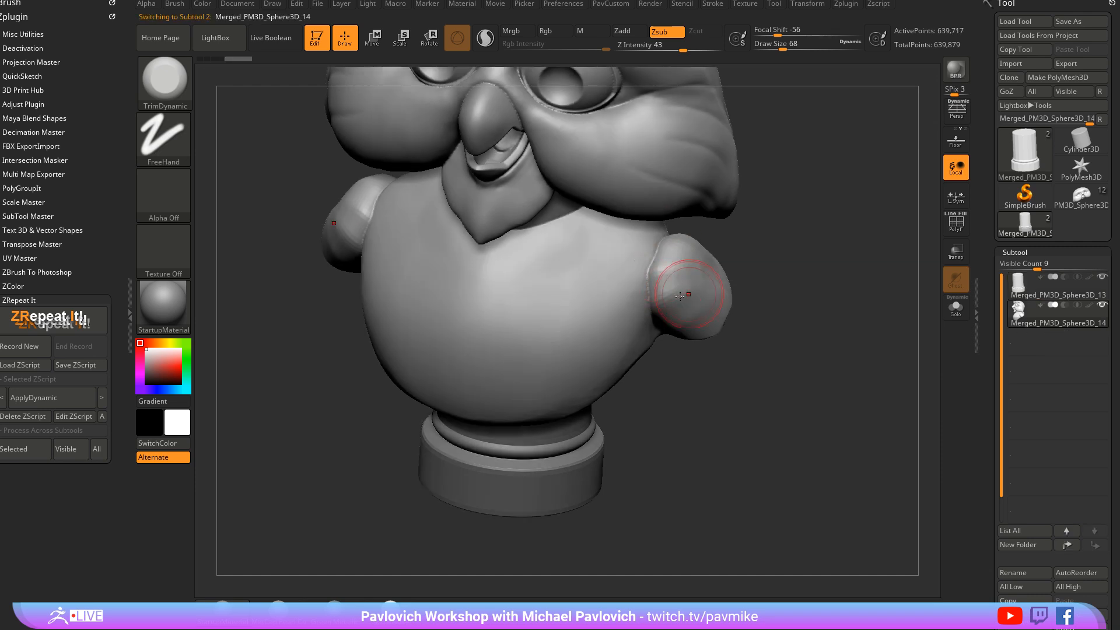
Trim and smooth the owl's shoulder stumps where they meet the body, reducing the draw size to 51
right_click_drag(703, 336, 647, 283)
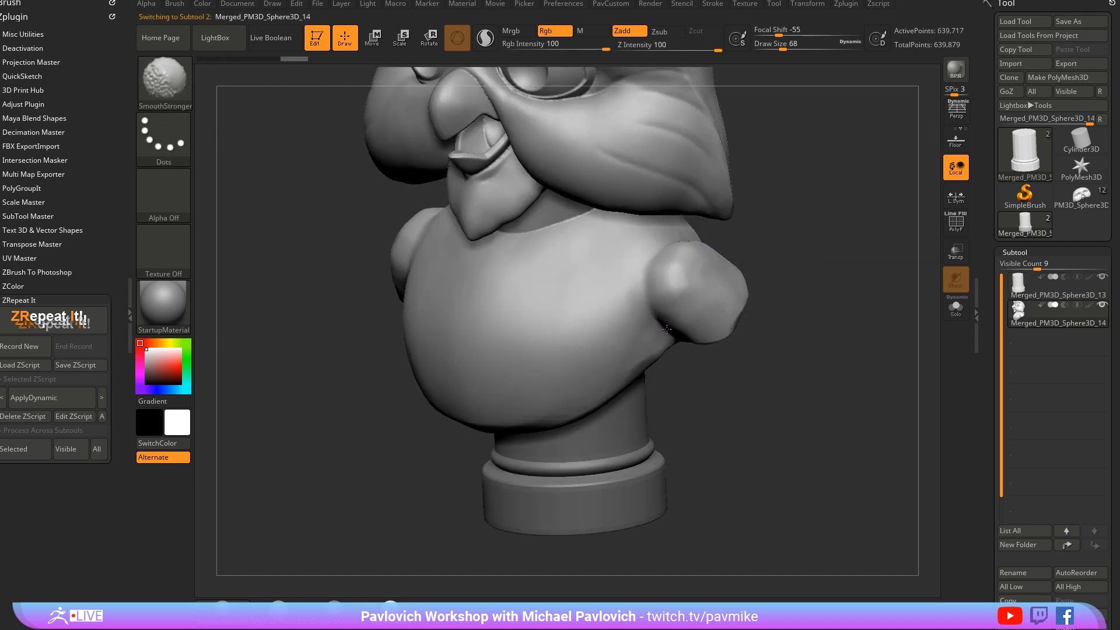
mouse_move(666, 329)
right_mouse_down()
mouse_move(731, 254)
mouse_move(759, 245)
mouse_move(832, 297)
mouse_move(614, 338)
right_mouse_up()
key("s")
right_click_drag(745, 312, 484, 317, "shift")
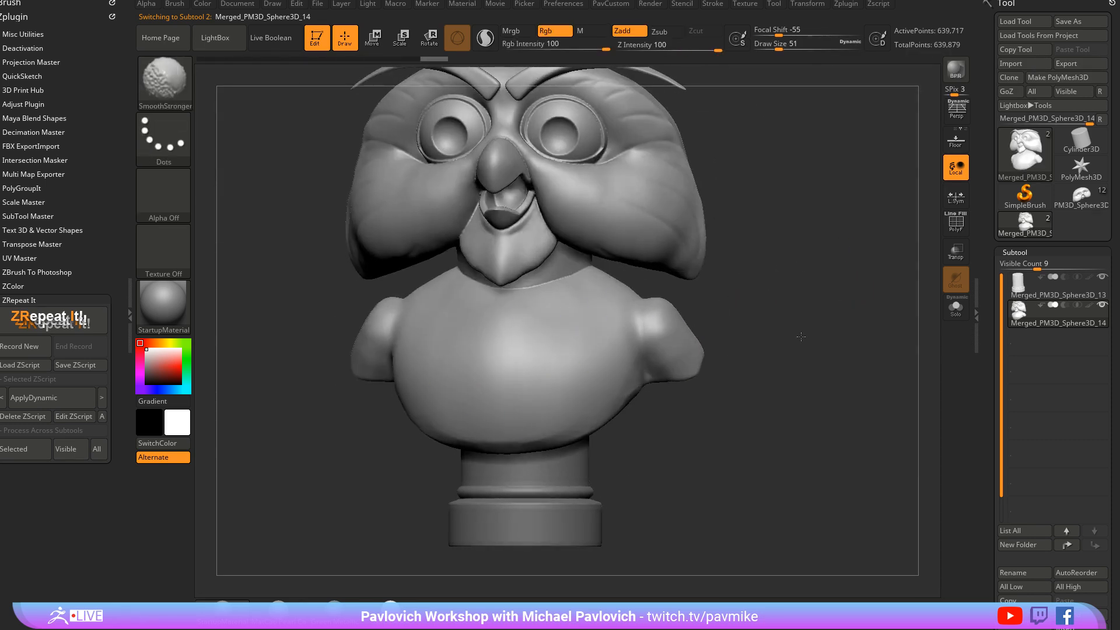
Smooth the owl's neck and shoulder area below the cheek with the SmoothStronger brush
mouse_move(801, 336)
right_mouse_down()
mouse_move(588, 305)
mouse_move(790, 270)
mouse_move(577, 287)
mouse_move(610, 290)
mouse_move(586, 251)
mouse_move(794, 185)
mouse_move(548, 268)
right_mouse_up()
key("shift")
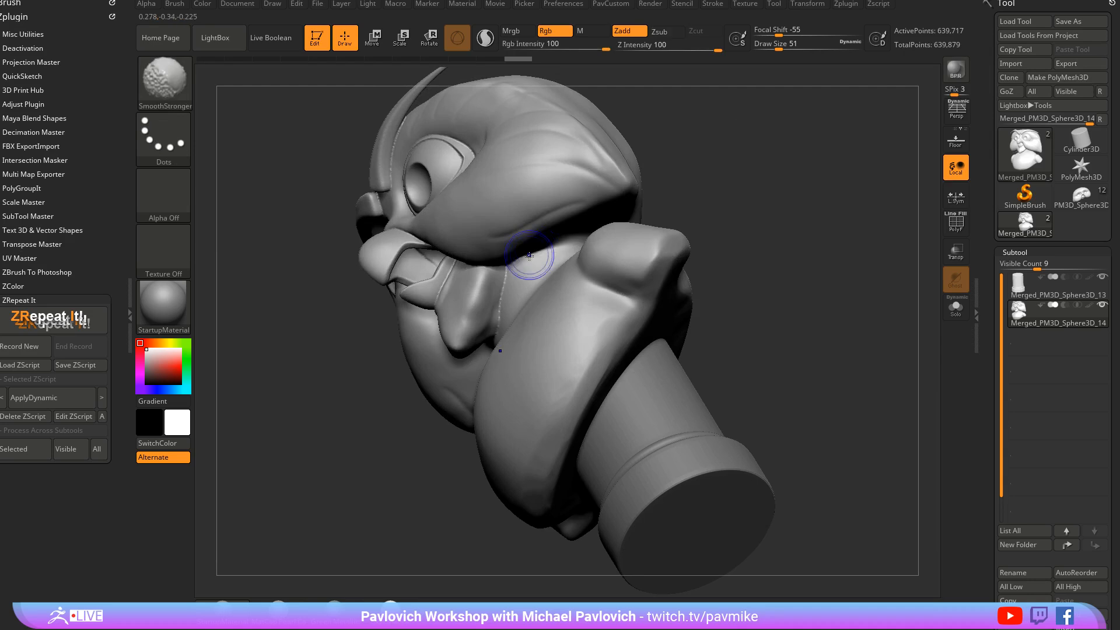
mouse_move(503, 343)
right_mouse_down()
mouse_move(824, 195)
mouse_move(775, 232)
mouse_move(570, 180)
mouse_move(450, 350)
mouse_move(787, 276)
mouse_move(462, 314)
right_mouse_up()
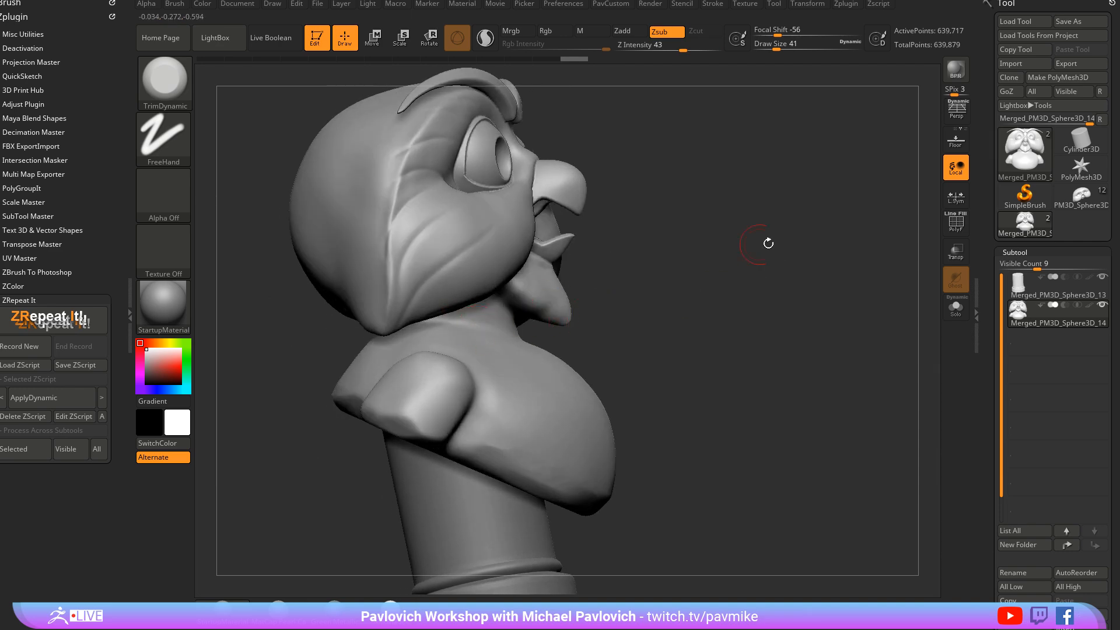
Smooth the owl's cheeks beside the beak and beneath the eyes at draw size 41
mouse_move(768, 243)
right_mouse_down()
mouse_move(641, 263)
mouse_move(458, 233)
right_mouse_up()
key("shift")
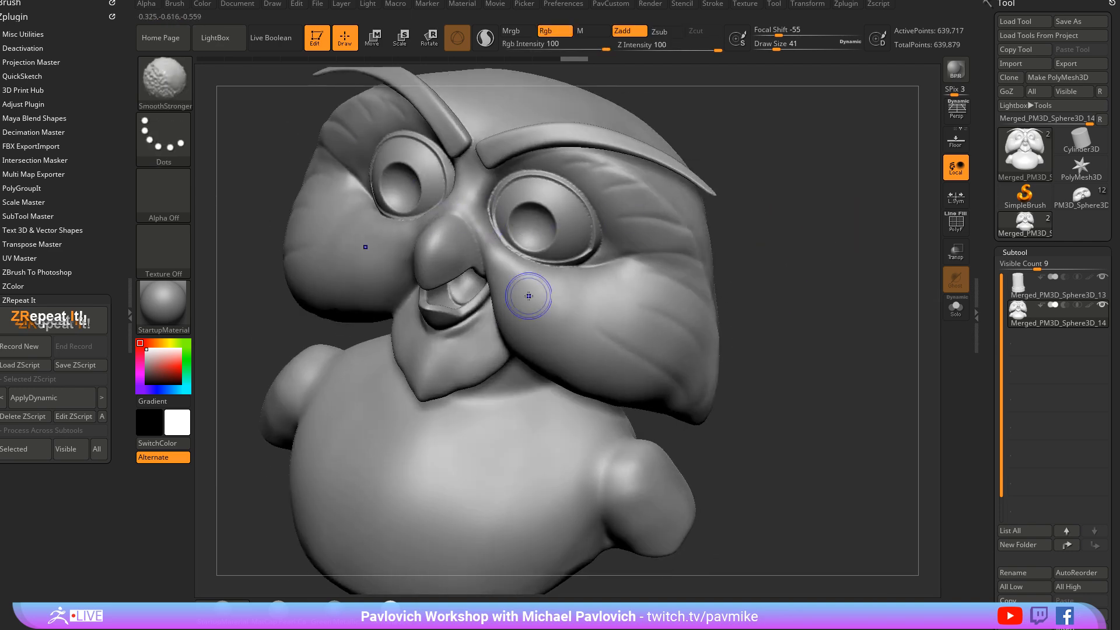
right_click_drag(528, 296, 843, 208)
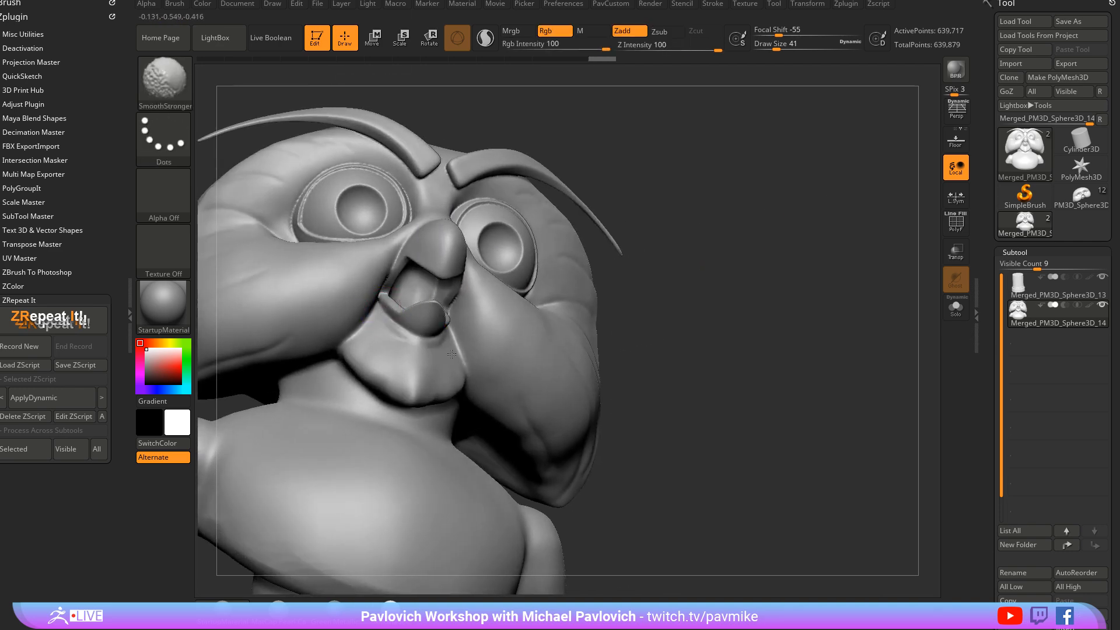
mouse_move(386, 309)
right_mouse_down()
mouse_move(535, 291)
mouse_move(869, 204)
mouse_move(817, 195)
right_mouse_up()
key("shift")
left_click_drag(511, 219, 527, 260, "shift")
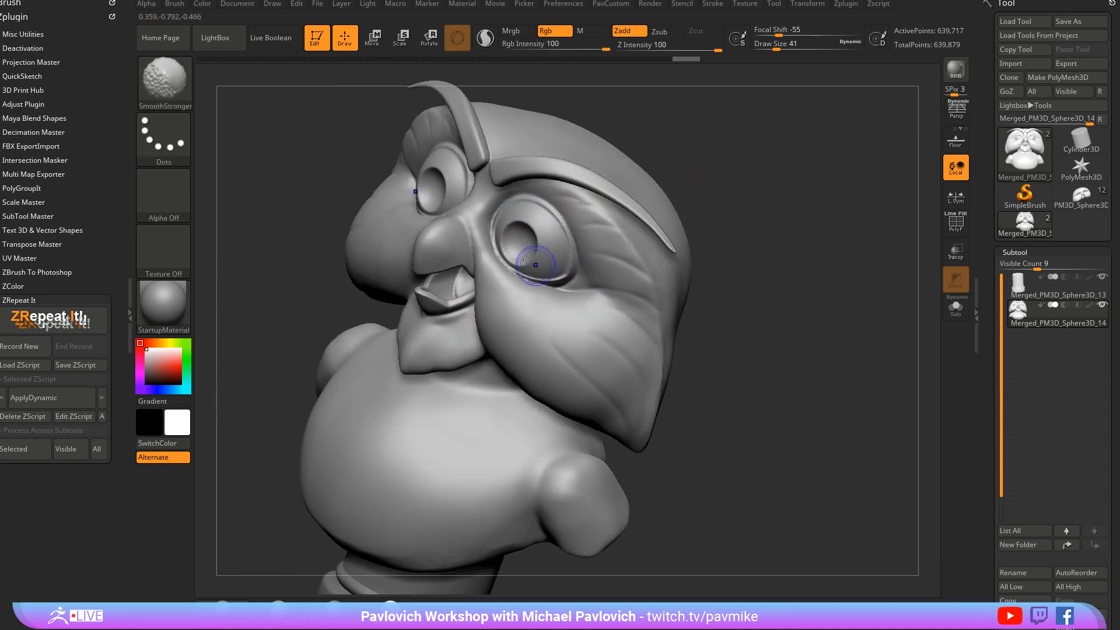
Polish the owl's outer eye area and cheeks with the hPolish brush at draw size 77
mouse_move(825, 230)
right_mouse_down()
mouse_move(857, 243)
mouse_move(860, 231)
mouse_move(783, 204)
mouse_move(613, 242)
right_mouse_up()
key("b")
key("h")
key("p")
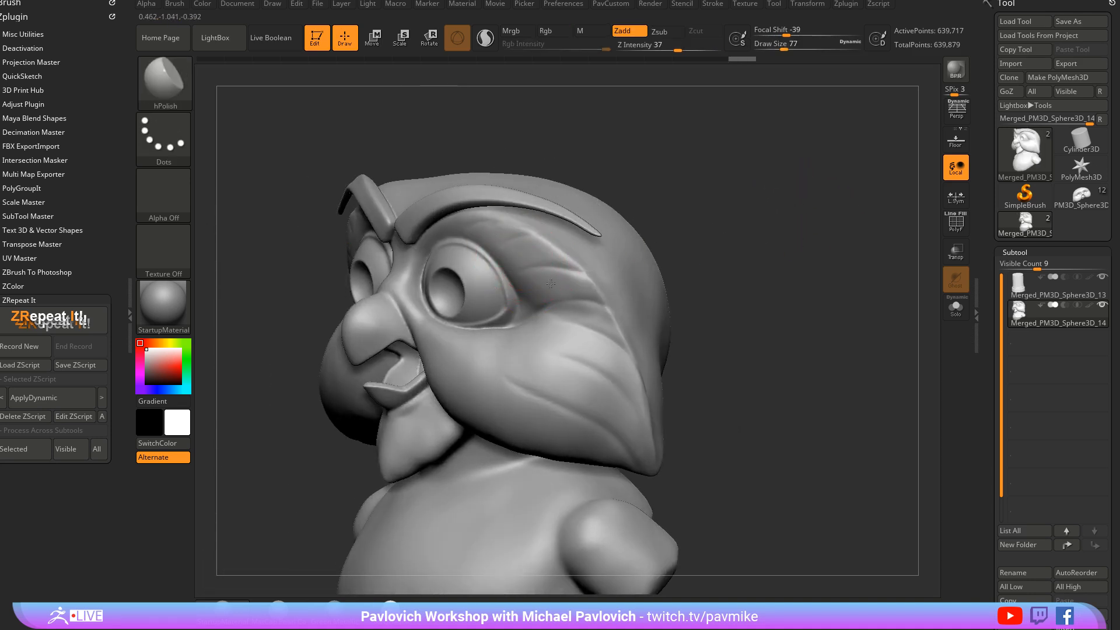
right_click_drag(749, 236, 475, 313)
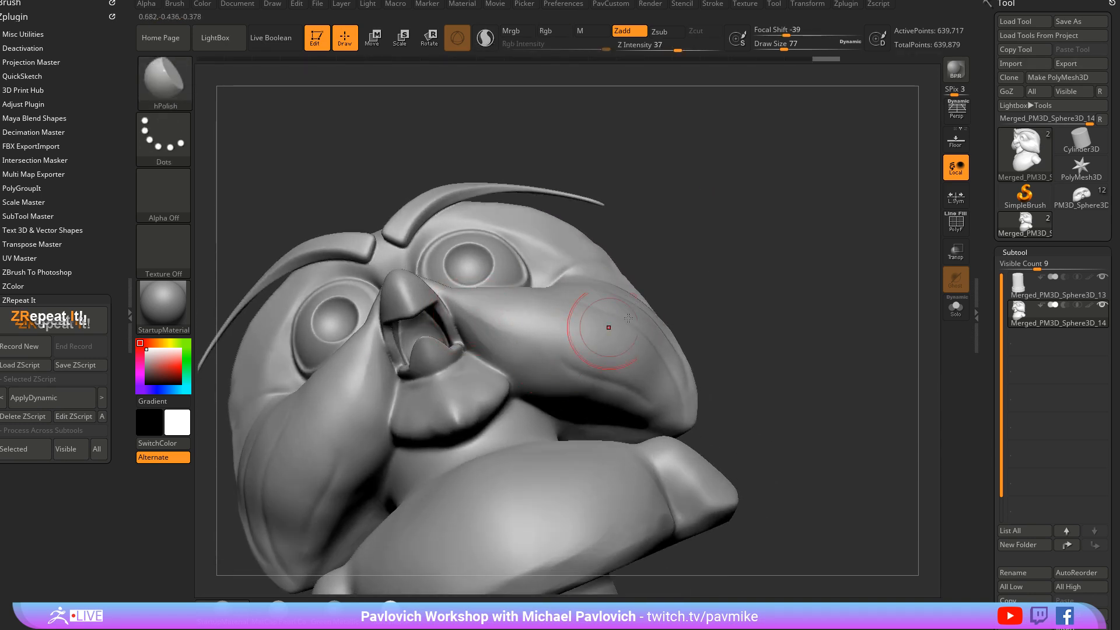
right_click_drag(587, 320, 707, 176)
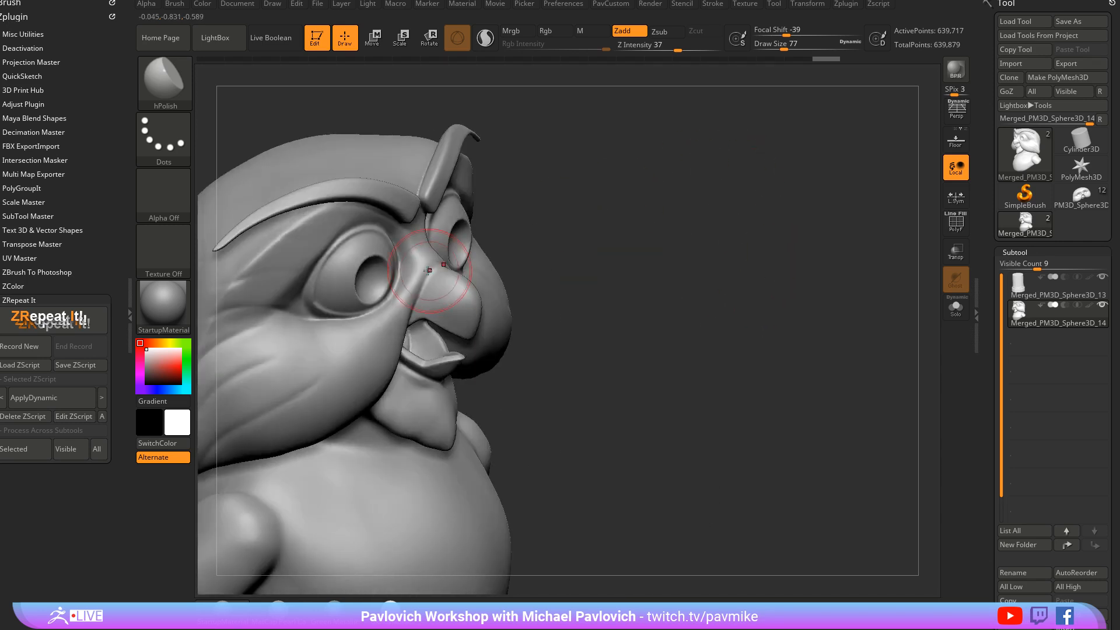
Polish the bridge of the beak and the cheek edge beside it at draw size 46, raising the size to 56
key("bracketleft")
key("bracketleft")
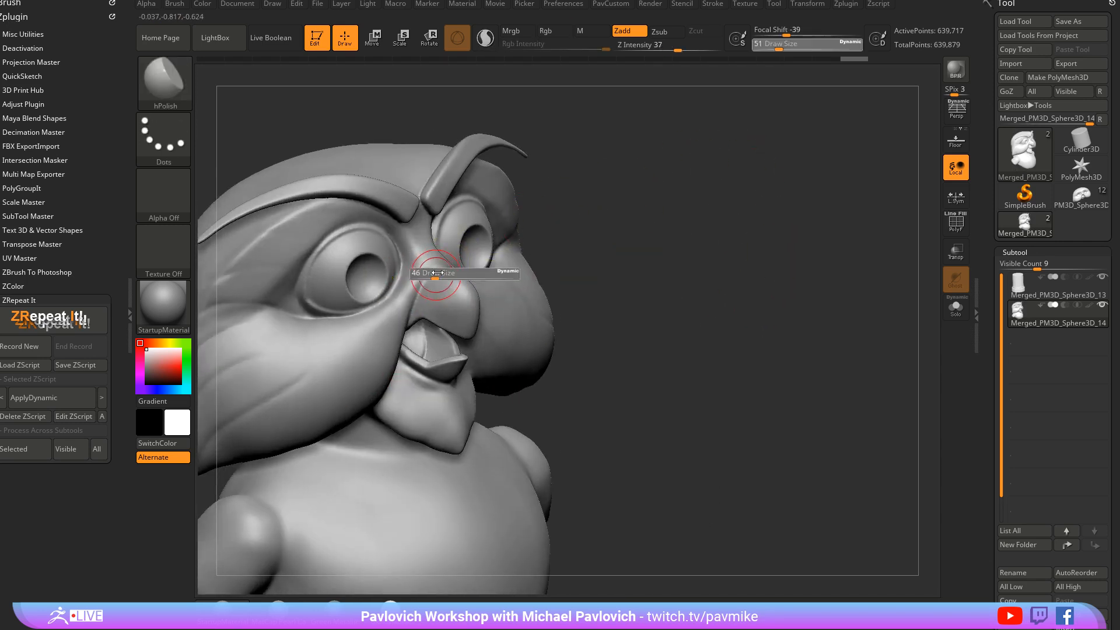
right_click_drag(426, 287, 467, 276)
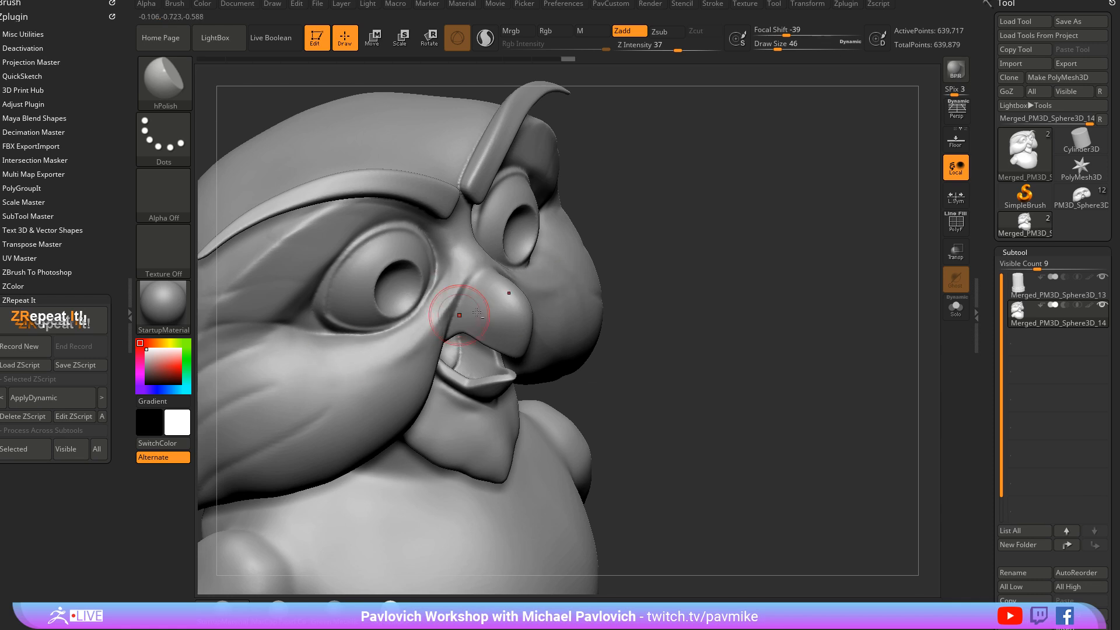
right_click_drag(474, 297, 412, 325)
right_click_drag(420, 366, 527, 302)
key("bracketright")
key("bracketright")
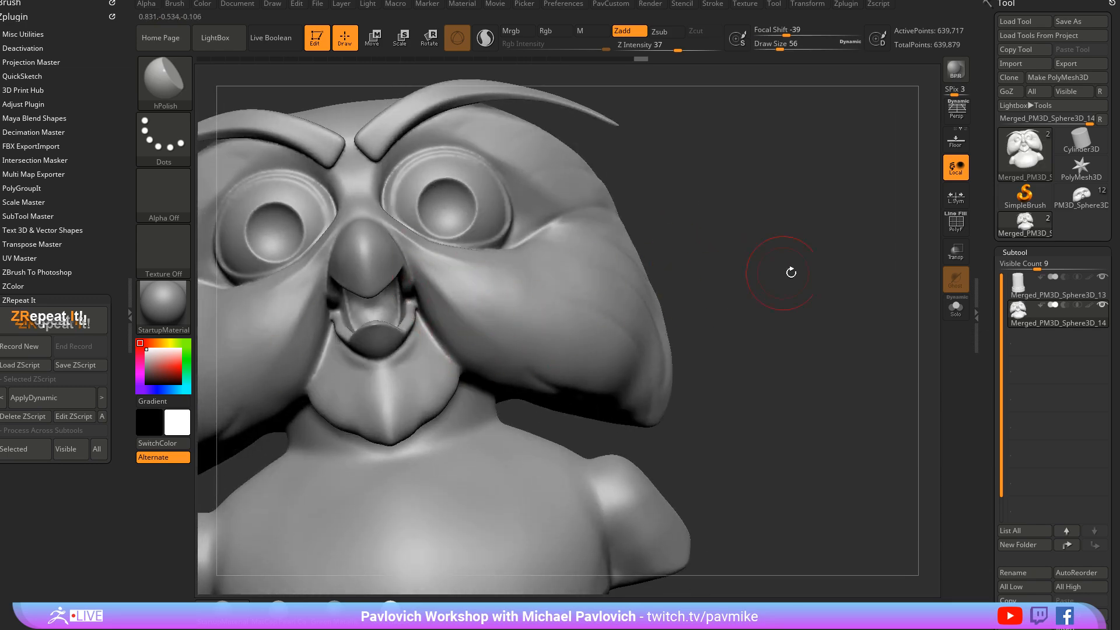
mouse_move(791, 273)
right_mouse_down()
mouse_move(817, 250)
mouse_move(834, 259)
mouse_move(824, 237)
mouse_move(779, 226)
mouse_move(734, 249)
right_mouse_up()
Carve a crease beside the beak along the inner cheek with the DamStandard brush at draw size 46
key("b")
key("d")
key("s")
key("s")
left_click_drag(425, 290, 420, 290)
left_click_drag(367, 225, 414, 315)
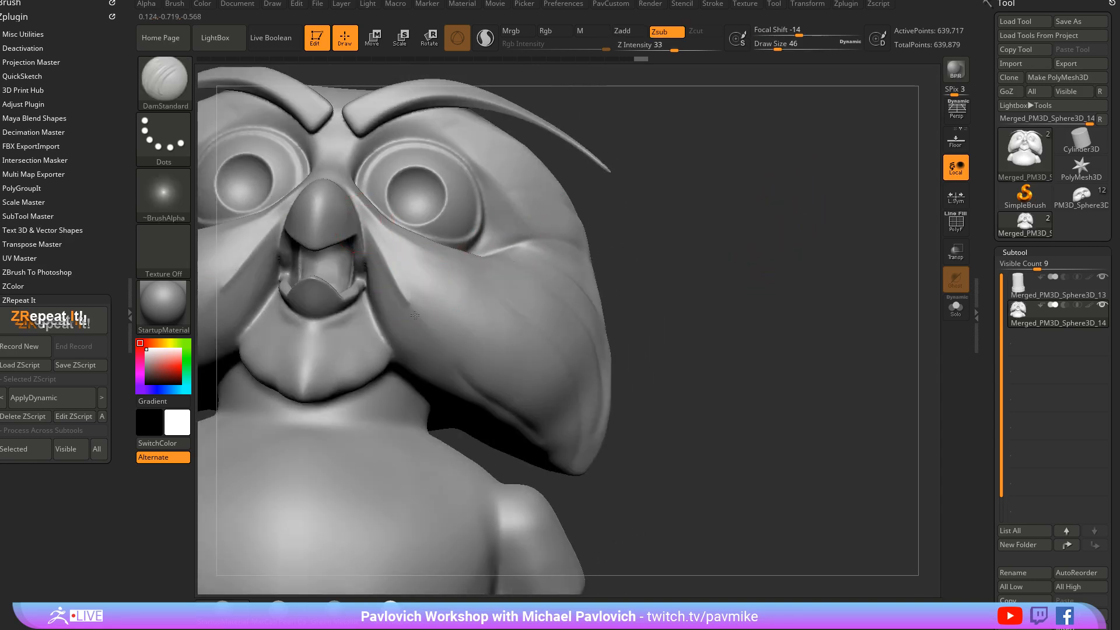
key("space")
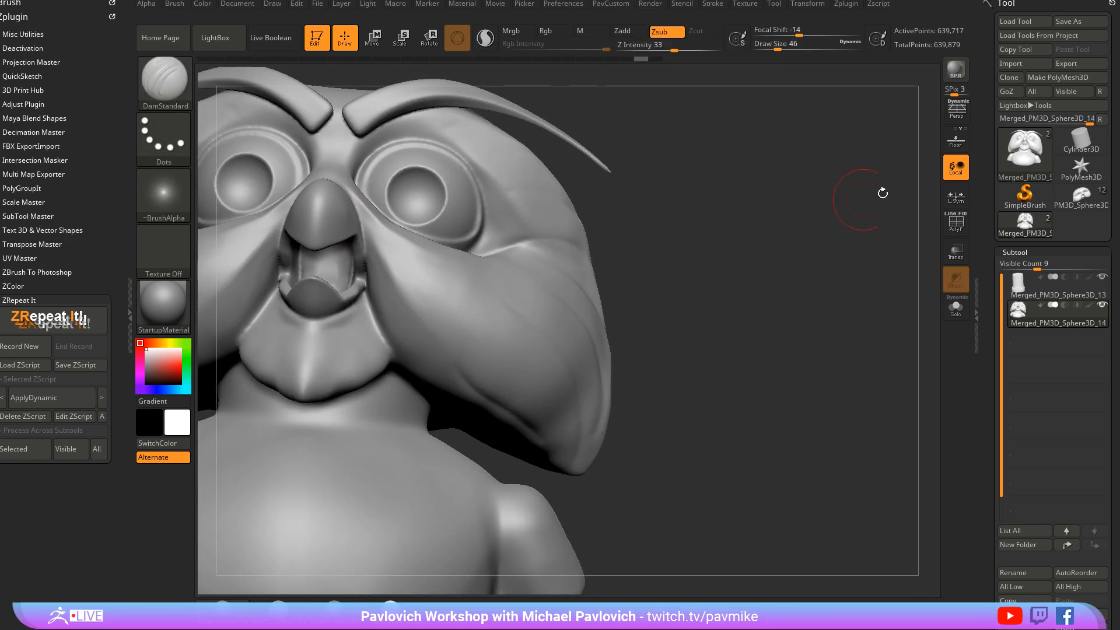
Toggle LazyMouse for the DamStandard stroke and recut the crease running from beside the beak down the cheek
mouse_move(880, 192)
right_mouse_down()
mouse_move(808, 195)
mouse_move(787, 170)
right_mouse_up()
left_click(712, 5)
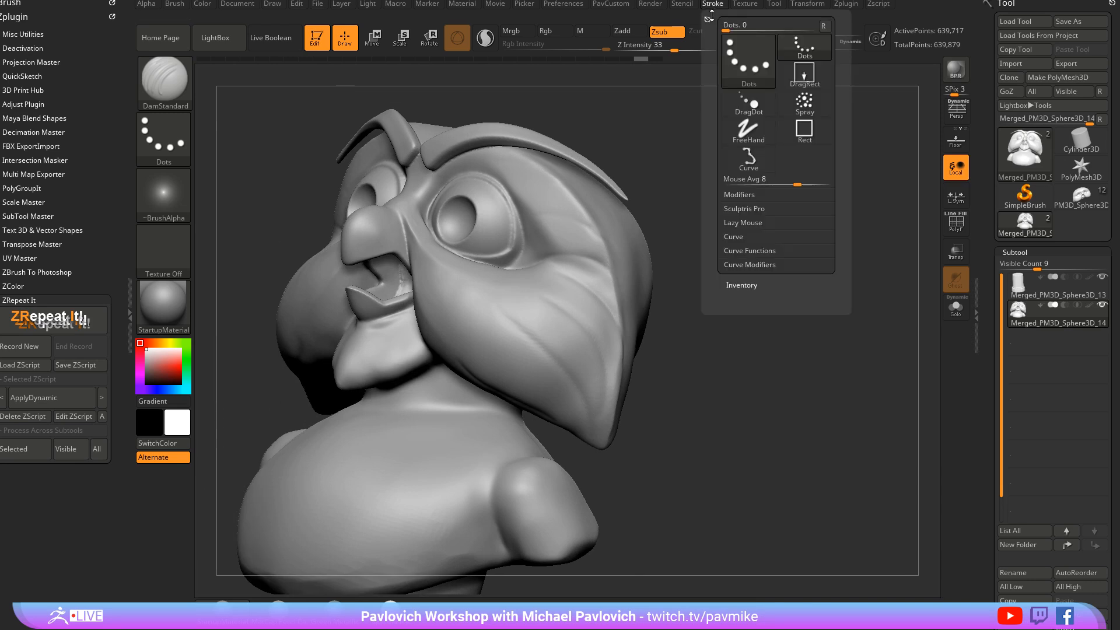
left_click(742, 222)
left_click(746, 235)
right_click_drag(734, 306, 760, 255)
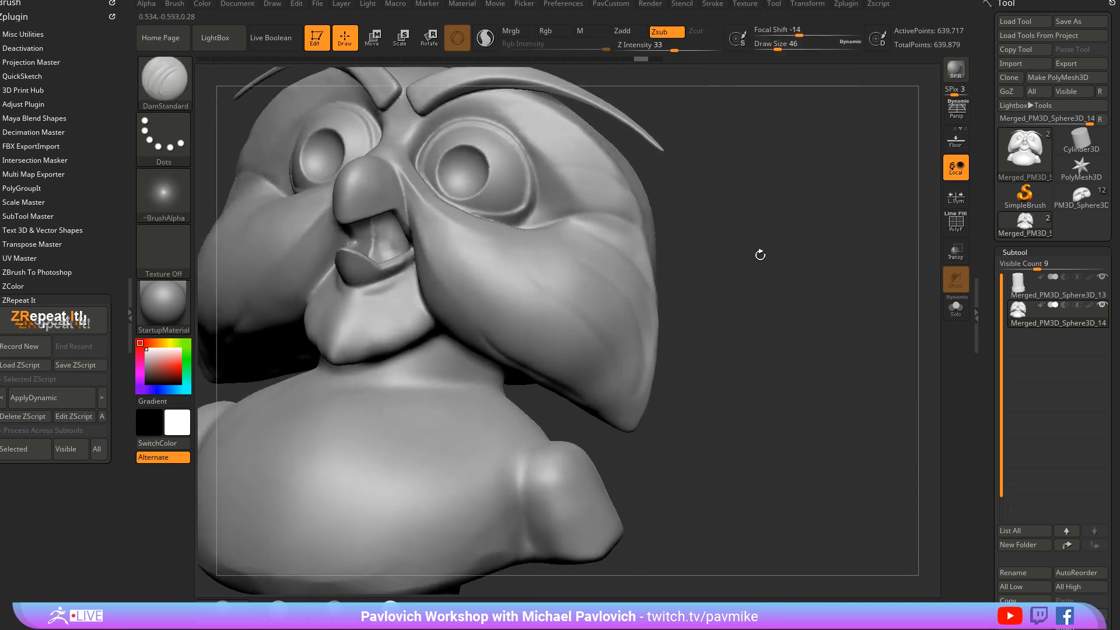
left_click_drag(410, 215, 445, 280)
right_click_drag(703, 302, 676, 279)
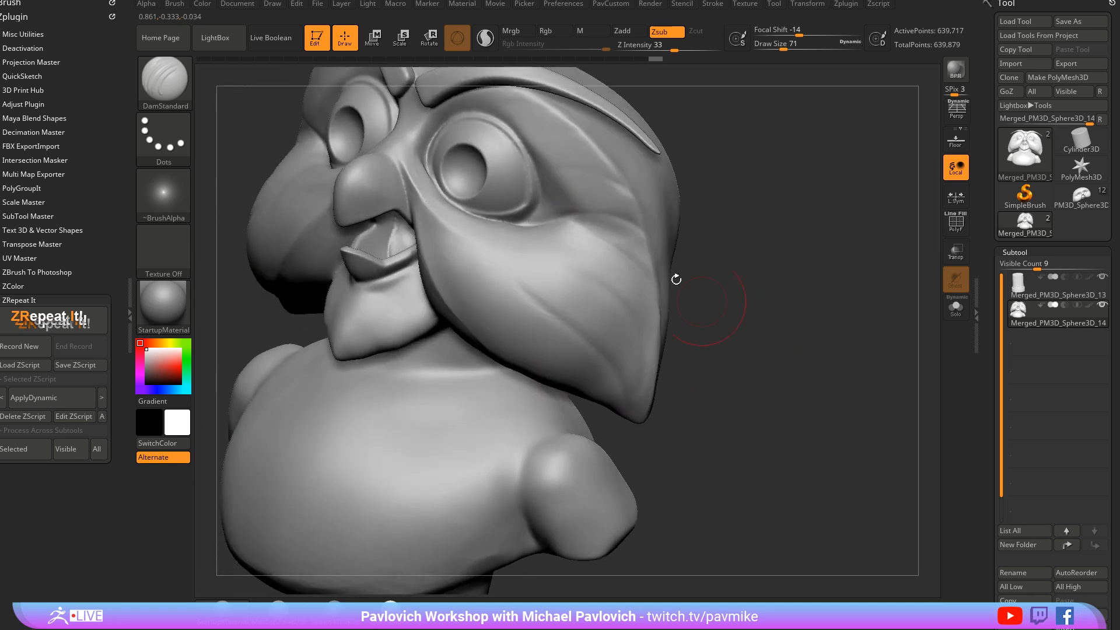
Carve a crease from above the eye down to the outer cheek edge at draw size 71
right_click_drag(770, 288, 772, 296)
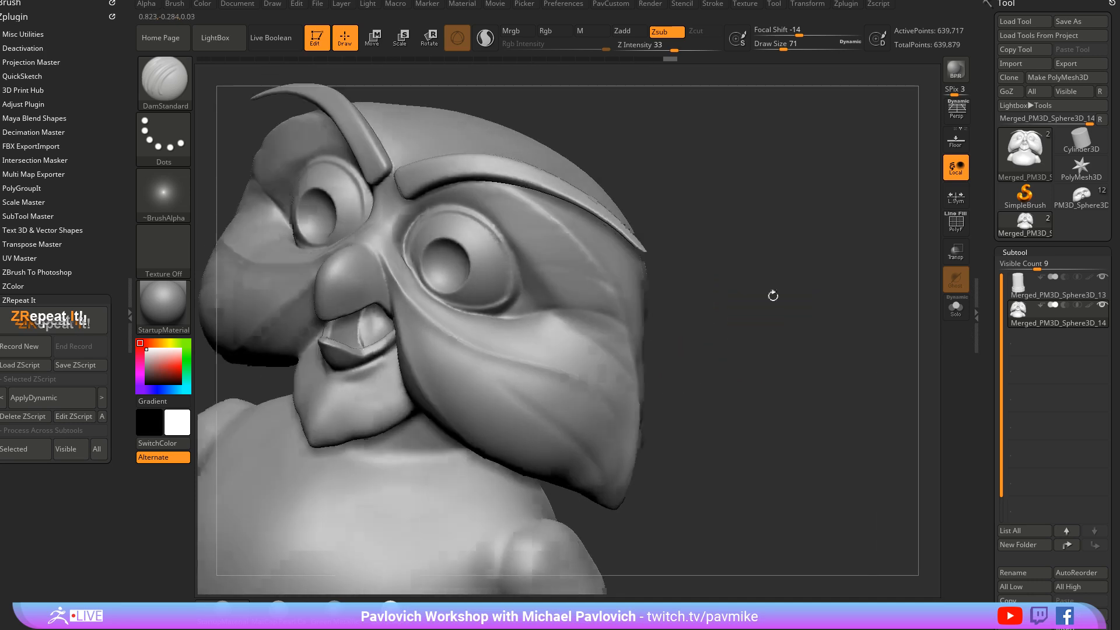
mouse_move(495, 185)
left_mouse_down()
mouse_move(543, 213)
mouse_move(613, 304)
left_mouse_up()
mouse_move(665, 410)
right_mouse_down()
mouse_move(774, 344)
mouse_move(790, 315)
right_mouse_up()
Switch to the Clay brush and build up the surface between the eye and the outer facial crease
key("b")
key("c")
key("l")
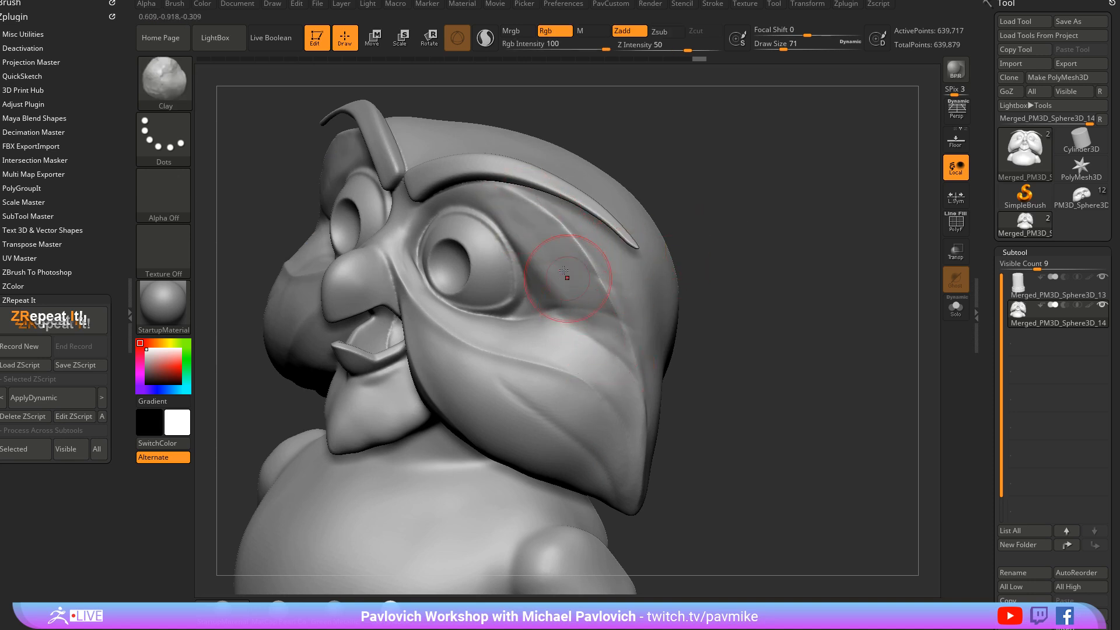
mouse_move(736, 340)
right_mouse_down("alt")
mouse_move(697, 264)
mouse_move(715, 312)
right_mouse_up("alt")
key("s")
left_click_drag(425, 256, 420, 256)
Polish the ridge beneath the eye beside the beak with hPolish, reducing the draw size from 65 to 49
mouse_move(517, 320)
right_mouse_down()
mouse_move(755, 193)
mouse_move(761, 258)
mouse_move(415, 222)
right_mouse_up()
key("b")
key("h")
key("p")
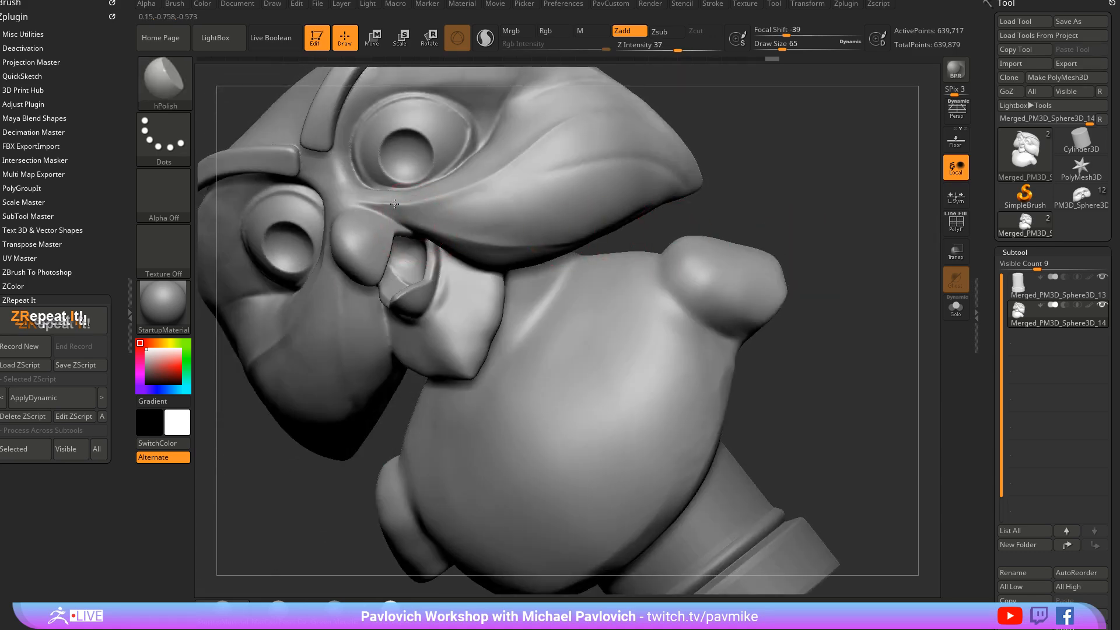
mouse_move(742, 117)
right_mouse_down()
mouse_move(463, 263)
mouse_move(575, 187)
right_mouse_up()
key("[")
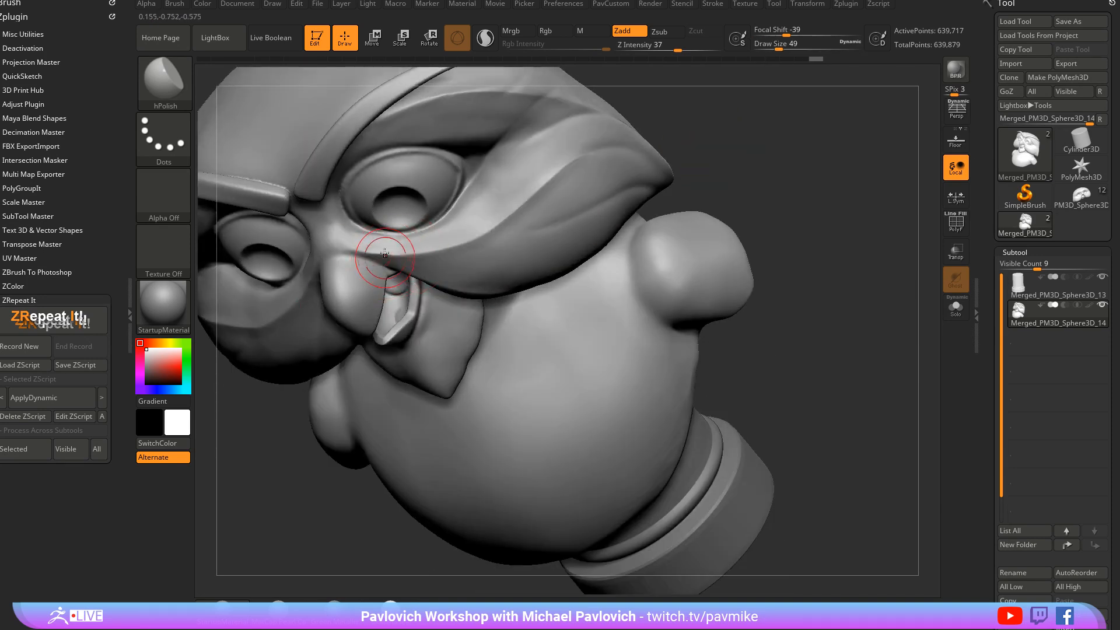
Set the SmoothStronger brush's Z Intensity to 48 and smooth the face around and above the eye
mouse_move(461, 236)
right_mouse_down()
mouse_move(411, 269)
mouse_move(403, 254)
right_mouse_up()
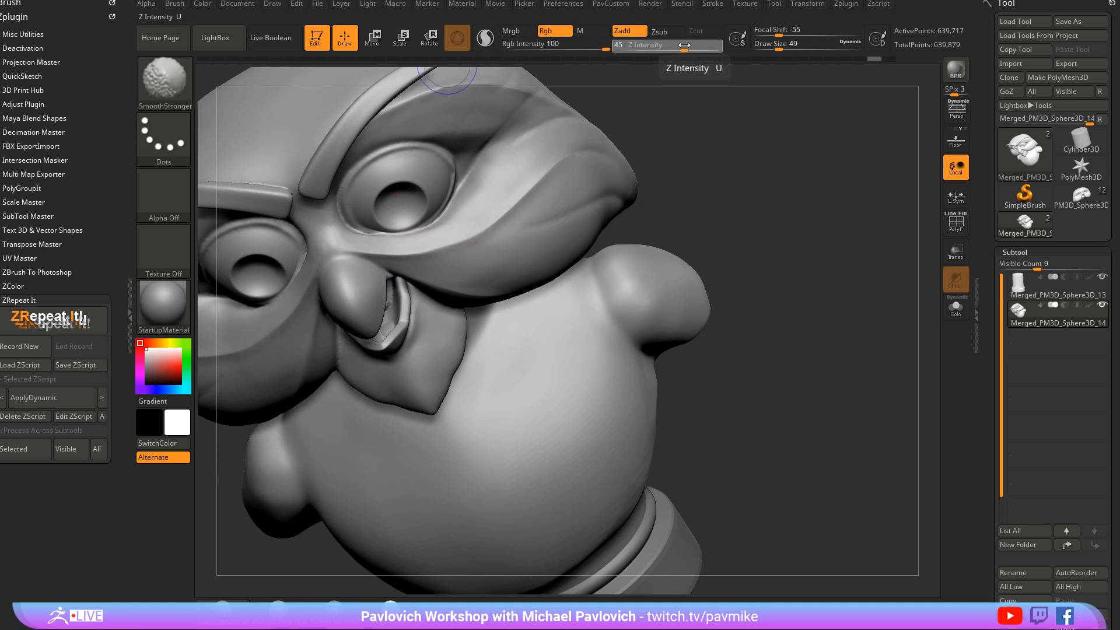
mouse_move(736, 175)
right_mouse_down()
mouse_move(750, 189)
mouse_move(596, 227)
mouse_move(755, 183)
right_mouse_up()
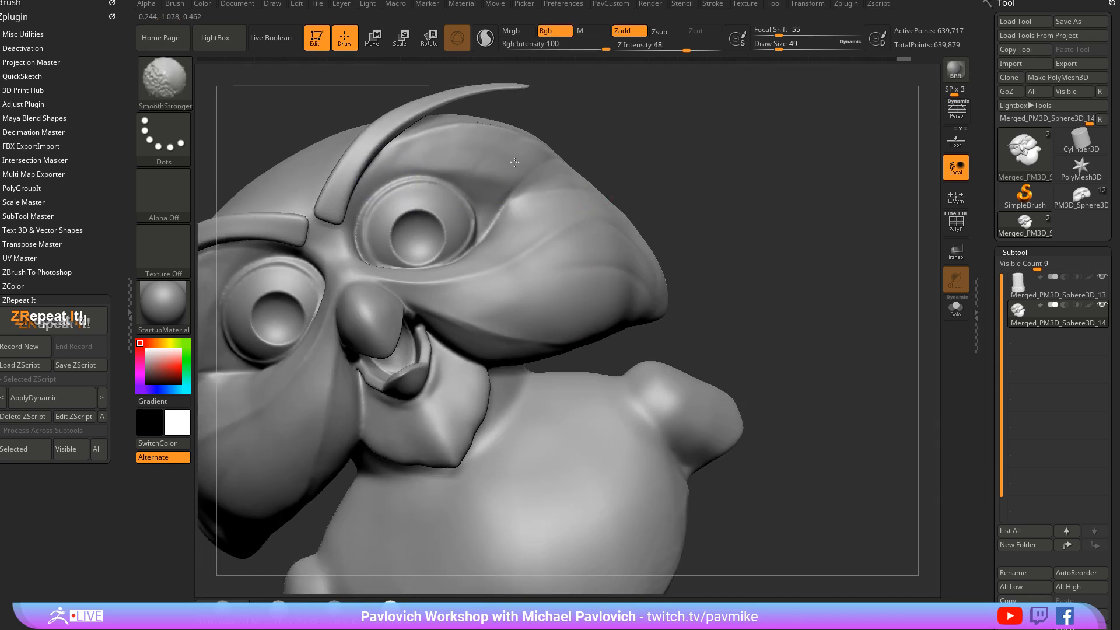
right_click_drag(719, 100, 670, 70)
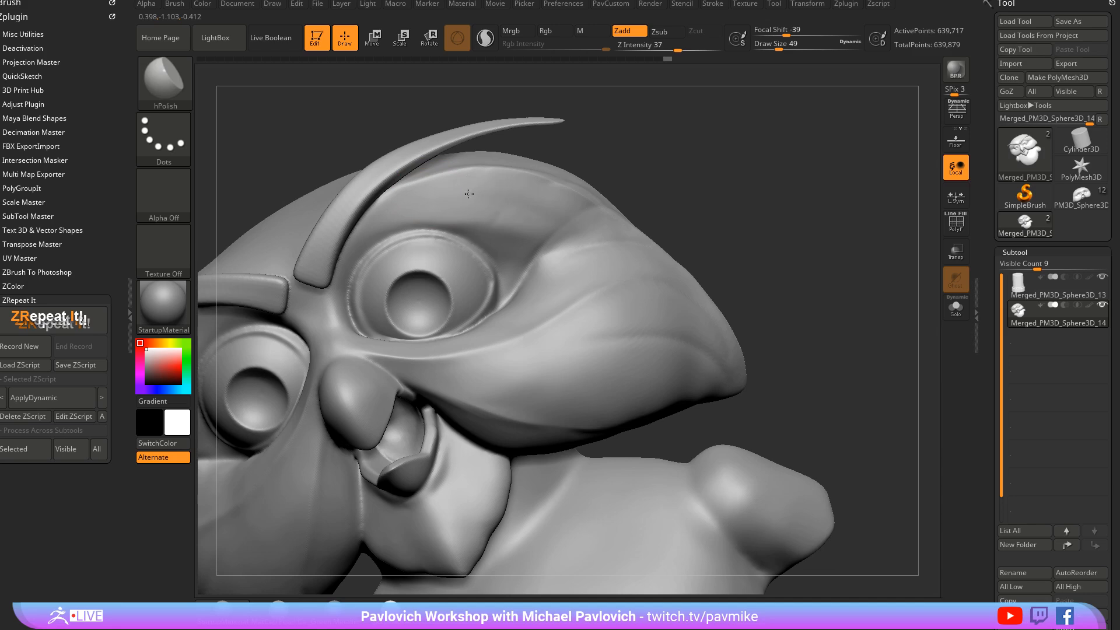
Polish the surface between the eyebrow and eye with the hPolish brush at draw size 49
right_click_drag(531, 200, 570, 150)
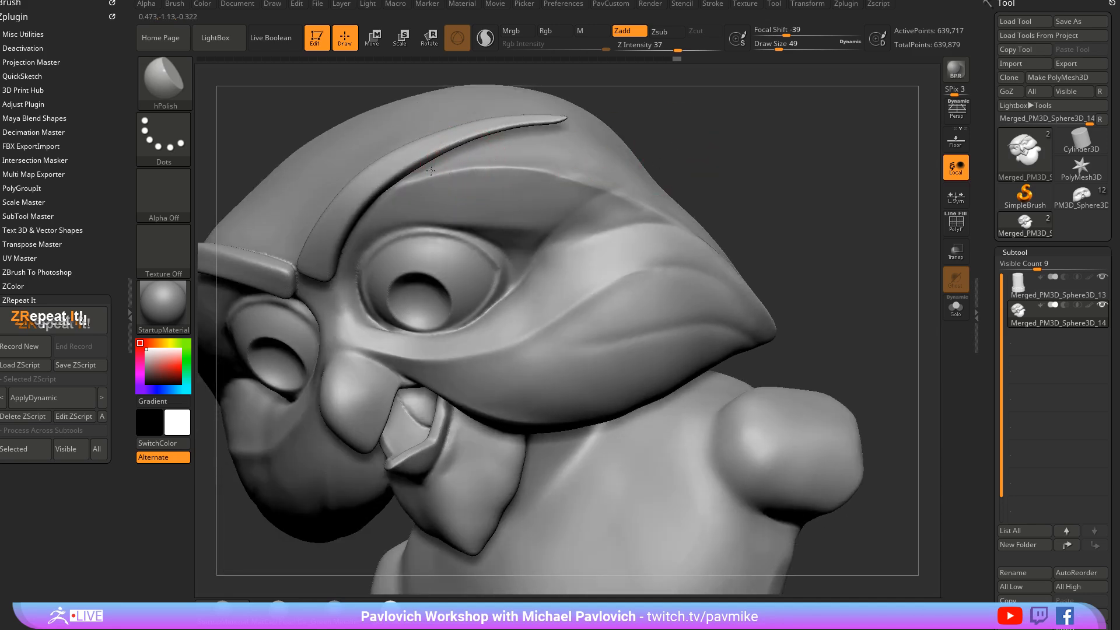
mouse_move(513, 184)
right_mouse_down()
mouse_move(782, 113)
mouse_move(482, 142)
mouse_move(724, 163)
mouse_move(671, 270)
mouse_move(517, 207)
right_mouse_up()
right_click_drag(709, 174, 794, 181)
Examine the face mask of the original full owl, first isolated and then with its other subtools shown
left_click(1081, 195)
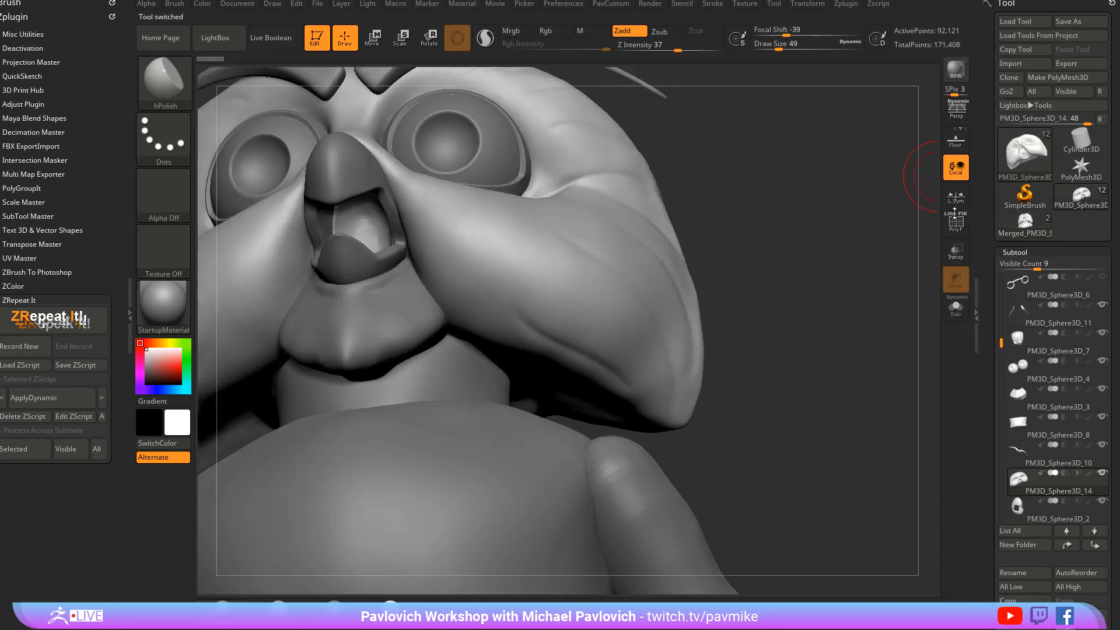
key("shift+alt+s")
right_click_drag(895, 270, 494, 273)
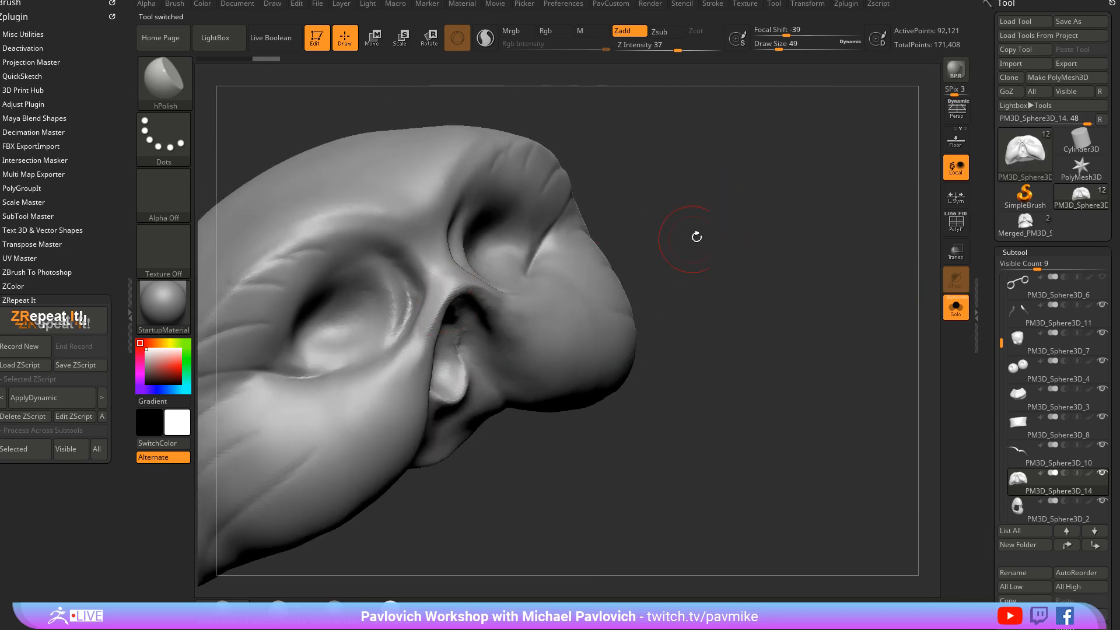
right_click_drag(696, 236, 448, 301)
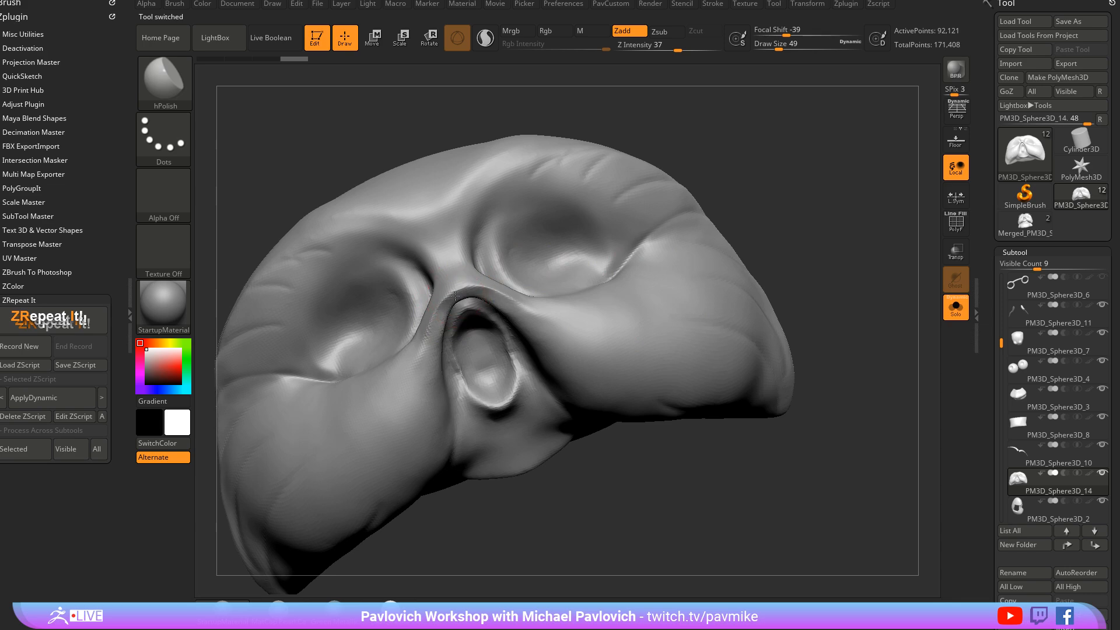
mouse_move(787, 197)
right_mouse_down()
mouse_move(735, 222)
mouse_move(860, 194)
right_mouse_up()
key("ctrl")
left_click(955, 307)
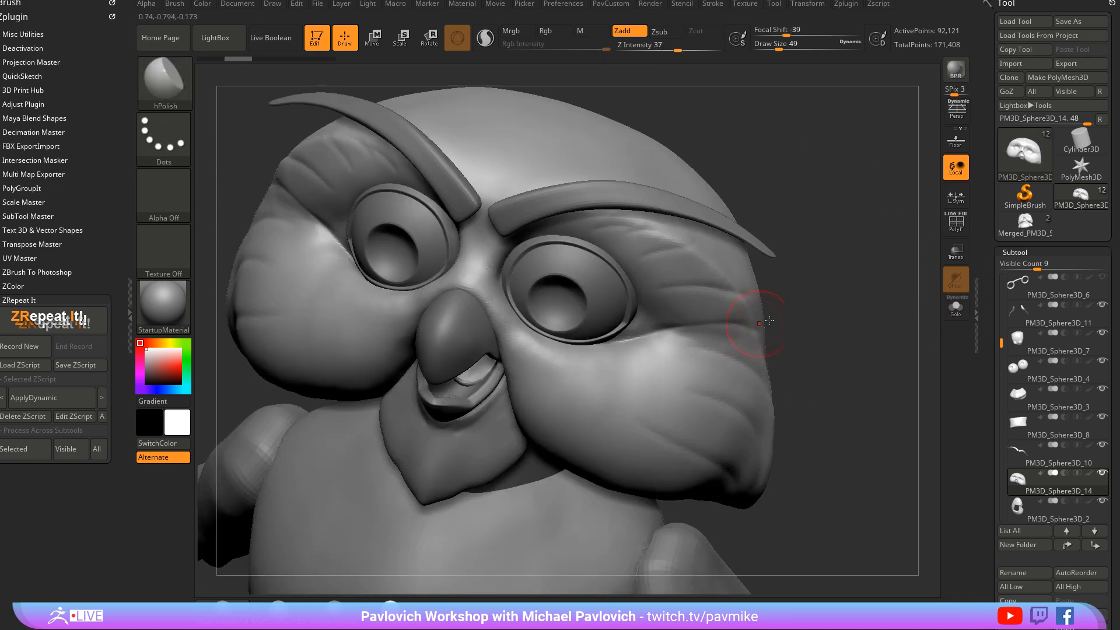
right_click_drag(671, 326, 542, 348)
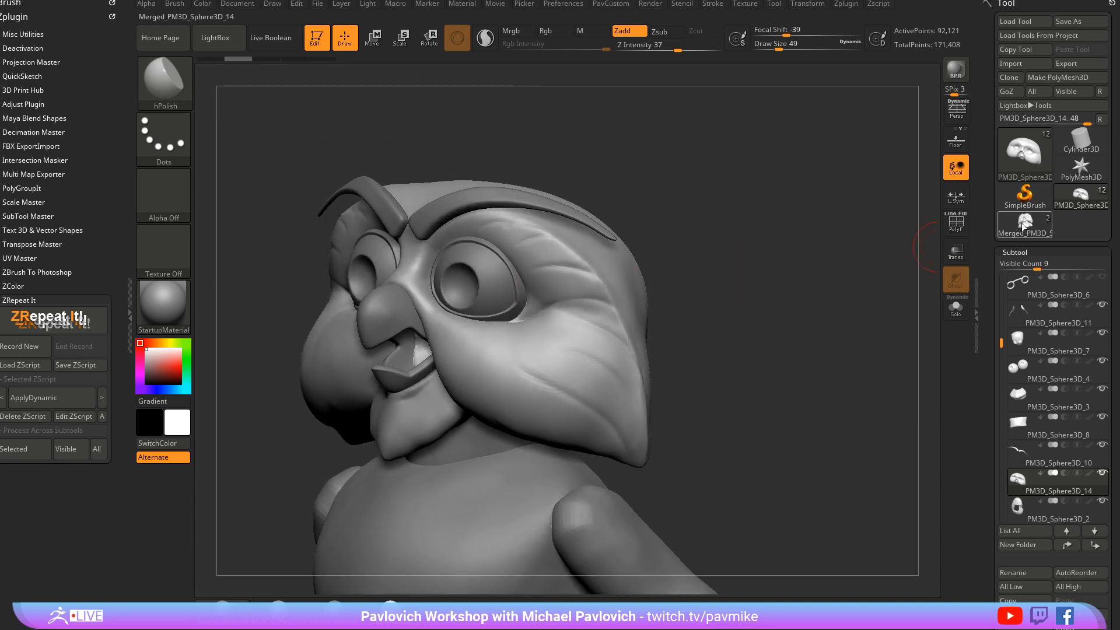
Return to the merged bust and polish the chin tuft with hPolish, starting at draw size 80 and reducing to 56
left_click(1024, 223)
right_click_drag(780, 262, 828, 230)
type("s80")
key("Return")
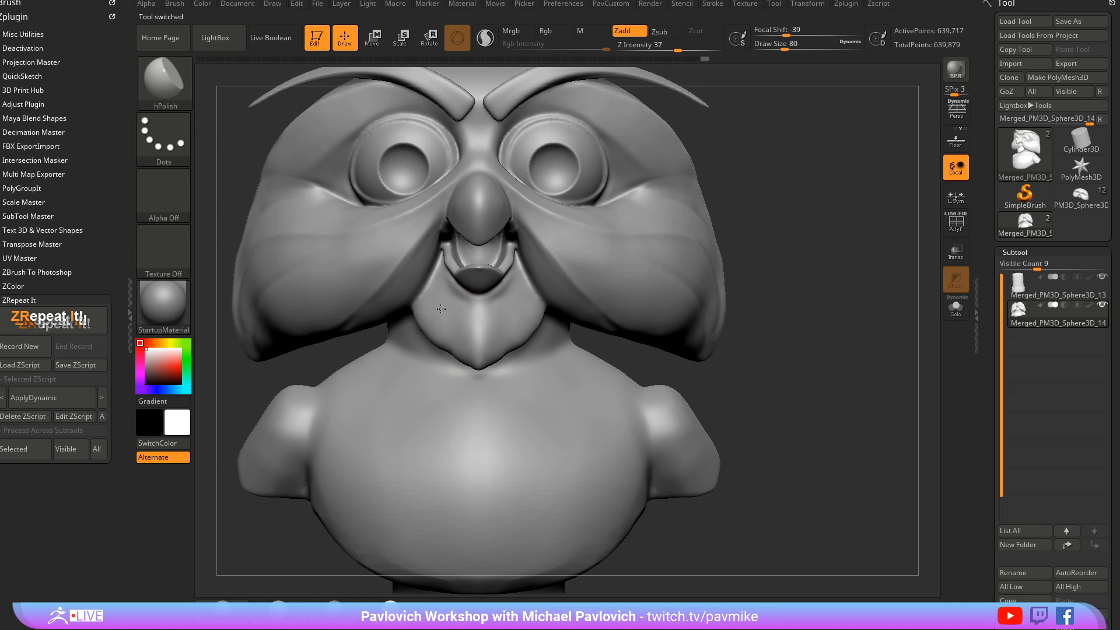
right_click_drag(461, 352, 438, 321)
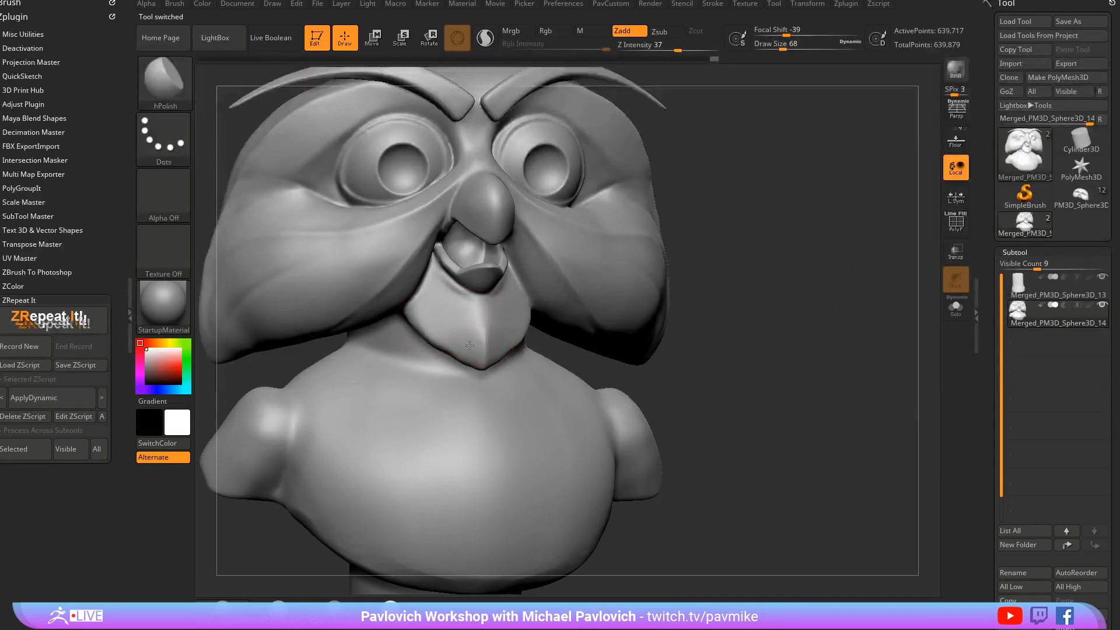
right_click_drag(757, 276, 500, 305)
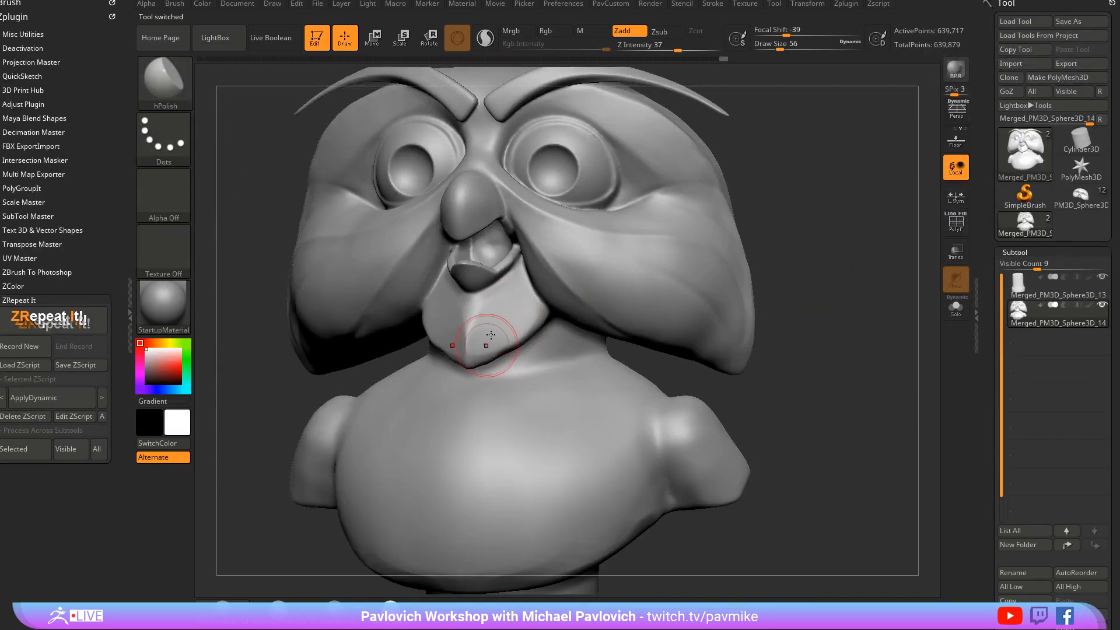
mouse_move(511, 306)
right_mouse_down()
mouse_move(420, 341)
mouse_move(589, 327)
mouse_move(831, 249)
mouse_move(572, 264)
right_mouse_up()
Refine the eye and brow area and polish the outer facial edge with hPolish at draw size 65
key("shift")
mouse_move(657, 256)
right_mouse_down()
mouse_move(850, 268)
mouse_move(800, 287)
mouse_move(707, 268)
mouse_move(704, 283)
mouse_move(512, 212)
right_mouse_up()
key("b")
key("m")
key("v")
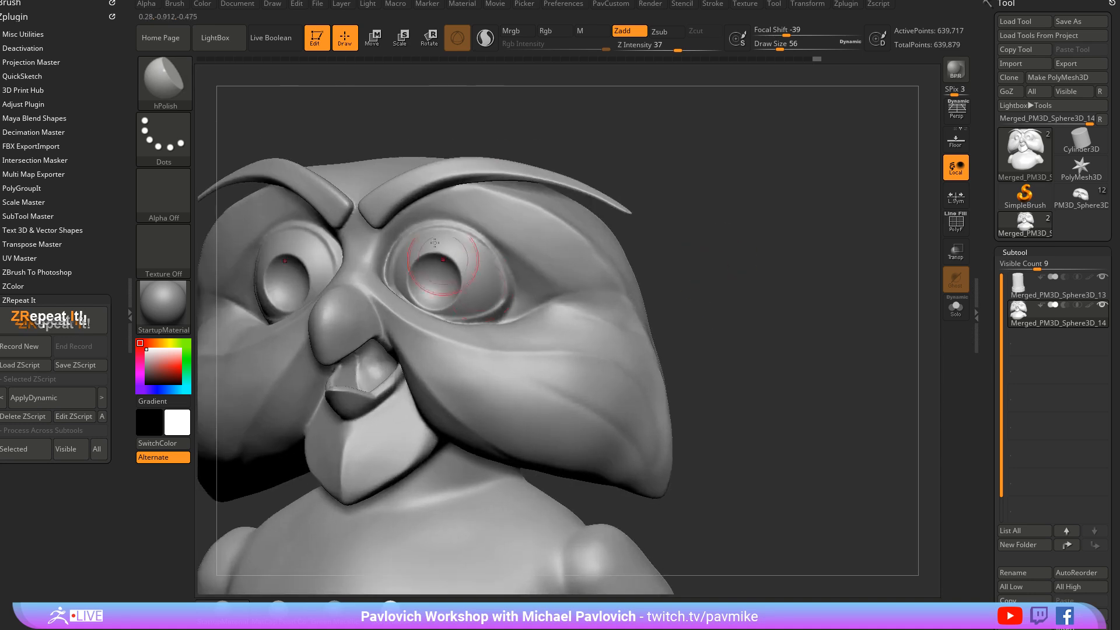
left_click_drag(777, 201, 759, 231)
key("b")
key("h")
key("p")
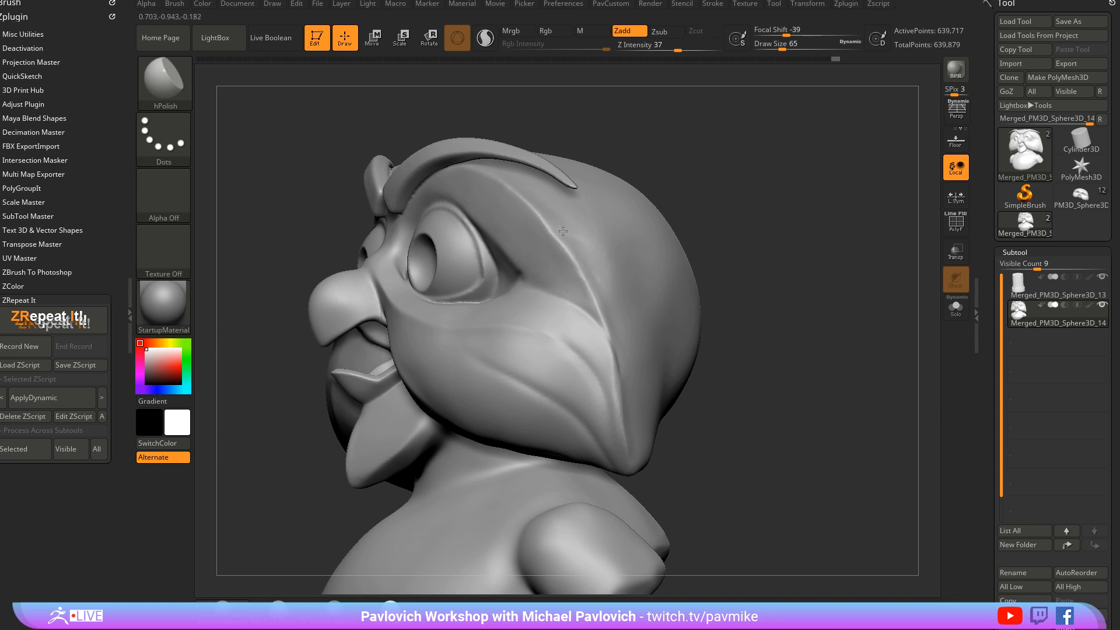
Smooth the side of the head and adjust the cheek and chin shapes with the Move brush at draw size 74
key("b")
key("m")
key("v")
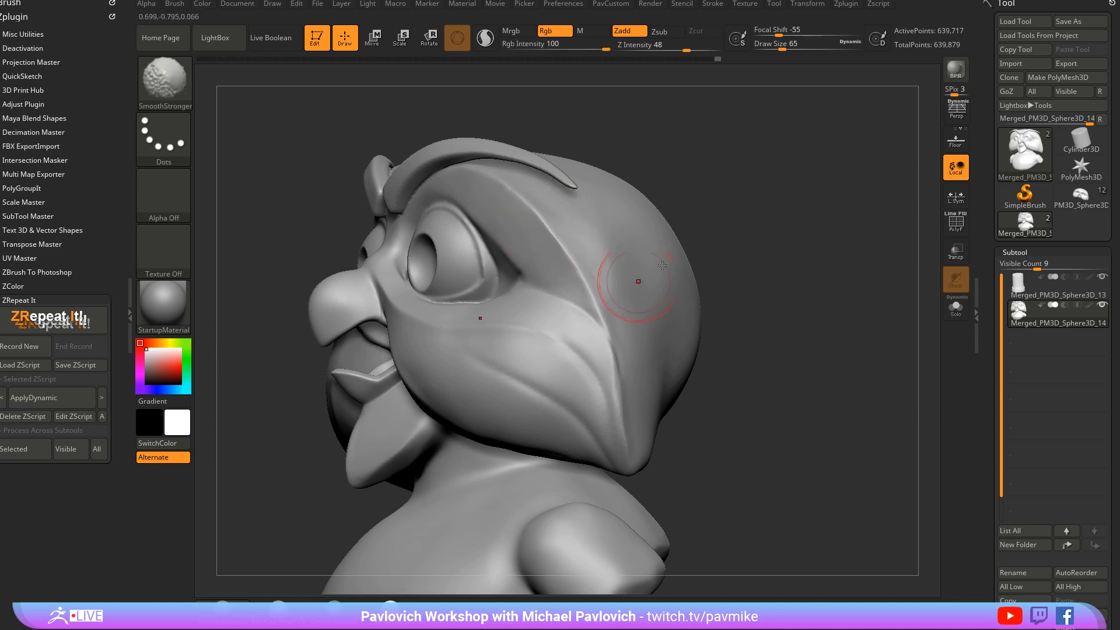
mouse_move(706, 266)
left_mouse_down()
mouse_move(795, 248)
mouse_move(743, 219)
mouse_move(646, 247)
mouse_move(570, 220)
left_mouse_up()
left_click_drag(570, 458, 612, 392)
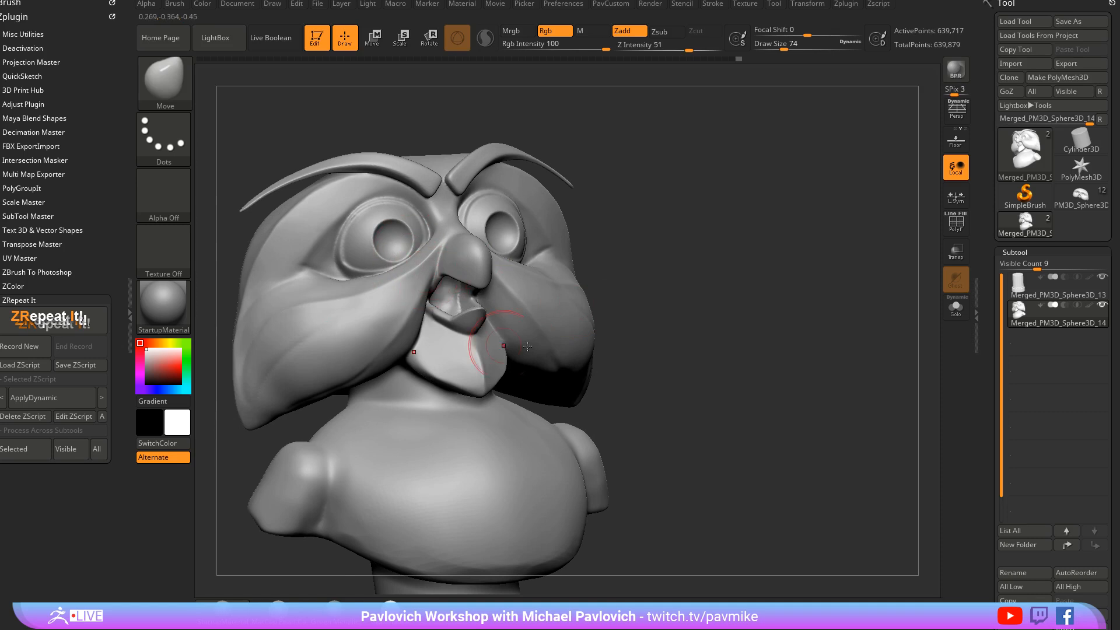
left_click_drag(527, 346, 525, 253)
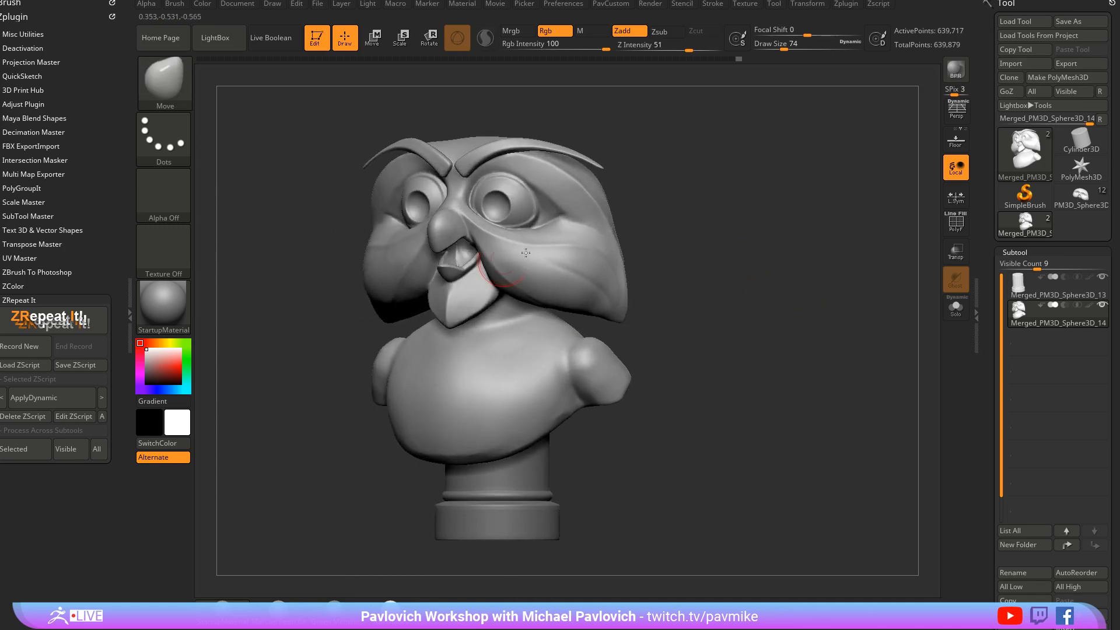
Switch to the original full owl tool and select the Standard brush
mouse_move(760, 319)
left_mouse_down()
mouse_move(814, 280)
mouse_move(822, 316)
mouse_move(802, 332)
mouse_move(792, 327)
mouse_move(816, 279)
mouse_move(850, 290)
mouse_move(817, 290)
mouse_move(813, 279)
left_mouse_up()
left_click(1035, 218)
key("b")
key("s")
key("t")
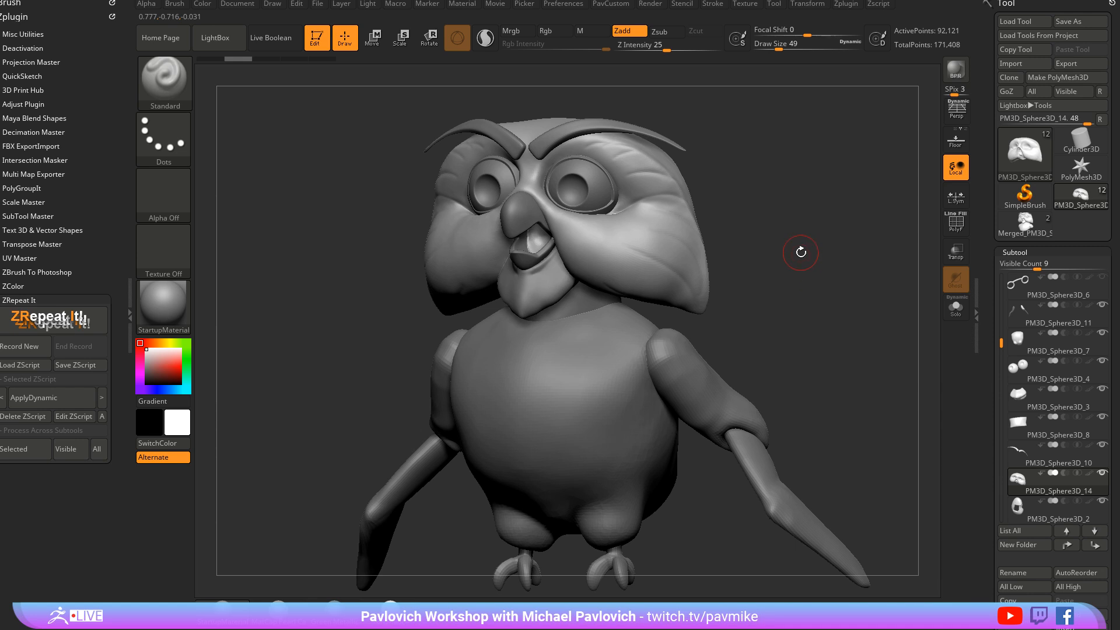
key("t")
left_click(526, 170)
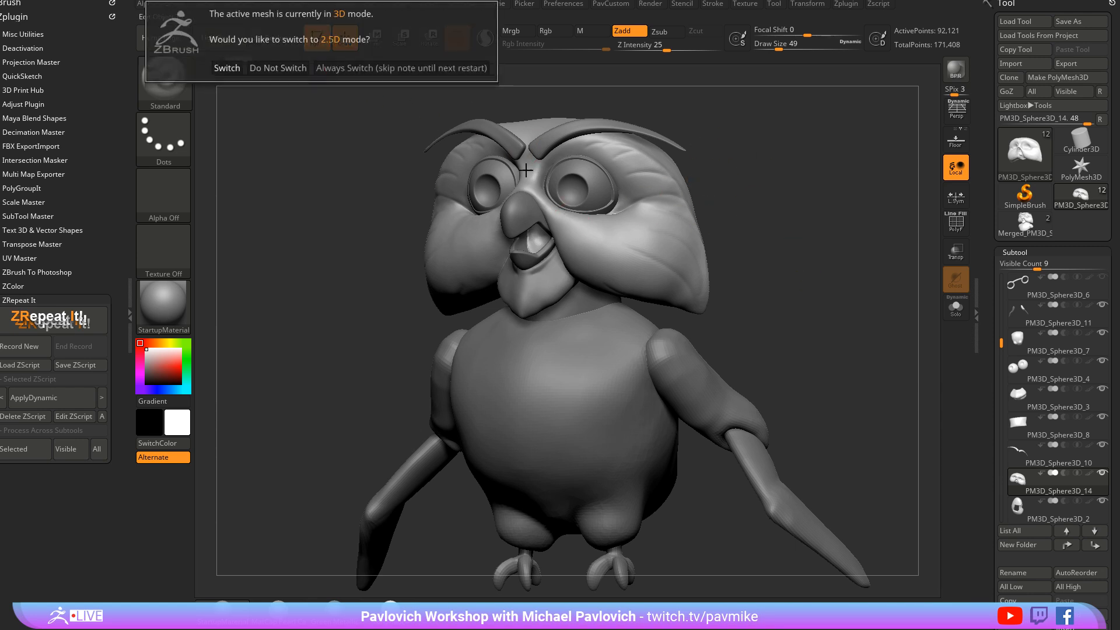
left_click(278, 70)
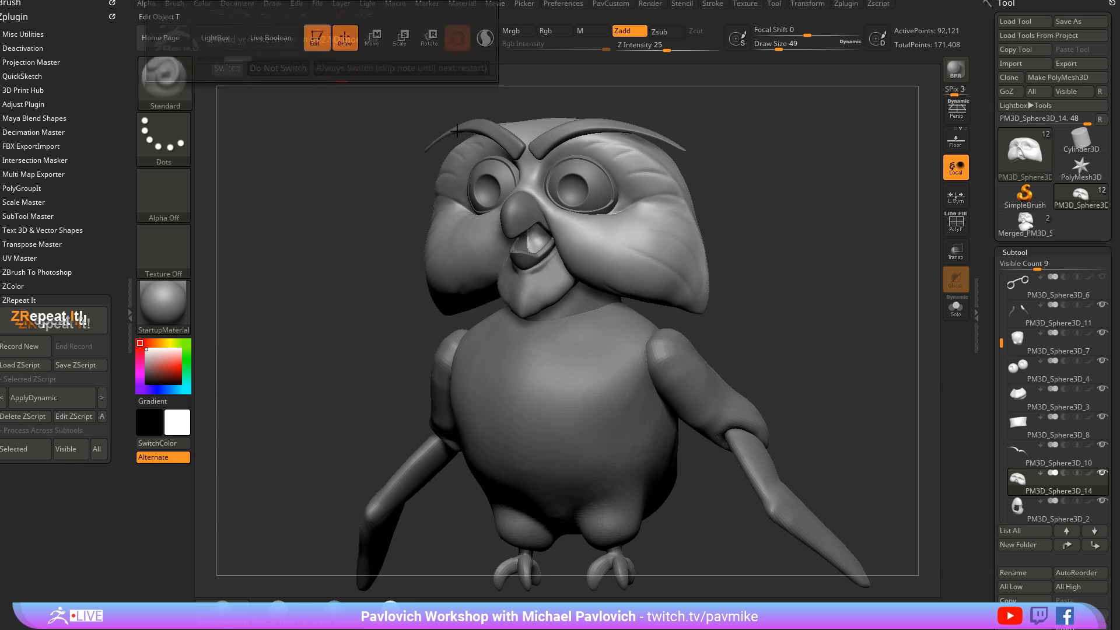
Clear the canvas, draw a new Sphere3D, enter edit mode and convert it to a PolyMesh3D
key("ctrl+n")
left_click(1025, 195)
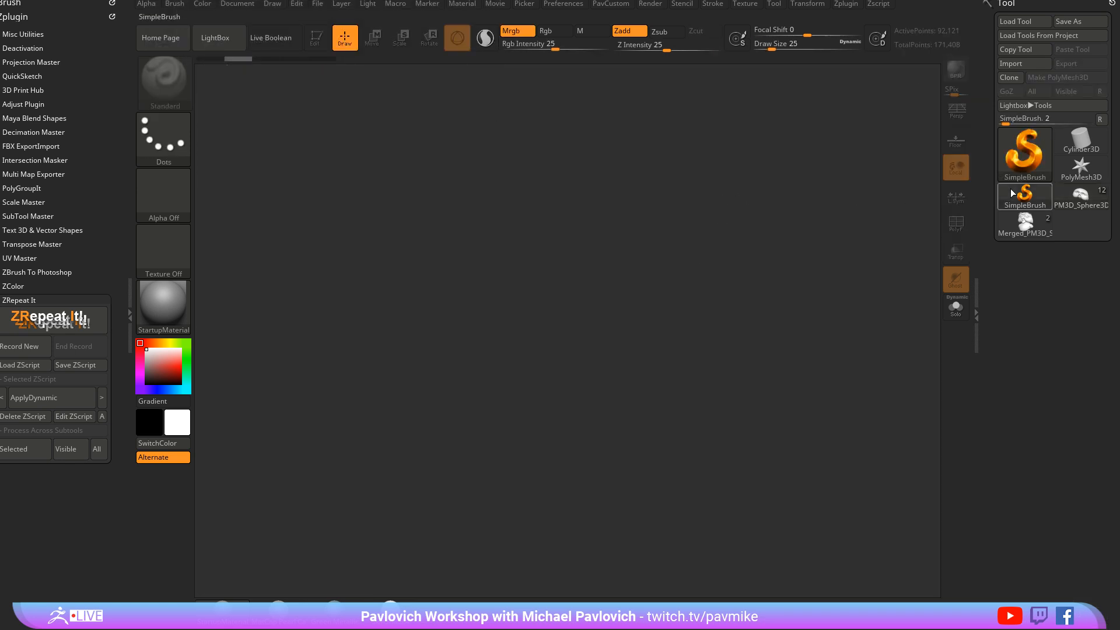
left_click(1025, 152)
left_click(508, 232)
left_click_drag(512, 371, 534, 454)
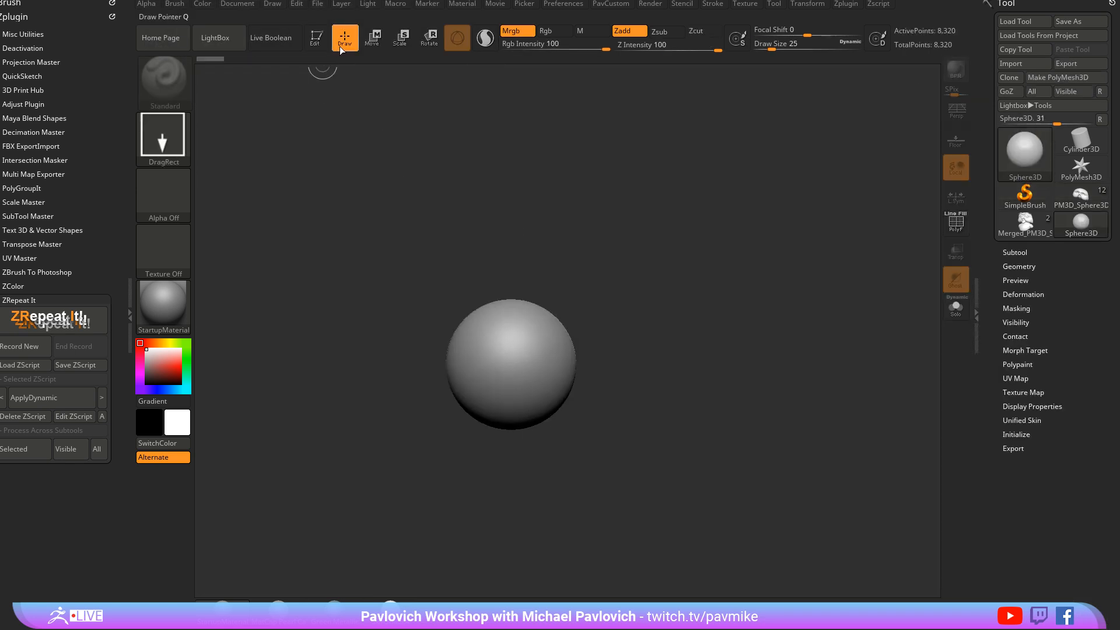
key("t")
left_click(1030, 78)
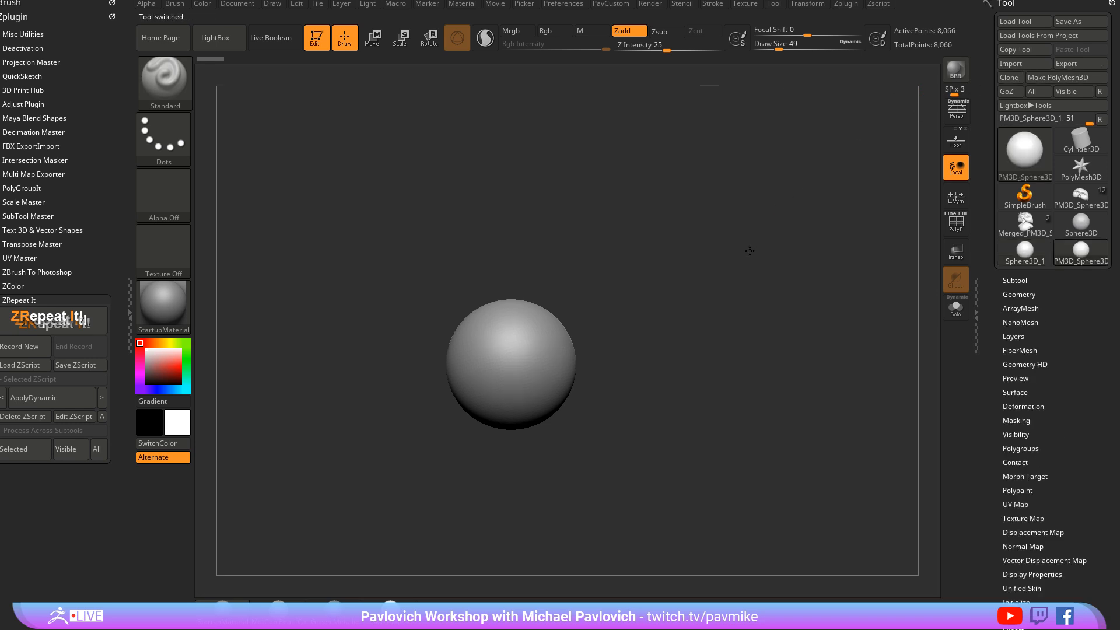
Assign BasicMaterial to the sphere and adjust its shading in the Render Properties
left_click(164, 304)
left_click(277, 473)
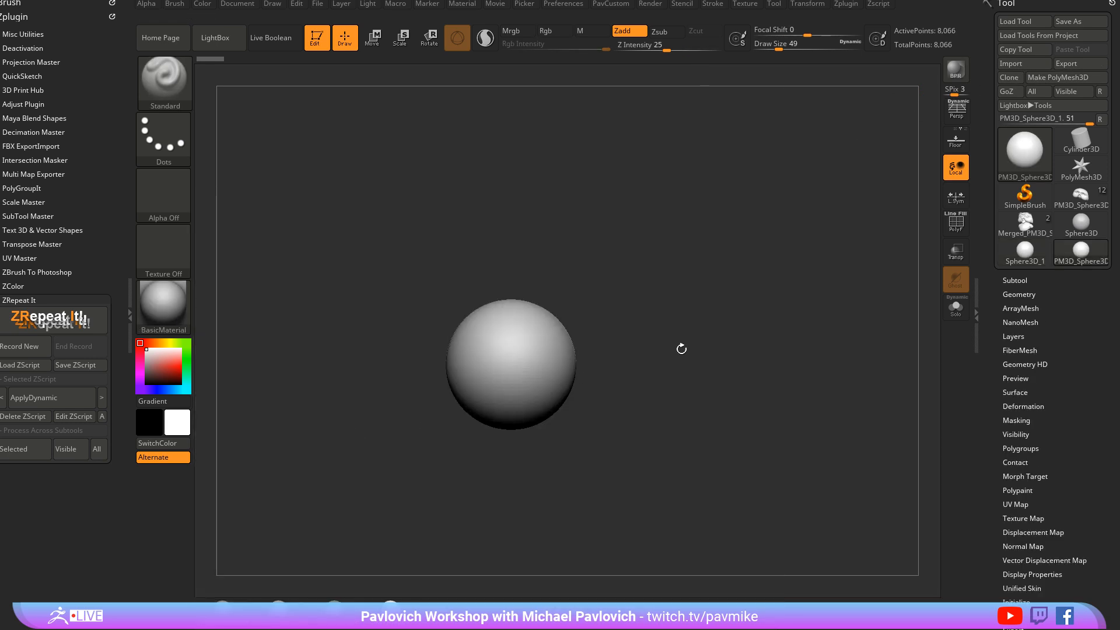
left_click_drag(724, 316, 762, 303)
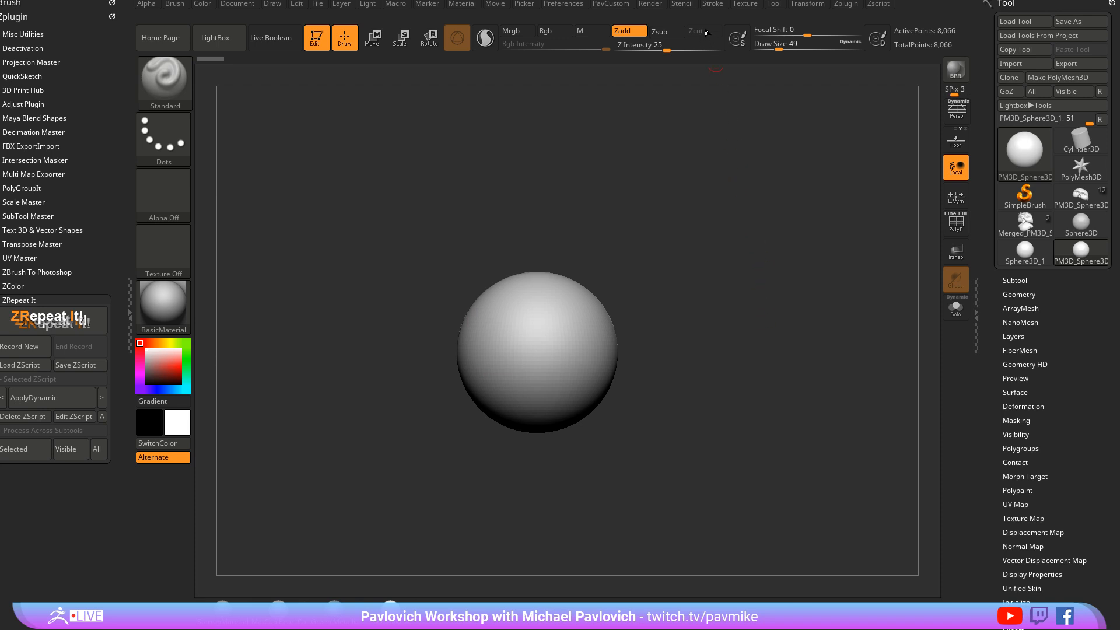
left_click(644, 5)
key("shift")
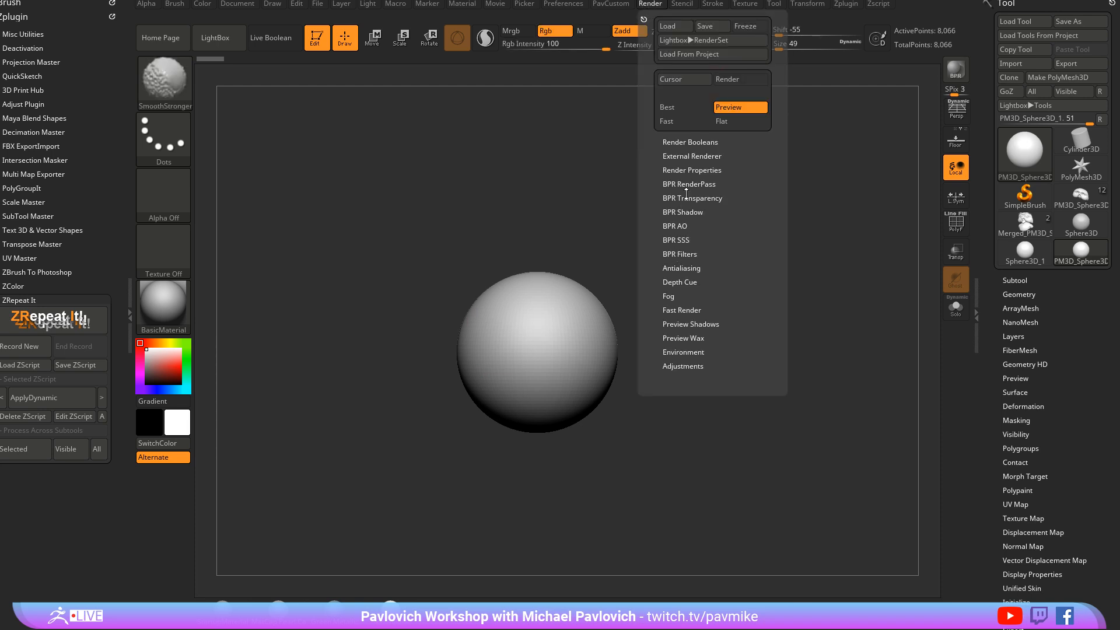
left_click(689, 169)
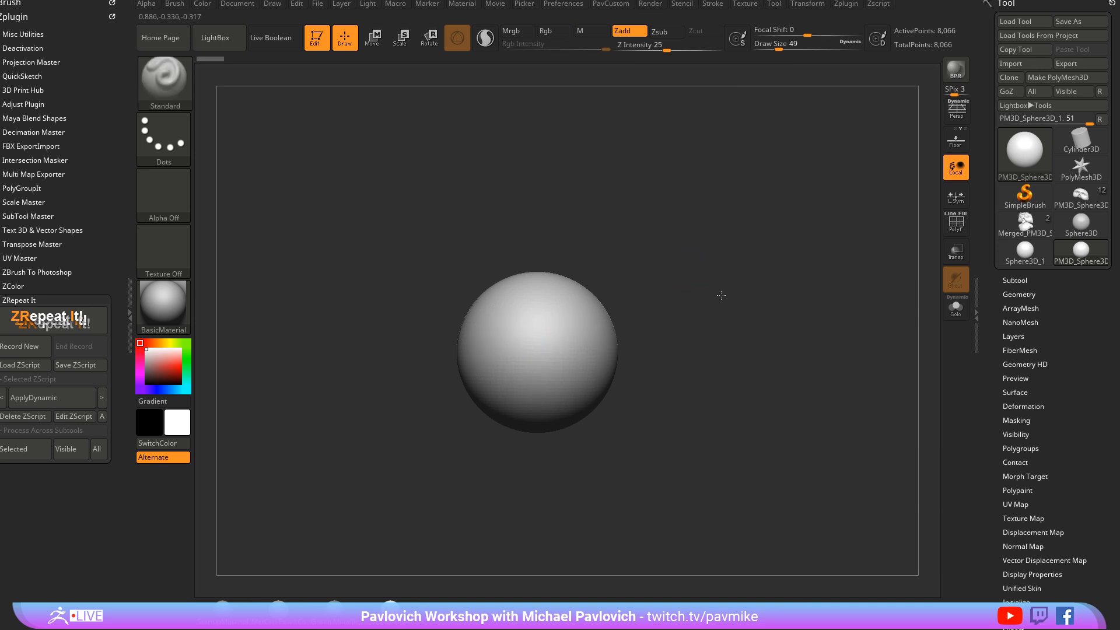
Set the draw size to 192 and stretch the sphere lengthwise along Z into an ellipsoid
right_click_drag(721, 295, 758, 341, "ctrl")
right_click_drag(570, 342, 735, 282, "ctrl")
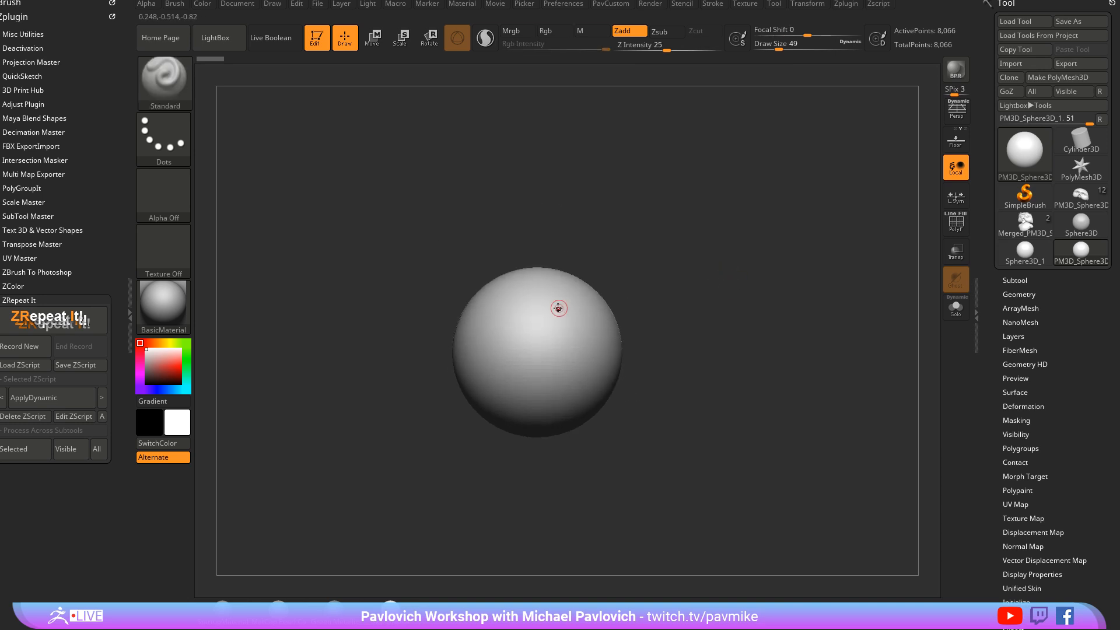
key("s")
left_click_drag(557, 307, 542, 320)
key("w")
left_click_drag(497, 348, 460, 350)
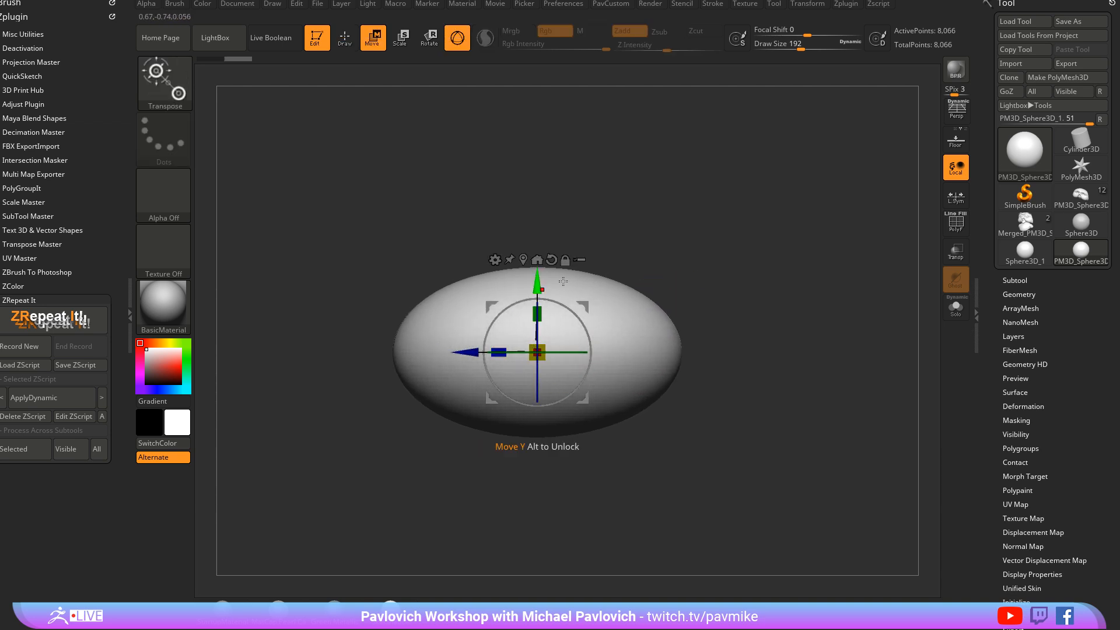
key("q")
Pull a forked tail fin out of the ellipsoid's rear end with the Move brush at a draw size around 480
mouse_move(642, 249)
left_mouse_down()
mouse_move(717, 251)
mouse_move(627, 270)
left_mouse_up()
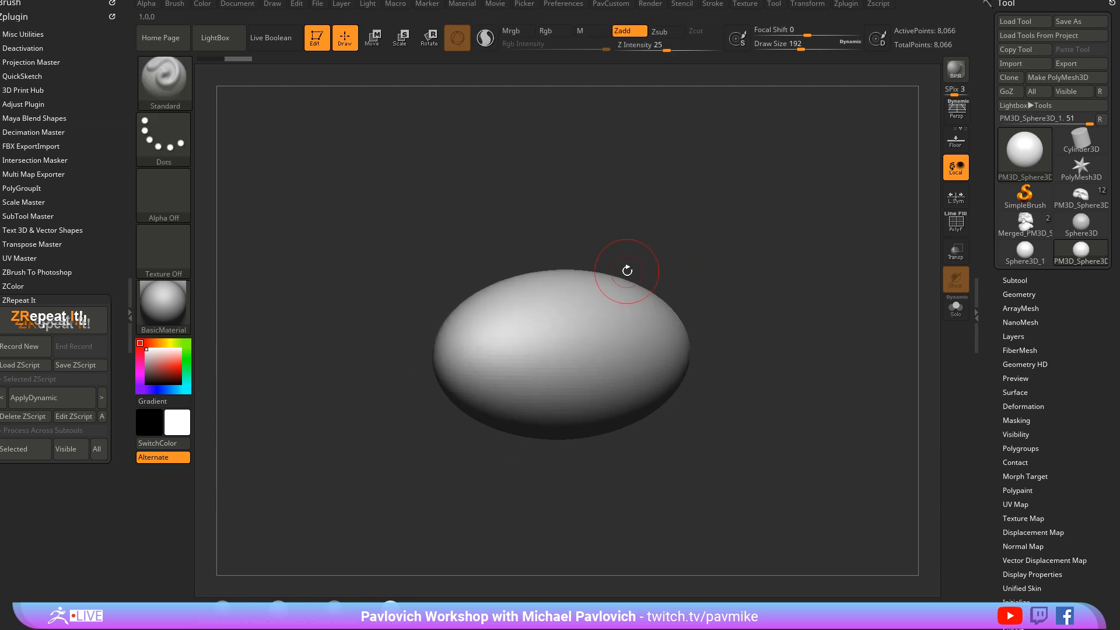
left_click_drag(723, 255, 692, 253, "alt")
key("s")
left_click(694, 260)
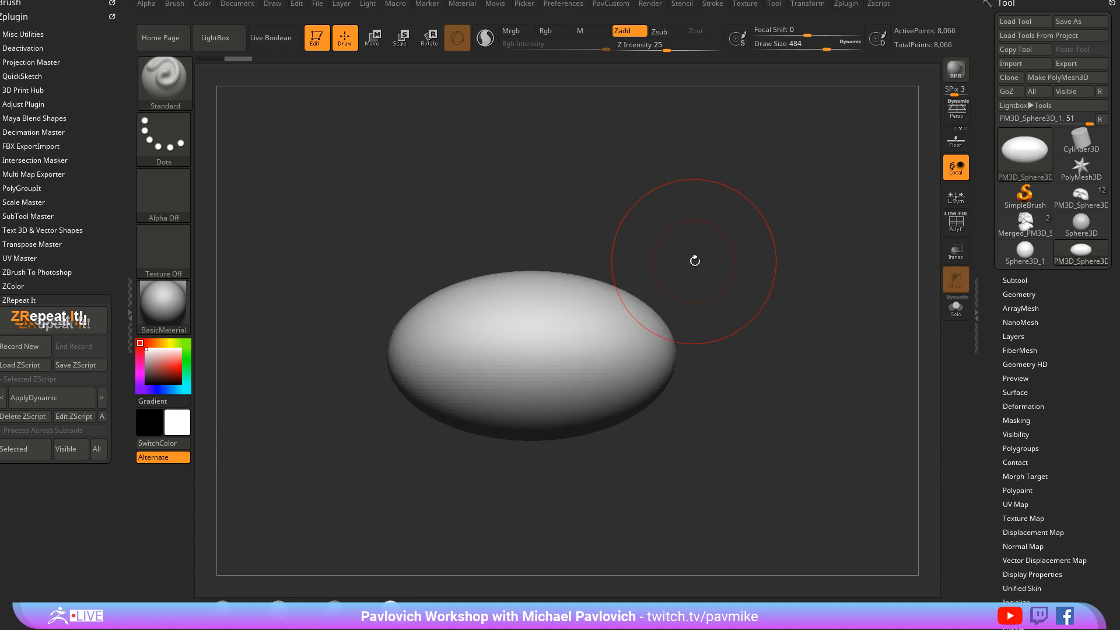
key("b")
key("m")
key("v")
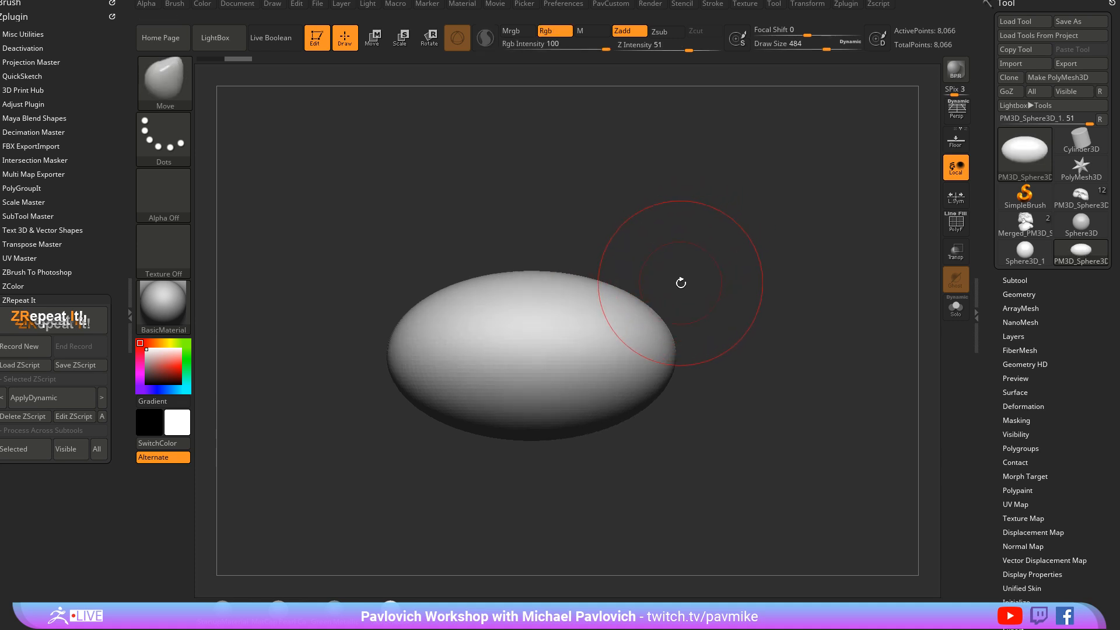
key("bracketleft")
key("bracketleft")
mouse_move(650, 292)
left_mouse_down()
mouse_move(736, 265)
mouse_move(650, 315)
mouse_move(703, 413)
left_mouse_up()
key("s")
left_click(604, 297)
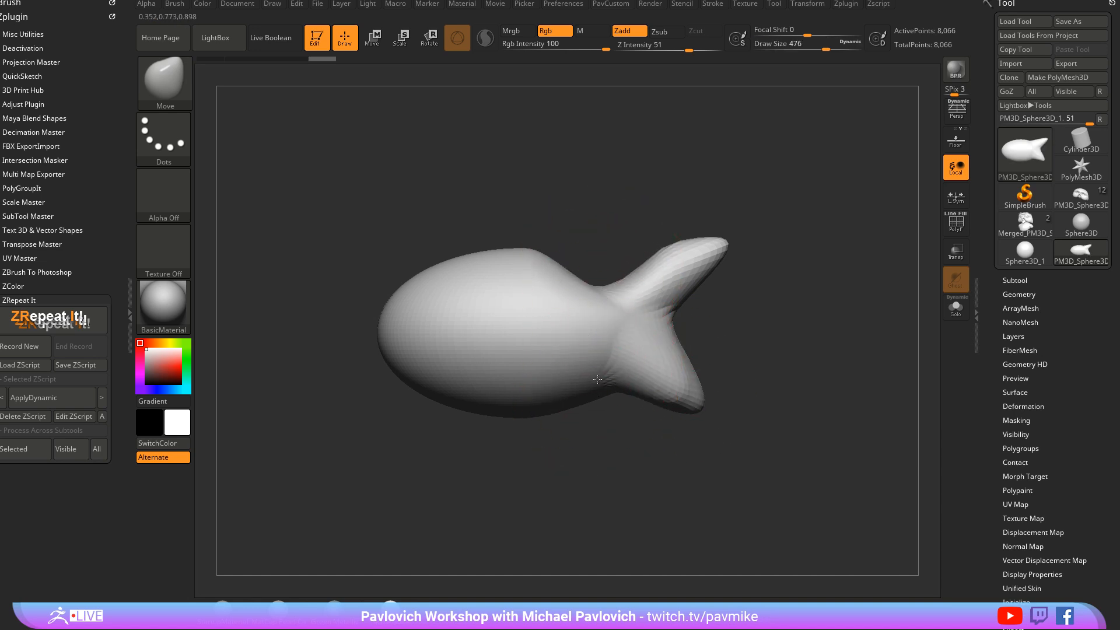
Narrow the fish body from side to side using the transpose line in the front view
left_click_drag(752, 186, 797, 240, "shift")
key("w")
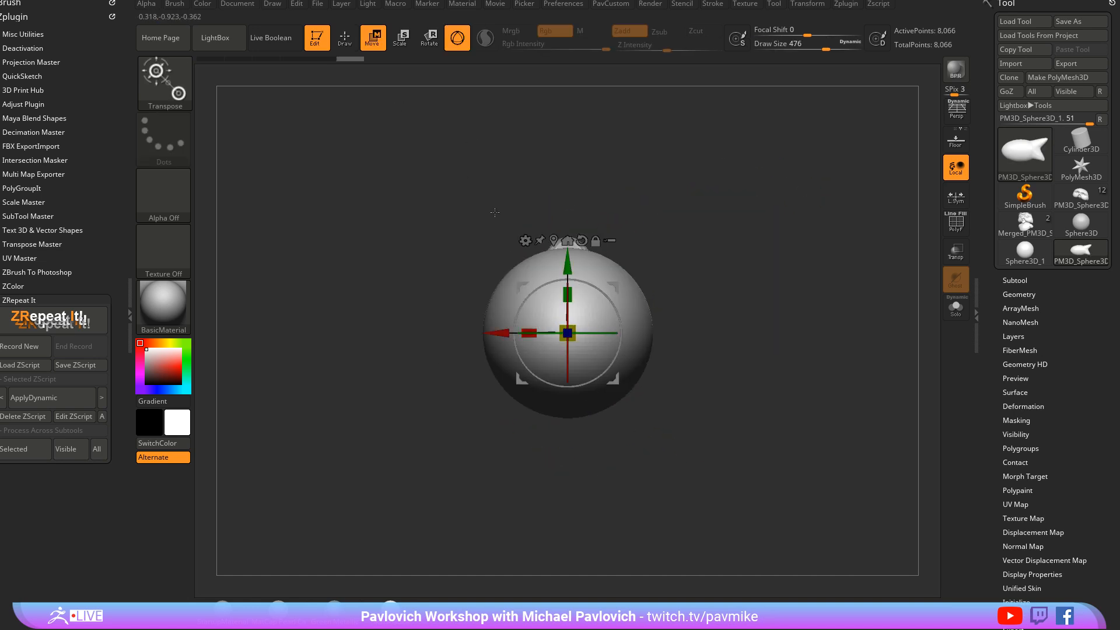
key("y")
left_click_drag(569, 326, 756, 328)
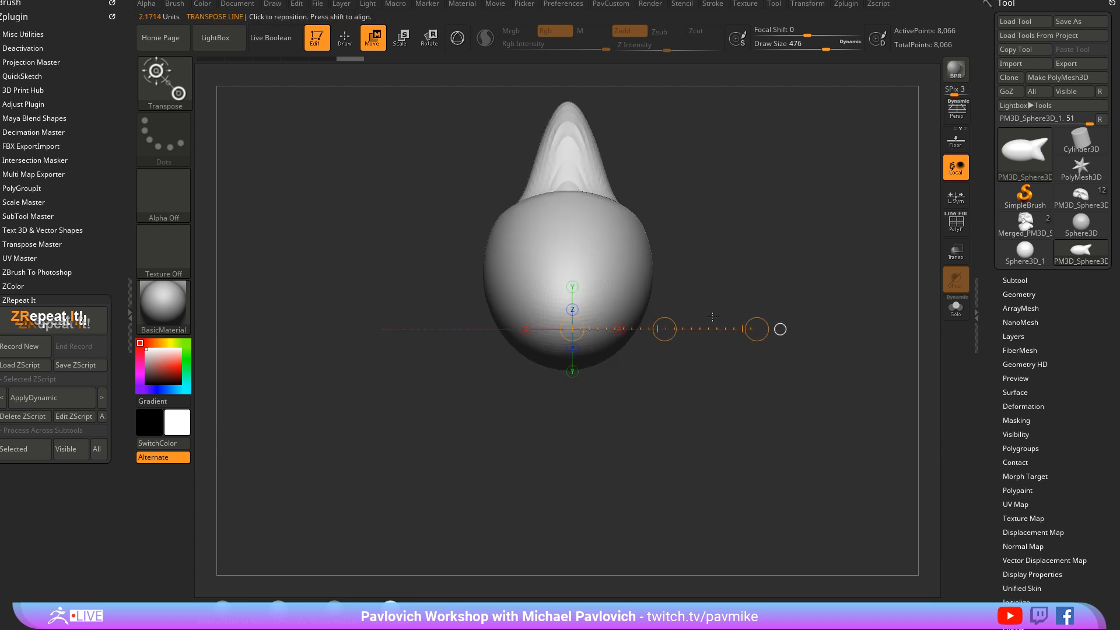
left_click_drag(682, 327, 467, 280)
Reshape the fish's head into a blunt, rounded form with the Move brush at draw size 422
key("q")
key("bracketleft")
mouse_move(445, 337)
left_mouse_down()
mouse_move(472, 399)
mouse_move(463, 429)
left_mouse_up()
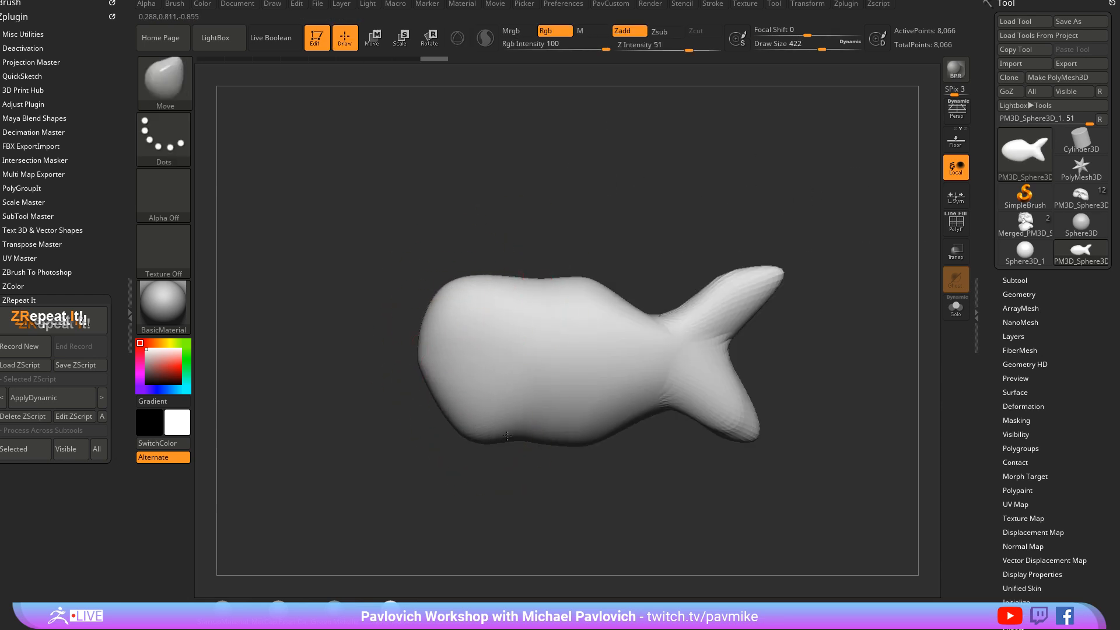
mouse_move(444, 379)
left_mouse_down()
mouse_move(499, 338)
mouse_move(528, 277)
left_mouse_up()
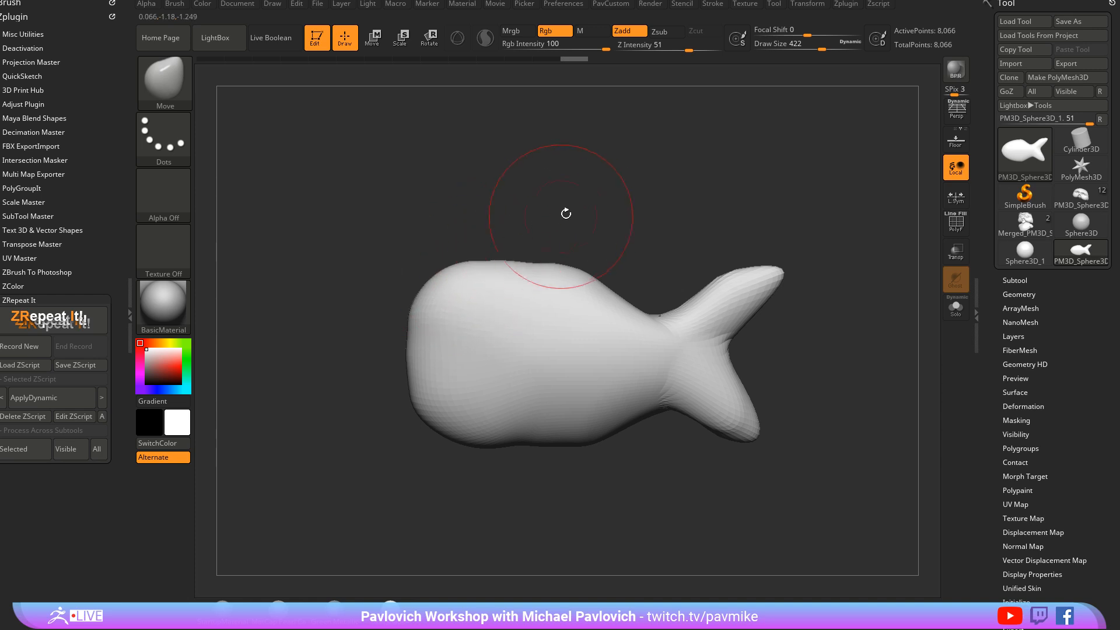
left_click_drag(537, 187, 519, 196)
Sculpt the bulging eye, mouth line and cheek with the Clay and Standard brushes, mainly at draw size 83
key("b")
key("c")
key("l")
key("bracketleft")
left_click_drag(485, 327, 501, 323)
right_click_drag(500, 322, 608, 328)
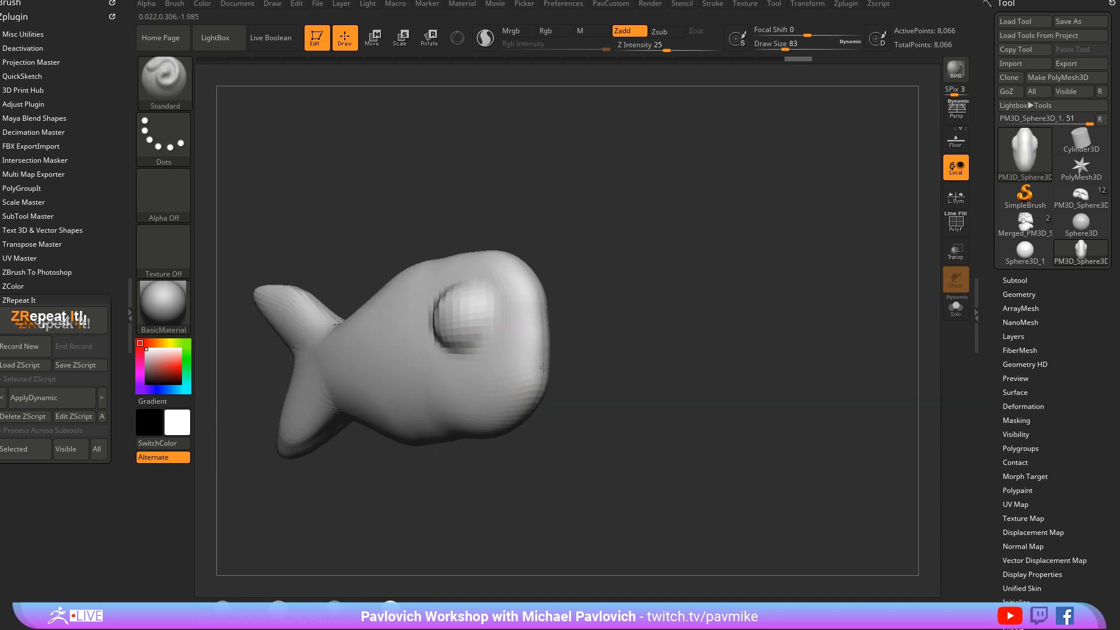
right_click_drag(587, 349, 605, 385)
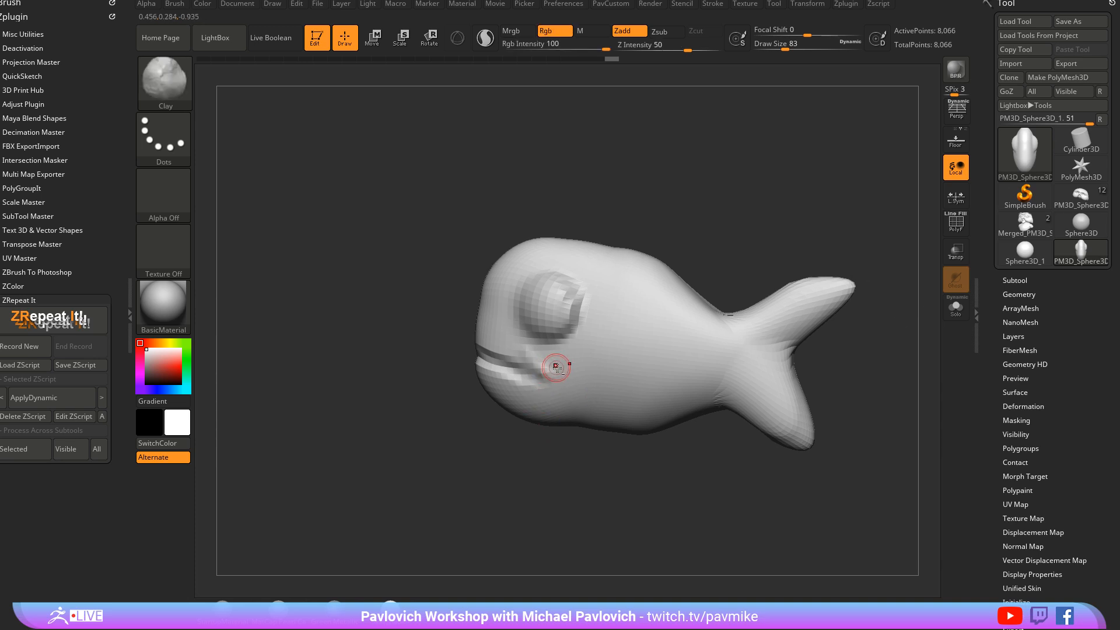
mouse_move(552, 391)
right_mouse_down()
mouse_move(577, 393)
mouse_move(499, 391)
mouse_move(494, 330)
mouse_move(508, 348)
right_mouse_up()
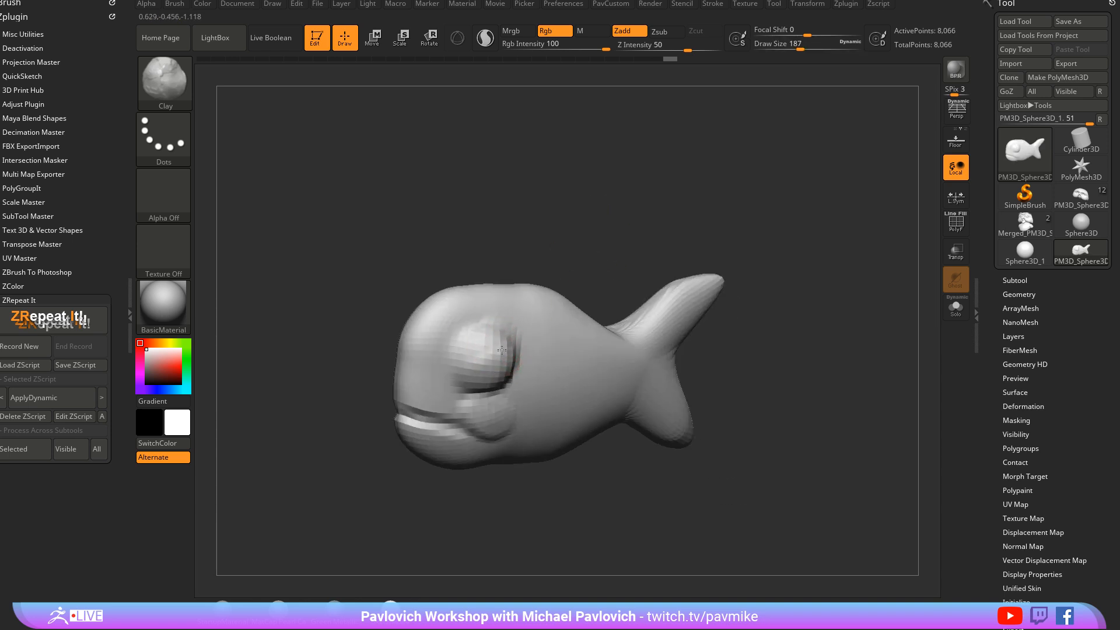
mouse_move(650, 261)
right_mouse_down()
mouse_move(741, 310)
mouse_move(705, 245)
right_mouse_up()
Crease the edges around the eye with DamStandard, reducing the draw size from 182 to 172
key("b")
key("d")
key("s")
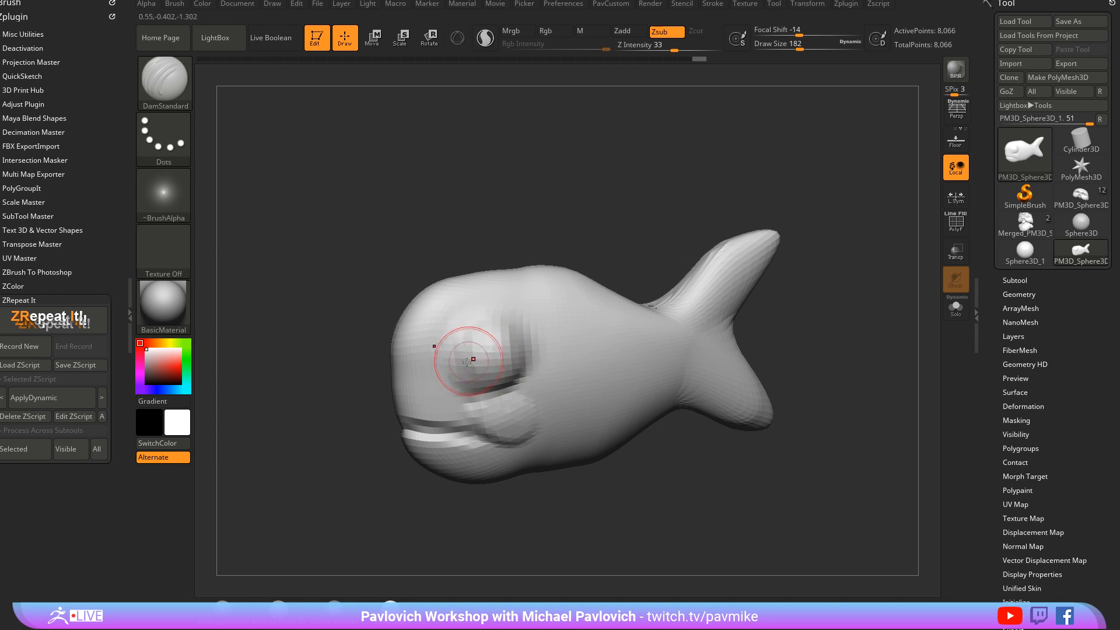
right_click_drag(570, 232, 475, 317)
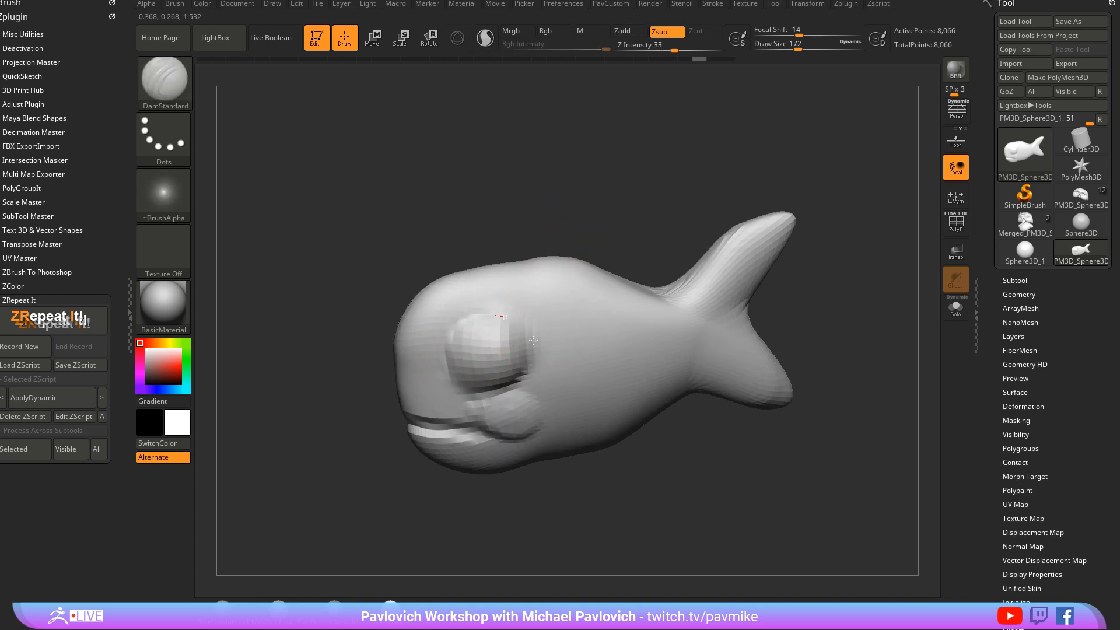
right_click_drag(556, 273, 512, 324)
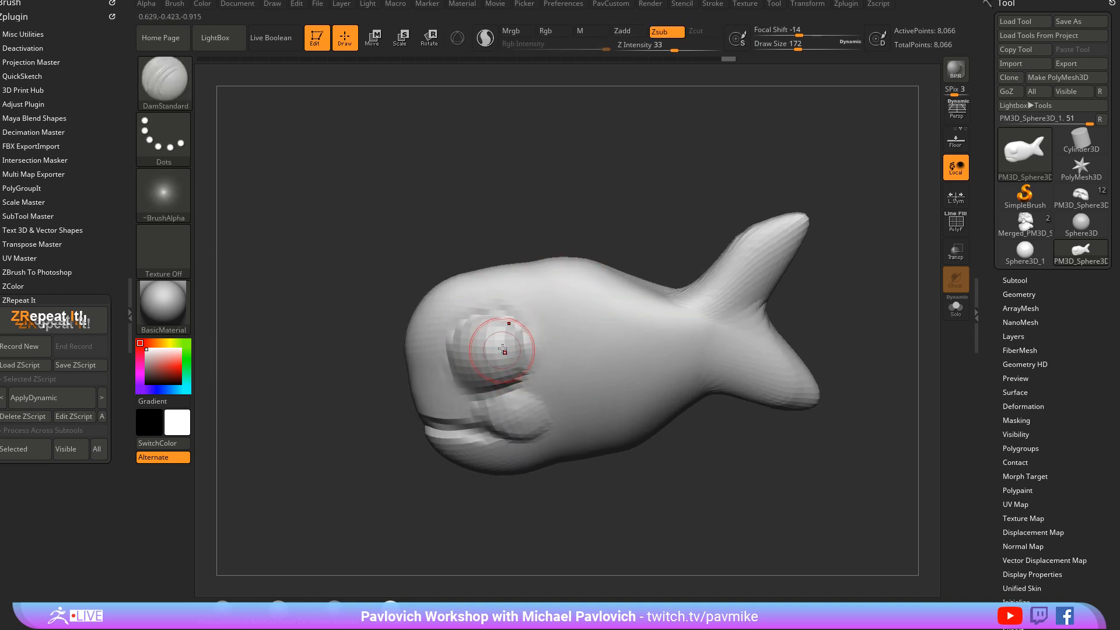
left_click_drag(359, 451, 511, 323)
Adjust the fish's head and body shape with the Move brush at draw size 351
mouse_move(717, 318)
left_mouse_down()
mouse_move(659, 267)
mouse_move(653, 308)
left_mouse_up()
key("b")
key("m")
key("v")
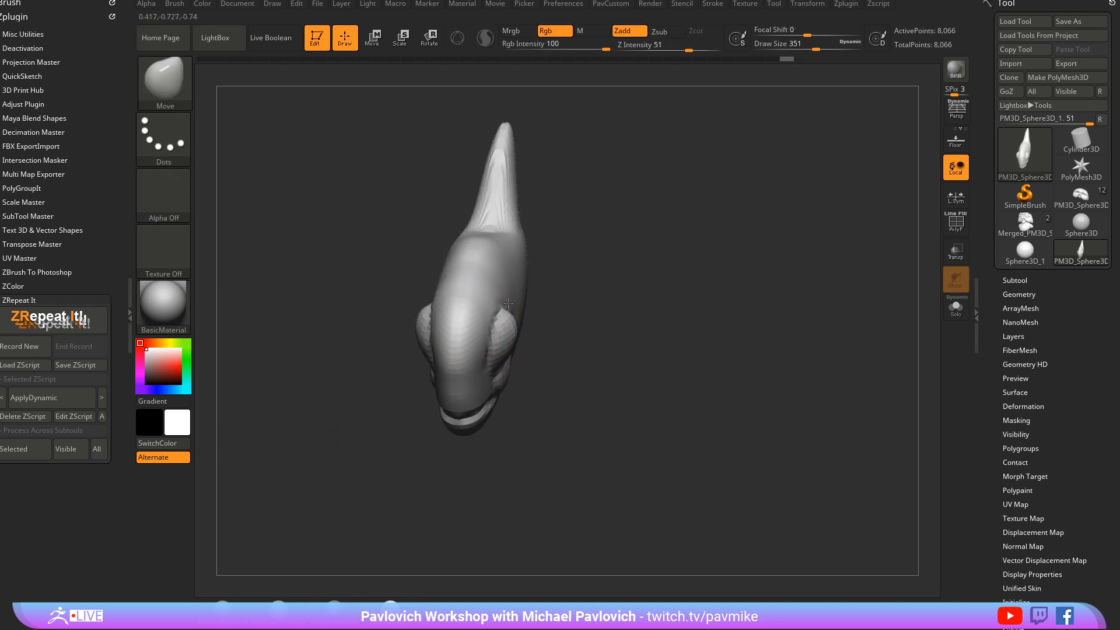
mouse_move(761, 290)
left_mouse_down()
mouse_move(757, 253)
mouse_move(805, 268)
mouse_move(522, 333)
left_mouse_up()
Mask a small patch on the body behind the cheek, invert the mask and pull out a side fin with the transpose line
key("b")
key("s")
key("t")
key("ctrl")
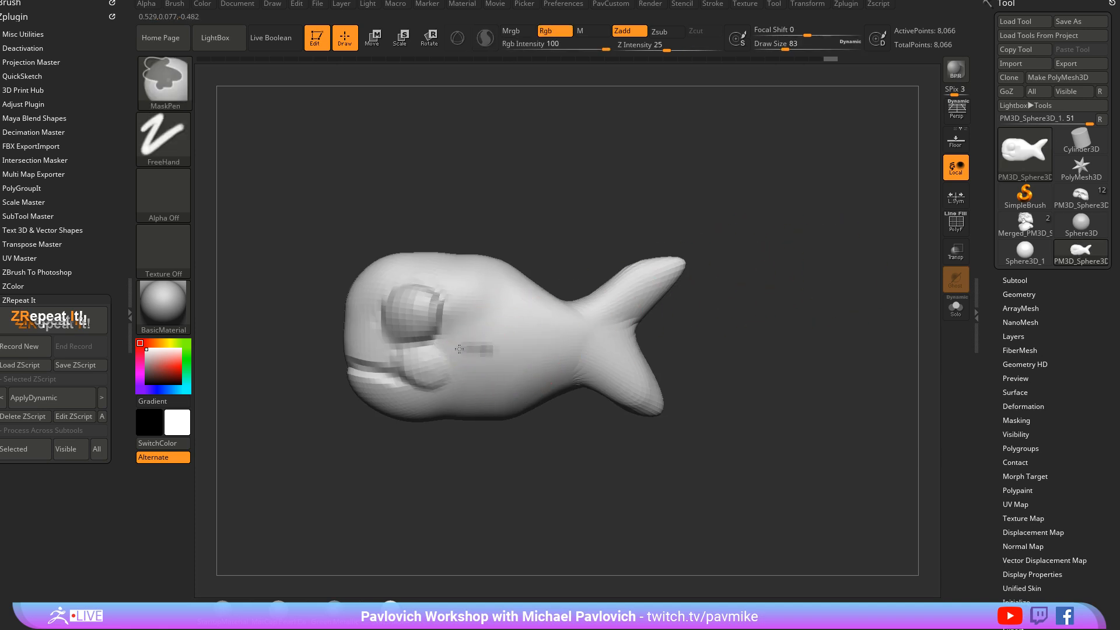
left_click(578, 242, "ctrl")
left_click_drag(578, 242, 682, 271)
key("w")
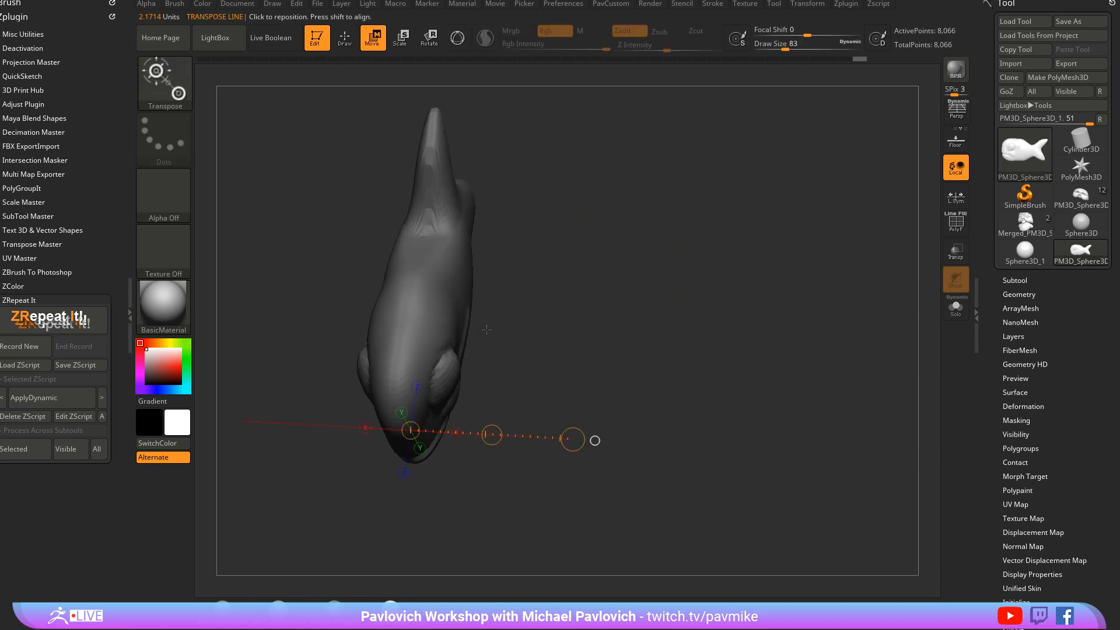
mouse_move(534, 323)
left_mouse_down()
mouse_move(472, 332)
mouse_move(535, 336)
left_mouse_up()
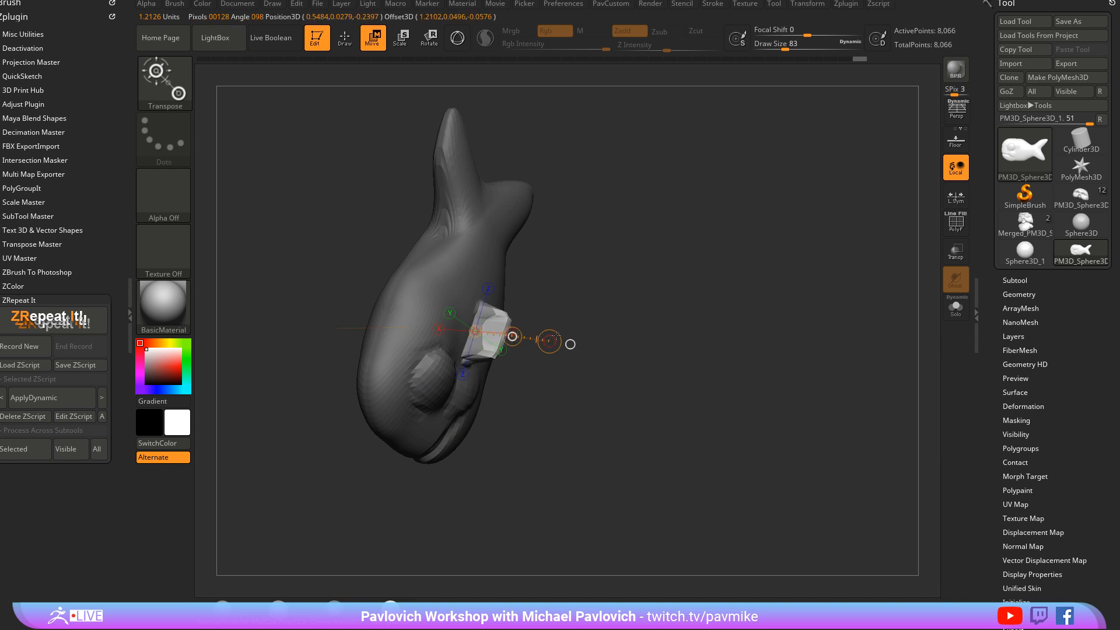
Clear the mask and shape the side fins with the Move brush, using draw sizes from 228 to 286
key("q")
mouse_move(569, 290)
left_mouse_down()
mouse_move(571, 333)
mouse_move(560, 331)
left_mouse_up()
key("ctrl")
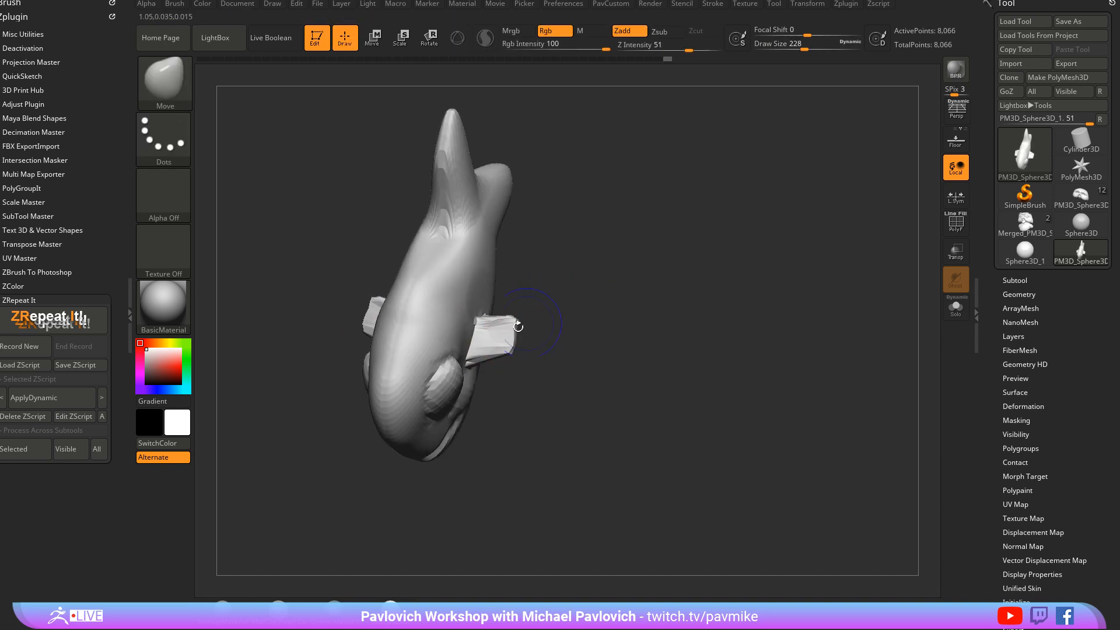
left_click_drag(670, 321, 670, 331)
key("s")
left_click_drag(542, 341, 519, 347)
mouse_move(607, 315)
left_mouse_down()
mouse_move(694, 213)
mouse_move(554, 245)
mouse_move(528, 262)
left_mouse_up()
key("s")
mouse_move(526, 330)
left_mouse_down()
mouse_move(537, 330)
mouse_move(503, 331)
left_mouse_up()
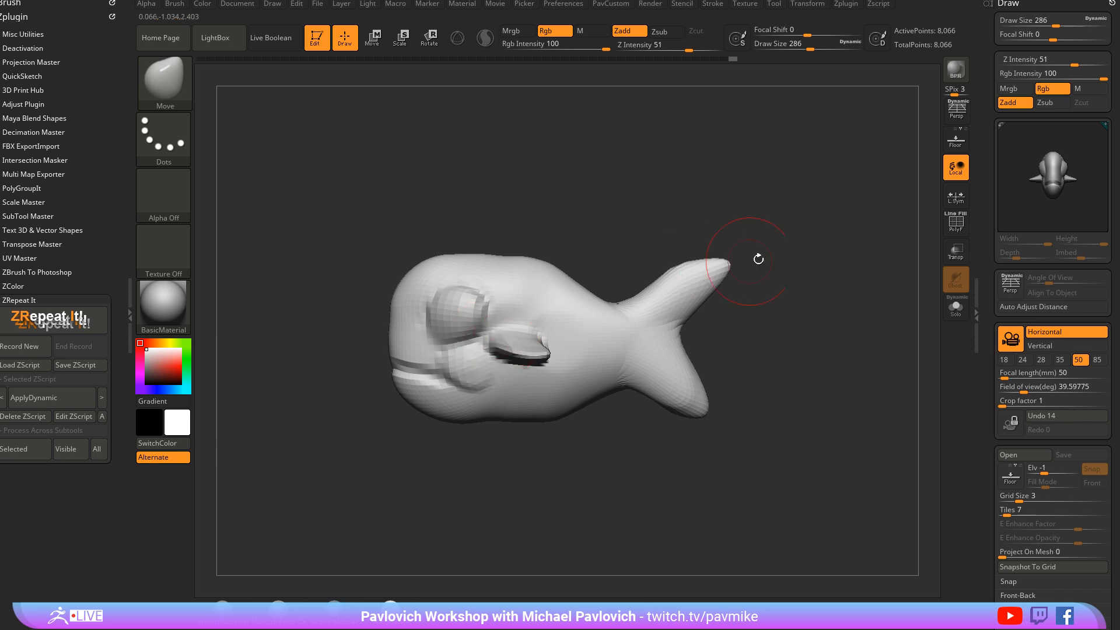
Refine the side fins into flat flippers with the Move brush and reduce the draw size to 49
left_click_drag(757, 257, 665, 269, "alt")
key("s")
left_click_drag(627, 325, 596, 343)
mouse_move(590, 296)
left_mouse_down()
mouse_move(537, 313)
mouse_move(490, 307)
left_mouse_up()
mouse_move(602, 170)
left_mouse_down()
mouse_move(670, 183)
mouse_move(737, 290)
mouse_move(837, 270)
mouse_move(710, 265)
mouse_move(762, 270)
mouse_move(737, 270)
left_mouse_up()
key("s")
mouse_move(738, 270)
left_mouse_down()
mouse_move(754, 261)
mouse_move(750, 283)
mouse_move(784, 287)
mouse_move(483, 242)
mouse_move(482, 455)
left_mouse_up()
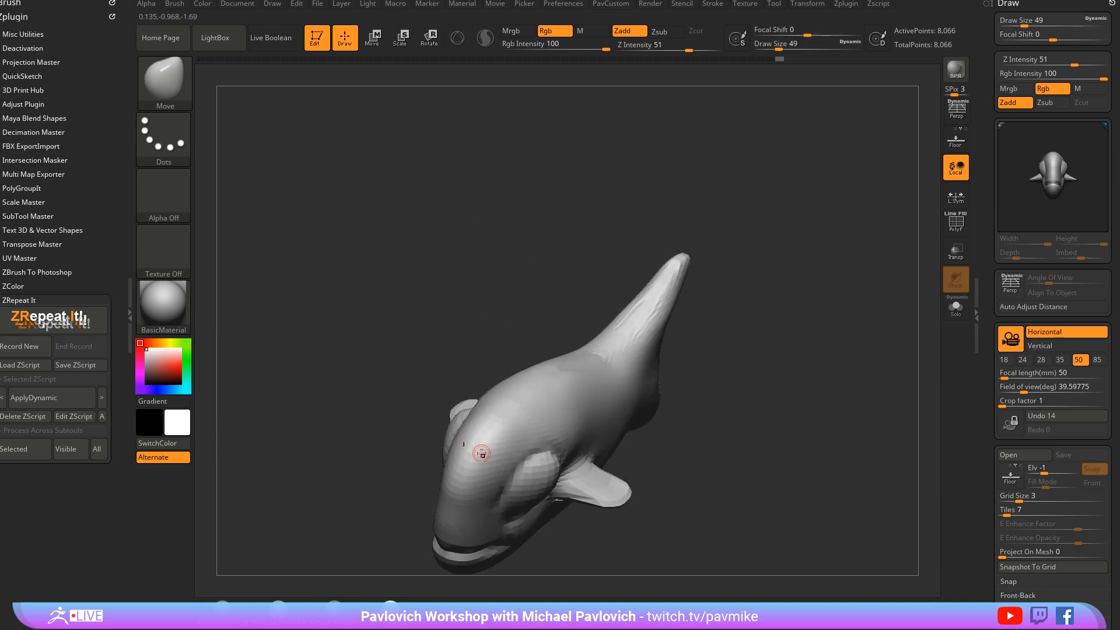
Subdivide the fish mesh once and mask a pair of small spots on top of the head
key("ctrl")
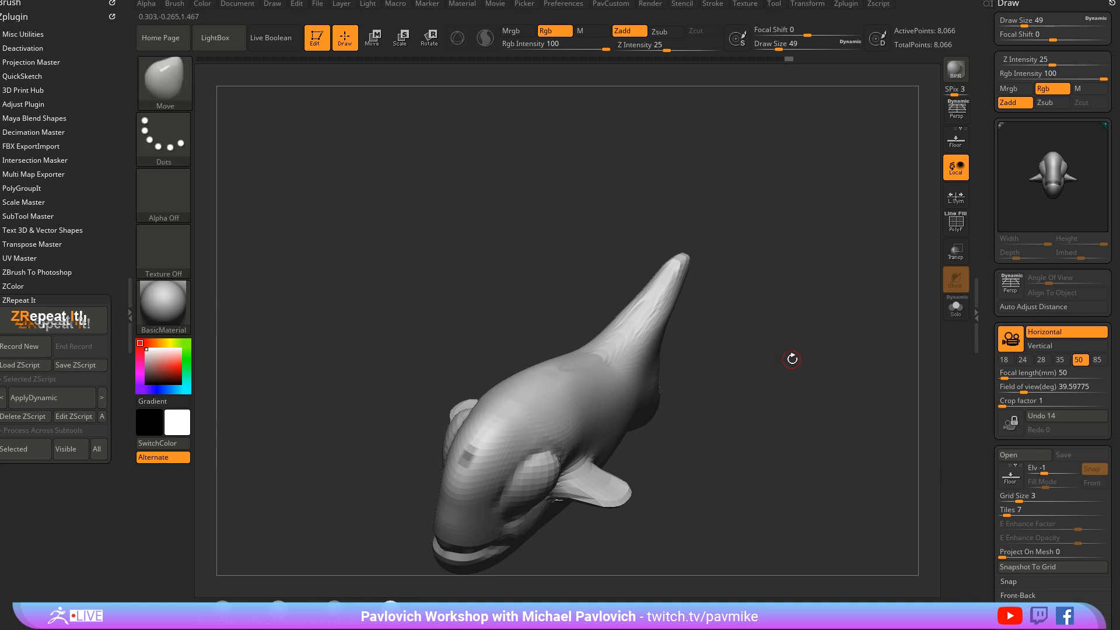
key("ctrl+d")
left_click_drag(779, 331, 776, 324)
key("ctrl")
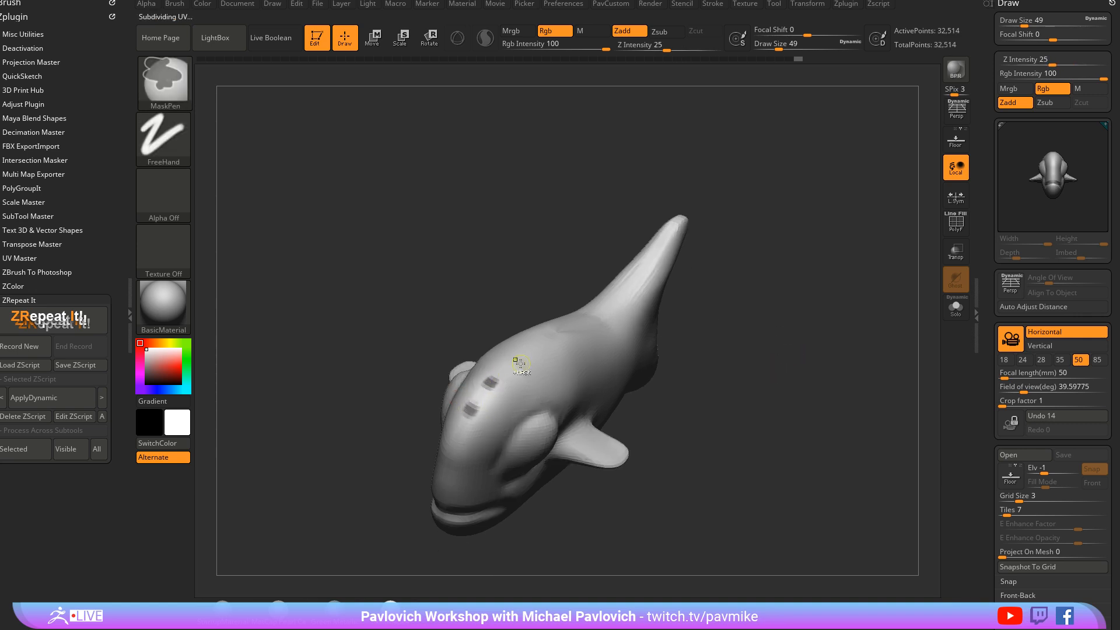
Try to pull a dorsal form out of the back with the inverted mask and transpose line
left_click_drag(775, 350, 708, 258, "shift")
key("w")
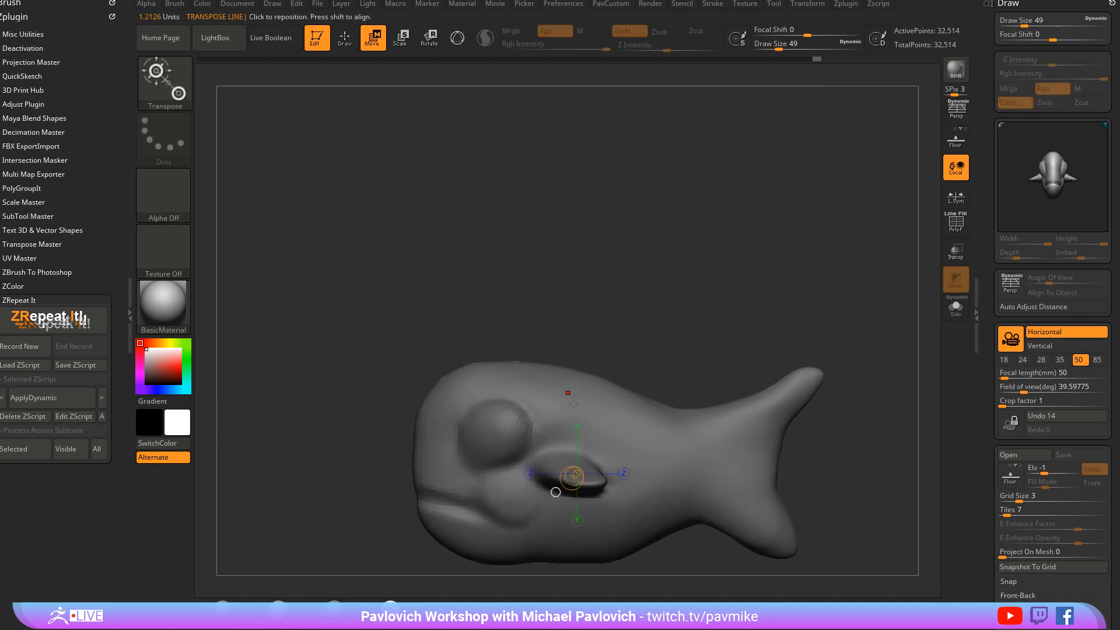
left_click_drag(555, 401, 653, 297)
key("ctrl+z")
Clear the mask and try small mask spots on the fish's back between the head and tail
left_click_drag(657, 256, 560, 326, "ctrl")
mouse_move(659, 257)
left_mouse_down()
mouse_move(800, 261)
mouse_move(508, 362)
left_mouse_up()
key("q")
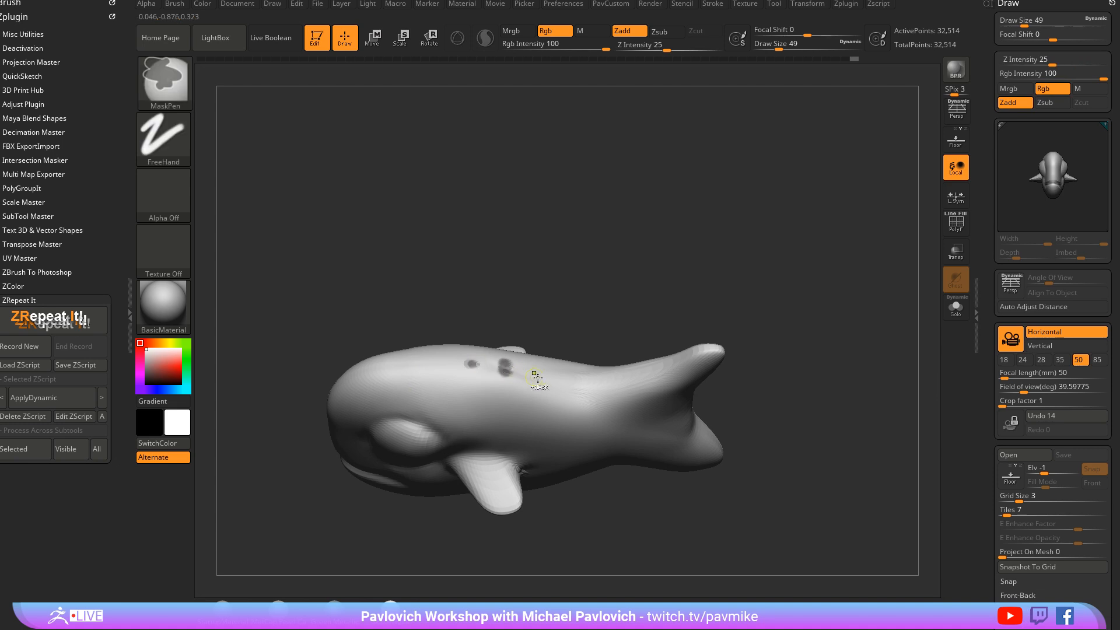
key("ctrl+z")
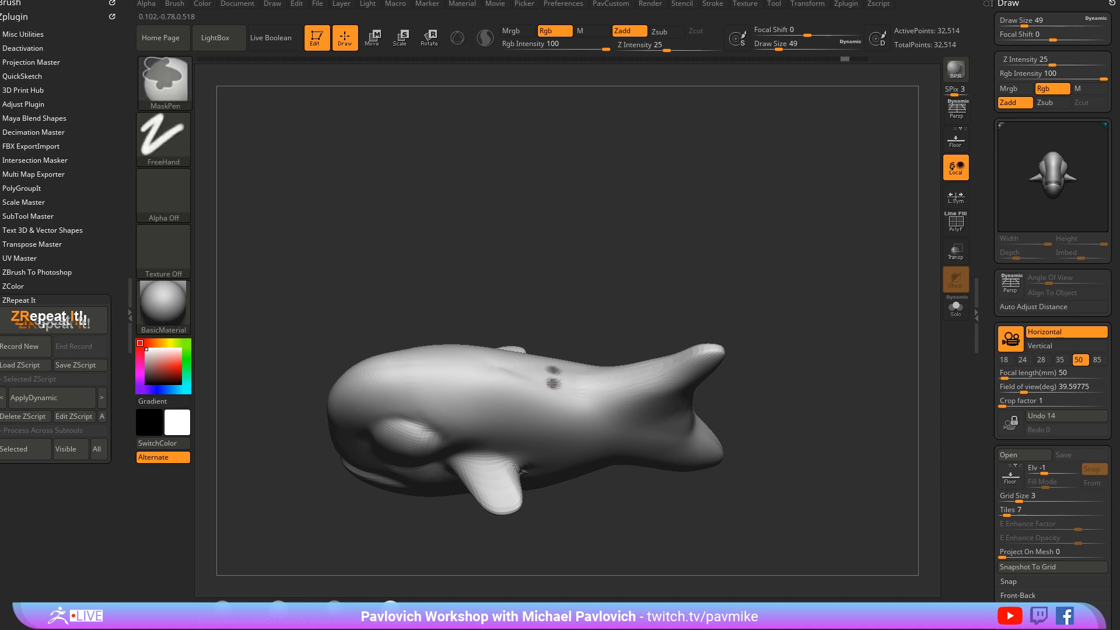
left_click_drag(553, 384, 557, 377, "ctrl+alt")
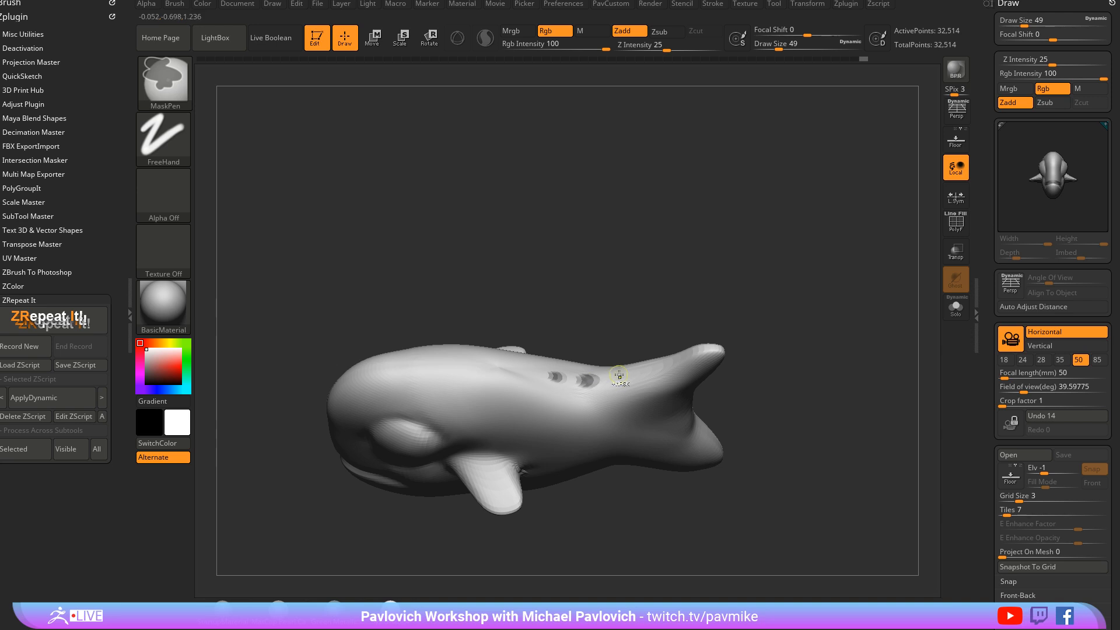
Try to move the spots on the back with the transpose line, clear the mask and subdivide the fish mesh once
left_click_drag(782, 347, 762, 278, "shift")
key("w")
mouse_move(579, 393)
left_mouse_down()
mouse_move(684, 239)
mouse_move(805, 326)
mouse_move(582, 348)
left_mouse_up()
key("q")
left_click(810, 333, "ctrl")
key("d")
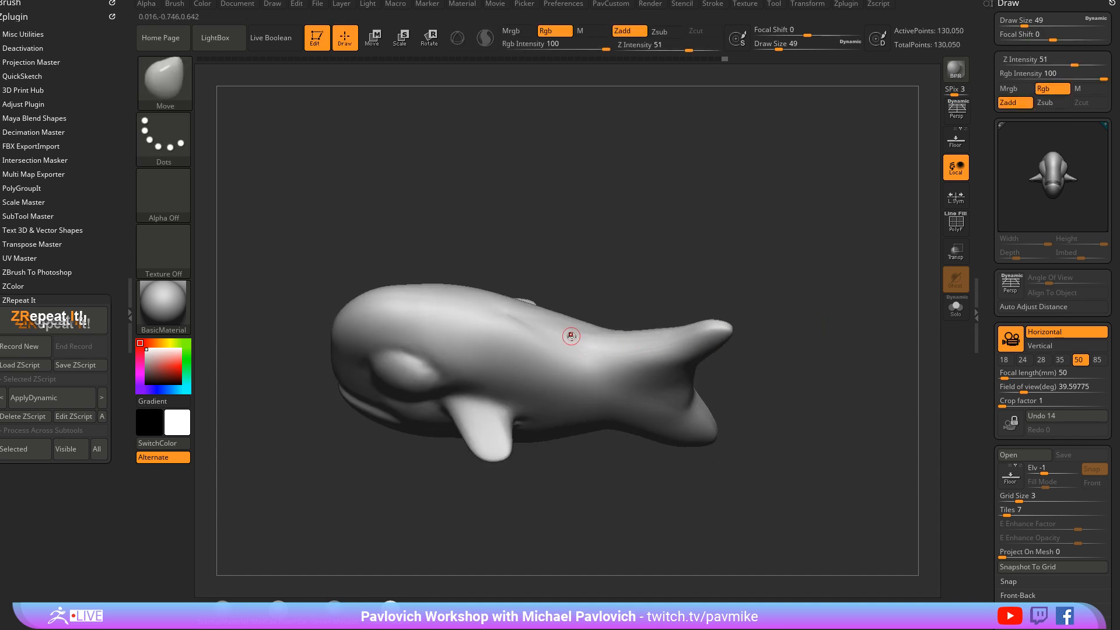
Mask three small spots on the back in front of the tail and pull them into backward-leaning spines with the transpose line
key("ctrl")
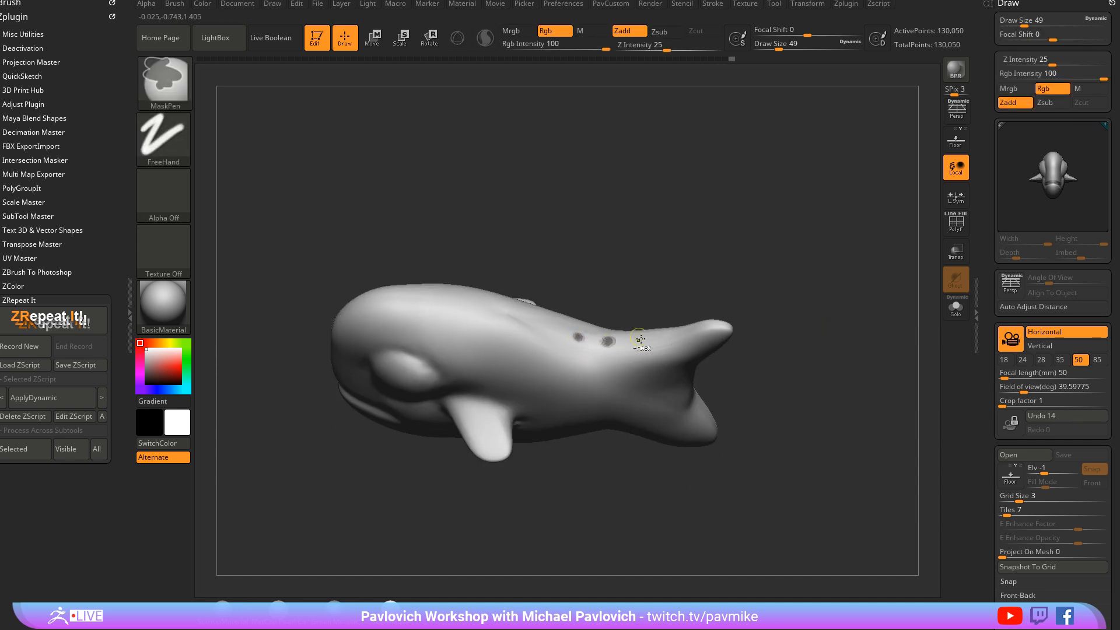
left_click_drag(790, 321, 790, 255, "shift")
key("w")
left_click_drag(622, 306, 686, 208)
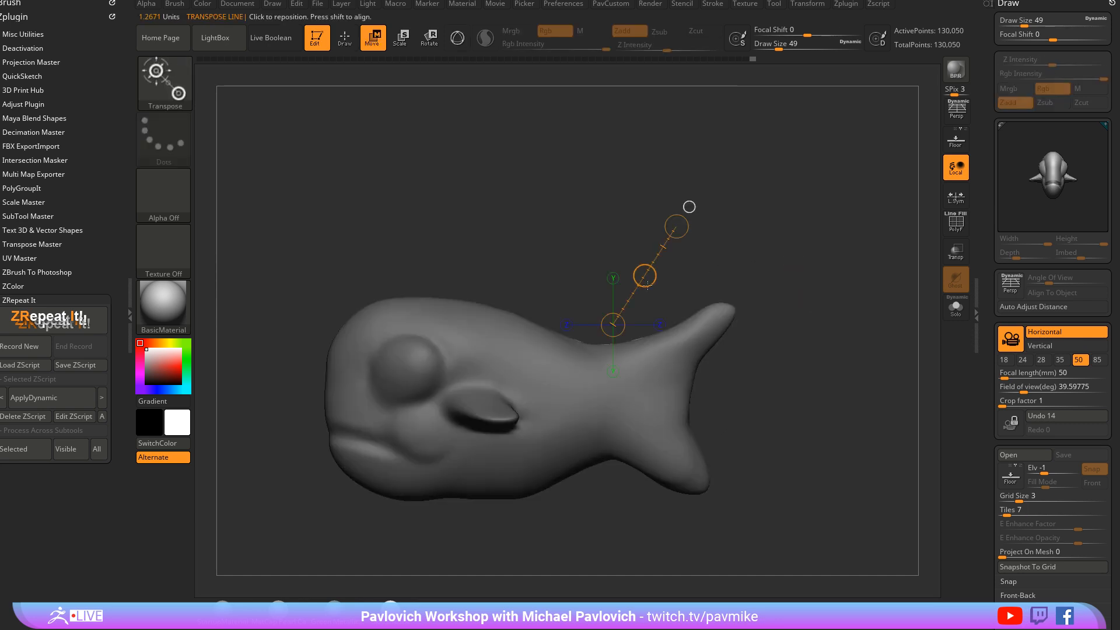
left_click_drag(658, 256, 678, 232)
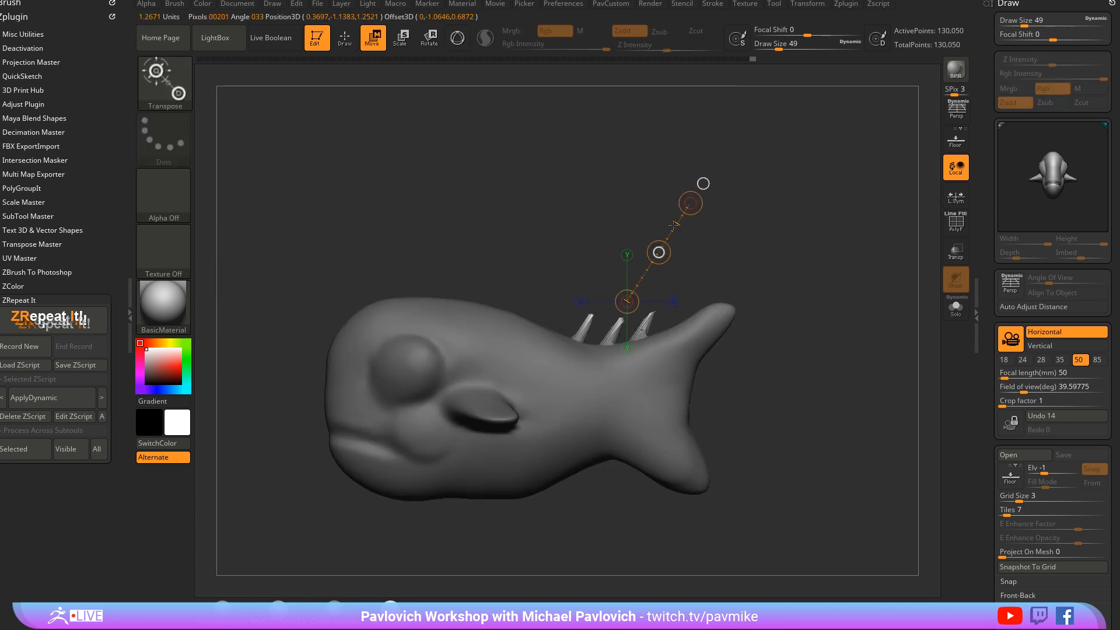
Subdivide the fish mesh once more and prepare a small masked spot on top of the head
key("q")
mouse_move(781, 231)
left_mouse_down()
mouse_move(822, 323)
mouse_move(589, 340)
mouse_move(653, 280)
mouse_move(656, 293)
mouse_move(642, 277)
mouse_move(592, 294)
left_mouse_up()
mouse_move(715, 217)
left_mouse_down()
mouse_move(800, 228)
mouse_move(525, 292)
left_mouse_up()
key("ctrl+d")
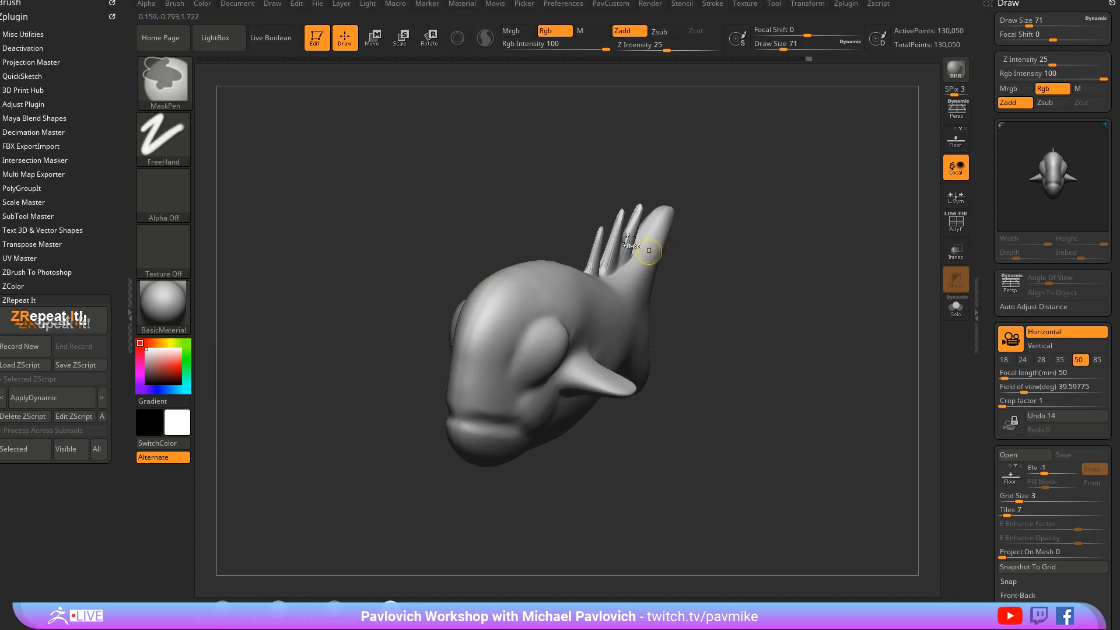
left_click_drag(492, 286, 514, 233, "shift")
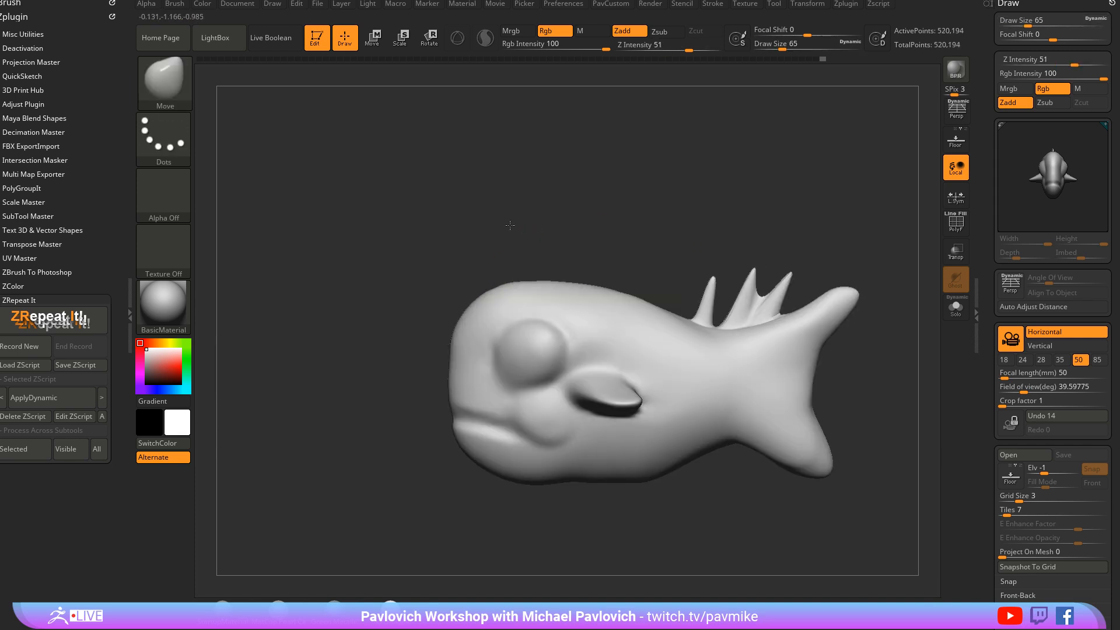
Pull a long stalk out of the forehead with the transpose line and smooth it into a tapered antenna
key("w")
left_click_drag(510, 296, 463, 209)
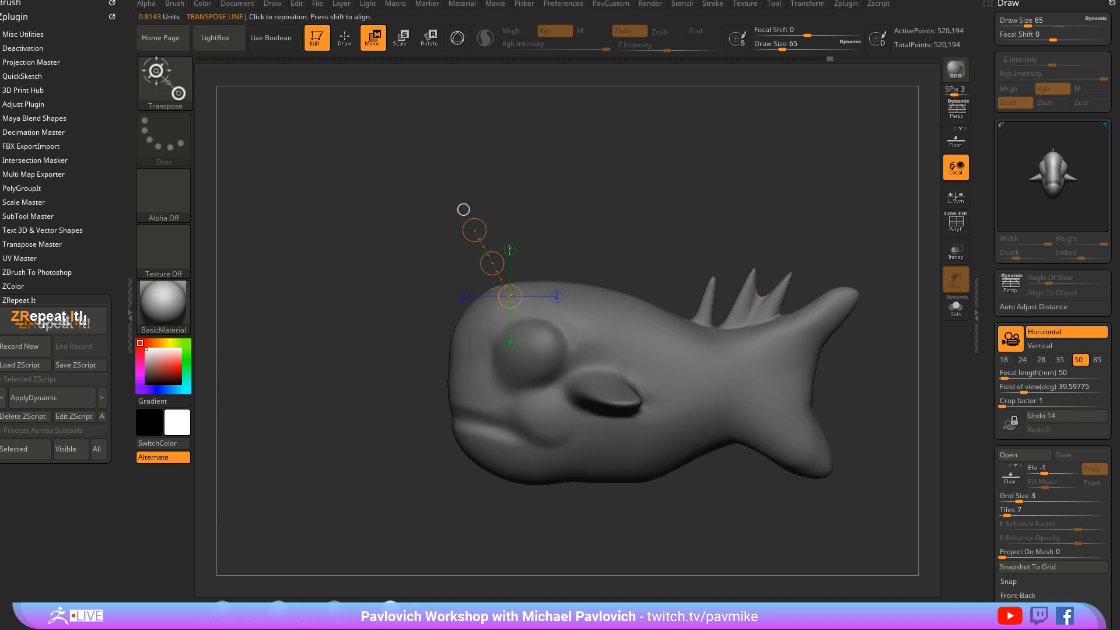
mouse_move(492, 263)
left_mouse_down()
mouse_move(467, 225)
mouse_move(453, 162)
mouse_move(533, 152)
left_mouse_up()
key("q")
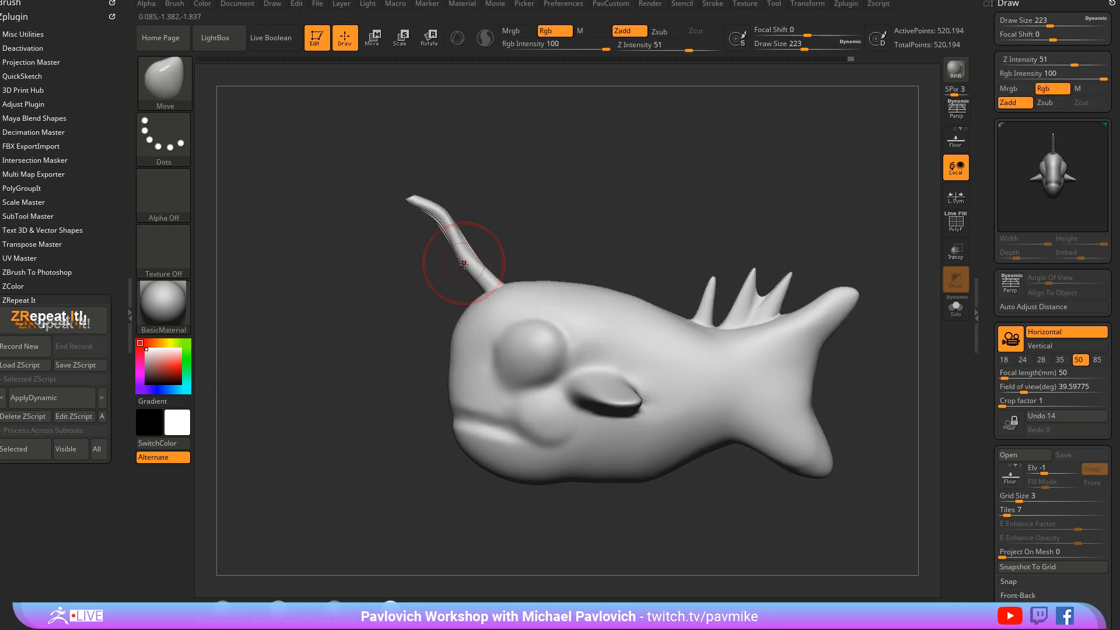
mouse_move(474, 250)
left_mouse_down("shift")
mouse_move(461, 237)
mouse_move(479, 258)
left_mouse_up("shift")
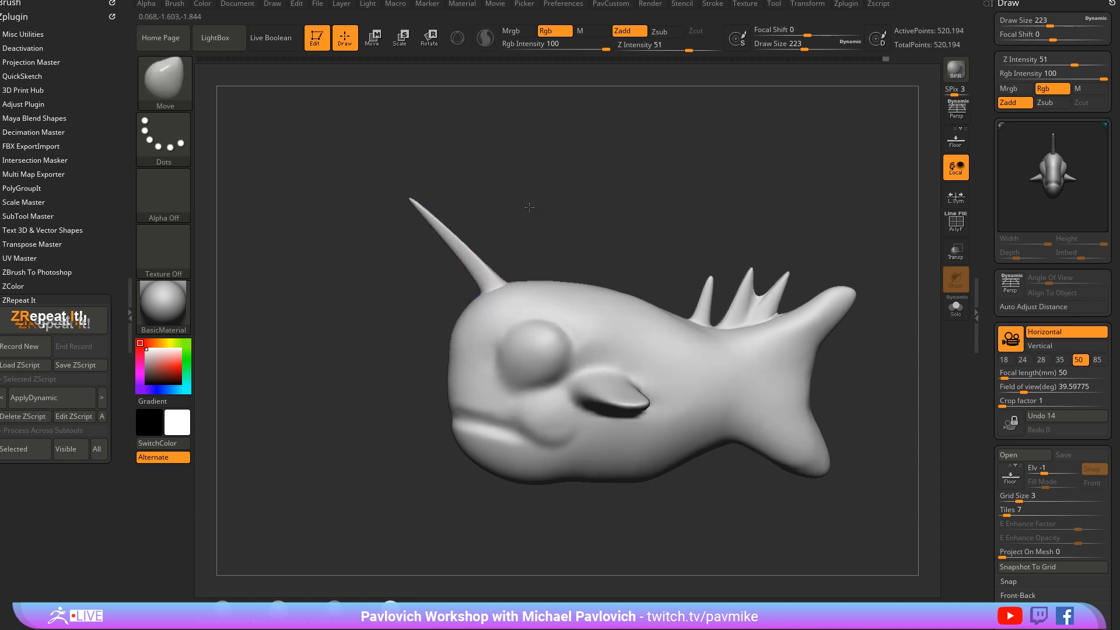
Swell the antenna tip into a ball with the Inflate brush and bend the stalk with the Move brush at draw size 234
mouse_move(530, 204)
left_mouse_down()
mouse_move(692, 207)
mouse_move(670, 210)
mouse_move(688, 198)
left_mouse_up()
key("b")
key("i")
key("n")
key("s")
key("b")
key("m")
key("v")
key("s")
left_click_drag(631, 221, 646, 220)
mouse_move(583, 255)
left_mouse_down()
mouse_move(602, 255)
mouse_move(565, 220)
left_mouse_up()
mouse_move(665, 204)
left_mouse_down("alt")
mouse_move(666, 170)
mouse_move(800, 187)
mouse_move(790, 210)
mouse_move(715, 200)
mouse_move(722, 210)
mouse_move(657, 292)
mouse_move(775, 233)
mouse_move(671, 280)
mouse_move(570, 350)
mouse_move(802, 240)
mouse_move(740, 243)
mouse_move(803, 241)
mouse_move(797, 261)
mouse_move(910, 202)
left_mouse_up("alt")
key("s")
key("shift")
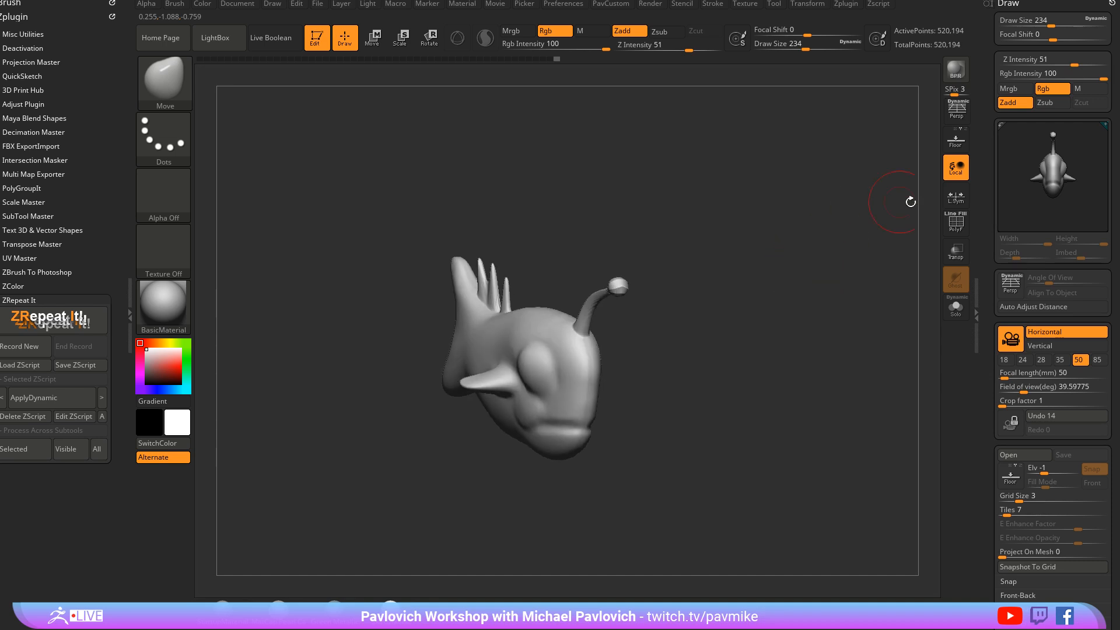
Reduce the draw size, show the tool list and switch from the fish to the merged owl bust
key("s")
left_click_drag(855, 238, 845, 238)
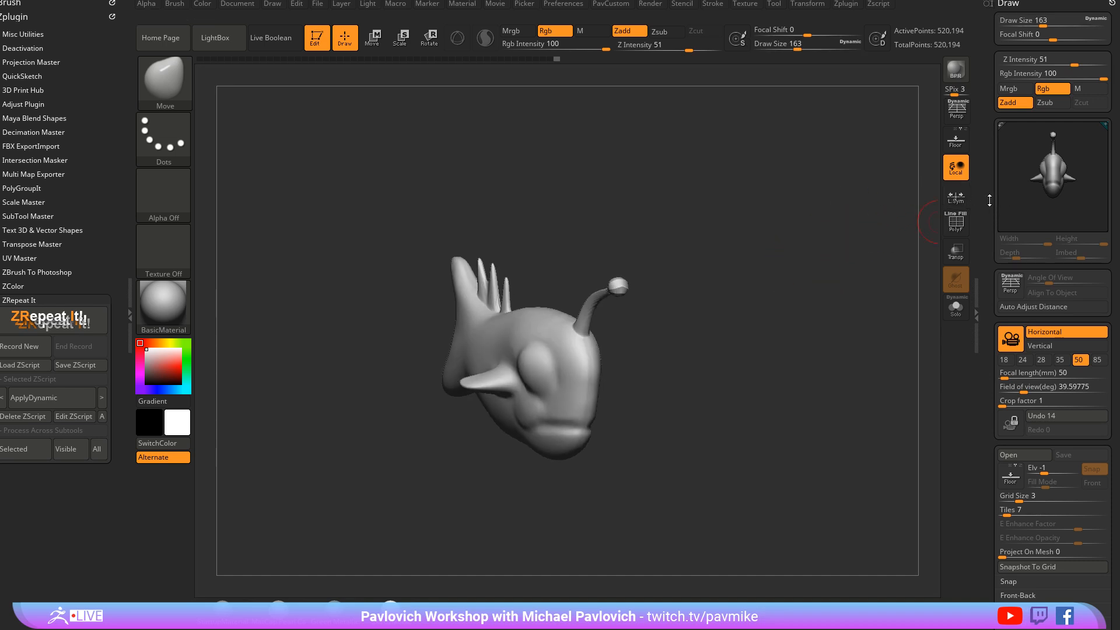
left_click(1110, 4)
mouse_move(774, 246)
left_mouse_down()
mouse_move(755, 244)
mouse_move(778, 241)
left_mouse_up()
key("s")
mouse_move(769, 241)
left_mouse_down()
mouse_move(759, 241)
mouse_move(781, 227)
mouse_move(534, 359)
mouse_move(762, 320)
mouse_move(778, 331)
mouse_move(817, 284)
left_mouse_up()
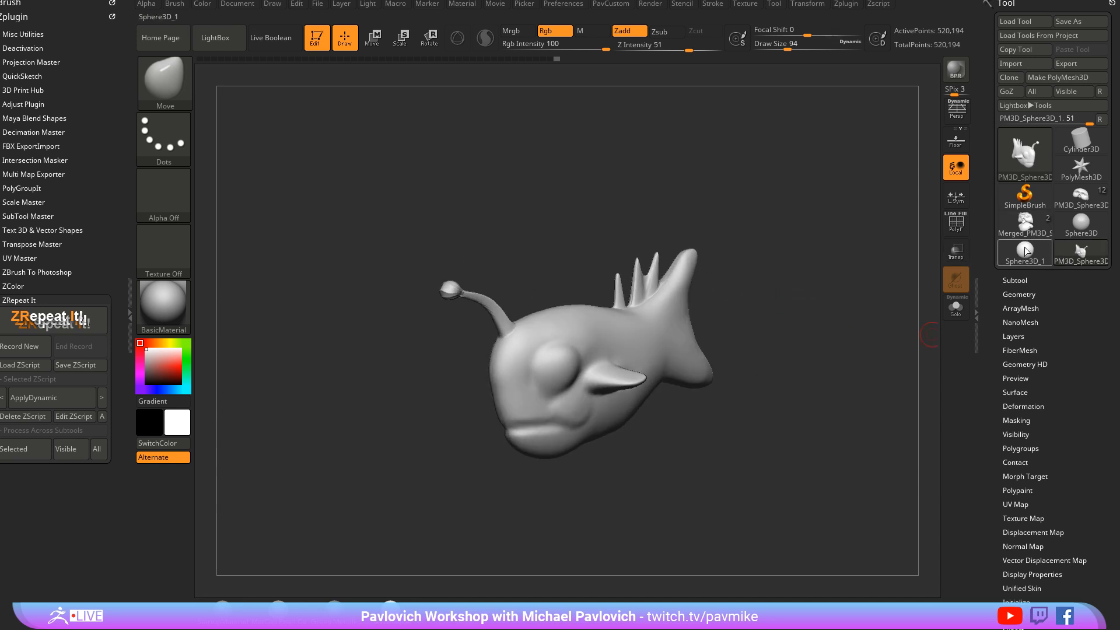
left_click(1025, 223)
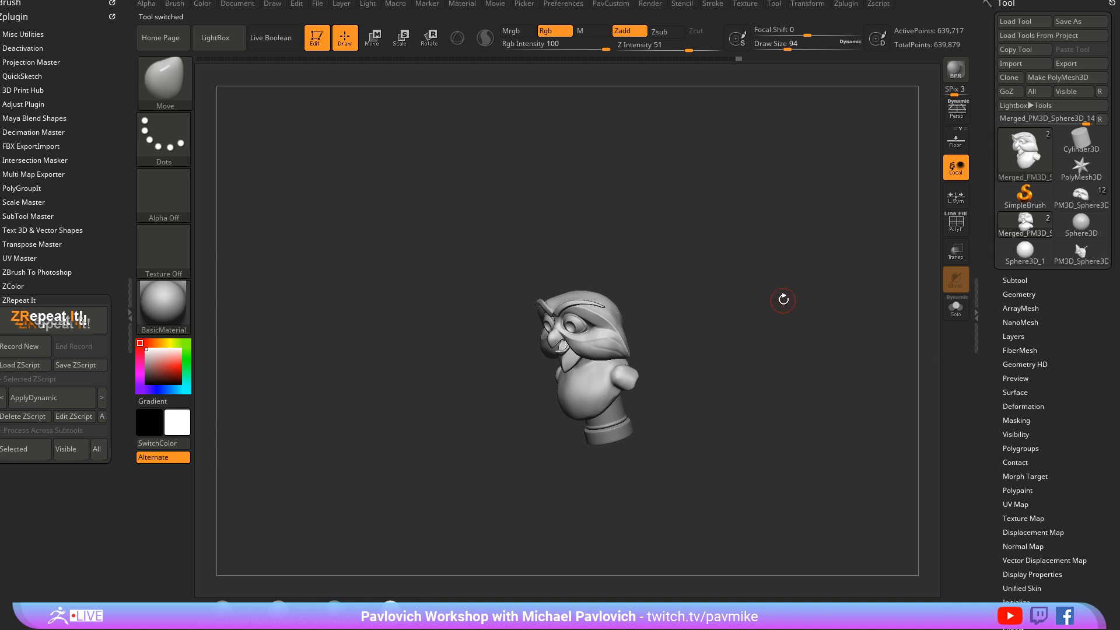
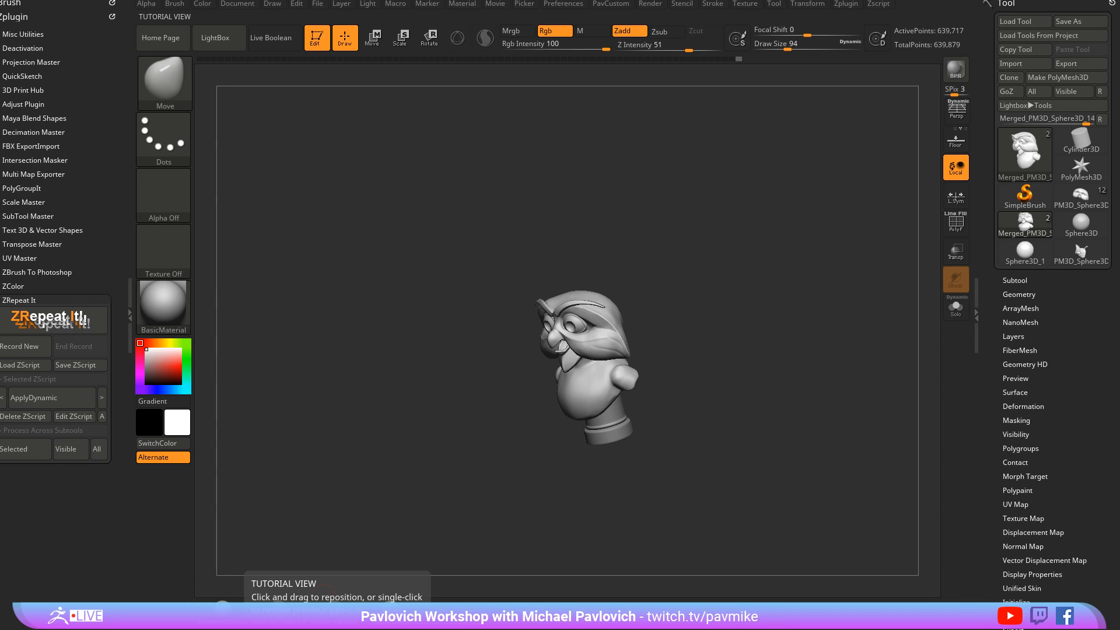
mouse_move(604, 297)
right_mouse_down()
mouse_move(670, 413)
mouse_move(829, 431)
mouse_move(782, 352)
mouse_move(795, 349)
mouse_move(750, 349)
mouse_move(765, 373)
right_mouse_up()
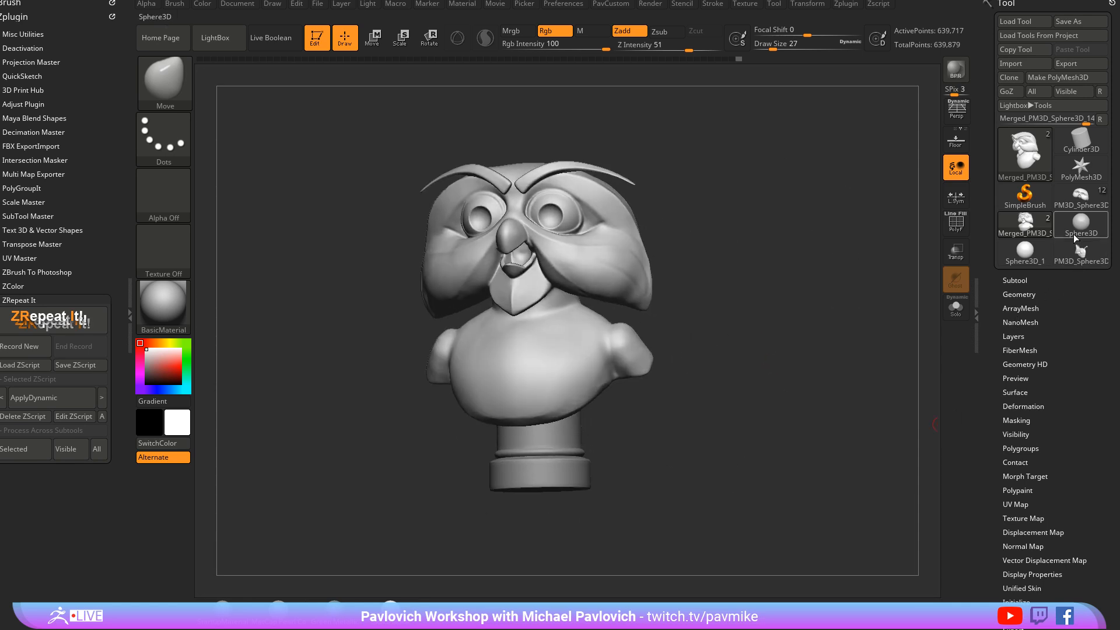
Switch to the full-body owl tool made of 12 subtools
left_click(1072, 201)
mouse_move(764, 193)
right_mouse_down()
mouse_move(779, 201)
mouse_move(738, 221)
mouse_move(750, 207)
mouse_move(770, 237)
right_mouse_up()
mouse_move(399, 589)
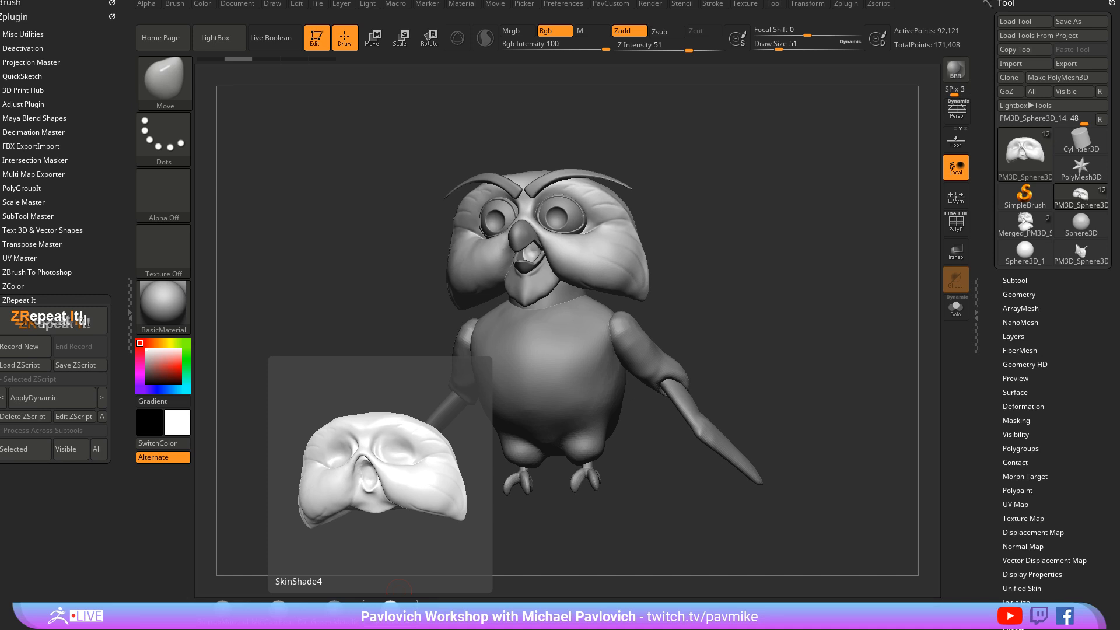
Examine the full-body owl's proportions from the front, side and back
mouse_move(707, 141)
right_mouse_down()
mouse_move(767, 200)
mouse_move(748, 173)
mouse_move(706, 247)
right_mouse_up()
key("s")
mouse_move(770, 233)
right_mouse_down()
mouse_move(727, 232)
mouse_move(743, 255)
mouse_move(717, 250)
right_mouse_up()
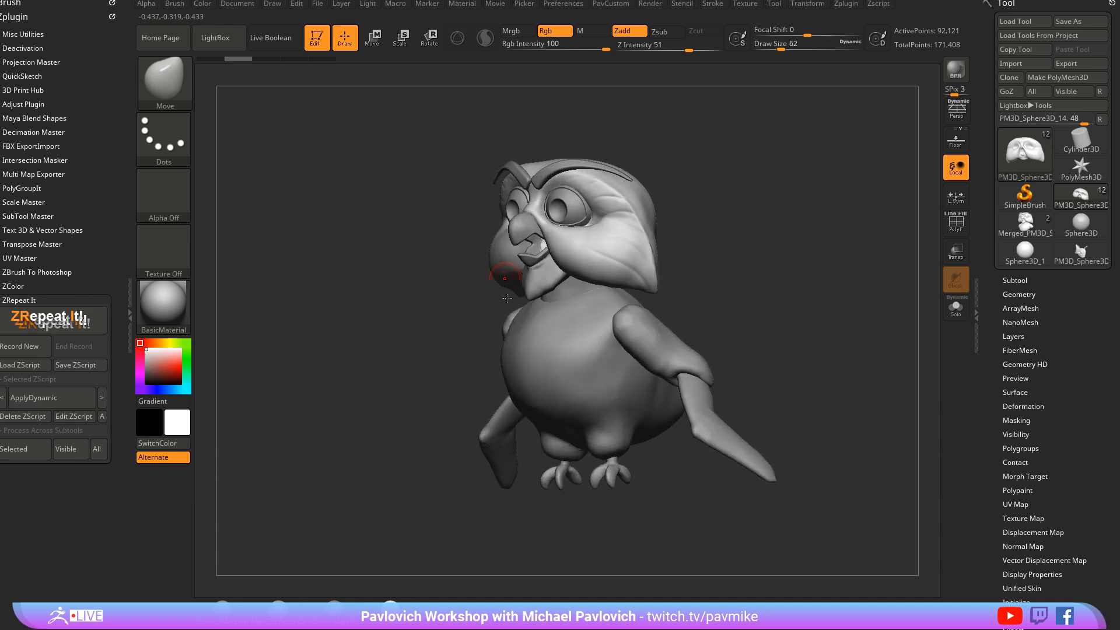
mouse_move(569, 343)
right_mouse_down()
mouse_move(764, 261)
mouse_move(513, 325)
right_mouse_up()
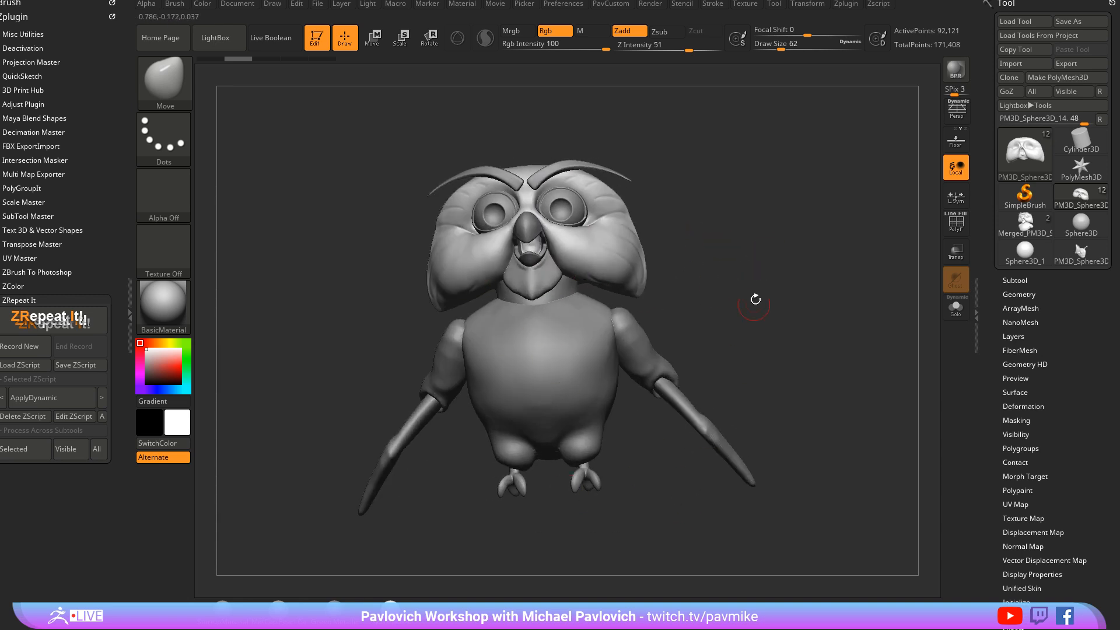
key("s")
mouse_move(729, 283)
right_mouse_down()
mouse_move(763, 281)
mouse_move(743, 248)
mouse_move(782, 261)
mouse_move(646, 306)
right_mouse_up()
key("s")
key("s")
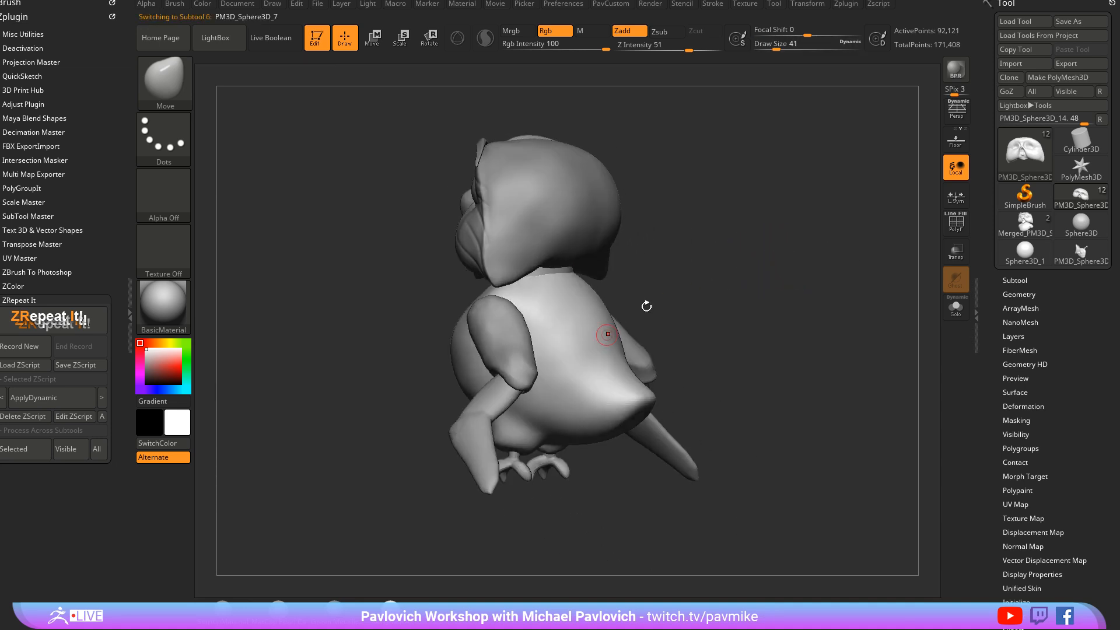
key("s")
mouse_move(767, 275)
right_mouse_down()
mouse_move(750, 275)
mouse_move(807, 298)
mouse_move(622, 292)
mouse_move(850, 225)
mouse_move(817, 245)
mouse_move(578, 298)
right_mouse_up()
key("s")
Select the chin tuft subtool and adjust its shape with the Move brush at draw size 65
left_click(612, 293)
key("b")
key("m")
key("v")
key("s")
mouse_move(578, 298)
left_mouse_down()
mouse_move(586, 293)
mouse_move(550, 290)
left_mouse_up()
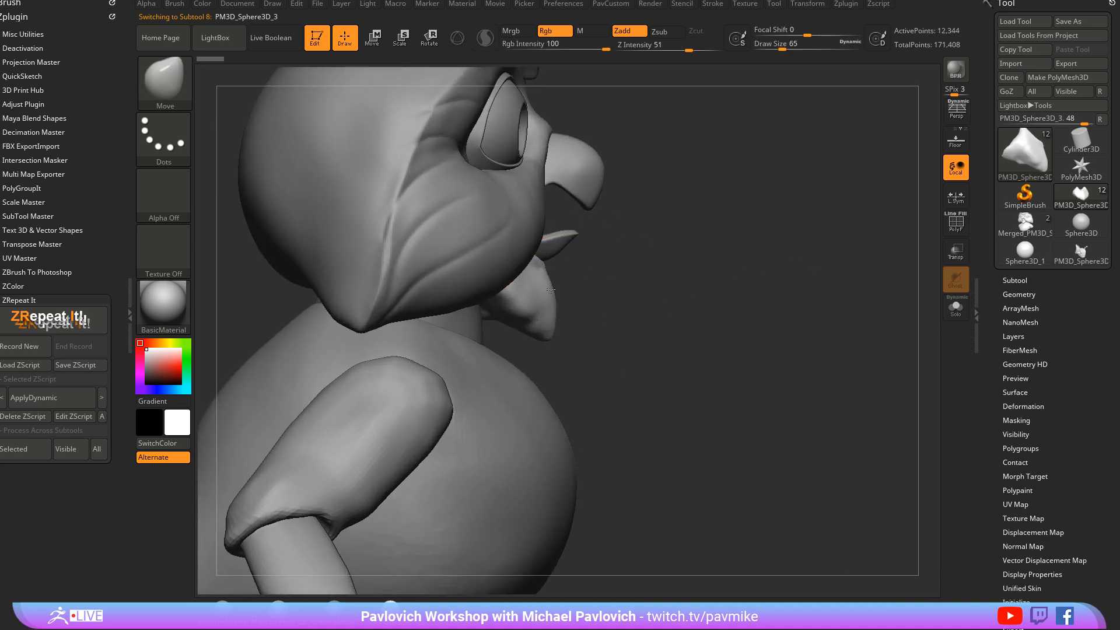
right_click_drag(550, 313, 542, 297)
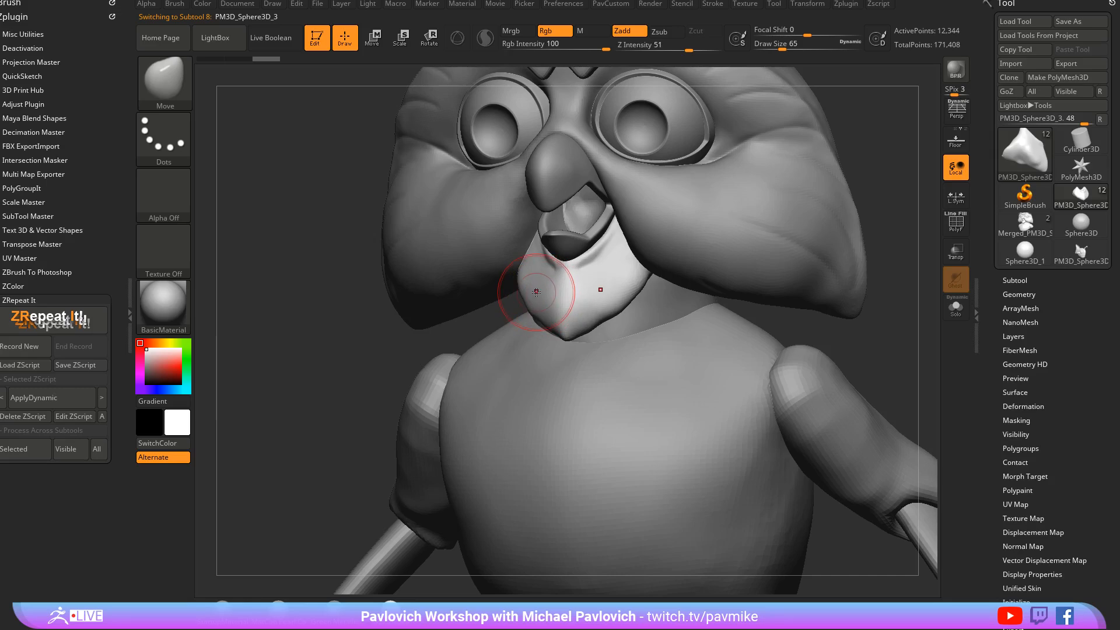
right_click_drag(869, 124, 816, 169, "ctrl")
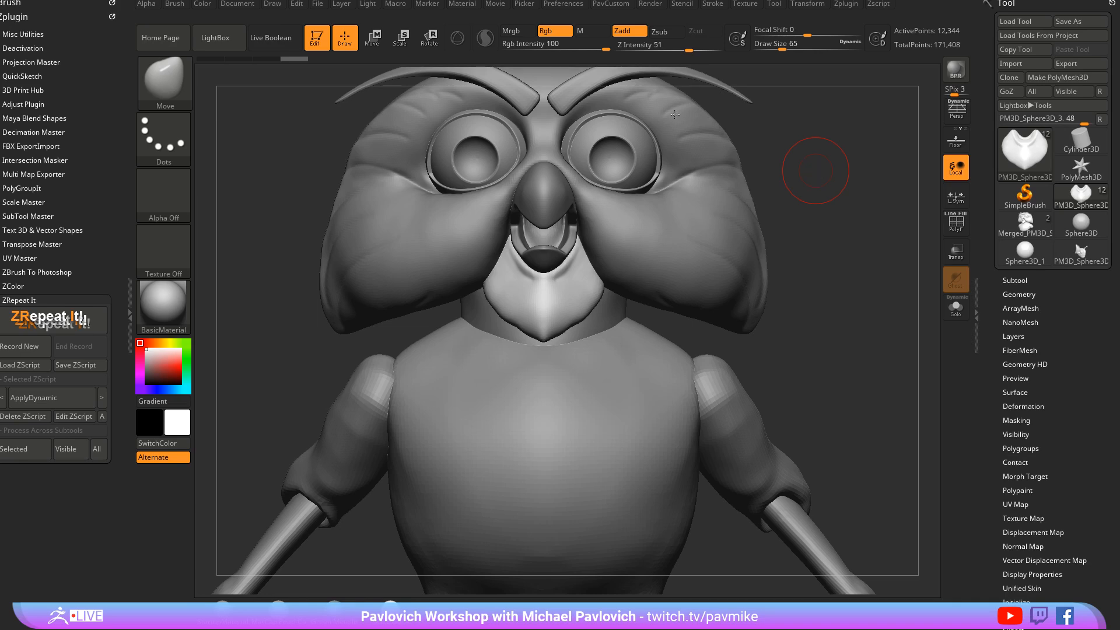
right_click_drag(820, 147, 699, 157)
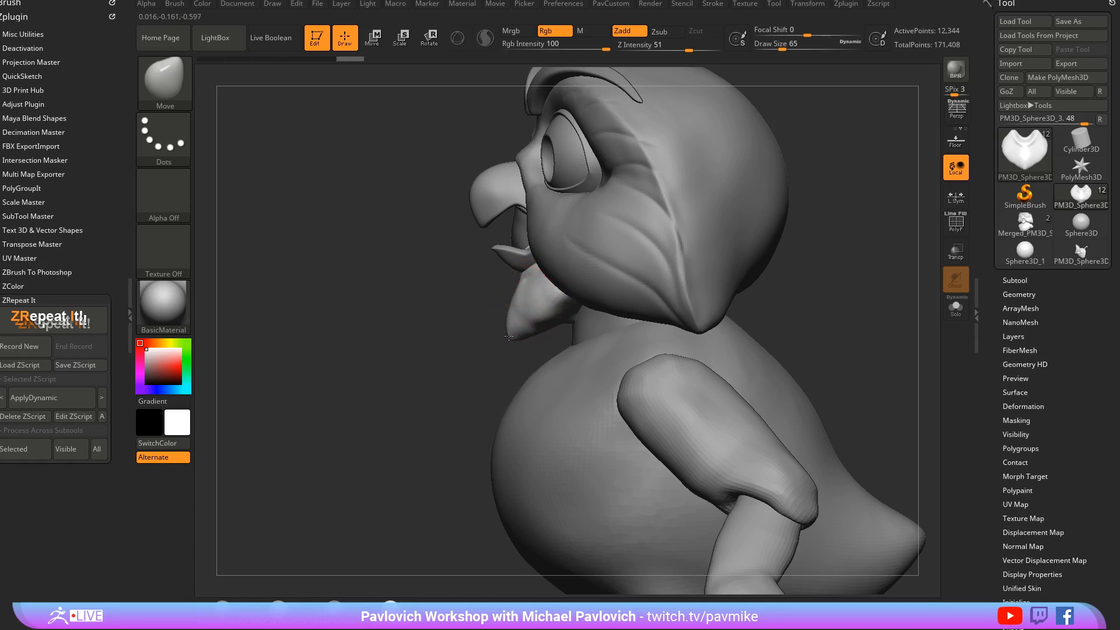
Reshape the chin tuft's tip and front profile with the Move brush, using draw sizes between 39 and 90
key("]")
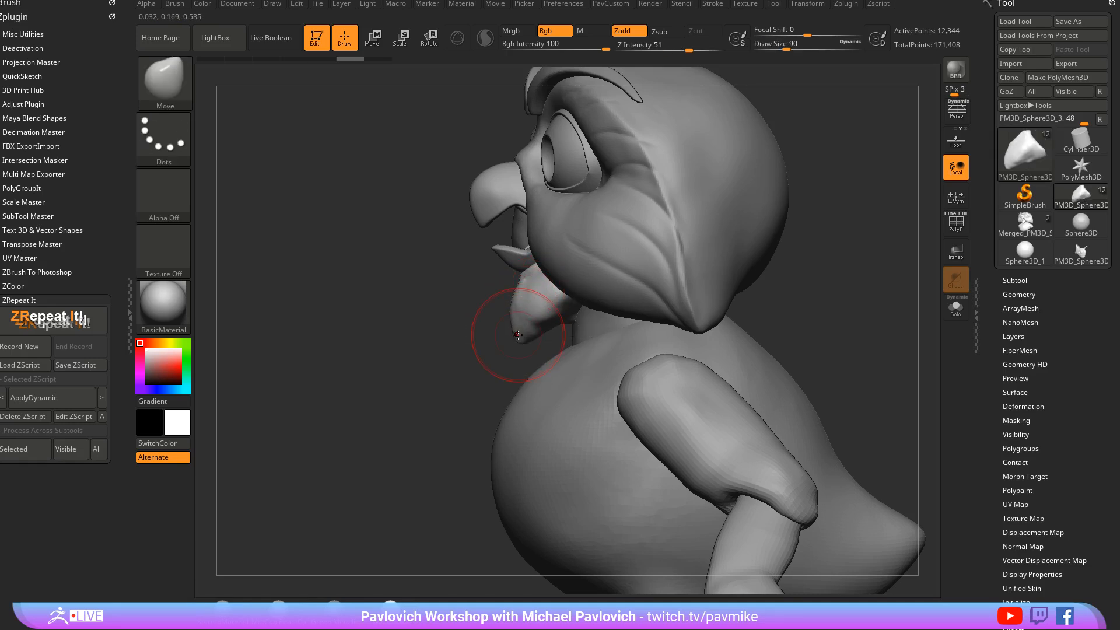
key("[")
key("[")
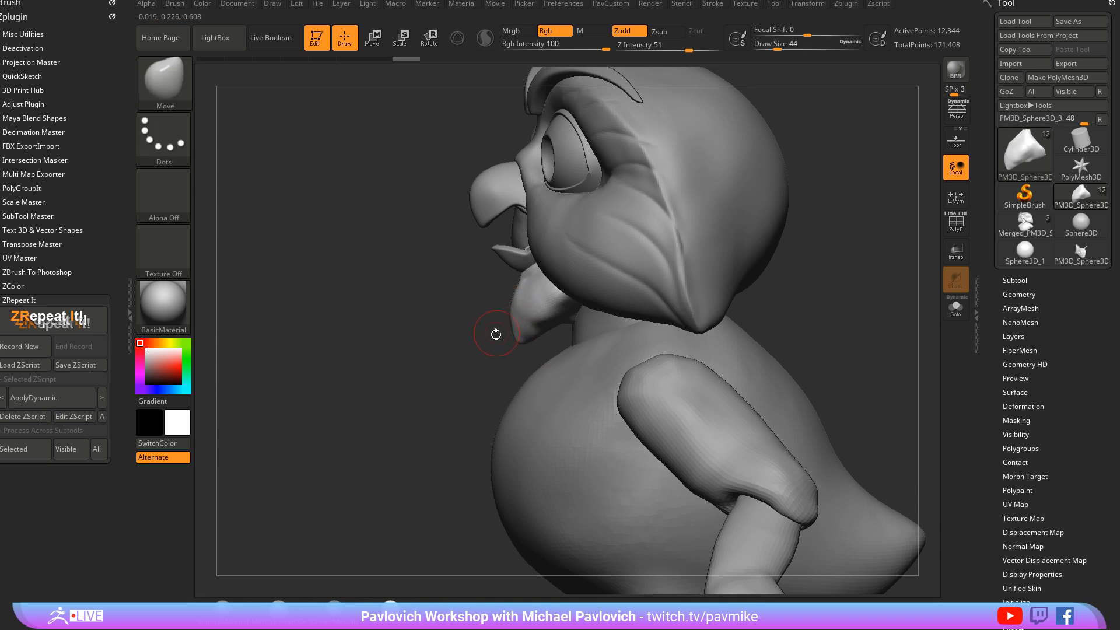
mouse_move(496, 334)
left_mouse_down()
mouse_move(480, 325)
mouse_move(507, 344)
left_mouse_up()
key("[")
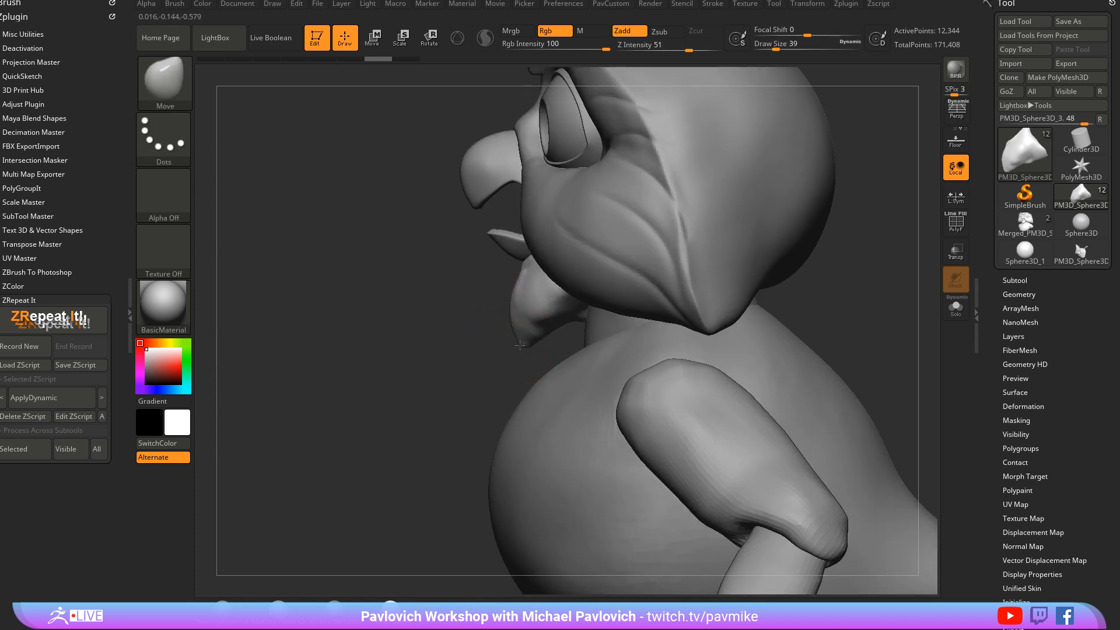
key("]")
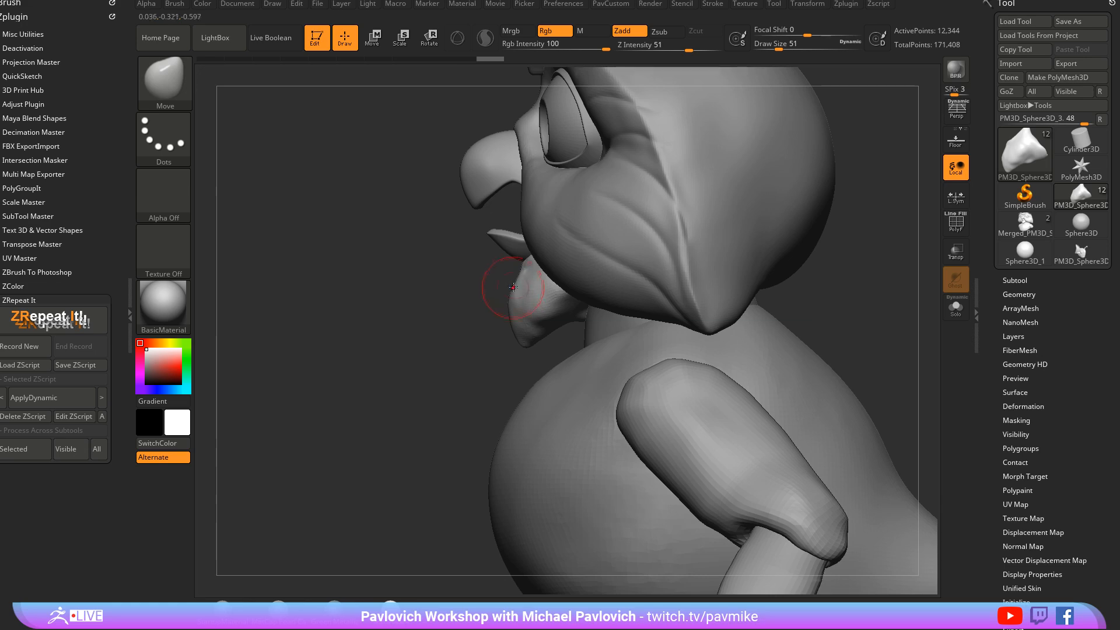
left_click_drag(459, 311, 519, 328)
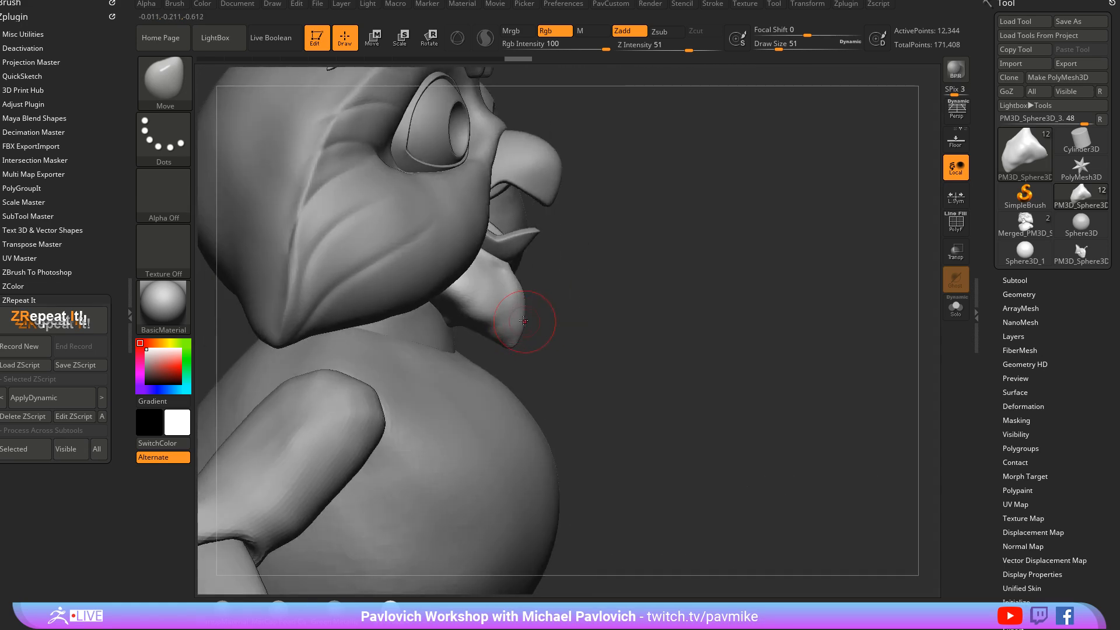
mouse_move(722, 265)
left_mouse_down()
mouse_move(812, 247)
mouse_move(816, 269)
mouse_move(788, 280)
mouse_move(781, 269)
mouse_move(805, 290)
mouse_move(783, 291)
left_mouse_up()
Select the owl's face mask subtool and smooth the cheek feather folds with the SmoothStronger brush at draw size 39
key("[")
key("[")
key("[")
key("s")
key("s")
key("s")
left_click_drag(782, 291, 779, 302)
left_click(671, 295, "alt")
key("shift")
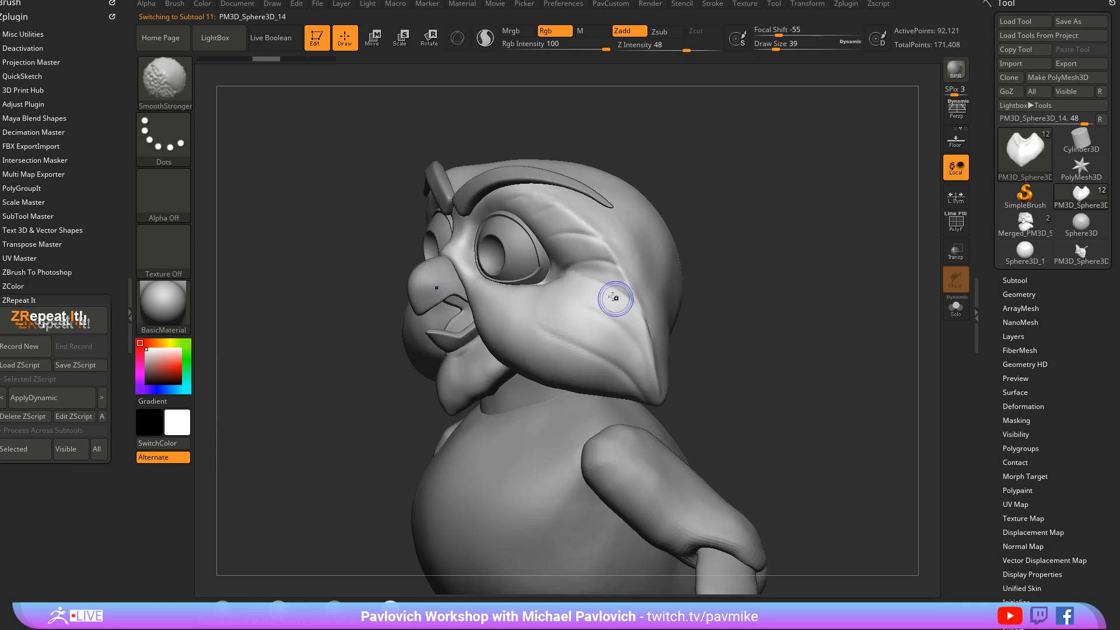
left_click_drag(726, 257, 757, 202)
left_click_drag(588, 268, 600, 277, "shift")
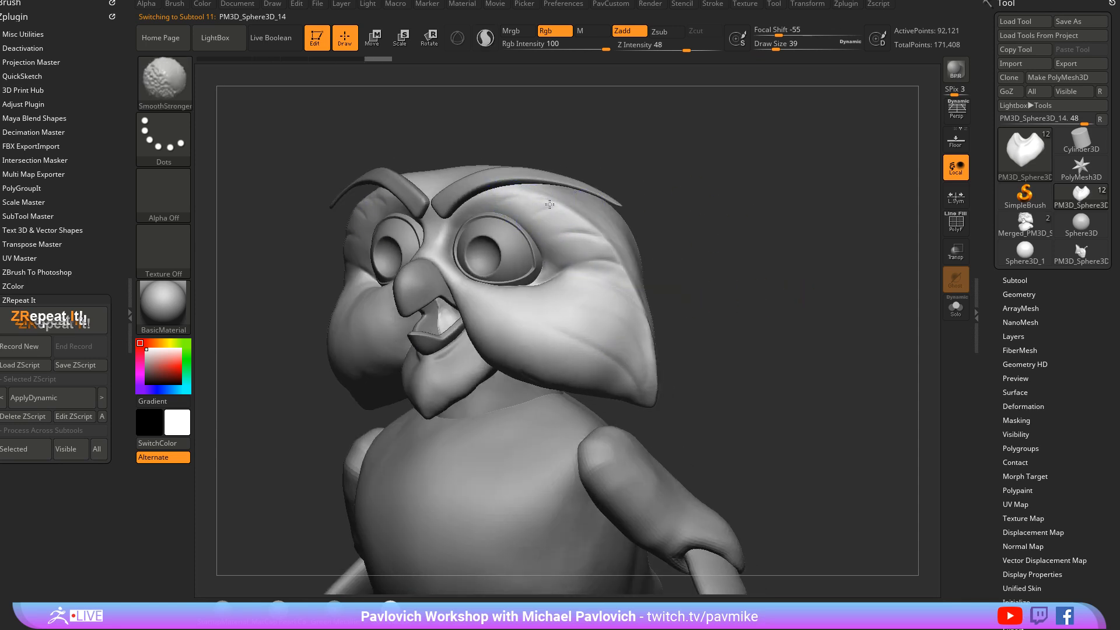
Carve sharper creases into the feather folds beside the owl's eye with the DamStandard brush at draw size 37
mouse_move(723, 220)
left_mouse_down()
mouse_move(761, 238)
mouse_move(722, 200)
mouse_move(735, 168)
mouse_move(708, 217)
mouse_move(565, 242)
left_mouse_up()
key("b")
key("d")
key("s")
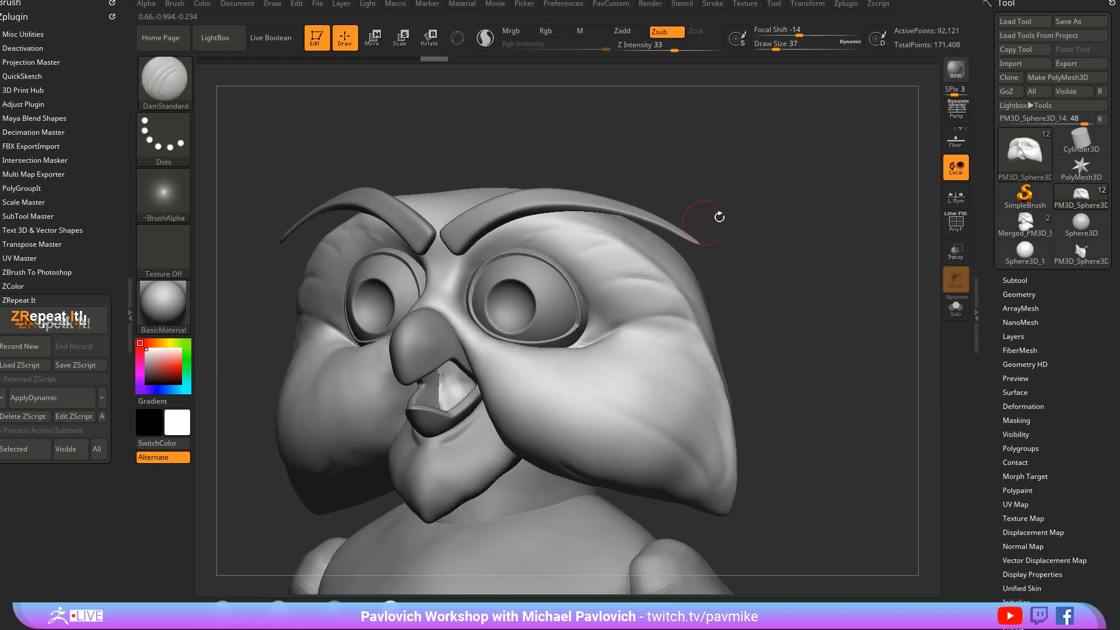
left_click_drag(720, 217, 548, 237)
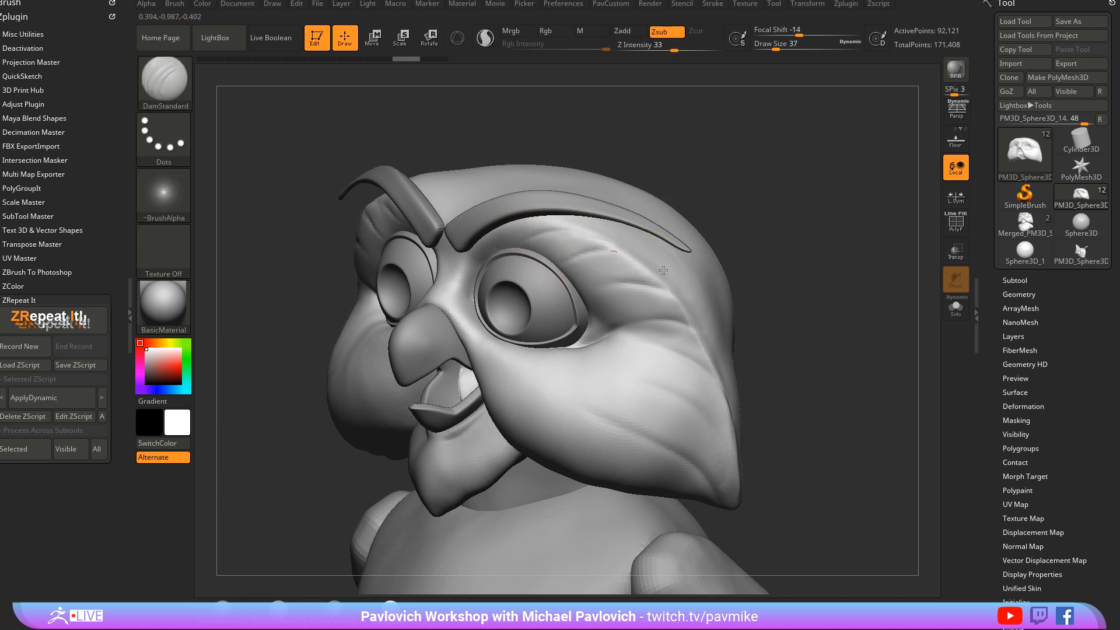
left_click_drag(663, 270, 694, 278)
left_click_drag(586, 272, 662, 285)
left_click_drag(779, 294, 682, 262)
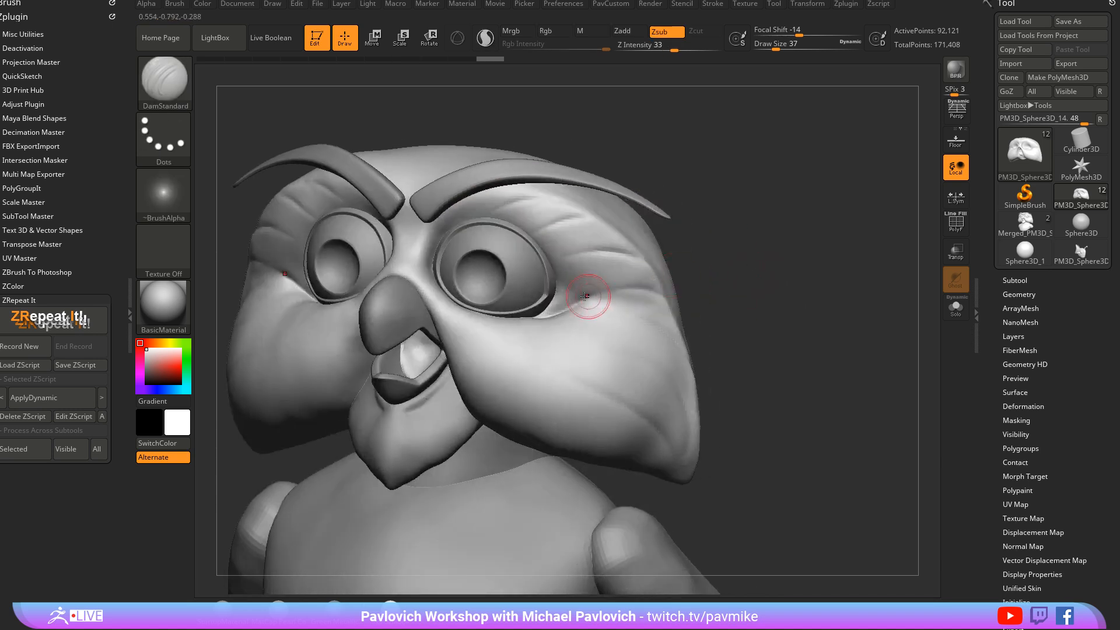
left_click_drag(585, 296, 645, 285)
mouse_move(725, 288)
left_mouse_down()
mouse_move(618, 289)
mouse_move(654, 311)
left_mouse_up()
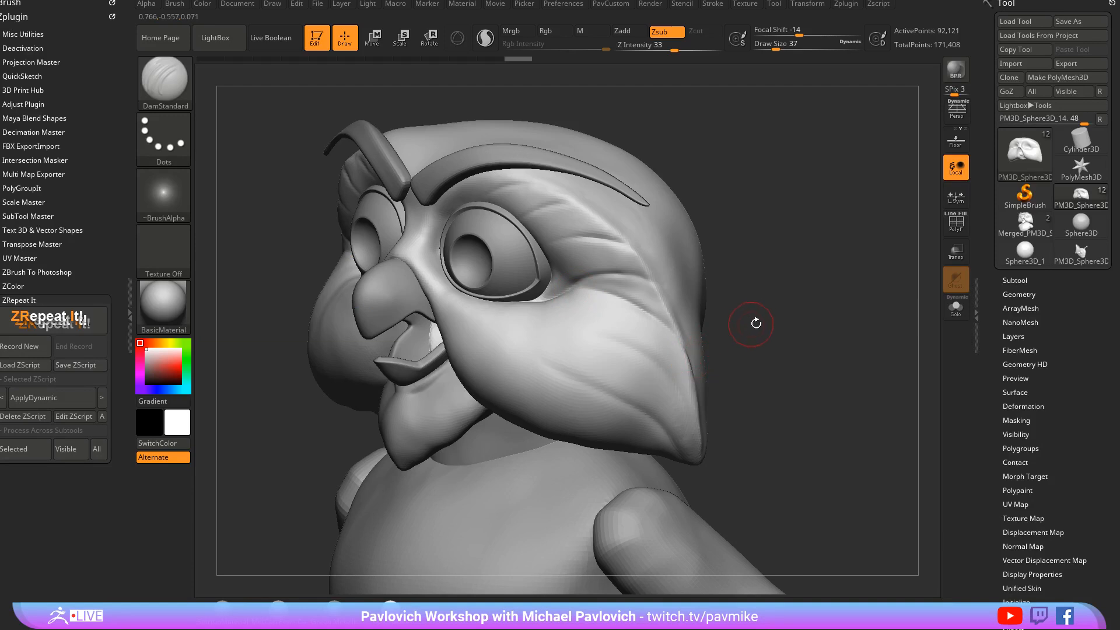
Deepen the feather creases beneath the eyebrow and along the temple with the DamStandard brush at draw size 44
mouse_move(756, 323)
left_mouse_down()
mouse_move(592, 303)
mouse_move(636, 272)
left_mouse_up()
mouse_move(753, 285)
left_mouse_down()
mouse_move(606, 248)
mouse_move(592, 226)
mouse_move(619, 220)
left_mouse_up()
left_click_drag(543, 210, 584, 195)
left_click_drag(502, 201, 542, 187)
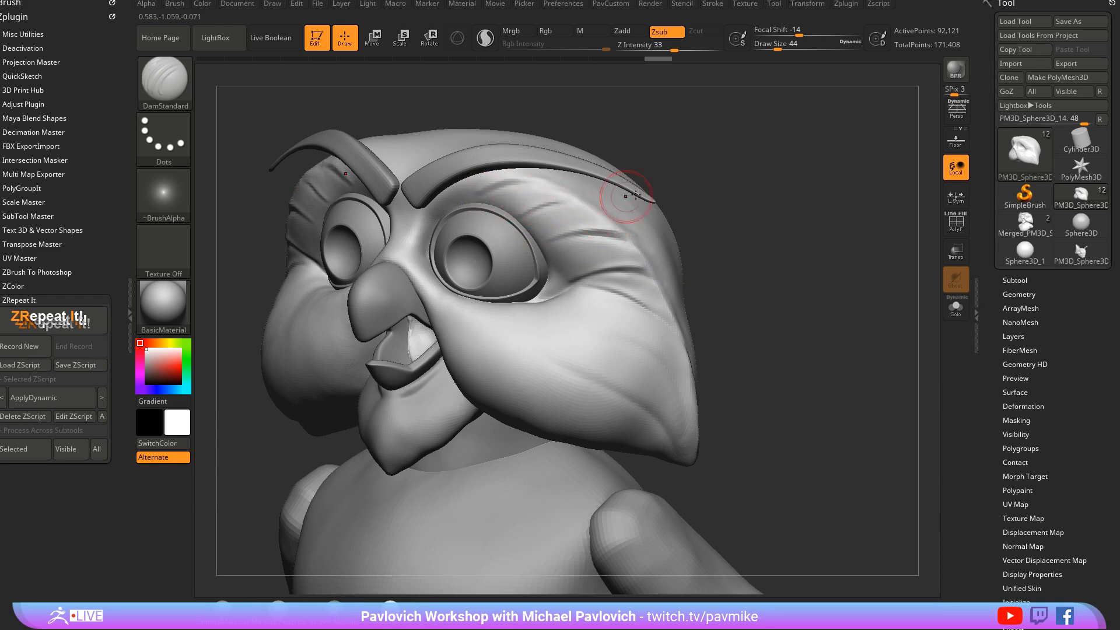
left_click_drag(752, 256, 688, 254)
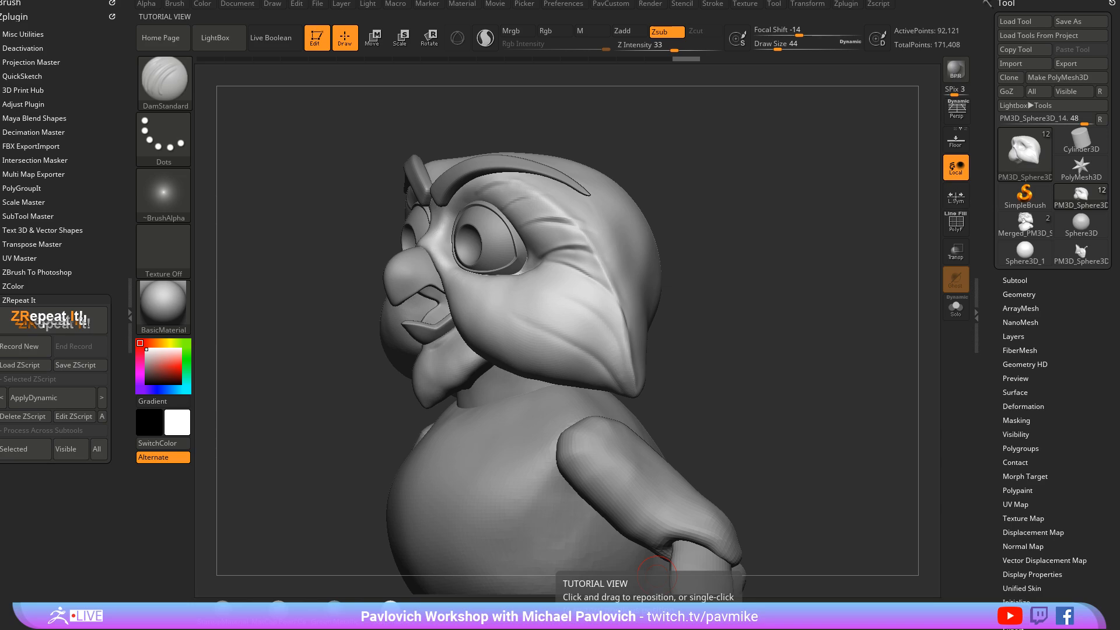
Switch to the browser, open the ArtStation blog management page, copy the link to "How to “Break Into” the Games Industry", and return to ZBrush
key("alt+Tab")
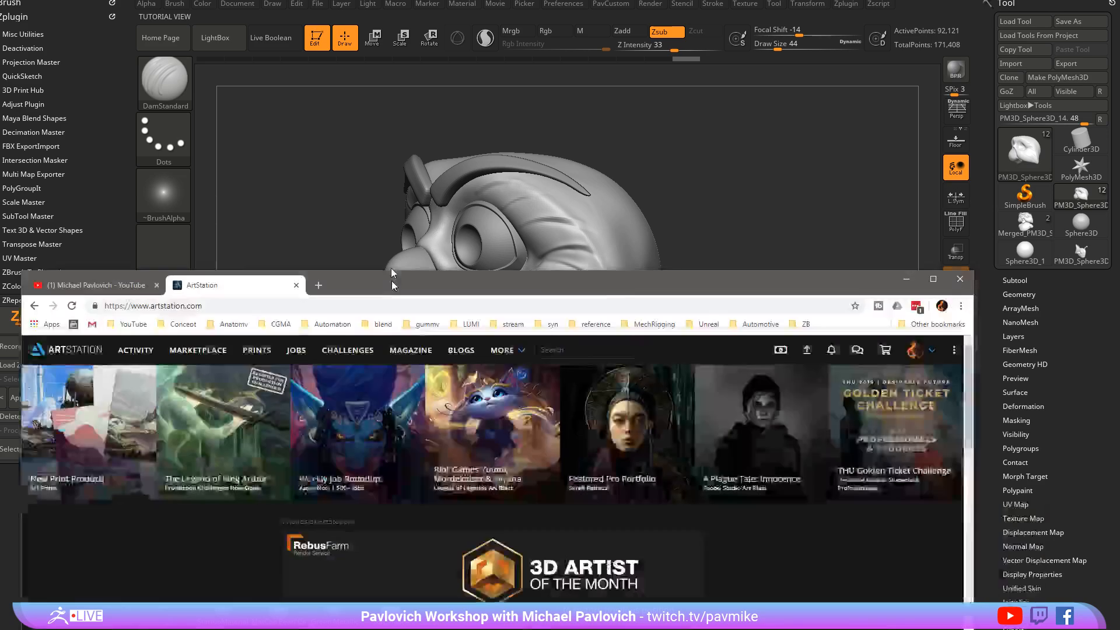
left_click(1043, 95)
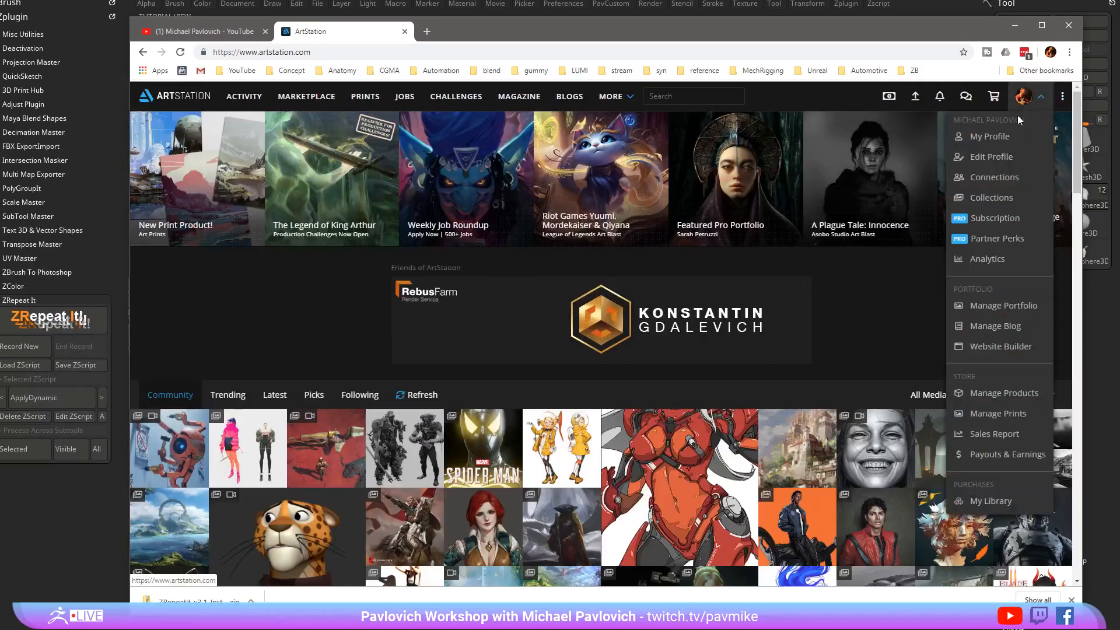
left_click(999, 328)
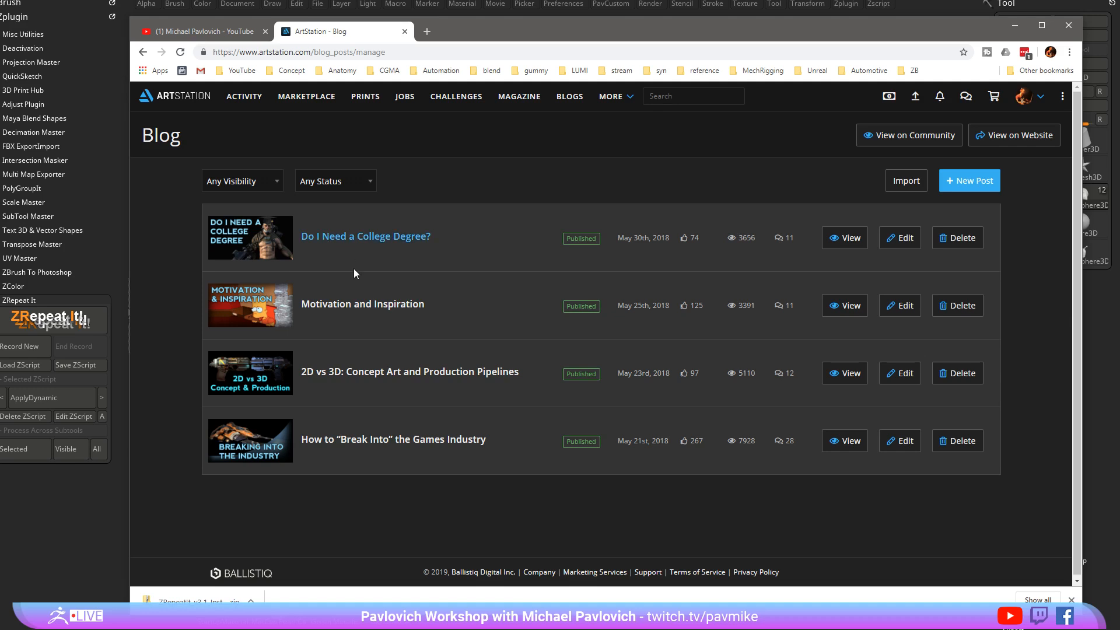
right_click(370, 445)
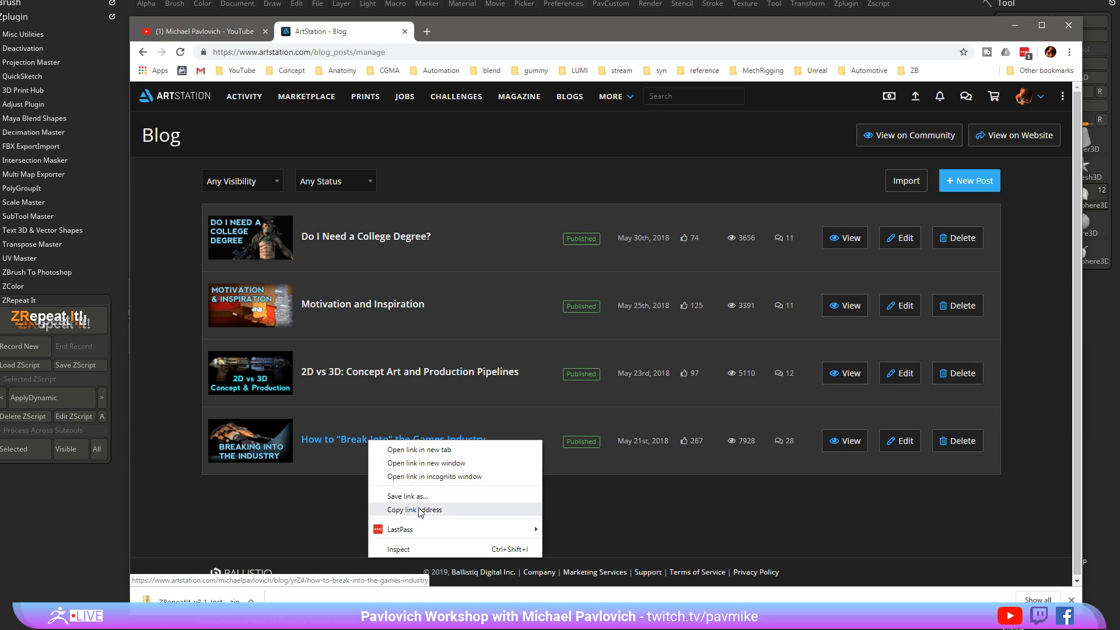
left_click(397, 508)
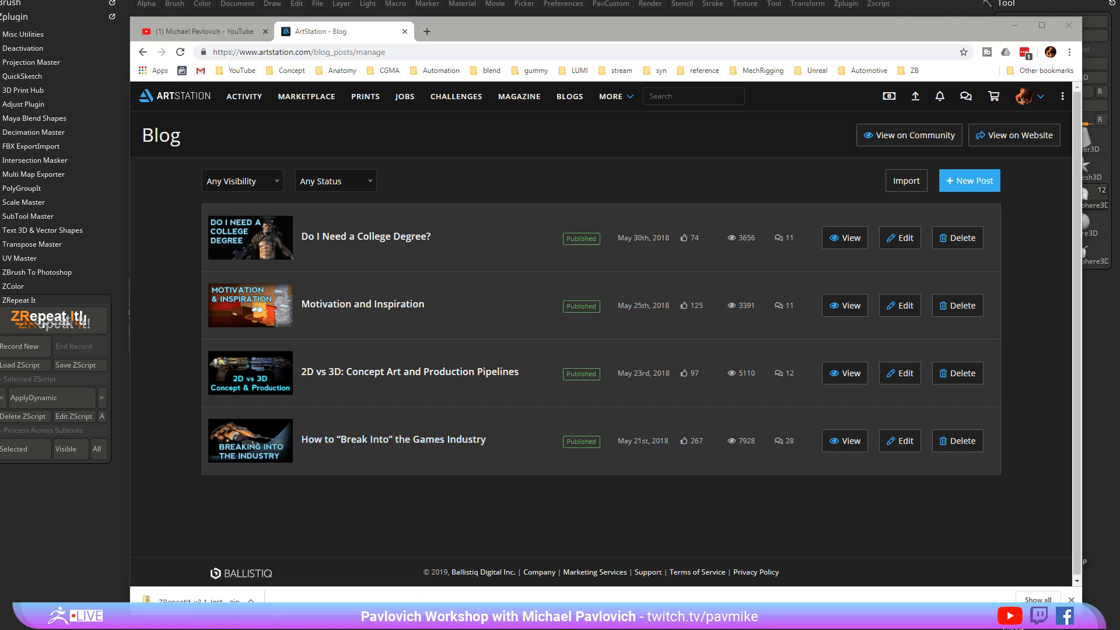
key("alt+Tab")
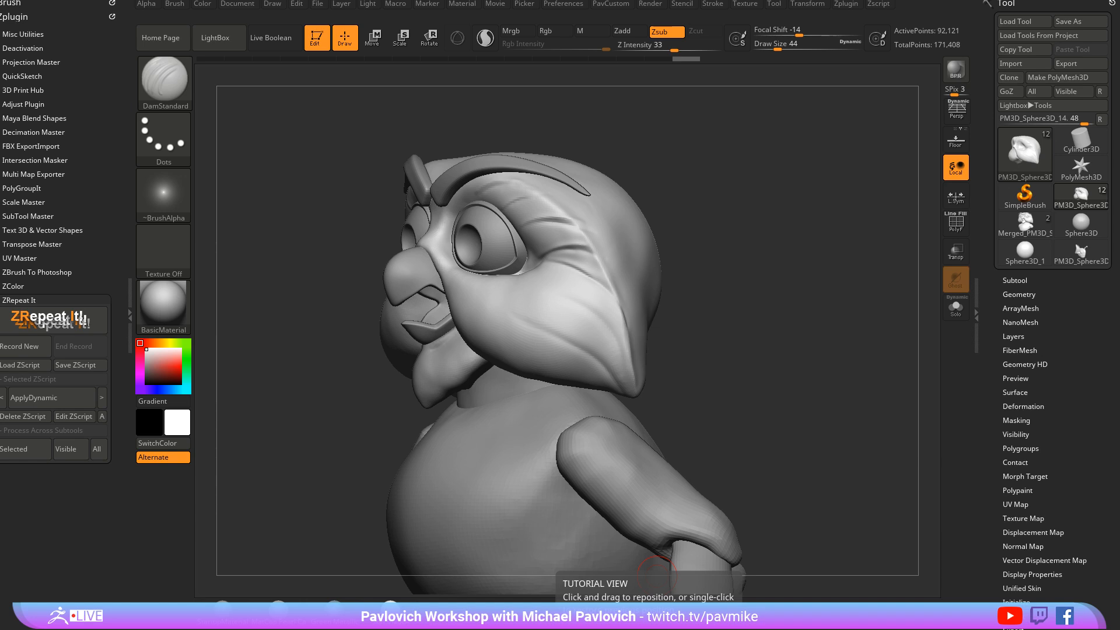
Switch the active mesh to 2.5D mode, clear the canvas, redraw the owl on it and re-enter Edit mode
left_click(322, 46)
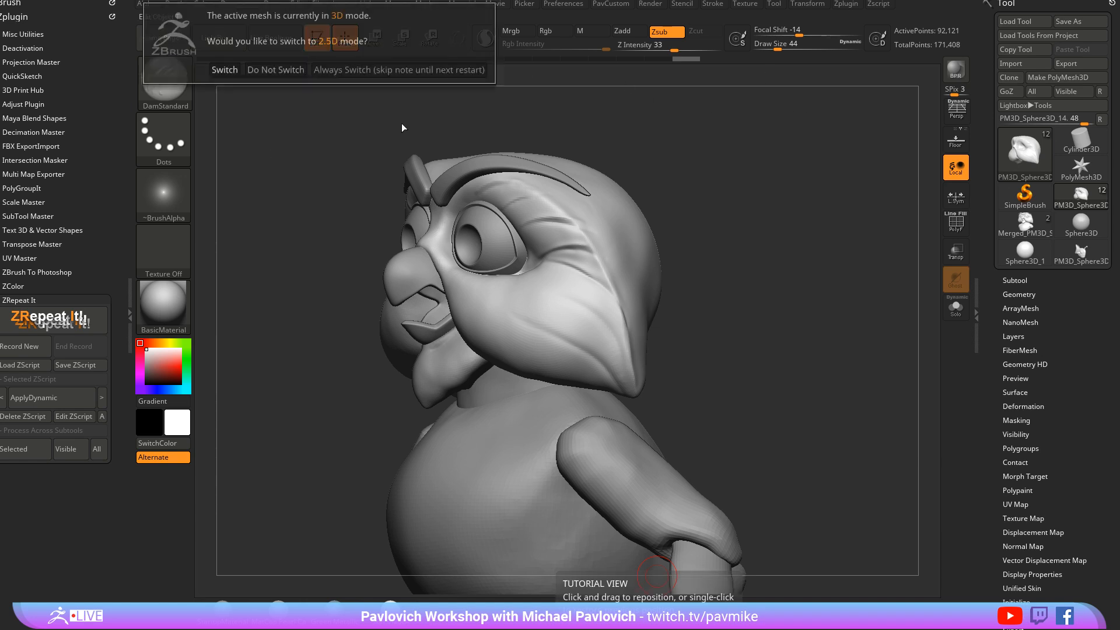
left_click(240, 73)
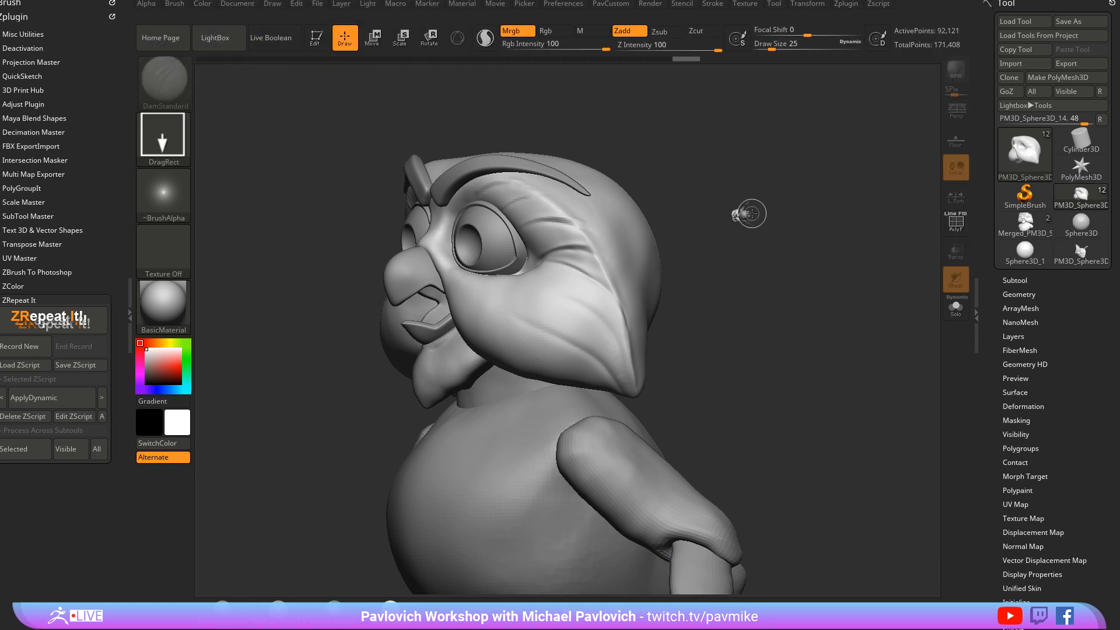
key("ctrl+n")
left_click_drag(611, 418, 619, 526)
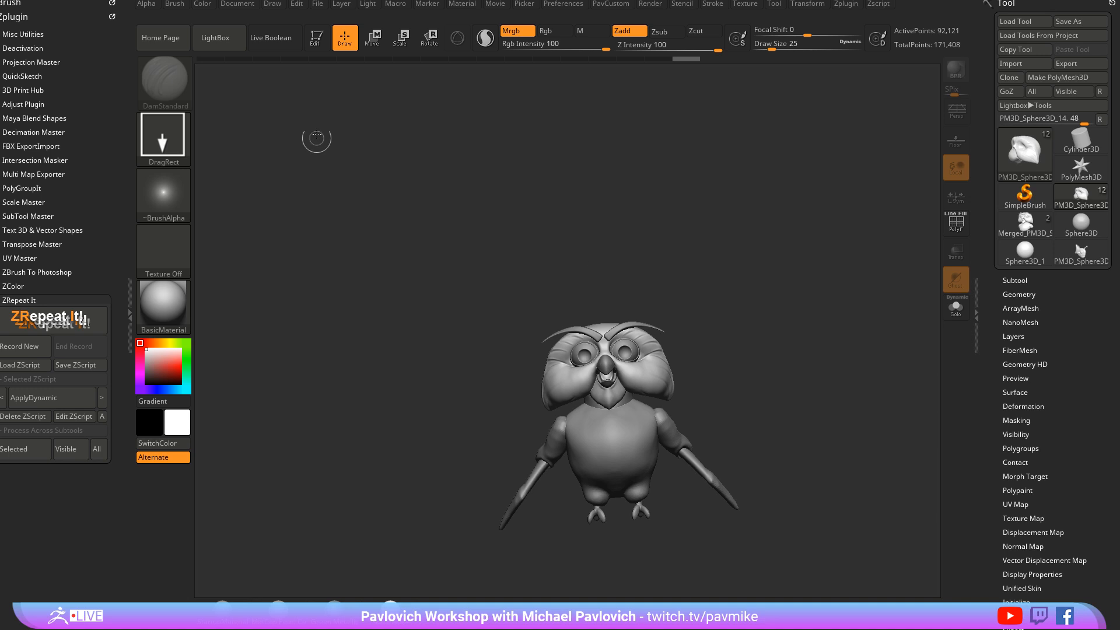
key("t")
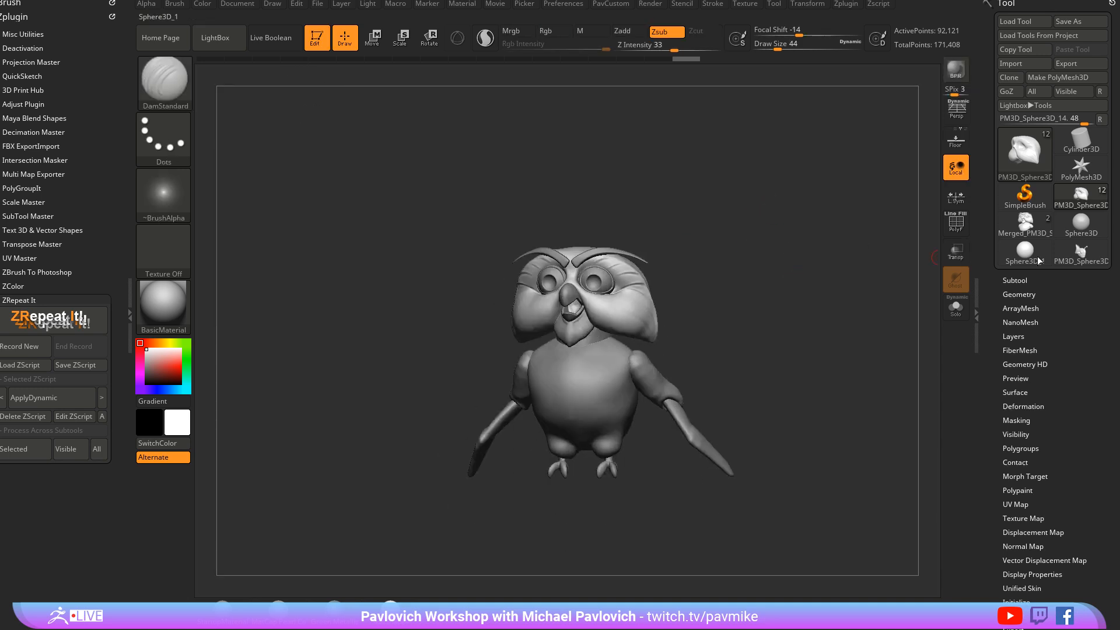
Select the owl's face mask subtool, clone it as a separate tool and switch to the clone
mouse_move(1038, 157)
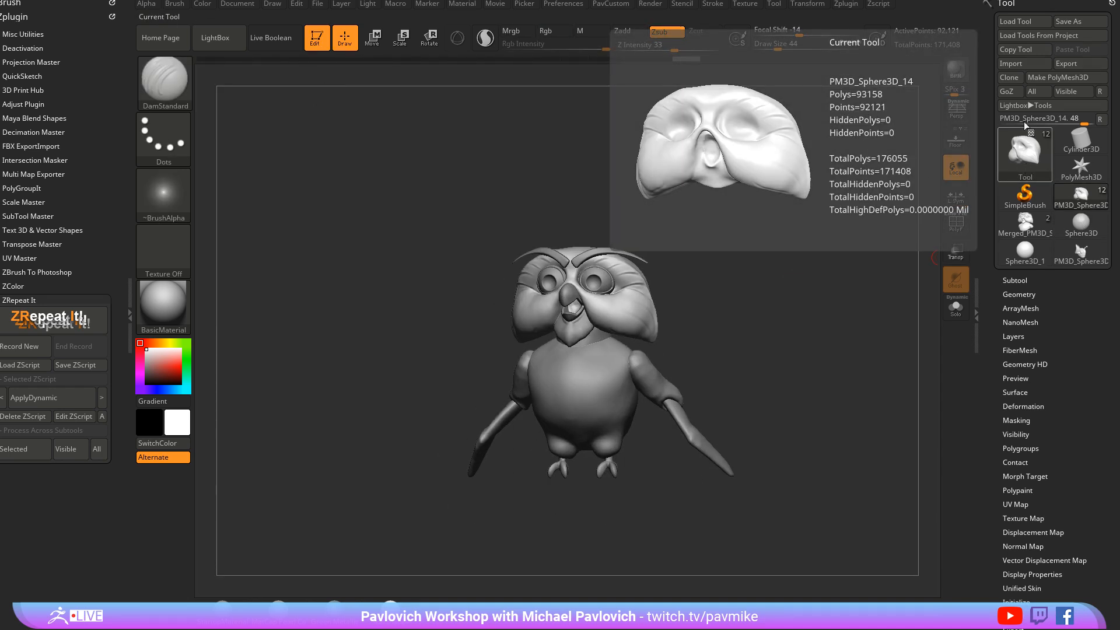
left_click_drag(864, 301, 734, 340)
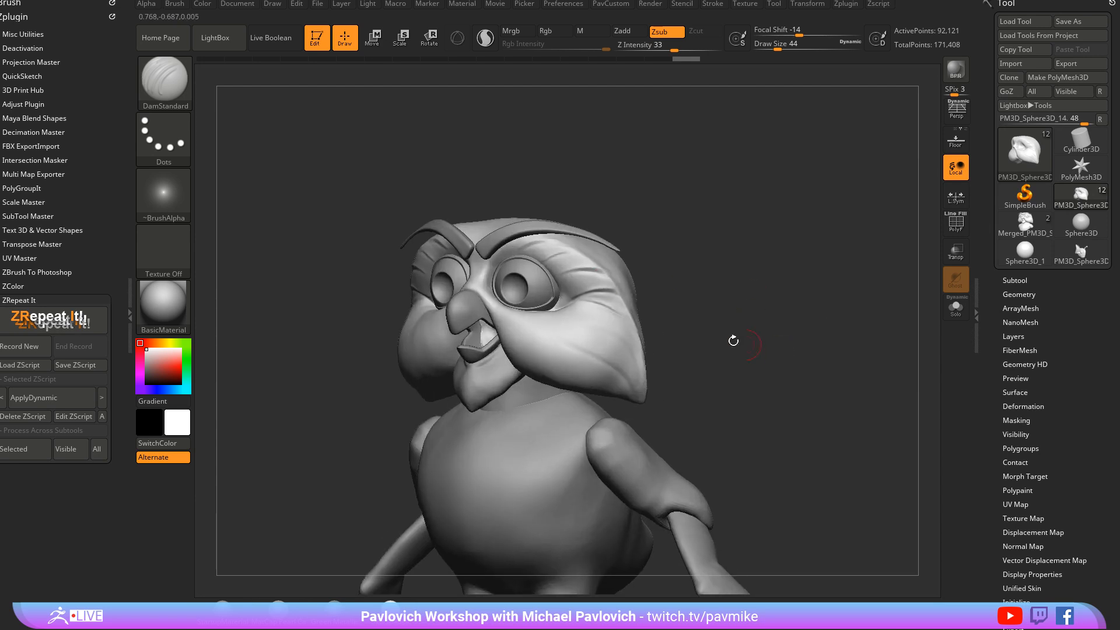
key("f")
left_click(550, 380, "alt")
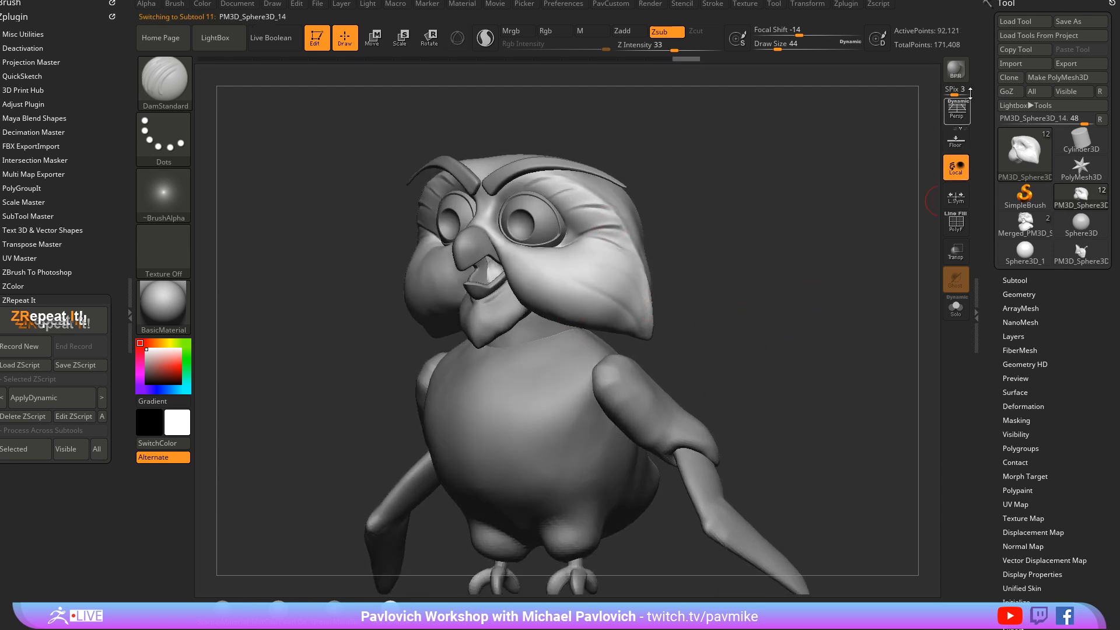
left_click(1012, 51)
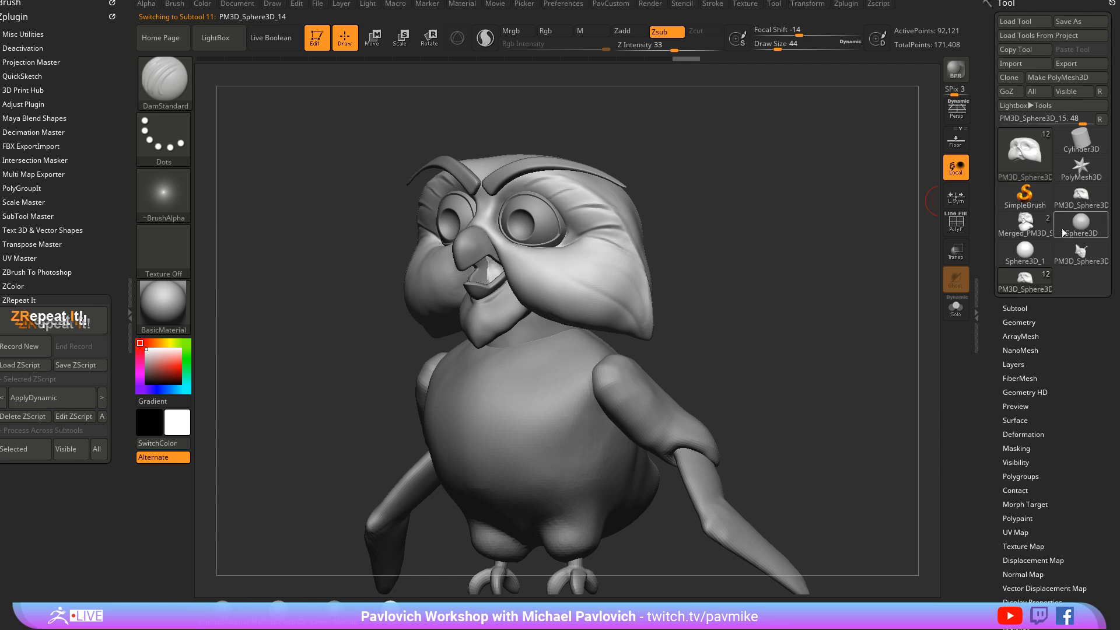
left_click(1089, 198)
left_click_drag(833, 245, 852, 327)
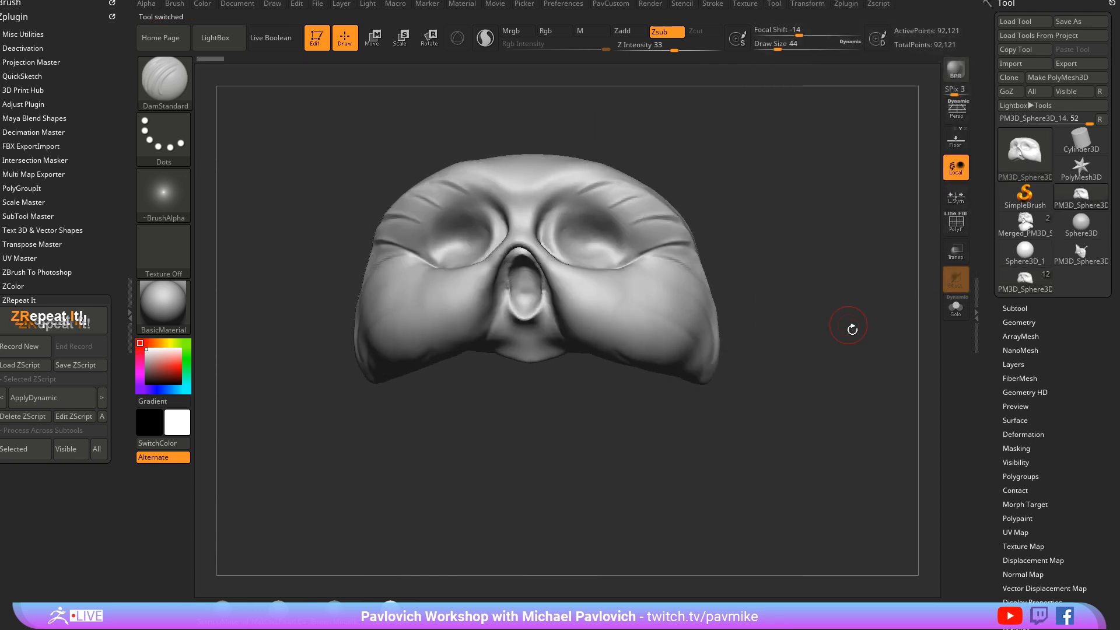
Append a ZSphere as a new subtool to the cloned face mask
left_click(1015, 308)
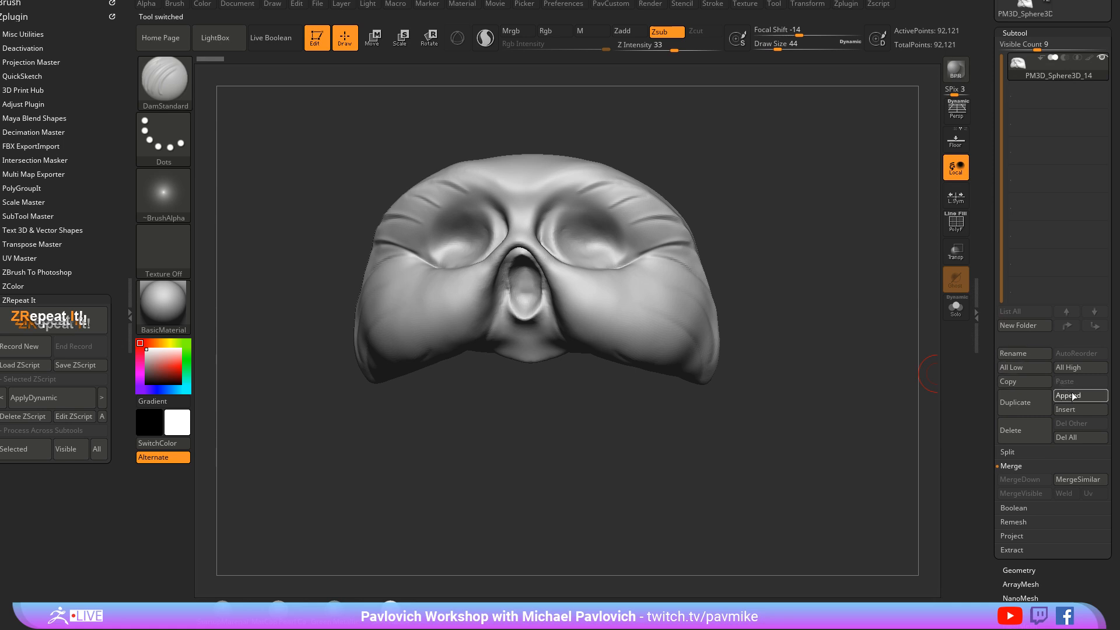
left_click(1073, 395)
left_click(729, 400)
left_click_drag(789, 198, 758, 198, "alt")
left_click_drag(730, 251, 735, 217, "alt")
key("w")
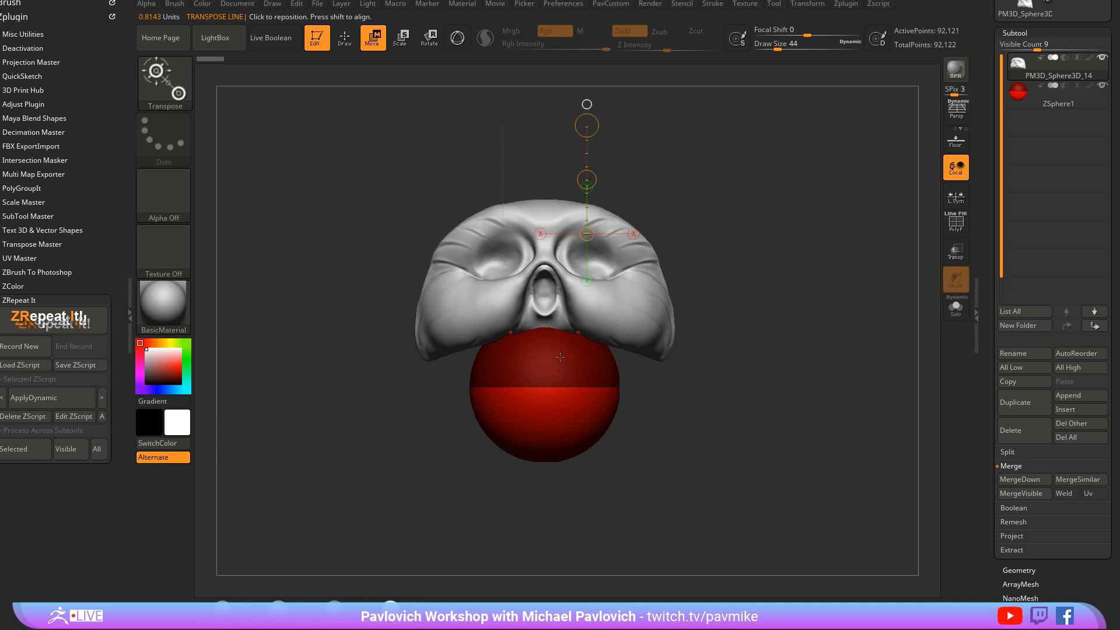
key("y")
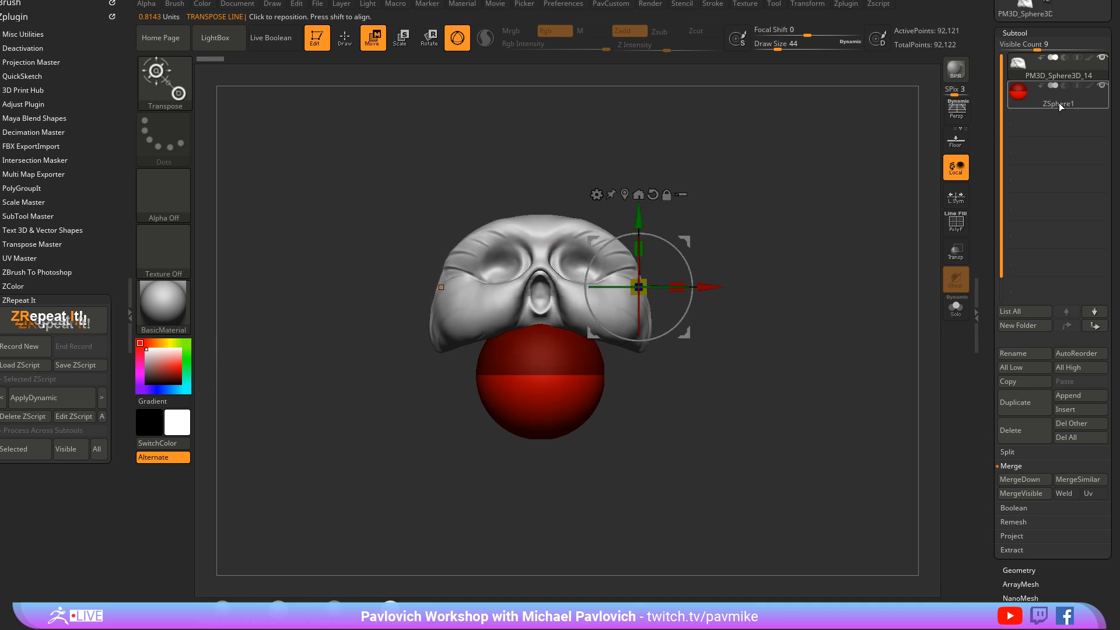
Select the ZSphere subtool, scale it down and move it up to the underside of the face mask
left_click(1058, 107)
left_click_drag(714, 357, 618, 187, "shift")
key("e")
left_click_drag(757, 321, 821, 326, "shift")
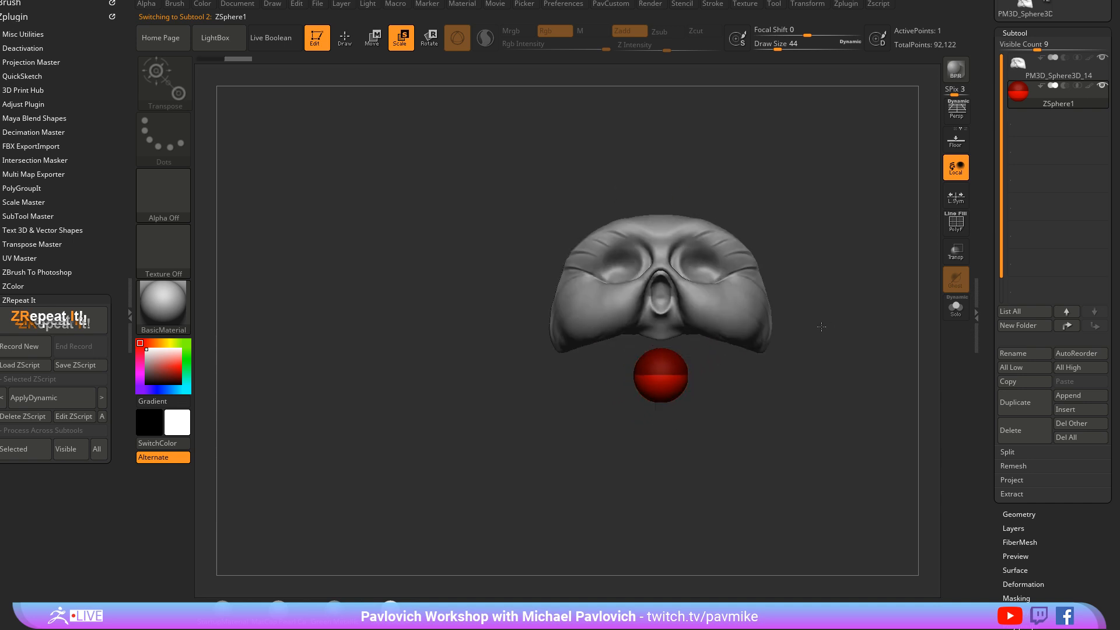
left_click_drag(675, 385, 631, 270)
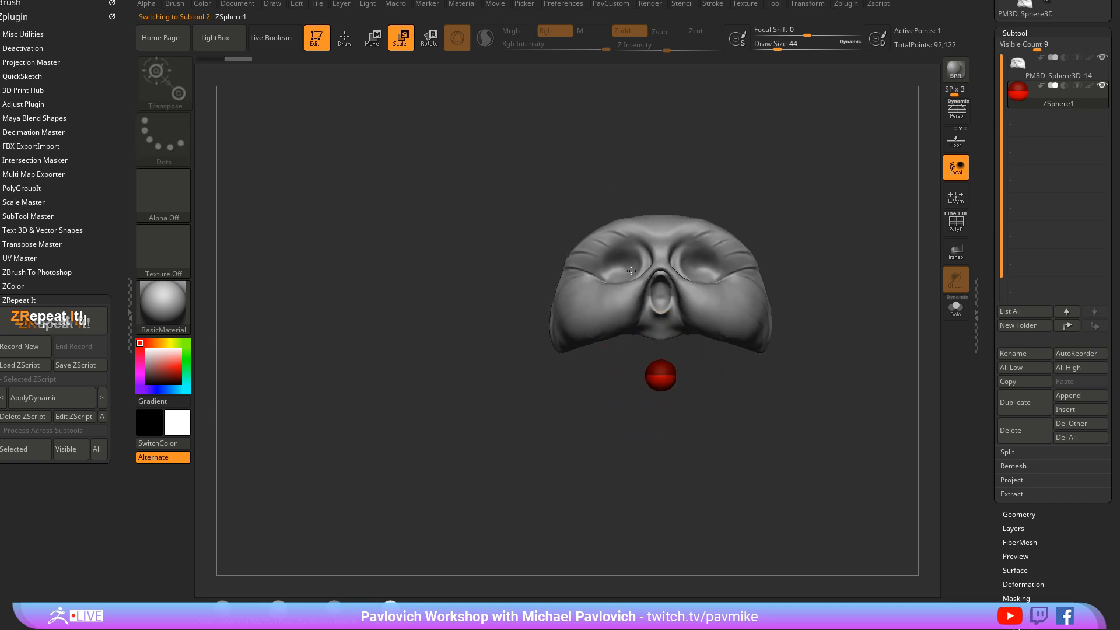
left_click_drag(796, 372, 733, 374)
key("w")
mouse_move(667, 362)
left_mouse_down()
mouse_move(621, 356)
mouse_move(694, 352)
mouse_move(635, 356)
left_mouse_up()
Extend the ZSphere downward from the face mask into a chain by drawing and pulling out child ZSpheres
key("q")
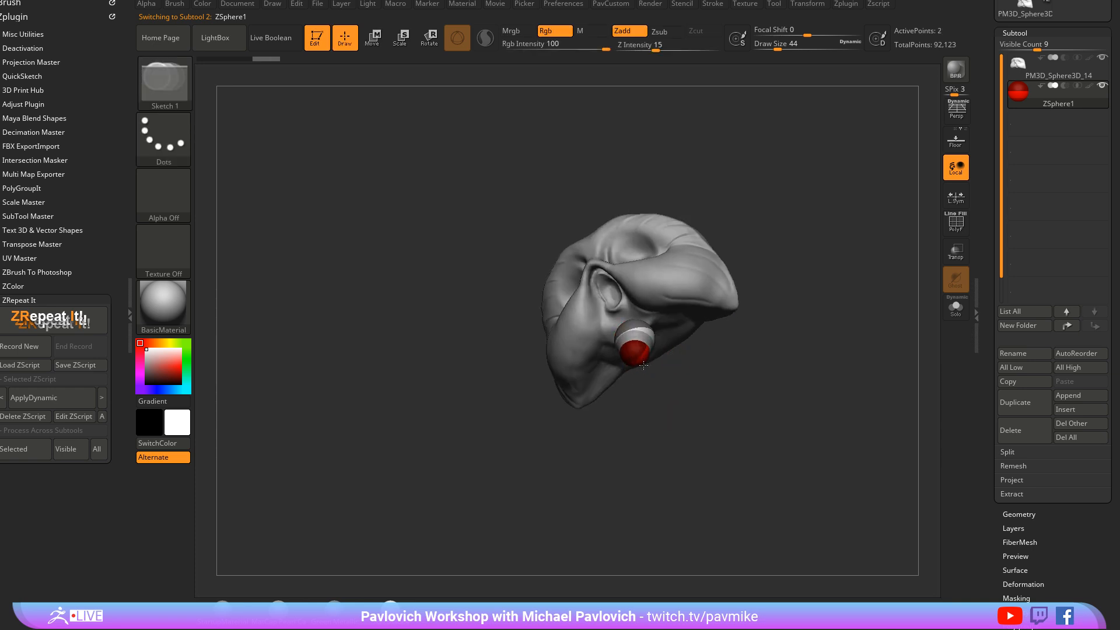
left_click_drag(700, 380, 674, 387, "shift")
key("w")
mouse_move(631, 357)
left_mouse_down()
mouse_move(623, 435)
mouse_move(620, 382)
left_mouse_up()
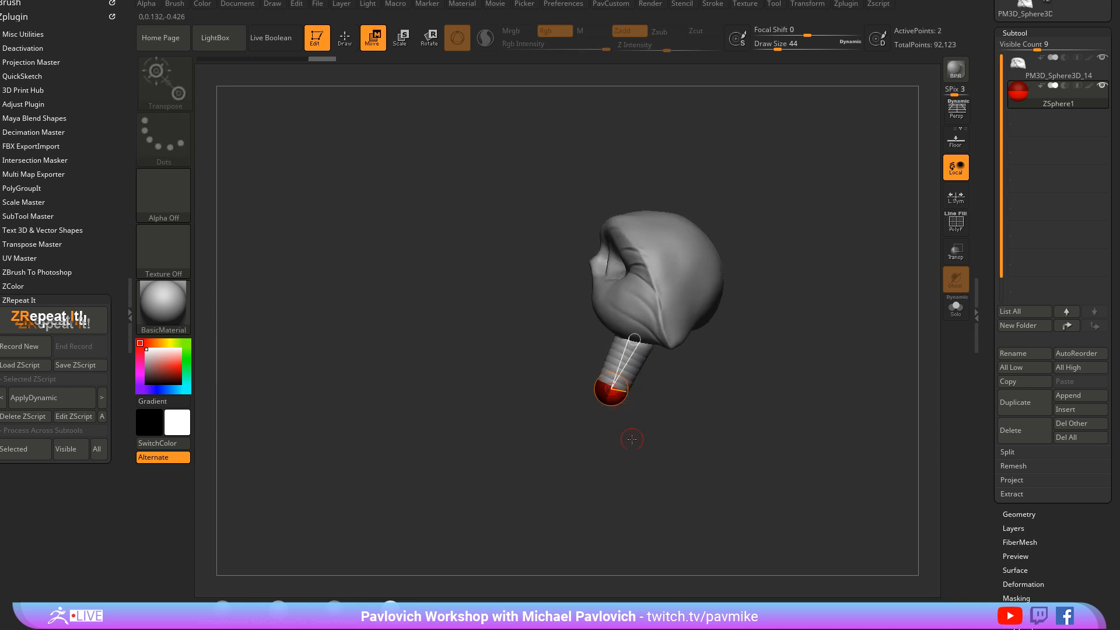
left_click_drag(632, 443, 647, 434)
key("q")
left_click_drag(611, 389, 611, 397)
mouse_move(647, 429)
left_mouse_down()
mouse_move(634, 420)
mouse_move(670, 517)
left_mouse_up()
key("w")
left_click_drag(604, 383, 617, 394)
key("q")
mouse_move(685, 399)
left_mouse_down("alt")
mouse_move(677, 361)
mouse_move(765, 381)
left_mouse_up("alt")
left_click(642, 397)
Reposition the chain's joints to form a gently bent spine hanging below the face mask
left_click_drag(854, 361, 782, 355)
key("w")
left_click_drag(612, 355, 713, 361)
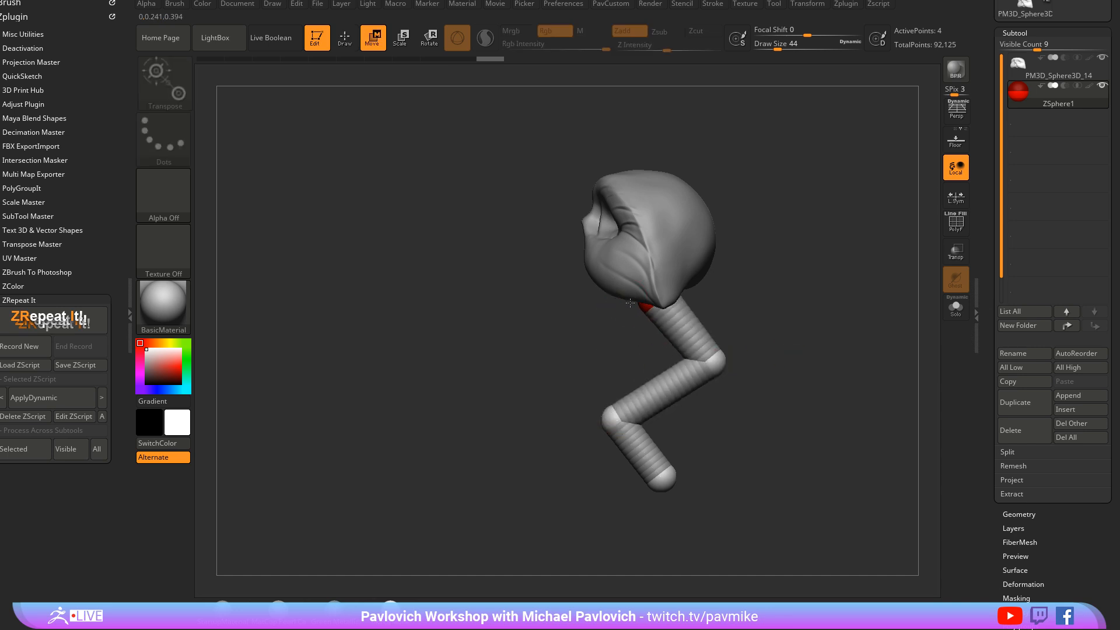
left_click_drag(608, 409, 687, 427)
left_click_drag(666, 489, 659, 493)
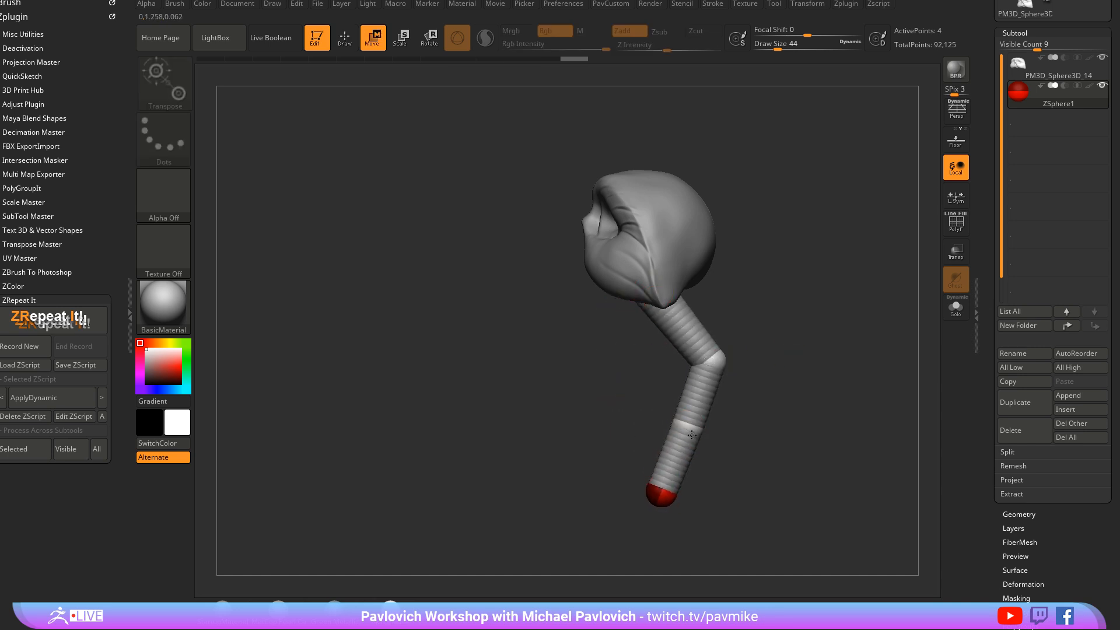
left_click_drag(711, 361, 676, 368)
mouse_move(752, 373)
left_mouse_down("shift")
mouse_move(831, 370)
mouse_move(748, 365)
mouse_move(805, 314)
mouse_move(677, 306)
left_mouse_up("shift")
Append a second ZSphere as a new subtool
key("q")
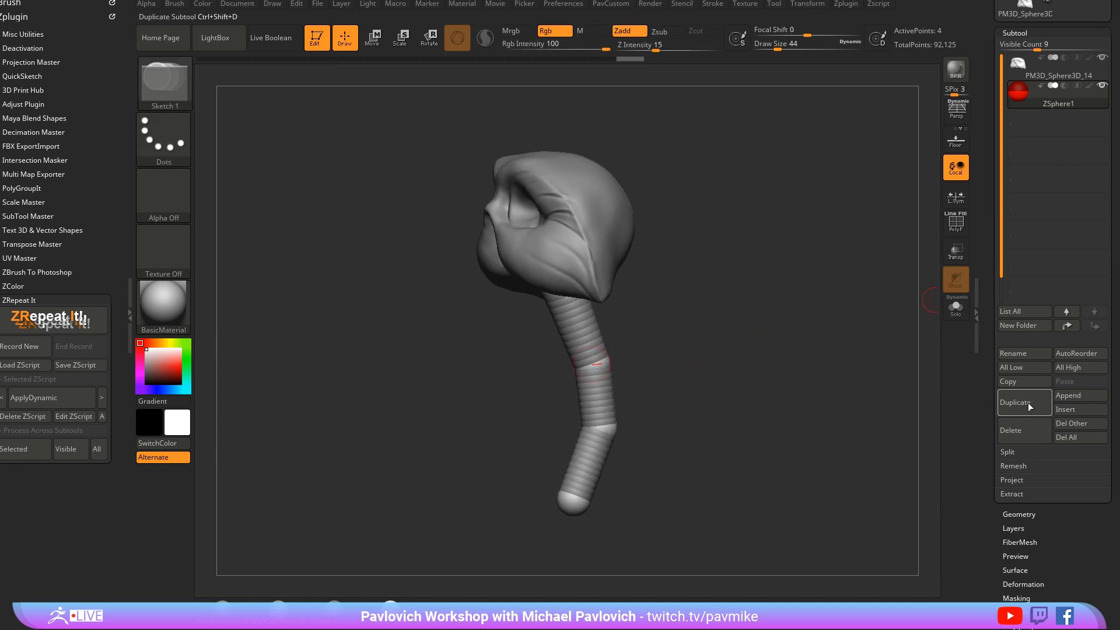
left_click(1078, 395)
left_click(729, 400)
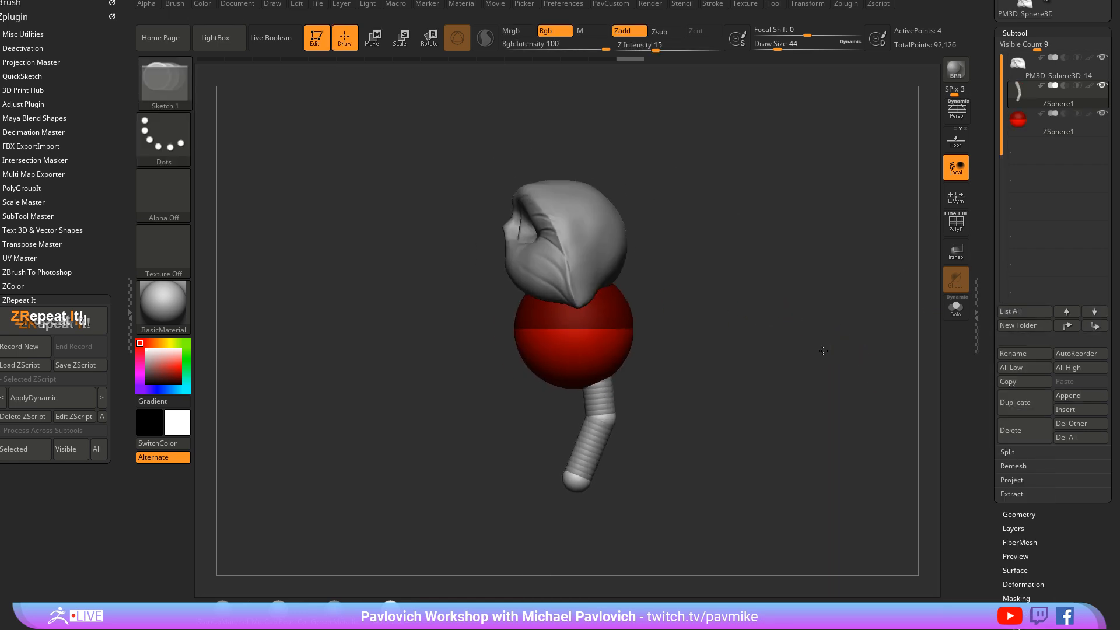
key("w")
left_click_drag(587, 340, 622, 306)
key("ctrl+z")
Select the second ZSphere subtool, scale it down and place it behind the head
left_click(1061, 133)
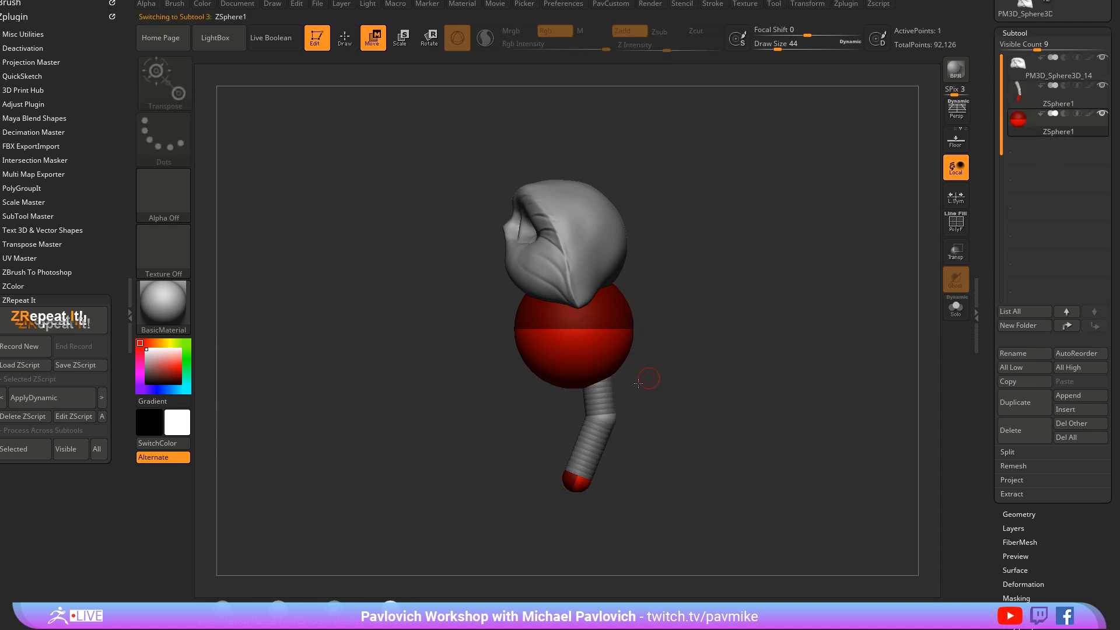
left_click_drag(552, 337, 632, 136)
key("e")
key("w")
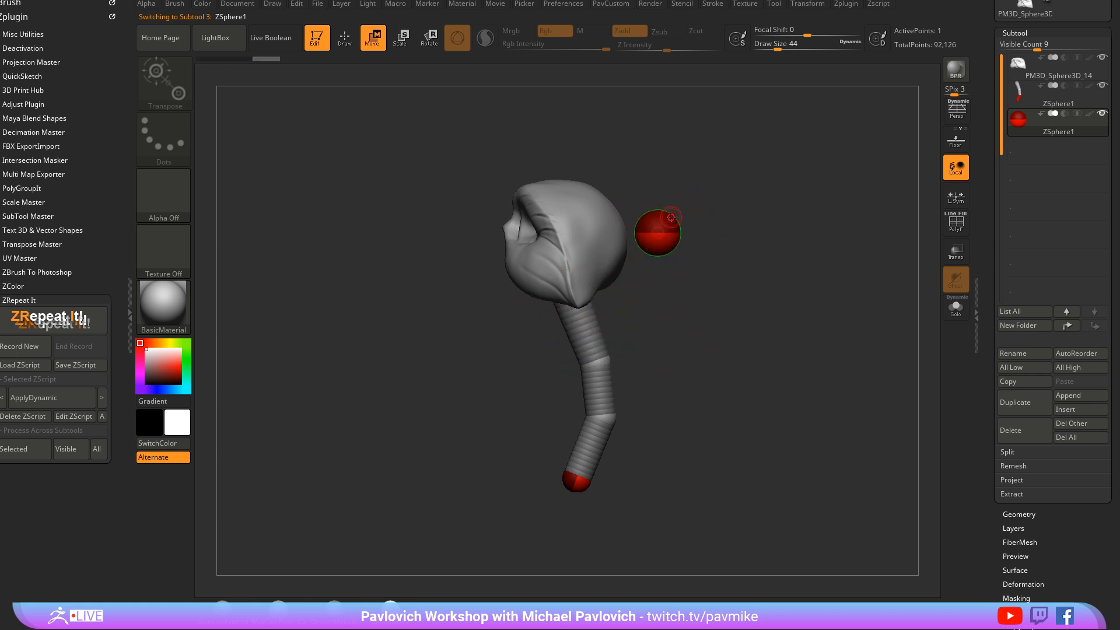
Seat the second ZSphere at the back of the head and pull two child ZSpheres out into a long bent chain
mouse_move(671, 217)
left_mouse_down()
mouse_move(625, 175)
mouse_move(611, 193)
mouse_move(702, 182)
mouse_move(647, 186)
mouse_move(678, 181)
mouse_move(665, 176)
mouse_move(834, 300)
left_mouse_up()
key("q")
key("w")
key("q")
key("w")
left_click_drag(734, 276, 766, 276)
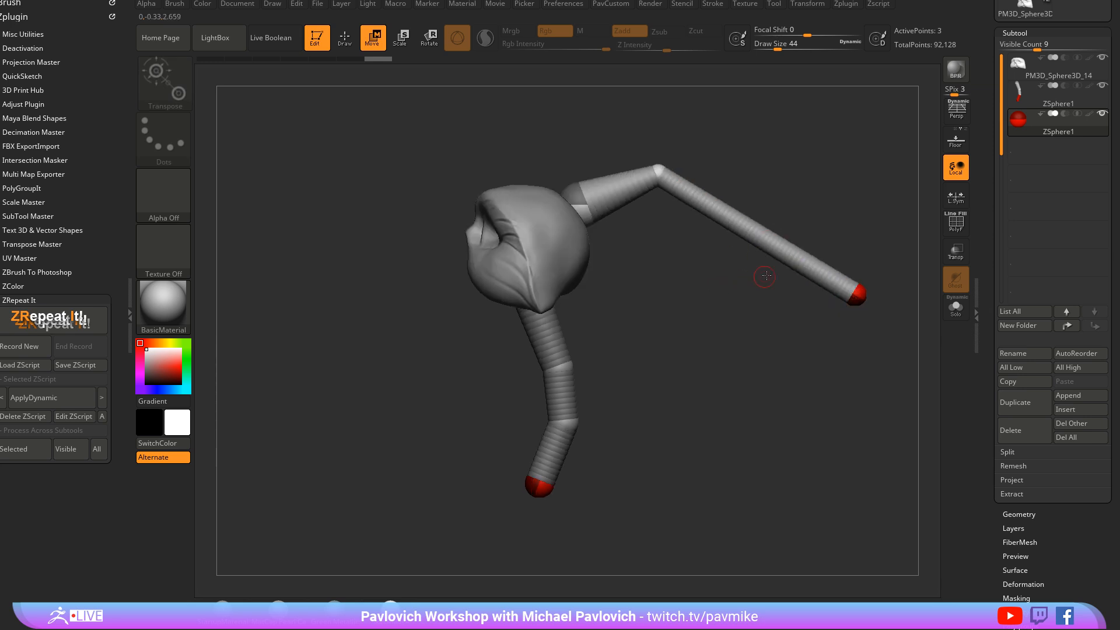
Insert two ZSpheres along the appendage chain's outer segment and move them outward to begin a smooth arc
key("q")
left_click(803, 259)
left_click(728, 215)
key("w")
left_click_drag(728, 215, 744, 189)
left_click_drag(800, 261, 827, 231)
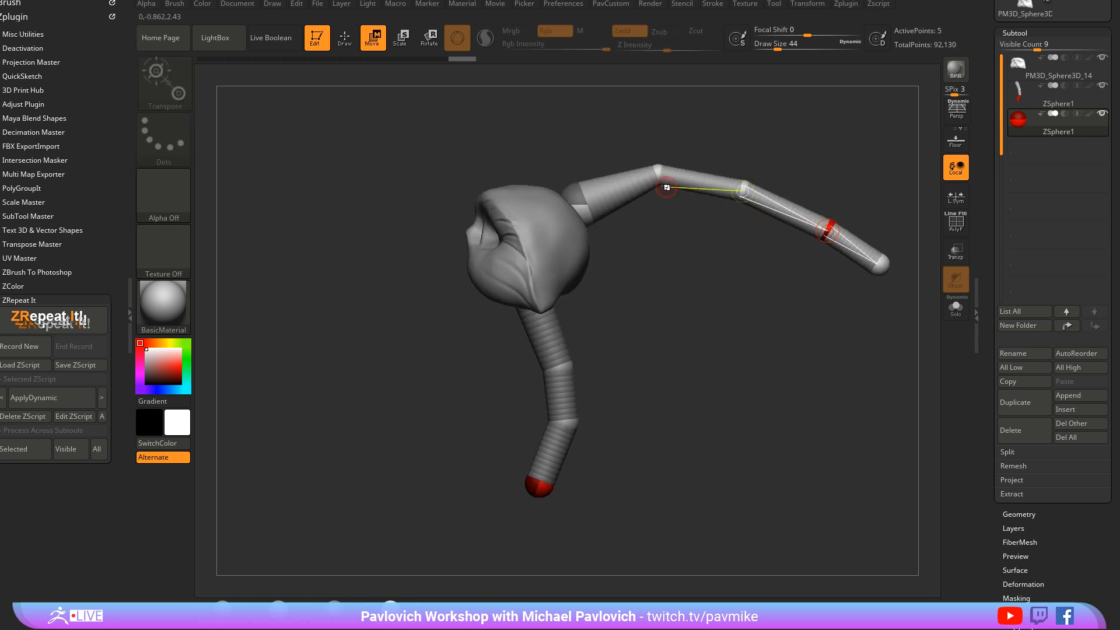
Sink the appendage chain's base into the back of the head and adjust its inner joints to even out the arc
left_click_drag(666, 188, 665, 193)
left_click_drag(574, 199, 544, 238)
left_click_drag(657, 174, 646, 193)
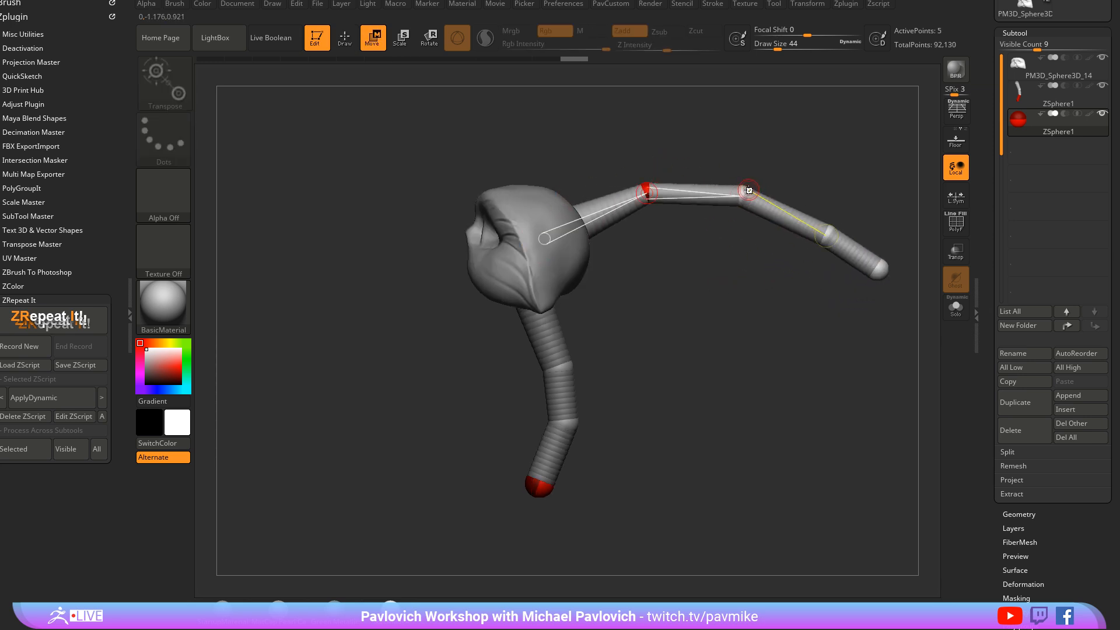
left_click_drag(748, 190, 741, 191)
mouse_move(828, 386)
left_mouse_down()
mouse_move(641, 196)
mouse_move(825, 191)
mouse_move(786, 253)
mouse_move(822, 265)
left_mouse_up()
Preview the appendage's adaptive skin with its polyframe shown, using DynaMesh Resolution 0 and Density 1
key("q")
key("a")
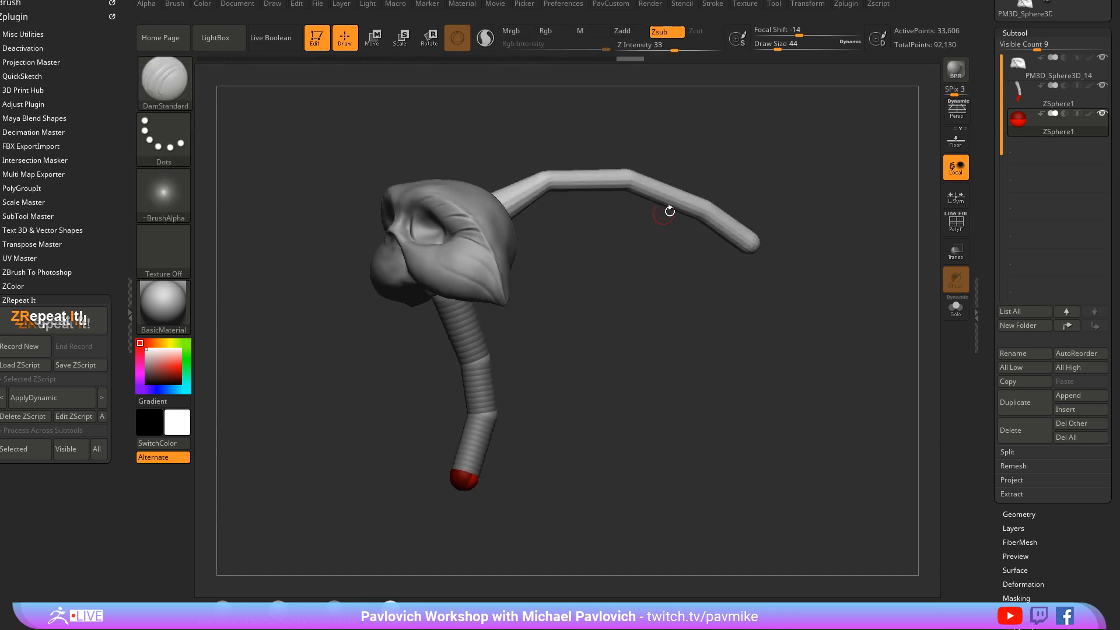
left_click(955, 223)
scroll(1050, 280, "down", 10)
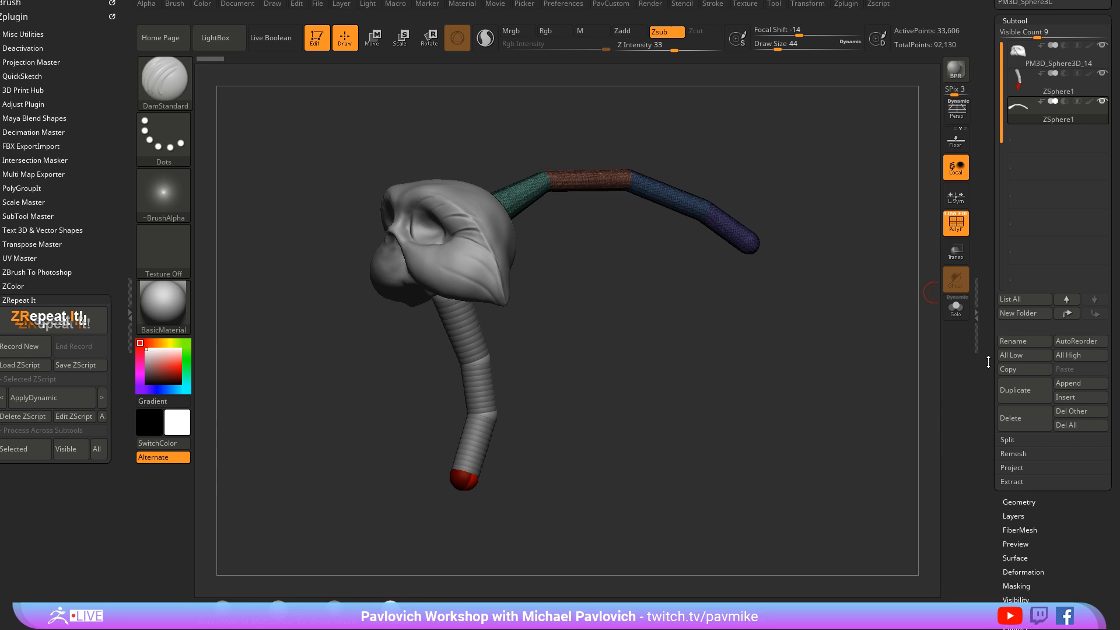
left_click(1024, 270)
left_click_drag(1015, 299, 999, 299)
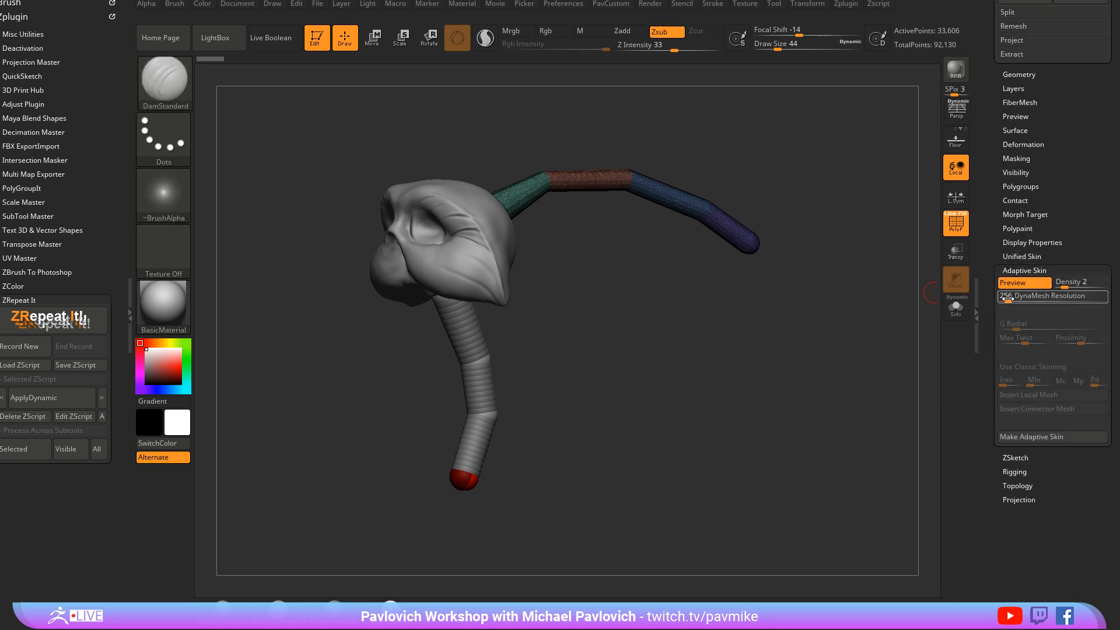
left_click(1059, 285)
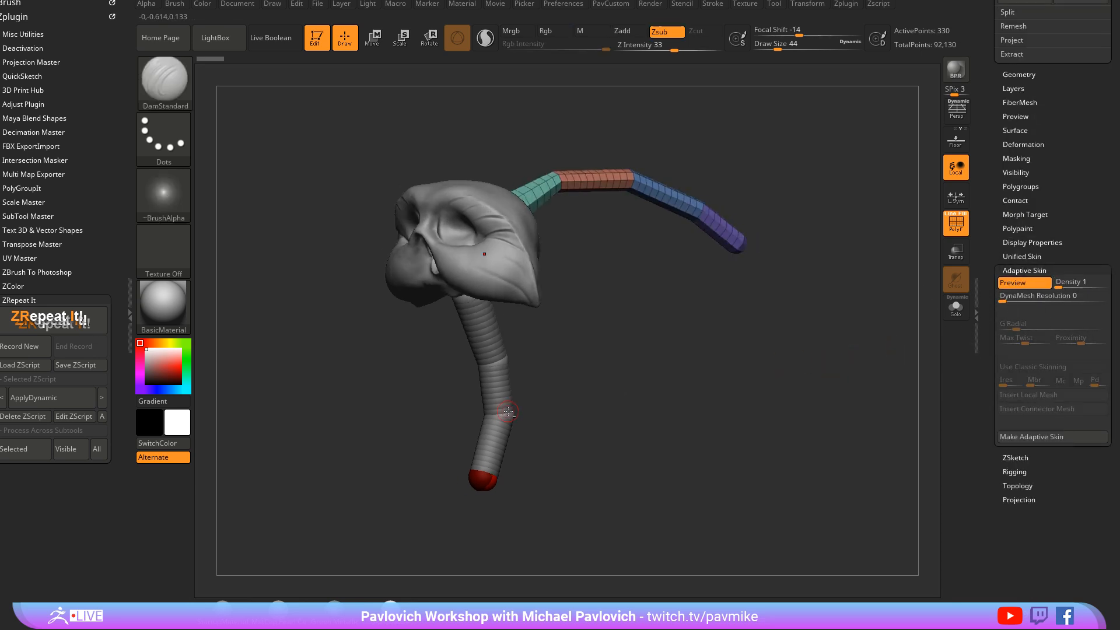
Select the spine chain and preview its adaptive skin at Density 1 and DynaMesh Resolution 0
key("a")
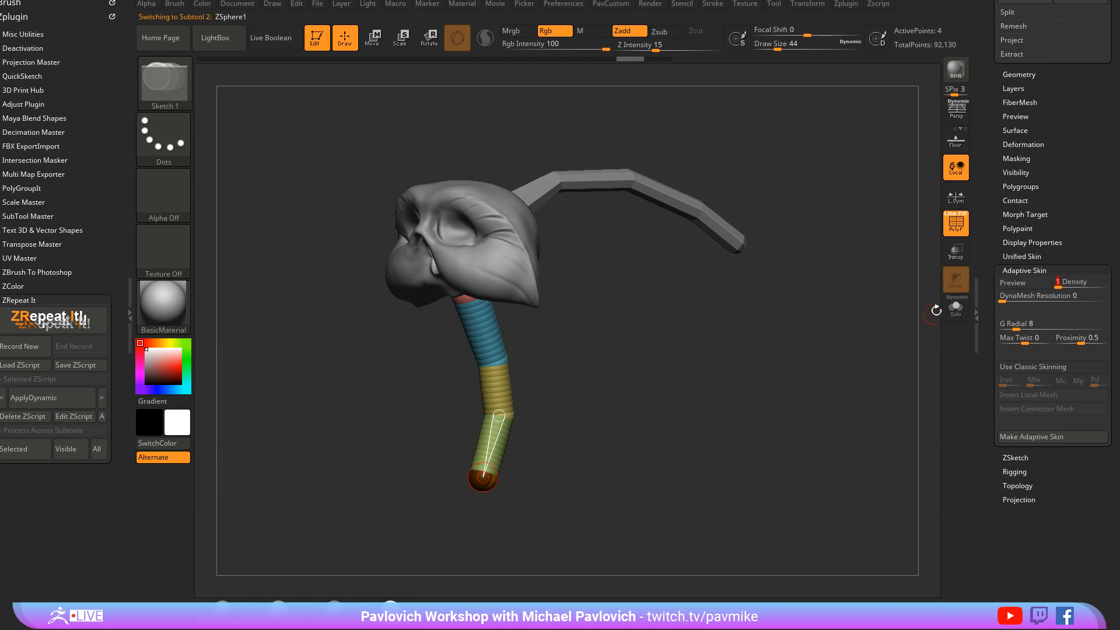
left_click(1025, 285)
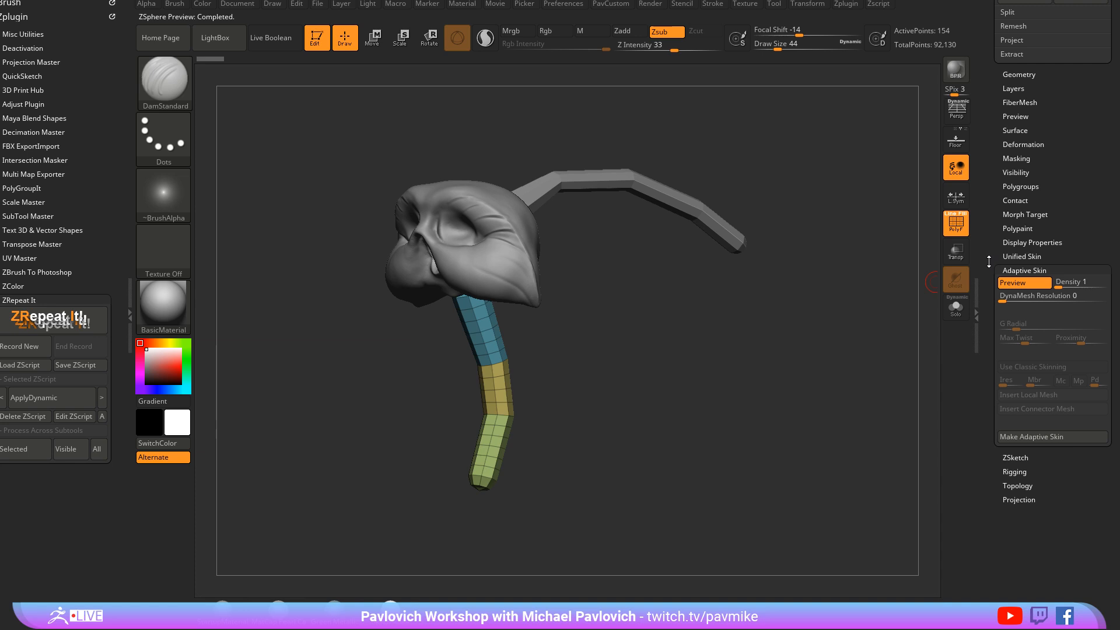
left_click(1016, 430)
Reselect the appendage subtool and hide the face mask so only the two chains are displayed
left_click(759, 248, "alt")
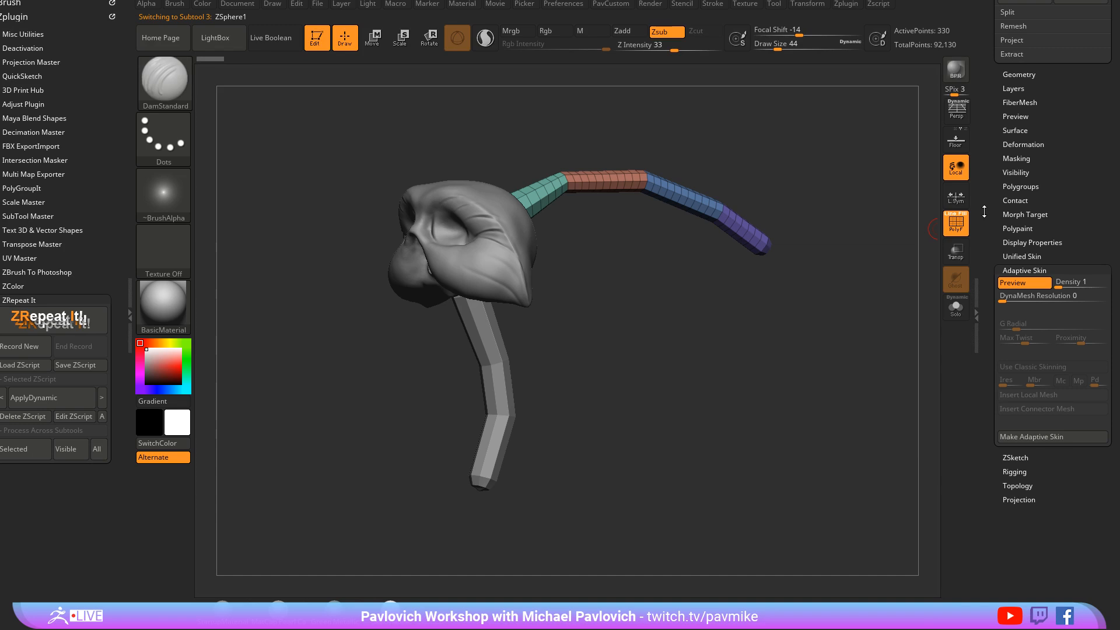
scroll(983, 212, "up", 5)
left_click(1101, 276)
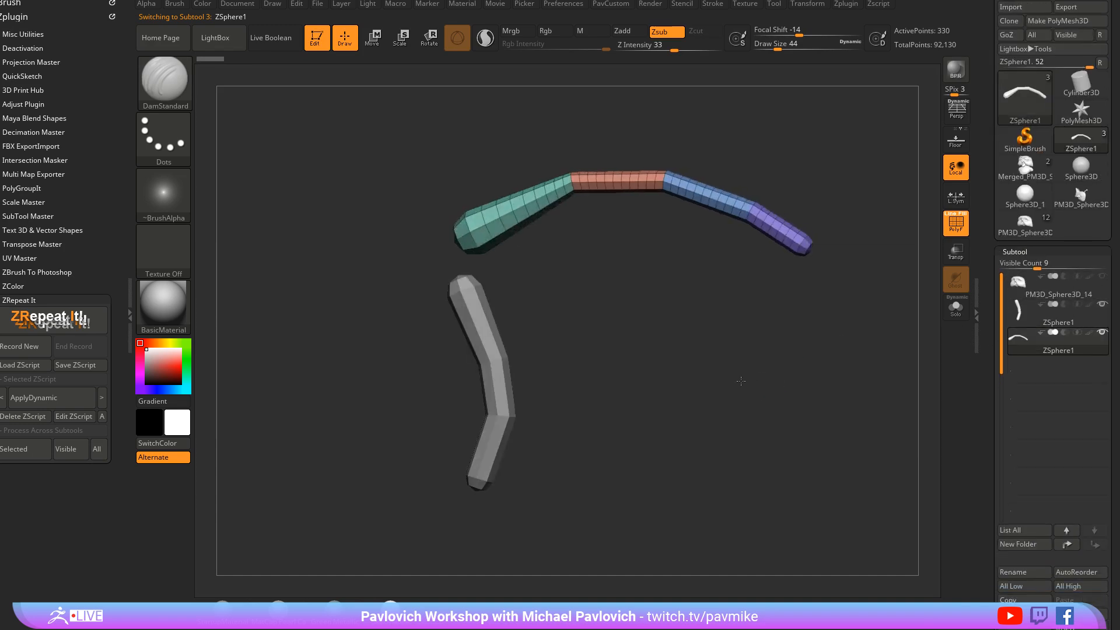
left_click_drag(741, 381, 612, 345)
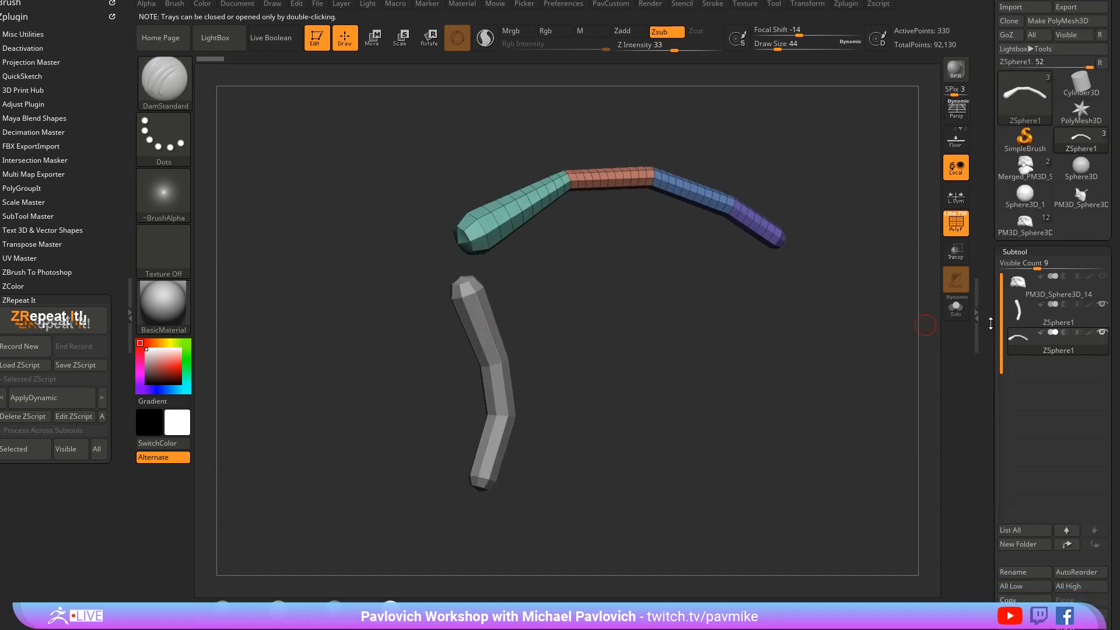
Turn off the adaptive skin preview on the appendage chain
scroll(1038, 291, "down", 10)
left_click(1024, 298)
left_click(1024, 315)
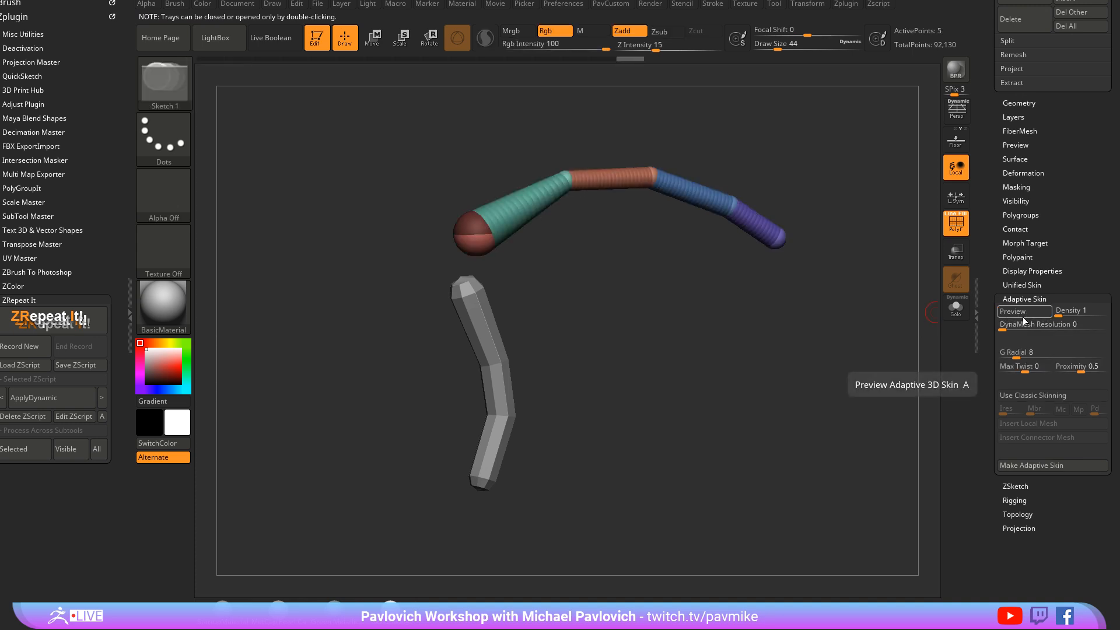
Select the spine subtool and return it from its adaptive skin preview to ZSpheres
left_click(494, 348, "alt")
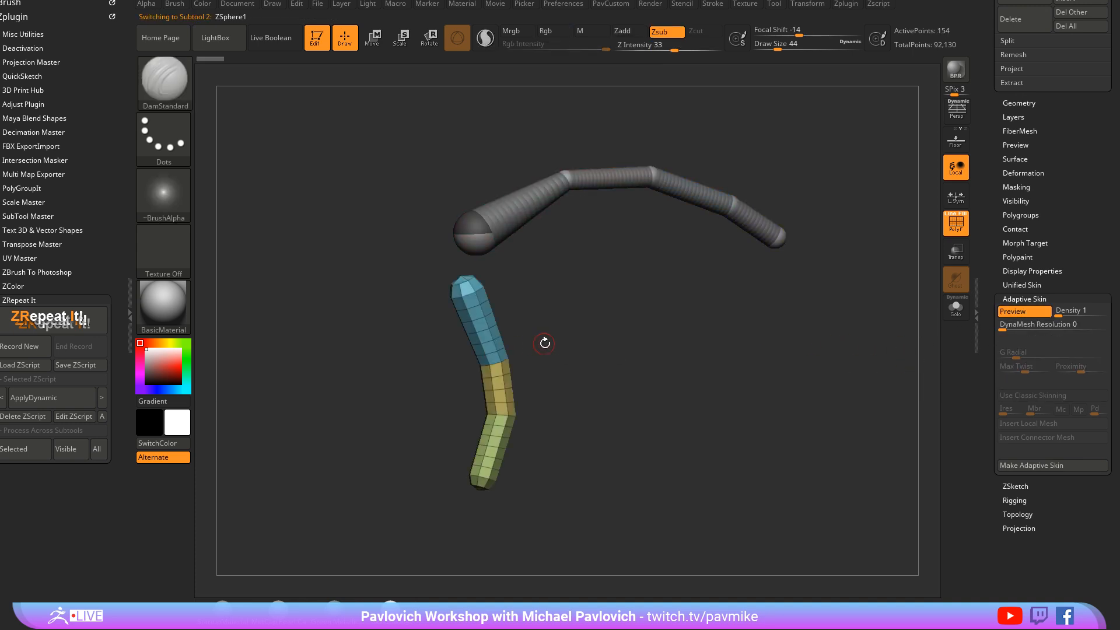
left_click(736, 211, "alt")
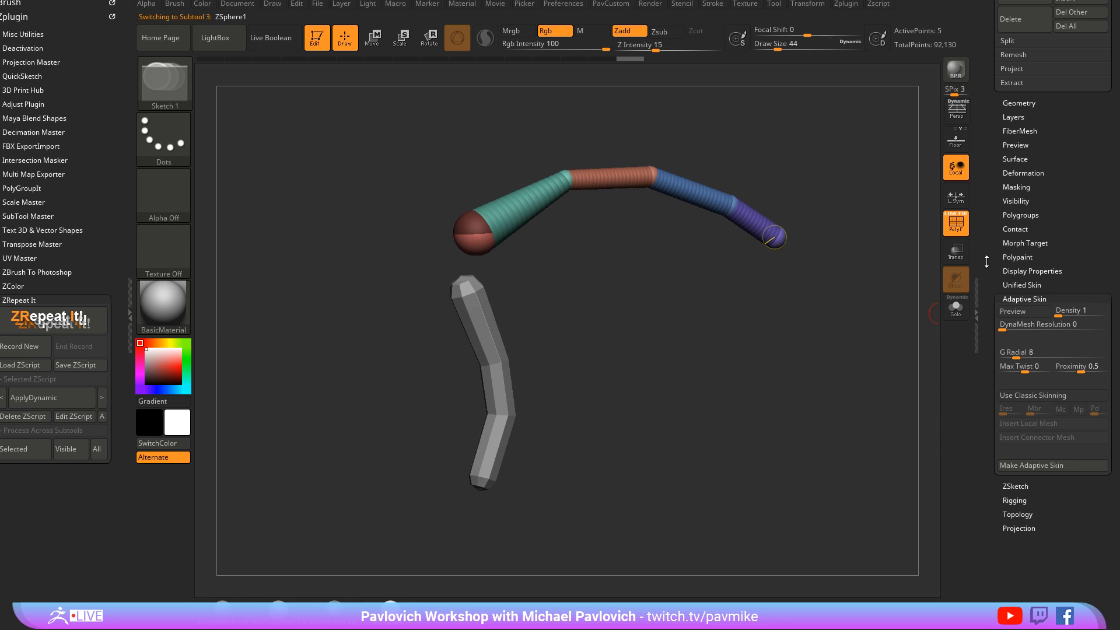
left_click_drag(990, 267, 984, 434)
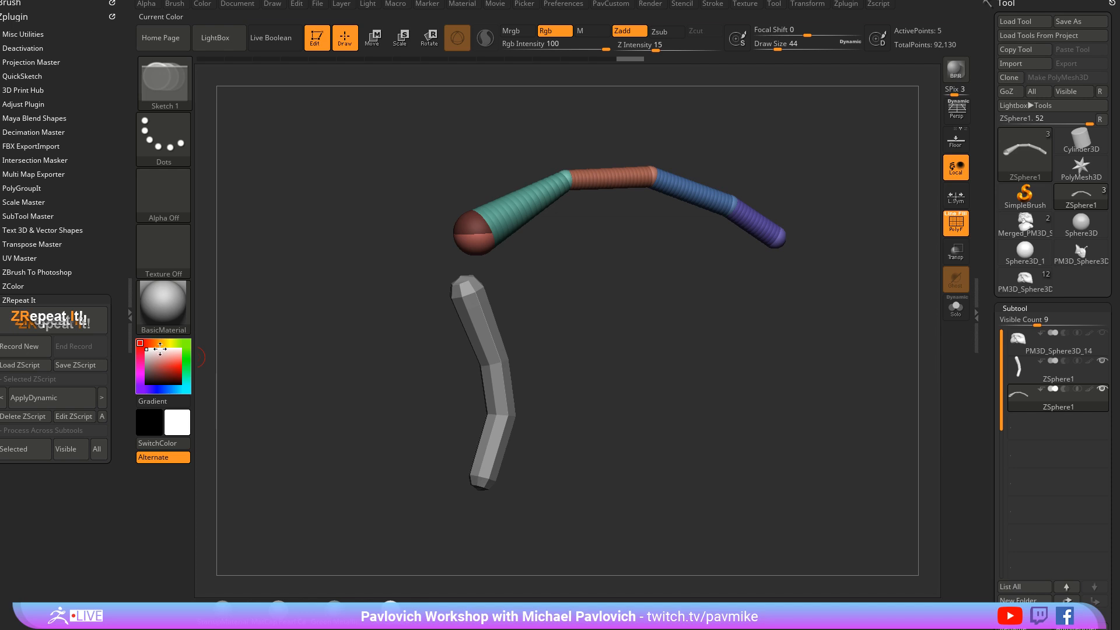
left_click_drag(992, 339, 977, 210)
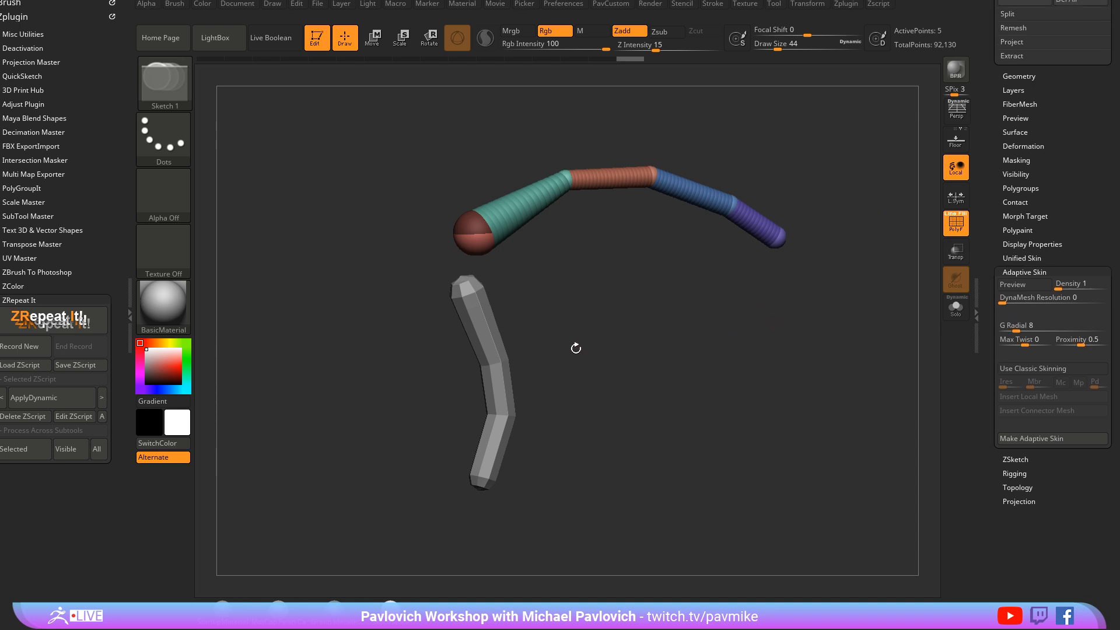
left_click(513, 358, "alt")
left_click(1022, 284)
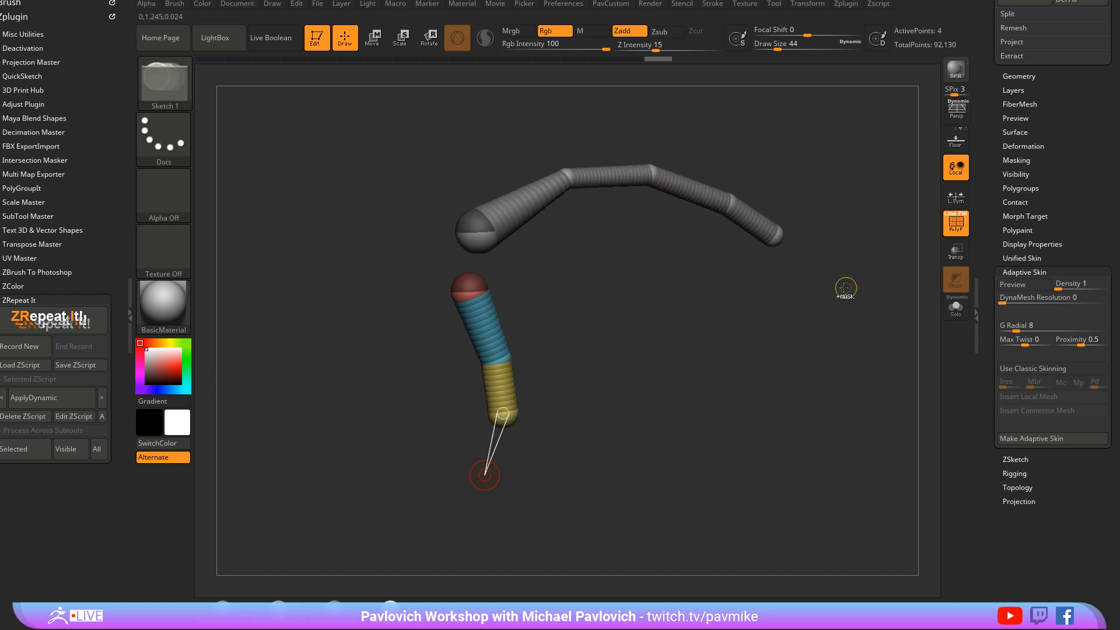
Set the draw size to 59 and make the appendage the active subtool
key("s")
left_click(759, 209)
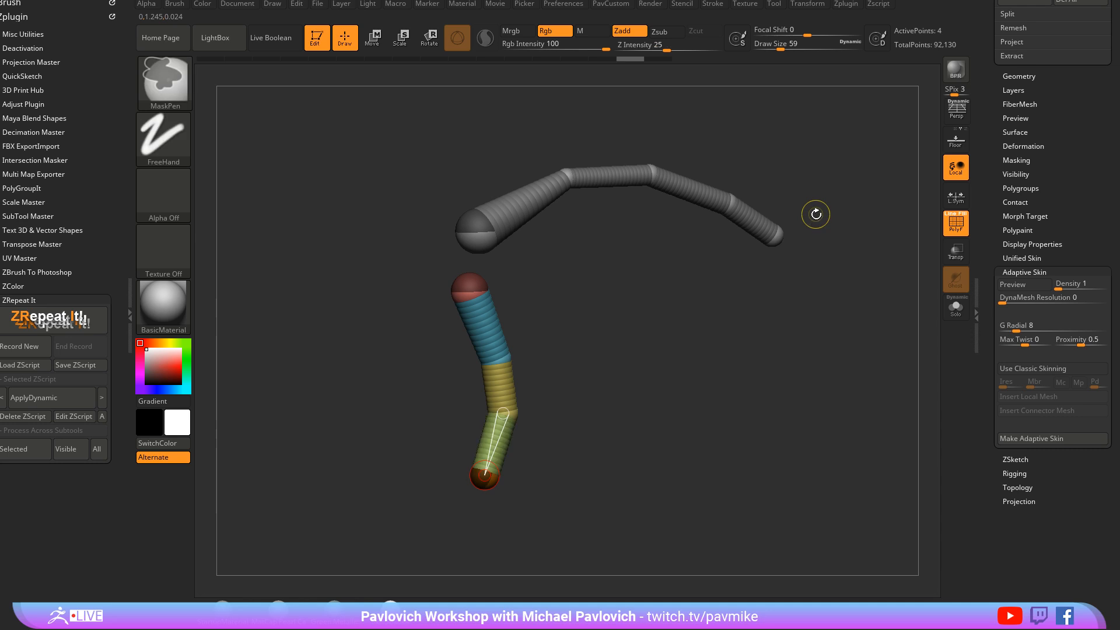
scroll(1000, 337, "up", 10)
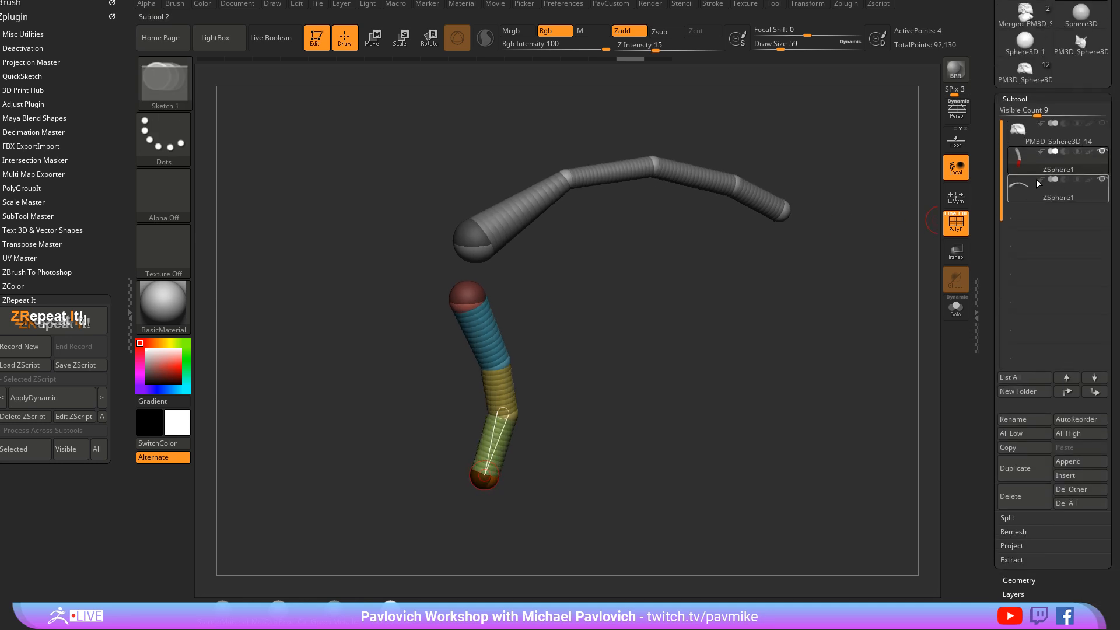
left_click(1045, 197)
left_click(1043, 167)
left_click(1058, 198)
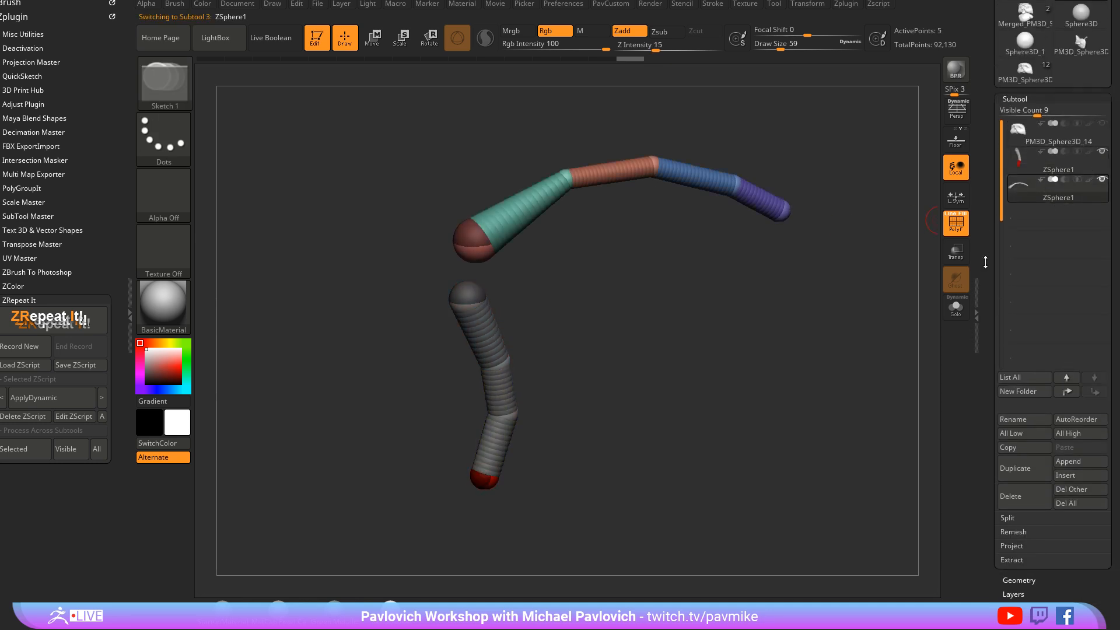
Examine the appendage's Geometry and Adaptive Skin options, temporarily previewing its skinned mesh
scroll(982, 309, "down", 10)
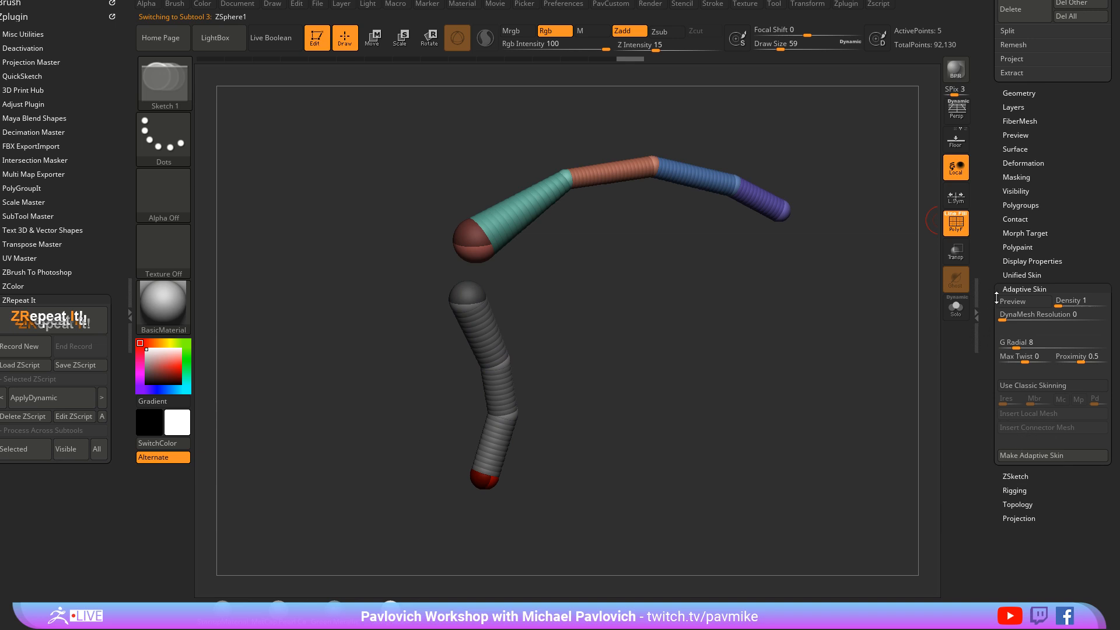
scroll(983, 472, "up", 10)
scroll(989, 423, "down", 10)
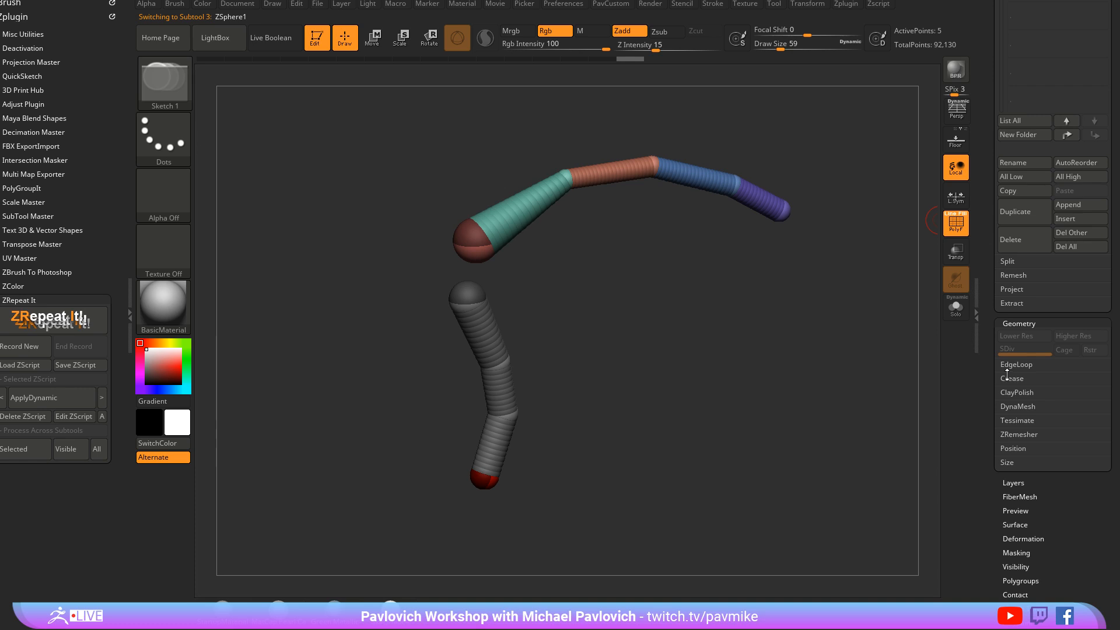
scroll(989, 369, "up", 10)
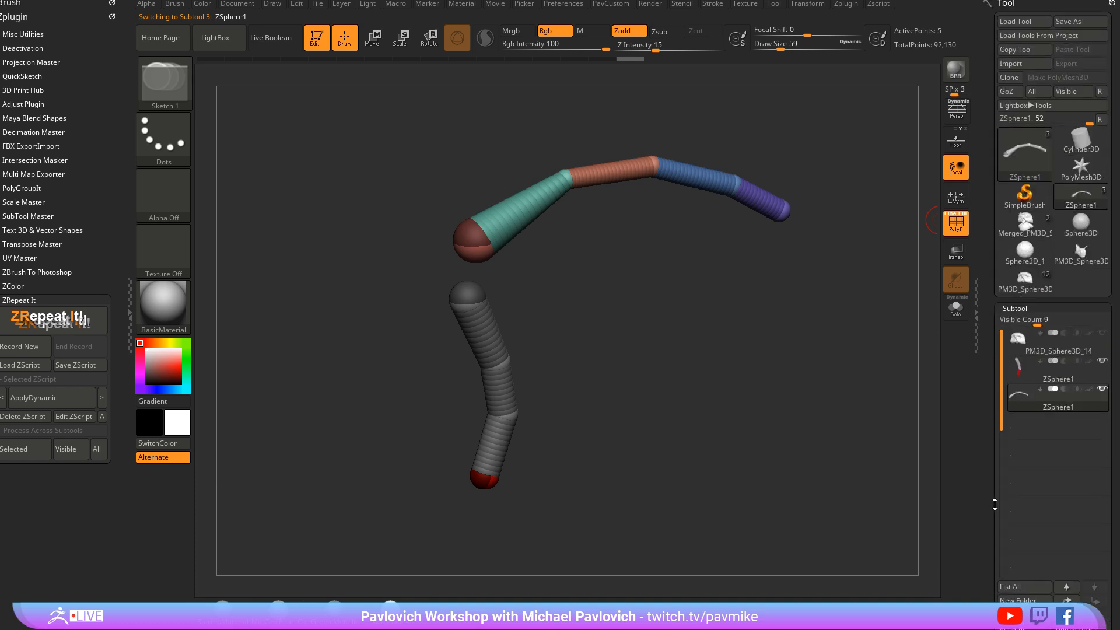
scroll(994, 504, "down", 10)
key("a")
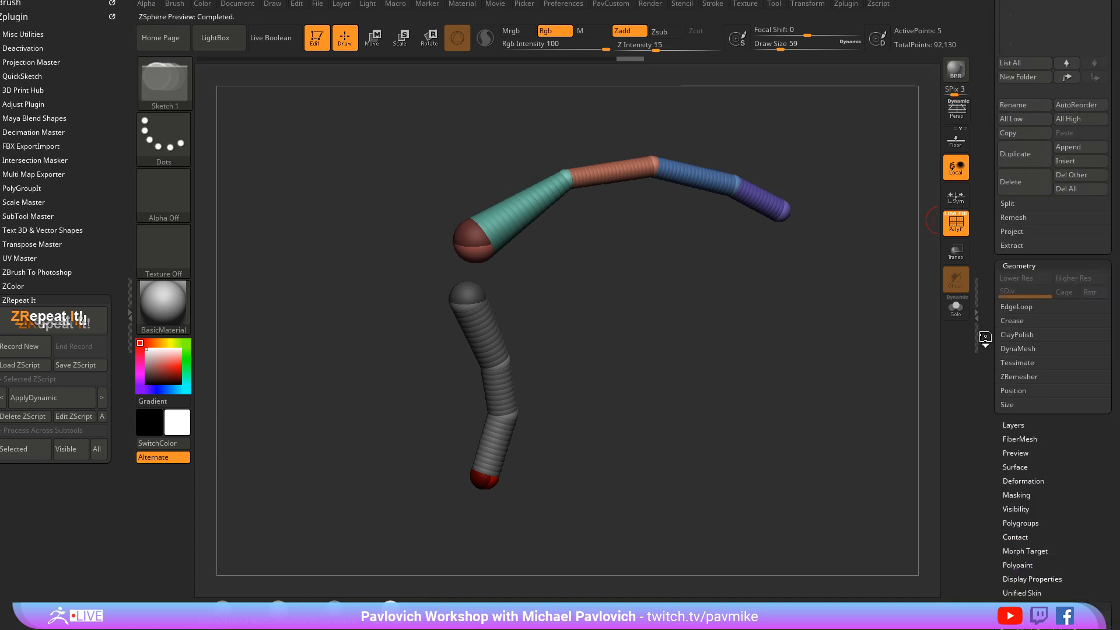
scroll(985, 339, "down", 3)
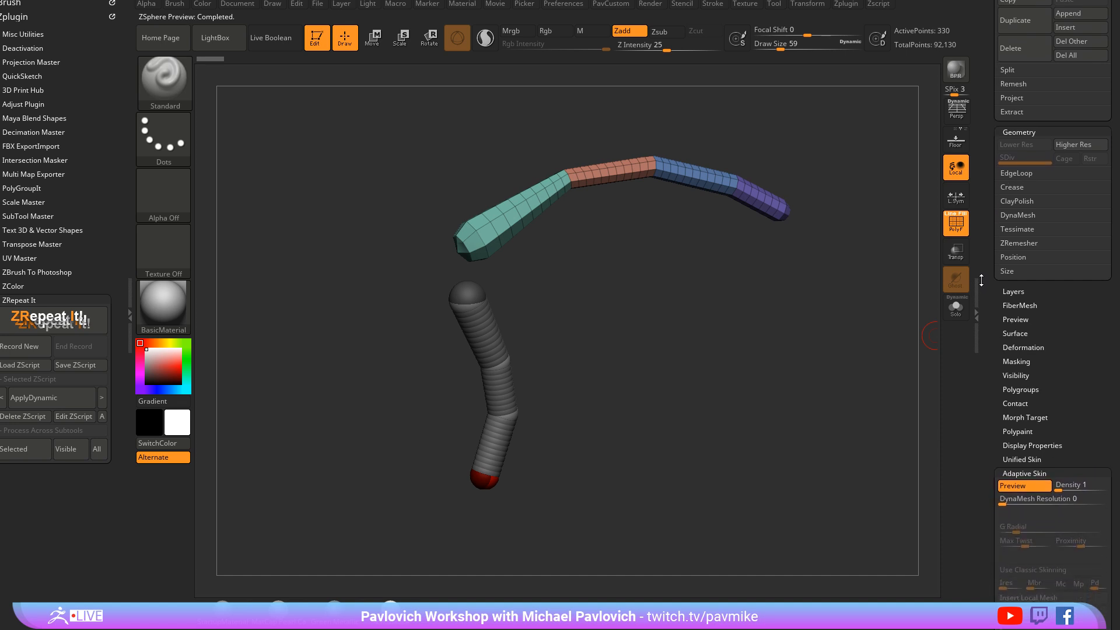
scroll(984, 288, "up", 1)
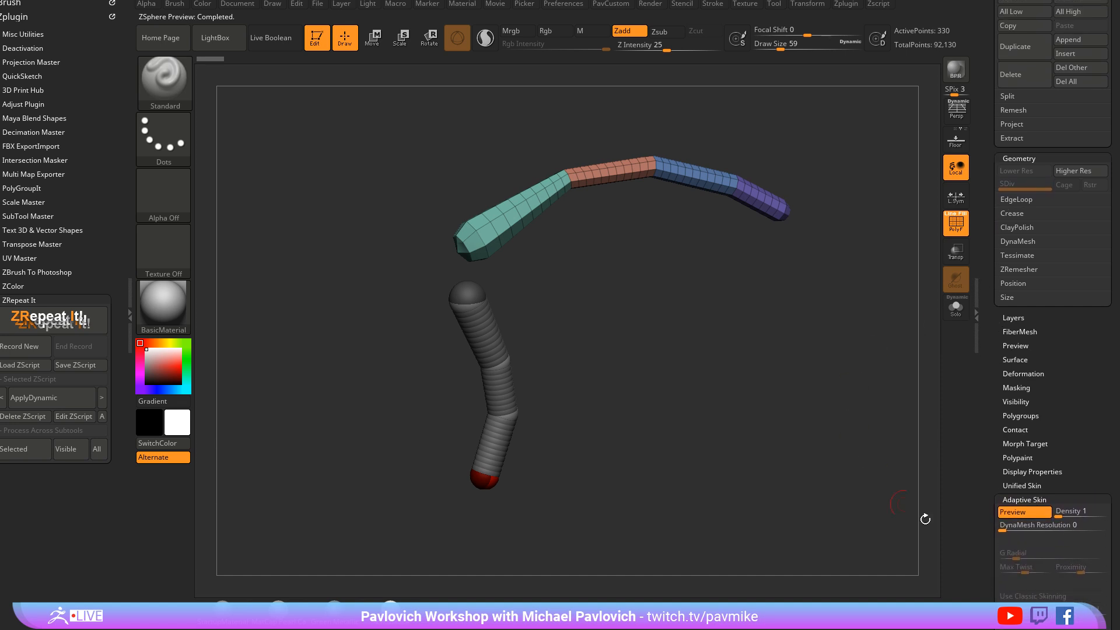
scroll(991, 449, "down", 7)
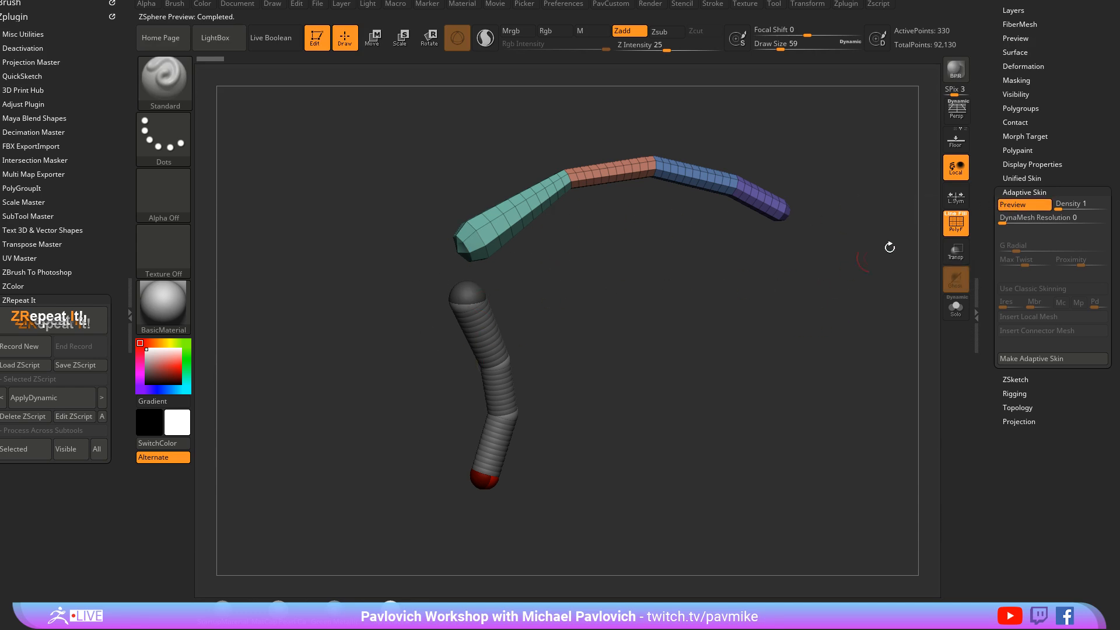
scroll(992, 439, "up", 14)
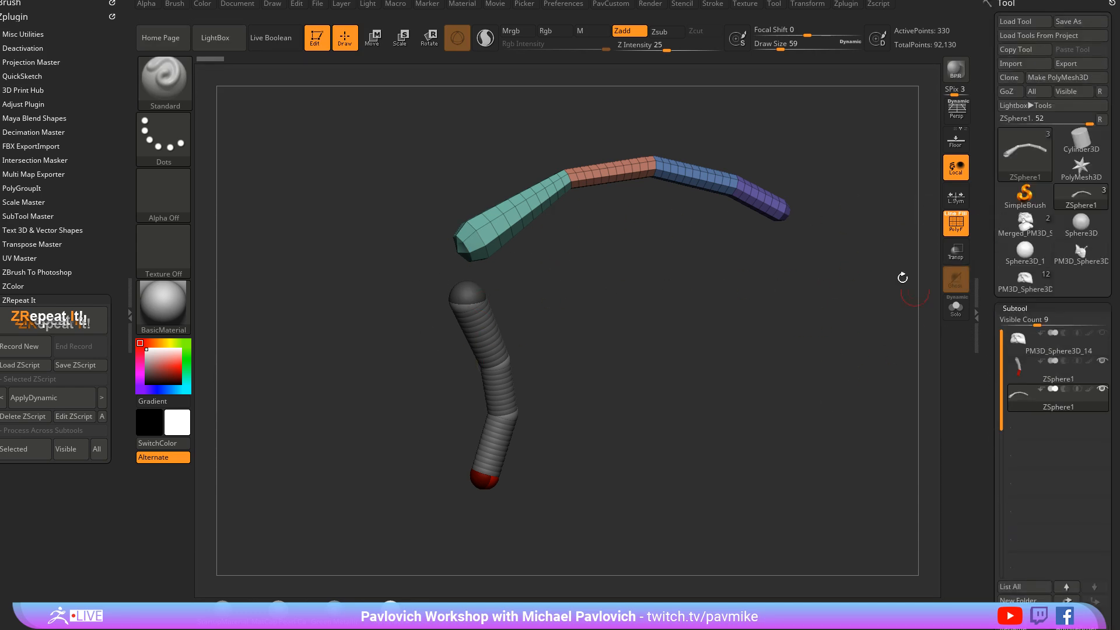
scroll(1021, 326, "down", 14)
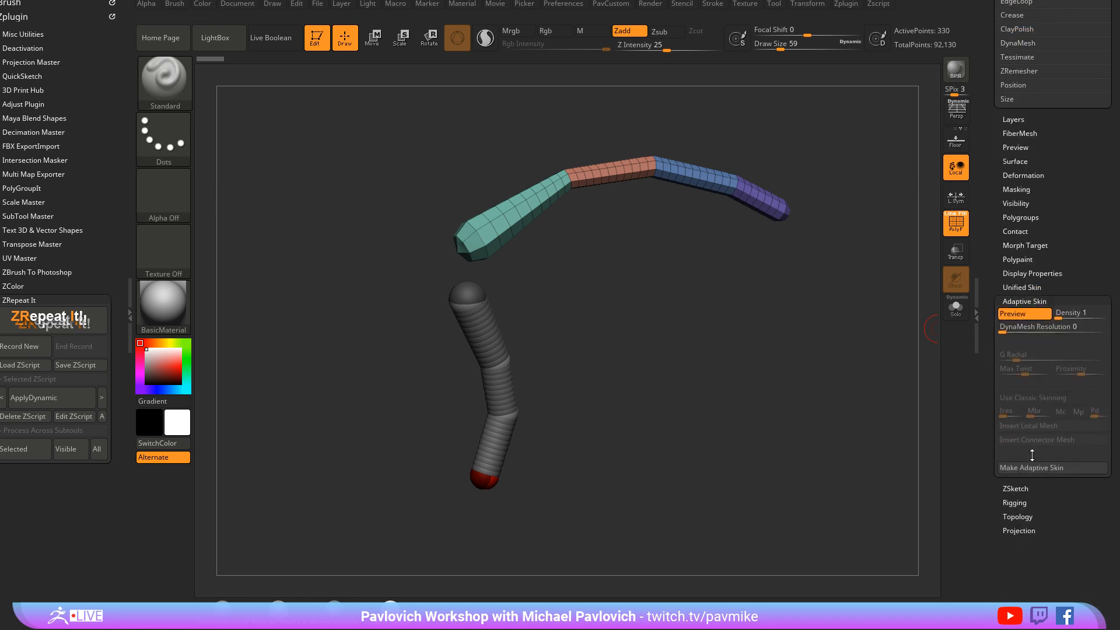
left_click(68, 328)
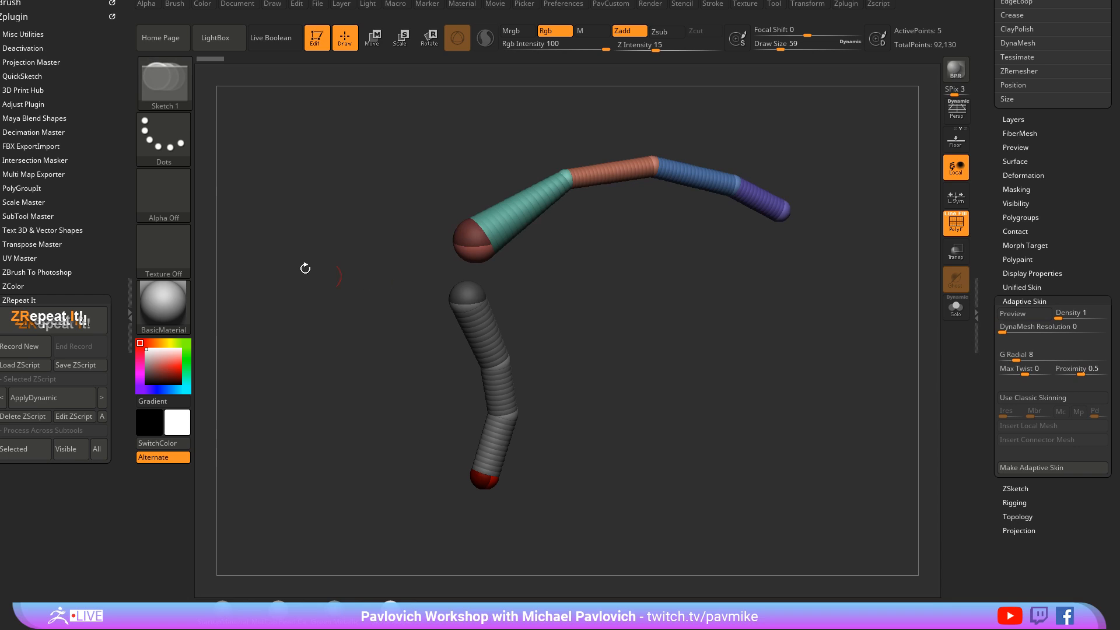
Record a ZRepeat It script of the Make Adaptive Skin command and store it as MakeAdaptiveSkin
left_click(77, 319)
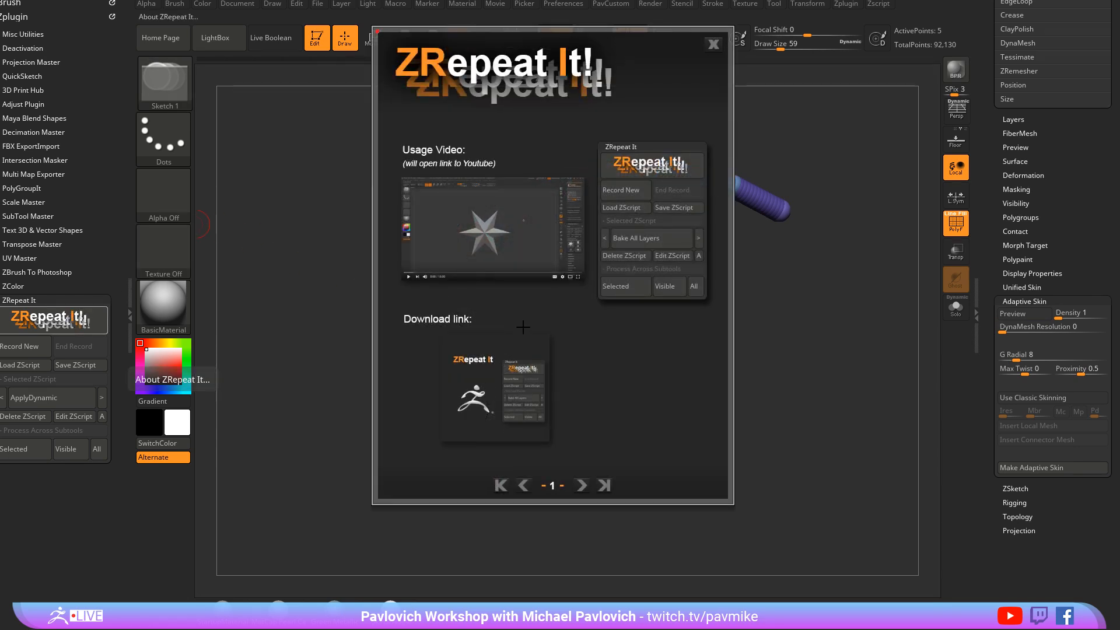
left_click(712, 45)
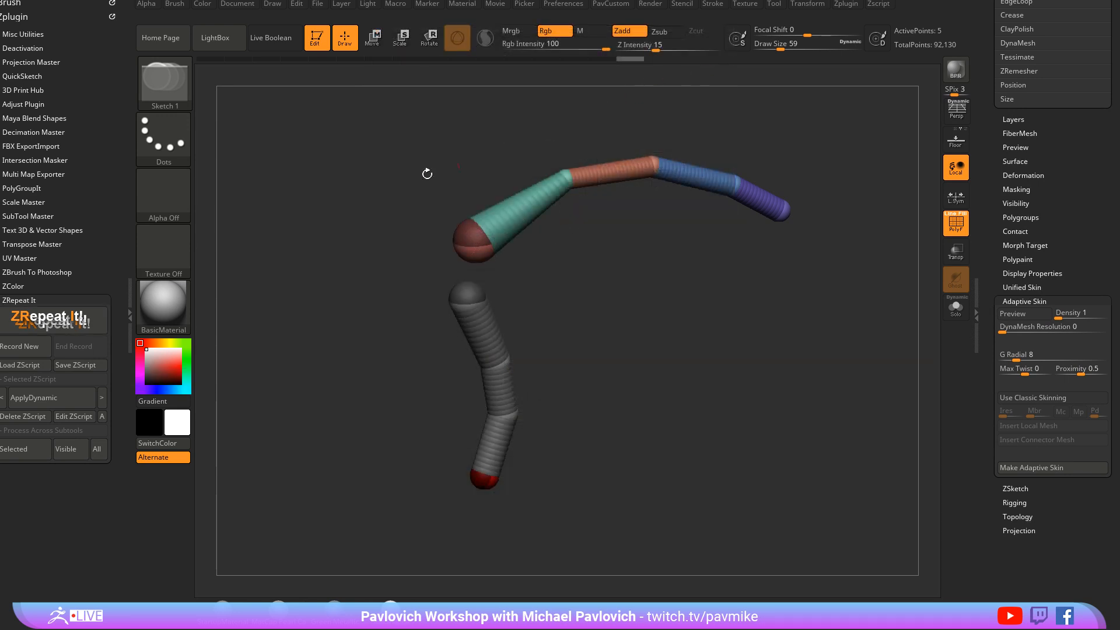
left_click(40, 349)
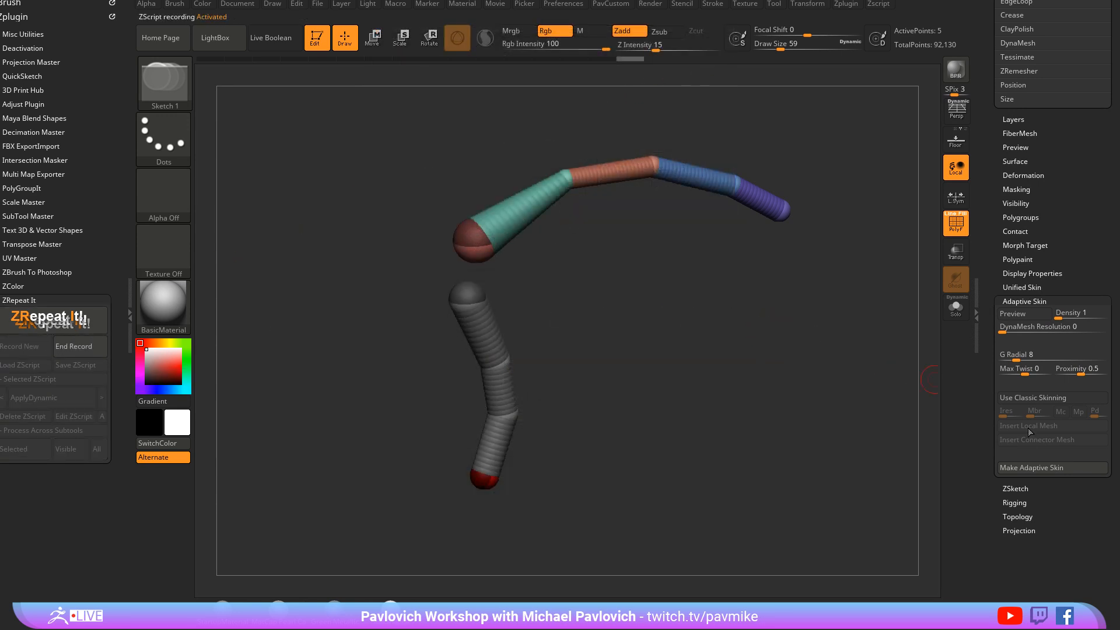
left_click(1036, 468)
left_click(96, 348)
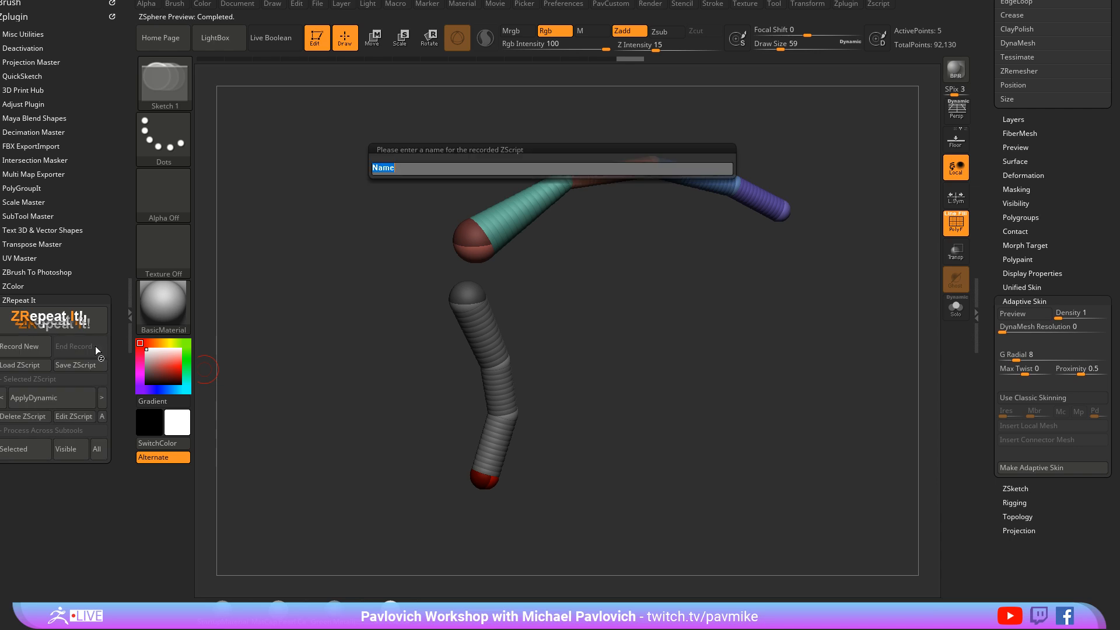
type("MakeAdaptiveSkin")
key("Return")
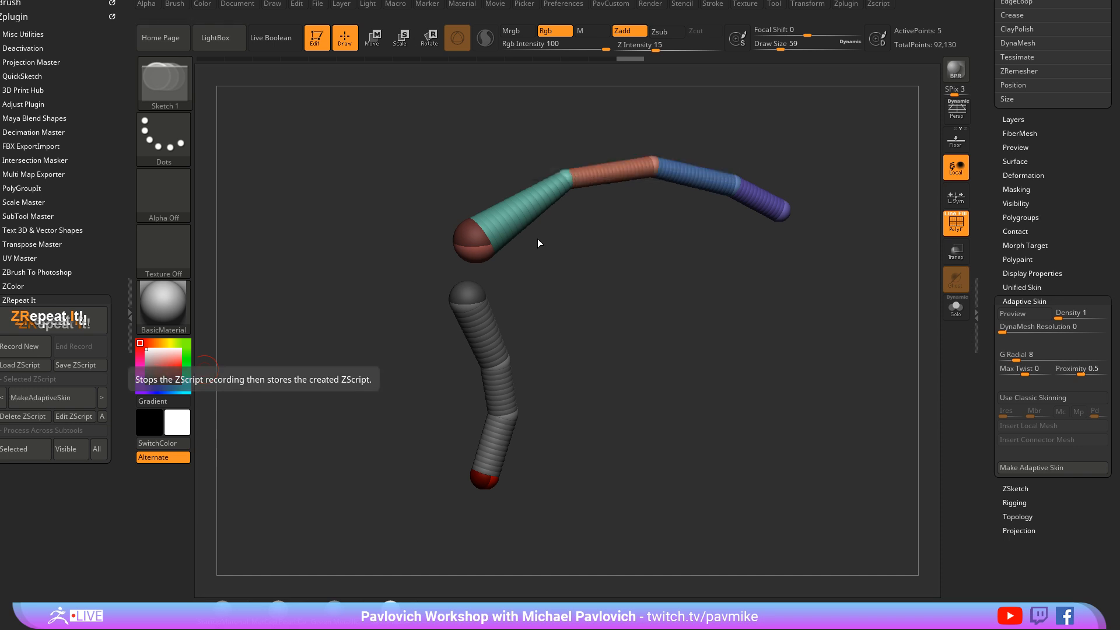
Select the skin tool generated from the appendage while recording the script and delete it
mouse_move(986, 309)
left_mouse_down()
mouse_move(980, 484)
mouse_move(965, 320)
left_mouse_up()
left_click_drag(862, 313, 822, 327)
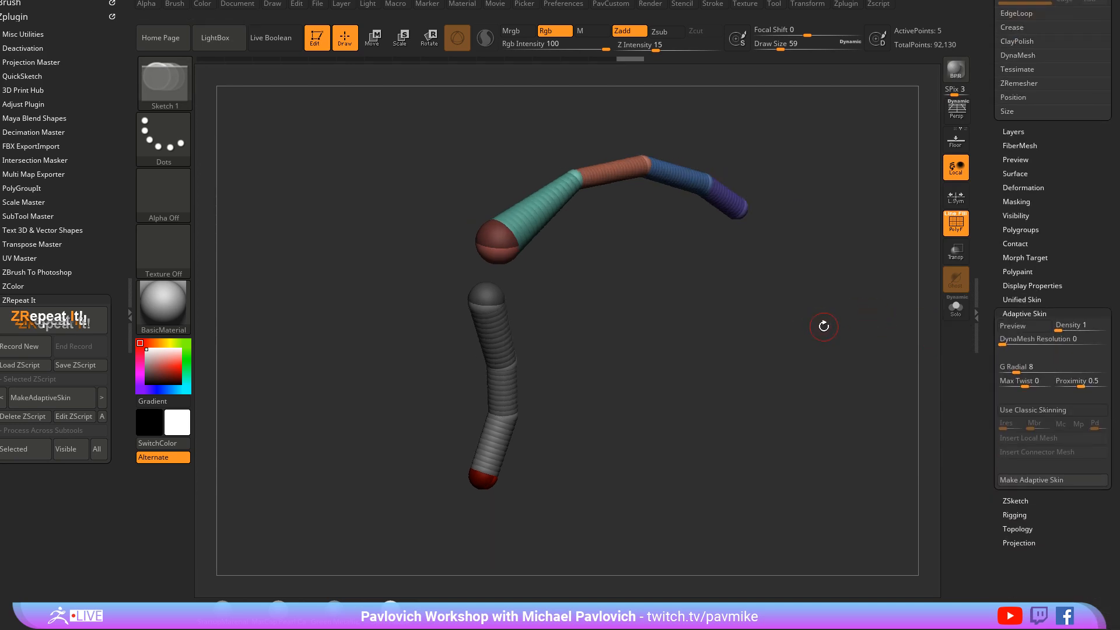
key("ctrl")
scroll(1061, 210, "up", 10)
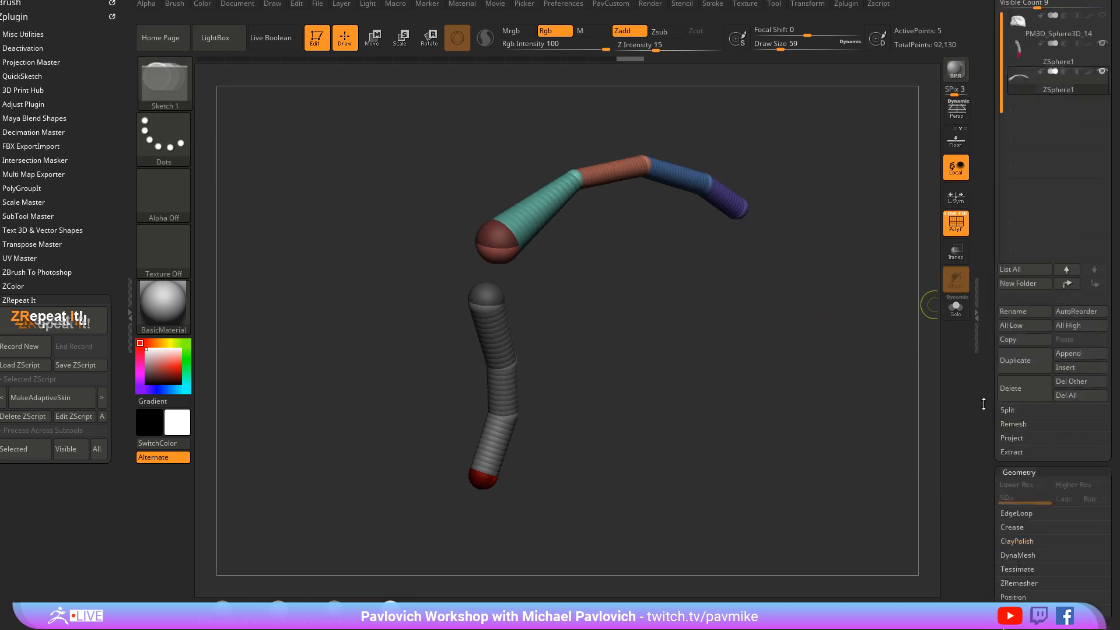
left_click(1070, 131)
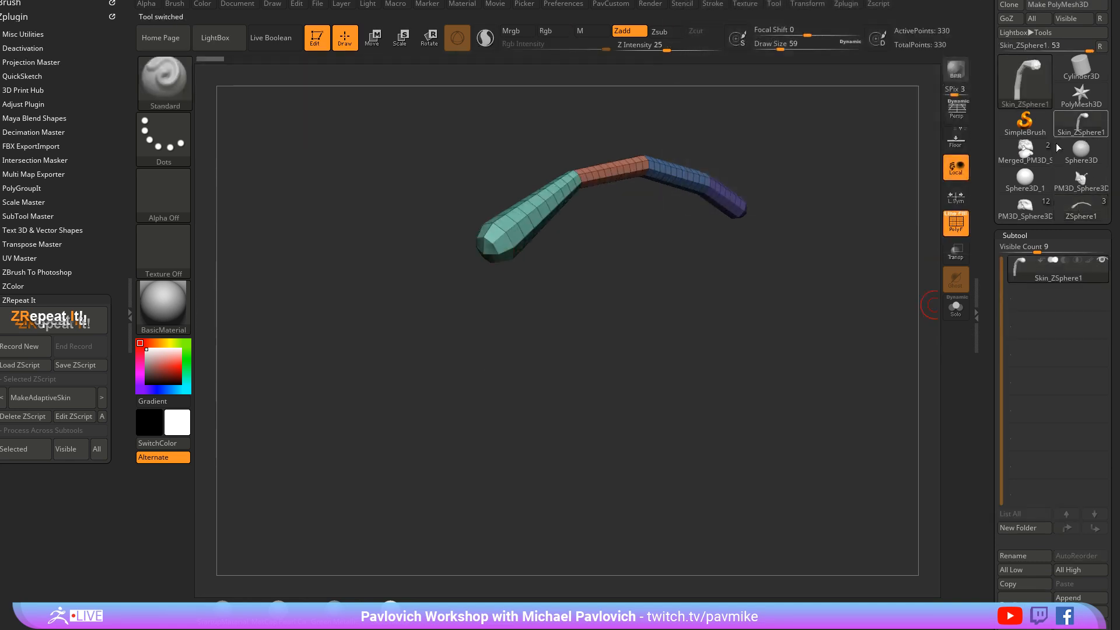
scroll(987, 217, "down", 5)
left_click(1028, 540)
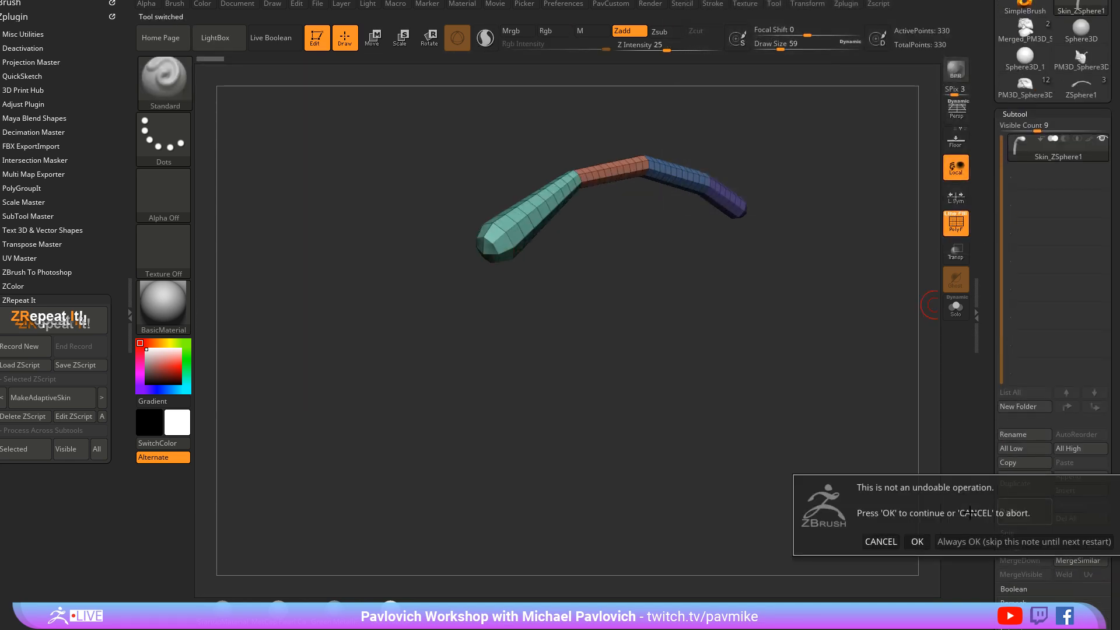
key("Return")
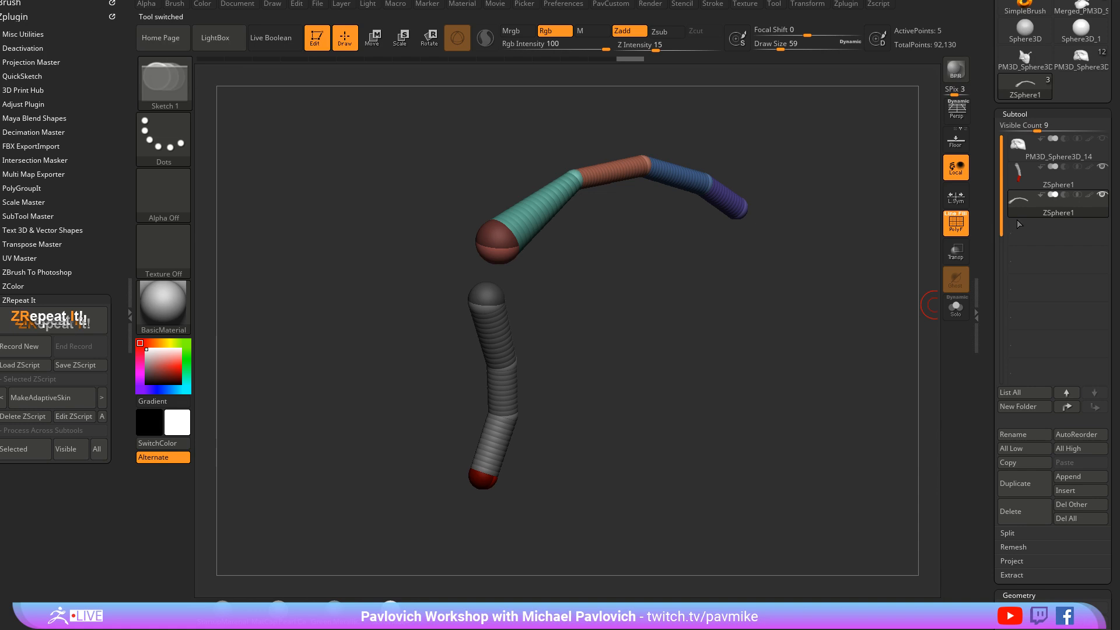
Show the owl mask subtool again, set the draw size to 39 and make the appendage the active subtool
left_click_drag(950, 305, 980, 305)
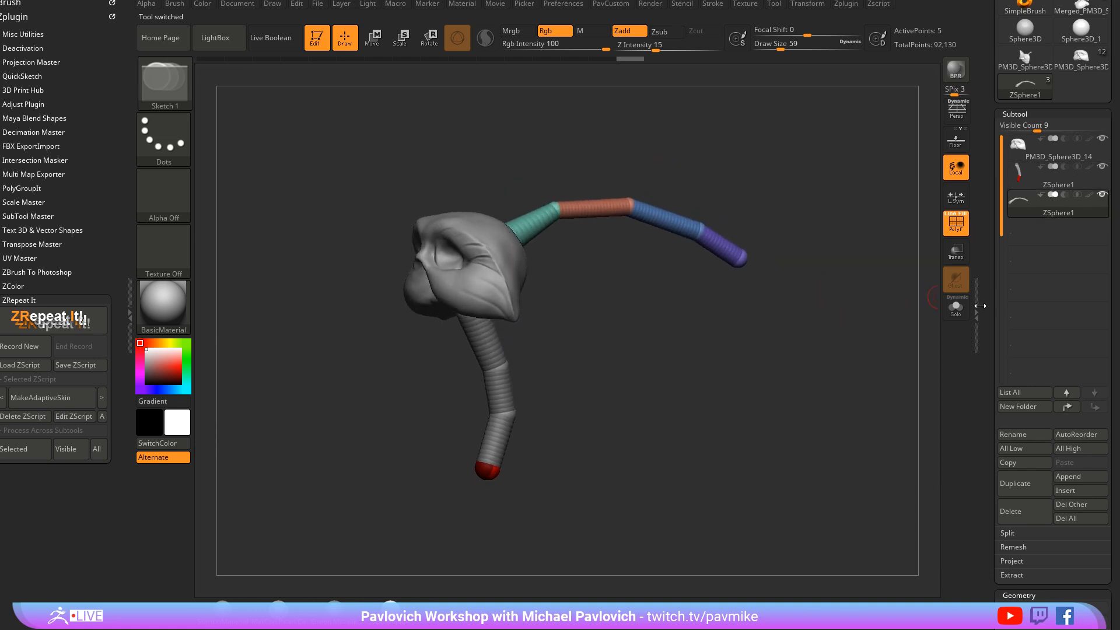
scroll(981, 264, "down", 3)
scroll(980, 264, "up", 2)
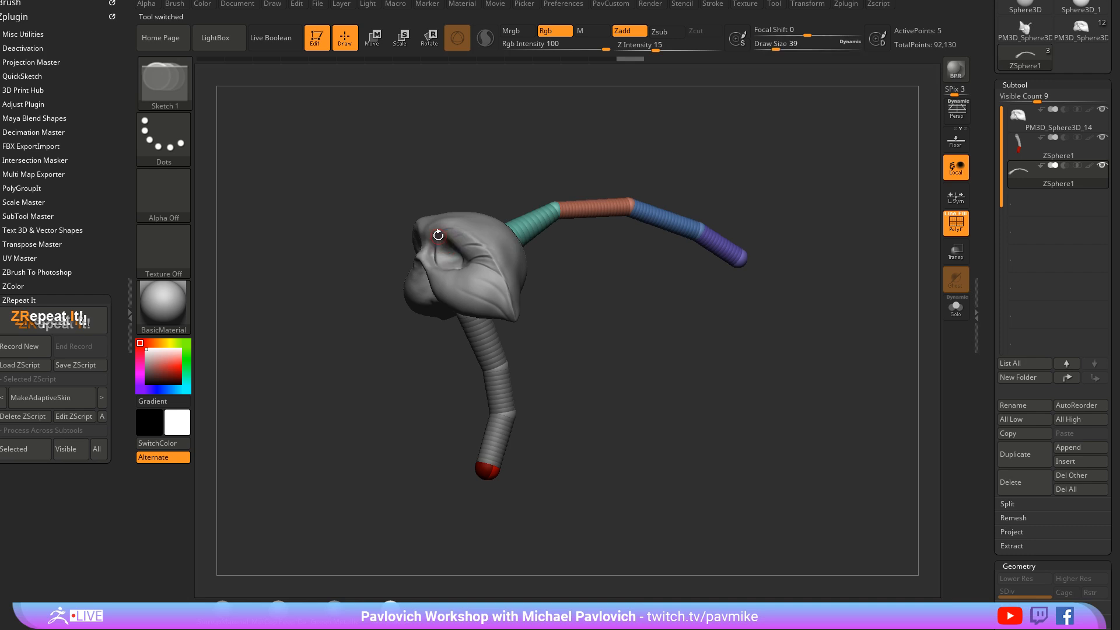
left_click(512, 242, "alt")
left_click(550, 212, "alt")
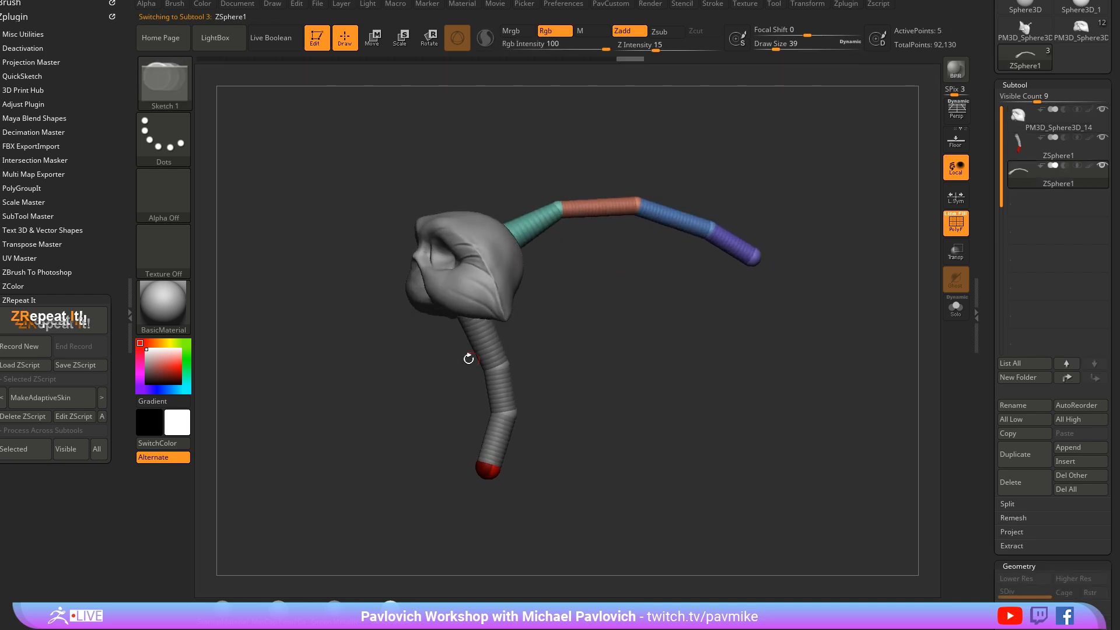
Preview the appendage's adaptive skin from its Adaptive Skin settings, then return it to ZSpheres
left_click_drag(517, 356, 880, 294)
scroll(1014, 324, "down", 5)
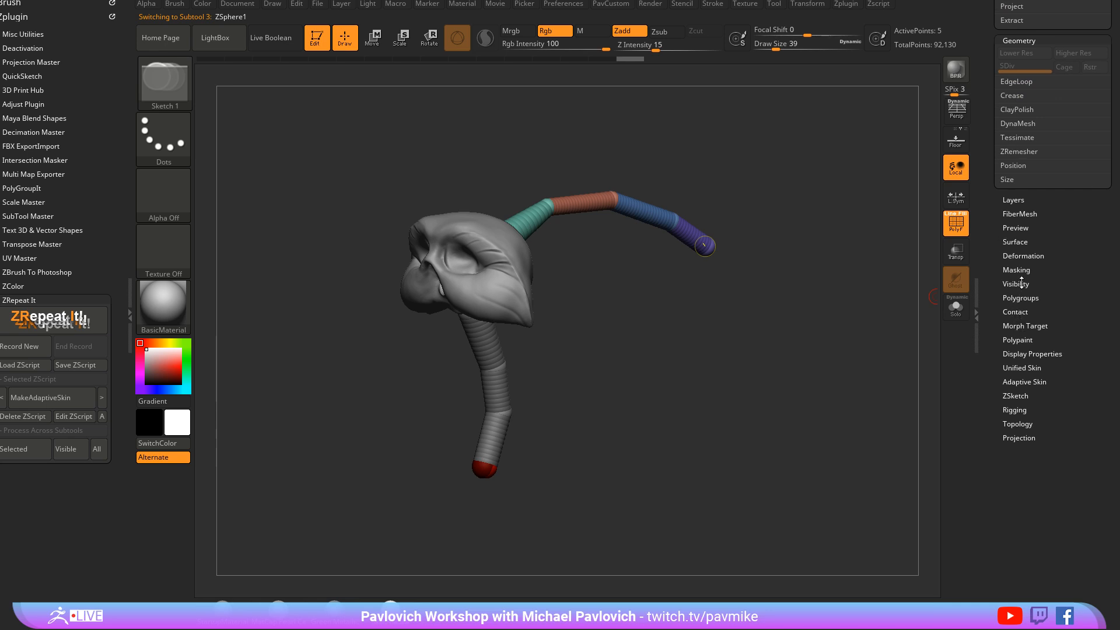
left_click(1024, 381)
left_click(1022, 395)
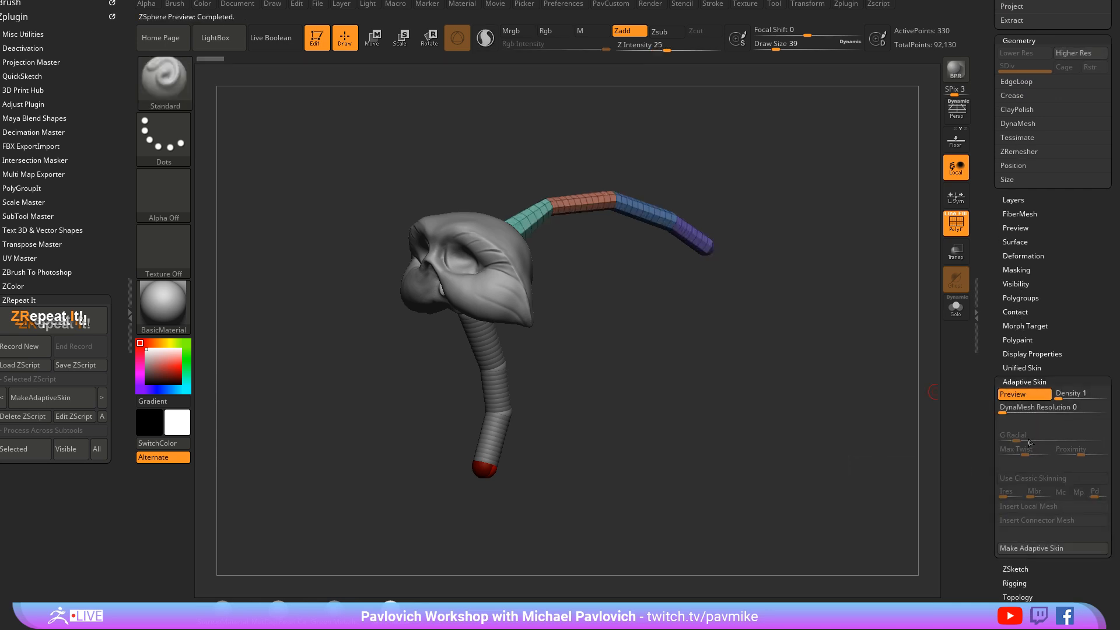
left_click(1024, 395)
Run the MakeAdaptiveSkin script across the ZSphere subtools to skin both the spine and the appendage
left_click_drag(896, 311, 624, 328)
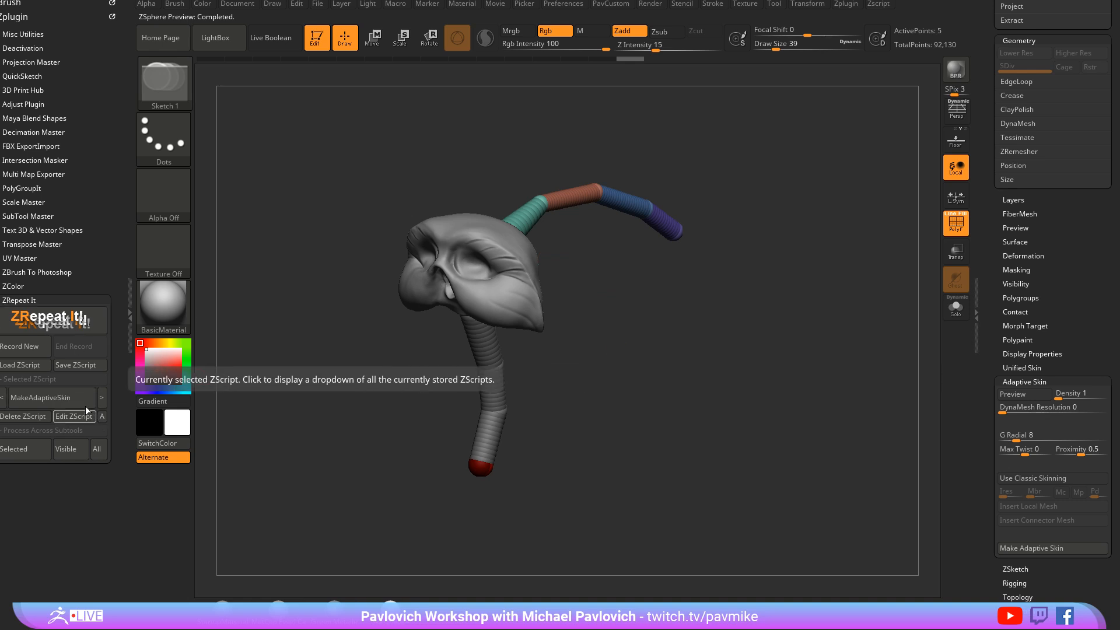
left_click(97, 449)
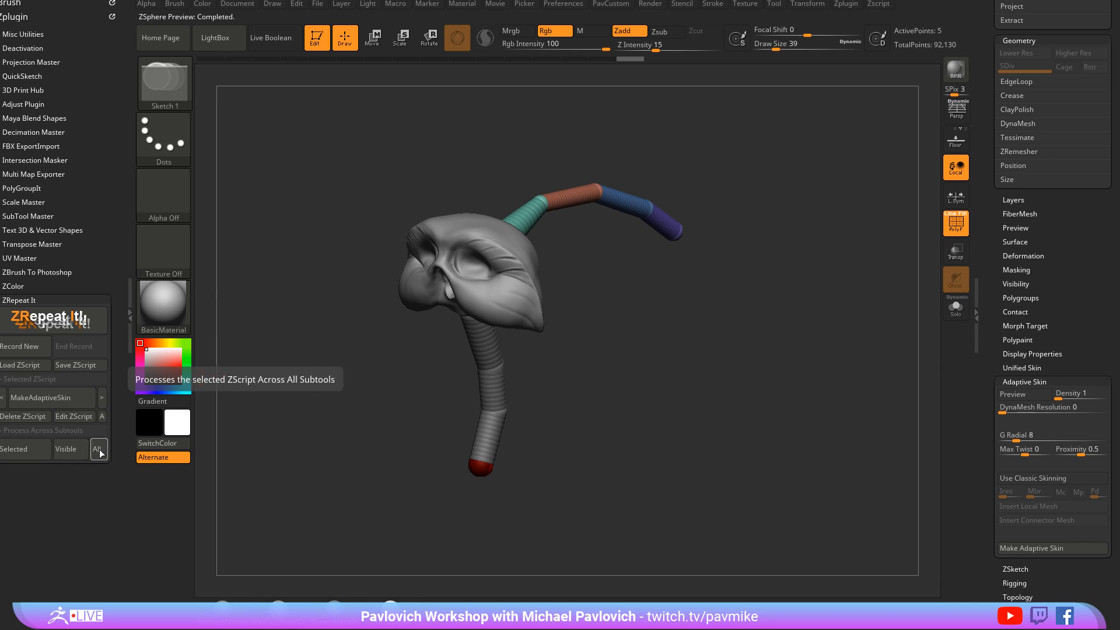
left_click(610, 284)
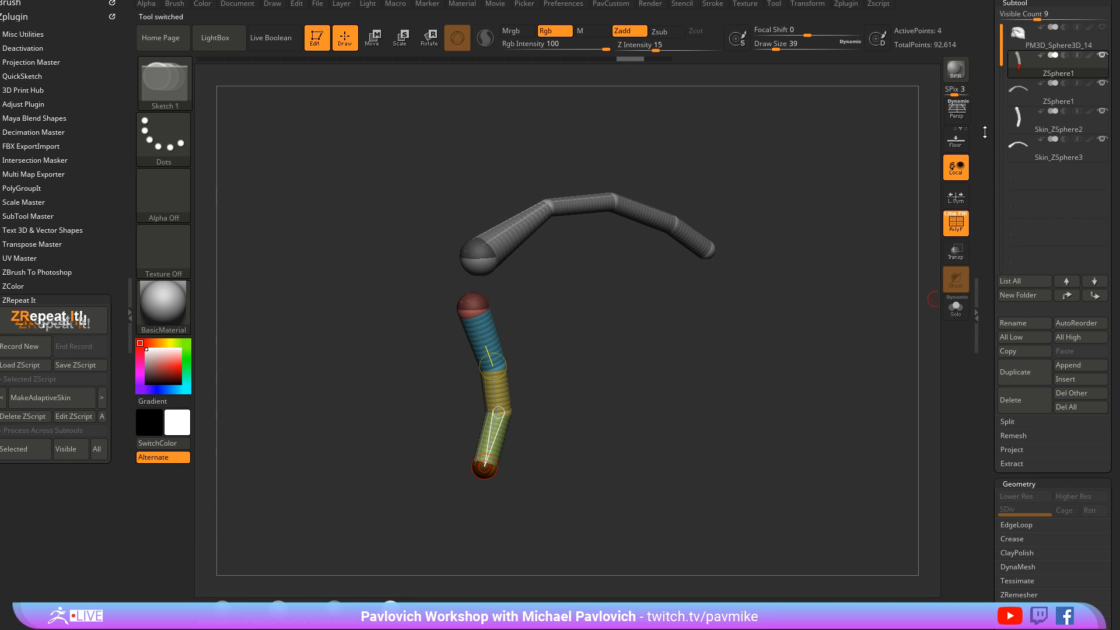
Delete the original spine and appendage ZSphere subtools, keeping their skins, and show the owl mask again
left_click(1020, 436)
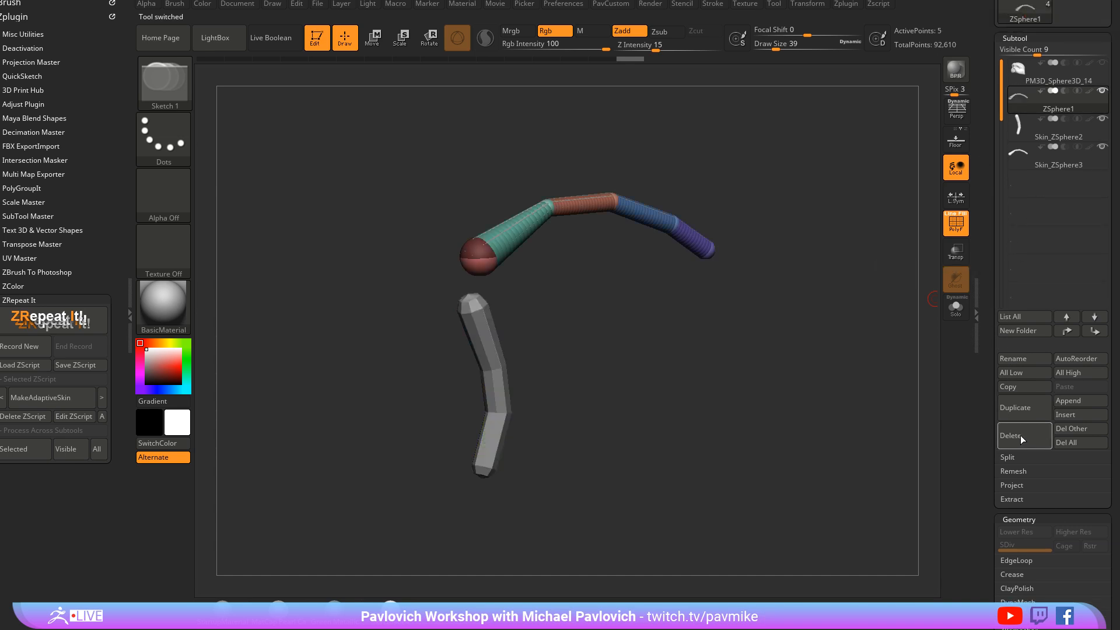
left_click(1024, 432)
left_click(1101, 63)
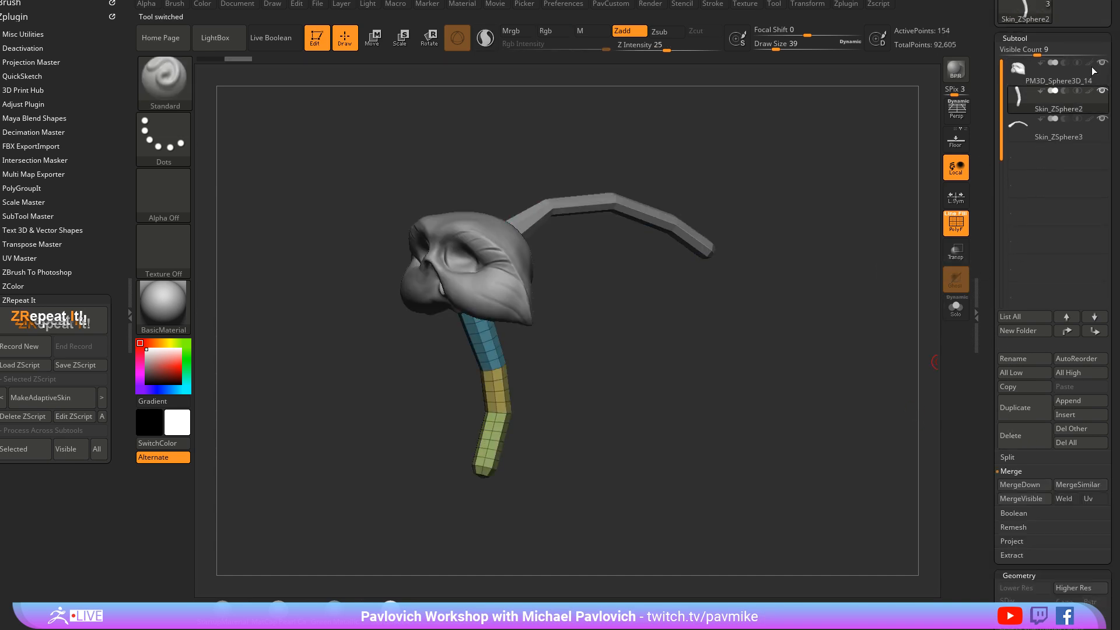
left_click_drag(735, 299, 752, 297)
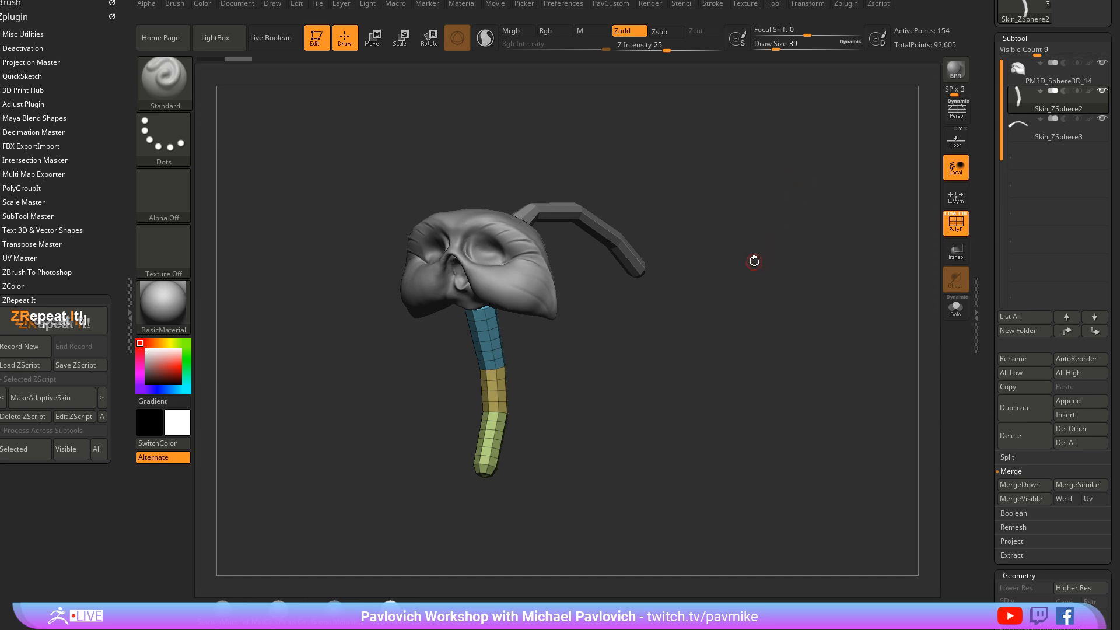
Leave Edit mode by switching to 2.5D and clear the canvas
left_click(319, 49)
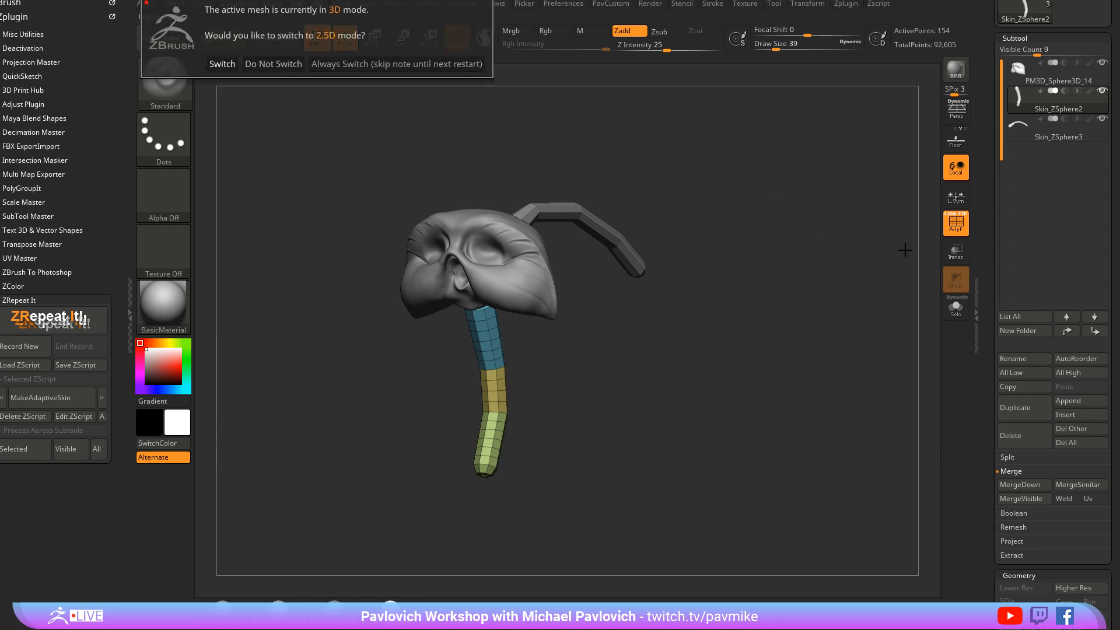
left_click(223, 64)
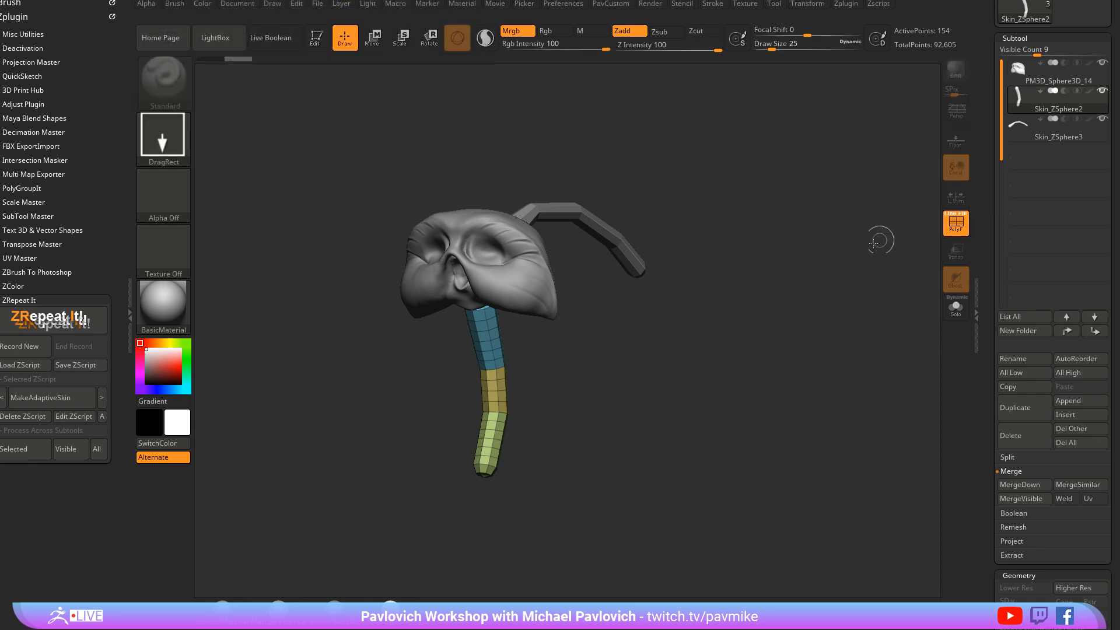
key("ctrl+n")
left_click_drag(985, 228, 987, 367)
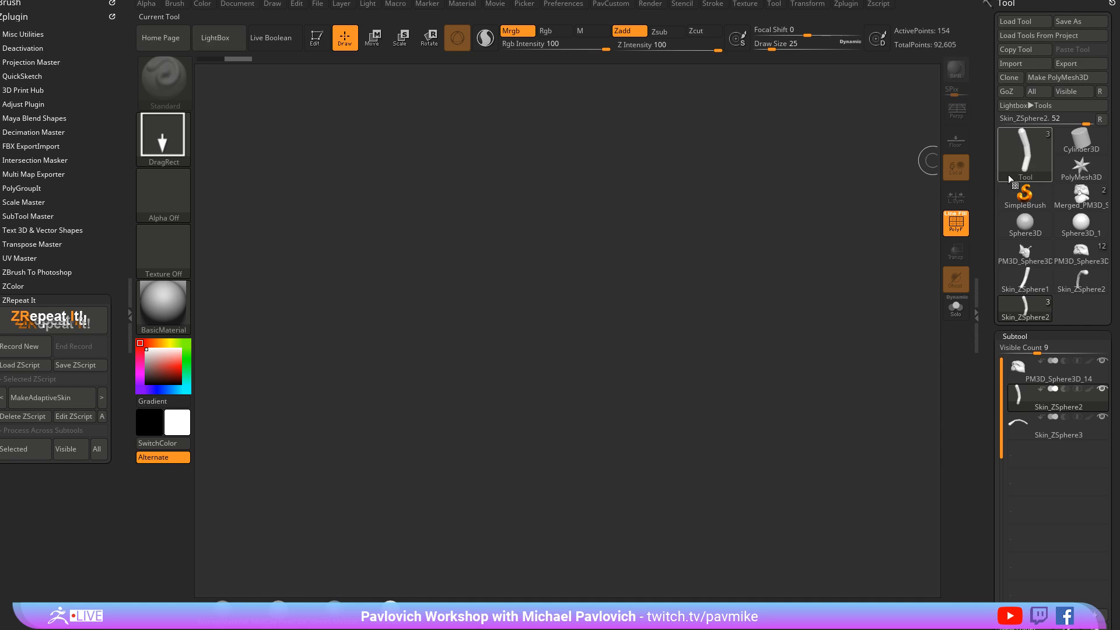
Draw a Plane3D primitive on the empty canvas and enter Edit mode
left_click(1034, 192)
left_click(1028, 161)
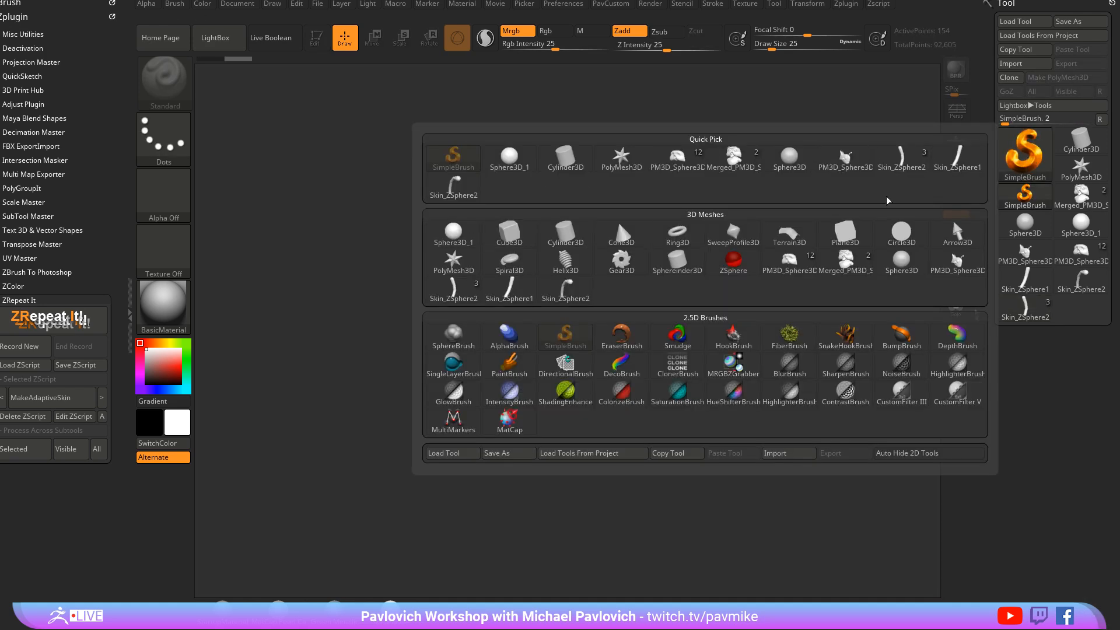
left_click(845, 233)
left_click_drag(611, 358, 641, 416)
left_click(317, 38)
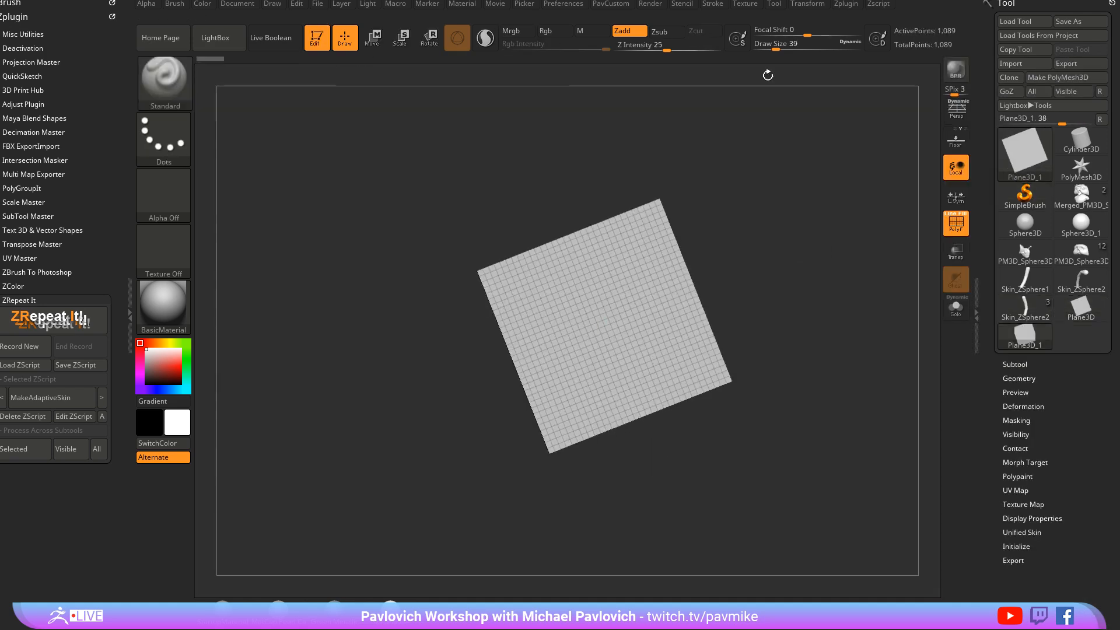
Convert the plane to a PolyMesh3D, face it squarely to the view and set the draw size to 54
left_click(1066, 77)
mouse_move(814, 221)
left_mouse_down("shift")
mouse_move(821, 256)
mouse_move(782, 283)
left_mouse_up("shift")
key("s")
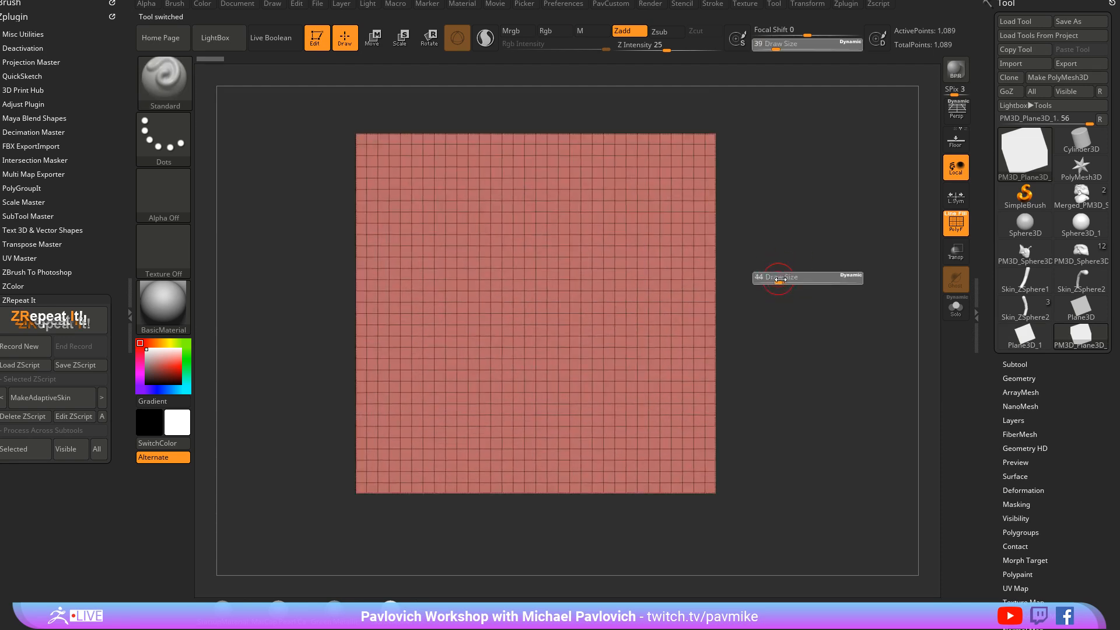
left_click(780, 278)
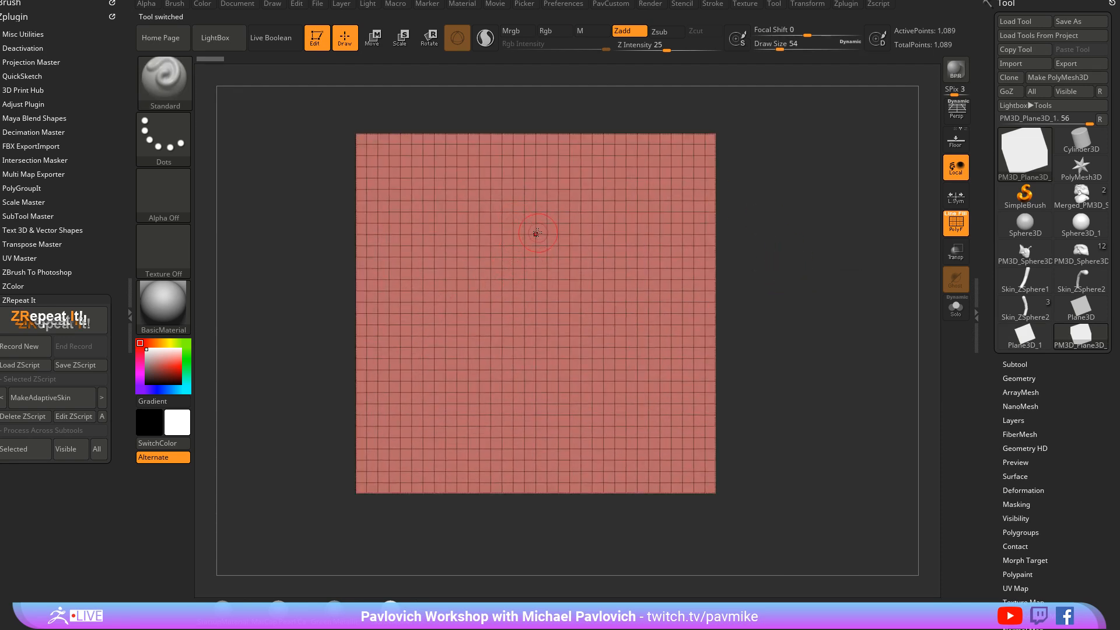
left_click_drag(530, 200, 485, 396, "ctrl")
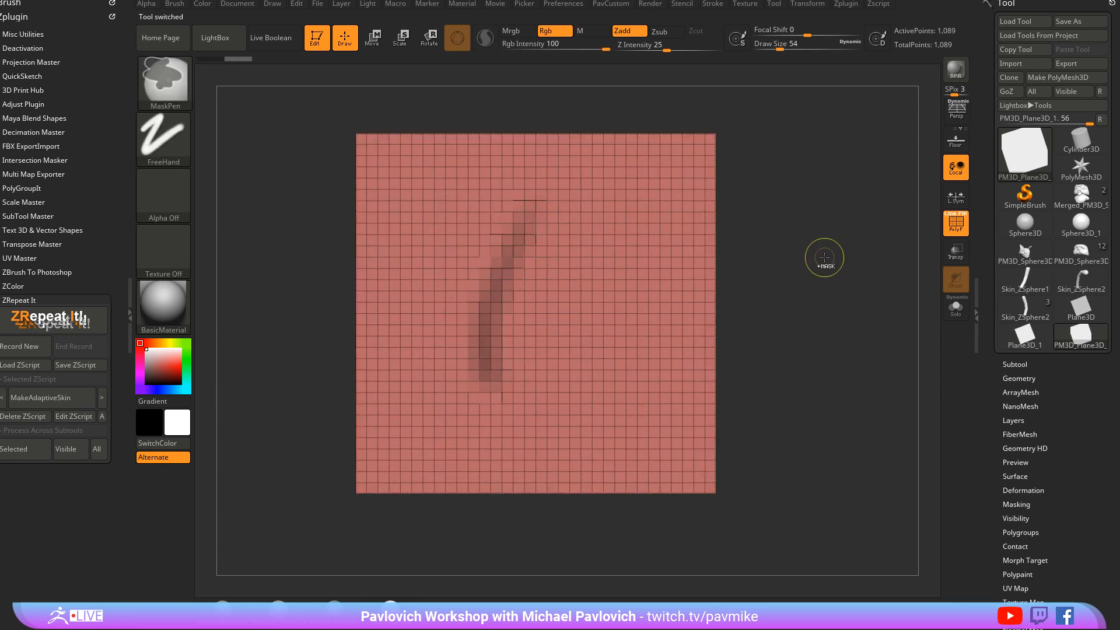
left_click_drag(797, 251, 800, 255, "ctrl")
key("ctrl")
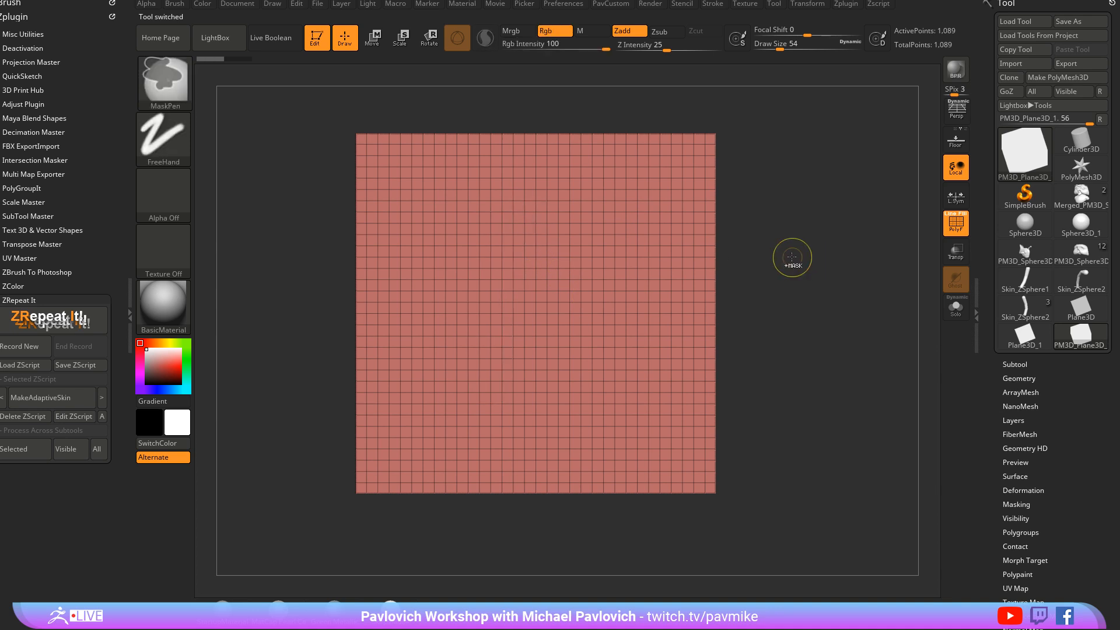
Divide the plane to subdivision level 2 and paint a filled, tall feather-like mask with a rounded tip at its middle
left_click(1012, 378)
left_click_drag(992, 380, 992, 350)
left_click_drag(525, 216, 493, 364, "ctrl")
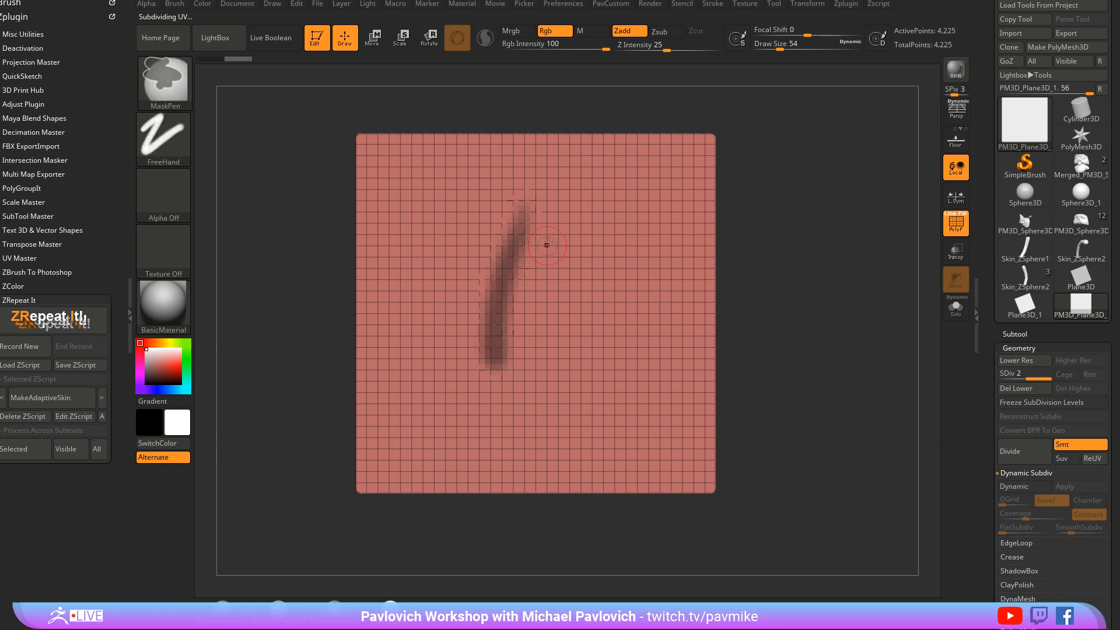
mouse_move(522, 207)
left_mouse_down("ctrl")
mouse_move(524, 199)
mouse_move(546, 321)
mouse_move(540, 363)
left_mouse_up("ctrl")
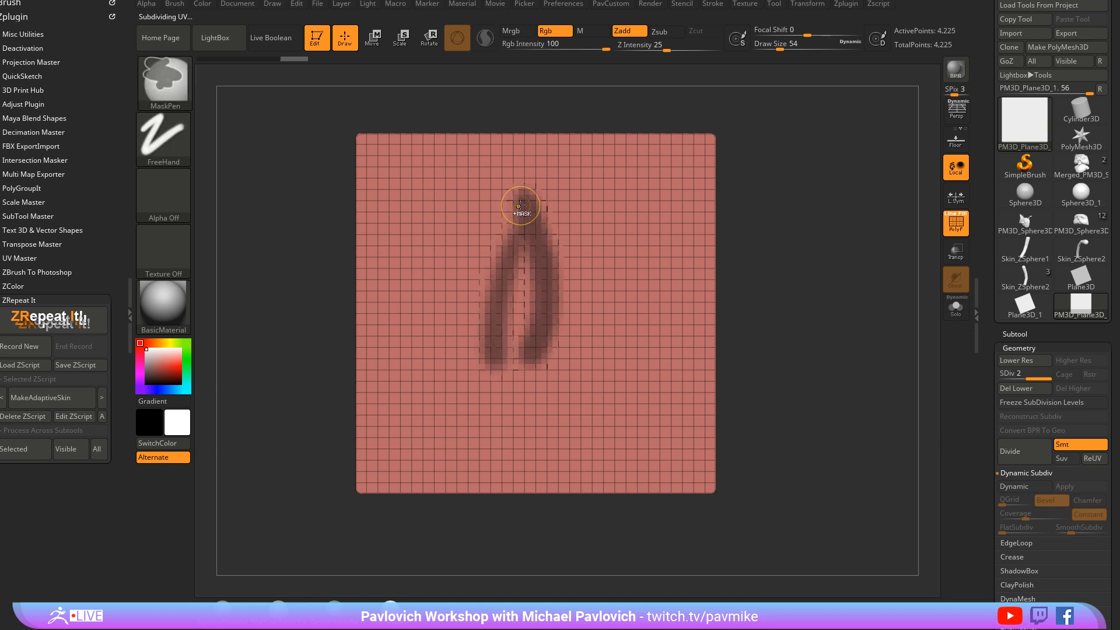
mouse_move(522, 206)
left_mouse_down("ctrl")
mouse_move(490, 274)
mouse_move(501, 213)
mouse_move(518, 217)
mouse_move(506, 225)
left_mouse_up("ctrl")
mouse_move(518, 323)
left_mouse_down("ctrl")
mouse_move(516, 251)
mouse_move(490, 245)
mouse_move(537, 309)
left_mouse_up("ctrl")
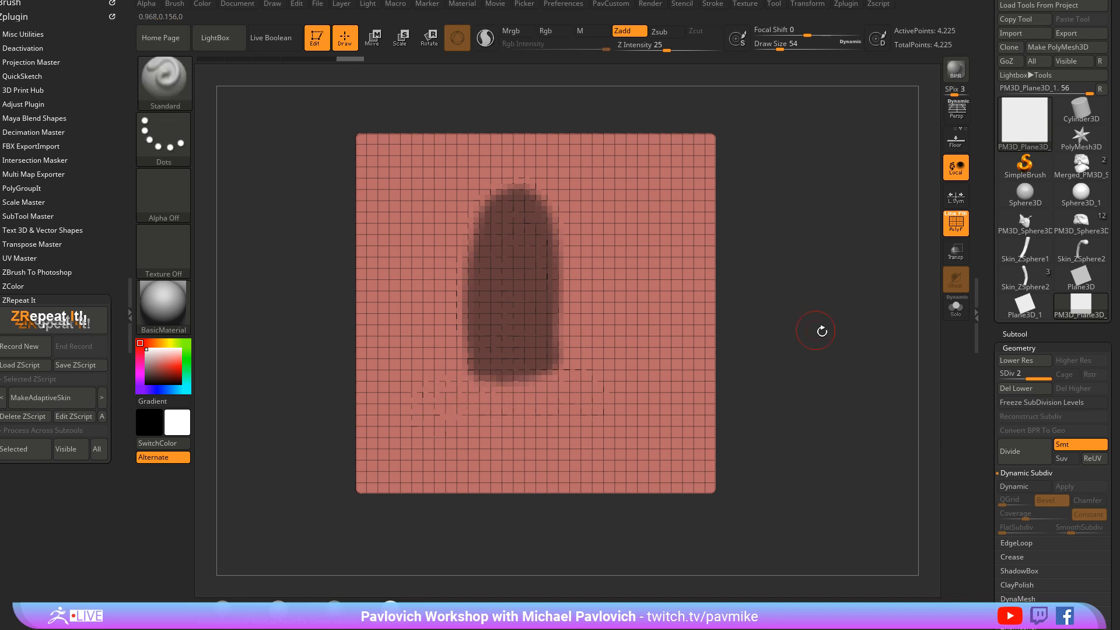
Delete the plane's lower subdivision level, edge-loop the masked border into a separate polygroup and clear the mask
left_click_drag(994, 399, 996, 211)
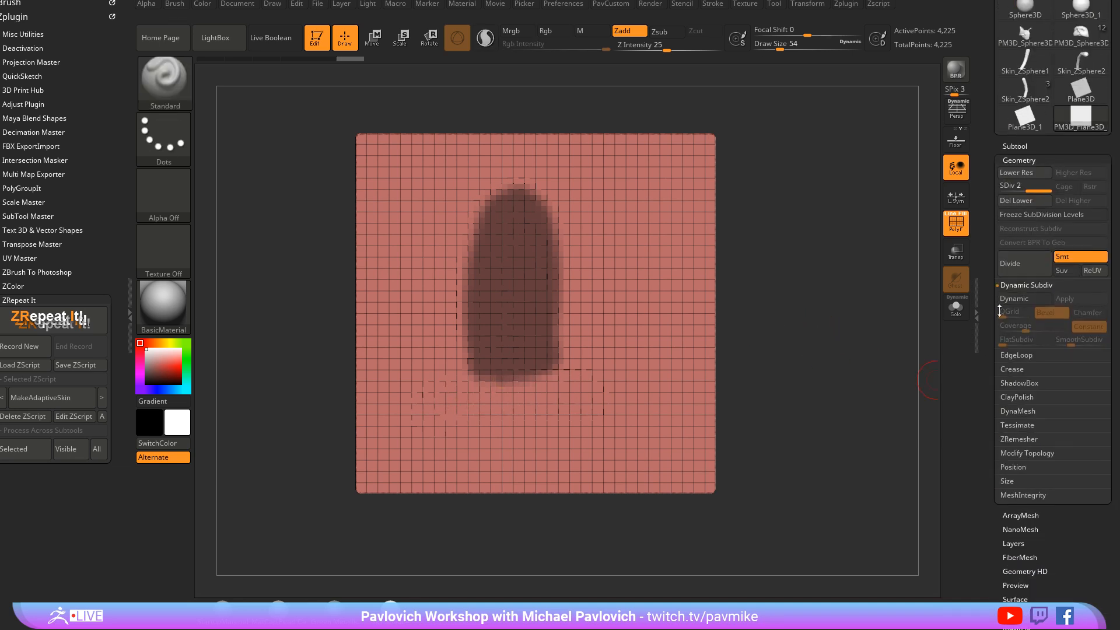
left_click(1016, 200)
mouse_move(1014, 145)
left_mouse_down()
mouse_move(1006, 193)
mouse_move(997, 70)
mouse_move(996, 163)
mouse_move(996, 111)
left_mouse_up()
key("shift")
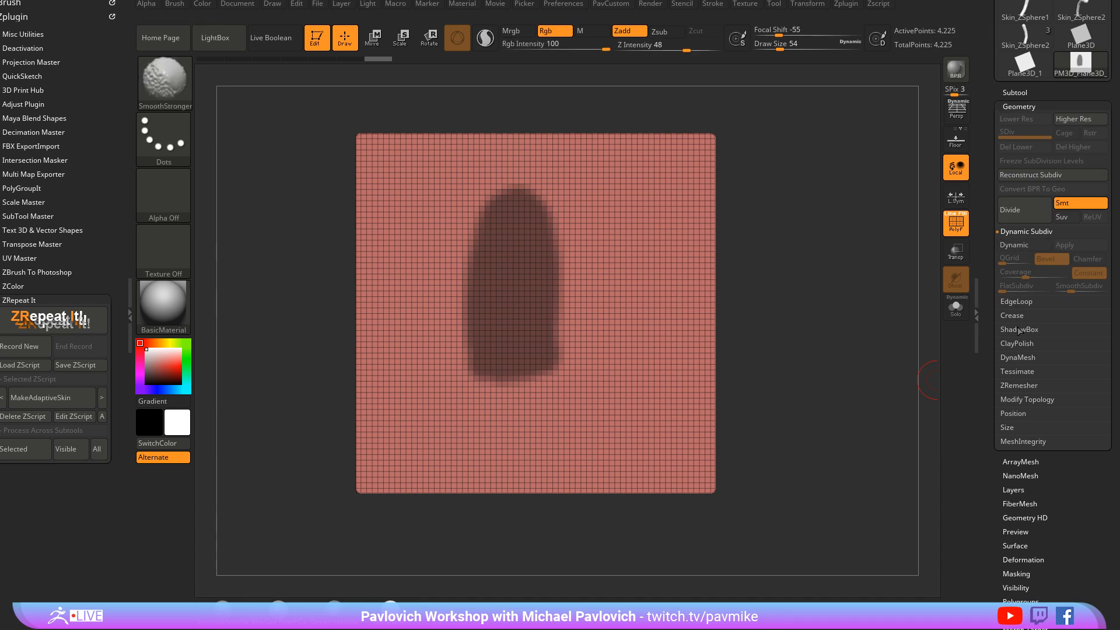
left_click(1016, 301)
key("ctrl+w")
left_click(830, 258, "ctrl")
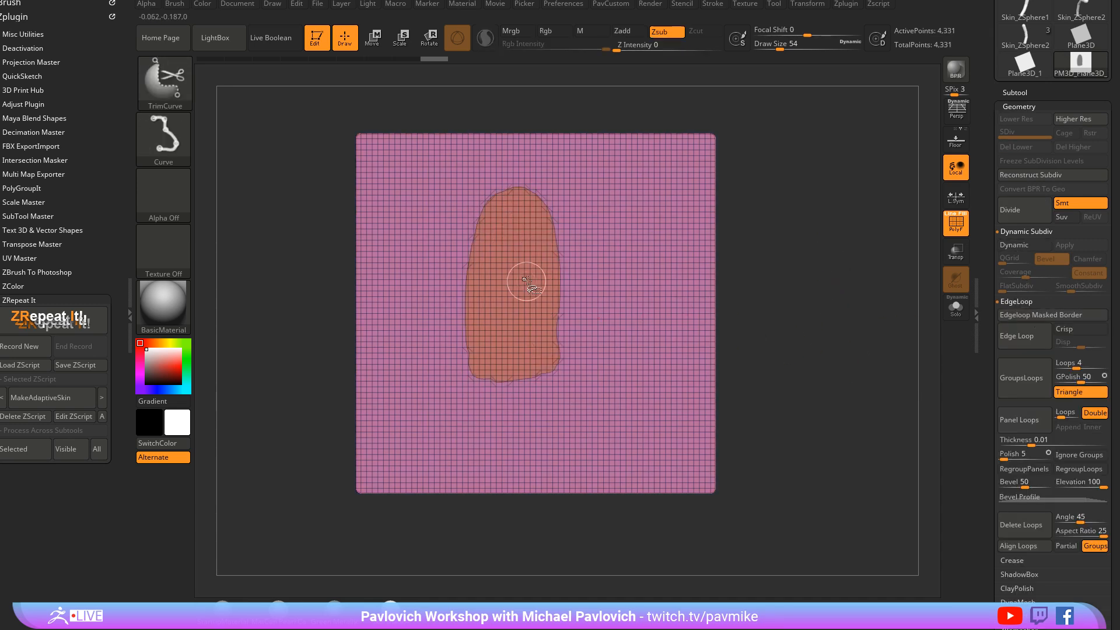
Isolate the feather-shaped polygroup and delete the hidden rest of the plane
left_click(525, 275, "ctrl+shift")
key("space")
left_click(809, 252)
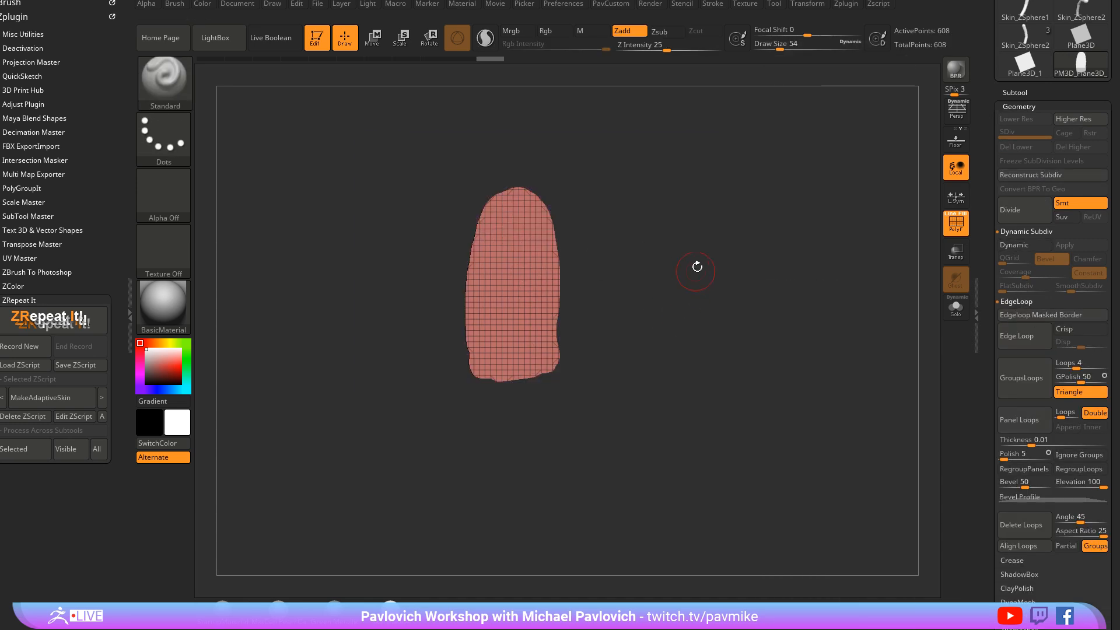
ZRemesh the feather shape twice with Half enabled and AdaptiveSize set to 0
key("f")
key("space")
scroll(691, 467, "down", 3)
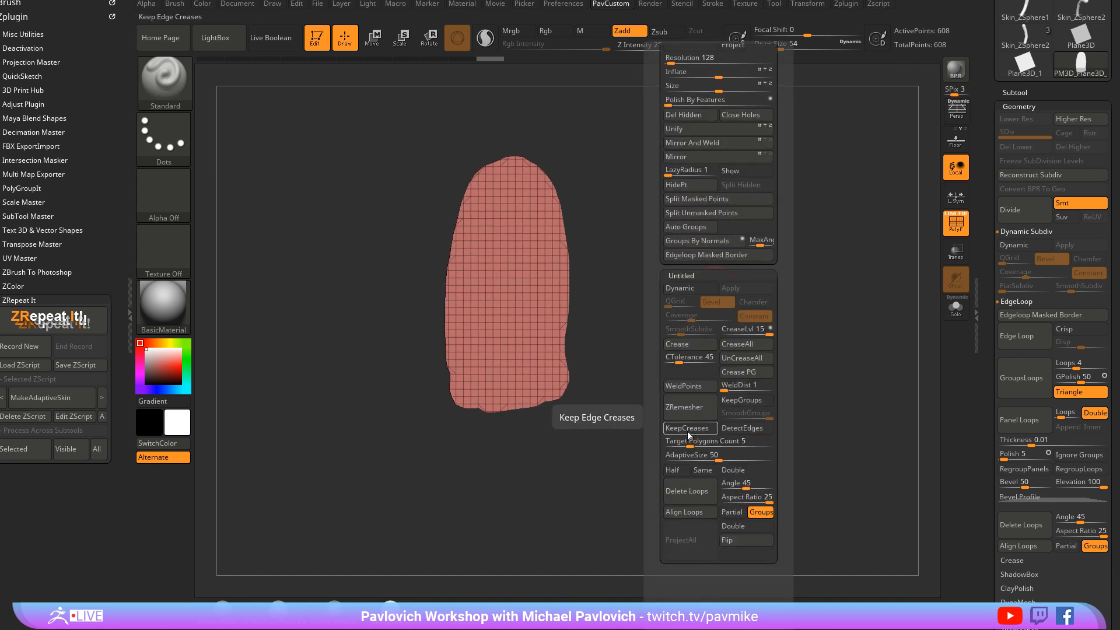
left_click(672, 470)
left_click(667, 456)
left_click(699, 412)
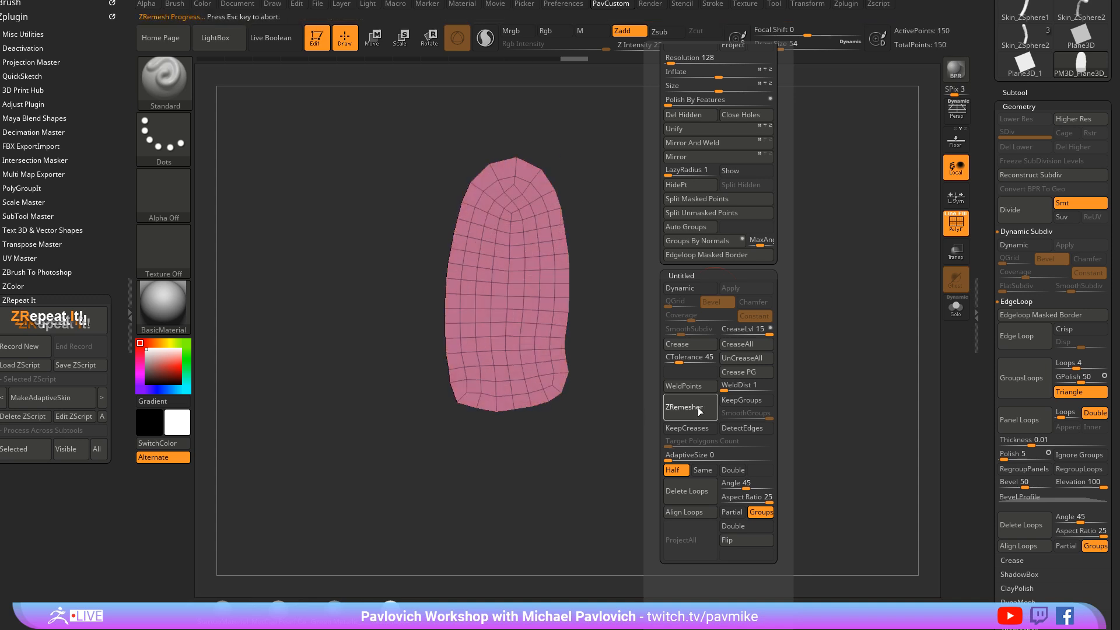
left_click(698, 410)
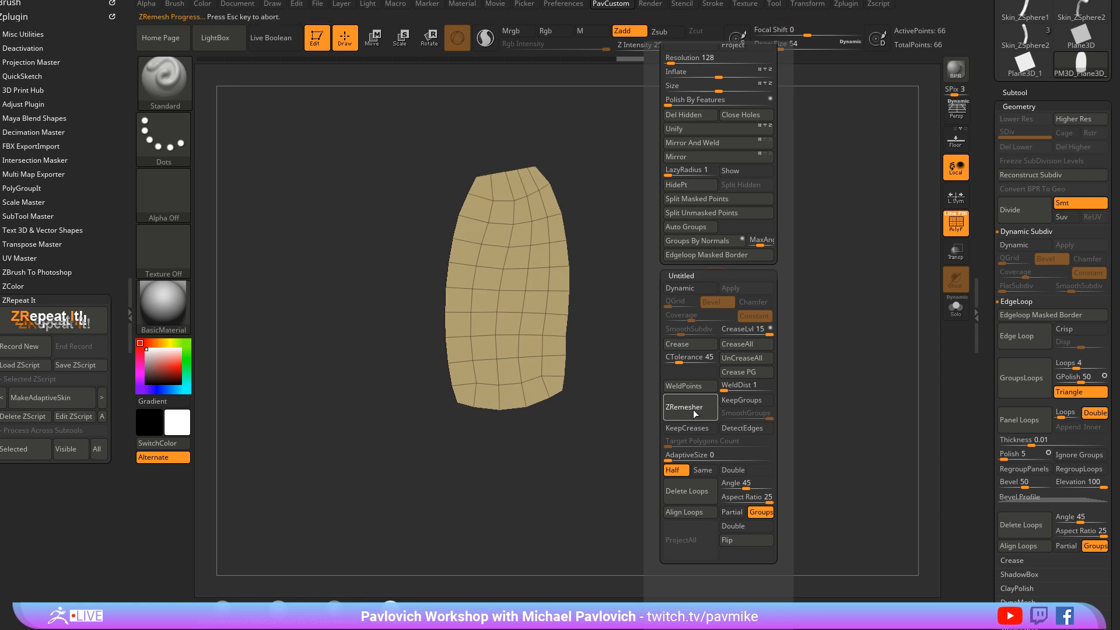
Pull the feather's upper end upward into a longer, rounded tip with the Move brush
key("b")
key("m")
key("v")
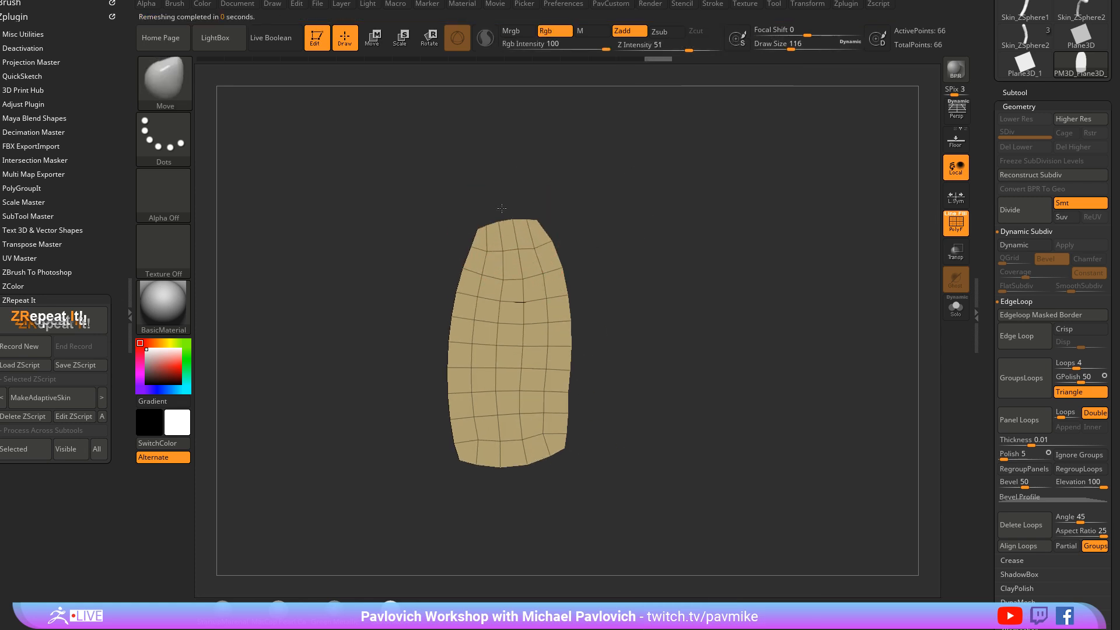
left_click_drag(501, 209, 500, 174)
mouse_move(594, 361)
left_mouse_down()
mouse_move(628, 404)
mouse_move(636, 323)
left_mouse_up()
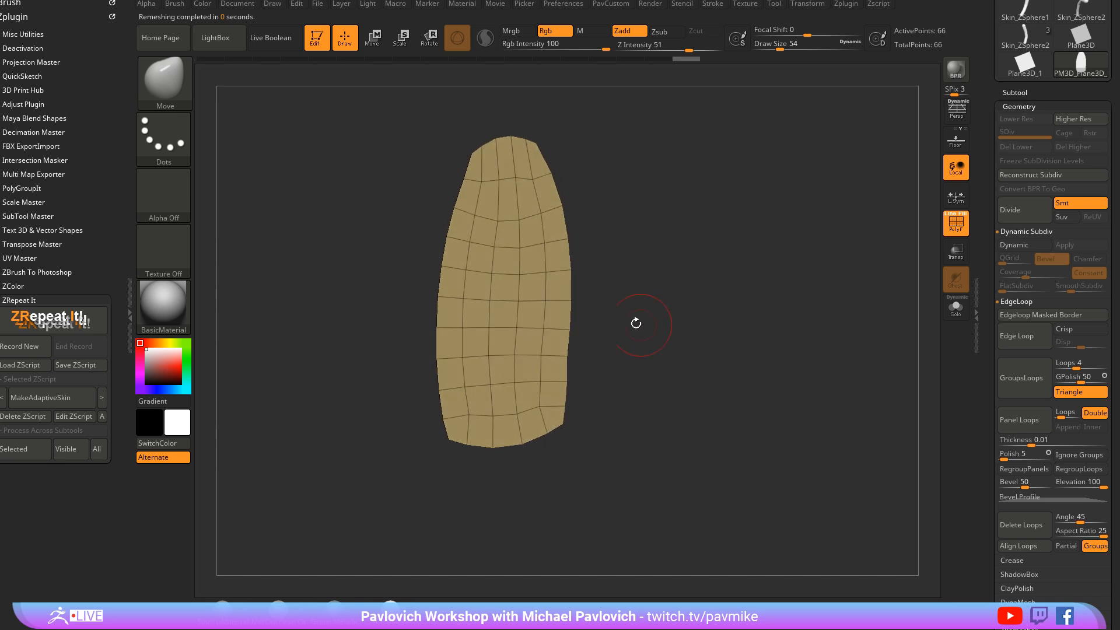
Thicken the flat feather into a thin solid with ZModeler's QMesh action targeting Polygroup All
key("b")
key("z")
key("m")
key("space")
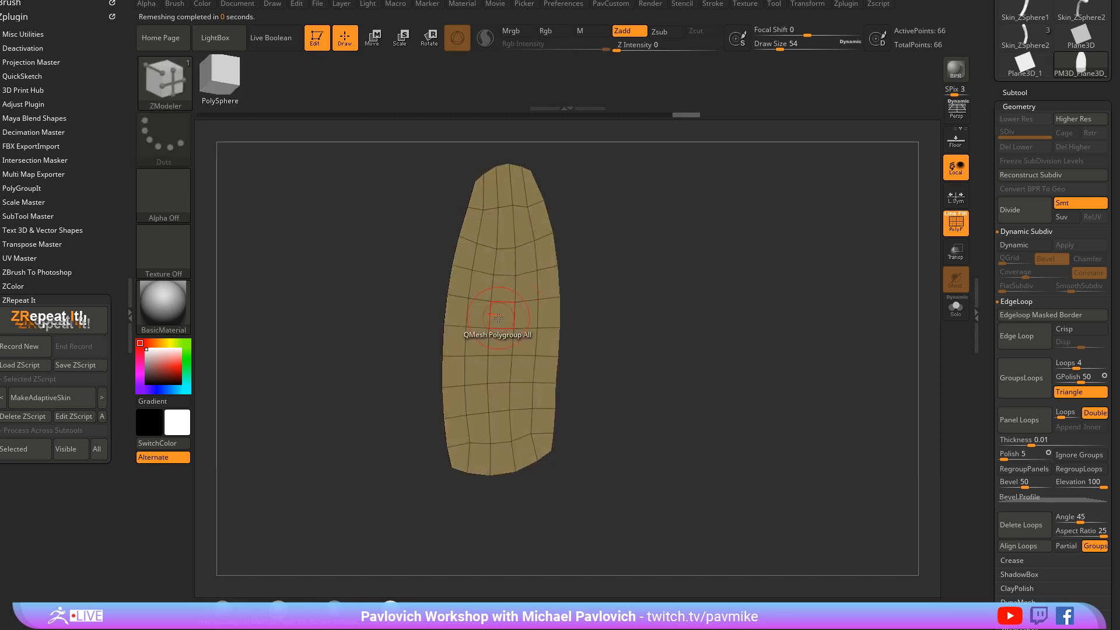
left_click(498, 318)
Bend the thickened feather lengthwise into a shallow arc with a gizmo bend deformer
left_click_drag(589, 326, 516, 241)
key("w")
left_click(458, 228)
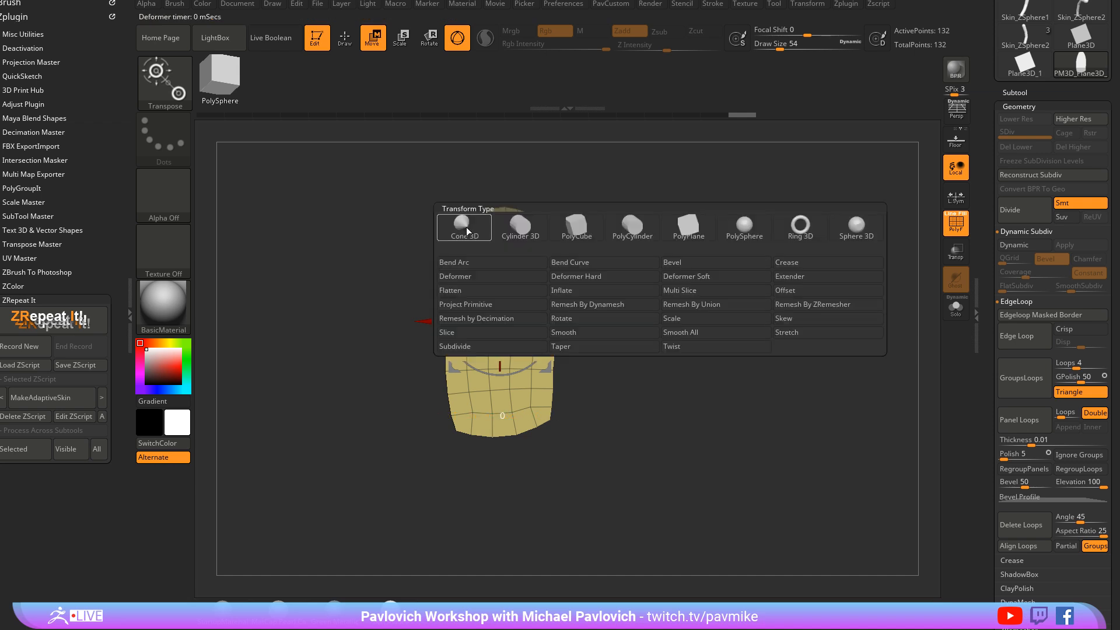
left_click(506, 275)
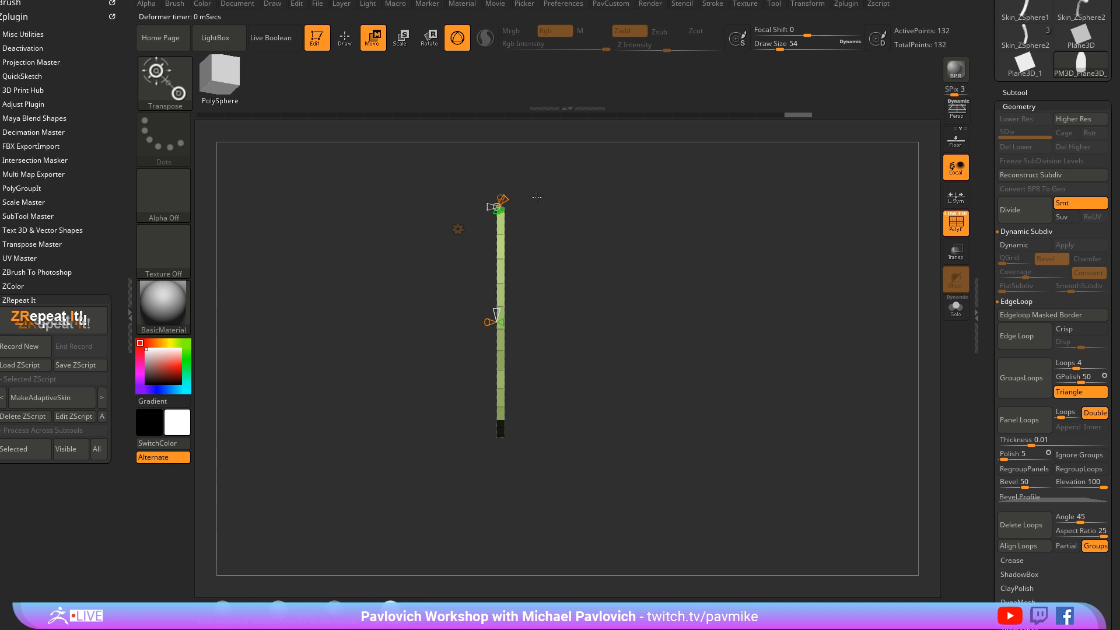
left_click_drag(533, 202, 612, 272)
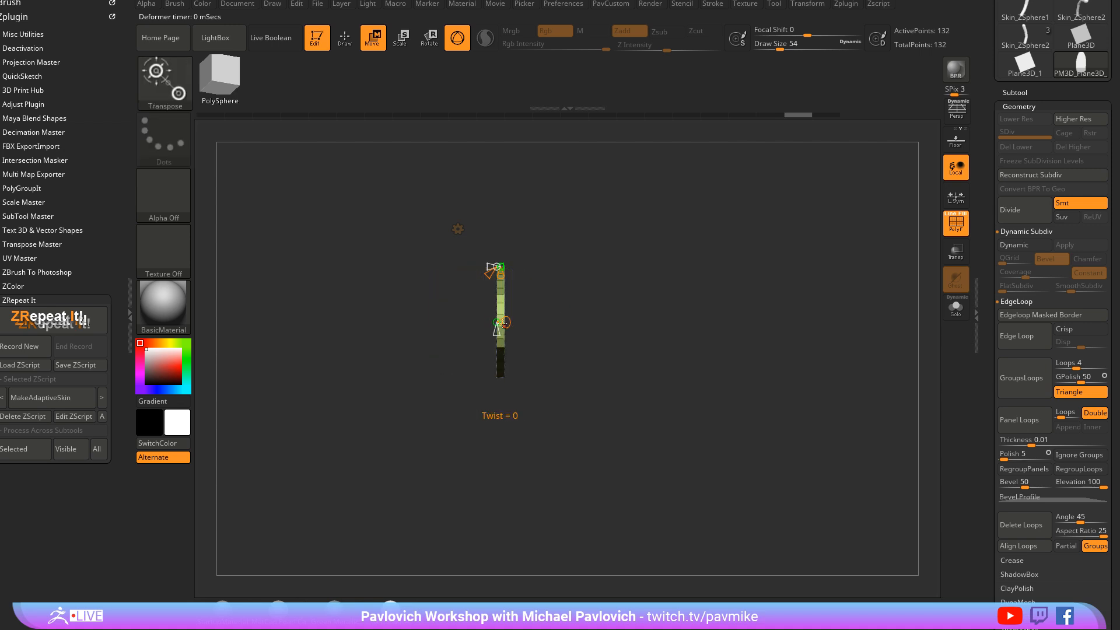
left_click_drag(495, 322, 521, 317)
key("q")
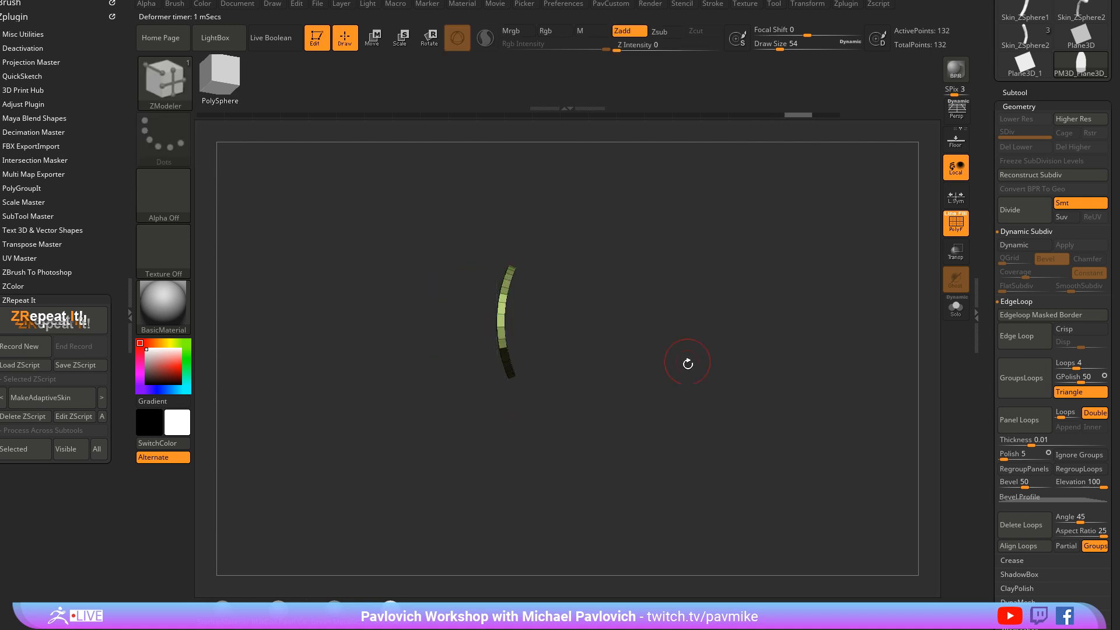
Set the ZModeler QMesh target to A Single Poly and pull a short stem out of the feather's lower edge
mouse_move(688, 362)
left_mouse_down()
mouse_move(758, 270)
mouse_move(765, 298)
left_mouse_up()
mouse_move(765, 298)
left_mouse_down("ctrl")
mouse_move(784, 368)
mouse_move(740, 342)
mouse_move(758, 311)
left_mouse_up("ctrl")
key("space")
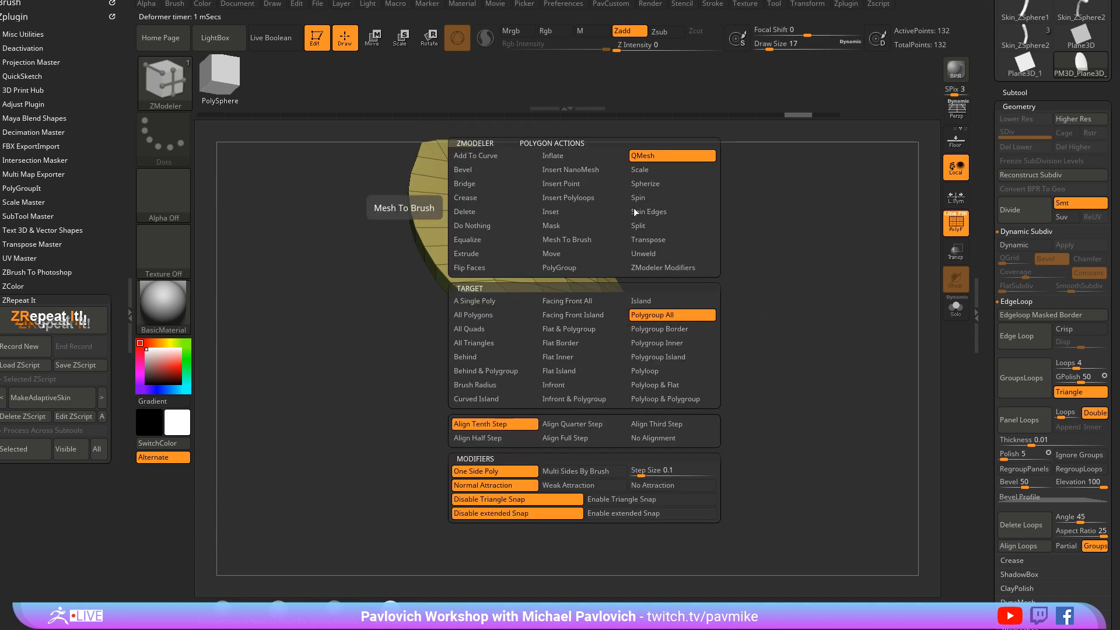
key("space")
left_click(475, 304)
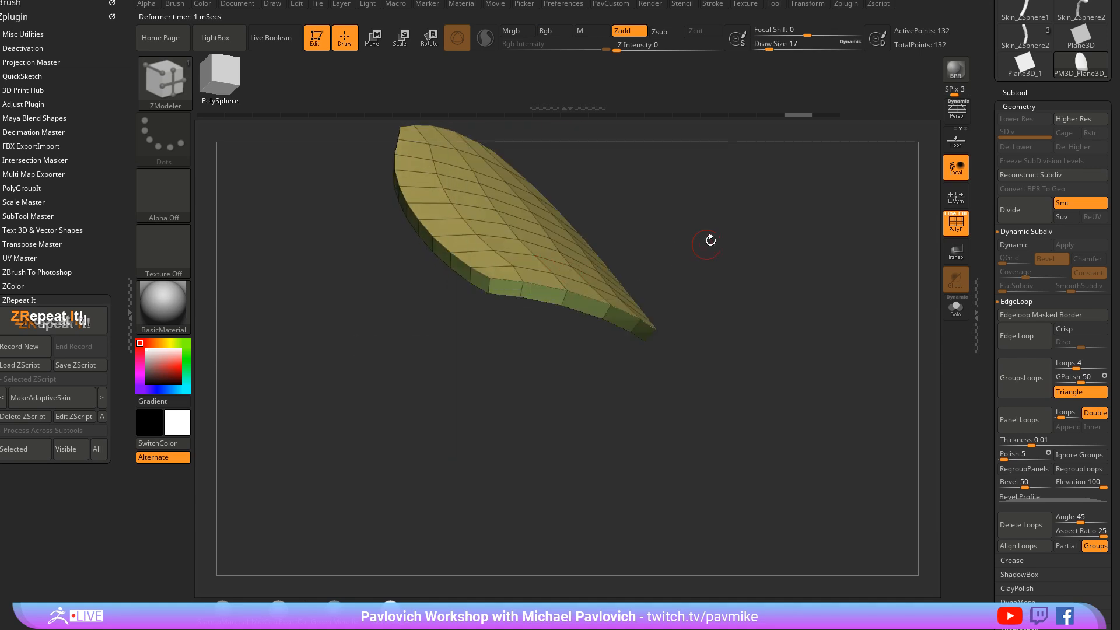
mouse_move(603, 345)
left_mouse_down()
mouse_move(627, 388)
mouse_move(731, 403)
mouse_move(817, 376)
left_mouse_up()
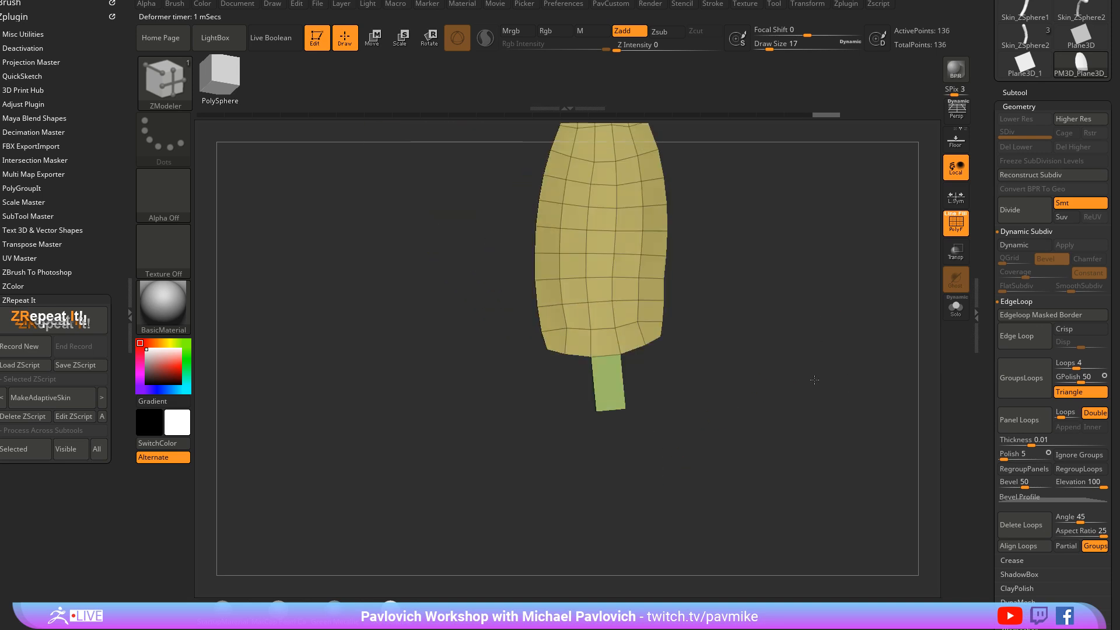
Reshape the short stem at the feather's lower end with the Move brush
key("b")
key("m")
key("v")
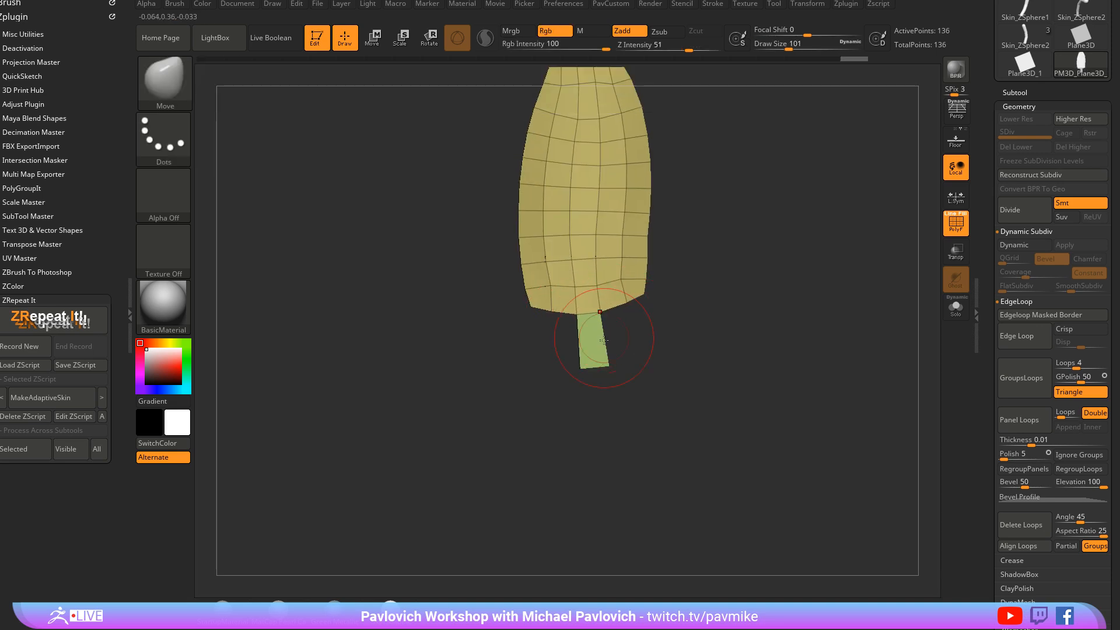
left_click_drag(671, 312, 776, 315, "alt")
key("s")
mouse_move(727, 330)
left_mouse_down()
mouse_move(704, 375)
mouse_move(645, 365)
mouse_move(719, 386)
left_mouse_up()
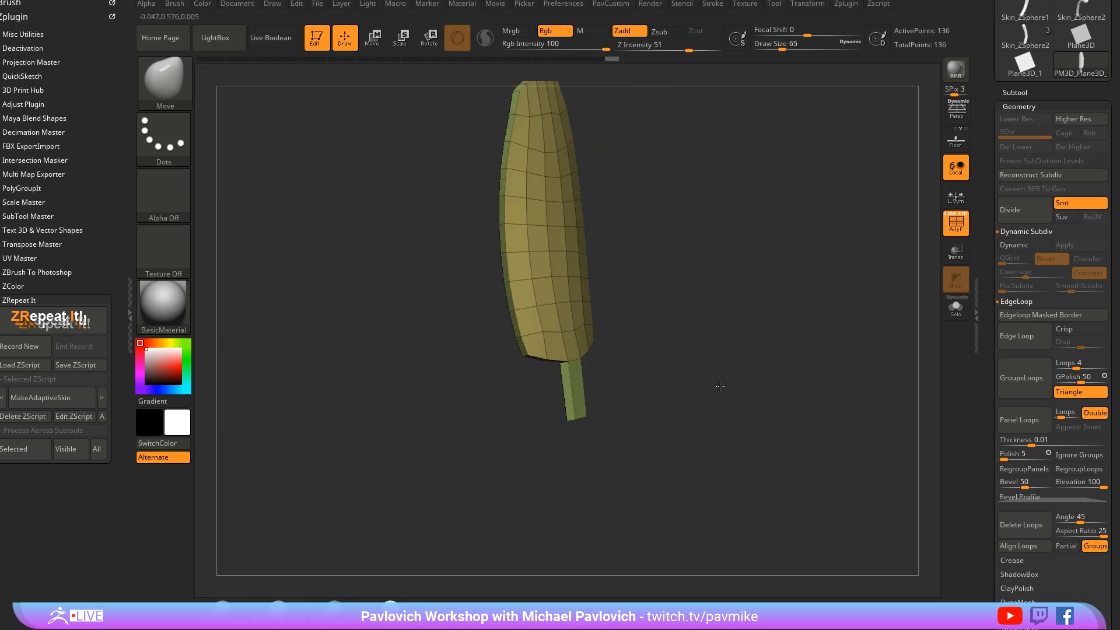
Remove the stem from the feather's lower end with ZModeler
key("b")
key("z")
key("m")
key("space")
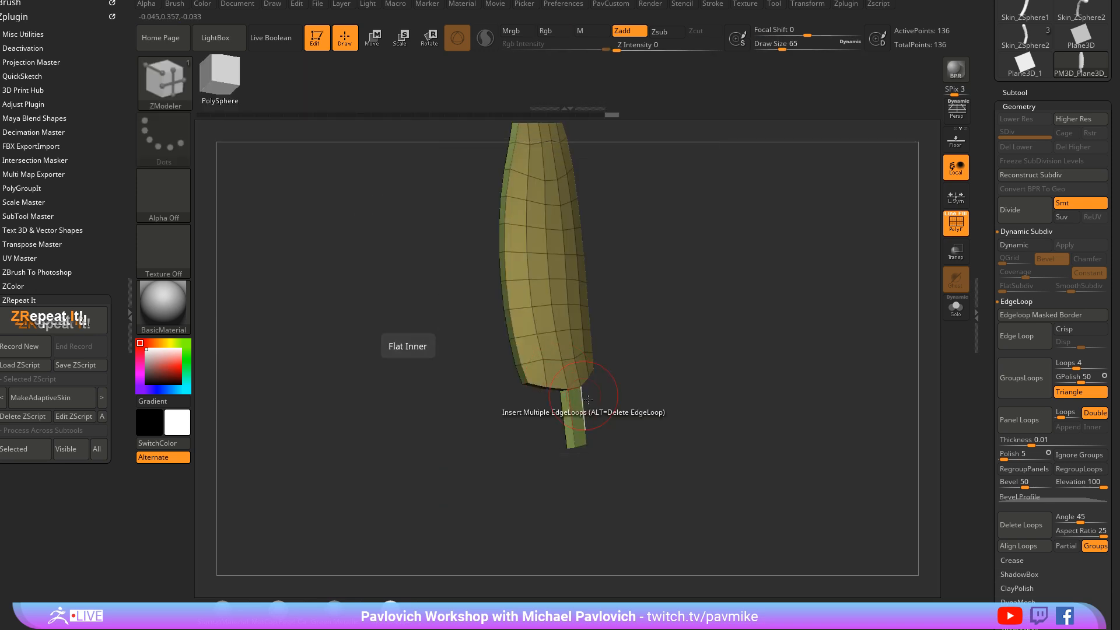
left_click_drag(577, 421, 499, 486)
left_click_drag(499, 486, 752, 370)
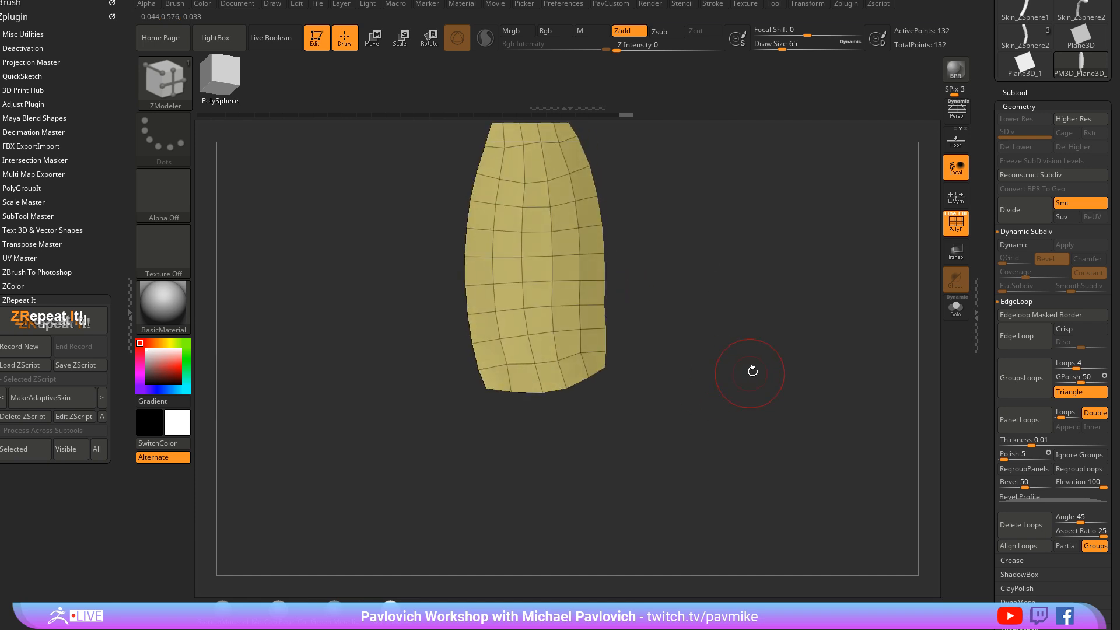
Set the feather's crease level to 1, turn on Dynamic Subdiv and hide the polyframe
key("2")
left_click_drag(810, 471, 767, 471)
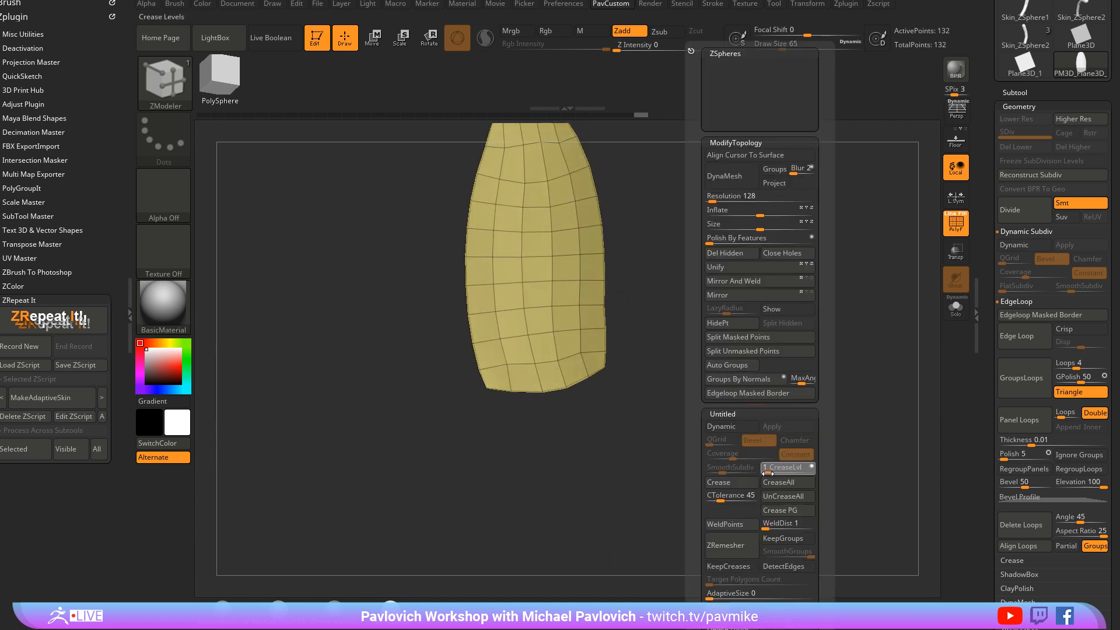
left_click(732, 426)
left_click_drag(659, 443, 709, 320, "alt")
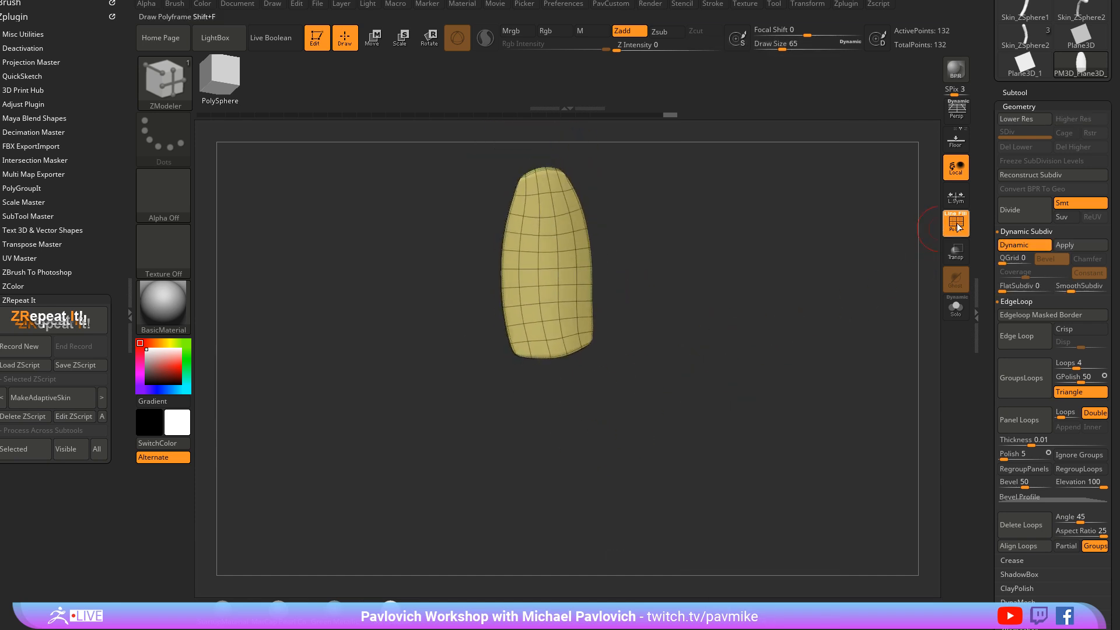
left_click(955, 224)
Orient the feather upside down and create a new InsertMesh brush from it
mouse_move(818, 241)
left_mouse_down("alt")
mouse_move(800, 330)
mouse_move(680, 313)
mouse_move(817, 324)
mouse_move(717, 260)
mouse_move(793, 350)
mouse_move(865, 391)
mouse_move(815, 406)
mouse_move(738, 340)
left_mouse_up("alt")
key("b")
left_click(469, 603)
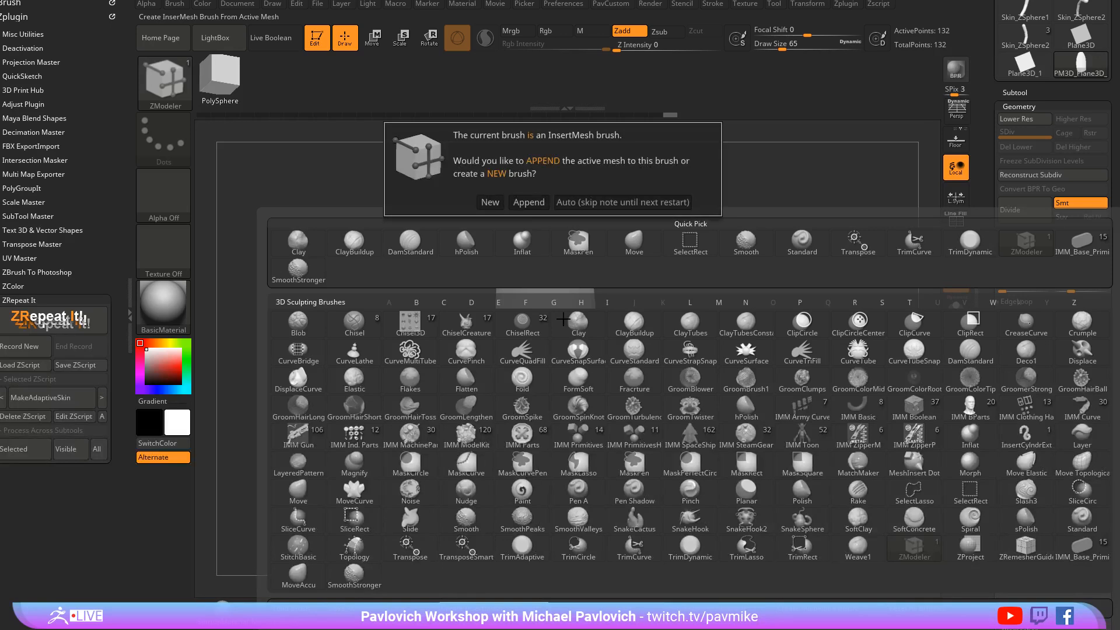
left_click(490, 202)
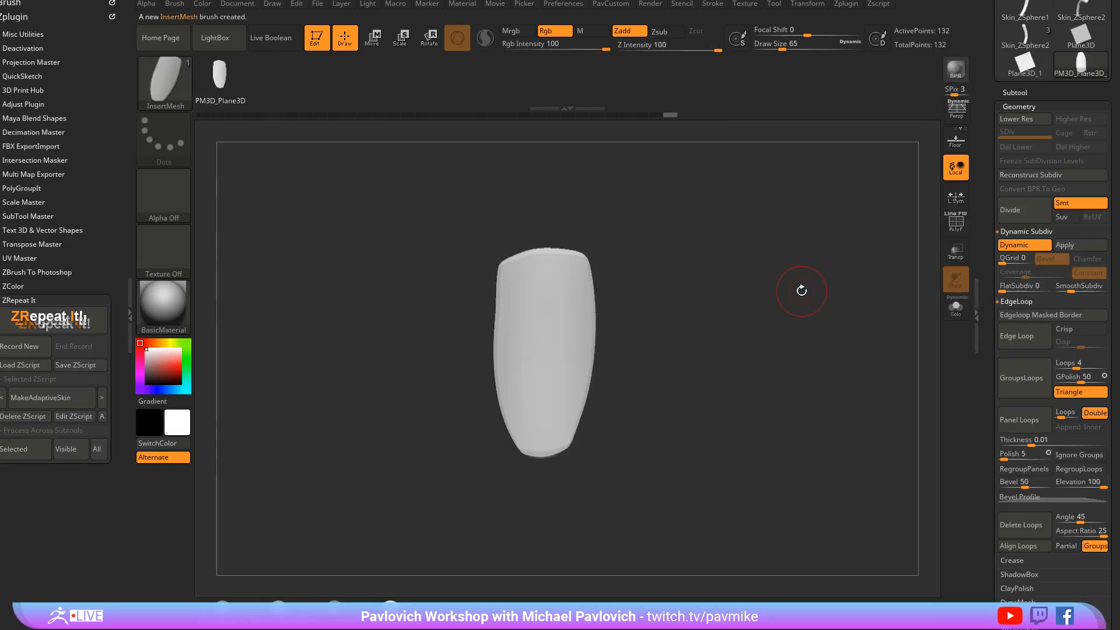
Leave the feather in 2.5D mode, clear the canvas and draw a PolyMesh3D star in edit mode
left_click(318, 41)
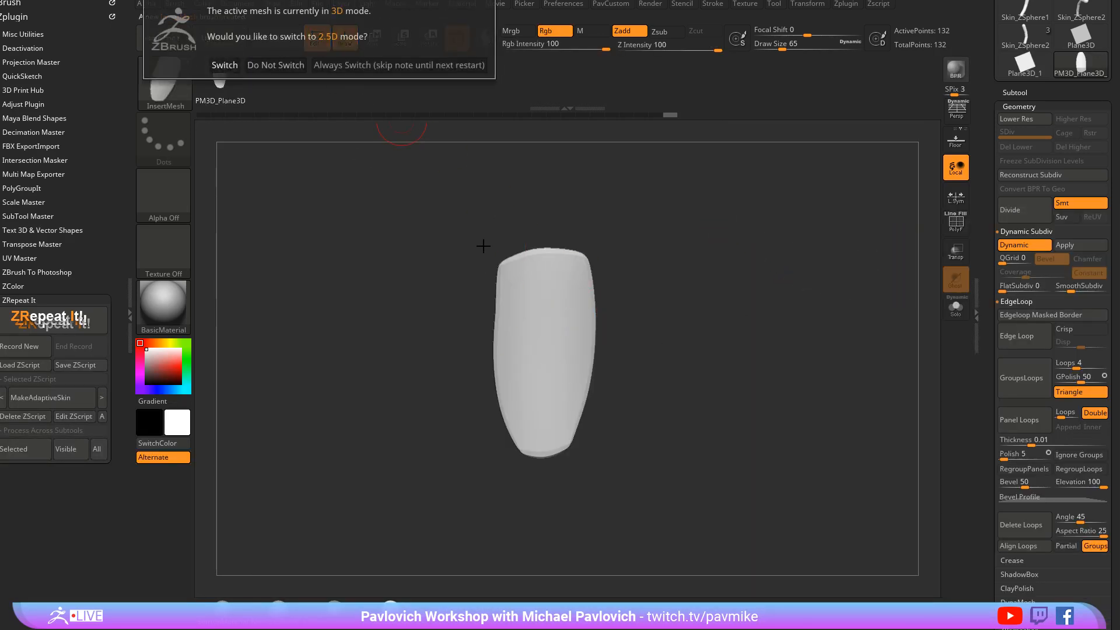
left_click(235, 65)
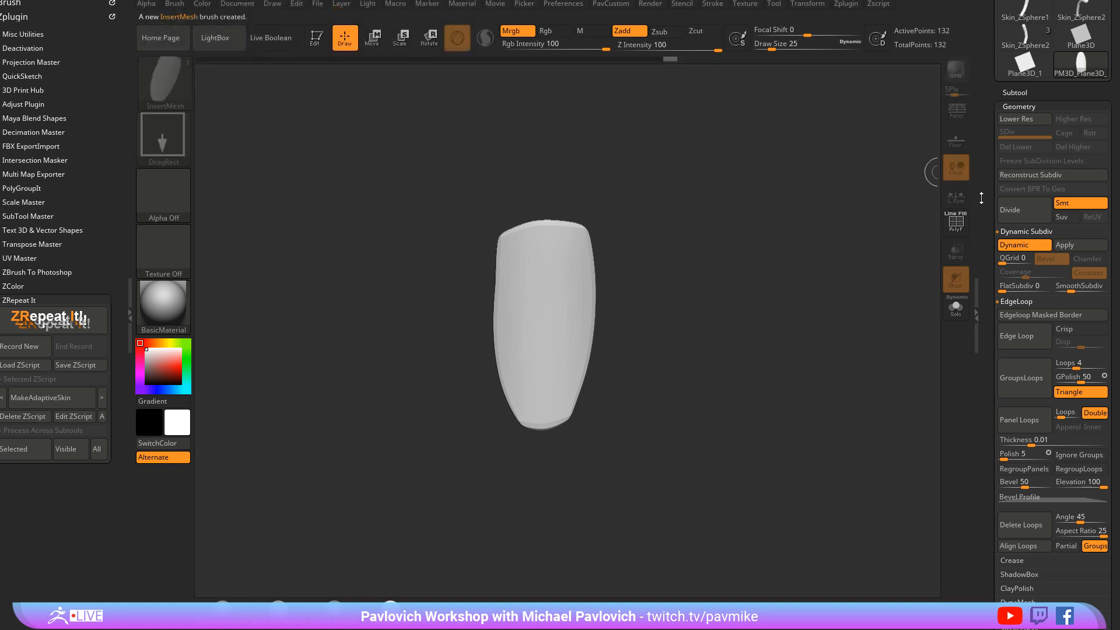
scroll(978, 317, "up", 5)
left_click(1081, 168)
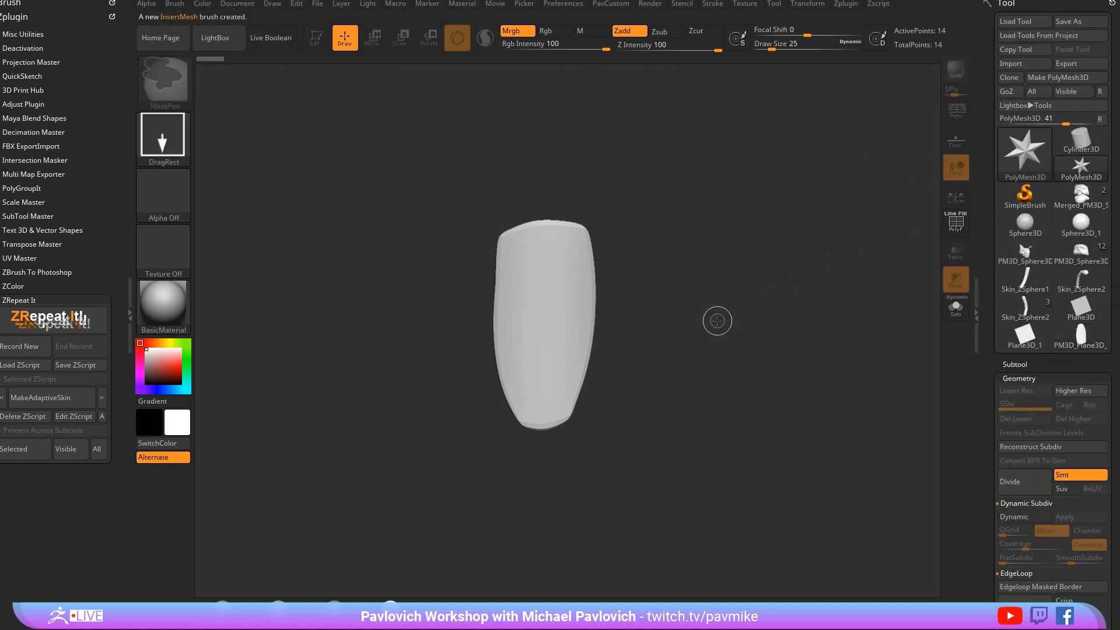
key("ctrl+n")
left_click_drag(552, 352, 642, 328)
key("t")
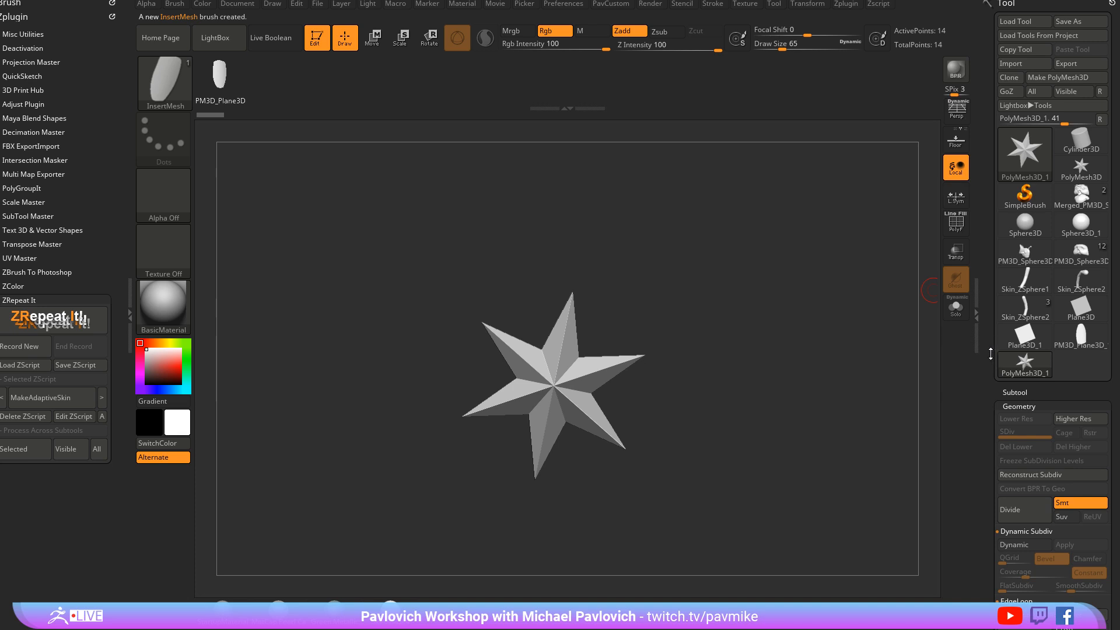
Initialize the star as a QCube with a resolution of 2 on each axis and show its polyframe
left_click_drag(991, 354, 1020, 296)
key("shift")
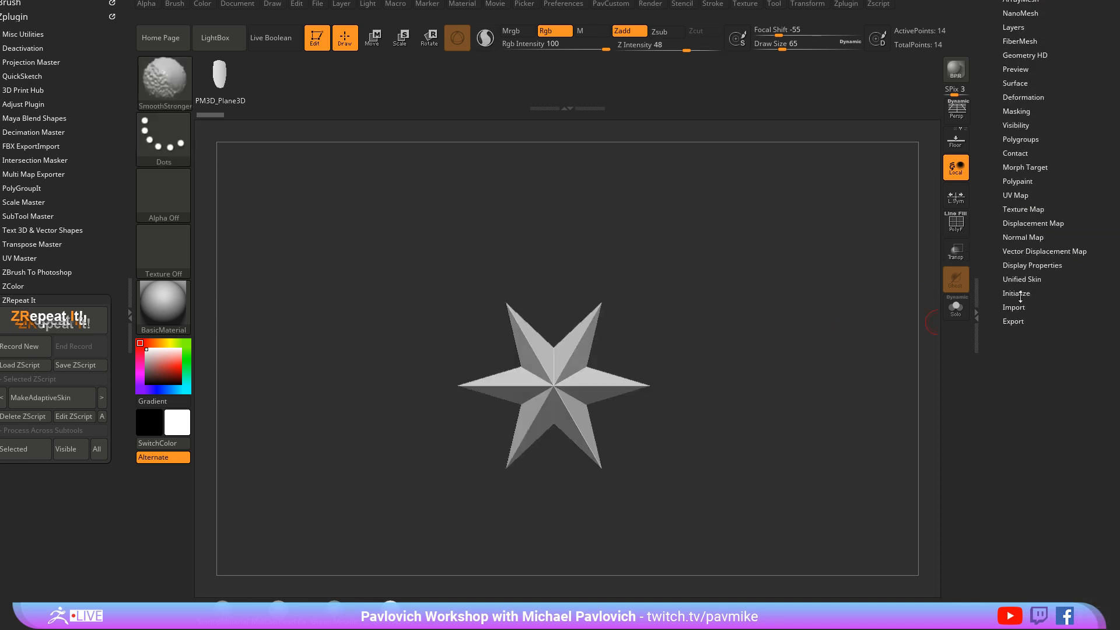
left_click(1020, 296)
left_click(1011, 305)
key("shift+f")
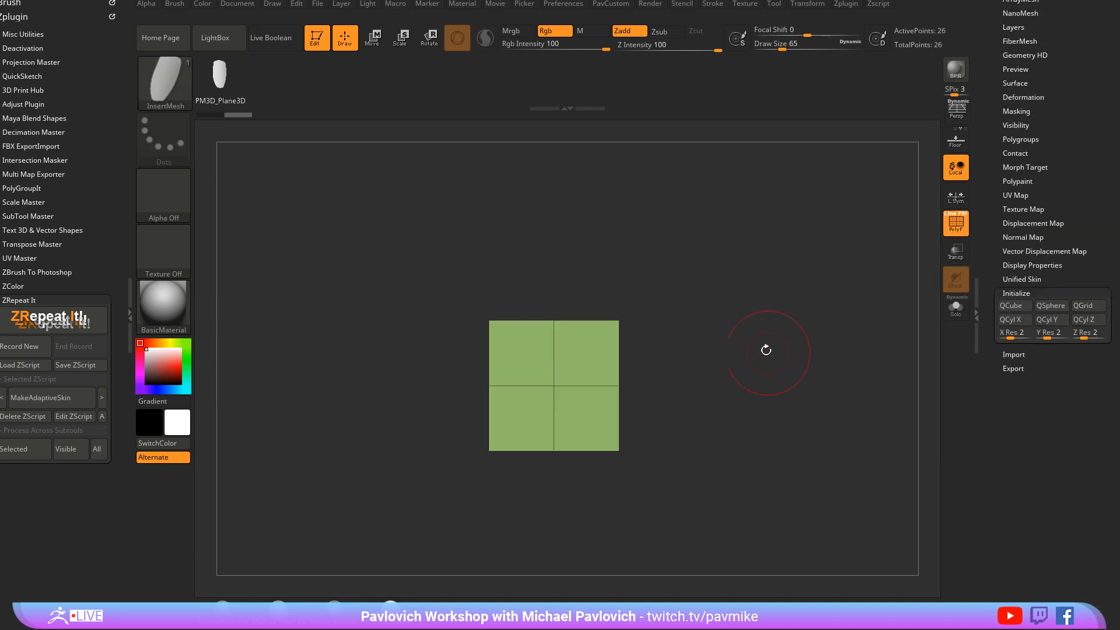
Flatten the cube along its depth into a thin slab with the gizmo
left_click_drag(766, 350, 765, 327)
key("w")
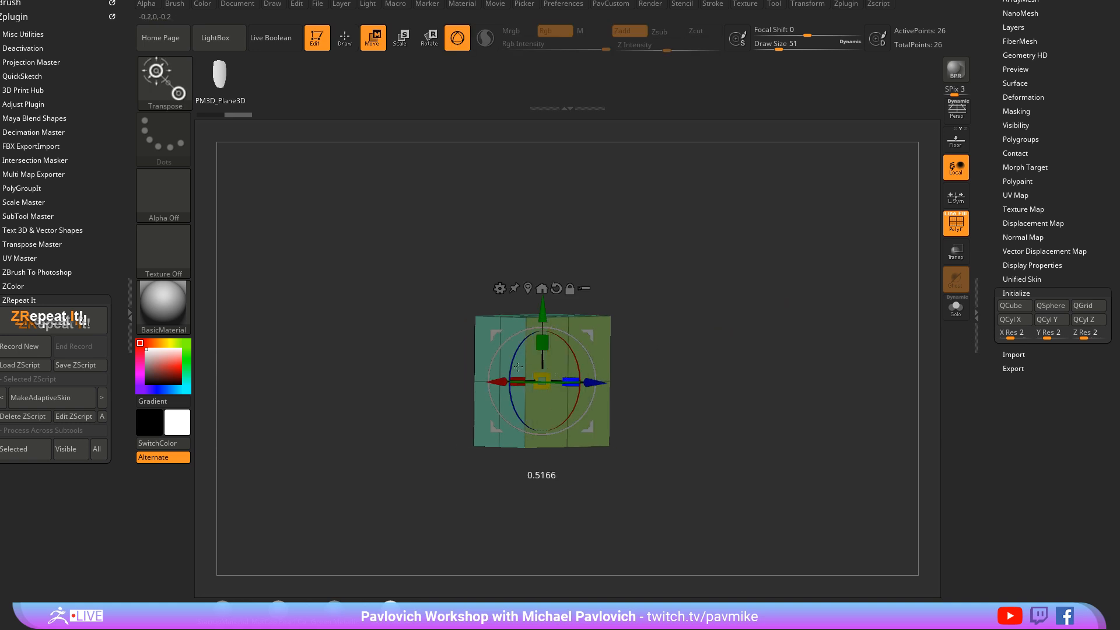
key("q")
Delete the middle edge loop running around the slab's thin sides with ZModeler
key("b")
key("z")
key("m")
left_click_drag(675, 257, 612, 337)
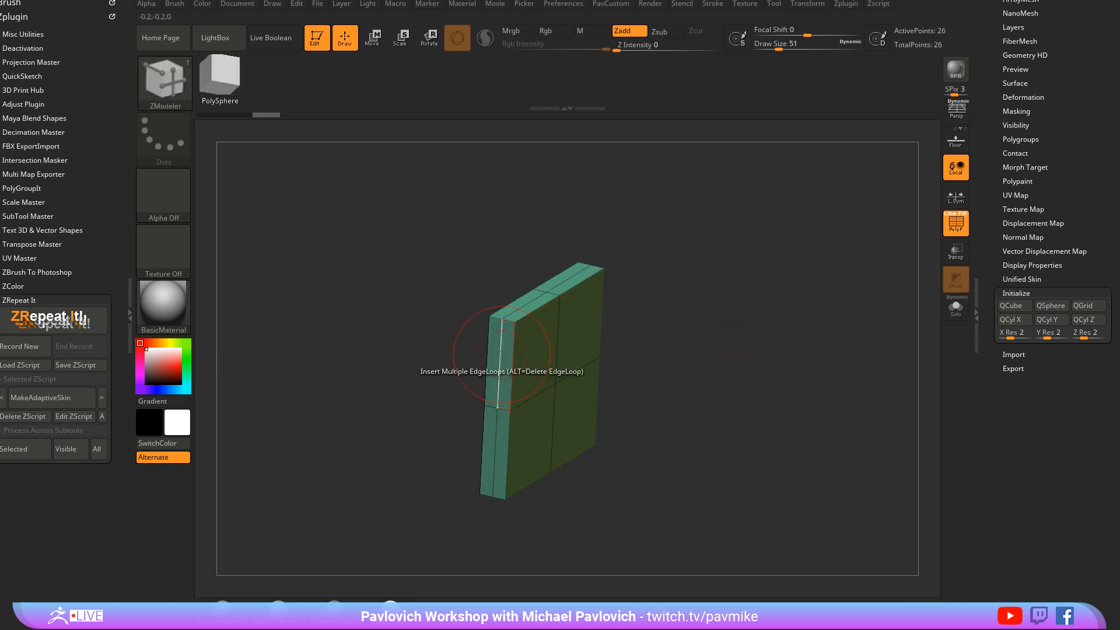
key("space")
key("space")
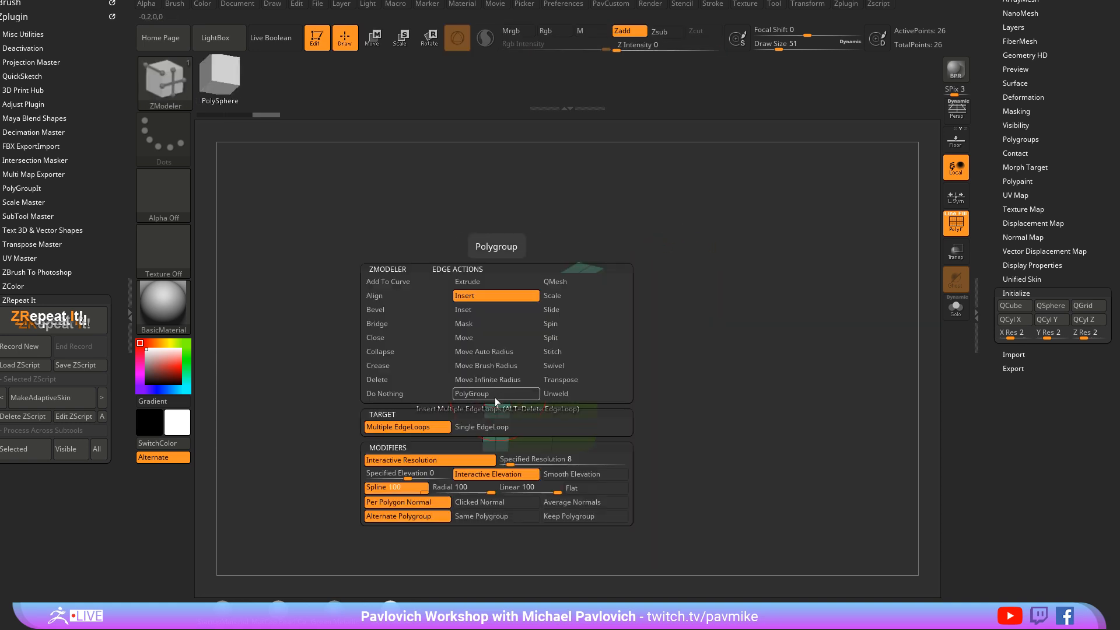
mouse_move(700, 324)
left_mouse_down("shift")
mouse_move(695, 300)
mouse_move(652, 288)
mouse_move(658, 295)
left_mouse_up("shift")
Raise the middle of the slab's top edge with the gizmo to form a pointed peak
key("w")
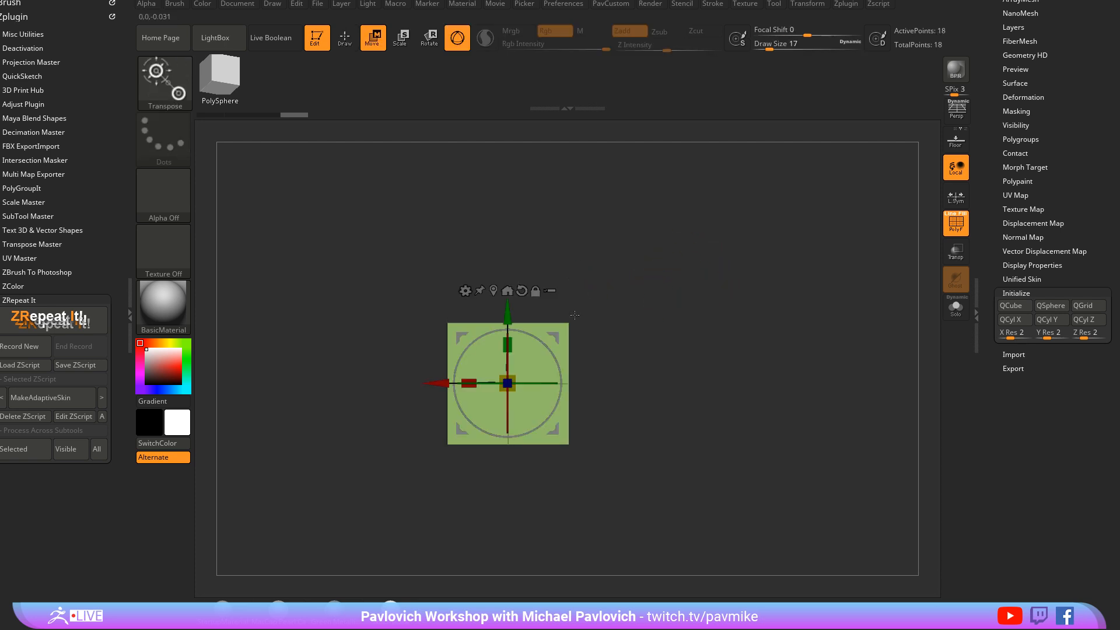
left_click_drag(507, 319, 507, 283)
key("q")
mouse_move(705, 305)
left_mouse_down()
mouse_move(694, 332)
mouse_move(710, 340)
left_mouse_up()
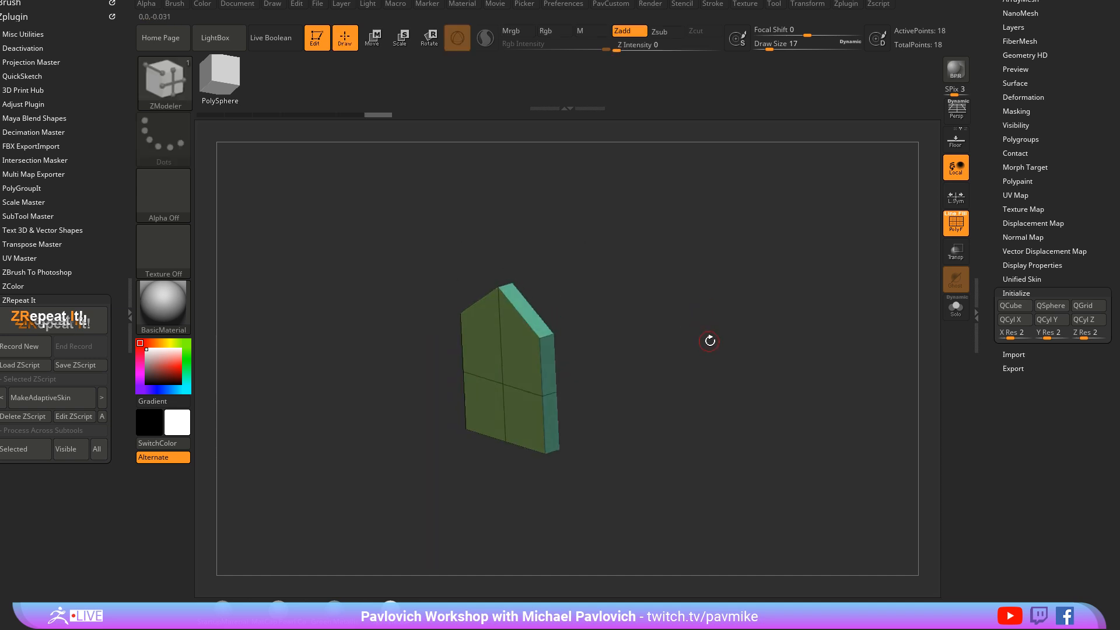
Crease the pointed slab's sharp edges and smooth it with Dynamic Subdiv
key("space")
left_click(687, 427)
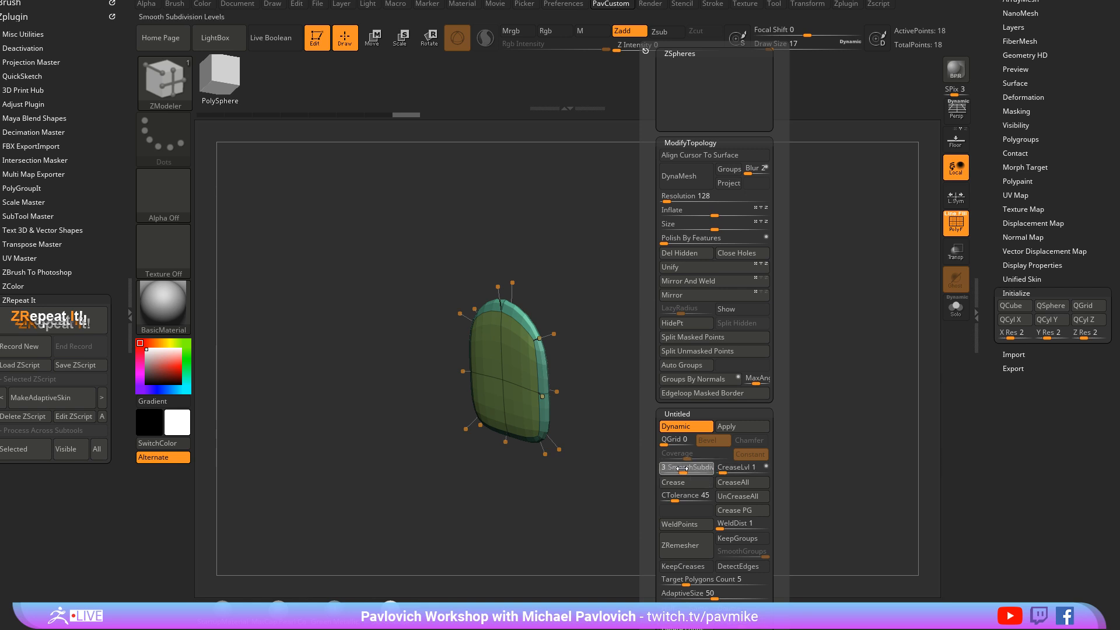
mouse_move(628, 408)
left_mouse_down()
mouse_move(650, 342)
mouse_move(703, 357)
mouse_move(663, 253)
mouse_move(668, 374)
left_mouse_up()
key("space")
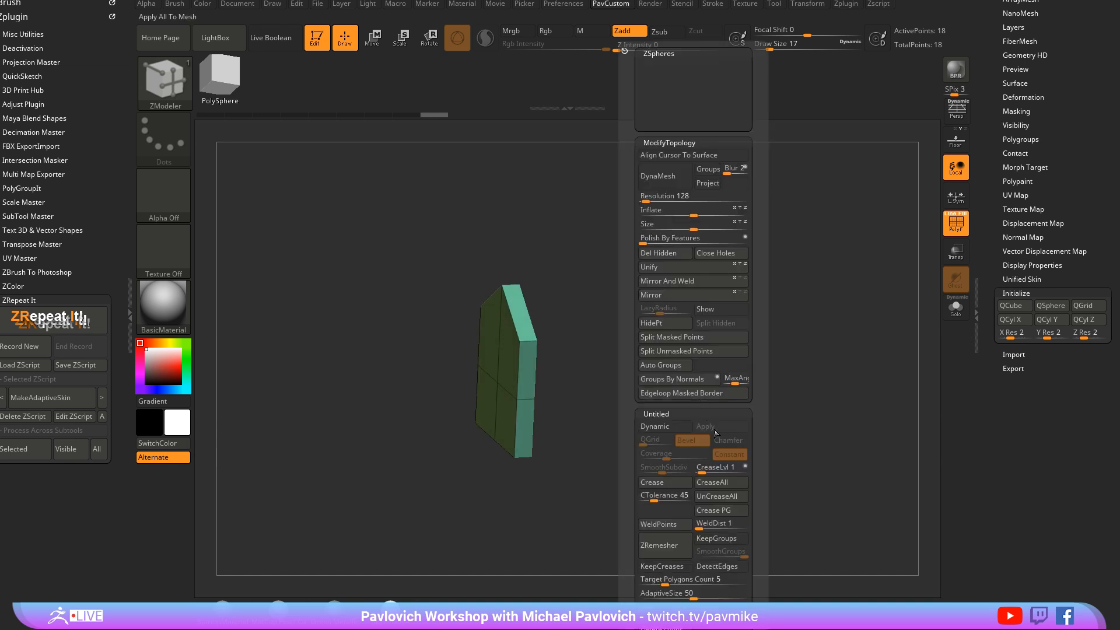
left_click(652, 482)
mouse_move(615, 350)
left_mouse_down()
mouse_move(807, 340)
mouse_move(714, 348)
left_mouse_up()
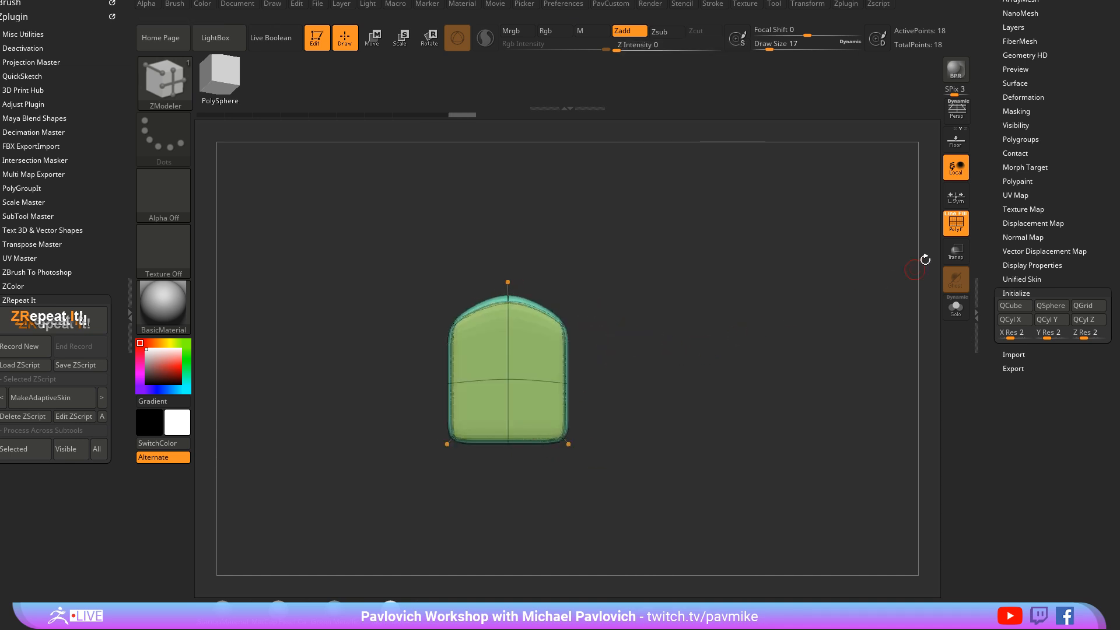
Stretch the smoothed slab into a taller, narrower feather shape with the gizmo and return to ZModeler
key("shift+f")
left_click_drag(715, 300, 832, 279)
key("shift+f")
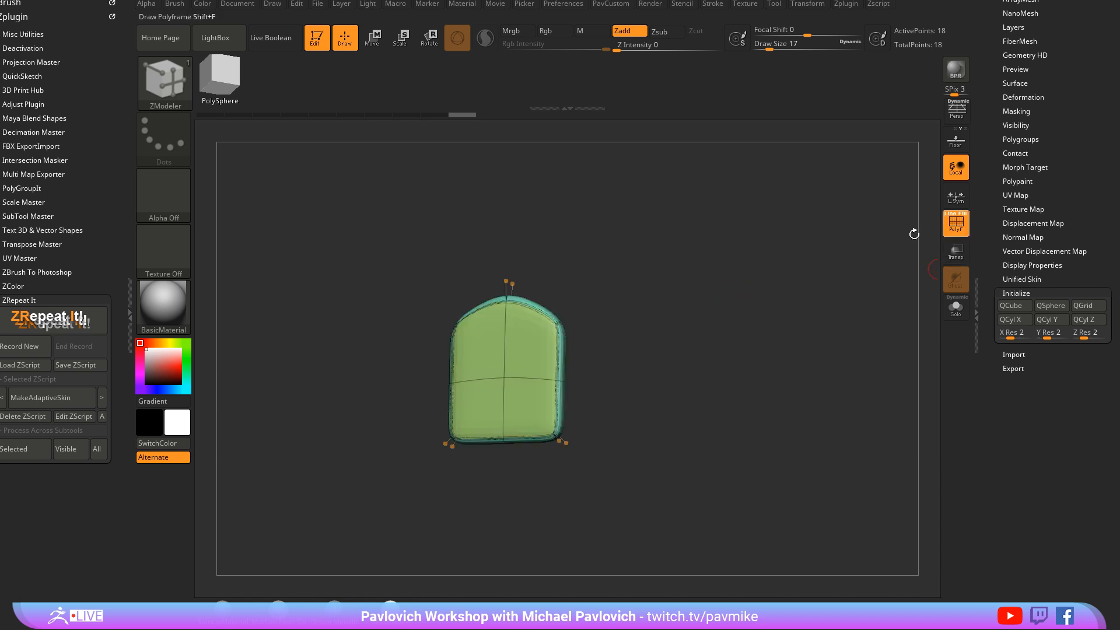
left_click_drag(914, 233, 605, 346)
key("w")
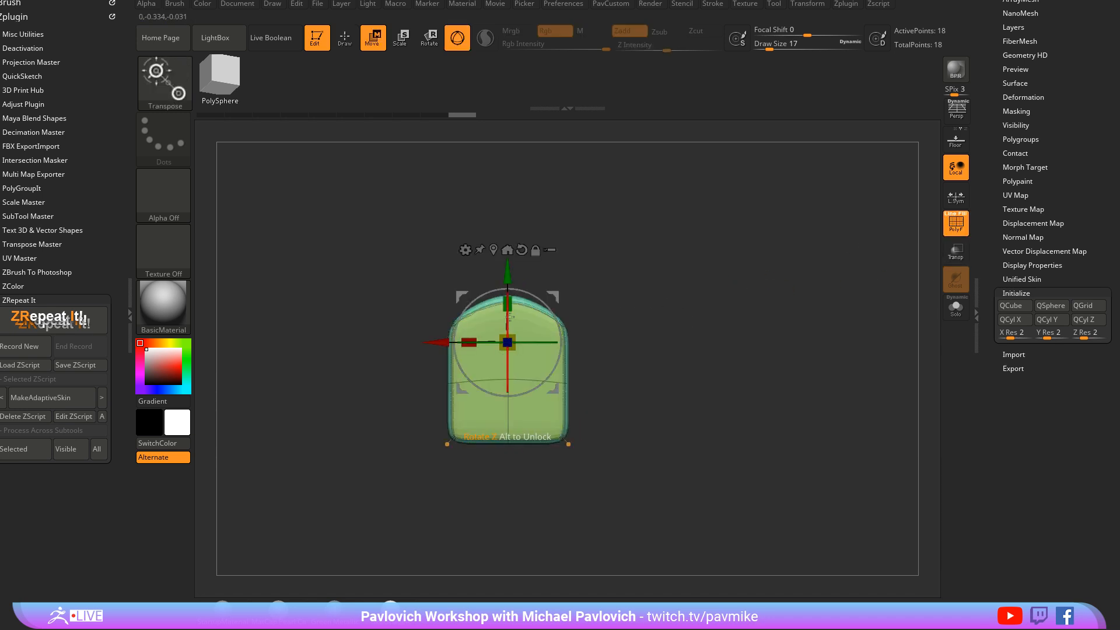
key("b")
key("z")
key("m")
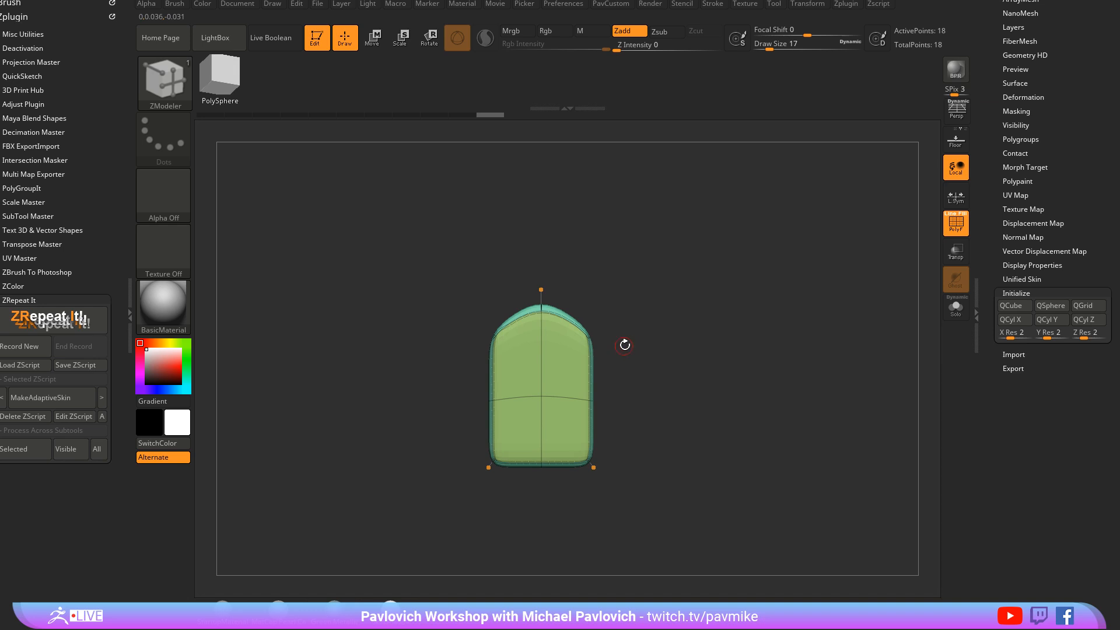
Bulge the pointed feather's long sides outward with the Move brush
key("b")
key("m")
key("v")
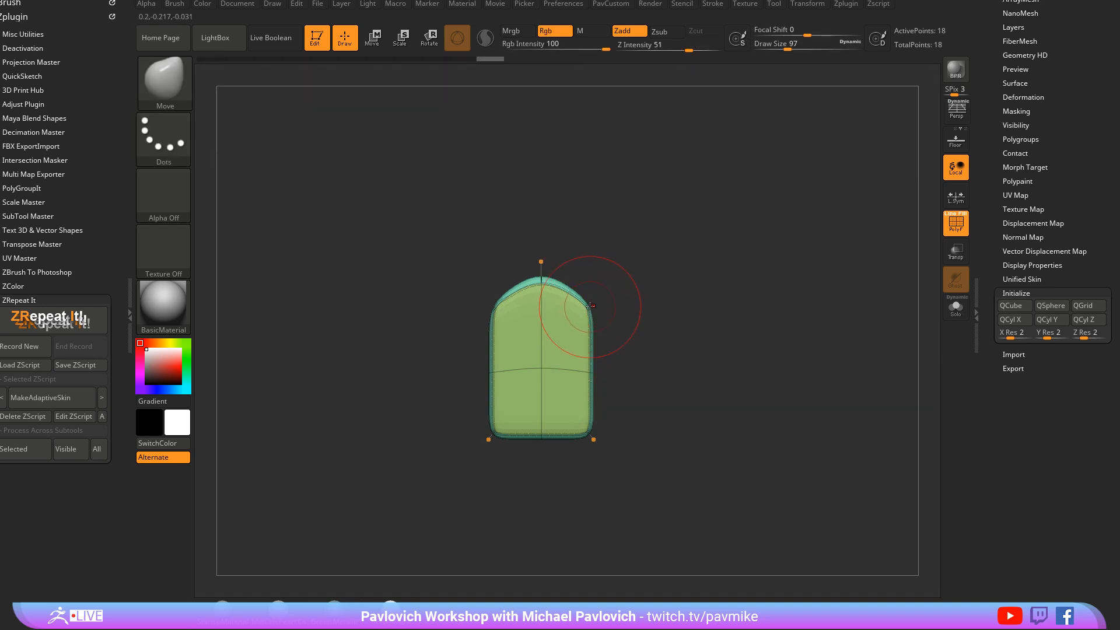
mouse_move(593, 307)
left_mouse_down()
mouse_move(555, 324)
mouse_move(595, 350)
mouse_move(600, 385)
mouse_move(584, 428)
left_mouse_up()
type("s")
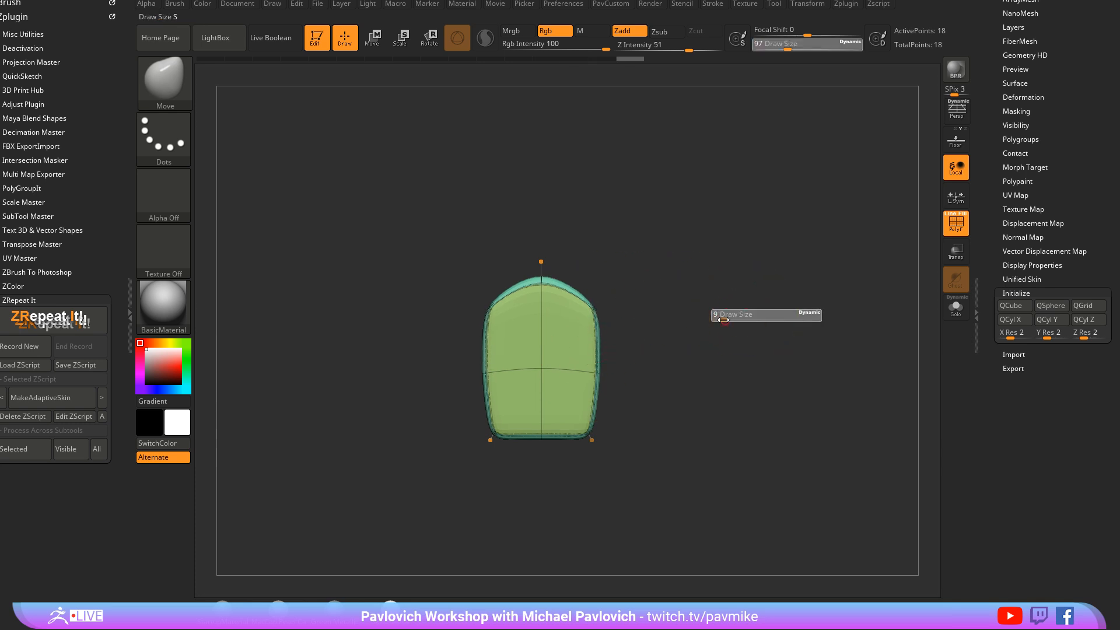
type("5")
key("Return")
Hide the polyframe, set the draw size to 1 and append the feather mesh to the existing InsertMesh brush
key("shift+f")
left_click_drag(975, 327, 969, 413)
type("s1")
key("Return")
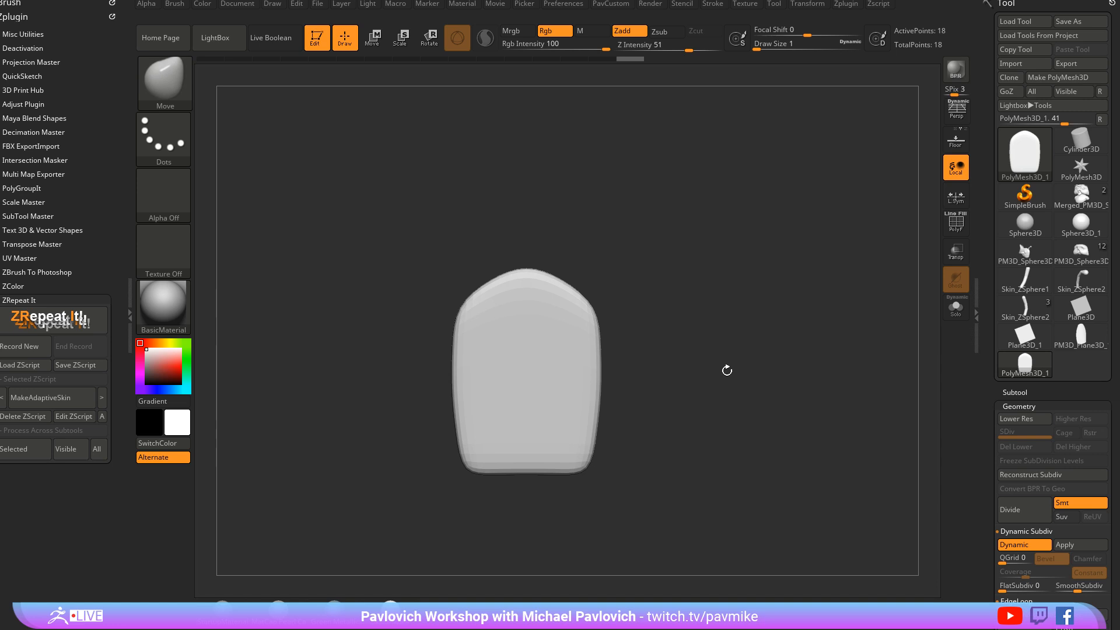
key("b")
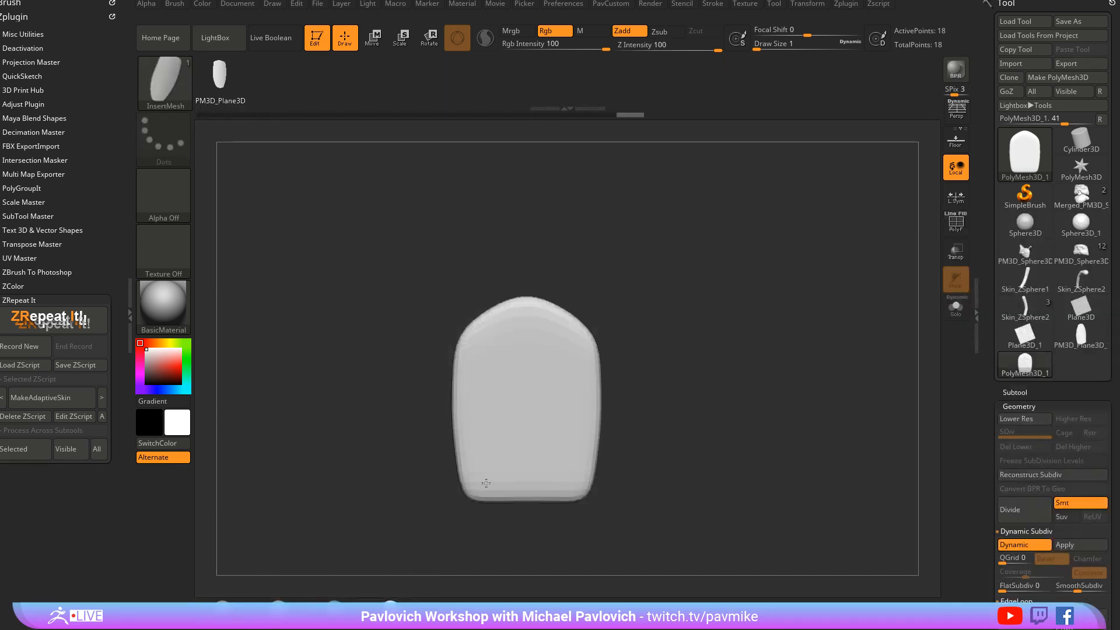
key("b")
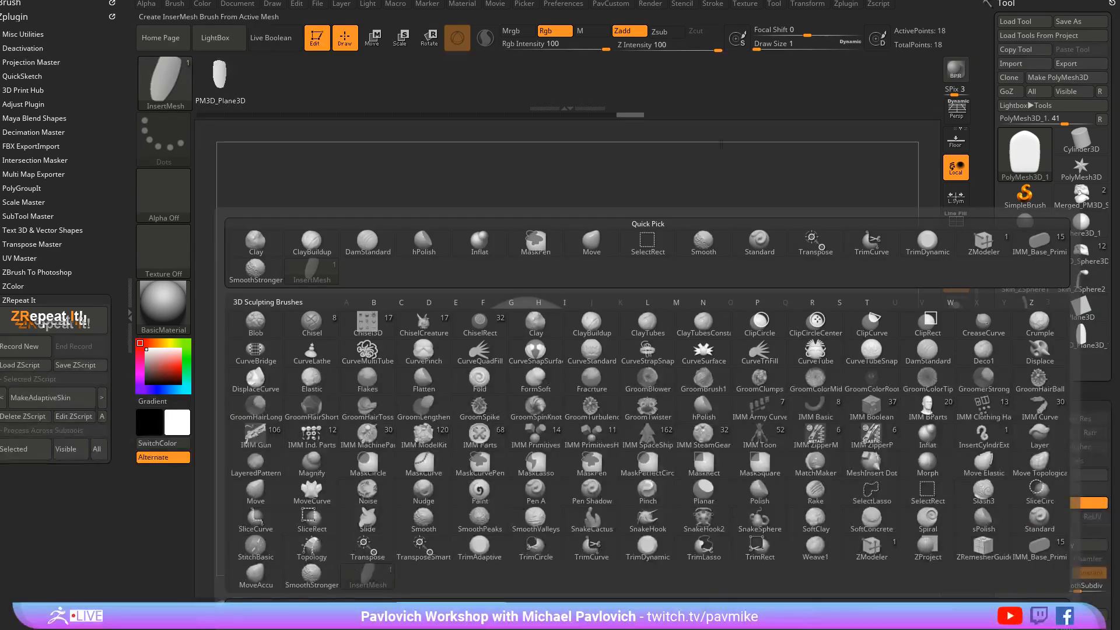
left_click(450, 607)
left_click(527, 204)
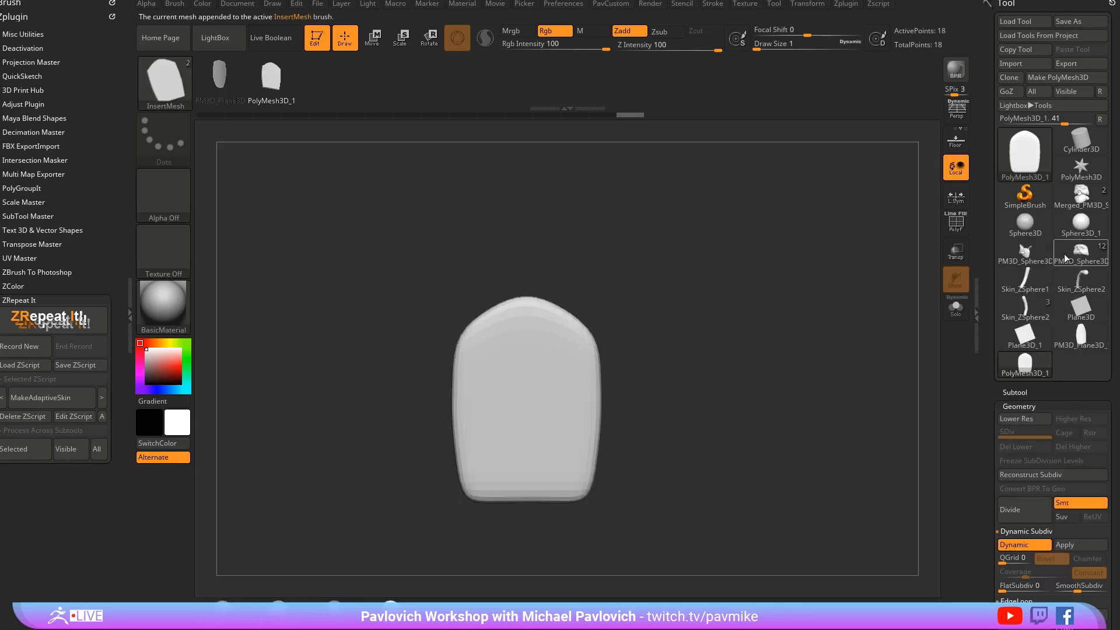
Switch to the owl tool and make the owl's body the active subtool
left_click(1065, 259)
key("f")
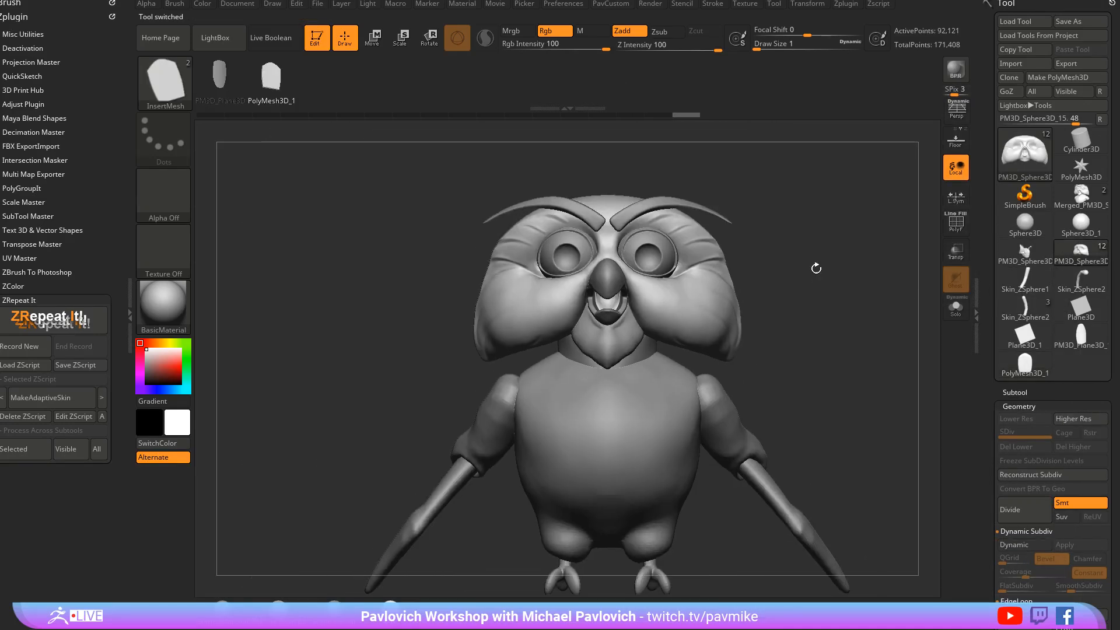
left_click_drag(835, 208, 802, 237, "alt")
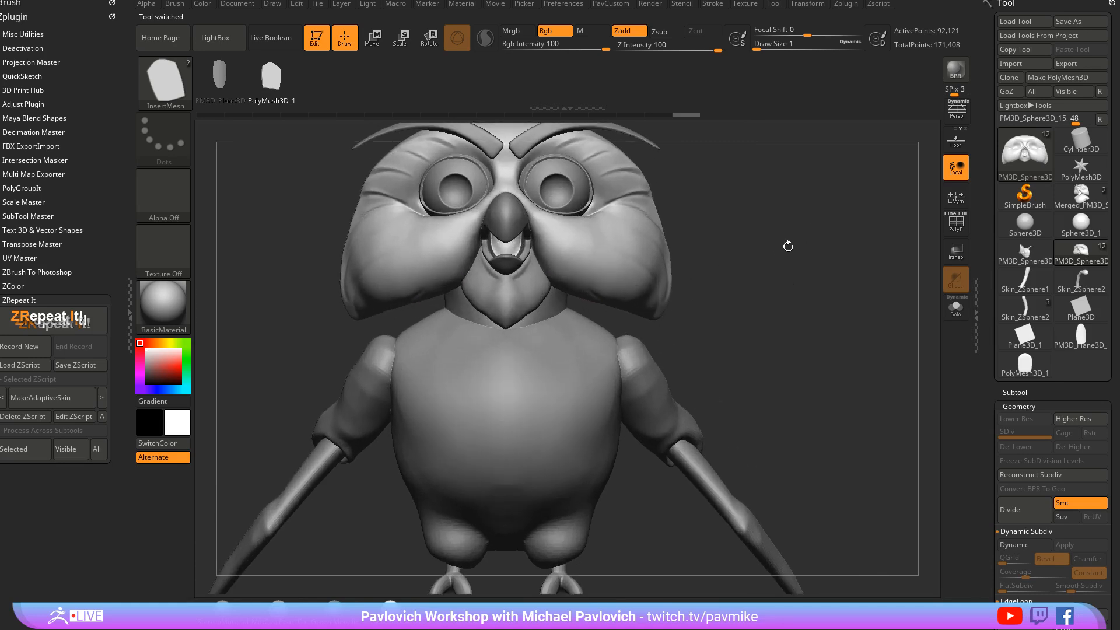
left_click(557, 370, "alt")
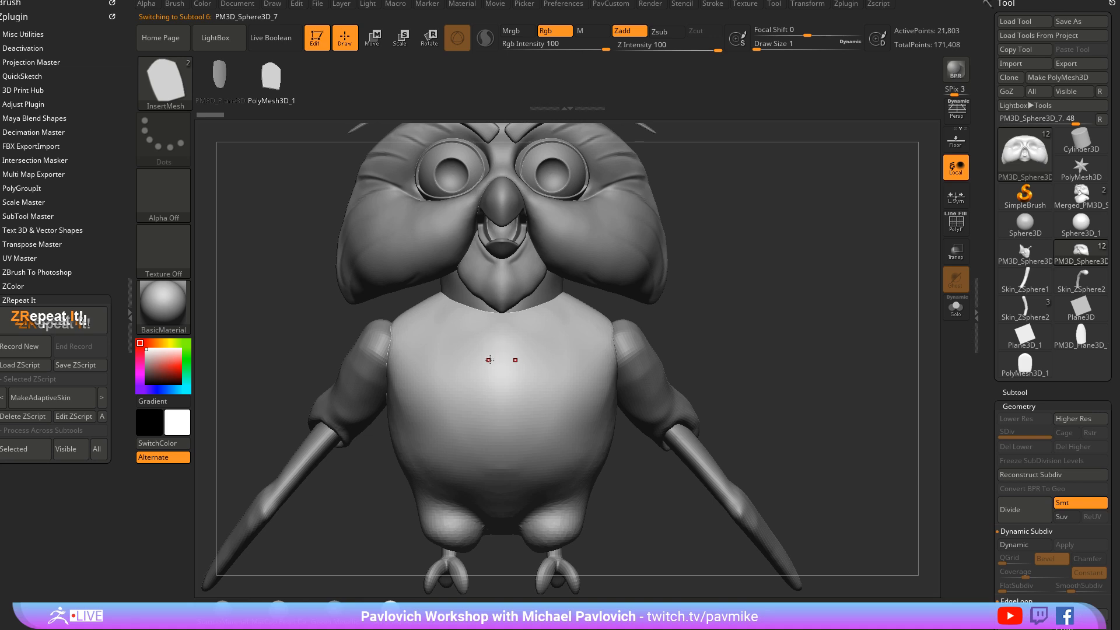
Insert two mirrored, overlapping rows of feathers across the owl's upper chest with the InsertMesh brush at draw size 5
key("s")
left_click_drag(489, 360, 582, 376)
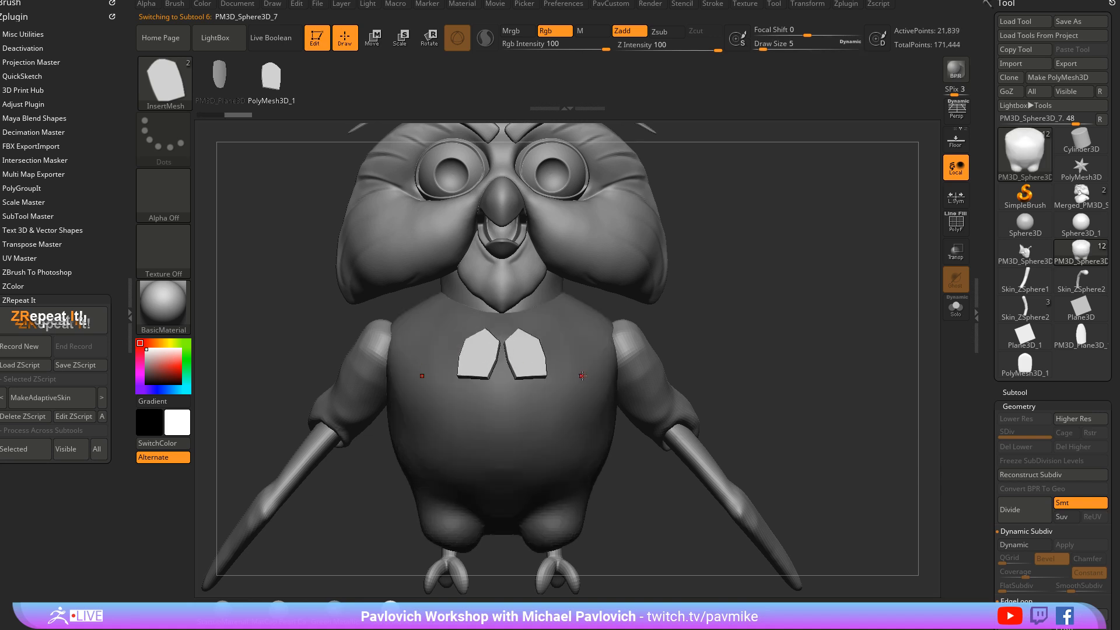
key("ctrl+z")
left_click_drag(521, 358, 580, 350)
left_click_drag(633, 305, 688, 312)
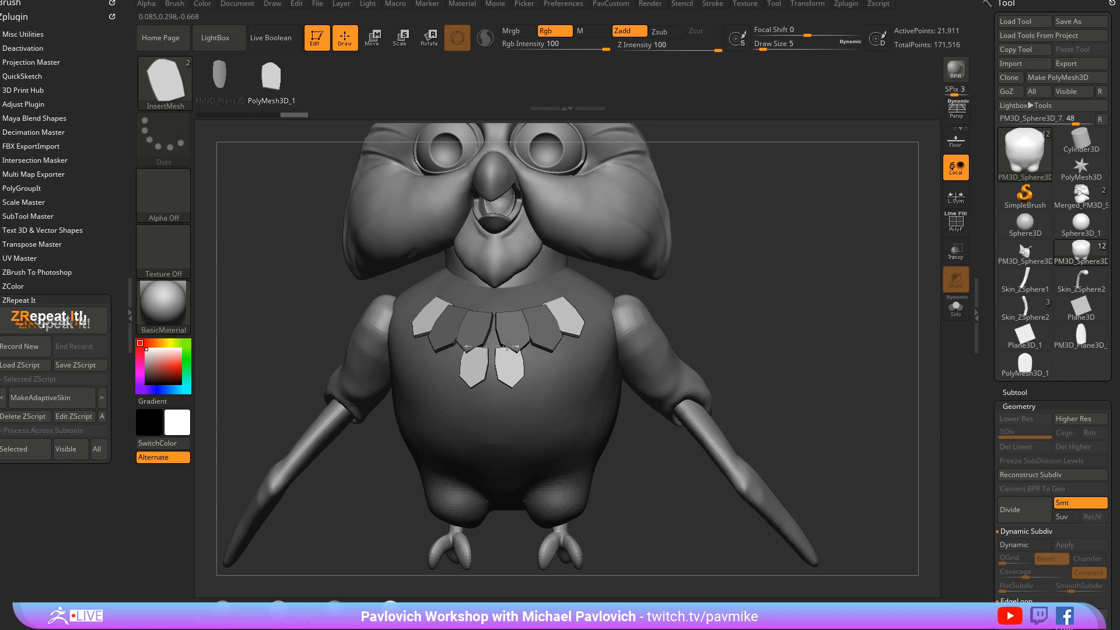
left_click_drag(508, 345, 532, 339)
left_click_drag(697, 295, 787, 280)
Clear the mask and split the inserted chest feathers from the body into their own subtool
left_click_drag(812, 259, 829, 315, "ctrl")
left_click(618, 383, "ctrl+shift")
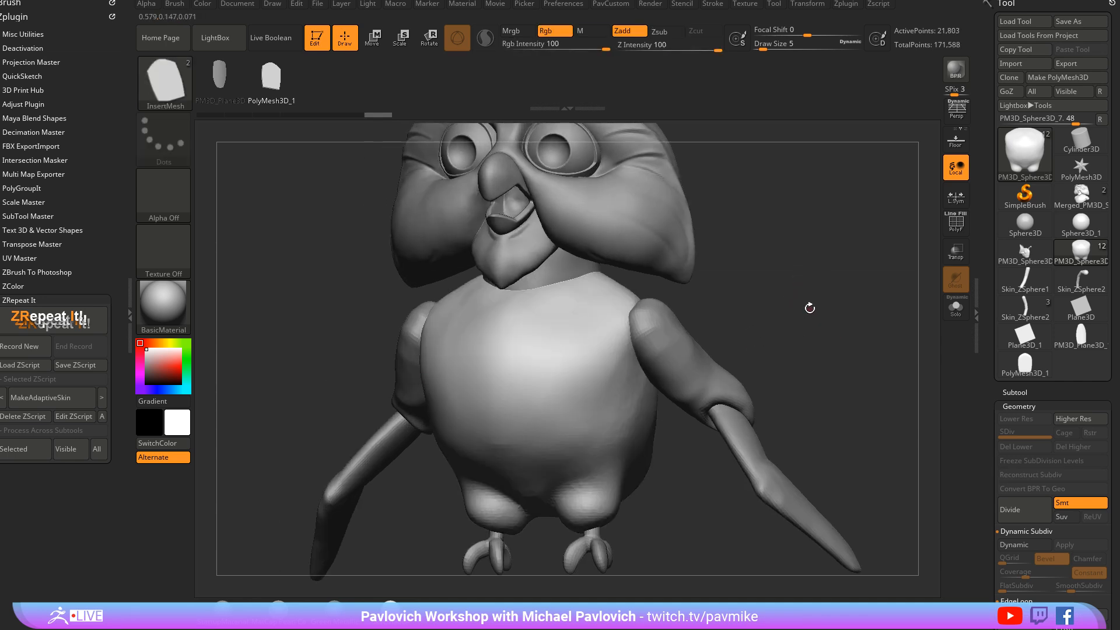
key("2")
left_click(833, 325)
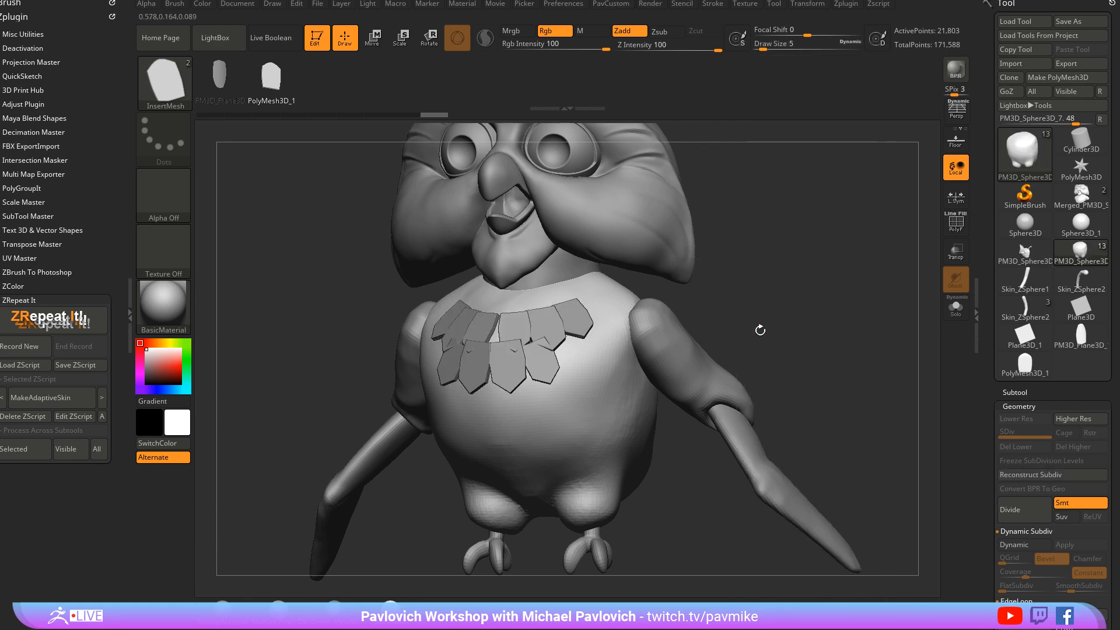
Make the chest feathers the active subtool, smooth them with Dynamic Subdiv and show the polyframe
left_click(559, 320, "alt")
key("d")
left_click_drag(801, 265, 833, 330, "alt")
key("2")
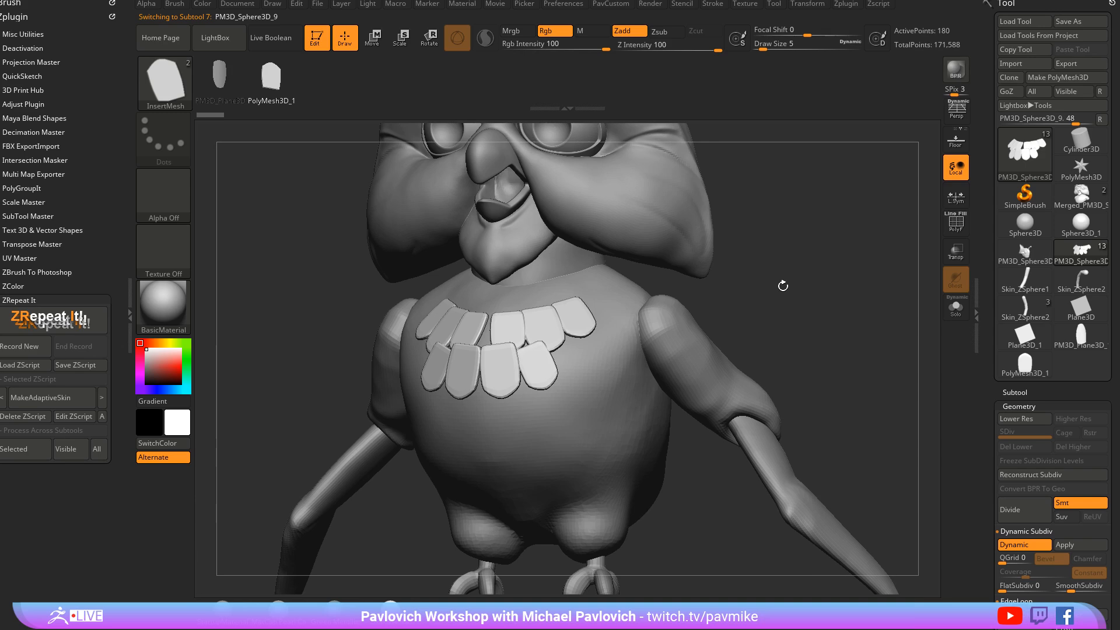
mouse_move(782, 288)
left_mouse_down()
mouse_move(799, 279)
mouse_move(702, 274)
mouse_move(841, 275)
mouse_move(848, 286)
left_mouse_up()
key("shift+f")
Select the Move brush and set its draw size to 77
key("s")
key("s")
mouse_move(838, 286)
left_mouse_down()
mouse_move(827, 286)
mouse_move(844, 274)
mouse_move(802, 273)
left_mouse_up()
key("s")
left_click(838, 280)
key("b")
key("m")
key("v")
Open the Auto Masking settings of the Move brush
left_click(108, 300)
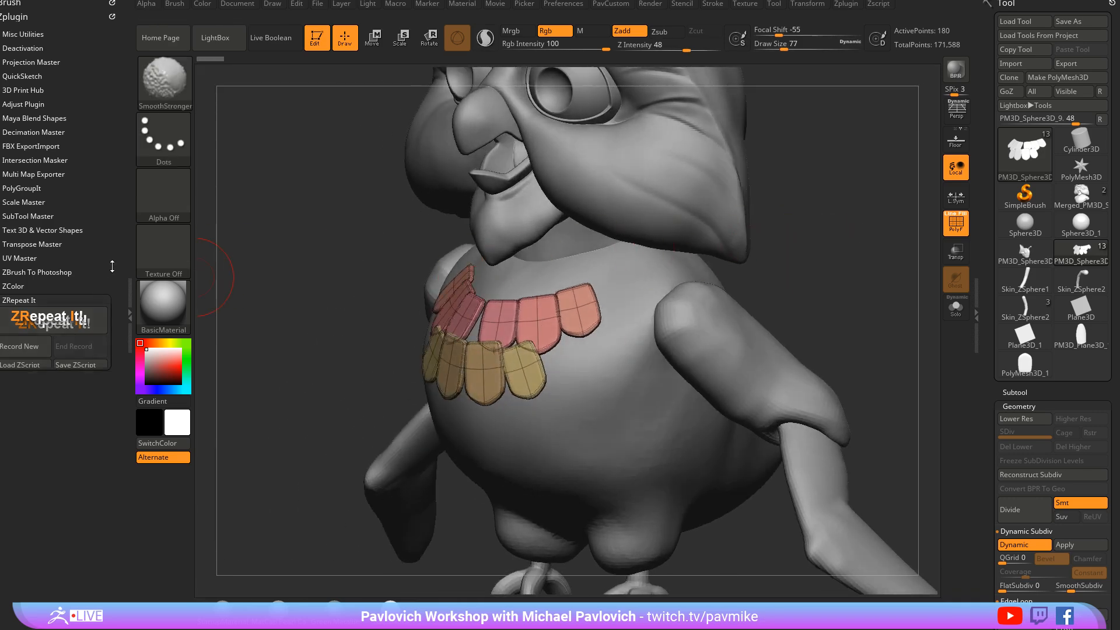
left_click(112, 16)
left_click(85, 4)
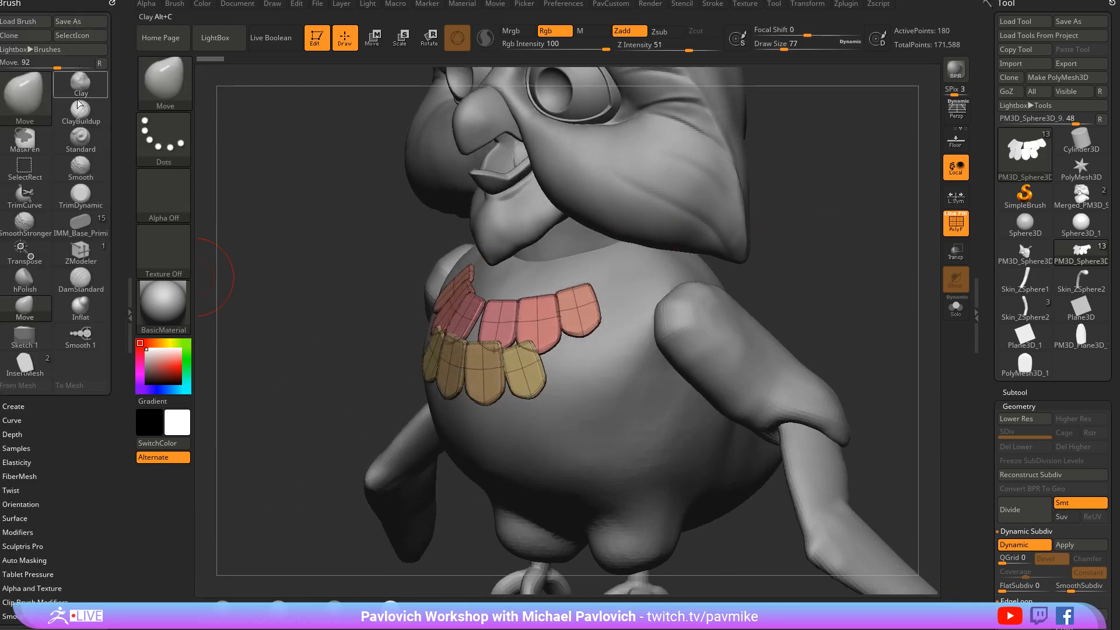
left_click_drag(26, 458, 25, 362)
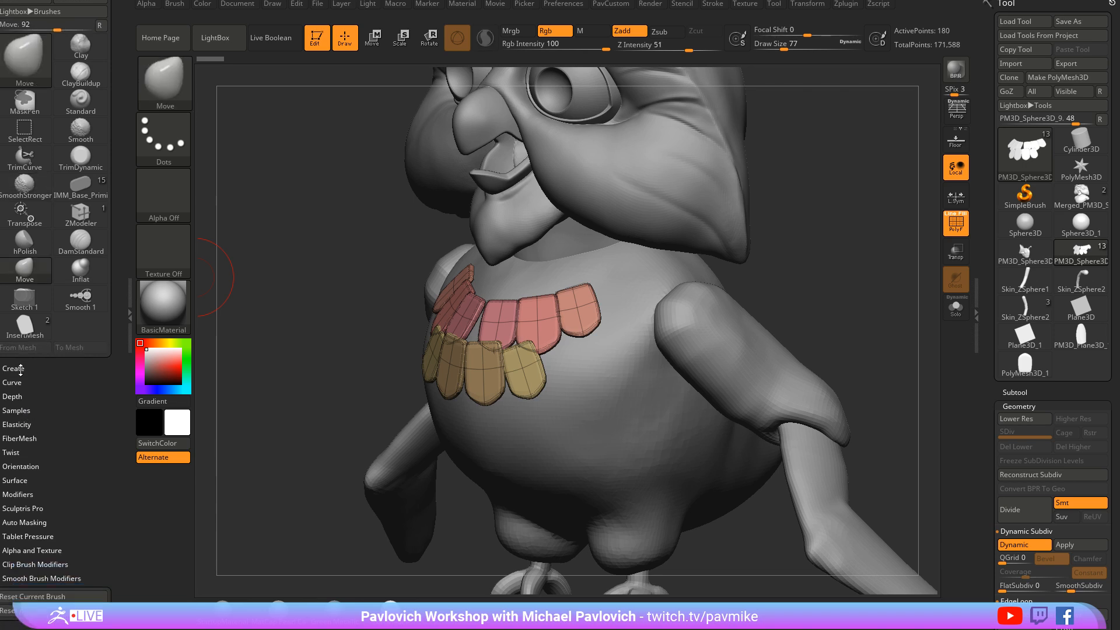
left_click_drag(26, 512, 29, 508, "shift")
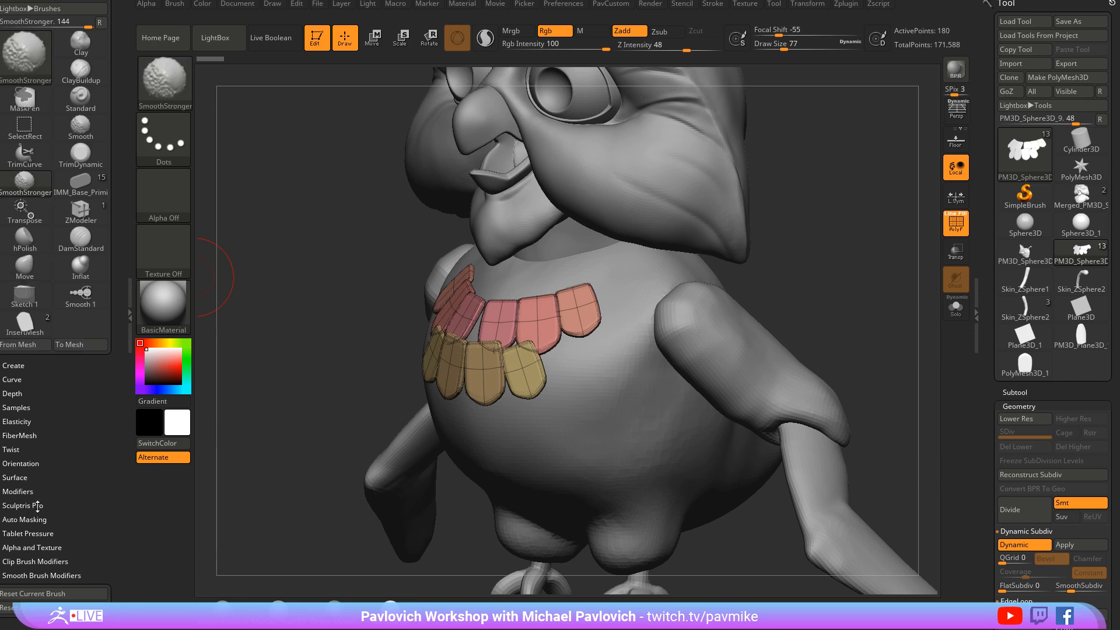
left_click(37, 518, "shift")
key("b")
key("m")
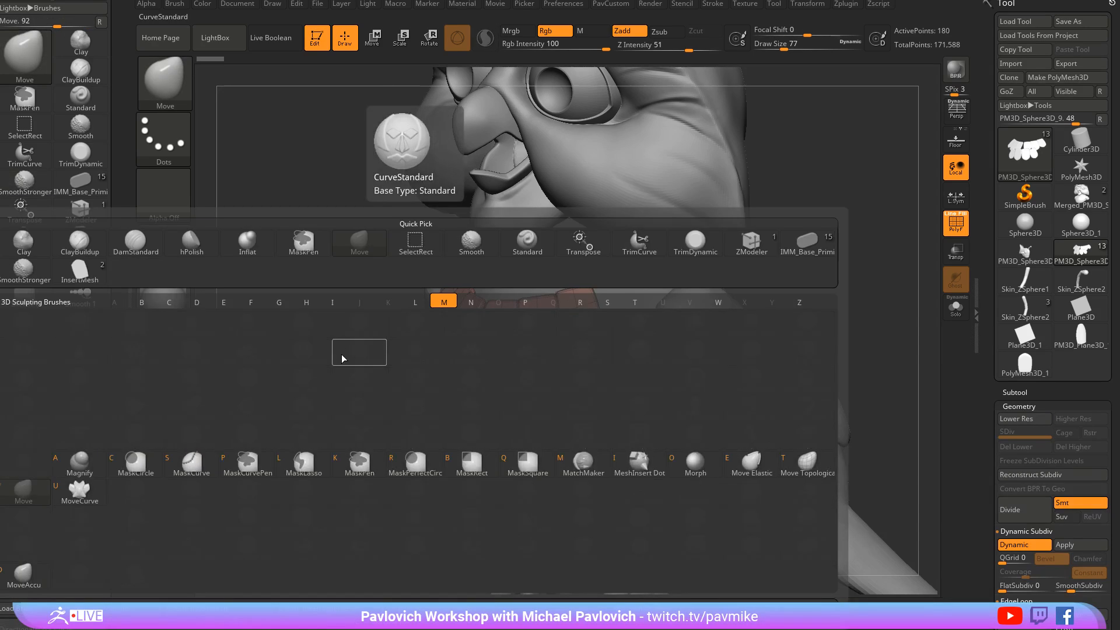
key("v")
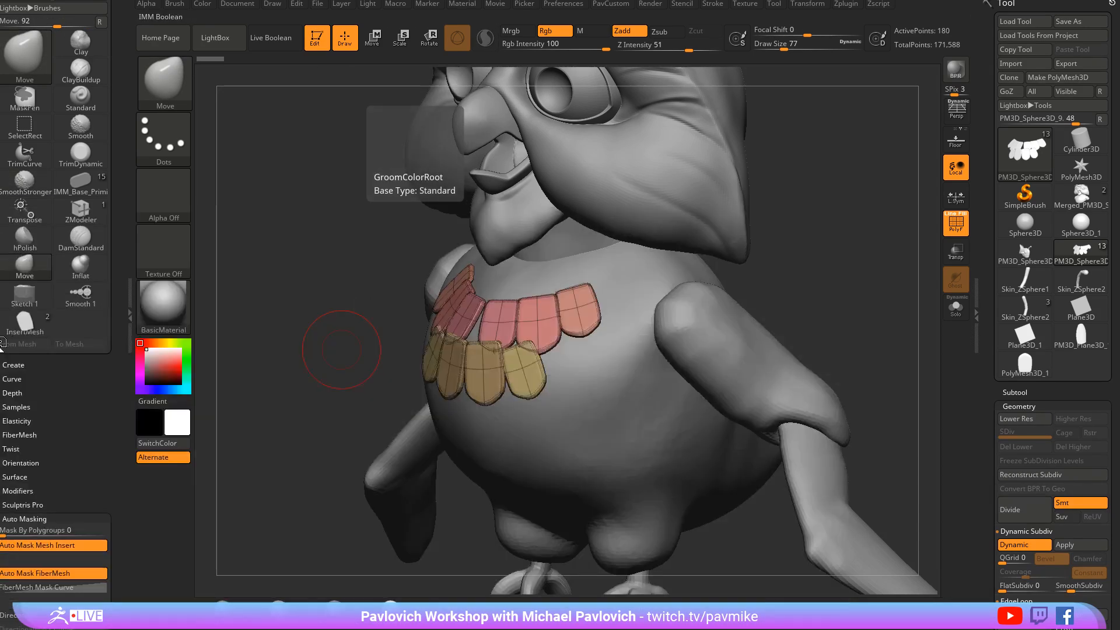
Enable Topological auto masking with range 1.5 on the Move brush and pull individual chest feathers with it
mouse_move(295, 353)
left_mouse_down()
mouse_move(310, 334)
mouse_move(292, 284)
left_mouse_up()
key("b")
key("m")
key("v")
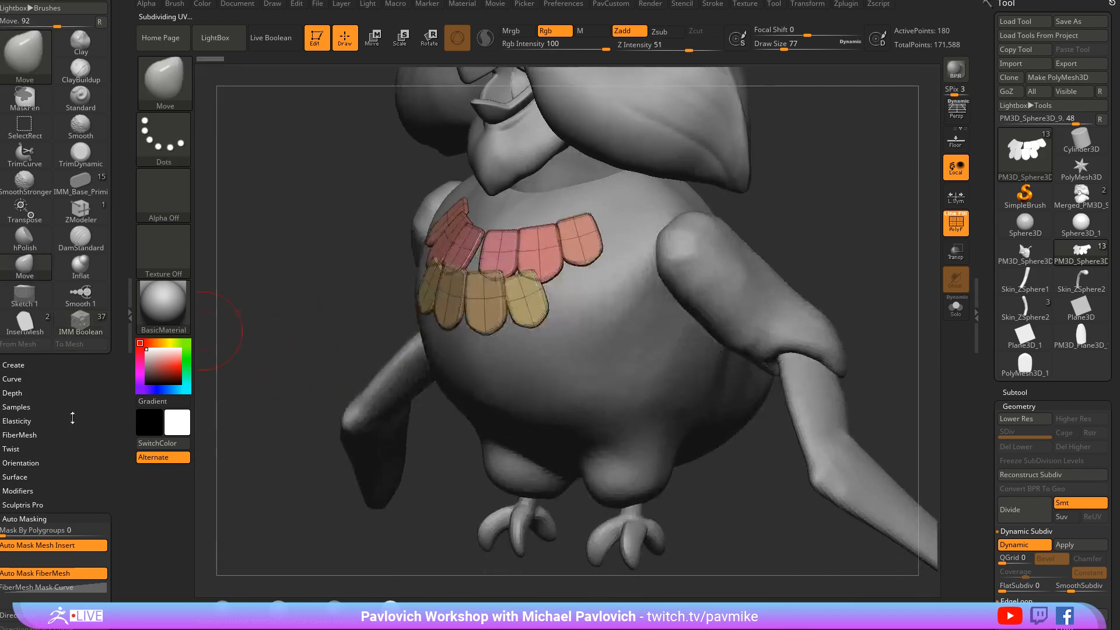
scroll(72, 418, "down", 5)
left_click(25, 552)
left_click_drag(823, 240, 560, 289)
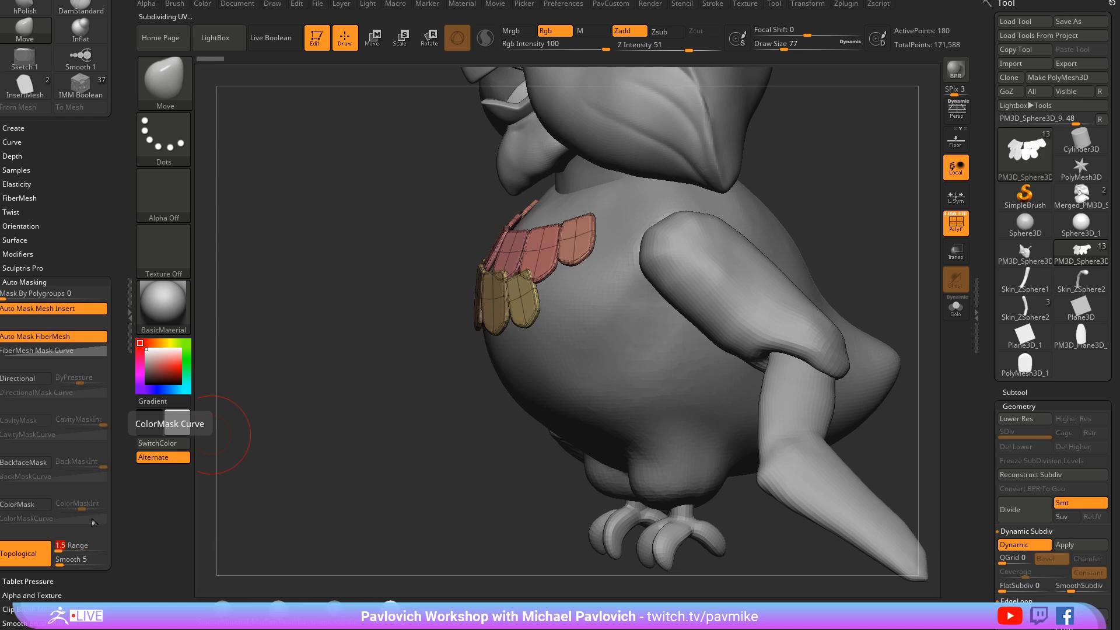
left_click_drag(365, 430, 499, 308)
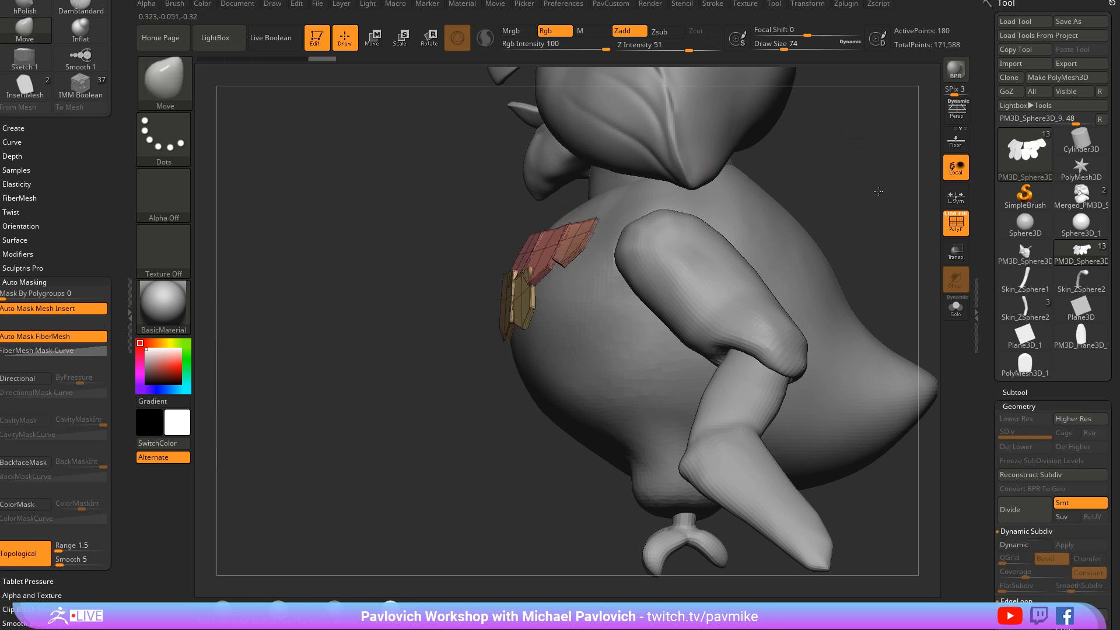
left_click_drag(857, 165, 593, 287)
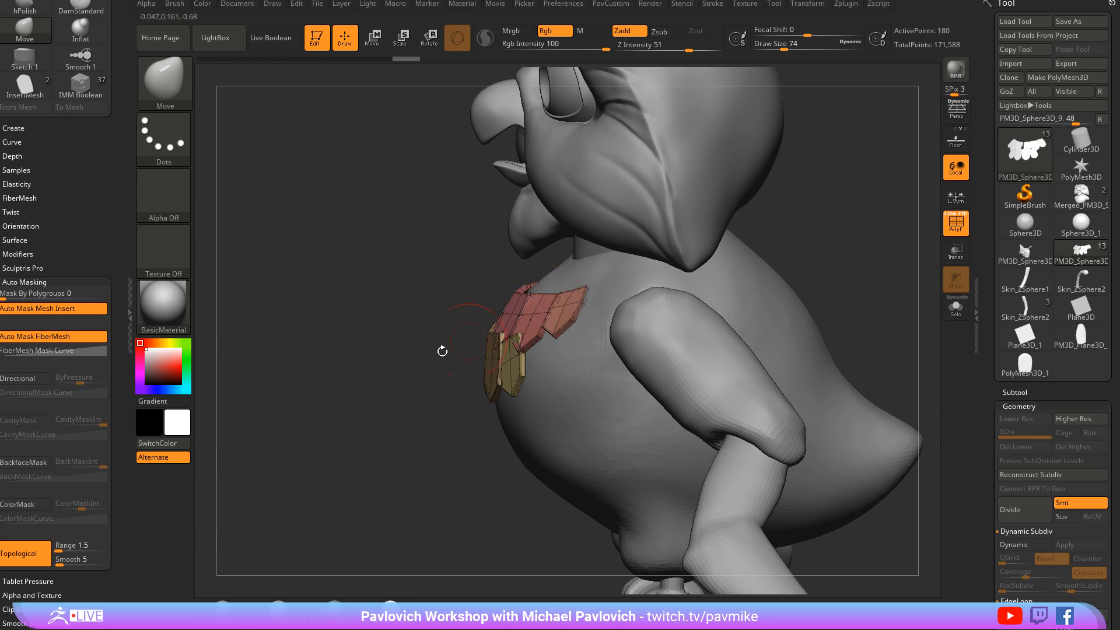
Turn off Topological auto masking, set Mask By Polygroups to 100 and reduce the draw size to 25
left_click(31, 557)
left_click(105, 295)
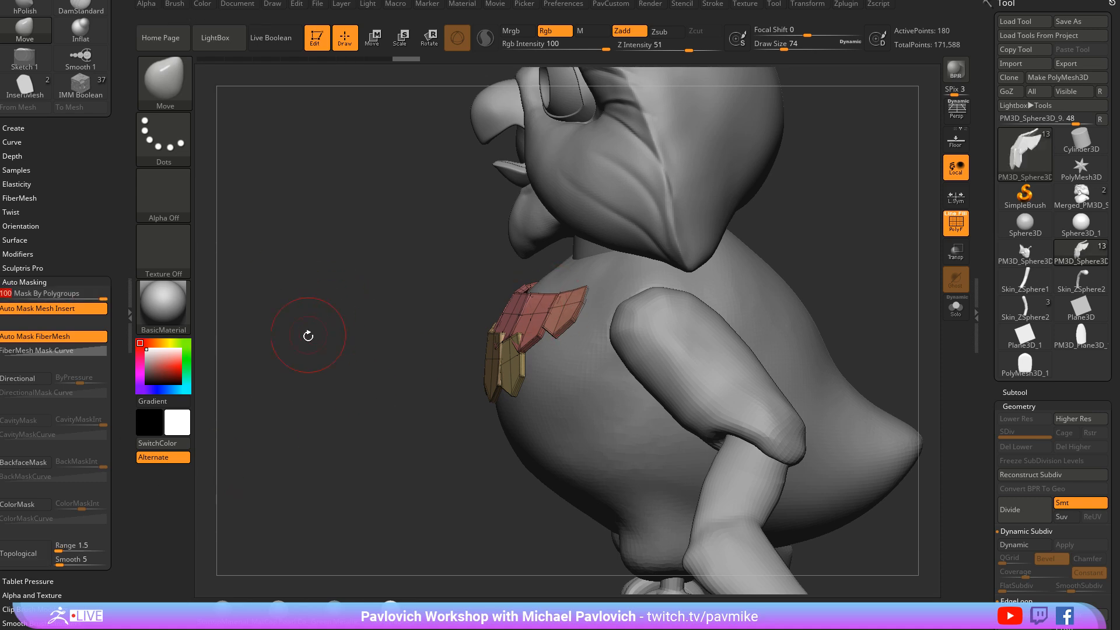
mouse_move(307, 332)
left_mouse_down()
mouse_move(757, 244)
mouse_move(725, 250)
left_mouse_up()
key("s")
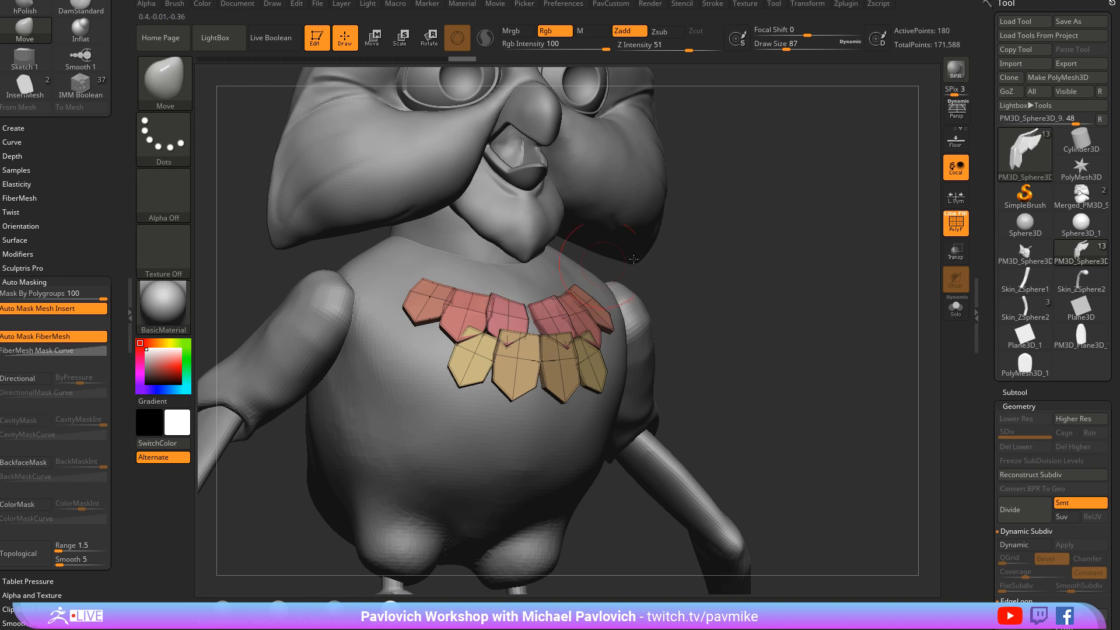
mouse_move(799, 288)
left_mouse_down()
mouse_move(828, 252)
mouse_move(811, 237)
left_mouse_up()
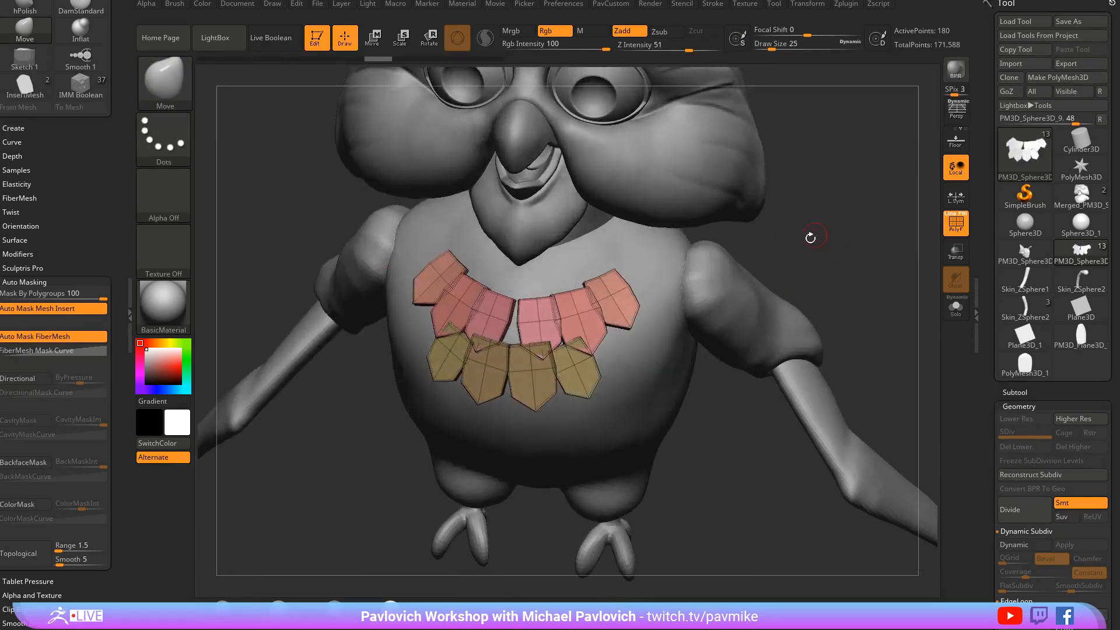
Mask every chest feather except the mirrored central pair in the upper row and return to Draw mode
key("w")
left_click(533, 315, "ctrl")
mouse_move(729, 327)
left_mouse_down()
mouse_move(568, 318)
mouse_move(577, 301)
left_mouse_up()
key("q")
left_click_drag(642, 280, 800, 268)
Clear the canvas and draw the remeshed plane feather on it in Edit mode
key("t")
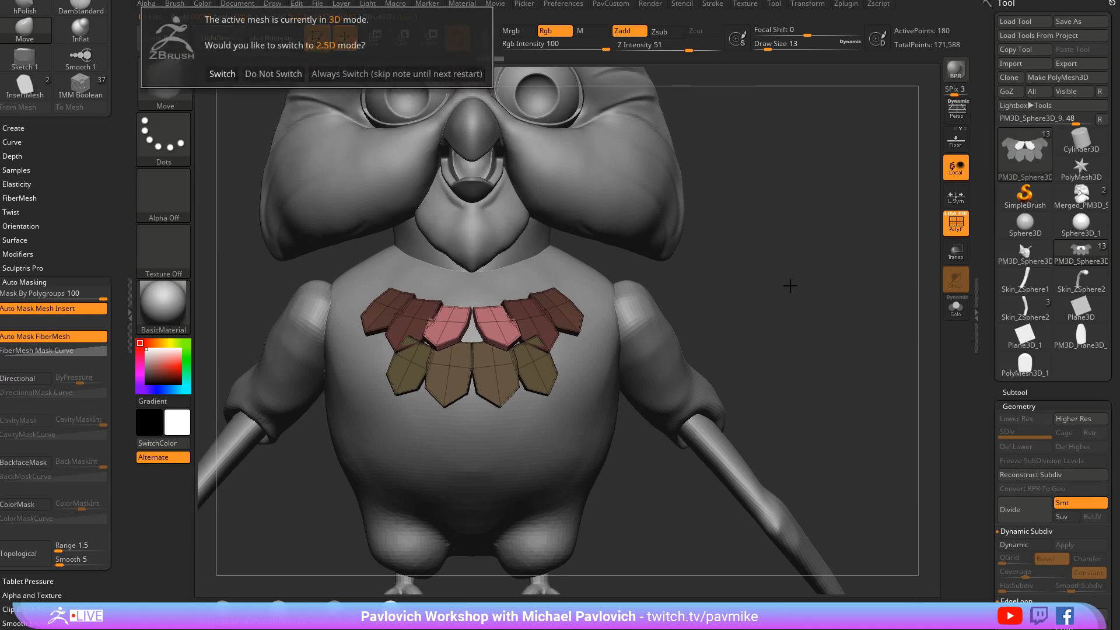
left_click(333, 74)
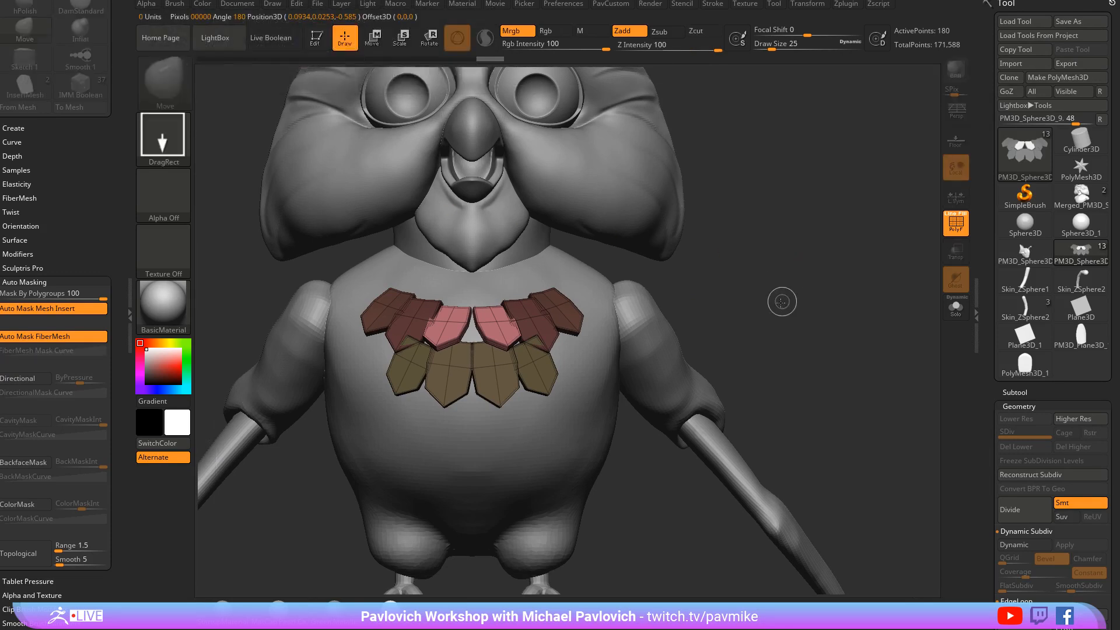
key("ctrl+n")
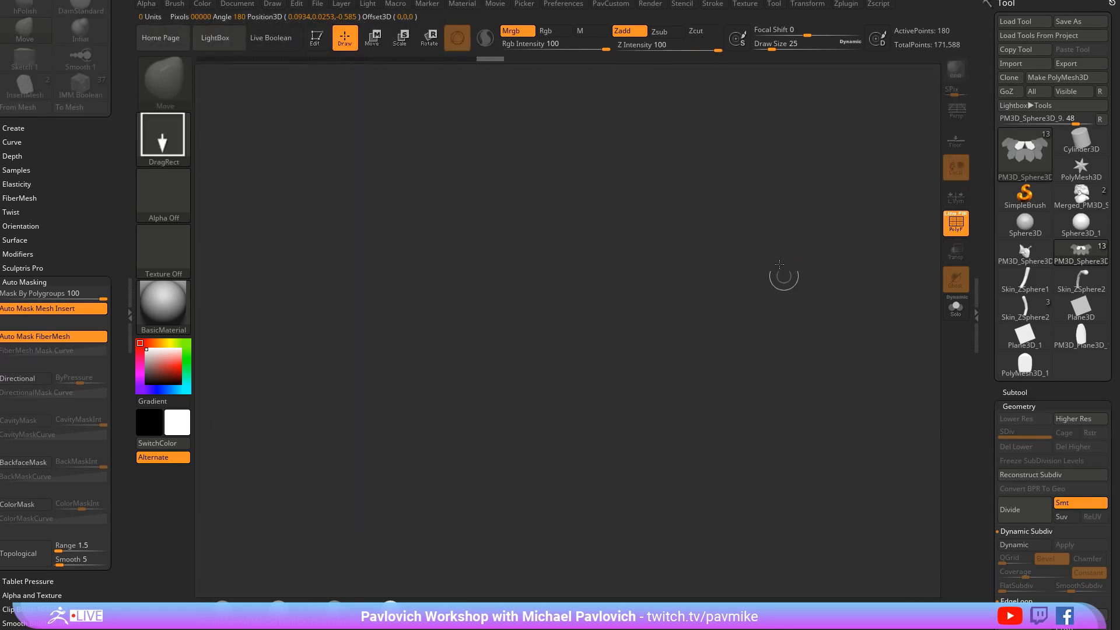
left_click(1079, 345)
left_click_drag(560, 350, 571, 484)
key("t")
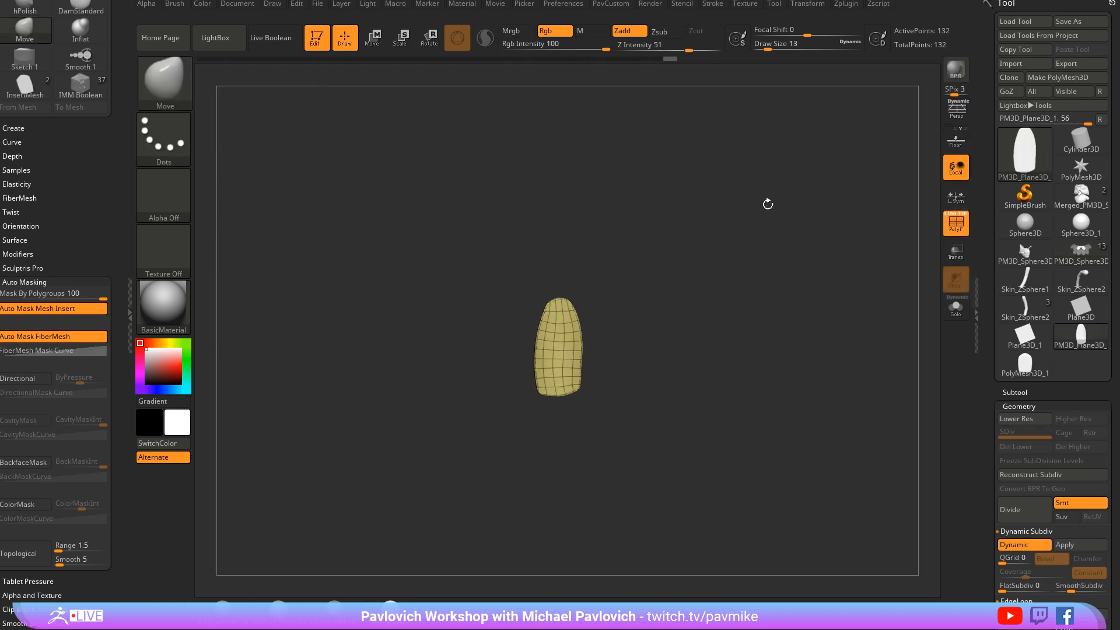
Orient the plane feather front-facing with its narrow tip down and create a new InsertMesh brush from it
mouse_move(770, 202)
left_mouse_down()
mouse_move(780, 320)
mouse_move(753, 335)
mouse_move(779, 325)
mouse_move(799, 367)
left_mouse_up()
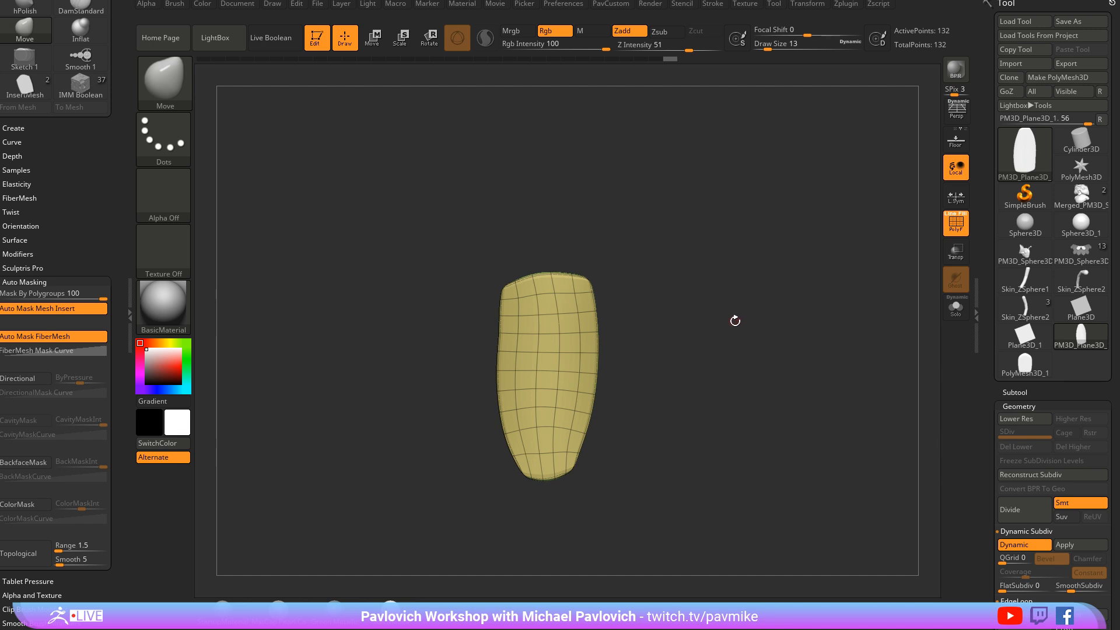
key("r")
left_click_drag(732, 323, 652, 363)
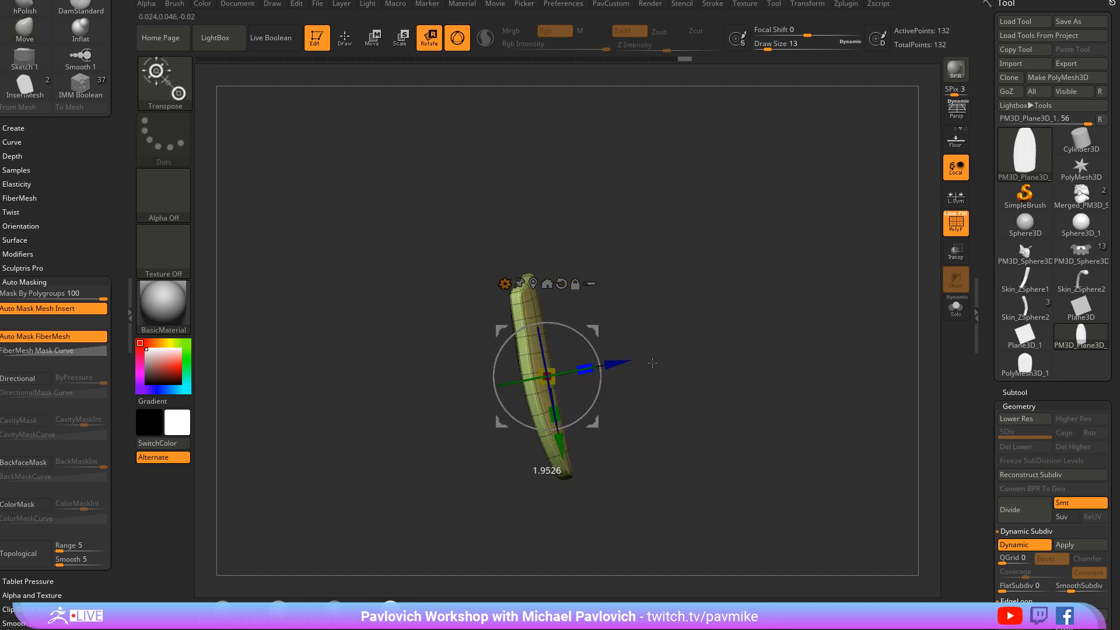
key("q")
mouse_move(776, 322)
left_mouse_down()
mouse_move(746, 300)
mouse_move(807, 328)
mouse_move(755, 325)
left_mouse_up()
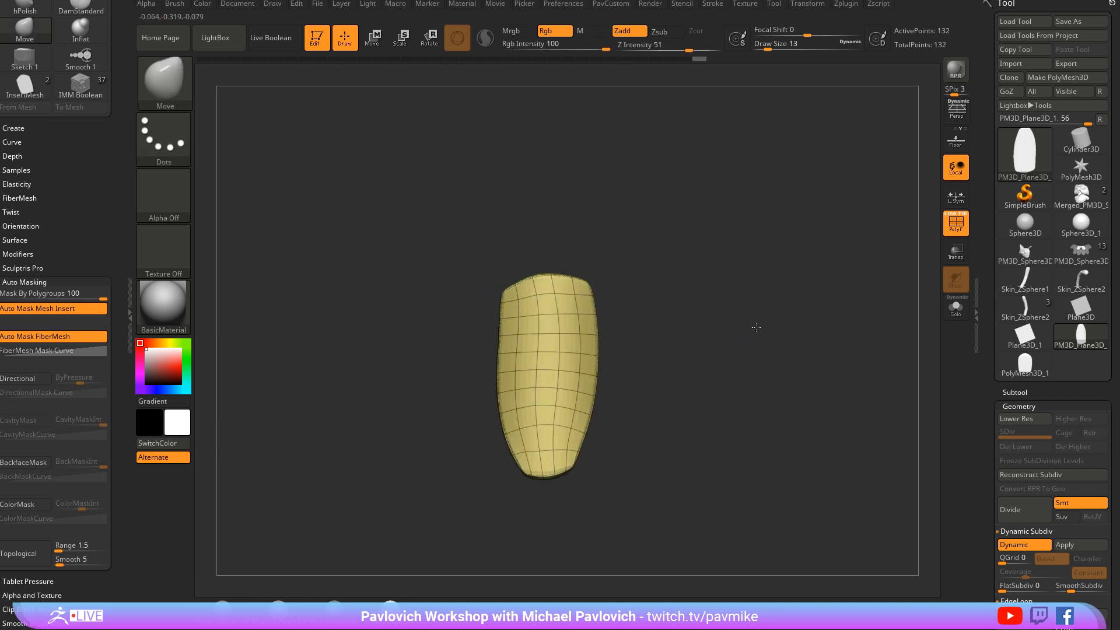
key("b")
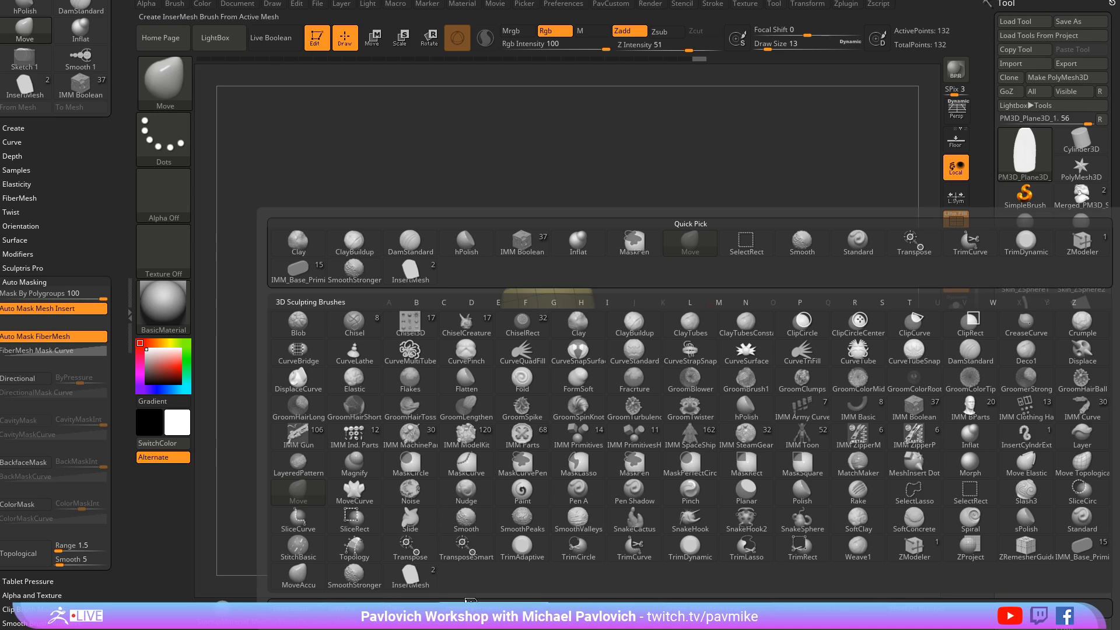
left_click(491, 201)
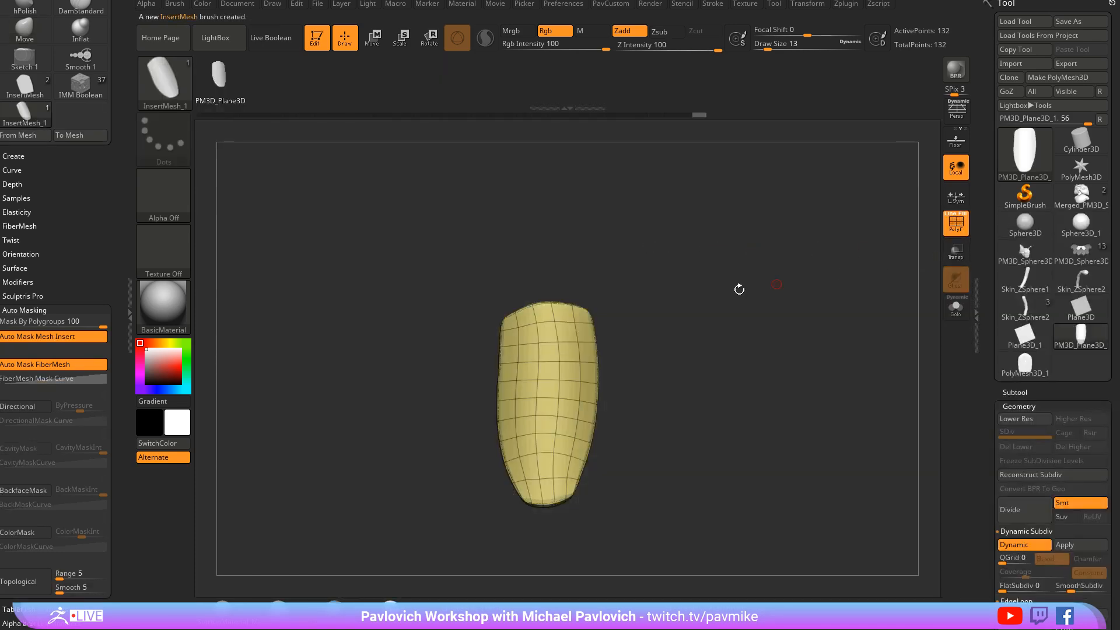
Select the existing two-mesh InsertMesh brush and append the plane feather to it
key("b")
left_click(356, 576)
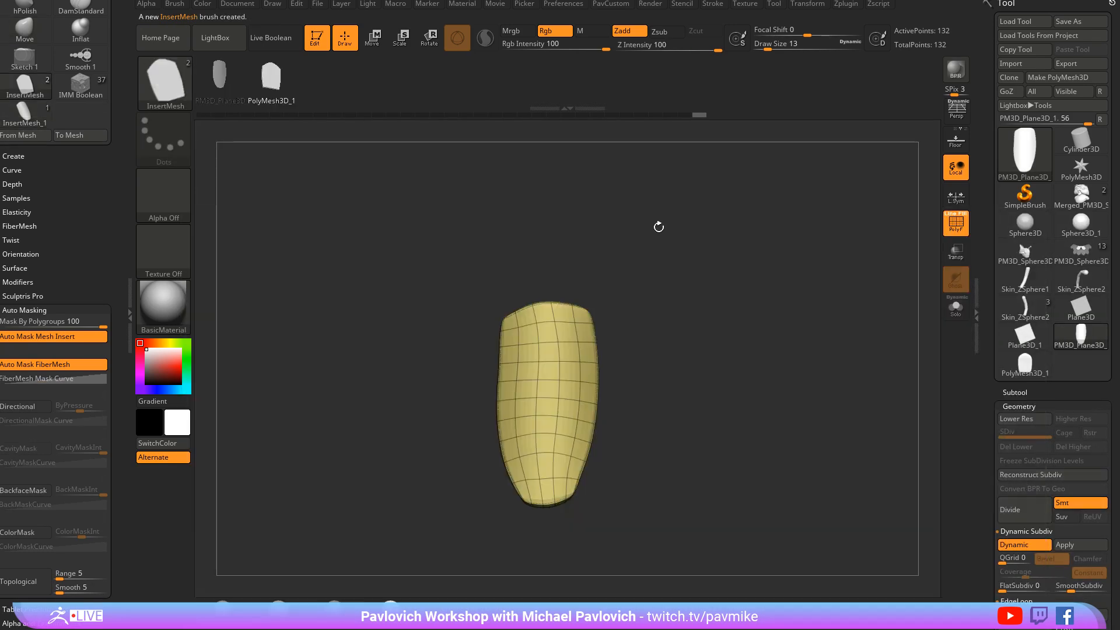
key("b")
left_click(440, 605)
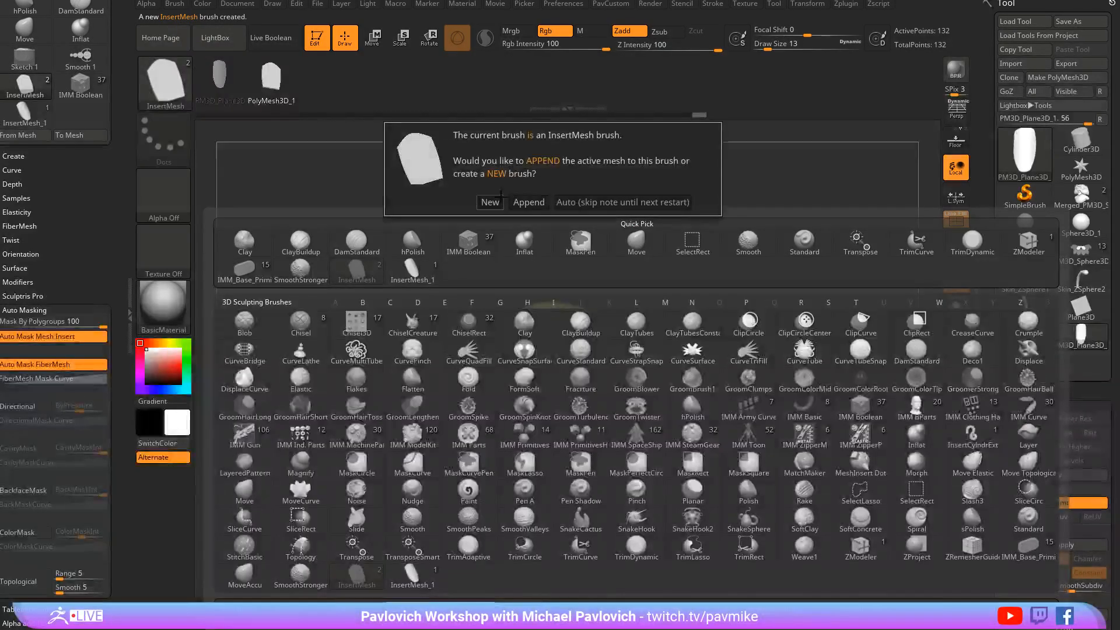
left_click(528, 203)
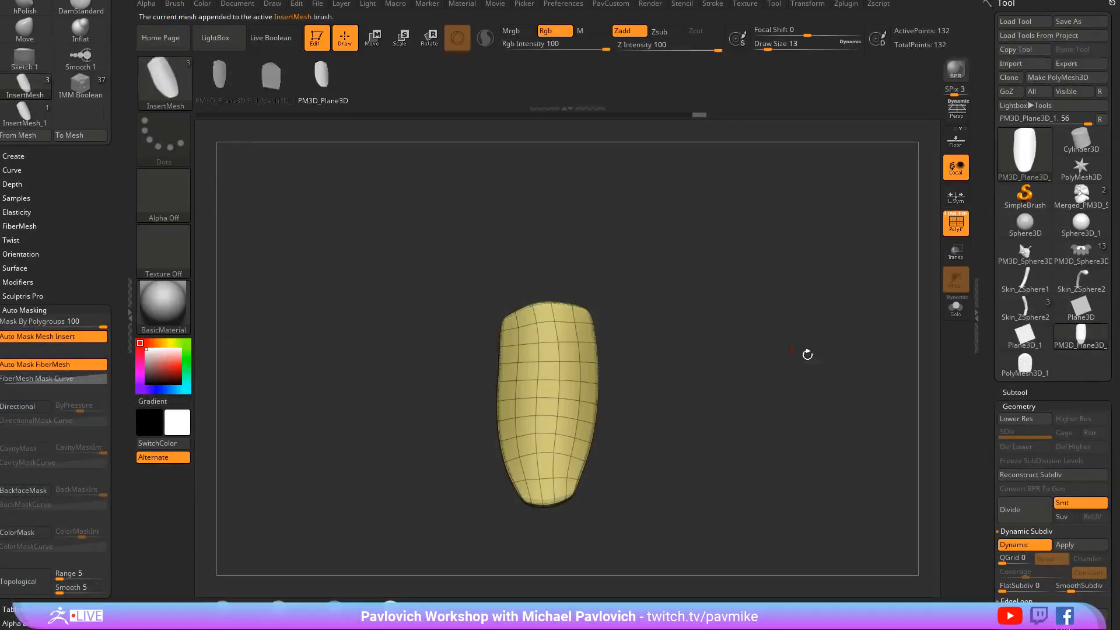
Switch back to the owl tool and make the body the active subtool
left_click(1081, 257)
left_click_drag(733, 342, 825, 272)
left_click(571, 376, "alt")
left_click_drag(782, 322, 490, 399, "alt")
mouse_move(729, 373)
left_mouse_down()
mouse_move(505, 367)
mouse_move(501, 381)
left_mouse_up()
key("ctrl+z")
key("ctrl+z")
Try the third InsertMesh feather as a mirrored pair on the belly below the chest feathers, and undo it
key("b")
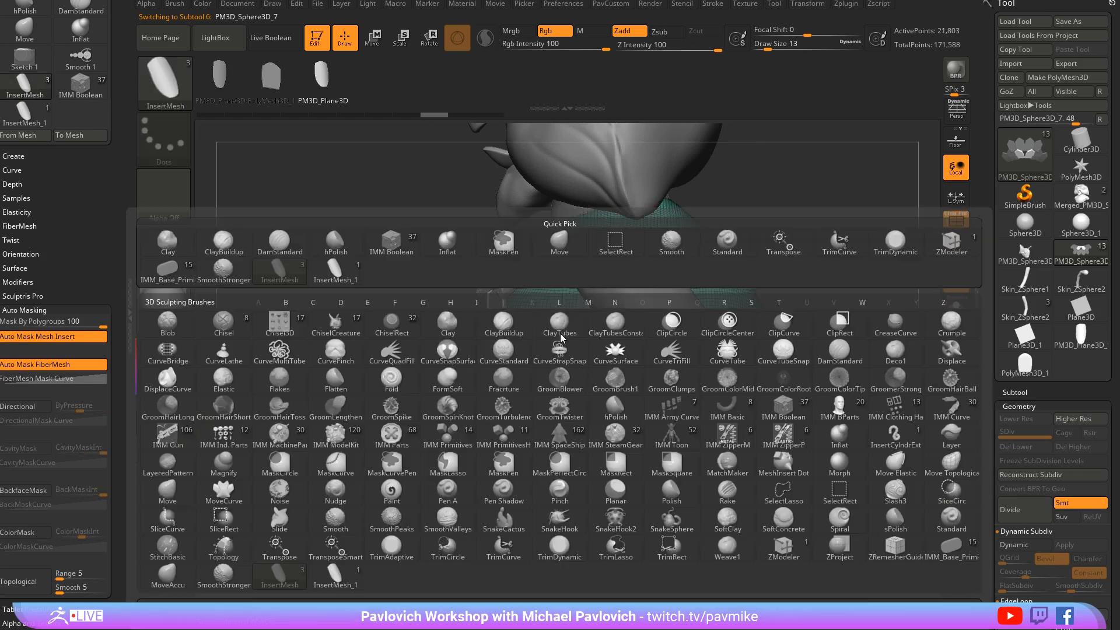
key("m")
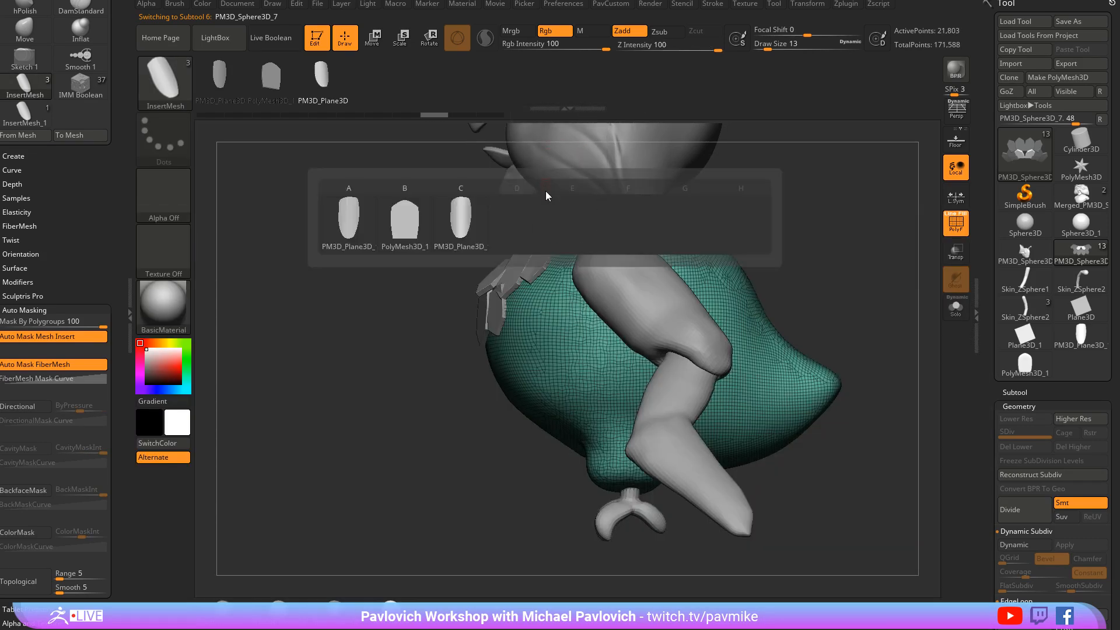
left_click(461, 230)
left_click_drag(411, 346, 559, 350, "shift")
left_click_drag(474, 374, 474, 408)
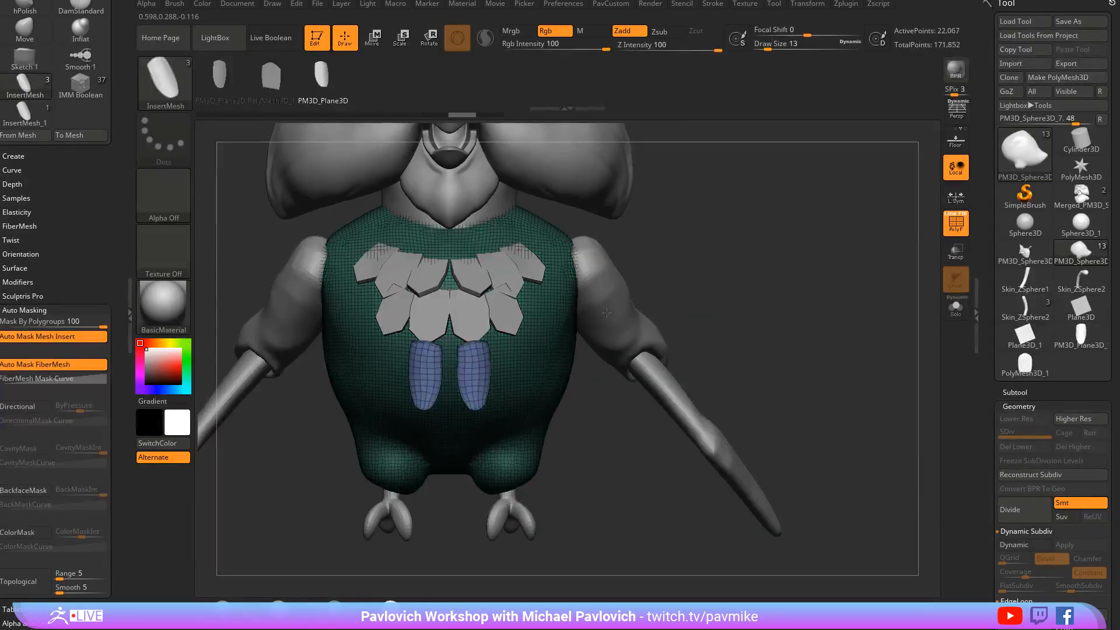
right_click_drag(606, 313, 664, 290)
key("ctrl+z")
Try several mirrored feather pairs along the sides of the owl's body, and undo all of them
left_click_drag(538, 353, 538, 390)
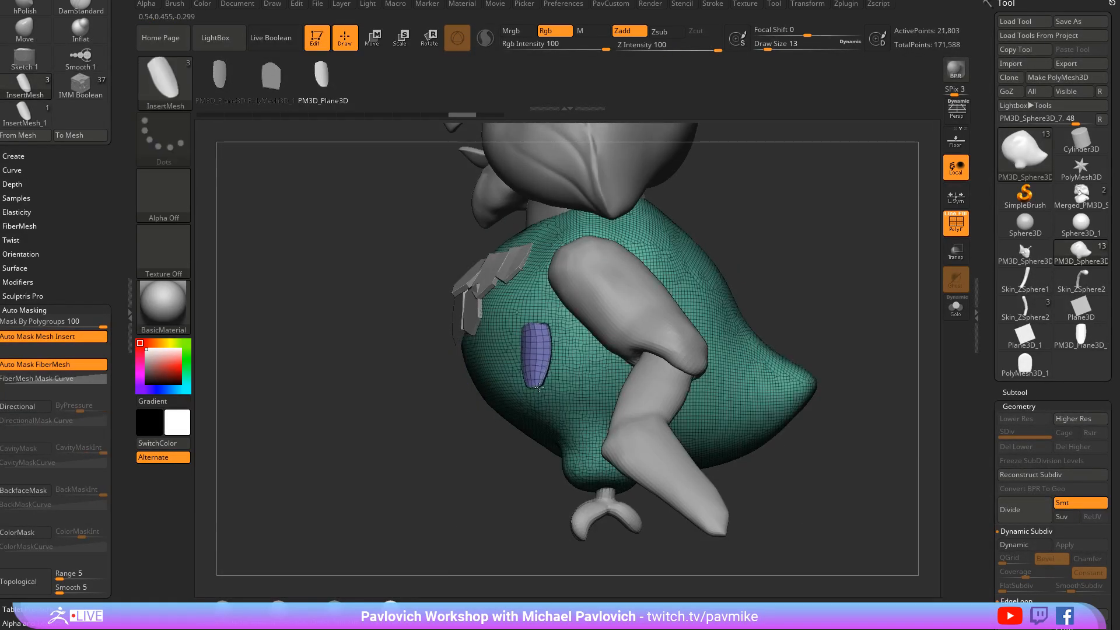
right_click_drag(467, 419, 539, 465)
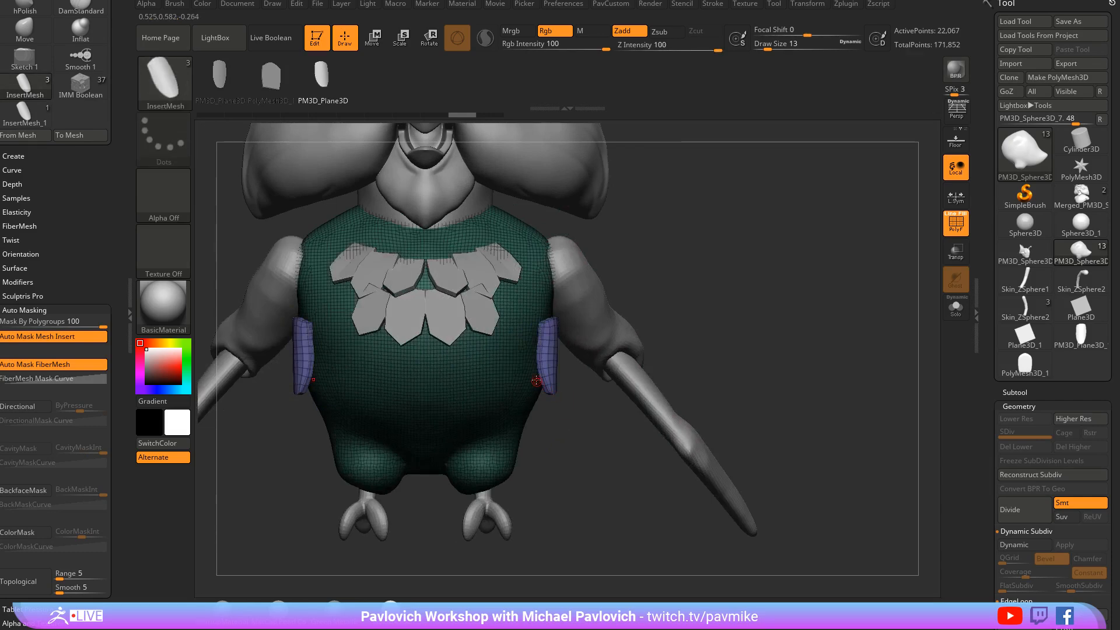
mouse_move(525, 344)
left_mouse_down()
mouse_move(526, 382)
mouse_move(508, 396)
left_mouse_up()
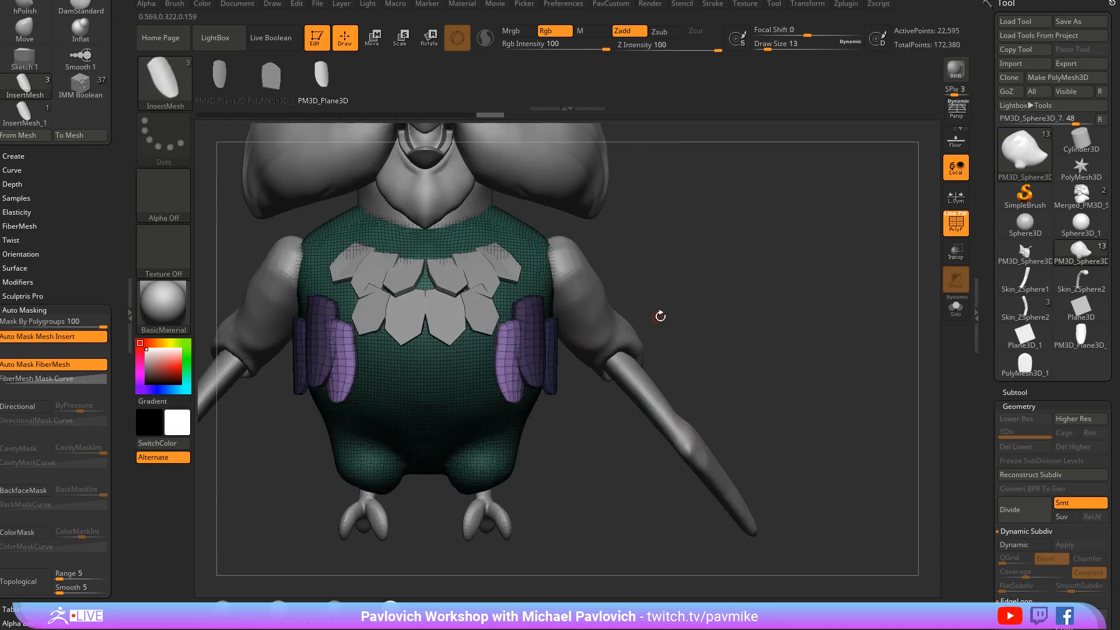
mouse_move(659, 315)
right_mouse_down()
mouse_move(712, 292)
mouse_move(366, 232)
right_mouse_up()
key("ctrl+z")
key("ctrl+z")
key("ctrl+z")
Delete the third feather mesh from the InsertMesh brush
left_click(177, 7)
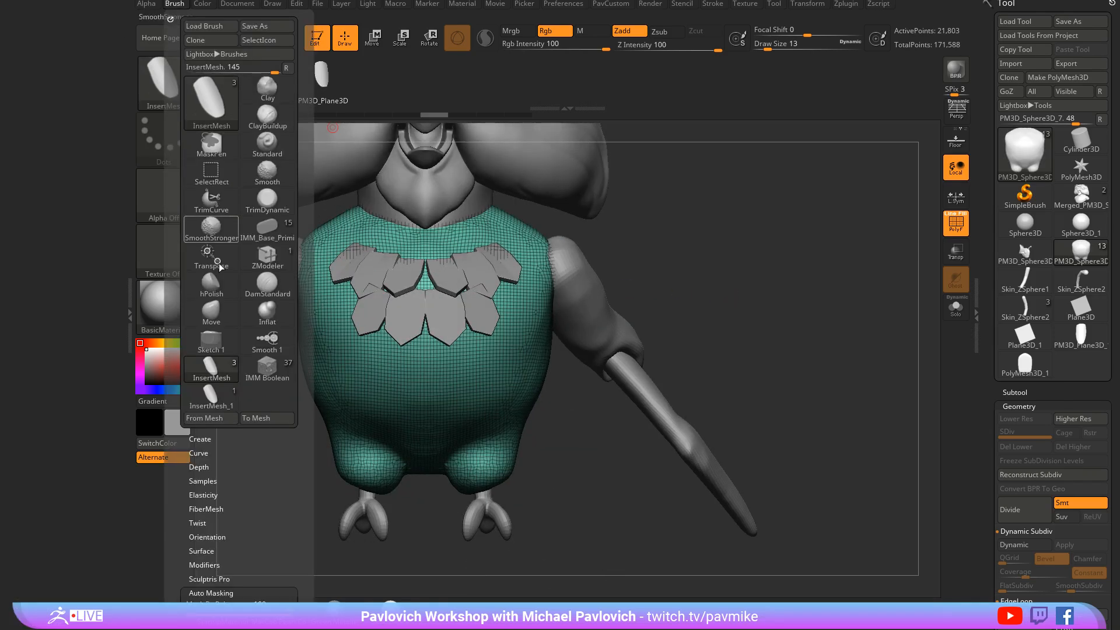
key("shift")
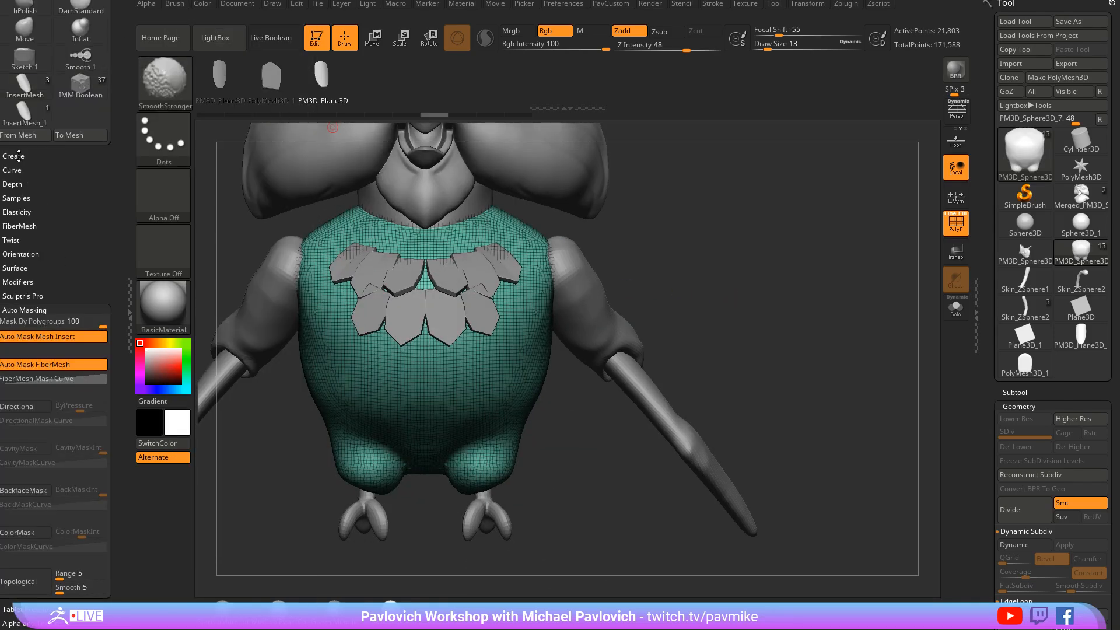
left_click(19, 156)
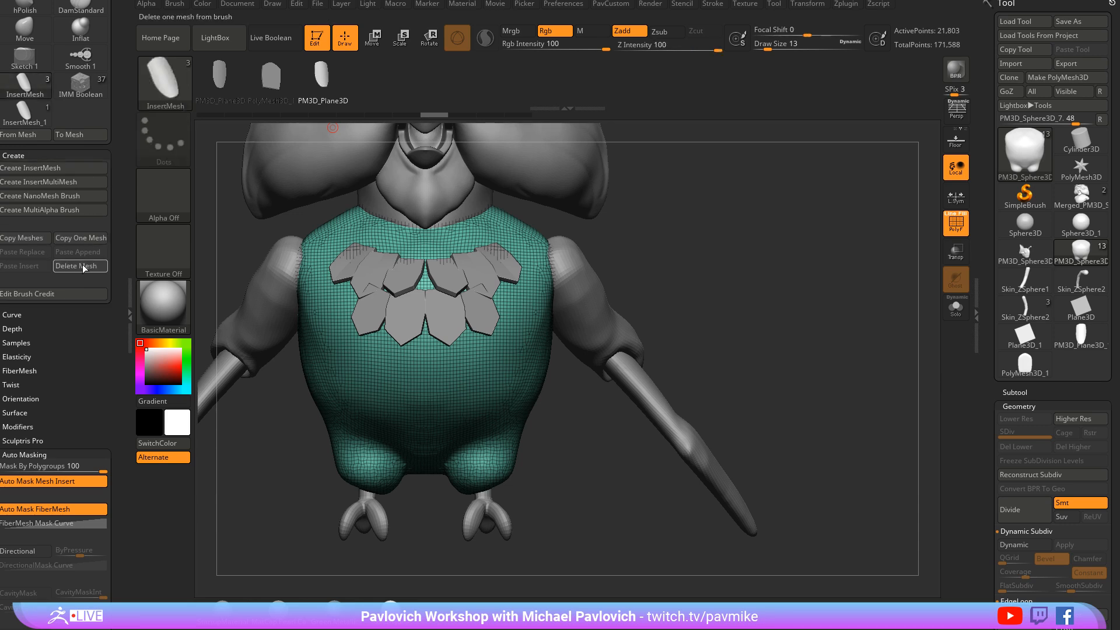
left_click(82, 265)
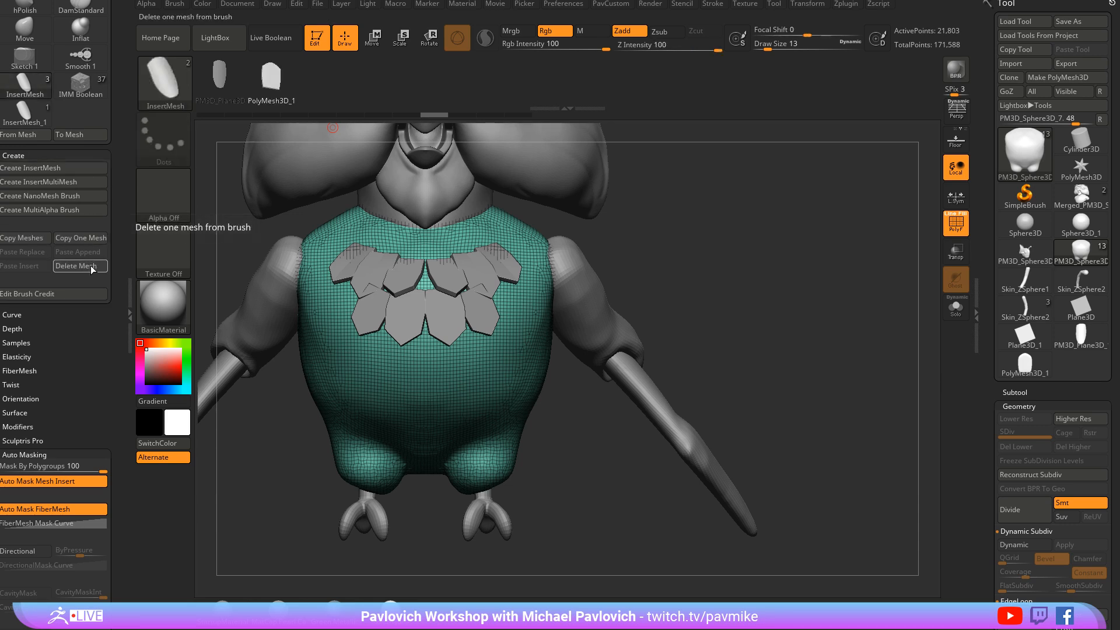
Switch to the plane feather, inspect it side-on with the Move gizmo and face it forward with the tip down
left_click(1069, 343)
left_click_drag(732, 305, 747, 350)
key("w")
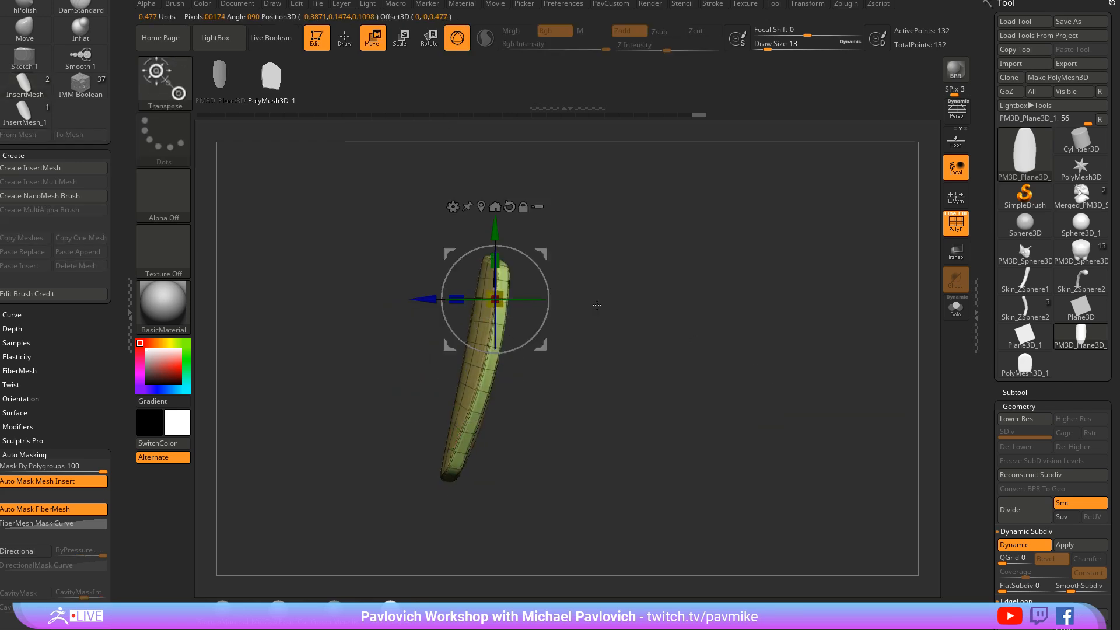
left_click_drag(547, 287, 548, 304)
key("q")
left_click_drag(602, 256, 827, 287)
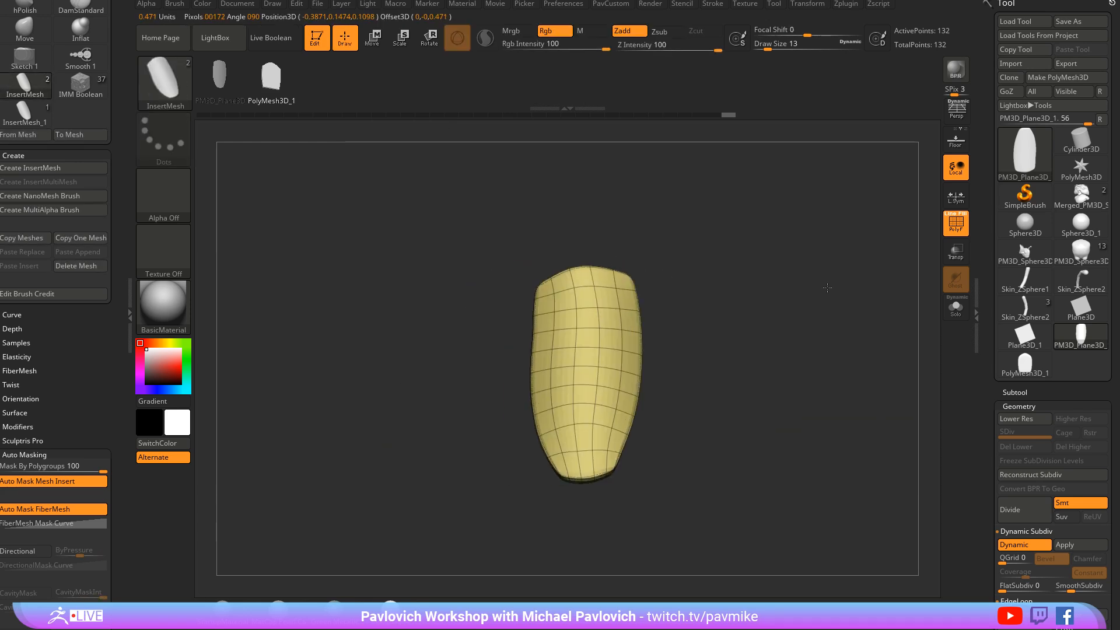
Append the reoriented plane feather to the existing InsertMesh brush as its third mesh
key("b")
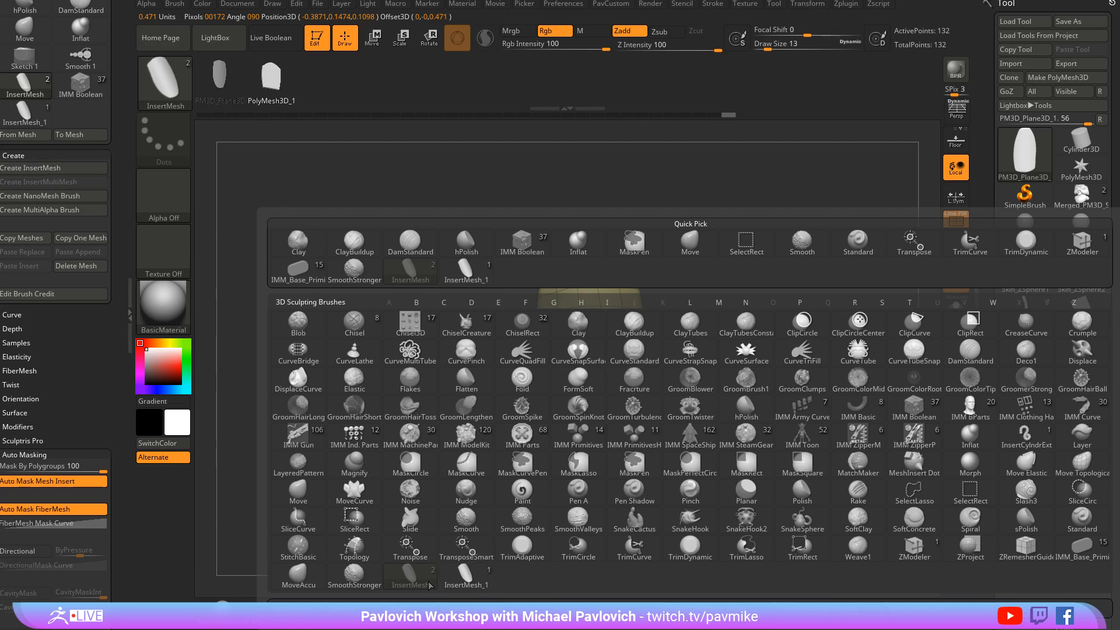
left_click(436, 581)
key("b")
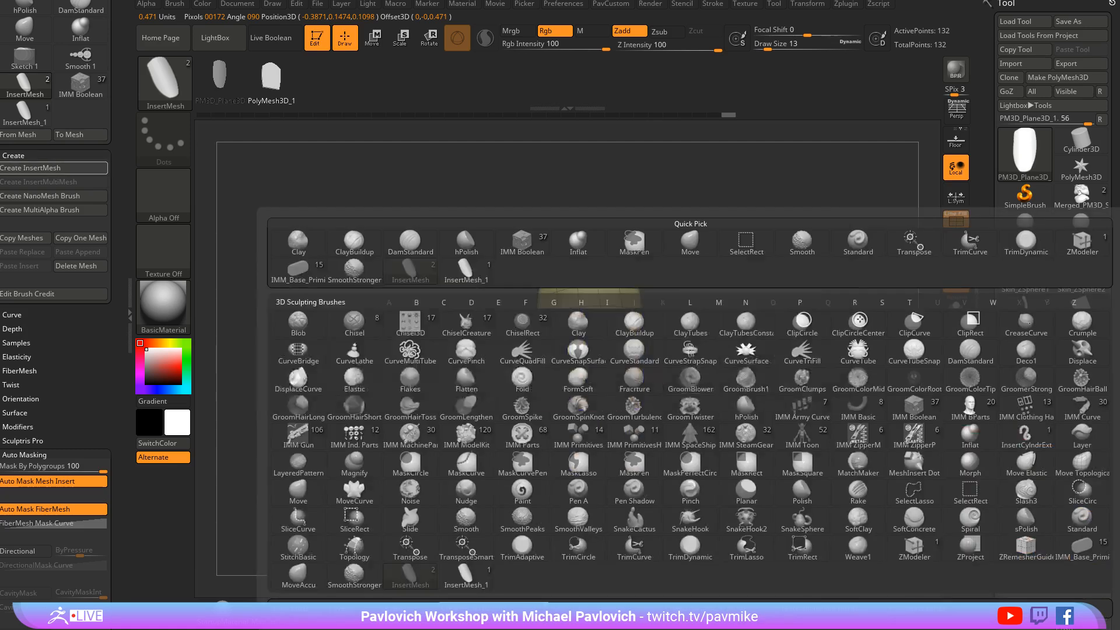
key("ctrl+shift+i")
left_click(537, 201)
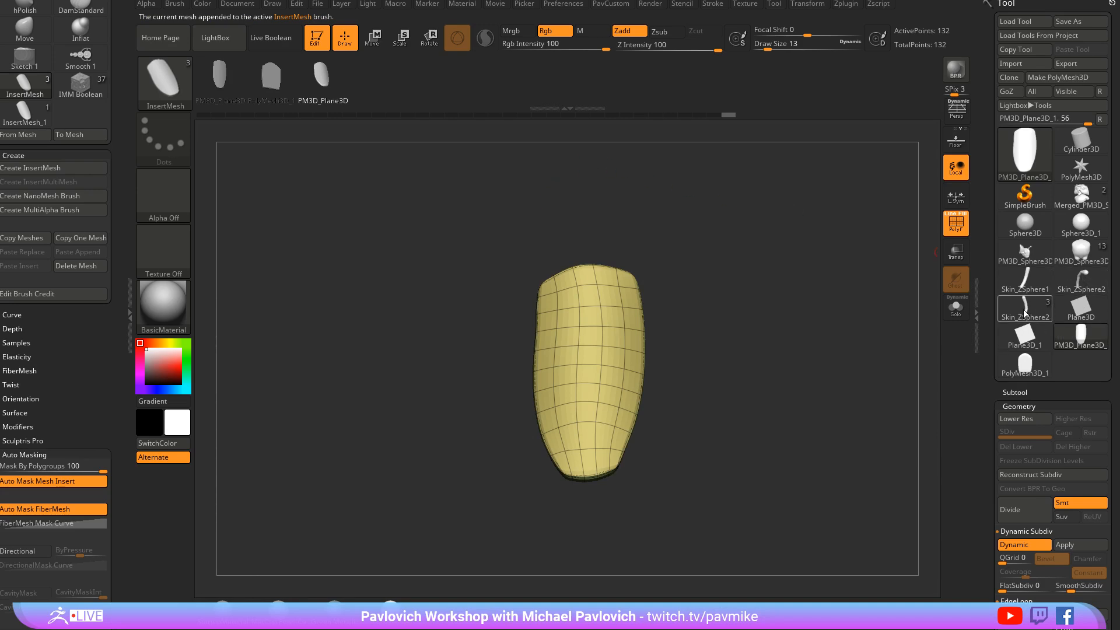
Draw Plane3D_1 on a cleared canvas in Edit mode and convert it to a PolyMesh3D
left_click(1080, 251)
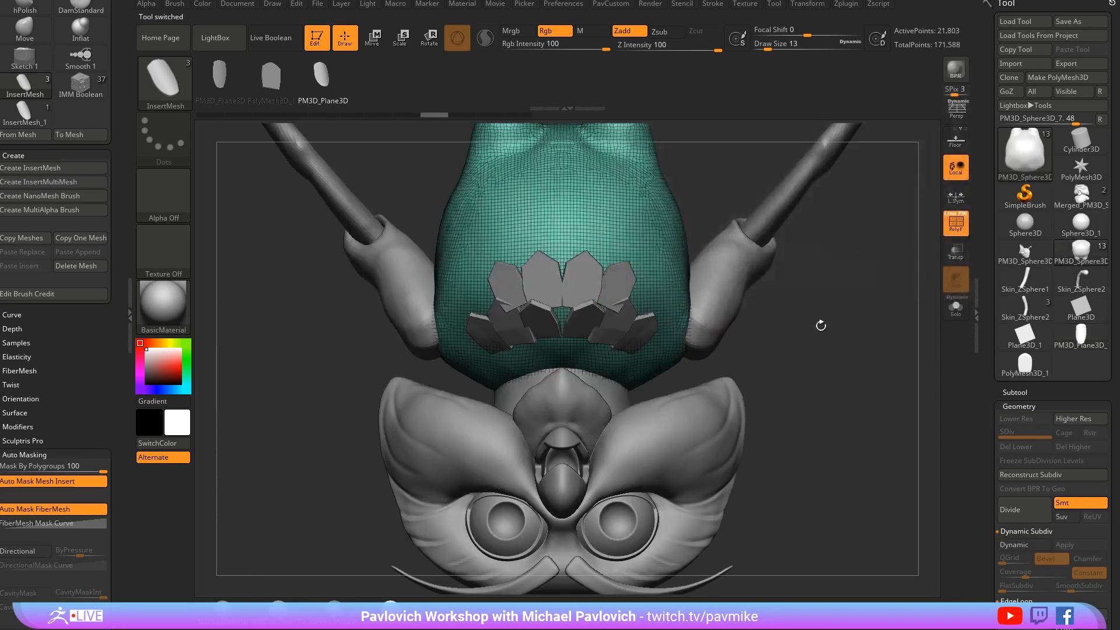
left_click_drag(821, 326, 847, 270)
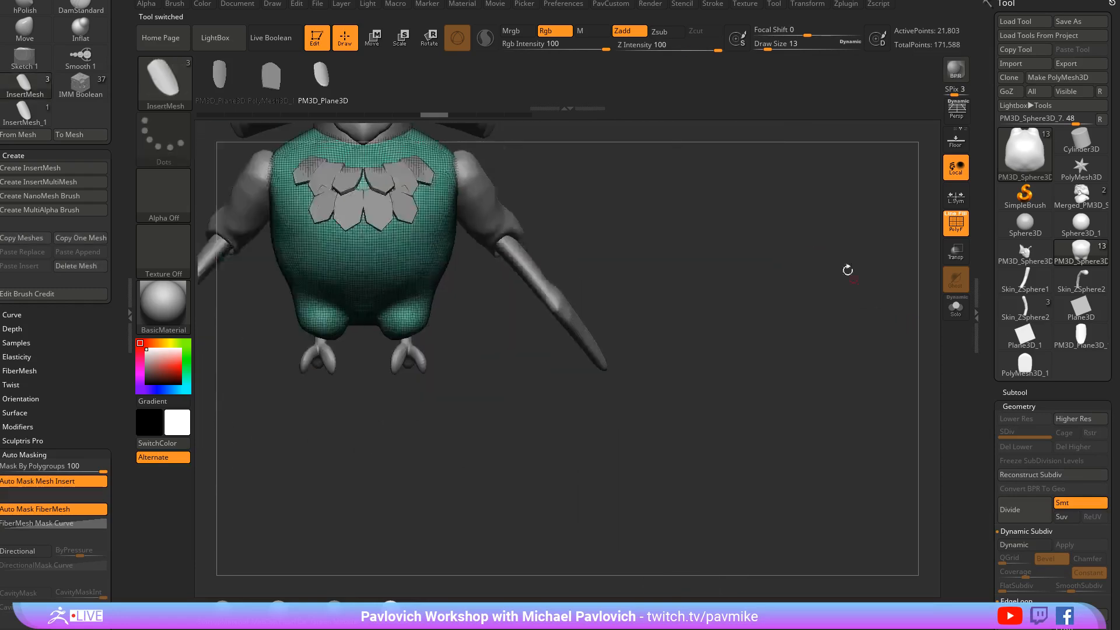
key("f")
left_click(1024, 196)
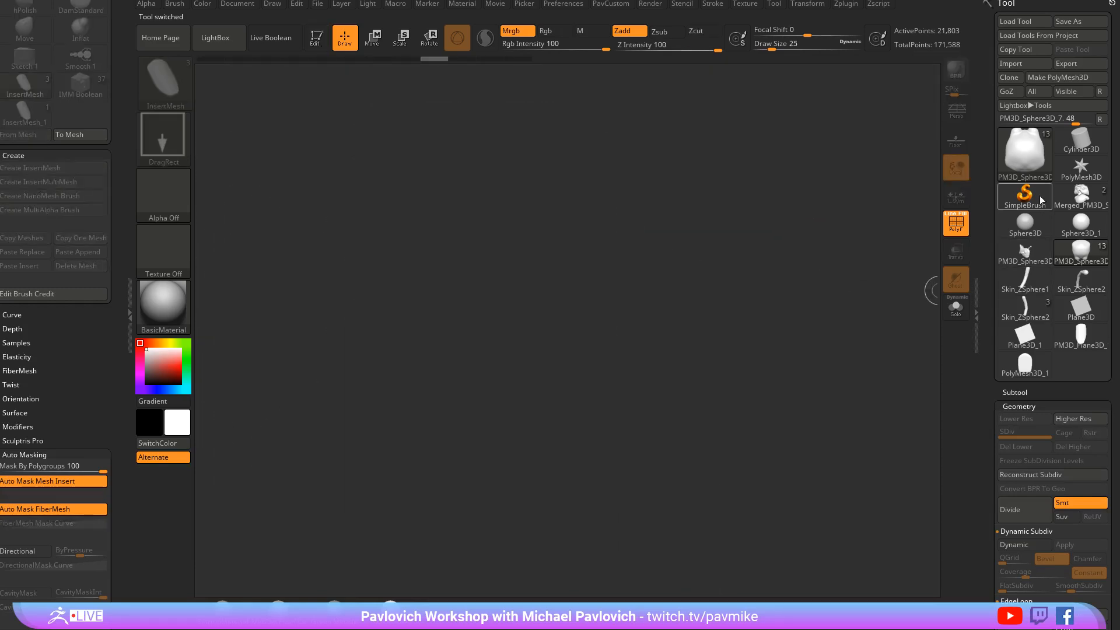
left_click(1032, 170)
left_click(845, 234)
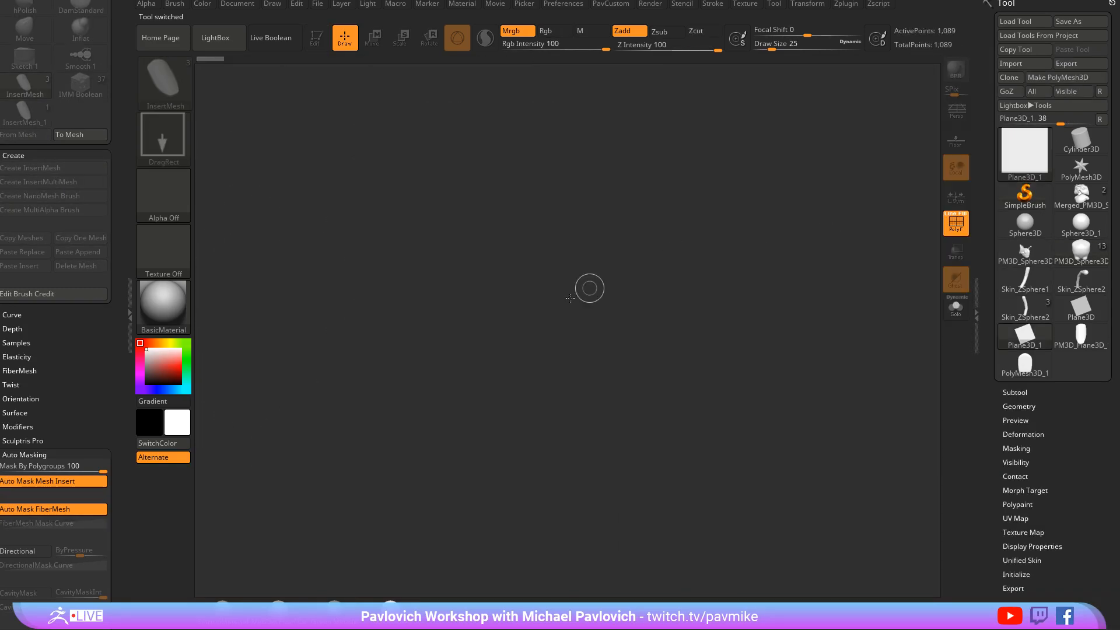
left_click_drag(570, 298, 647, 181)
key("t")
left_click(1062, 81)
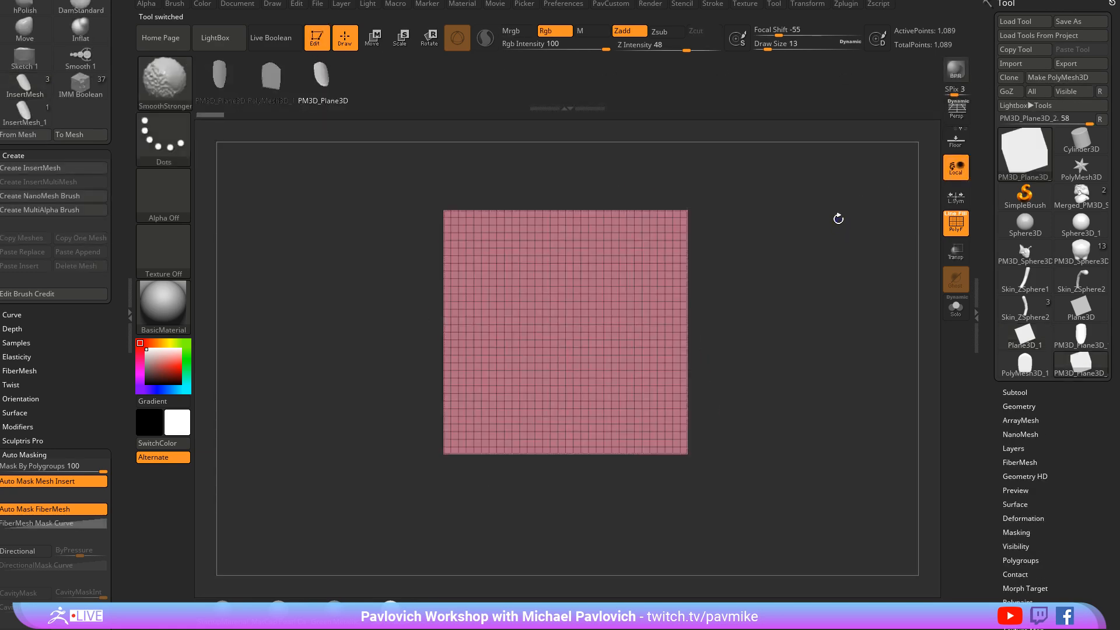
Try inserting the third feather mesh on the flat test plane, and undo it
left_click_drag(568, 311, 587, 344)
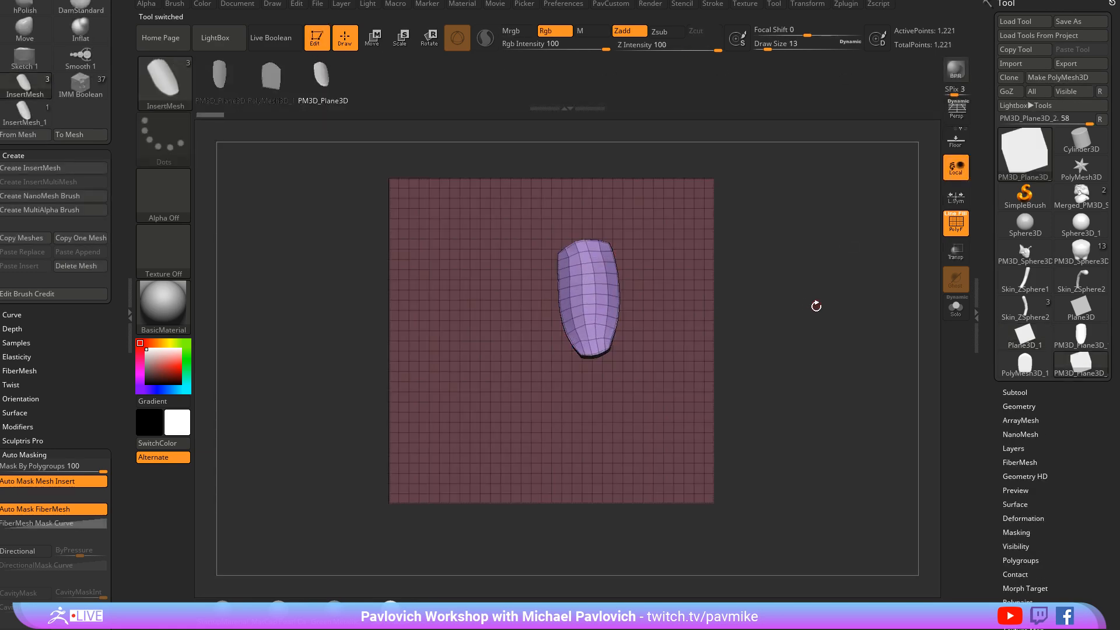
mouse_move(815, 305)
left_mouse_down()
mouse_move(695, 325)
mouse_move(743, 285)
mouse_move(789, 285)
left_mouse_up()
key("ctrl+z")
Insert the brush's first and third feather meshes side by side on the test plane to compare their orientation
left_click_drag(594, 286, 586, 341)
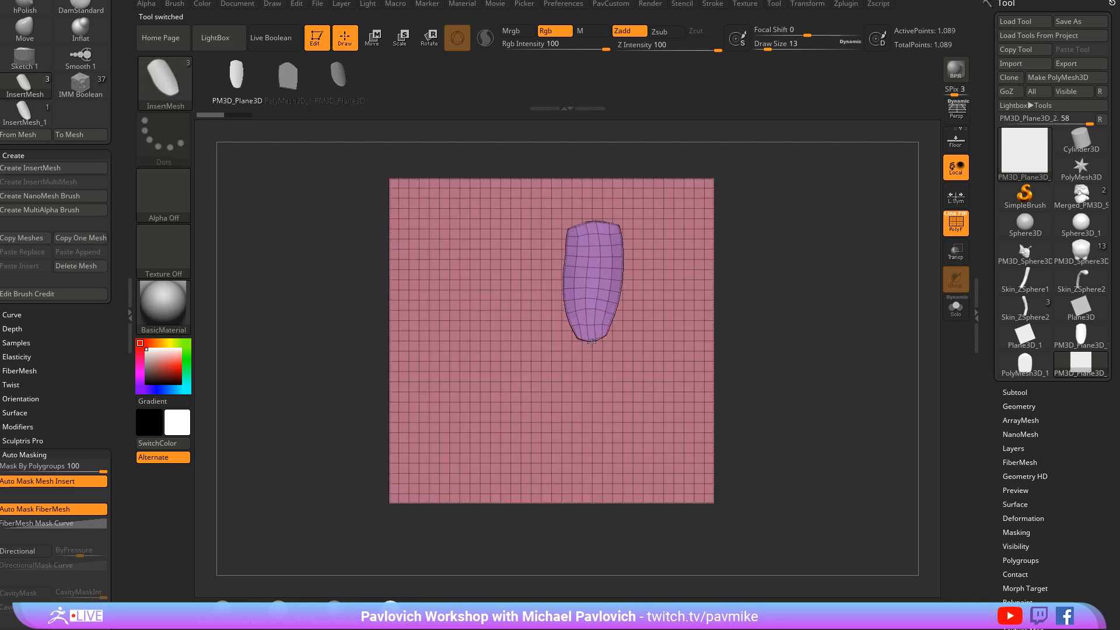
left_click_drag(815, 298, 755, 292)
left_click(337, 76)
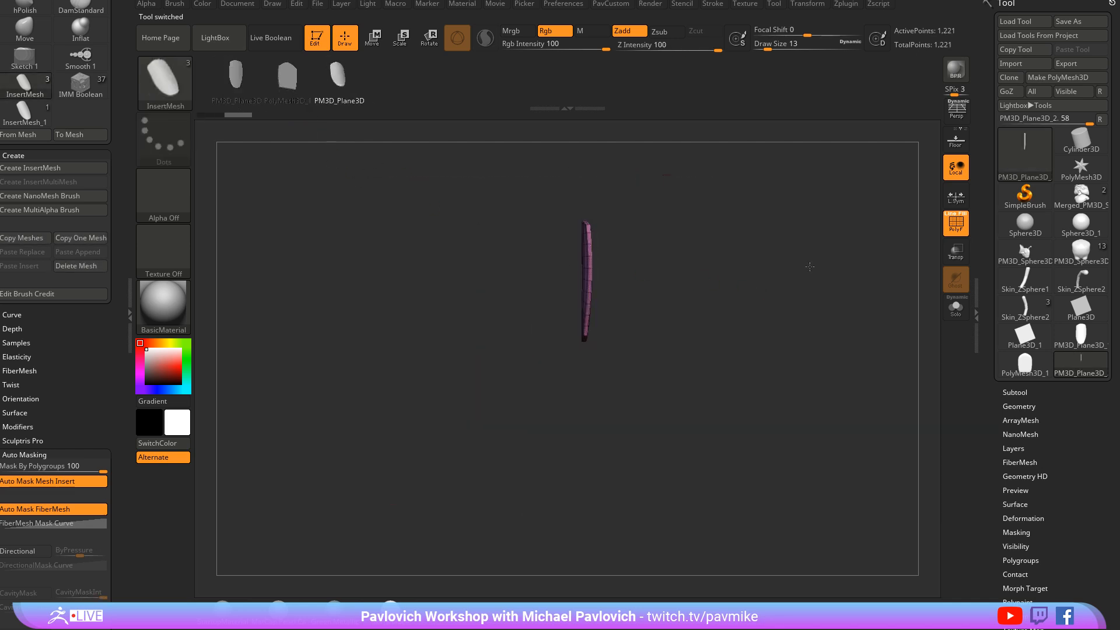
left_click_drag(642, 373, 566, 371, "shift")
left_click_drag(498, 270, 497, 326)
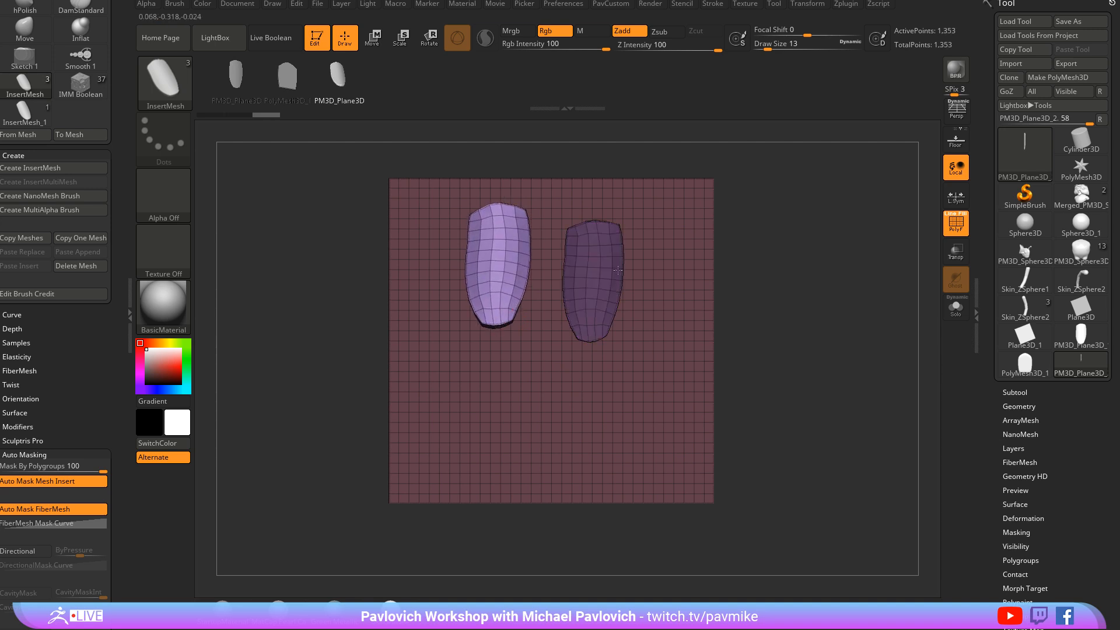
left_click_drag(758, 274, 850, 260)
left_click_drag(599, 321, 589, 323, "shift")
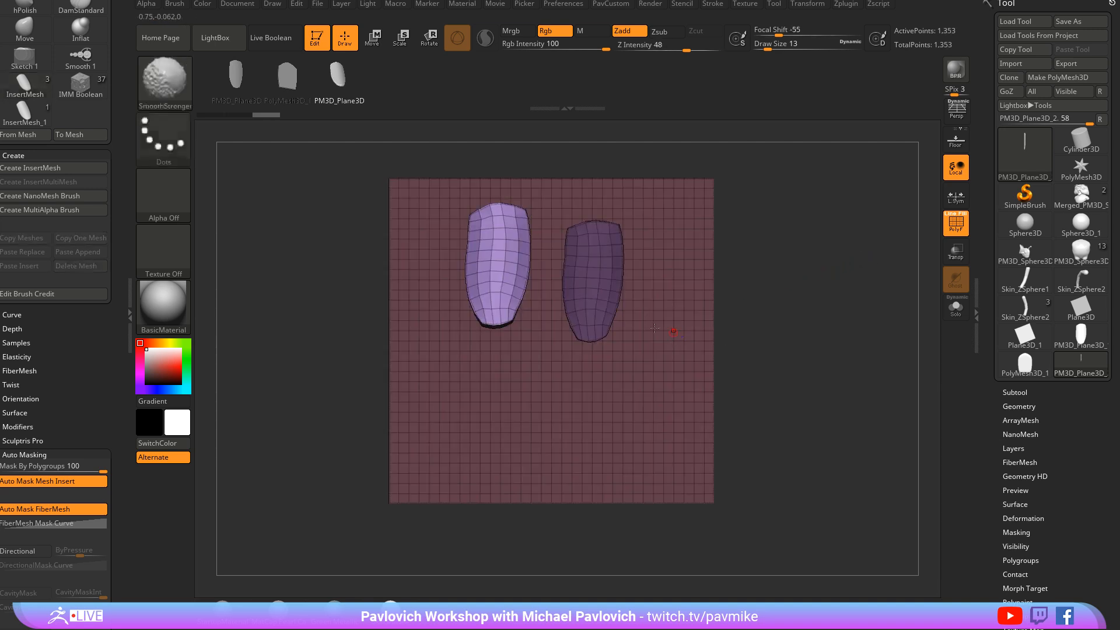
Switch back to the owl and insert mirrored and central feathers across the lower belly with the third mesh
left_click(1081, 252)
scroll(805, 292, "up", 3)
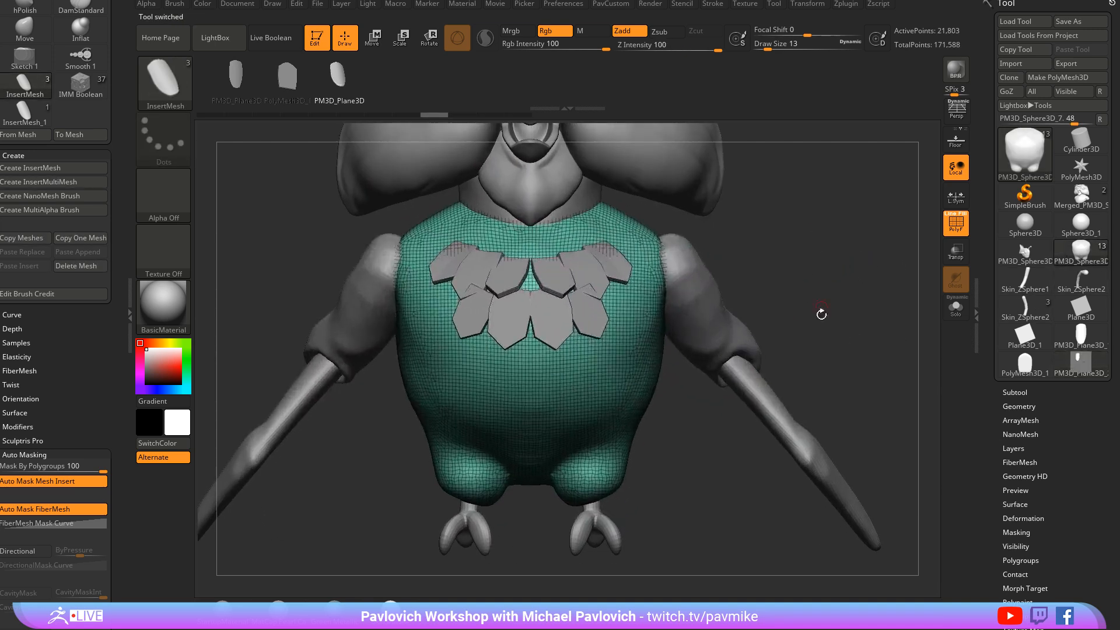
left_click_drag(551, 382, 589, 392)
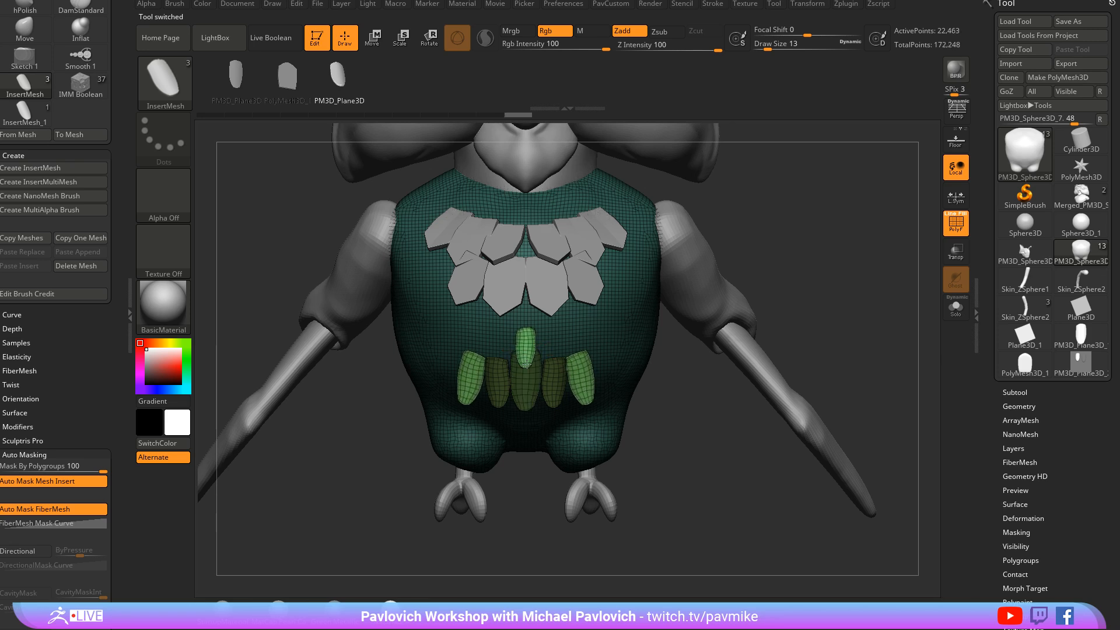
Complete the upper belly row with mirrored feather inserts and split all belly feathers from the body into their own subtool
left_click_drag(526, 363, 580, 354)
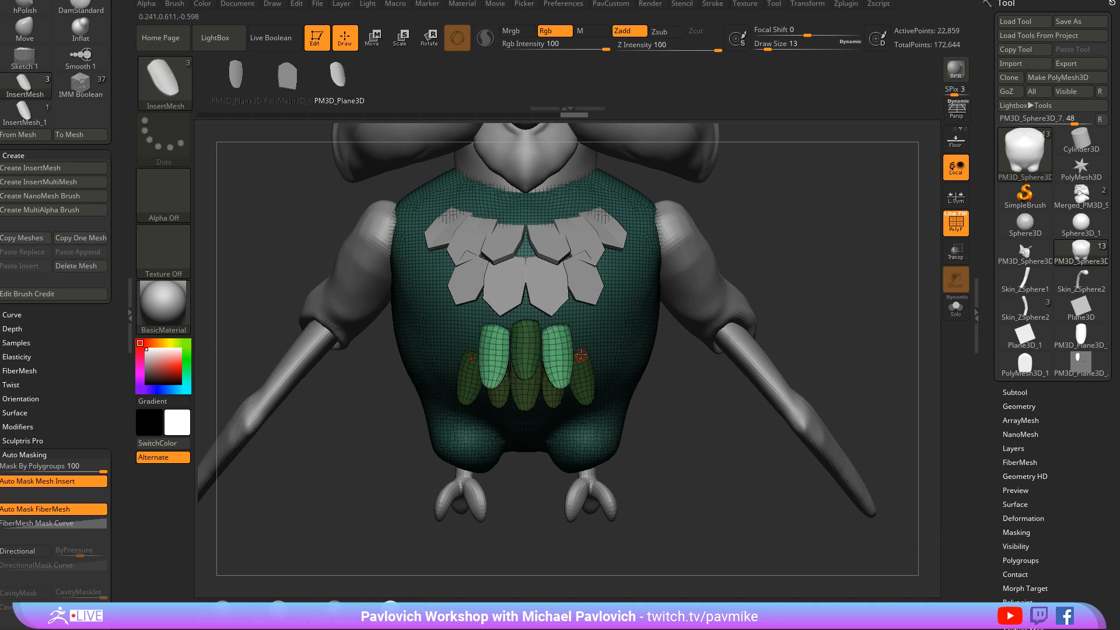
left_click_drag(840, 292, 877, 196)
left_click(909, 323)
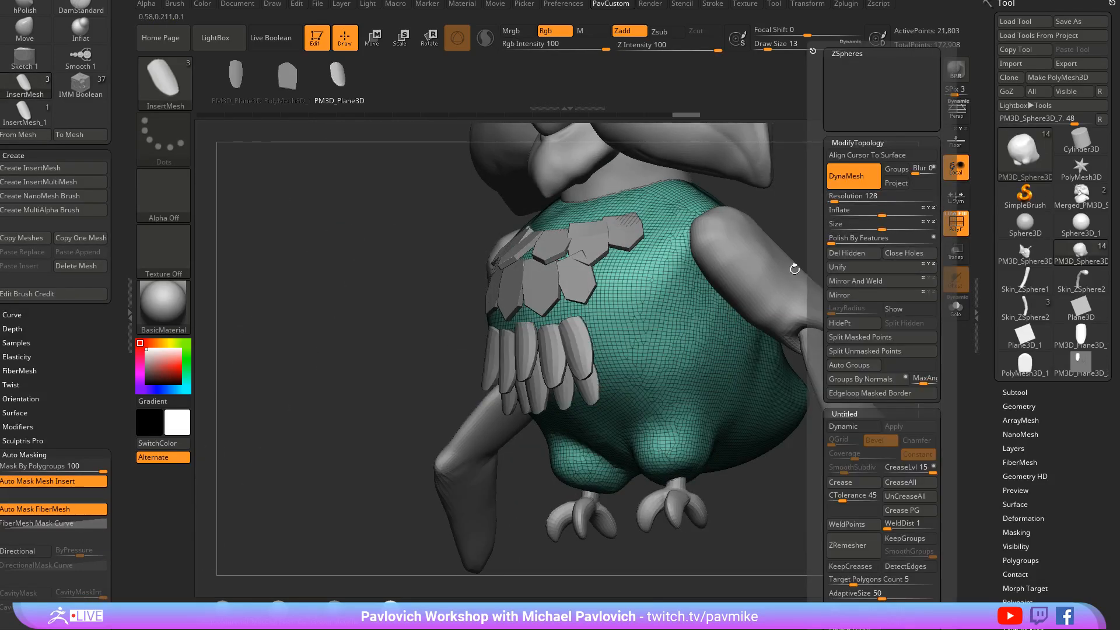
Select the belly feather subtool and rotate it about 3.4° in side view to adjust its tilt against the body
left_click_drag(795, 267, 898, 277)
left_click(657, 353, "alt")
left_click_drag(828, 292, 776, 274)
key("w")
left_click_drag(639, 275, 631, 275)
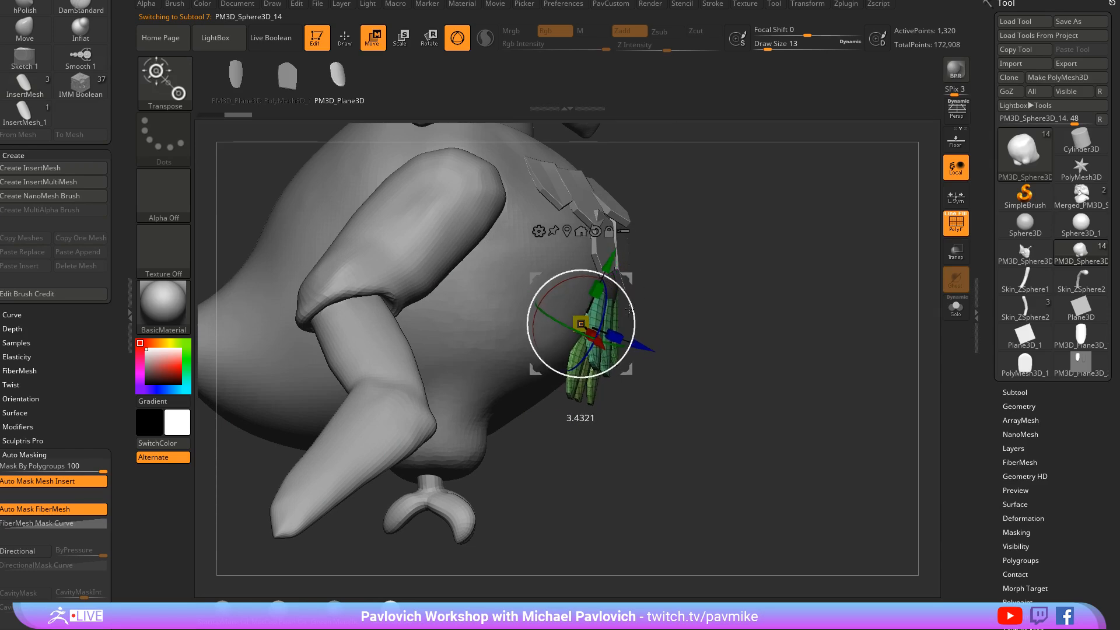
key("q")
mouse_move(700, 280)
left_mouse_down()
mouse_move(803, 287)
mouse_move(793, 287)
left_mouse_up()
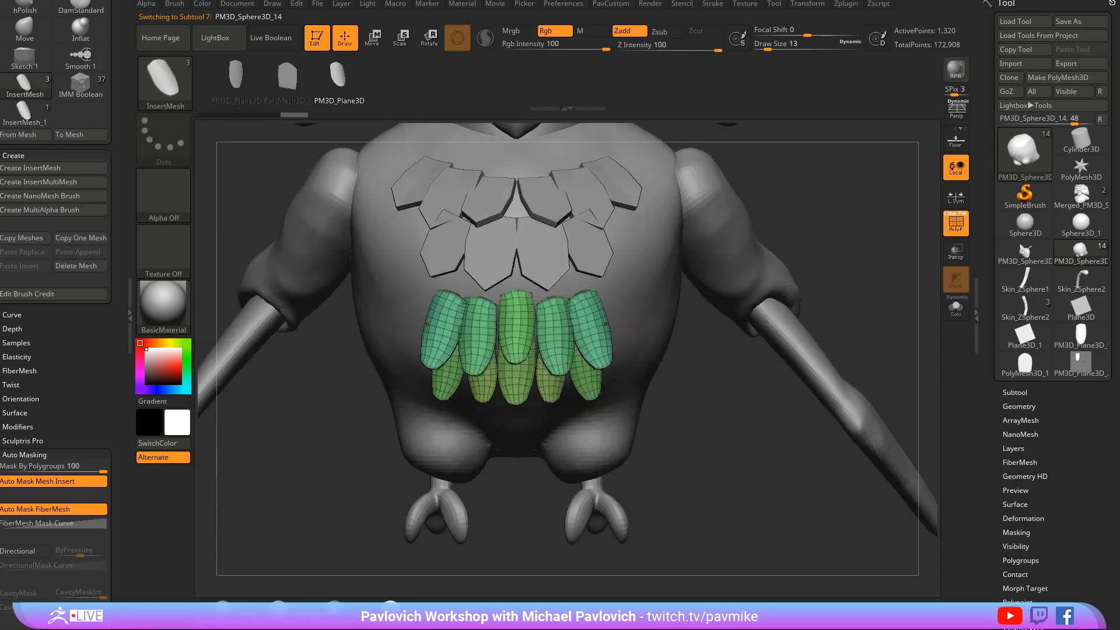
Set the InsertMesh brush's Imbed depth to 0 and choose its third feather mesh
left_click(18, 329)
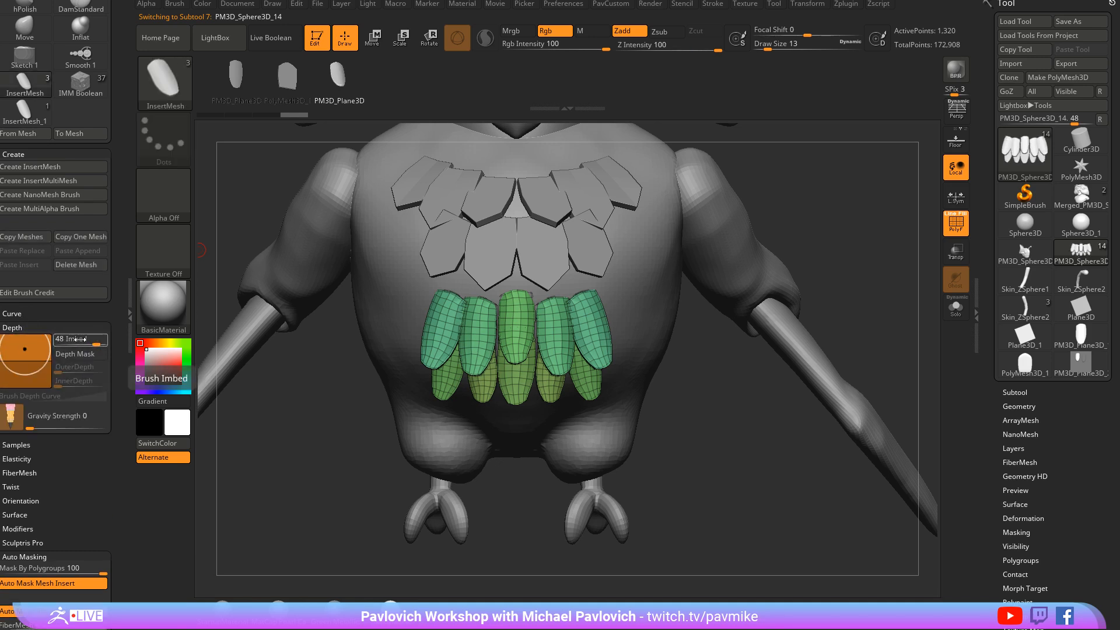
left_click_drag(83, 341, 47, 340)
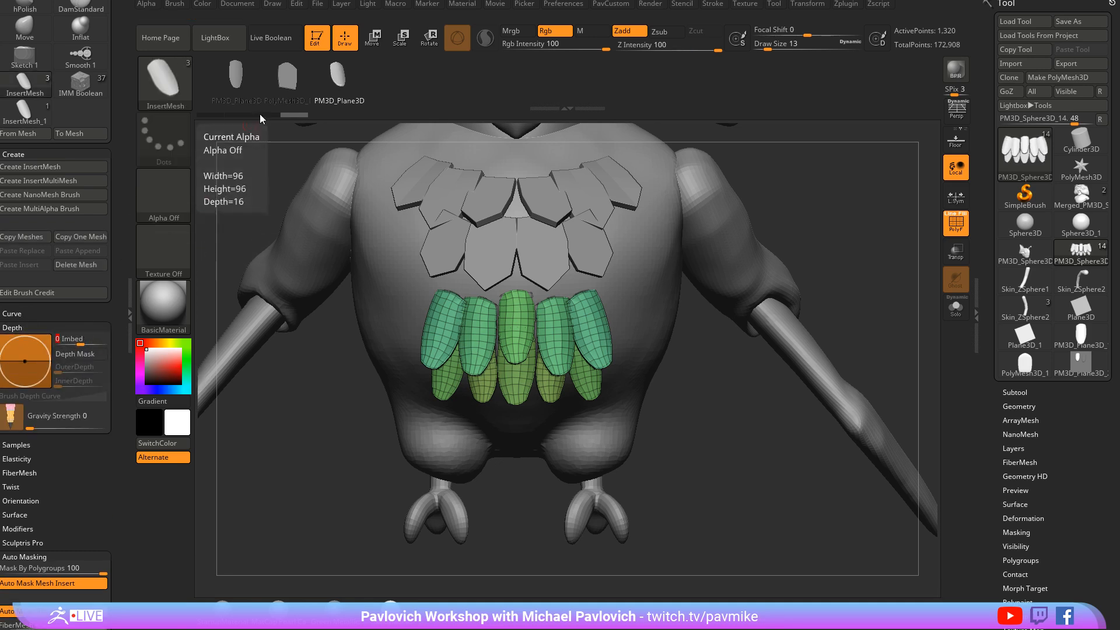
left_click(294, 79)
left_click(270, 80)
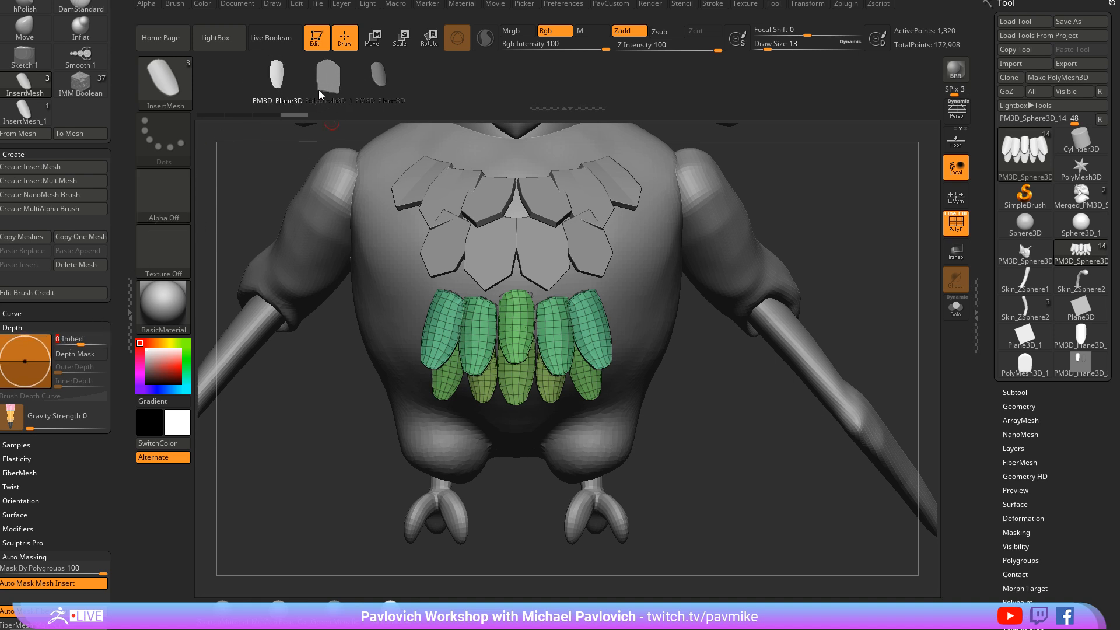
left_click(320, 90)
left_click(377, 78)
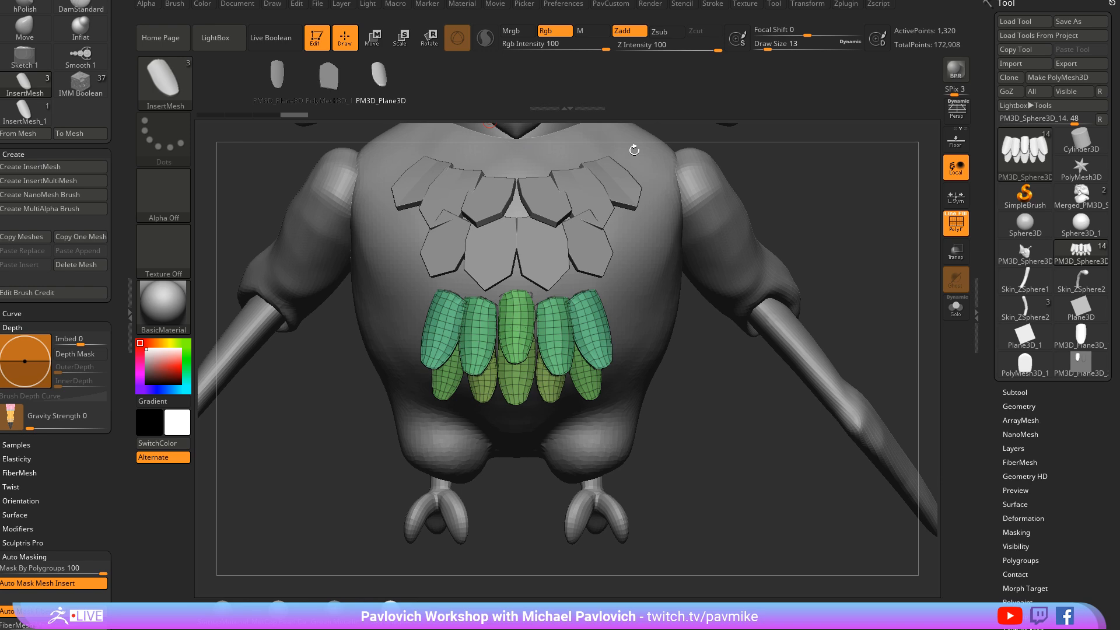
Try inserting the third, second and first feather meshes beside the belly feathers, and undo all of them
right_click_drag(634, 150, 554, 170)
left_click_drag(590, 333, 596, 368)
right_click_drag(892, 222, 948, 224)
left_click(329, 81)
left_click_drag(627, 312, 633, 344)
right_click_drag(901, 225, 825, 226)
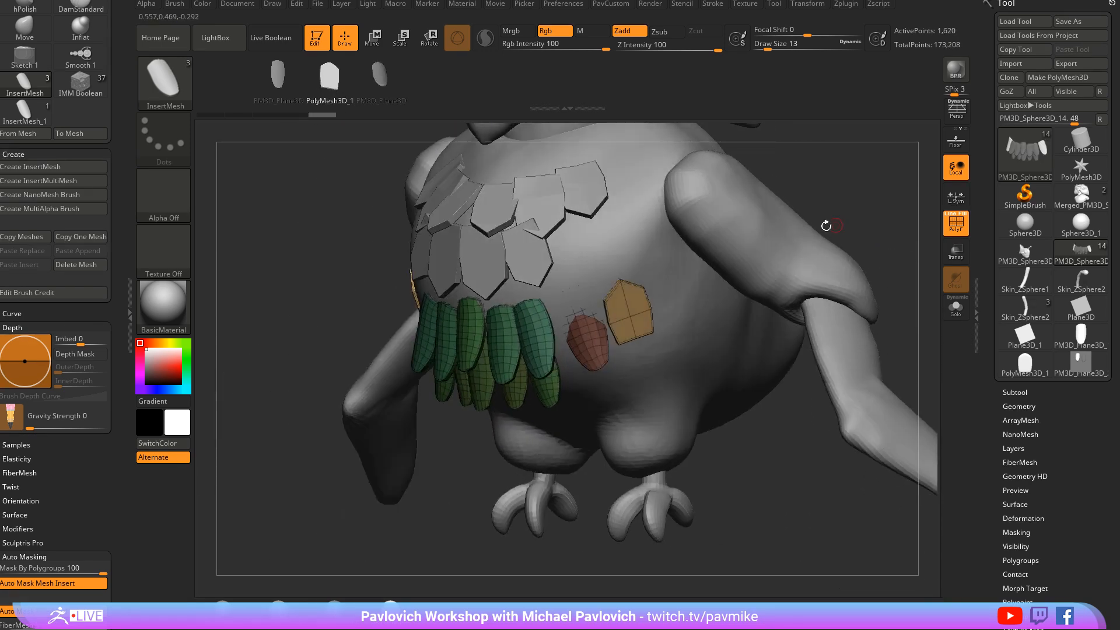
left_click(279, 79)
left_click_drag(665, 292, 670, 329)
right_click_drag(886, 220, 923, 218)
key("ctrl+z")
key("ctrl+z")
key("ctrl+z")
key("ctrl+z")
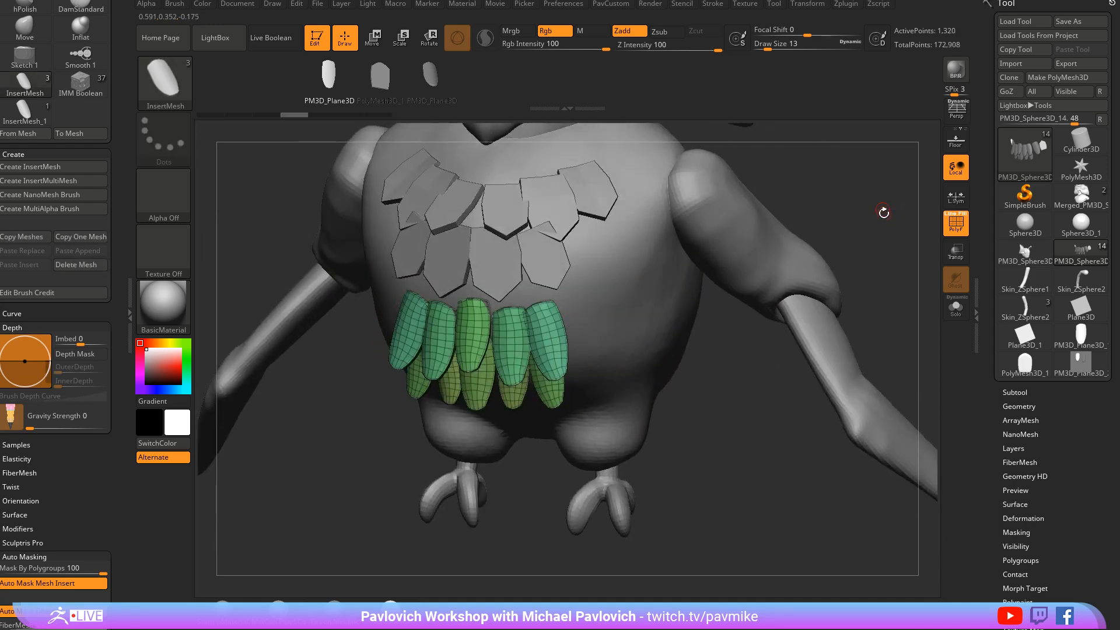
Set the belly feathers' crease level to 1 and turn on Dynamic Subdivision for them
right_click_drag(870, 189, 812, 225)
key("space")
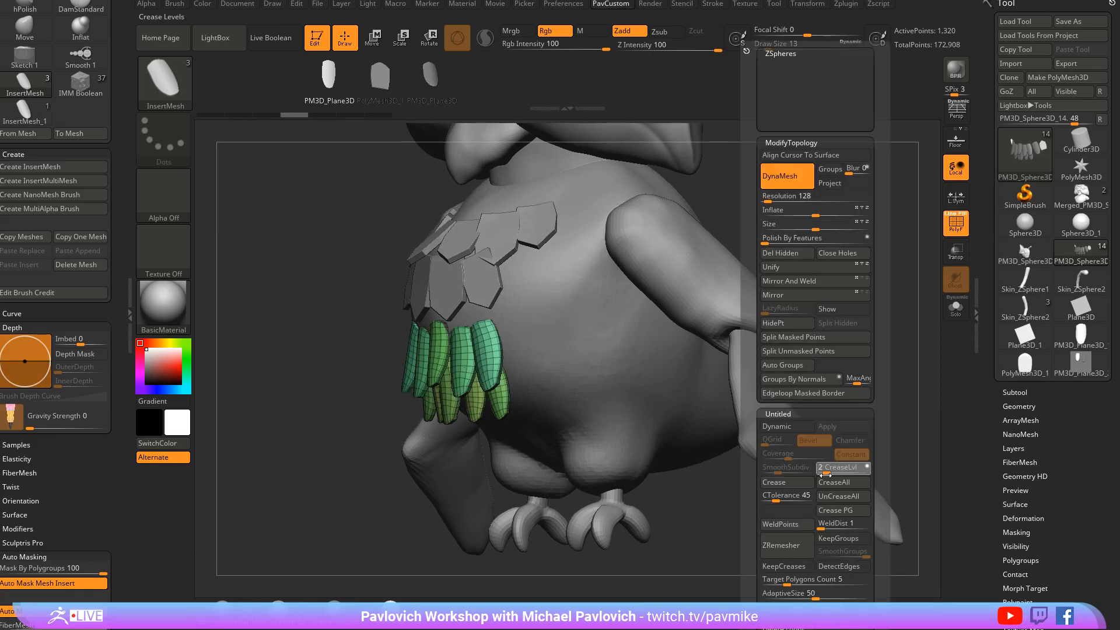
left_click_drag(826, 475, 823, 472)
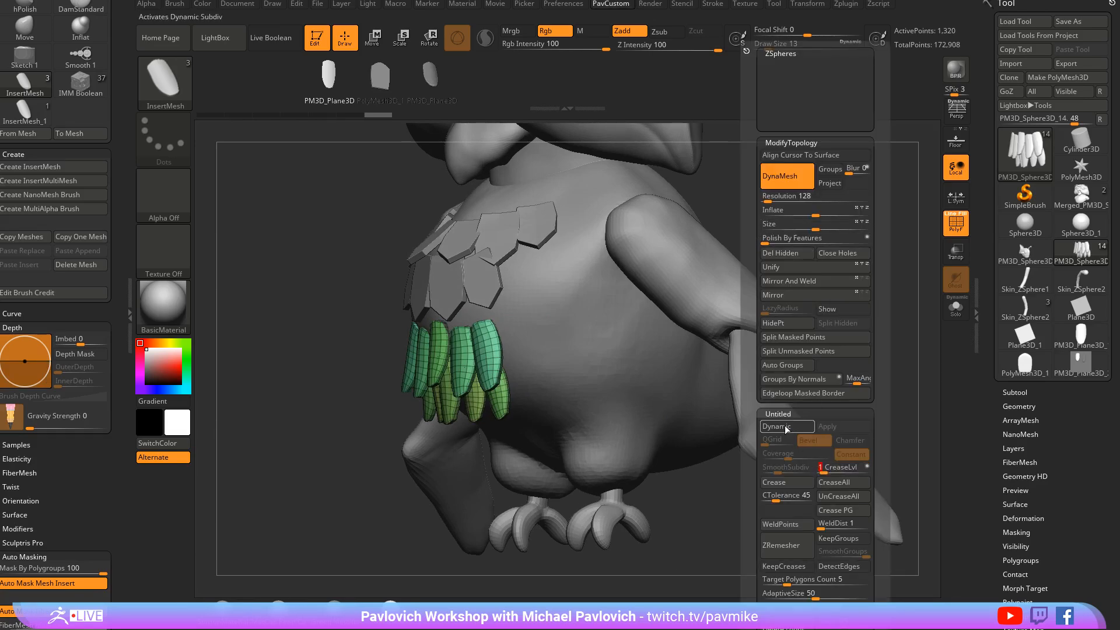
mouse_move(812, 250)
right_mouse_down()
mouse_move(825, 257)
mouse_move(745, 320)
right_mouse_up()
Adjust the draw size to 37 and apply the Dynamic Subdivision to the belly feathers as real geometry
key("s")
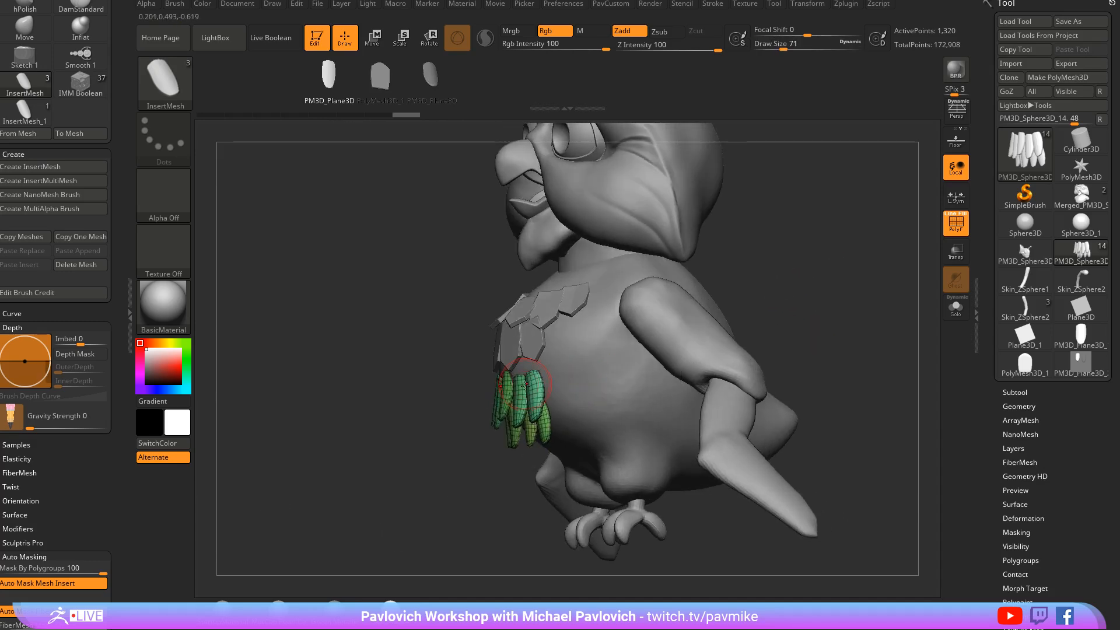
left_click(598, 375, "alt")
mouse_move(598, 375)
right_mouse_down()
mouse_move(860, 321)
mouse_move(700, 347)
right_mouse_up()
key("s")
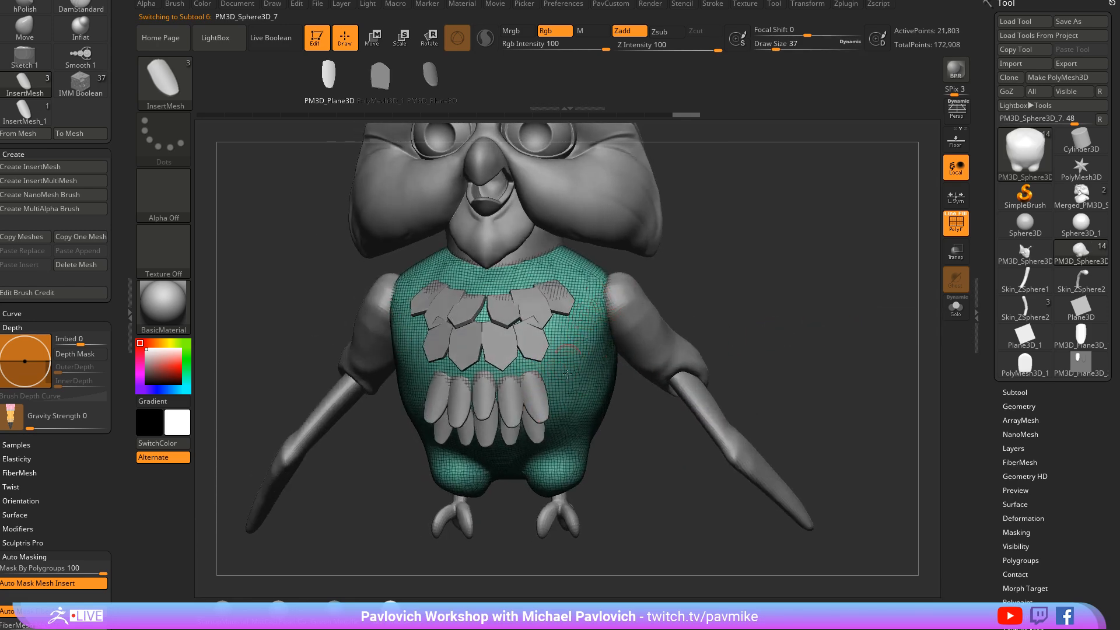
left_click(530, 399, "alt")
key("5")
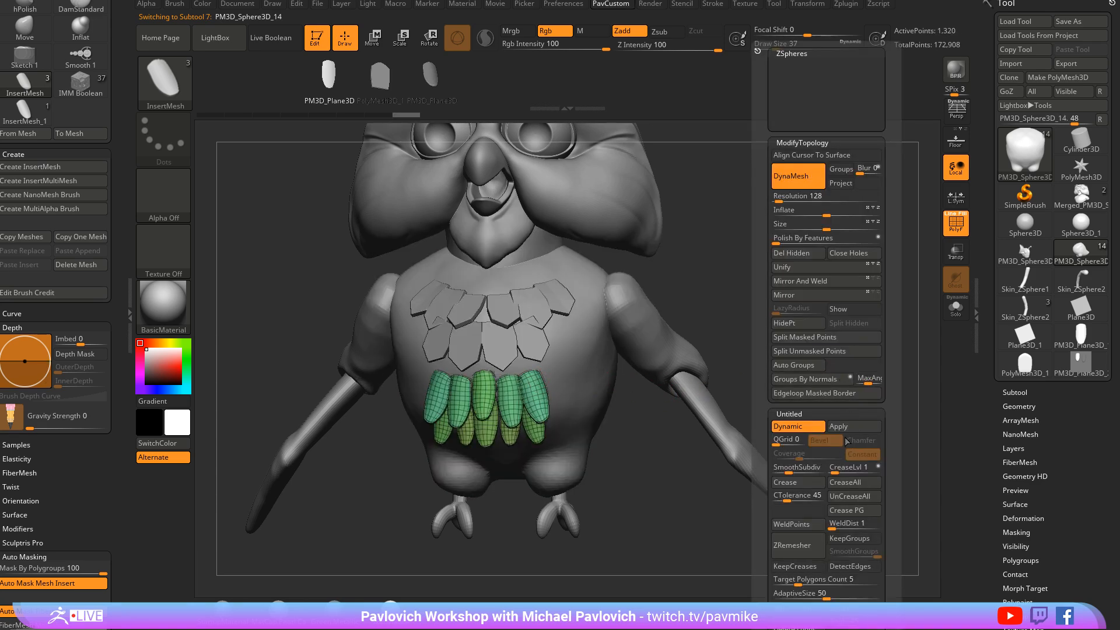
left_click(847, 433)
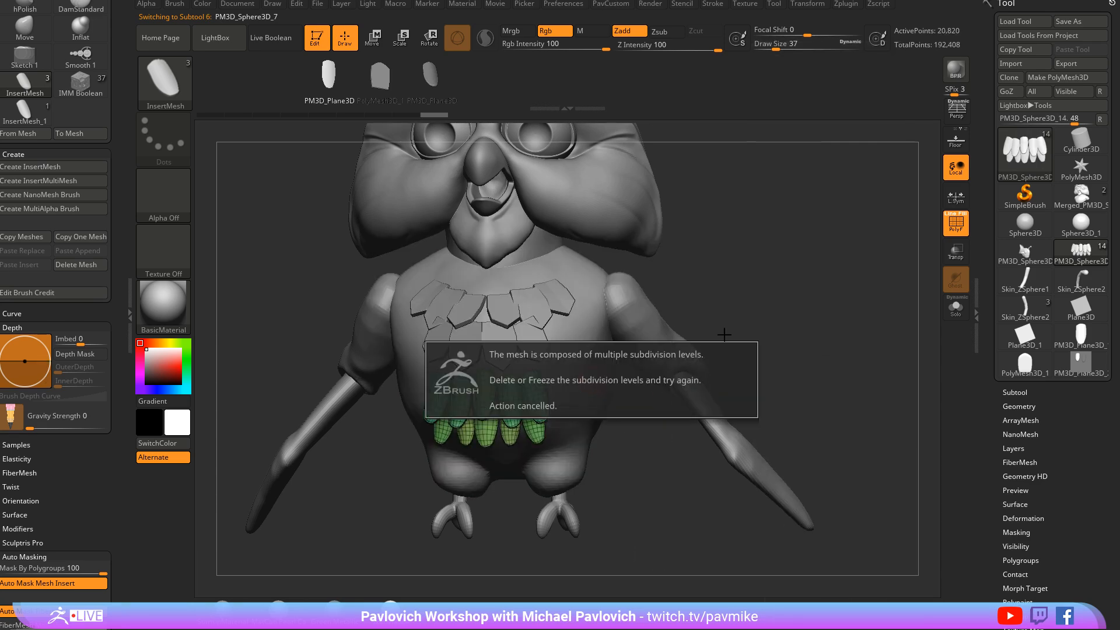
key("shift")
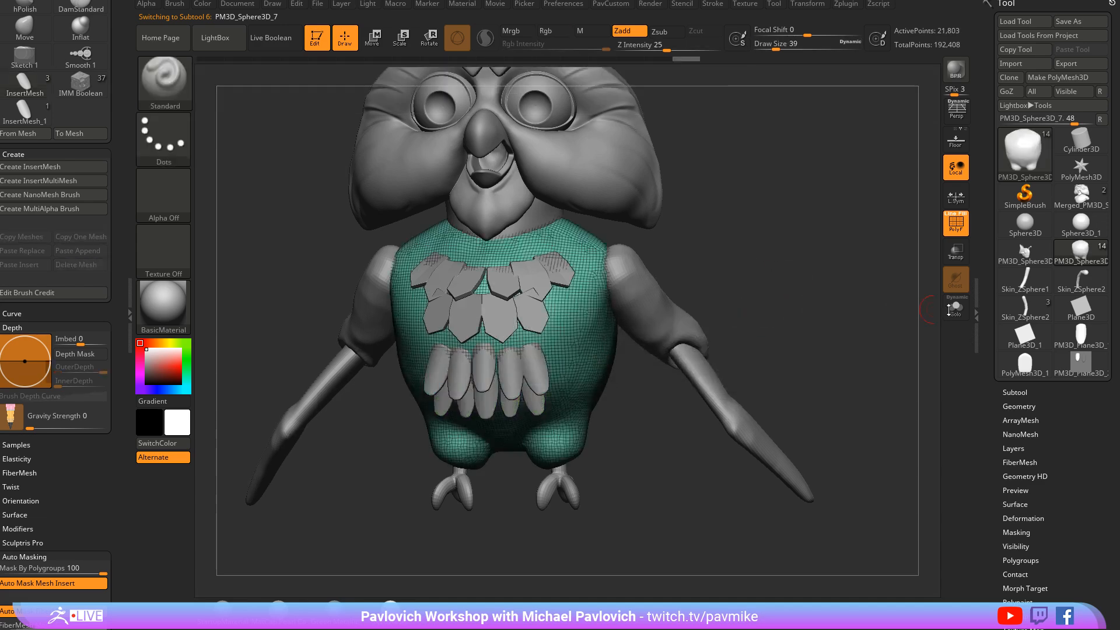
Move the body and belly feathers to the top of the Subtool list with the body first, keeping the glasses hidden
left_click(1015, 392)
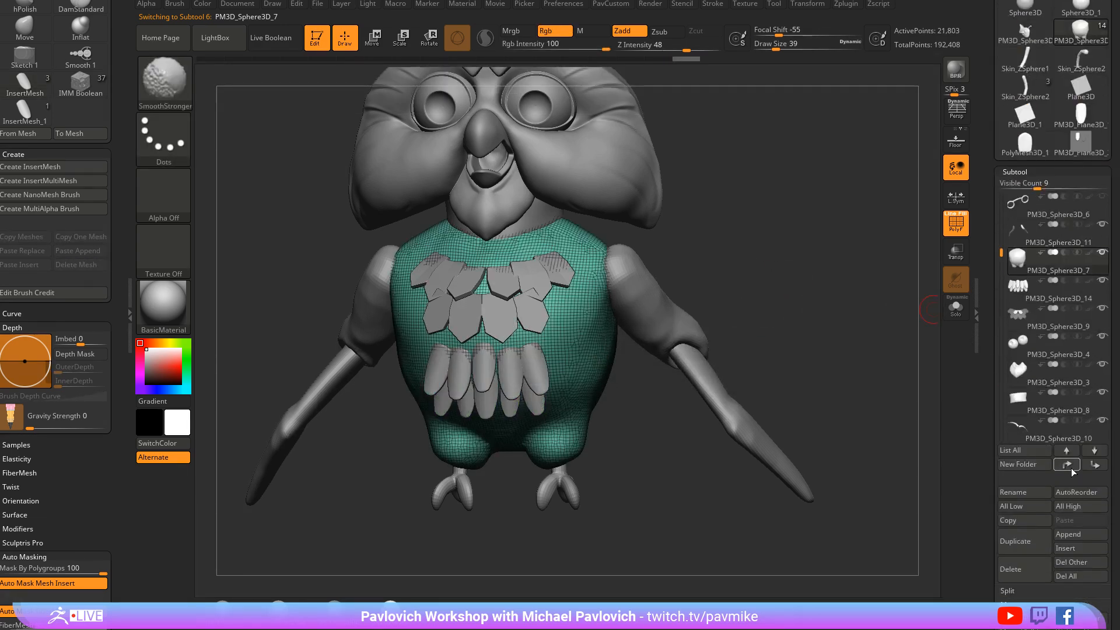
left_click(1100, 311)
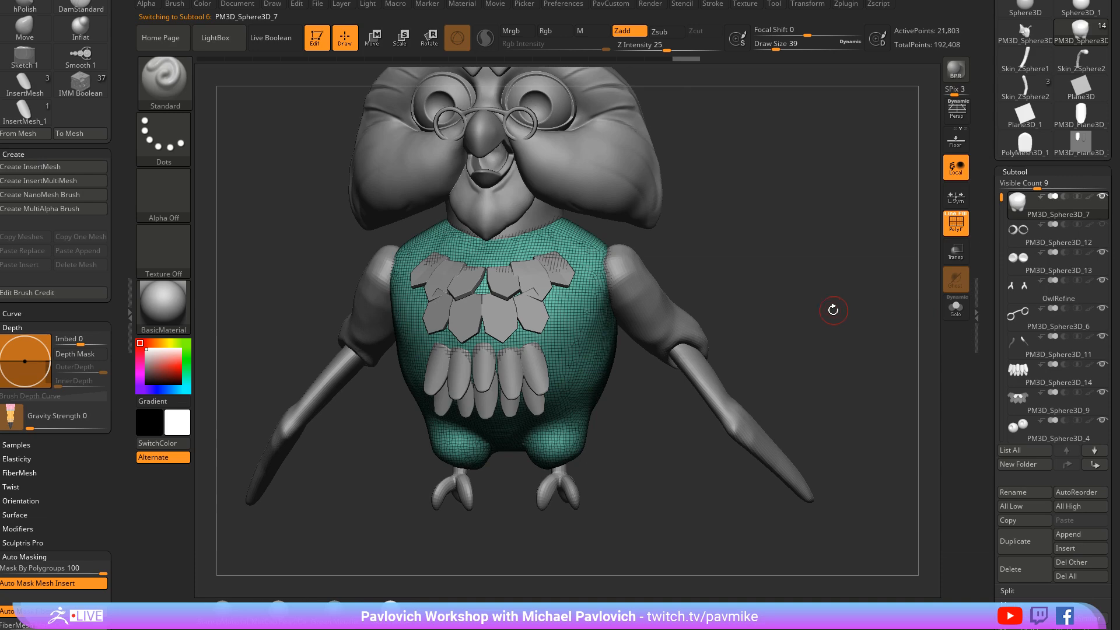
left_click_drag(833, 310, 857, 294)
left_click(1102, 308)
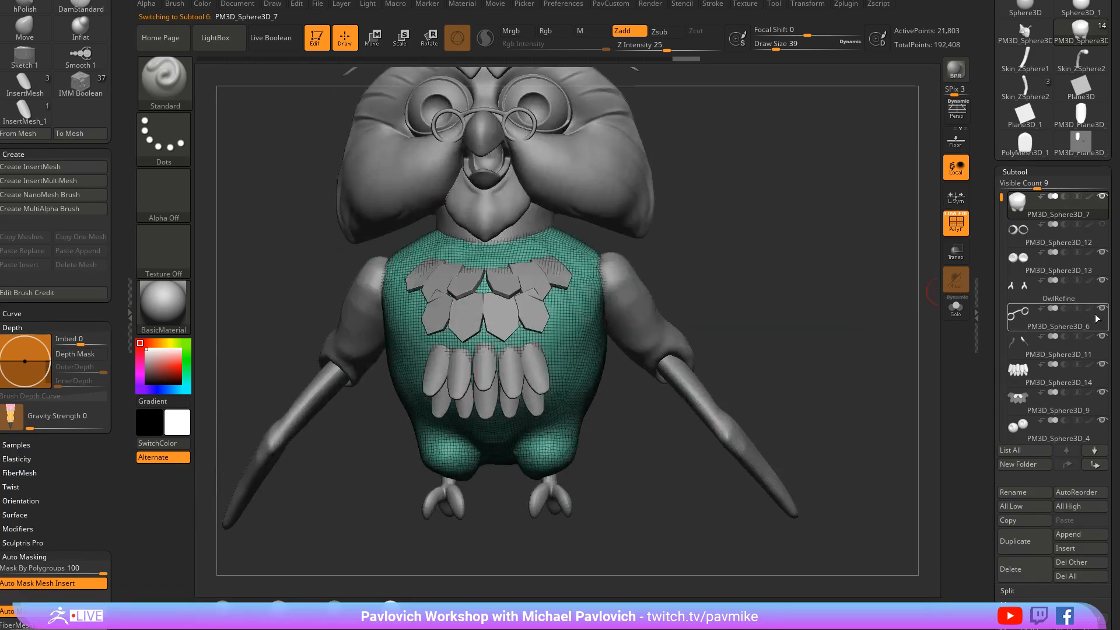
left_click(490, 419, "alt")
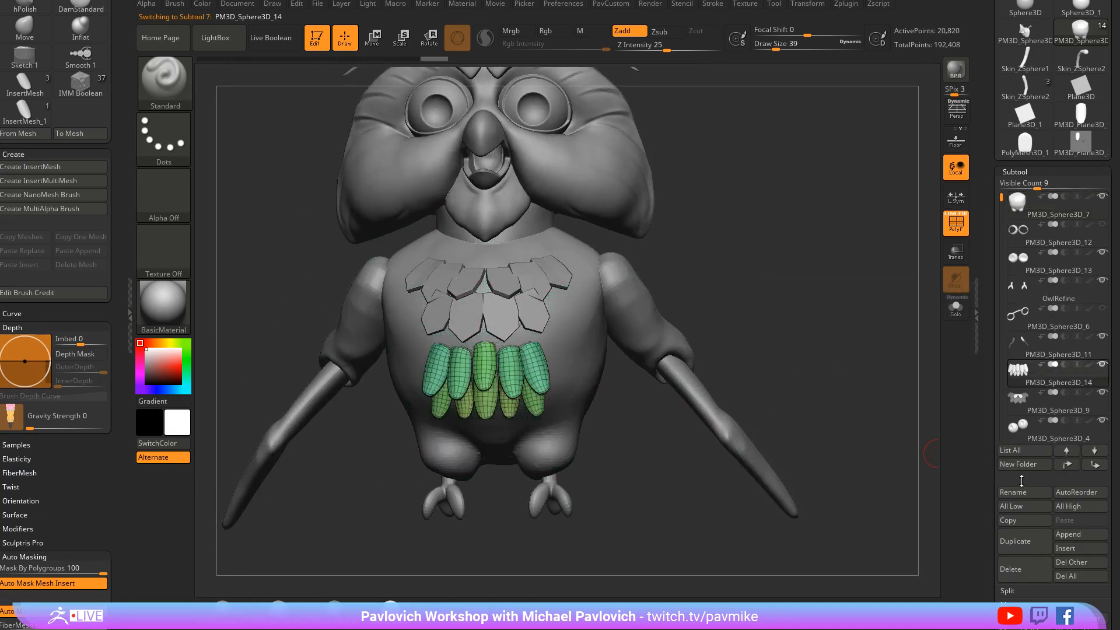
left_click(1057, 239)
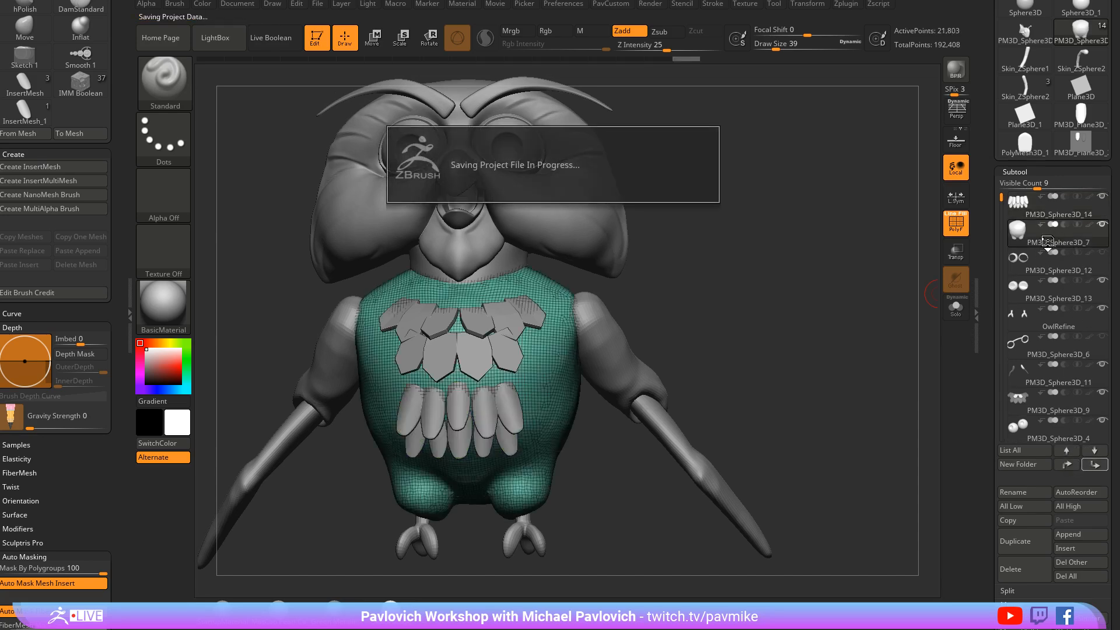
Remesh the body with DynaMesh at a higher resolution
key("space")
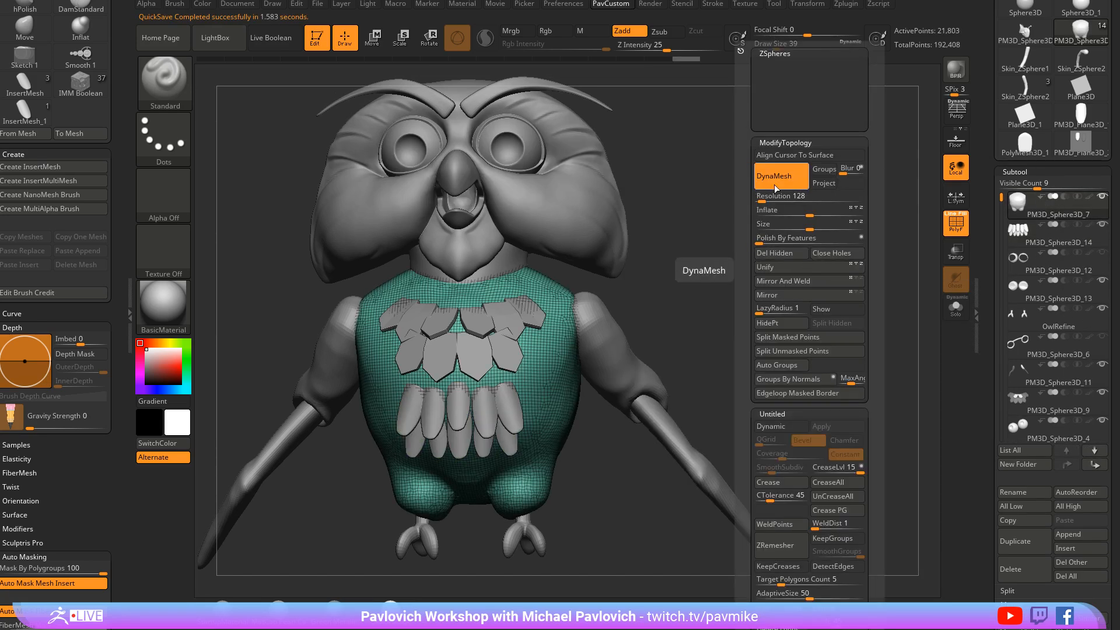
left_click_drag(784, 279, 800, 260)
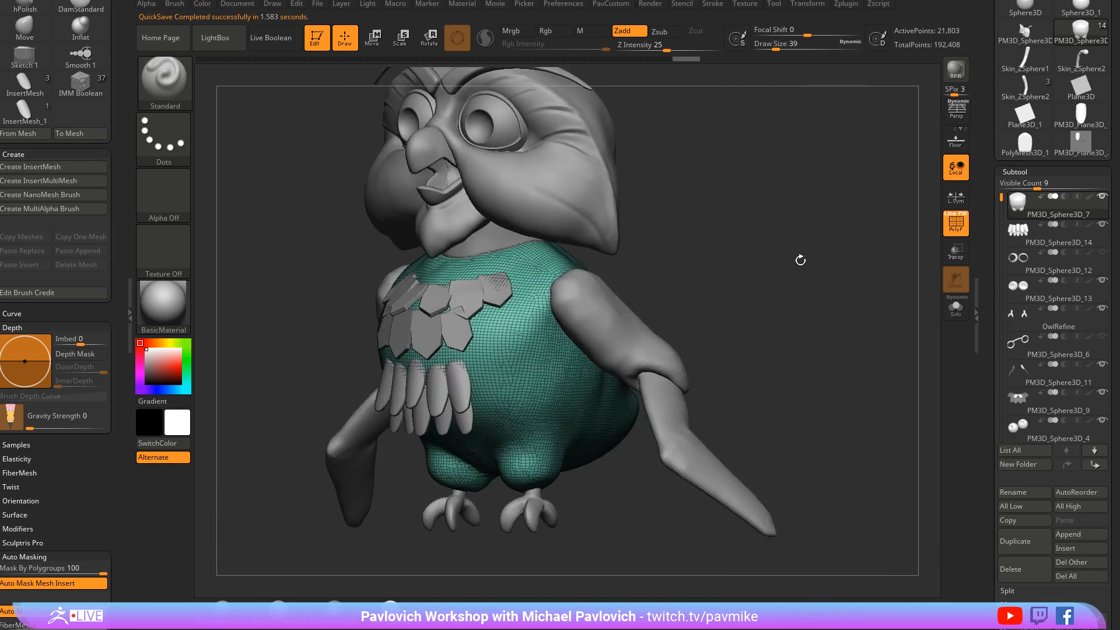
key("space")
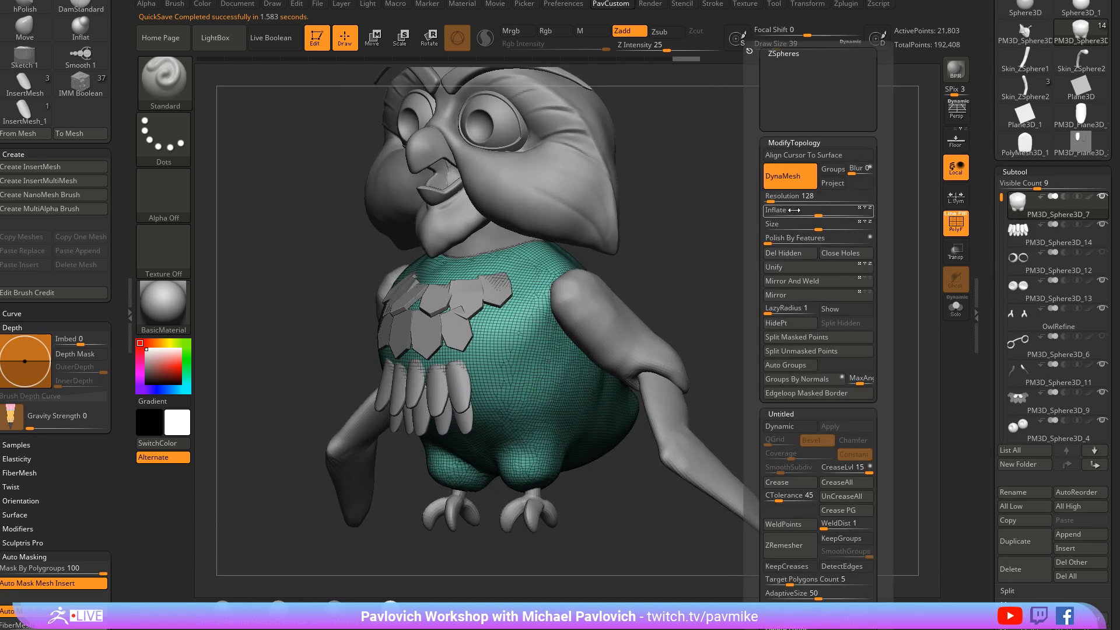
left_click(781, 176)
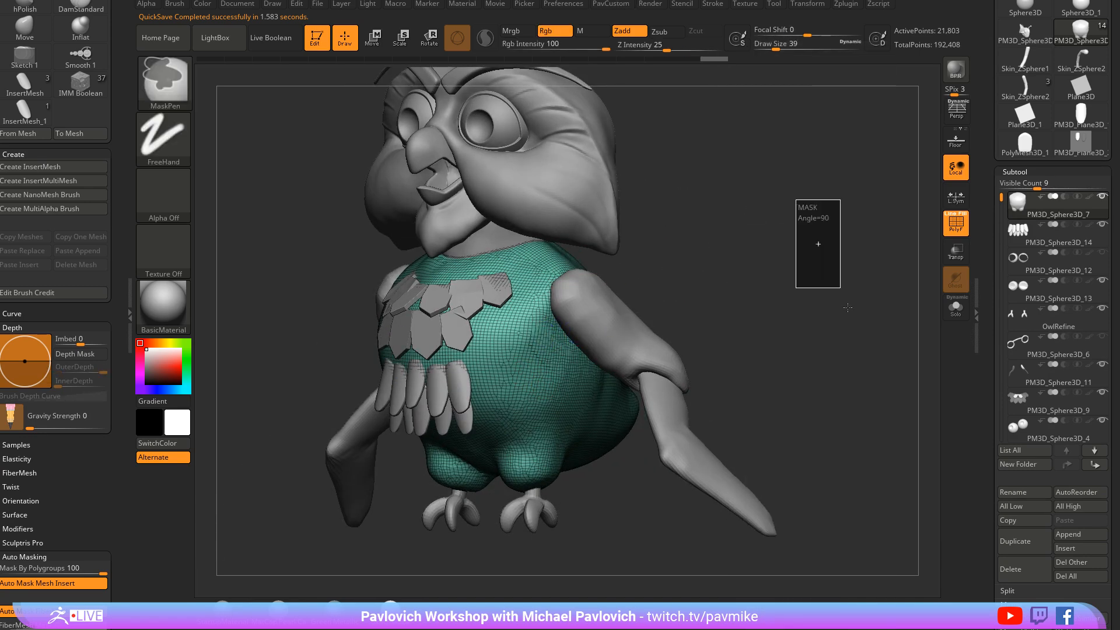
left_click_drag(790, 302, 799, 292)
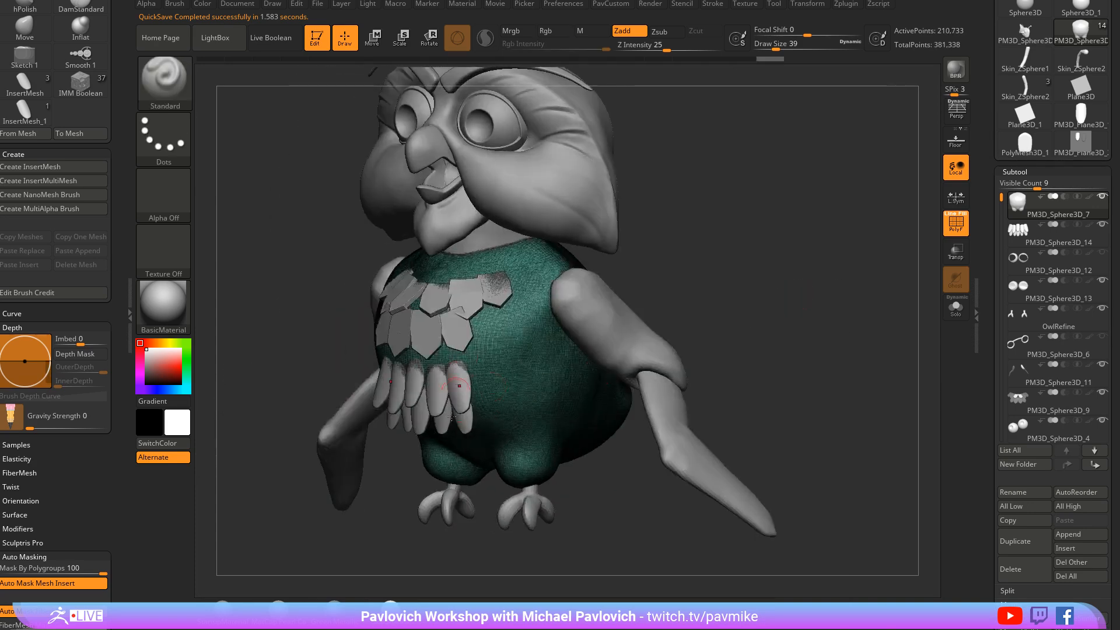
Merge the belly feathers down into the body and DynaMesh them together
key("ctrl+f")
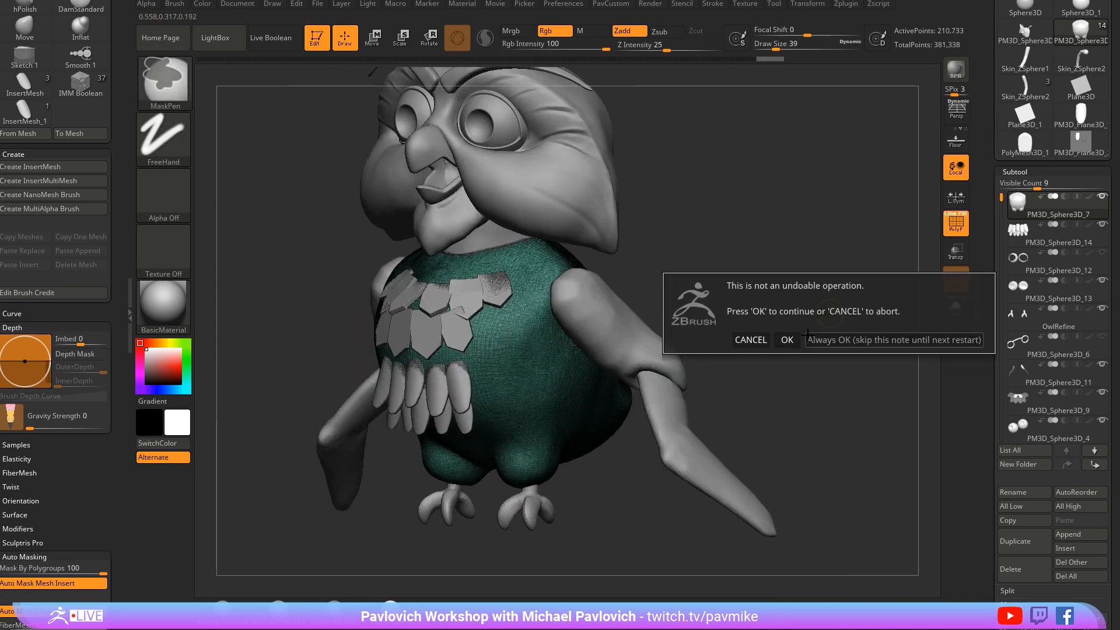
left_click(808, 335)
key("space")
key("ctrl")
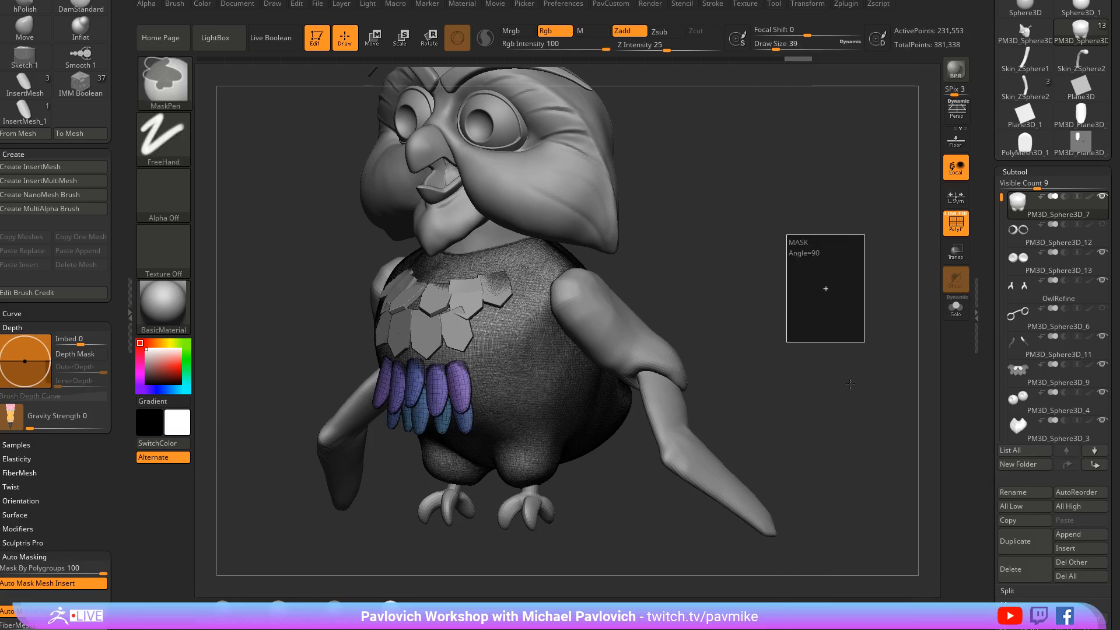
Turn off the PolyFrame display, solo the merged body and enlarge the brush to 87 to test smoothing the feathers
key("shift+f")
left_click(955, 308)
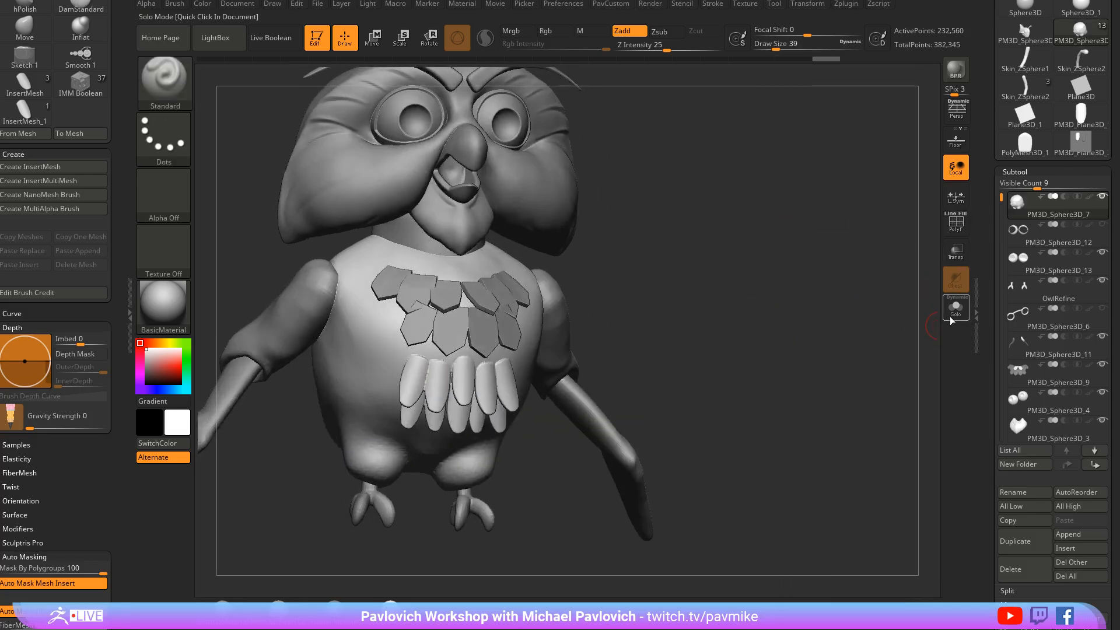
left_click_drag(700, 350, 573, 385)
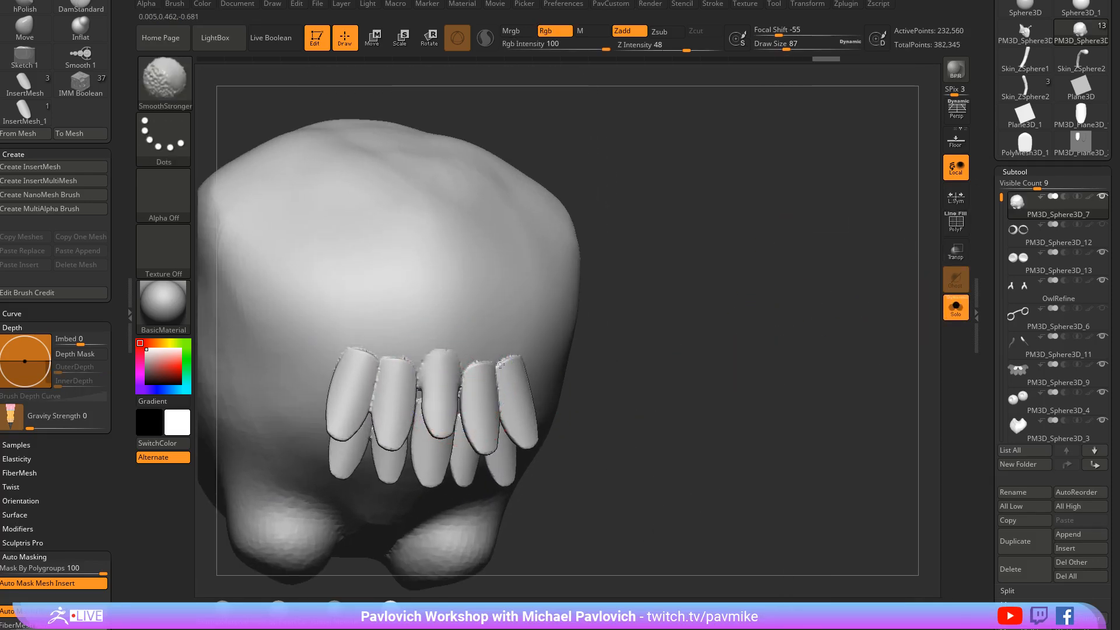
left_click_drag(682, 340, 653, 340)
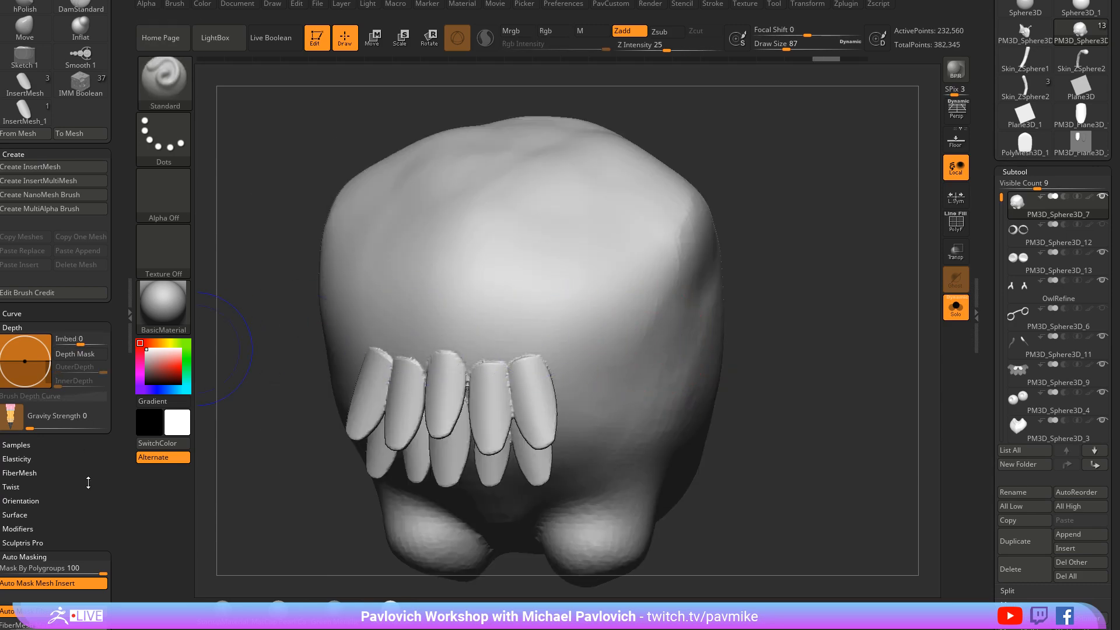
Set Mask By Polygroups to 0 and smooth the upper ends of the belly feathers into the body
scroll(35, 436, "down", 1)
scroll(35, 436, "down", 10)
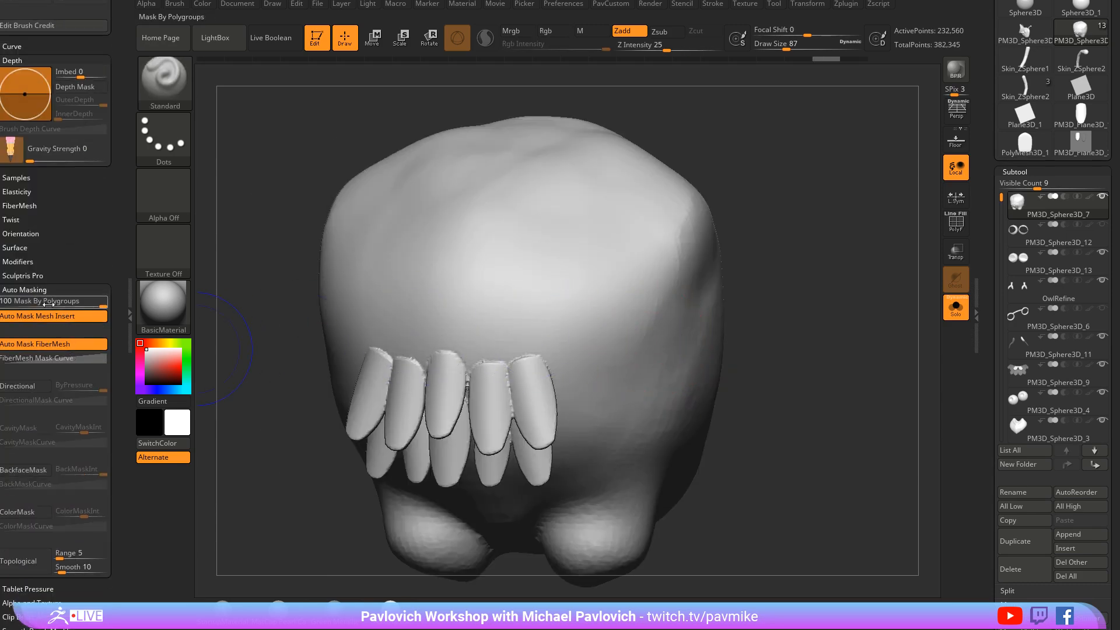
left_click_drag(65, 301, 1, 301)
left_click_drag(743, 252, 395, 350)
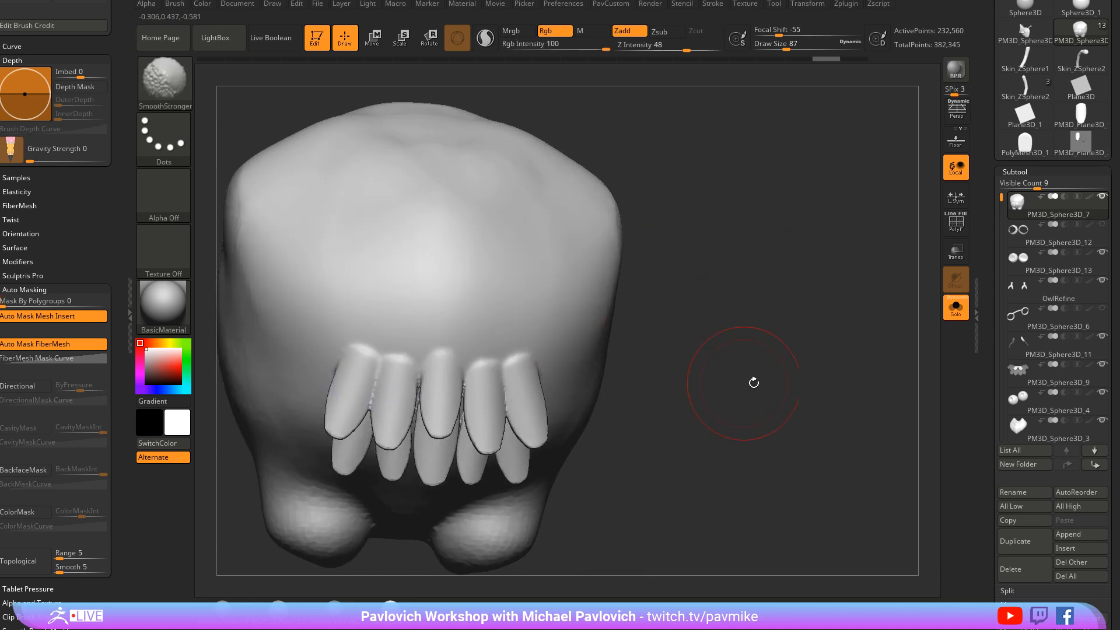
left_click_drag(752, 379, 475, 395)
left_click_drag(518, 343, 363, 362)
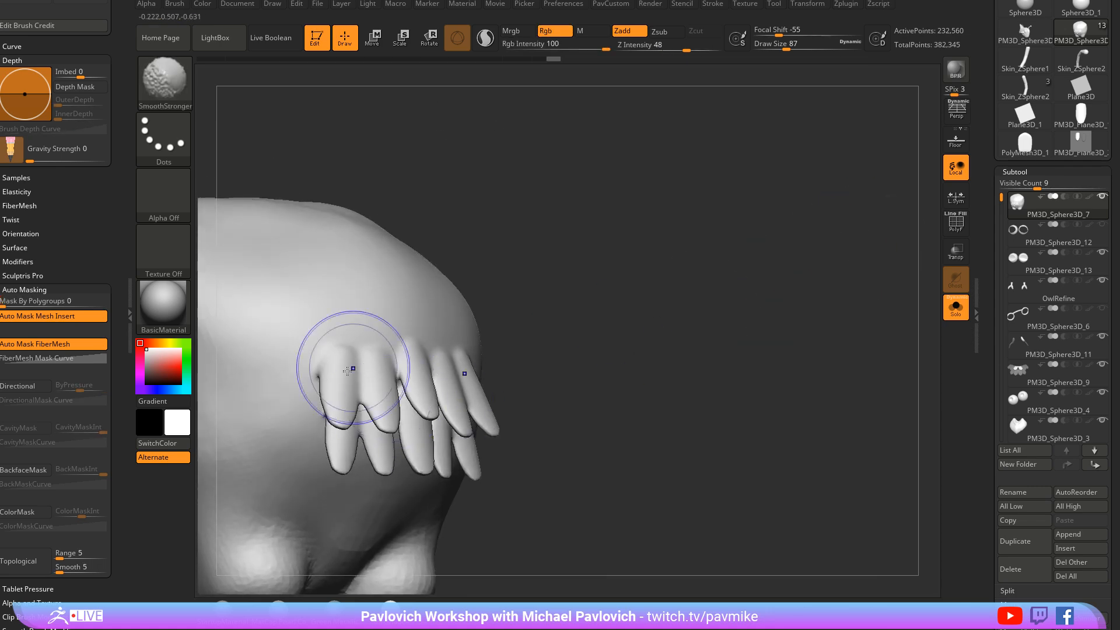
Leave Edit mode, clear the owl body from the canvas and turn Solo off
mouse_move(542, 370)
left_mouse_down()
mouse_move(685, 214)
mouse_move(761, 352)
mouse_move(748, 321)
left_mouse_up()
key("s")
left_click_drag(724, 291, 697, 259)
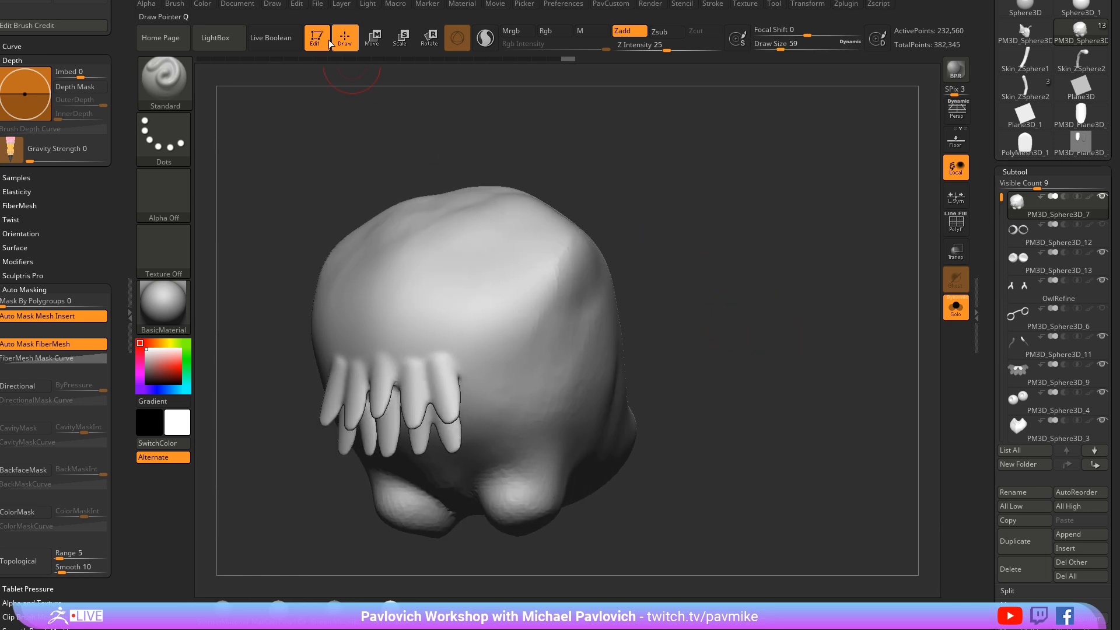
left_click(326, 40)
key("ctrl+n")
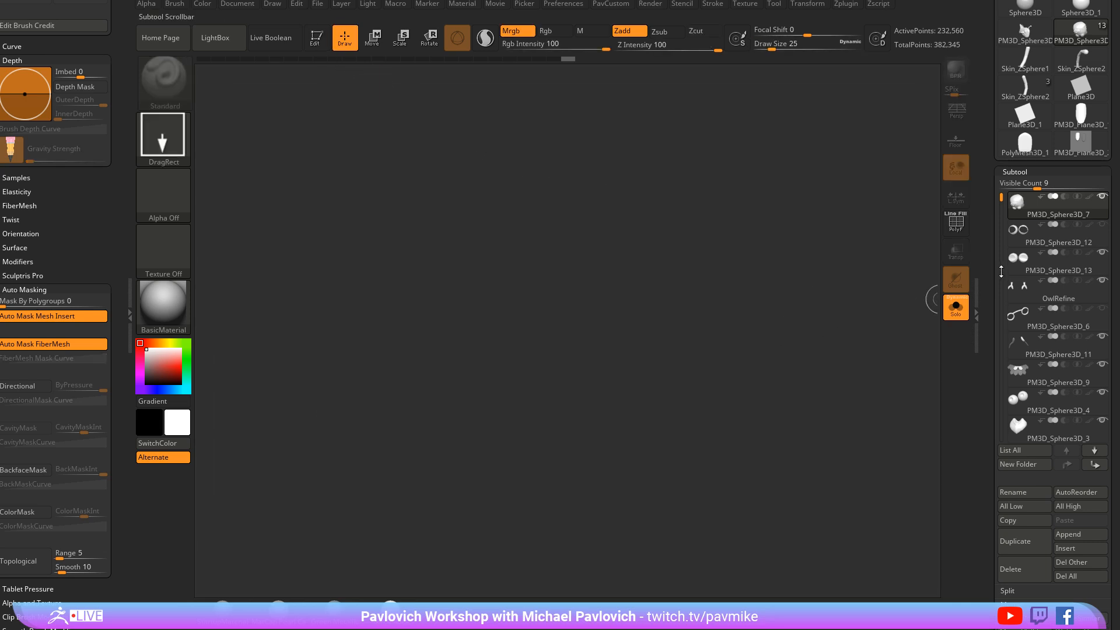
left_click_drag(1001, 271, 977, 484)
left_click(956, 320)
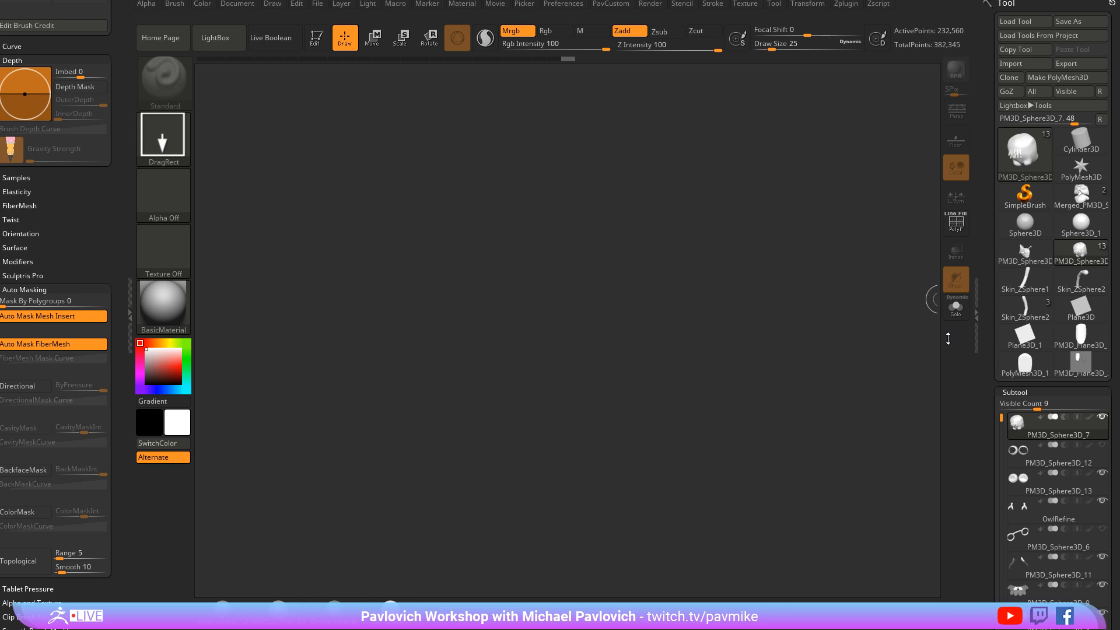
key("s")
left_click_drag(894, 344, 891, 344)
scroll(1000, 326, "down", 10)
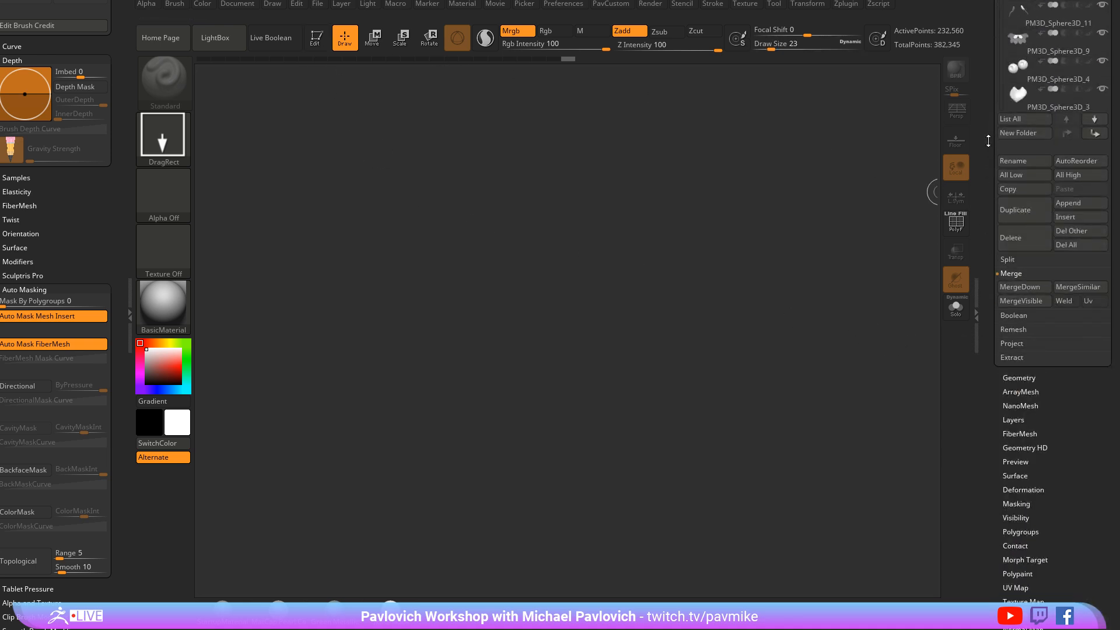
key("shift")
scroll(1007, 395, "up", 10)
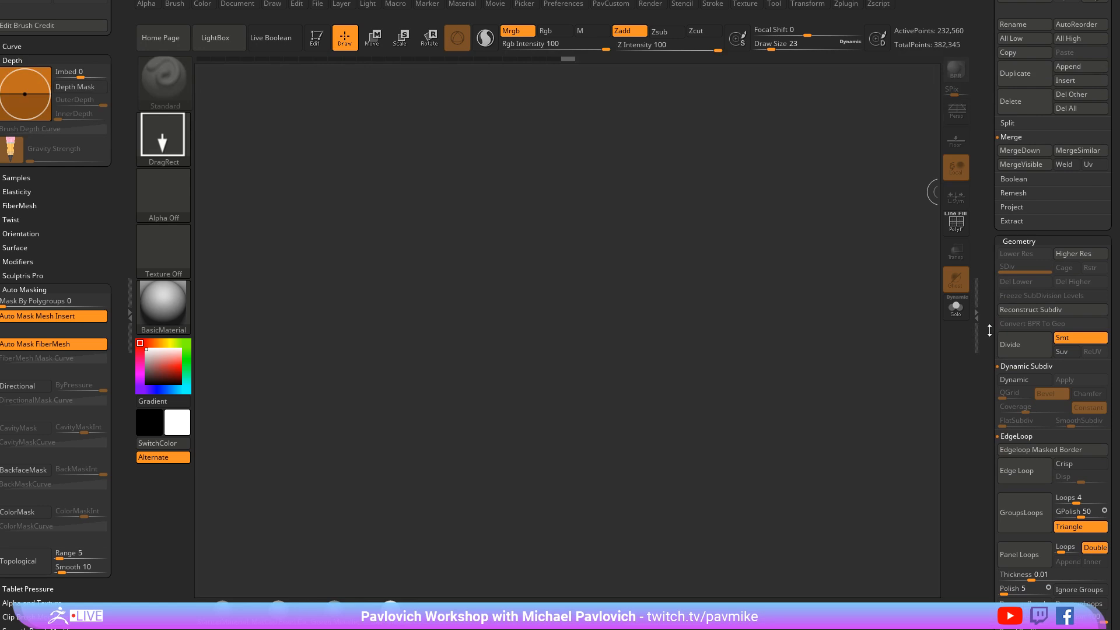
scroll(989, 114, "down", 1)
scroll(989, 103, "up", 3)
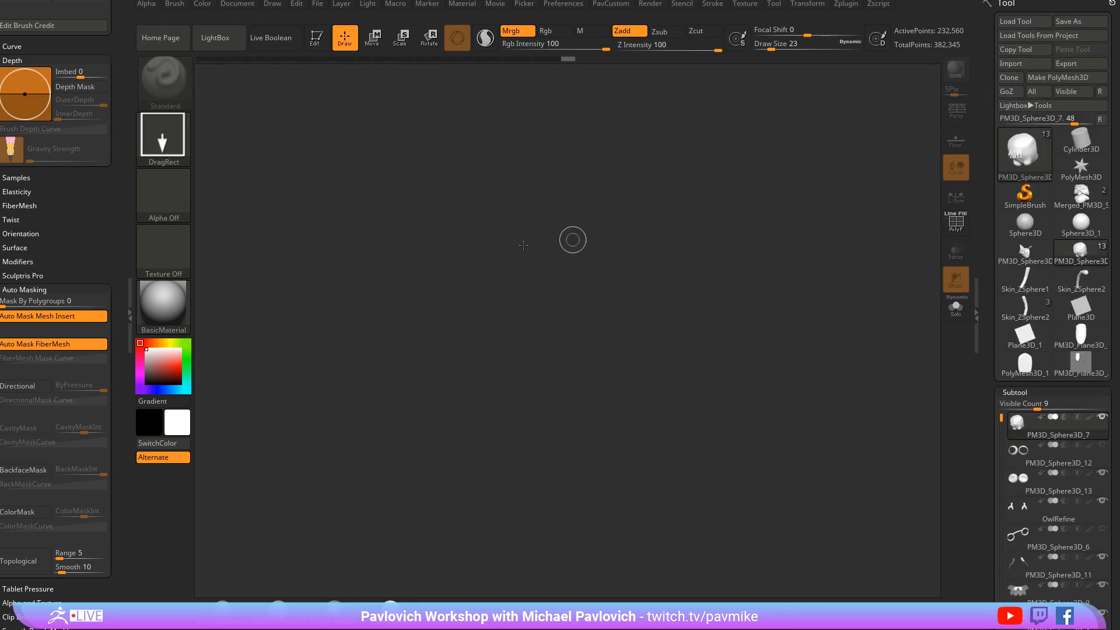
Browse the Misc folder of the LightBox projects for the brush template files
key("comma")
left_click(285, 75)
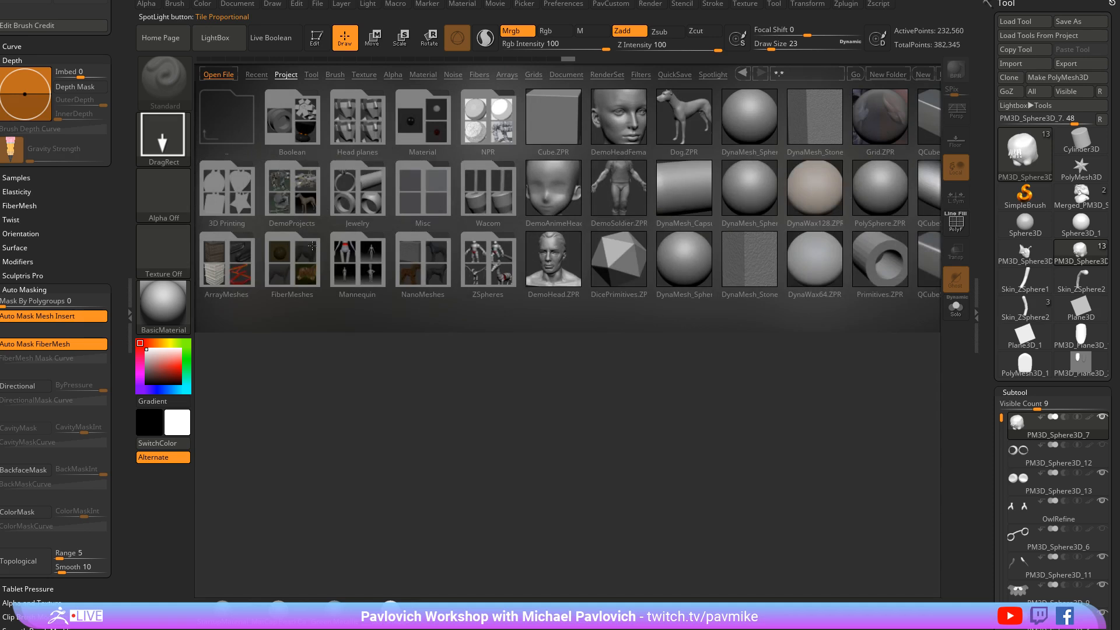
double_click(413, 188)
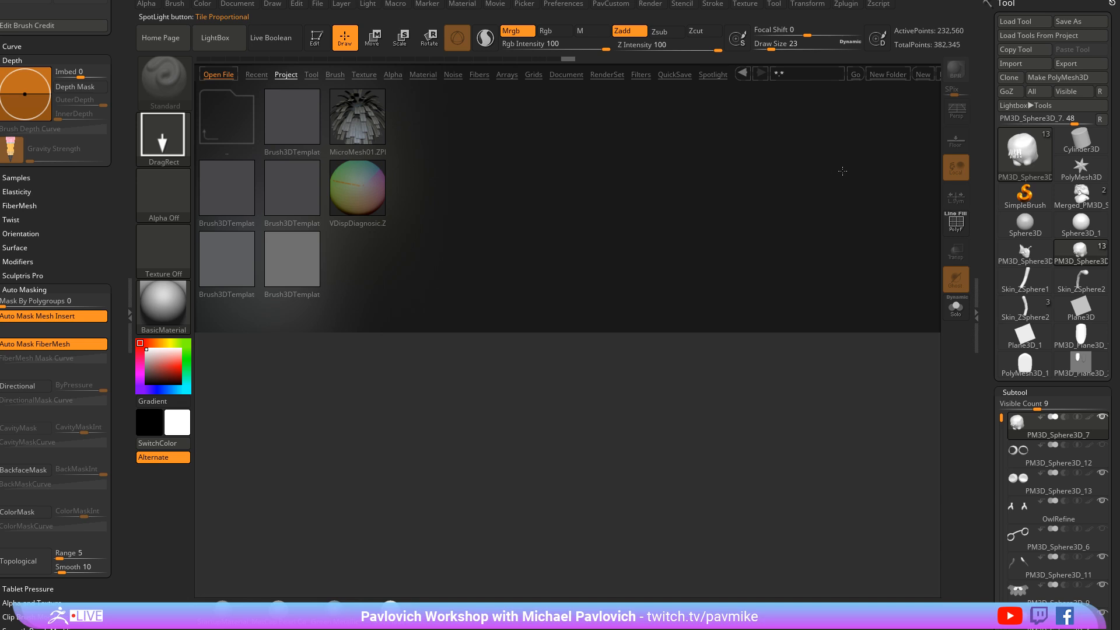
key("comma")
Draw a Plane3D_1 on the empty canvas, enter Edit mode and convert it to a PolyMesh3D
left_click(1024, 197)
left_click(1027, 170)
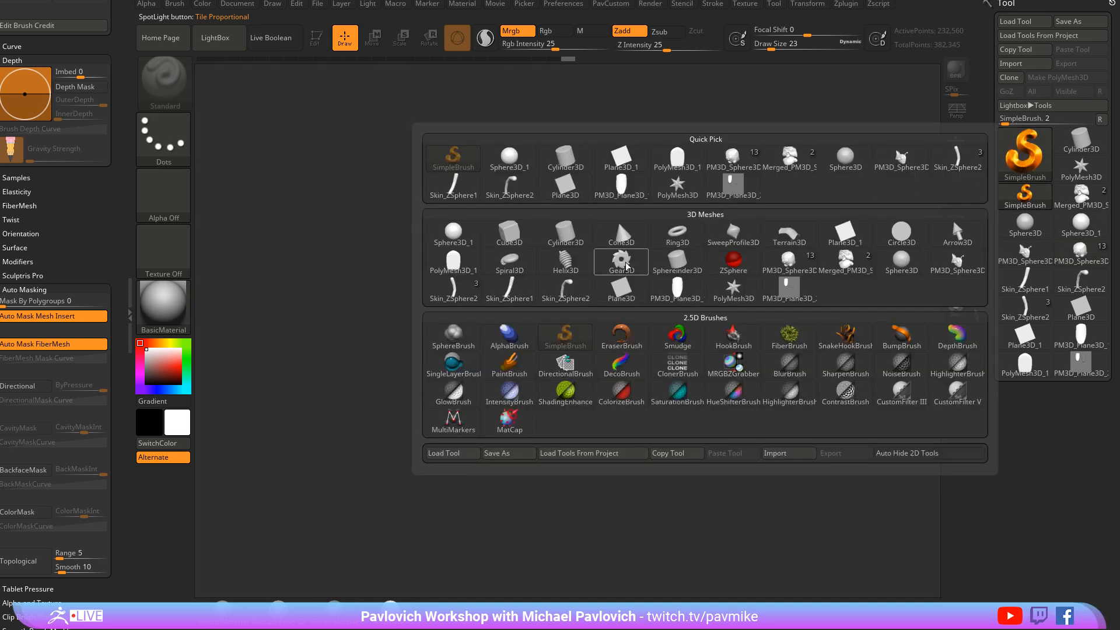
left_click(621, 157)
left_click_drag(548, 342, 671, 402)
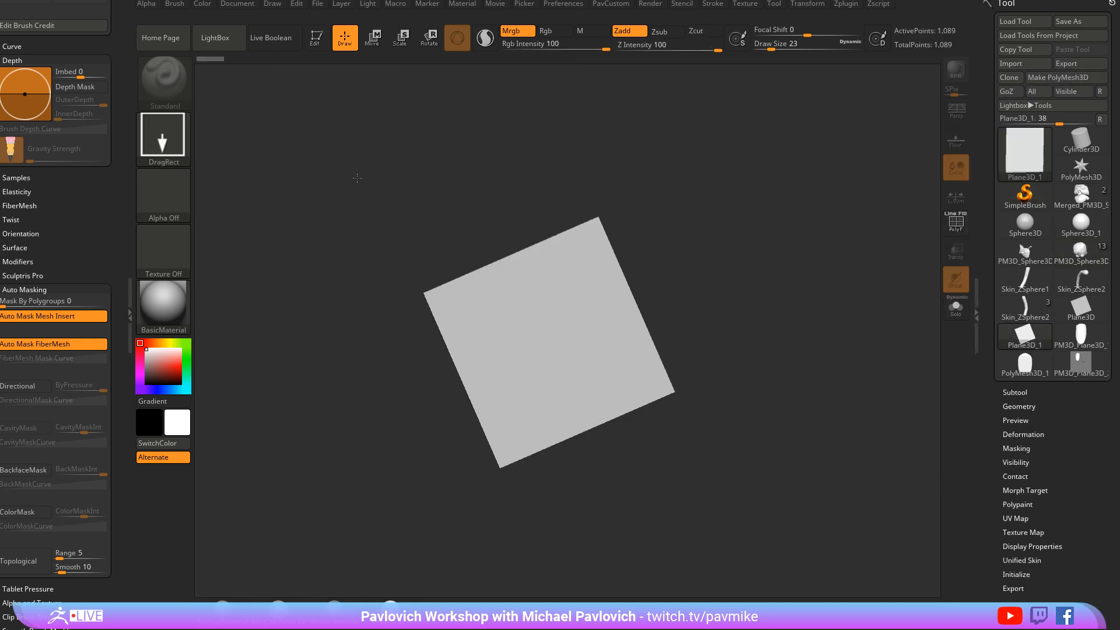
key("t")
left_click(1050, 78)
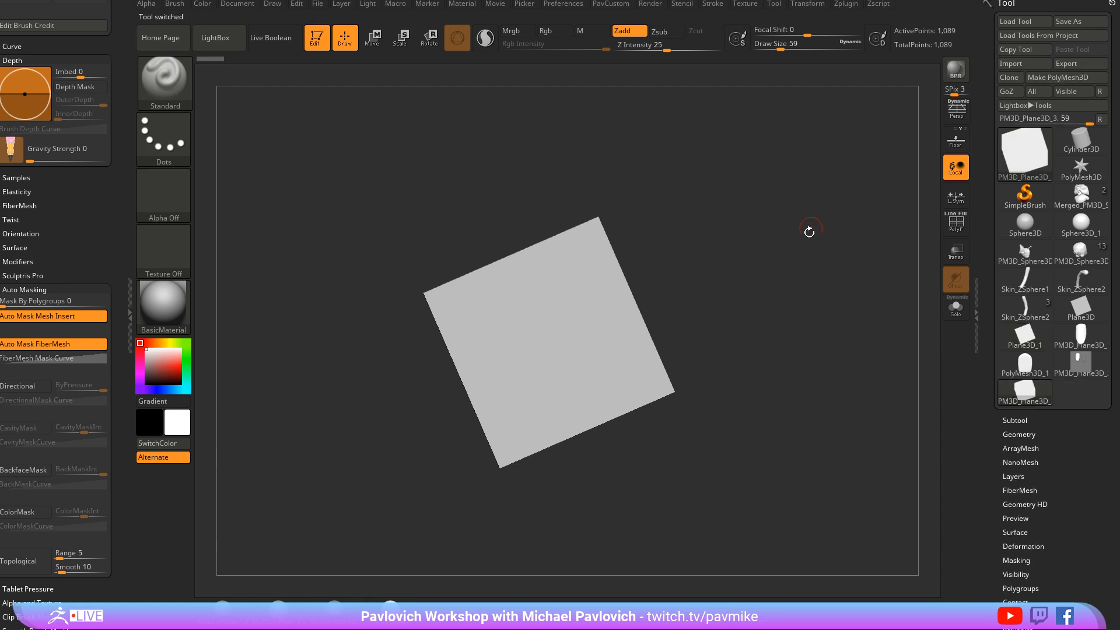
Examine the plane's polygon grid face-on with PolyFrame shown and enlarge the brush to 128
left_click(962, 214)
left_click(962, 214)
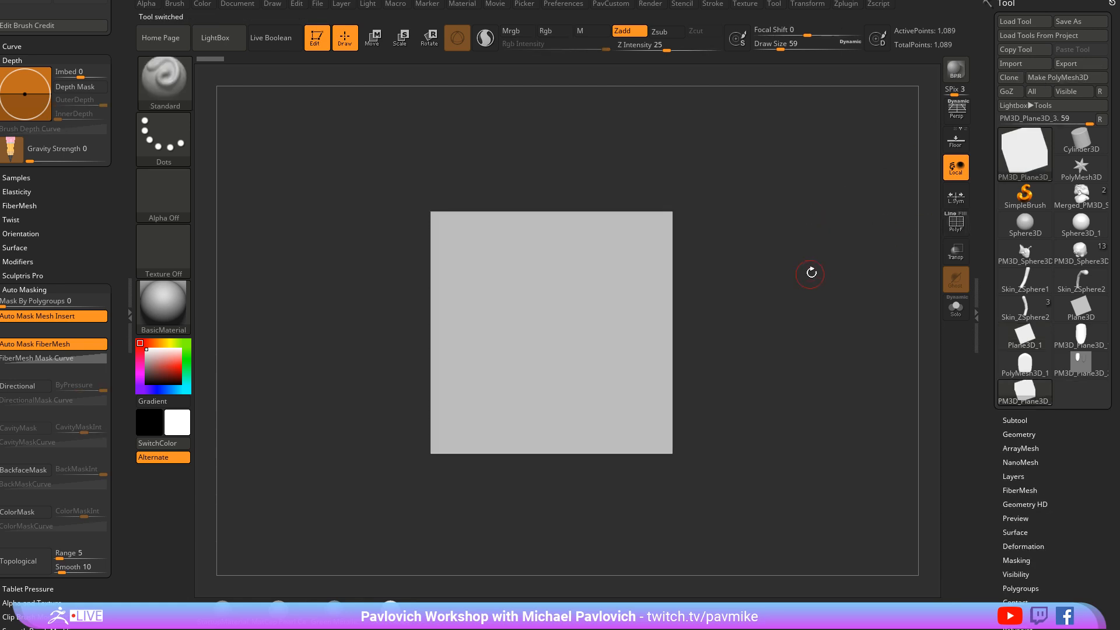
left_click_drag(810, 270, 907, 245, "alt")
left_click(962, 219)
key("s")
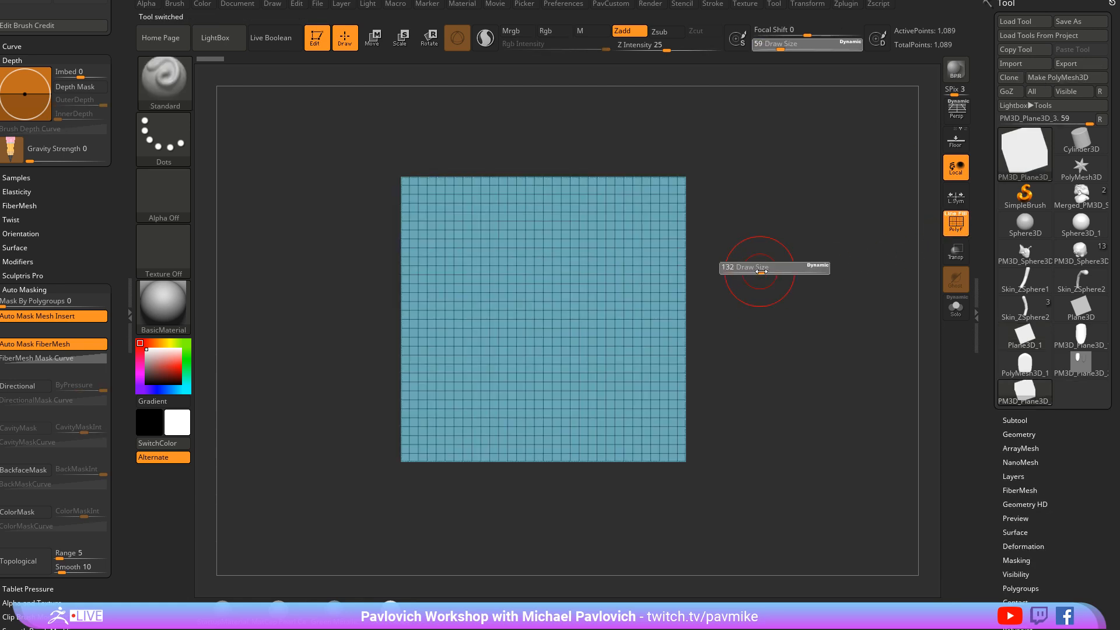
left_click_drag(762, 268, 831, 270)
Clear the plane from the canvas, draw the 13-subtool owl in Edit mode, frame it and hide its PolyFrame
left_click(317, 38)
key("ctrl+n")
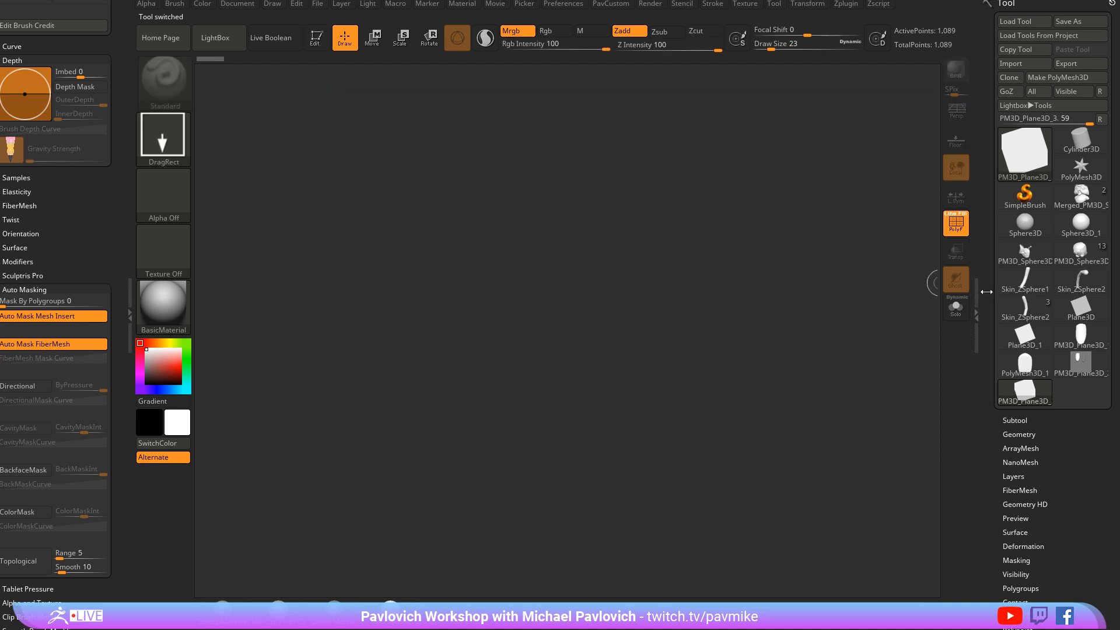
left_click(1080, 252)
left_click_drag(592, 362, 428, 86)
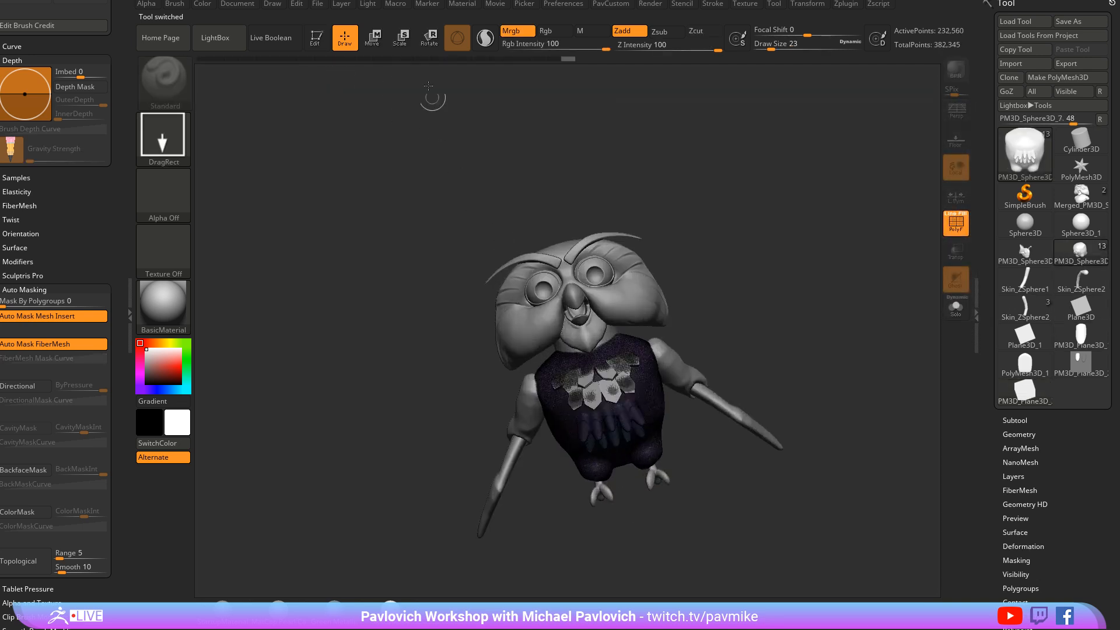
left_click(315, 38)
key("f")
key("shift+f")
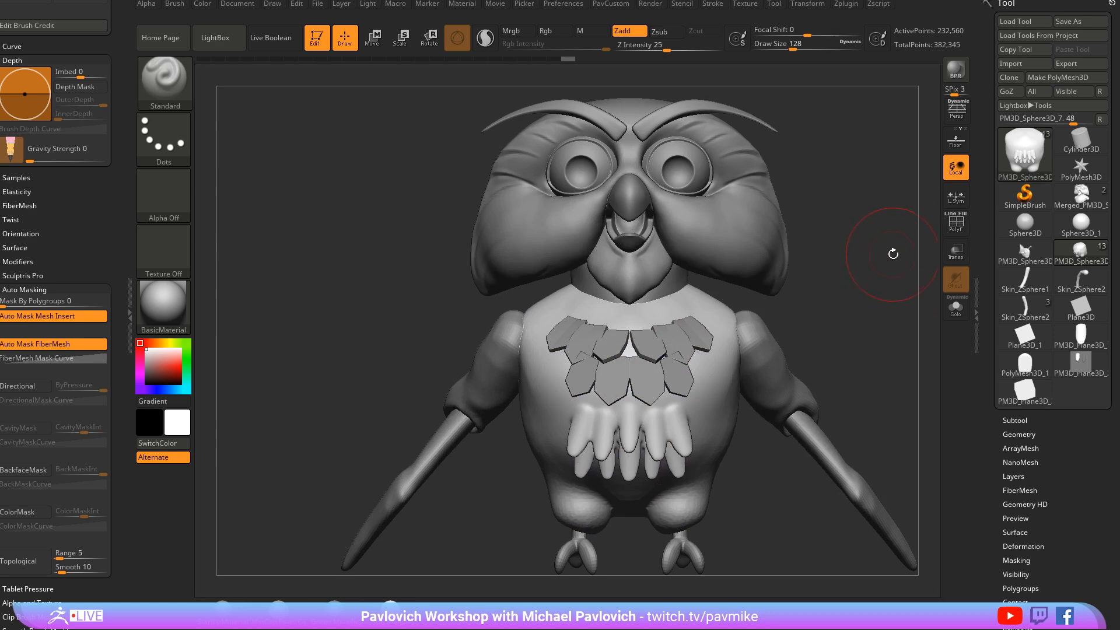
Reduce the brush to 77 and open the brush selection for the owl's body
left_click_drag(890, 250, 768, 266)
key("s")
left_click_drag(622, 334, 613, 334)
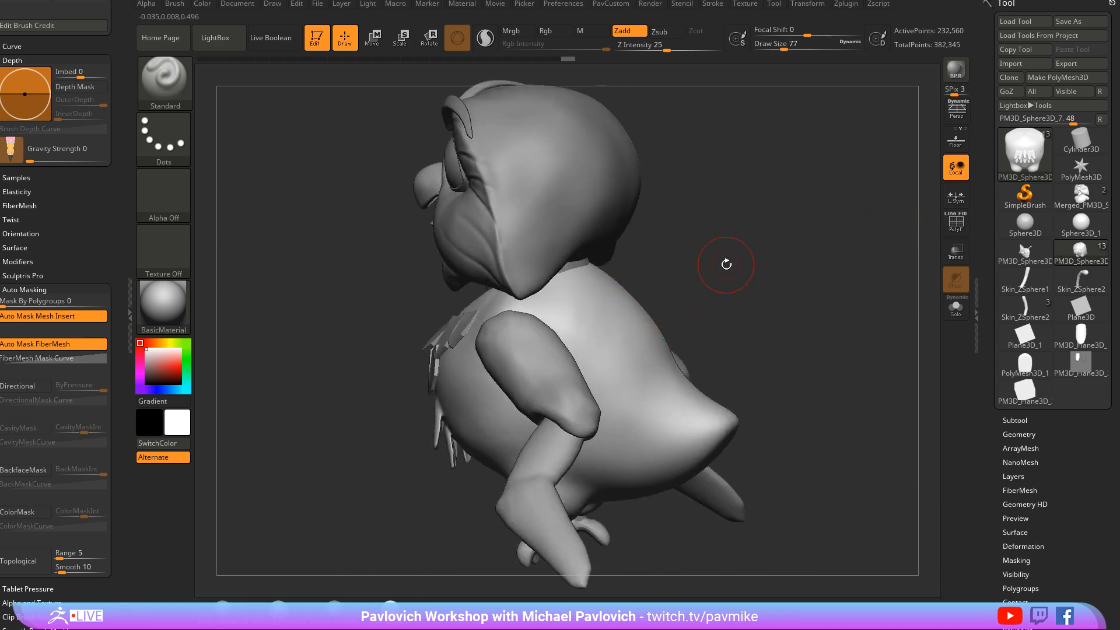
key("b")
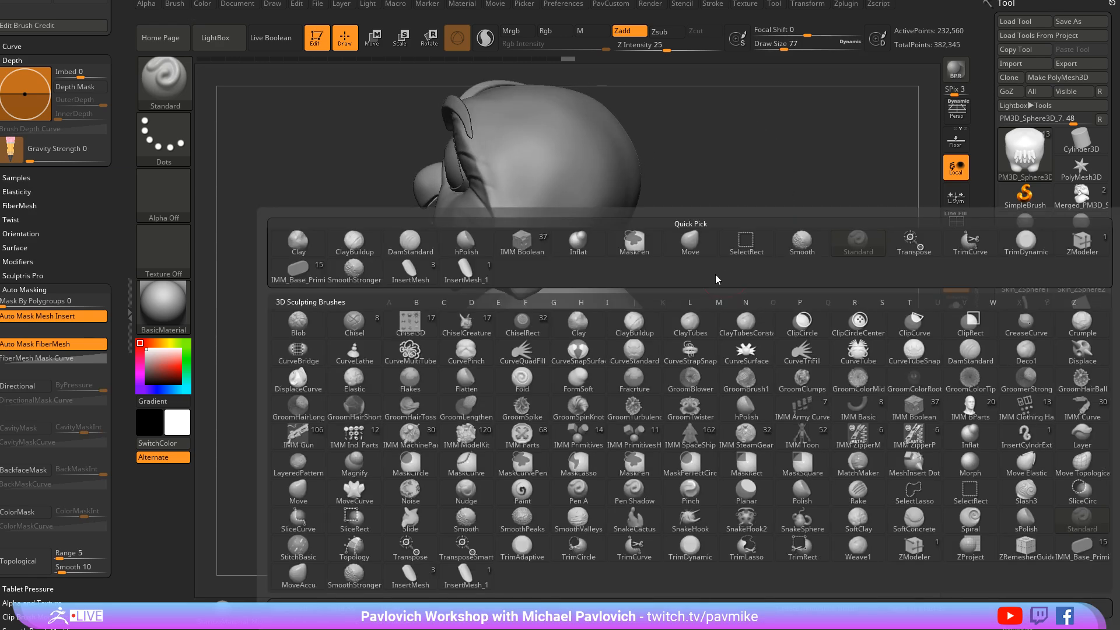
Select Scale2 from the ChiselCreature brush and try stamping it on the upper back of the bird's body
left_click(454, 330)
key("m")
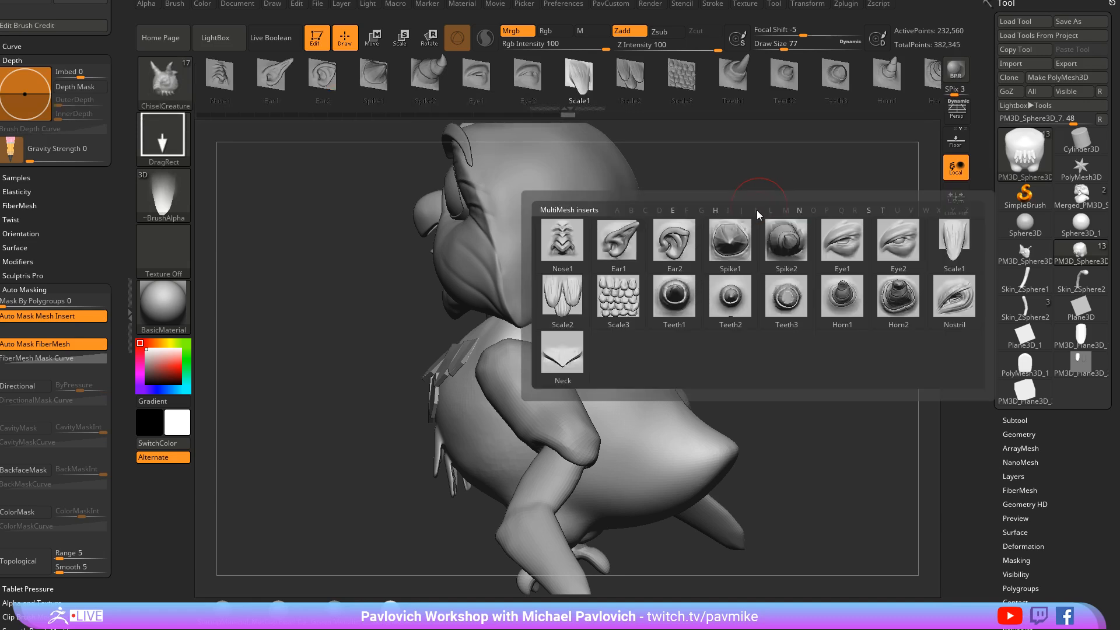
left_click(566, 301)
left_click_drag(803, 246, 729, 257)
left_click_drag(515, 362, 543, 414)
left_click_drag(712, 275, 741, 312)
key("ctrl+z")
left_click_drag(530, 363, 504, 310)
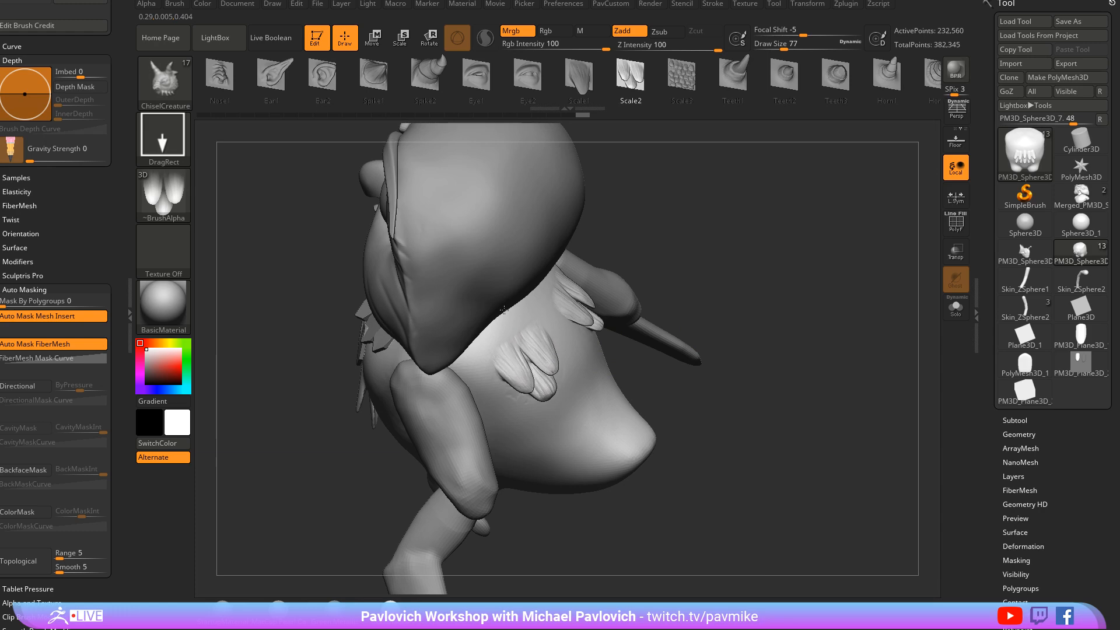
Try stamping overlapping Scale2 shapes in a row across the bird's back
left_click_drag(717, 257, 618, 485)
left_click_drag(654, 344, 558, 429)
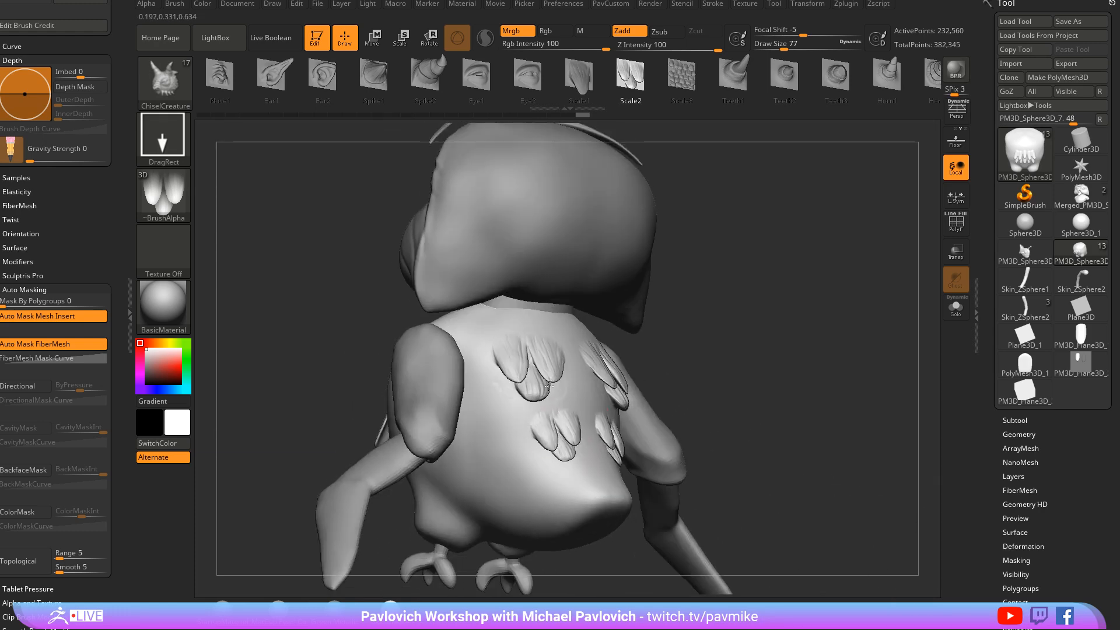
left_click_drag(699, 326, 574, 345)
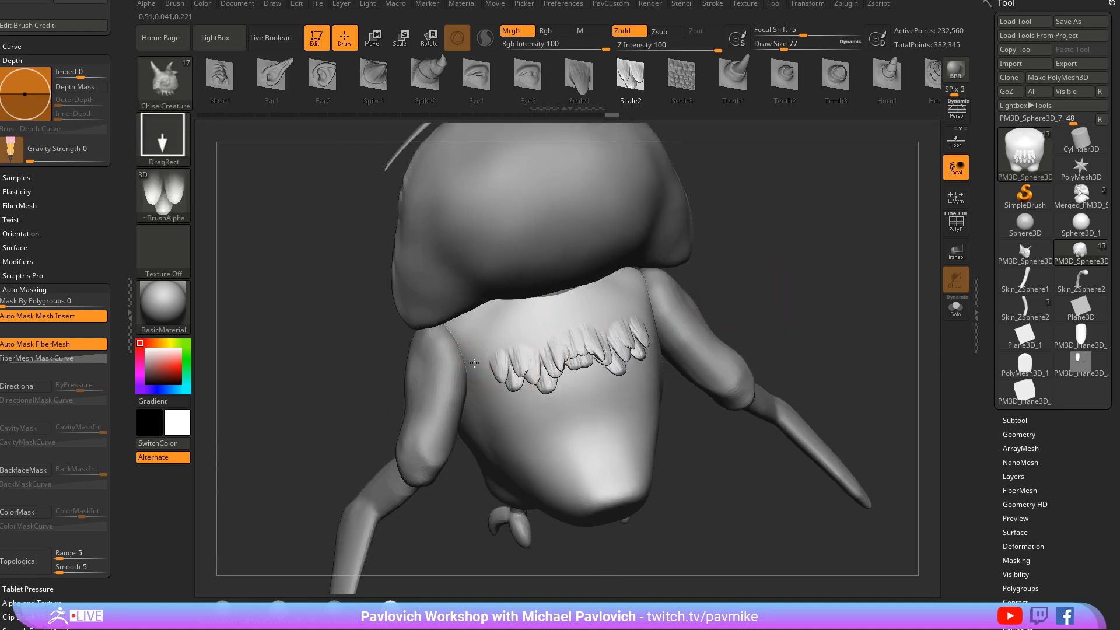
mouse_move(477, 328)
left_mouse_down()
mouse_move(755, 274)
mouse_move(613, 333)
mouse_move(547, 380)
left_mouse_up()
key("ctrl")
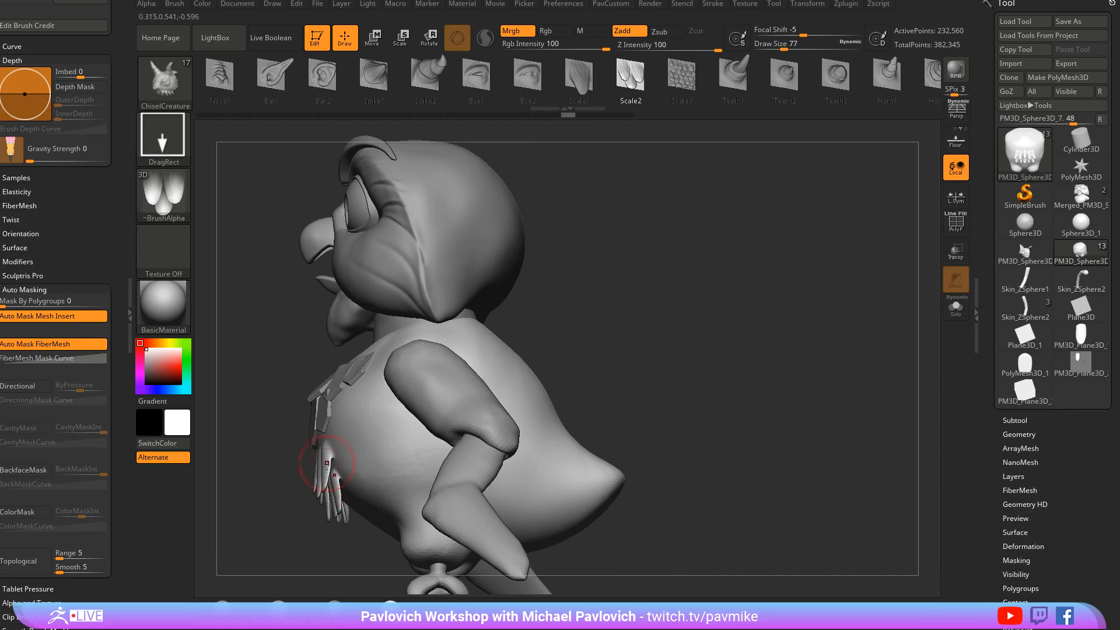
Try another Scale2 stamp on the bird's upper back and undo it
left_click_drag(327, 464, 551, 352)
left_click_drag(729, 338, 819, 275)
key("ctrl")
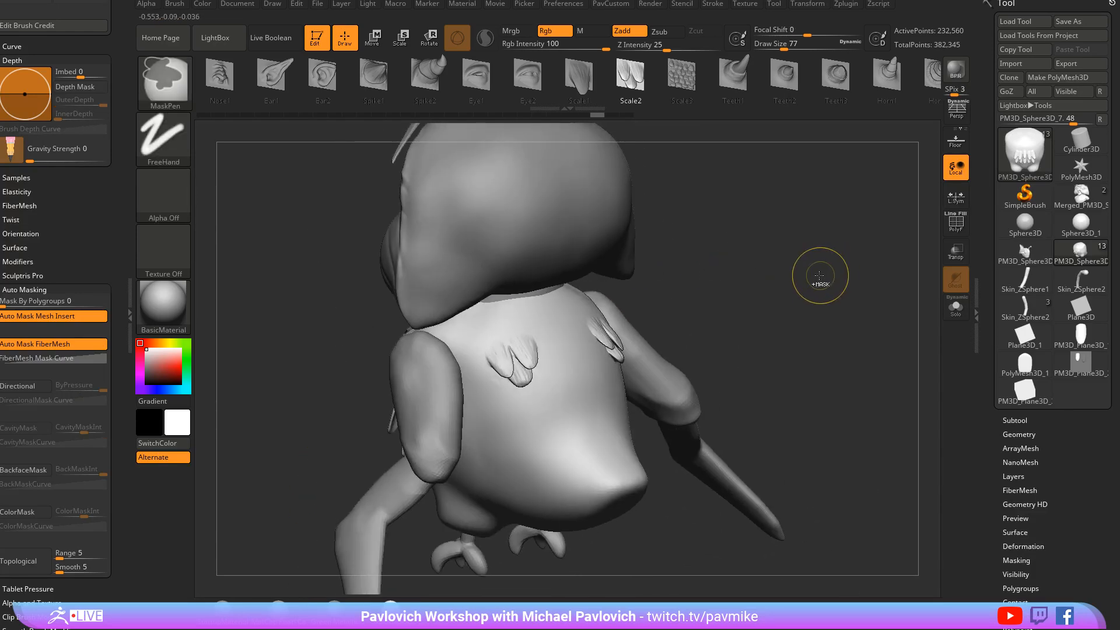
key("ctrl+z")
left_click_drag(725, 257, 743, 270)
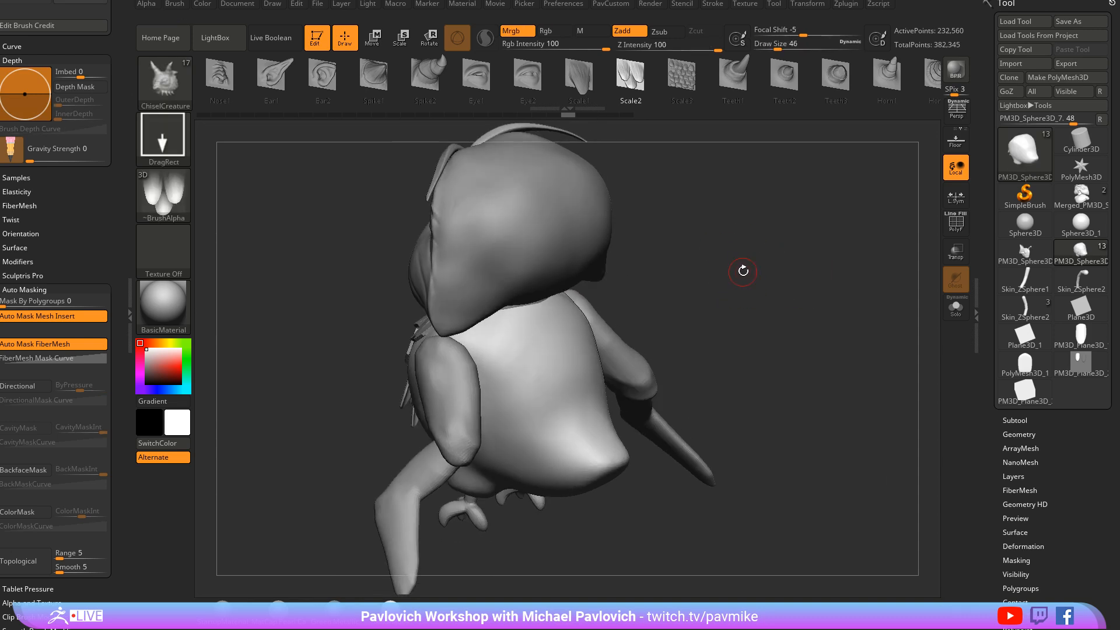
Clear the character from the canvas, draw the saved PM3D_Plane3D mesh and put it in edit mode
key("t")
key("ctrl+n")
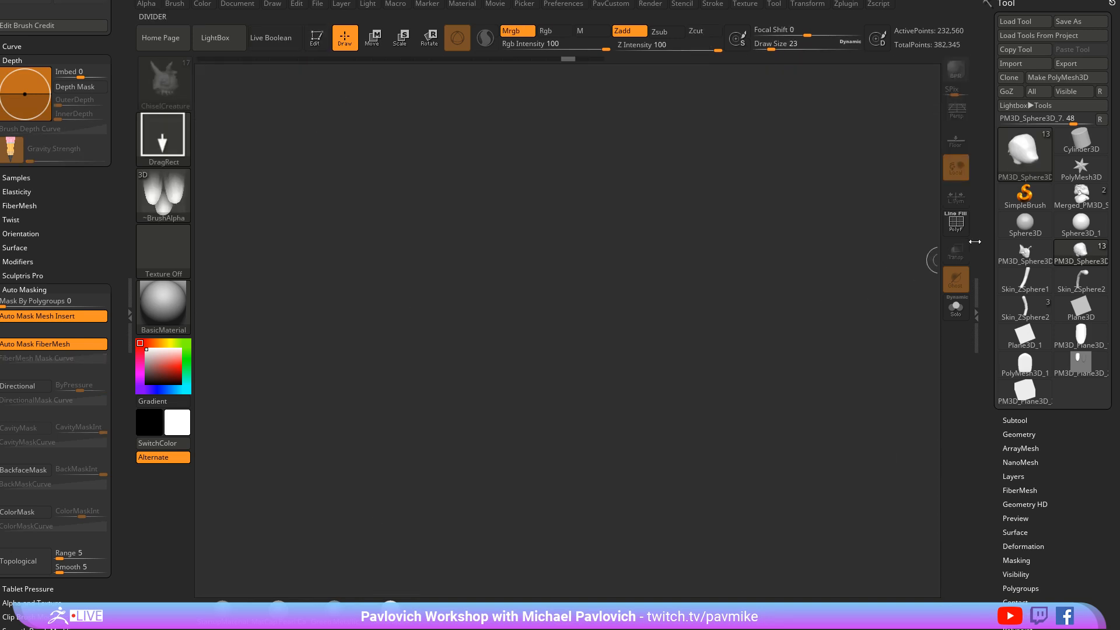
left_click(1025, 198)
left_click(1023, 161)
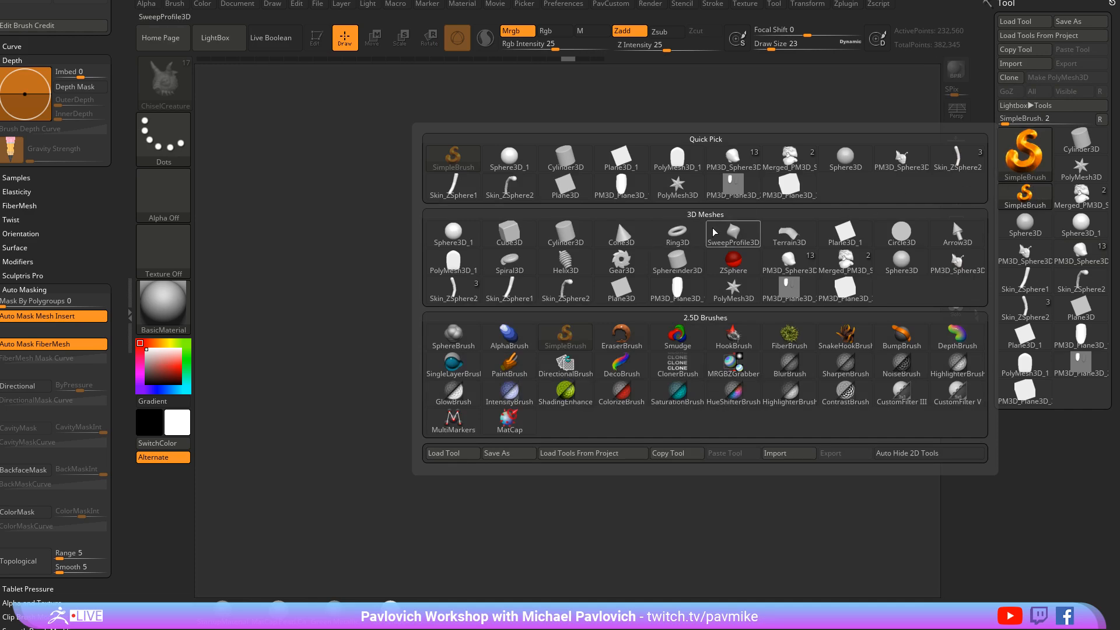
left_click(788, 185)
left_click_drag(557, 338, 680, 391)
key("t")
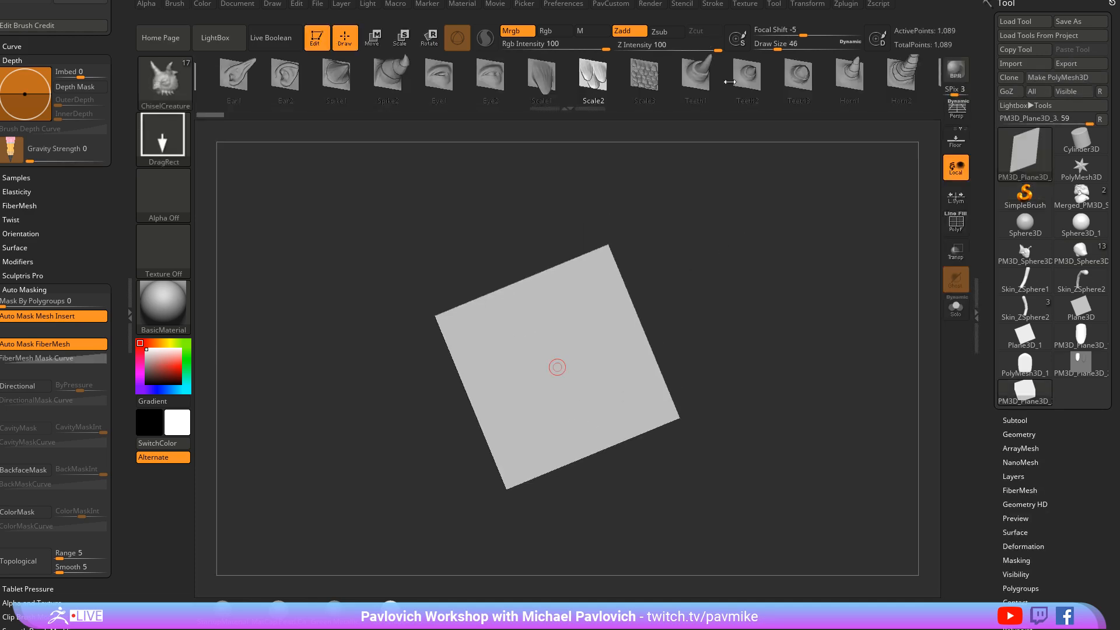
Convert the plane to a PolyMesh3D, show its polyframe and frame it in the view
left_click(1034, 86)
key("shift+f")
key("f")
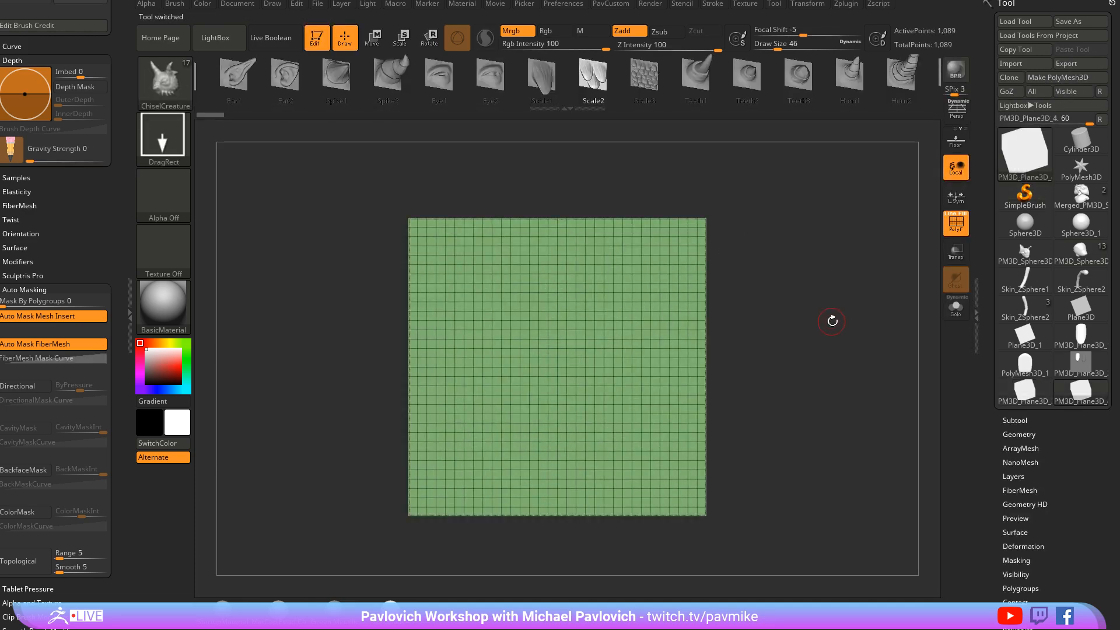
Reconstruct the plane's lower subdivision levels and divide it up to SDiv 9 with Smt off
left_click(1017, 435)
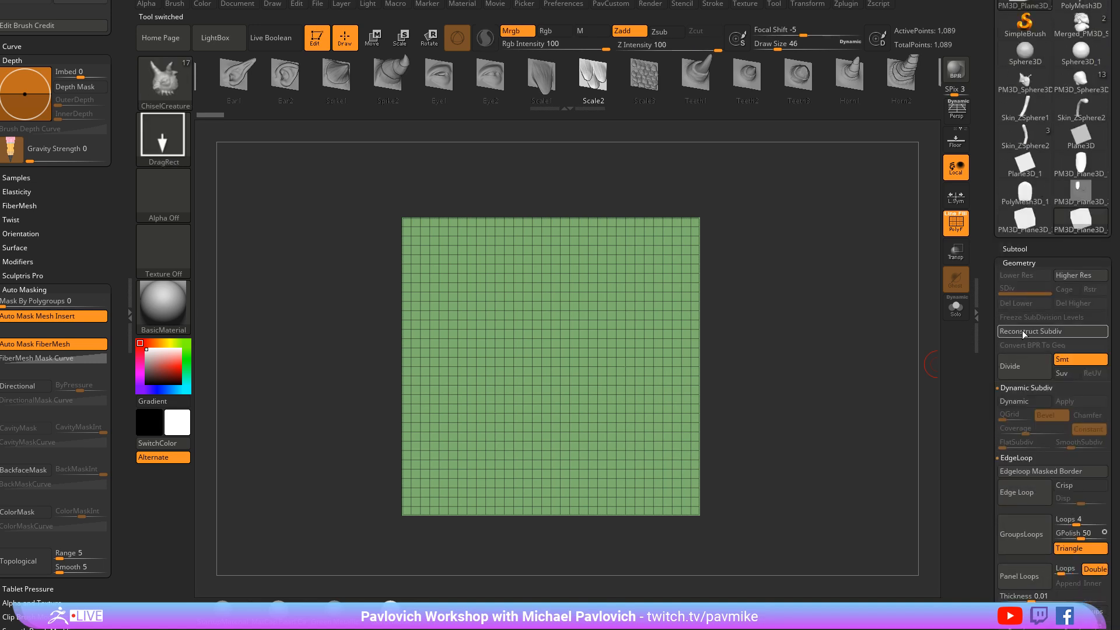
left_click(1025, 331)
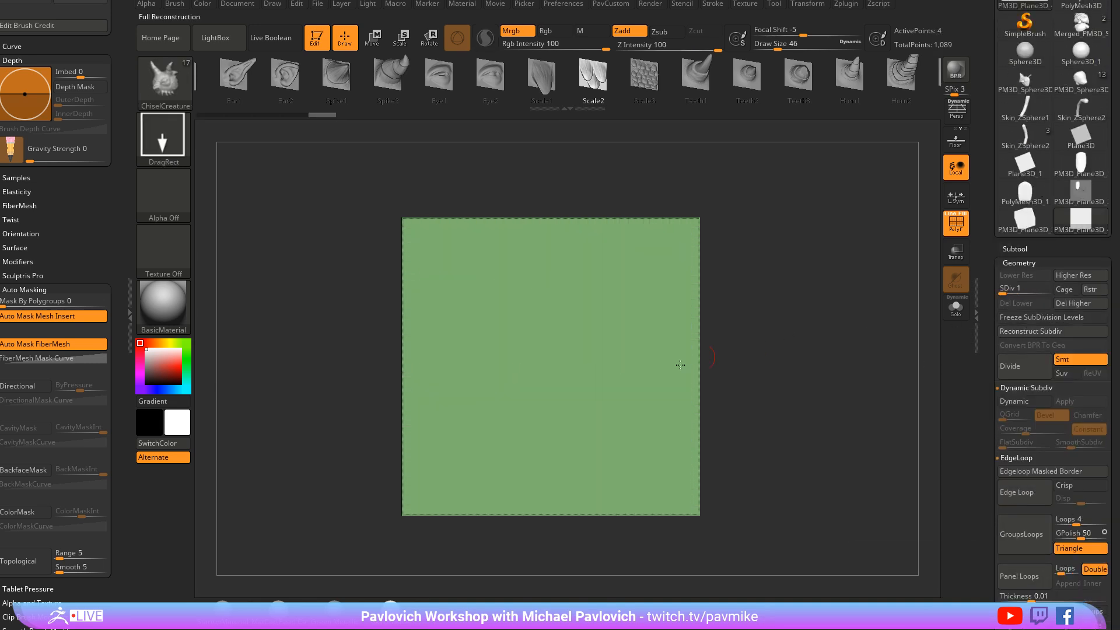
left_click_drag(1017, 290, 1050, 289)
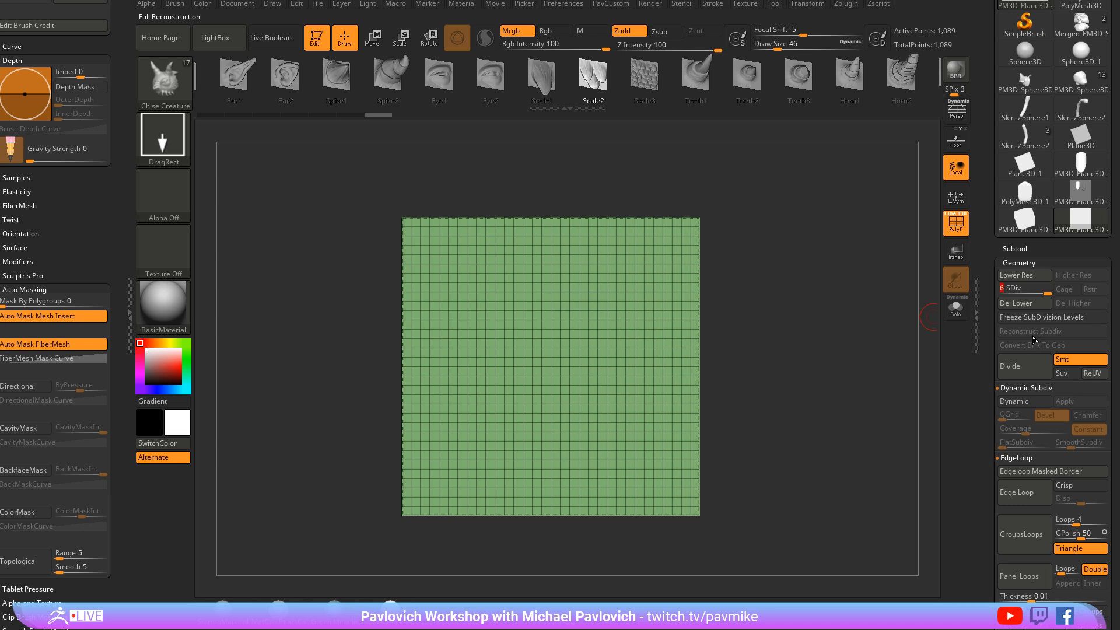
left_click(1020, 367)
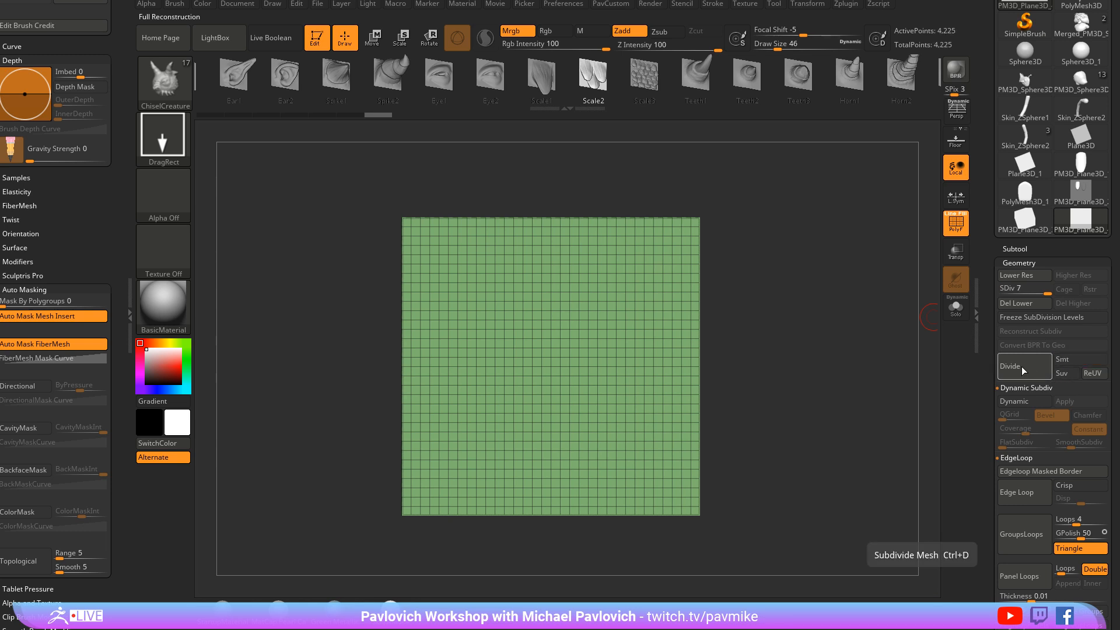
left_click(1020, 366)
left_click(1022, 366)
Paint a soft-edged mask of a scale with a rounded lower end in the plane's centre, using Draw Size 167
left_click_drag(762, 292, 801, 315)
key("s")
mouse_move(543, 325)
left_mouse_down()
mouse_move(569, 325)
mouse_move(539, 336)
mouse_move(537, 379)
mouse_move(590, 329)
mouse_move(525, 320)
mouse_move(600, 327)
mouse_move(506, 363)
mouse_move(543, 381)
left_mouse_up()
left_click(534, 344, "ctrl")
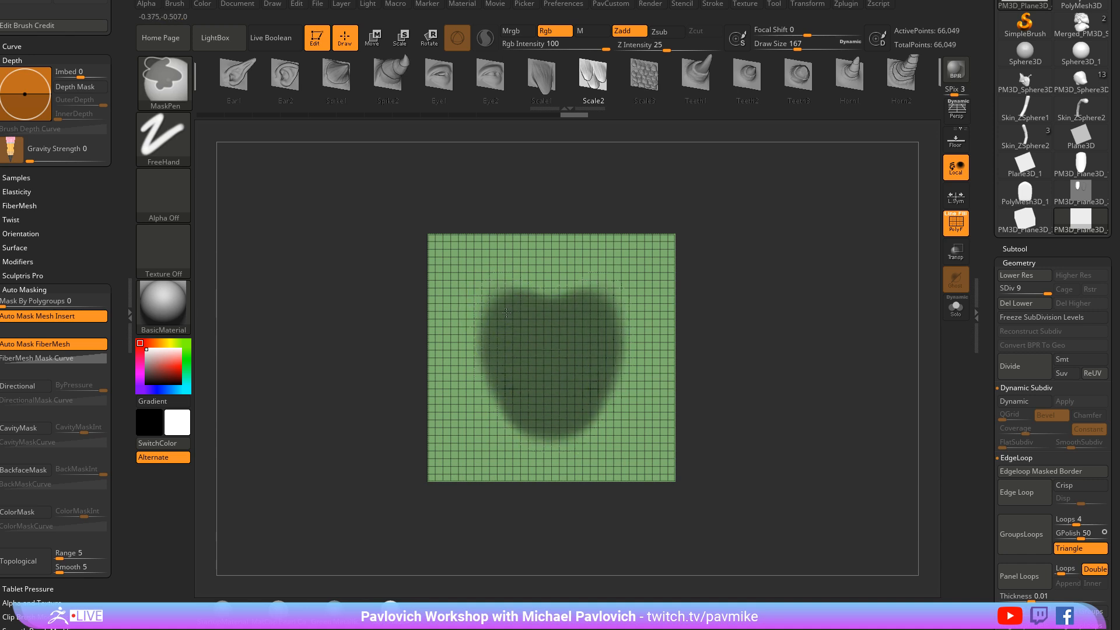
Raise the scale shape out of the plane with the gizmo
key("w")
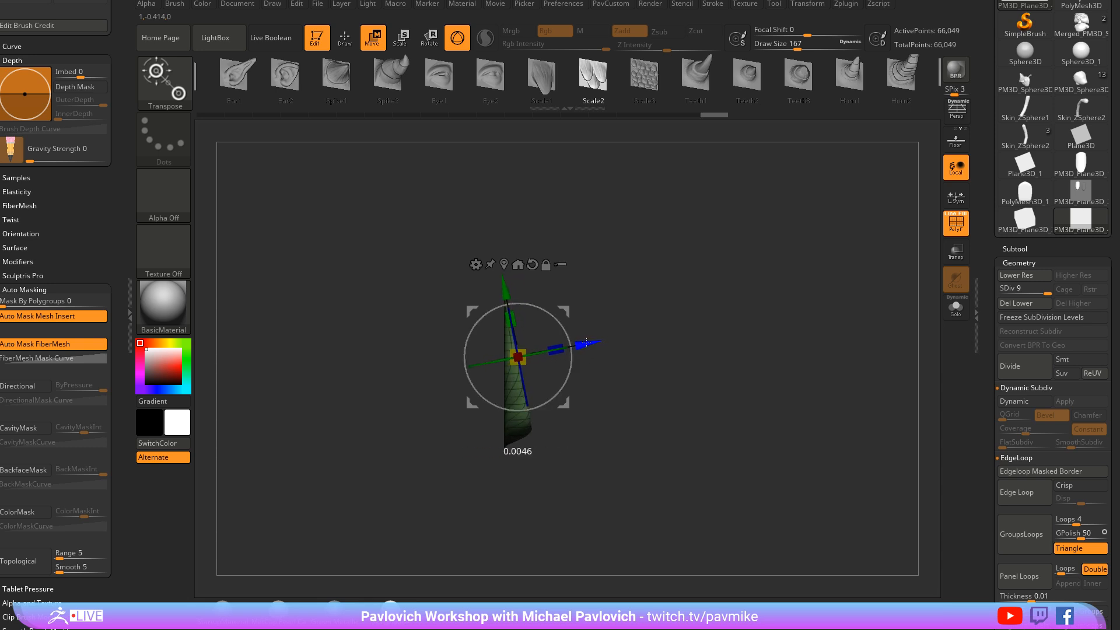
key("q")
mouse_move(668, 299)
left_mouse_down("shift")
mouse_move(682, 302)
mouse_move(523, 315)
left_mouse_up("shift")
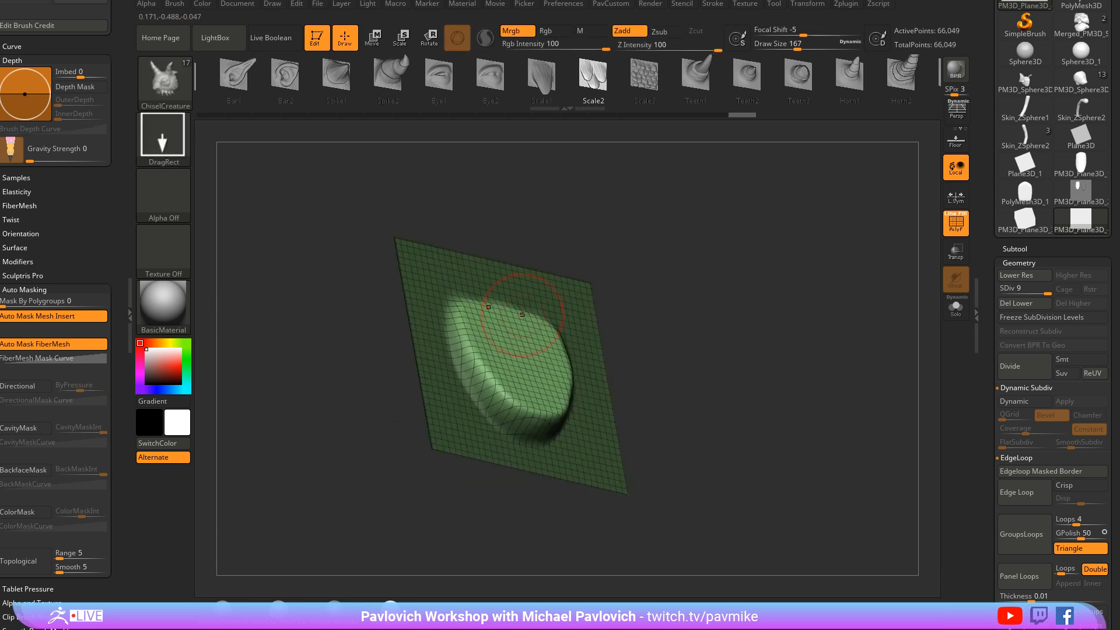
left_click_drag(673, 255, 697, 234)
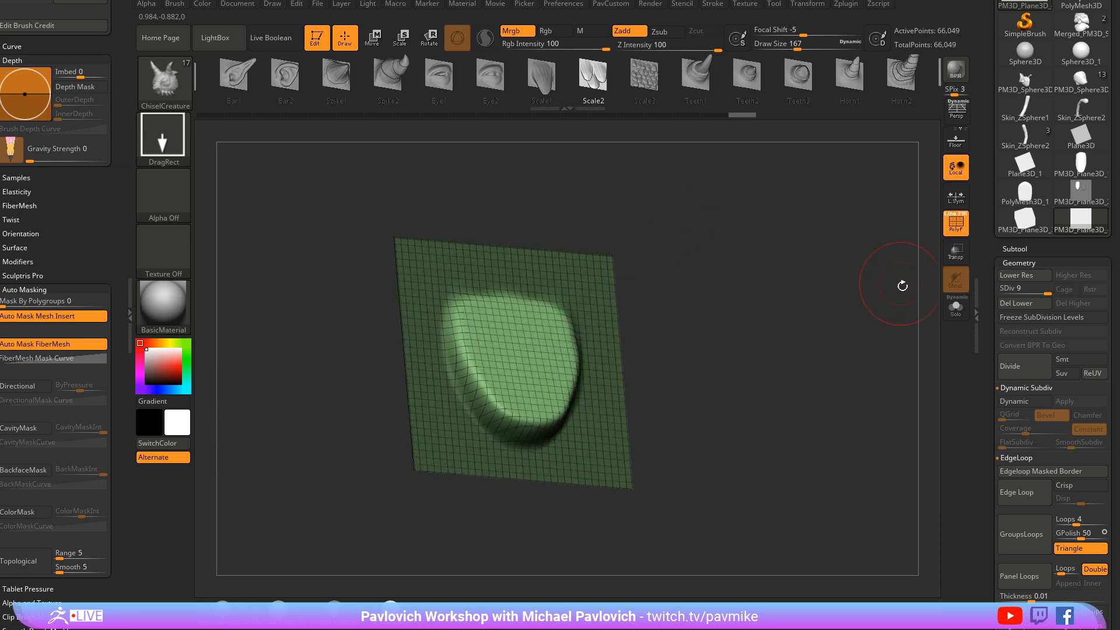
Fade the mask towards the raised scale's upper end with Draw Size 116 and invert it to free the lower part
left_click(867, 287, "ctrl")
left_click_drag(865, 289, 853, 292)
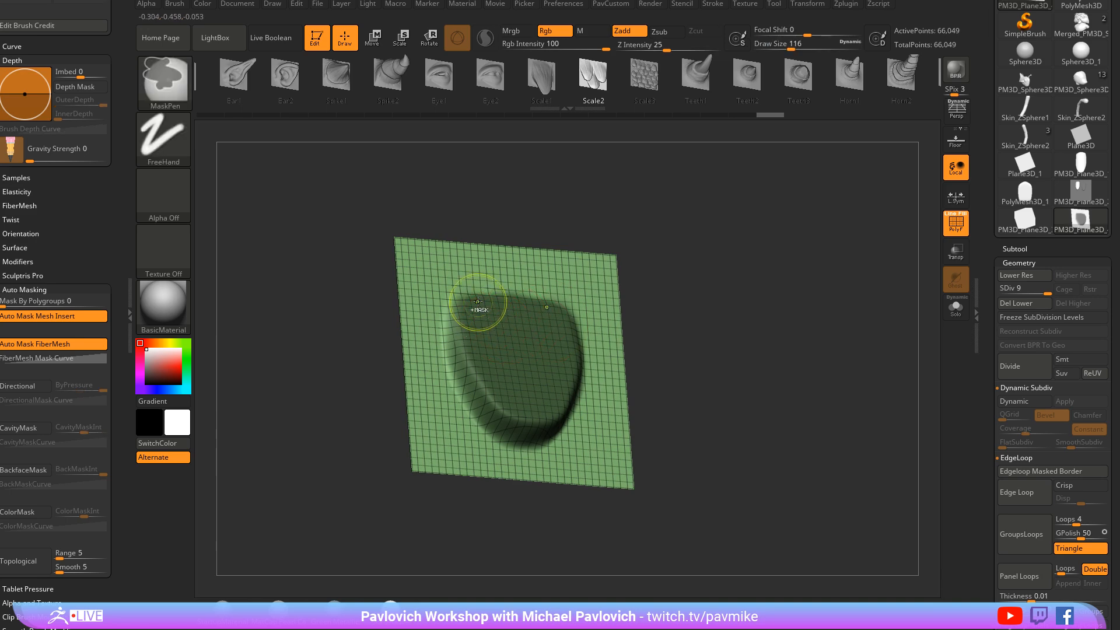
mouse_move(478, 307)
left_mouse_down("ctrl+alt")
mouse_move(472, 328)
mouse_move(498, 370)
mouse_move(542, 379)
mouse_move(513, 397)
mouse_move(501, 361)
mouse_move(516, 360)
left_mouse_up("ctrl+alt")
left_click_drag(700, 309, 747, 305)
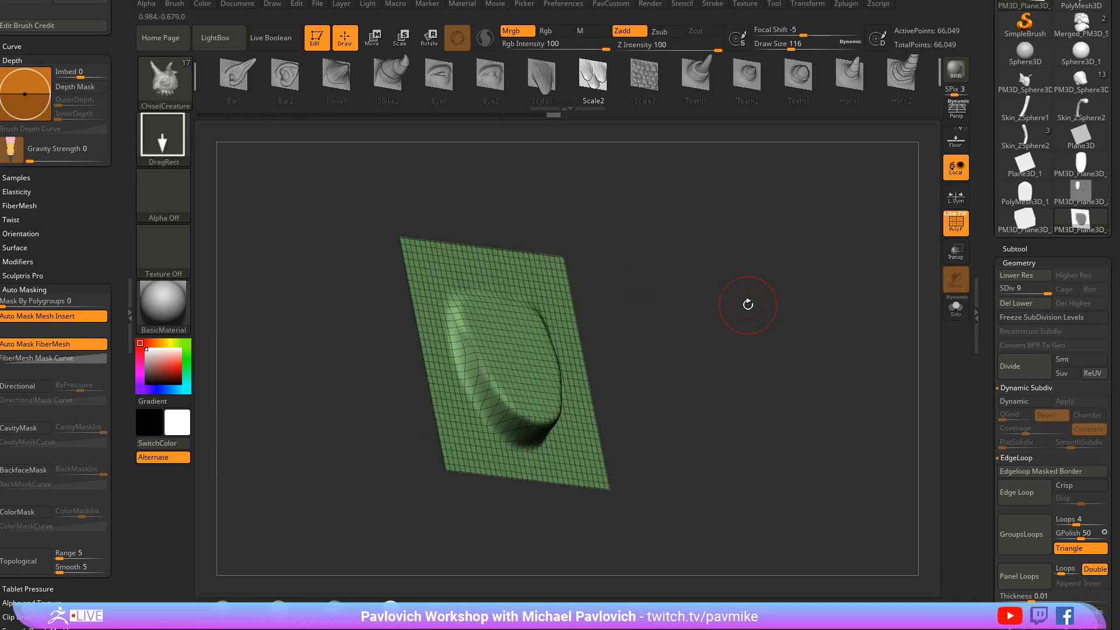
left_click(763, 297, "ctrl")
left_click(764, 294, "ctrl")
left_click(771, 267, "ctrl")
left_click_drag(783, 256, 753, 273, "shift")
Reshape the unmasked part of the scale with the gizmo, lifting its lower end away from the plane into an undercut
key("w")
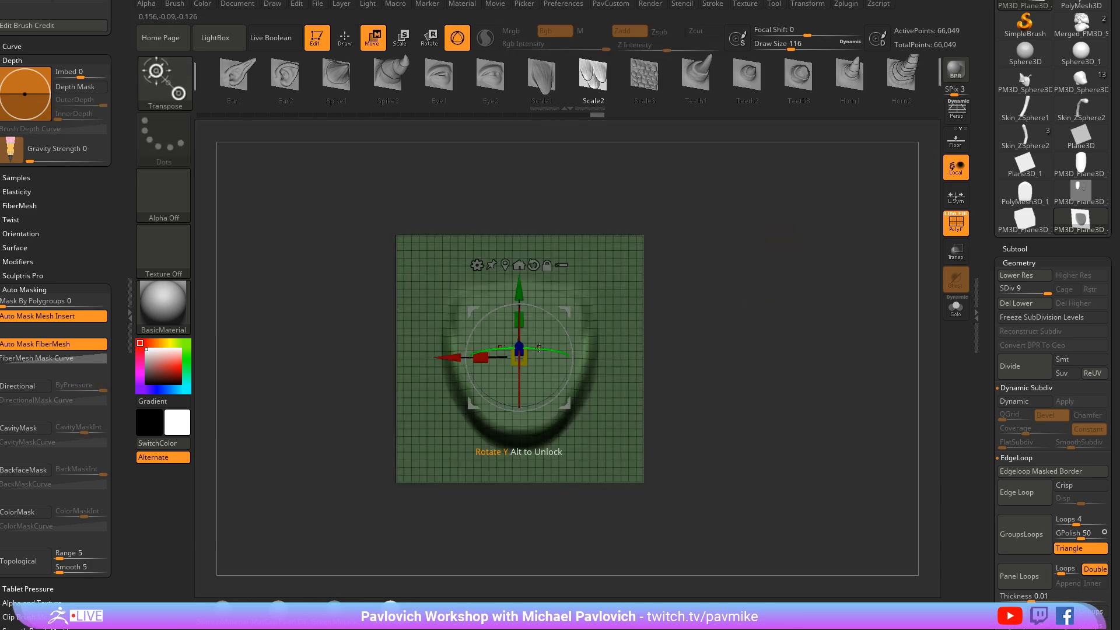
key("q")
mouse_move(647, 297)
left_mouse_down()
mouse_move(669, 288)
mouse_move(671, 304)
left_mouse_up()
key("w")
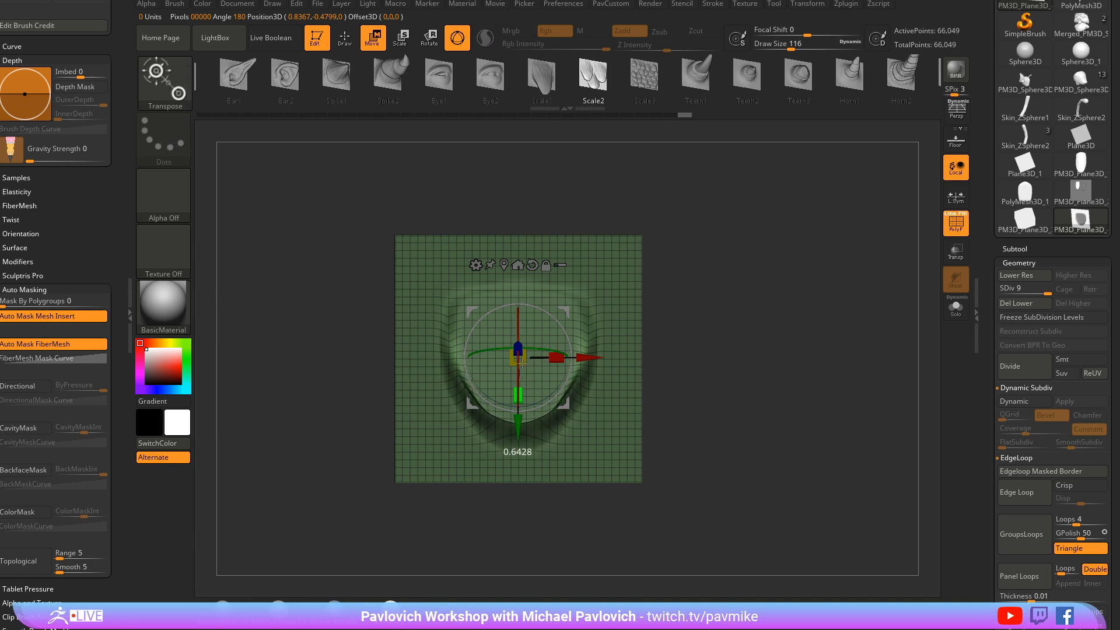
key("q")
left_click_drag(765, 302, 702, 293)
key("w")
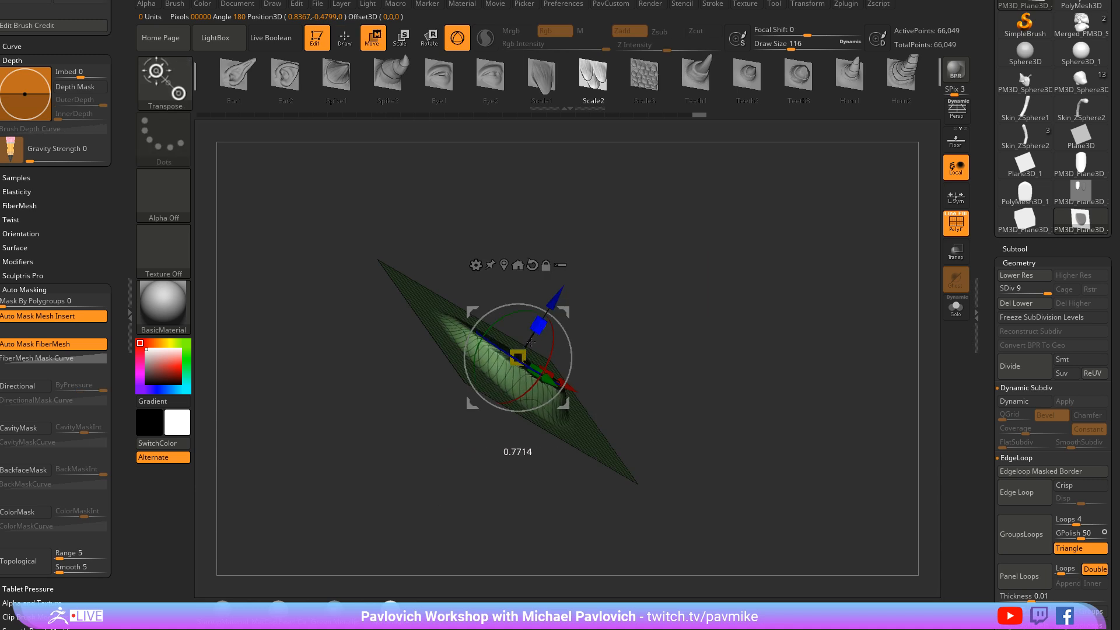
left_click_drag(554, 301, 543, 340)
key("q")
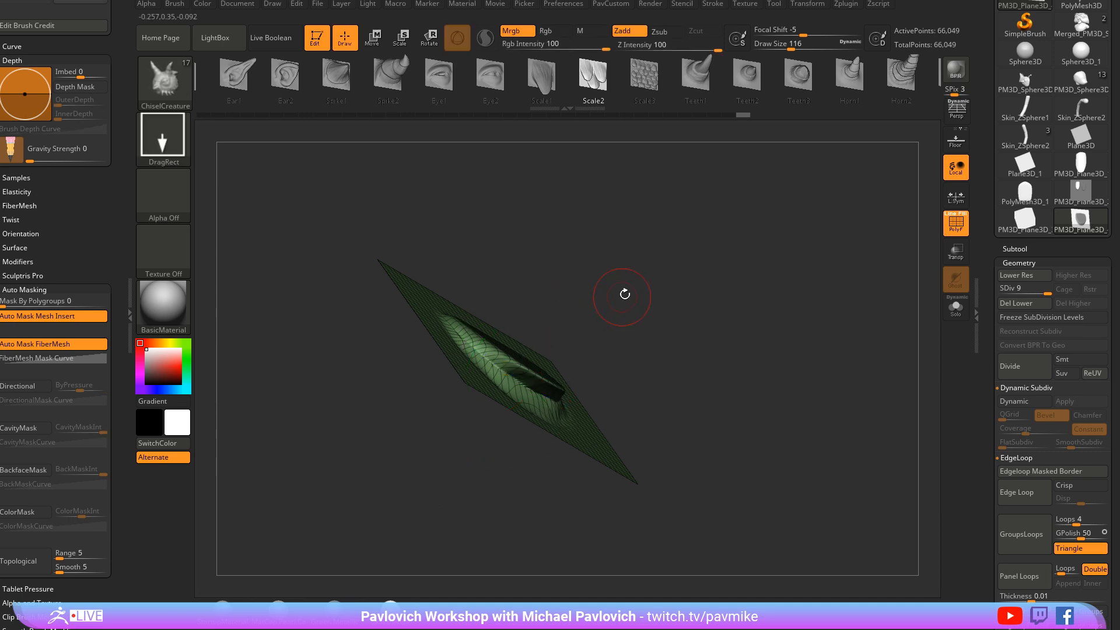
Smooth the scale's upper edge and mask its lower tip with Draw Size 140
key("shift")
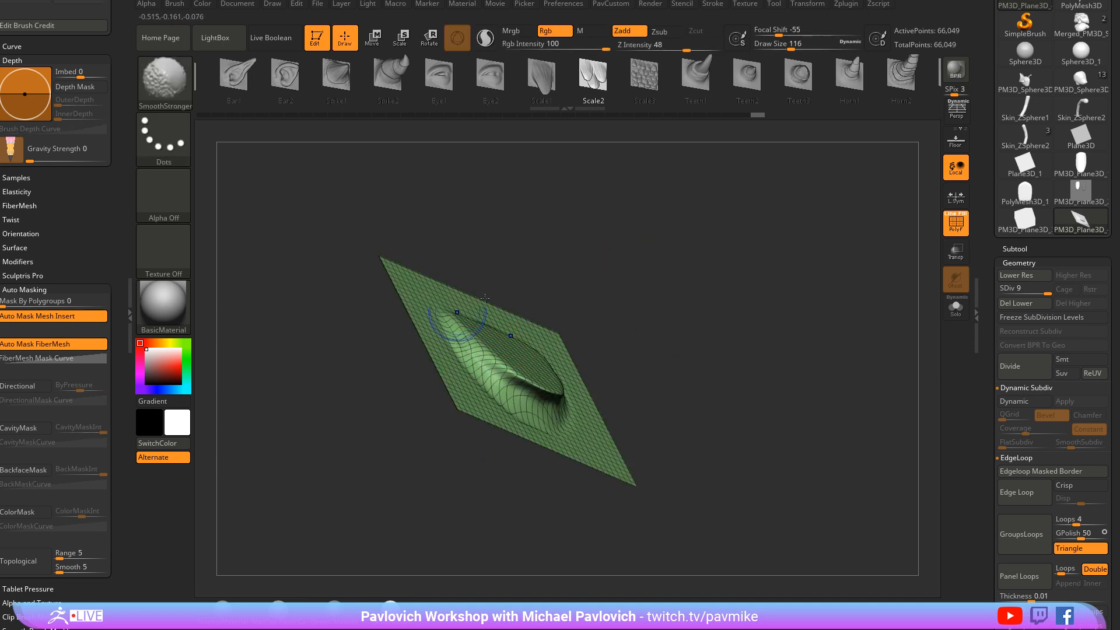
left_click_drag(656, 306, 745, 318)
key("s")
left_click_drag(500, 382, 506, 382)
left_click_drag(519, 402, 494, 379, "ctrl")
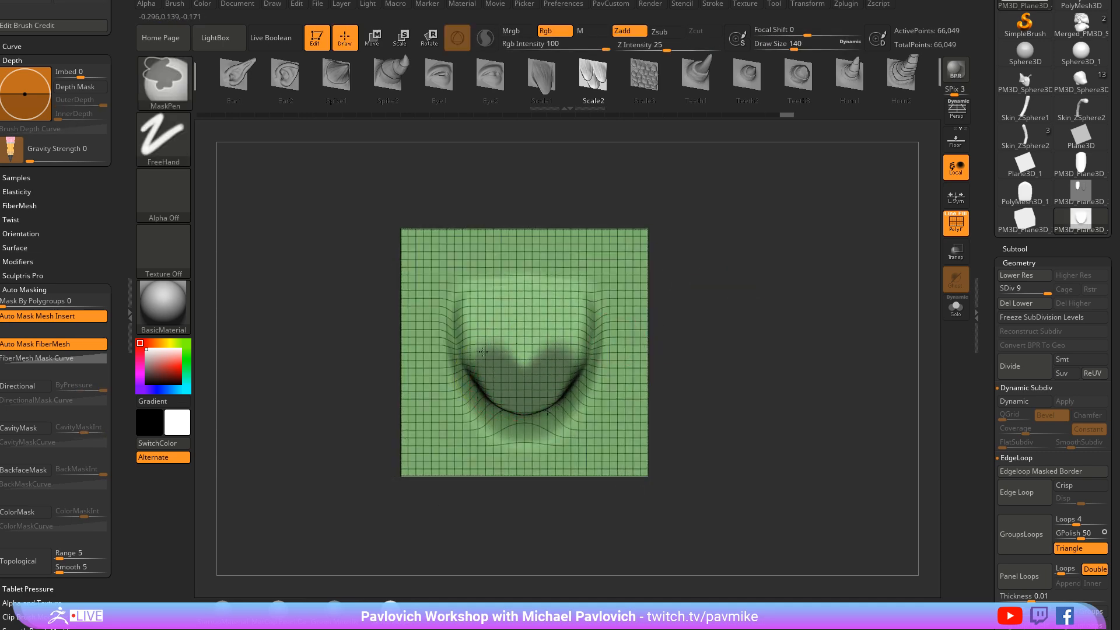
Pull the scale's lower tip outward and downward with the gizmo to lengthen it
left_click_drag(682, 319, 770, 315)
key("w")
left_click_drag(520, 310, 535, 333)
key("q")
Smooth the front surface and sides of the lengthened scale with SmoothStronger at Draw Size 163
left_click_drag(637, 300, 589, 319, "shift")
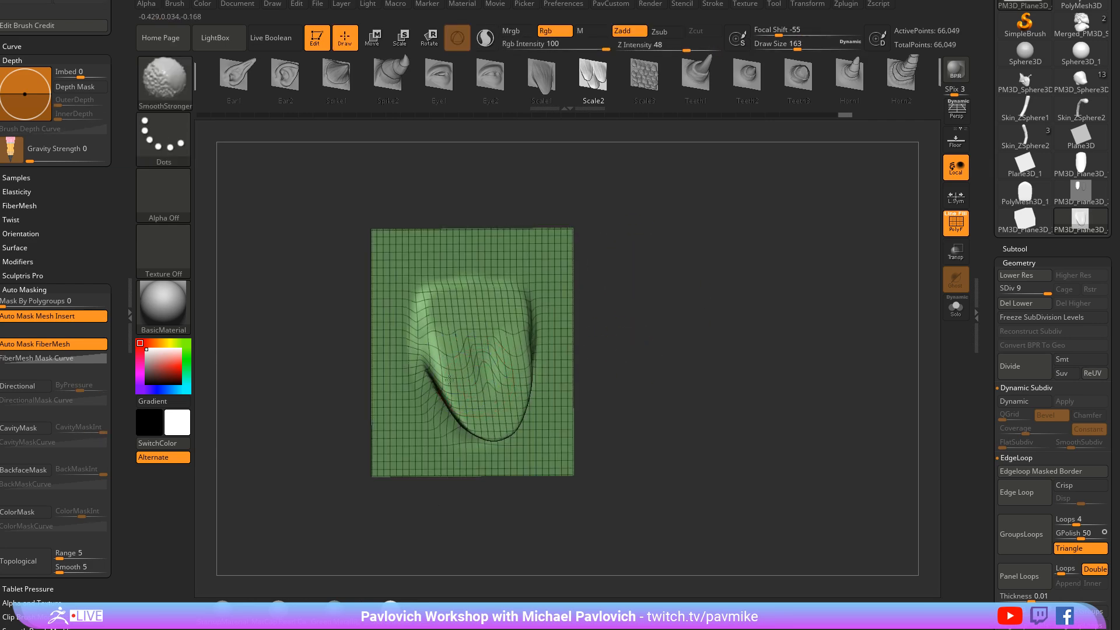
left_click_drag(529, 410, 535, 364, "shift")
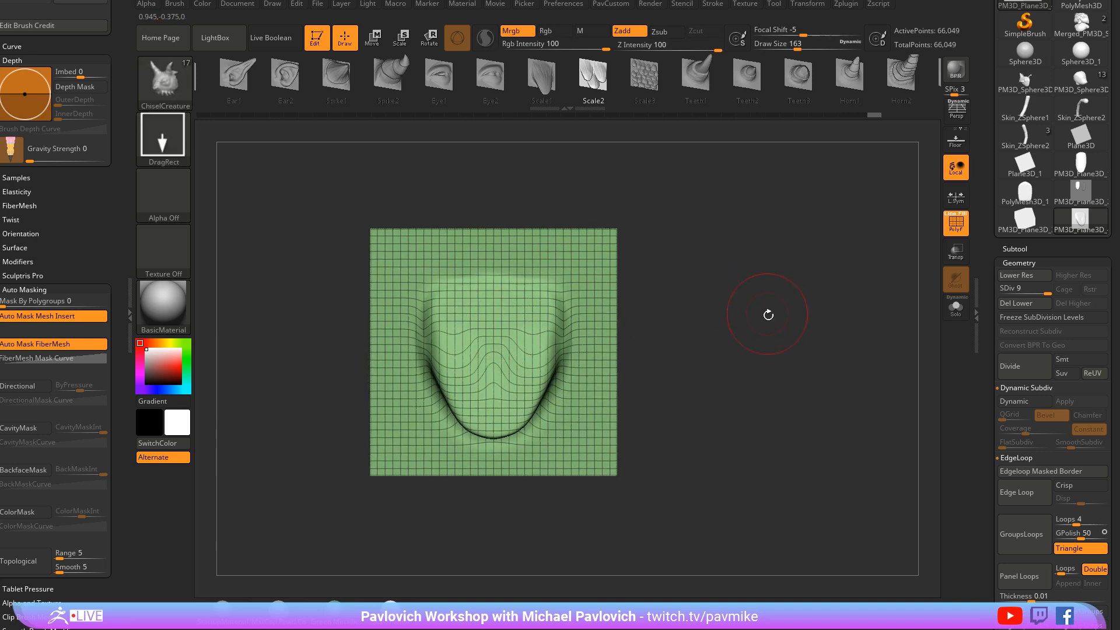
left_click_drag(767, 315, 517, 307, "alt")
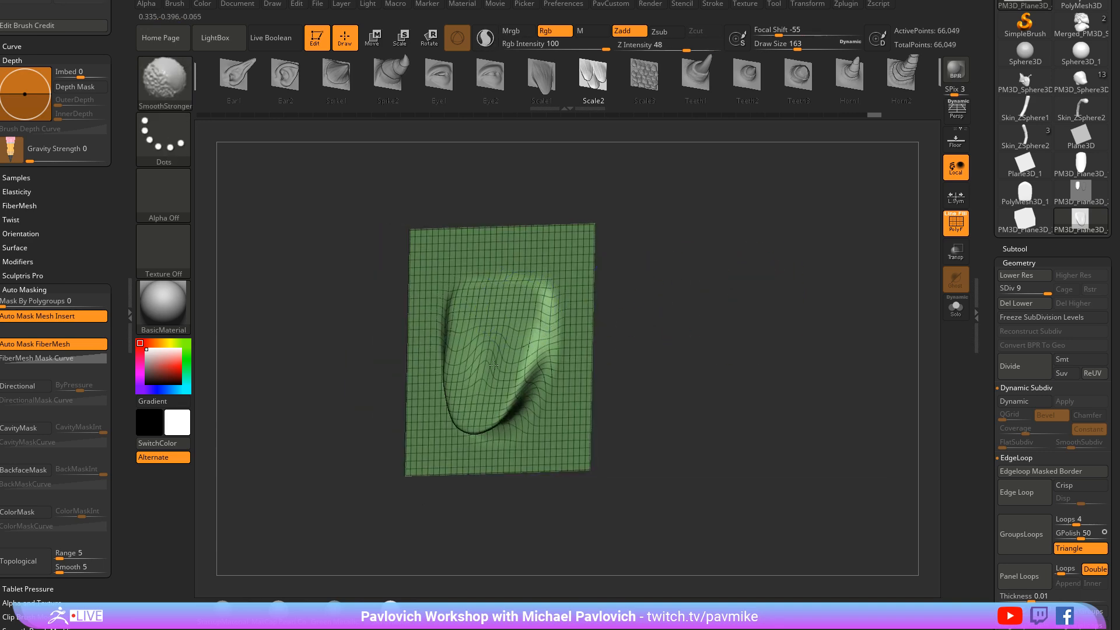
left_click_drag(692, 265, 729, 260, "shift")
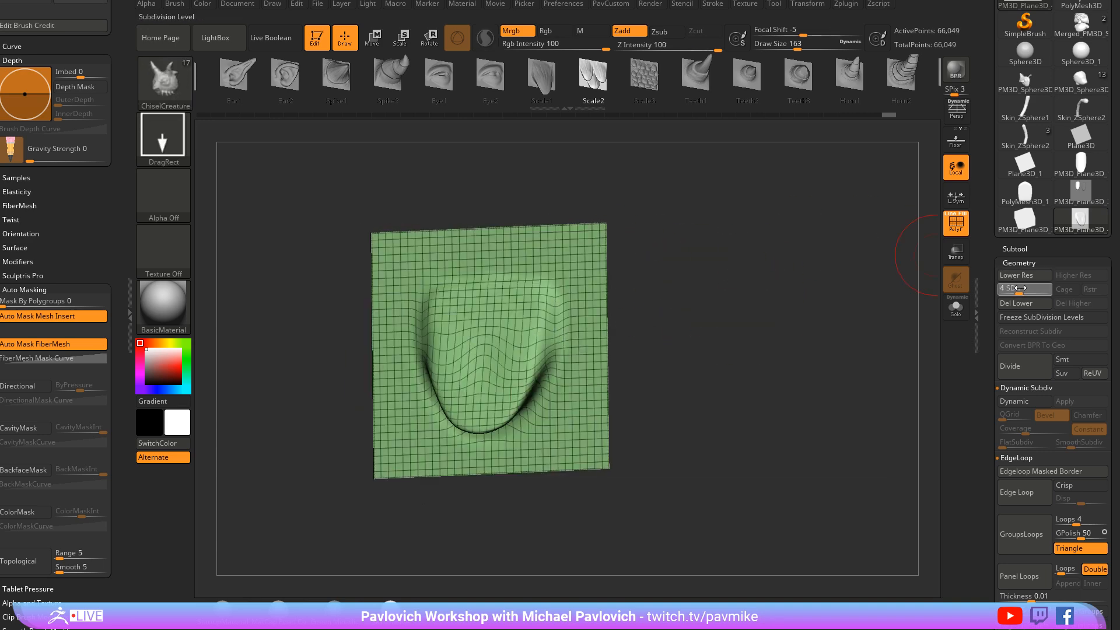
Step the mesh down to SDiv 7 and switch to the Move brush
left_click_drag(1020, 288, 1000, 289)
left_click(1031, 289)
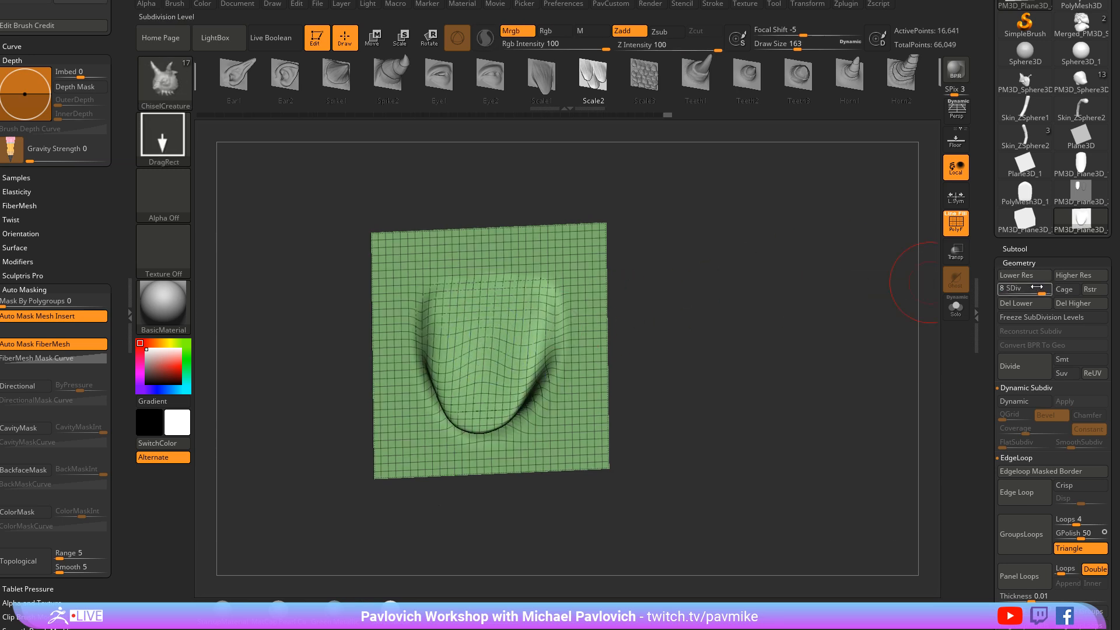
key("shift+d")
left_click_drag(655, 300, 700, 324)
key("b")
key("m")
key("v")
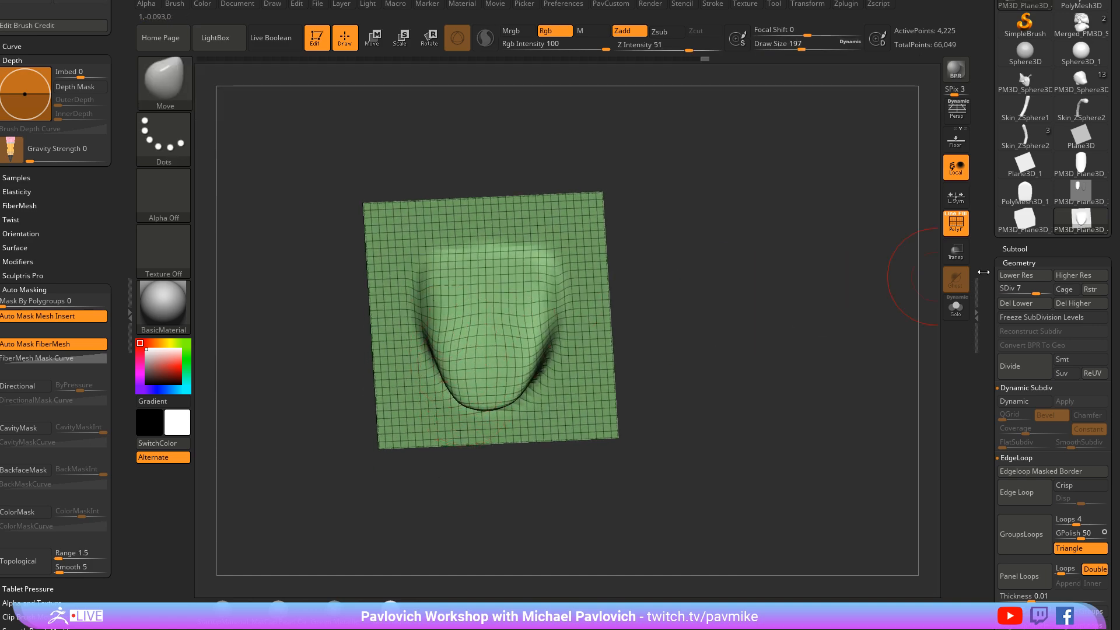
Return the mesh to SDiv 9, hide the polyframe and set the Move brush's Draw Size to 104
left_click_drag(1040, 286, 1050, 287)
key("shift+f")
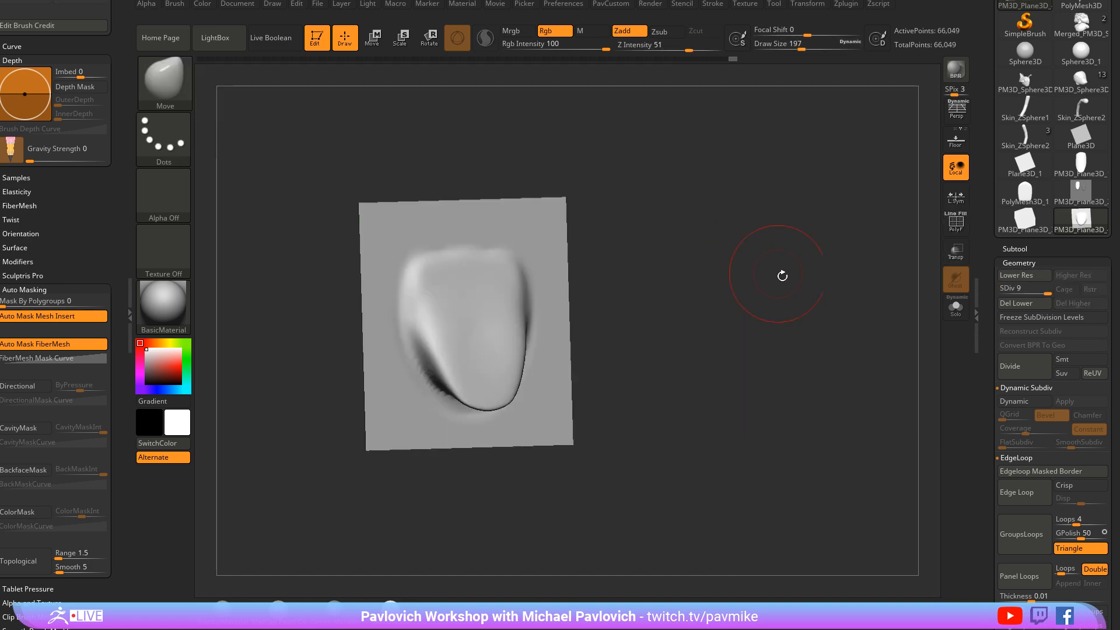
mouse_move(746, 259)
left_mouse_down("shift")
mouse_move(757, 260)
mouse_move(737, 277)
left_mouse_up("shift")
key("s")
mouse_move(738, 277)
left_mouse_down("alt")
mouse_move(792, 288)
mouse_move(804, 275)
left_mouse_up("alt")
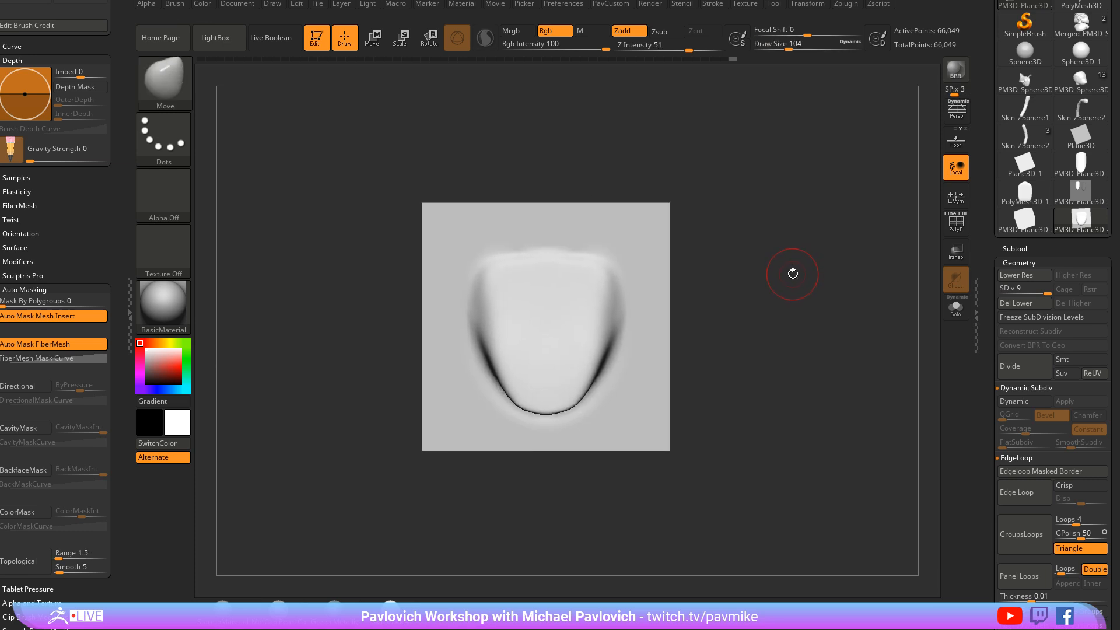
Select the ChiselCreature brush and show the brush creation options
key("b")
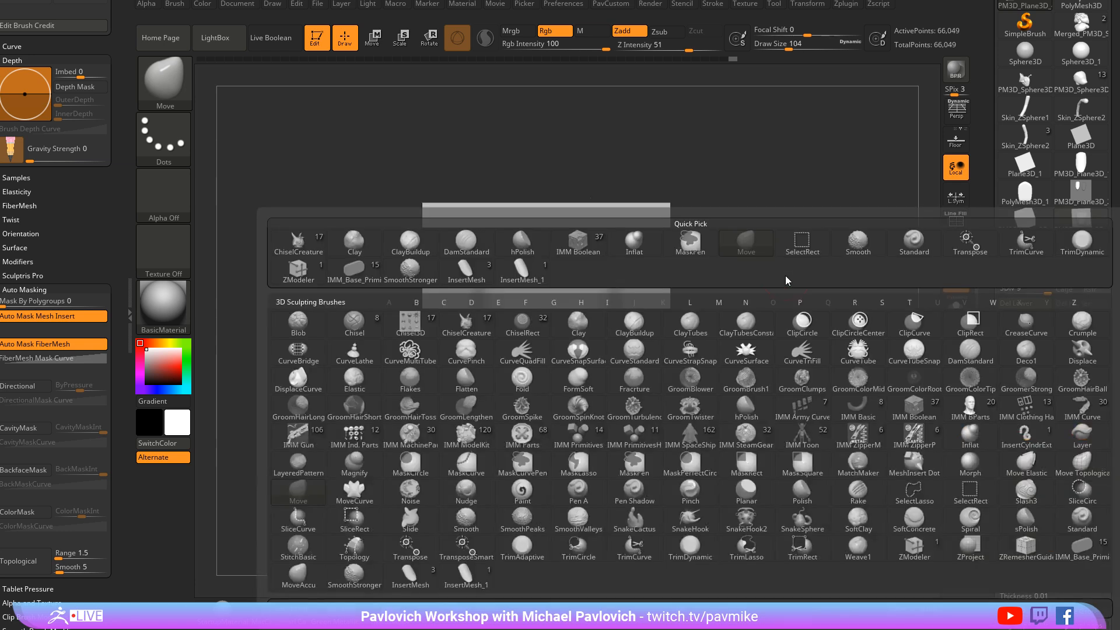
left_click(468, 329)
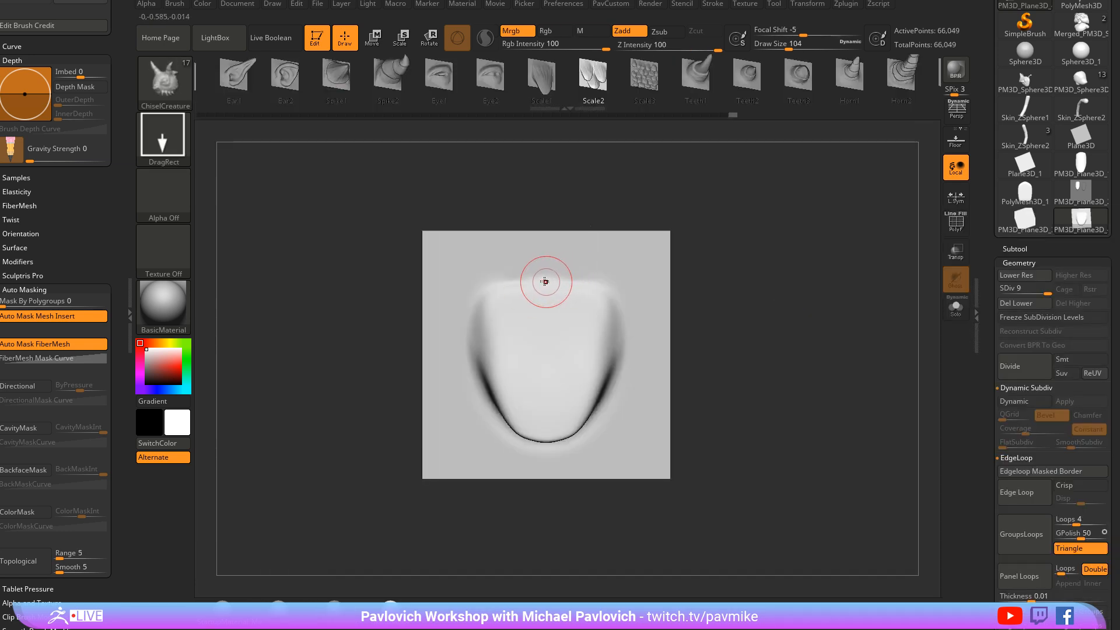
left_click(170, 11)
scroll(61, 296, "up", 3)
scroll(61, 296, "up", 3)
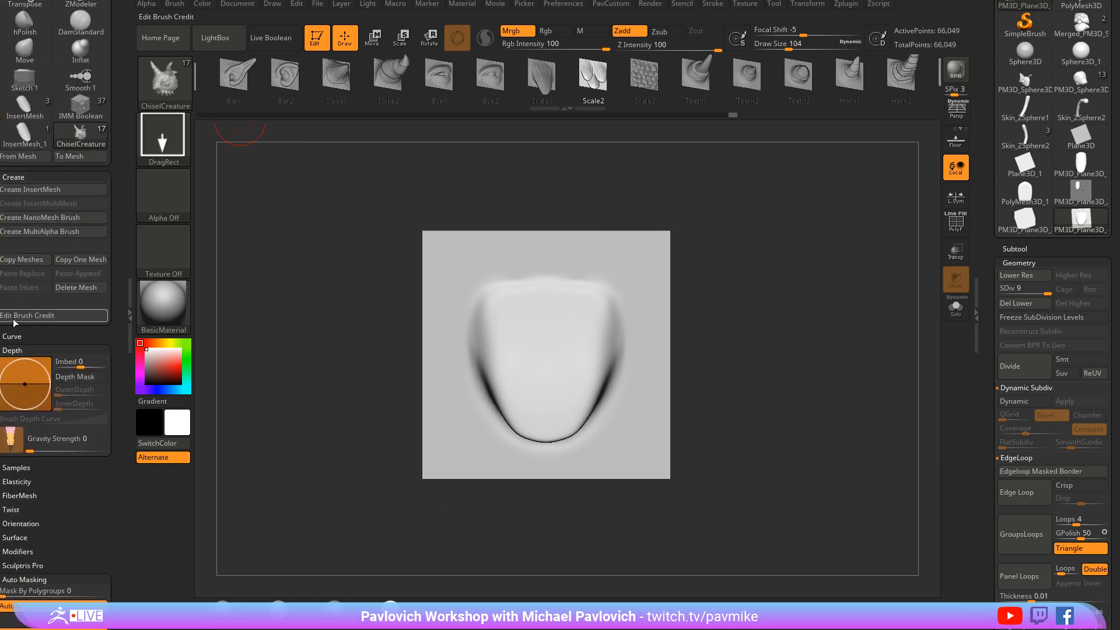
left_click(17, 177, "shift")
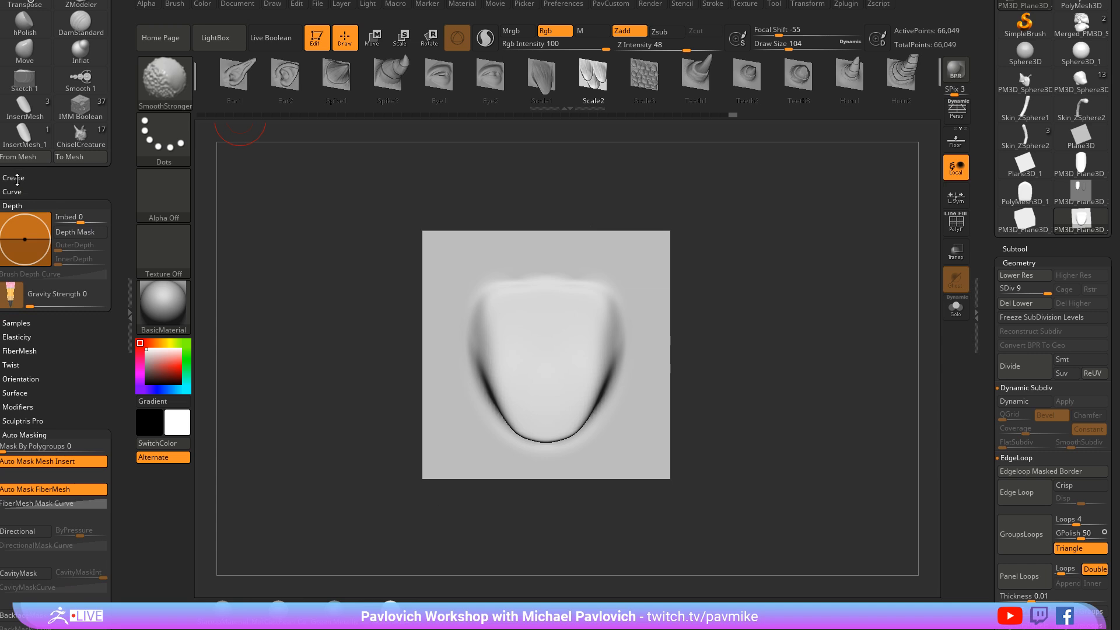
left_click(17, 178, "shift")
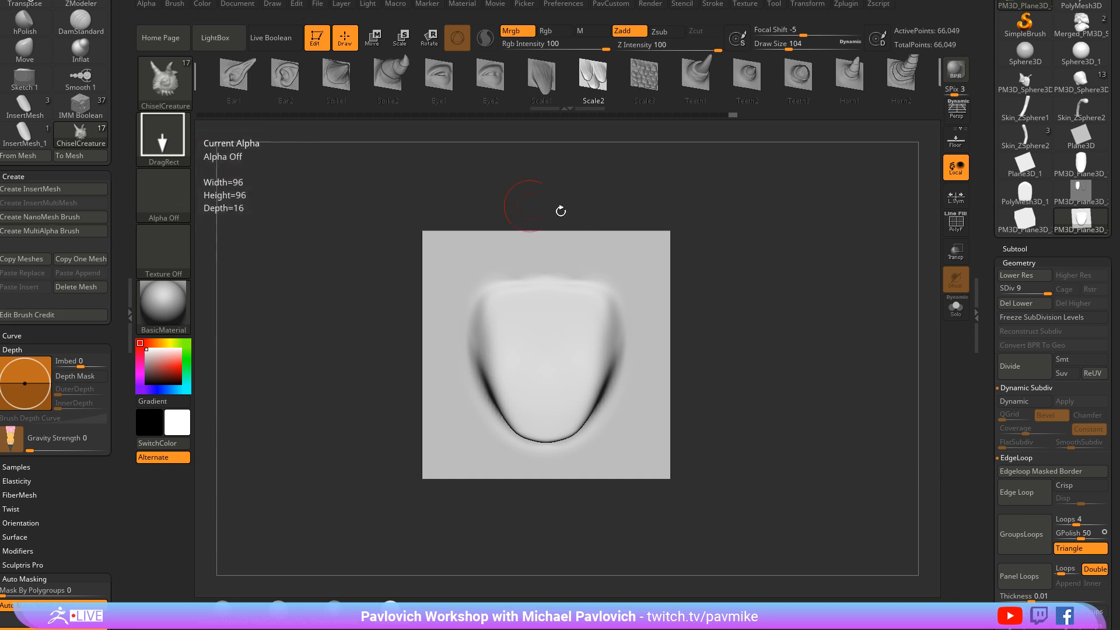
Generate an alpha from the scale mesh with Map Size 512
mouse_move(715, 254)
left_mouse_down()
mouse_move(732, 252)
mouse_move(703, 245)
left_mouse_up()
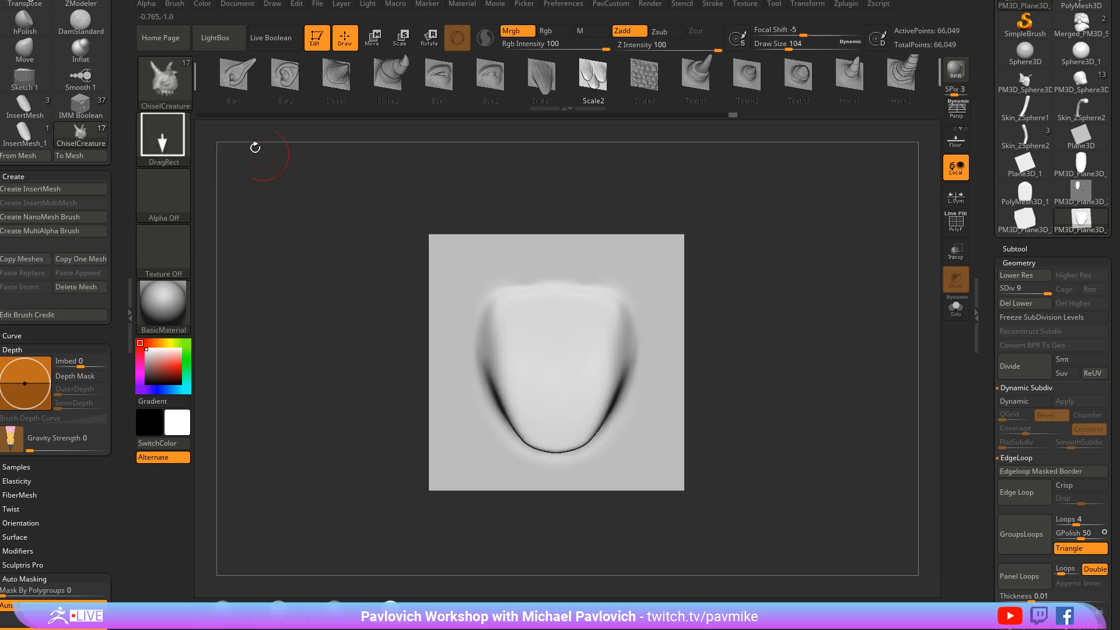
left_click(147, 8)
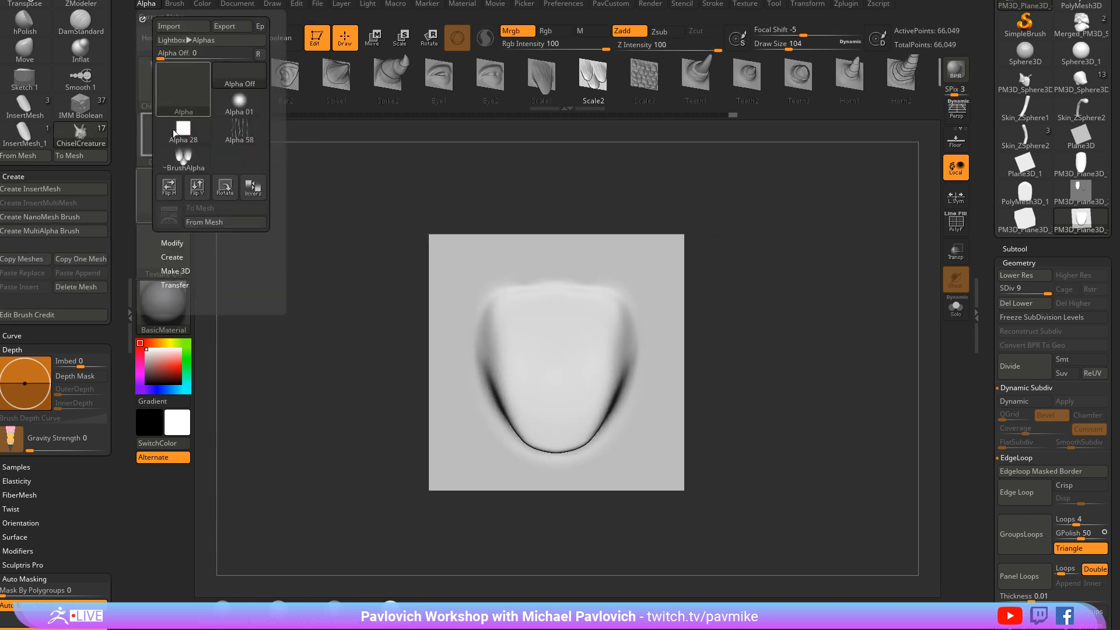
left_click(179, 254)
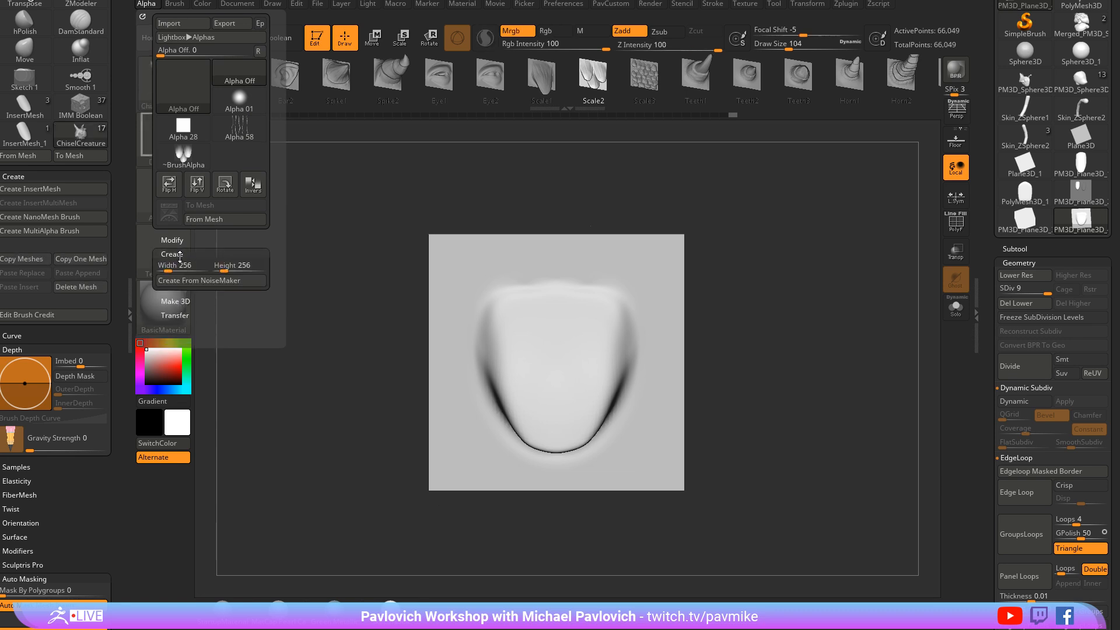
left_click(230, 220)
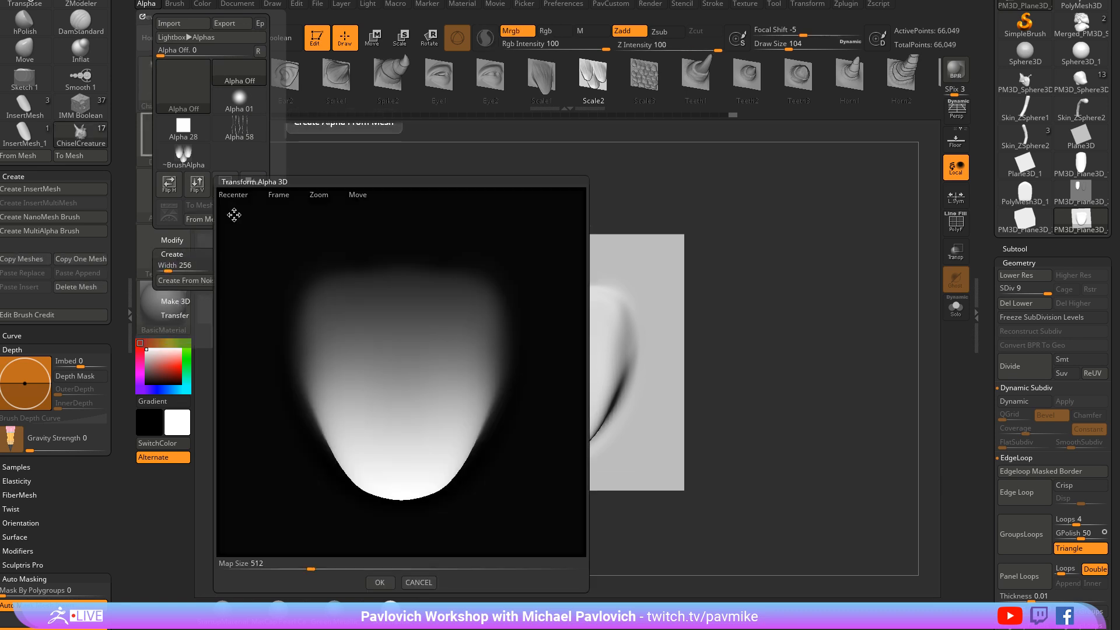
left_click(379, 583)
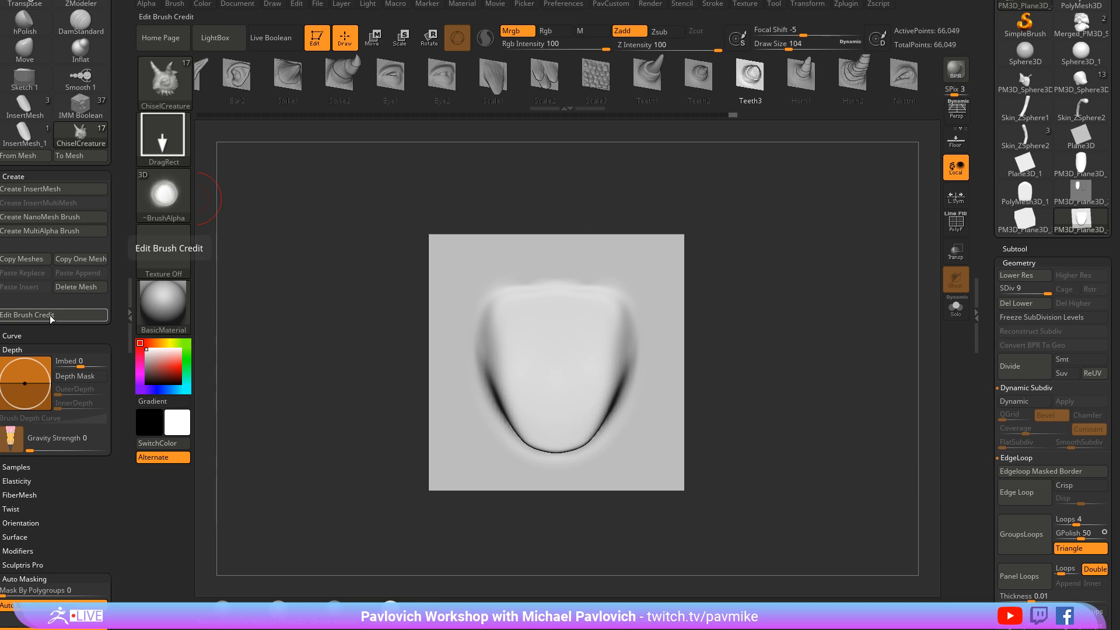
Create a MultiAlpha brush from the sculpted scale plane and make it the active brush
left_click_drag(772, 293, 754, 288)
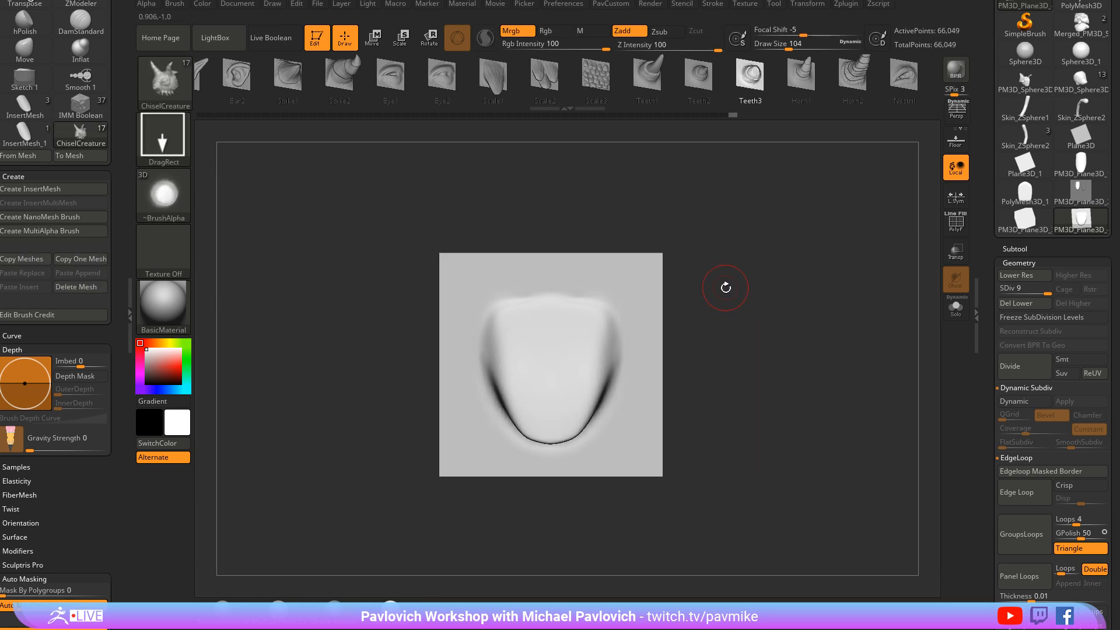
key("b")
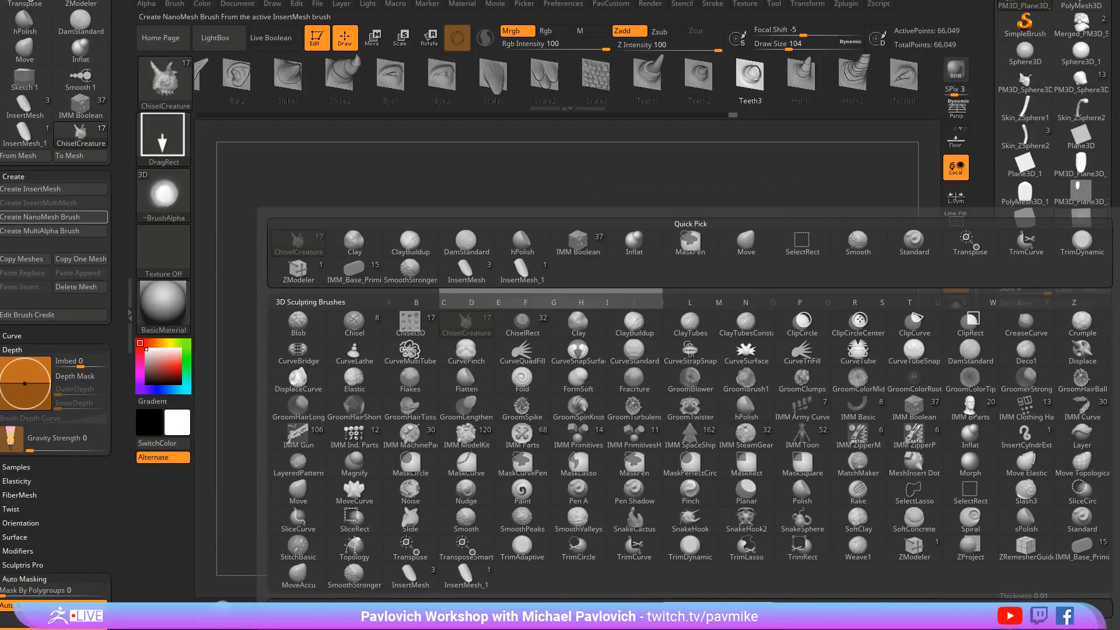
left_click(54, 230)
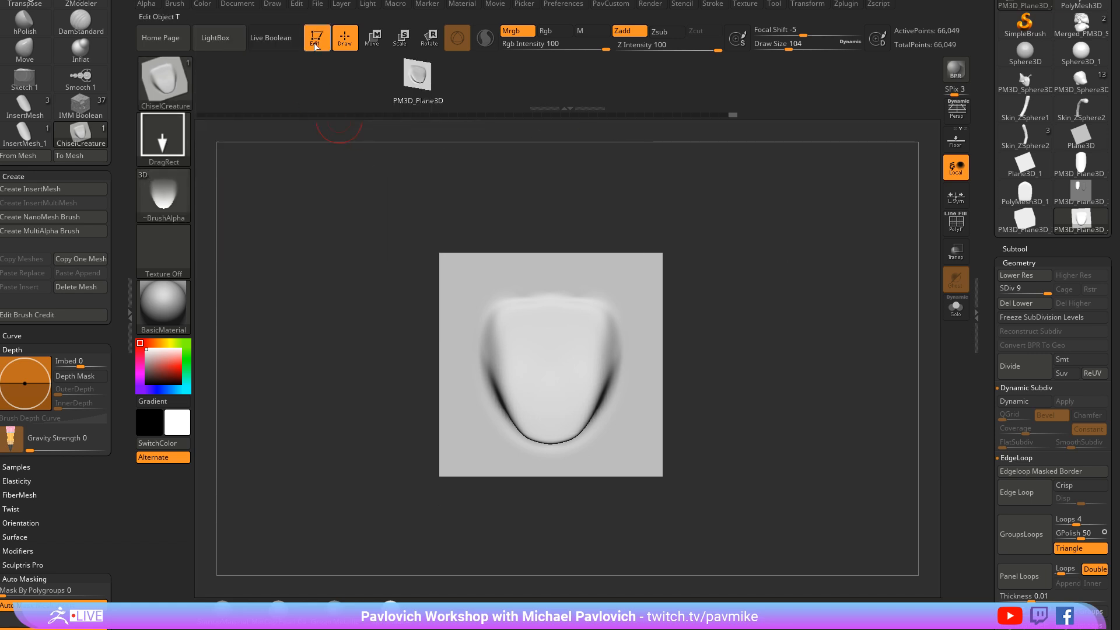
left_click_drag(247, 179, 300, 182)
left_click(182, 94)
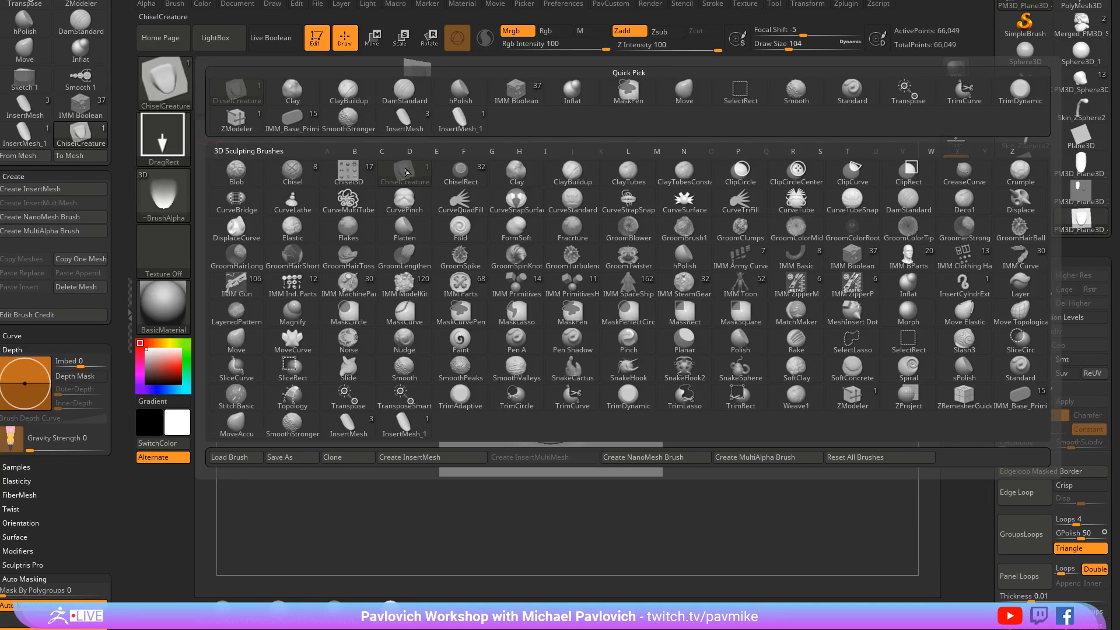
left_click(410, 175)
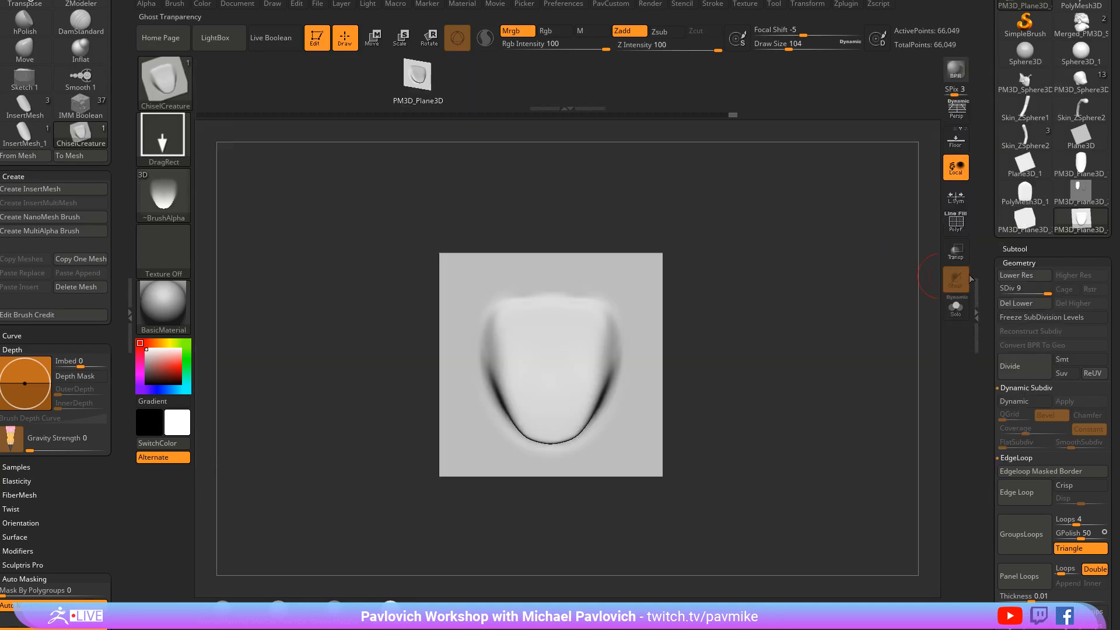
Switch to the bird tool PM3D_Sphere3D_7 and frame its torso
scroll(988, 277, "up", 1)
scroll(989, 278, "up", 3)
left_click(1066, 205)
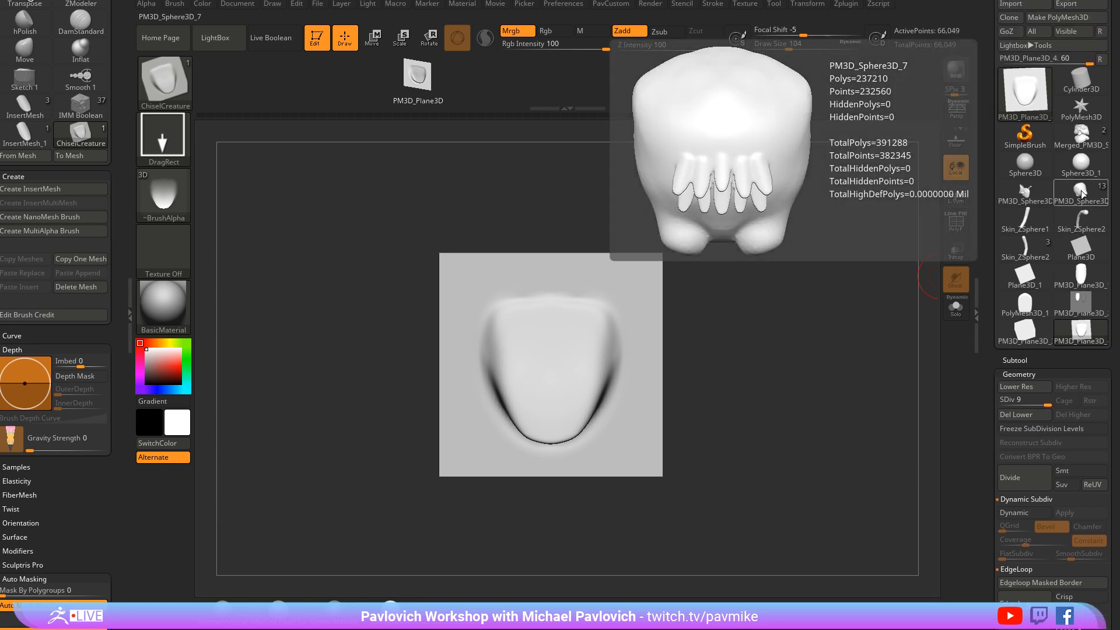
right_click_drag(752, 287, 570, 325, "ctrl")
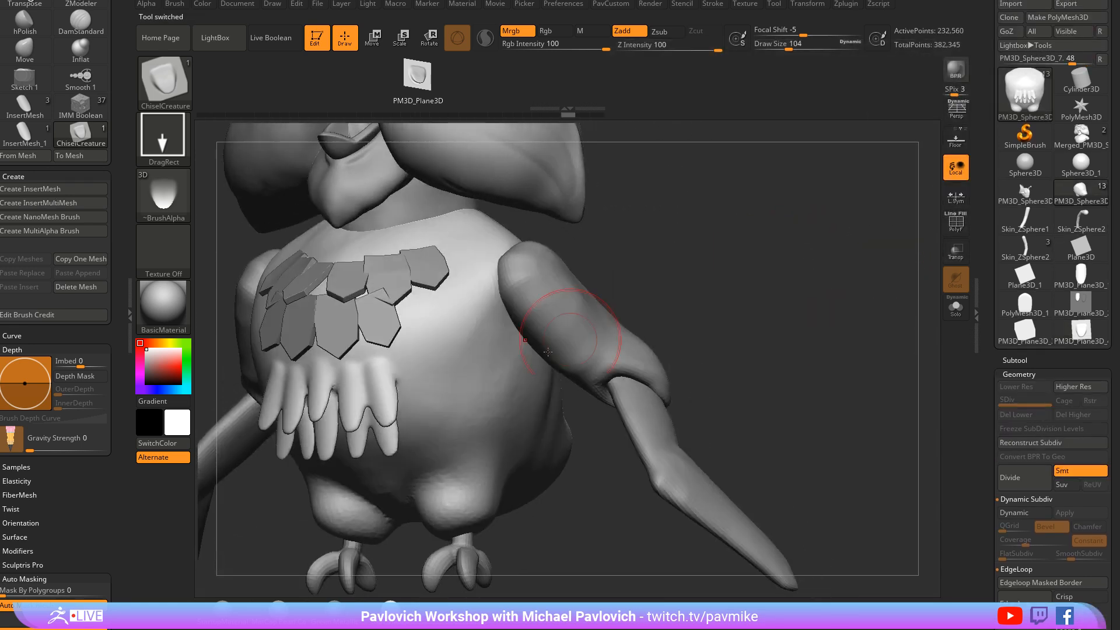
Try the new scale on the bird's body with the DragRect stroke and undo the attempts
left_click_drag(456, 375, 439, 274)
key("ctrl+z")
mouse_move(698, 285)
right_mouse_down()
mouse_move(613, 233)
mouse_move(723, 187)
mouse_move(672, 277)
mouse_move(710, 268)
mouse_move(444, 245)
right_mouse_up()
key("ctrl+z")
Test placing single scales on the bird's belly with the DragDot stroke at Draw Size 68, and undo them
key("[")
left_click(163, 137)
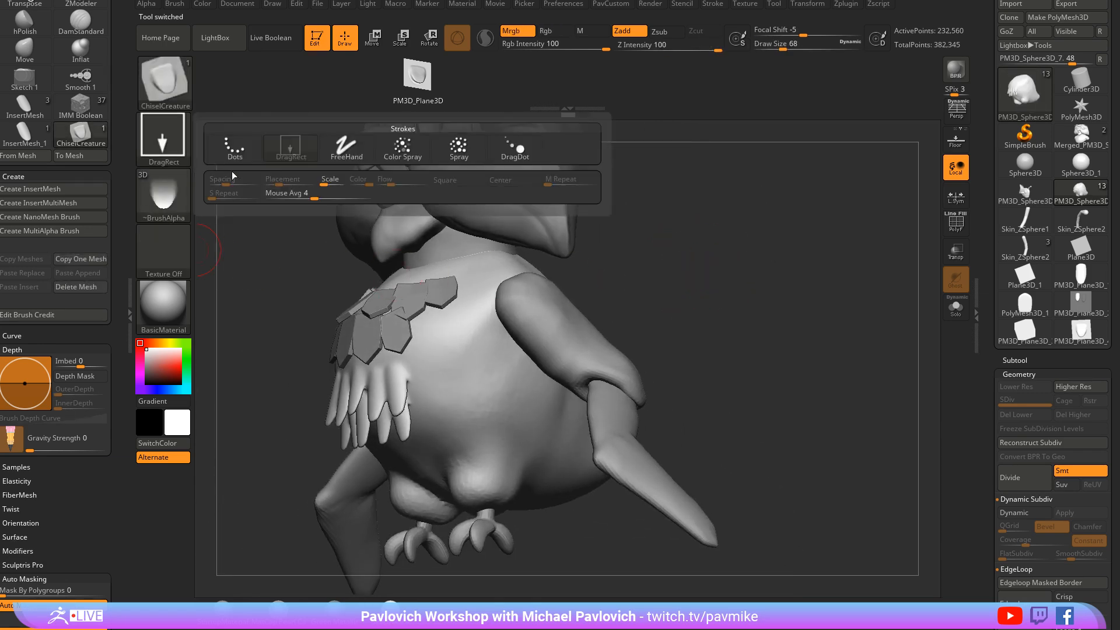
left_click(515, 147)
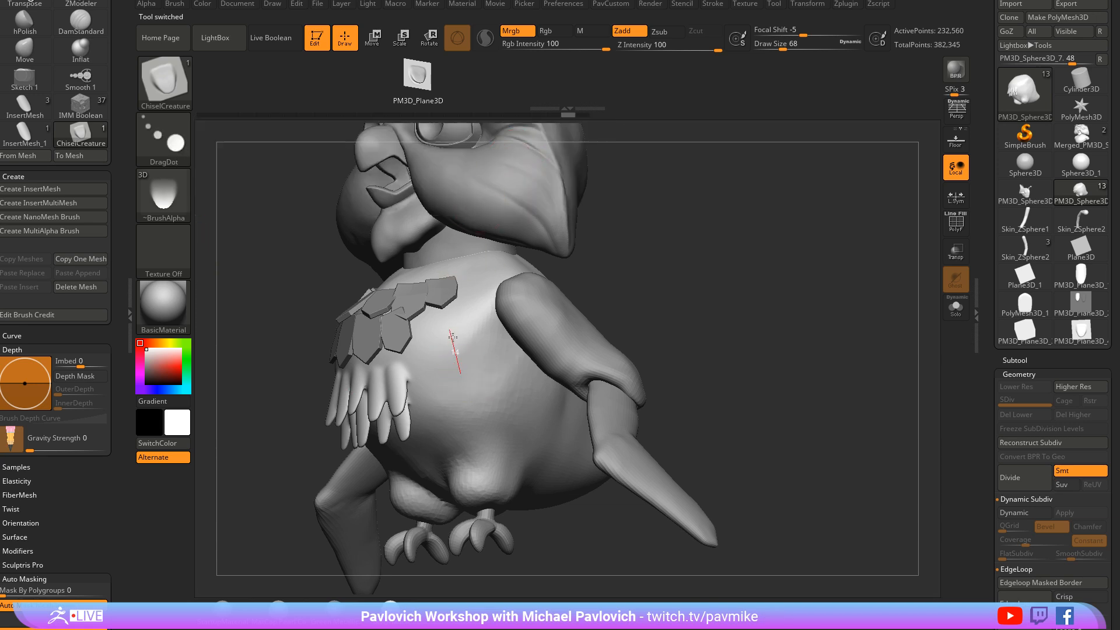
left_click_drag(484, 318, 456, 371)
key("ctrl+z")
left_click(503, 405)
left_click(483, 392)
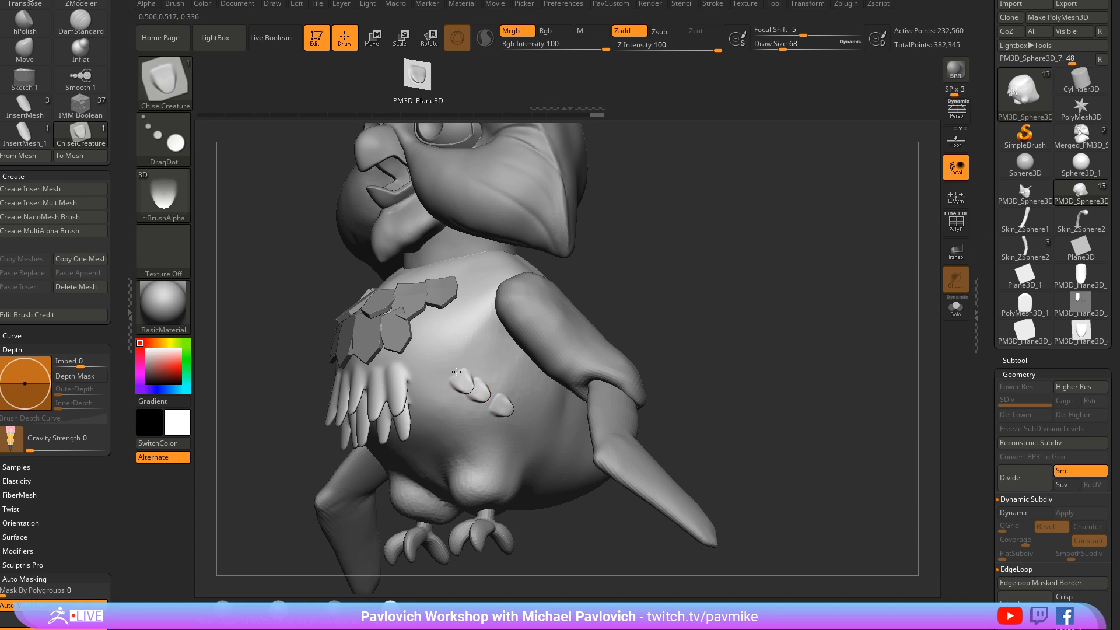
key("ctrl+z")
key("ctrl+z")
key("ctrl+z")
key("ctrl+z")
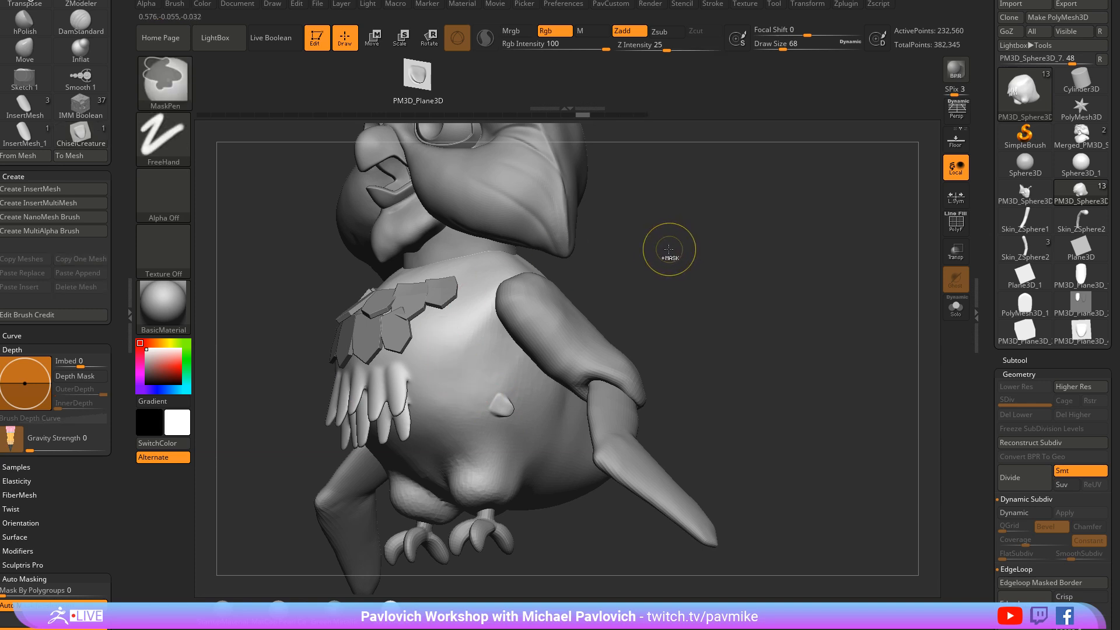
key("ctrl+z")
Set the stroke to FreeHand with LazyMouse on and LazyStep at 1.9, and test its spacing on the belly
left_click(164, 139)
left_click(344, 150)
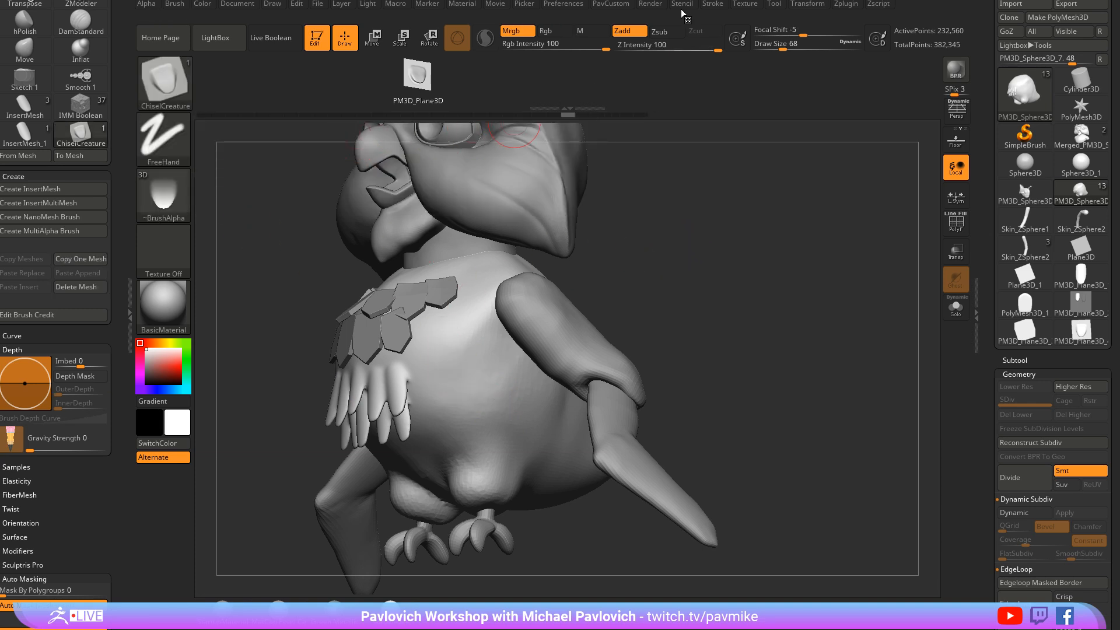
left_click(712, 4)
left_click(747, 237)
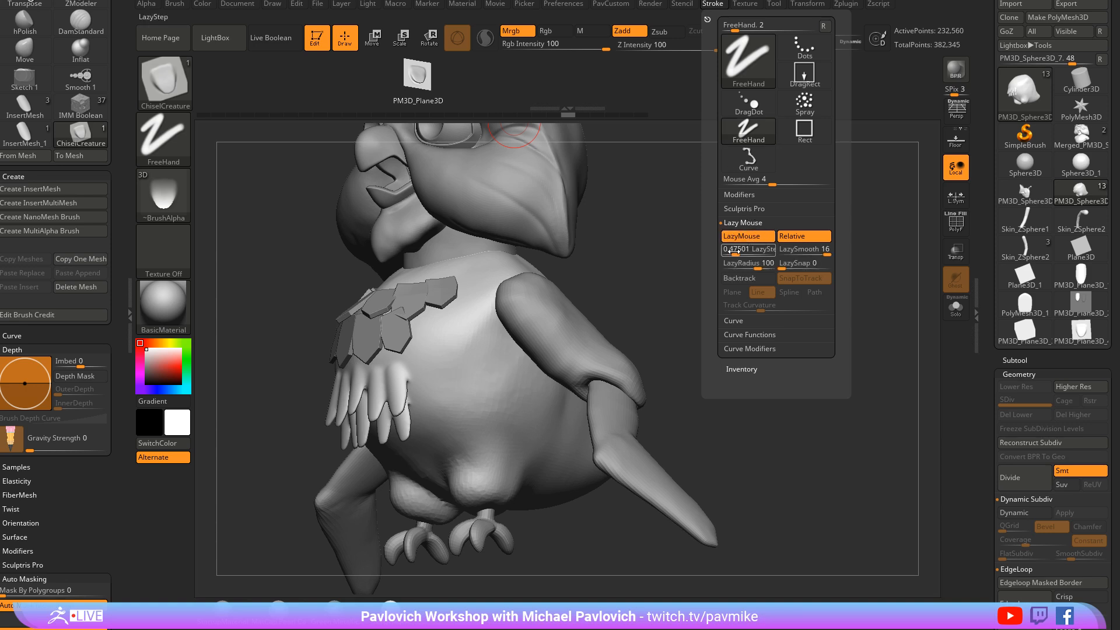
left_click_drag(473, 321, 490, 409)
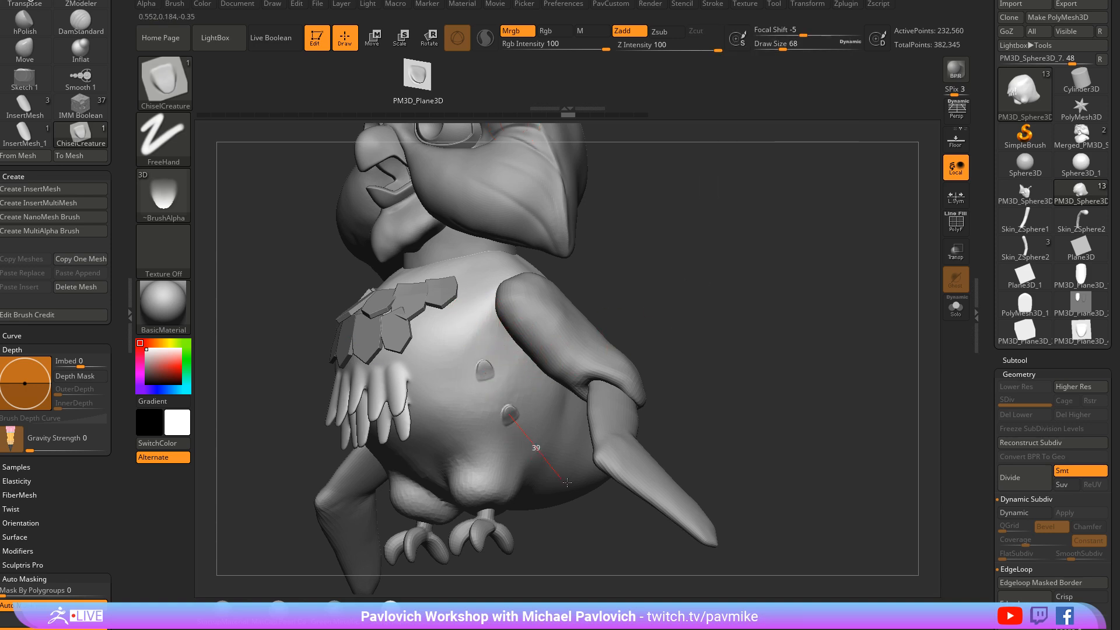
key("ctrl+z")
Set LazyStep to 0.47501 and test a freehand scale stroke on the bird's belly
left_click(721, 6)
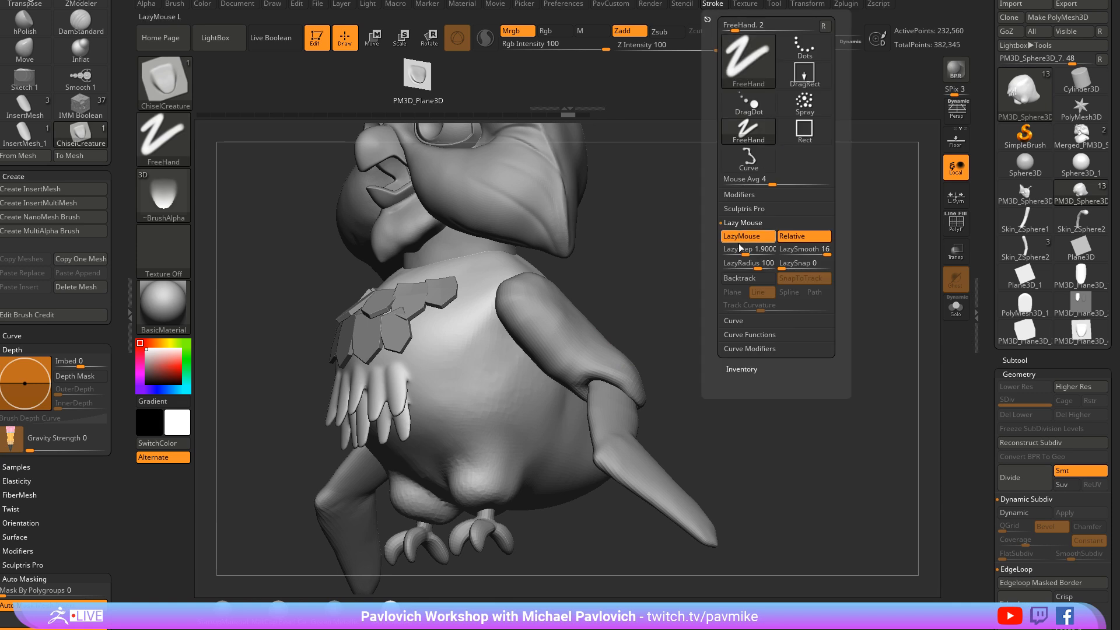
left_click_drag(756, 250, 730, 255)
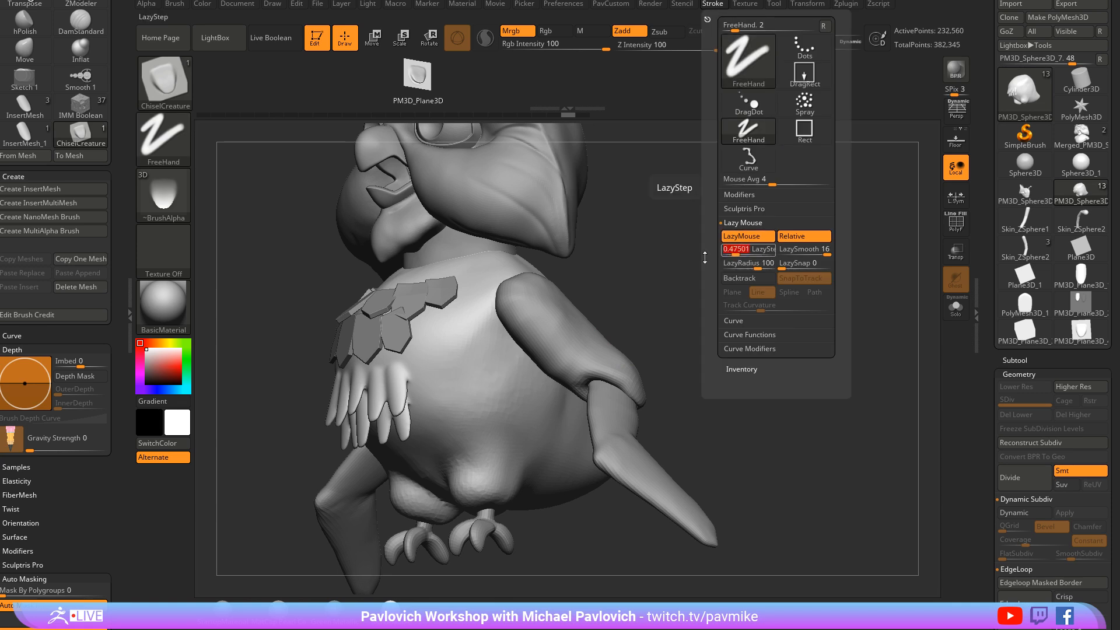
mouse_move(444, 312)
left_mouse_down()
mouse_move(463, 367)
mouse_move(516, 438)
left_mouse_up()
key("ctrl+z")
Test freehand scale strokes across the bird's side and back, undoing the trials
mouse_move(420, 349)
left_mouse_down()
mouse_move(479, 361)
mouse_move(461, 408)
left_mouse_up()
mouse_move(671, 262)
left_mouse_down()
mouse_move(726, 310)
mouse_move(763, 268)
mouse_move(729, 315)
left_mouse_up()
left_click_drag(516, 284, 635, 420)
left_click_drag(555, 280, 658, 398)
key("ctrl+z")
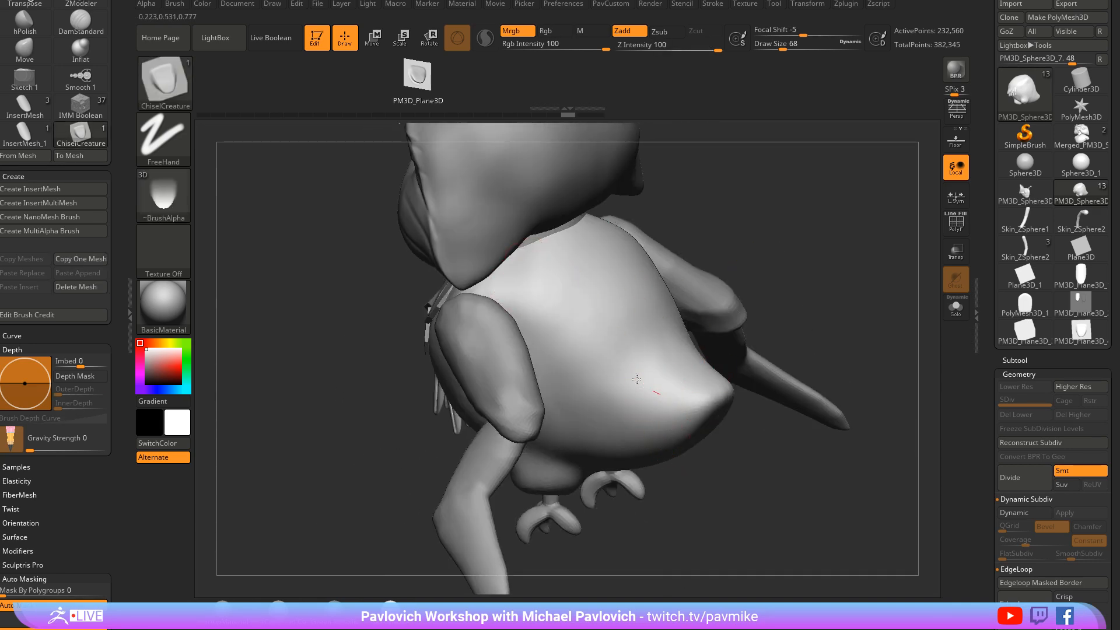
mouse_move(557, 283)
left_mouse_down()
mouse_move(632, 400)
mouse_move(657, 391)
left_mouse_up()
left_click_drag(539, 309, 601, 417)
mouse_move(643, 168)
left_mouse_down()
mouse_move(817, 250)
mouse_move(804, 239)
mouse_move(620, 237)
left_mouse_up()
Set the brush's High Magnify pen pressure value to 3 and try a short scale stroke on the back
left_click_drag(31, 578, 31, 244)
left_click(32, 242)
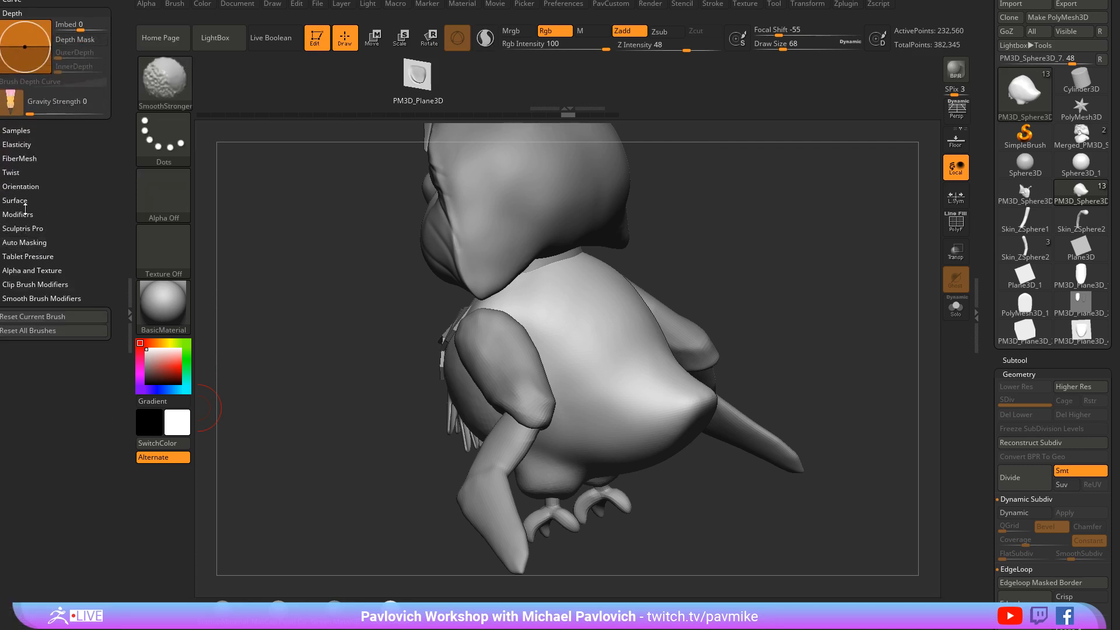
left_click(27, 269)
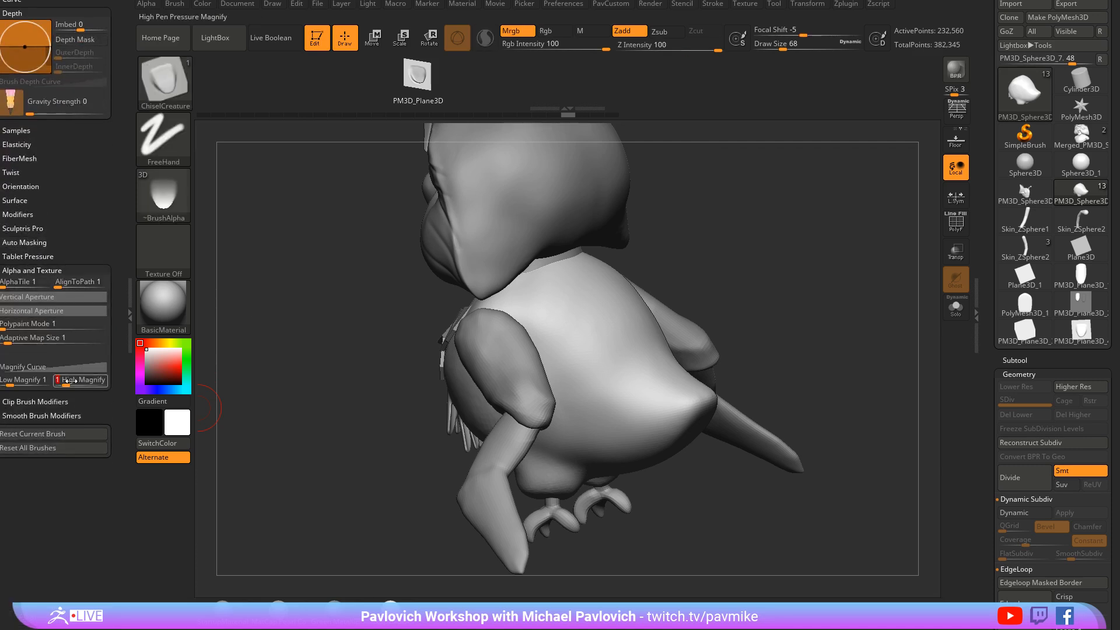
left_click_drag(71, 374, 88, 376)
left_click_drag(350, 362, 548, 322)
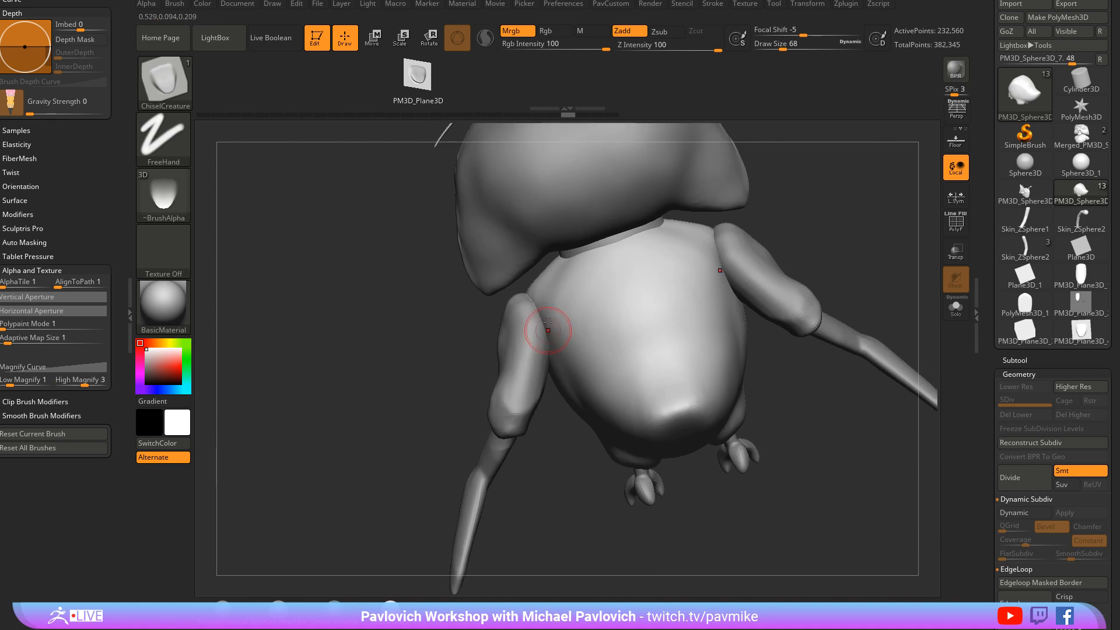
left_click_drag(596, 351, 613, 370)
key("ctrl+z")
Set the Draw Size to 49 and paint mirrored trails of overlapping scales down the bird's back
key("s")
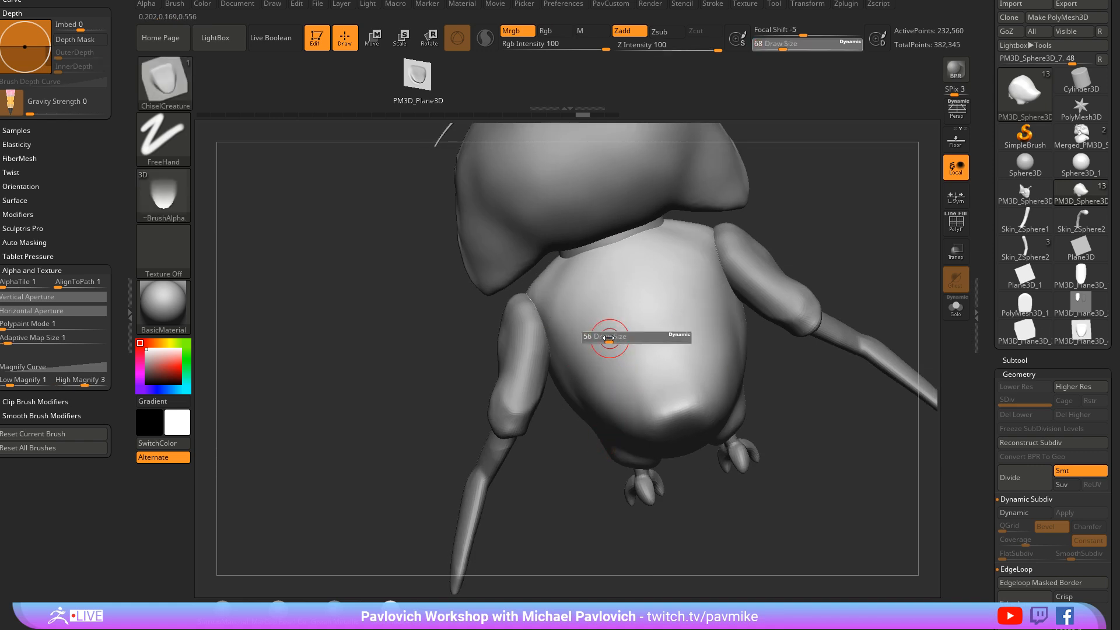
left_click(607, 326)
left_click(712, 4)
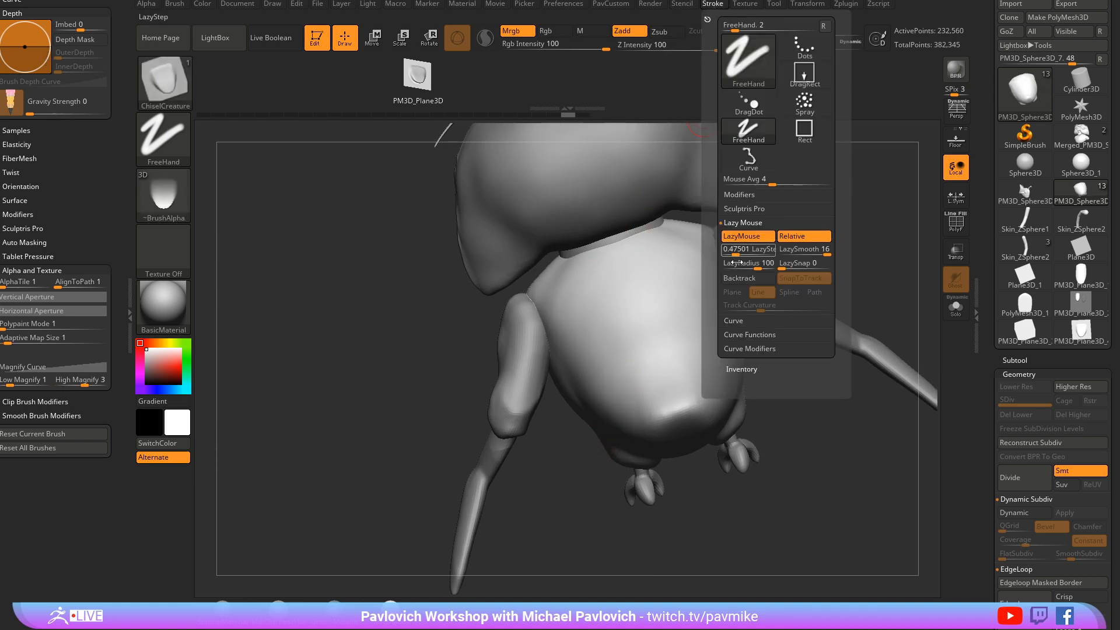
left_click_drag(857, 193, 872, 222)
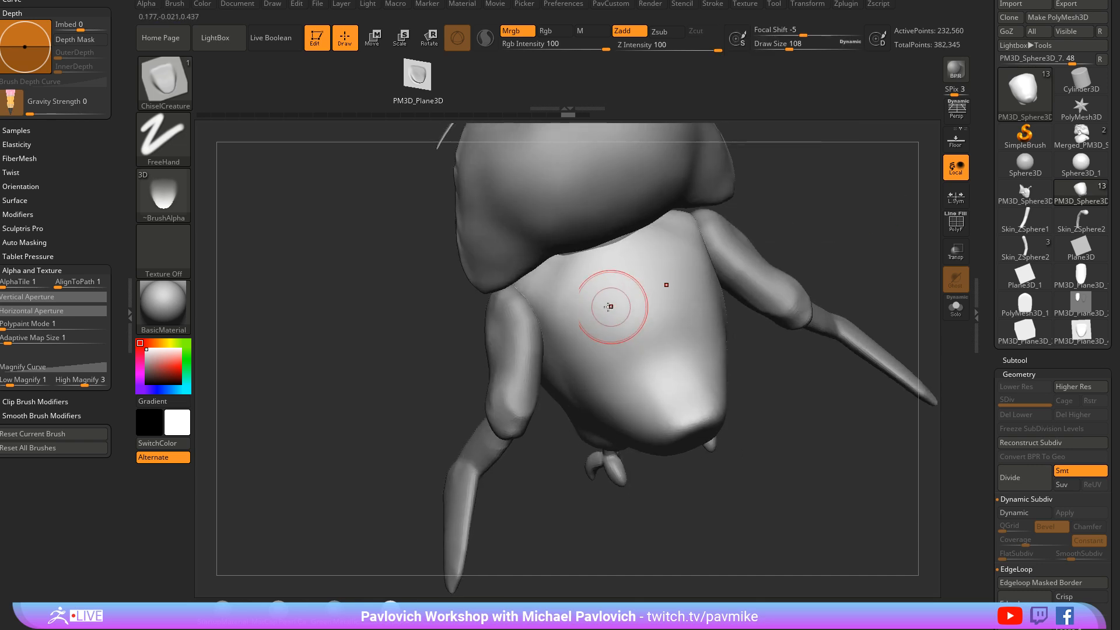
left_click(665, 248)
mouse_move(575, 280)
left_mouse_down()
mouse_move(601, 303)
mouse_move(613, 353)
mouse_move(588, 389)
left_mouse_up()
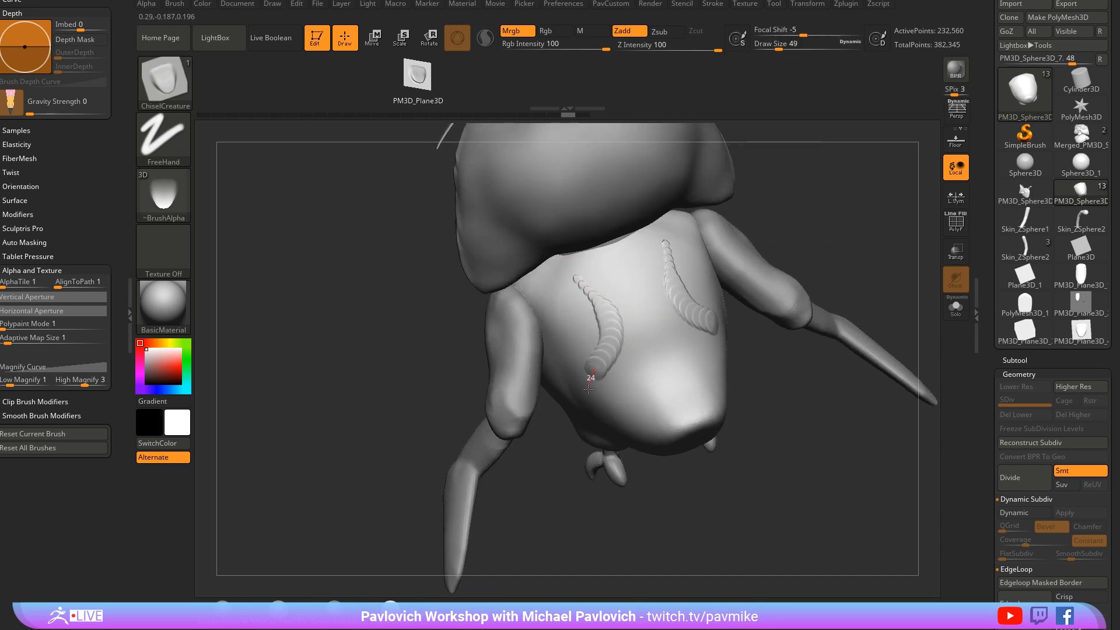
left_click_drag(629, 296, 629, 297)
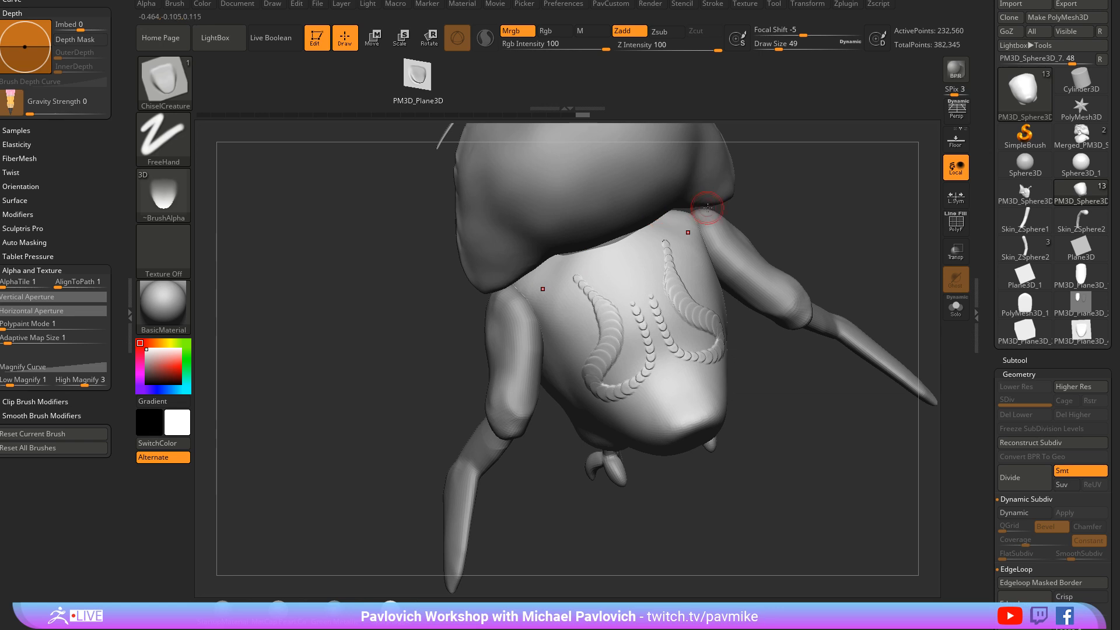
Set the brush's High Magnify value to 1 and paint mirrored scale strokes down the bird's side and back
left_click(94, 380)
type("1")
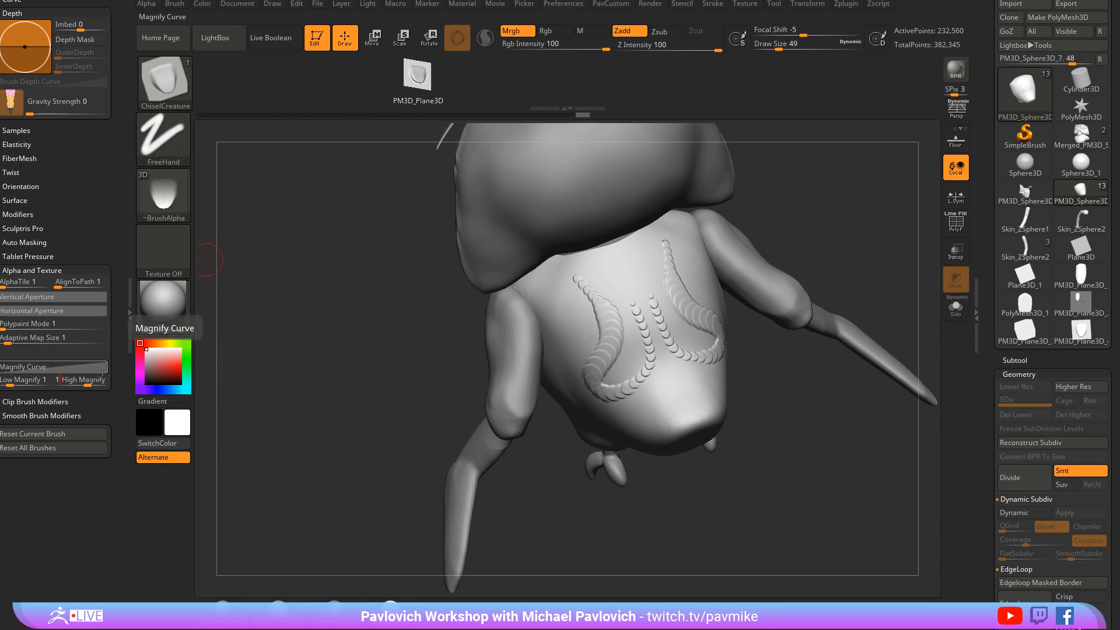
left_click_drag(837, 219, 819, 229)
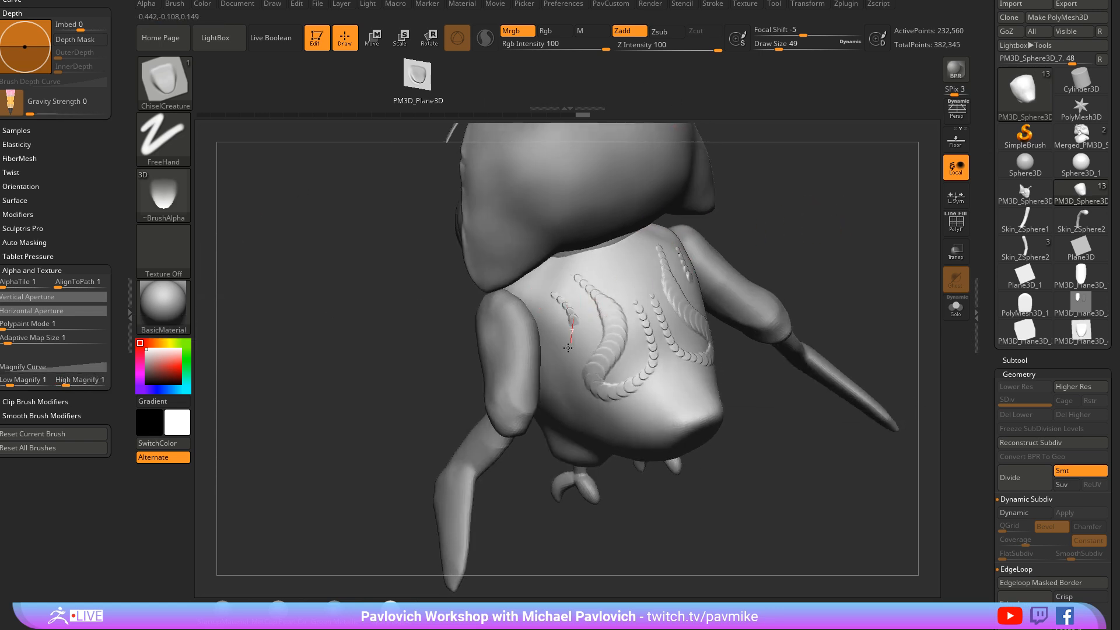
left_click_drag(568, 348, 566, 414)
right_click_drag(687, 389, 642, 327)
left_click_drag(630, 315, 663, 406)
right_click_drag(663, 407, 688, 299)
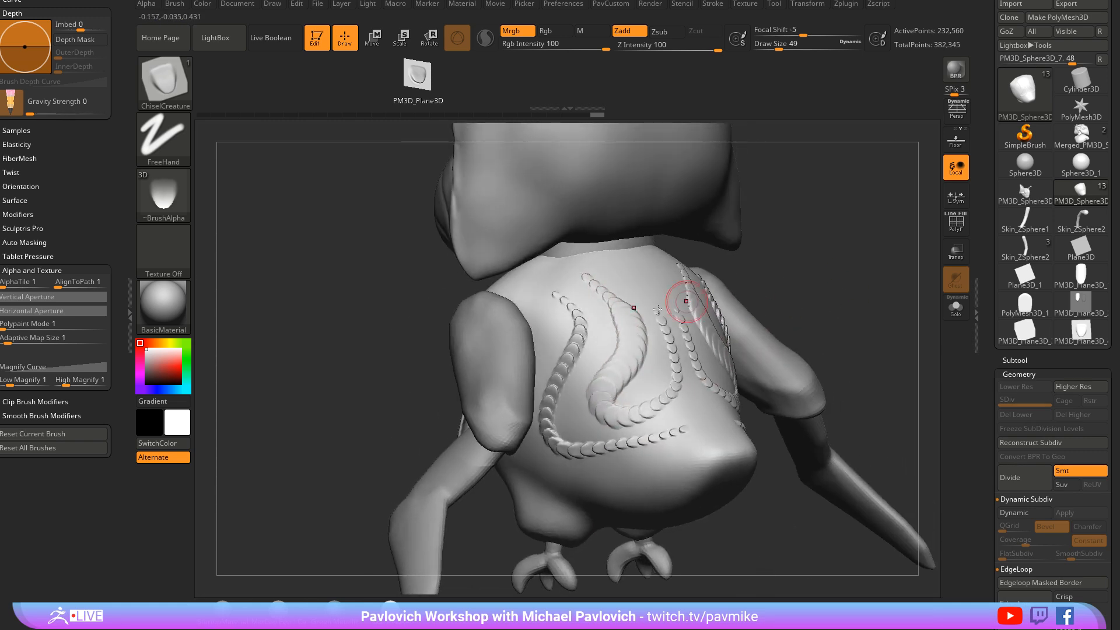
left_click_drag(623, 428, 625, 430)
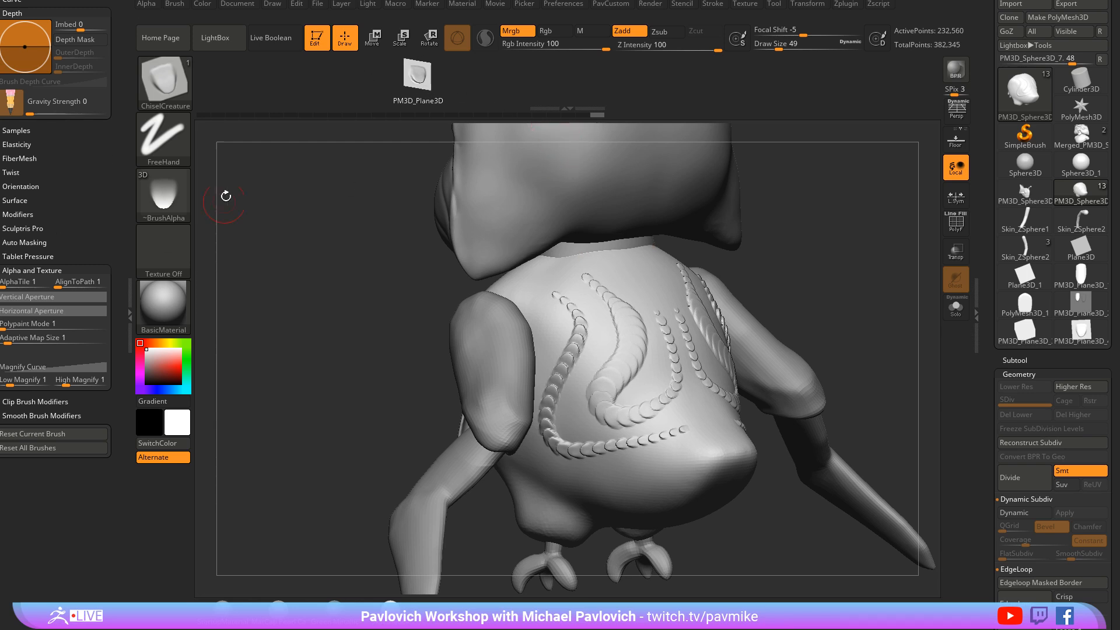
Clear the bird from the canvas, draw out a Cylinder3D primitive and make it editable
left_click(317, 37)
key("ctrl+n")
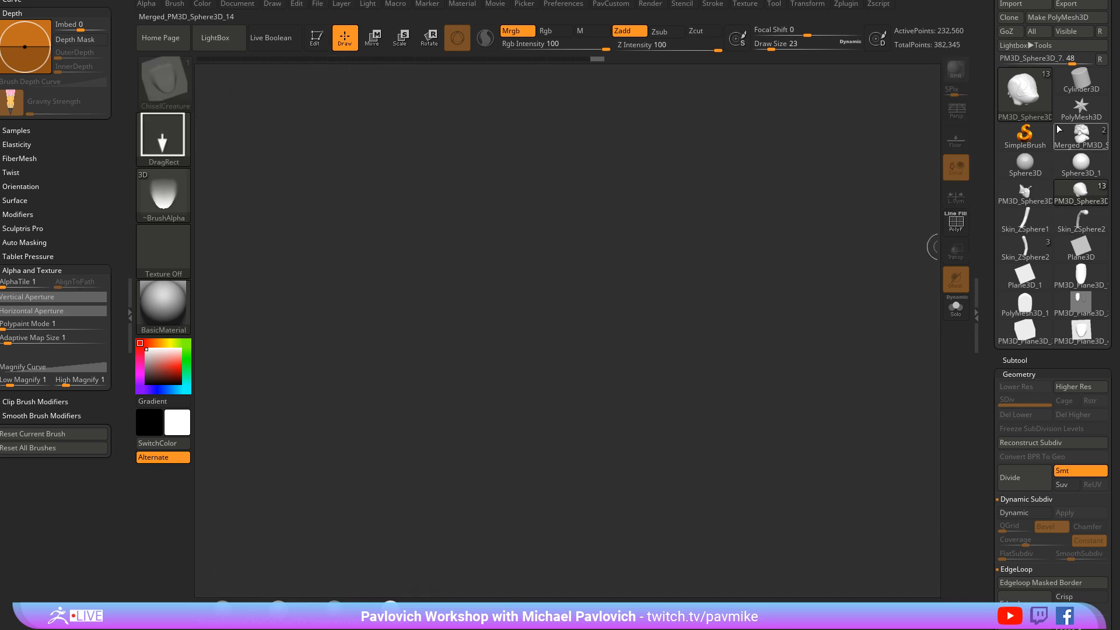
left_click(1081, 78)
left_click_drag(589, 321, 700, 443)
key("t")
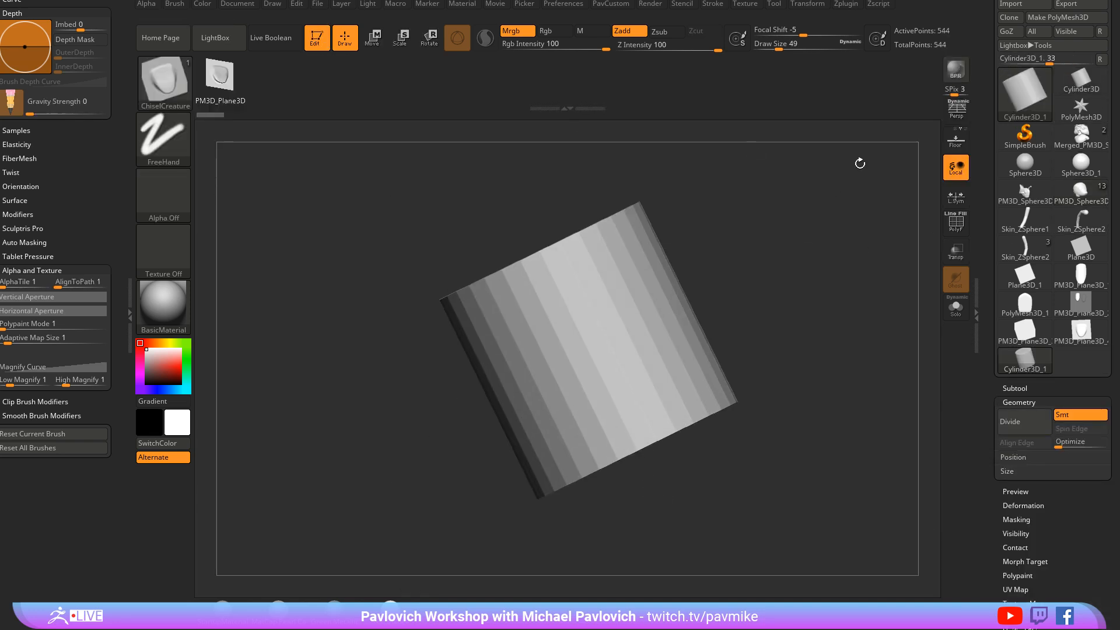
Display the cylinder's polyframe and convert the primitive into a PolyMesh3D
left_click(963, 226)
left_click_drag(892, 274, 838, 316, "shift")
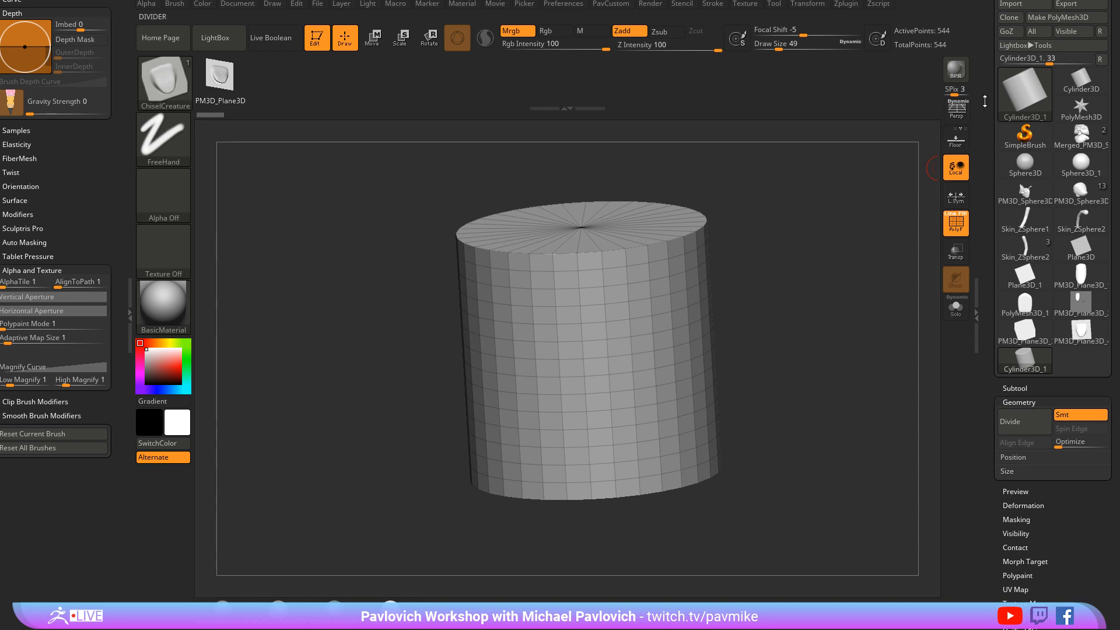
scroll(1044, 82, "up", 3)
left_click(1034, 79)
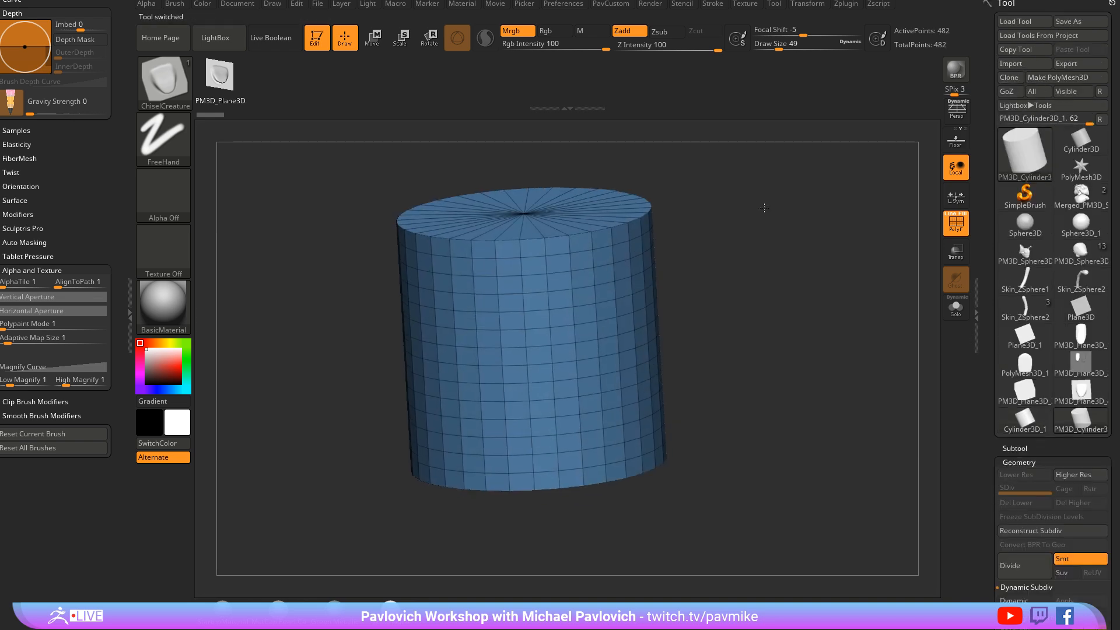
key("f")
Switch to the ZModeler brush and pull a side polygon of the cylinder outward into a bar with a separate block beyond it
key("b")
key("z")
key("m")
key("space")
left_click_drag(781, 270, 765, 260)
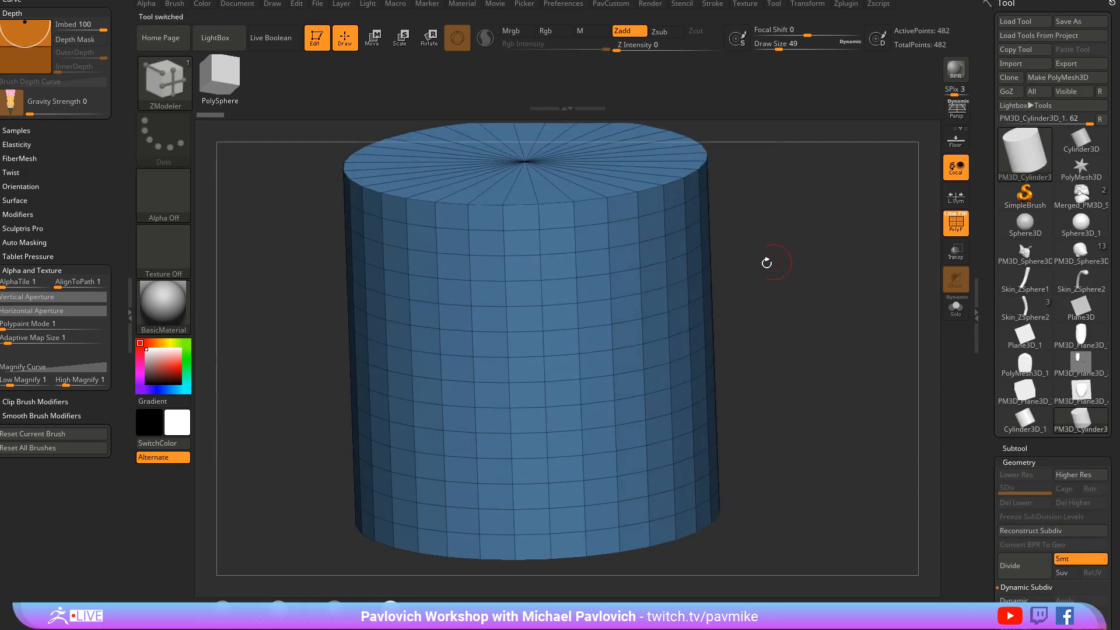
left_click_drag(671, 296, 758, 304)
left_click_drag(848, 303, 753, 282, "alt")
left_click_drag(660, 283, 697, 290)
left_click_drag(784, 303, 708, 315)
Set the ZModeler edge action to Insert and the polygon action to QMesh with the Polygroup Inner target
key("space")
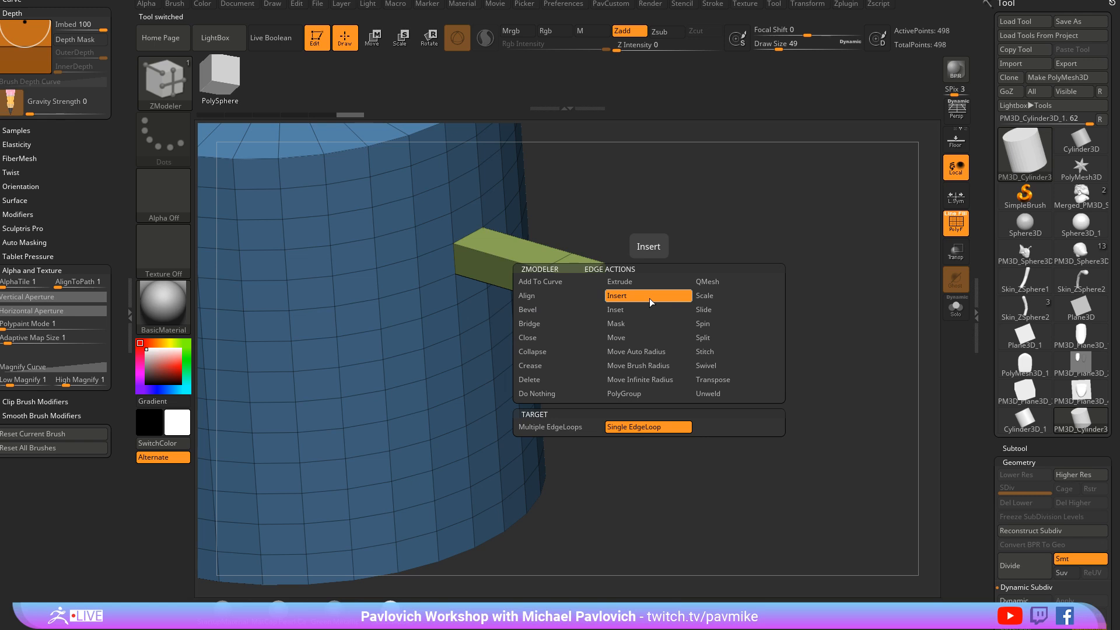
left_click(649, 298)
key("space")
left_click(636, 268)
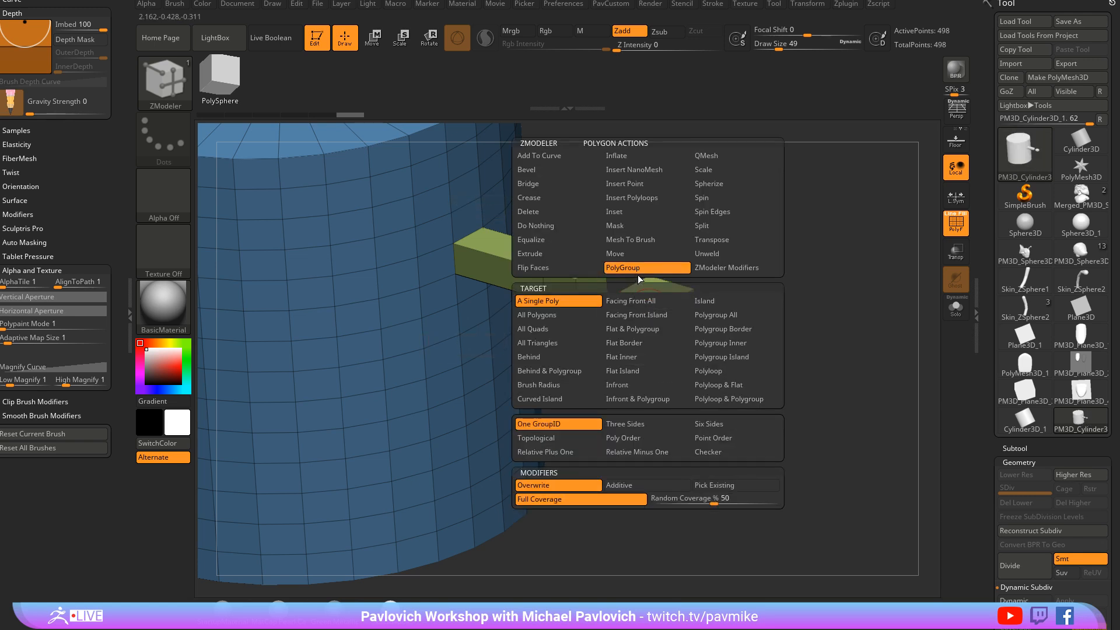
key("space")
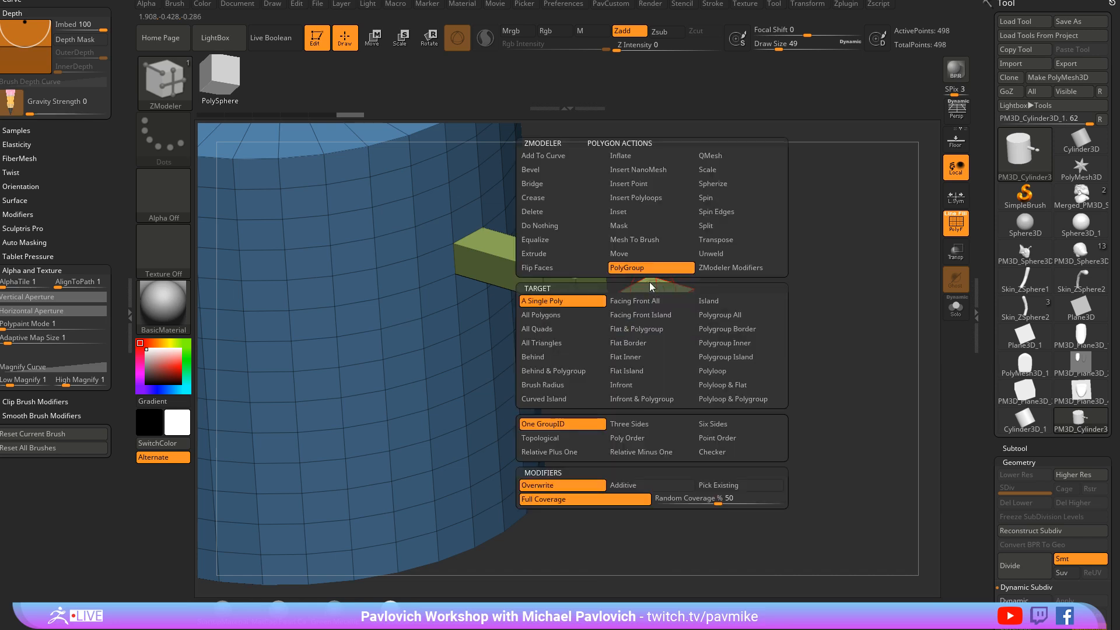
left_click(722, 159)
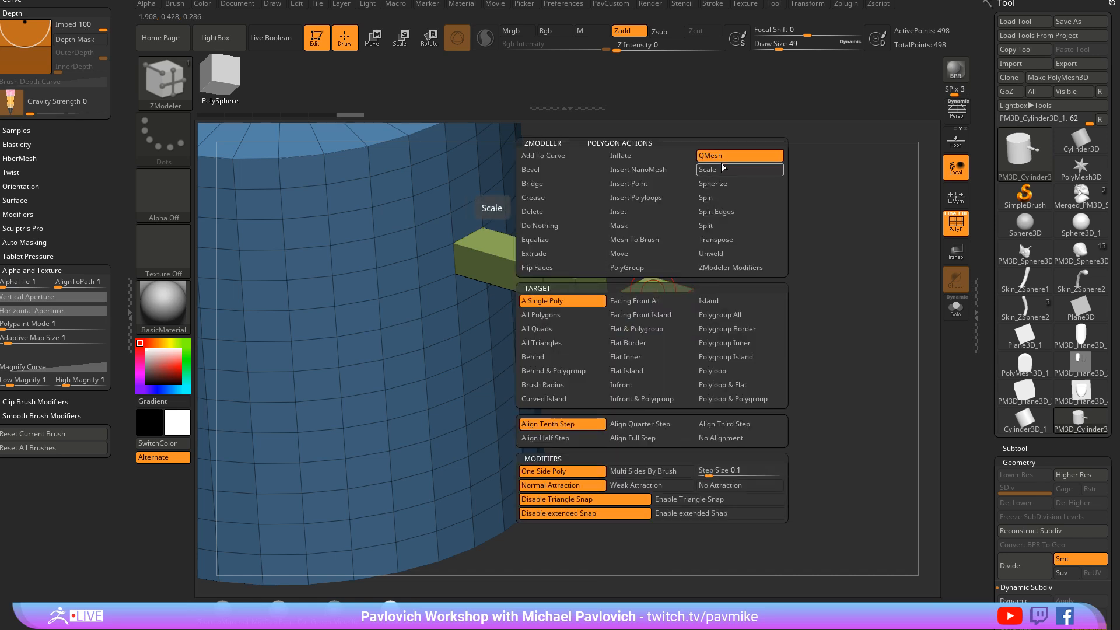
left_click(736, 344)
left_click_drag(574, 274, 706, 279)
key("space")
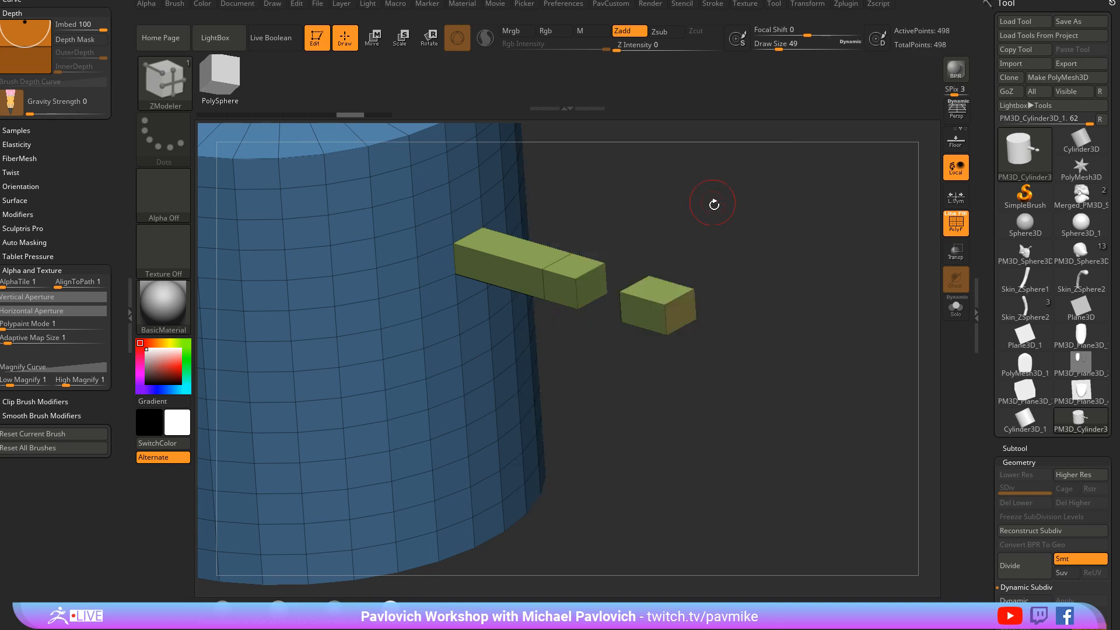
key("space")
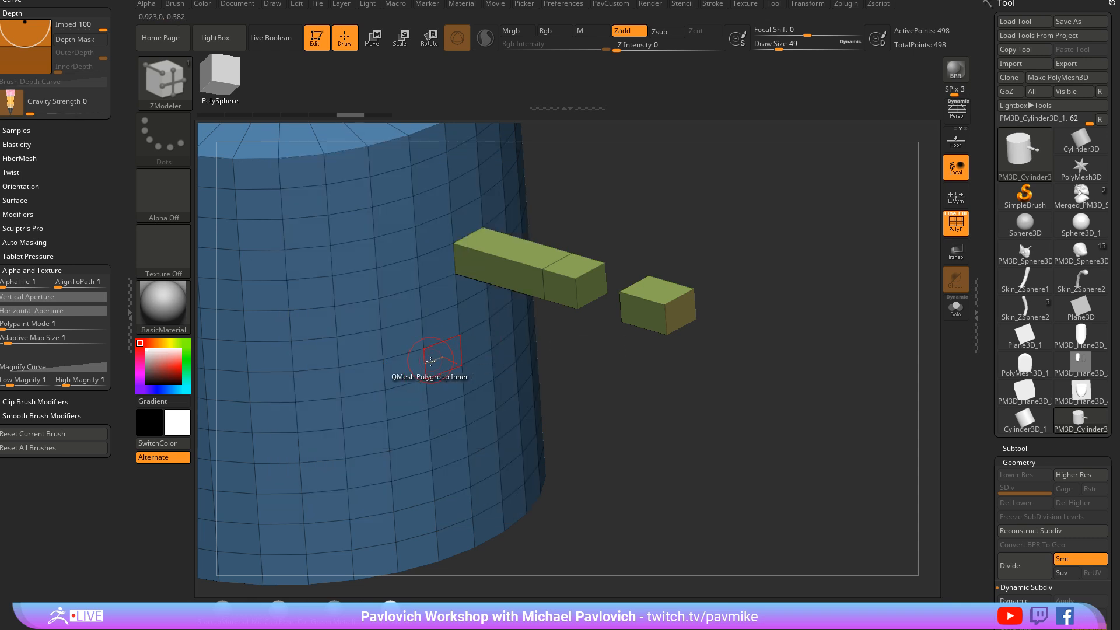
right_click_drag(458, 365, 536, 246)
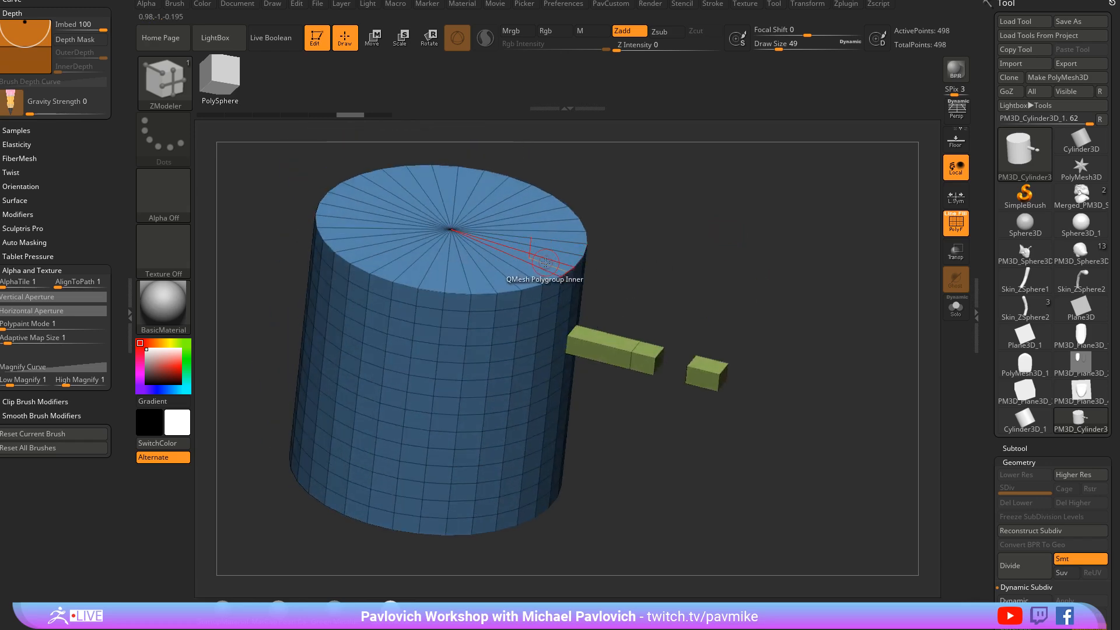
key("ctrl")
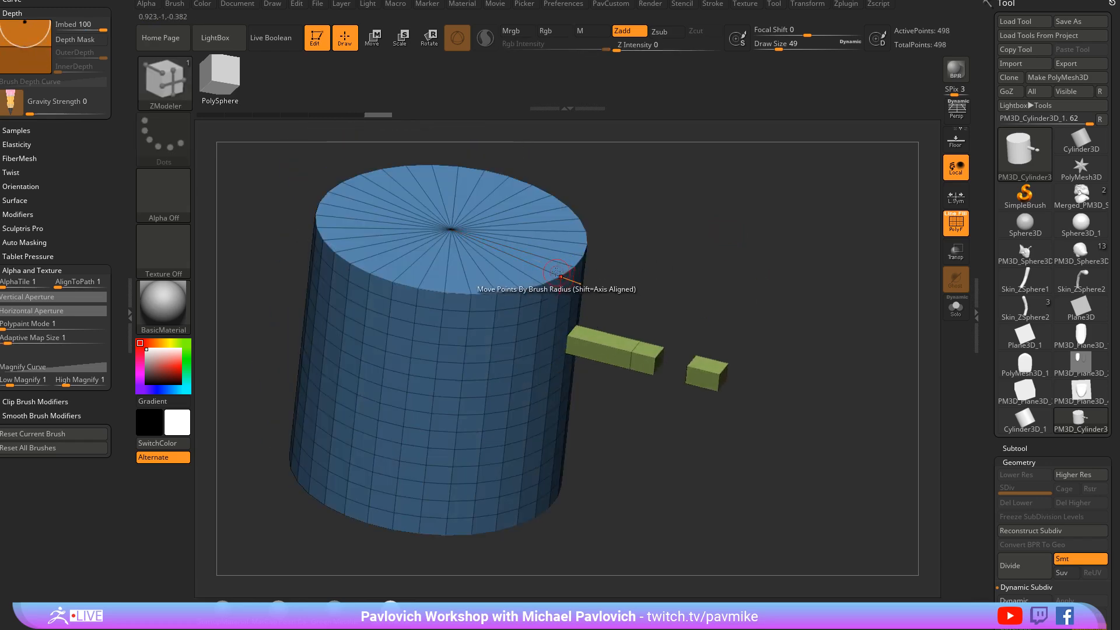
key("ctrl")
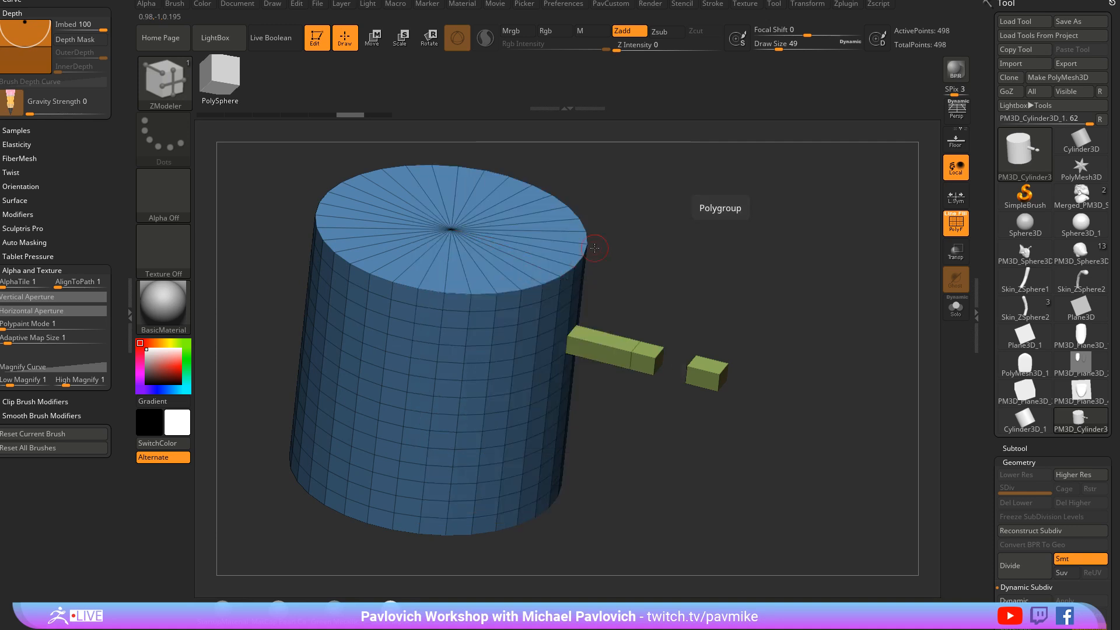
Paint two adjoining patches of polygons on the cylinder's side as separate polygroups
right_click_drag(599, 242, 583, 256)
mouse_move(443, 360)
left_mouse_down()
mouse_move(461, 408)
mouse_move(461, 364)
left_mouse_up()
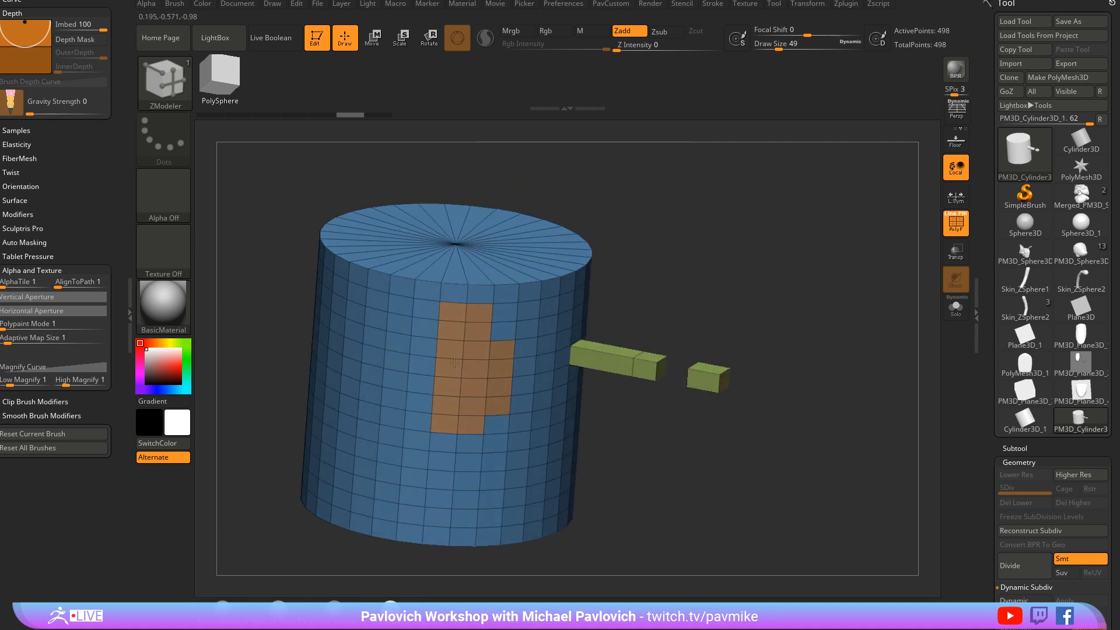
left_click_drag(387, 369, 433, 368)
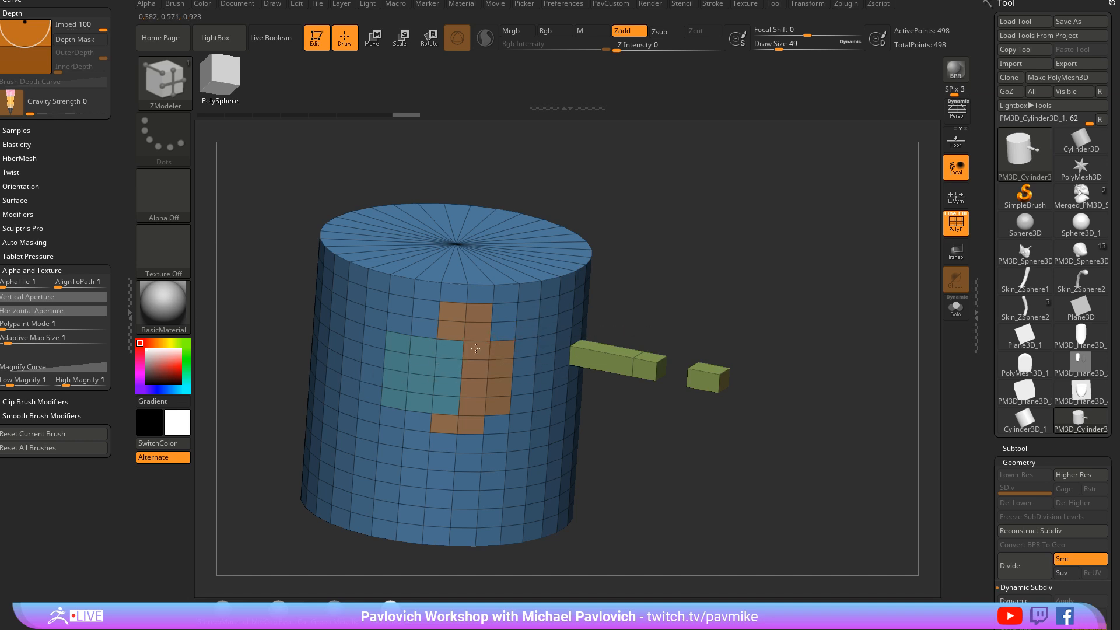
Try a QMesh Polygroup Inner extrusion on the teal patch and undo it
right_click_drag(476, 352, 469, 354)
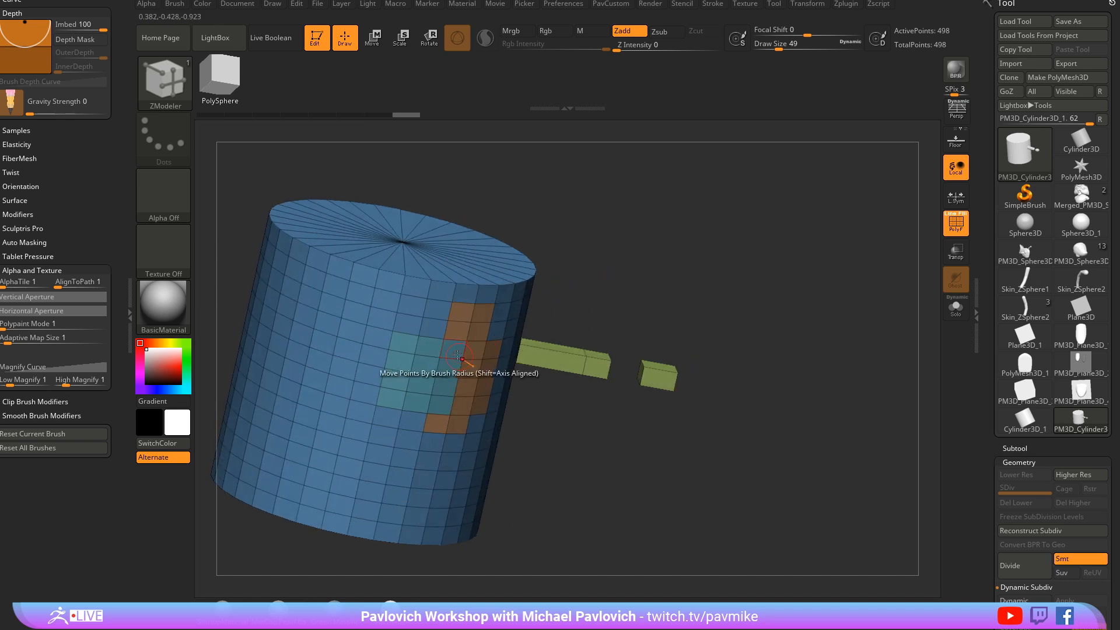
left_click(468, 354)
key("ctrl+z")
key("ctrl+z")
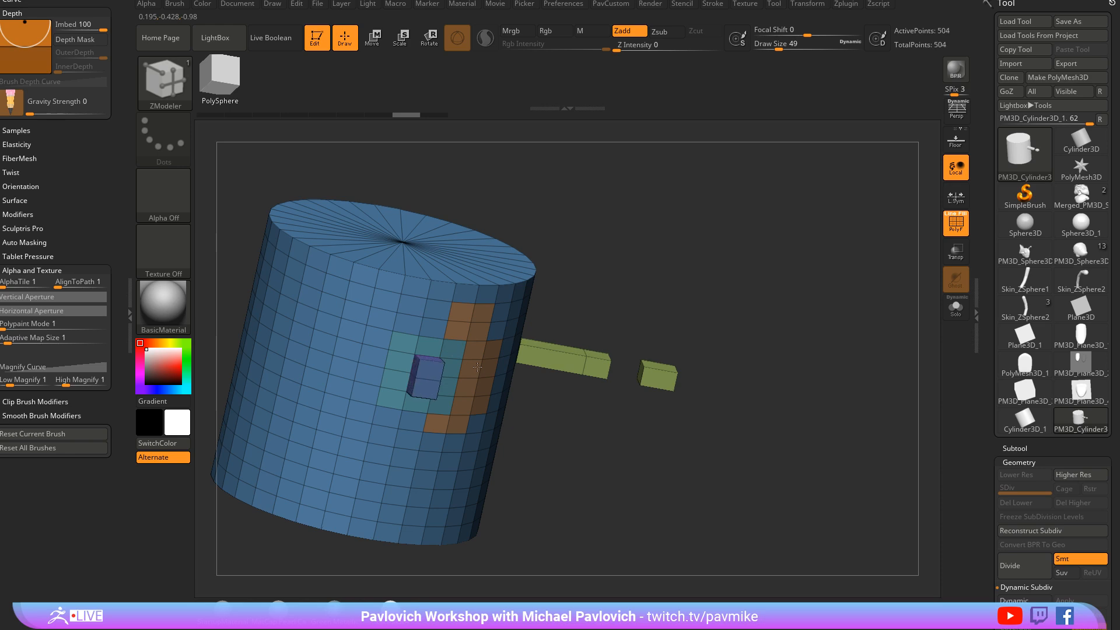
Extend the teal polygroup farther around the cylinder's side, try QMesh on its inner polygons and undo the trial
left_click_drag(647, 275, 688, 251)
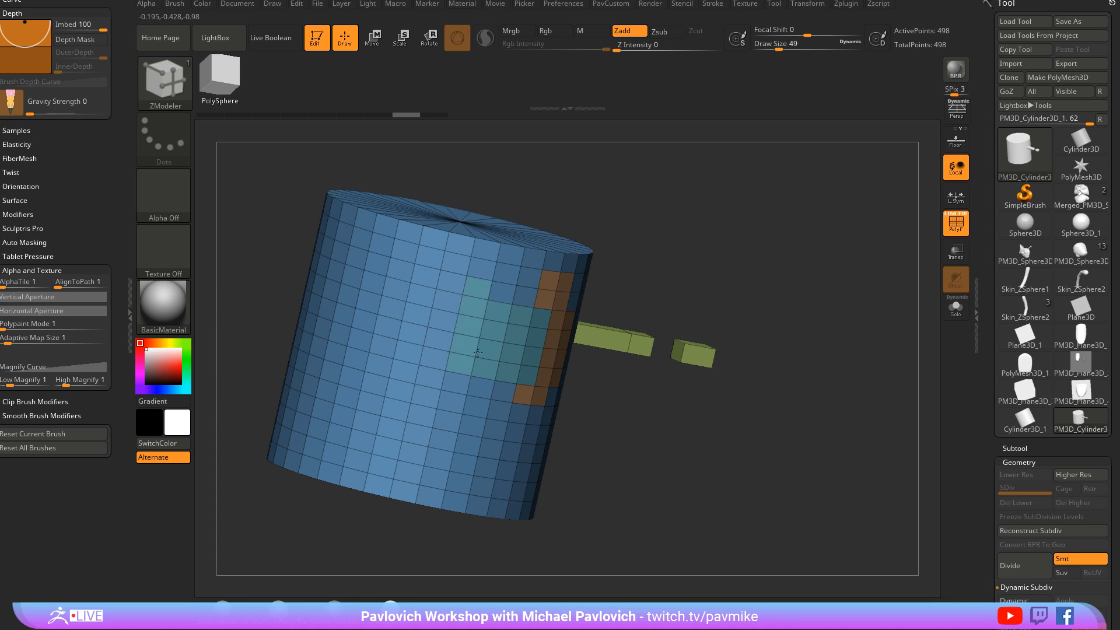
left_click_drag(595, 302, 544, 320)
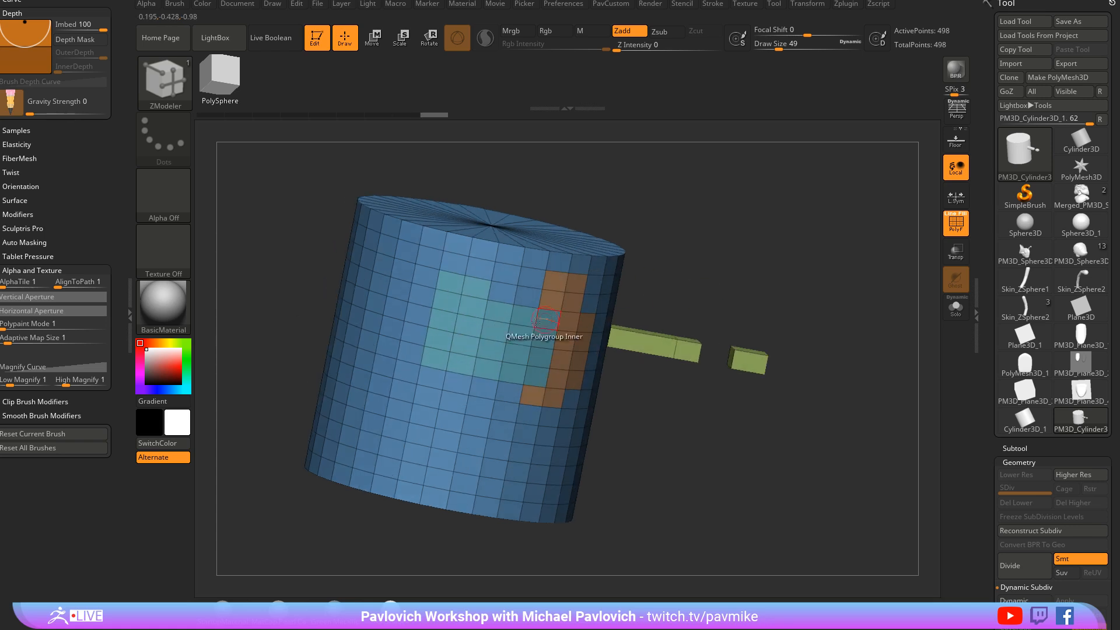
left_click(506, 341)
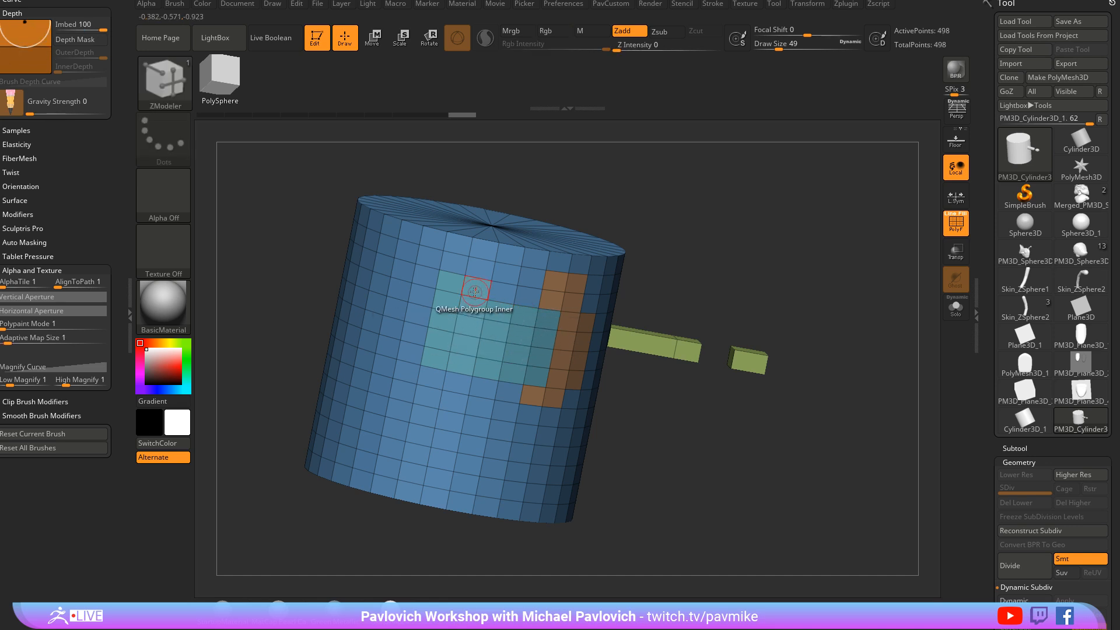
mouse_move(510, 338)
left_mouse_down()
mouse_move(520, 340)
mouse_move(506, 336)
left_mouse_up()
left_click_drag(704, 225, 569, 271)
key("ctrl+z")
Paint an L-shaped polygroup along the side and lower edge of the teal patch
key("space")
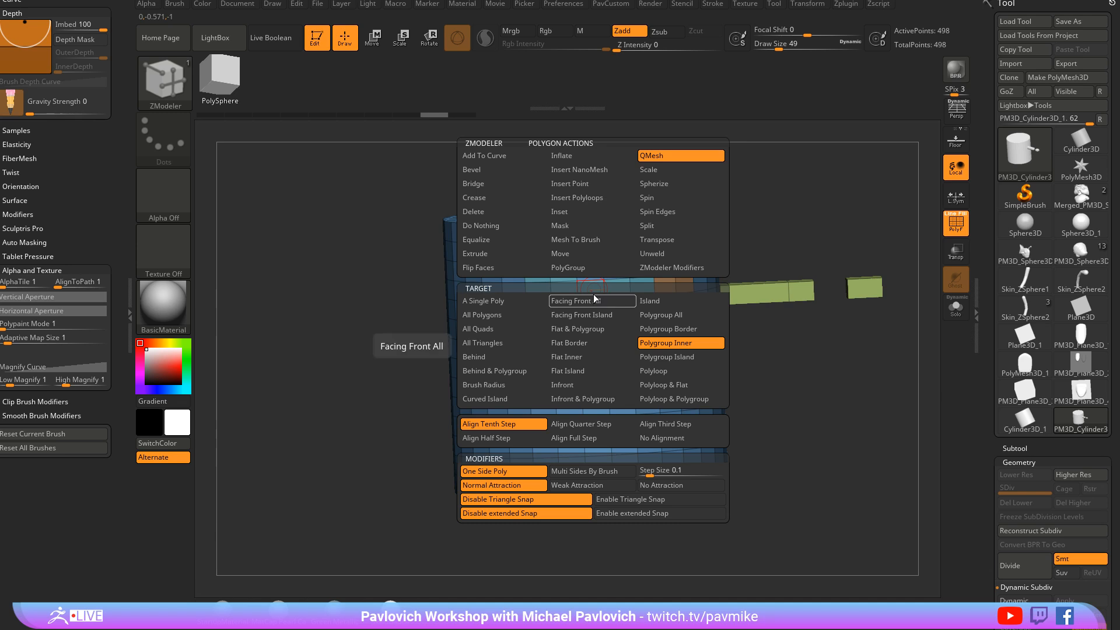
left_click(594, 299)
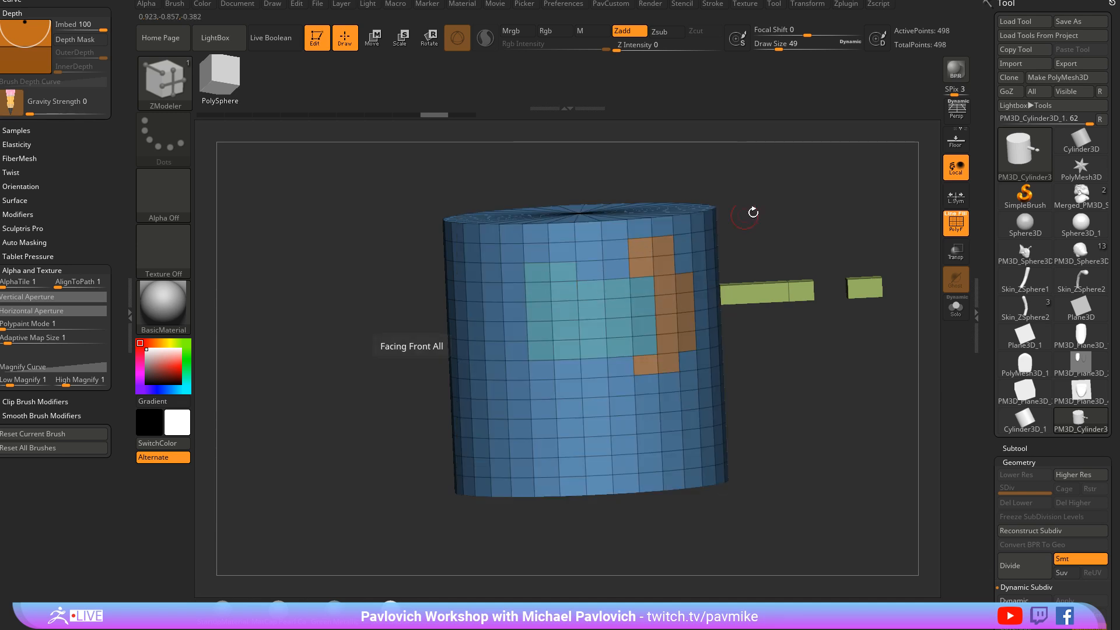
mouse_move(750, 210)
left_mouse_down()
mouse_move(680, 232)
mouse_move(716, 223)
mouse_move(704, 238)
mouse_move(714, 225)
mouse_move(700, 214)
left_mouse_up()
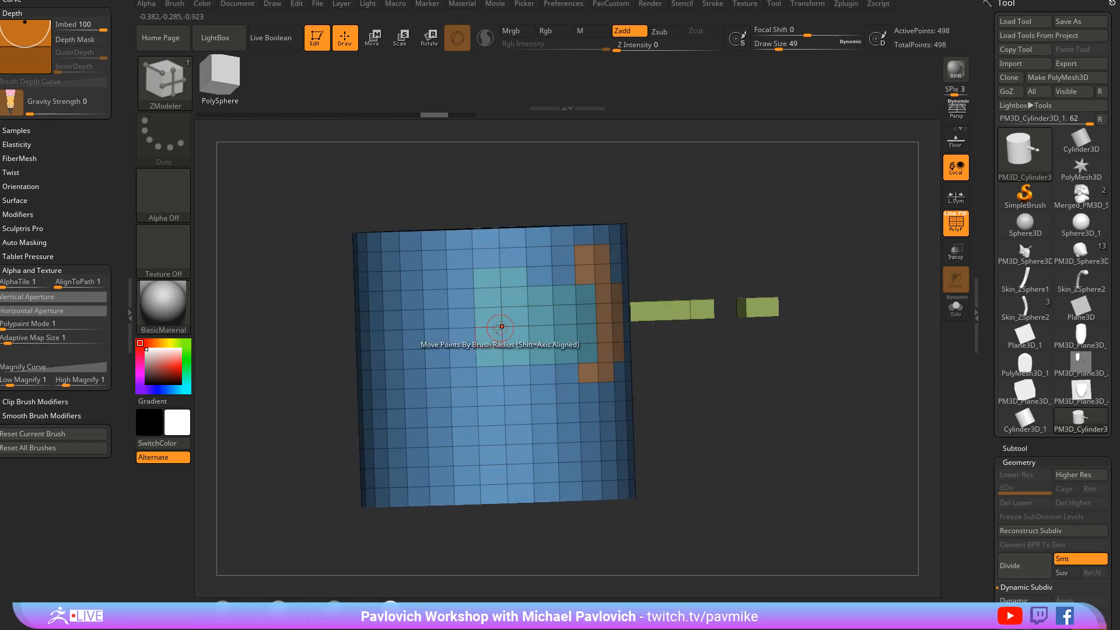
mouse_move(467, 317)
left_mouse_down()
mouse_move(461, 338)
mouse_move(560, 376)
mouse_move(530, 397)
left_mouse_up()
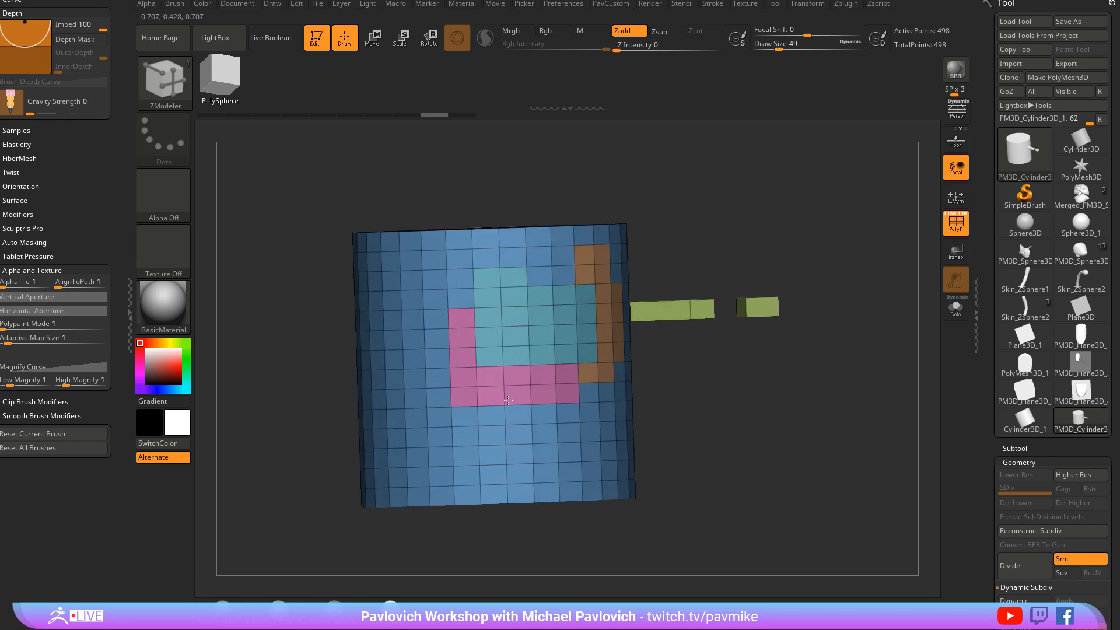
Isolate the pink and teal patches, merge them into a single polygroup and show the whole cylinder again
left_click(534, 367, "ctrl+shift")
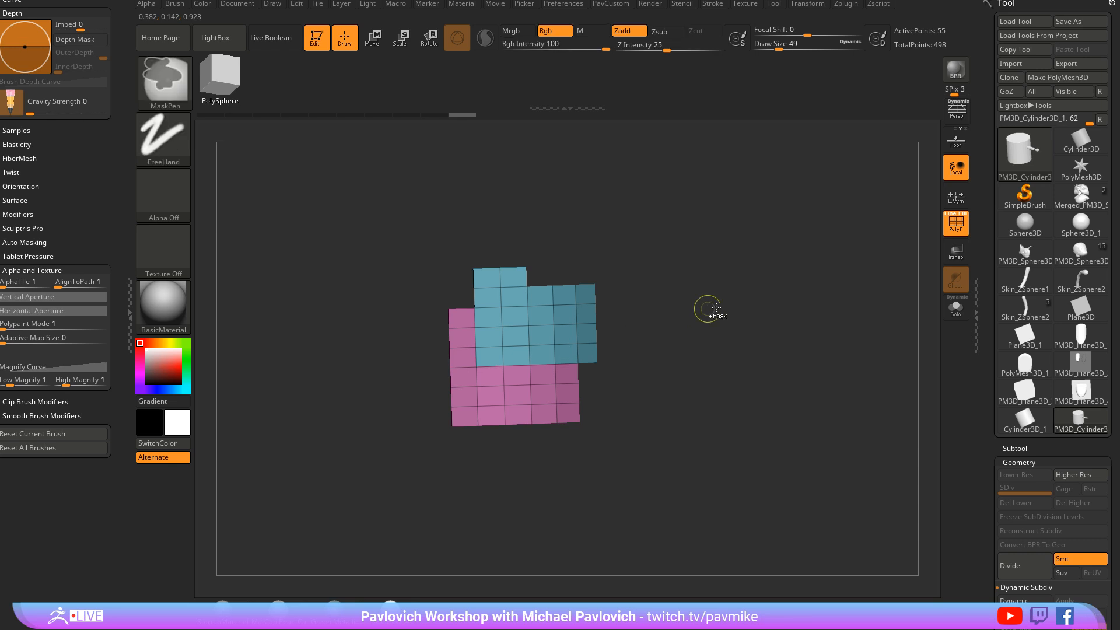
key("ctrl+w")
left_click(791, 253, "ctrl+shift")
Try QMesh Polygroup Inner on the merged polygroup and undo the result
left_click_drag(585, 320, 585, 320)
left_click_drag(648, 229, 777, 264)
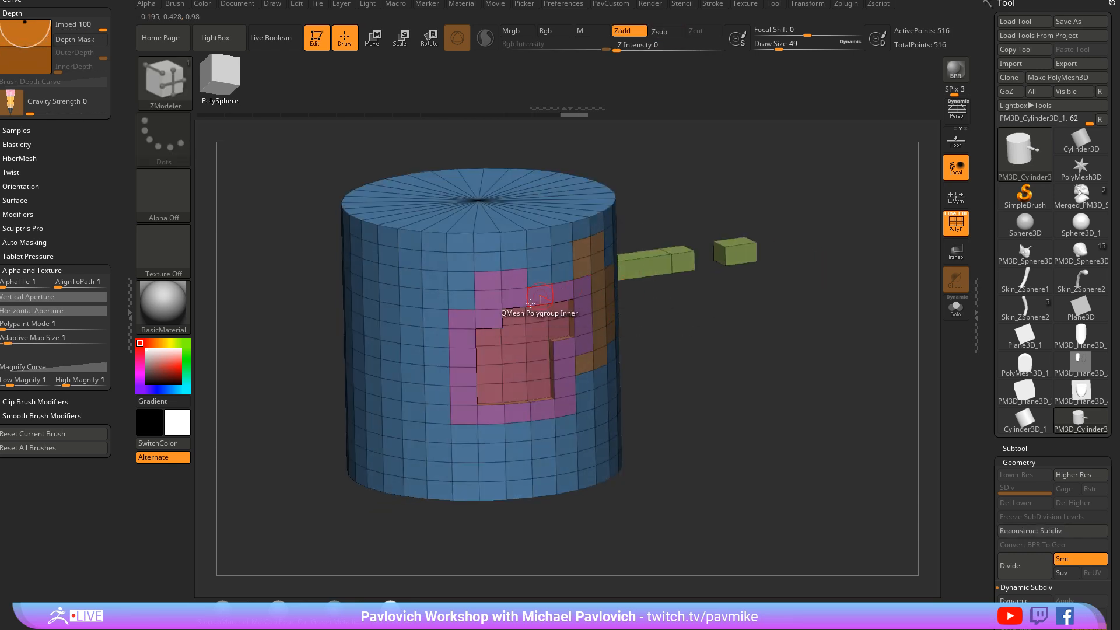
key("ctrl+z")
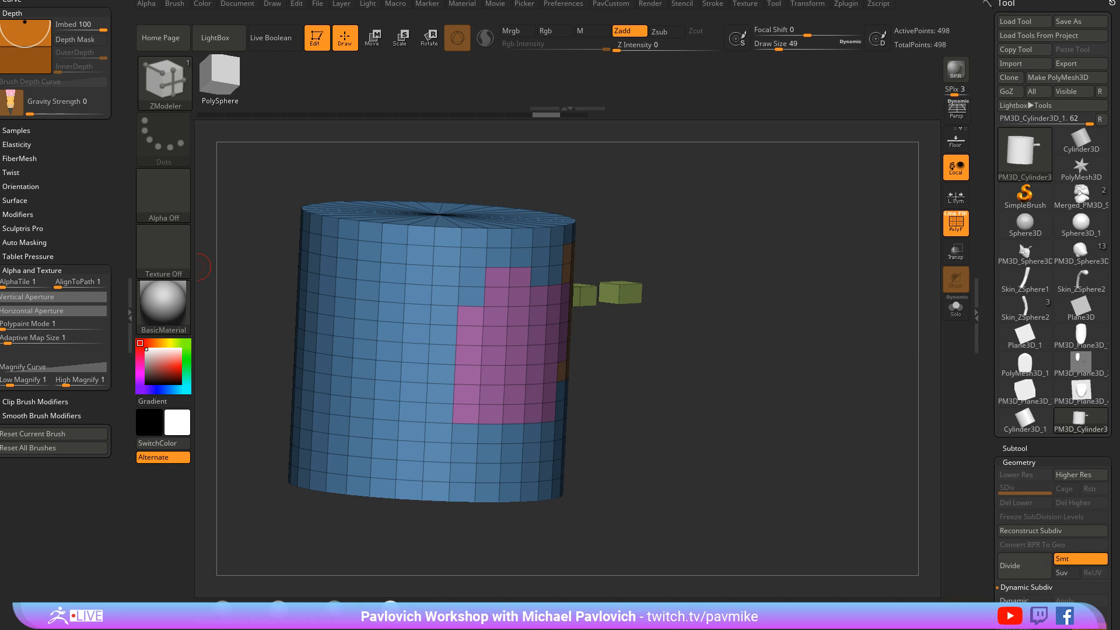
Leave Edit mode on the cylinder and clear the canvas
left_click(316, 38)
key("ctrl+n")
key("s")
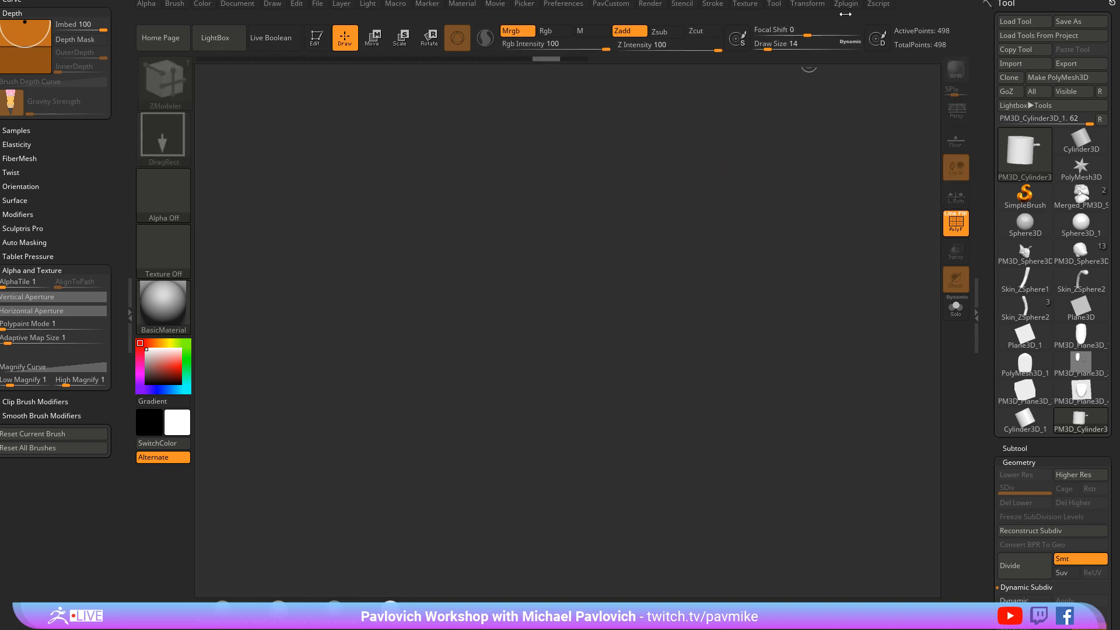
Browse the ZScripts folder inside ZRepeatItData_2019 for loadable scripts, close the file dialog without loading one, and review the ZScript options
left_click(845, 4)
left_click(879, 5)
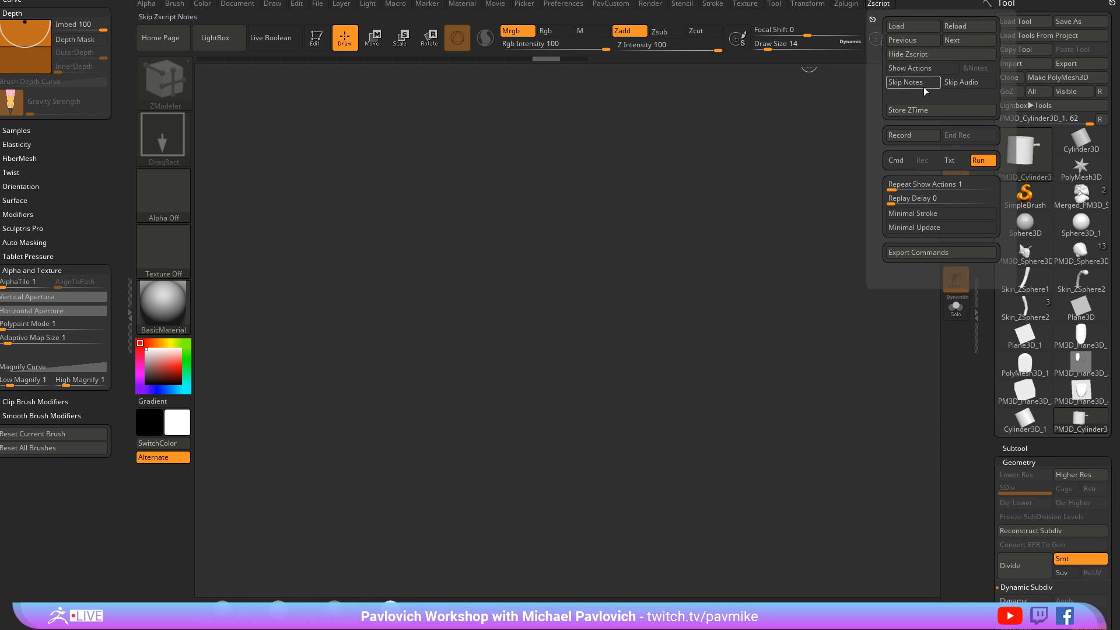
left_click(925, 27)
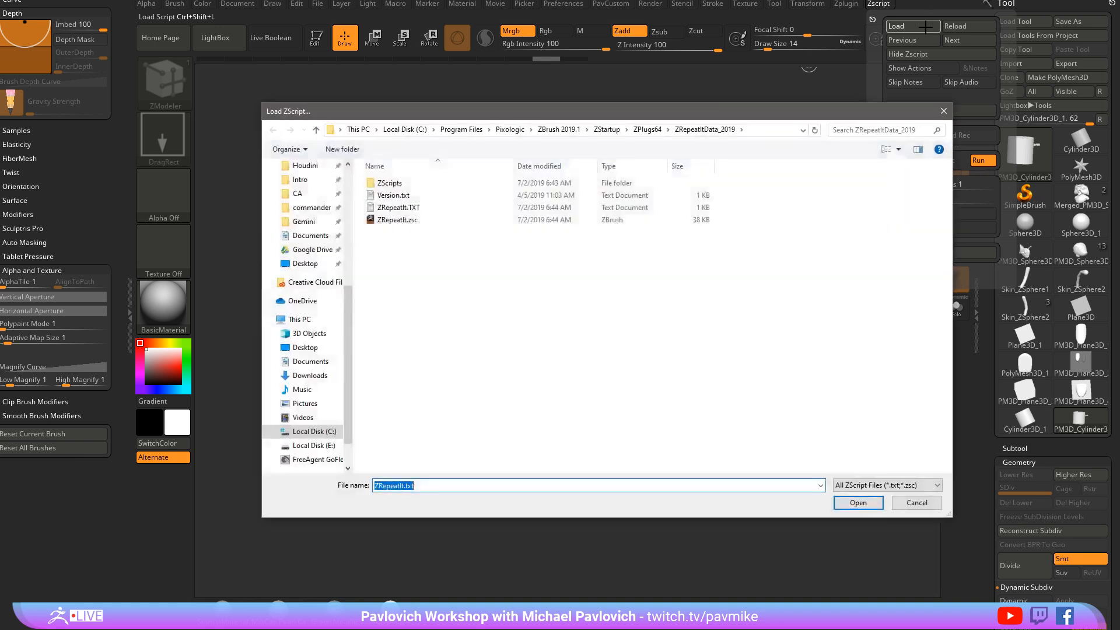
double_click(420, 184)
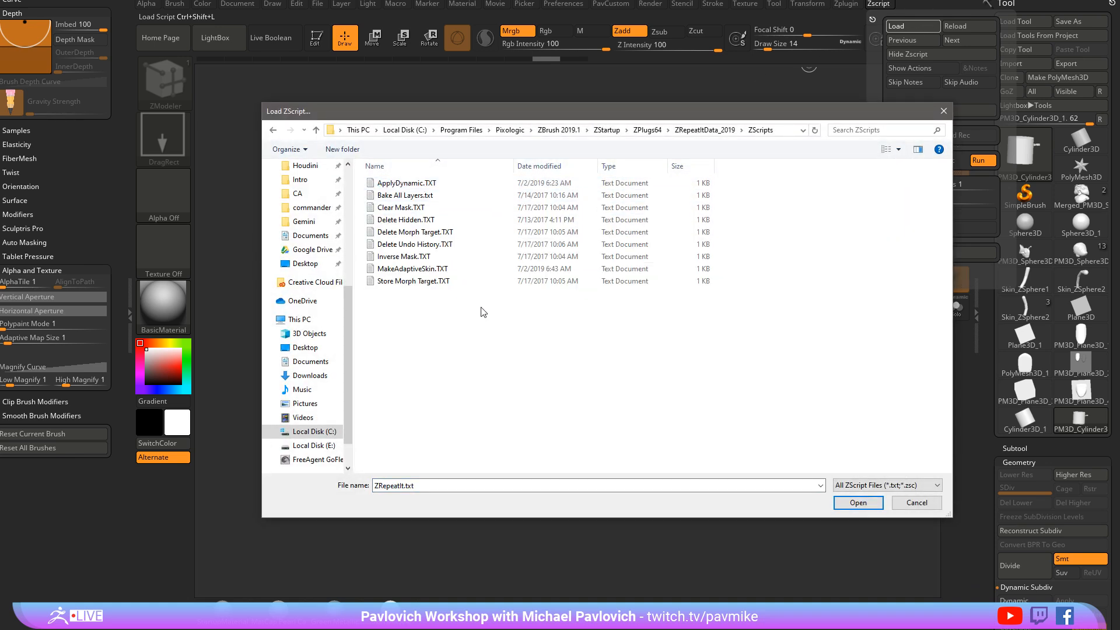
left_click(913, 503)
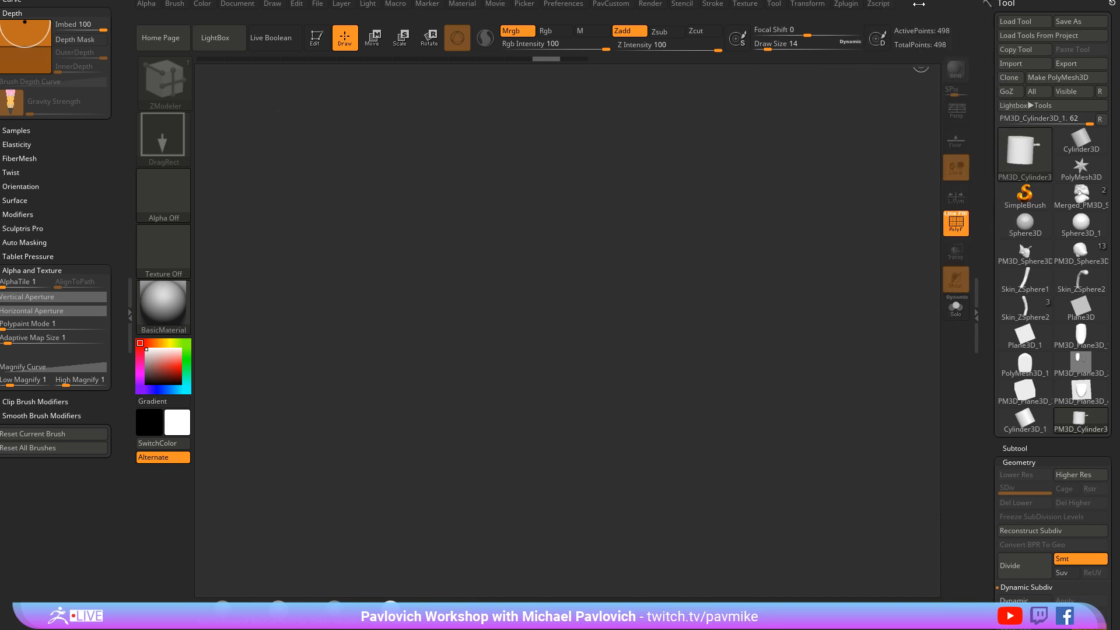
left_click(877, 4)
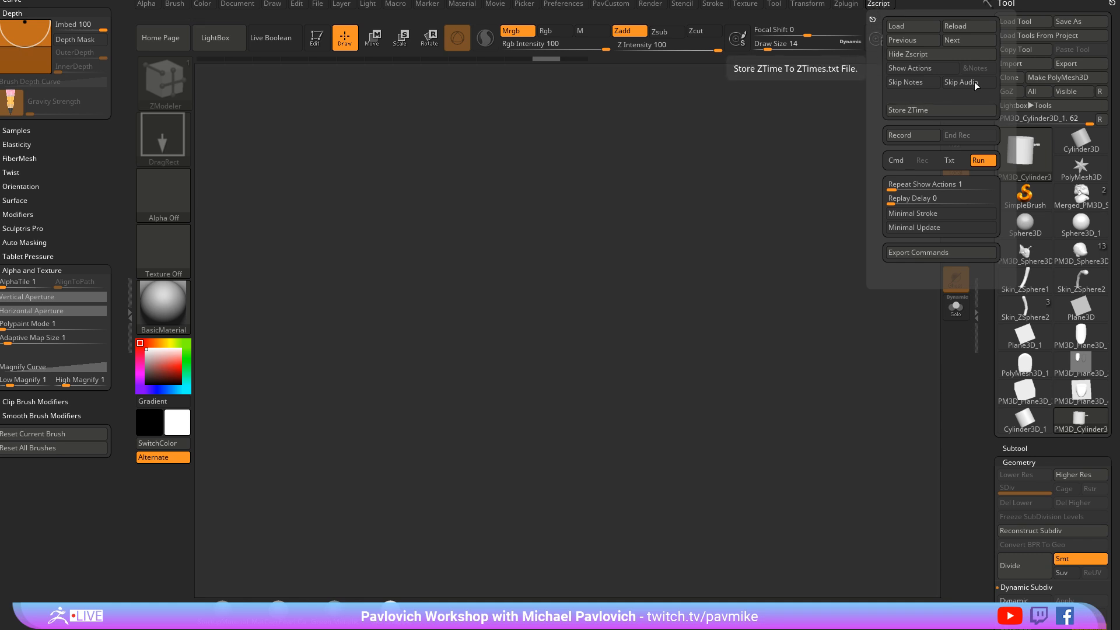
left_click(927, 198)
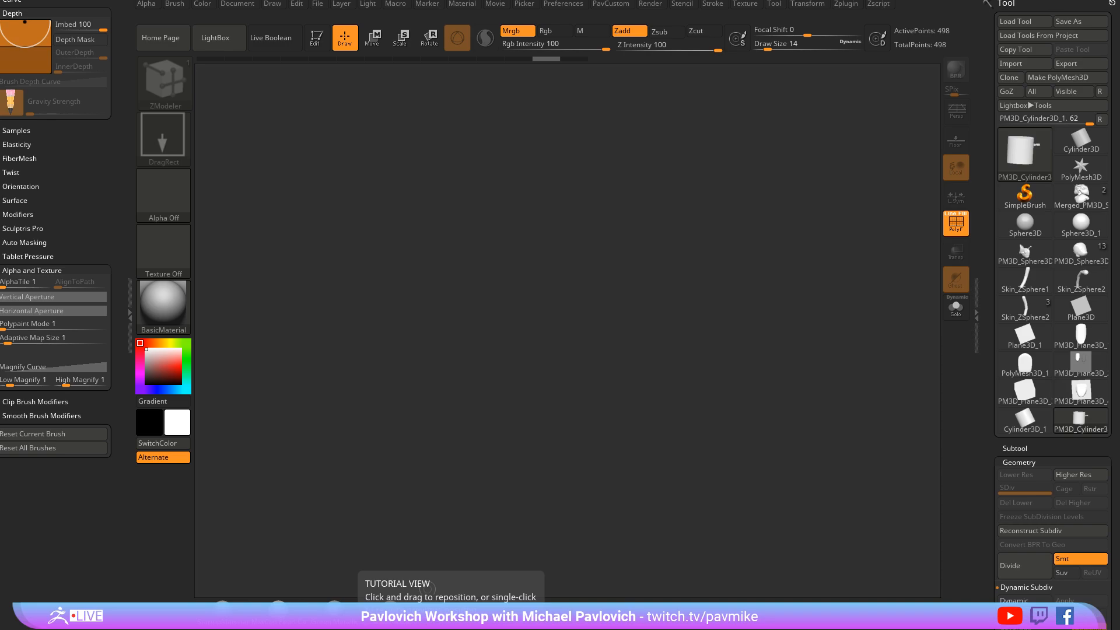
Switch to the browser, look through the koi butterfly image results for a top-view reference, and return to ZBrush
key("alt+Tab")
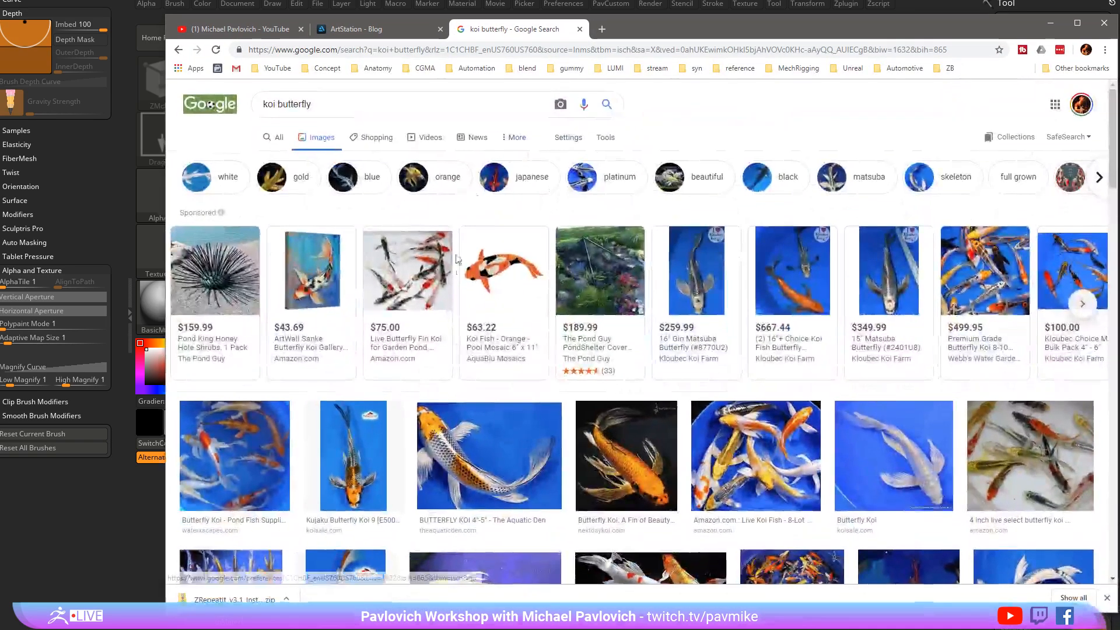
scroll(472, 322, "down", 3)
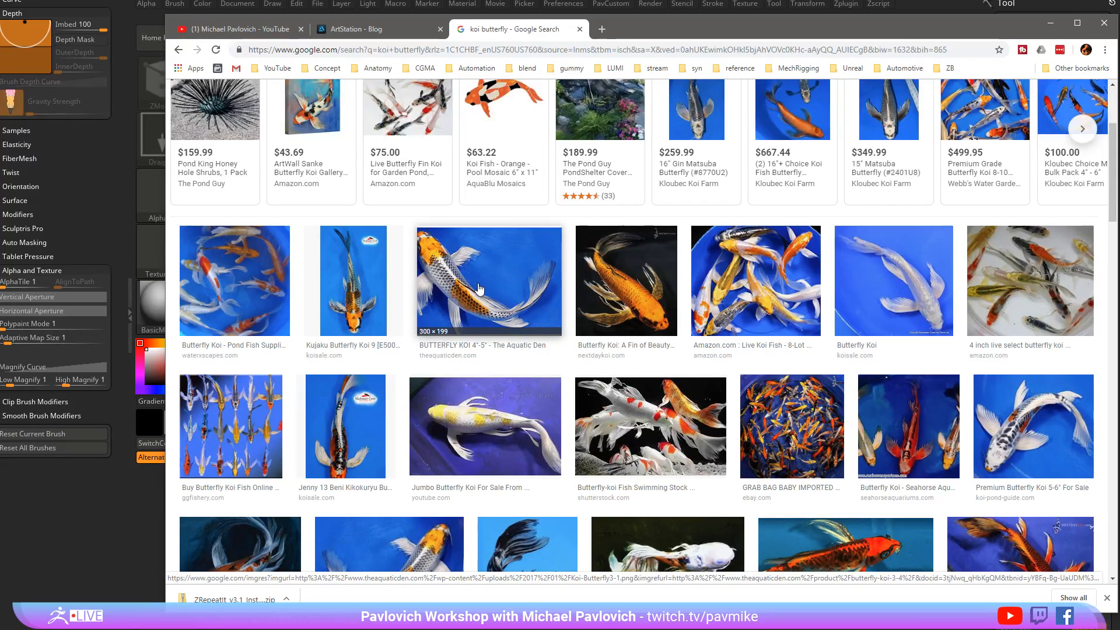
key("alt+Tab")
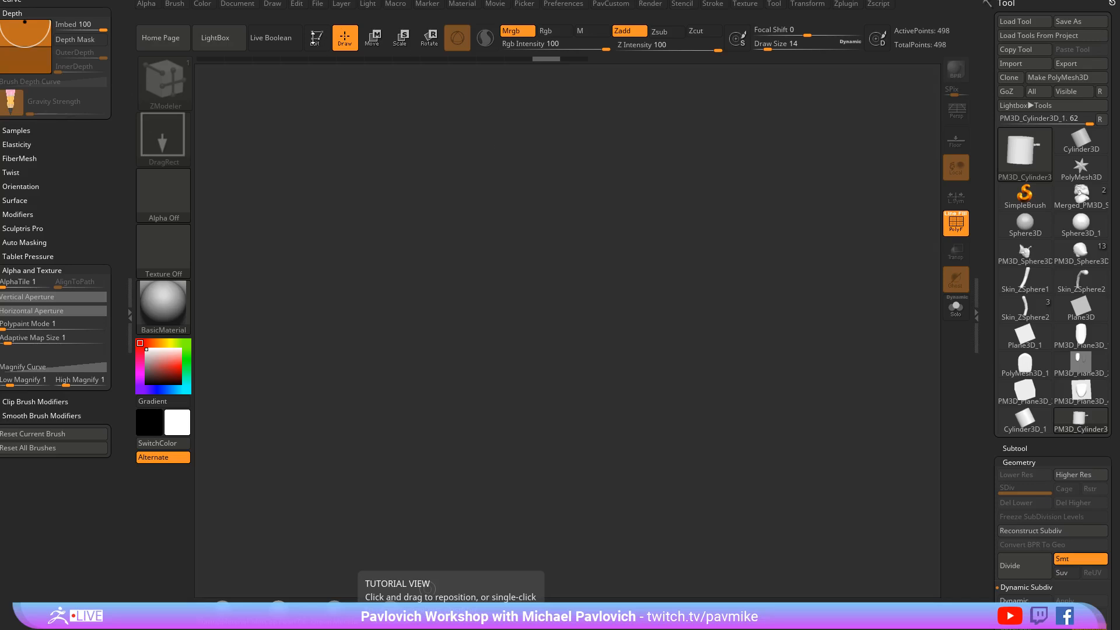
Clear the canvas and make SimpleBrush the current tool
left_click_drag(564, 265, 600, 343)
key("ctrl+n")
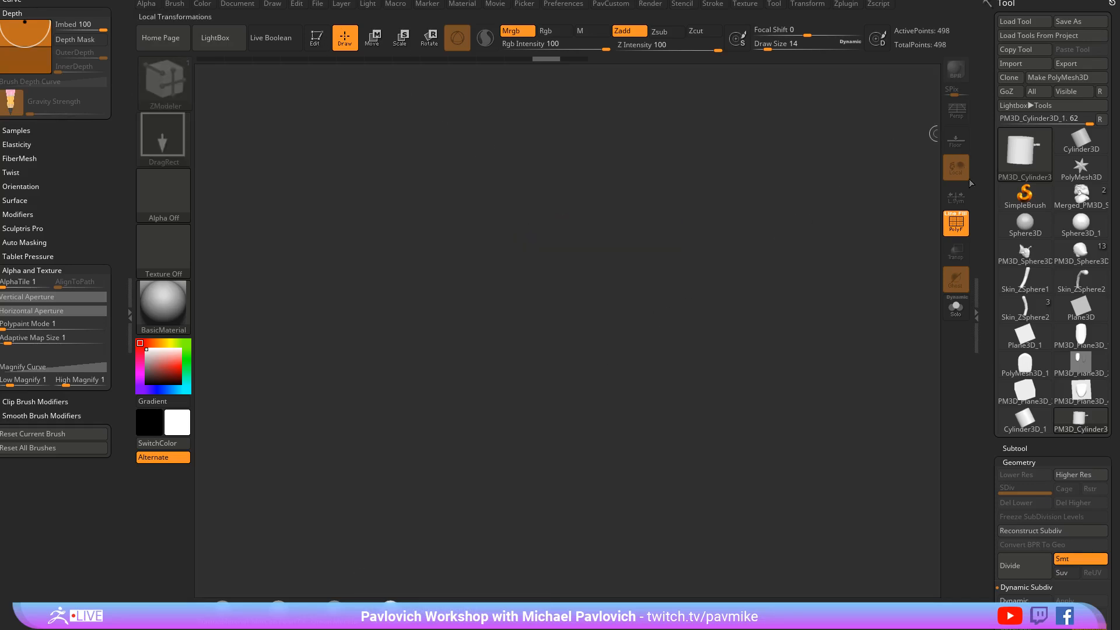
left_click(1022, 155)
left_click(445, 257)
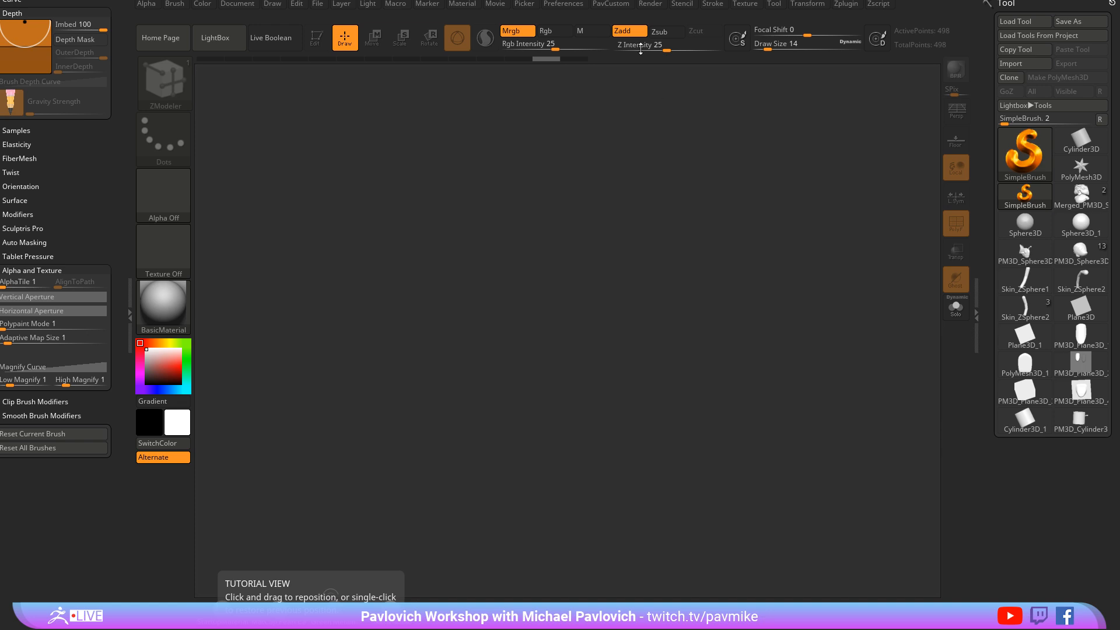
Import file.jpg from the Desktop as a texture and add it to Spotlight
left_click(745, 5)
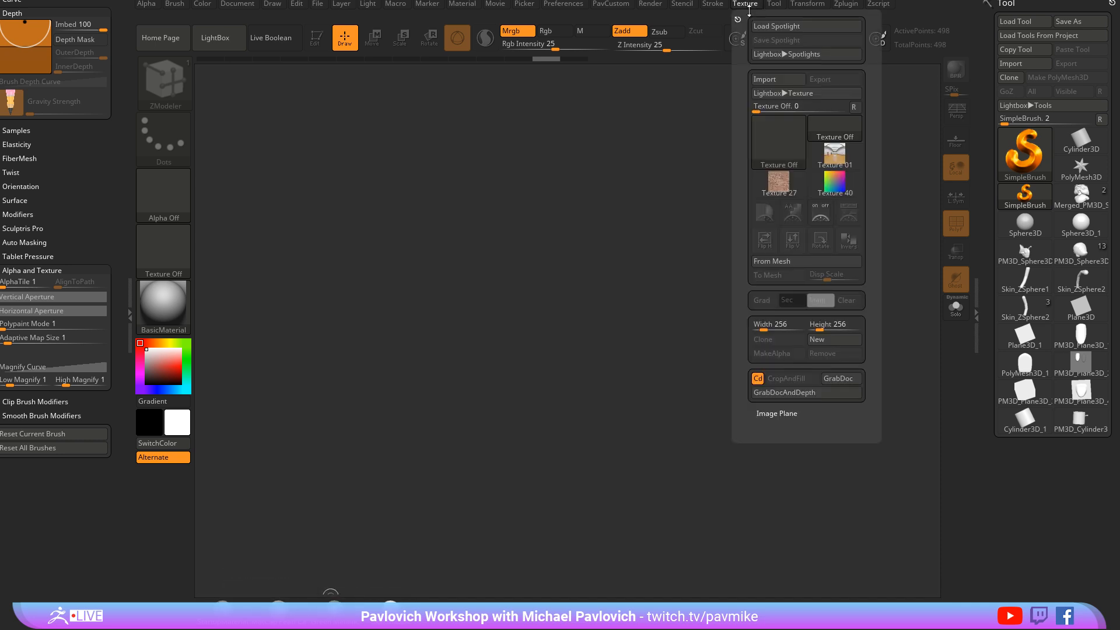
left_click(752, 82)
left_click(294, 262)
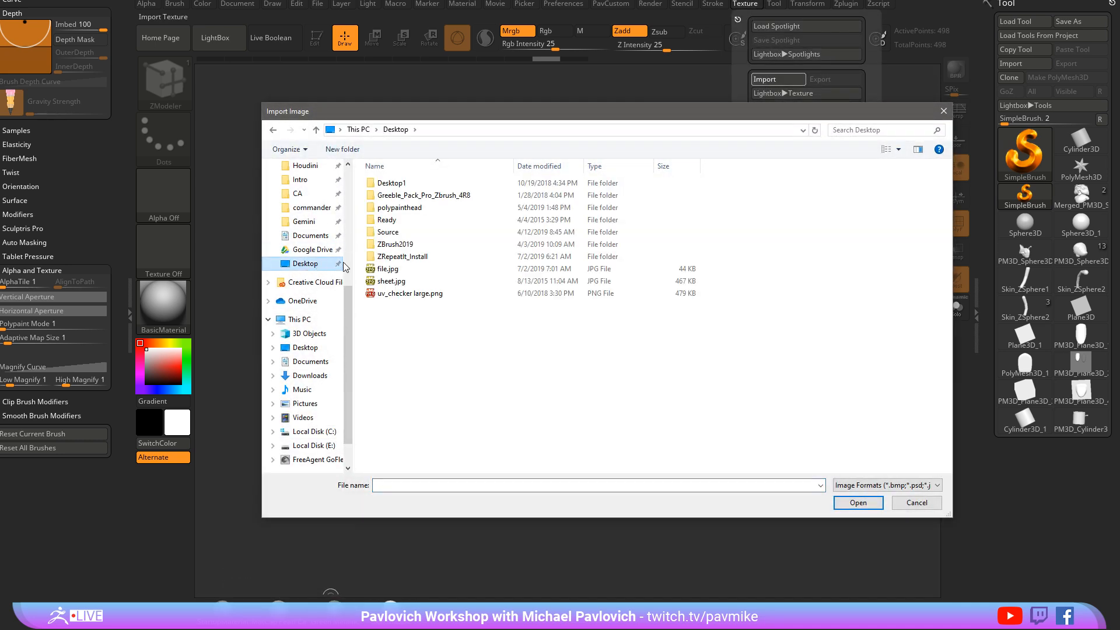
double_click(386, 268)
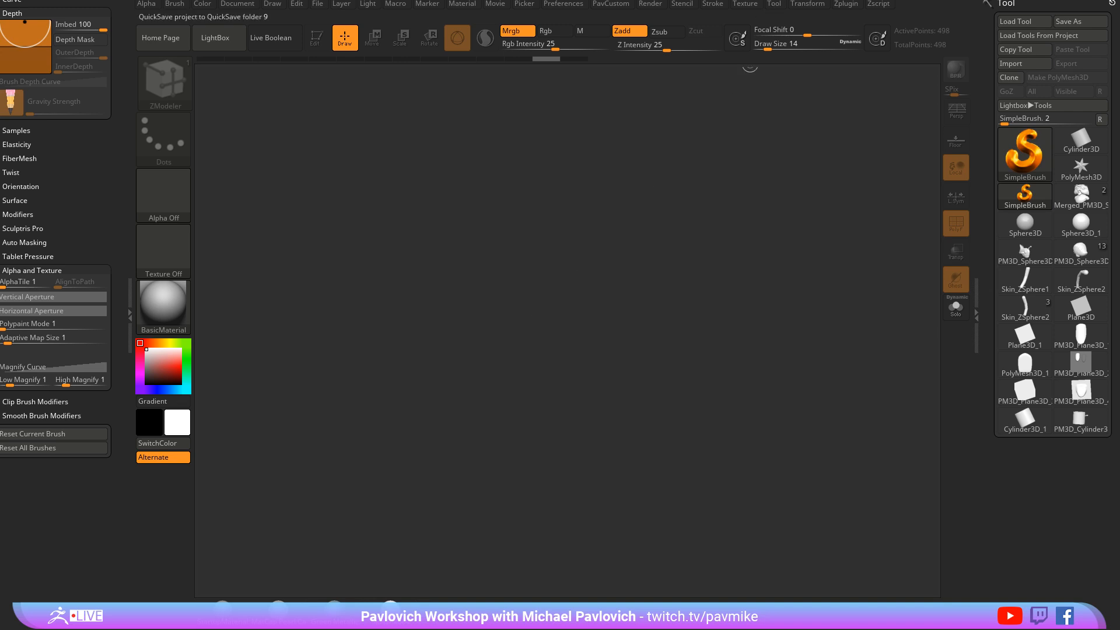
left_click(759, 5)
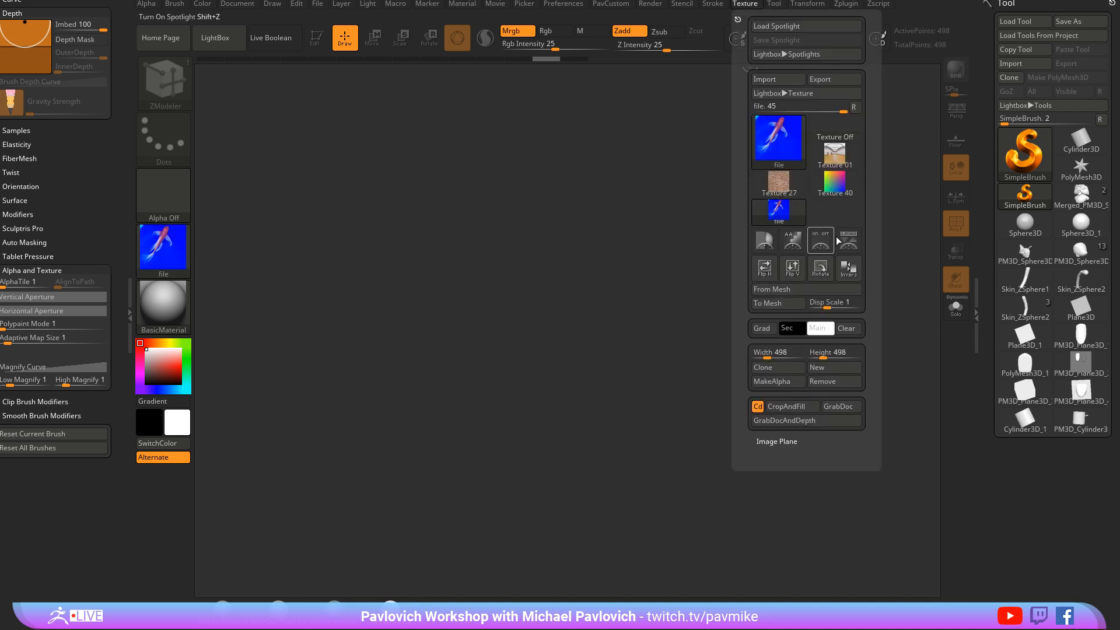
left_click(834, 239)
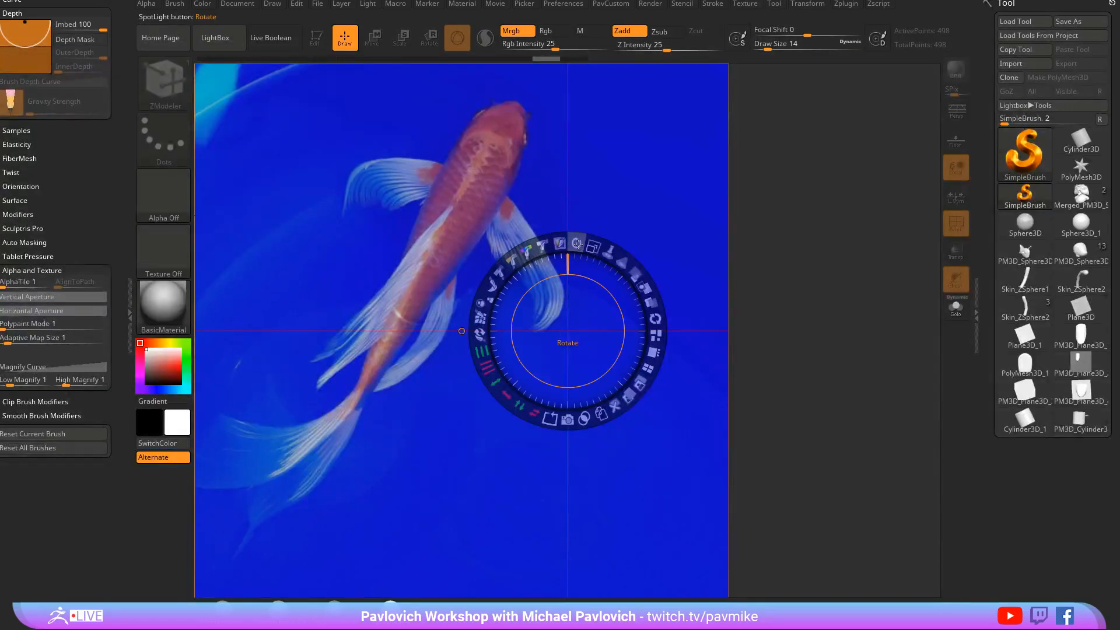
Rotate the koi image upright in Spotlight, move it toward the canvas centre with lowered opacity, and hide Spotlight
left_click_drag(576, 243, 517, 218)
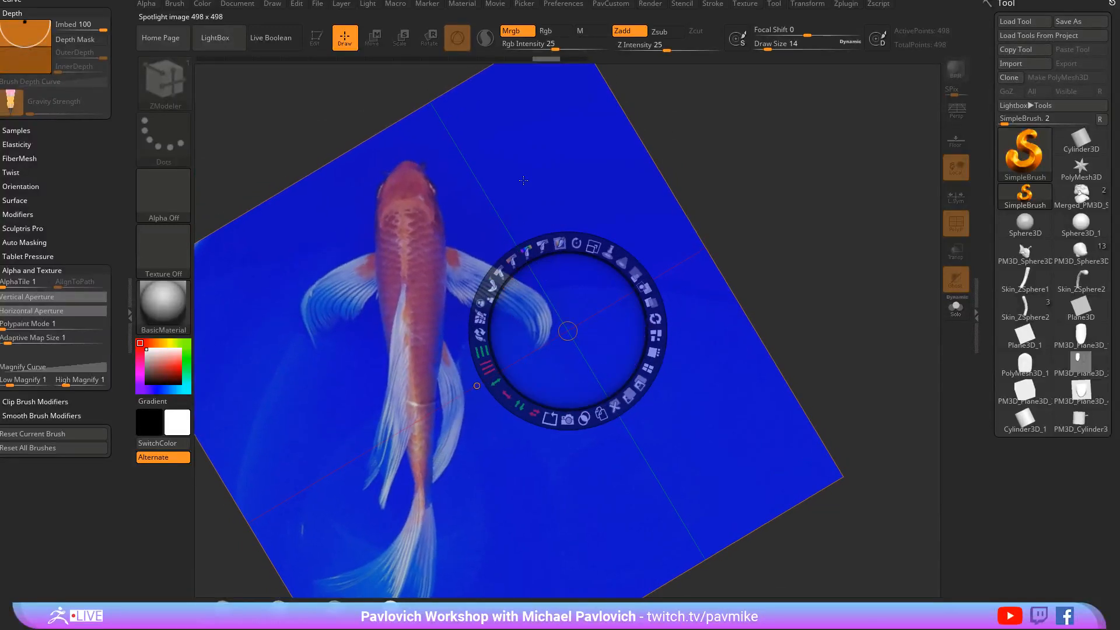
left_click_drag(524, 178, 638, 143)
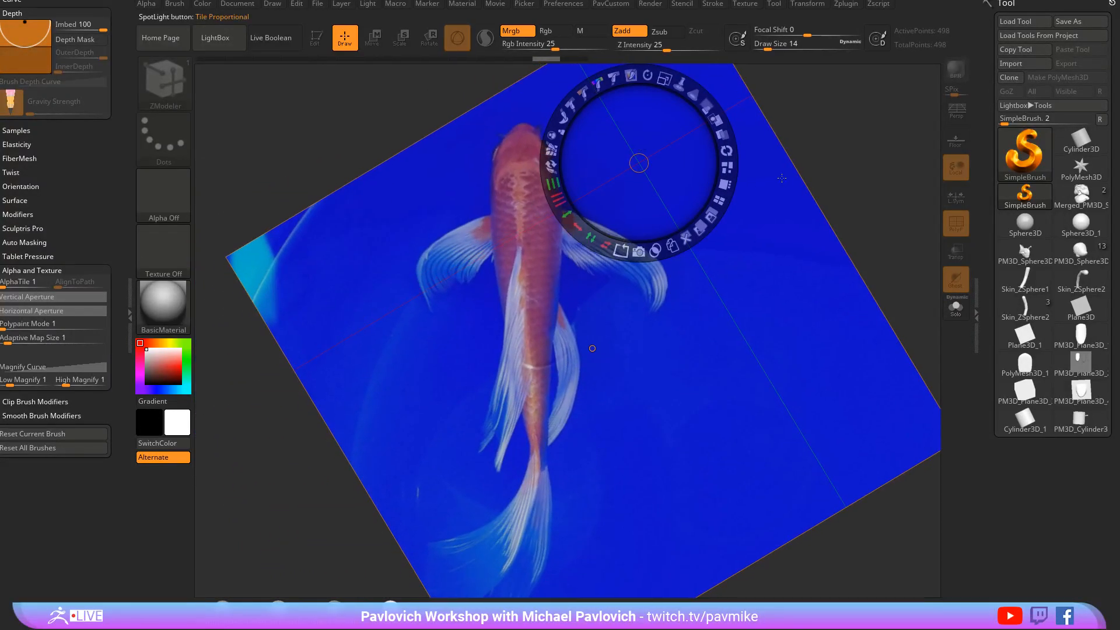
left_click_drag(706, 106, 636, 77)
key("shift+z")
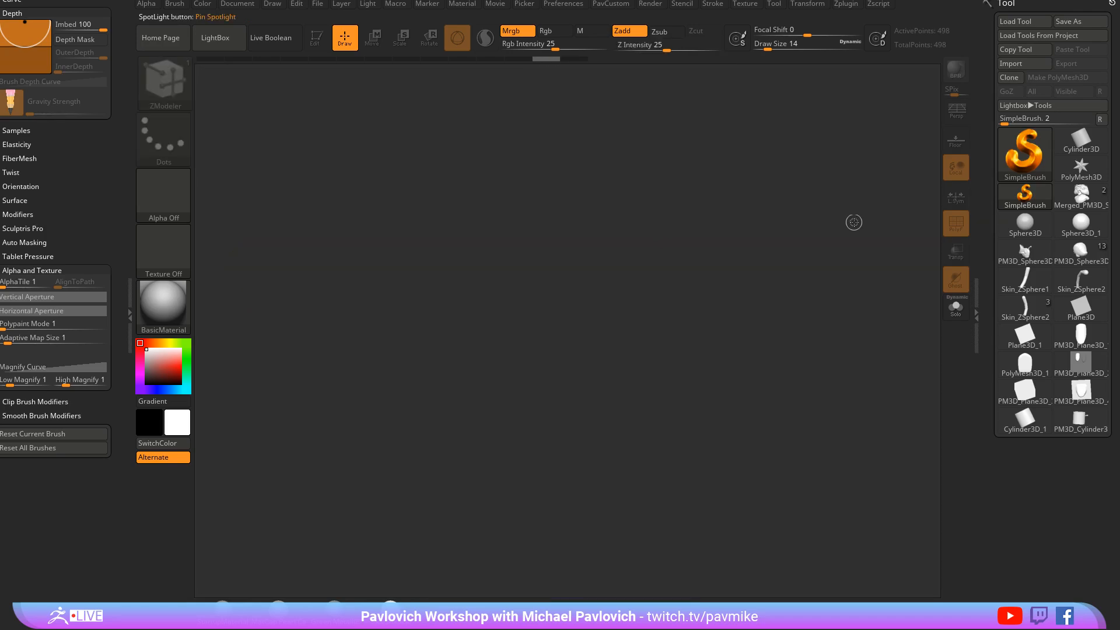
Draw a Sphere3D on the canvas, enter Edit mode and convert it to a PolyMesh3D
left_click(1024, 222)
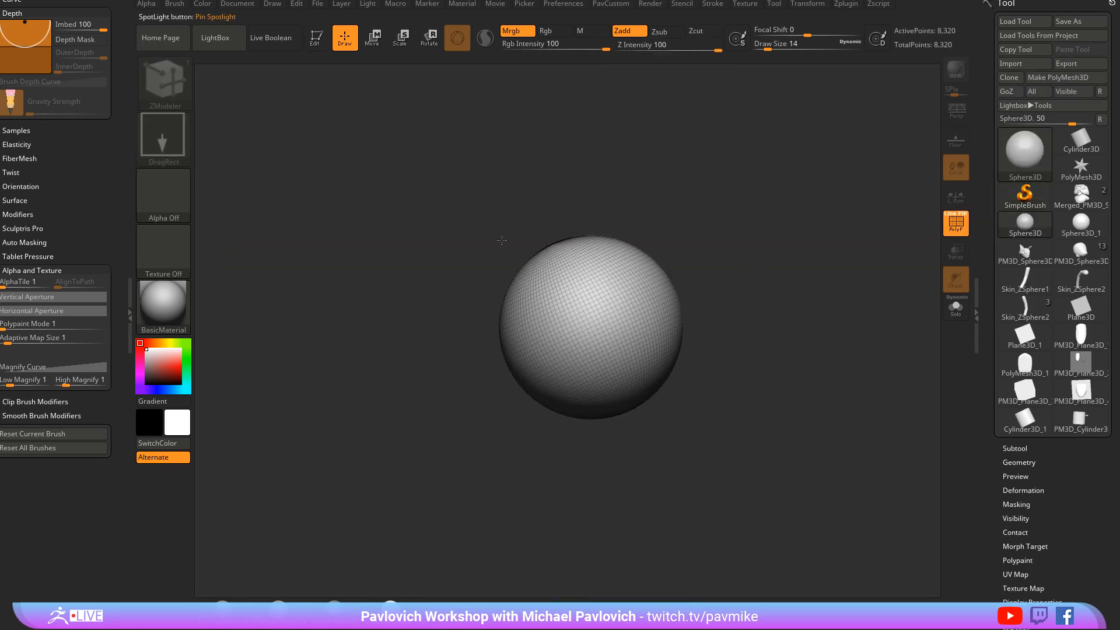
left_click(317, 38)
left_click(1065, 78)
left_click_drag(770, 252, 729, 269, "shift")
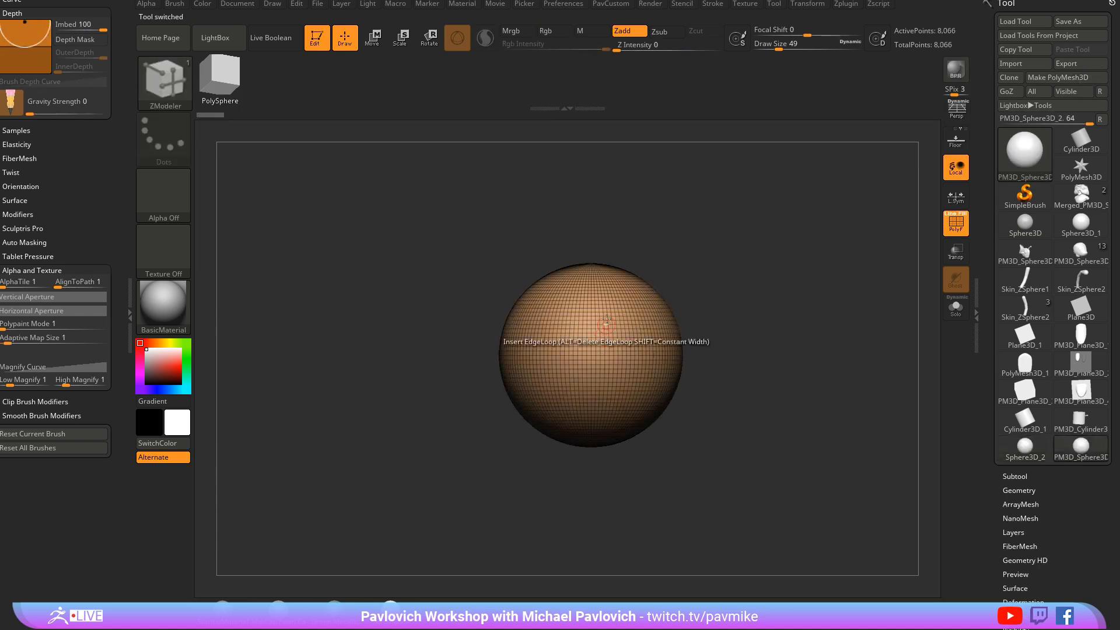
Stretch the sphere vertically by about 2.2 and place it over the koi's head and upper body in the Spotlight reference
key("w")
left_click_drag(594, 318, 593, 268)
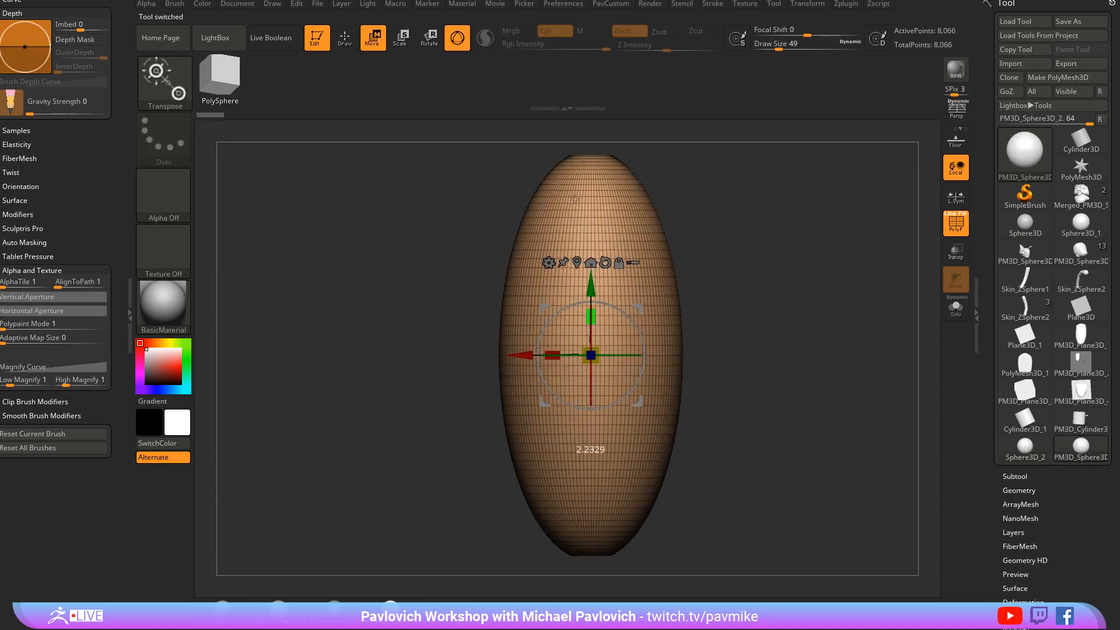
right_click_drag(746, 315, 723, 282, "ctrl")
key("shift+z")
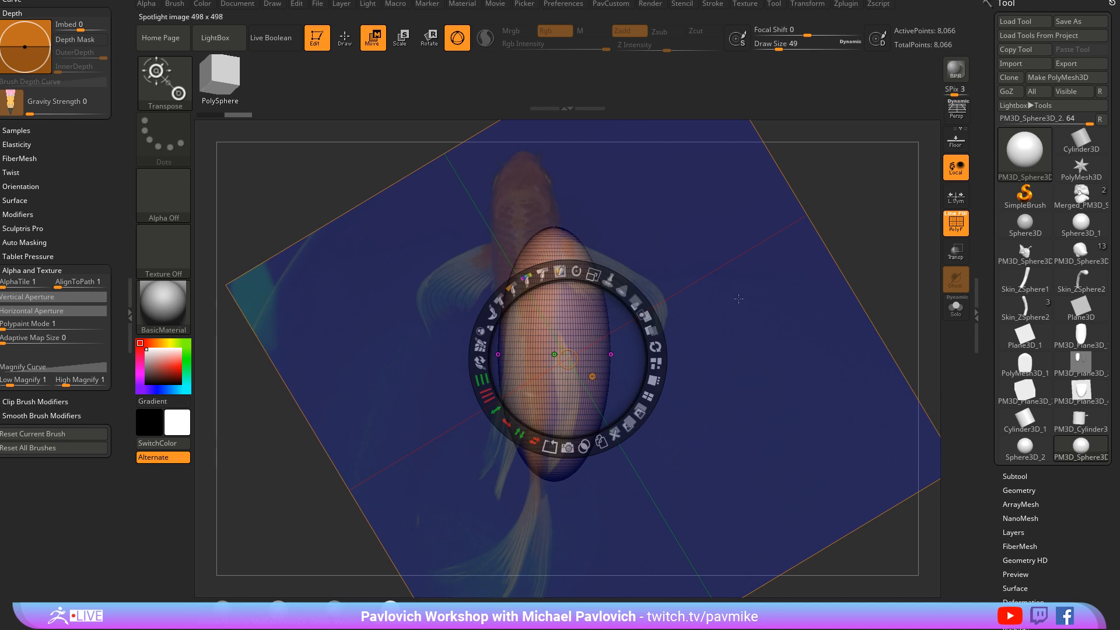
left_click(739, 299)
key("z")
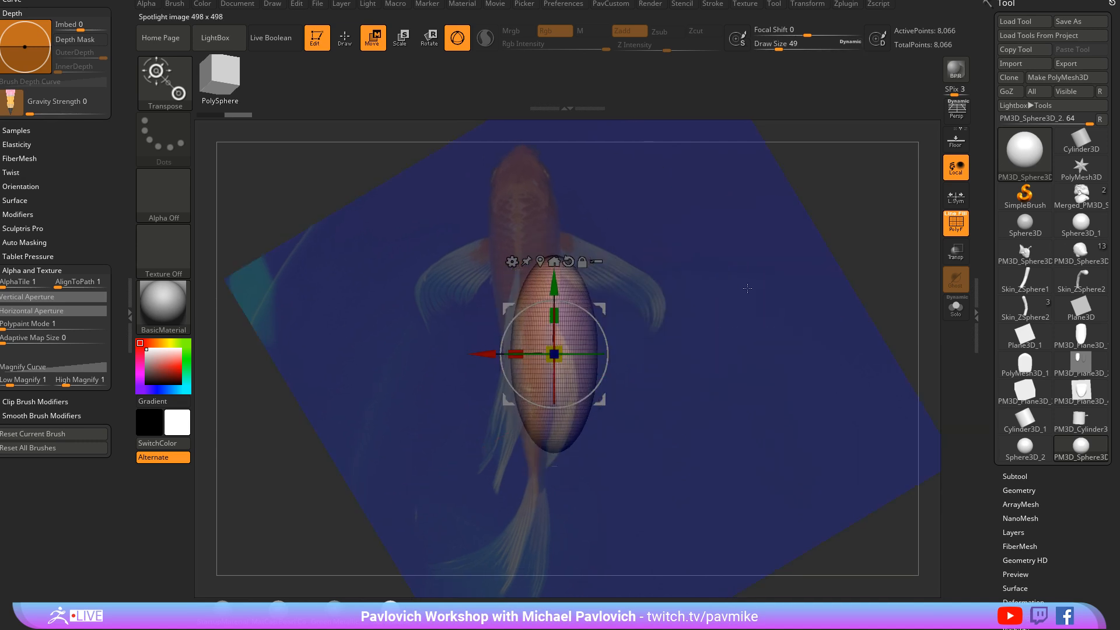
mouse_move(554, 354)
left_mouse_down()
mouse_move(521, 273)
mouse_move(523, 241)
left_mouse_up()
Use the Move brush at draw size 1000 to pull the ellipsoid's lower end down toward the koi's tail
key("q")
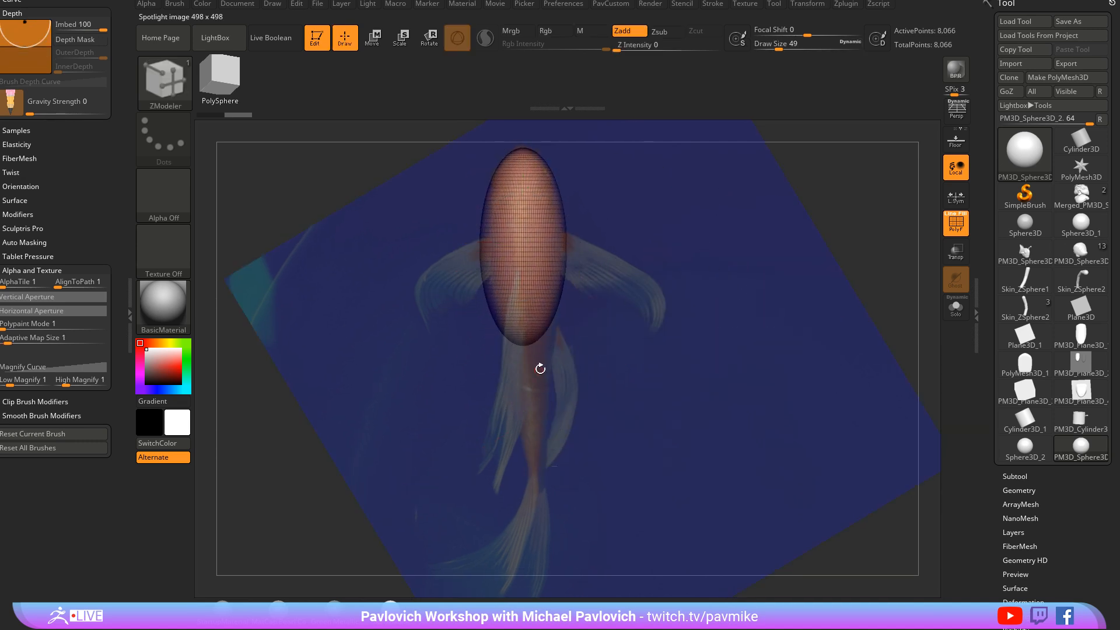
key("s")
left_click_drag(540, 368, 633, 368)
key("v")
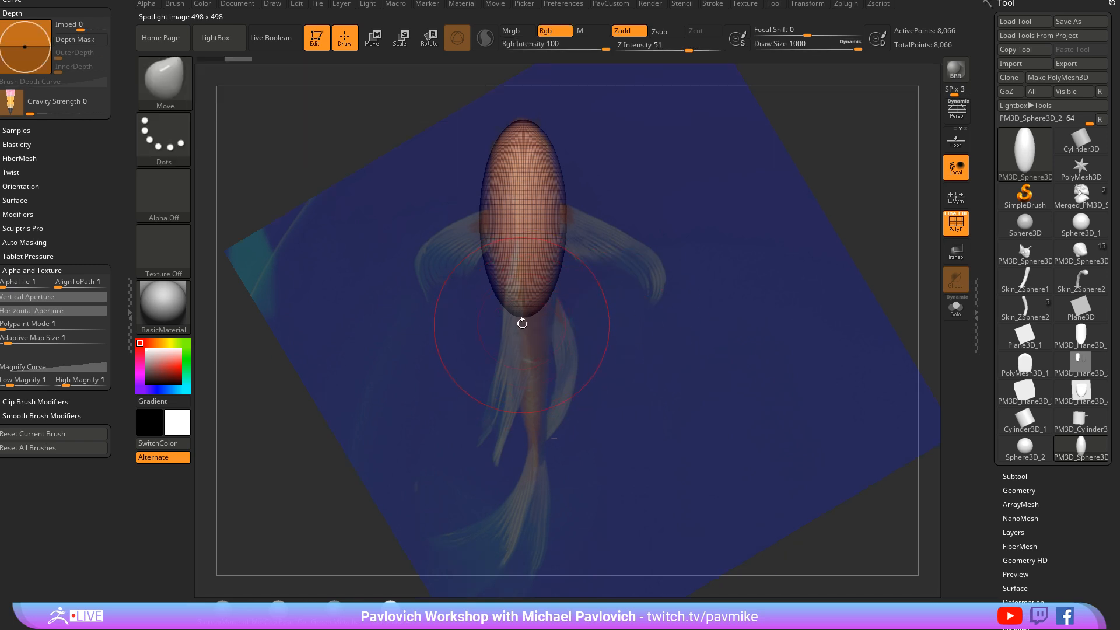
left_click_drag(523, 321, 548, 456)
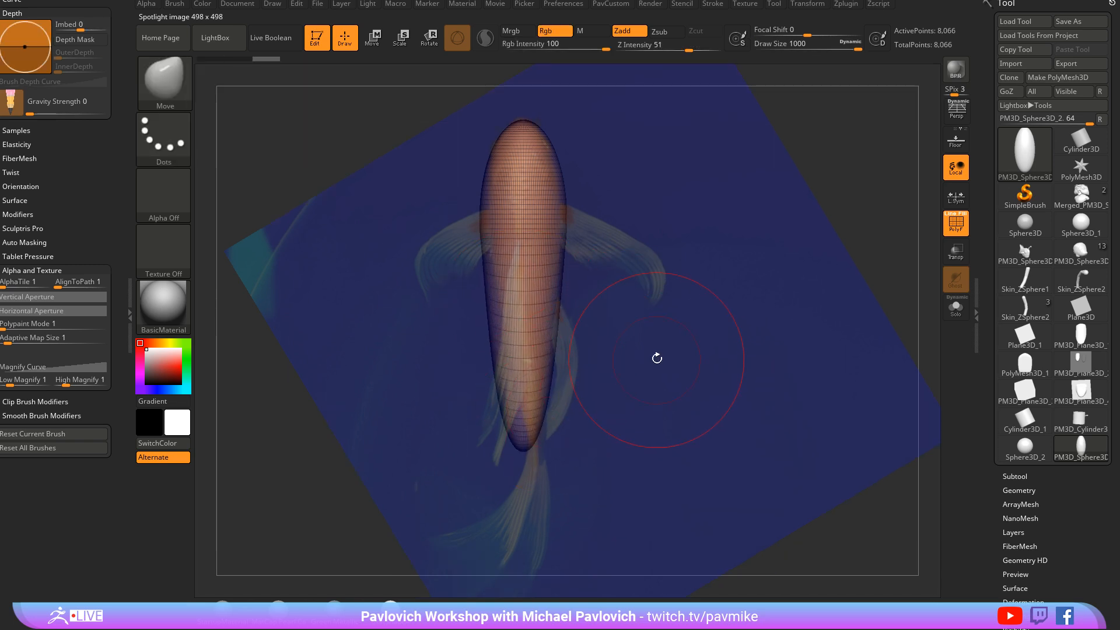
Rotate the Spotlight koi image slightly so the fish's body lines up with the vertical mesh
key("z")
left_click_drag(577, 243, 648, 210)
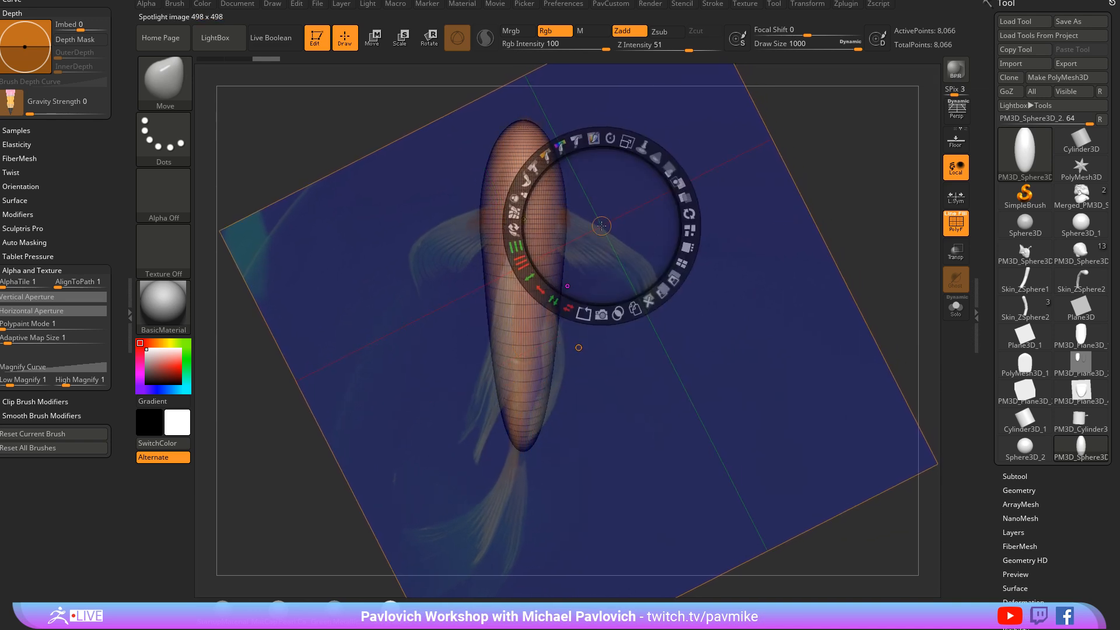
key("z")
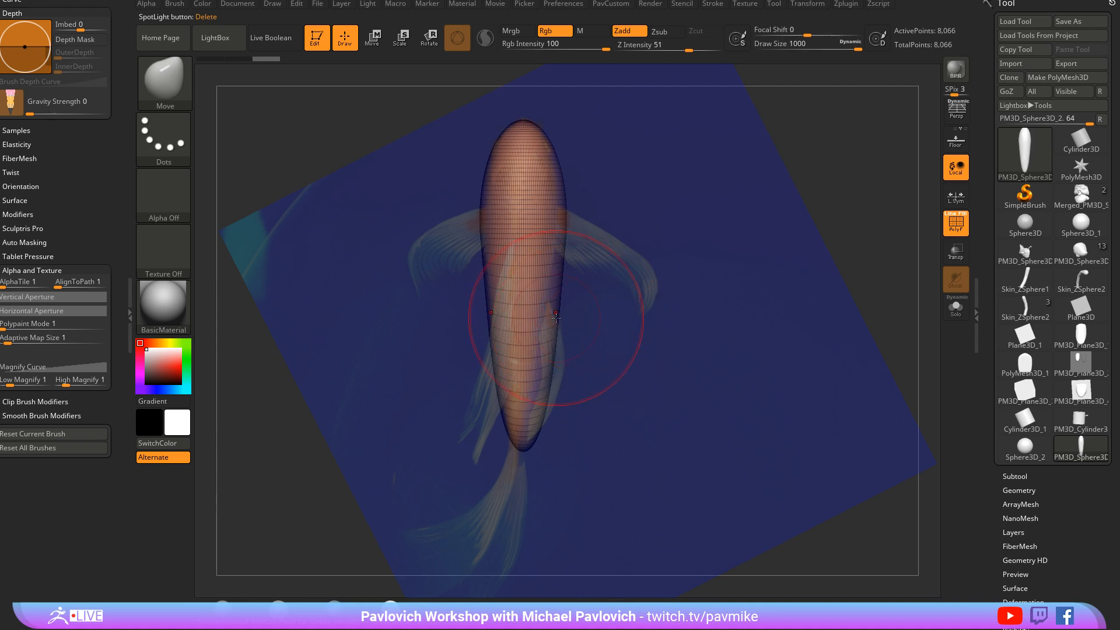
Pull in the mesh's sides and taper its tail end to the koi's outline, smoothing the tip
left_click_drag(577, 324, 561, 315)
left_click_drag(567, 225, 554, 225)
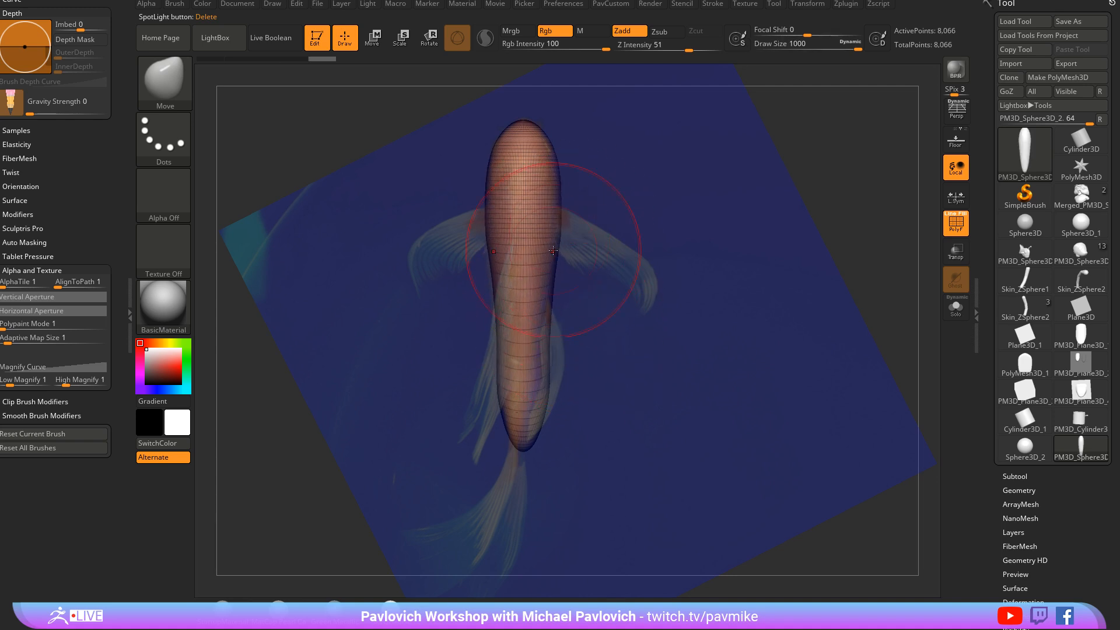
left_click_drag(541, 411, 522, 420)
left_click_drag(550, 328, 545, 328)
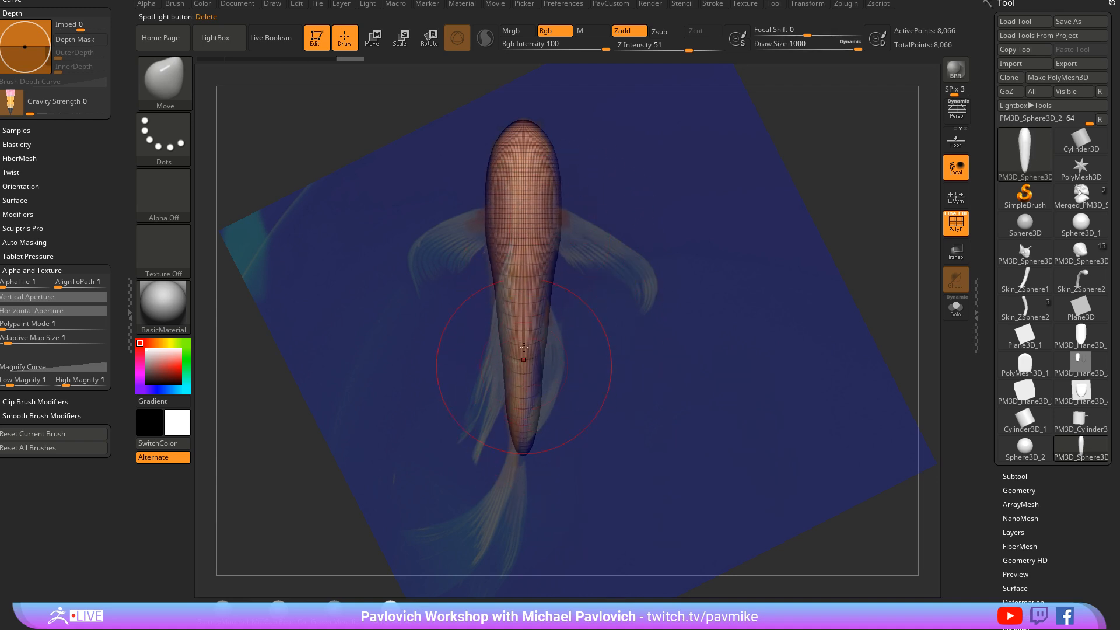
left_click_drag(534, 402, 524, 420, "shift")
Set the draw size to 324, hide the Spotlight reference and the polyframe, and view the fish body from the side
key("s")
left_click_drag(698, 279, 632, 281)
key("shift+z")
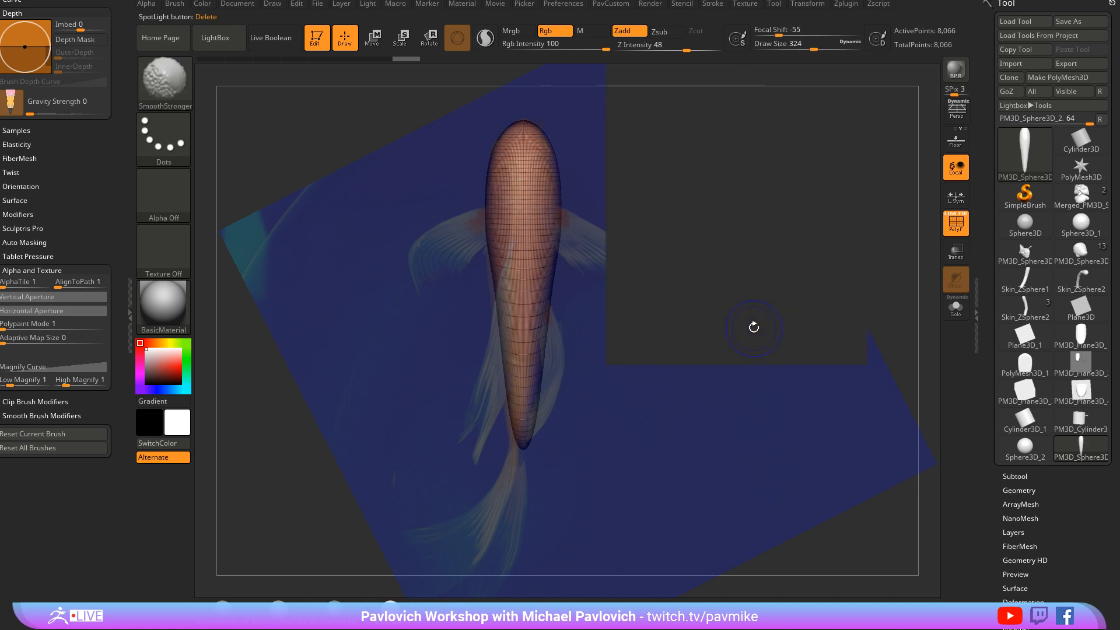
key("Tab")
left_click_drag(747, 363, 759, 284)
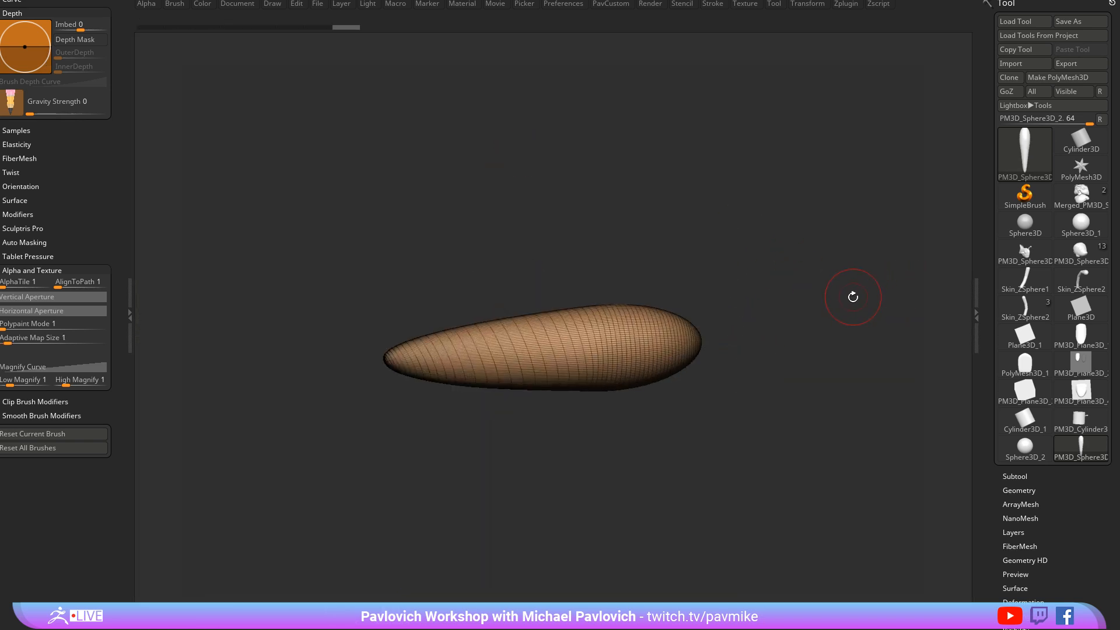
key("Tab")
key("shift+f")
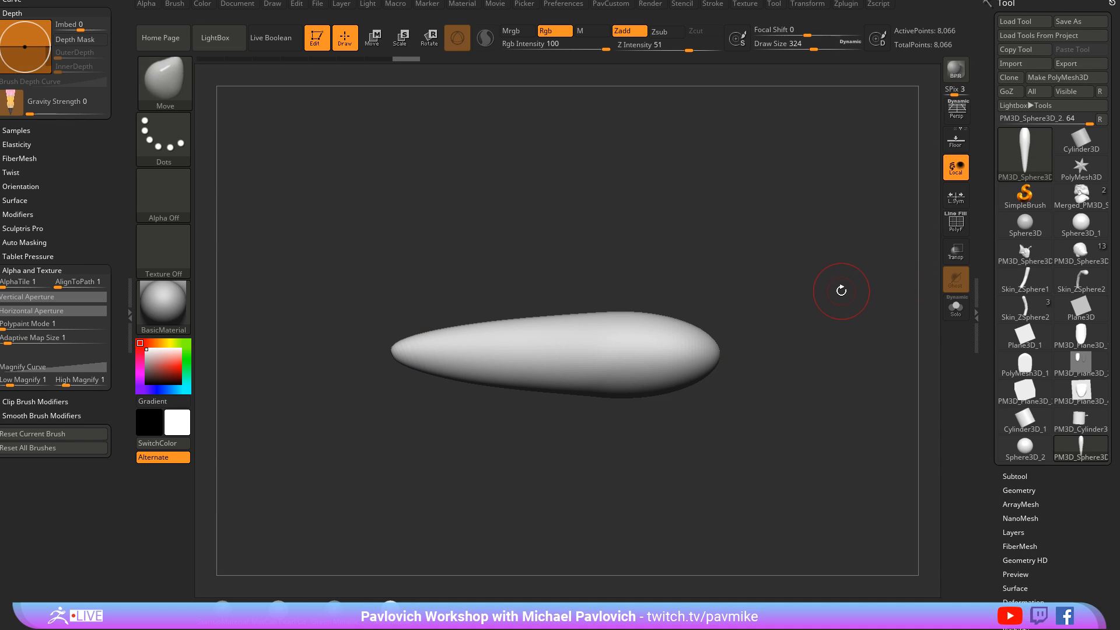
Unify the fish body's scale and DynaMesh it at resolution 128, checking the new topology with the polyframe
left_click(952, 232)
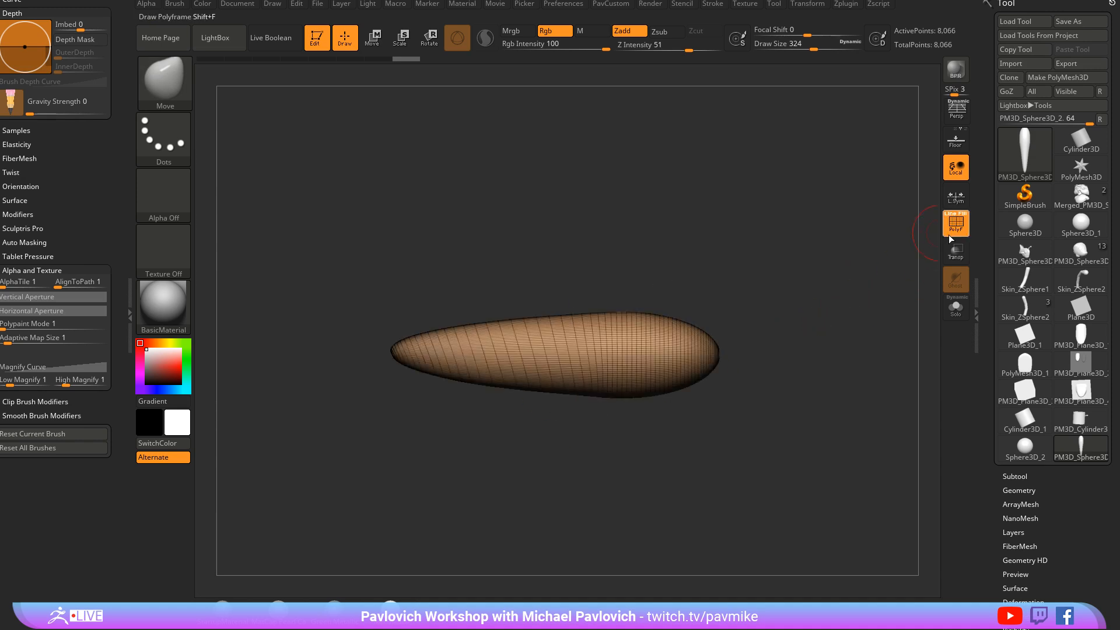
left_click(953, 231)
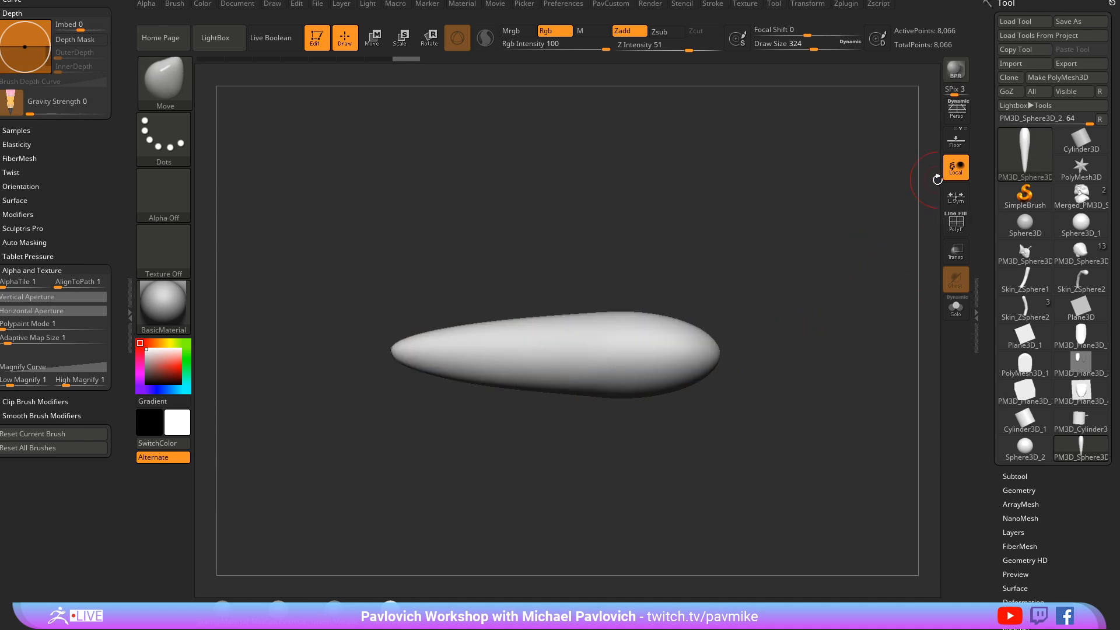
key("2")
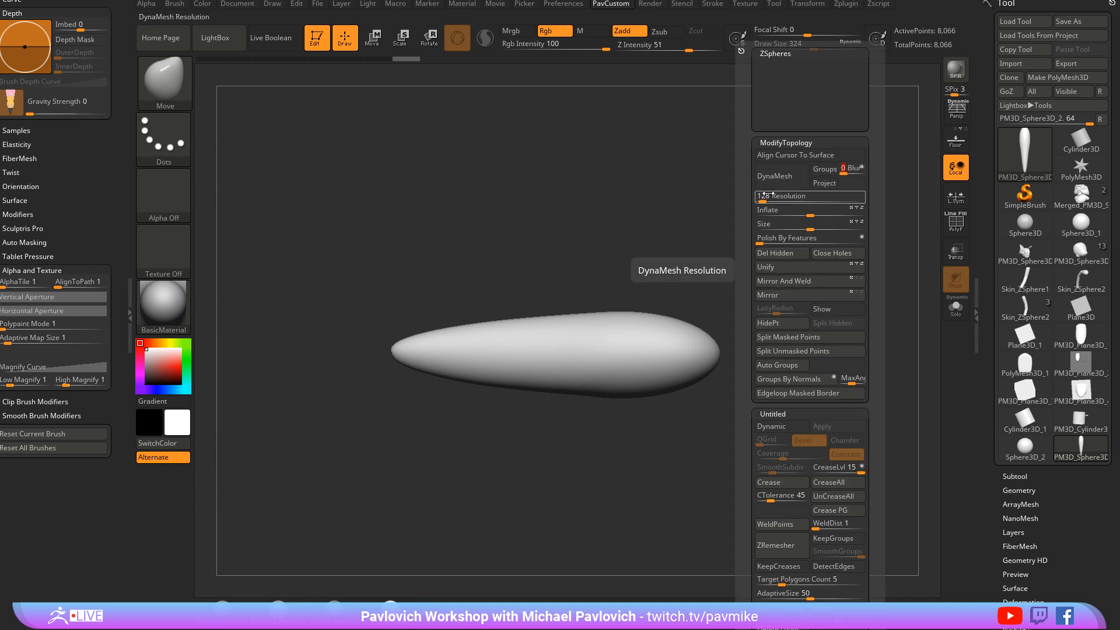
left_click(776, 267)
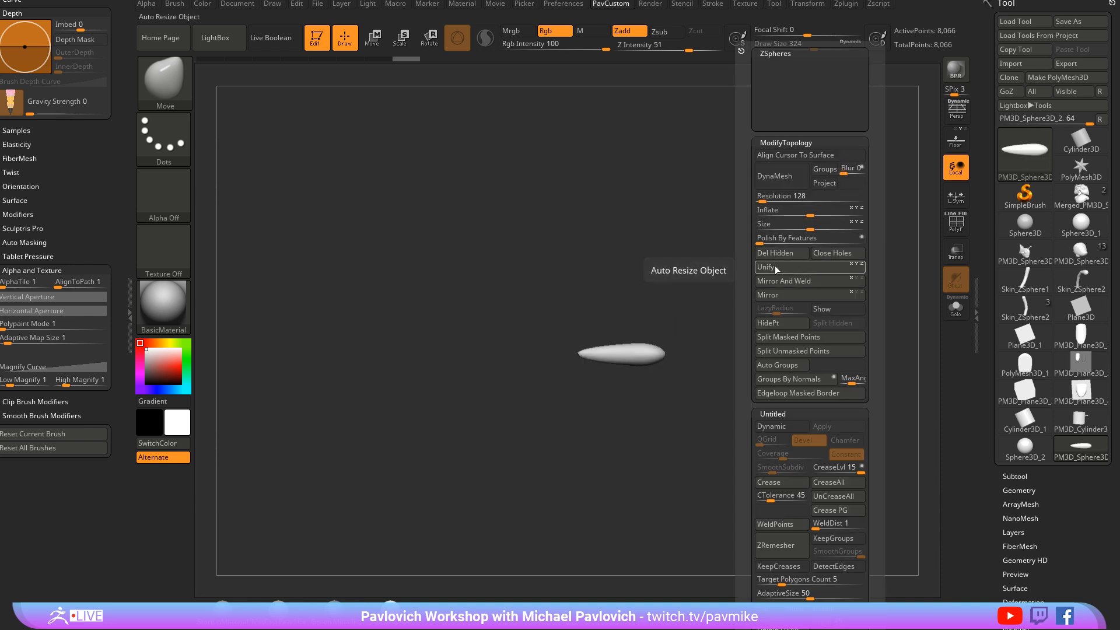
left_click(774, 176)
key("f")
left_click(955, 222)
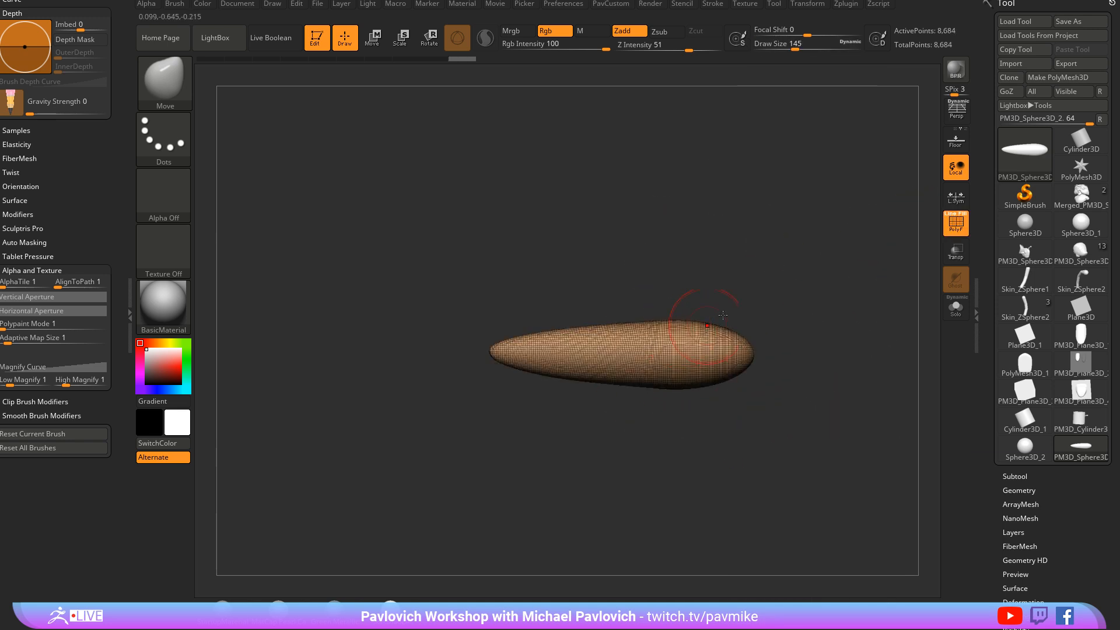
left_click_drag(722, 315, 586, 352)
key("f")
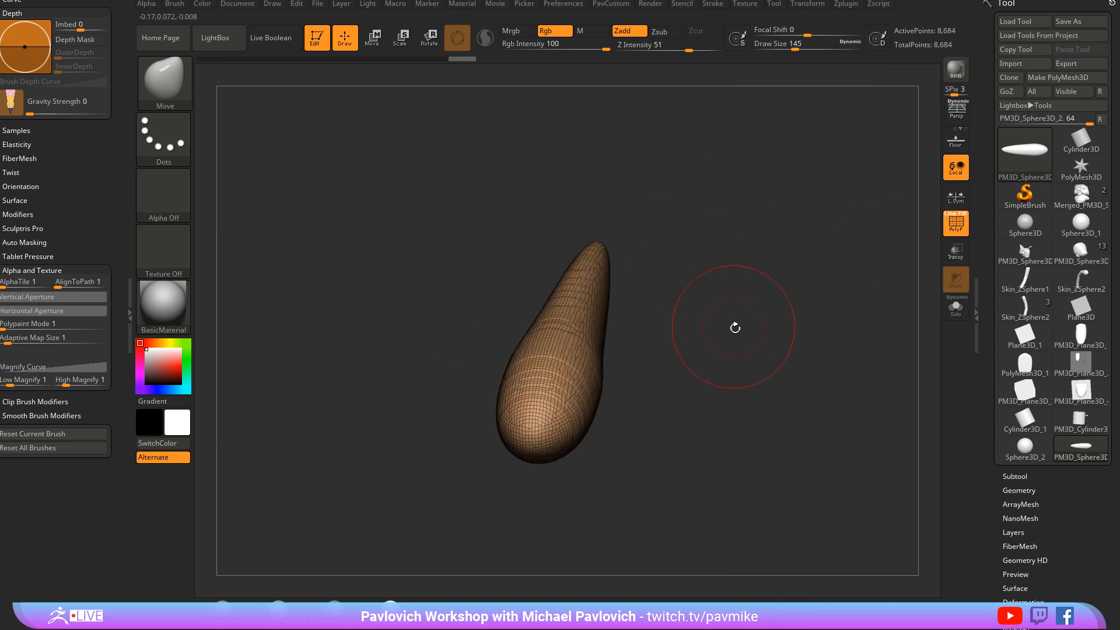
Hide the polyframe and form symmetrical eye sockets on the sides of the head with the Clay brush
key("s")
mouse_move(735, 327)
left_mouse_down()
mouse_move(772, 317)
mouse_move(749, 317)
left_mouse_up()
left_click_drag(781, 322, 720, 278, "alt")
key("b")
key("c")
key("l")
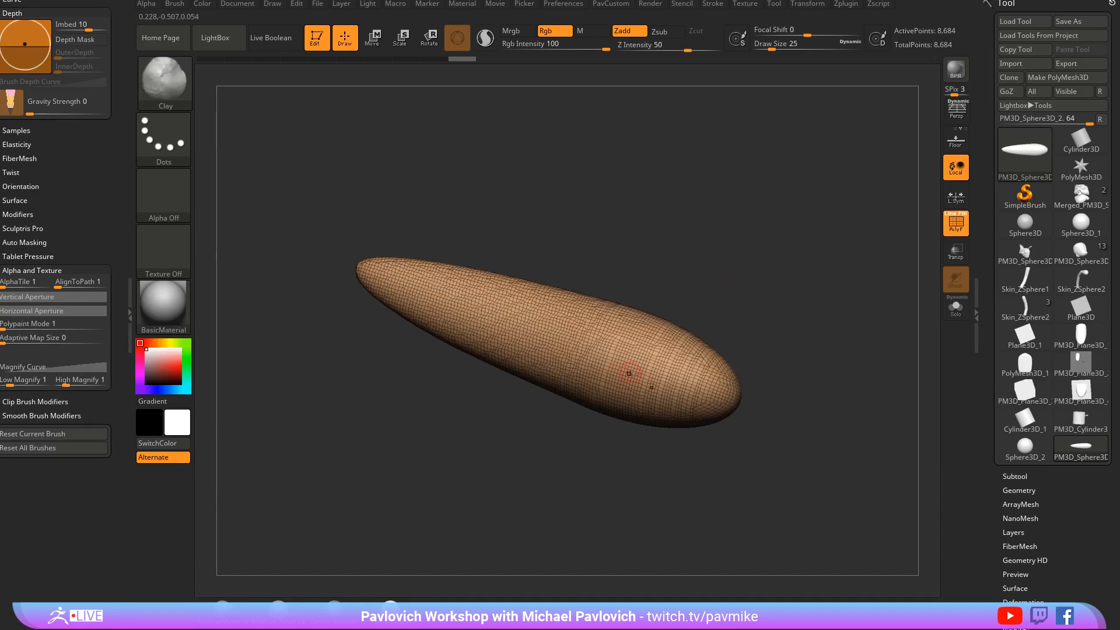
key("shift+f")
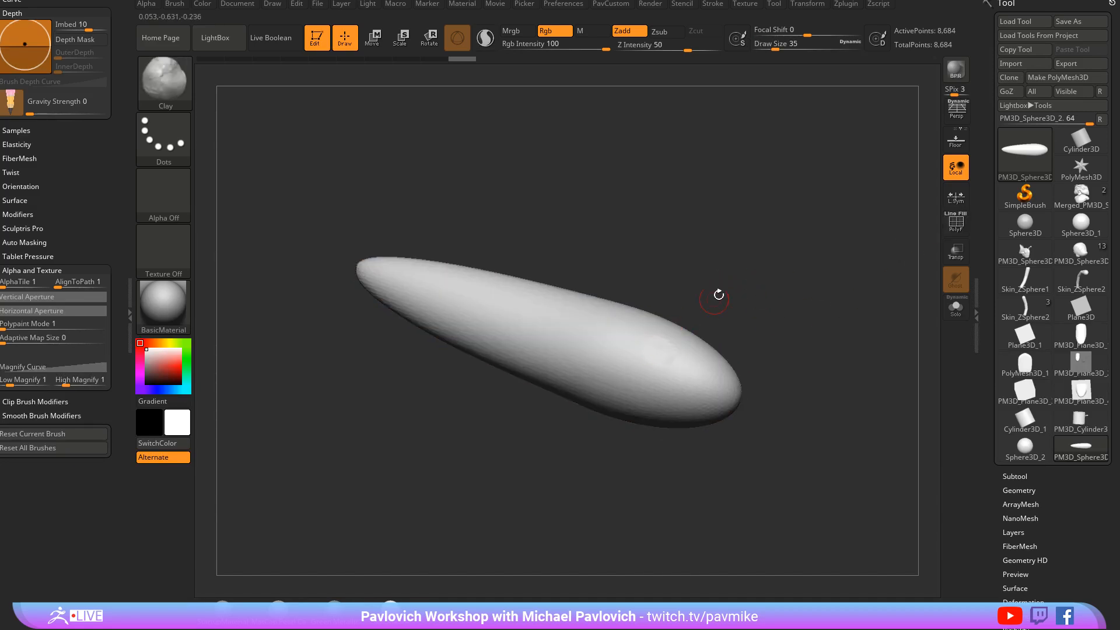
left_click_drag(719, 294, 662, 357)
left_click(659, 352)
key("]")
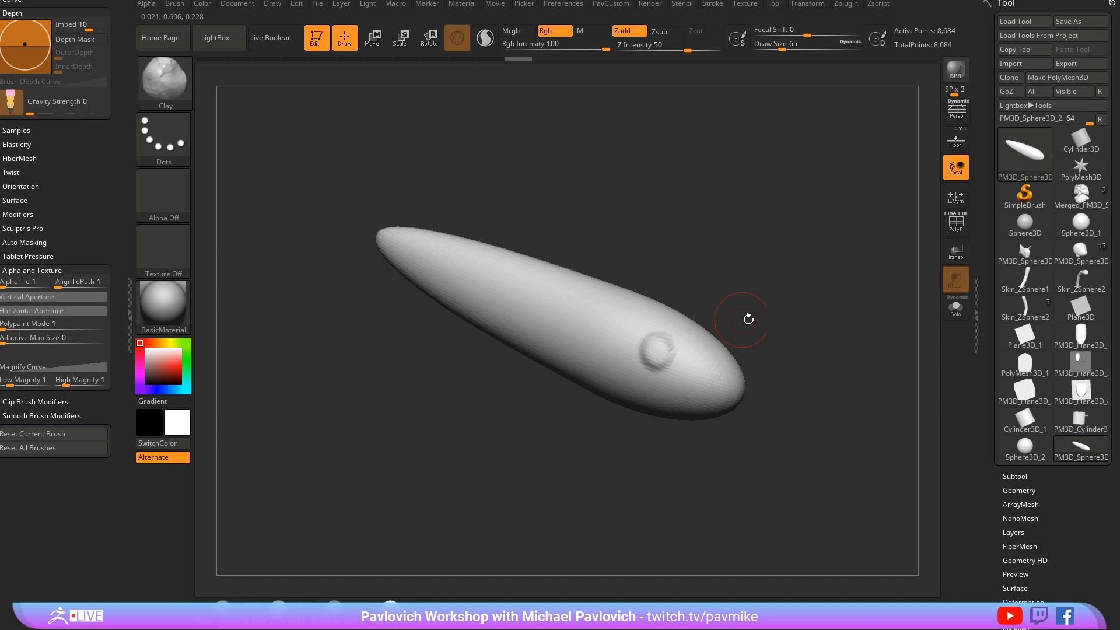
mouse_move(748, 319)
left_mouse_down()
mouse_move(707, 293)
mouse_move(712, 420)
mouse_move(625, 350)
left_mouse_up()
key("[")
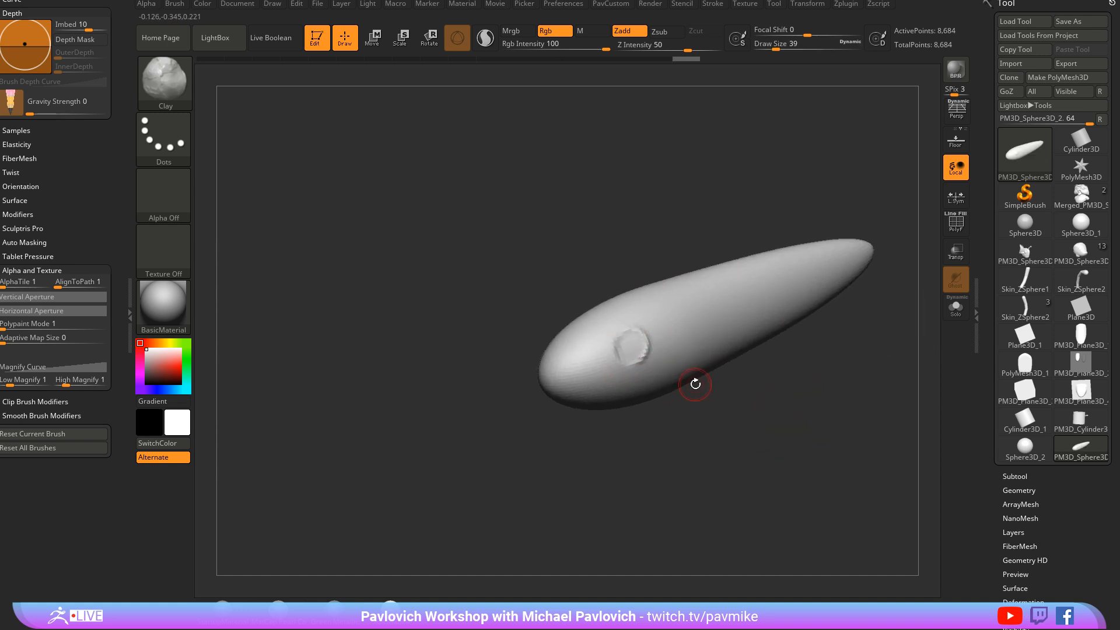
Insert Sphere16 eyes into both sockets with the IMM primitives brush and fit their size and position
key("b")
key("i")
key("p")
key("m")
left_click(562, 419)
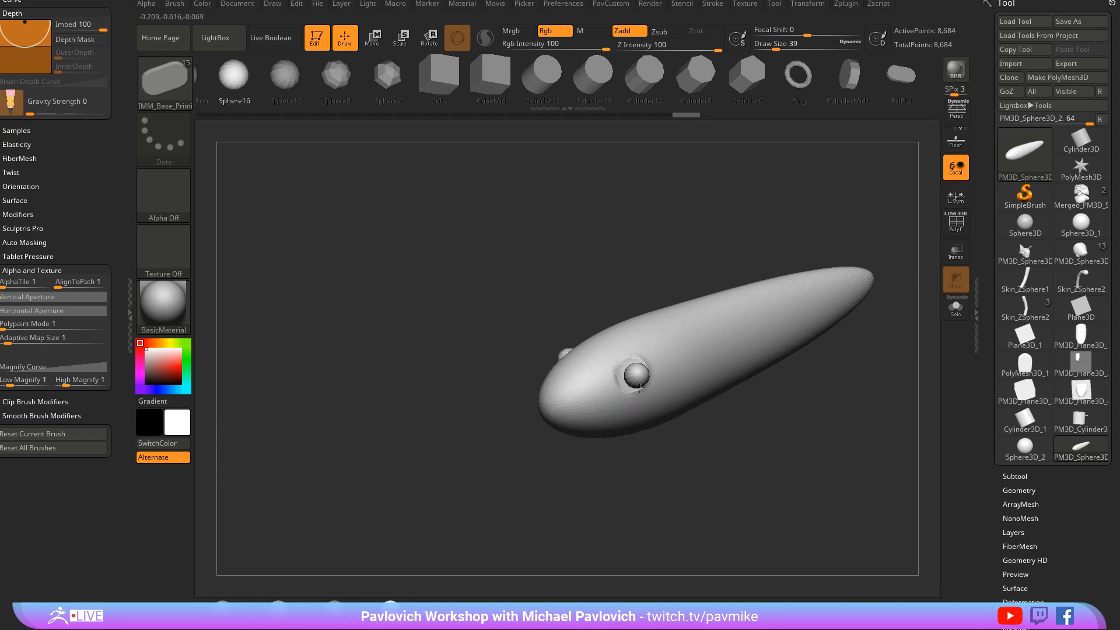
key("w")
left_click_drag(727, 425, 657, 336)
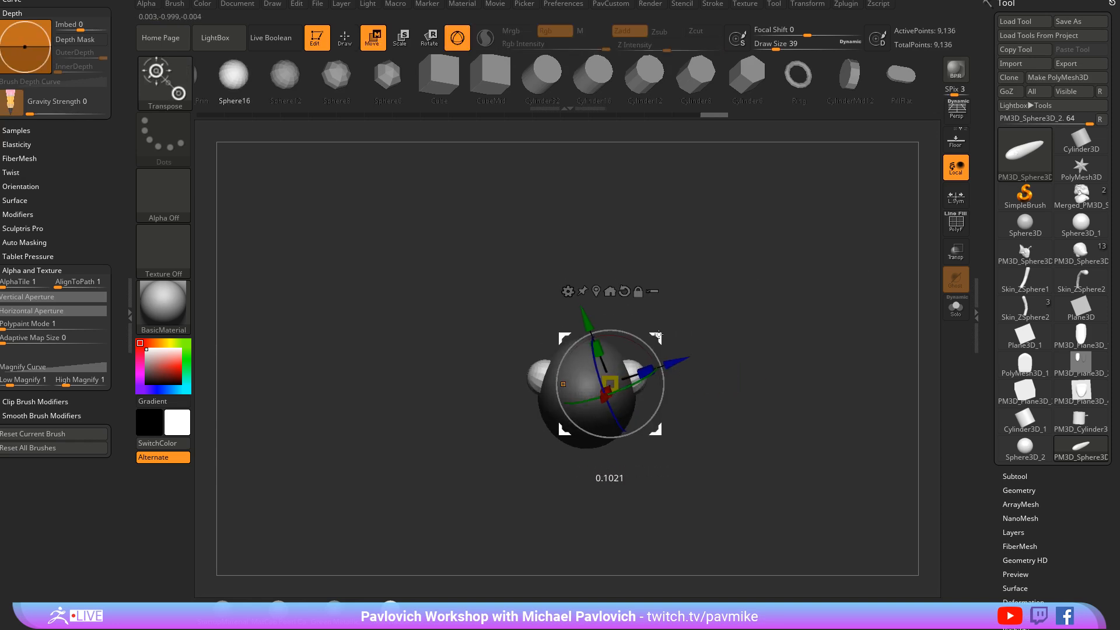
Split the masked fish body and the inserted eyes into separate subtools
key("q")
key("space")
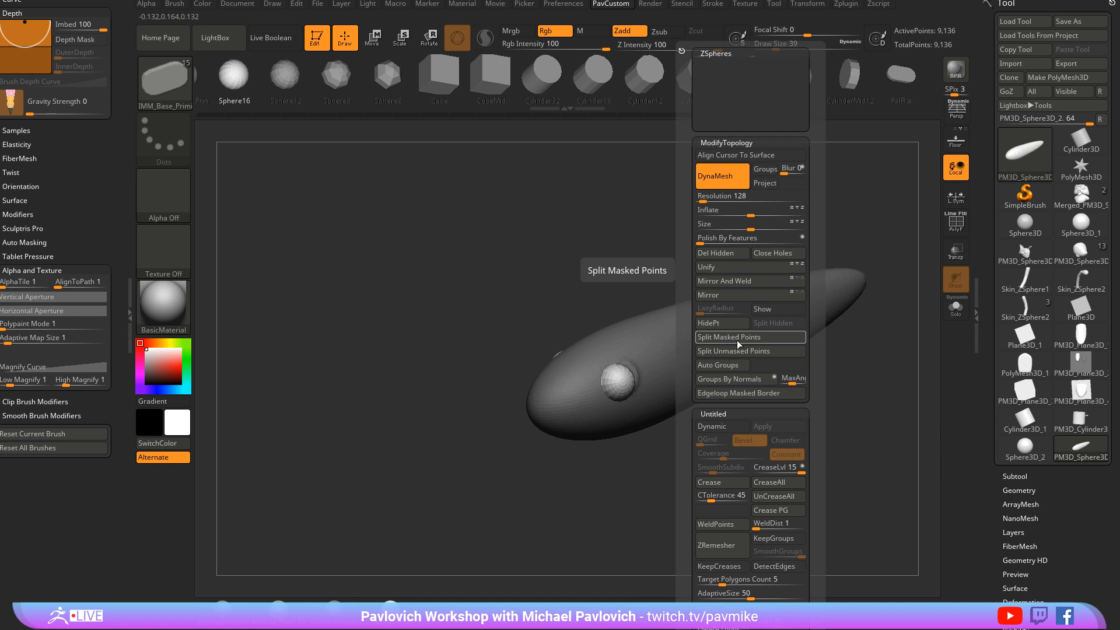
left_click(737, 337)
Select the body subtool and shape the surface around the eyes with the Move brush at draw size 116
mouse_move(738, 373)
left_mouse_down()
mouse_move(737, 450)
mouse_move(631, 360)
mouse_move(692, 408)
mouse_move(593, 350)
mouse_move(615, 344)
left_mouse_up()
key("b")
key("m")
key("v")
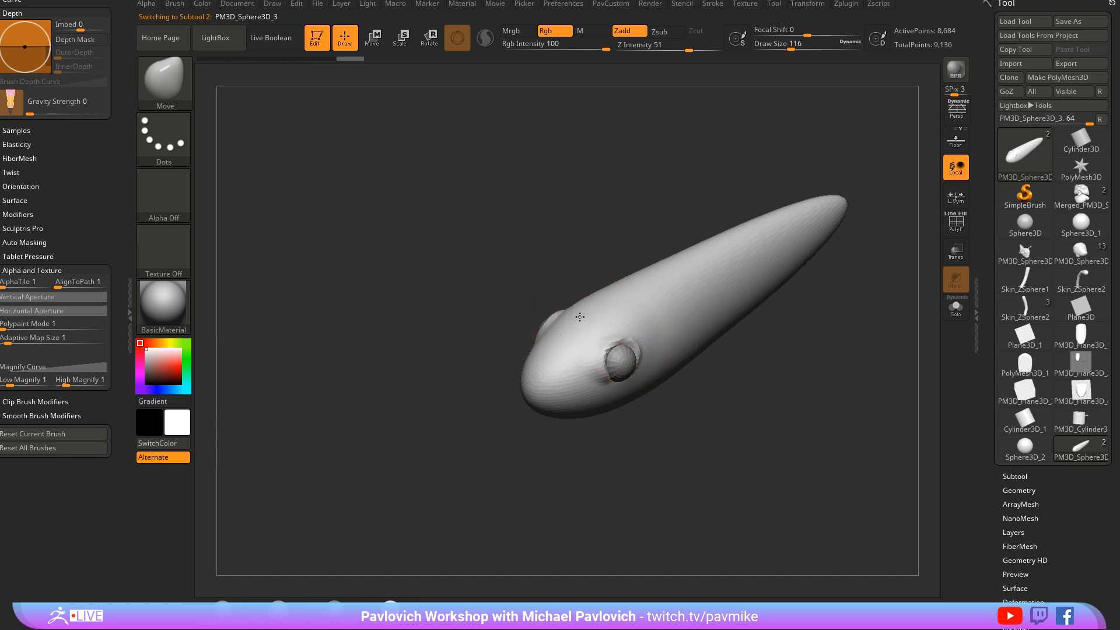
mouse_move(530, 425)
left_mouse_down()
mouse_move(662, 365)
mouse_move(670, 320)
mouse_move(609, 353)
mouse_move(577, 349)
mouse_move(626, 337)
mouse_move(610, 366)
mouse_move(597, 361)
left_mouse_up()
Carve the mouth line across the front of the snout with the DamStandard brush at draw size 33
key("b")
key("d")
key("s")
key("s")
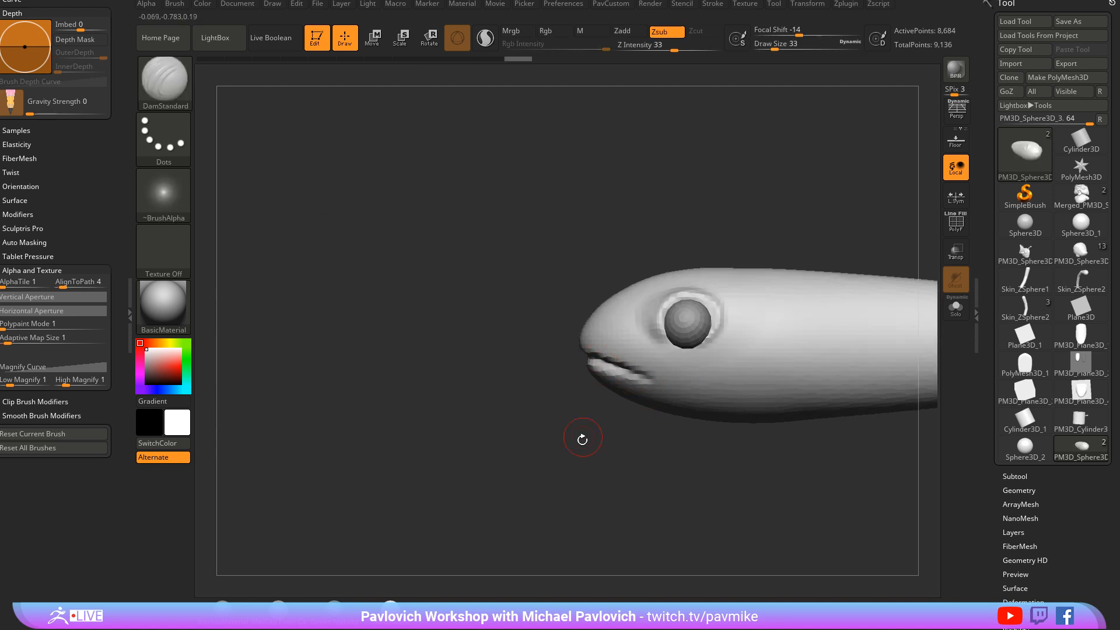
left_click_drag(582, 439, 581, 392)
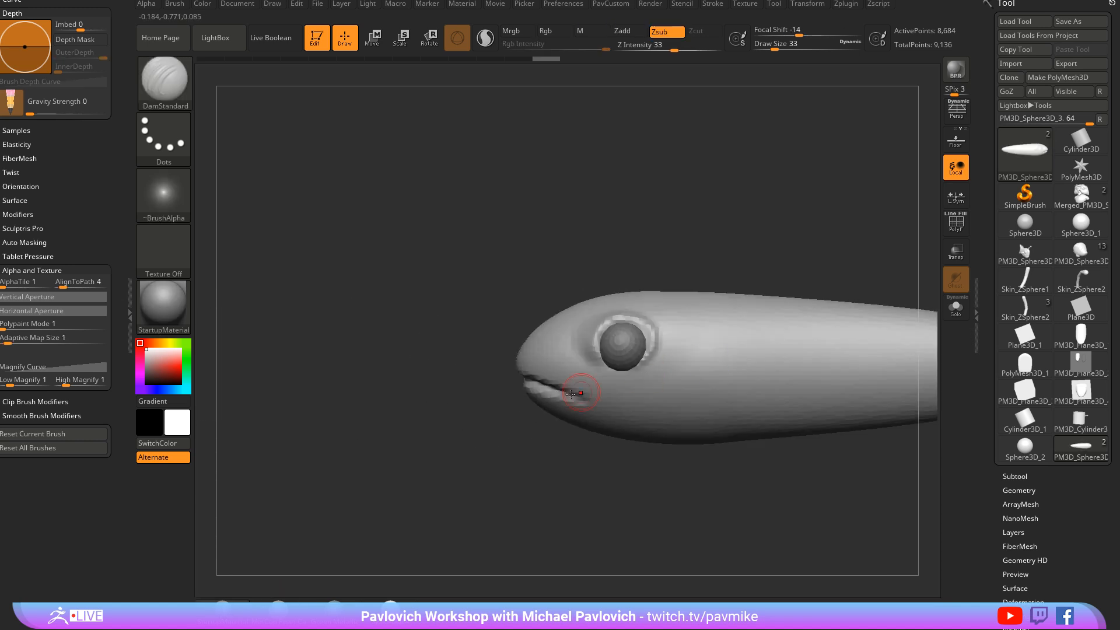
Adjust the lips with the Move brush at draw size 90, and work the cheek below the eye with Clay at size 65
key("b")
key("m")
key("v")
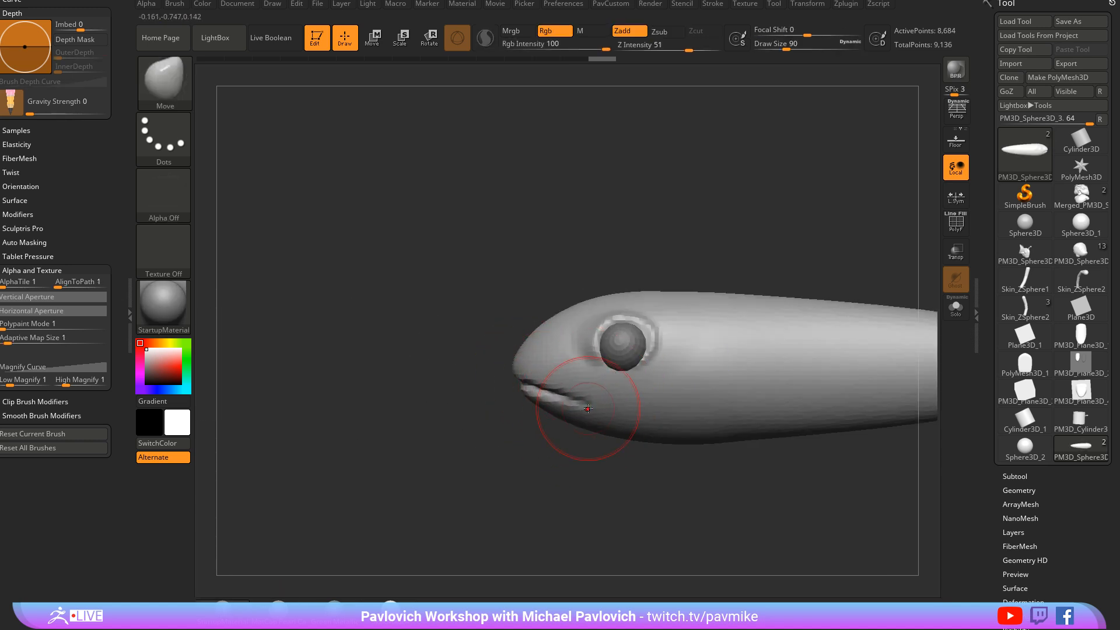
key("b")
key("c")
key("l")
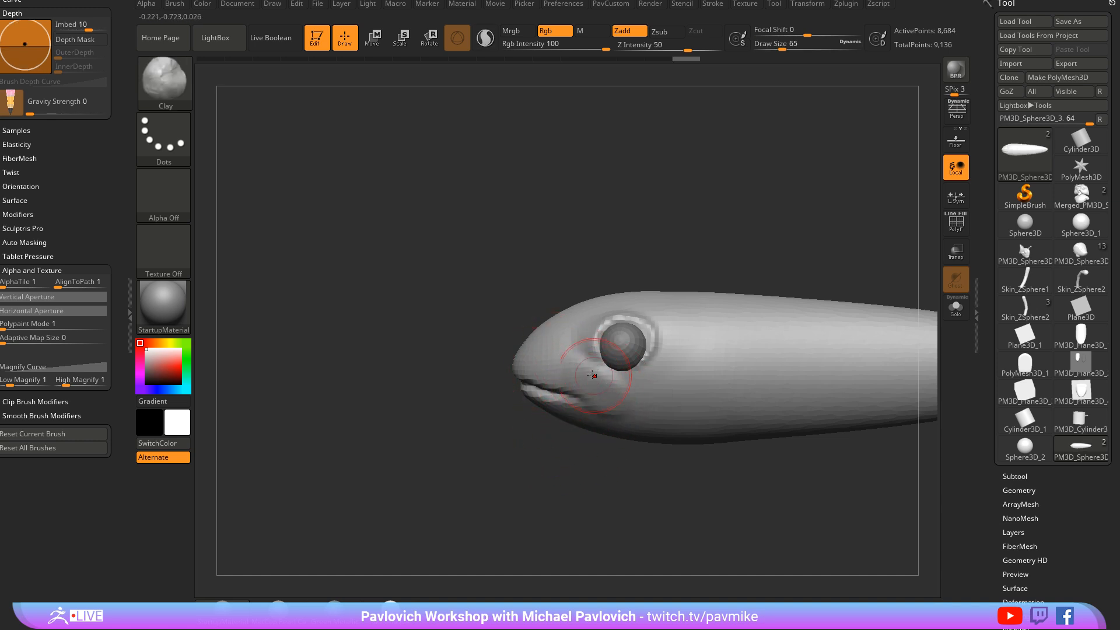
mouse_move(562, 487)
left_mouse_down()
mouse_move(675, 380)
mouse_move(573, 397)
left_mouse_up()
Refine the snout and mouth profile with the Move brush at draw size 83
key("s")
key("b")
key("m")
key("v")
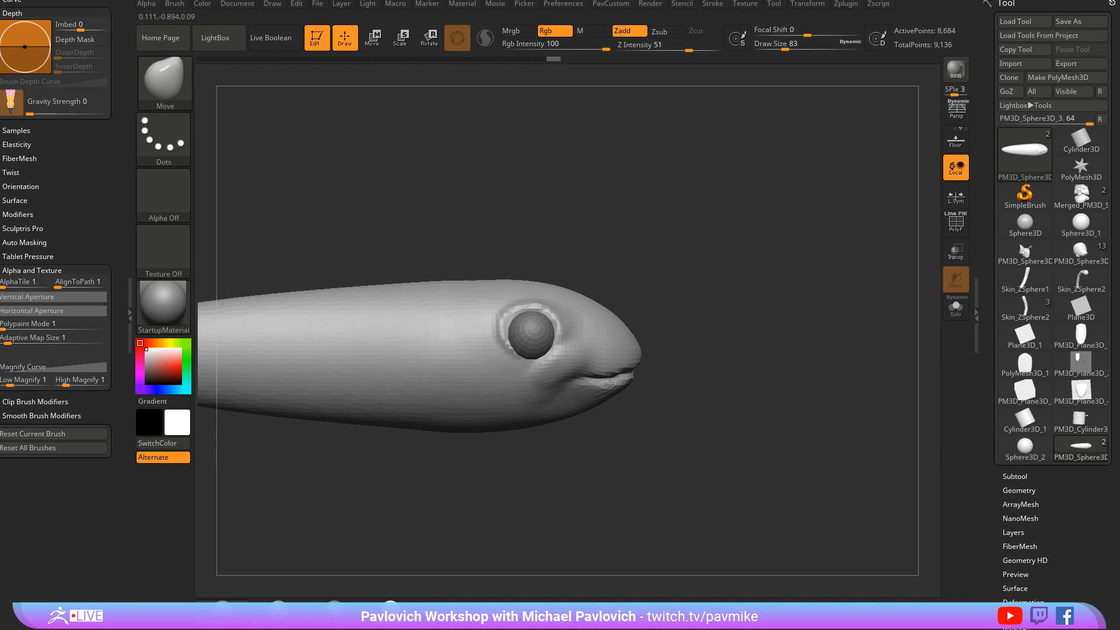
left_click_drag(737, 356, 718, 345)
Deepen the mouth line and its corners with the DamStandard brush at draw size 35
key("b")
key("d")
key("s")
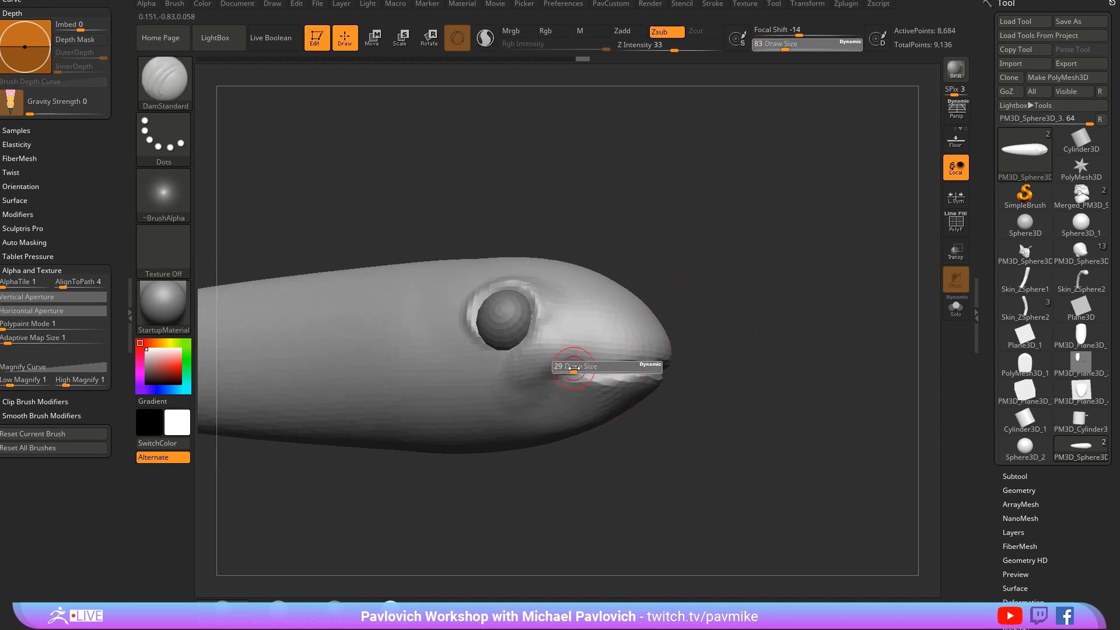
key("2")
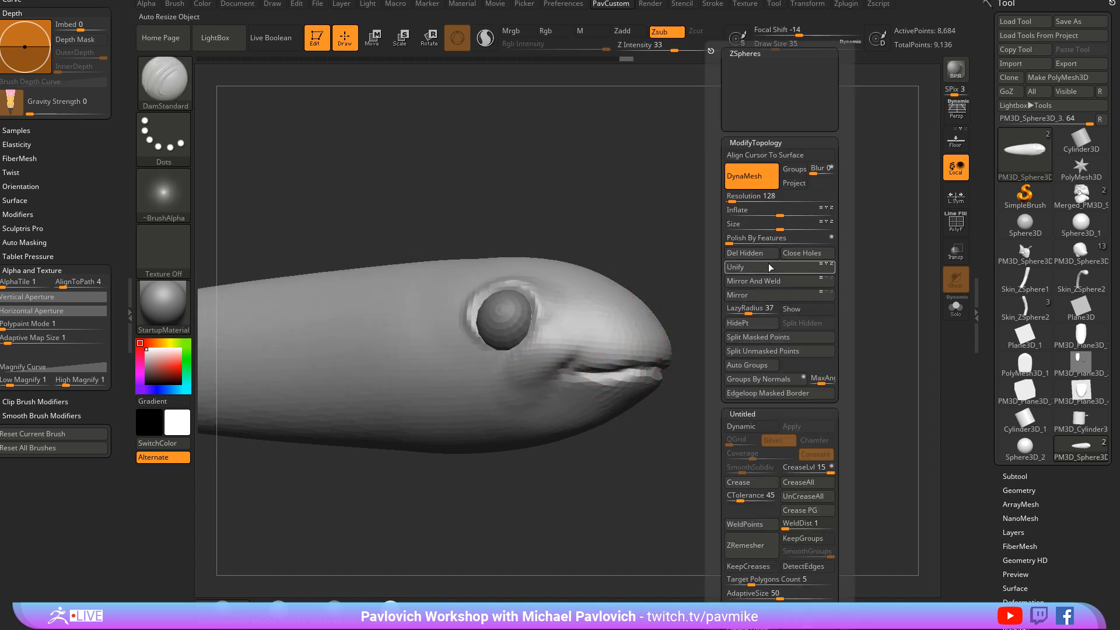
left_click_drag(736, 315, 732, 325)
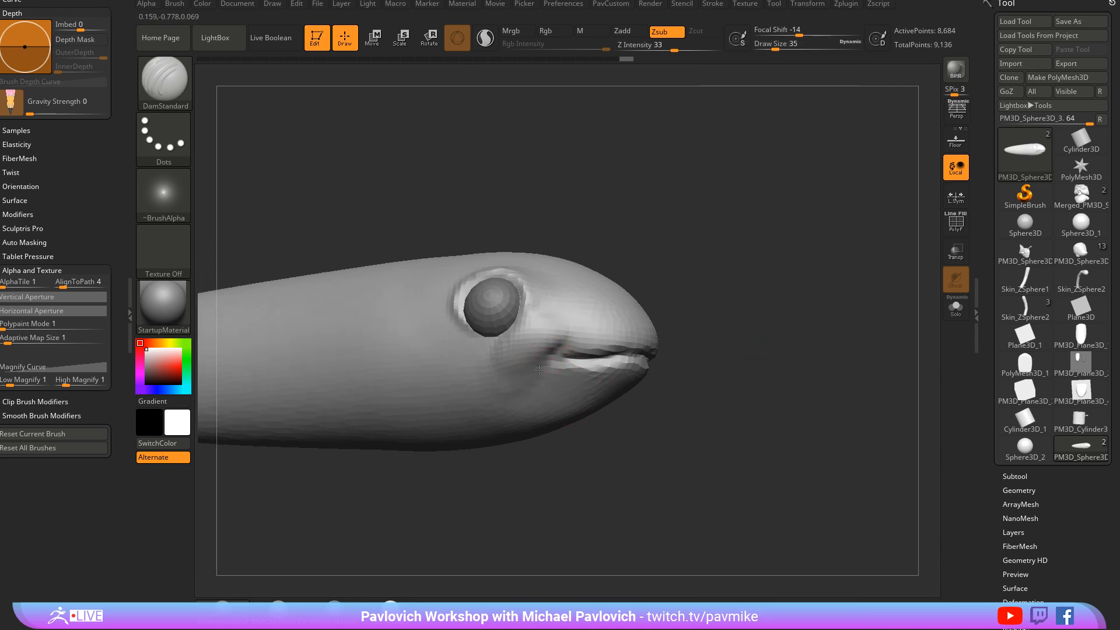
left_click_drag(811, 356, 712, 400)
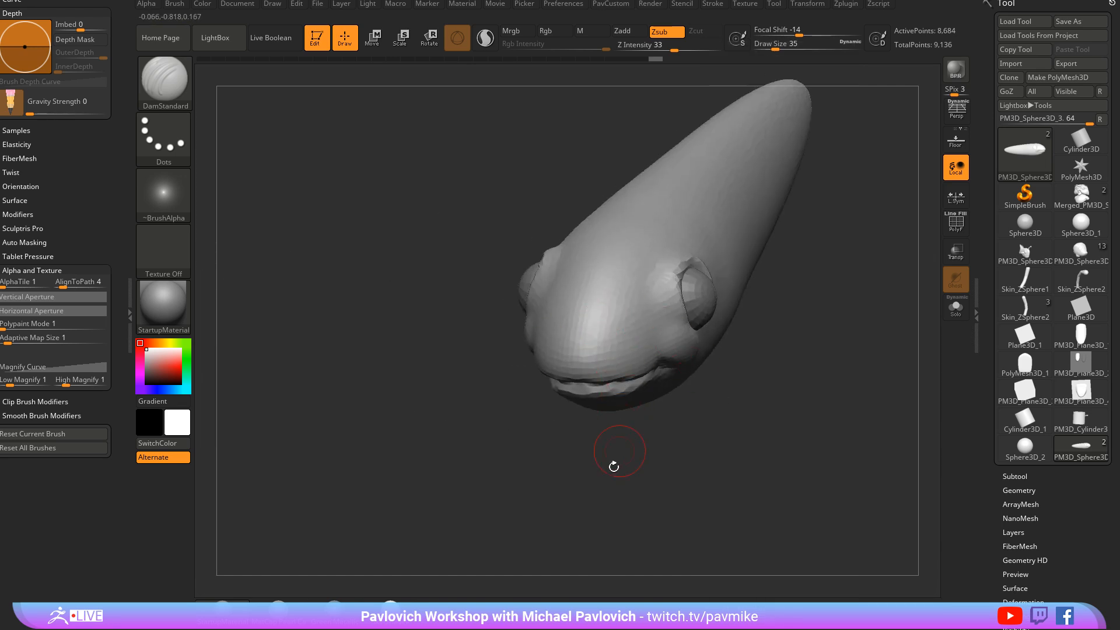
left_click_drag(614, 465, 574, 362)
Pull the head surface around the eyes into shape with the Move brush at draw sizes 68 and 65
key("b")
key("m")
key("v")
left_click_drag(554, 439, 558, 445)
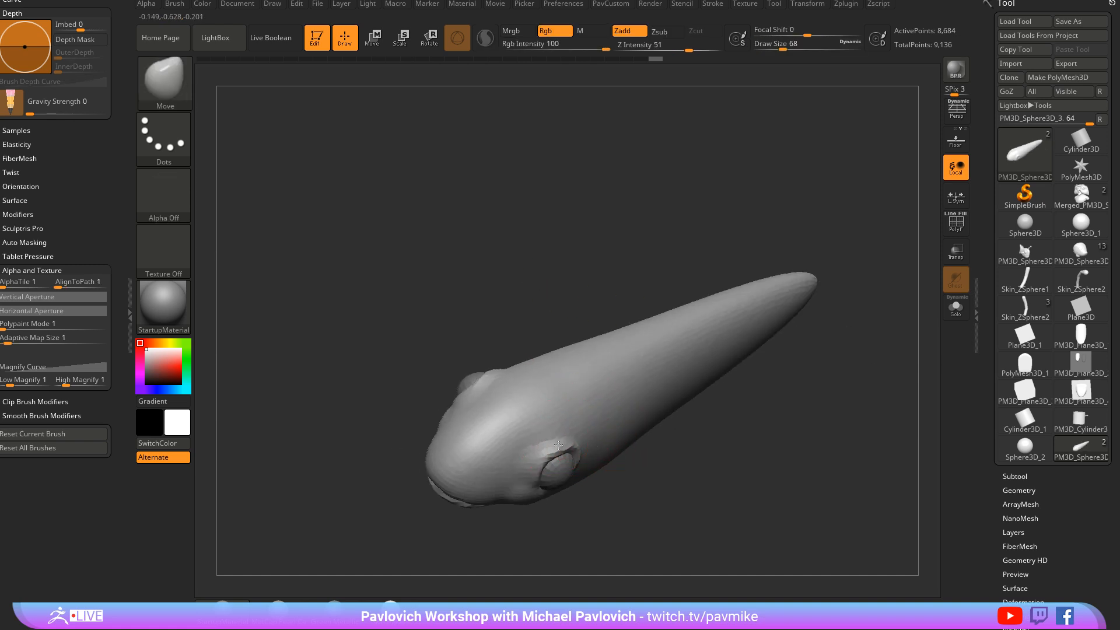
mouse_move(675, 462)
left_mouse_down()
mouse_move(712, 430)
mouse_move(688, 490)
left_mouse_up()
key("s")
left_click_drag(628, 436, 625, 436)
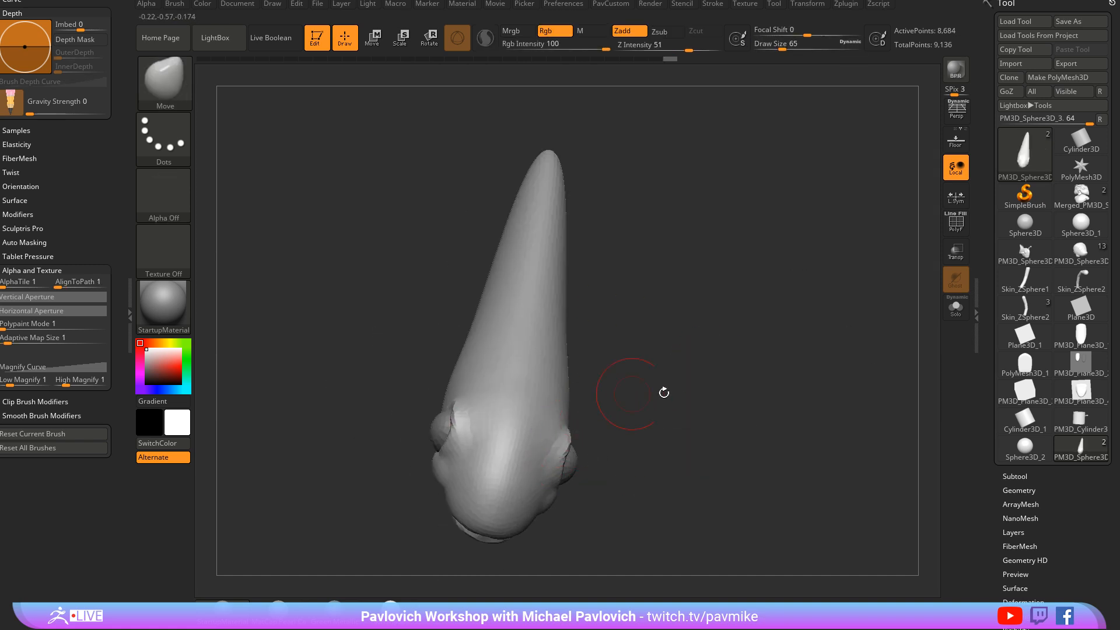
left_click_drag(664, 392, 749, 323)
Build up the brow and socket rims around the eyes with the Clay brush at draw size 49 and smooth them
key("b")
key("c")
key("l")
left_click_drag(760, 242, 723, 344, "alt")
key("s")
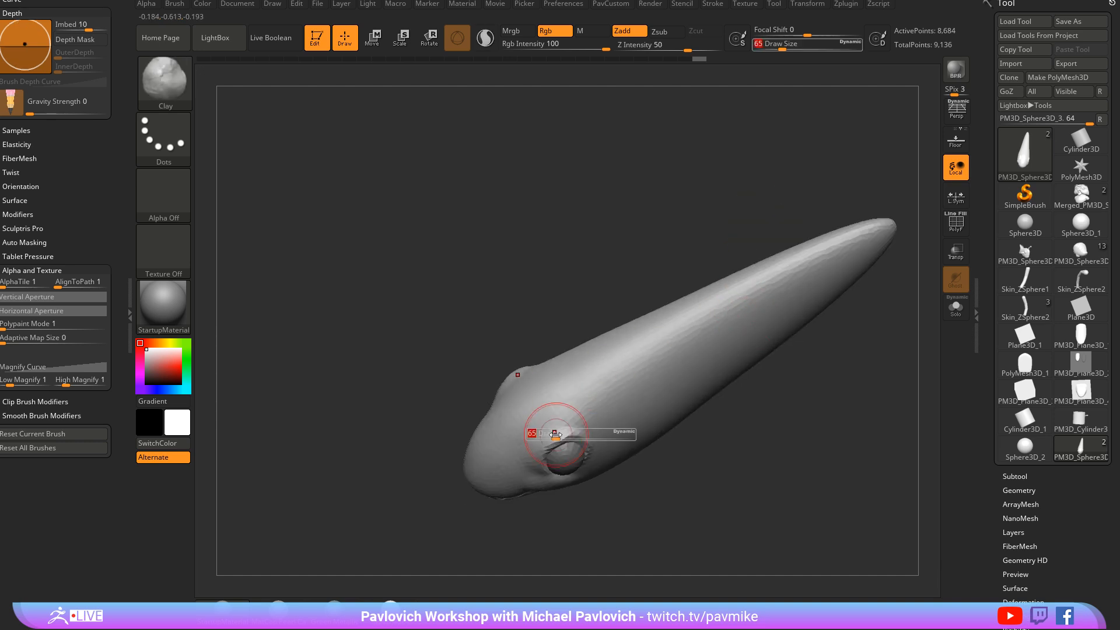
left_click_drag(555, 434, 552, 434)
left_click_drag(671, 448, 649, 426, "alt")
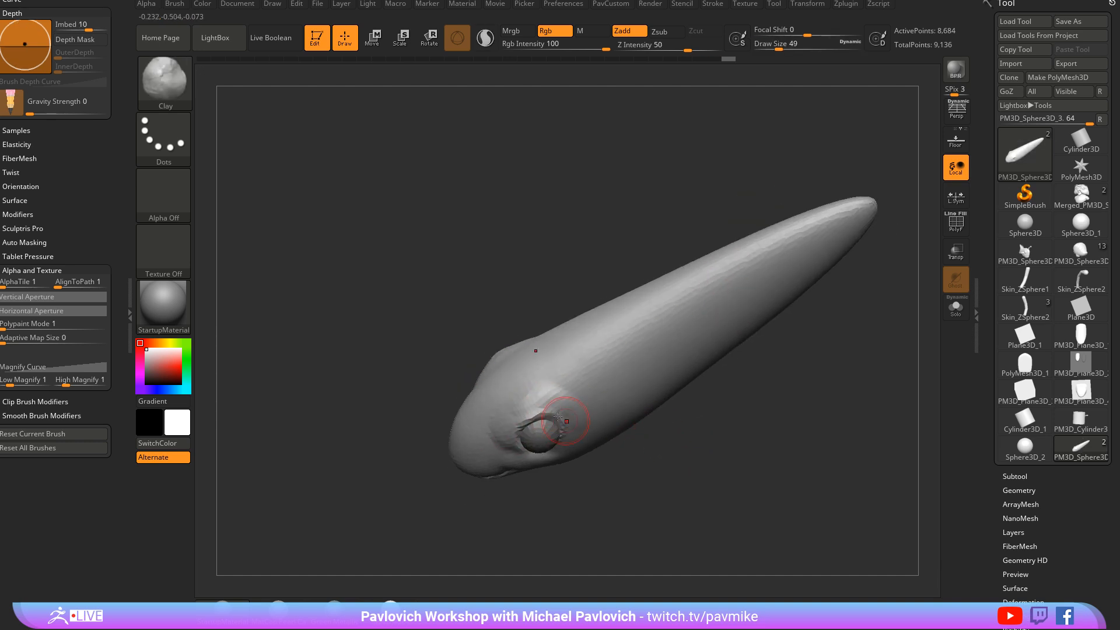
left_click_drag(558, 417, 535, 401)
left_click_drag(659, 443, 620, 410)
left_click_drag(558, 392, 532, 389, "shift")
mouse_move(729, 513)
left_mouse_down("shift")
mouse_move(768, 461)
mouse_move(708, 467)
left_mouse_up("shift")
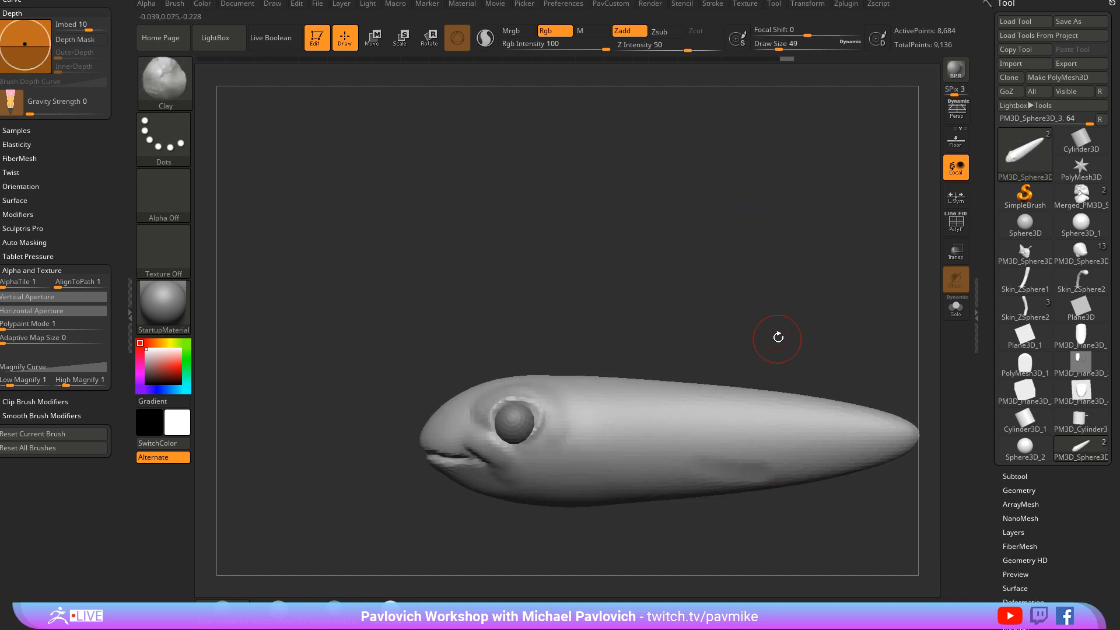
Reshape the body's side profile with the Move brush at draw size 167, raising the head and slimming the tail's underside
mouse_move(778, 337)
left_mouse_down()
mouse_move(739, 313)
mouse_move(815, 292)
mouse_move(725, 305)
left_mouse_up()
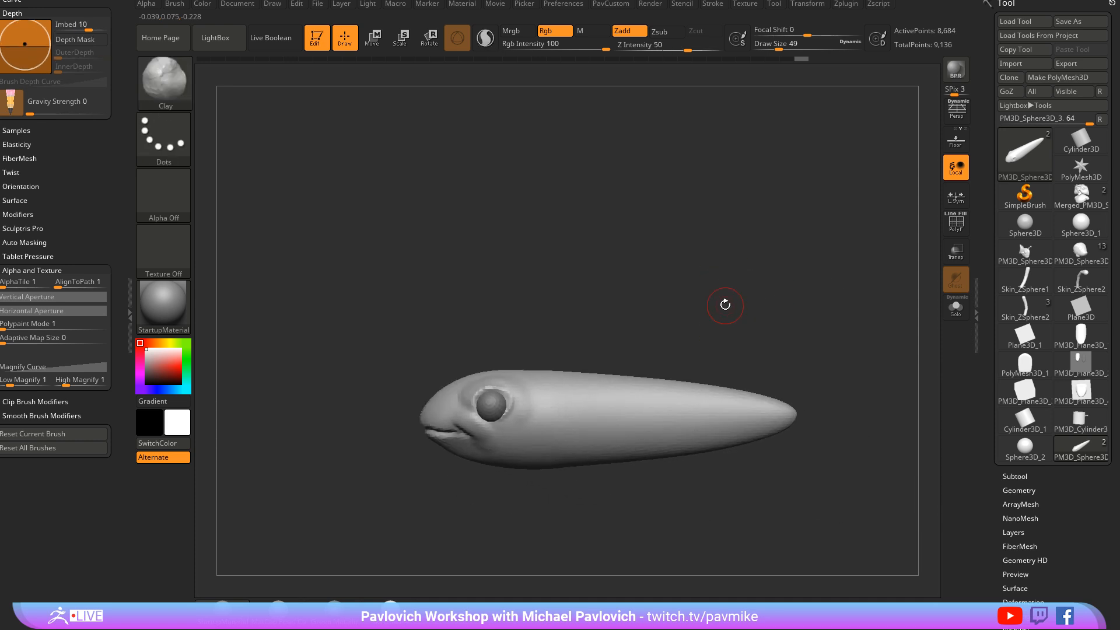
left_click_drag(838, 298, 736, 292, "alt")
key("s")
mouse_move(586, 448)
left_mouse_down()
mouse_move(604, 448)
mouse_move(571, 438)
left_mouse_up()
key("b")
key("m")
key("v")
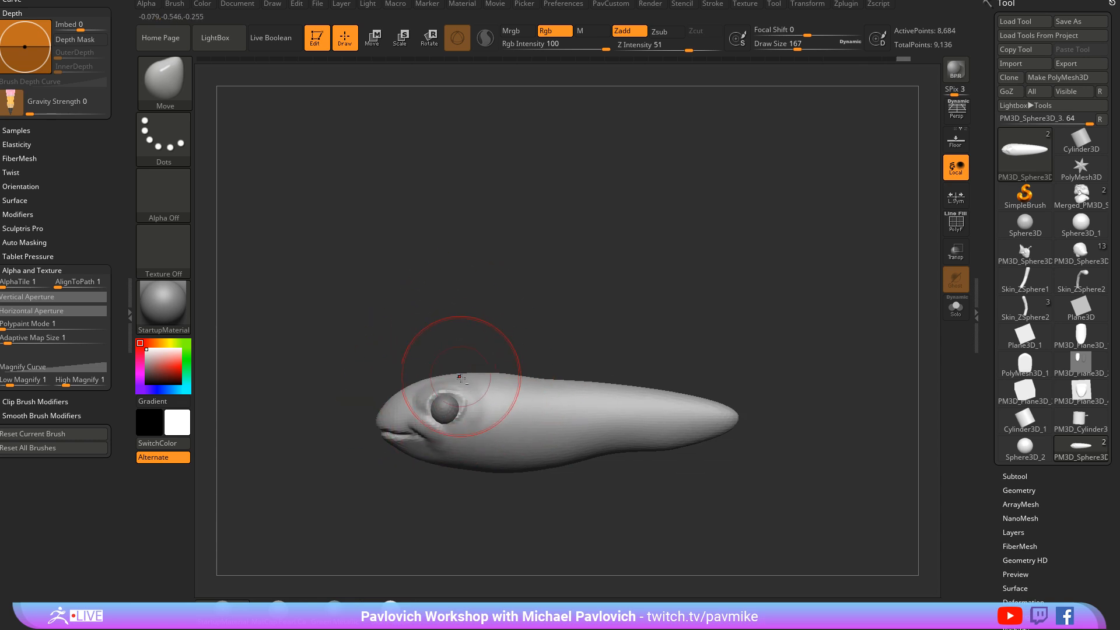
Select the eyes subtool, center the transform gizmo on it, turn on local symmetry, and return to Draw mode
key("w")
left_click(403, 402, "alt")
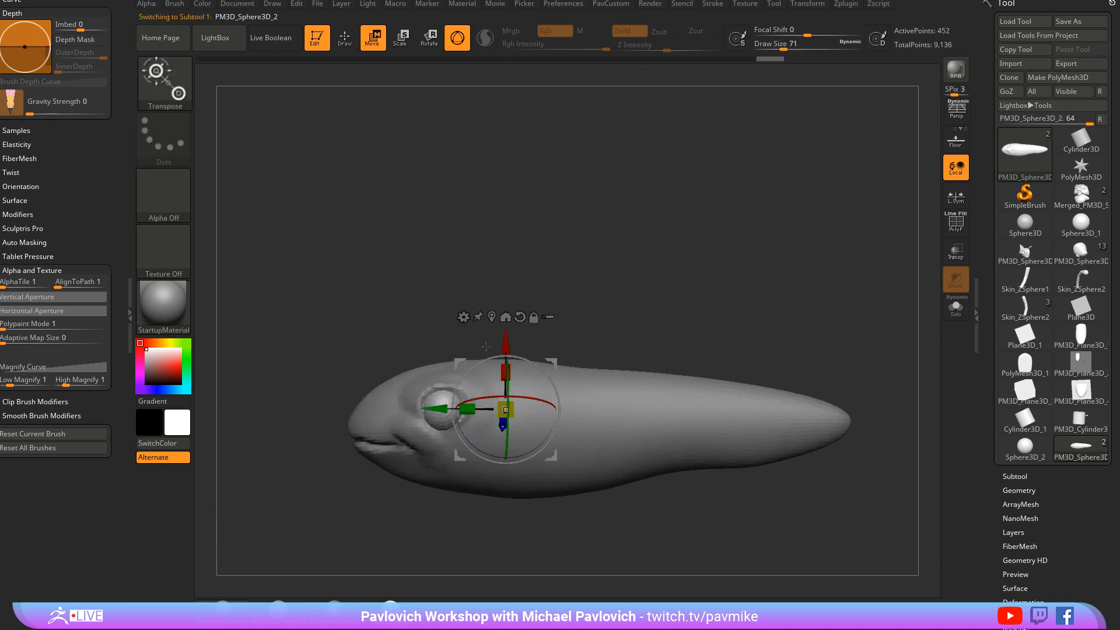
left_click(491, 316)
left_click(955, 196)
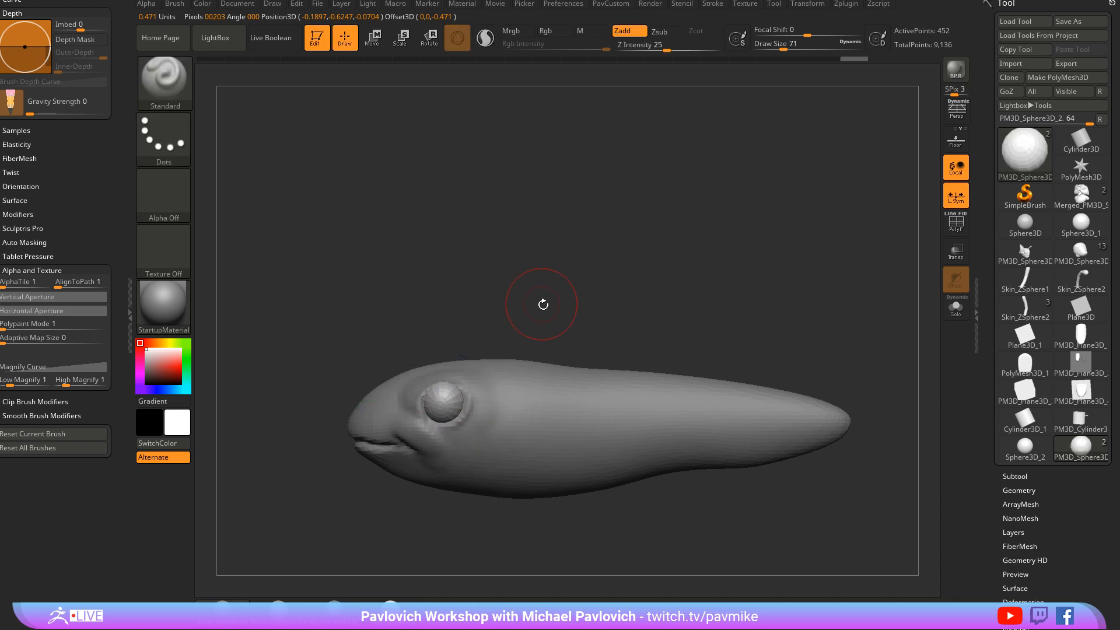
mouse_move(545, 300)
left_mouse_down()
mouse_move(545, 343)
mouse_move(475, 391)
mouse_move(463, 380)
mouse_move(487, 367)
left_mouse_up()
key("q")
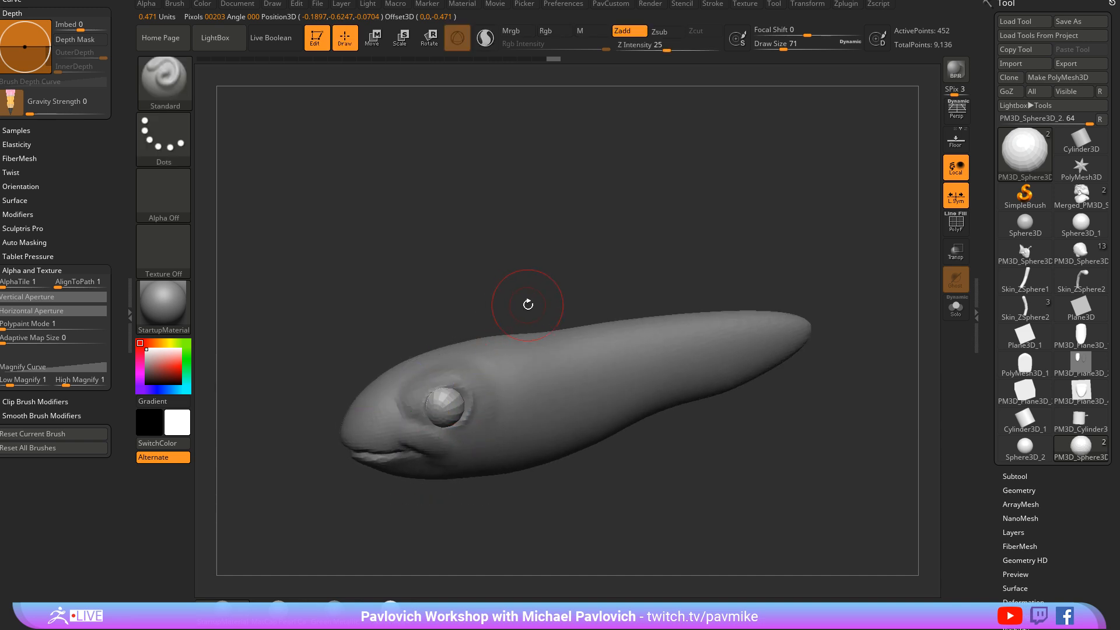
Switch to the body subtool and adjust the head surface behind the eye with the Move brush at draw size 90
mouse_move(525, 302)
left_mouse_down()
mouse_move(515, 292)
mouse_move(455, 419)
left_mouse_up()
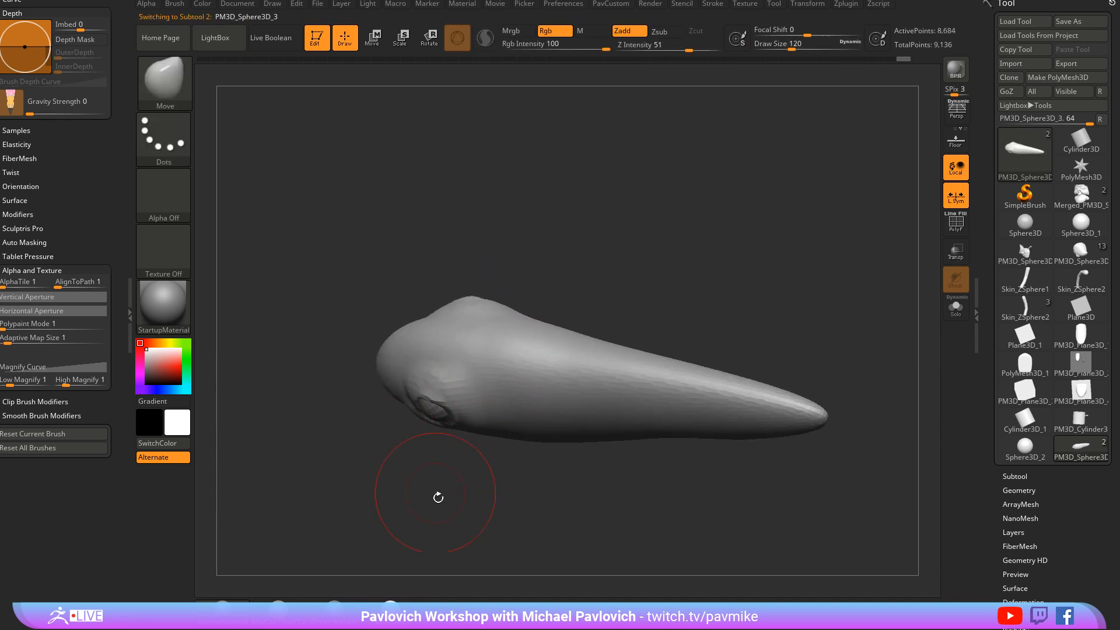
mouse_move(438, 497)
left_mouse_down()
mouse_move(493, 343)
mouse_move(457, 417)
left_mouse_up()
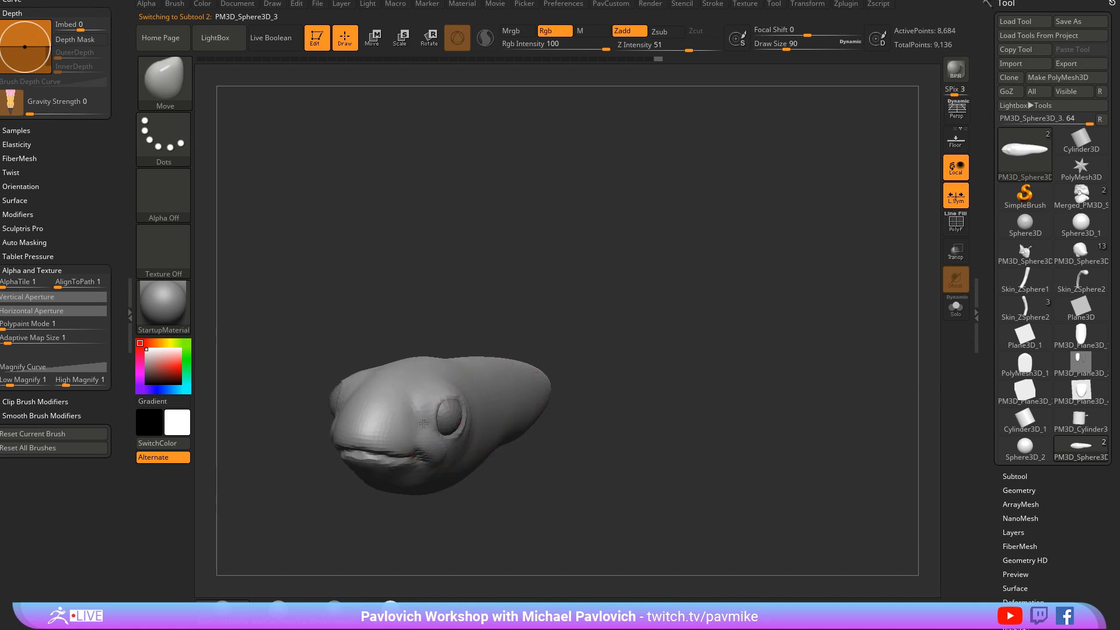
mouse_move(469, 370)
left_mouse_down()
mouse_move(385, 467)
mouse_move(362, 449)
mouse_move(432, 461)
mouse_move(409, 461)
mouse_move(600, 288)
mouse_move(545, 312)
mouse_move(490, 429)
left_mouse_up()
mouse_move(585, 349)
left_mouse_down()
mouse_move(610, 332)
mouse_move(602, 310)
mouse_move(566, 386)
mouse_move(668, 306)
mouse_move(500, 395)
mouse_move(618, 350)
mouse_move(689, 365)
mouse_move(697, 398)
left_mouse_up()
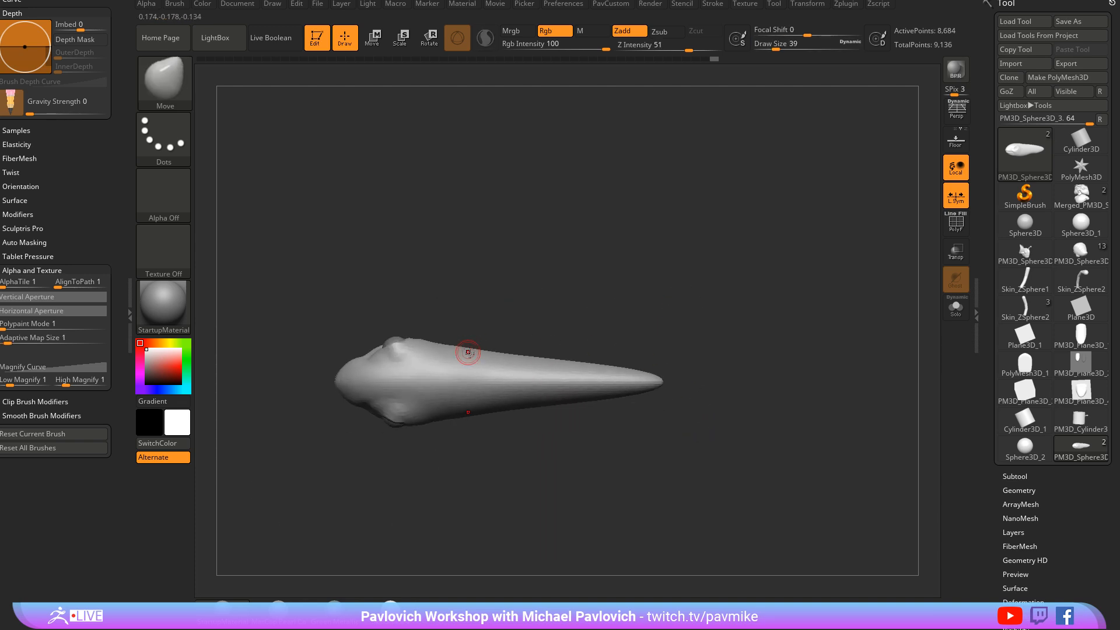
Mask a strip along the middle of the back, extrude a dorsal fin from the body with the transform gizmo, and clear the mask
left_click_drag(460, 382, 554, 379, "ctrl")
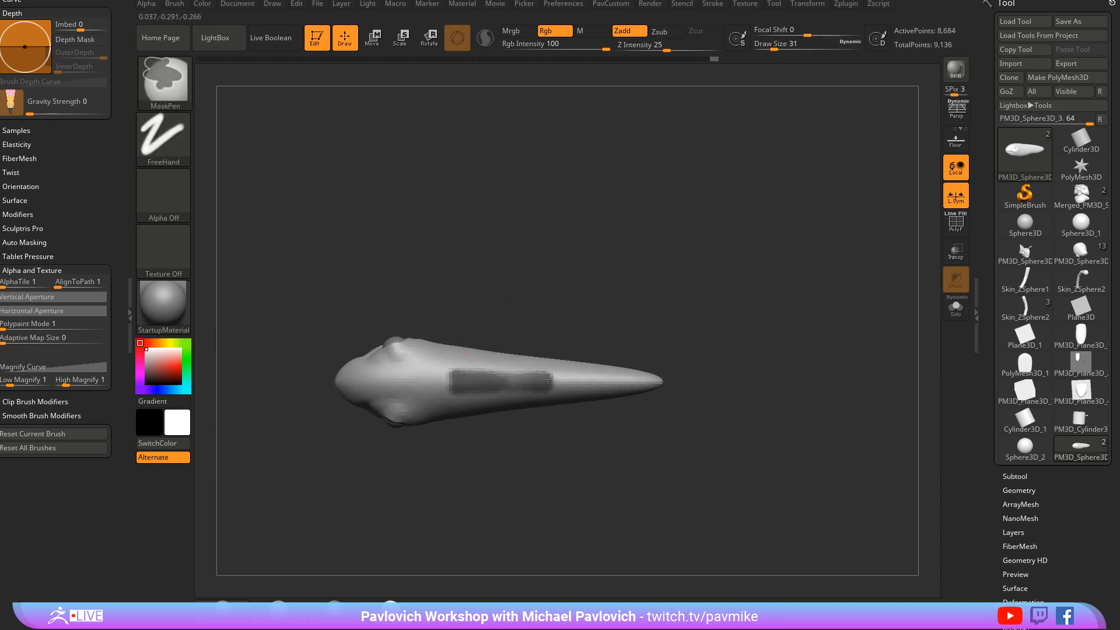
mouse_move(671, 350)
left_mouse_down()
mouse_move(653, 326)
mouse_move(601, 315)
mouse_move(524, 350)
mouse_move(432, 309)
left_mouse_up()
key("w")
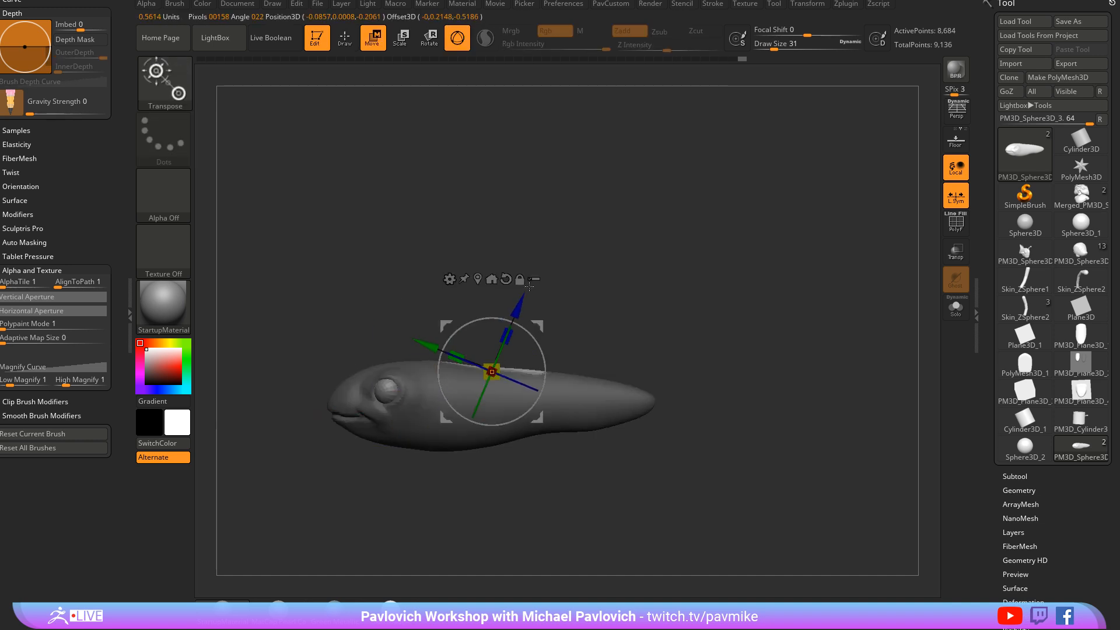
mouse_move(516, 310)
left_mouse_down("ctrl")
mouse_move(525, 268)
mouse_move(545, 257)
left_mouse_up("ctrl")
key("q")
left_click(716, 293, "ctrl")
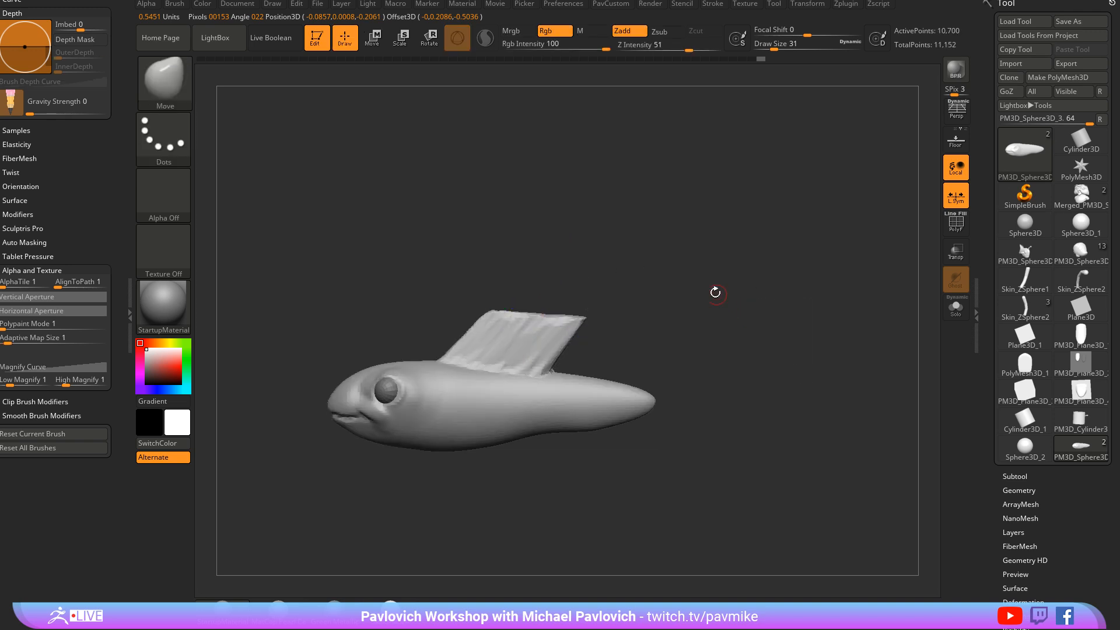
Undo the dorsal fin extrusion and the mask on the back
key("s")
mouse_move(584, 362)
left_mouse_down()
mouse_move(601, 362)
mouse_move(455, 327)
left_mouse_up()
mouse_move(671, 373)
left_mouse_down()
mouse_move(695, 340)
mouse_move(727, 358)
mouse_move(674, 325)
mouse_move(733, 264)
left_mouse_up()
key("ctrl+z")
key("ctrl+z")
key("ctrl+z")
Insert a CubeMid primitive from the IMM base primitives on the middle of the back and split it into its own subtool
key("f")
key("b")
key("i")
key("p")
key("m")
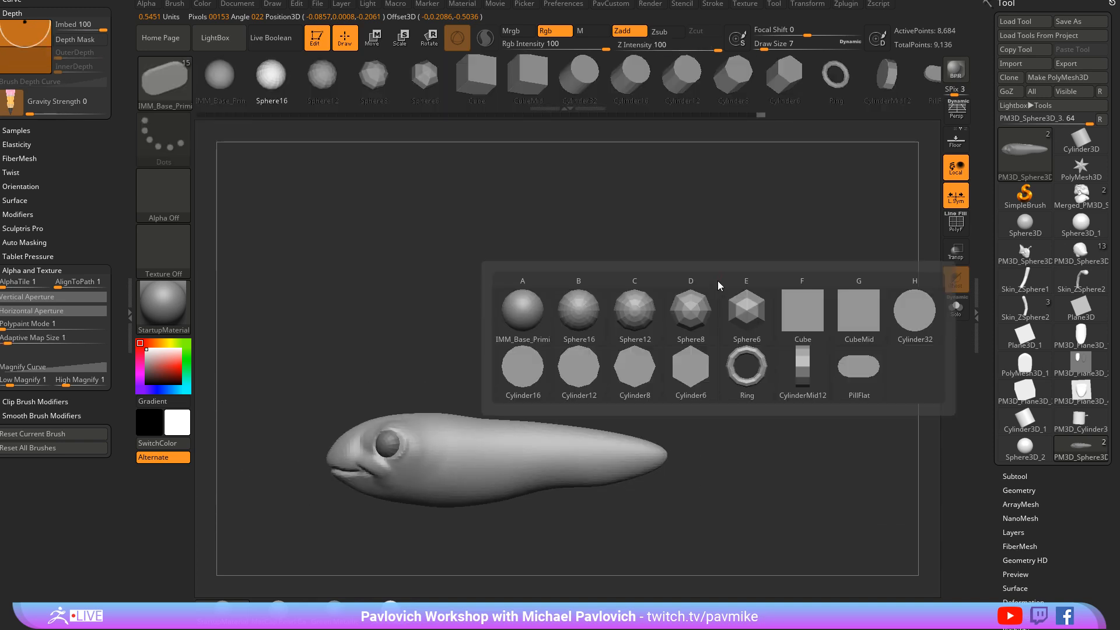
left_click(855, 327)
left_click_drag(816, 291, 758, 257)
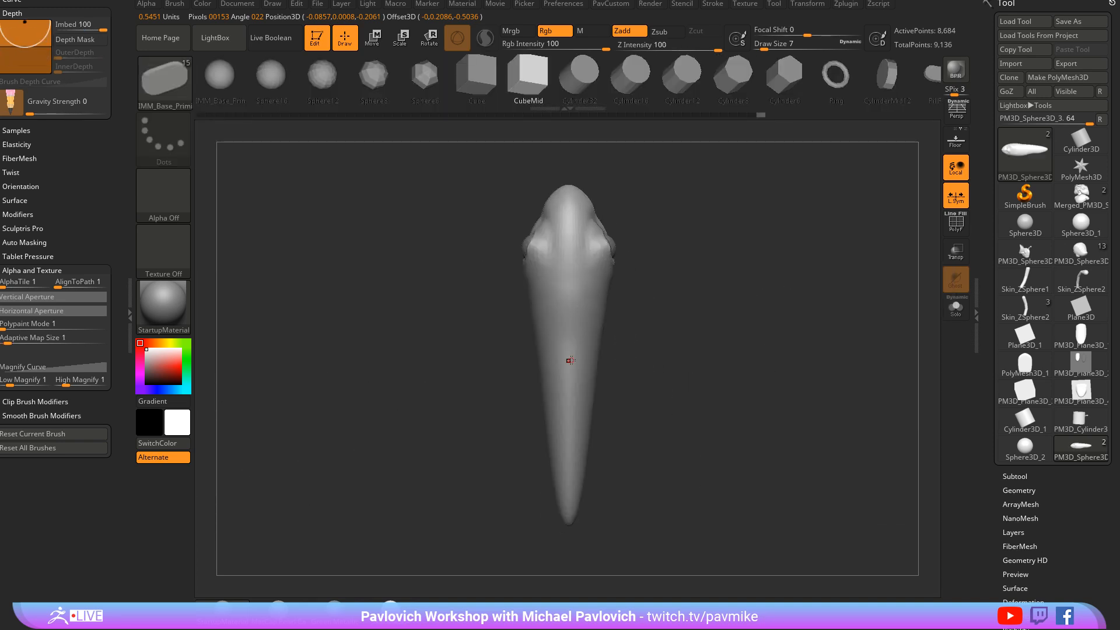
left_click_drag(560, 373, 570, 350)
mouse_move(729, 262)
left_mouse_down()
mouse_move(695, 294)
mouse_move(740, 312)
left_mouse_up()
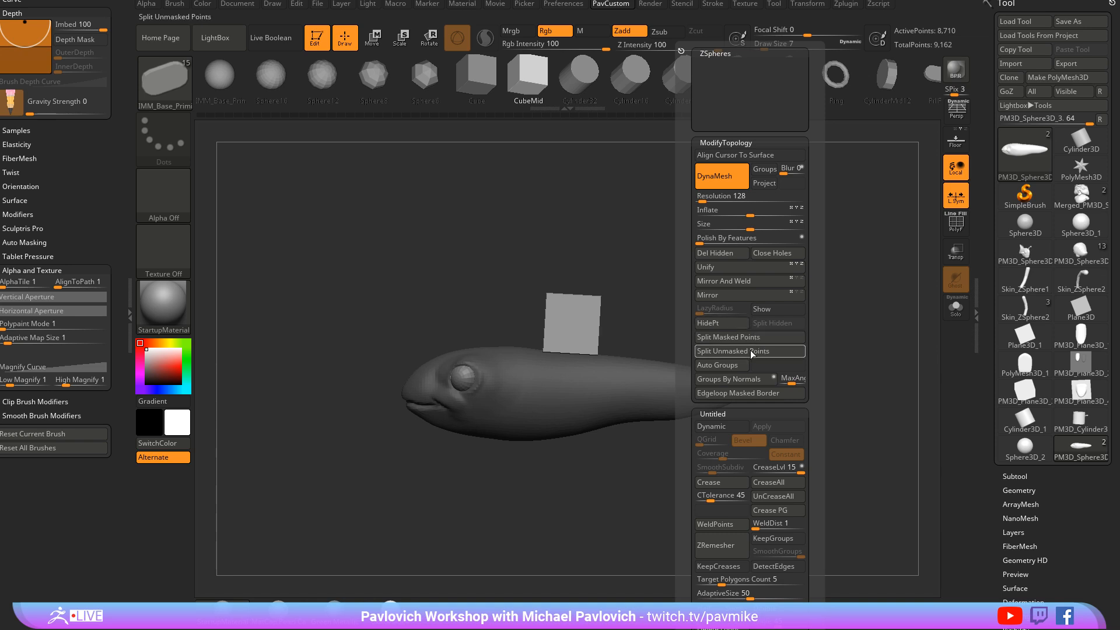
Thin the cube across the back and stretch it along the body with the transform gizmo, displaying its polyframe
key("w")
left_click_drag(545, 329, 578, 342)
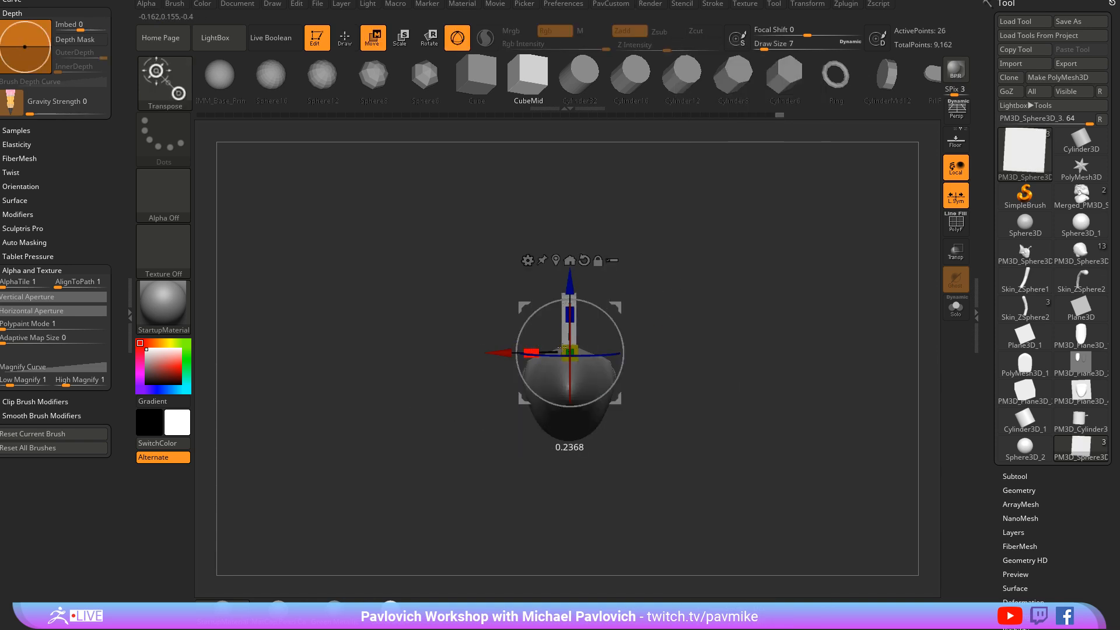
left_click_drag(670, 262, 491, 379)
key("shift+f")
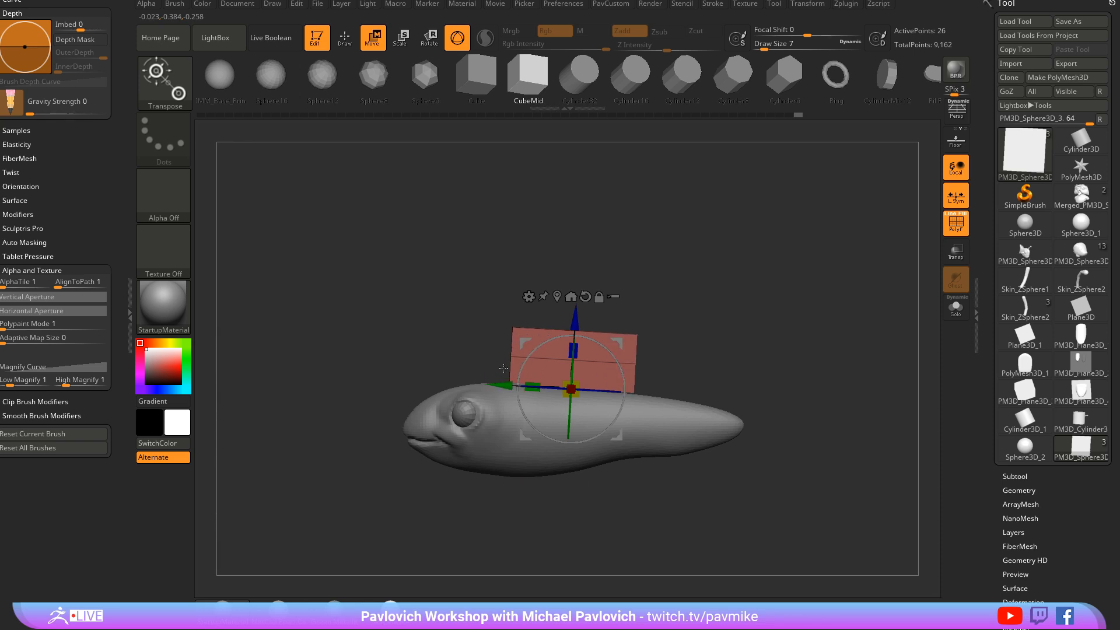
Shape the box into a swept-back dorsal fin with the Move brush at draw size 187
key("q")
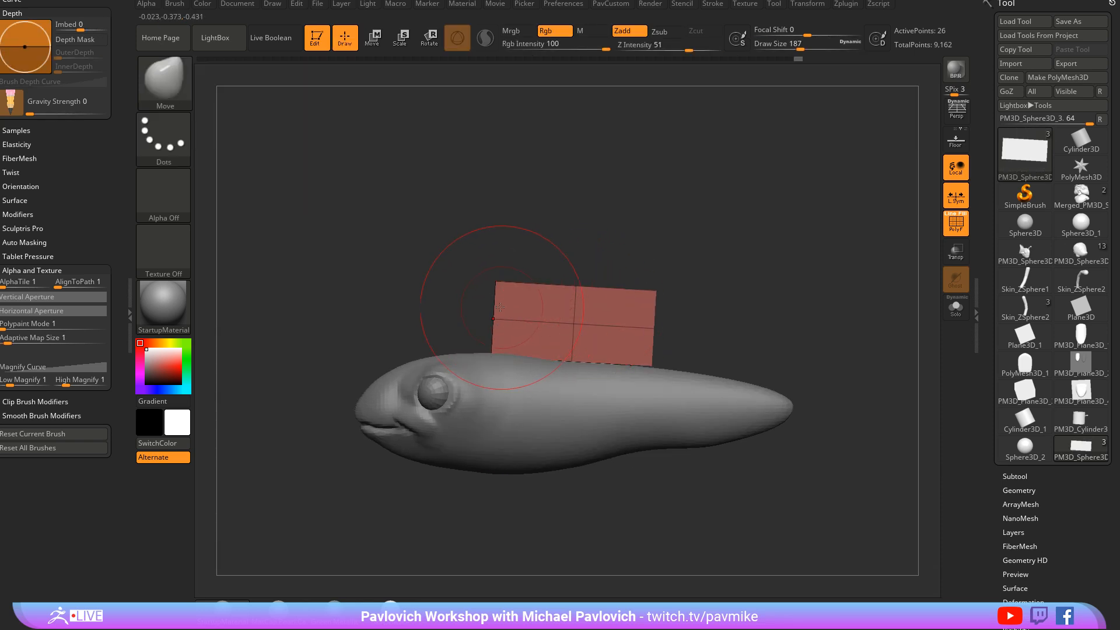
left_click_drag(500, 307, 525, 307)
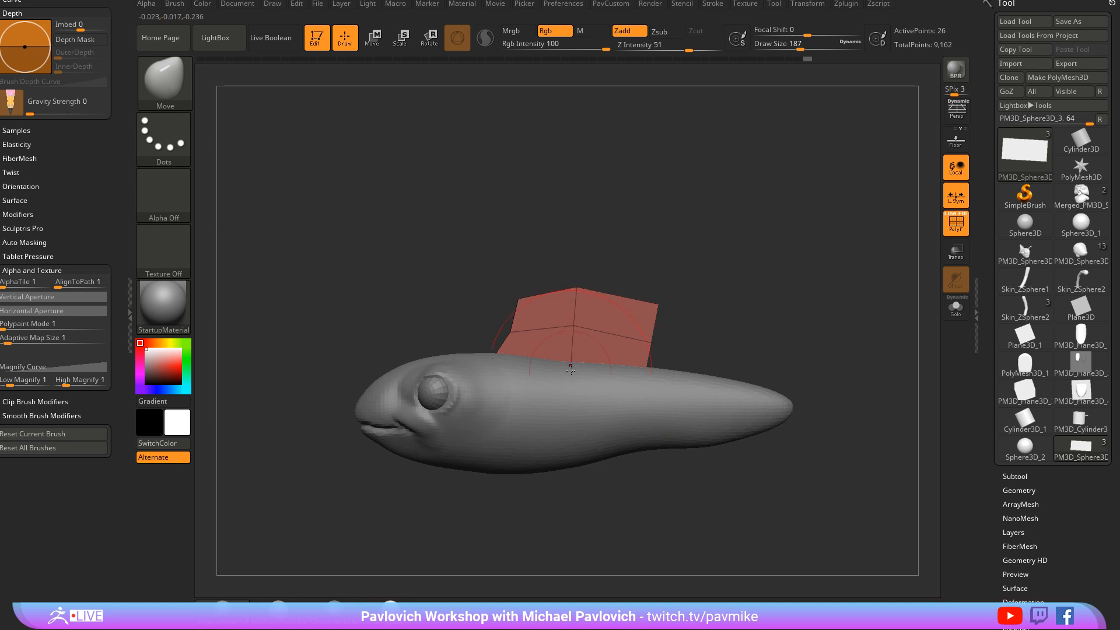
mouse_move(704, 277)
left_mouse_down()
mouse_move(665, 292)
mouse_move(768, 316)
mouse_move(931, 414)
left_mouse_up()
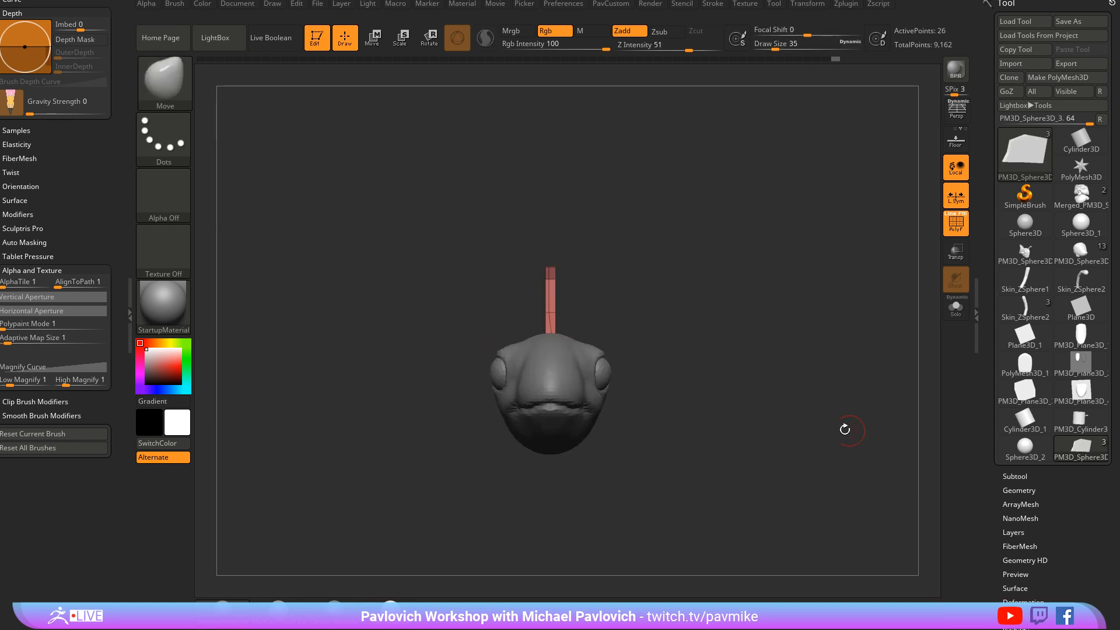
Switch to the ZModeler brush and go over its polygon and point actions on the dorsal fin
mouse_move(845, 430)
left_mouse_down()
mouse_move(795, 343)
mouse_move(812, 356)
mouse_move(740, 357)
left_mouse_up()
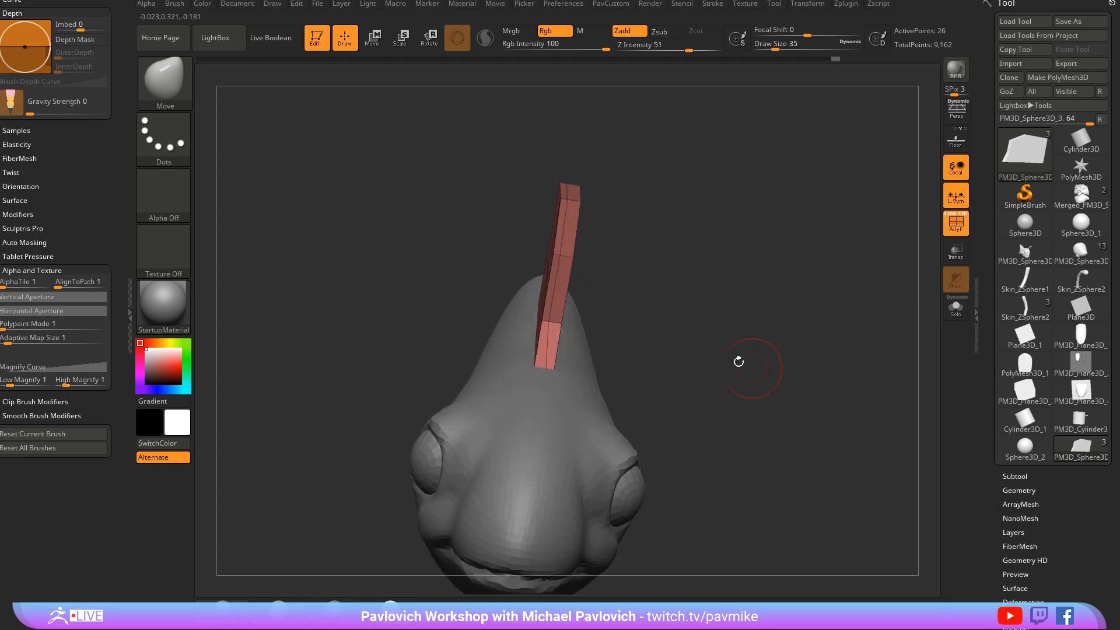
key("b")
key("z")
key("m")
key("space")
left_click(551, 294)
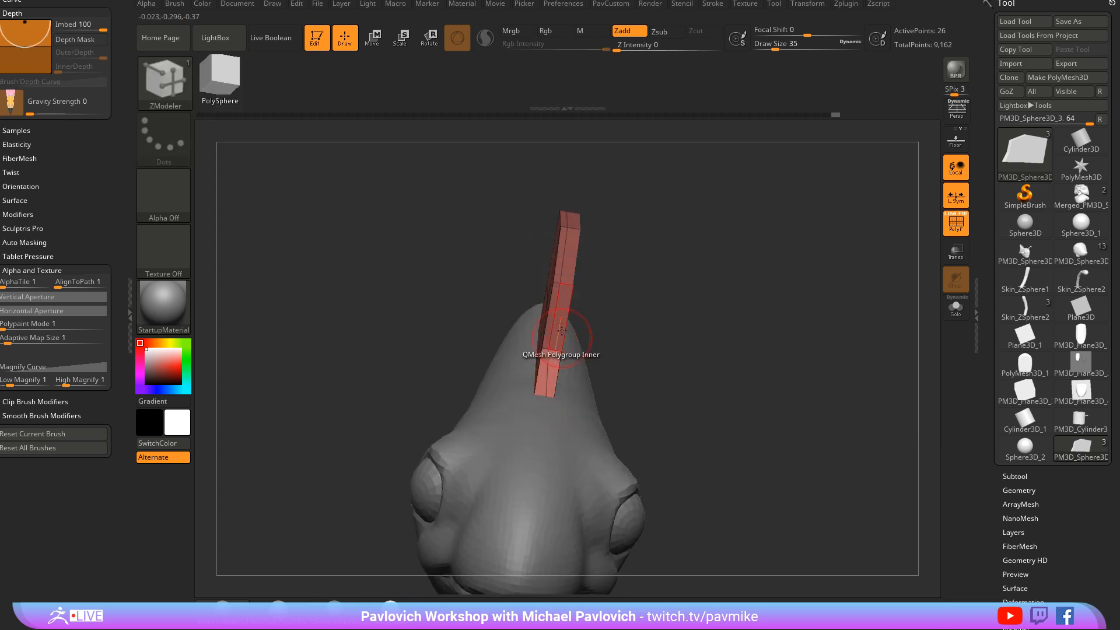
left_click(564, 263, "alt")
key("2")
left_click(682, 280)
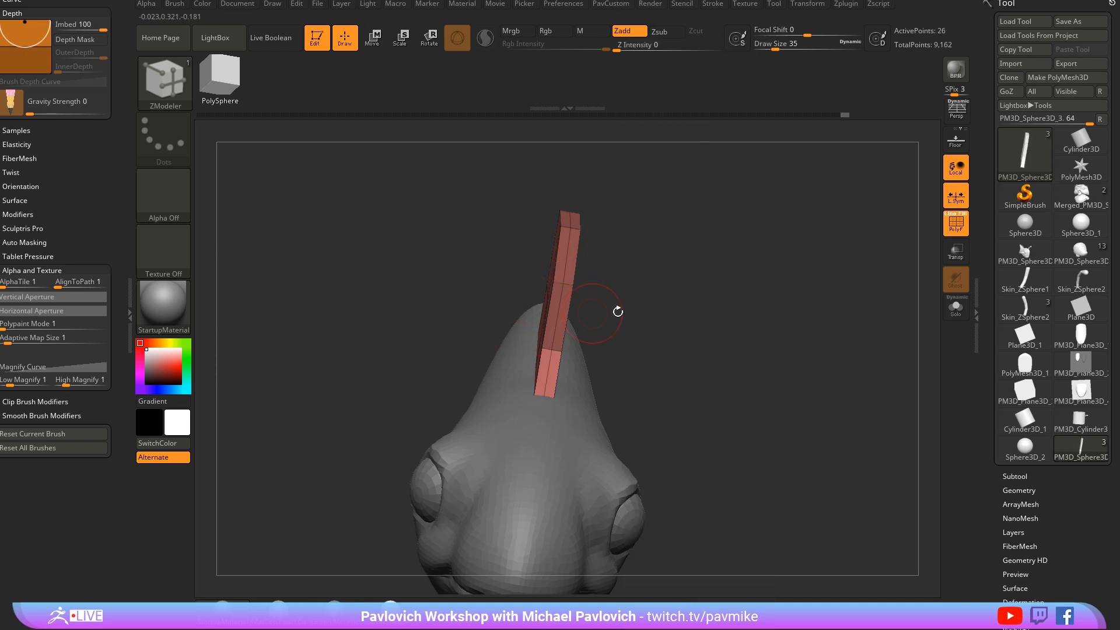
left_click_drag(617, 310, 642, 295, "alt")
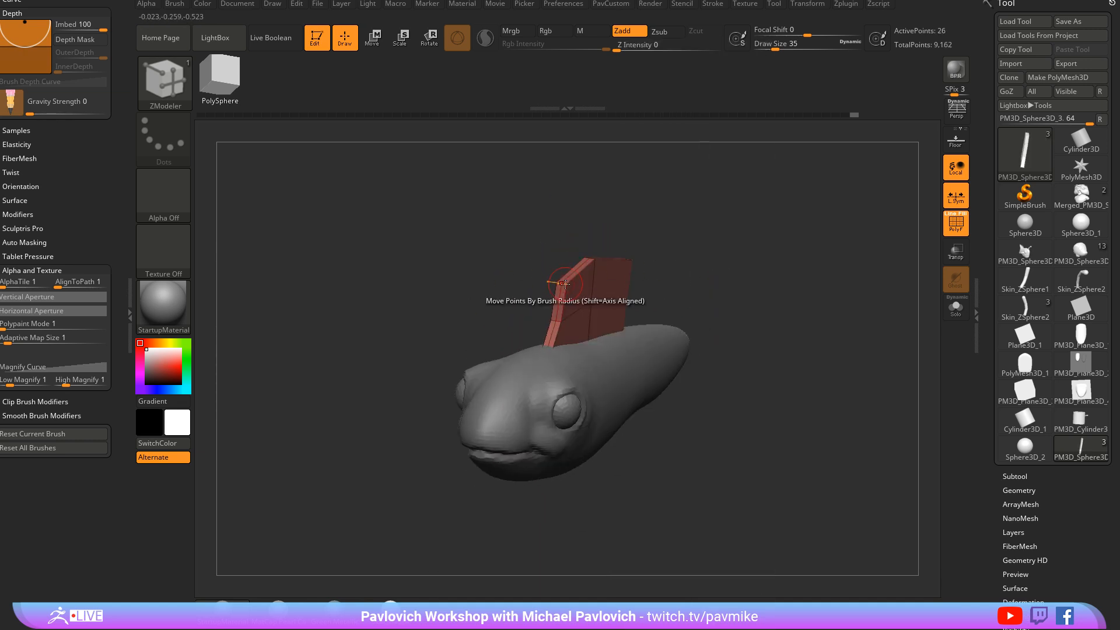
mouse_move(717, 292)
left_mouse_down()
mouse_move(765, 322)
mouse_move(730, 348)
mouse_move(629, 373)
mouse_move(655, 360)
left_mouse_up()
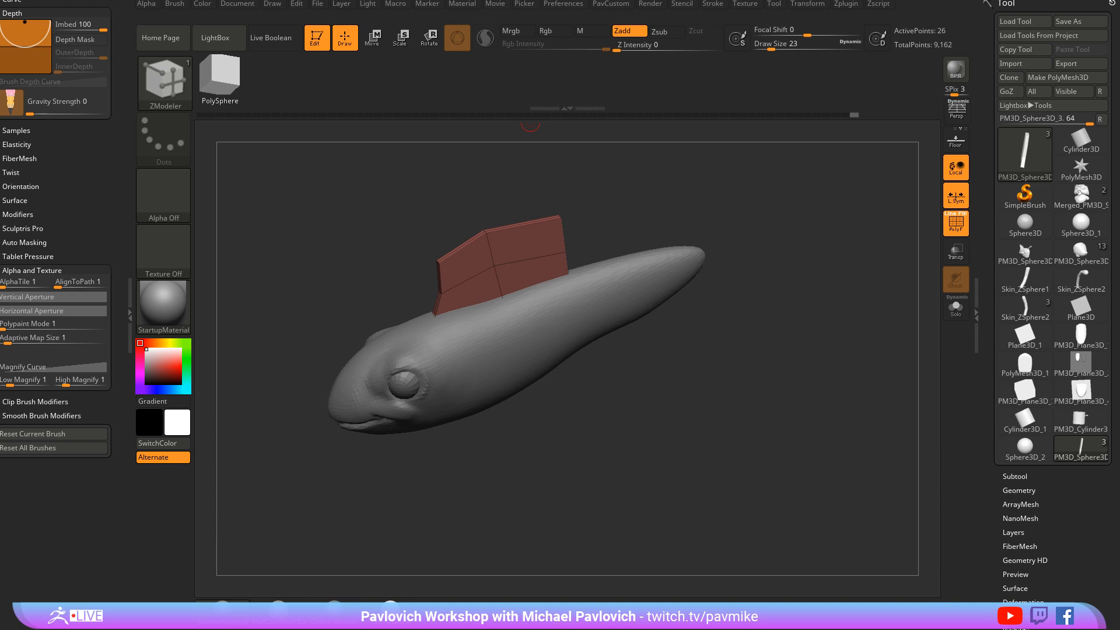
Open the subtool list to view the koi's separate eyes, fin and body parts
scroll(993, 291, "down", 2)
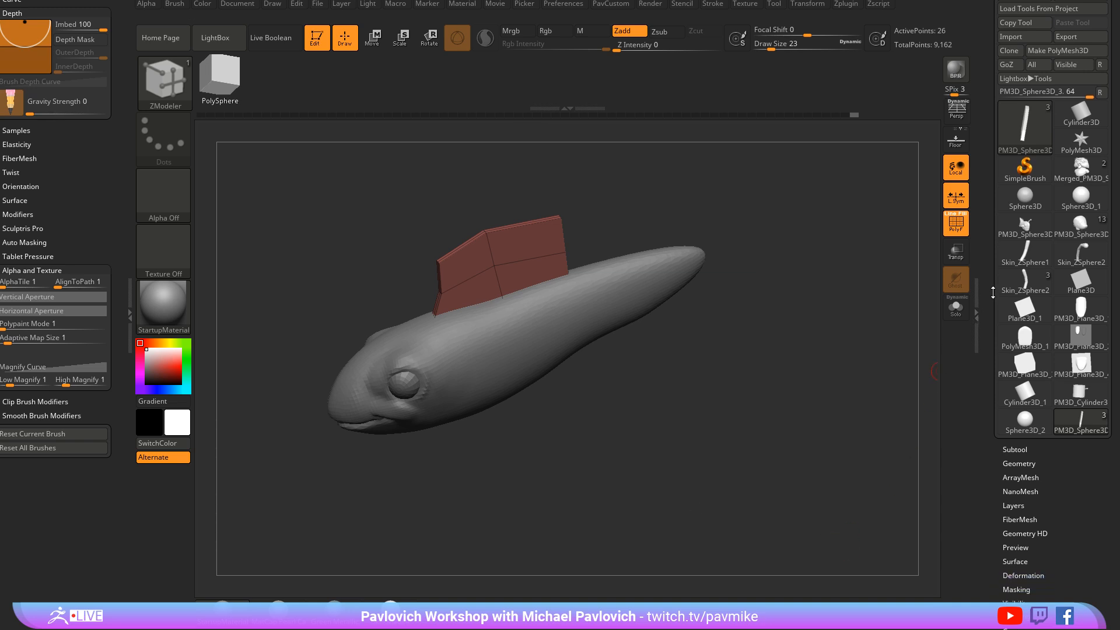
scroll(993, 292, "down", 10)
left_click(1015, 194, "shift")
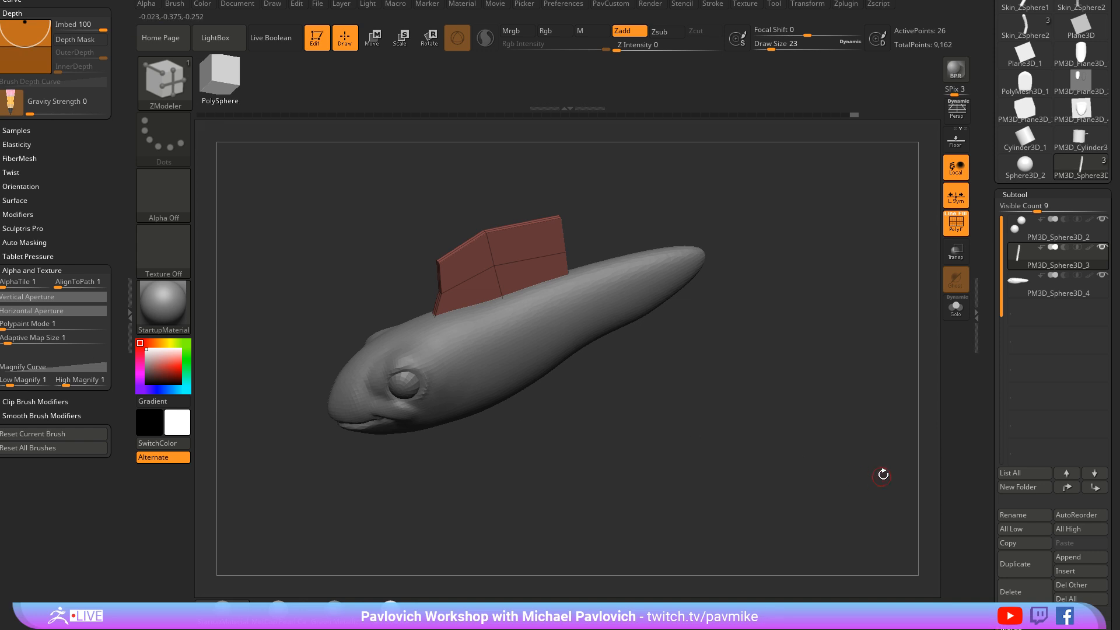
left_click_drag(799, 287, 867, 250)
Clear the koi from the canvas and draw a ZSphere in Edit mode
left_click(315, 37)
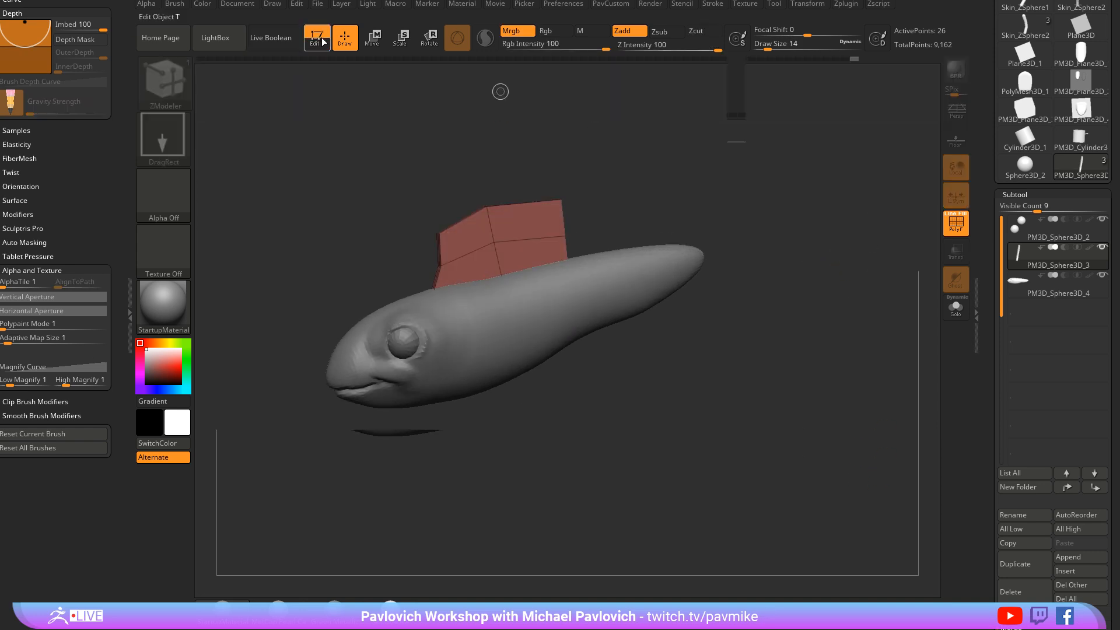
key("ctrl+n")
left_click_drag(981, 167, 991, 355)
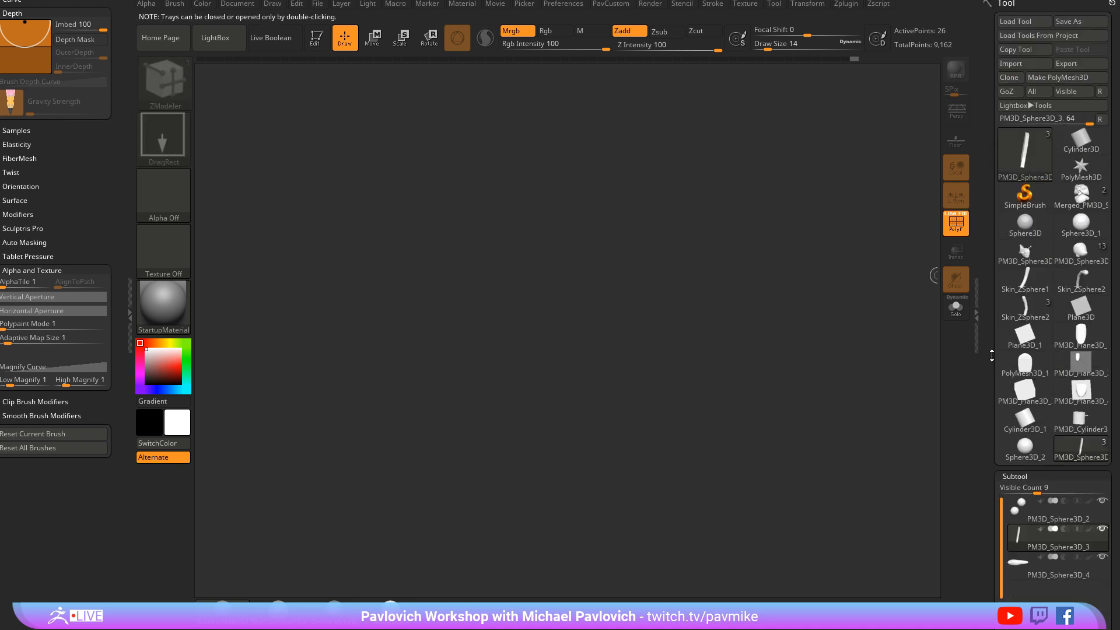
left_click(1027, 195)
left_click(1034, 172)
left_click(621, 262)
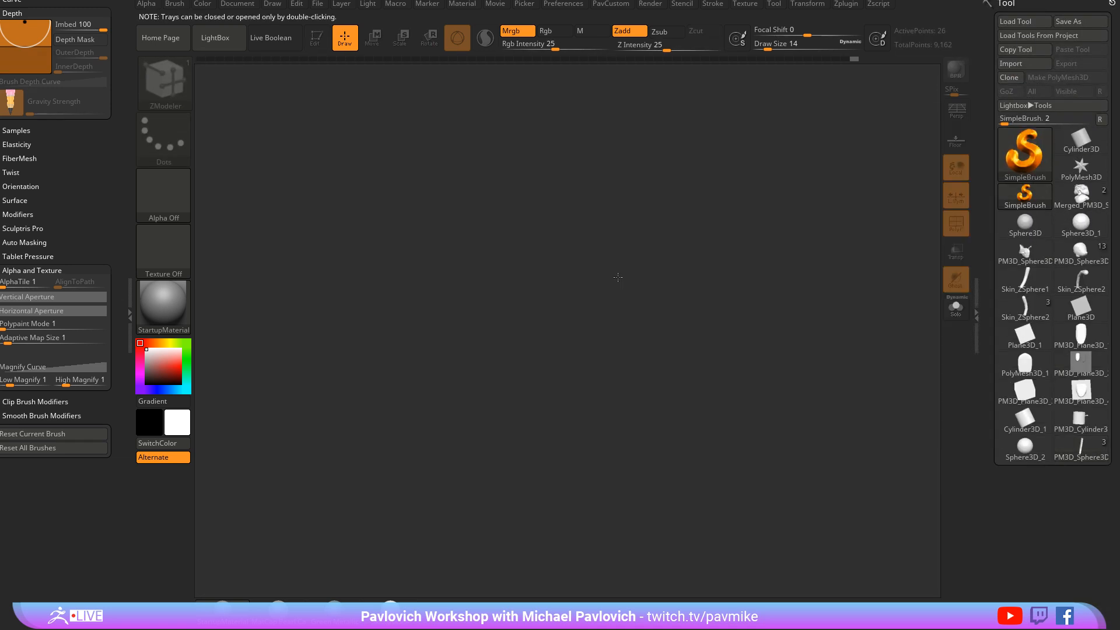
left_click_drag(823, 247, 835, 255)
left_click(327, 45)
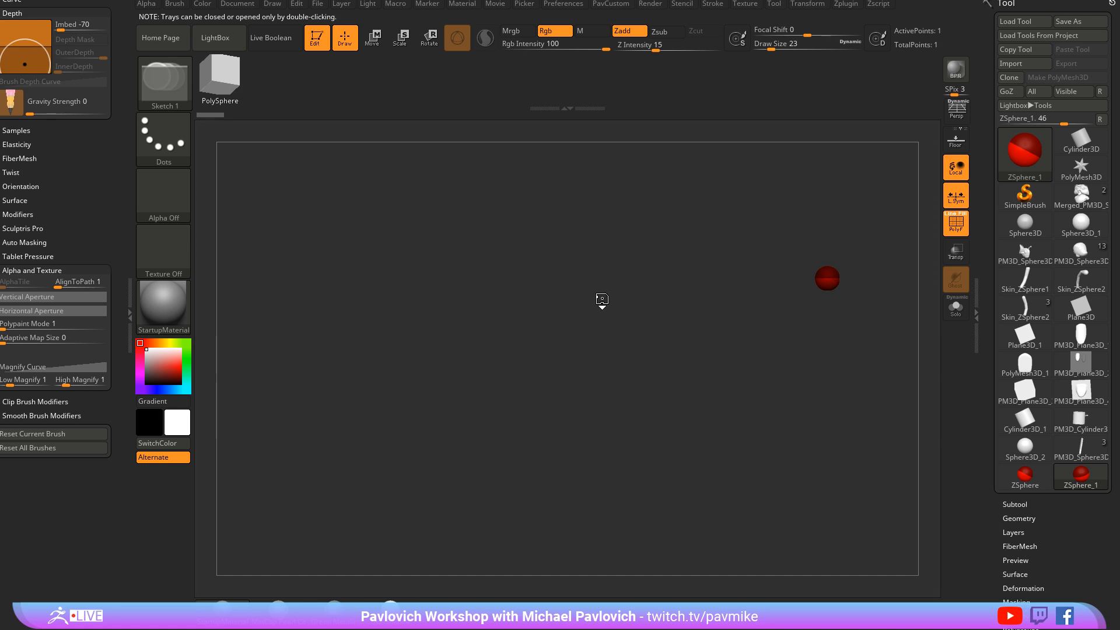
Center the ZSphere in view and review its adaptive skin, DynaMesh resolution and density settings
left_click_drag(601, 299, 833, 379)
key("2")
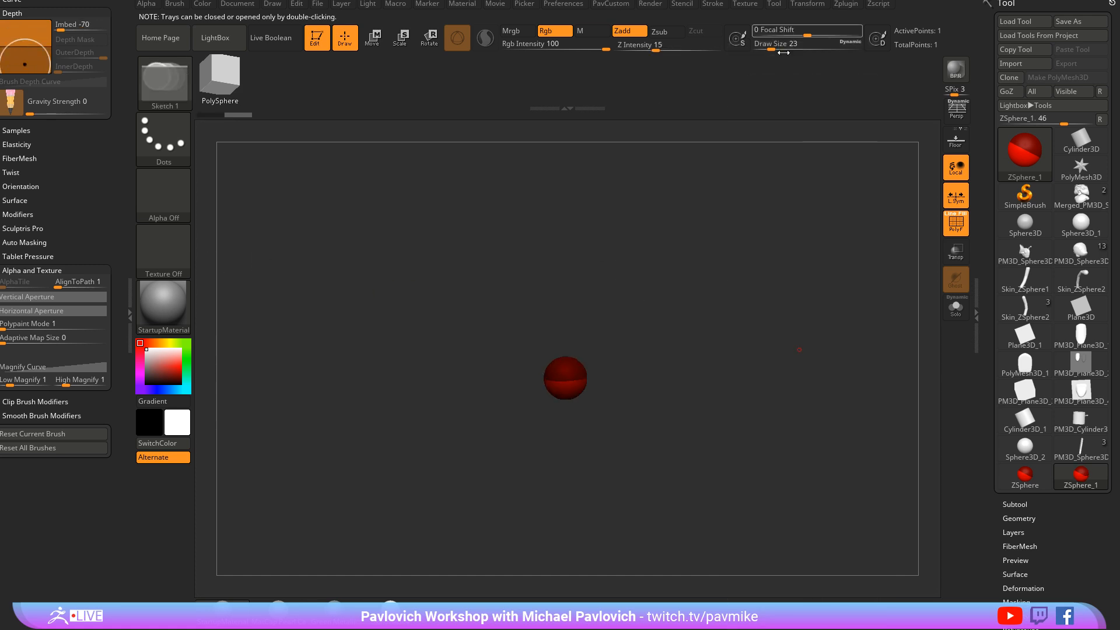
key("2")
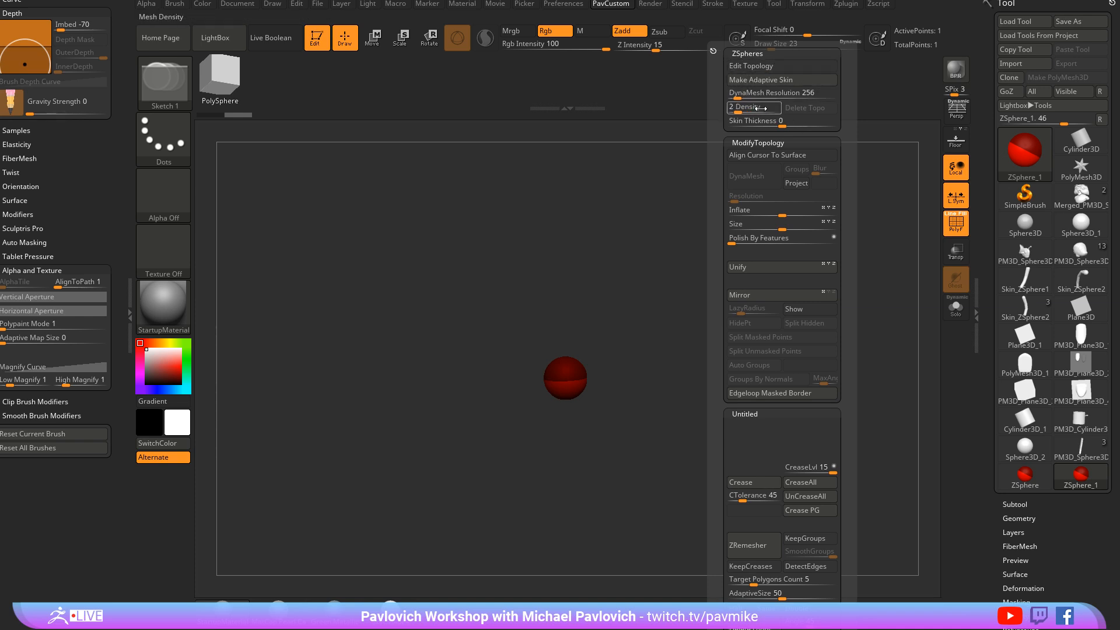
scroll(988, 463, "down", 3)
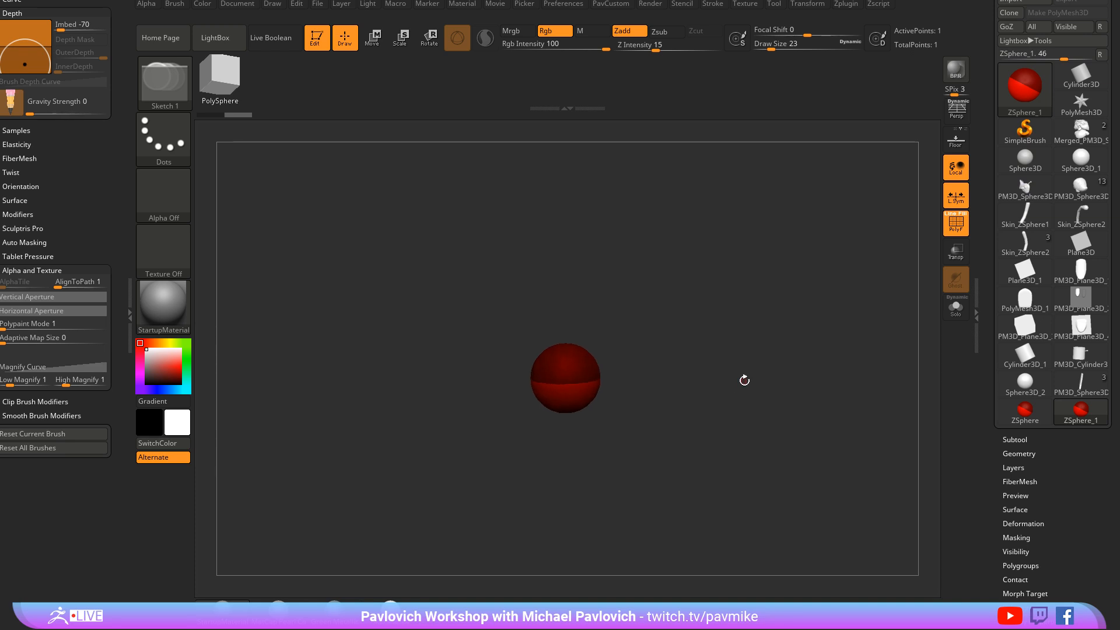
key("space")
Clear the ZSphere from the canvas and select the SimpleBrush tool
left_click(314, 46)
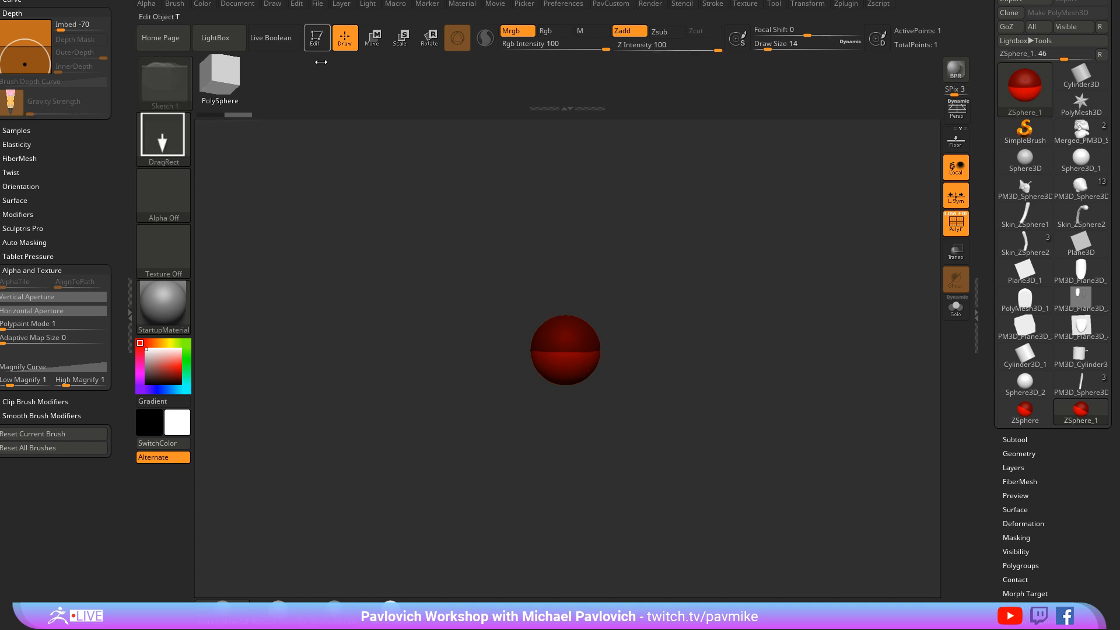
key("ctrl+n")
left_click(1036, 205)
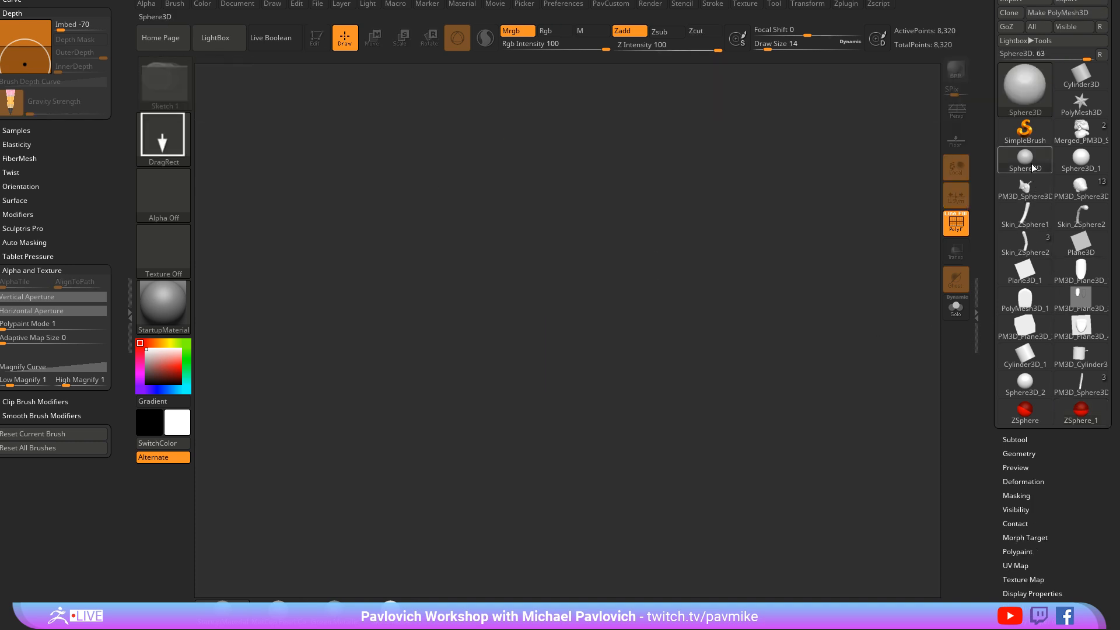
left_click(1025, 130)
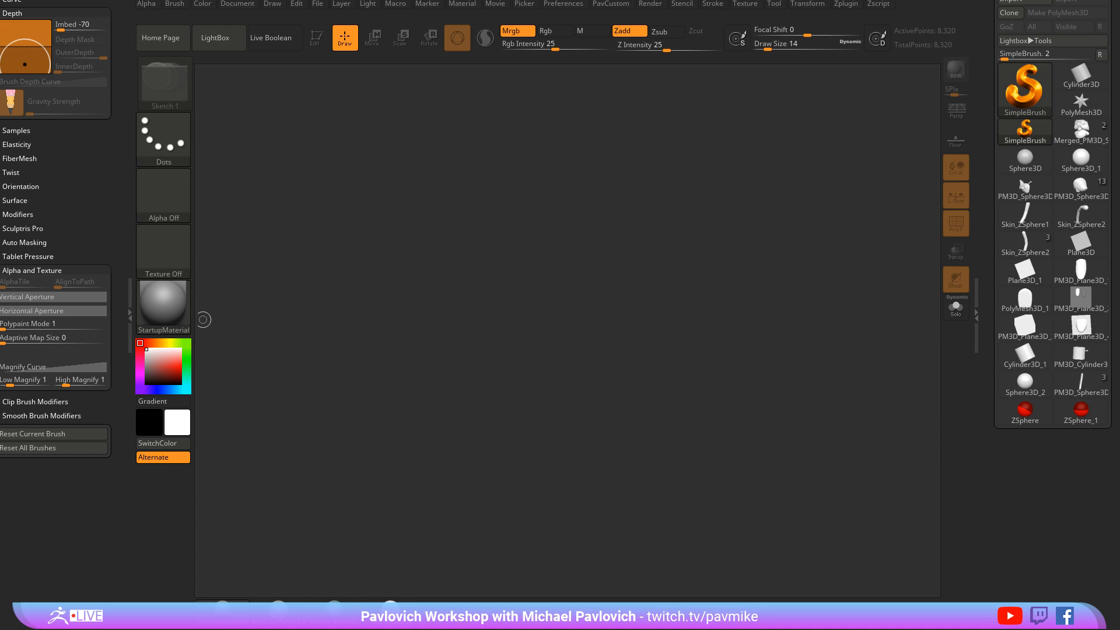
Switch to the browser to view the ArtStation blog post list, and return to ZBrush
key("alt+Tab")
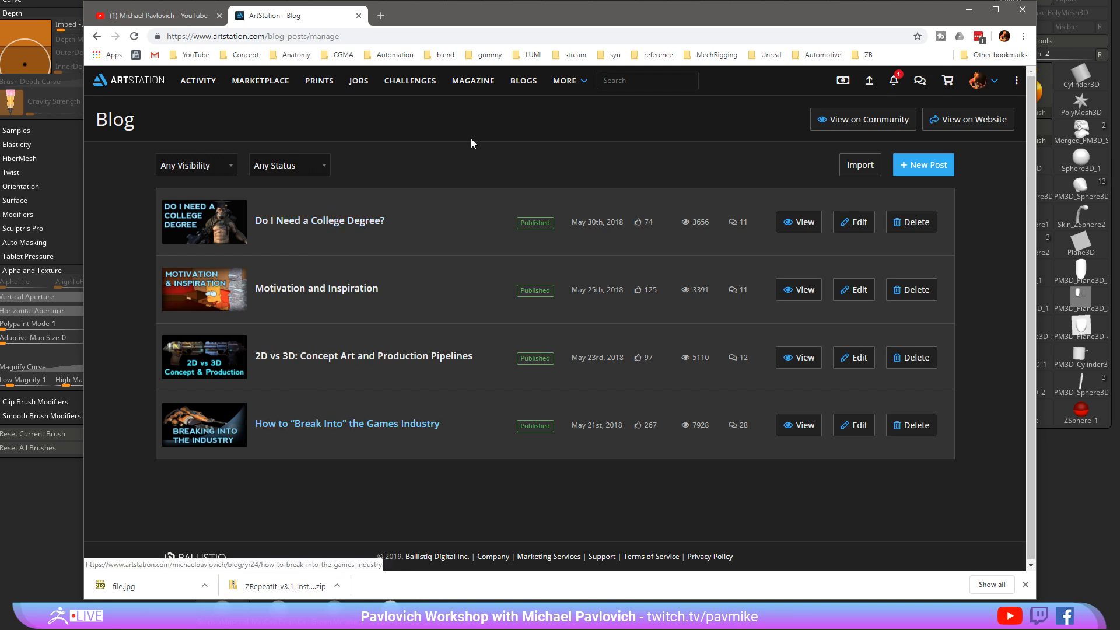
key("alt+Tab")
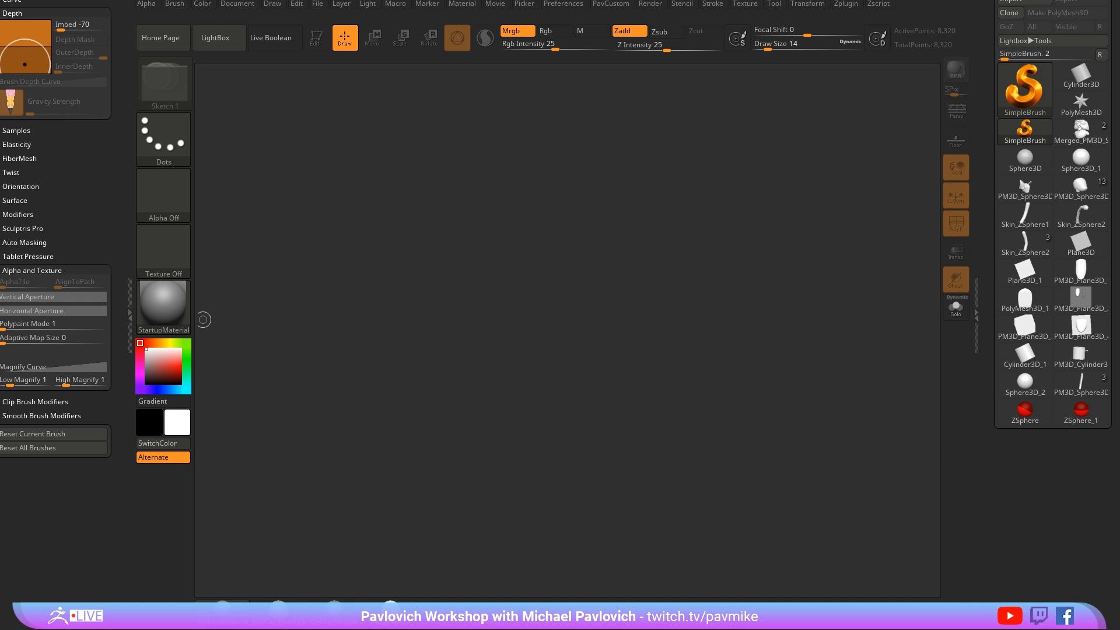
key("ctrl+s")
Switch to the browser, look through the creature and character thumbnails in the artist's ArtStation portfolio, and return to ZBrush
key("alt+Tab")
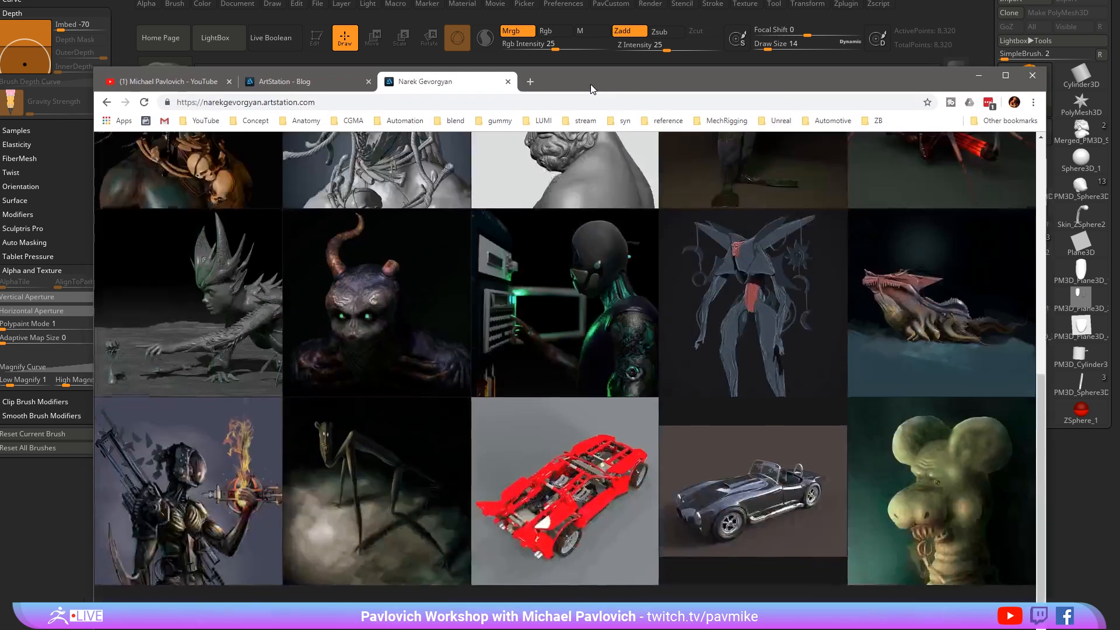
scroll(486, 242, "up", 3)
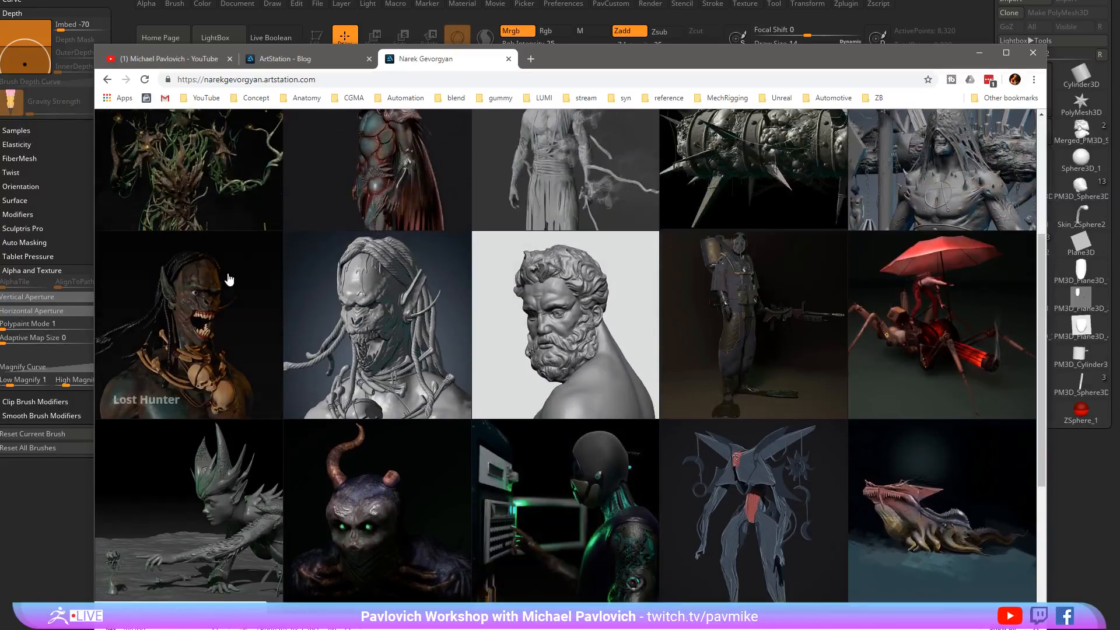
scroll(265, 270, "up", 3)
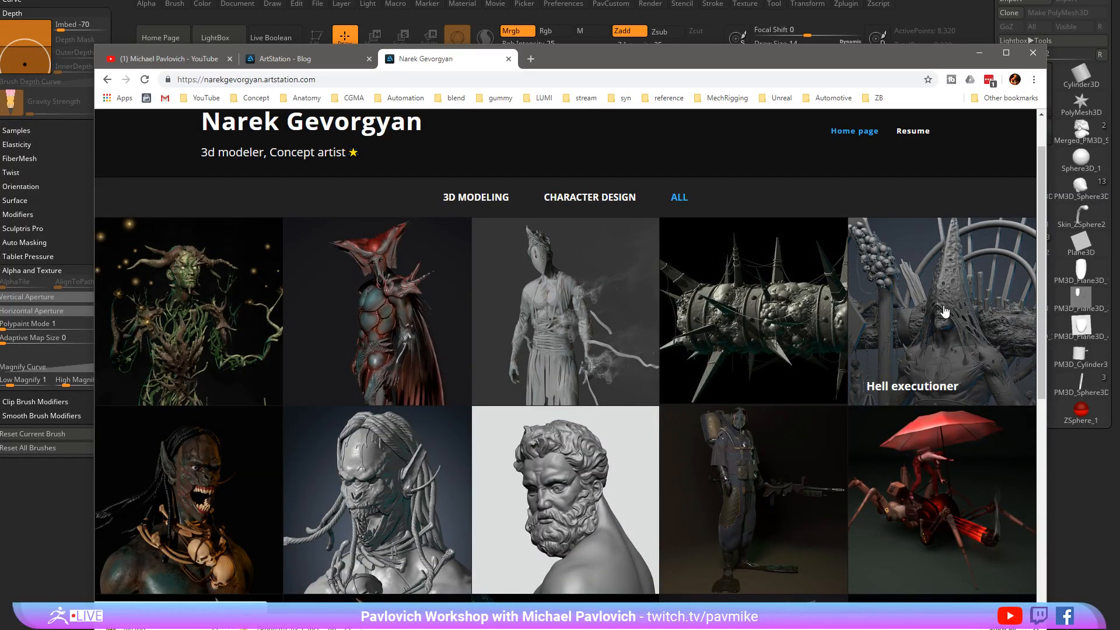
scroll(345, 450, "down", 3)
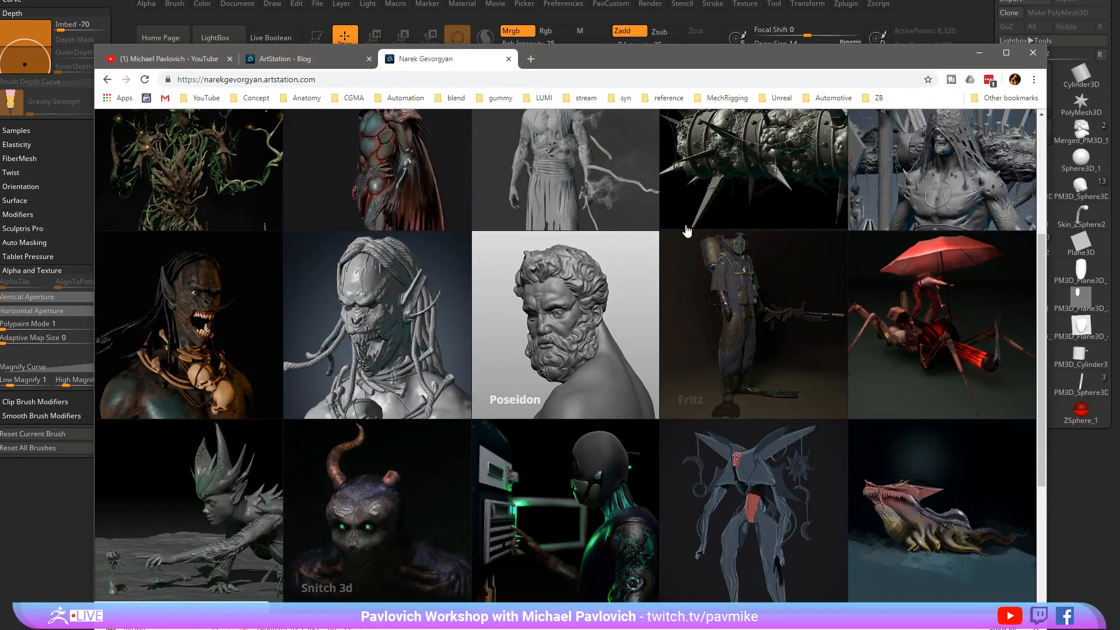
scroll(699, 251, "down", 2)
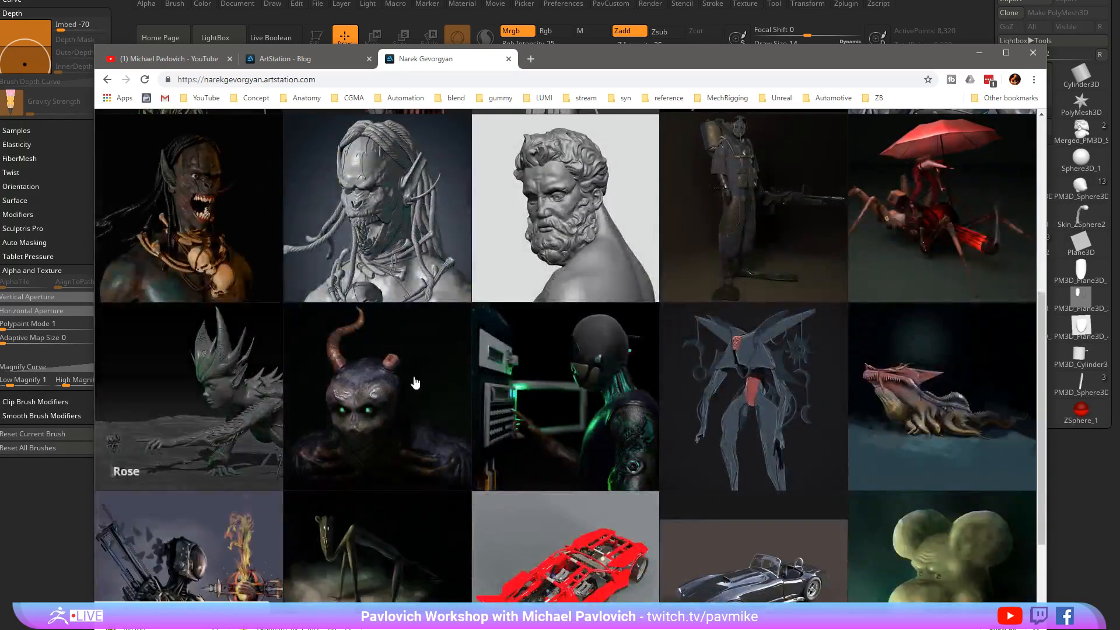
scroll(733, 325, "down", 2)
scroll(324, 356, "up", 5)
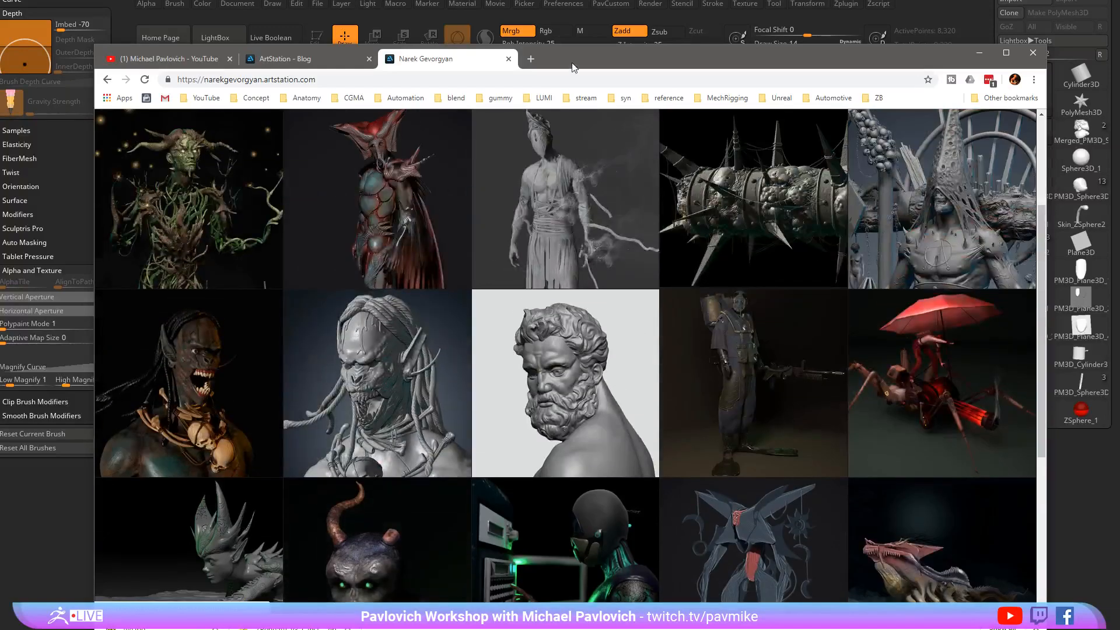
key("super+Down")
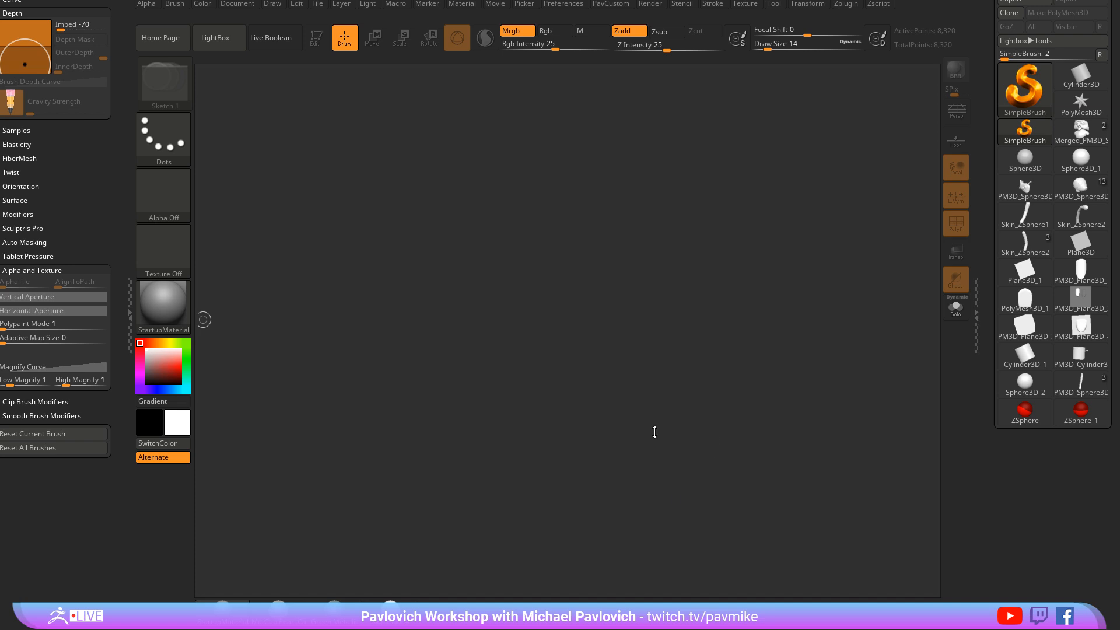
left_click(1077, 192)
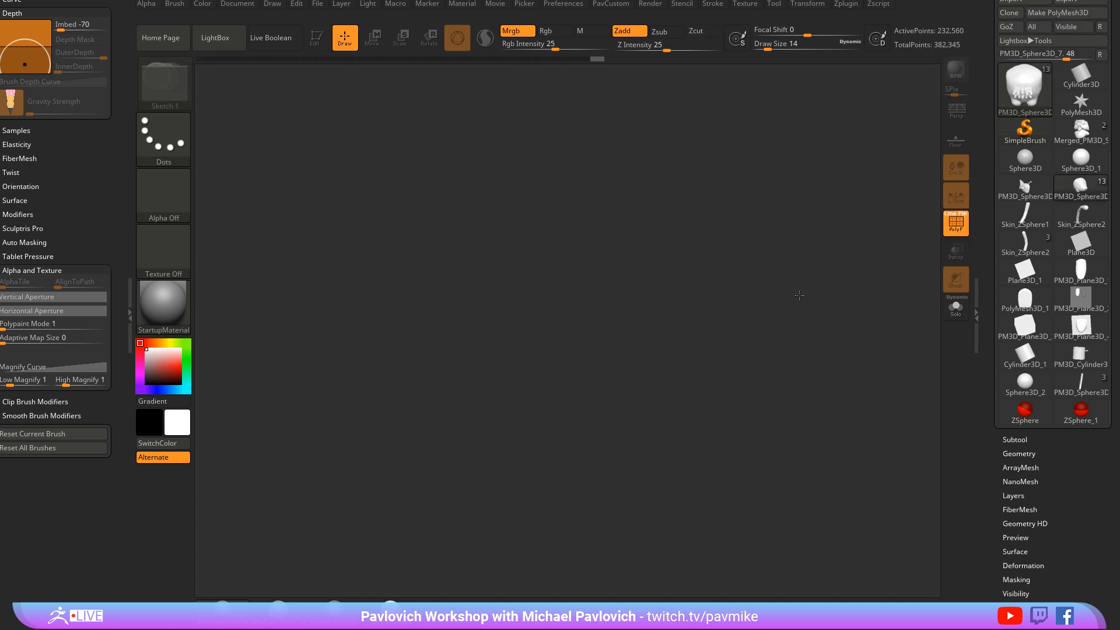
left_click(475, 385)
left_click_drag(510, 467, 536, 491)
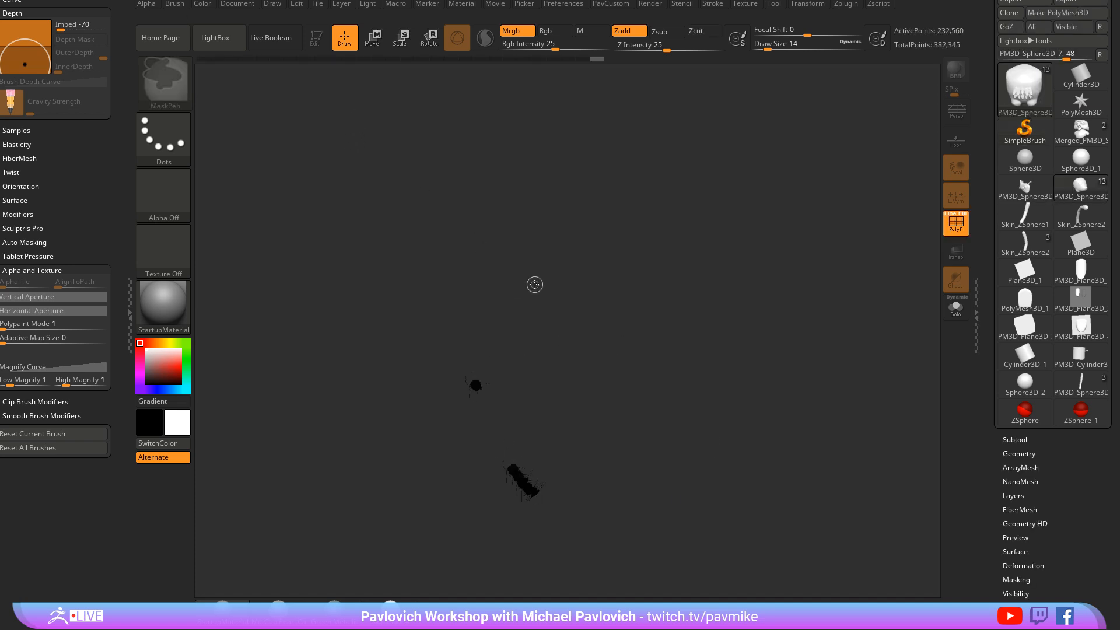
key("ctrl+n")
Draw the PM3D_Sphere3D_7 tool with the DragRect stroke, inspect it in Edit mode, and clear it from the canvas
left_click(178, 143)
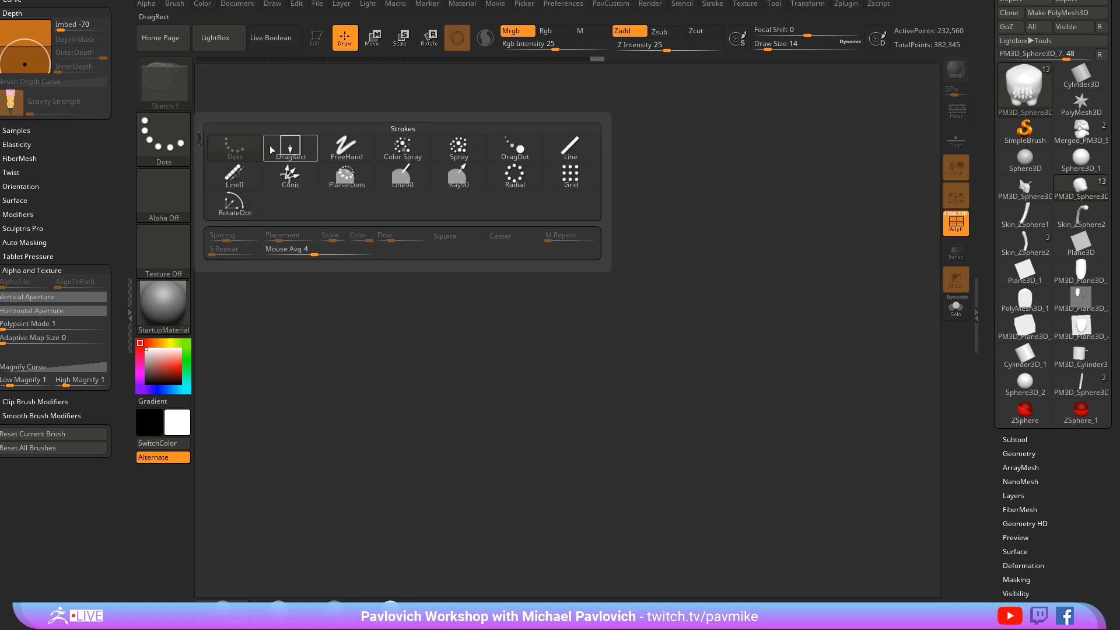
left_click(290, 146)
left_click_drag(542, 362, 590, 443)
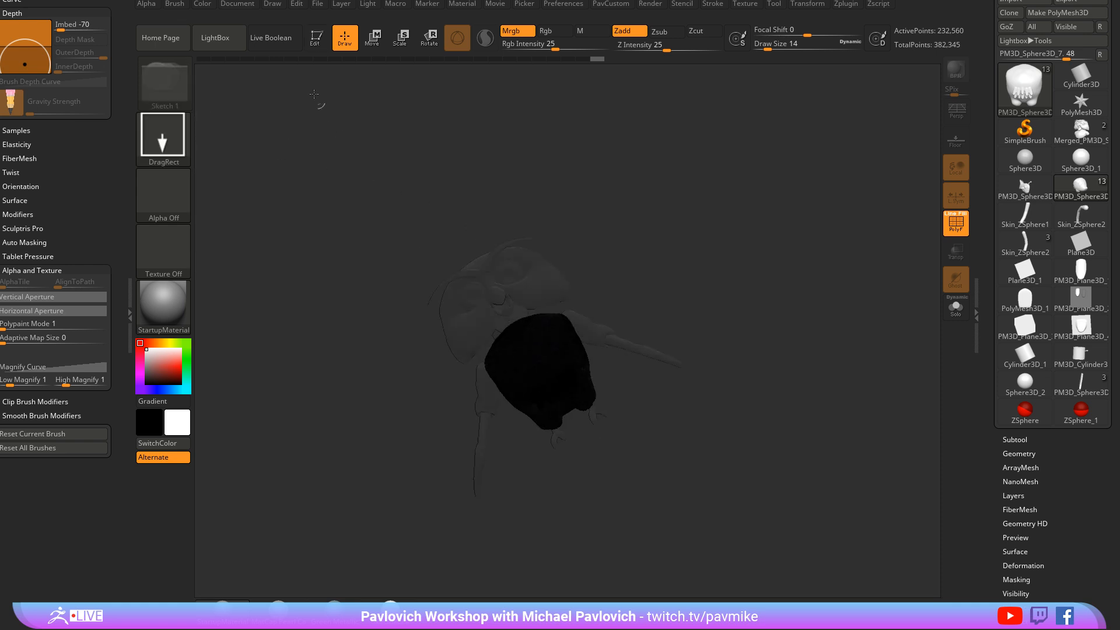
left_click(316, 41)
left_click_drag(479, 227, 632, 299)
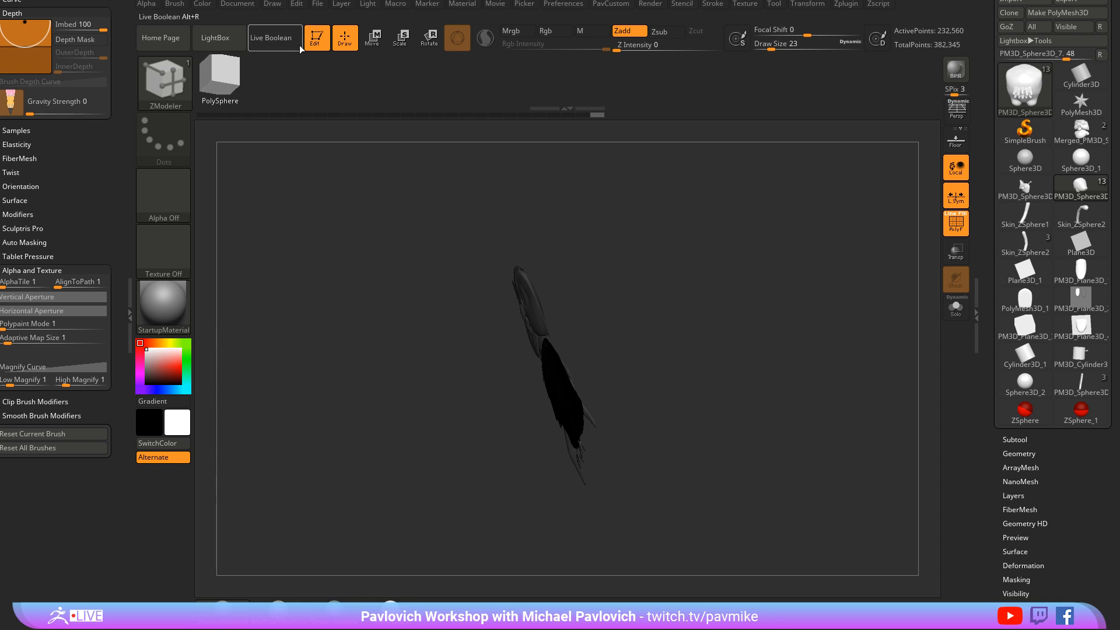
left_click(315, 38)
key("ctrl+n")
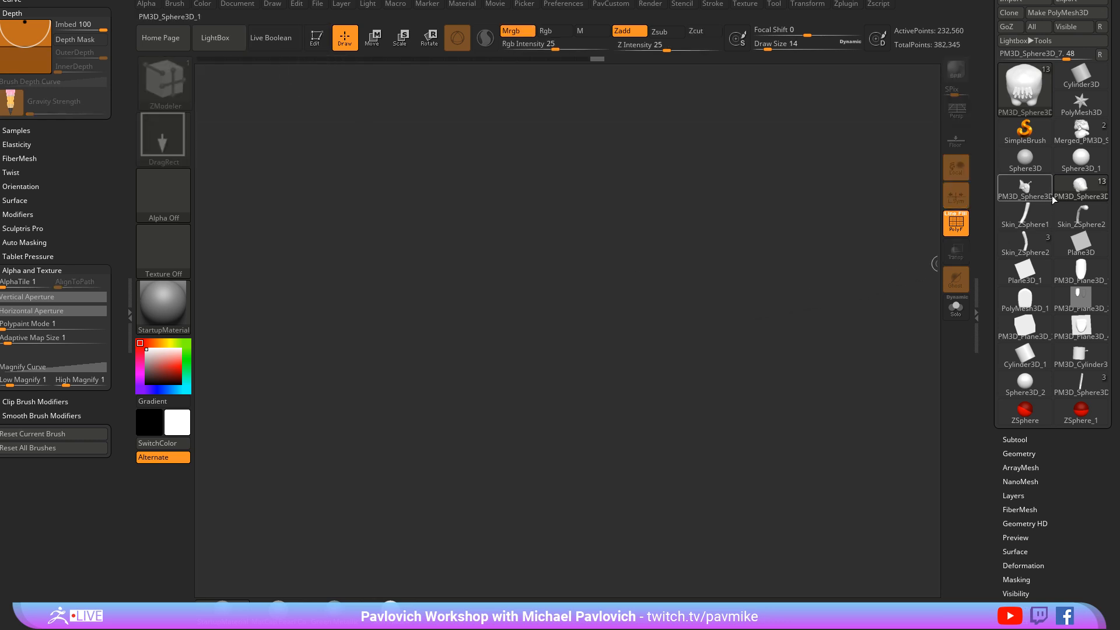
Close ZBrush without saving the changes to the project
mouse_move(1062, 195)
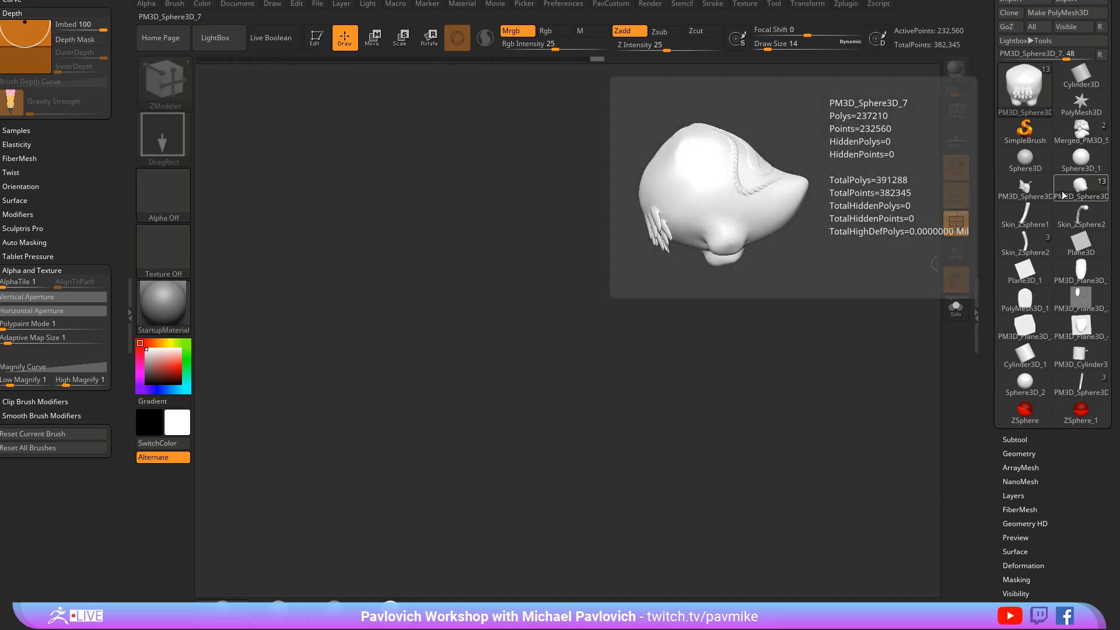
left_click(1108, 4)
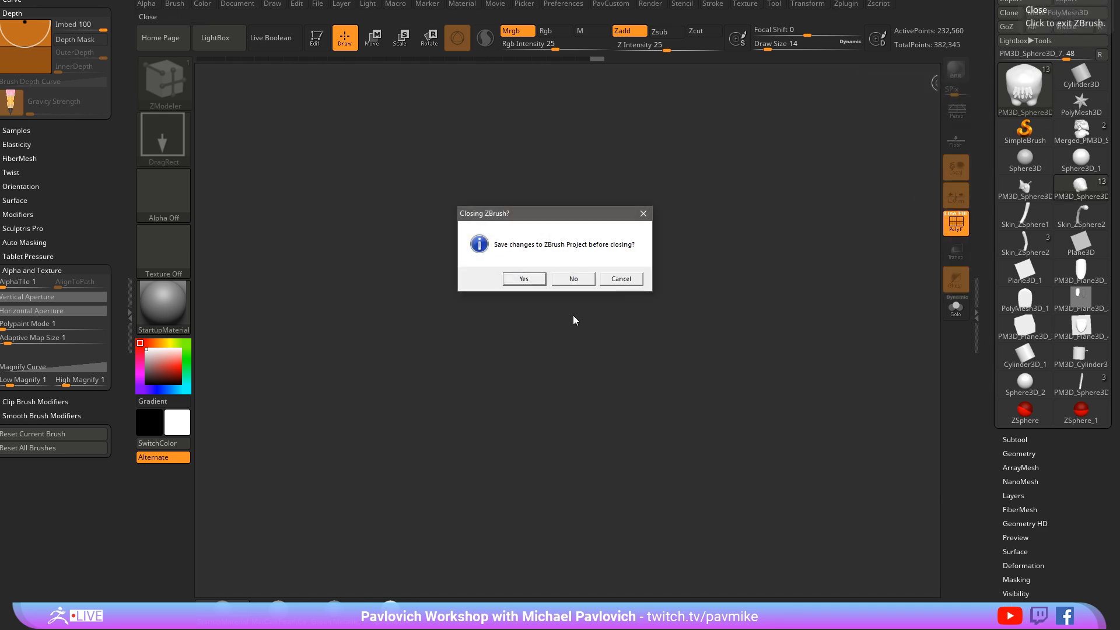
left_click(586, 282)
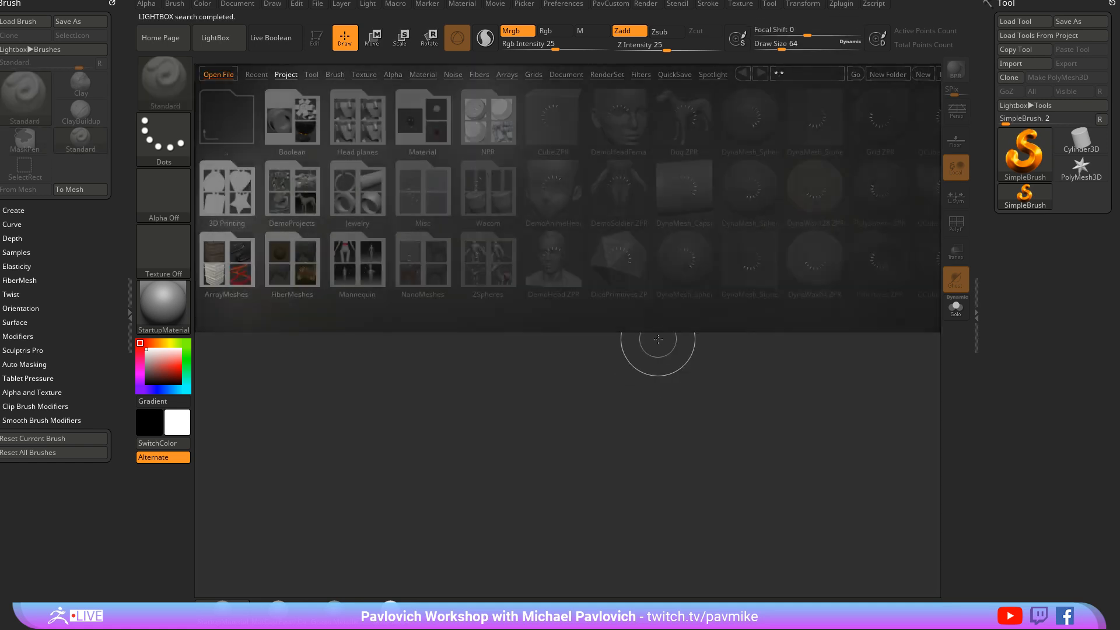
Try to open the QS_3392.ZPR QuickSave project without saving changes to the current project
left_click(676, 76)
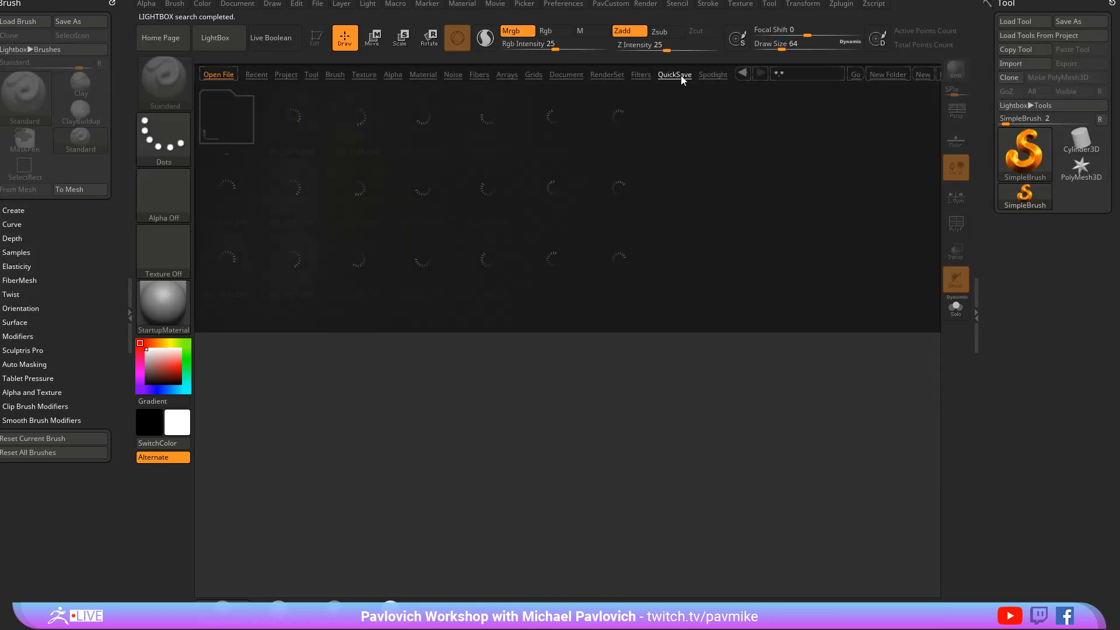
double_click(616, 275)
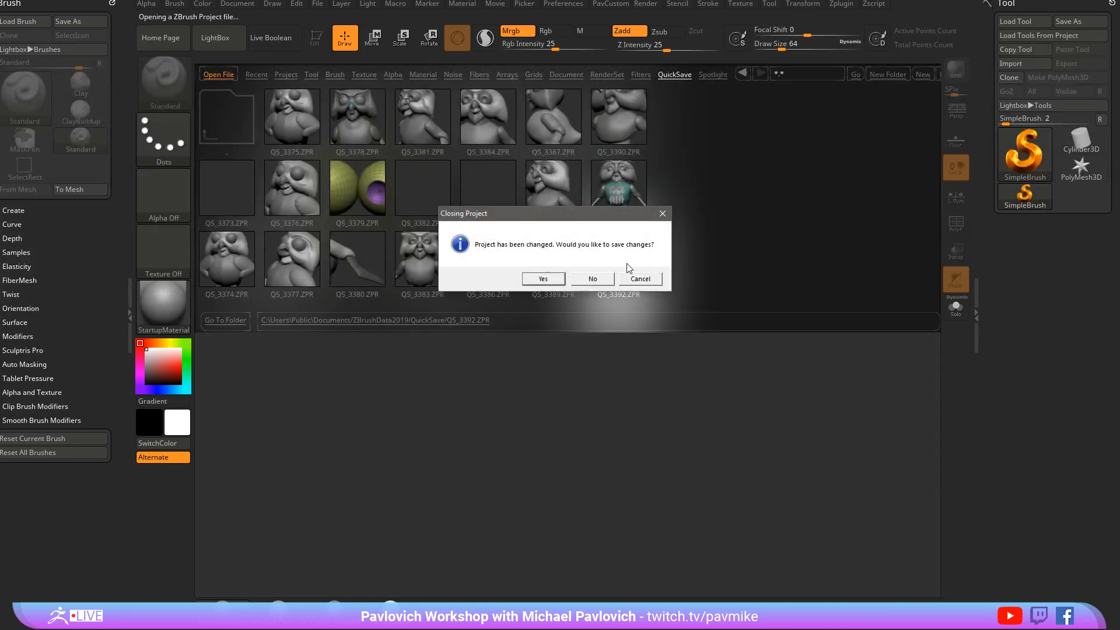
left_click(592, 278)
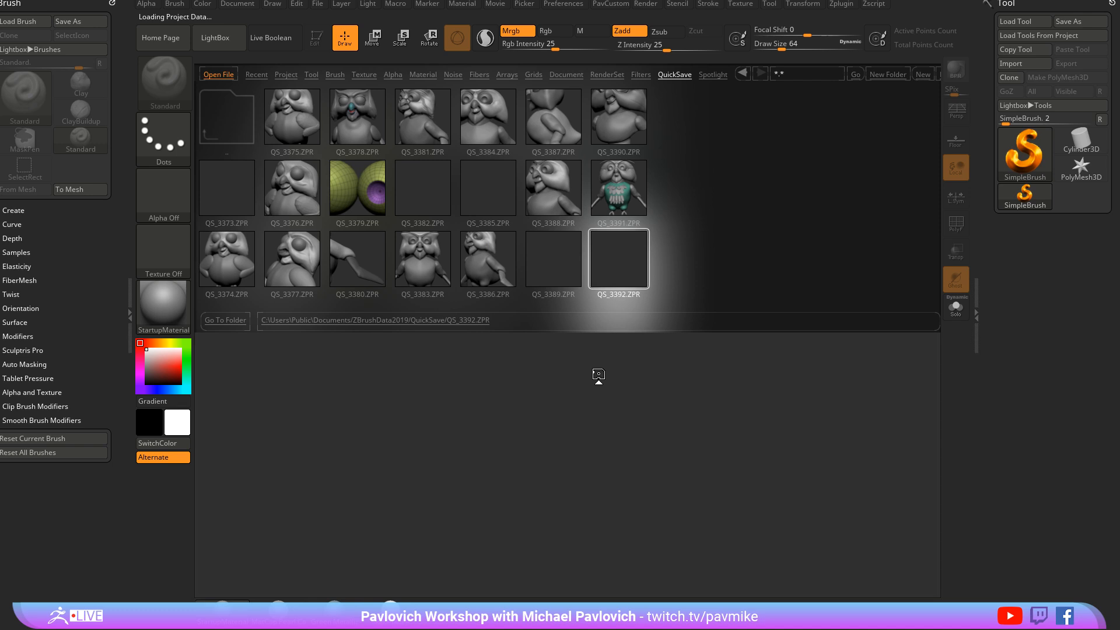
left_click(640, 282)
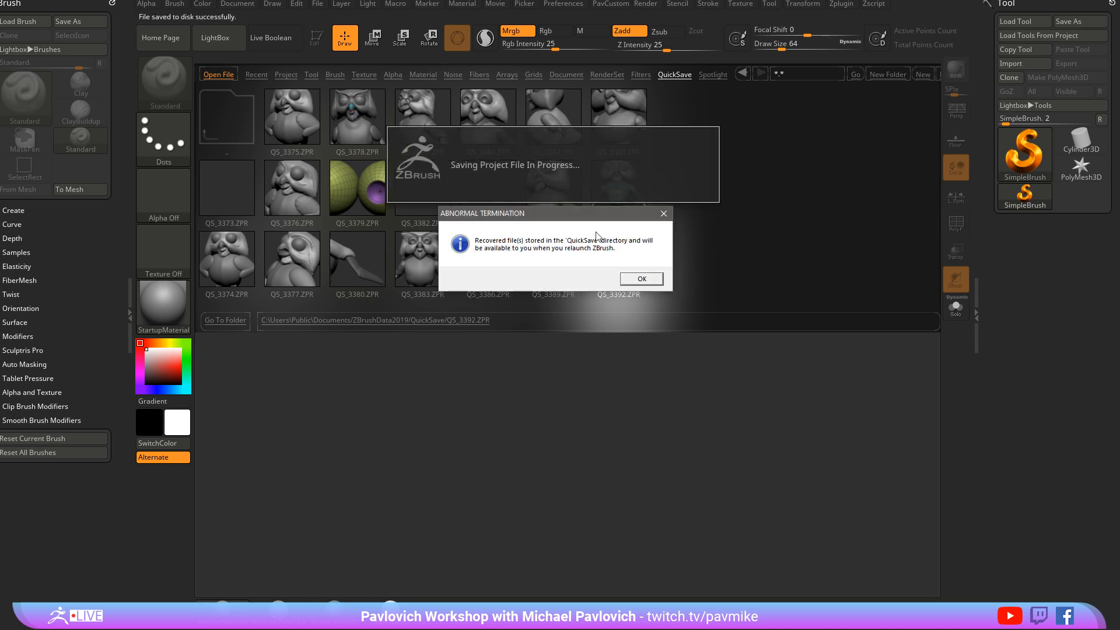
left_click(639, 280)
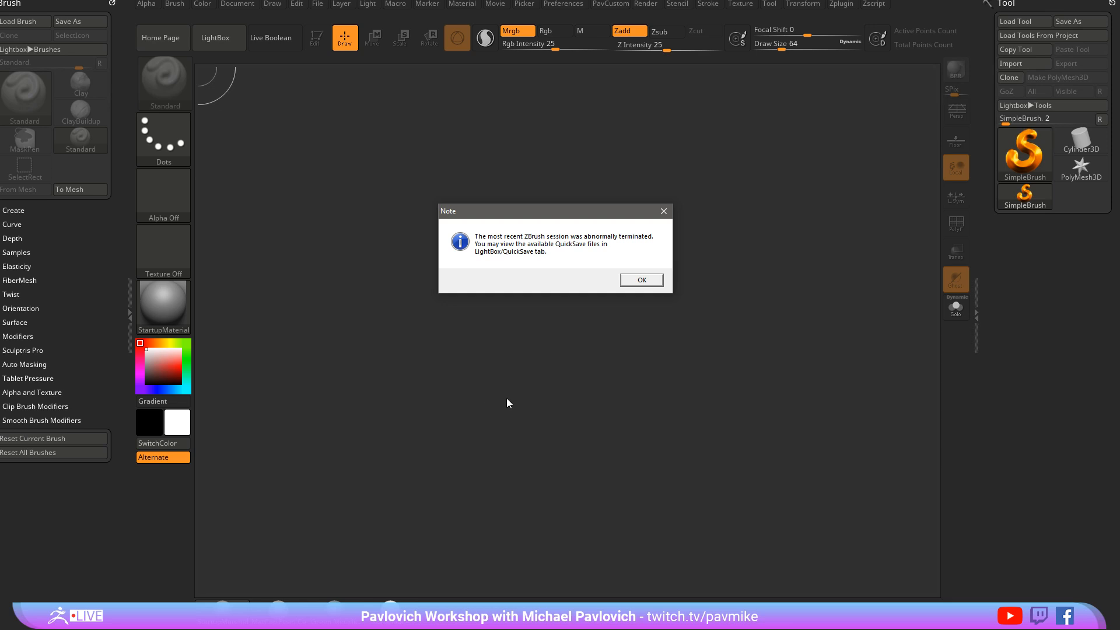
Dismiss the crash note and restore the QS_3391.ZPR owl project from the QuickSave files
left_click(630, 279)
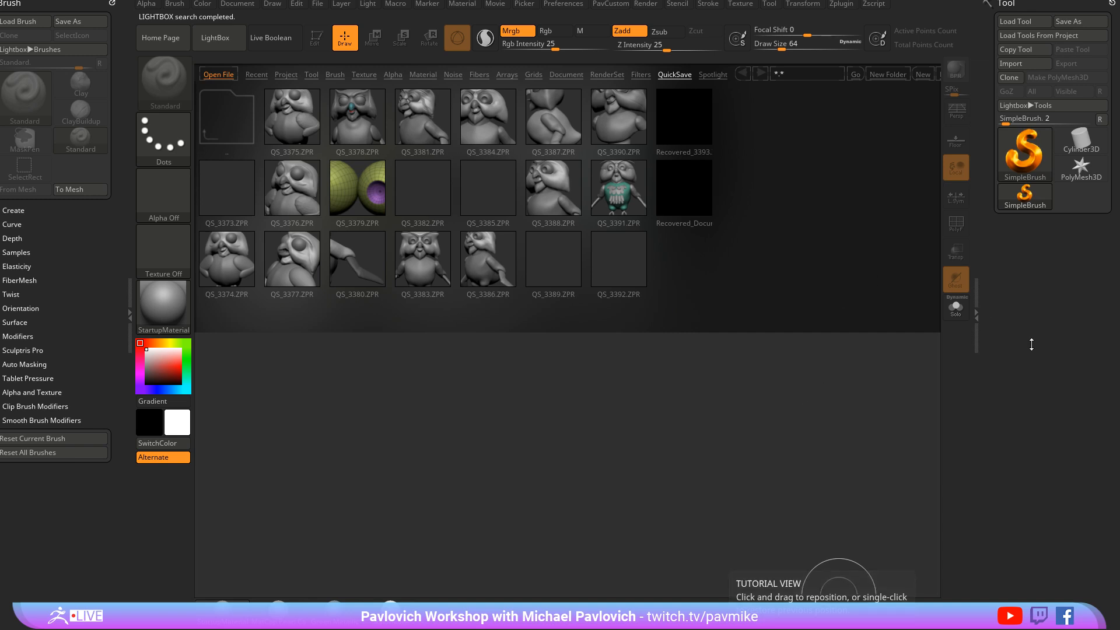
key("s")
key("Escape")
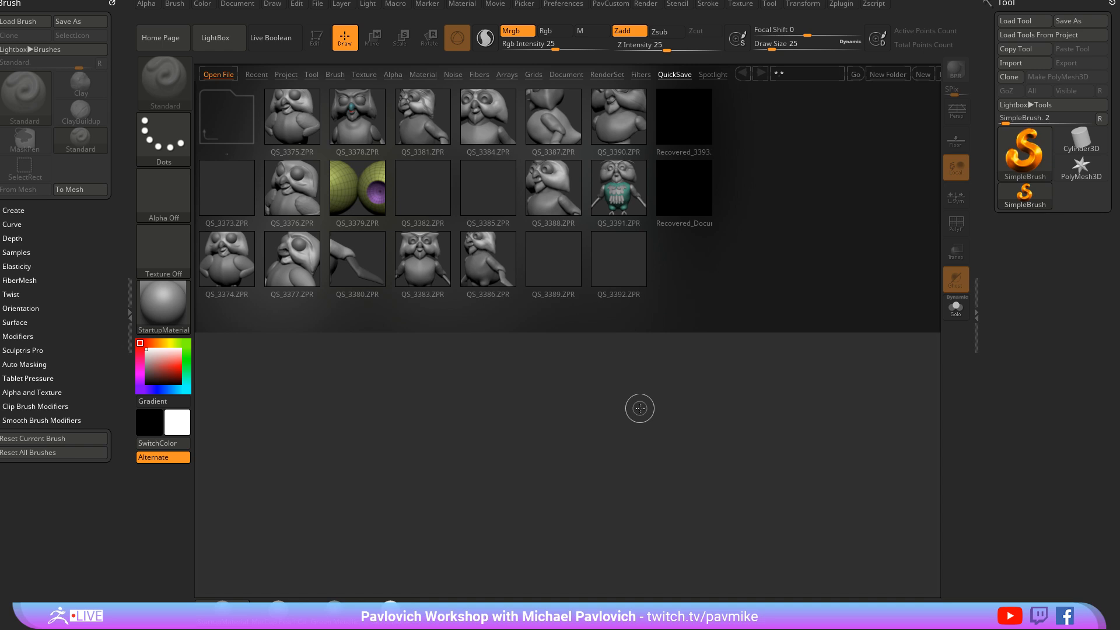
key("s")
mouse_move(638, 405)
left_mouse_down()
mouse_move(662, 408)
mouse_move(650, 408)
left_mouse_up()
key("s")
double_click(631, 201)
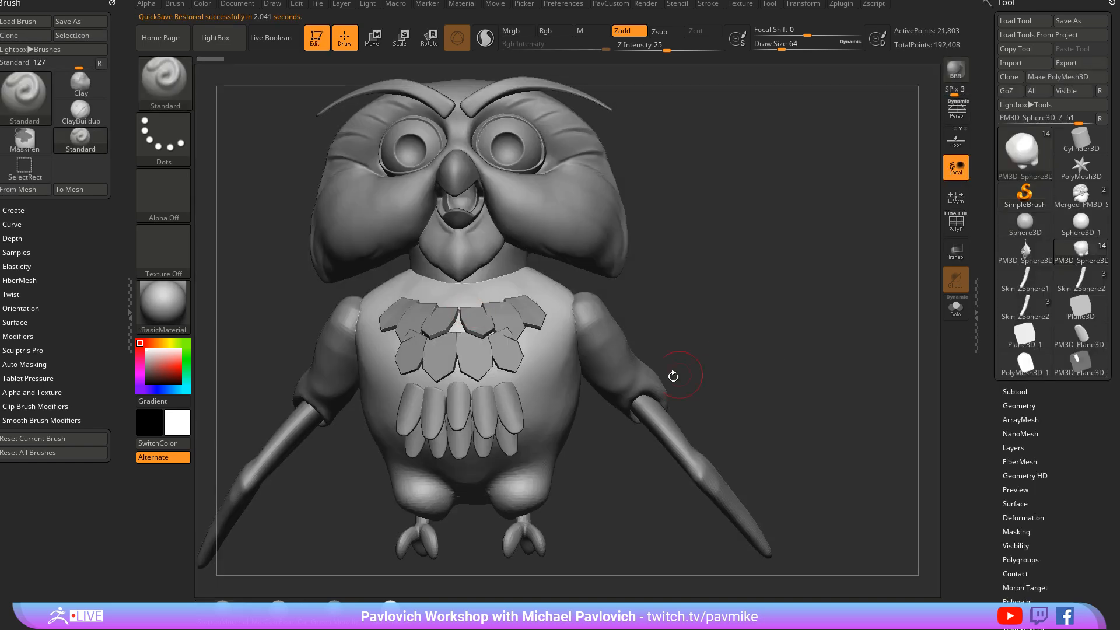
Select the owl's face subtool on the model and set the draw size to 27
mouse_move(759, 296)
left_mouse_down()
mouse_move(751, 325)
mouse_move(743, 299)
mouse_move(701, 296)
mouse_move(753, 300)
mouse_move(767, 332)
mouse_move(738, 331)
left_mouse_up()
key("s")
left_click_drag(740, 330, 761, 350, "alt")
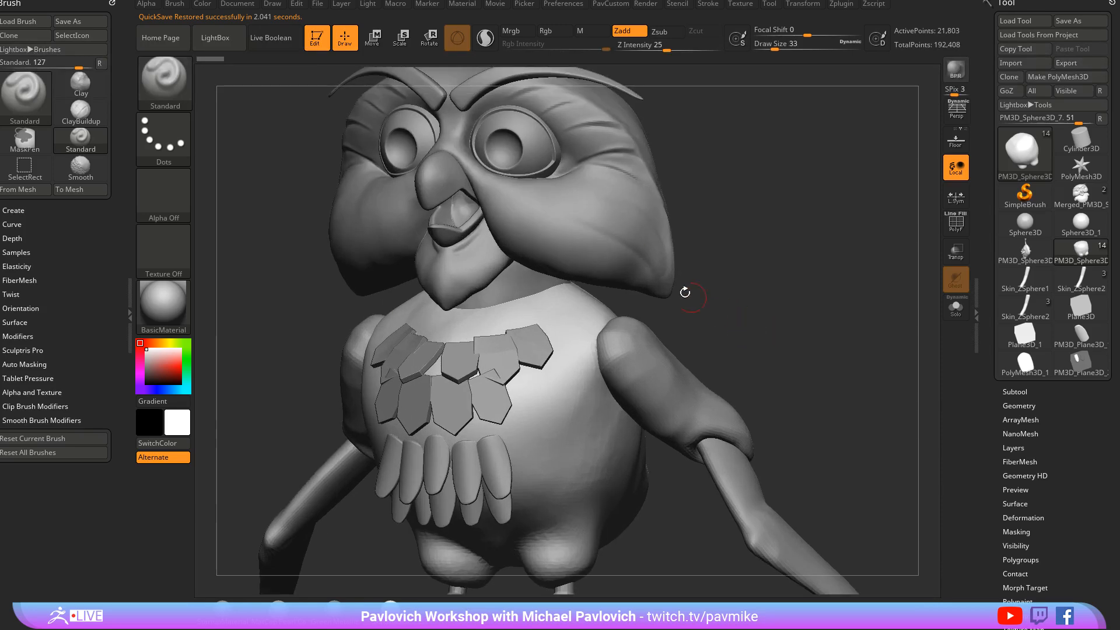
left_click(676, 291, "alt")
mouse_move(792, 204)
left_mouse_down("alt")
mouse_move(834, 260)
mouse_move(810, 267)
left_mouse_up("alt")
key("s")
key("s")
left_click_drag(247, 556, 266, 539)
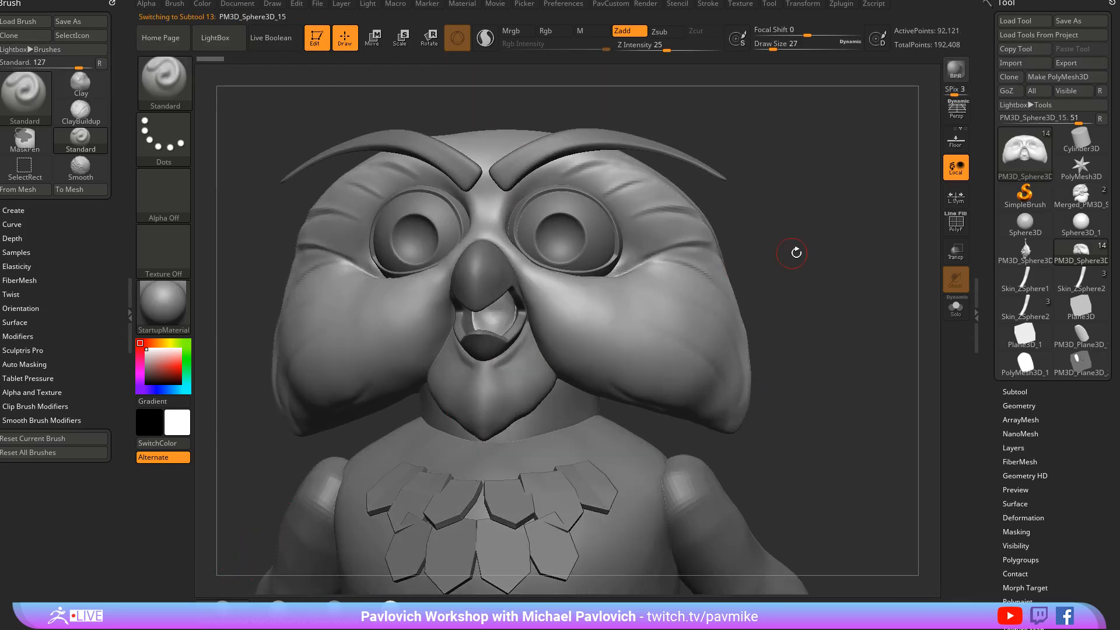
Select the subtool at the owl's beak and set the draw size to 20
left_click_drag(795, 250, 707, 257)
left_click(478, 277, "alt")
key("s")
mouse_move(837, 238)
left_mouse_down()
mouse_move(860, 244)
mouse_move(846, 252)
left_mouse_up()
key("s")
Expand the subtool list to view the owl's separate parts
left_click(1014, 391)
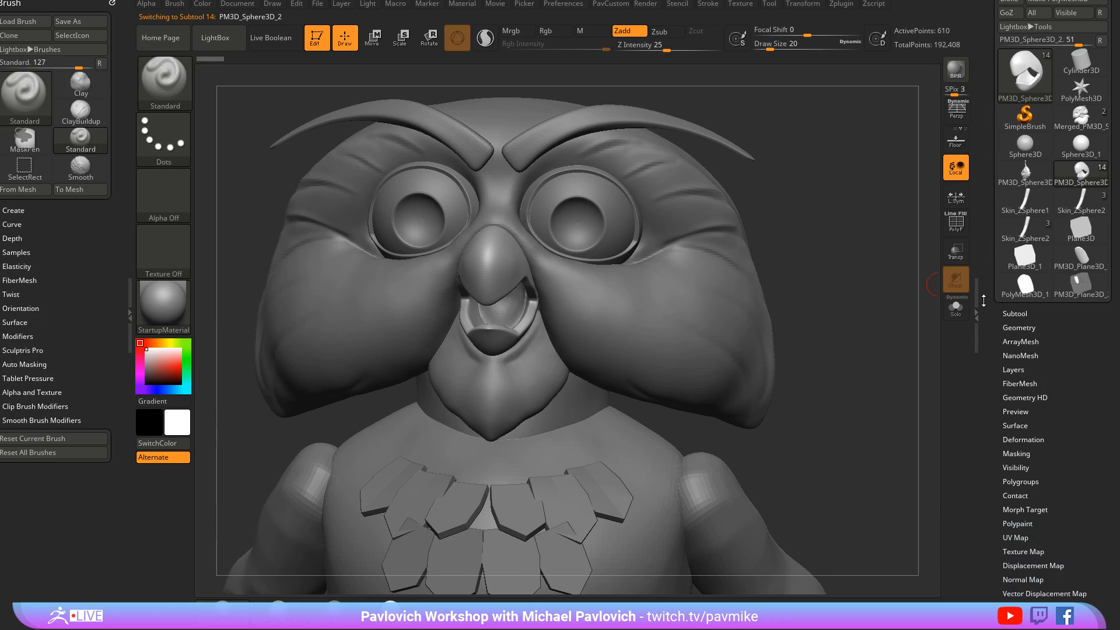
left_click_drag(901, 300, 907, 337)
scroll(1027, 222, "up", 3)
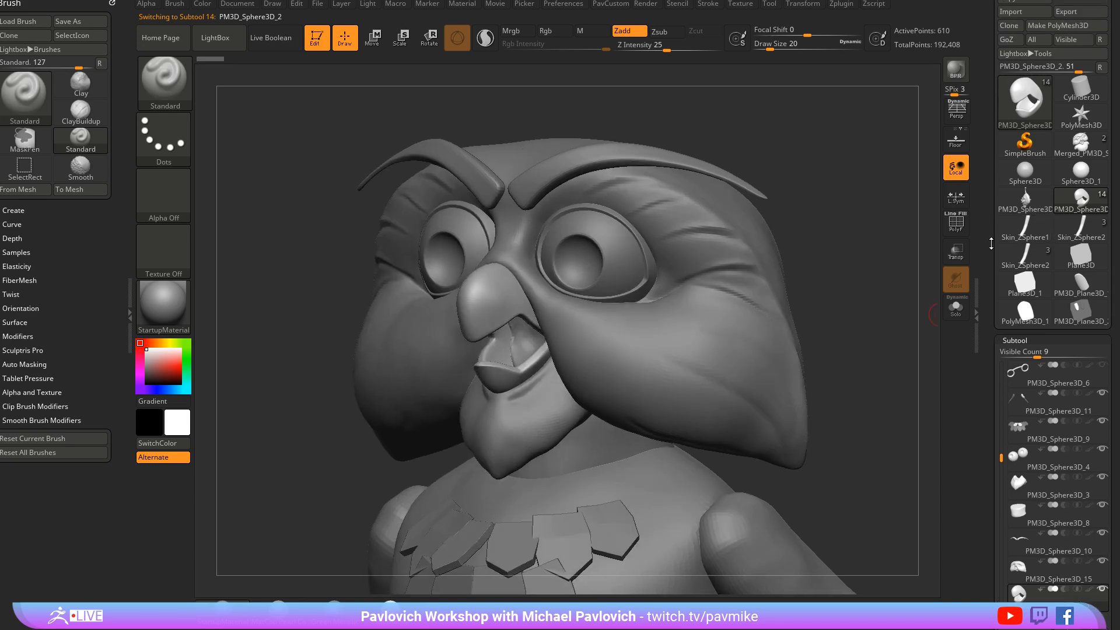
Save the owl tool as OwlRefine02.ZTL in the streaming folder's Owl subfolder
left_click(1066, 21)
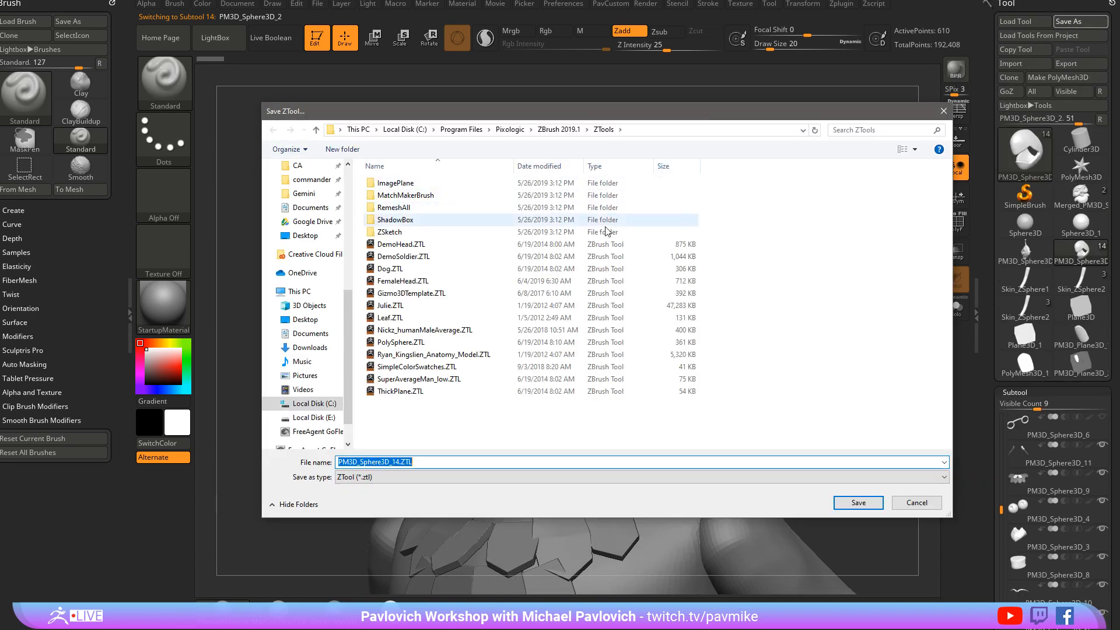
scroll(315, 263, "up", 6)
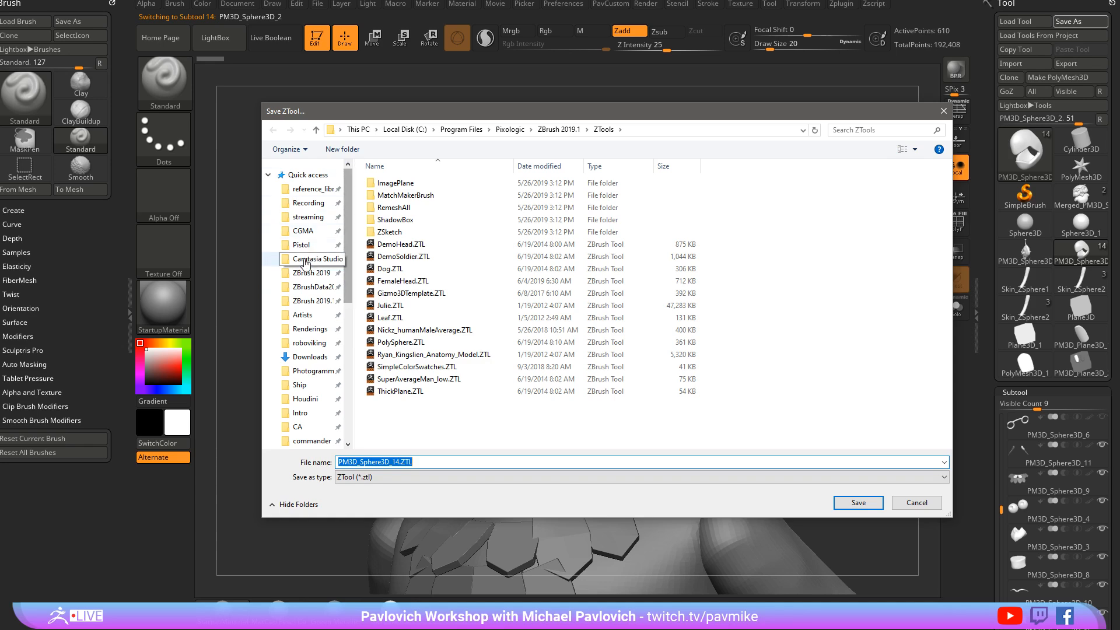
left_click(308, 216)
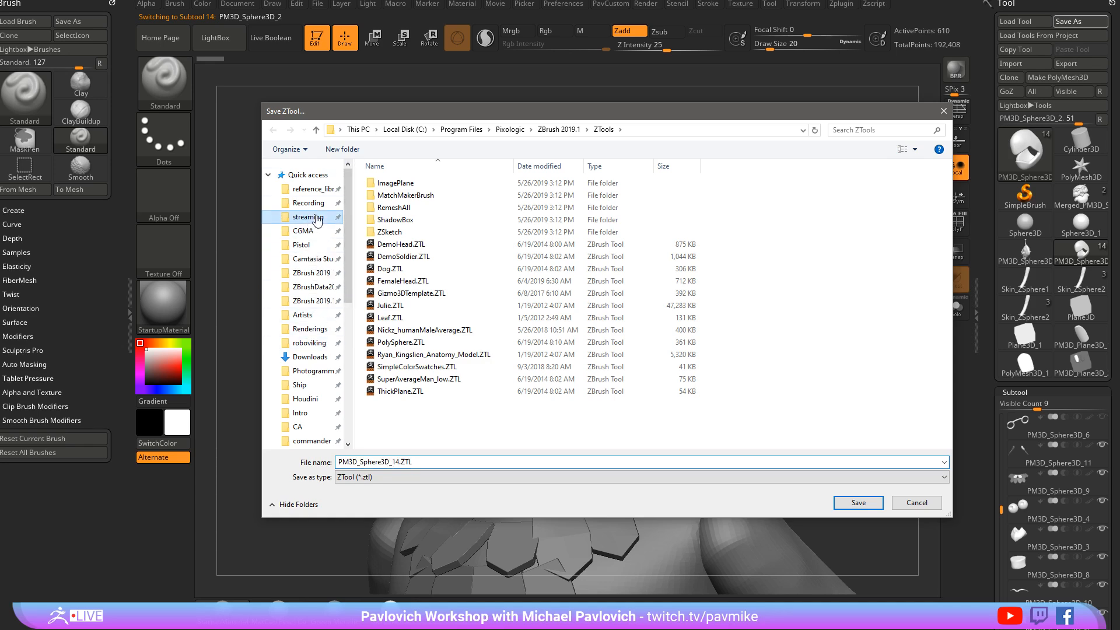
double_click(411, 183)
left_click(411, 184)
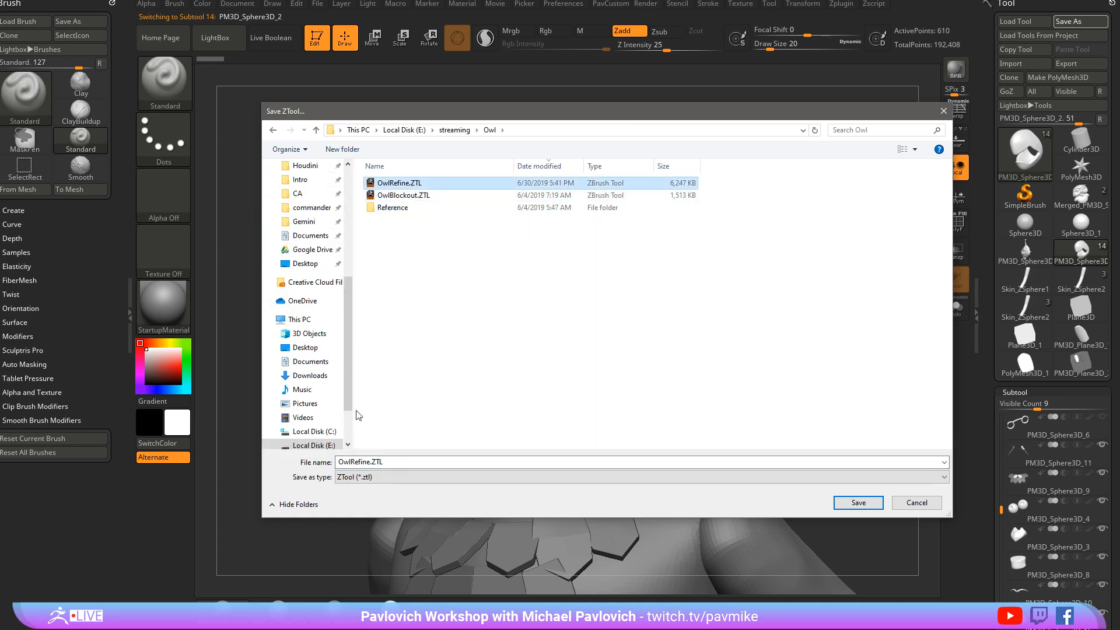
left_click(342, 462)
left_click_drag(370, 462, 418, 467)
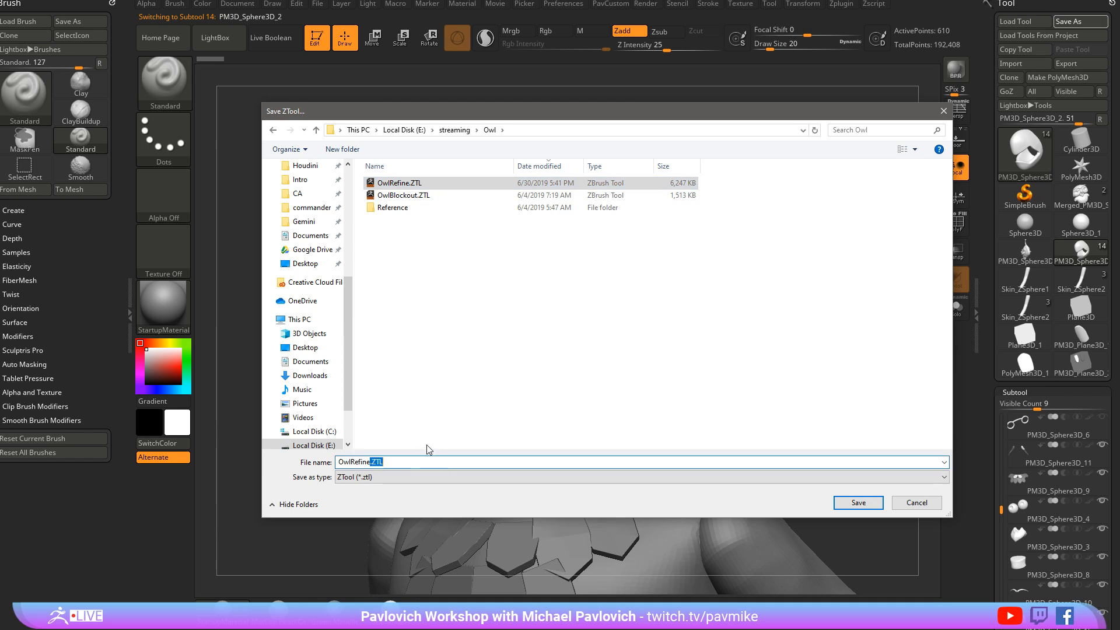
type("2")
key("Return")
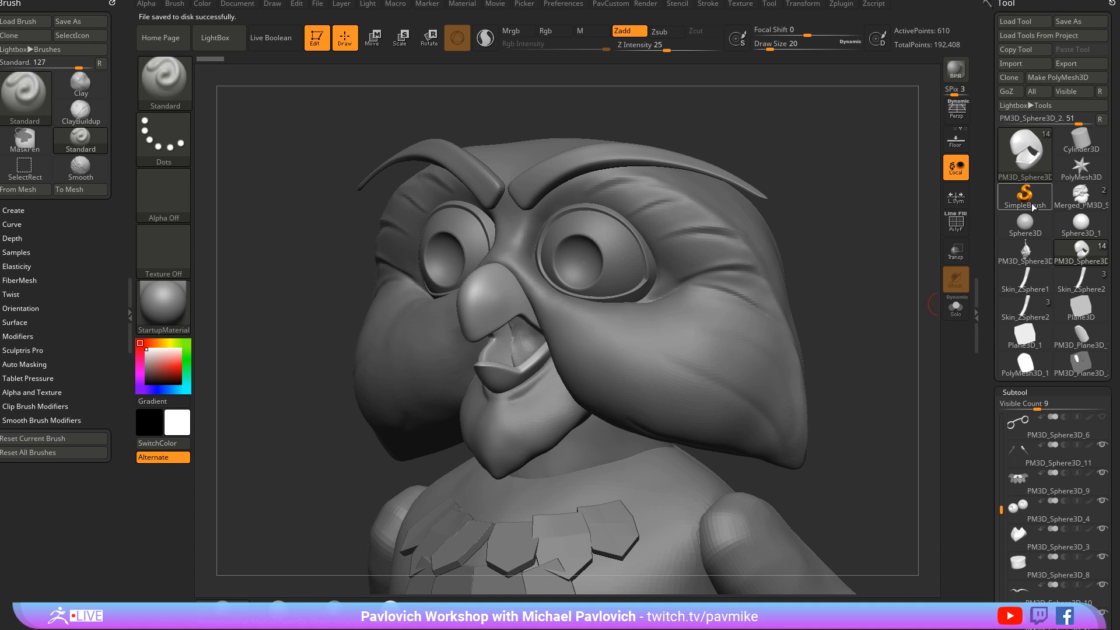
Reinitialize ZBrush to clear the session
left_click(564, 6)
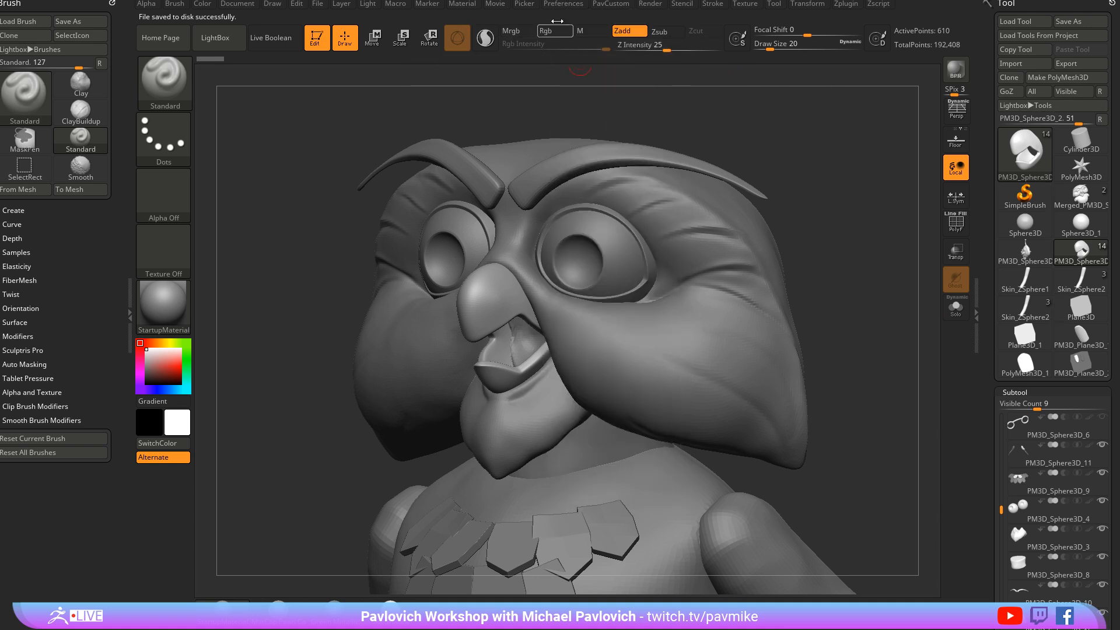
left_click(564, 6)
left_click(586, 26)
left_click(640, 282)
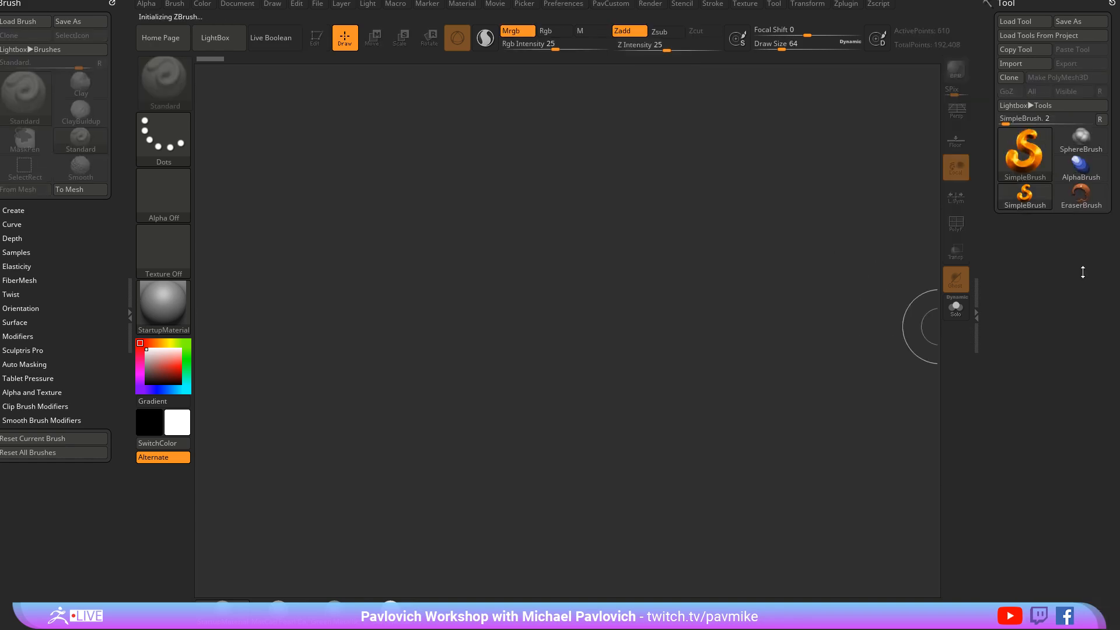
Load OwlRefine02.ZTL and place the owl on the canvas in Edit mode
left_click(1015, 26)
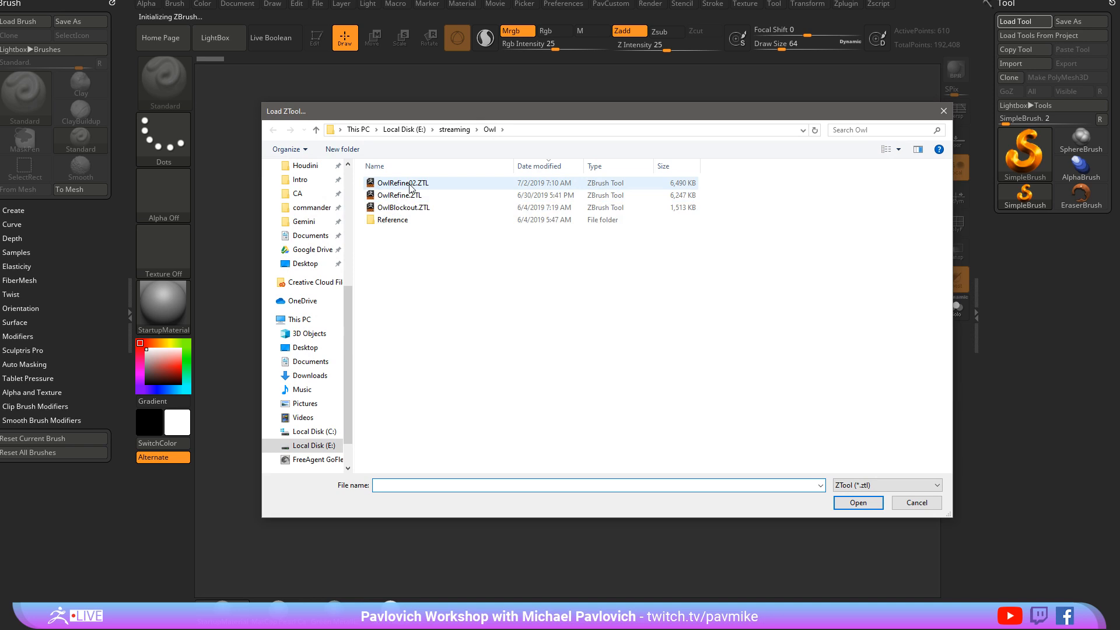
double_click(402, 185)
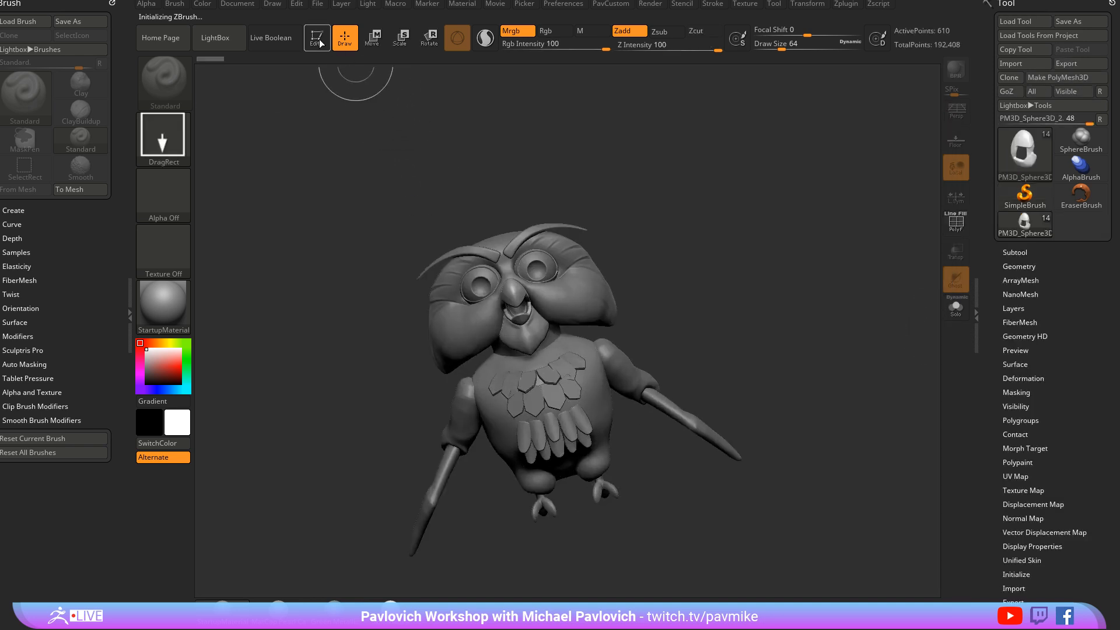
left_click_drag(723, 230, 797, 317, "alt")
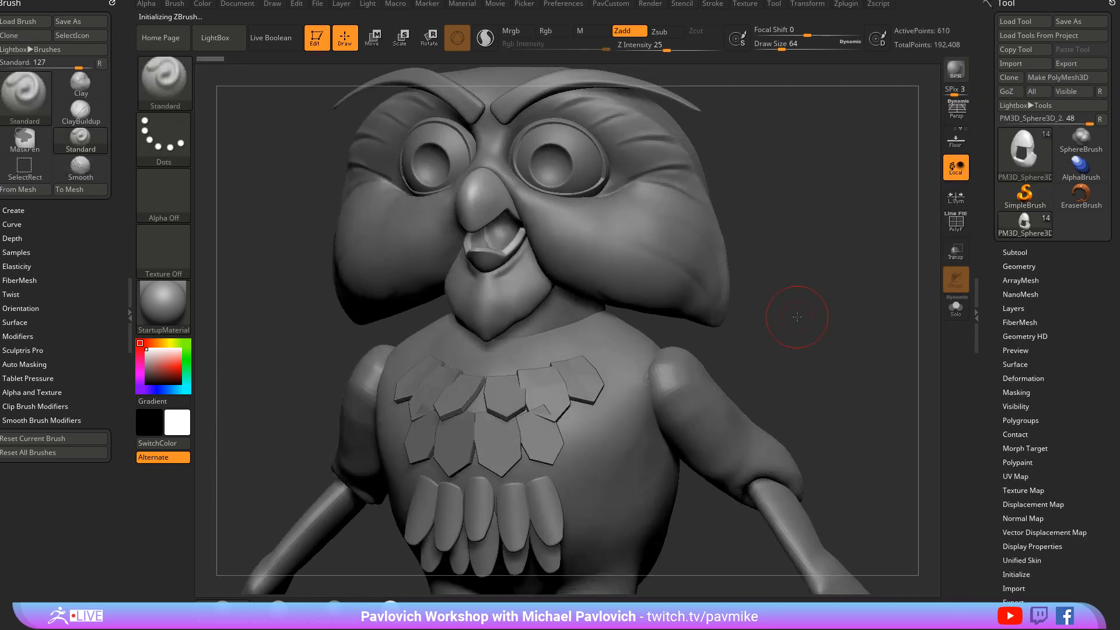
Select the owl's chin subtool on the model and set the draw size to 35
left_click(698, 241, "alt")
mouse_move(698, 241)
left_mouse_down()
mouse_move(764, 272)
mouse_move(828, 274)
mouse_move(807, 257)
mouse_move(600, 317)
mouse_move(537, 313)
left_mouse_up()
left_click(544, 305, "alt")
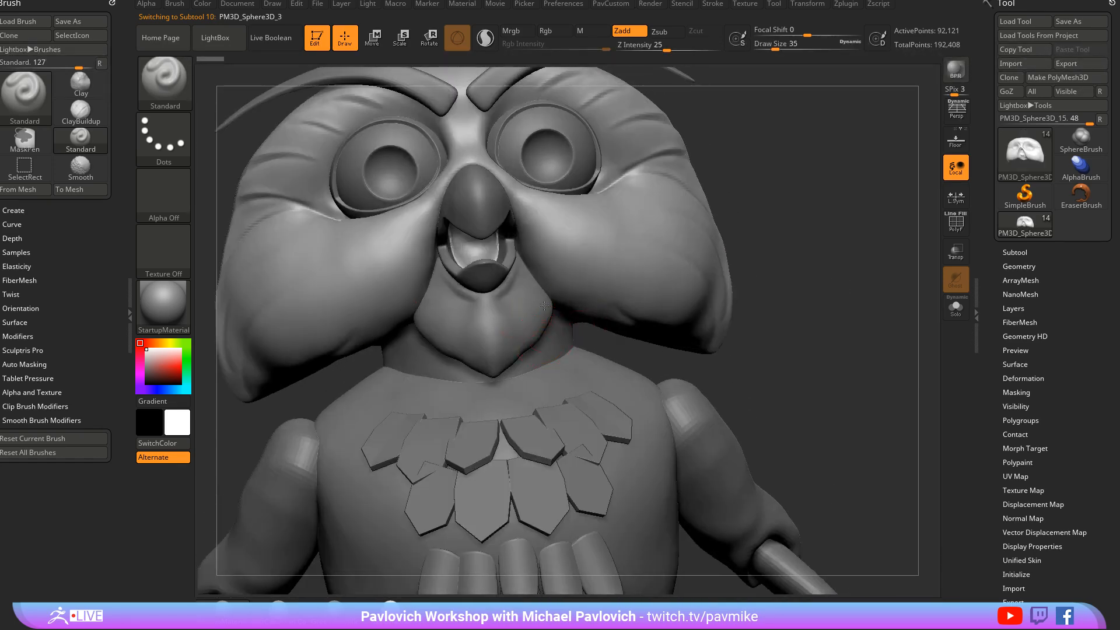
Try stamping the ChiselCreature brush's Scale1 shape onto the owl's chin
key("b")
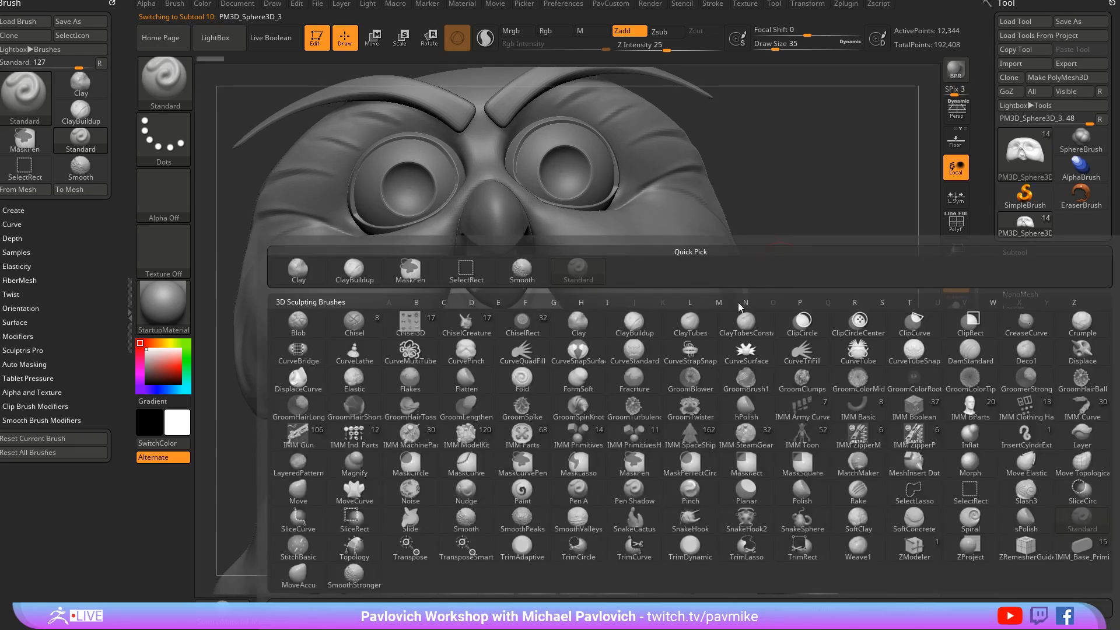
left_click(465, 322)
key("m")
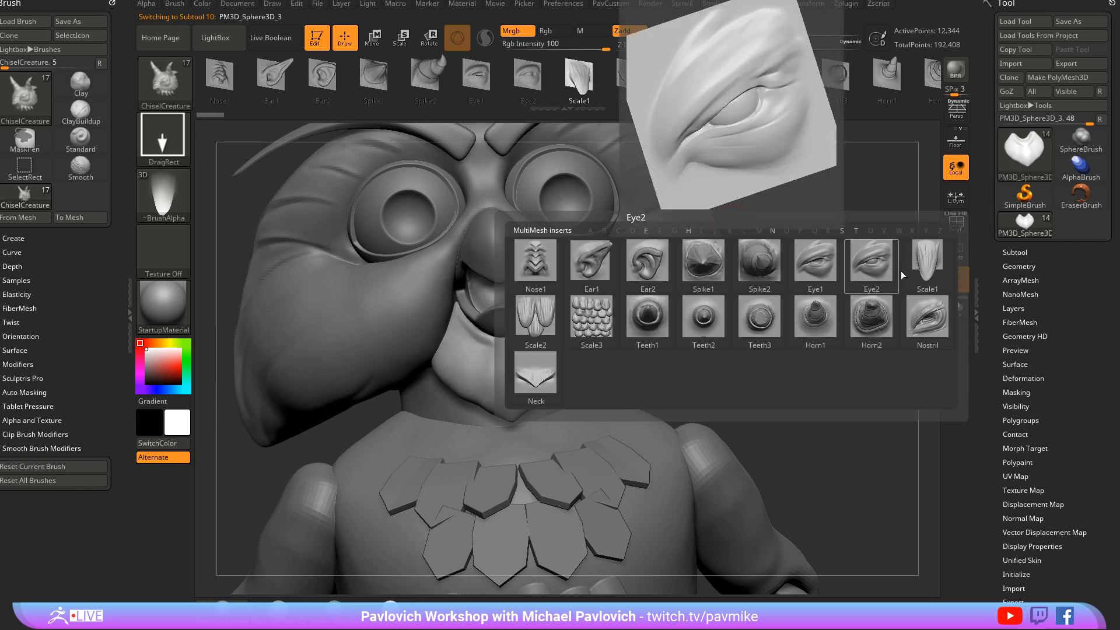
left_click_drag(813, 221, 571, 329)
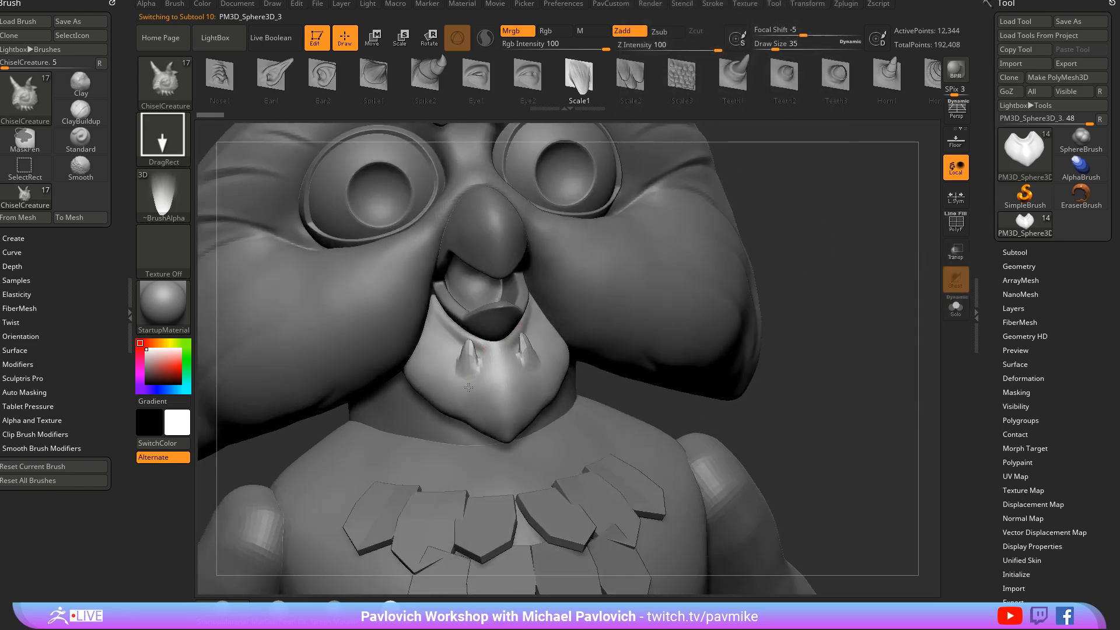
key("ctrl+z")
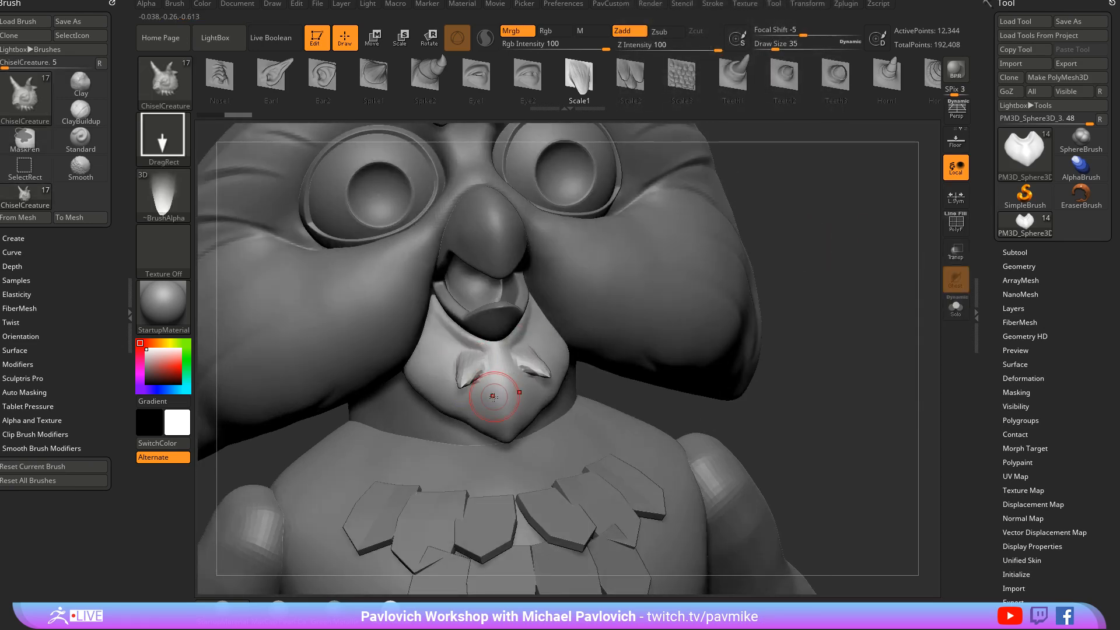
Try covering the owl's chin with overlapping rows of Scale1 feather stamps from both sides
right_click_drag(488, 383, 681, 313)
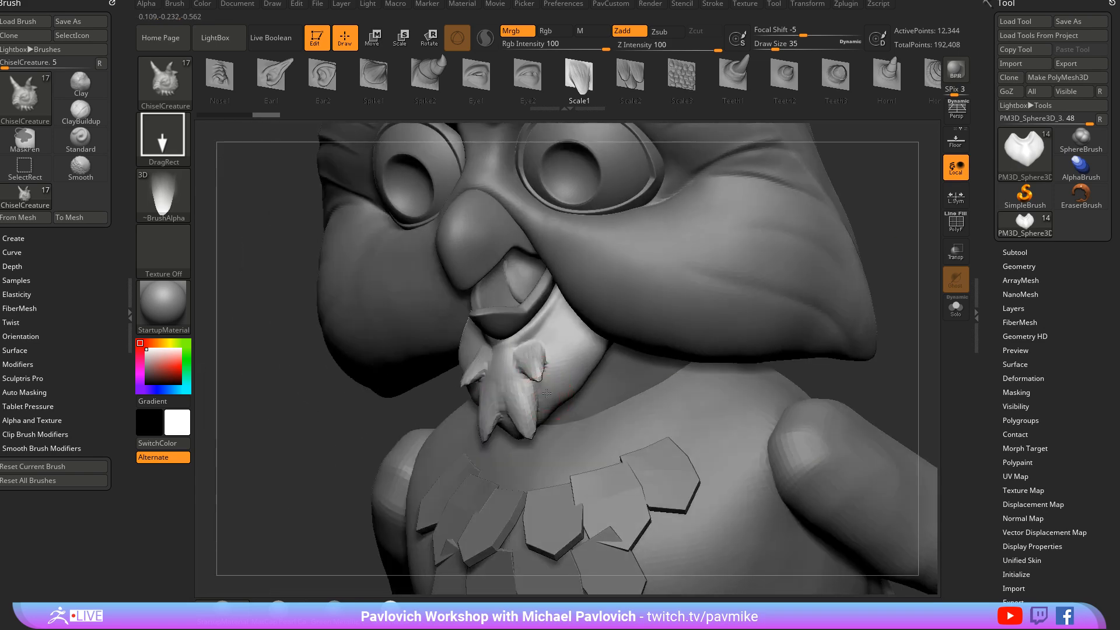
left_click_drag(547, 344, 534, 338)
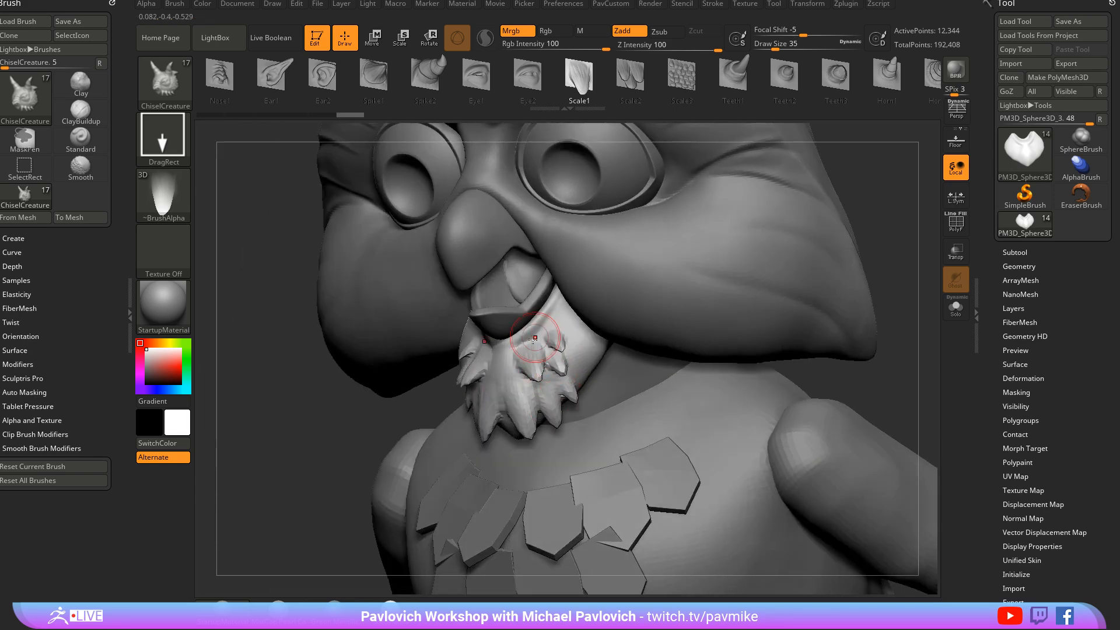
right_click_drag(513, 341, 752, 278)
key("shift")
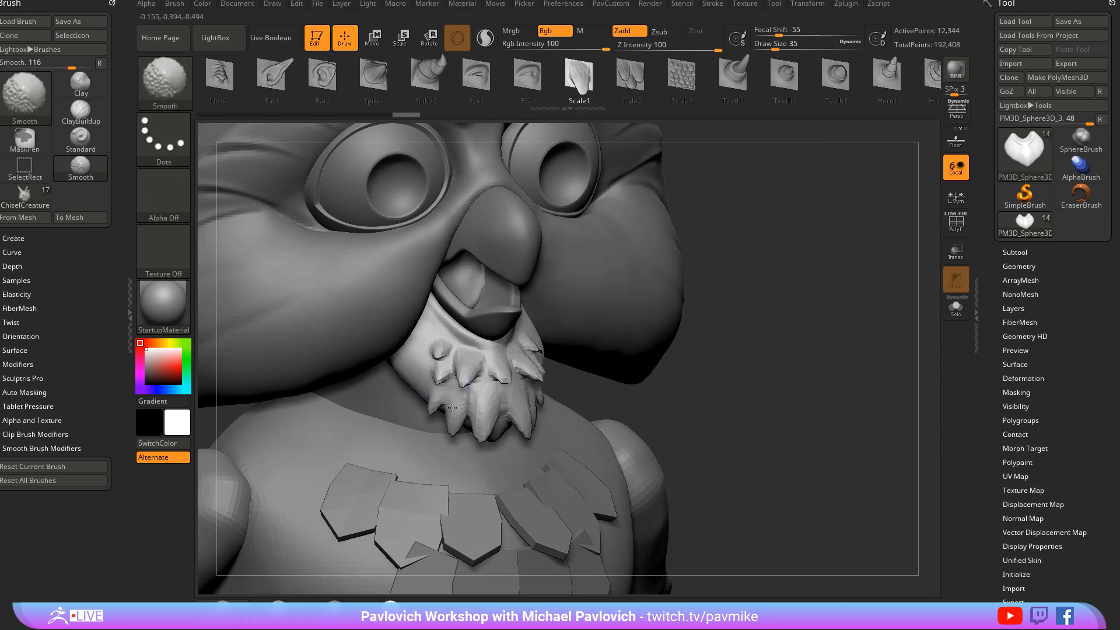
mouse_move(532, 345)
right_mouse_down()
mouse_move(873, 303)
mouse_move(835, 239)
mouse_move(859, 278)
mouse_move(775, 262)
right_mouse_up()
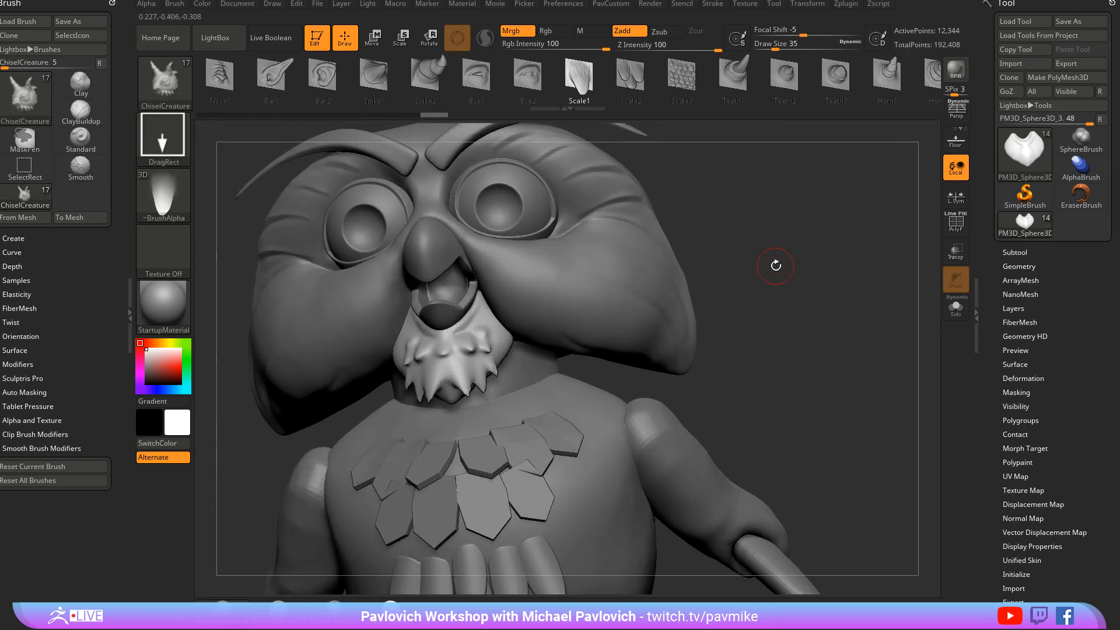
Undo the Scale1 feather stamps on the owl's chin
key("ctrl")
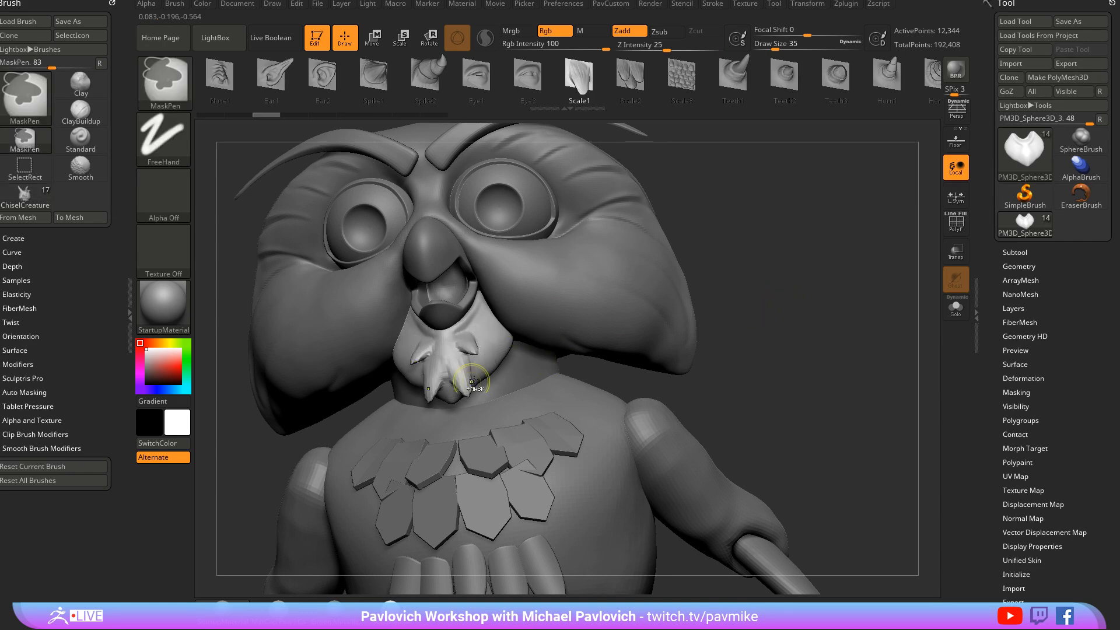
mouse_move(849, 270)
right_mouse_down()
mouse_move(830, 273)
mouse_move(875, 270)
mouse_move(855, 277)
right_mouse_up()
left_click_drag(831, 287, 822, 322)
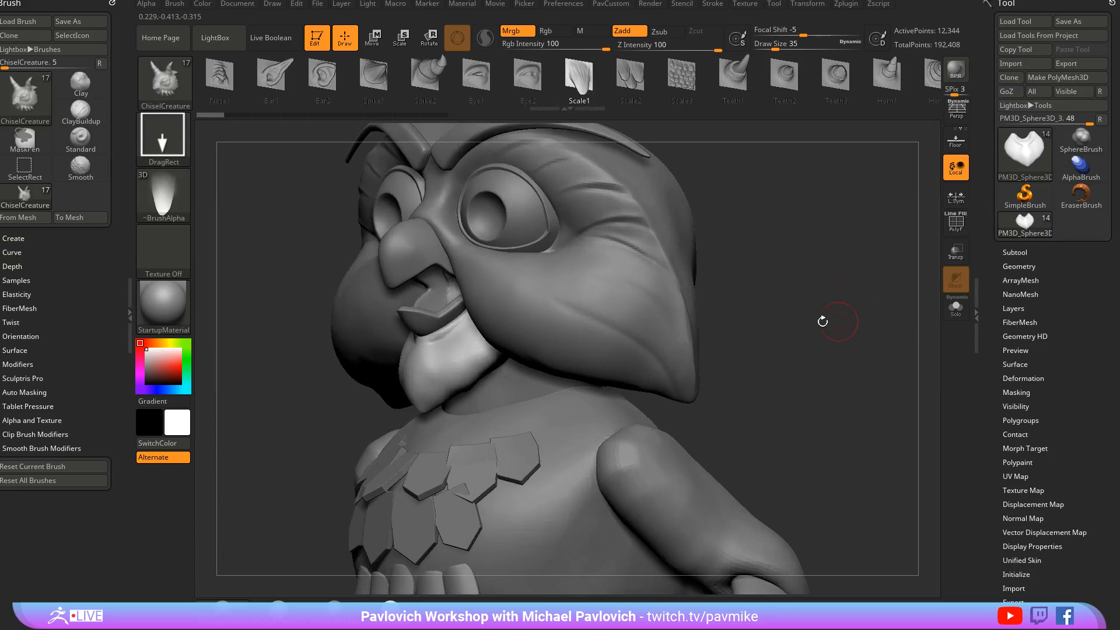
Carve vertical feather creases into the owl's chin with the DamStandard brush, reducing the draw size to 35
key("b")
key("d")
key("s")
left_click_drag(834, 264, 854, 294)
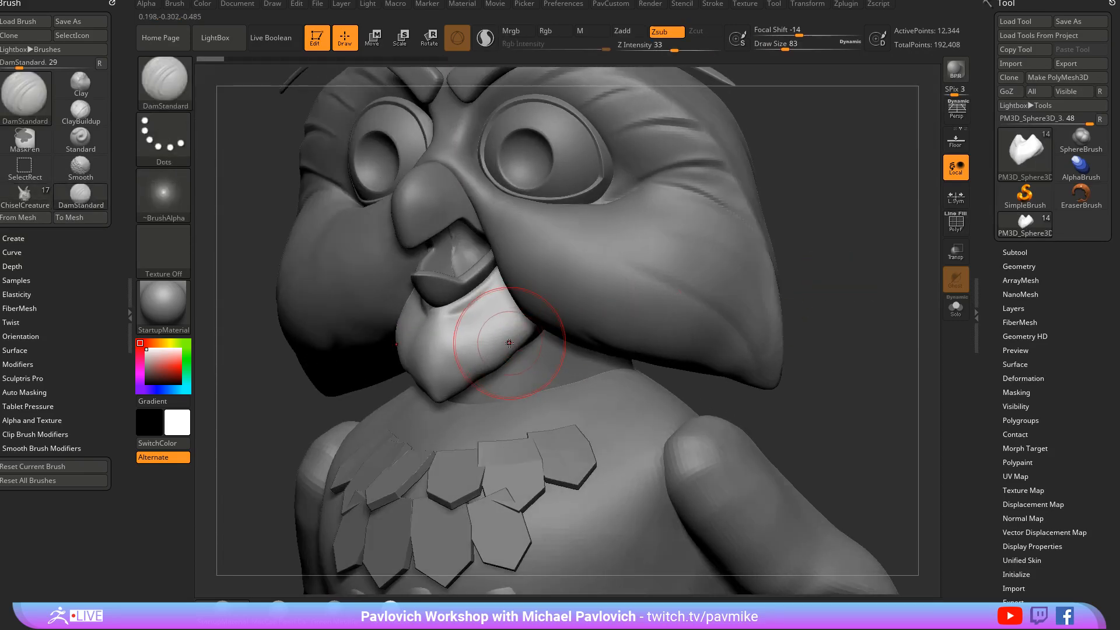
right_click_drag(350, 388, 489, 352)
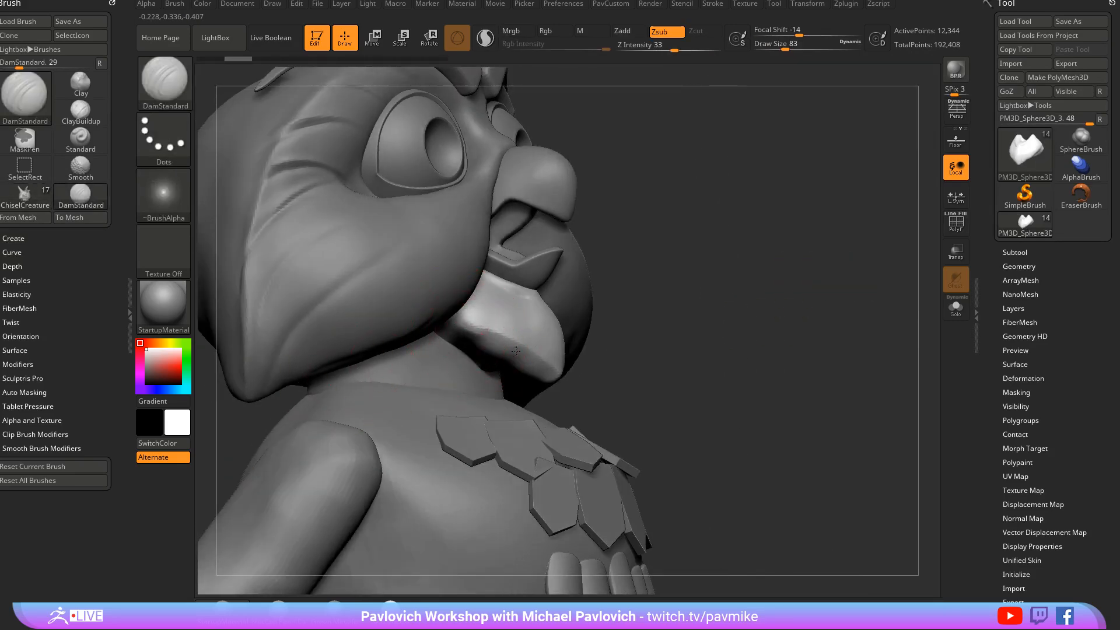
mouse_move(729, 365)
left_mouse_down()
mouse_move(709, 353)
mouse_move(586, 357)
left_mouse_up()
key("s")
left_click_drag(574, 359, 558, 358)
key("s")
left_click_drag(546, 321, 582, 384)
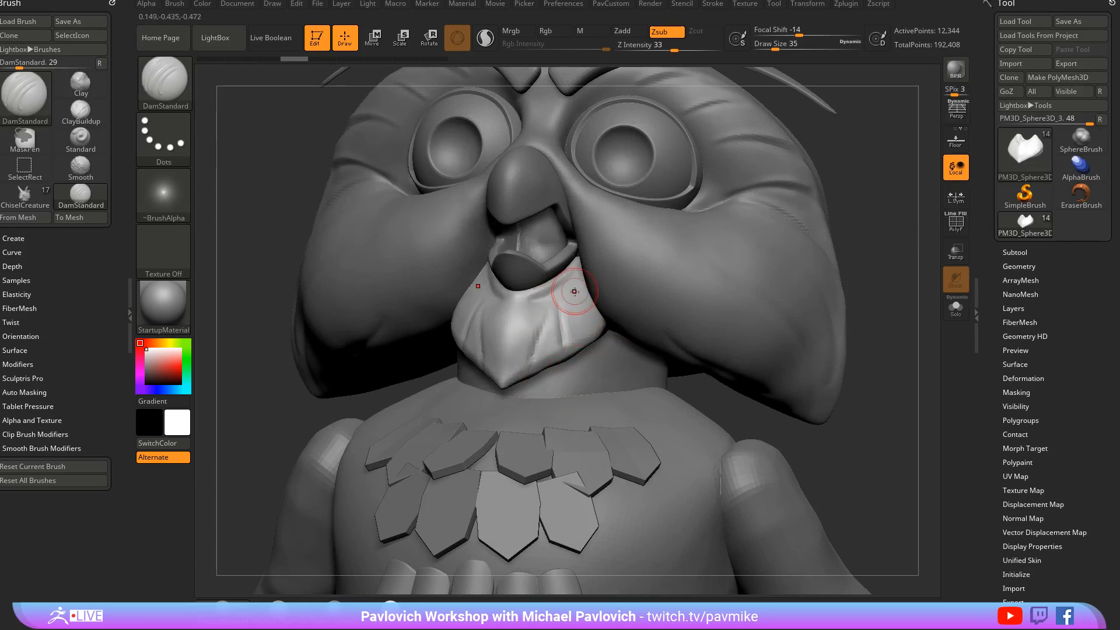
Build up raised feather strands across the owl's chin with the Standard brush at draw size 29
left_click_drag(805, 312, 834, 310, "shift")
key("b")
key("s")
key("t")
mouse_move(490, 321)
left_mouse_down()
mouse_move(503, 353)
mouse_move(535, 315)
left_mouse_up()
left_click_drag(823, 302, 781, 315)
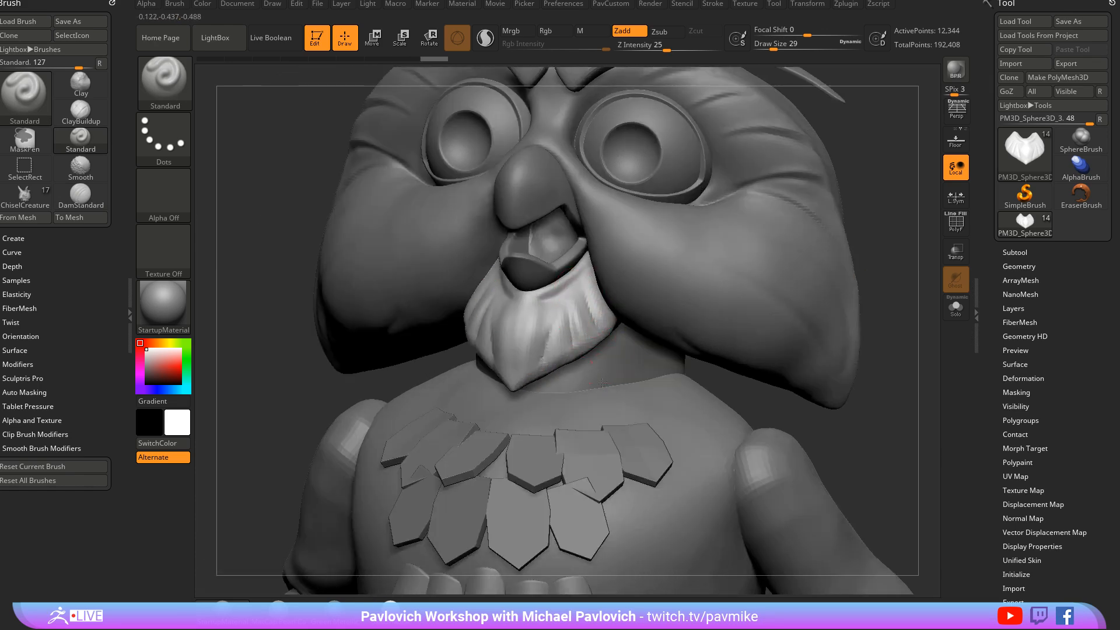
left_click_drag(580, 277, 551, 309)
Select the owl's face subtool with the DamStandard brush active and set the draw size to 37
mouse_move(923, 293)
left_mouse_down()
mouse_move(890, 257)
mouse_move(828, 300)
mouse_move(734, 299)
mouse_move(746, 280)
mouse_move(716, 275)
mouse_move(669, 350)
left_mouse_up()
key("b")
key("d")
key("s")
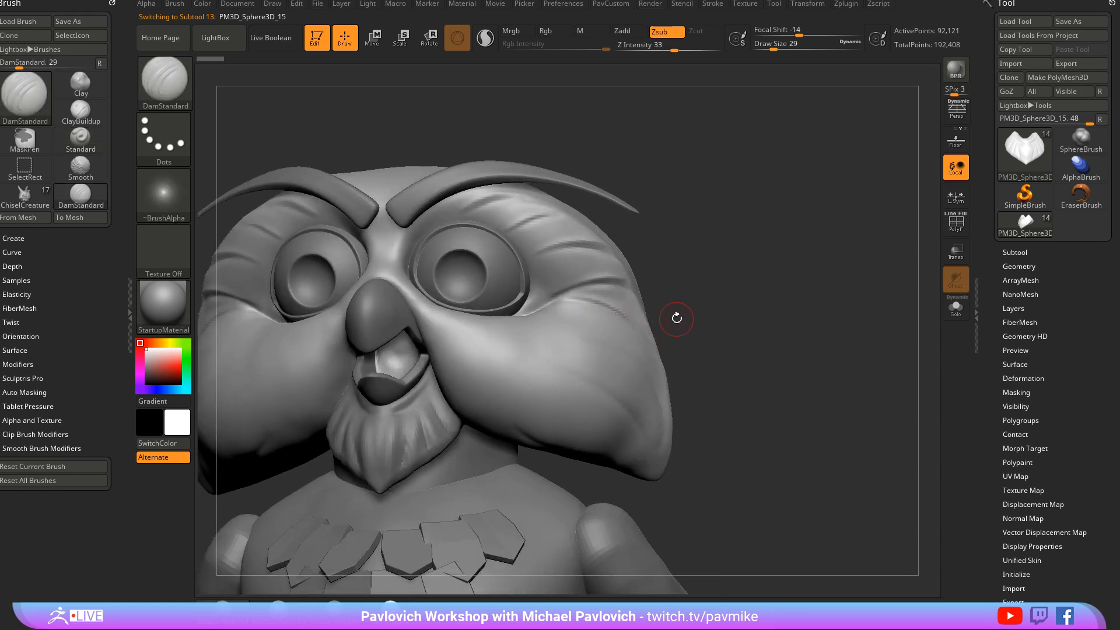
key("bracketright")
key("bracketright")
key("bracketright")
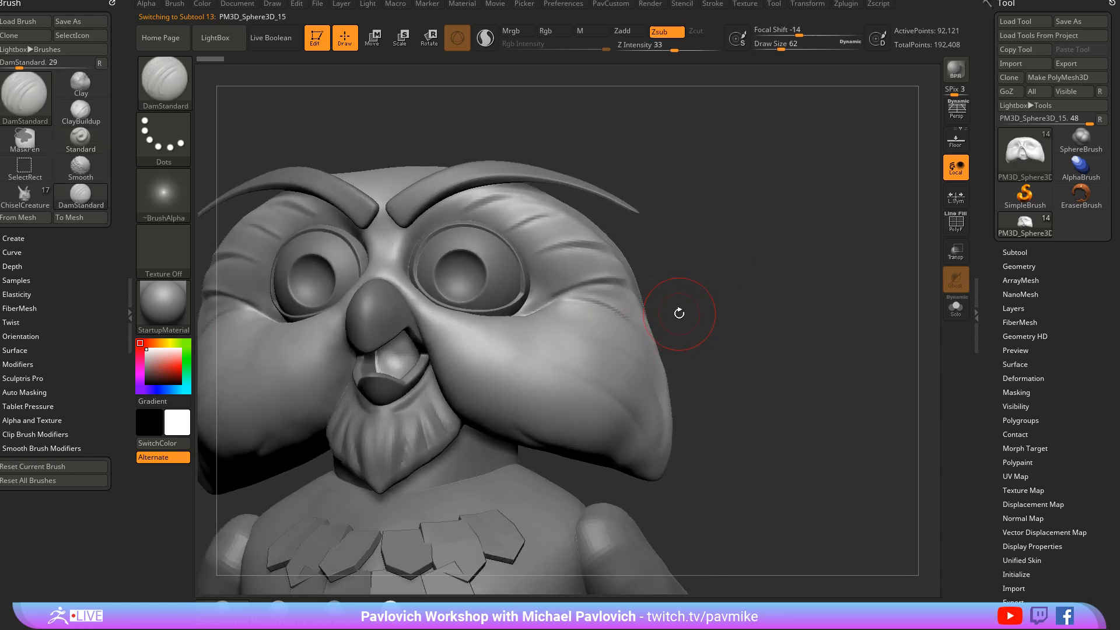
mouse_move(740, 274)
left_mouse_down()
mouse_move(681, 313)
mouse_move(622, 294)
left_mouse_up()
key("bracketleft")
key("bracketleft")
key("bracketleft")
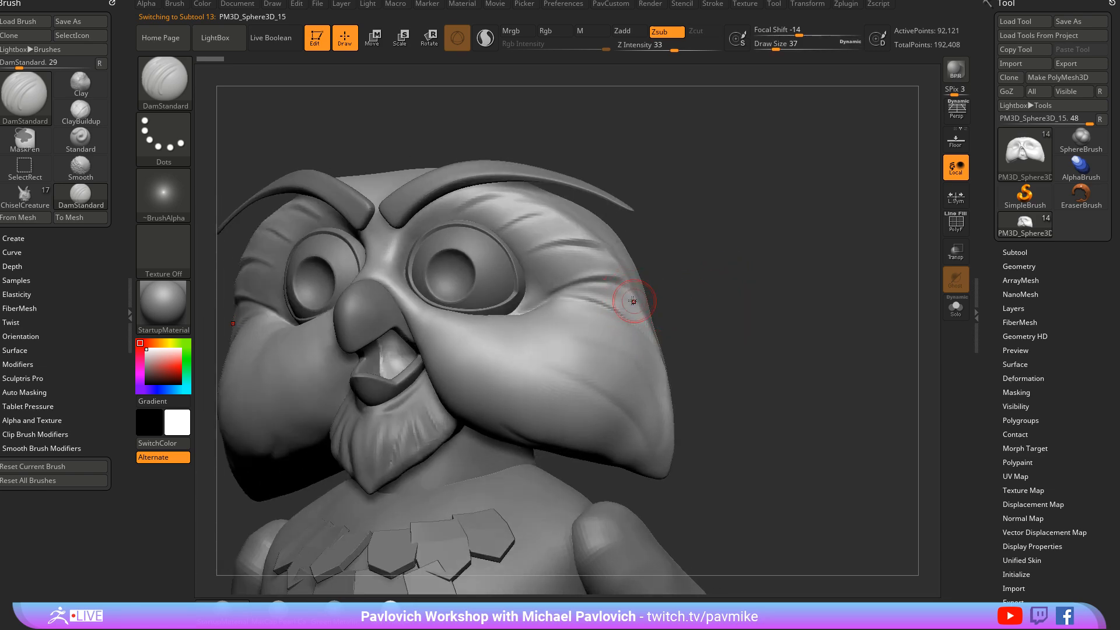
Set the draw size to 25 and select the owl's eyes subtool
mouse_move(761, 365)
left_mouse_down("alt")
mouse_move(775, 300)
mouse_move(747, 303)
mouse_move(774, 314)
left_mouse_up("alt")
key("s")
key("s")
mouse_move(774, 314)
left_mouse_down()
mouse_move(828, 315)
mouse_move(766, 310)
left_mouse_up()
key("s")
mouse_move(766, 310)
left_mouse_down()
mouse_move(857, 301)
mouse_move(813, 308)
mouse_move(838, 297)
left_mouse_up()
key("s")
left_click(553, 229, "alt")
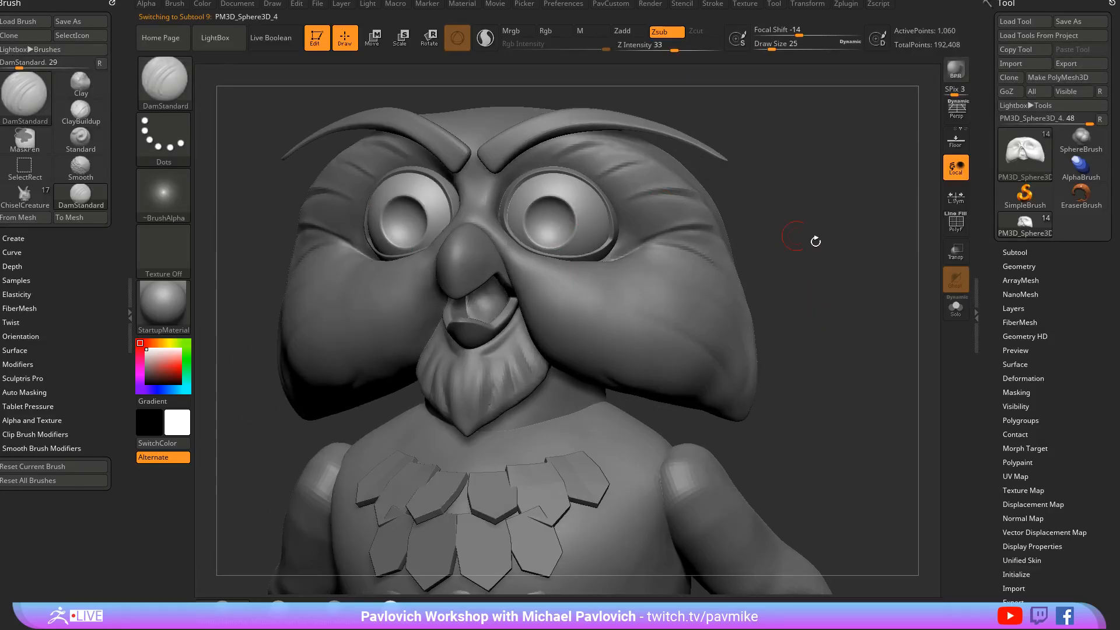
Set the draw size to 27 and delete the subtool of angular feather plates on the owl's chest
mouse_move(815, 242)
left_mouse_down()
mouse_move(870, 300)
mouse_move(838, 275)
mouse_move(866, 277)
left_mouse_up()
key("s")
left_click(851, 294)
left_click(552, 428, "alt")
left_click_drag(821, 379, 821, 329, "alt")
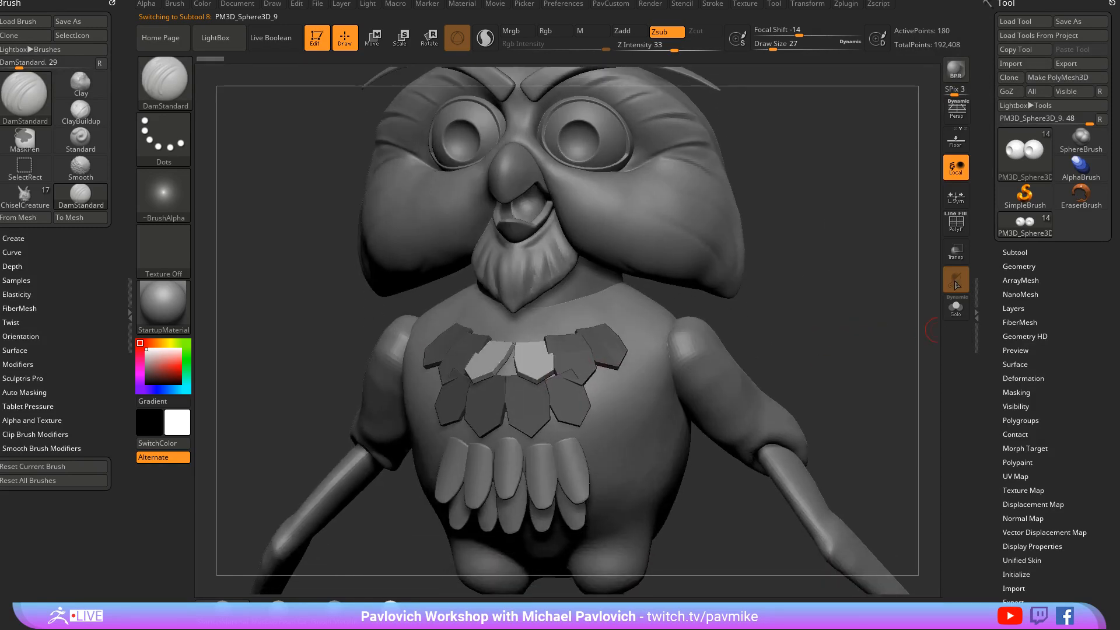
left_click(1015, 252)
left_click(1020, 527)
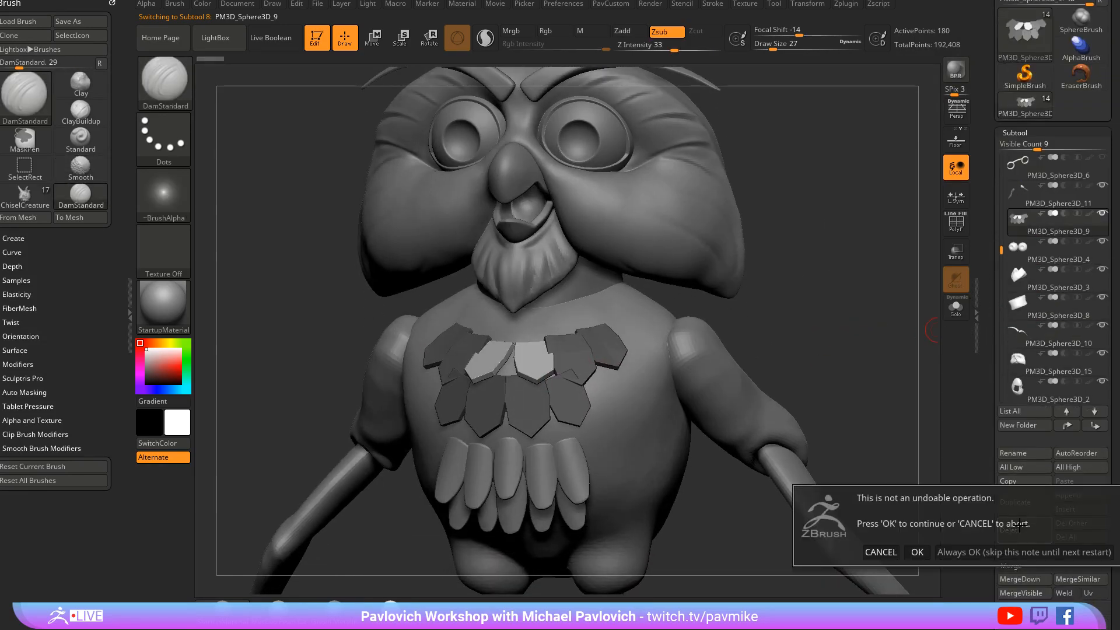
left_click(921, 552)
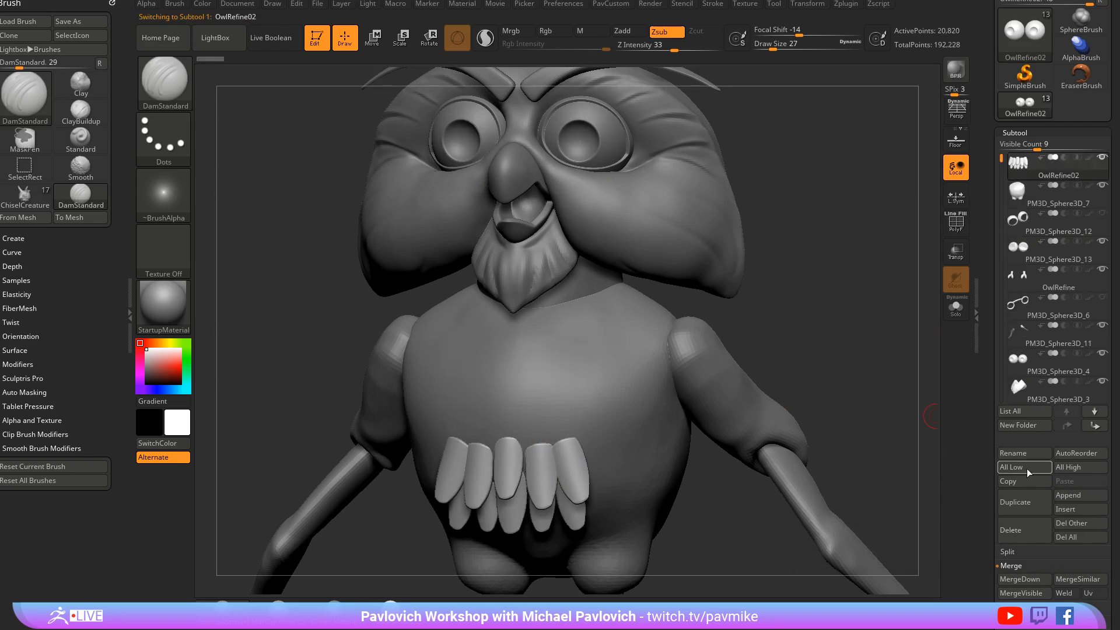
Delete the subtool of long rounded feathers on the owl's belly
left_click(1010, 523)
mouse_move(822, 262)
left_mouse_down("alt")
mouse_move(803, 353)
mouse_move(620, 362)
mouse_move(758, 327)
mouse_move(832, 290)
mouse_move(801, 328)
mouse_move(770, 262)
left_mouse_up("alt")
key("1")
Set the Standard brush's draw size to 44, switch to Move mode and select the owl's face subtool
key("s")
key("w")
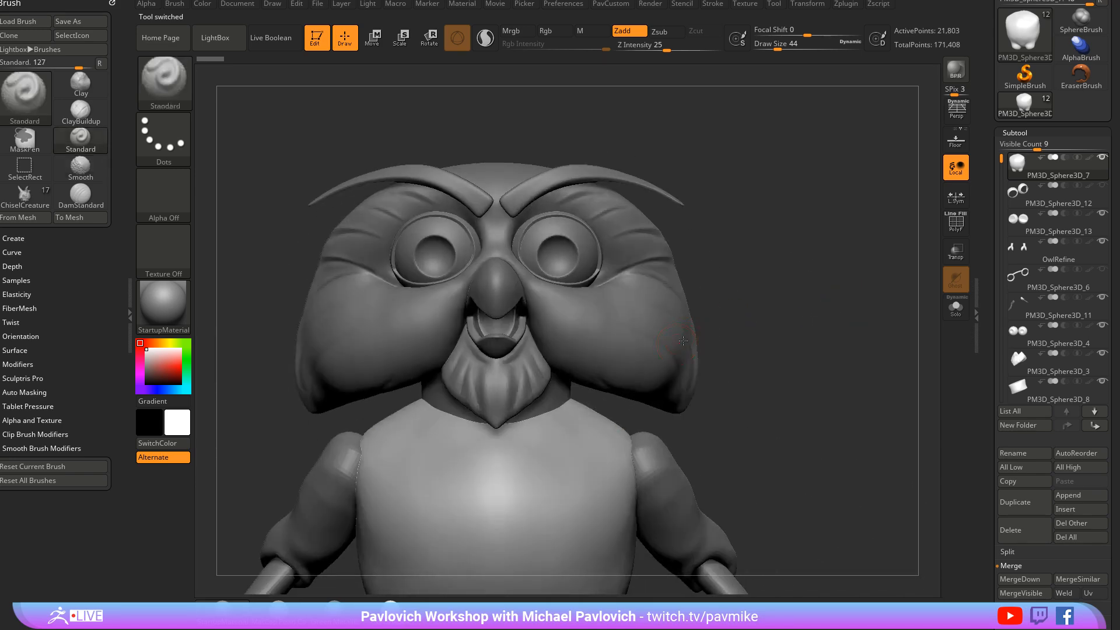
left_click(587, 380, "alt")
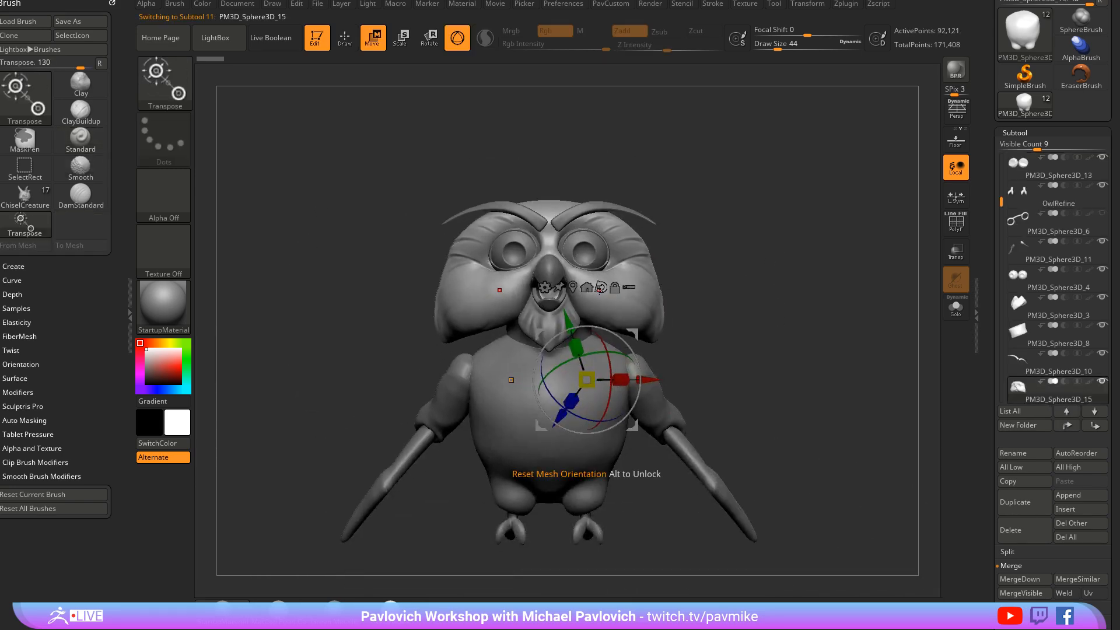
Centre the transform gizmo on the face subtool and reset its orientation
left_click(581, 287)
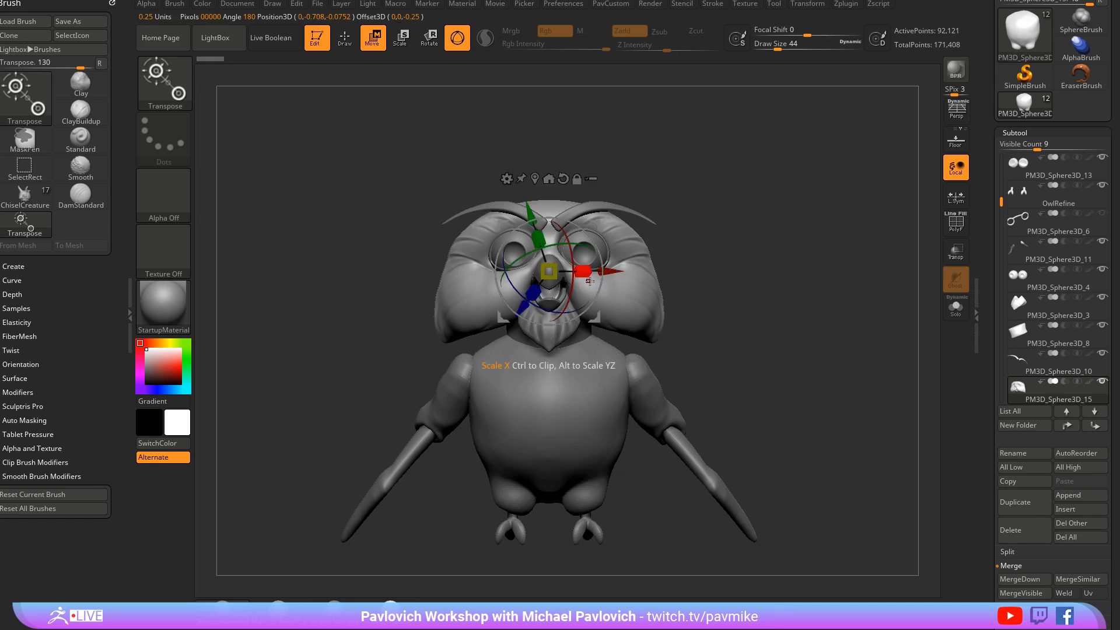
left_click(548, 178)
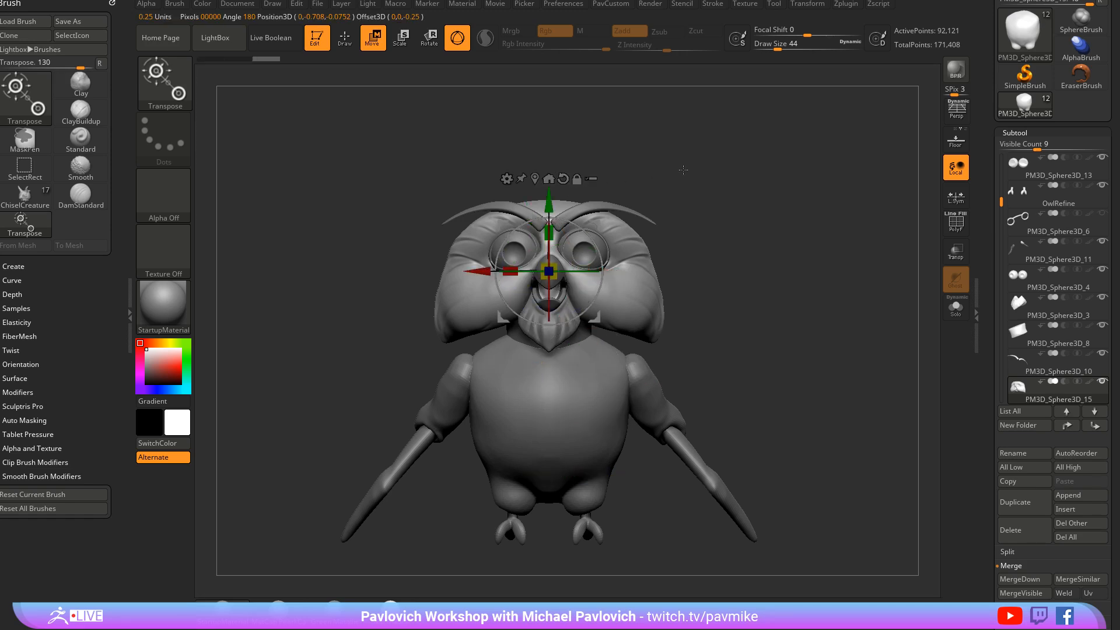
left_click_drag(682, 169, 707, 196)
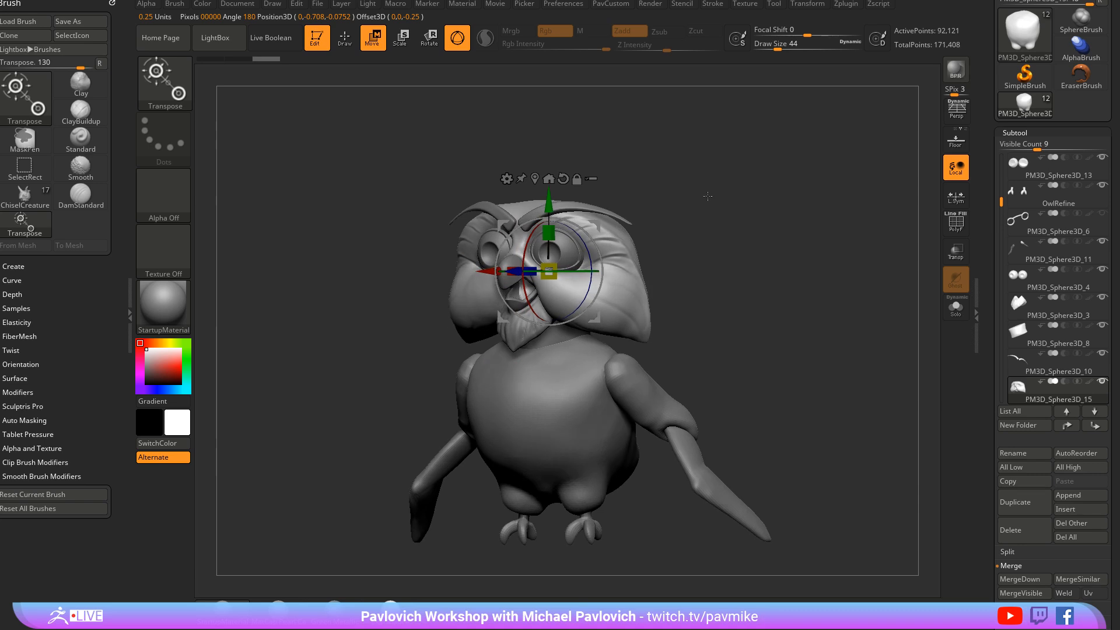
Try raising the owl's head subtools together by transposing all selected subtools
left_click_drag(591, 178, 543, 155)
left_click_drag(753, 175, 667, 182)
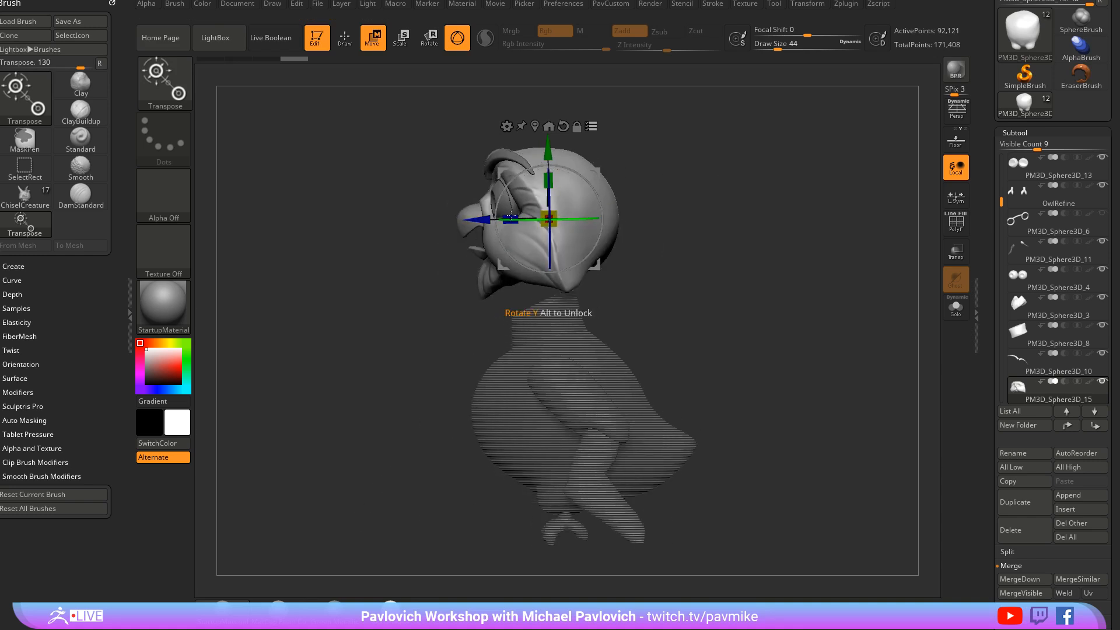
left_click_drag(625, 249, 529, 349)
mouse_move(707, 260)
left_mouse_down()
mouse_move(773, 246)
mouse_move(755, 250)
left_mouse_up()
Switch to the Standard brush in Draw mode and set its draw size to 54
key("b")
key("s")
key("t")
key("space")
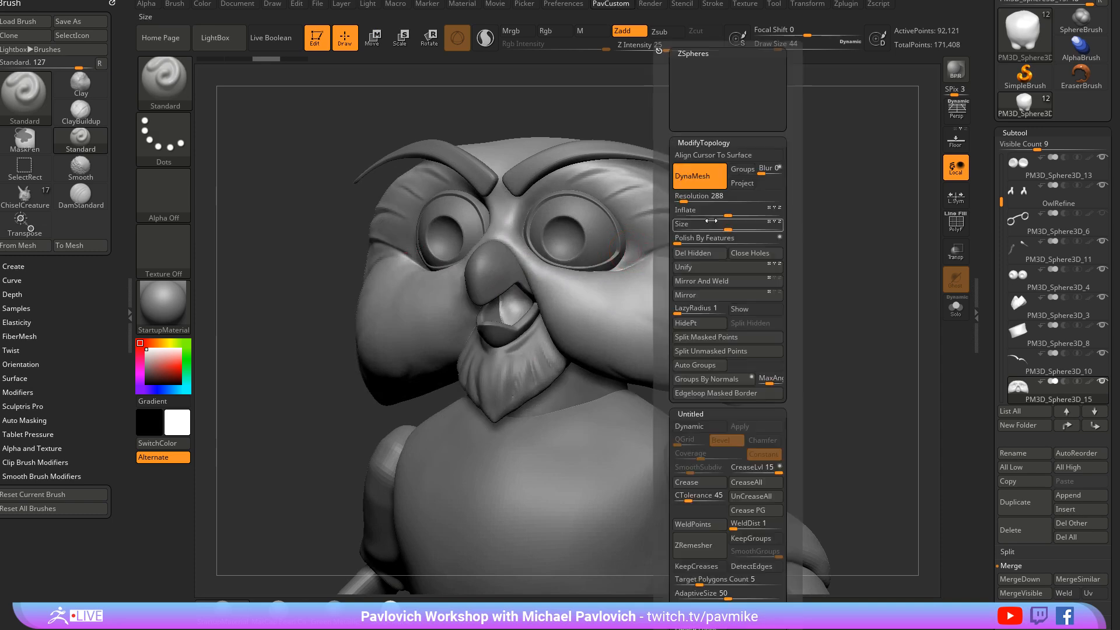
key("w")
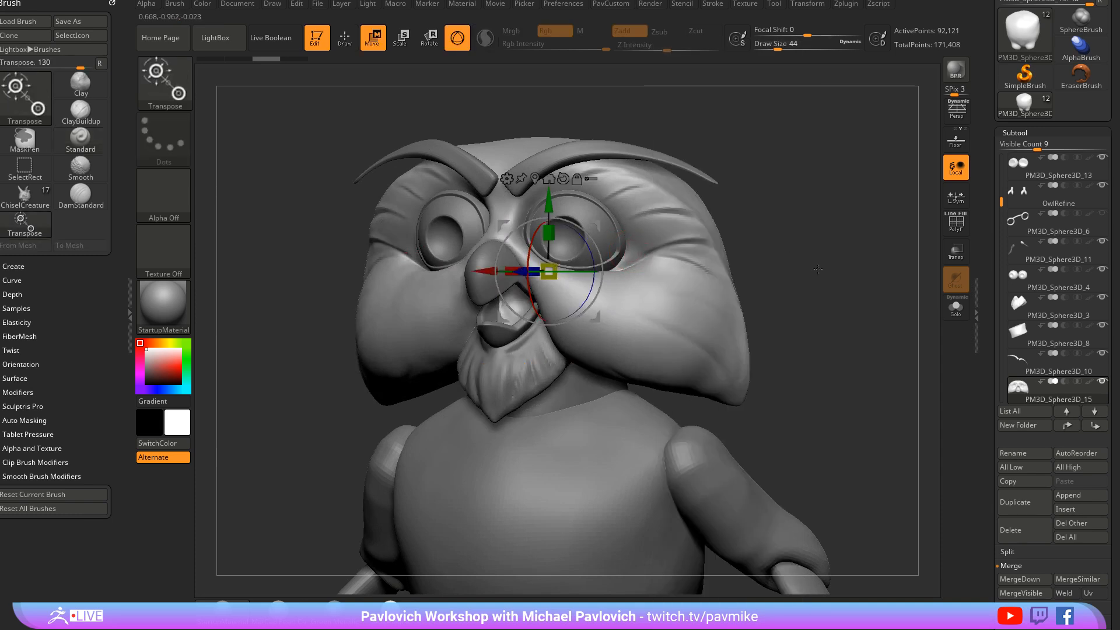
key("q")
key("f")
left_click_drag(775, 250, 715, 255)
key("s")
left_click_drag(648, 332, 649, 332)
Review the owl from the back and front, and set the draw size to 44
mouse_move(665, 324)
left_mouse_down()
mouse_move(690, 310)
mouse_move(501, 301)
left_mouse_up()
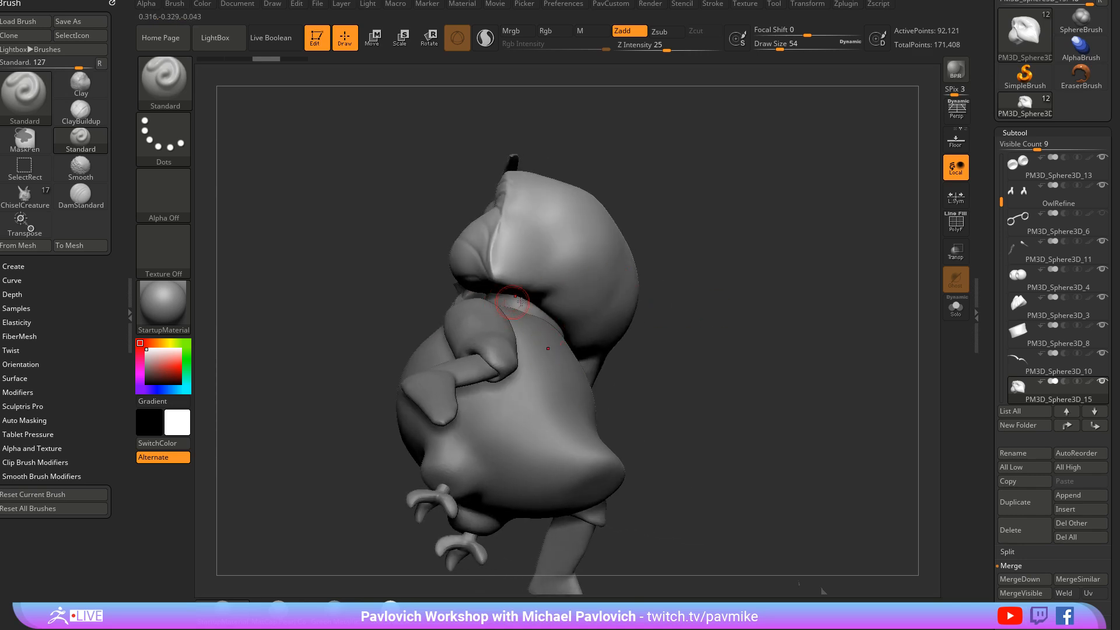
right_click_drag(521, 302, 554, 302)
mouse_move(517, 253)
right_mouse_down()
mouse_move(785, 265)
mouse_move(811, 290)
mouse_move(698, 274)
mouse_move(727, 307)
mouse_move(570, 388)
mouse_move(703, 373)
mouse_move(489, 349)
mouse_move(772, 327)
mouse_move(521, 269)
right_mouse_up()
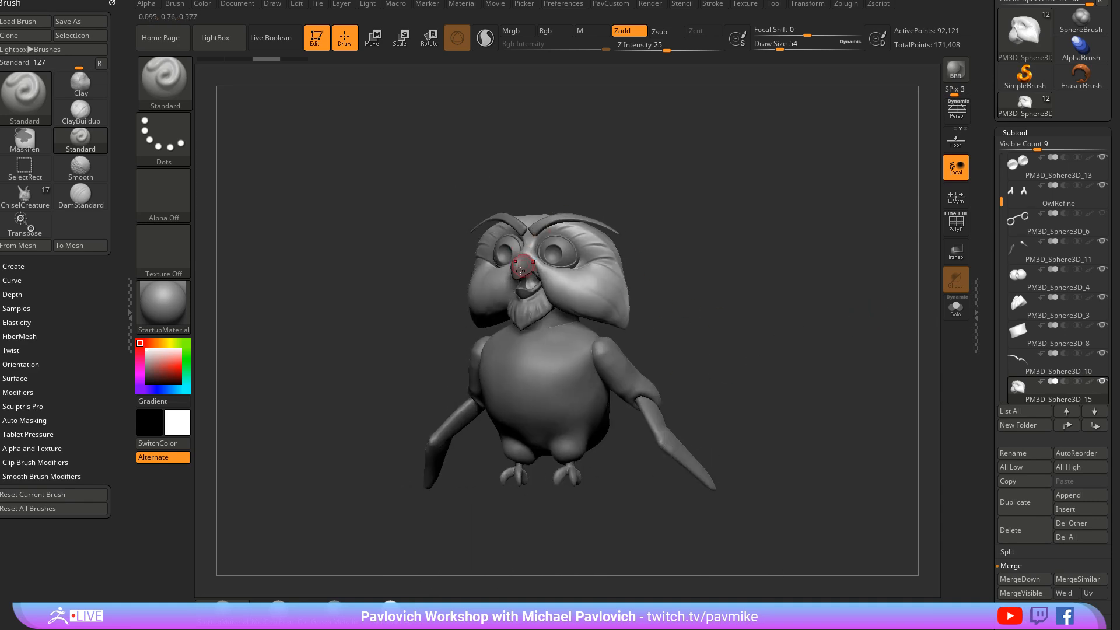
right_click_drag(722, 382, 793, 308)
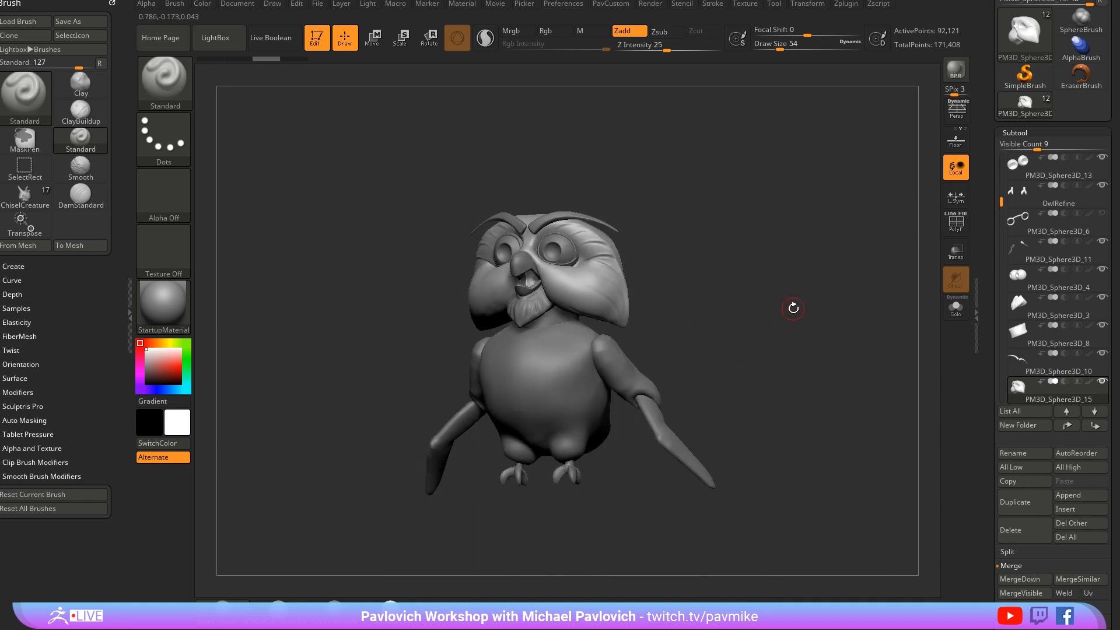
mouse_move(734, 250)
right_mouse_down()
mouse_move(755, 215)
mouse_move(752, 250)
mouse_move(729, 253)
right_mouse_up()
key("s")
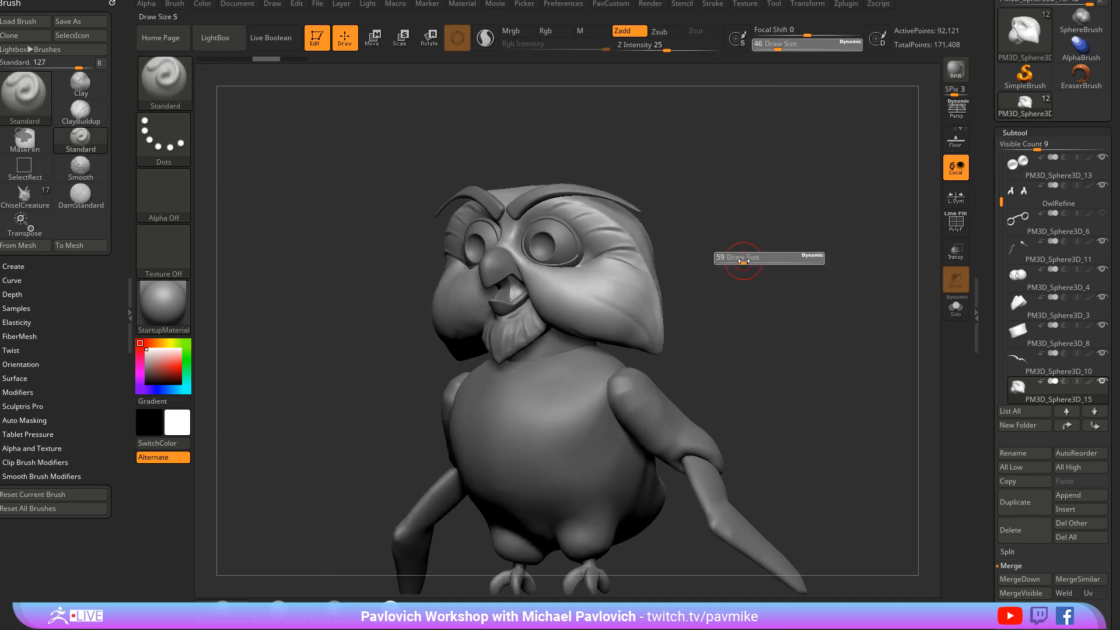
left_click_drag(735, 259, 731, 259)
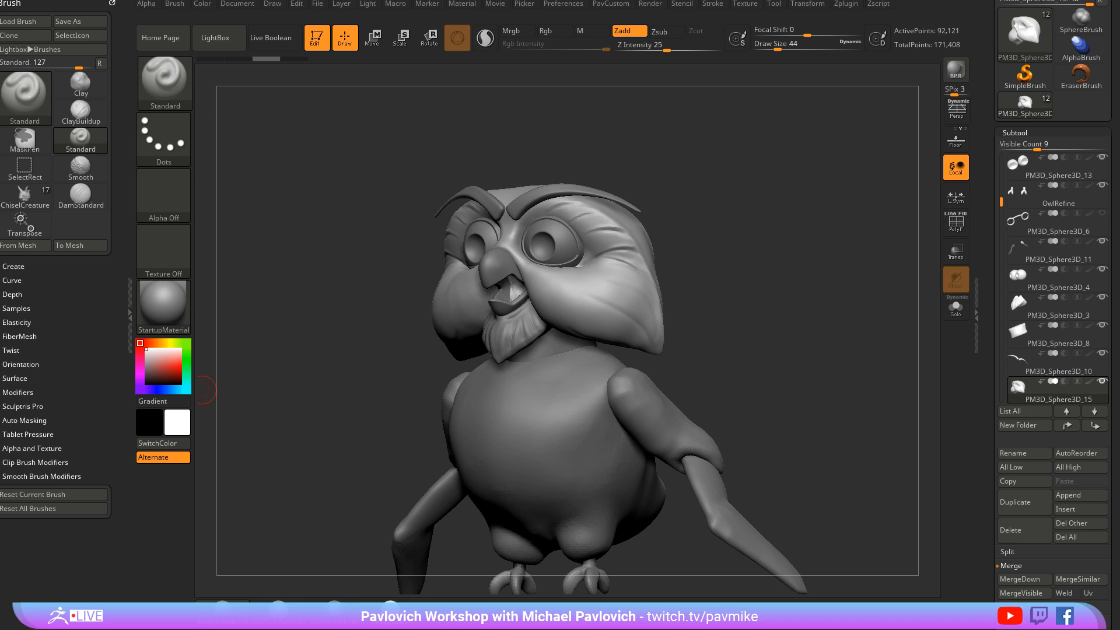
Select the beak subtool PM3D_Sphere3D_2 and hide it
mouse_move(749, 207)
left_mouse_down()
mouse_move(762, 197)
mouse_move(738, 214)
mouse_move(787, 218)
mouse_move(823, 237)
mouse_move(803, 232)
left_mouse_up()
key("s")
key("s")
mouse_move(802, 233)
left_mouse_down()
mouse_move(846, 217)
mouse_move(790, 220)
mouse_move(834, 250)
left_mouse_up()
key("s")
scroll(1050, 362, "down", 1)
left_click(1012, 393)
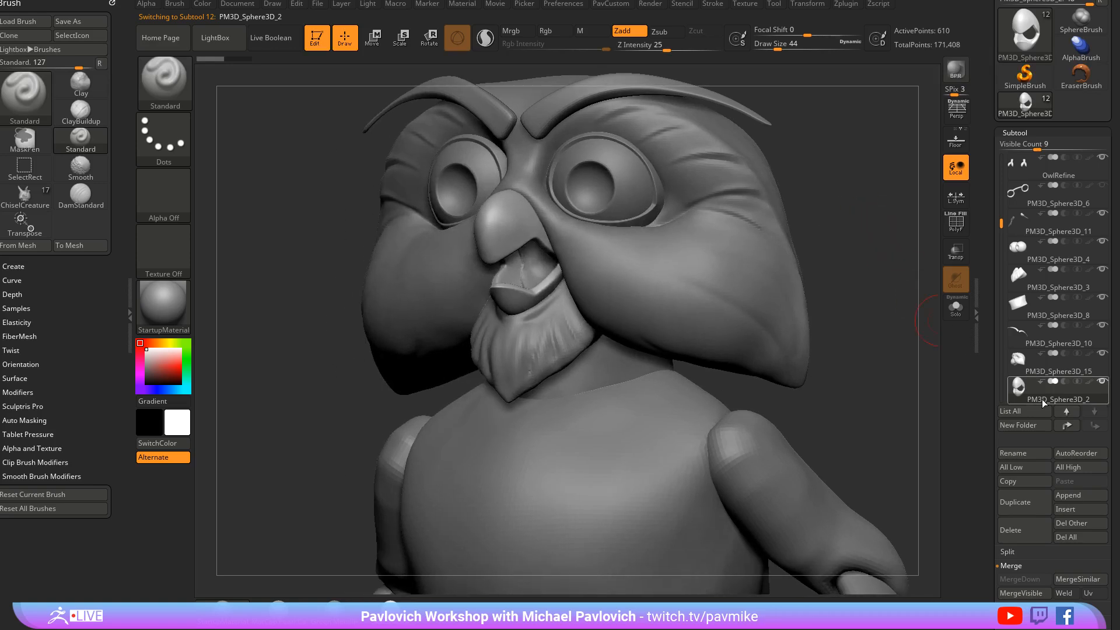
key("f")
mouse_move(875, 388)
left_mouse_down()
mouse_move(867, 339)
mouse_move(607, 282)
left_mouse_up()
Move the neck subtool and the torso subtool to the start of the subtool order, with the torso directly above the neck
left_click(600, 260, "alt")
mouse_move(750, 257)
left_mouse_down()
mouse_move(622, 273)
mouse_move(723, 283)
mouse_move(698, 279)
left_mouse_up()
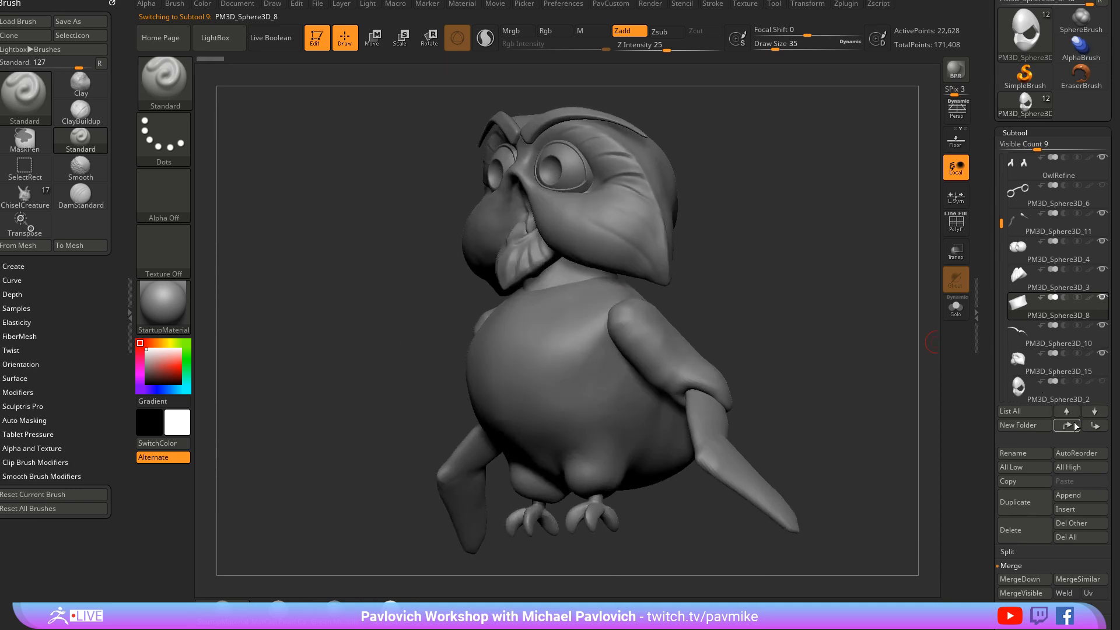
left_click(1067, 426, "shift")
left_click(604, 327, "alt")
left_click(1064, 426, "shift")
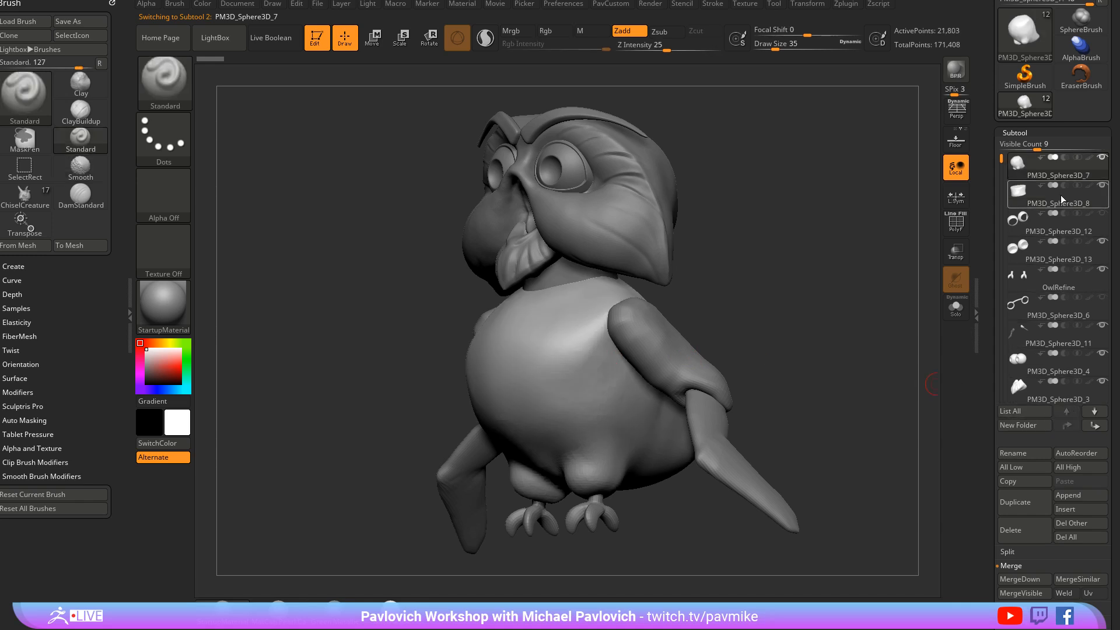
Merge the torso down with the neck and remesh the combined body with DynaMesh
key("ctrl+m")
left_click(817, 270)
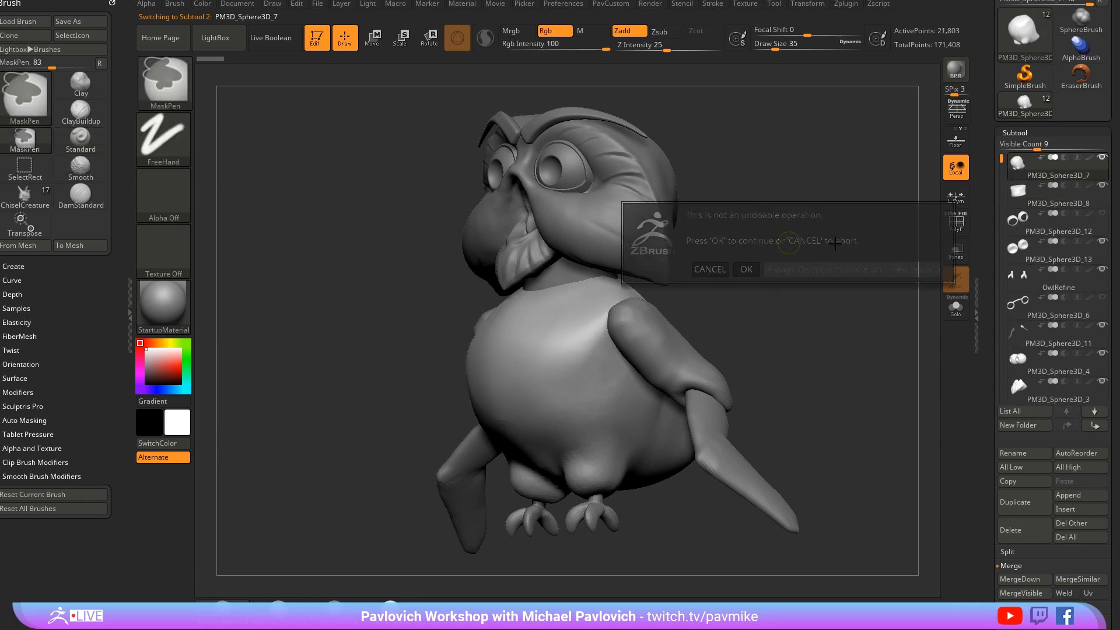
left_click_drag(816, 257, 834, 277, "ctrl")
Set the draw size to 68 and smooth the seam where the neck joins the torso
key("s")
left_click_drag(591, 296, 564, 296)
left_click_drag(565, 294, 525, 295, "shift")
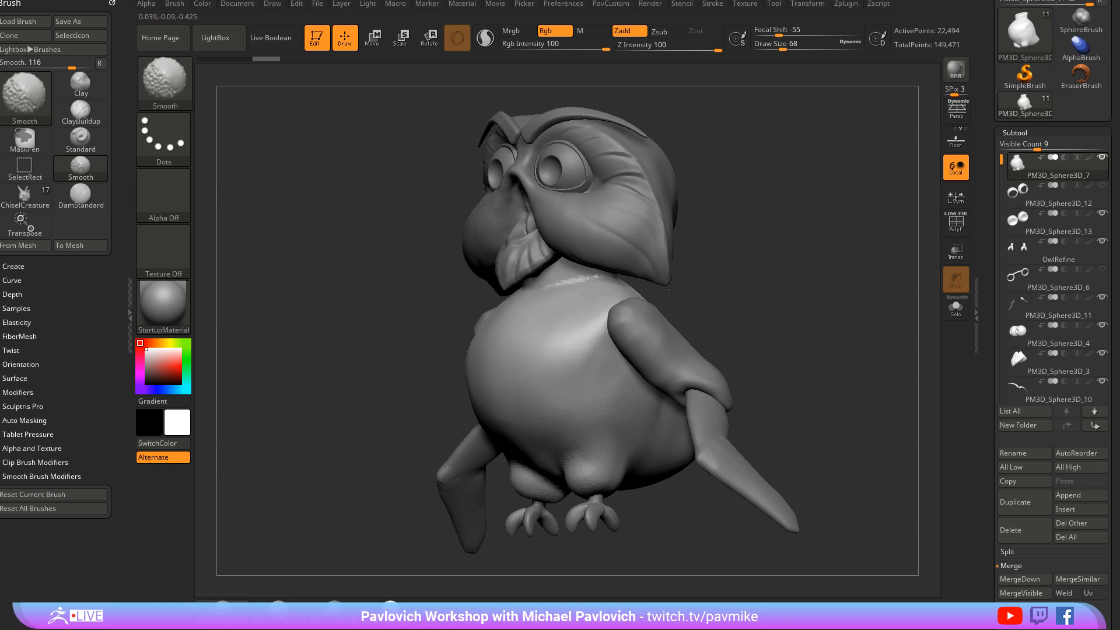
right_click_drag(700, 289, 580, 286)
left_click_drag(729, 275, 552, 279, "shift")
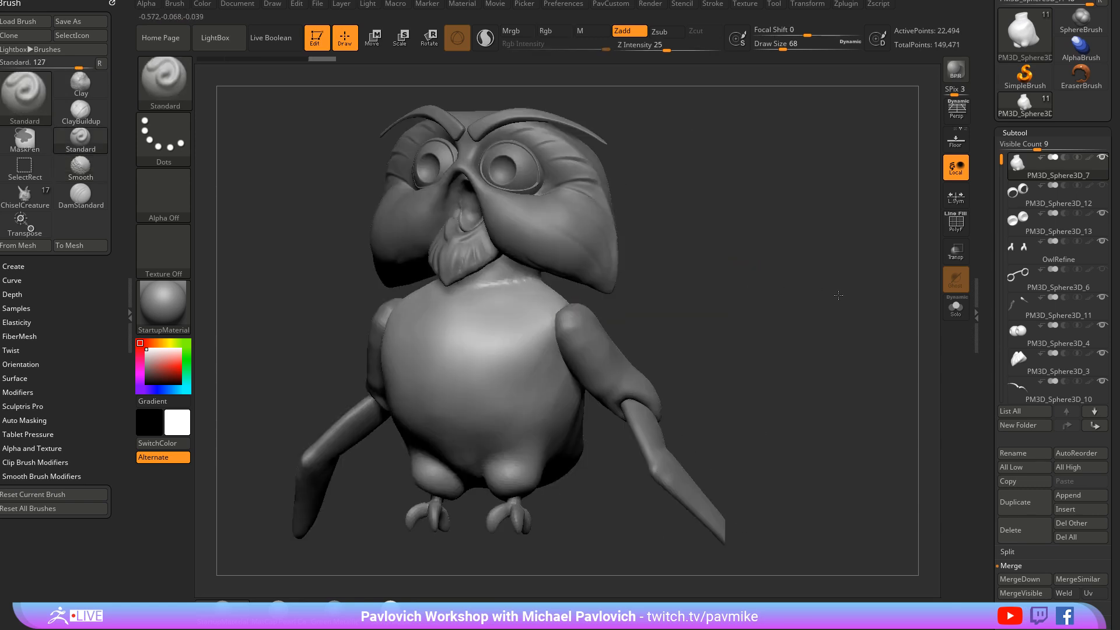
Set the draw size to 74 and select the wings subtool
key("s")
left_click_drag(811, 300, 762, 299)
right_click_drag(538, 370, 696, 323)
right_click_drag(624, 334, 617, 320)
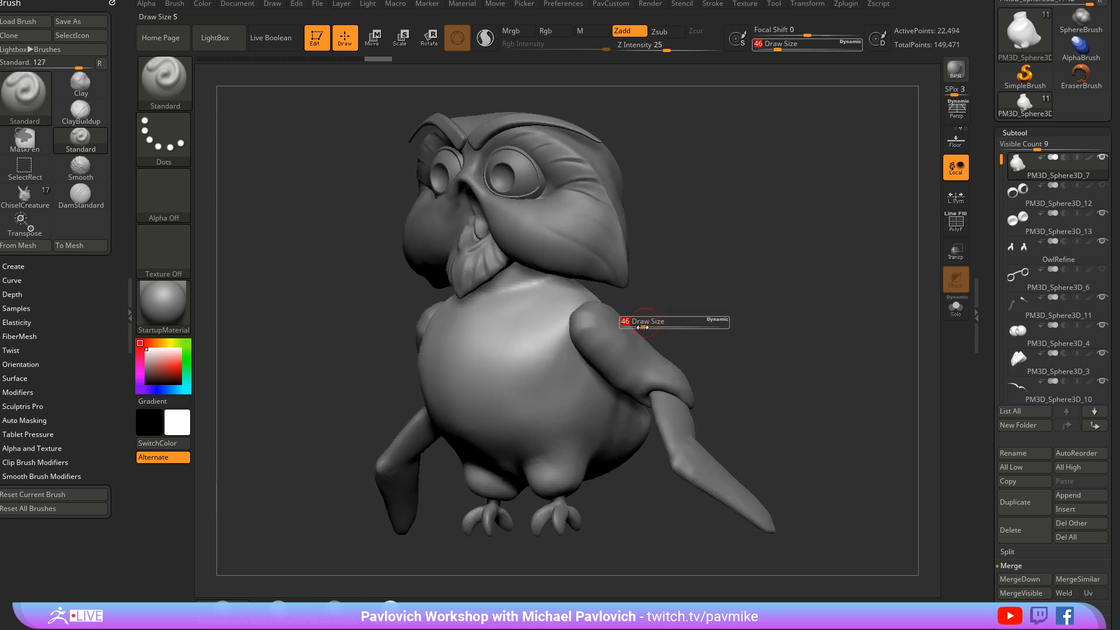
left_click(617, 320, "alt")
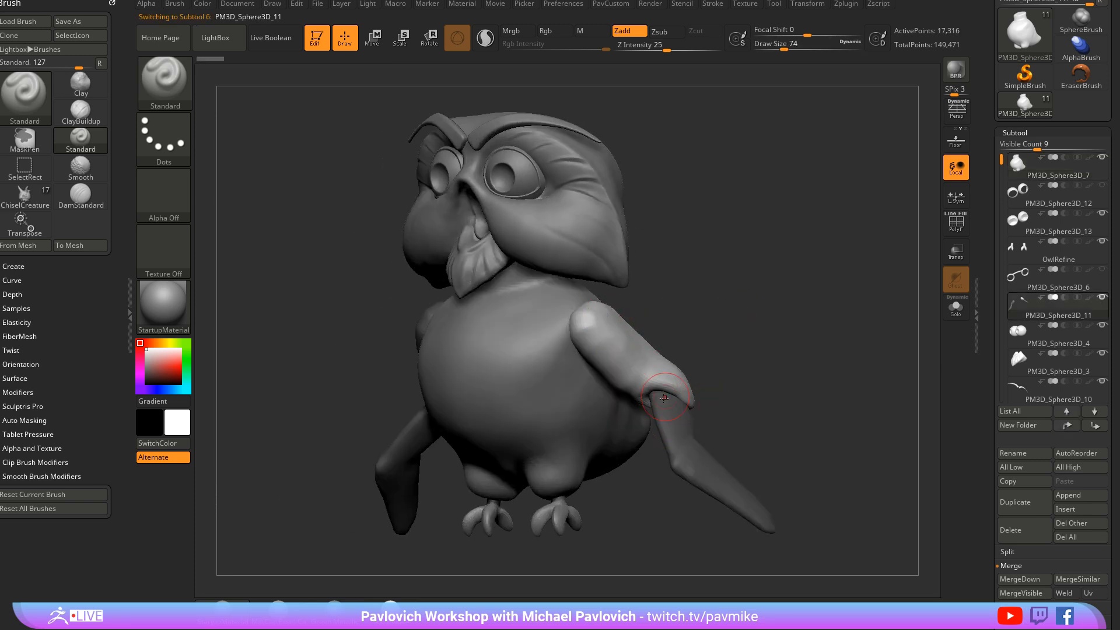
Select the feet subtool, switch to the face subtool, and set the draw size to 39
mouse_move(689, 327)
right_mouse_down()
mouse_move(752, 319)
mouse_move(736, 364)
right_mouse_up()
left_click(546, 490, "alt")
key("s")
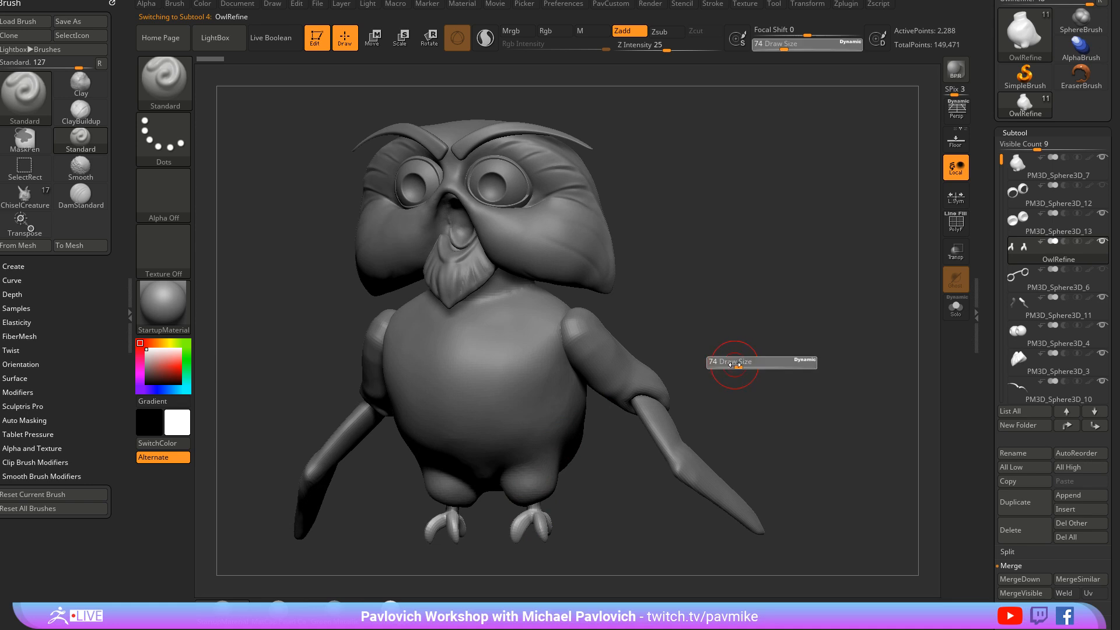
left_click_drag(736, 364, 729, 364)
left_click(577, 262, "alt")
mouse_move(765, 280)
right_mouse_down()
mouse_move(798, 287)
mouse_move(736, 306)
right_mouse_up()
key("s")
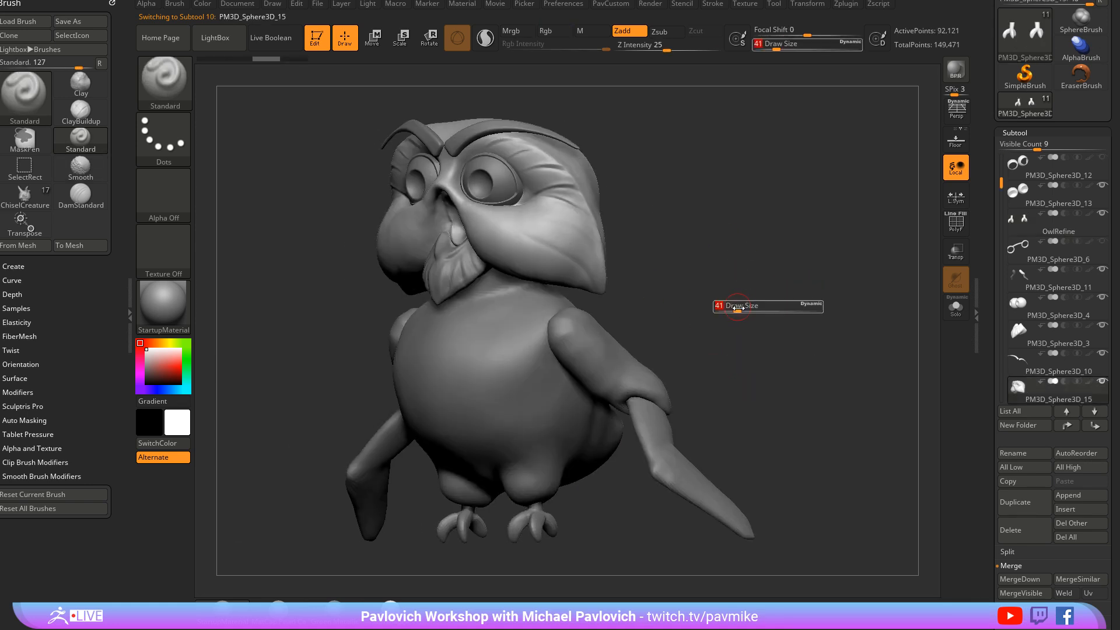
left_click_drag(735, 306, 734, 306)
Hide the torso, wings and feet subtools so that only the head parts remain
left_click(569, 308, "alt")
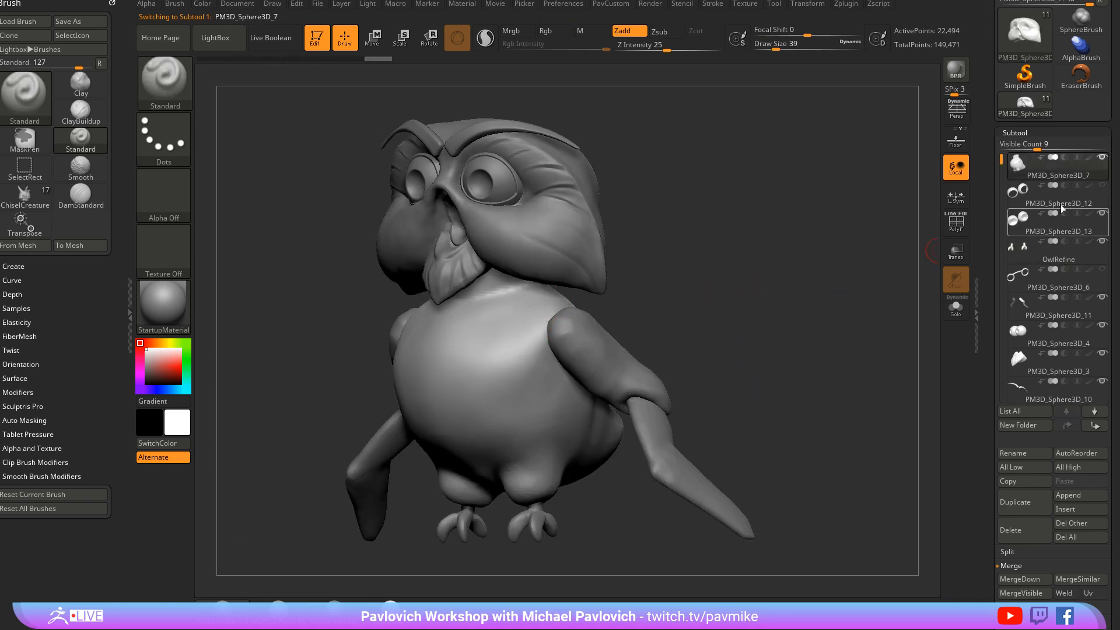
left_click(1102, 157)
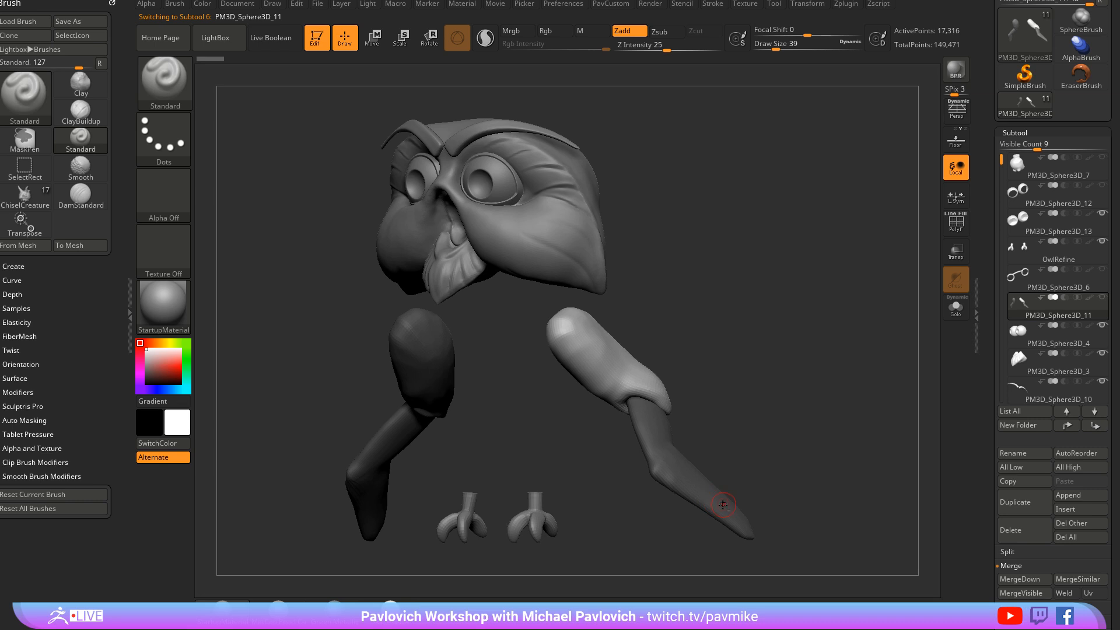
left_click_drag(753, 452, 867, 438)
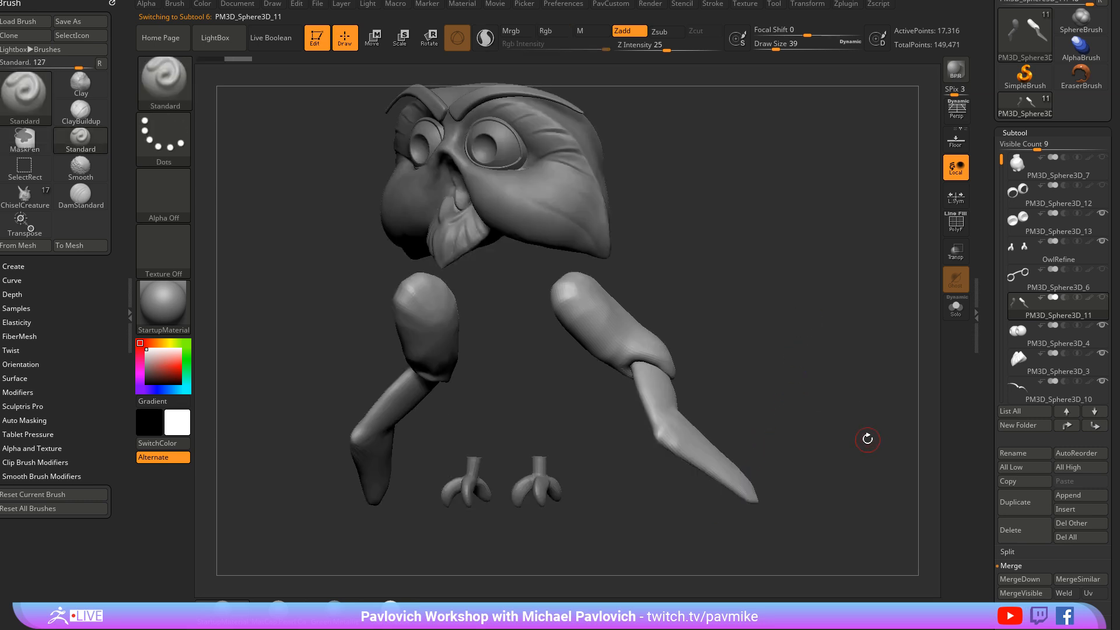
left_click(549, 478, "alt")
Hide the eyeballs and the eyebrows, leaving the eyelid shells, face and chin feathers
left_click(1058, 224)
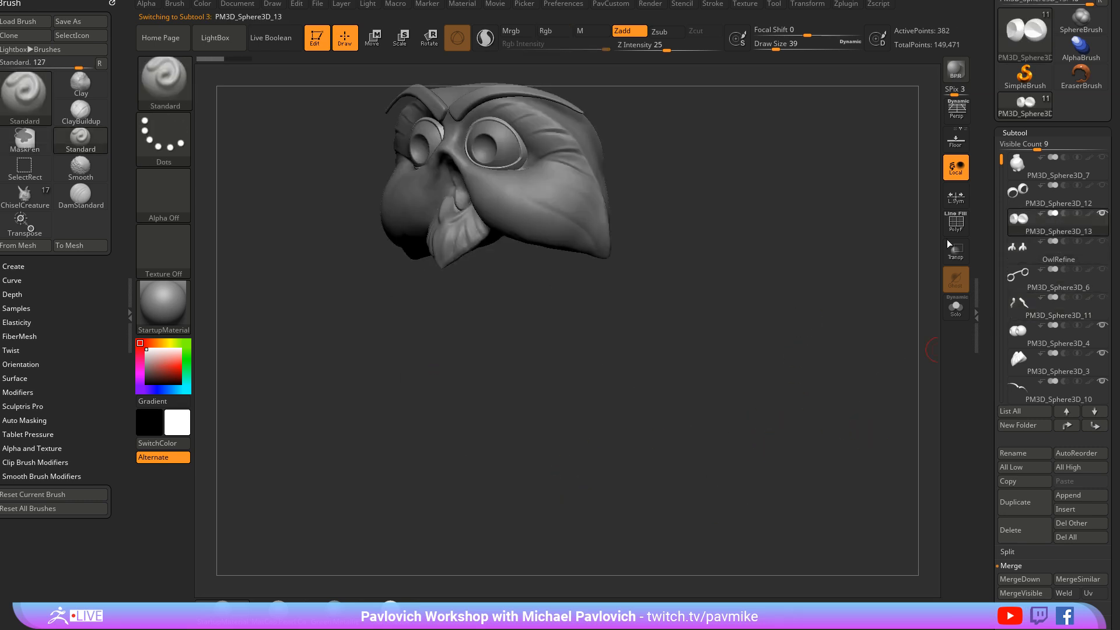
mouse_move(717, 280)
left_mouse_down()
mouse_move(739, 325)
mouse_move(787, 319)
mouse_move(832, 381)
mouse_move(750, 318)
mouse_move(805, 313)
left_mouse_up()
key("s")
left_click(540, 273, "alt")
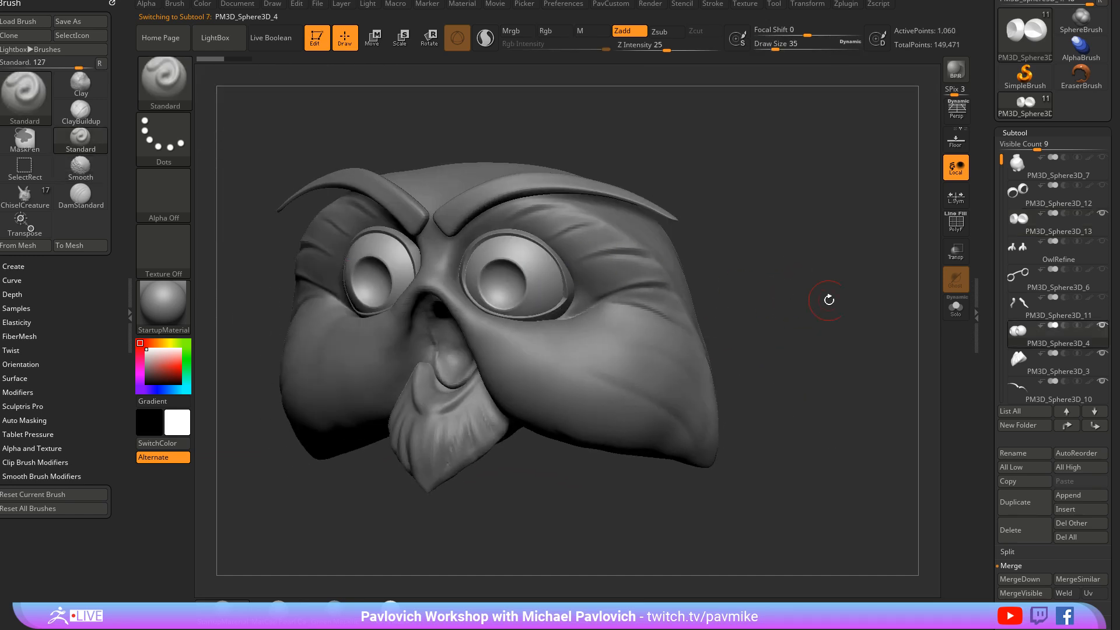
key("s")
left_click(648, 211, "alt")
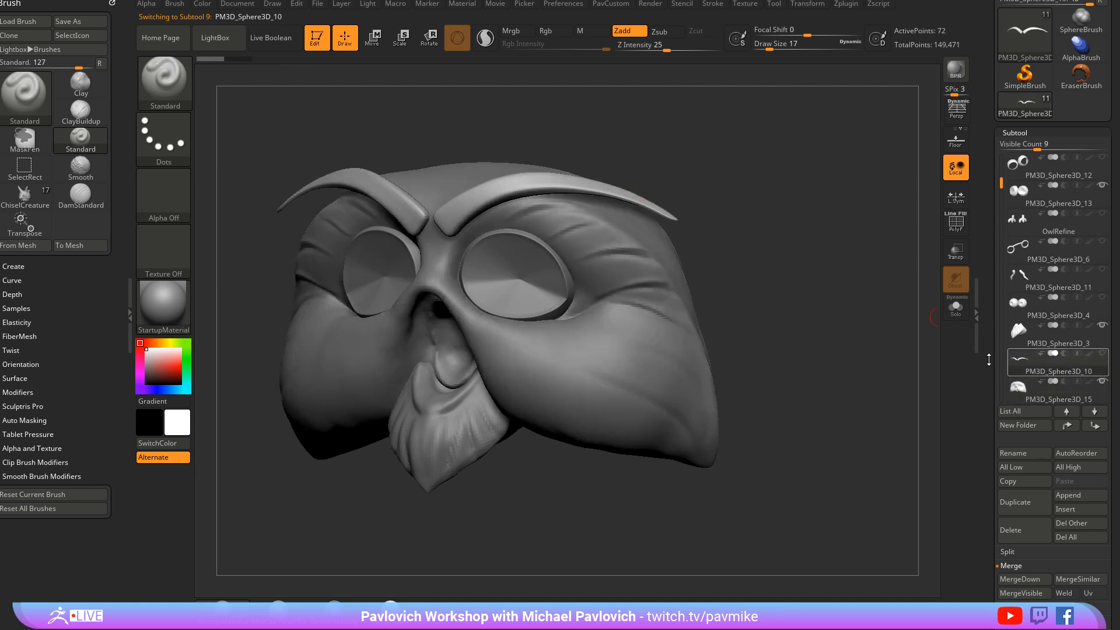
Turn on the polygon wireframe and compare the meshes of the eyelid shells and the face
left_click(740, 329, "alt")
left_click_drag(846, 312, 793, 258)
key("shift+f")
left_click(558, 330, "alt")
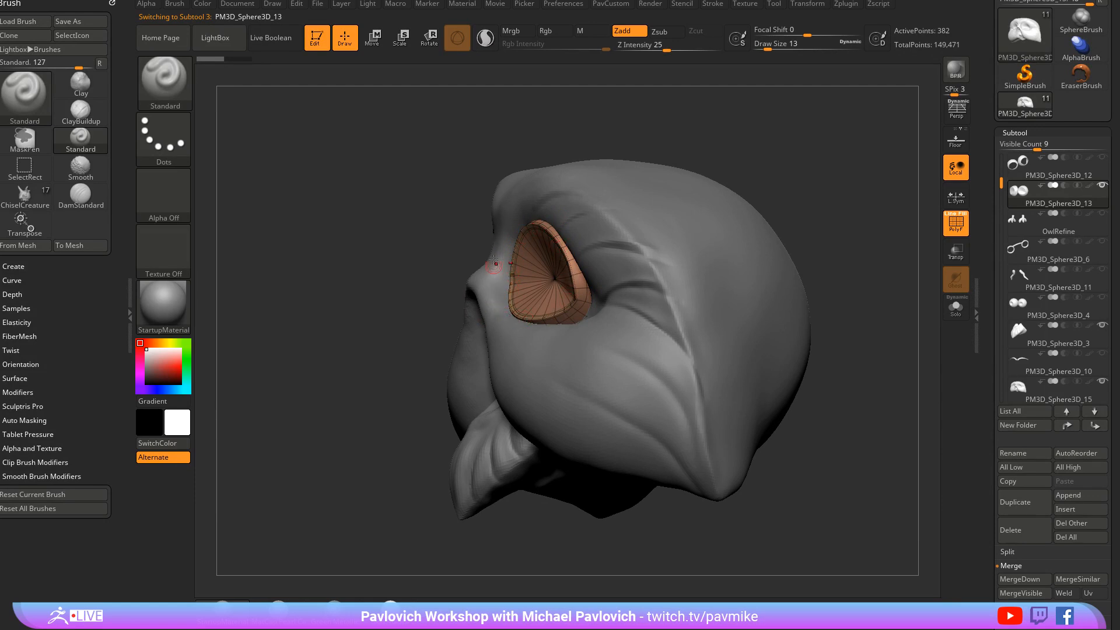
mouse_move(776, 181)
left_mouse_down()
mouse_move(752, 175)
mouse_move(770, 169)
mouse_move(755, 172)
mouse_move(773, 205)
mouse_move(719, 249)
left_mouse_up()
left_click(720, 249, "alt")
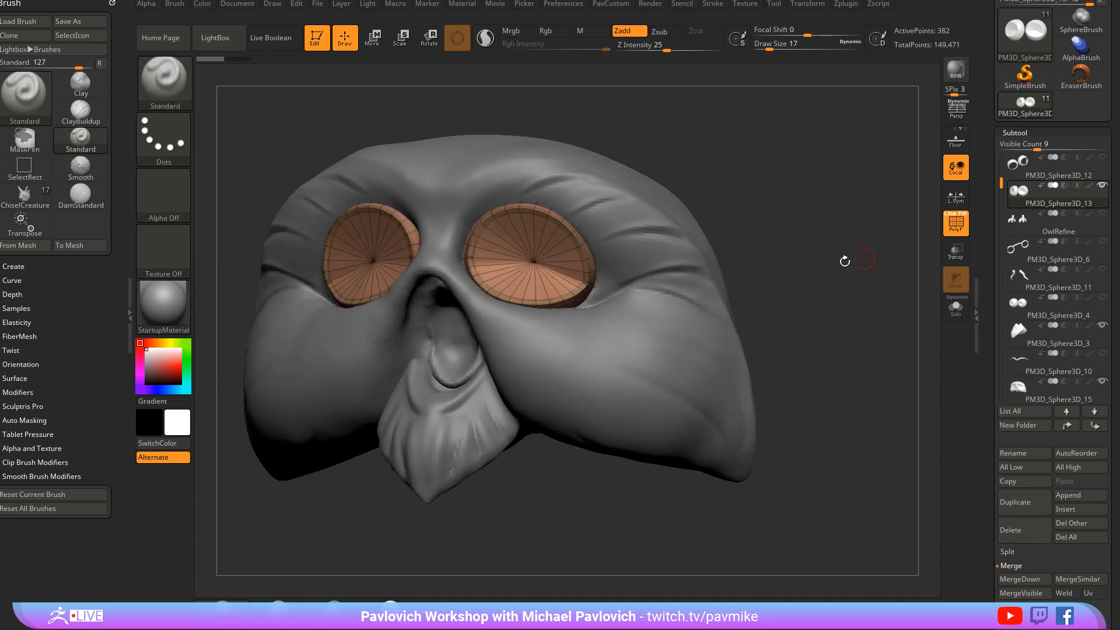
left_click_drag(845, 257, 863, 307)
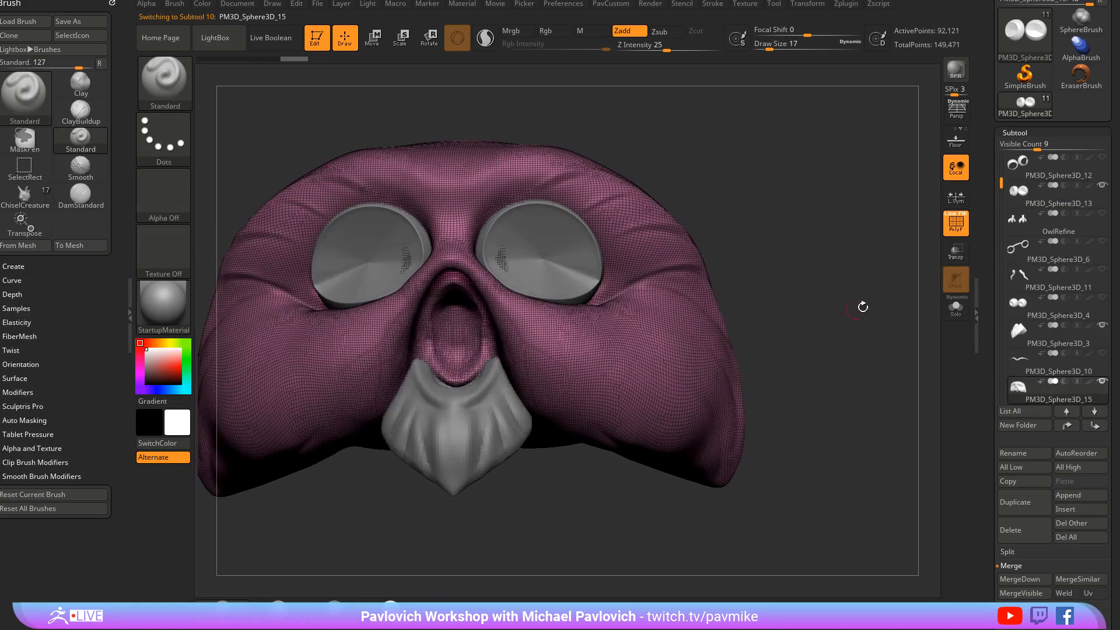
Turn off the wireframe lines but keep the polygroup colours, and isolate the eyelid shells subtool with Solo
left_click(959, 220)
left_click(1059, 198)
mouse_move(830, 268)
left_mouse_down()
mouse_move(779, 187)
mouse_move(857, 242)
mouse_move(671, 264)
left_mouse_up()
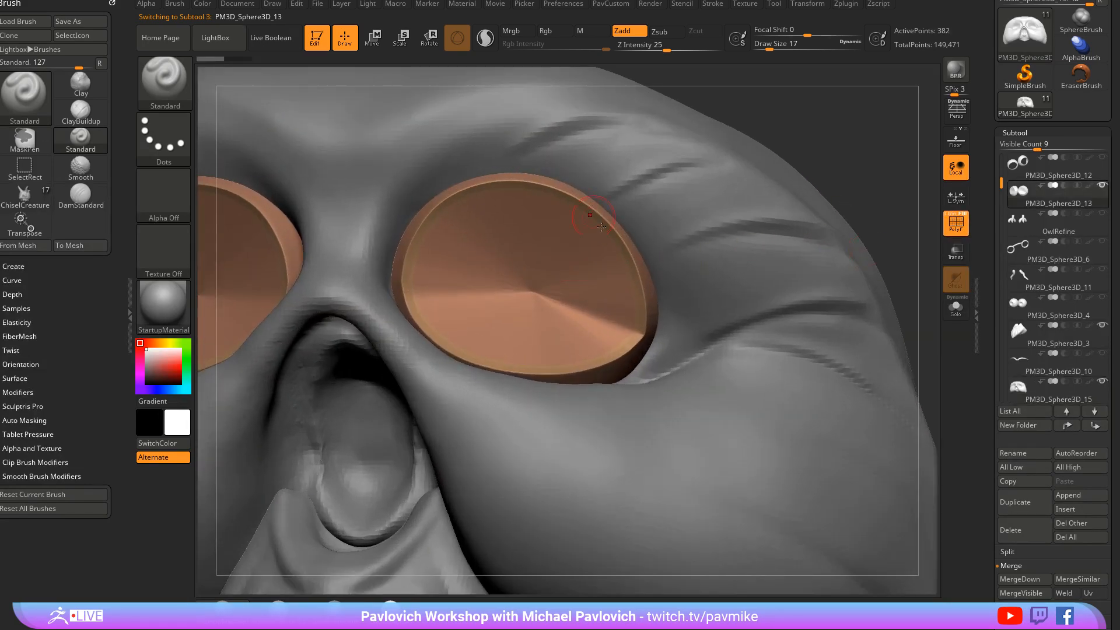
key("shift+d")
left_click_drag(845, 150, 886, 245)
left_click(955, 307)
Isolate the inner faces of both eyelid shells, assign them a new polygroup, and show the whole mesh again
left_click_drag(902, 300, 762, 193)
left_click_drag(629, 384, 692, 361)
left_click_drag(845, 416, 815, 245)
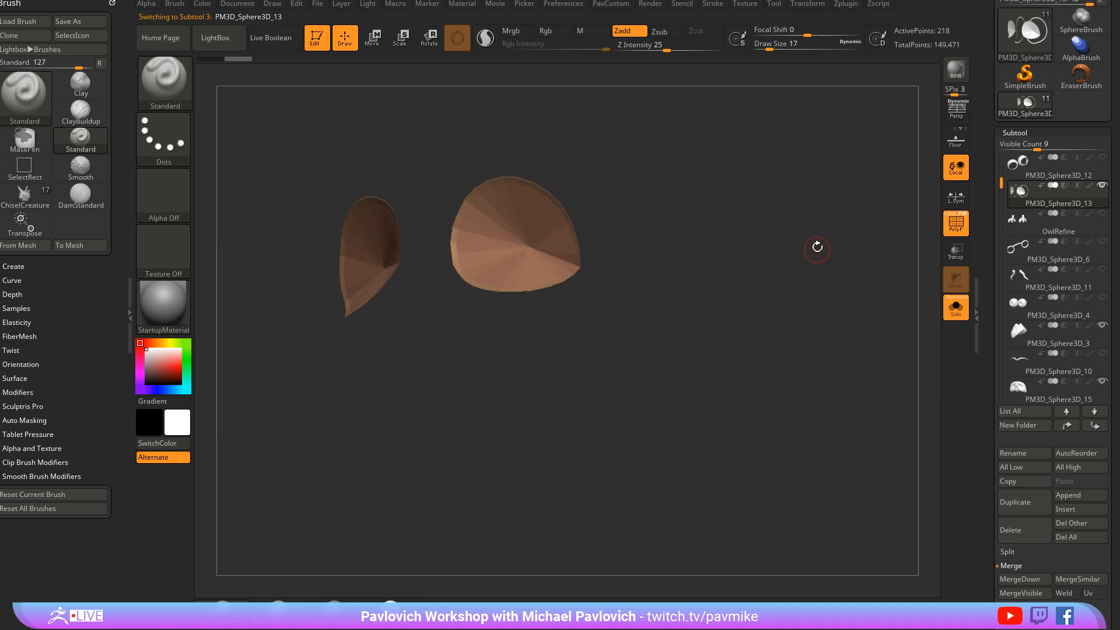
key("q")
left_click(790, 366)
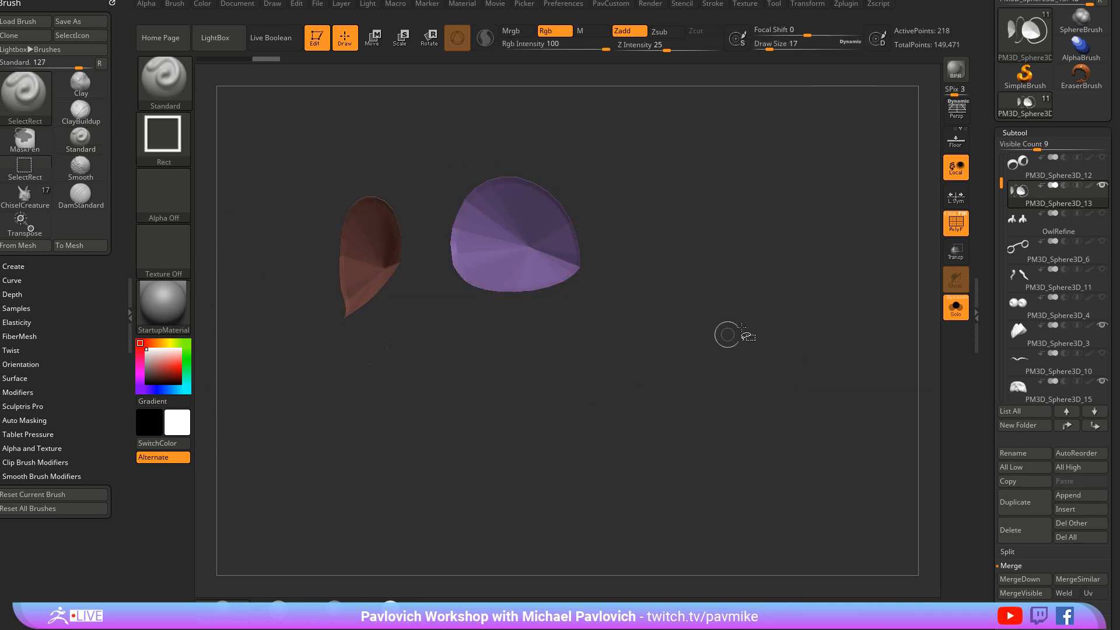
left_click(812, 295)
left_click(796, 282)
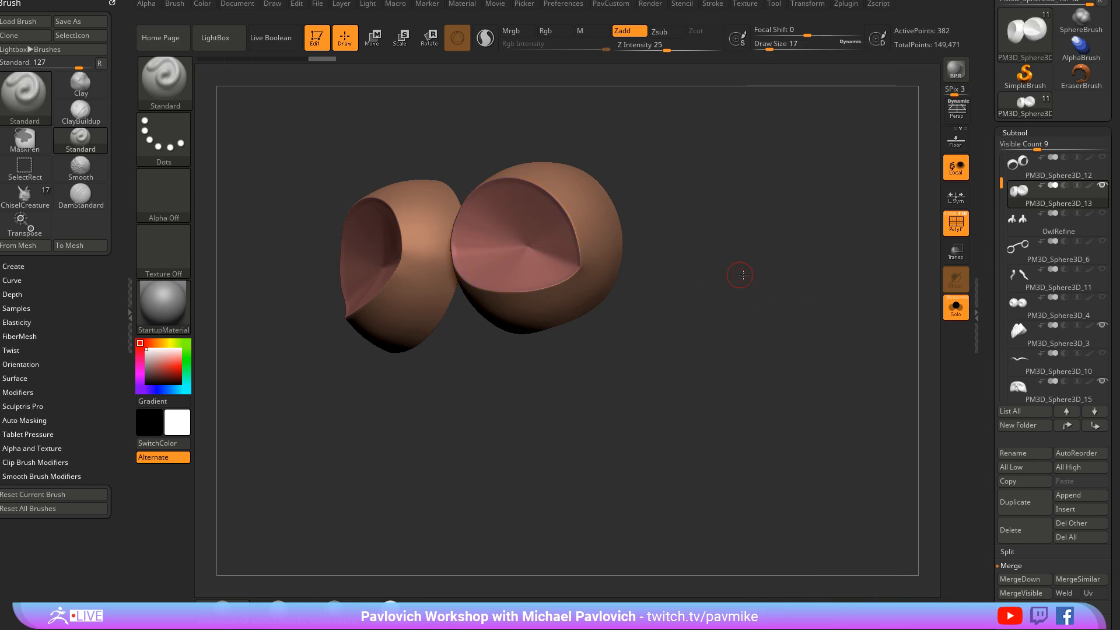
Split the eyelid shells' front rims and inner faces into separate polygroups
right_click_drag(739, 274, 788, 235, "ctrl")
right_click_drag(551, 270, 622, 235)
left_click(612, 251, "ctrl+shift")
left_click(637, 114, "ctrl+shift")
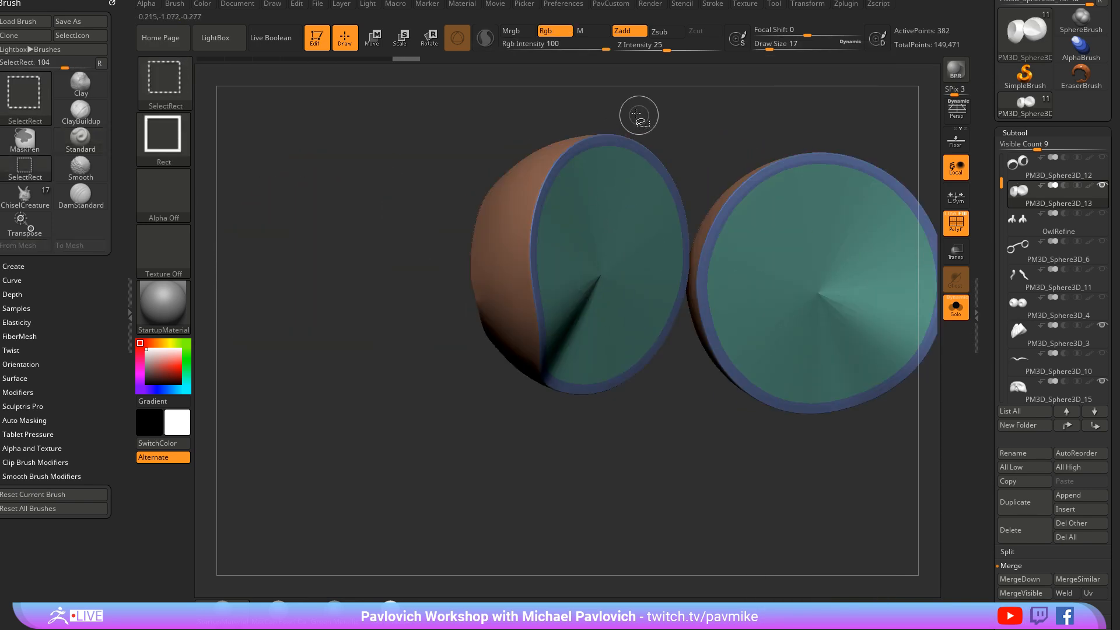
Combine the eyelid shells' front rims and inner faces into one polygroup and show the whole mesh again
left_click(574, 157, "ctrl+shift")
key("ctrl+w")
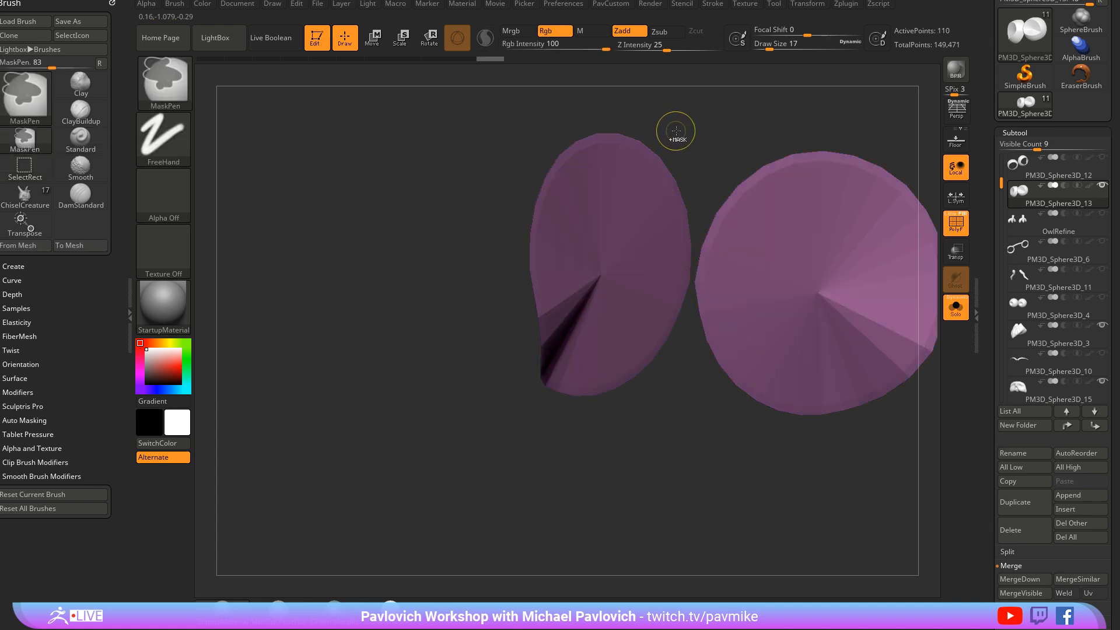
left_click(684, 122, "ctrl+shift")
right_click_drag(687, 117, 553, 180)
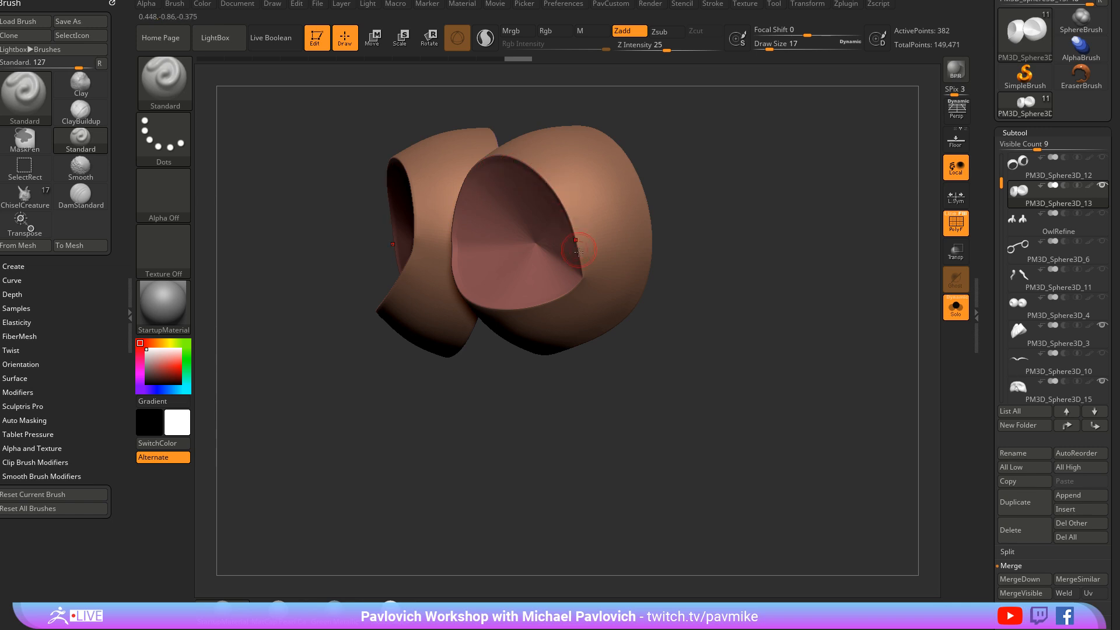
Turn off Solo and check how the regrouped eyelid shells sit in the face's eye sockets
left_click(946, 317)
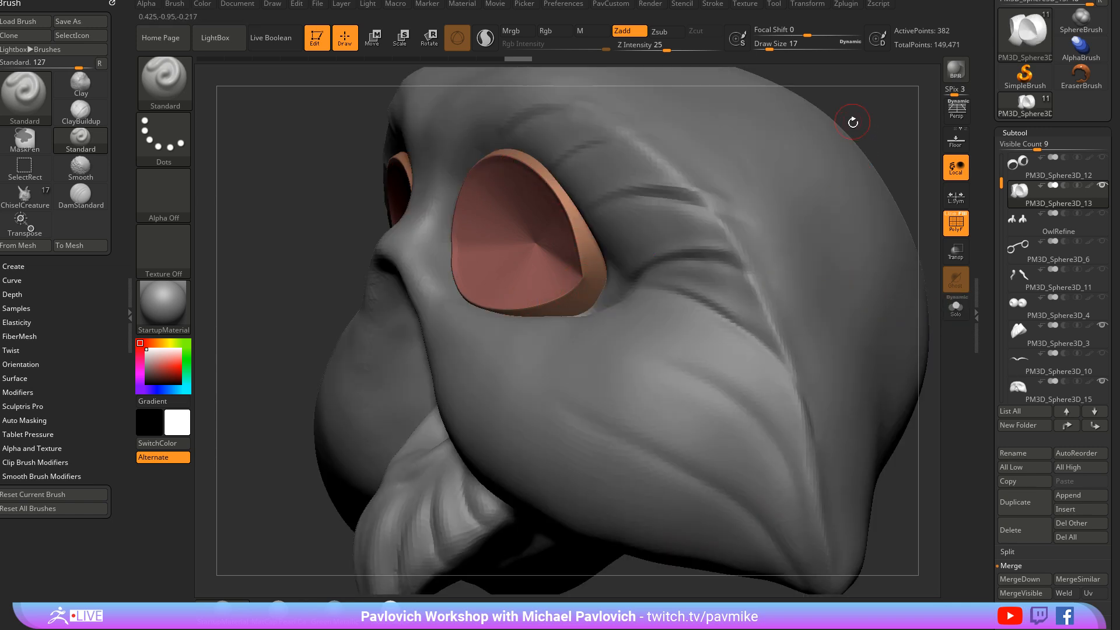
right_click_drag(853, 121, 517, 246)
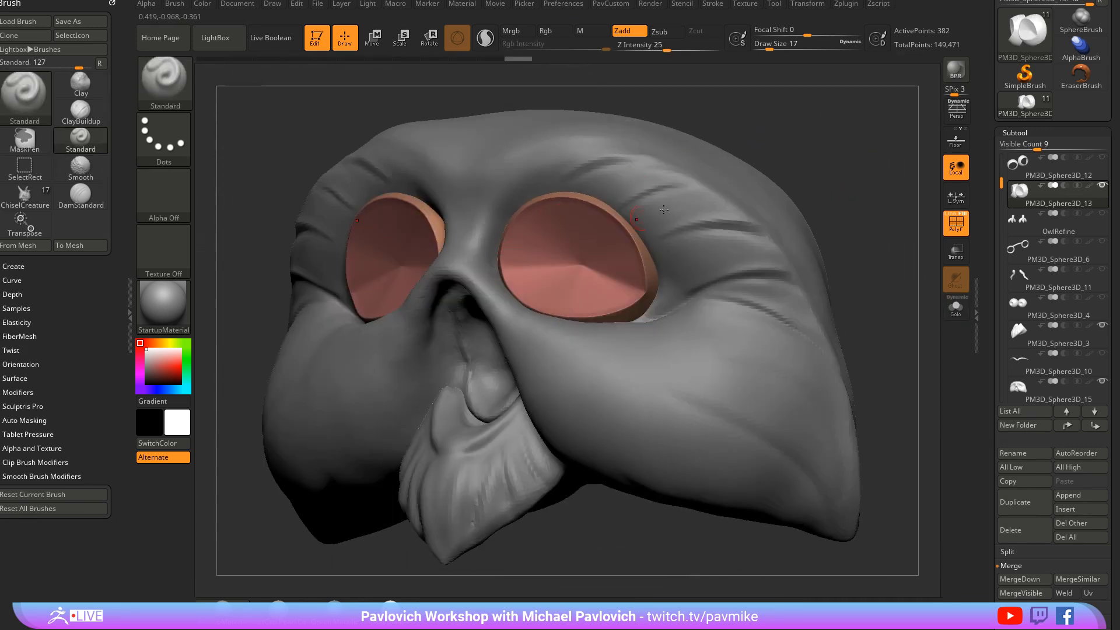
right_click_drag(840, 167, 853, 199, "ctrl")
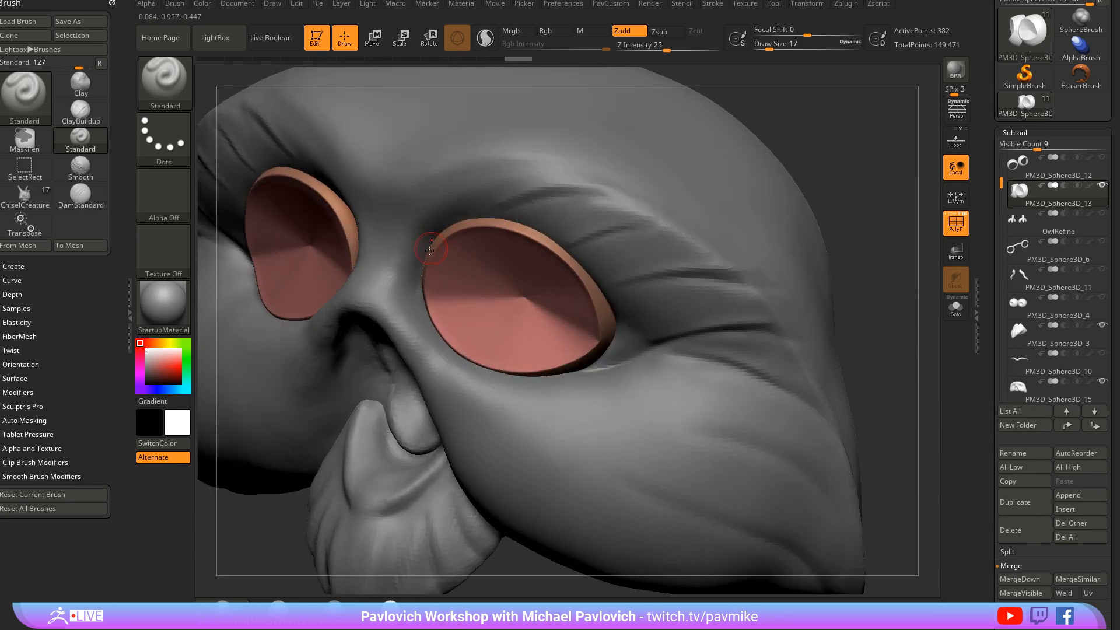
right_click_drag(859, 283, 843, 180)
Select the beard subtool PM3D_Sphere3D_3 and nudge its upper tips with the Move brush
left_click(531, 379, "alt")
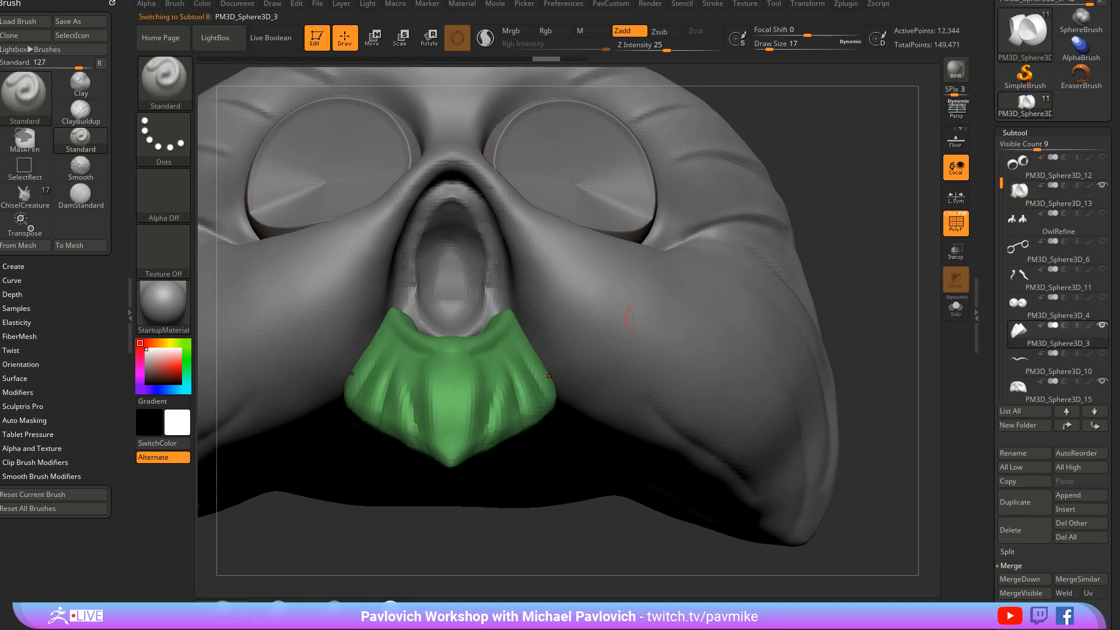
right_click_drag(824, 275, 828, 303)
left_click(502, 349, "alt")
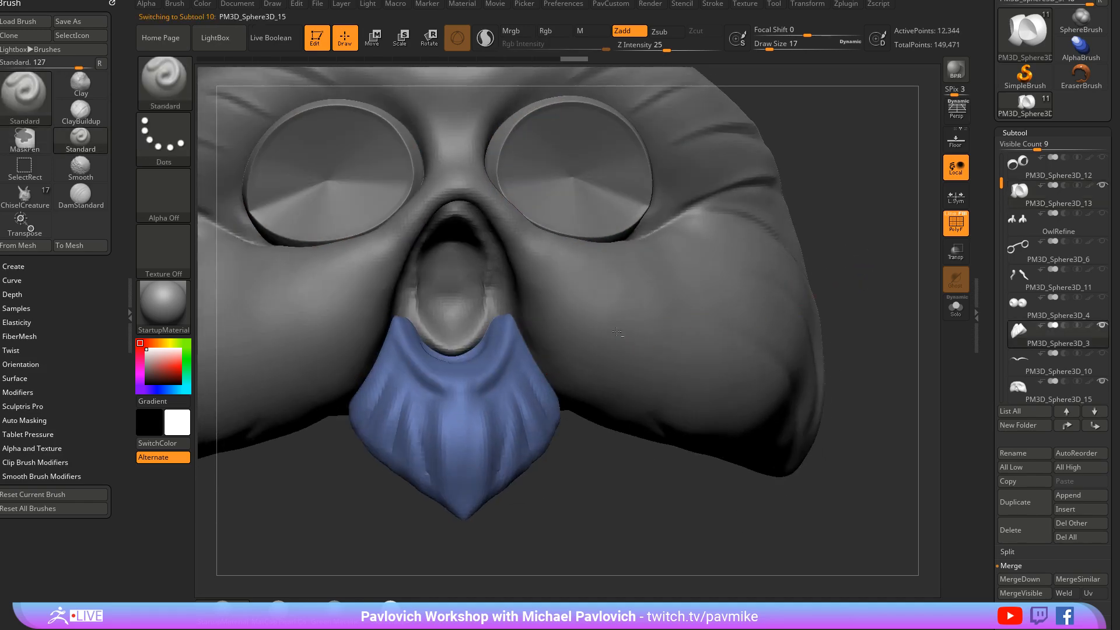
left_click(503, 349, "alt")
key("b")
key("m")
key("v")
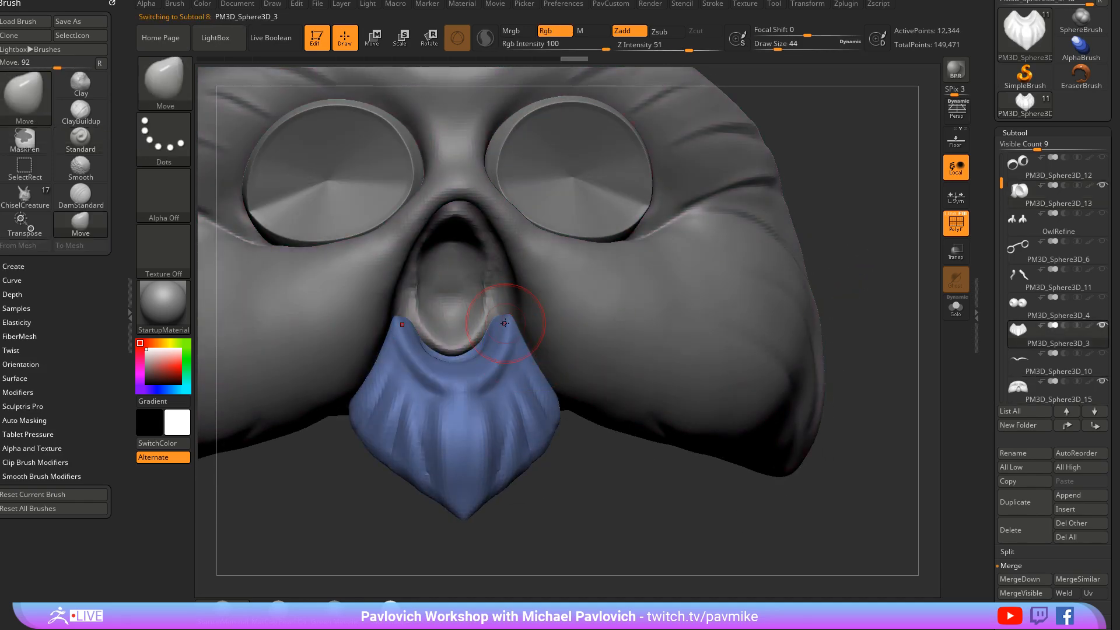
right_click_drag(500, 322, 500, 257, "ctrl")
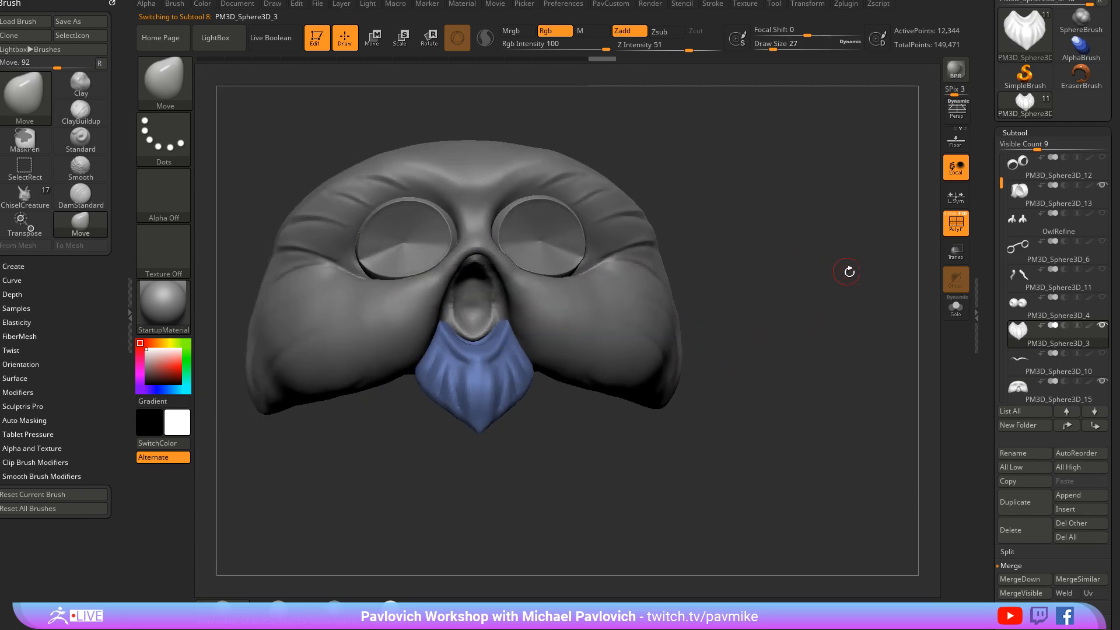
Select the face subtool PM3D_Sphere3D_15 and set the Move brush's draw size to 22
mouse_move(848, 270)
right_mouse_down()
mouse_move(735, 278)
mouse_move(840, 280)
right_mouse_up()
left_click(680, 311, "alt")
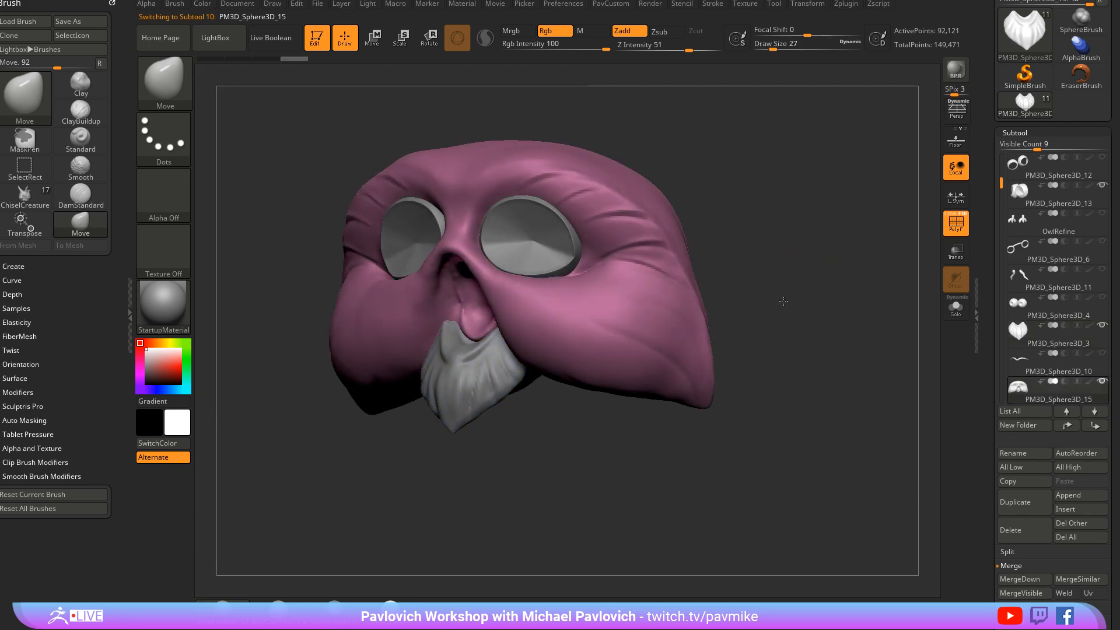
mouse_move(782, 303)
right_mouse_down()
mouse_move(772, 268)
mouse_move(787, 286)
mouse_move(811, 265)
right_mouse_up()
key("s")
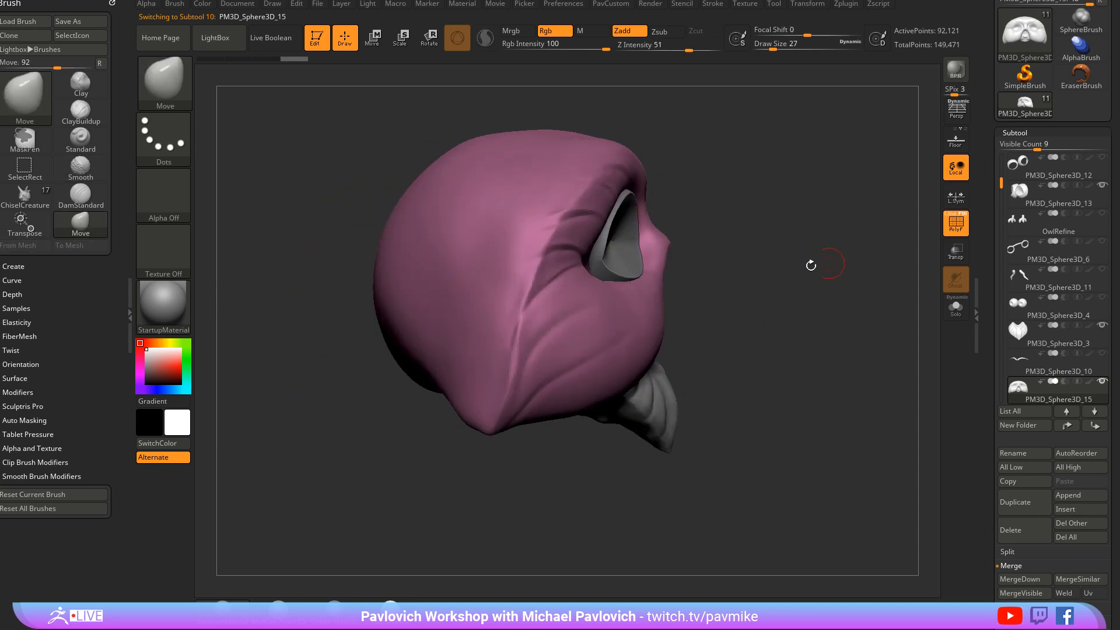
right_click_drag(730, 266, 503, 286)
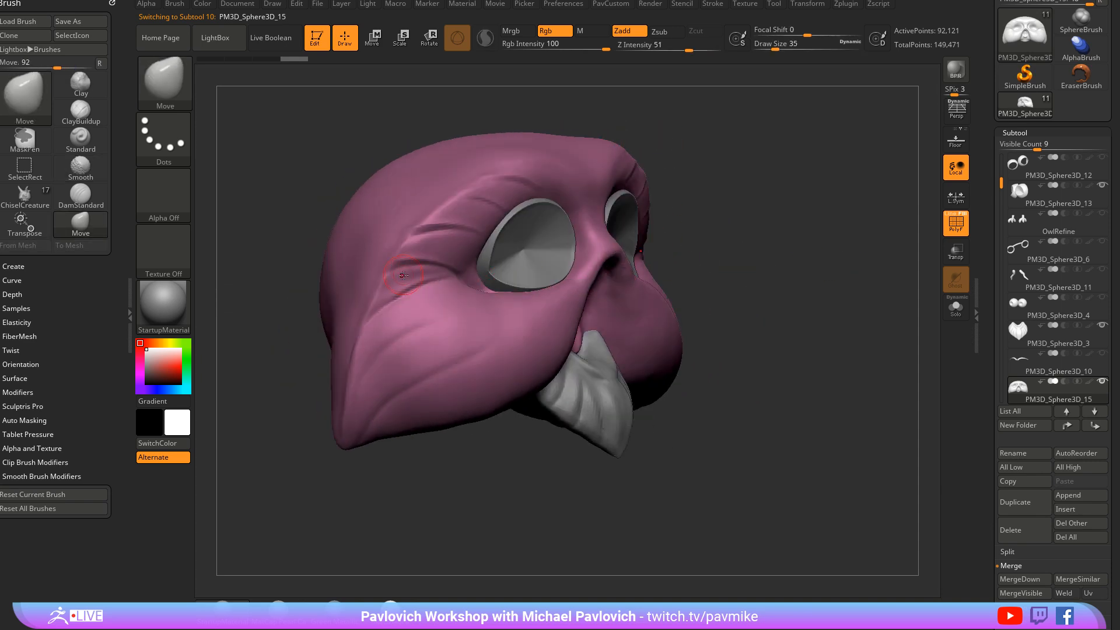
key("w")
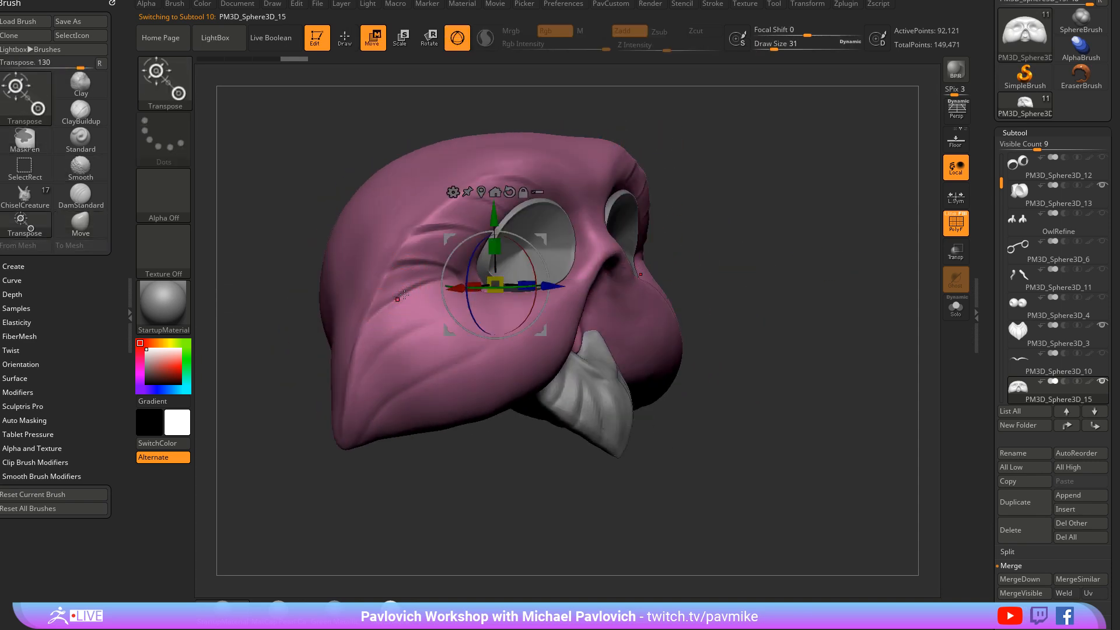
key("q")
right_click_drag(820, 254, 574, 257)
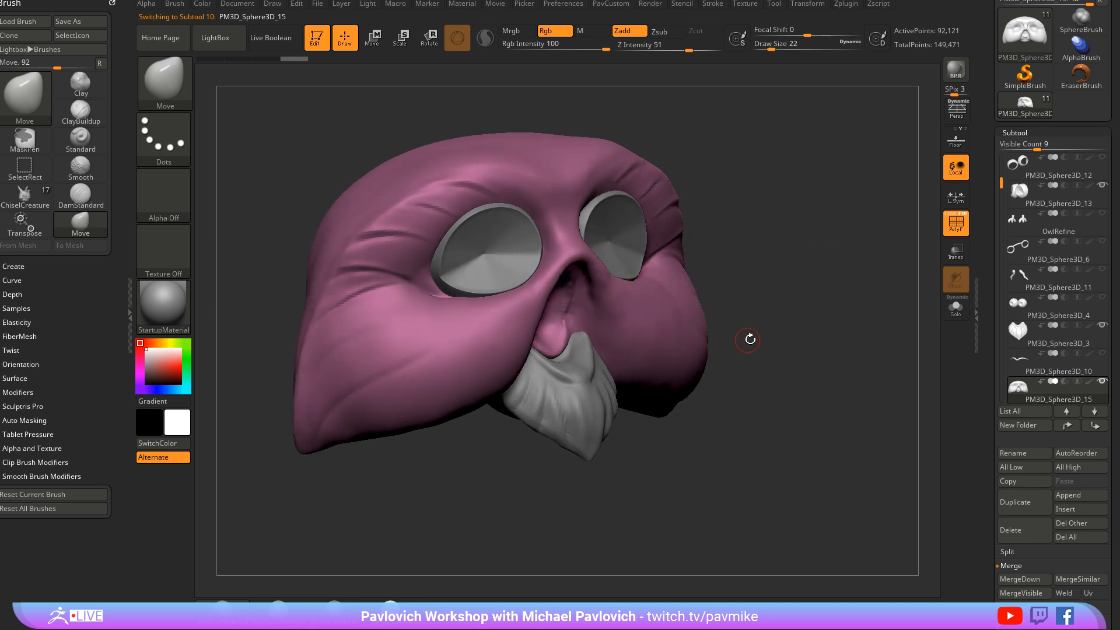
right_click_drag(769, 299, 805, 322)
Merge the visible eyelid shells, beard and face subtools into a new combined tool
scroll(986, 440, "down", 3)
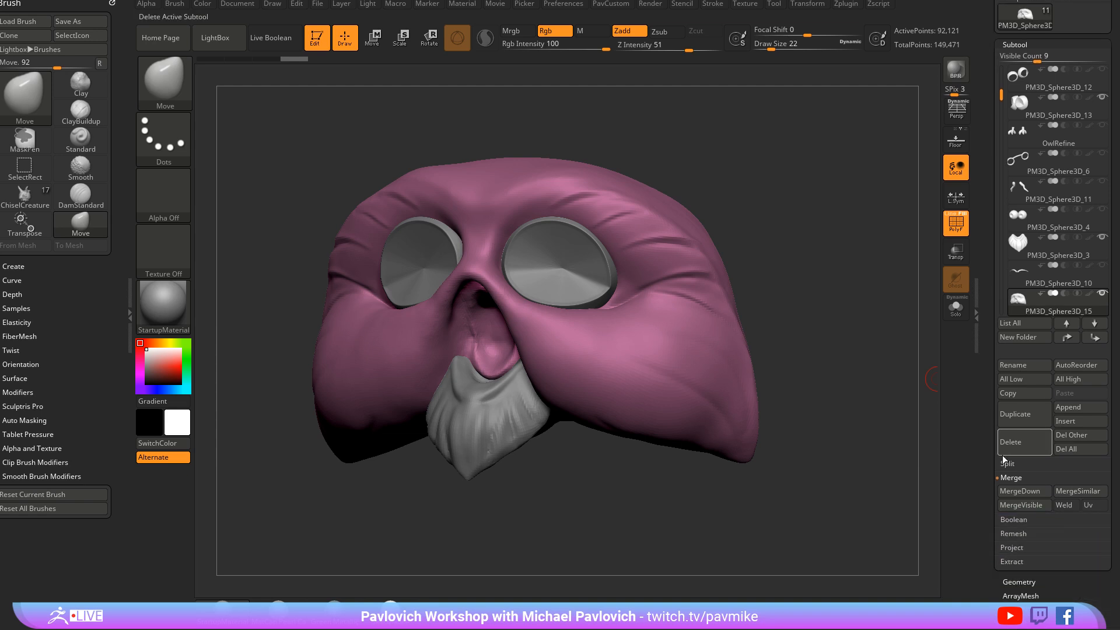
left_click(1009, 505)
scroll(1004, 483, "up", 2)
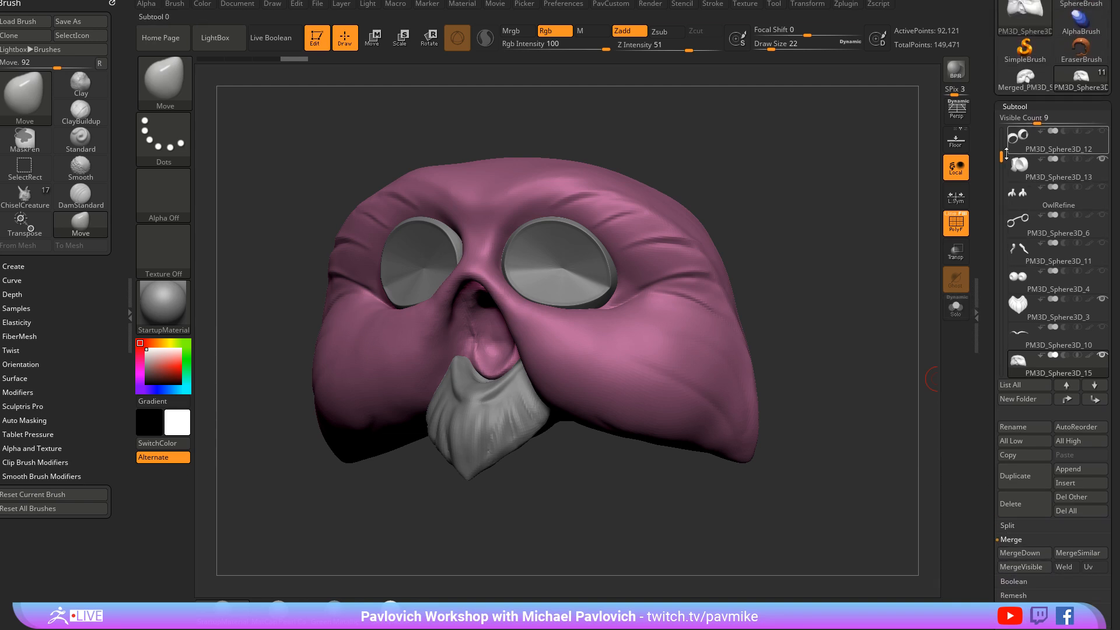
Insert the merged tool beneath subtool PM3D_Sphere3D_7 and place it at the top of the subtool list
left_click_drag(1006, 153, 999, 125)
left_click(1046, 151)
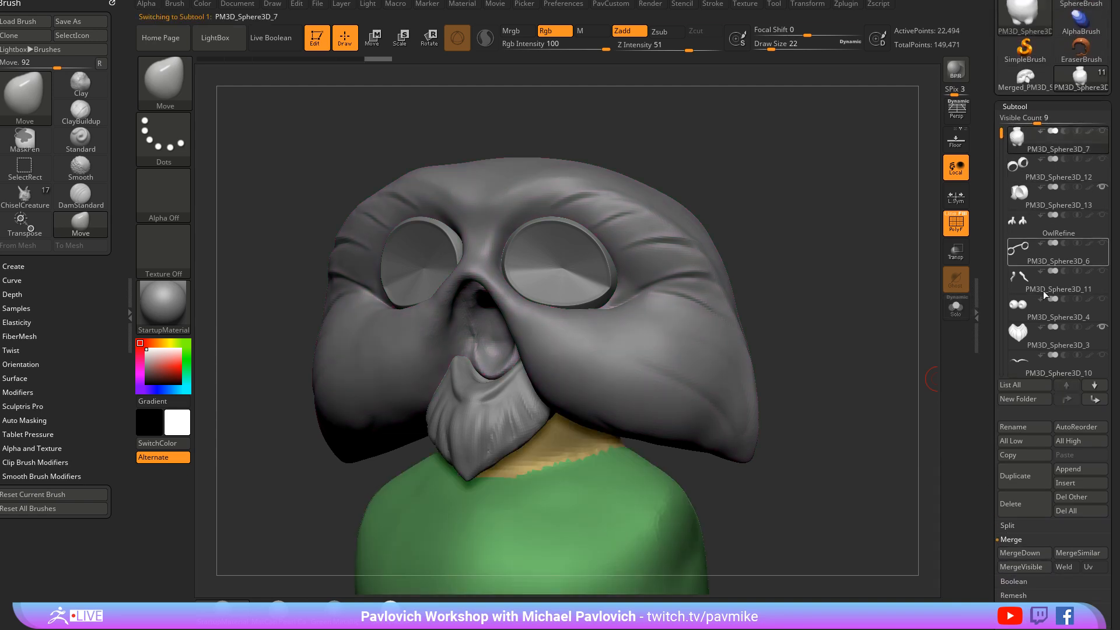
left_click(1057, 478)
left_click(889, 464)
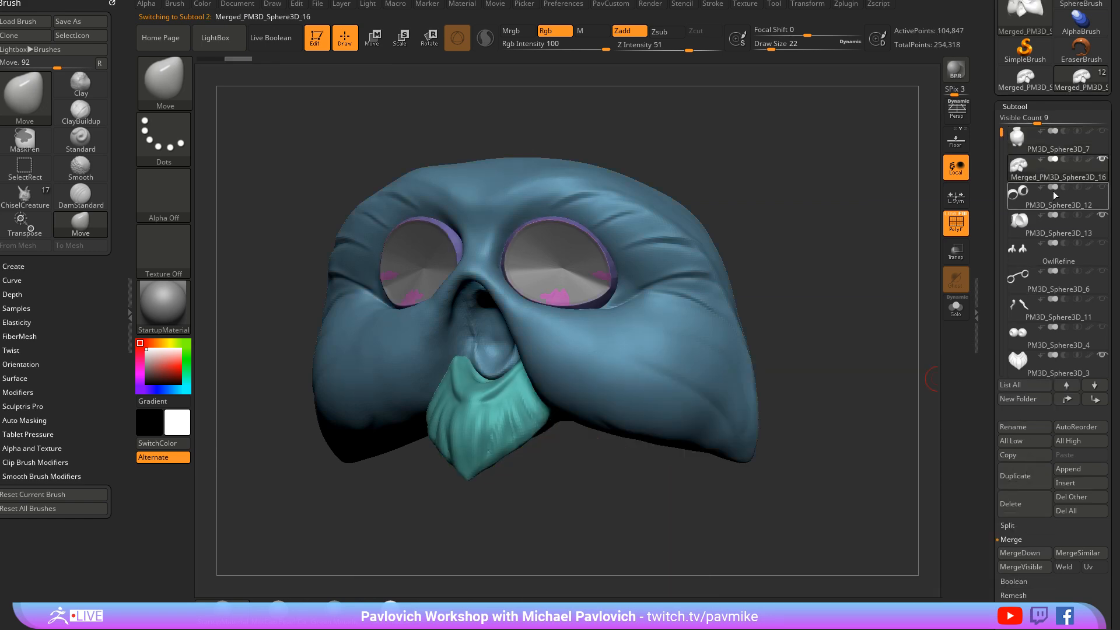
left_click(1067, 401)
Isolate the merged subtool with Solo and set the Move brush's draw size to 20
left_click_drag(845, 221, 927, 178)
left_click(955, 309)
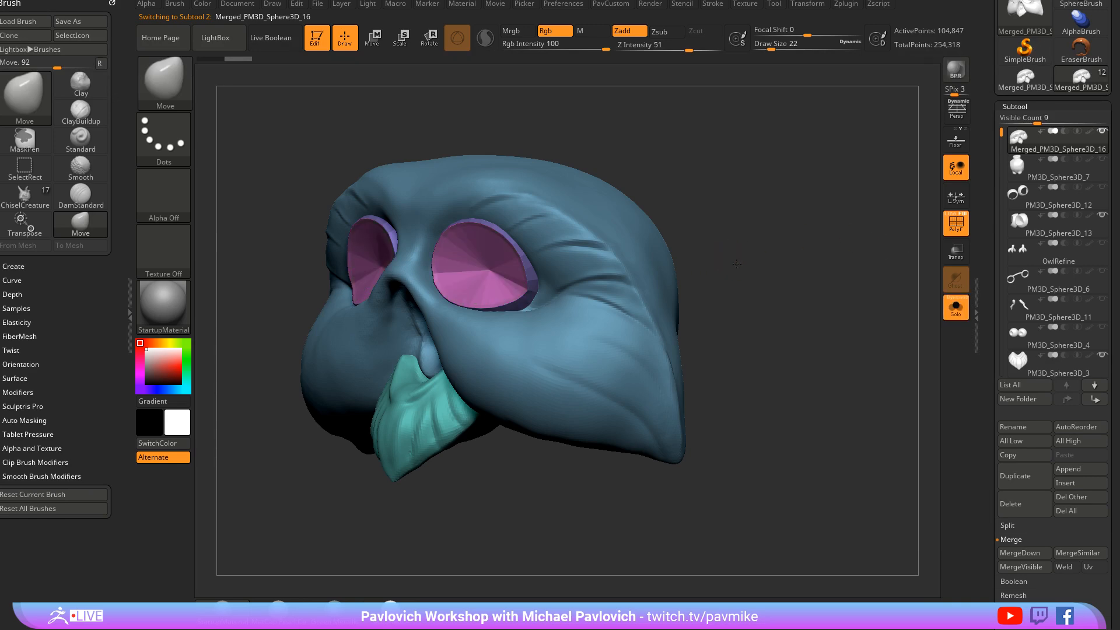
mouse_move(742, 248)
left_mouse_down()
mouse_move(781, 265)
mouse_move(715, 253)
mouse_move(790, 266)
mouse_move(817, 250)
mouse_move(680, 257)
left_mouse_up()
key("s")
key("s")
left_click(764, 304)
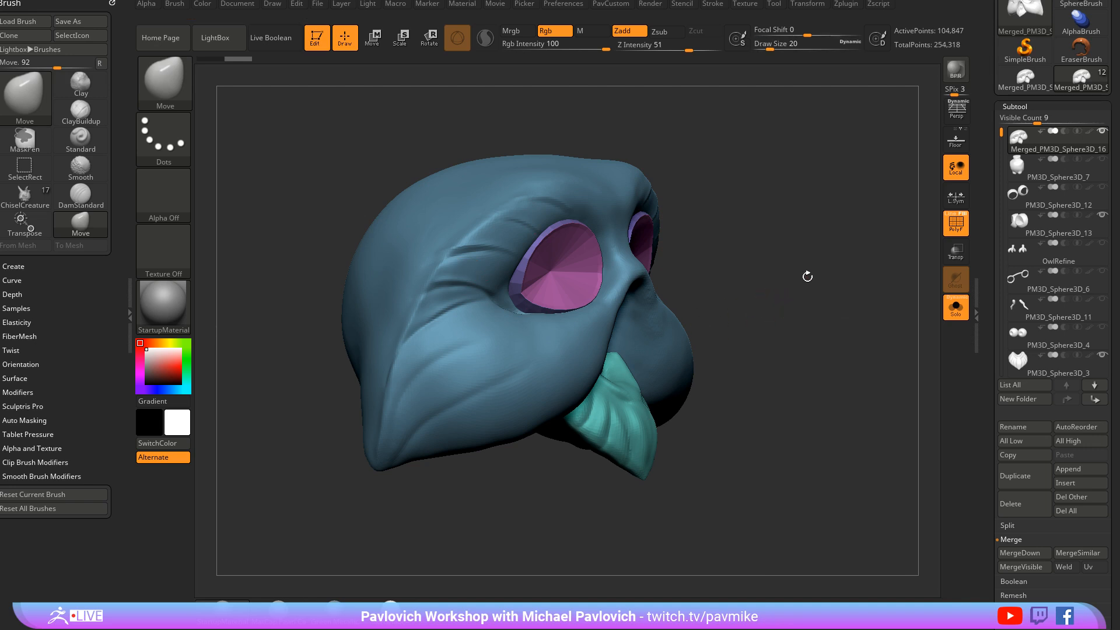
mouse_move(805, 277)
left_mouse_down()
mouse_move(875, 286)
mouse_move(805, 219)
mouse_move(842, 222)
mouse_move(758, 245)
left_mouse_up()
Show only the eyelid shells' polygroups and split the hidden face and beard into a separate subtool
key("ctrl+shift")
left_click(611, 257, "ctrl+shift")
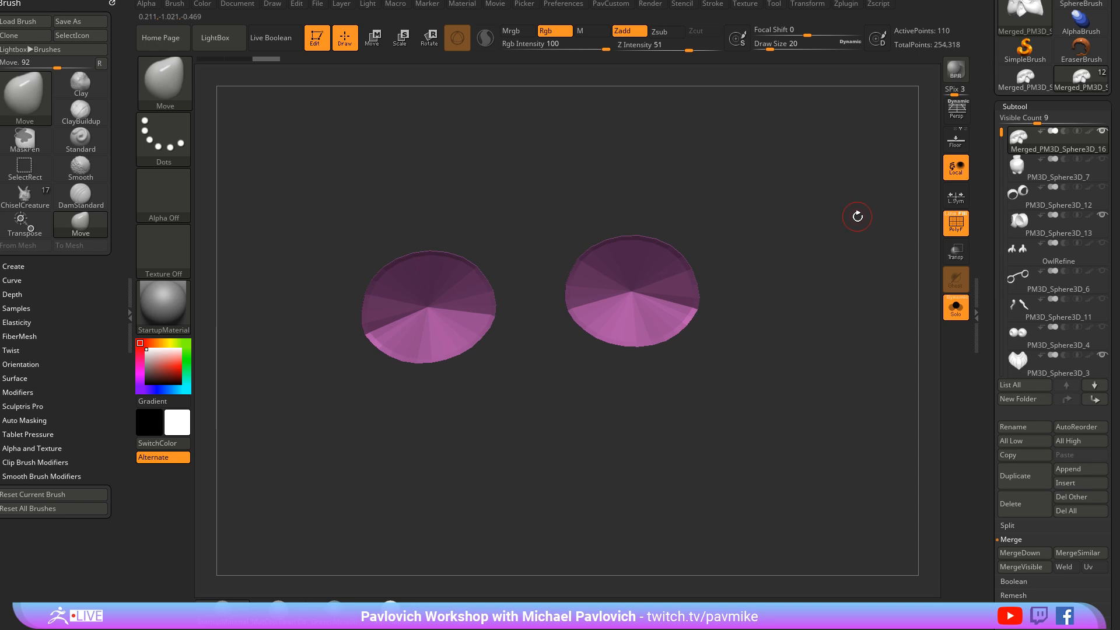
key("m")
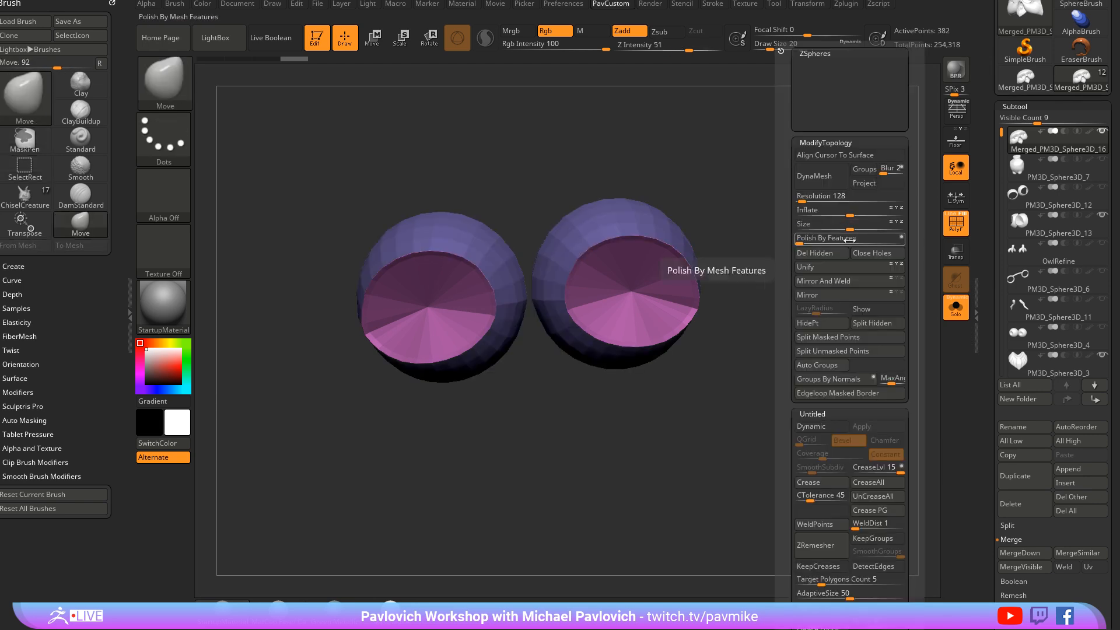
left_click(875, 324)
Apply dynamic subdivision to the eyelid shells and merge them back with the face and beard, with one polygroup per part
left_click(817, 426)
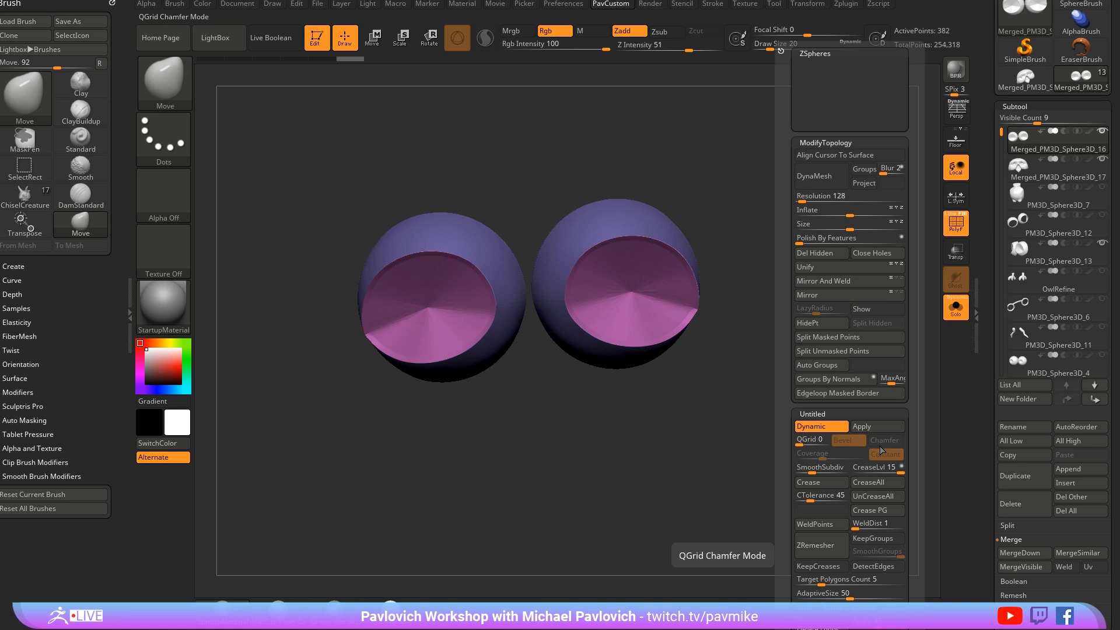
left_click(877, 426)
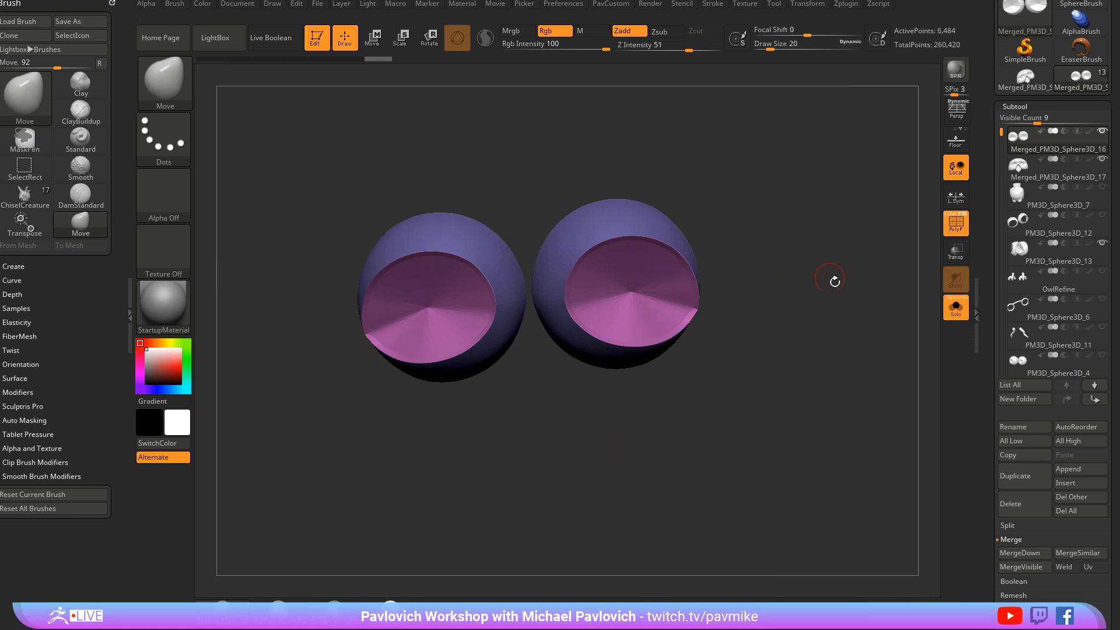
left_click(954, 315)
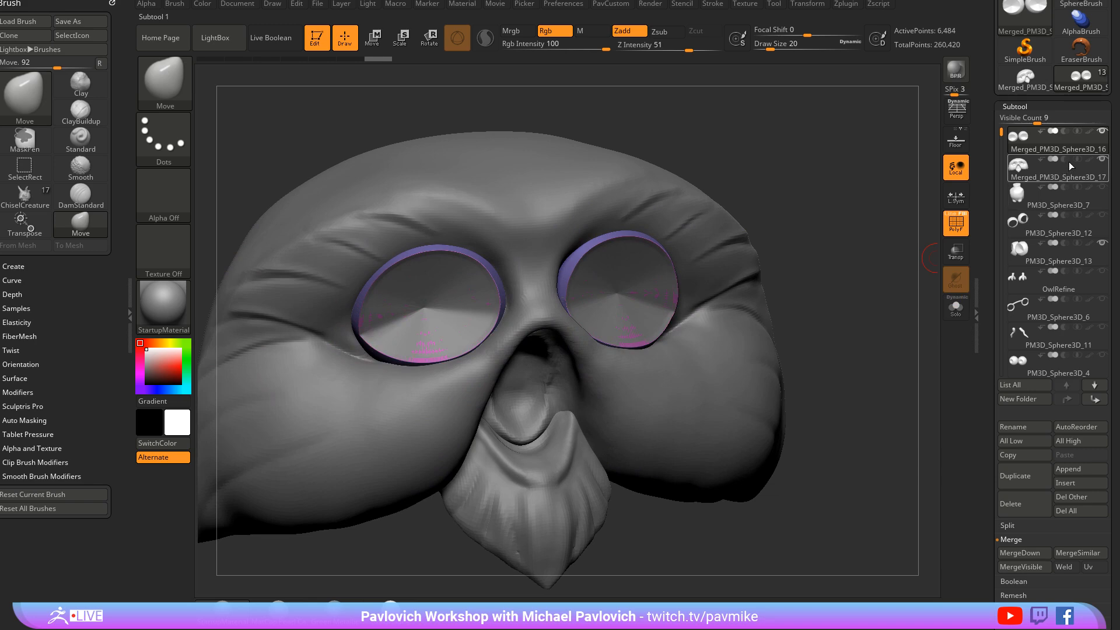
left_click(956, 308)
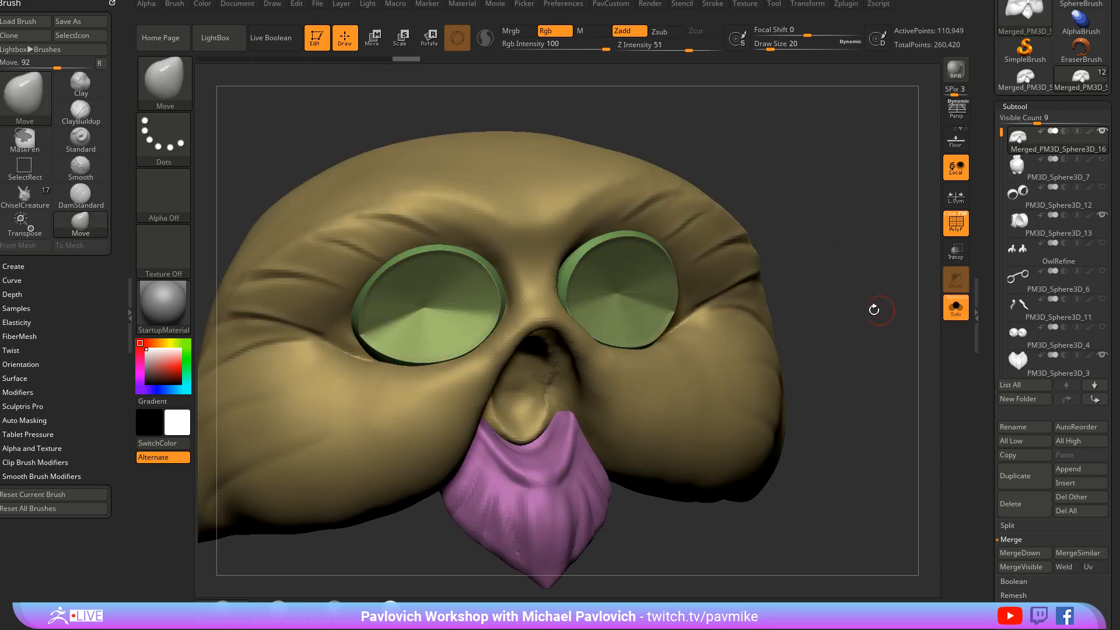
Isolate the face's polygroup and paint mask strokes along the brow ridges and the undersides of the cheeks
mouse_move(825, 290)
right_mouse_down()
mouse_move(850, 220)
mouse_move(858, 225)
mouse_move(825, 227)
mouse_move(762, 313)
mouse_move(803, 273)
mouse_move(642, 234)
right_mouse_up()
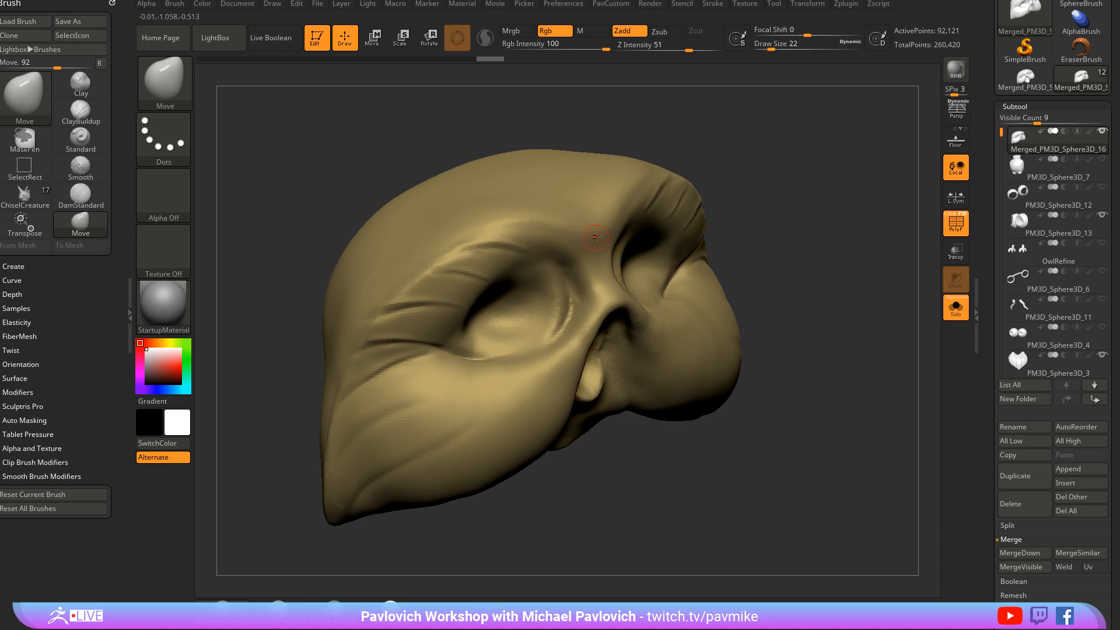
key("ctrl")
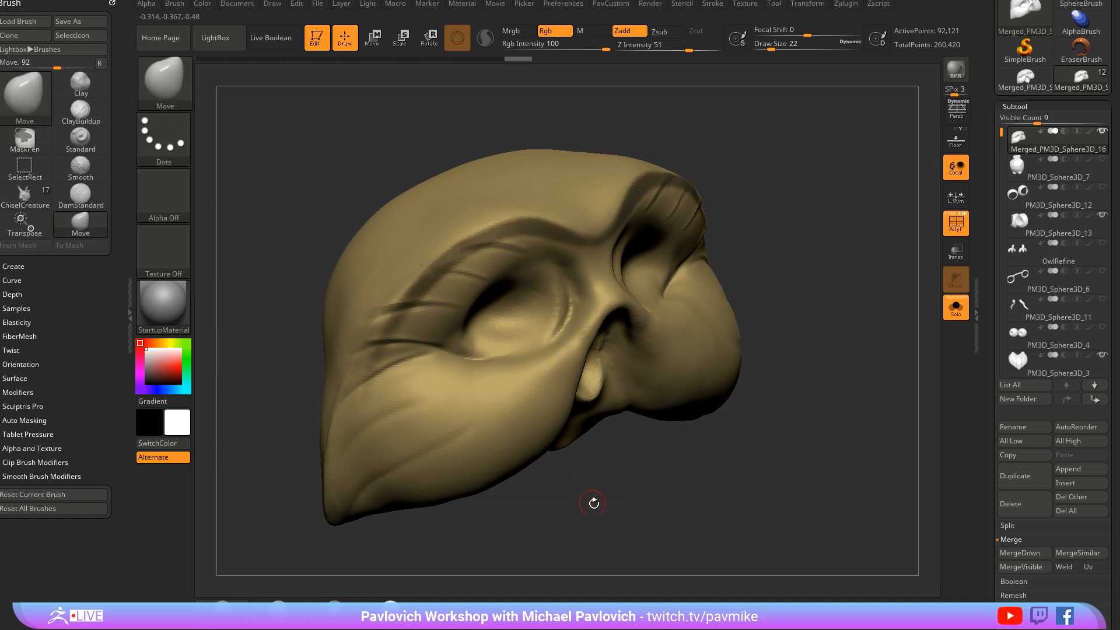
right_click_drag(593, 503, 483, 237)
key("ctrl")
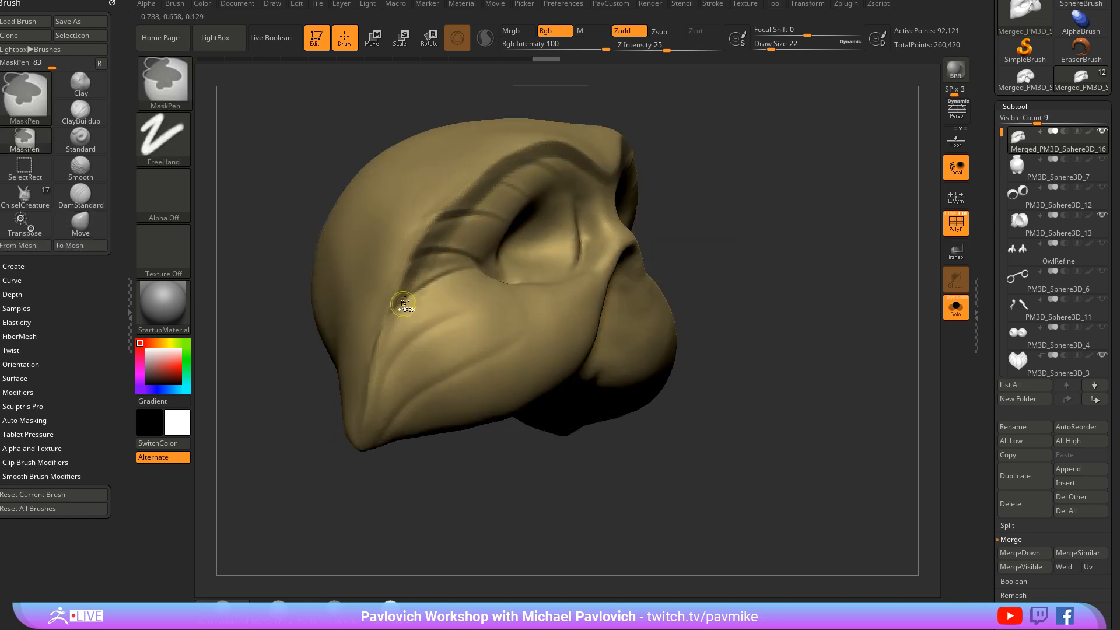
right_click_drag(394, 314, 376, 316)
key("ctrl")
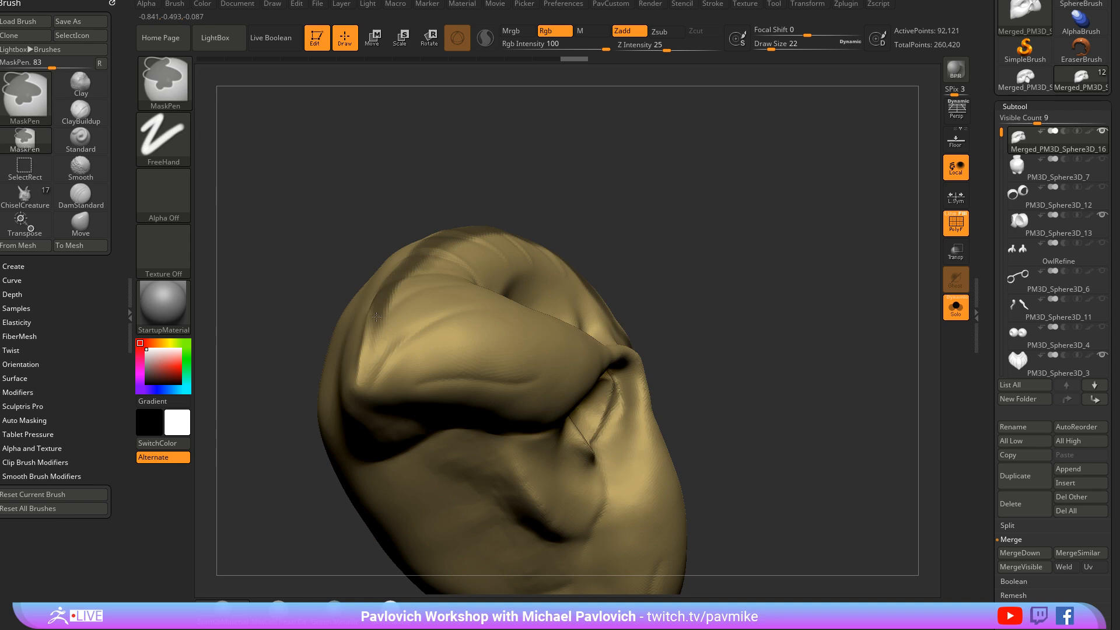
mouse_move(579, 144)
right_mouse_down()
mouse_move(502, 233)
mouse_move(433, 360)
right_mouse_up()
key("ctrl")
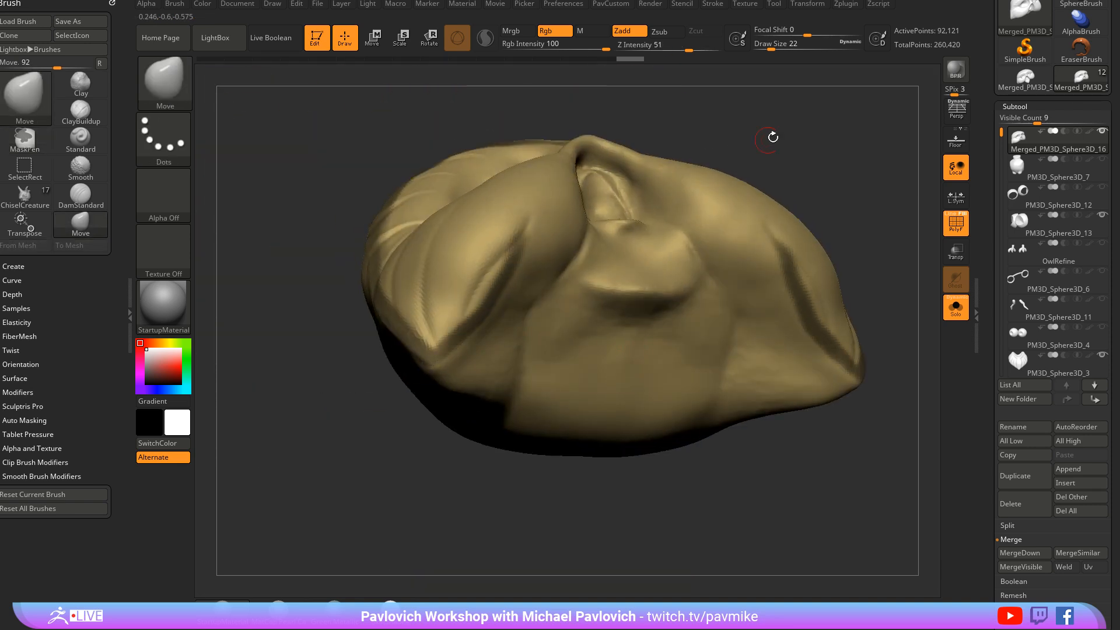
Turn off Solo to show the other subtools around the face and set the Move brush's draw size to 29
mouse_move(772, 138)
right_mouse_down()
mouse_move(744, 272)
mouse_move(815, 194)
mouse_move(840, 213)
right_mouse_up()
left_click(957, 315)
mouse_move(918, 295)
right_mouse_down()
mouse_move(880, 278)
mouse_move(858, 243)
mouse_move(745, 210)
right_mouse_up()
key("s")
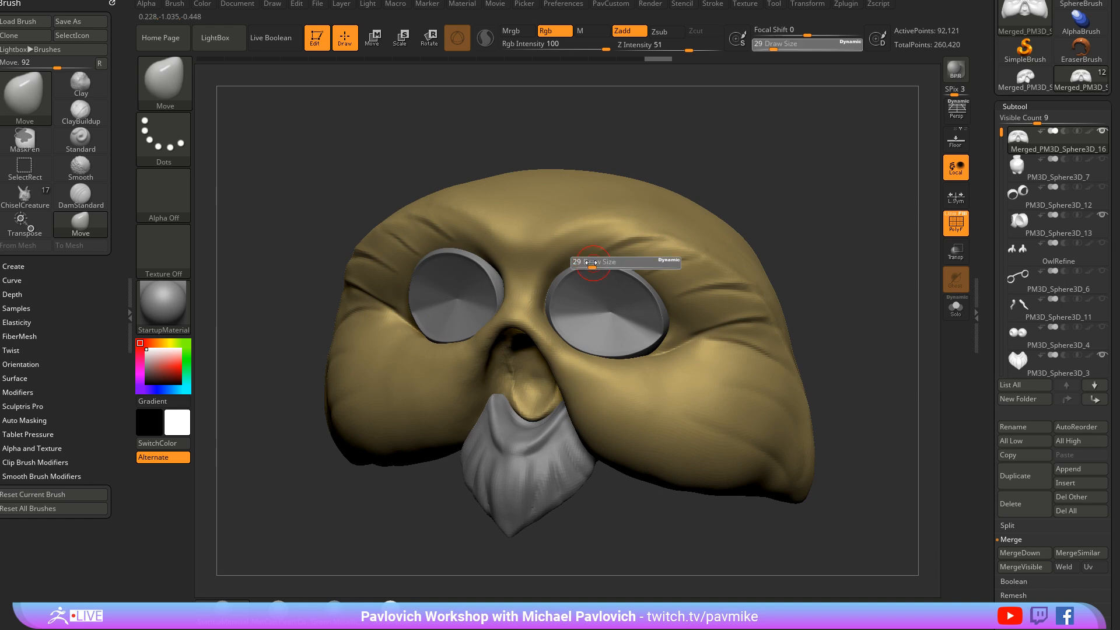
key("s")
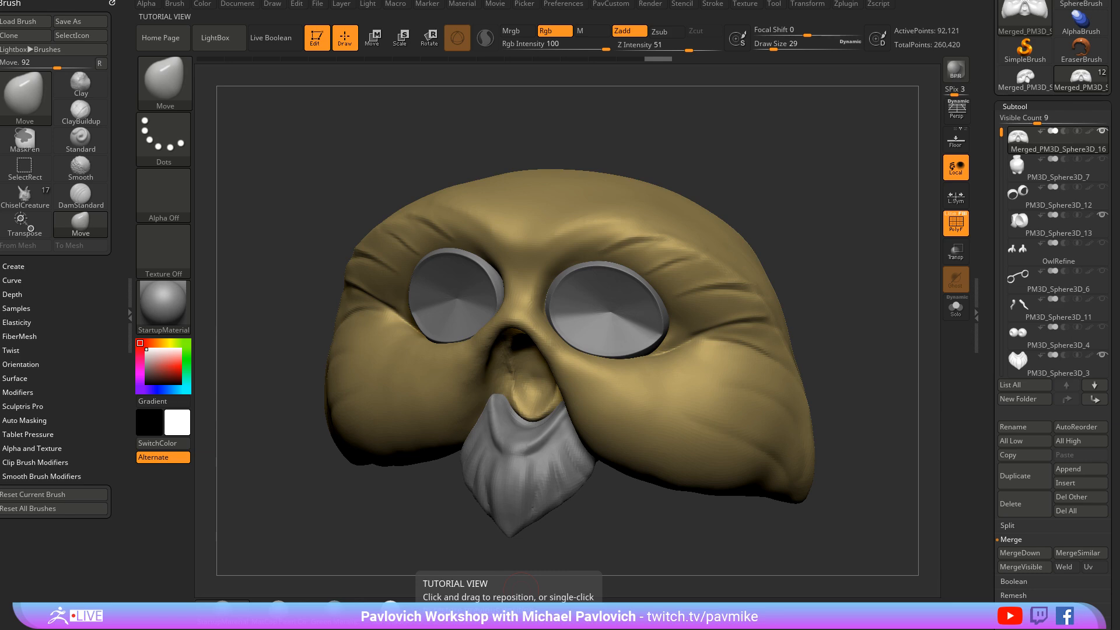
Switch to the browser, find the Steve James section on the Pixologic page, and open his Introduction - Part 1 video on YouTube
key("alt+Tab")
scroll(542, 231, "down", 10)
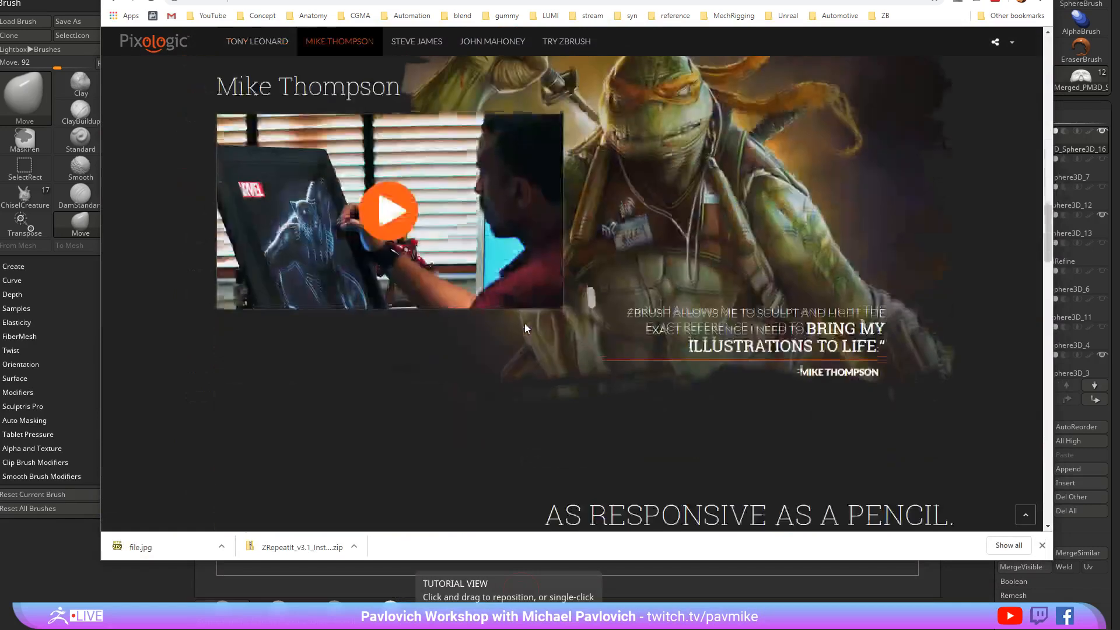
scroll(525, 327, "down", 3)
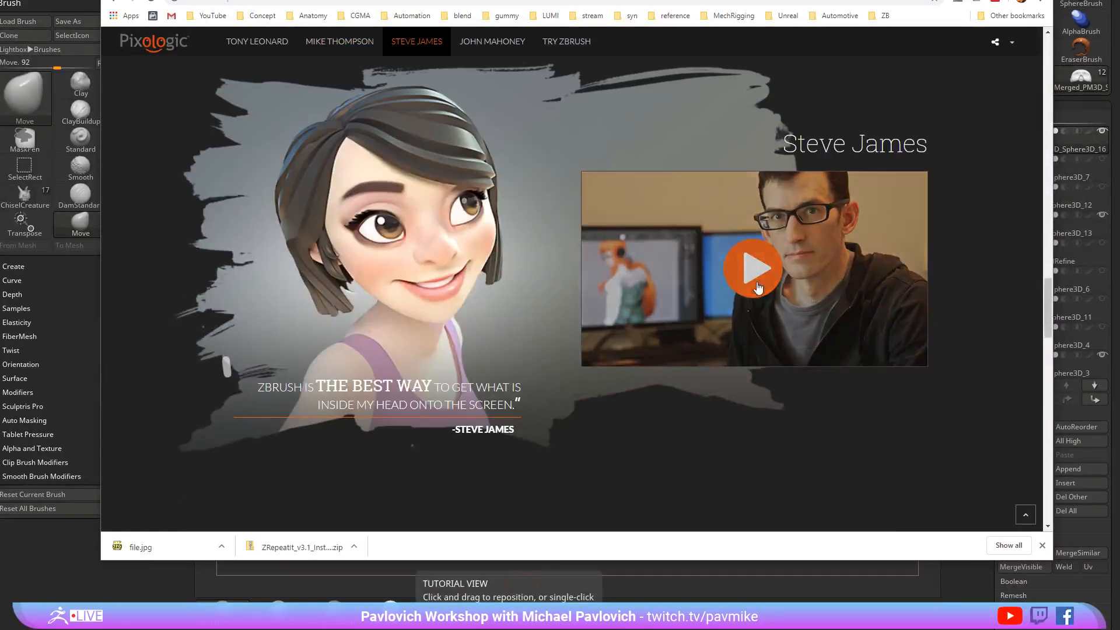
left_click(756, 285)
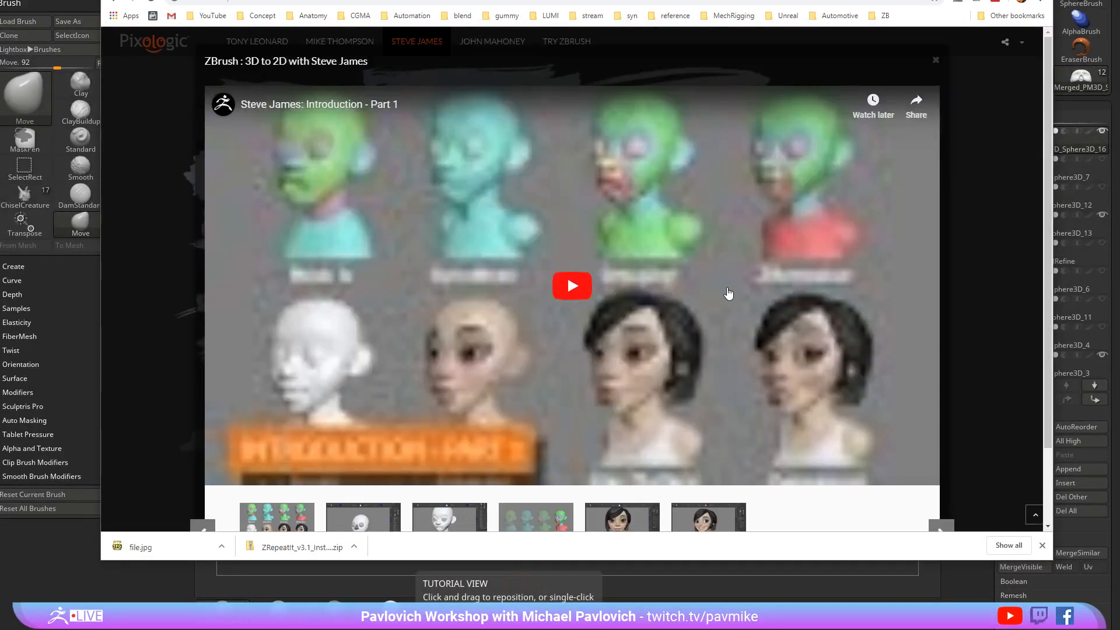
left_click(607, 178)
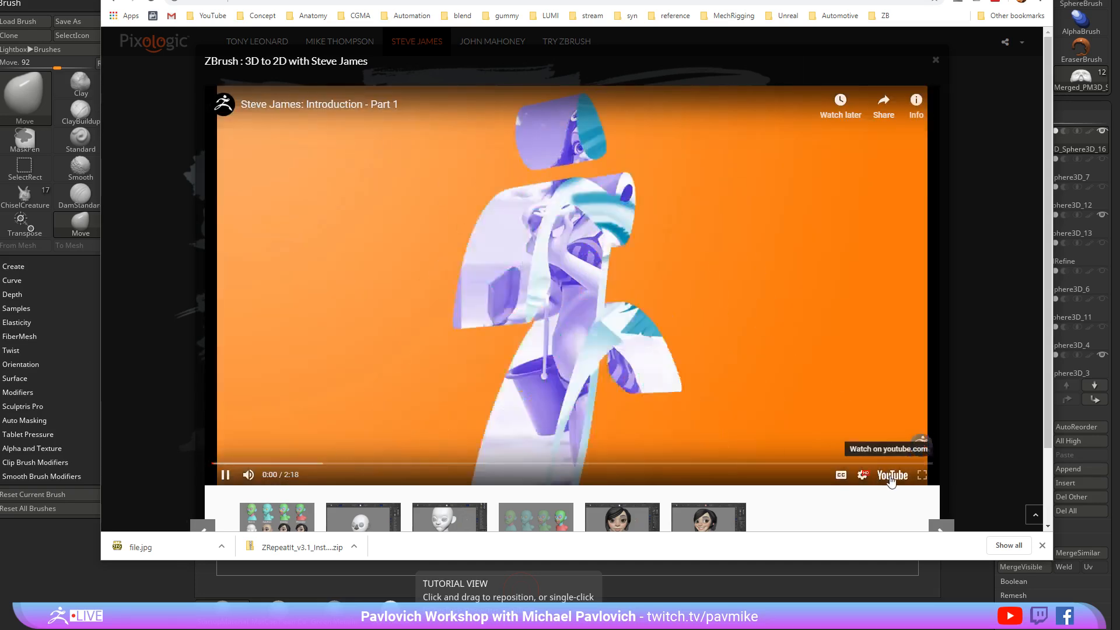
left_click(892, 472)
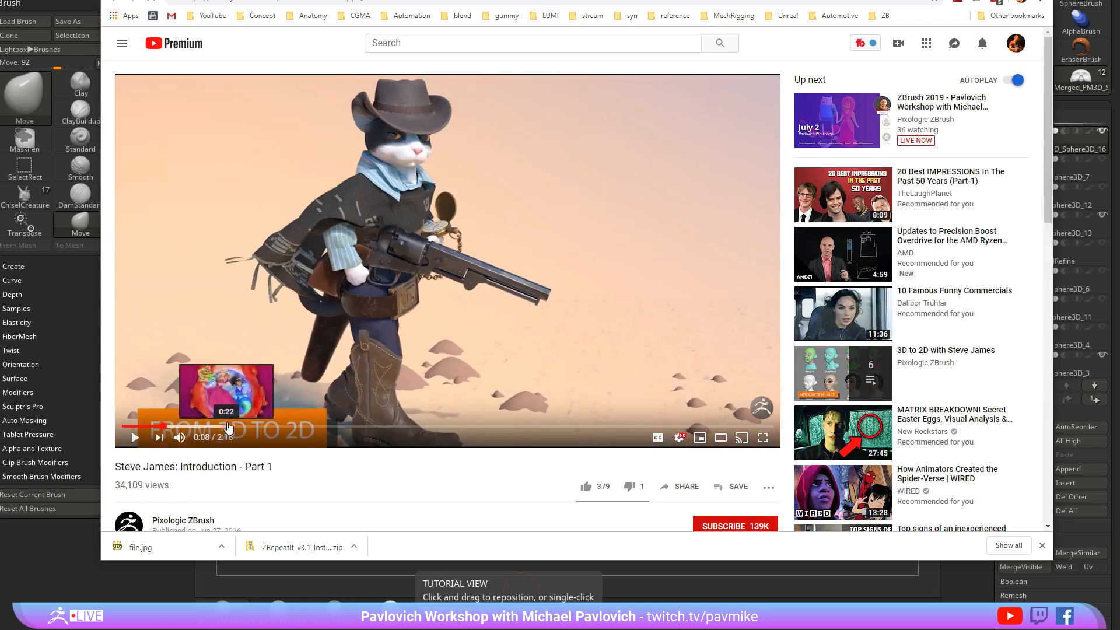
Skip through the video to the character workflow overview at 1:23, pause it, and return to ZBrush
left_click(228, 426)
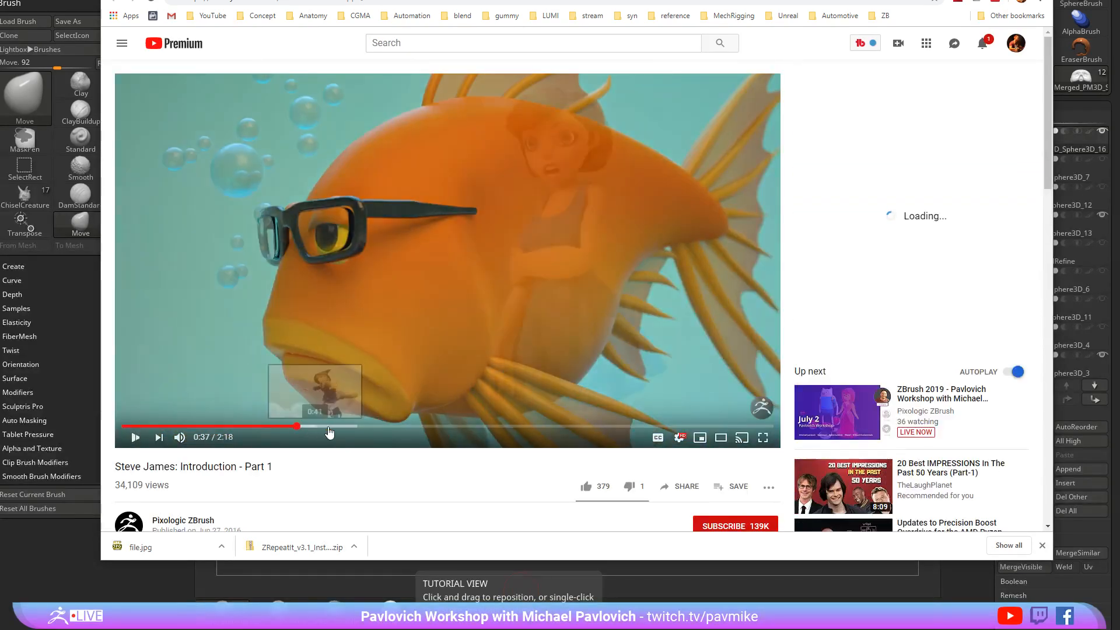
left_click(337, 427)
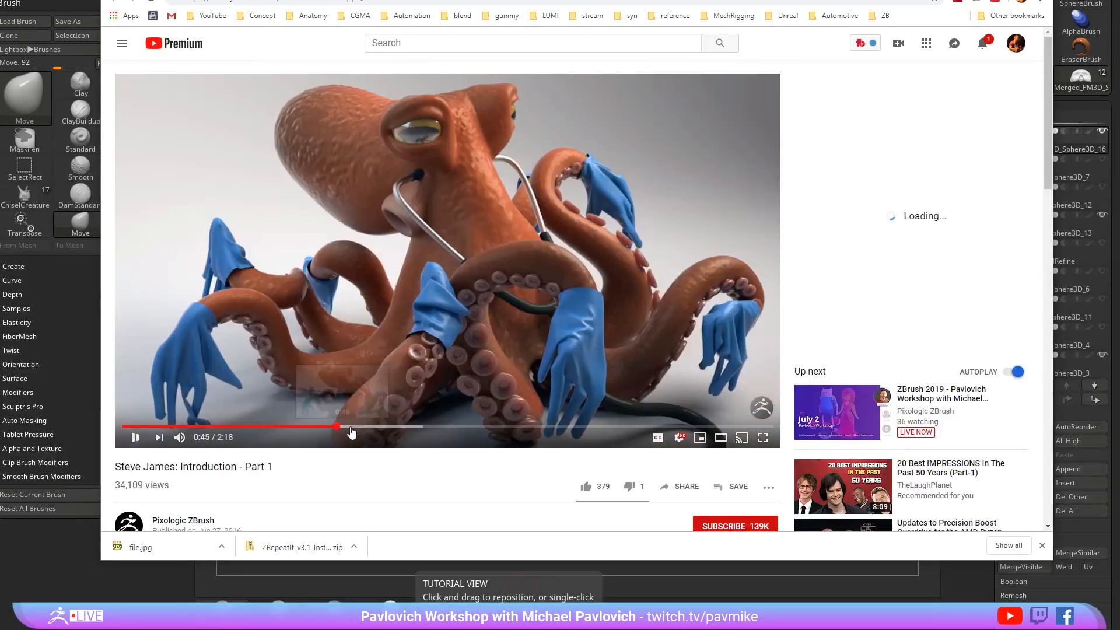
left_click(379, 426)
left_click(433, 426)
left_click(464, 426)
left_click(479, 426)
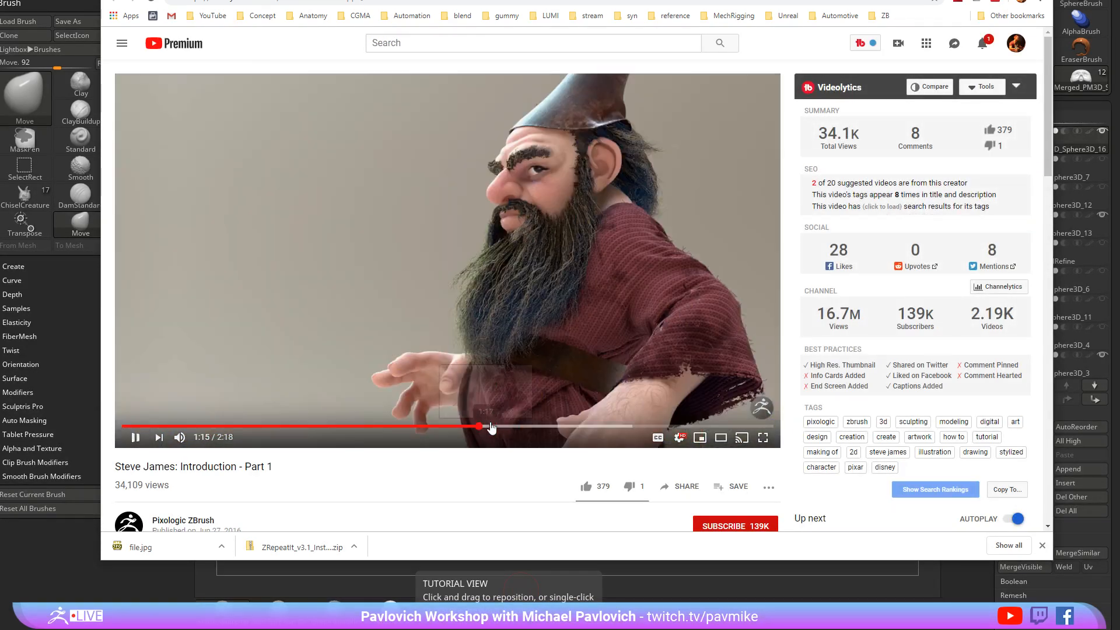
left_click(511, 426)
left_click(135, 437)
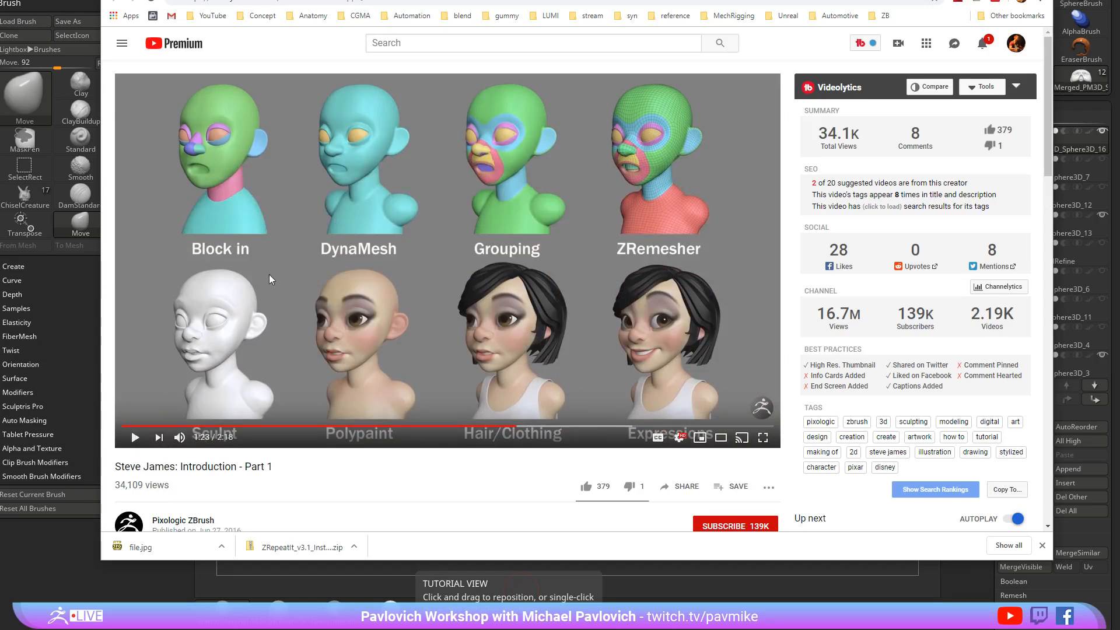
key("alt+Tab")
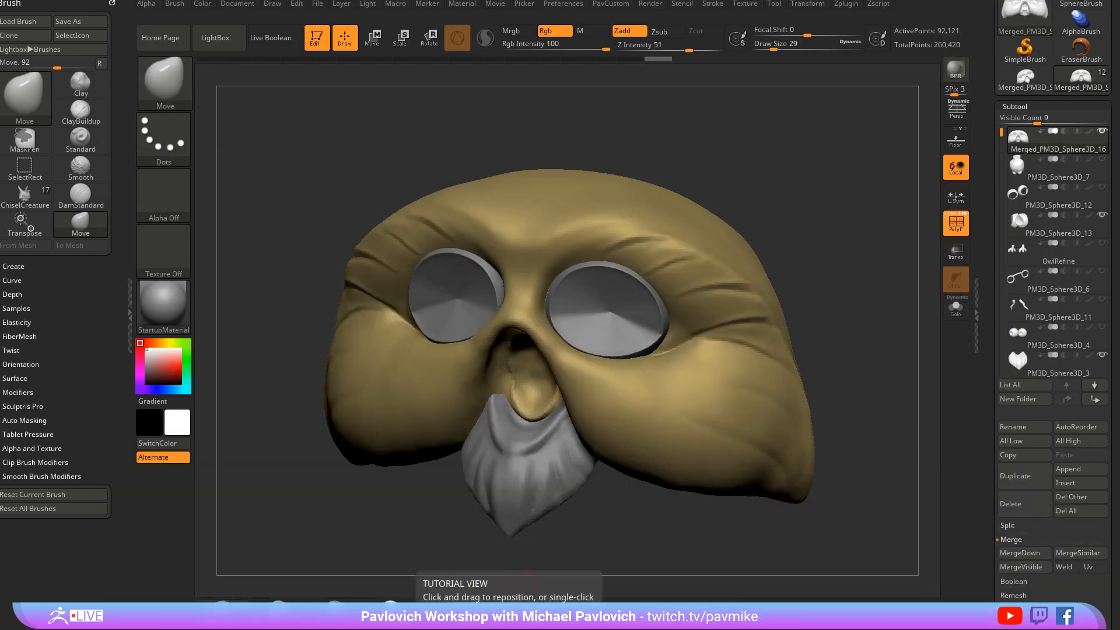
Paint a mask over the brow ridges and between the eyes, continuing out to the outer eye corners
left_click_drag(815, 233, 816, 209)
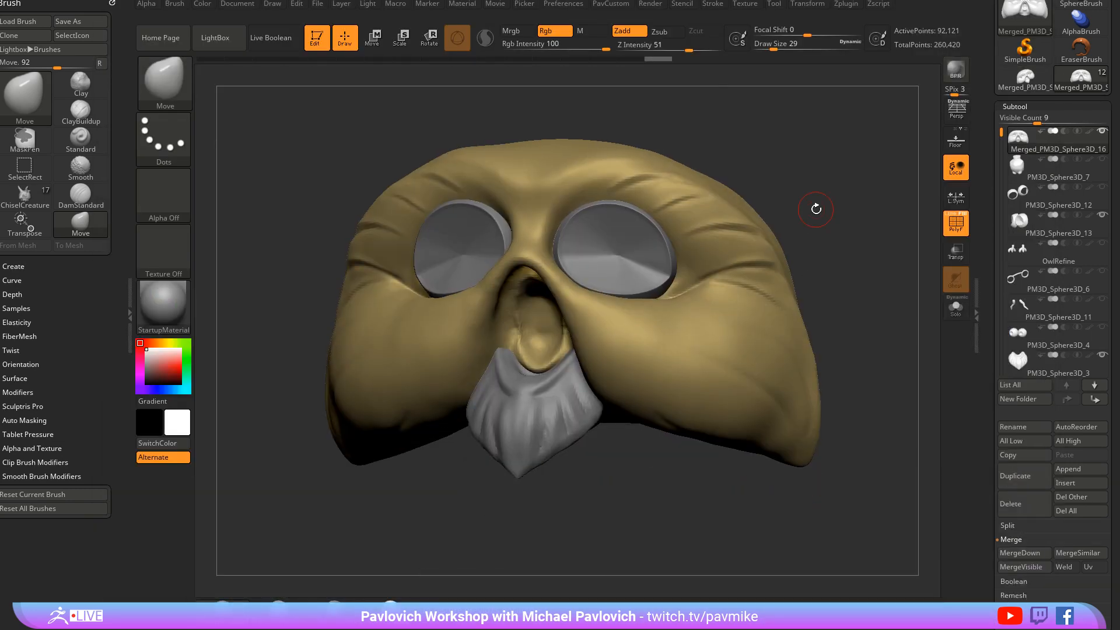
mouse_move(800, 146)
left_mouse_down()
mouse_move(743, 155)
mouse_move(758, 232)
mouse_move(768, 226)
mouse_move(712, 218)
mouse_move(708, 189)
left_mouse_up()
left_click_drag(421, 213, 487, 233, "ctrl")
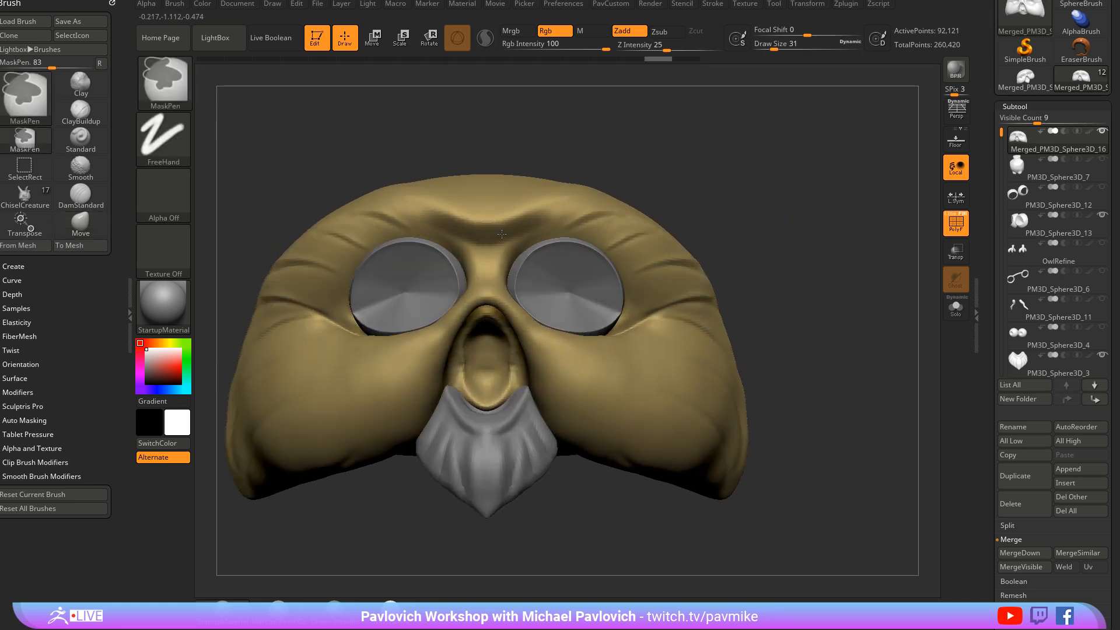
left_click_drag(723, 175, 691, 182)
mouse_move(507, 242)
left_mouse_down("ctrl")
mouse_move(551, 211)
mouse_move(611, 220)
mouse_move(673, 273)
left_mouse_up("ctrl")
left_click_drag(789, 242, 765, 255)
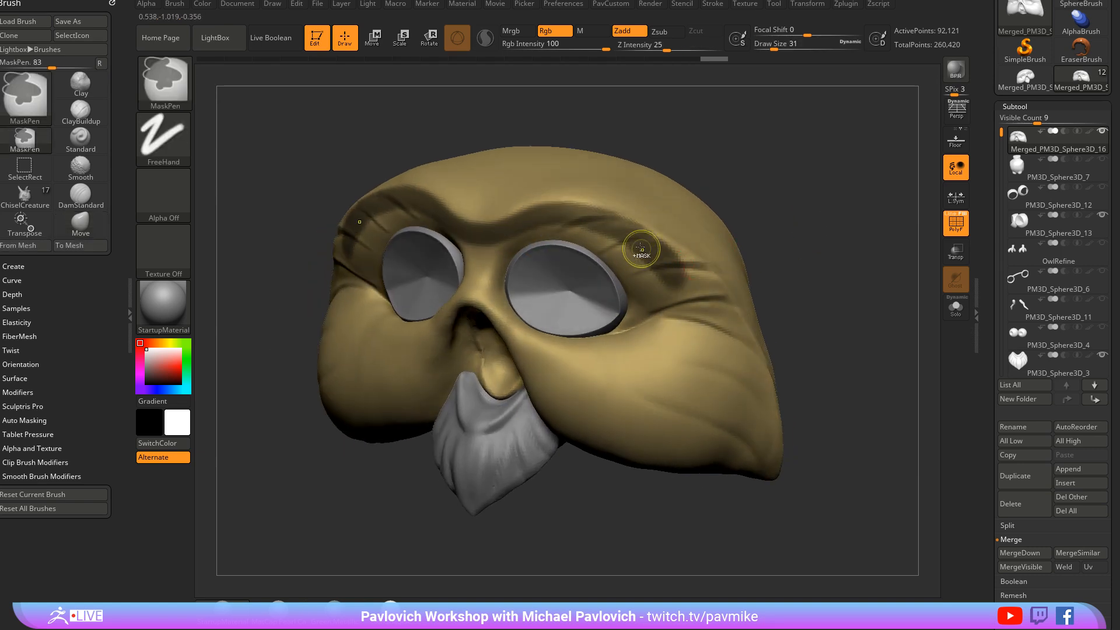
mouse_move(675, 259)
left_mouse_down("ctrl")
mouse_move(654, 245)
mouse_move(696, 280)
mouse_move(705, 320)
left_mouse_up("ctrl")
left_click_drag(292, 262, 479, 249)
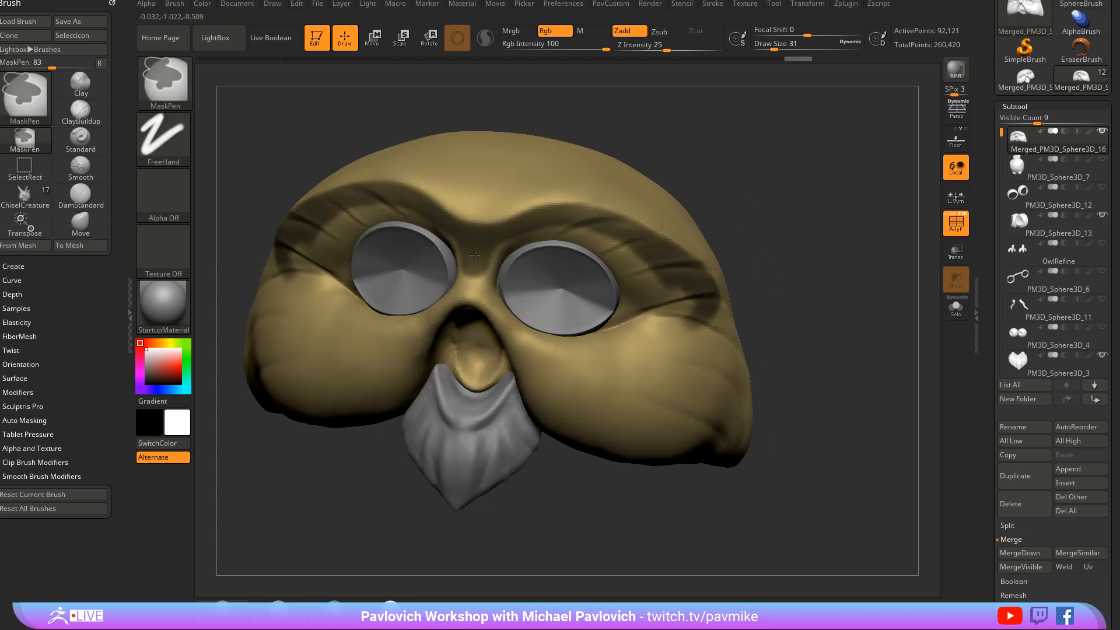
mouse_move(680, 190)
left_mouse_down()
mouse_move(503, 238)
mouse_move(539, 230)
left_mouse_up()
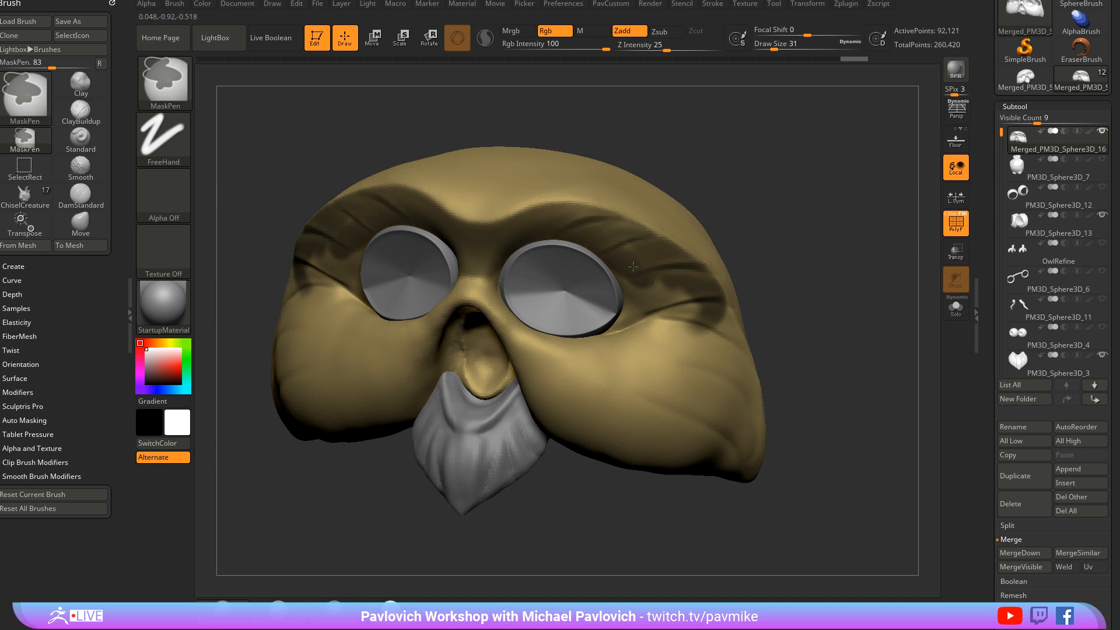
Extend the mask around the outer corners and beneath both eyes to close a ring around each eye
key("b")
key("m")
key("v")
left_click_drag(797, 273, 729, 274)
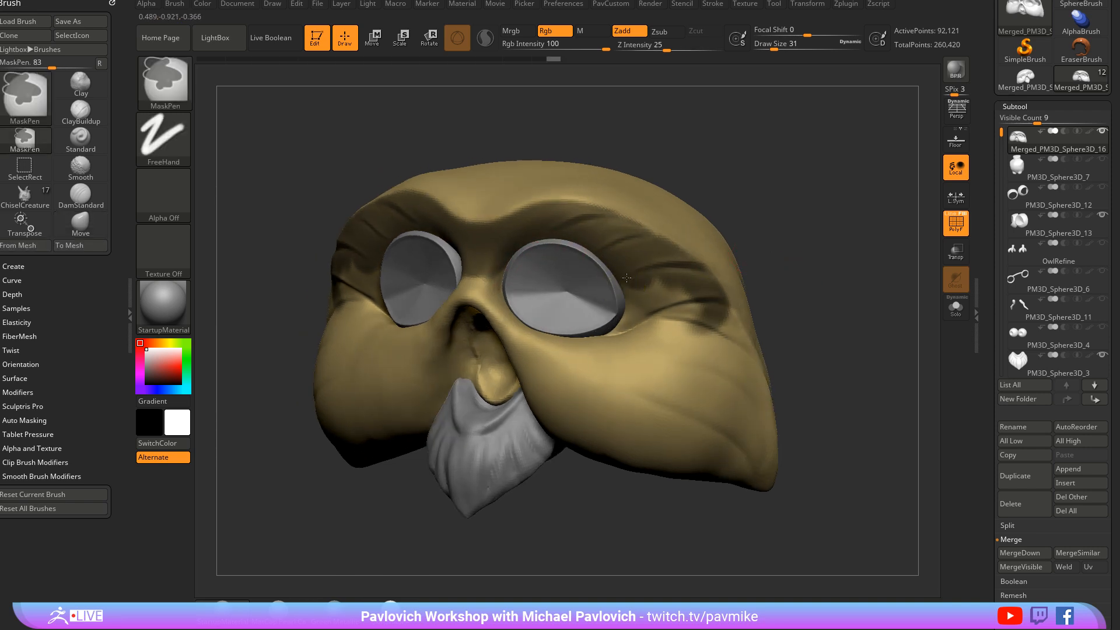
left_click_drag(623, 294, 680, 289, "ctrl")
mouse_move(723, 199)
left_mouse_down()
mouse_move(695, 177)
mouse_move(450, 282)
left_mouse_up()
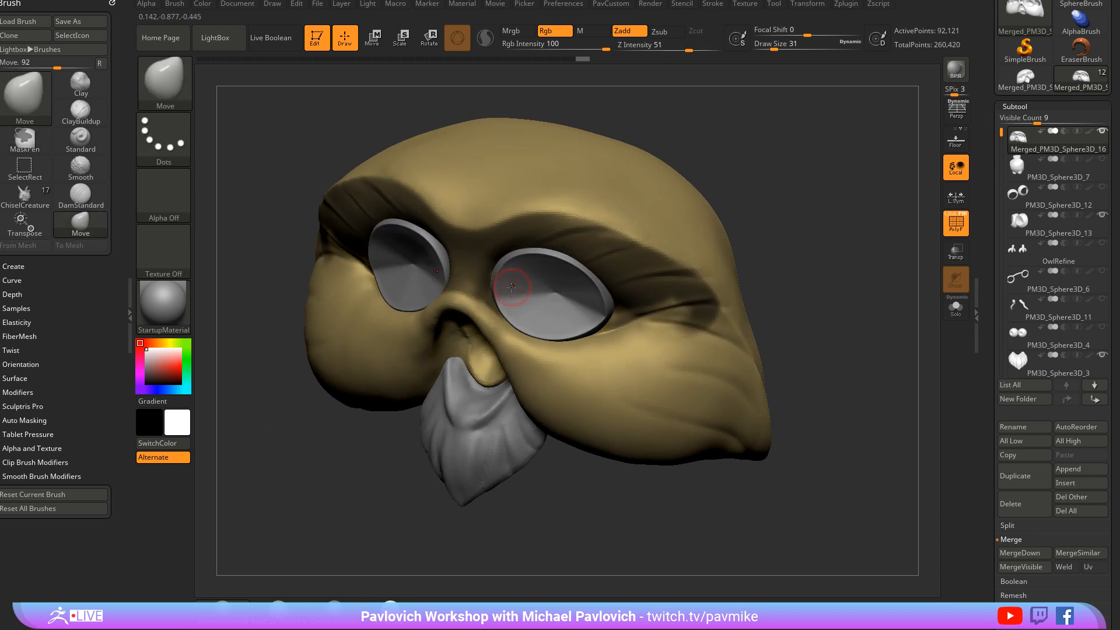
key("ctrl")
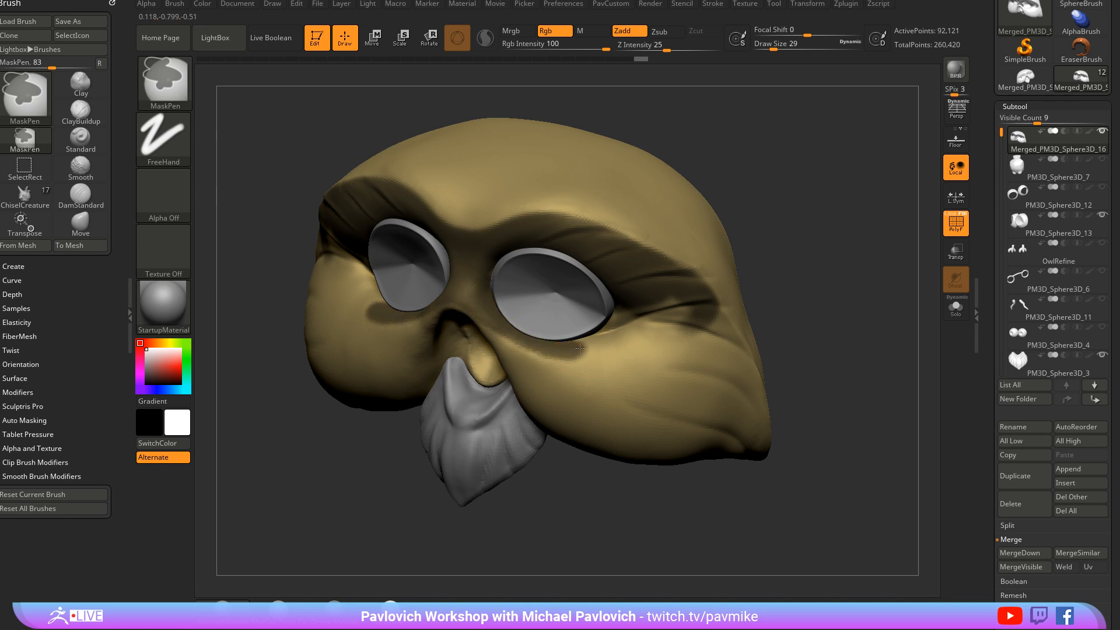
right_click_drag(527, 328, 535, 333)
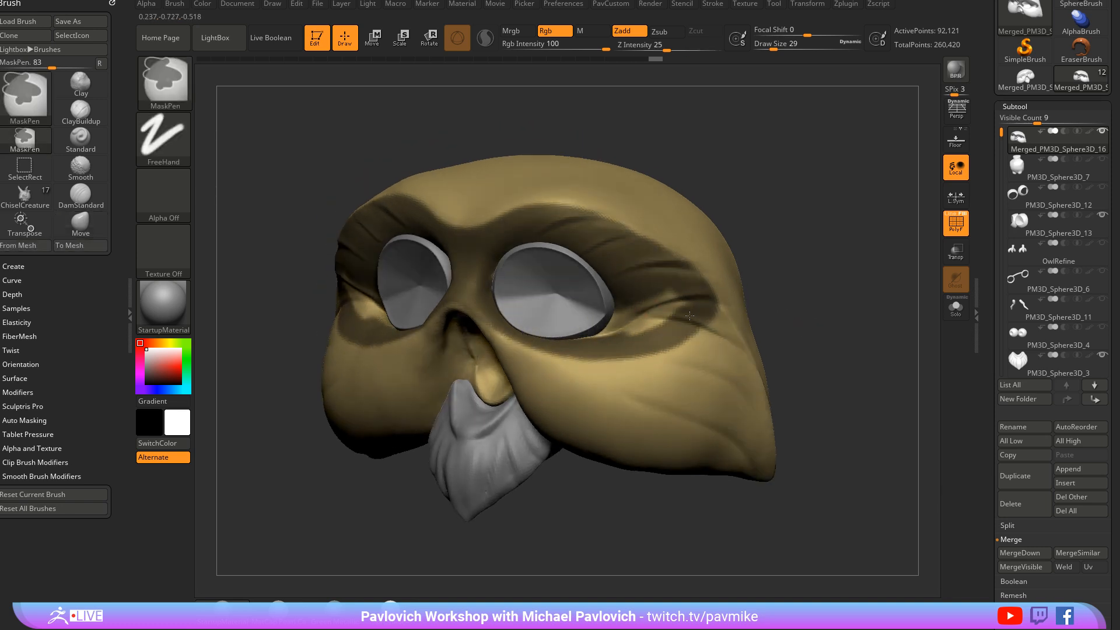
Turn on Solo to show the face alone and fill the inside of both eye sockets with mask at draw size 51
left_click(955, 308)
right_click_drag(877, 301, 710, 250)
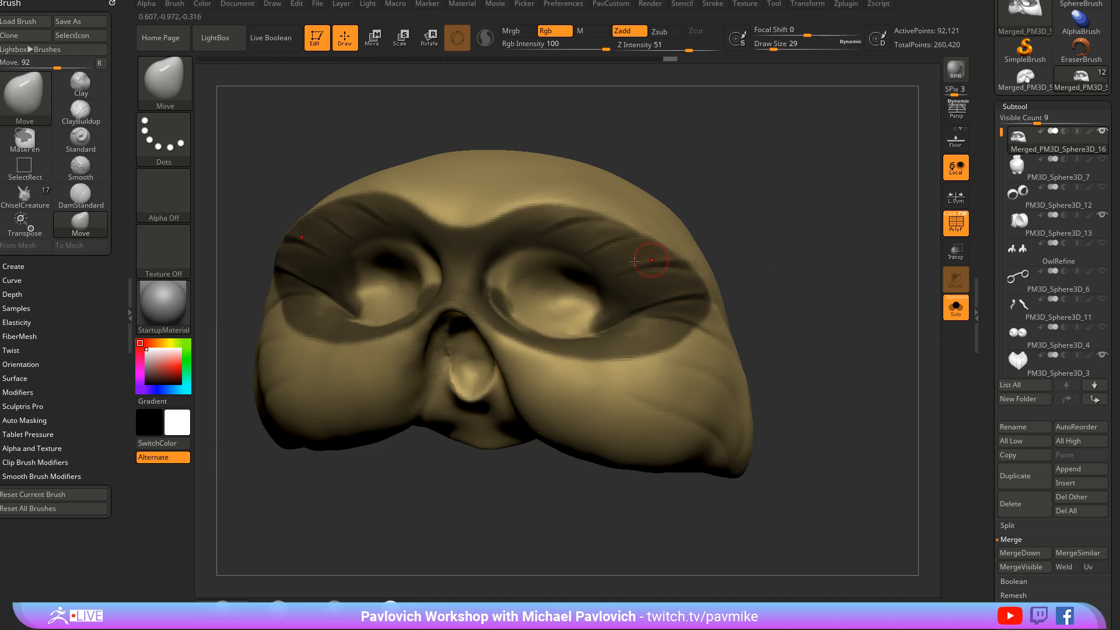
left_click_drag(512, 263, 588, 310, "ctrl")
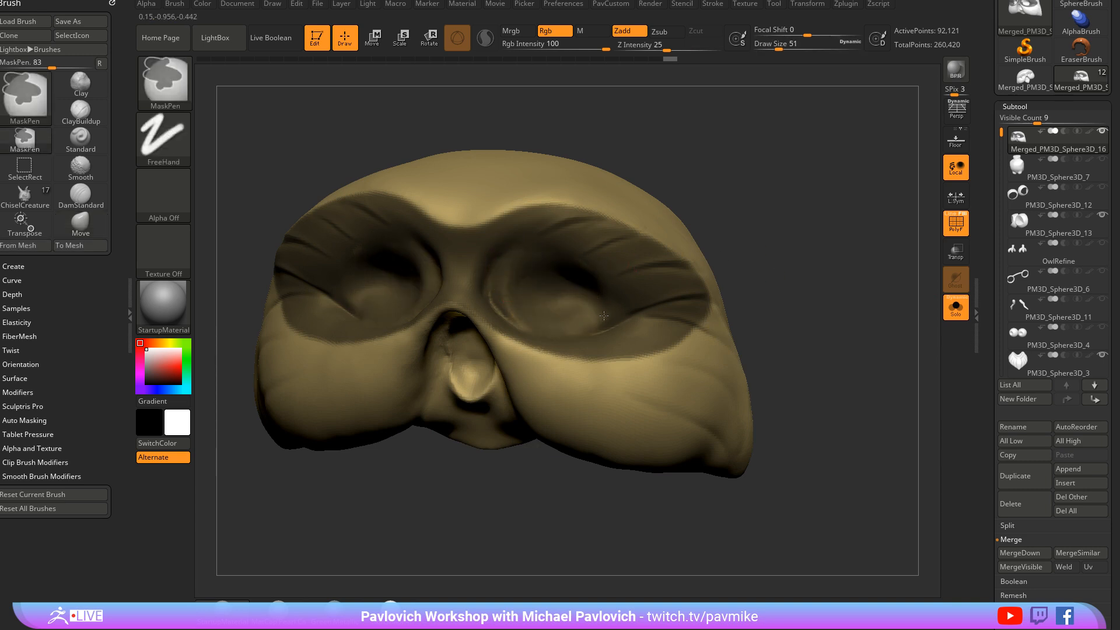
right_click_drag(538, 260, 564, 232)
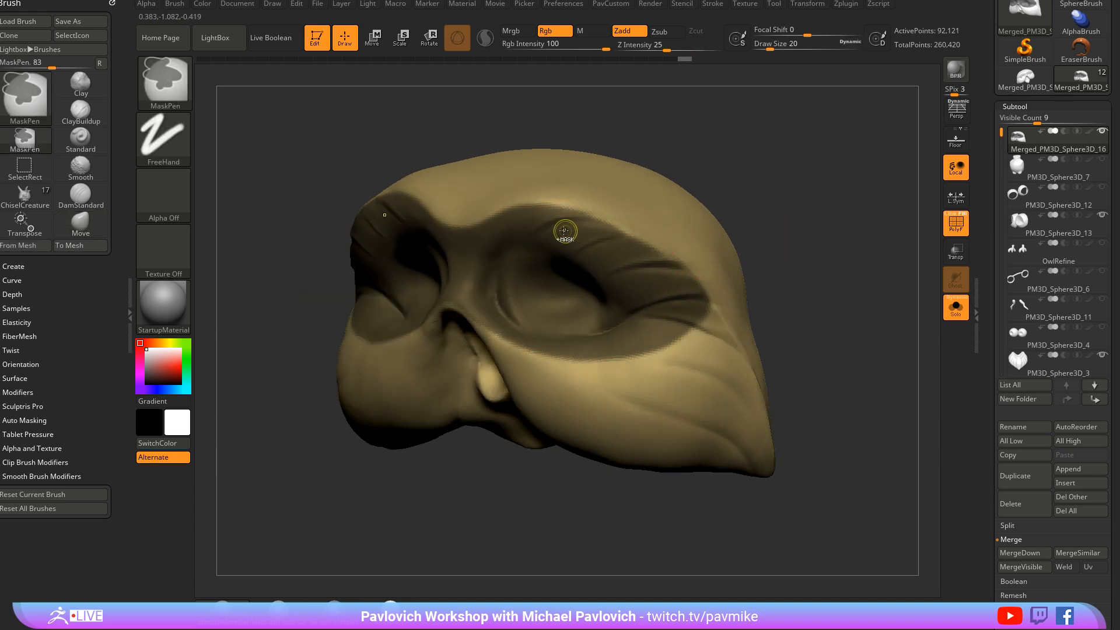
mouse_move(756, 270)
right_mouse_down()
mouse_move(688, 274)
mouse_move(729, 292)
right_mouse_up()
right_click_drag(798, 313, 910, 345)
With only the face's polygroup visible, apply EdgeLoop Masked Border to give the masked eye area its own polygroup
scroll(1021, 262, "down", 10)
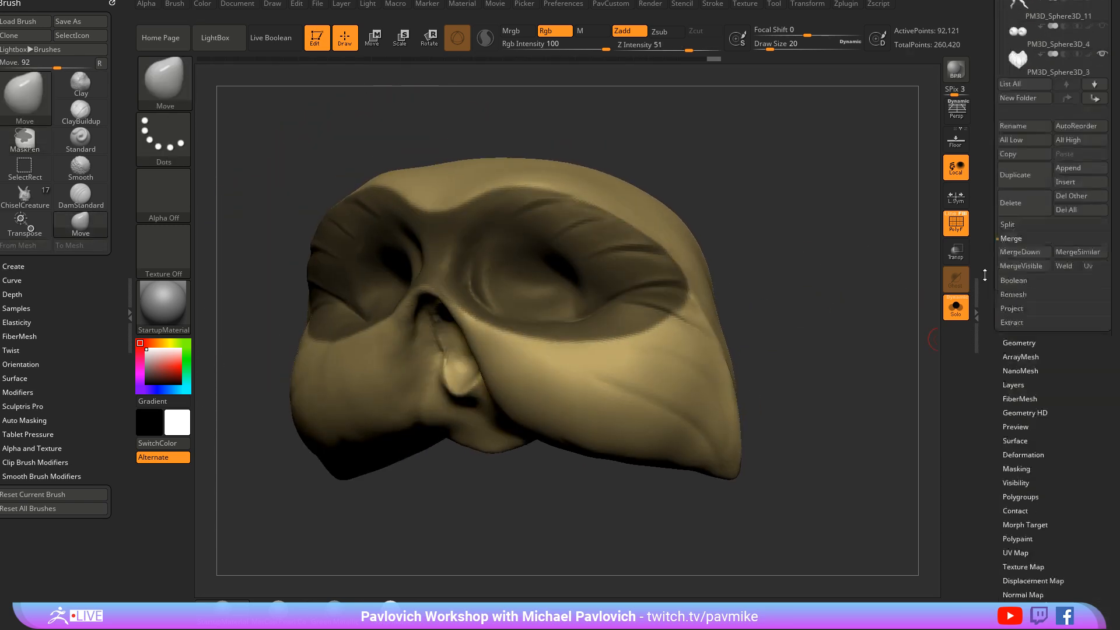
key("shift")
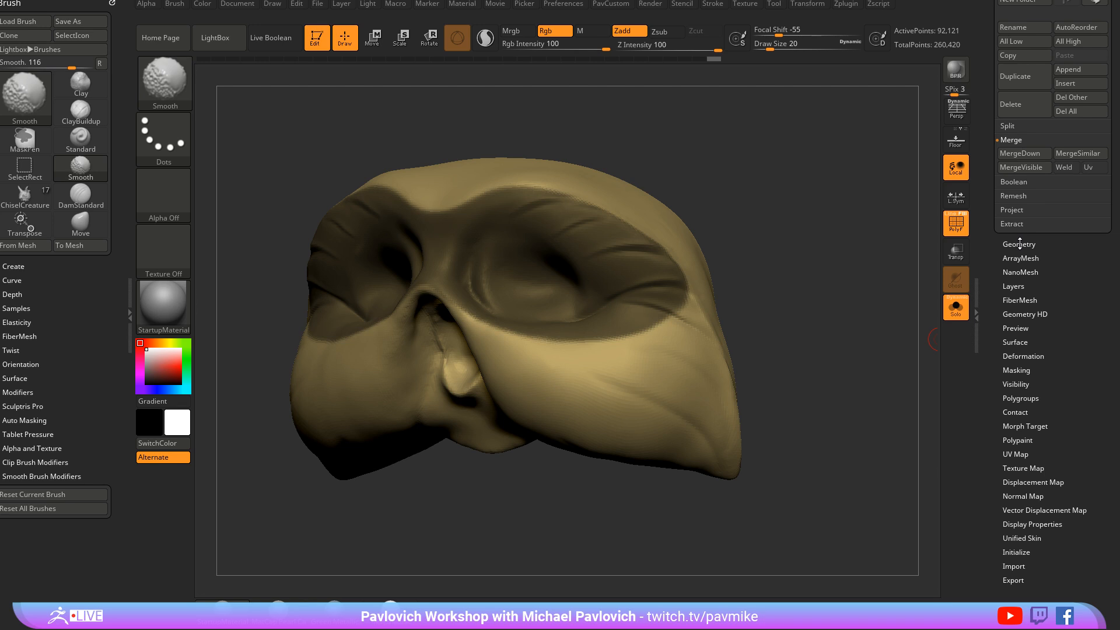
left_click(1019, 244)
left_click(1017, 387)
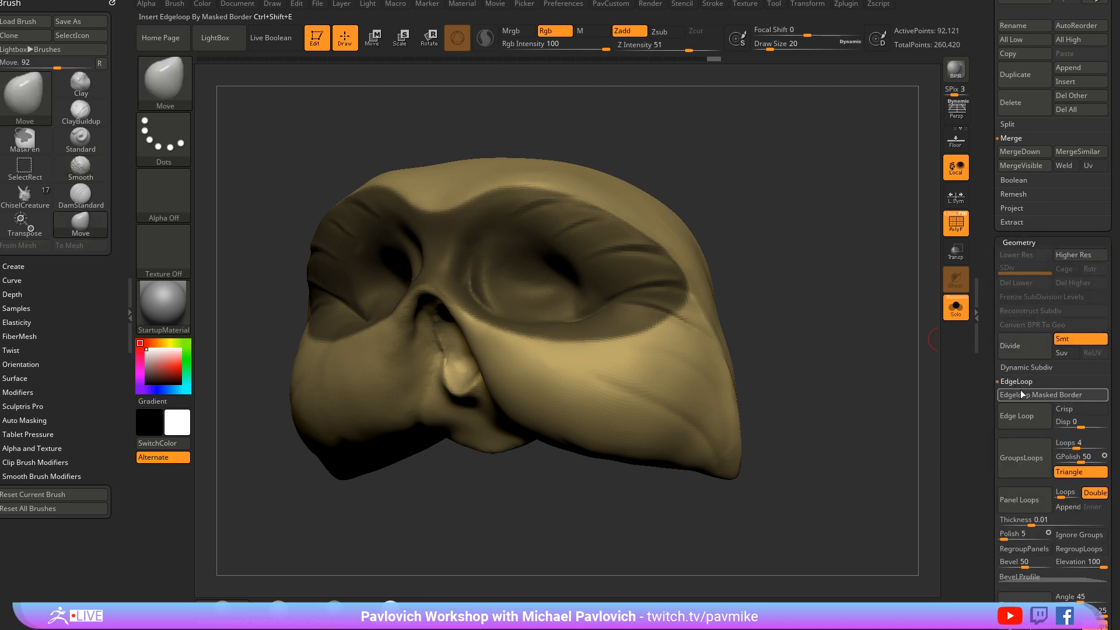
left_click(1026, 394)
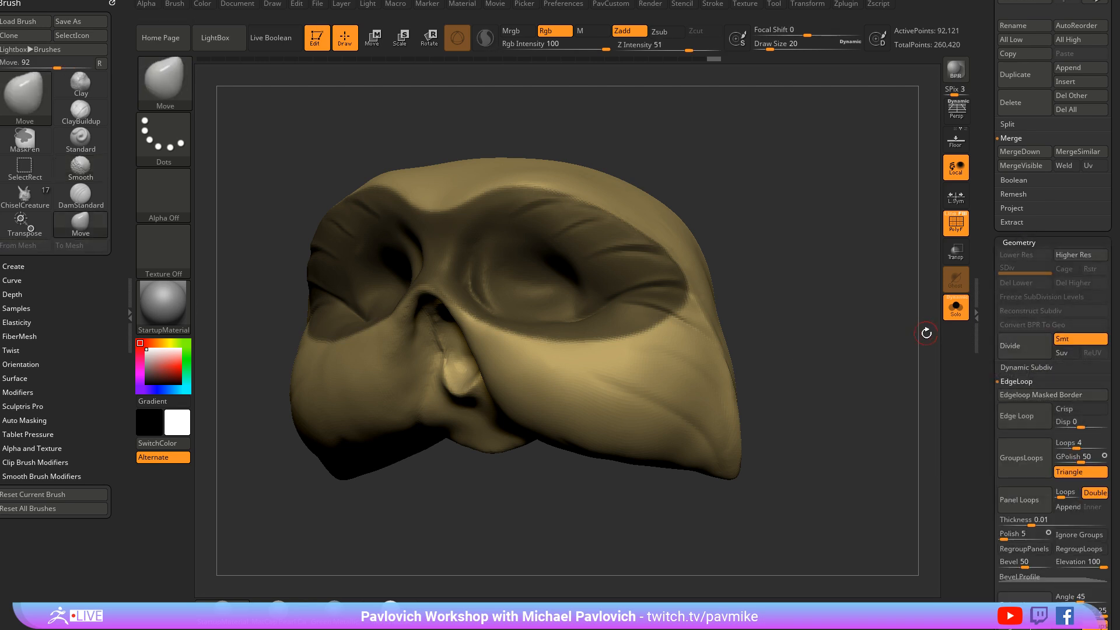
left_click(877, 320, "ctrl+shift")
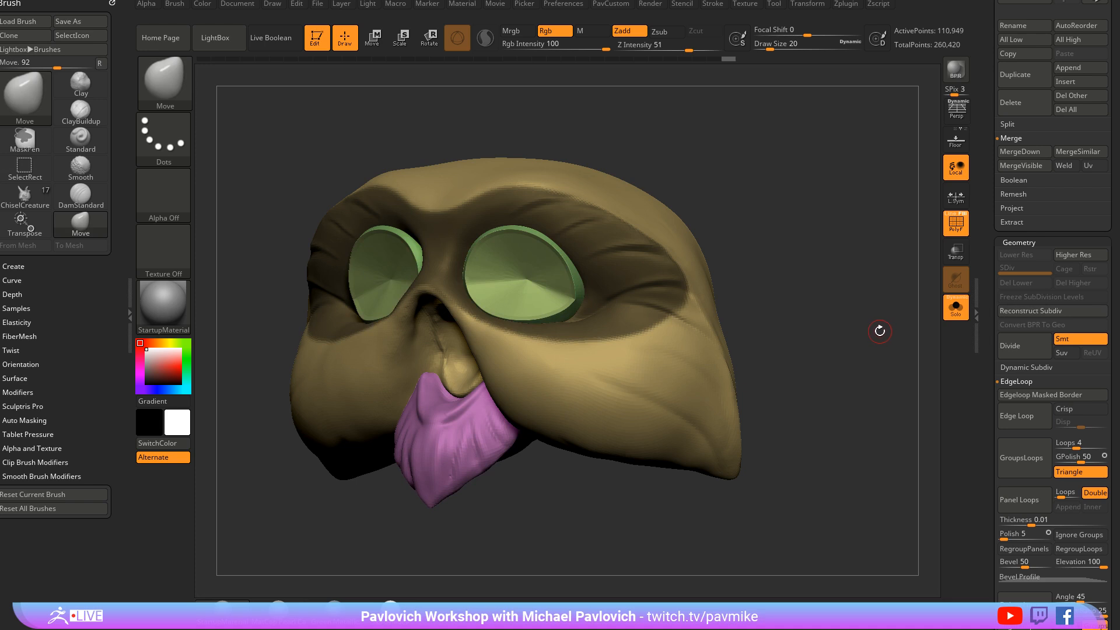
left_click(696, 353, "ctrl+shift")
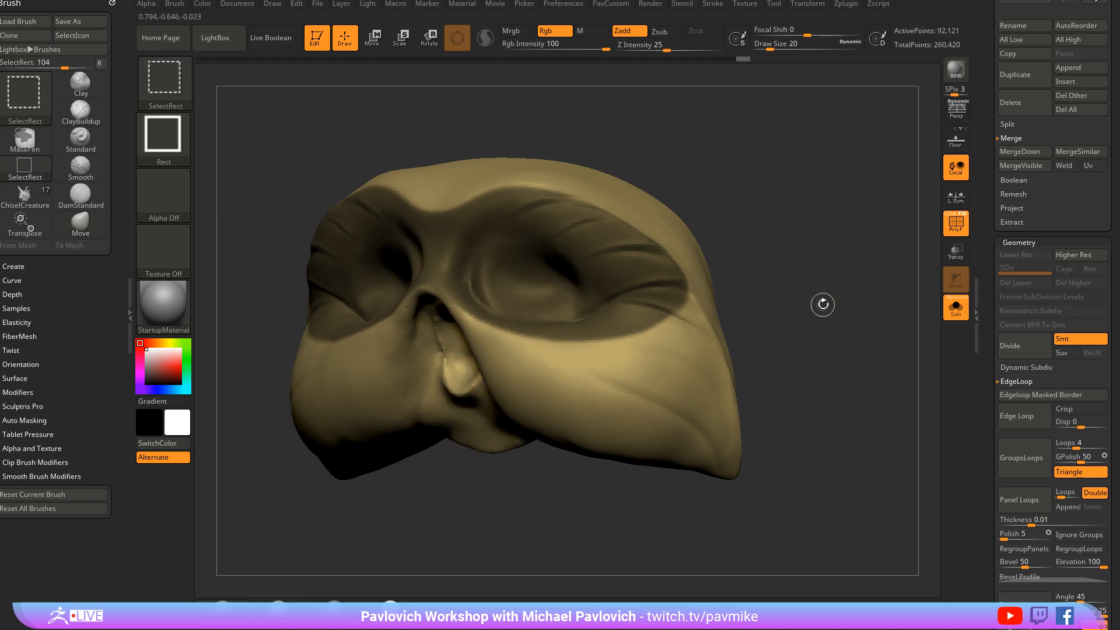
key("alt+m")
left_click(1019, 396)
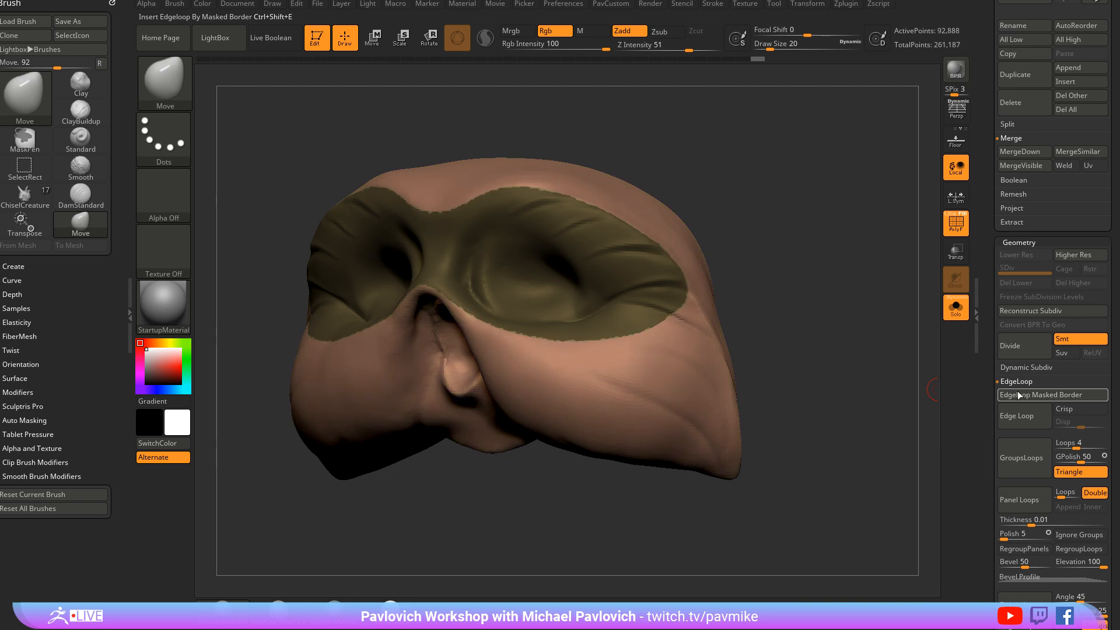
Isolate the eye area's polygroup and run Auto Groups to separate its disconnected pieces
mouse_move(841, 305)
left_mouse_down()
mouse_move(820, 220)
mouse_move(822, 242)
mouse_move(832, 182)
mouse_move(875, 250)
left_mouse_up()
left_click(502, 234, "ctrl+shift")
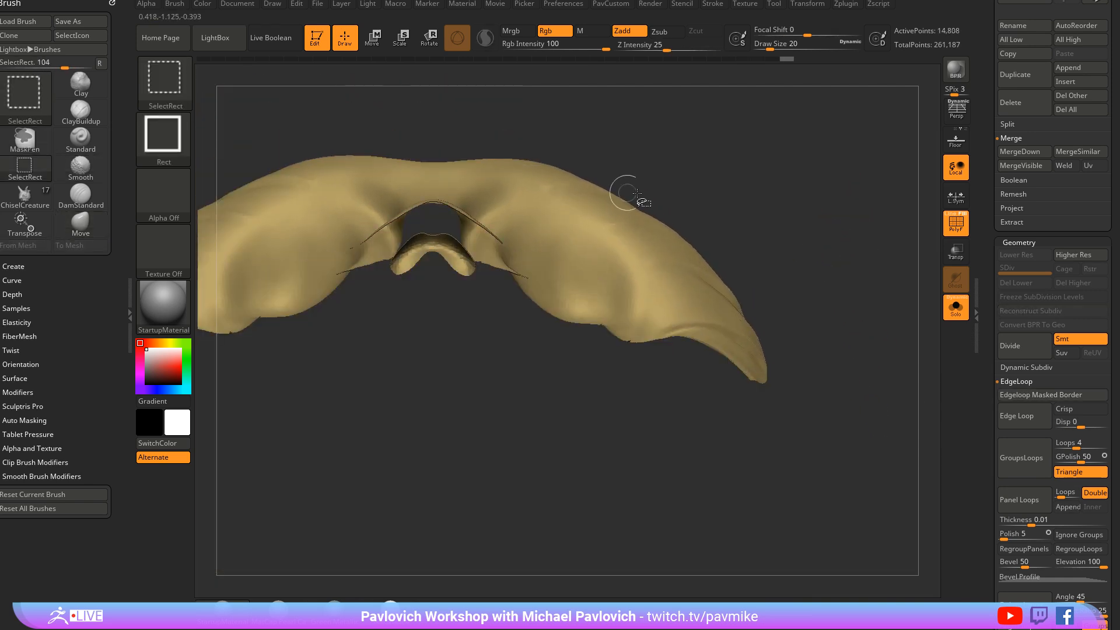
key("alt+m")
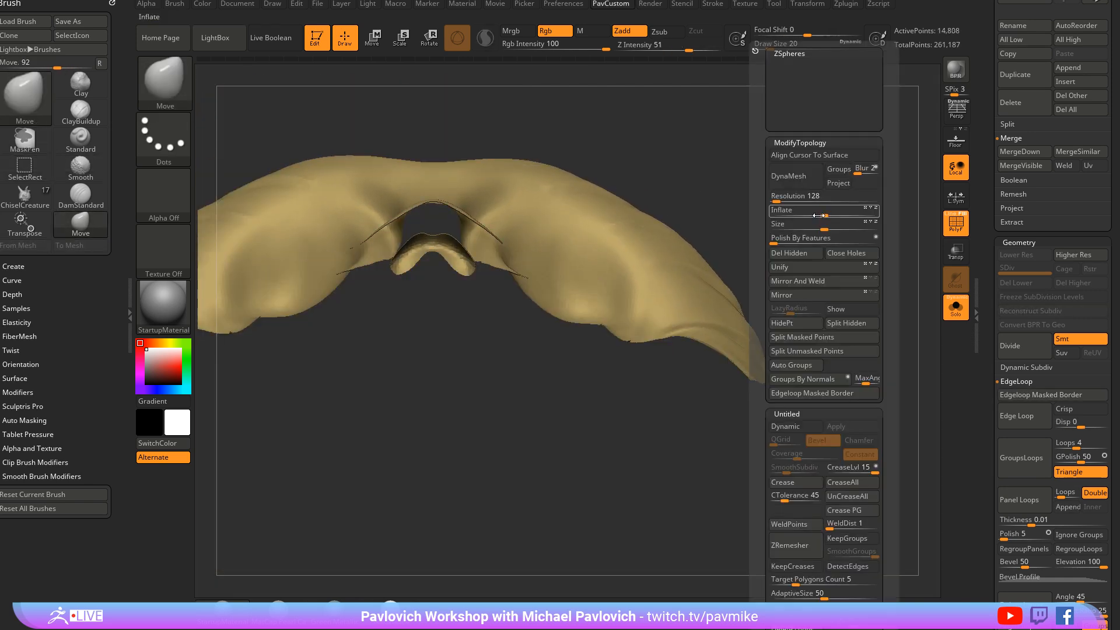
left_click(795, 359)
Regroup the small stray nose piece with the rest of the face, keeping the eye area separate, and show the whole face
left_click(437, 263, "ctrl+shift")
left_click(453, 260, "ctrl+shift")
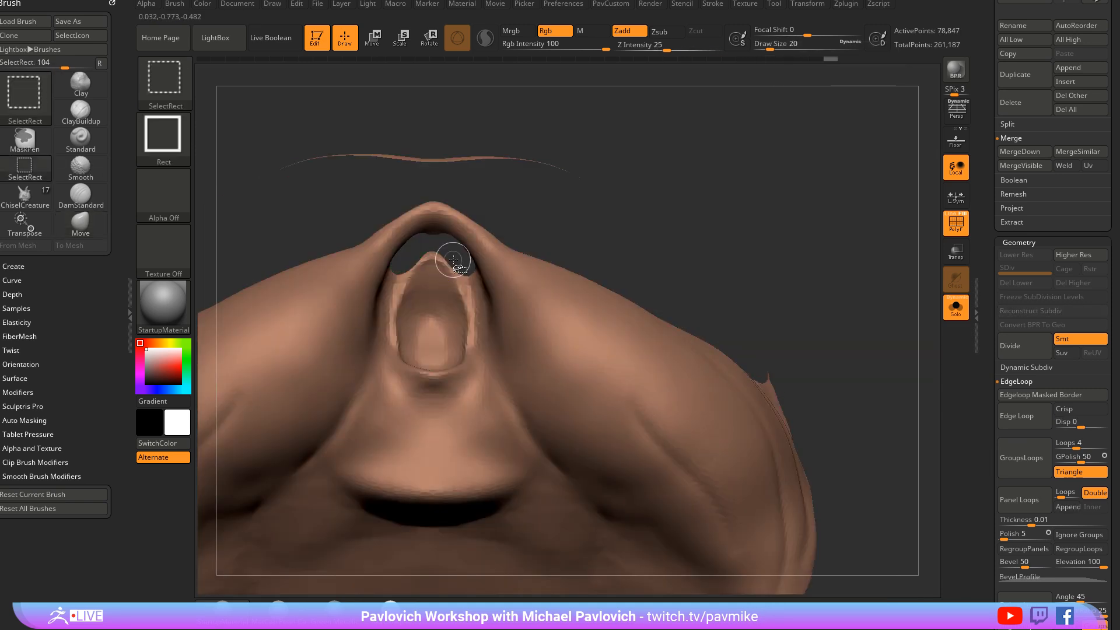
left_click(633, 141, "ctrl+shift")
left_click_drag(794, 154, 787, 237, "ctrl+shift")
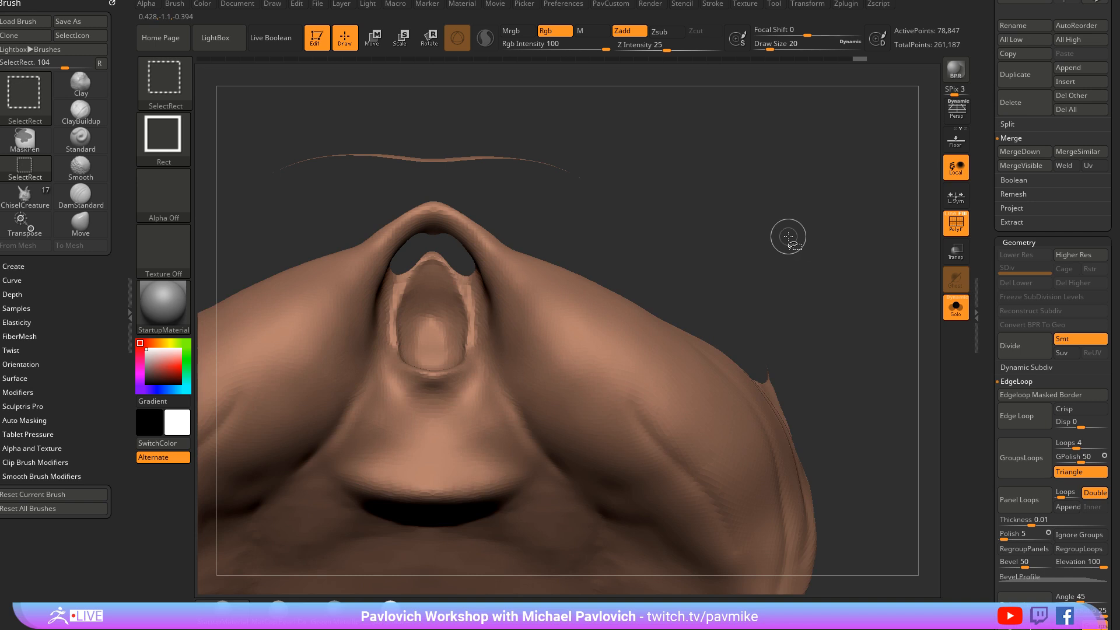
left_click(788, 236, "ctrl+shift")
left_click_drag(735, 204, 793, 258, "ctrl+shift")
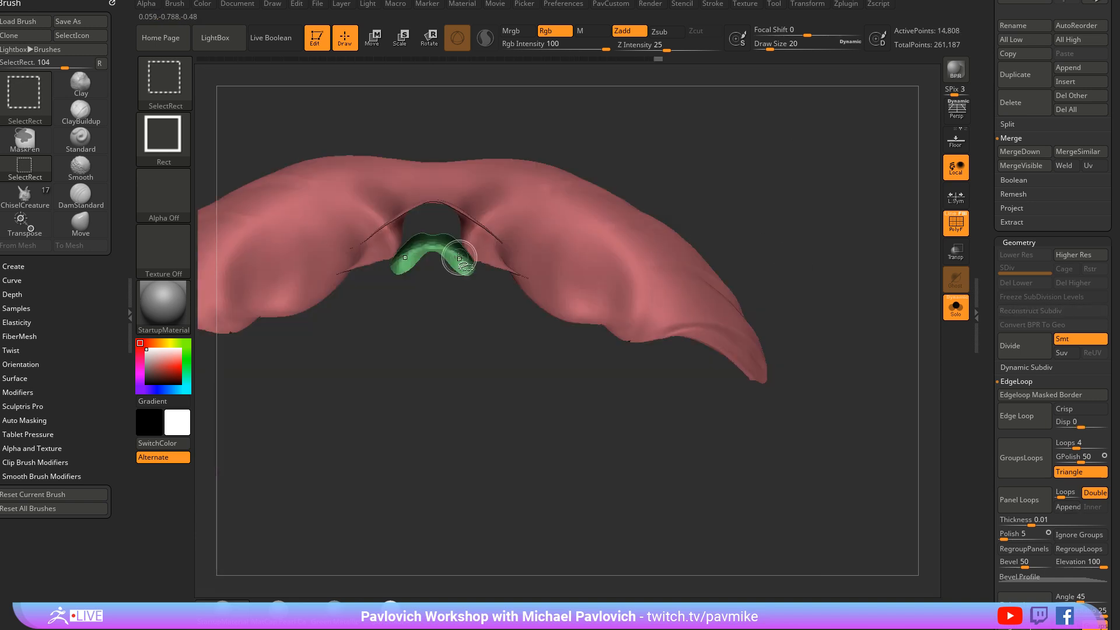
left_click(460, 259, "ctrl+shift")
mouse_move(732, 169)
left_mouse_down("ctrl+shift")
mouse_move(810, 246)
mouse_move(840, 215)
mouse_move(844, 237)
mouse_move(822, 232)
mouse_move(823, 221)
left_mouse_up("ctrl+shift")
left_click(805, 239, "ctrl+shift")
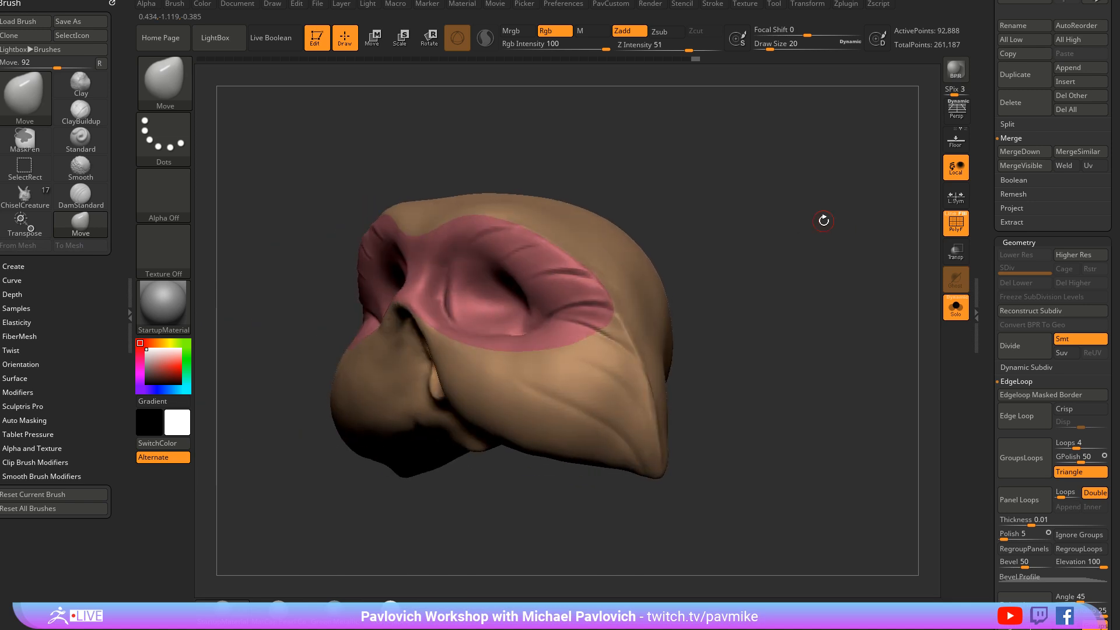
left_click_drag(717, 185, 696, 223)
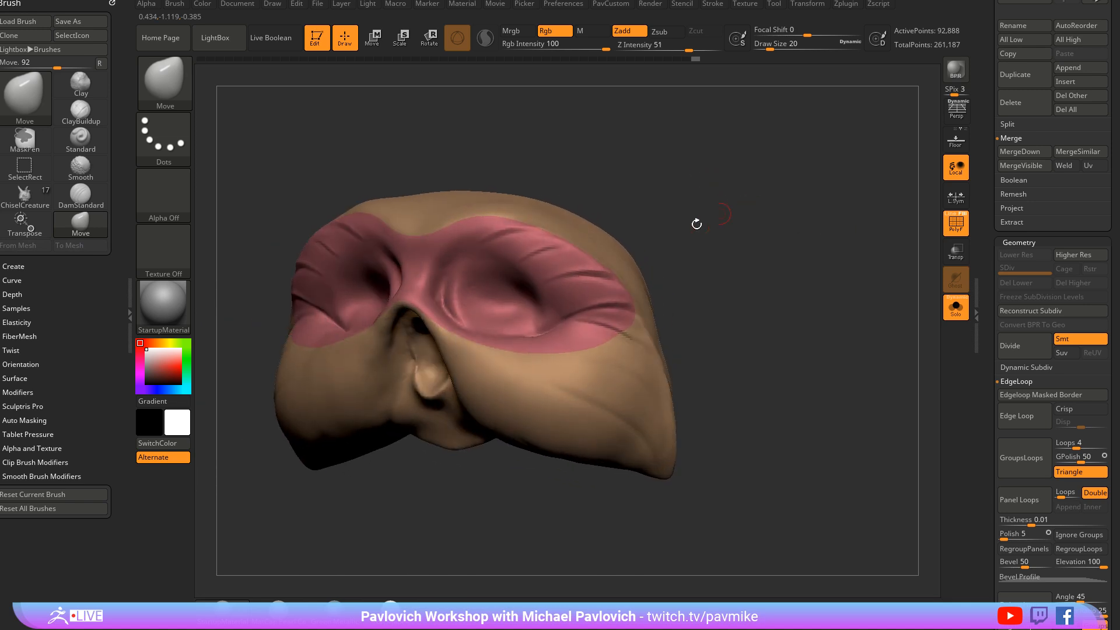
left_click_drag(794, 266, 799, 278, "alt")
key("s")
left_click(797, 278)
key("s")
mouse_move(800, 283)
left_mouse_down()
mouse_move(831, 233)
mouse_move(796, 241)
left_mouse_up()
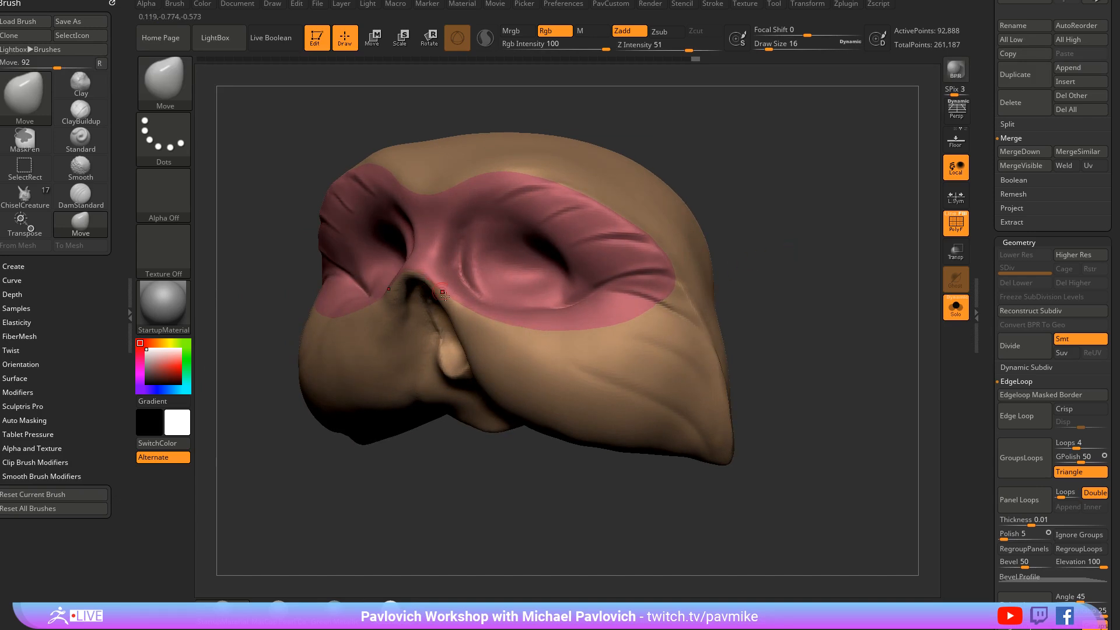
left_click_drag(816, 326, 800, 320)
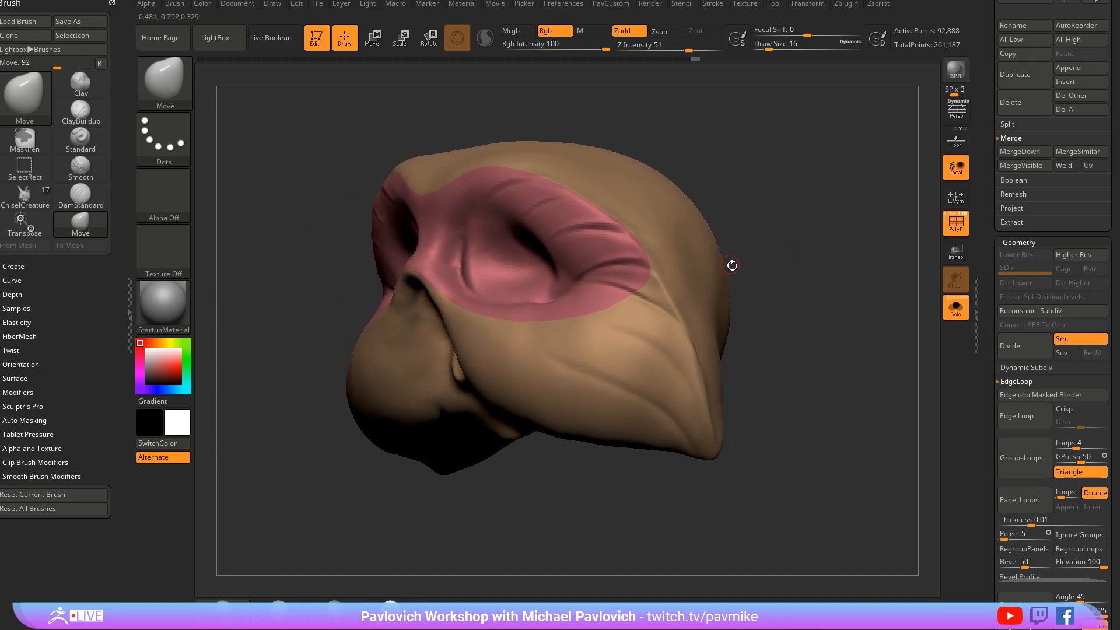
mouse_move(732, 265)
left_mouse_down()
mouse_move(795, 292)
mouse_move(790, 265)
mouse_move(807, 267)
mouse_move(776, 267)
mouse_move(802, 255)
mouse_move(815, 283)
mouse_move(800, 288)
mouse_move(822, 274)
mouse_move(807, 283)
left_mouse_up()
Undo the last change and show the whole face with its eye area again
key("ctrl+z")
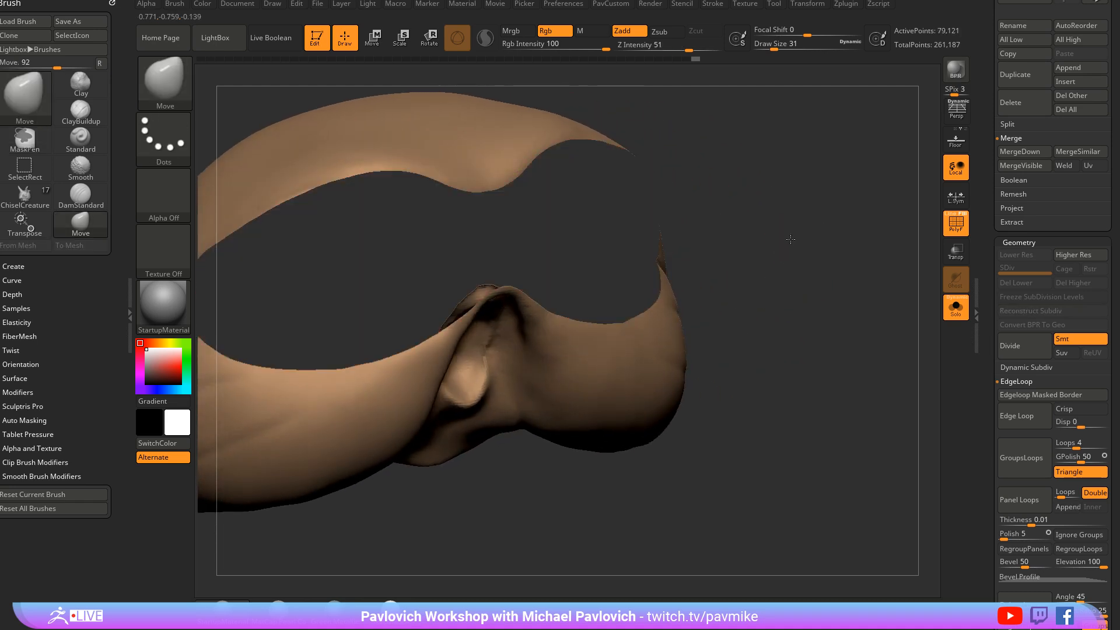
left_click_drag(789, 238, 805, 253)
left_click(803, 248, "ctrl+shift")
Set Mask By Polygroups to 100 in the mask brush's auto masking settings
key("ctrl")
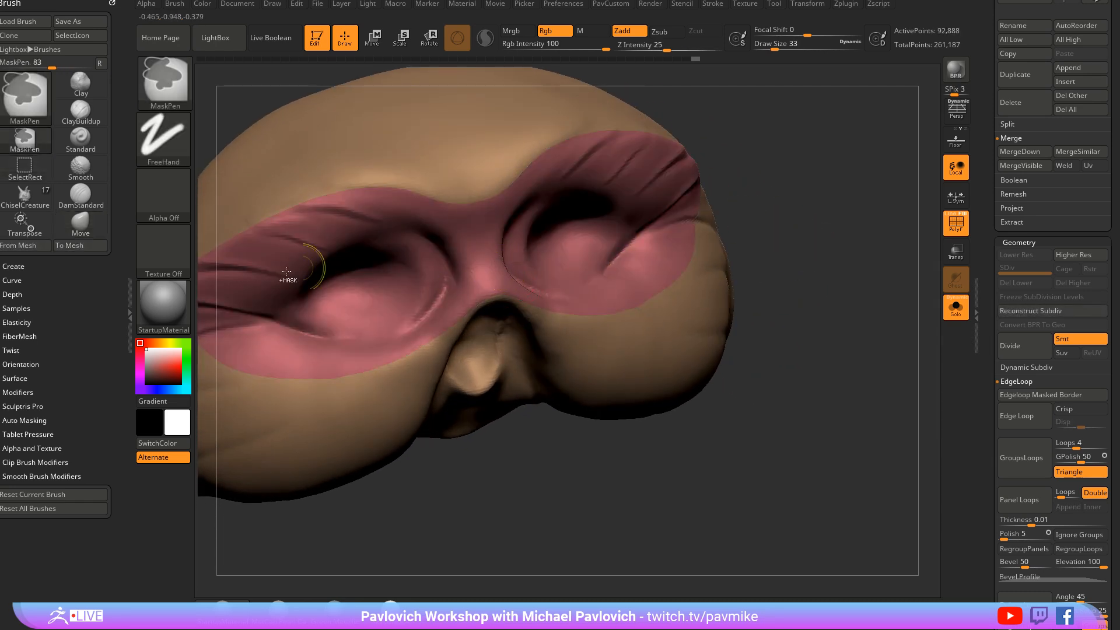
left_click(35, 415)
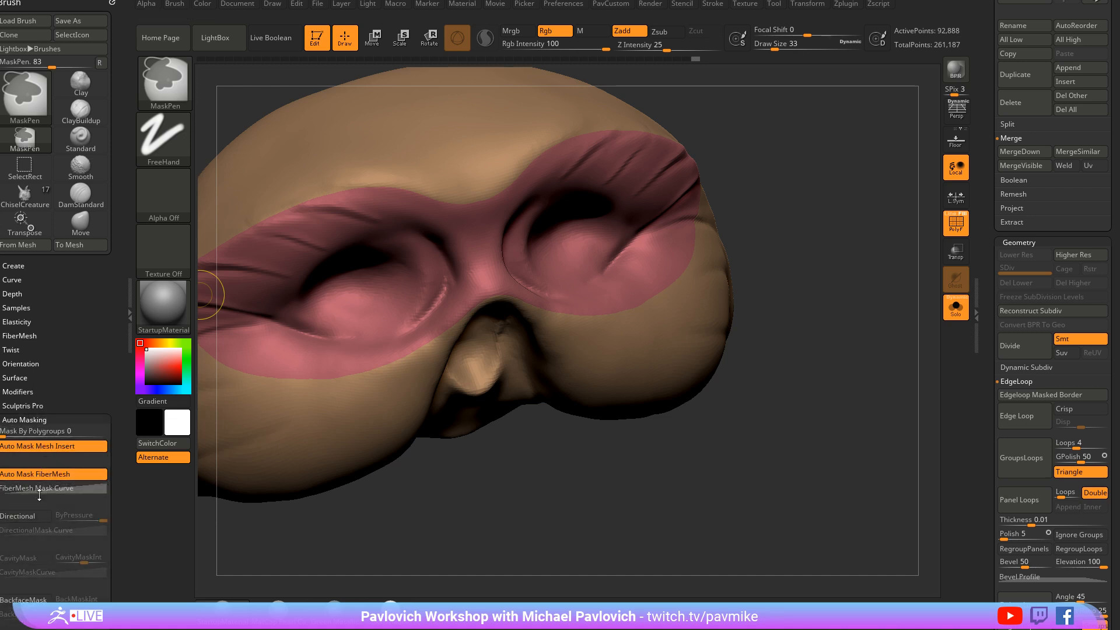
left_click_drag(74, 431, 127, 432)
Mask a strip along the eye area's lower edge above the nose at draw size 23 and make it its own polygroup
mouse_move(820, 239)
left_mouse_down()
mouse_move(860, 243)
mouse_move(840, 245)
left_mouse_up()
key("s")
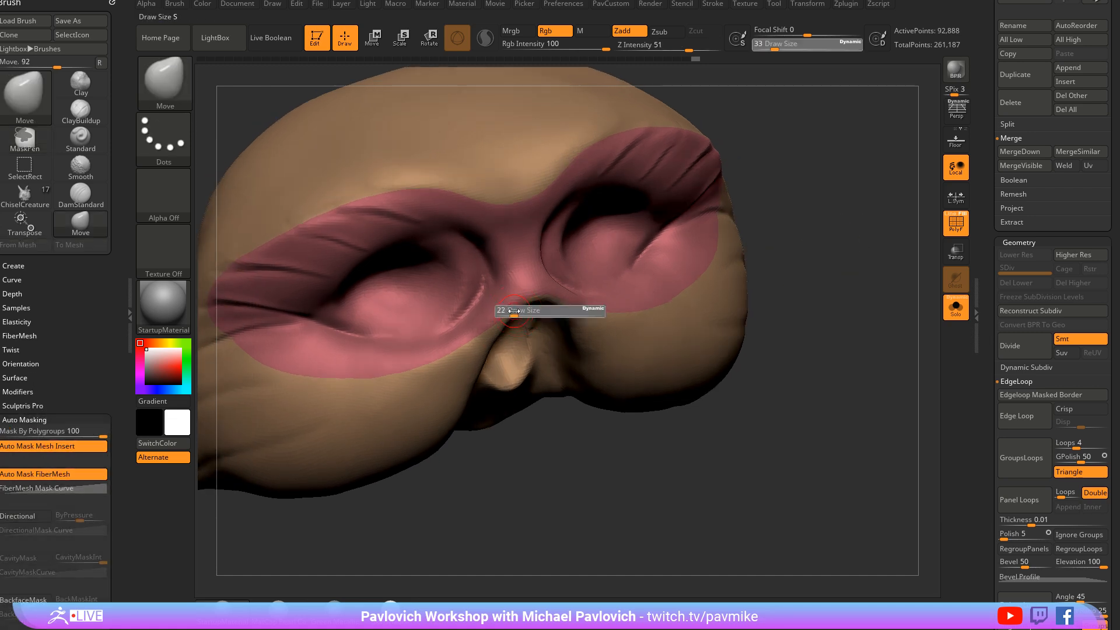
left_click_drag(516, 315, 511, 315)
key("ctrl")
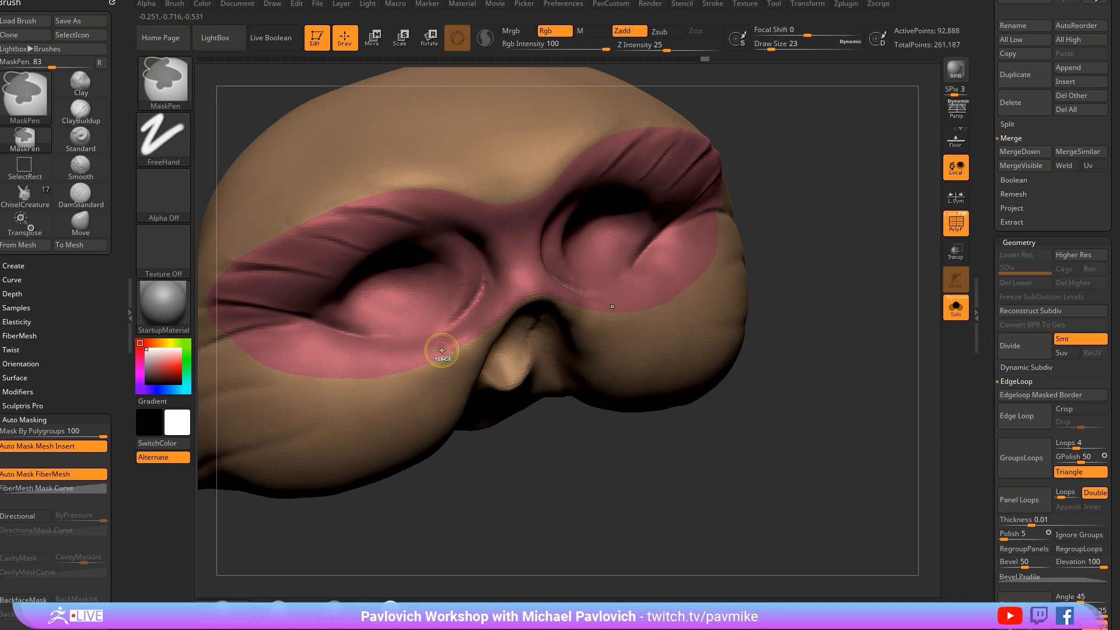
left_click_drag(440, 347, 501, 309, "ctrl")
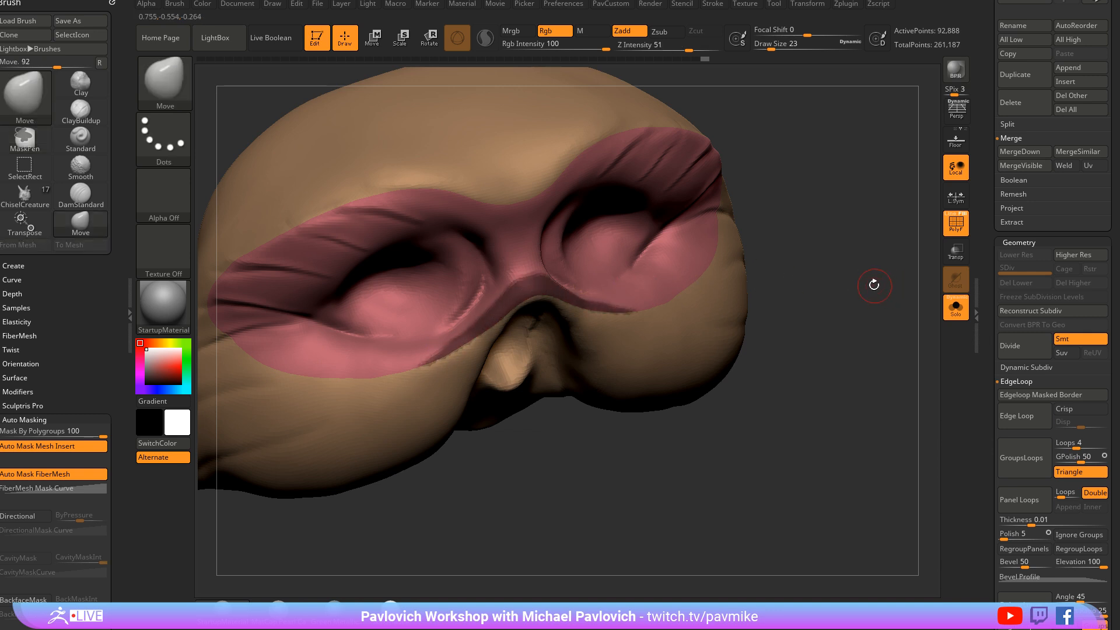
key("ctrl")
key("ctrl+w")
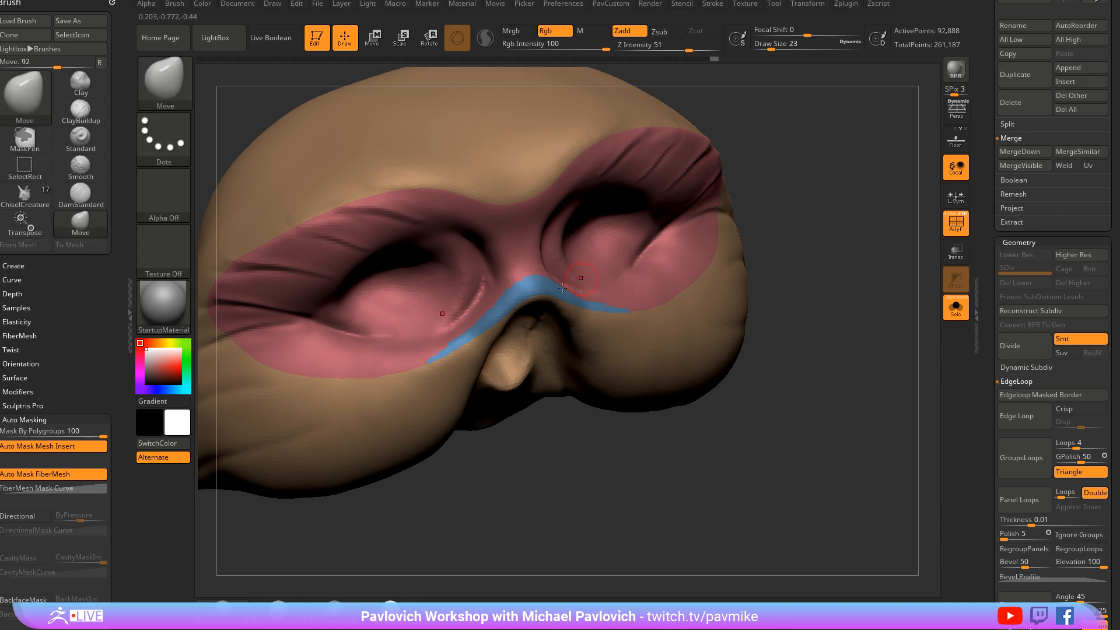
Hide the eye area, regroup the strip with the rest of the face as one polygroup, and show the whole face
key("ctrl+shift")
left_click(556, 297, "ctrl+shift")
left_click_drag(835, 280, 861, 340, "ctrl+shift")
left_click(528, 293, "ctrl+shift")
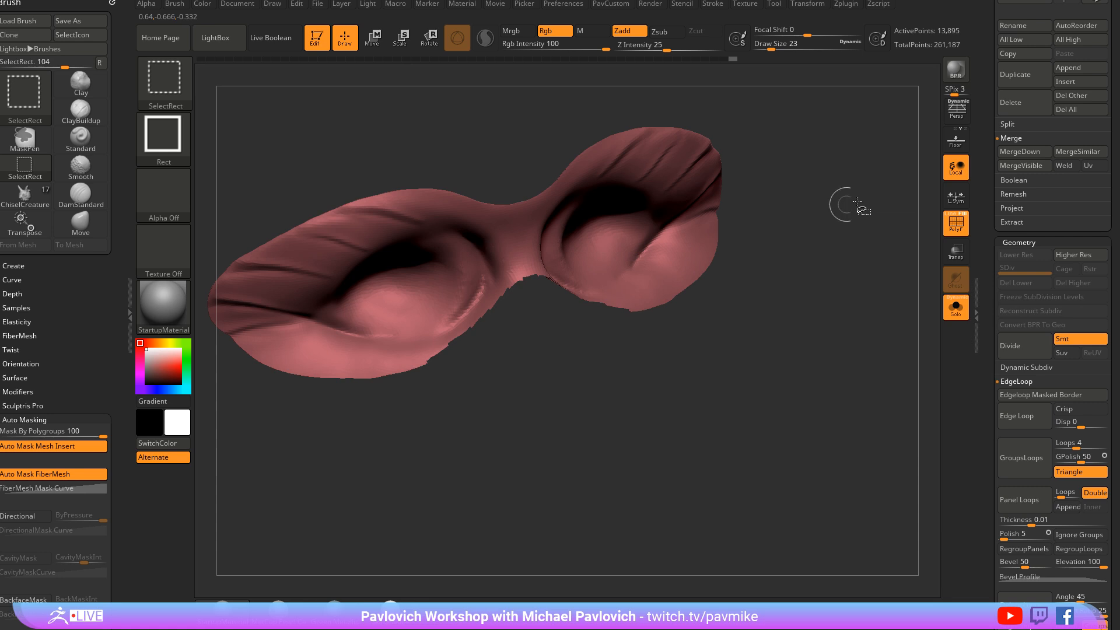
left_click_drag(845, 206, 861, 305, "ctrl+shift")
key("ctrl+w")
left_click(823, 280, "ctrl+shift")
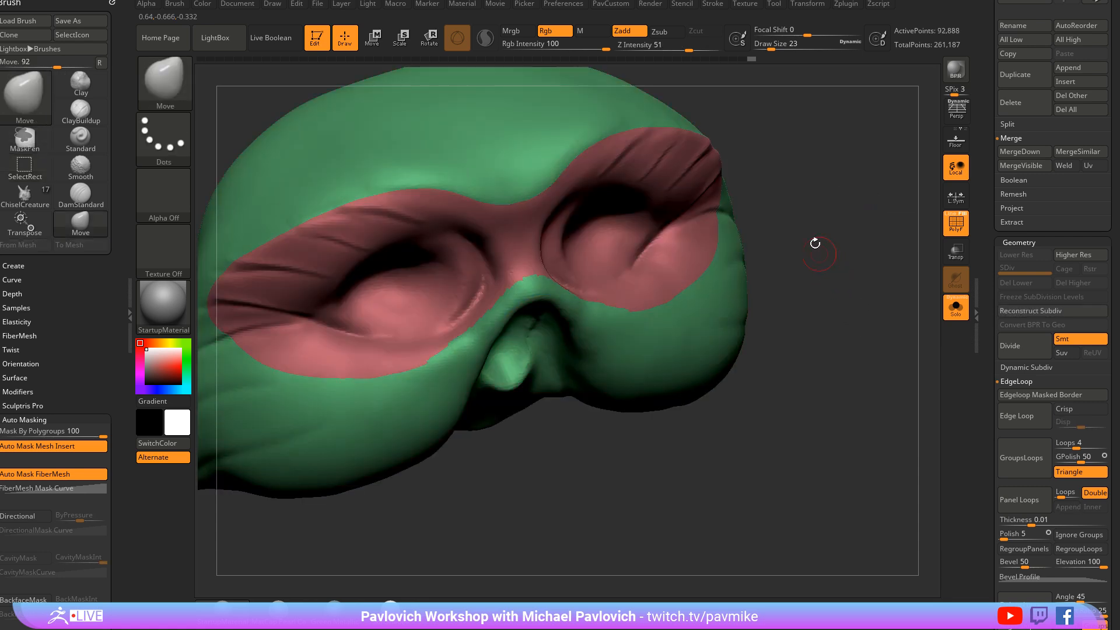
Isolate the eye area, mask by feature with only Border enabled, and invert the mask so just its edge stays unmasked
left_click(539, 278, "ctrl+shift")
left_click_drag(992, 396, 996, 205)
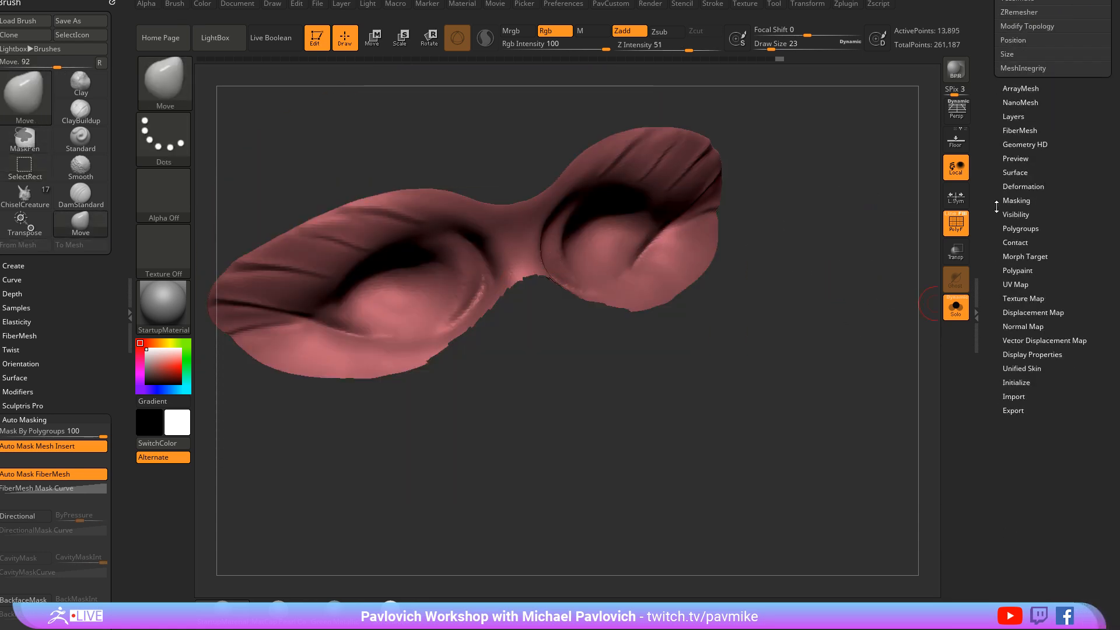
left_click(1017, 199)
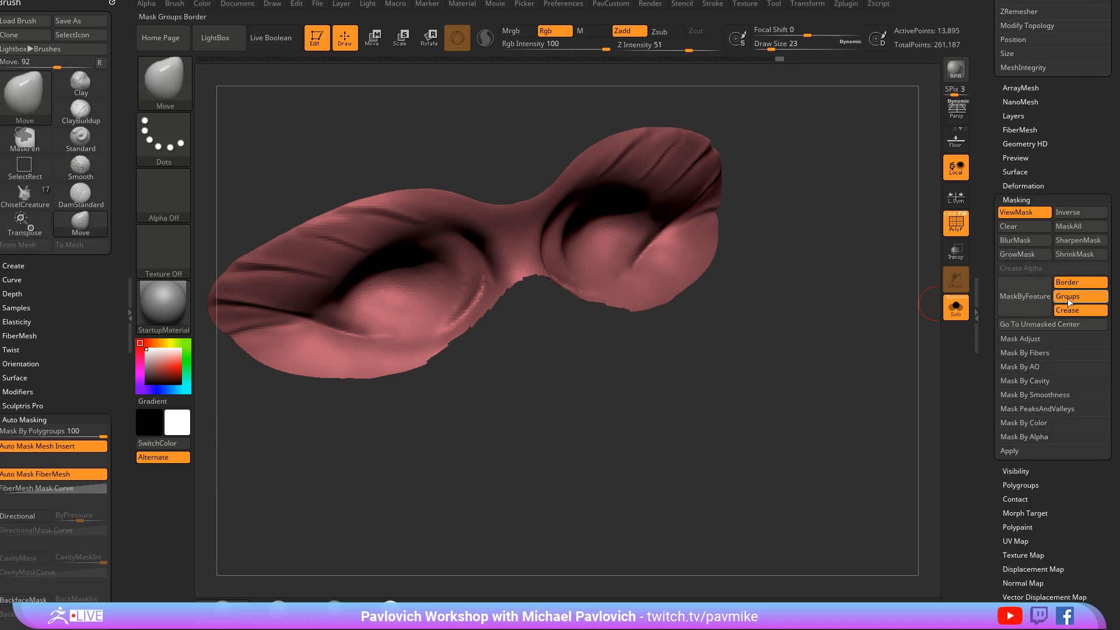
left_click(1068, 299)
left_click(1067, 310)
left_click(1032, 302)
left_click(848, 362, "ctrl")
Apply Polish By Features to the eye area's unmasked edge, clear the mask and show the whole face
key("2")
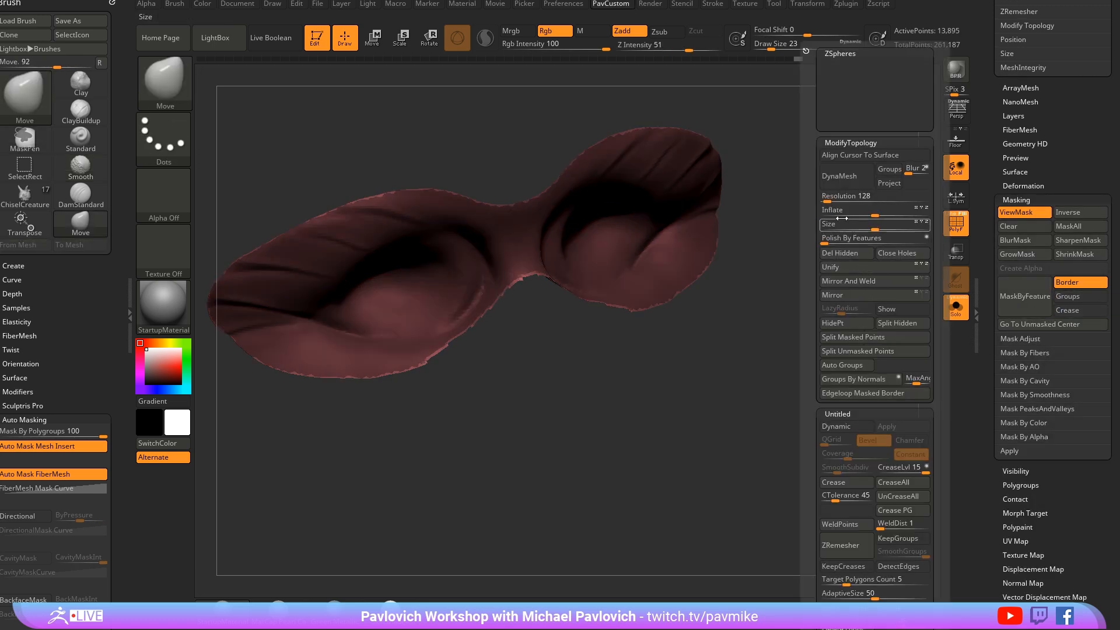
left_click(832, 238)
mouse_move(827, 259)
left_mouse_down("ctrl")
mouse_move(840, 288)
mouse_move(839, 273)
mouse_move(852, 277)
left_mouse_up("ctrl")
left_click(853, 277, "ctrl+shift")
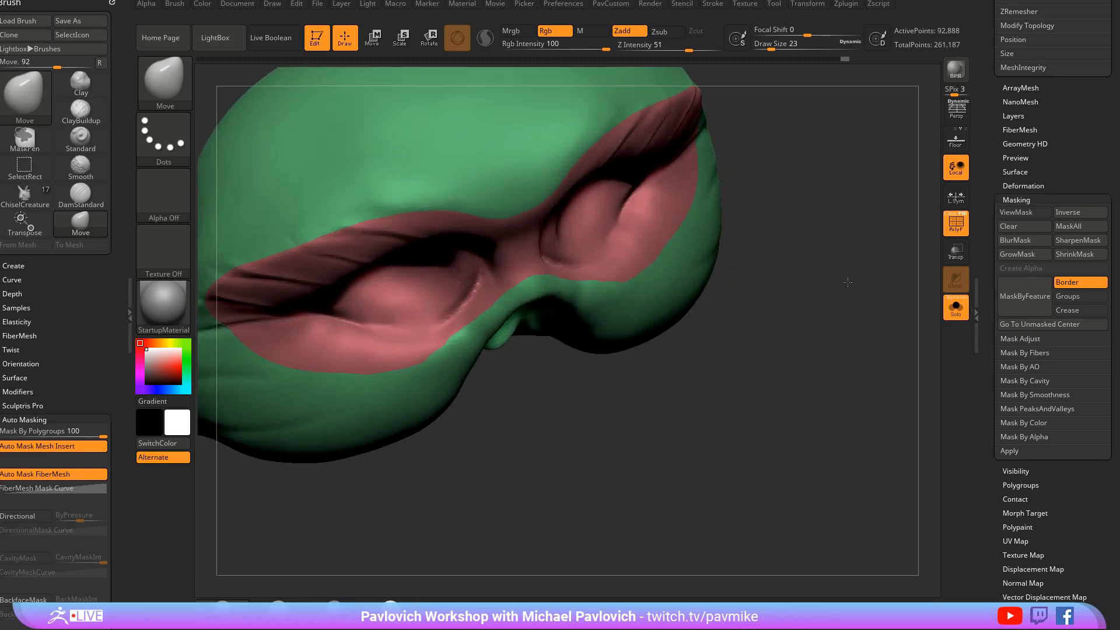
Set Mask By Polygroups to 0 and smooth the eye area's border beside the nose
key("shift")
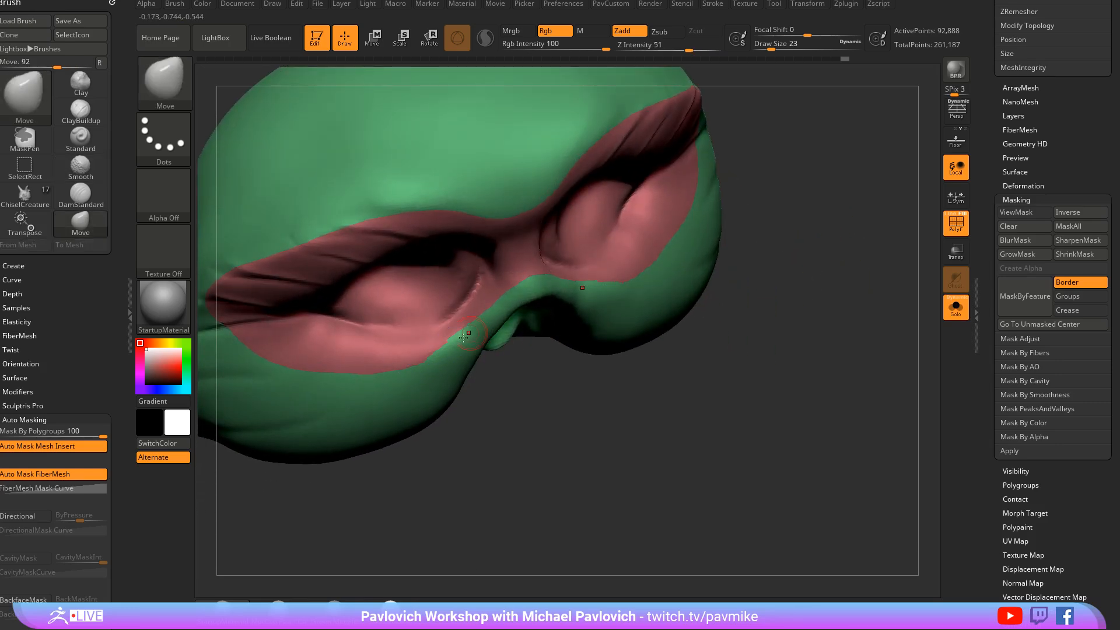
left_click_drag(100, 431, 1, 431)
key("shift")
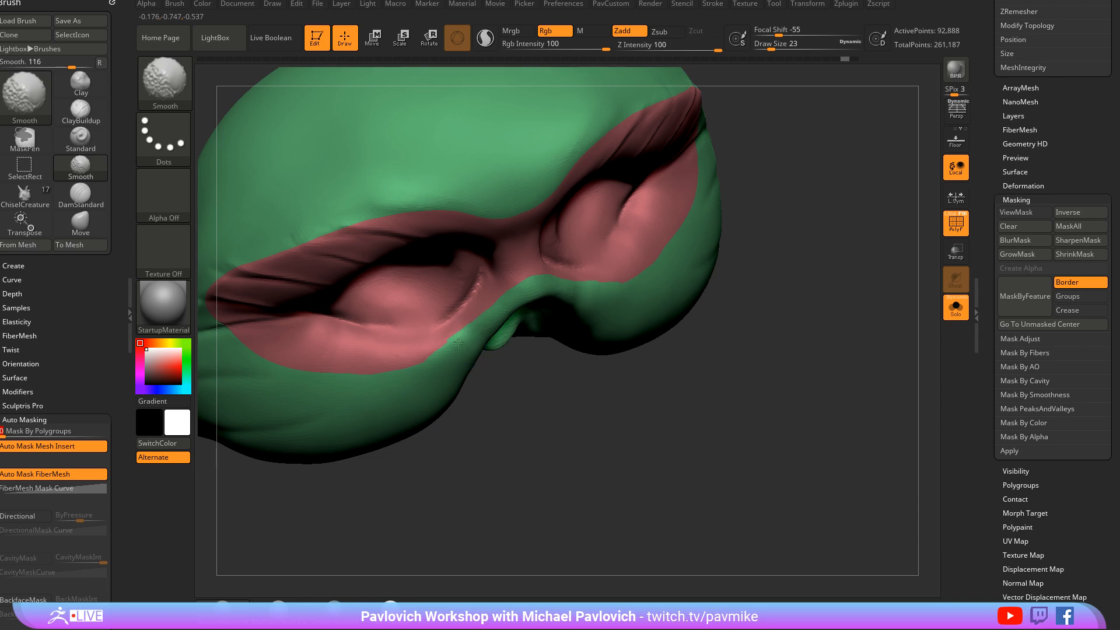
mouse_move(827, 309)
left_mouse_down()
mouse_move(830, 247)
mouse_move(857, 318)
mouse_move(857, 300)
left_mouse_up()
Set Mask By Polygroups to 100 and mask the green face surface beside the nose bridge at draw size 29
key("ctrl")
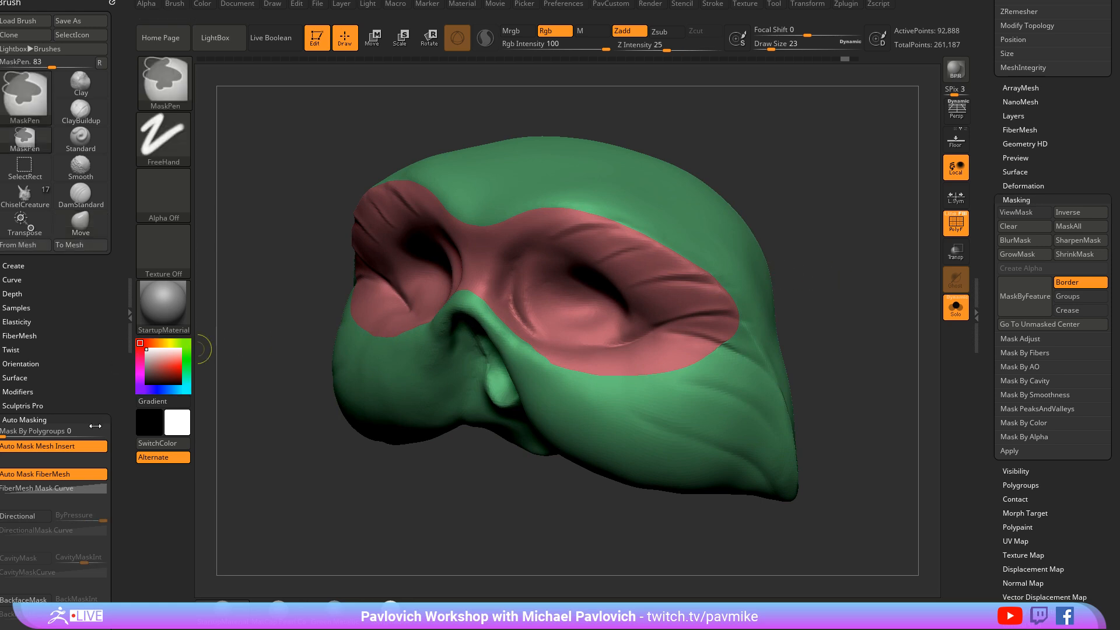
left_click_drag(95, 431, 108, 431)
left_click_drag(280, 408, 408, 373)
key("s")
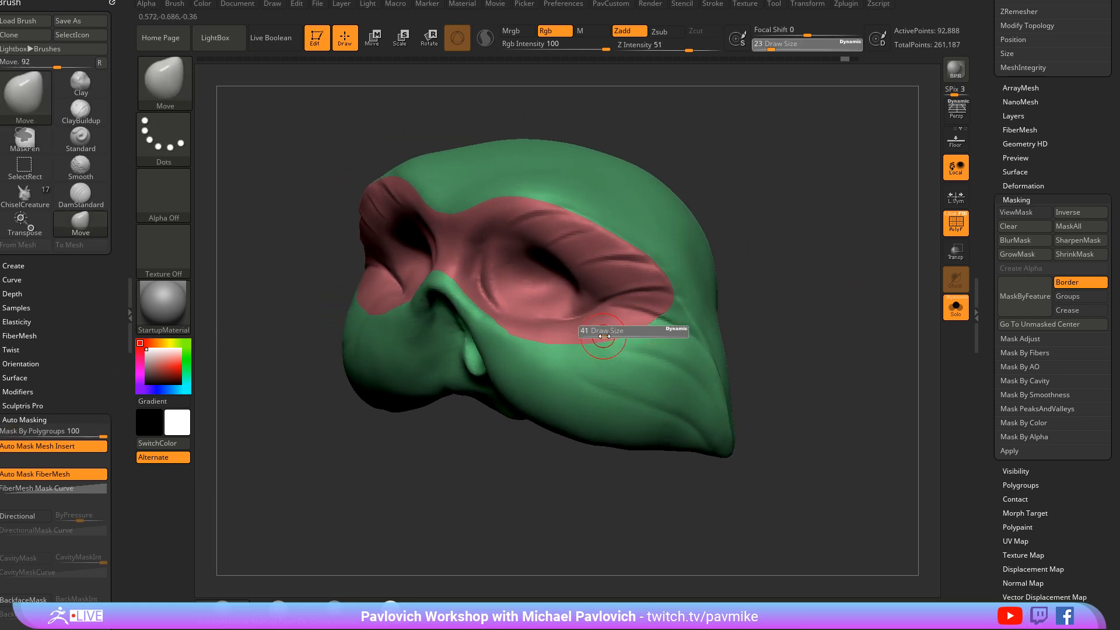
left_click_drag(604, 336, 619, 335)
mouse_move(759, 303)
left_mouse_down()
mouse_move(783, 229)
mouse_move(805, 275)
mouse_move(782, 283)
mouse_move(754, 252)
left_mouse_up()
key("s")
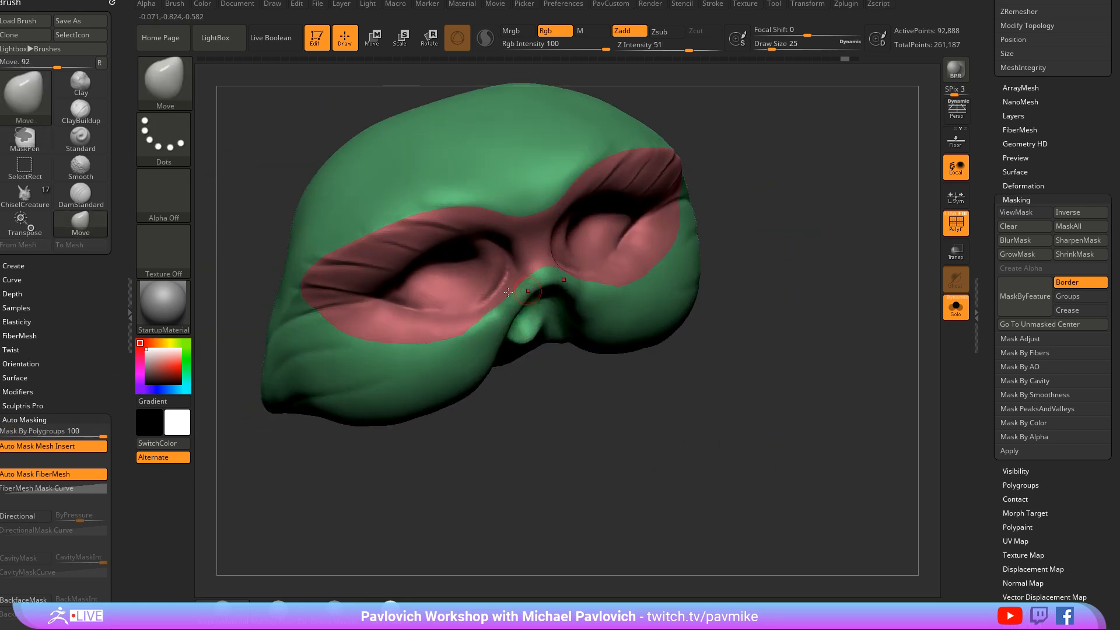
key("ctrl")
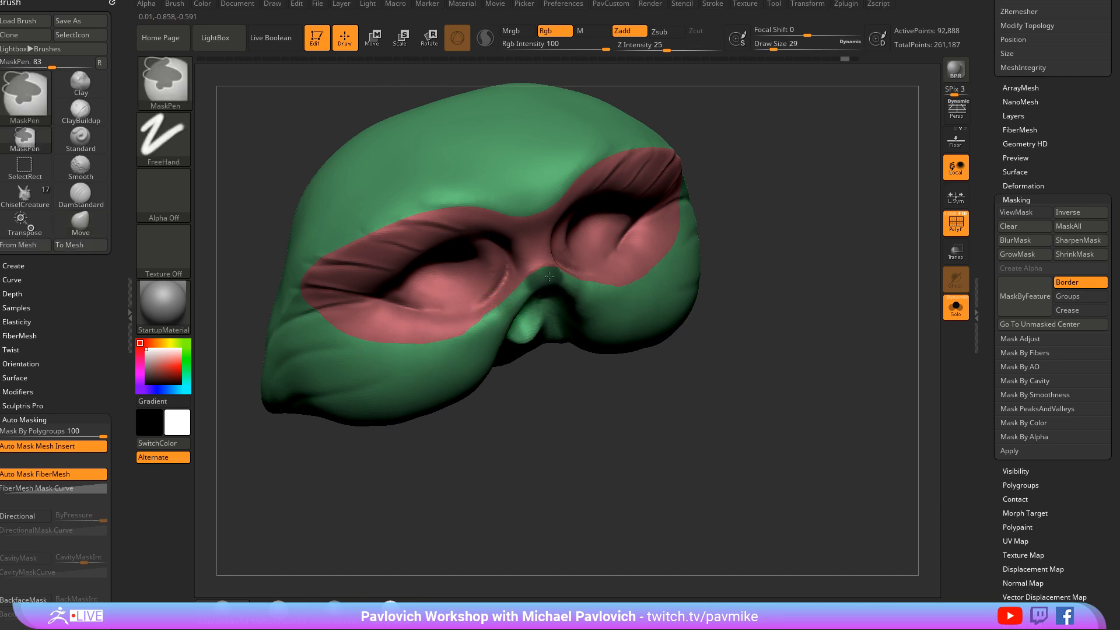
left_click_drag(523, 291, 480, 340, "ctrl")
Extend the mask from the nose bridge down both cheeks at draw size 35
mouse_move(758, 280)
left_mouse_down()
mouse_move(782, 243)
mouse_move(794, 268)
left_mouse_up()
key("s")
mouse_move(527, 280)
left_mouse_down()
mouse_move(540, 279)
mouse_move(530, 318)
mouse_move(548, 356)
left_mouse_up()
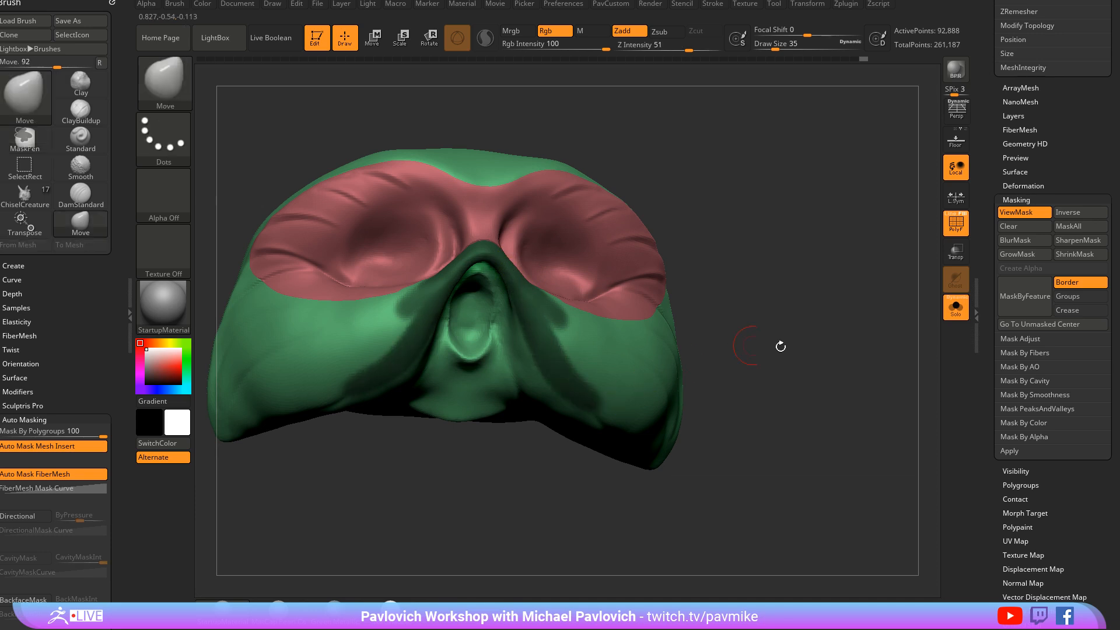
Mask the green cheek surface just below the eye area's outer corner at draw size 35
left_click_drag(782, 342, 662, 294)
key("ctrl")
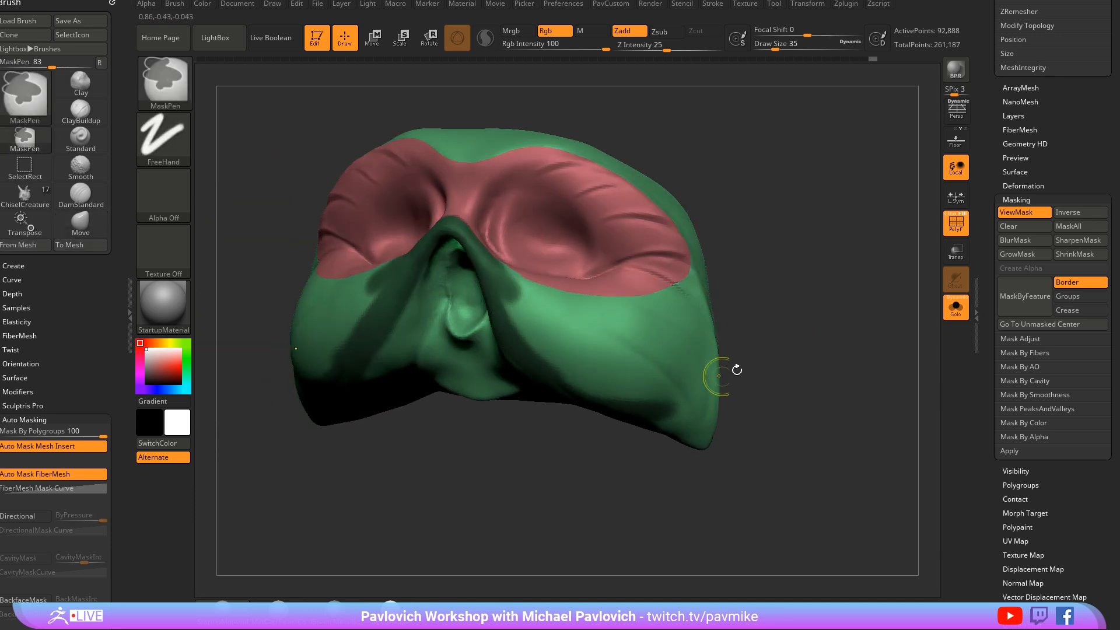
left_click_drag(725, 370, 768, 337)
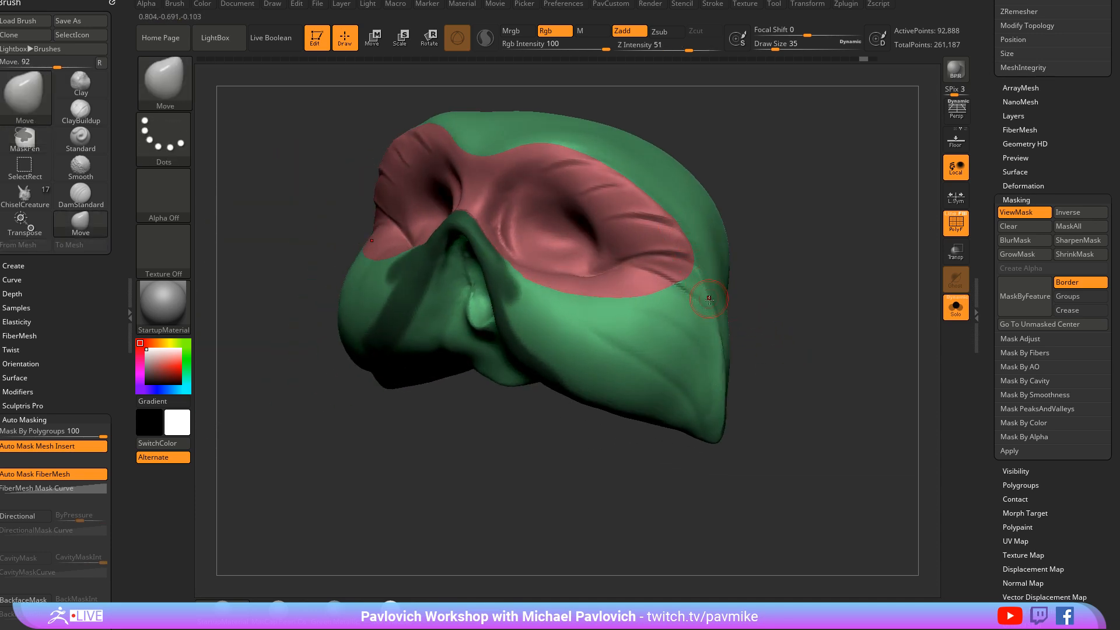
left_click_drag(808, 296, 772, 268)
key("ctrl")
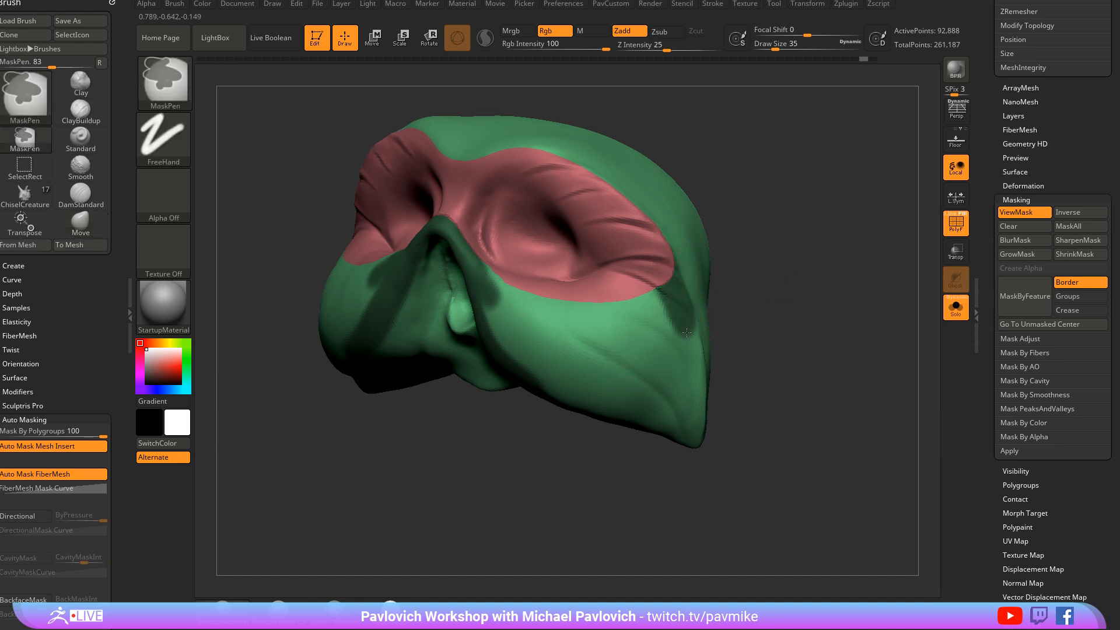
Paint a MaskPen mask over the cheek area below the eye sockets, out to the pointed cheek tip
mouse_move(750, 355)
left_mouse_down()
mouse_move(519, 300)
mouse_move(670, 416)
left_mouse_up()
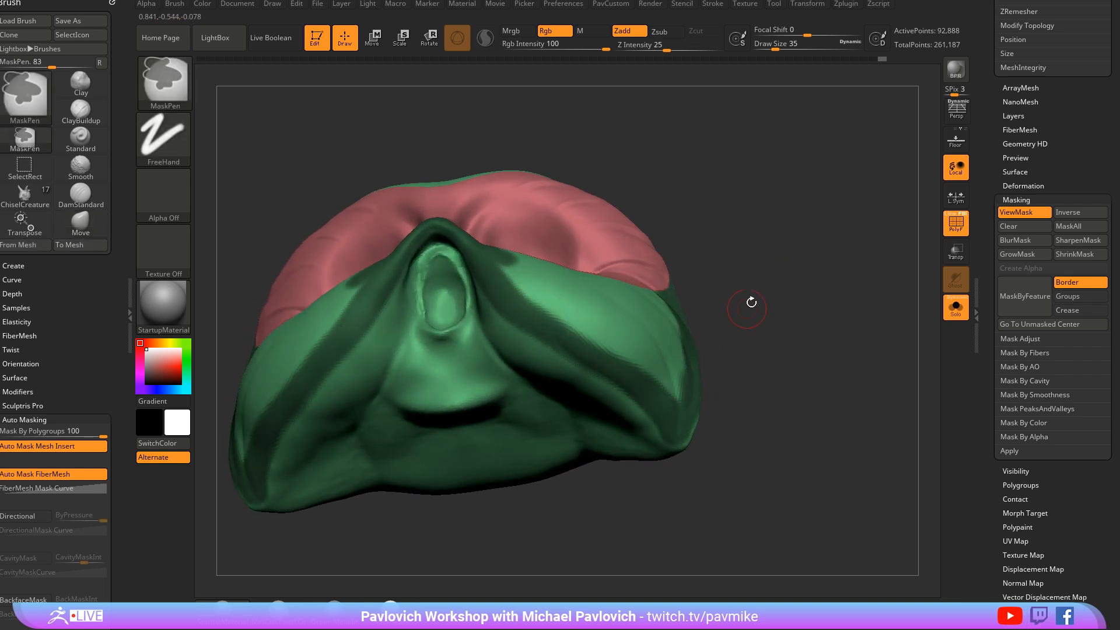
left_click_drag(751, 302, 533, 268)
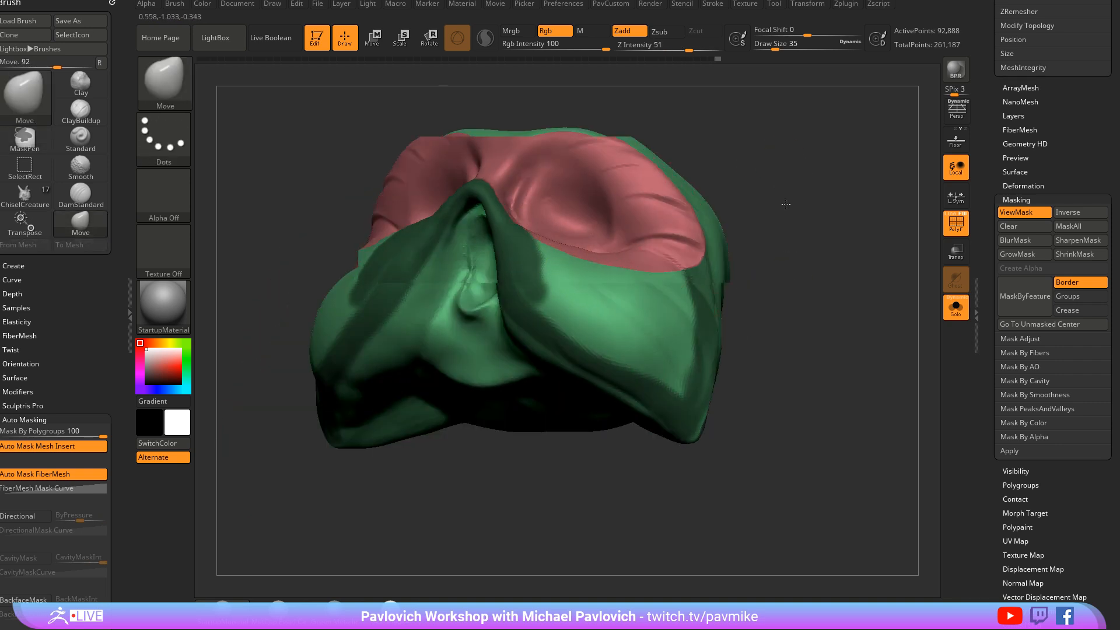
left_click_drag(753, 274, 536, 260)
mouse_move(528, 219)
left_mouse_down("ctrl")
mouse_move(597, 280)
mouse_move(682, 294)
left_mouse_up("ctrl")
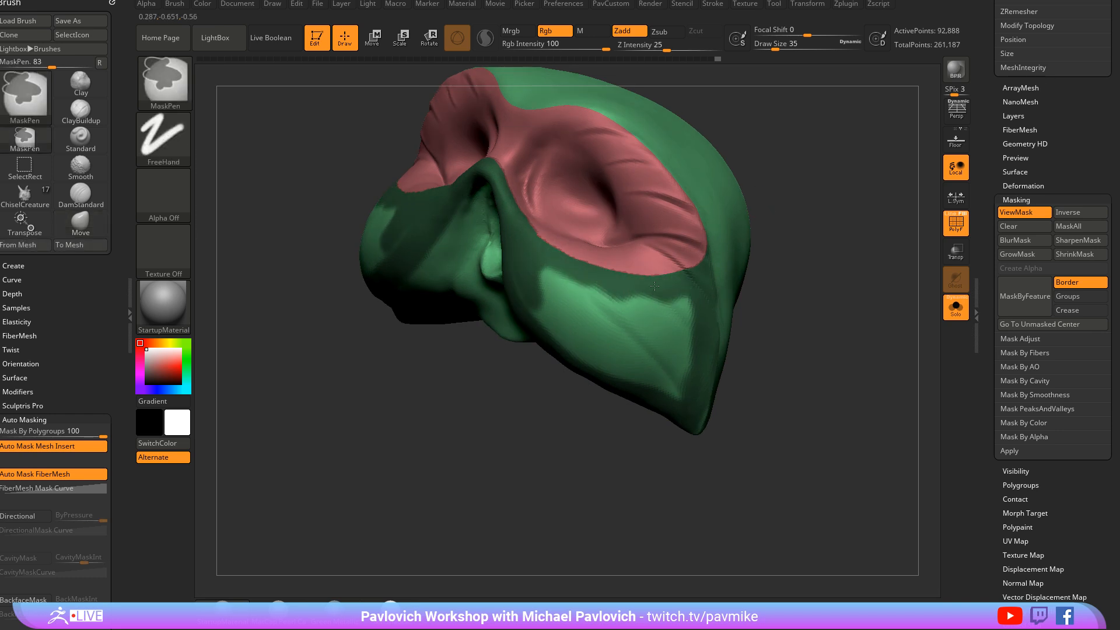
left_click_drag(753, 268, 834, 315)
mouse_move(577, 263)
left_mouse_down("ctrl")
mouse_move(635, 230)
mouse_move(666, 193)
mouse_move(677, 251)
mouse_move(892, 217)
mouse_move(816, 263)
mouse_move(563, 354)
left_mouse_up("ctrl")
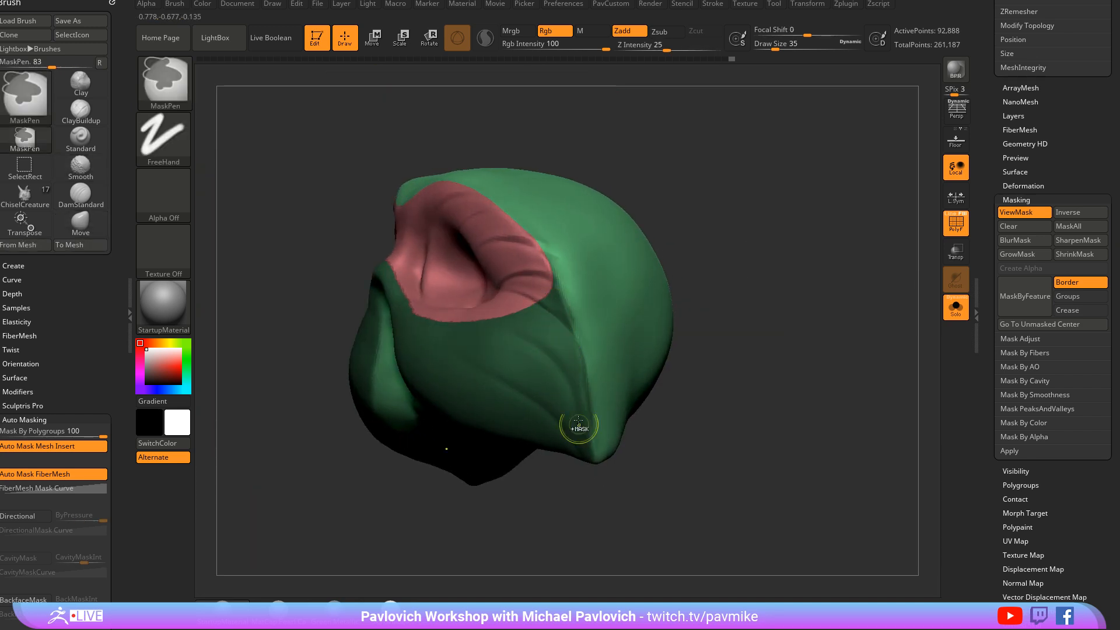
mouse_move(665, 351)
left_mouse_down()
mouse_move(670, 370)
mouse_move(698, 238)
left_mouse_up()
Refine the cheek mask from below along the cheek tip and beside the nose with draw size 23
key("ctrl")
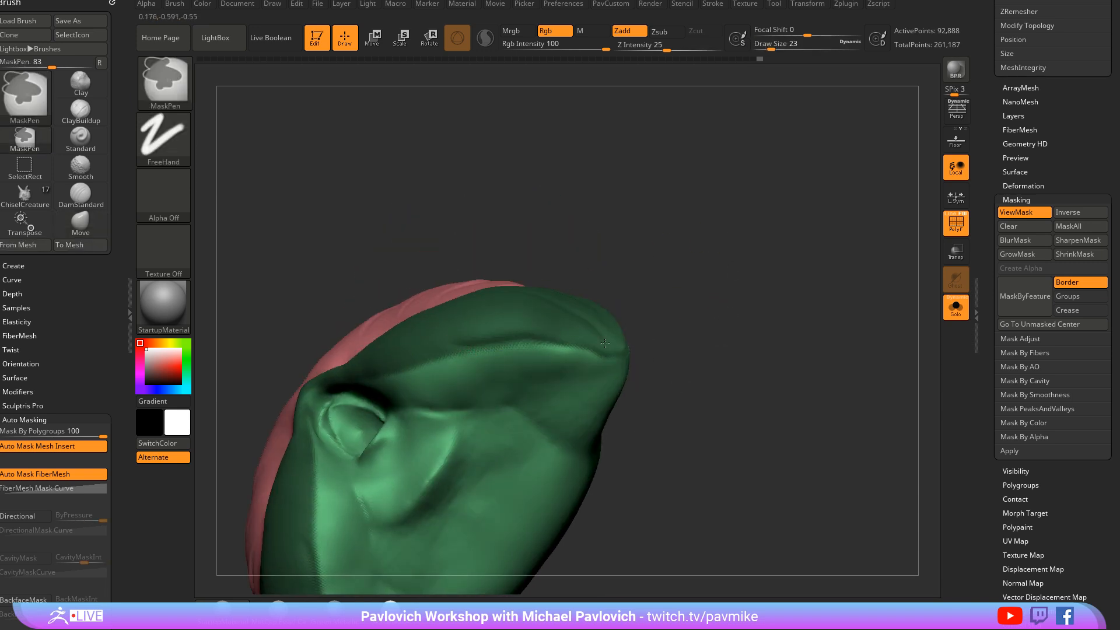
mouse_move(605, 343)
right_mouse_down()
mouse_move(568, 353)
mouse_move(747, 260)
mouse_move(782, 365)
mouse_move(744, 253)
mouse_move(400, 318)
right_mouse_up()
key("ctrl")
right_click_drag(436, 279, 513, 238)
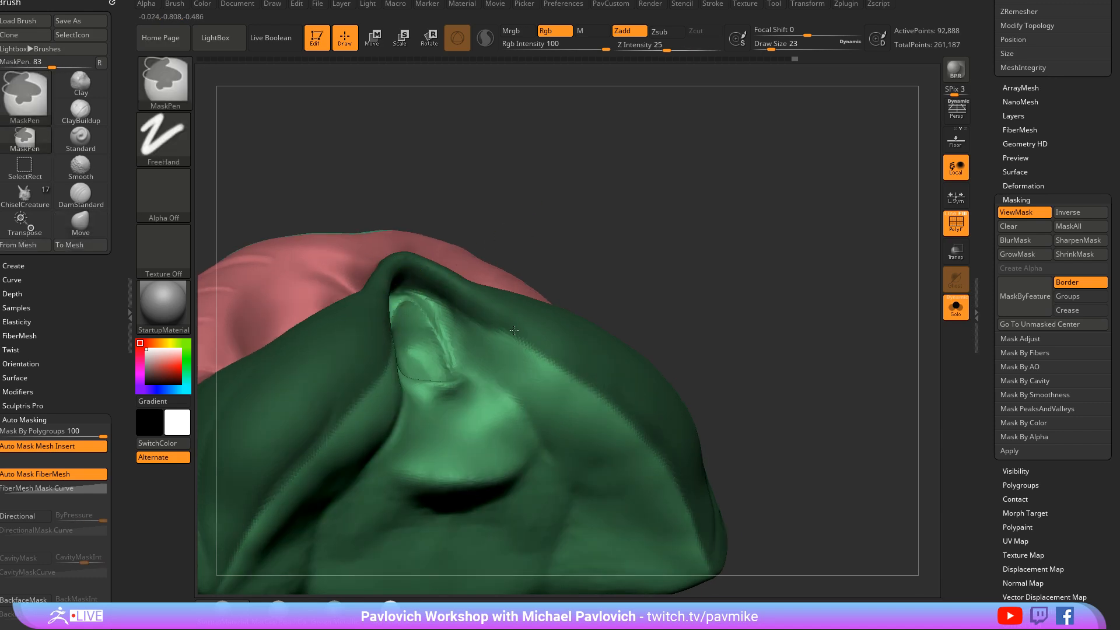
right_click_drag(513, 331, 492, 292, "shift")
mouse_move(720, 292)
right_mouse_down()
mouse_move(810, 305)
mouse_move(830, 268)
mouse_move(773, 283)
right_mouse_up()
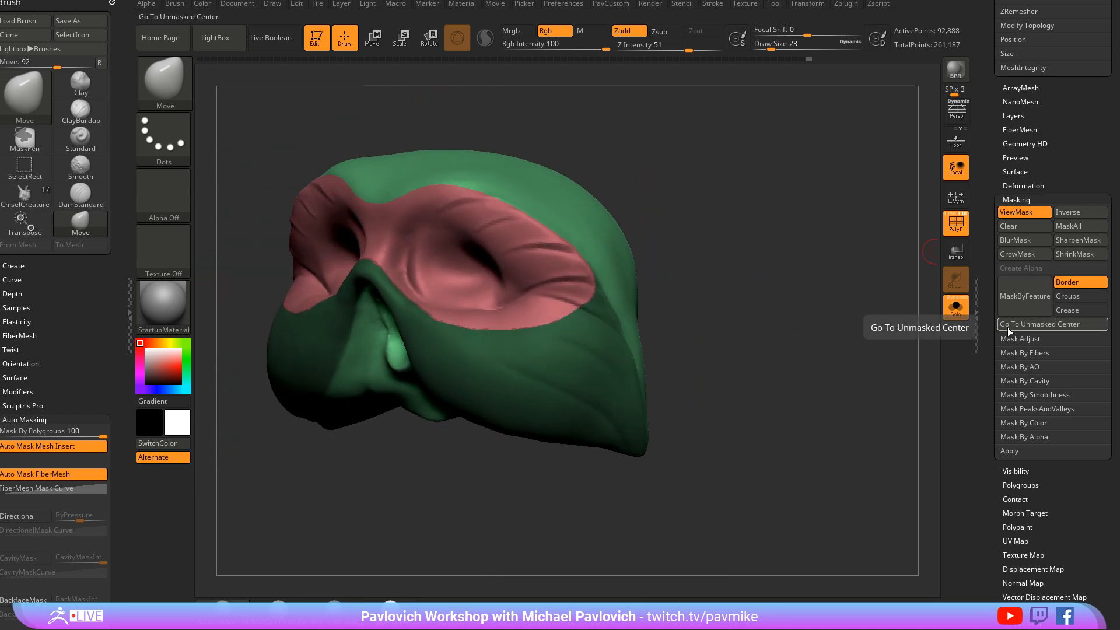
Try inserting an edge loop with Edgeloop Masked Border along the cheek mask
left_click_drag(990, 233, 977, 356)
scroll(999, 396, "up", 3)
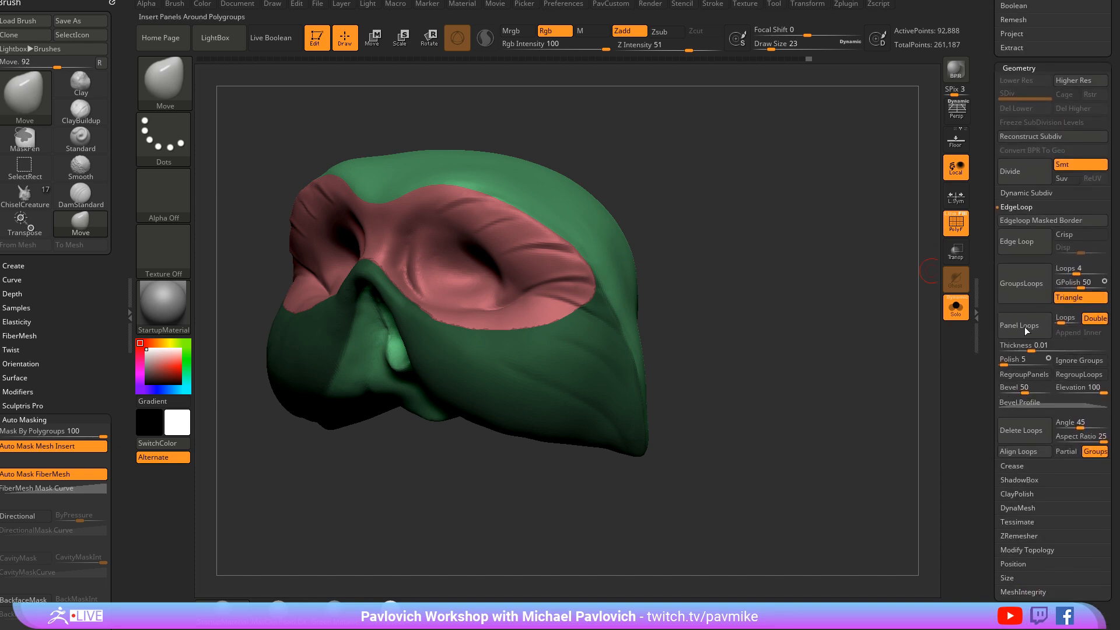
left_click(1034, 219)
right_click_drag(830, 259, 893, 375, "ctrl")
key("ctrl+z")
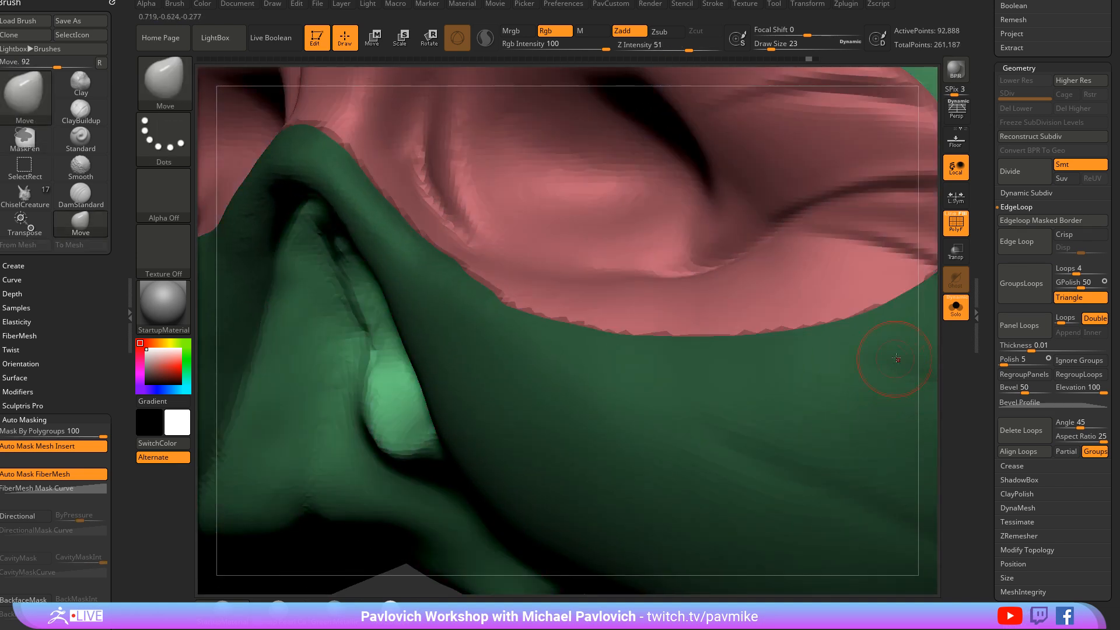
Turn the masked cheek area into its own polygroup and isolate it with the nose bridge in close view
key("f")
key("ctrl+z")
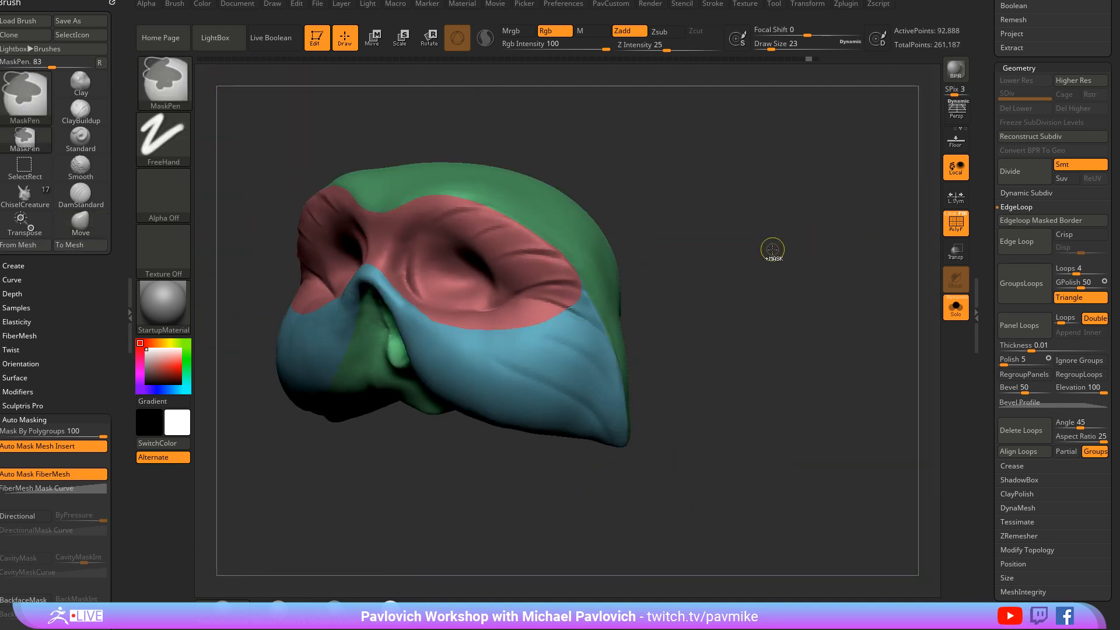
left_click_drag(796, 275, 816, 227)
left_click(434, 242, "ctrl+shift")
key("s")
left_click(440, 252)
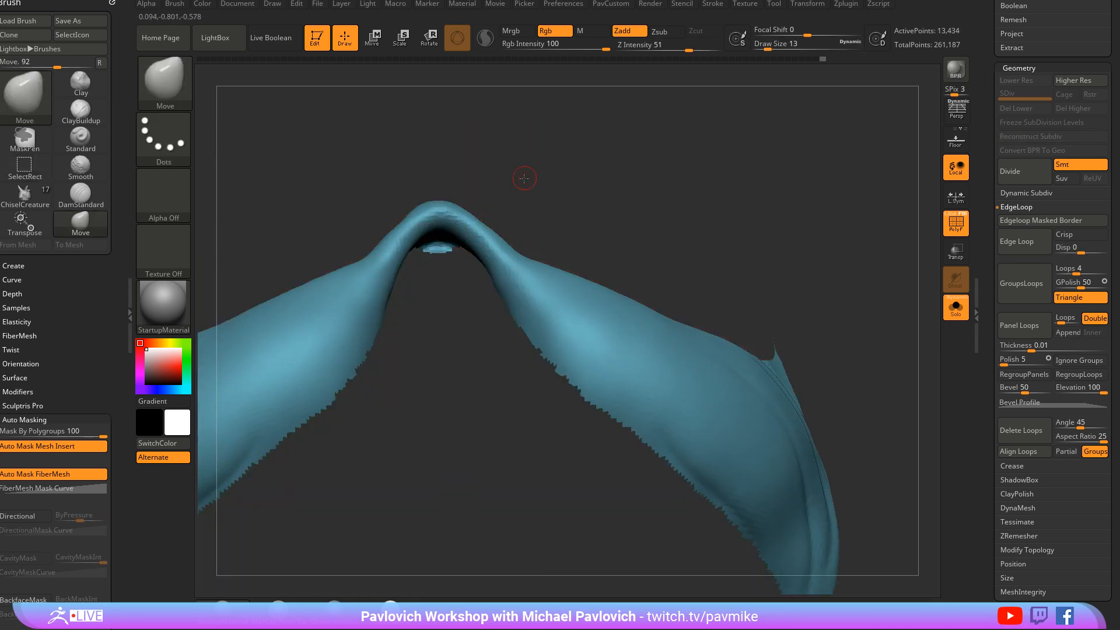
right_click_drag(522, 178, 523, 204, "ctrl")
Hide the stray island of the cheek group beneath the nose bridge with SelectLasso
key("b")
left_click(516, 143)
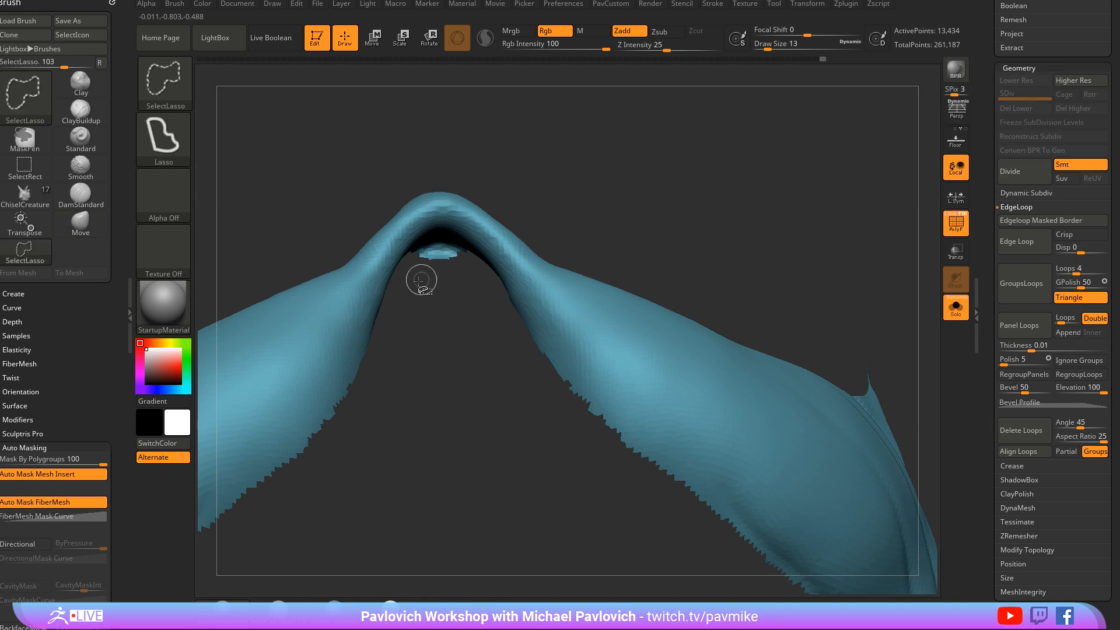
left_click_drag(444, 249, 492, 250, "ctrl+shift")
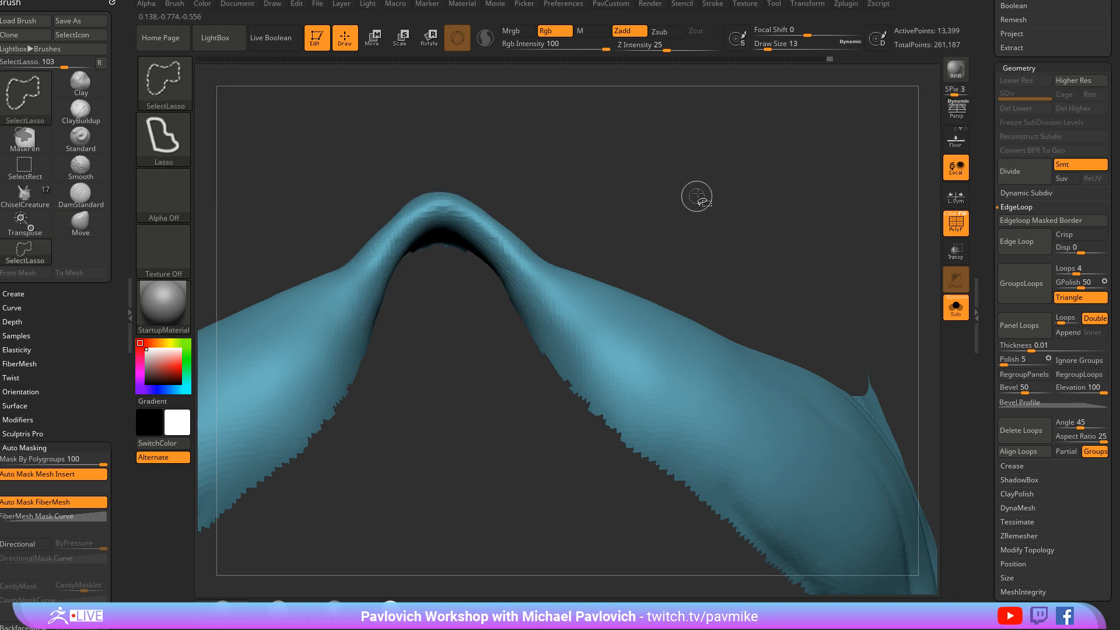
Merge the stray island and the green head geometry into one new polygroup, leaving out the eye group, and show the whole mesh
left_click(696, 197, "ctrl+shift")
left_click(606, 200, "ctrl+shift")
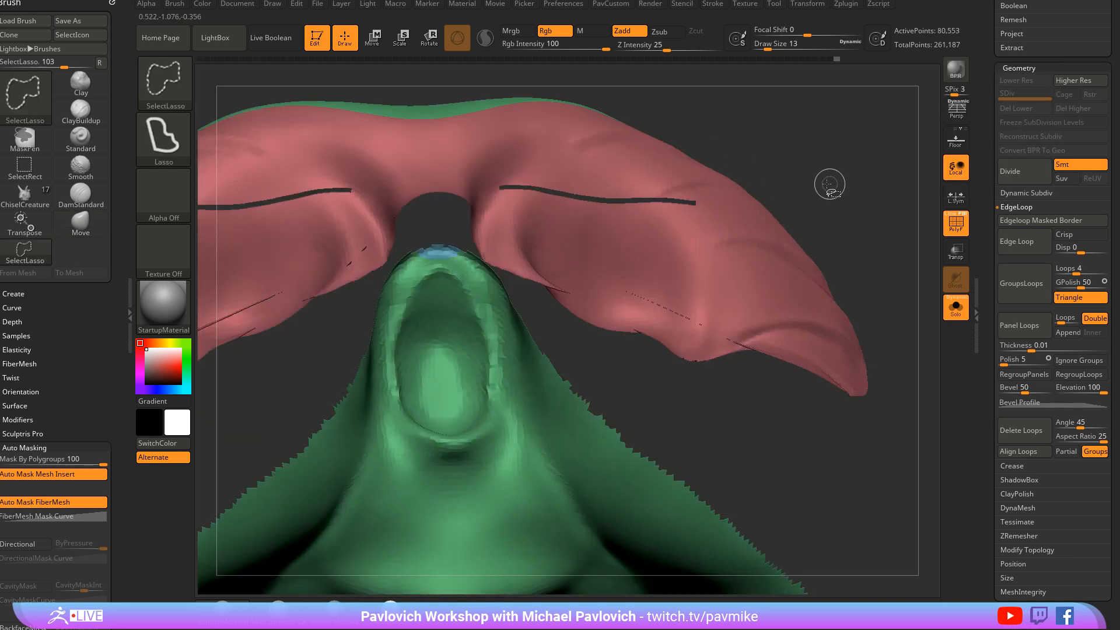
key("b")
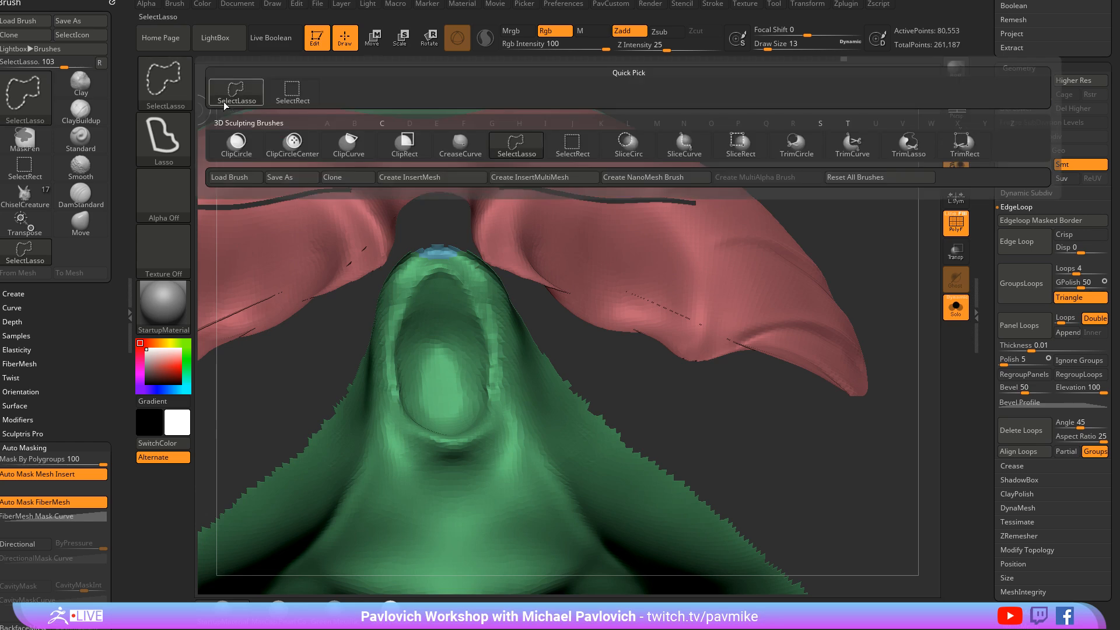
left_click(292, 102)
left_click(782, 262, "ctrl+alt+shift")
key("b")
key("m")
key("v")
key("ctrl+w")
left_click(869, 173, "ctrl+shift")
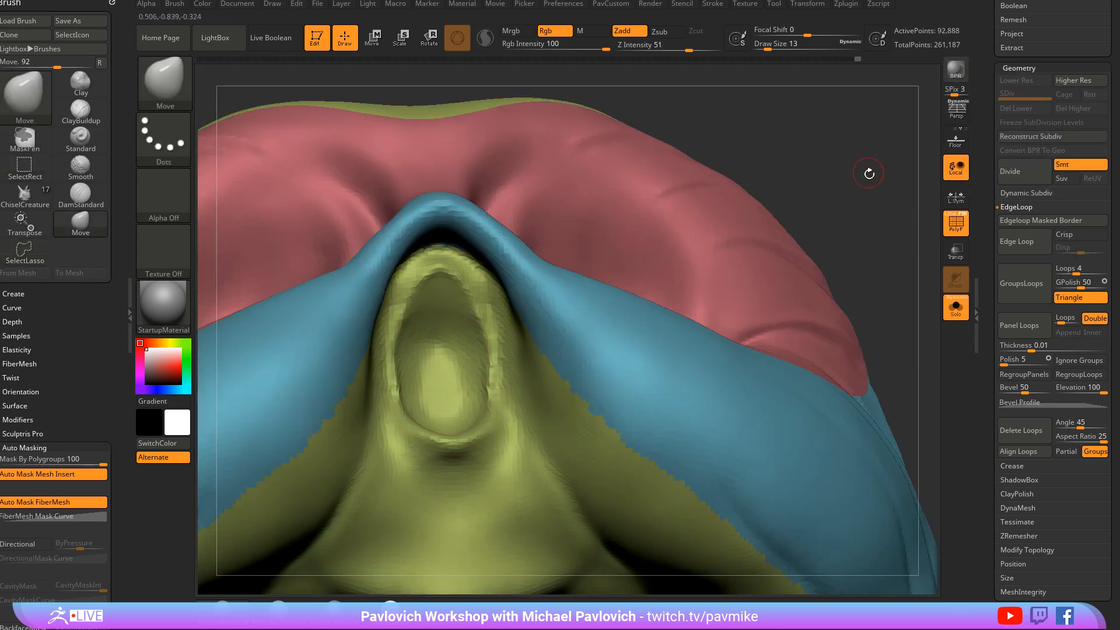
Mask the inside of the nasal opening with draw size 18 and insert an edge loop along the masked border
key("f")
mouse_move(837, 125)
left_mouse_down()
mouse_move(882, 177)
mouse_move(484, 304)
left_mouse_up()
key("s")
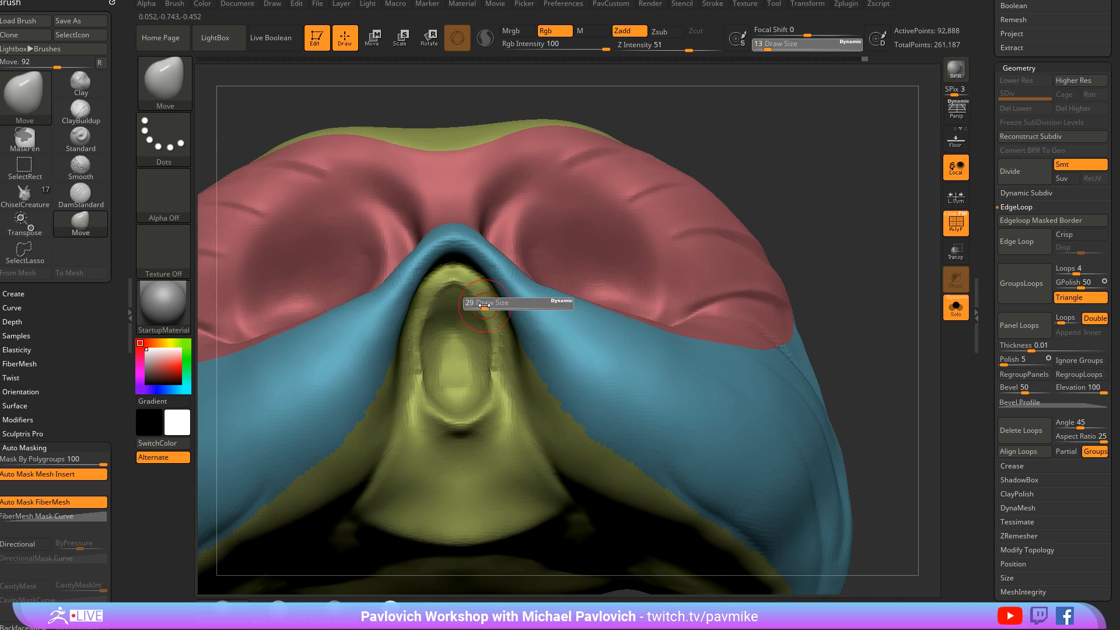
key("ctrl")
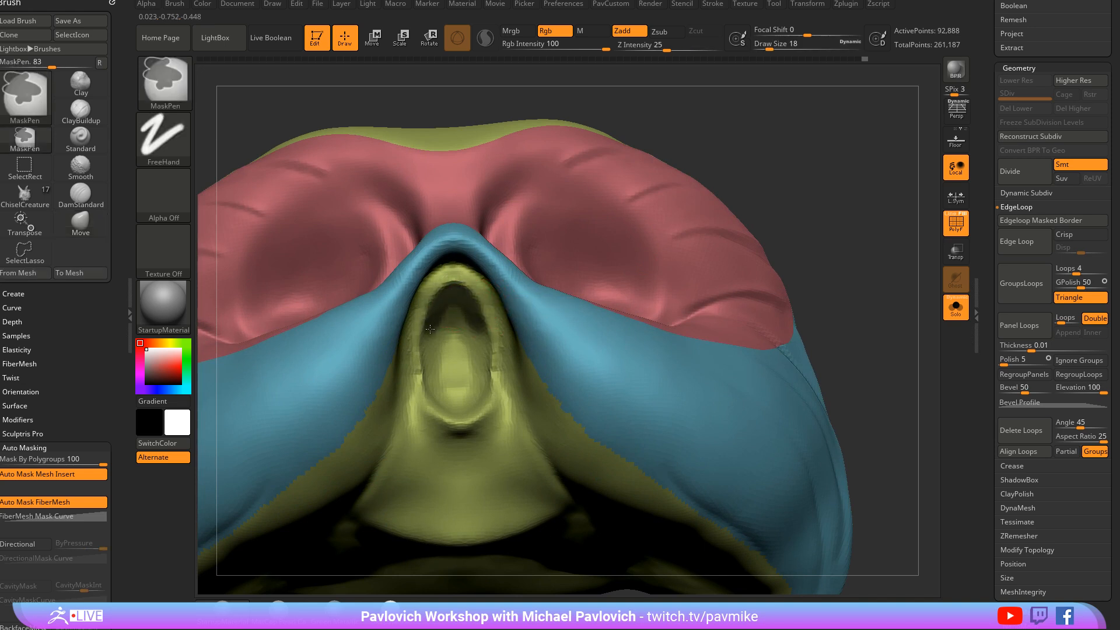
left_click_drag(430, 330, 424, 370, "ctrl")
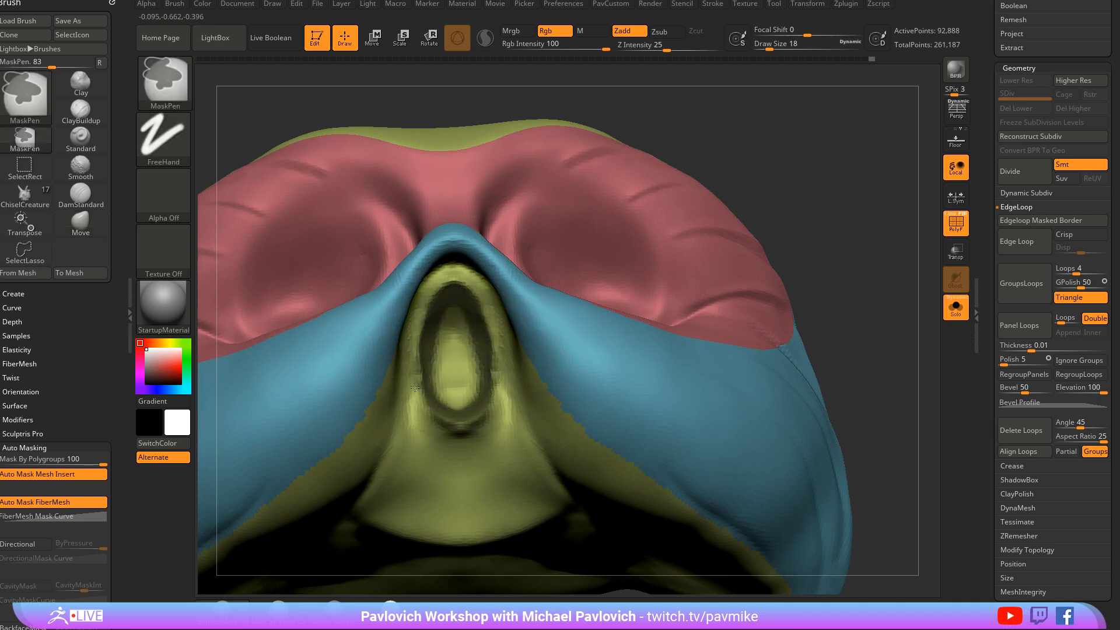
left_click_drag(445, 311, 451, 307, "ctrl")
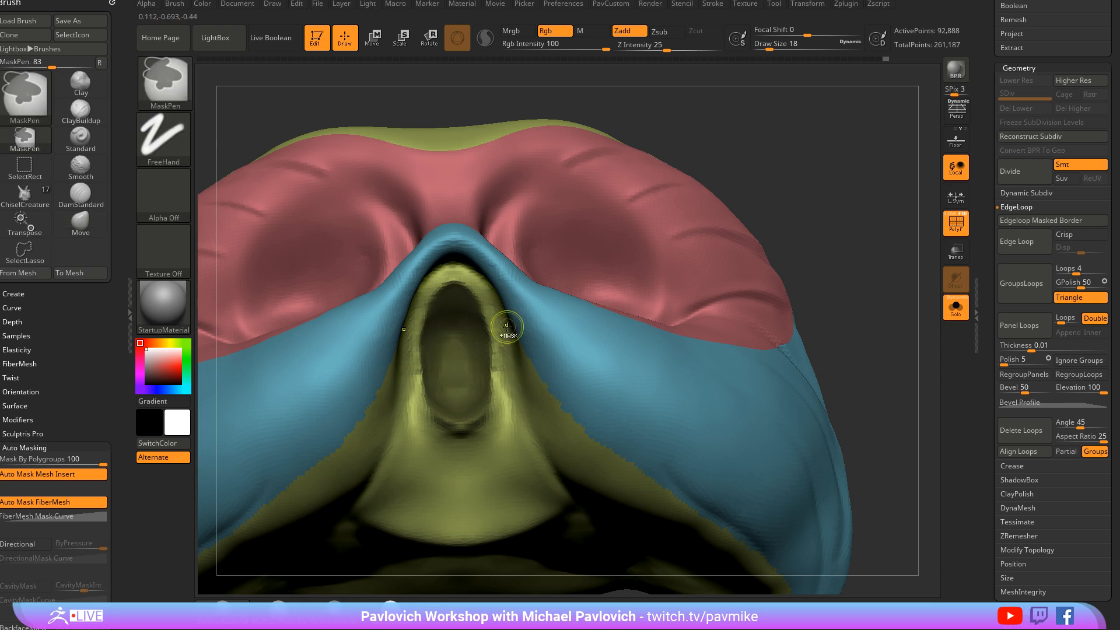
left_click(1036, 225)
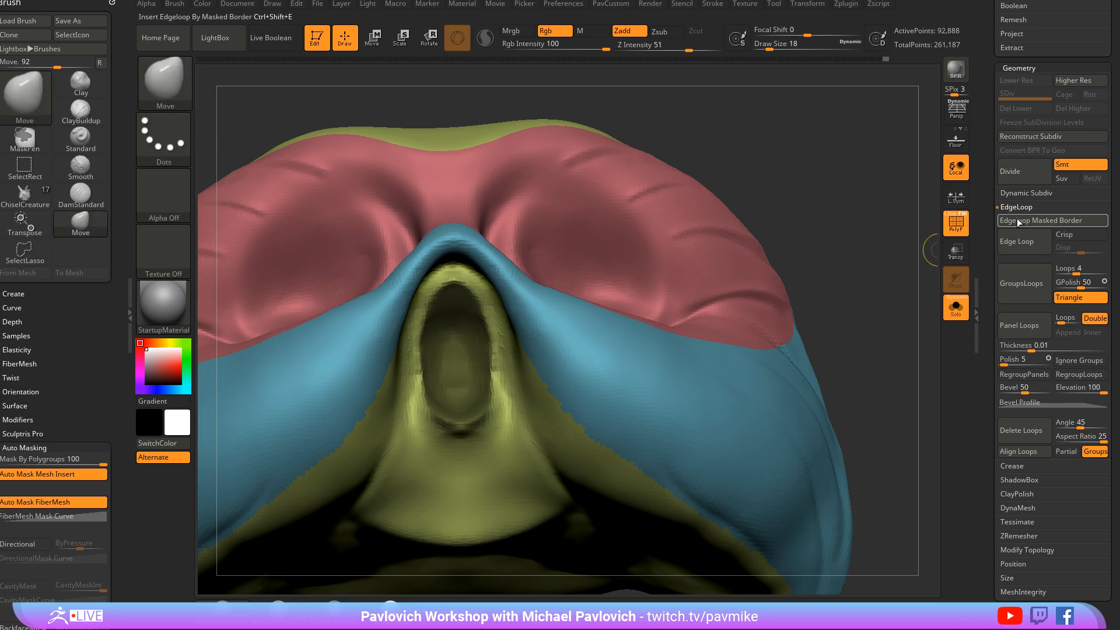
mouse_move(805, 213)
left_mouse_down("ctrl")
mouse_move(853, 242)
mouse_move(848, 219)
mouse_move(748, 298)
mouse_move(804, 235)
mouse_move(729, 245)
left_mouse_up("ctrl")
Try masking the inner eye sockets and turning them into a separate polygroup
mouse_move(524, 338)
left_mouse_down("ctrl")
mouse_move(577, 275)
mouse_move(544, 296)
left_mouse_up("ctrl")
key("ctrl+w")
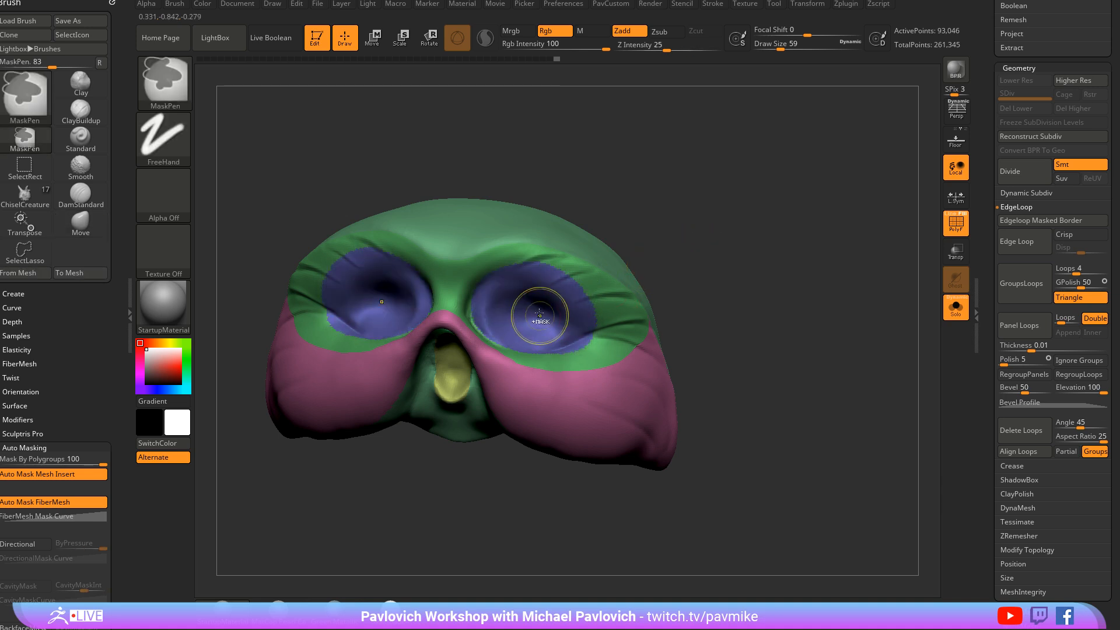
mouse_move(730, 245)
left_mouse_down()
mouse_move(789, 225)
mouse_move(748, 205)
mouse_move(792, 220)
mouse_move(770, 209)
left_mouse_up()
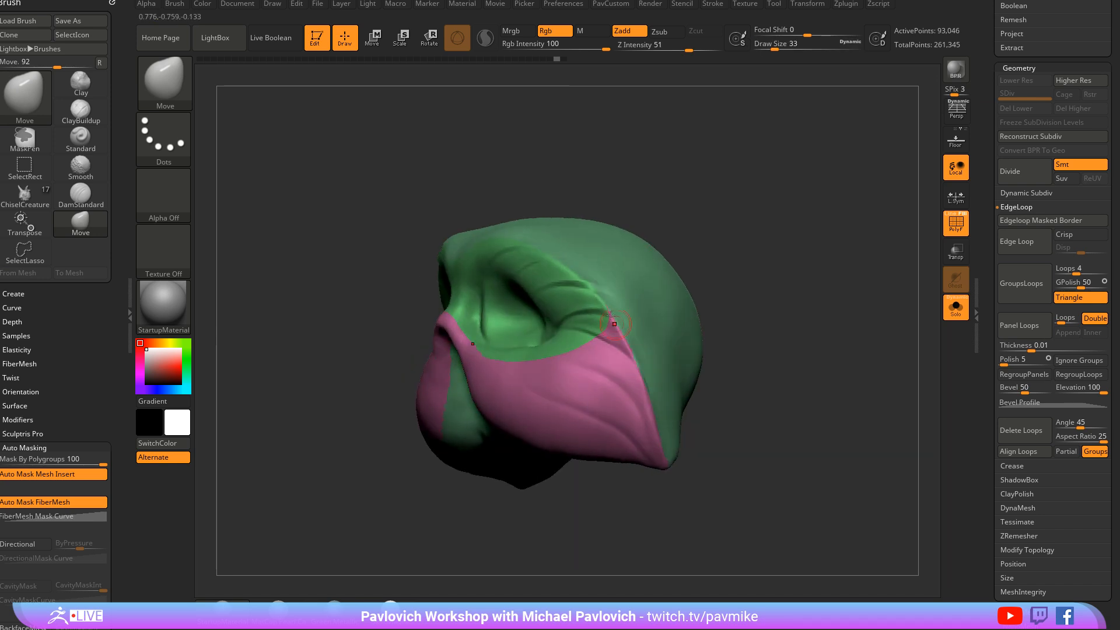
Display the polyframe wireframe lines on the mesh
mouse_move(723, 269)
left_mouse_down()
mouse_move(828, 270)
mouse_move(753, 277)
mouse_move(762, 268)
mouse_move(782, 282)
mouse_move(774, 286)
left_mouse_up()
left_click(952, 221)
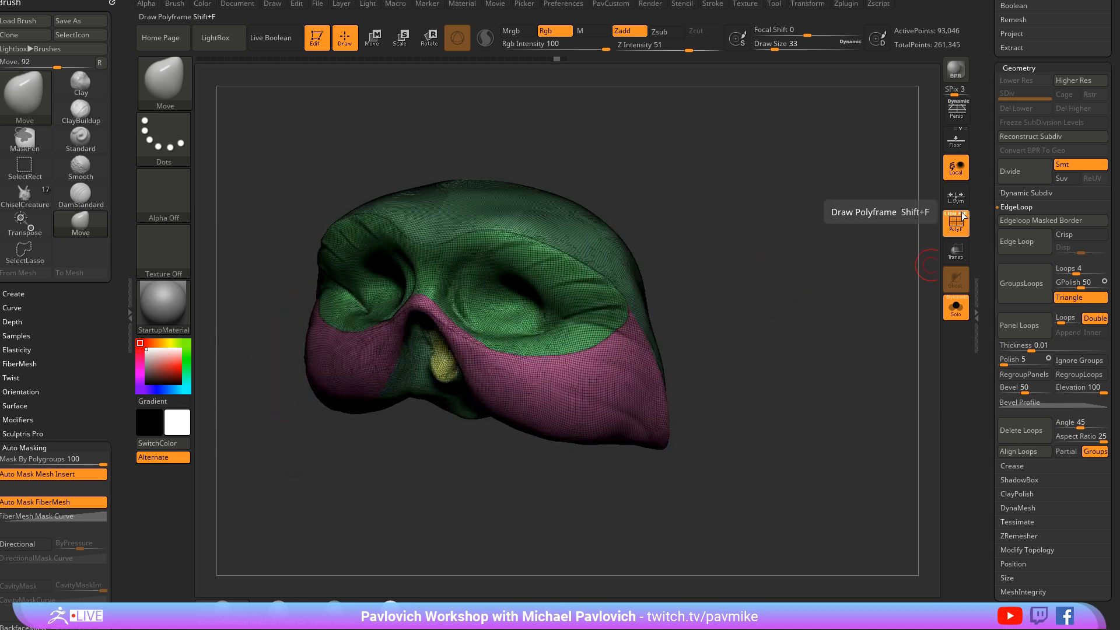
left_click(961, 214)
left_click(948, 230)
left_click_drag(905, 225, 566, 299)
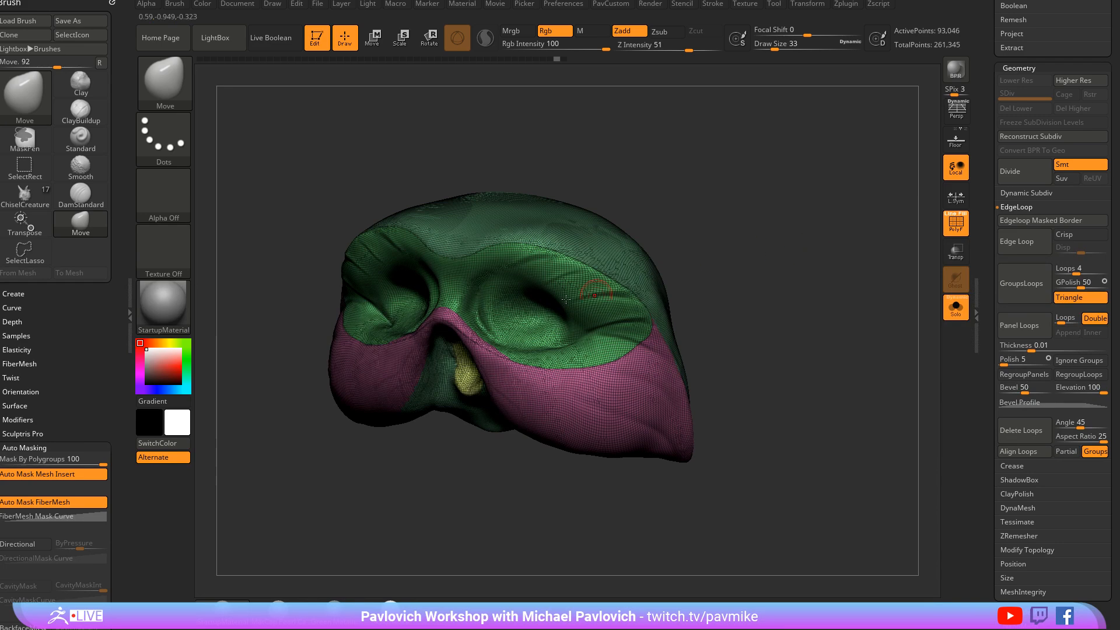
key("space")
left_click_drag(723, 496, 725, 442)
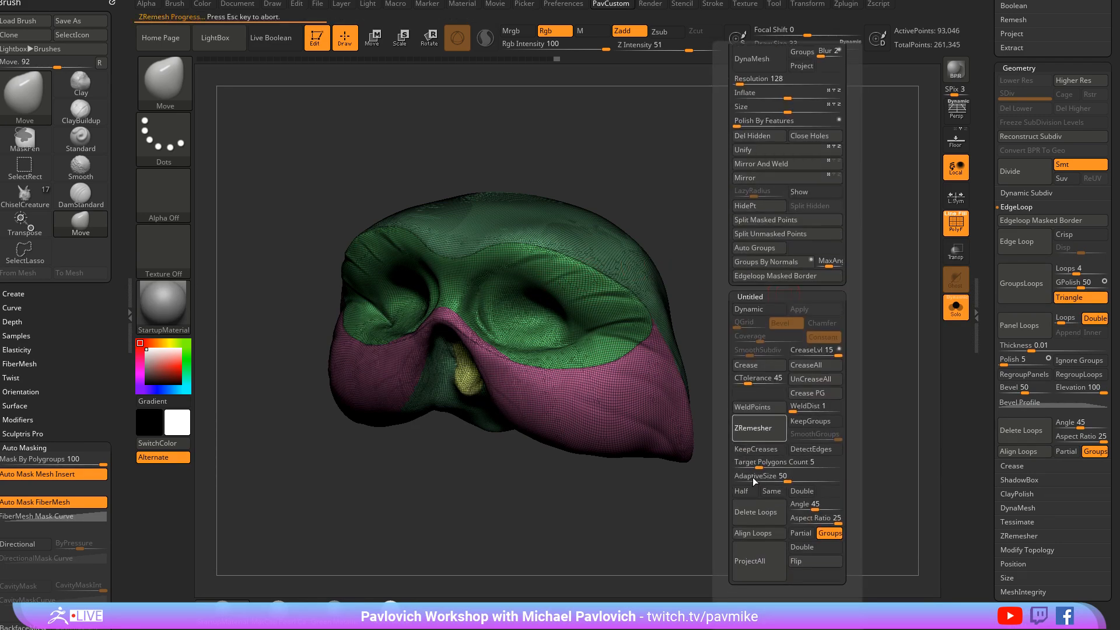
key("Escape")
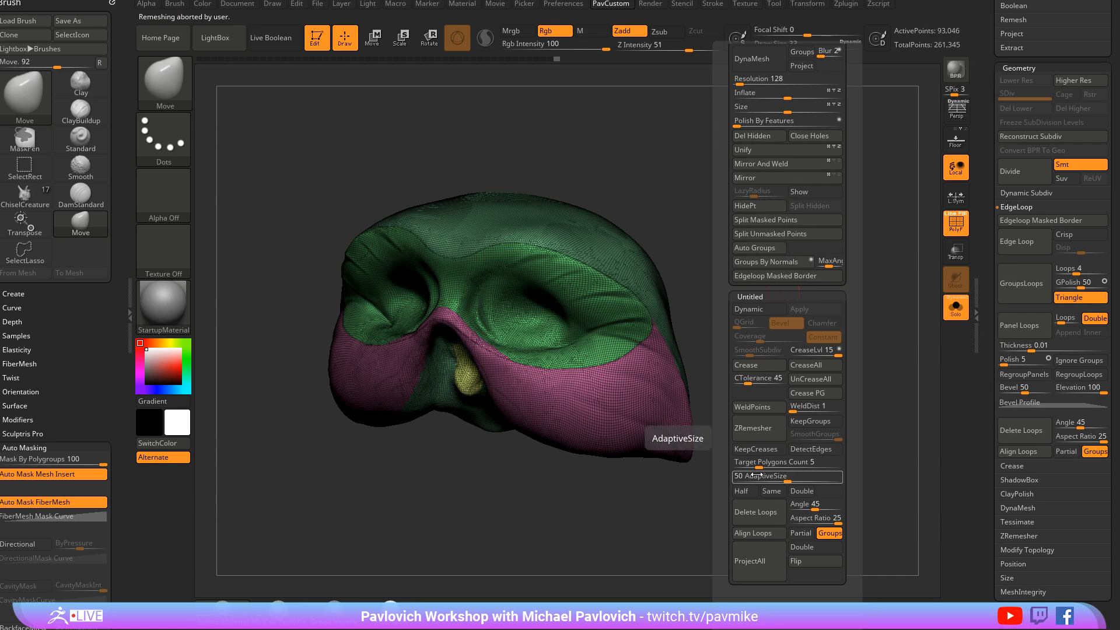
Try remeshing the mesh with ZRemesher at a Target Polygons Count of 1 and an AdaptiveSize of 14
left_click(751, 477)
left_click_drag(752, 467, 746, 466)
left_click(761, 431)
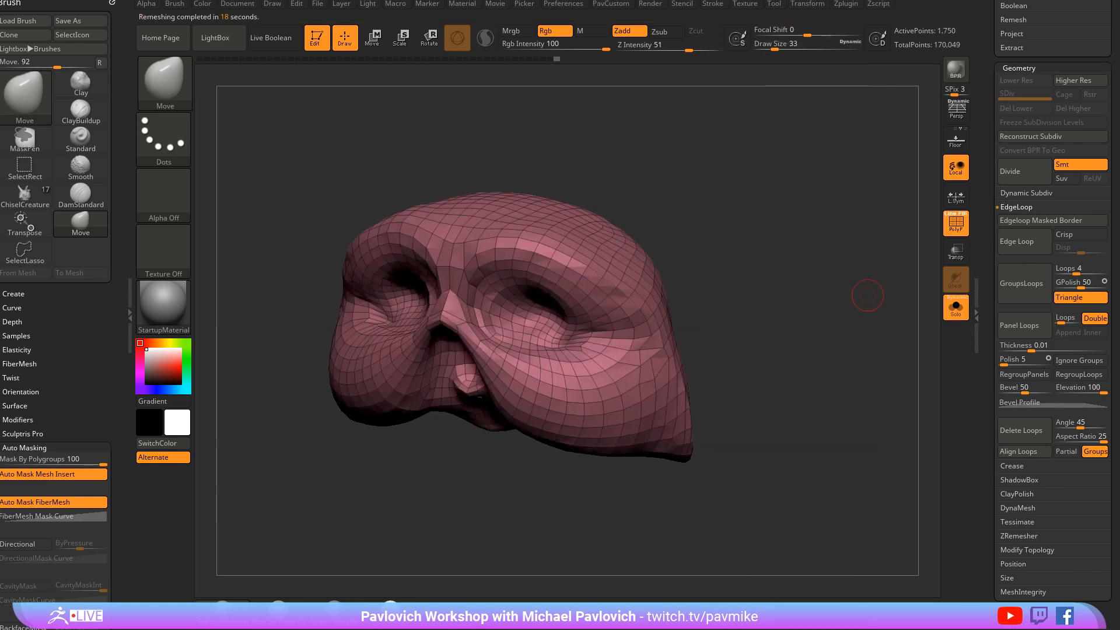
left_click_drag(682, 230, 710, 227)
key("ctrl+z")
Try remeshing with ZRemesher using KeepGroups and a SmoothGroups value of about 0.41
key("2")
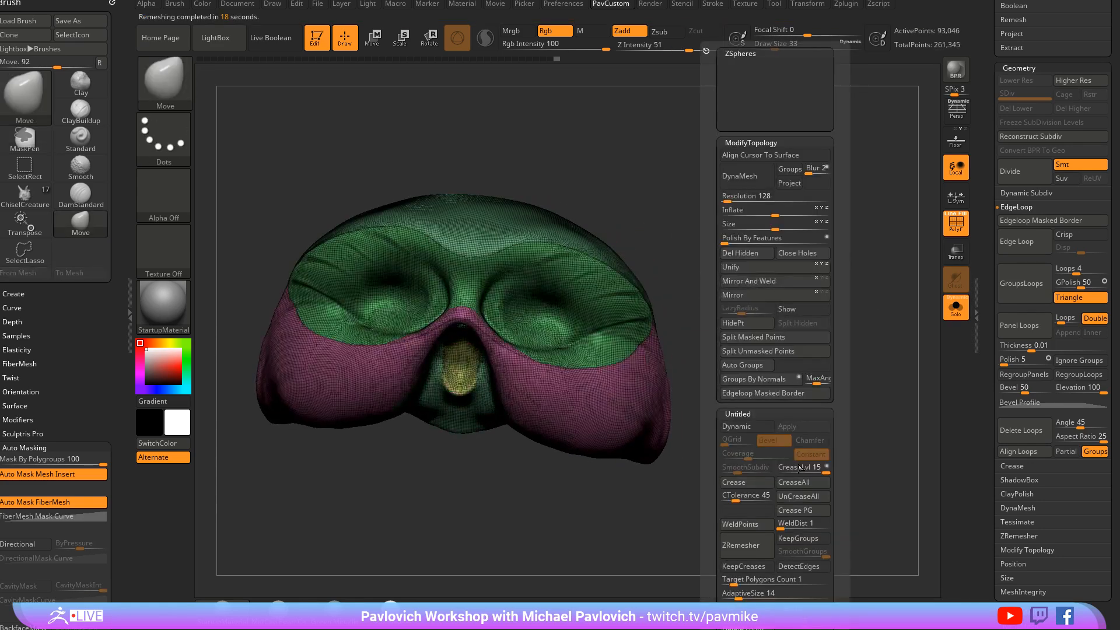
left_click(797, 537)
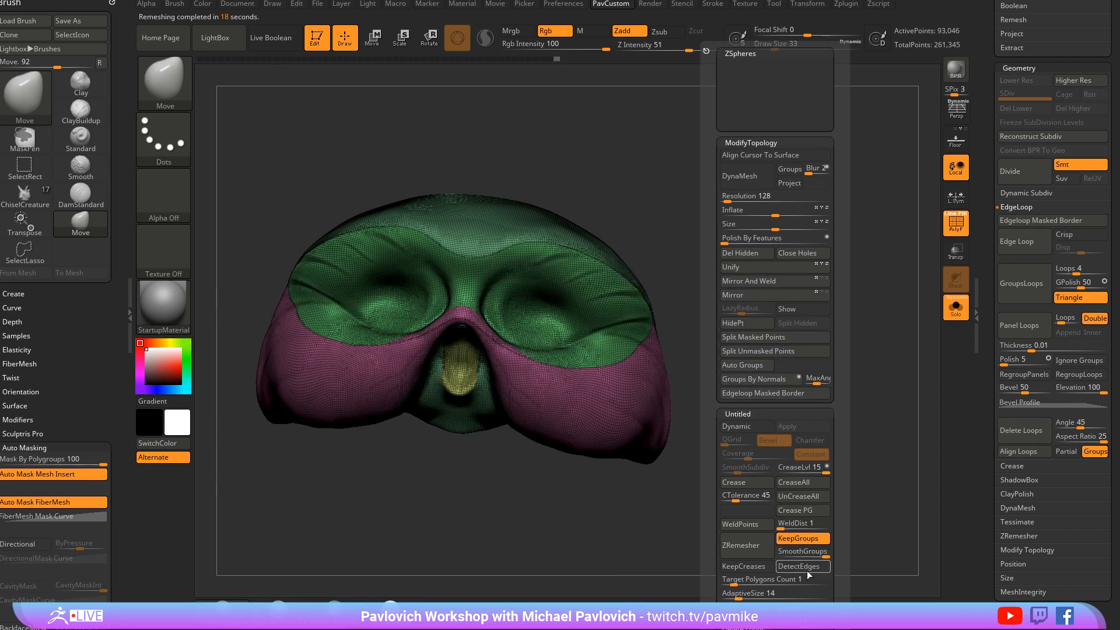
left_click(815, 551)
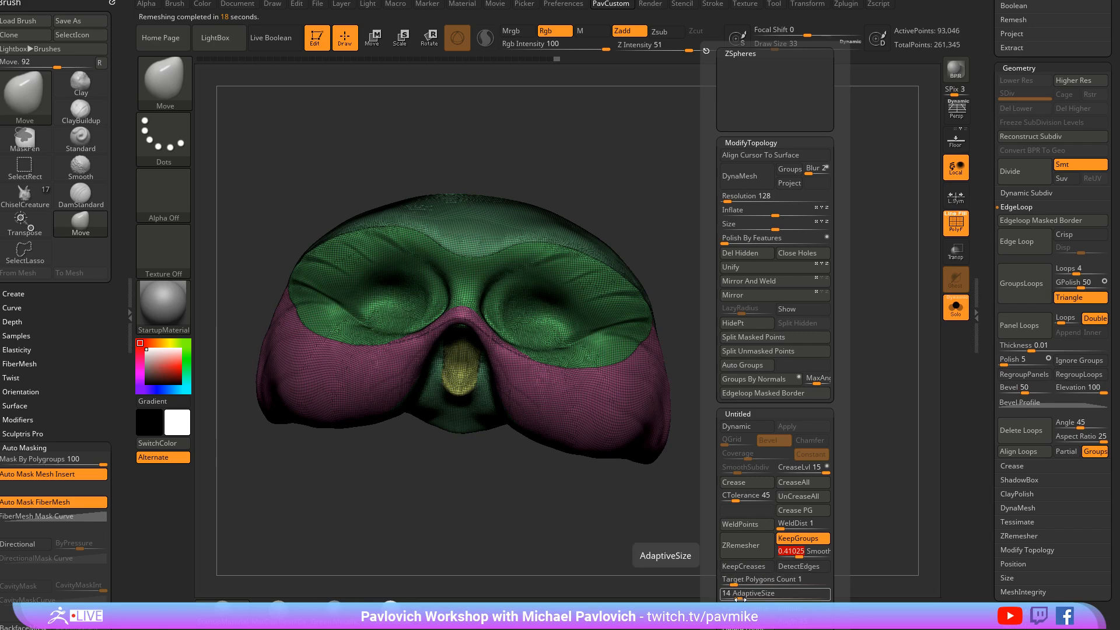
left_click(741, 546)
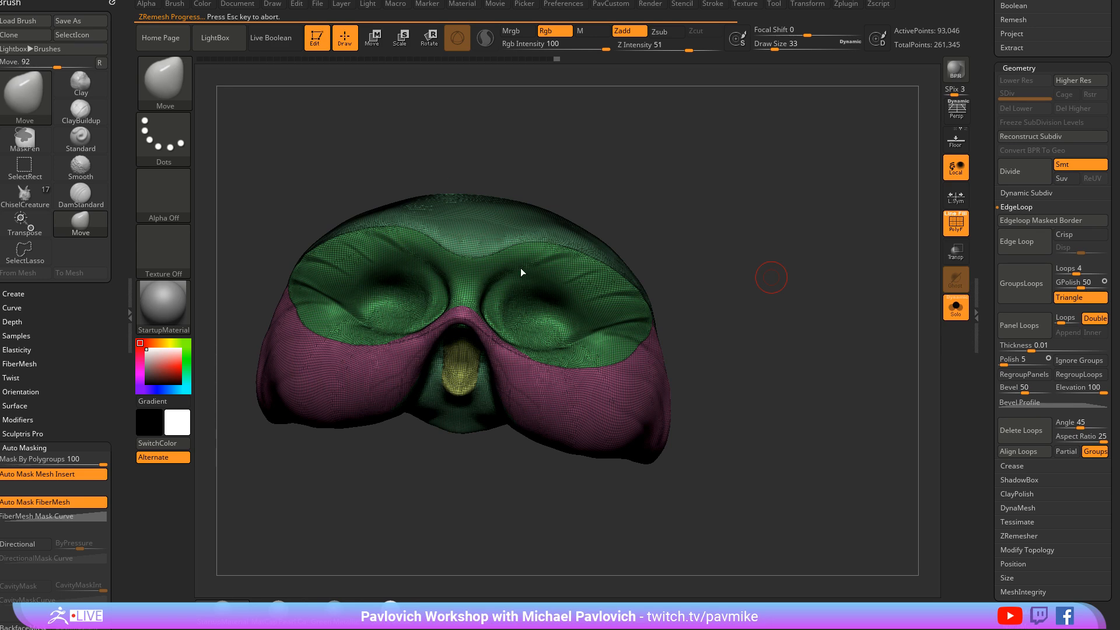
left_click_drag(776, 257, 802, 274)
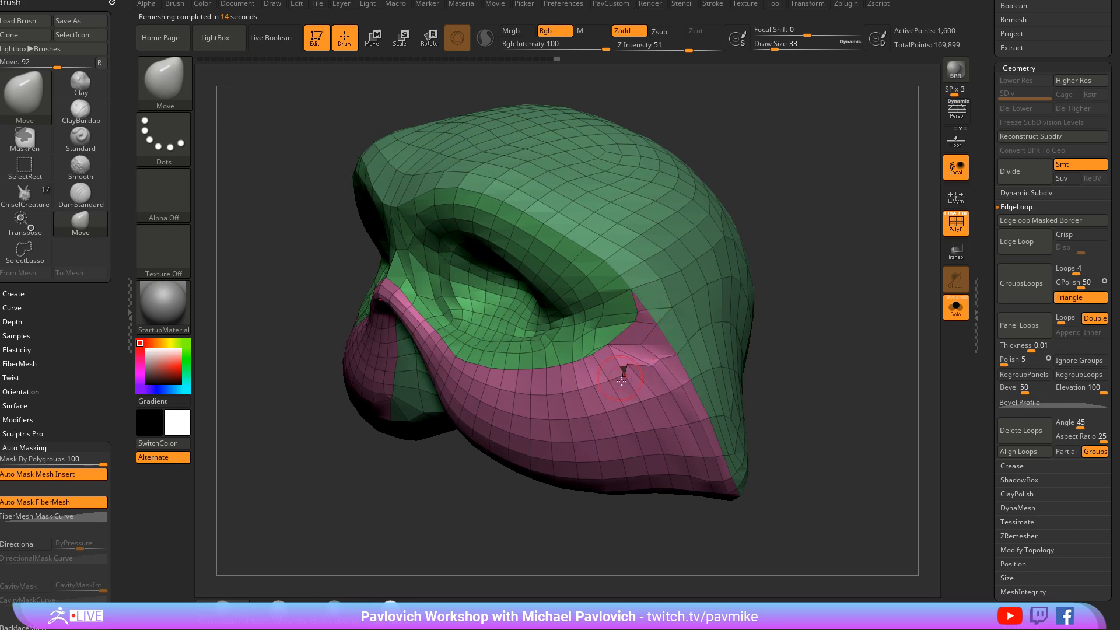
mouse_move(777, 316)
left_mouse_down()
mouse_move(837, 302)
mouse_move(770, 327)
mouse_move(805, 292)
mouse_move(840, 222)
mouse_move(855, 229)
mouse_move(780, 249)
mouse_move(810, 257)
mouse_move(801, 257)
left_mouse_up()
key("shift")
key("ctrl+z")
Isolate the cheek polygroup, lasso-select its stray upper corner tip, and clean up the grouping where it meets the eye polygroup
key("s")
mouse_move(814, 258)
left_mouse_down()
mouse_move(793, 260)
mouse_move(804, 237)
left_mouse_up()
left_click(620, 301, "ctrl+shift")
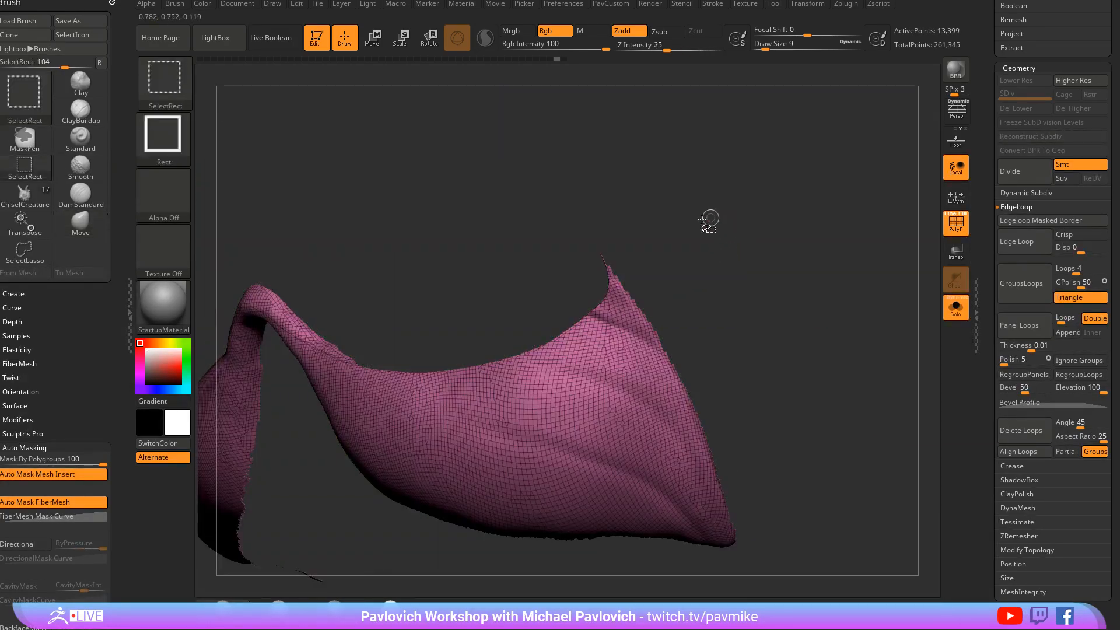
key("b")
left_click(467, 143)
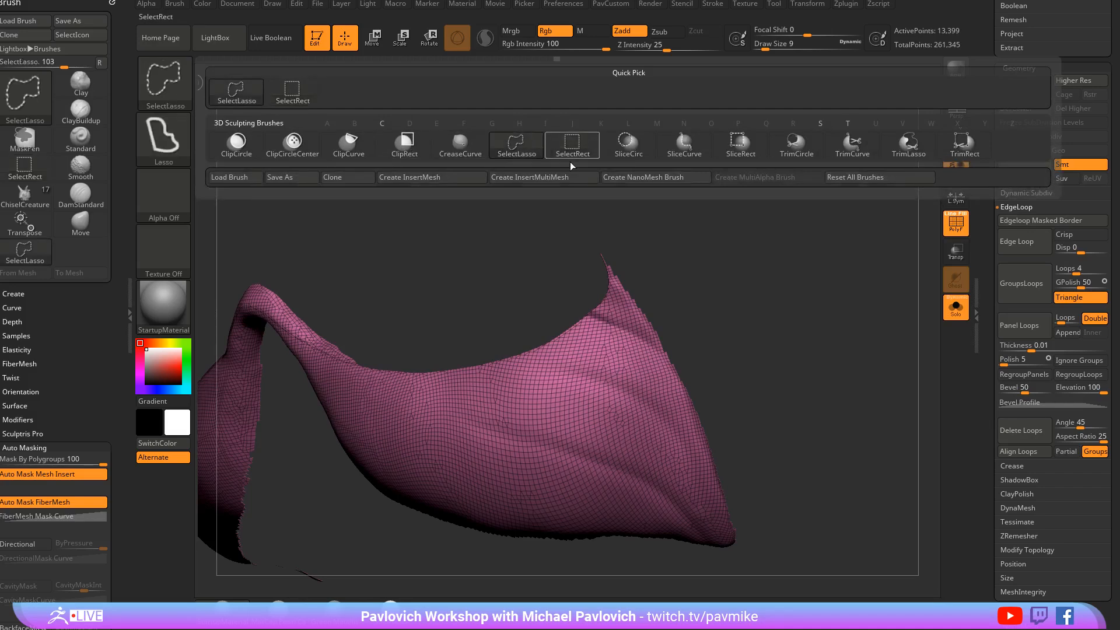
mouse_move(690, 265)
left_mouse_down("ctrl+shift")
mouse_move(564, 219)
mouse_move(585, 292)
mouse_move(598, 300)
left_mouse_up("ctrl+shift")
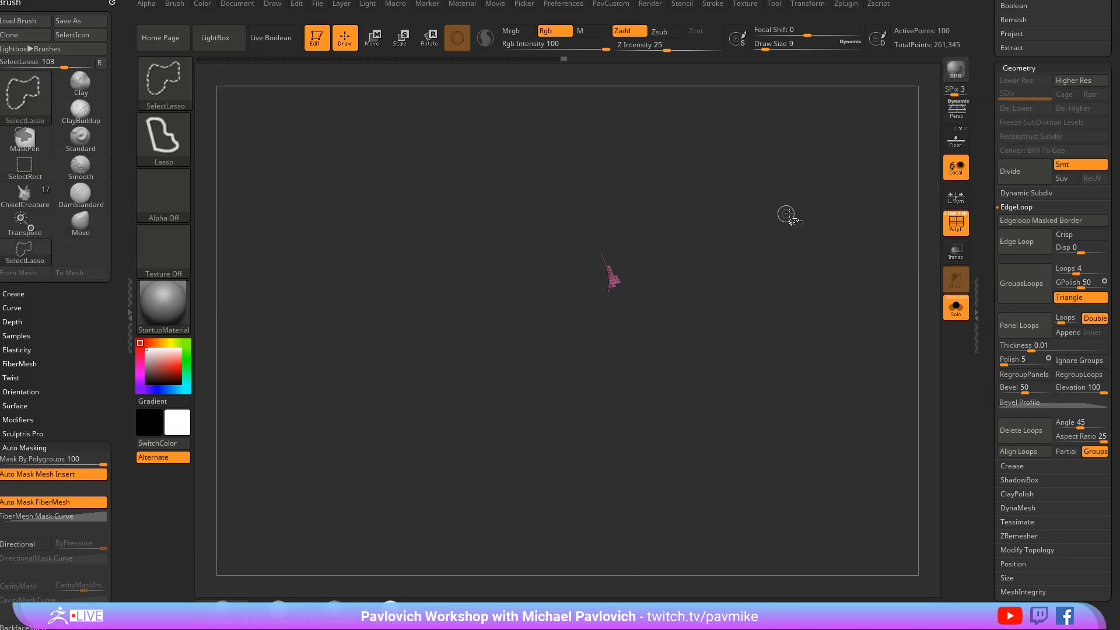
left_click(782, 255, "ctrl+shift")
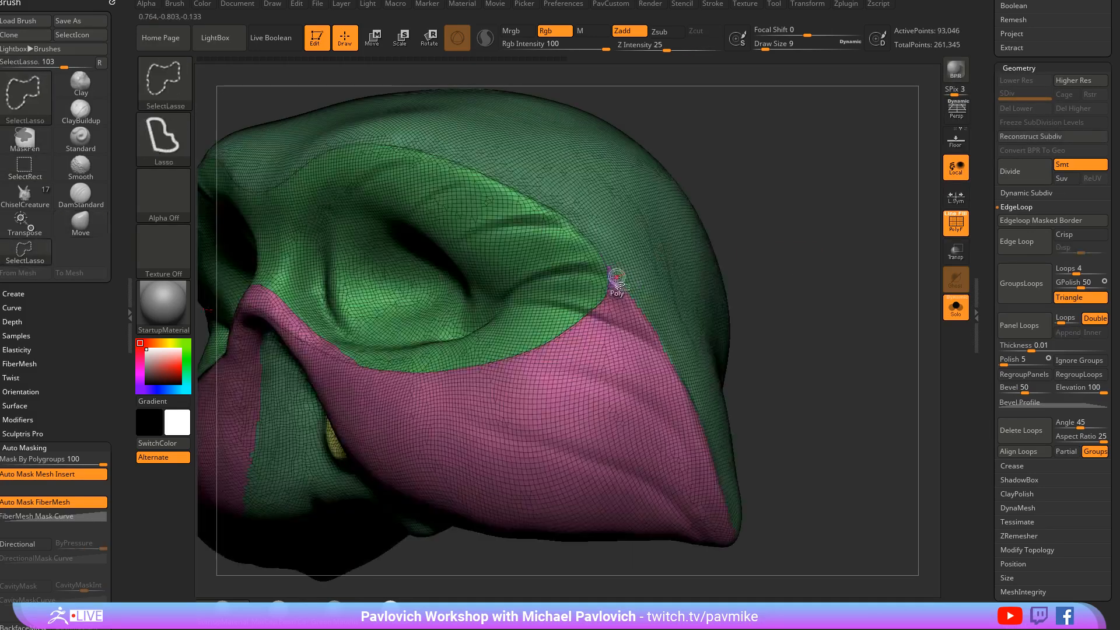
left_click(619, 279, "ctrl+shift")
left_click(830, 237, "ctrl+shift")
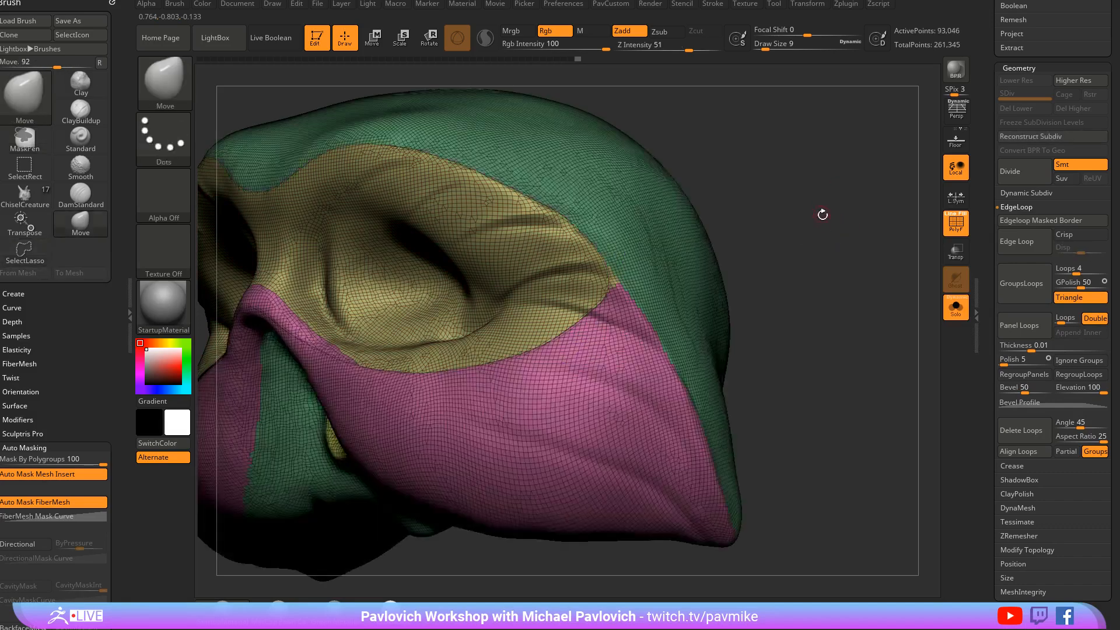
Merge the eyes and beak subtool Merged_PM3D_Sphere3D_17 into the mask subtool Merged_PM3D_Sphere3D_16
mouse_move(799, 209)
left_mouse_down()
mouse_move(824, 197)
mouse_move(831, 239)
left_mouse_up()
key("bracketright")
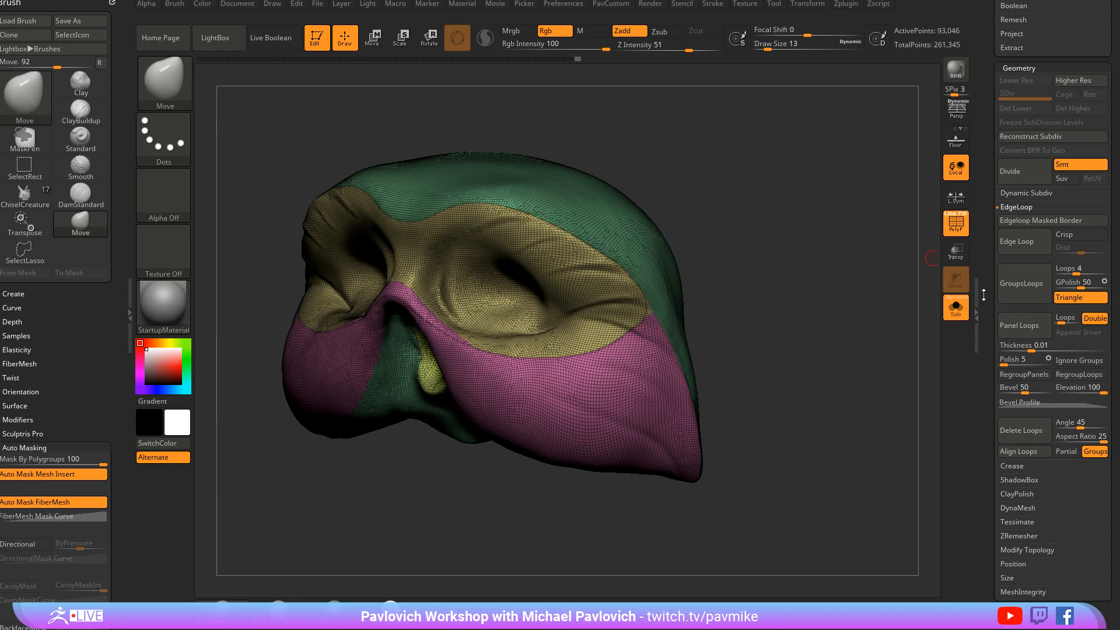
scroll(983, 296, "up", 10)
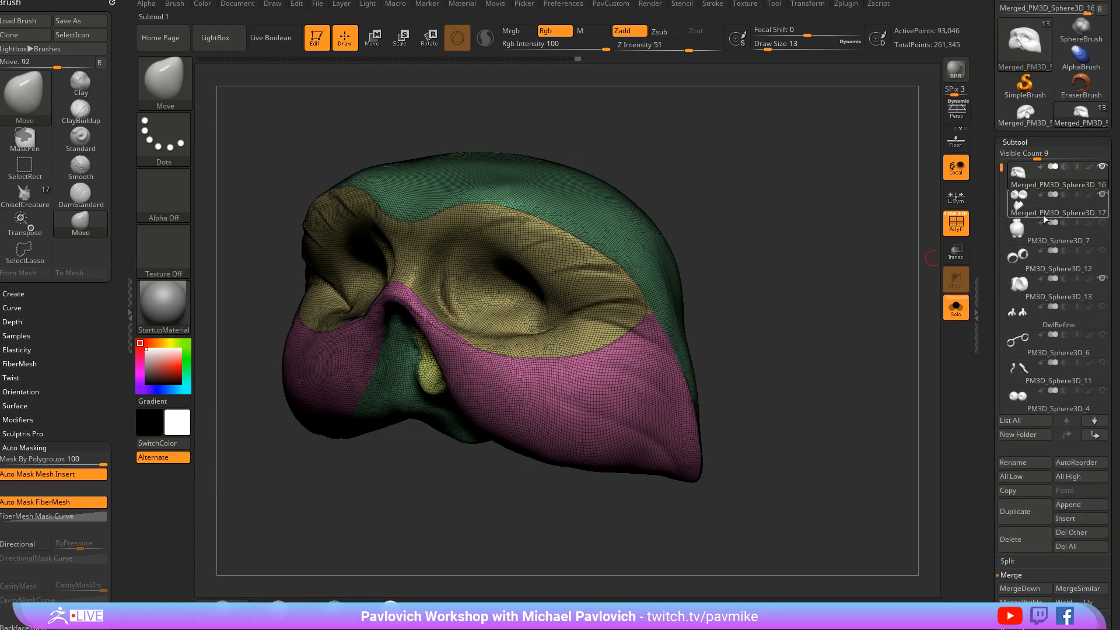
left_click_drag(820, 260, 863, 274, "shift")
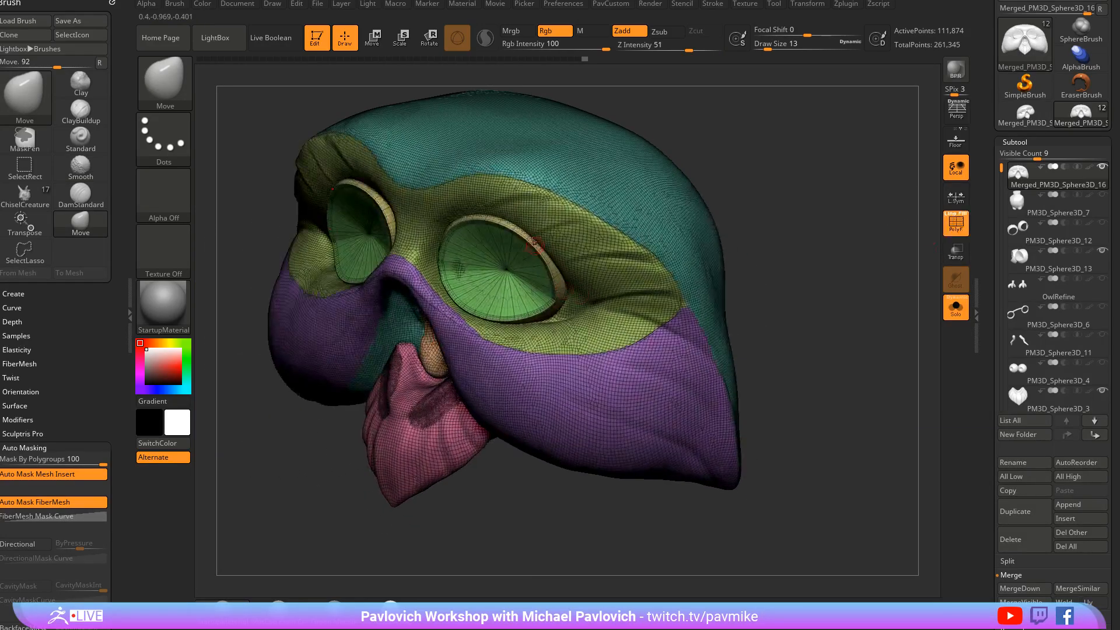
Isolate the eye geometry and mask the rest of the mesh, leaving only the eye lenses and rims unmasked
left_click_drag(693, 307, 562, 298)
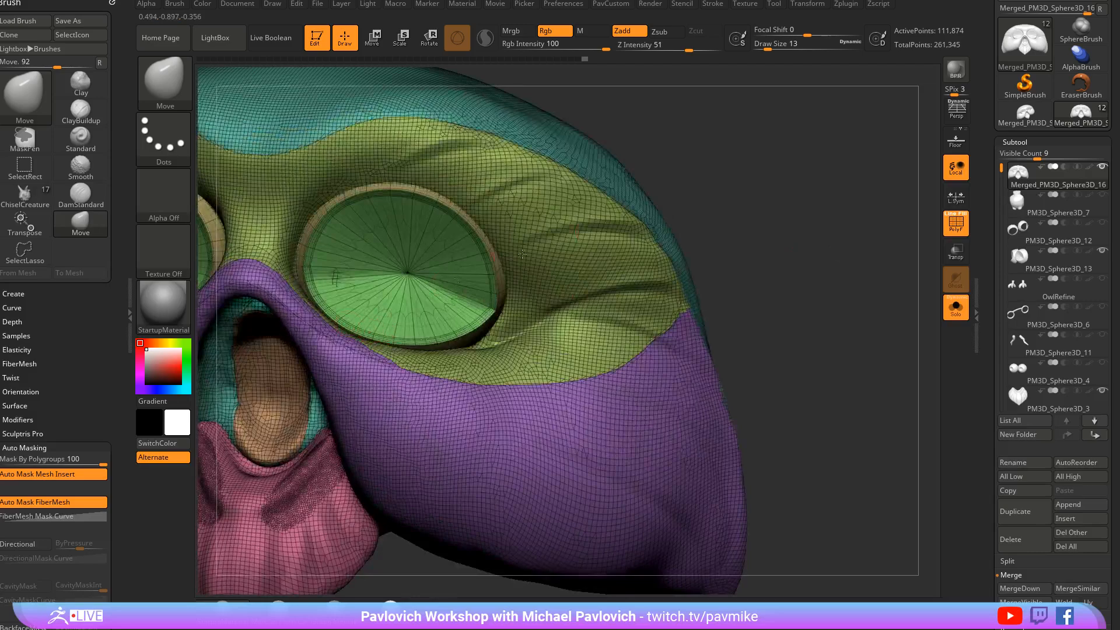
right_click_drag(522, 253, 616, 261, "alt")
right_click_drag(851, 233, 744, 195)
key("ctrl+shift")
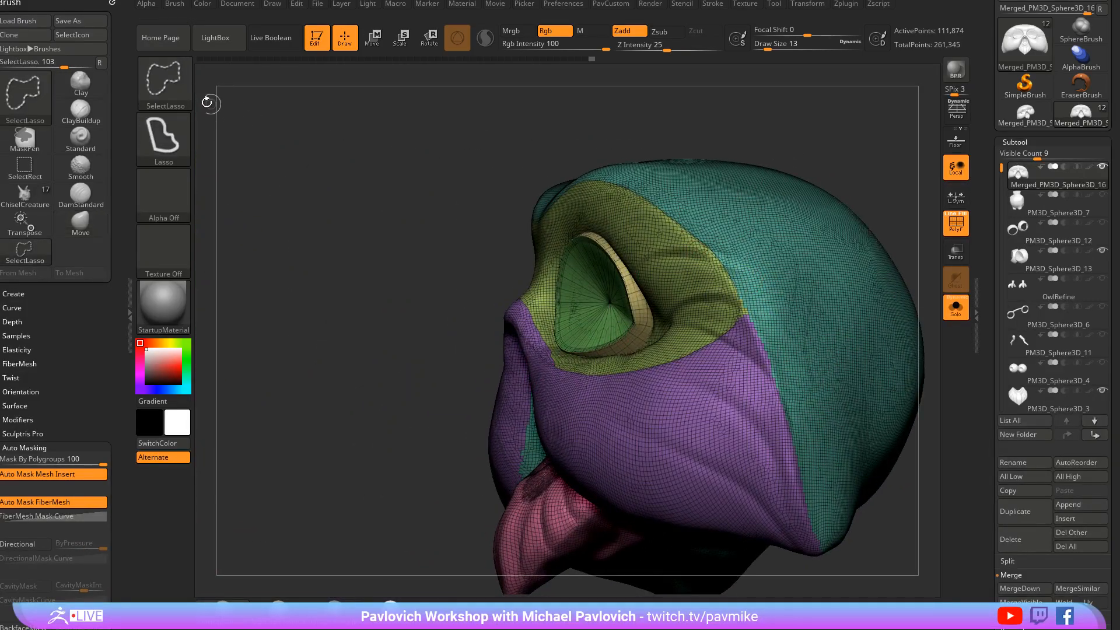
left_click(284, 117, "ctrl+shift")
left_click(589, 304, "ctrl+shift")
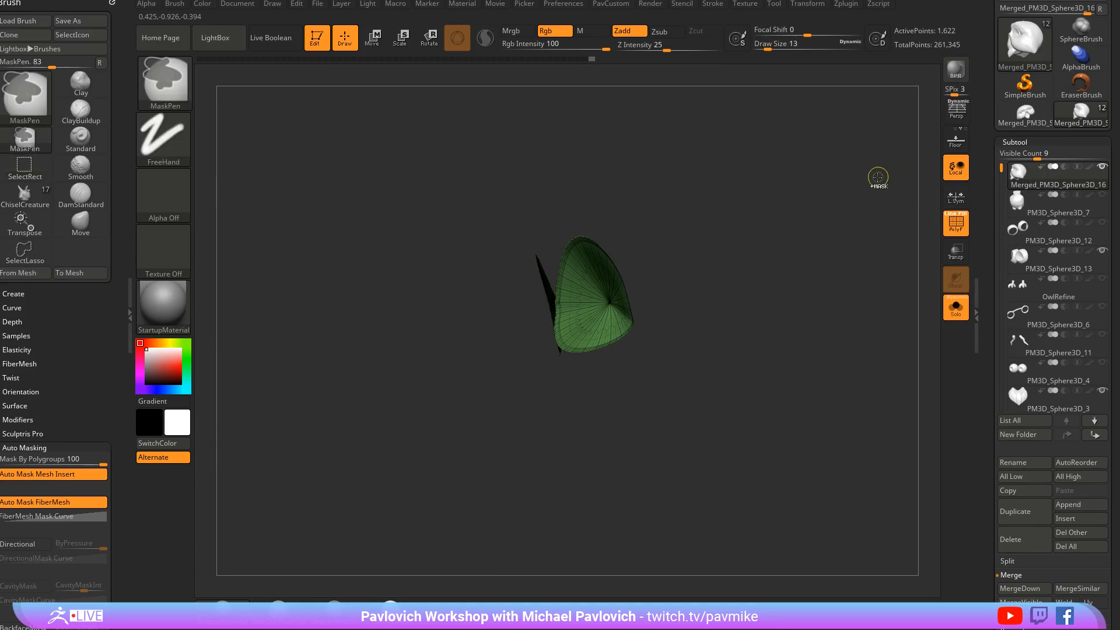
left_click(871, 186, "ctrl+shift")
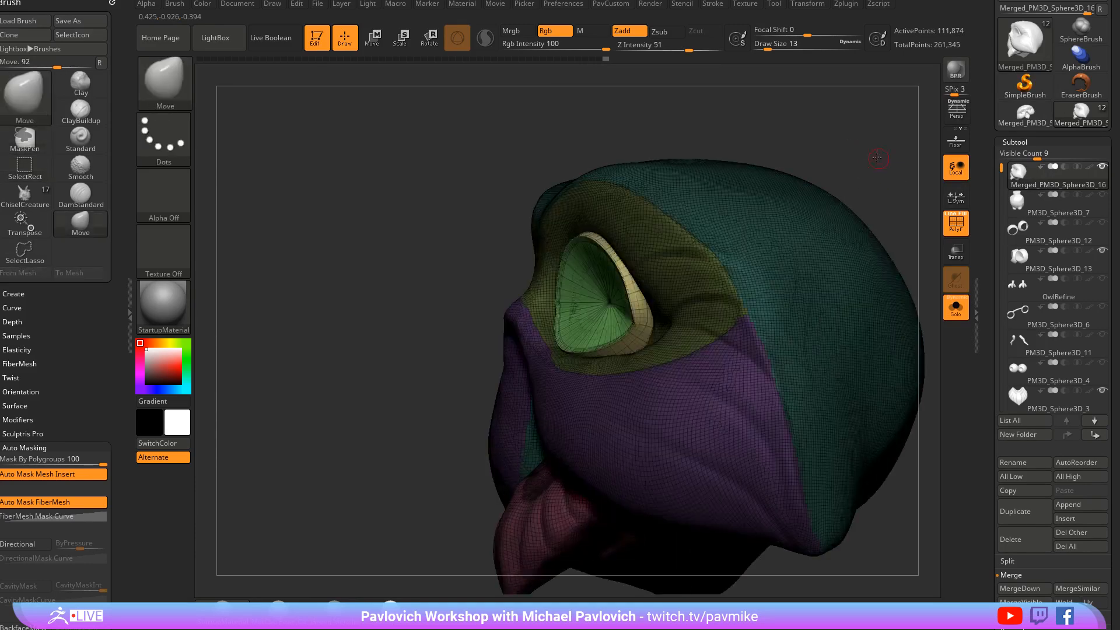
Set the Move brush's Draw Size to 56 and lower Mask By Polygroups to 0
left_click_drag(816, 146, 566, 351)
type("s132")
key("Return")
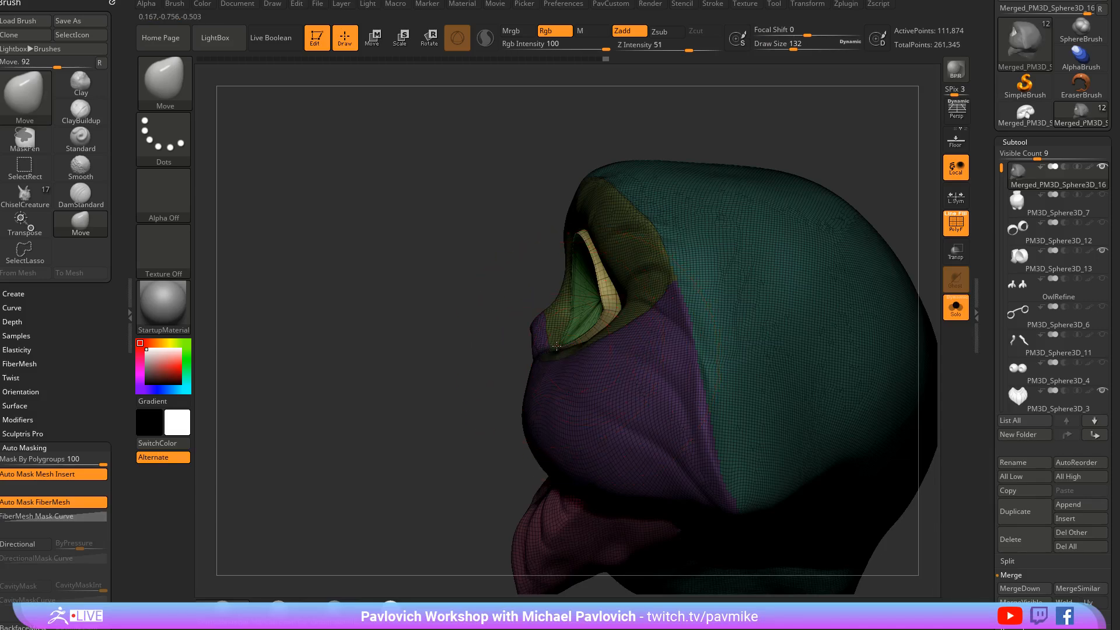
key("f")
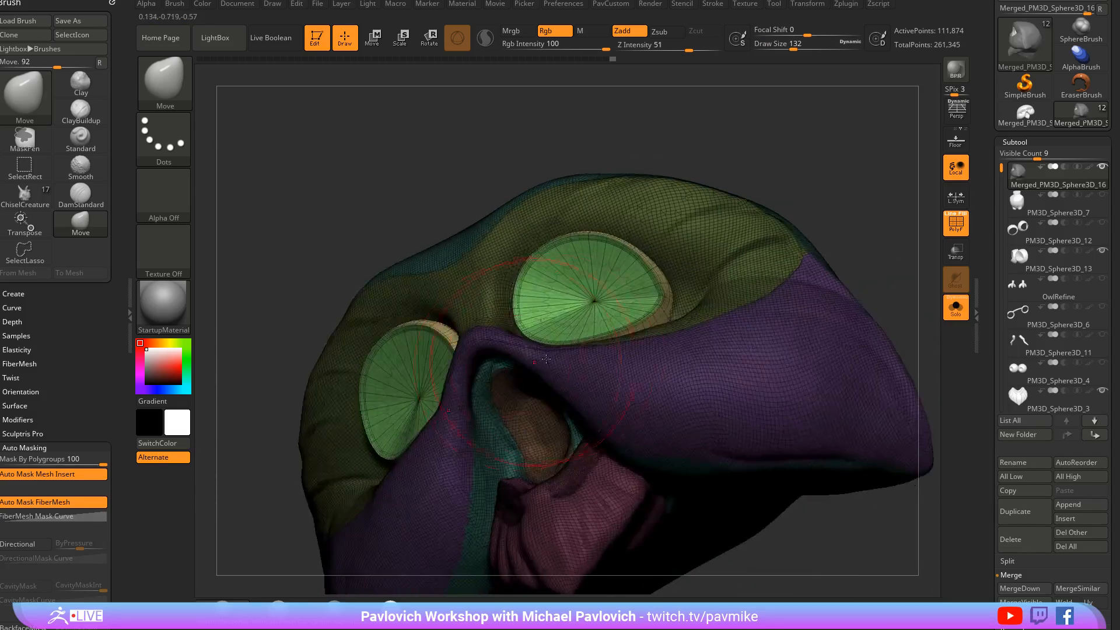
type("s")
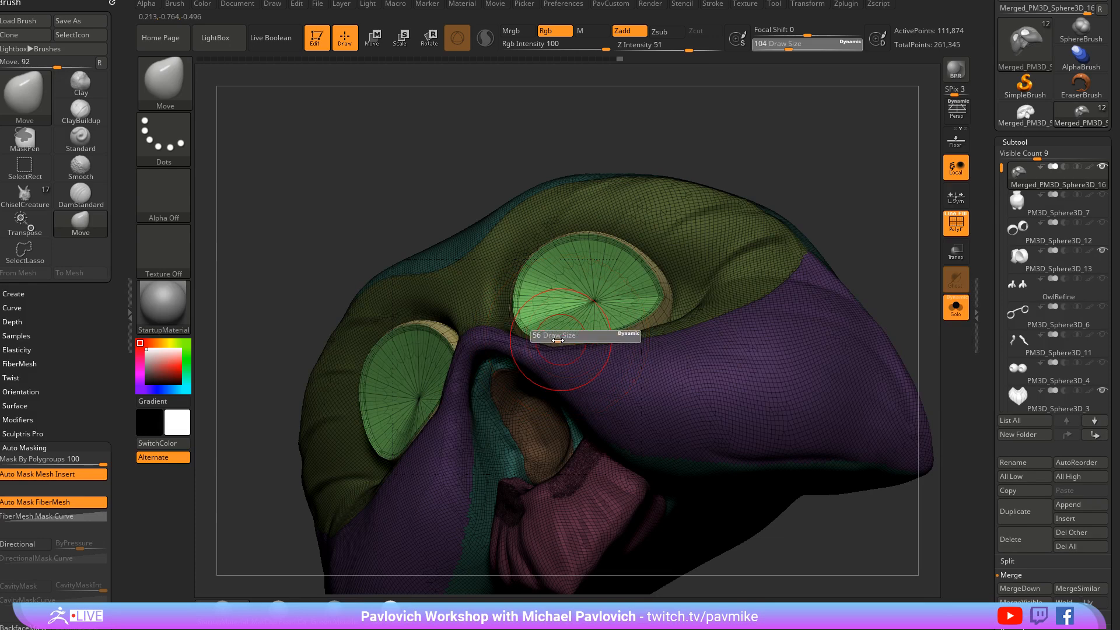
type("56")
key("Return")
left_click_drag(633, 325, 758, 198)
left_click_drag(88, 461, 3, 461)
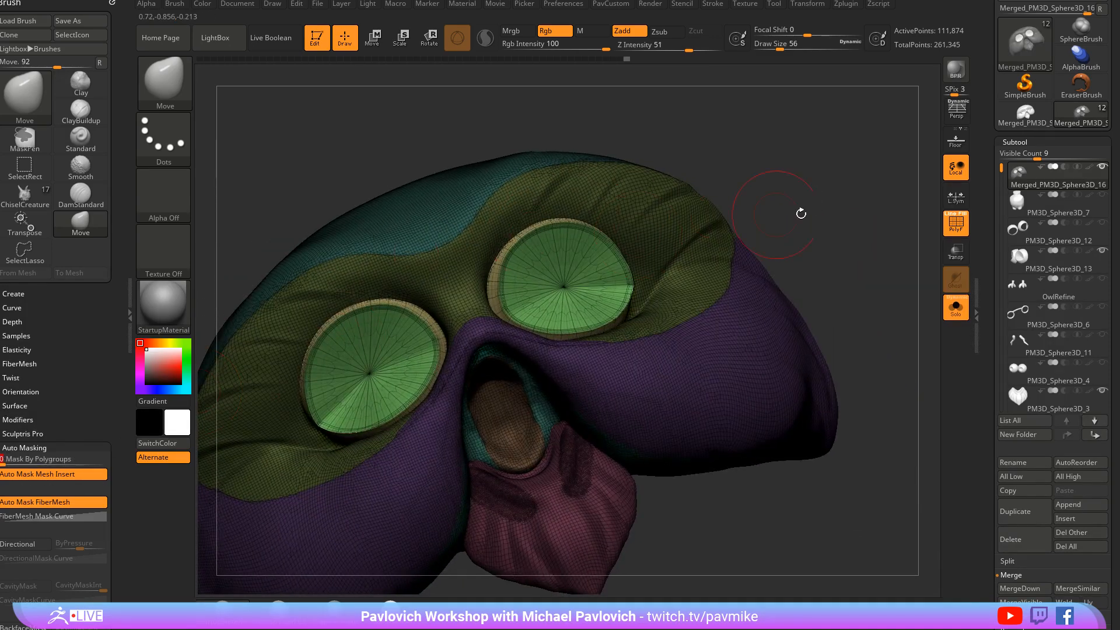
Adjust the unmasked eye lenses and rims within their sockets using the Move brush at Draw Sizes 56 and 80
left_click_drag(799, 212, 834, 216)
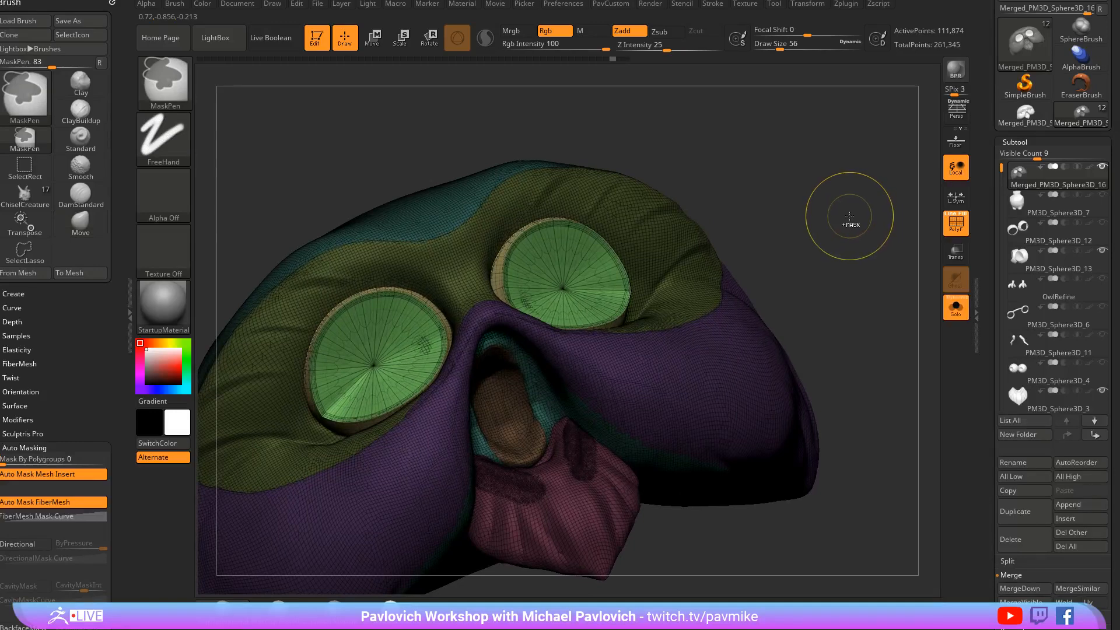
key("ctrl")
left_click_drag(858, 222, 577, 320)
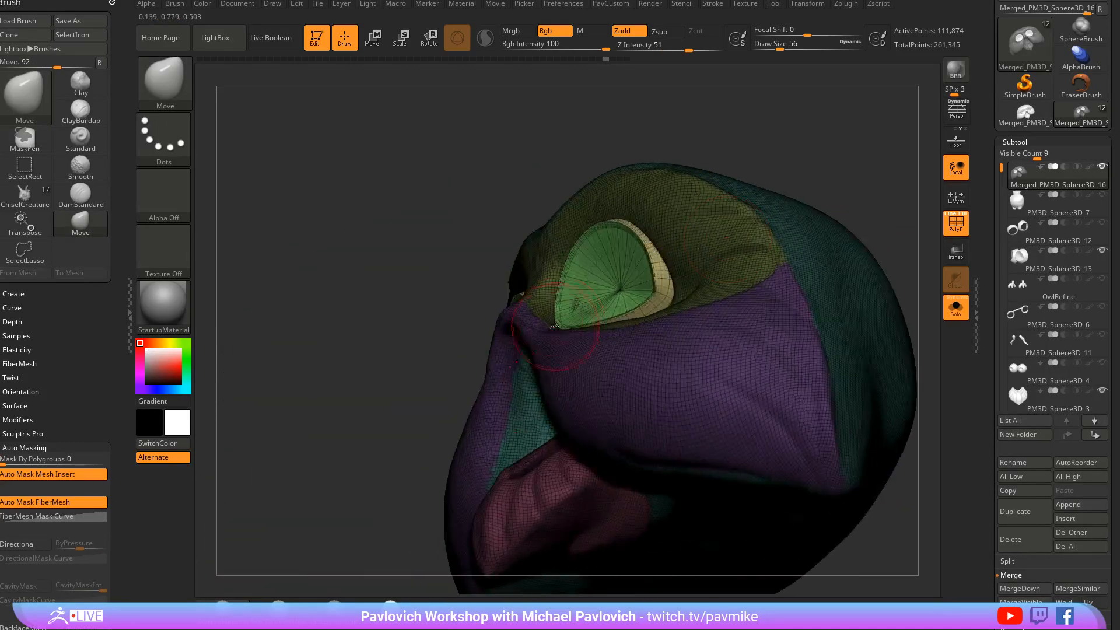
mouse_move(389, 374)
left_mouse_down()
mouse_move(662, 325)
mouse_move(793, 319)
mouse_move(775, 324)
left_mouse_up()
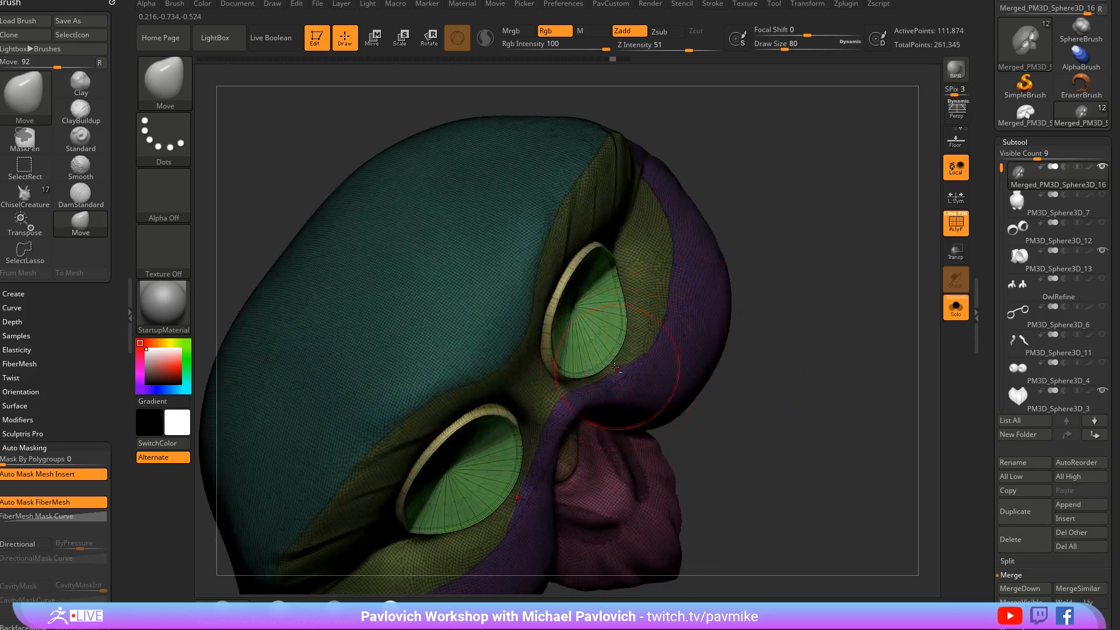
right_click_drag(594, 371, 718, 230)
mouse_move(690, 343)
right_mouse_down()
mouse_move(855, 263)
mouse_move(845, 249)
mouse_move(871, 196)
mouse_move(815, 315)
mouse_move(874, 229)
mouse_move(840, 234)
right_mouse_up()
Invert the mask to protect the eyes and reshape the lower socket edges with the Move brush at Draw Sizes 77 and 54
key("s")
right_click_drag(410, 360, 527, 350)
key("s")
left_click_drag(528, 350, 523, 349)
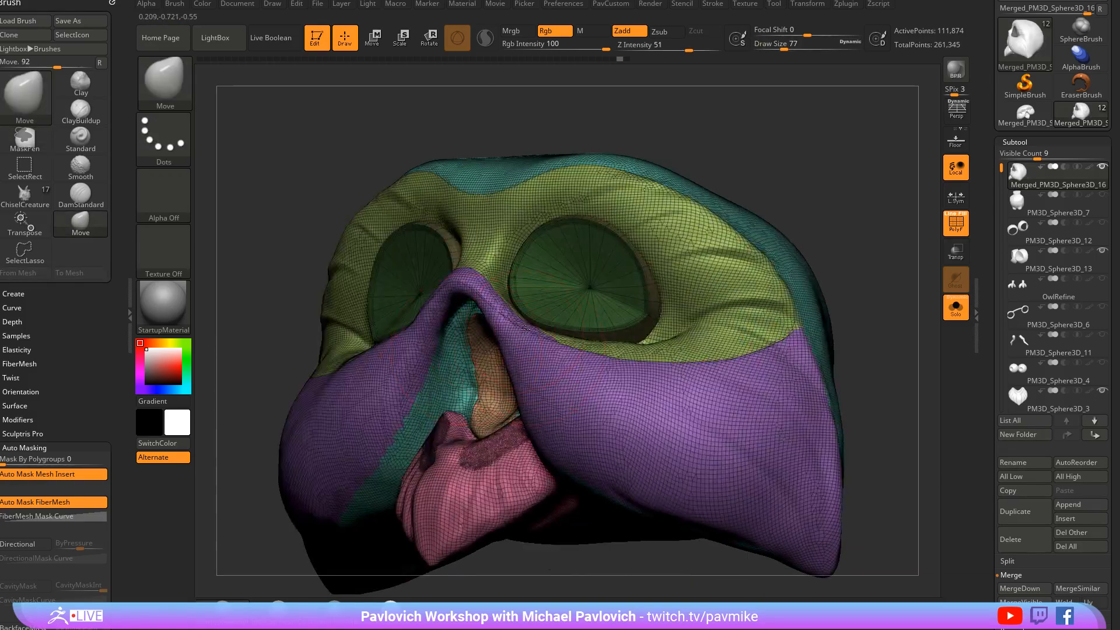
key("[")
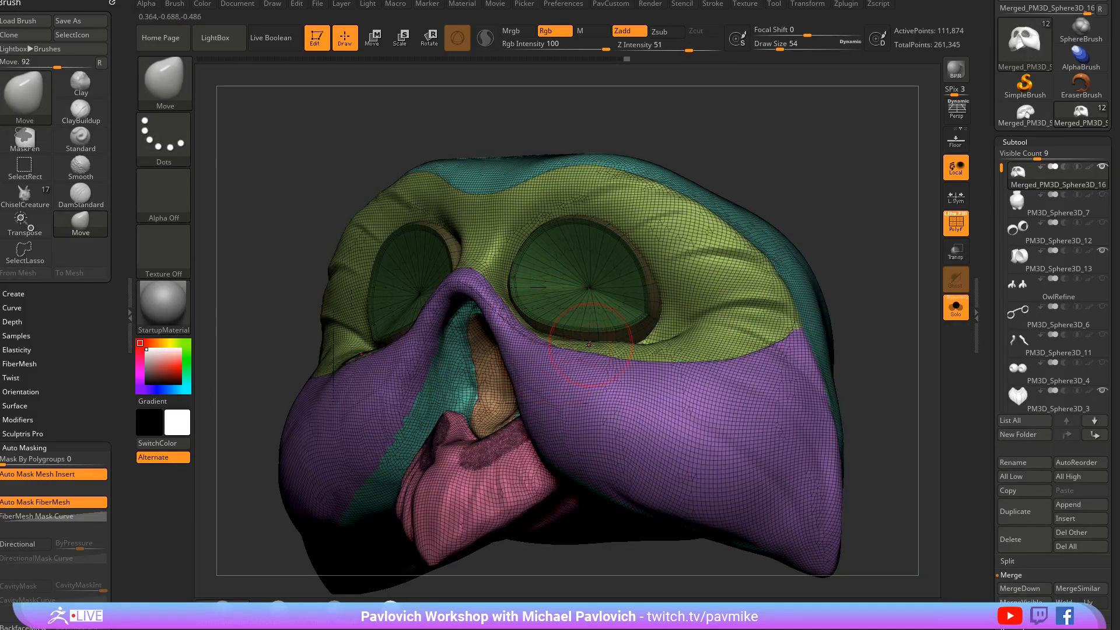
right_click_drag(827, 238, 821, 255)
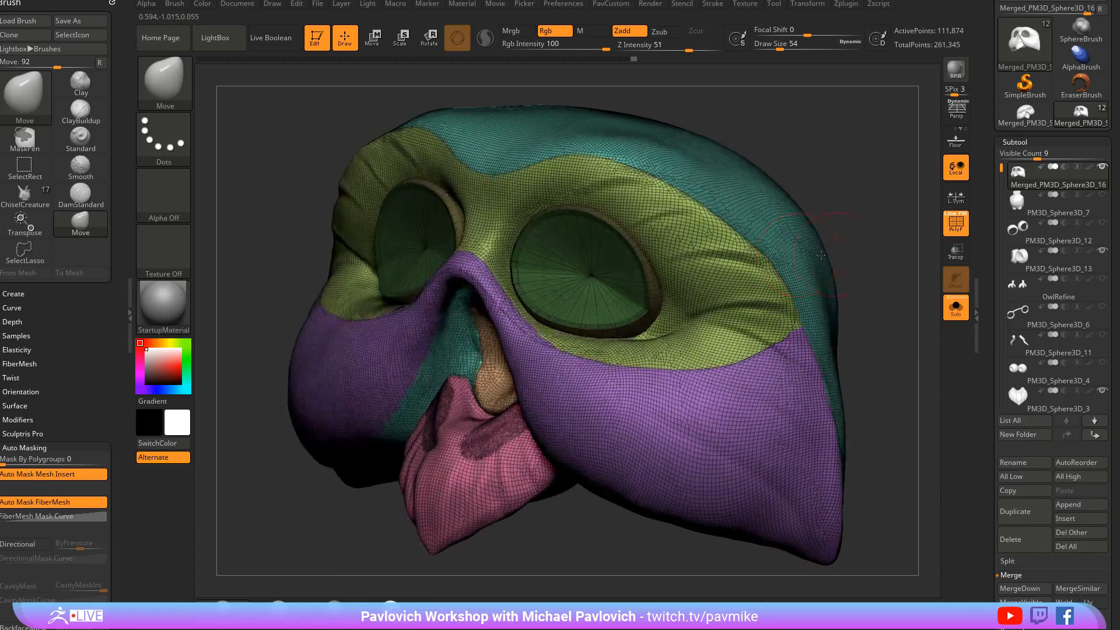
right_click_drag(842, 131, 847, 120)
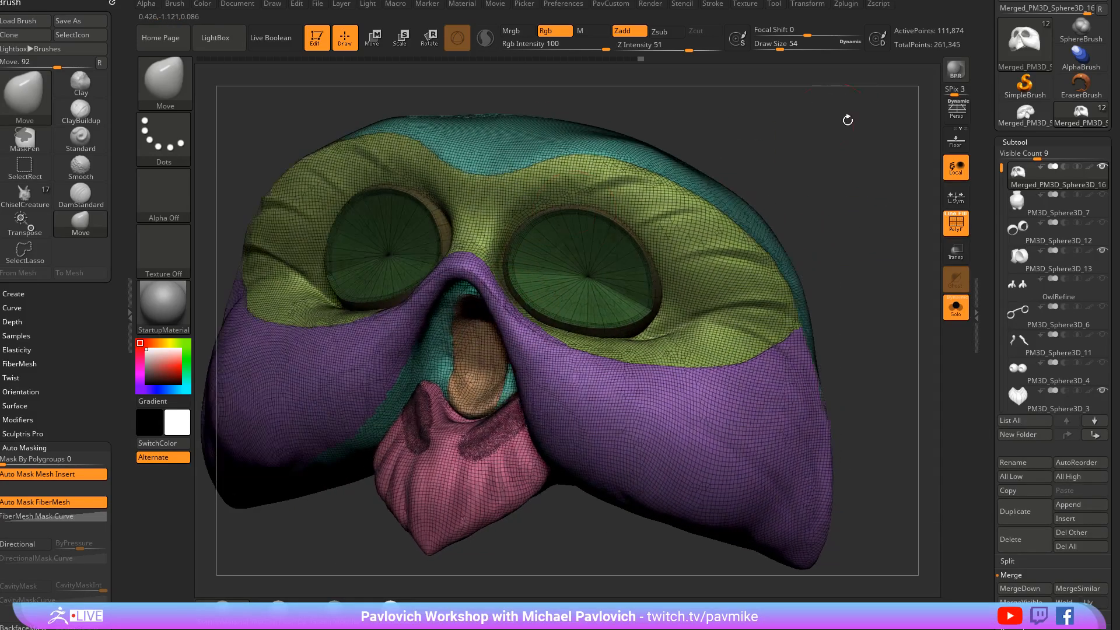
Reshape the inner eye corners and upper cheeks around the eyes with the Move brush at Draw Sizes 44 and 68
key("[")
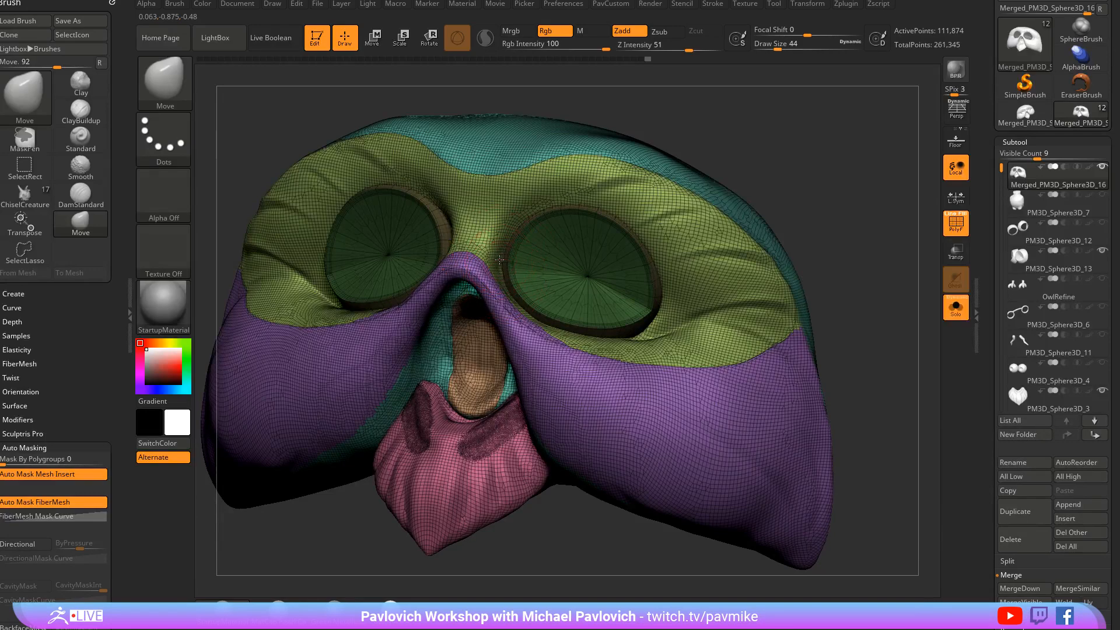
right_click_drag(779, 131, 582, 206)
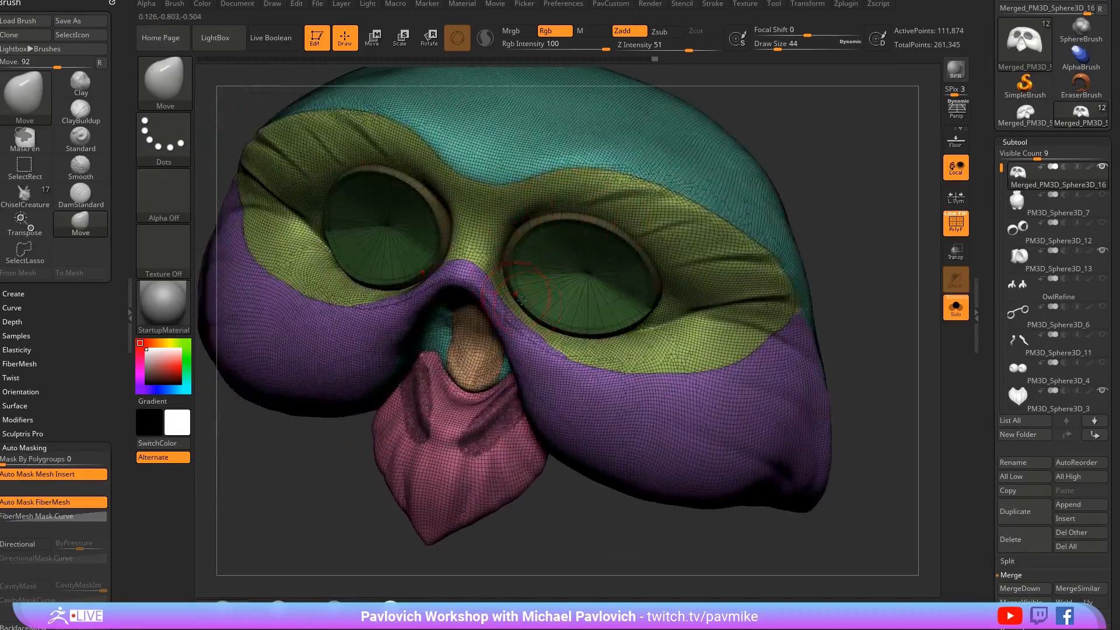
right_click_drag(520, 300, 534, 339)
key("]")
key("]")
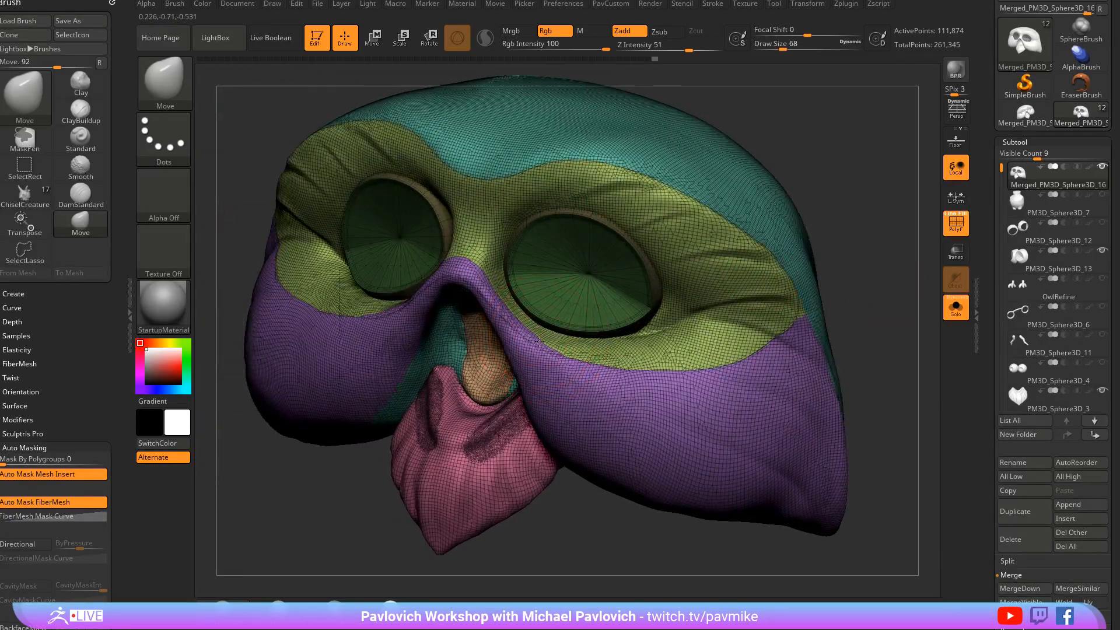
mouse_move(895, 253)
right_mouse_down()
mouse_move(838, 153)
mouse_move(860, 212)
mouse_move(850, 251)
right_mouse_up()
key("shift")
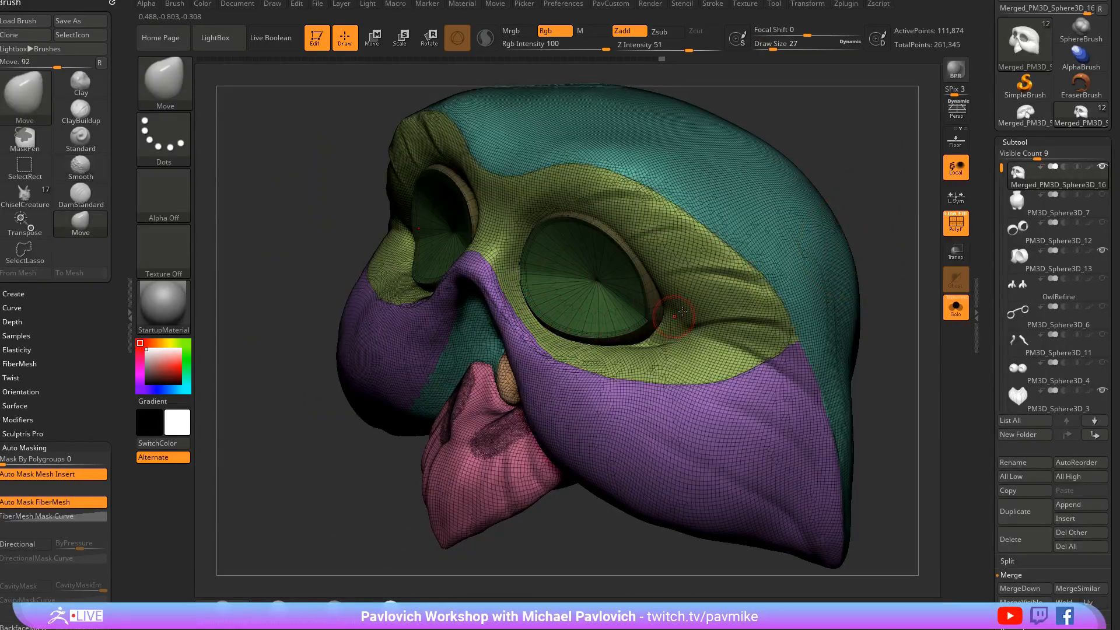
Refine the cheek surface beneath the eyes with the Move brush at Draw Sizes 41 and 65, smoothing the lower socket edge
mouse_move(879, 203)
right_mouse_down()
mouse_move(893, 172)
mouse_move(882, 220)
mouse_move(838, 220)
mouse_move(858, 215)
right_mouse_up()
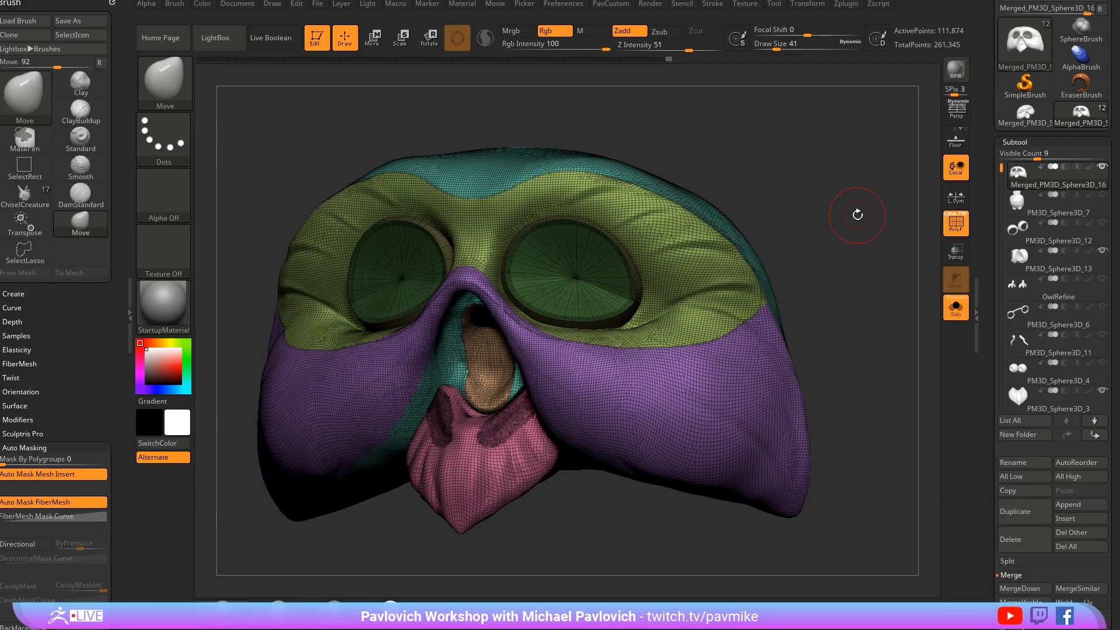
right_click_drag(694, 120, 529, 318)
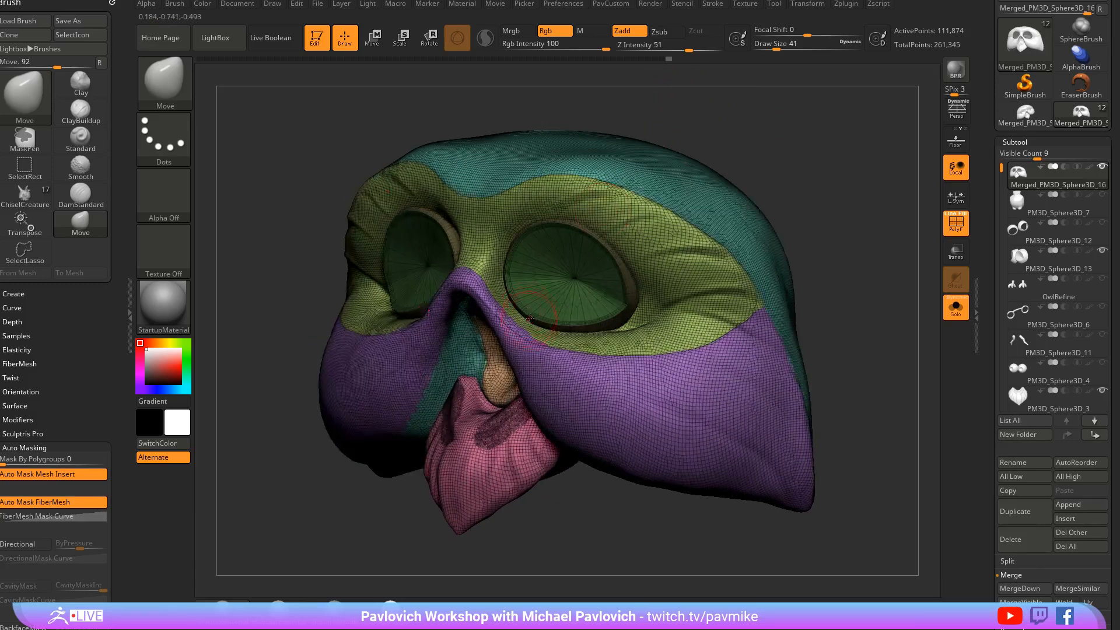
mouse_move(750, 180)
right_mouse_down()
mouse_move(770, 219)
mouse_move(502, 378)
right_mouse_up()
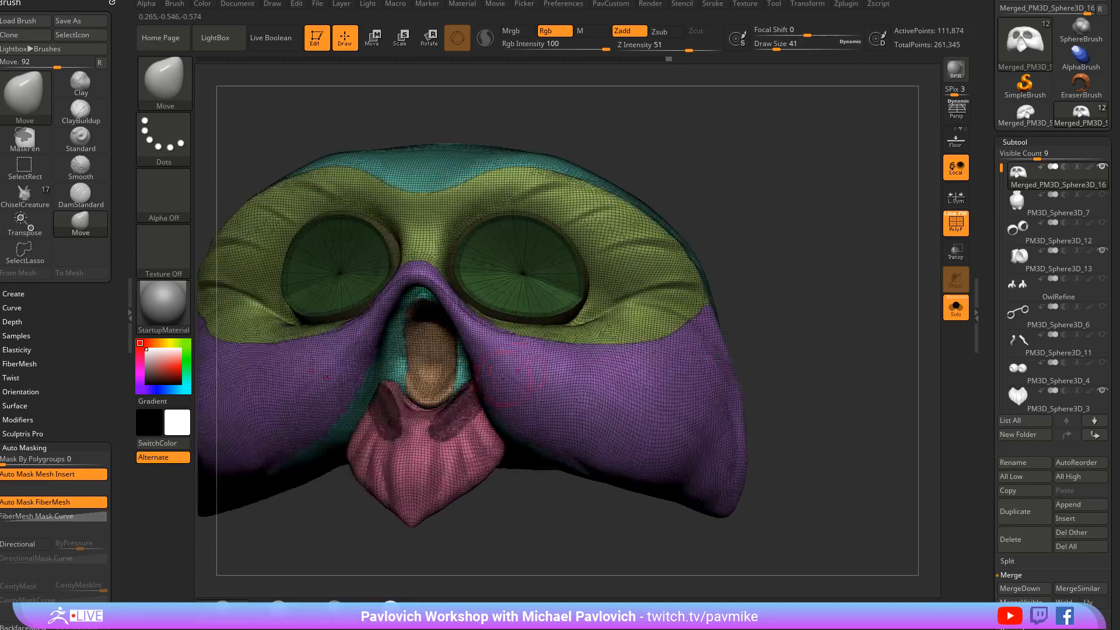
right_click_drag(632, 295, 533, 325)
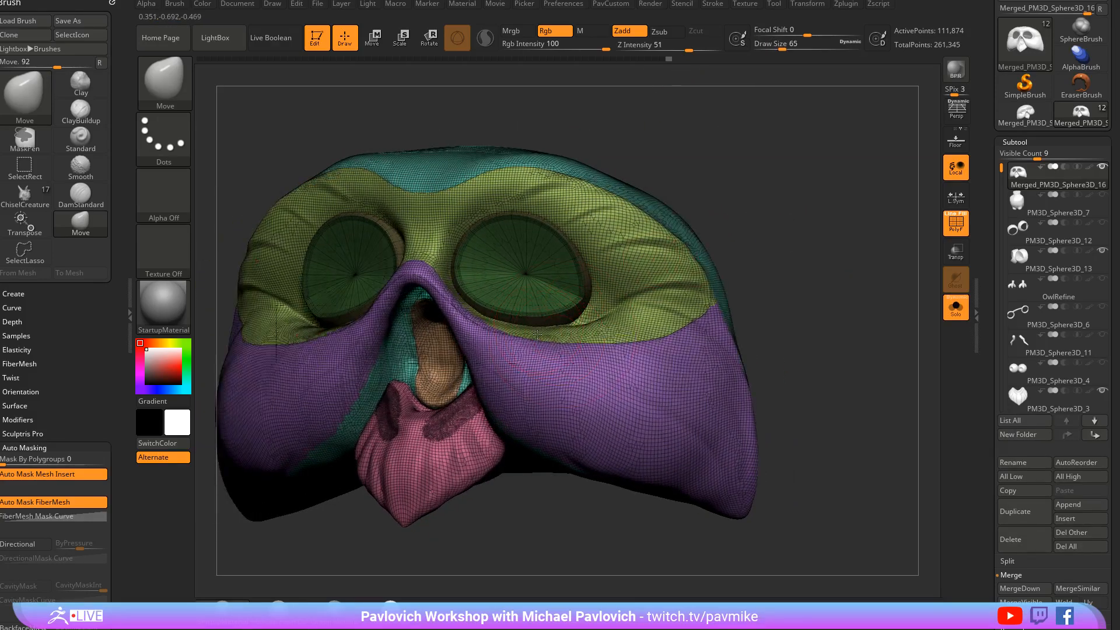
key("s")
left_click_drag(563, 333, 525, 330)
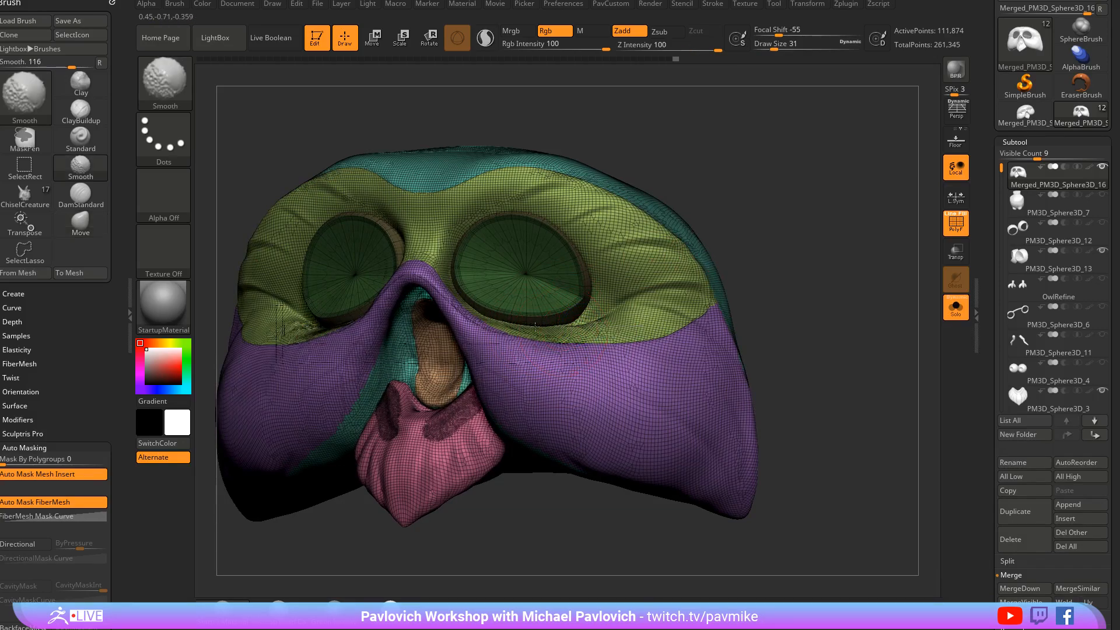
right_click_drag(525, 329, 443, 324)
Fuse the mask, eyes and beak into a single continuous mesh using Remesh By Union
mouse_move(810, 251)
right_mouse_down("shift")
mouse_move(861, 240)
mouse_move(824, 248)
mouse_move(824, 282)
mouse_move(826, 272)
mouse_move(854, 305)
right_mouse_up("shift")
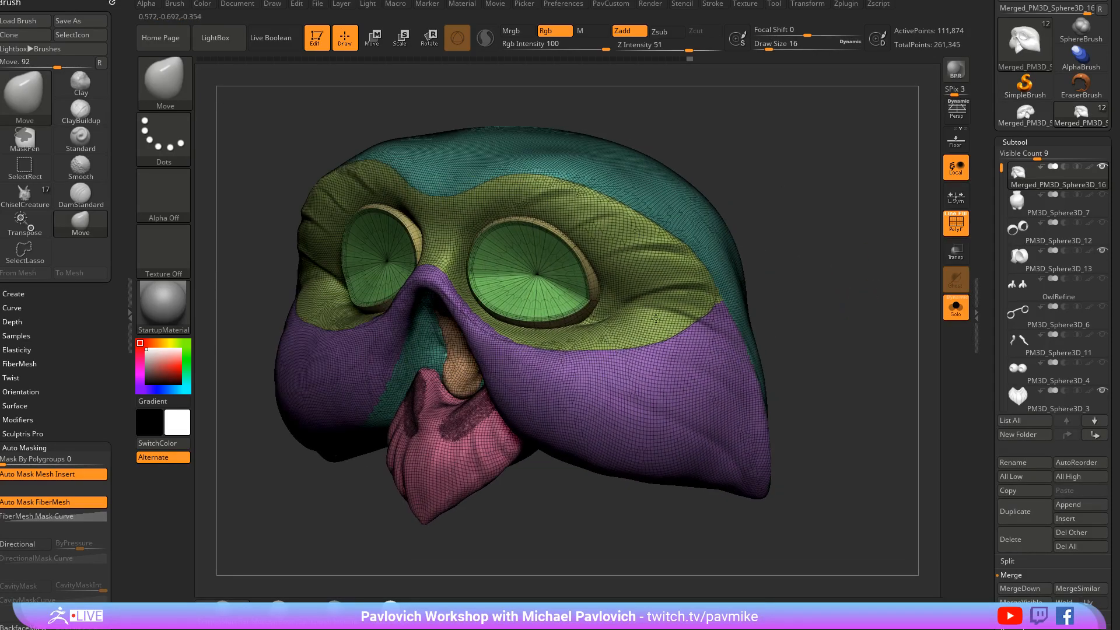
right_click_drag(656, 319, 581, 203, "alt")
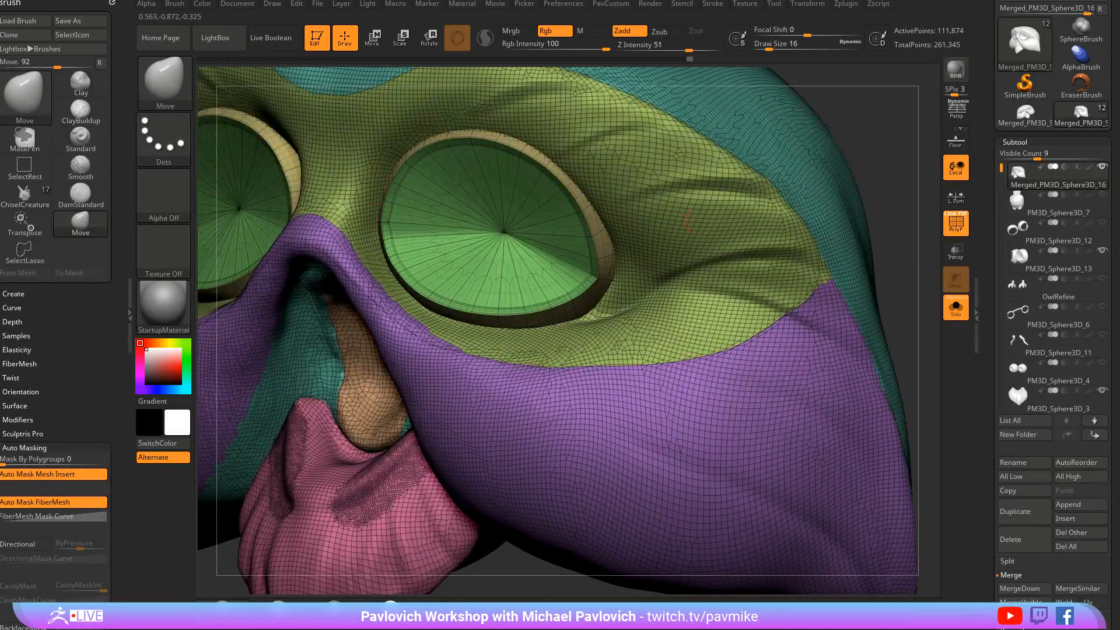
right_click_drag(760, 201, 832, 152, "alt")
key("w")
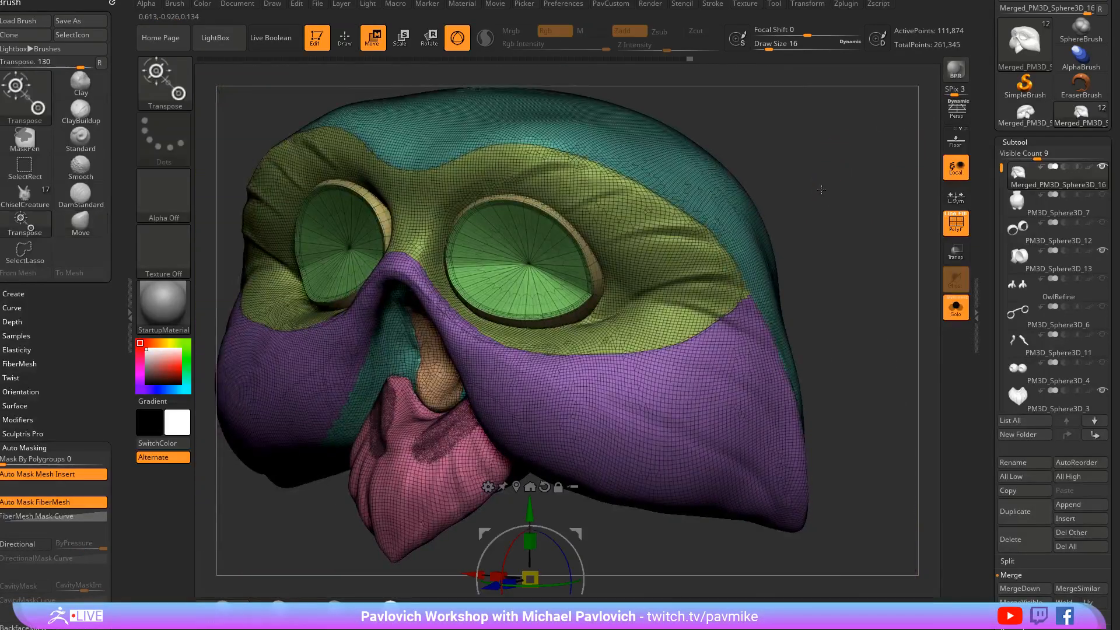
left_click(489, 486)
right_click_drag(758, 245, 707, 308)
left_click(489, 487)
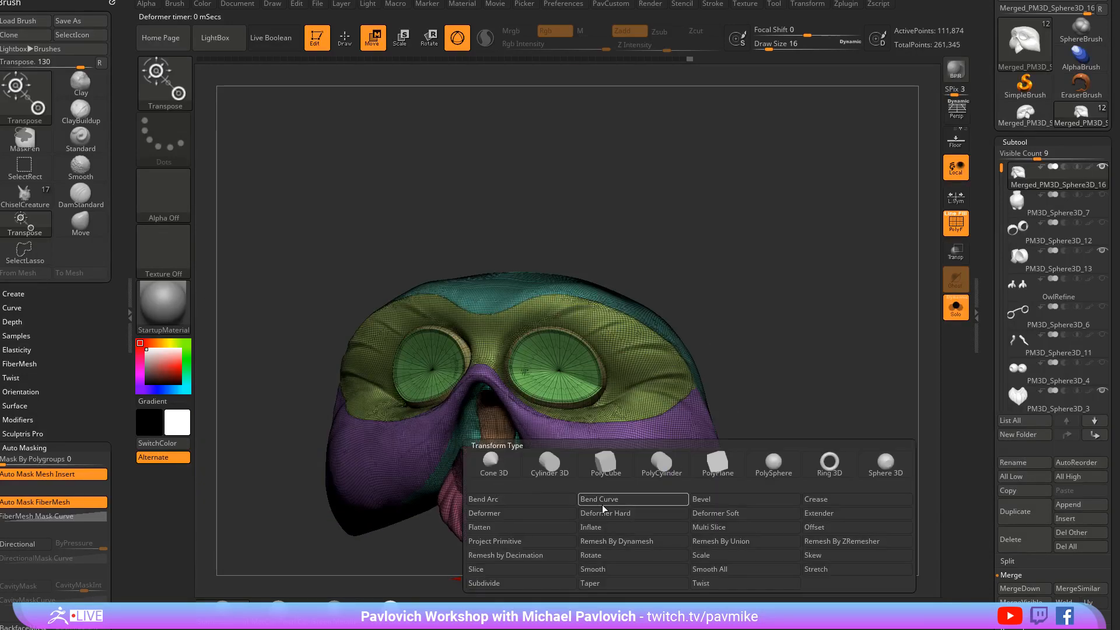
left_click(728, 543)
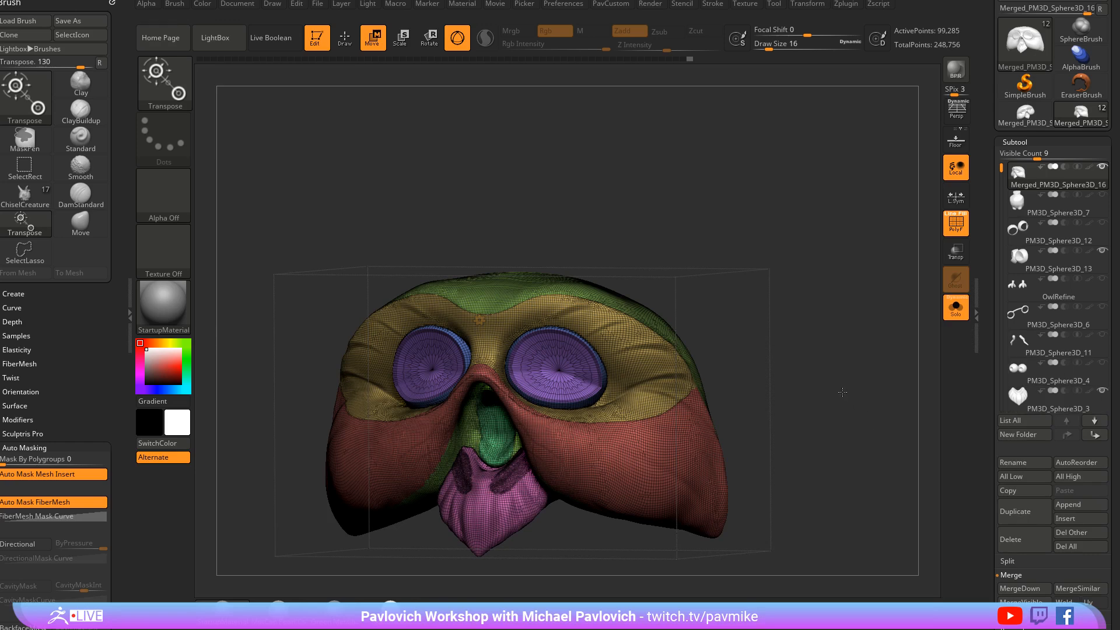
Return to drawing mode and duplicate the fused mask subtool, keeping the copy isolated
key("q")
mouse_move(805, 393)
left_mouse_down()
mouse_move(716, 403)
mouse_move(729, 397)
left_mouse_up()
left_click(1050, 410)
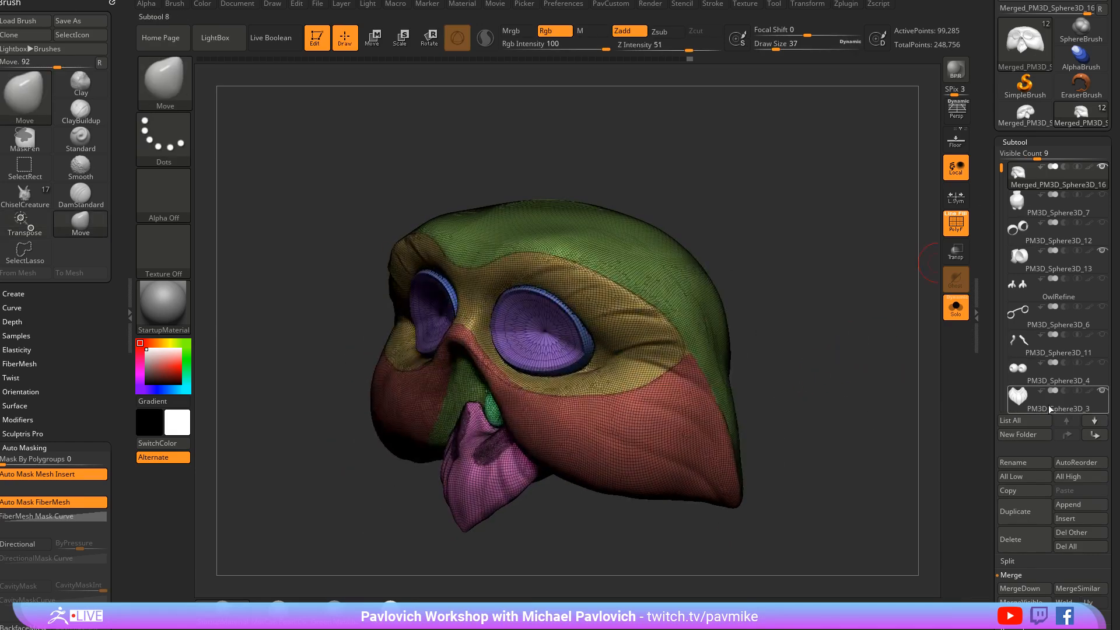
left_click(1024, 511)
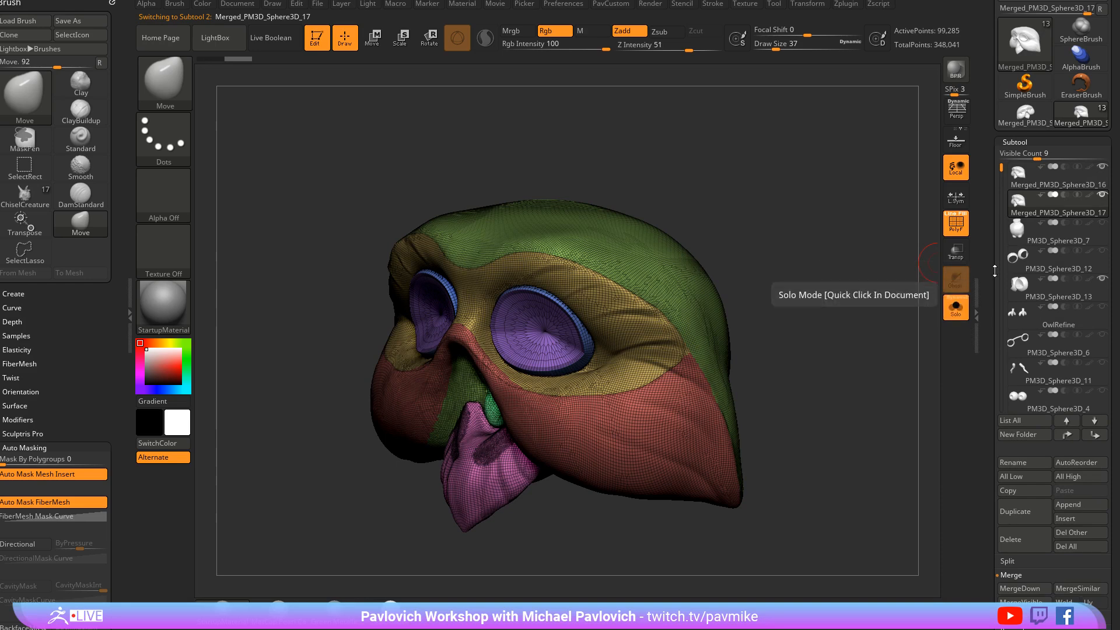
mouse_move(793, 291)
left_mouse_down("shift")
mouse_move(817, 275)
mouse_move(857, 292)
mouse_move(840, 300)
mouse_move(969, 323)
left_mouse_up("shift")
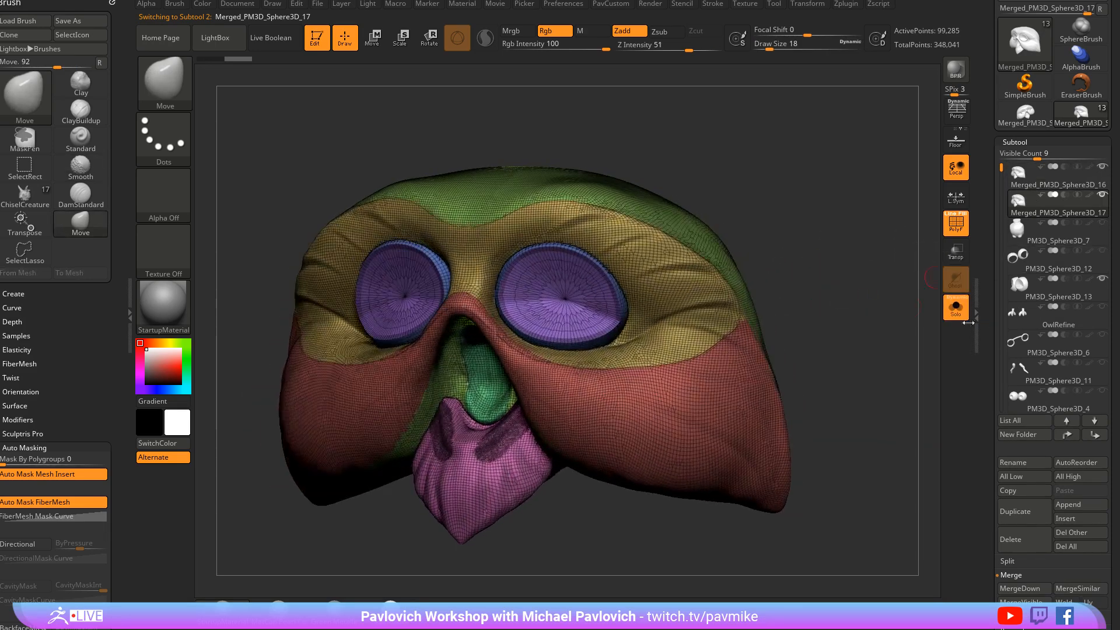
mouse_move(857, 303)
left_mouse_down()
mouse_move(840, 315)
mouse_move(946, 302)
mouse_move(840, 300)
mouse_move(862, 309)
left_mouse_up()
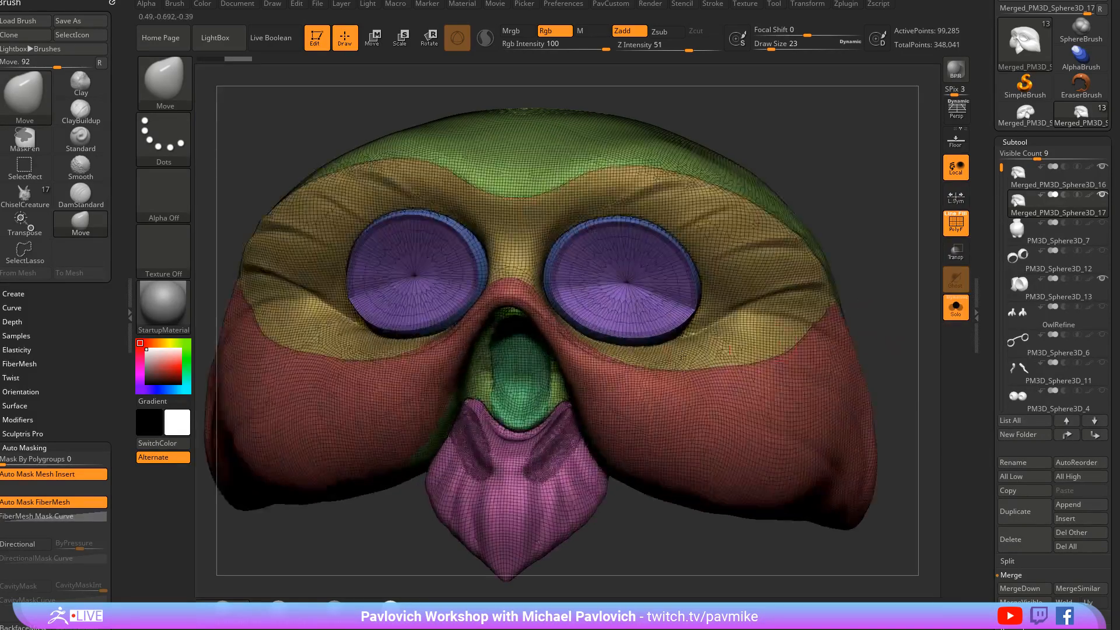
Isolate the nose cavity piece together with the crown and inner shell, and combine them into one polygroup
left_click(491, 391, "ctrl+shift")
left_click(607, 349, "ctrl+shift")
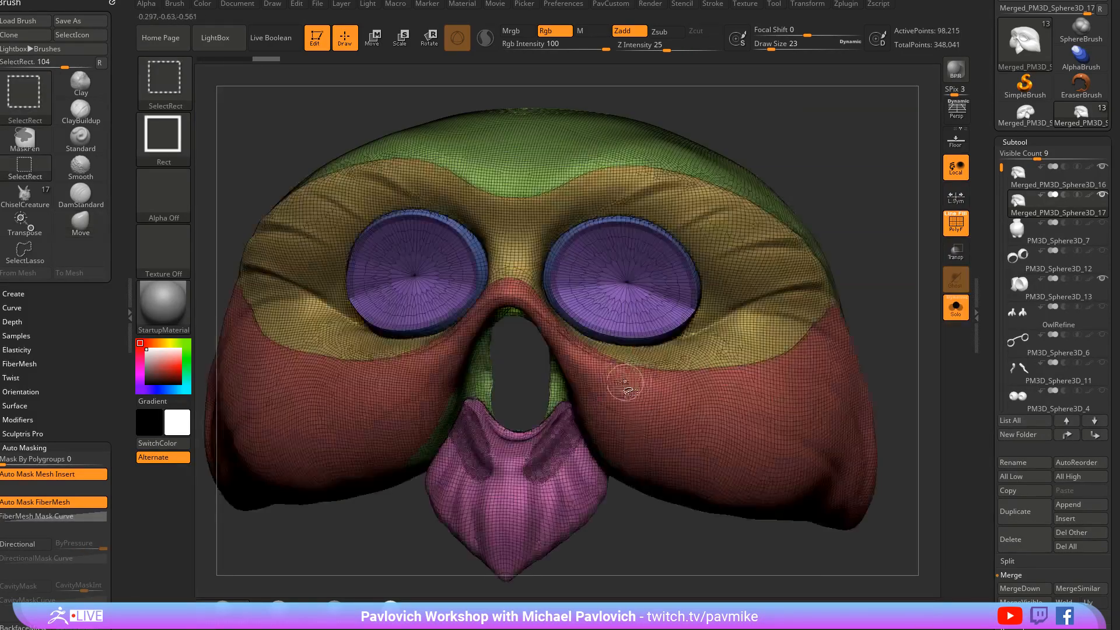
left_click(483, 370, "ctrl+shift")
left_click(862, 282, "ctrl+shift")
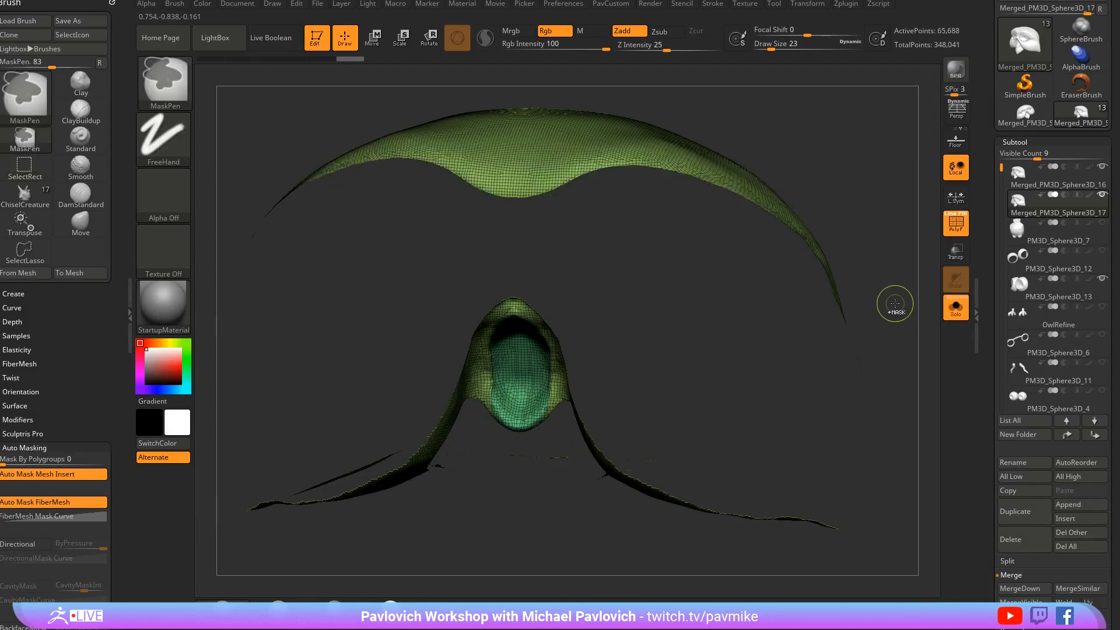
left_click(892, 295, "ctrl+shift")
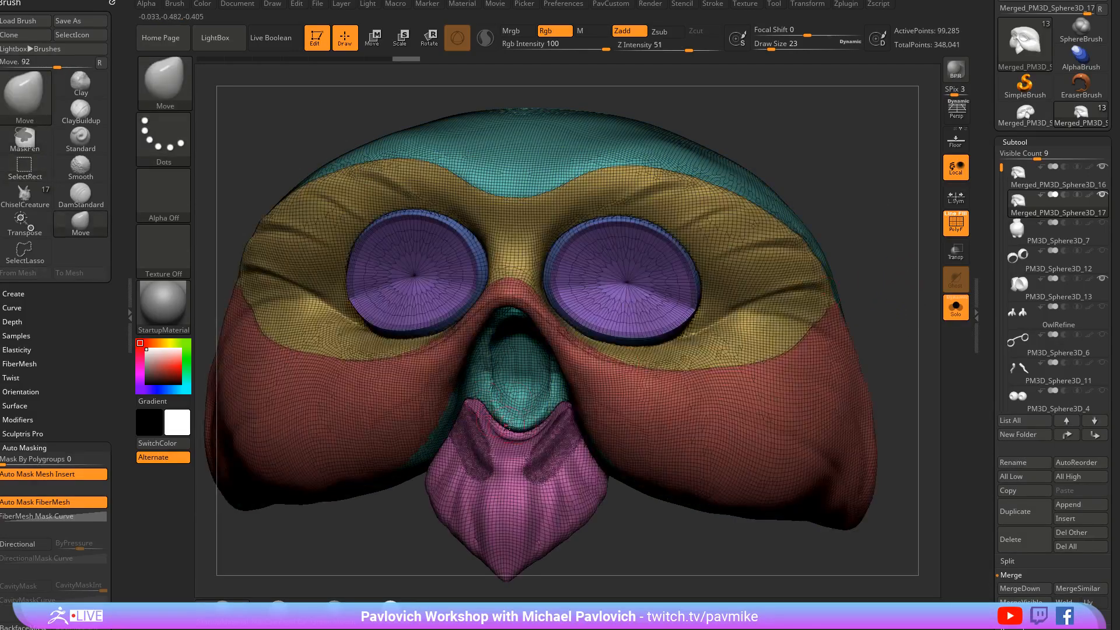
Isolate the beak together with the crown and inner shell group, and combine them into a single polygroup
mouse_move(754, 230)
left_mouse_down()
mouse_move(873, 150)
mouse_move(729, 320)
mouse_move(629, 470)
left_mouse_up()
left_click(628, 471, "ctrl+shift")
left_click(839, 245, "ctrl+shift")
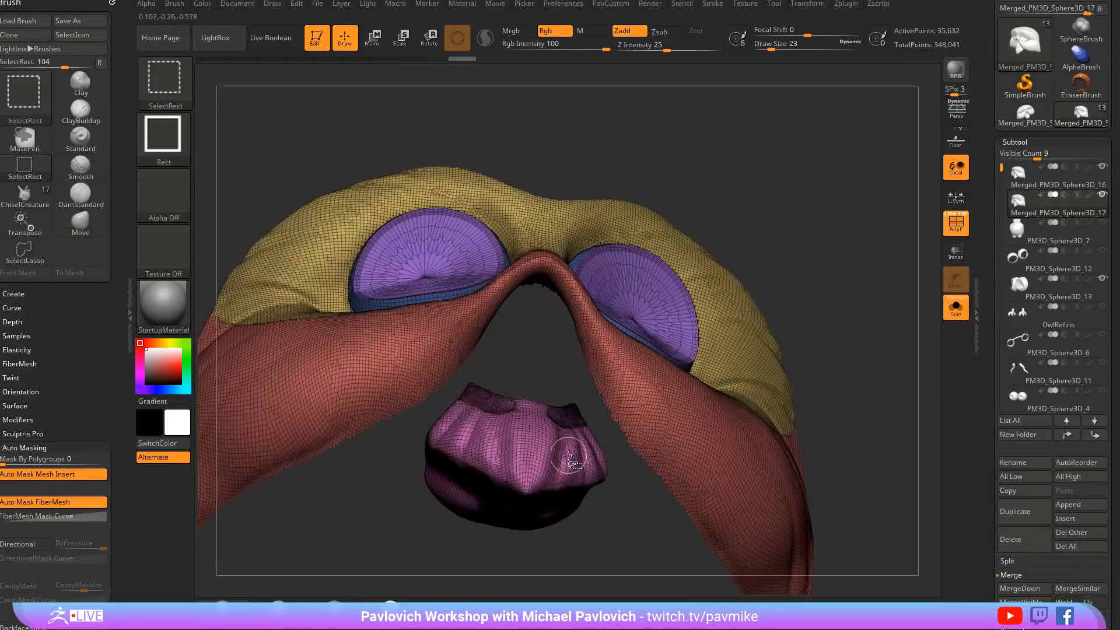
left_click(875, 326, "ctrl+shift")
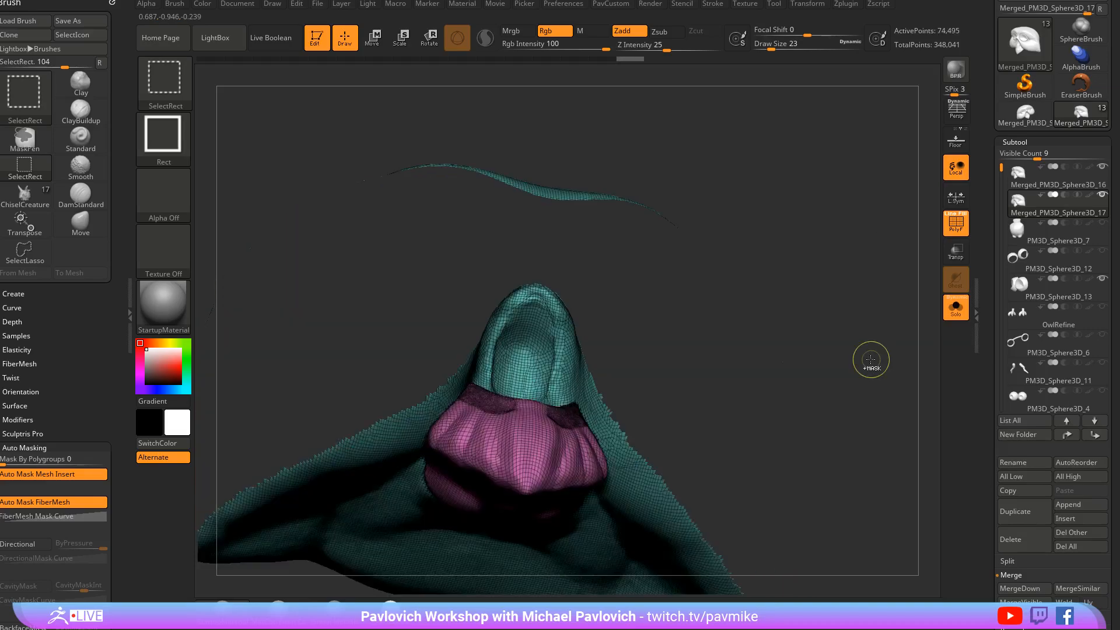
mouse_move(857, 295)
left_mouse_down()
mouse_move(890, 351)
mouse_move(808, 338)
mouse_move(847, 340)
mouse_move(843, 238)
mouse_move(752, 356)
left_mouse_up()
left_click_drag(831, 356, 681, 345)
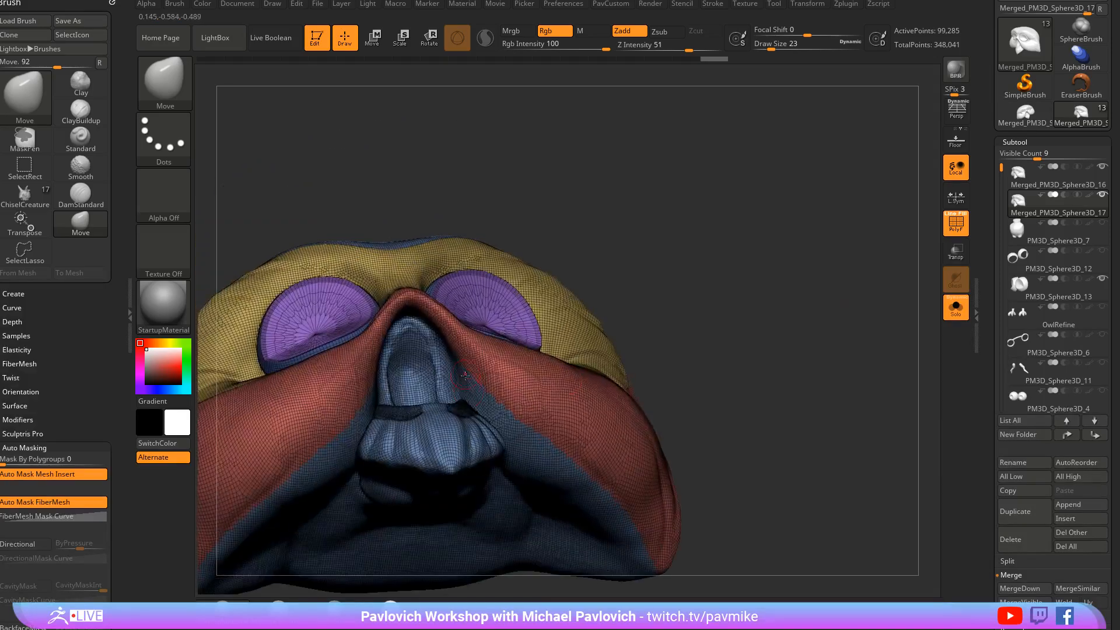
Try retopologizing the duplicate mask with ZRemesher at a Target Polygons Count of 1 with KeepGroups on
mouse_move(762, 328)
left_mouse_down()
mouse_move(833, 353)
mouse_move(852, 322)
mouse_move(842, 286)
mouse_move(783, 337)
left_mouse_up()
key("w")
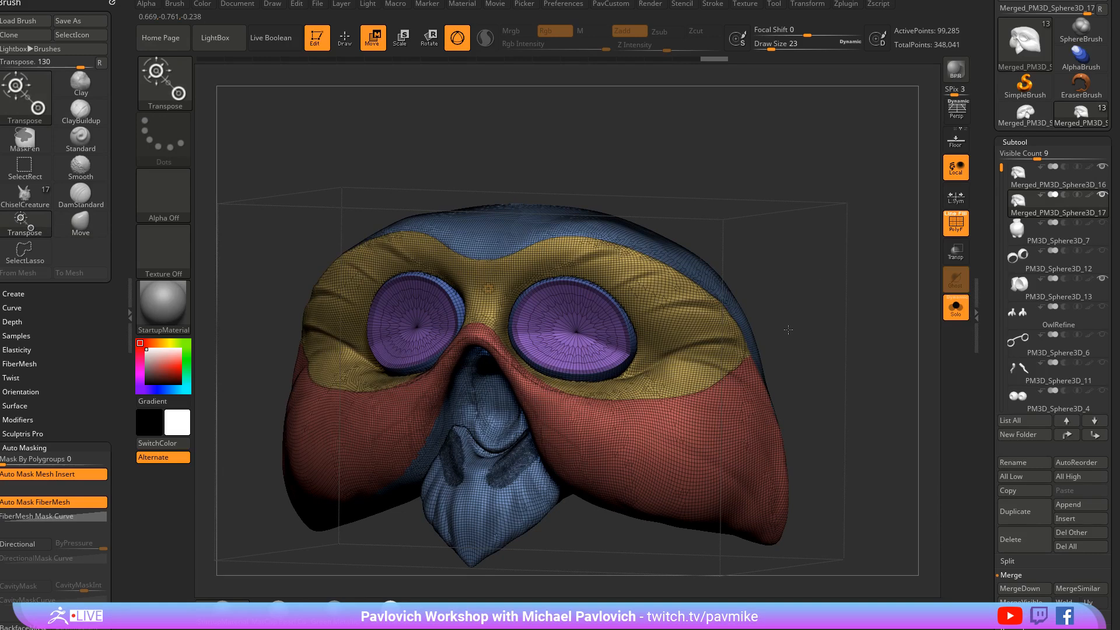
key("q")
key("2")
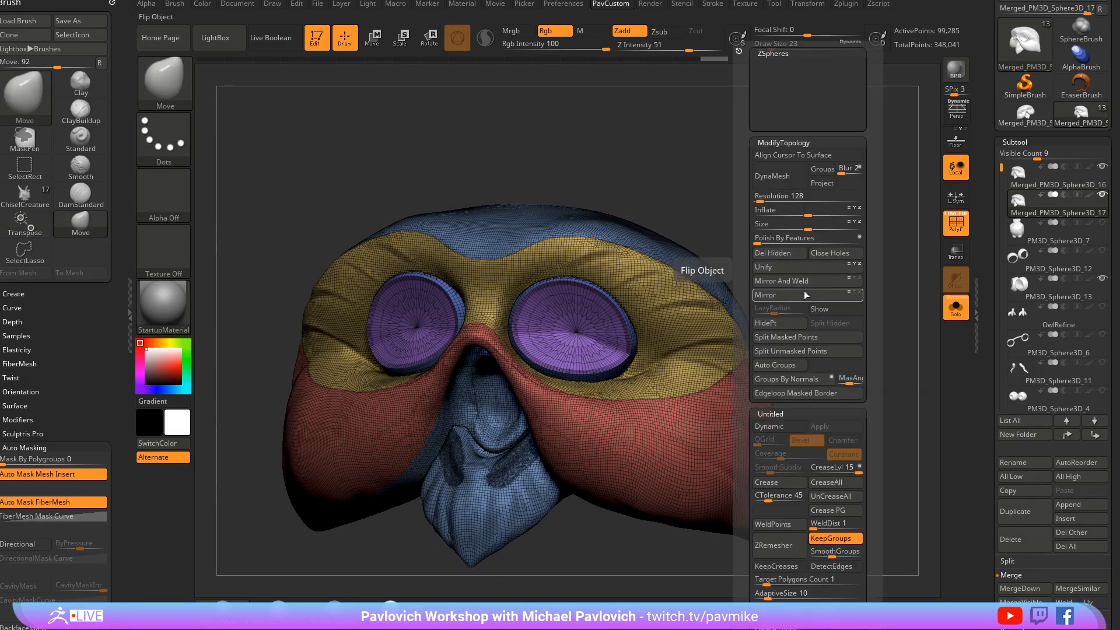
scroll(767, 143, "down", 2)
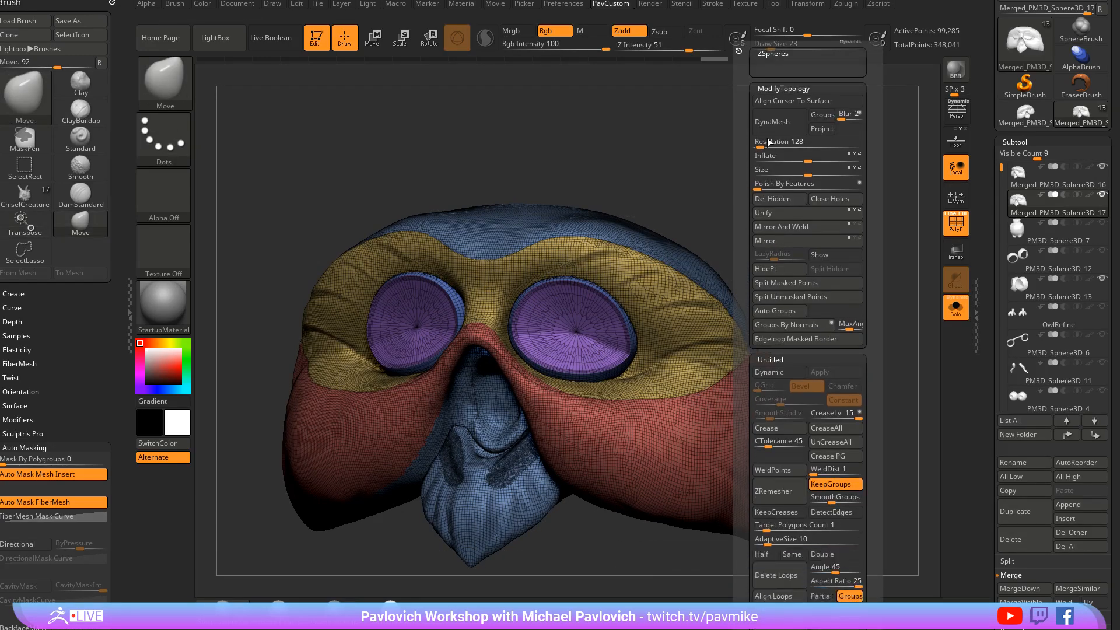
scroll(767, 143, "down", 1)
left_click(770, 503)
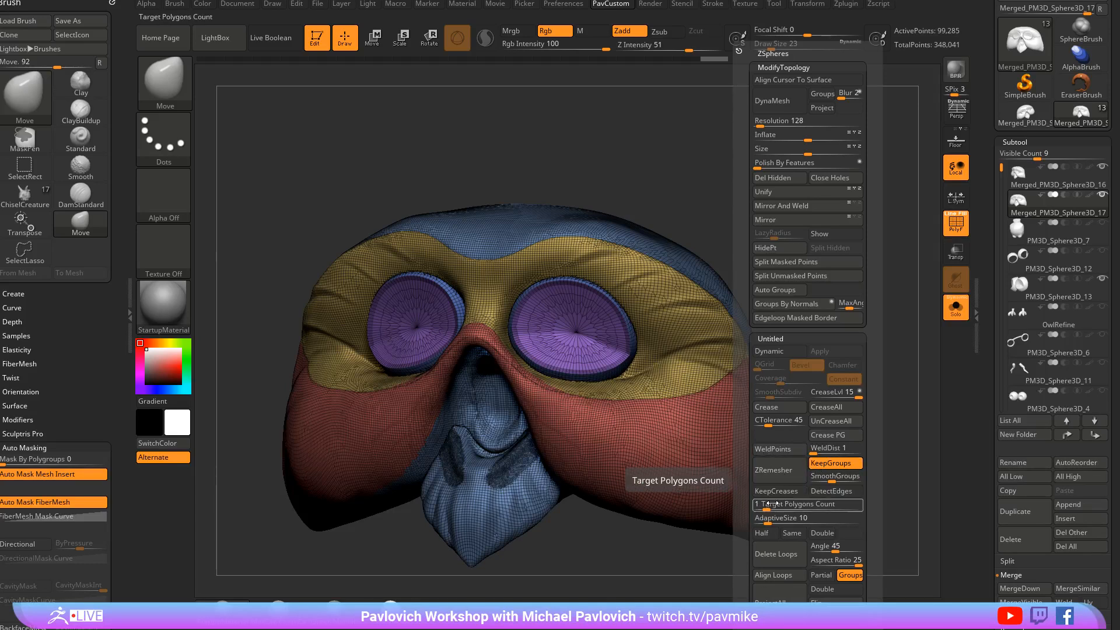
type("1")
key("Return")
left_click(763, 480)
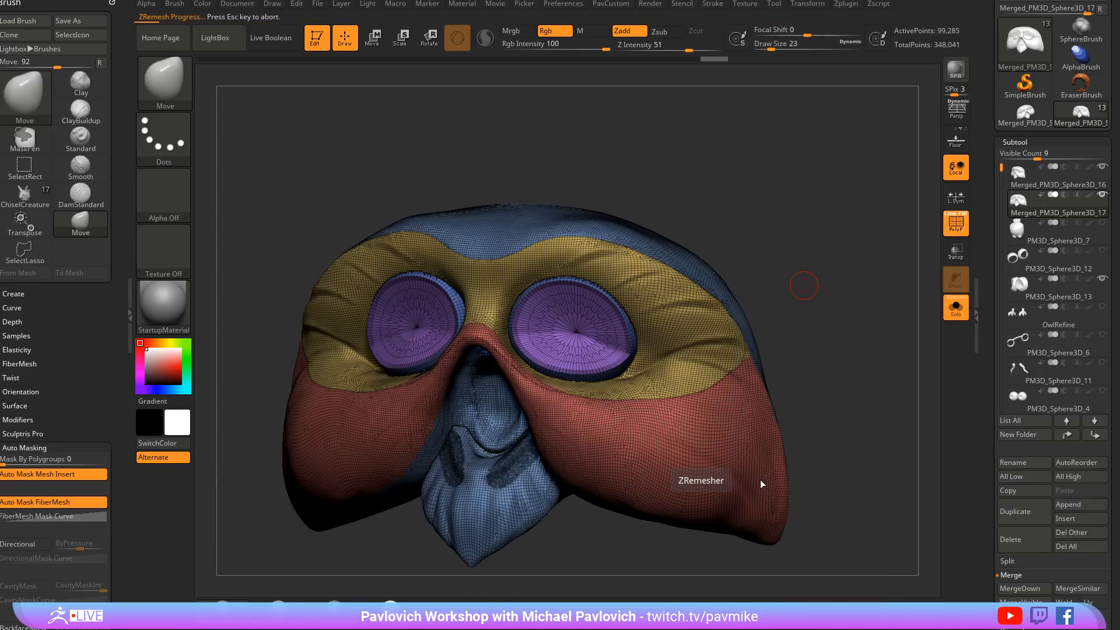
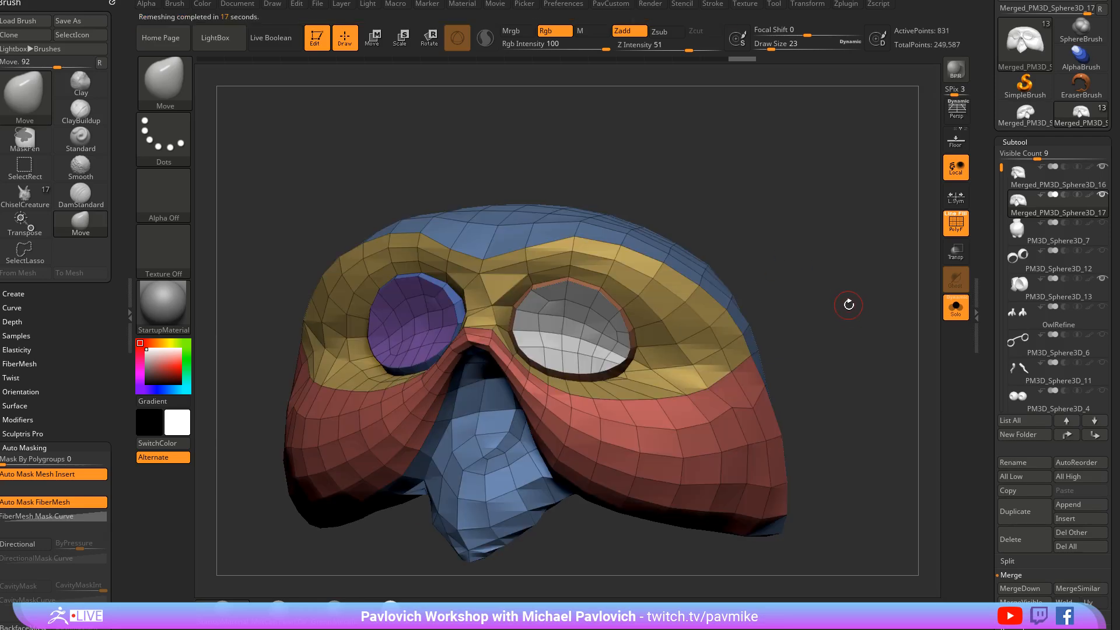
left_click_drag(844, 298, 654, 427)
key("ctrl+z")
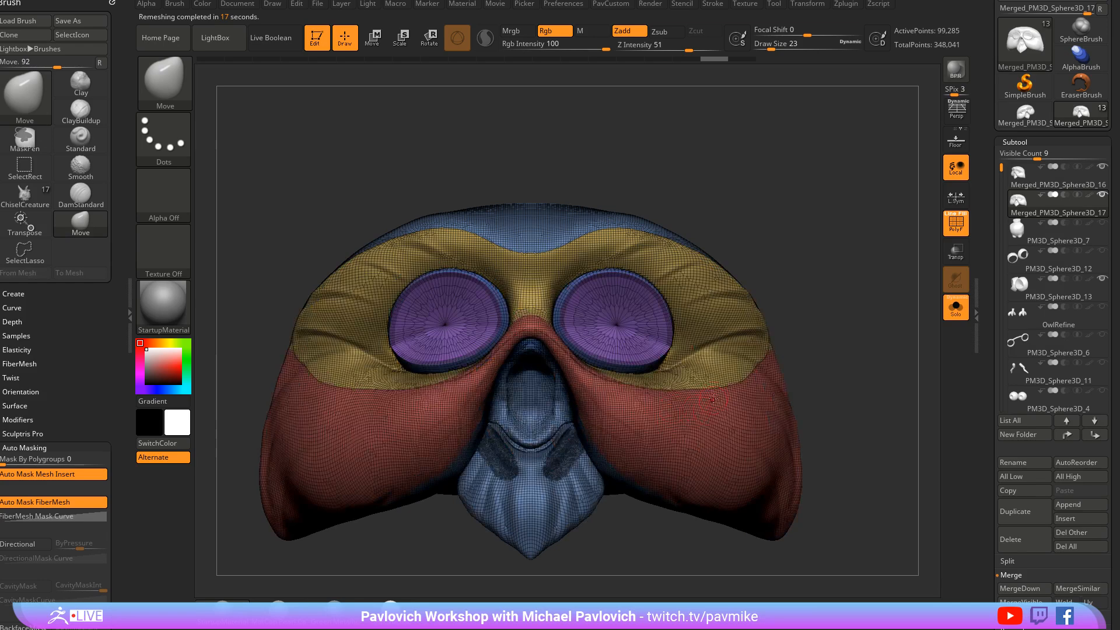
Retopologize the duplicate mask with ZRemesher at a Target Polygons Count of 2, with KeepGroups on
left_click_drag(857, 266, 828, 280)
key("space")
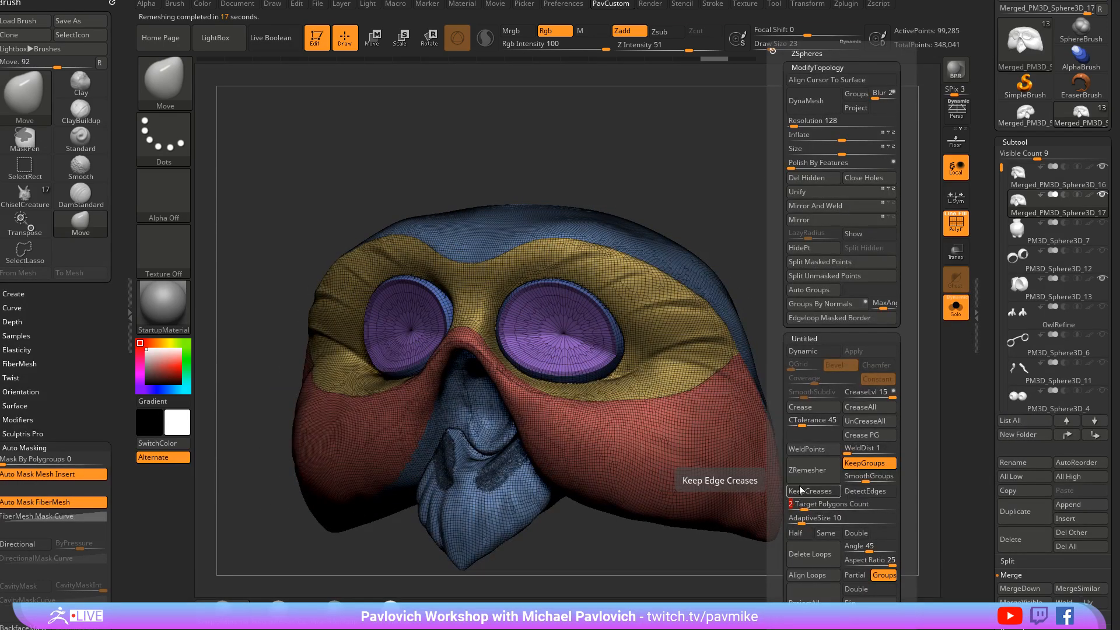
left_click(802, 470)
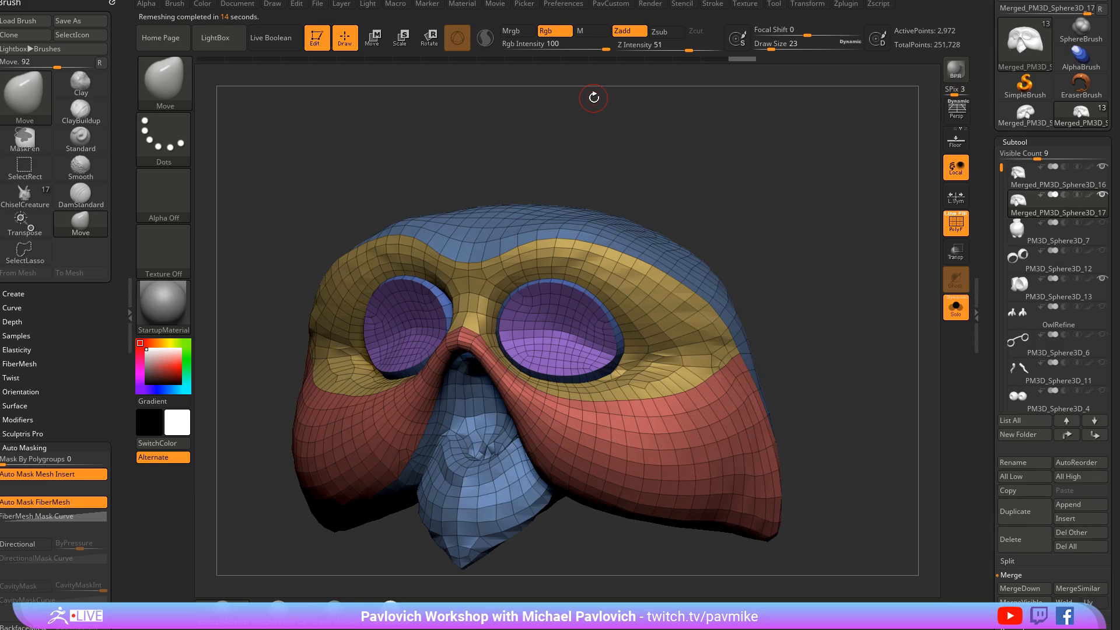
Turn off Solo, move the retopologized mask above the original in the subtool order, and leave only these two subtools visible
mouse_move(867, 243)
left_mouse_down()
mouse_move(804, 203)
mouse_move(857, 221)
left_mouse_up()
left_click(956, 307)
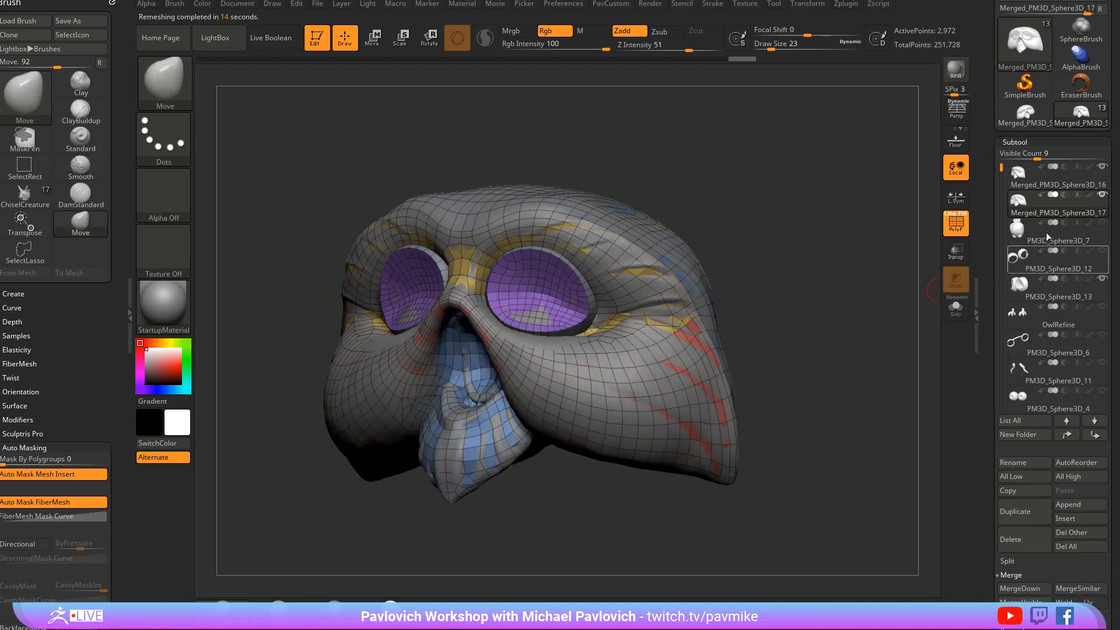
left_click(1068, 437)
left_click(1049, 175)
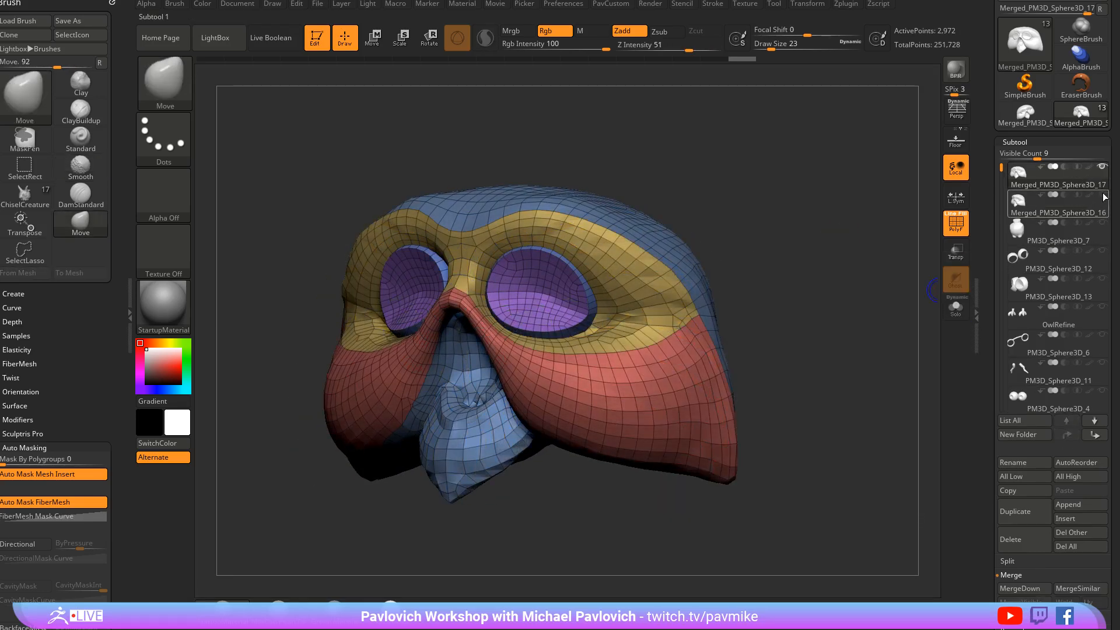
Project the original mask's shape onto the retopologized mesh with ProjectAll and isolate the result for checking
mouse_move(855, 285)
left_mouse_down()
mouse_move(834, 292)
mouse_move(842, 286)
left_mouse_up()
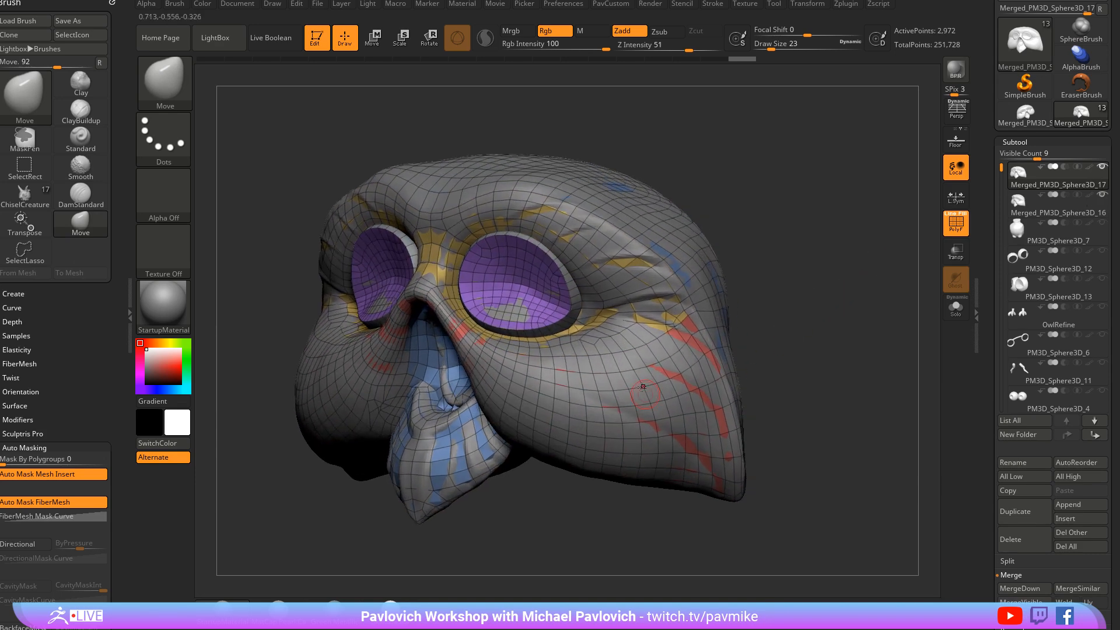
left_click_drag(820, 350, 815, 226)
key("space")
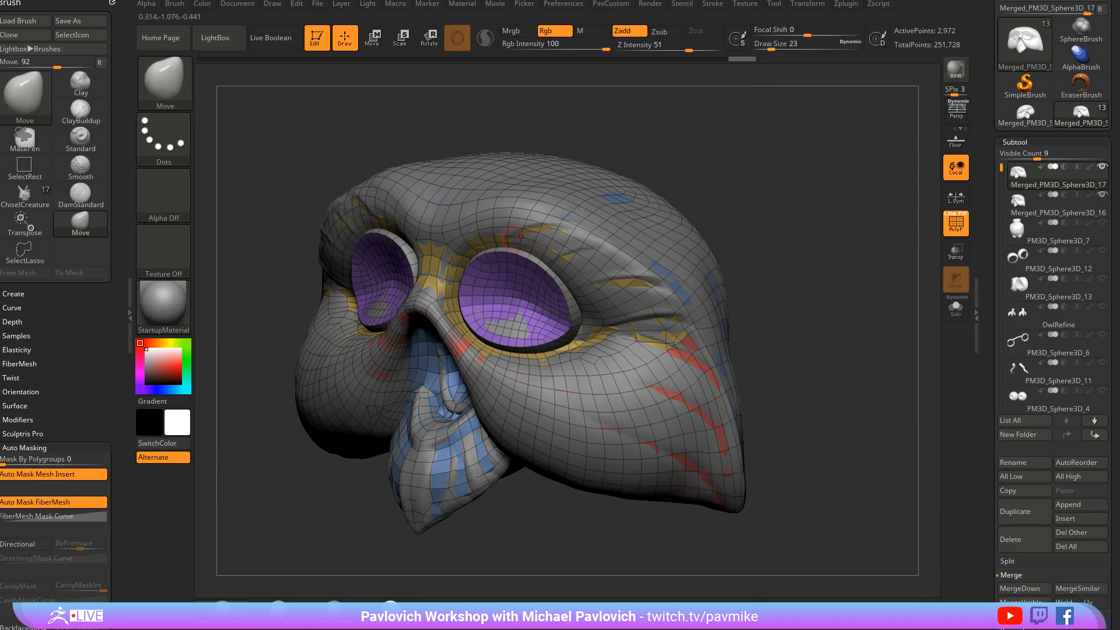
key("space")
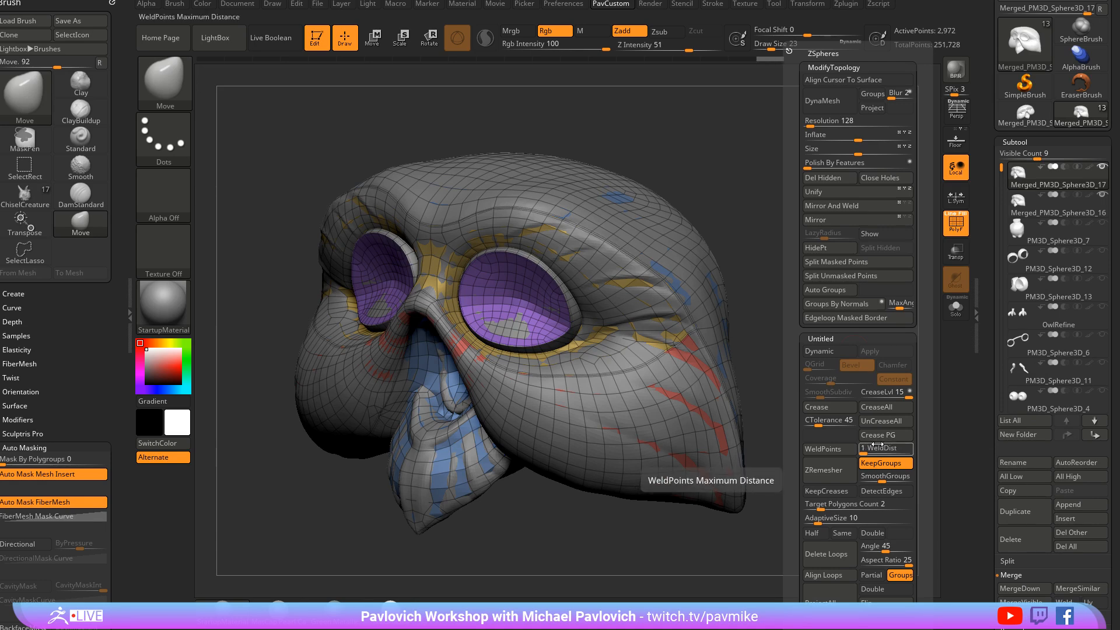
left_click(954, 309)
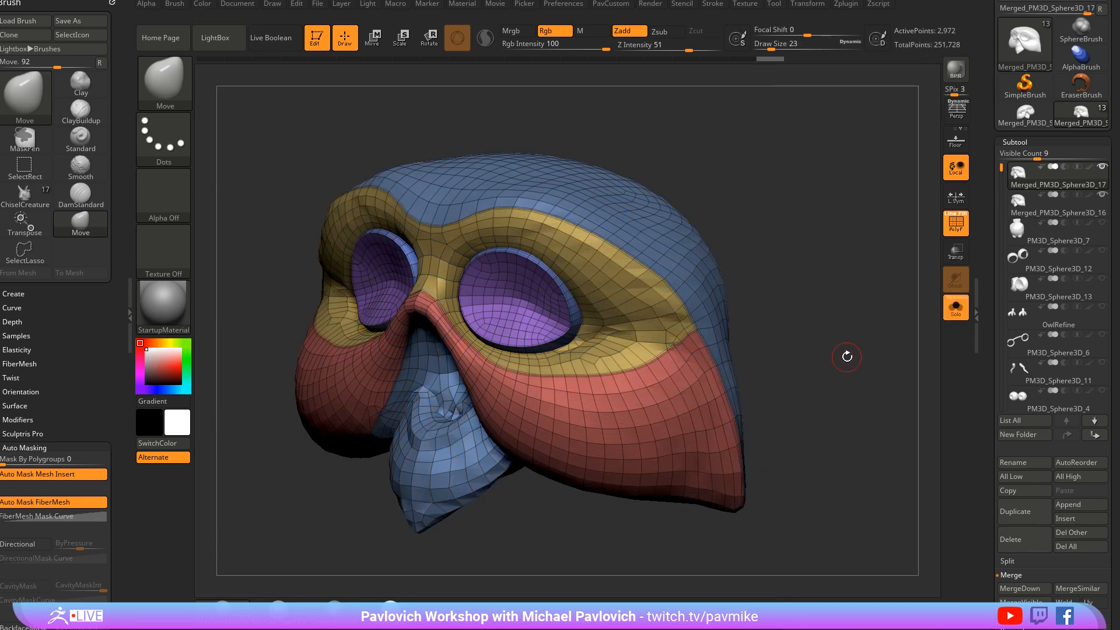
Subdivide the retopologized mask three times, projecting the original mask's detail onto each new level with ProjectAll
key("space")
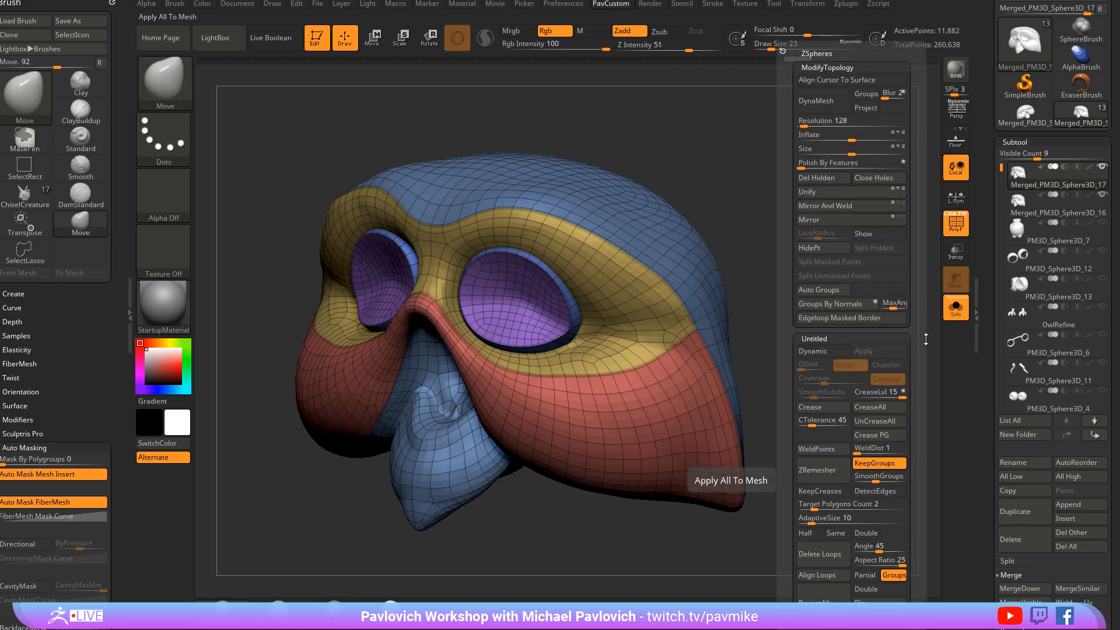
key("shift+f")
key("space")
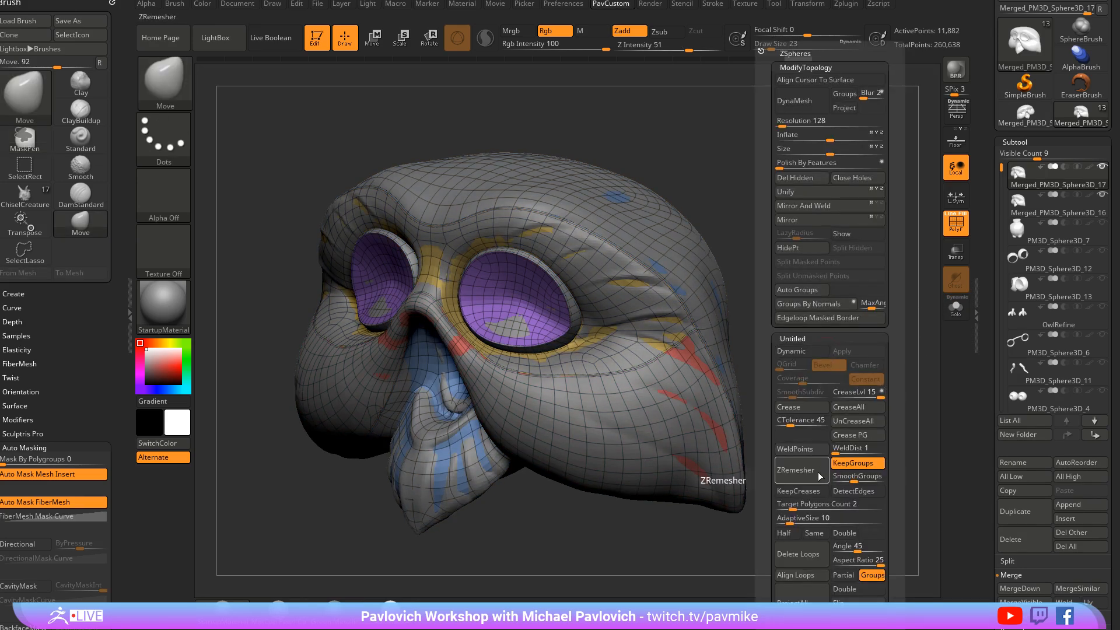
left_click(801, 590)
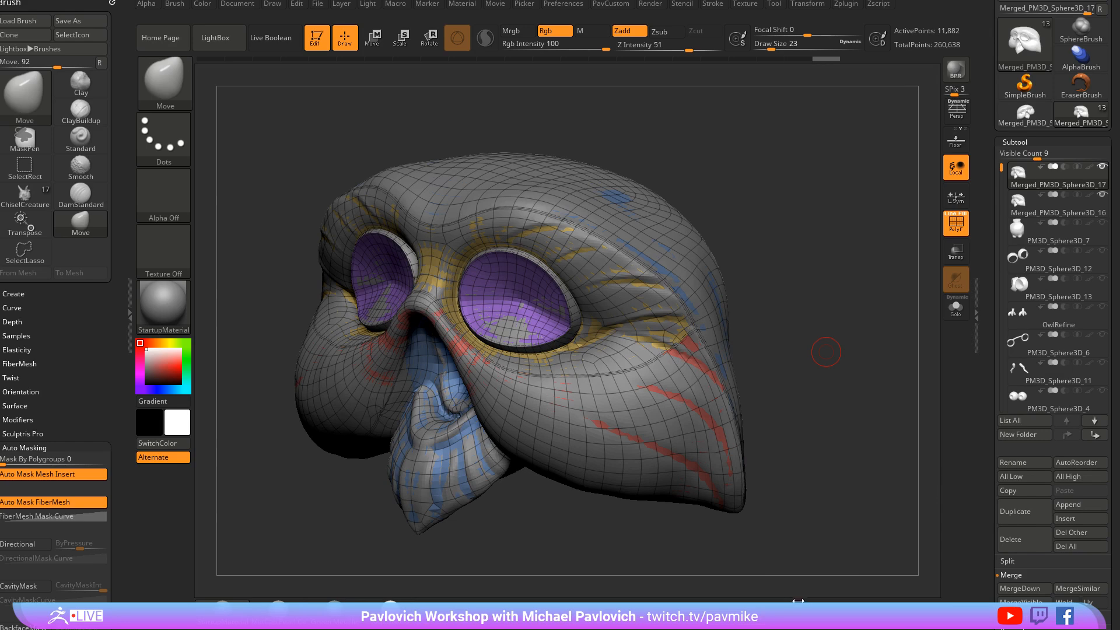
key("space")
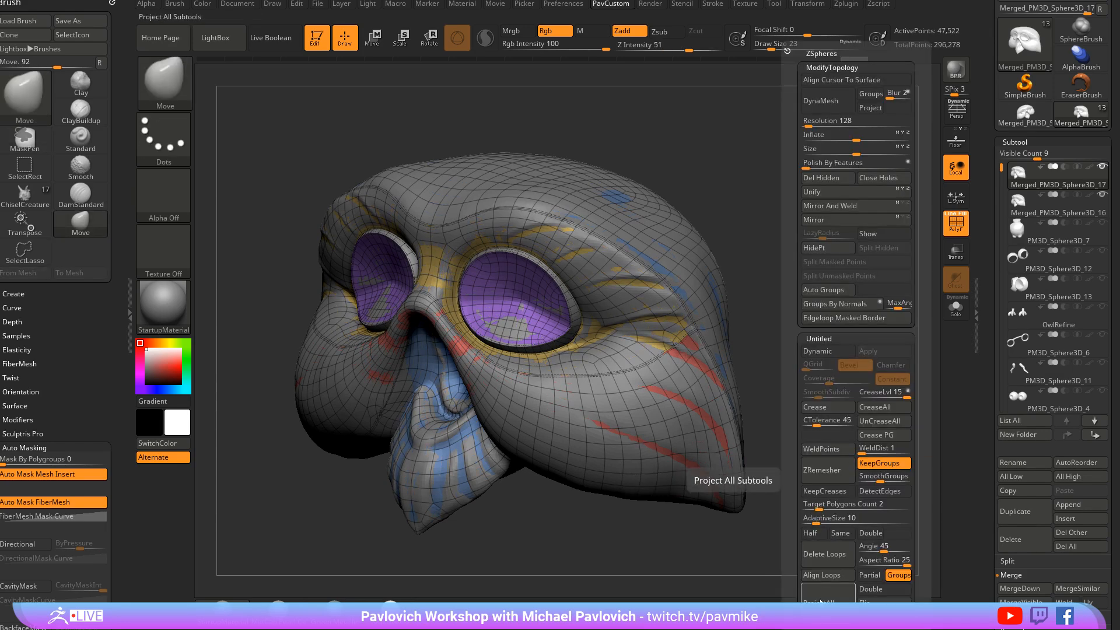
left_click(827, 471)
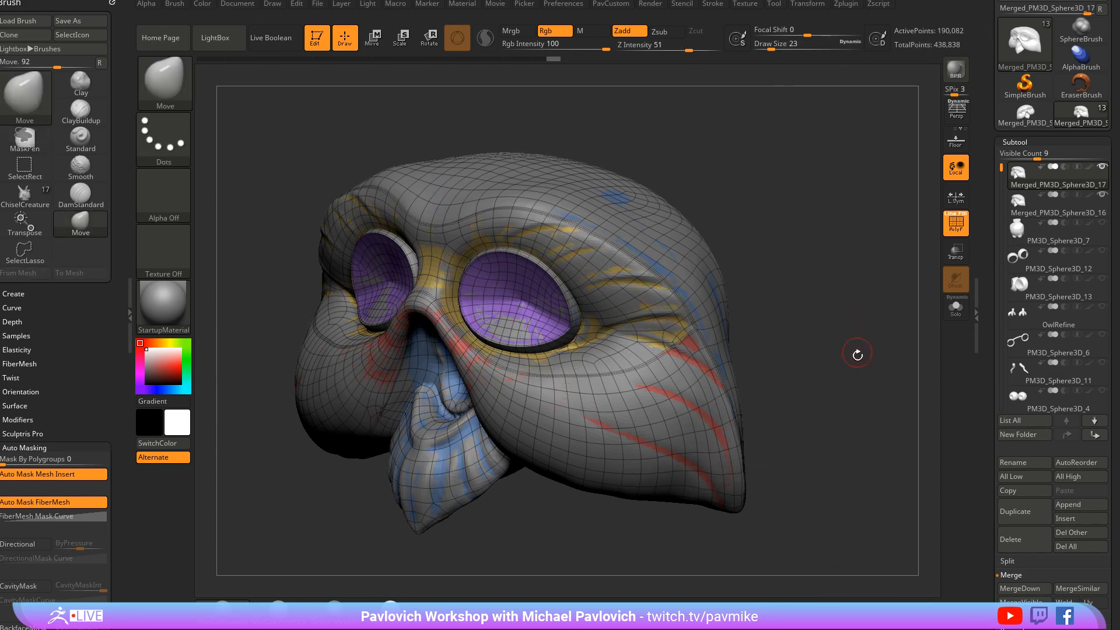
Project the original mask's detail onto the retopologized mesh with ProjectAll and isolate the result
key("space")
left_click(825, 586)
left_click_drag(843, 358, 855, 338)
left_click(954, 309)
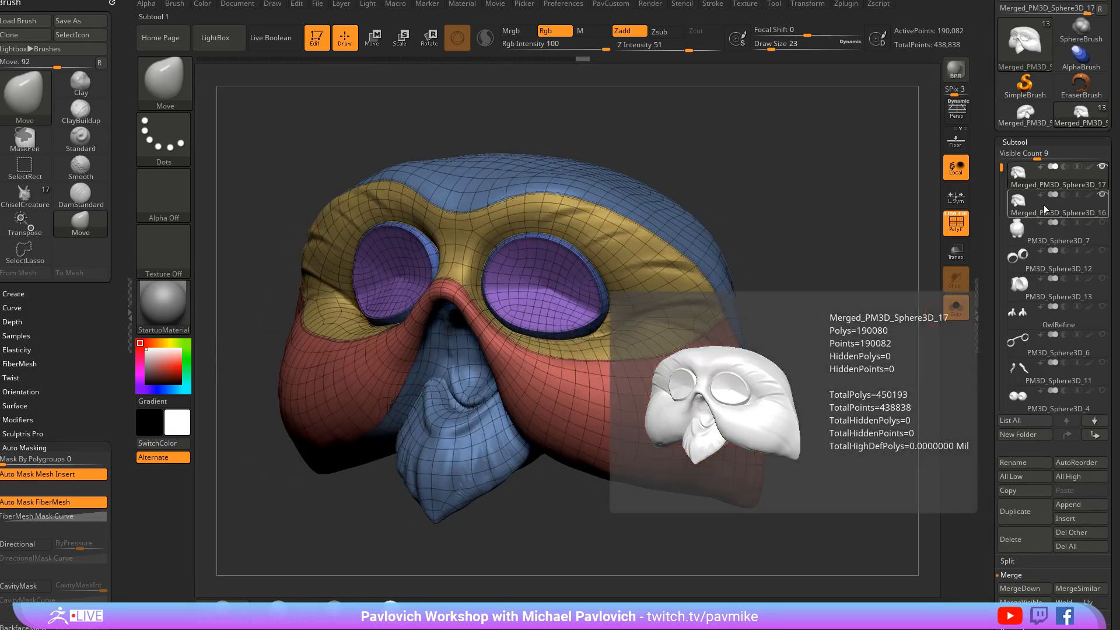
Compare the retopologized mask's subdivision levels, return to level 1 and delete all higher levels
left_click(955, 223)
left_click_drag(850, 295, 930, 283)
scroll(1013, 233, "down", 10)
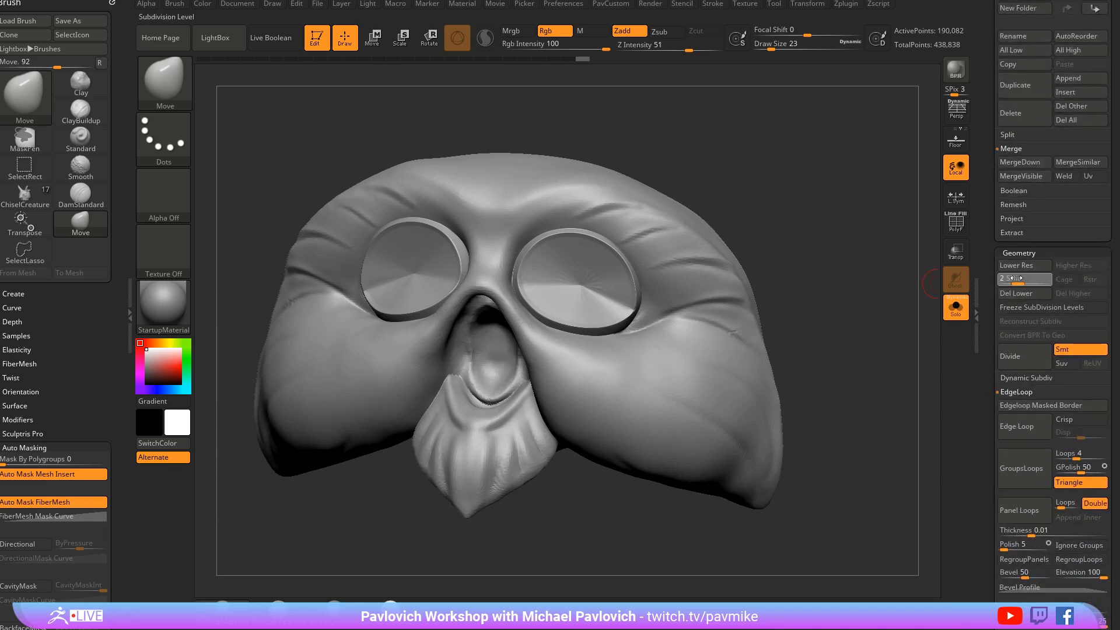
mouse_move(1041, 279)
left_mouse_down()
mouse_move(1015, 279)
mouse_move(1049, 280)
left_mouse_up()
left_click(955, 223)
left_click_drag(887, 274, 852, 267)
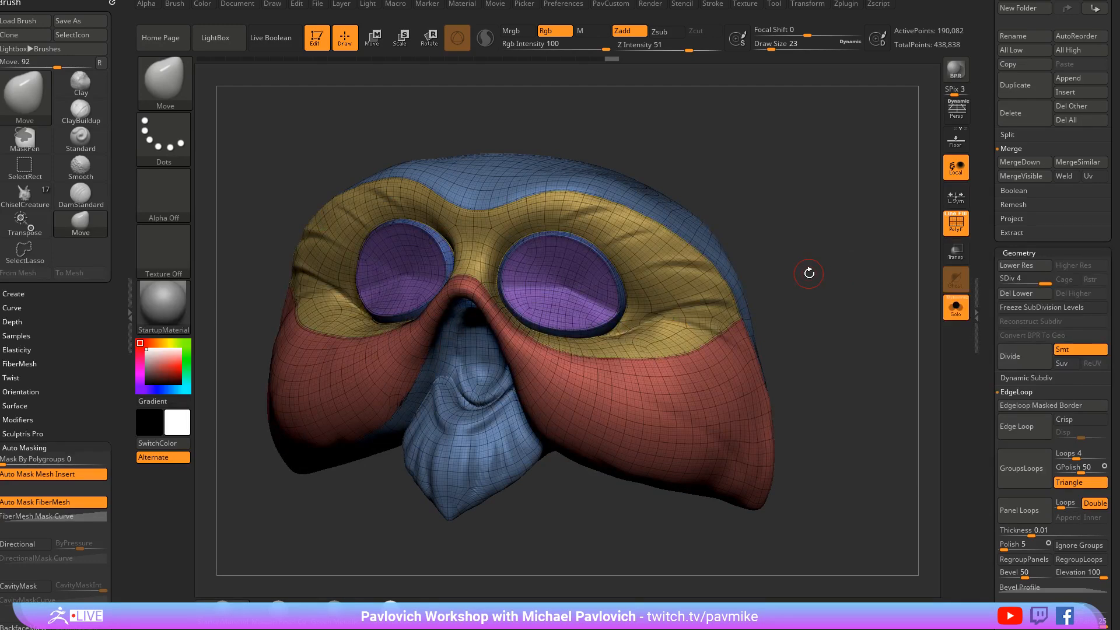
left_click_drag(1004, 278, 998, 279)
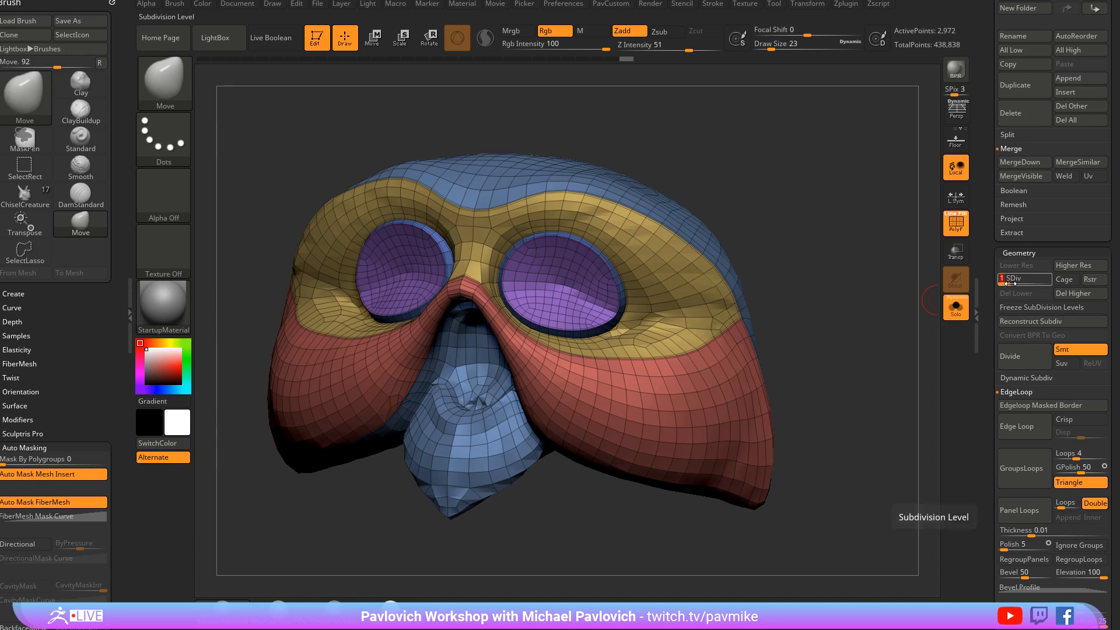
left_click(1067, 293)
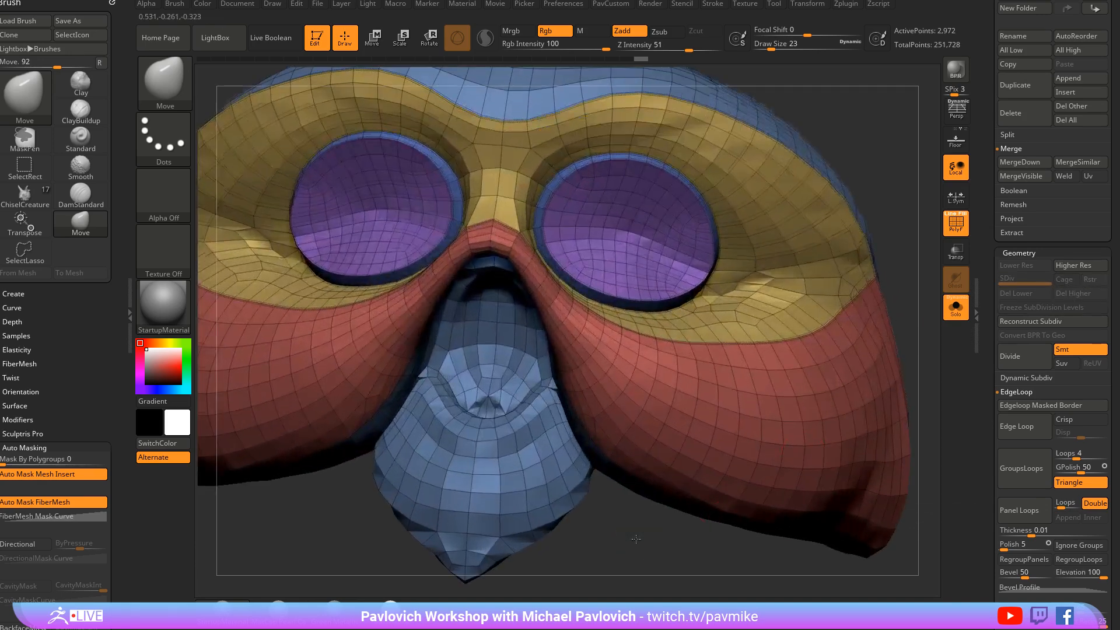
Smooth the uneven low-resolution topology around the beak
left_click_drag(636, 539, 665, 412, "alt")
left_click_drag(527, 263, 551, 299, "shift")
mouse_move(688, 457)
left_mouse_down()
mouse_move(675, 480)
mouse_move(673, 387)
left_mouse_up()
left_click_drag(607, 379, 525, 455, "shift")
mouse_move(657, 520)
left_mouse_down("alt")
mouse_move(674, 480)
mouse_move(830, 332)
mouse_move(747, 403)
mouse_move(794, 305)
left_mouse_up("alt")
left_click_drag(533, 384, 613, 375, "shift")
Hide the eye lens polygroup on both eyes and delete the hidden geometry
mouse_move(744, 326)
left_mouse_down()
mouse_move(740, 279)
mouse_move(782, 252)
mouse_move(831, 301)
mouse_move(834, 330)
mouse_move(867, 292)
mouse_move(840, 311)
left_mouse_up()
key("s")
mouse_move(840, 312)
left_mouse_down()
mouse_move(852, 287)
mouse_move(729, 327)
mouse_move(550, 340)
left_mouse_up()
left_click(550, 344, "ctrl+shift")
left_click(901, 280, "ctrl+shift")
key("2")
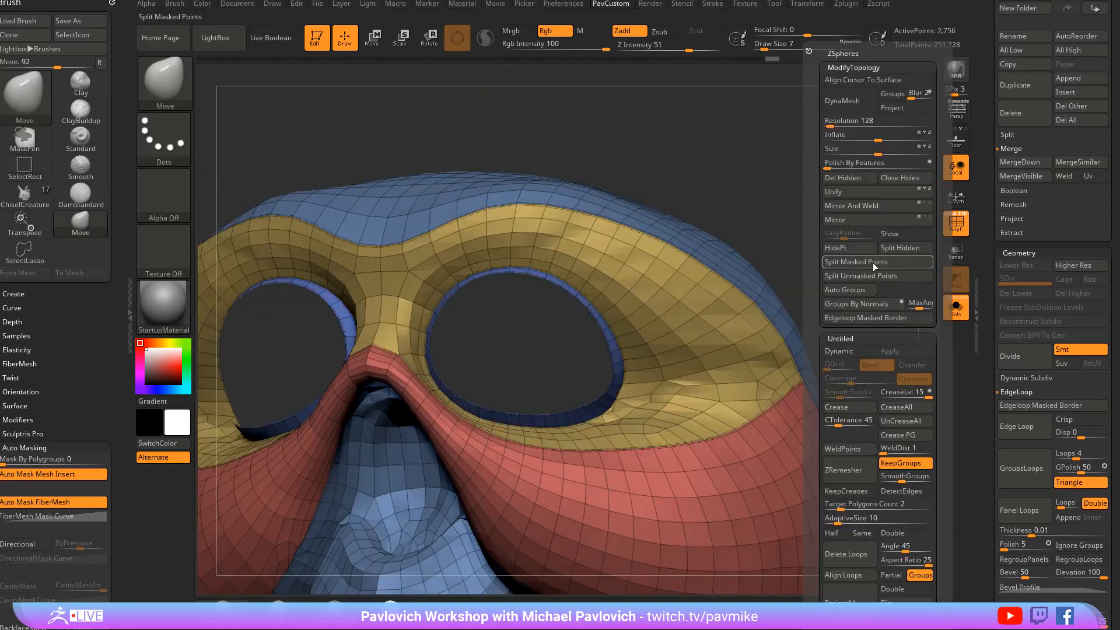
left_click(854, 180)
Cap both open eye holes with ZModeler's Close edge action on a Convex Hole target and check the new caps
mouse_move(852, 179)
left_mouse_down()
mouse_move(820, 173)
mouse_move(592, 350)
left_mouse_up()
key("b")
key("z")
key("m")
key("space")
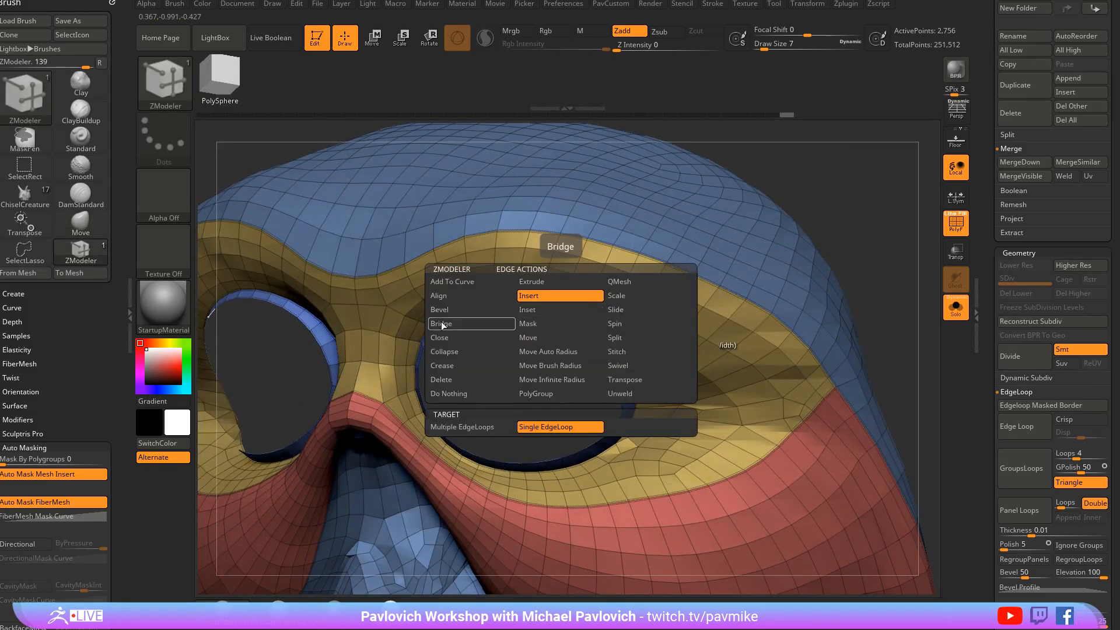
left_click(453, 340)
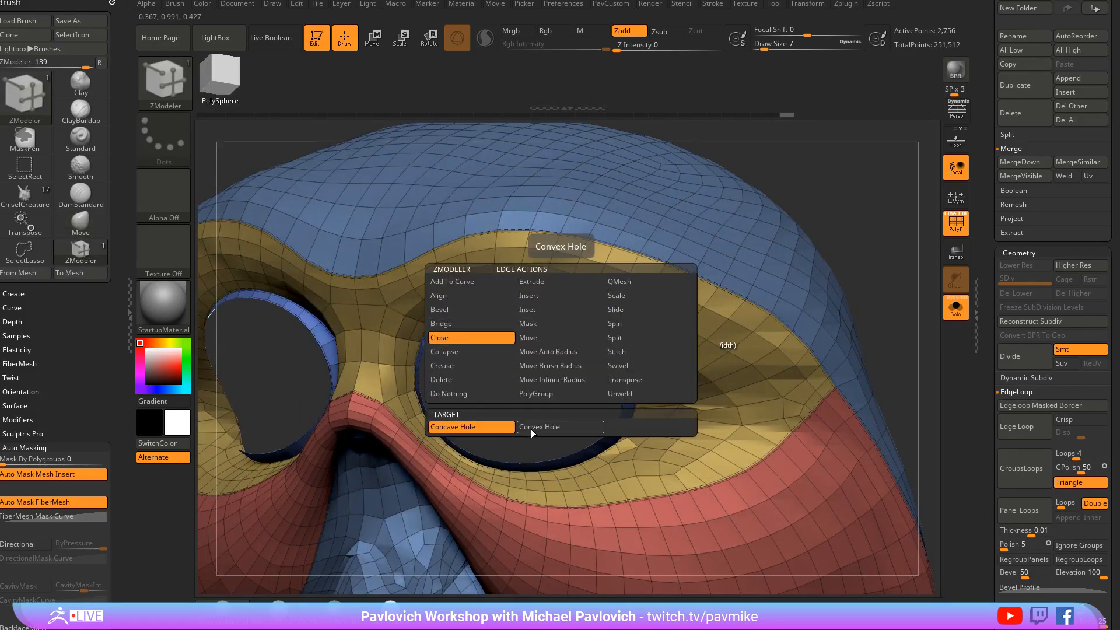
left_click(558, 325)
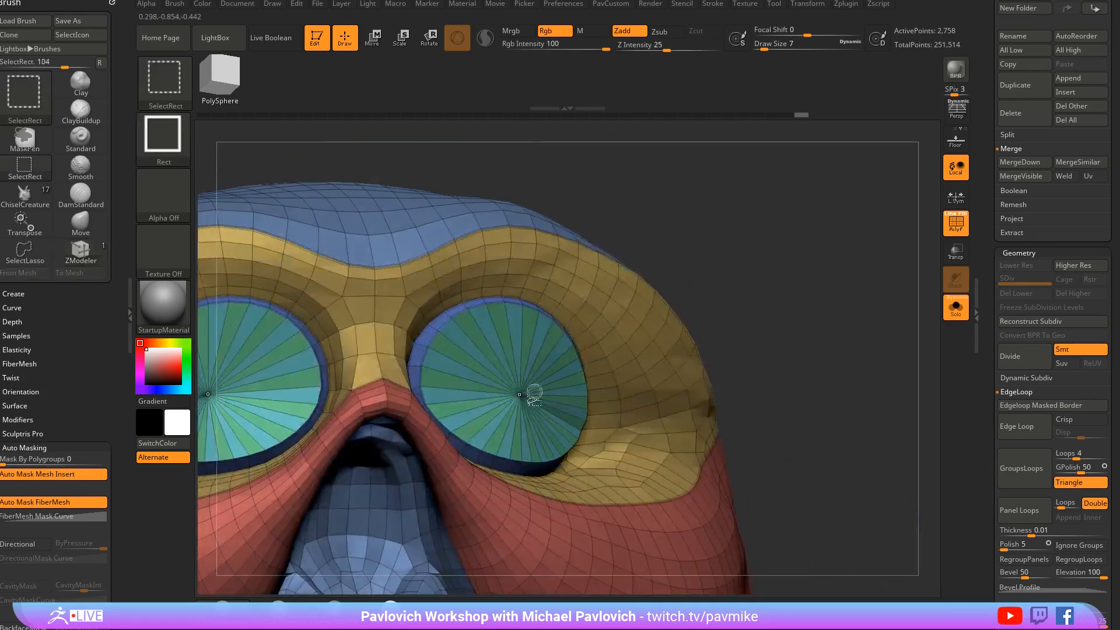
left_click(528, 394, "ctrl+shift")
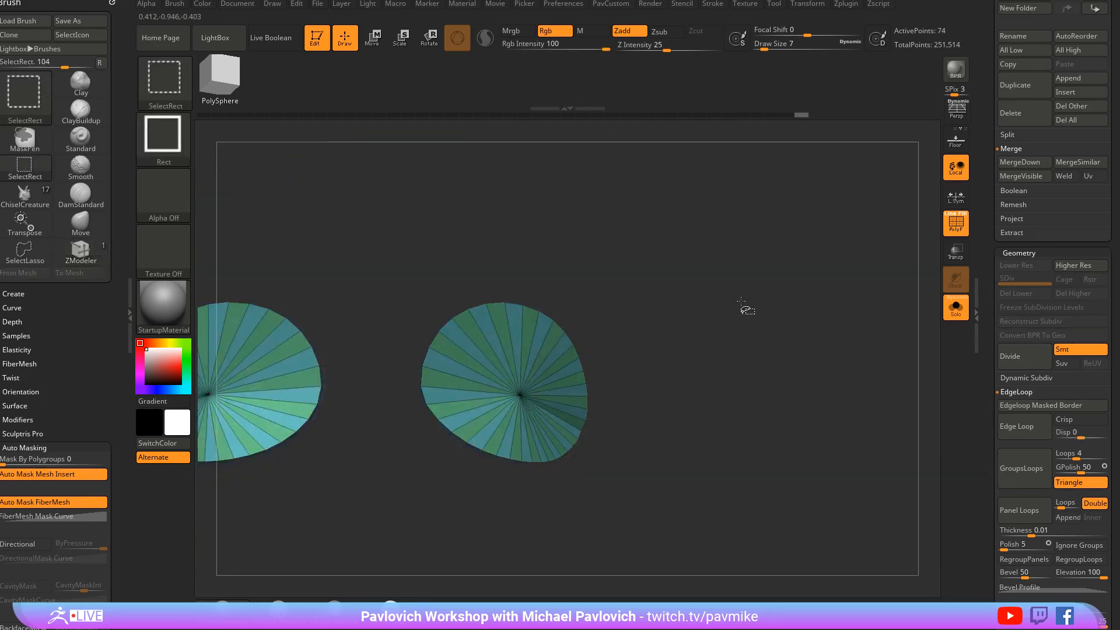
left_click(835, 284, "ctrl+shift")
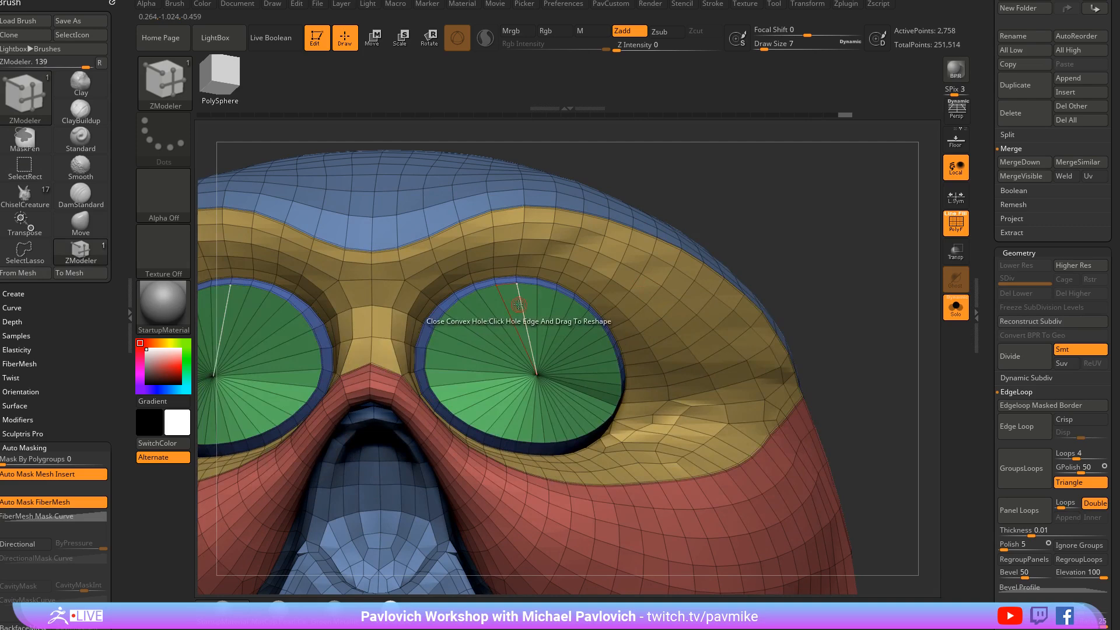
key("space")
key("space")
left_click(488, 287)
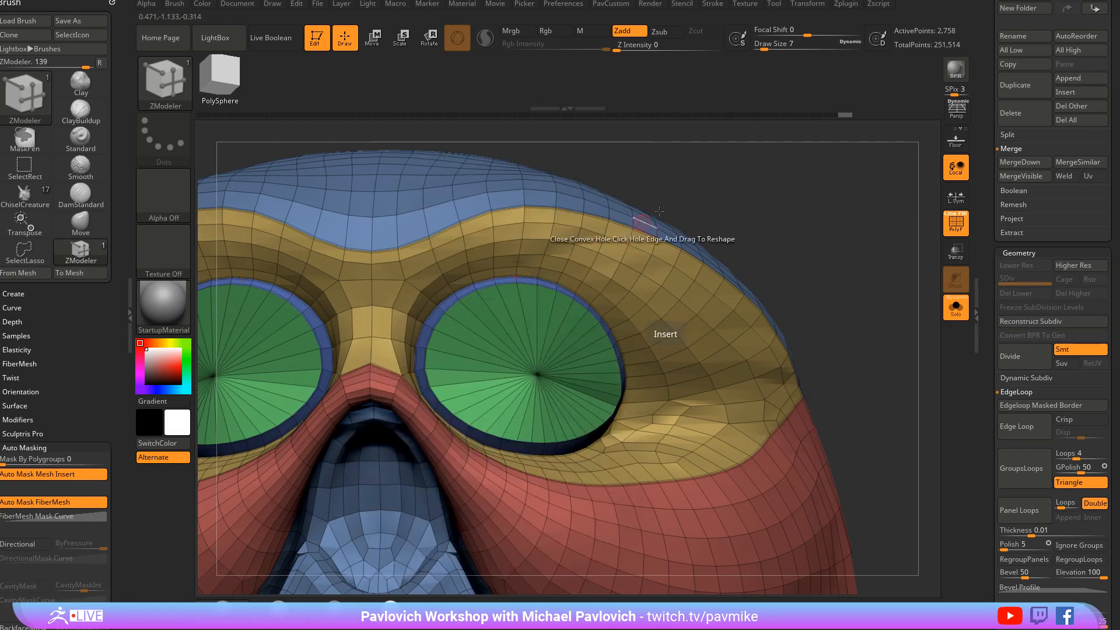
key("space")
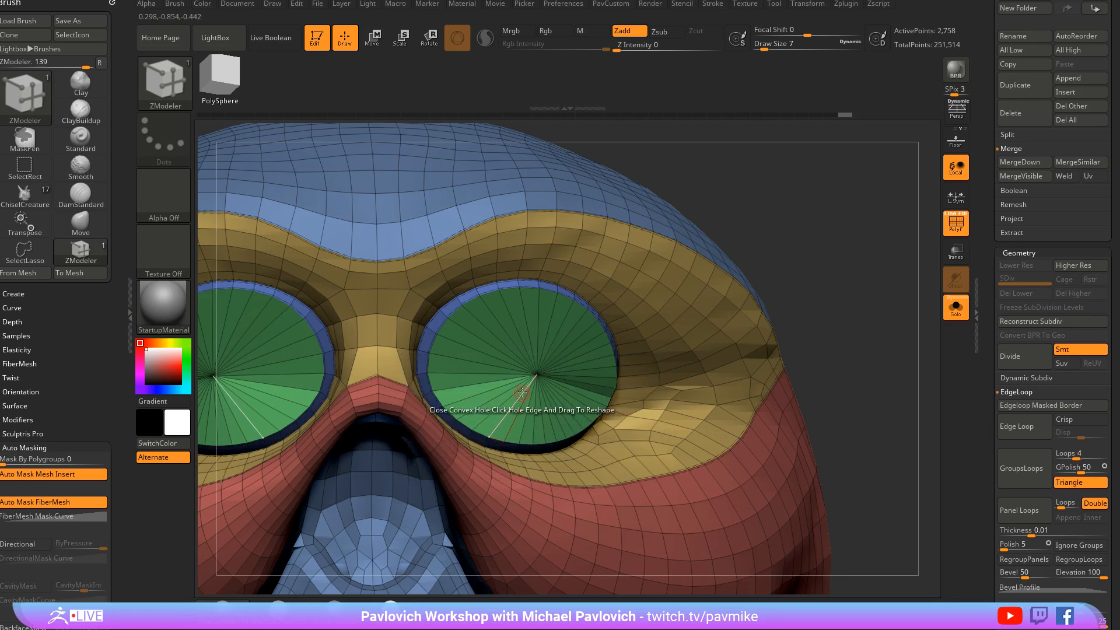
Mask everything except the eye caps' centre points and move the selected centre point up toward the middle of its cap
key("space")
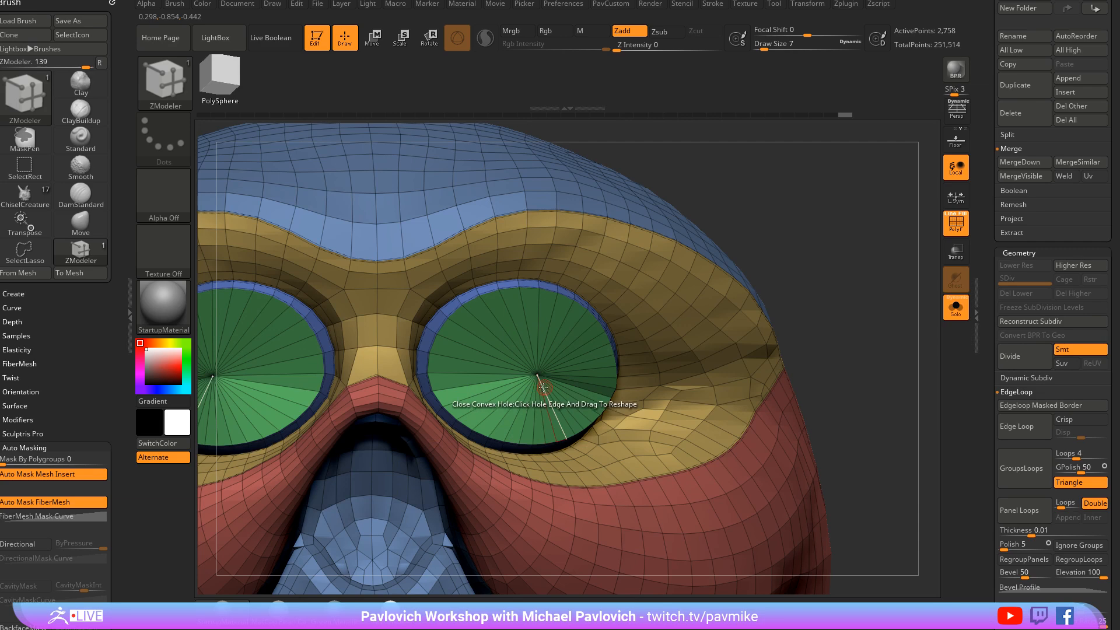
left_click(846, 225, "ctrl")
key("w")
left_click_drag(845, 225, 665, 337)
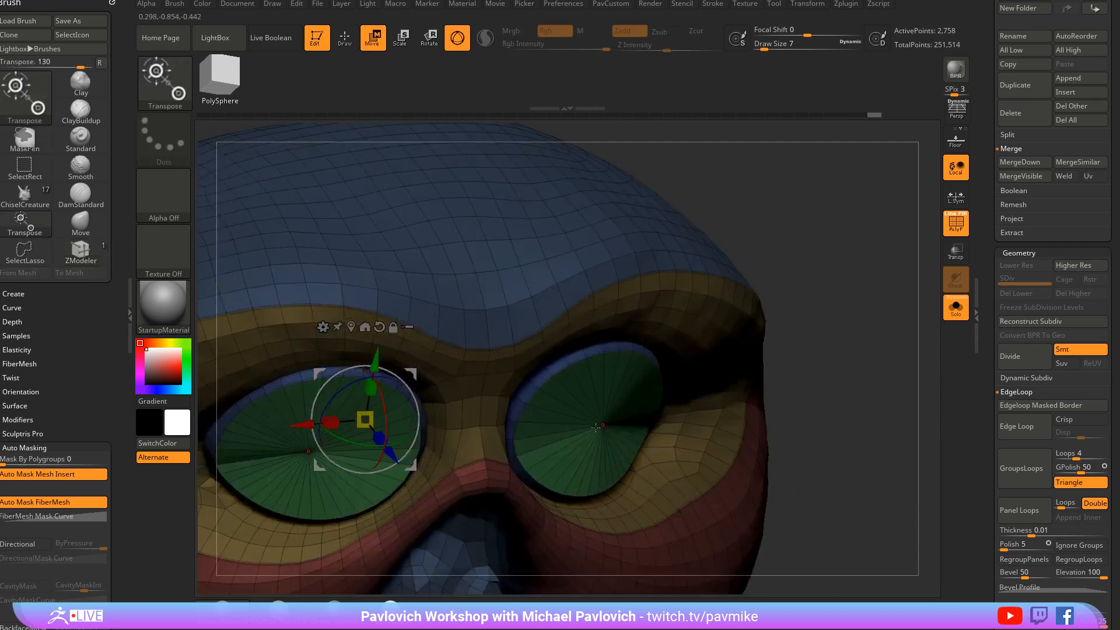
left_click(607, 431)
left_click_drag(647, 426, 598, 407)
left_click_drag(816, 408, 805, 373, "shift")
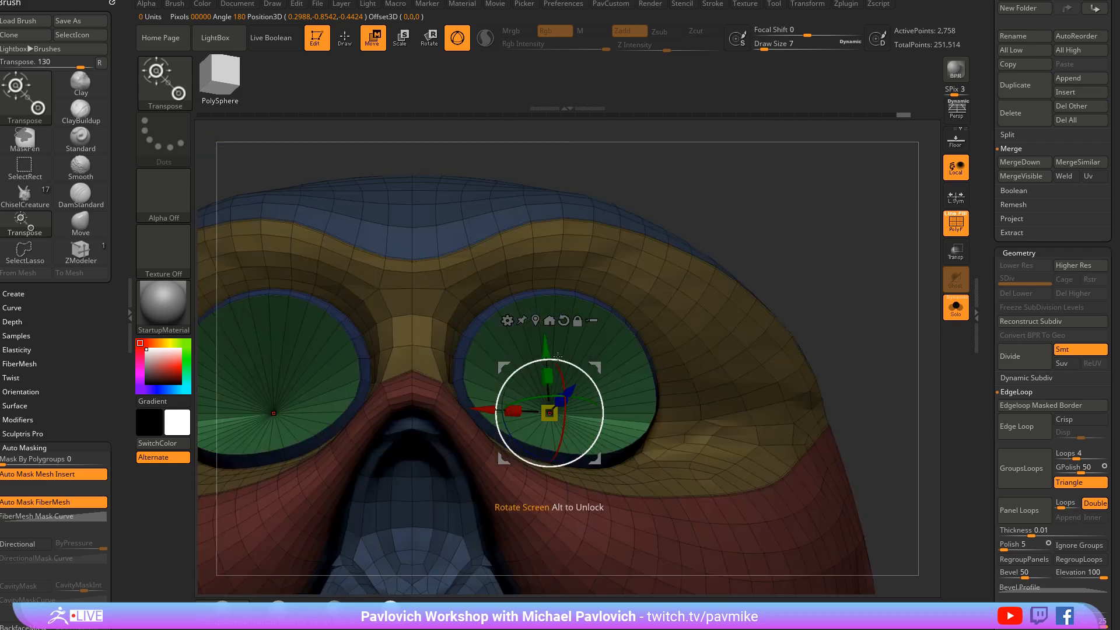
left_click_drag(547, 340, 550, 319)
Return to the ZModeler brush and clear the mask
key("b")
key("z")
key("m")
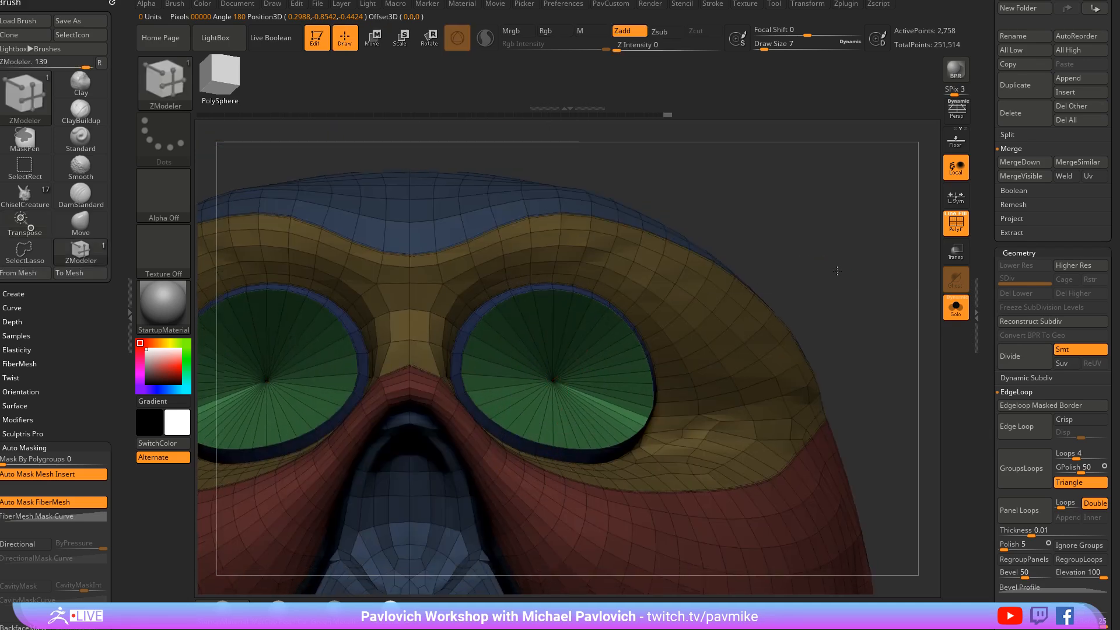
mouse_move(898, 303)
left_mouse_down()
mouse_move(665, 339)
mouse_move(836, 263)
left_mouse_up()
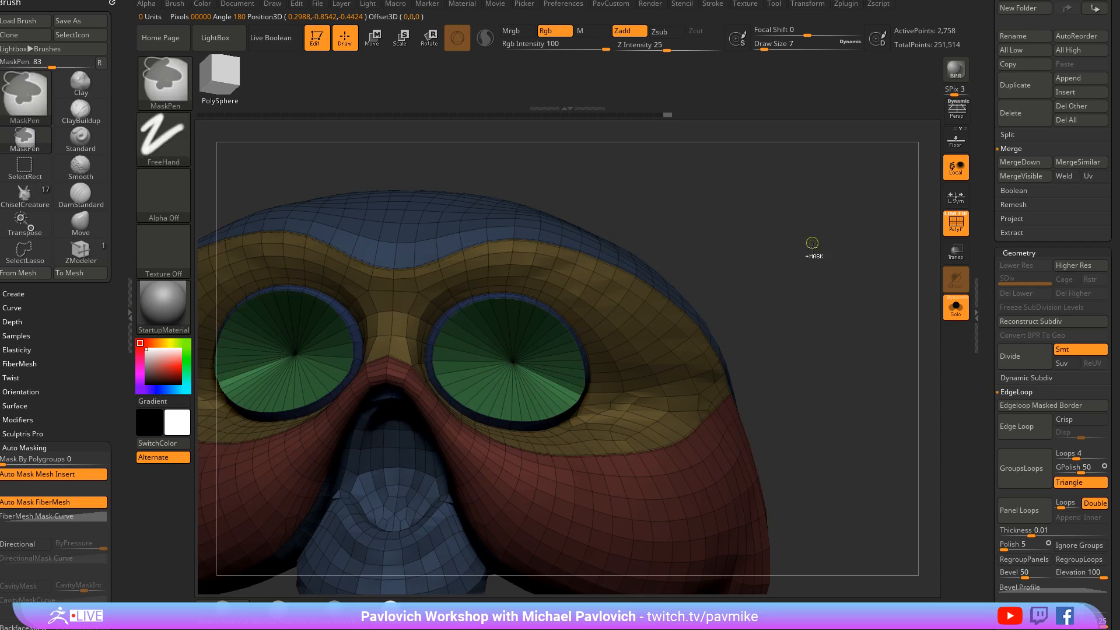
left_click_drag(787, 290, 541, 284)
Try adding edge loops around the eyes with ZModeler's Insert and Inset Polygroup All actions, and undo them
key("space")
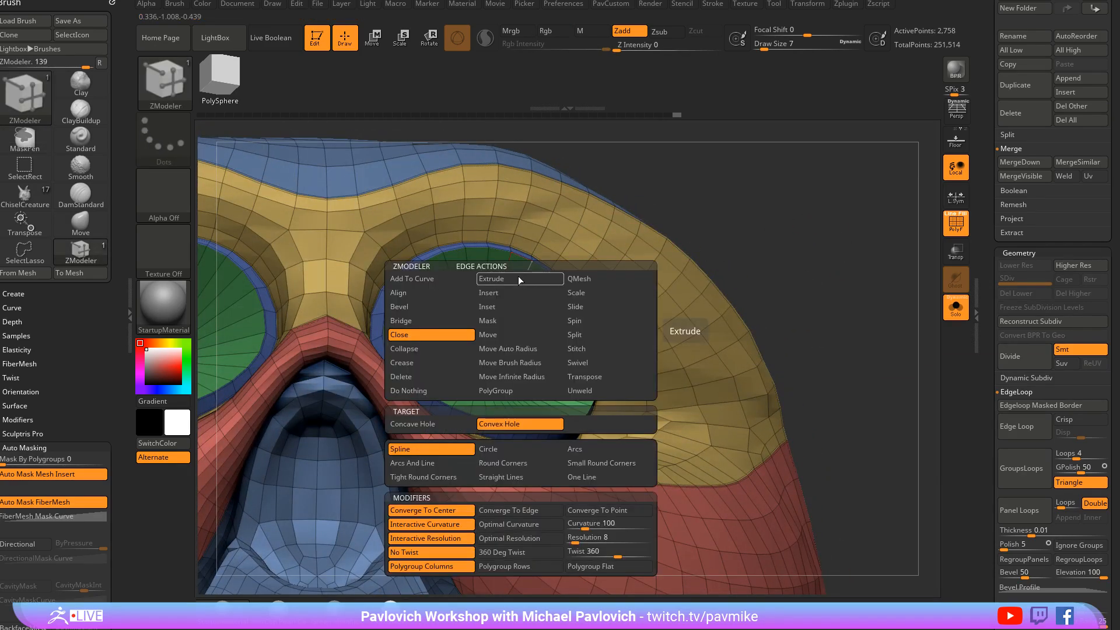
left_click(492, 293)
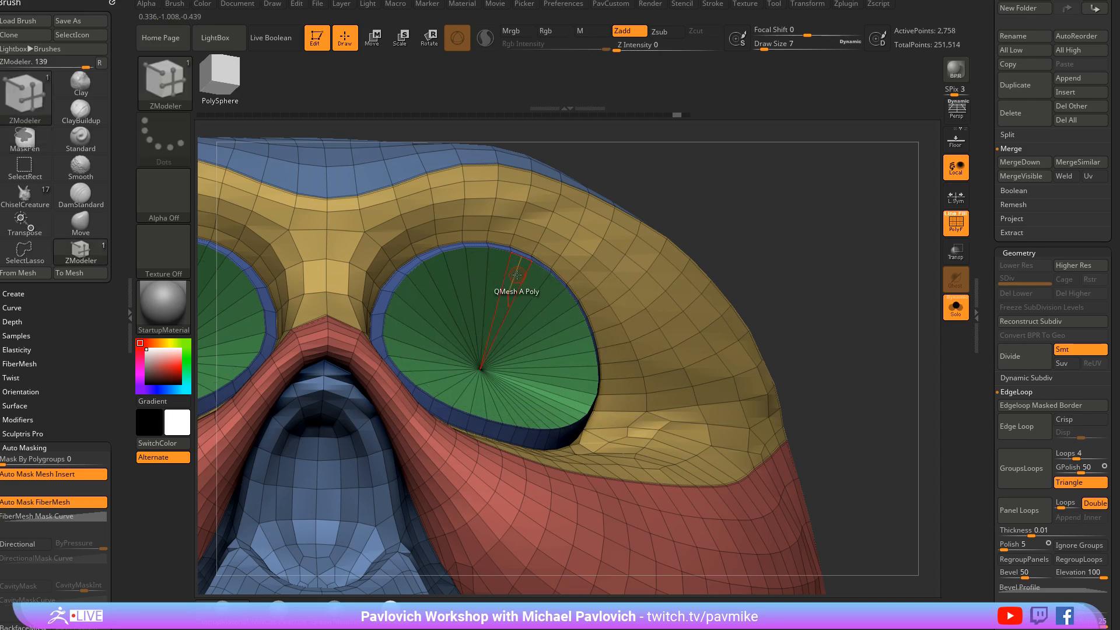
key("space")
left_click(500, 211)
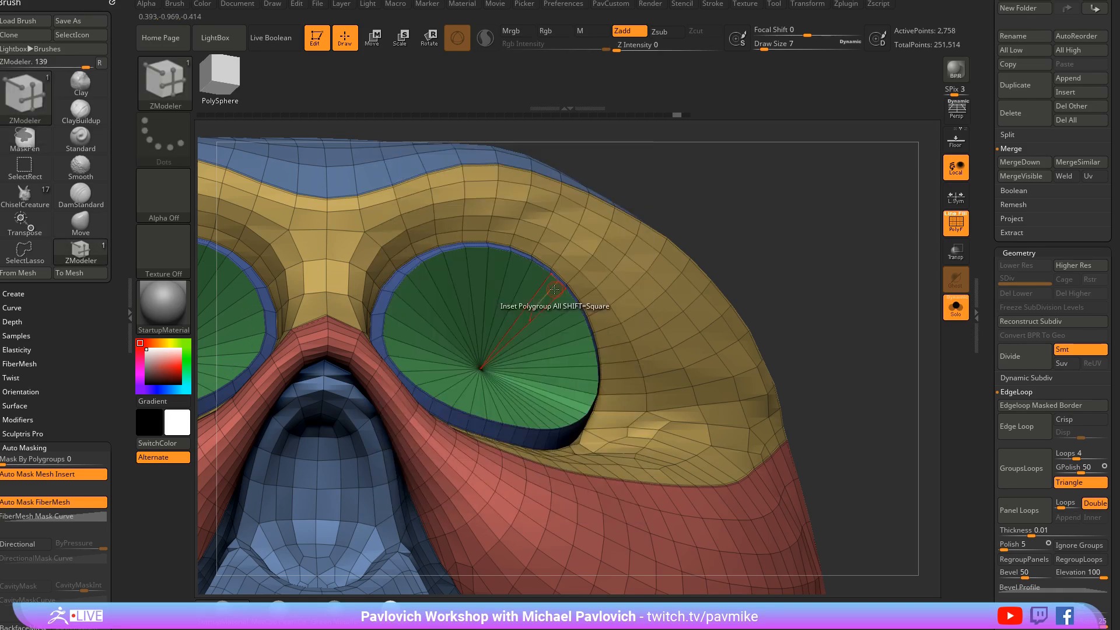
left_click(577, 302)
left_click_drag(851, 200, 851, 234)
key("space")
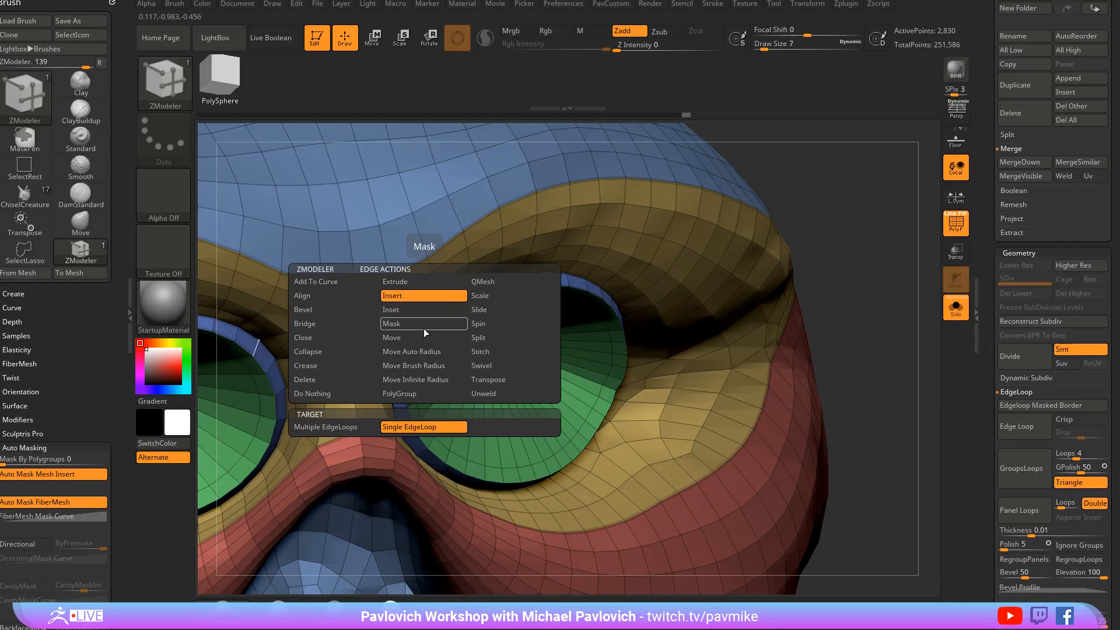
left_click(404, 376)
mouse_move(817, 245)
left_mouse_down("alt")
mouse_move(820, 202)
mouse_move(875, 175)
mouse_move(822, 144)
mouse_move(575, 320)
left_mouse_up("alt")
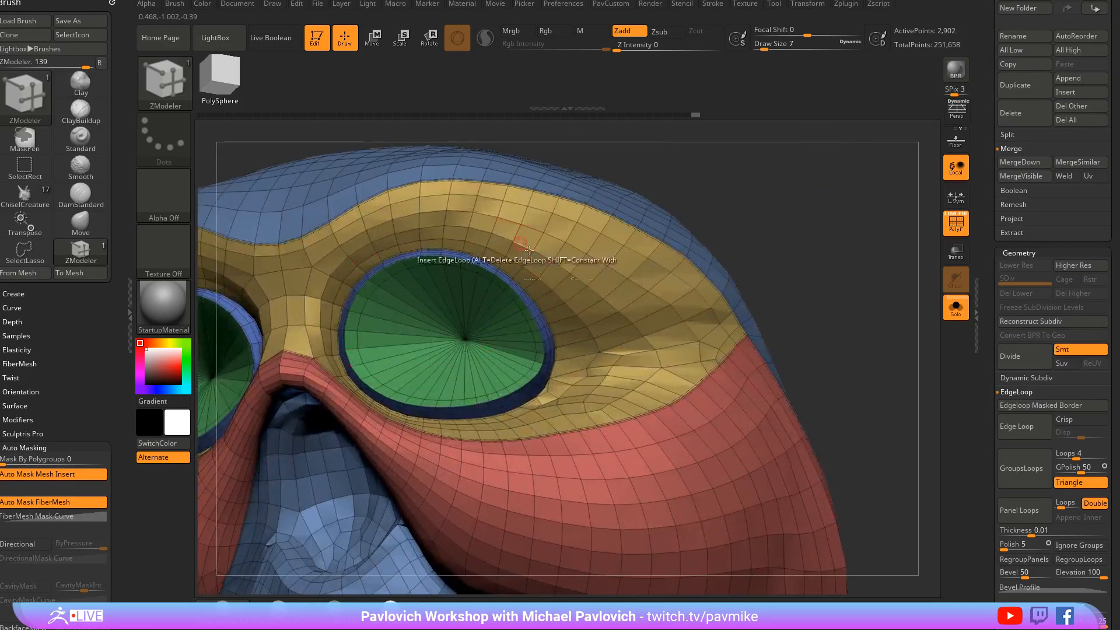
mouse_move(852, 228)
left_mouse_down()
mouse_move(827, 242)
mouse_move(811, 213)
mouse_move(880, 231)
mouse_move(825, 193)
mouse_move(867, 211)
left_mouse_up()
key("ctrl+z")
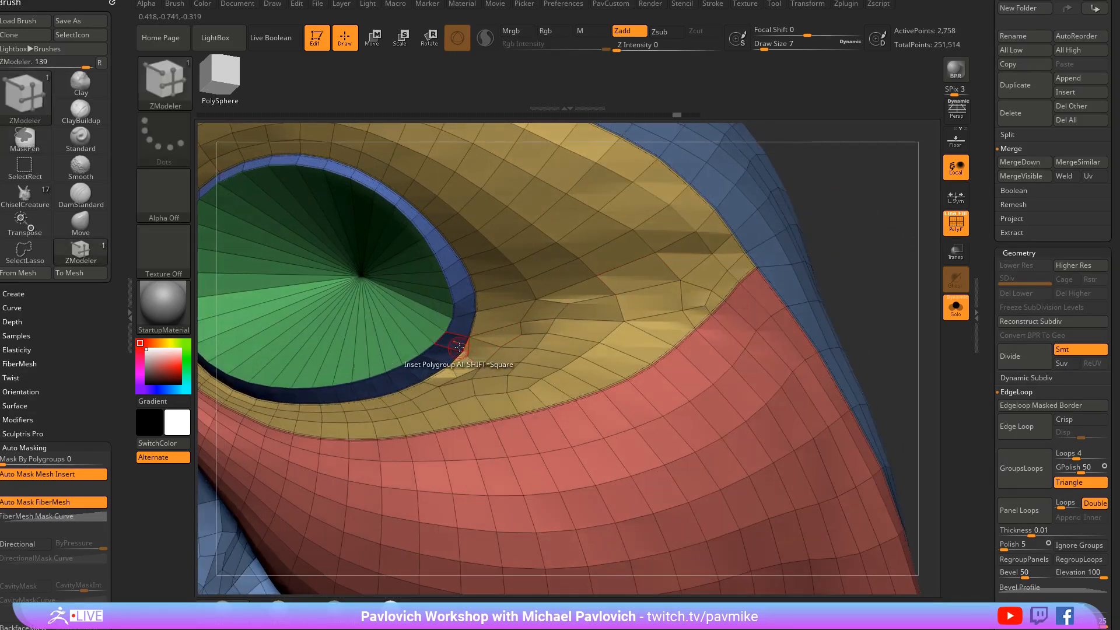
key("space")
left_click(397, 348)
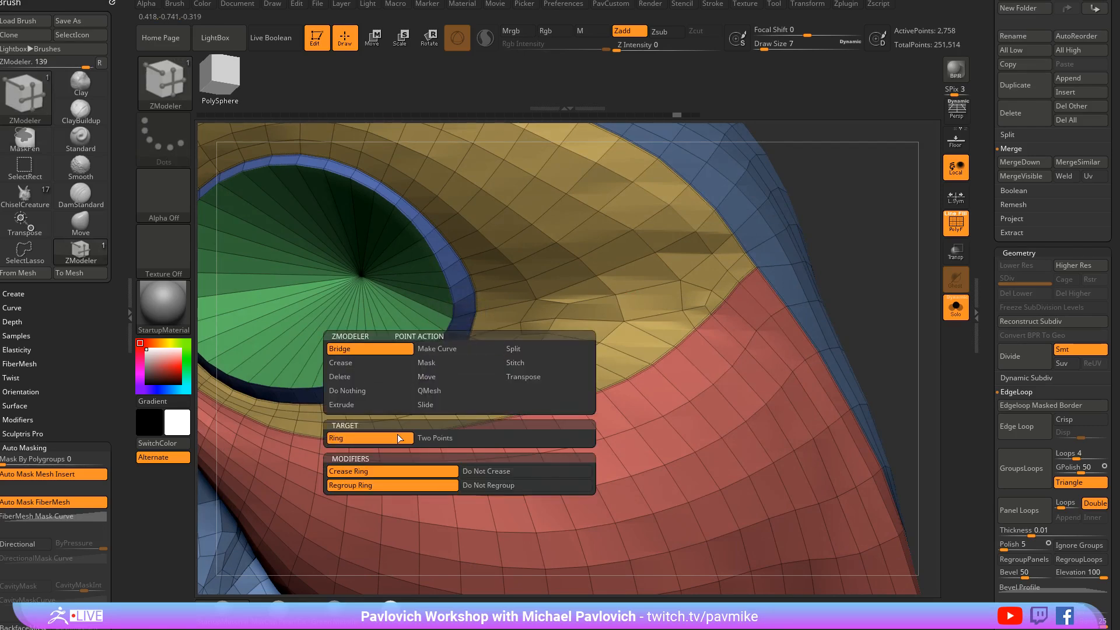
left_click(443, 438)
left_click(458, 354)
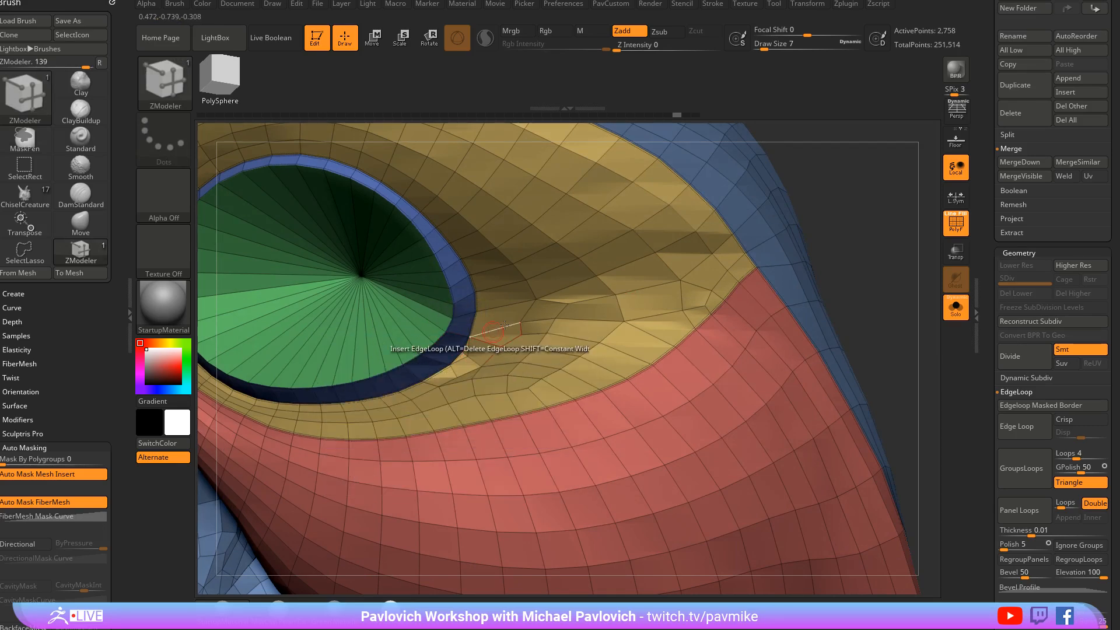
Collapse the stray edge at the outer lower corner of the eye rim with ZModeler's Collapse action
key("space")
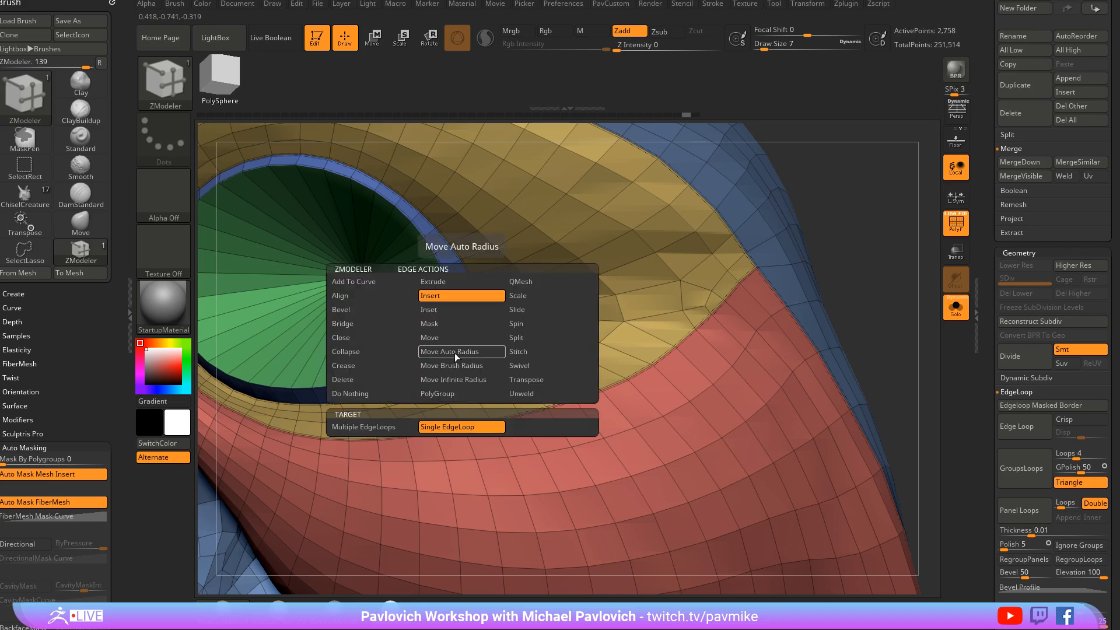
left_click(383, 358)
left_click(402, 423)
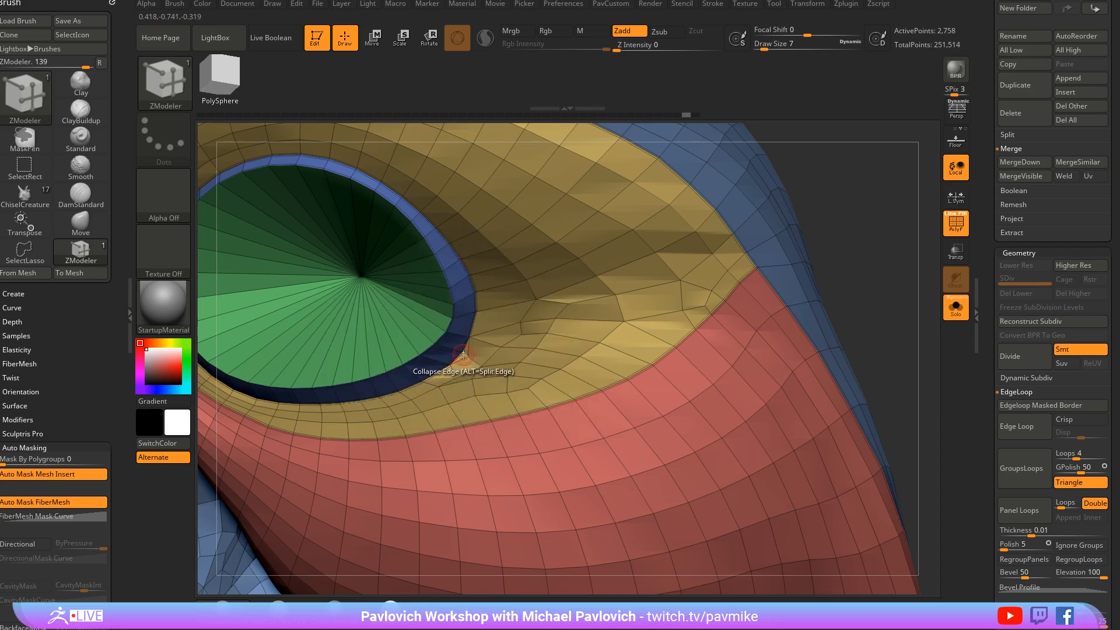
left_click(465, 358)
mouse_move(851, 198)
left_mouse_down("alt")
mouse_move(818, 225)
mouse_move(822, 242)
left_mouse_up("alt")
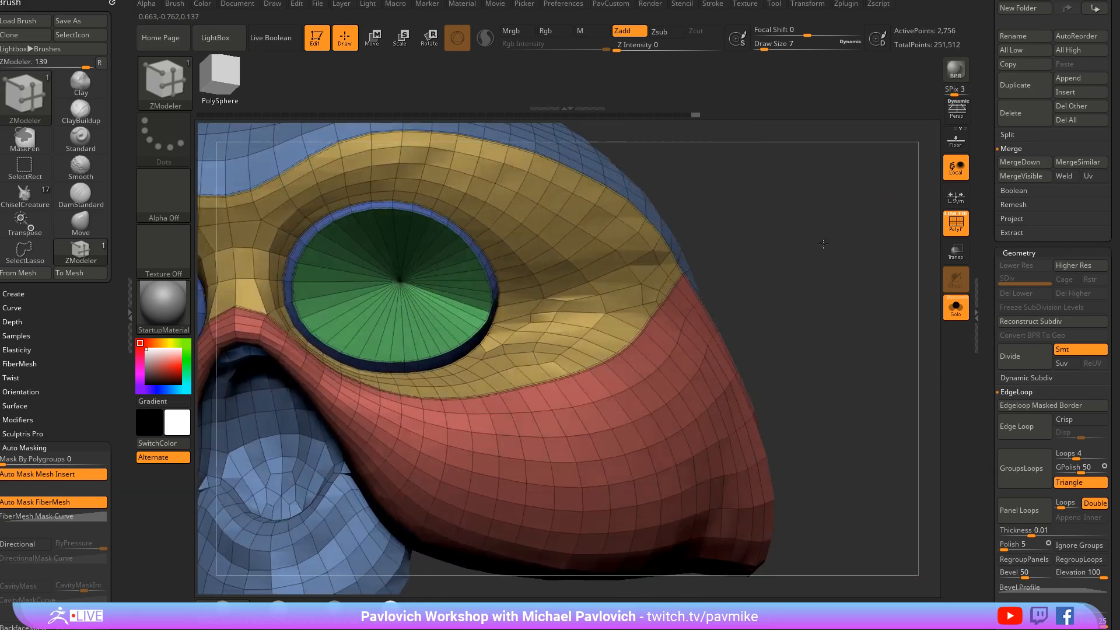
Switch to the Move brush, set Draw Size to 17 and look over the cleaned-up mask
key("s")
key("b")
key("m")
key("v")
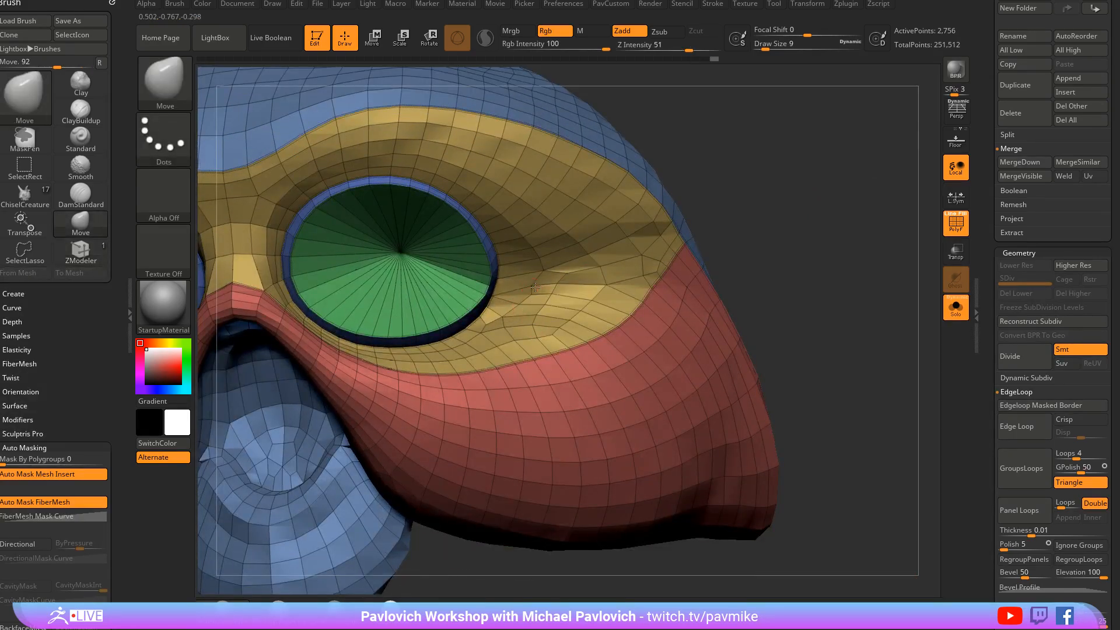
mouse_move(787, 315)
left_mouse_down("alt")
mouse_move(795, 262)
mouse_move(827, 309)
mouse_move(783, 307)
left_mouse_up("alt")
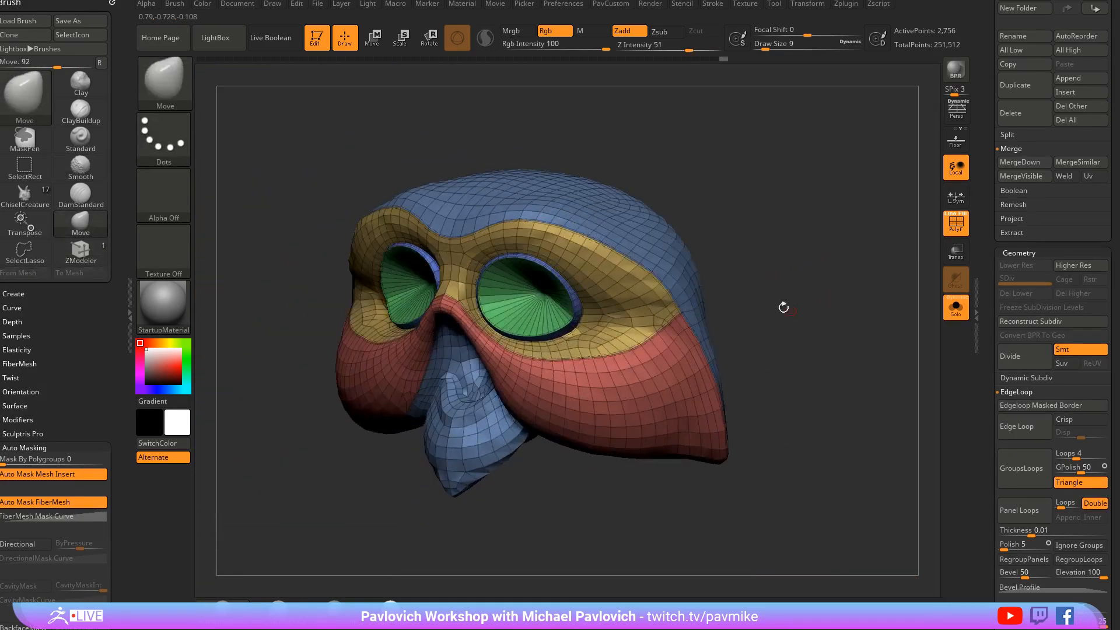
mouse_move(787, 266)
left_mouse_down("alt")
mouse_move(764, 283)
mouse_move(776, 294)
mouse_move(775, 282)
left_mouse_up("alt")
key("s")
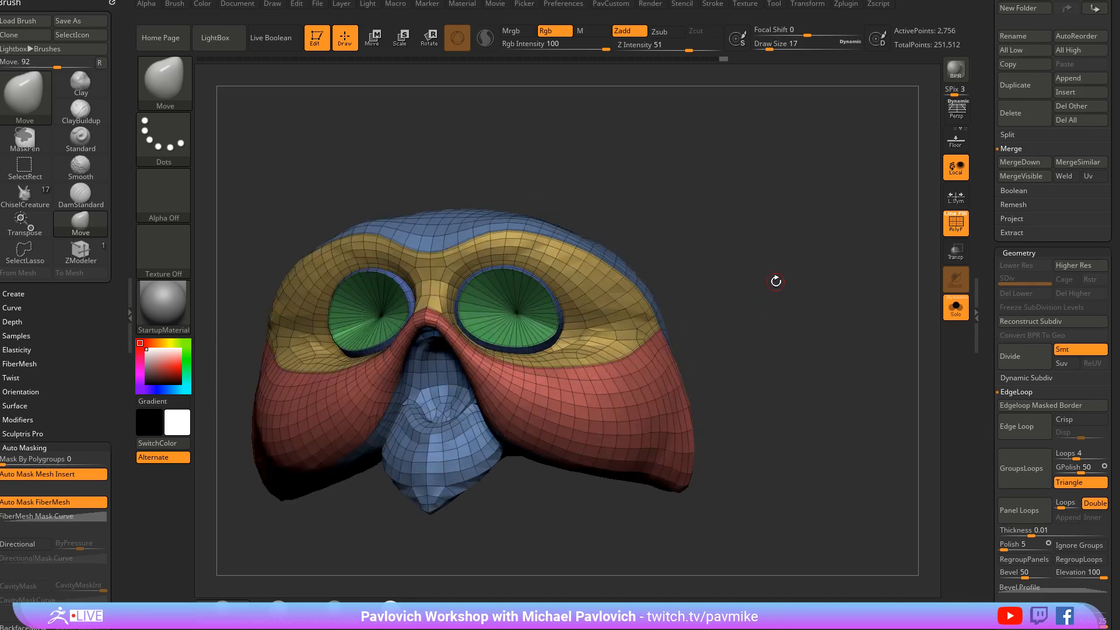
left_click_drag(802, 236, 901, 236)
Clone the cleaned-up low-polygon mask as a separate tool and select the high-resolution mask subtool
scroll(987, 274, "up", 10)
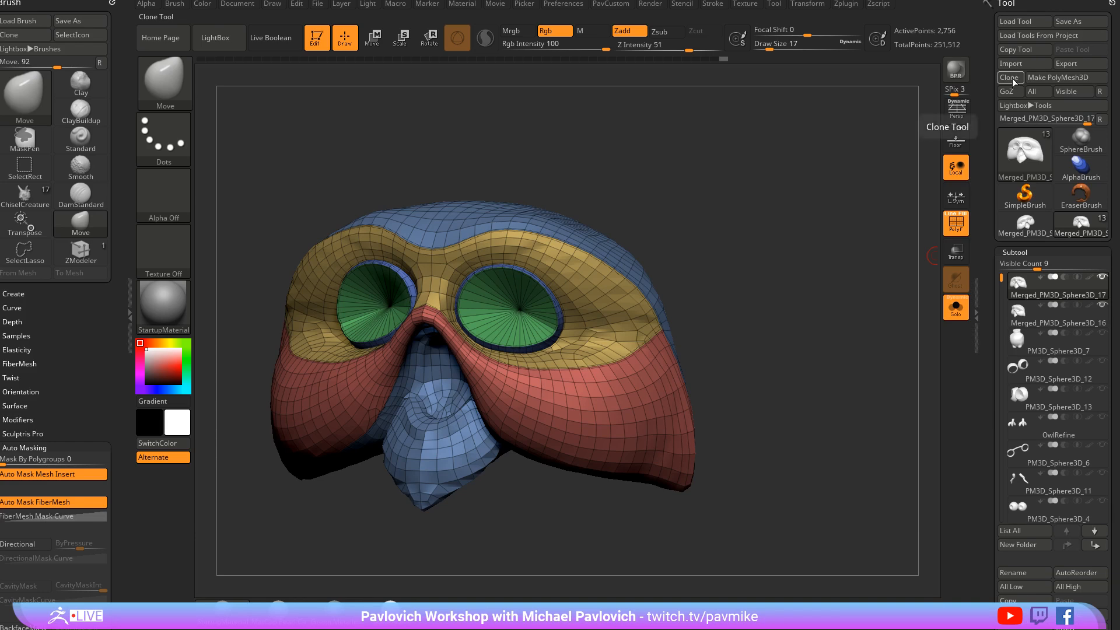
left_click(1011, 80)
left_click_drag(978, 270, 978, 200)
left_click(1038, 264)
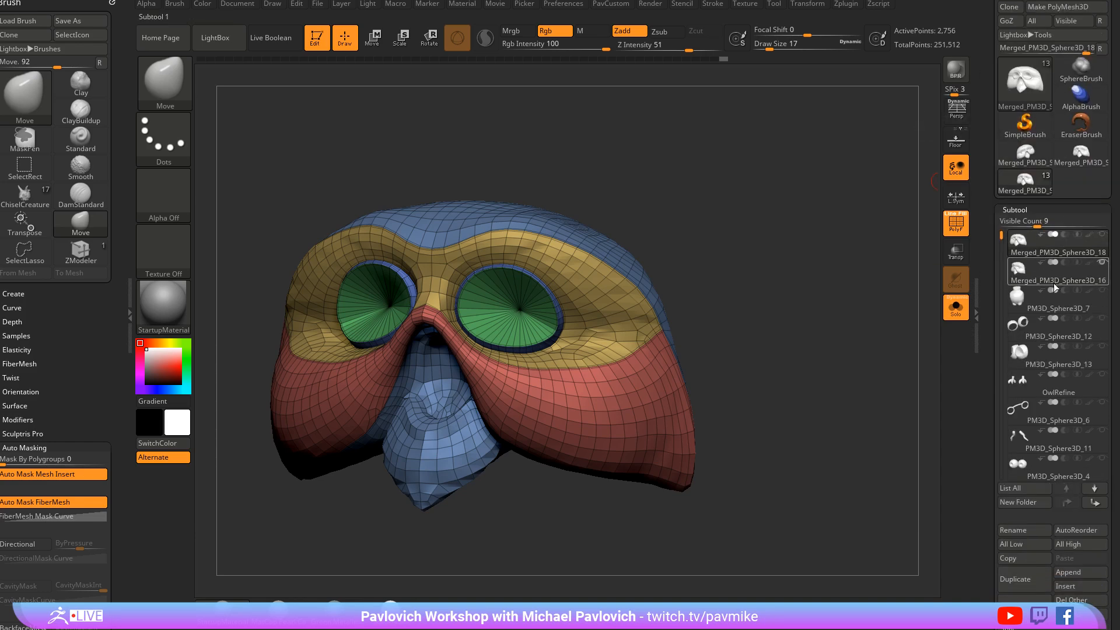
Append a ZSphere at the end of the subtool list and delete it
left_click_drag(1003, 356, 1003, 251)
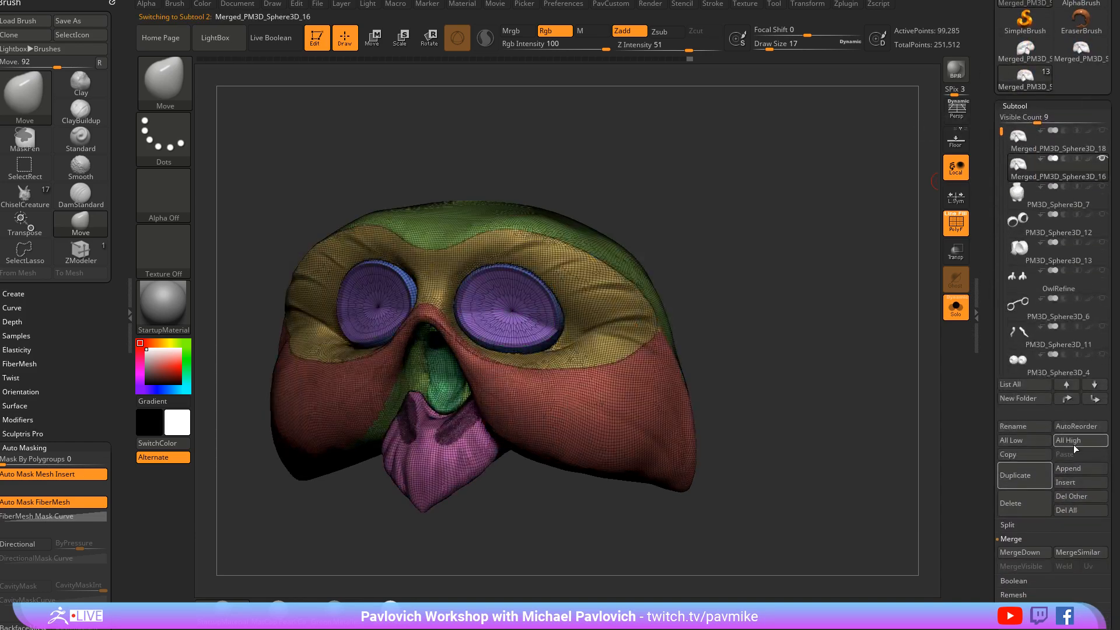
left_click(1070, 470)
left_click(901, 443)
left_click_drag(994, 336, 994, 301)
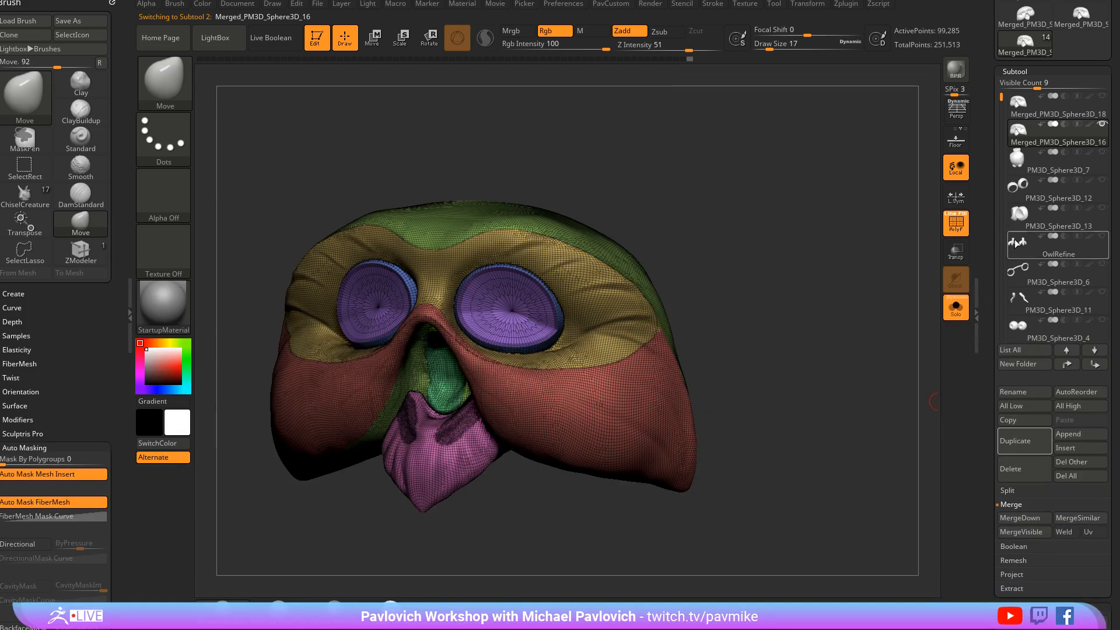
left_click_drag(1001, 97, 1001, 229)
left_click(1043, 252)
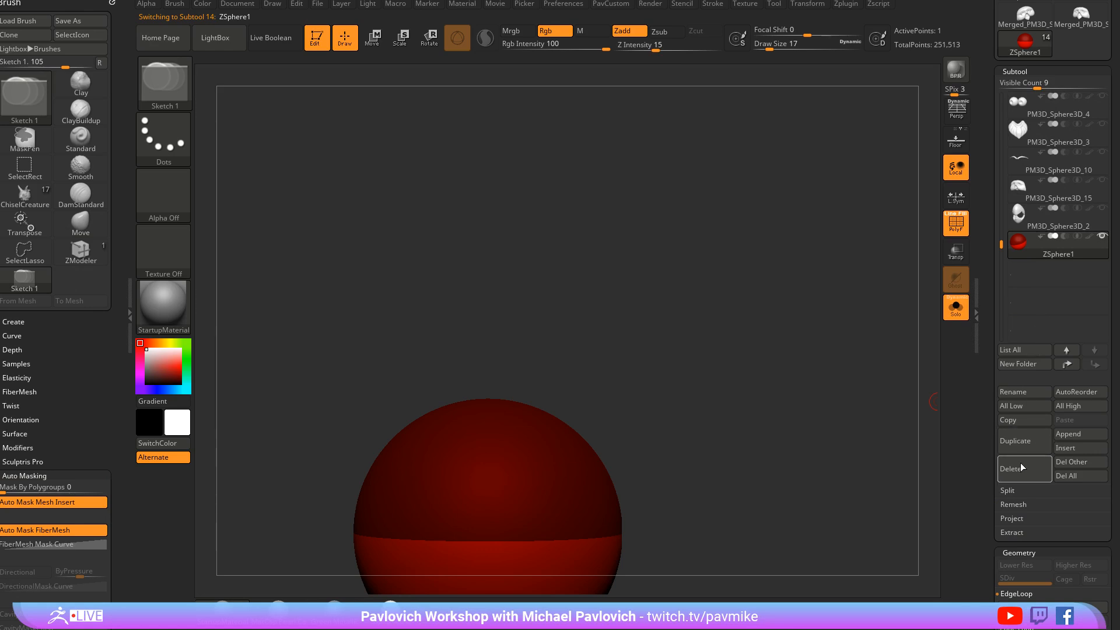
left_click(1011, 468)
Insert a ZSphere subtool directly below the high-resolution mask
left_click(1056, 142)
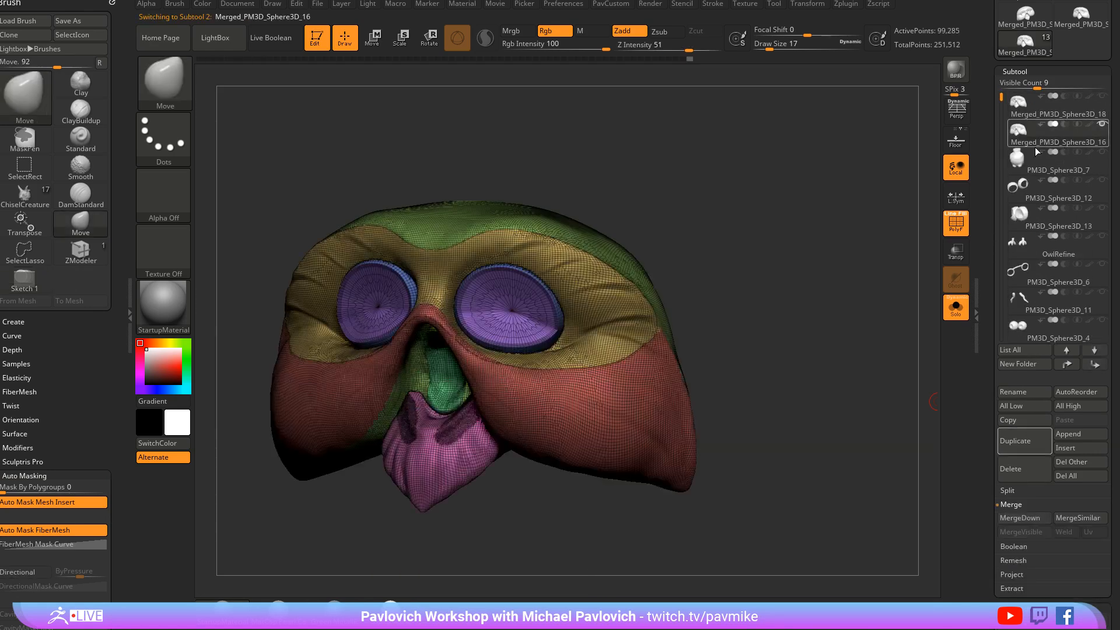
scroll(1044, 174, "down", 3)
left_click(1062, 328)
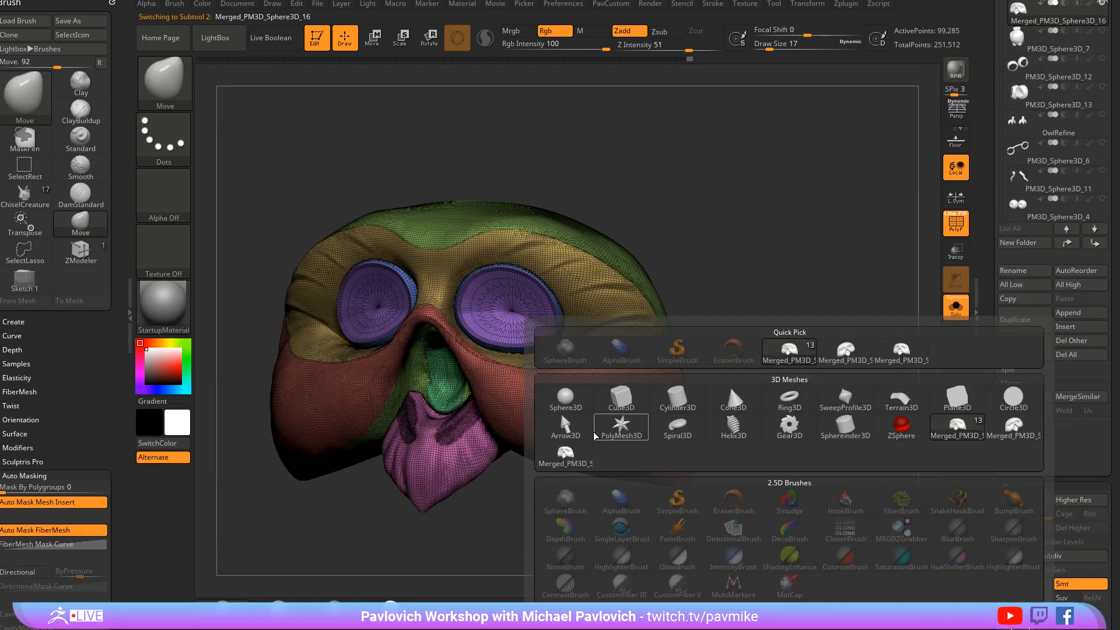
left_click(901, 427)
scroll(1114, 179, "up", 3)
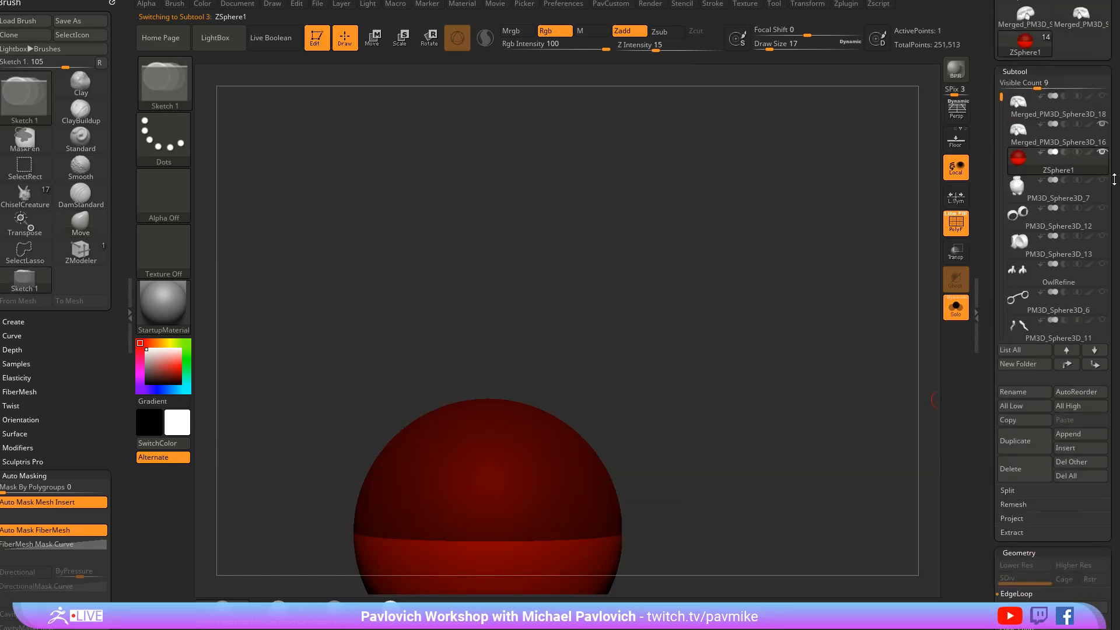
With Solo off and transparency on, scale the ZSphere down and move it up inside the mask
left_click(946, 318)
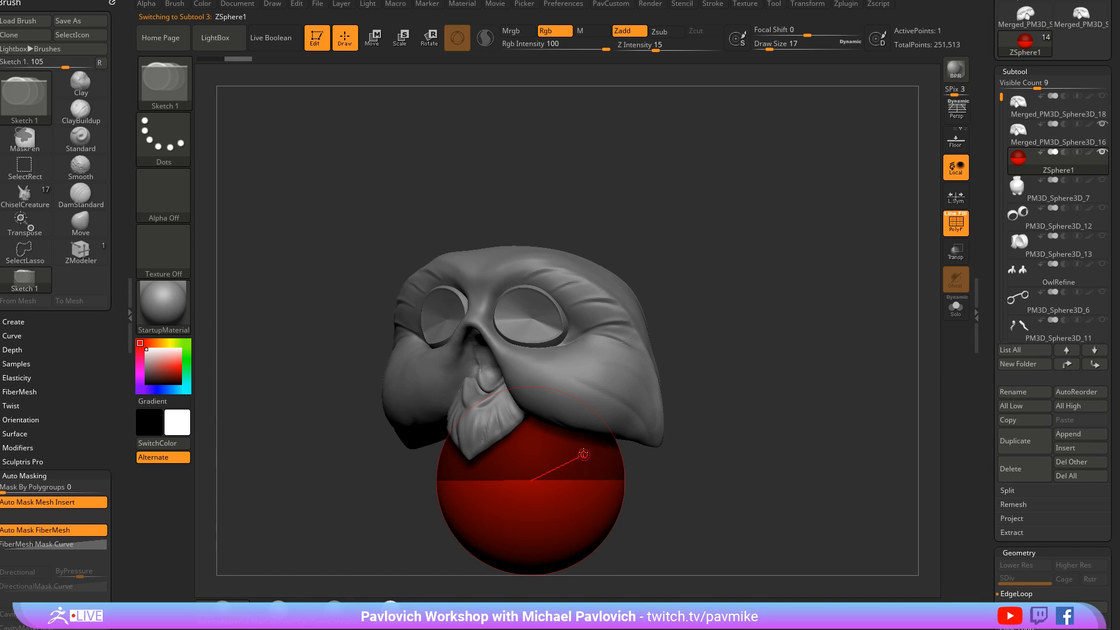
right_click_drag(592, 473, 584, 385, "alt")
left_click(951, 252)
right_click_drag(758, 344, 595, 402, "shift")
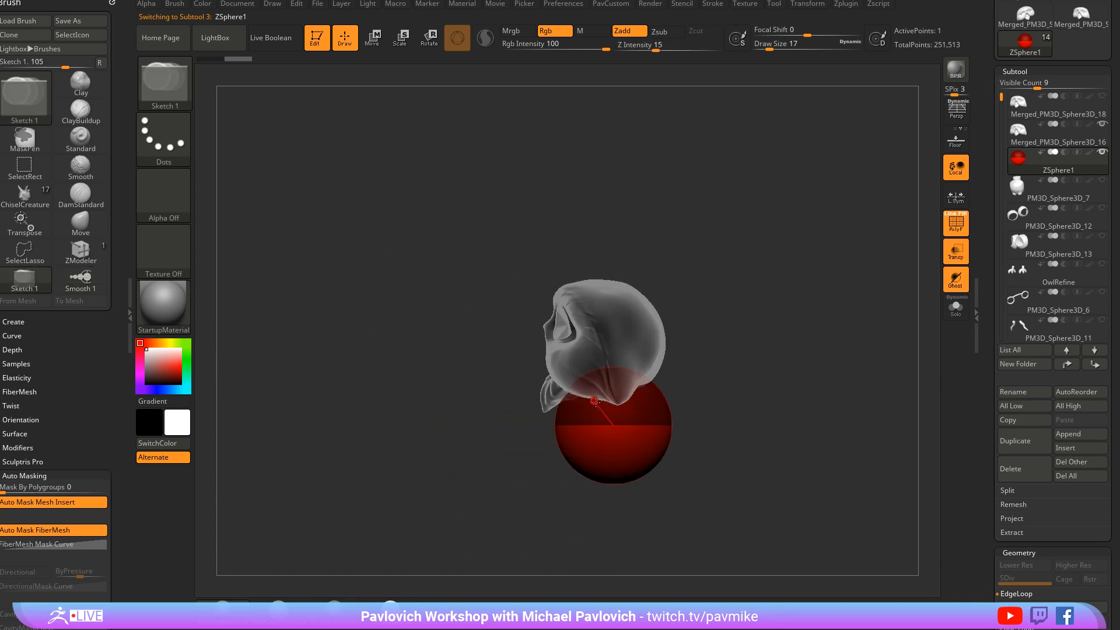
key("e")
left_click_drag(621, 438, 582, 328)
key("w")
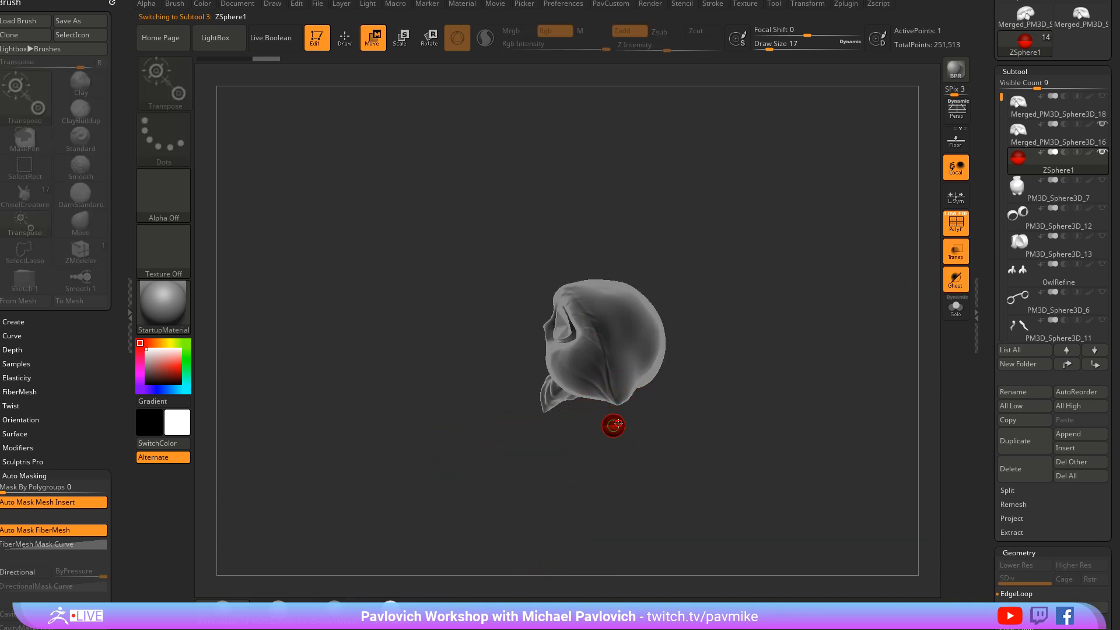
mouse_move(613, 425)
left_mouse_down()
mouse_move(594, 315)
mouse_move(601, 335)
left_mouse_up()
key("q")
left_click_drag(729, 344, 862, 340)
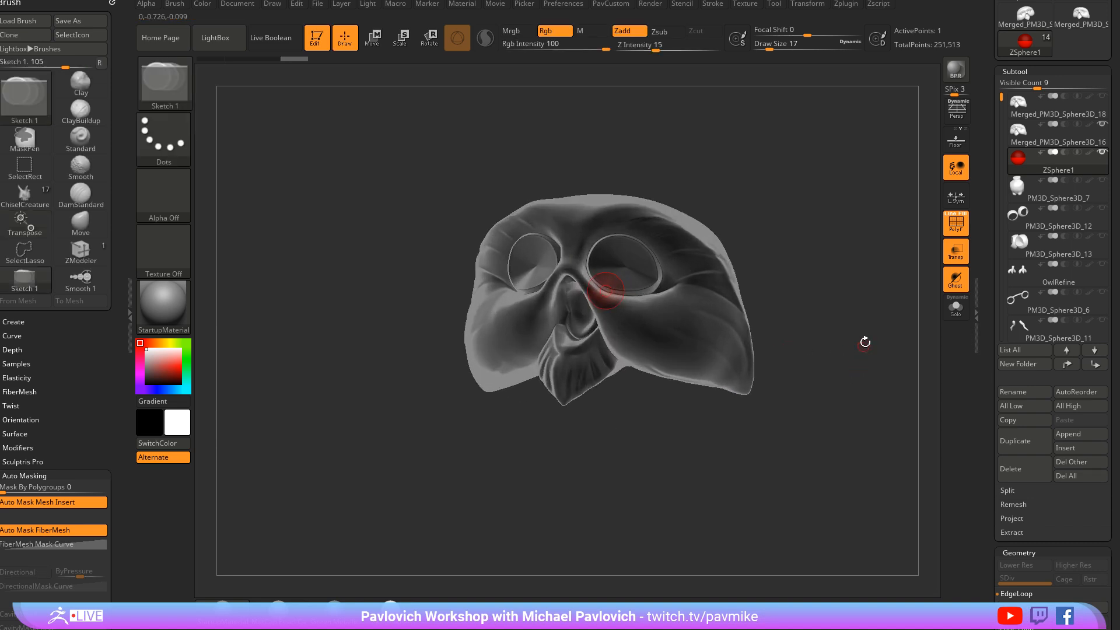
right_click_drag(862, 340, 860, 291)
Turn off transparency and load the cloned low-polygon mask onto the ZSphere as its topology with Select Topo
left_click_drag(981, 319, 963, 127)
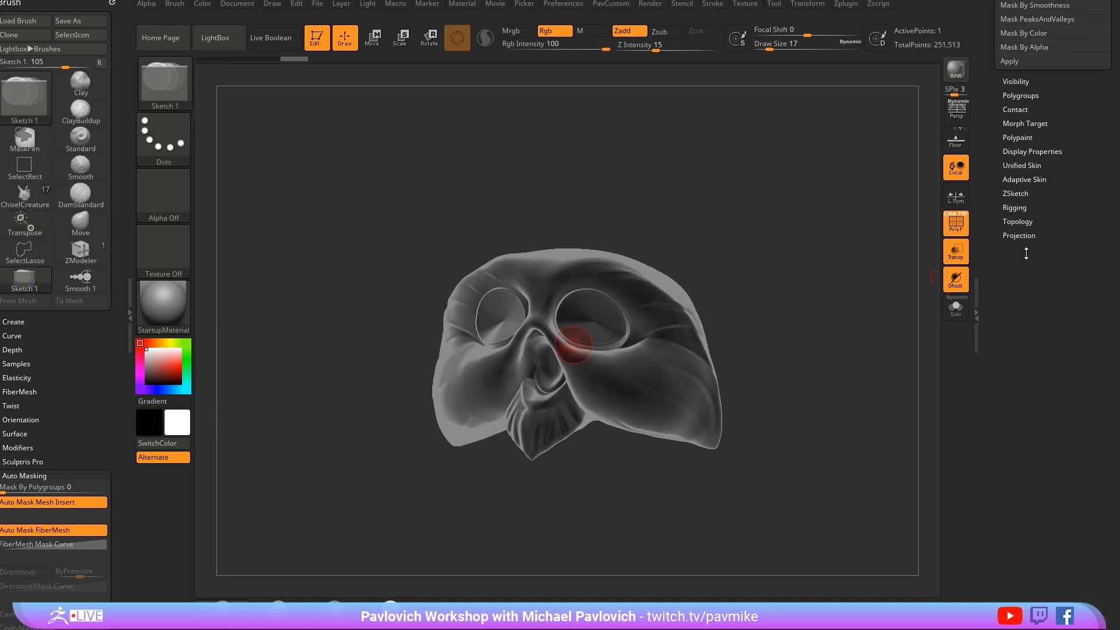
key("shift")
left_click(1014, 191)
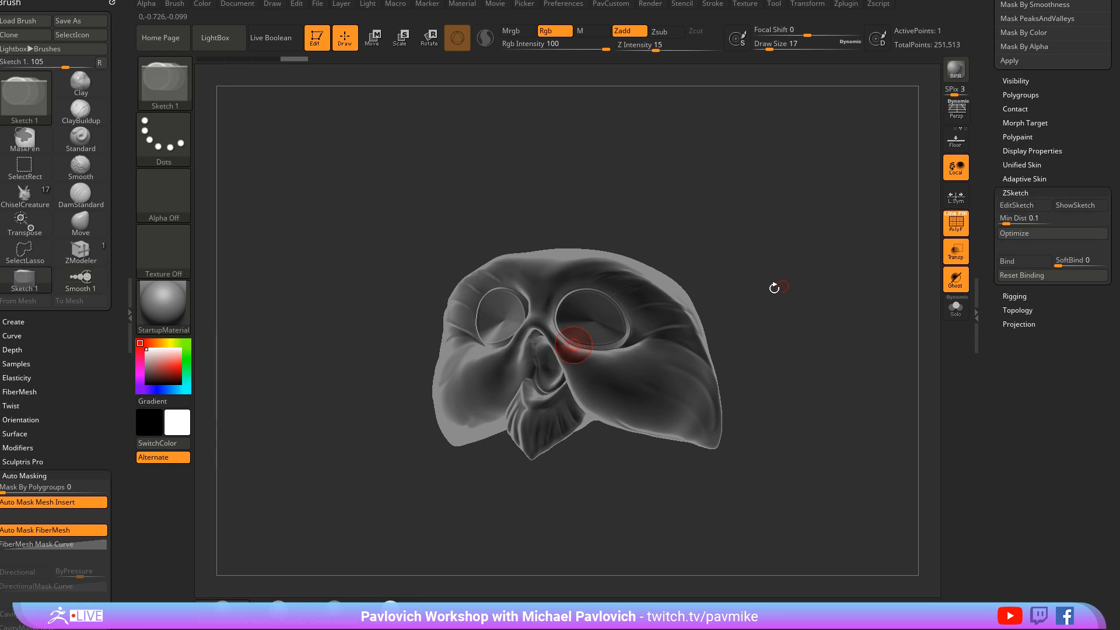
key("m")
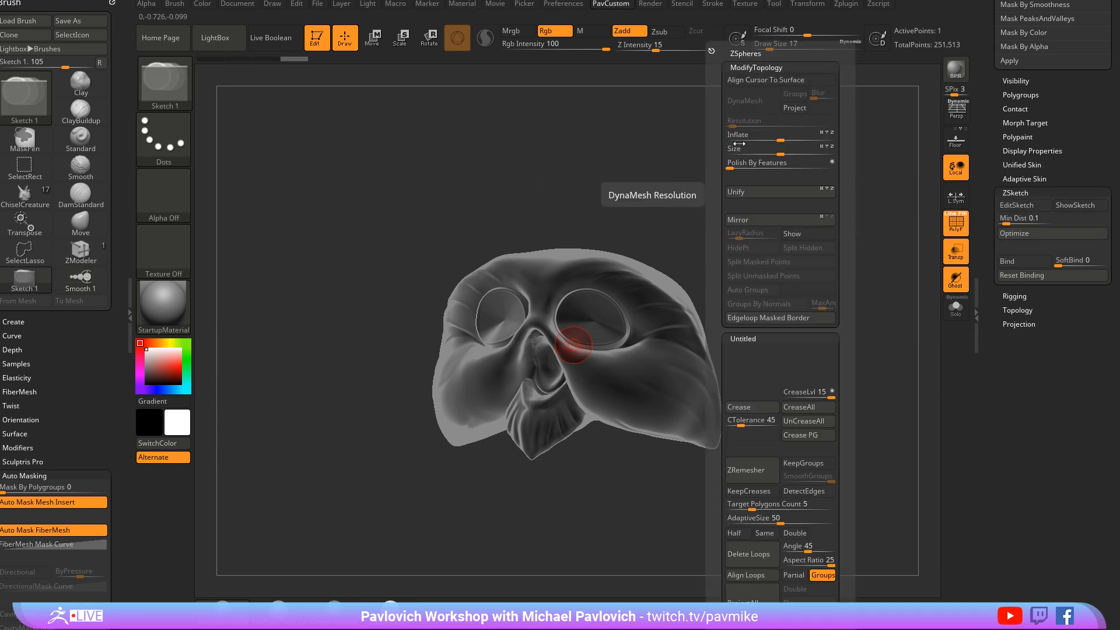
left_click(954, 252)
left_click_drag(826, 235, 795, 262, "alt")
key("m")
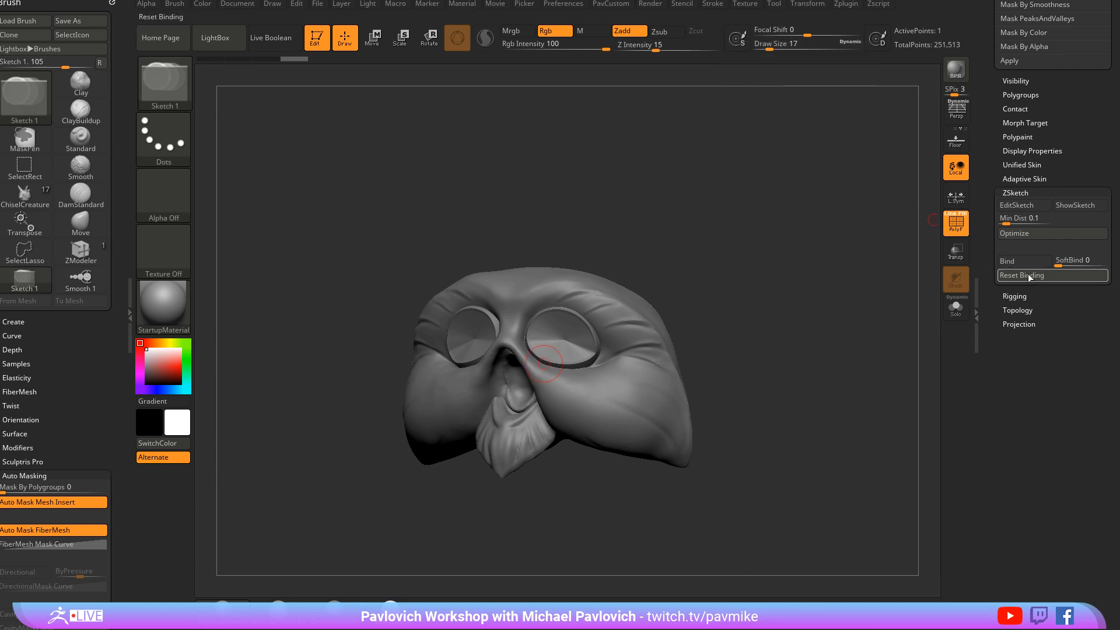
key("shift")
left_click(1020, 194)
left_click(1017, 219)
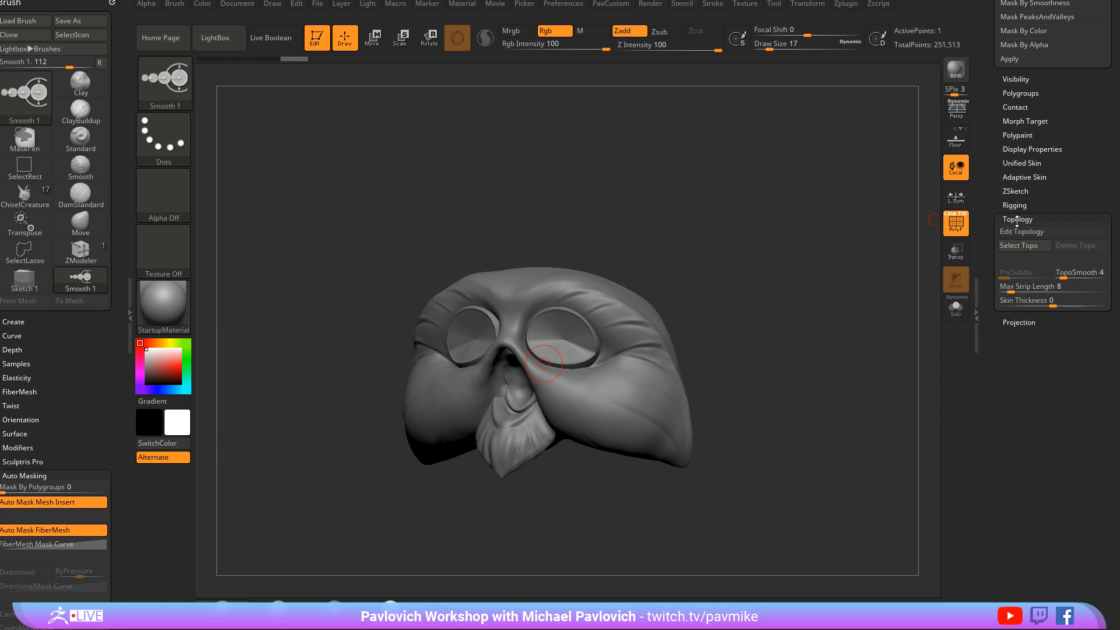
left_click(1019, 245)
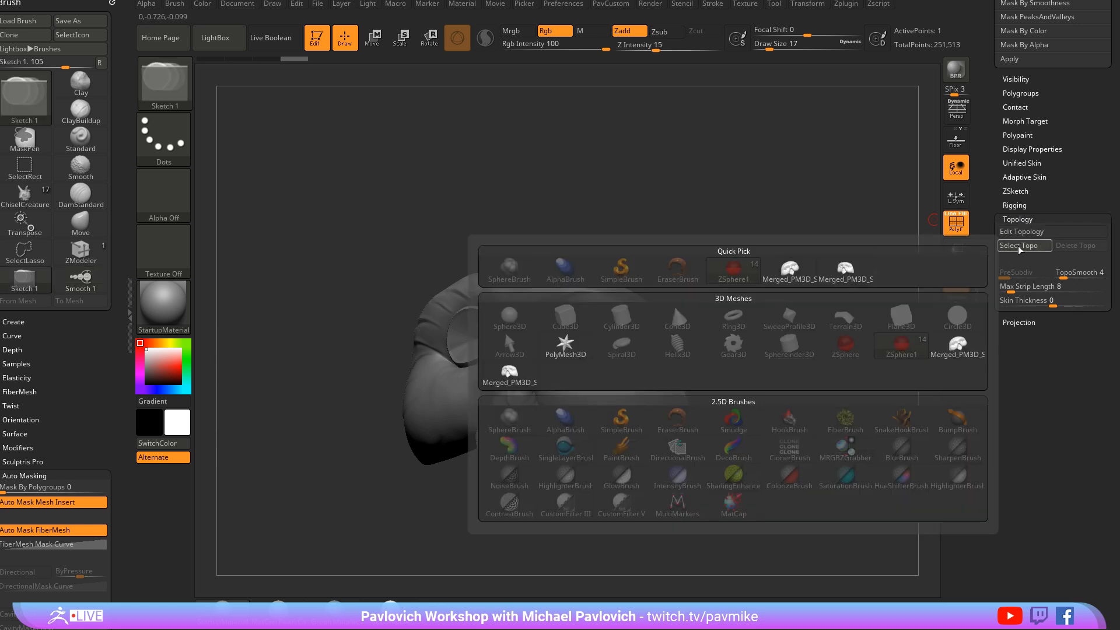
left_click(844, 280)
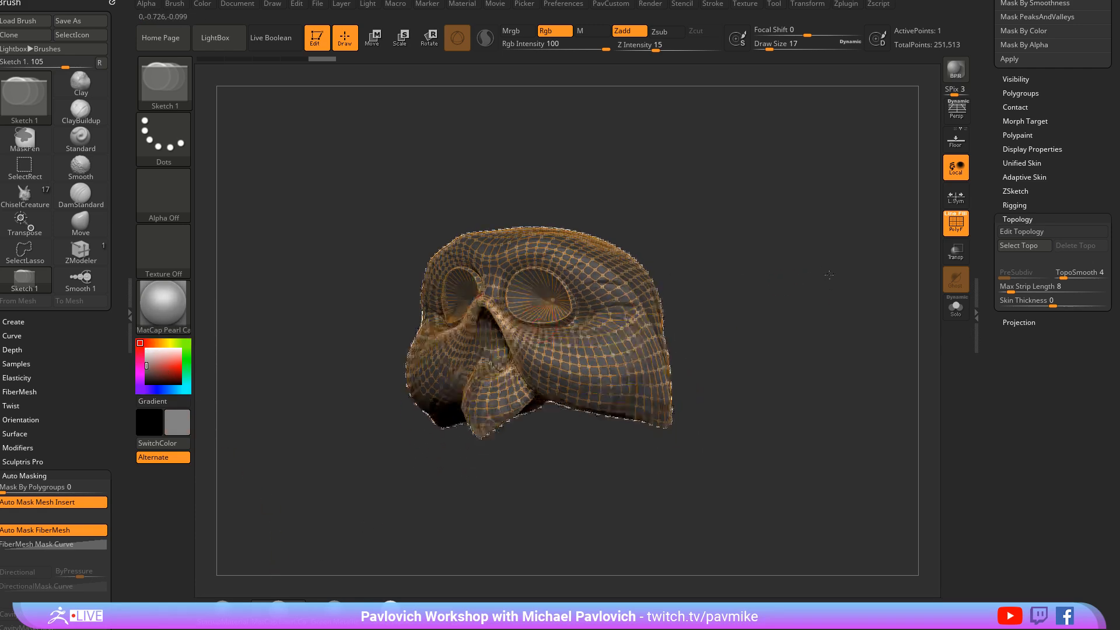
Reduce Draw Size to 3 and turn on Edit Topology for the loaded mask wireframe
left_click_drag(829, 274, 839, 284)
mouse_move(661, 269)
left_mouse_down()
mouse_move(862, 263)
mouse_move(670, 272)
left_mouse_up()
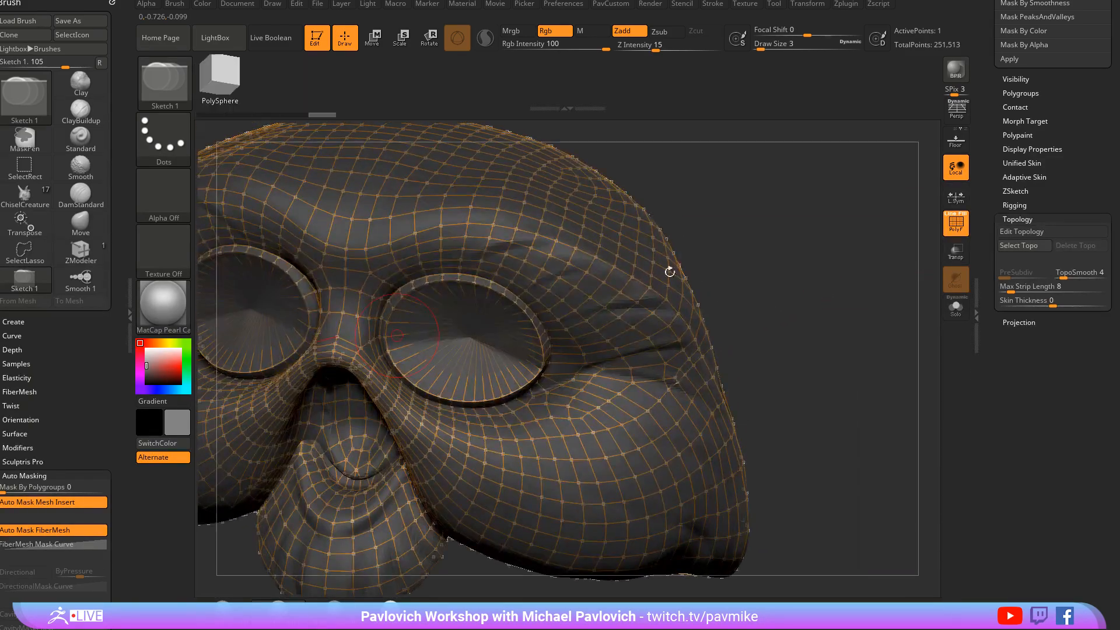
left_click_drag(669, 331, 654, 290)
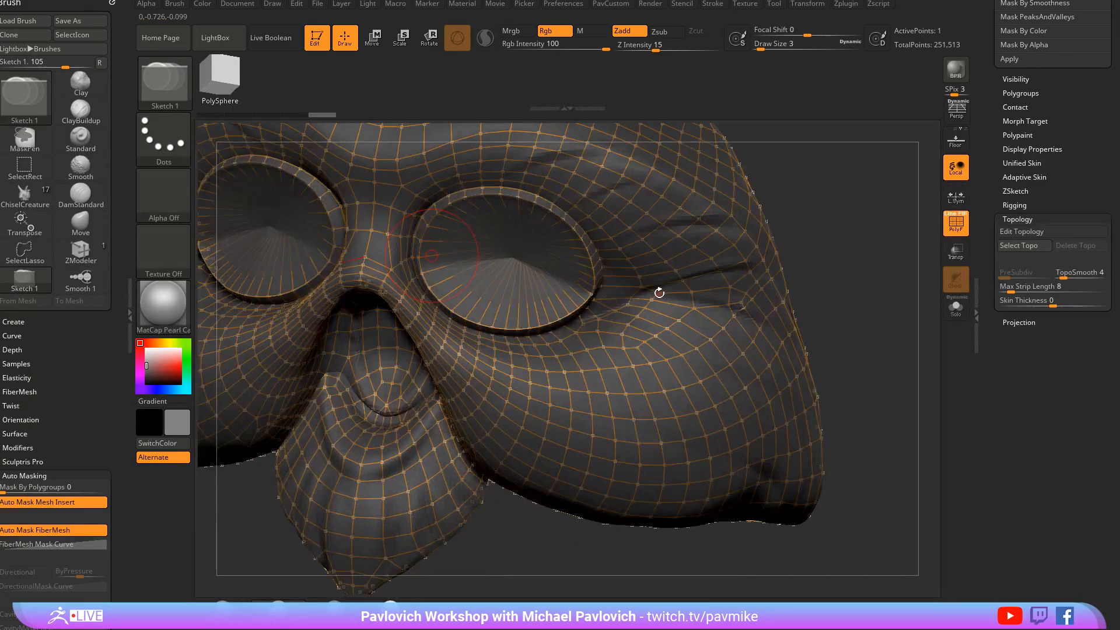
mouse_move(742, 274)
left_mouse_down()
mouse_move(822, 261)
mouse_move(750, 262)
left_mouse_up()
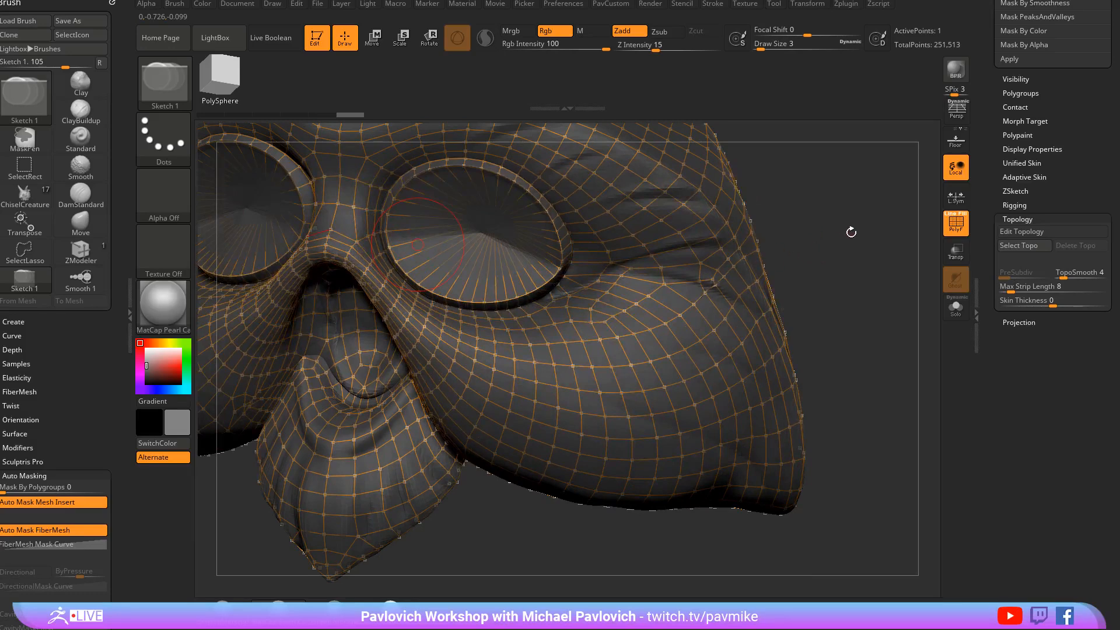
left_click(999, 231)
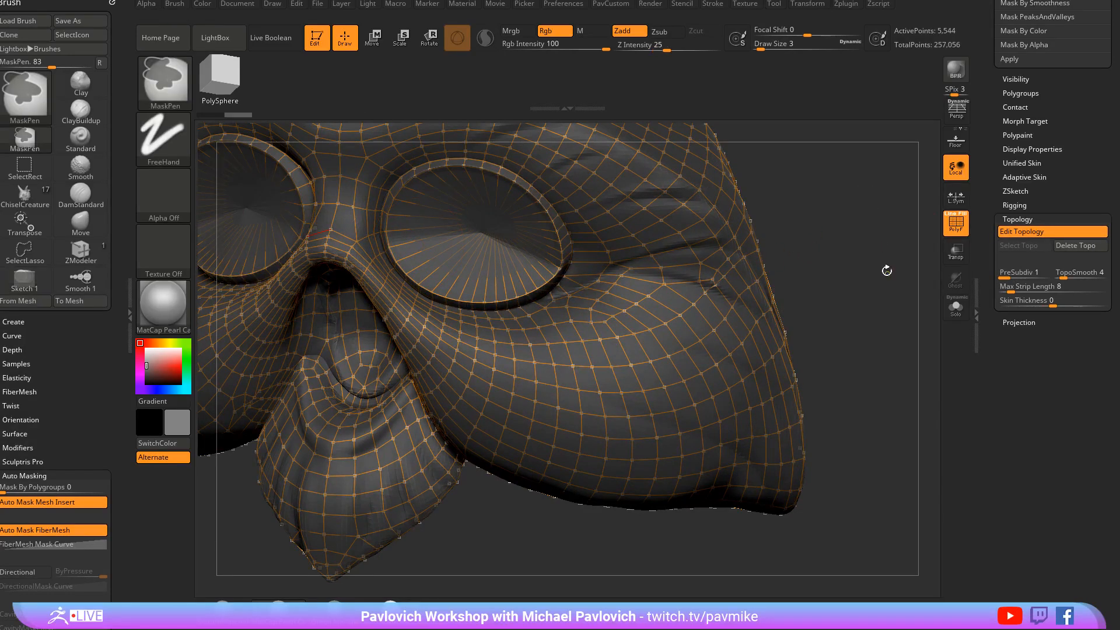
Delete the unwanted topology points in the crease beside the outer lower corner of the eye
left_click_drag(835, 225, 660, 287)
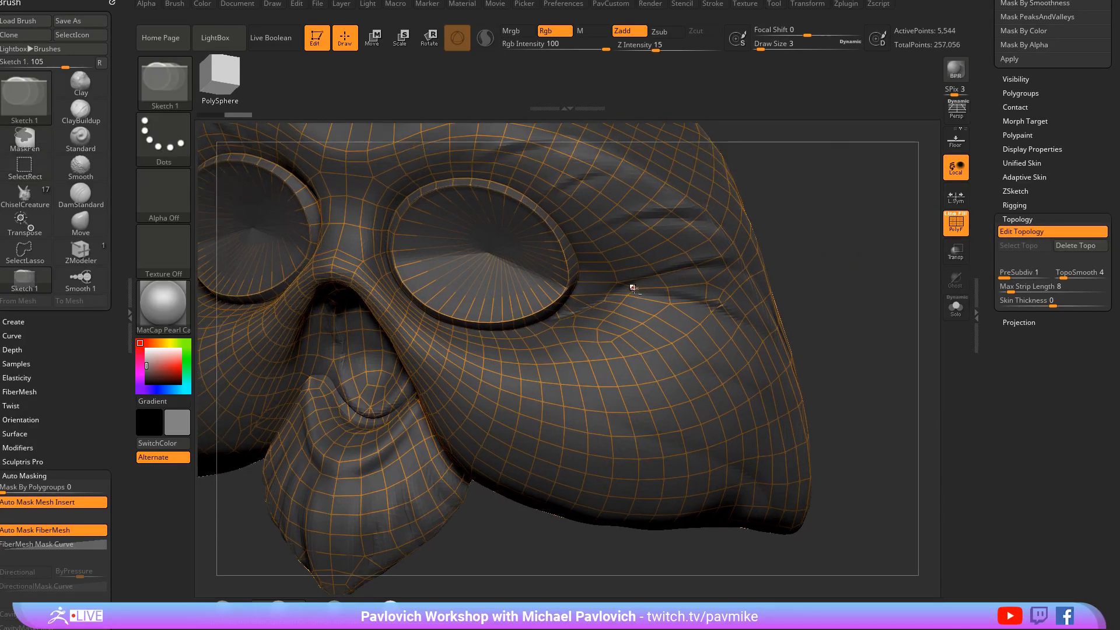
left_click_drag(776, 274, 648, 276)
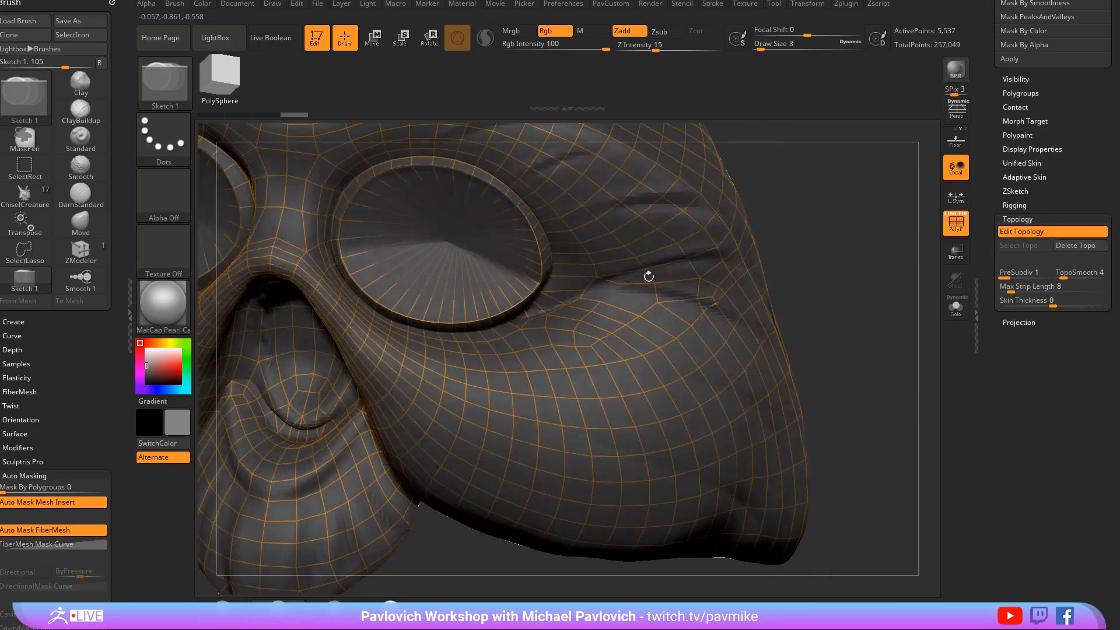
left_click_drag(743, 261, 787, 239)
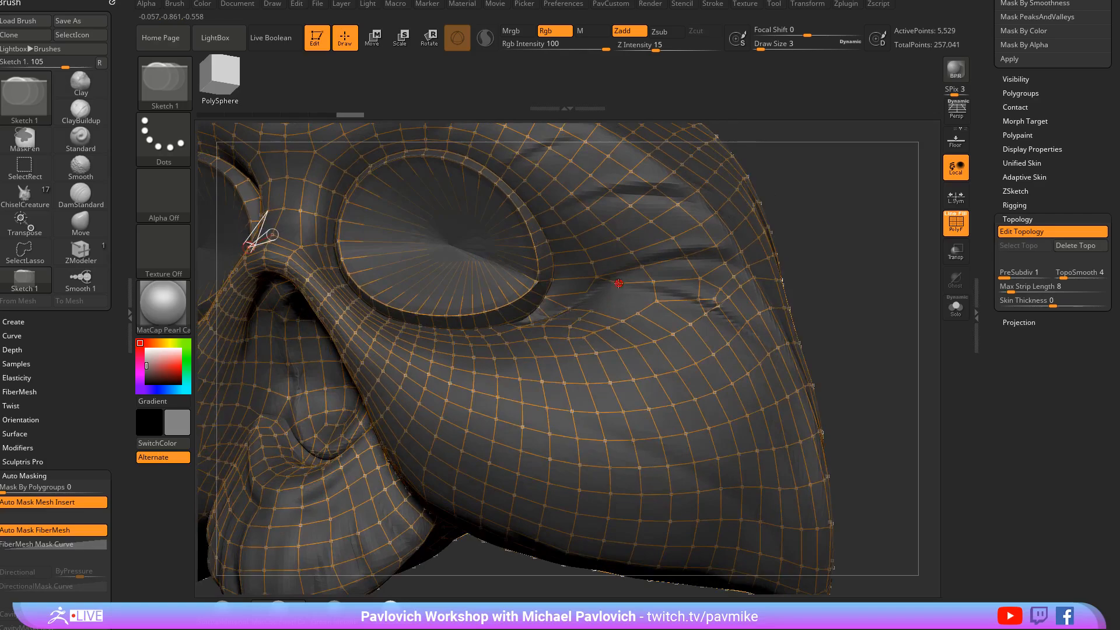
left_click_drag(851, 253, 726, 289)
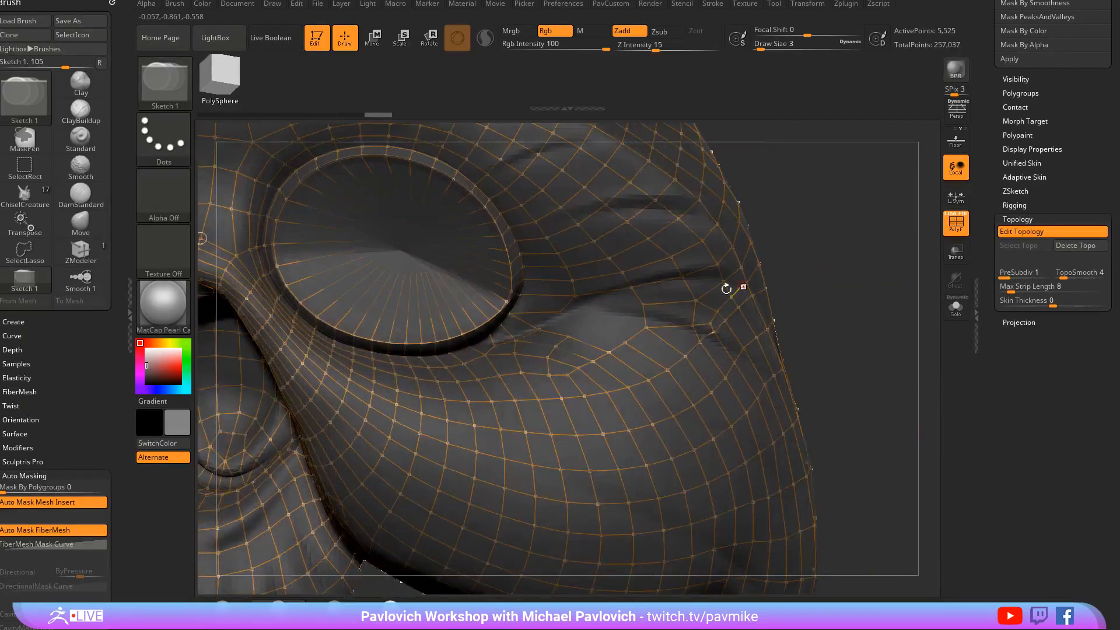
Add a topology point off the eye rim's outer lower corner and reposition the points around it
left_click(539, 330)
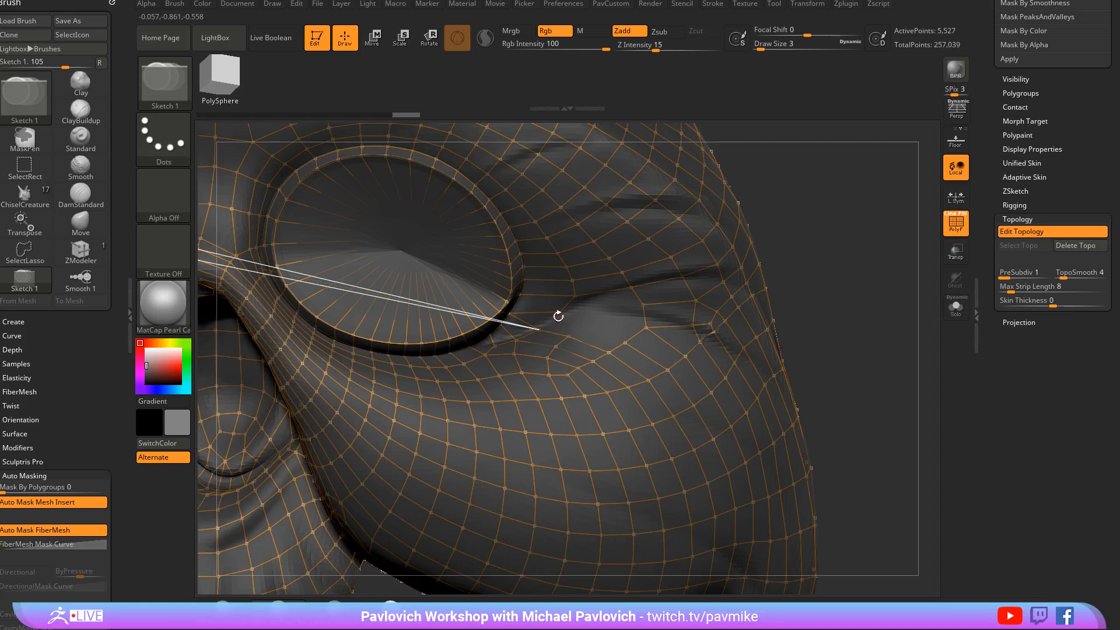
left_click(555, 323, "alt")
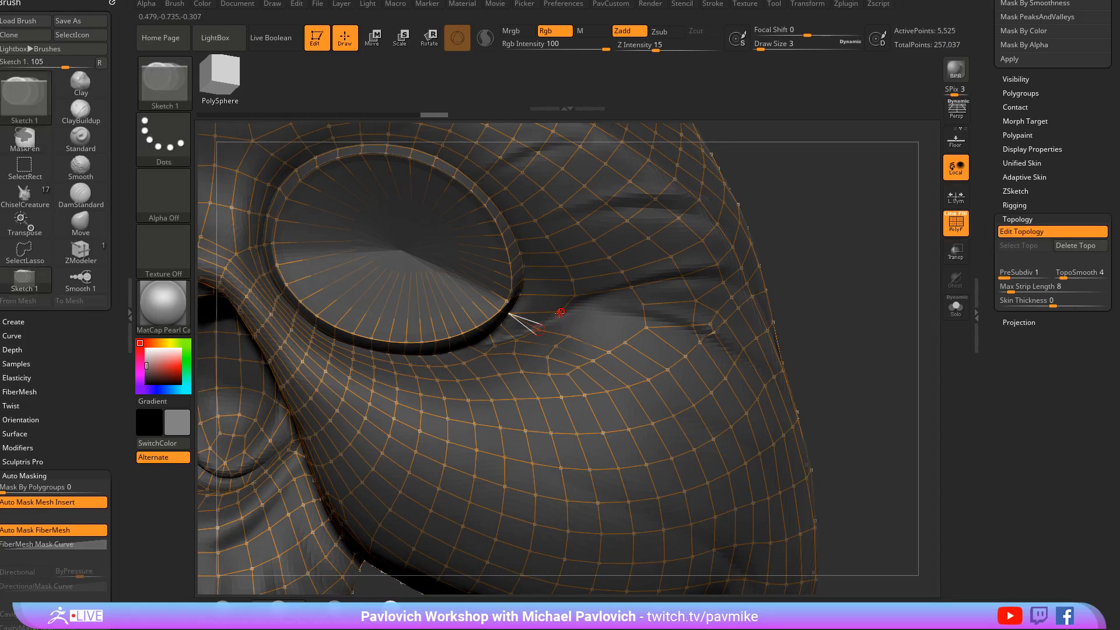
left_click_drag(811, 232, 793, 241)
key("w")
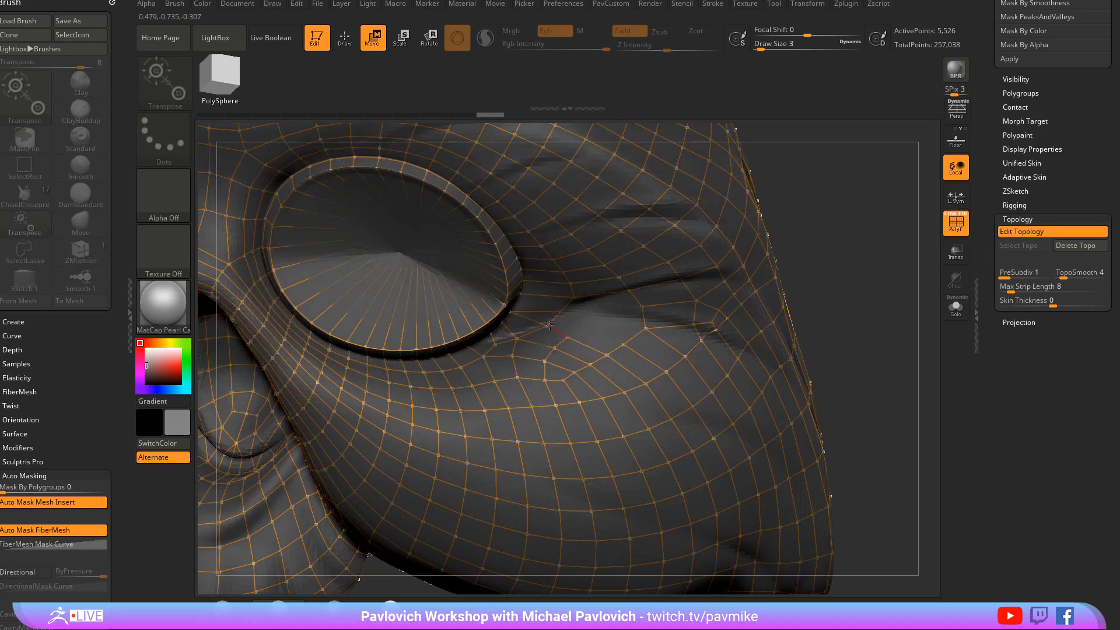
right_click_drag(570, 301, 623, 316)
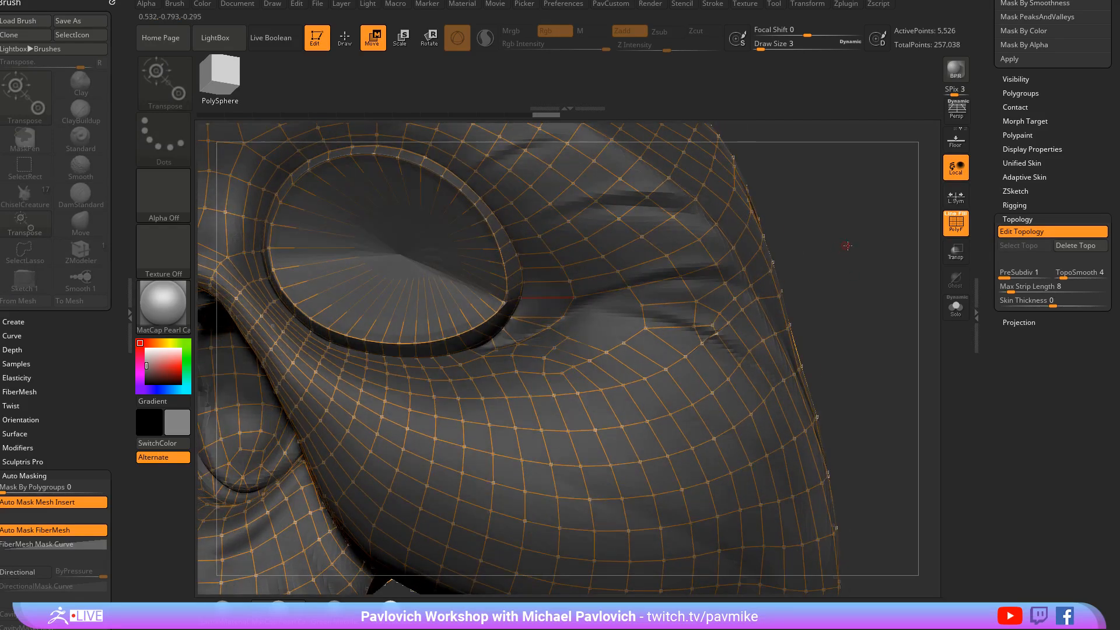
Draw new topology edges across the gap beside the eye, connecting its points to the surrounding cheek loops
key("q")
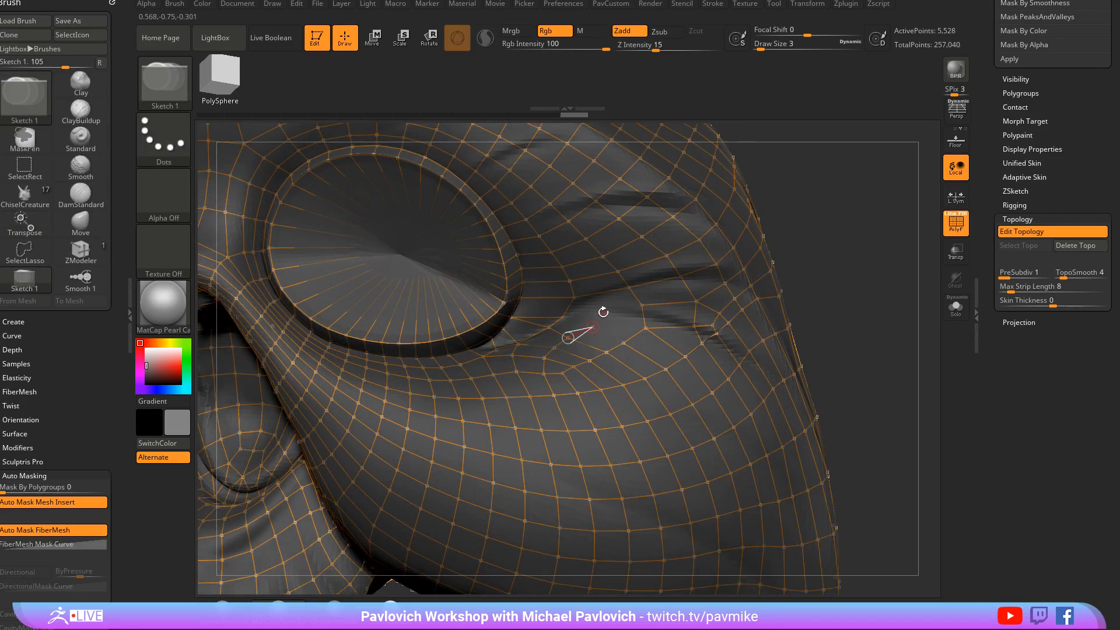
left_click(629, 287)
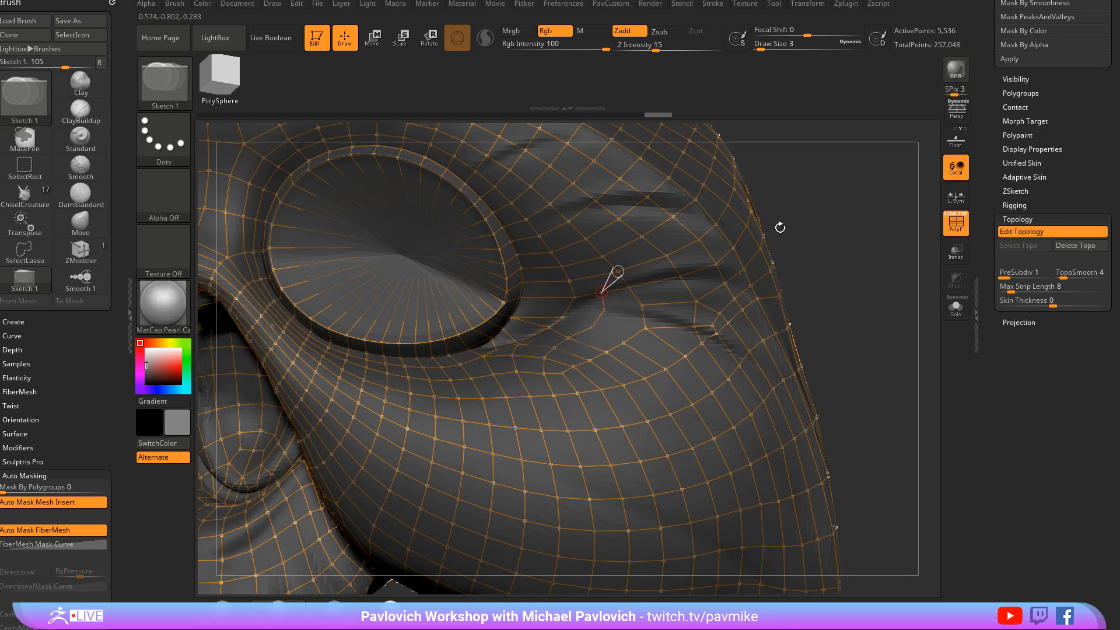
right_click_drag(780, 225, 624, 318)
left_click(613, 303)
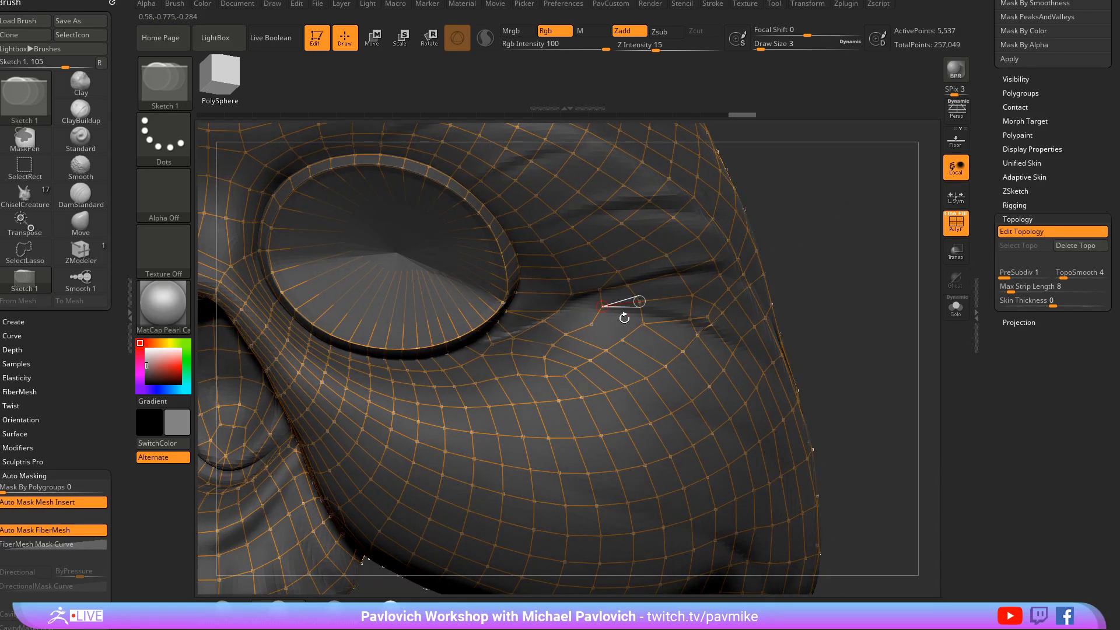
left_click(622, 337)
mouse_move(807, 287)
right_mouse_down()
mouse_move(563, 313)
mouse_move(568, 298)
mouse_move(780, 243)
right_mouse_up()
left_click(571, 294)
left_click(600, 305)
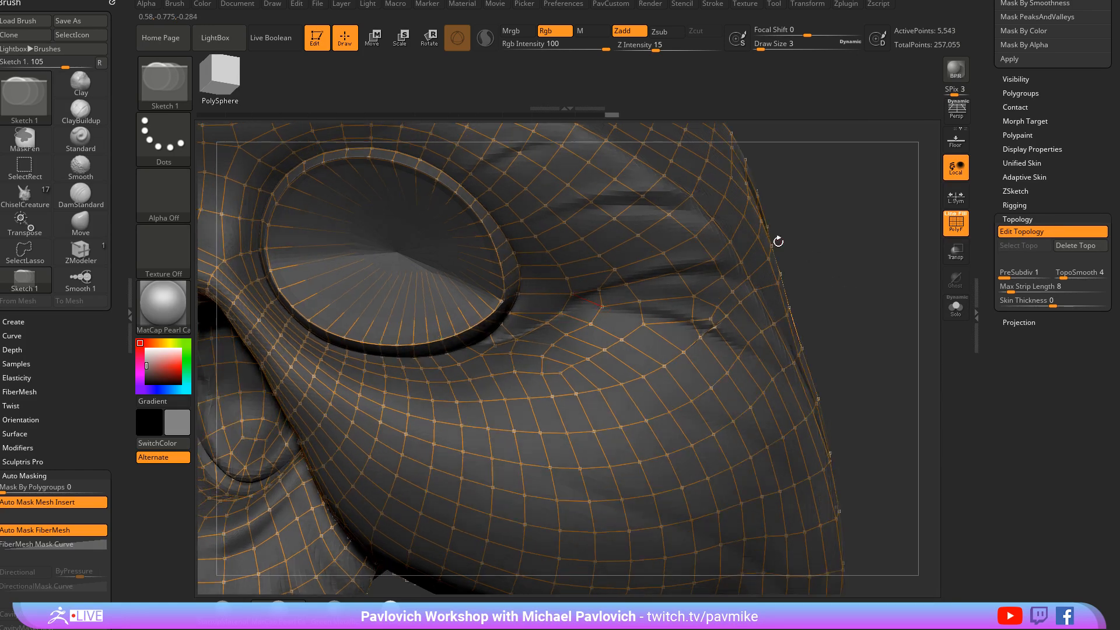
Adjust the topology points in the crease beside the outer corner of the eye and quick-save the project
key("w")
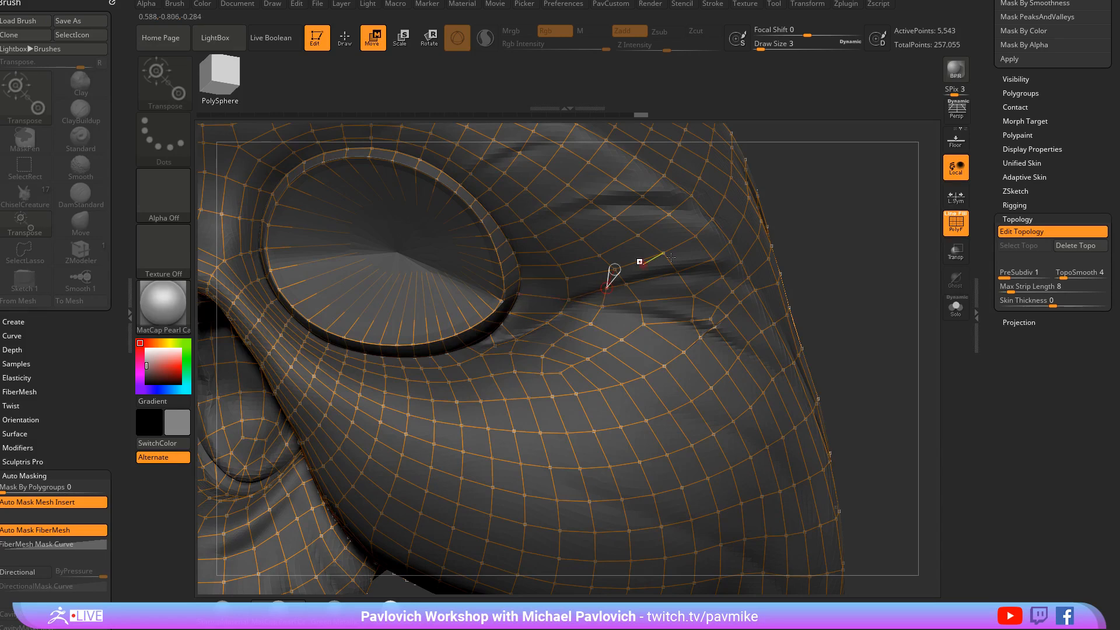
key("q")
mouse_move(671, 258)
right_mouse_down()
mouse_move(887, 265)
mouse_move(624, 315)
right_mouse_up()
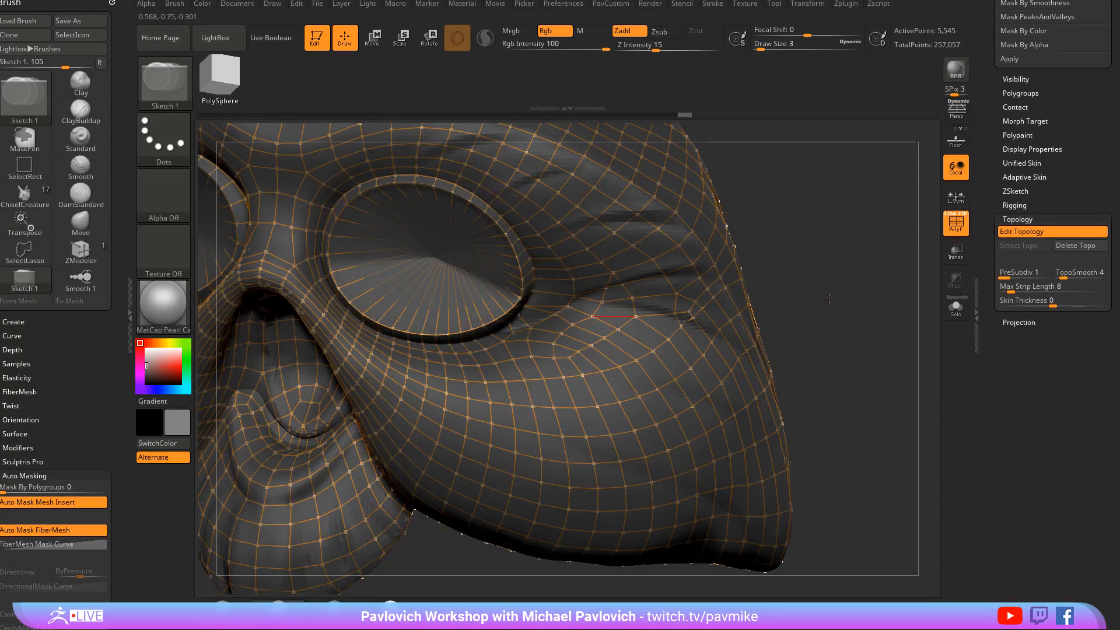
key("f")
right_click_drag(829, 299, 765, 278)
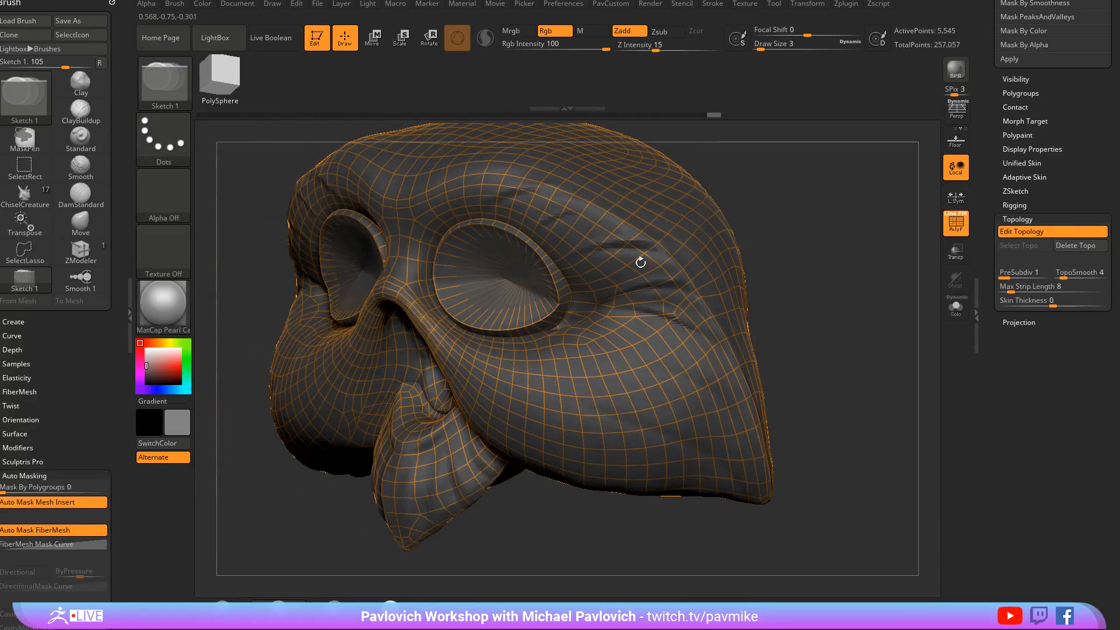
key("ctrl+s")
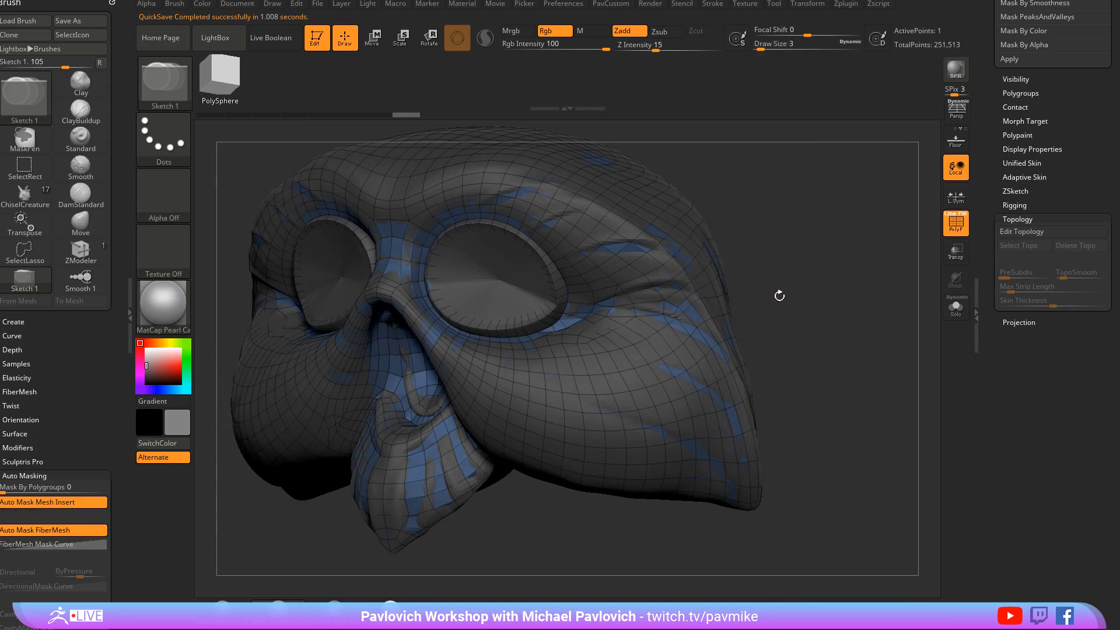
Turn Edit Topology back on and make an adaptive skin from the edited topology
left_click(1028, 232)
mouse_move(870, 280)
left_mouse_down()
mouse_move(957, 280)
mouse_move(873, 280)
left_mouse_up()
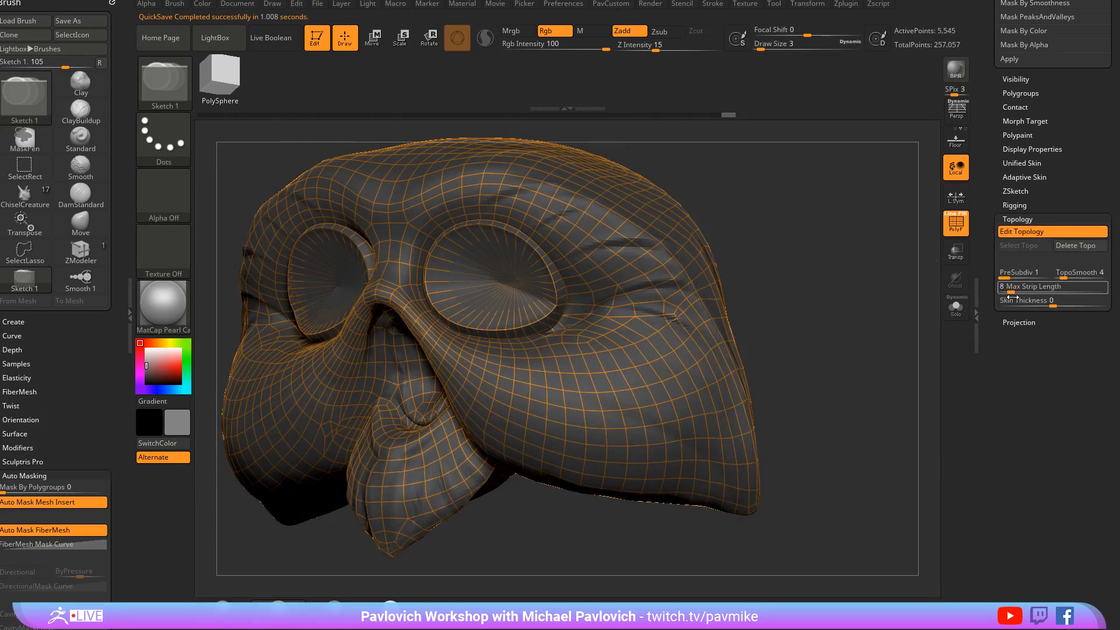
key("shift")
left_click(1021, 178)
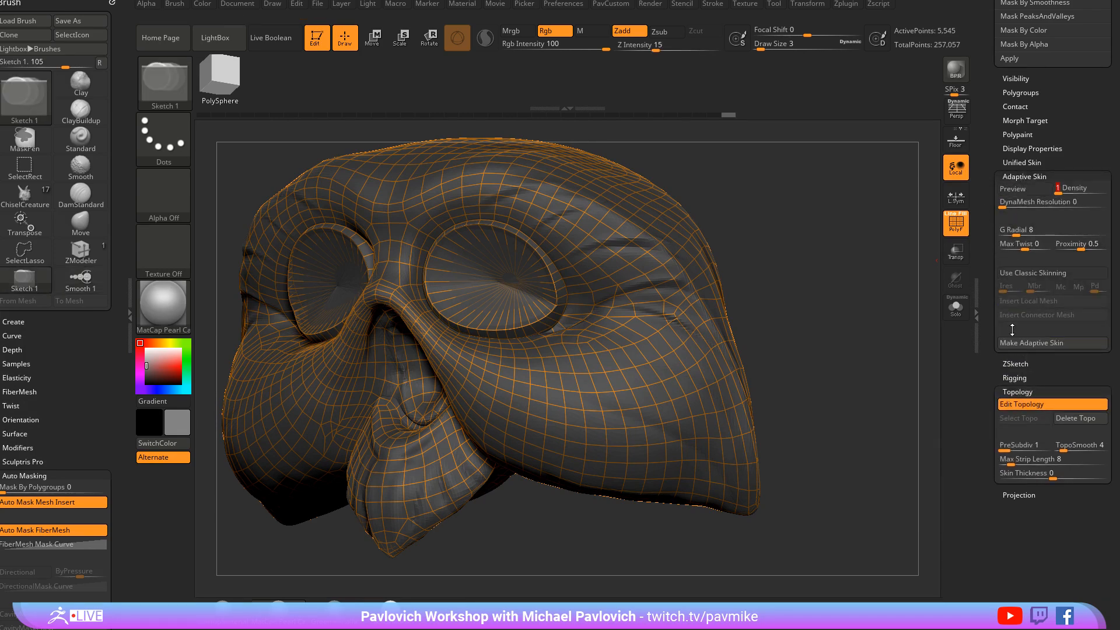
Delete the ZSphere1 subtool
scroll(978, 457, "up", 10)
left_click_drag(984, 138, 991, 316)
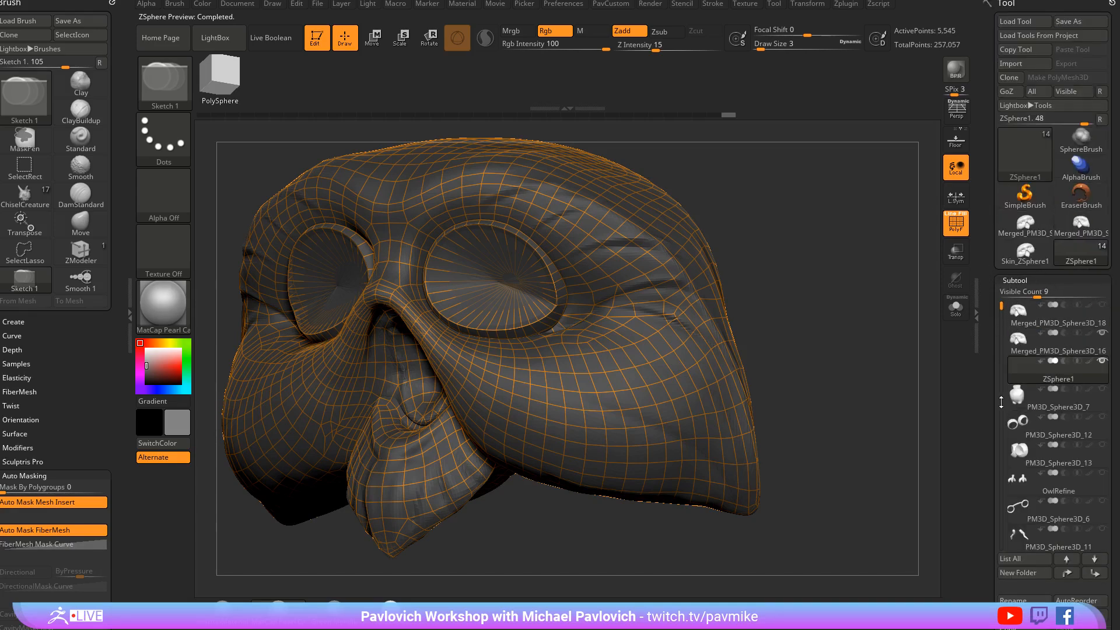
scroll(1001, 402, "down", 3)
left_click(1015, 599)
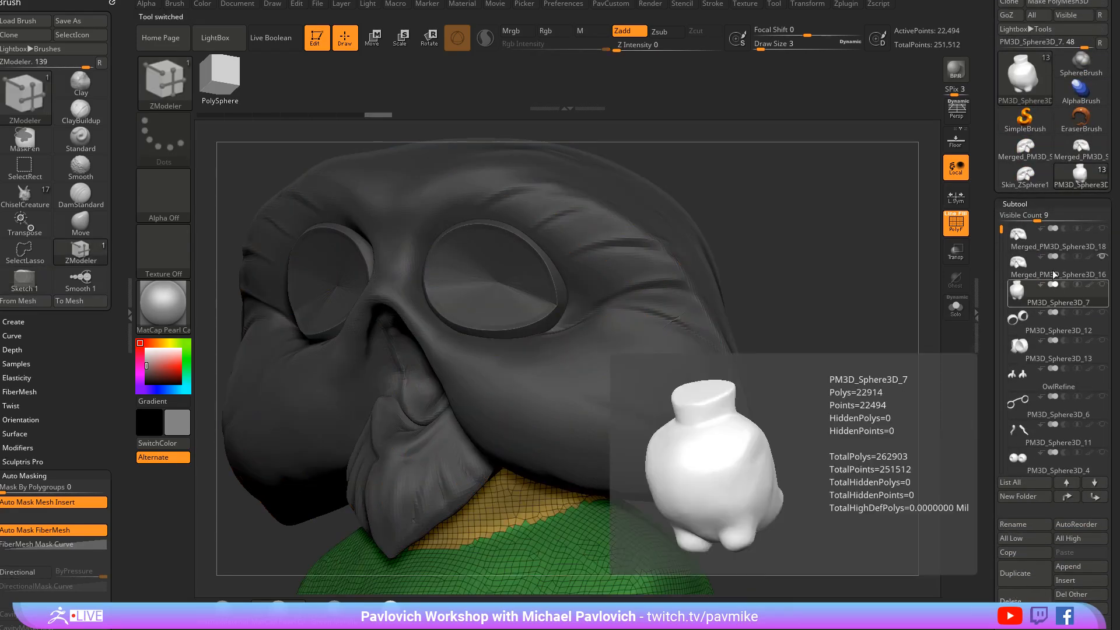
Insert the Skin_ZSphere1 mesh below the Merged_PM3D_Sphere3D_16 subtool and display it in Solo mode
left_click(1054, 274)
left_click(1065, 580)
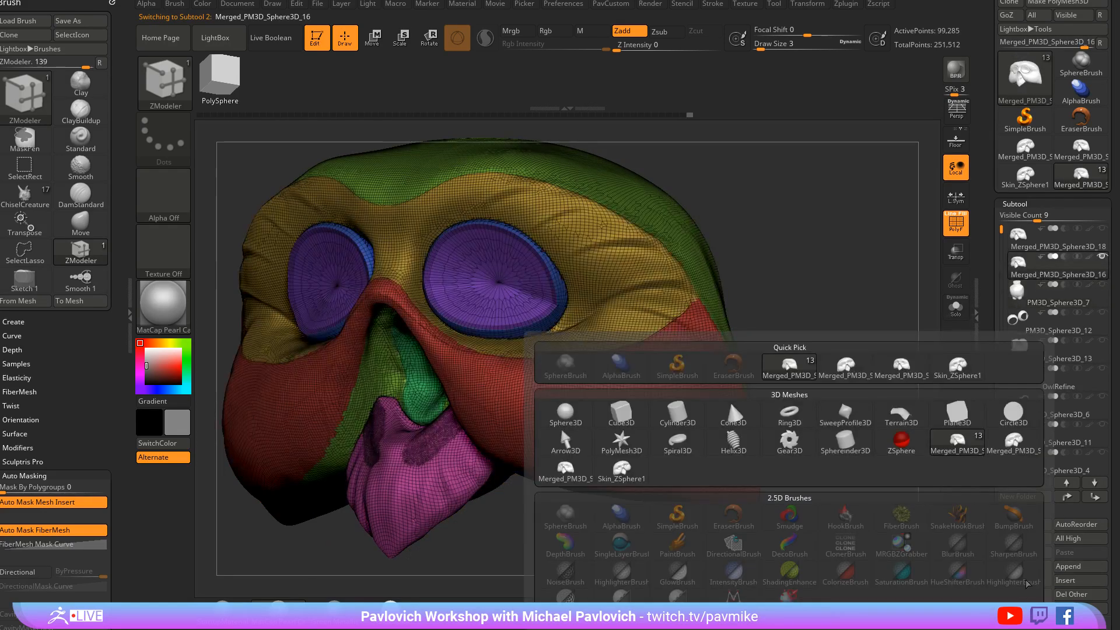
left_click(630, 469)
left_click_drag(800, 315, 869, 299)
left_click(948, 305)
left_click_drag(840, 251, 852, 280, "alt")
Assign polygroups to the skinned mask with Groups By Normals and make them symmetrical with Mirror And Weld
key("2")
left_click(844, 384)
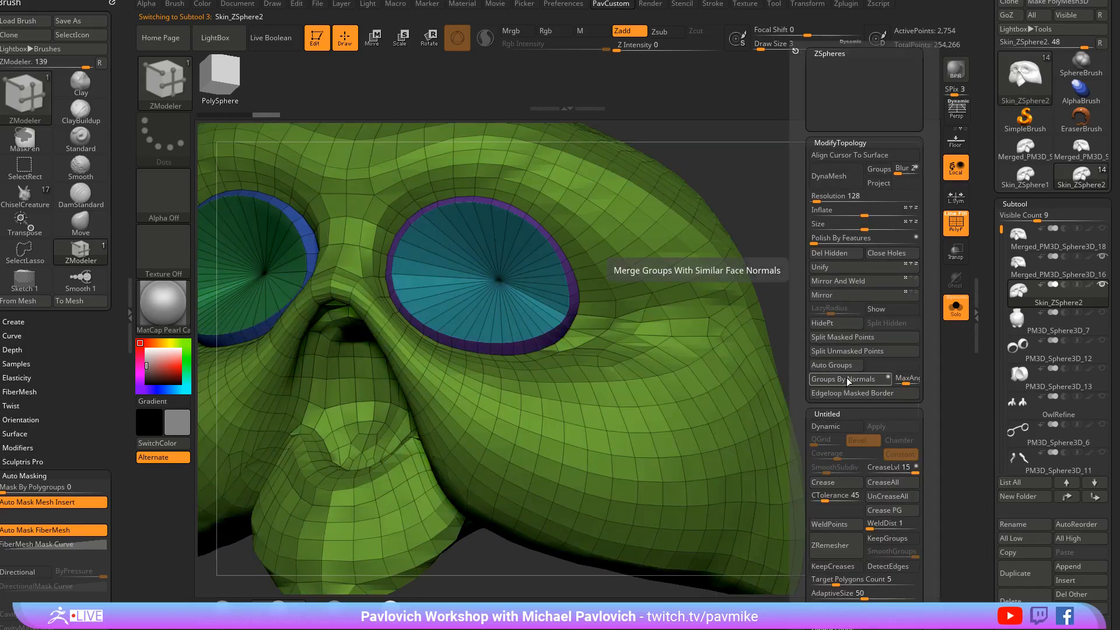
left_click(858, 290)
key("f")
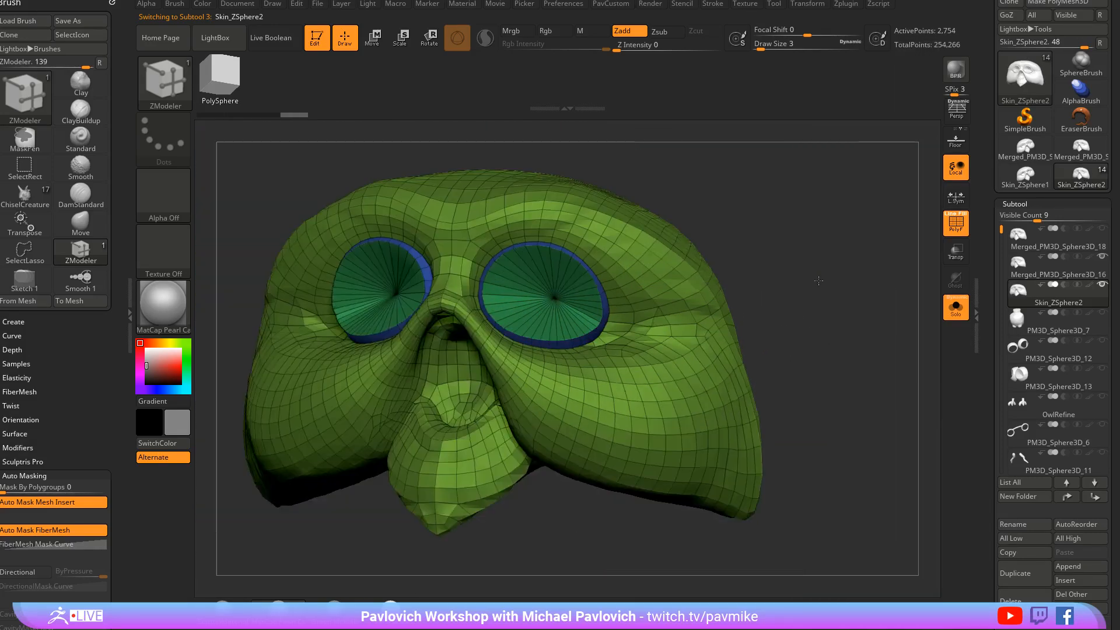
Hide the polygon loops enclosing the eye area and across the nose bridge, and regroup the separated parts with Auto Groups
left_click_drag(776, 289, 841, 286)
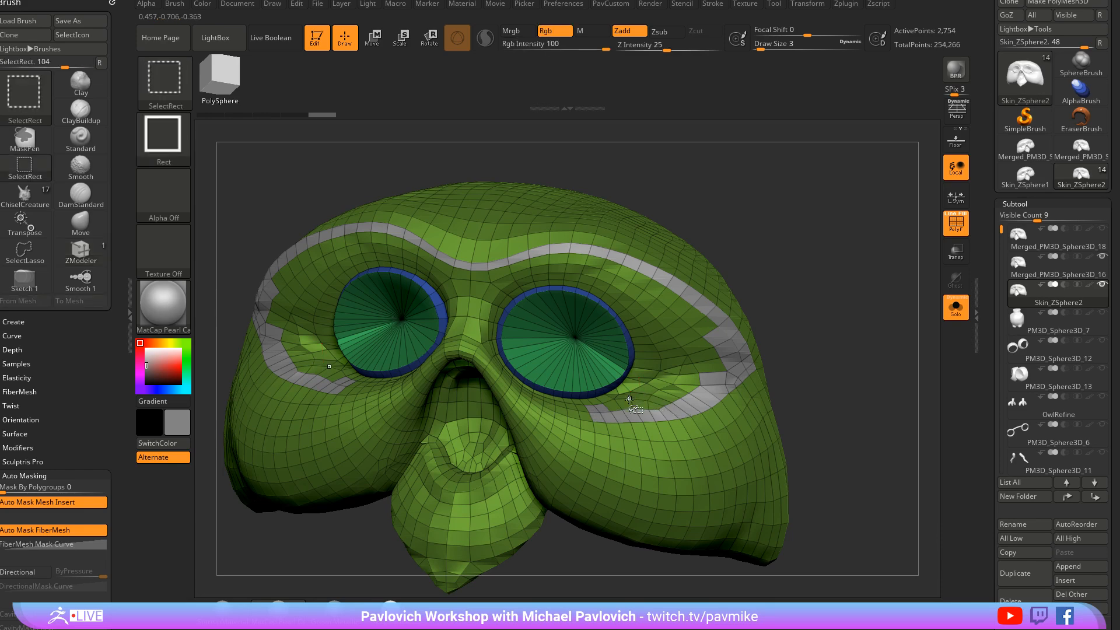
left_click(606, 414, "ctrl+shift")
left_click_drag(606, 414, 771, 355)
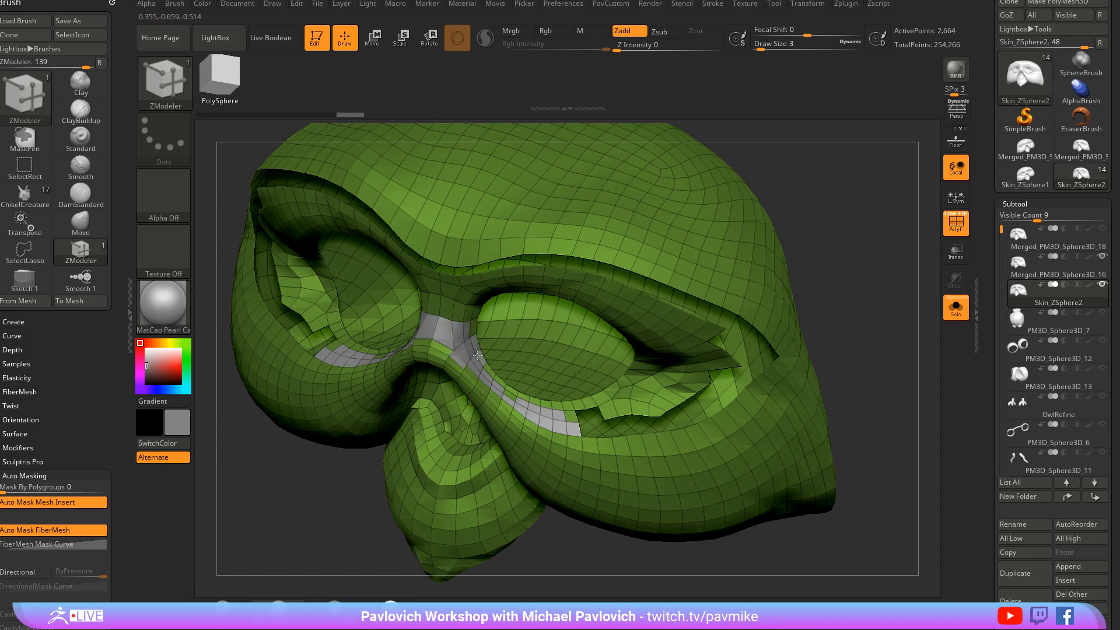
mouse_move(469, 348)
right_mouse_down()
mouse_move(513, 313)
mouse_move(852, 230)
right_mouse_up()
key("ctrl+shift")
key("space")
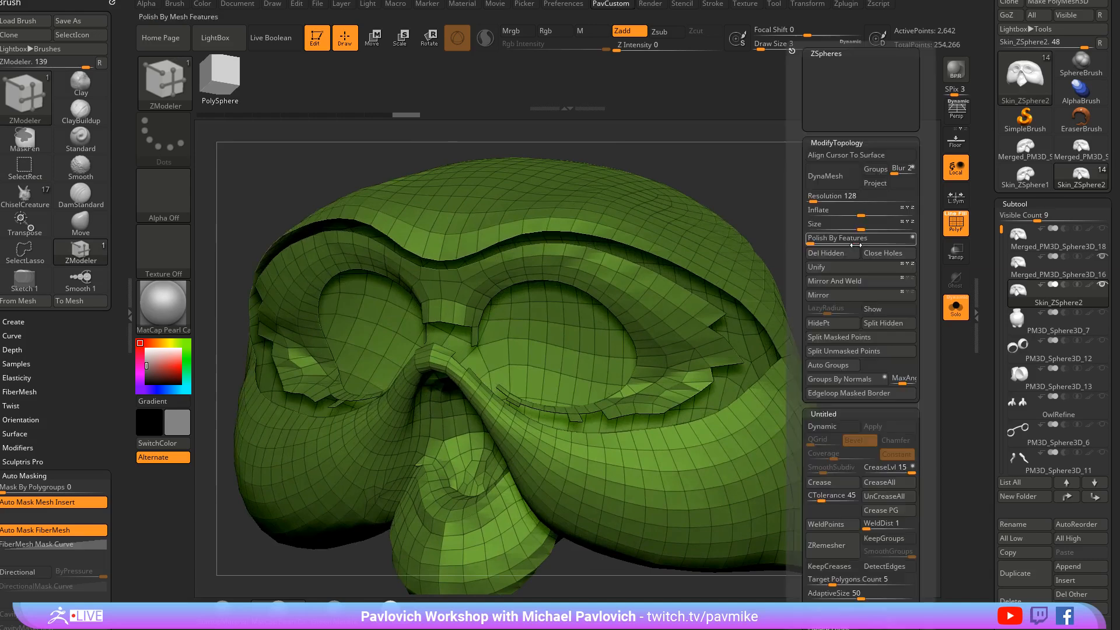
left_click(828, 365)
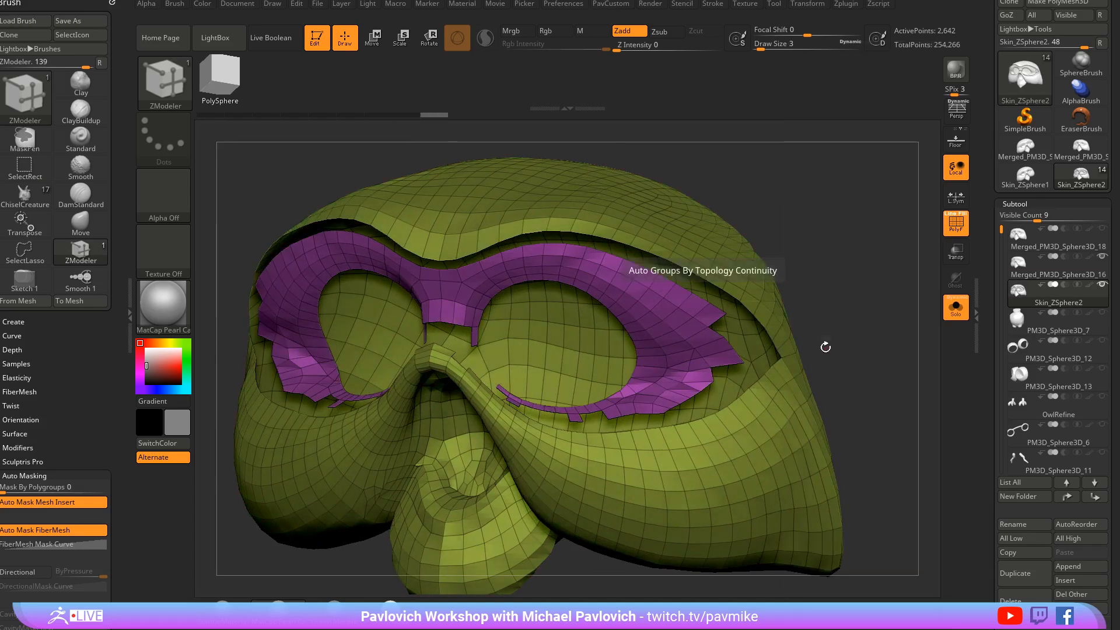
Combine the eye band and its bordering polygon loops into one polygroup and reveal the whole mask
key("ctrl+shift")
left_click(862, 296, "ctrl+shift")
key("space")
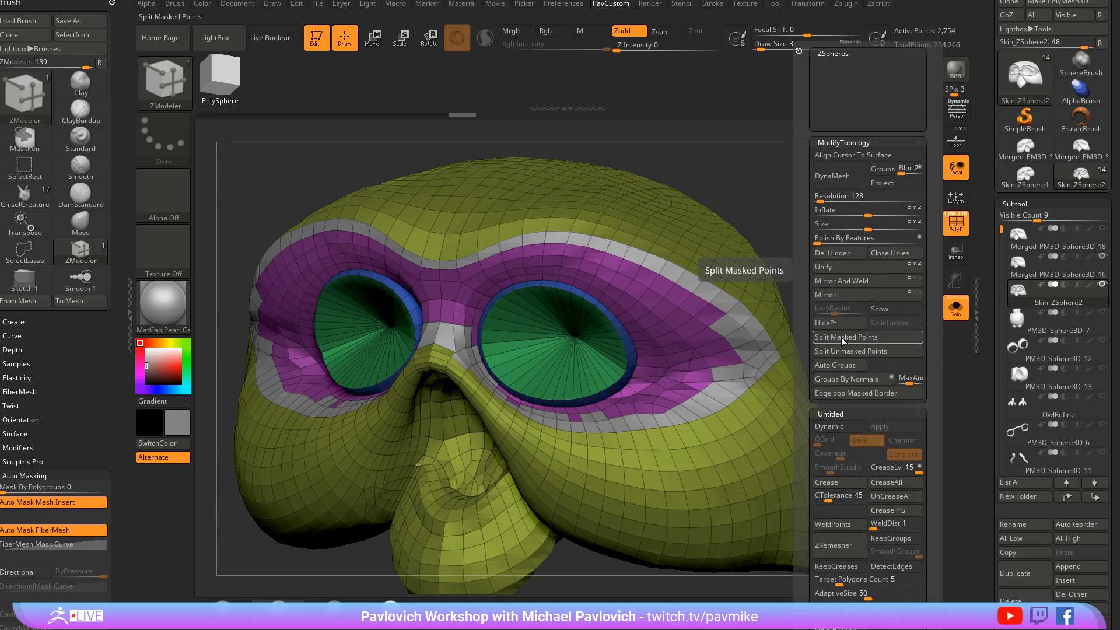
left_click(825, 296, "ctrl+shift")
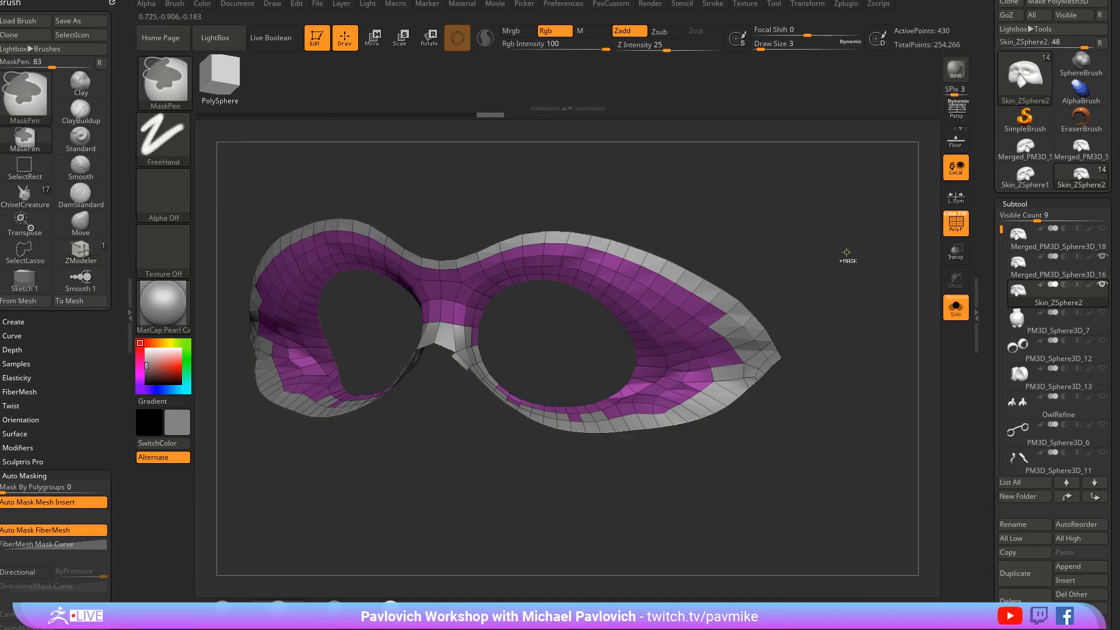
left_click(846, 252, "ctrl")
left_click(840, 257, "ctrl+shift")
left_click_drag(840, 258, 655, 475, "alt")
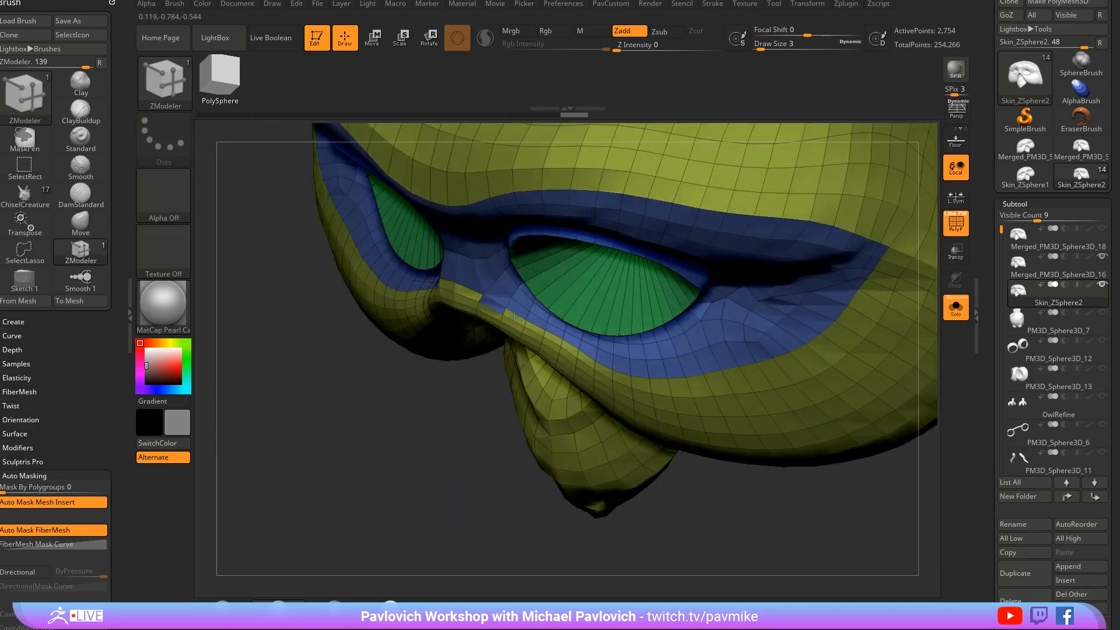
Compare the skinned mask with Merged_PM3D_Sphere3D_18 and delete the Skin_ZSphere2 subtool
left_click_drag(449, 334, 668, 326)
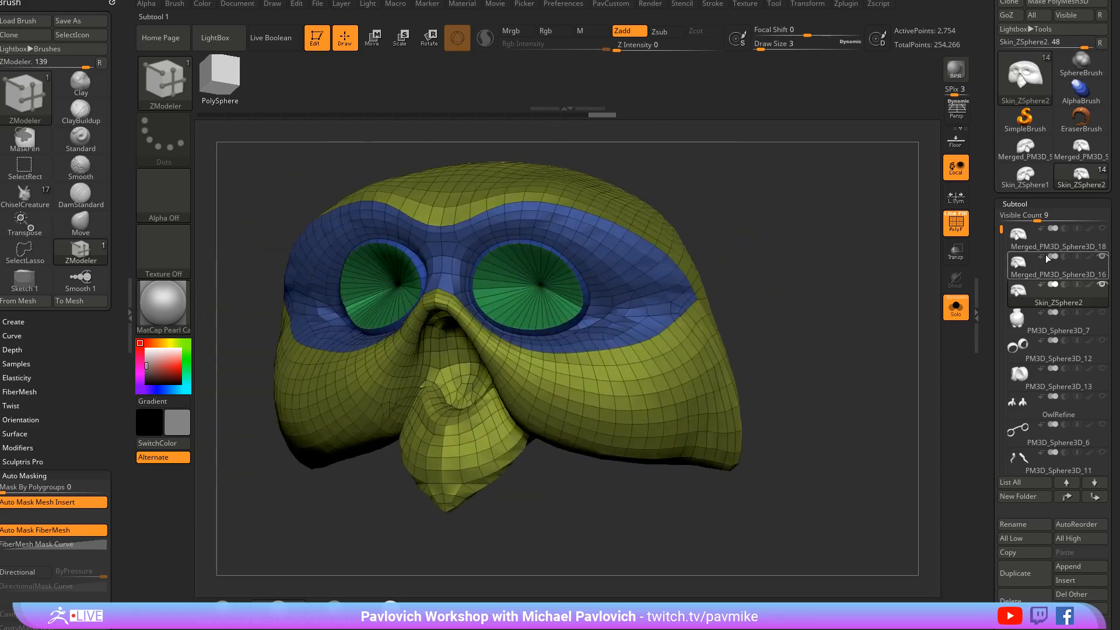
left_click(1043, 249)
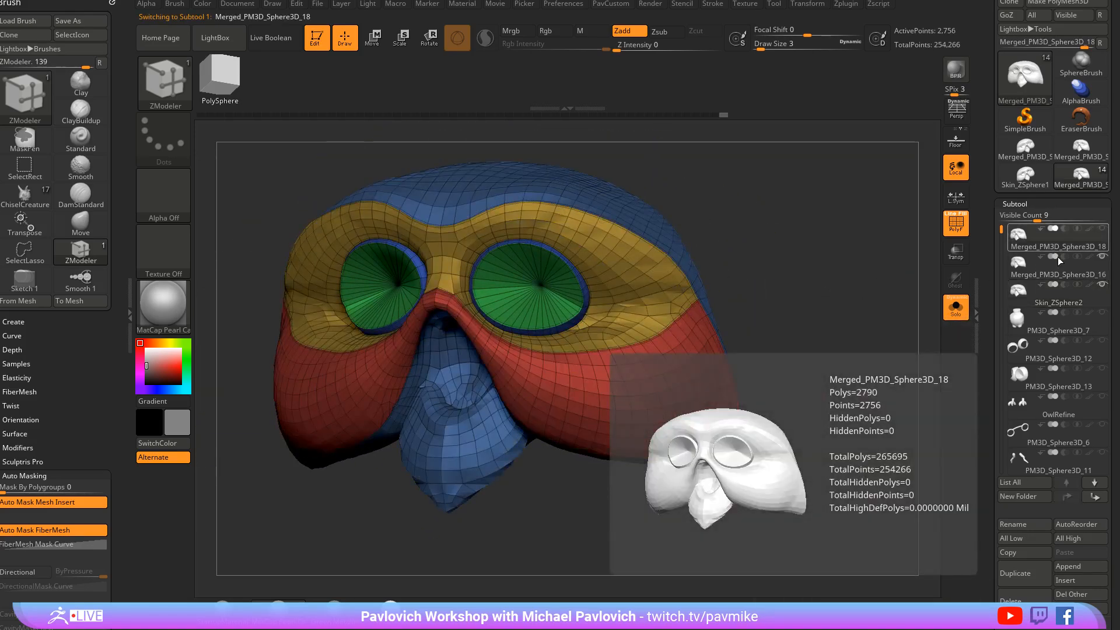
left_click(1055, 297)
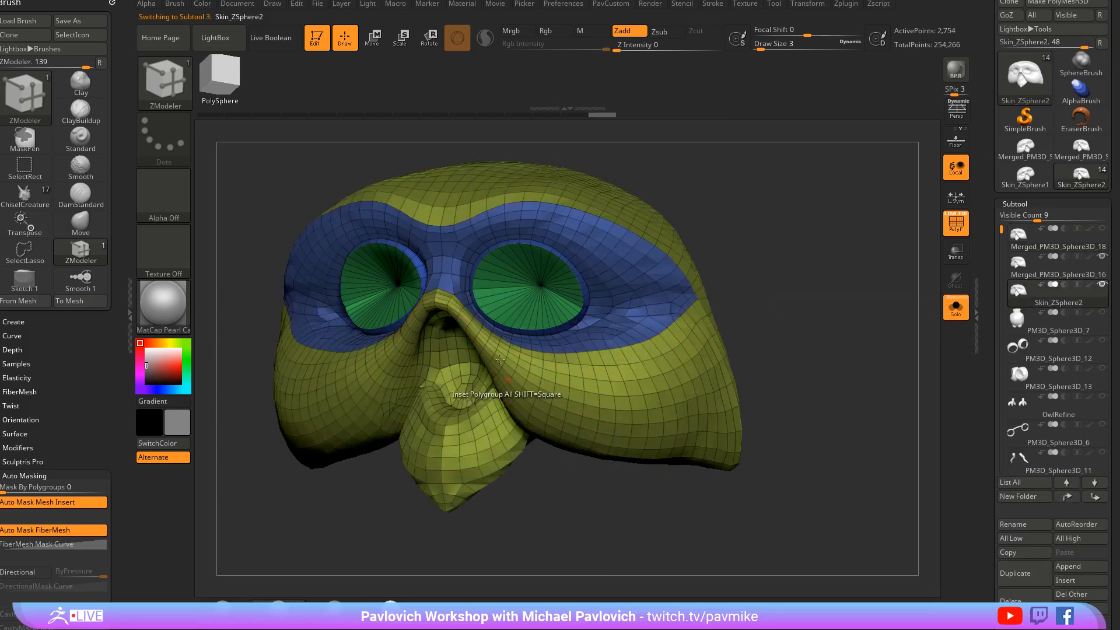
scroll(1003, 385, "down", 2)
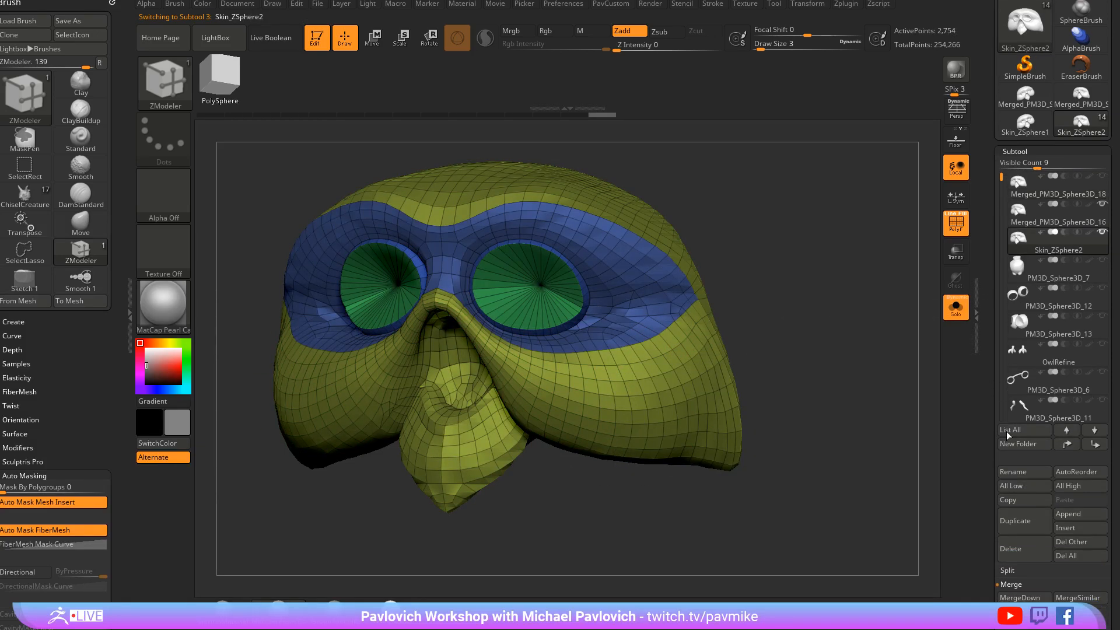
left_click(1018, 548)
Make Merged_PM3D_Sphere3D_18 the active subtool and set the Draw Size to 7
left_click(1050, 223)
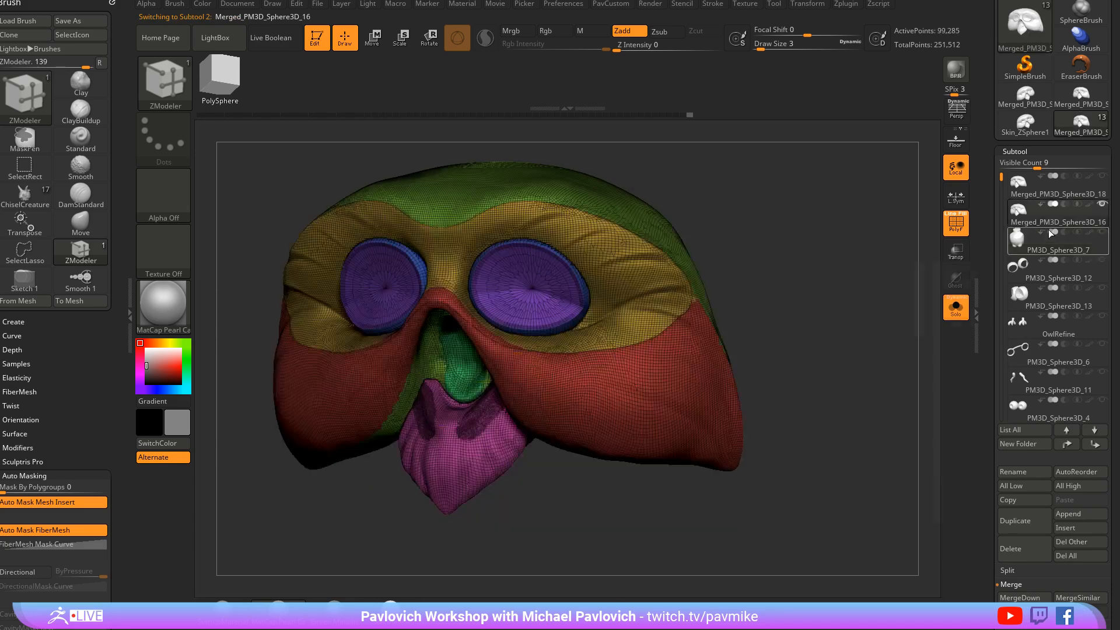
left_click(1056, 198)
mouse_move(767, 282)
left_mouse_down()
mouse_move(804, 272)
mouse_move(835, 297)
left_mouse_up()
key("s")
key("s")
left_click_drag(855, 299, 819, 309)
key("s")
mouse_move(822, 310)
left_mouse_down()
mouse_move(864, 336)
mouse_move(849, 336)
mouse_move(880, 292)
mouse_move(898, 303)
mouse_move(889, 303)
left_mouse_up()
key("s")
key("s")
Try inserting a single edge loop around the eye rims with ZModeler
key("space")
left_click(408, 295)
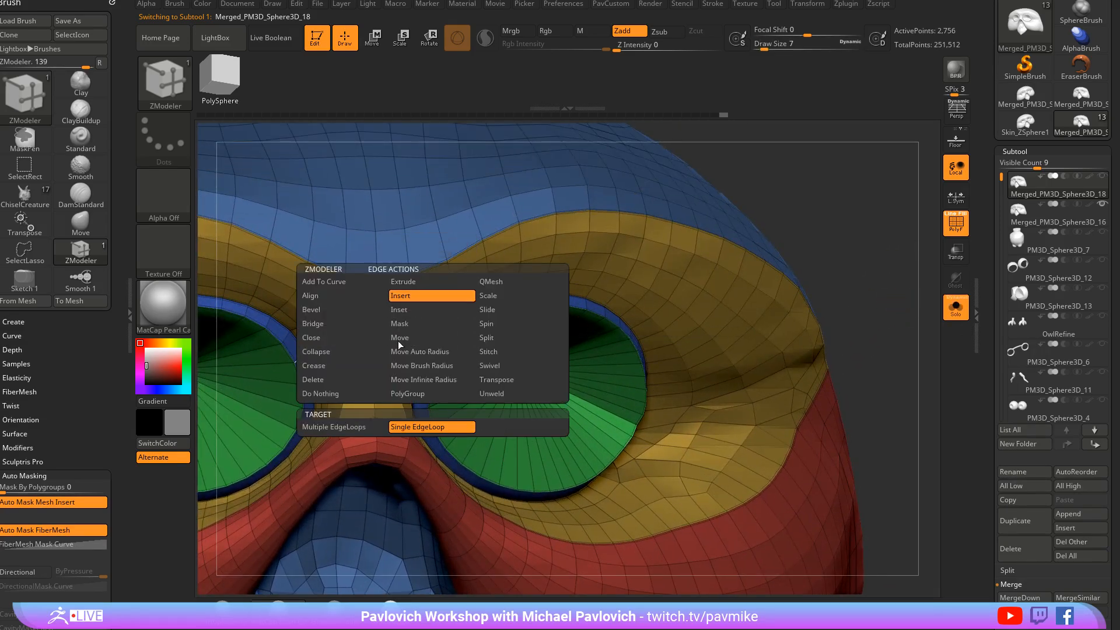
left_click(431, 427)
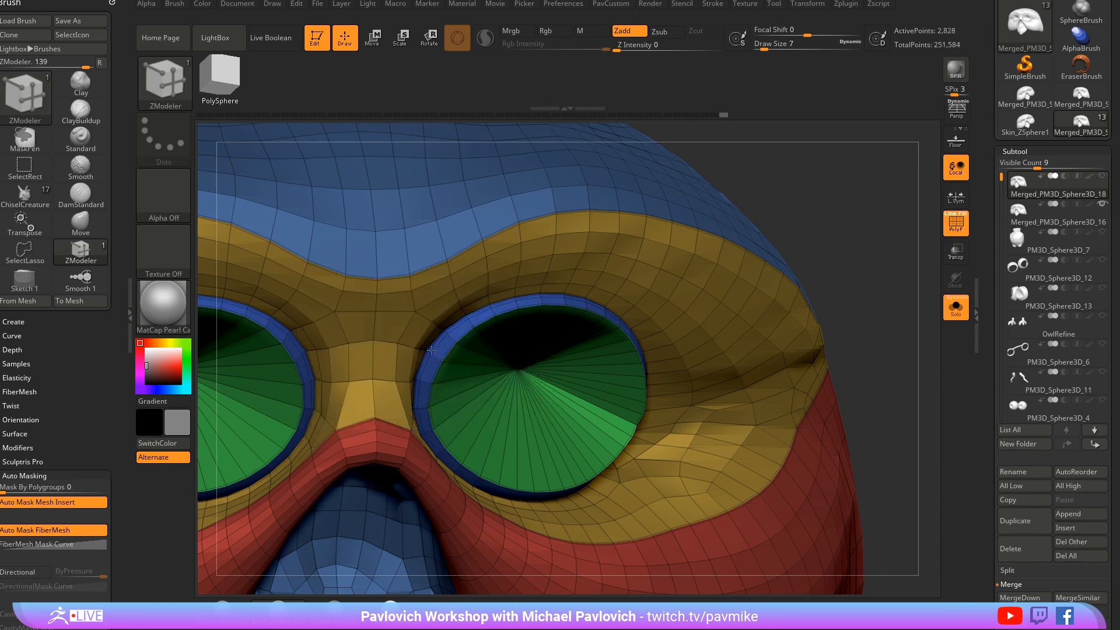
key("ctrl+z")
Insert extra edge loops around both eye rims using ZModeler's Multiple EdgeLoops target with the Same Polygroup modifier
key("space")
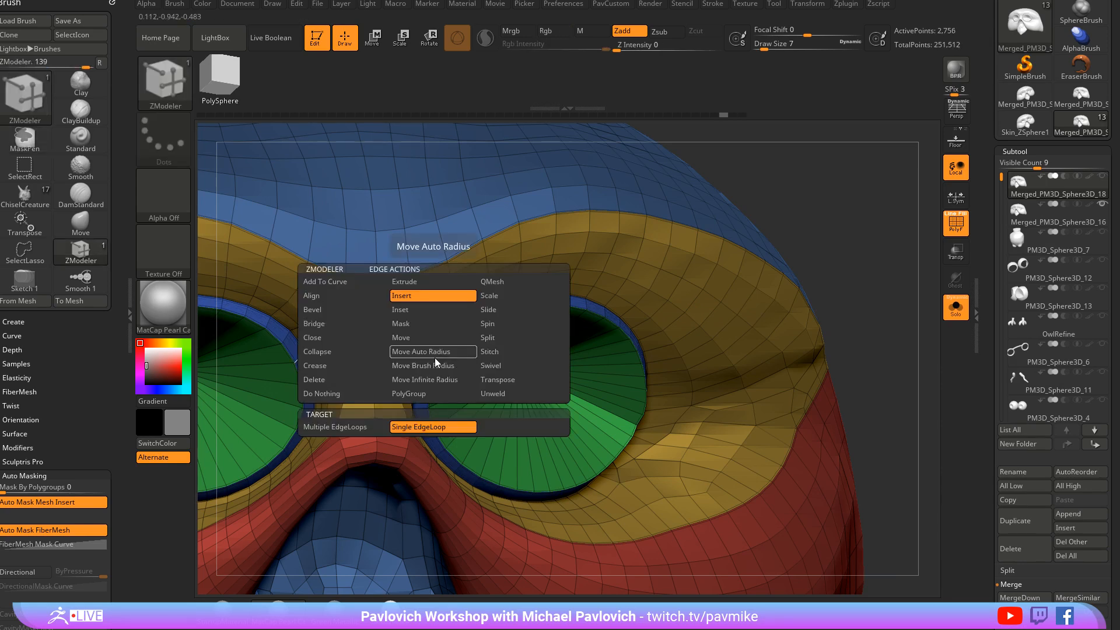
left_click(376, 428)
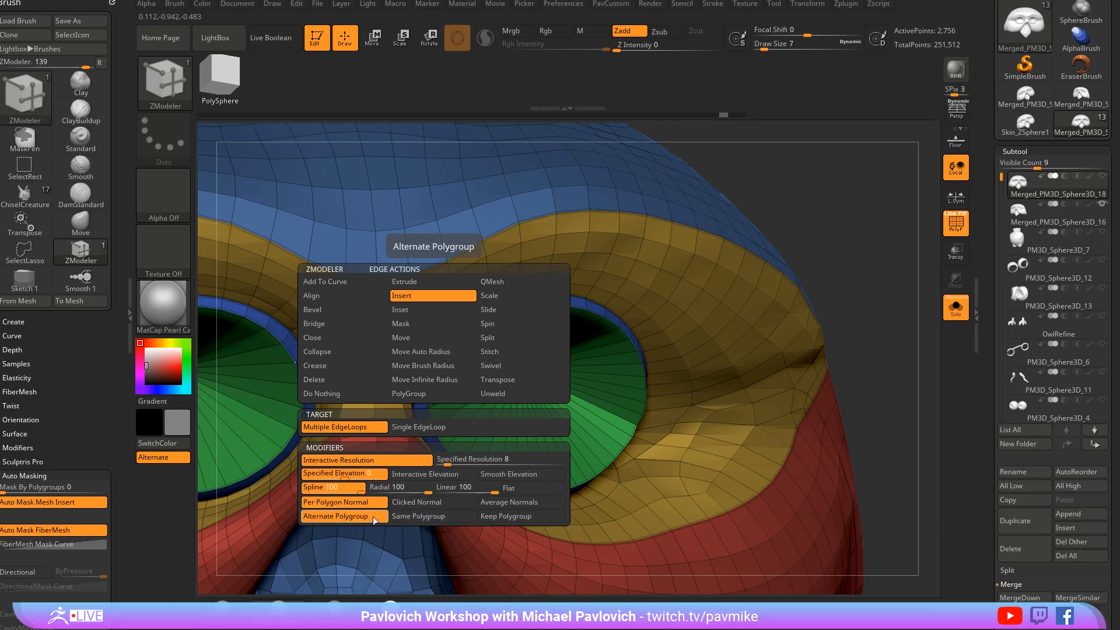
left_click(408, 516)
left_click_drag(435, 354, 445, 334)
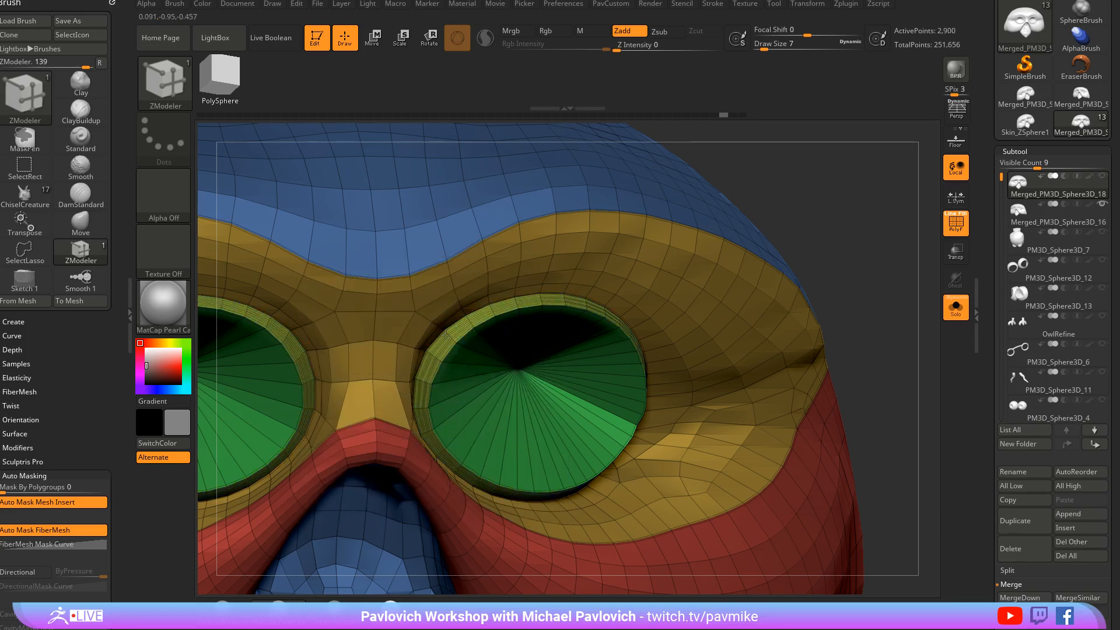
key("ctrl+z")
key("space")
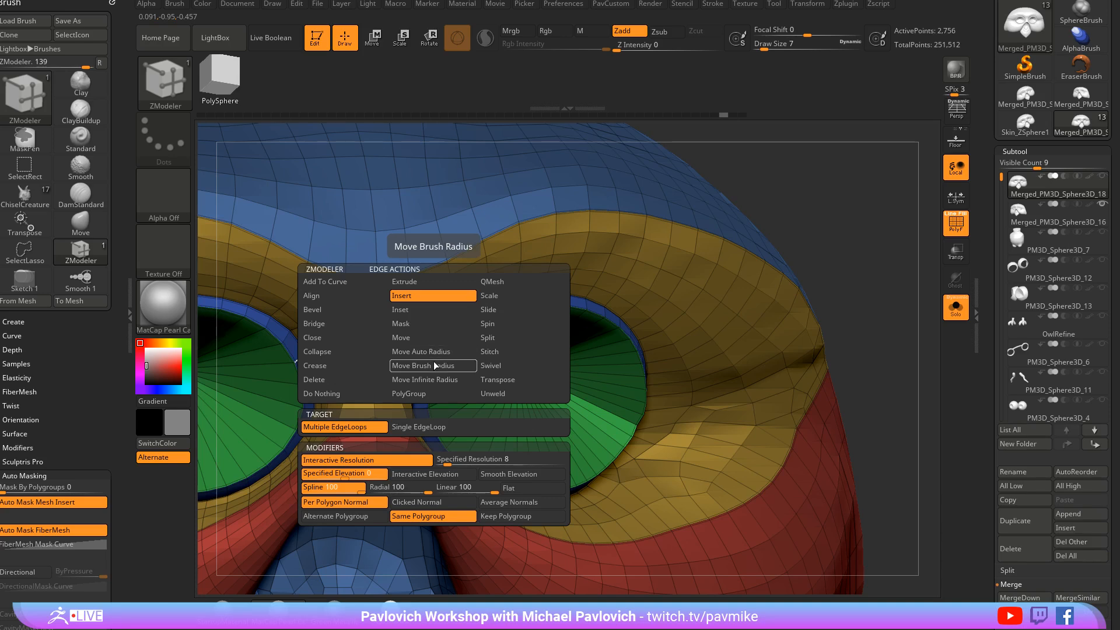
mouse_move(435, 354)
left_mouse_down()
mouse_move(434, 334)
mouse_move(435, 344)
left_mouse_up()
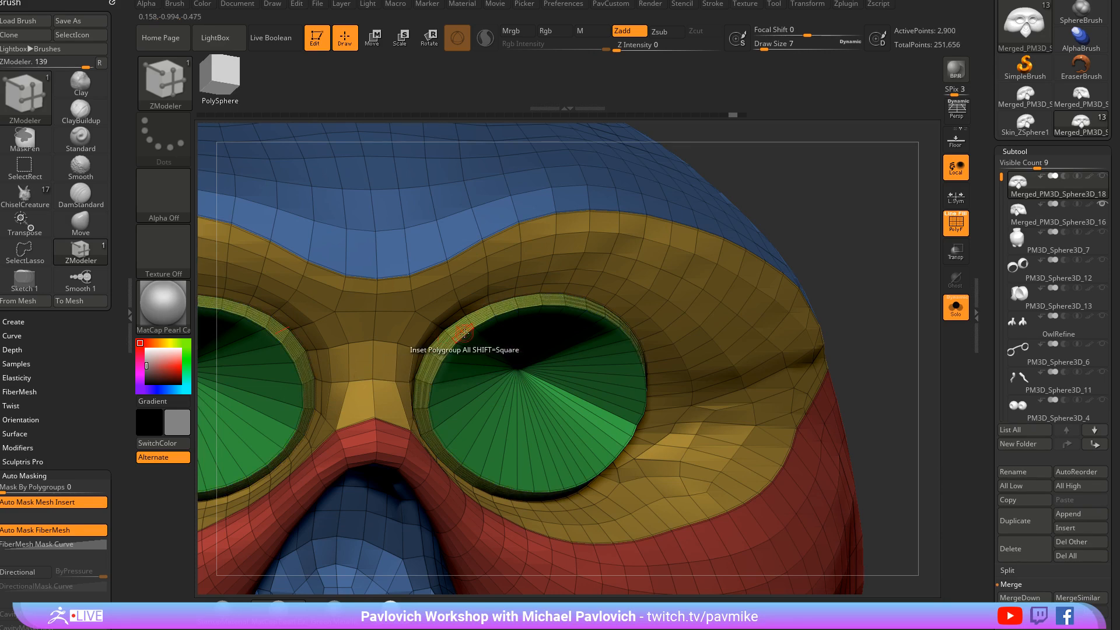
Isolate the eye-rim polygroup, remove the creasing from its edges and reveal the full mask
left_click(452, 335, "ctrl+shift")
key("space")
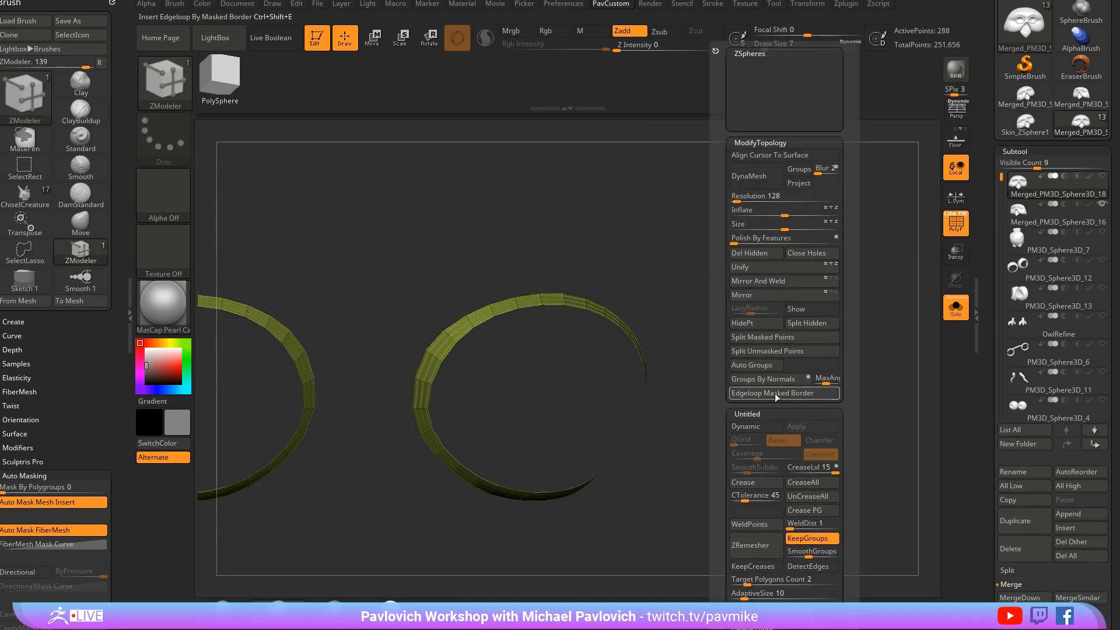
left_click(457, 327, "ctrl+shift")
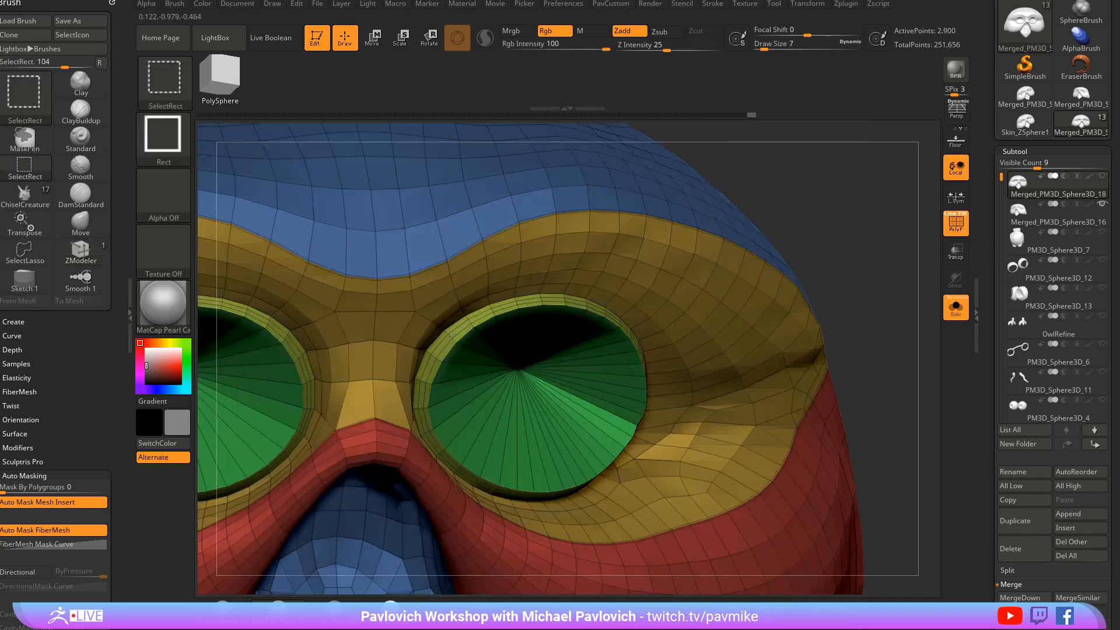
left_click(451, 335, "ctrl+shift")
key("space")
left_click(689, 492)
left_click(687, 395, "ctrl+shift")
Show both Merged_PM3D_Sphere3D_18 and Merged_PM3D_Sphere3D_16, keeping Merged_PM3D_Sphere3D_18 as the active subtool
left_click_drag(887, 305, 834, 309)
key("f")
left_click(955, 309)
left_click(955, 309)
left_click(1087, 222)
left_click(1062, 194)
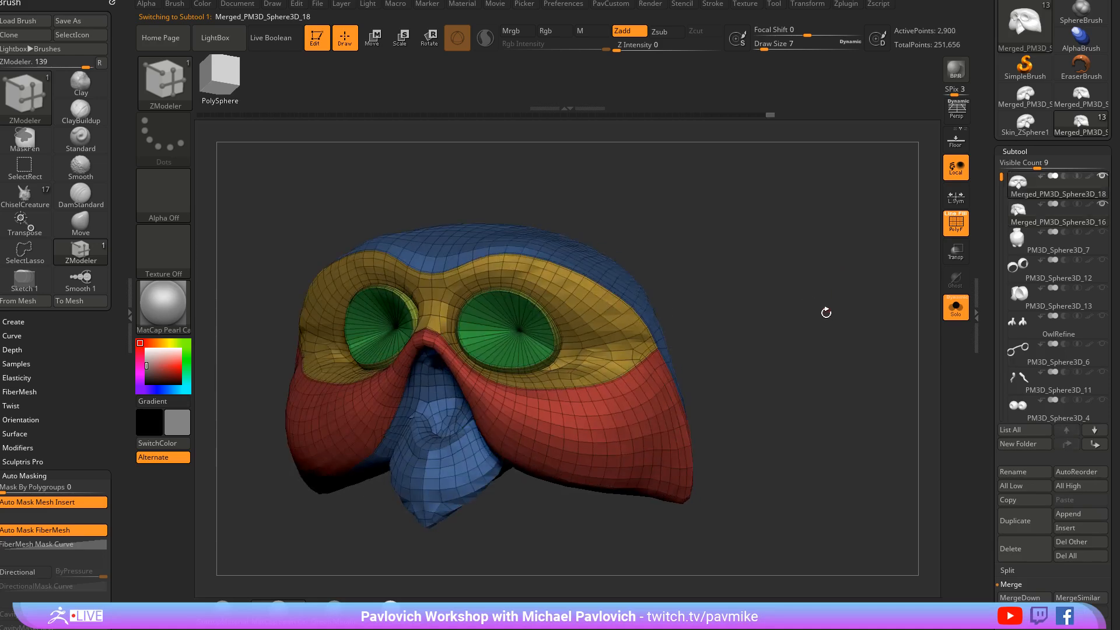
Subdivide the low-polygon mask once
key("2")
left_click(854, 508)
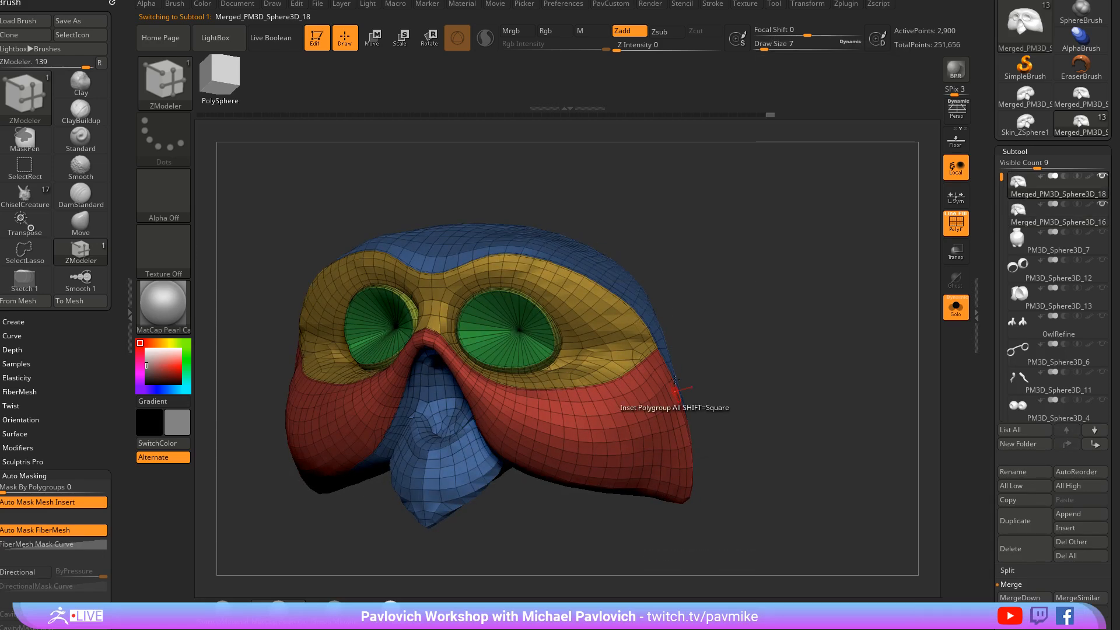
key("ctrl+d")
Try projecting the high-resolution detail onto the entire subdivided mask with Project All
key("2")
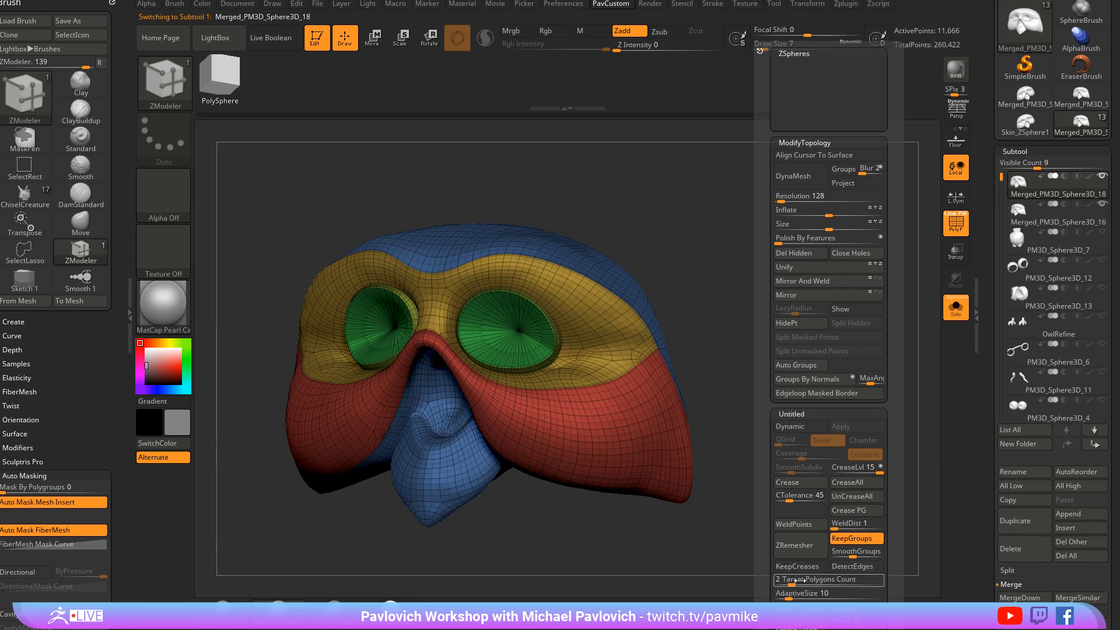
key("Return")
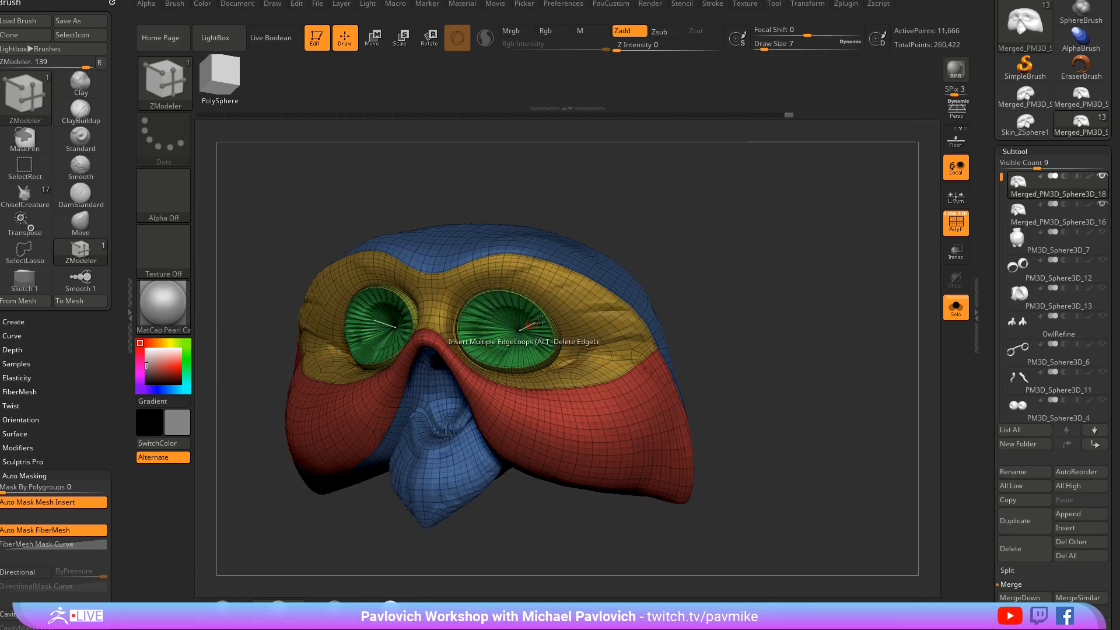
key("ctrl+z")
Try hiding the green eye-socket polygroup and projecting the high-resolution detail onto the remaining mask
right_click_drag(776, 266, 775, 326, "ctrl")
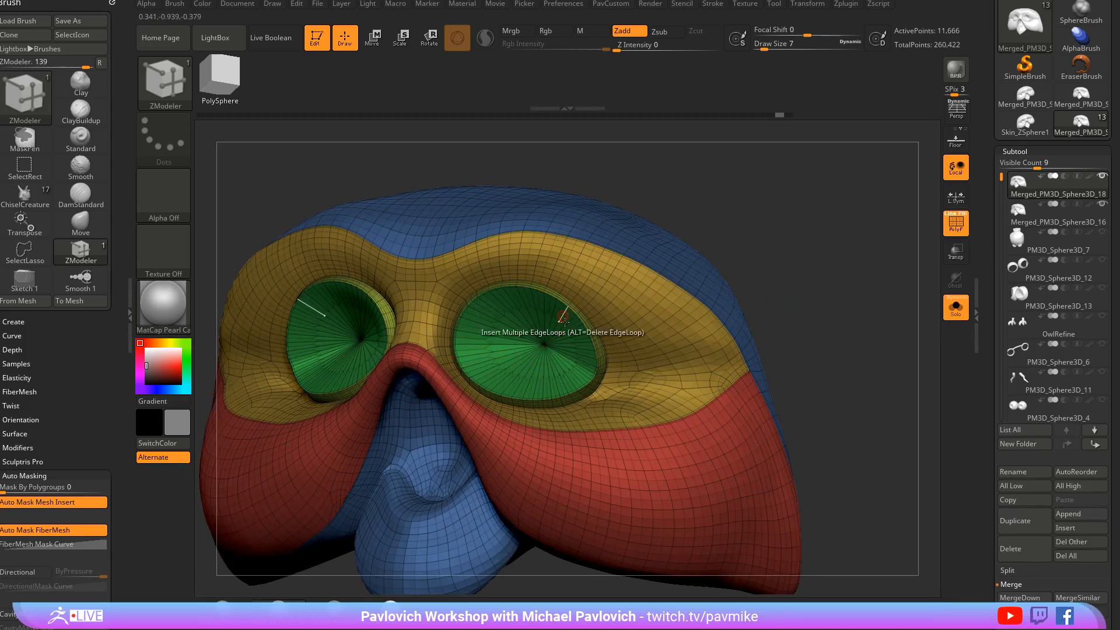
left_click_drag(758, 233, 685, 245)
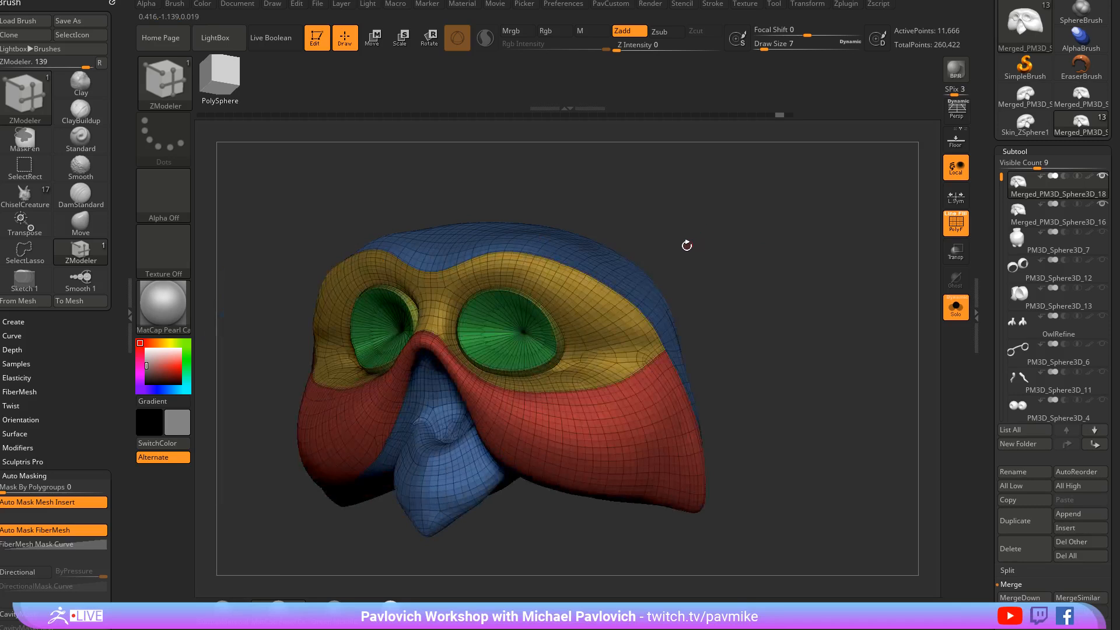
left_click(527, 327, "ctrl+shift")
left_click(815, 252, "ctrl+shift")
key("2")
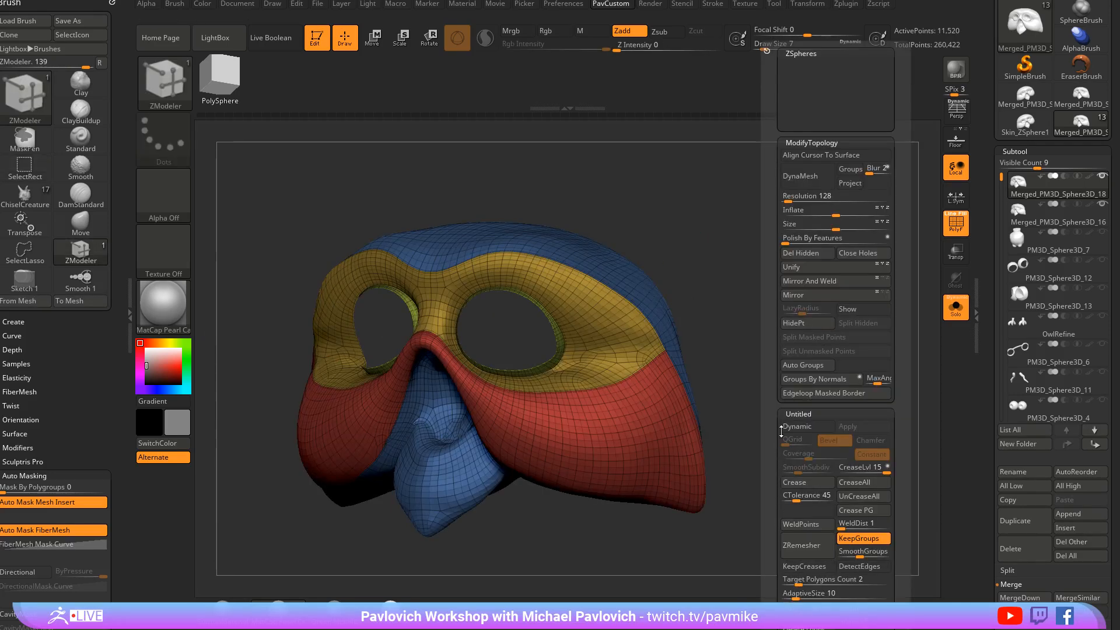
left_click(809, 65)
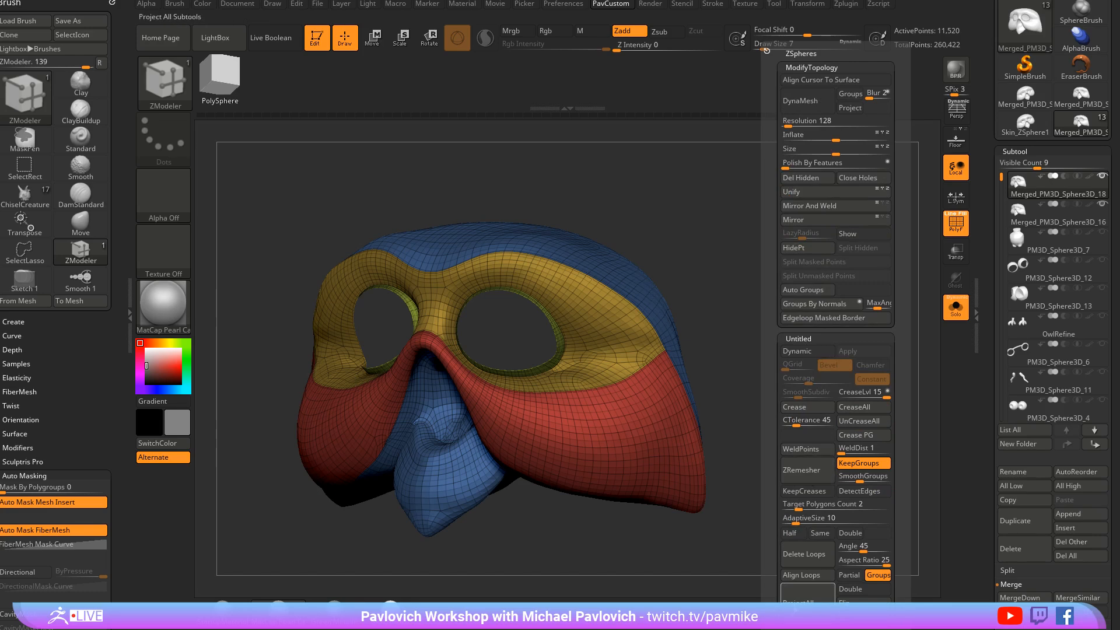
left_click_drag(809, 433, 851, 400, "alt")
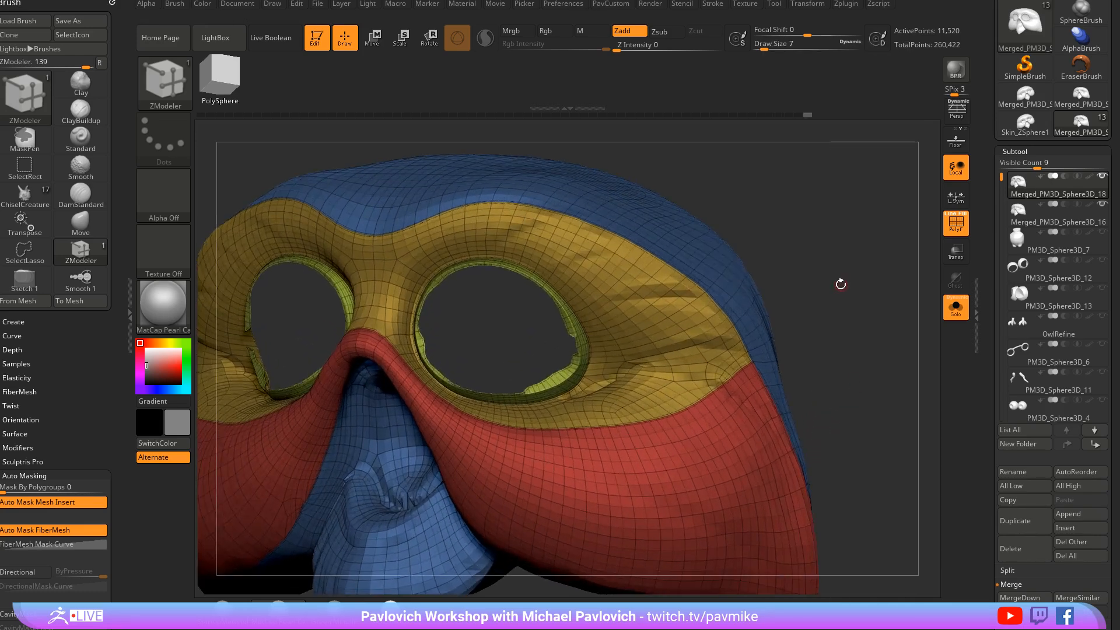
left_click_drag(841, 284, 853, 329)
Undo the projection made with hidden eye sockets and compare the mask with the high-resolution one outside Solo mode
key("ctrl+z")
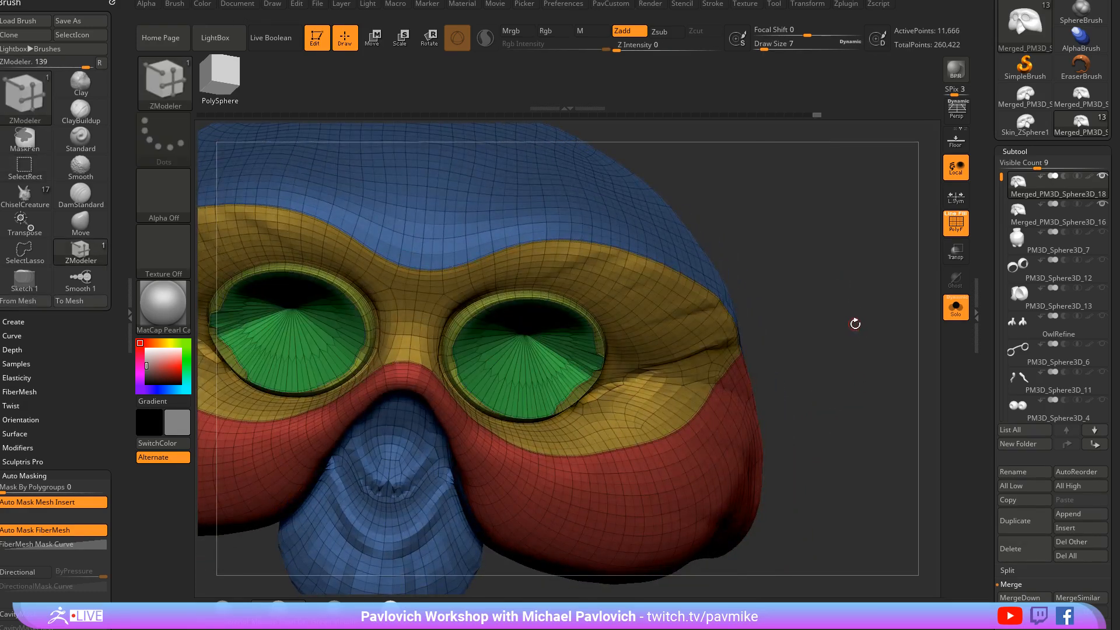
key("ctrl+shift+z")
left_click_drag(852, 324, 840, 287)
key("ctrl+z")
left_click(956, 309)
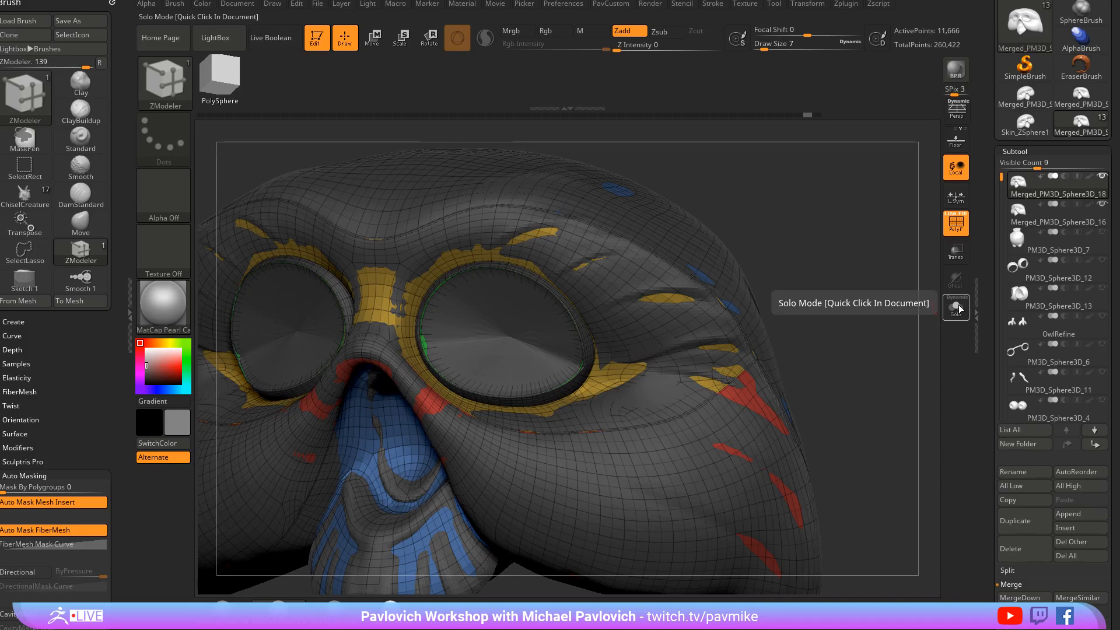
left_click(956, 308)
Mask only the green eye sockets and project the high-resolution detail onto the rest of the mask with Project All
left_click(548, 330, "ctrl+shift")
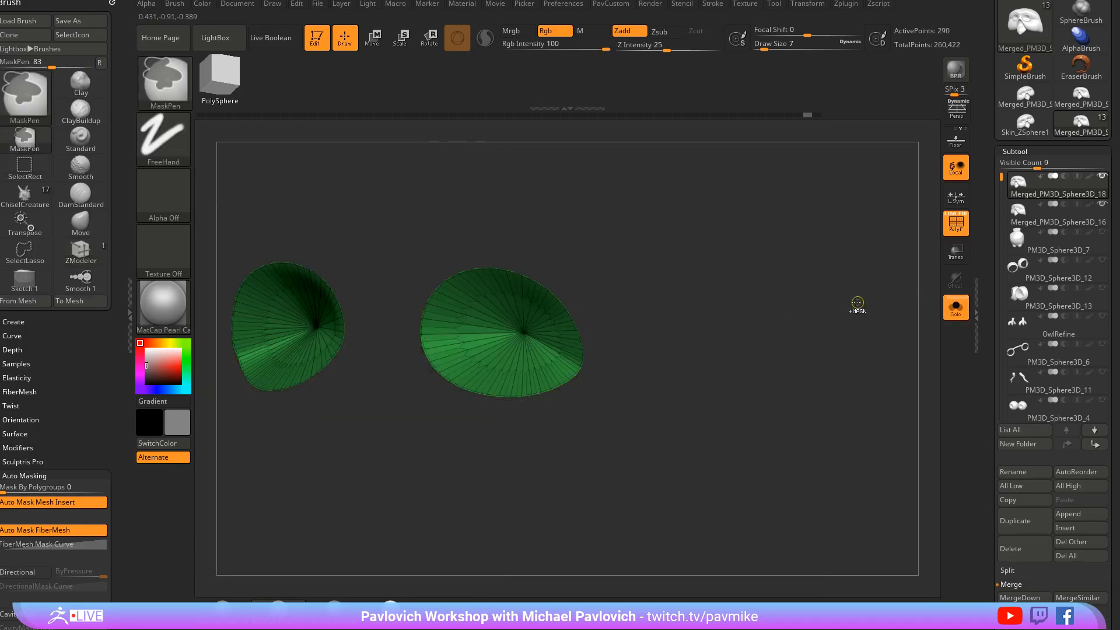
left_click(849, 303, "ctrl+shift")
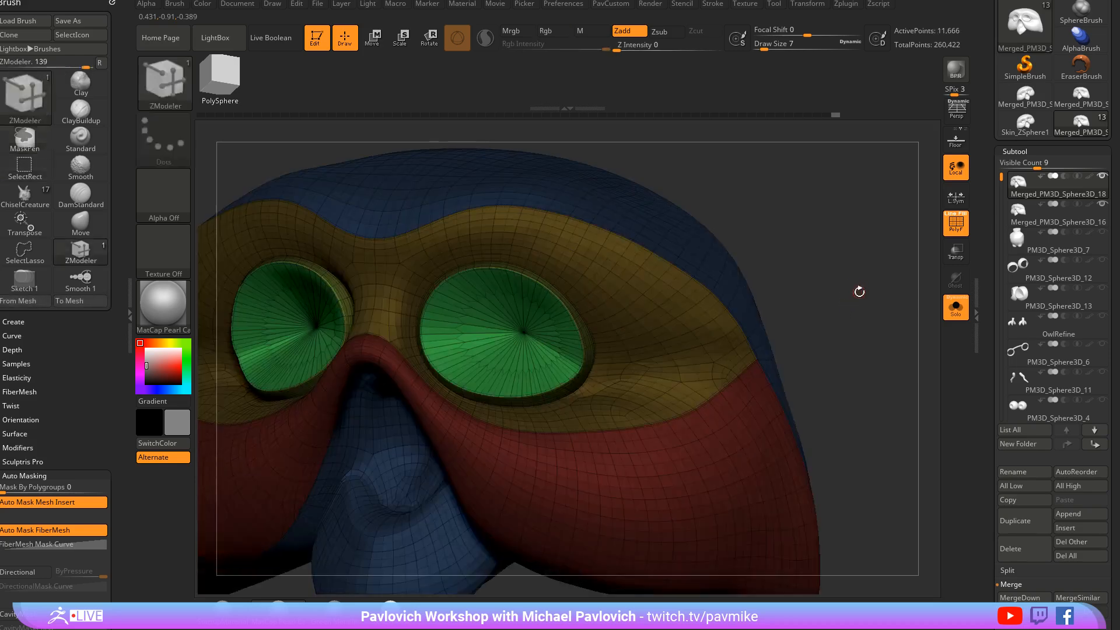
key("alt+z")
left_click(817, 600)
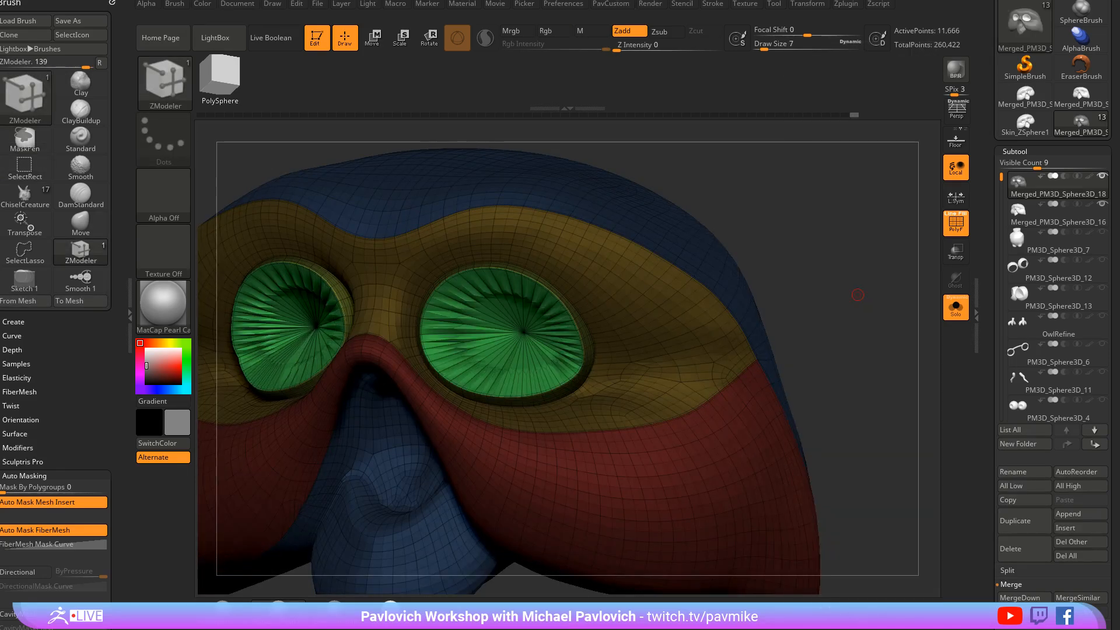
left_click(861, 315, "ctrl+shift")
key("alt+z")
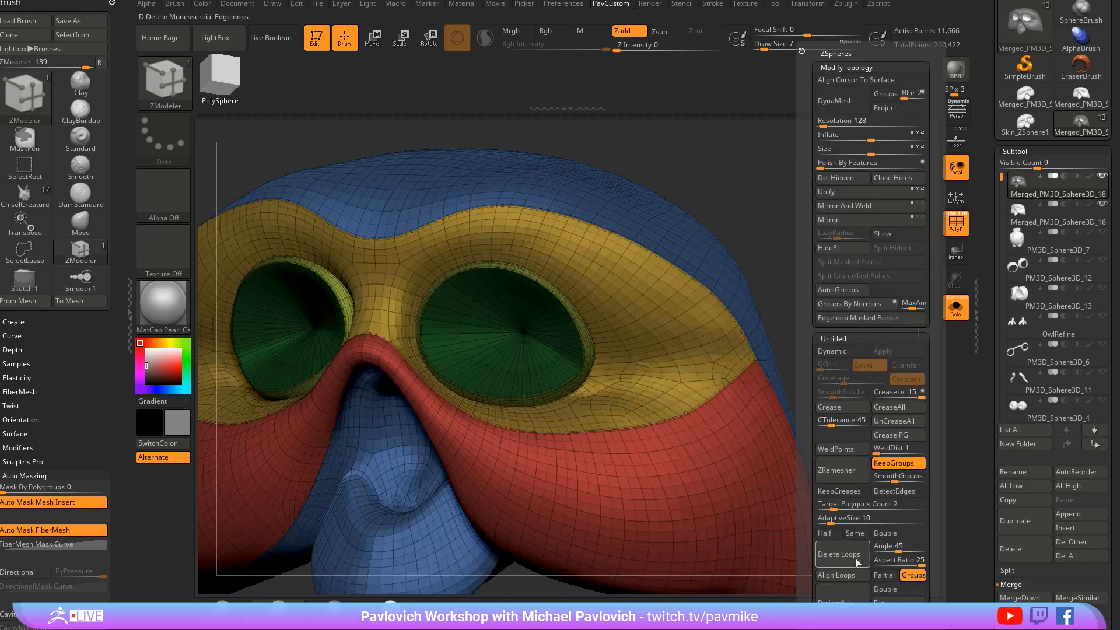
key("f")
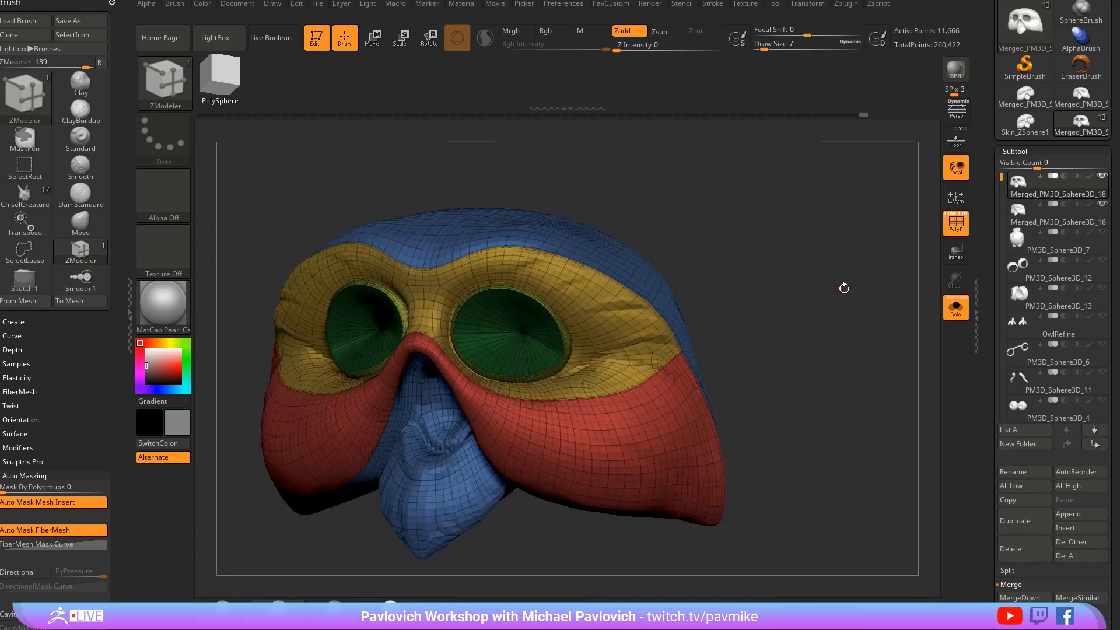
Subdivide the mask a second time, then isolate the eye sockets to mask everything outside them
left_click_drag(845, 285, 817, 326)
key("ctrl")
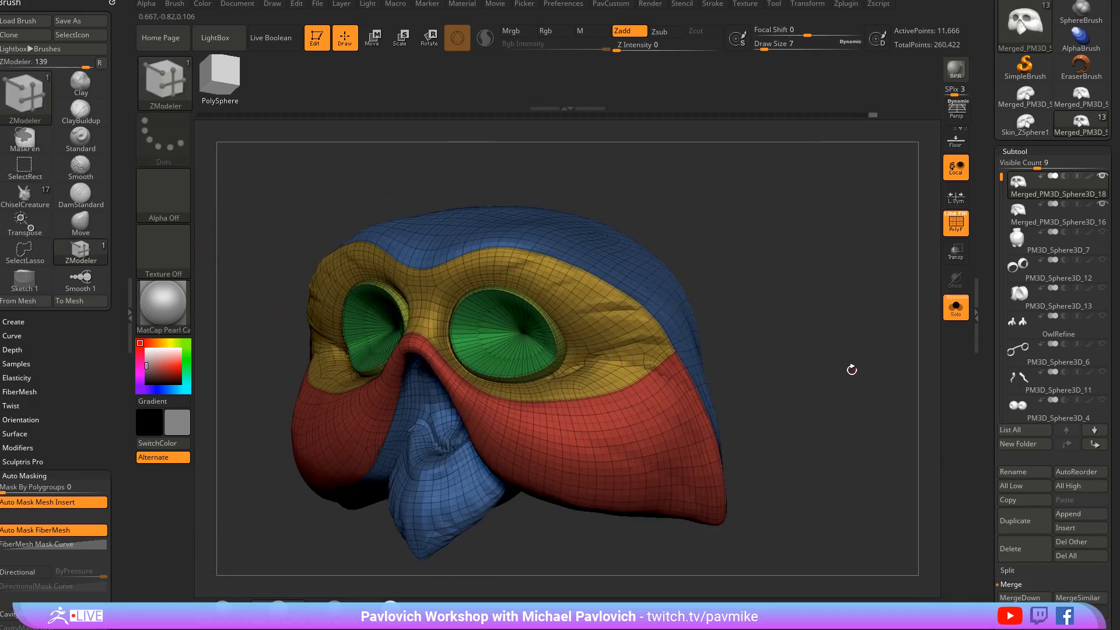
key("ctrl+shift")
left_click(523, 330, "ctrl+shift")
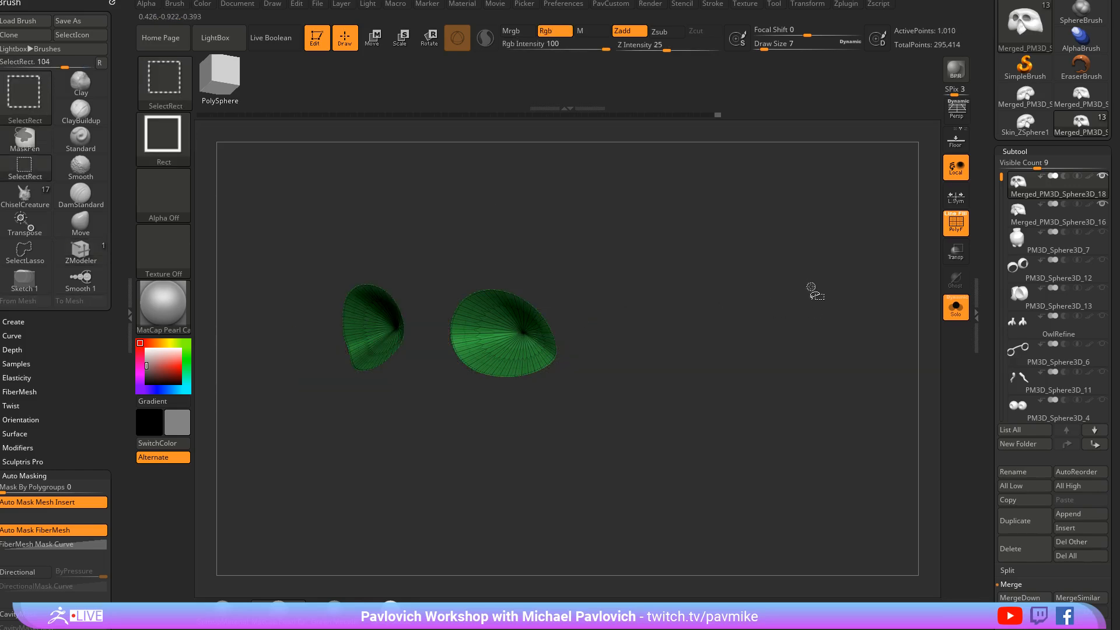
left_click(853, 363, "ctrl+shift")
left_click(855, 353, "ctrl+shift")
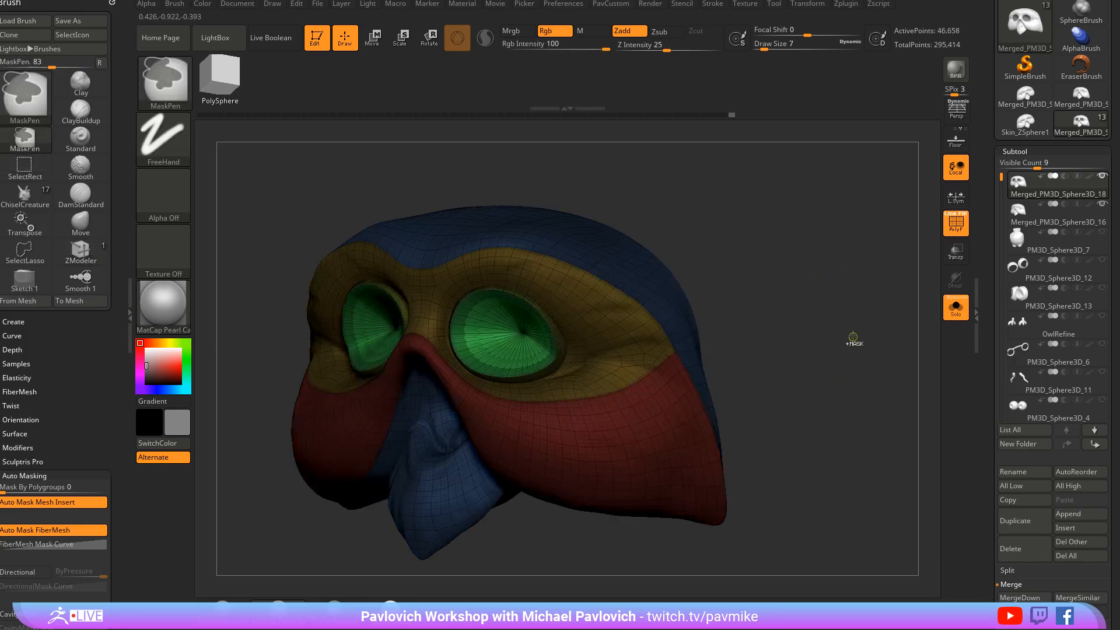
Invert the masking so only the eye sockets are protected and reproject the high-resolution detail with Project All
key("b")
key("z")
key("m")
key("space")
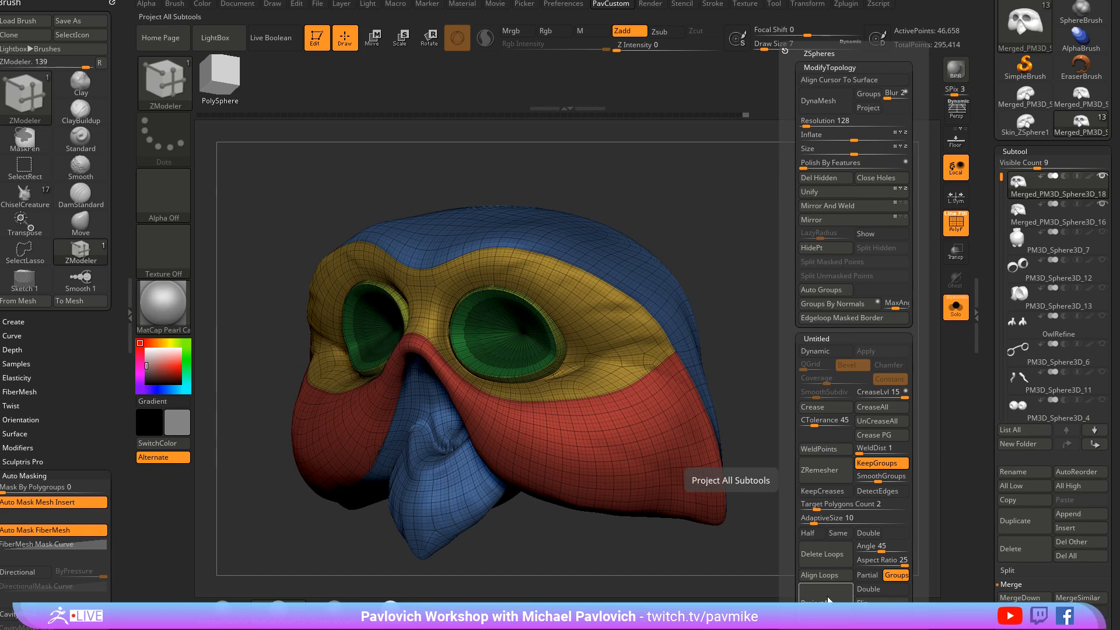
Clear the masking, subdivide the mask a third time and mask only its eye sockets
left_click_drag(819, 279, 844, 358, "ctrl")
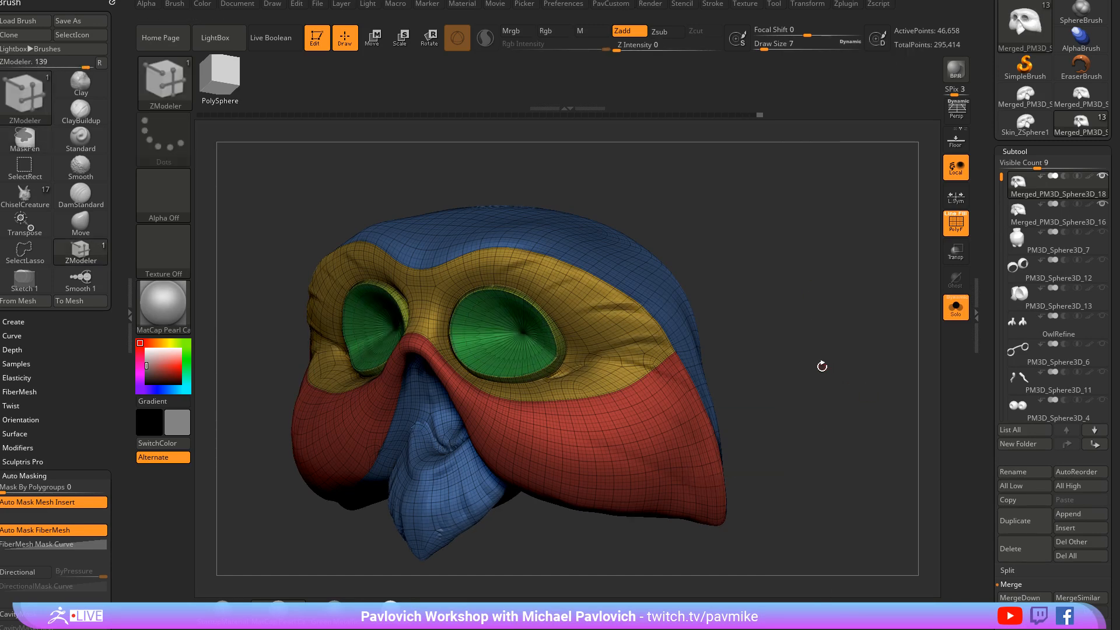
key("ctrl+d")
key("ctrl+shift")
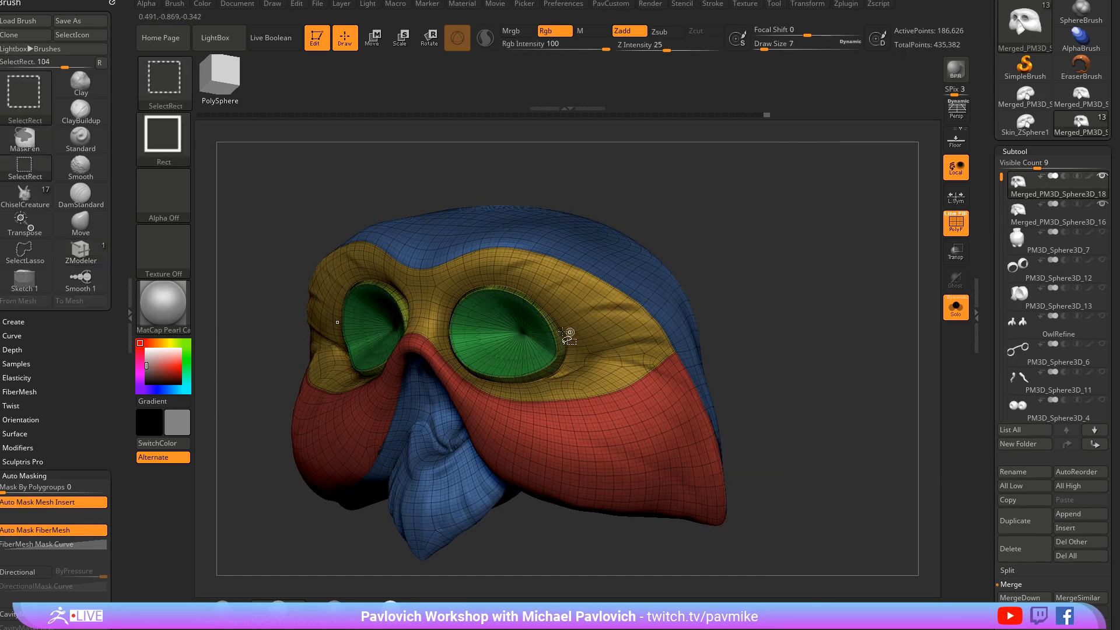
left_click(569, 334, "ctrl+shift")
left_click(838, 370, "ctrl+shift")
left_click(855, 391, "ctrl+shift")
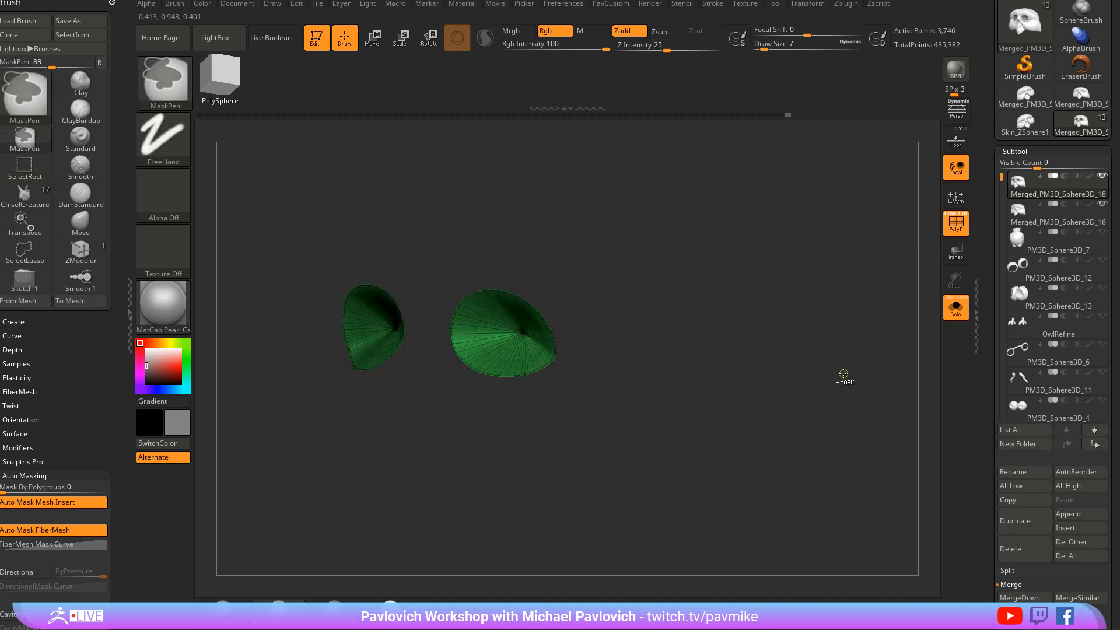
left_click(854, 350, "ctrl+shift")
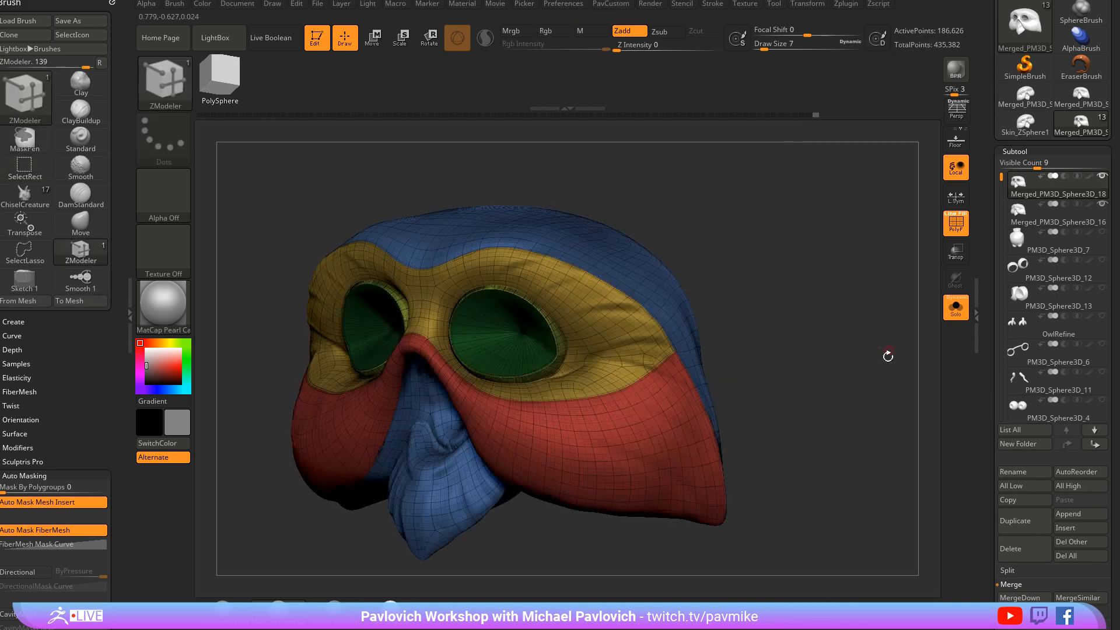
Project the high-resolution detail onto the third subdivision of the mask and turn off the polyframe display
key("space")
left_click(857, 592)
key("shift+f")
Show the projected mask in Solo mode and change its material to StartupMaterial
left_click_drag(847, 280, 933, 256)
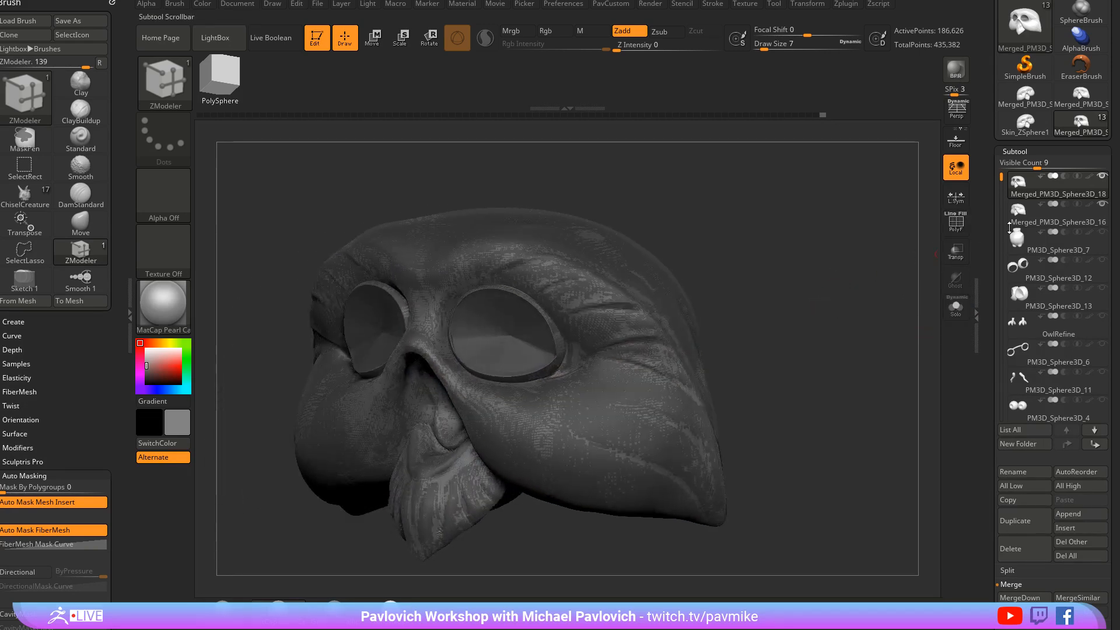
left_click(955, 307)
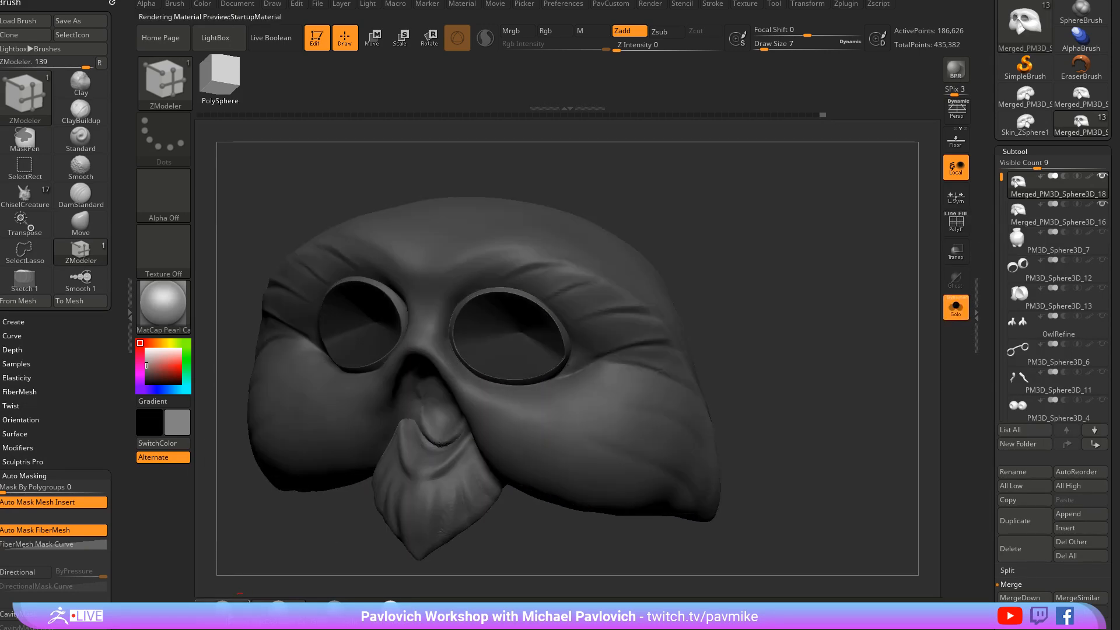
mouse_move(288, 567)
left_mouse_down()
mouse_move(813, 239)
mouse_move(817, 264)
left_mouse_up()
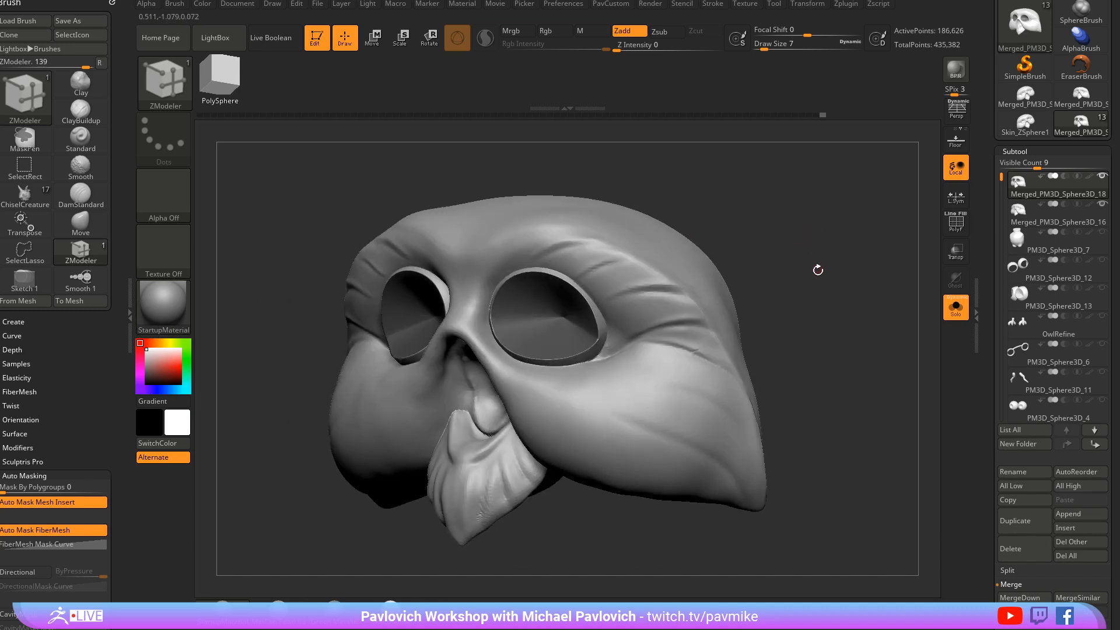
Delete the old high-resolution mask subtool Merged_PM3D_Sphere3D_16
key("s")
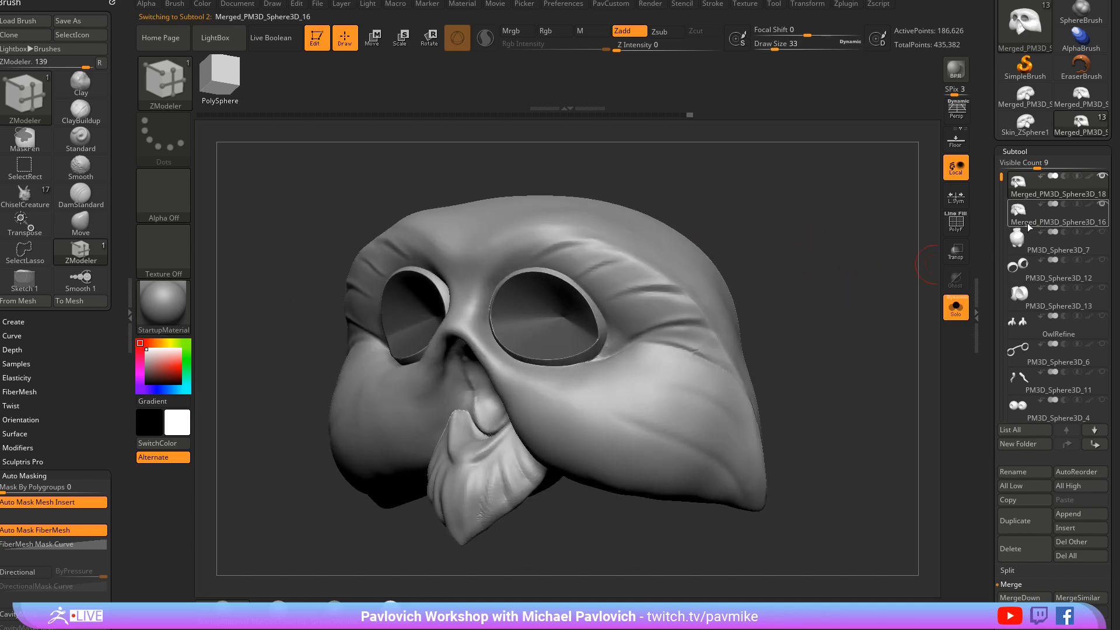
scroll(1009, 408, "down", 3)
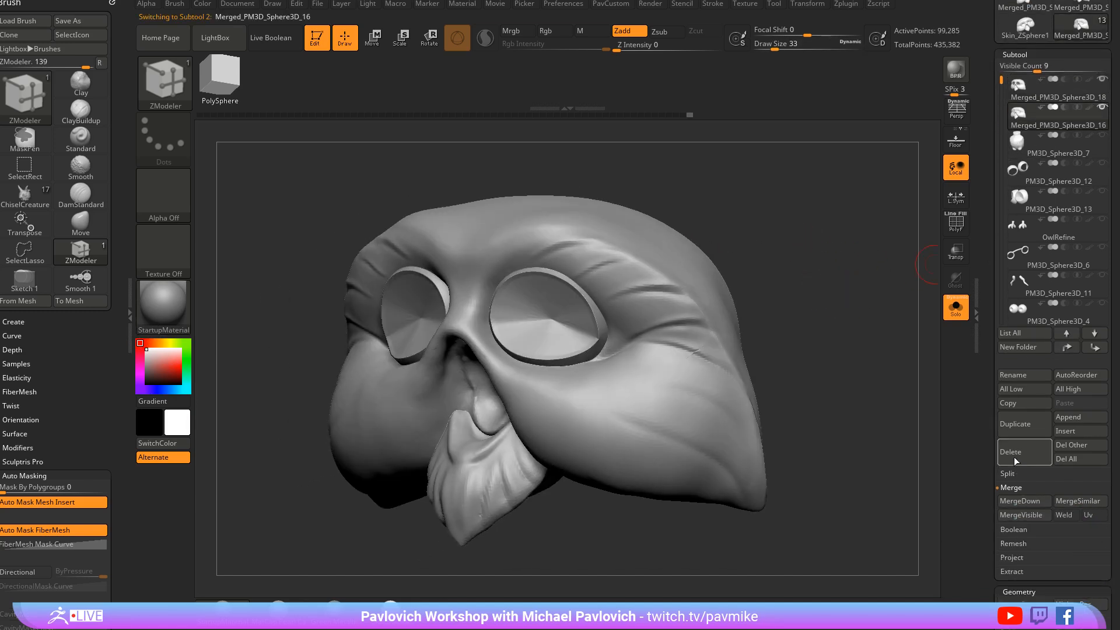
left_click(1015, 457)
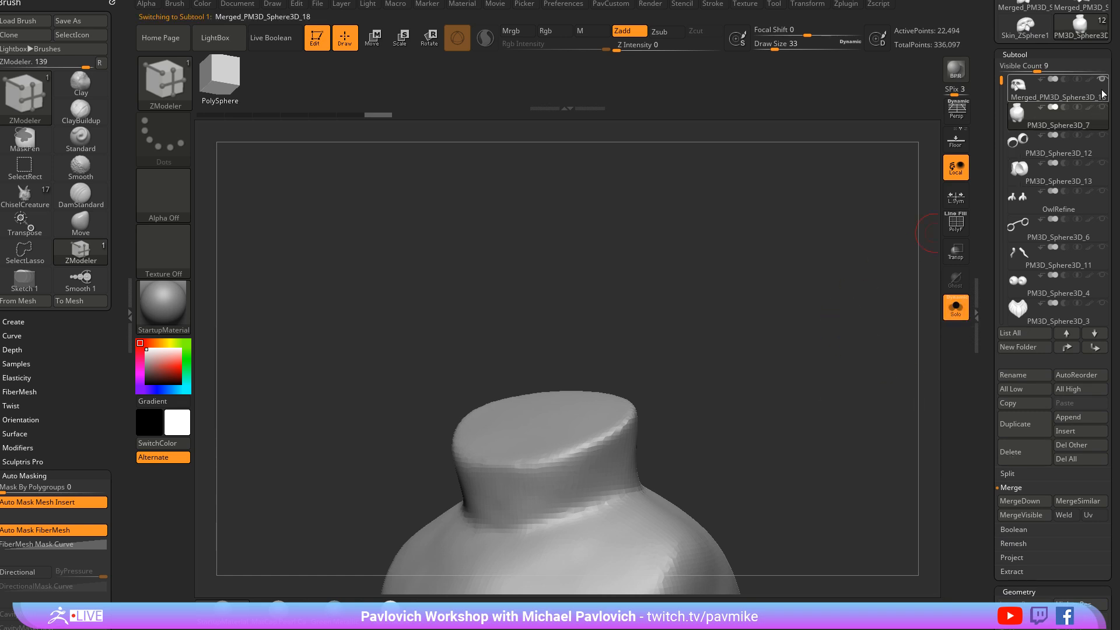
Show all of the owl's subtools and make the body PM3D_Sphere3D_7 active with the Move gizmo
left_click(1102, 80, "shift")
left_click_drag(828, 233, 817, 312, "shift")
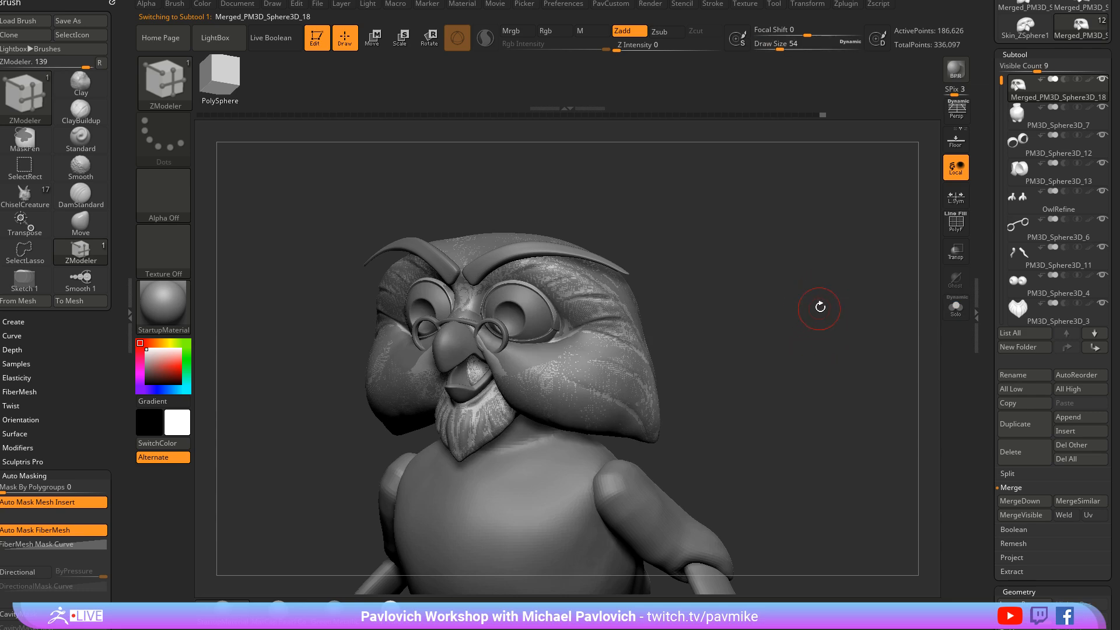
left_click(1044, 119)
left_click_drag(744, 317, 820, 287)
key("w")
left_click_drag(743, 338, 766, 285, "alt")
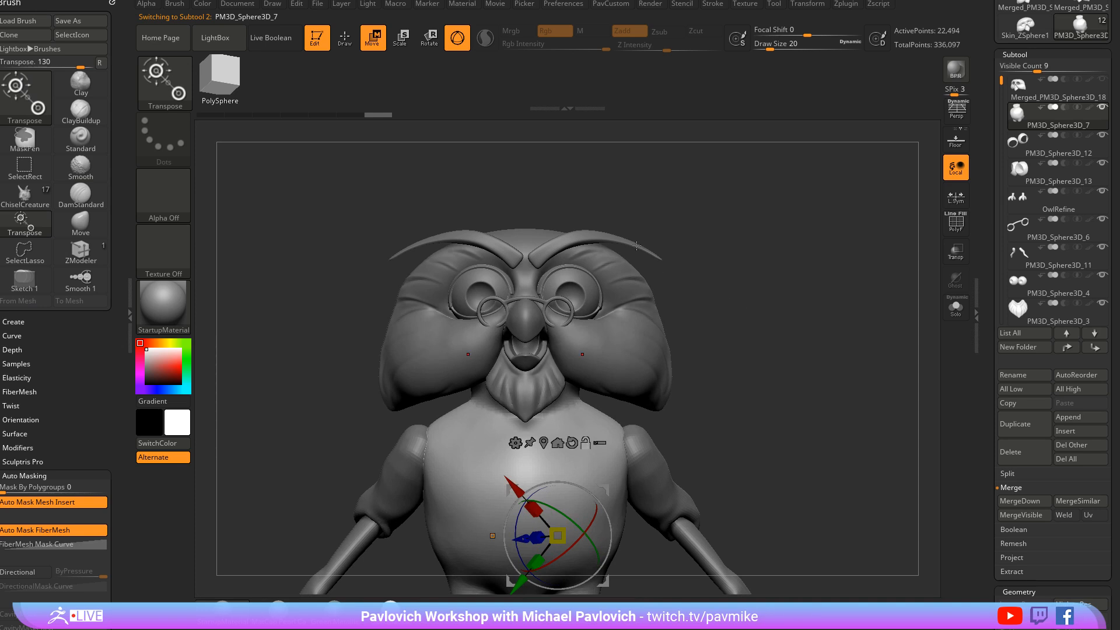
Select the eyebrow subtool PM3D_Sphere3D_10, then switch to PM3D_Sphere3D_15 and place the Move gizmo on the side of the face
key("q")
left_click(638, 247, "alt")
key("w")
left_click_drag(695, 244, 694, 268, "alt")
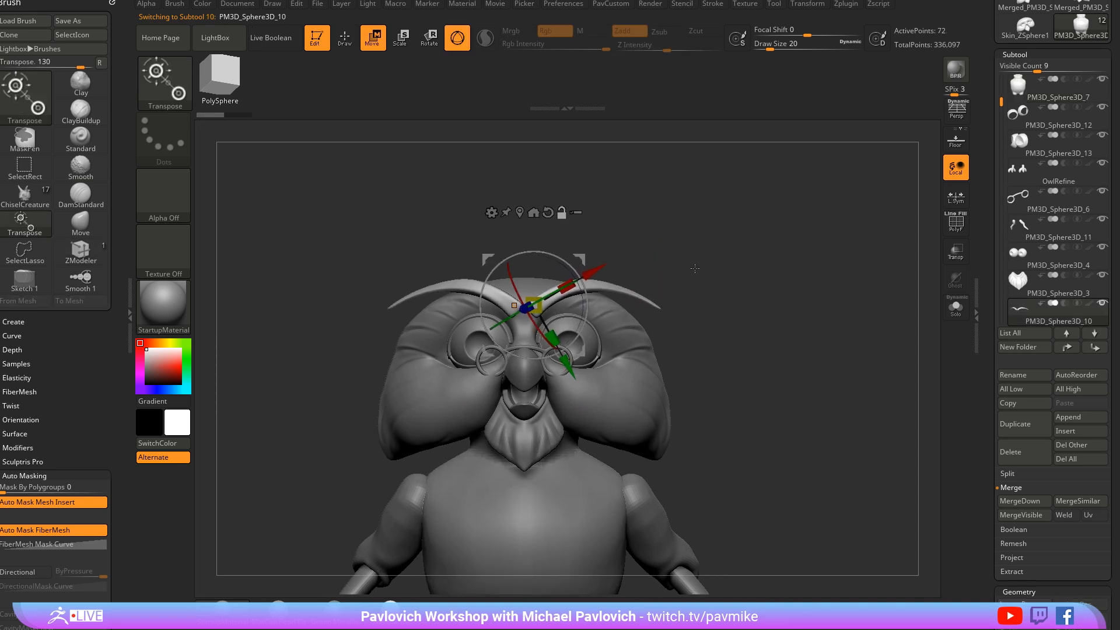
left_click(633, 348, "alt")
left_click_drag(747, 343, 768, 317, "alt")
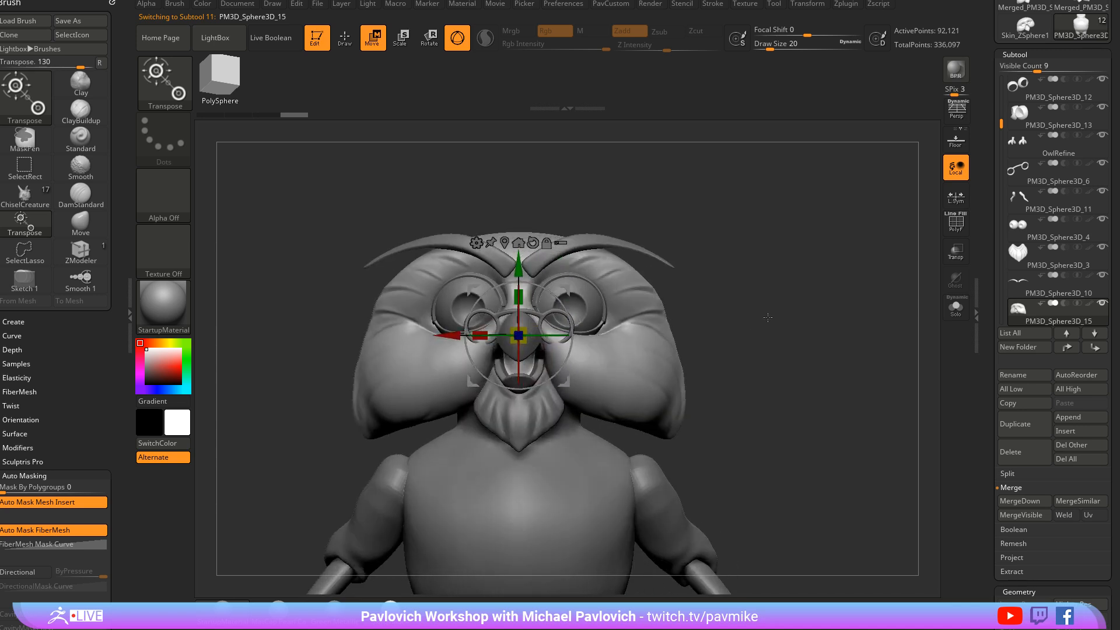
left_click(667, 343)
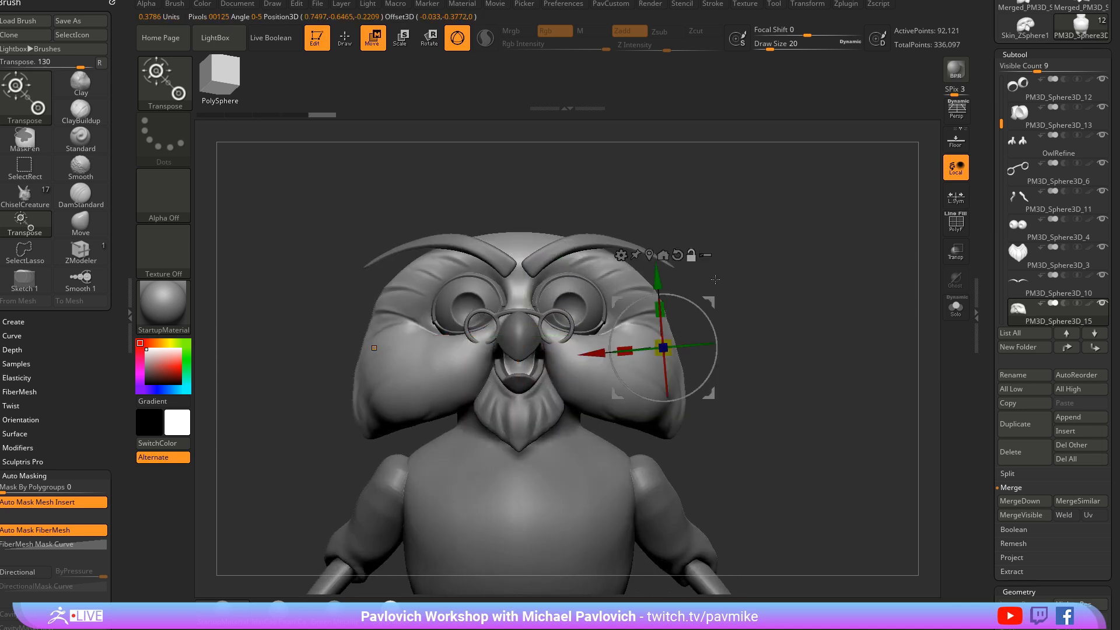
Enable transposing of multiple subtools, clear the selection, and select only the face, eye rims and beard for it
left_click(703, 255)
left_click_drag(782, 265, 771, 265)
left_click_drag(791, 263, 806, 257, "ctrl+shift")
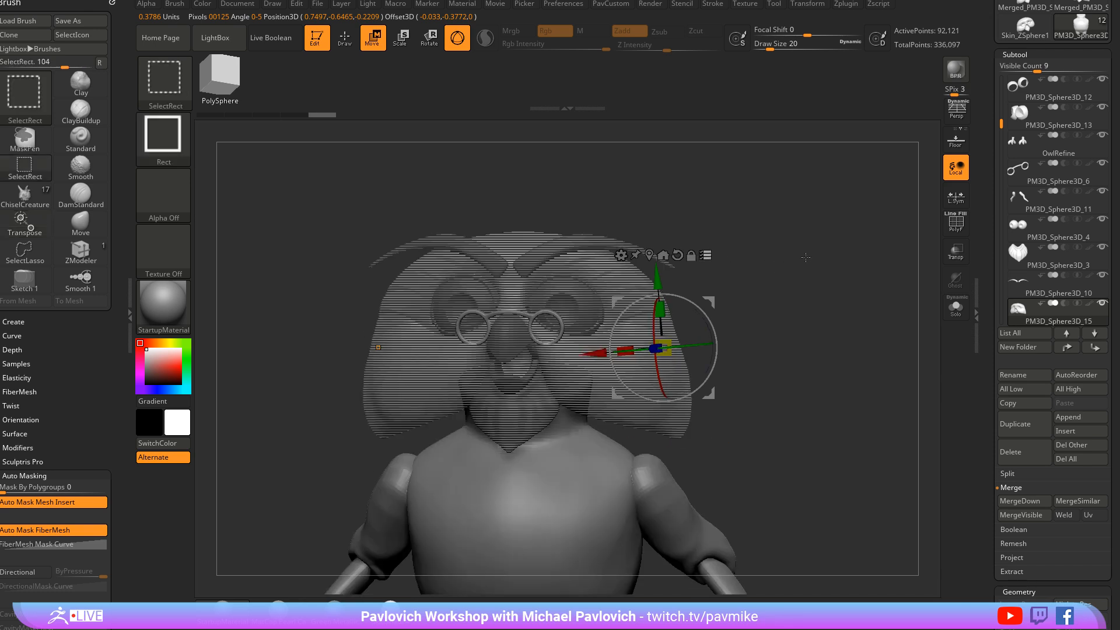
left_click(804, 238, "ctrl+shift")
mouse_move(832, 293)
left_mouse_down("alt")
mouse_move(829, 279)
mouse_move(829, 310)
left_mouse_up("alt")
left_click(659, 260, "ctrl+shift")
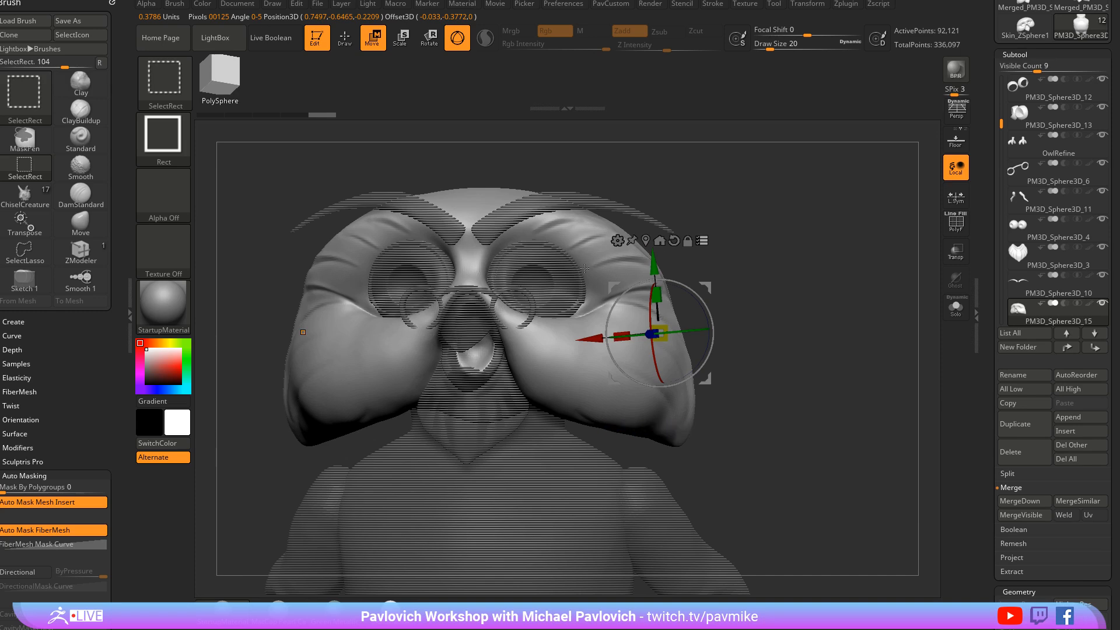
left_click_drag(781, 280, 740, 315)
left_click(553, 291, "ctrl+shift")
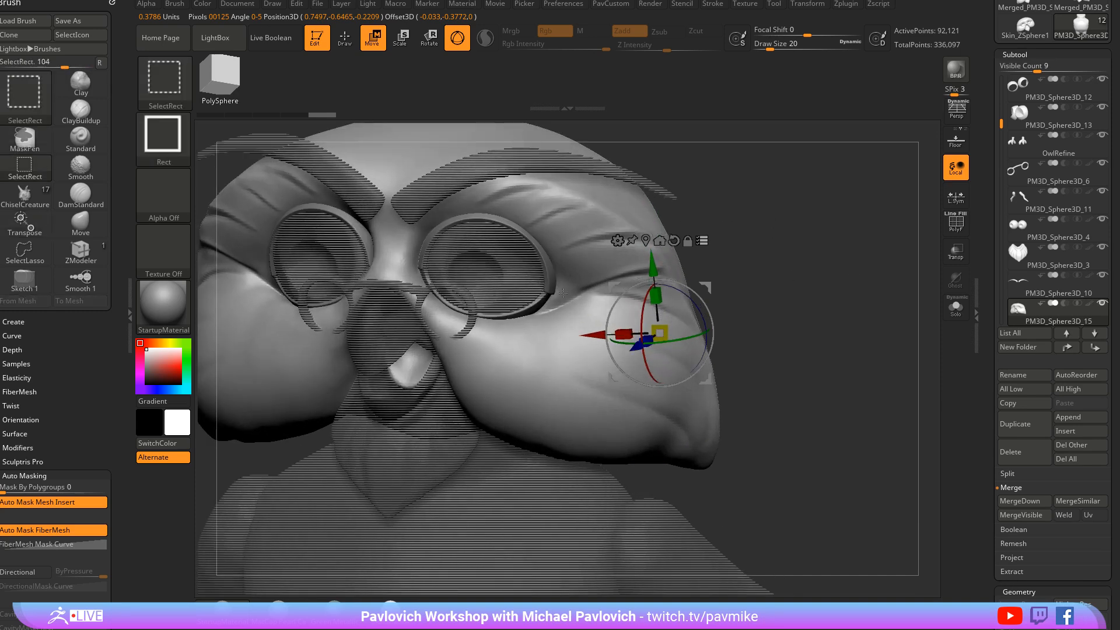
left_click_drag(559, 285, 493, 309)
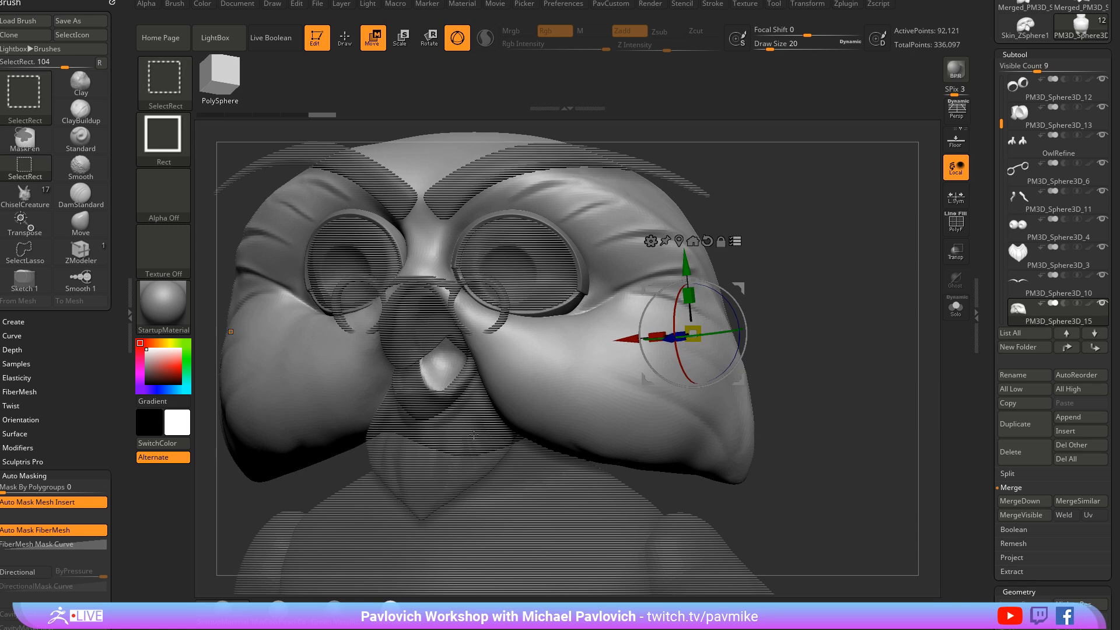
mouse_move(473, 434)
left_mouse_down()
mouse_move(767, 263)
mouse_move(827, 289)
left_mouse_up()
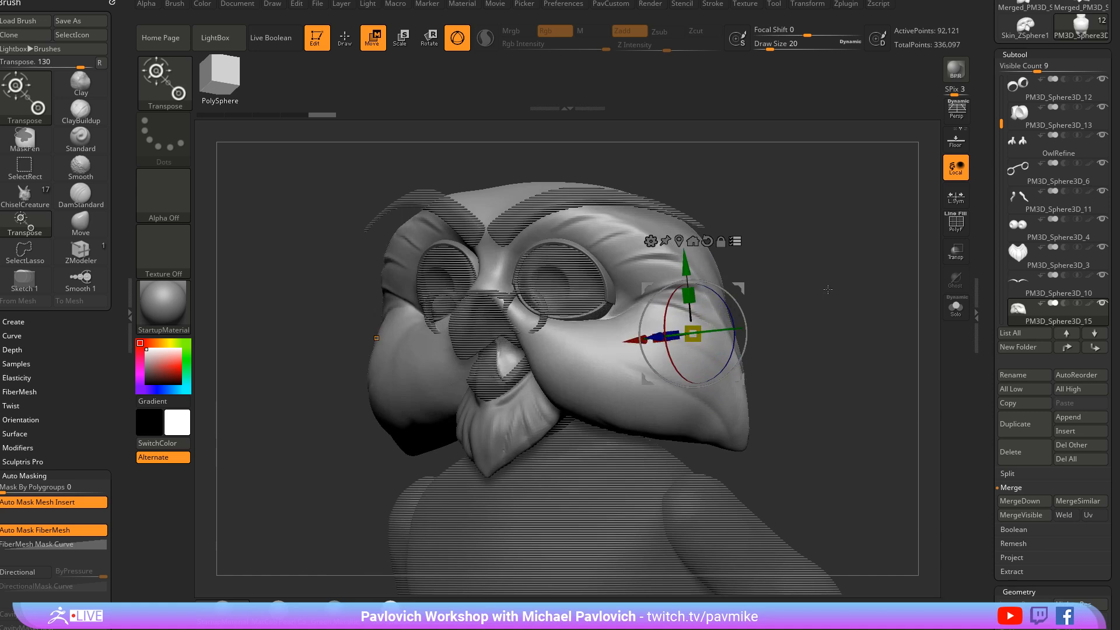
Group the face, eye rim and beard subtools in a new folder named HeadWorking
scroll(980, 286, "down", 5)
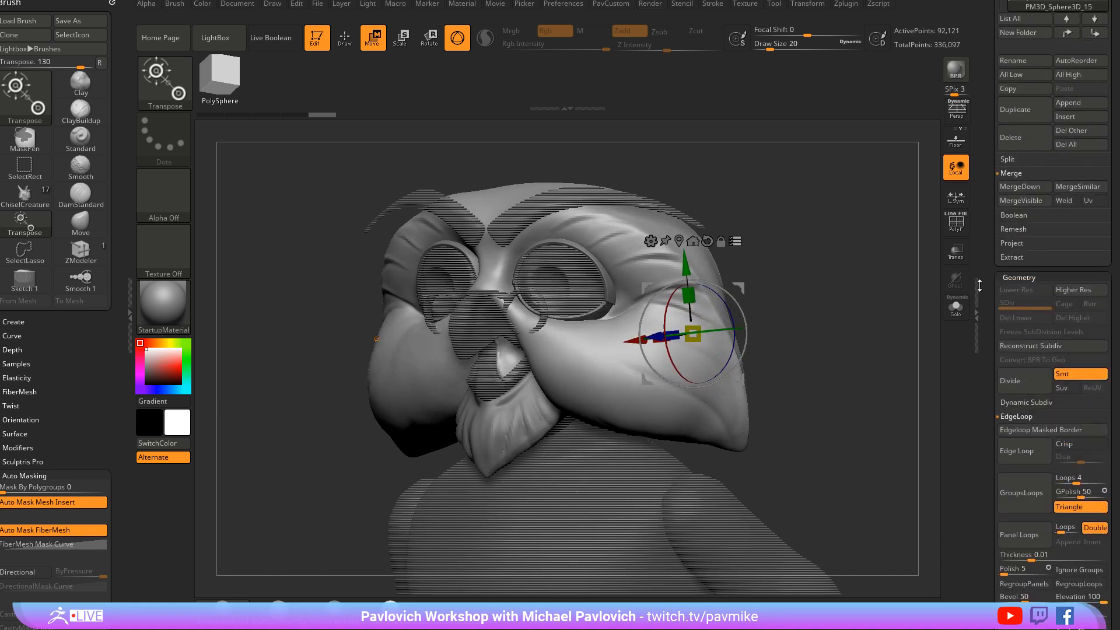
scroll(980, 286, "up", 3)
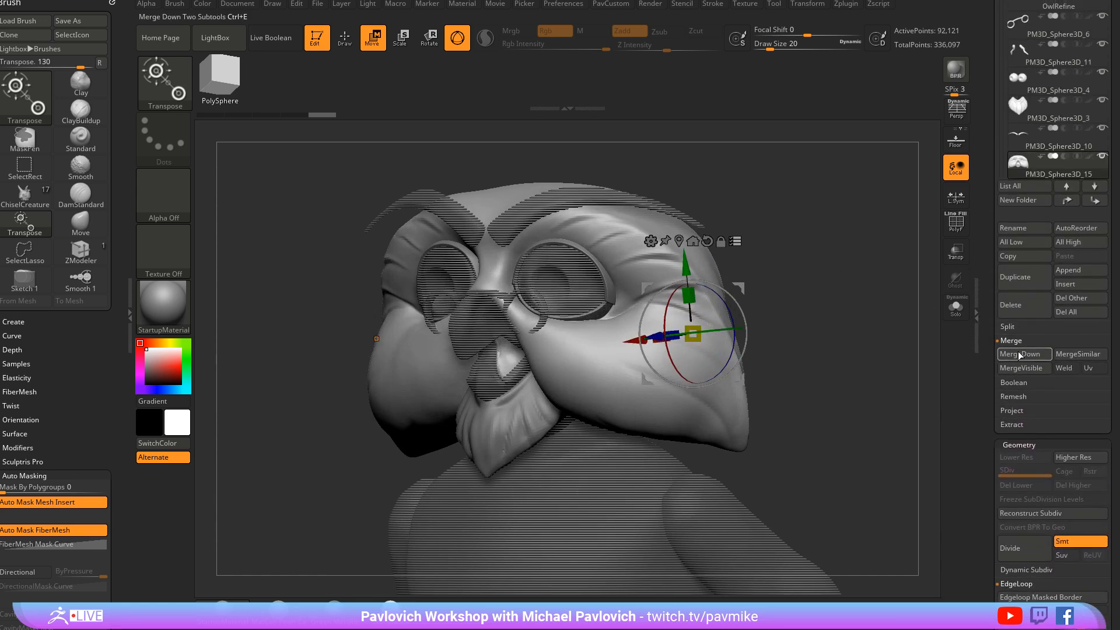
left_click_drag(991, 386, 990, 498)
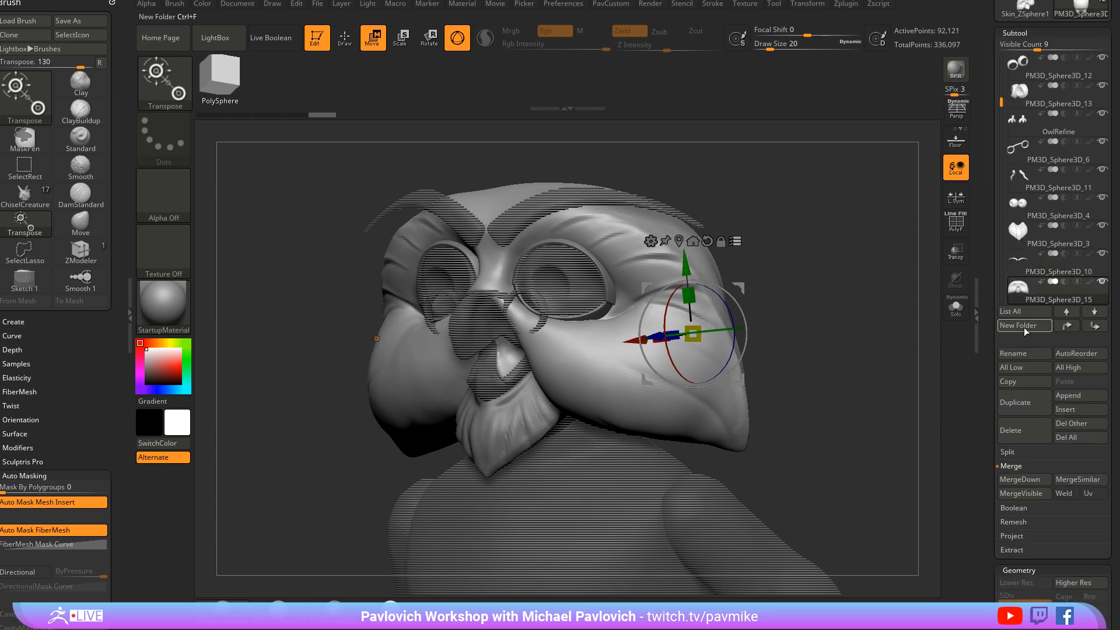
left_click(1024, 325)
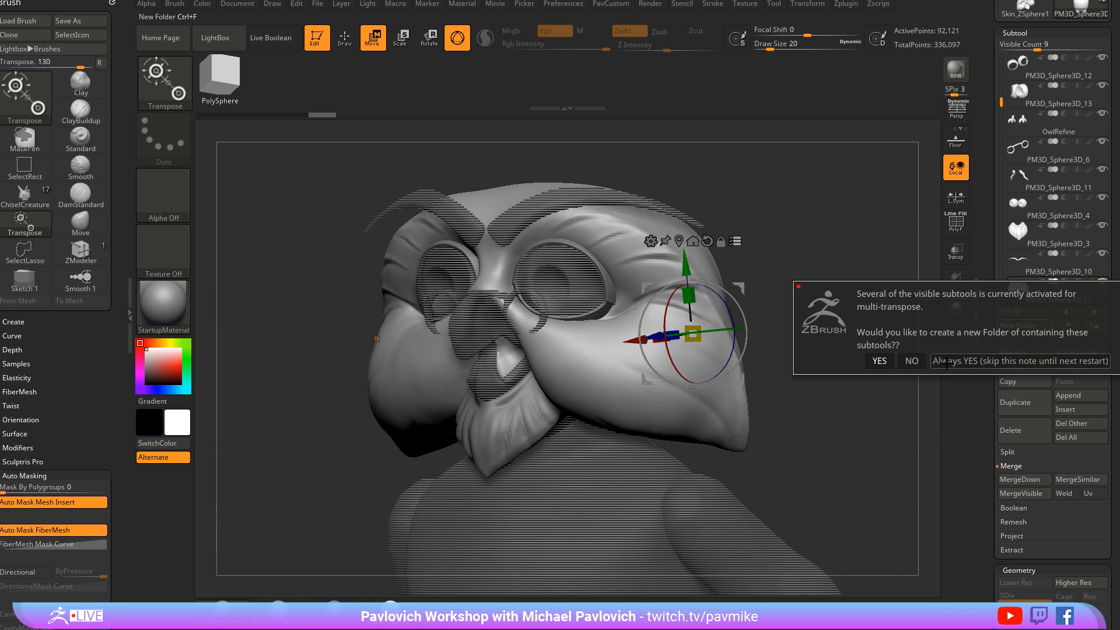
left_click(947, 362)
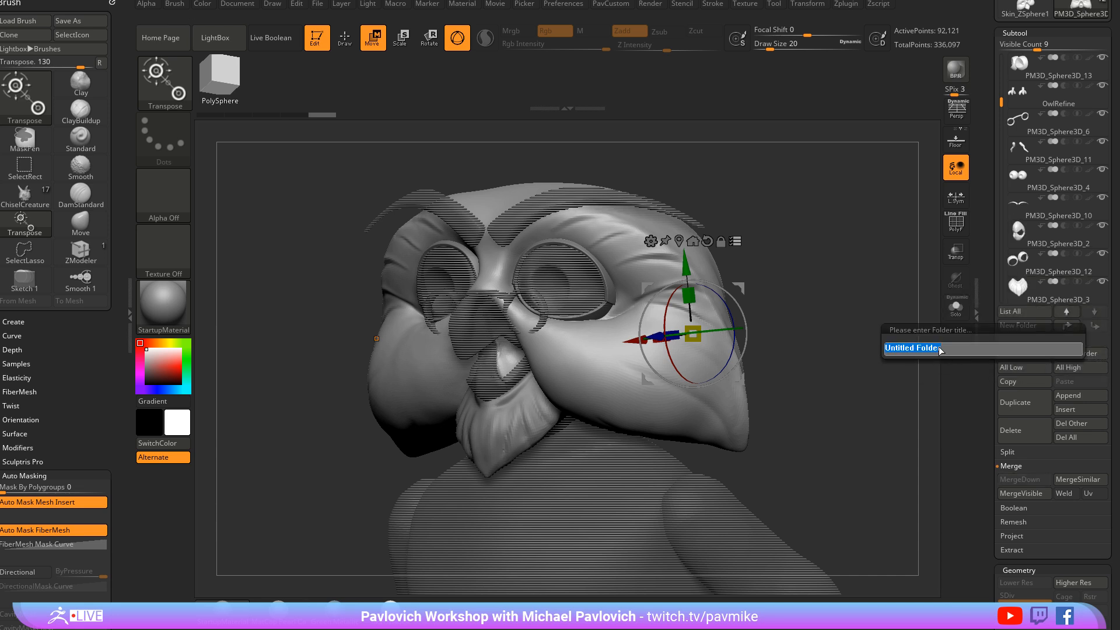
type("HeadWorking")
key("Return")
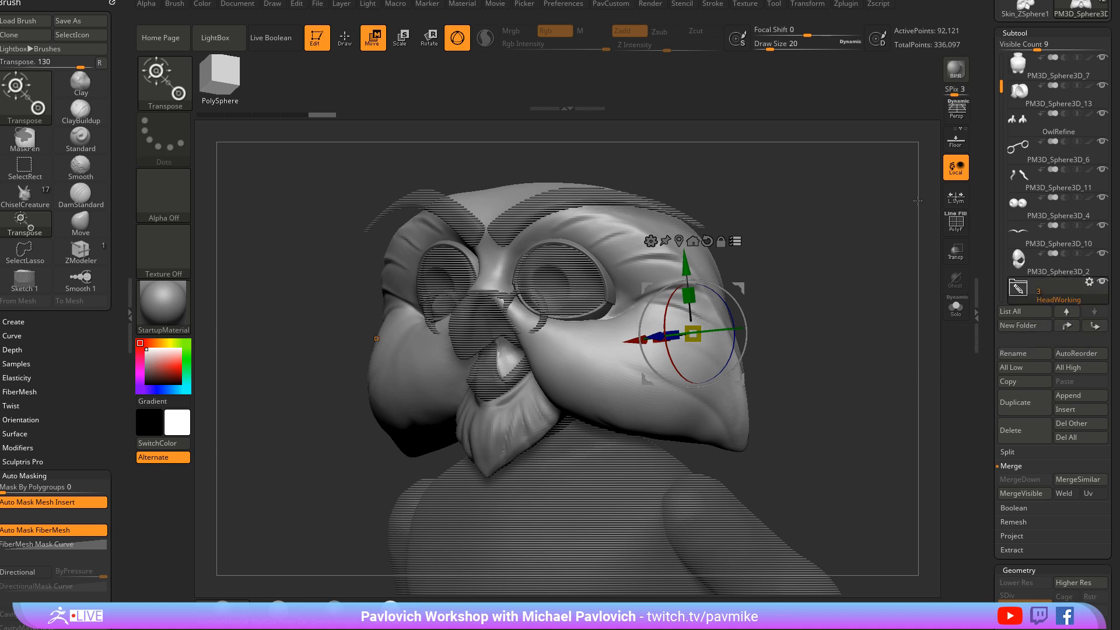
Hide the HeadWorking folder, then show the retopologized mask Merged_PM3D_Sphere3D_18 and make it active with the ZModeler brush
left_click(1102, 283)
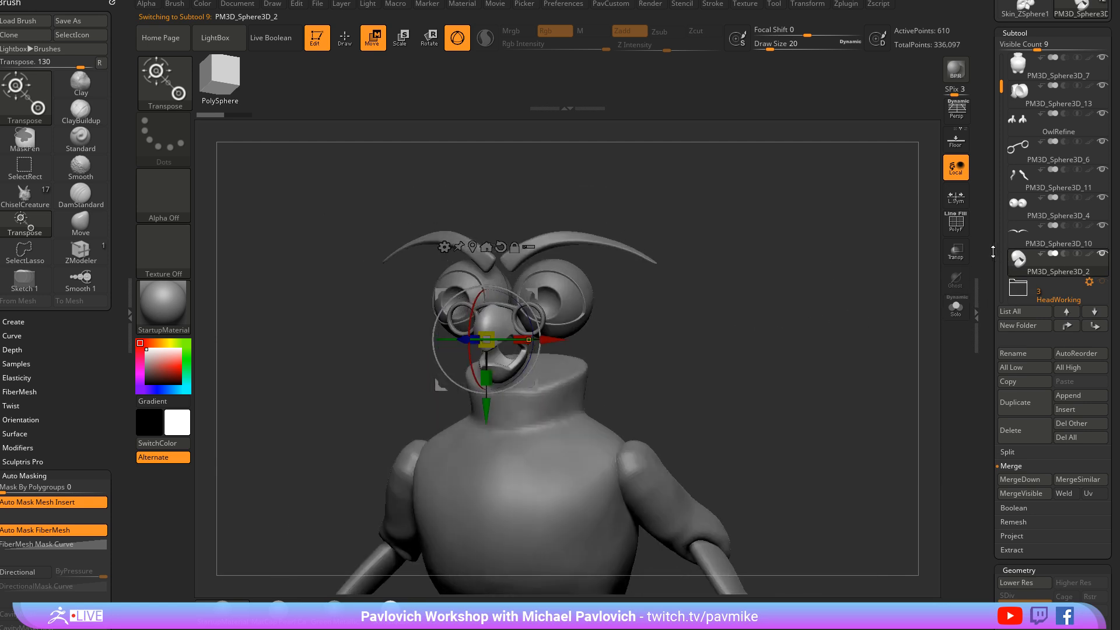
left_click_drag(1025, 29, 1025, 276)
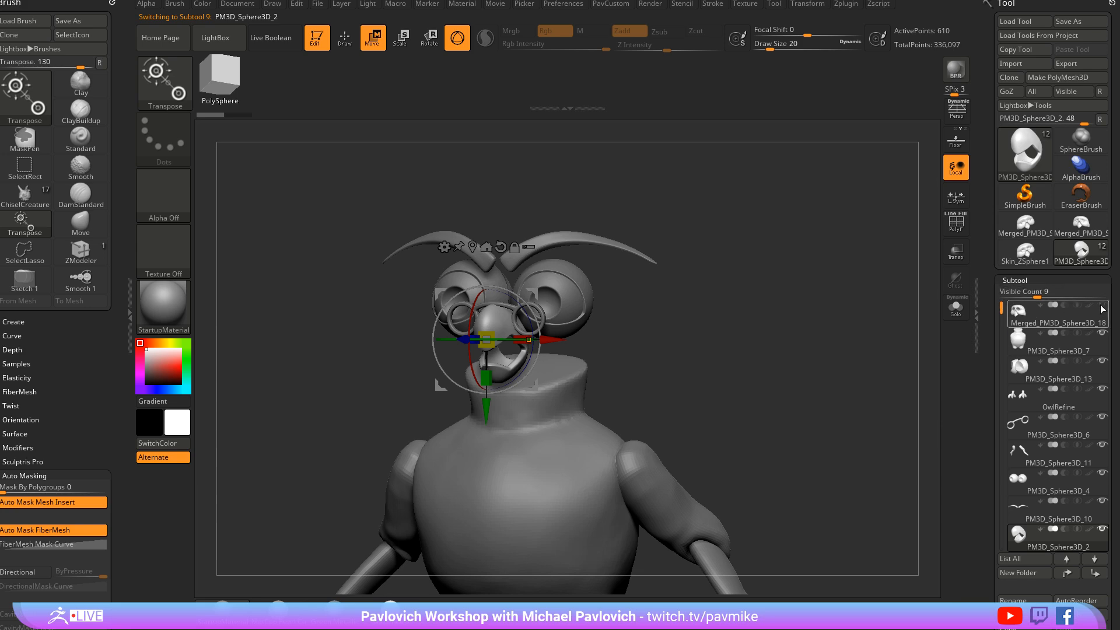
key("b")
key("z")
key("m")
left_click_drag(831, 322, 898, 305)
left_click_drag(988, 356, 1003, 241)
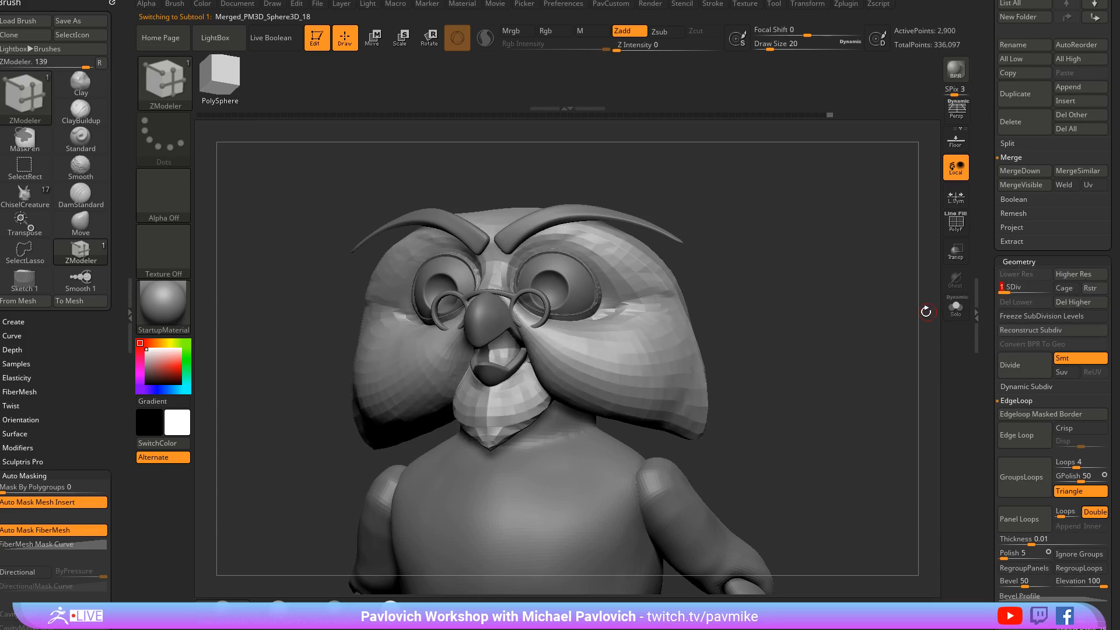
Take the mask down to subdivision level 1 and switch to the Standard brush
key("shift+d")
key("shift+d")
key("shift+d")
key("s")
mouse_move(862, 317)
left_mouse_down()
mouse_move(885, 342)
mouse_move(850, 307)
left_mouse_up()
key("s")
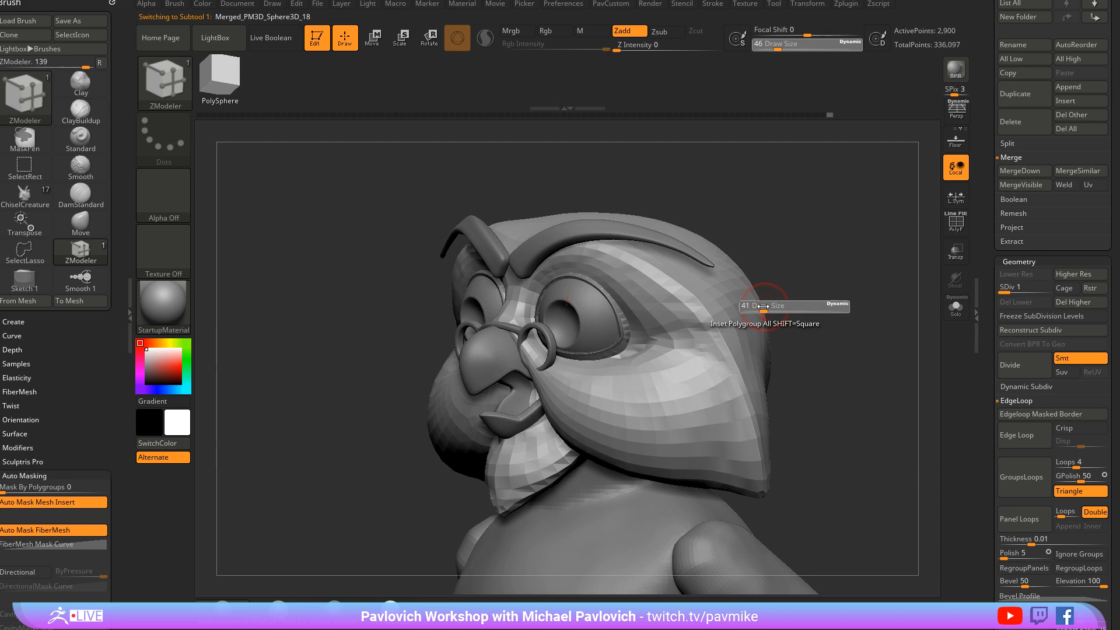
left_click_drag(749, 307, 675, 313, "alt")
key("b")
key("s")
key("t")
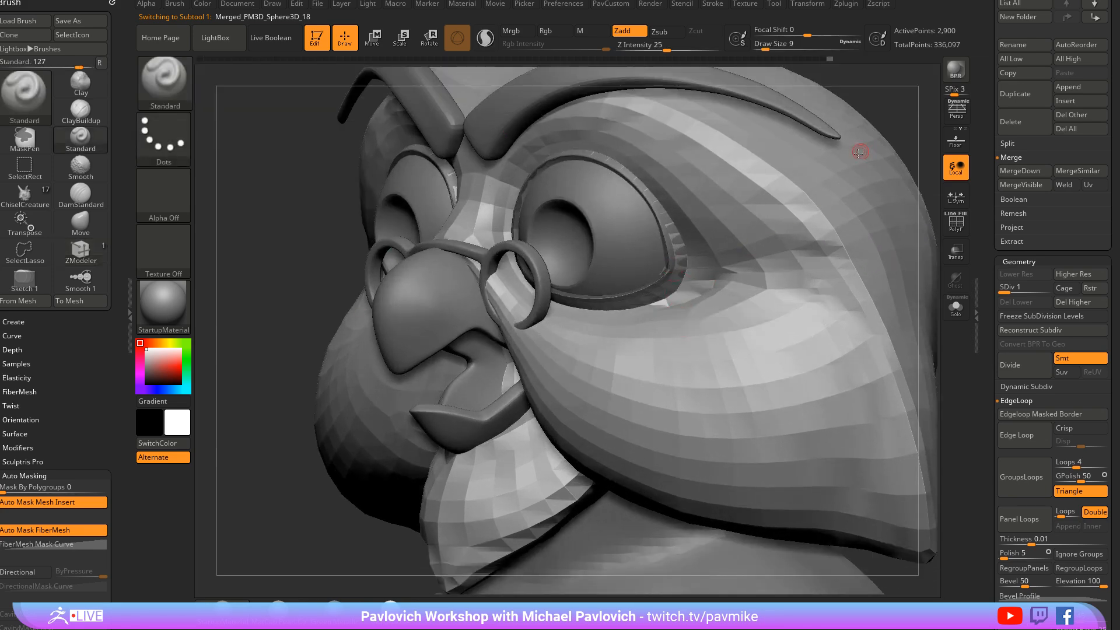
Pick the subtool PM3D_Sphere3D_13, toggle Solo mode to check it, and move it into the HeadWorking folder
left_click(671, 248, "alt")
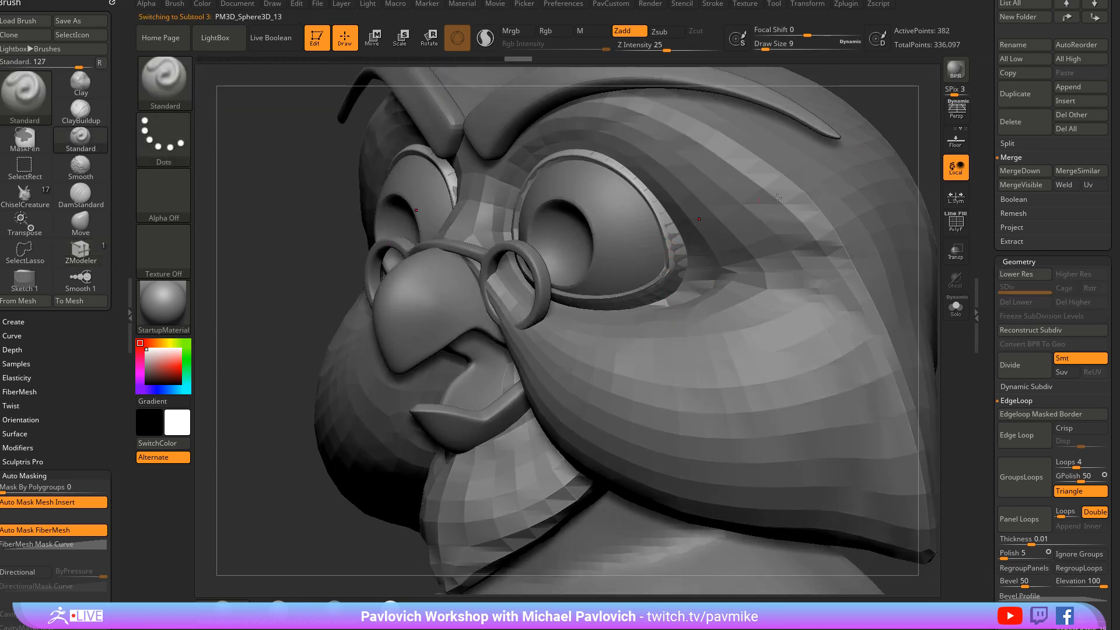
left_click(955, 306)
left_click(956, 306)
scroll(1046, 327, "up", 5)
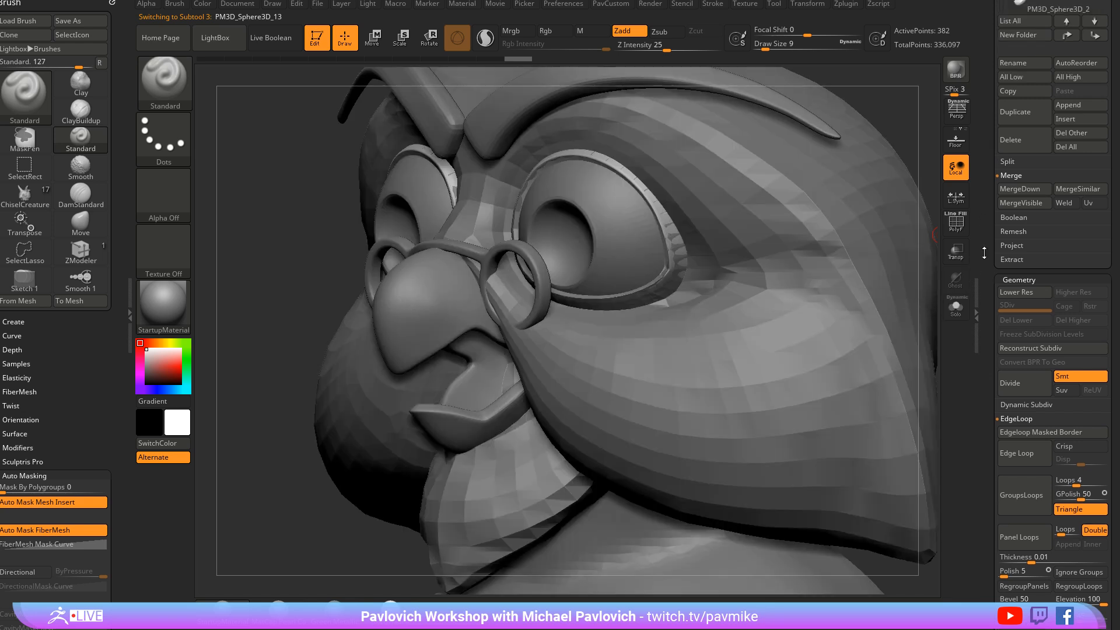
left_click_drag(1044, 137, 1055, 288)
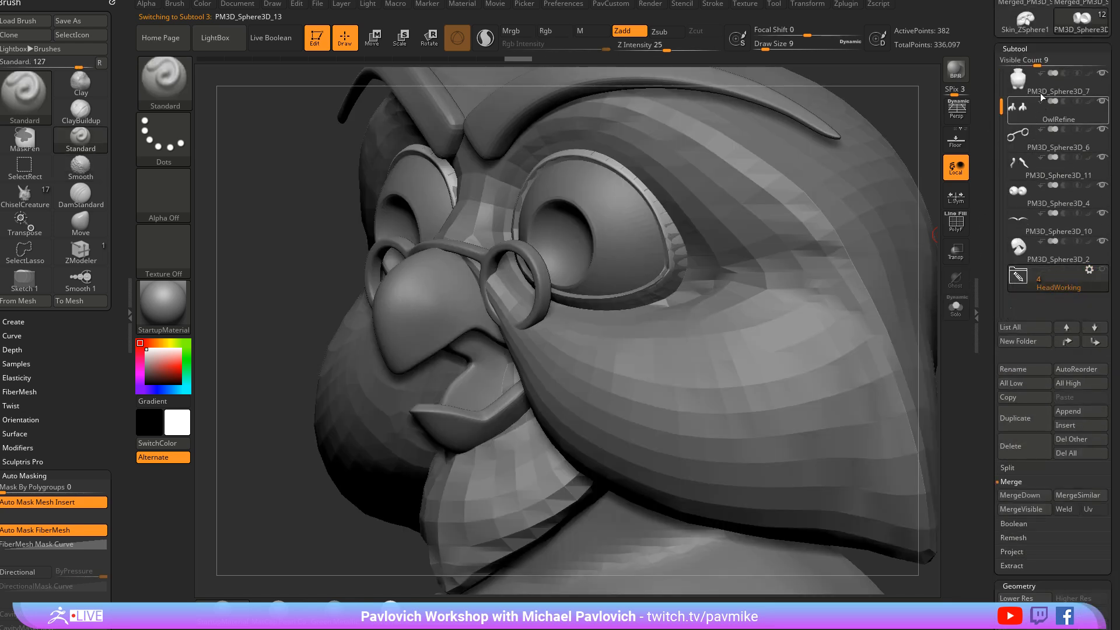
Make Merged_PM3D_Sphere3D_18 active again and compare its subdivision levels 4 and 1 on the owl's head, ending at level 1
left_click_drag(846, 251, 933, 280)
scroll(1028, 290, "down", 5)
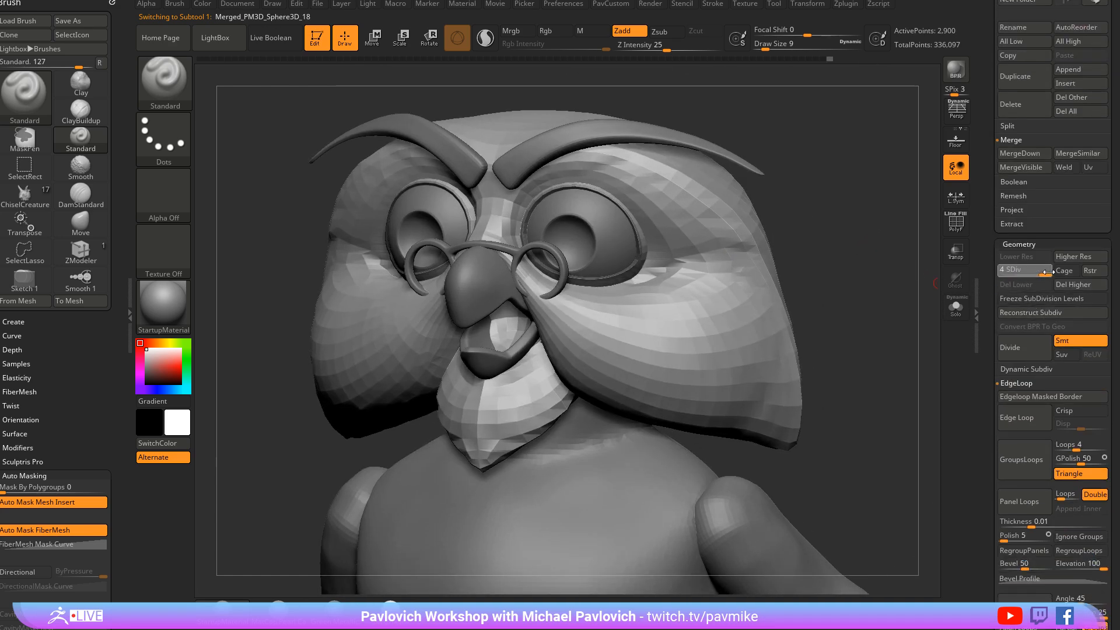
left_click_drag(1047, 272, 1048, 272)
left_click_drag(868, 325, 884, 329, "shift")
left_click_drag(889, 336, 887, 336)
mouse_move(887, 336)
right_mouse_down("ctrl")
mouse_move(880, 321)
mouse_move(863, 324)
right_mouse_up("ctrl")
left_click_drag(1007, 272, 990, 272)
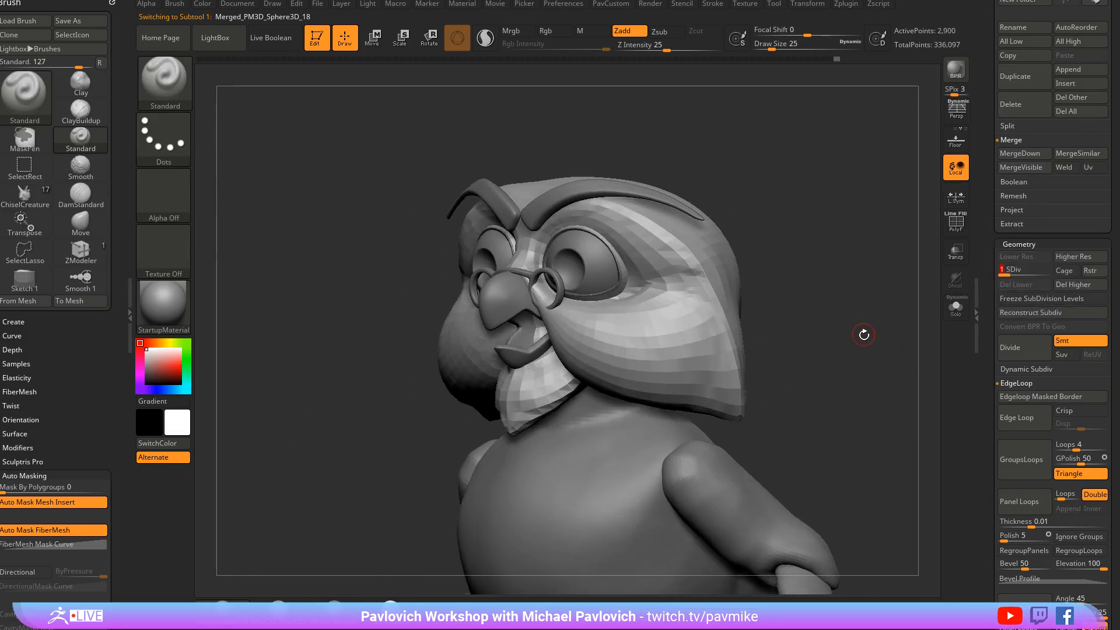
key("s")
left_click_drag(851, 344, 858, 344)
right_click_drag(854, 324, 849, 401, "alt")
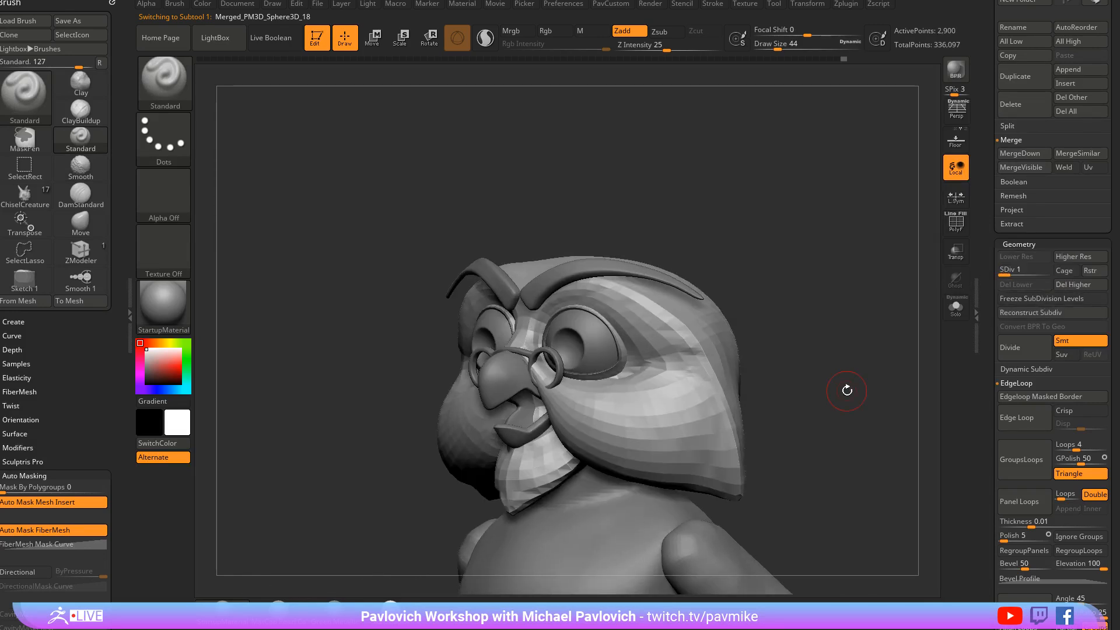
Replace the docked Brush palette with the Zplugin palette
left_click(112, 3)
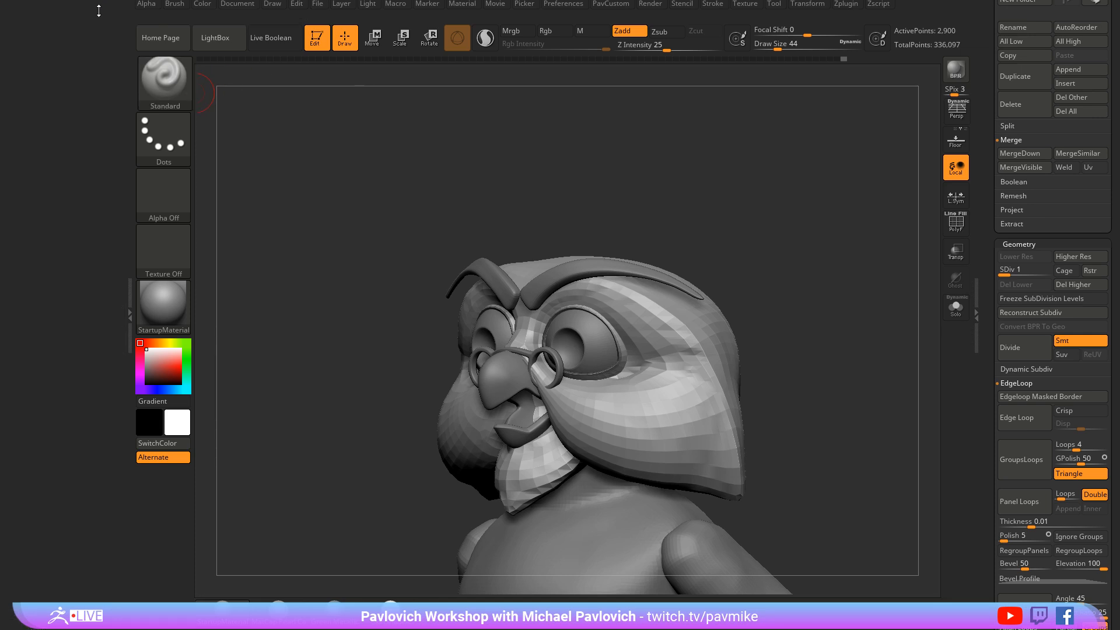
left_click(845, 5)
left_click_drag(839, 18, 20, 155)
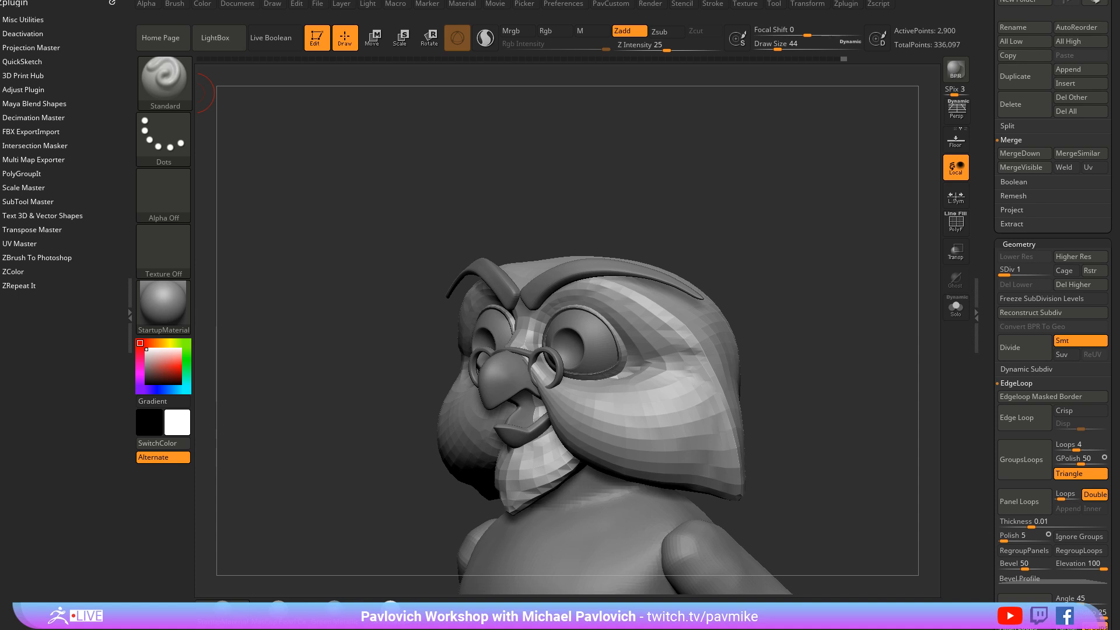
Switch to the browser to examine the YouTube channel's blendshape search for the ZBrush Maya Blendshapes Plugin video, then return to ZBrush
left_click_drag(466, 629, 690, 0)
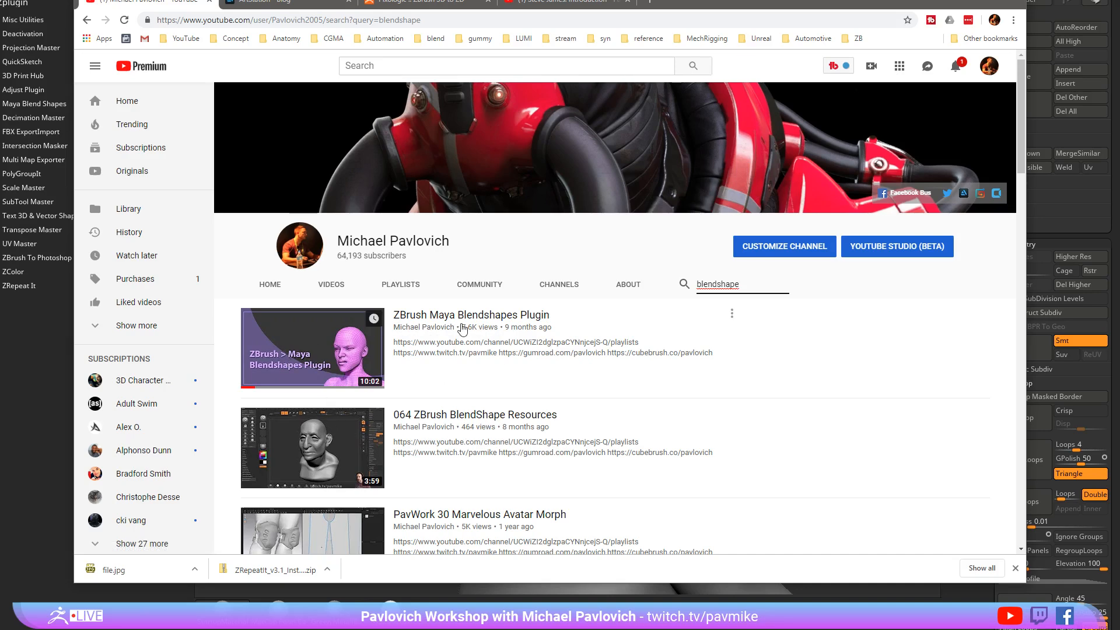
left_click_drag(708, 6, 758, 629)
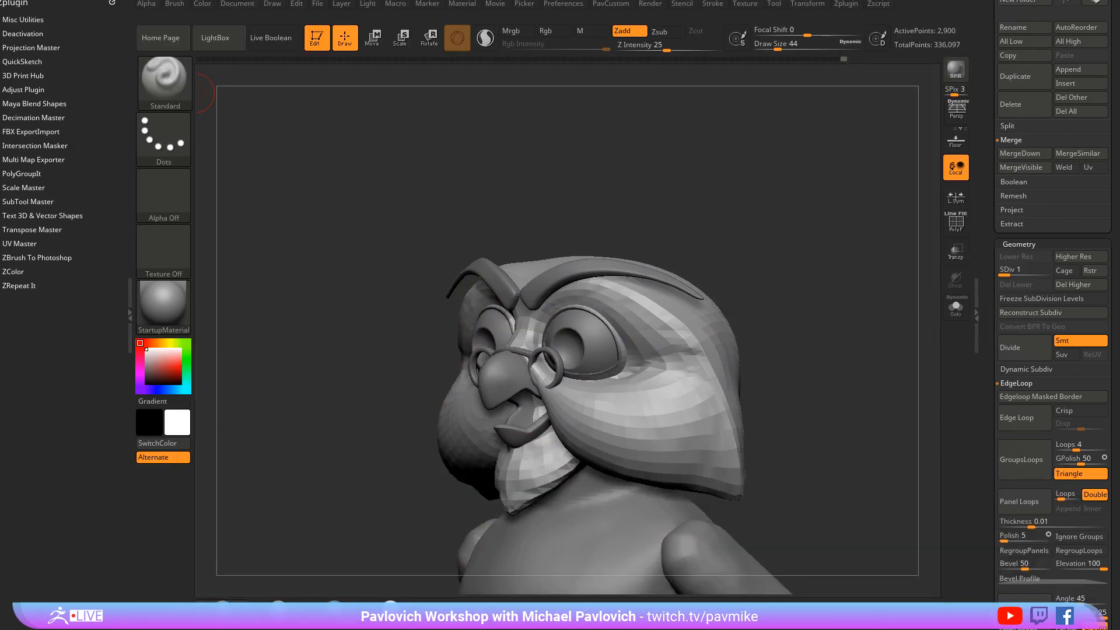
Raise the mask to subdivision level 4 and set the draw size to 54
left_click_drag(747, 164, 771, 169)
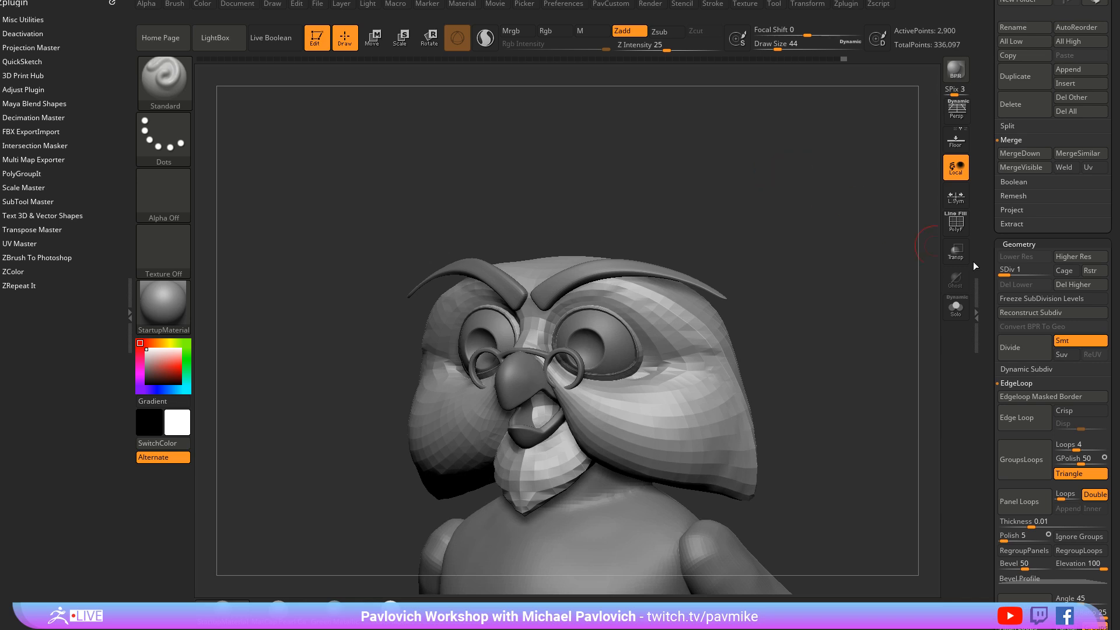
key("d")
key("d")
key("d")
left_click_drag(890, 300, 843, 282)
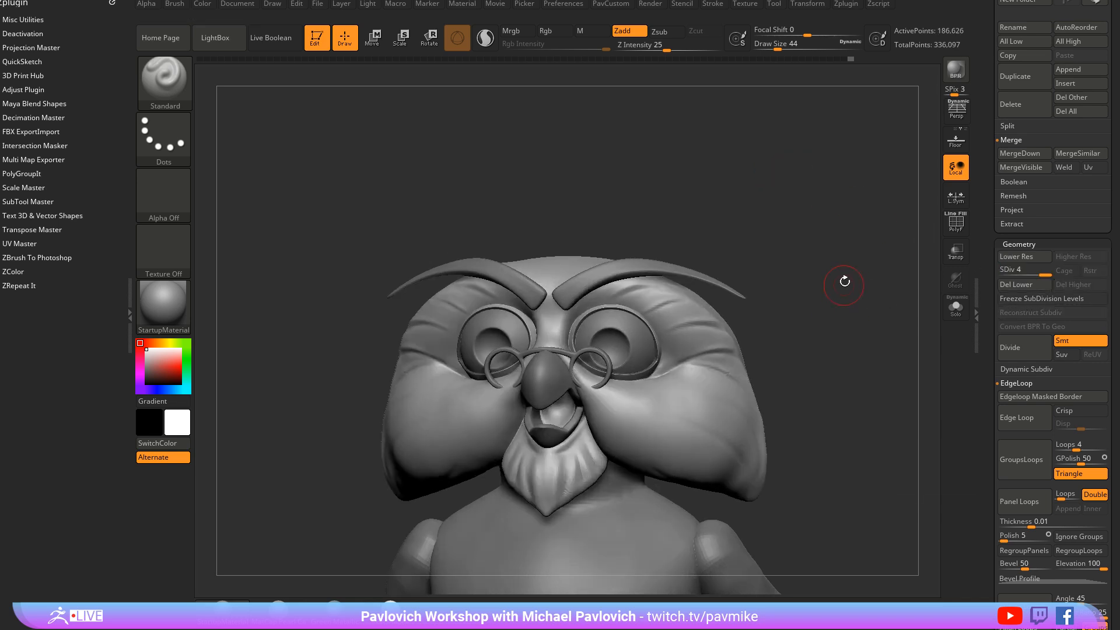
key("s")
Expand the Maya Blend Shapes plugin and the mask's Layers settings, and add a new layer with the plugin
scroll(1000, 201, "down", 10)
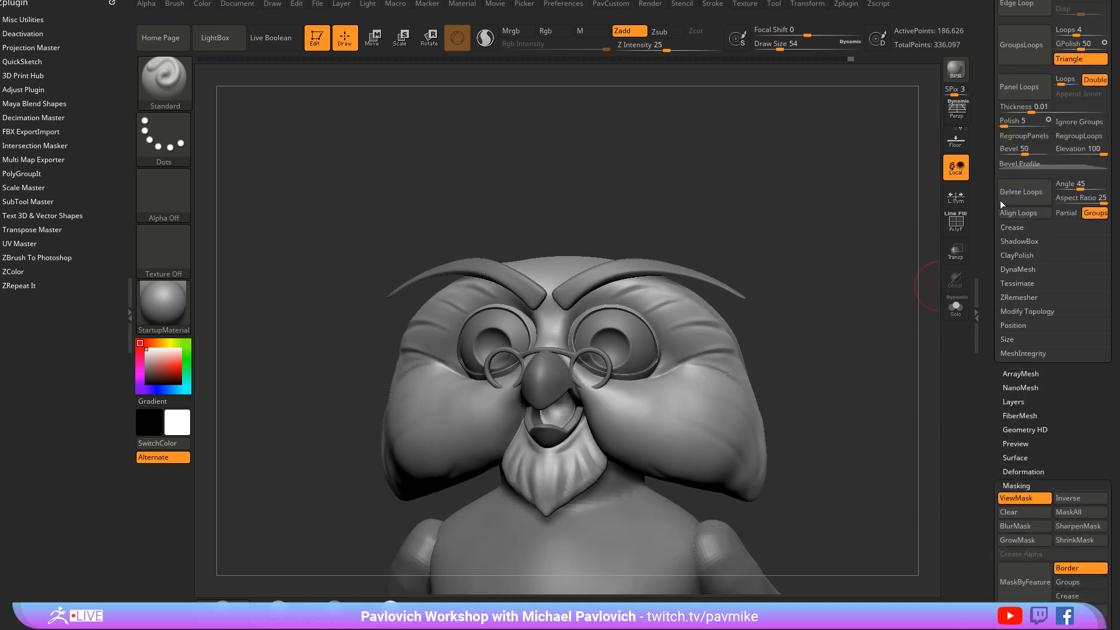
key("shift")
left_click(1008, 481)
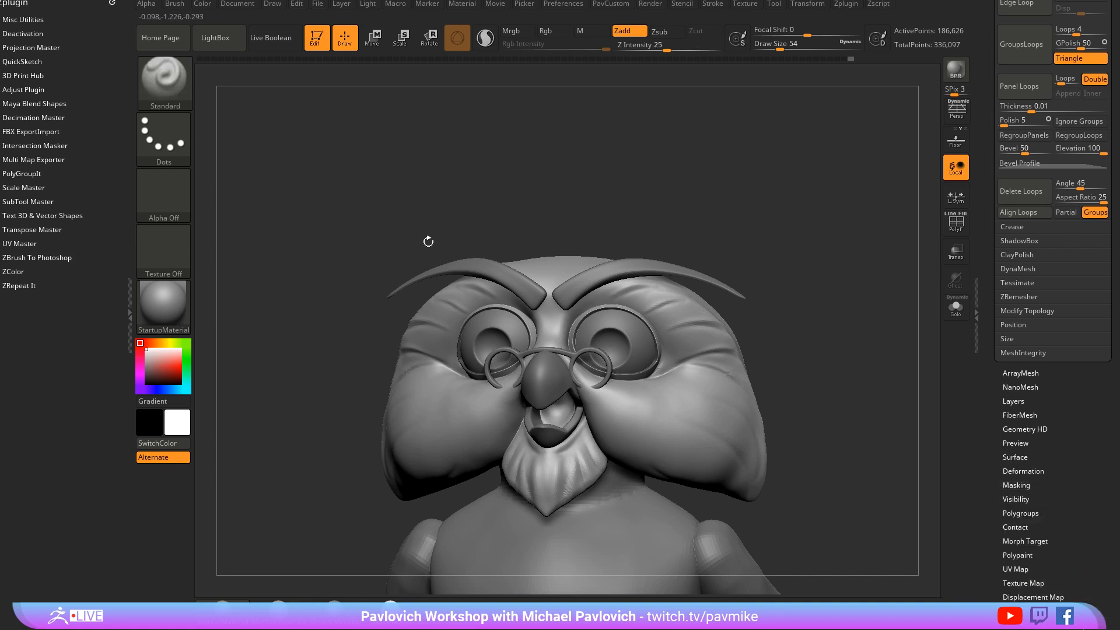
left_click(36, 102)
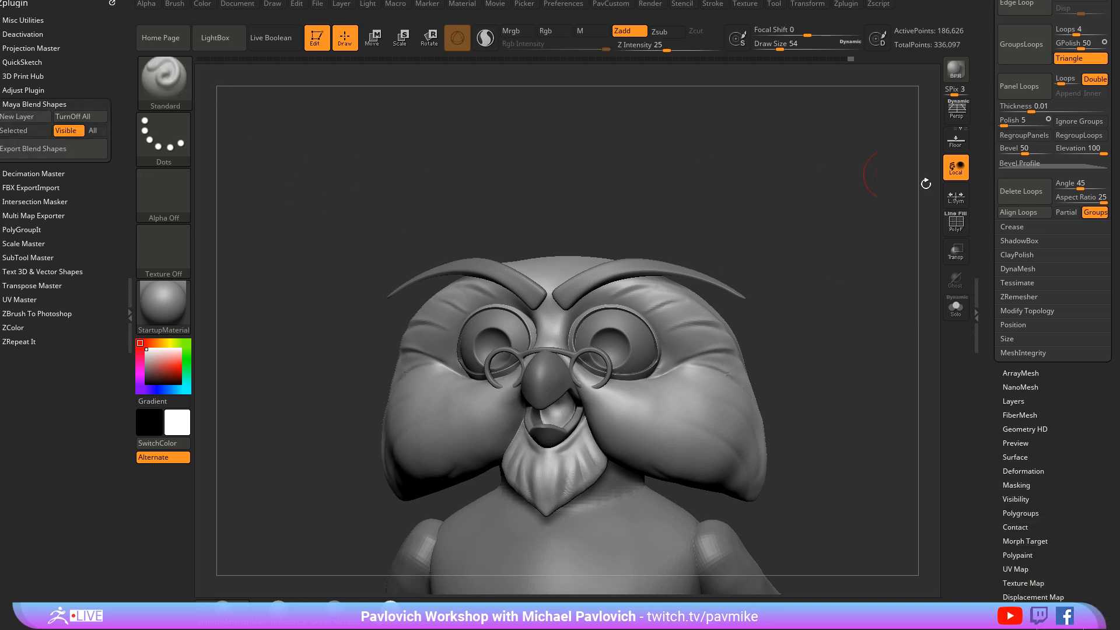
left_click(1013, 401)
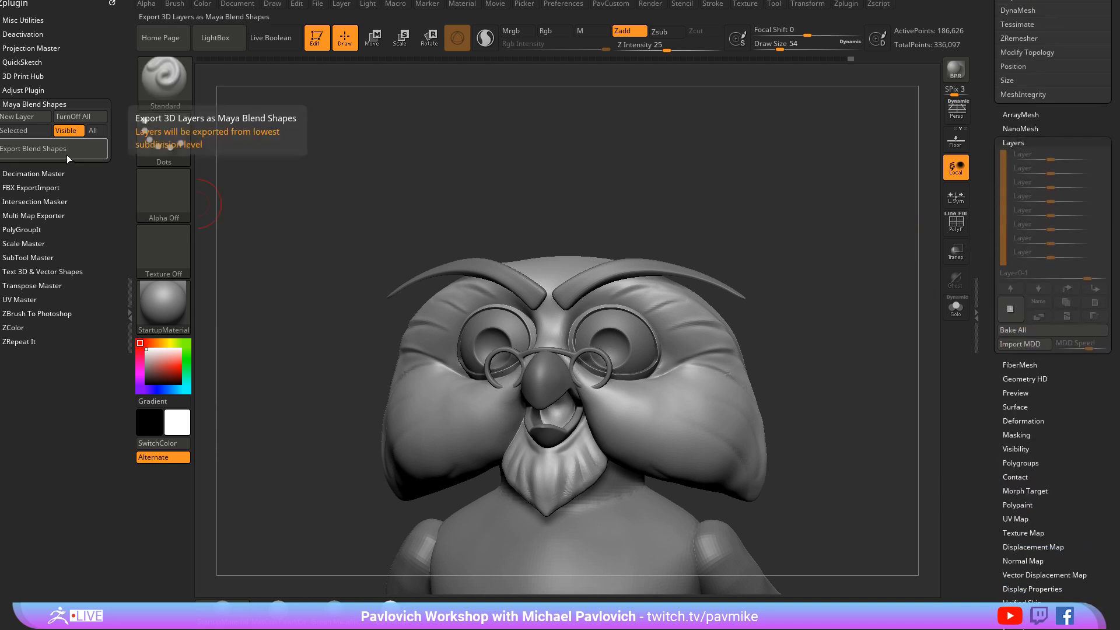
left_click(26, 116)
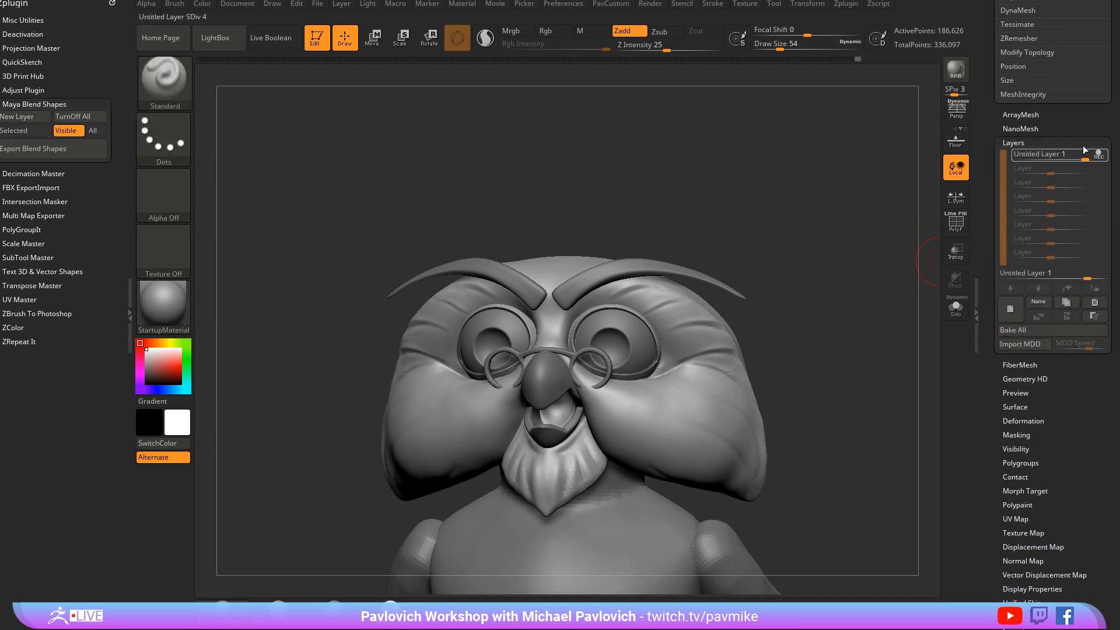
left_click_drag(828, 341, 858, 341, "shift")
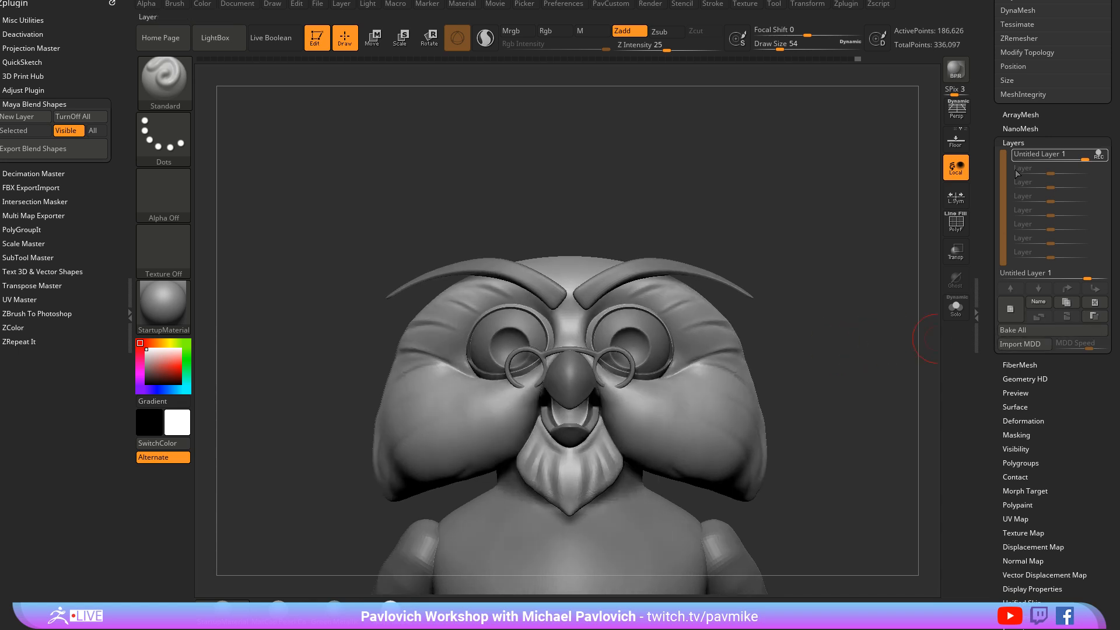
key("shift")
scroll(1001, 110, "up", 7)
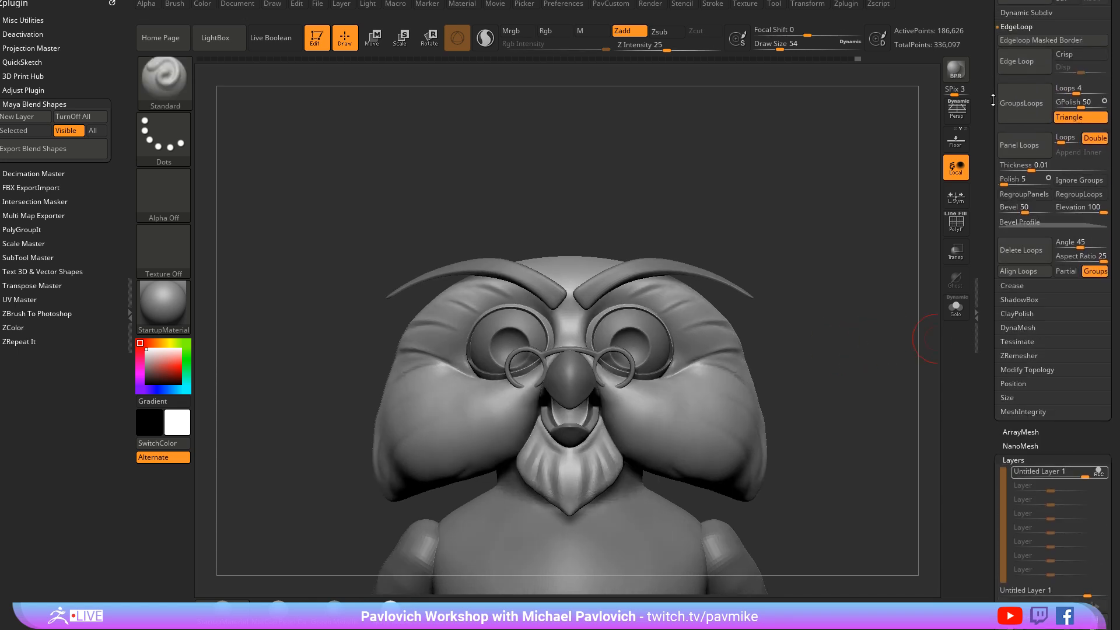
Lower the owl's face mask mesh to subdivision level 1
left_click_drag(993, 130, 993, 182)
left_click(1006, 74)
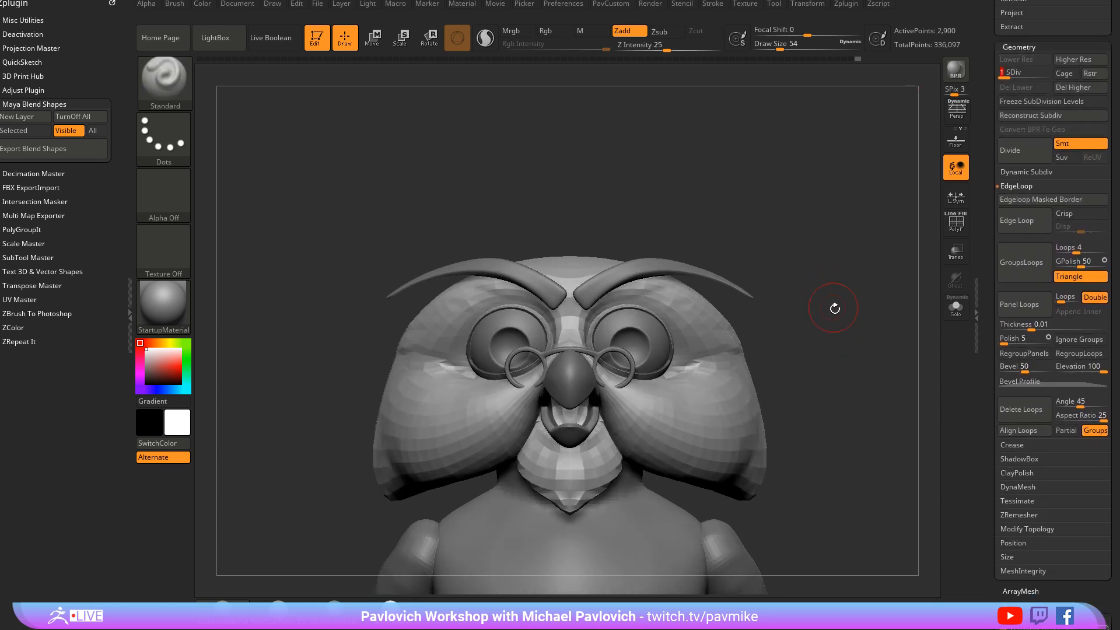
left_click_drag(834, 308, 569, 308, "alt")
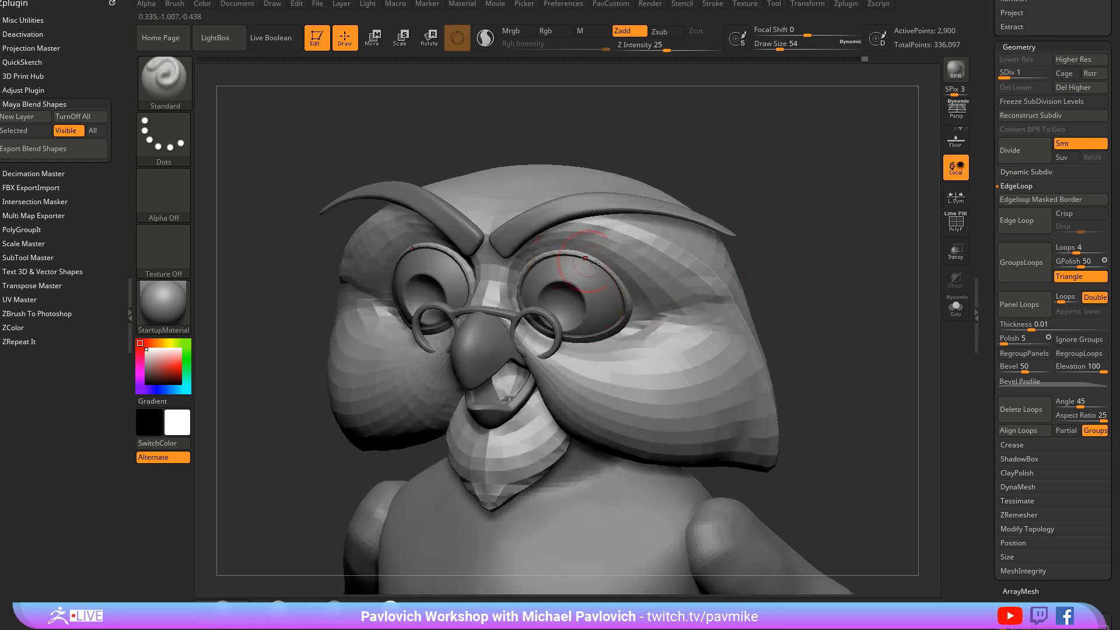
mouse_move(806, 228)
left_mouse_down()
mouse_move(830, 253)
mouse_move(837, 245)
mouse_move(829, 221)
mouse_move(669, 345)
left_mouse_up()
key("b")
key("i")
key("n")
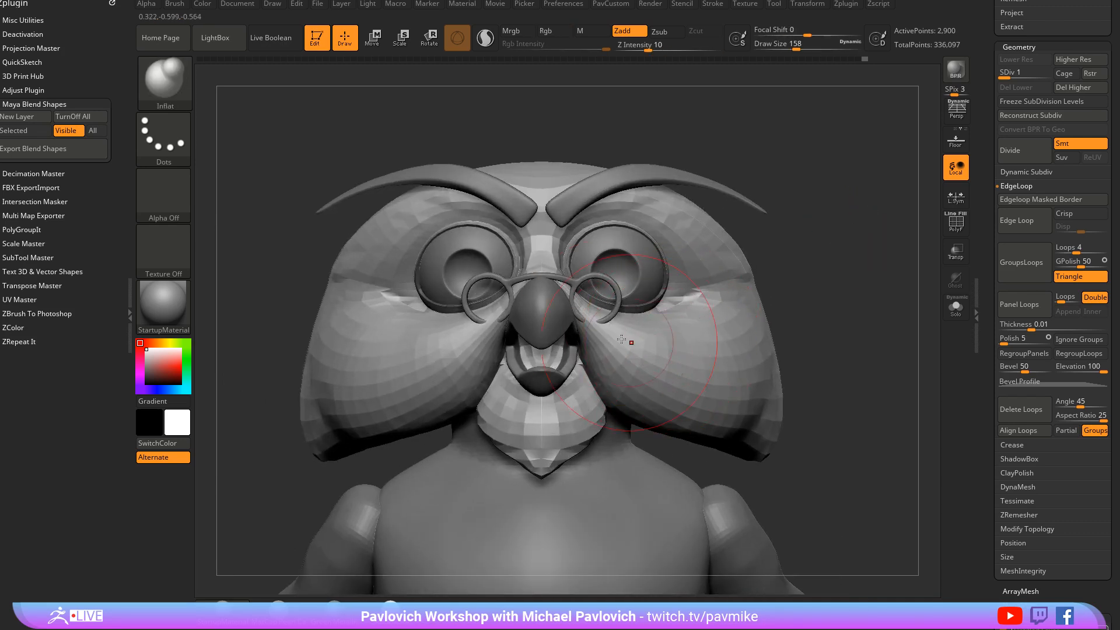
key("b")
key("m")
key("v")
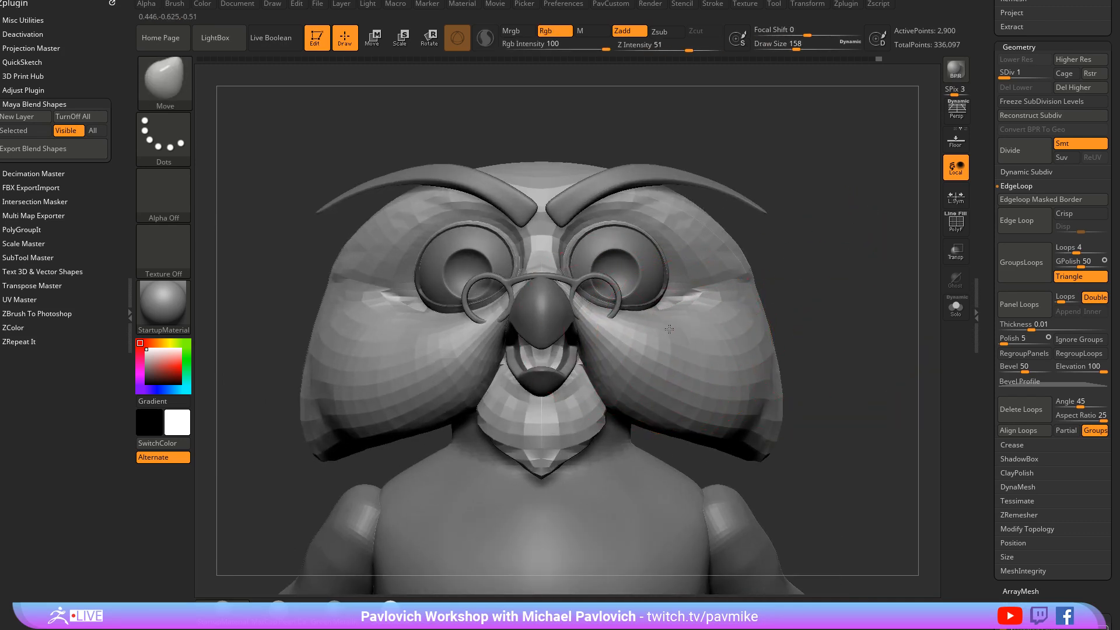
key("bracketleft")
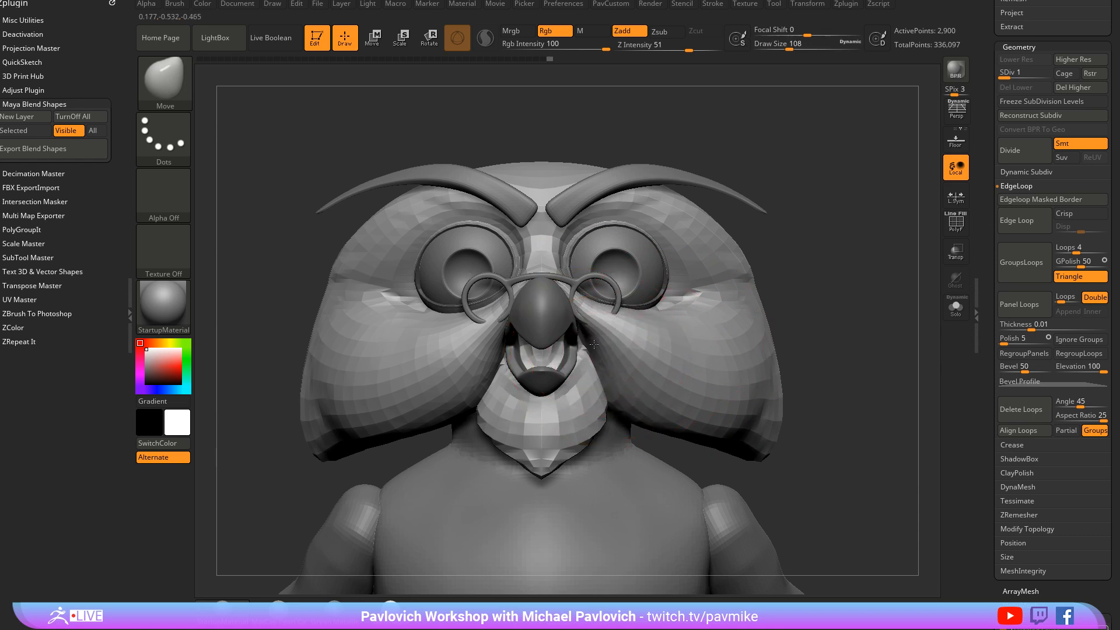
left_click_drag(826, 257, 770, 257)
key("b")
key("s")
key("t")
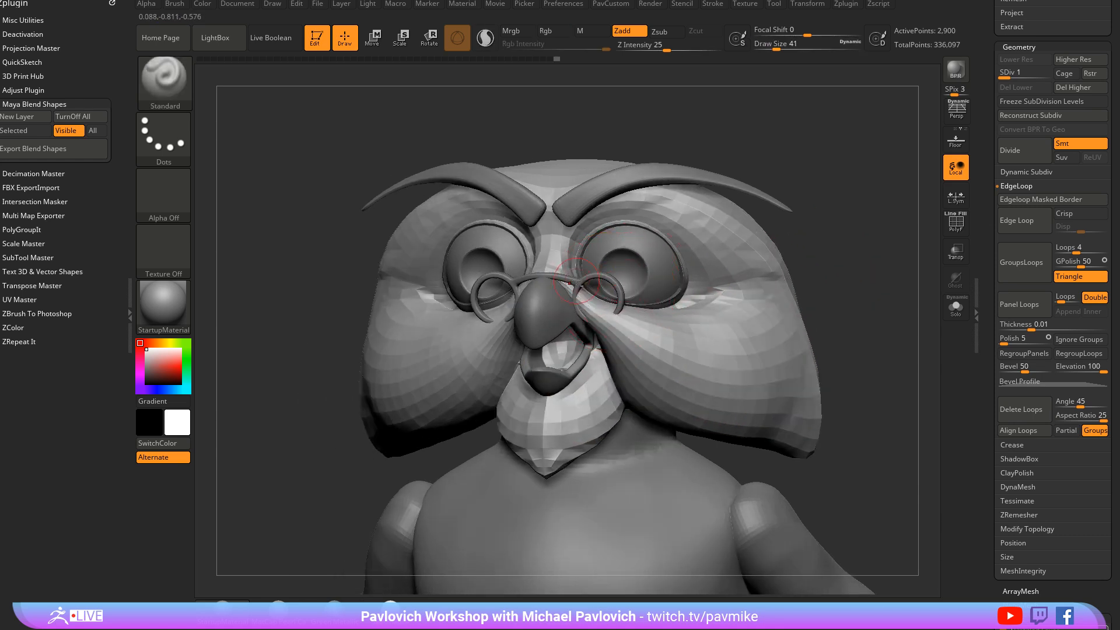
Hide the glasses subtool and make the face mask mesh the active subtool again
left_click(703, 257, "alt")
scroll(1044, 291, "up", 10)
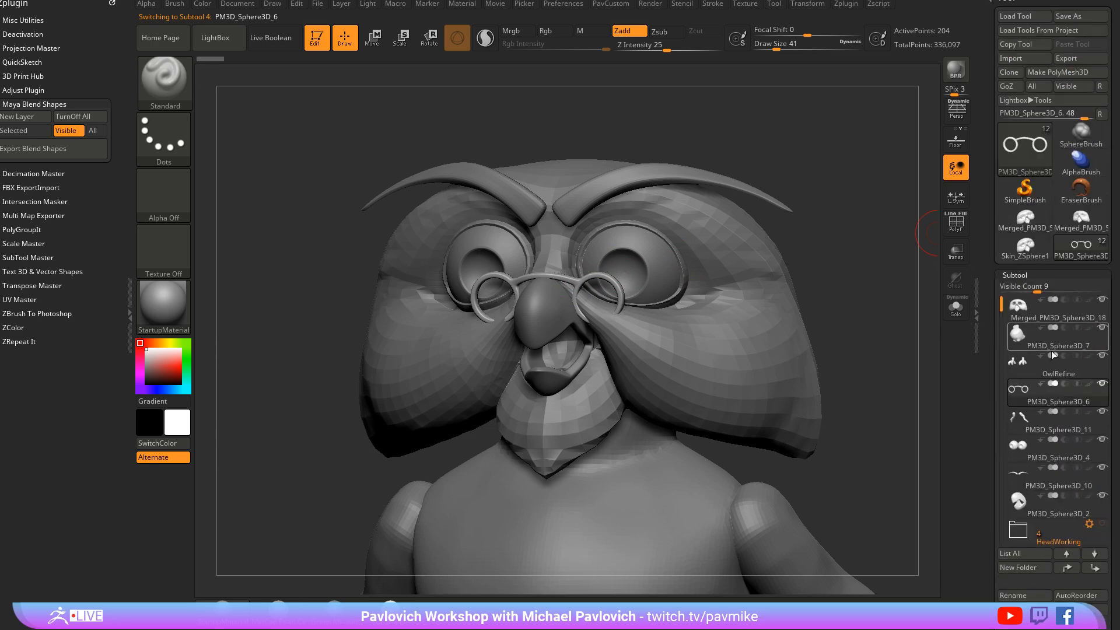
left_click(1102, 383)
left_click(744, 320, "alt")
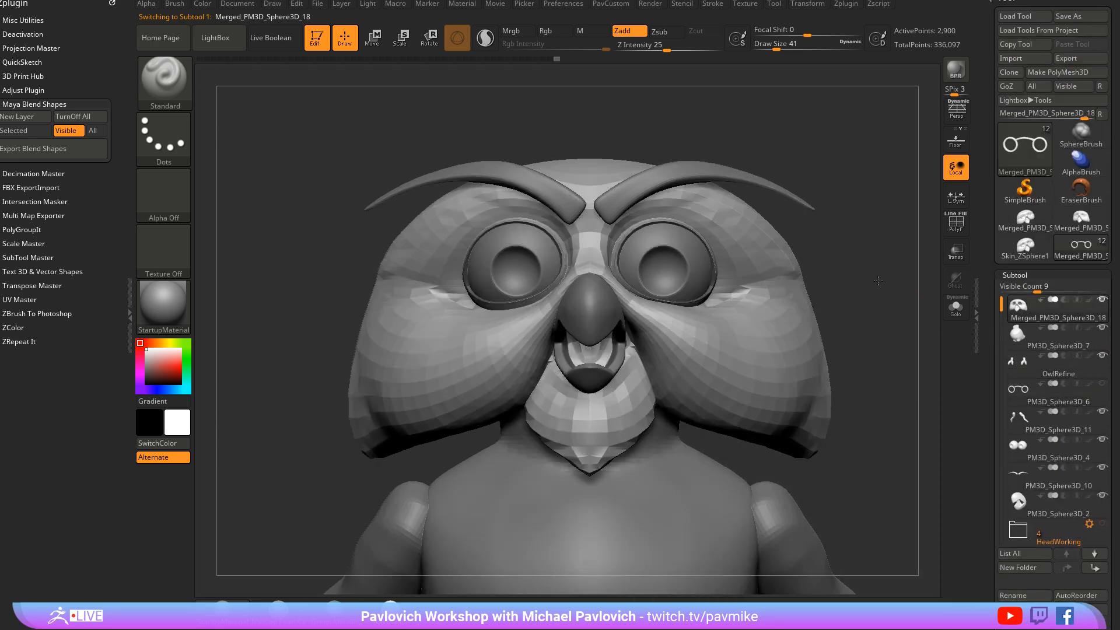
Select the Move brush and turn on the polygroup wireframe display for a close view of the eyelids
key("b")
key("m")
key("v")
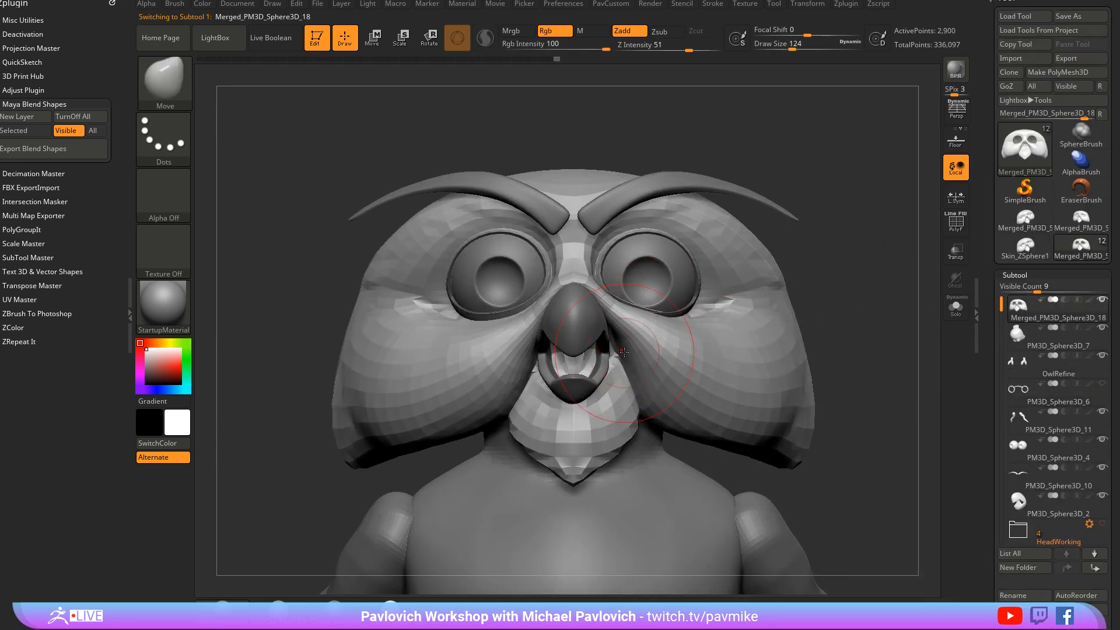
right_click_drag(669, 328, 740, 291)
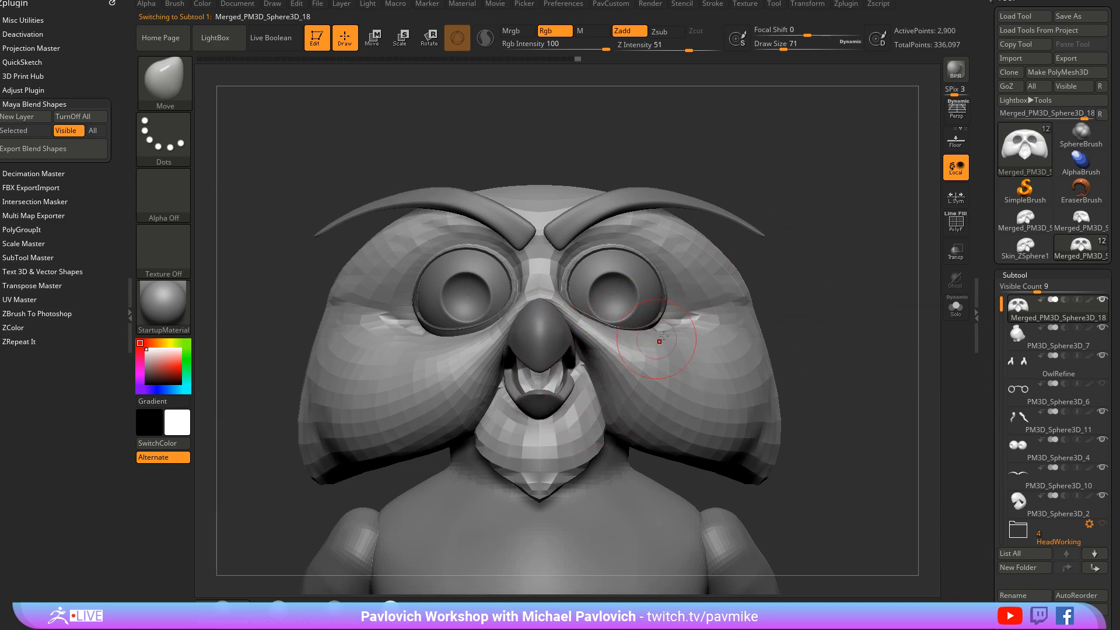
mouse_move(663, 337)
right_mouse_down()
mouse_move(850, 295)
mouse_move(859, 314)
mouse_move(802, 290)
right_mouse_up()
key("ctrl")
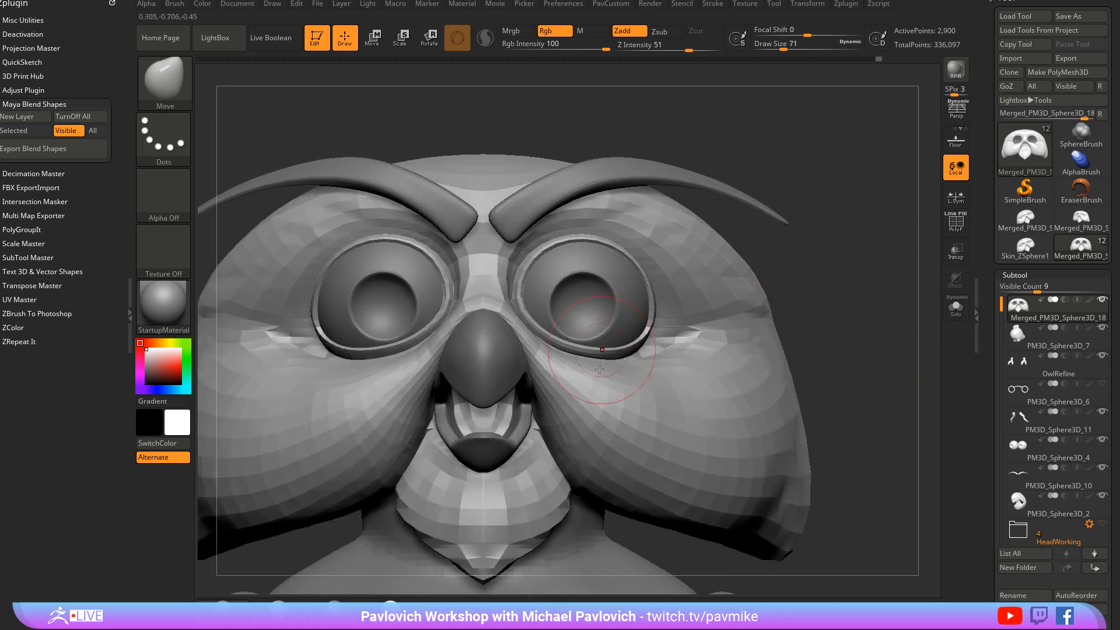
key("shift+f")
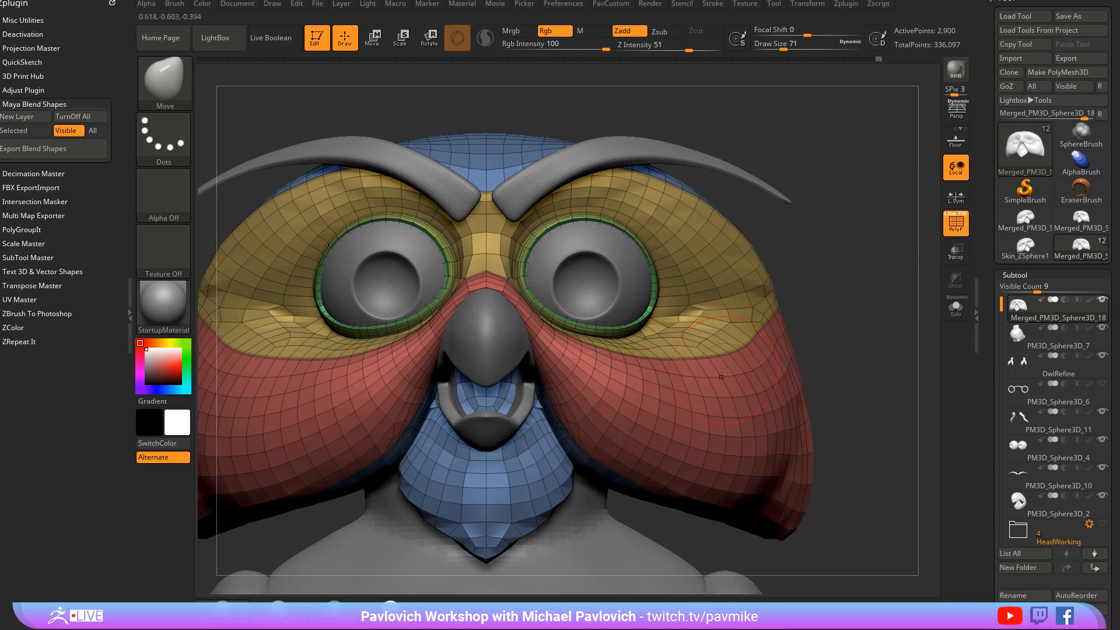
left_click_drag(805, 319, 659, 337)
key("s")
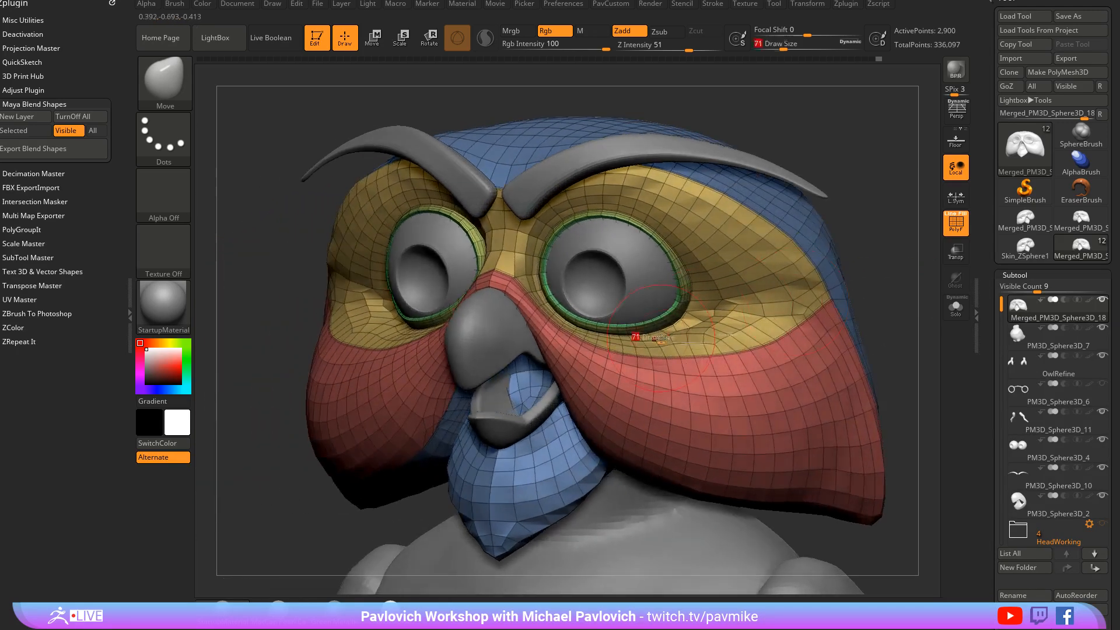
left_click_drag(753, 301, 850, 278)
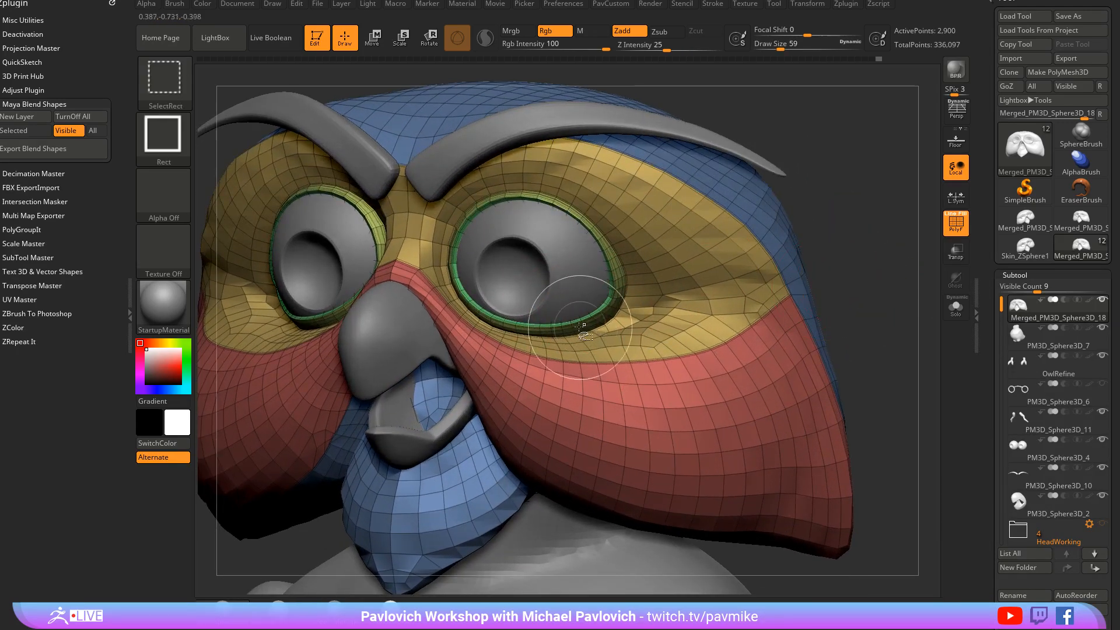
Mask the whole face mesh except the eyelid polygroups, keeping all parts visible
left_click(568, 324, "ctrl+shift")
left_click(888, 257, "ctrl+shift")
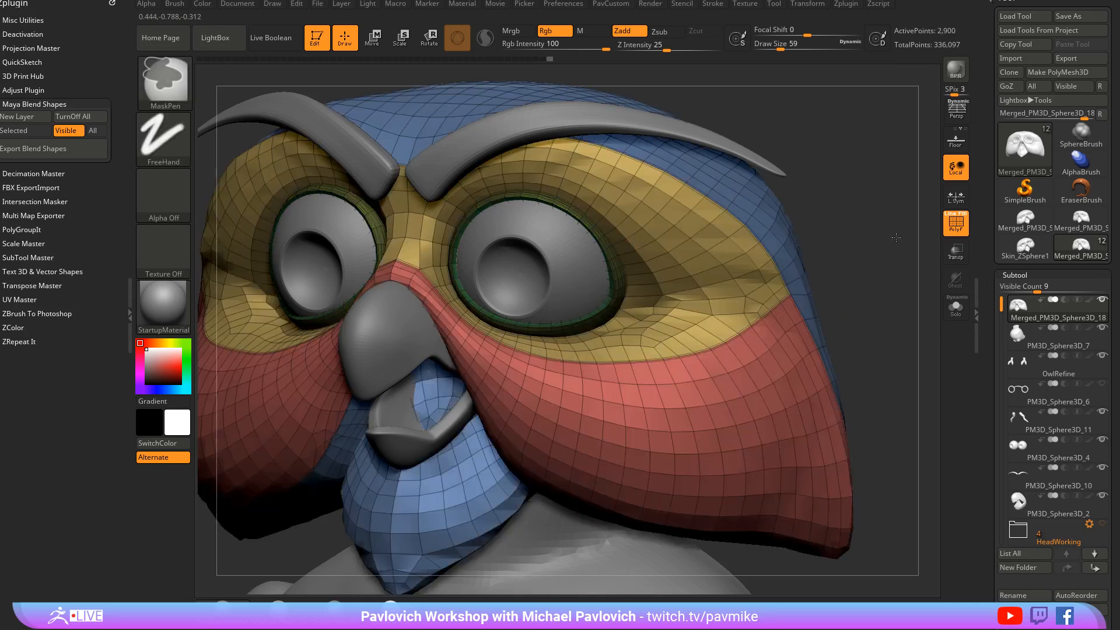
left_click_drag(887, 238, 563, 325)
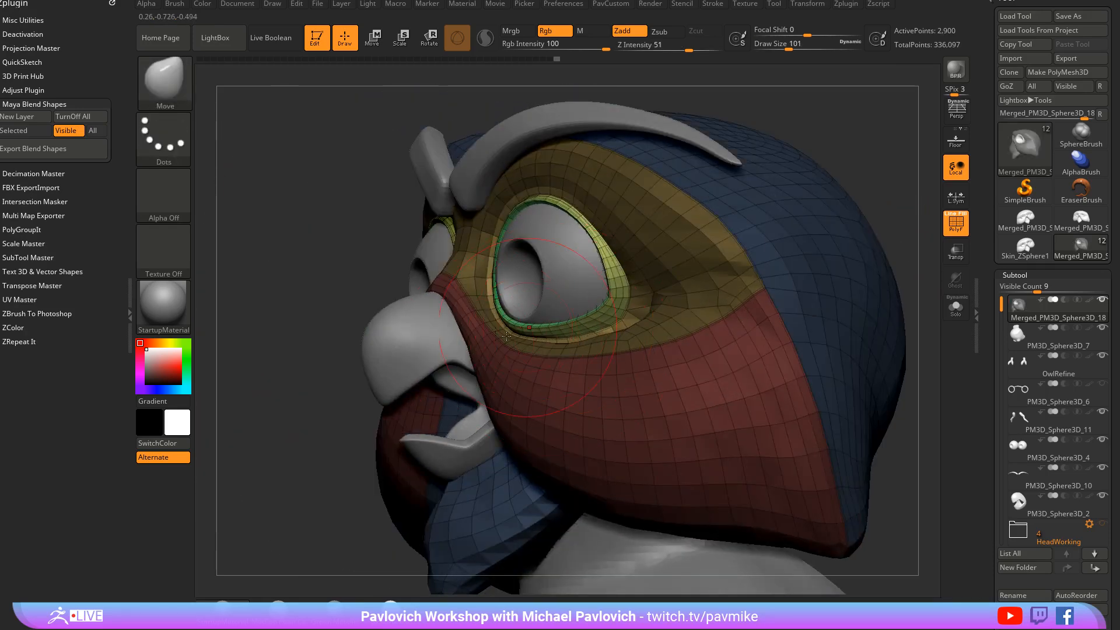
Adjust the unmasked lower eyelids with the Move brush, reducing the draw size to 51
right_click_drag(507, 336, 553, 326)
key("bracketleft")
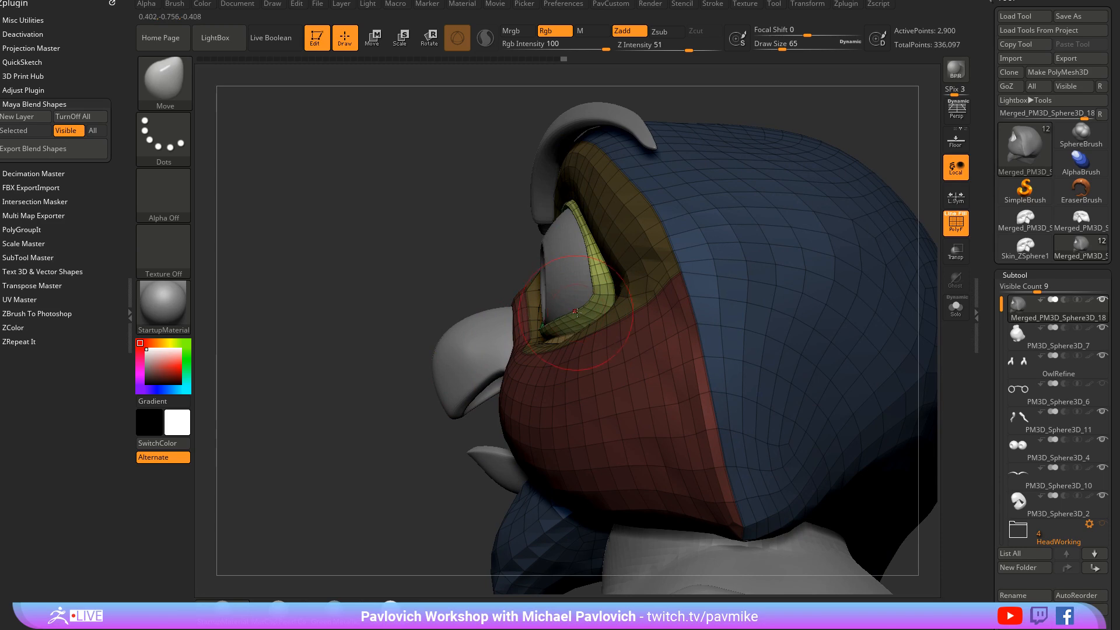
right_click_drag(440, 346, 577, 309)
key("bracketleft")
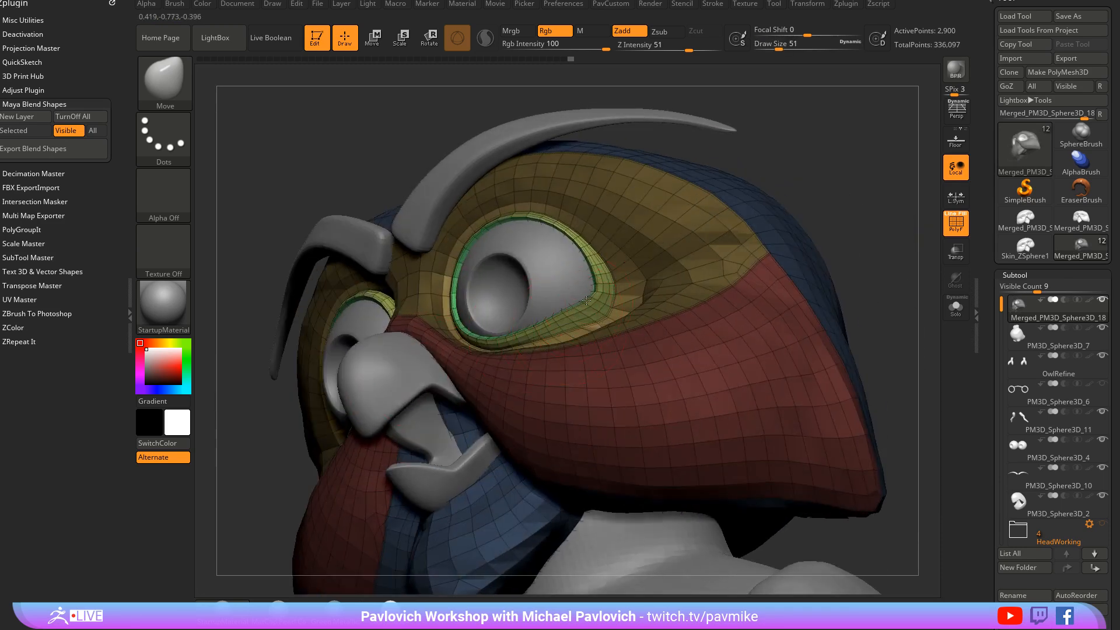
left_click_drag(877, 154, 559, 322)
left_click_drag(767, 232, 500, 345)
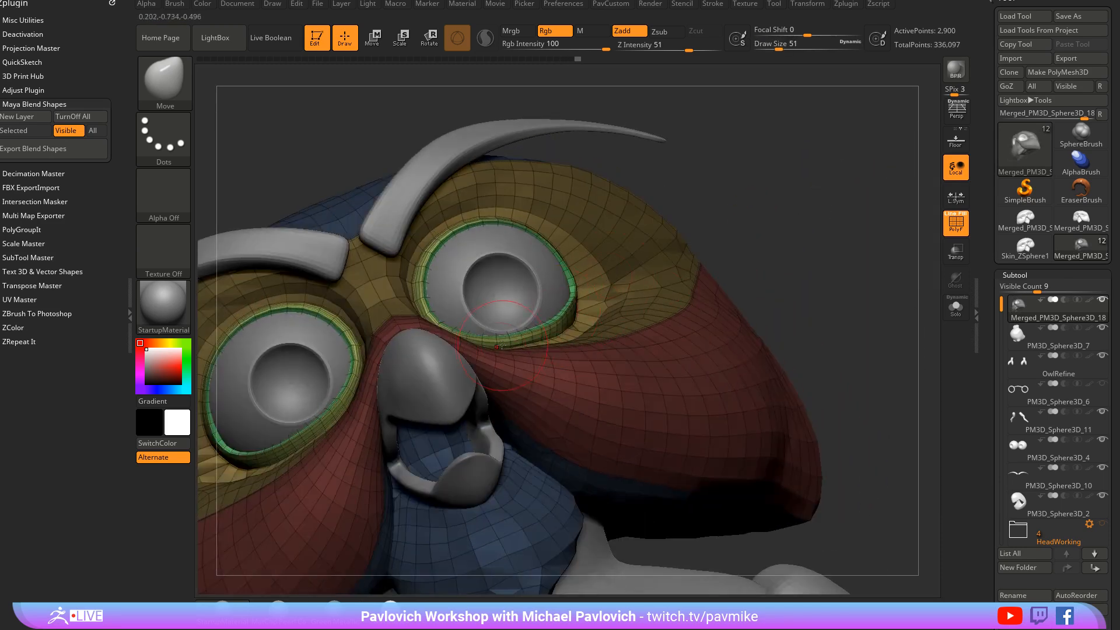
left_click_drag(686, 267, 593, 315)
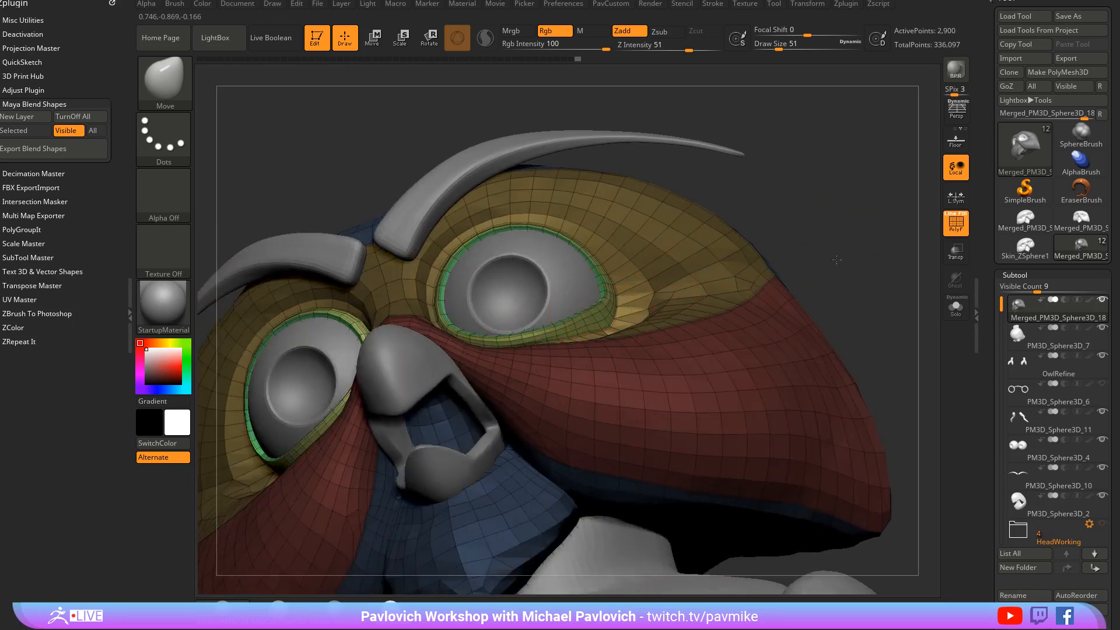
Choose the MaskLasso brush and mask the upper eyelids from a side view, leaving the lower eyelids free
left_click_drag(836, 259, 288, 122)
key("ctrl+b")
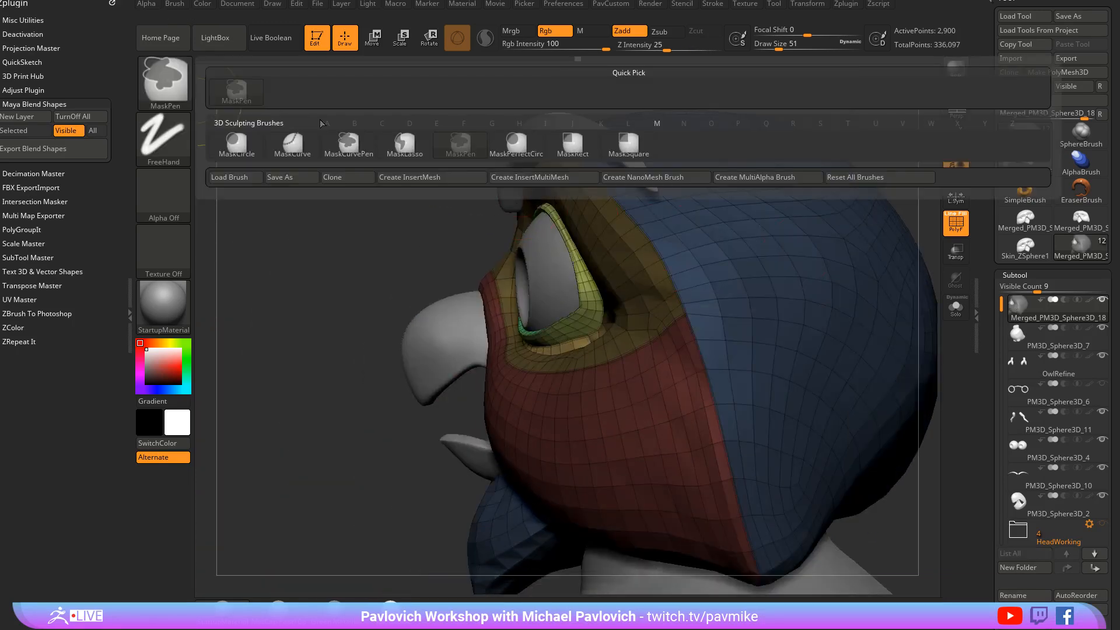
left_click(400, 150)
mouse_move(417, 140)
left_mouse_down("ctrl")
mouse_move(583, 233)
mouse_move(424, 275)
mouse_move(791, 186)
mouse_move(595, 300)
mouse_move(793, 321)
mouse_move(821, 231)
mouse_move(727, 187)
left_mouse_up("ctrl")
left_click_drag(362, 123, 461, 466, "ctrl")
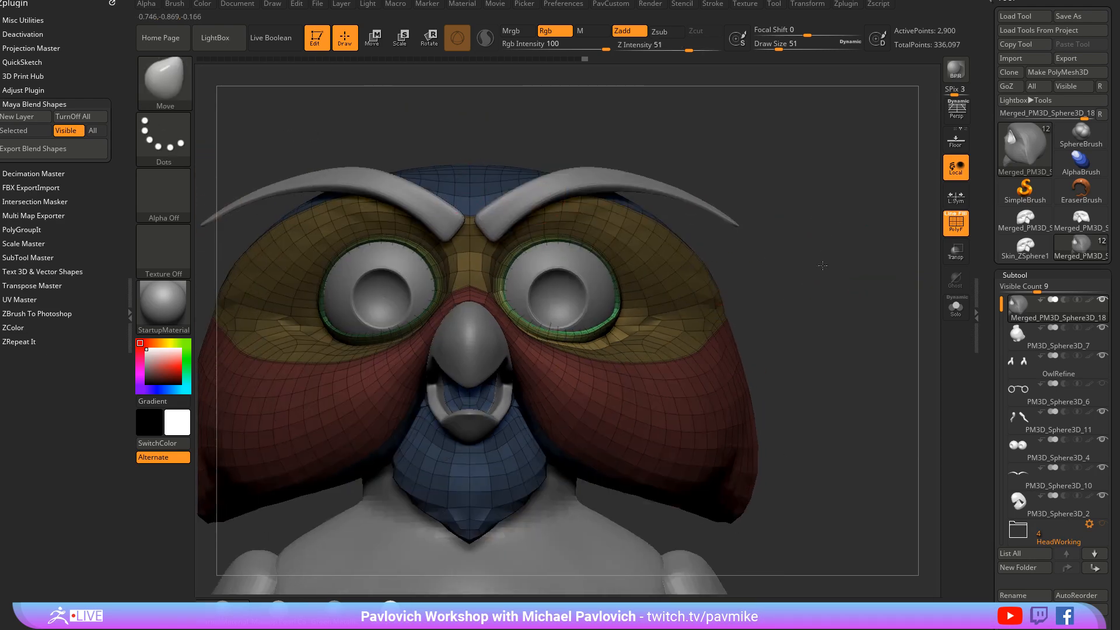
Shift the unmasked lower eyelids with a Transpose move and return to the Move brush at draw size 71
left_click_drag(822, 265, 562, 331)
key("w")
left_click_drag(612, 285, 616, 286)
key("q")
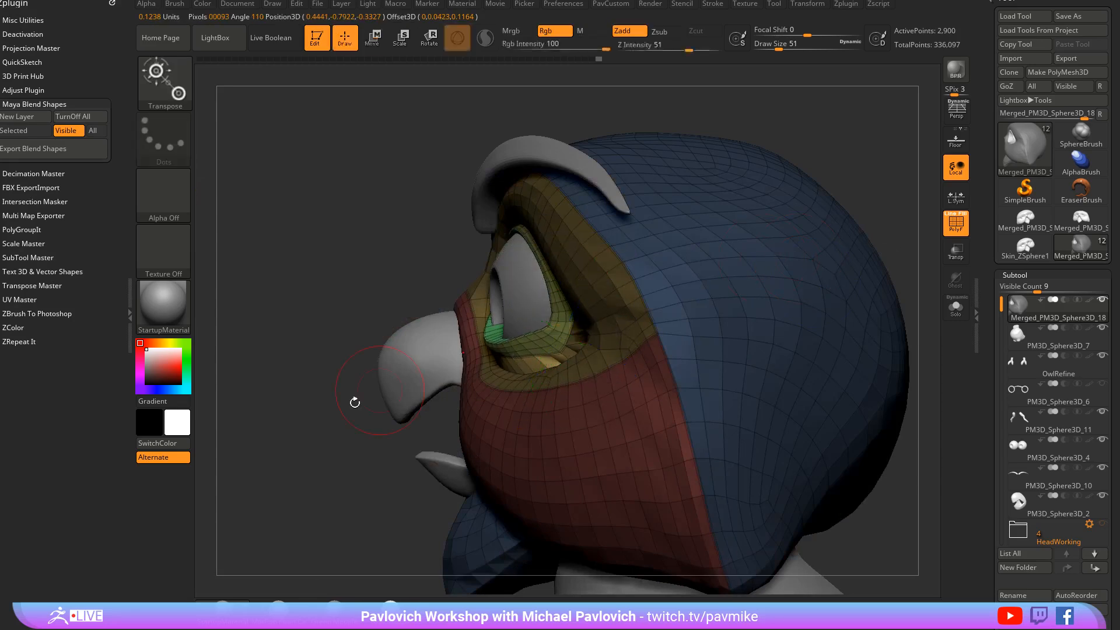
left_click_drag(354, 400, 613, 370, "shift")
left_click_drag(810, 230, 835, 244, "alt")
key("bracketright")
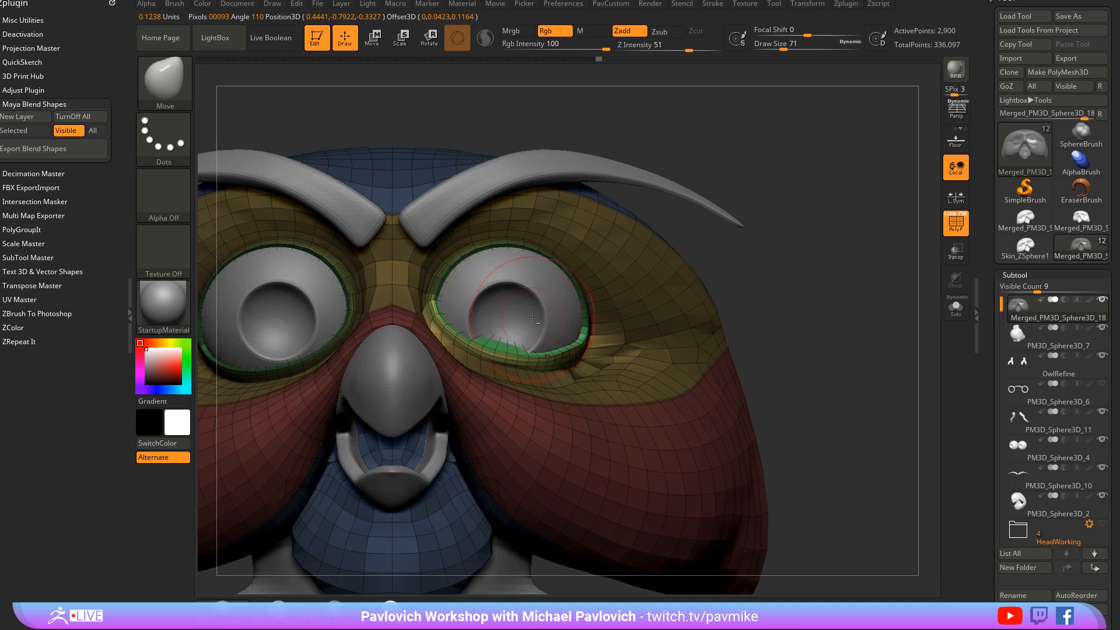
Try to smooth the lower eyelid's inner edge at draw size 37, and undo the smoothing
left_click_drag(789, 302, 642, 315)
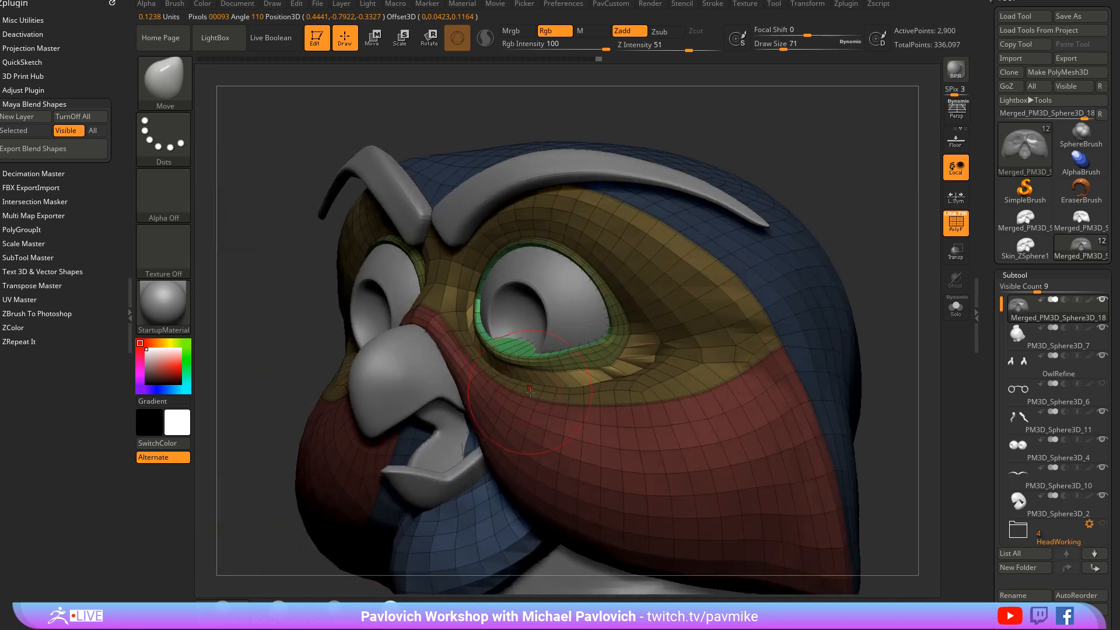
key("bracketleft")
key("bracketleft")
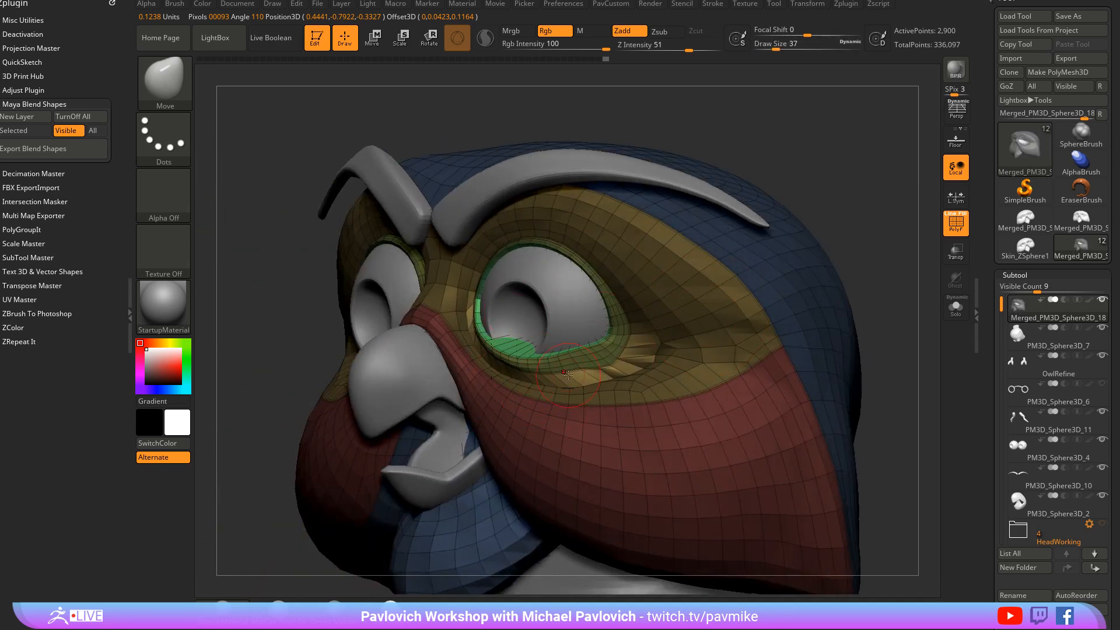
left_click_drag(886, 191, 991, 195)
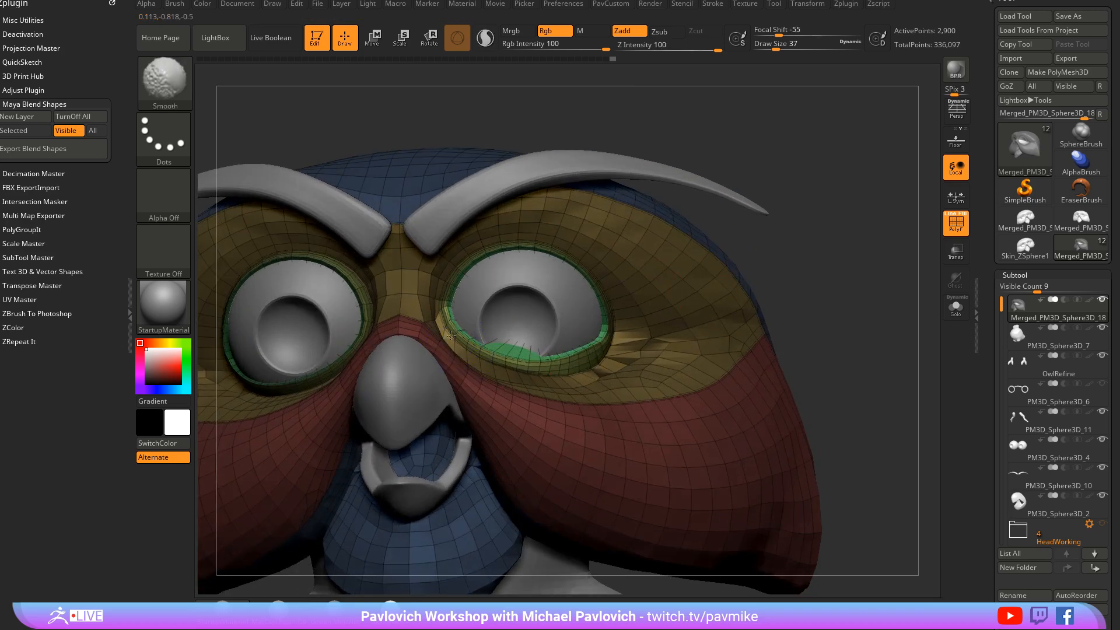
left_click_drag(490, 350, 534, 362, "shift")
key("ctrl+z")
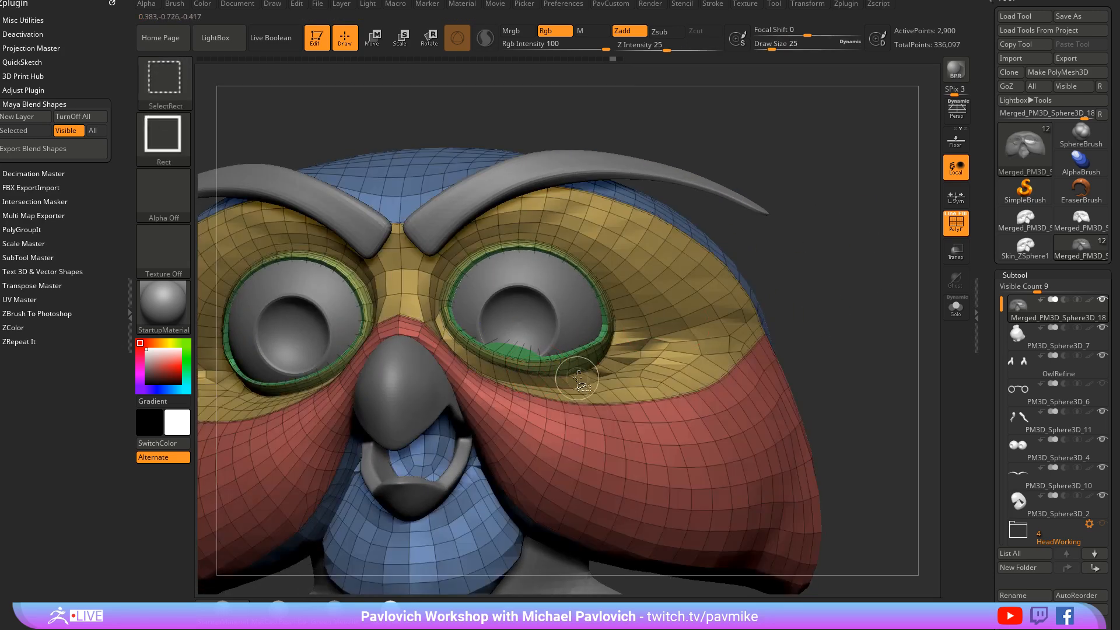
Isolate the eyelid and surrounding eye-area polygroups and smooth the lower eyelids at draw size 18
left_click(578, 374, "ctrl+shift")
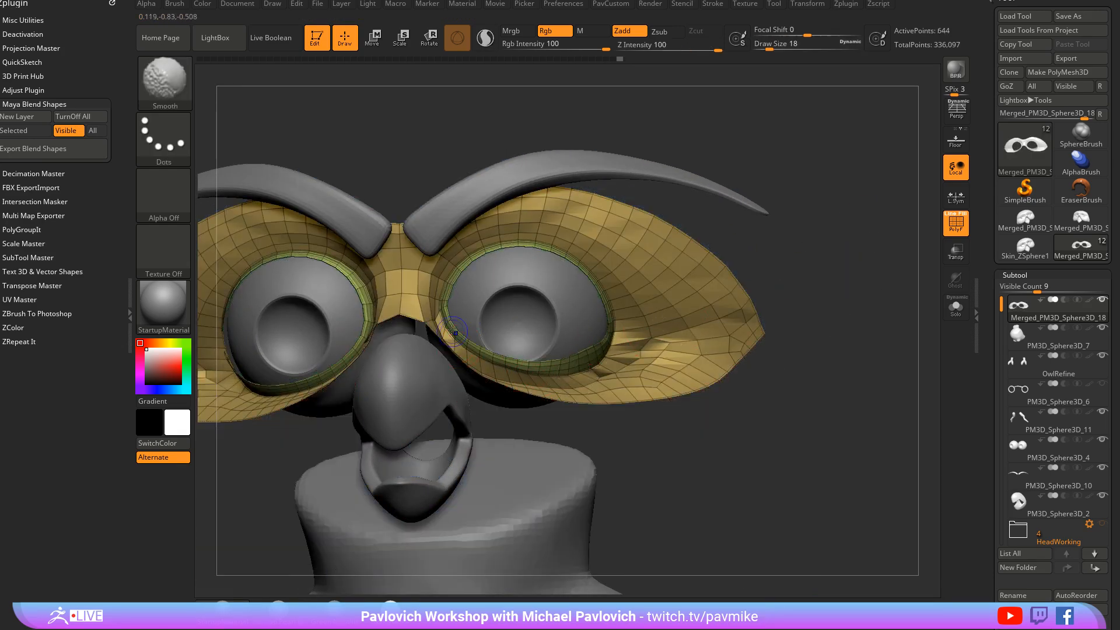
left_click_drag(449, 327, 550, 384, "shift")
right_click_drag(570, 374, 519, 386)
mouse_move(519, 386)
left_mouse_down("shift")
mouse_move(606, 374)
mouse_move(657, 335)
left_mouse_up("shift")
Clear any remaining masking and show all hidden polygroups of the face mesh
left_click(840, 233, "ctrl")
left_click_drag(865, 266, 866, 286, "ctrl")
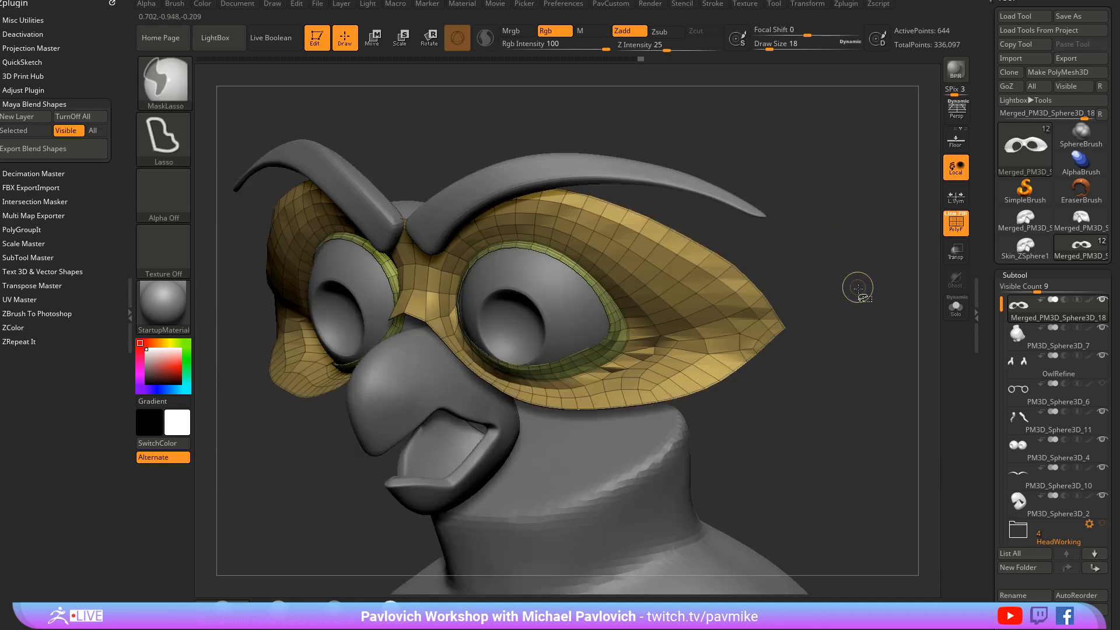
left_click(866, 286, "ctrl+shift")
right_click_drag(866, 283, 912, 285)
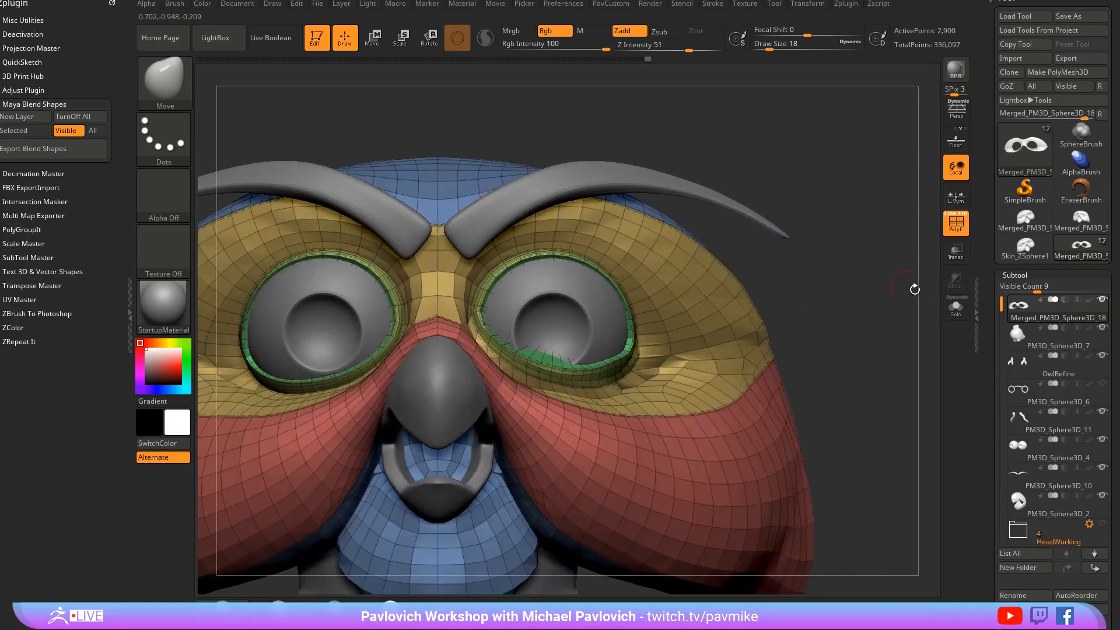
Solo the face mesh to examine its capped eye openings, and restore the other subtools
left_click(955, 307)
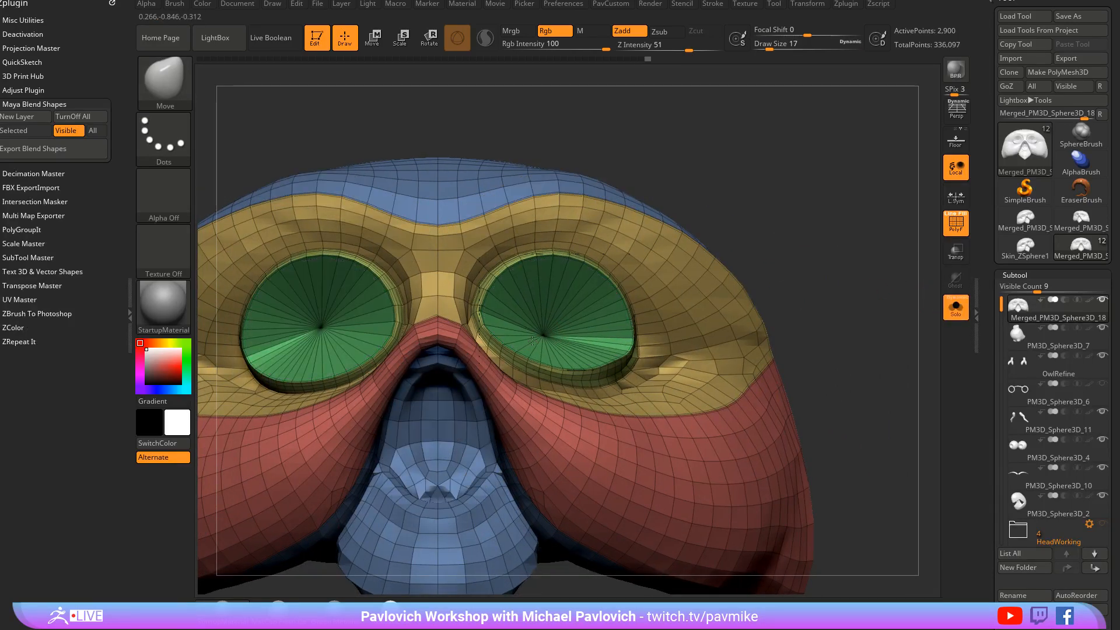
left_click(955, 307)
Touch up the lower eyelids with the Move brush at draw size 35, smoothing them at draw size 22
right_click_drag(898, 327, 741, 316)
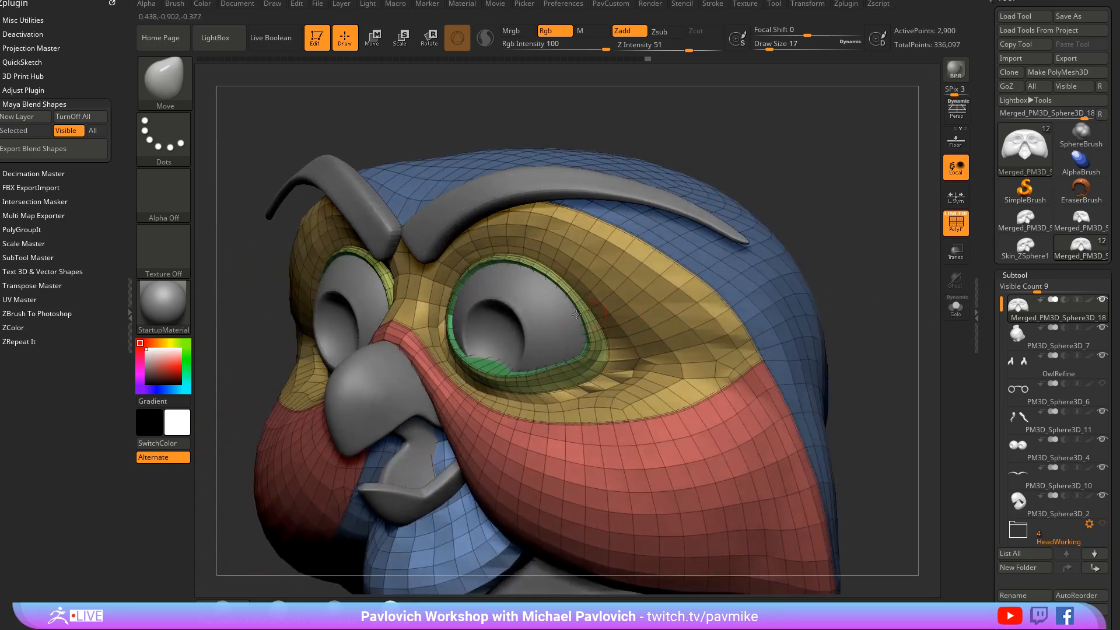
right_click_drag(552, 366, 515, 348)
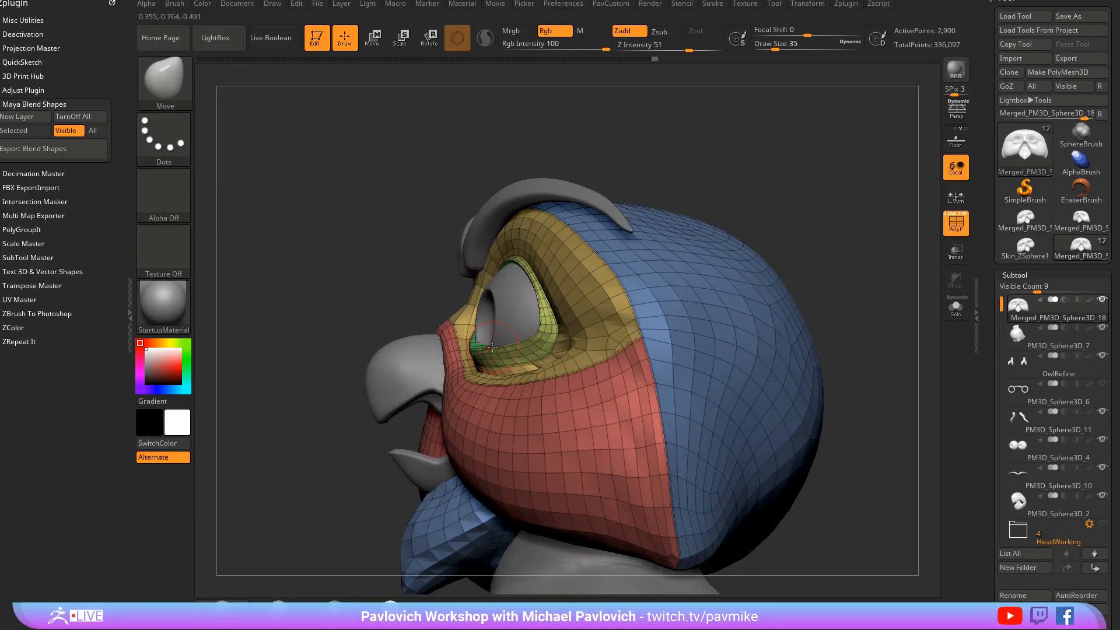
mouse_move(399, 296)
right_mouse_down()
mouse_move(724, 266)
mouse_move(775, 284)
mouse_move(763, 310)
mouse_move(641, 330)
right_mouse_up()
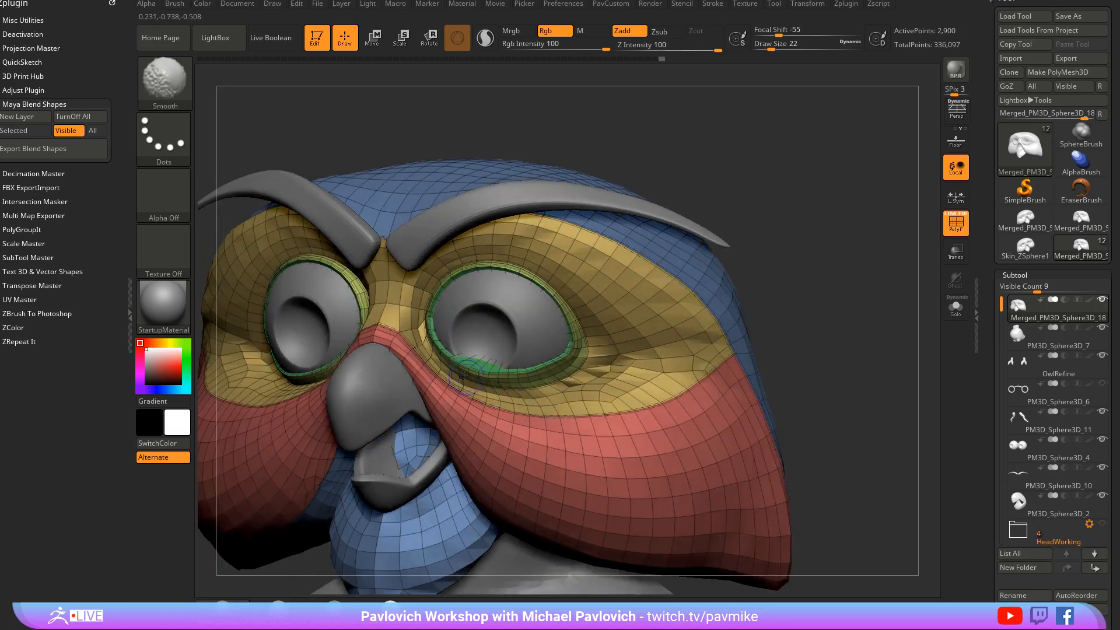
mouse_move(842, 315)
right_mouse_down()
mouse_move(776, 315)
mouse_move(715, 286)
mouse_move(694, 294)
right_mouse_up()
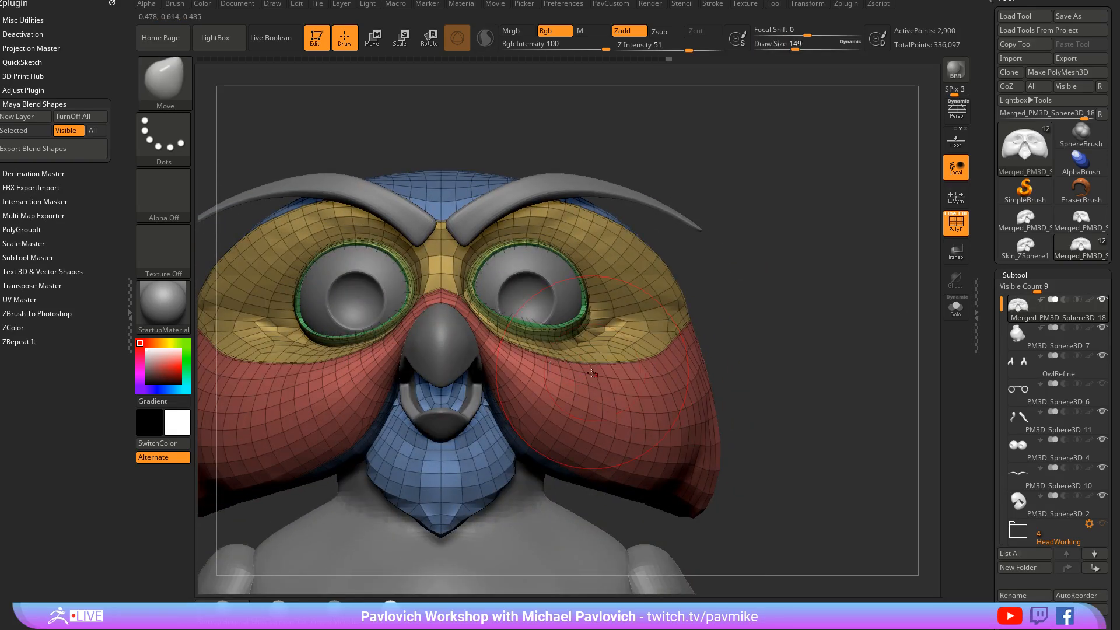
Isolate the eye-area and cheek polygroups of the face mesh and open its masking options
left_click(508, 343, "ctrl+shift")
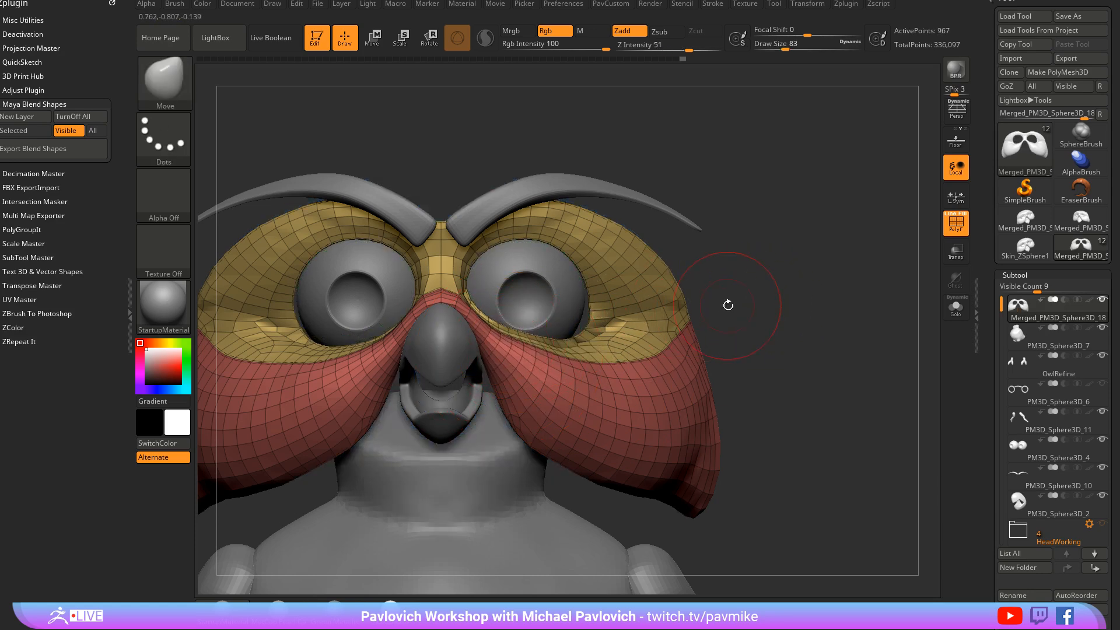
right_click_drag(758, 296, 768, 290)
scroll(988, 362, "down", 5)
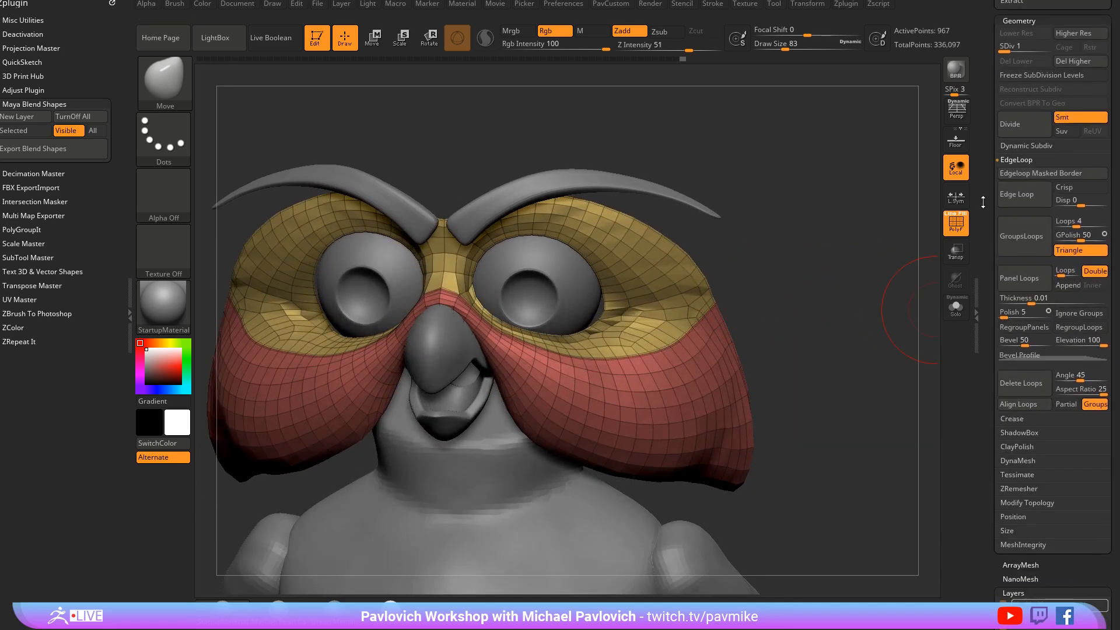
left_click(1015, 124)
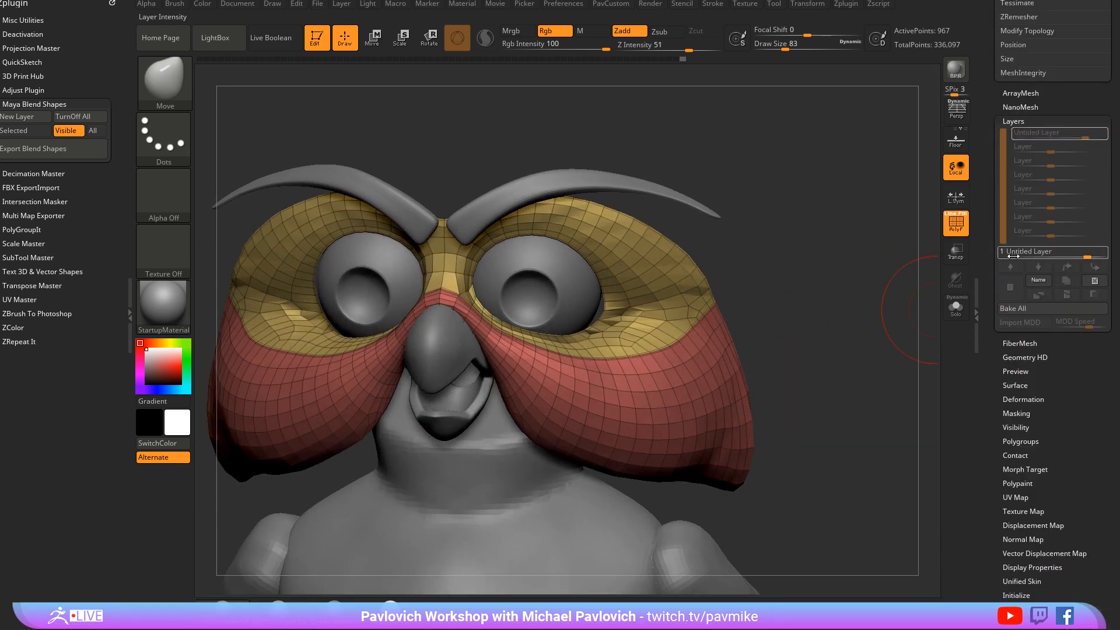
left_click(1016, 412)
scroll(1027, 432, "down", 2)
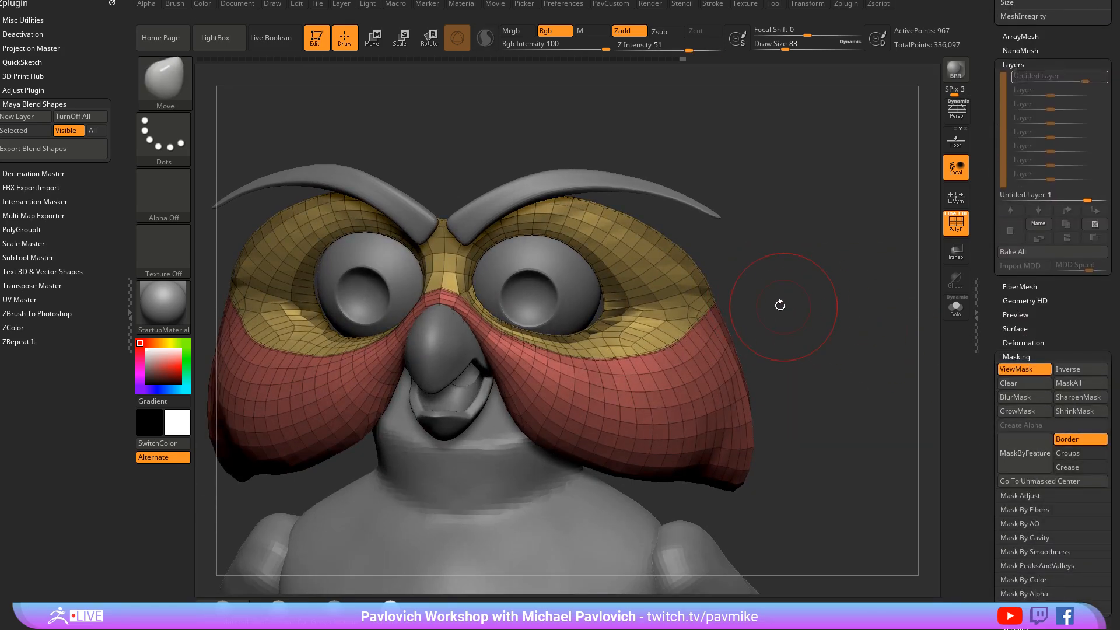
Adjust the isolated eye-area and cheek surfaces with the Move brush, and switch to the Inflate brush at draw size 128
left_click_drag(779, 305, 490, 315)
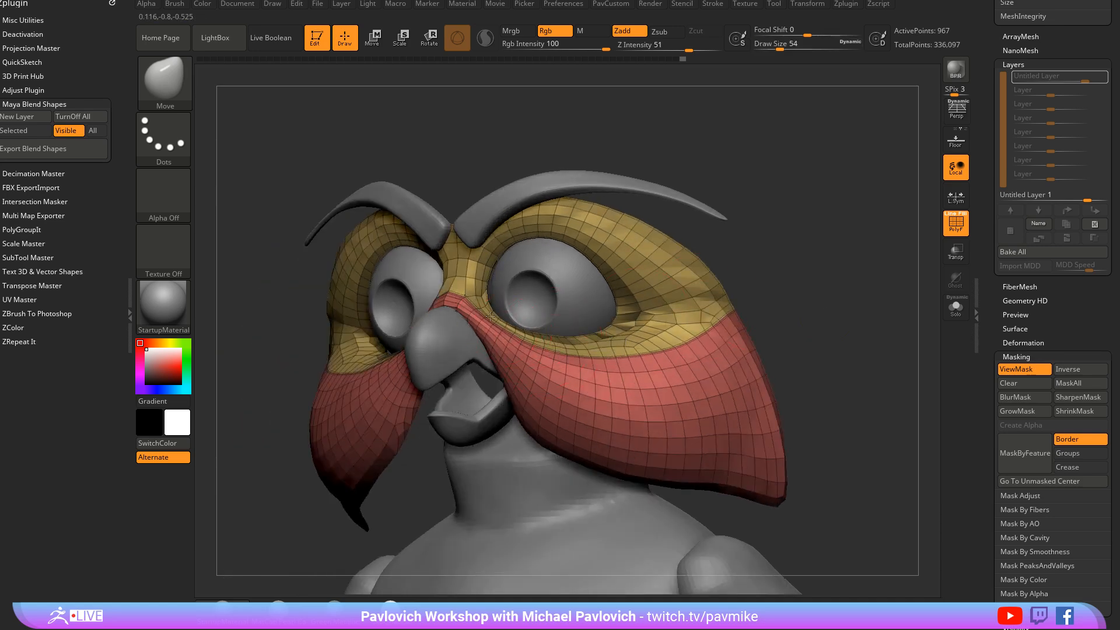
left_click_drag(662, 297, 541, 361)
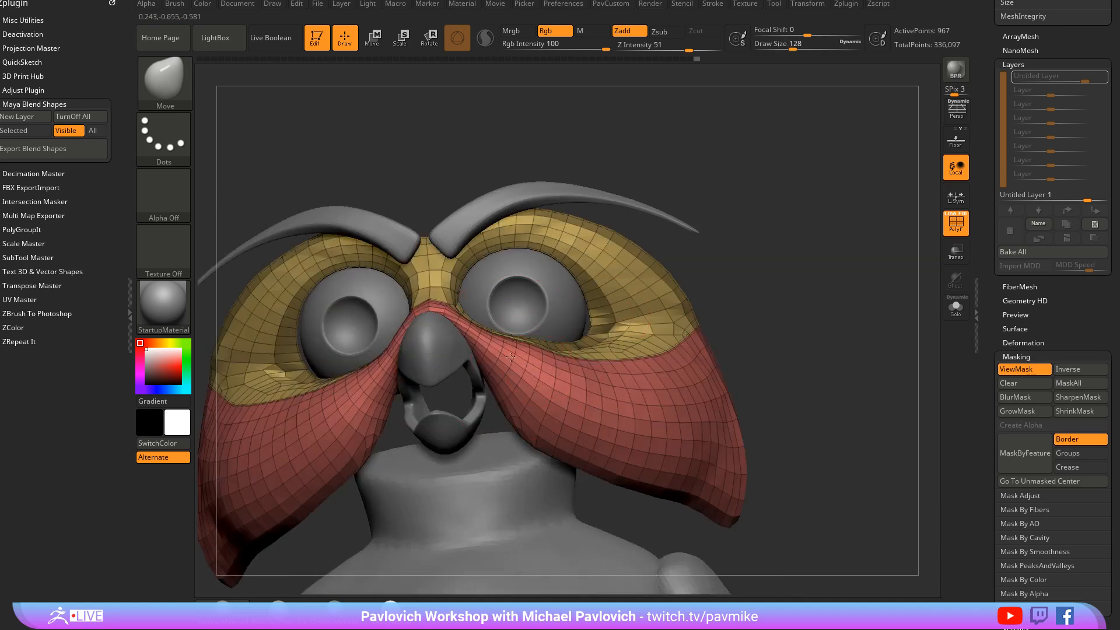
key("b")
key("i")
key("n")
left_click_drag(772, 262, 767, 289)
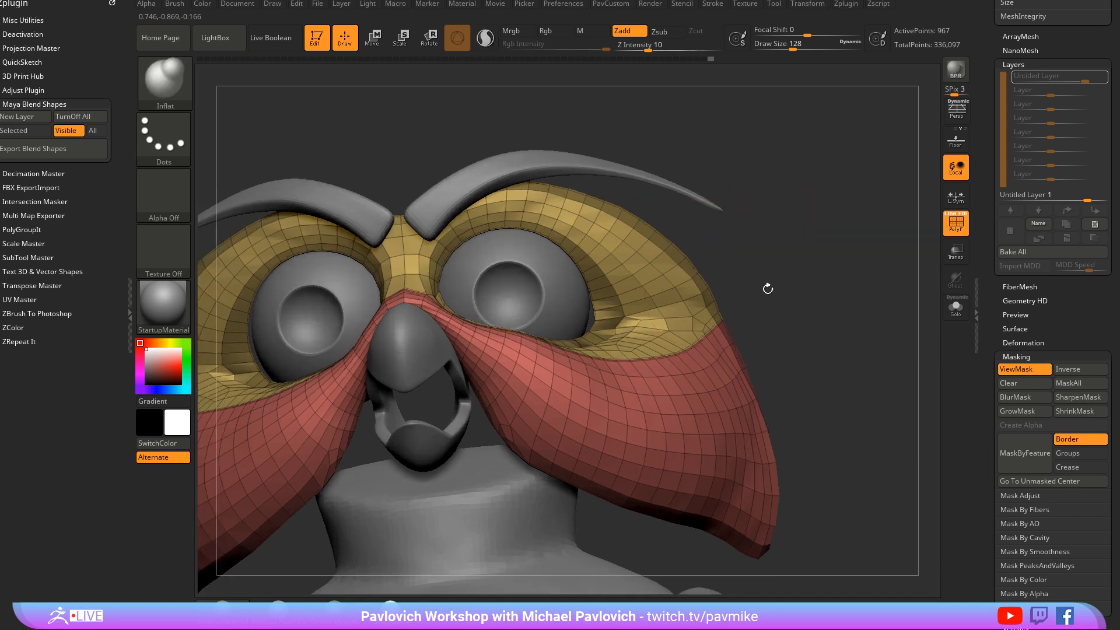
Turn off the mask display, set the draw size to 17, and show all hidden polygroups of the face mesh
mouse_move(813, 319)
left_mouse_down()
mouse_move(786, 323)
mouse_move(805, 275)
mouse_move(758, 274)
mouse_move(788, 251)
mouse_move(806, 296)
mouse_move(617, 276)
left_mouse_up()
key("ctrl+h")
type("s17")
key("Return")
left_click(793, 289, "ctrl+shift")
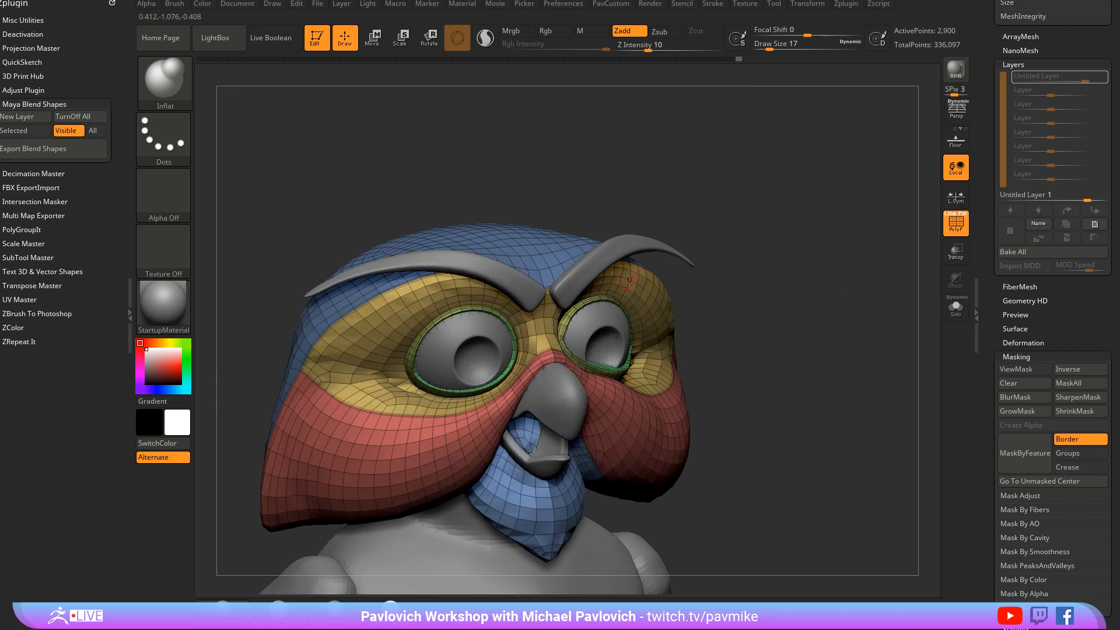
Hide the cheek and eyelid polygroups of the face mesh and return to the Move brush with a larger draw size
left_click_drag(827, 281, 618, 274)
key("ctrl+shift")
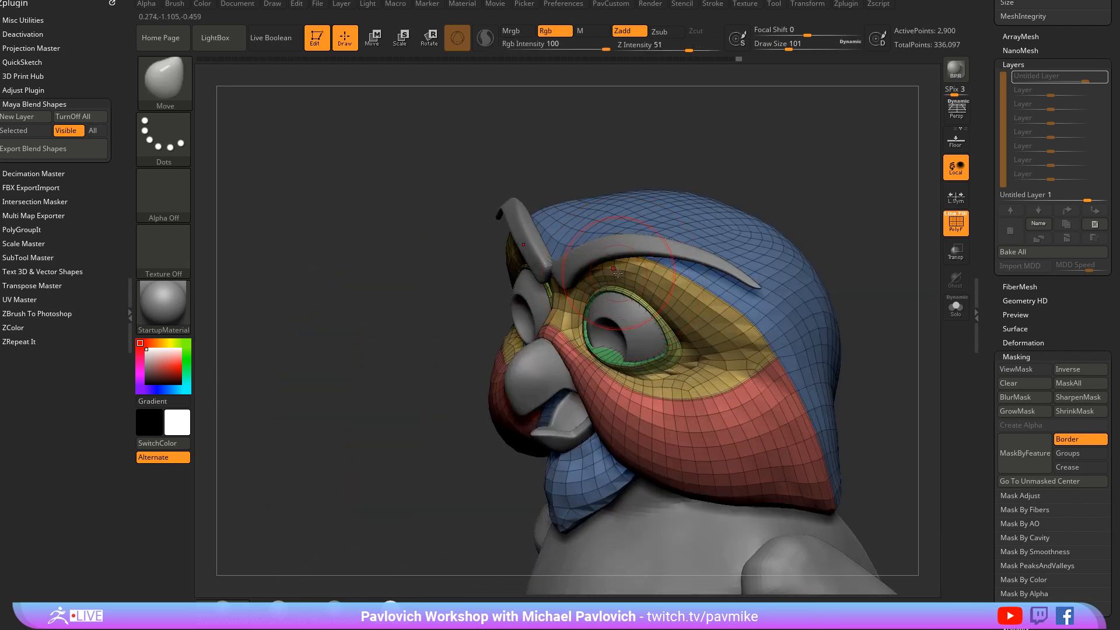
left_click(659, 373, "ctrl+alt+shift")
left_click_drag(824, 187, 677, 249)
key("s")
mouse_move(598, 271)
left_mouse_down()
mouse_move(580, 257)
mouse_move(567, 278)
mouse_move(653, 231)
left_mouse_up()
Select the eyebrow subtool, hide it, and make the face mesh the active subtool again
left_click(653, 230, "alt")
left_click_drag(987, 286, 995, 405)
scroll(995, 404, "up", 10)
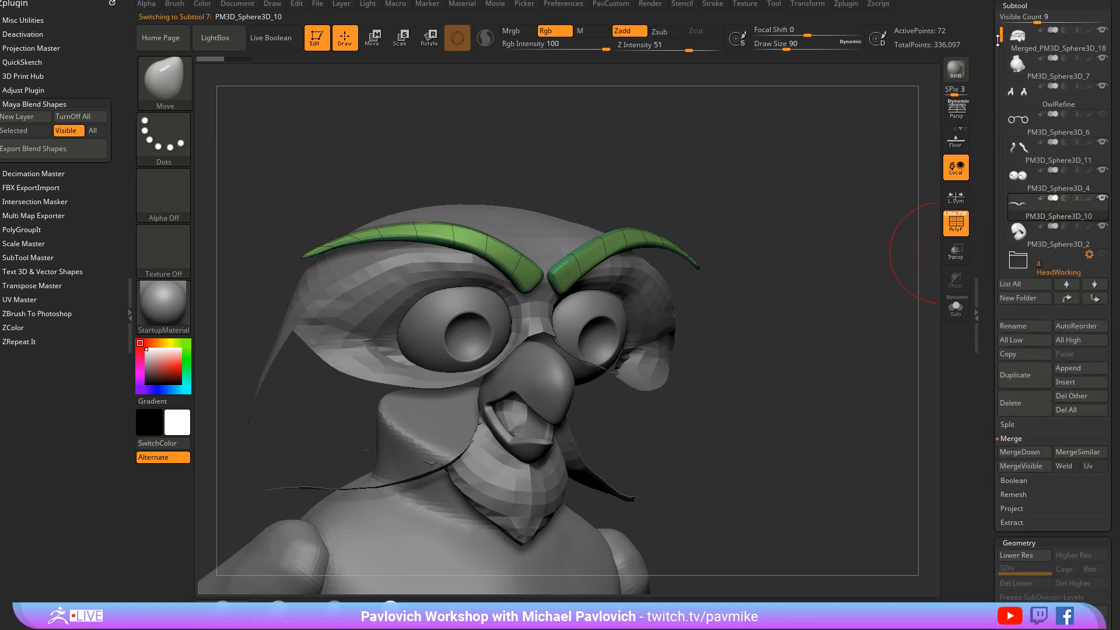
left_click_drag(998, 37, 1000, 89)
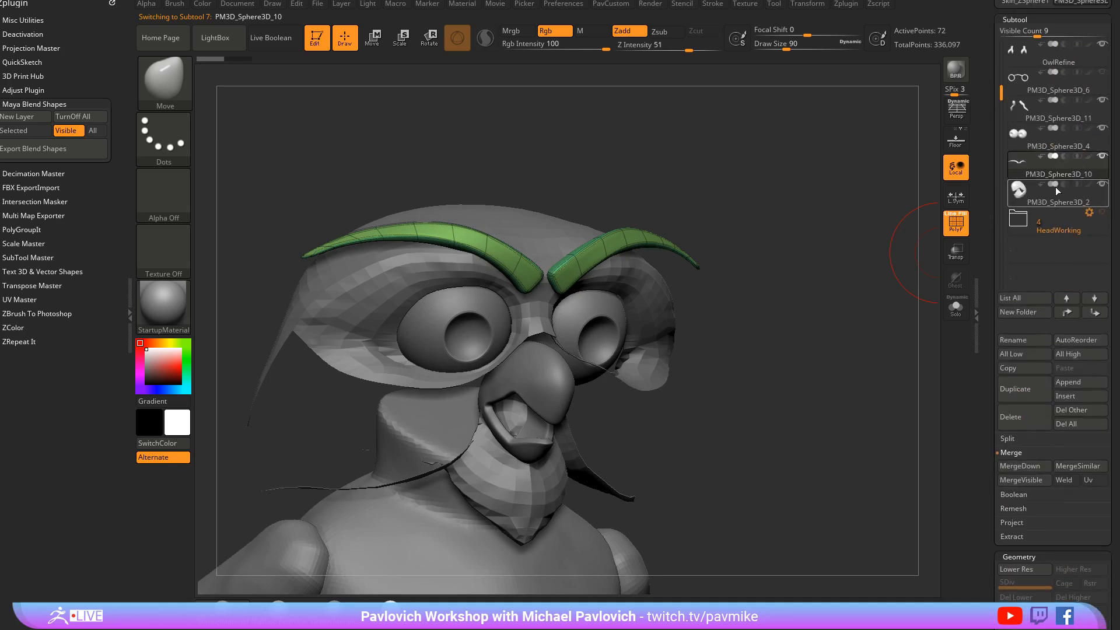
left_click_drag(832, 205, 752, 274)
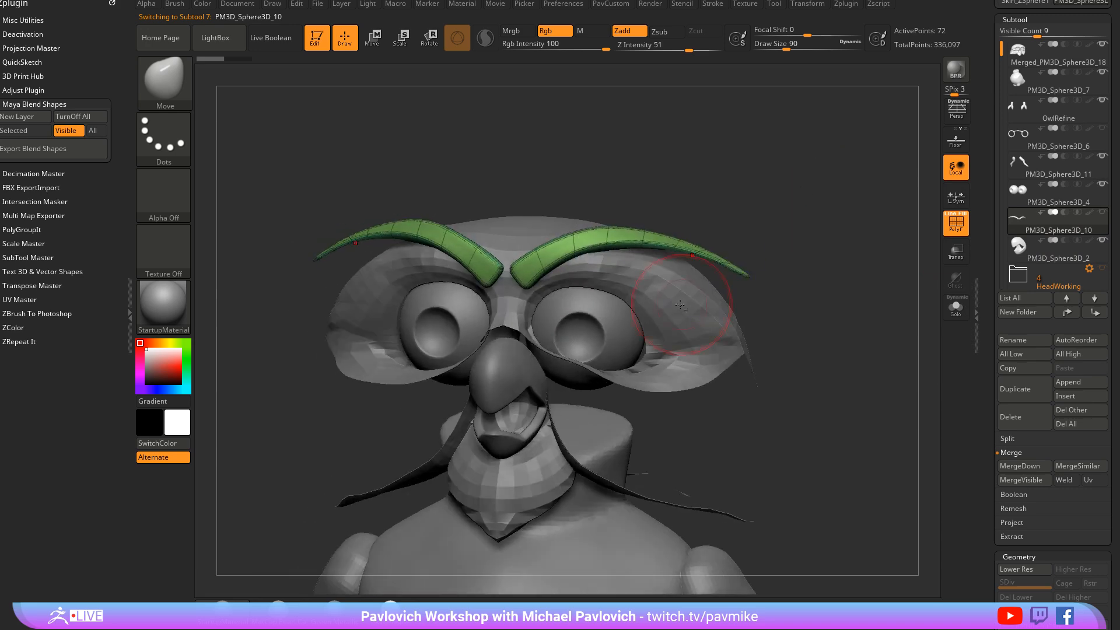
left_click(688, 274, "alt")
Reshape the front edge of the forehead above the eyes with the Move brush at draw sizes between 59 and 80
left_click_drag(833, 250, 613, 277)
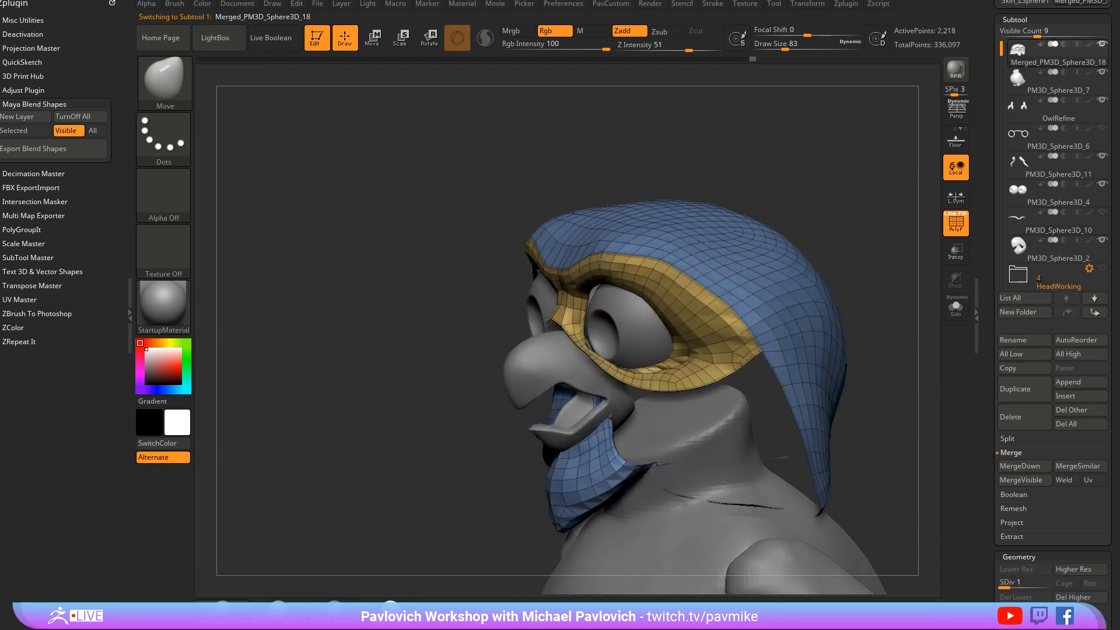
mouse_move(752, 193)
left_mouse_down()
mouse_move(704, 173)
mouse_move(617, 280)
mouse_move(557, 269)
left_mouse_up()
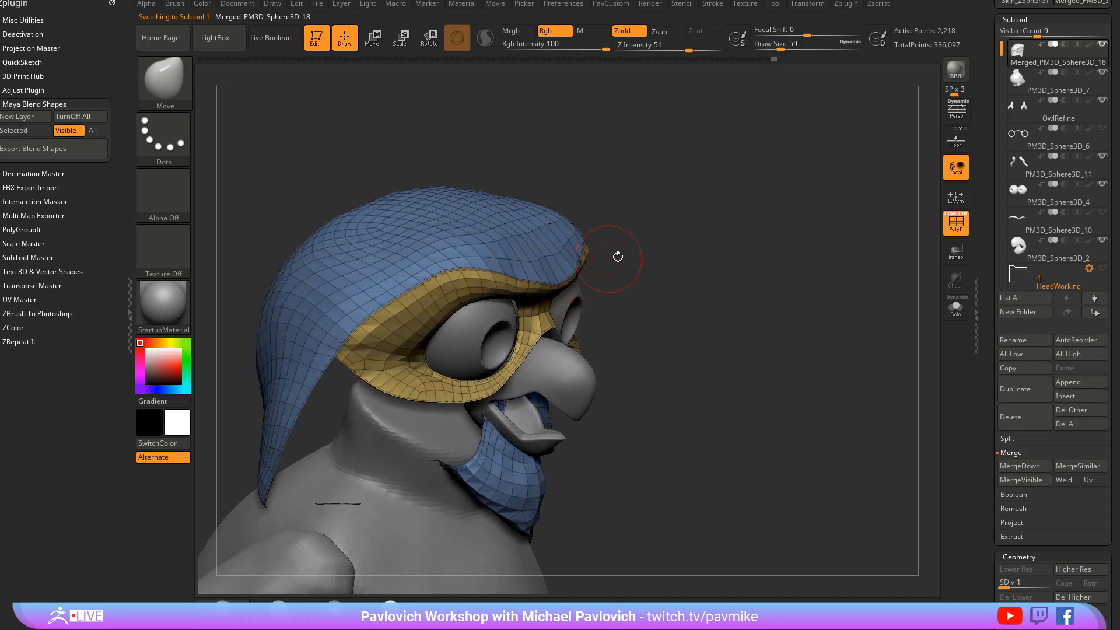
left_click_drag(617, 255, 522, 285)
left_click_drag(723, 256, 631, 270, "shift")
key("s")
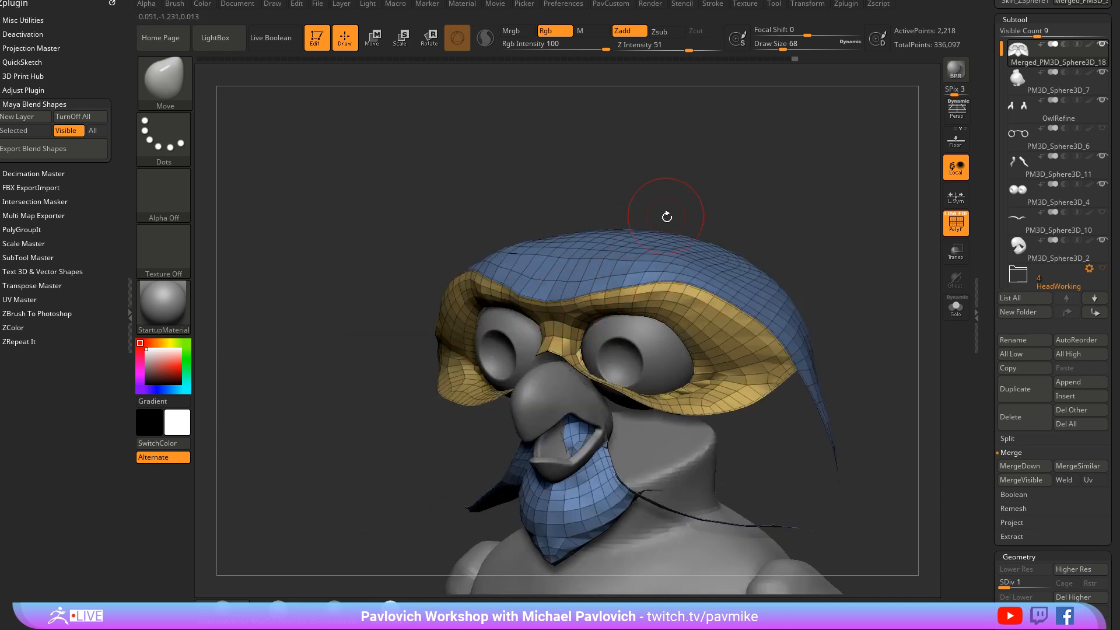
mouse_move(666, 217)
left_mouse_down()
mouse_move(658, 195)
mouse_move(570, 262)
left_mouse_up()
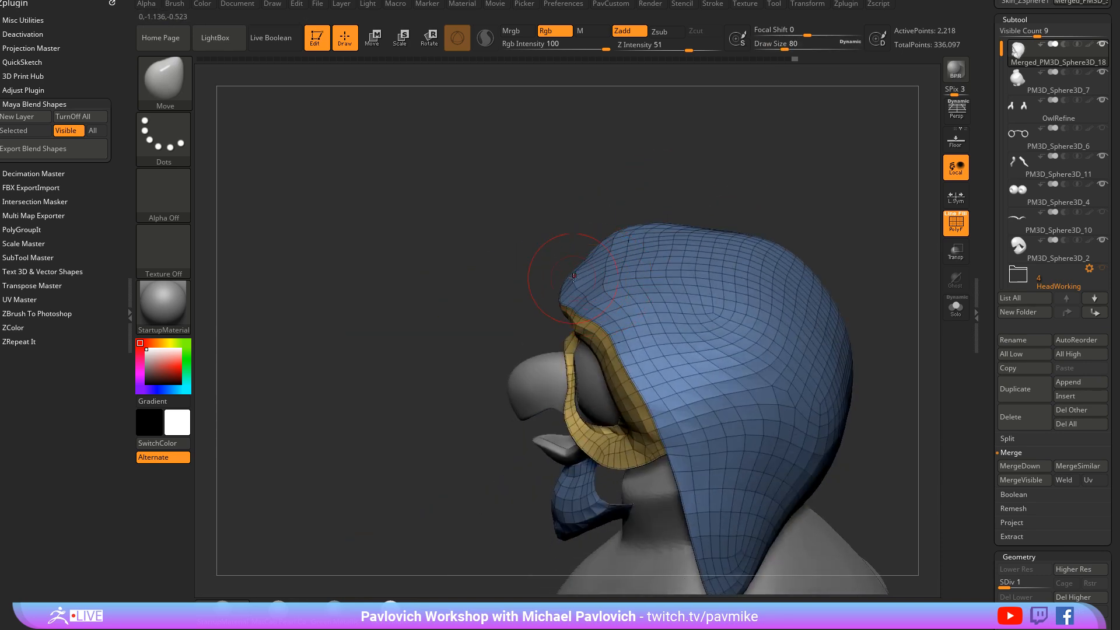
left_click_drag(525, 251, 648, 242)
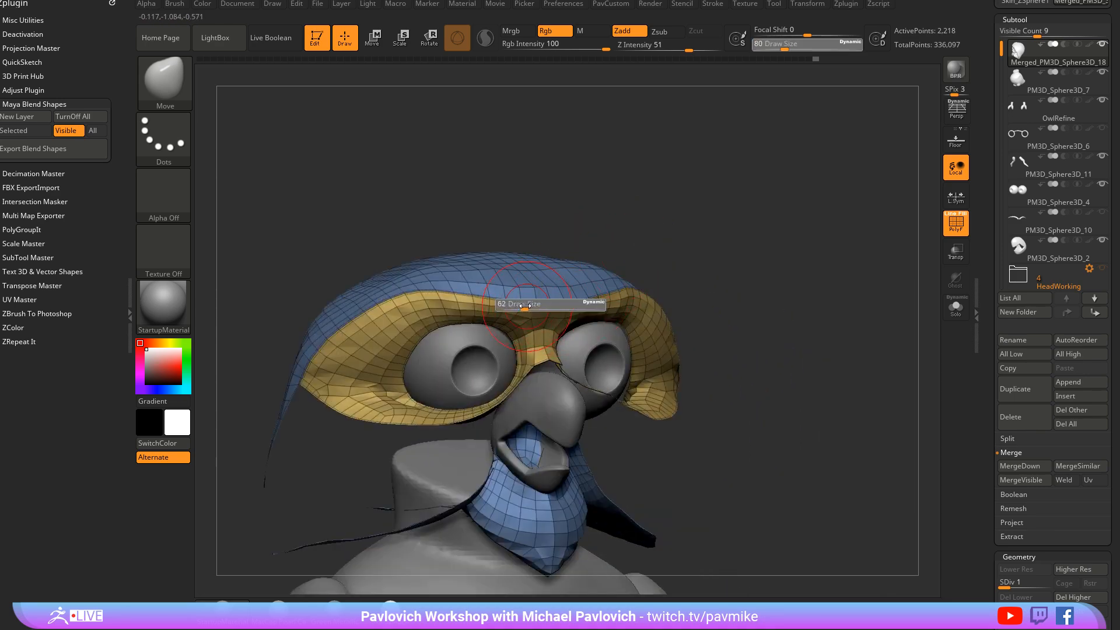
Shape the centre of the brow above the beak with the Move brush, starting at draw size 56
mouse_move(537, 304)
right_mouse_down()
mouse_move(543, 287)
mouse_move(672, 210)
mouse_move(529, 288)
right_mouse_up()
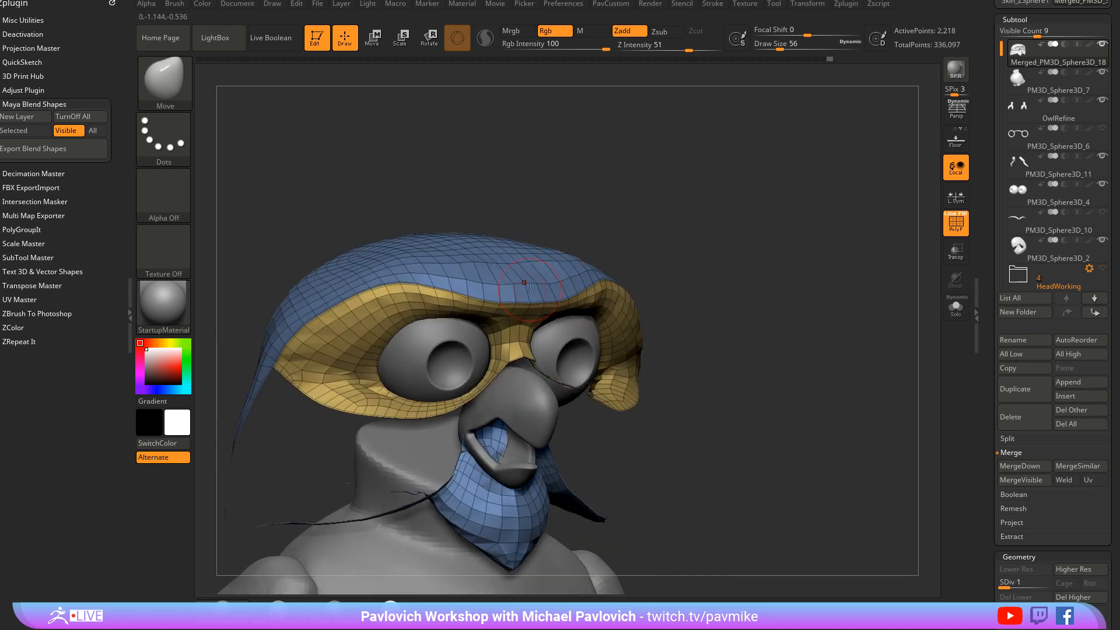
mouse_move(721, 257)
right_mouse_down()
mouse_move(678, 284)
mouse_move(630, 292)
mouse_move(542, 279)
right_mouse_up()
key("s")
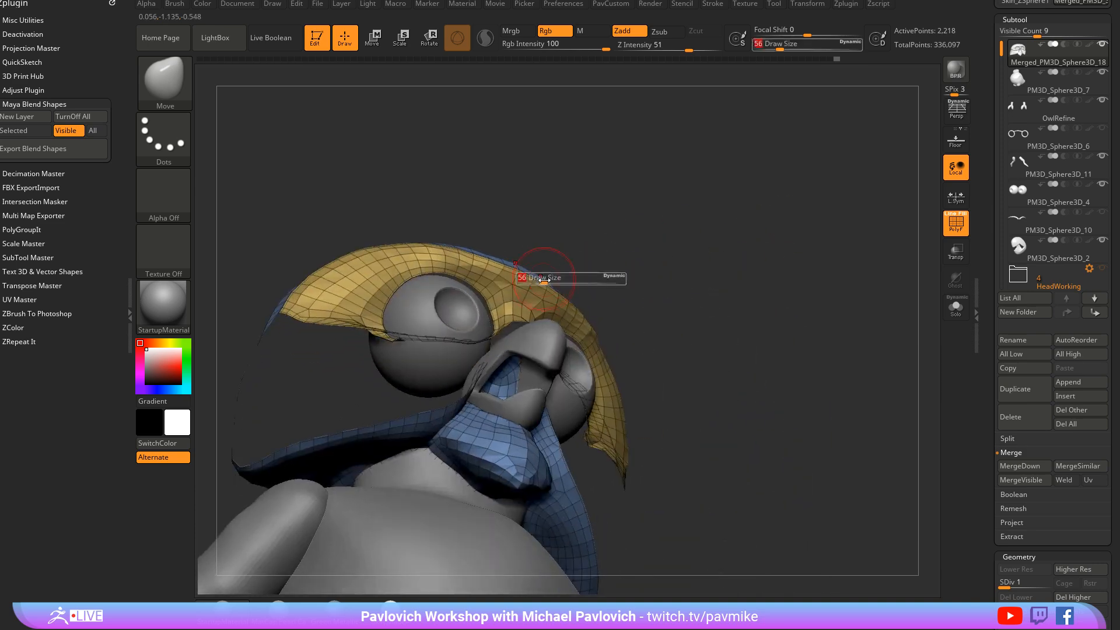
right_click_drag(649, 228, 628, 294)
key("s")
left_click_drag(595, 288, 602, 279)
key("s")
right_click_drag(601, 279, 583, 279)
left_click_drag(516, 277, 535, 281)
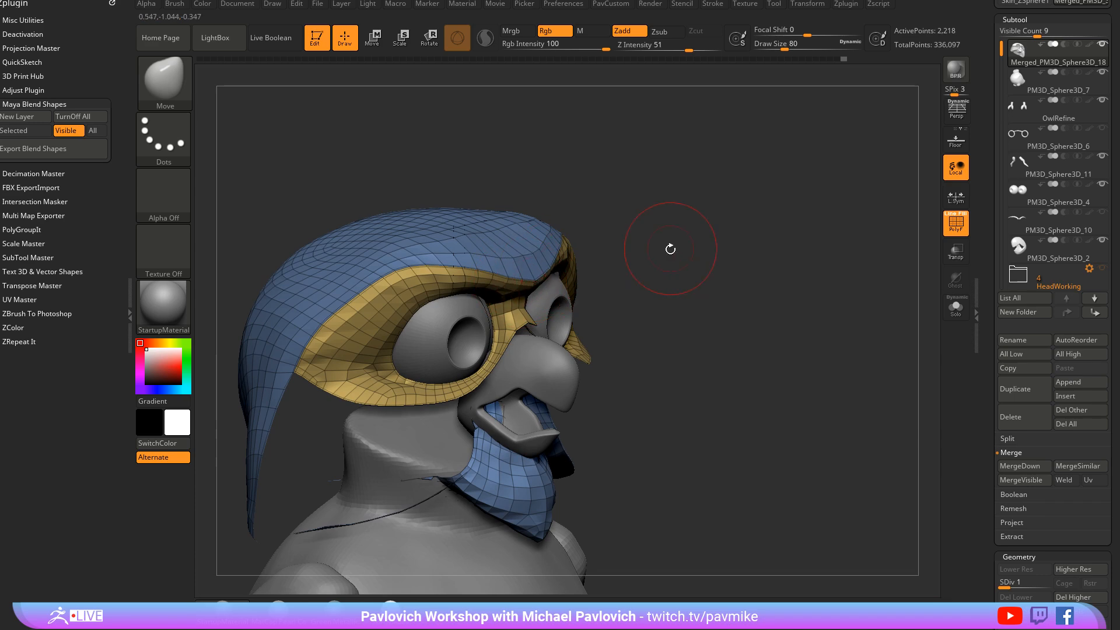
Adjust the overhang of the brow in side and three-quarter views with the Move brush at draw size 71
right_click_drag(670, 248, 525, 283)
key("s")
left_click_drag(524, 287, 617, 218)
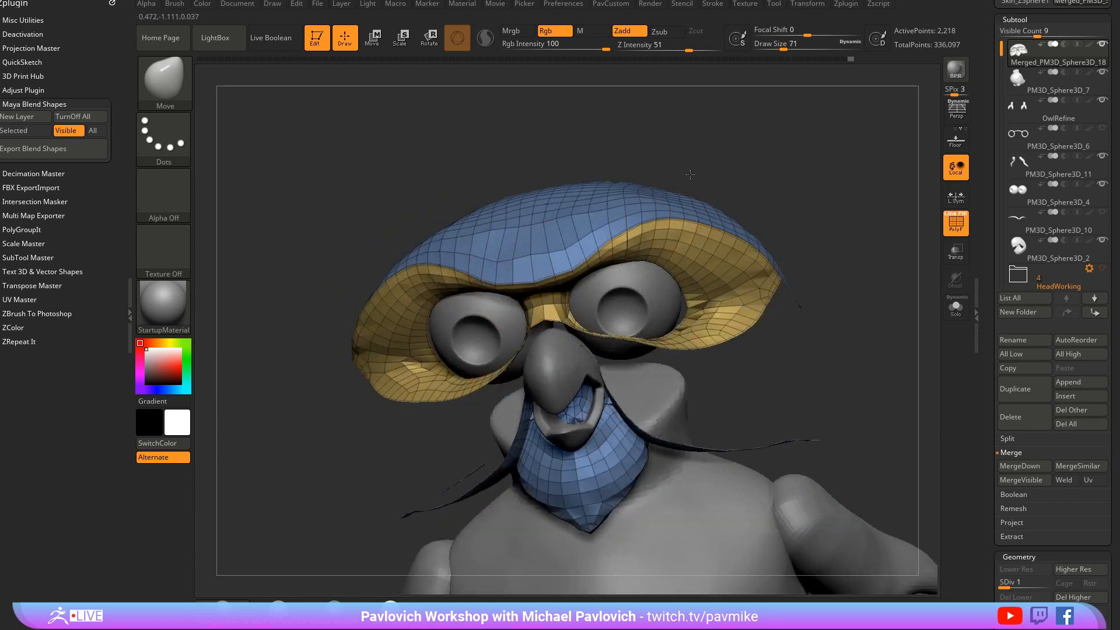
right_click_drag(690, 174, 612, 242)
right_click_drag(701, 136, 834, 169)
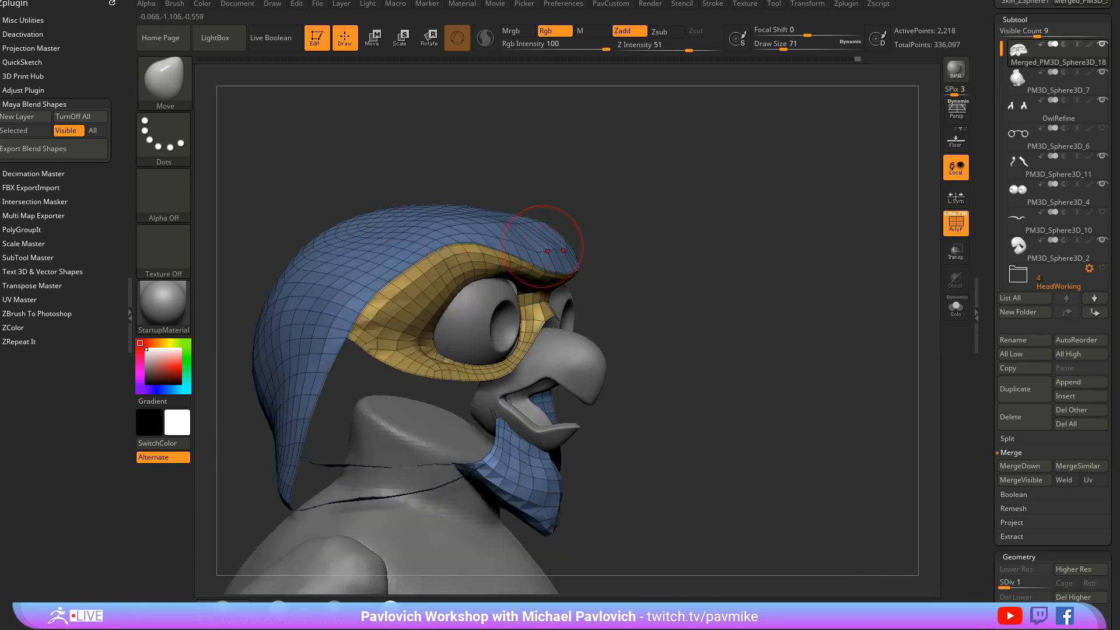
left_click_drag(543, 248, 546, 252)
right_click_drag(829, 240, 694, 249)
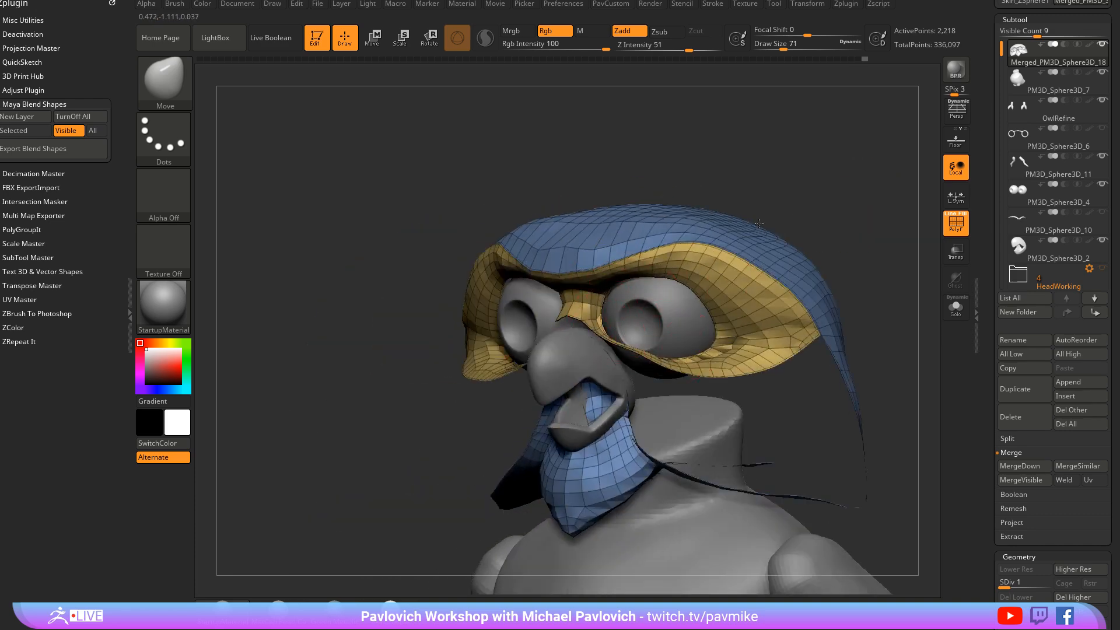
right_click_drag(758, 223, 496, 303)
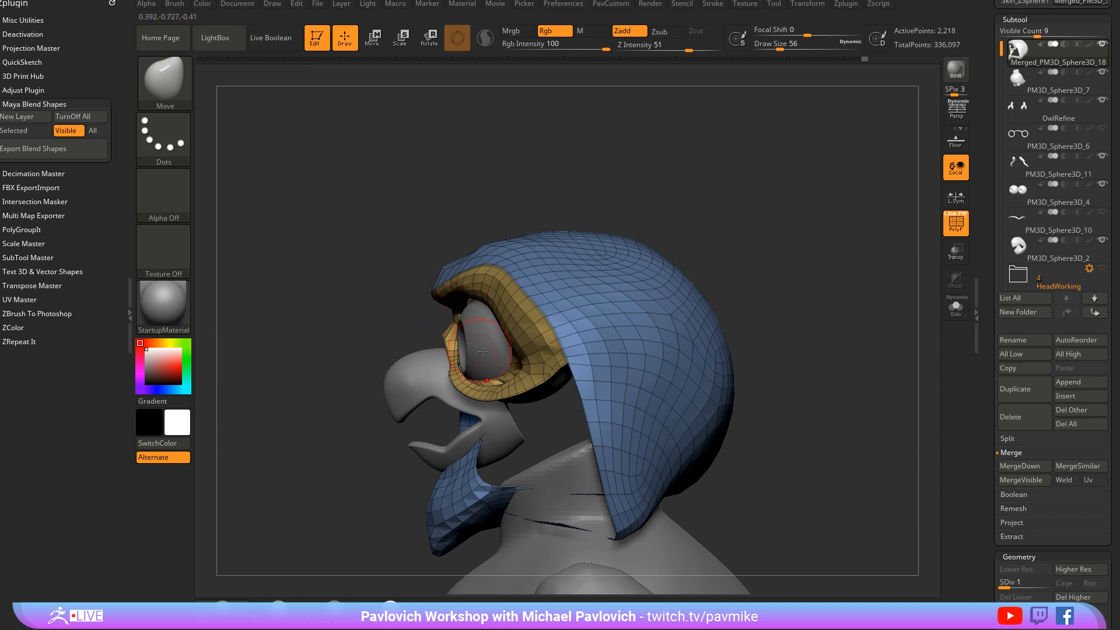
Refine the inner brow over the nose bridge with the Move brush at draw sizes 77 and 59
left_click_drag(381, 279, 488, 317)
mouse_move(459, 360)
left_mouse_down()
mouse_move(677, 228)
mouse_move(535, 290)
left_mouse_up()
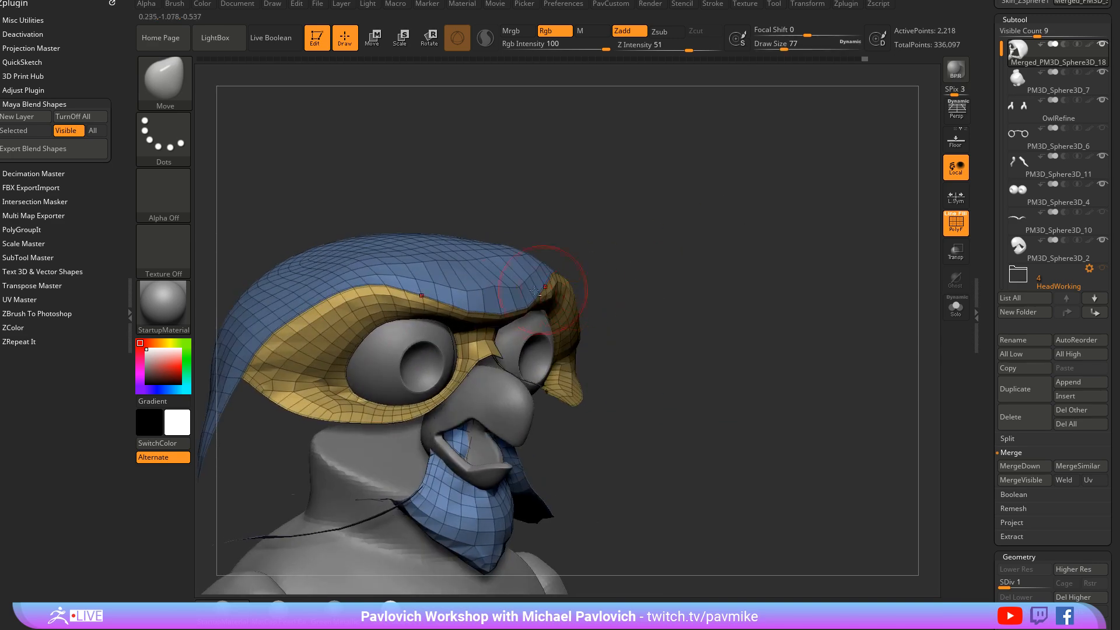
mouse_move(665, 248)
left_mouse_down()
mouse_move(733, 244)
mouse_move(548, 316)
left_mouse_up()
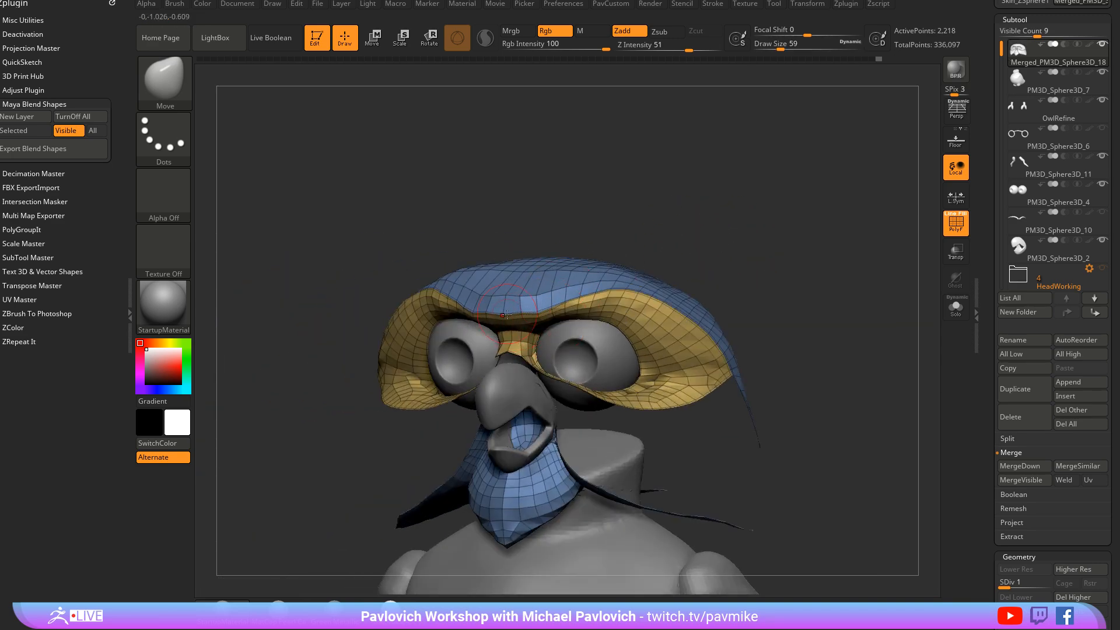
left_click_drag(567, 236, 525, 310)
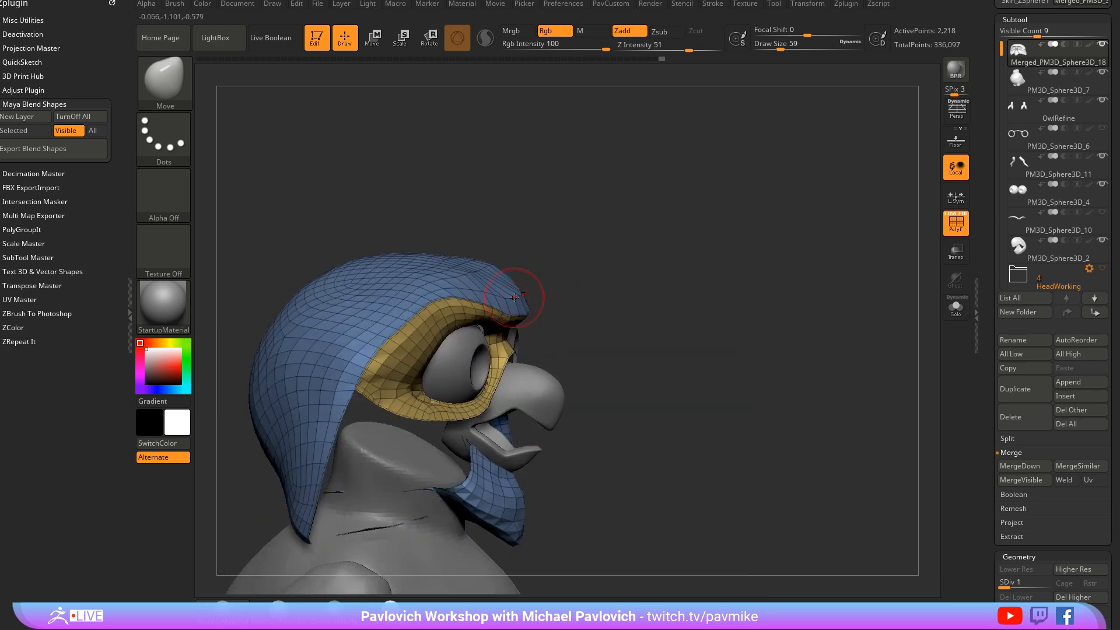
left_click_drag(642, 261, 599, 257)
Round out the forehead's profile with the Move brush enlarged to draw size 108
key("bracketright")
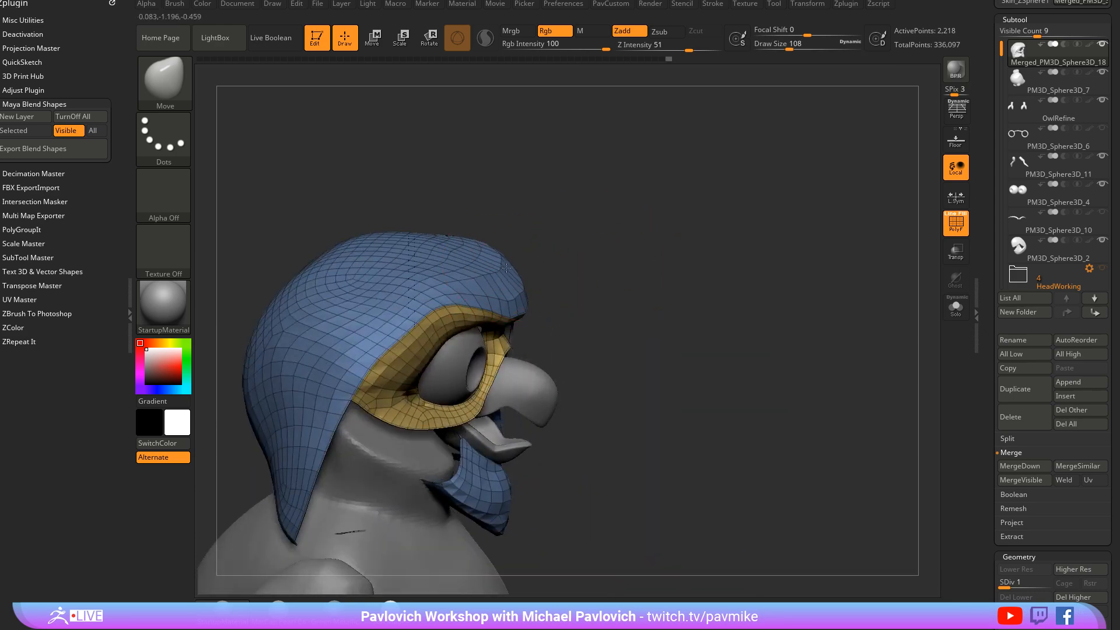
key("bracketleft")
mouse_move(508, 247)
left_mouse_down()
mouse_move(686, 202)
mouse_move(476, 314)
mouse_move(502, 333)
mouse_move(669, 316)
mouse_move(578, 327)
mouse_move(594, 327)
left_mouse_up()
key("bracketright")
key("bracketleft")
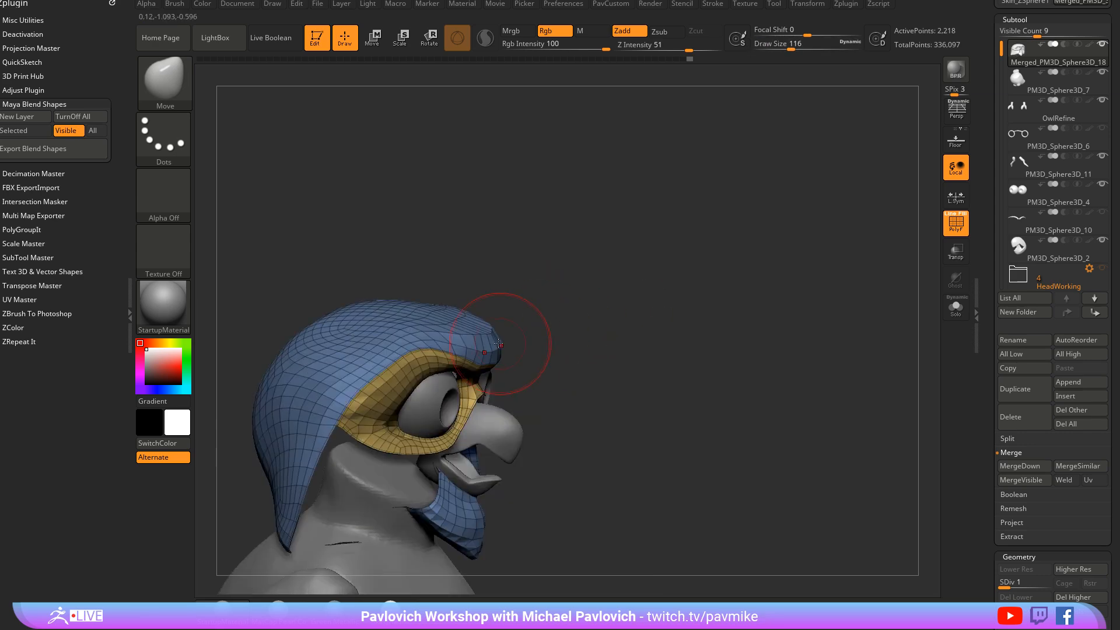
Reshape the brow ridge above the eyes at draw size 116, and reduce the Move brush to draw size 56
mouse_move(450, 325)
left_mouse_down()
mouse_move(655, 288)
mouse_move(438, 350)
mouse_move(420, 391)
left_mouse_up()
key("bracketright")
key("bracketright")
mouse_move(491, 387)
left_mouse_down()
mouse_move(445, 305)
mouse_move(590, 299)
left_mouse_up()
key("bracketleft")
key("bracketleft")
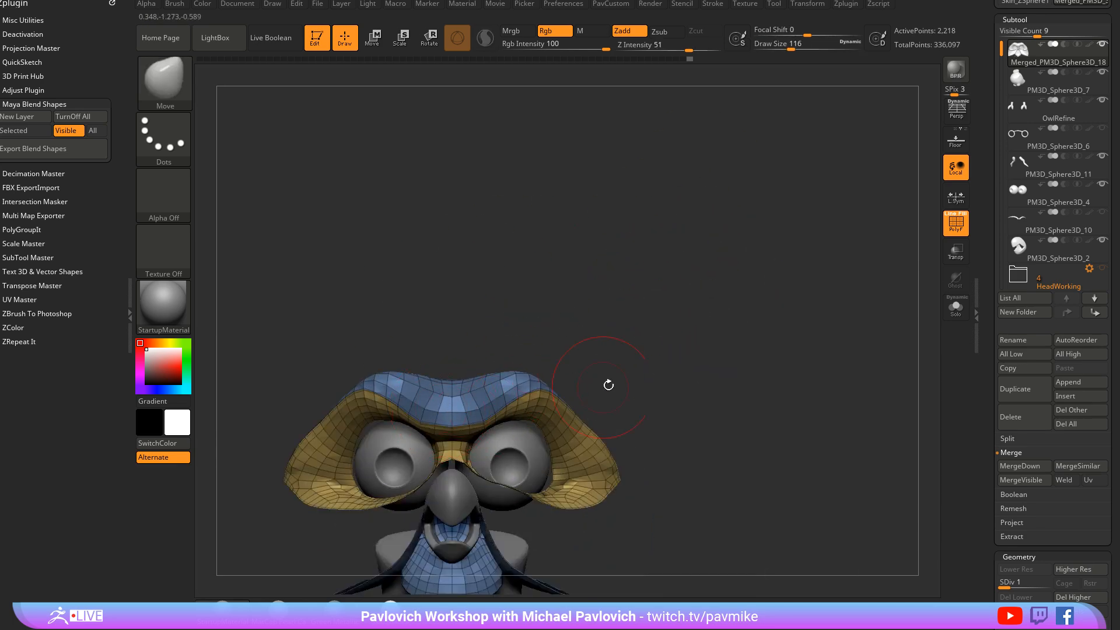
mouse_move(608, 385)
left_mouse_down()
mouse_move(727, 317)
mouse_move(690, 290)
mouse_move(725, 325)
mouse_move(950, 239)
left_mouse_up()
key("bracketleft")
key("bracketleft")
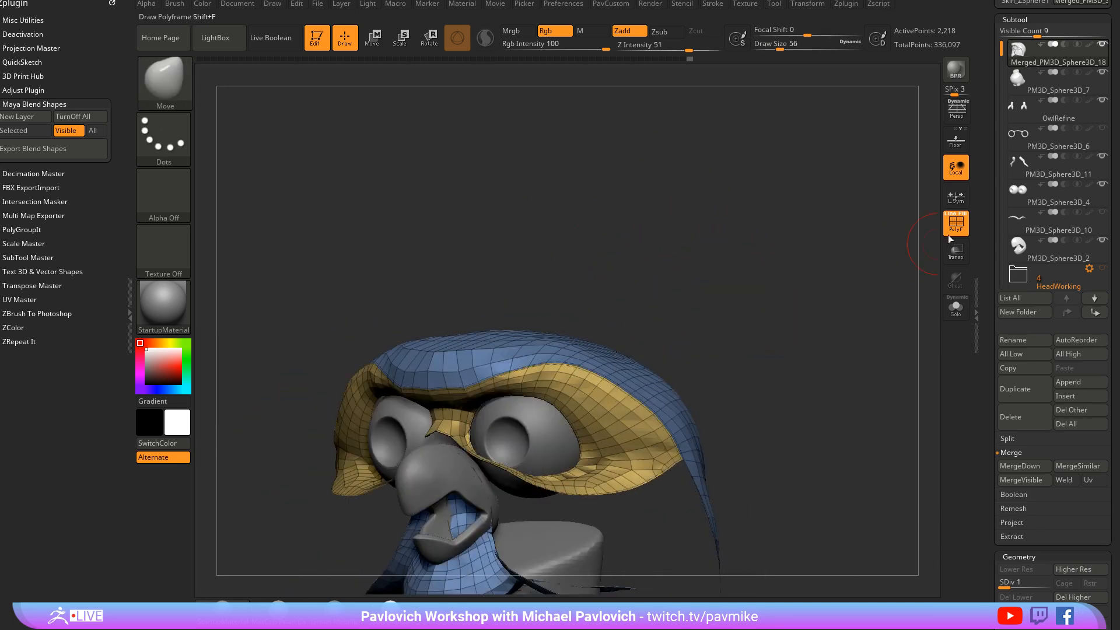
Unhide the rest of the face mask and inspect its surface with and without the polyframe, ending in front view
left_click(950, 238)
mouse_move(810, 253)
left_mouse_down()
mouse_move(772, 267)
mouse_move(591, 243)
mouse_move(593, 262)
left_mouse_up()
mouse_move(560, 306)
left_mouse_down()
mouse_move(626, 275)
mouse_move(705, 268)
mouse_move(670, 235)
mouse_move(730, 247)
mouse_move(675, 258)
mouse_move(737, 275)
mouse_move(688, 275)
left_mouse_up()
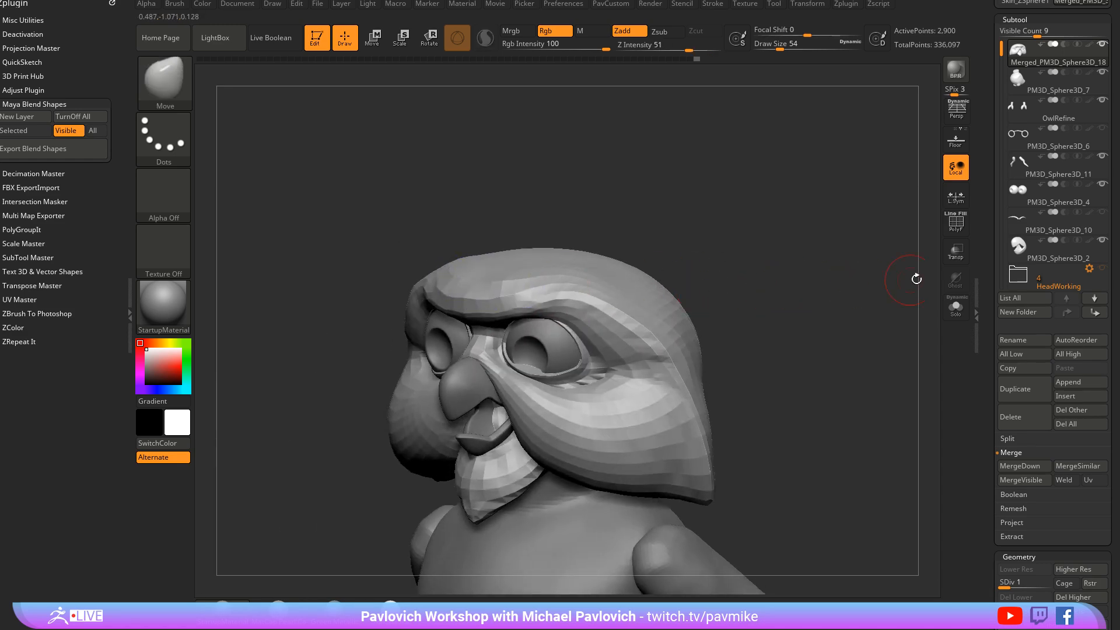
key("shift+f")
mouse_move(868, 243)
left_mouse_down("shift")
mouse_move(827, 280)
mouse_move(795, 270)
mouse_move(769, 303)
left_mouse_up("shift")
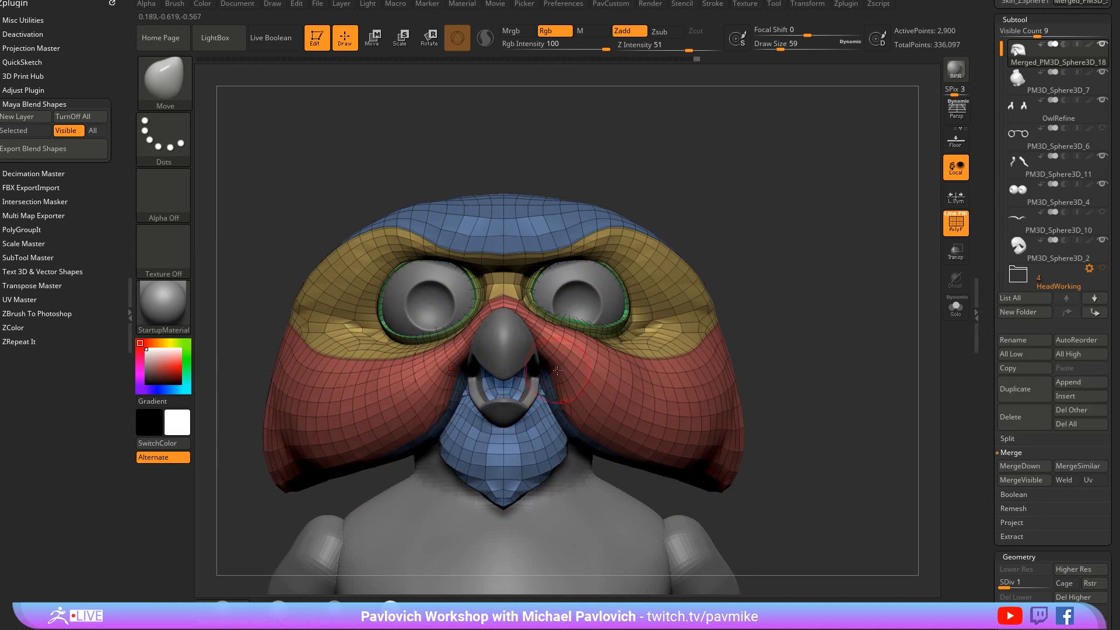
Set both colour swatches to white and inflate the inner cheek beside the beak with the Inflat brush at draw size 87
key("v")
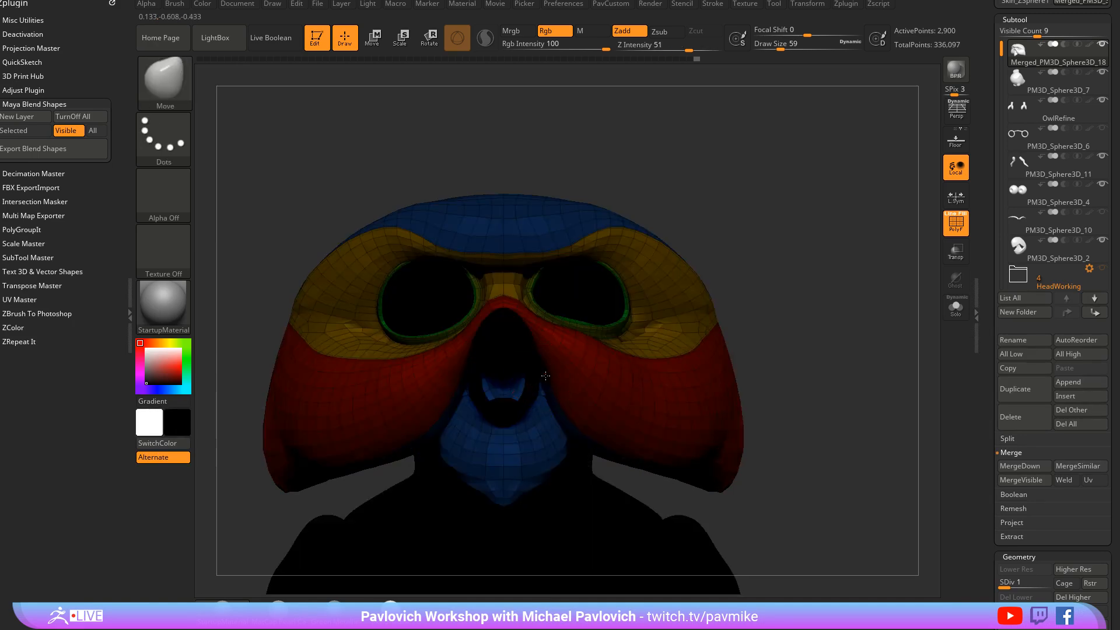
left_click_drag(158, 367, 141, 336)
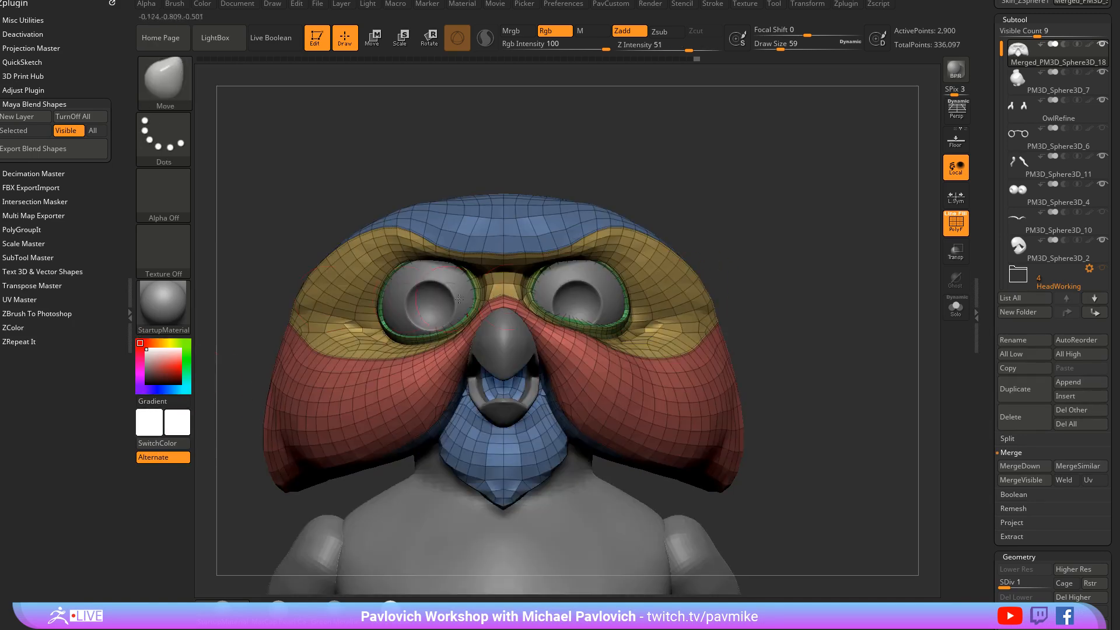
key("s")
mouse_move(583, 357)
left_mouse_down()
mouse_move(546, 347)
mouse_move(523, 376)
left_mouse_up()
key("s")
key("b")
key("i")
key("n")
mouse_move(539, 319)
left_mouse_down()
mouse_move(558, 349)
mouse_move(594, 370)
left_mouse_up()
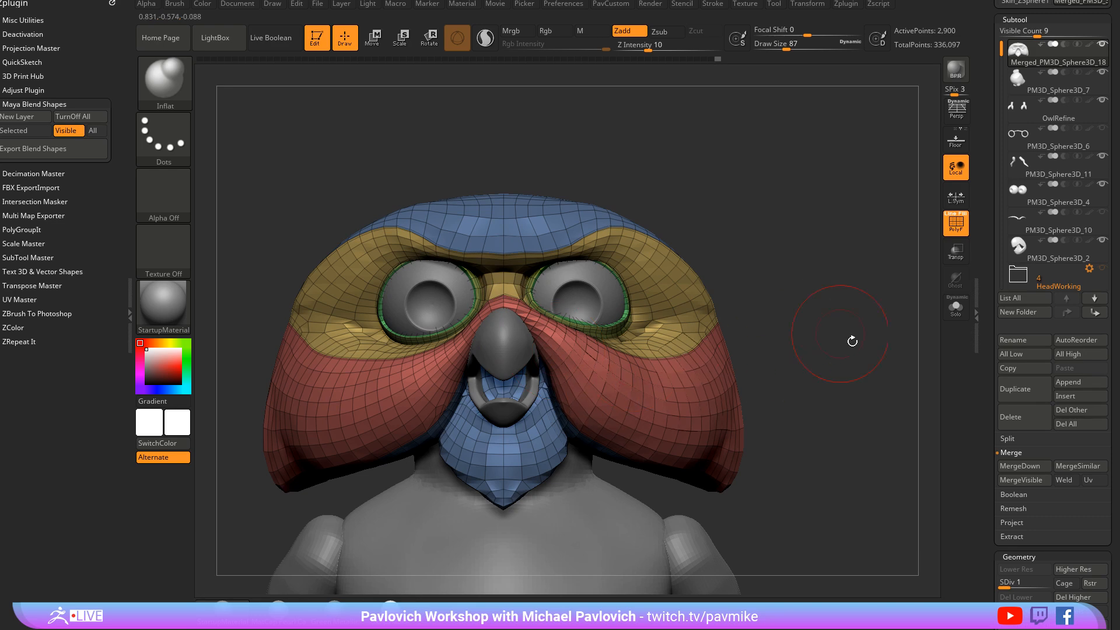
Reduce the draw size to 44, raise the face mask to subdivision level 4 and turn off its polyframe
key("s")
mouse_move(856, 333)
left_mouse_down()
mouse_move(840, 332)
mouse_move(845, 370)
mouse_move(910, 350)
left_mouse_up()
left_click_drag(992, 576, 986, 196)
left_click_drag(995, 341, 990, 584)
key("d")
key("d")
key("d")
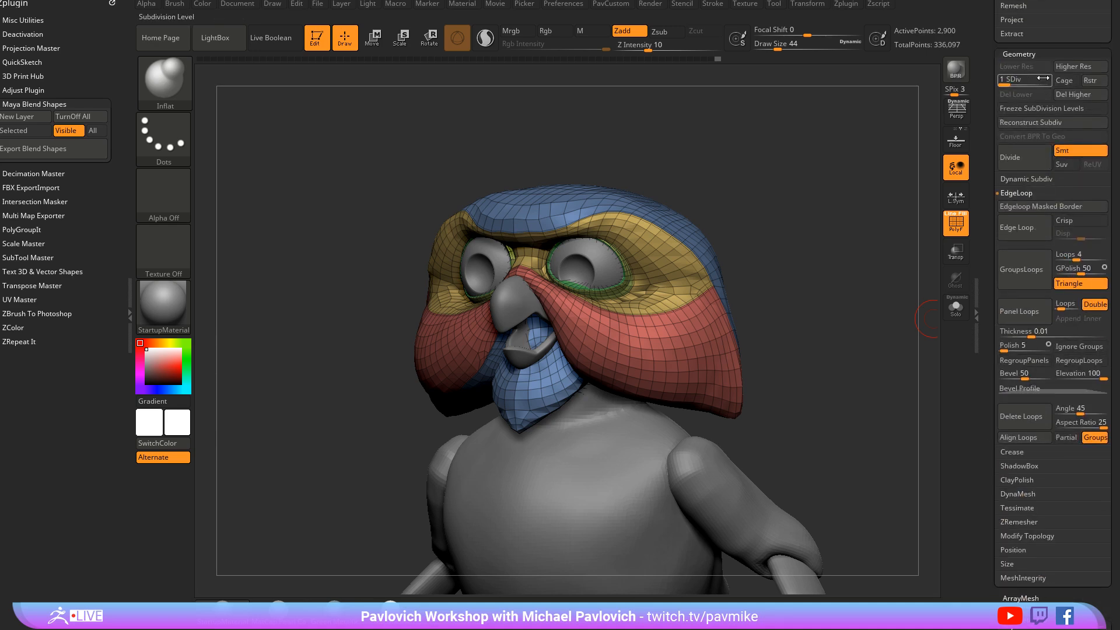
left_click_drag(869, 350, 881, 323)
left_click(961, 223)
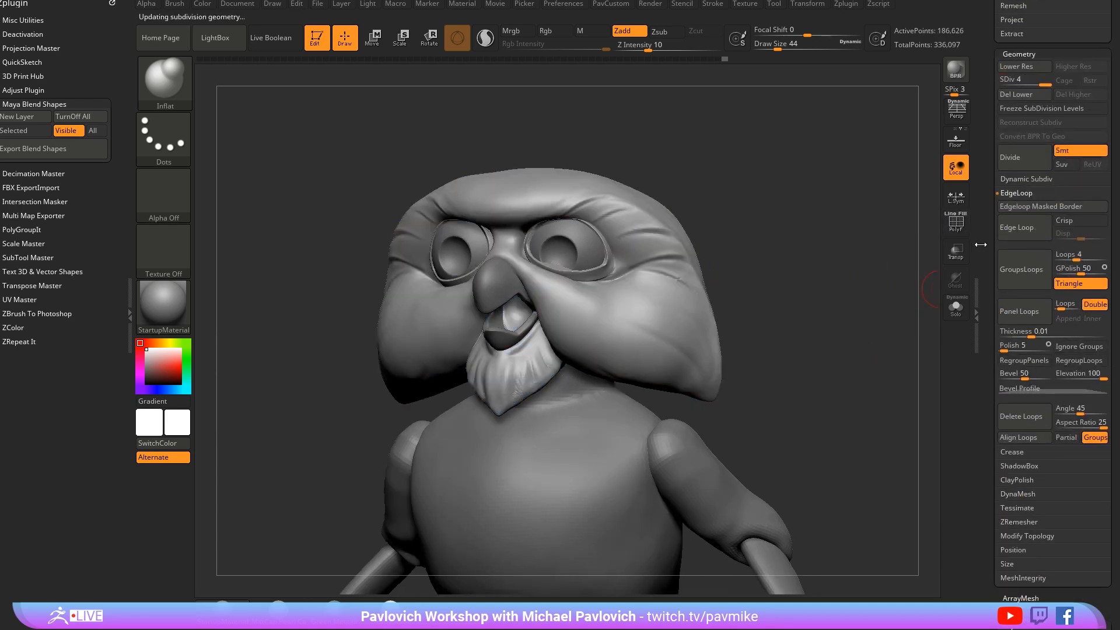
Set the untitled layer's intensity to 0.9823 and then to 1 to compare the face shape
left_click_drag(990, 263, 975, 161)
mouse_move(1069, 344)
left_mouse_down()
mouse_move(1052, 344)
mouse_move(1084, 343)
left_mouse_up()
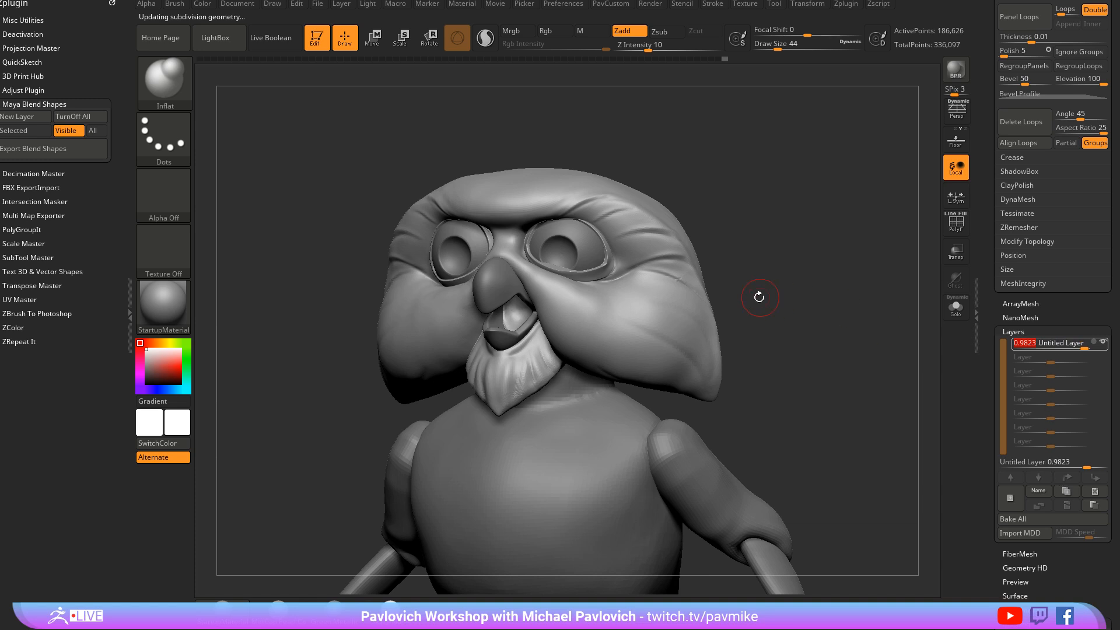
left_click_drag(781, 309, 801, 338)
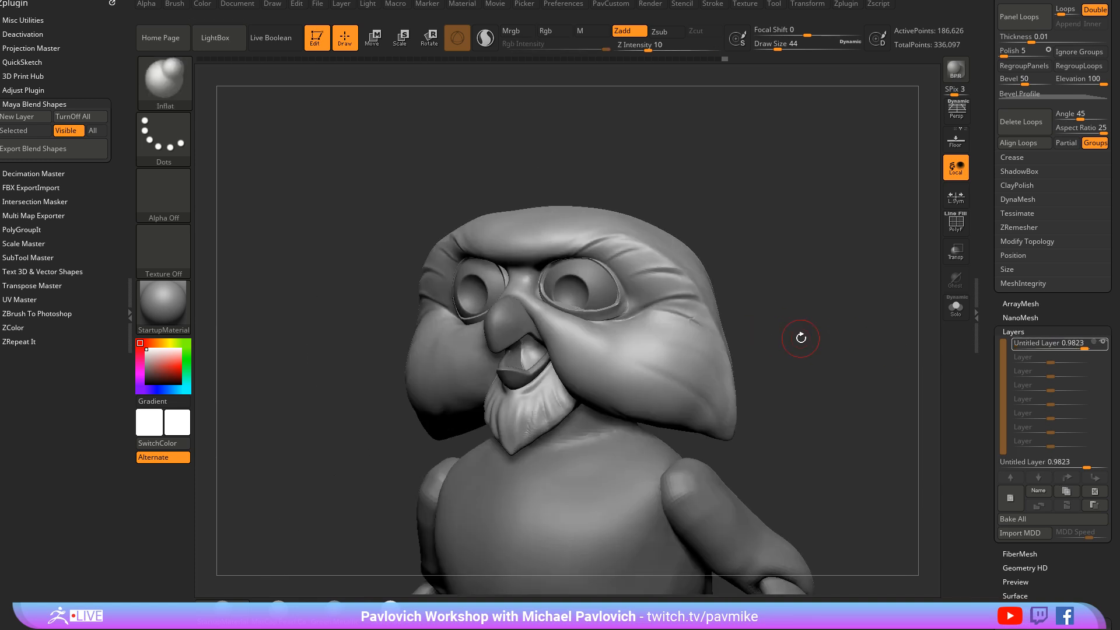
mouse_move(1084, 343)
left_mouse_down()
mouse_move(1072, 344)
mouse_move(1089, 344)
left_mouse_up()
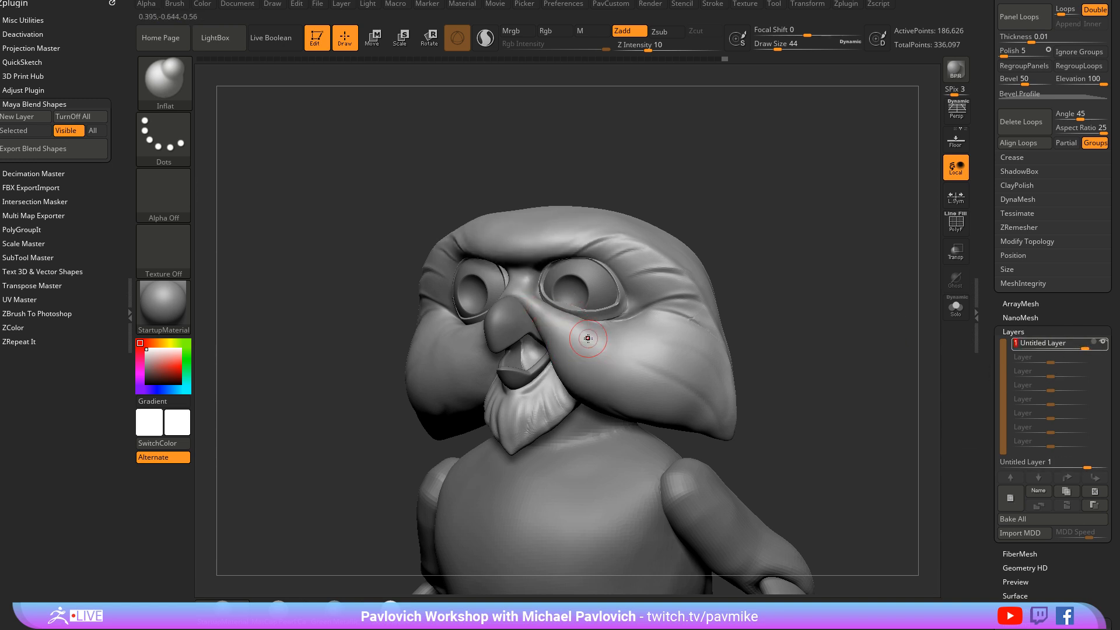
Set the untitled layer's intensity to 0 after checking the face from several angles
left_click_drag(782, 248, 821, 246)
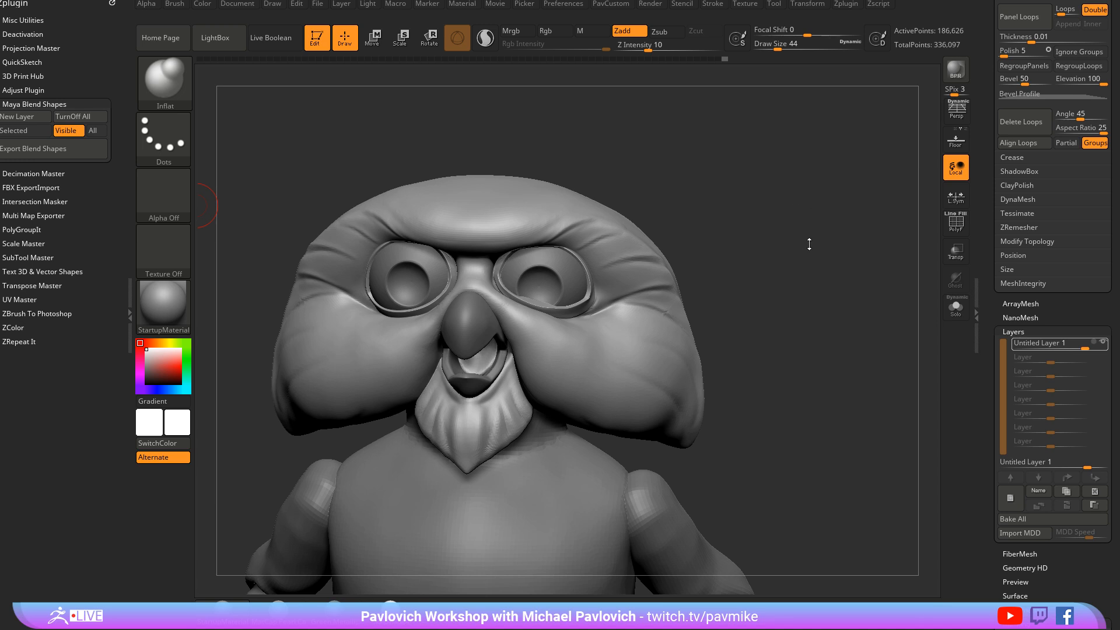
left_click_drag(761, 238, 806, 272)
scroll(1025, 298, "up", 2)
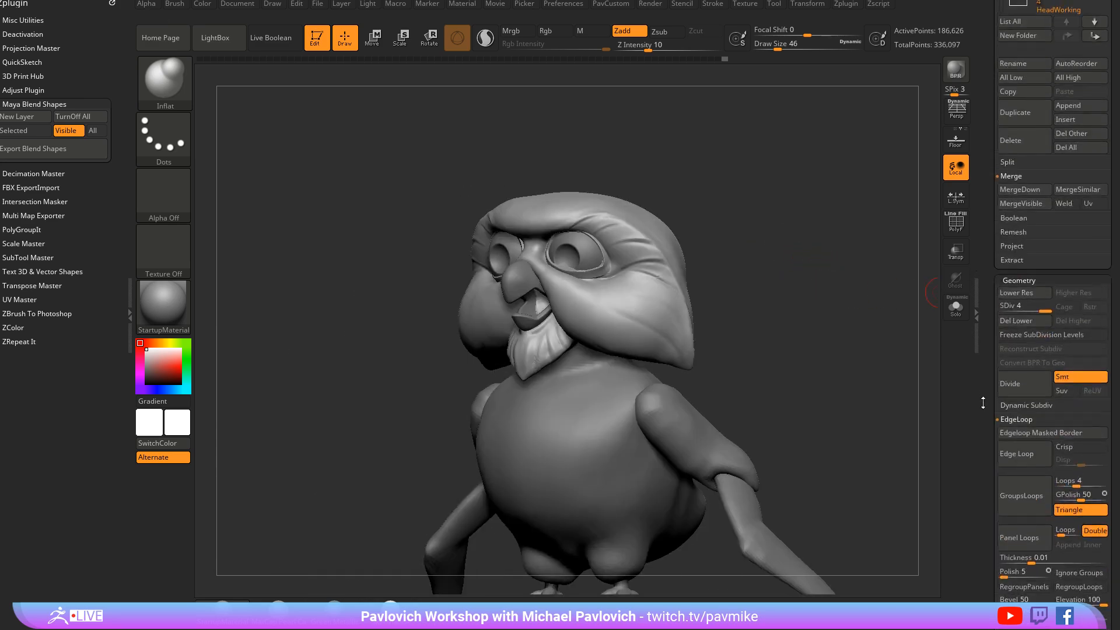
left_click_drag(1085, 359, 1050, 360)
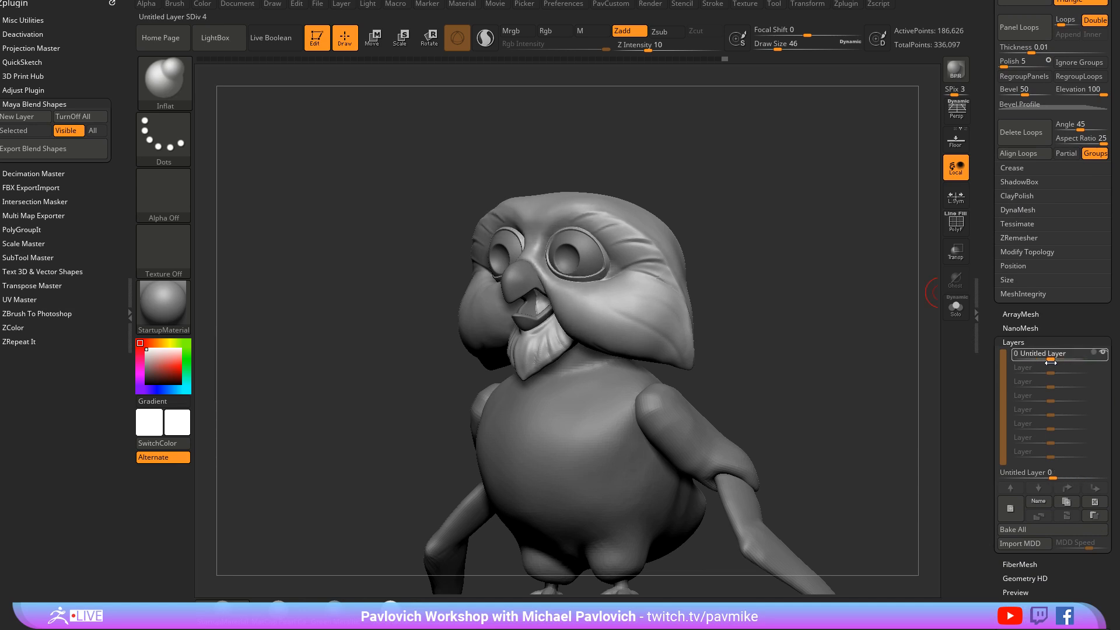
Show the glasses, face the owl from the front, switch to the Standard brush and make the glasses the active subtool
scroll(988, 381, "up", 3)
scroll(987, 382, "up", 4)
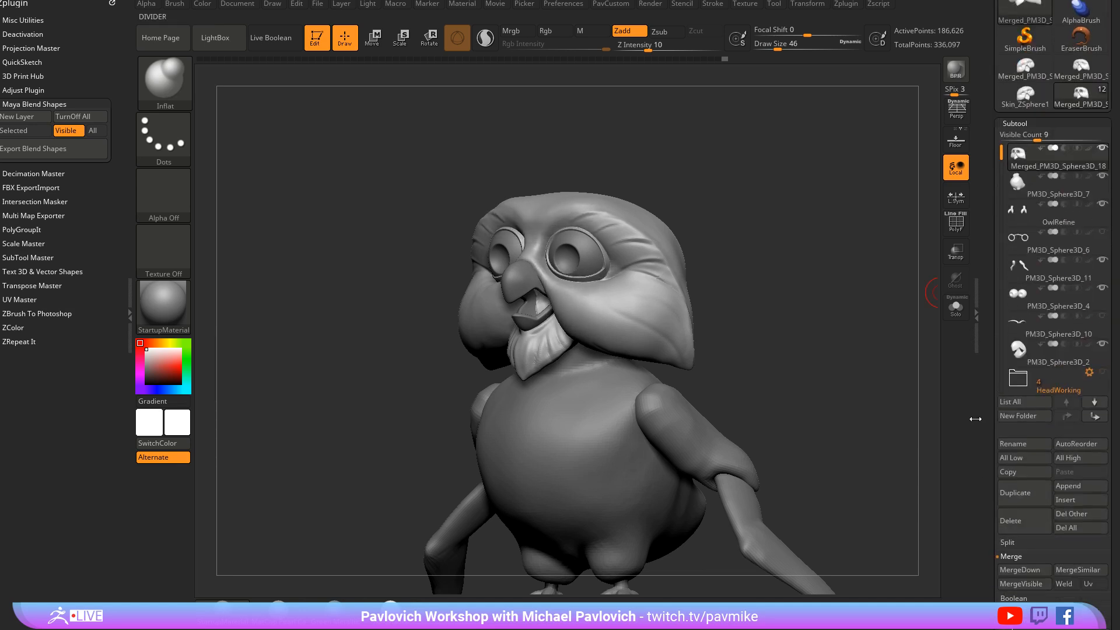
left_click(1101, 232)
left_click_drag(858, 245, 676, 233, "shift")
scroll(674, 229, "up", 3)
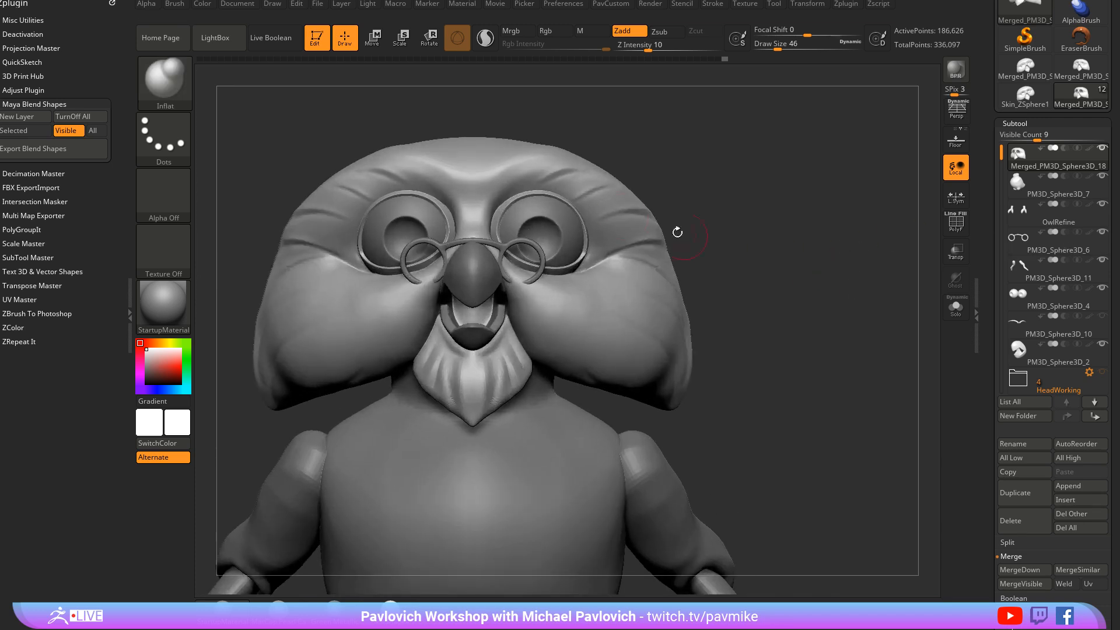
key("b")
key("s")
key("t")
left_click(499, 248, "alt")
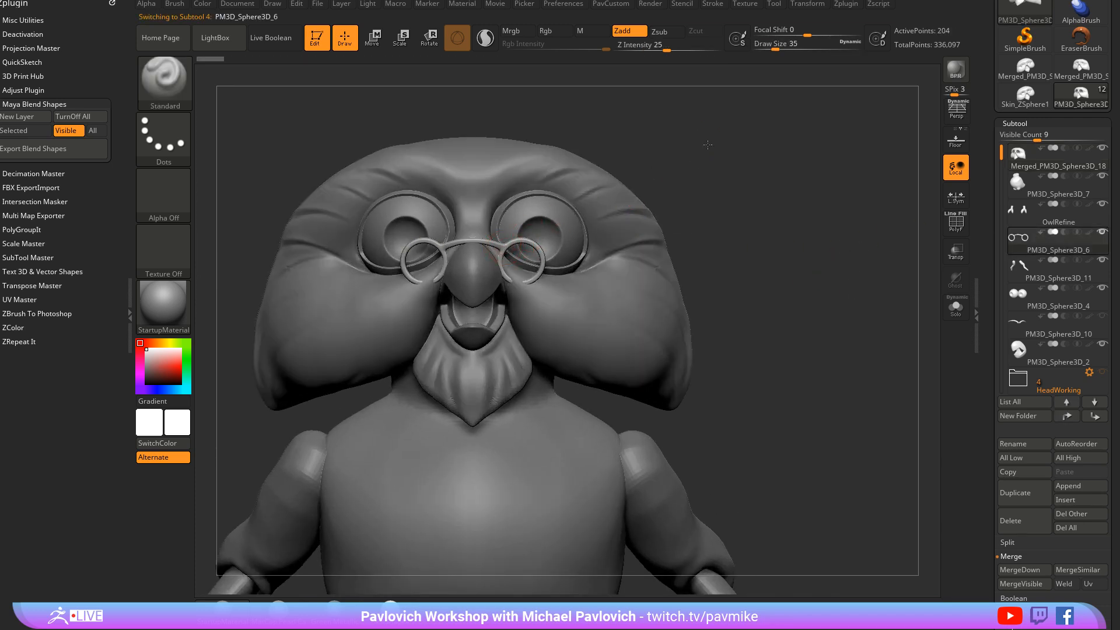
Raise the glasses slightly on the beak with the Move gizmo and try stretching them sideways
scroll(707, 145, "up", 2)
key("w")
left_click_drag(501, 248, 502, 235)
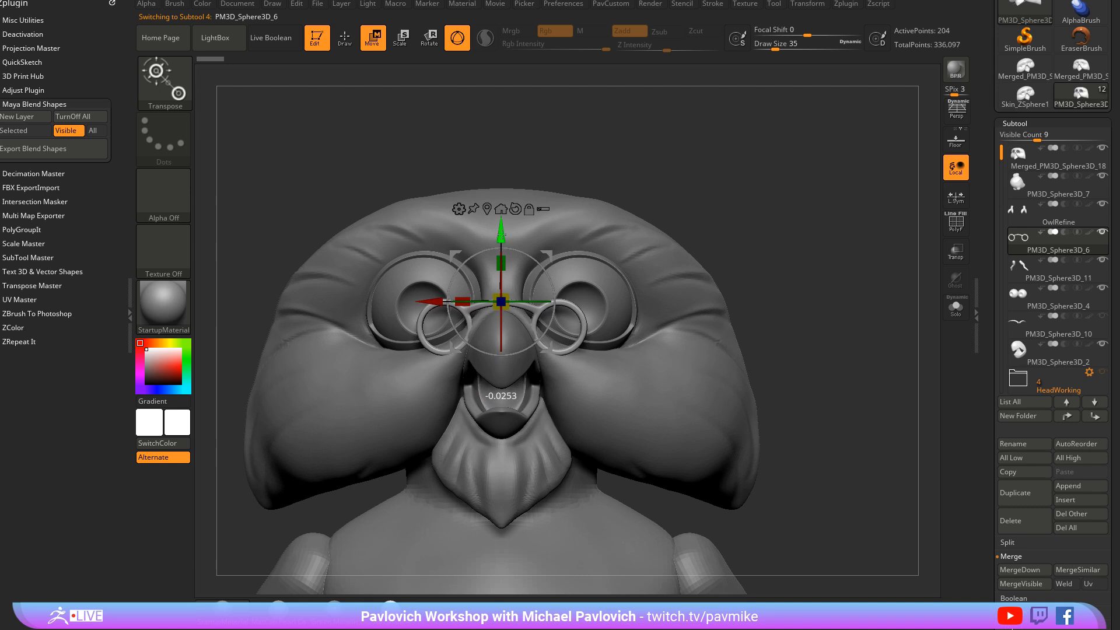
left_click_drag(462, 301, 499, 290)
key("q")
key("w")
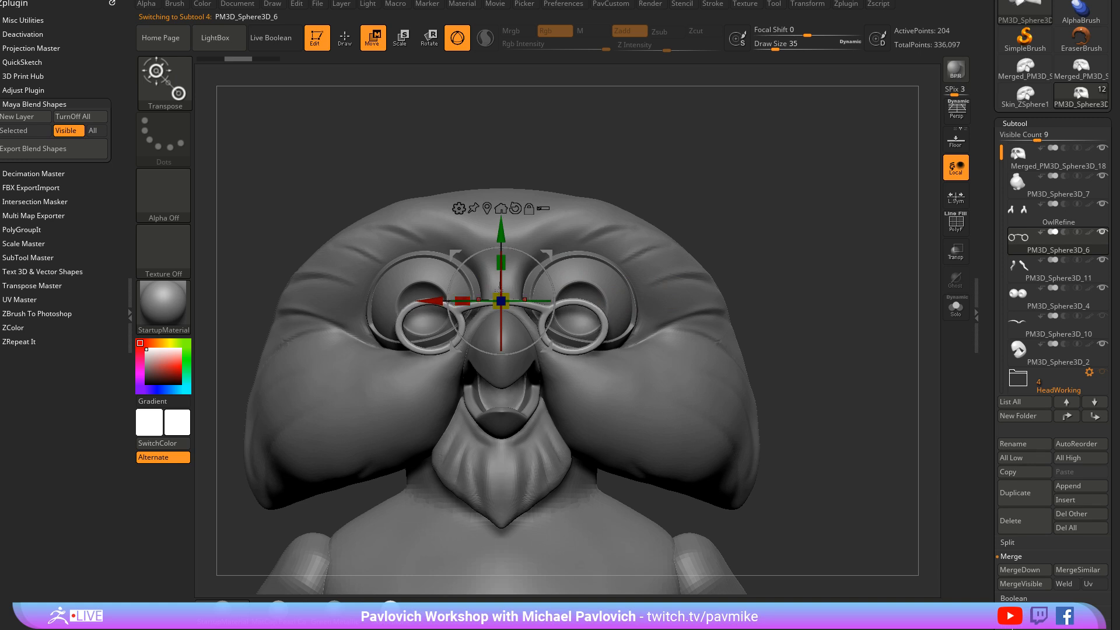
key("q")
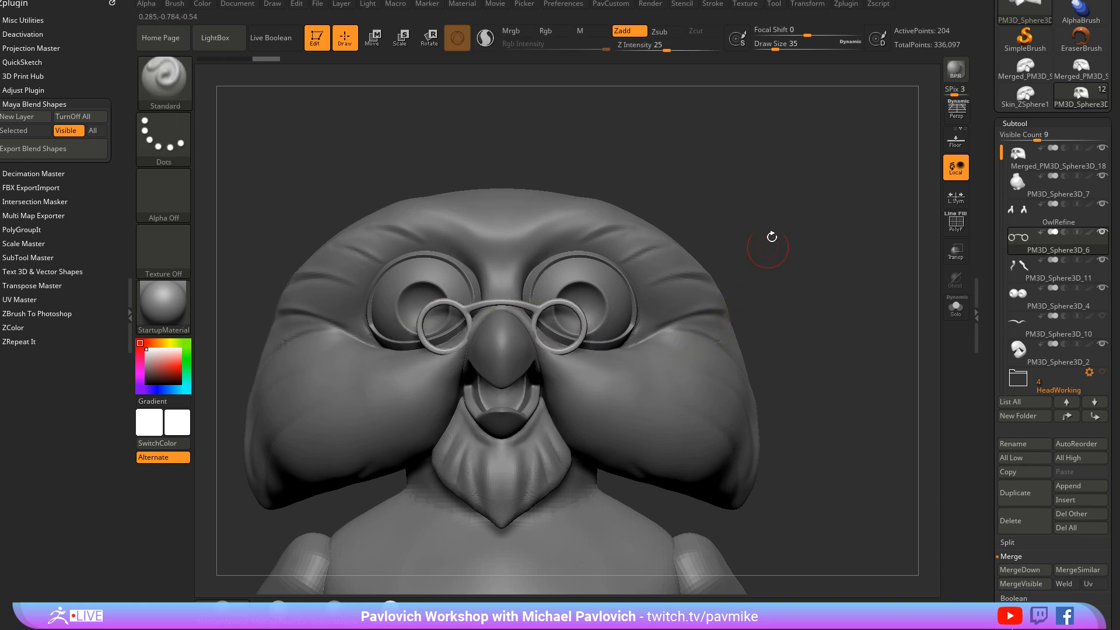
Adjust the fit of the glasses over the eyes with the Transpose tool and check them on the whole owl
mouse_move(775, 213)
left_mouse_down("ctrl")
mouse_move(562, 400)
mouse_move(655, 186)
mouse_move(688, 195)
left_mouse_up("ctrl")
key("w")
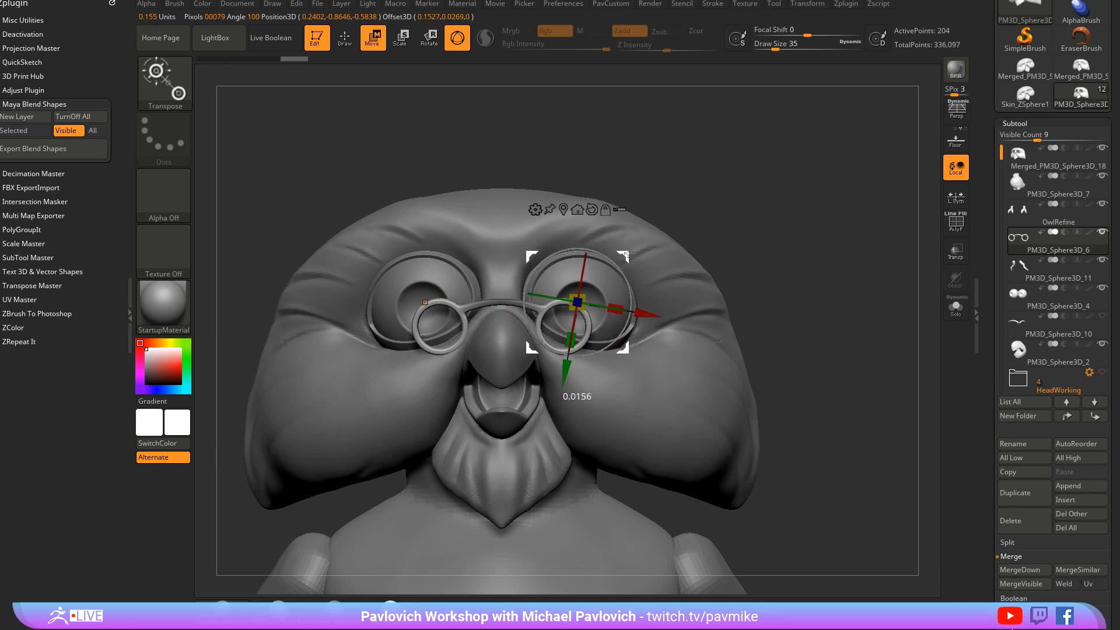
key("q")
left_click_drag(847, 272, 792, 210)
left_click_drag(792, 260, 777, 278)
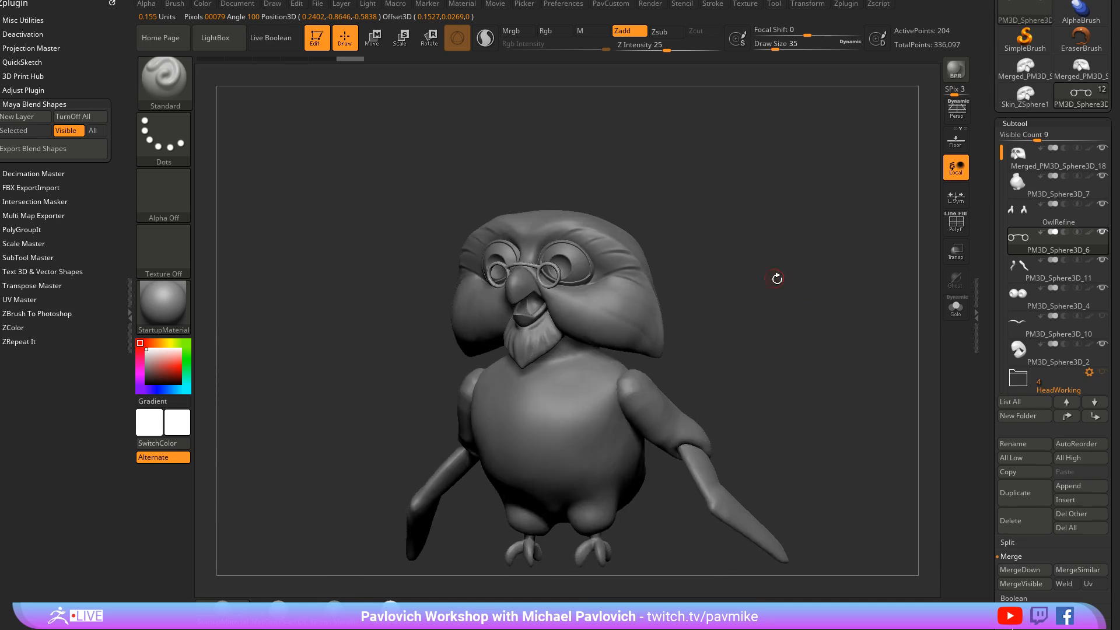
Show the feathered eyebrows and make the arms the active subtool, checking the whole owl from the front
left_click(1087, 210)
scroll(1000, 152, "down", 1)
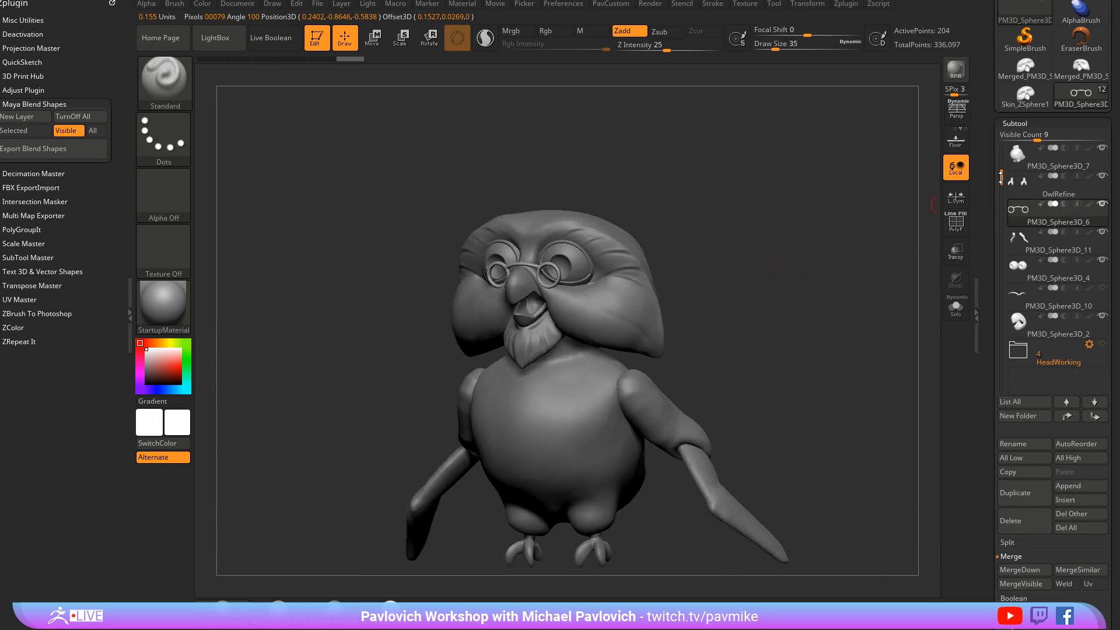
key("f")
key("s")
left_click_drag(767, 325, 655, 375)
left_click(655, 375, "alt")
mouse_move(755, 338)
left_mouse_down()
mouse_move(798, 344)
mouse_move(782, 363)
mouse_move(639, 330)
left_mouse_up()
left_click_drag(720, 397, 769, 380)
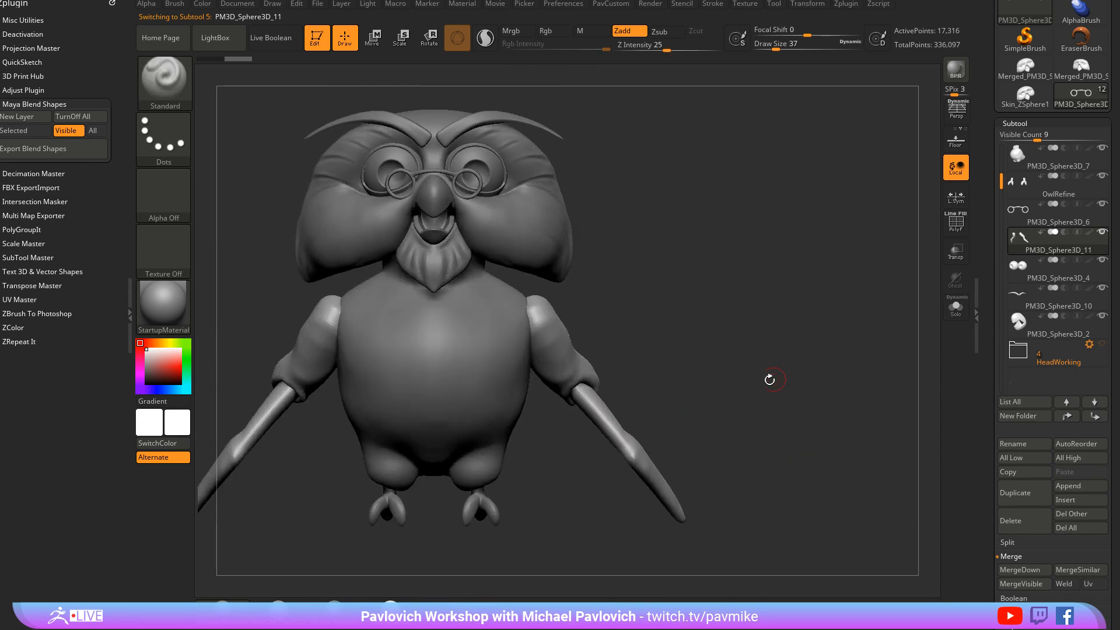
Make the OwlRefine feet the active subtool and turn on their polyframe
left_click_drag(542, 493, 567, 442)
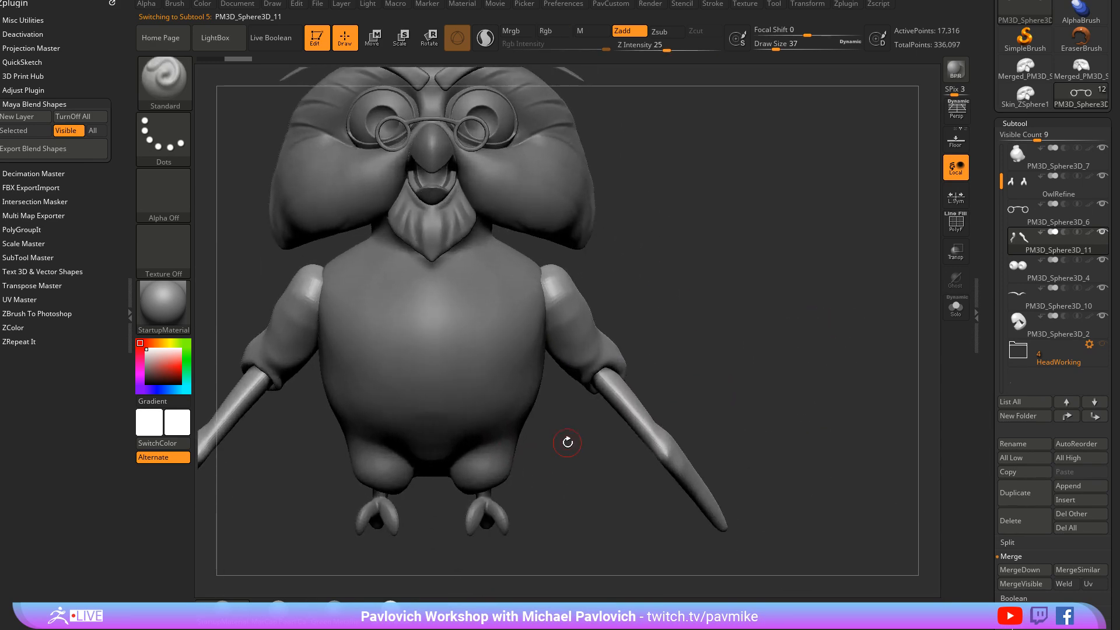
left_click_drag(789, 264, 550, 543)
left_click_drag(660, 516, 515, 437)
key("shift+f")
Adjust the shape of the owl's toes with the Move brush at draw size 39
key("b")
key("m")
key("v")
left_click_drag(370, 443, 368, 430)
mouse_move(530, 503)
left_mouse_down()
mouse_move(434, 502)
mouse_move(379, 440)
left_mouse_up()
right_click_drag(409, 434, 429, 475)
left_click_drag(470, 460, 459, 480)
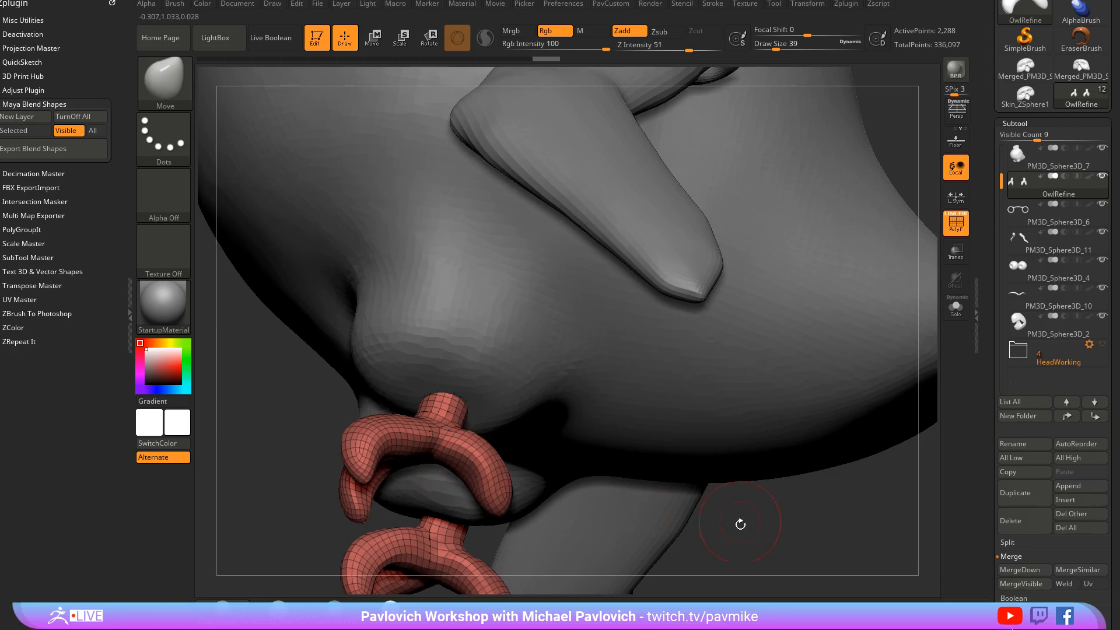
Reduce the draw size to 2, switch to the ZModeler brush and open its edge actions on a front toe
left_click_drag(740, 524, 408, 485)
left_click_drag(289, 505, 517, 499)
key("s")
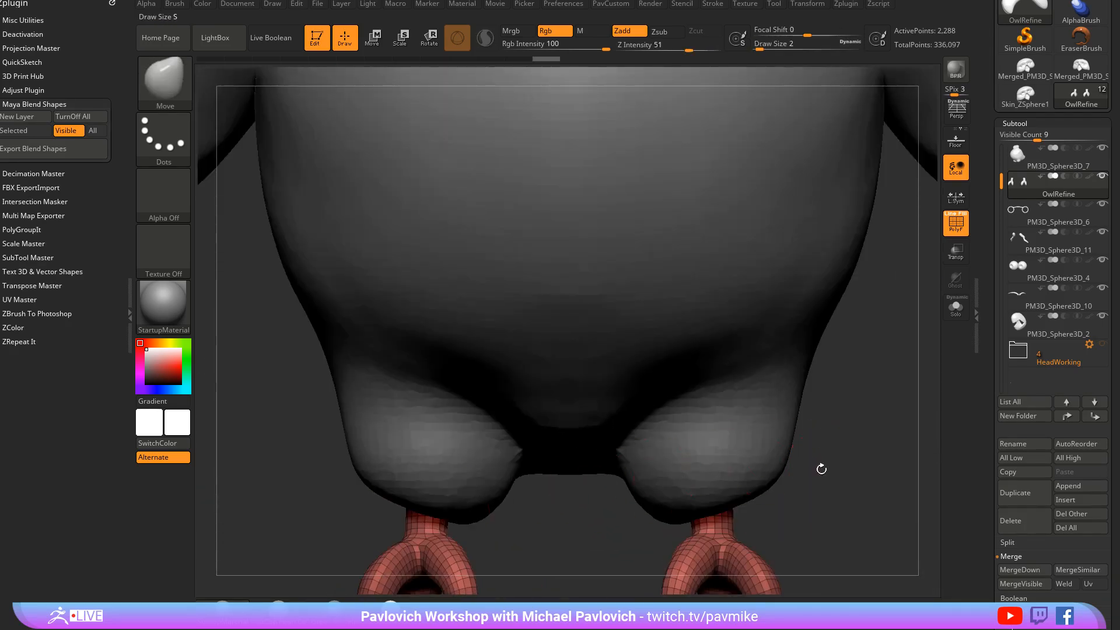
left_click_drag(821, 469, 901, 308, "alt")
mouse_move(836, 350)
left_mouse_down("alt")
mouse_move(858, 359)
mouse_move(764, 327)
mouse_move(732, 368)
left_mouse_up("alt")
key("b")
key("z")
key("m")
key("space")
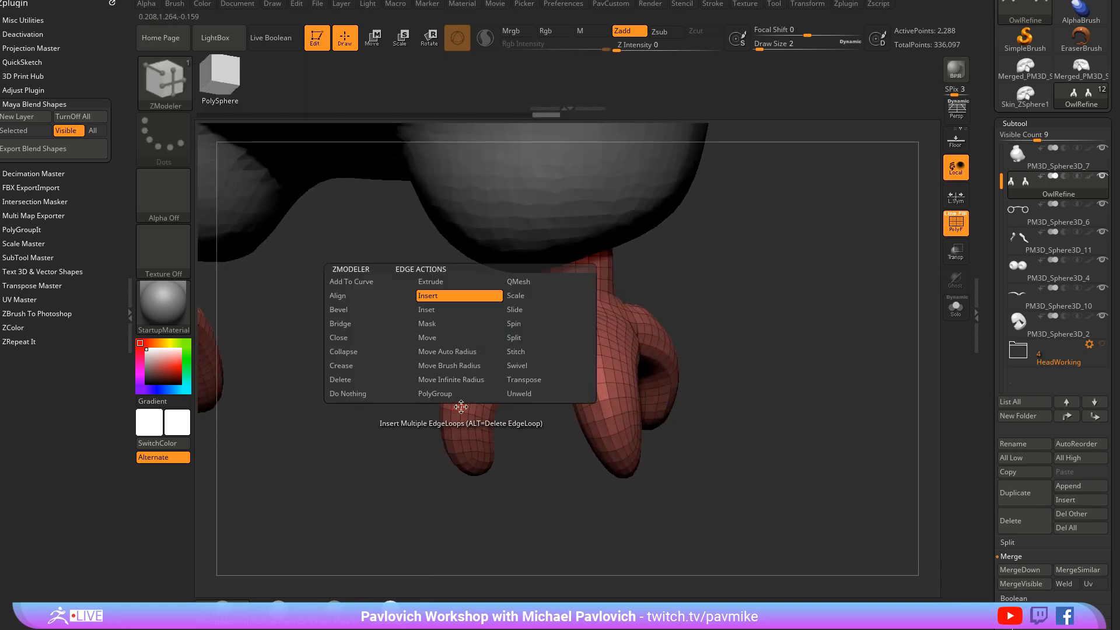
Isolate one loop band around the toe with SelectLasso, assign it a new polygroup and unhide the rest of the feet
key("ctrl+shift")
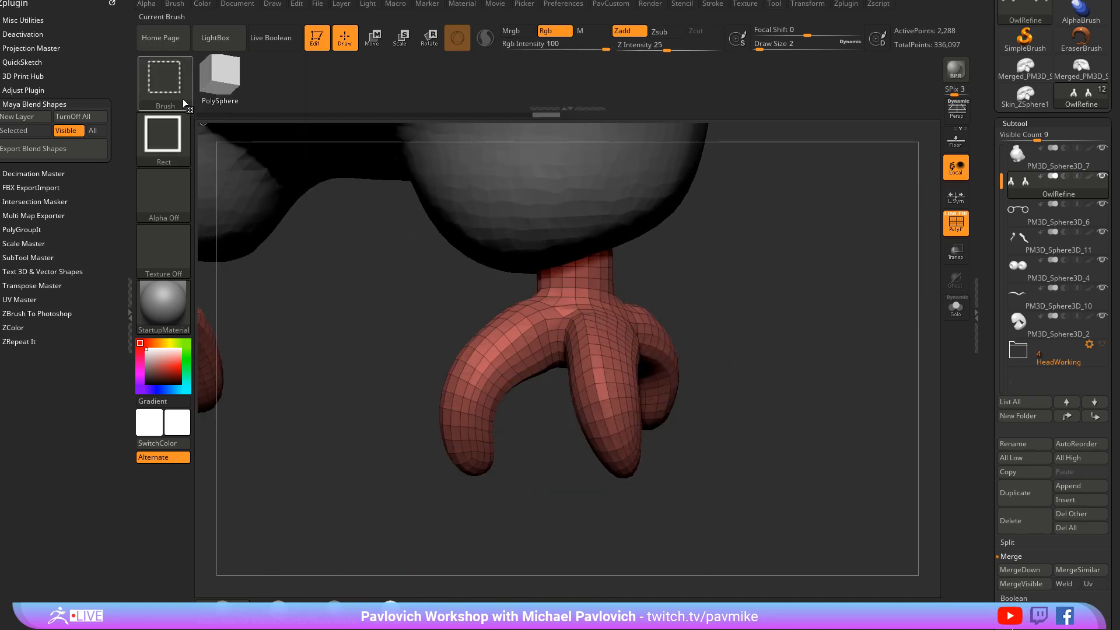
left_click(183, 99)
left_click(430, 146)
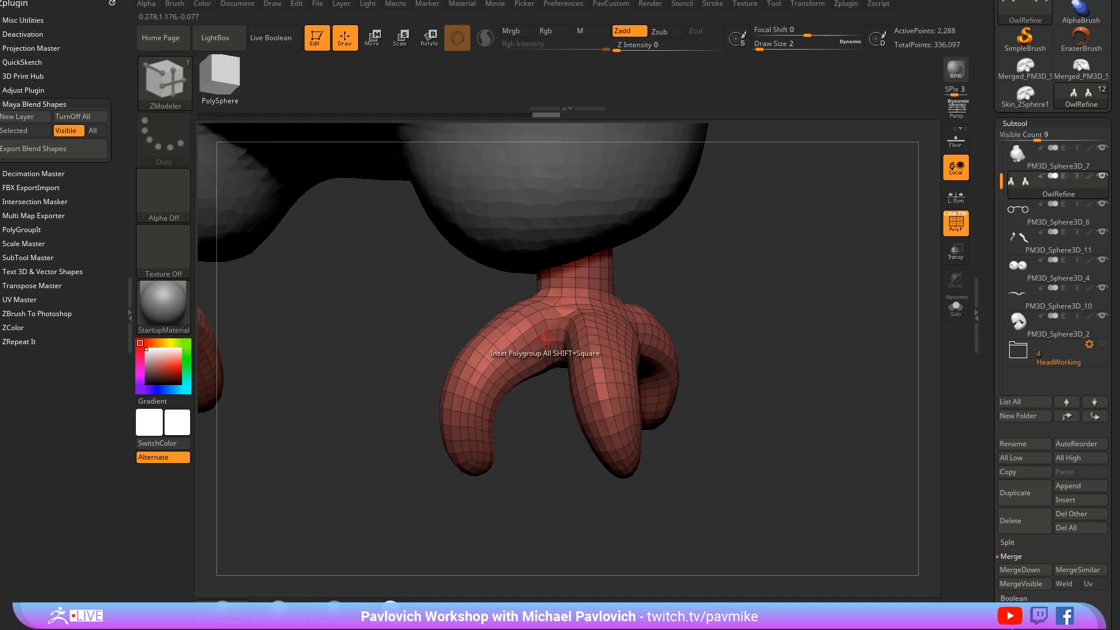
key("ctrl+shift")
left_click(479, 414, "ctrl+shift")
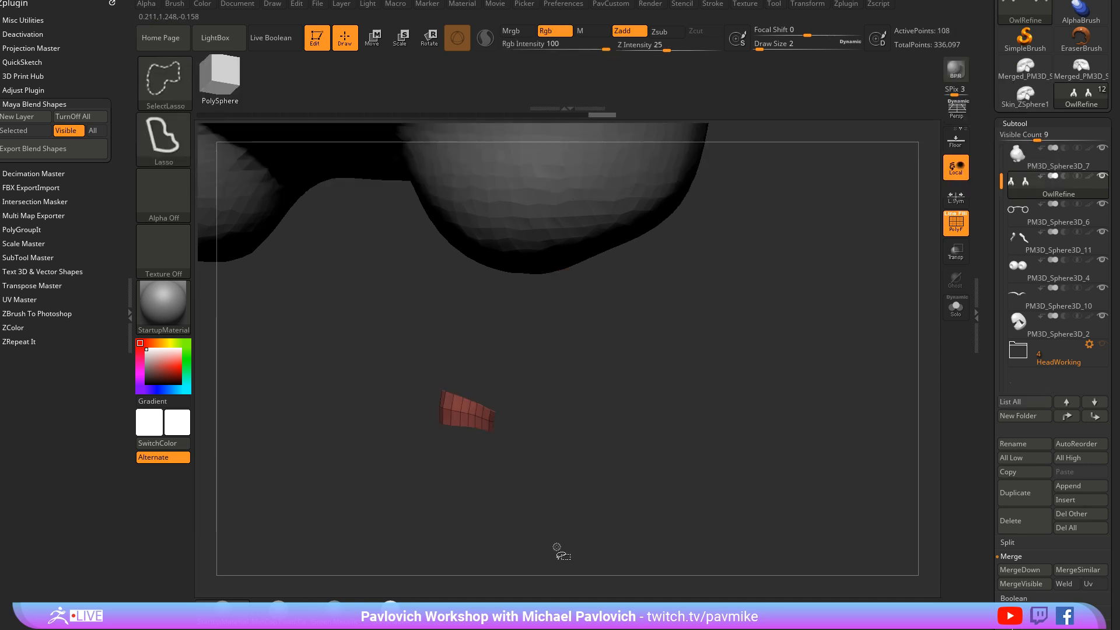
key("ctrl+w")
left_click(540, 532, "ctrl+shift")
right_click_drag(536, 517, 513, 467)
Set the ZModeler edge action to PolyGroup and assign separate polygroups to the bands around the middle of the toe
key("space")
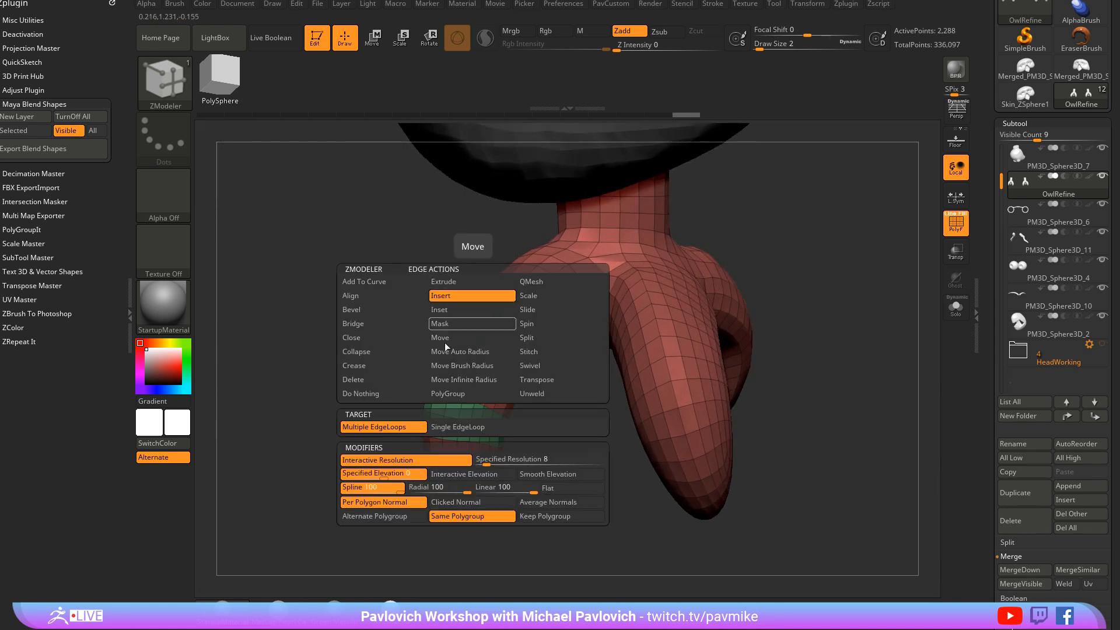
left_click(452, 392)
left_click(476, 394)
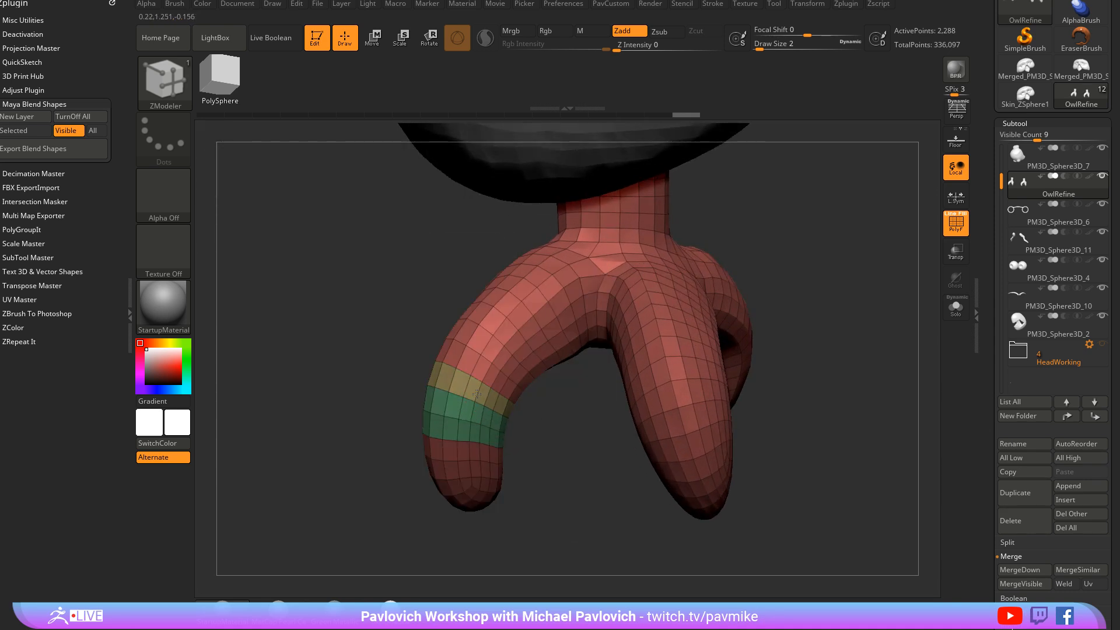
left_click(487, 368)
left_click(499, 353)
left_click(511, 337)
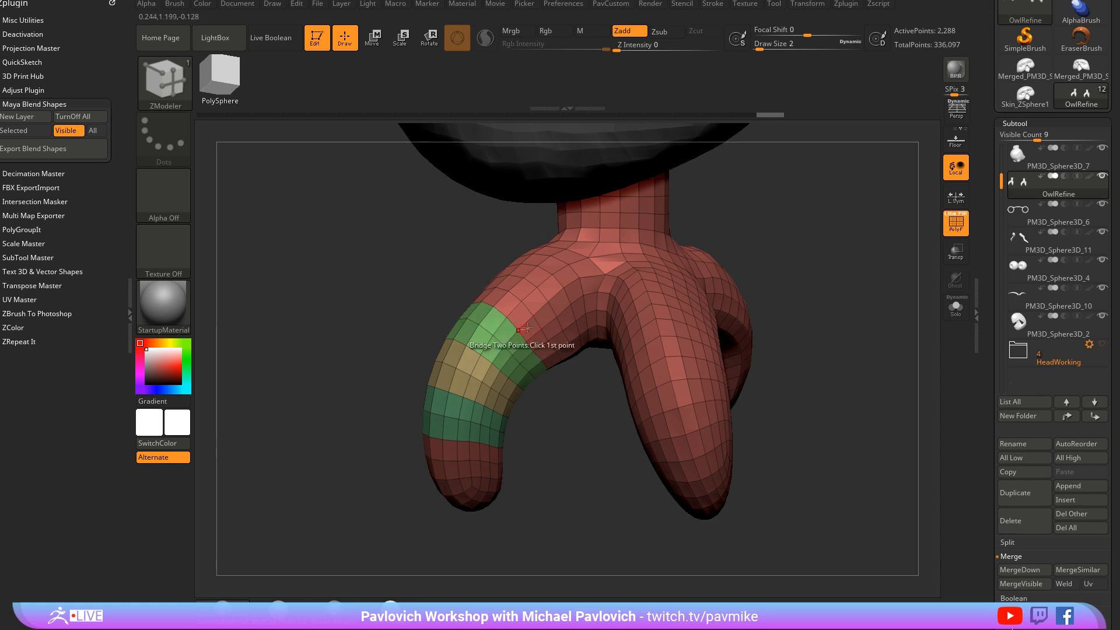
Assign new polygroups to the upper toe band and the band just above the toe's tip
left_click(522, 322)
left_click(534, 306)
left_click_drag(536, 452, 452, 408)
left_click(452, 408)
left_click(450, 422)
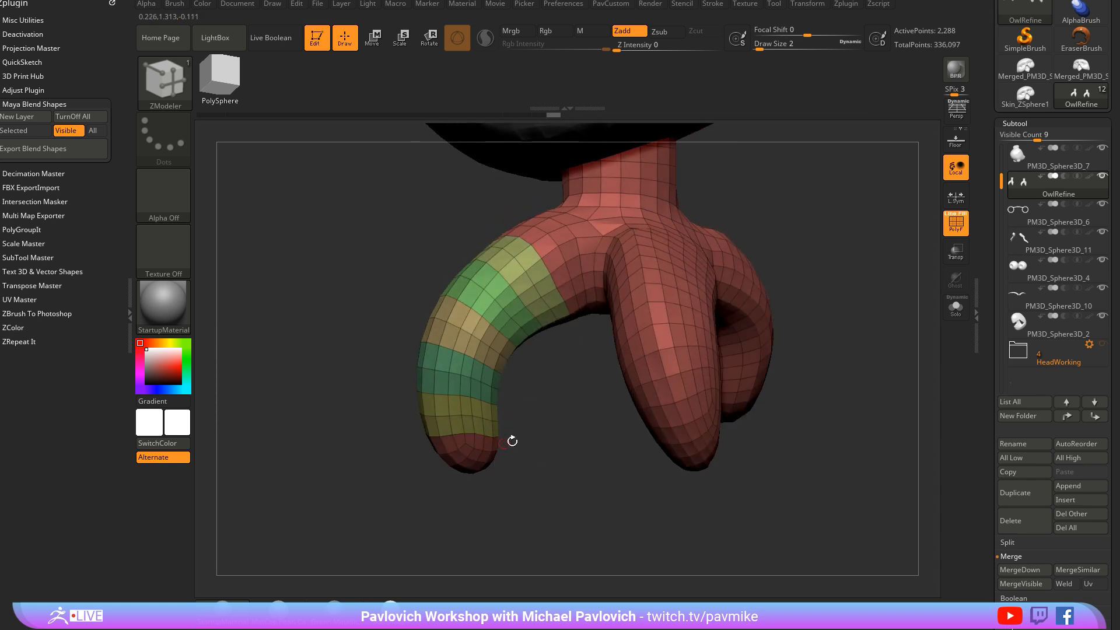
left_click_drag(512, 441, 466, 315)
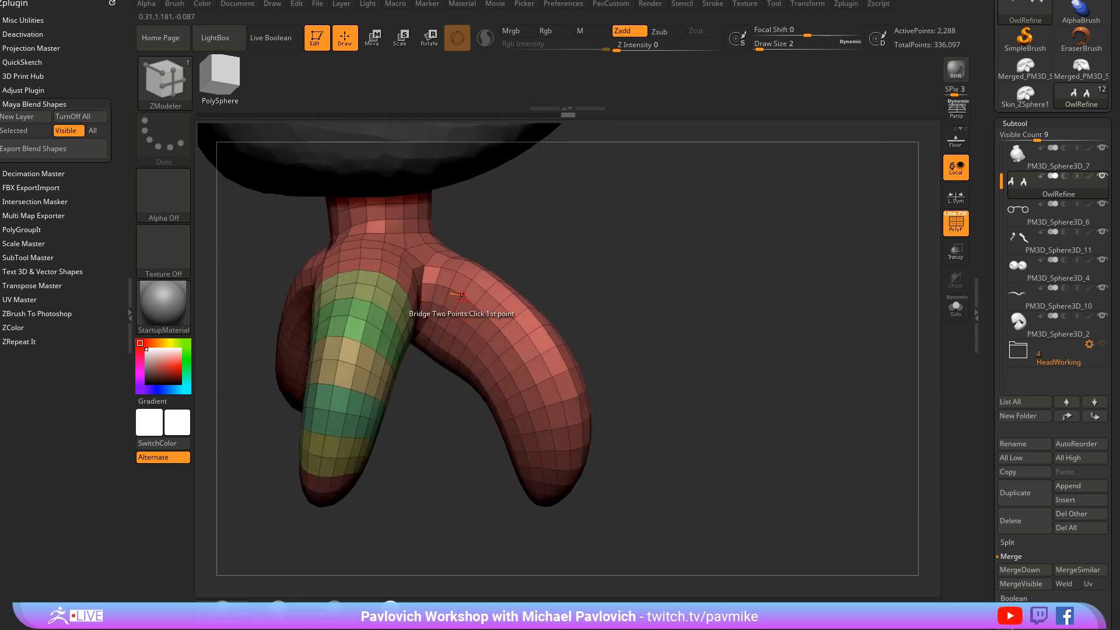
Assign new polygroups to the bands along the adjacent front toe, keeping its middle loops in one wider group
left_click(481, 311)
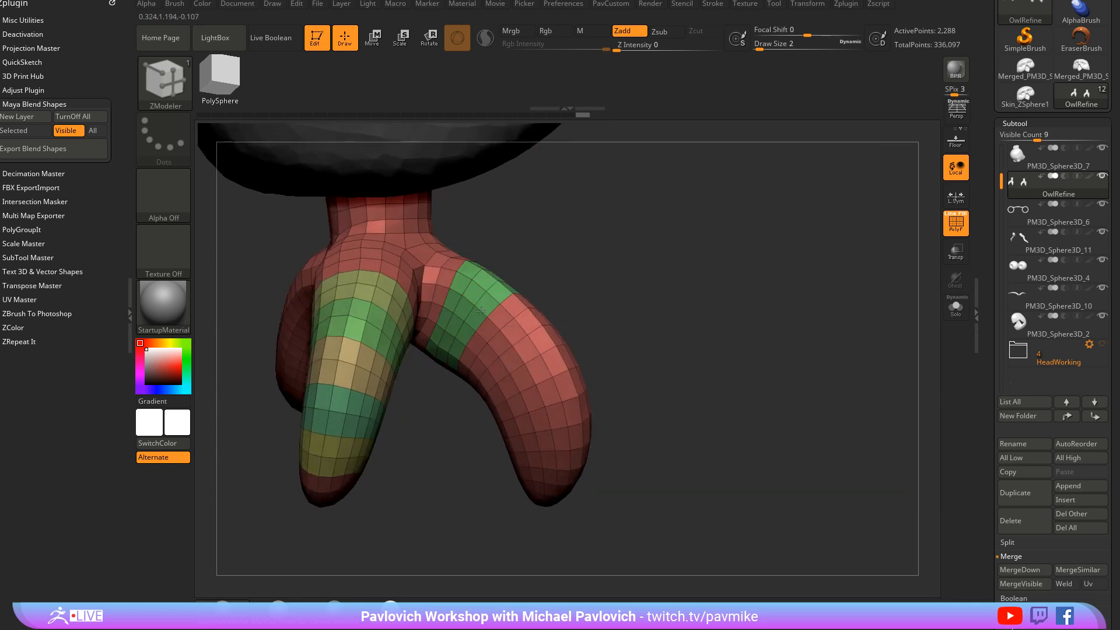
left_click(495, 322)
left_click(509, 339)
left_click(522, 353)
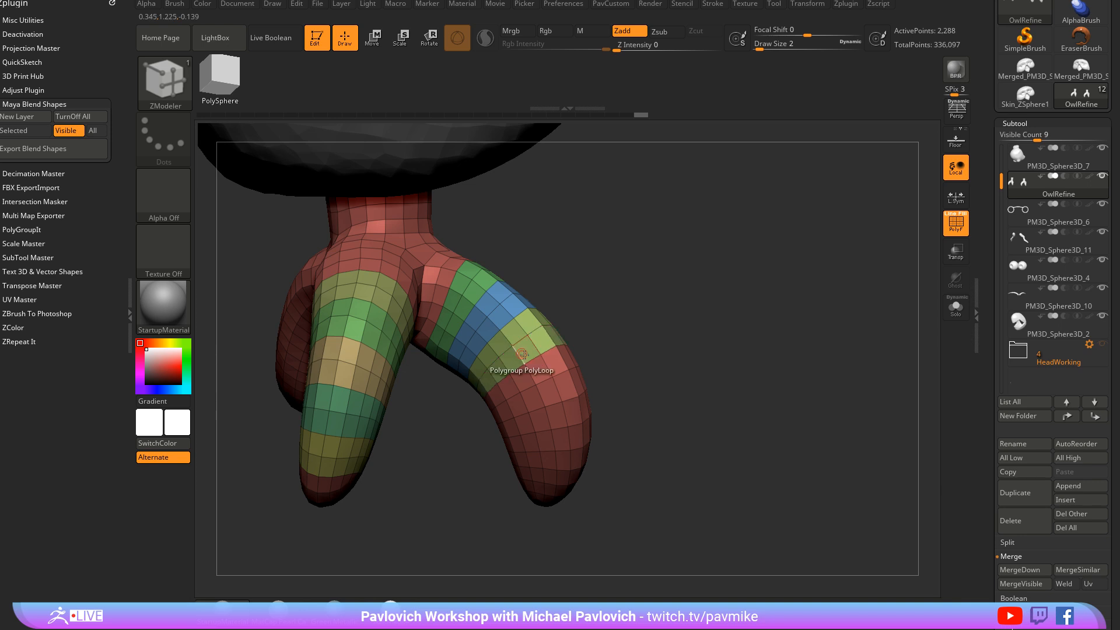
left_click(530, 378)
left_click(539, 395)
left_click(547, 419)
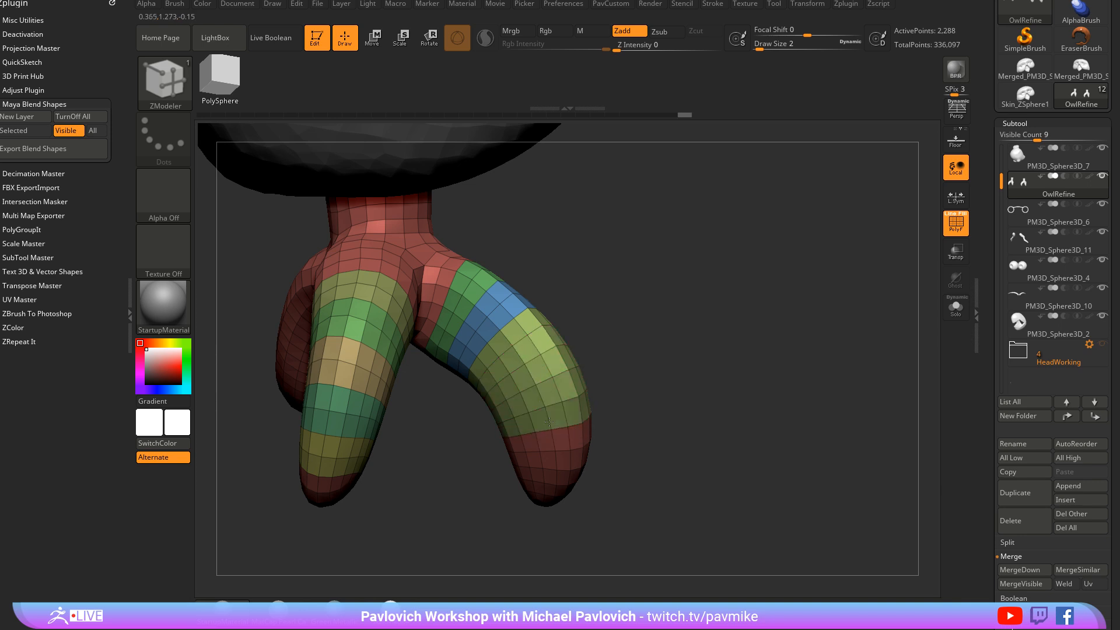
Try to assign a new polygroup to the loops at the second front toe's tip, and undo the change
left_click_drag(751, 447, 629, 446)
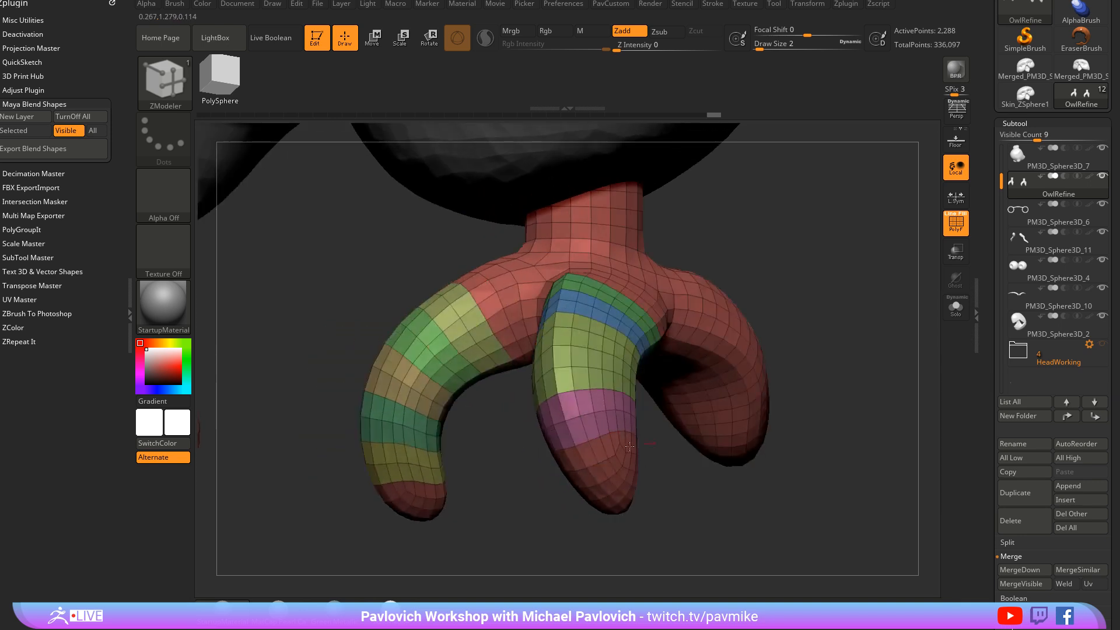
left_click(582, 459)
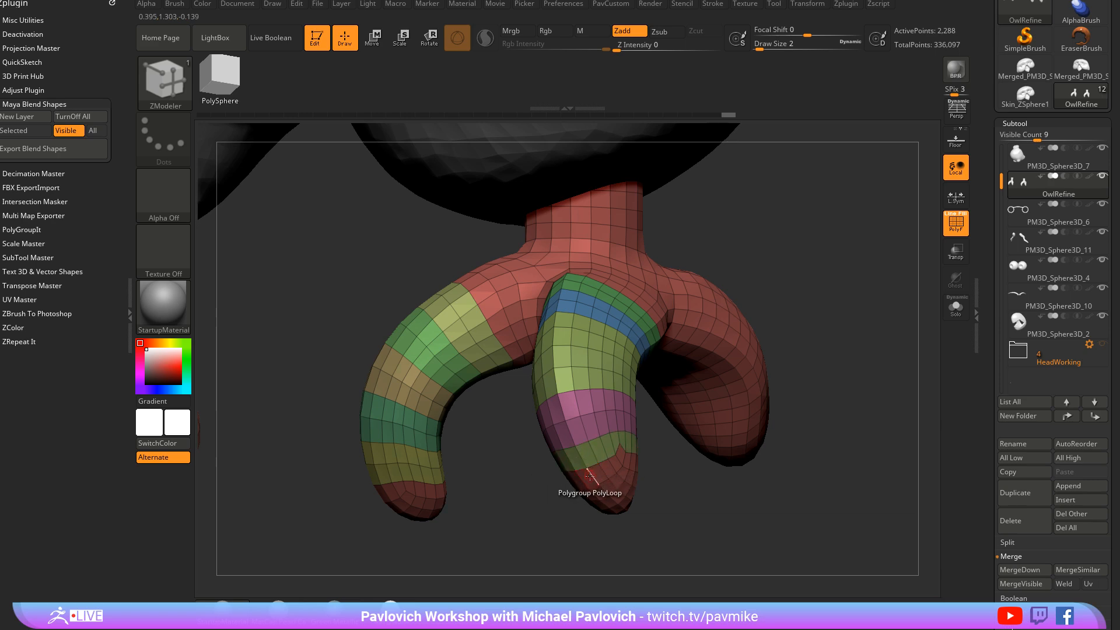
left_click(590, 476)
key("ctrl+z")
left_click_drag(659, 483, 624, 437)
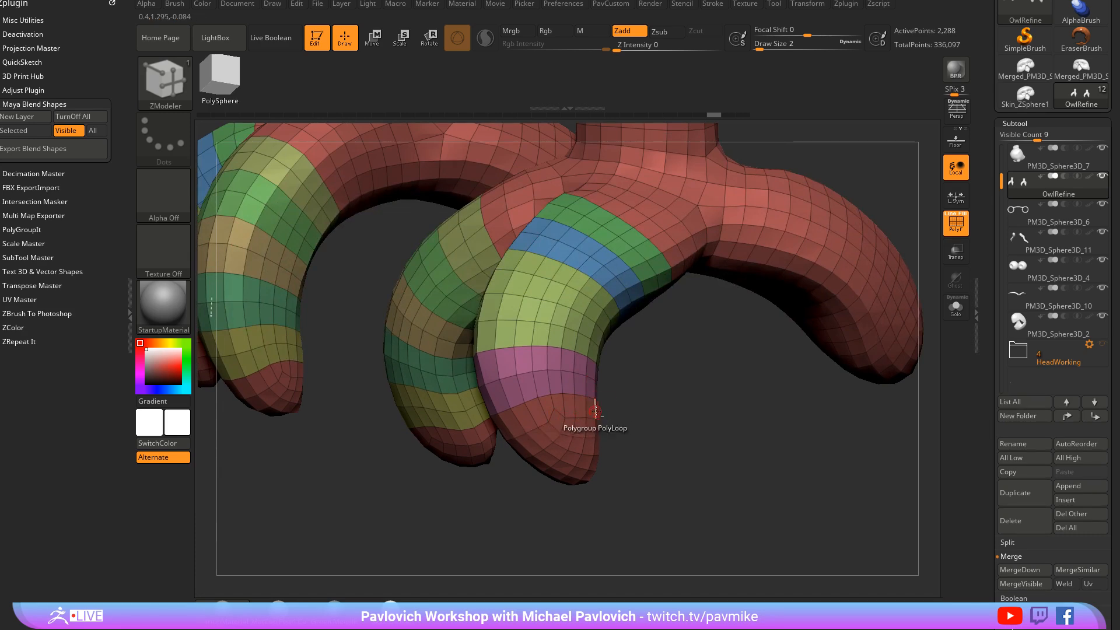
key("b")
key("m")
key("v")
left_click_drag(630, 400, 562, 395, "alt")
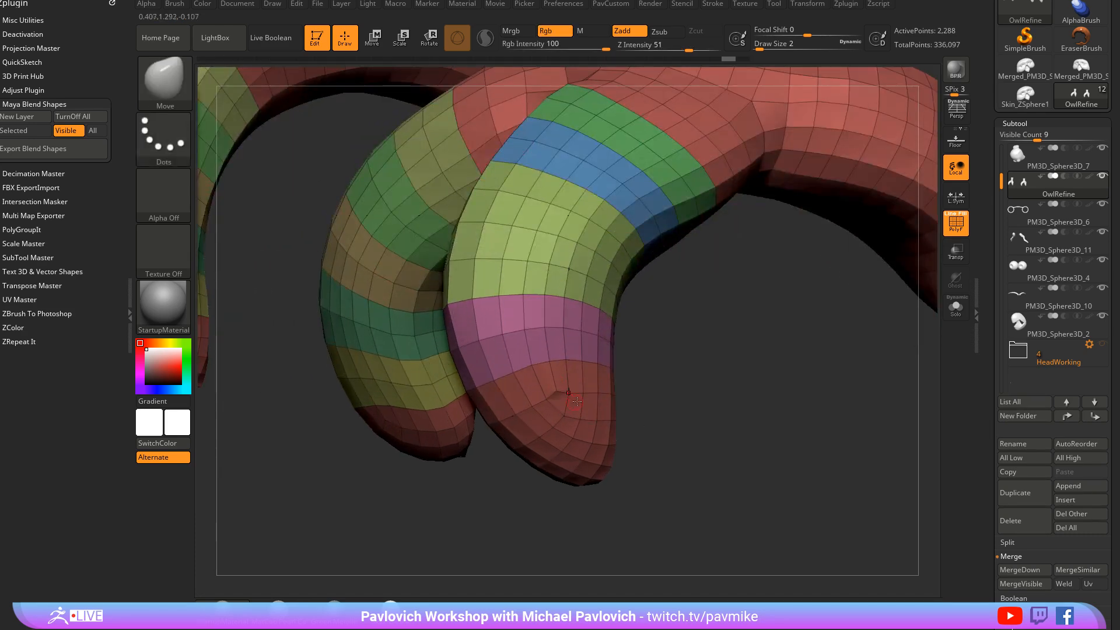
key("b")
key("z")
key("m")
mouse_move(634, 424)
left_mouse_down()
mouse_move(560, 429)
mouse_move(648, 426)
mouse_move(635, 426)
left_mouse_up()
left_click(568, 420)
left_click(588, 458)
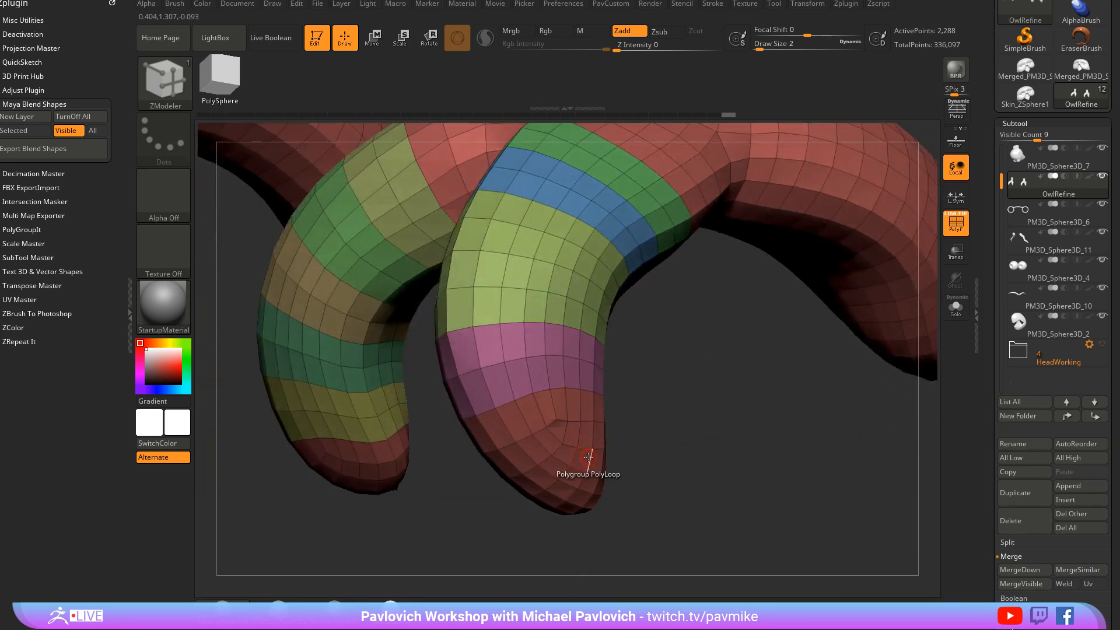
left_click_drag(573, 454, 624, 411)
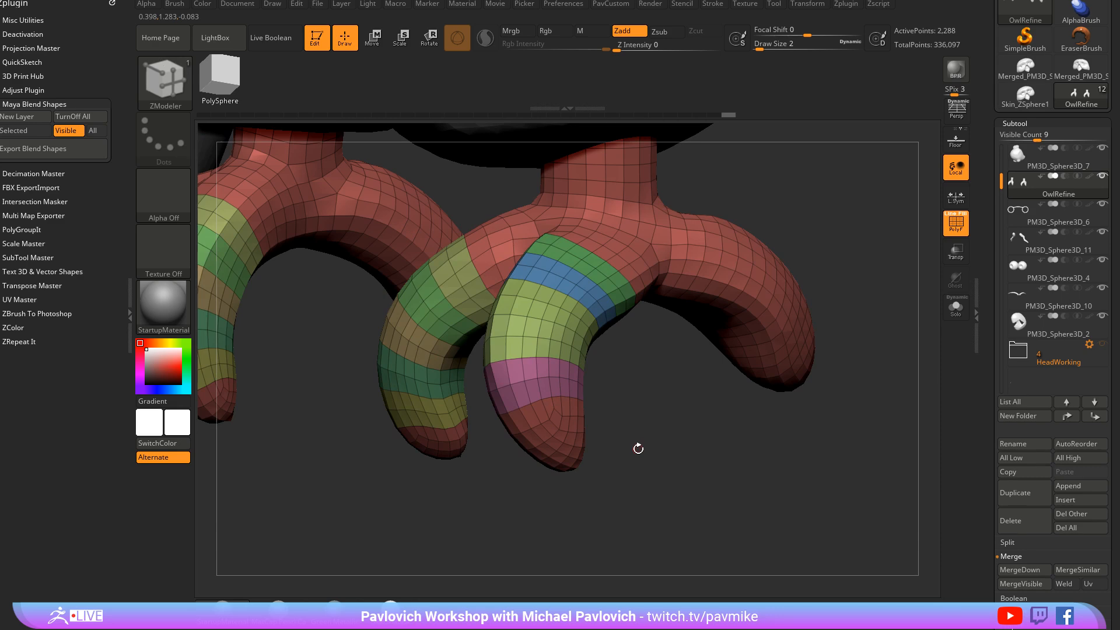
Assign separate polygroups to successive bands along the rear toe using the ZModeler PolyGroup edge action with the Polyloop target
left_click_drag(638, 448, 588, 303)
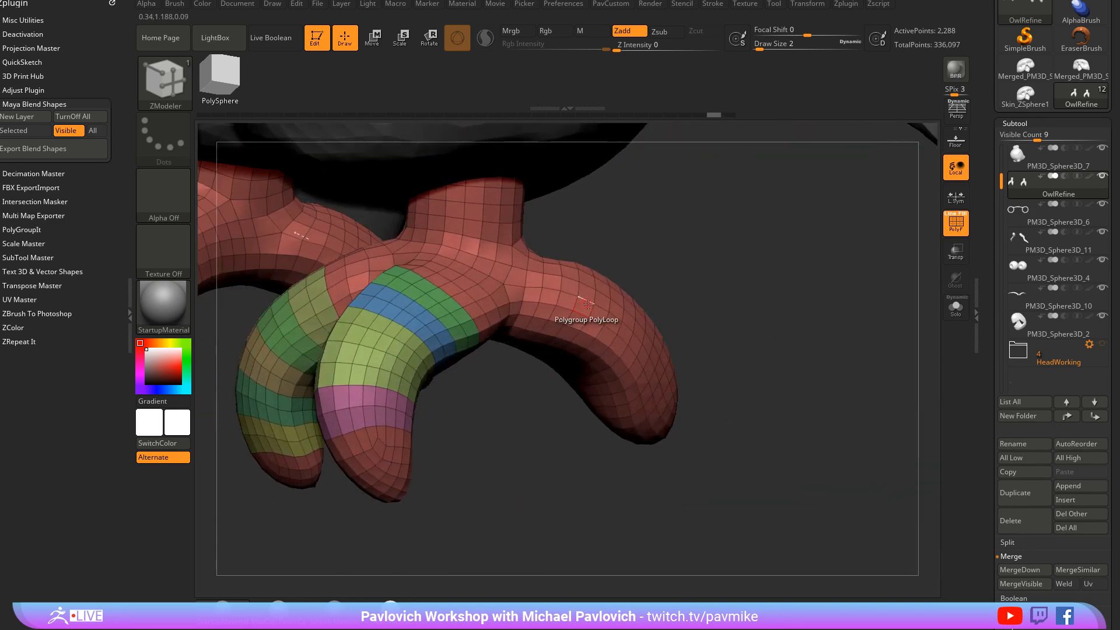
key("space")
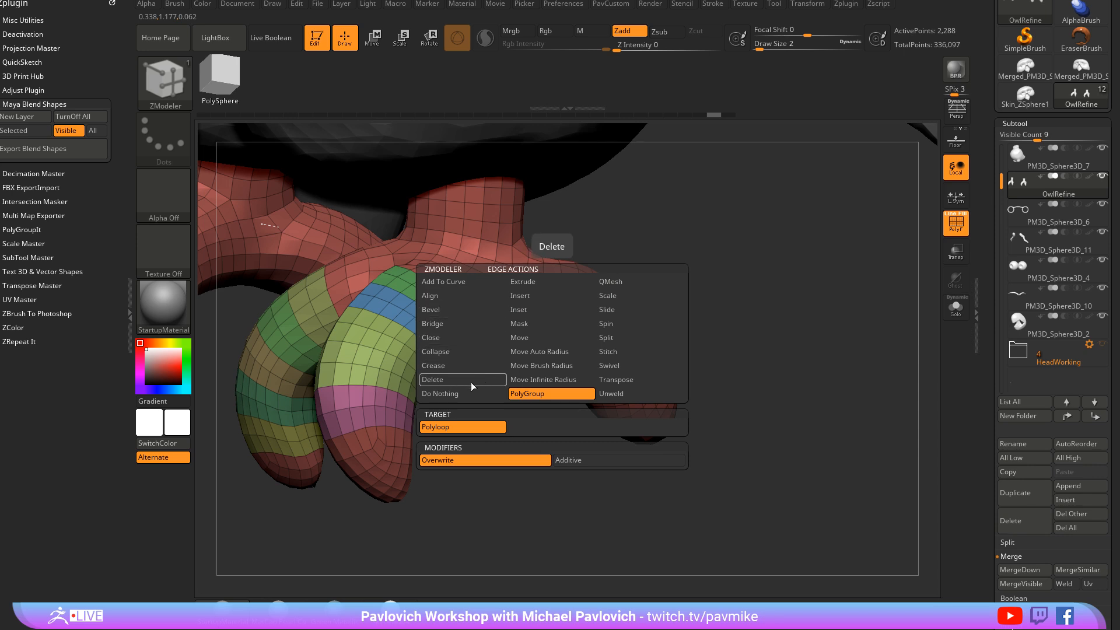
left_click(550, 290)
left_click(552, 291)
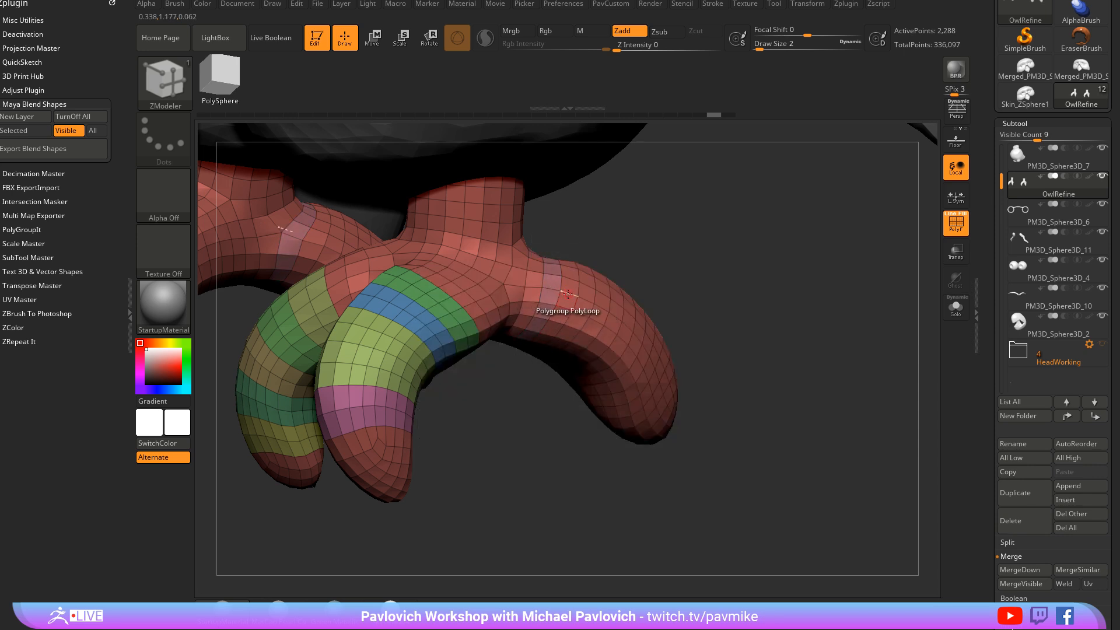
left_click_drag(600, 309, 637, 329)
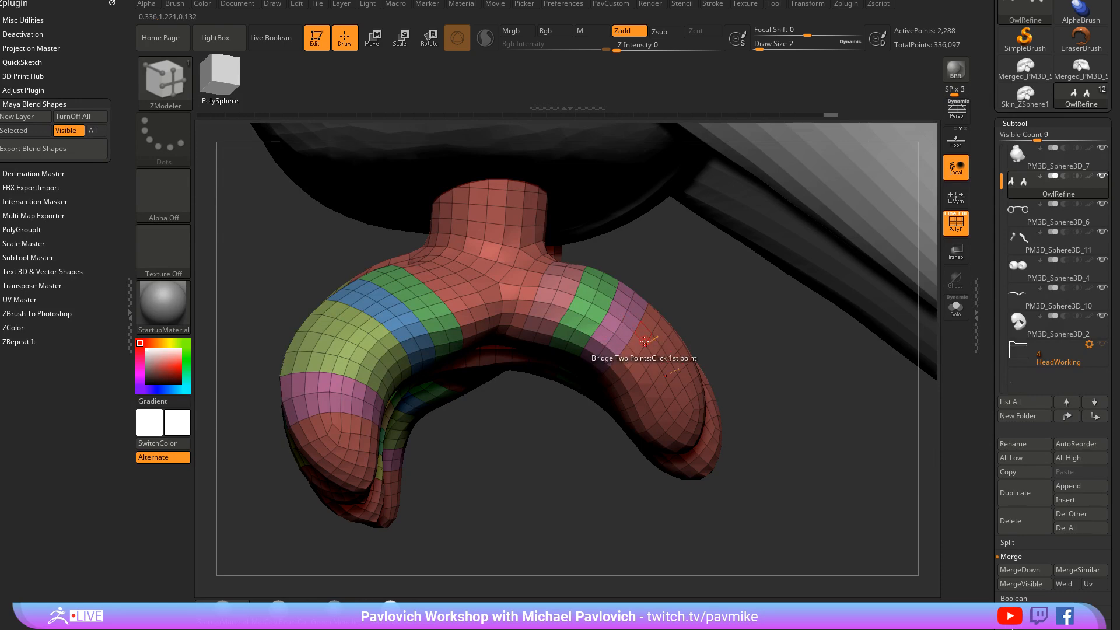
left_click_drag(641, 340, 660, 365)
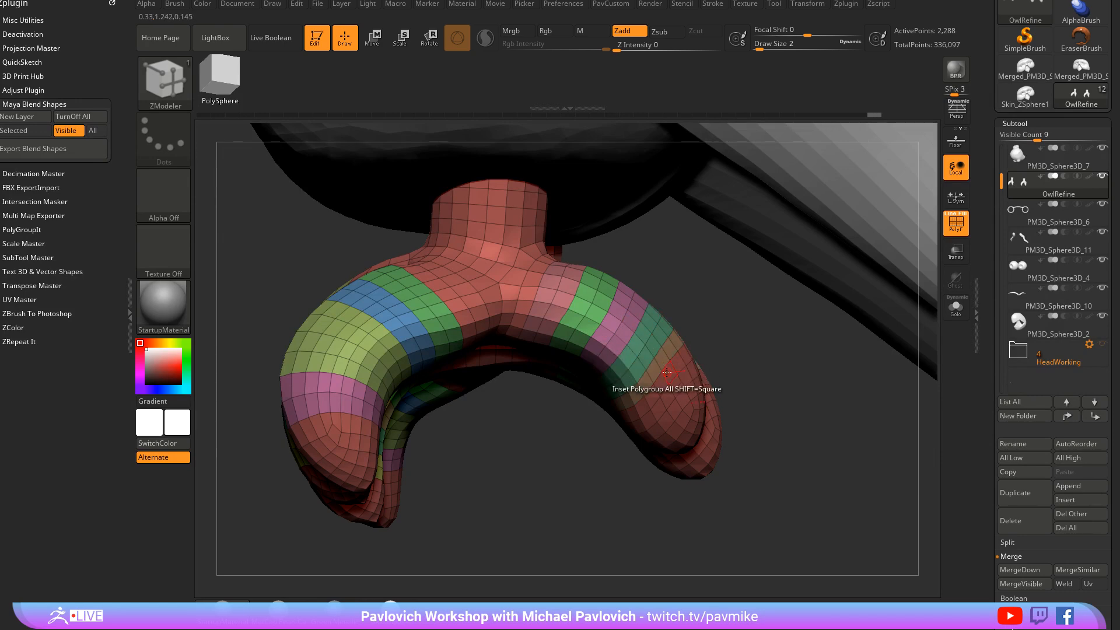
Set the ZModeler polygon action to Inset with Polygroup All and Inset Region, and inset the colored bands of the first toe
left_click_drag(752, 402, 789, 385)
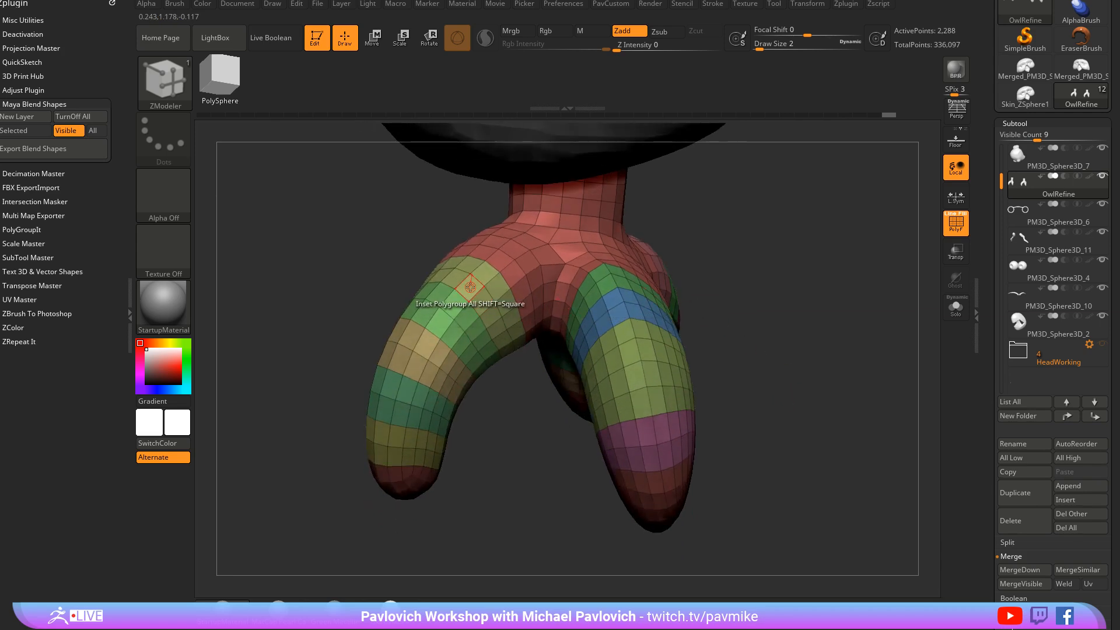
key("space")
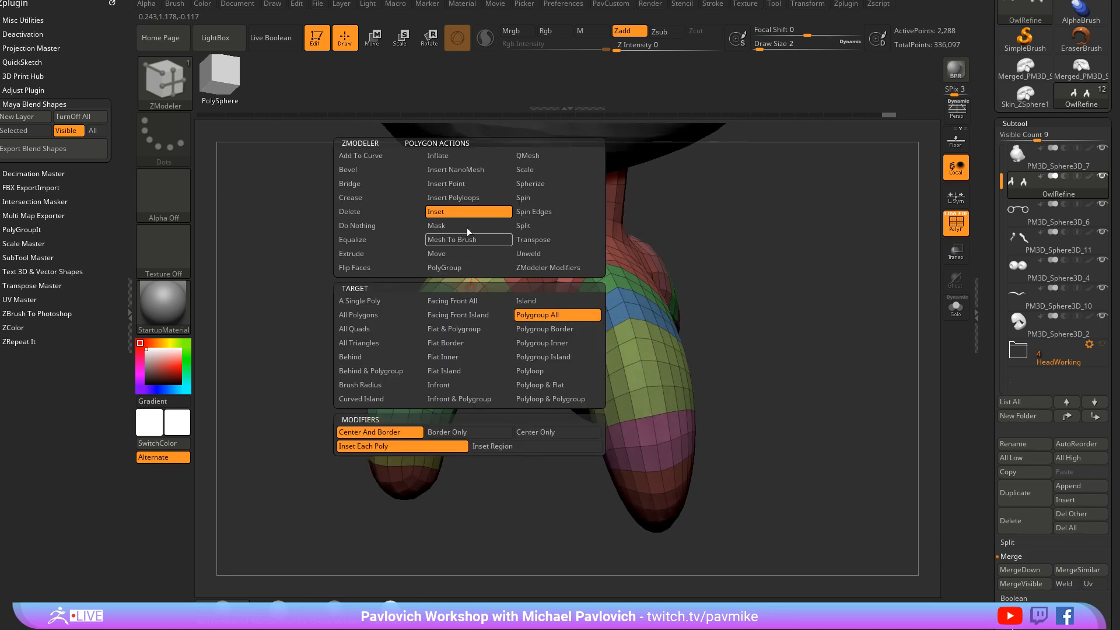
left_click(527, 318)
key("space")
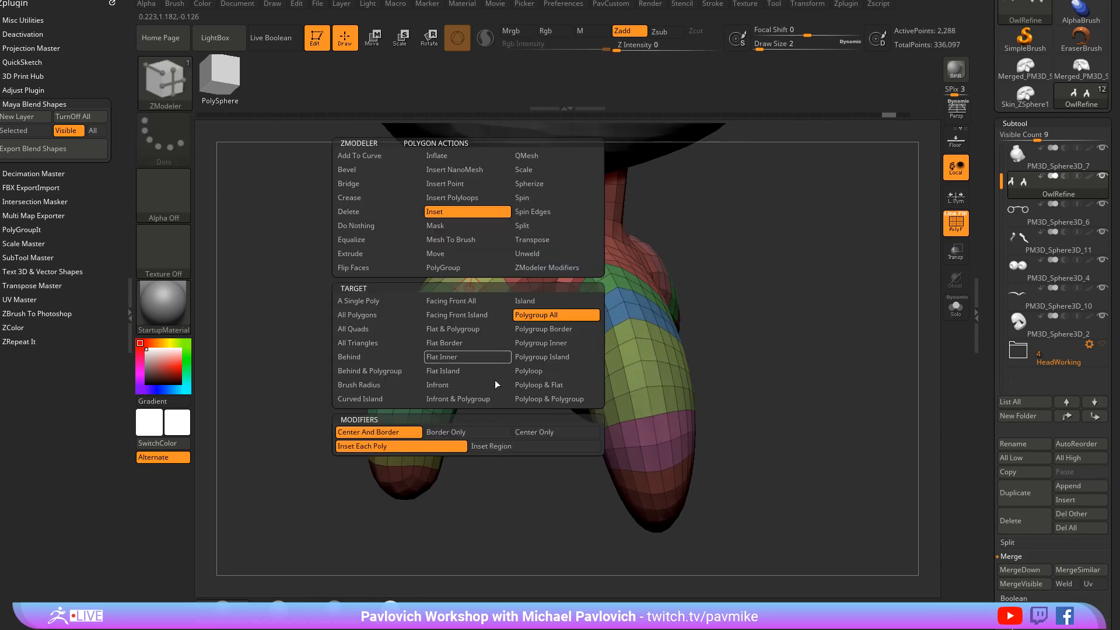
left_click(499, 376)
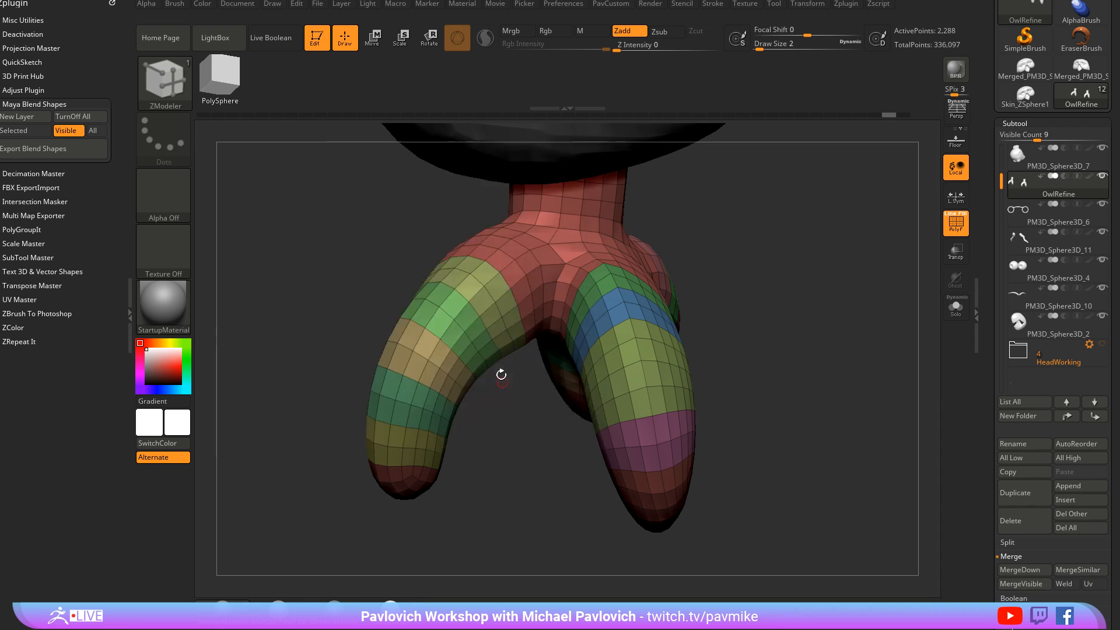
left_click(456, 305)
left_click(399, 424)
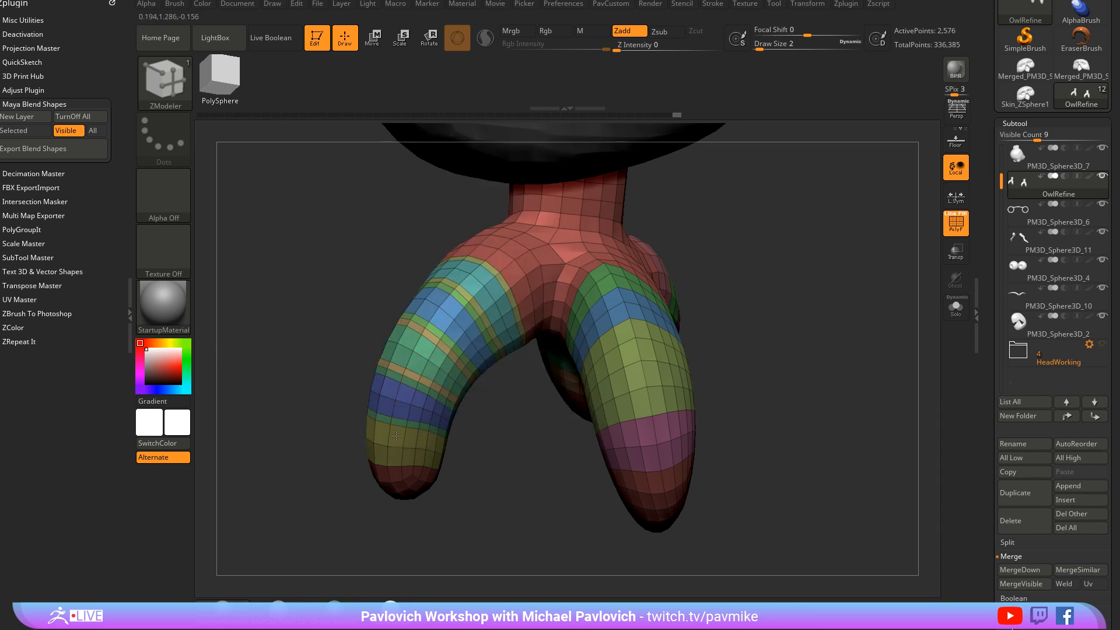
Switch the selection brush to SelectRect, isolate the five inner bands of the inset toe and assign them one polygroup
left_click(387, 445, "ctrl+shift")
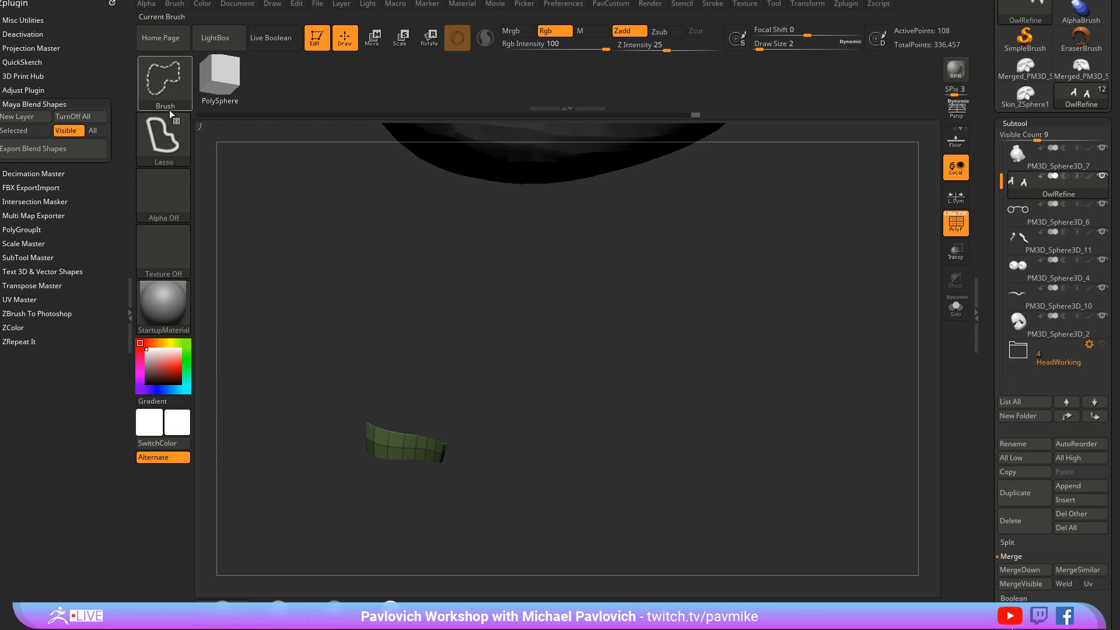
left_click(191, 86)
left_click(303, 93)
left_click(364, 350, "ctrl+shift")
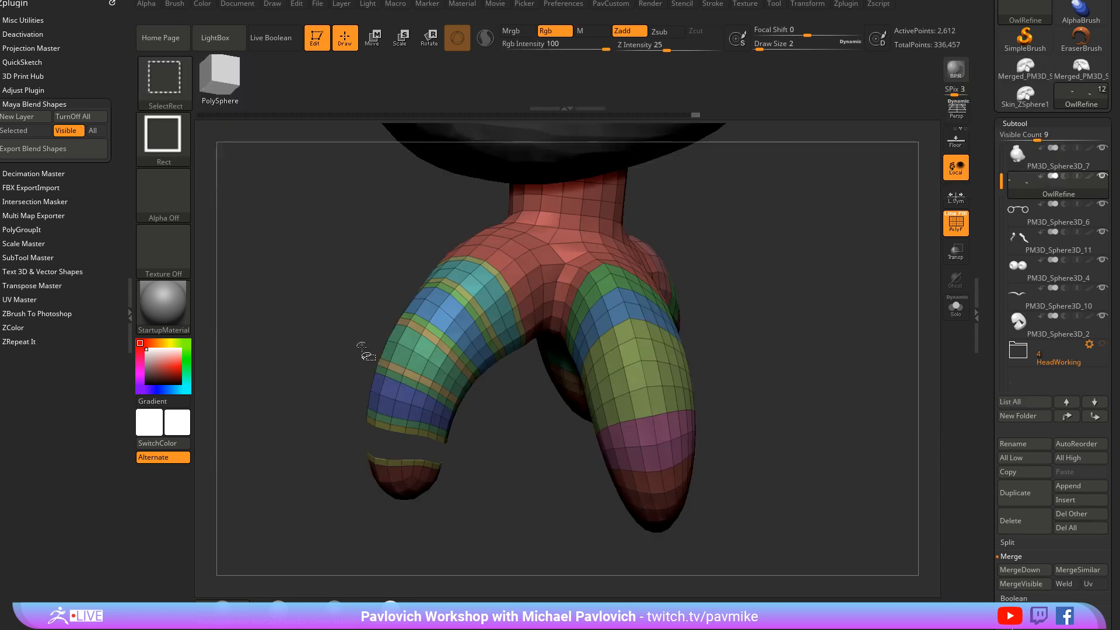
left_click(398, 402, "ctrl+alt+shift")
left_click(426, 355, "ctrl+alt+shift")
left_click(469, 305, "ctrl+alt+shift")
left_click(490, 274, "ctrl+alt+shift")
left_click(327, 376, "ctrl+shift")
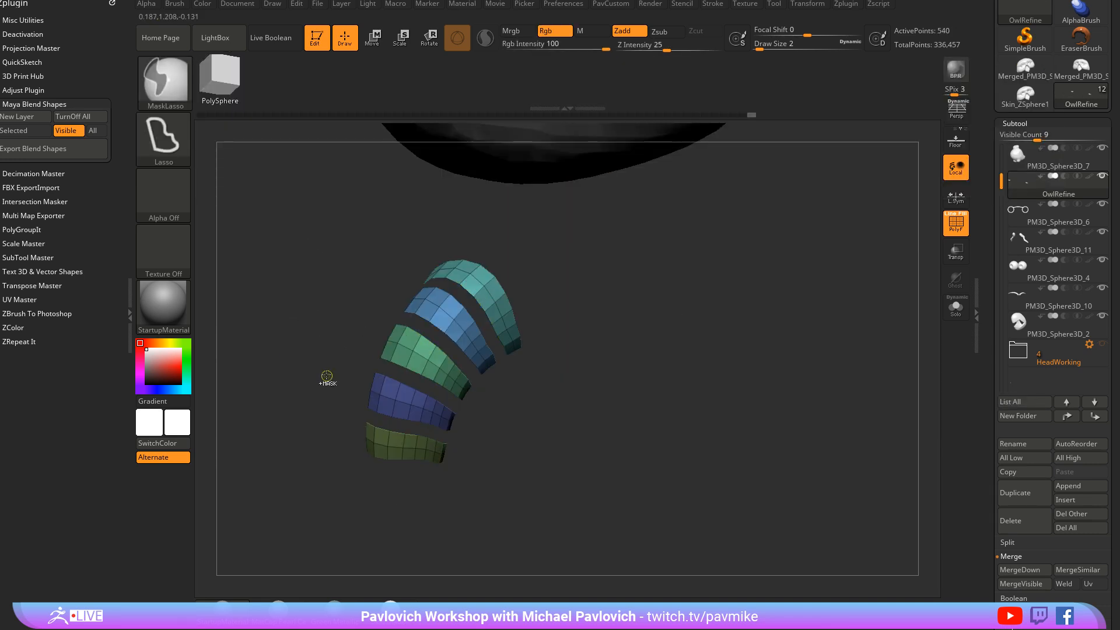
key("ctrl+w")
Return to the ZModeler brush, unhide the rest of the feet and open the polygon actions on the toe's bands
key("b")
key("z")
key("m")
left_click(327, 376, "ctrl+shift")
key("space")
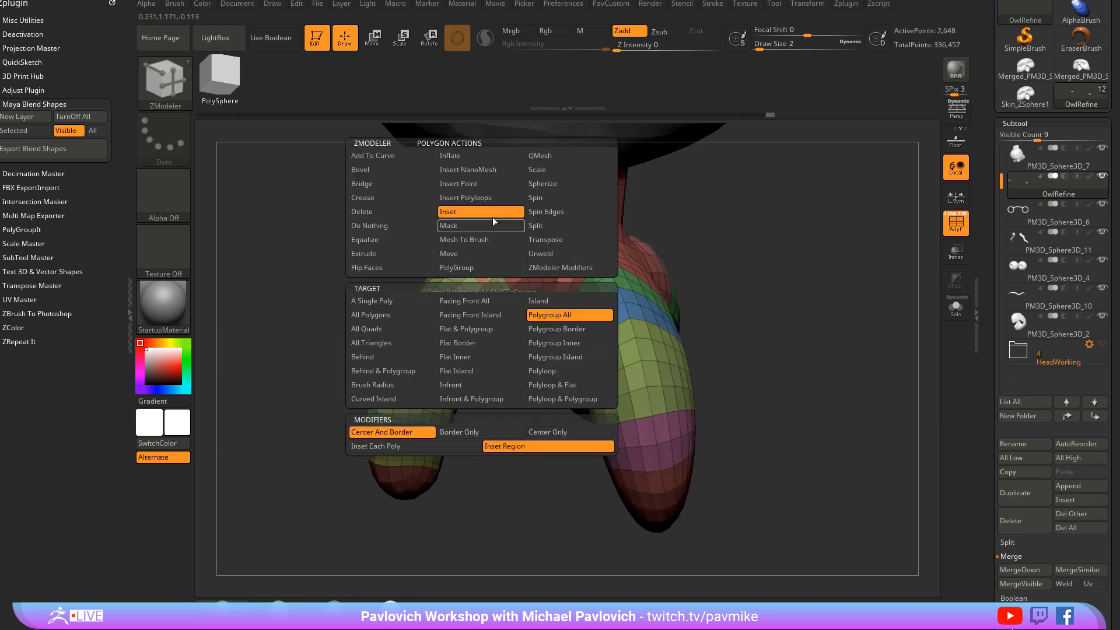
Extrude the wide polygroup bands of the inner front toe outward using ZModeler QMesh with the Polygroup All target
left_click(548, 157)
left_click(562, 316)
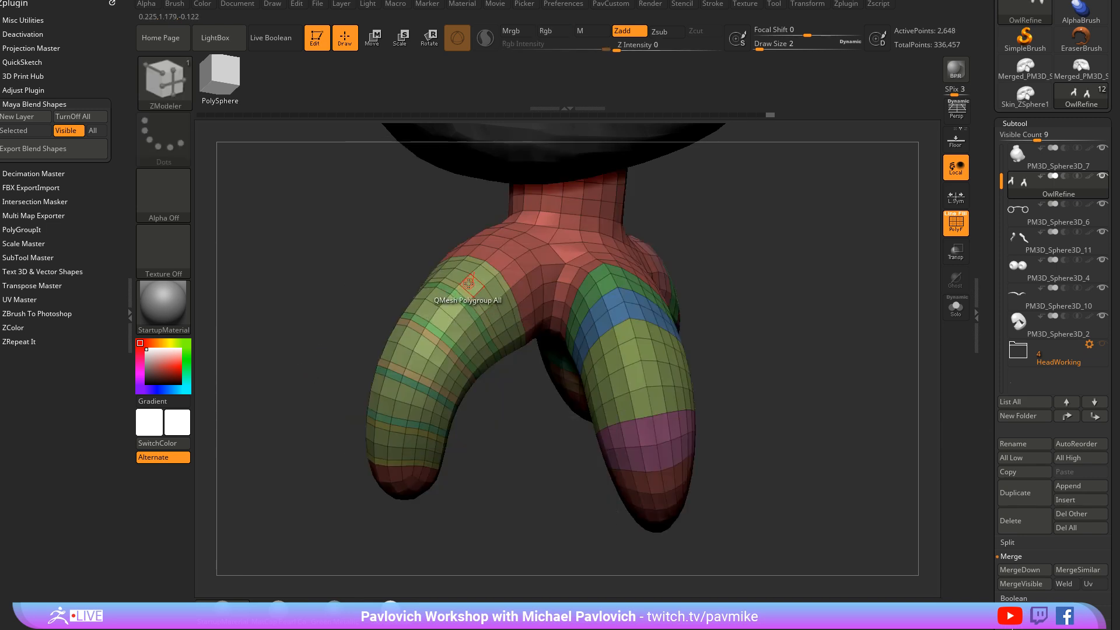
left_click_drag(468, 283, 471, 271)
key("ctrl+z")
key("ctrl+shift+z")
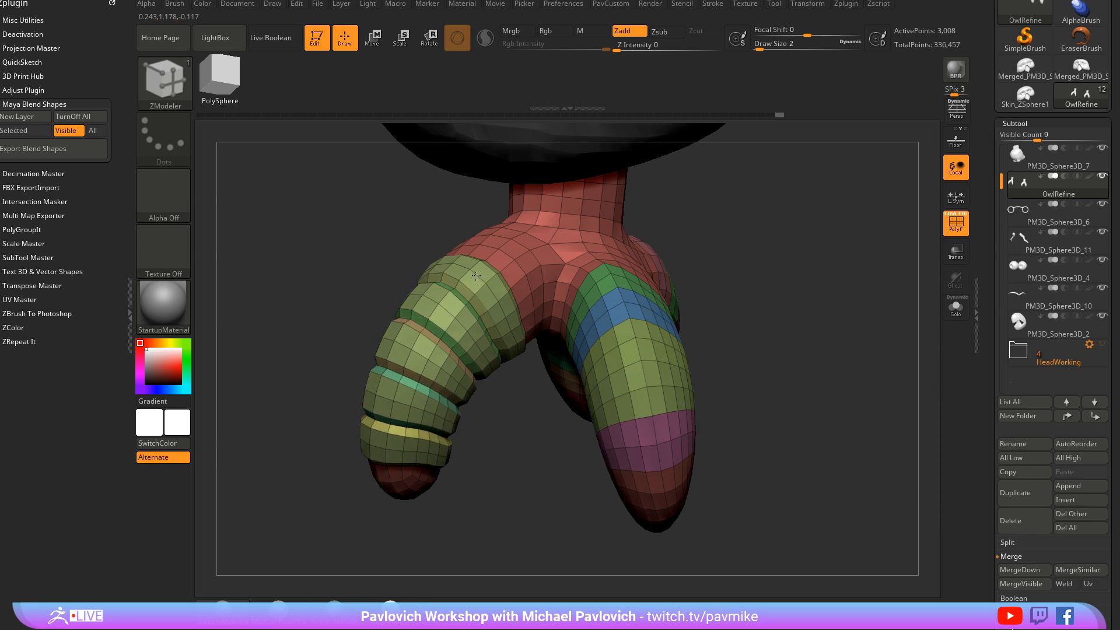
key("ctrl+z")
key("2")
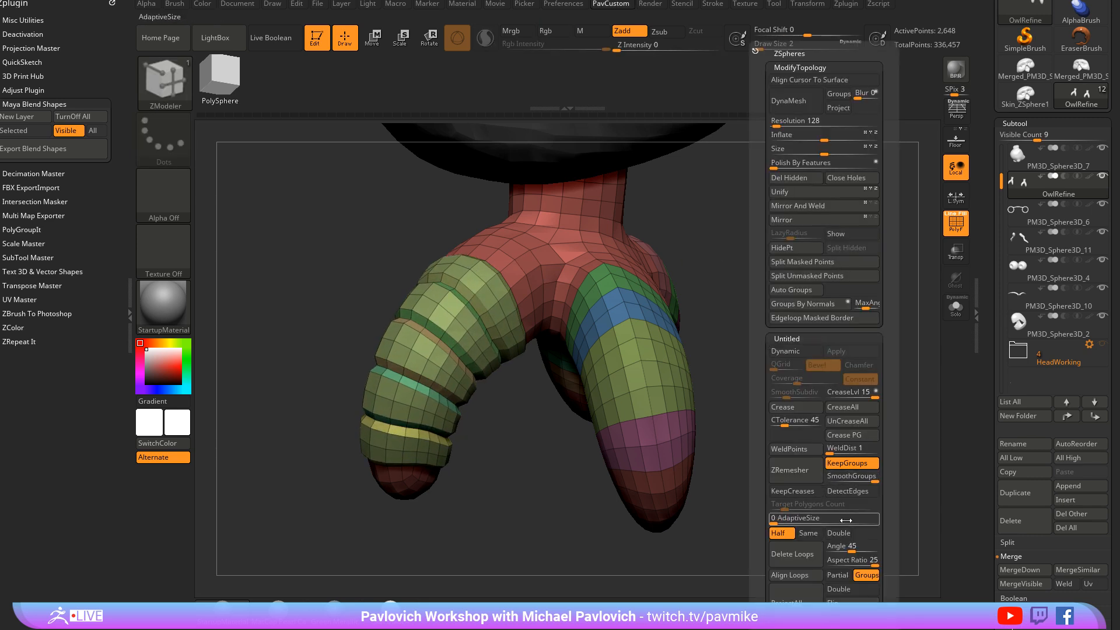
Crease the polygroup borders of the feet and preview the toe bands isolated with dynamic subdivision and the wireframe hidden
left_click(846, 434)
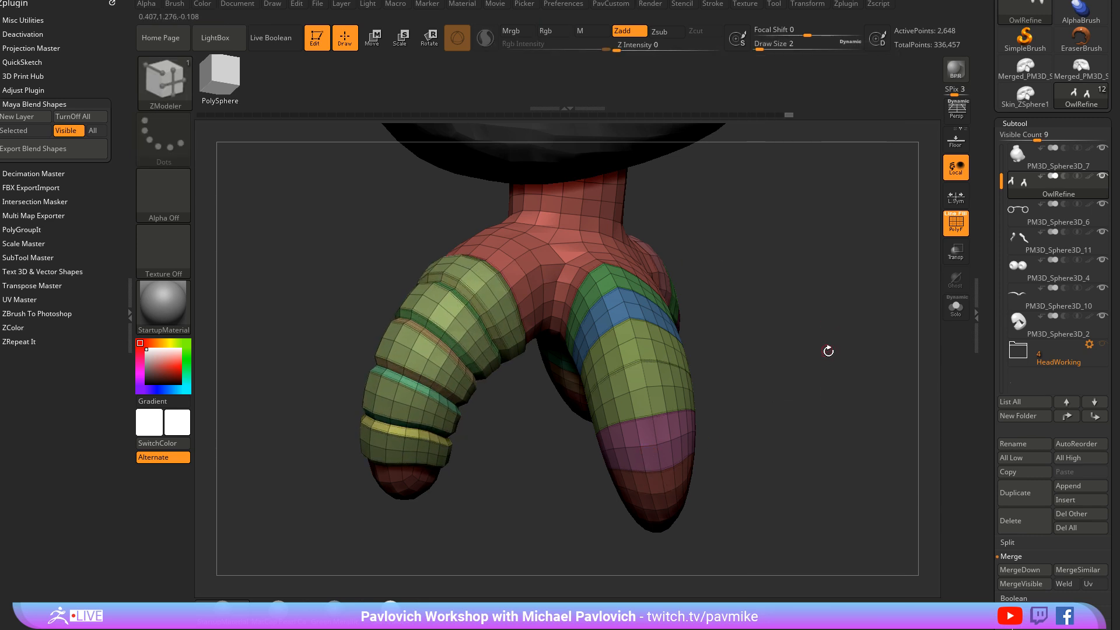
key("d")
left_click(644, 196)
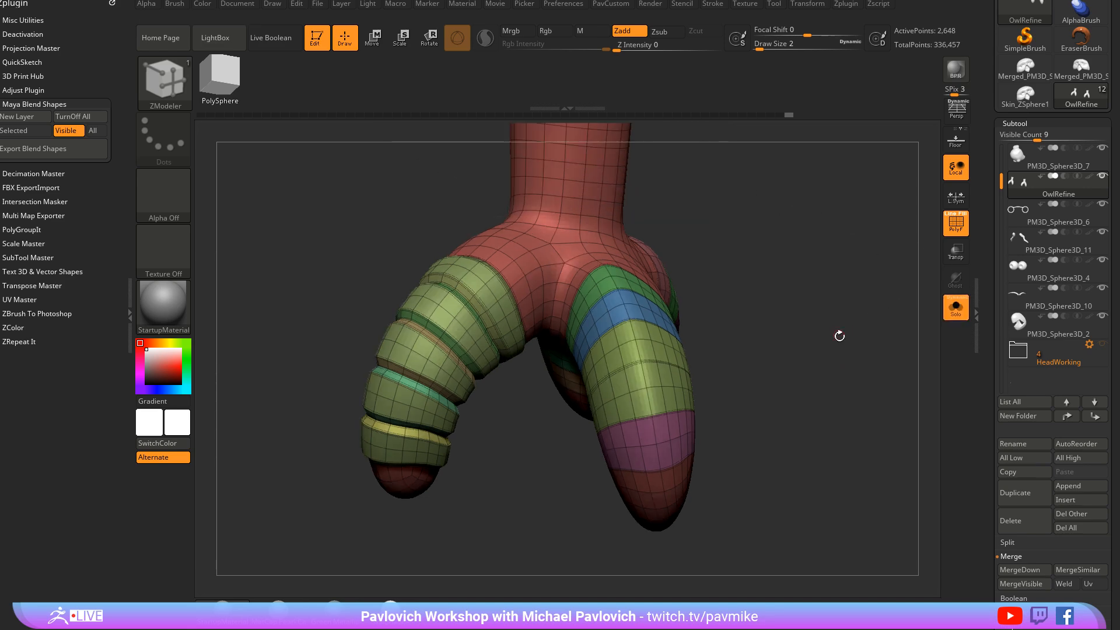
key("f")
left_click(955, 229)
left_click_drag(863, 304, 829, 333)
key("shift+f")
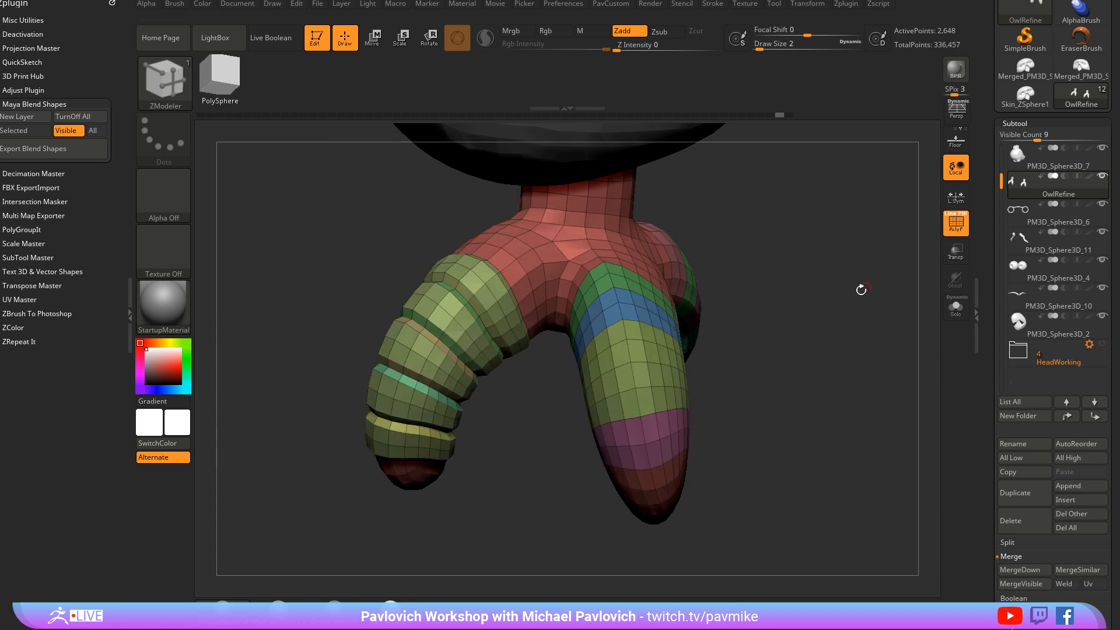
Undo the creasing, extrusion and narrow inserted bands on the inner front toe, back to its plain polygroup bands
left_click(841, 304, "ctrl+shift")
key("ctrl+z")
key("ctrl+z")
key("ctrl+z")
key("ctrl+z")
key("ctrl+z")
key("ctrl+z")
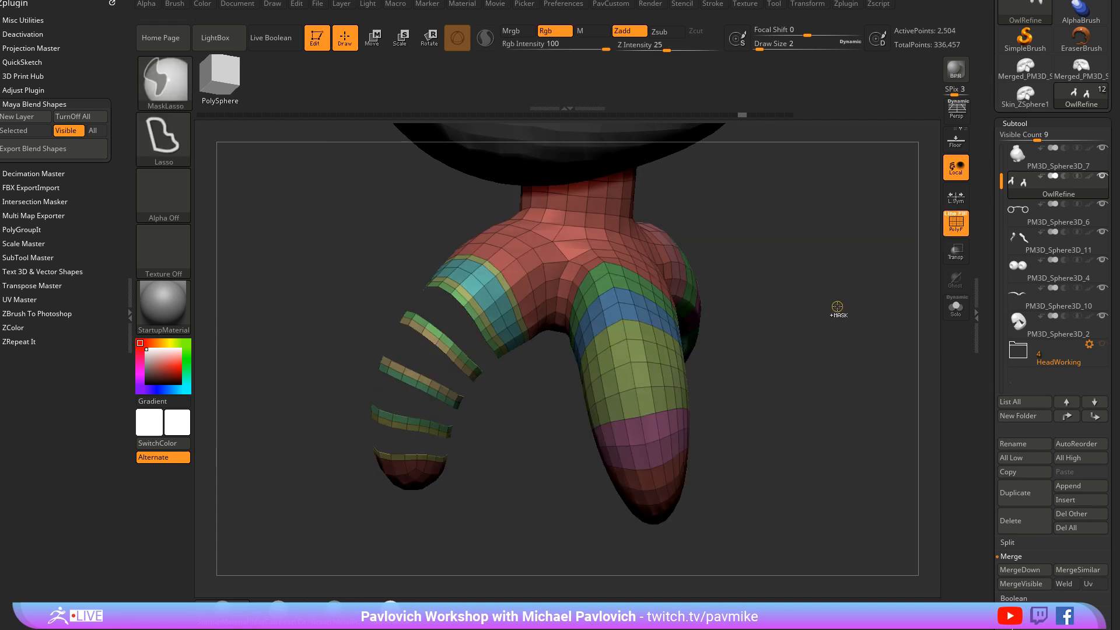
left_click(835, 306, "ctrl+shift")
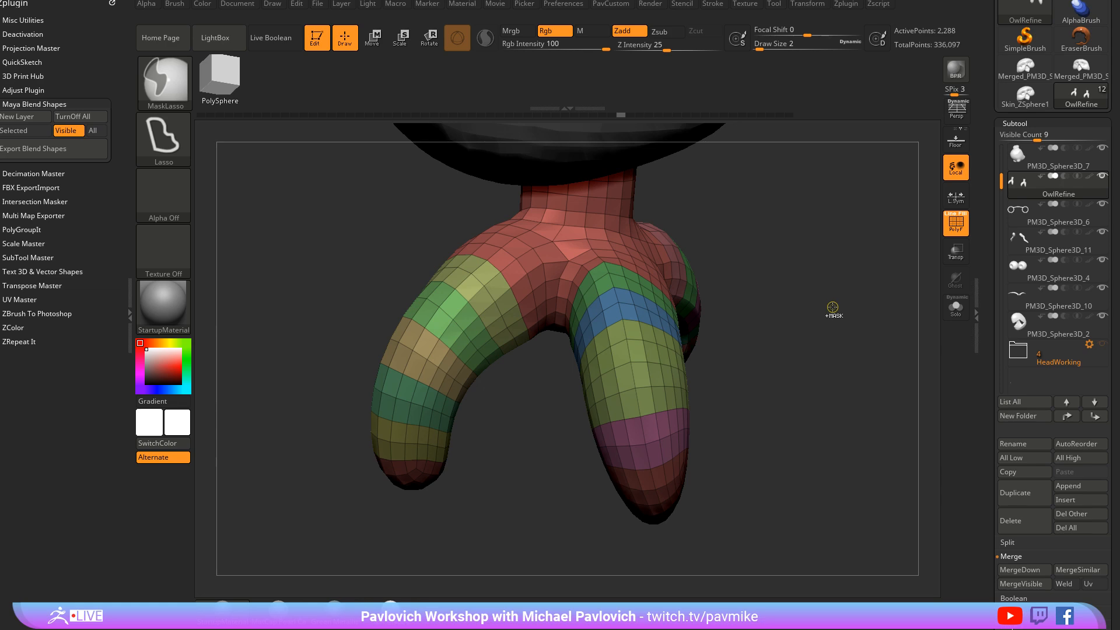
Isolate the feet and assign the polyloops of the leg shaft to one polygroup with ZModeler
left_click_drag(832, 306, 772, 296)
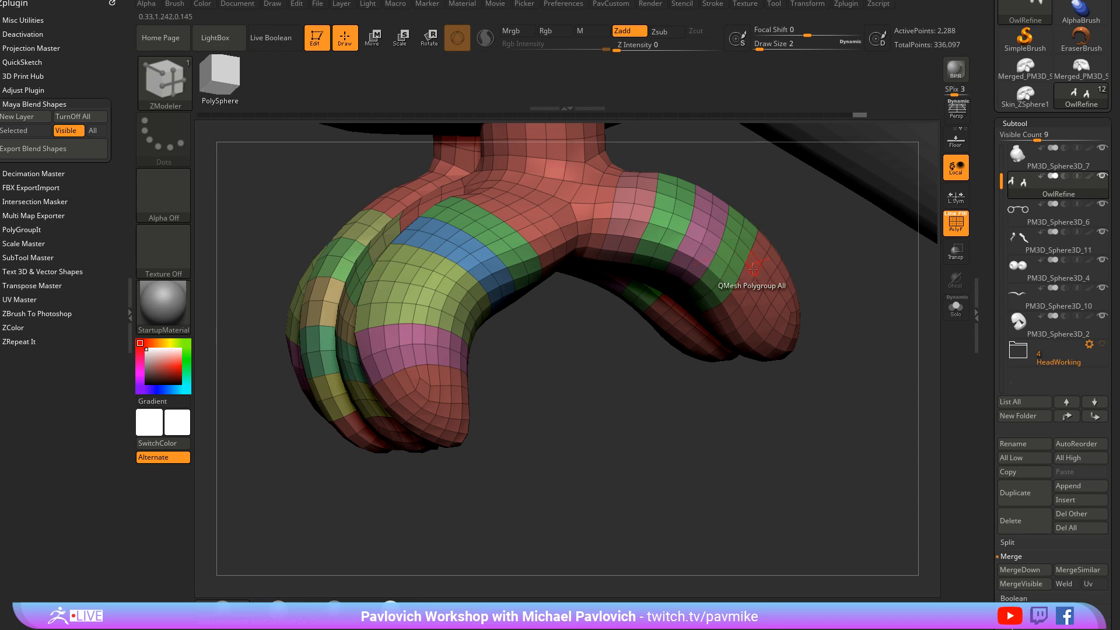
left_click_drag(810, 305, 585, 256)
left_click(580, 238)
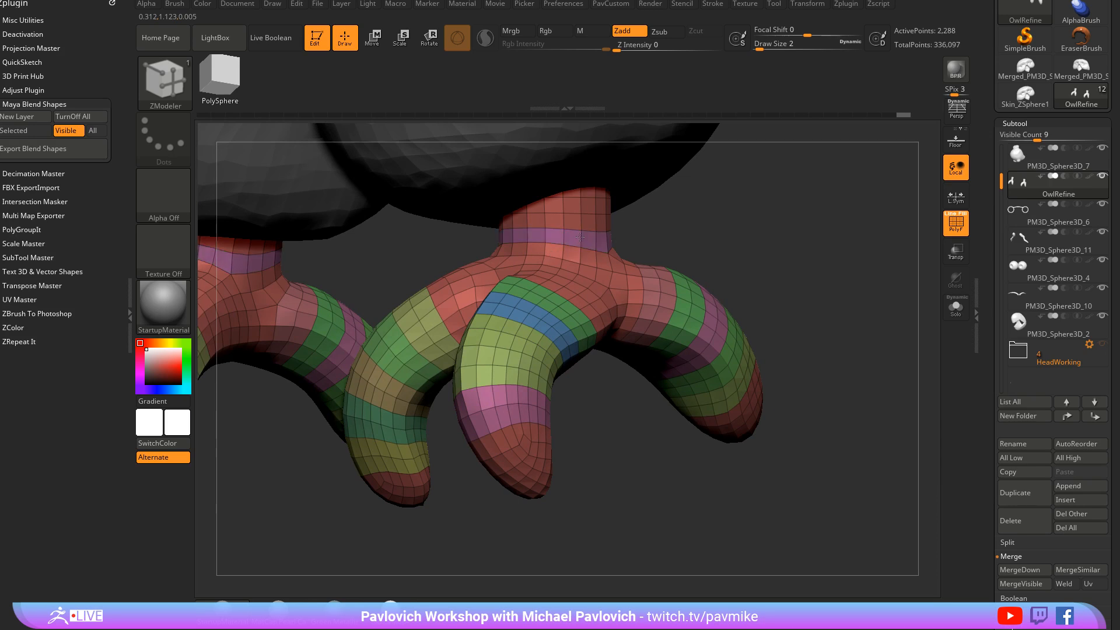
left_click(955, 315)
left_click_drag(676, 292, 670, 321)
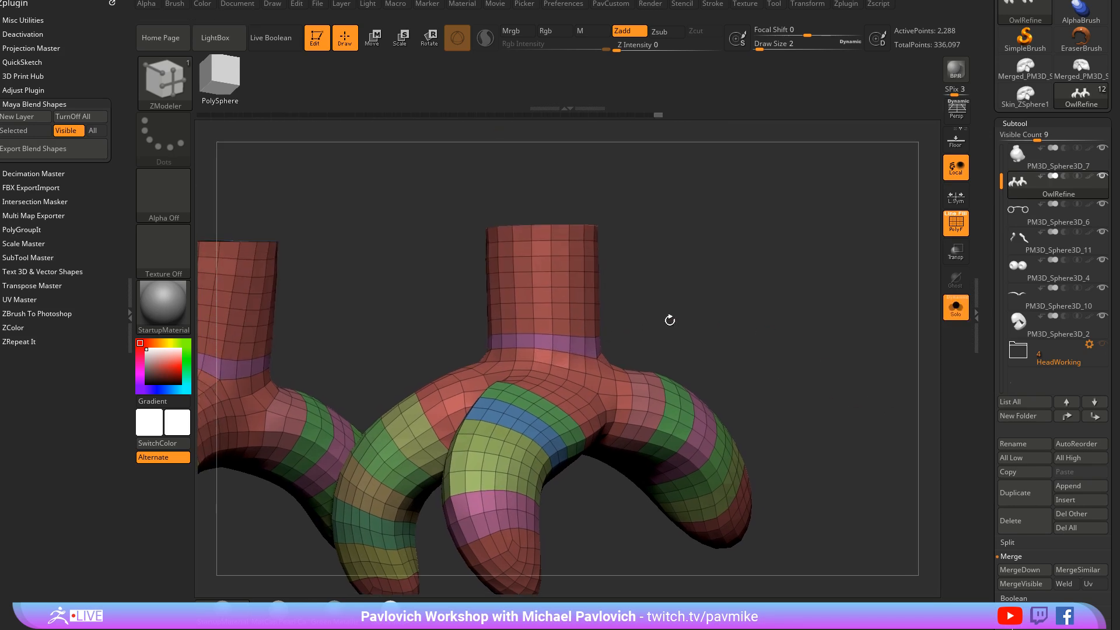
left_click(569, 279)
left_click(569, 249)
left_click(570, 233)
left_click_drag(605, 227, 607, 235)
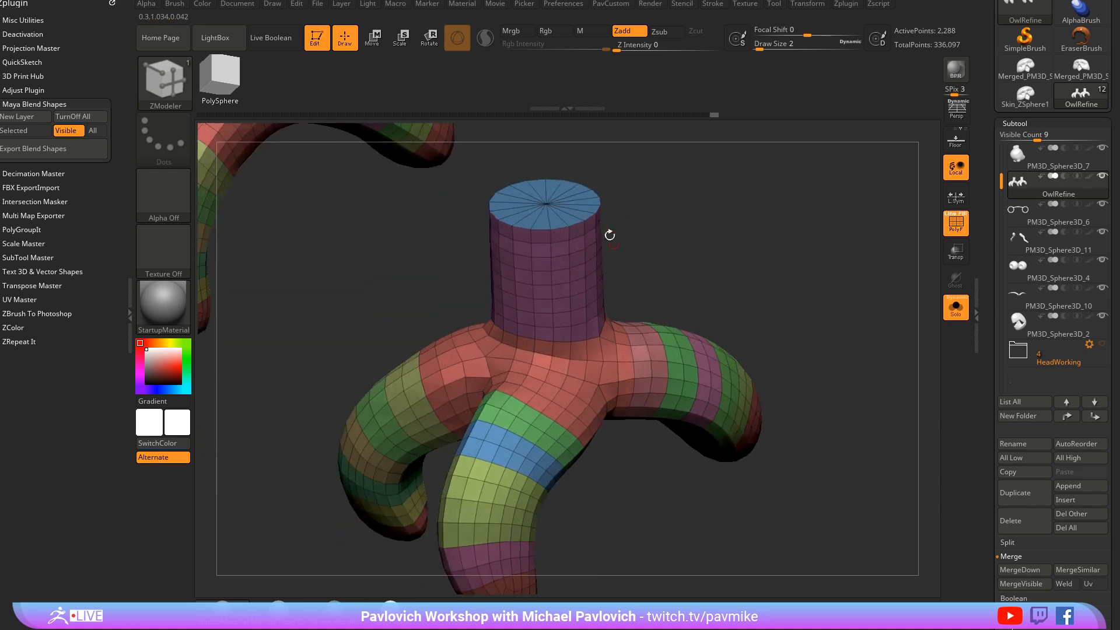
left_click_drag(676, 275, 733, 261)
Isolate all the polygroup bands of the outer front toe and merge them into one polygroup
key("ctrl+shift")
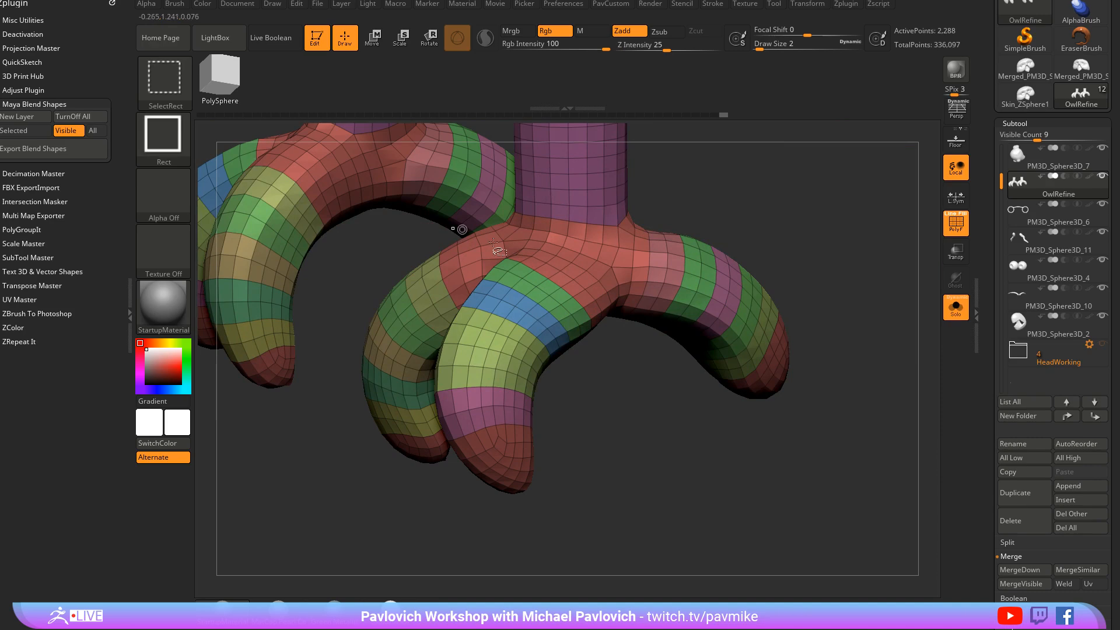
left_click(549, 278, "ctrl+shift")
left_click(624, 388, "ctrl+shift")
left_click(546, 295, "ctrl+shift")
left_click_drag(597, 393, 600, 412, "ctrl+shift")
left_click(531, 334, "ctrl+shift")
left_click(507, 340, "ctrl+shift")
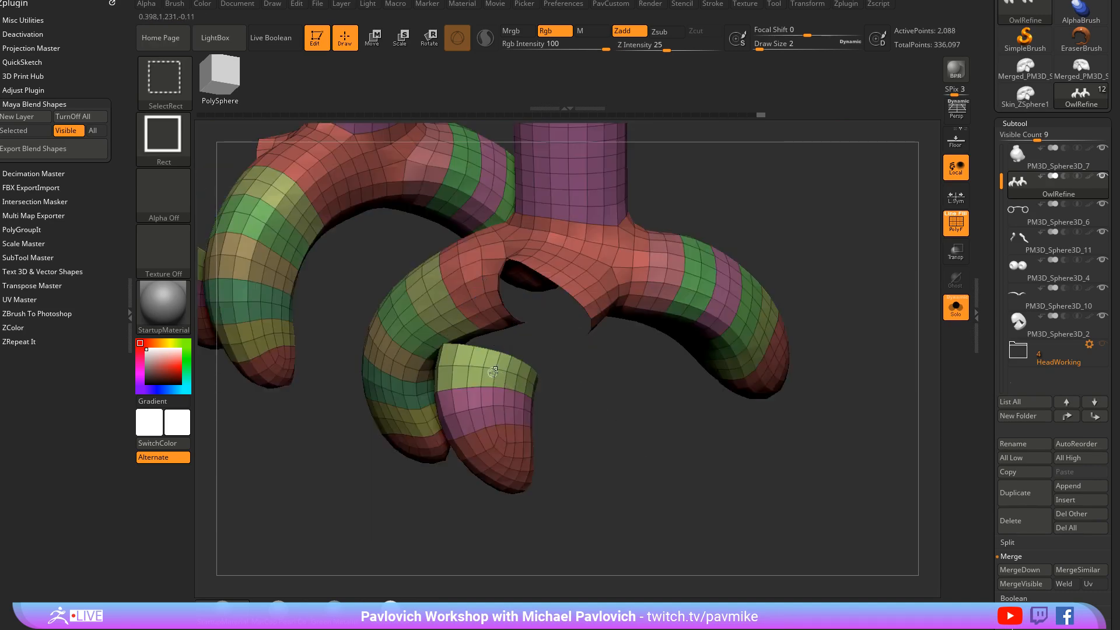
left_click(484, 373, "ctrl+shift")
left_click(485, 420, "ctrl+shift")
left_click_drag(641, 493, 317, 388, "ctrl+shift")
key("ctrl")
left_click(661, 518, "ctrl+shift")
Isolate the five polygroup bands of the inner front toe, merge them into one polygroup and show the whole feet again
left_click(317, 388, "ctrl+shift")
left_click_drag(362, 466, 390, 505, "ctrl+shift")
left_click(348, 343, "ctrl+shift")
left_click(346, 315, "ctrl+shift")
left_click(367, 278, "ctrl+shift")
left_click(390, 252, "ctrl+shift")
left_click_drag(661, 263, 679, 290, "ctrl+shift")
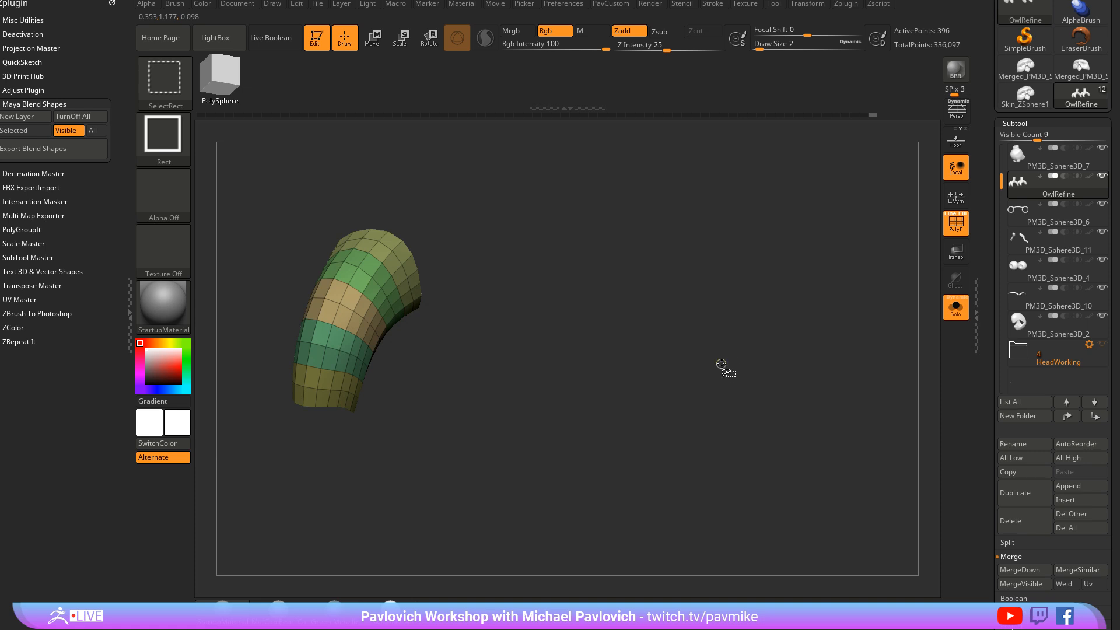
key("ctrl+w")
left_click(712, 365, "ctrl+shift")
Merge the bands of the back toe into one polygroup, show everything and return to the ZModeler brush
left_click_drag(802, 405, 688, 333)
left_click(528, 257, "ctrl+shift")
left_click(528, 257, "ctrl+shift")
left_click(691, 338, "ctrl+shift")
key("ctrl+w")
left_click(771, 465, "ctrl+shift")
key("b")
key("z")
key("m")
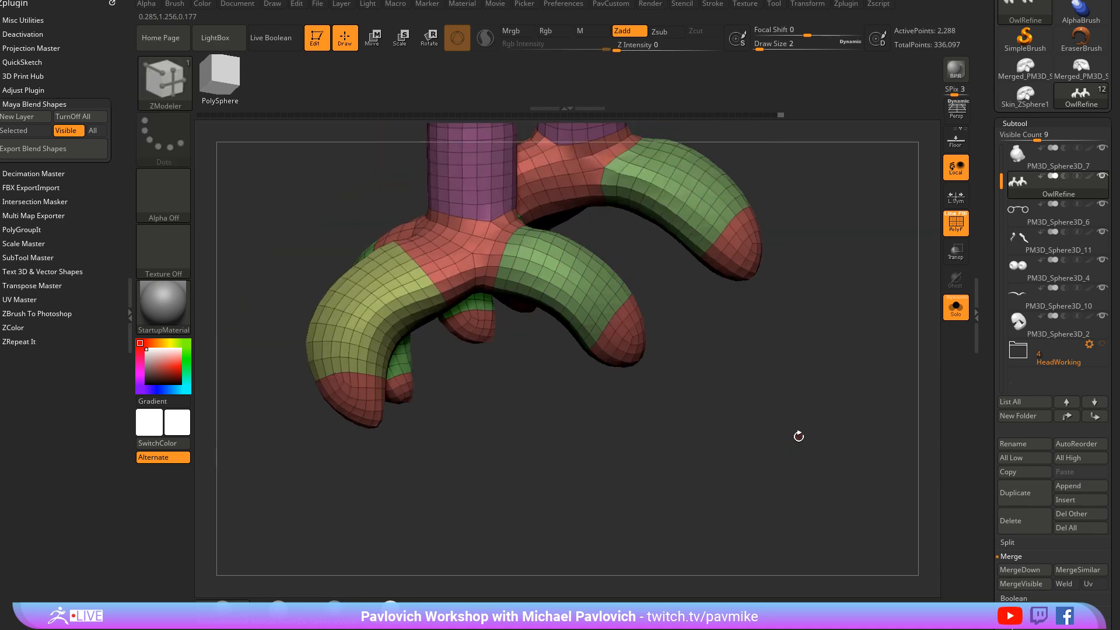
ZRemesh the feet with the target polygon count set to Same and KeepGroups on
mouse_move(797, 438)
left_mouse_down()
mouse_move(812, 383)
mouse_move(750, 416)
mouse_move(672, 409)
left_mouse_up()
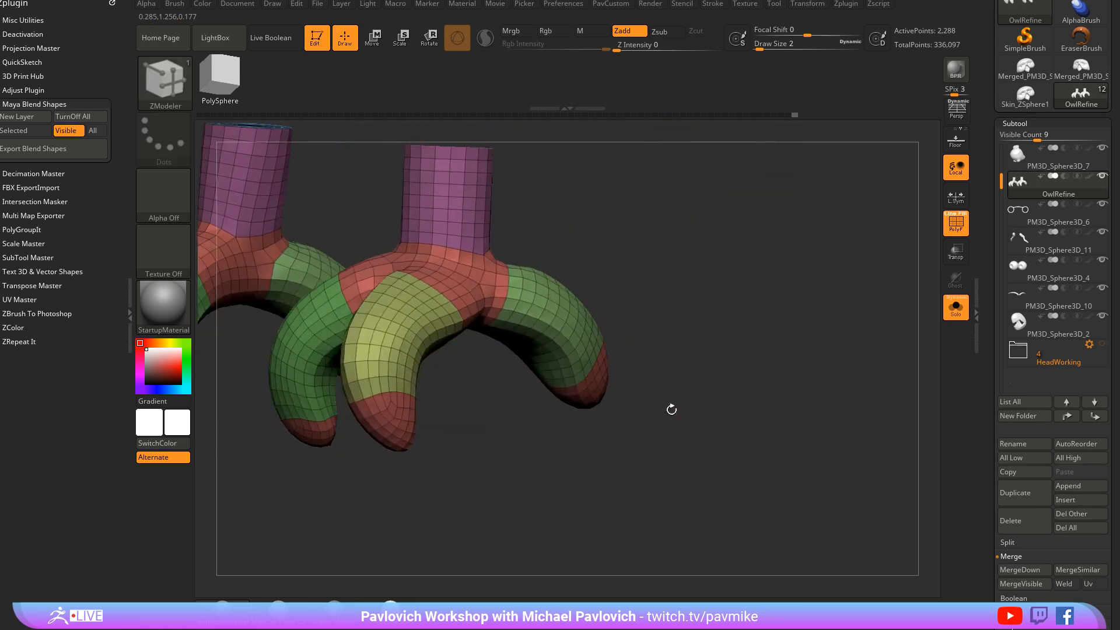
left_click_drag(718, 295, 750, 296)
key("space")
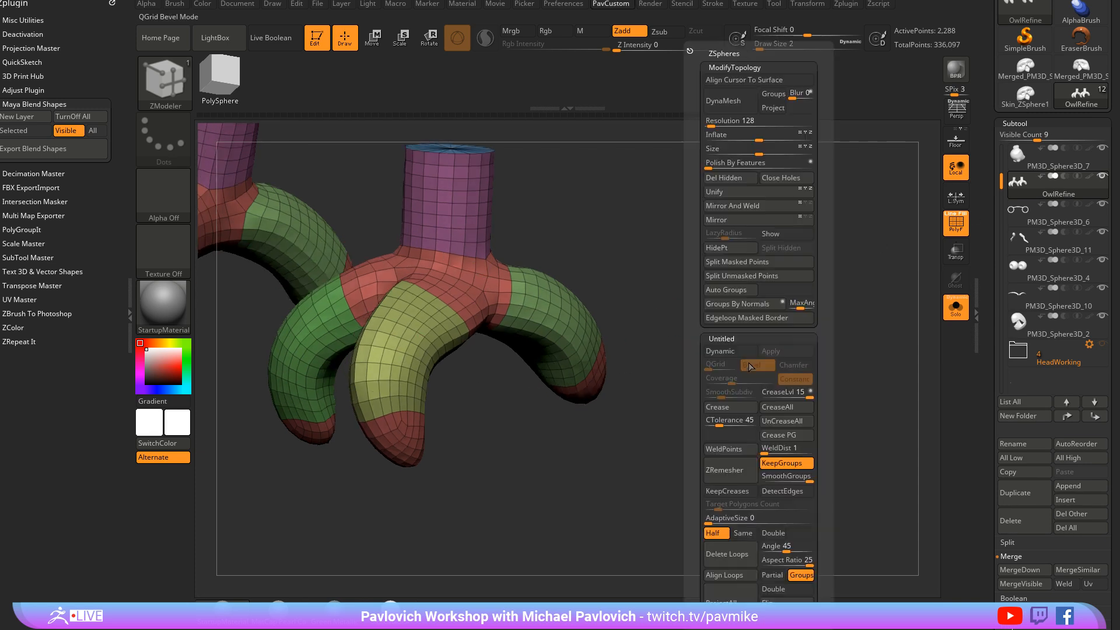
left_click(743, 535)
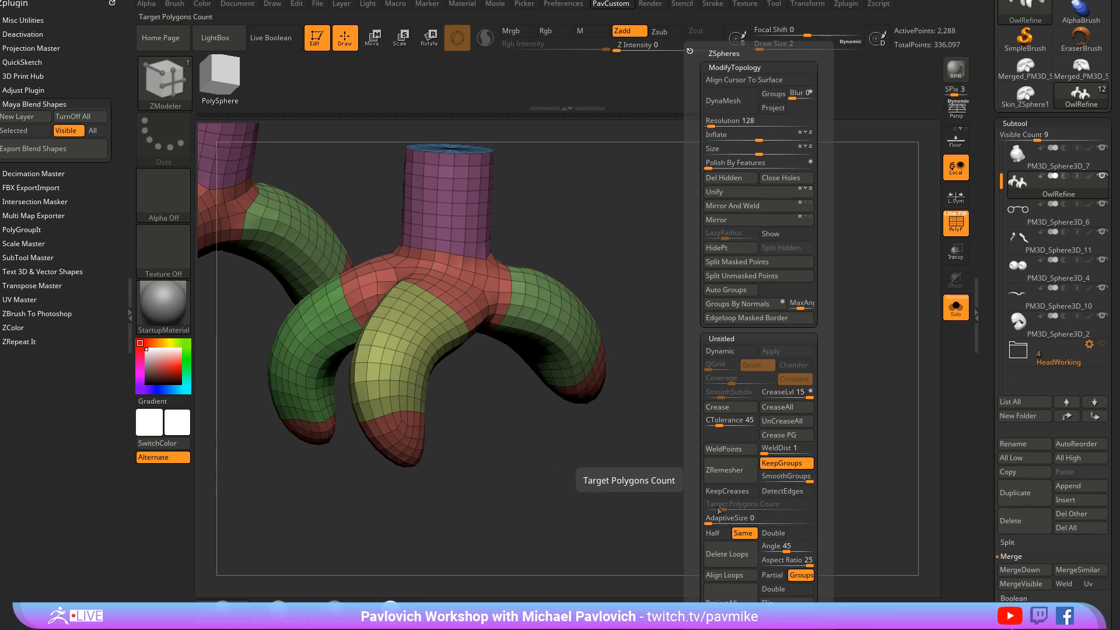
left_click(738, 477)
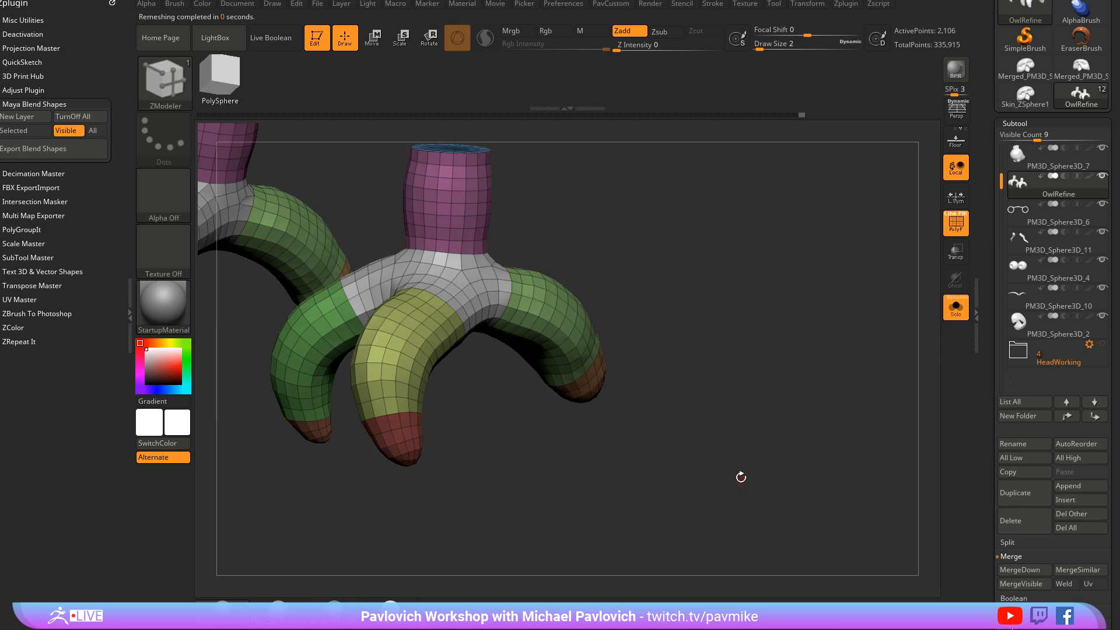
left_click_drag(740, 475, 626, 224)
left_click_drag(374, 225, 761, 334)
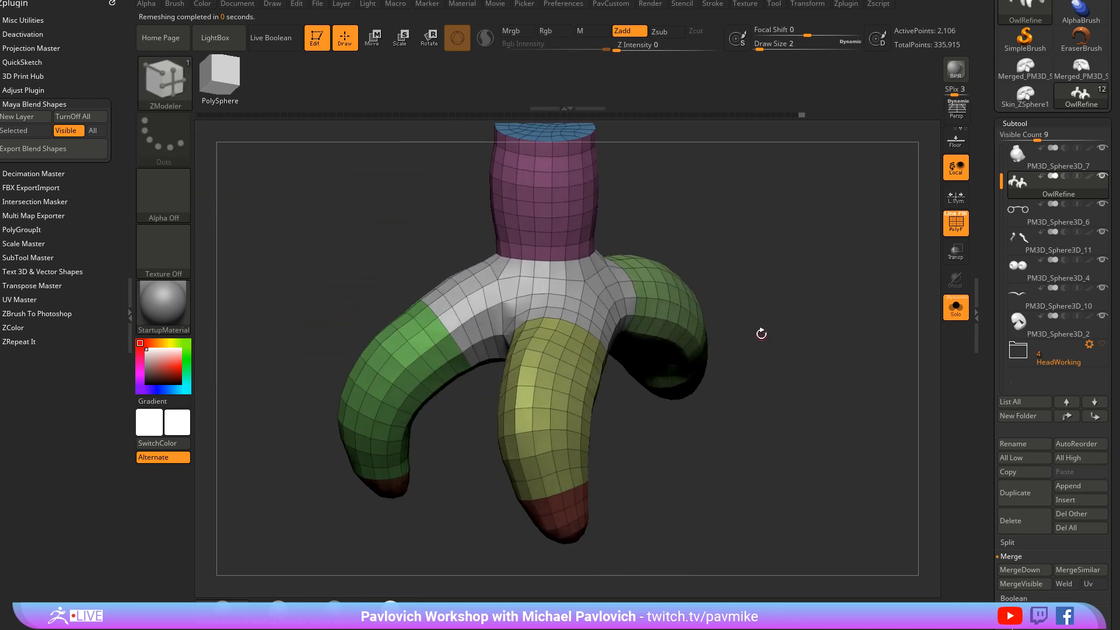
left_click_drag(782, 390, 796, 368)
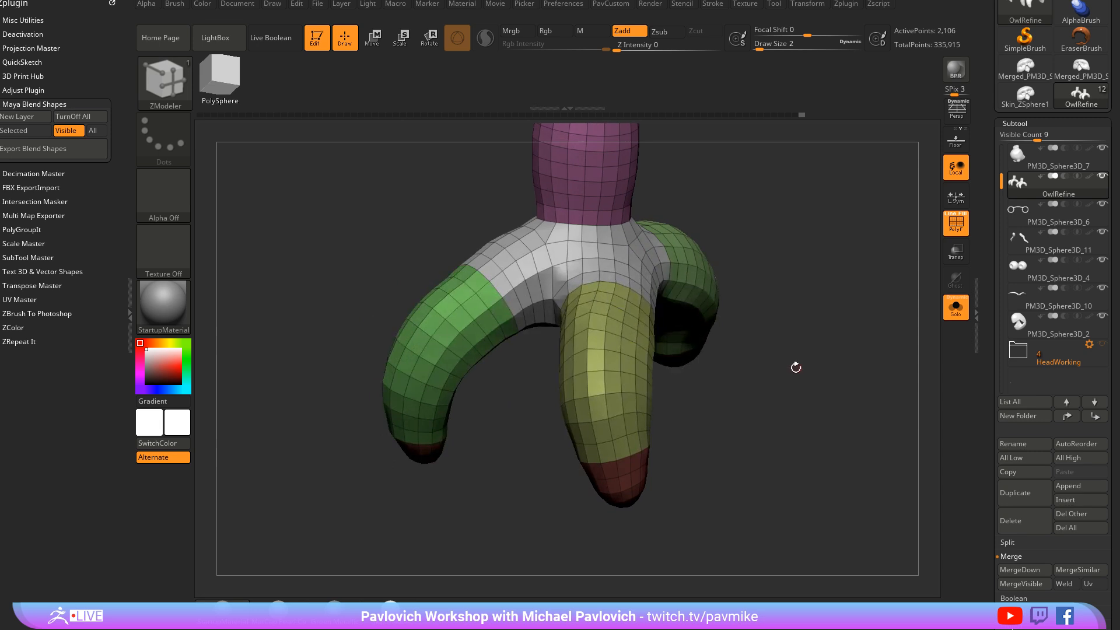
Isolate the inner front toe and repeatedly shrink the visible area and regroup it to form successive polygroup bands
left_click(470, 350, "ctrl+shift")
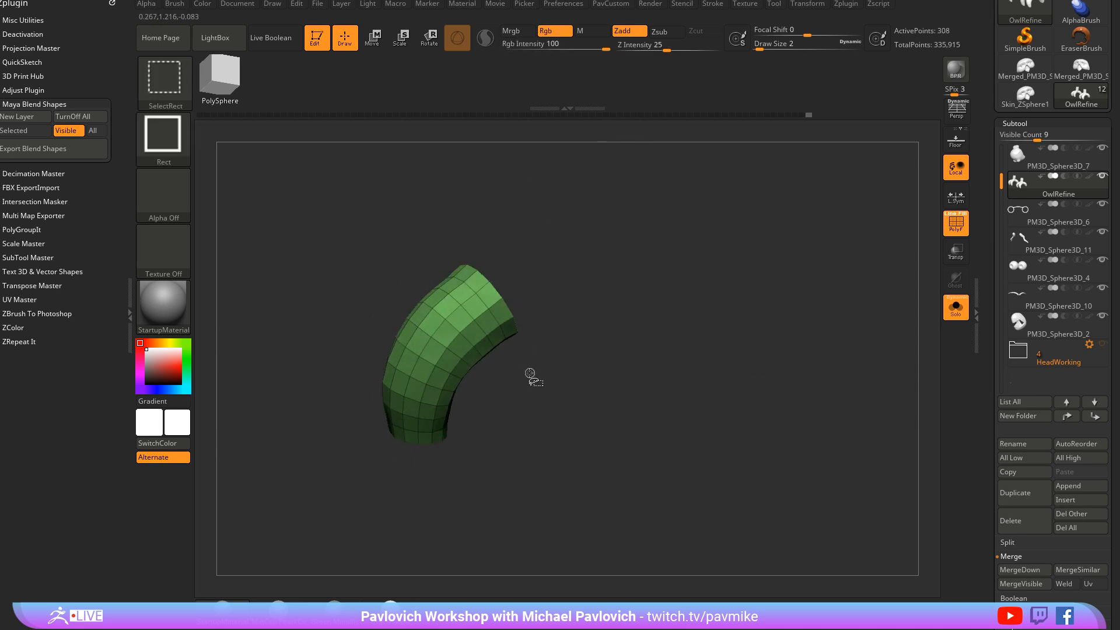
left_click_drag(529, 373, 534, 348)
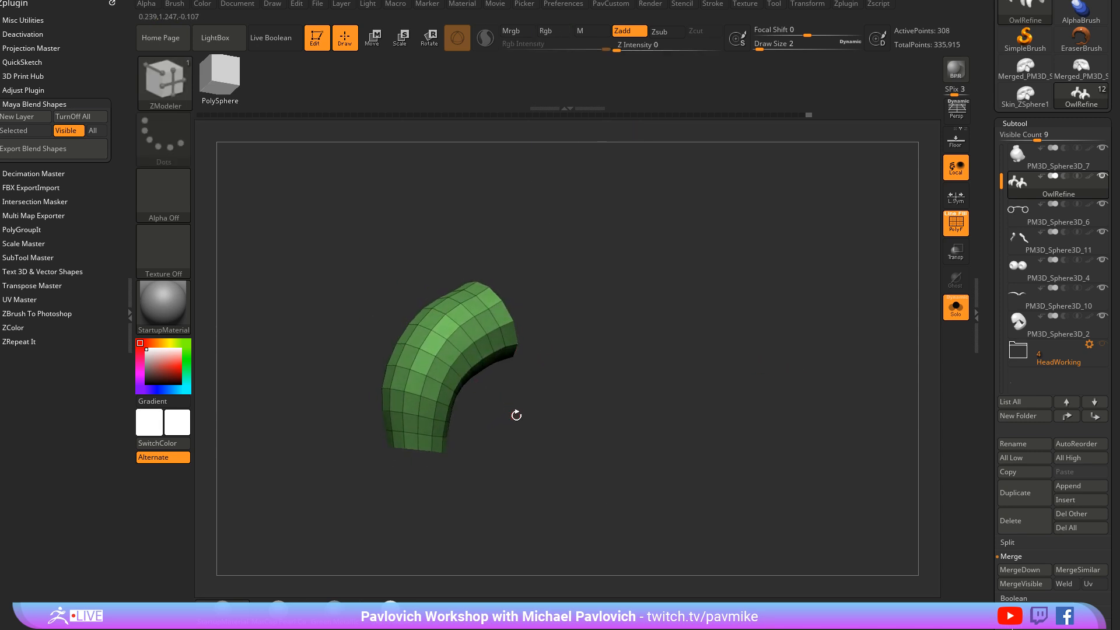
key("ctrl+shift")
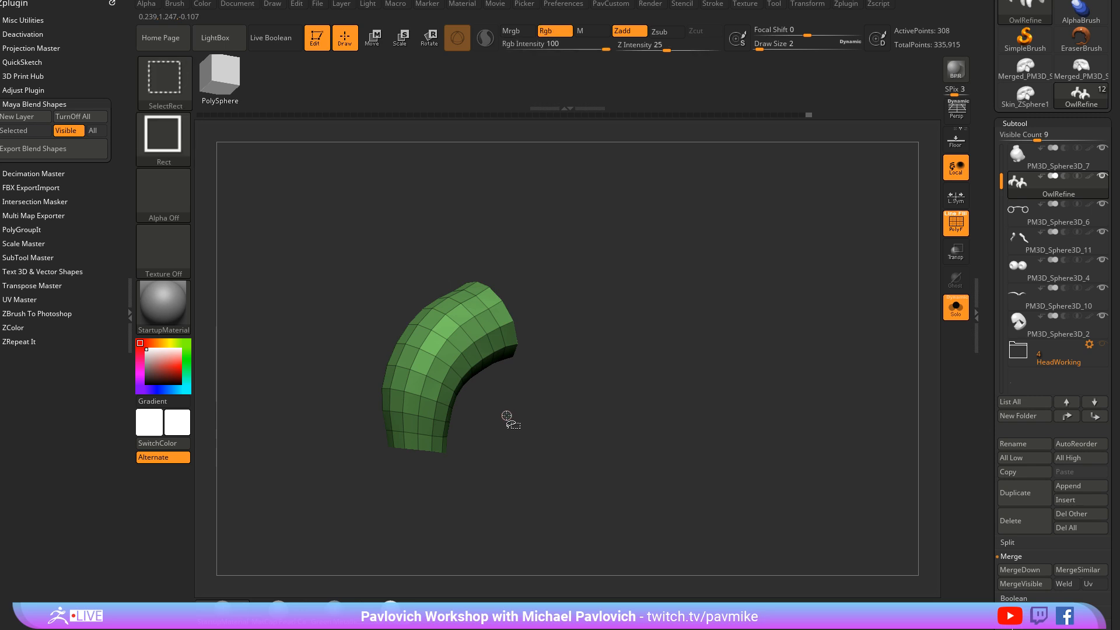
left_click(507, 415, "ctrl+shift")
left_click(506, 416, "ctrl+shift")
key("ctrl+w")
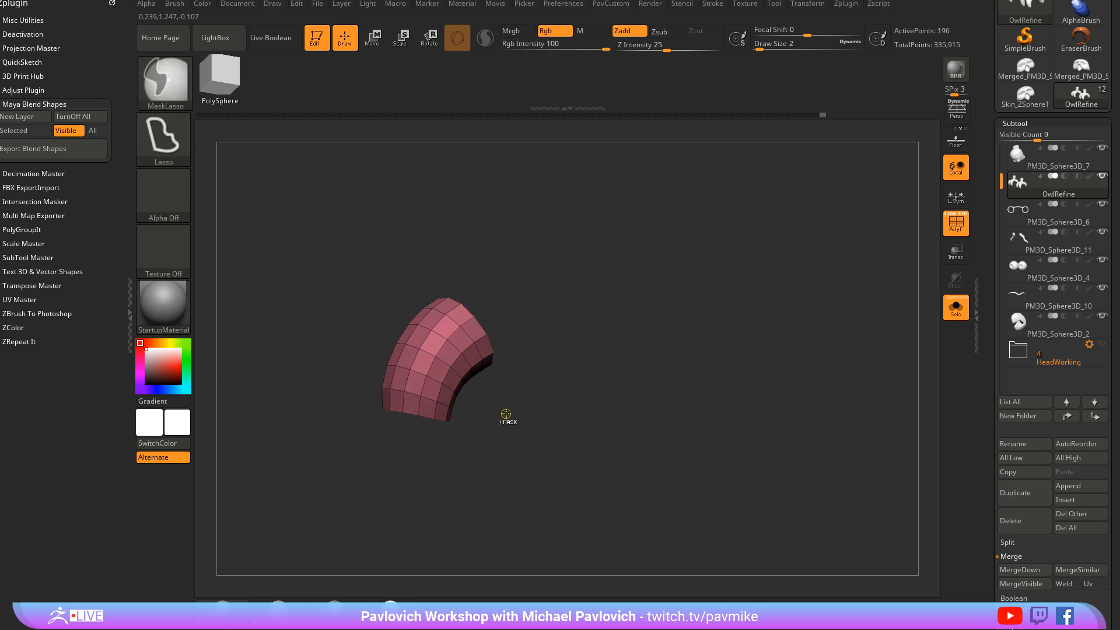
left_click(505, 415, "ctrl+shift")
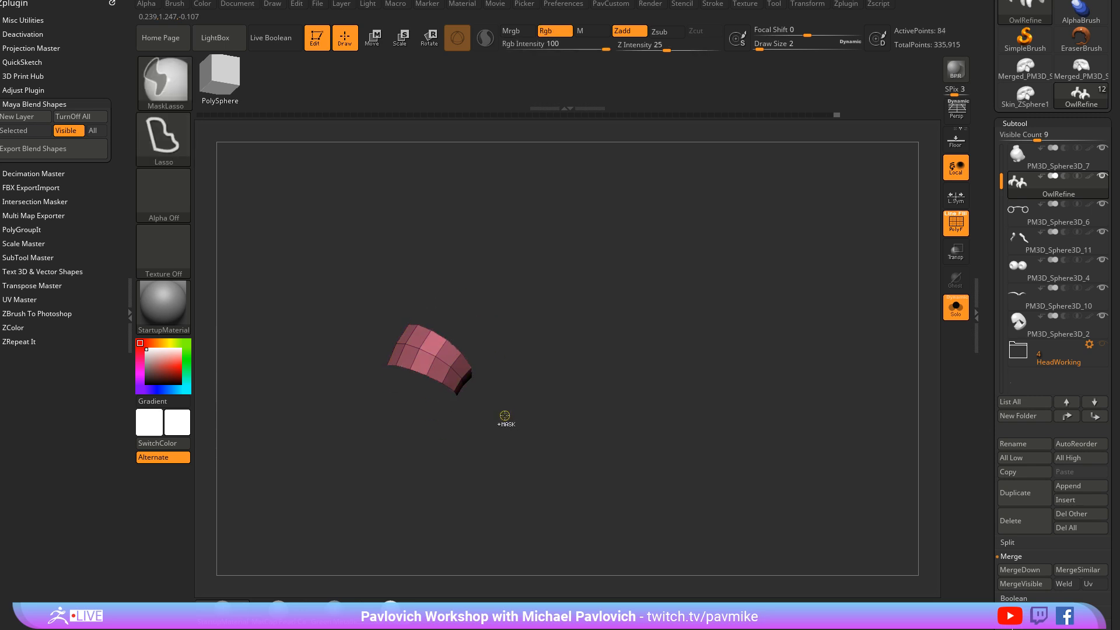
left_click(505, 417, "ctrl+shift")
mouse_move(509, 450)
left_mouse_down()
mouse_move(505, 432)
mouse_move(715, 352)
mouse_move(554, 373)
left_mouse_up()
Divide the outer front toe into polygroup bands by shrinking its isolated area and regrouping, then show the whole feet
left_click(554, 373, "ctrl+shift")
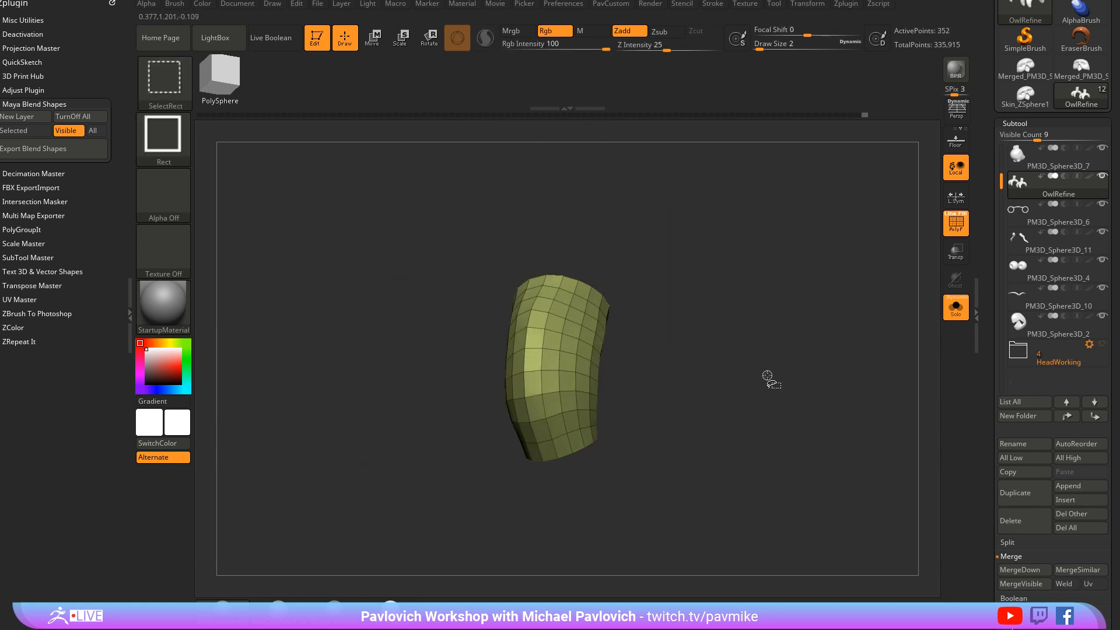
left_click(765, 378, "ctrl+shift")
key("ctrl+w")
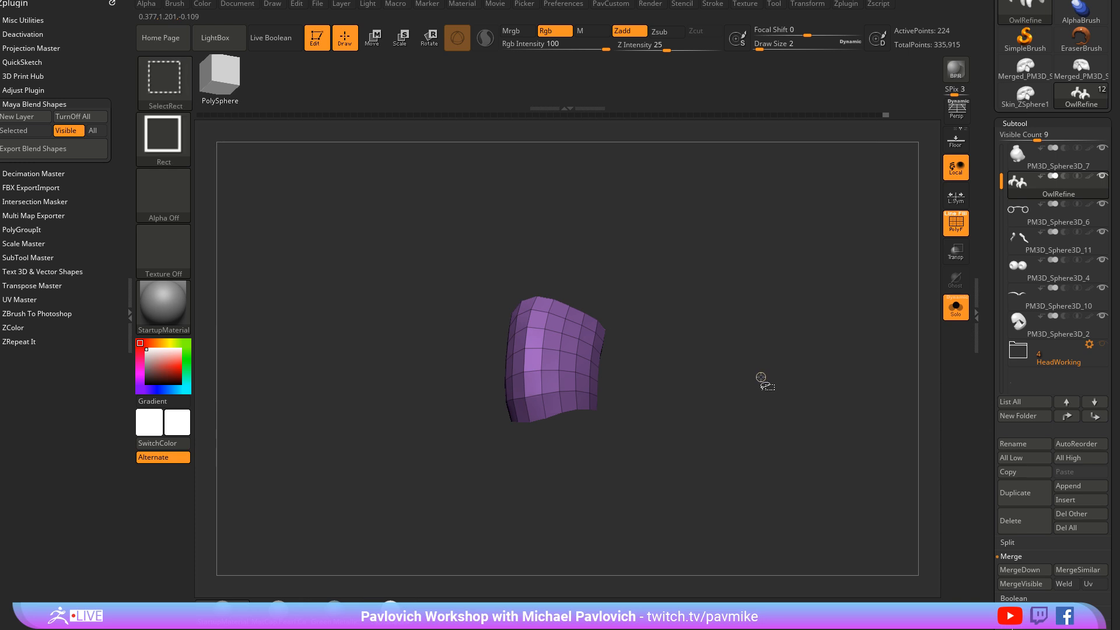
left_click(762, 378, "ctrl+shift")
left_click(795, 380, "ctrl+shift")
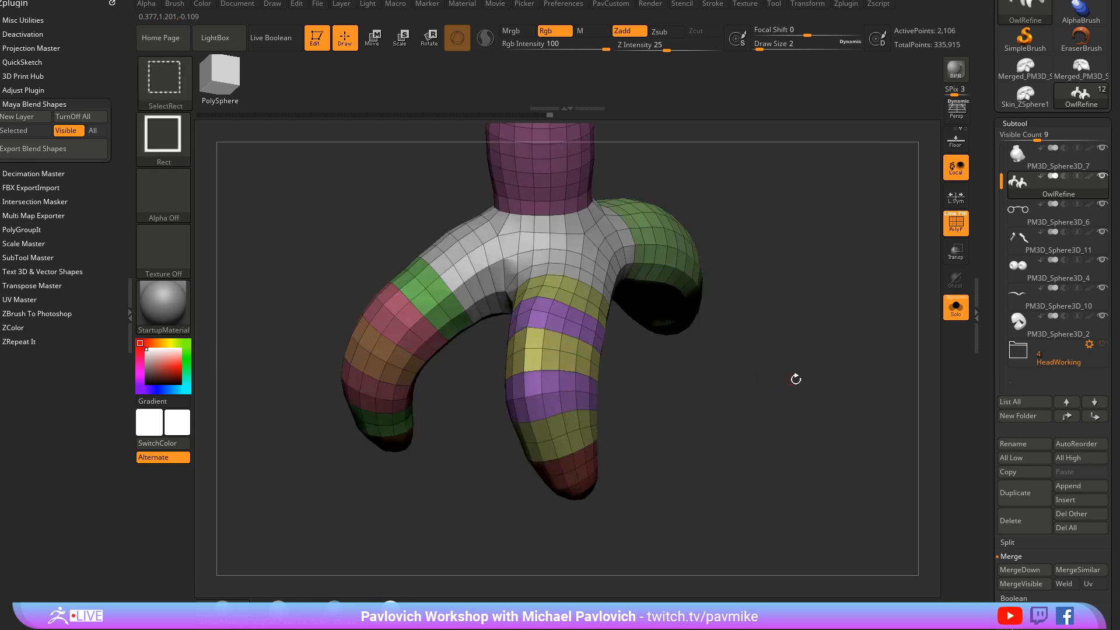
Divide the back toe into polygroup bands by shrinking its isolated area and regrouping, then show the whole feet
mouse_move(795, 380)
left_mouse_down()
mouse_move(785, 387)
mouse_move(729, 361)
left_mouse_up()
left_click(702, 297, "ctrl+shift")
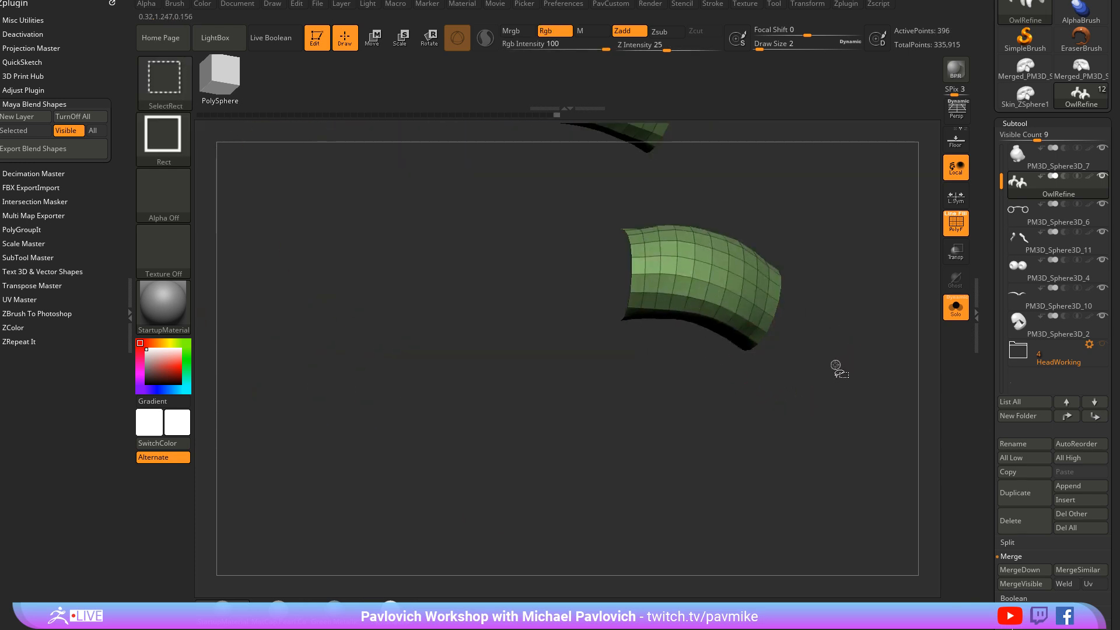
key("ctrl+shift+s")
key("ctrl+shift+s")
key("ctrl+w")
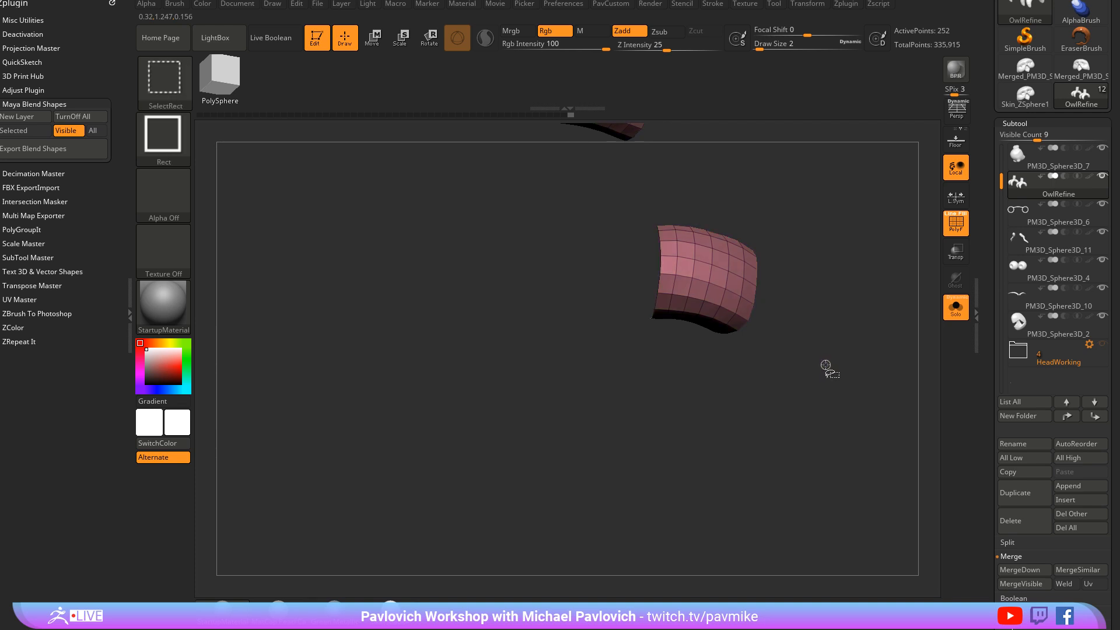
key("ctrl+shift+s")
key("ctrl+w")
left_click(830, 369, "ctrl+shift")
Bevel the edge loop between the first two bands of the inner front toe, using ZModeler's Bevel edge action
left_click_drag(831, 369, 869, 375)
key("space")
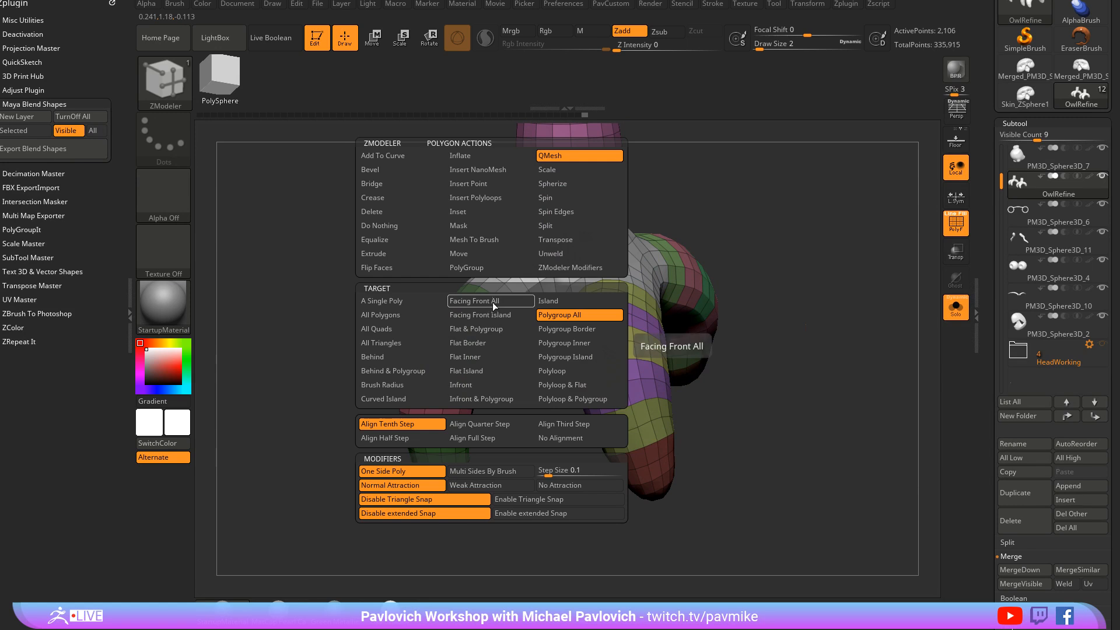
key("space")
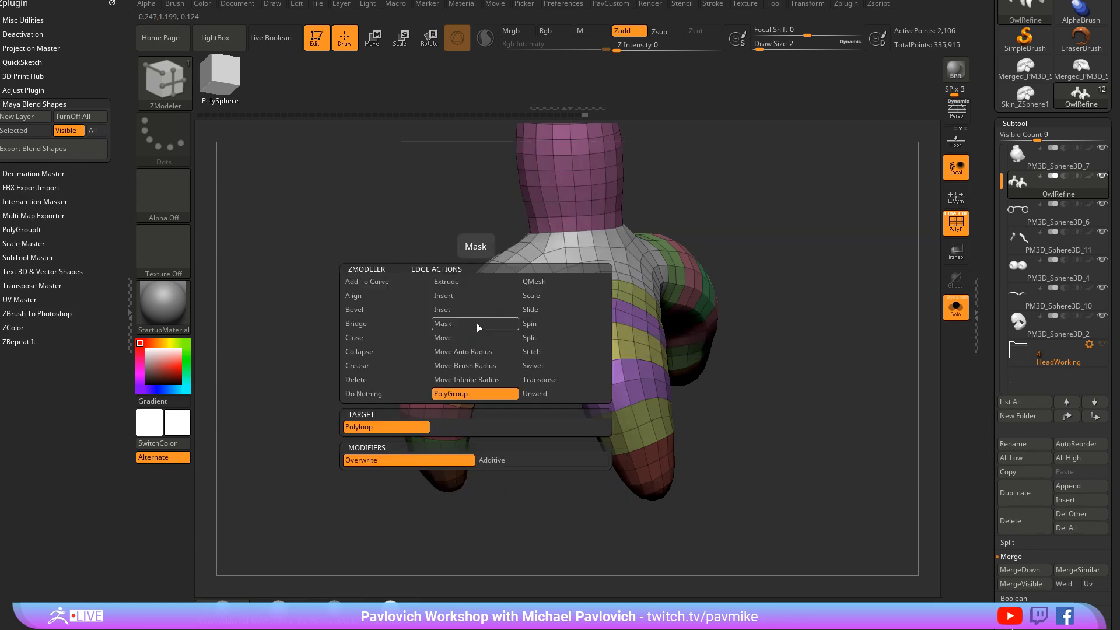
left_click(376, 309)
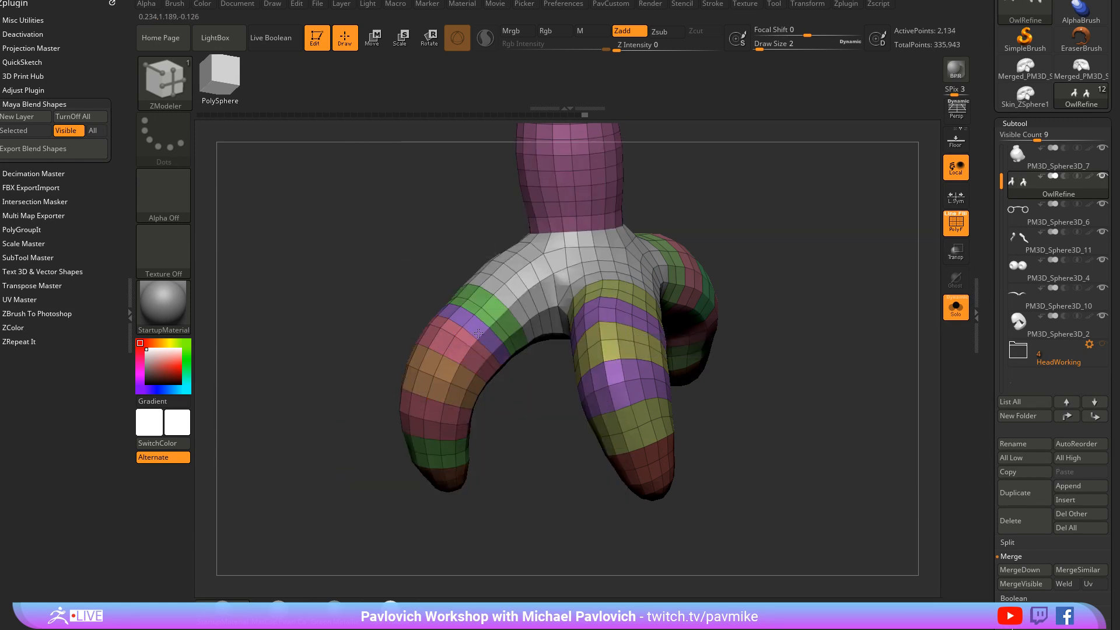
Bevel the remaining edge loops between the polygroup bands of the inner front toe with ZModeler's Bevel EdgeLoop Complete
left_click(460, 365)
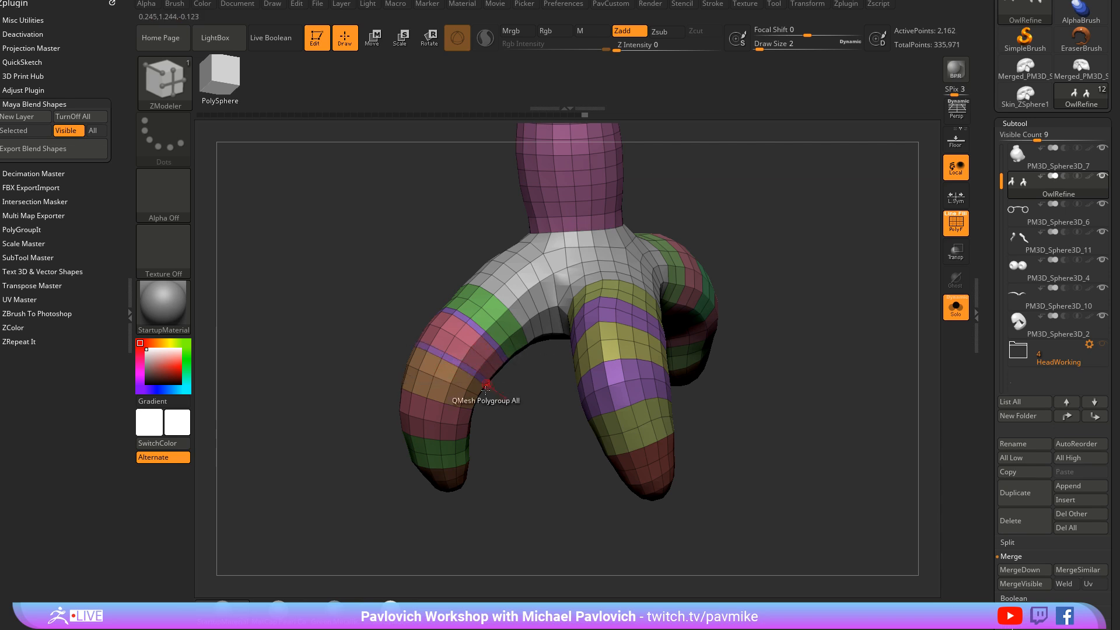
left_click_drag(515, 447, 516, 427)
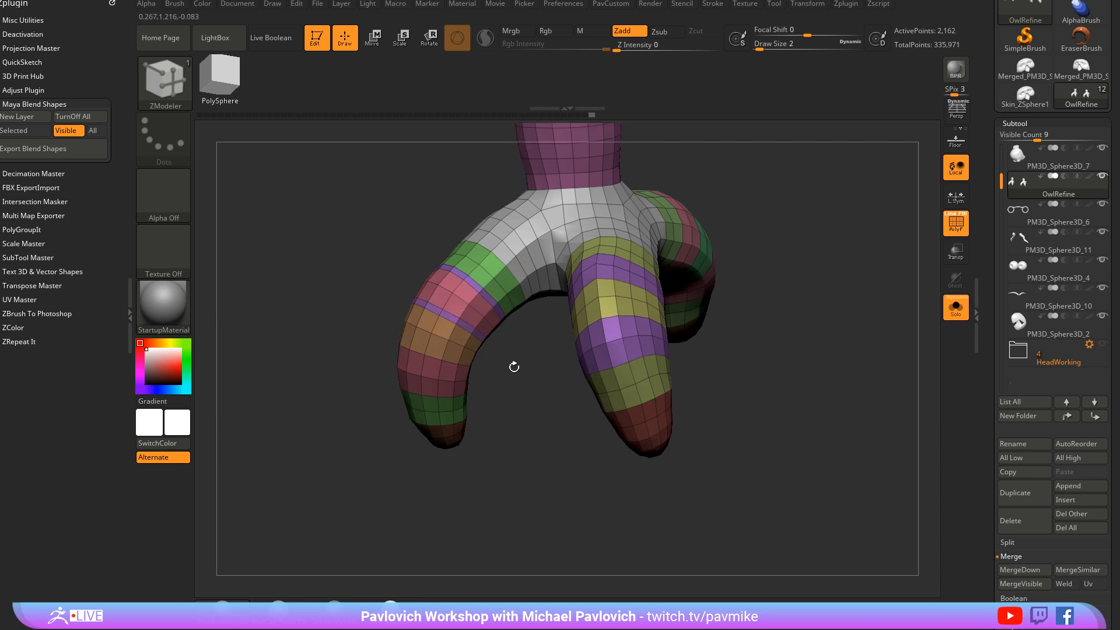
right_click_drag(514, 367, 512, 379)
left_click(439, 361)
right_click_drag(439, 361, 549, 271)
left_click(437, 404)
left_click(437, 435)
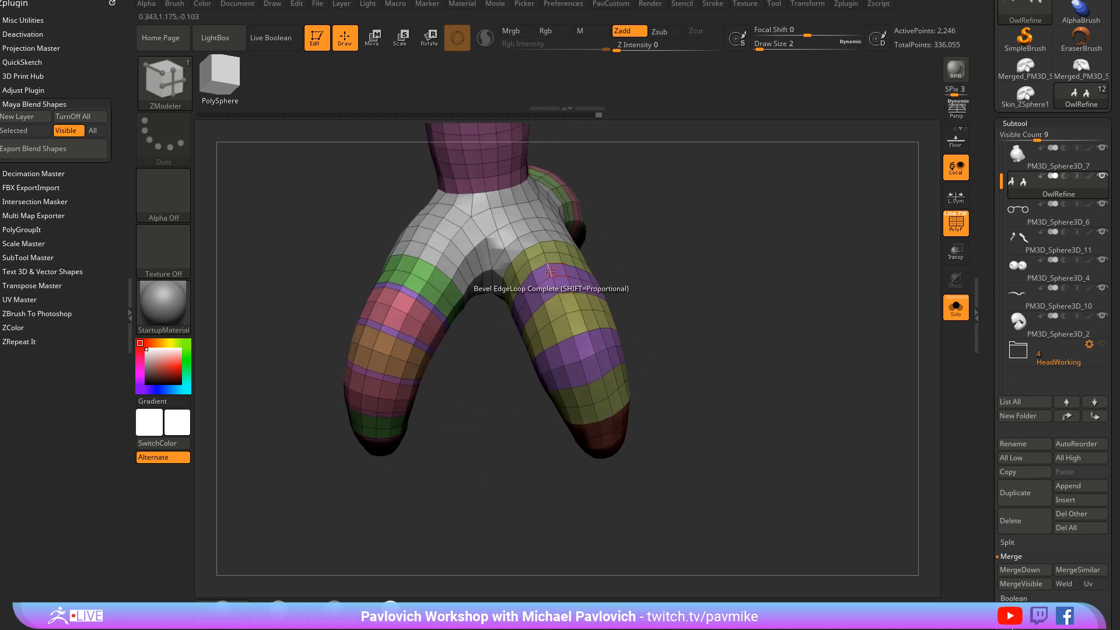
Bevel every edge loop between the polygroup bands of the outer front toe with Bevel EdgeLoop Complete
left_click(540, 266)
left_click(551, 295)
left_click(569, 337)
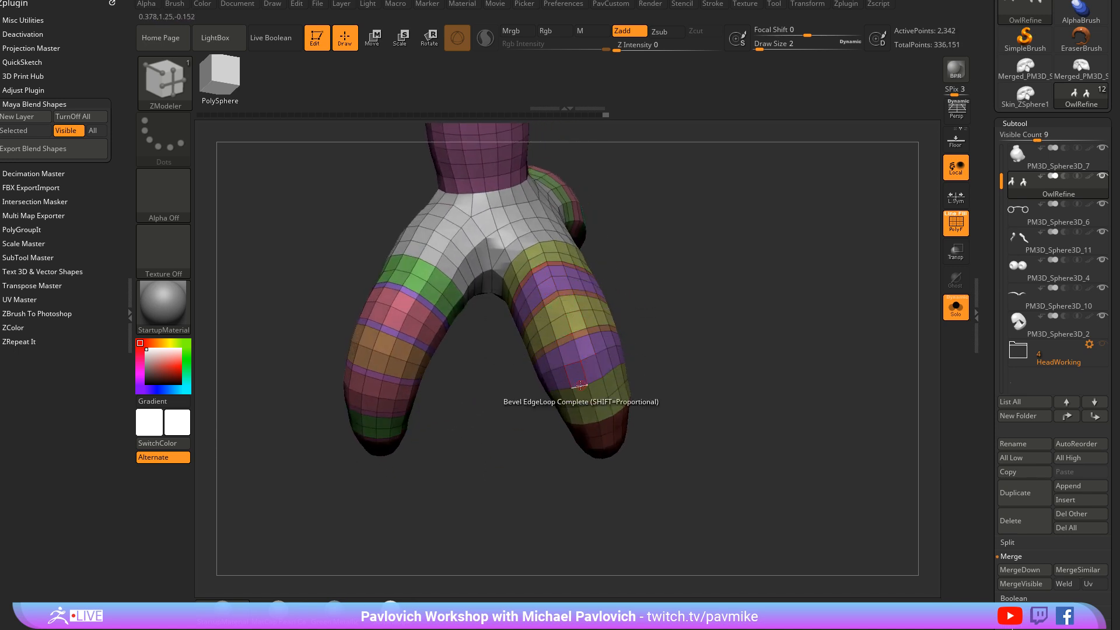
right_click_drag(692, 382, 607, 292)
left_click(560, 372)
Bevel the edge loops between the polygroup bands of the back toe
right_click_drag(531, 325, 559, 287)
left_click(565, 224)
left_click(596, 223)
mouse_move(745, 208)
right_mouse_down()
mouse_move(650, 235)
mouse_move(750, 217)
mouse_move(725, 163)
mouse_move(711, 225)
right_mouse_up()
left_click(609, 244)
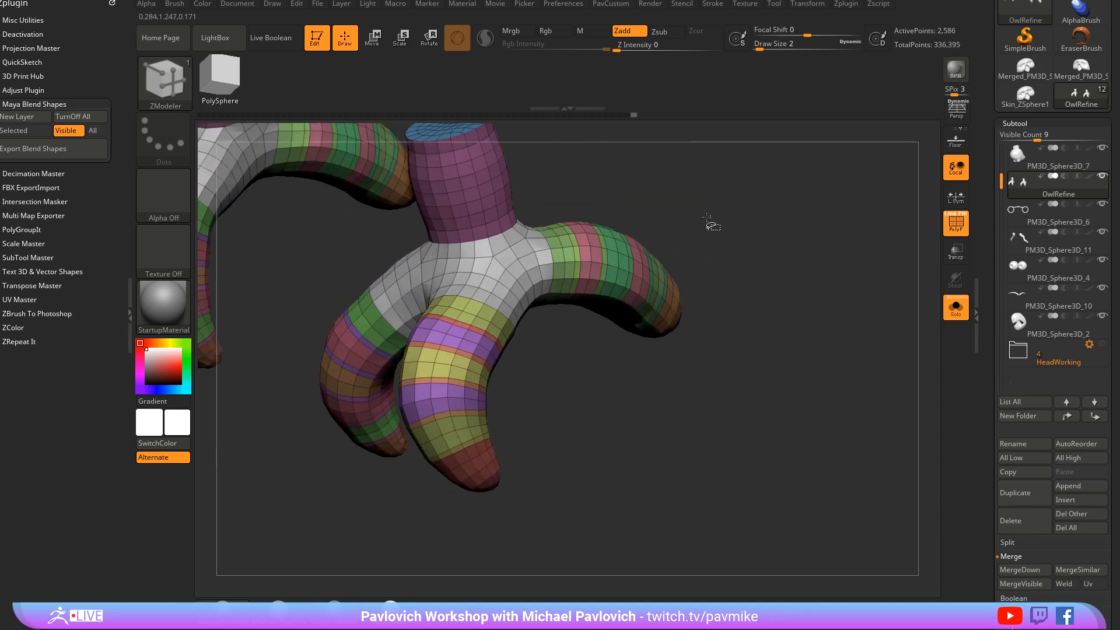
Hide the leg, the foot and the wide bands of the outer front toe, leaving the toe's thin beveled strips
left_click(510, 243, "ctrl+shift")
left_click(520, 313, "ctrl+shift")
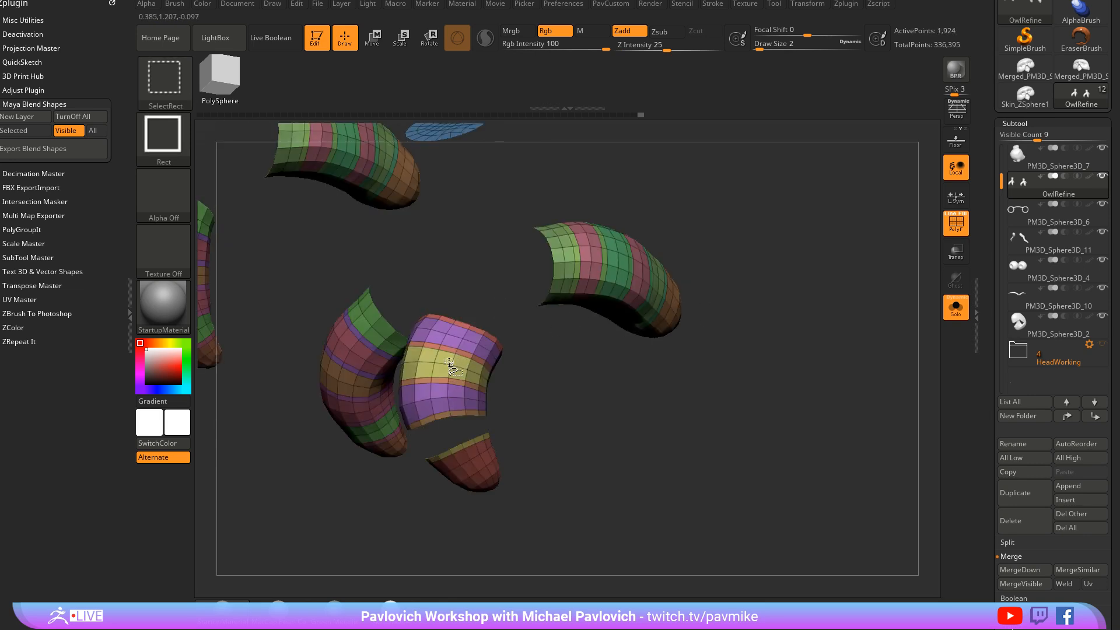
left_click(449, 363, "ctrl+shift")
left_click(459, 340, "ctrl+shift")
left_click(480, 456, "ctrl+shift")
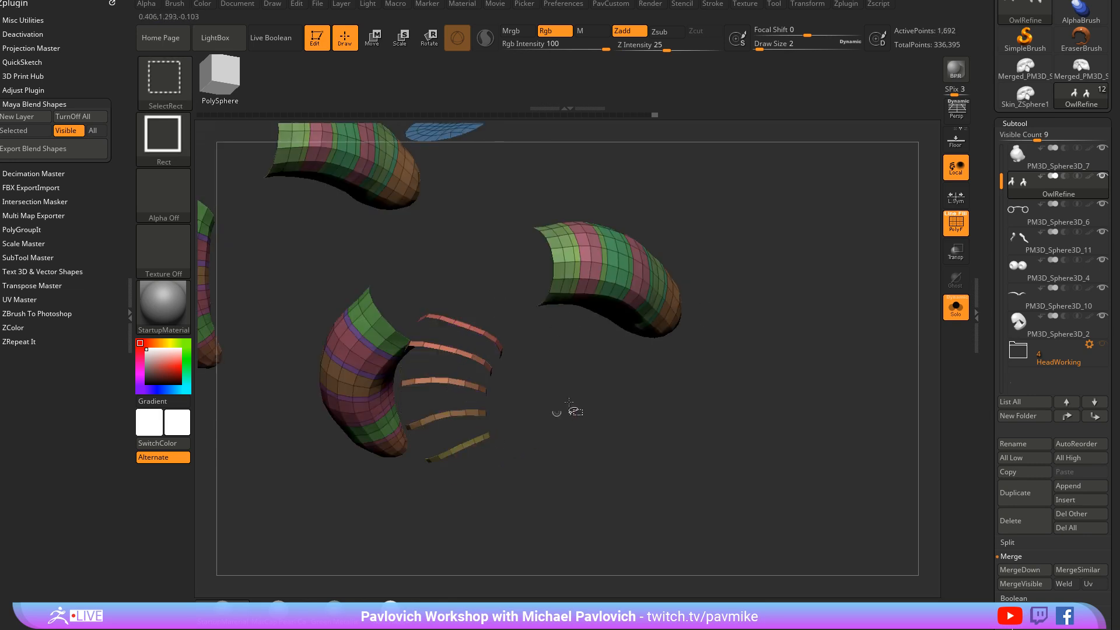
Hide the wide bands and the tip of the back toe, leaving its thin beveled strips
left_click(578, 246, "ctrl+shift")
left_click(590, 245, "ctrl+shift")
left_click(624, 256, "ctrl+shift")
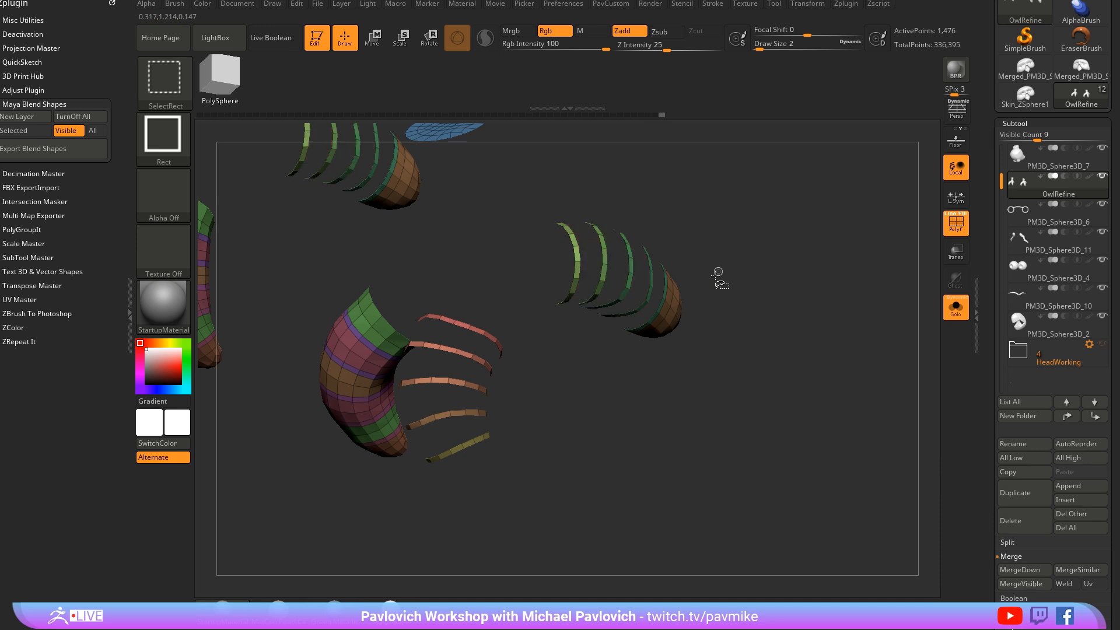
left_click(672, 305, "ctrl+shift")
Hide the wide bands of the inner front toe, group all remaining thin strips into one polygroup, and show the whole feet
left_click_drag(708, 289, 779, 248)
left_click(486, 294, "ctrl+shift")
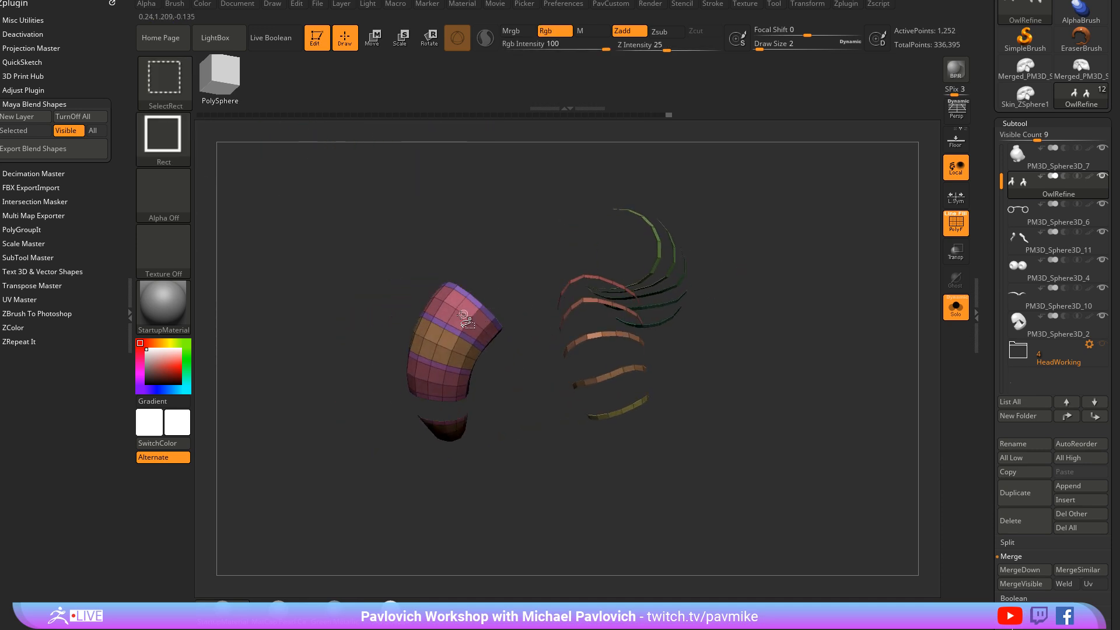
left_click(465, 319, "ctrl+shift")
left_click(447, 349, "ctrl+shift")
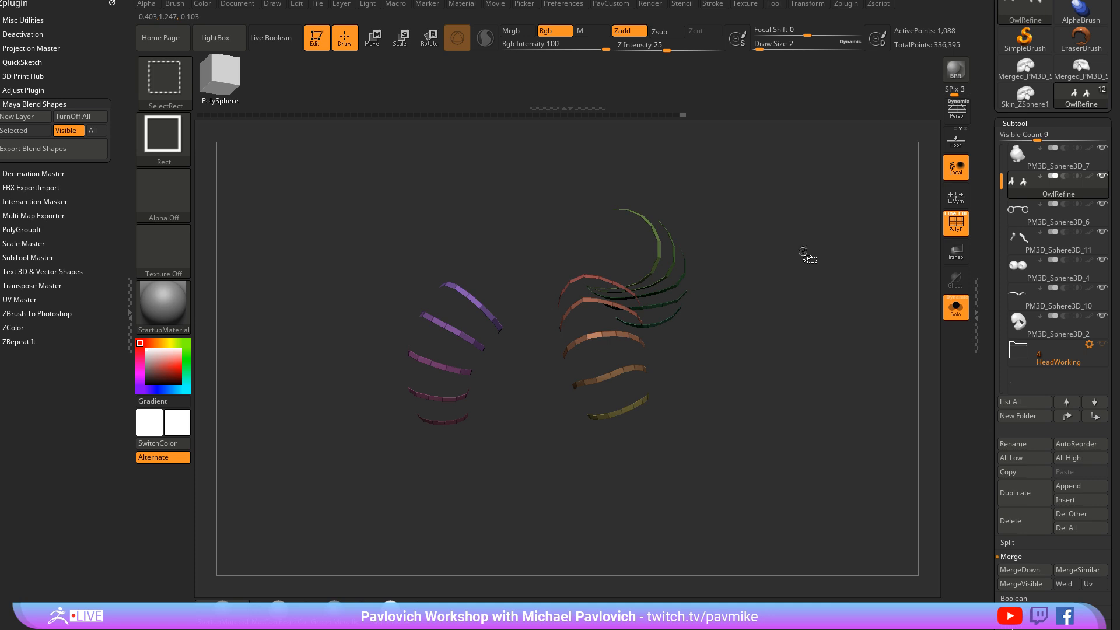
key("ctrl")
left_click(807, 283, "ctrl+shift")
left_click_drag(808, 282, 741, 320, "alt")
mouse_move(546, 308)
left_mouse_down("alt")
mouse_move(562, 332)
mouse_move(537, 325)
left_mouse_up("alt")
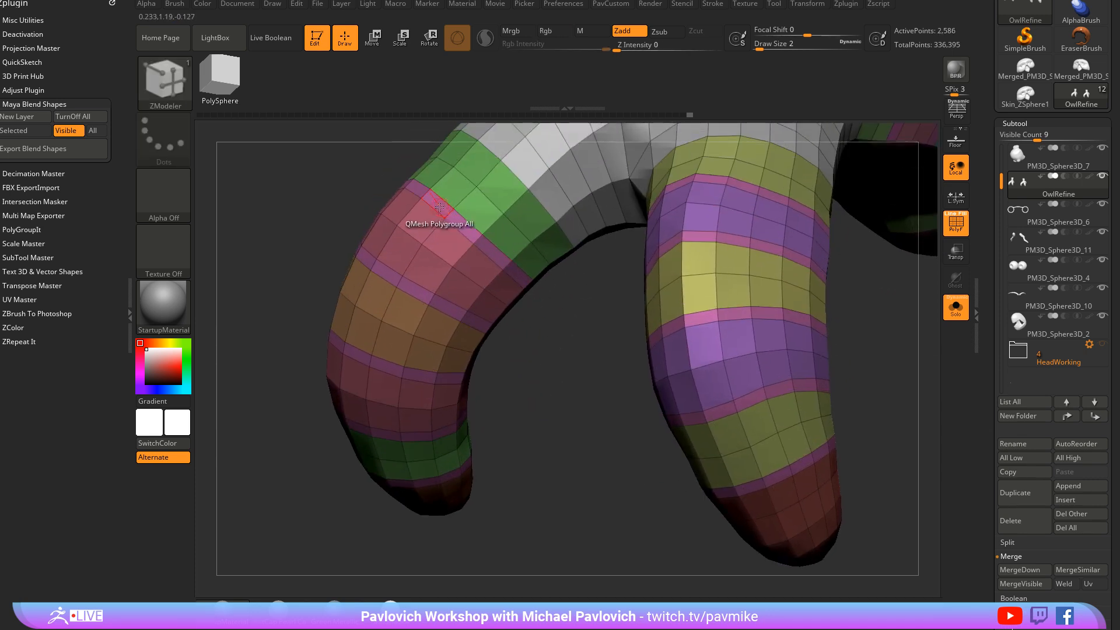
Try pushing the thin strips straight inward with QMesh on Polygroup All, check the grooves without polyframe, and undo the extrusion
key("space")
right_click_drag(474, 273, 454, 227)
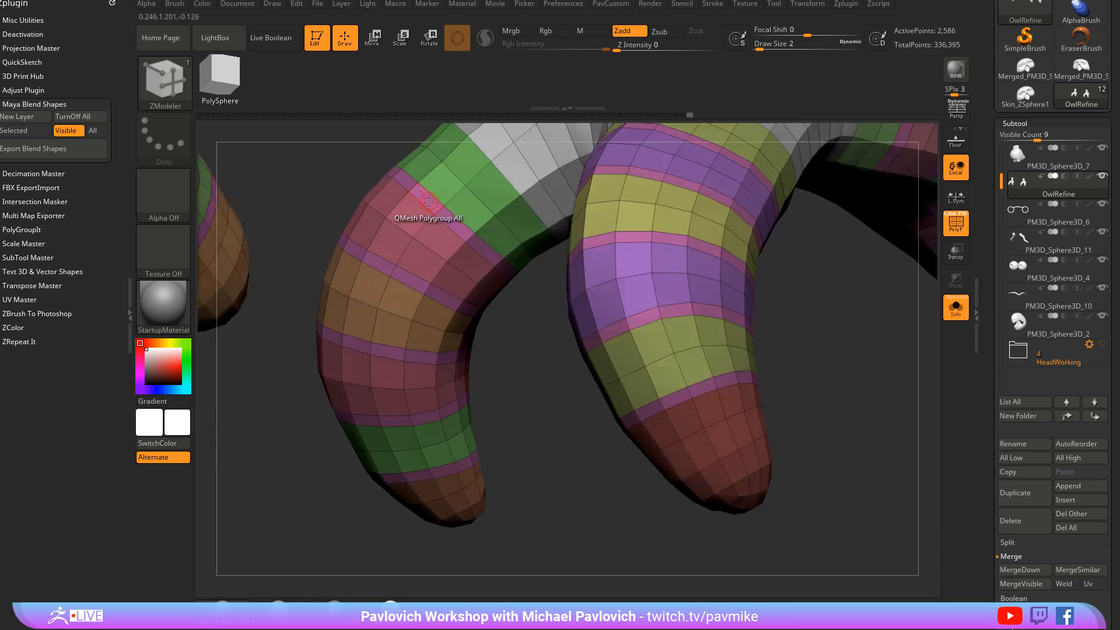
left_click_drag(429, 201, 427, 252)
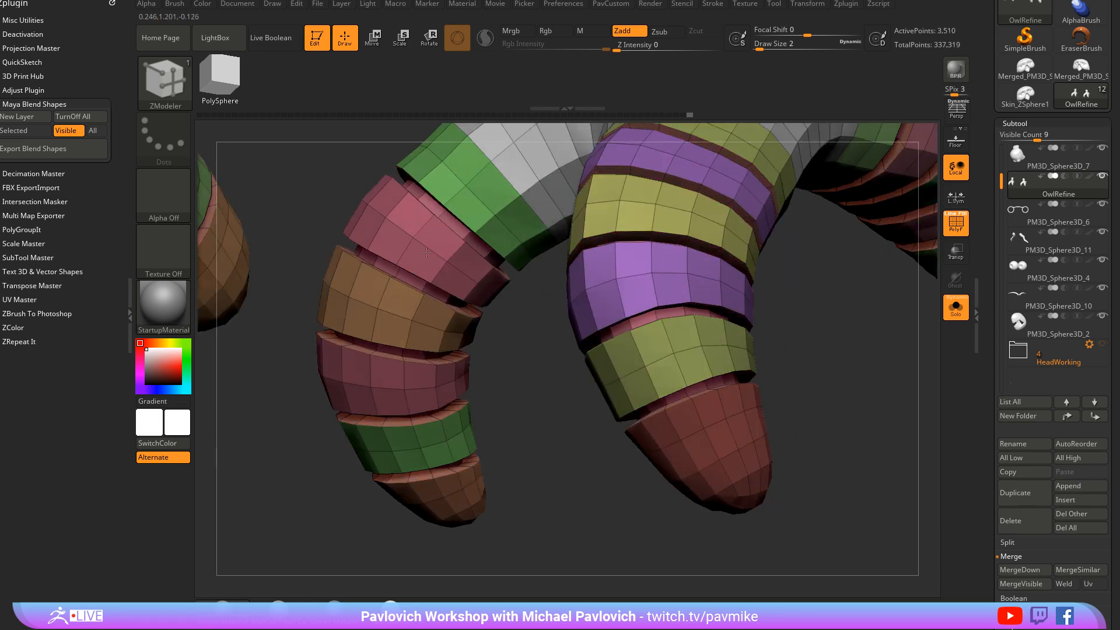
right_click_drag(572, 430, 563, 418, "ctrl")
left_click(960, 232)
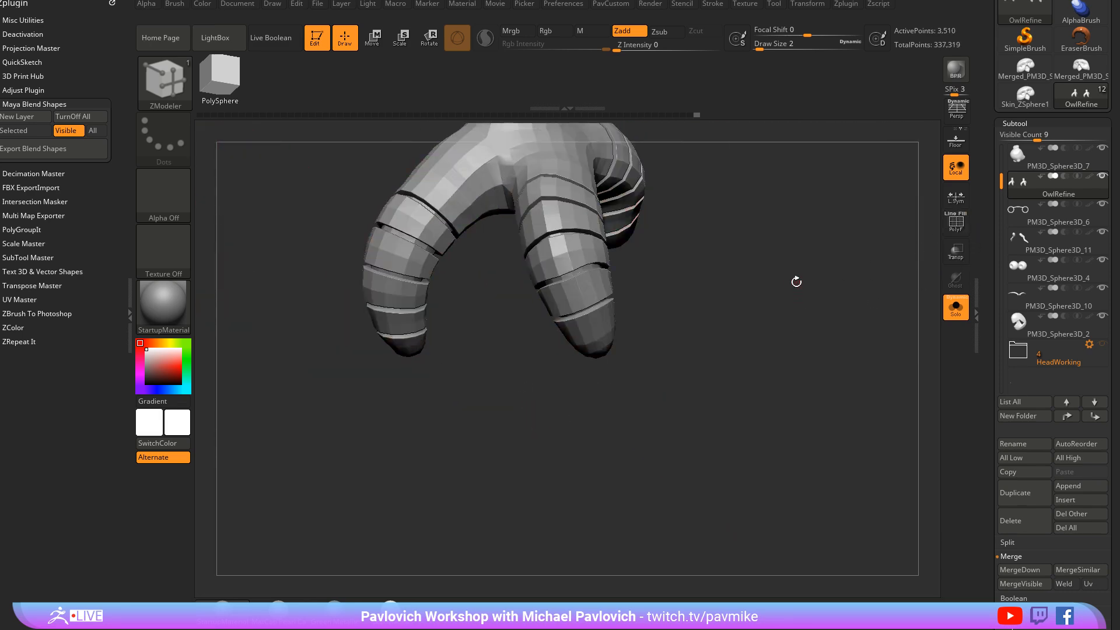
key("ctrl+z")
key("shift+f")
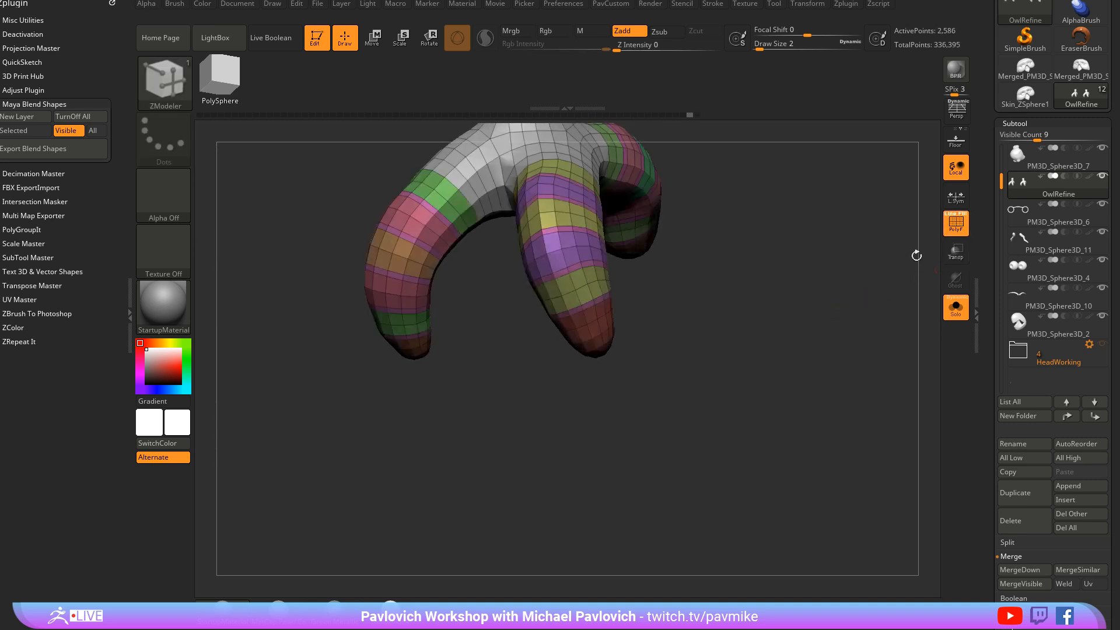
Inset all the thin strips of the toes by a small amount with ZModeler's Inset polygon action
right_click_drag(918, 252, 881, 396, "ctrl")
key("space")
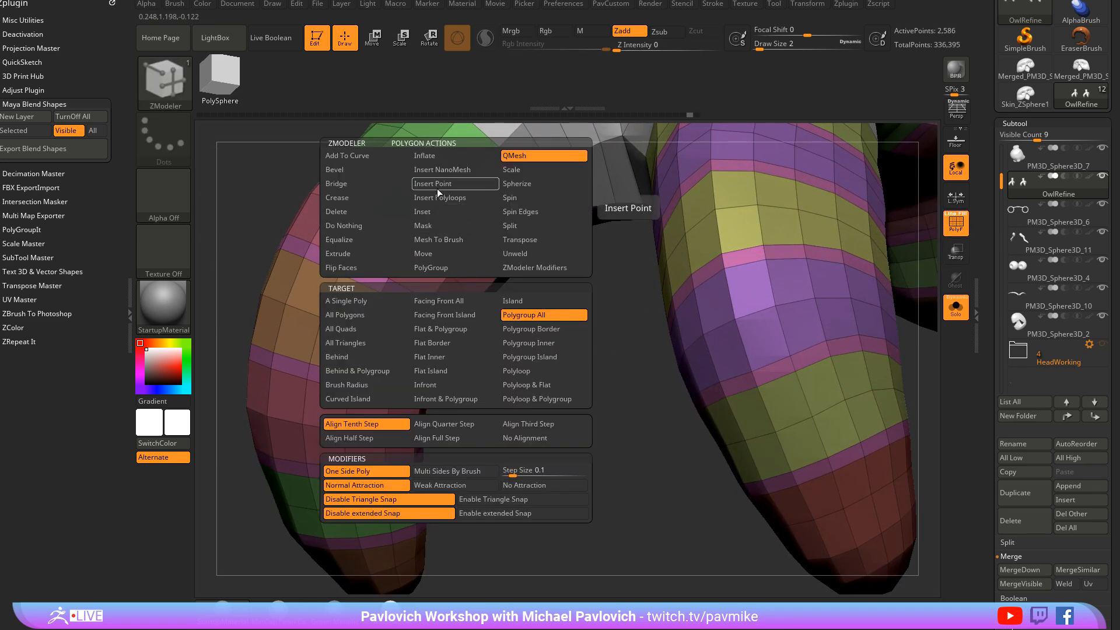
left_click(429, 210)
left_click(497, 277)
left_click_drag(458, 225, 458, 224)
Push the inset strips inward with QMesh on Polygroup All to cut grooves, and preview the feet smoothed without polyframe
key("space")
left_click(518, 158)
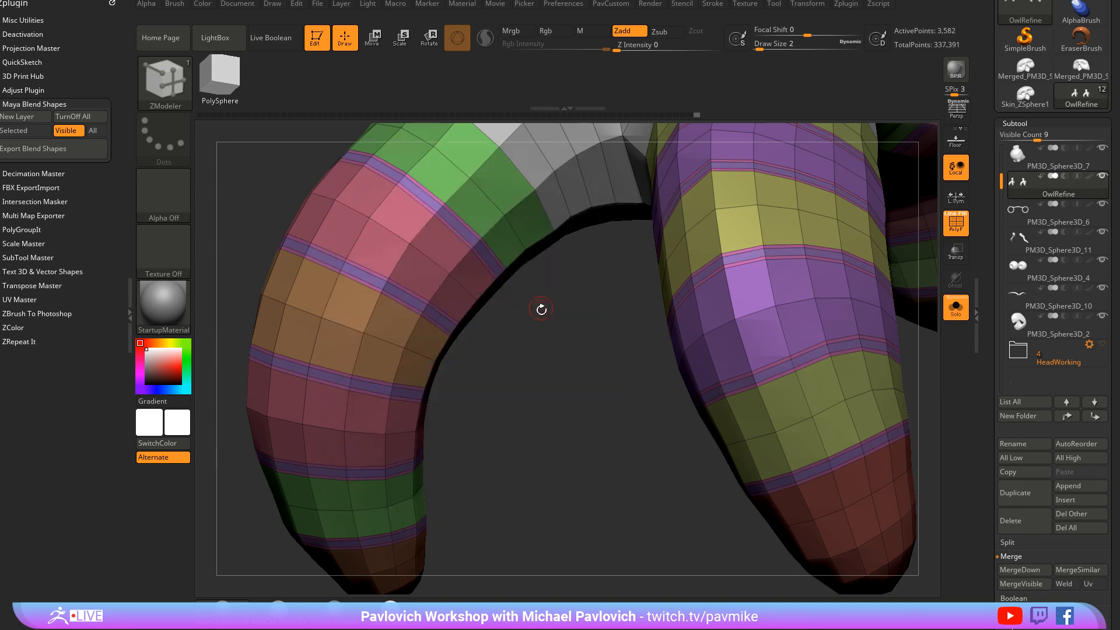
right_click_drag(540, 308, 485, 260)
mouse_move(425, 234)
left_mouse_down()
mouse_move(445, 223)
mouse_move(435, 223)
left_mouse_up()
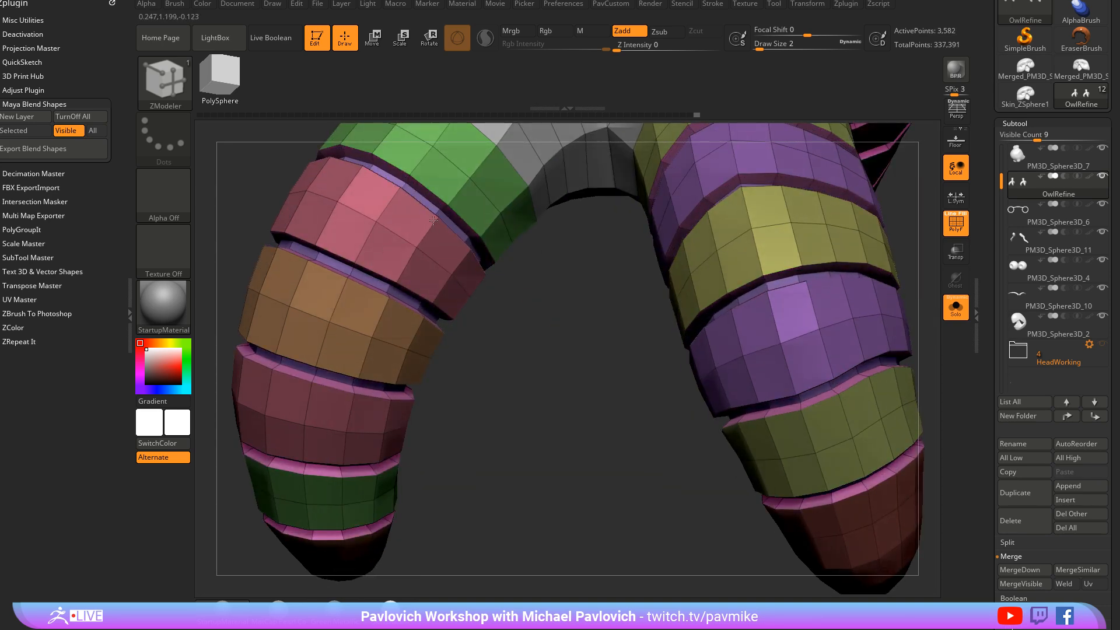
right_click_drag(533, 321, 460, 270, "ctrl")
key("shift+f")
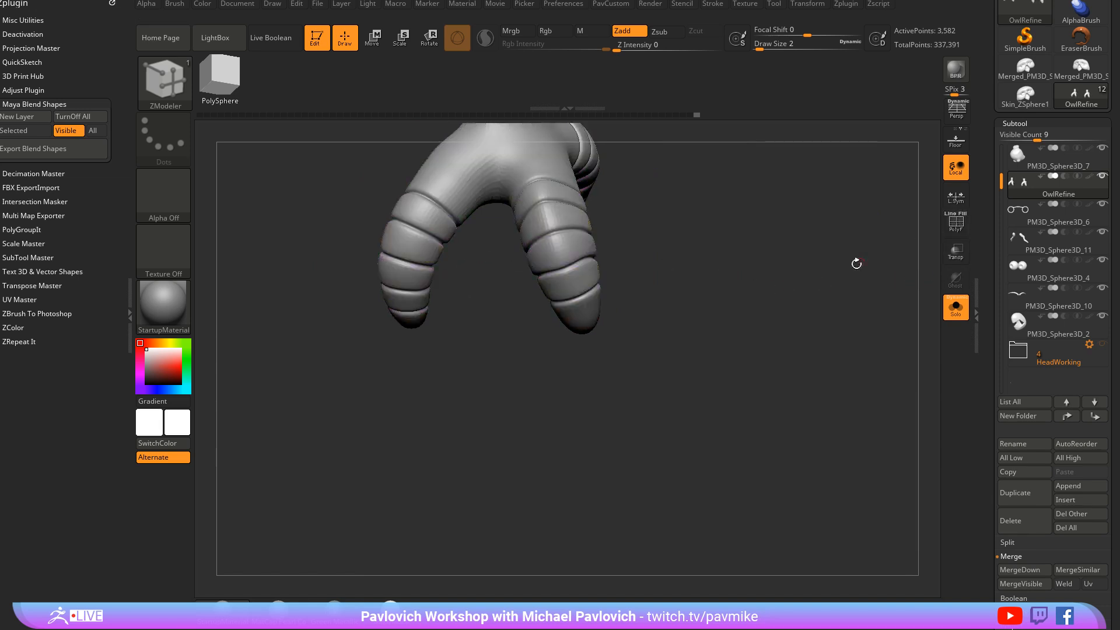
Turn off Solo, review the whole owl from several angles, and change the material to MatCap Pearl Cavity
left_click_drag(857, 261, 826, 243)
key("f")
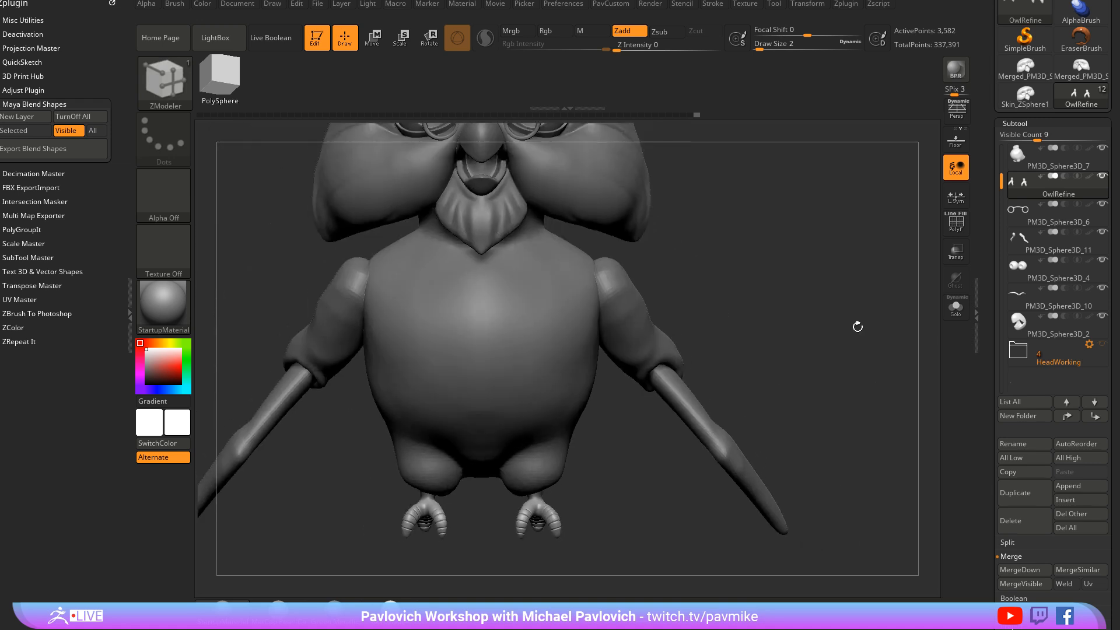
mouse_move(857, 325)
left_mouse_down()
mouse_move(852, 352)
mouse_move(859, 326)
mouse_move(800, 317)
left_mouse_up()
key("s")
mouse_move(834, 327)
left_mouse_down()
mouse_move(825, 325)
mouse_move(842, 327)
left_mouse_up()
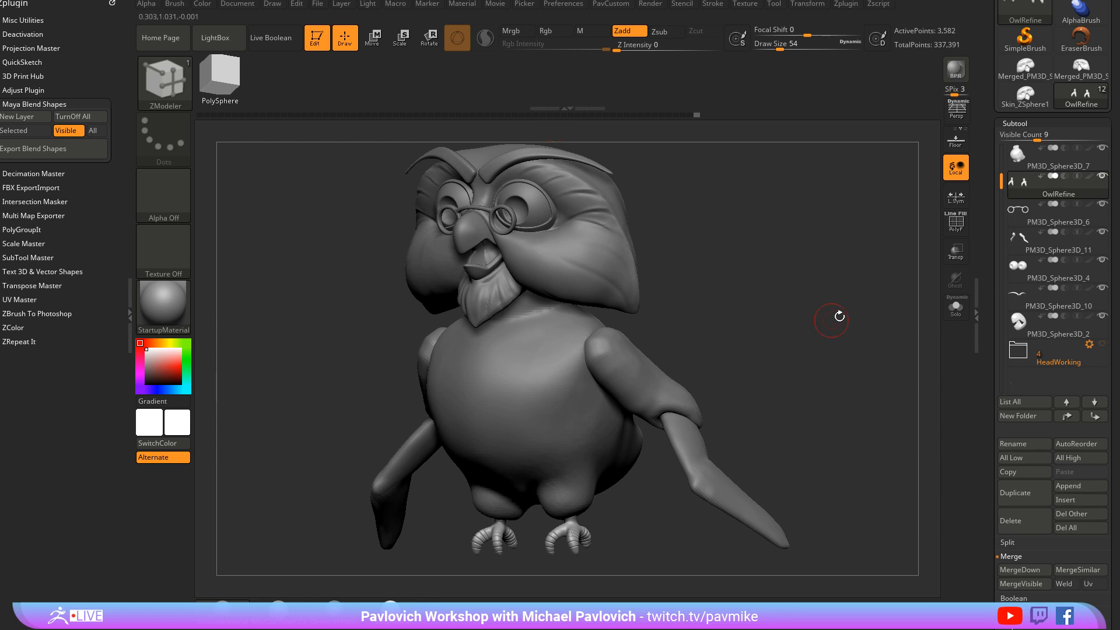
left_click_drag(839, 315, 790, 272)
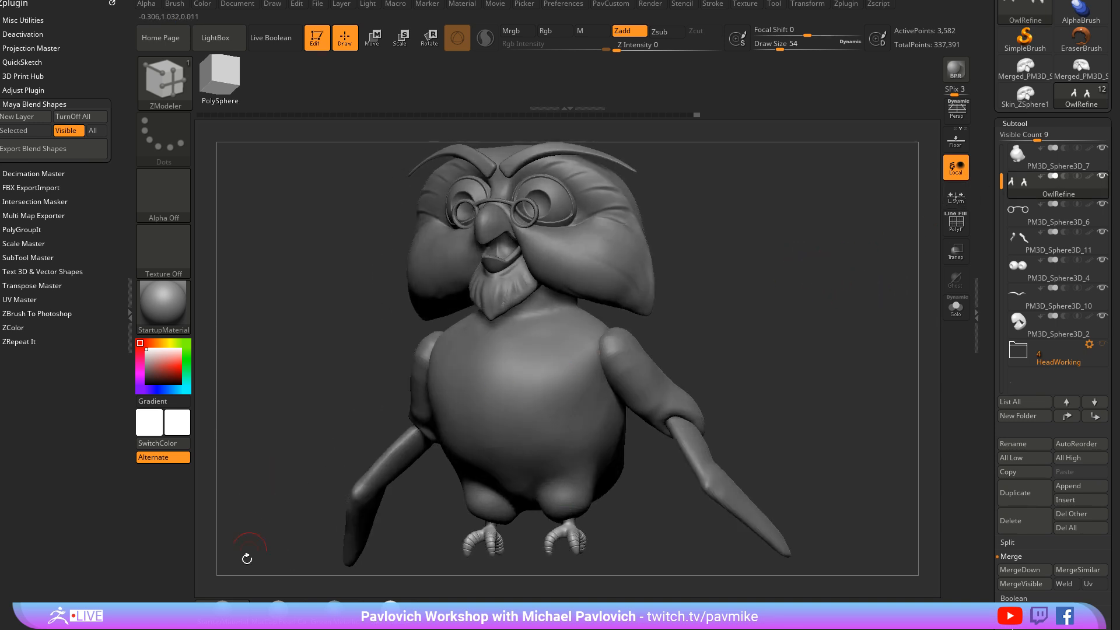
left_click_drag(246, 559, 793, 312)
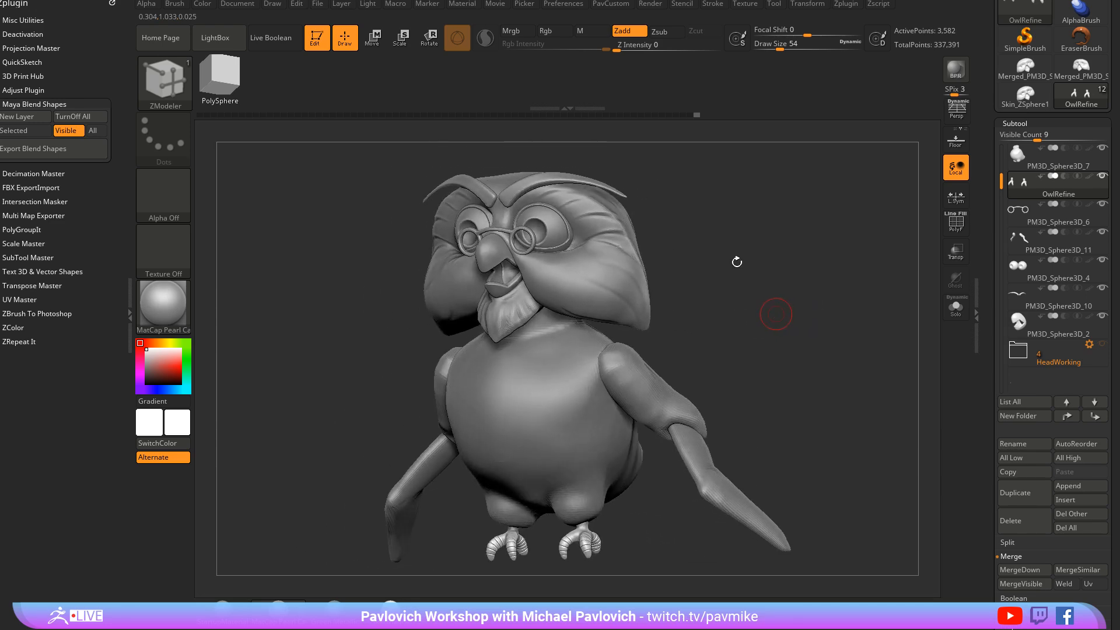
mouse_move(736, 262)
left_mouse_down()
mouse_move(769, 257)
mouse_move(772, 297)
left_mouse_up()
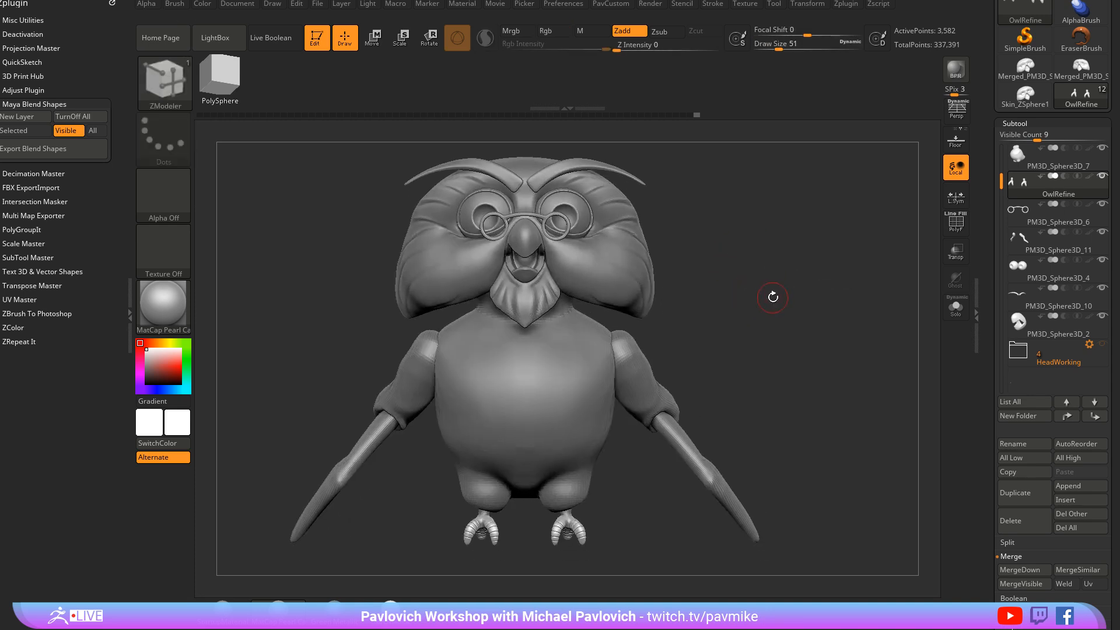
Choose the Cylinder16 shape from the IMM_Base_Primitives insert brush
key("m")
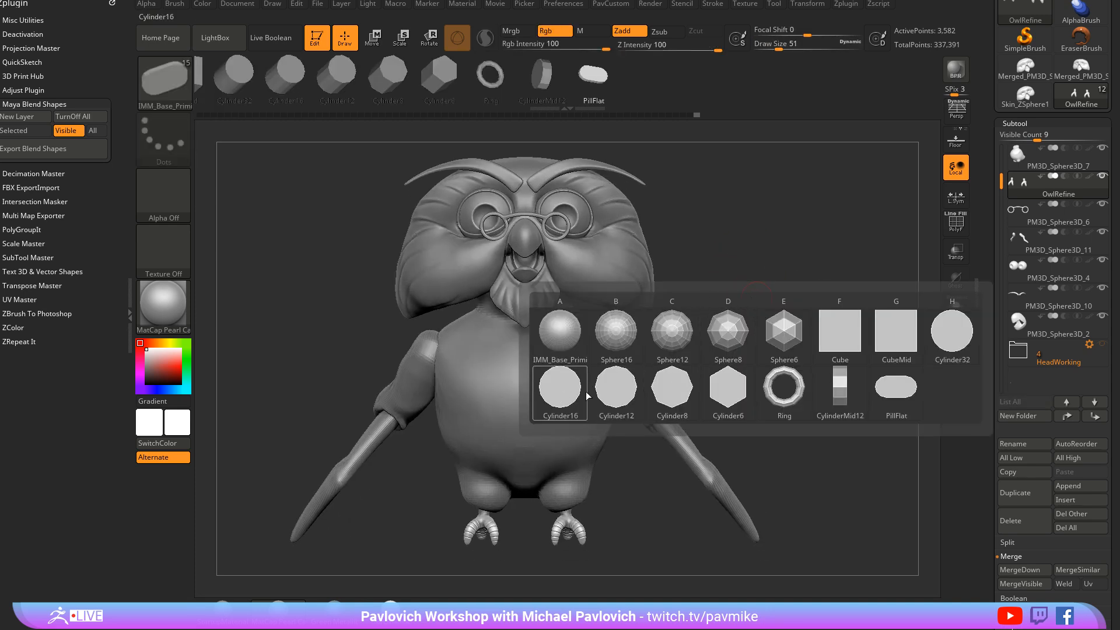
left_click(564, 392)
left_click_drag(770, 317, 708, 319)
left_click_drag(612, 420, 642, 326)
left_click_drag(729, 326, 838, 284, "shift")
key("ctrl+z")
Insert a Cylinder16 on the owl's body subtool PM3D_Sphere3D_7 and split the unmasked points into their own subtool
left_click(1044, 165)
left_click_drag(749, 313, 687, 346)
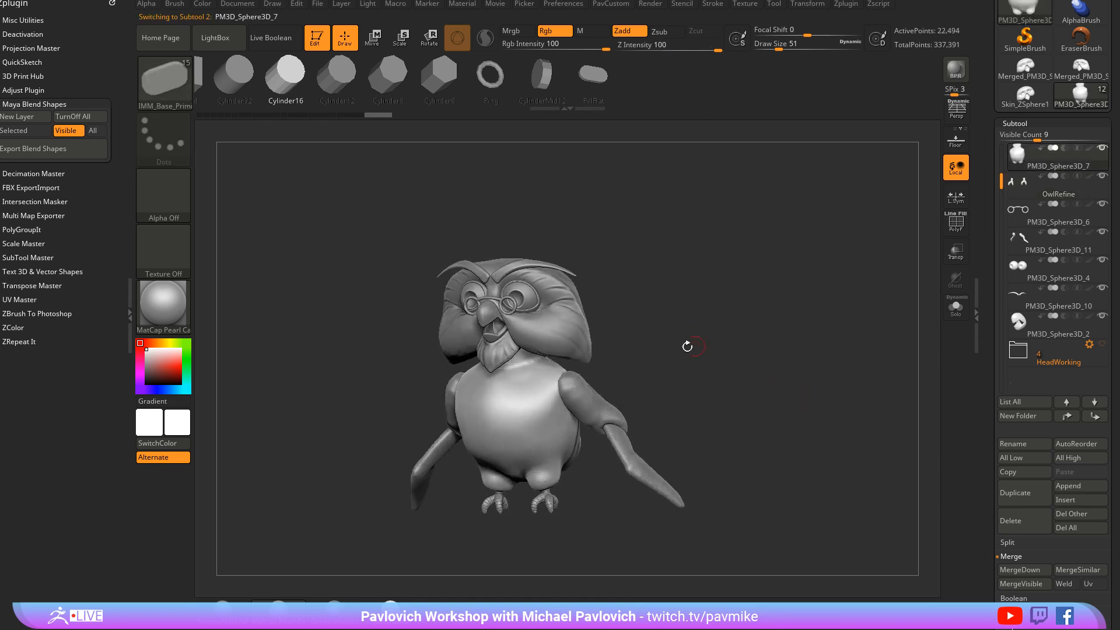
left_click_drag(543, 401, 584, 438)
key("2")
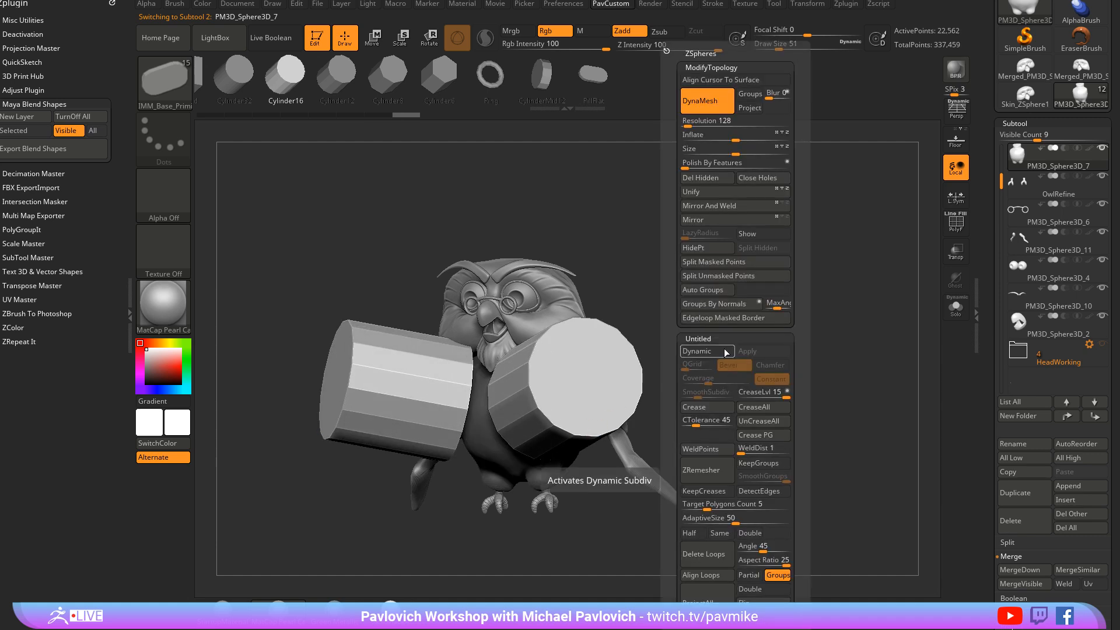
left_click(729, 275)
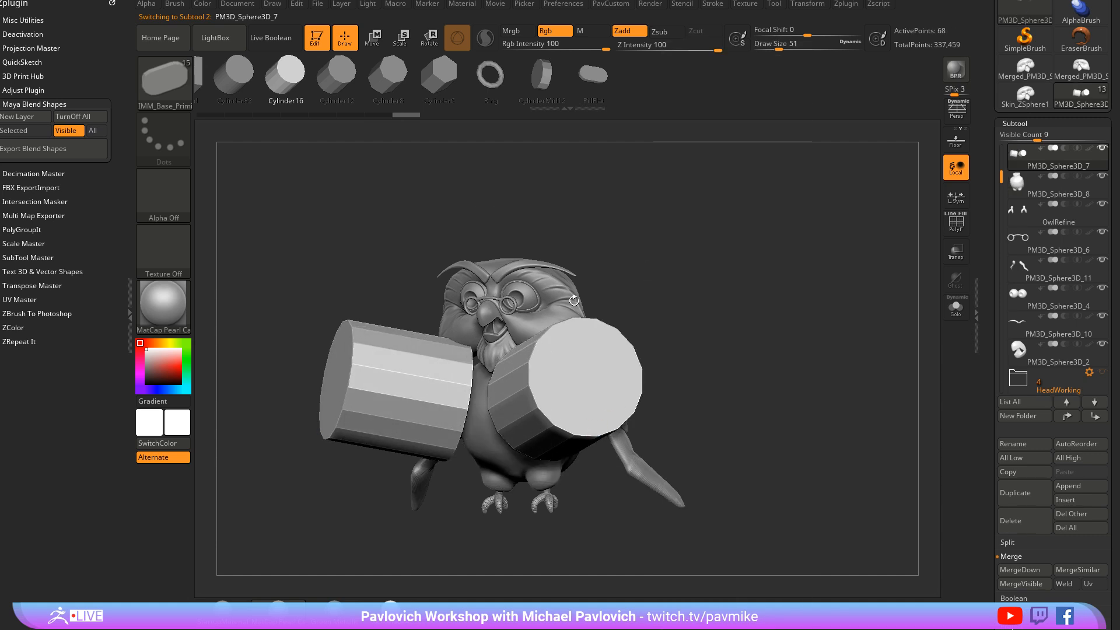
Show the polyframe, isolate one of the two mirrored cylinders, and delete the hidden one
left_click(946, 224)
key("2")
left_click(688, 303)
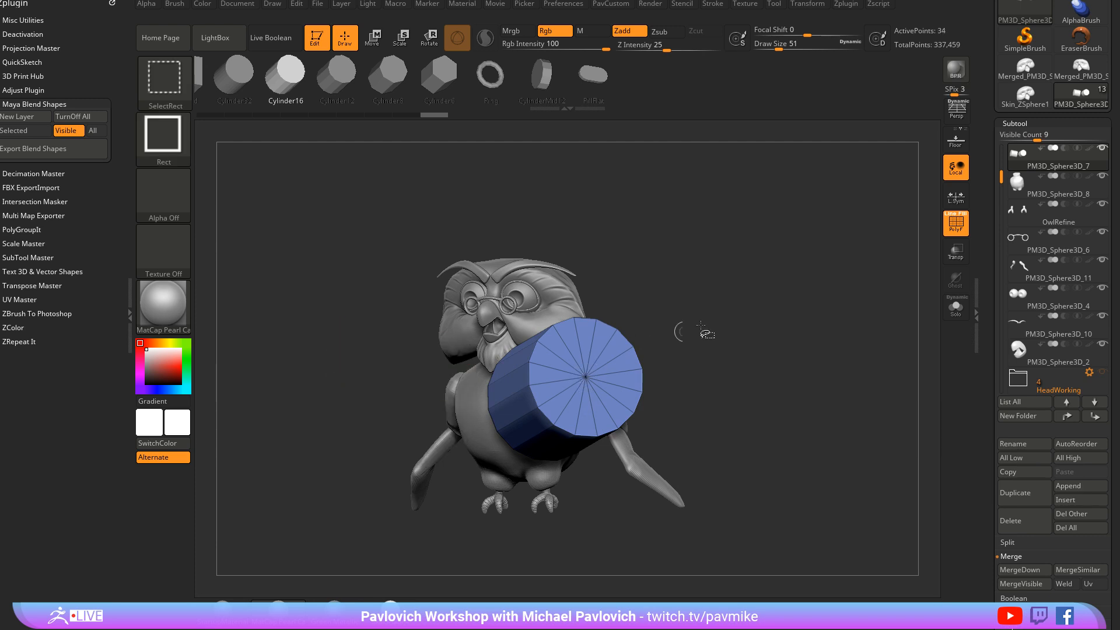
key("2")
left_click(715, 178)
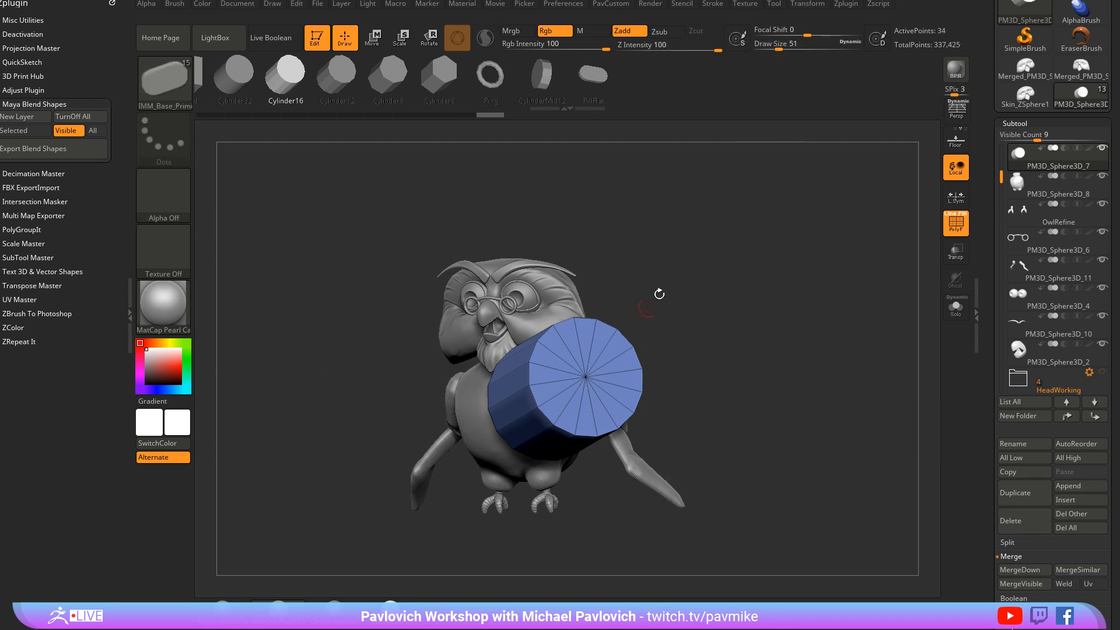
Scale the cylinder into a long thin rod and move it down towards the owl's feet
left_click_drag(663, 268, 600, 357)
key("e")
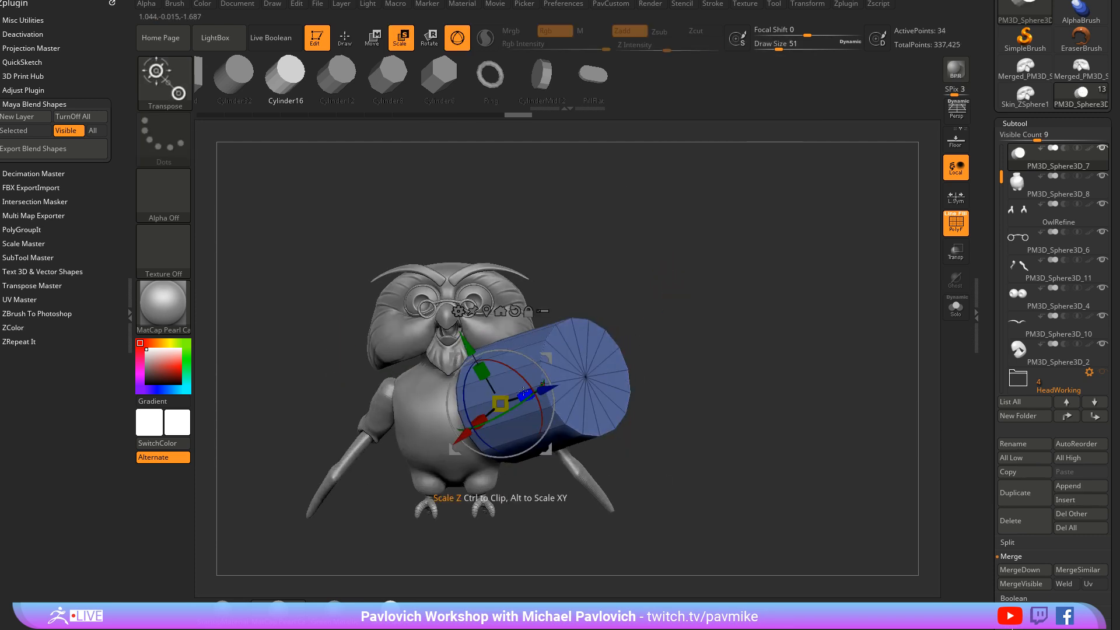
left_click_drag(524, 392, 653, 367)
key("w")
left_click_drag(547, 346, 424, 449)
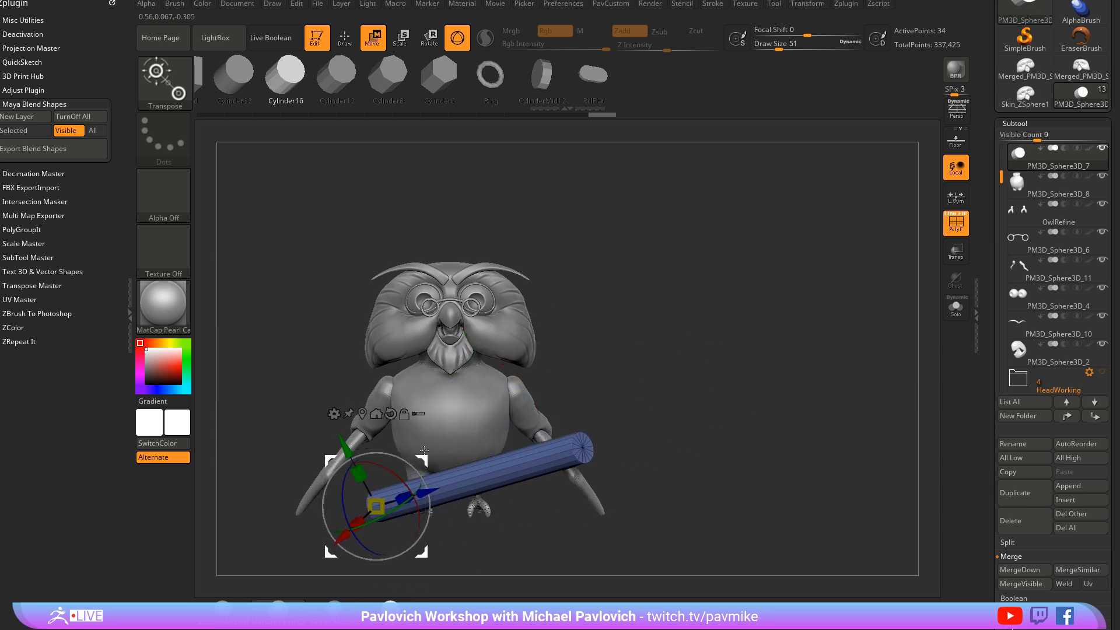
Align the rod horizontally across the owl and position it under the feet as a perch
left_click_drag(609, 362, 620, 295)
left_click_drag(396, 401, 454, 397)
left_click_drag(583, 385, 479, 387)
left_click_drag(584, 315, 562, 273)
left_click_drag(474, 402, 408, 450)
left_click_drag(469, 377, 486, 393)
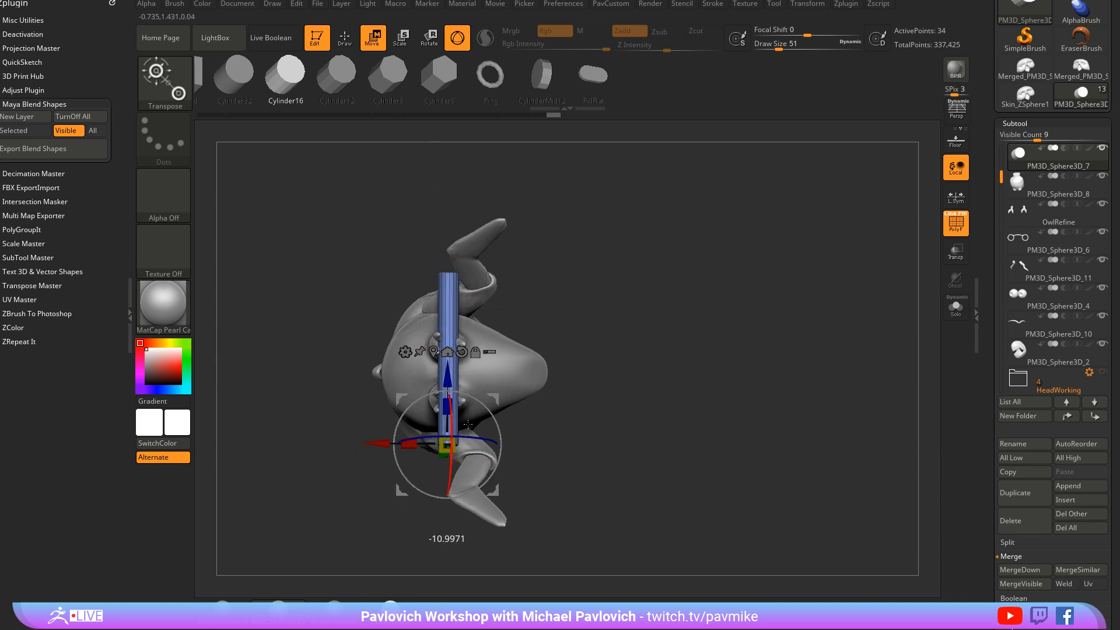
right_click_drag(709, 373, 529, 366)
left_click_drag(491, 388, 495, 388)
Shorten the perch cylinder along its length so it ends just beyond the owl's feet
key("q")
mouse_move(566, 341)
right_mouse_down("alt")
mouse_move(570, 355)
mouse_move(608, 348)
right_mouse_up("alt")
mouse_move(609, 349)
right_mouse_down()
mouse_move(523, 354)
mouse_move(719, 334)
right_mouse_up()
right_click_drag(830, 311, 703, 240, "alt")
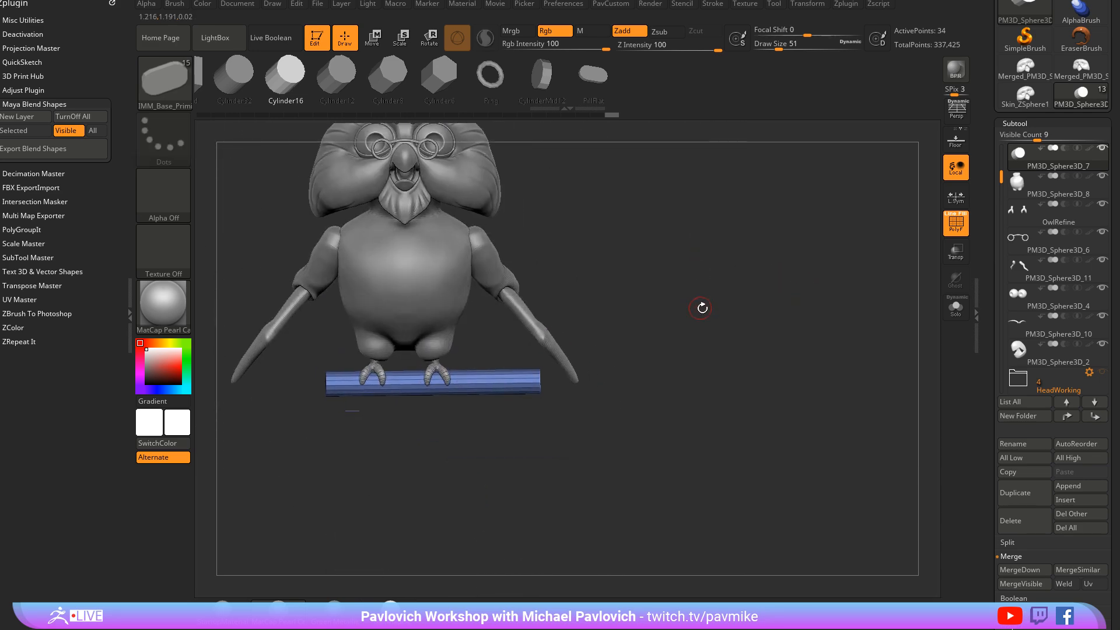
key("2")
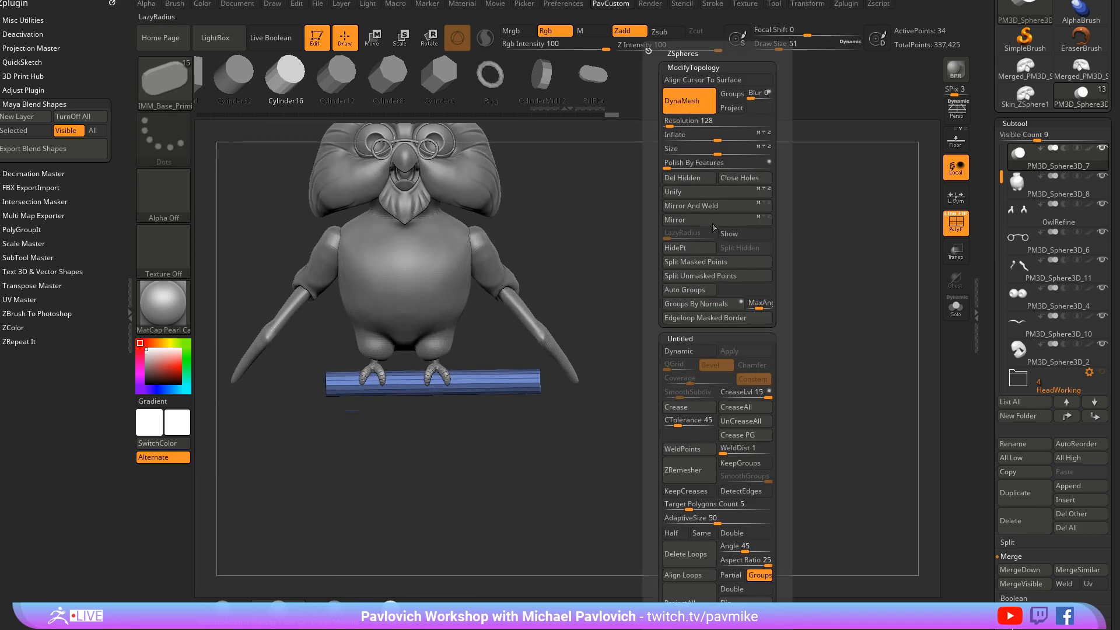
left_click(711, 111)
right_click_drag(711, 111, 662, 229, "alt")
right_click_drag(803, 370, 542, 366)
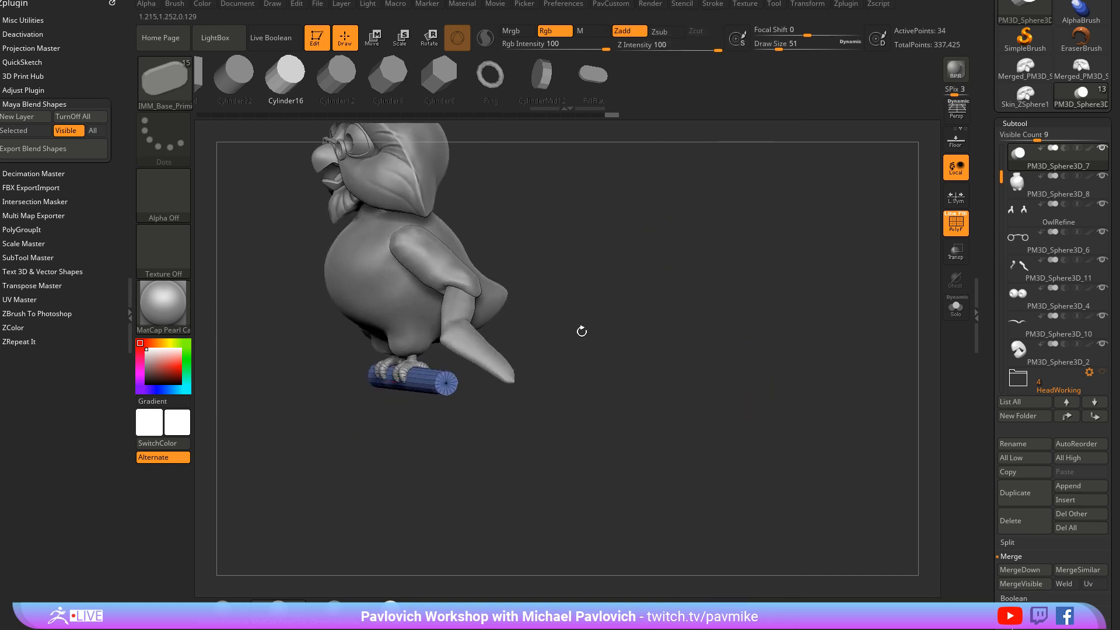
right_click_drag(580, 330, 716, 319, "ctrl")
key("w")
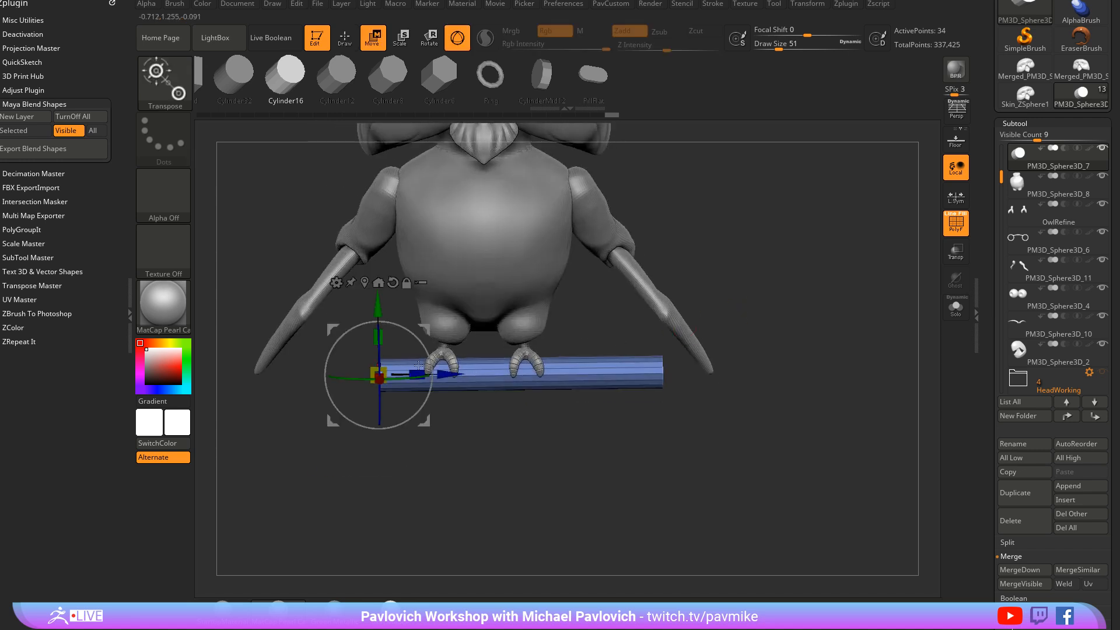
left_click_drag(418, 366, 356, 355)
key("q")
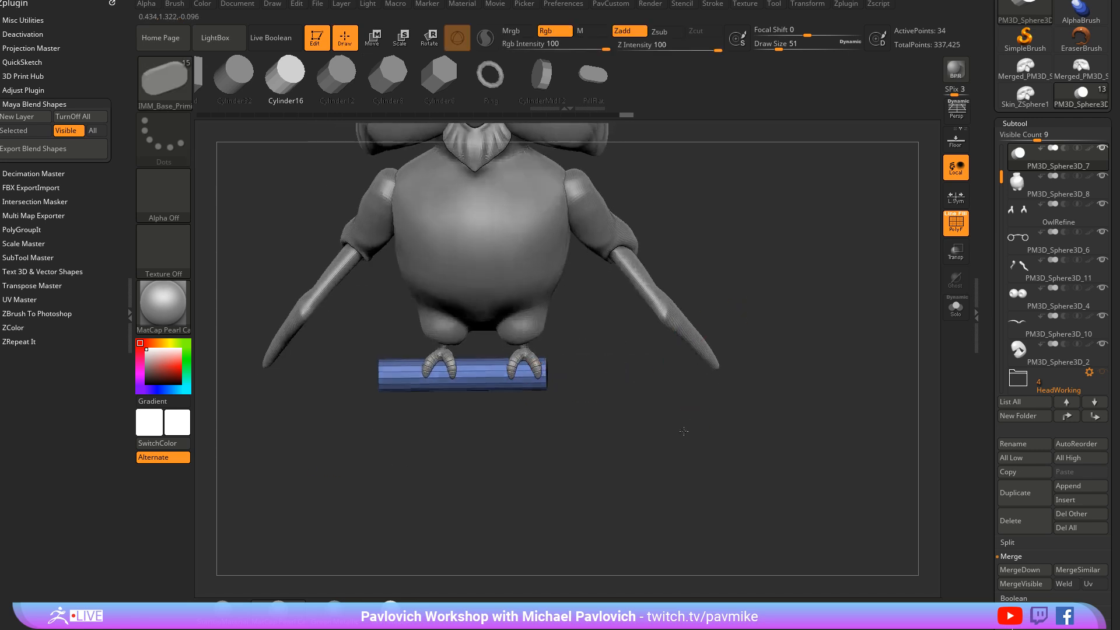
Insert a ZSphere as a new subtool alongside the perch cylinder
right_click_drag(685, 430, 630, 423)
key("s")
scroll(984, 409, "down", 1)
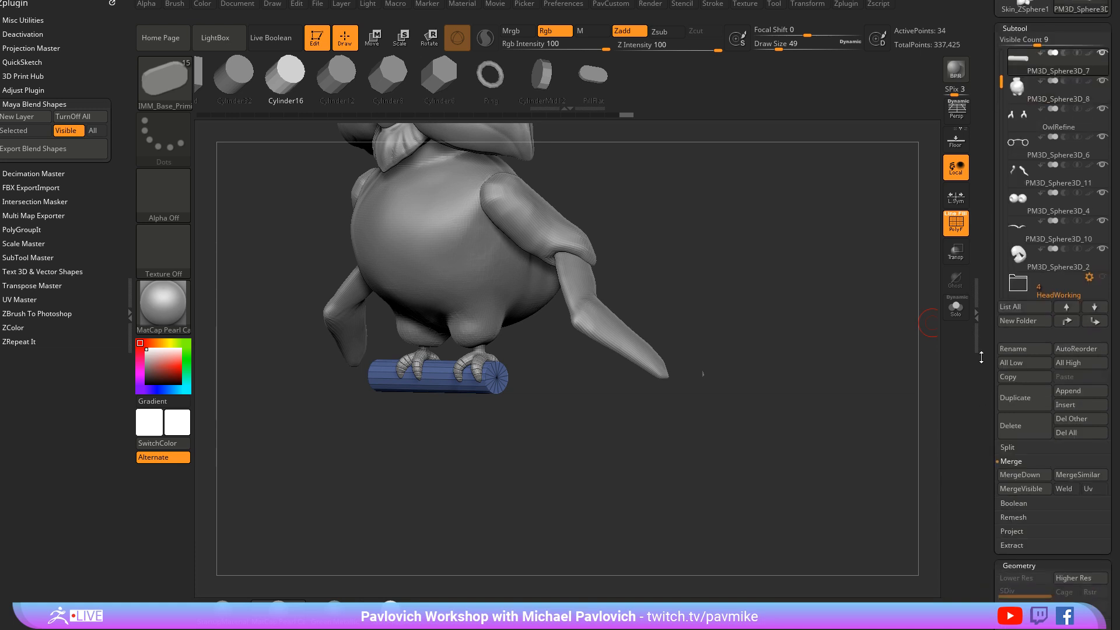
left_click(1080, 489)
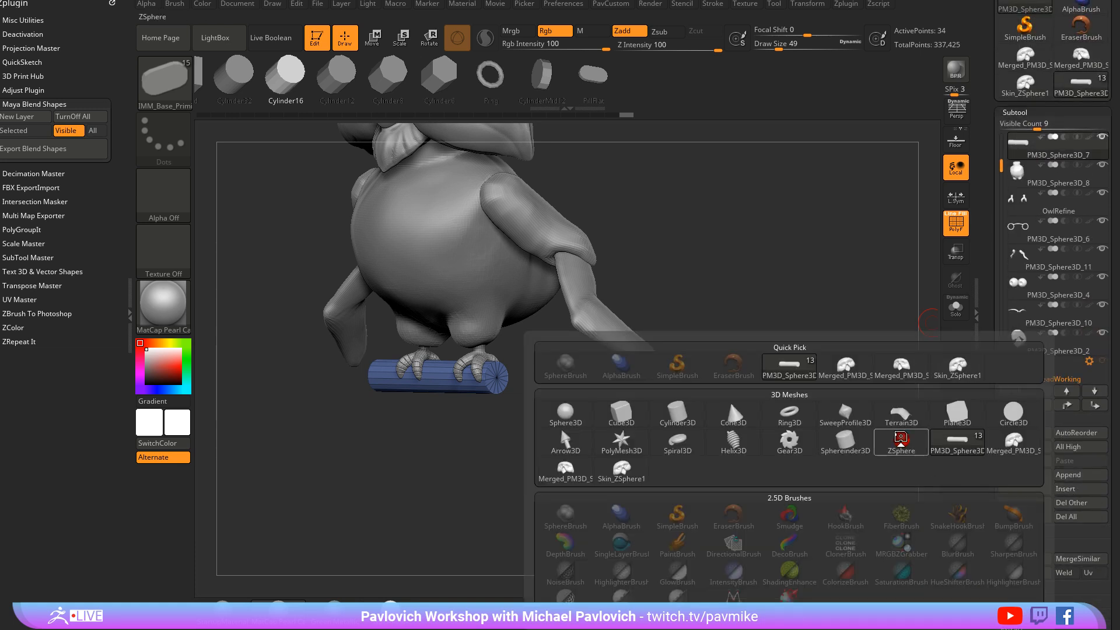
left_click(898, 439)
mouse_move(803, 337)
right_mouse_down("shift")
mouse_move(801, 300)
mouse_move(834, 343)
right_mouse_up("shift")
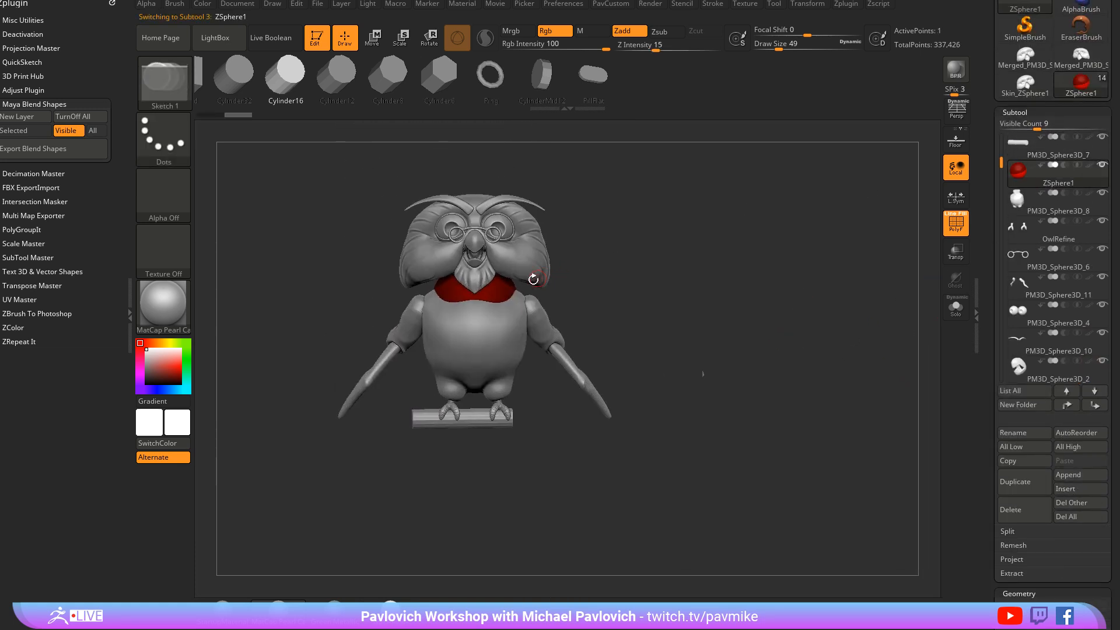
Move the ZSphere to one end of the perch cylinder and scale it to match the cylinder's thickness
key("w")
mouse_move(533, 280)
left_mouse_down()
mouse_move(534, 326)
mouse_move(564, 394)
mouse_move(468, 270)
left_mouse_up()
key("e")
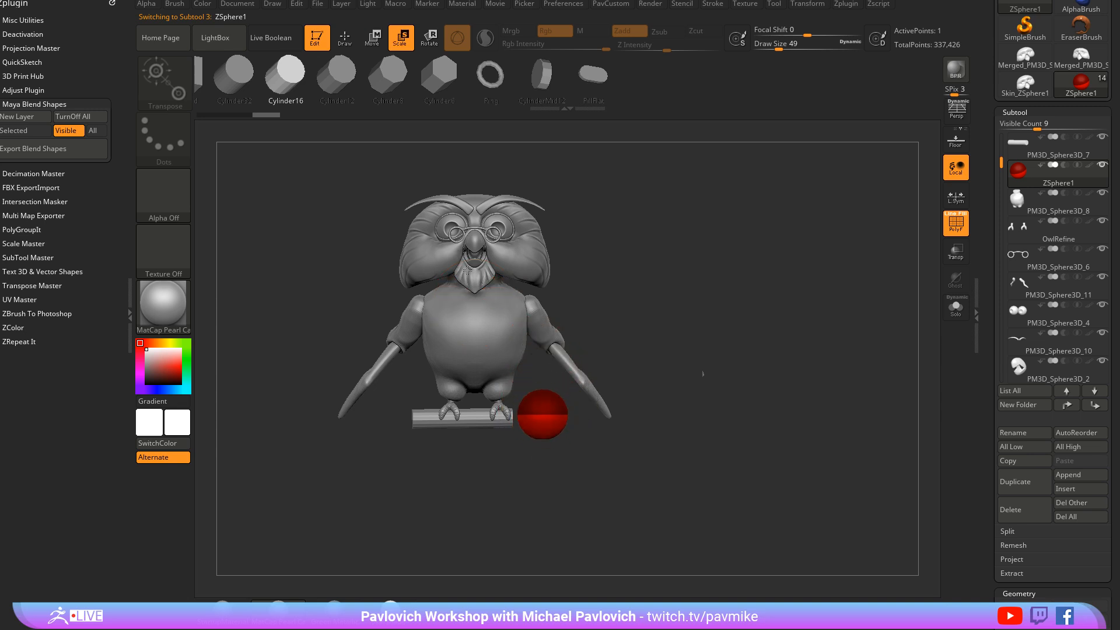
scroll(546, 415, "up", 5)
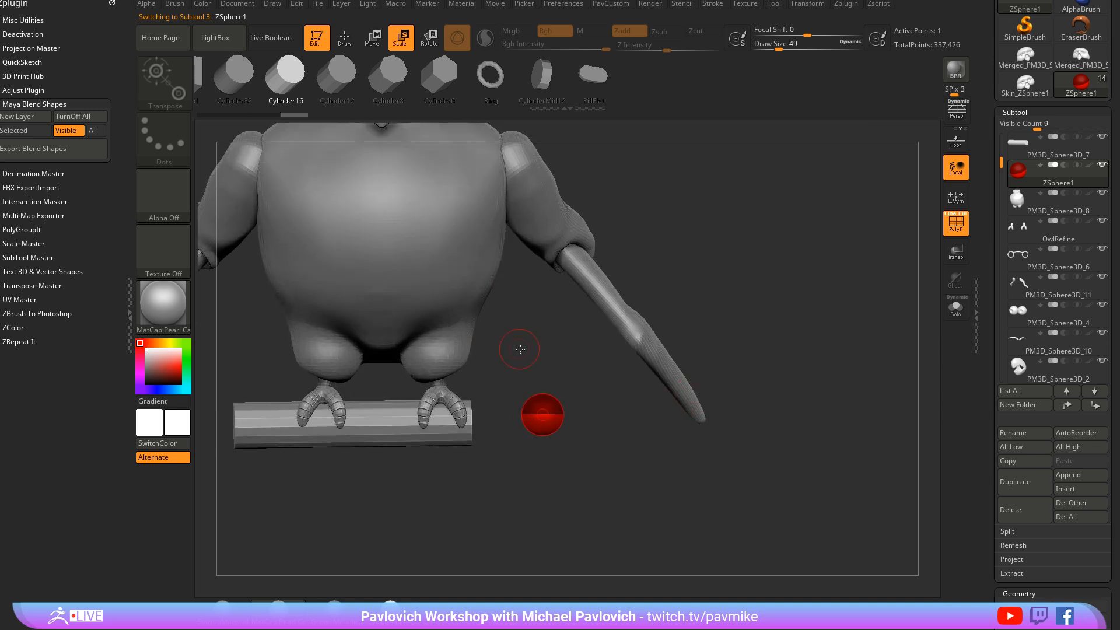
key("w")
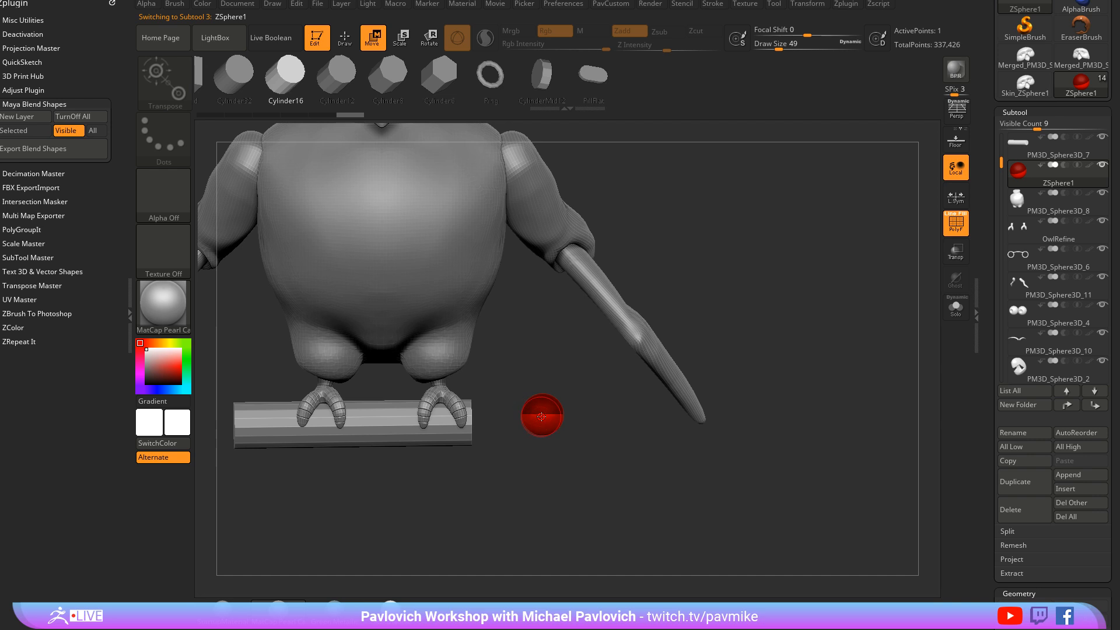
left_click_drag(541, 415, 471, 421)
right_click_drag(476, 423, 494, 419)
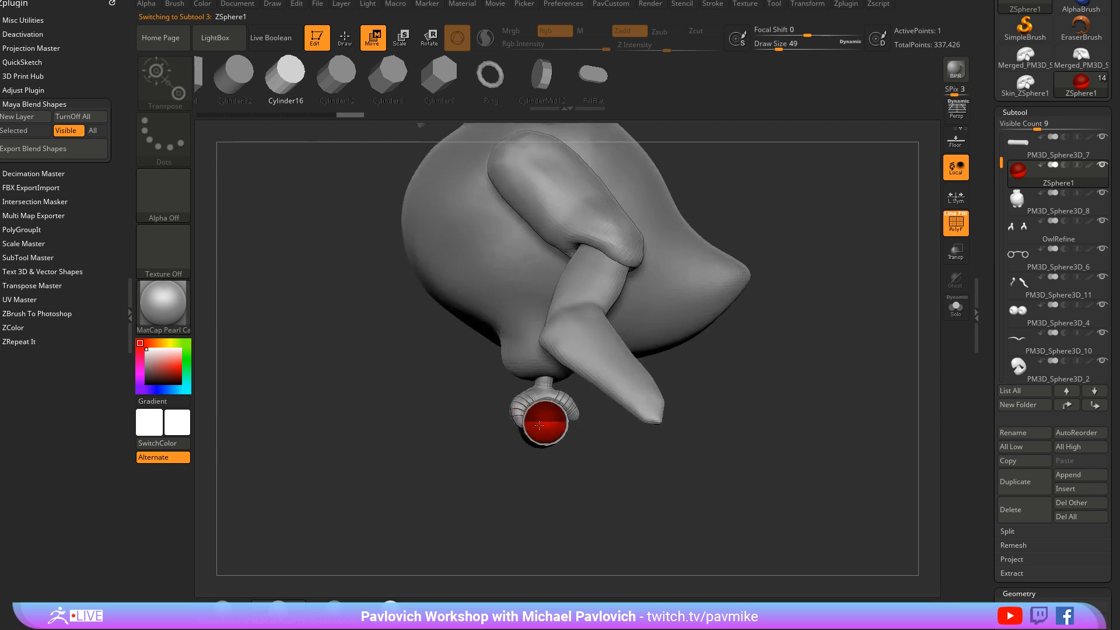
key("e")
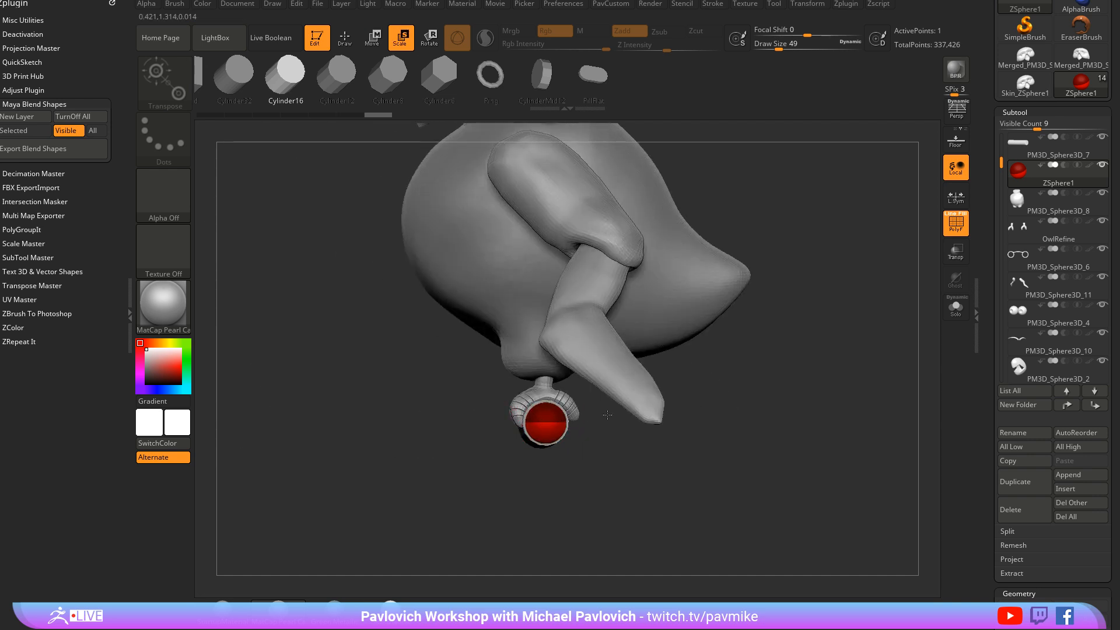
right_click_drag(563, 467, 735, 424, "shift")
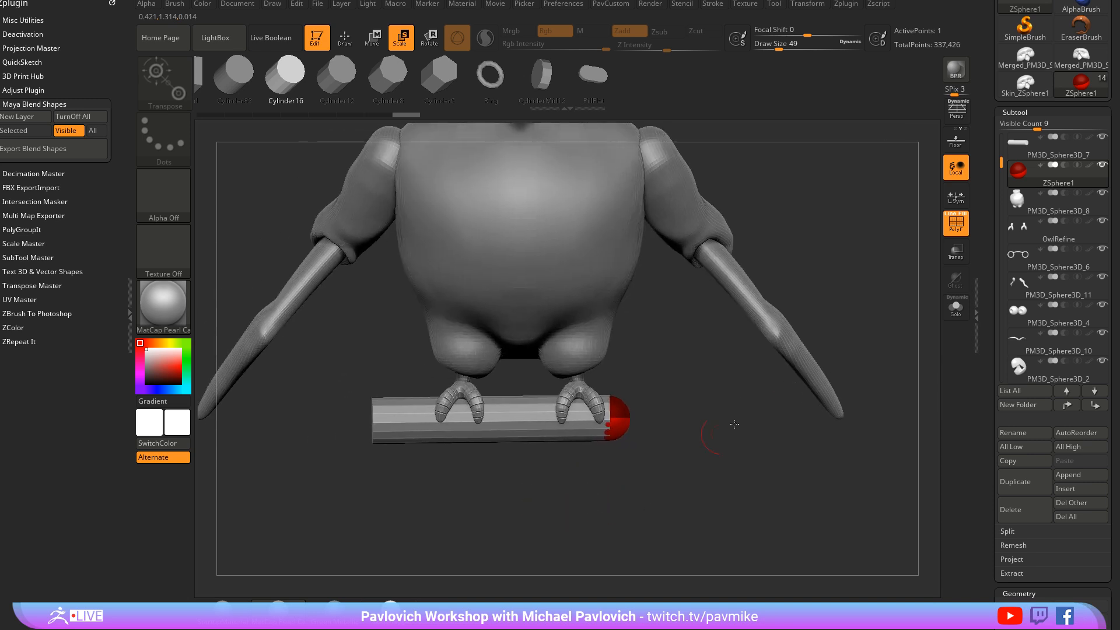
Turn on ghosted transparency, then add a second ZSphere and pull it to the opposite end of the perch cylinder
left_click(955, 251)
left_click(954, 282)
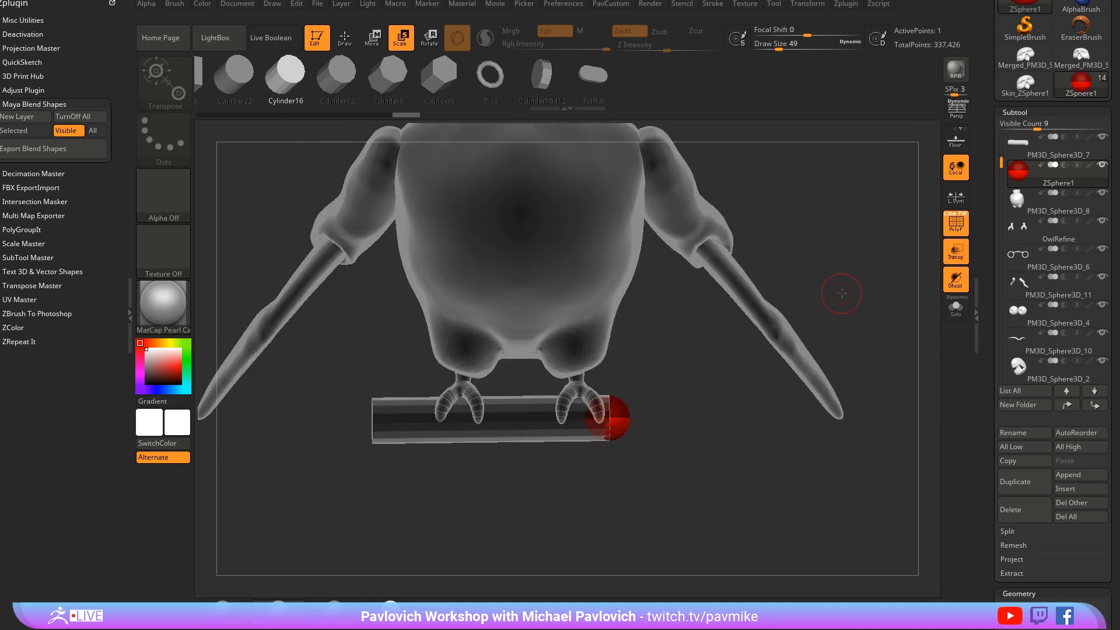
right_click_drag(837, 292, 762, 375)
key("q")
right_click_drag(593, 421, 601, 424, "shift")
key("w")
left_click_drag(603, 423, 388, 425)
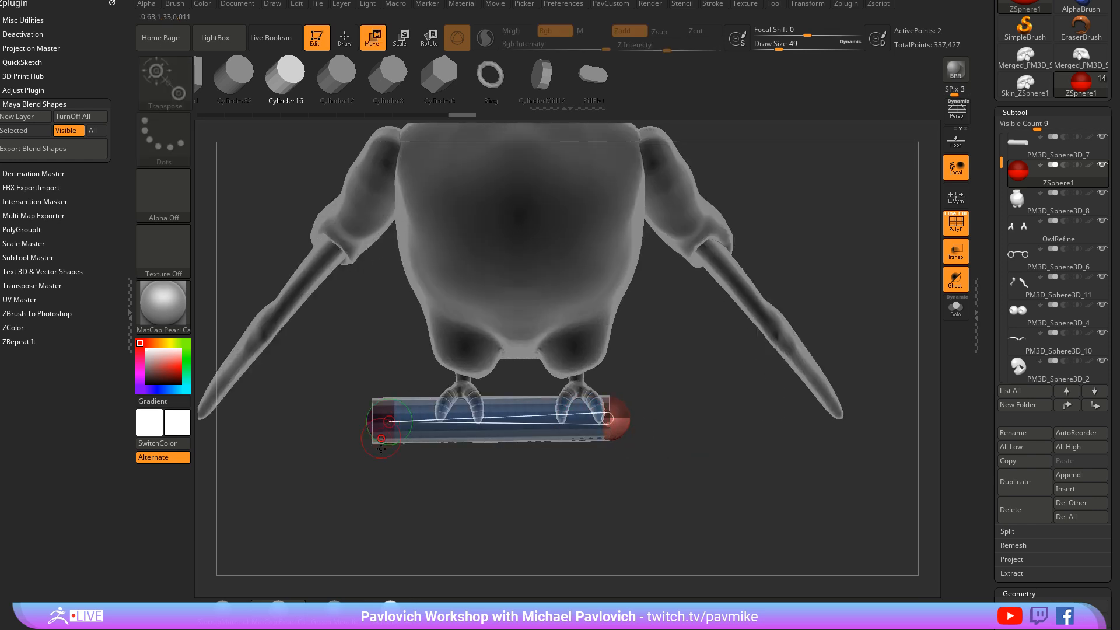
right_click_drag(420, 461, 488, 470)
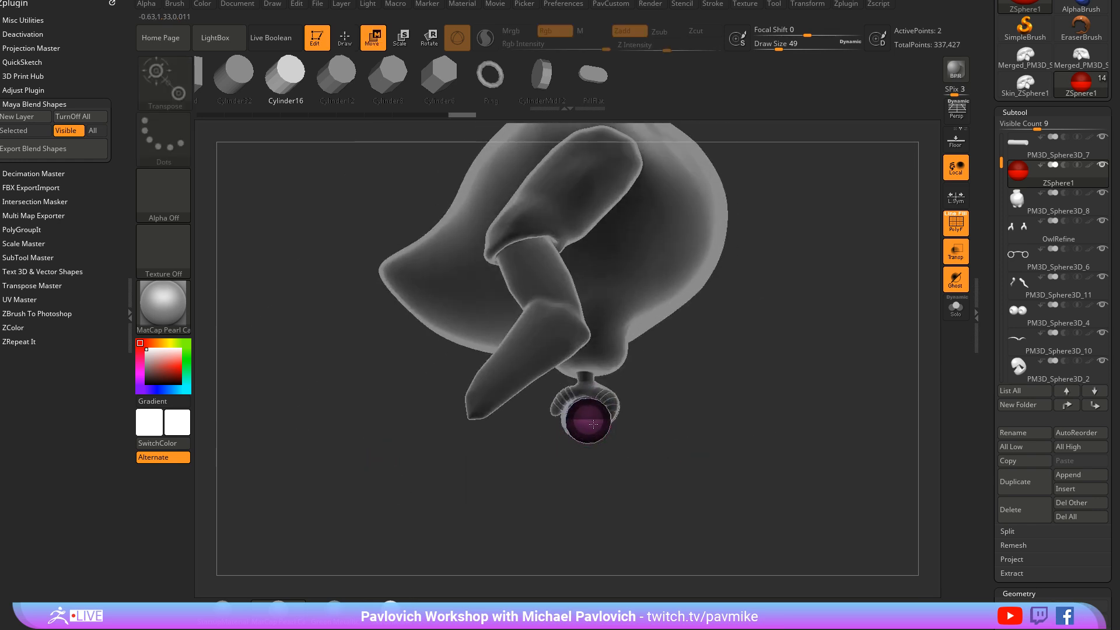
key("q")
right_click_drag(700, 405, 714, 408, "shift")
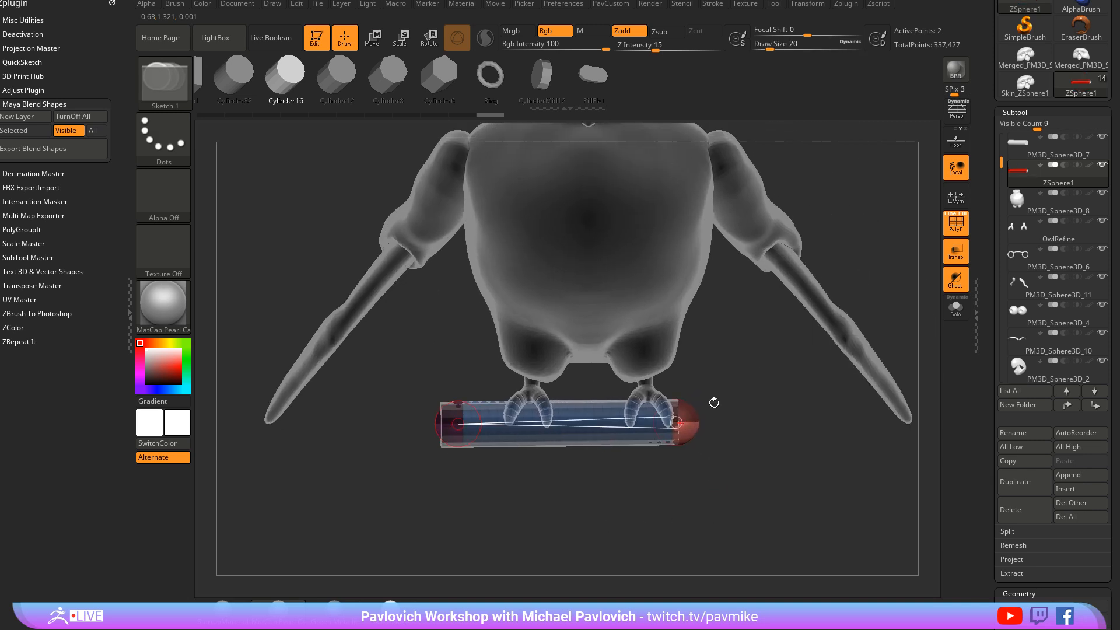
Delete the cylinder subtool PM3D_Sphere3D_7 and turn off the polyframe display
left_click(1026, 147)
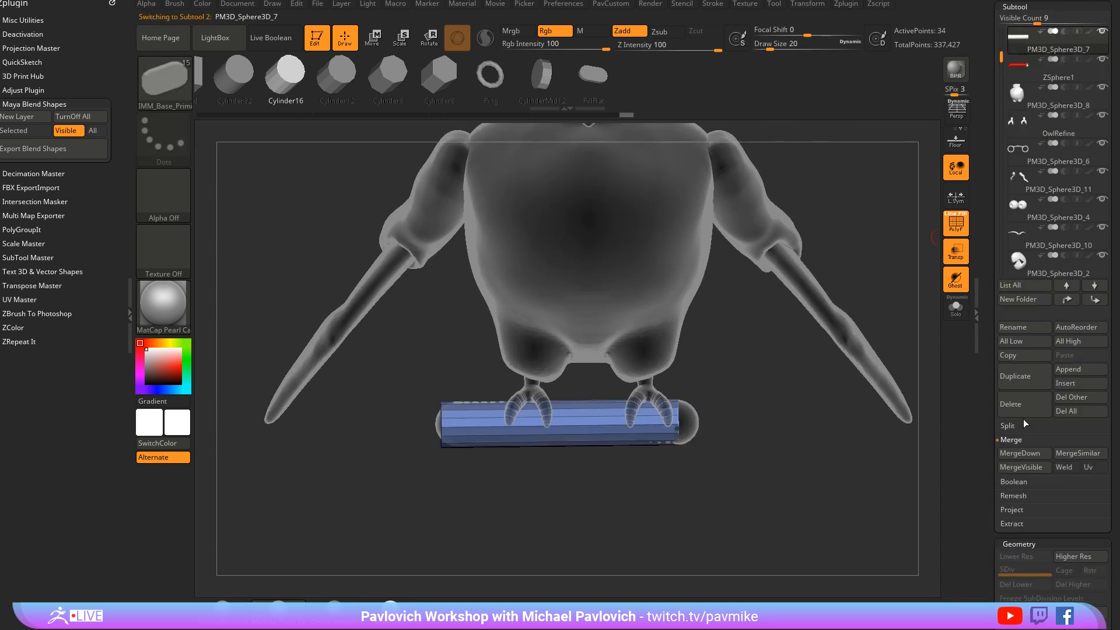
left_click(1017, 408)
right_click_drag(817, 452, 764, 444, "alt")
left_click(951, 225)
Add a ZSphere at the perch end under the owl's left foot and pull it outward and down into a long limb
mouse_move(758, 385)
right_mouse_down()
mouse_move(747, 377)
mouse_move(741, 390)
right_mouse_up()
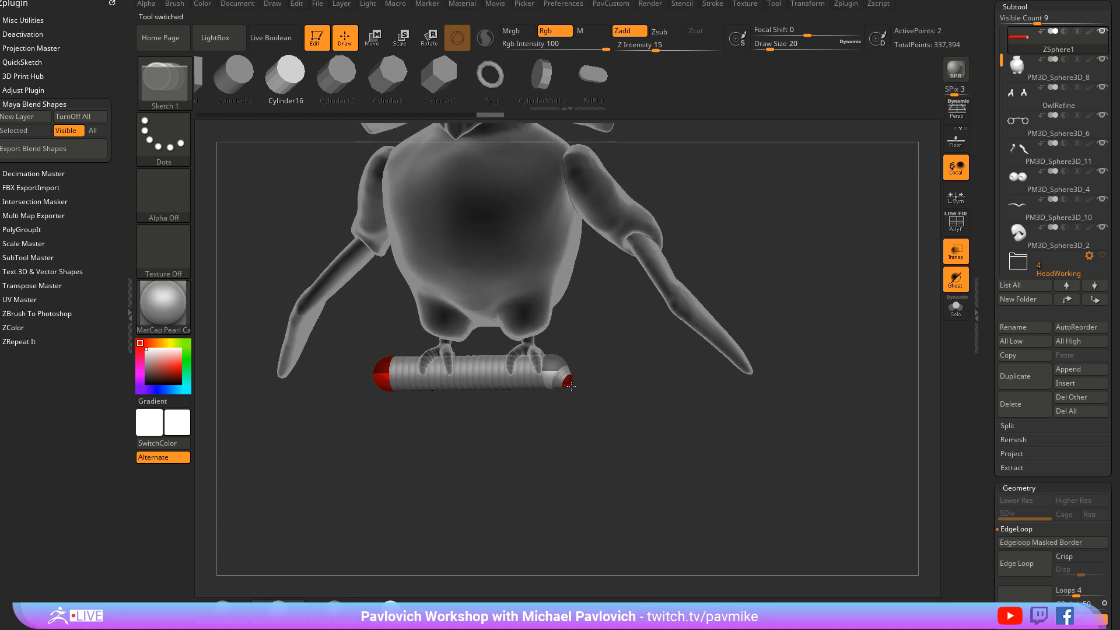
right_click_drag(575, 394, 605, 377, "ctrl")
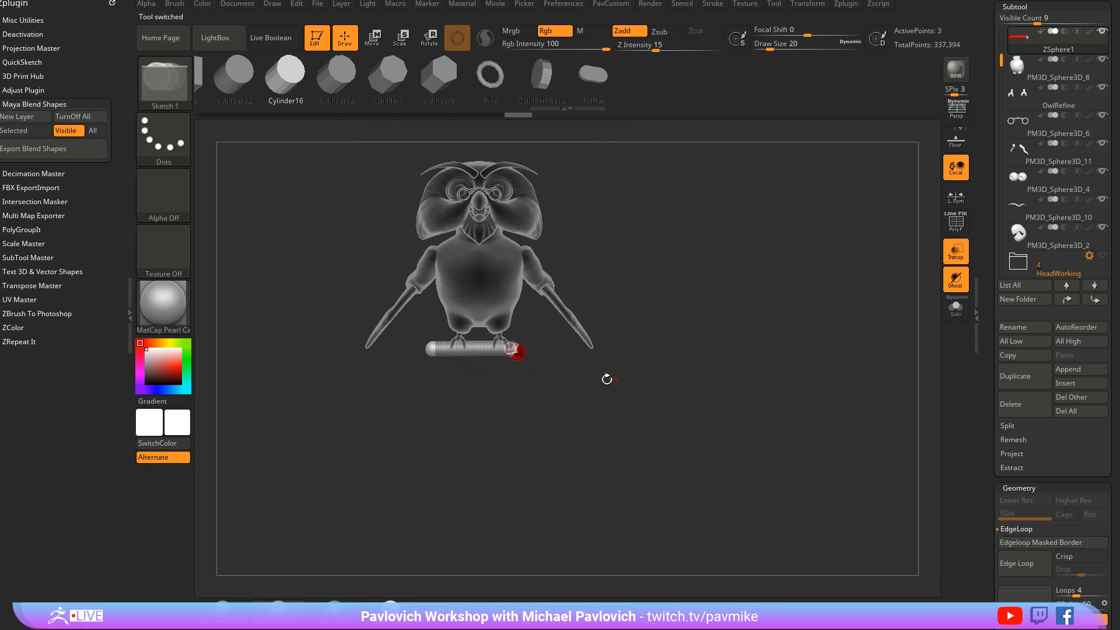
key("w")
left_click_drag(518, 352, 634, 438)
key("e")
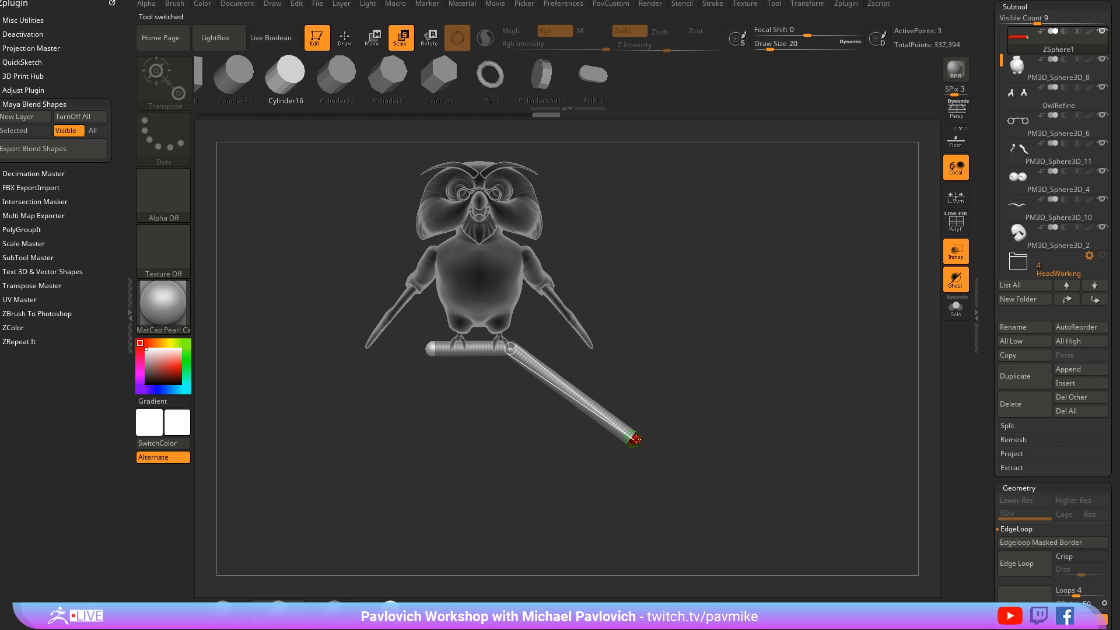
Insert joints along the new limb to bend it and enlarge its end ZSphere into a thick branch base
key("q")
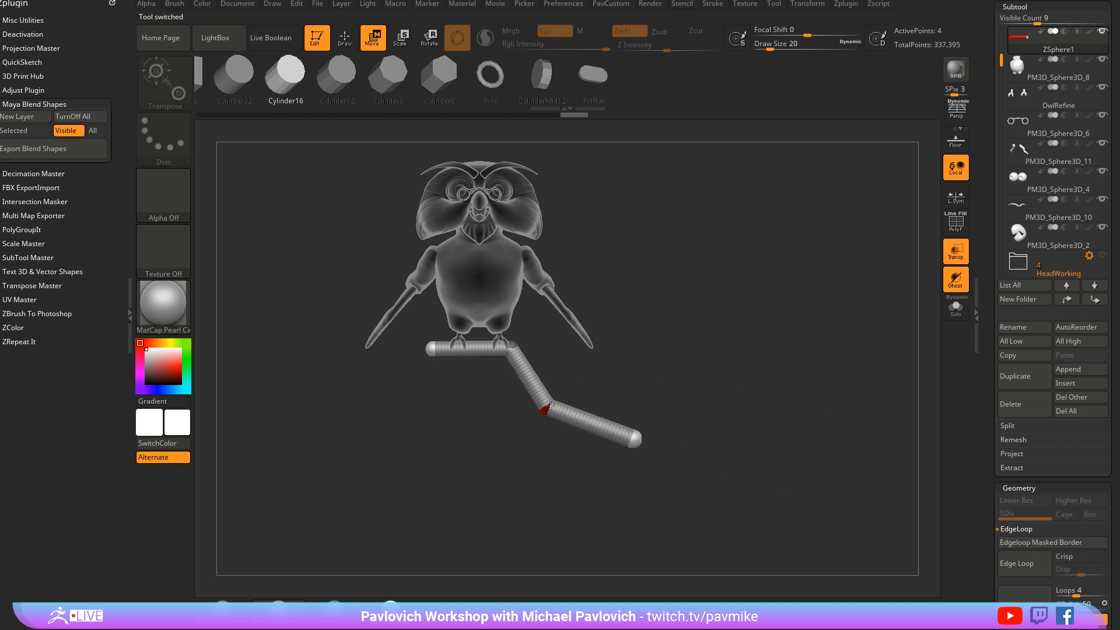
right_click_drag(676, 443, 646, 476)
key("w")
left_click_drag(574, 415, 546, 402)
right_click_drag(619, 467, 720, 411, "shift")
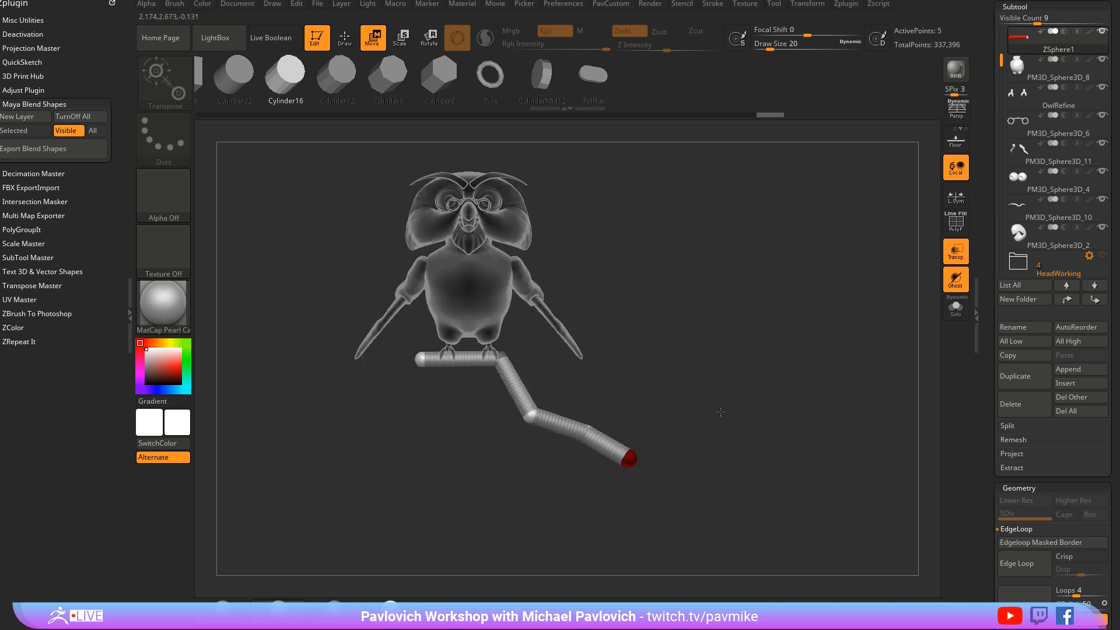
key("e")
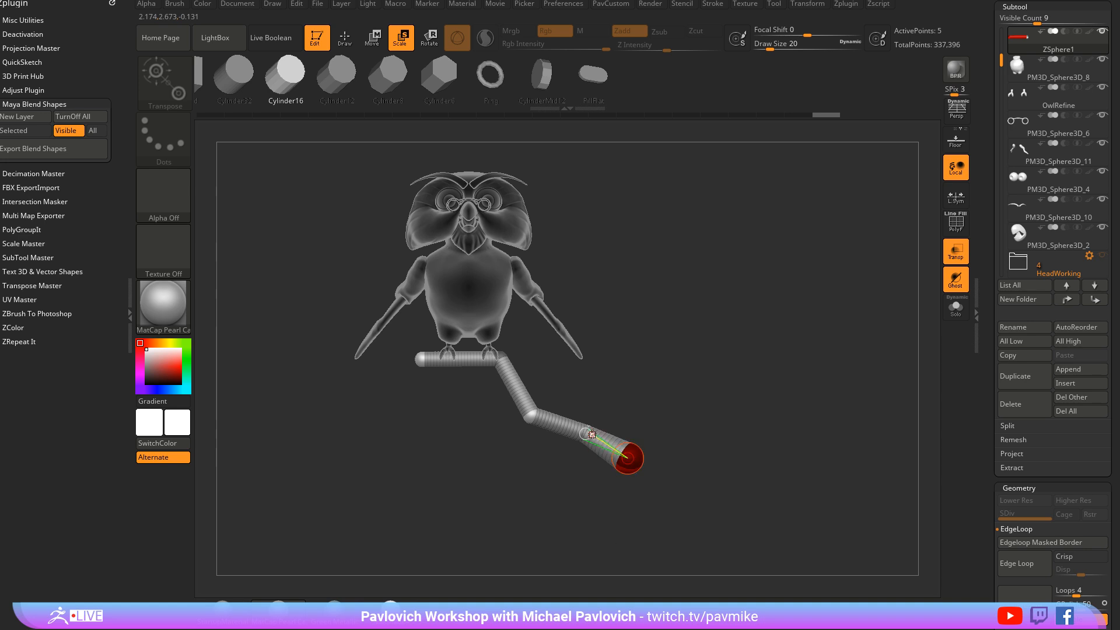
left_click_drag(586, 427, 563, 465)
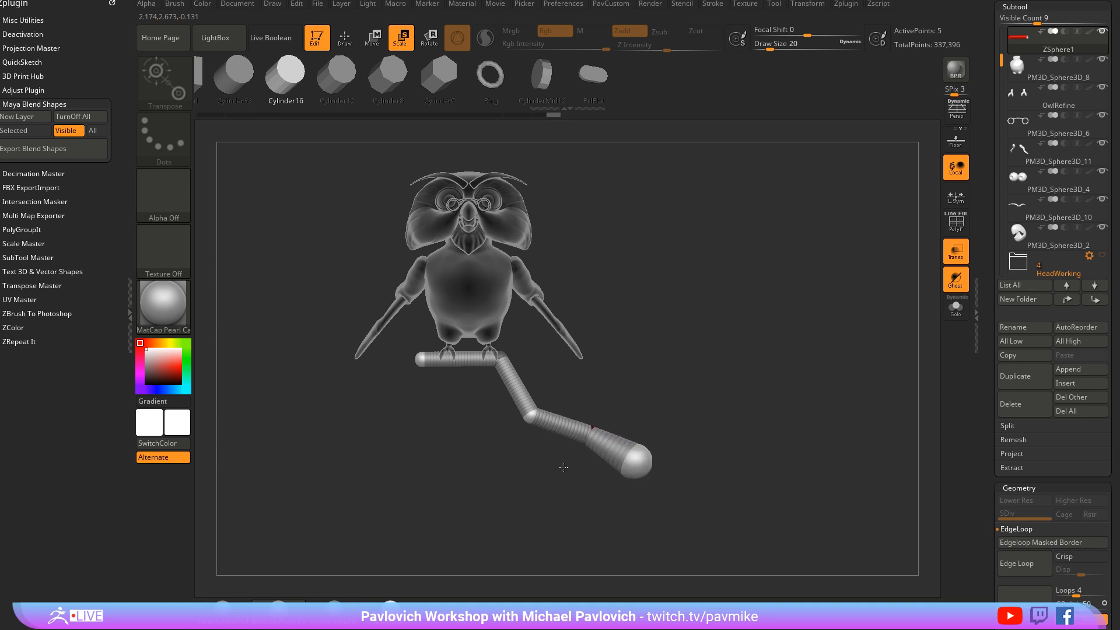
Extend the branch from the other end of the perch with a limb bent at two added joints
left_click_drag(720, 325, 768, 332, "alt")
key("q")
mouse_move(384, 394)
left_mouse_down()
mouse_move(410, 391)
mouse_move(435, 336)
mouse_move(417, 367)
mouse_move(413, 347)
mouse_move(237, 425)
mouse_move(478, 414)
mouse_move(557, 458)
left_mouse_up()
key("w")
key("q")
key("w")
left_click_drag(466, 372, 495, 407)
left_click_drag(352, 452, 365, 467)
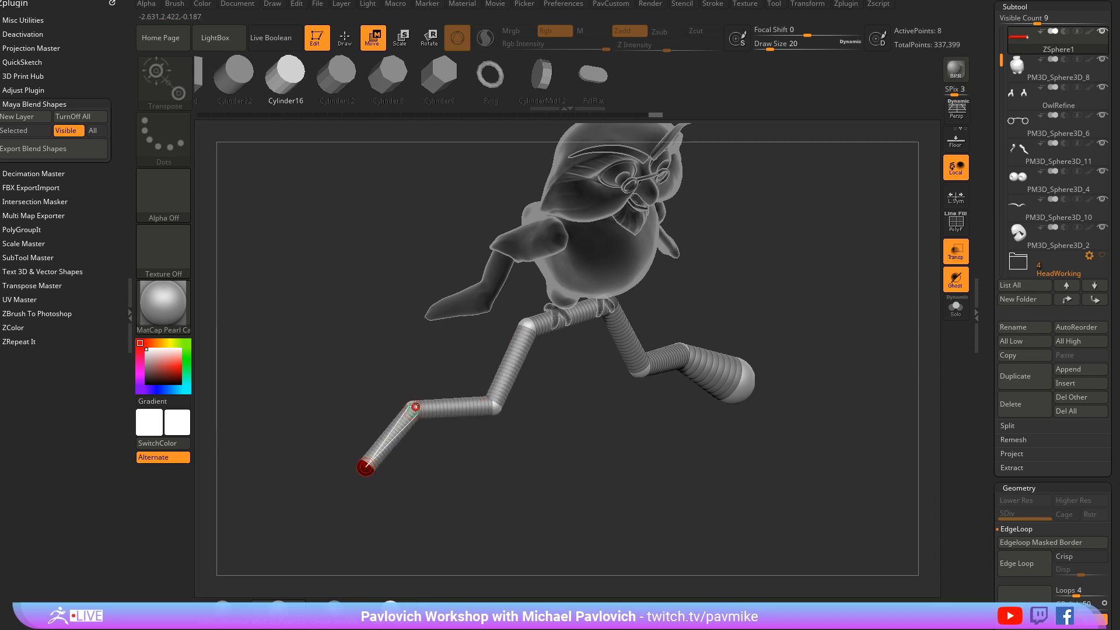
Reposition the two inner joints of the new limb to raise and flatten its bends
left_click_drag(415, 407, 411, 395)
left_click_drag(452, 443, 408, 444)
left_click_drag(418, 396, 412, 387)
left_click_drag(490, 400, 472, 379)
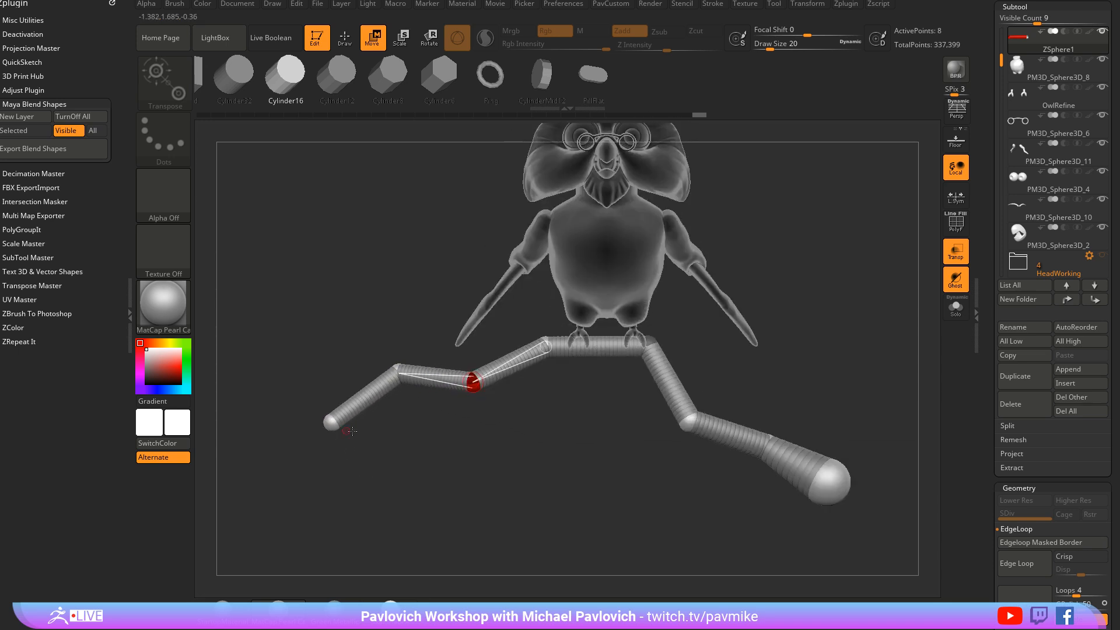
Add a ZSphere at the joint where the perch meets the thin limb and pull it out into a second twig
key("q")
mouse_move(443, 458)
left_mouse_down()
mouse_move(476, 470)
mouse_move(496, 461)
left_mouse_up()
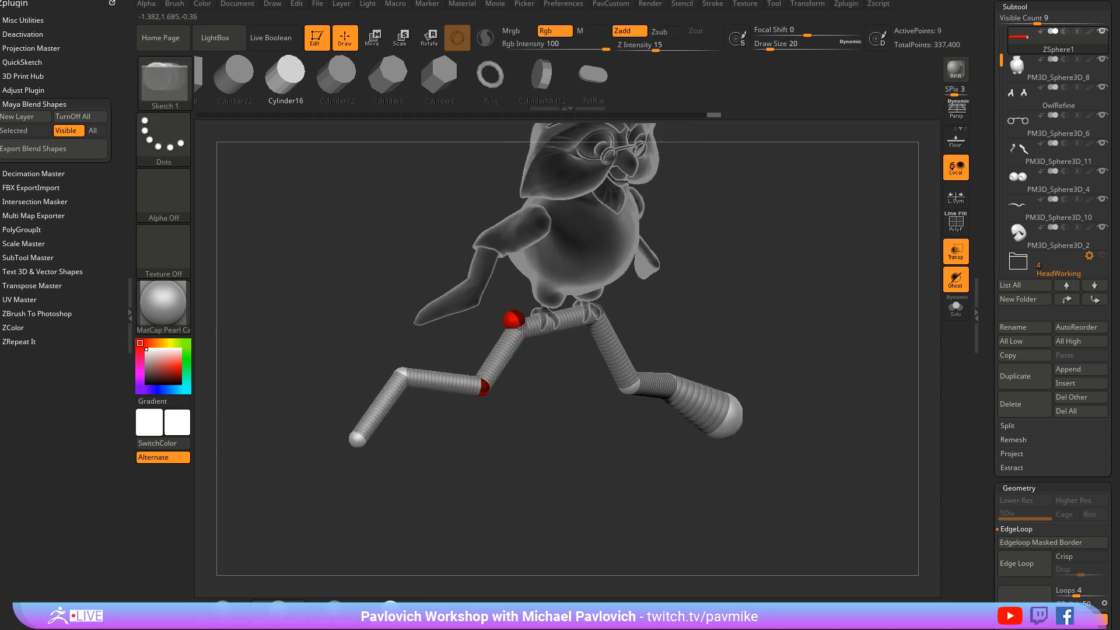
right_click_drag(522, 329, 512, 318, "shift")
key("w")
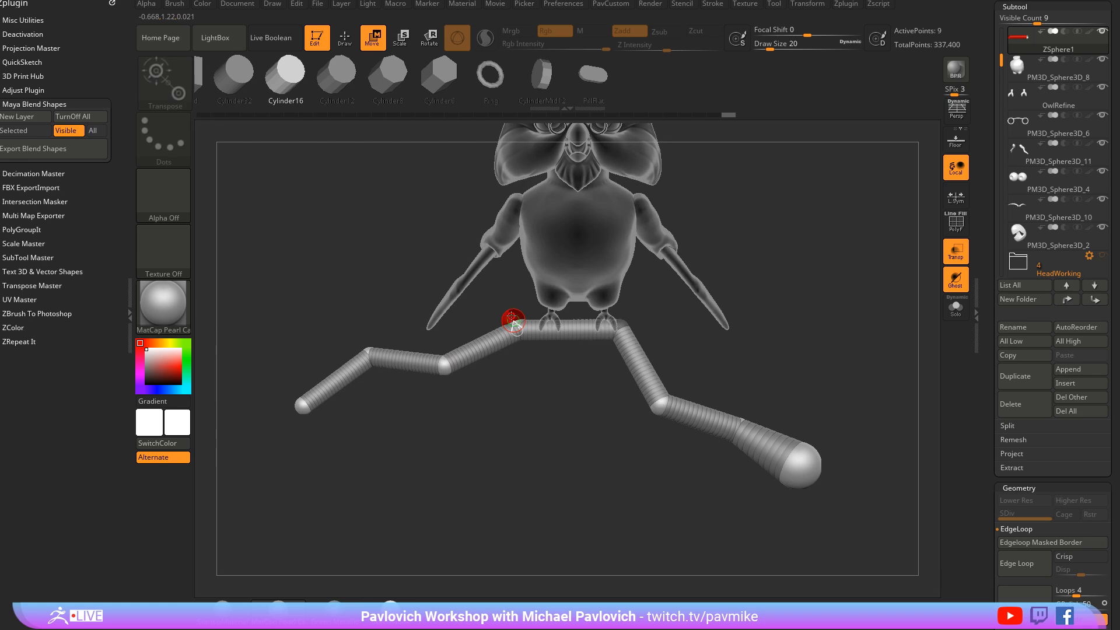
key("e")
right_click_drag(514, 325, 507, 323)
key("q")
key("w")
mouse_move(508, 321)
left_mouse_down()
mouse_move(300, 328)
mouse_move(275, 277)
left_mouse_up()
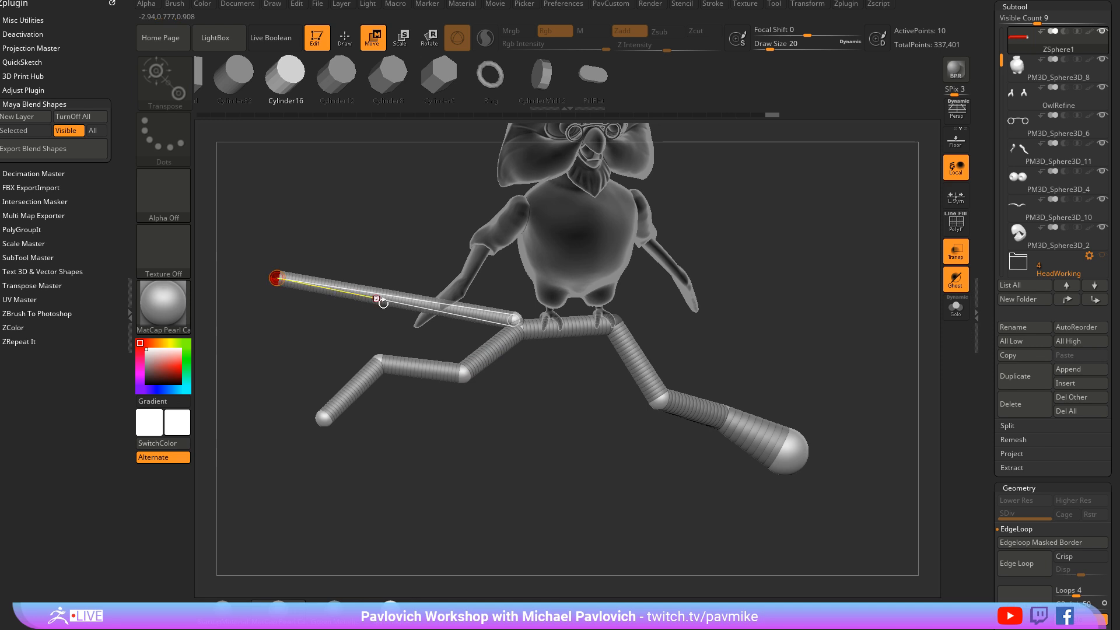
Insert two joints in the second twig and move its joints down so it bends and forks beside the first limb
key("q")
left_click(384, 297)
left_click(452, 304)
right_click_drag(567, 405, 694, 359)
key("w")
left_click_drag(458, 312, 430, 350)
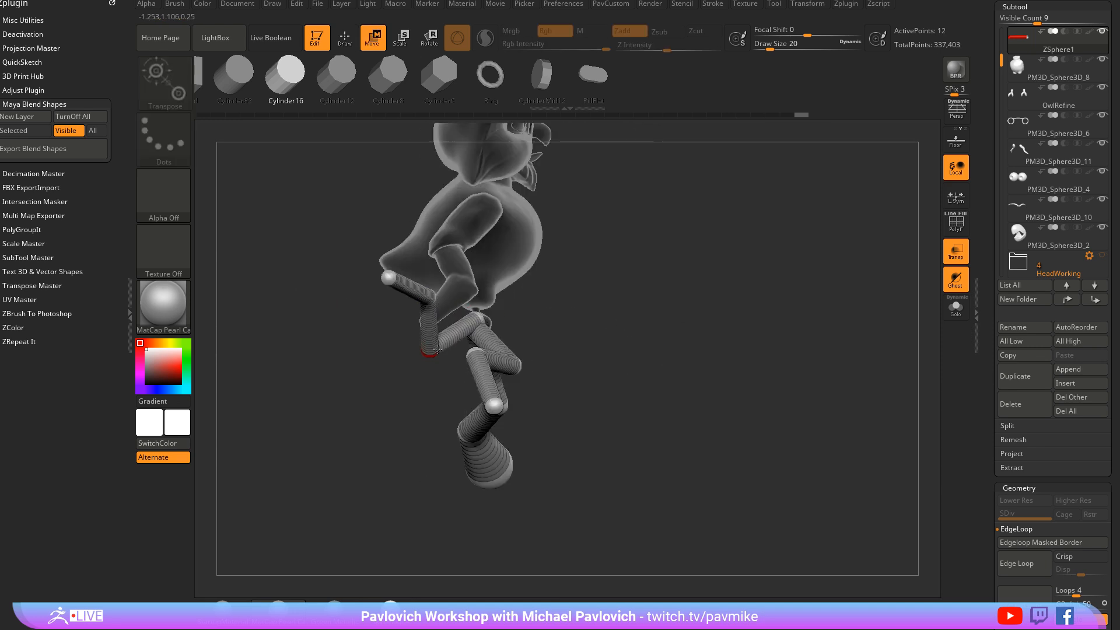
left_click_drag(387, 278, 391, 338)
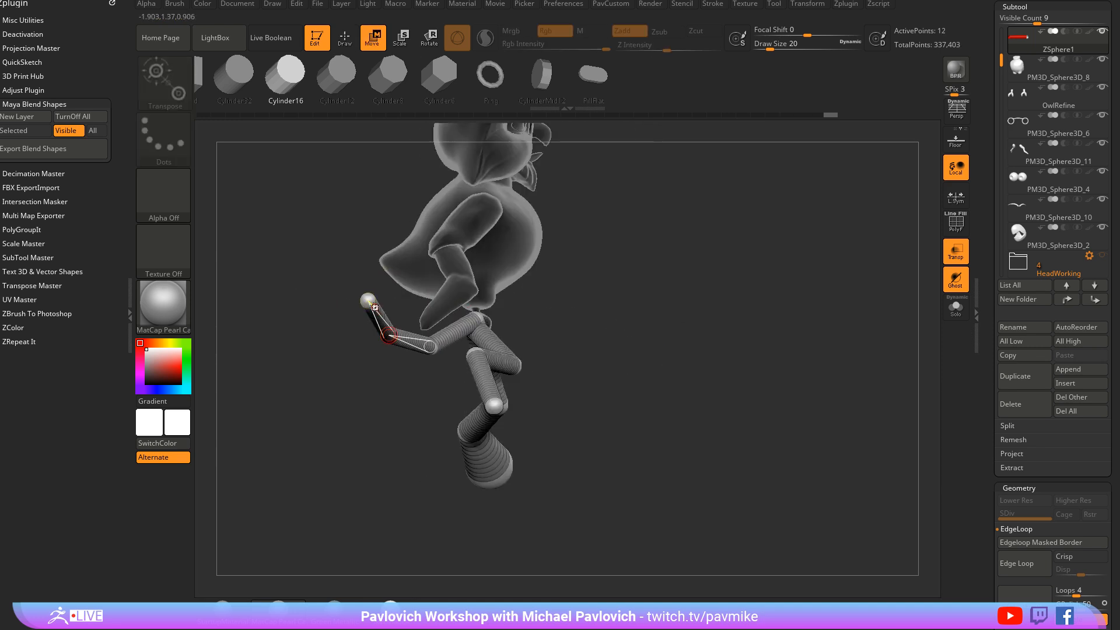
right_click_drag(517, 305, 589, 315)
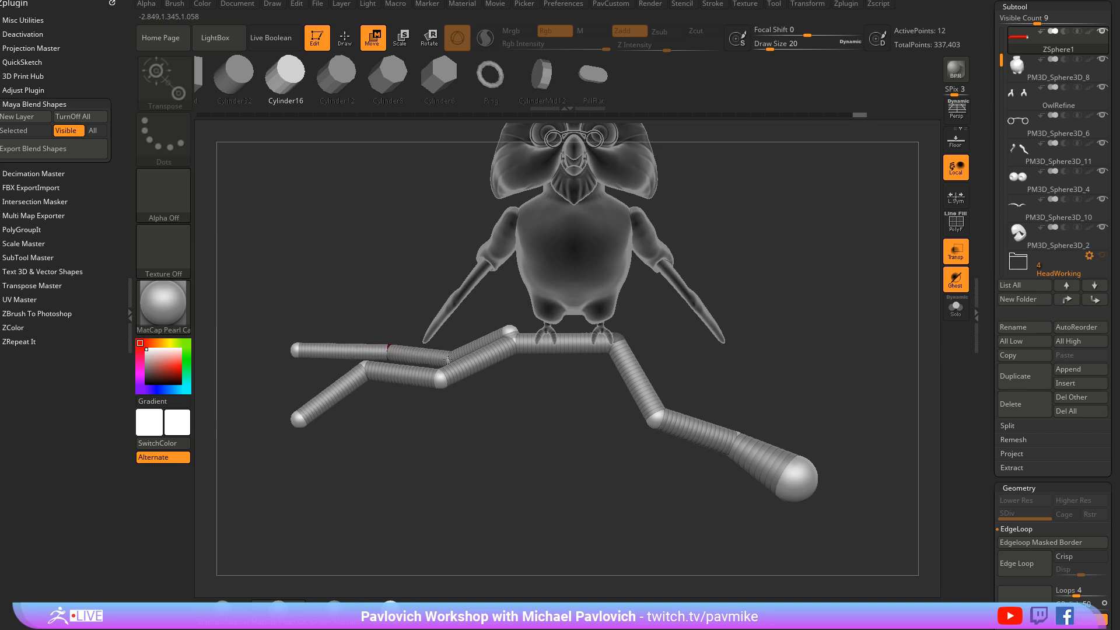
left_click_drag(502, 324, 505, 336)
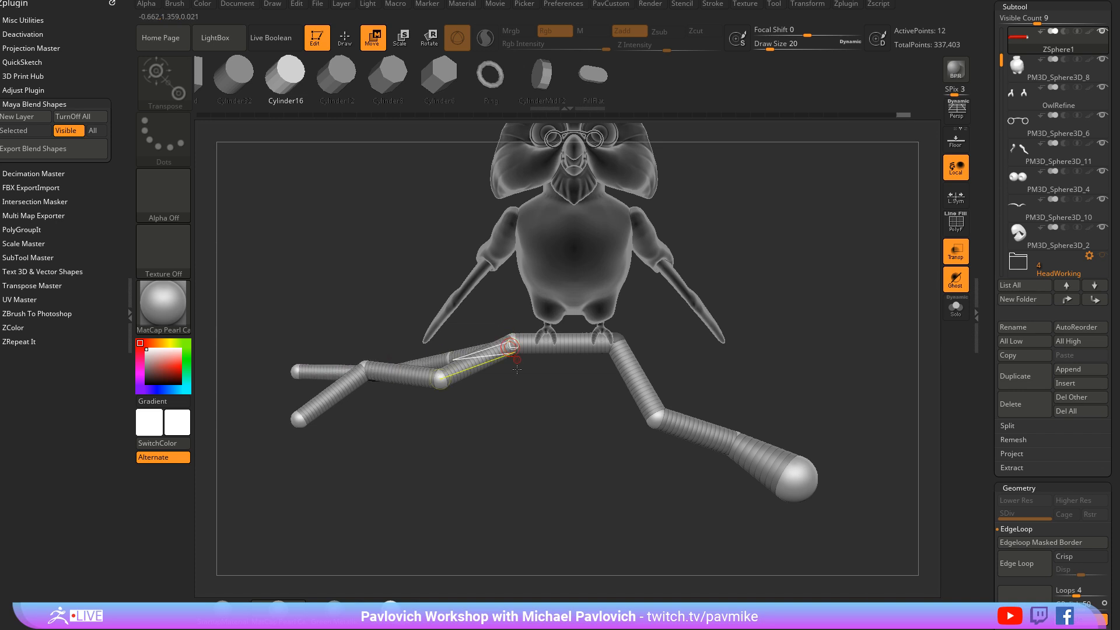
Raise the inner and middle joints of the second twig so it forks upward above the first limb
left_click_drag(517, 443, 574, 418)
left_click_drag(579, 367, 663, 355)
right_click_drag(663, 356, 520, 467)
right_click_drag(768, 329, 575, 465, "shift")
left_click_drag(538, 357, 539, 295)
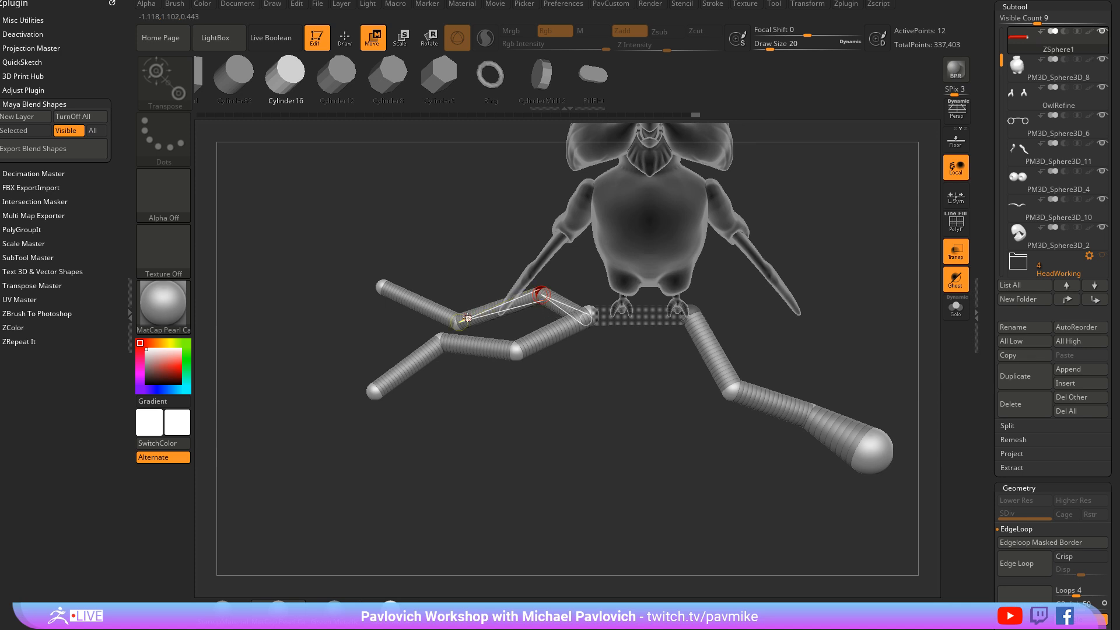
left_click_drag(462, 321, 369, 304)
Rotate the outer segments of the second twig so its tip angles more steeply upward
key("e")
key("r")
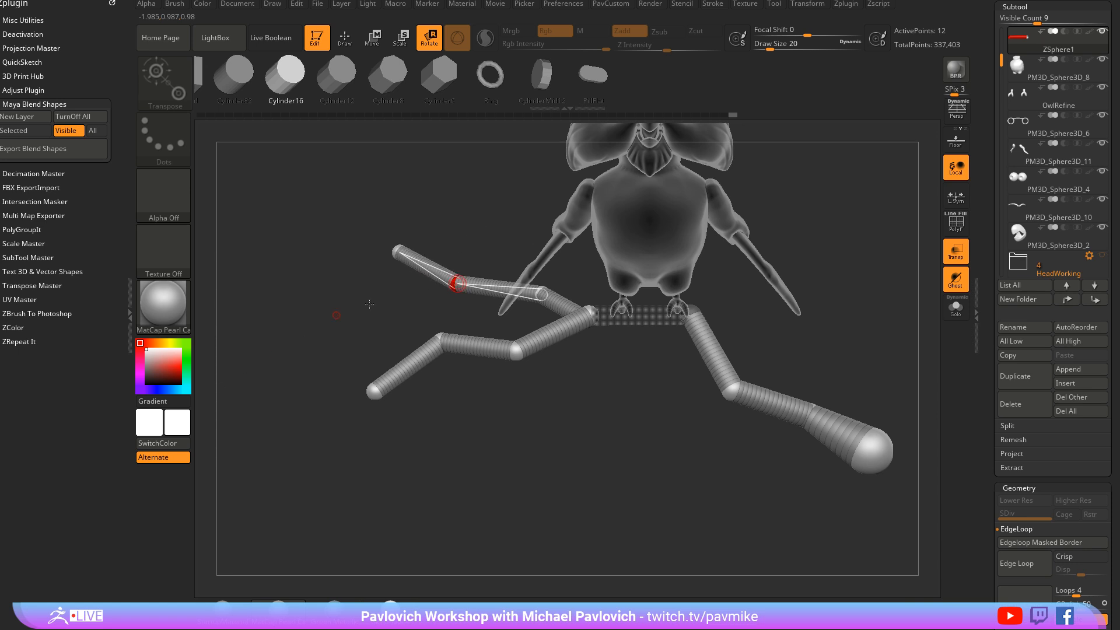
left_click_drag(401, 252, 443, 244)
mouse_move(485, 288)
left_mouse_down()
mouse_move(490, 269)
mouse_move(514, 262)
mouse_move(488, 250)
mouse_move(500, 274)
left_mouse_up()
left_click_drag(653, 417, 508, 508)
Move the joints where the second twig leaves the perch to tidy the start of the fork
key("w")
left_click_drag(501, 368, 480, 355)
left_click_drag(503, 408, 496, 394)
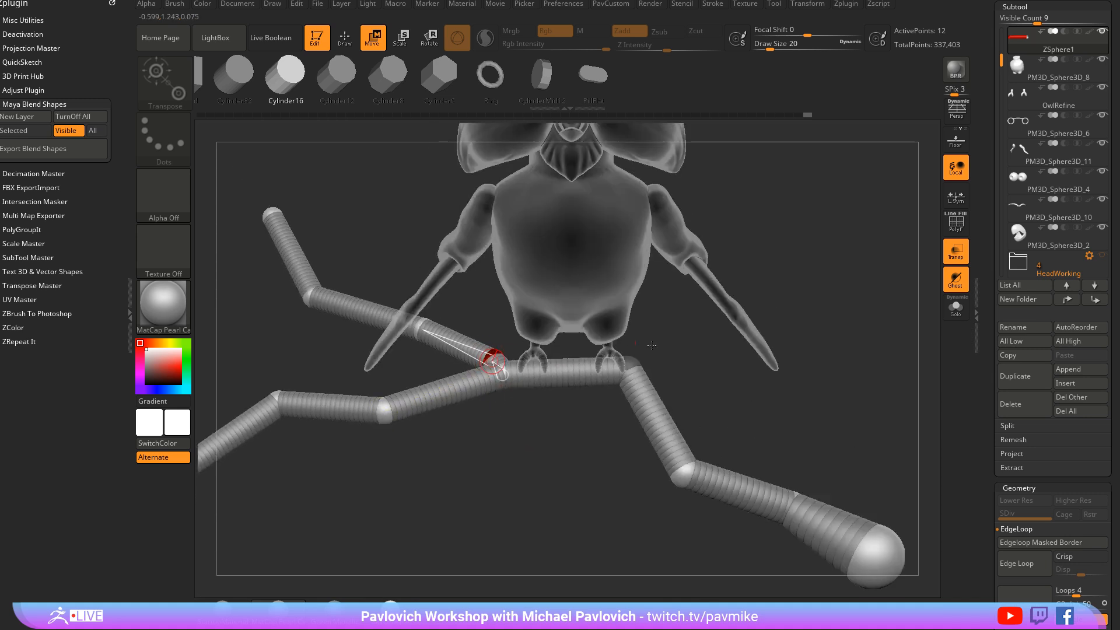
Nudge the elbow joint of the thick limb slightly outward and turn off the transparent display
left_click_drag(652, 345, 542, 354, "alt")
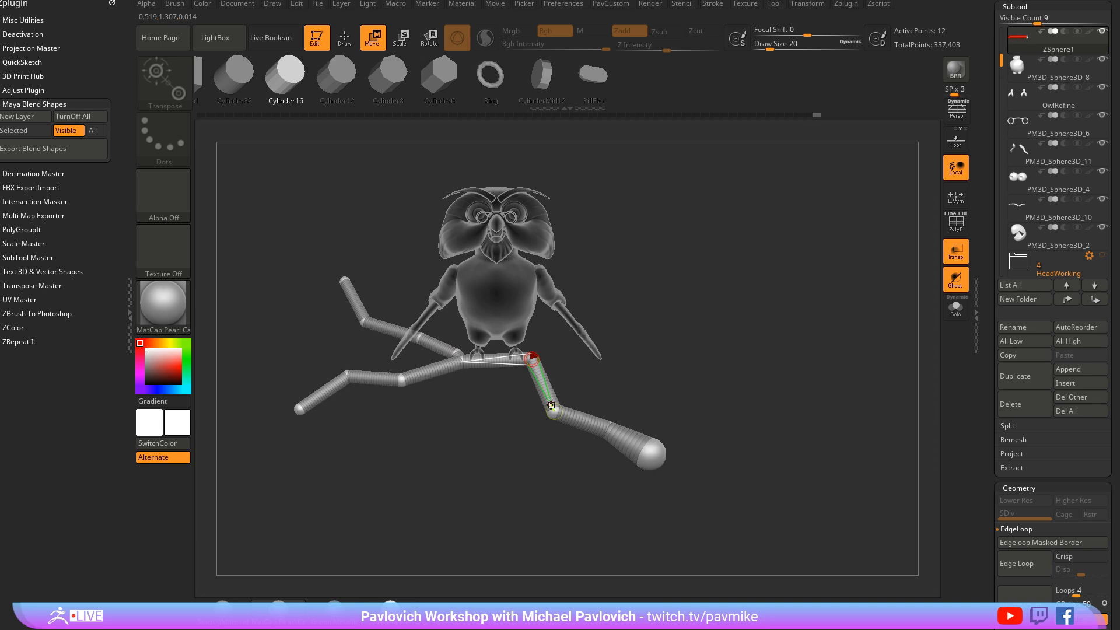
left_click_drag(552, 407, 560, 411)
left_click_drag(720, 370, 680, 375, "alt")
key("q")
left_click(954, 251)
mouse_move(805, 308)
left_mouse_down()
mouse_move(760, 316)
mouse_move(884, 317)
left_mouse_up()
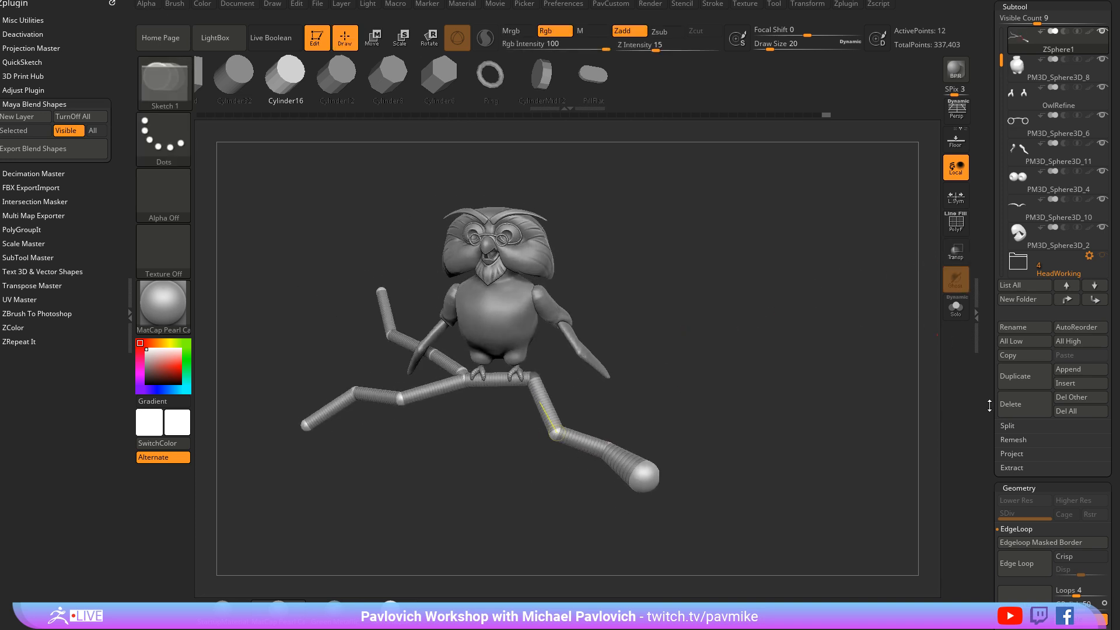
Make an adaptive skin from the branch ZSpheres with Density 1 and DynaMesh Resolution 0
scroll(989, 405, "down", 10)
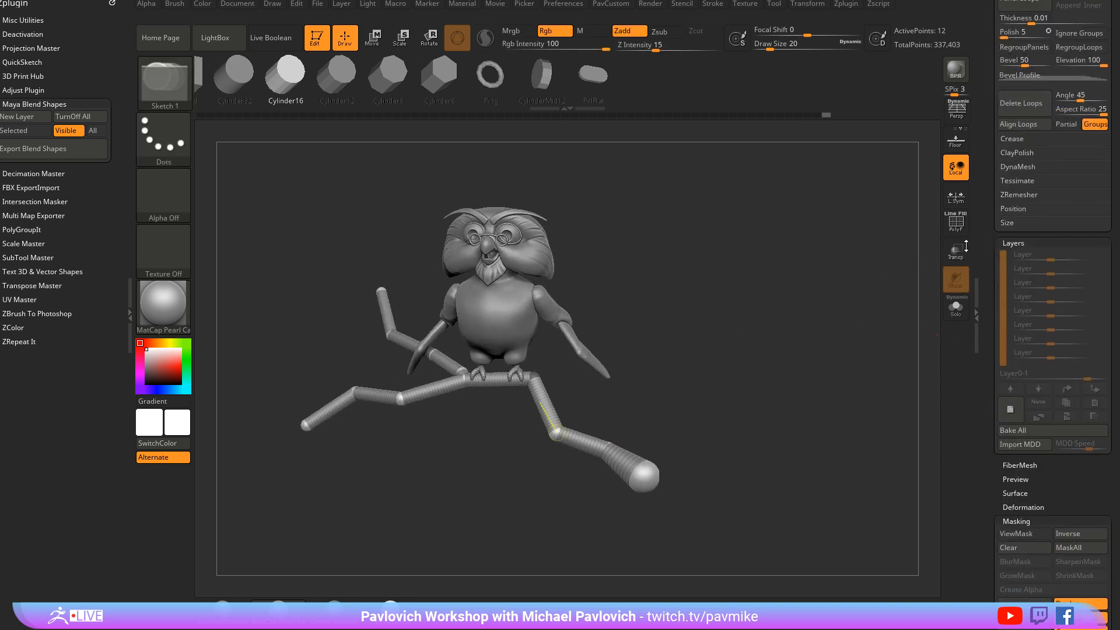
left_click(970, 276)
scroll(1003, 277, "down", 5)
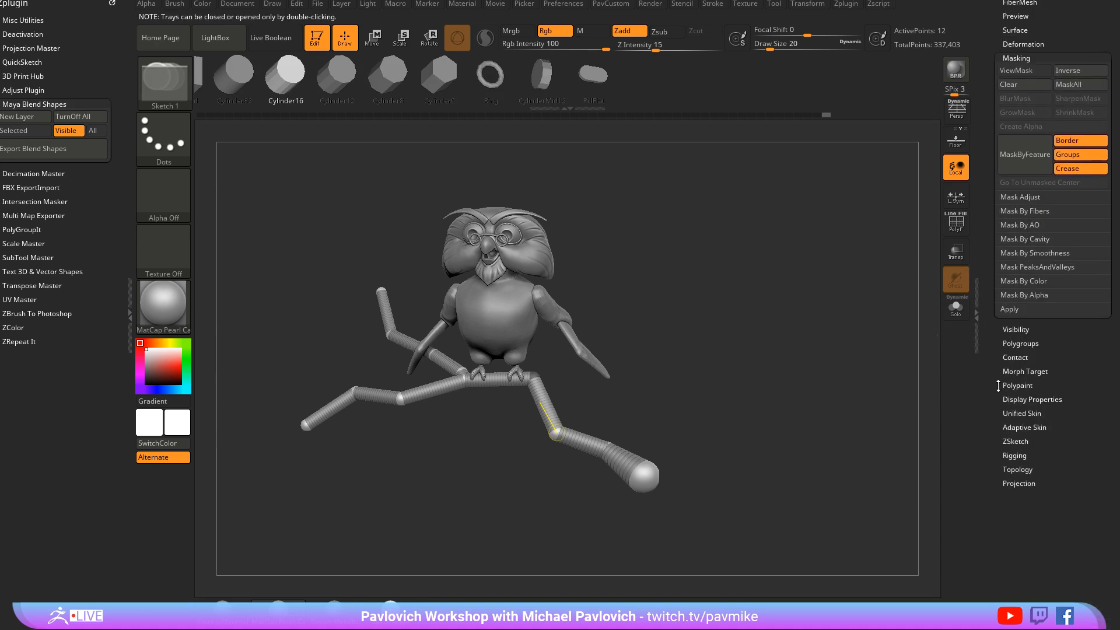
scroll(1003, 306, "up", 5)
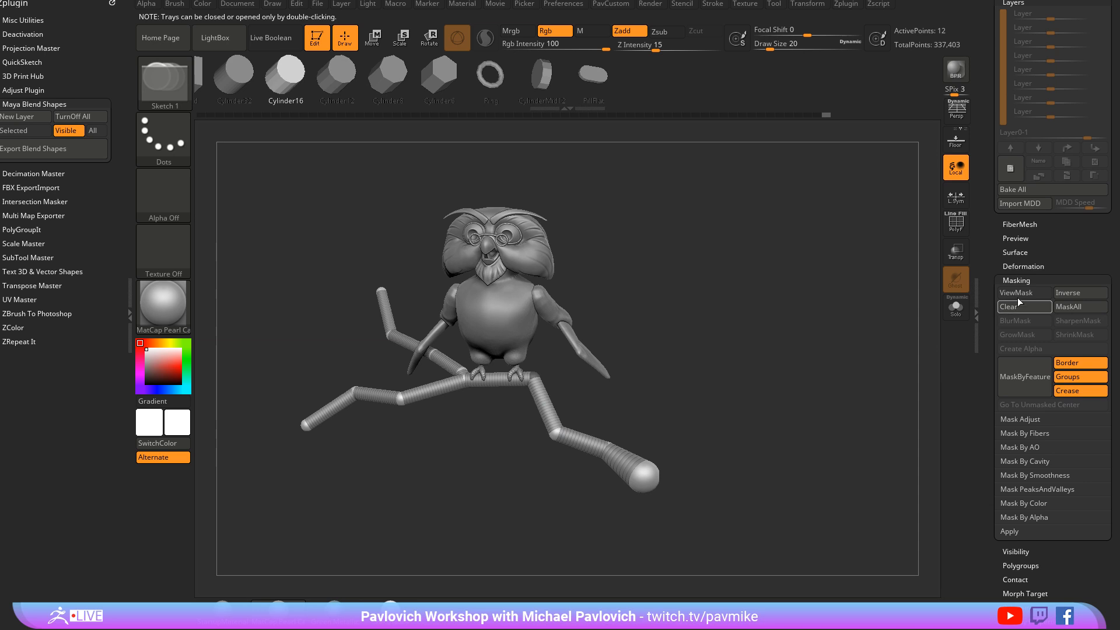
scroll(1003, 279, "down", 5)
left_click(1020, 365)
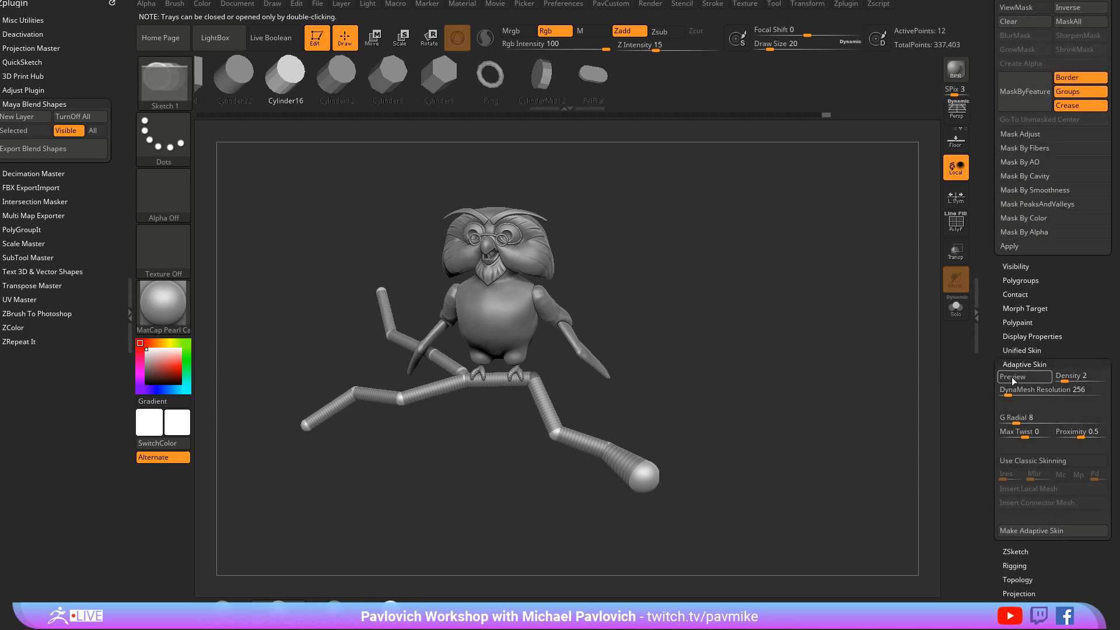
left_click_drag(1005, 392, 999, 392)
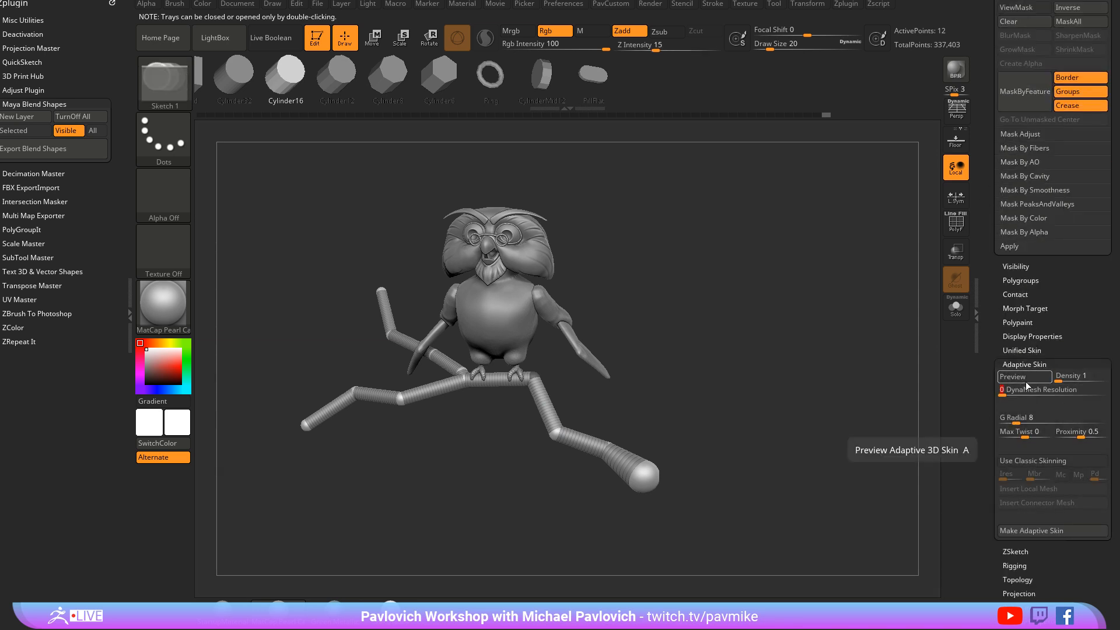
left_click(1012, 376)
left_click(1013, 380)
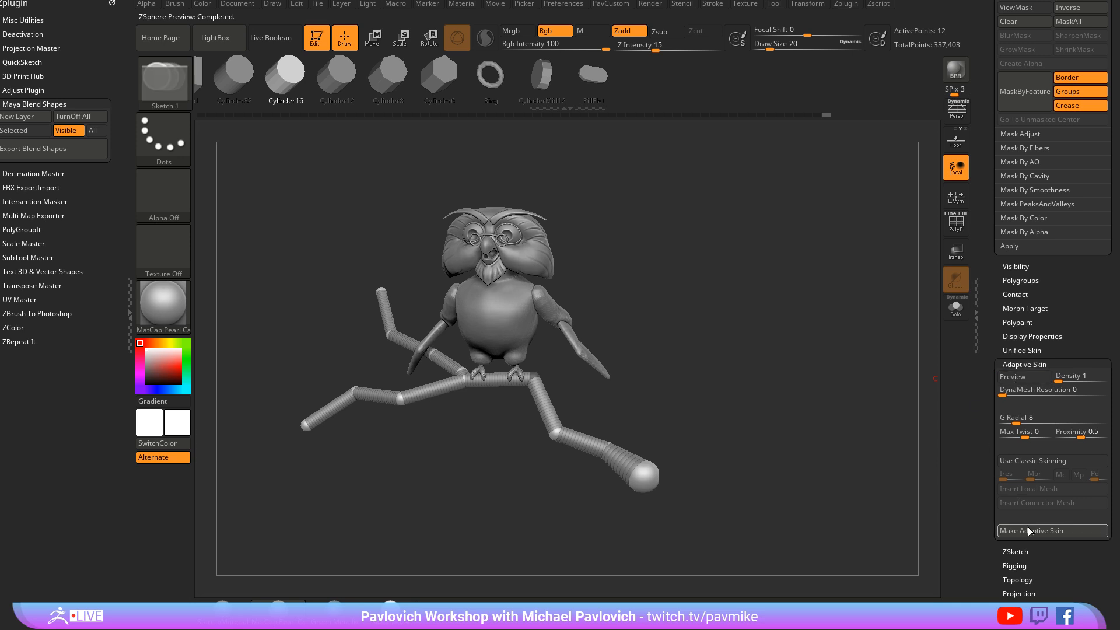
Insert the Skin_ZSphere3 mesh as a subtool and move it below PM3D_Sphere3D_8
left_click_drag(990, 412, 979, 579)
left_click_drag(984, 441, 983, 584)
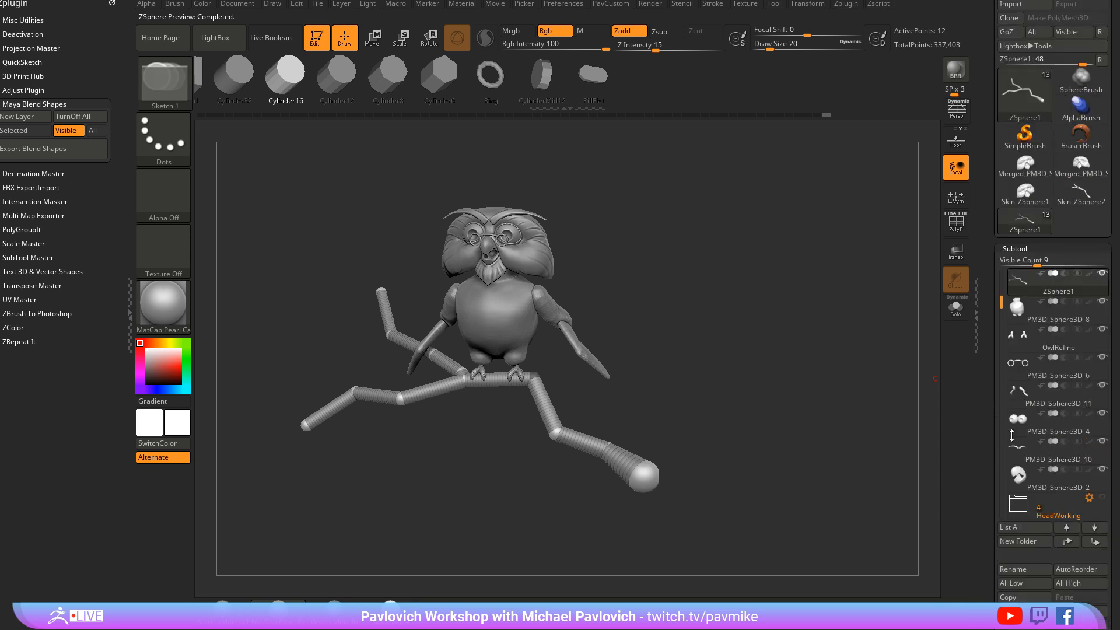
left_click_drag(985, 399, 985, 382)
left_click_drag(996, 481, 997, 372)
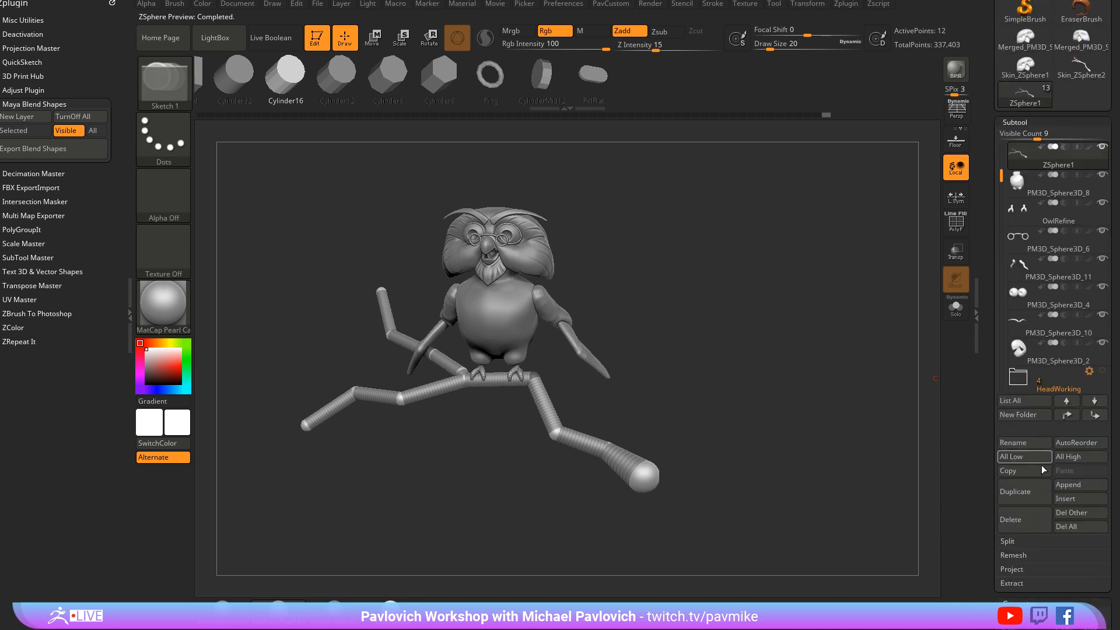
left_click(1081, 499)
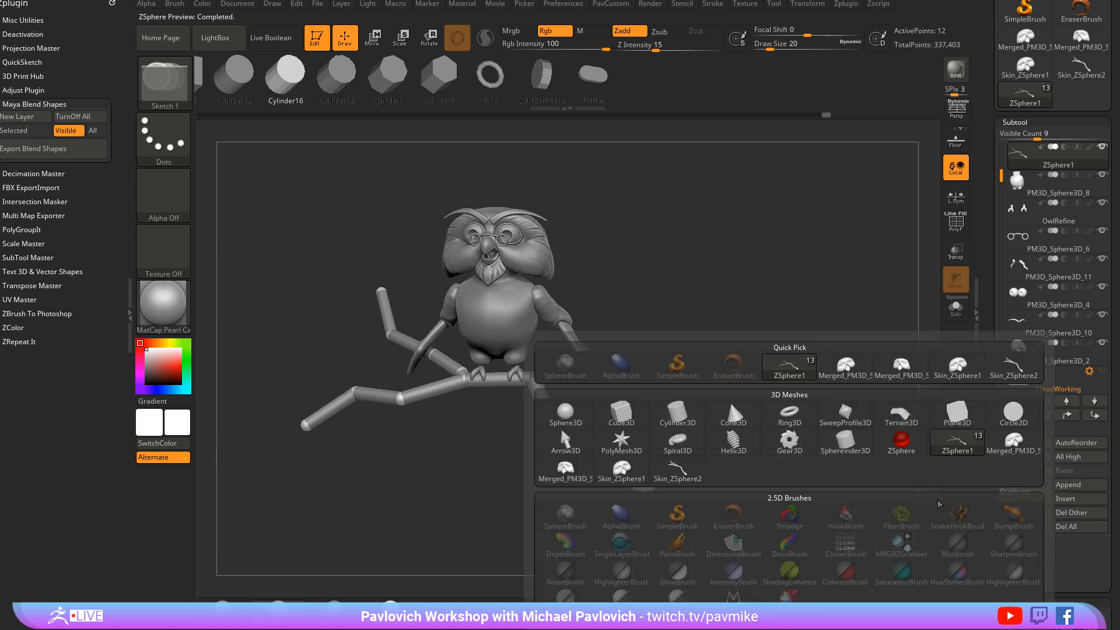
left_click(703, 479)
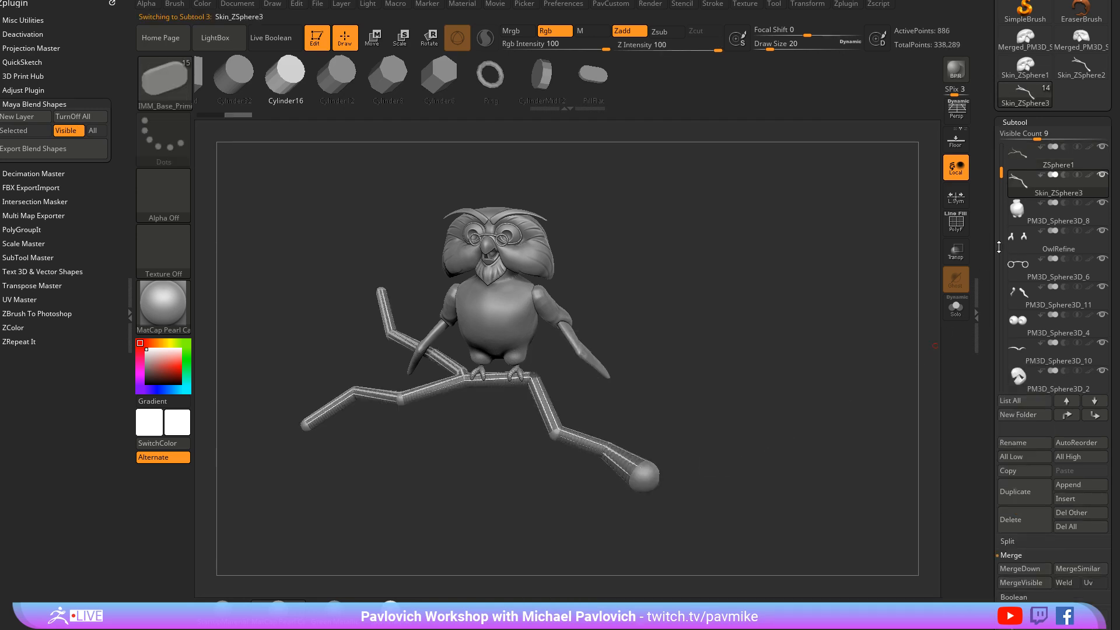
left_click(1095, 415)
Delete the original ZSphere1 subtool
left_click(1062, 164)
left_click_drag(997, 513, 997, 429)
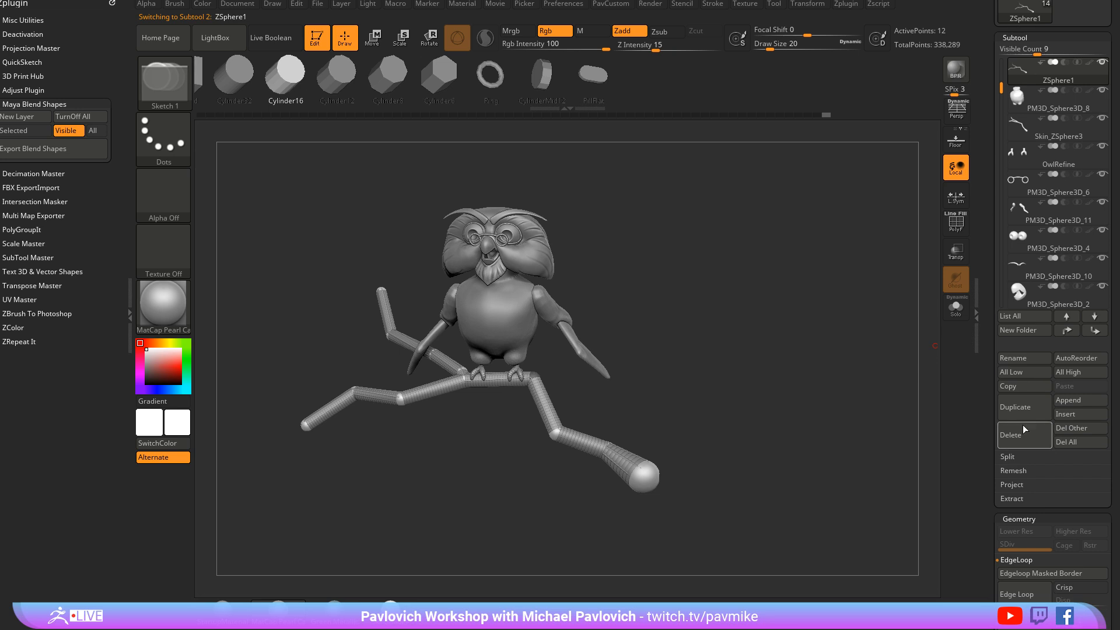
left_click(1023, 429)
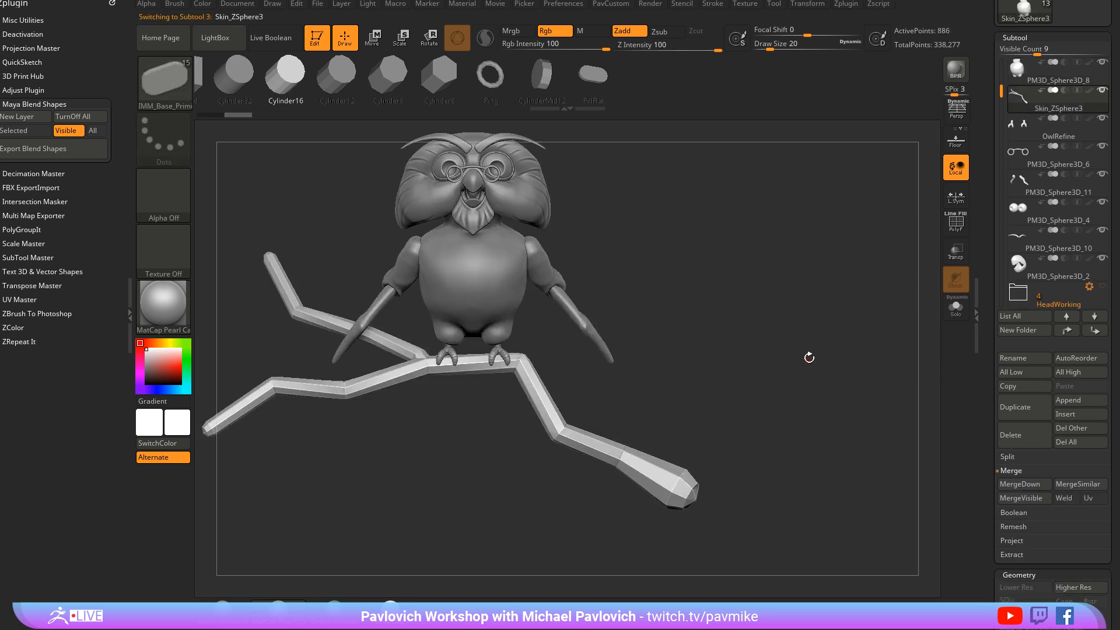
Subdivide the branch mesh to smooth its faceted surface
key("ctrl+d")
mouse_move(808, 301)
left_mouse_down()
mouse_move(767, 315)
mouse_move(780, 349)
left_mouse_up()
key("s")
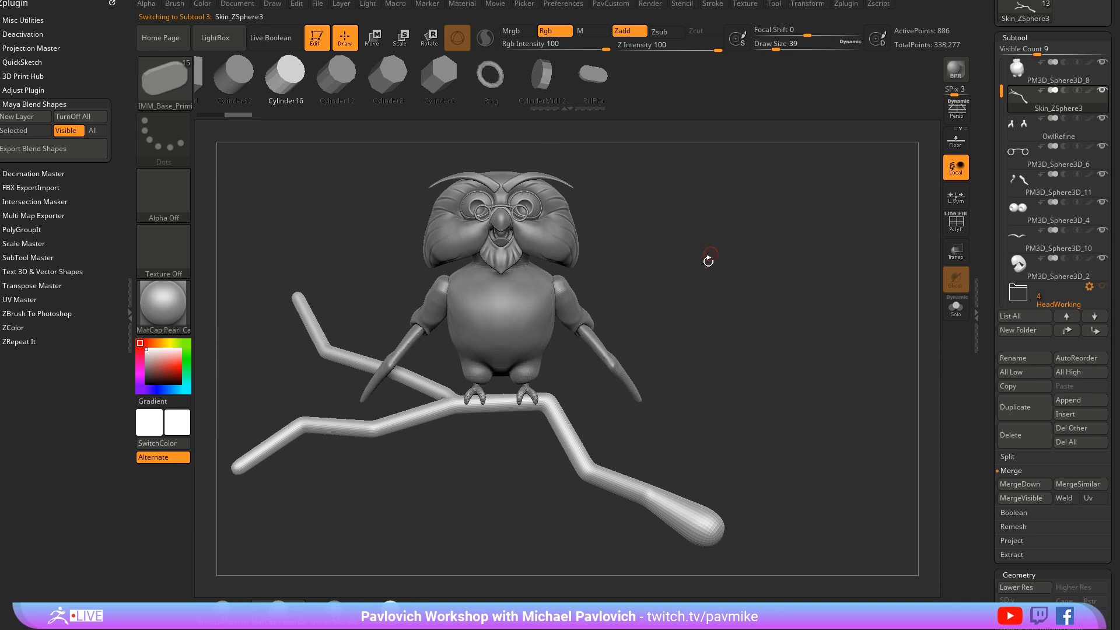
mouse_move(720, 273)
left_mouse_down()
mouse_move(725, 292)
mouse_move(751, 288)
mouse_move(761, 307)
left_mouse_up()
mouse_move(615, 333)
left_mouse_down()
mouse_move(737, 321)
mouse_move(721, 319)
left_mouse_up()
key("s")
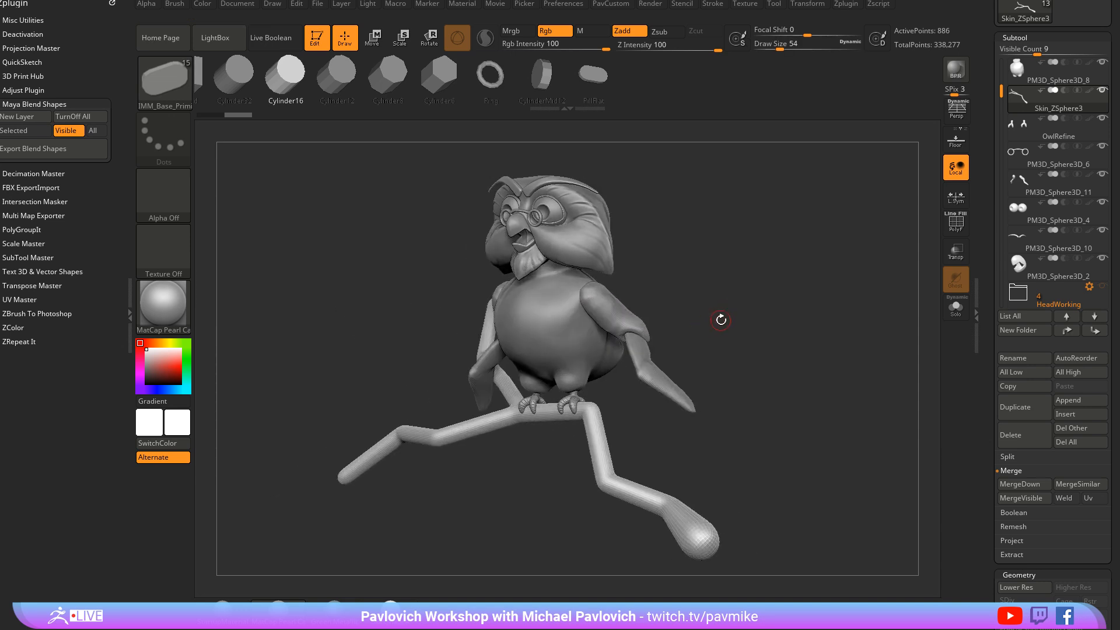
Hide the owl's arms subtool, PM3D_Sphere3D_11, and select the glasses subtool, PM3D_Sphere3D_6
left_click(625, 321, "alt")
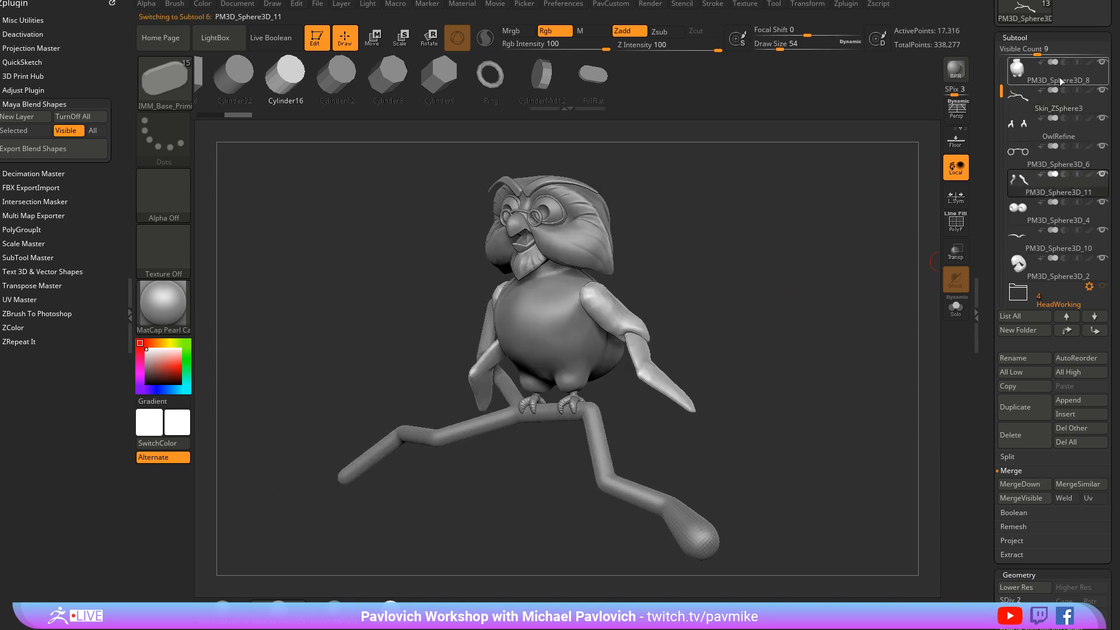
left_click_drag(1001, 82, 1000, 66)
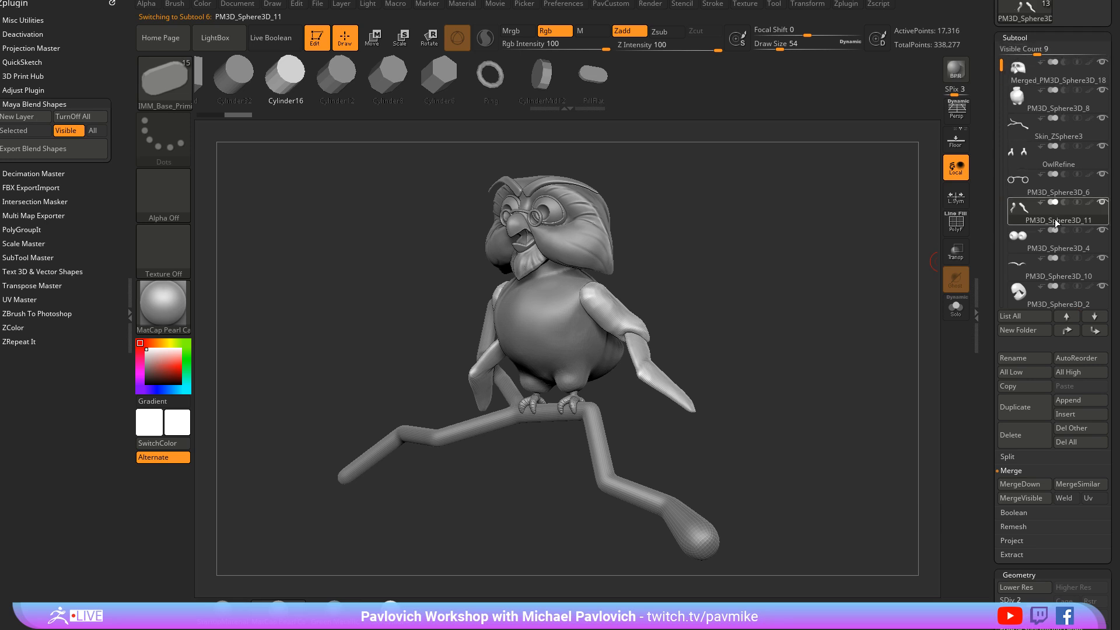
left_click(1049, 183)
mouse_move(707, 303)
left_mouse_down()
mouse_move(782, 303)
mouse_move(750, 310)
mouse_move(787, 286)
left_mouse_up()
Turn on perspective and adjust the camera's focal length
key("p")
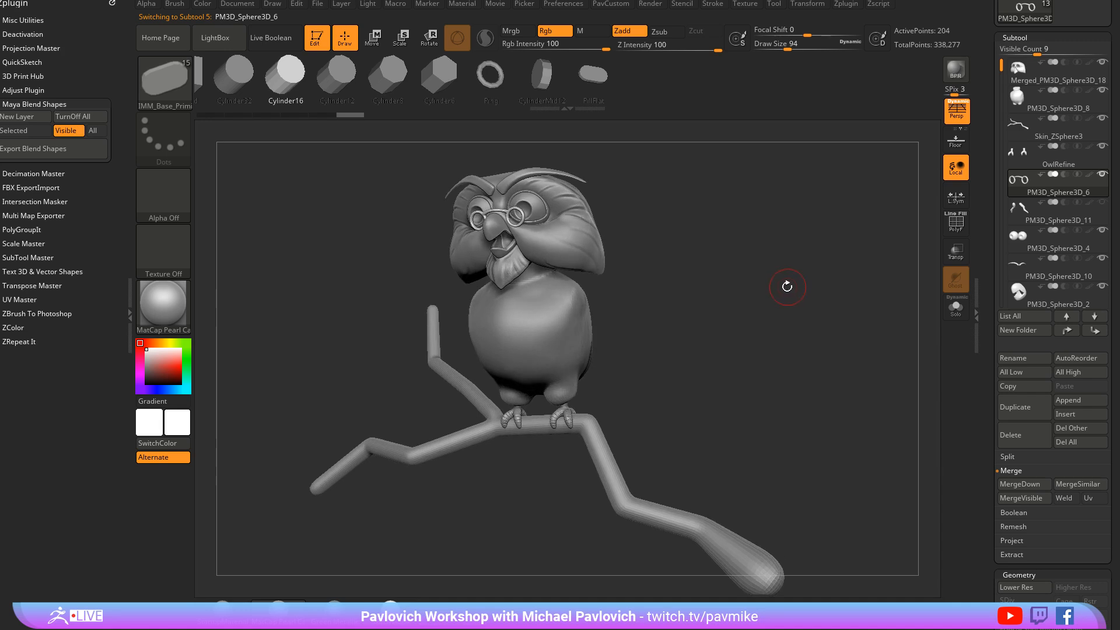
left_click(238, 6)
mouse_move(273, 5)
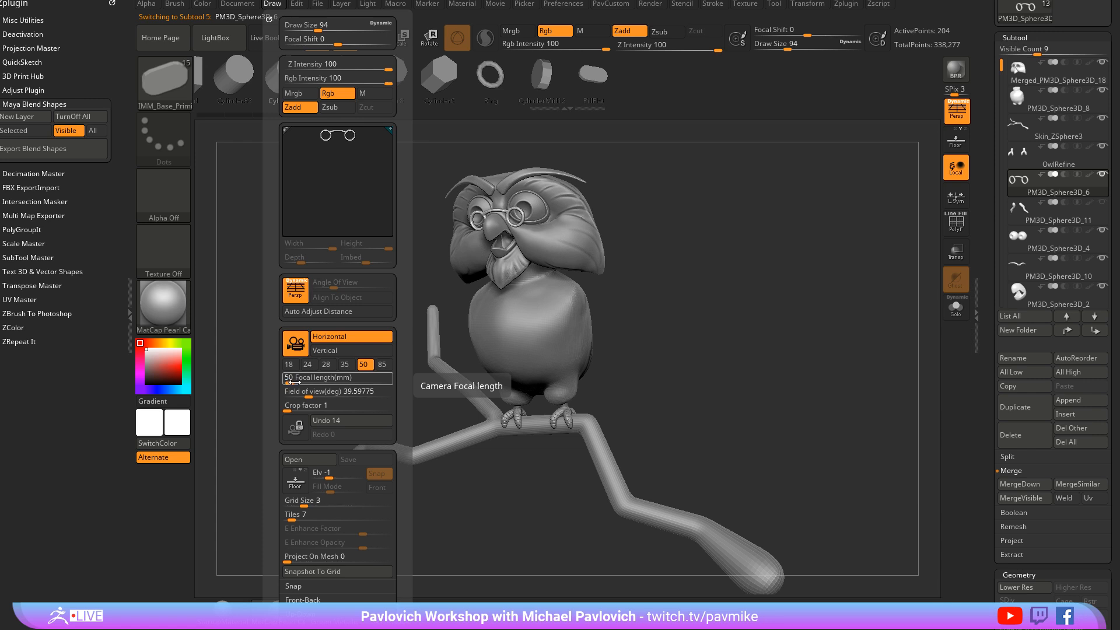
mouse_move(291, 382)
left_mouse_down()
mouse_move(308, 382)
mouse_move(294, 382)
left_mouse_up()
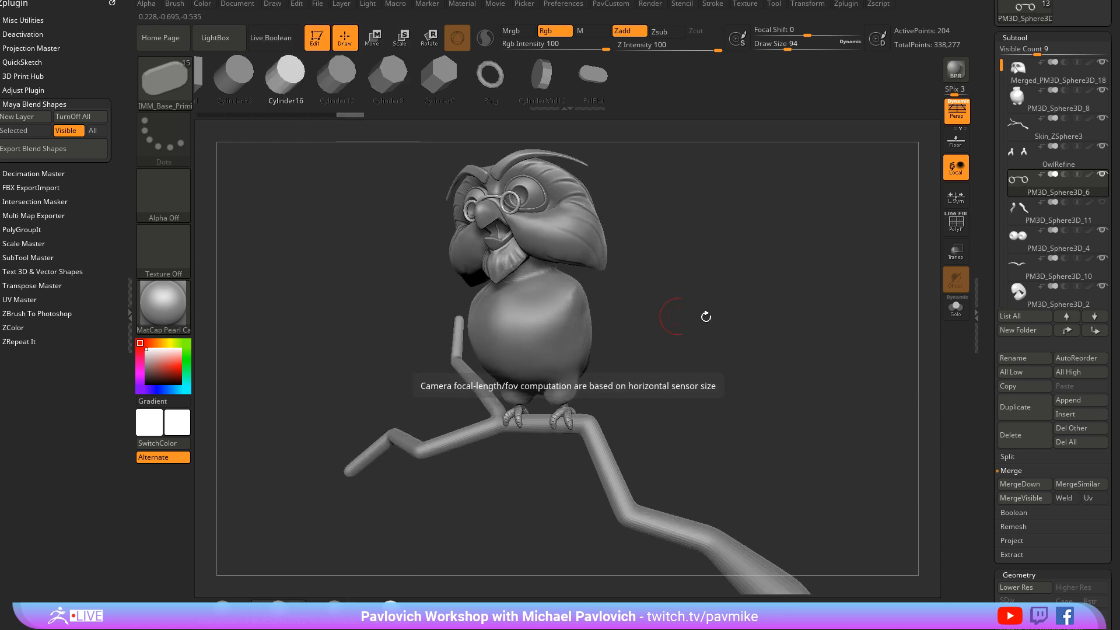
Reshape the silhouette of the owl's body with the Move brush and save the project
mouse_move(708, 315)
left_mouse_down()
mouse_move(782, 327)
mouse_move(767, 350)
mouse_move(742, 353)
mouse_move(781, 352)
mouse_move(750, 338)
mouse_move(604, 356)
left_mouse_up()
left_click(605, 355, "alt")
key("b")
key("m")
key("v")
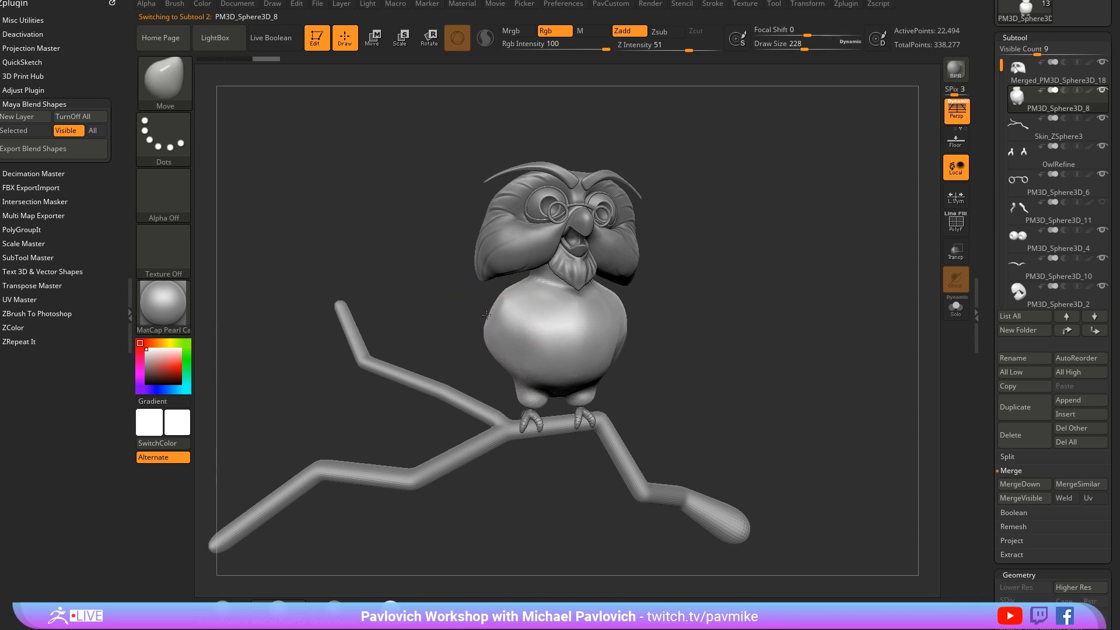
mouse_move(487, 340)
left_mouse_down()
mouse_move(724, 339)
mouse_move(761, 312)
left_mouse_up()
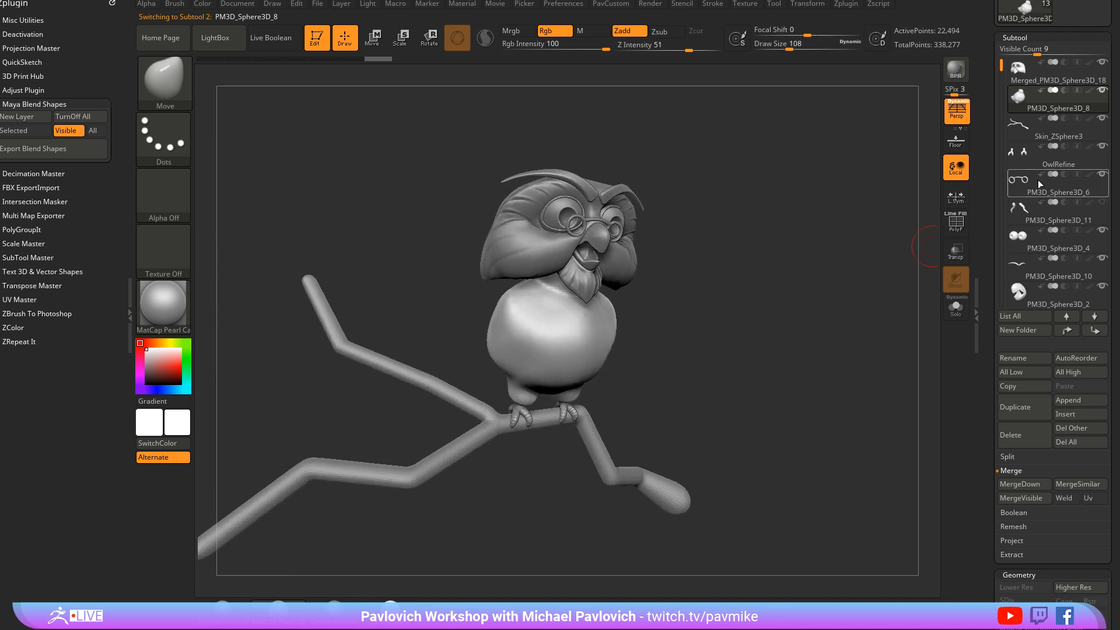
key("ctrl")
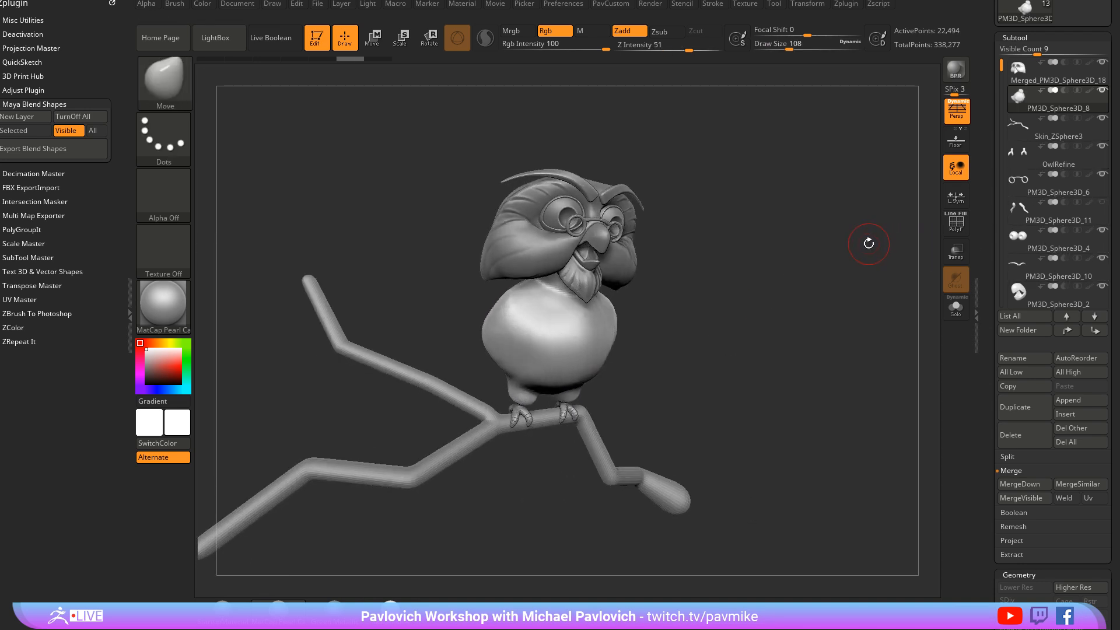
left_click_drag(864, 242, 924, 213)
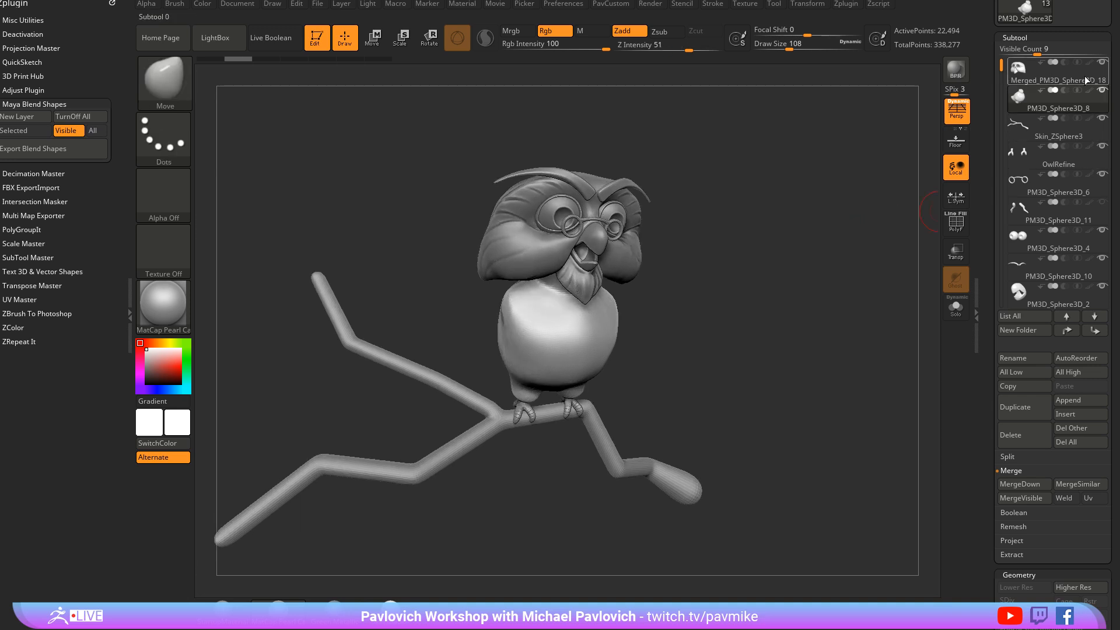
key("ctrl+s")
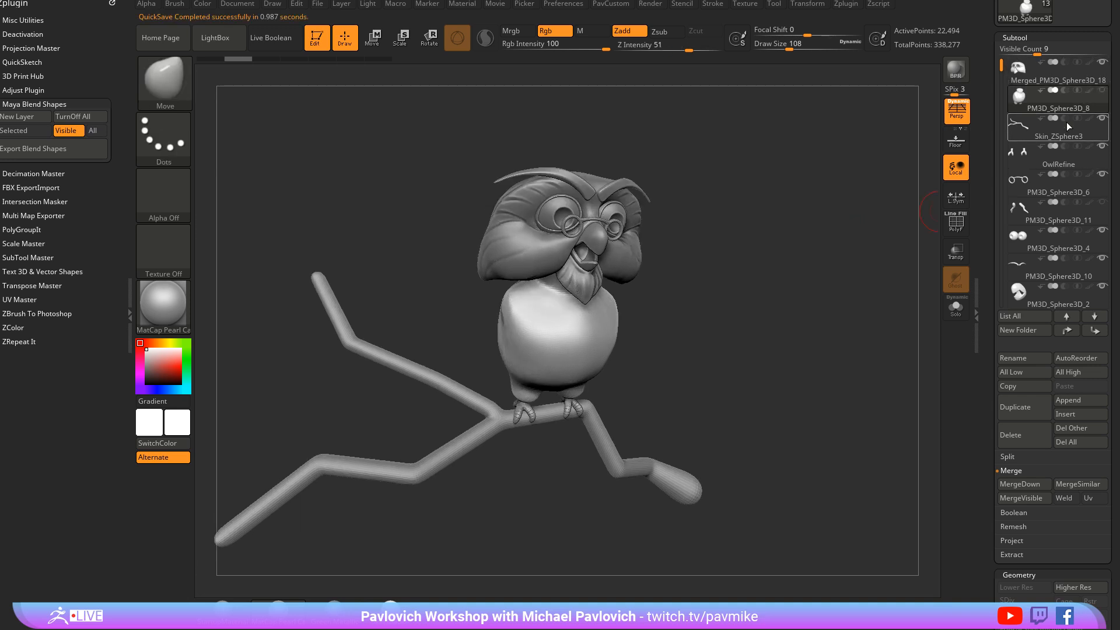
Show the arms subtool again and make it active for editing
key("shift")
mouse_move(1027, 117)
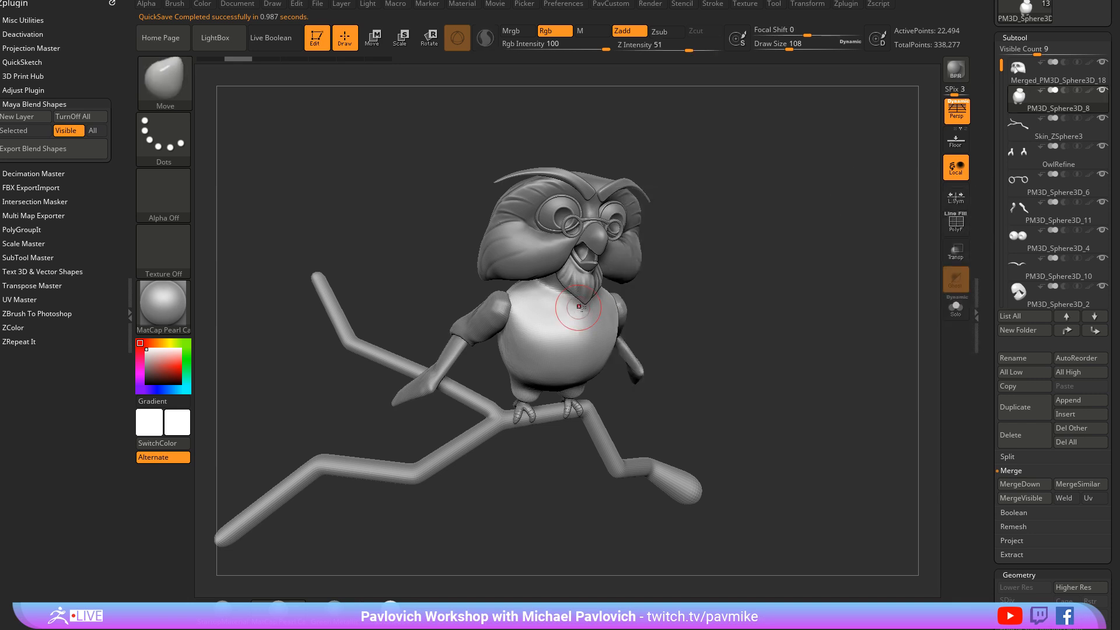
mouse_move(1001, 65)
left_mouse_down()
mouse_move(1001, 155)
mouse_move(1000, 66)
left_mouse_up()
left_click(500, 325, "alt")
left_click_drag(730, 293, 664, 312)
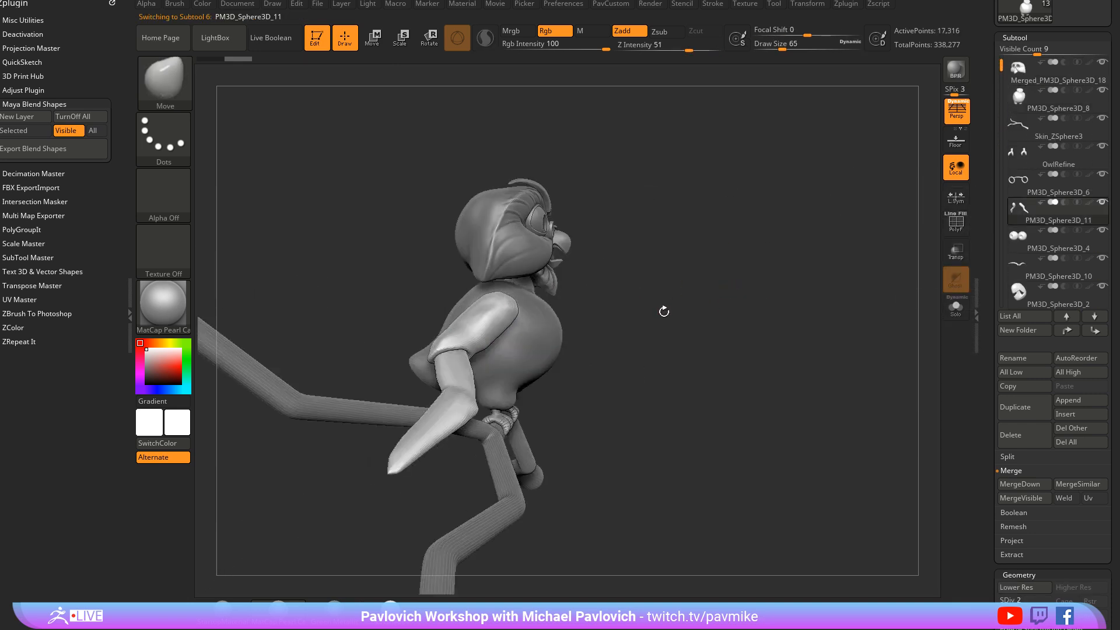
Mask the upper part of the arm and try to reposition the lower wing segment
key("w")
left_click_drag(528, 346, 499, 354)
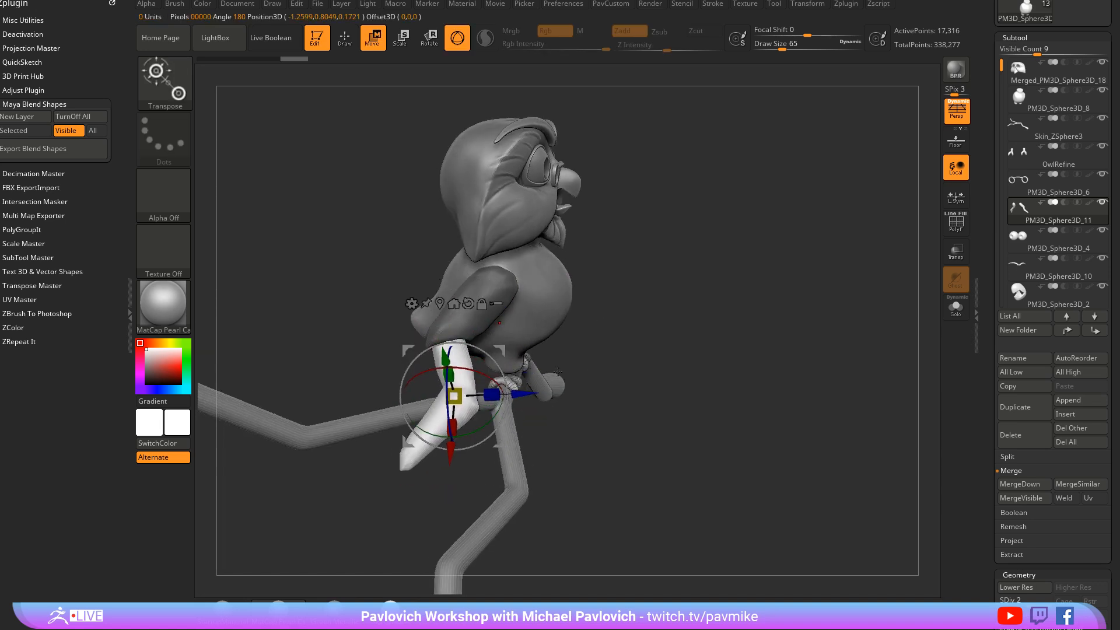
right_click_drag(505, 357, 555, 391)
left_click_drag(514, 431, 462, 403)
right_click_drag(462, 402, 428, 379)
left_click_drag(428, 379, 525, 354)
key("ctrl+z")
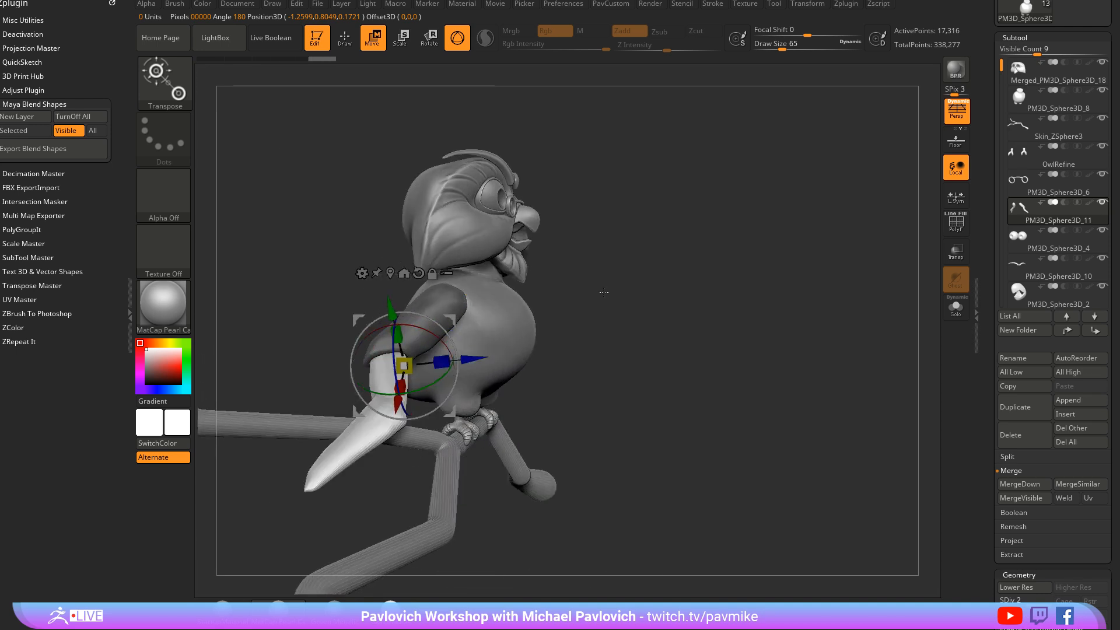
Clear the mask from the arms and switch back to the Move brush
right_click_drag(602, 292, 574, 309)
left_click_drag(656, 277, 586, 321, "ctrl")
key("q")
key("w")
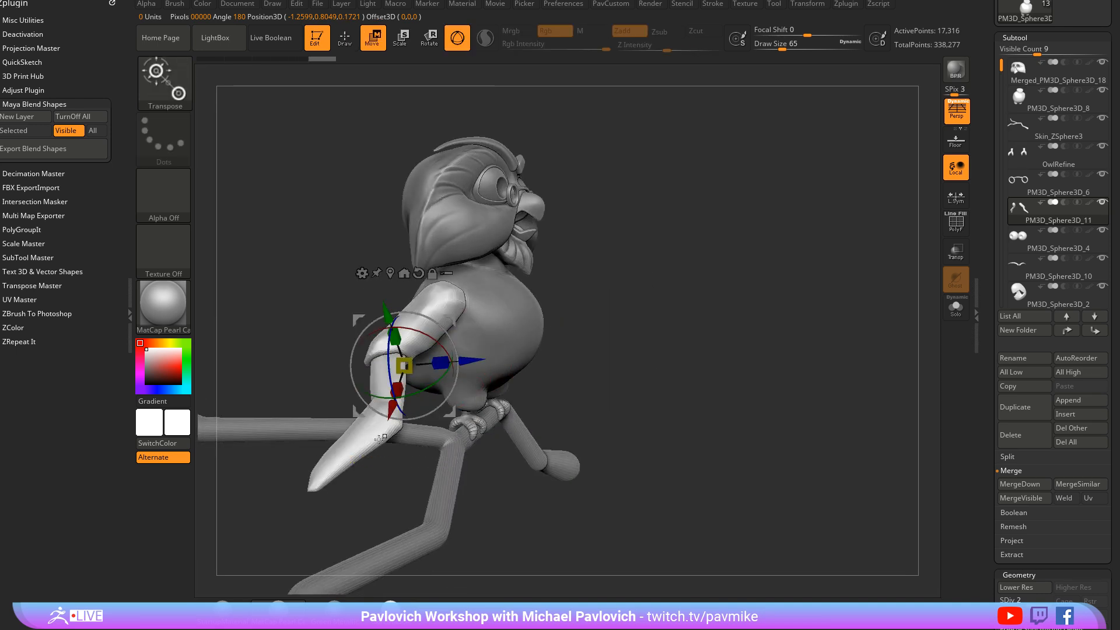
left_click(374, 443, "ctrl")
key("q")
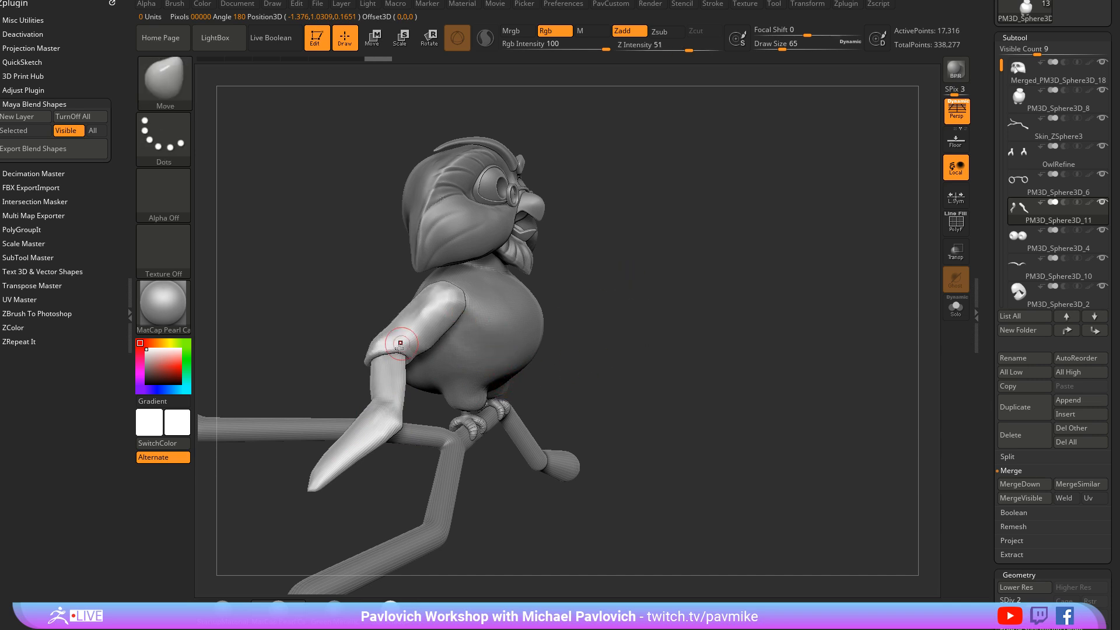
Isolate and restore the visibility of the wing parts, then bring the arms down to their lowest subdivision level
left_click(394, 403, "ctrl+shift")
left_click(635, 335, "ctrl+shift")
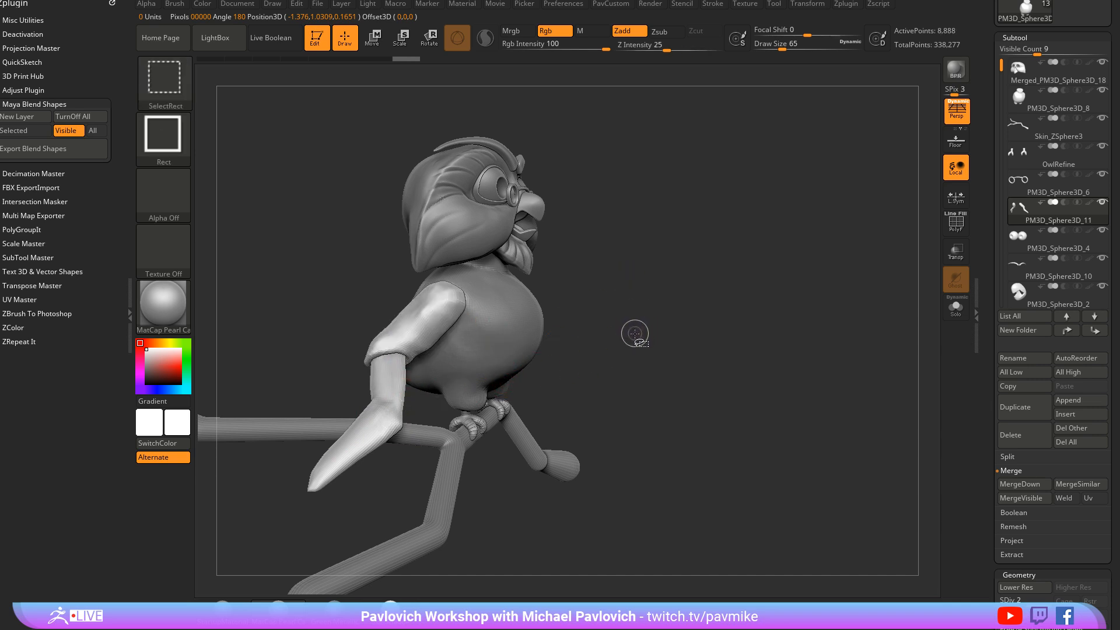
left_click_drag(652, 315, 634, 304, "shift")
mouse_move(721, 304)
left_mouse_down("shift")
mouse_move(755, 292)
mouse_move(689, 300)
left_mouse_up("shift")
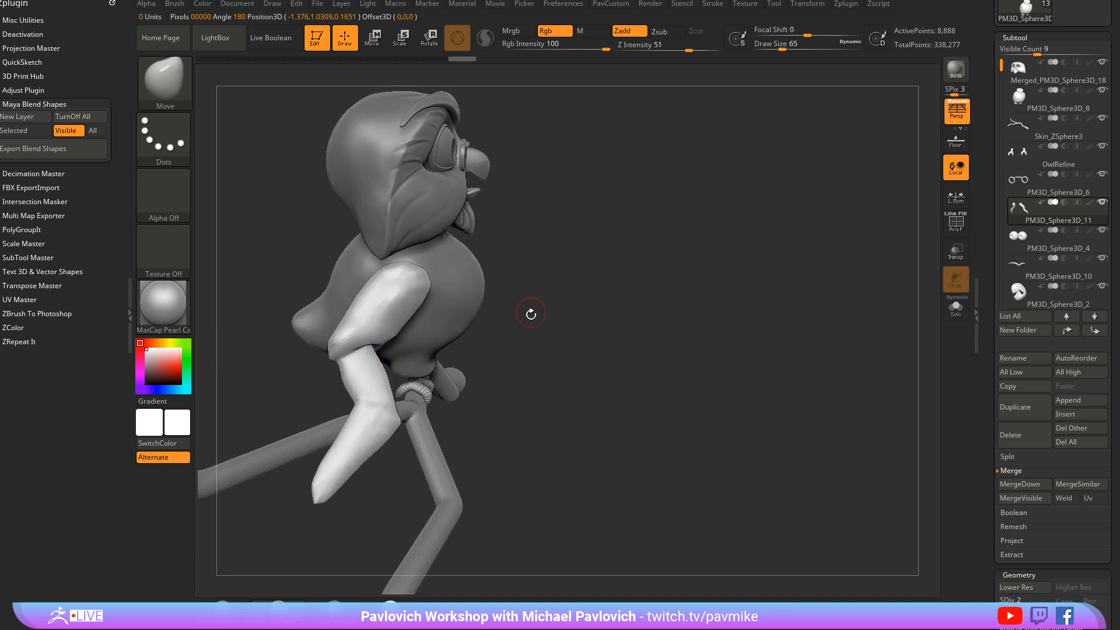
mouse_move(531, 313)
left_mouse_down()
mouse_move(412, 362)
mouse_move(383, 338)
mouse_move(750, 262)
left_mouse_up()
key("space")
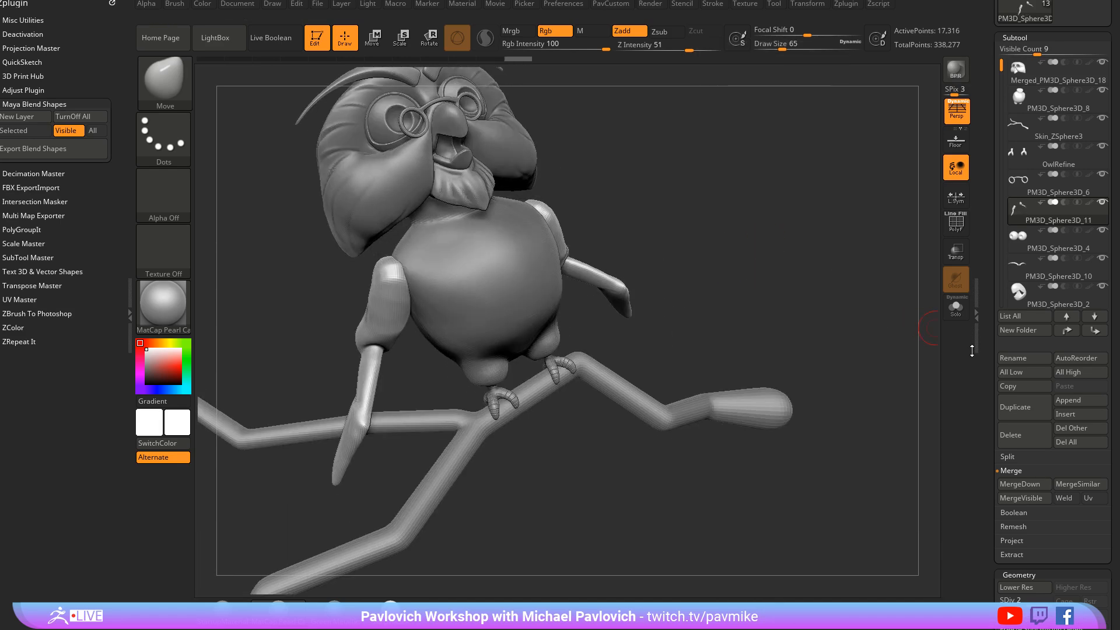
scroll(1016, 356, "down", 5)
left_click(1016, 296)
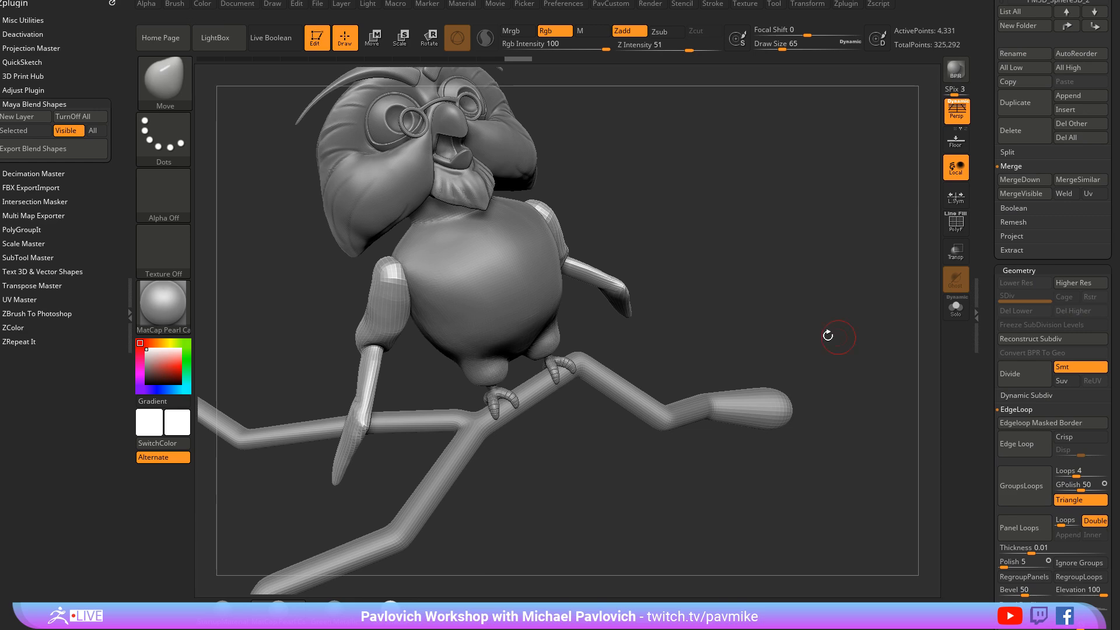
Protect the upper wing segment with a mask and swing the lower segment forward around the elbow with the gizmo
left_click_drag(828, 335, 765, 287)
key("w")
left_click(369, 335, "alt")
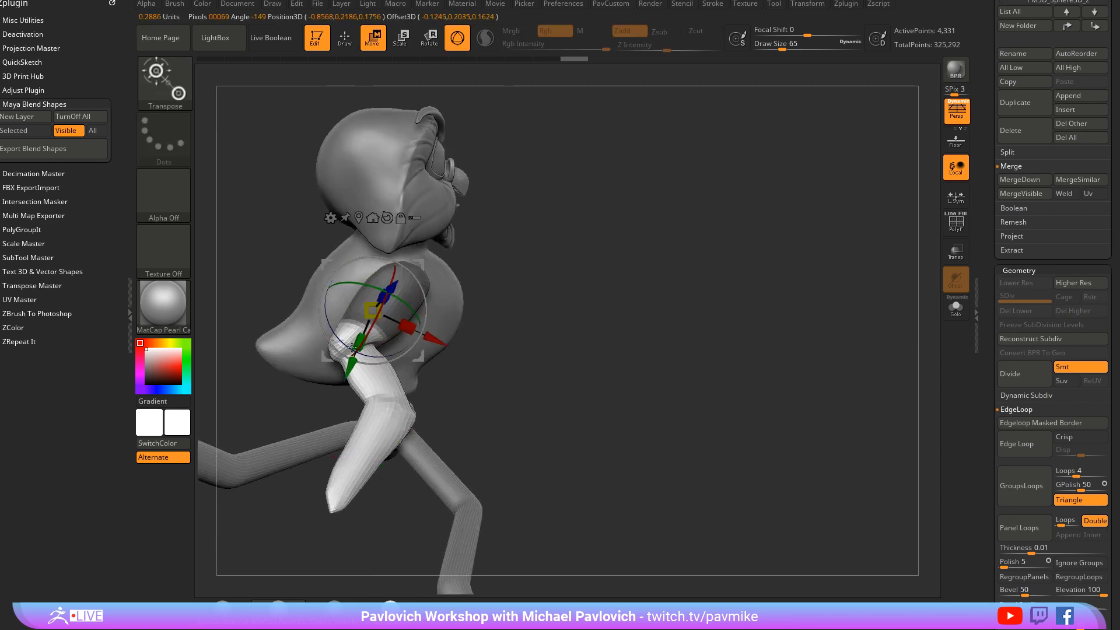
left_click_drag(408, 338, 379, 369, "shift")
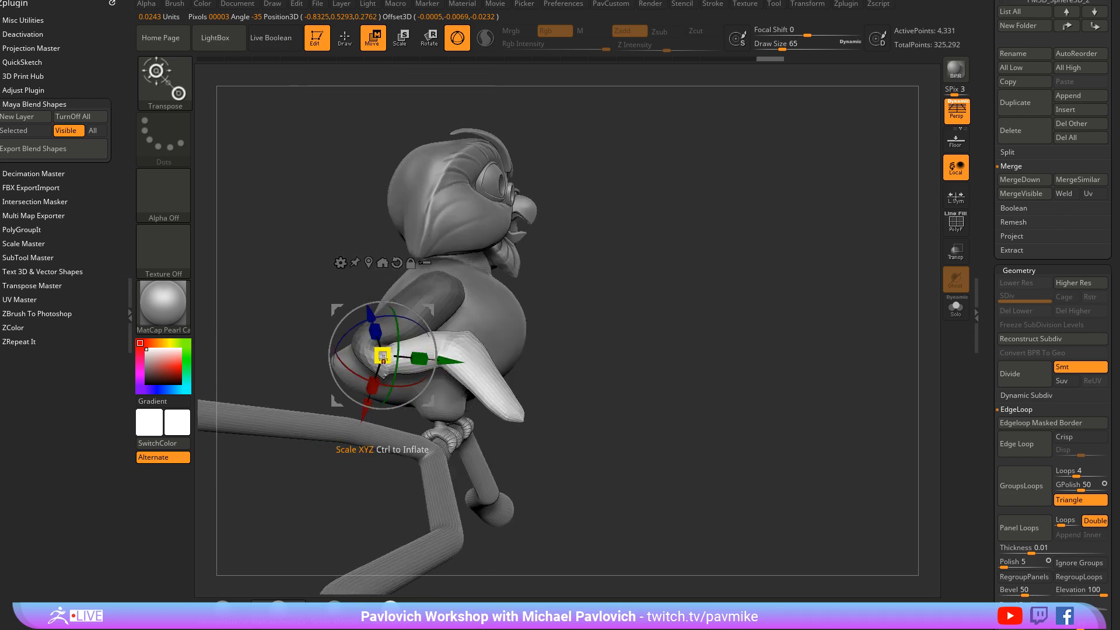
left_click_drag(424, 315, 406, 335)
Rotate the lower wing segment back so it folds beneath the upper segment, and clear the mask
key("q")
left_click_drag(584, 315, 532, 318)
key("r")
left_click_drag(460, 321, 453, 344)
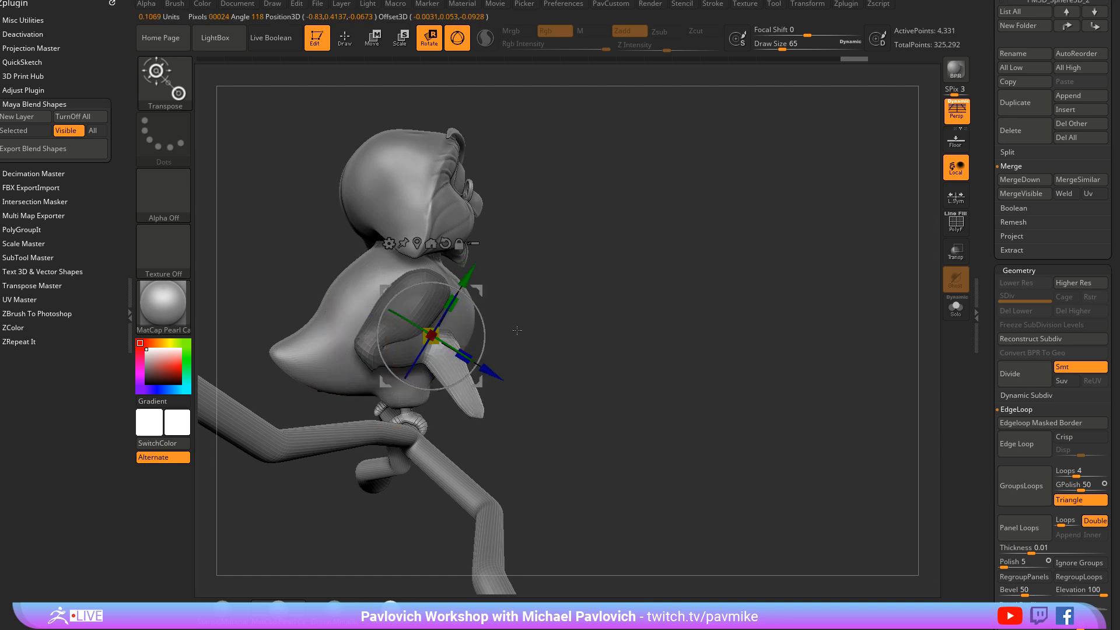
left_click_drag(517, 330, 490, 322)
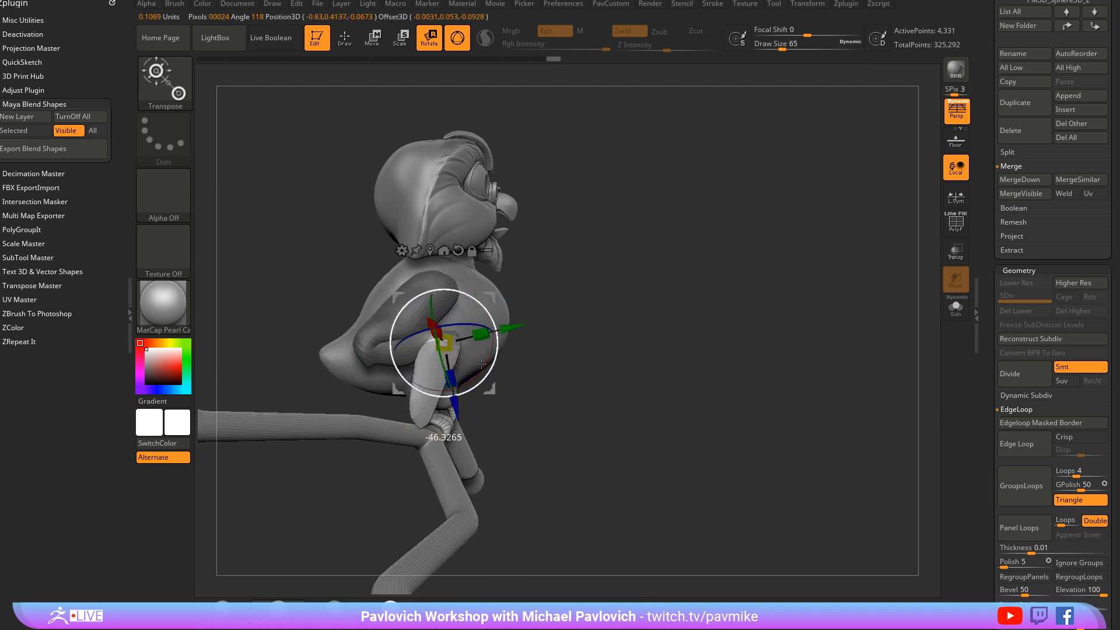
mouse_move(465, 376)
left_mouse_down()
mouse_move(490, 326)
mouse_move(430, 339)
left_mouse_up()
key("q")
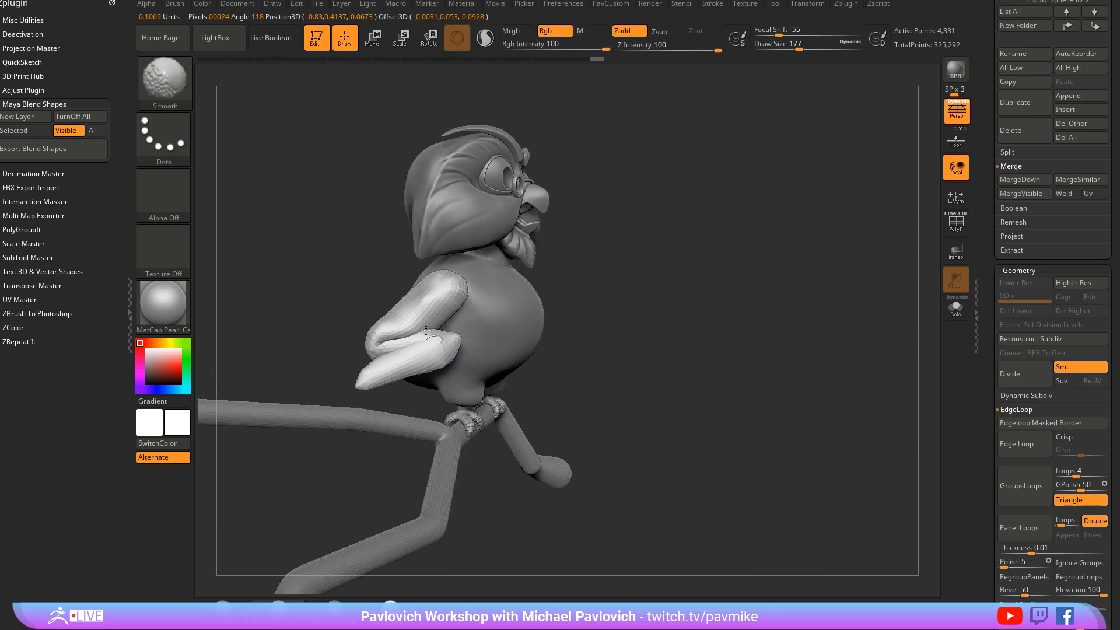
Switch to the Inflate brush and mirror the folded wing onto the other side of the owl's body
key("b")
key("i")
key("n")
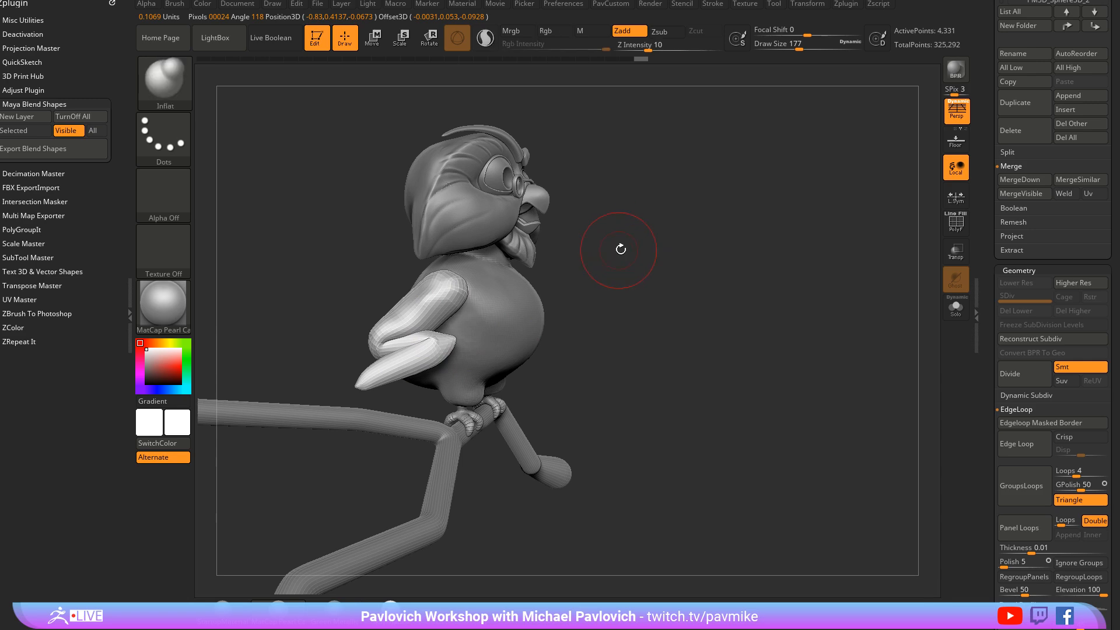
mouse_move(618, 250)
left_mouse_down()
mouse_move(423, 328)
mouse_move(350, 320)
mouse_move(698, 262)
left_mouse_up()
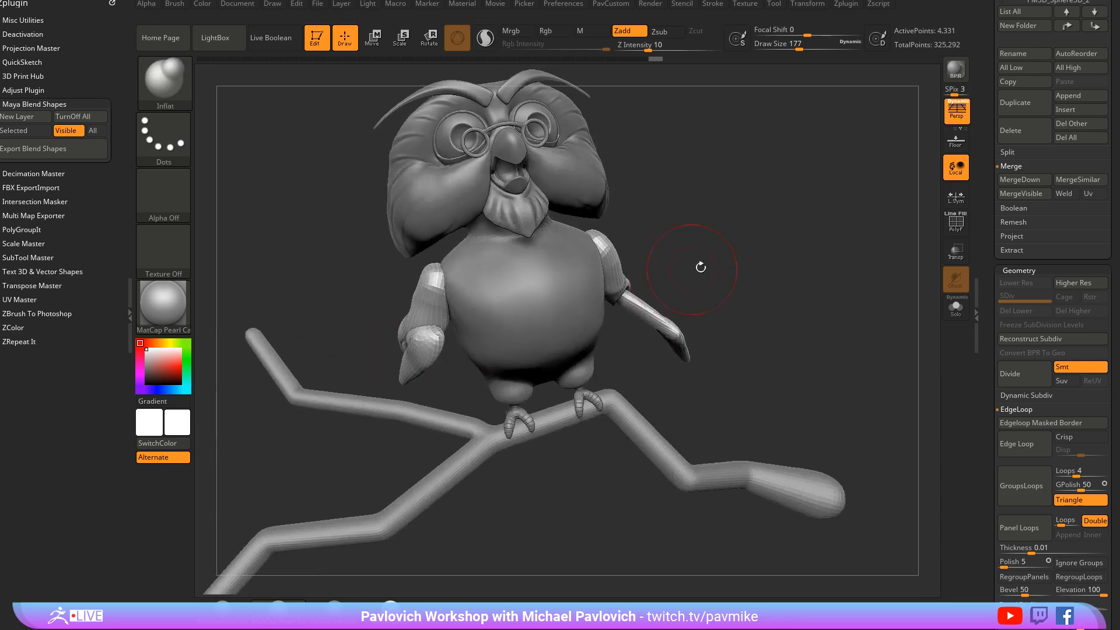
key("space")
left_click_drag(720, 223, 653, 233)
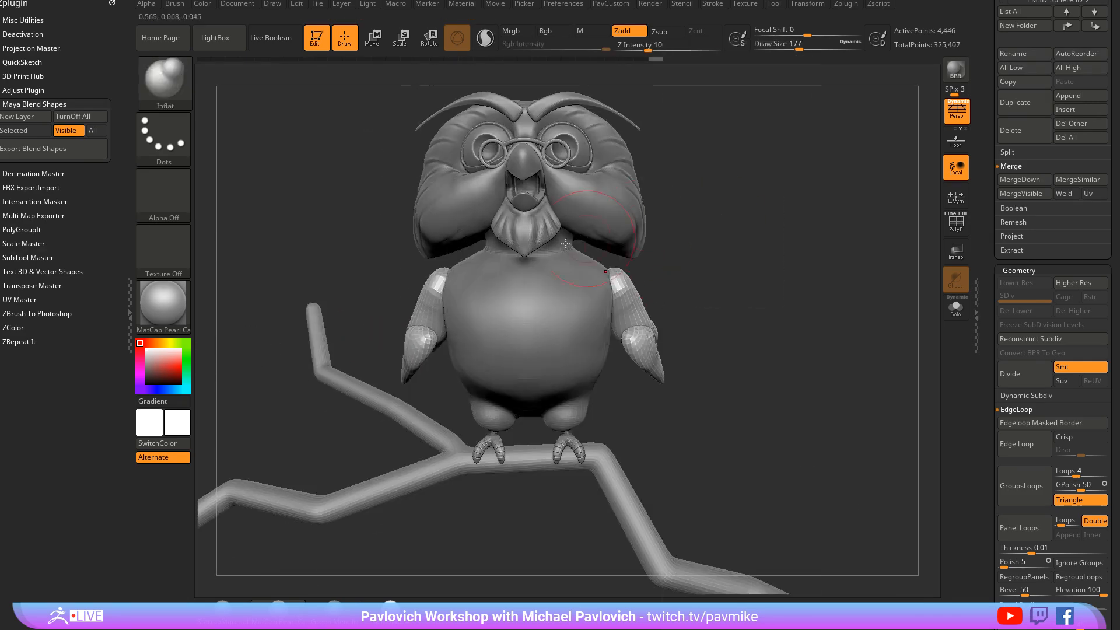
Rotate and reposition both folded wings with the gizmo so they lie closer against the owl's body
key("w")
mouse_move(449, 326)
left_mouse_down()
mouse_move(441, 296)
mouse_move(457, 296)
mouse_move(457, 311)
left_mouse_up()
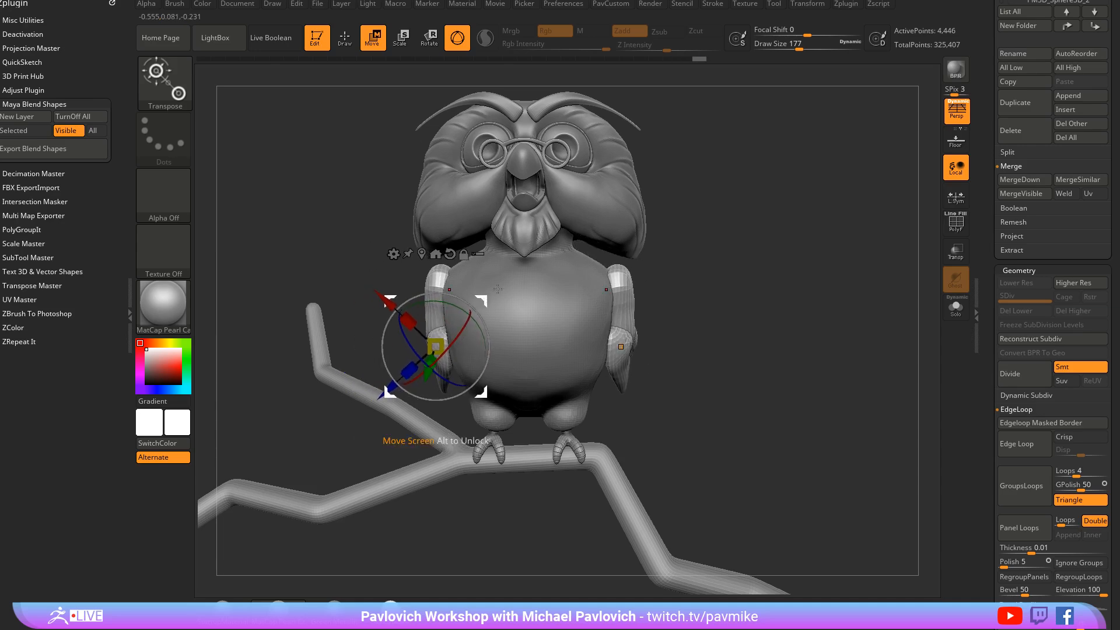
key("q")
mouse_move(612, 291)
left_mouse_down()
mouse_move(746, 291)
mouse_move(723, 295)
left_mouse_up()
key("w")
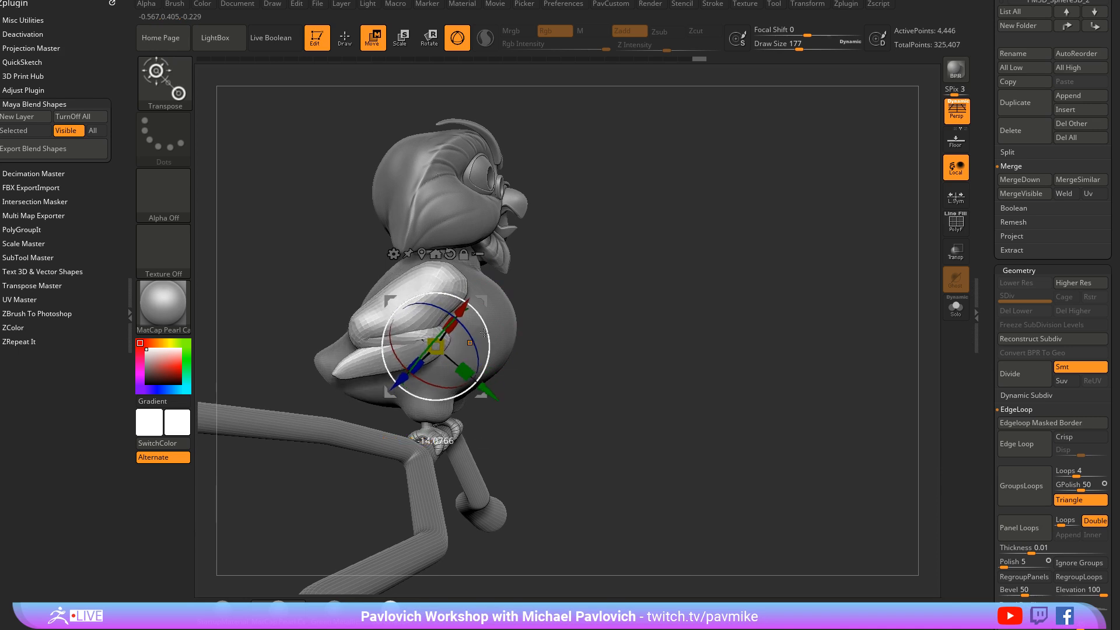
key("q")
left_click_drag(550, 295, 586, 306)
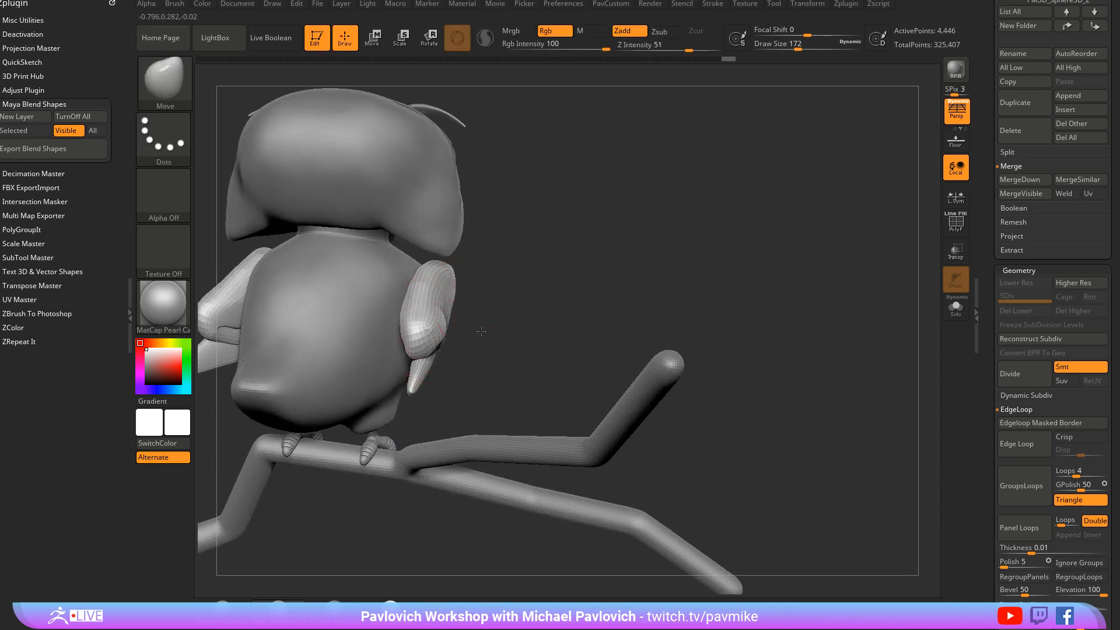
Reshape the upper and lower wing segments with the Move brush at varying sizes and smooth their surfaces
left_click_drag(481, 331, 469, 373)
key("s")
mouse_move(460, 348)
left_mouse_down()
mouse_move(472, 348)
mouse_move(396, 379)
left_mouse_up()
mouse_move(402, 419)
left_mouse_down()
mouse_move(374, 418)
mouse_move(391, 400)
left_mouse_up()
key("s")
mouse_move(444, 357)
left_mouse_down()
mouse_move(459, 347)
mouse_move(461, 360)
left_mouse_up()
key("s")
left_click_drag(460, 362, 451, 363)
mouse_move(389, 414)
left_mouse_down()
mouse_move(370, 406)
mouse_move(394, 350)
left_mouse_up()
left_click_drag(578, 291, 484, 301)
left_click_drag(420, 376, 404, 380, "shift")
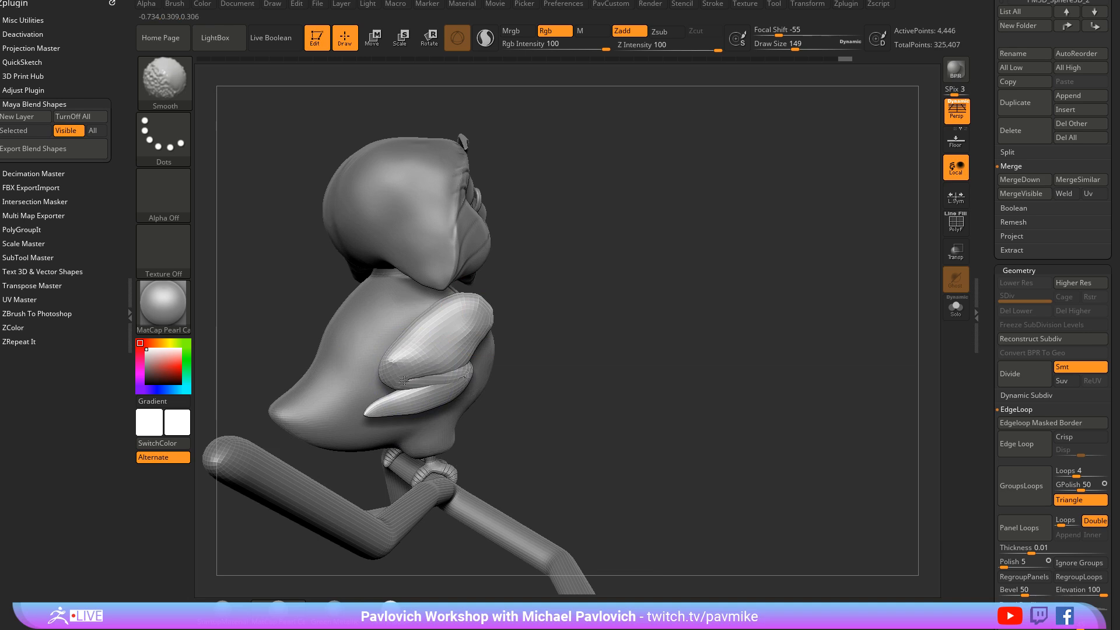
left_click_drag(514, 361, 462, 337)
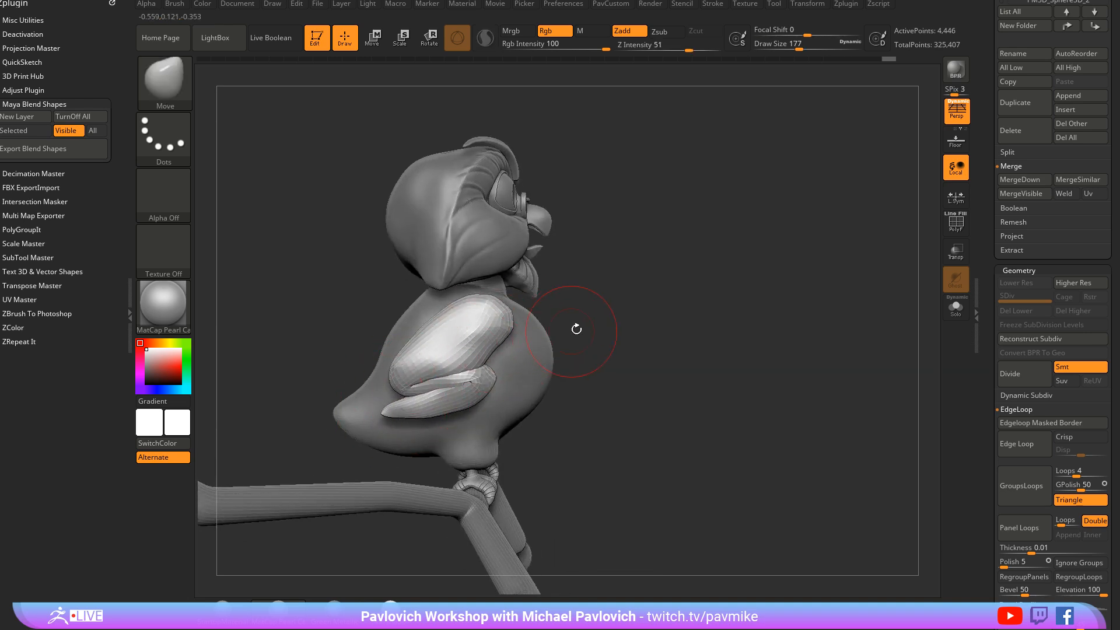
Thicken both wing segments with the Inflate brush and adjust their outline with the Move brush
key("b")
key("i")
key("n")
mouse_move(579, 275)
left_mouse_down()
mouse_move(500, 350)
mouse_move(570, 343)
left_mouse_up()
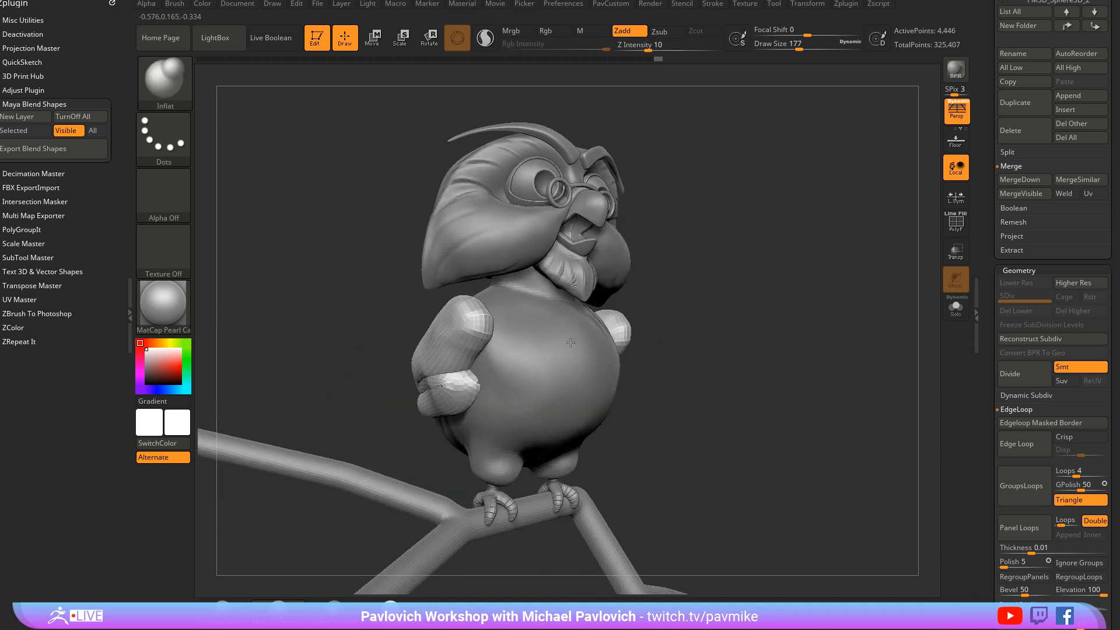
right_click_drag(571, 342, 567, 342)
right_click_drag(514, 313, 425, 337, "shift")
key("s")
mouse_move(414, 326)
left_mouse_down()
mouse_move(427, 326)
mouse_move(424, 311)
left_mouse_up()
key("b")
key("m")
key("v")
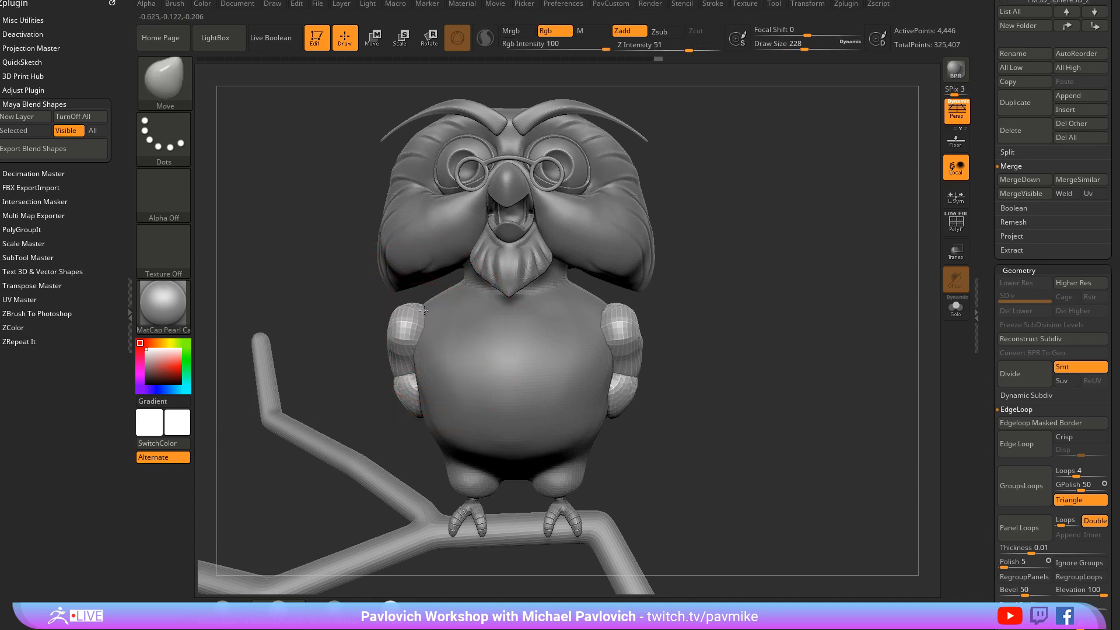
mouse_move(715, 314)
right_mouse_down("ctrl")
mouse_move(660, 293)
mouse_move(699, 318)
mouse_move(707, 310)
right_mouse_up("ctrl")
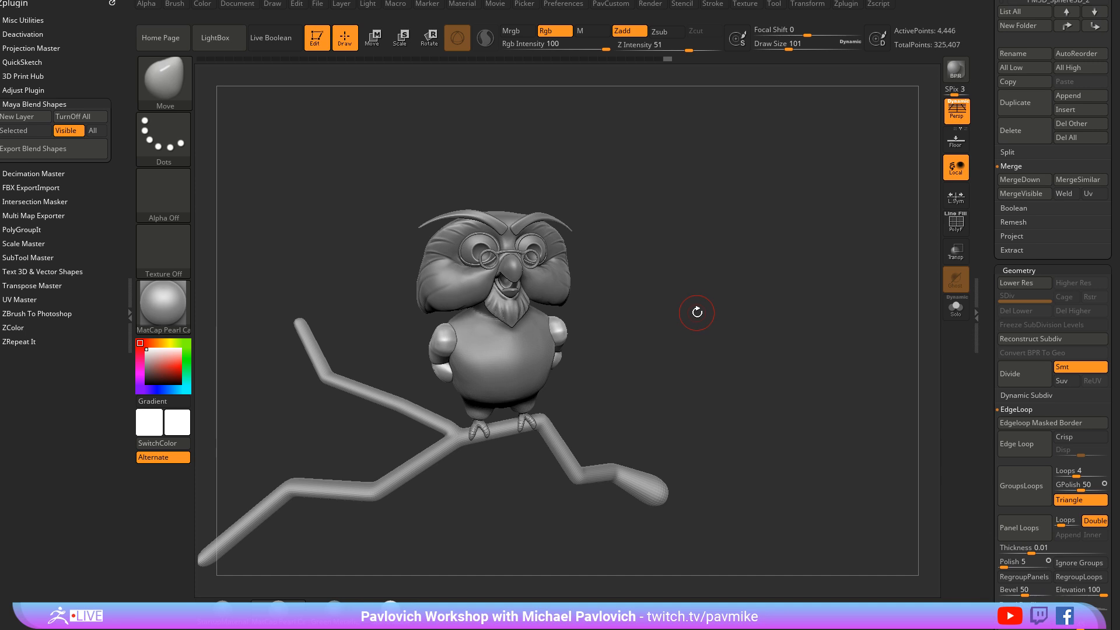
Preview the wings with dynamic subdivision, check its custom menu settings and turn the preview off again
key("2")
key("2")
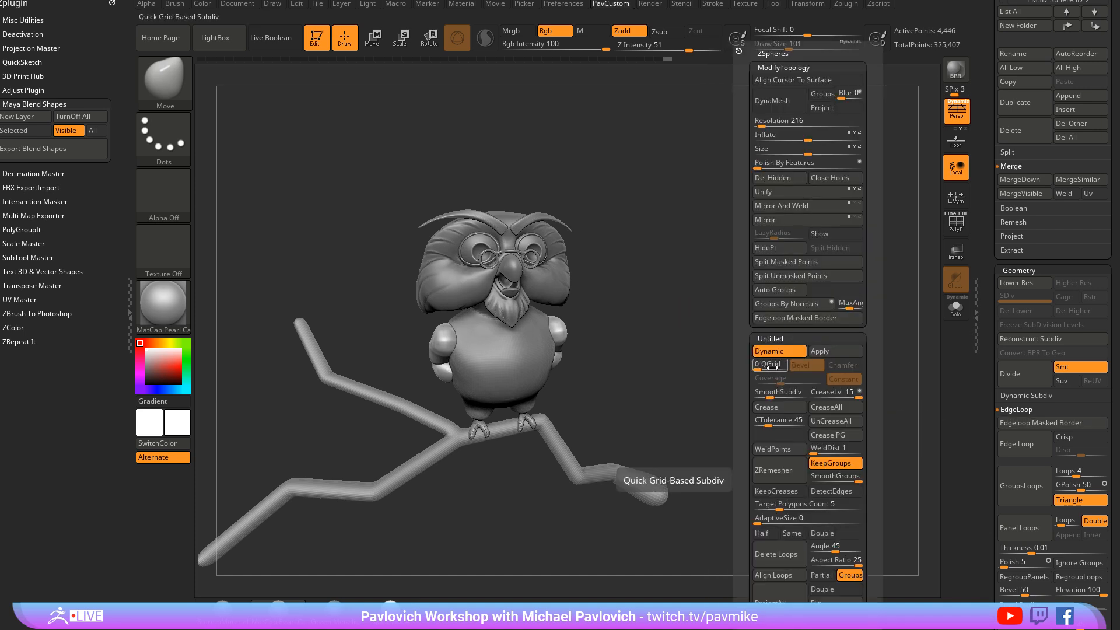
mouse_move(729, 387)
left_mouse_down()
mouse_move(712, 379)
mouse_move(724, 375)
left_mouse_up()
key("shift+d")
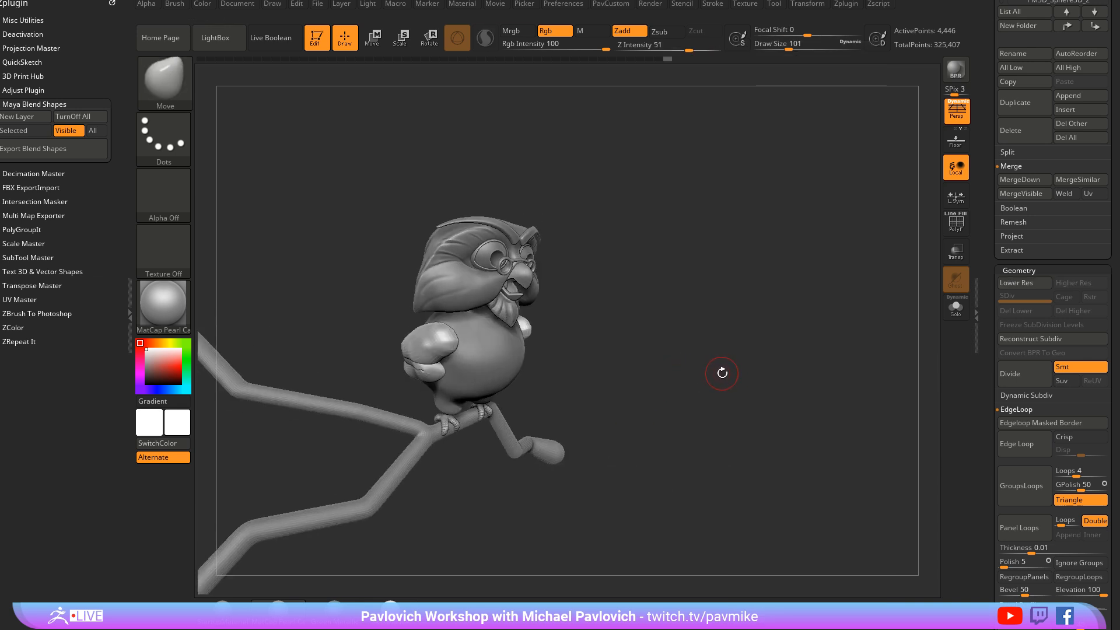
right_click_drag(728, 358, 771, 416, "ctrl")
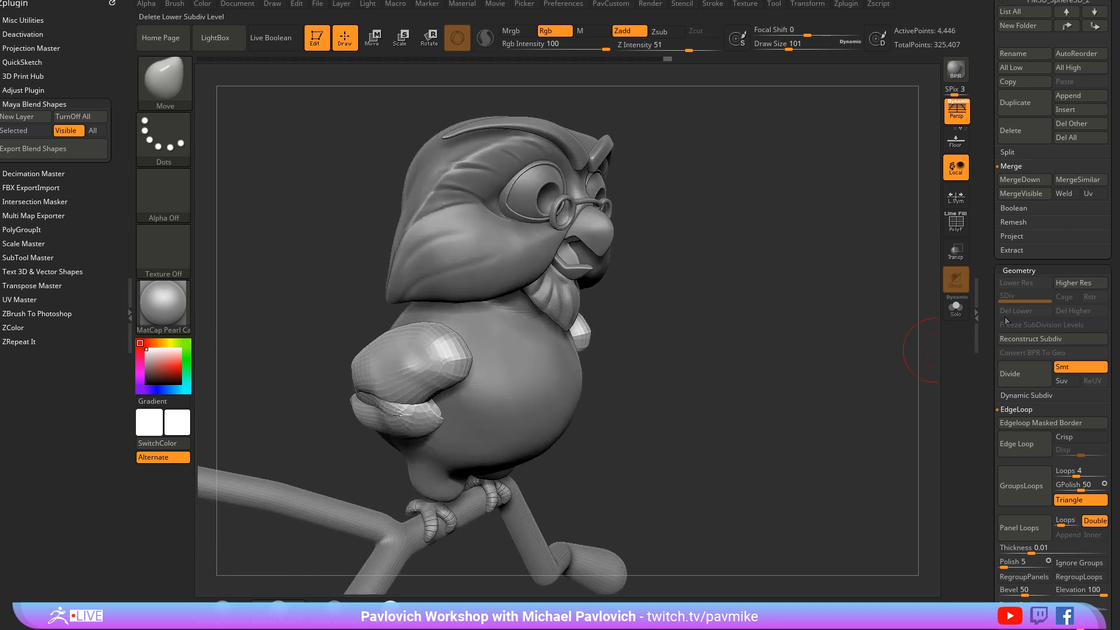
Inspect the wings' polygroups and wireframe with the polyframe display and view the owl from several angles
left_click(956, 224)
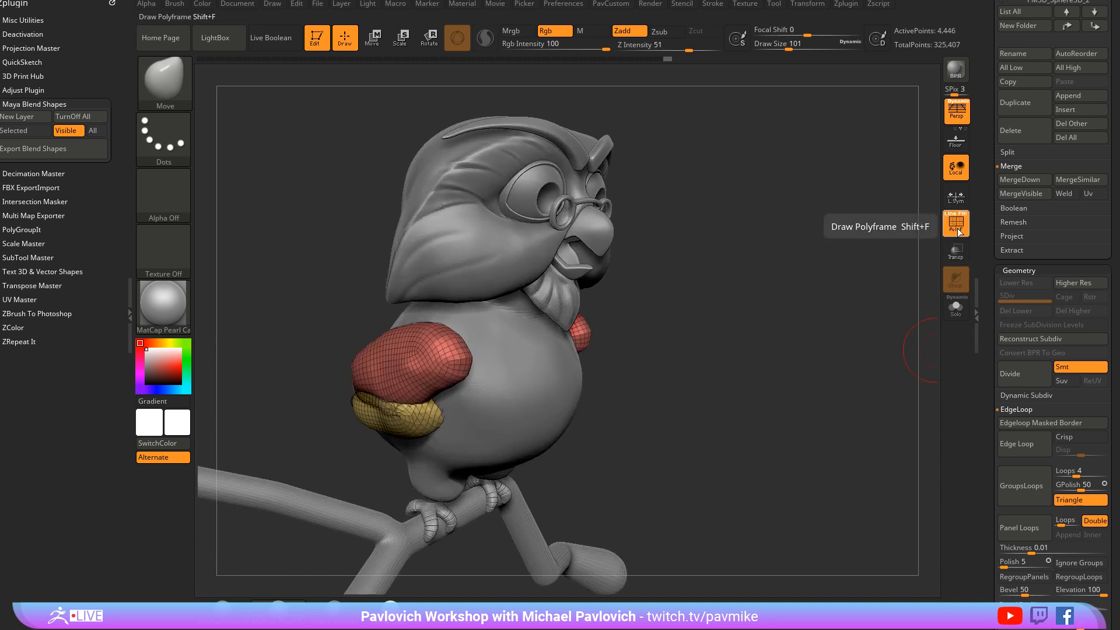
left_click(958, 231)
right_click_drag(865, 300, 830, 290, "ctrl")
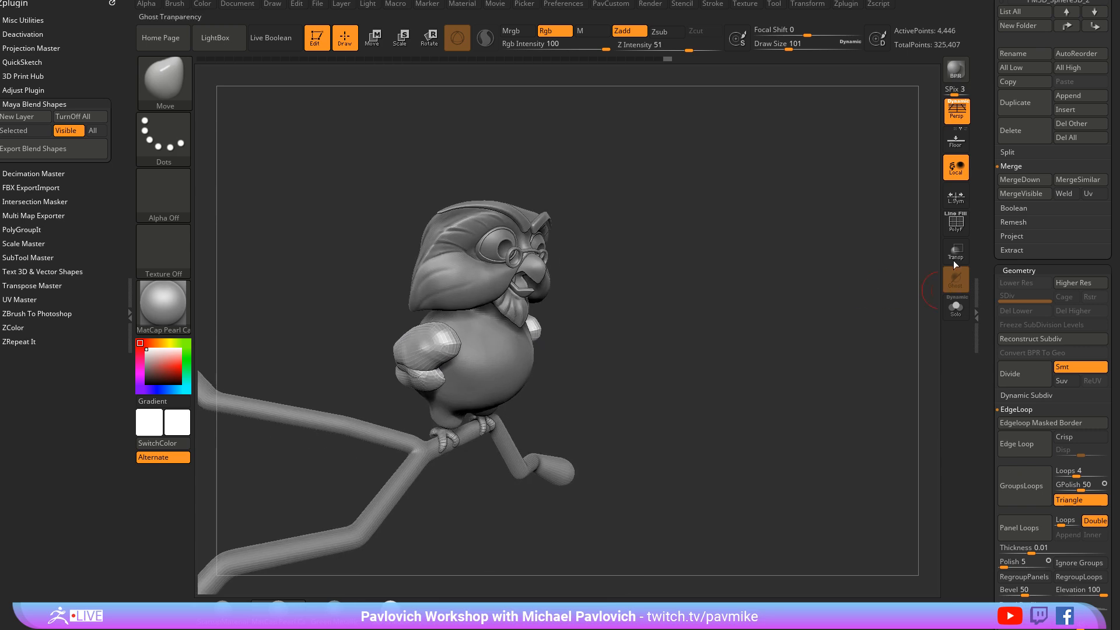
left_click(957, 225)
left_click_drag(854, 283, 777, 304)
key("s")
mouse_move(788, 304)
left_mouse_down()
mouse_move(790, 318)
mouse_move(925, 247)
mouse_move(827, 300)
mouse_move(867, 108)
mouse_move(850, 128)
left_mouse_up()
left_click(955, 225)
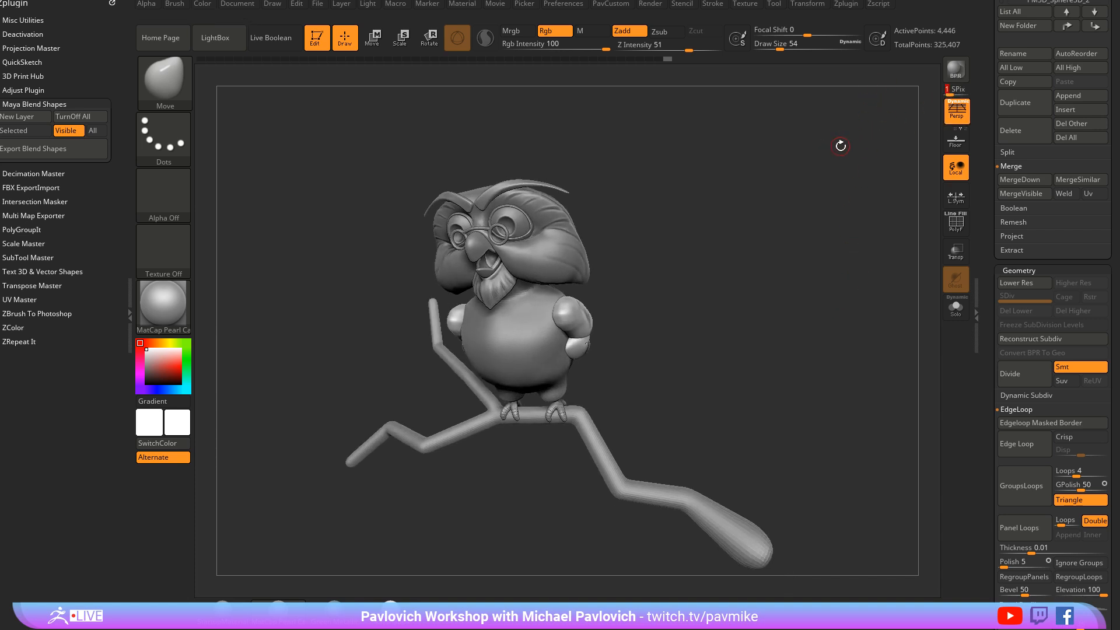
Render the owl on its branch with BPR at SPix 1 and dock the render settings beside the canvas
left_click_drag(840, 143, 910, 94)
left_click(959, 67)
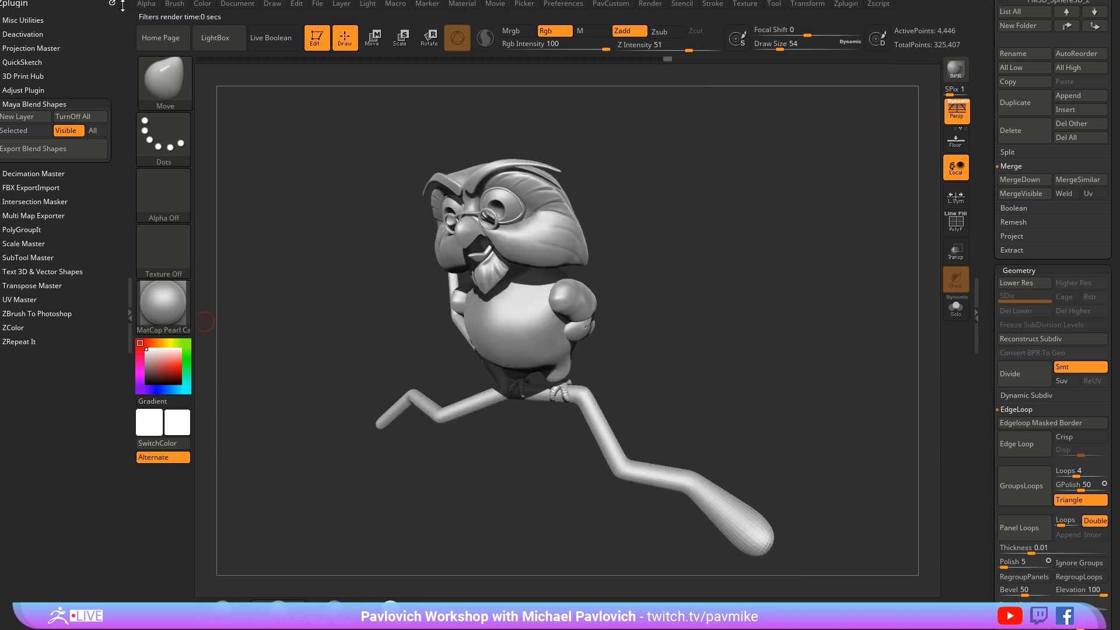
left_click(657, 3)
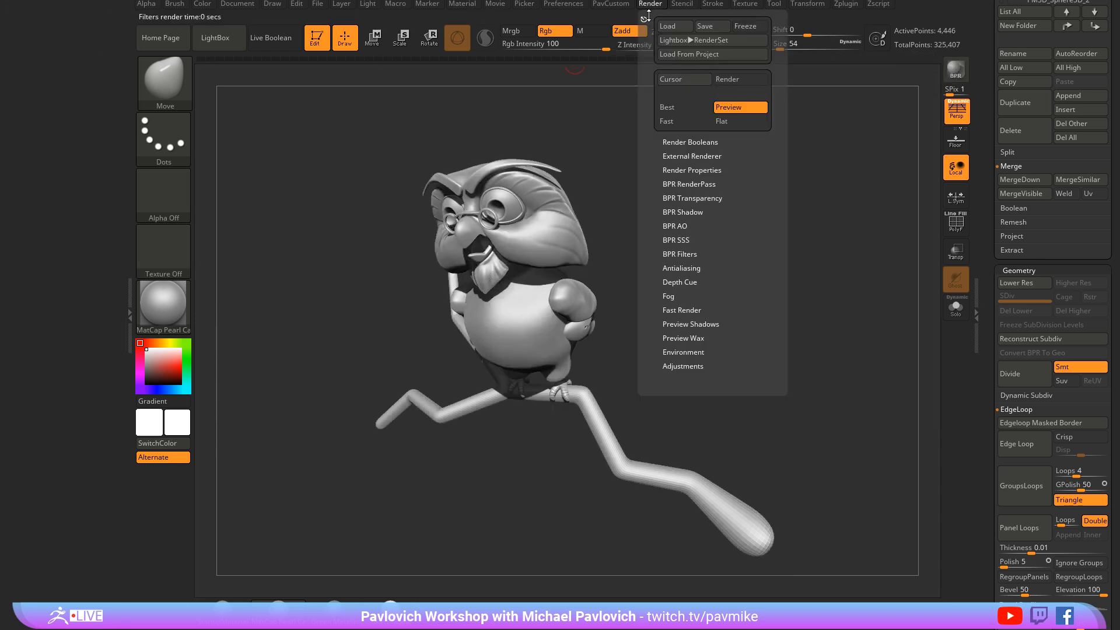
left_click_drag(386, 129, 67, 113)
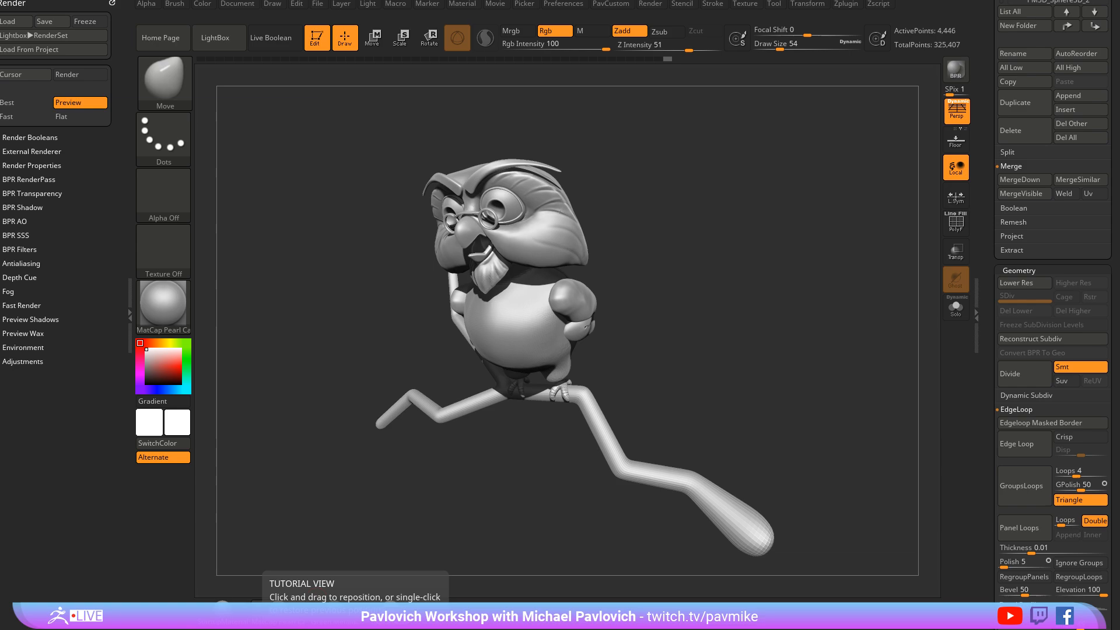
Switch to the browser and open the full ZBrush 2019 What's New! playlist on the YouTube channel
key("alt+Tab")
scroll(523, 412, "down", 5)
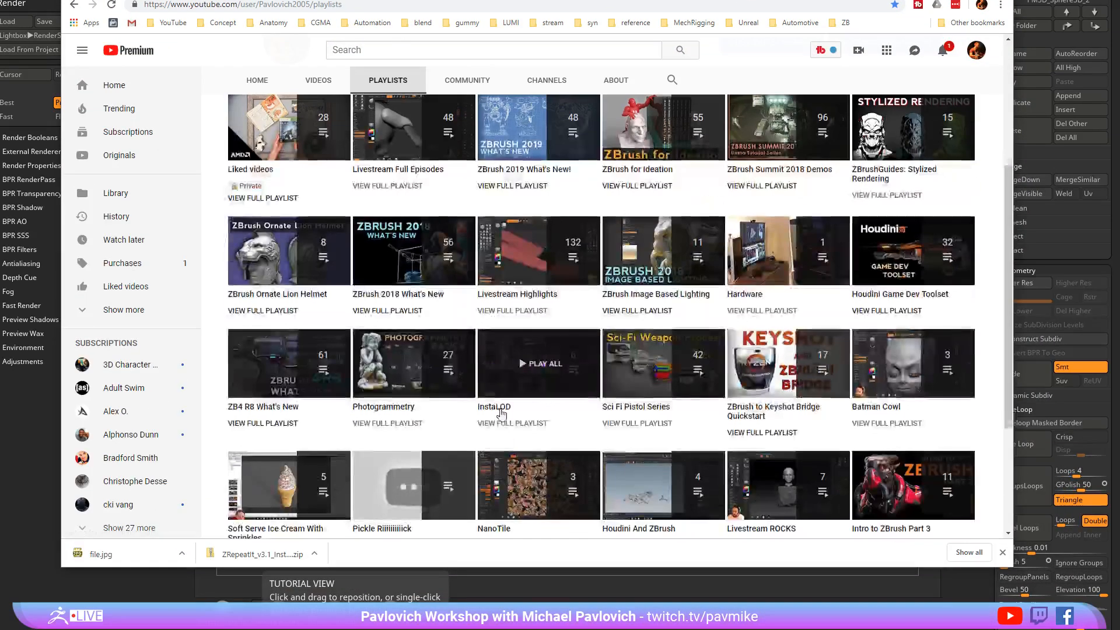
scroll(522, 414, "up", 1)
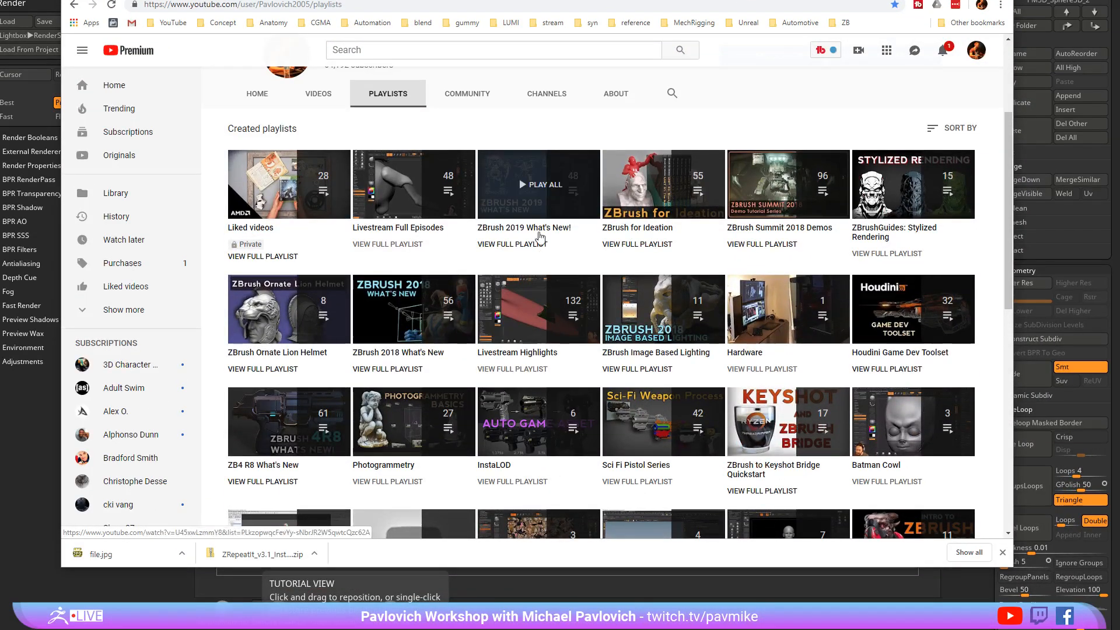
left_click(530, 245)
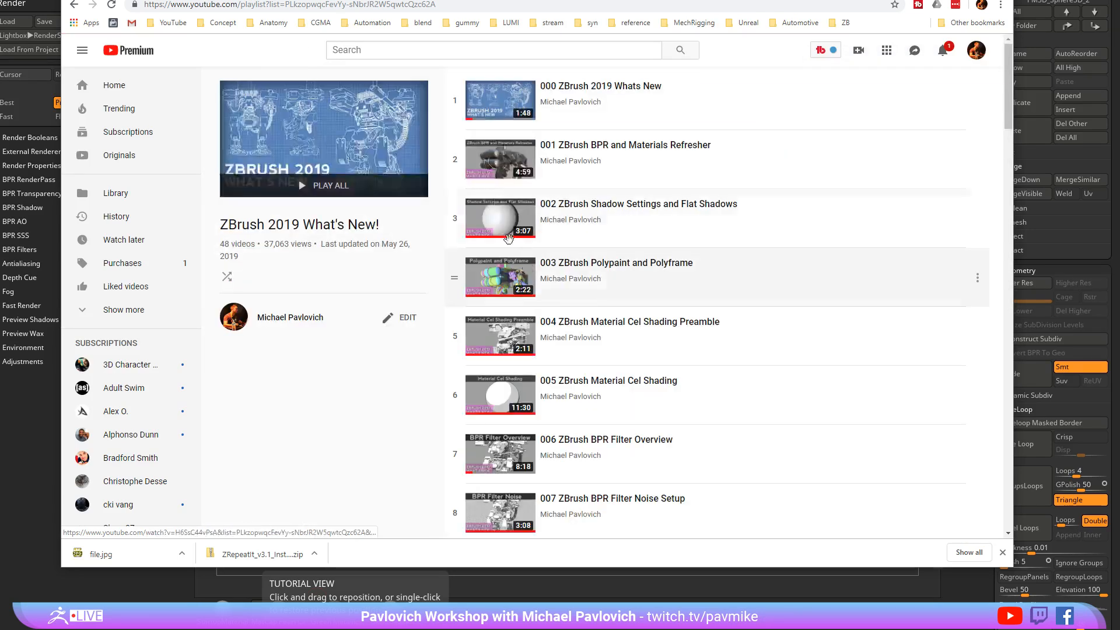
left_click(530, 8)
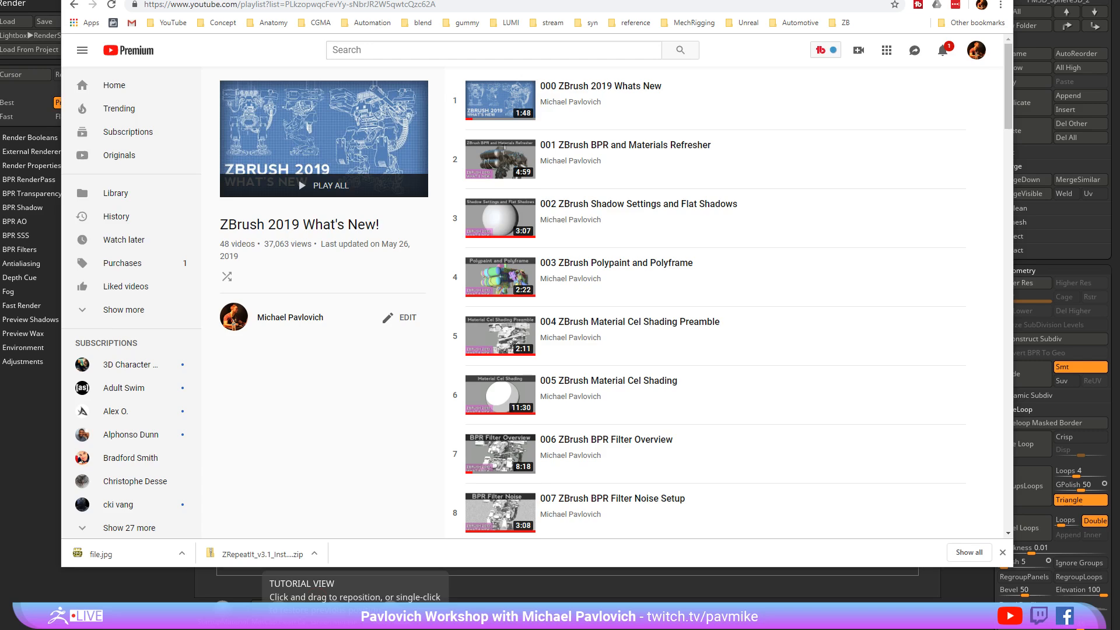
Return to ZBrush and render the owl scene with BPR again
key("alt+Tab")
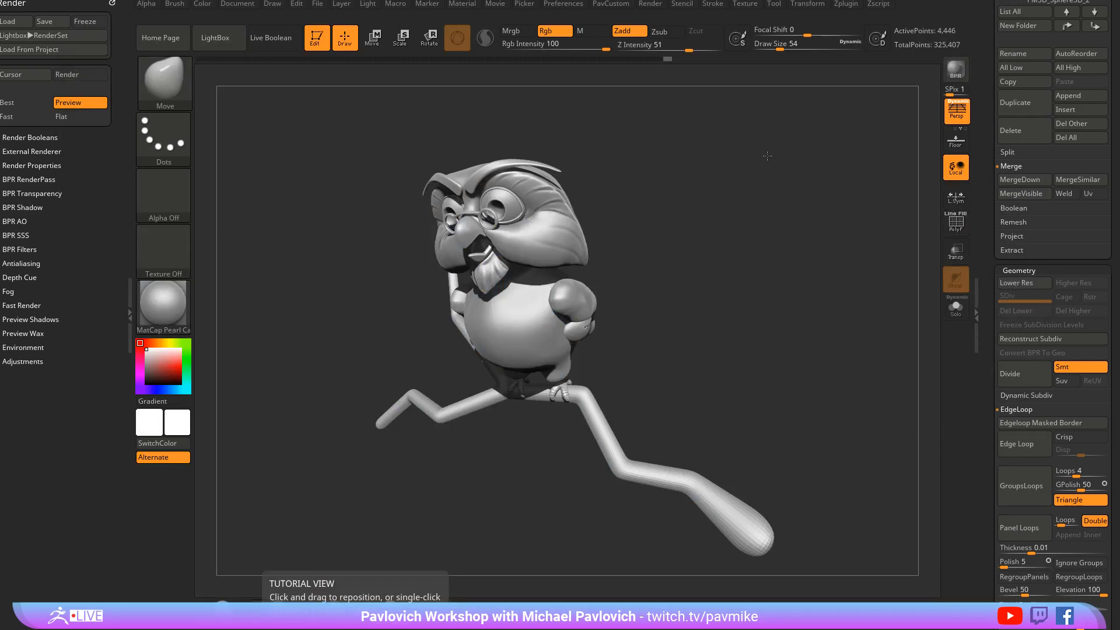
left_click(950, 75)
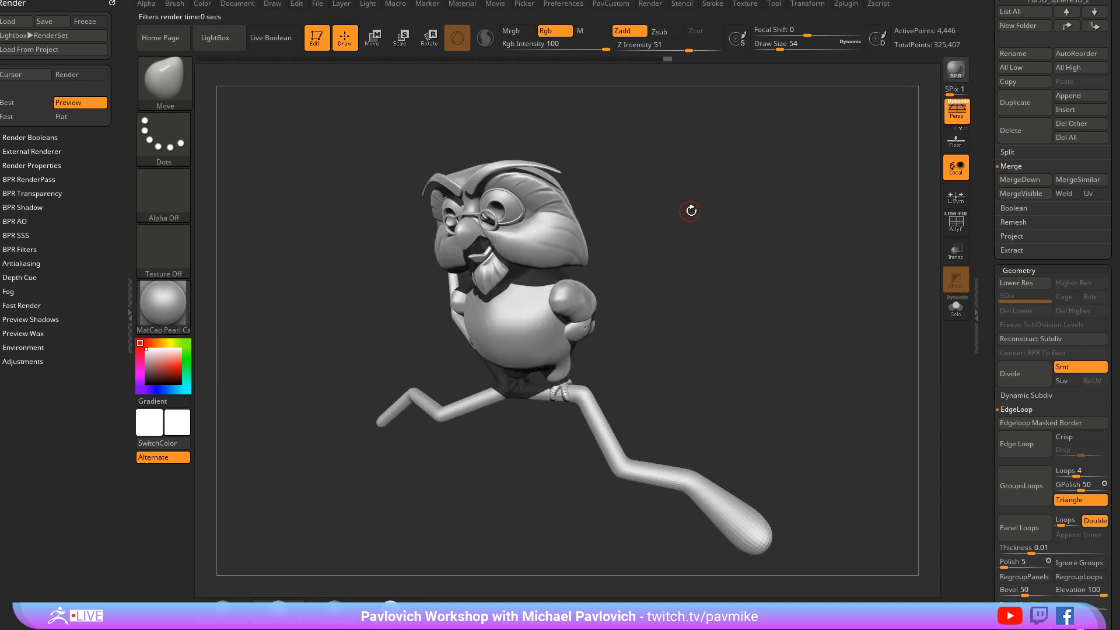
Open LightBox and display the RenderSet presets
key("comma")
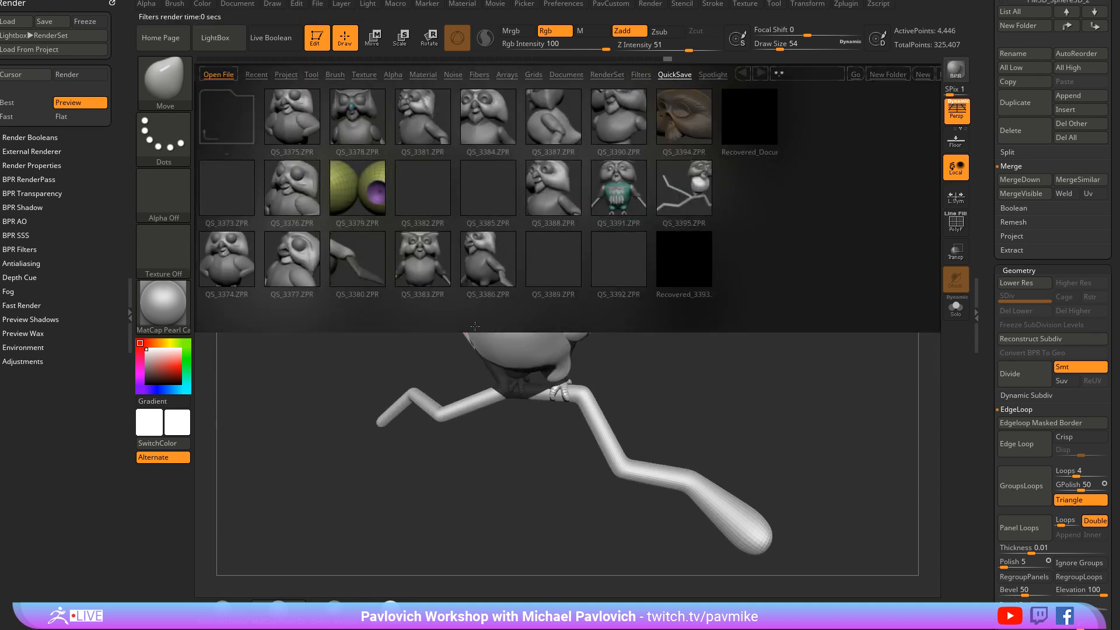
key("comma")
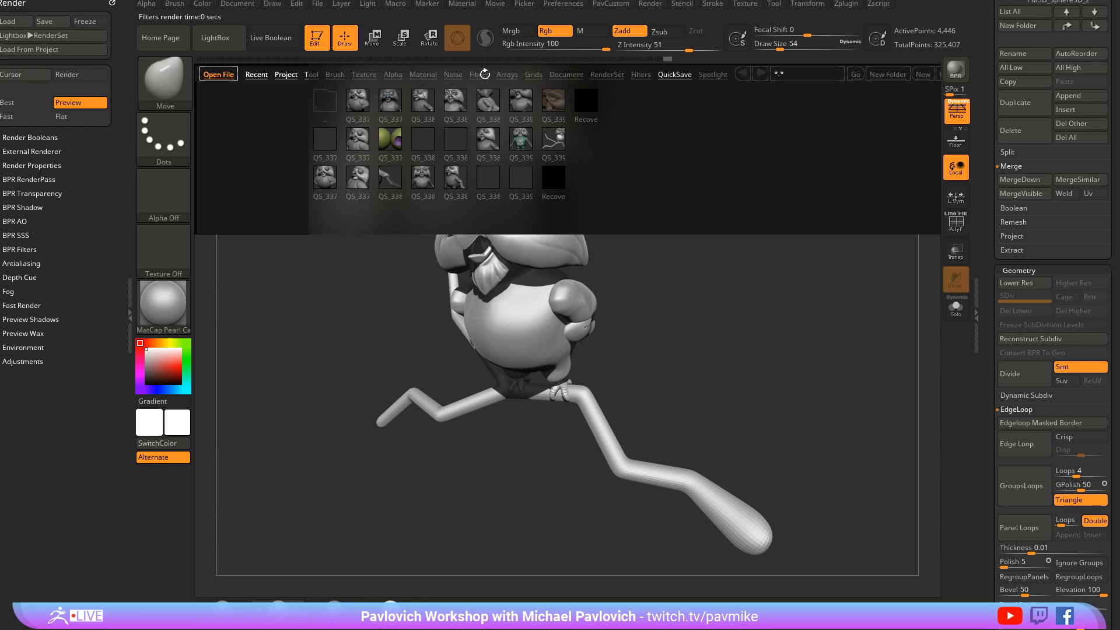
left_click(606, 75)
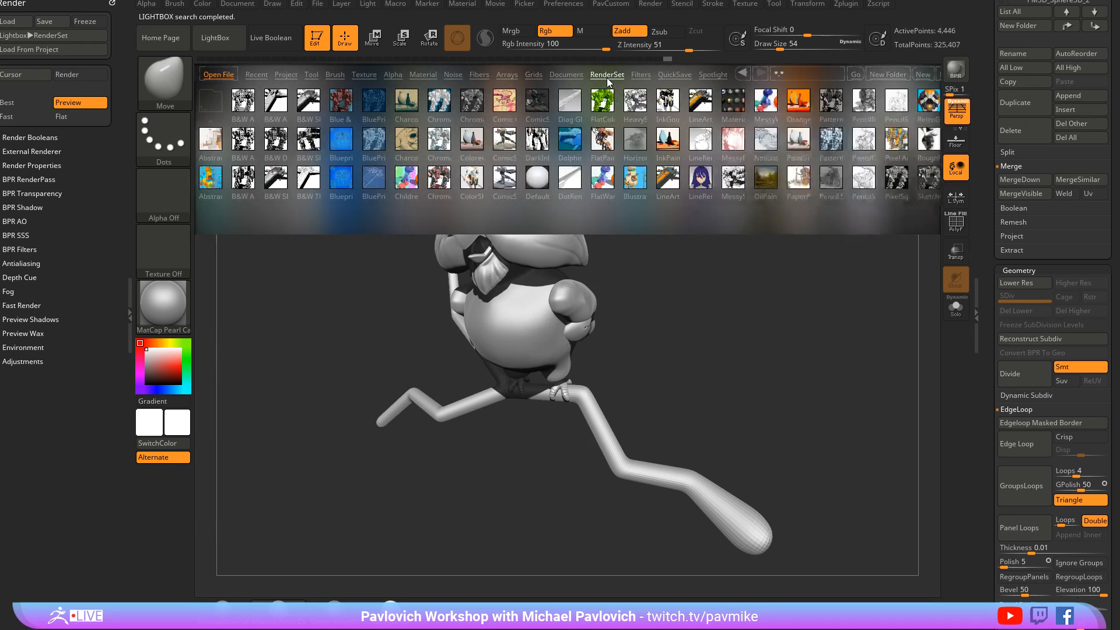
Try the render presets B&W Anime04, ColorShatter, FlatPaintEffect and MessyDodgedWaterColor on the owl scene
double_click(277, 102)
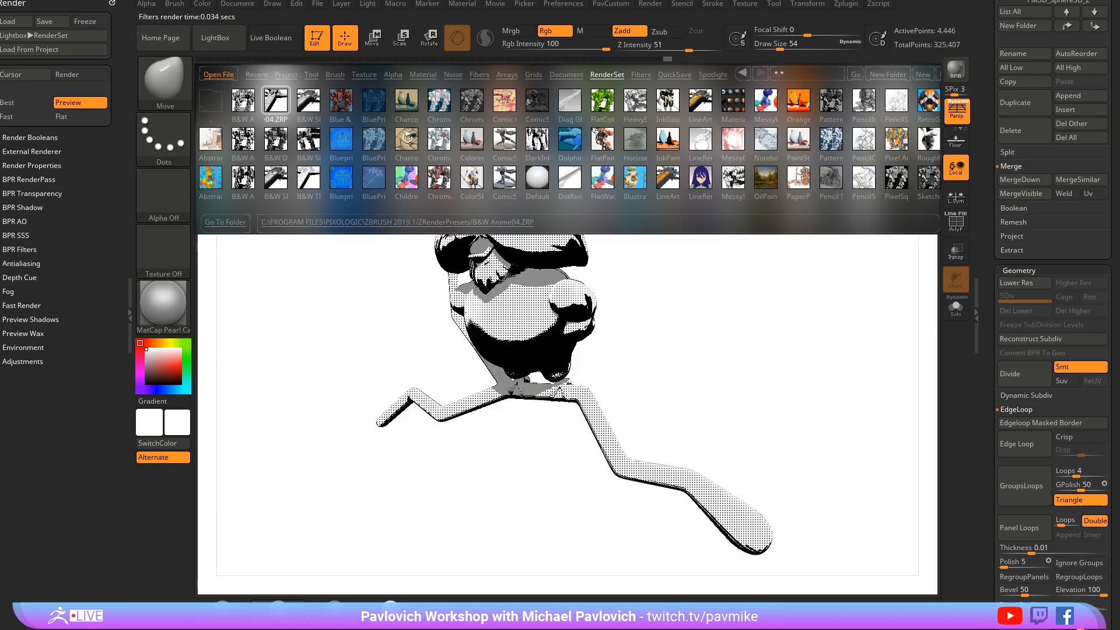
double_click(473, 176)
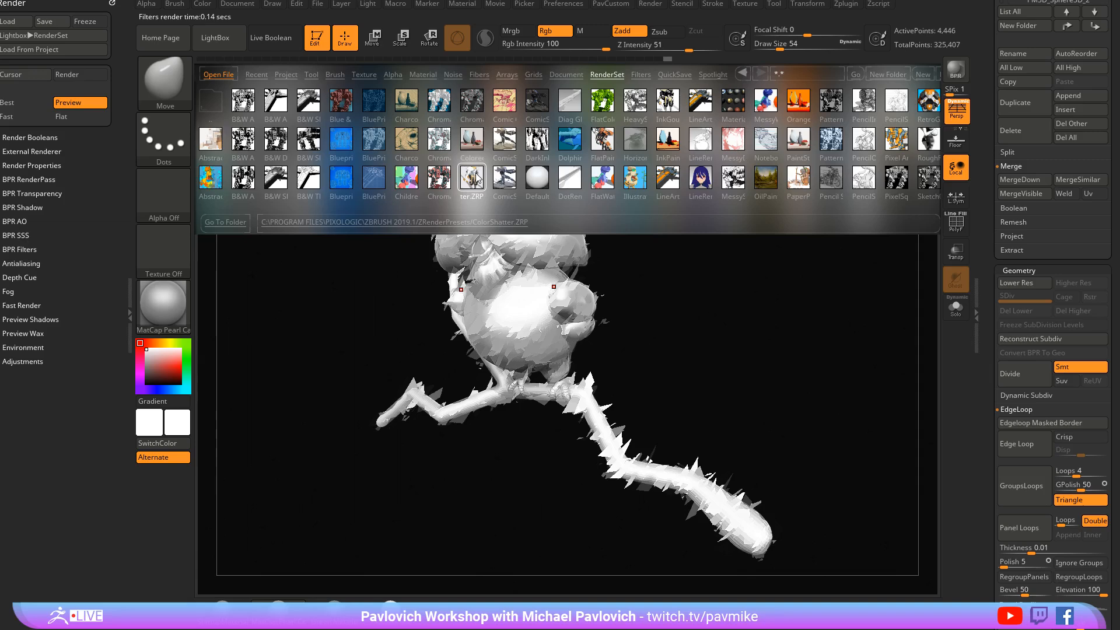
double_click(602, 139)
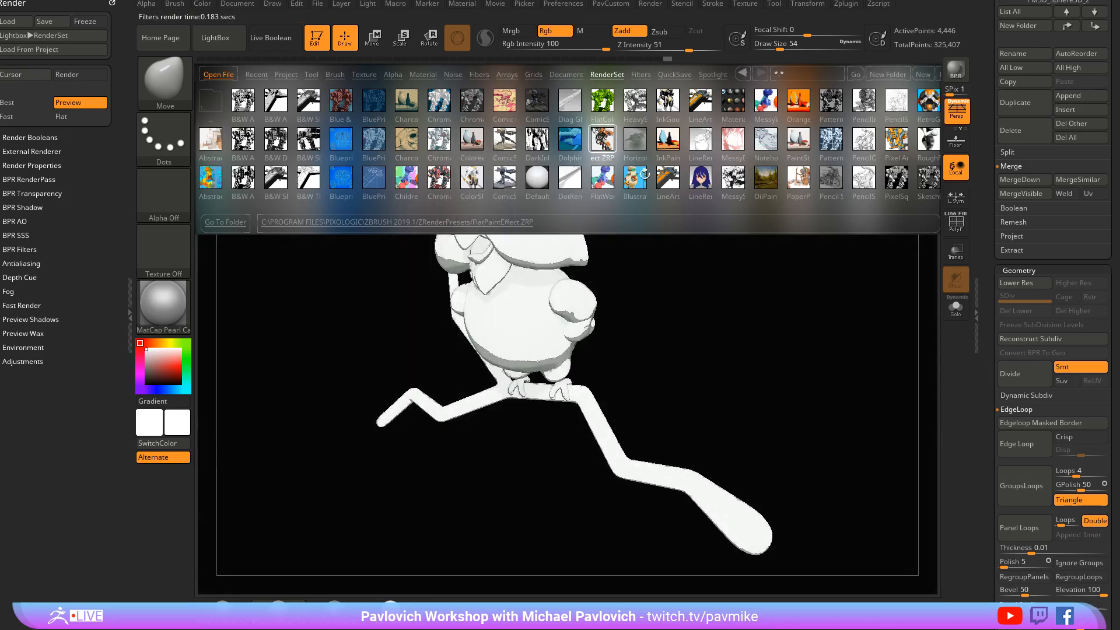
double_click(728, 145)
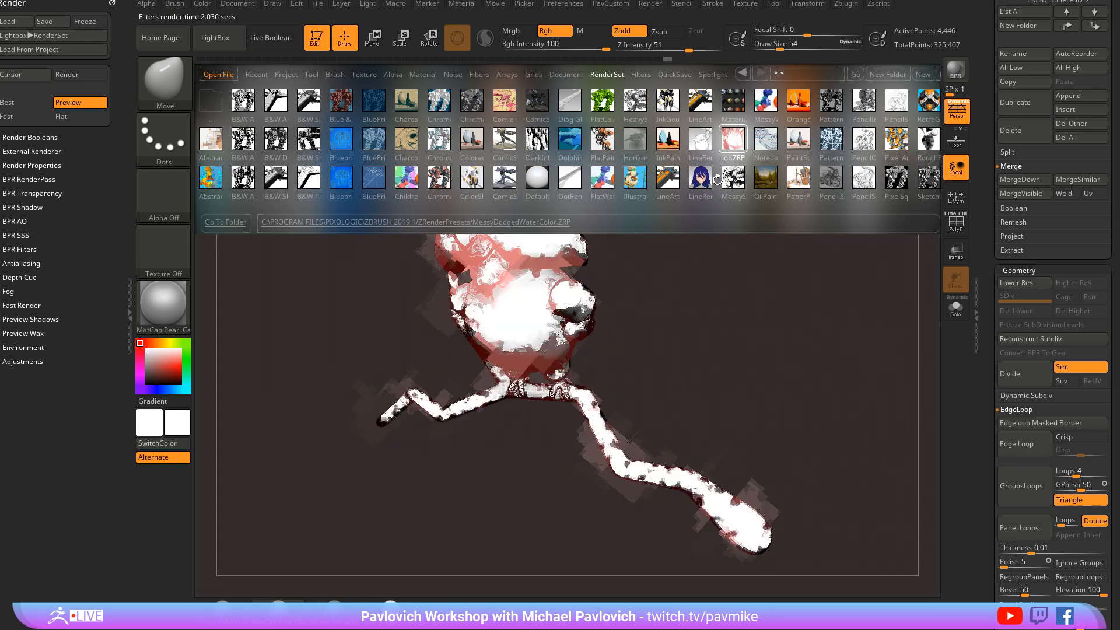
Try the render presets Abstract, B&W Anime02, B&W Anime03, B&W Sketch with Marker and B&W Thin Outline on the owl
double_click(211, 140)
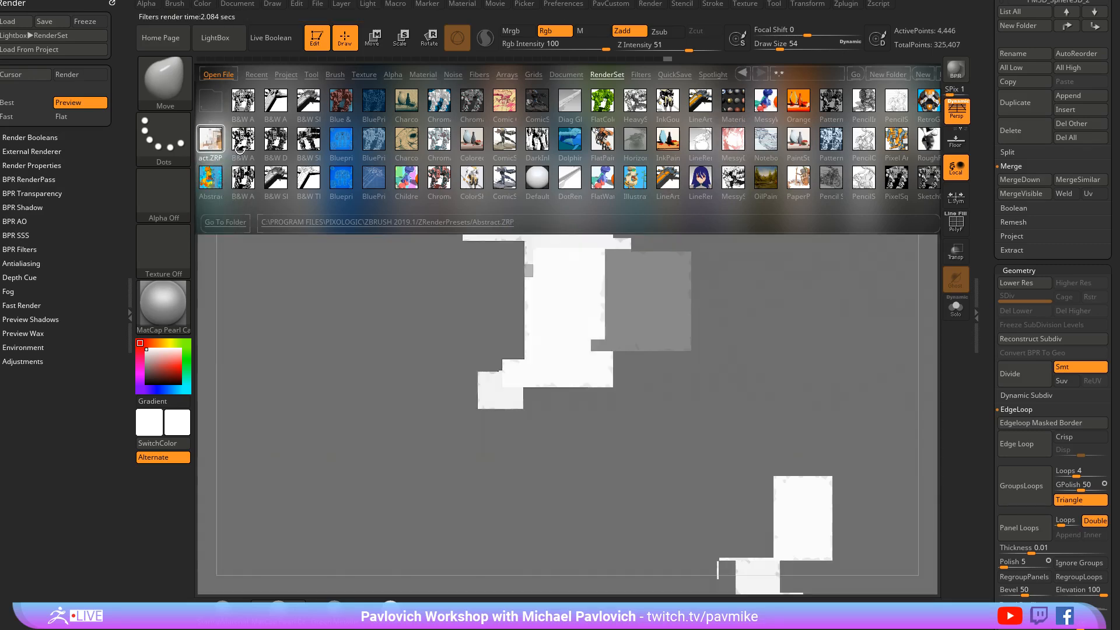
double_click(242, 144)
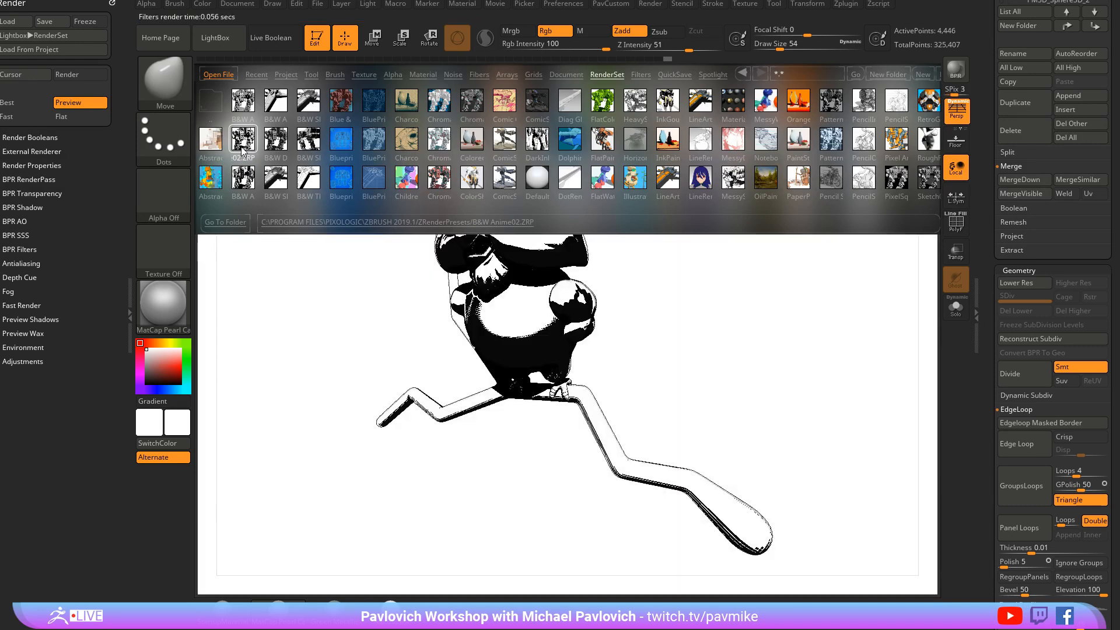
double_click(236, 177)
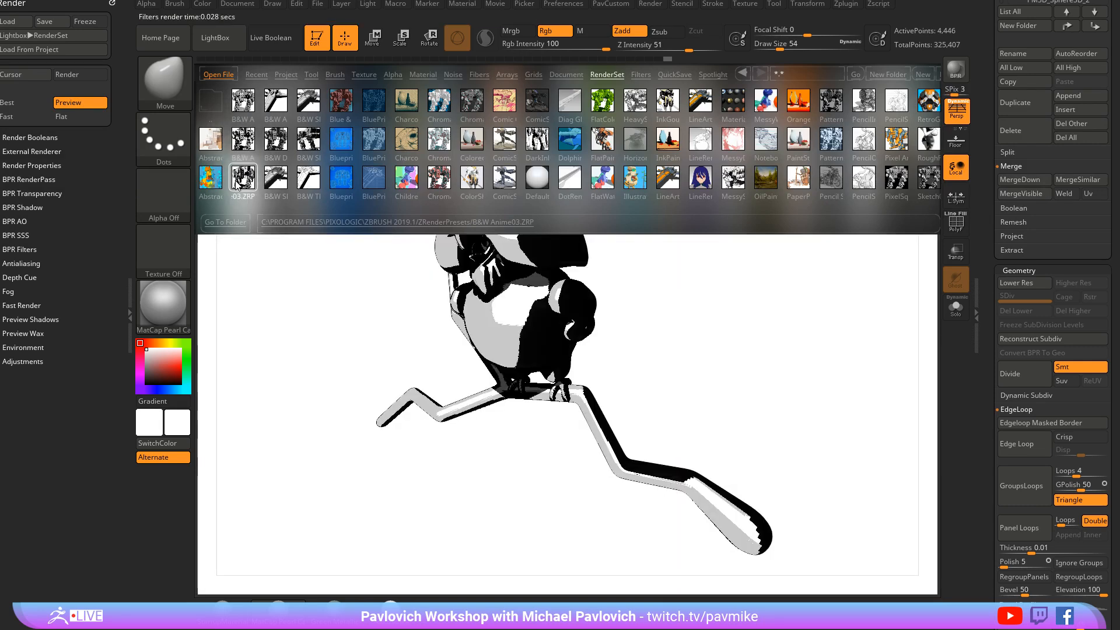
double_click(267, 174)
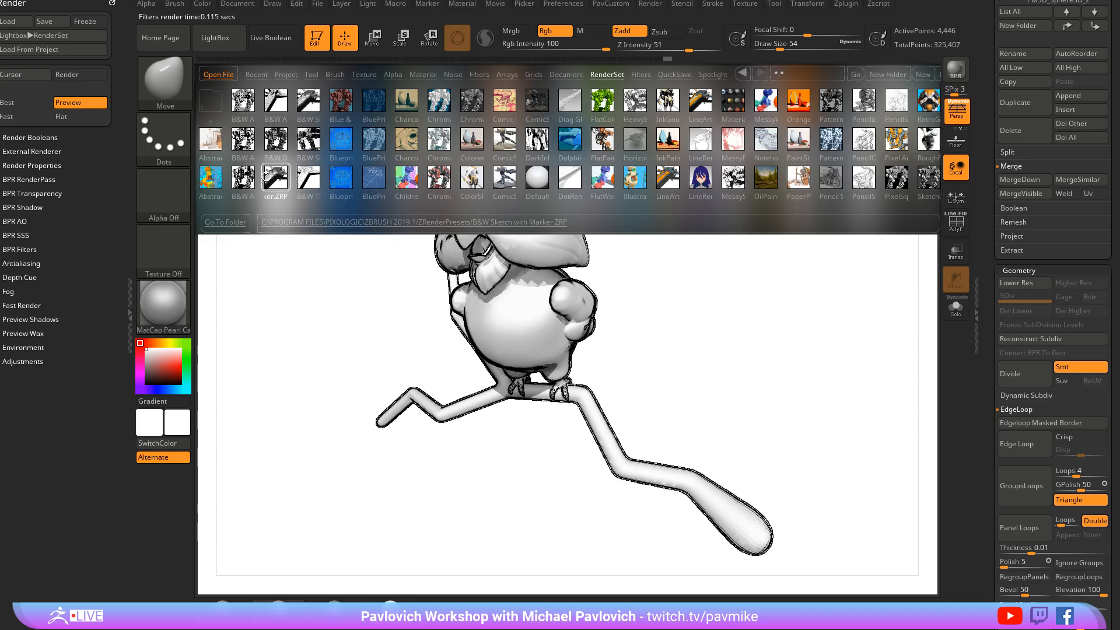
double_click(298, 174)
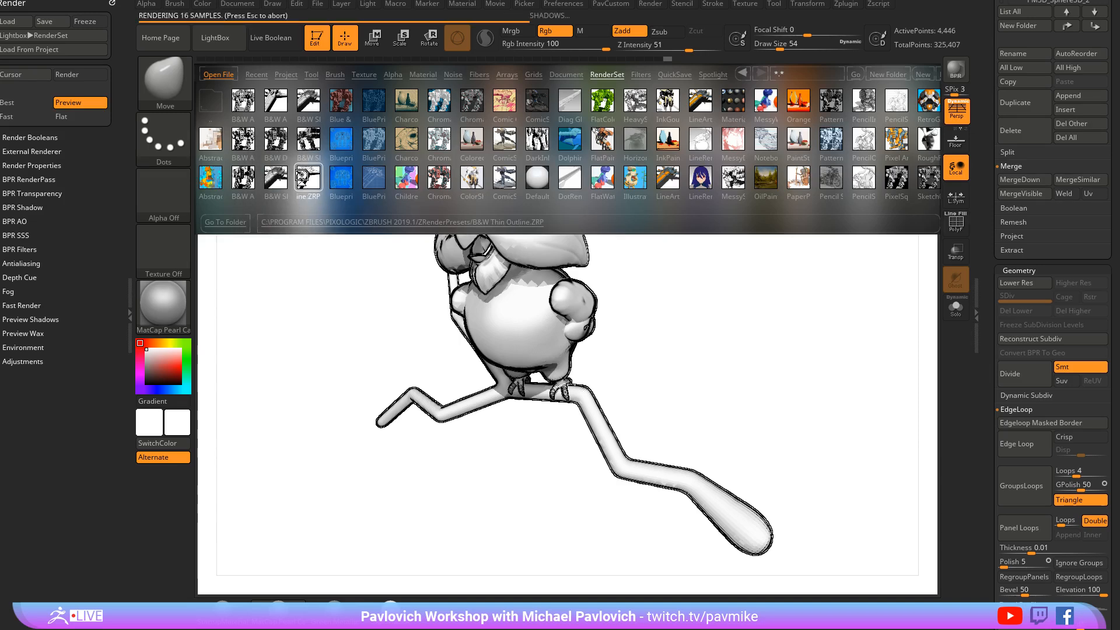
Compare the B&W Sketch02, B&W Sketch and B&W Anime04 presets, render the owl with B&W Sketch with Marker, and close LightBox
double_click(309, 149)
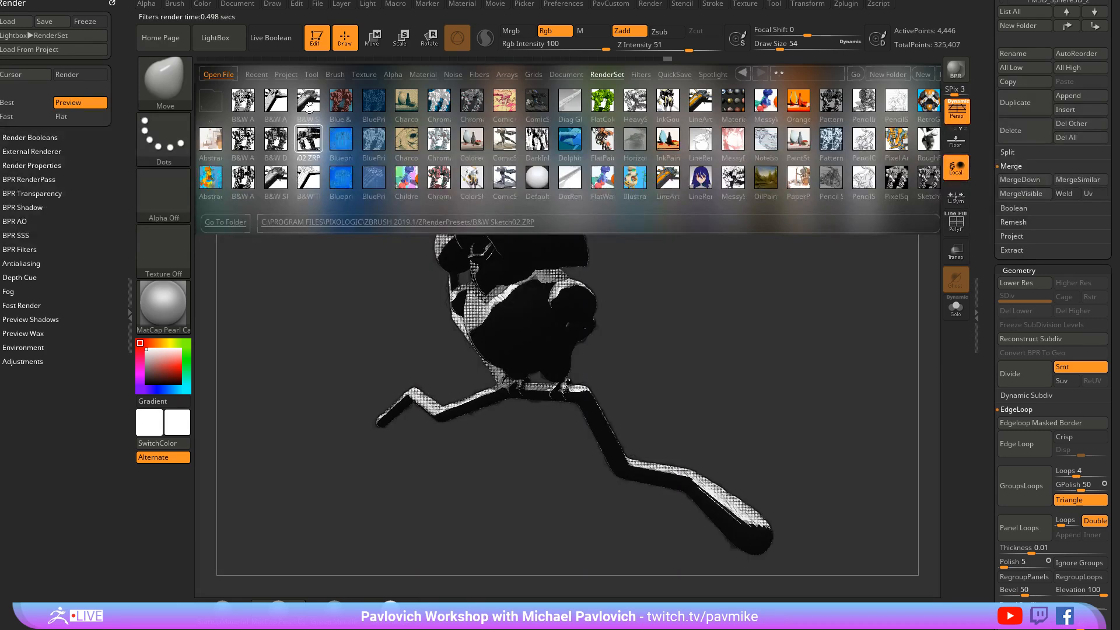
double_click(310, 105)
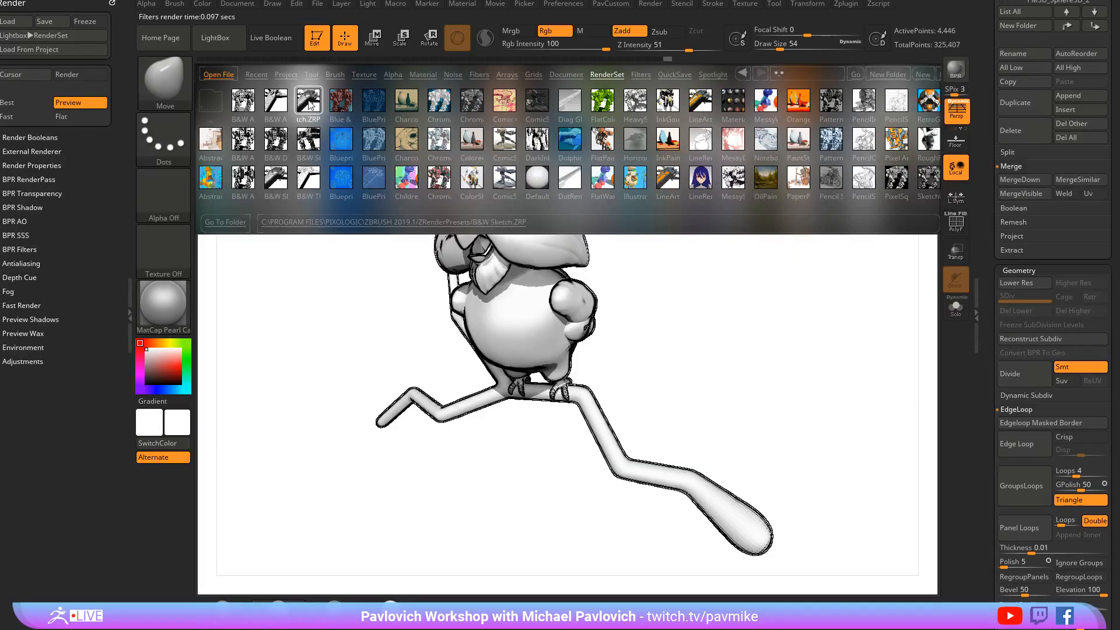
double_click(275, 104)
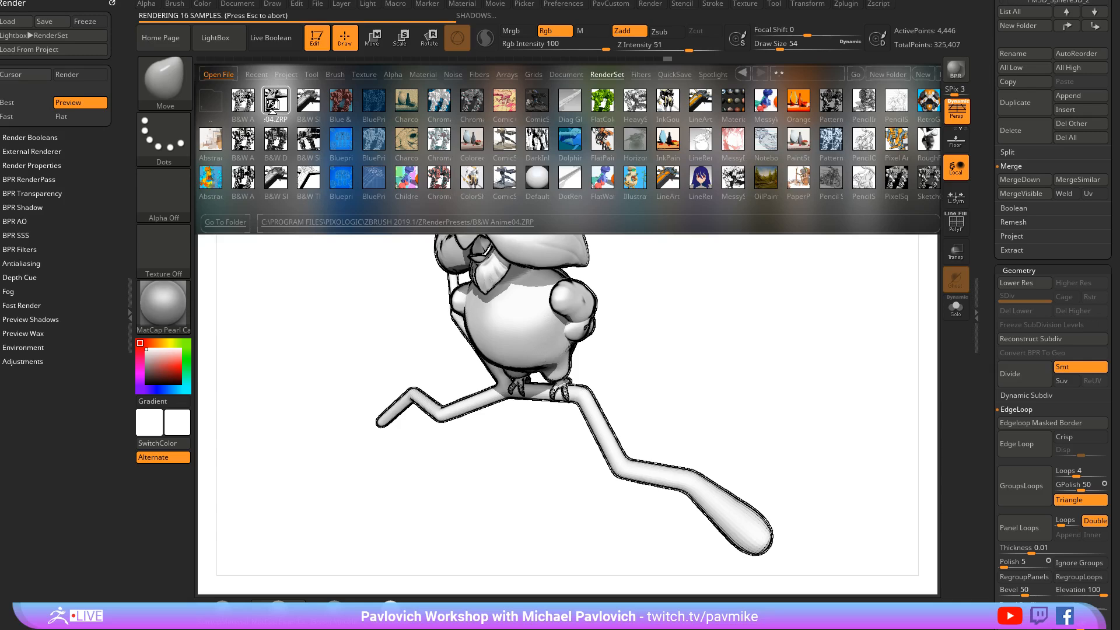
double_click(274, 178)
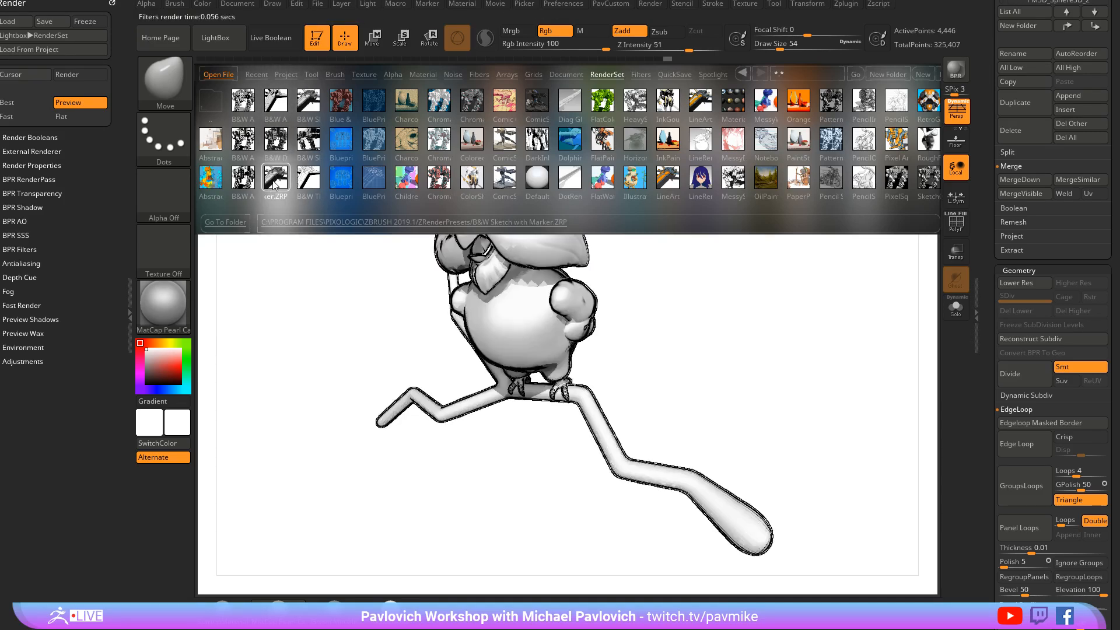
key("comma")
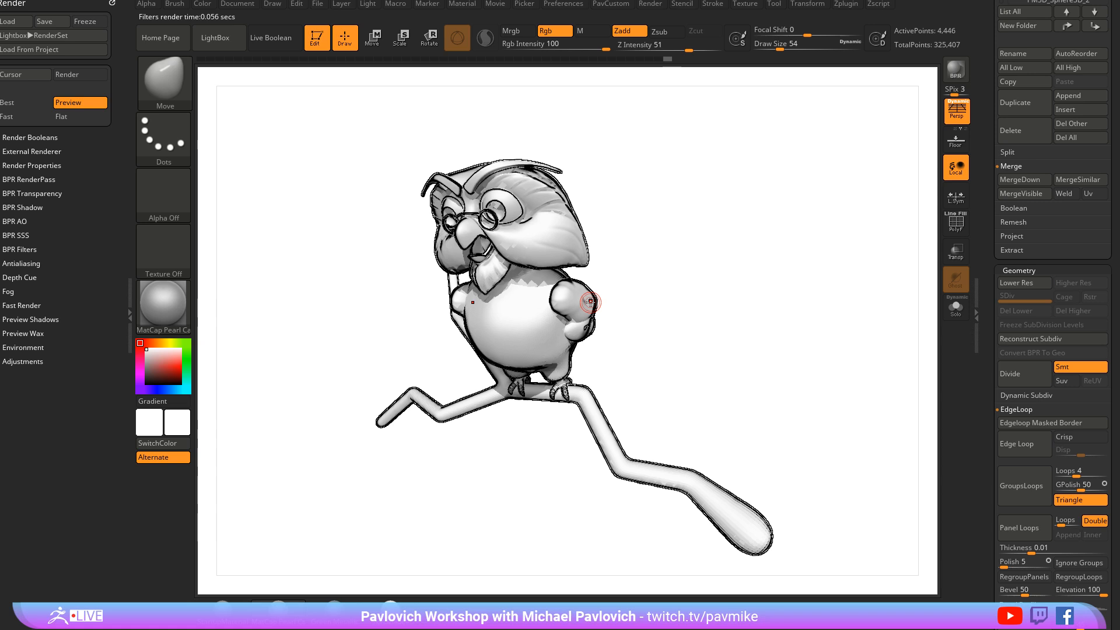
Return to the editable owl in a closer view and set the draw size to 29
left_click_drag(762, 331, 583, 330)
left_click_drag(267, 590, 293, 578)
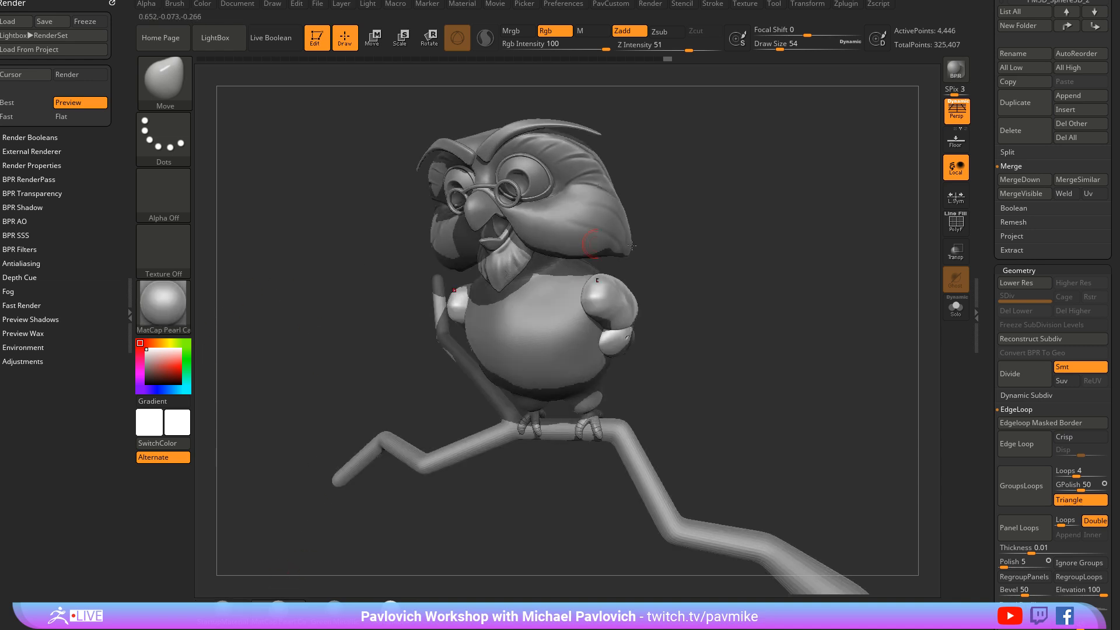
left_click_drag(876, 251, 877, 261)
key("s")
left_click(723, 256)
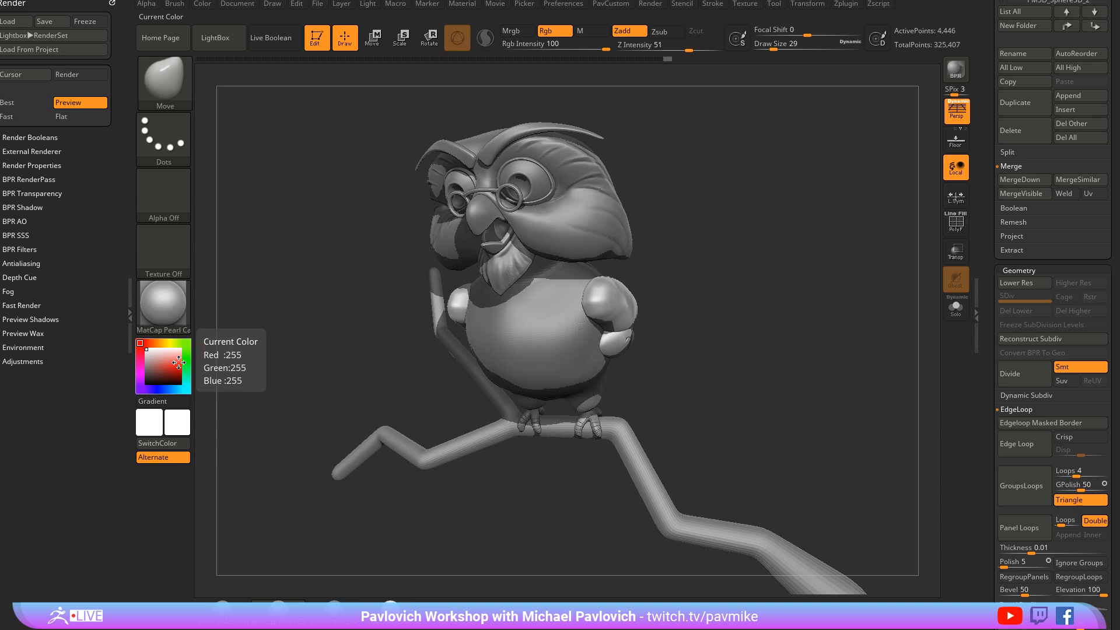
Choose a light tan colour (236, 210, 161) and assign the SkinShade4 material
left_click(161, 342)
left_click(172, 355)
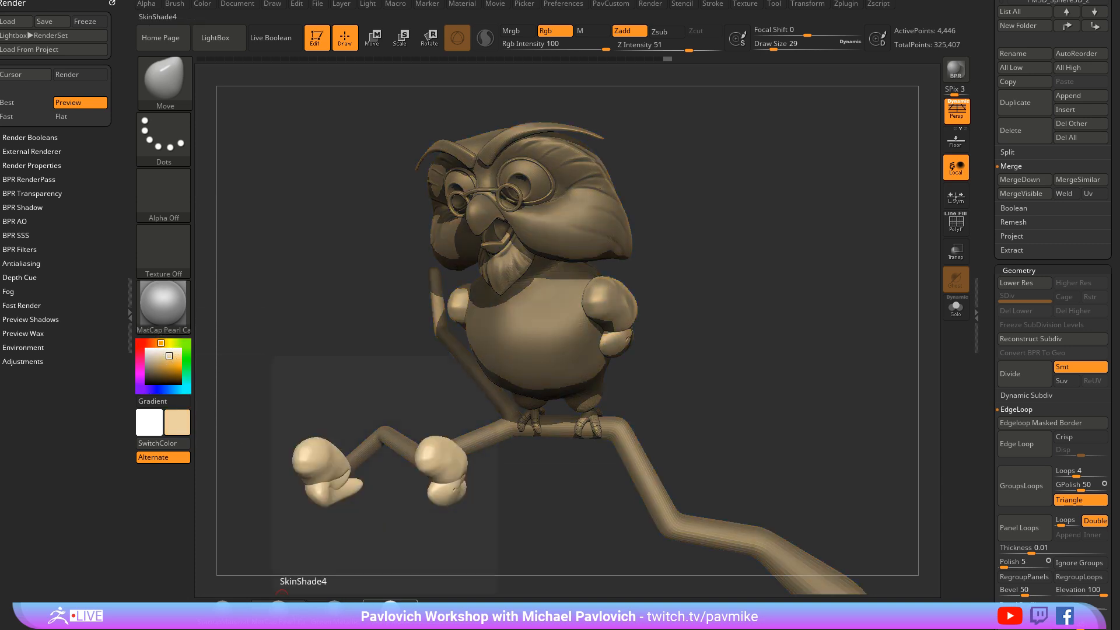
left_click(390, 607)
left_click_drag(335, 315, 477, 267)
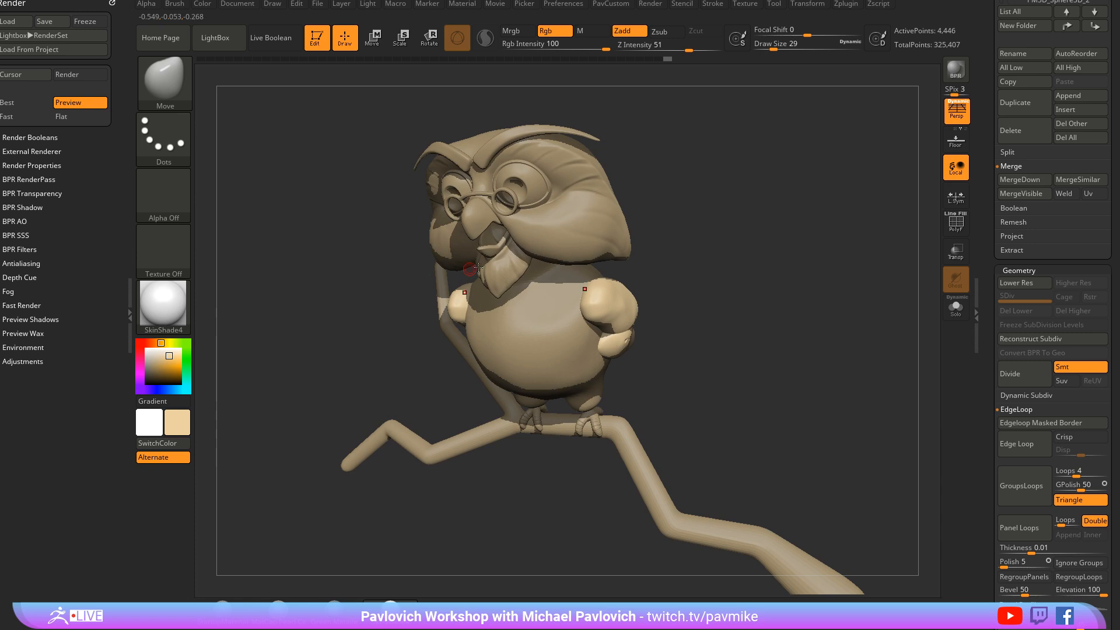
Dock the Color palette beside the canvas and fill the wings and the head subtool with the tan colour
left_click(205, 5)
left_click(199, 21)
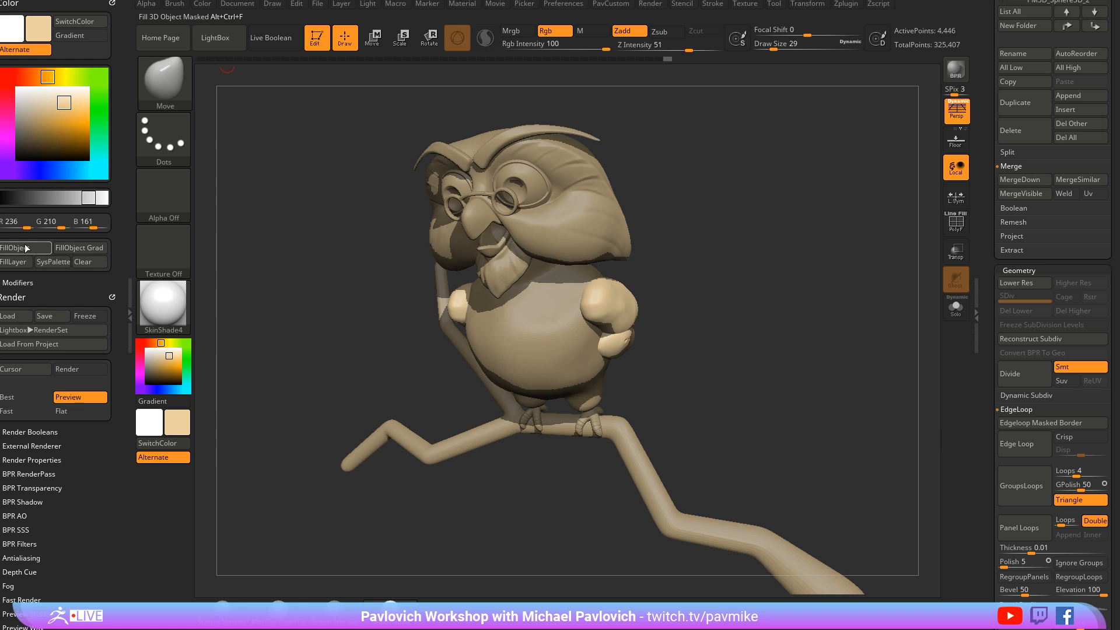
left_click_drag(714, 229, 600, 221)
left_click(600, 220, "alt")
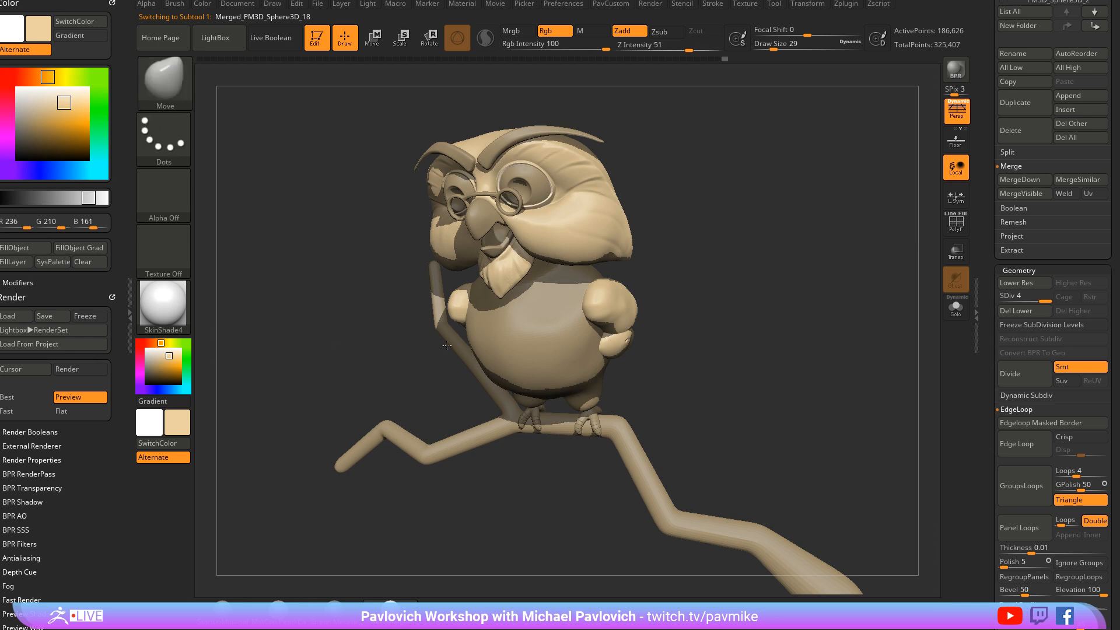
Select the eyes subtool and fill it with near-white (251, 251, 251)
left_click_drag(657, 295, 730, 281)
left_click(520, 185, "alt")
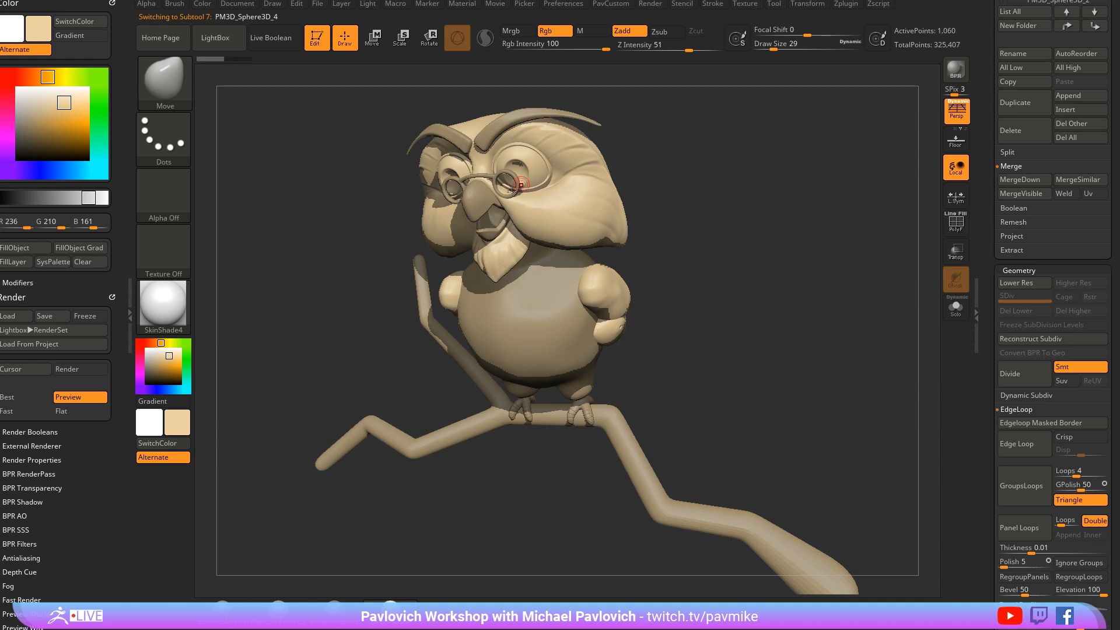
left_click(18, 90)
left_click(15, 248)
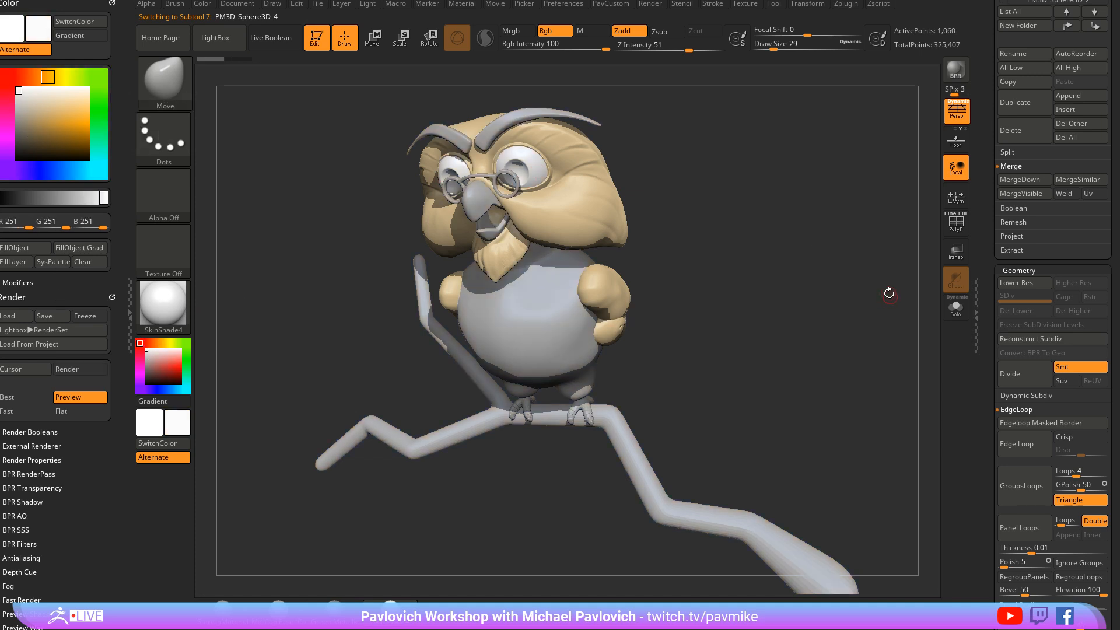
Select the eyebrows subtool and fill it with dark grey (48, 48, 48)
left_click(552, 117, "alt")
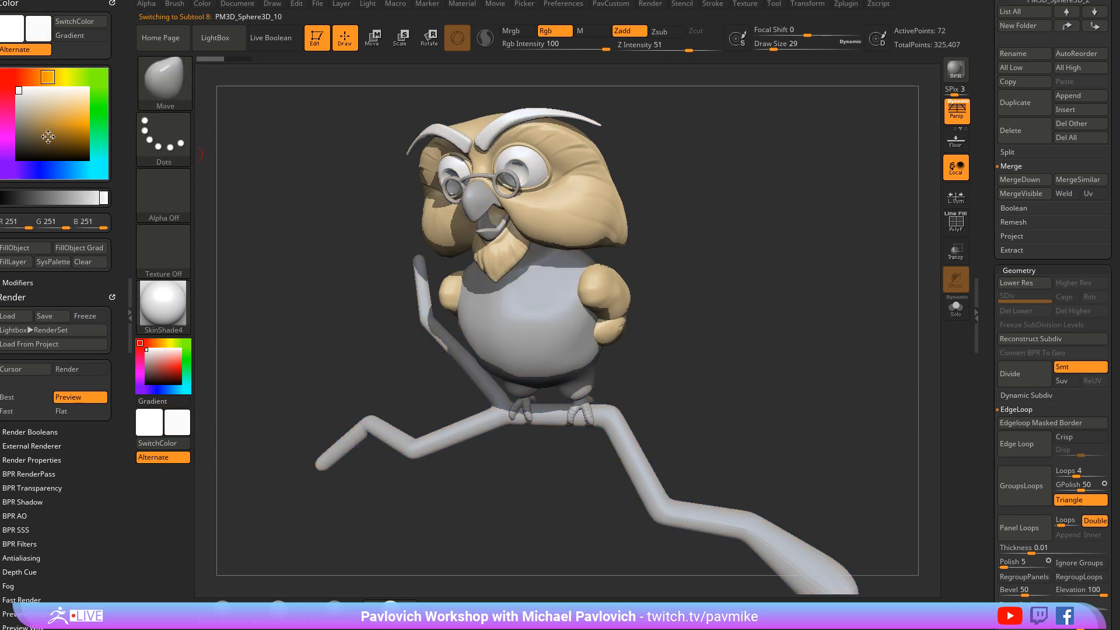
left_click(18, 146)
left_click(15, 247)
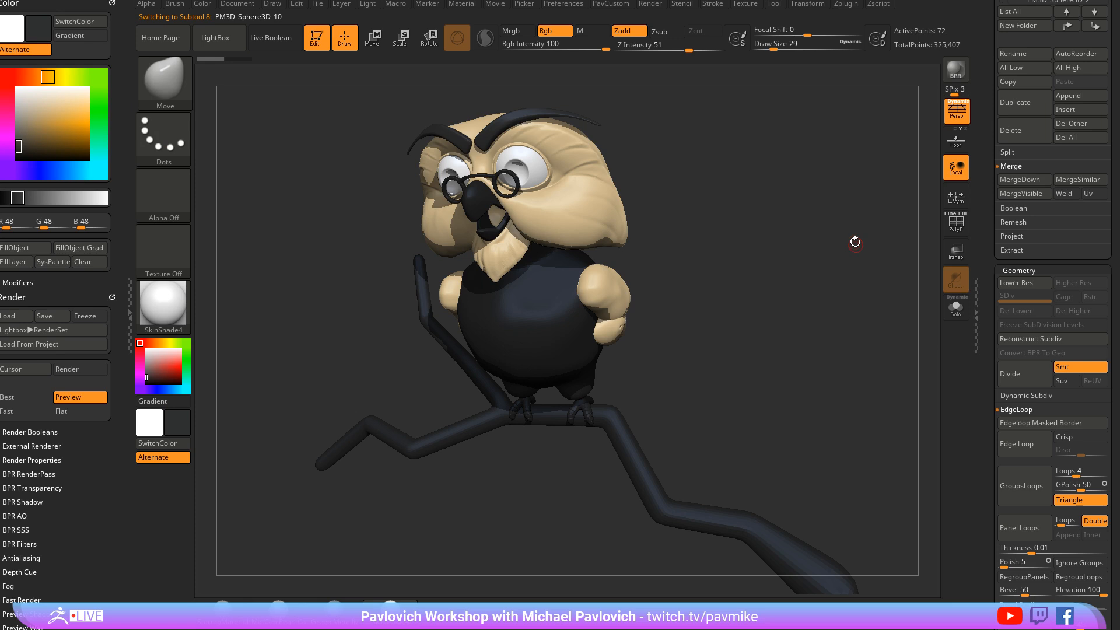
Select the owl's body subtool and sample the tan colour (236, 210, 161) from the head
left_click(537, 301, "alt")
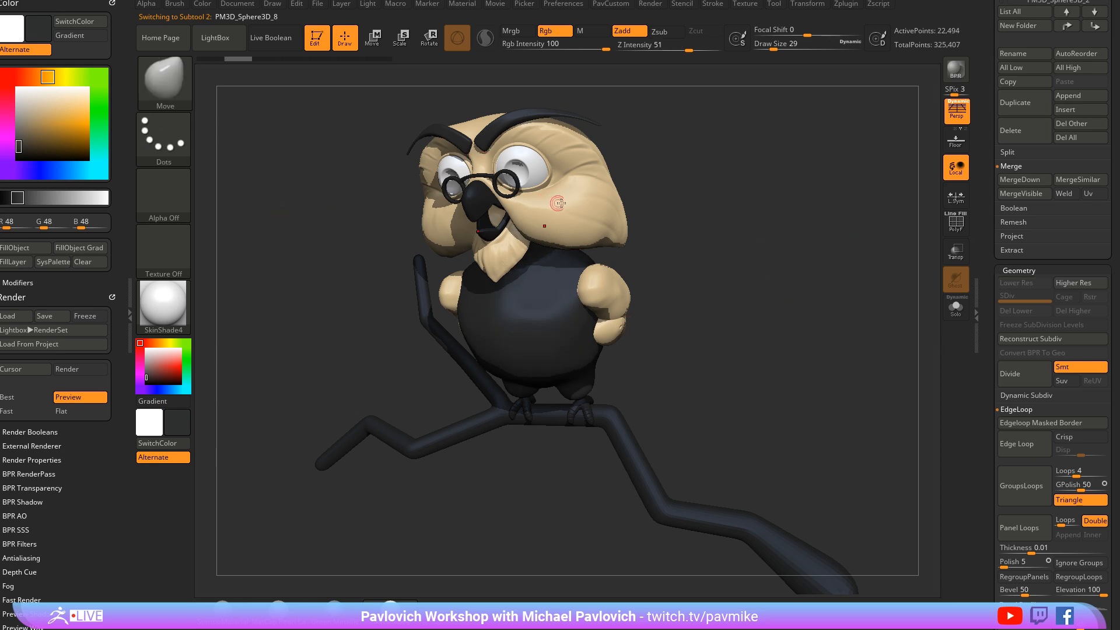
key("c")
key("ctrl+z")
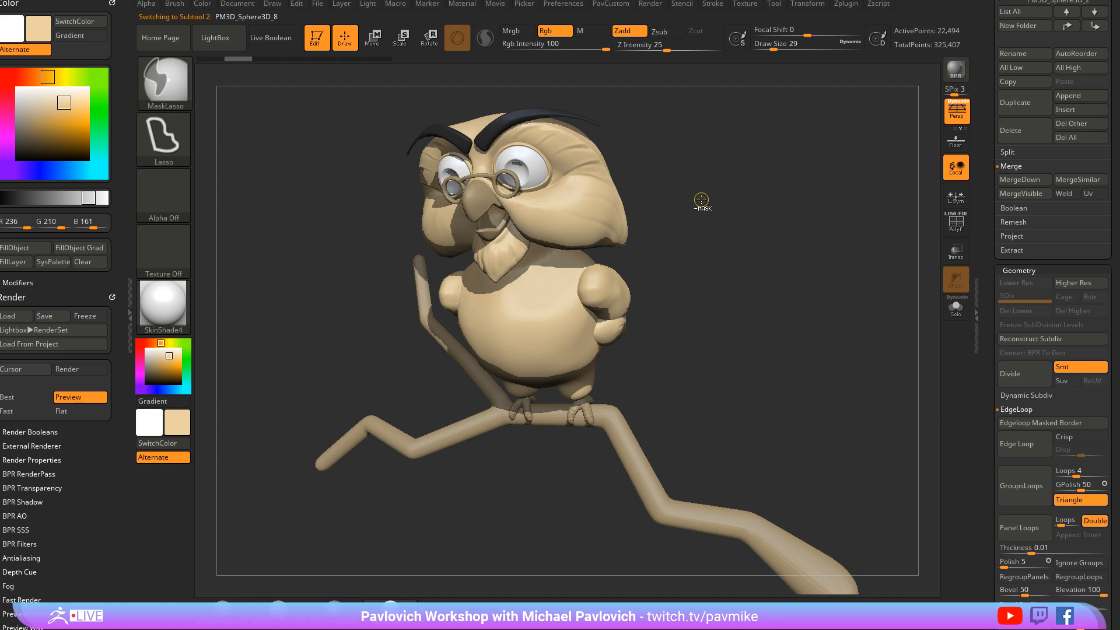
Select the wings and fill them with golden orange (223, 167, 61), then refill them with a muted brown (199, 159, 84)
left_click(602, 281, "alt")
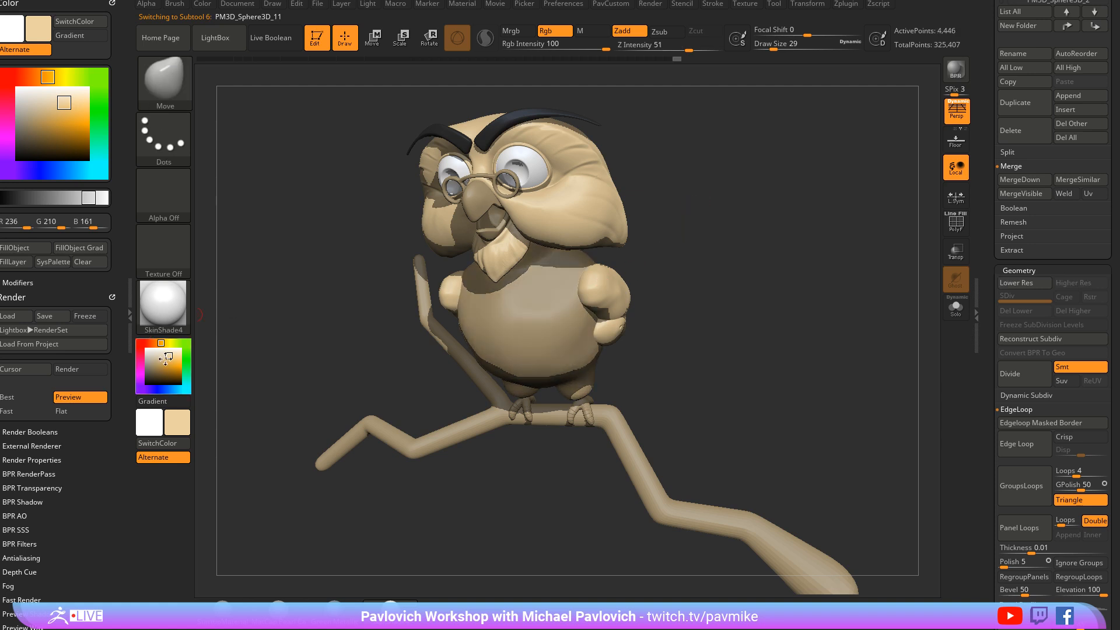
left_click_drag(167, 357, 171, 364)
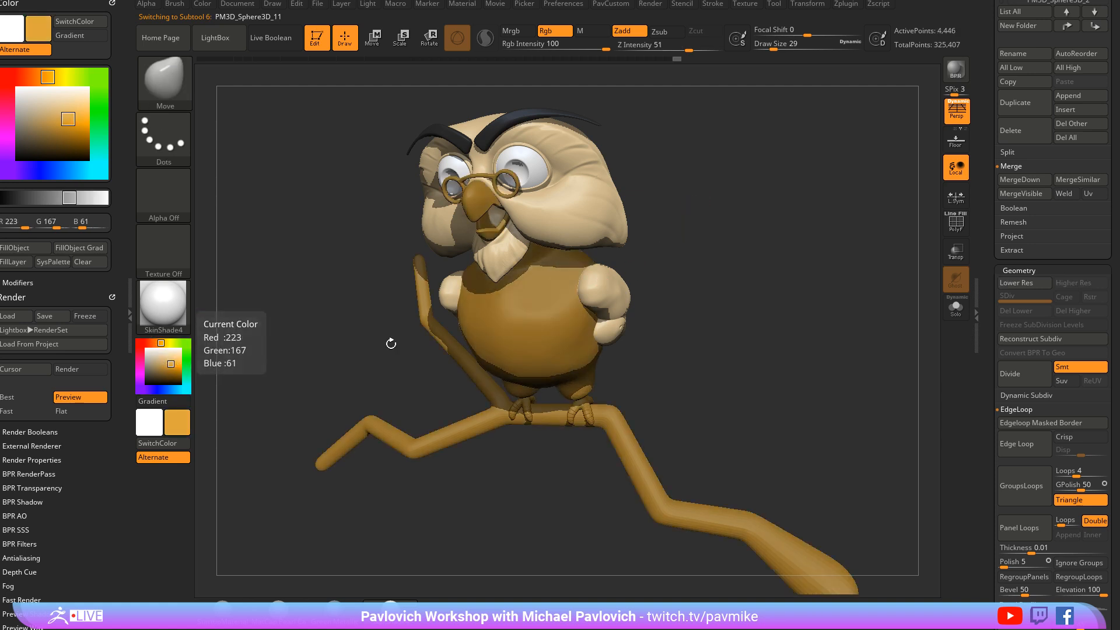
key("ctrl+f")
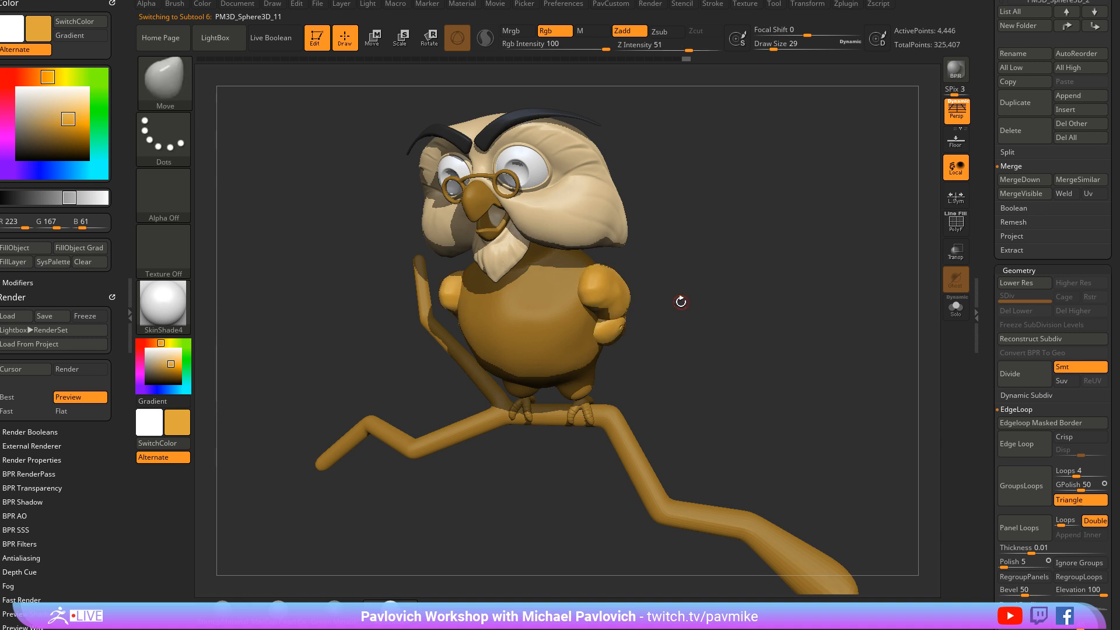
left_click(164, 364)
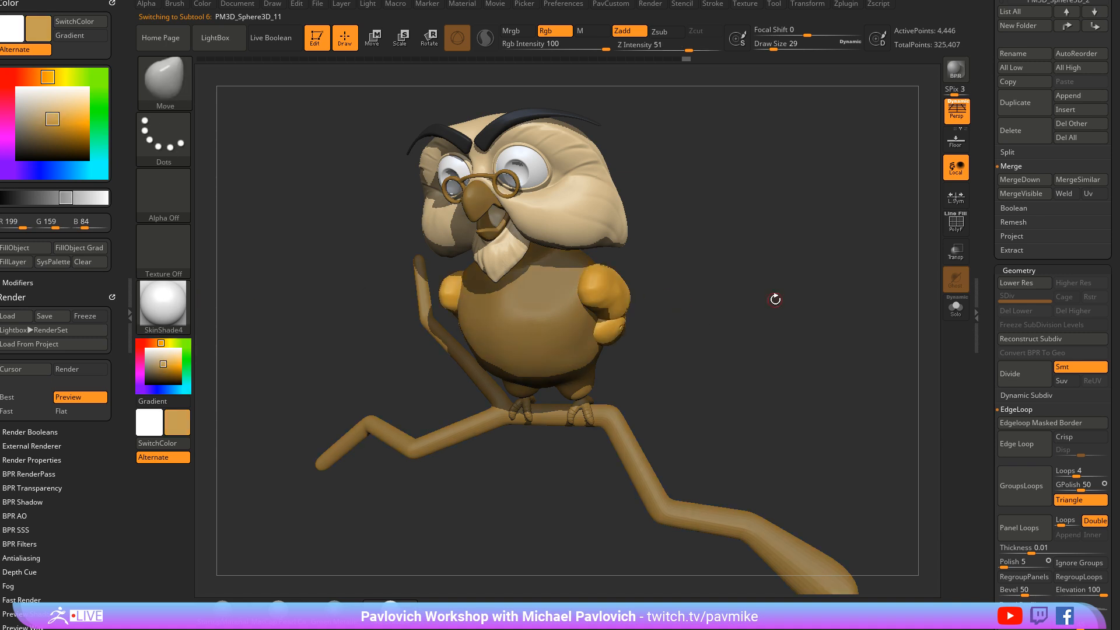
left_click_drag(775, 300, 750, 294)
key("ctrl+f")
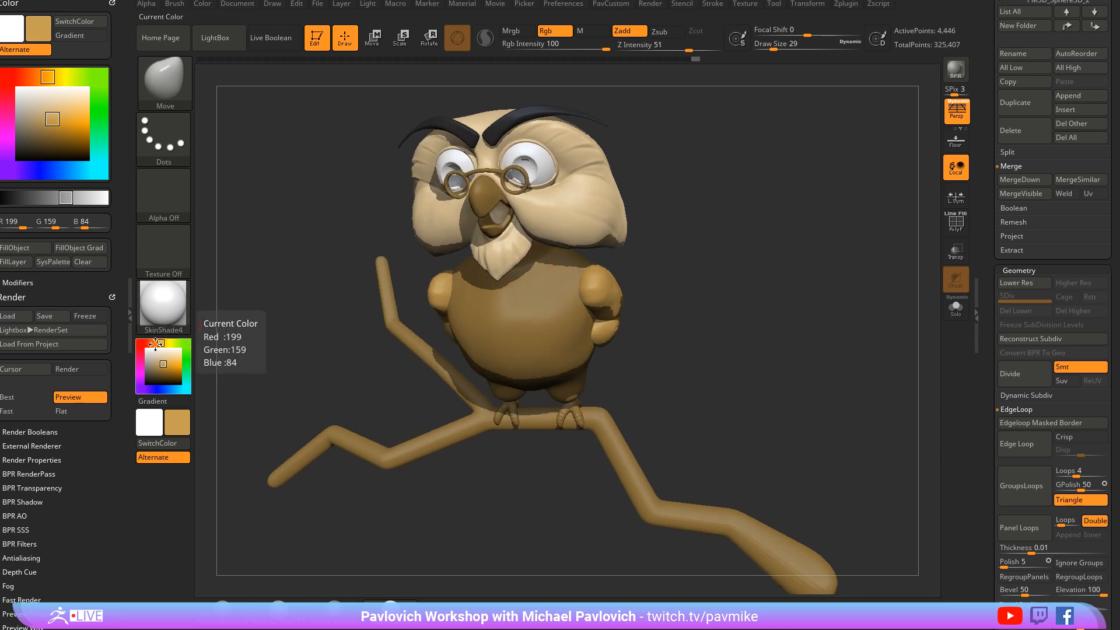
Choose orange (235, 127, 48), select the beak subtool and fill it with that colour
left_click(166, 361)
left_click(172, 361)
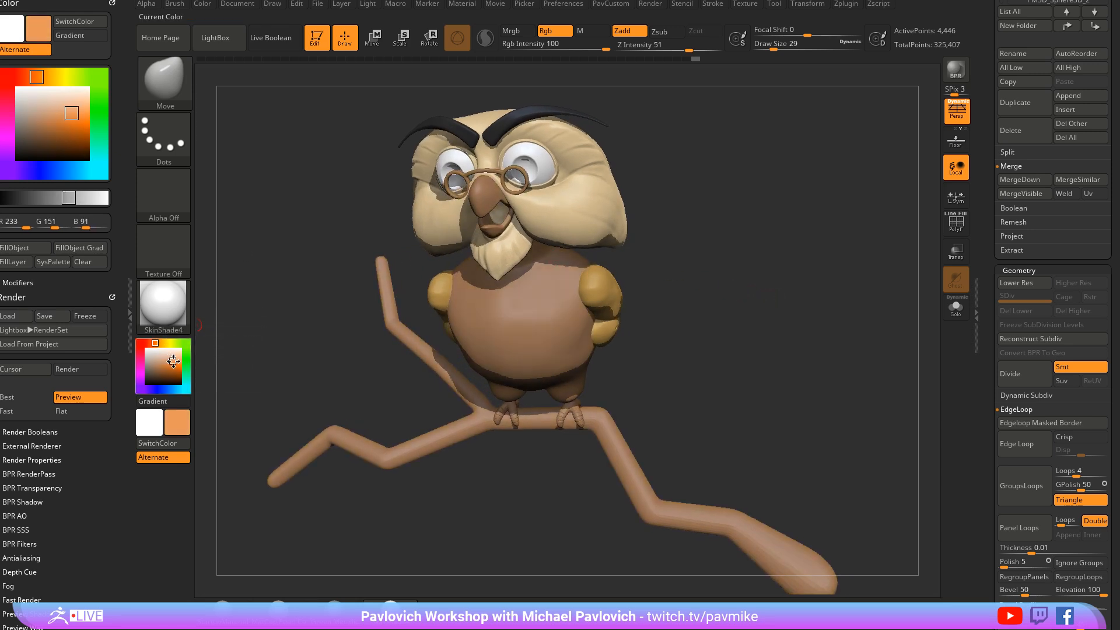
left_click(175, 364)
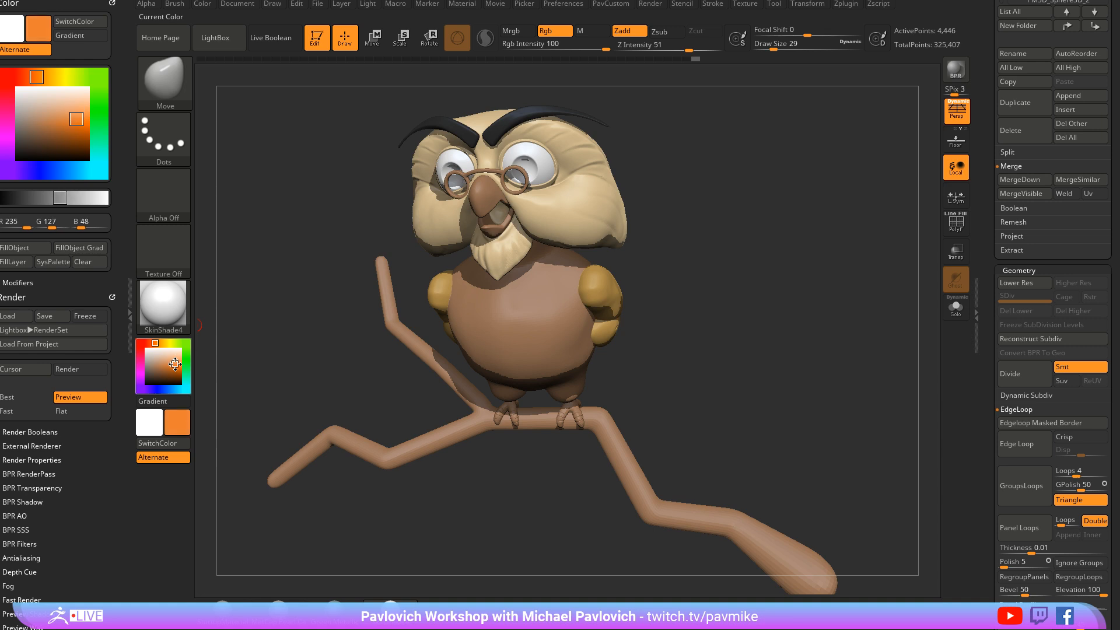
left_click(455, 196, "alt")
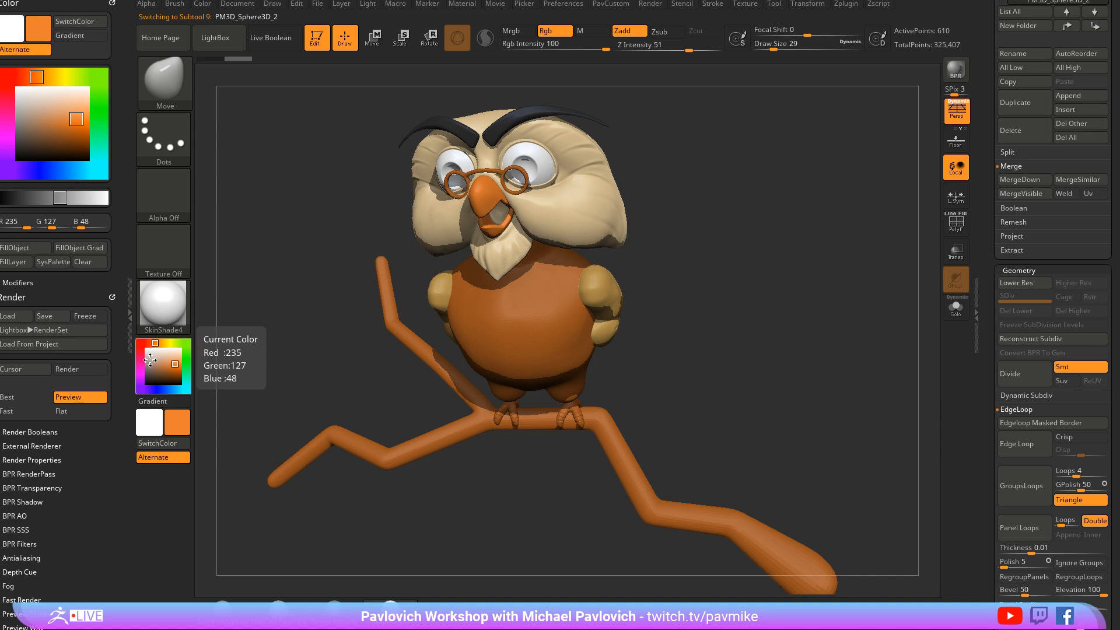
Fill the glasses with mid grey (138, 138, 138) and the feet with orange (234, 126, 48) sampled from the beak
left_click(146, 364)
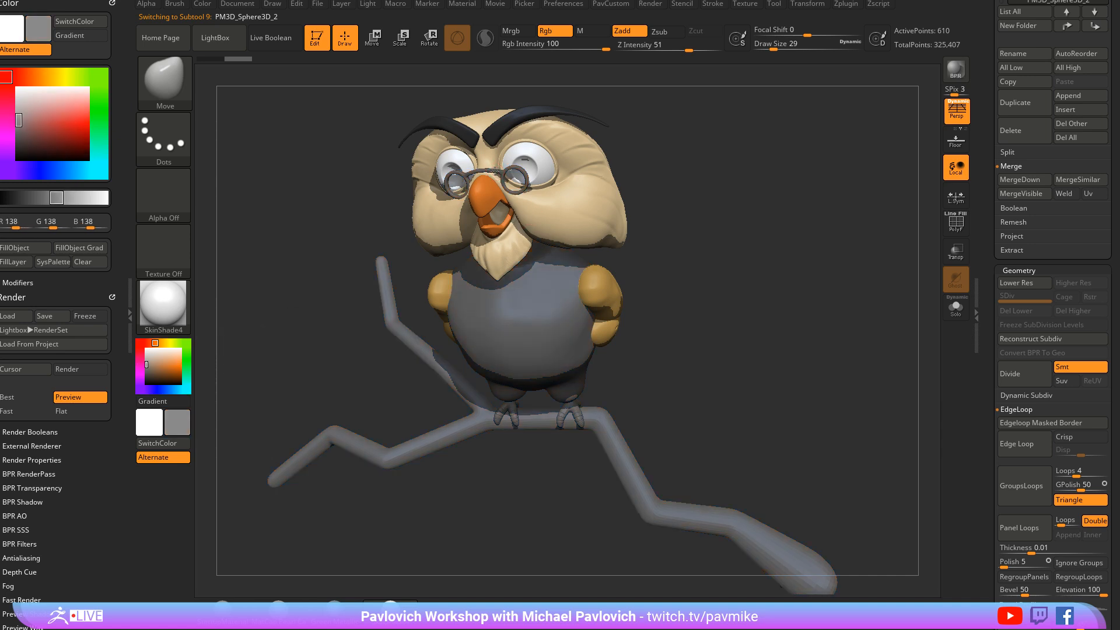
left_click(626, 418, "alt")
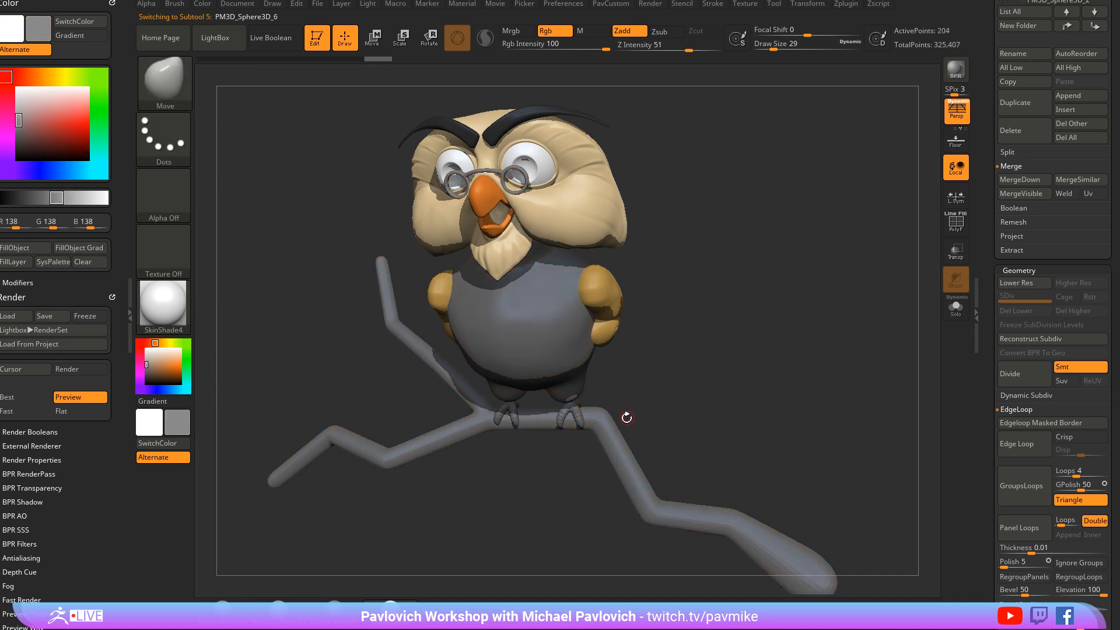
left_click(575, 415, "alt")
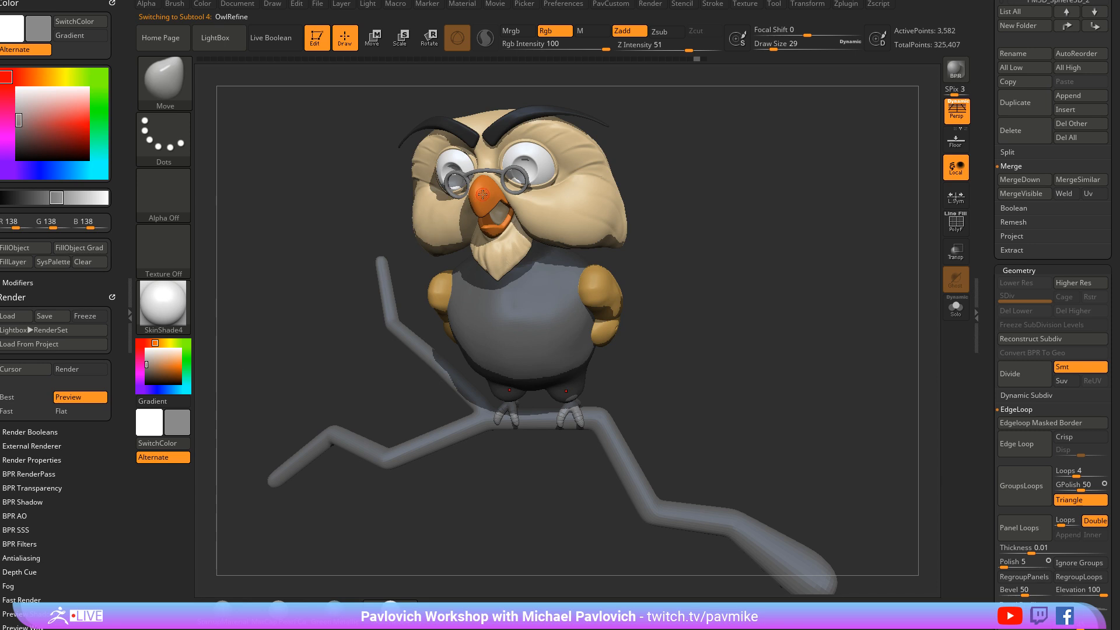
key("c")
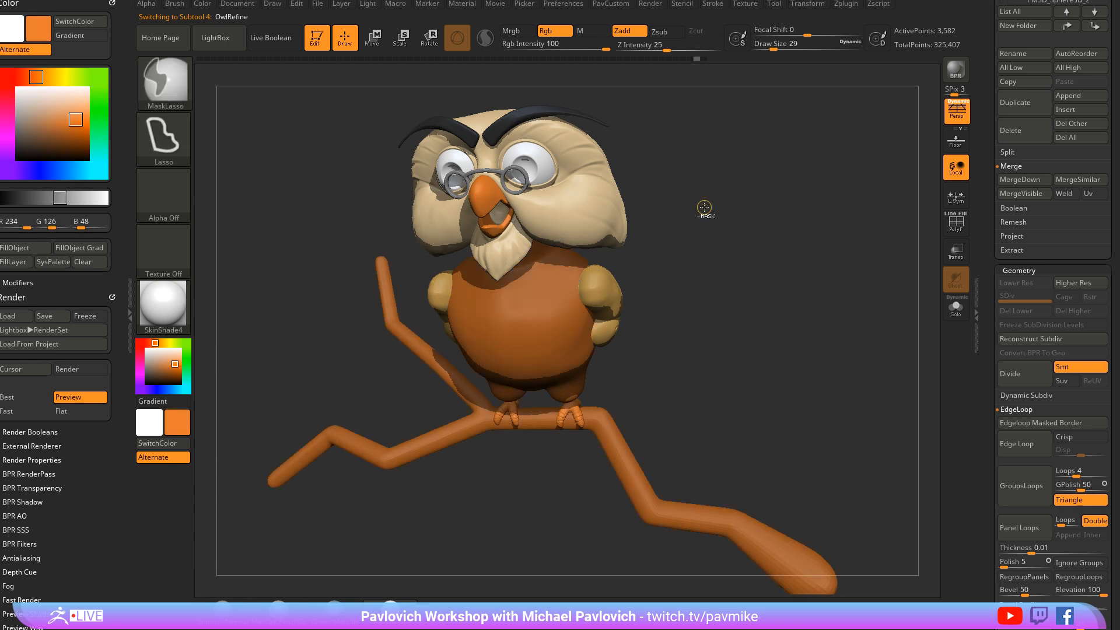
Select the owl's body and fill it with the tan (236, 210, 161) sampled from the head
left_click(560, 341, "alt")
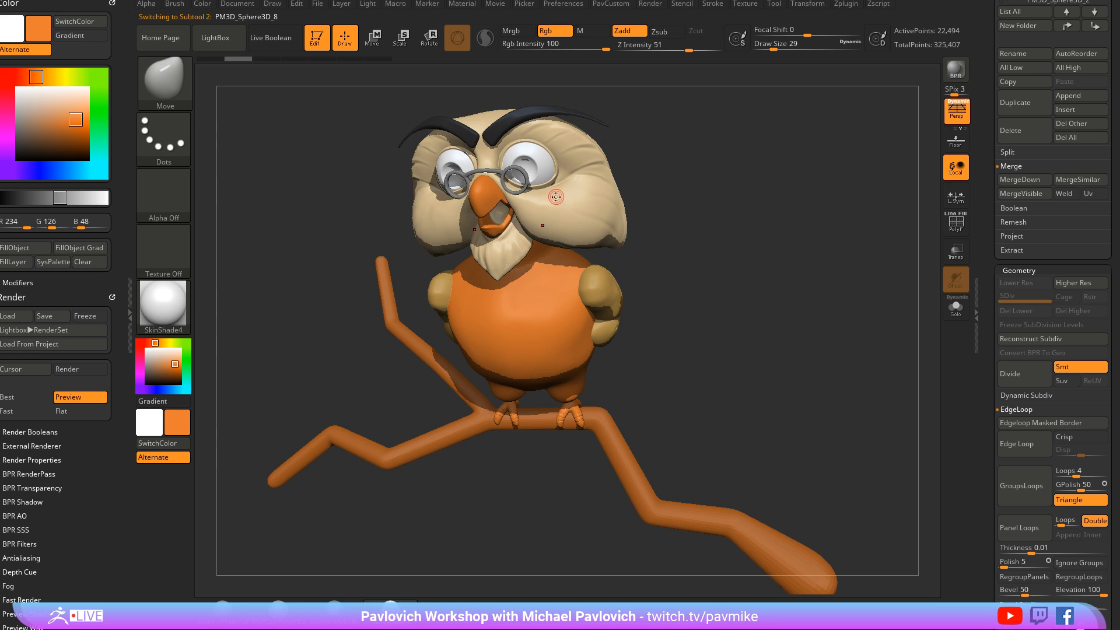
key("c")
left_click_drag(677, 233, 637, 258)
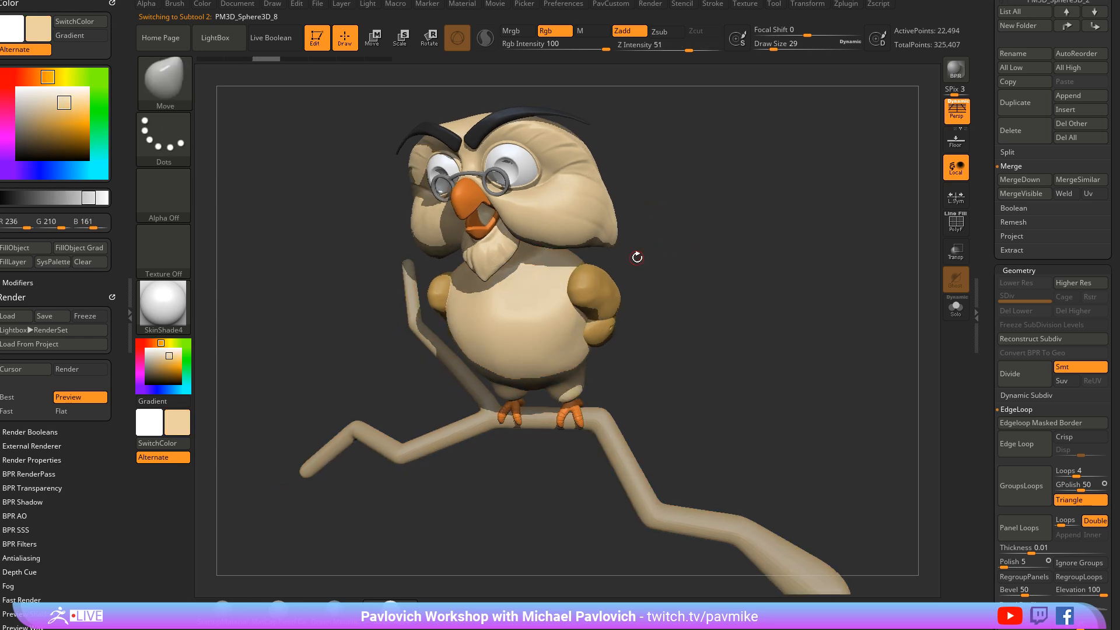
Select the head subtool, set the colour to off-white (238, 230, 215), try filling the head and undo the fill
left_click(497, 240, "alt")
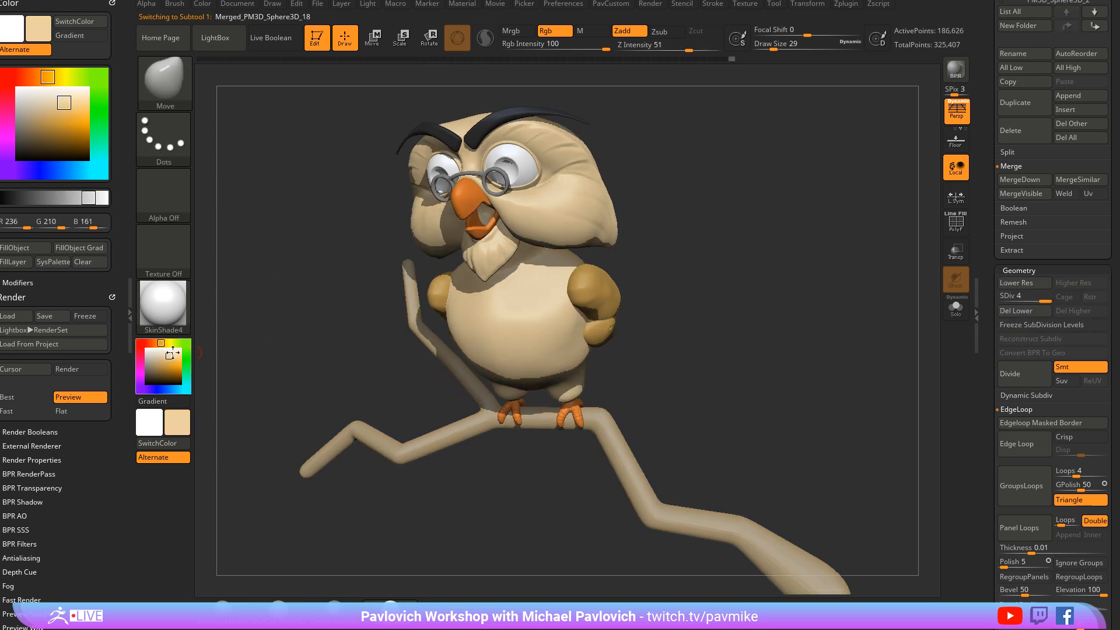
left_click_drag(161, 356, 159, 352)
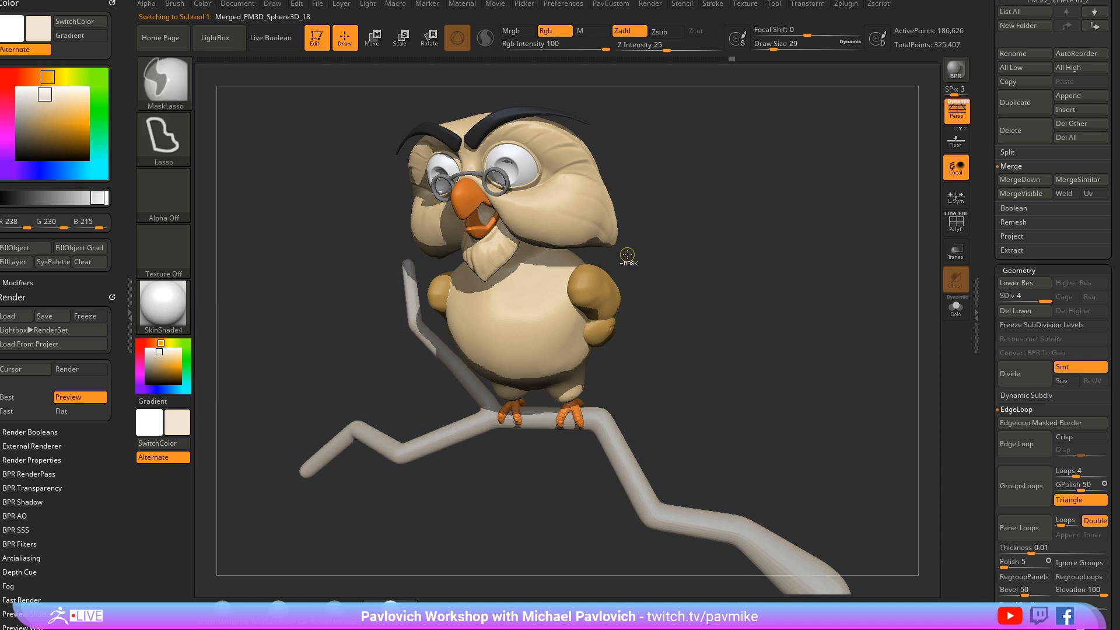
key("ctrl+f")
key("ctrl+z")
Paint the owl's beard off-white using the Standard brush with Zadd off and only RGB on
left_click_drag(682, 267, 719, 254)
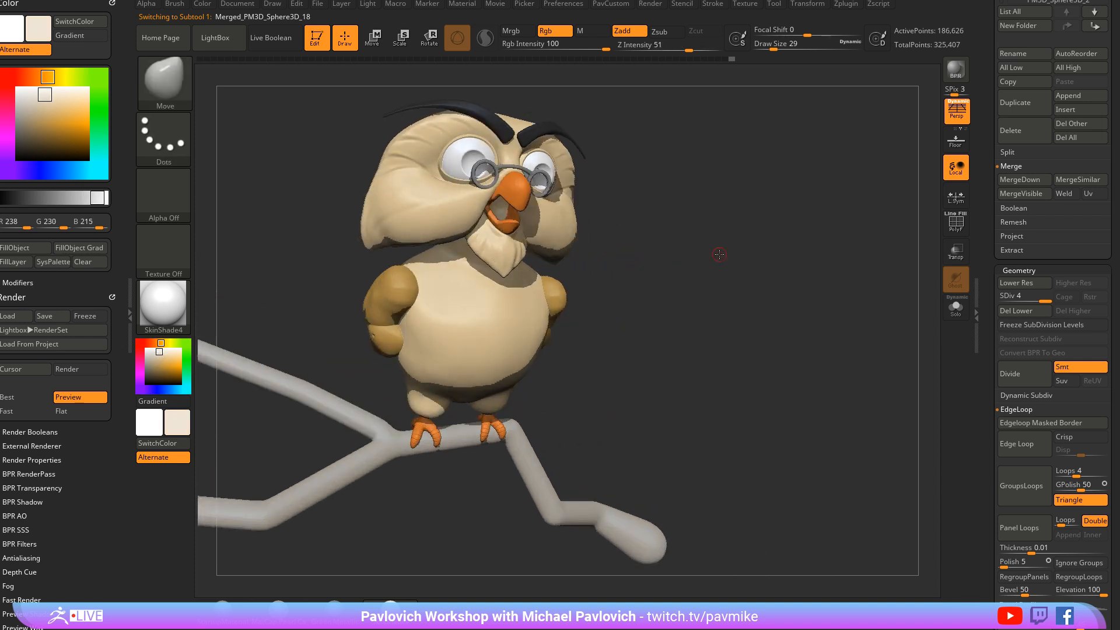
left_click_drag(674, 139, 569, 224)
left_click_drag(729, 155, 757, 242, "alt")
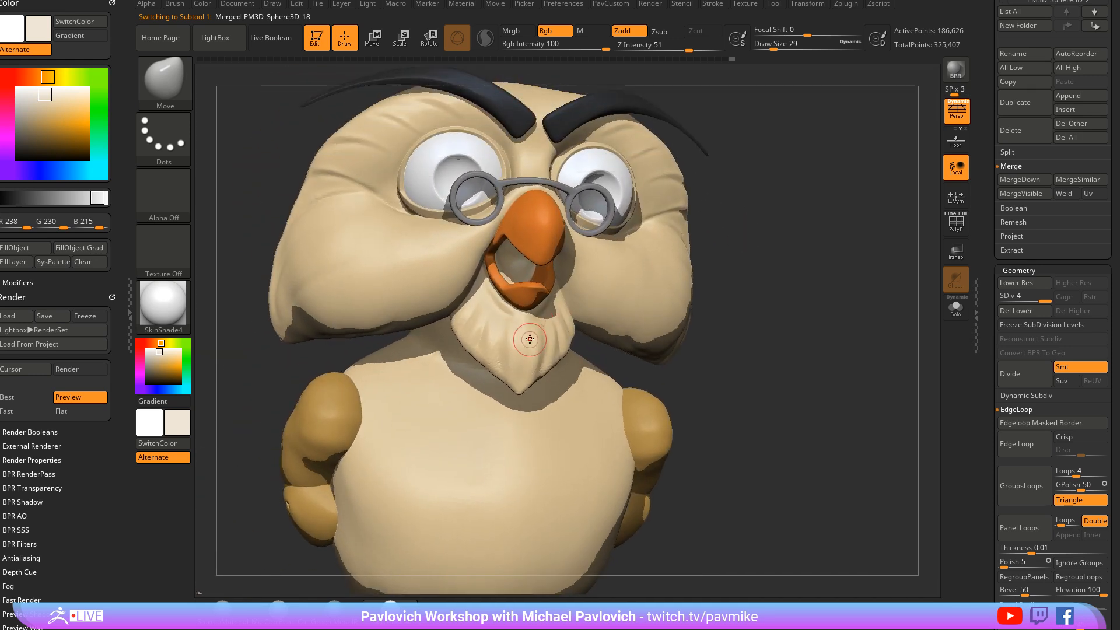
key("b")
key("s")
key("t")
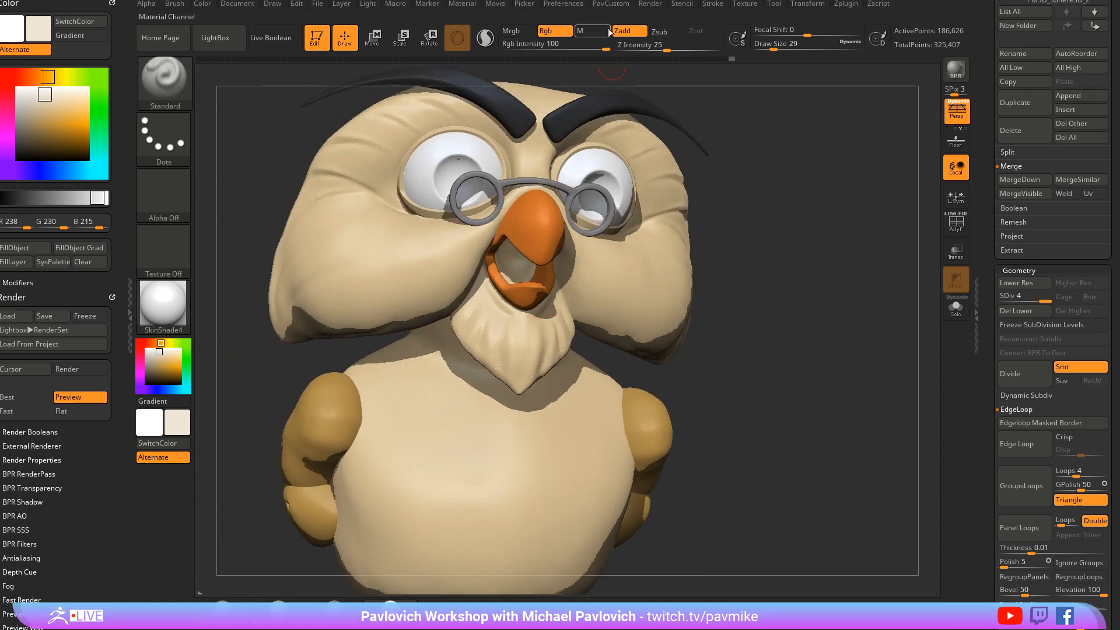
key("bracketright")
mouse_move(497, 306)
left_mouse_down()
mouse_move(505, 335)
mouse_move(503, 305)
left_mouse_up()
key("ctrl+z")
left_click_drag(783, 282, 764, 274)
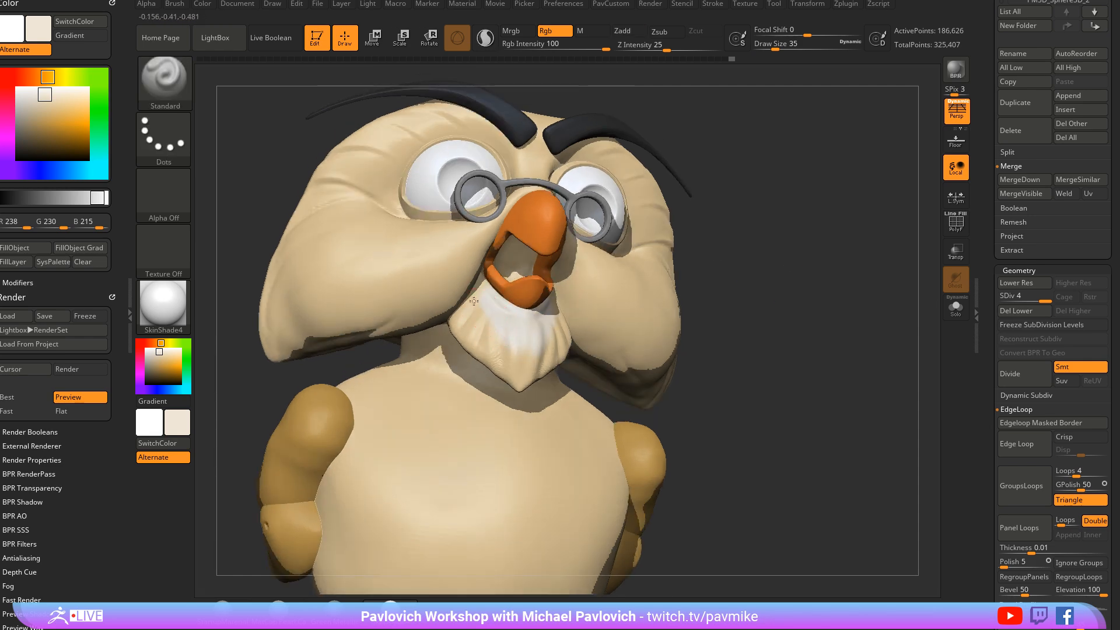
left_click_drag(472, 352, 511, 362)
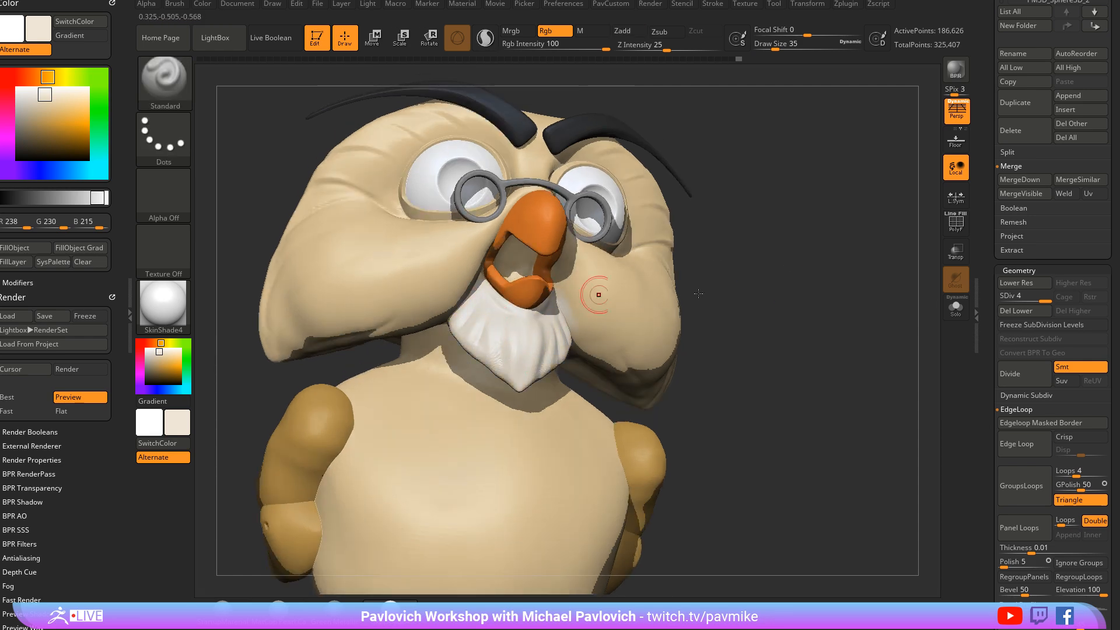
Select the body subtool and paint a soft off-white patch over the owl's chest and belly
left_click_drag(698, 294, 511, 343)
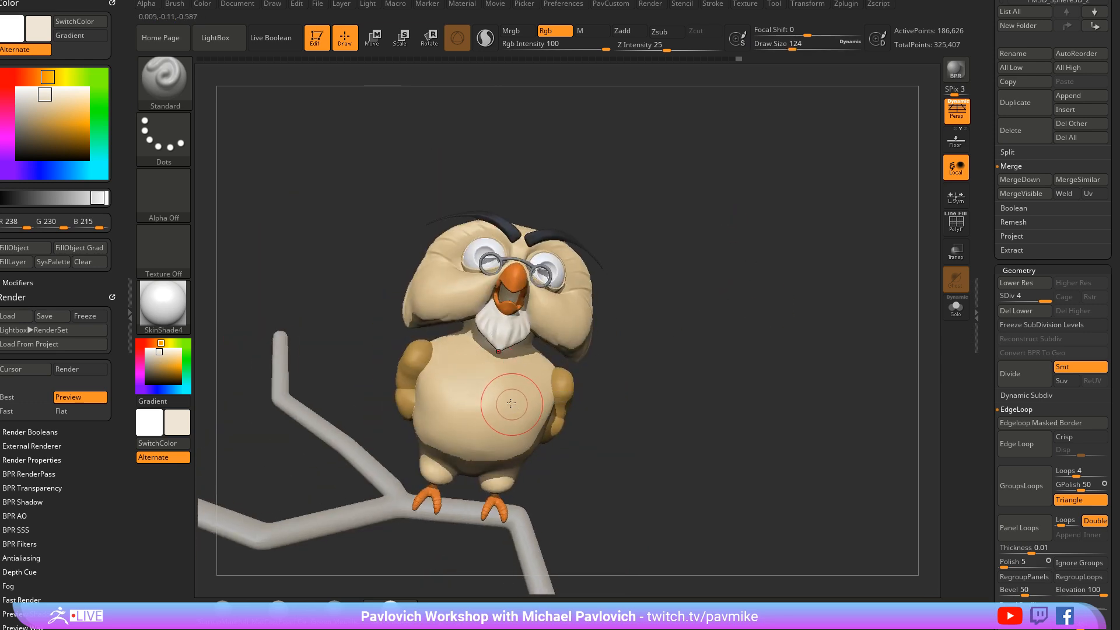
left_click(486, 452, "alt")
mouse_move(769, 329)
left_mouse_down()
mouse_move(693, 336)
mouse_move(682, 350)
mouse_move(743, 340)
mouse_move(707, 342)
left_mouse_up()
key("s")
mouse_move(699, 245)
left_mouse_down("alt")
mouse_move(729, 342)
mouse_move(759, 350)
left_mouse_up("alt")
Select the head subtool and paint the inside of the open mouth black (0, 0, 0)
left_click(580, 350, "alt")
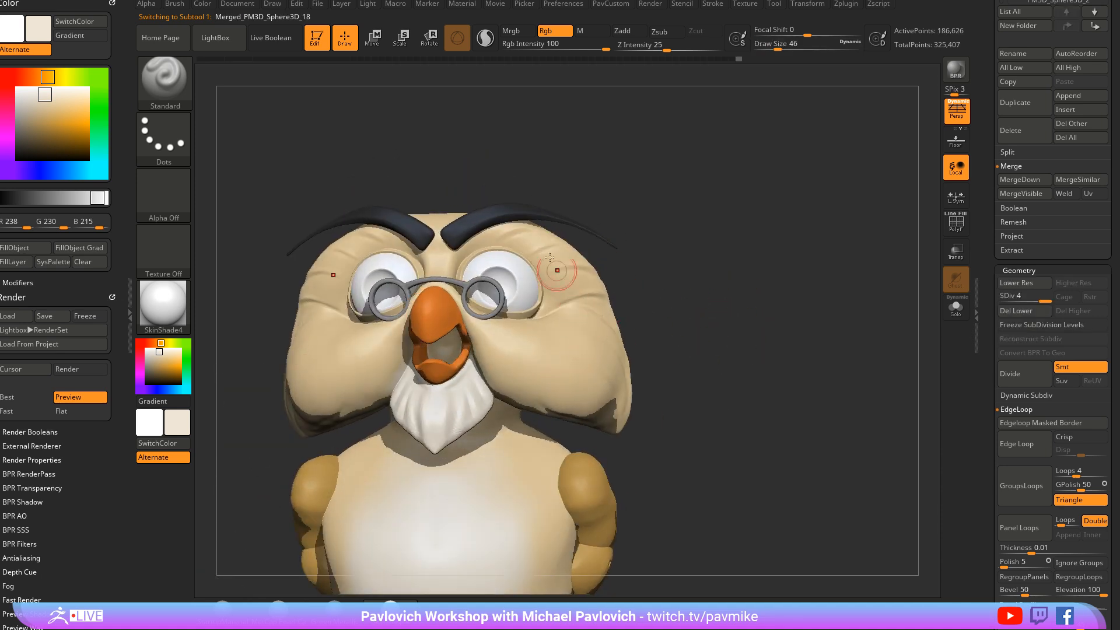
key("c")
mouse_move(572, 182)
left_mouse_down()
mouse_move(630, 188)
mouse_move(672, 231)
mouse_move(678, 215)
left_mouse_up()
left_click_drag(449, 324, 426, 328)
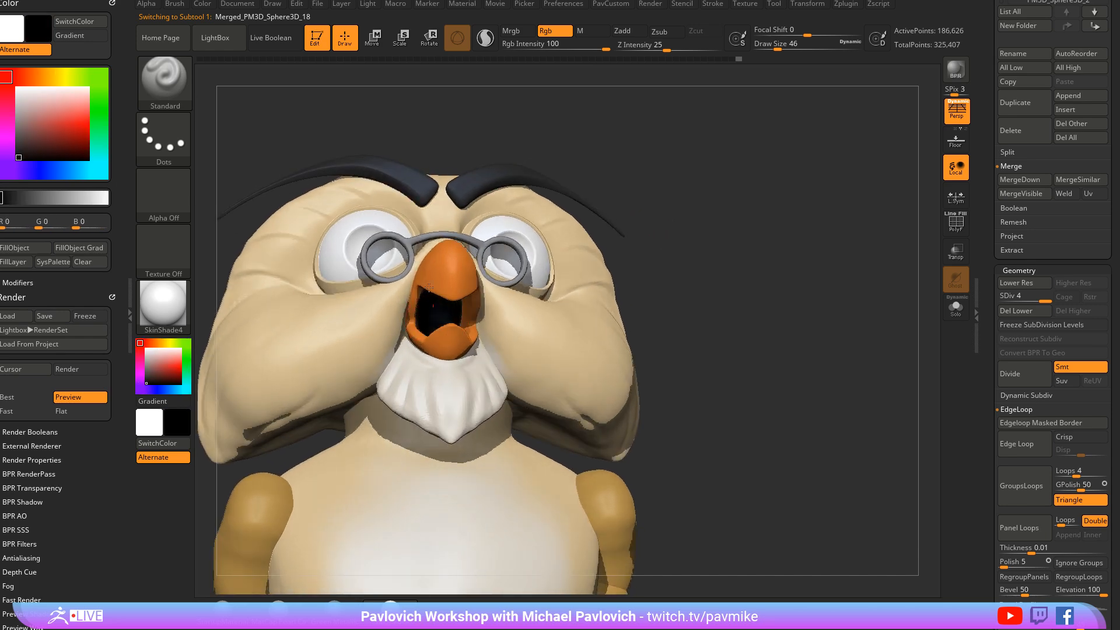
Select the beak and lightly paint its upper part with pale yellow (246, 221, 167) at RGB intensity 30
mouse_move(429, 287)
right_mouse_down()
mouse_move(450, 292)
mouse_move(434, 361)
mouse_move(594, 272)
right_mouse_up()
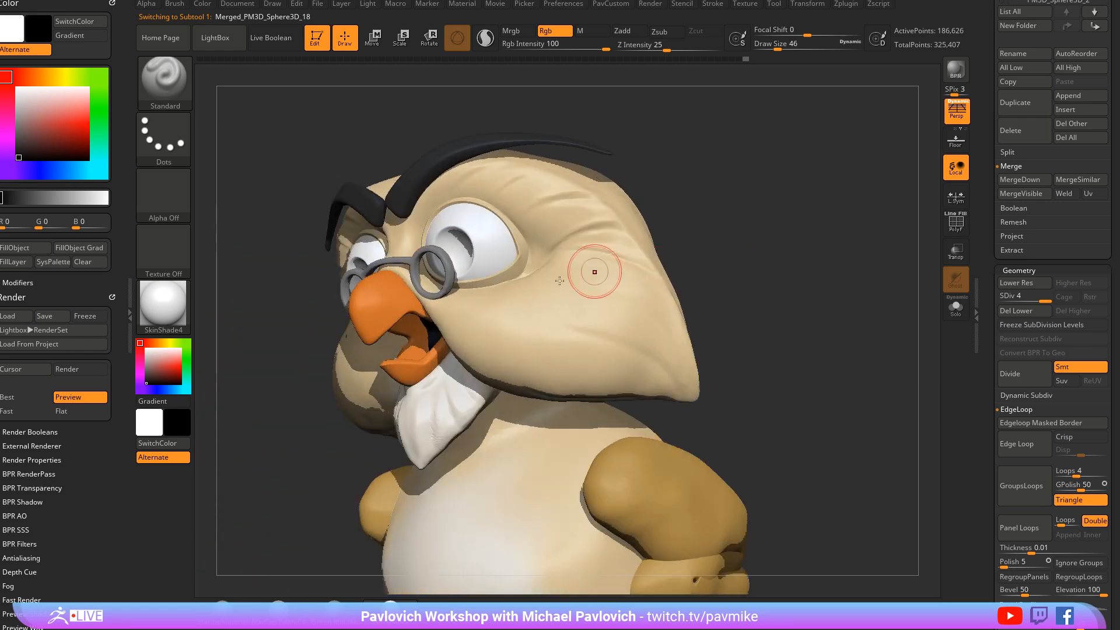
left_click(376, 305, "alt")
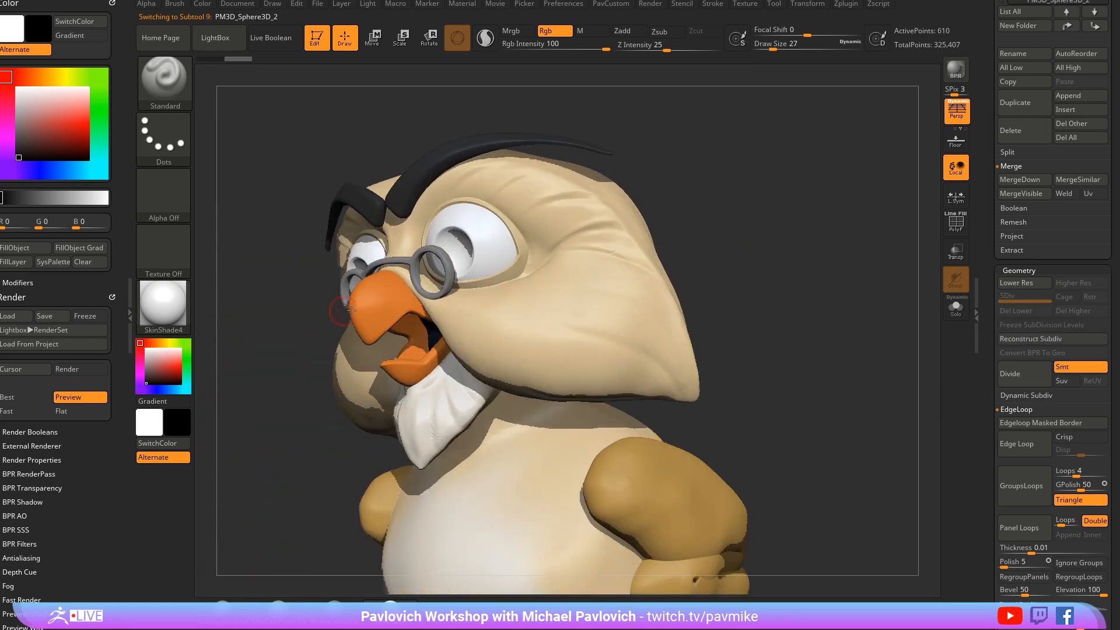
key("c")
left_click_drag(173, 366, 174, 354)
left_click(161, 342)
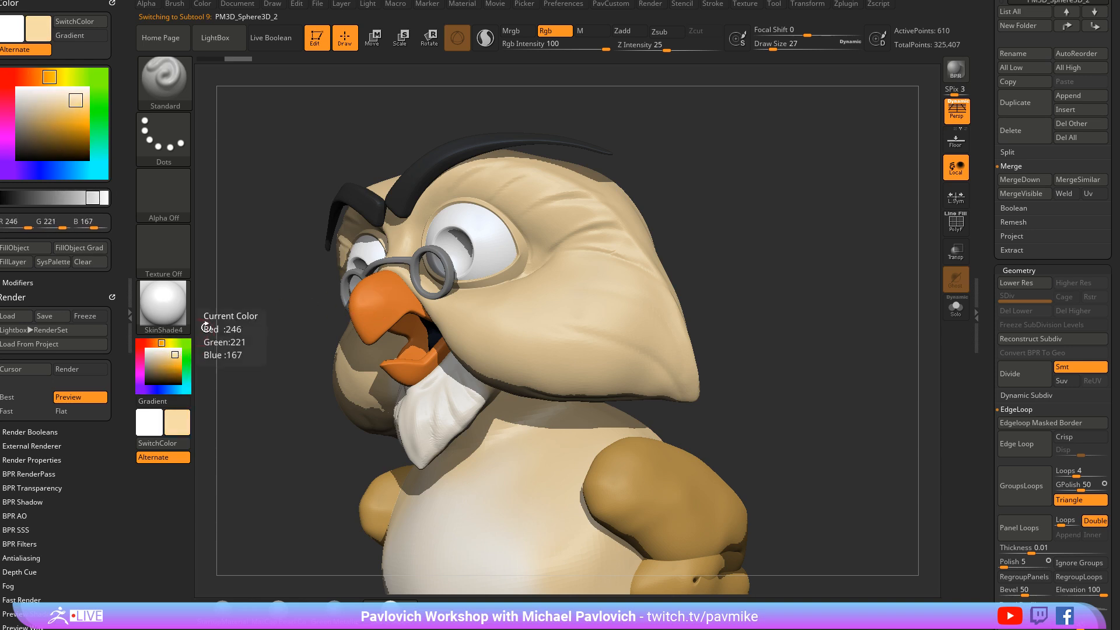
key("s")
left_click_drag(376, 310, 385, 310)
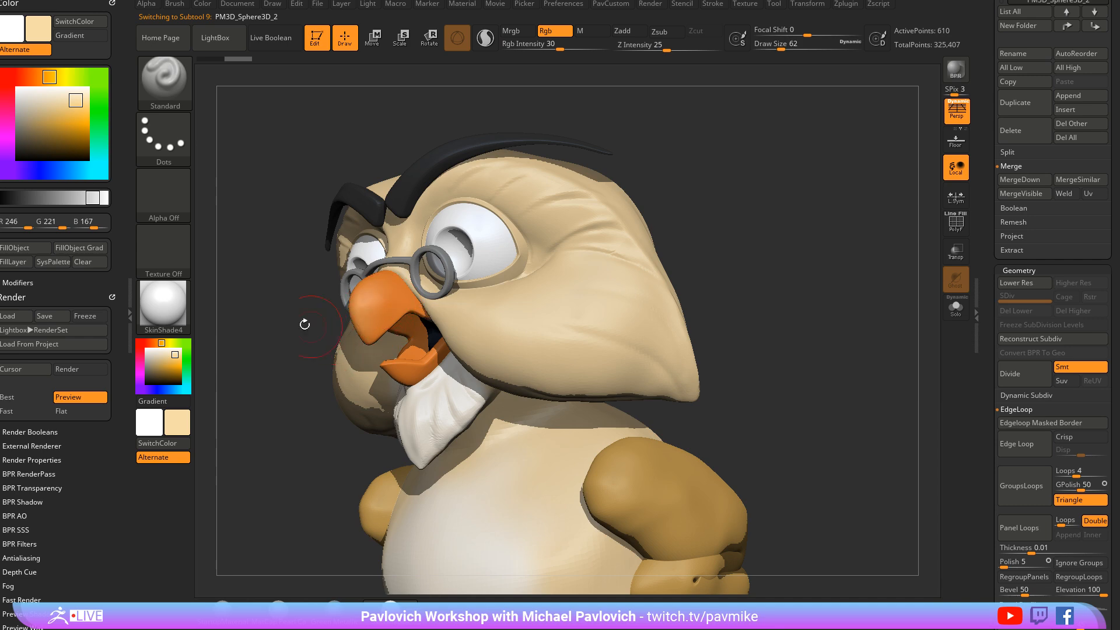
left_click_drag(305, 325, 375, 305)
right_click_drag(425, 324, 361, 340)
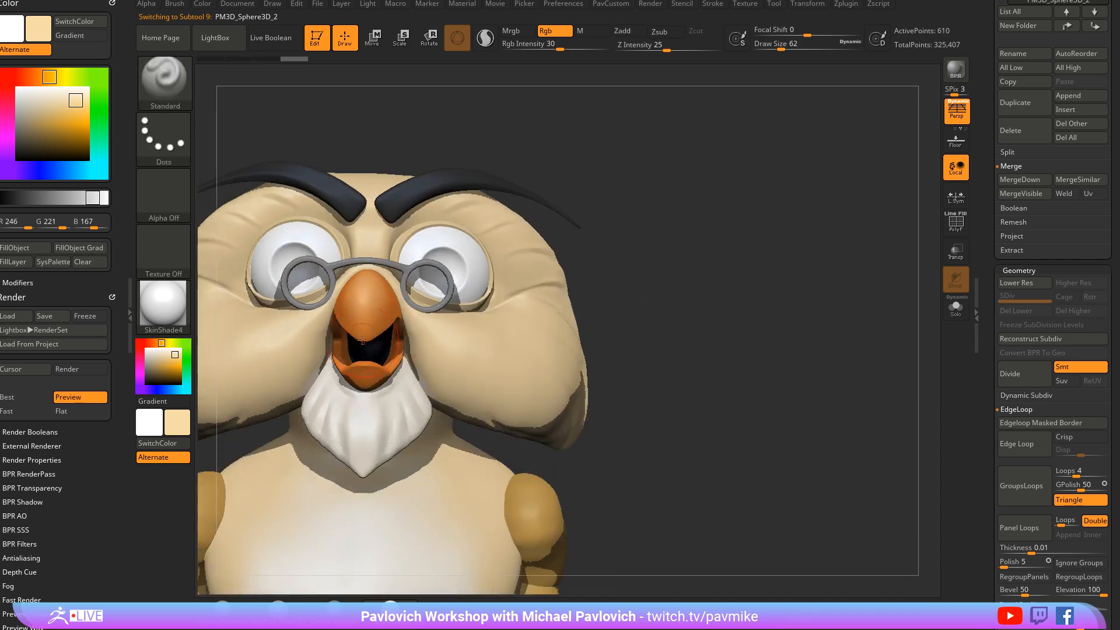
mouse_move(636, 283)
right_mouse_down()
mouse_move(699, 268)
mouse_move(690, 337)
mouse_move(764, 305)
mouse_move(795, 320)
mouse_move(775, 318)
right_mouse_up()
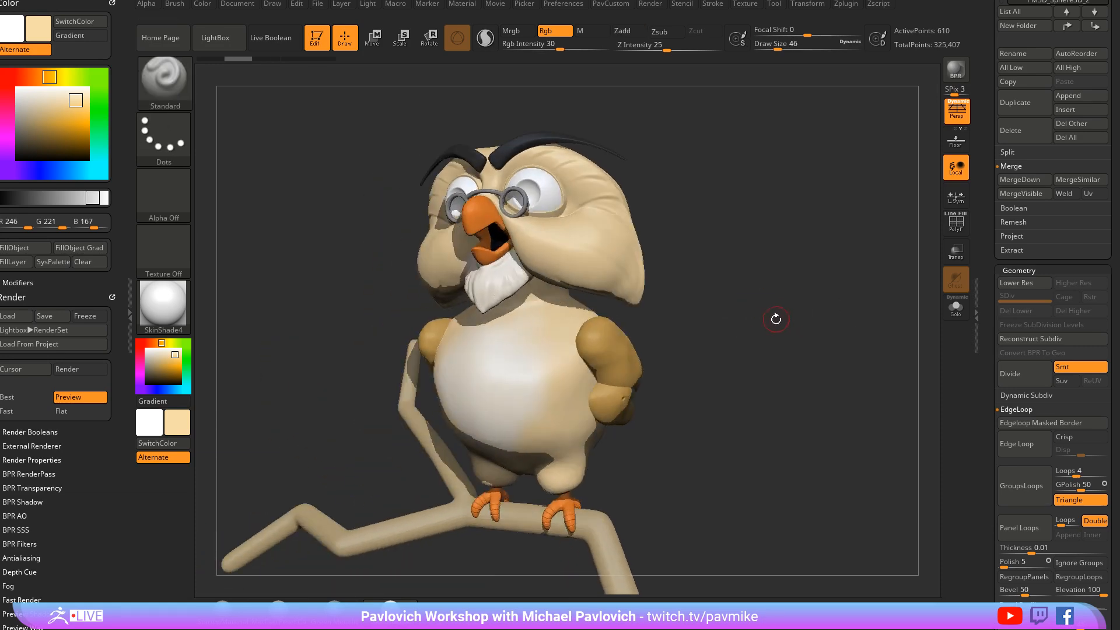
key("s")
left_click_drag(775, 318, 786, 332)
right_click_drag(786, 331, 761, 324)
key("s")
left_click_drag(762, 324, 751, 324)
right_click_drag(756, 290, 776, 320, "ctrl")
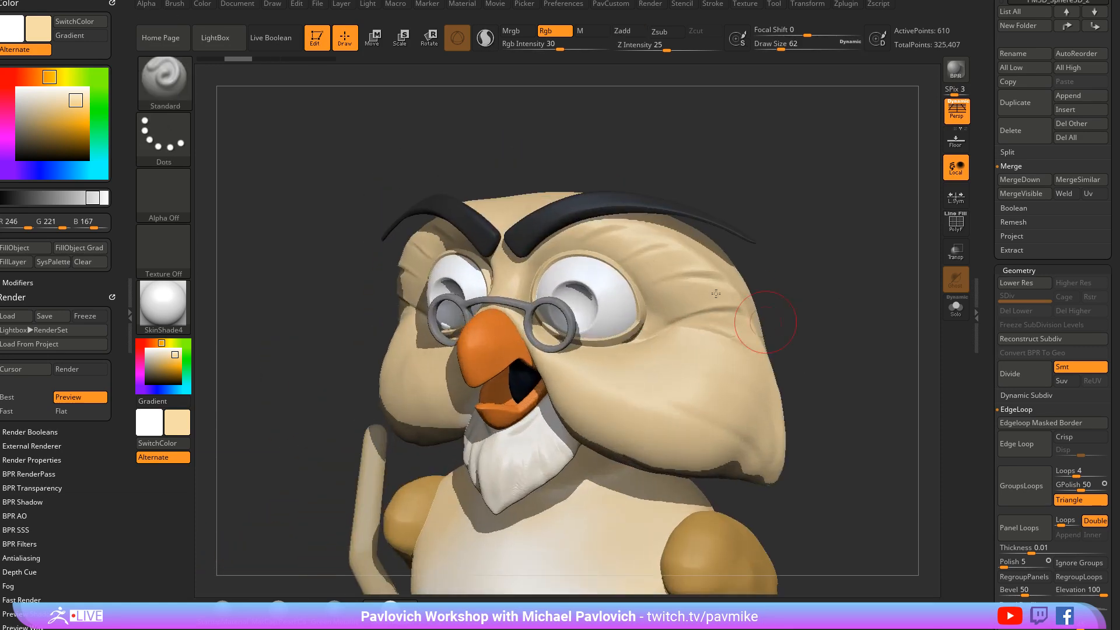
Select the eyes subtool, duplicate it, and solo the duplicate with PolyFrame turned on
right_click_drag(842, 282, 886, 273)
scroll(999, 386, "up", 10)
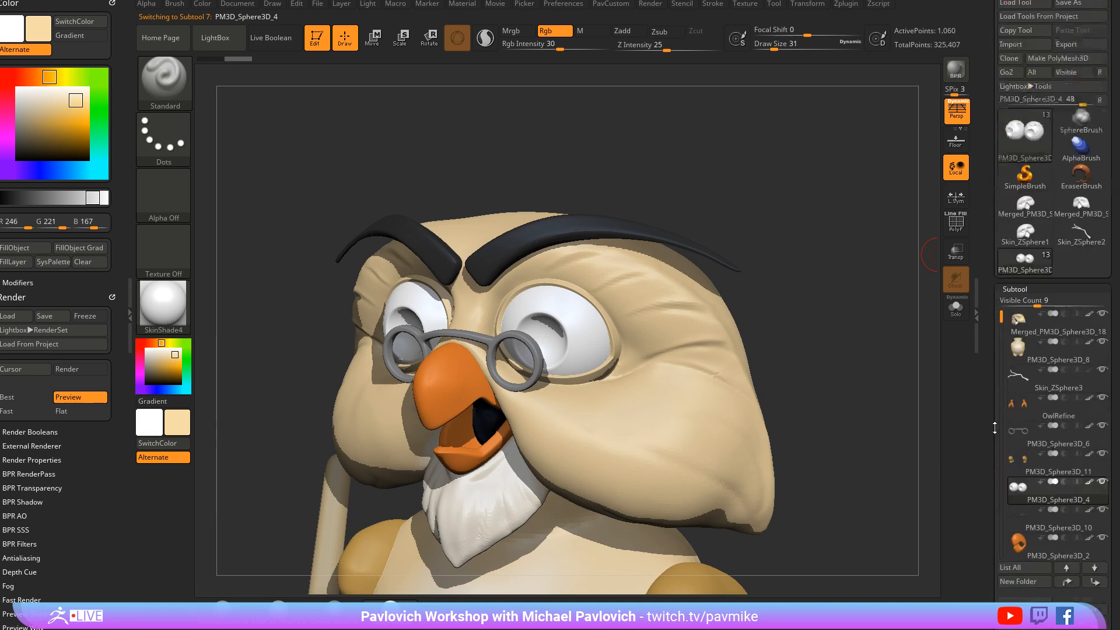
right_click_drag(867, 384, 854, 377)
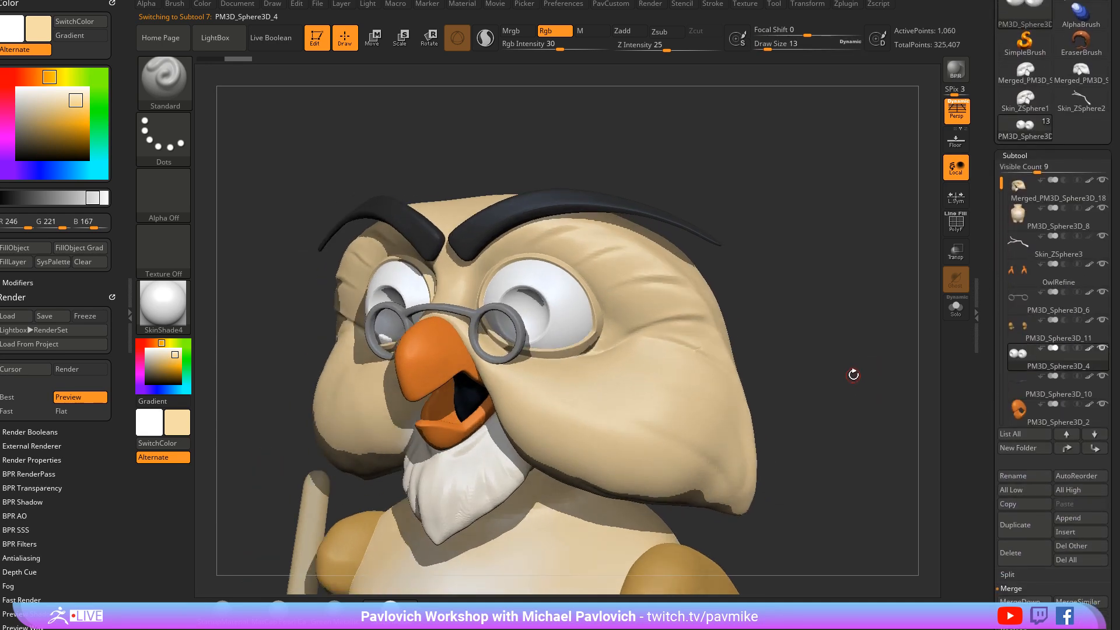
scroll(970, 404, "down", 8)
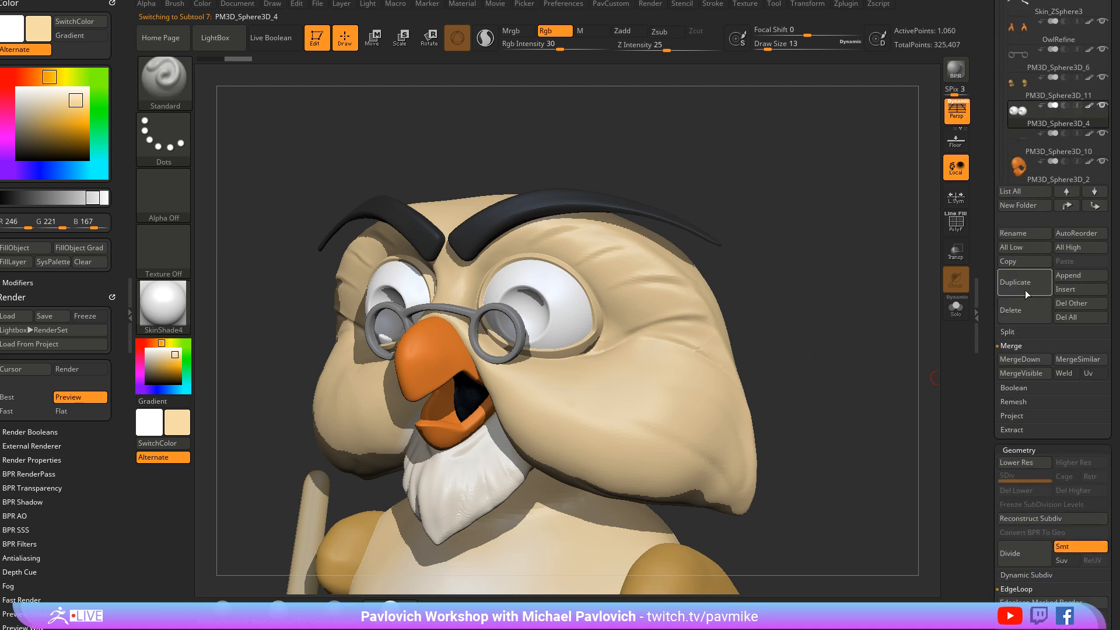
left_click(1024, 283)
left_click(950, 226)
left_click(957, 308)
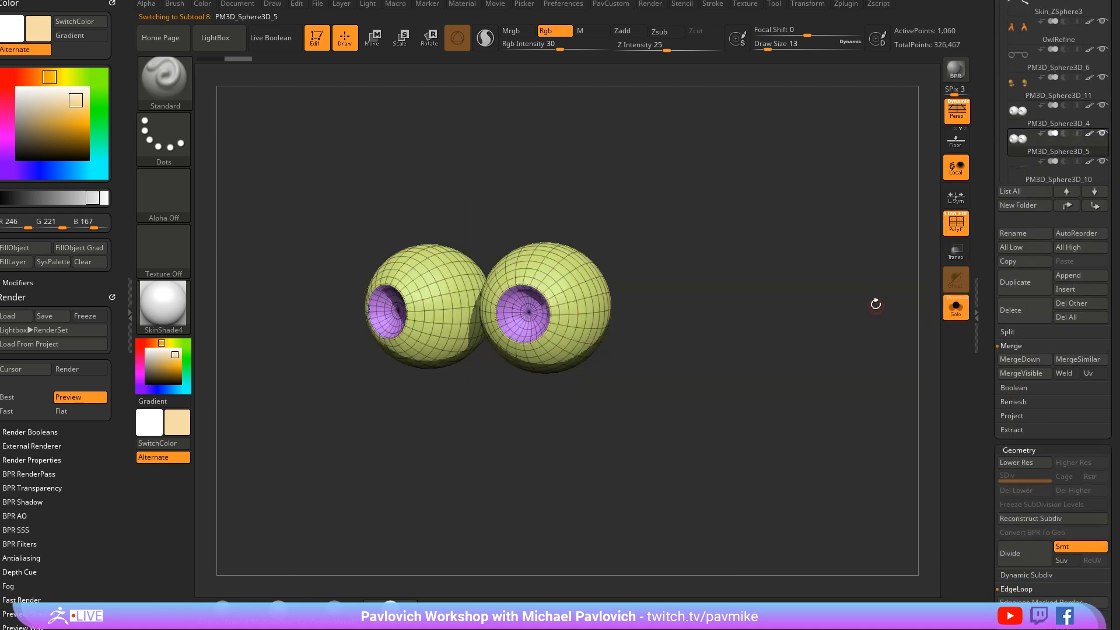
Isolate the recessed pupil polygroup on the duplicated eyes, then show the full mesh and the other subtools again
right_click_drag(740, 286, 803, 296)
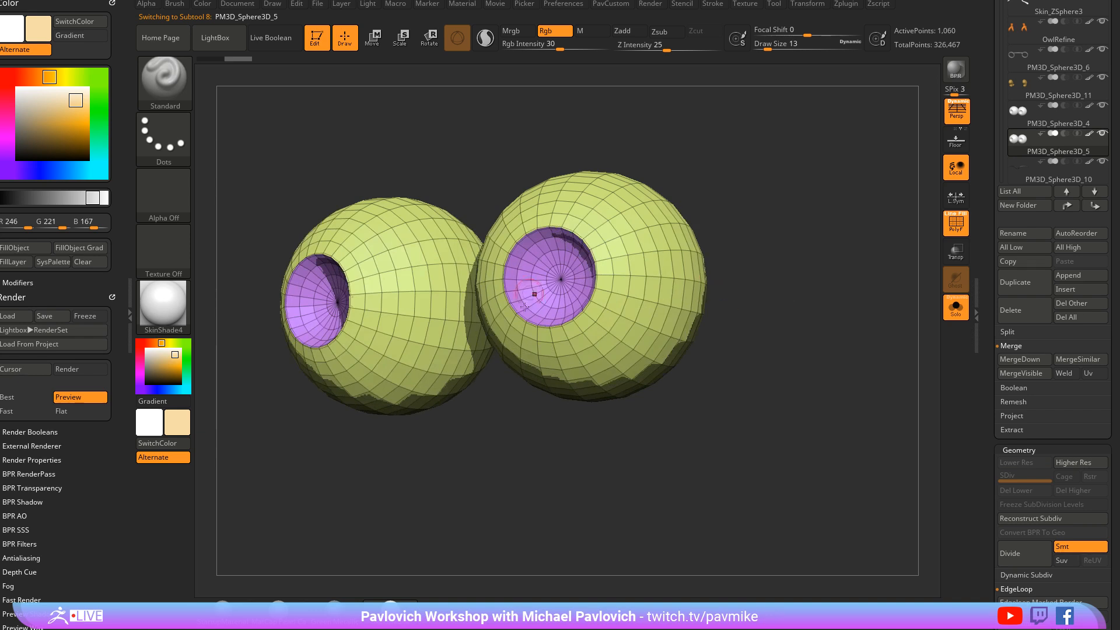
right_click_drag(764, 234, 747, 262)
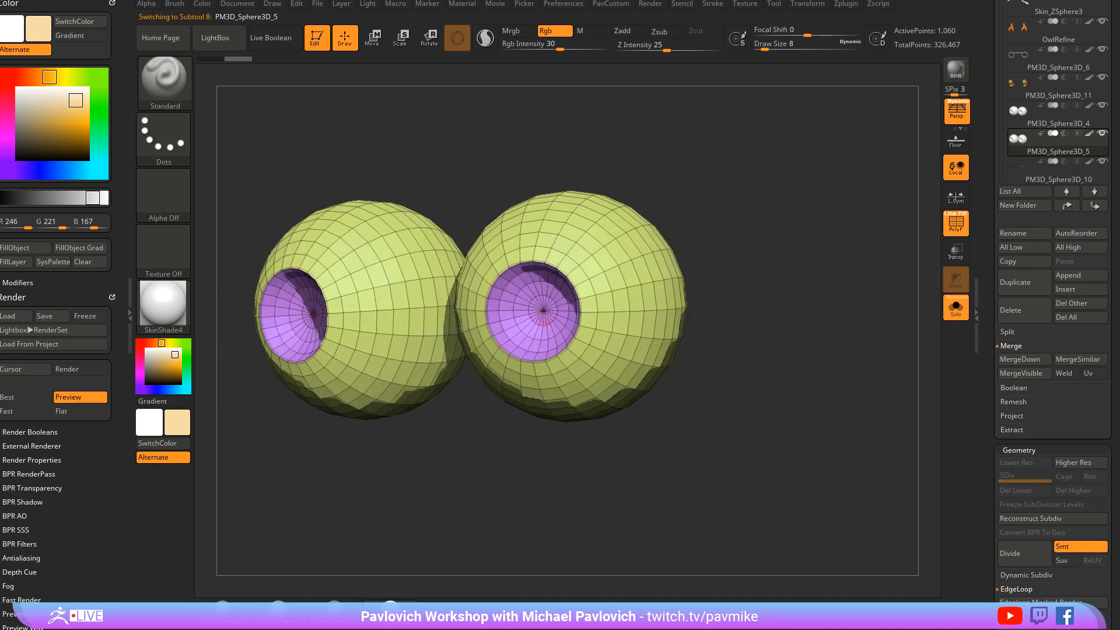
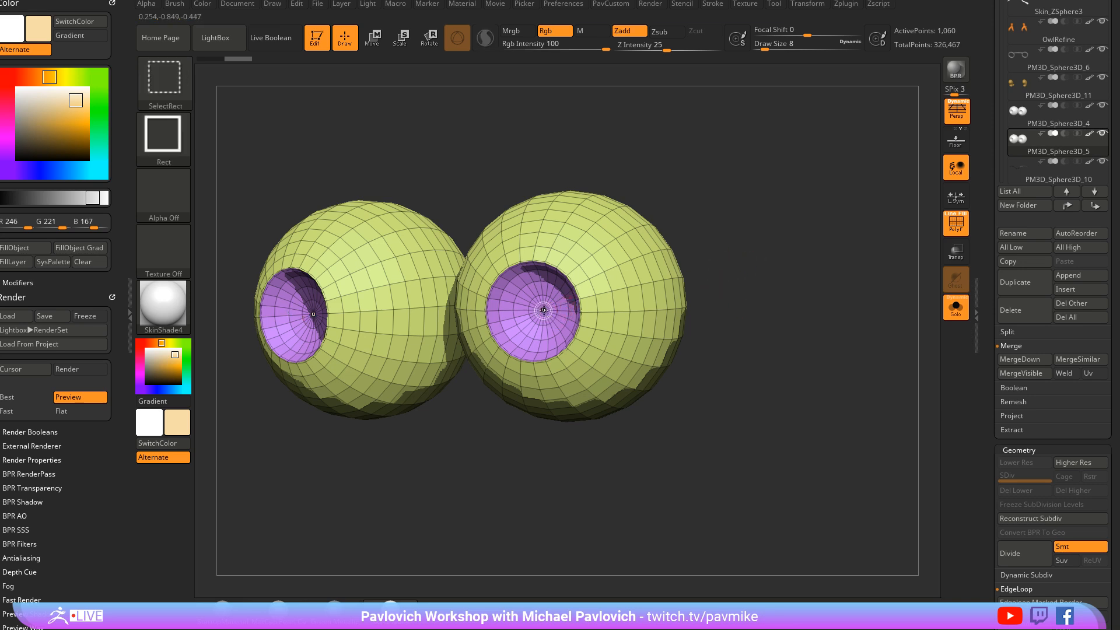
left_click(554, 311, "ctrl+shift")
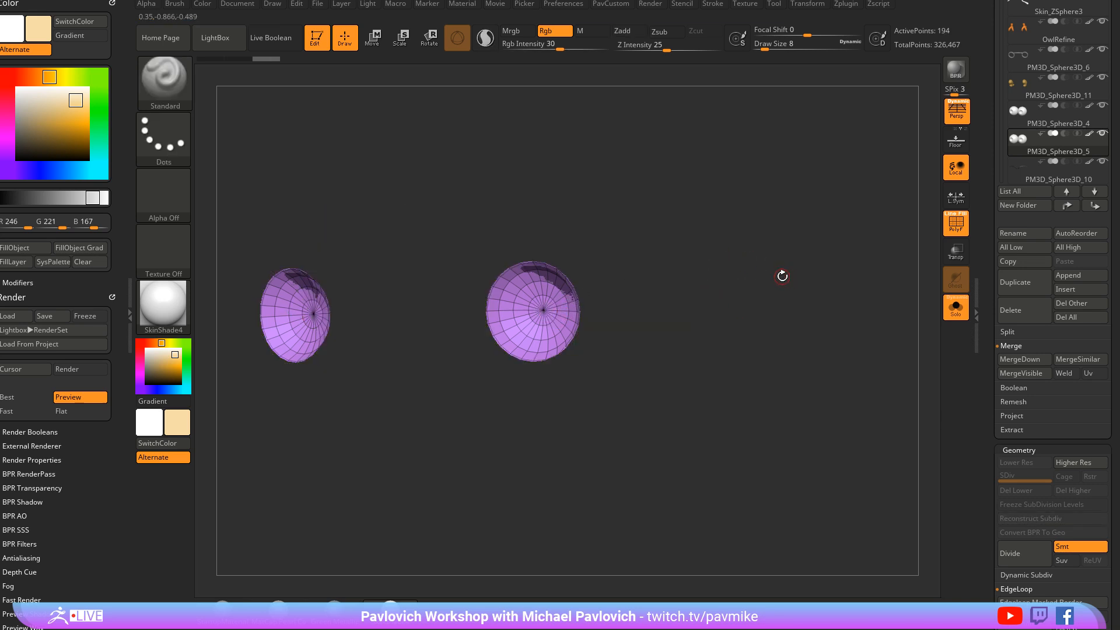
left_click(785, 273, "ctrl+shift")
left_click(955, 309)
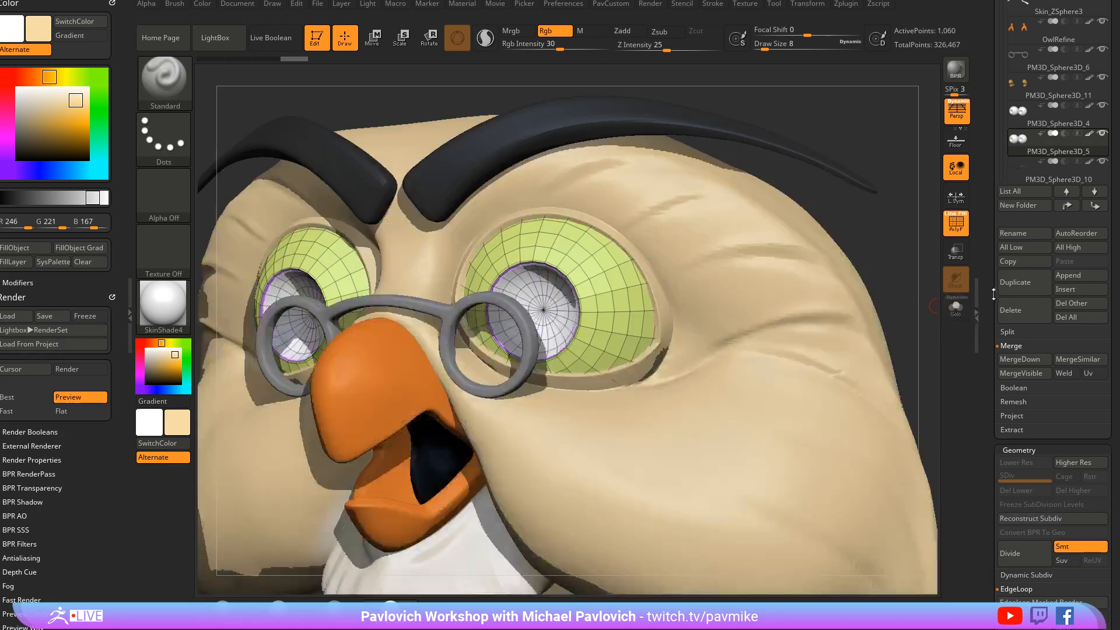
Solo the duplicated eyes, keep only the pupil polygroup by deleting the hidden geometry, then flip its normals and enable Double display
left_click_drag(991, 188, 994, 371)
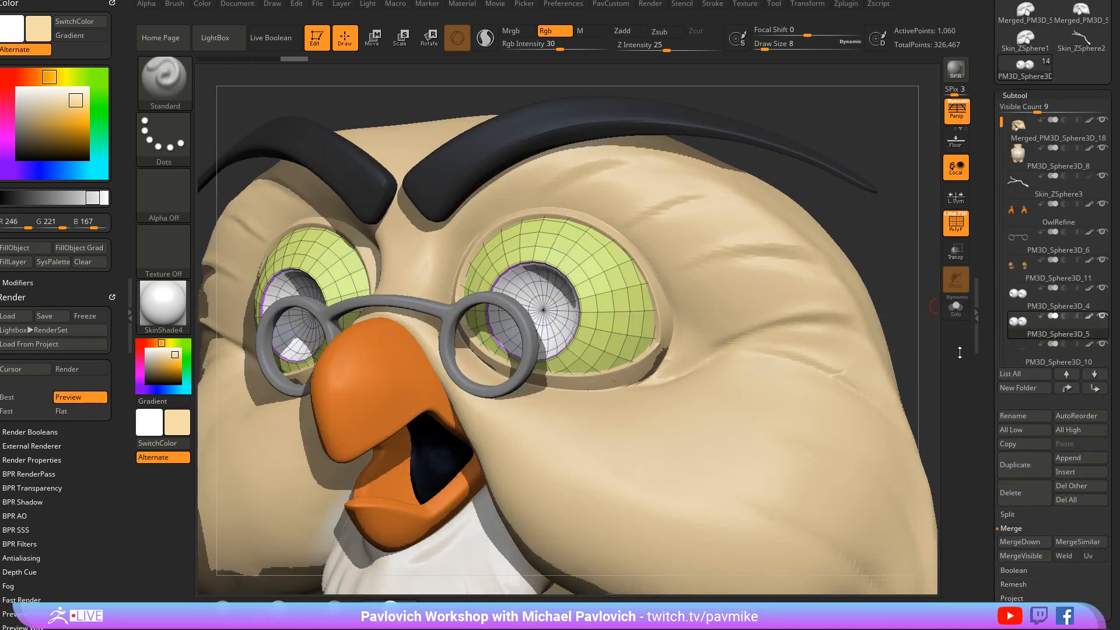
left_click(955, 308)
left_click(537, 310, "ctrl+shift")
key("2")
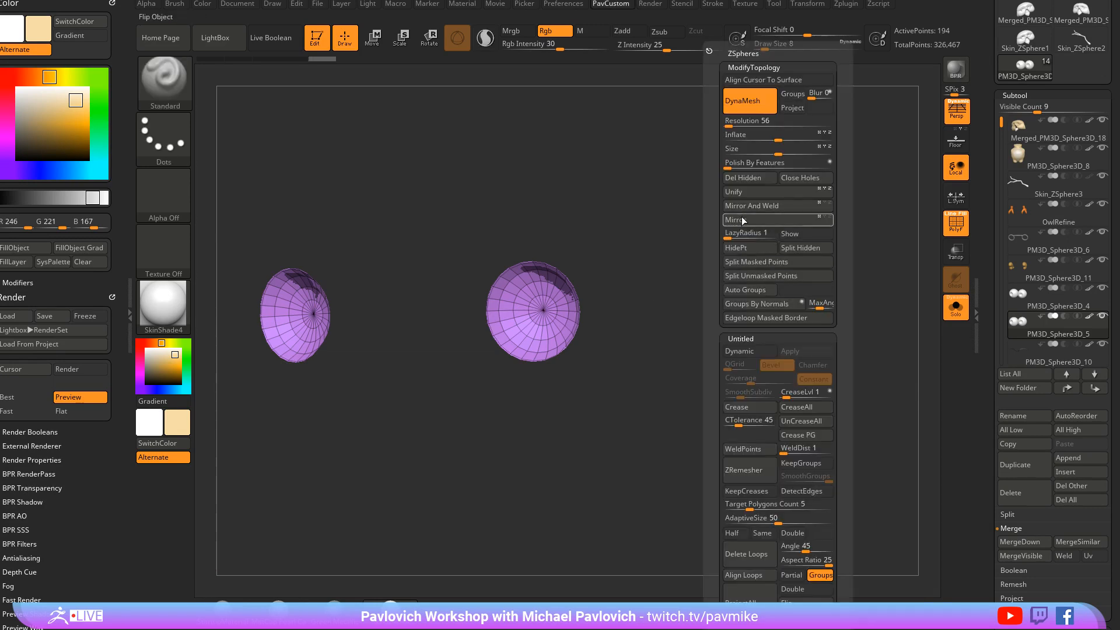
left_click(754, 182)
left_click(805, 601)
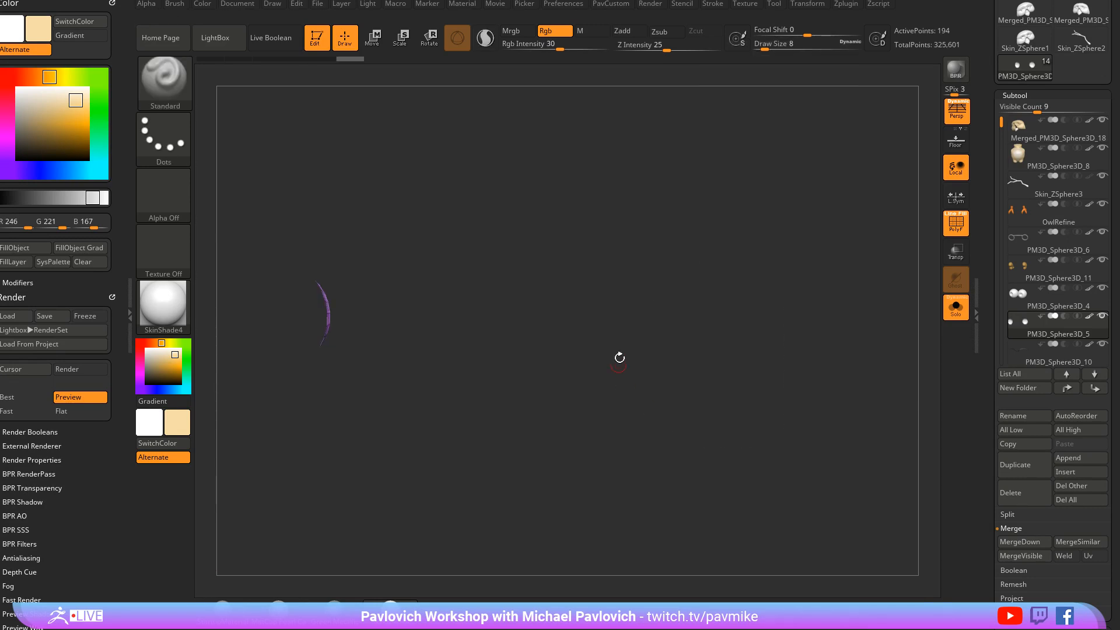
key("2")
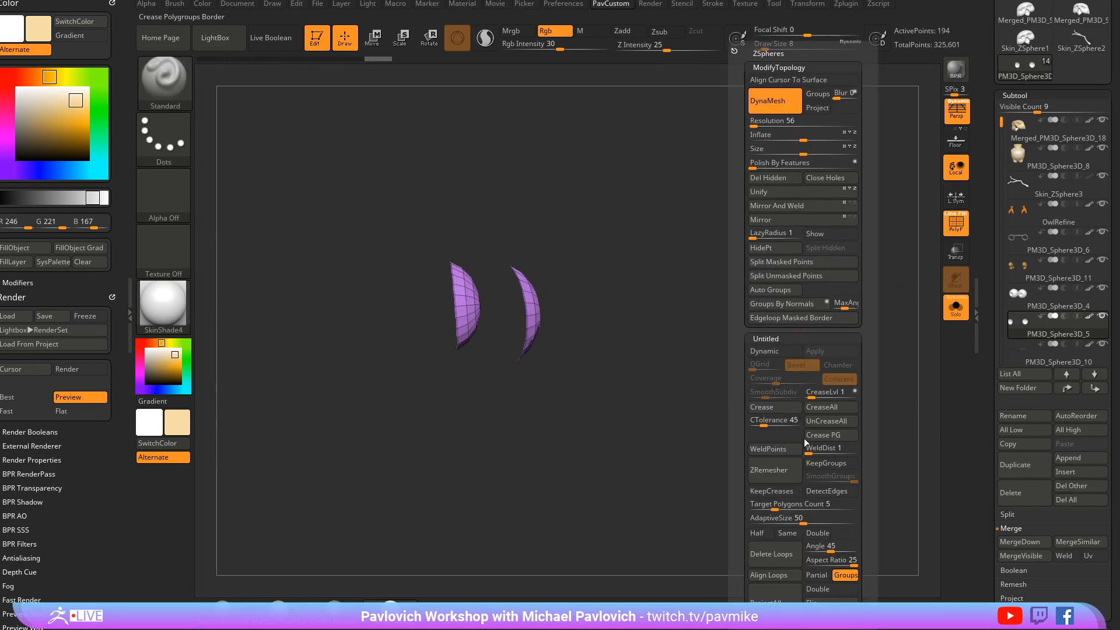
left_click(833, 591)
Close the open back of both pupils with a domed cap using ZModeler's Close edge action set to Convex Hole
key("b")
key("z")
key("m")
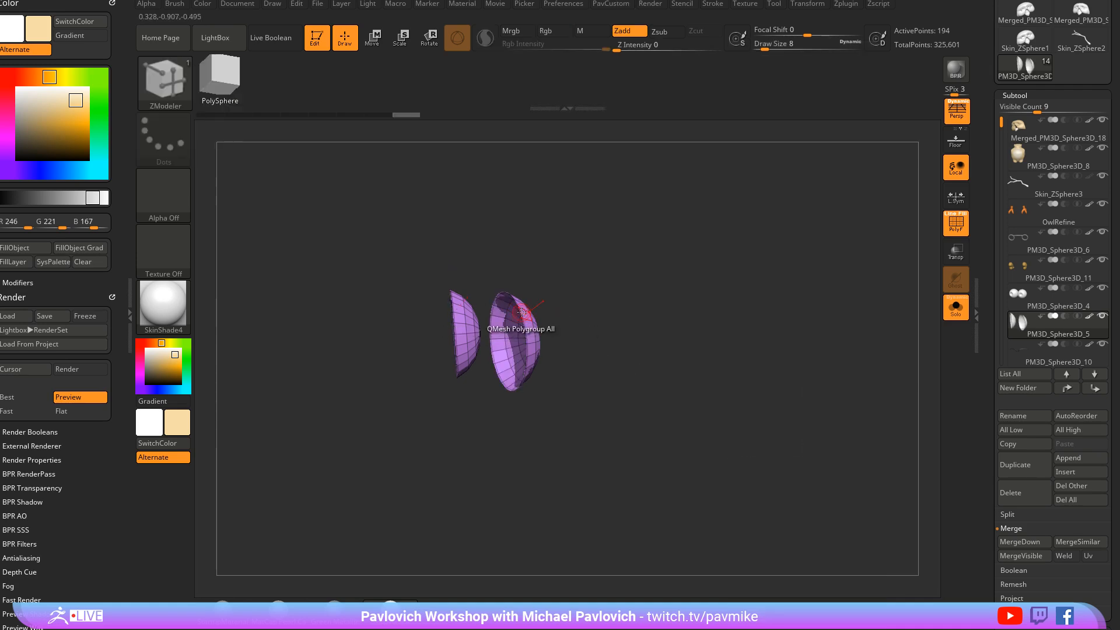
key("space")
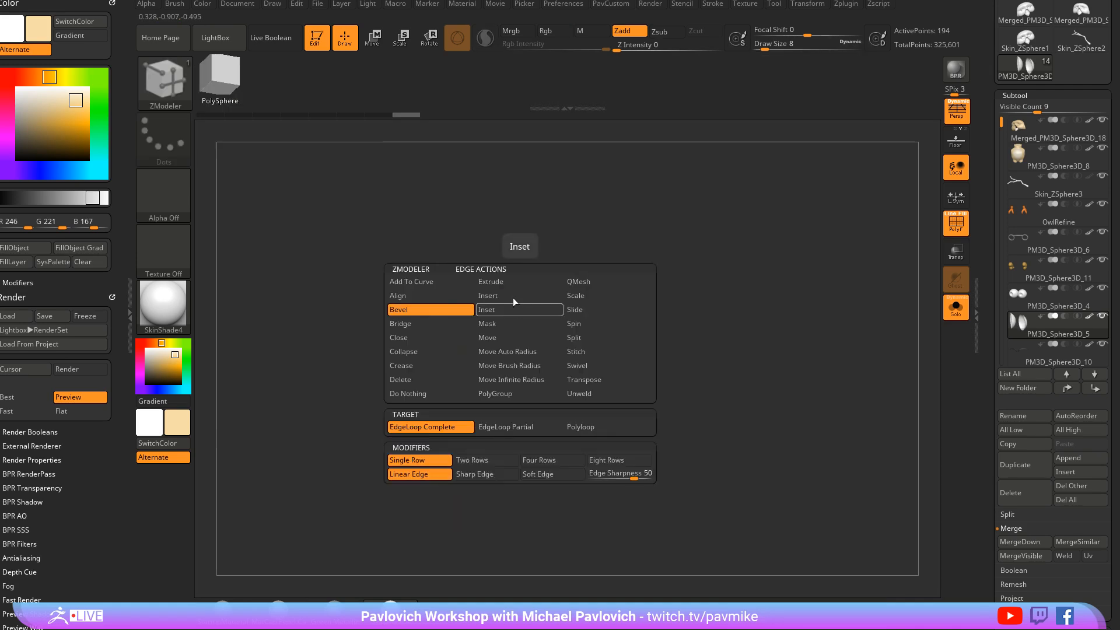
left_click(410, 336)
left_click(499, 426)
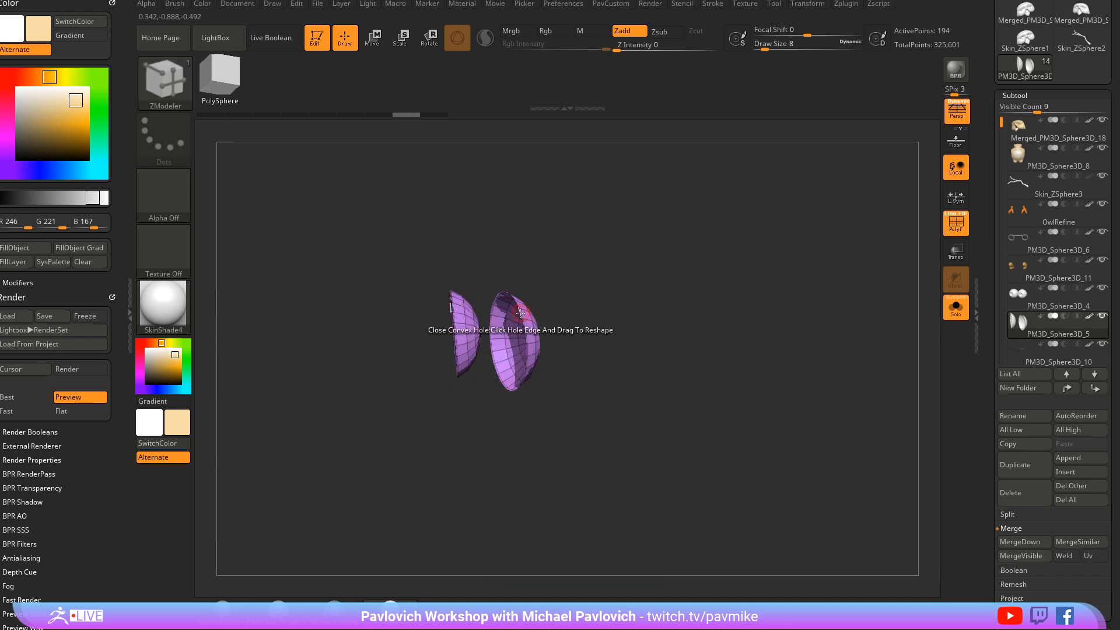
left_click_drag(520, 313, 624, 282)
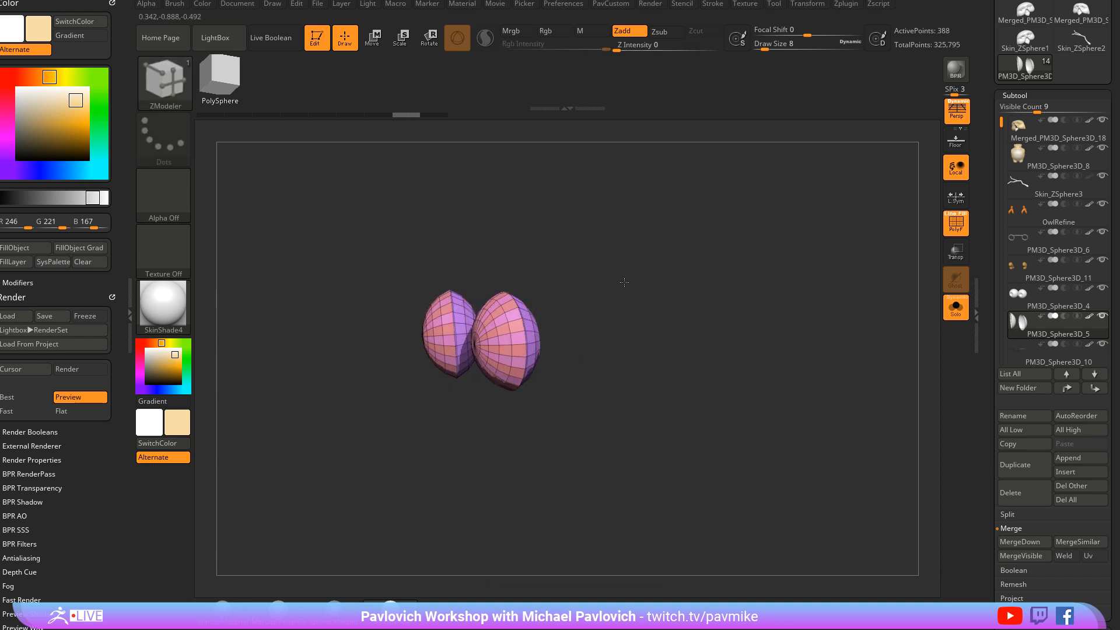
mouse_move(659, 323)
left_mouse_down()
mouse_move(703, 332)
mouse_move(722, 321)
left_mouse_up()
key("ctrl+w")
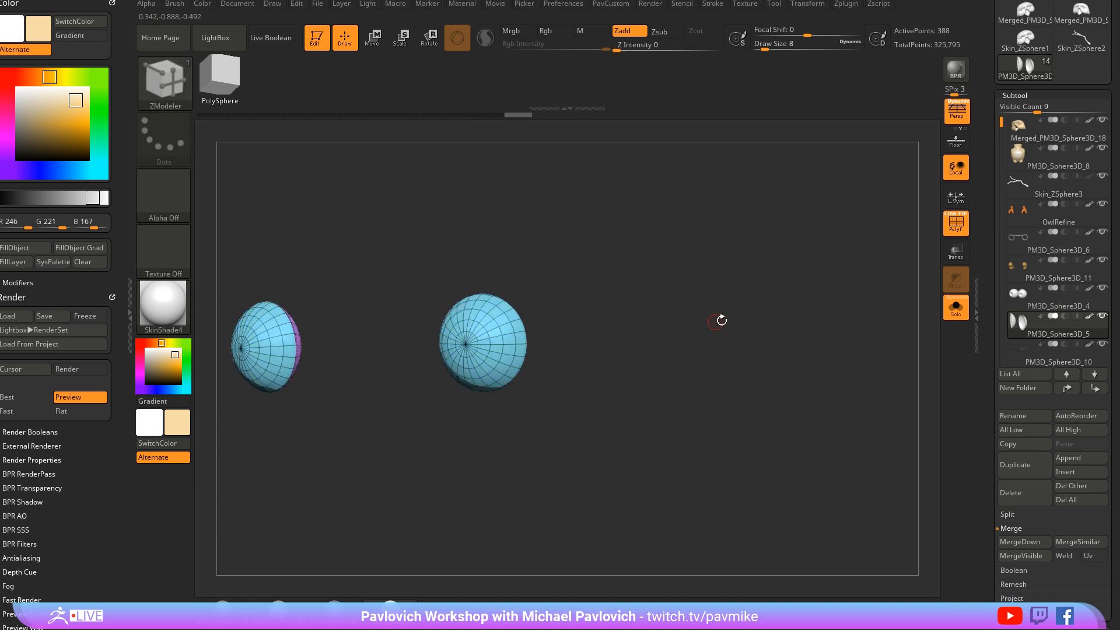
Show all subtools again and fill the pupils with the eyebrows' dark grey (48, 48, 48)
left_click(959, 308)
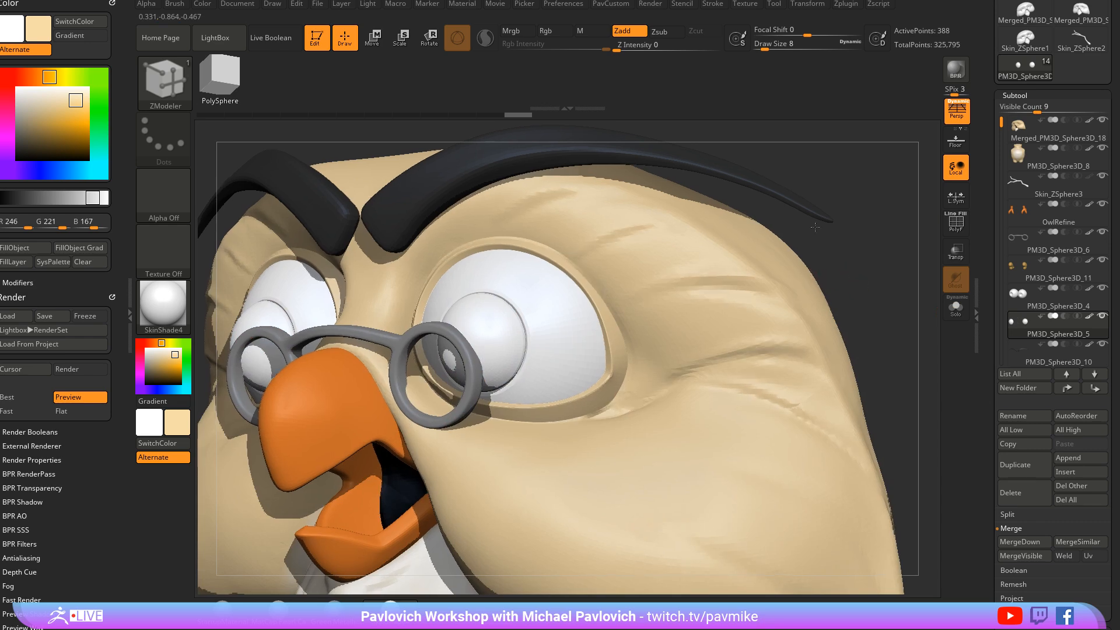
key("f")
key("c")
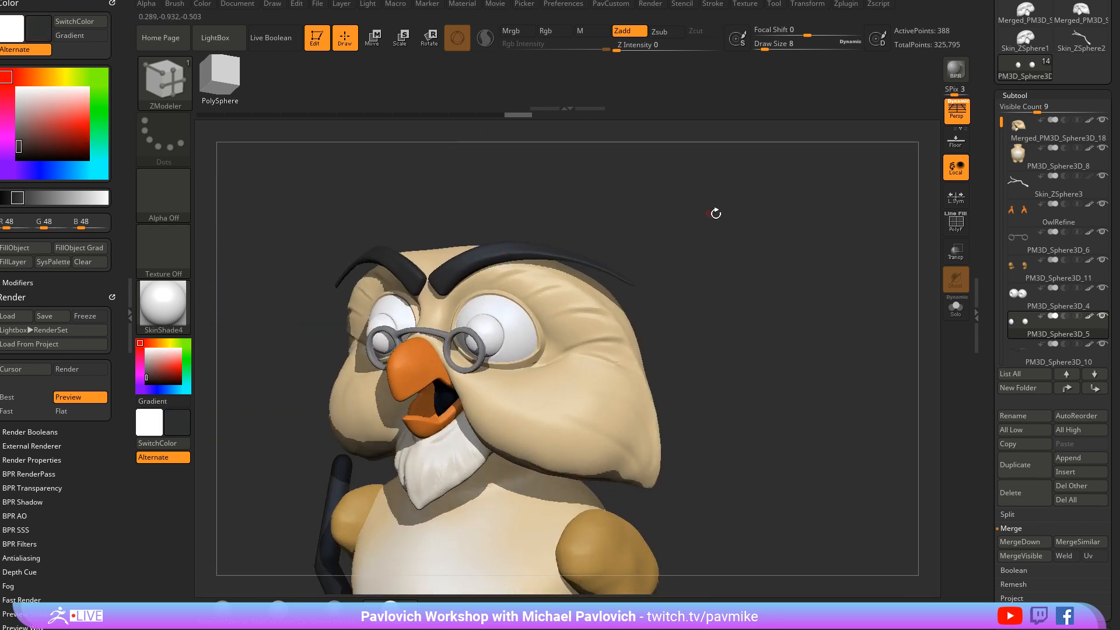
left_click_drag(715, 213, 782, 217)
key("ctrl+f")
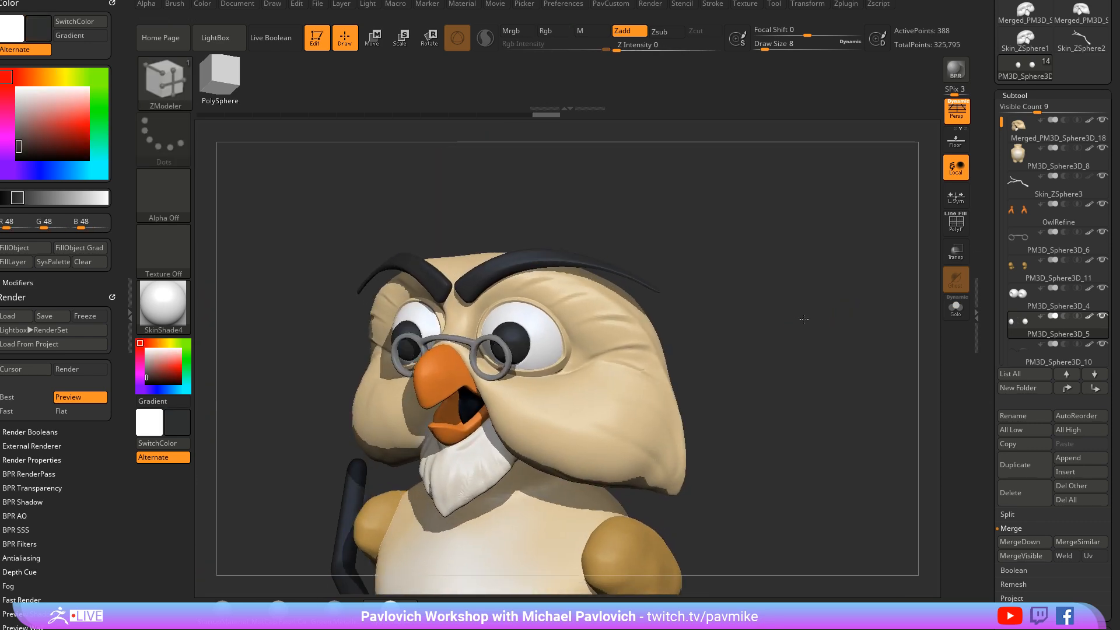
Select the branch subtool and colour it brown (120, 69, 42)
key("f")
key("s")
mouse_move(775, 325)
left_mouse_down()
mouse_move(792, 292)
mouse_move(819, 299)
mouse_move(805, 318)
left_mouse_up()
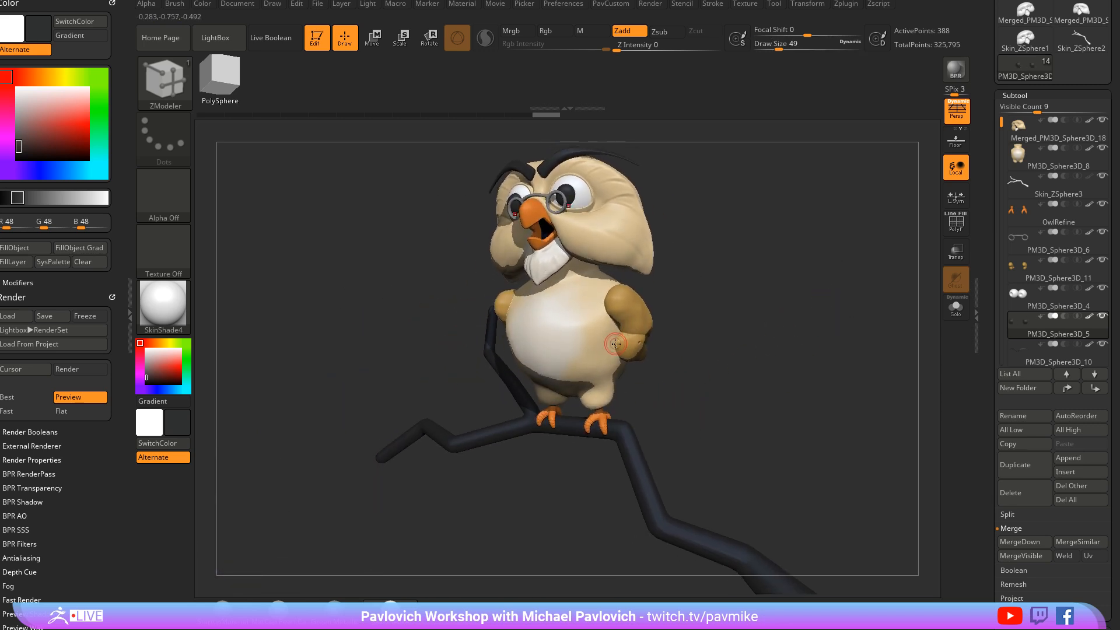
key("c")
key("ctrl+f")
left_click(153, 343)
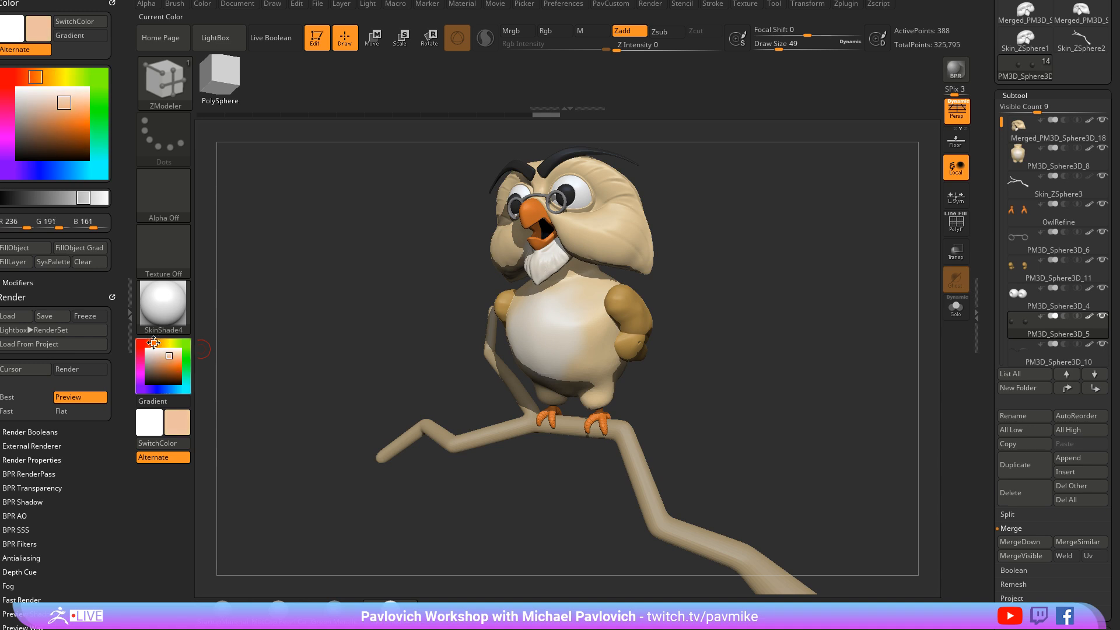
key("ctrl+f")
left_click_drag(172, 366, 174, 372)
key("ctrl+f")
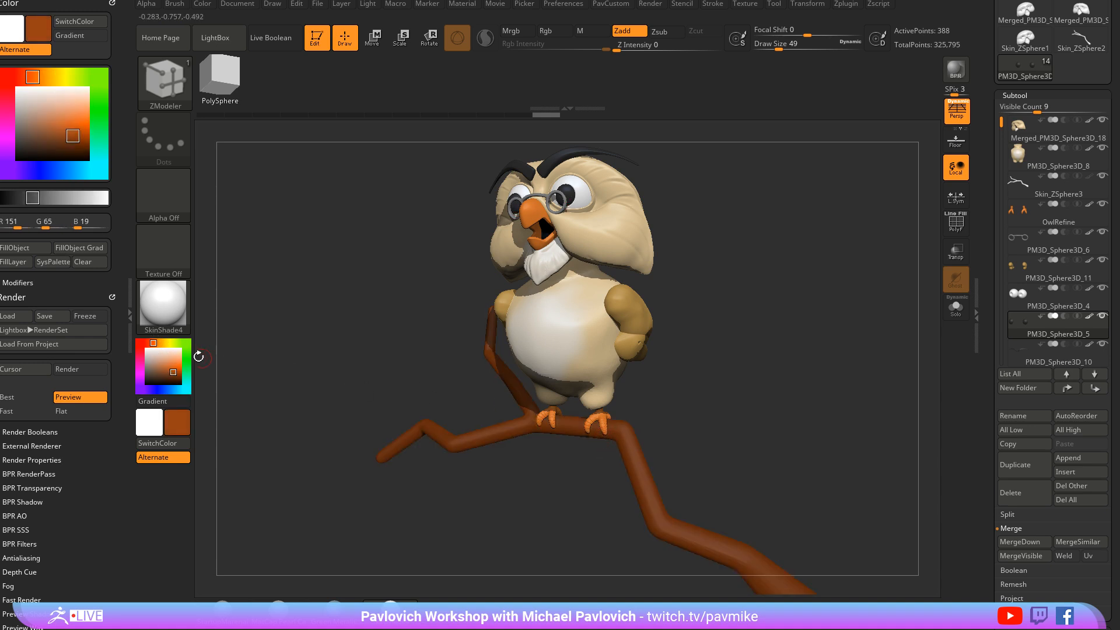
left_click(638, 470, "alt")
mouse_move(733, 370)
left_mouse_down()
mouse_move(765, 333)
mouse_move(783, 365)
mouse_move(765, 367)
left_mouse_up()
key("s")
Render the owl with BPR and turn off the F1 Overpaint Color filter in the BPR filters
left_click(957, 77)
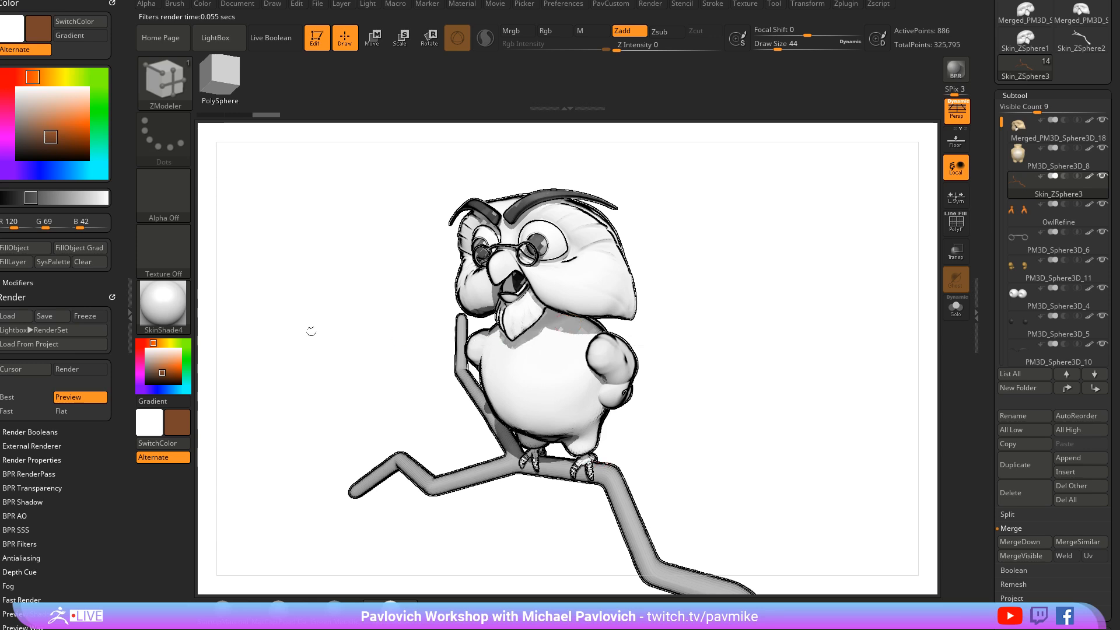
left_click_drag(72, 540, 75, 432)
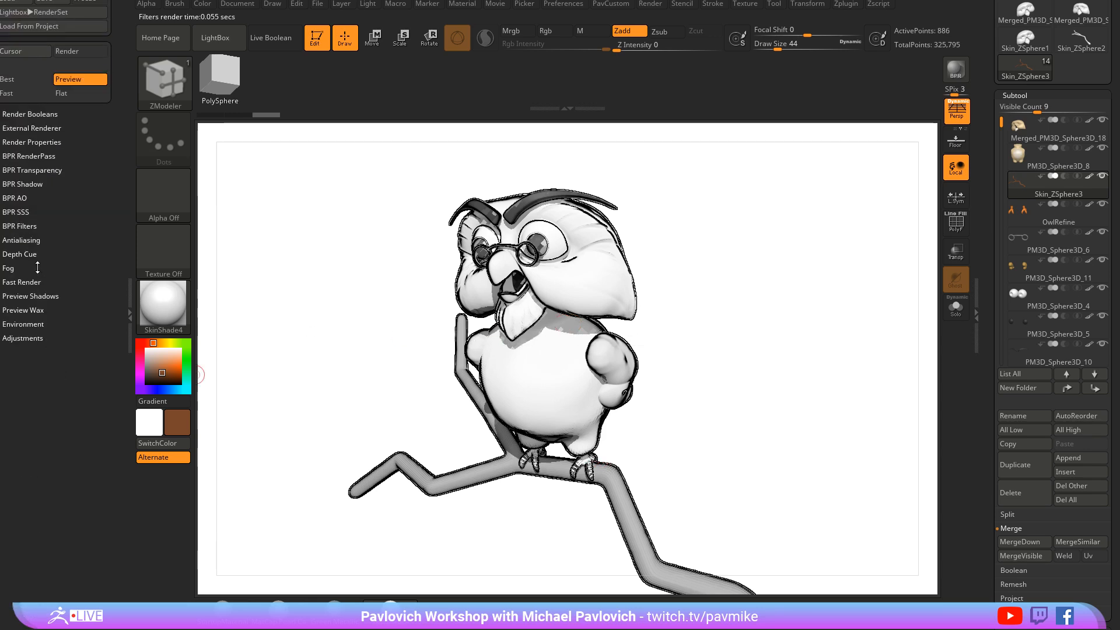
left_click(31, 227)
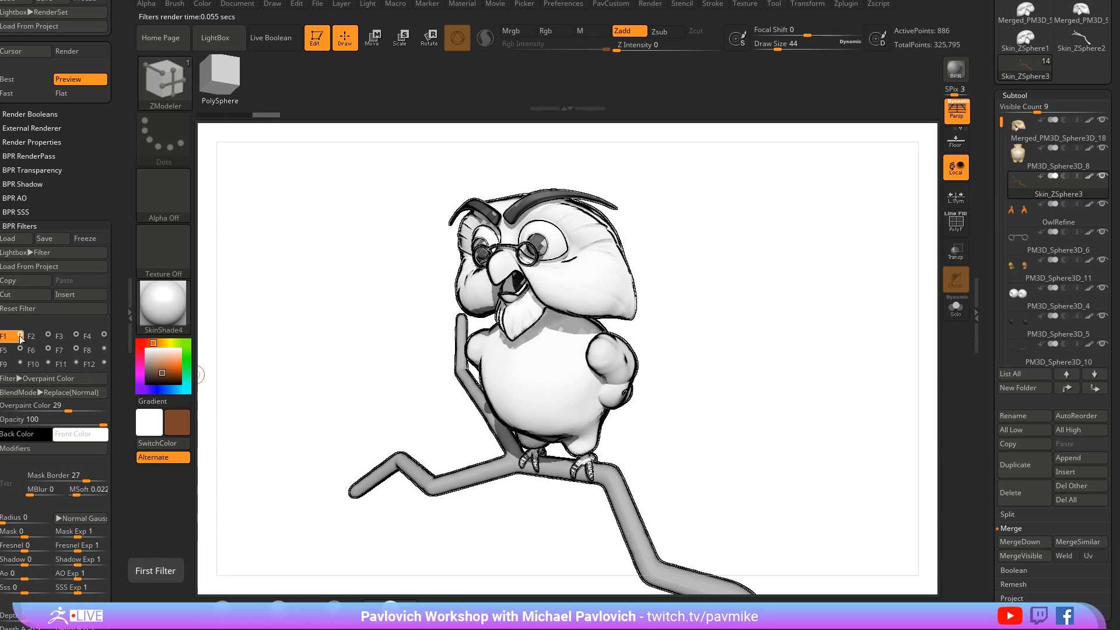
left_click(20, 335)
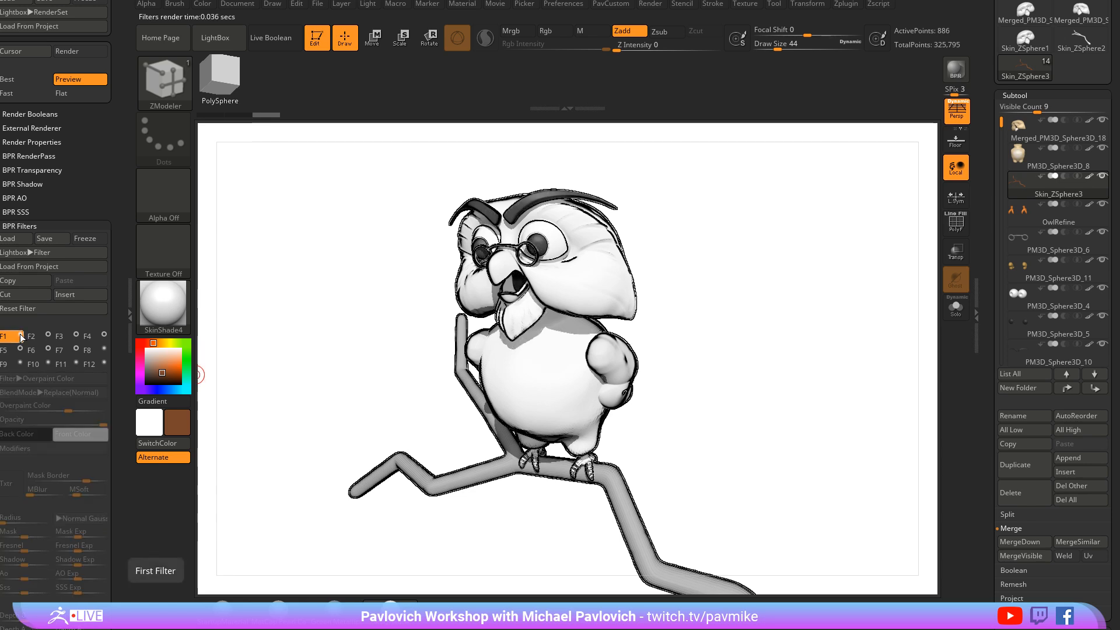
Compare the render with the F2 Saturation filter on and off, then set its saturation to 49
left_click(37, 337)
left_click(49, 335)
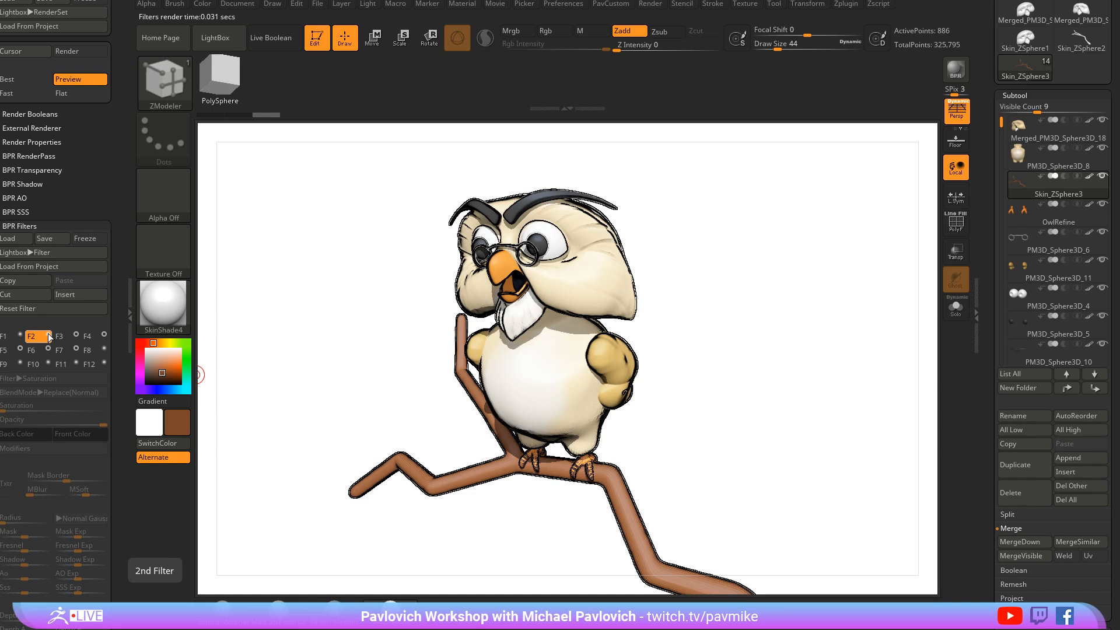
left_click(48, 335)
left_click(48, 335)
left_click(48, 335)
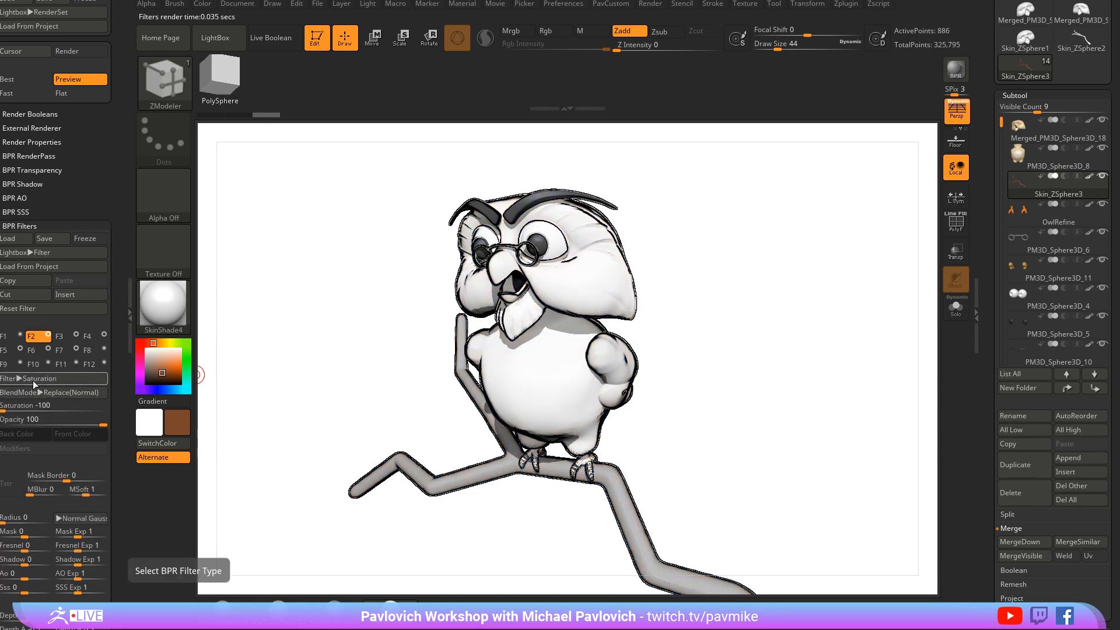
left_click_drag(42, 404, 78, 410)
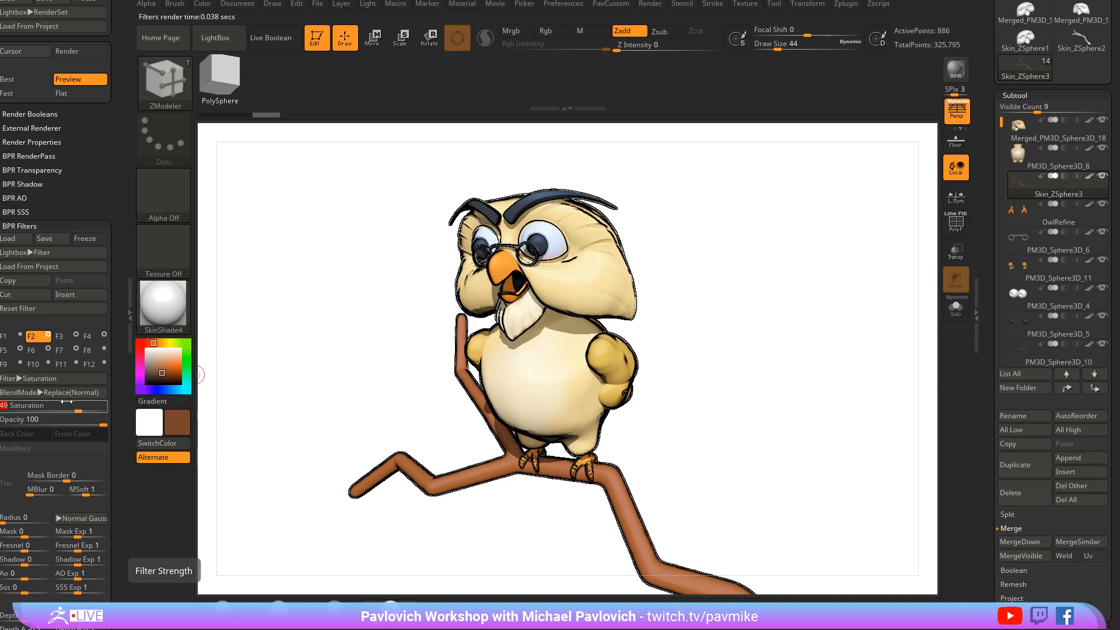
Keep the F3 Outline Edge filter on, enable its Interior Cavity modifier, and set Outline Falloff to about 5.4
left_click(60, 338)
left_click(76, 336)
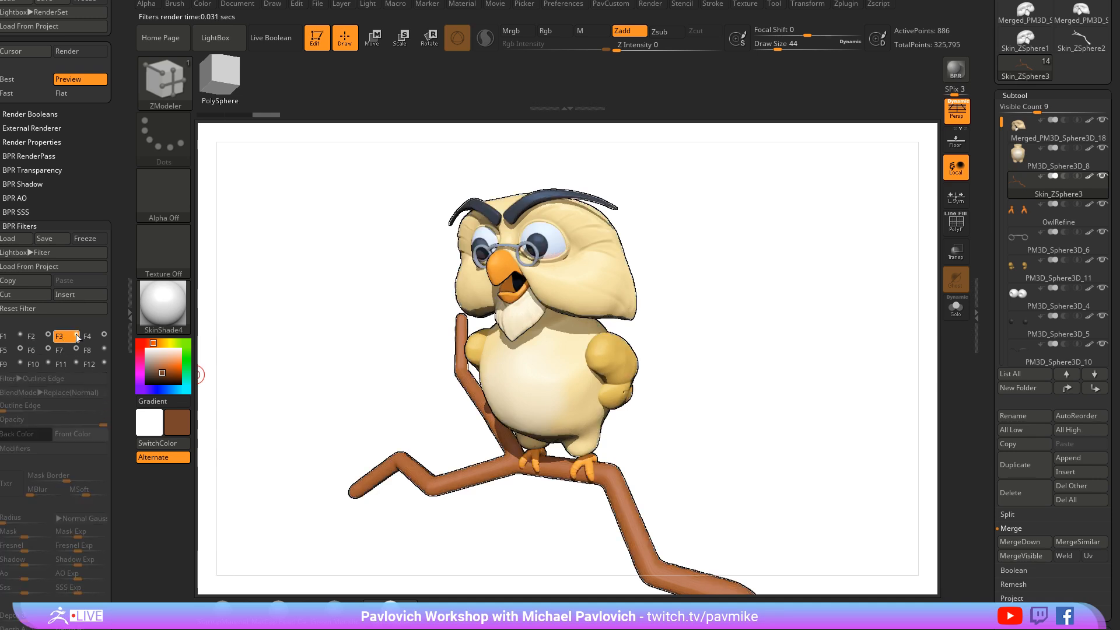
left_click(77, 336)
left_click(76, 336)
left_click(76, 336)
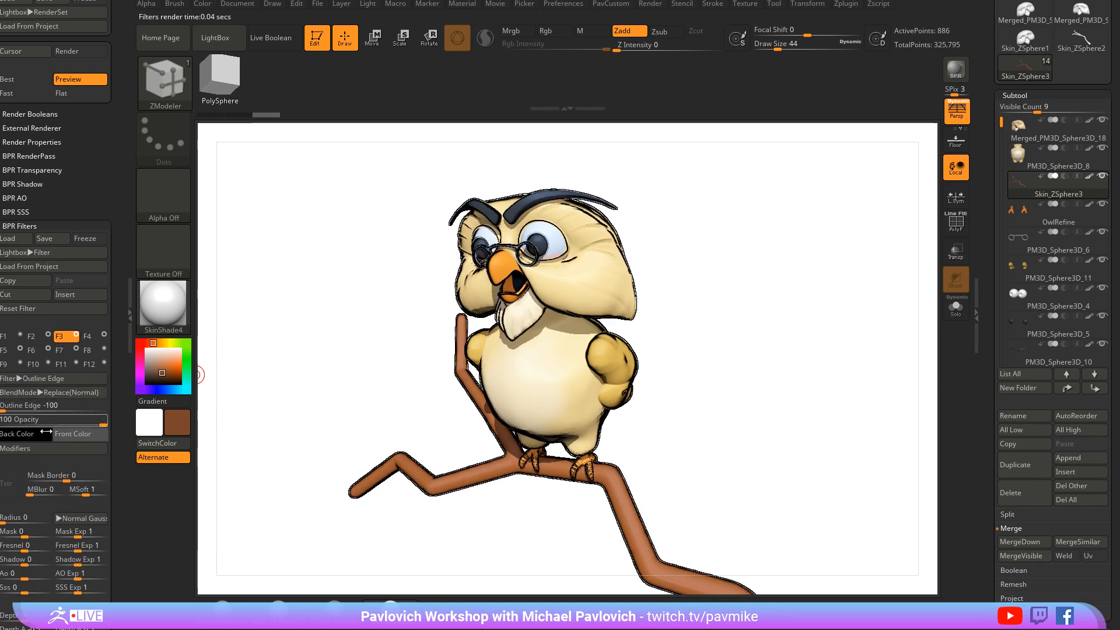
left_click(52, 449)
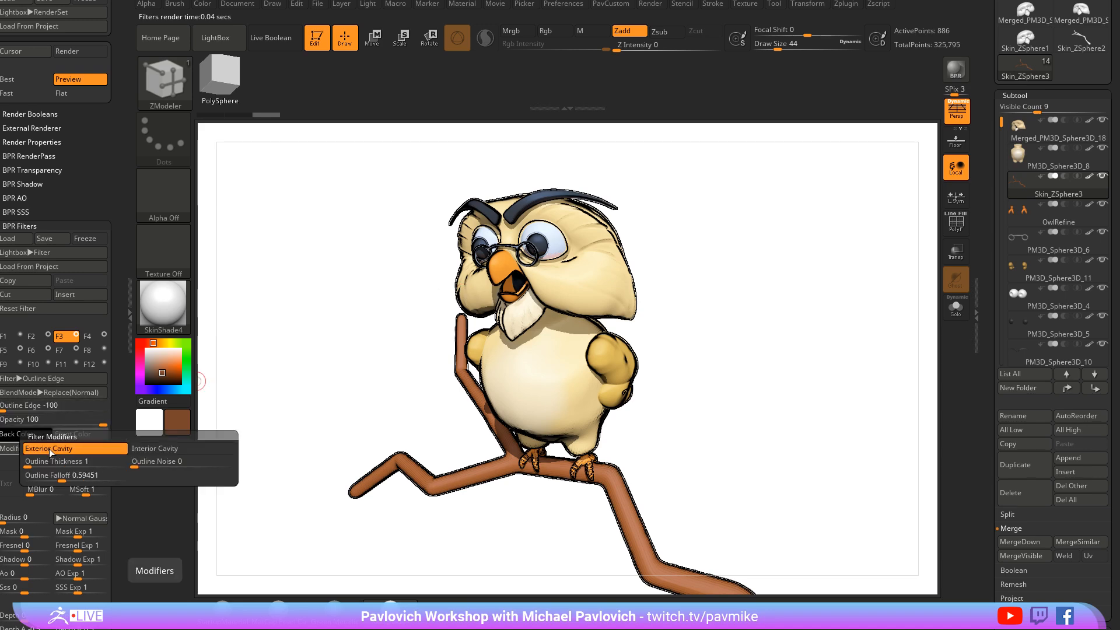
left_click_drag(45, 482, 79, 478)
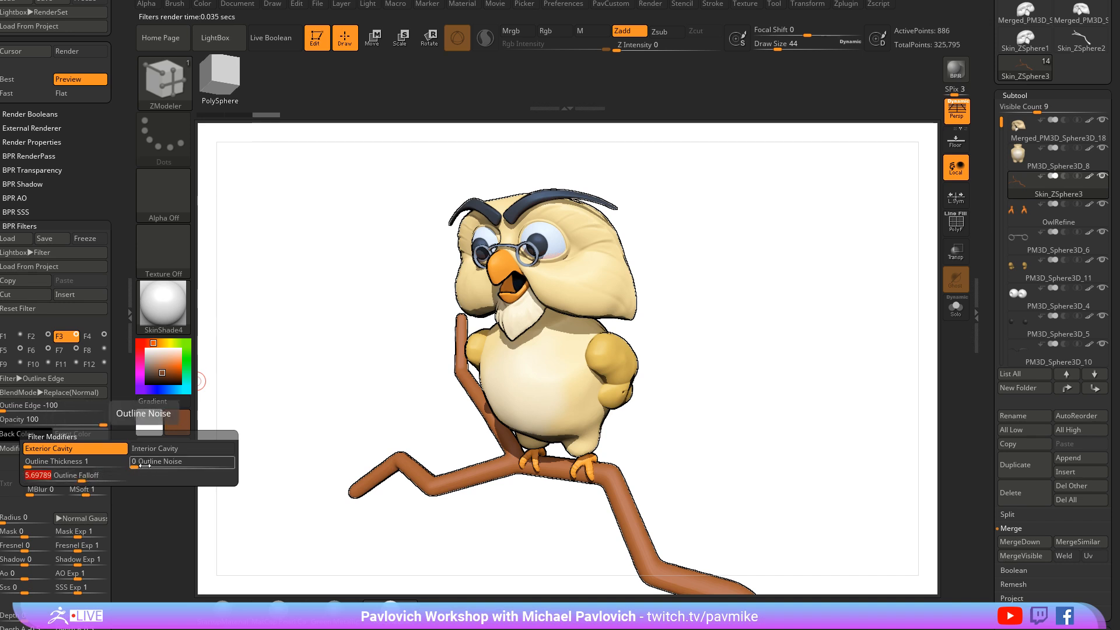
left_click(155, 449)
left_click(155, 449)
left_click(155, 449)
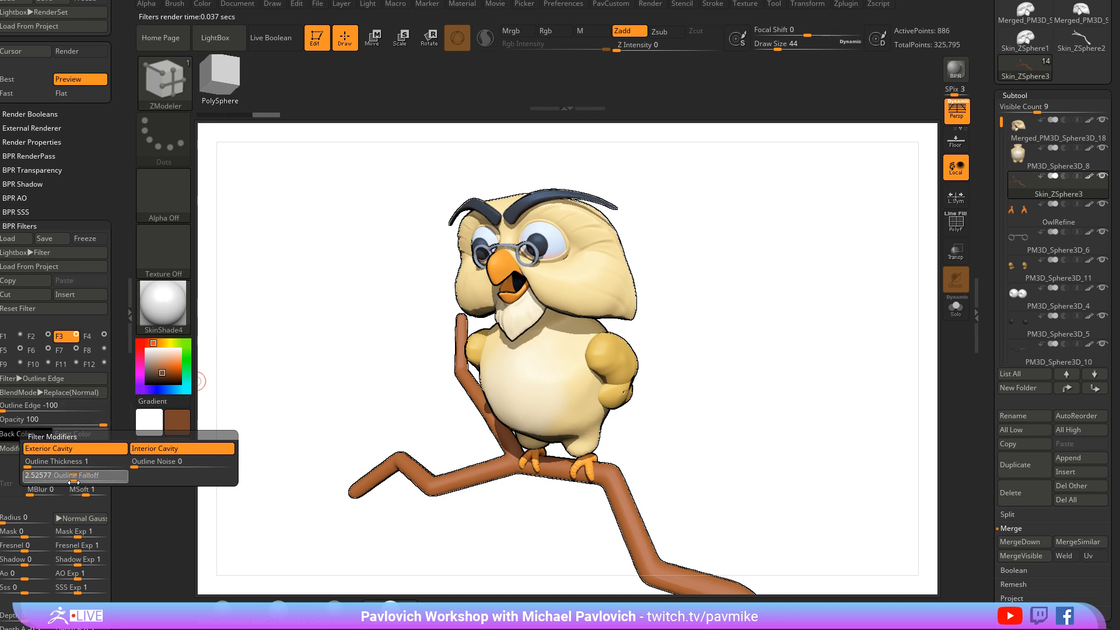
left_click_drag(86, 477, 81, 484)
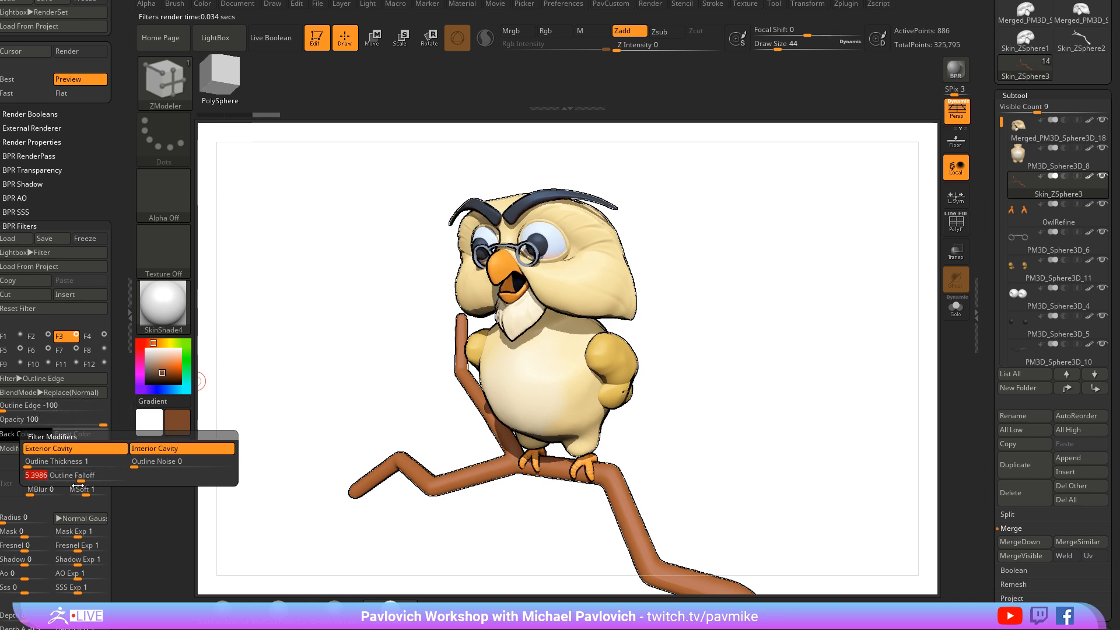
Check the F4 filter, then change the F3 Outline Edge filter's back color from black to a dark red-brown
left_click(92, 338)
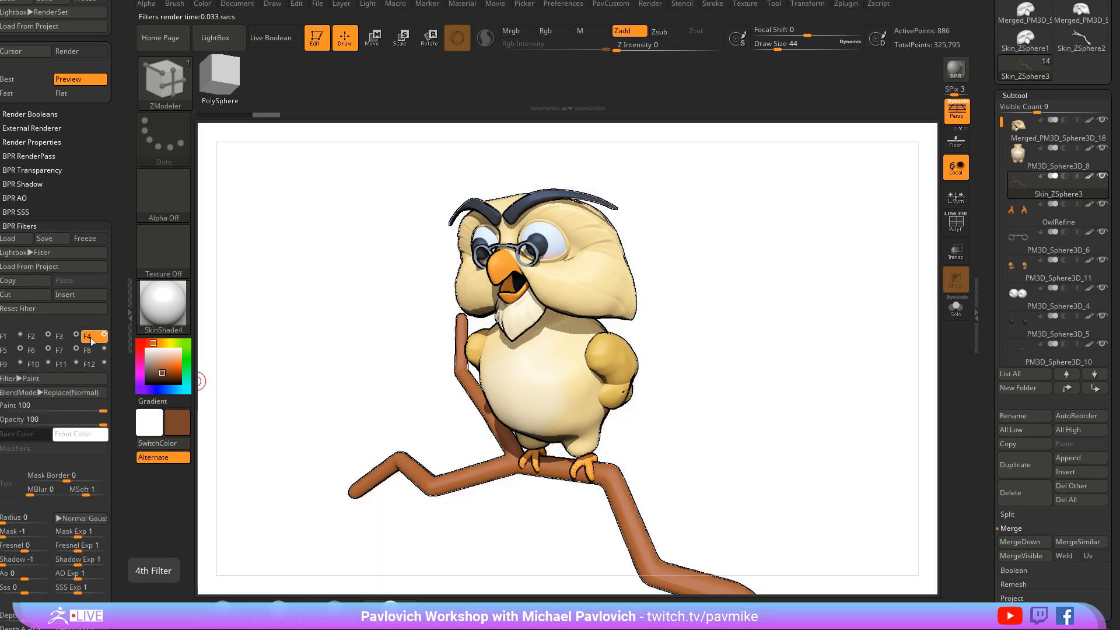
left_click(60, 337)
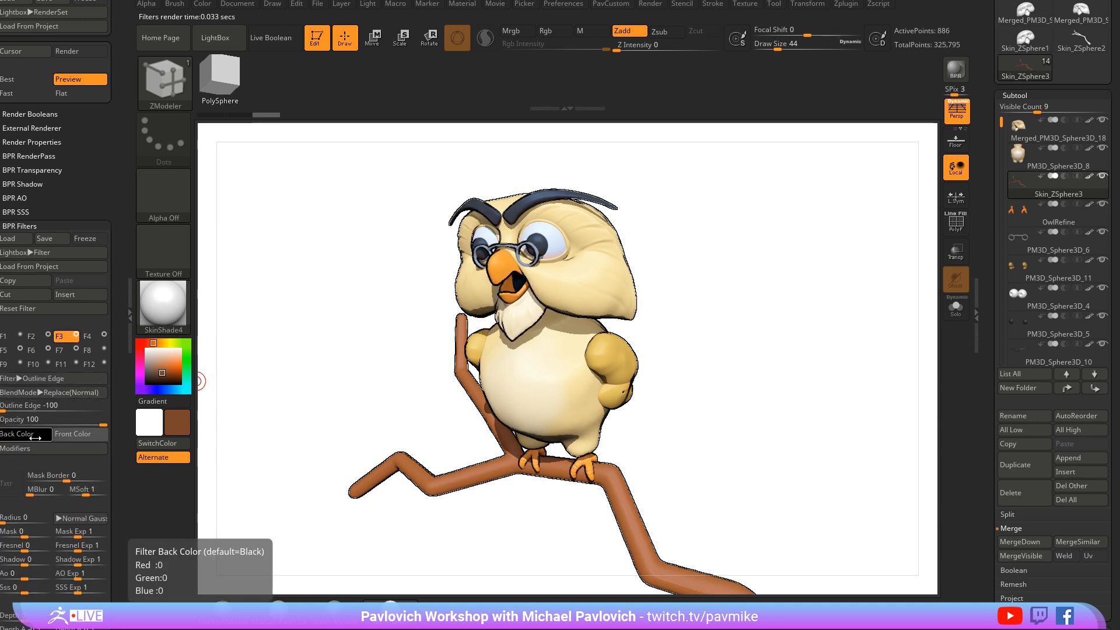
left_click(36, 436)
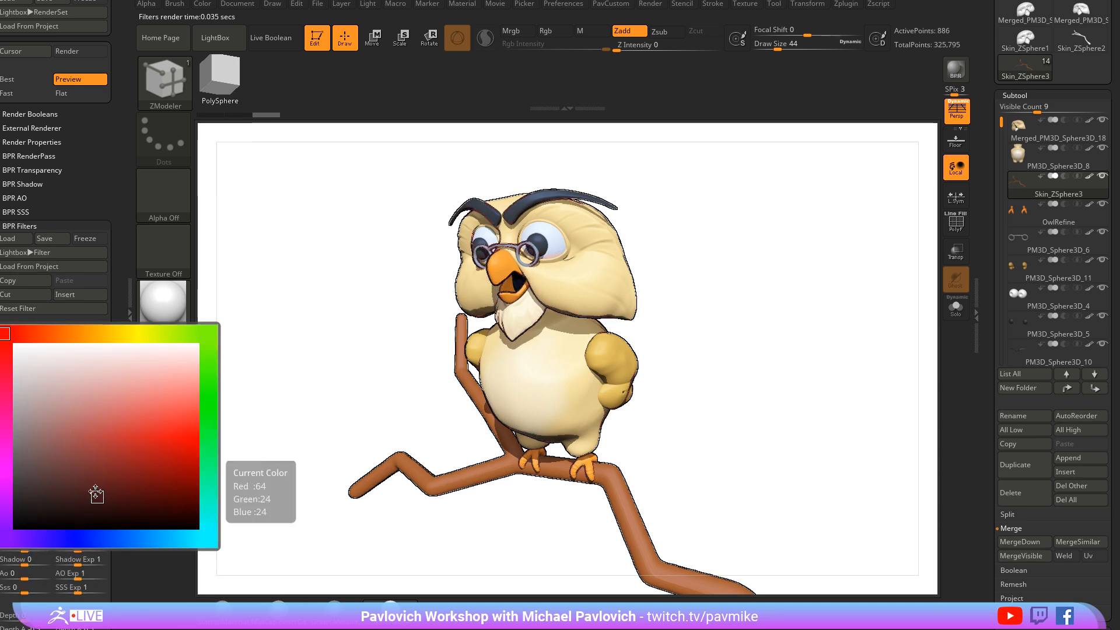
left_click(60, 334)
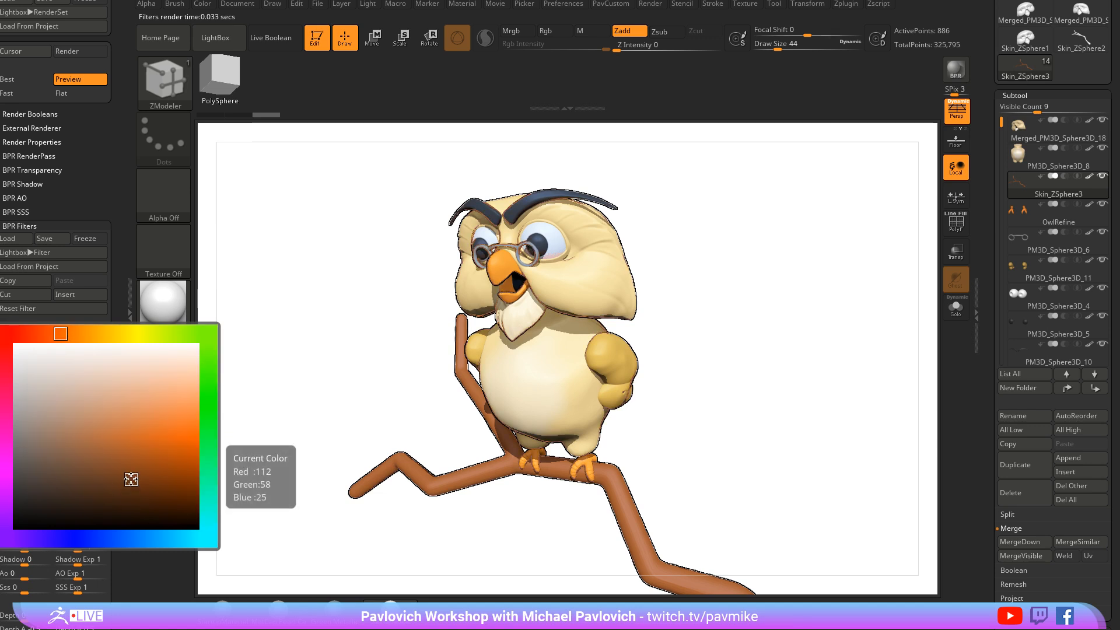
left_click(93, 497)
left_click_drag(59, 335, 36, 334)
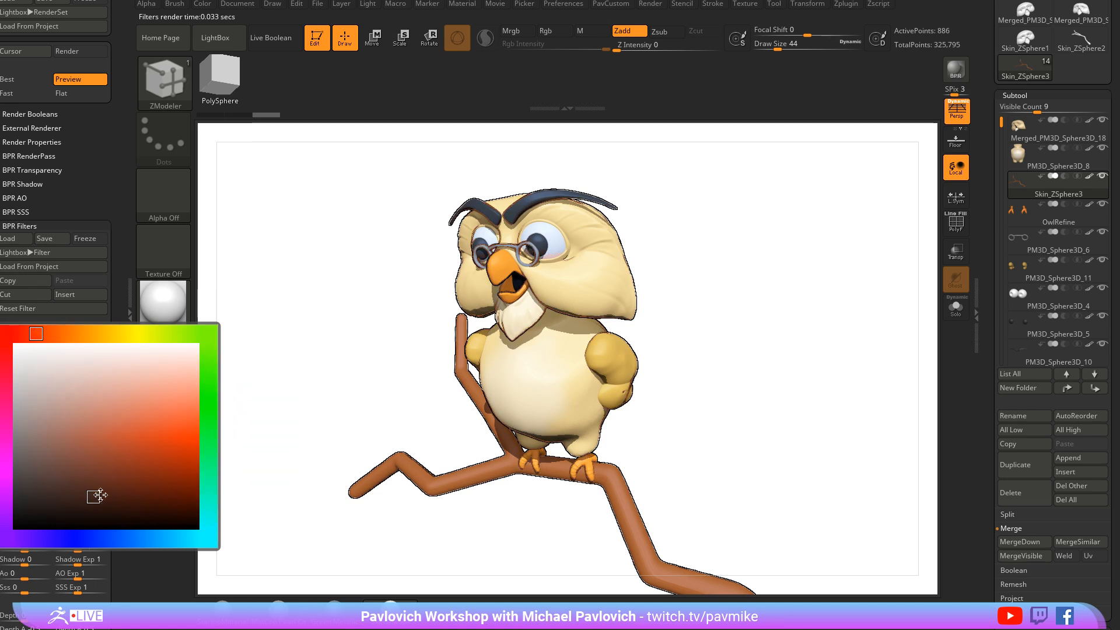
left_click(130, 504)
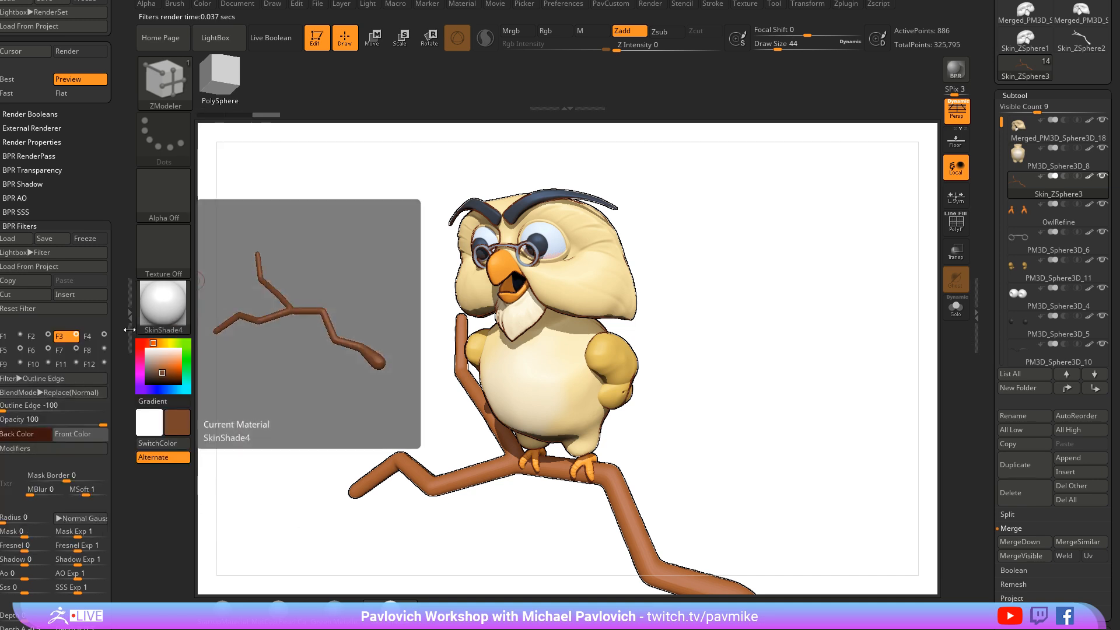
Set the front color of the F3 Outline Edge filter to a medium brown
mouse_move(163, 368)
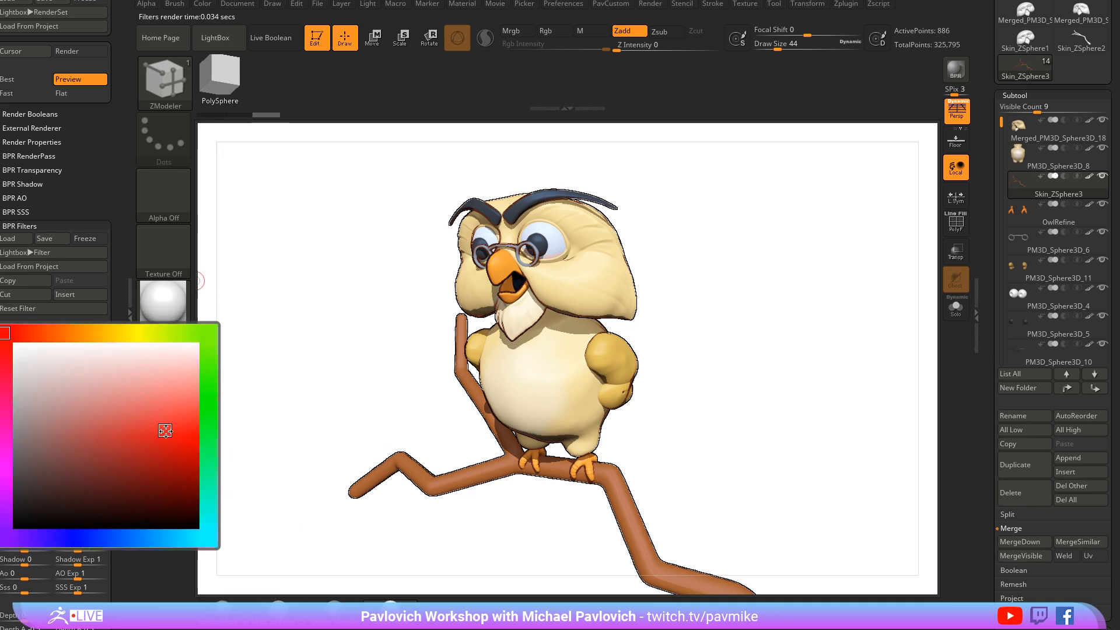
left_click(202, 457)
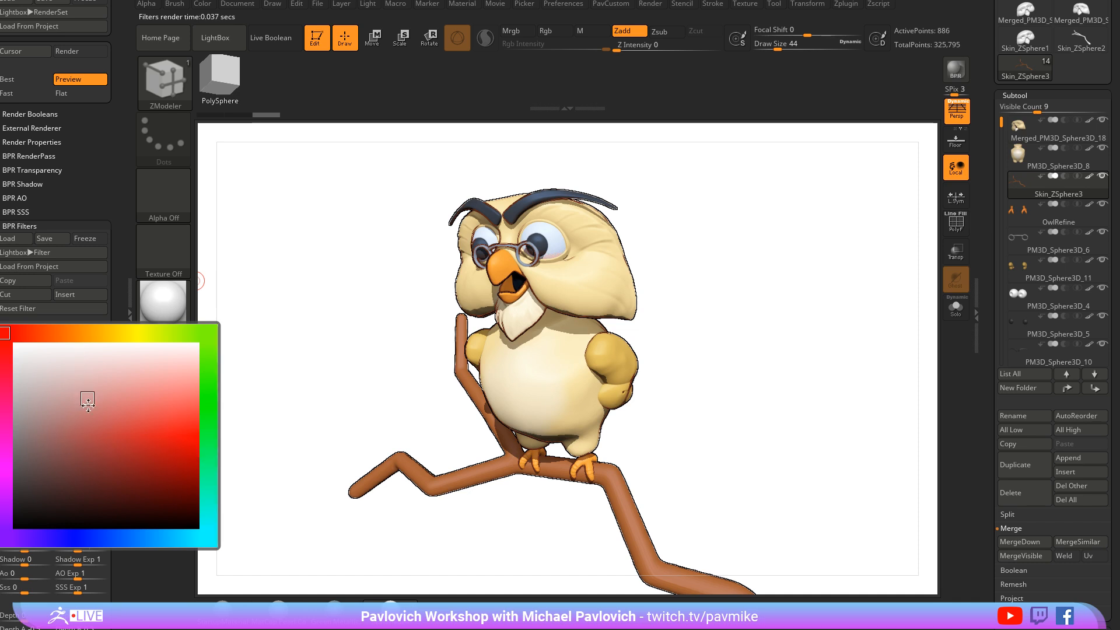
left_click(108, 481)
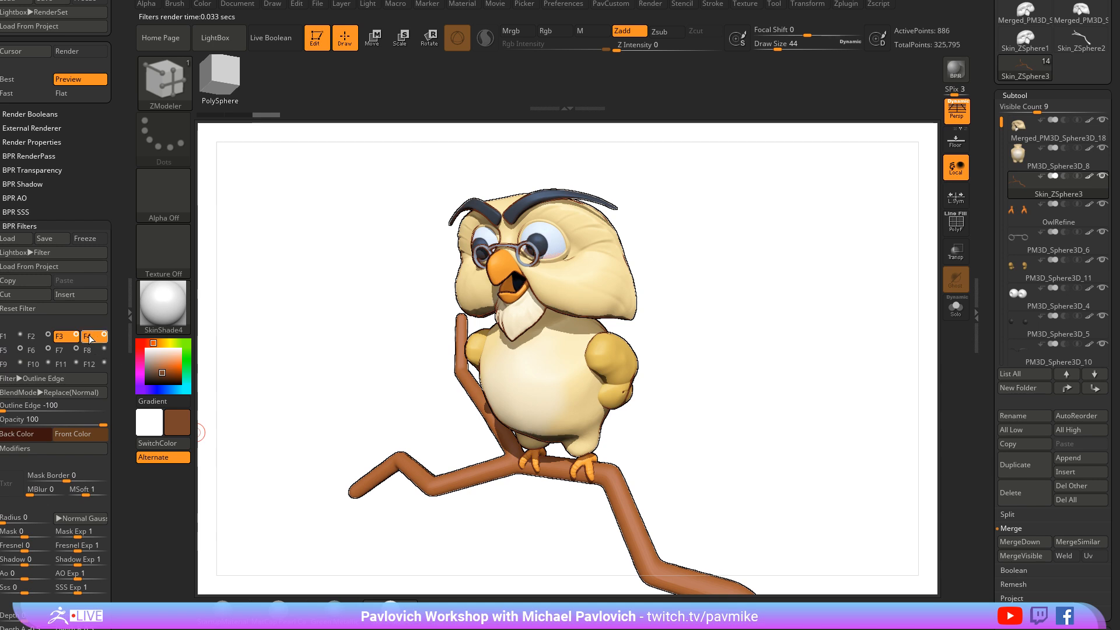
Check the F4 Paint filter and compare the render with the F5 Outline Cavity filter on and off
left_click(105, 336)
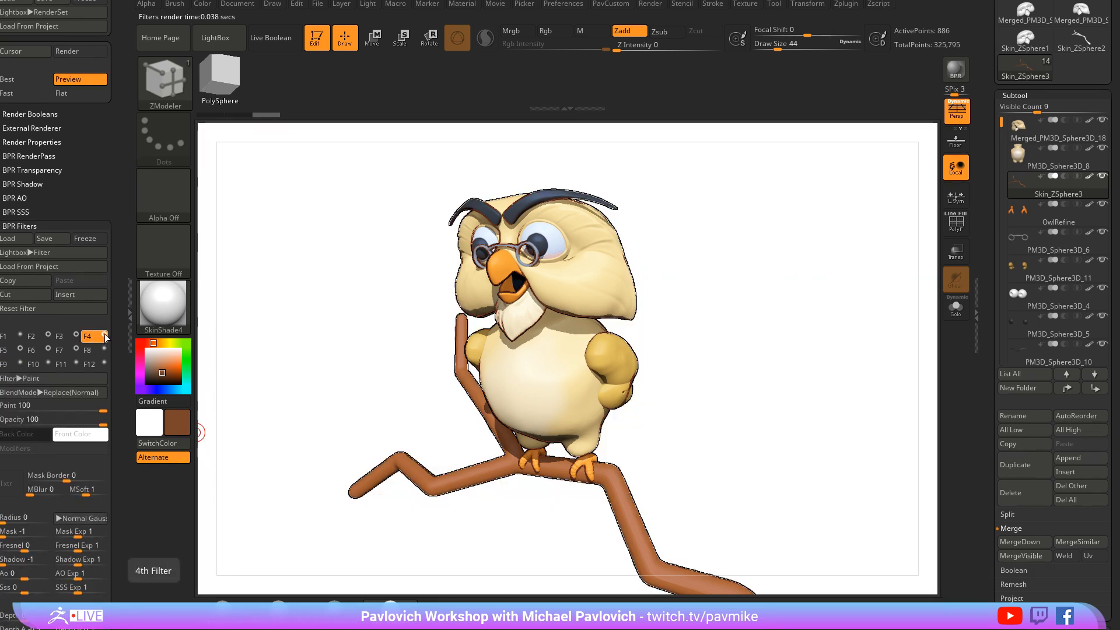
scroll(49, 310, "down", 2)
left_click(9, 298)
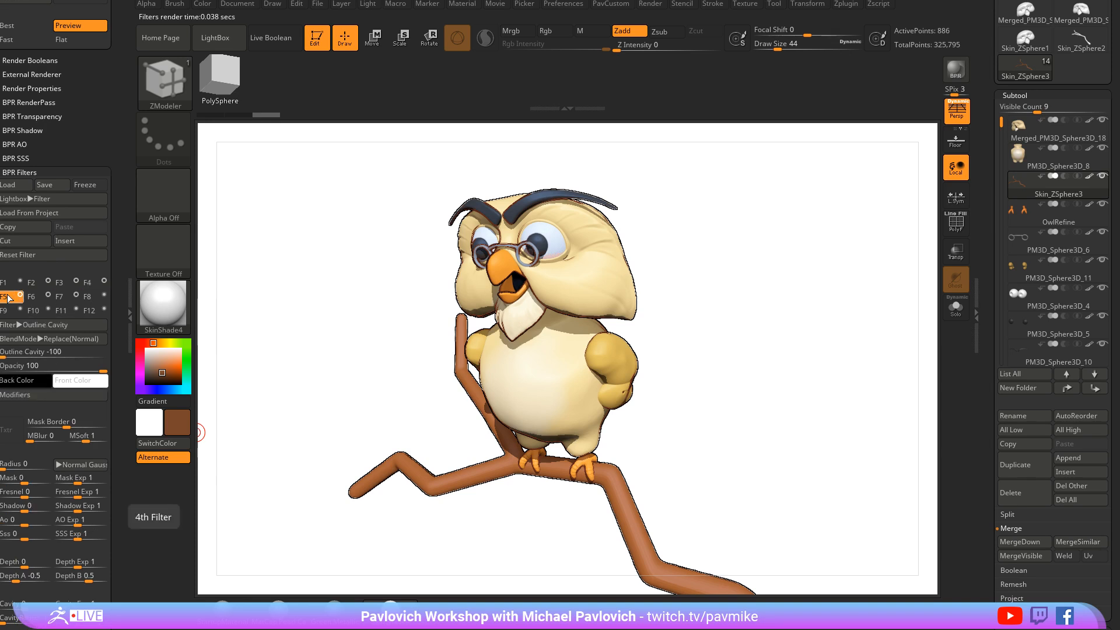
left_click(20, 295)
left_click(20, 295)
left_click(21, 295)
left_click(20, 295)
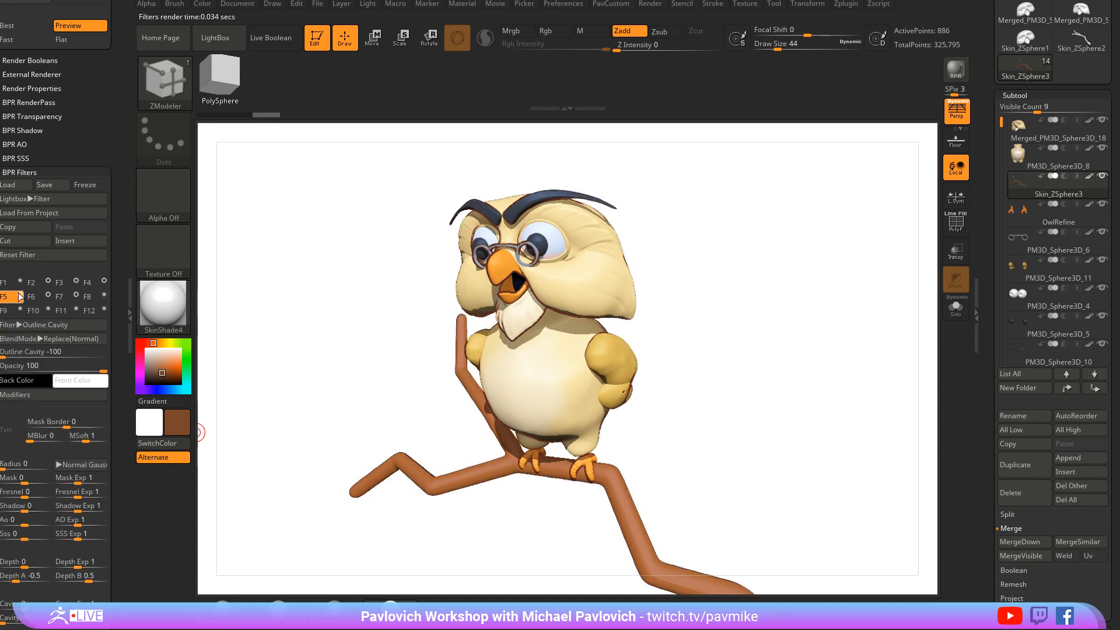
Enable Exterior Cavity alongside Interior Cavity in the F5 Outline Cavity modifiers and raise the Cavity Falloff
left_click(35, 395)
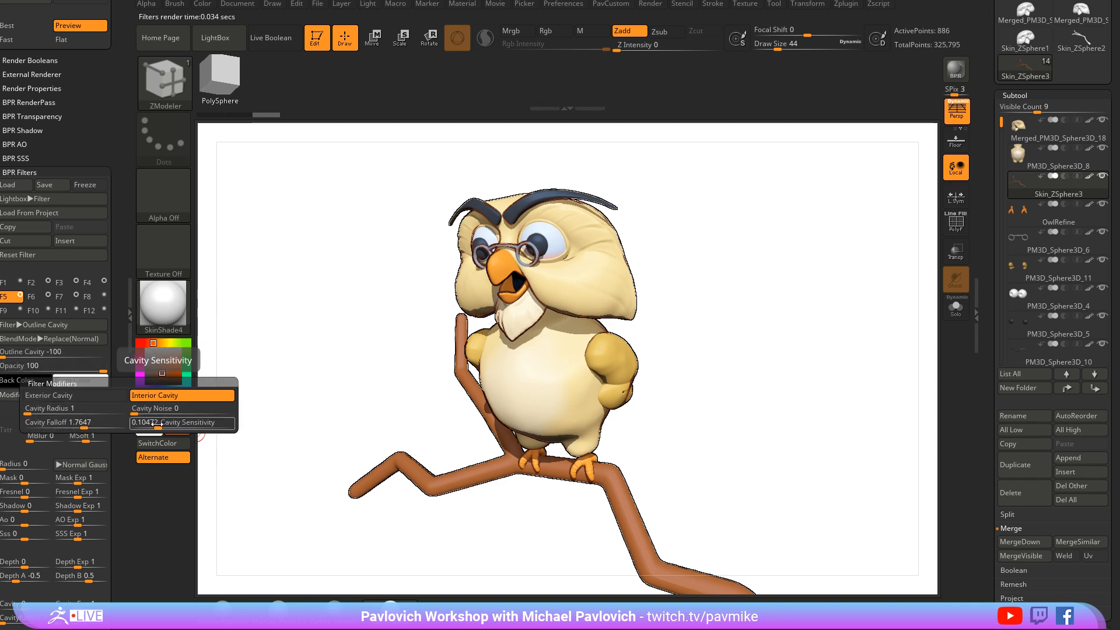
left_click(183, 411)
left_click_drag(182, 411, 167, 411)
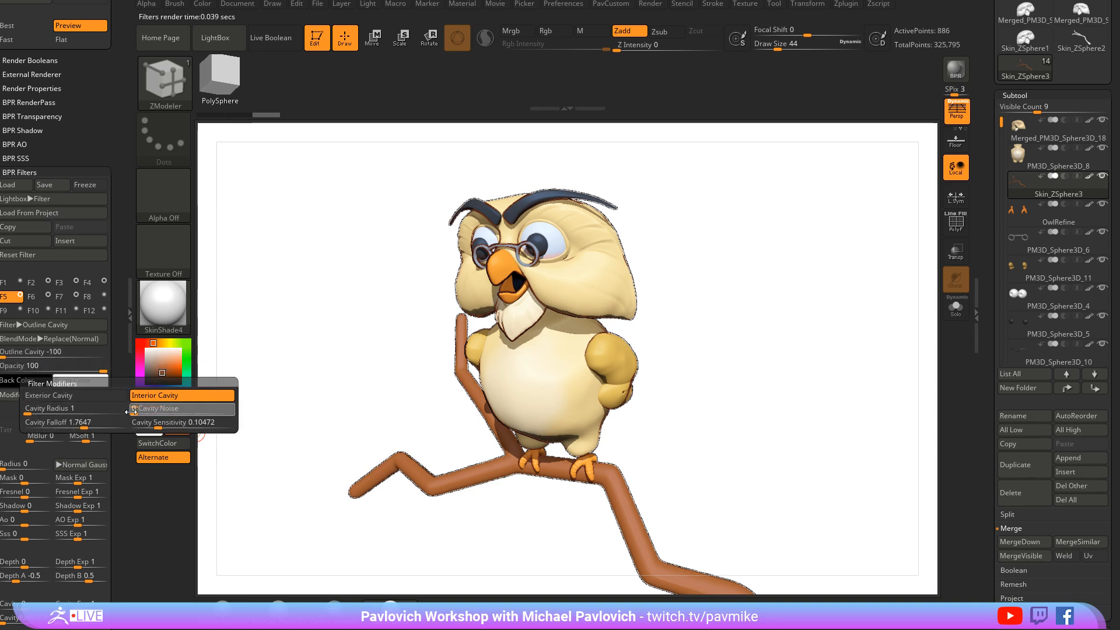
left_click(117, 396)
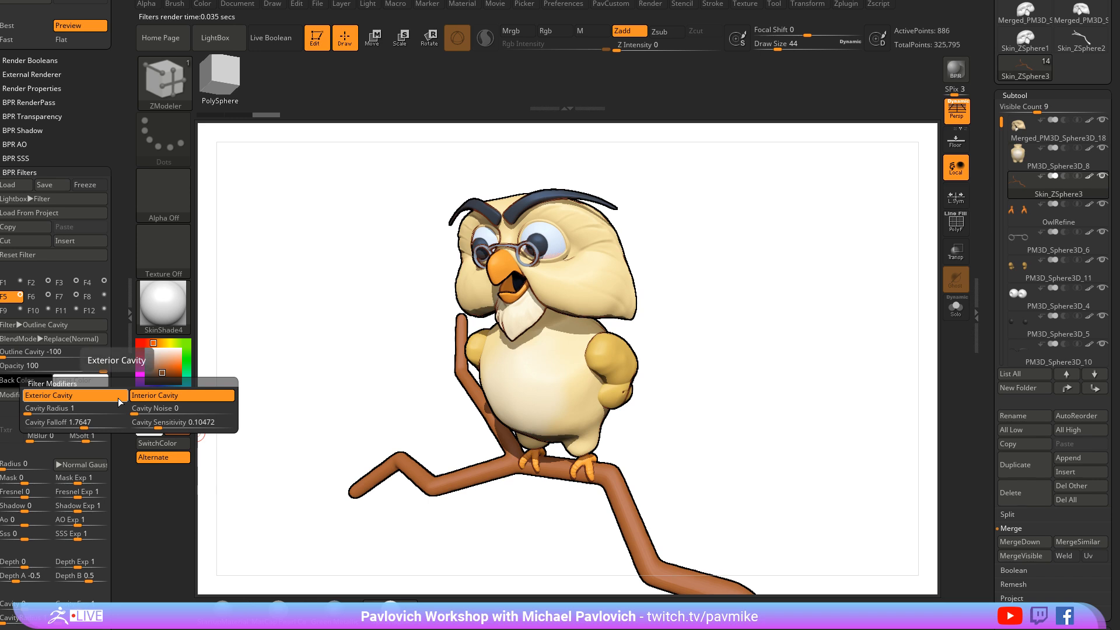
left_click(156, 398)
left_click(156, 397)
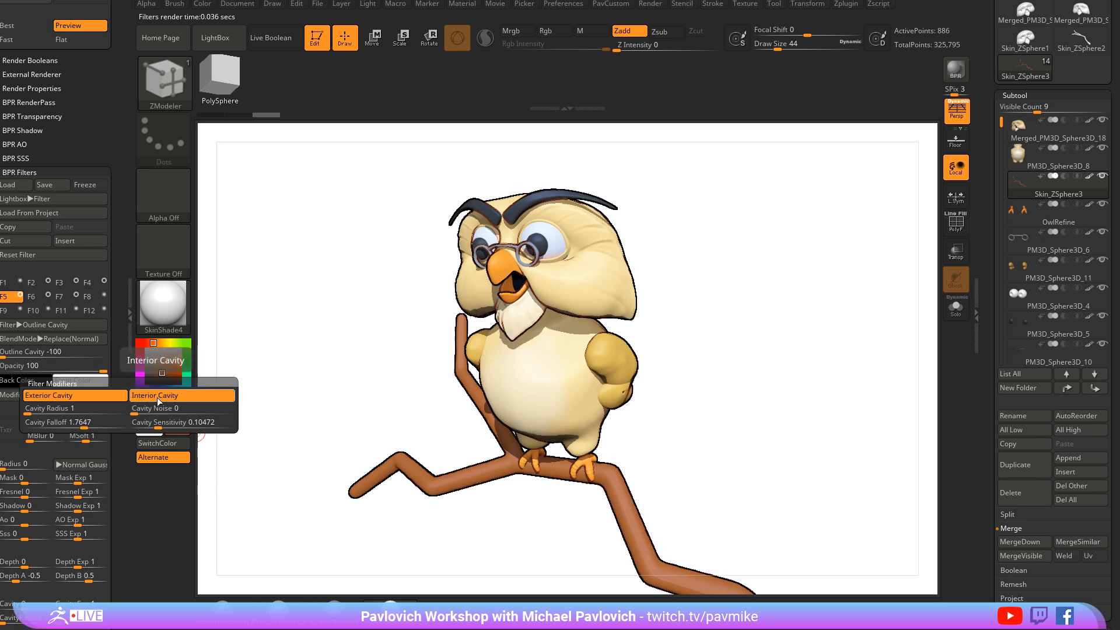
left_click_drag(31, 410, 36, 410)
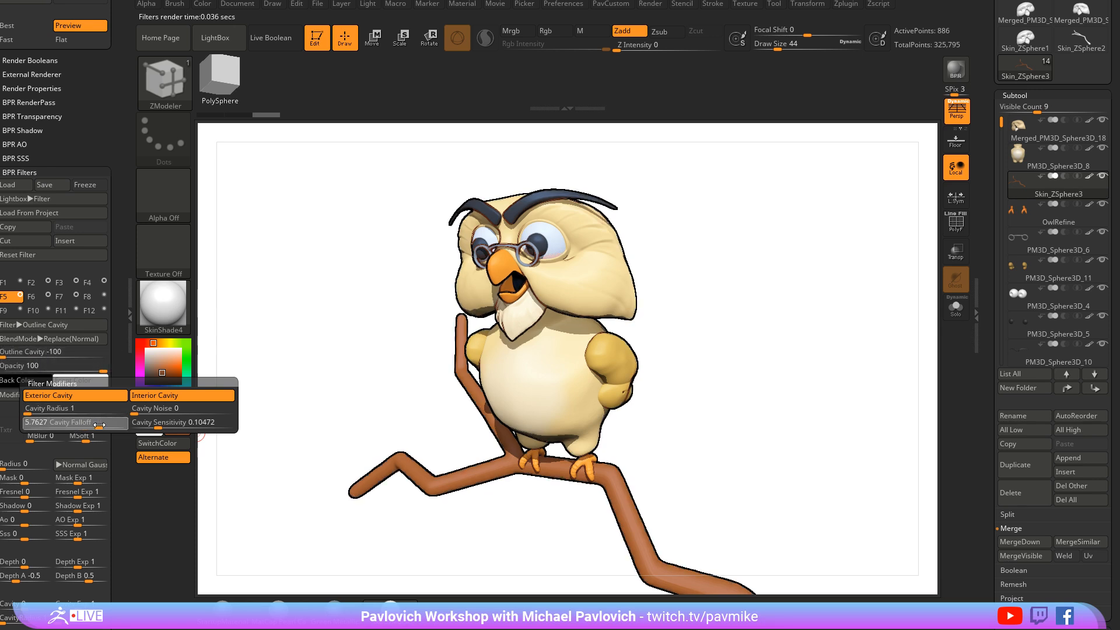
mouse_move(73, 422)
left_mouse_down()
mouse_move(59, 425)
mouse_move(174, 427)
left_mouse_up()
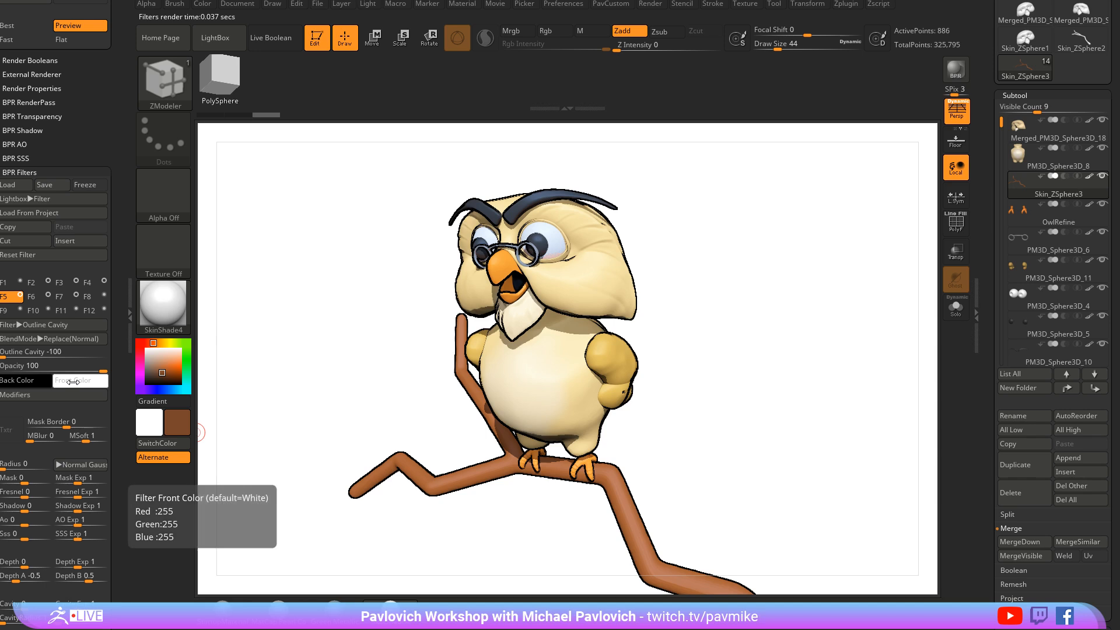
Give the F5 Outline Cavity filter a muted pink front color and a dark red-brown back color of about 44, 18, 18
left_click(70, 387)
left_click(173, 381)
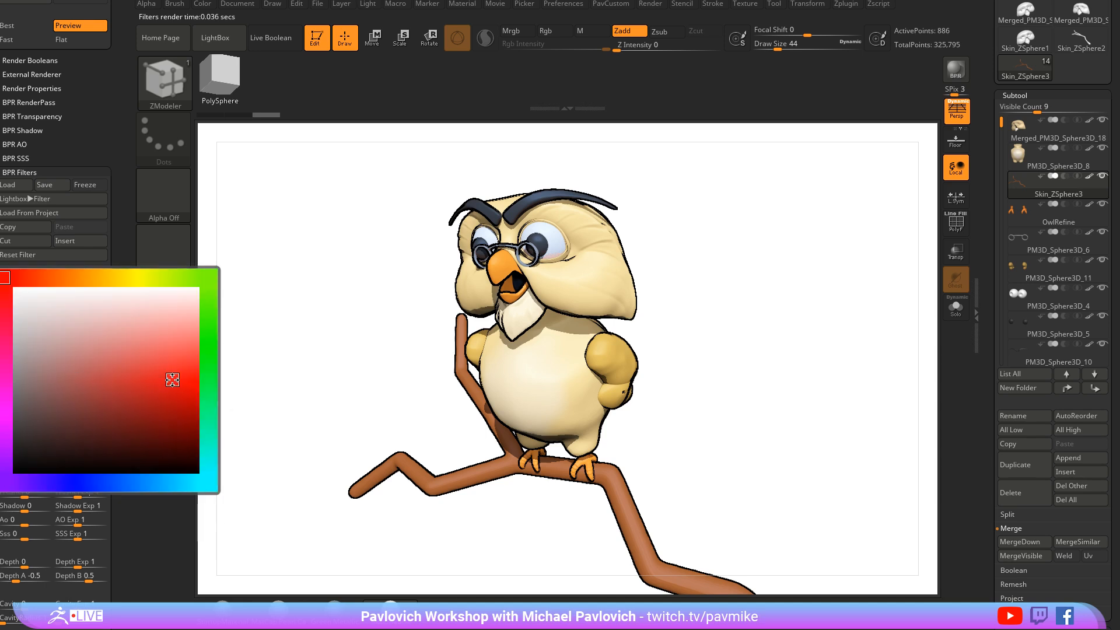
left_click(32, 378)
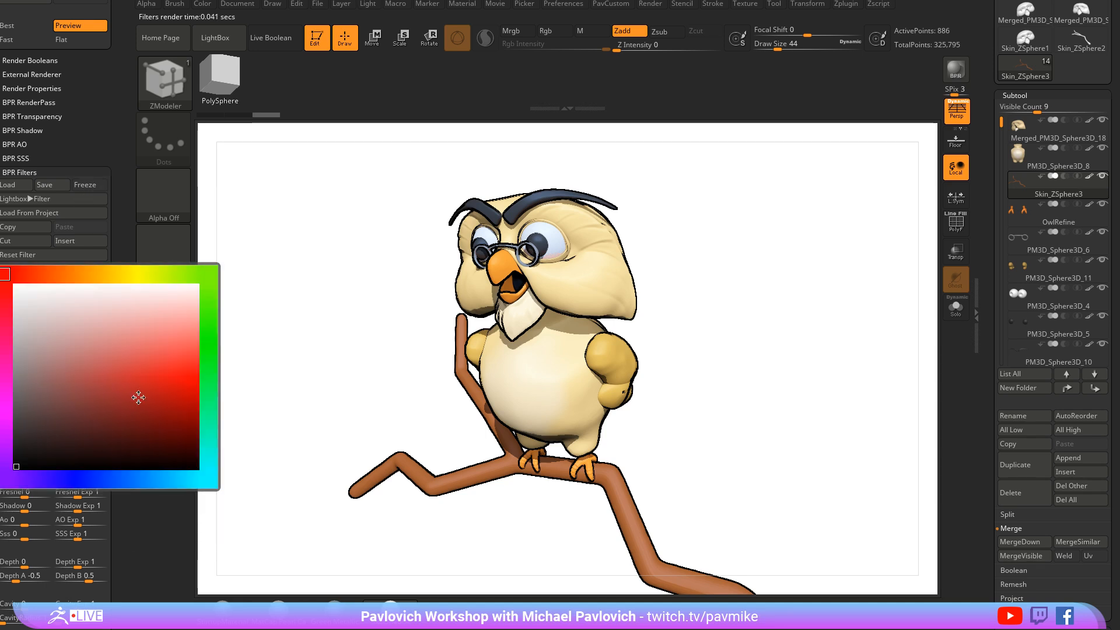
left_click(142, 417)
left_click(90, 446)
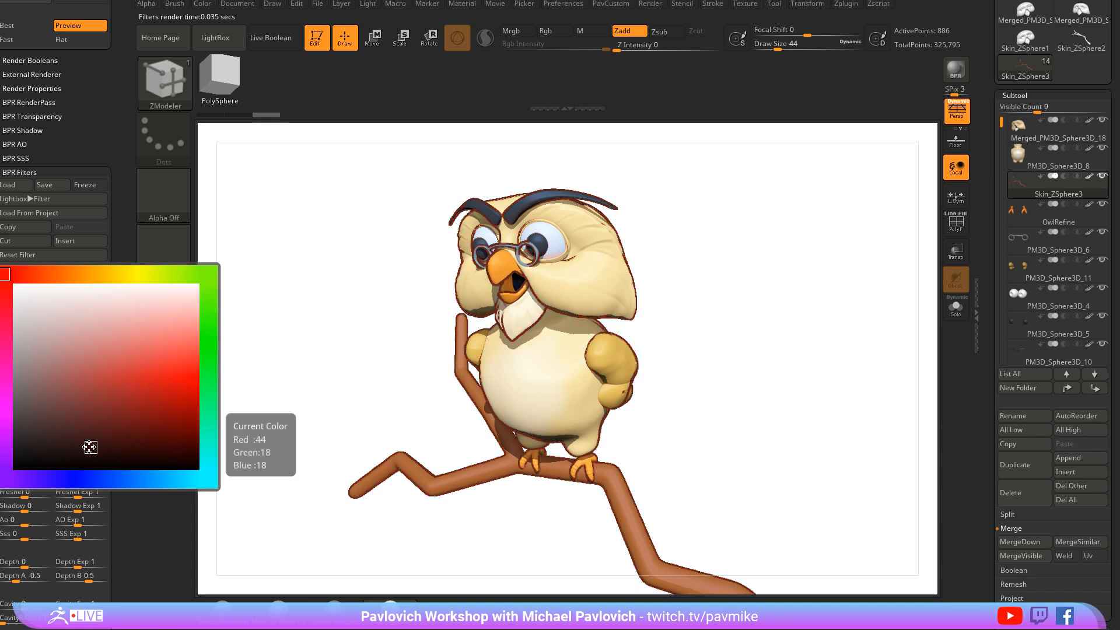
left_click(91, 447)
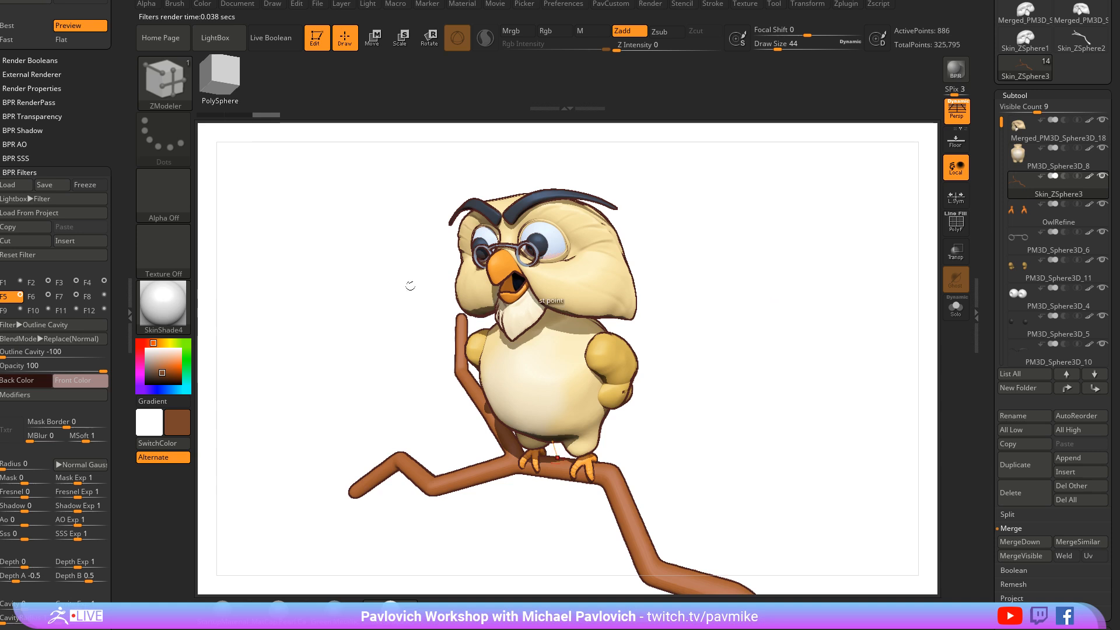
Compare the render with the F6 Orton filter on and off
left_click(35, 297)
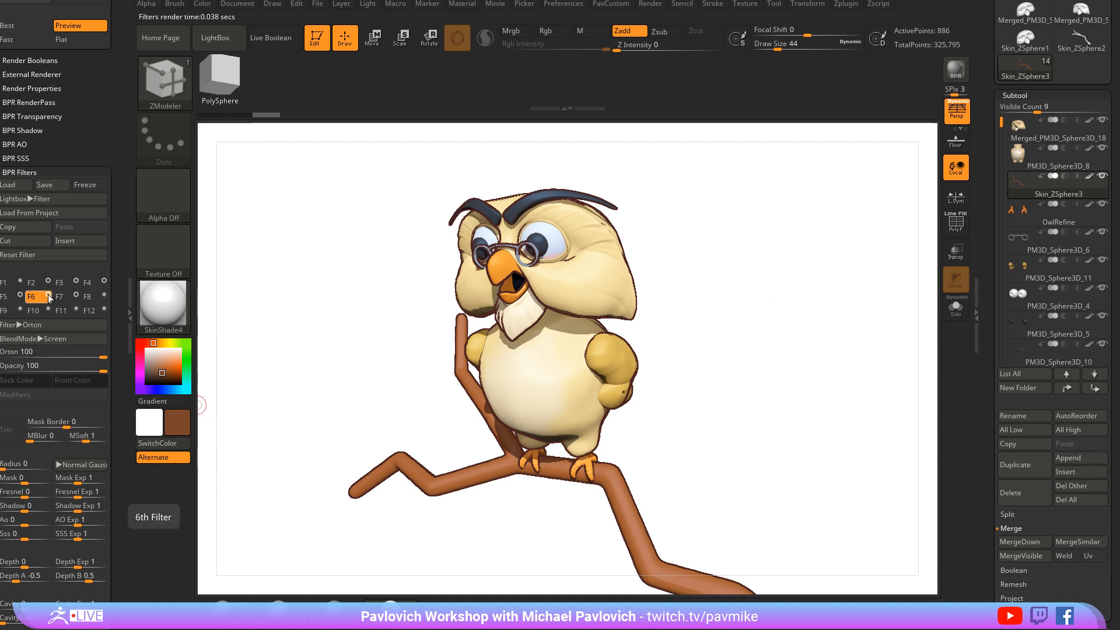
left_click(49, 294)
left_click(49, 294)
left_click(48, 294)
left_click(48, 295)
Compare the render with the F7 Displace filter on and off
left_click(60, 296)
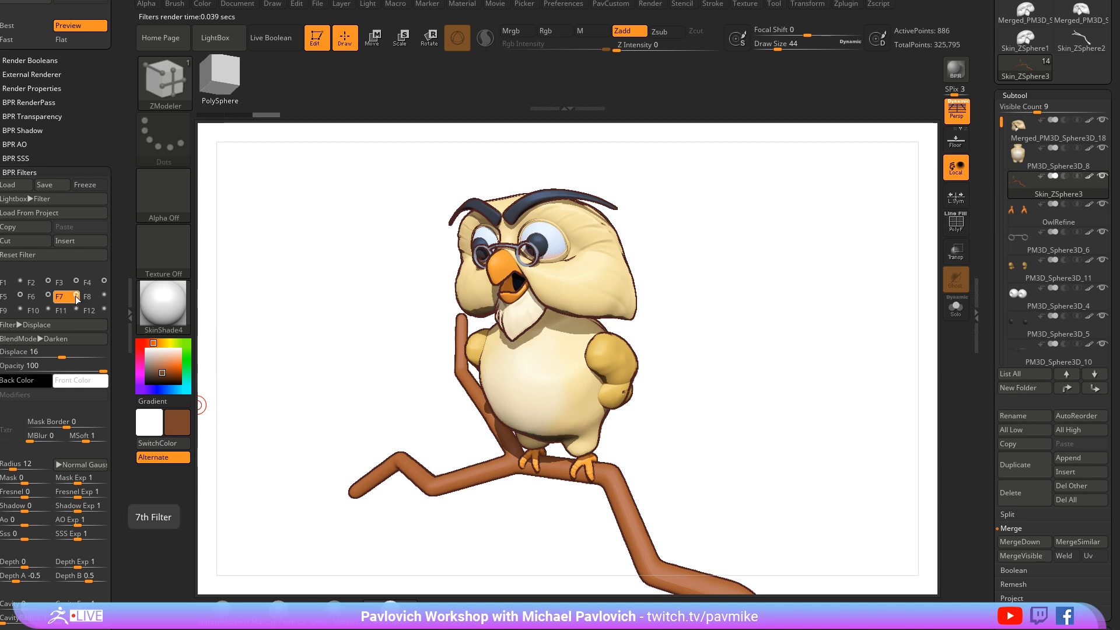
left_click(76, 295)
left_click(76, 295)
left_click(76, 295)
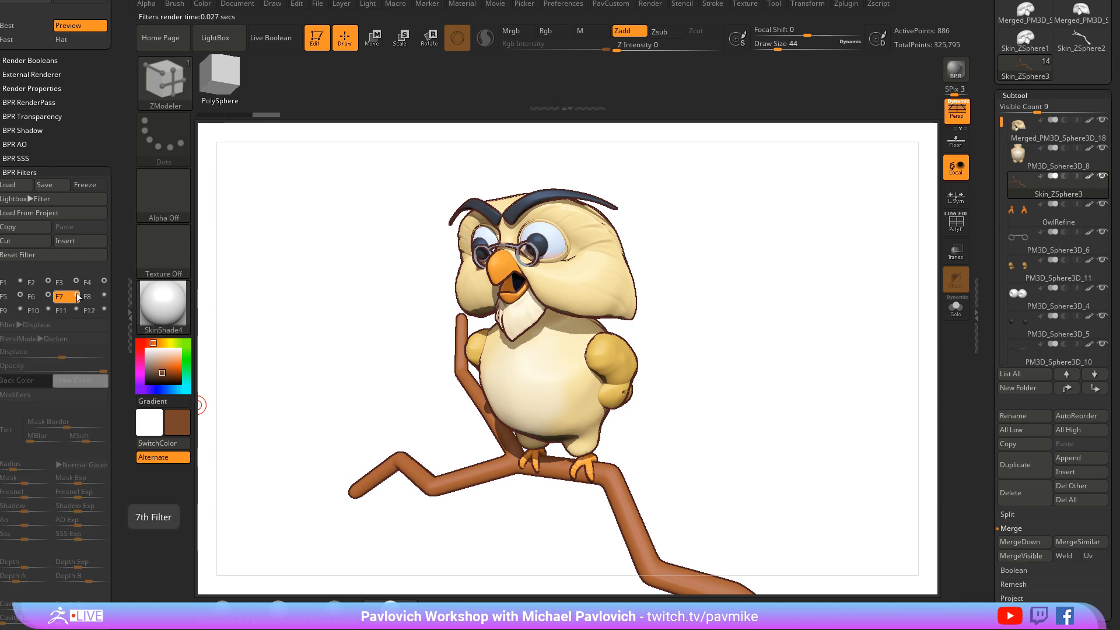
left_click(77, 295)
left_click(77, 295)
left_click(77, 295)
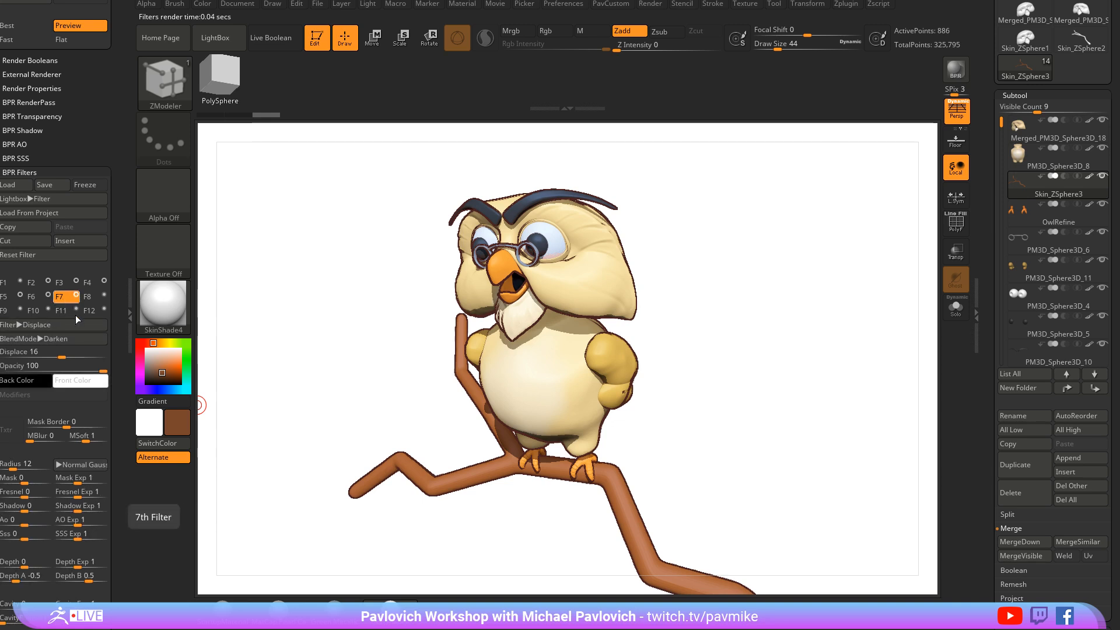
Turn on the F8 filter and change its type from Overpaint Color to Flat Shading
left_click(90, 300)
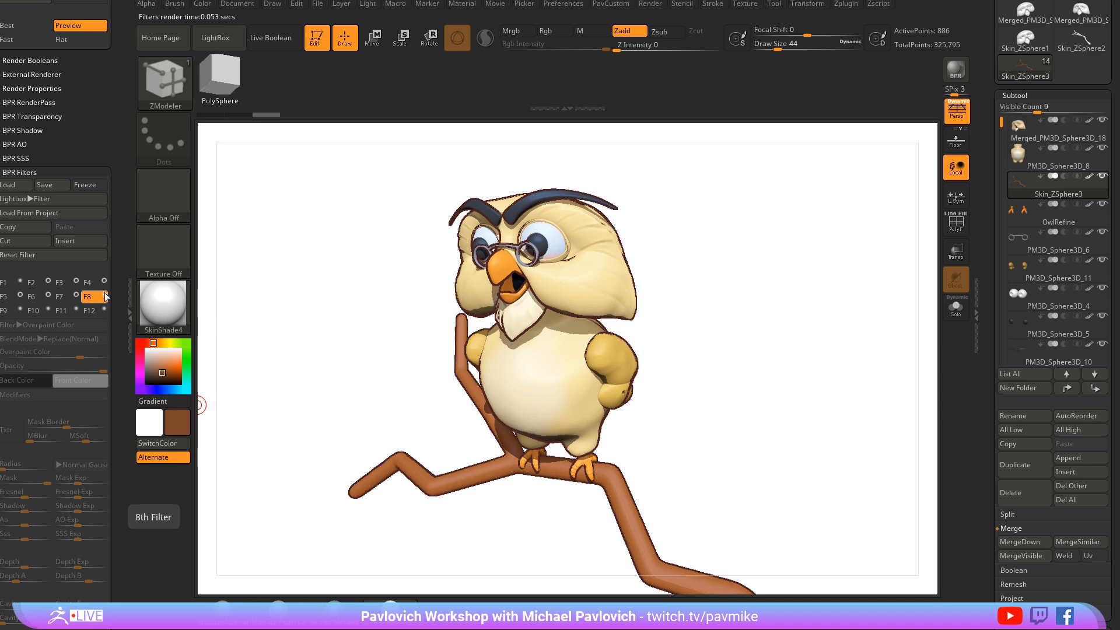
left_click(104, 297)
left_click(48, 324)
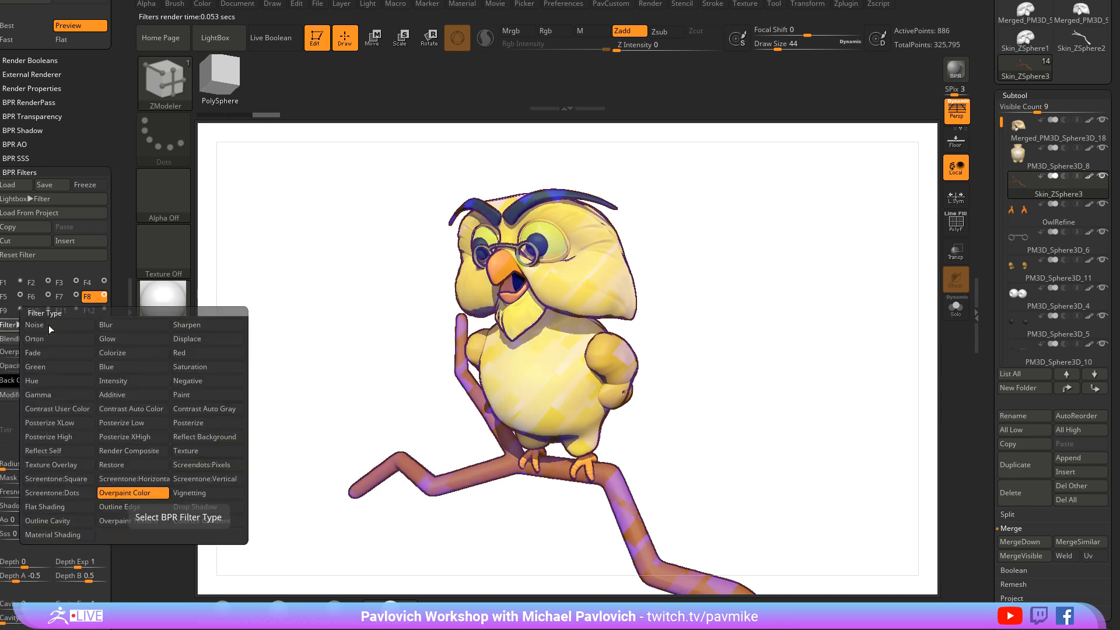
left_click(63, 507)
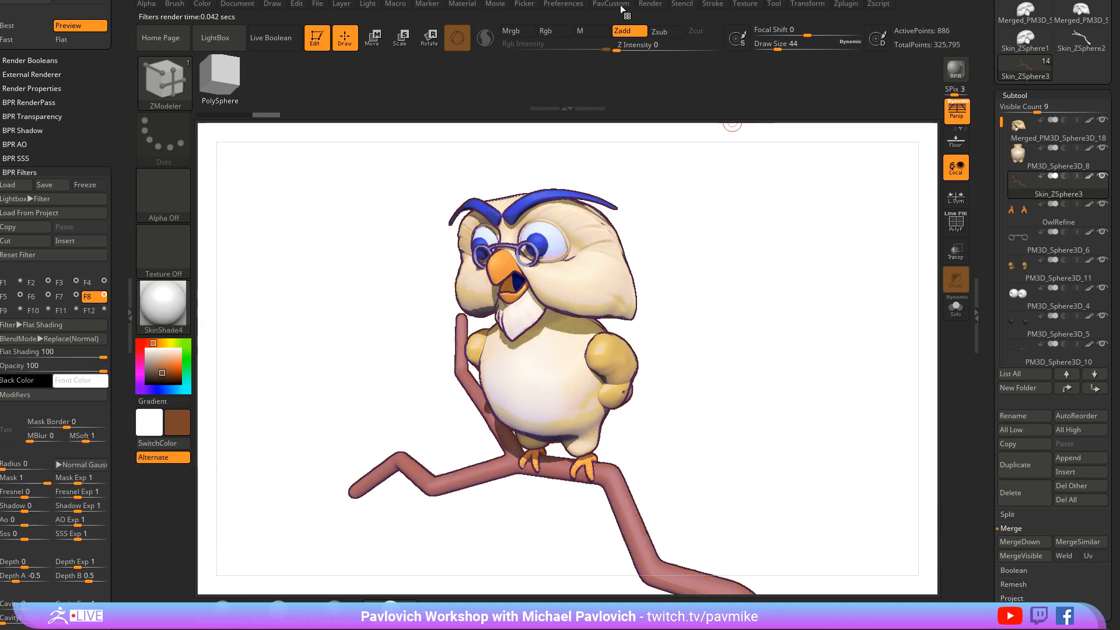
Expand the BPR Shadow and Render Properties settings and render the owl with BPR again
left_click(644, 5)
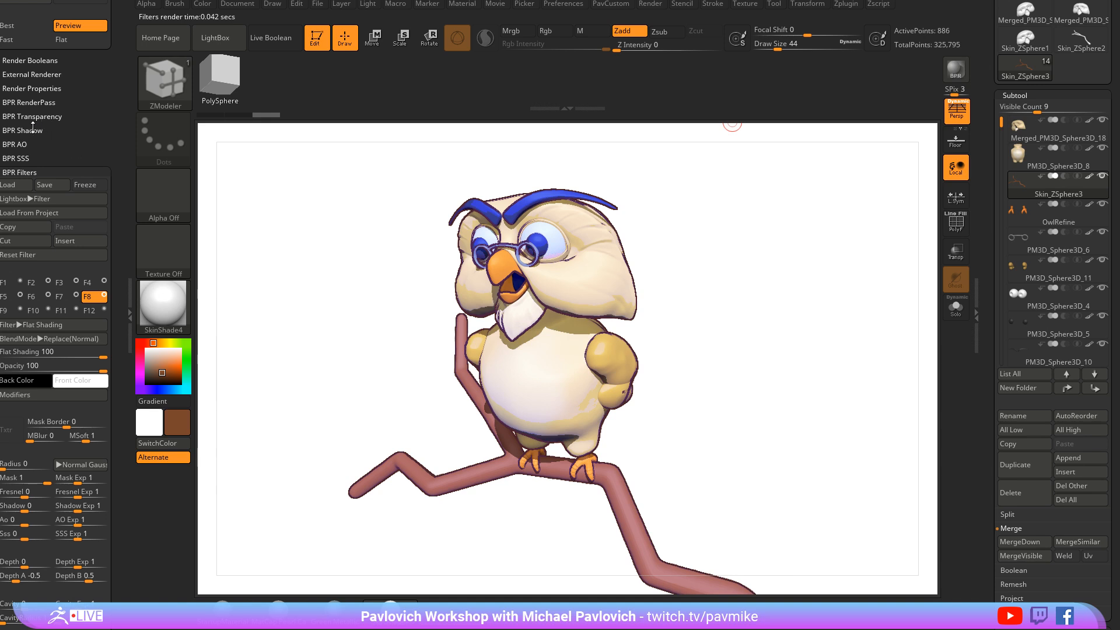
left_click(32, 130)
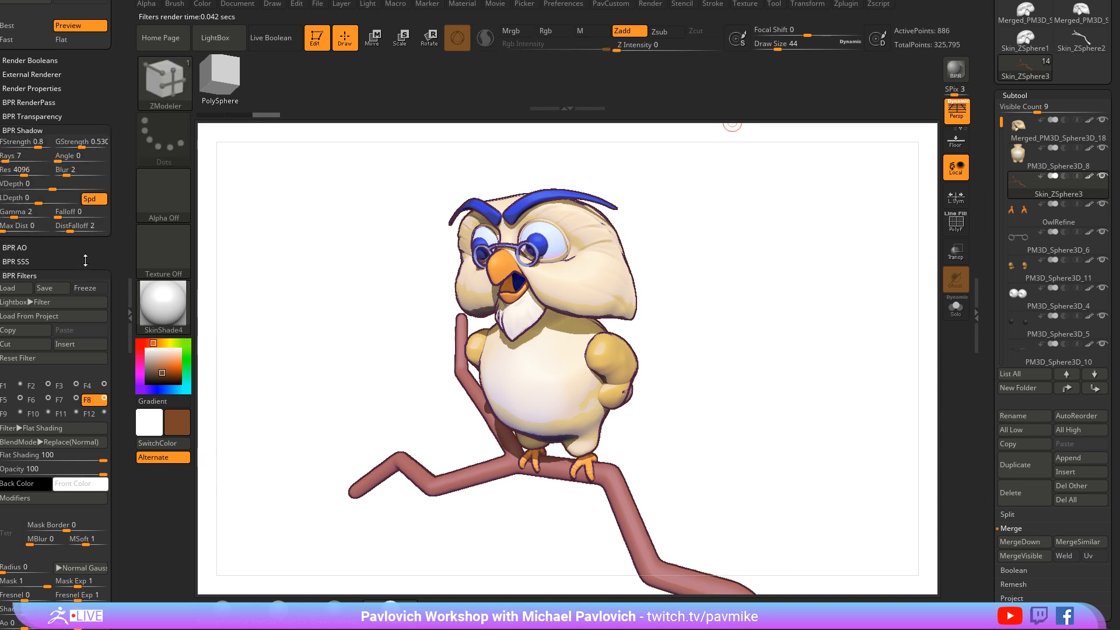
left_click(35, 88)
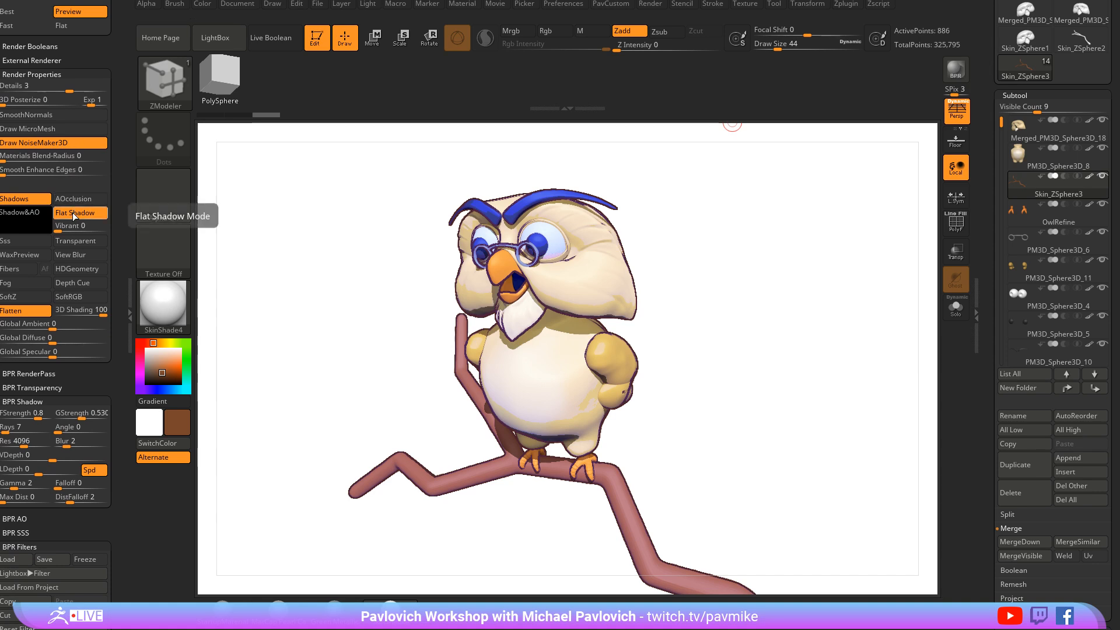
left_click(955, 69)
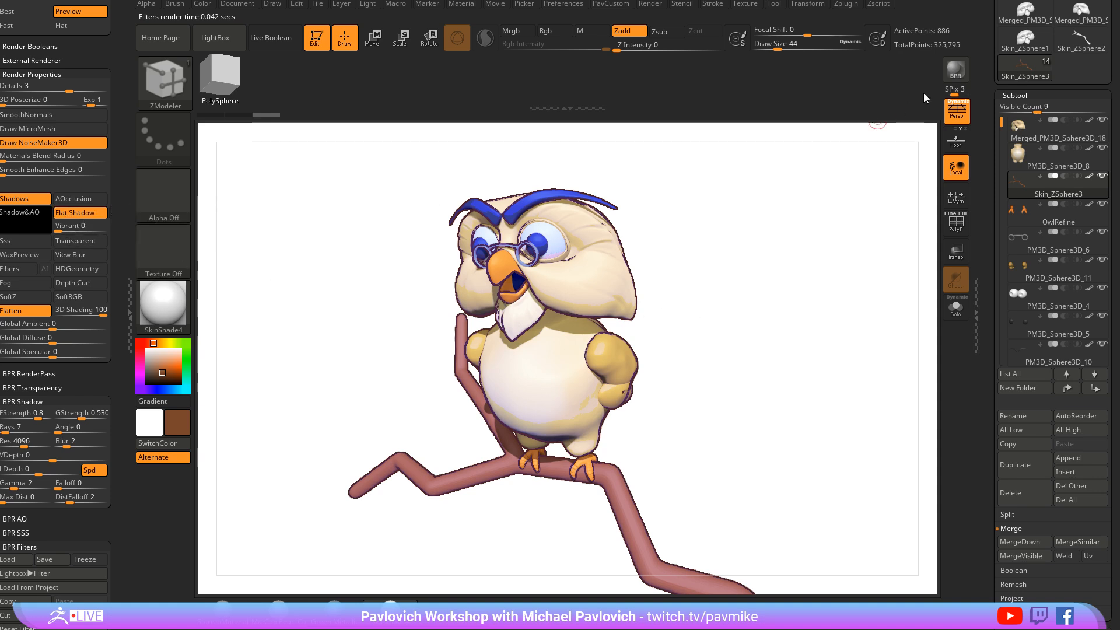
left_click(955, 70)
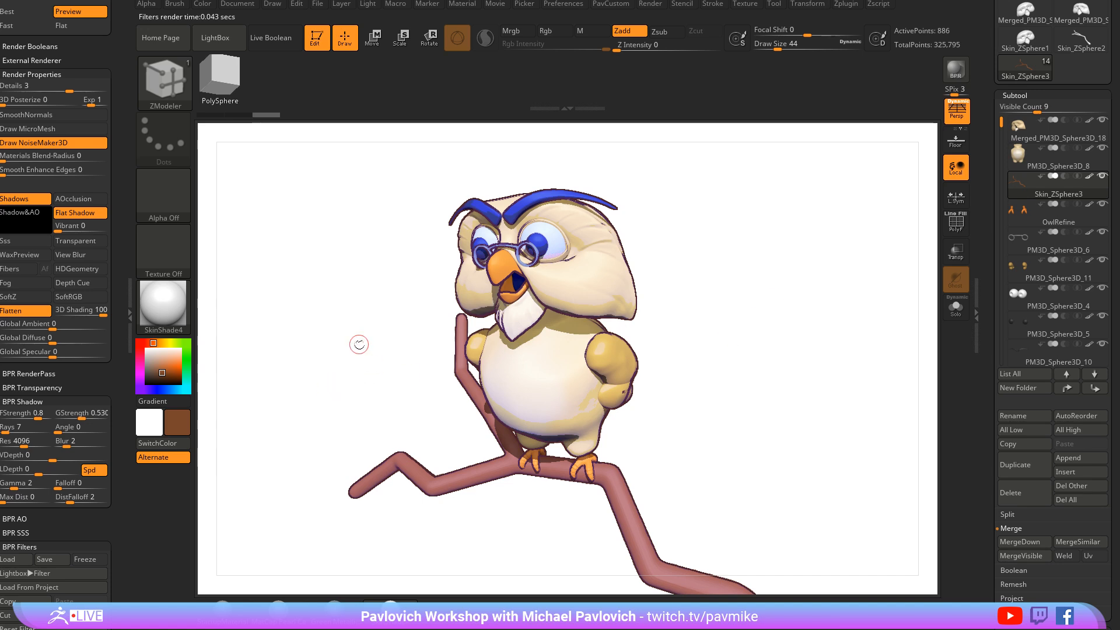
scroll(115, 368, "down", 3)
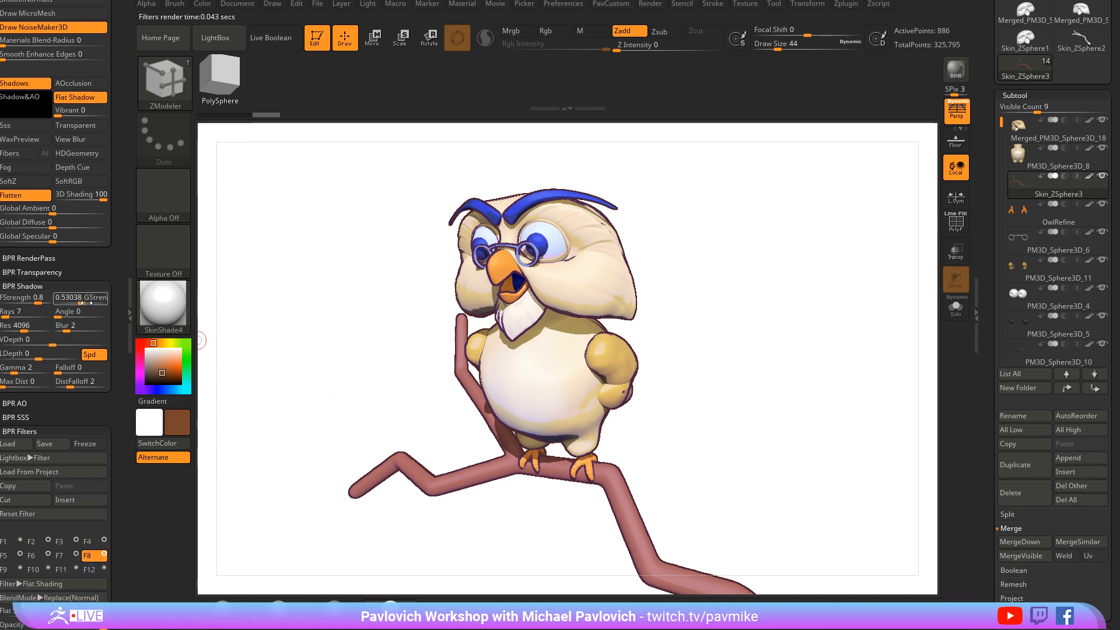
Raise the BPR Shadow GStrength to about 0.77, render with BPR, and bring GStrength back down to about 0.49
left_click_drag(84, 302, 93, 299)
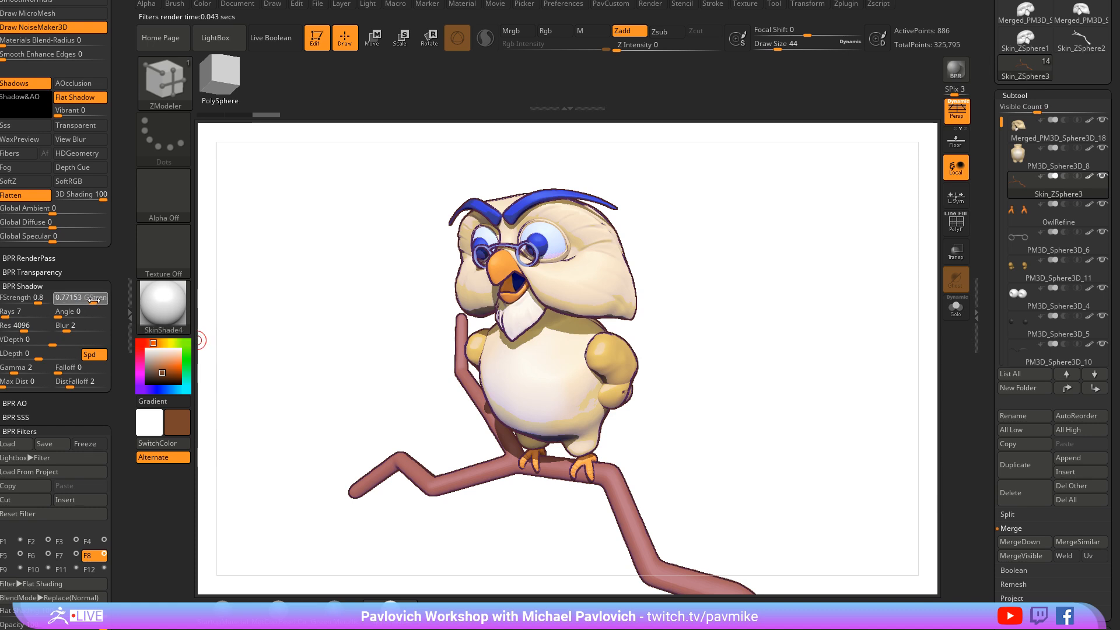
left_click(956, 69)
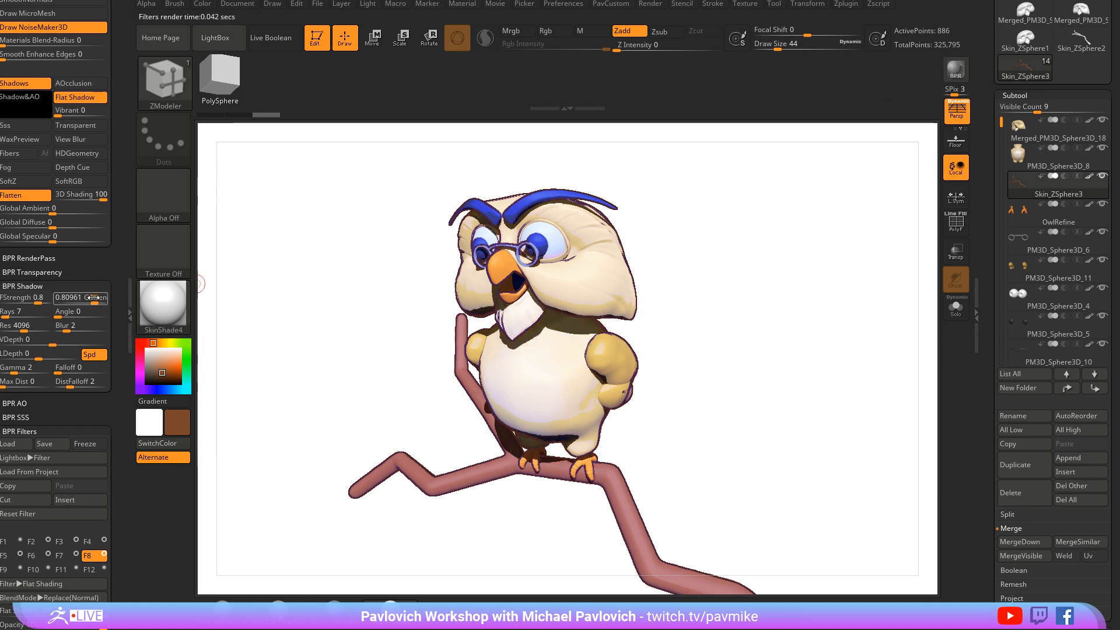
left_click_drag(92, 297, 134, 294)
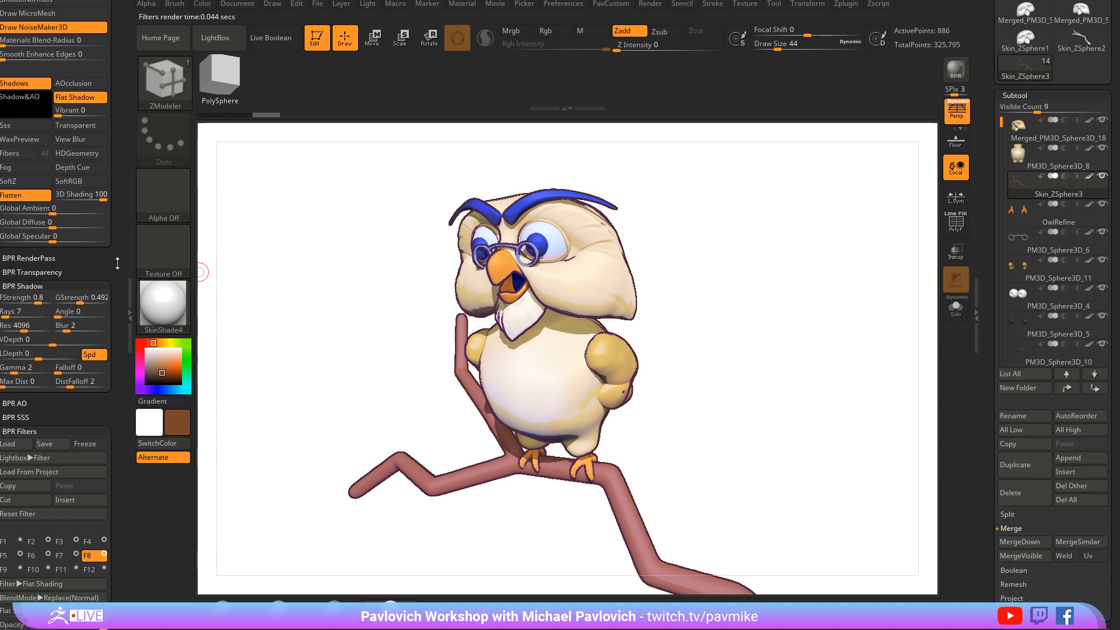
Compare the render with the F8 Flat Shading filter off and on
scroll(117, 264, "down", 5)
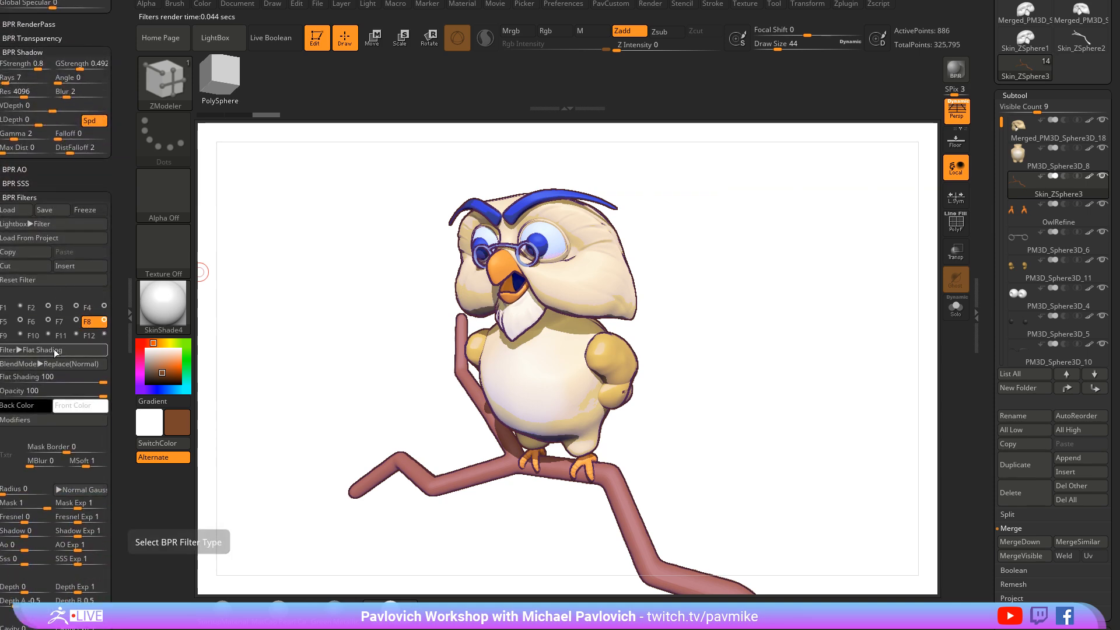
left_click(104, 322)
left_click(105, 322)
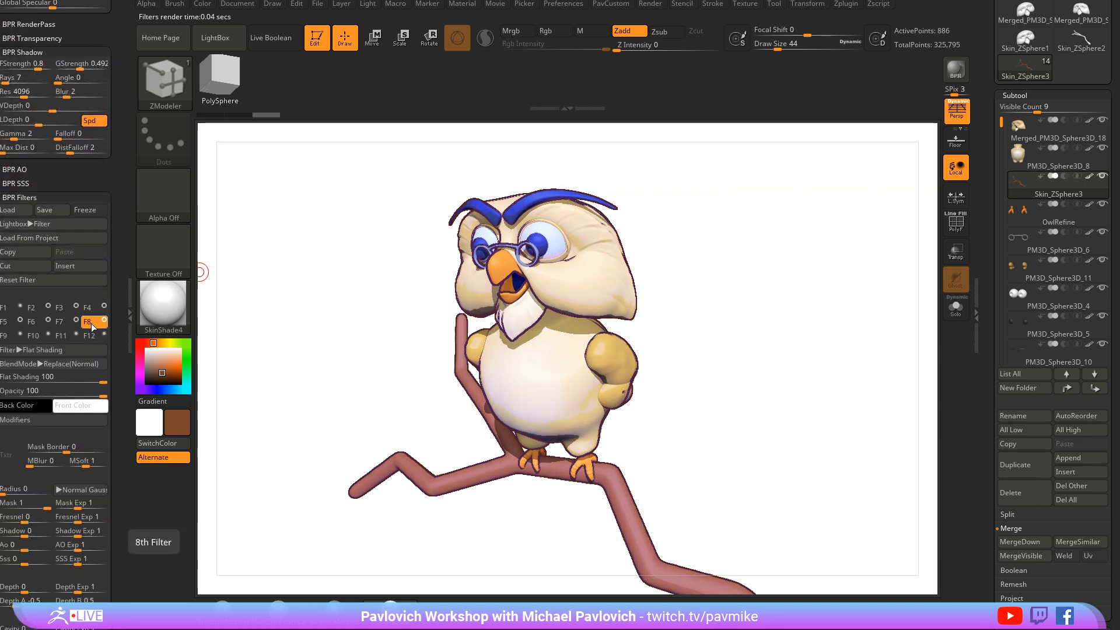
Lower the F8 Flat Shading strength to 22, then vary its Number Of Shades and set the Exponent modifier to about 2.09
scroll(126, 264, "down", 2)
mouse_move(77, 271)
left_mouse_down()
mouse_move(56, 273)
mouse_move(64, 276)
left_mouse_up()
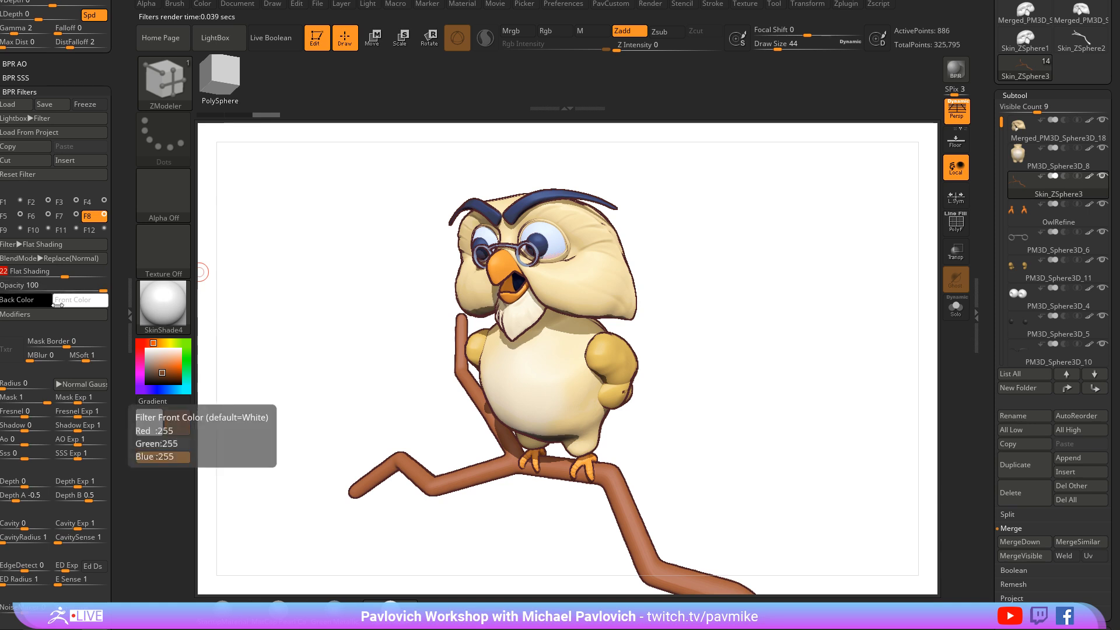
left_click(43, 318)
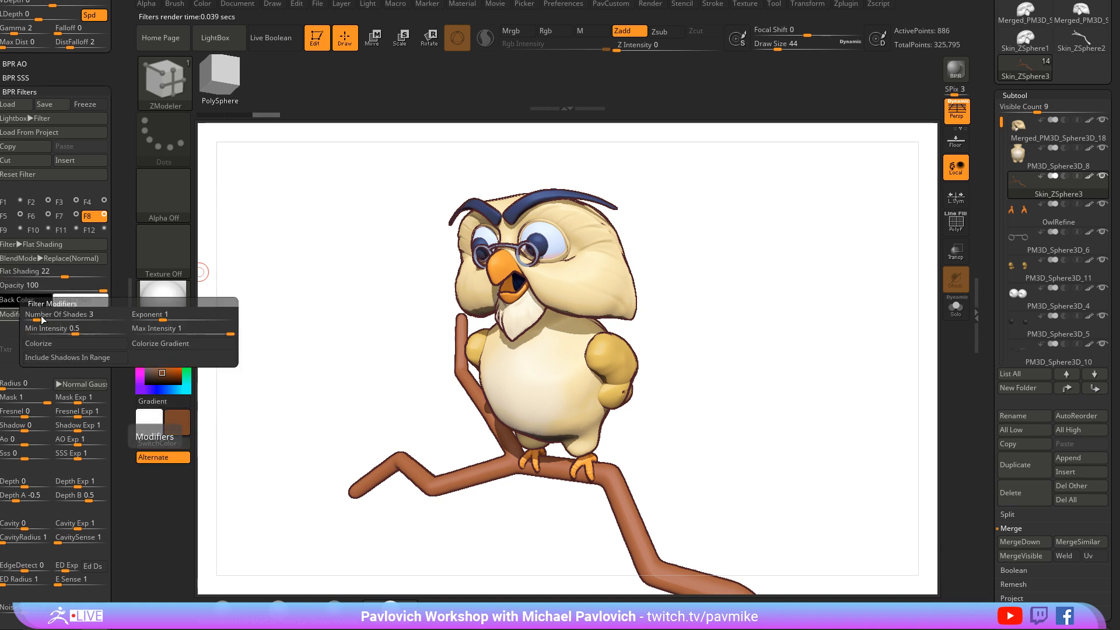
left_click(40, 318)
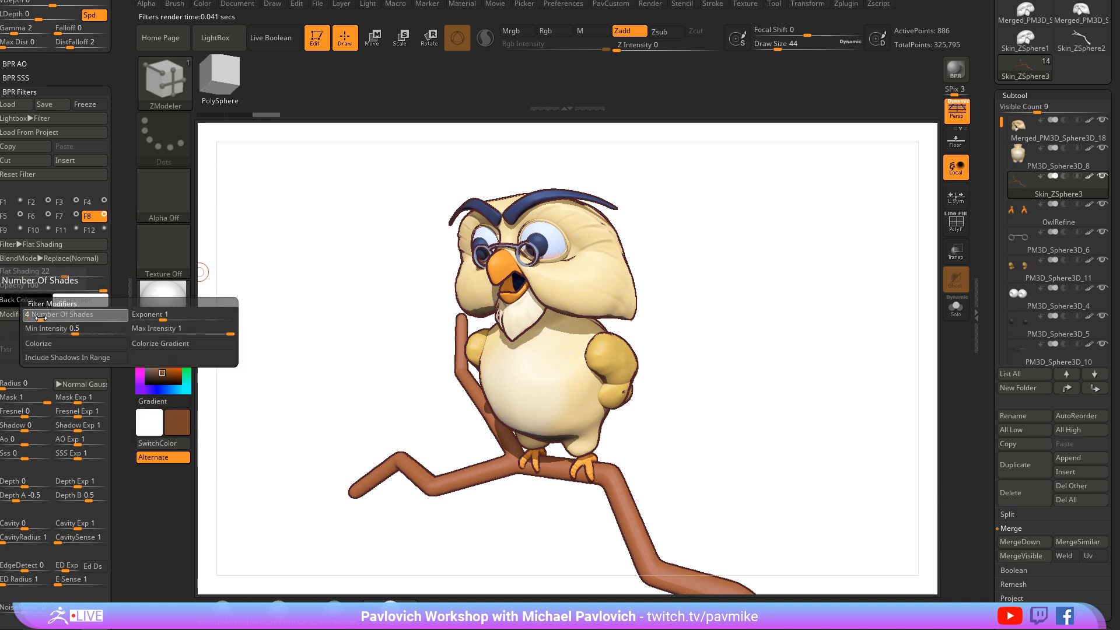
left_click_drag(38, 318, 36, 318)
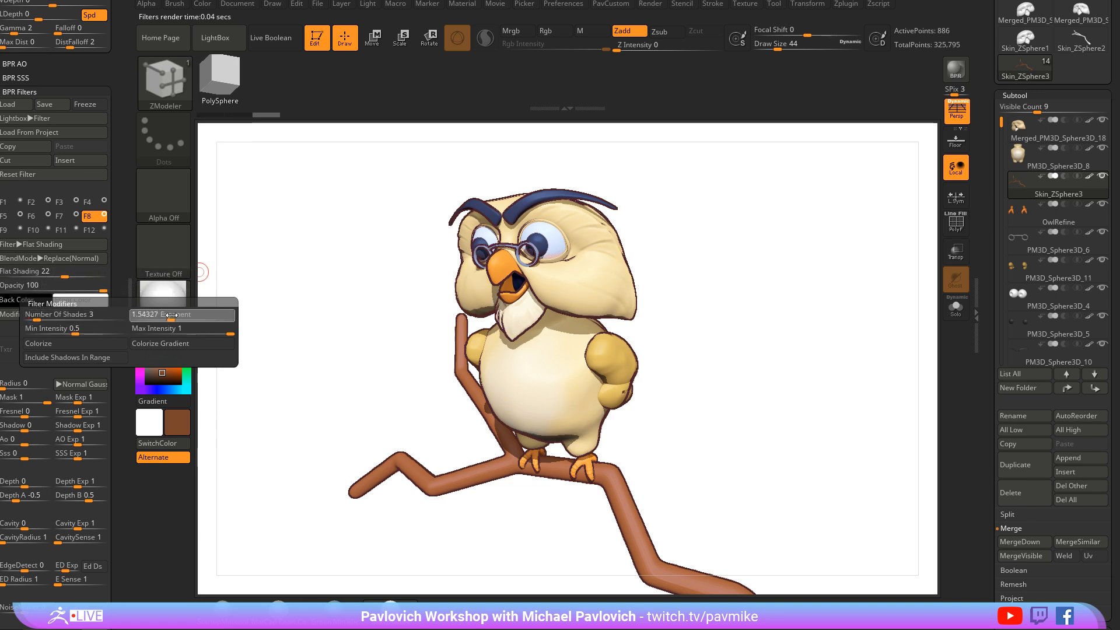
left_click_drag(157, 316, 163, 316)
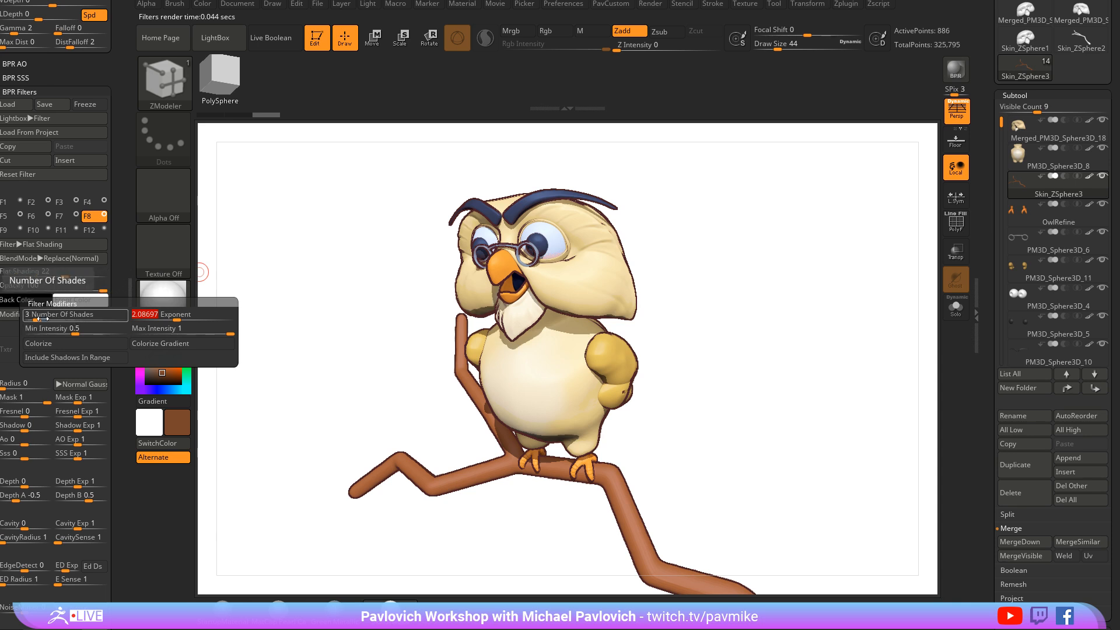
left_click_drag(36, 318, 42, 318)
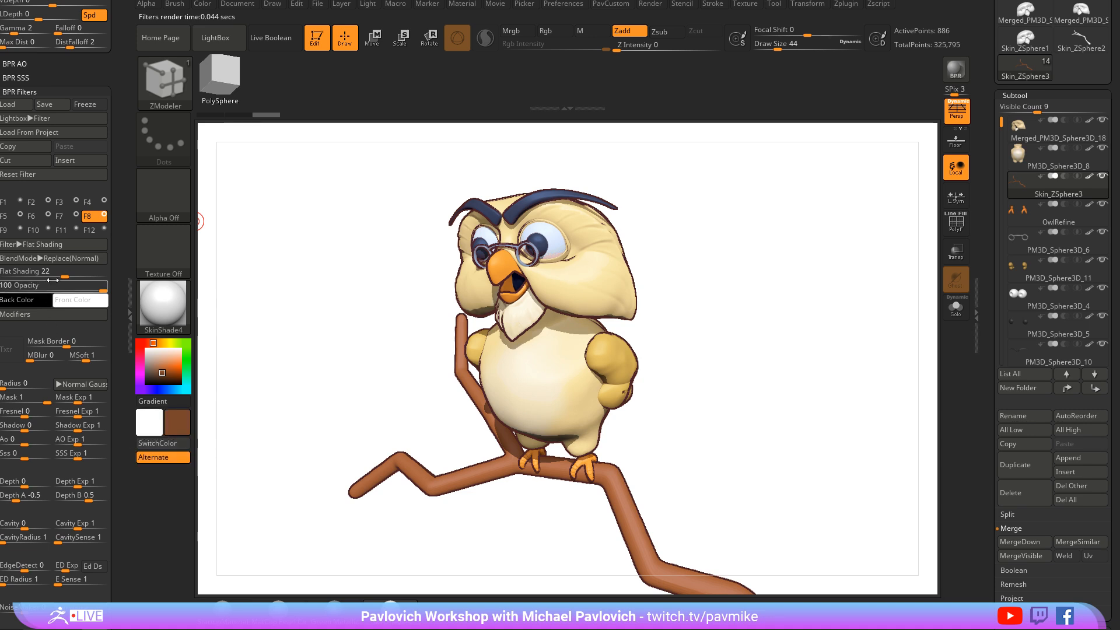
Set the F8 Flat Shading strength to 100 and its Number Of Shades modifier to 3, trying 2 shades first
mouse_move(55, 272)
left_mouse_down()
mouse_move(31, 278)
mouse_move(105, 267)
left_mouse_up()
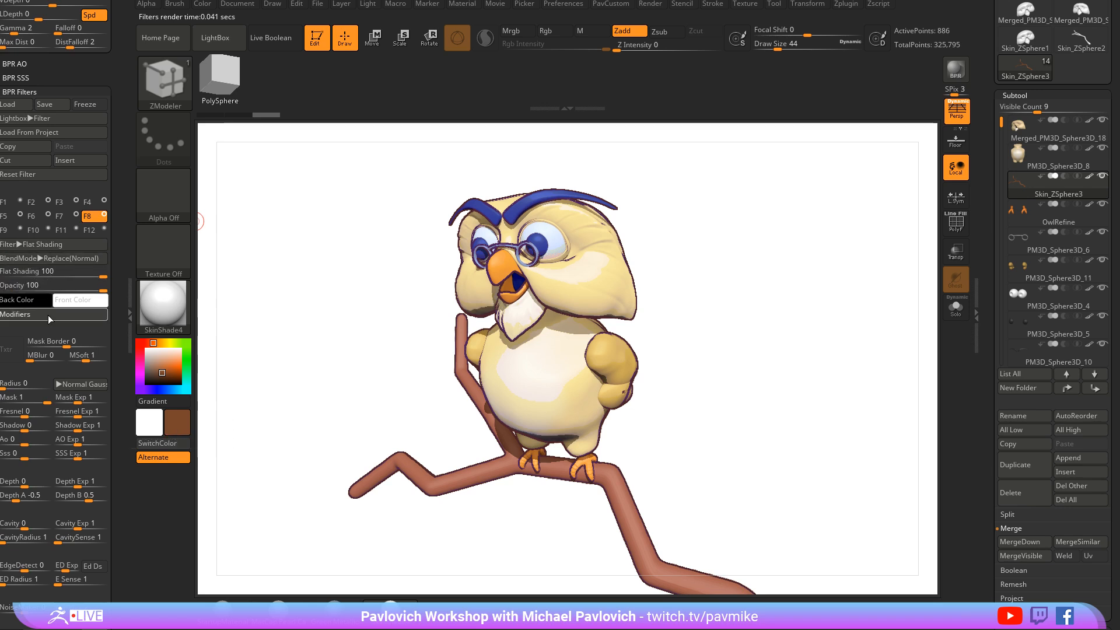
left_click(29, 315)
left_click(29, 319)
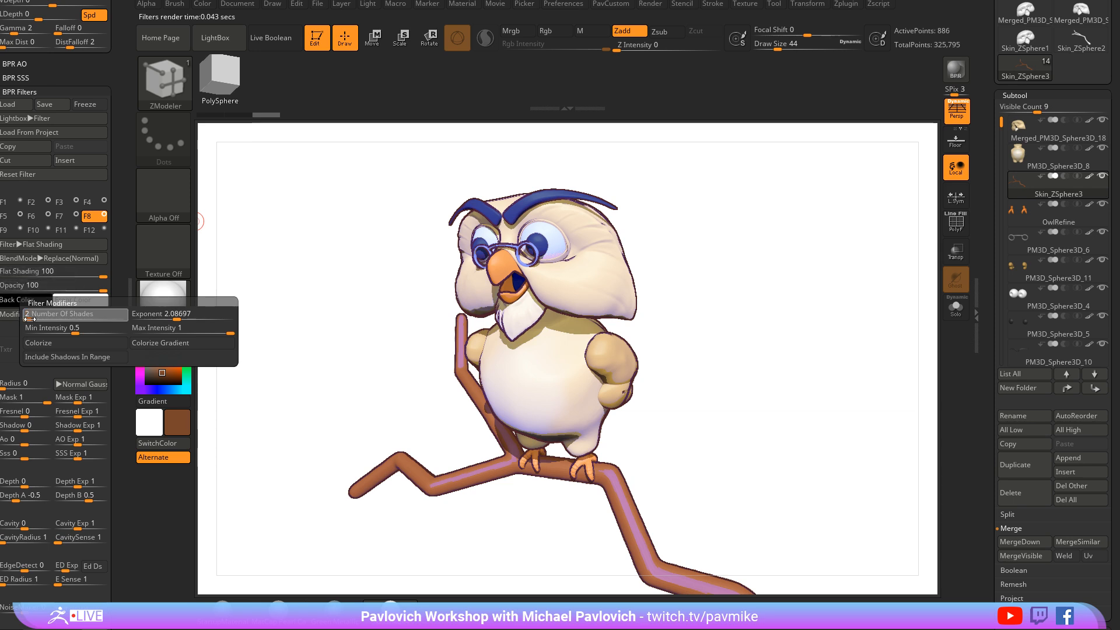
left_click(34, 319)
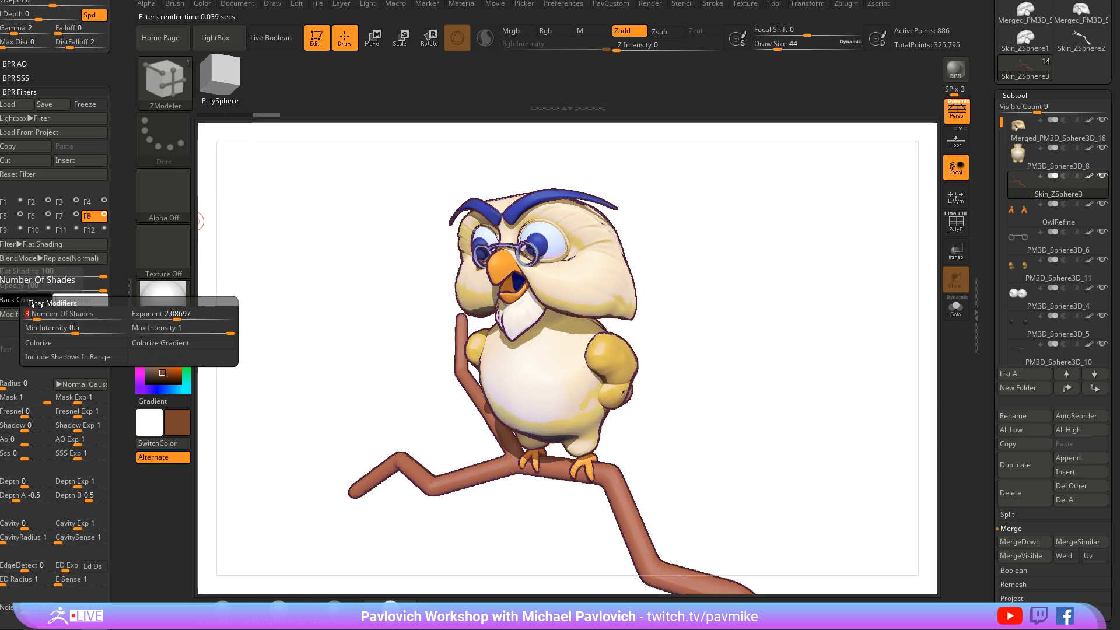
Try the Darken blend mode on the F8 Flat Shading filter
left_click(42, 260)
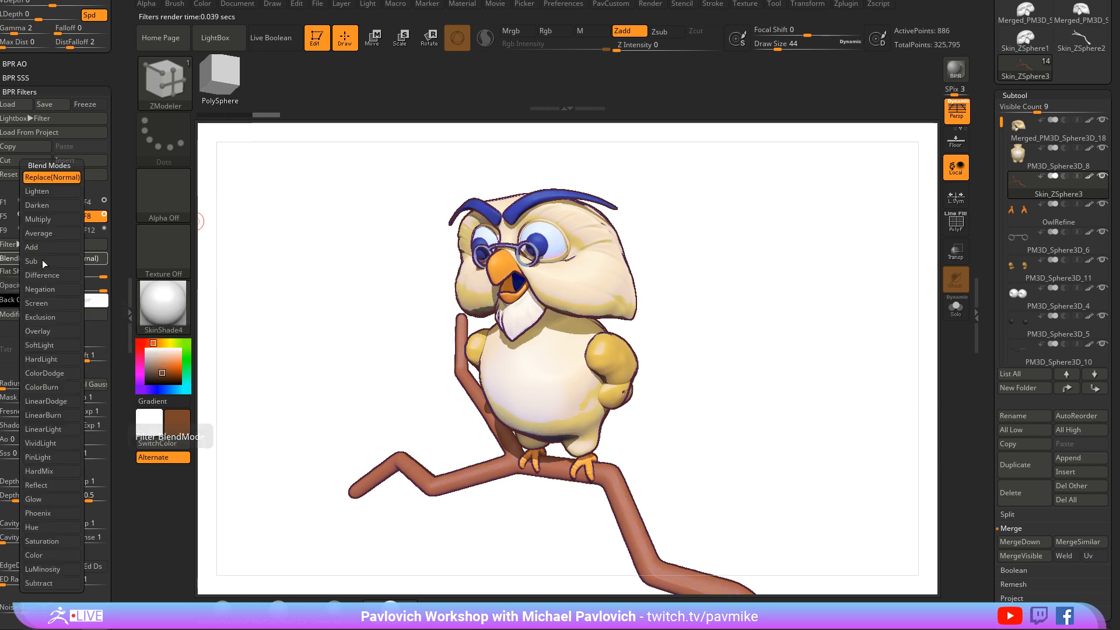
left_click(51, 205)
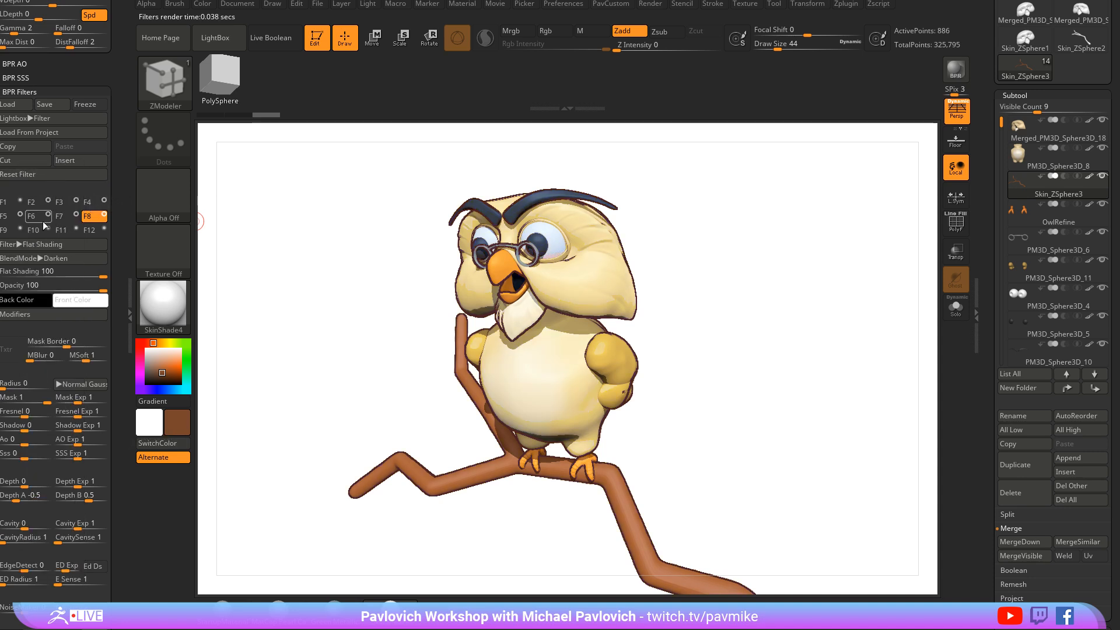
left_click(45, 243)
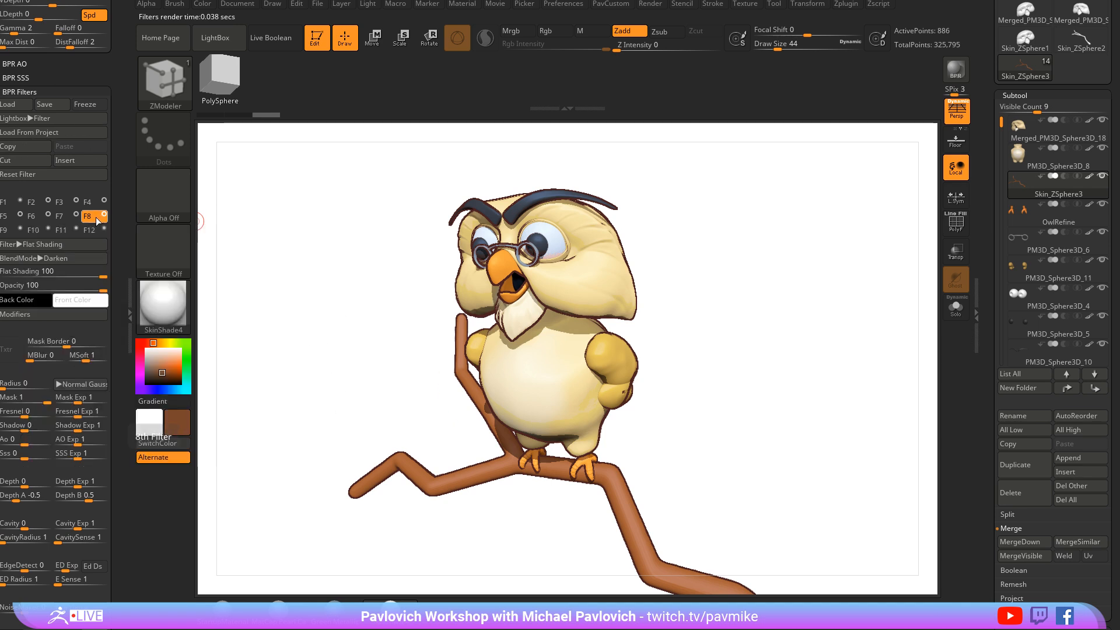
Move the Flat Shading filter from slot F8 to F1 and set its blend mode to Replace(Normal)
left_click(10, 203)
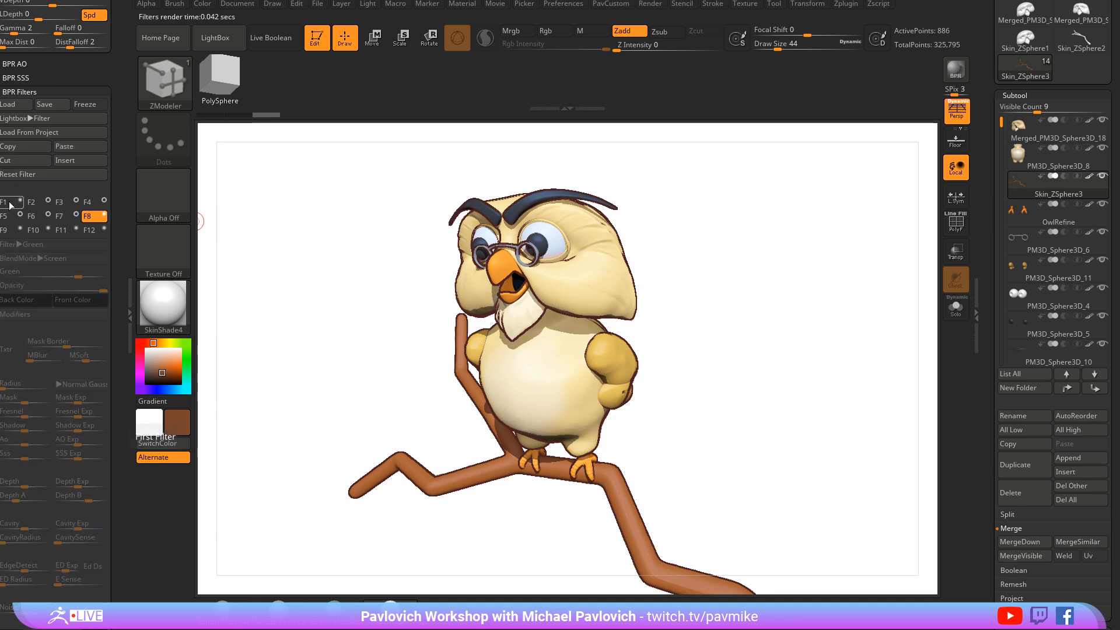
left_click(75, 145)
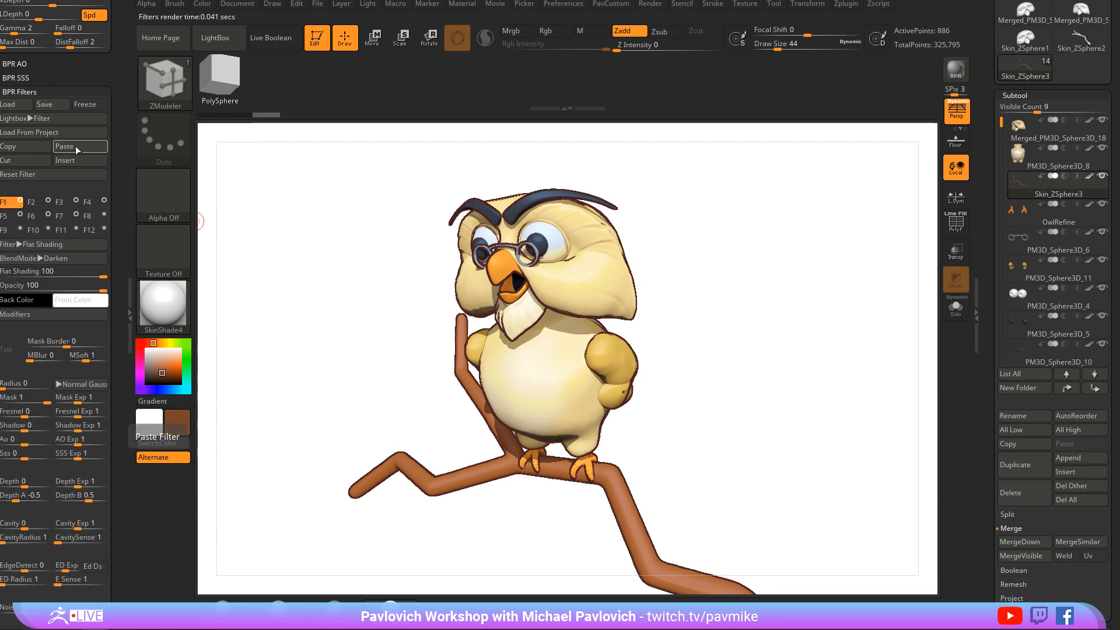
left_click(43, 256)
left_click(52, 178)
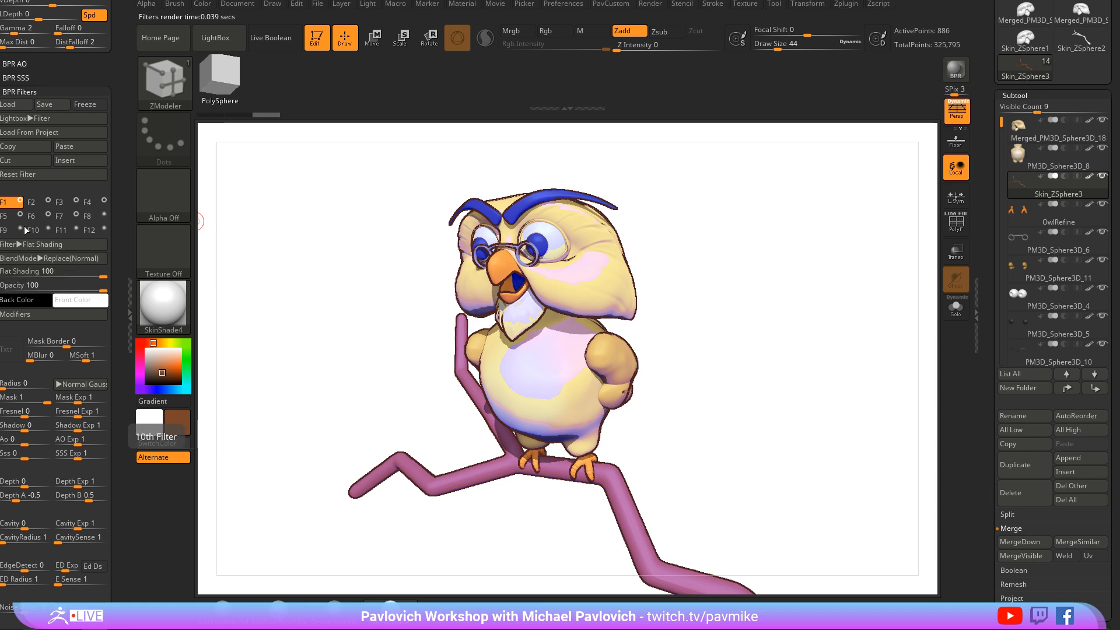
Compare the render with the F2 Saturation filter off and on, and lower its Saturation to 20
left_click(40, 203)
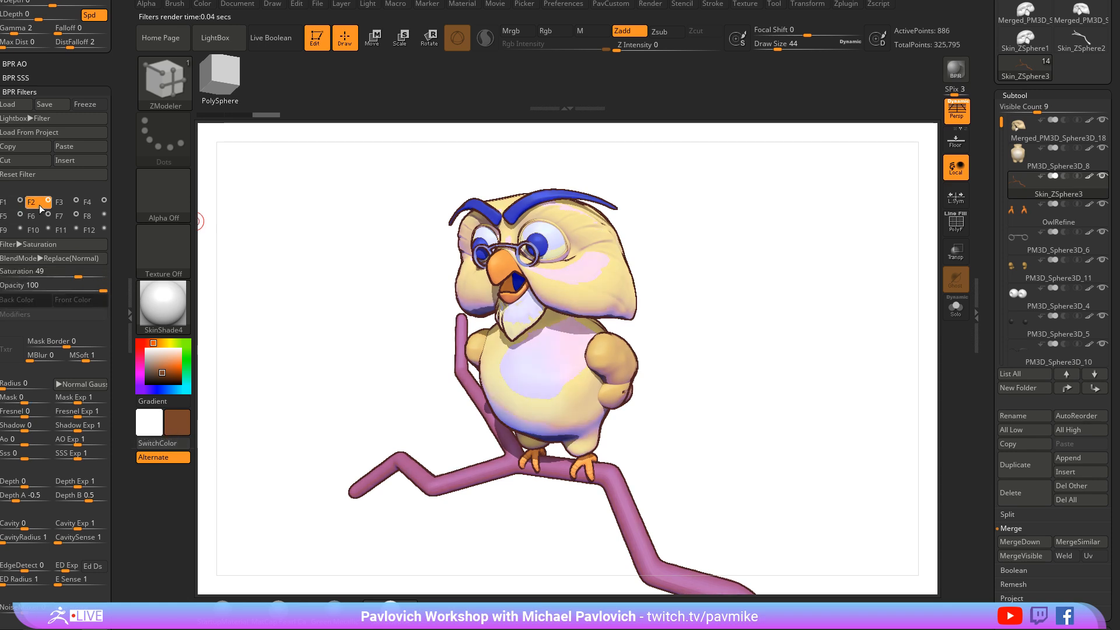
left_click(49, 199)
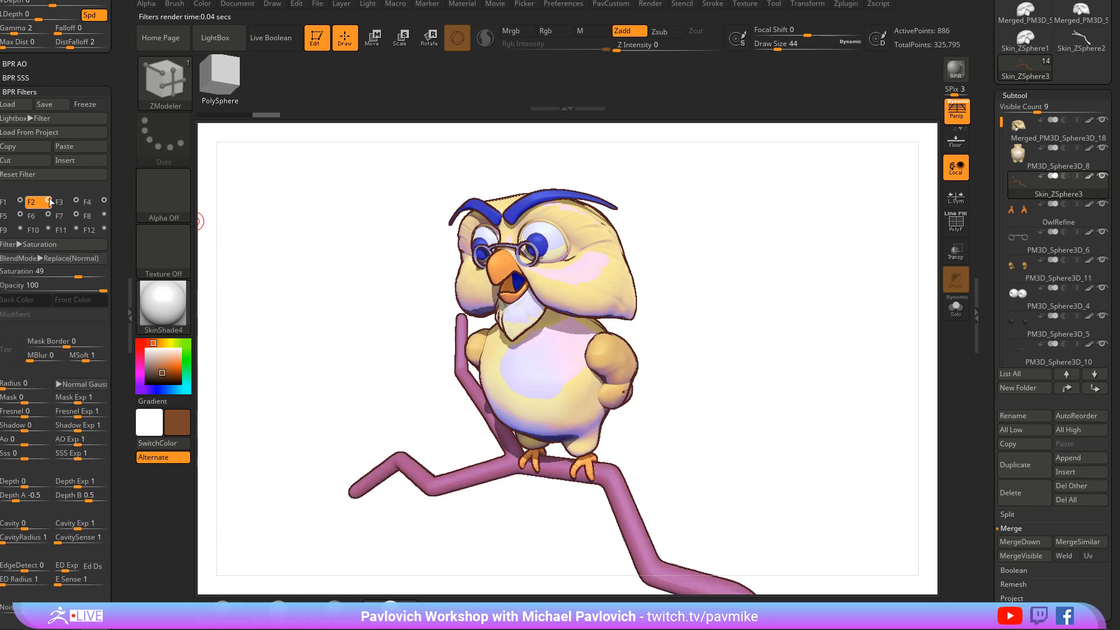
left_click(49, 199)
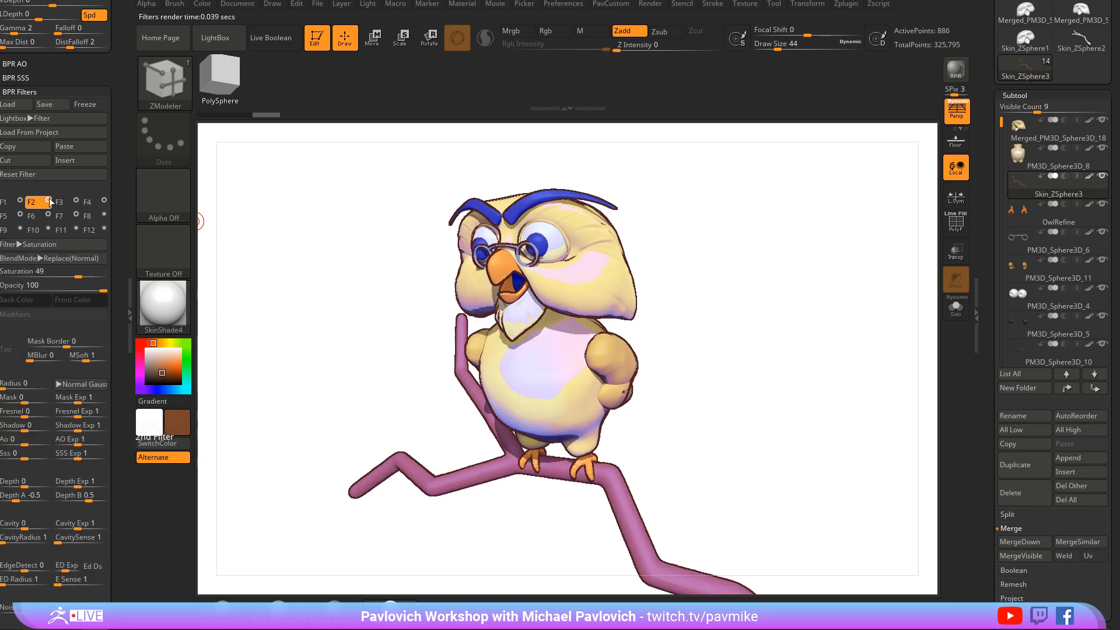
left_click(64, 273)
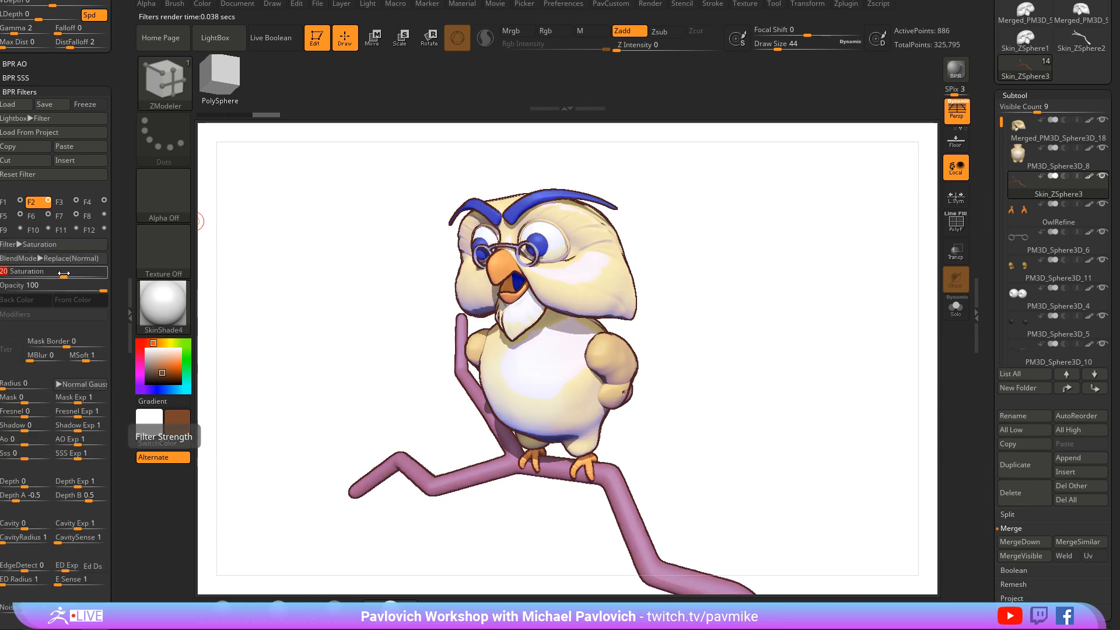
Try 2 shades in the F1 Flat Shading filter's modifiers, then return the Number Of Shades to 3
left_click(14, 204)
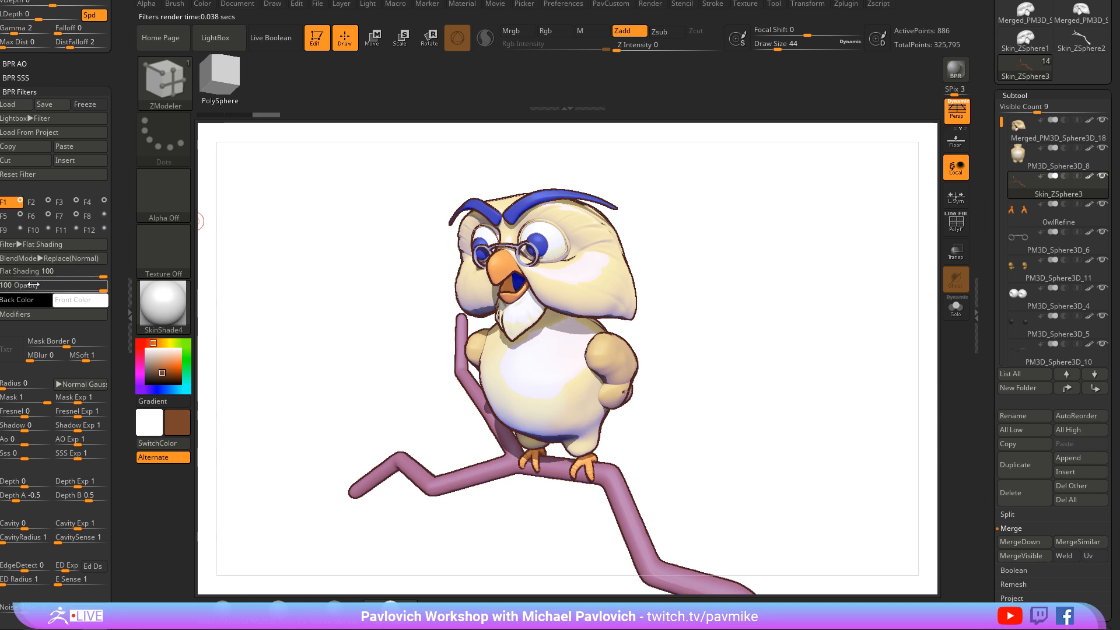
left_click(36, 314)
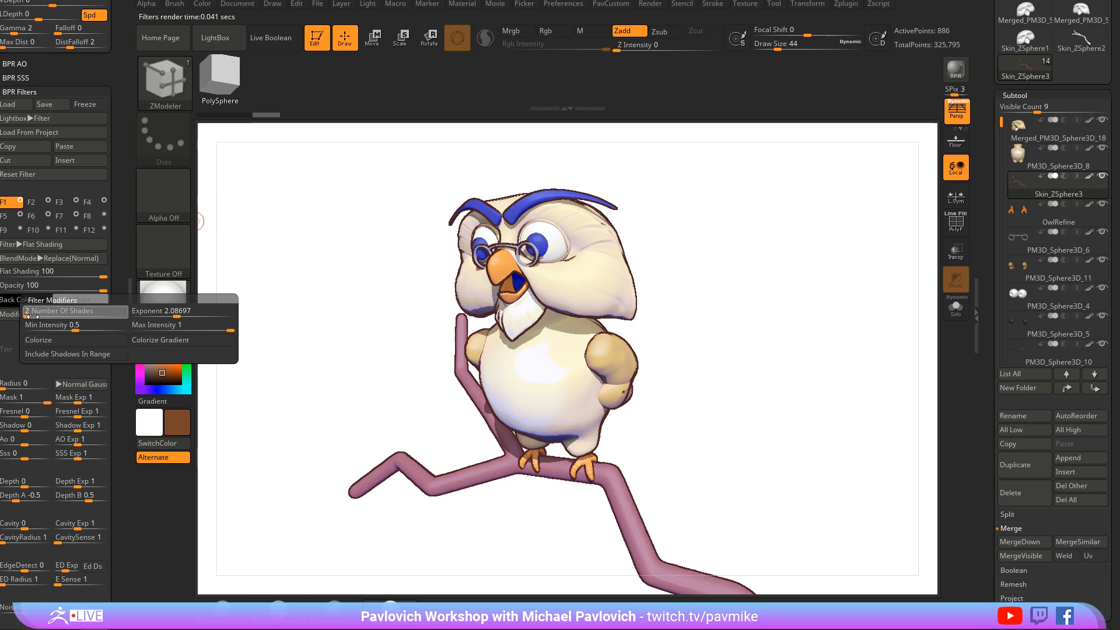
left_click(36, 316)
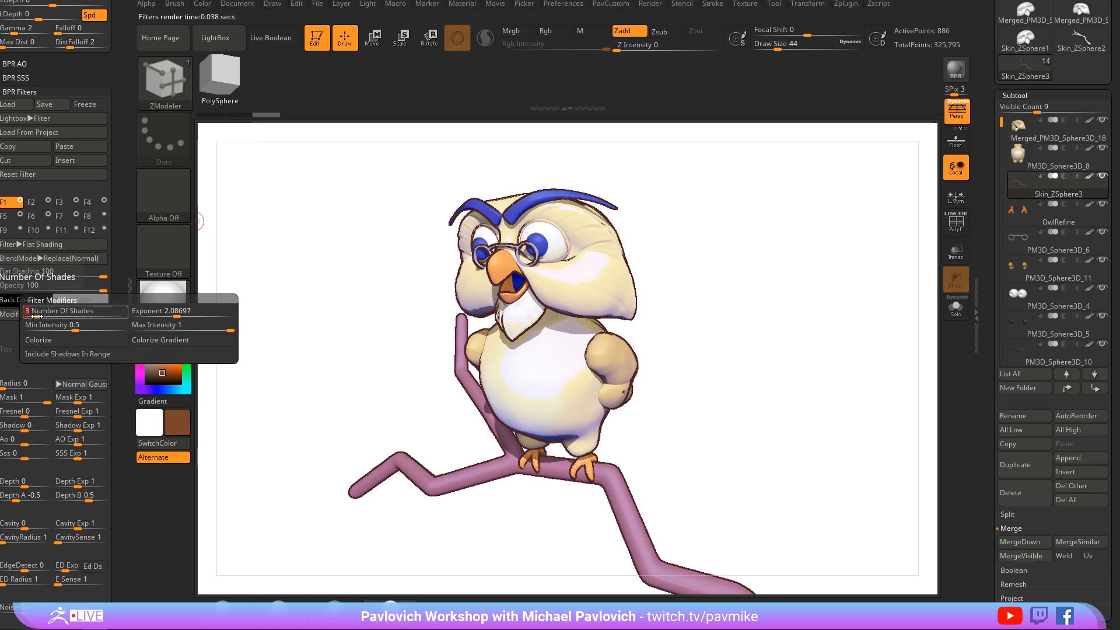
Set the F2 Saturation filter's strength to 42 and its opacity to 37
left_click(40, 202)
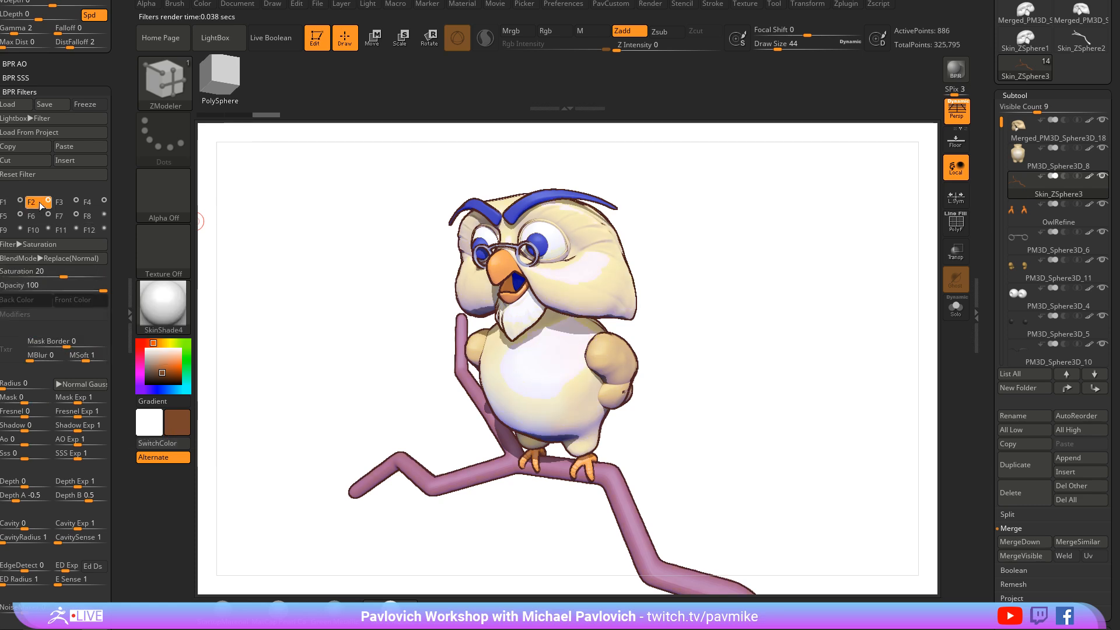
left_click_drag(63, 275, 74, 276)
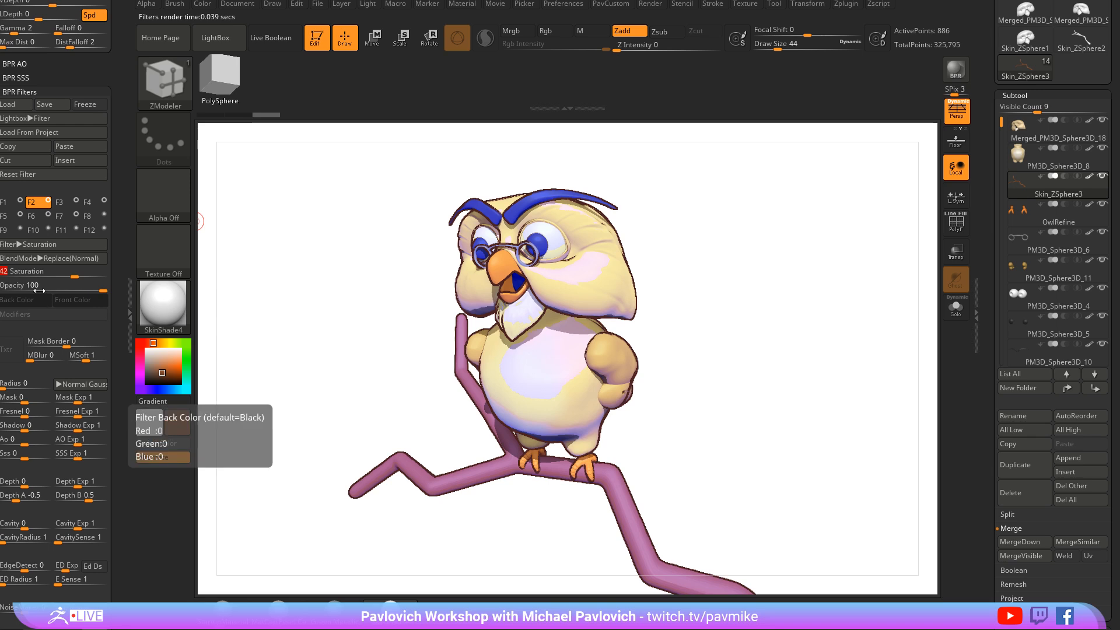
left_click_drag(77, 285, 40, 288)
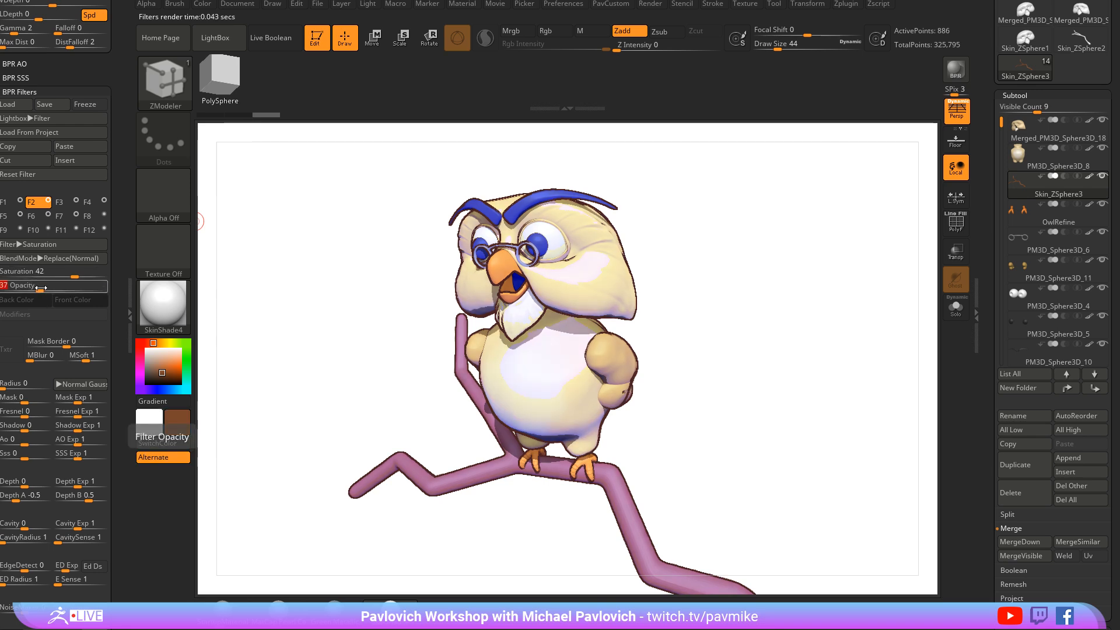
Turn the owl to face slightly towards the other side and render this new angle with BPR
left_click_drag(726, 274, 821, 247)
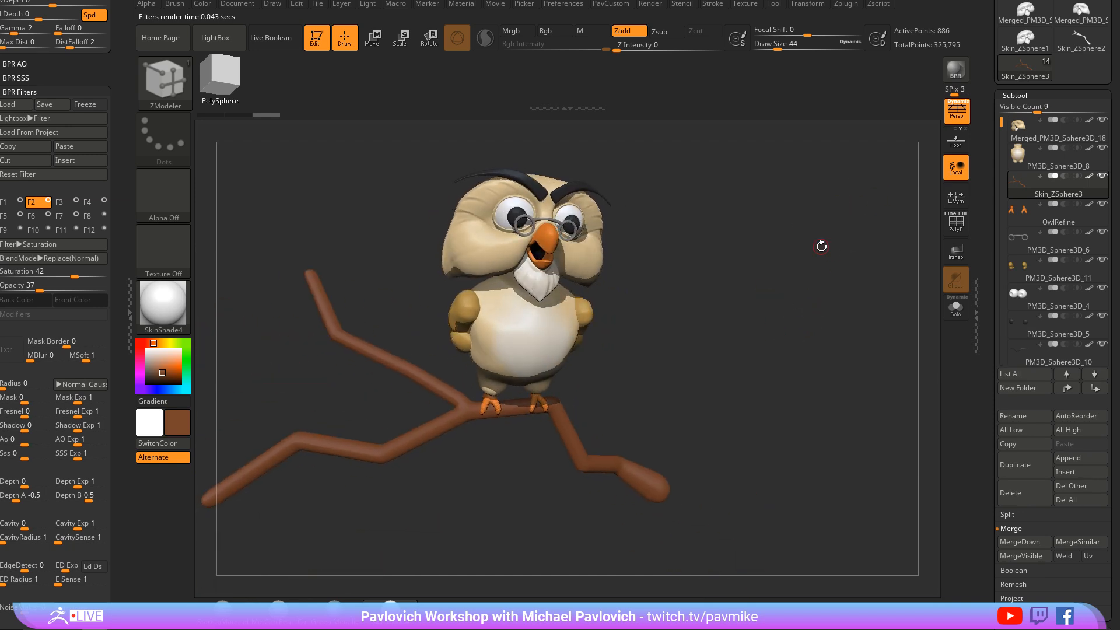
left_click(948, 78)
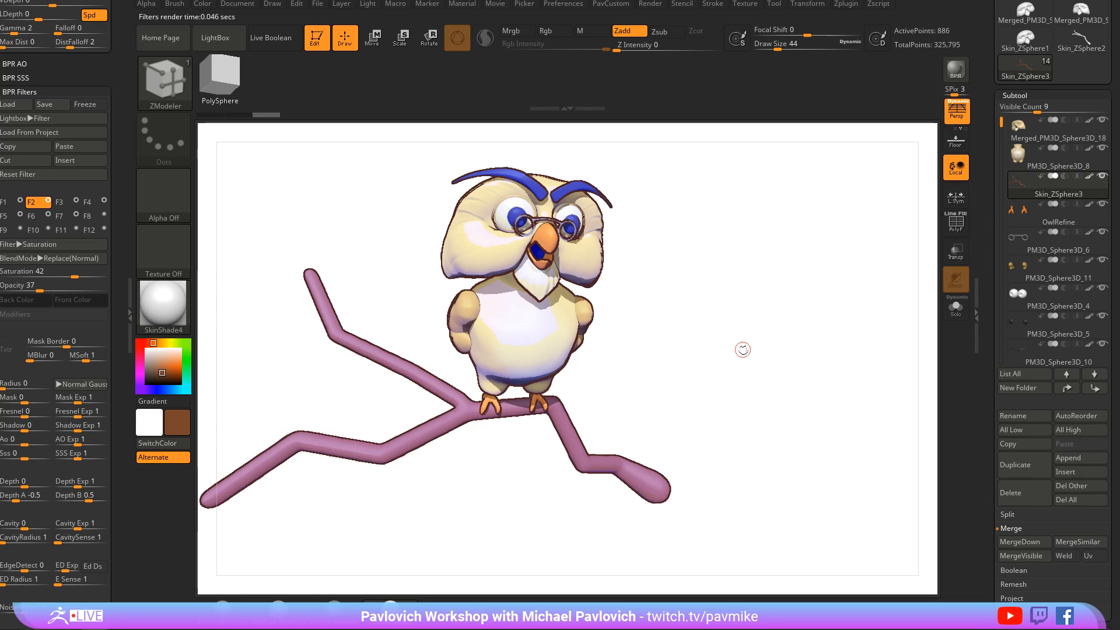
Start saving the current render settings as a preset and browse to the ZRenderPresets folder of ZBrush 2019.1
left_click(138, 242)
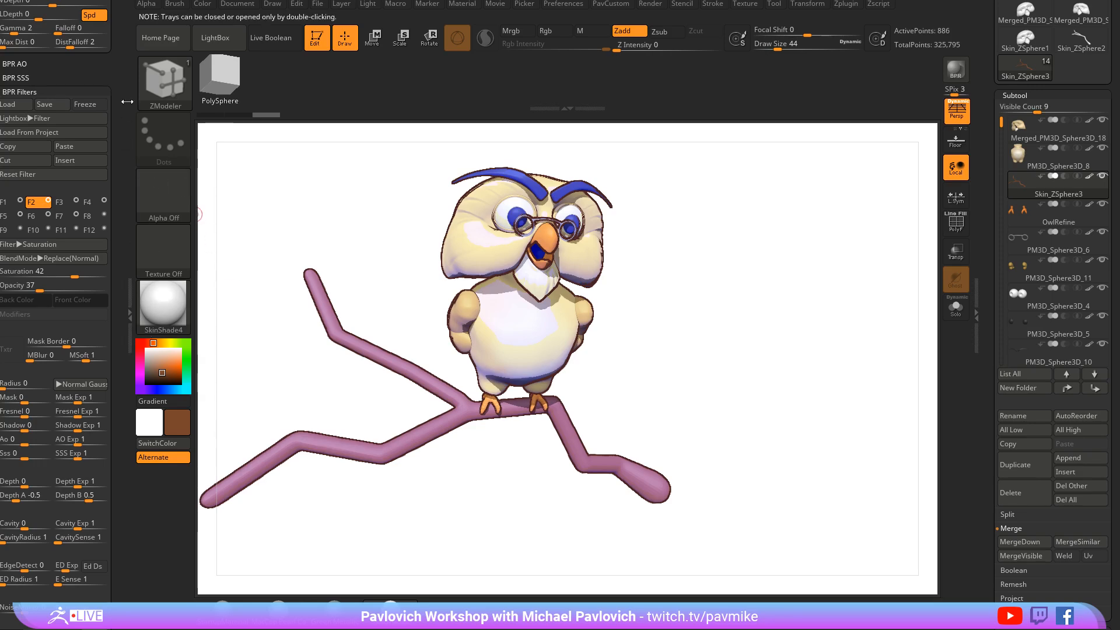
left_click_drag(130, 338, 125, 308)
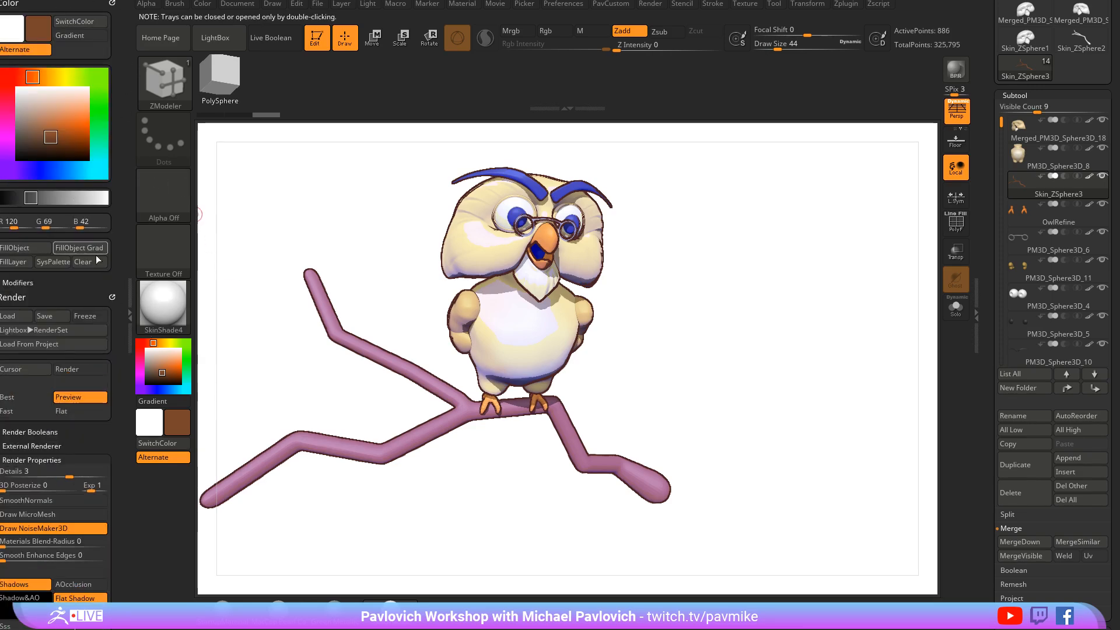
left_click(53, 321)
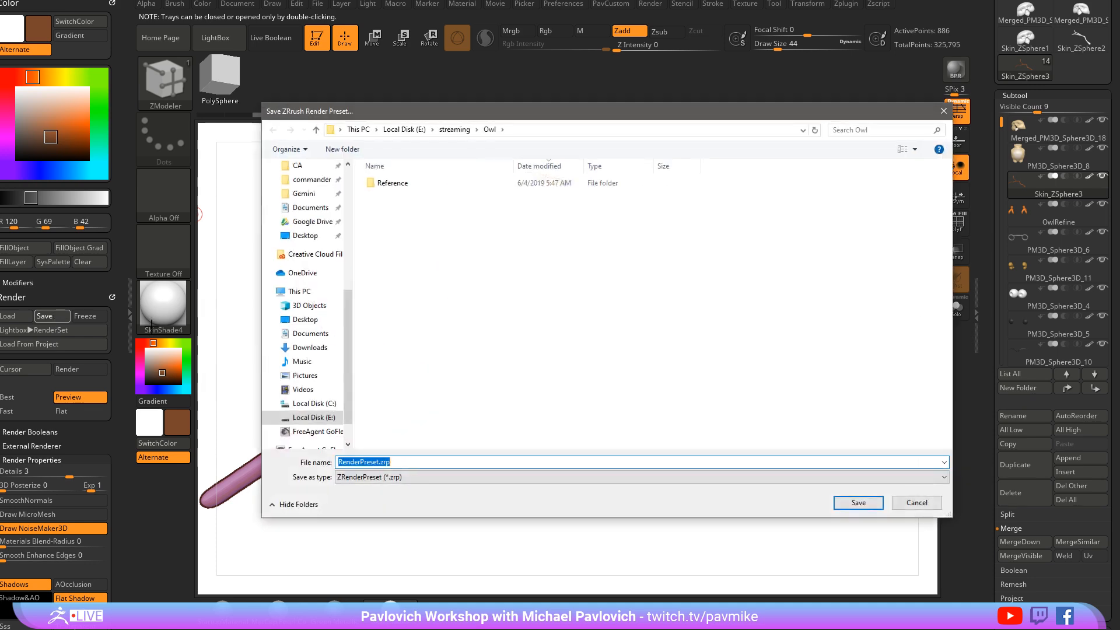
scroll(309, 241, "up", 5)
scroll(309, 241, "up", 1)
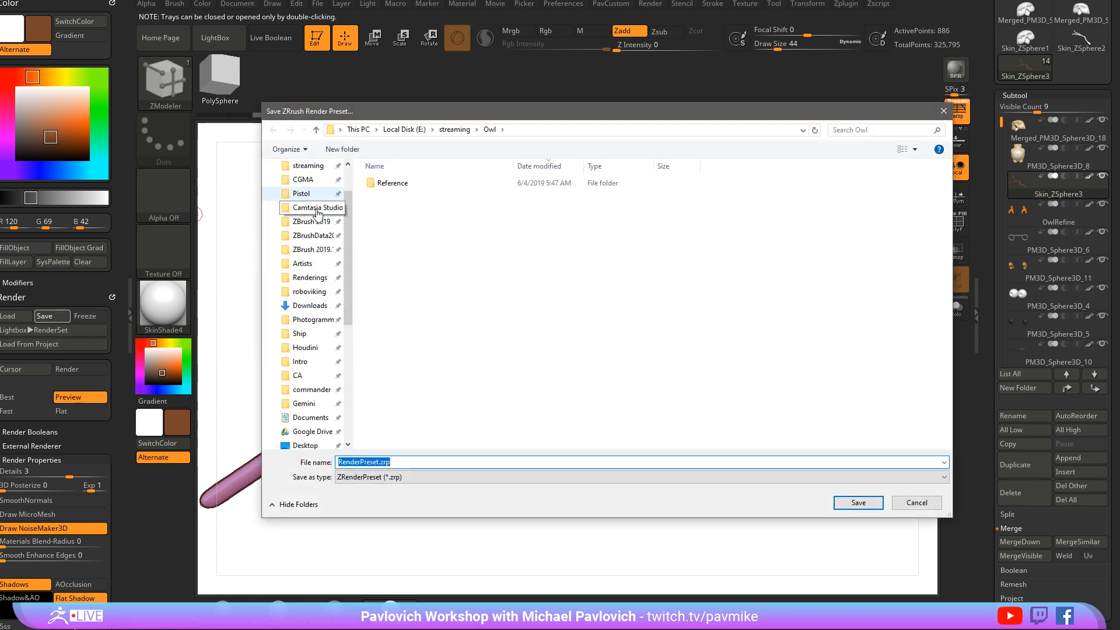
left_click(312, 221)
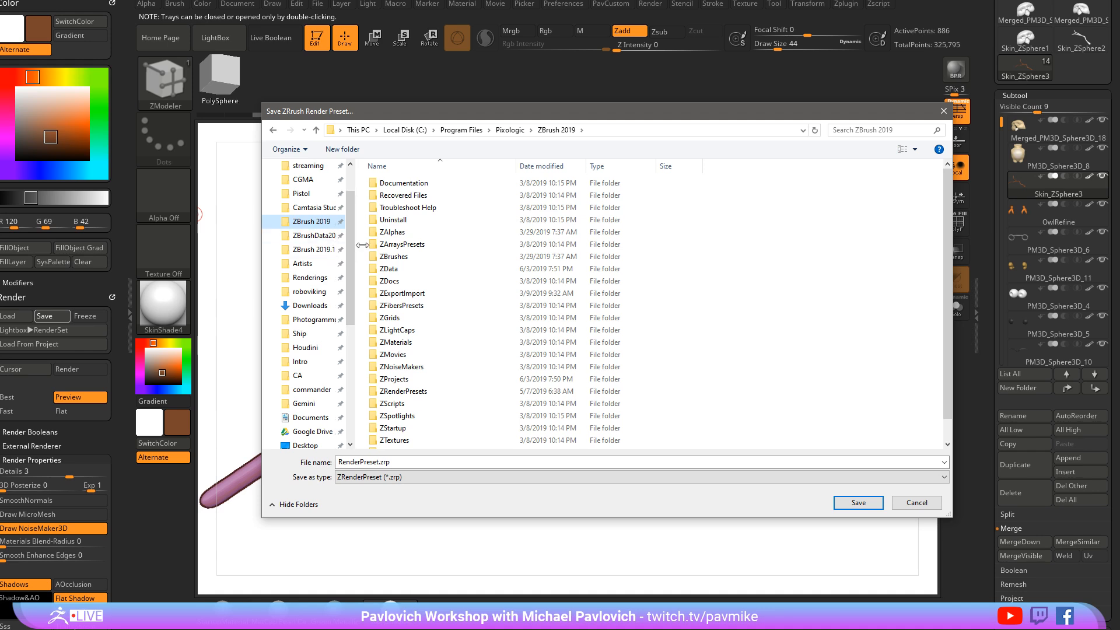
left_click_drag(353, 249, 372, 249)
left_click(314, 249)
scroll(444, 354, "down", 1)
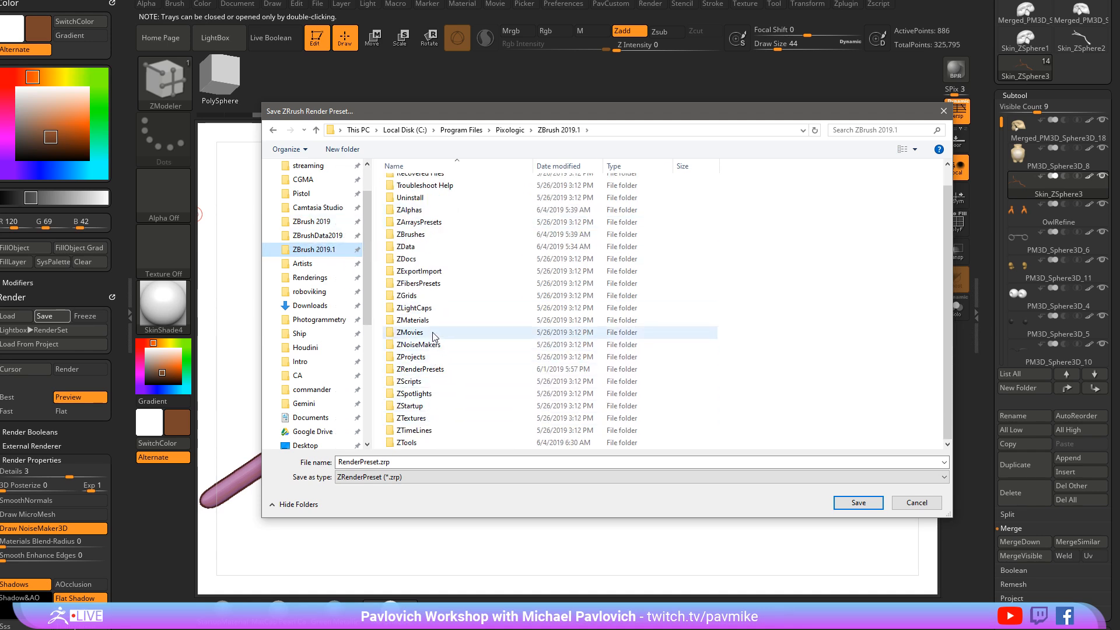
double_click(429, 370)
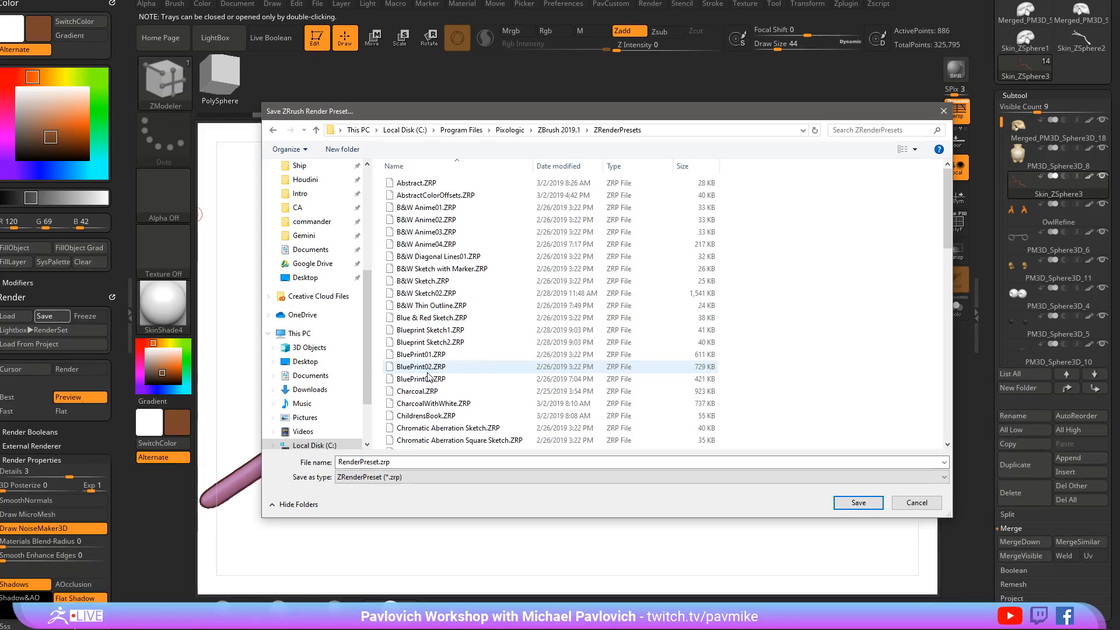
Name the render preset Owl and save it
left_click(407, 461)
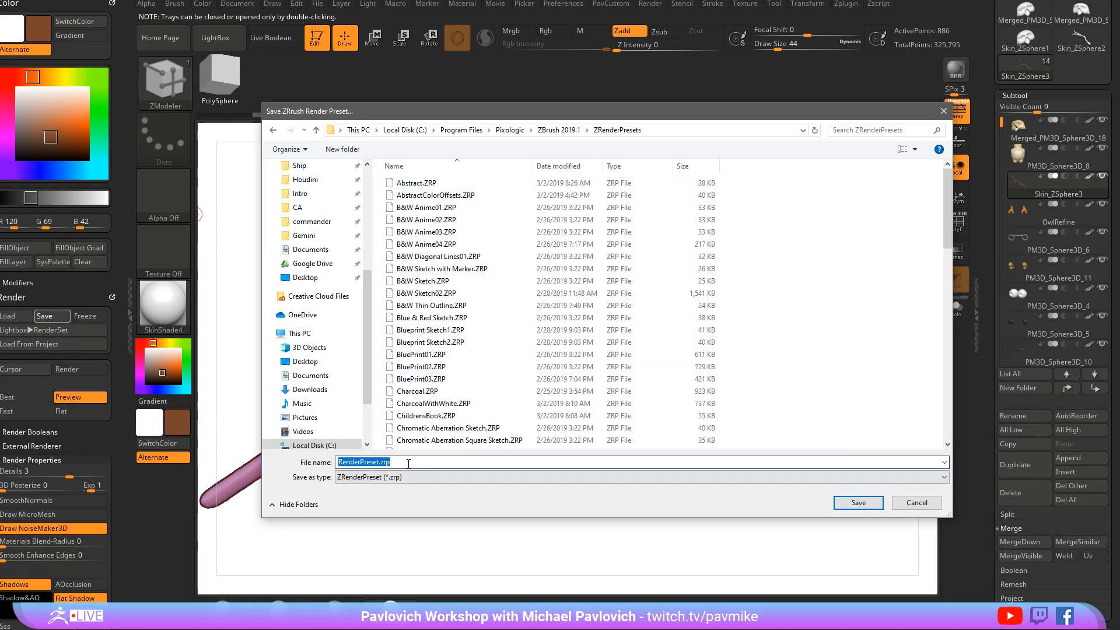
type("Owl")
key("Return")
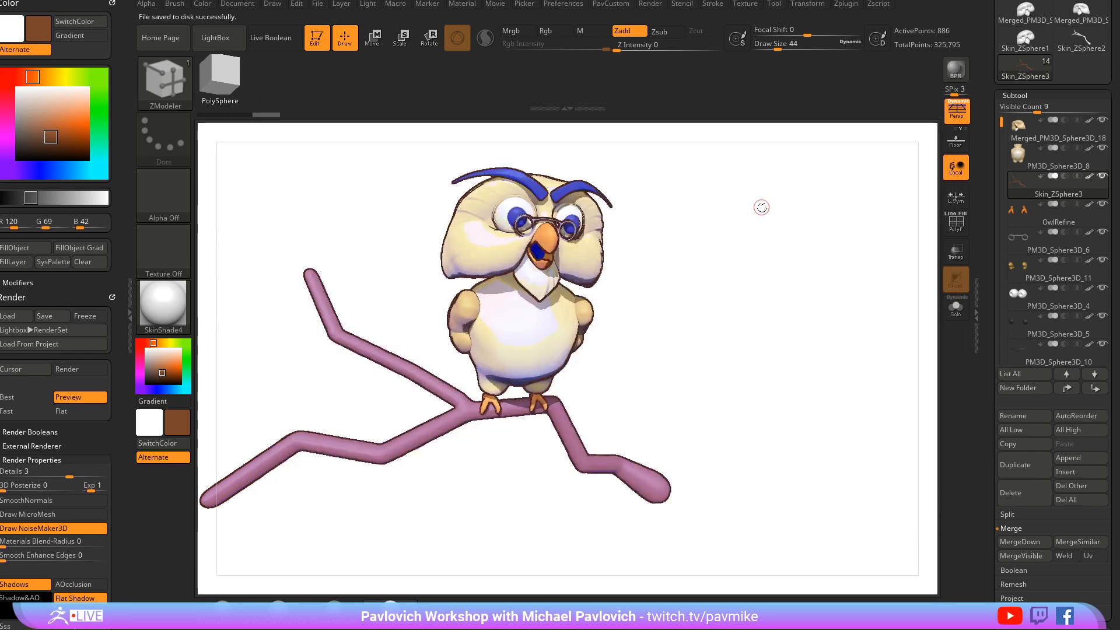
Enlarge LightBox, find the Owl.ZRP preset among the render sets and load it
key("comma")
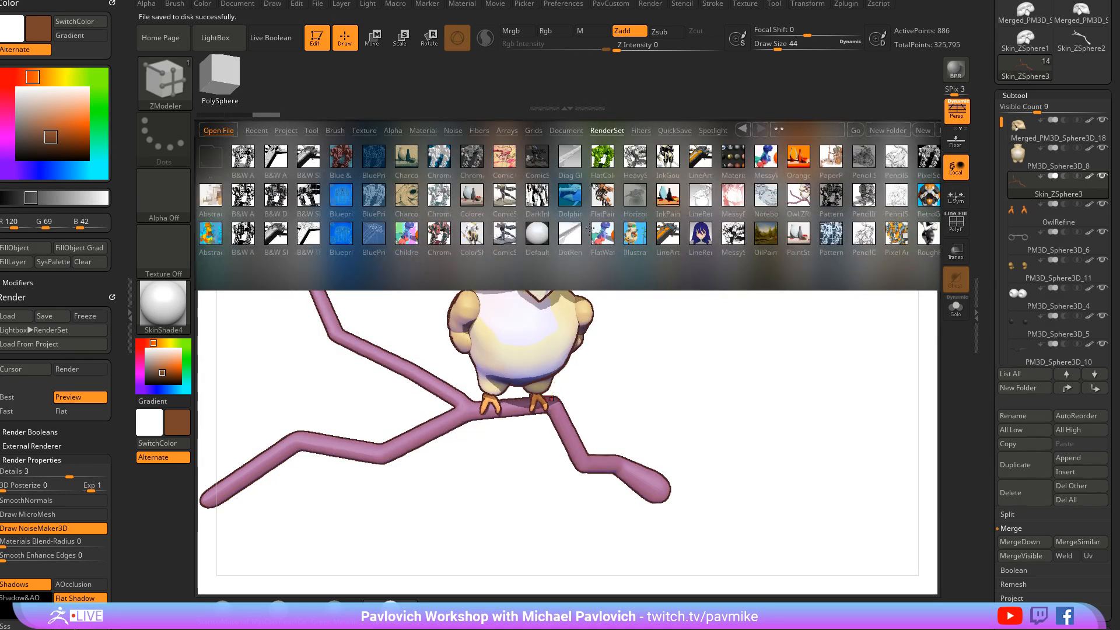
scroll(585, 260, "down", 1)
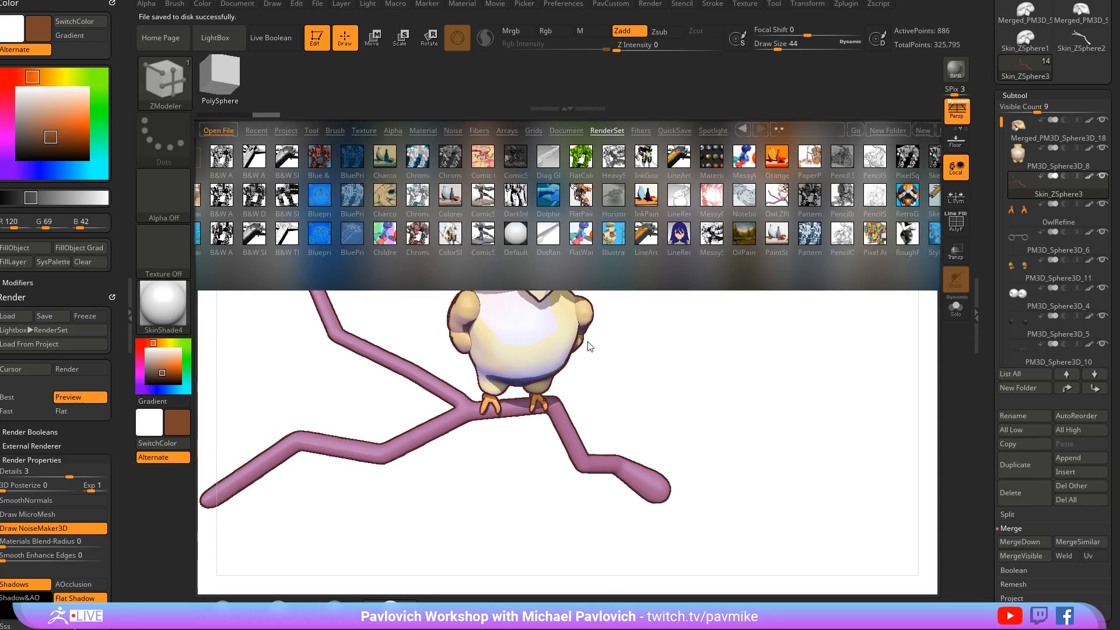
scroll(575, 267, "up", 1)
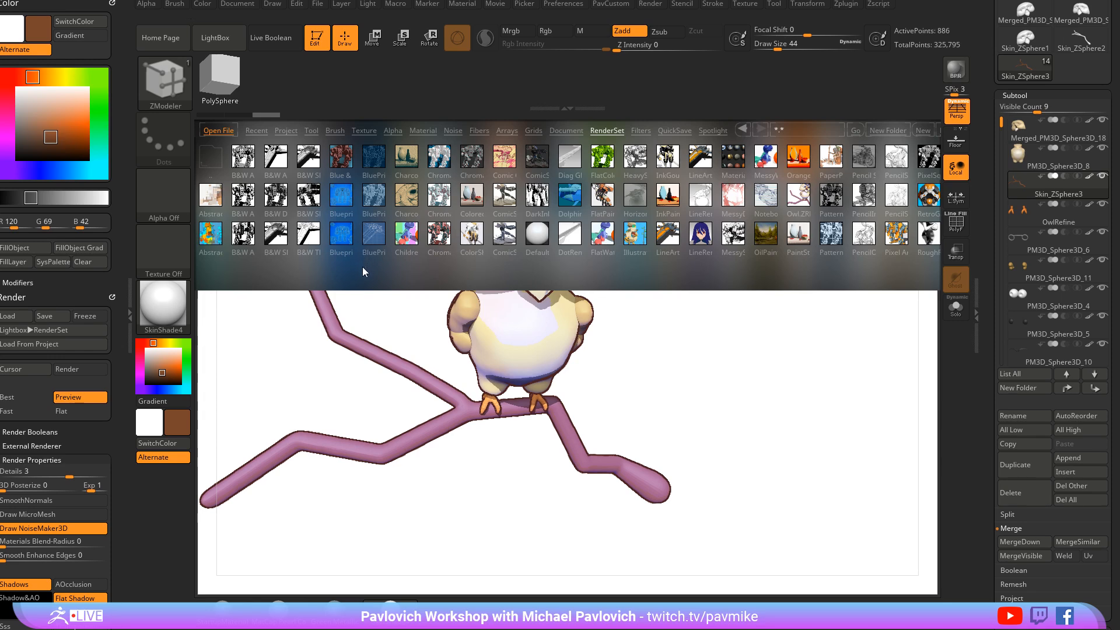
left_click_drag(363, 286, 386, 369)
scroll(361, 292, "down", 10)
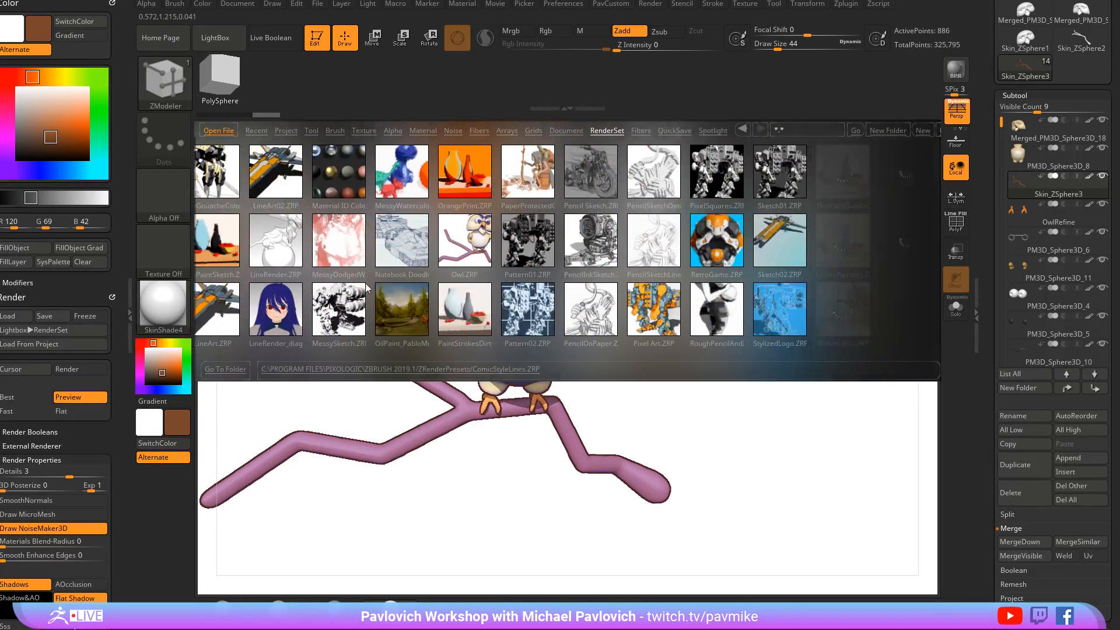
scroll(358, 286, "down", 1)
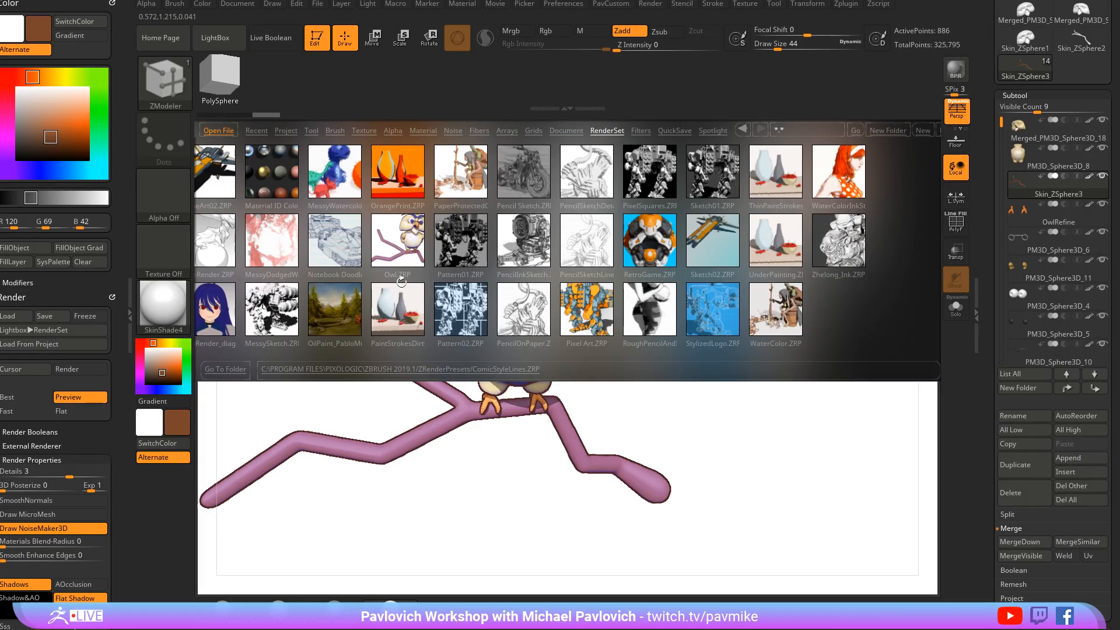
double_click(407, 237)
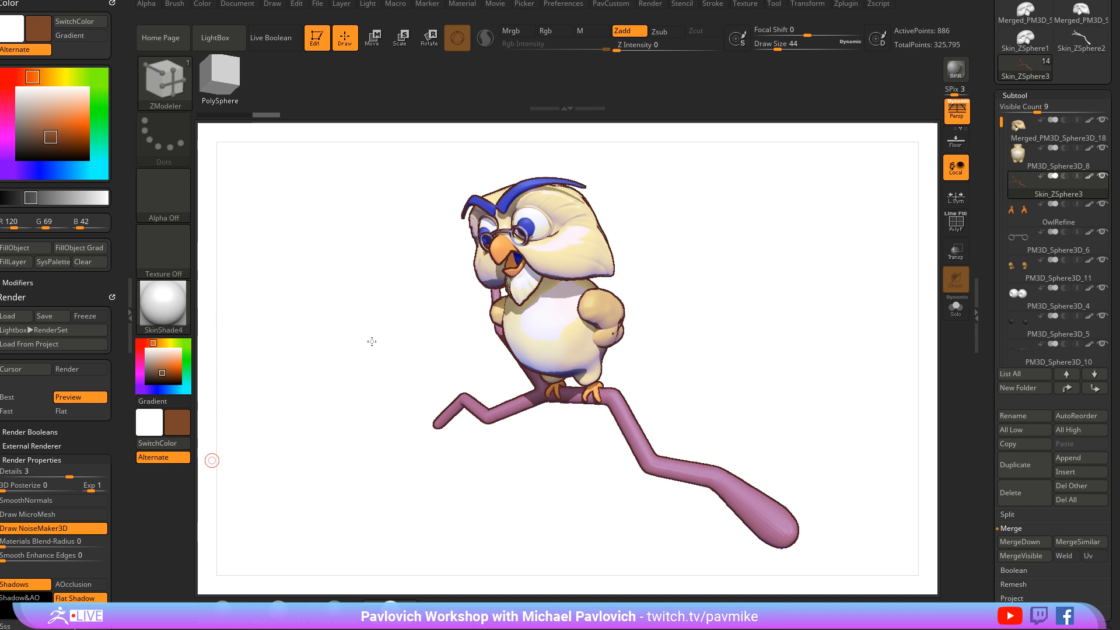
Turn the owl to a three-quarter view and render it with BPR, and render it again facing the front
left_click_drag(370, 337, 759, 349)
key("shift+r")
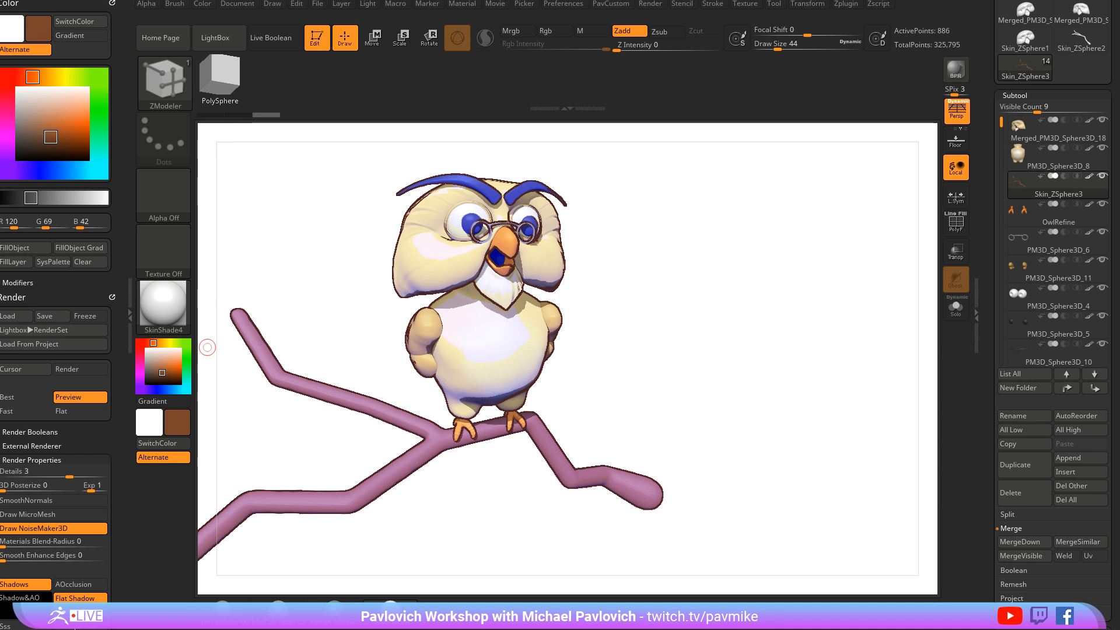
left_click_drag(665, 365, 754, 367)
left_click(955, 70)
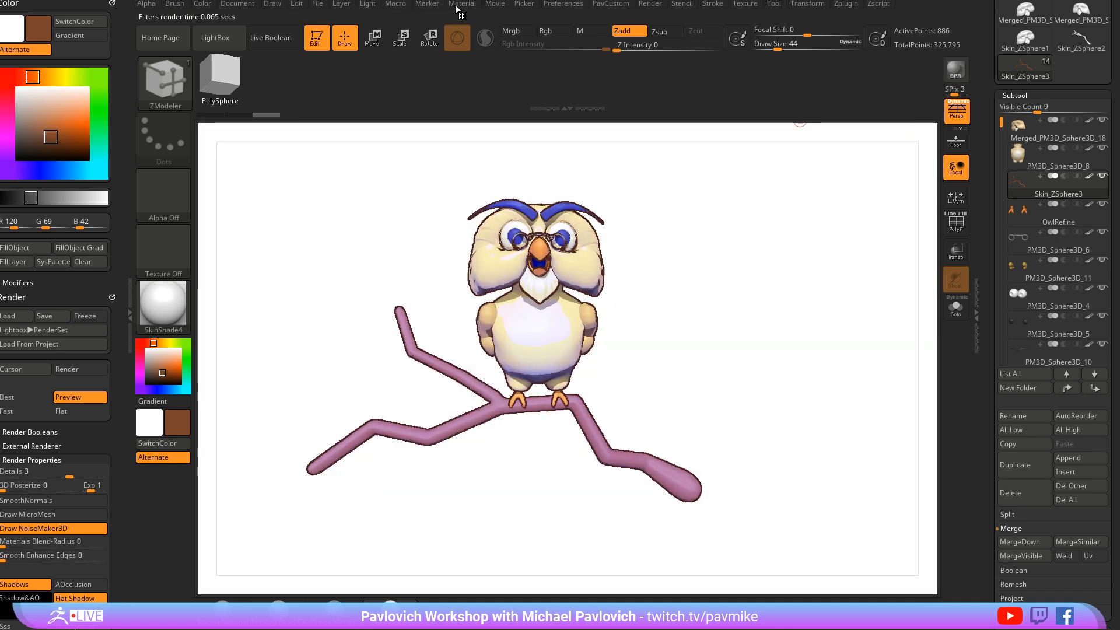
Examine the movie settings for the title image, overlay image, timeline and recording modifiers
left_click(495, 4)
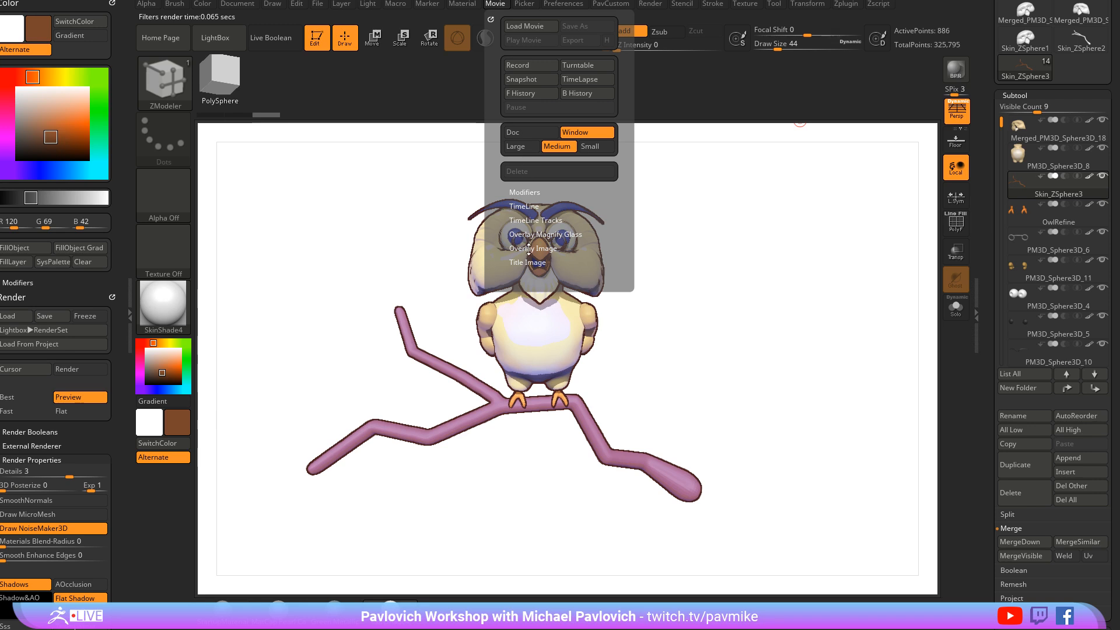
key("shift")
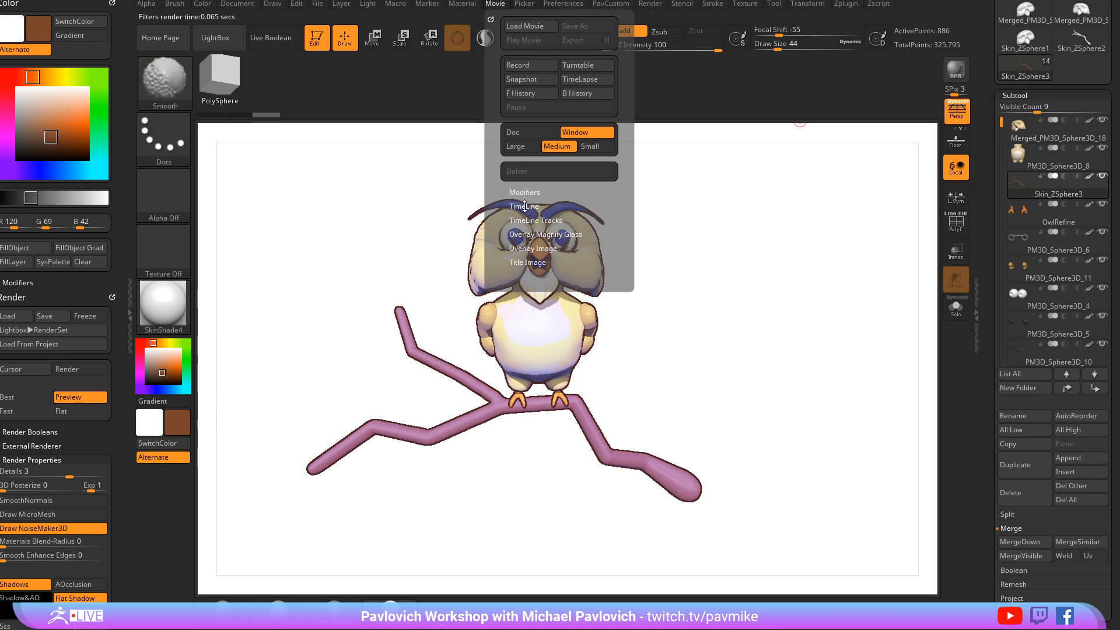
left_click(527, 262)
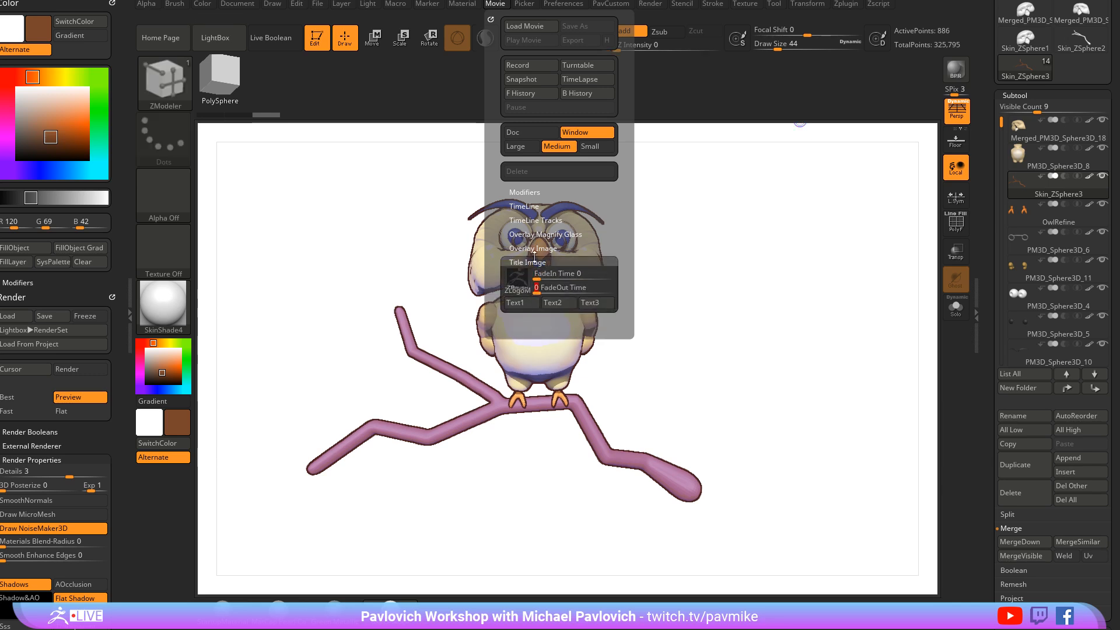
left_click(533, 249)
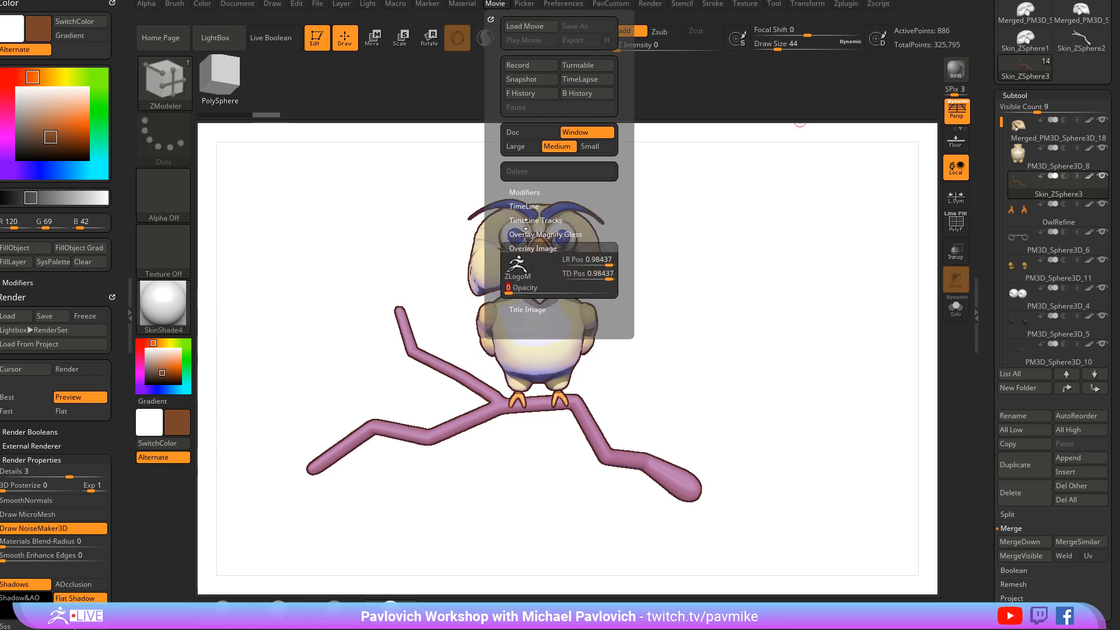
left_click(524, 207)
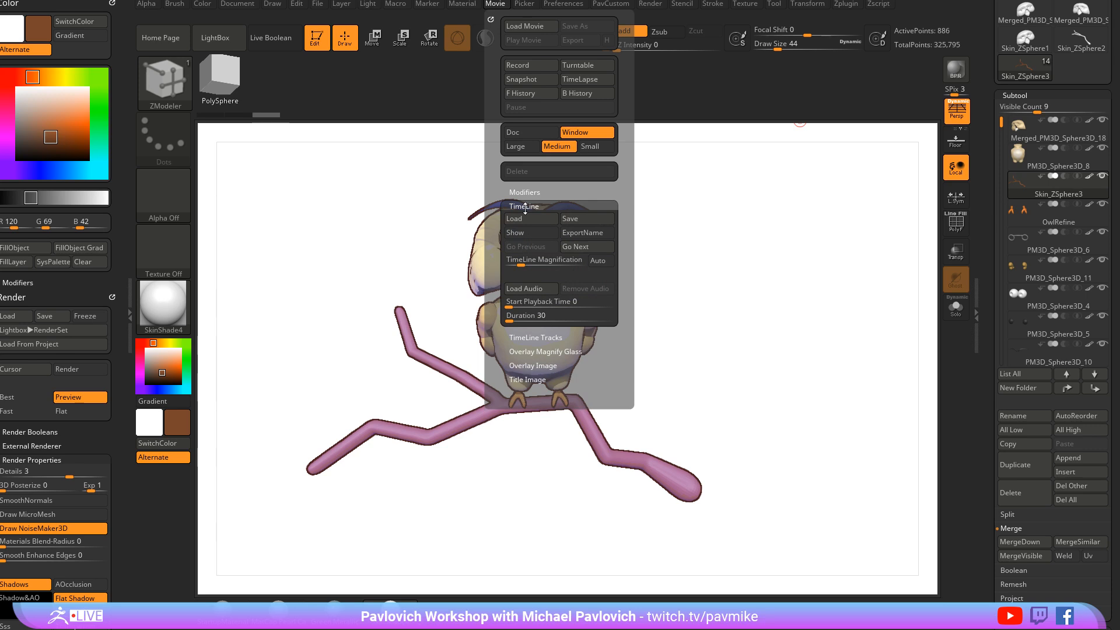
left_click(528, 193)
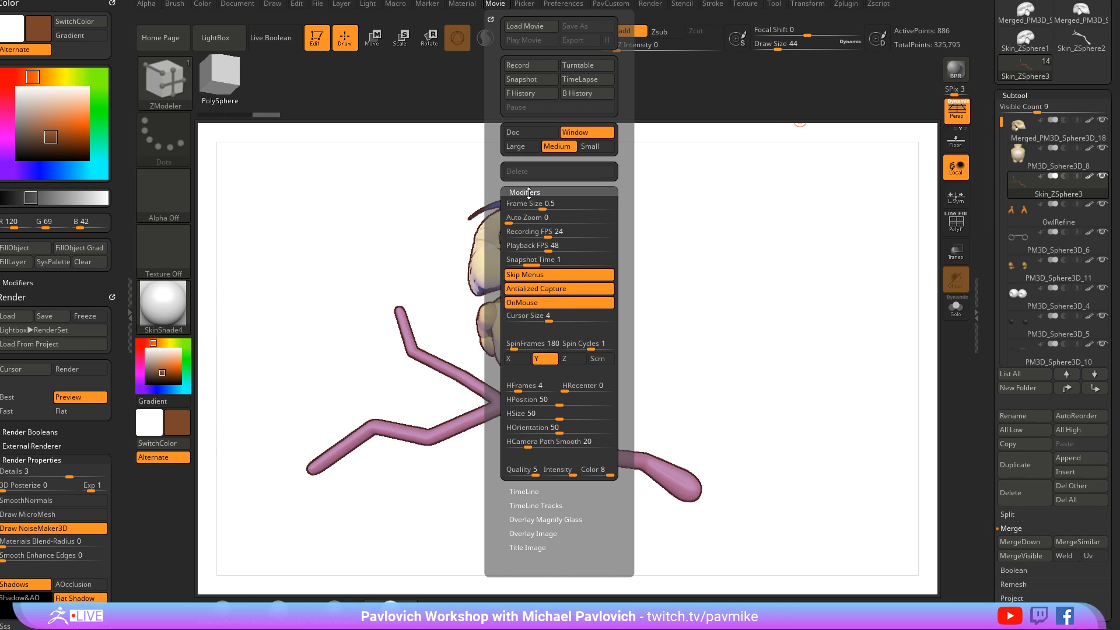
left_click_drag(493, 233, 490, 205)
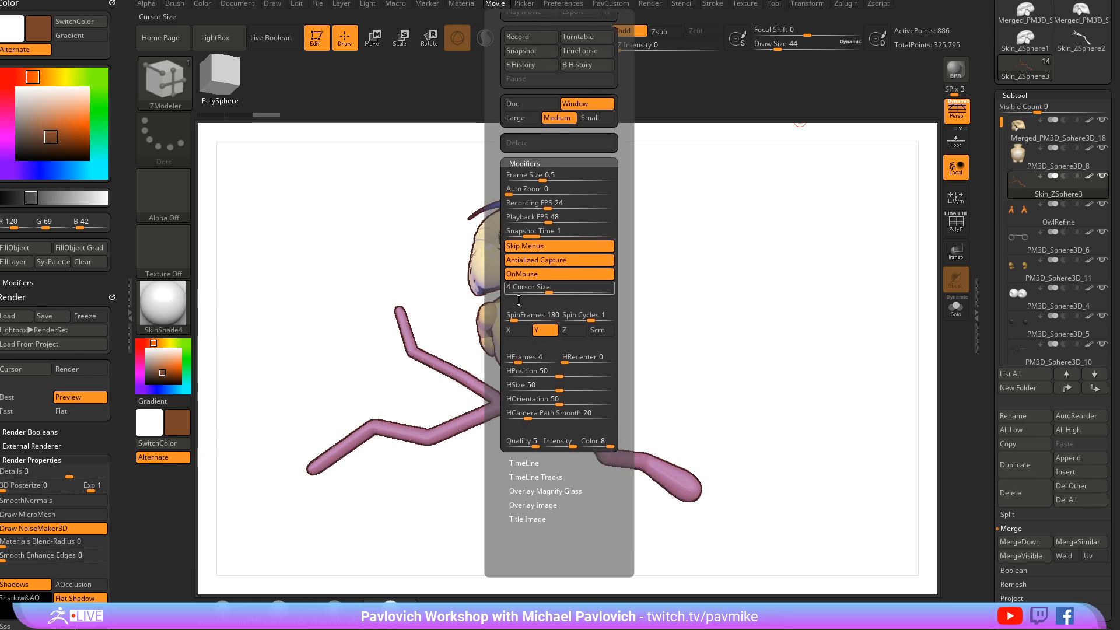
left_click_drag(503, 434, 504, 374)
left_click(519, 403)
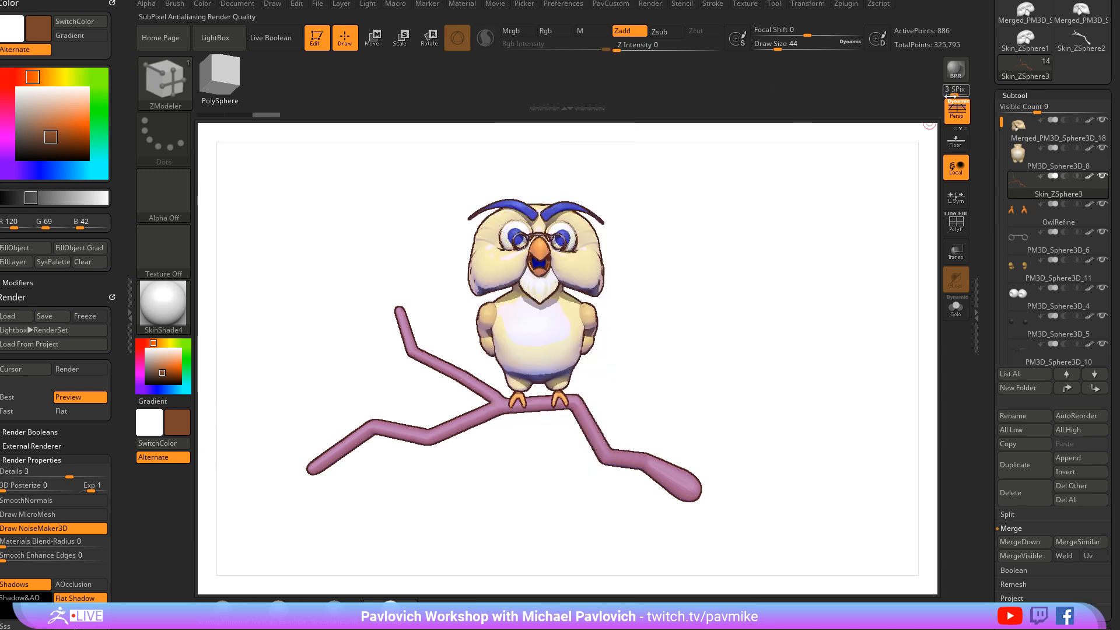
Lower the SPix antialiasing quality to 0 and render the front view again with BPR
left_click_drag(957, 92, 946, 94)
left_click(955, 69)
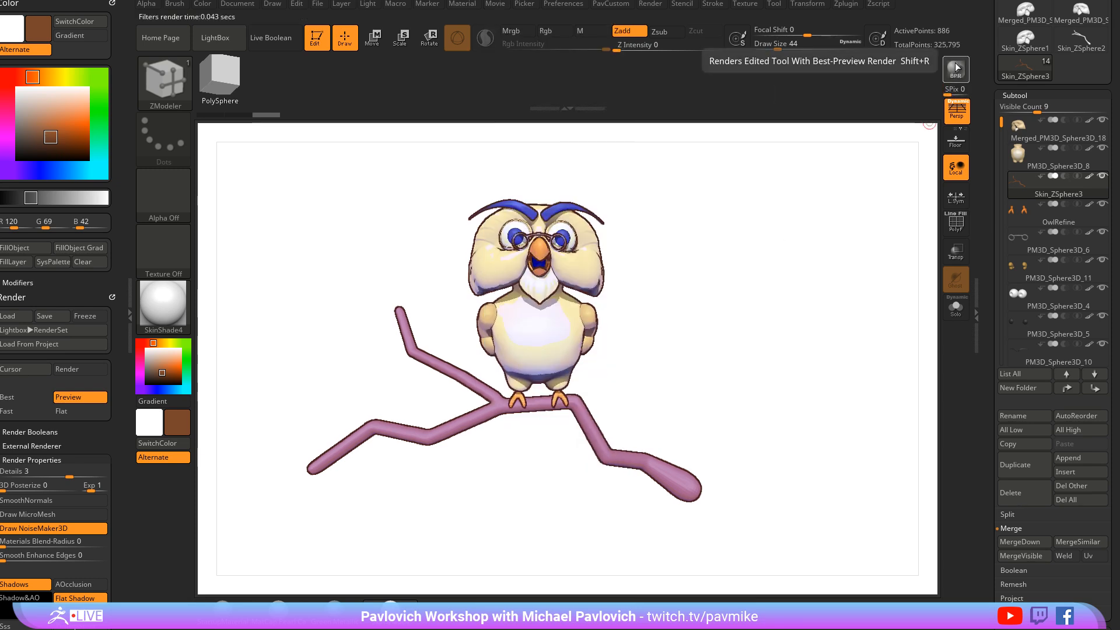
Set the movie's Cursor Size to 0 and restrict the recording to the document area
left_click(494, 5)
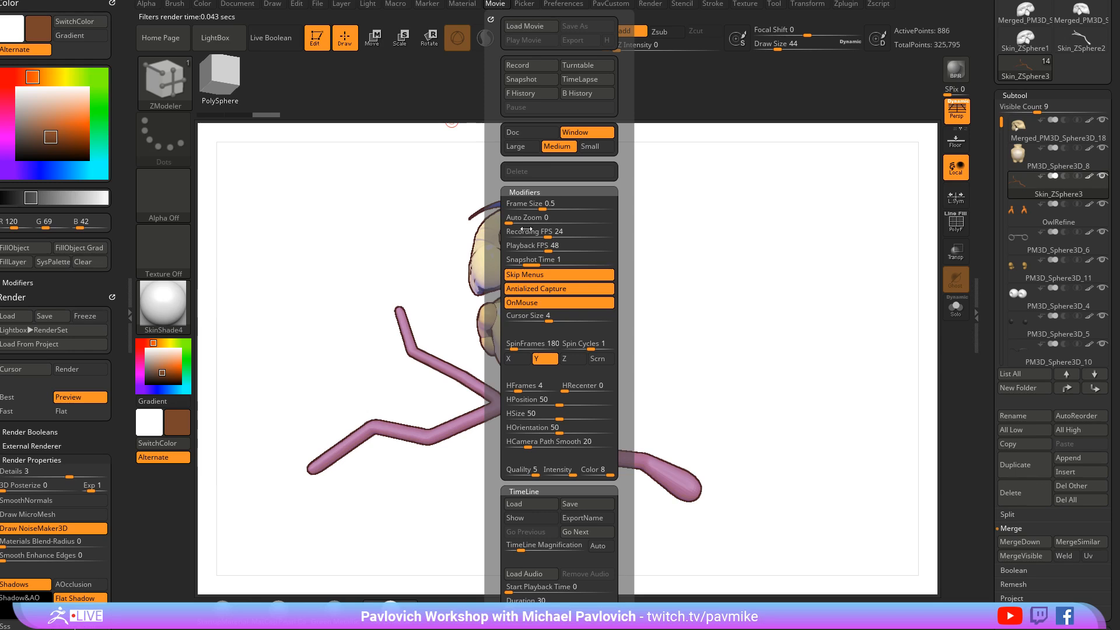
scroll(493, 297, "down", 3)
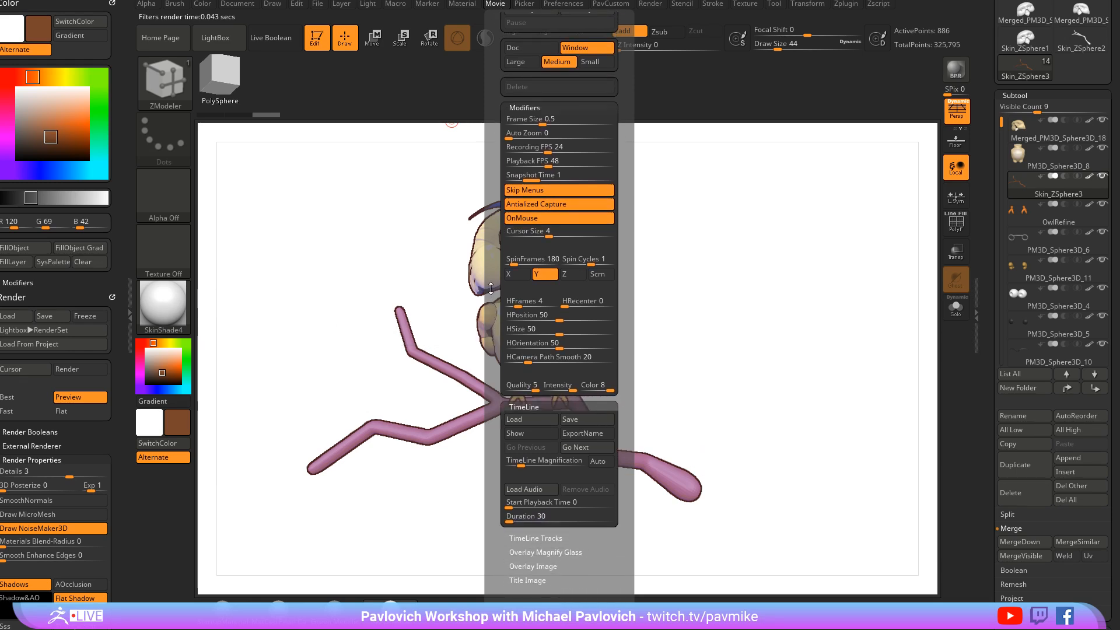
left_click(510, 239)
scroll(524, 292, "down", 3)
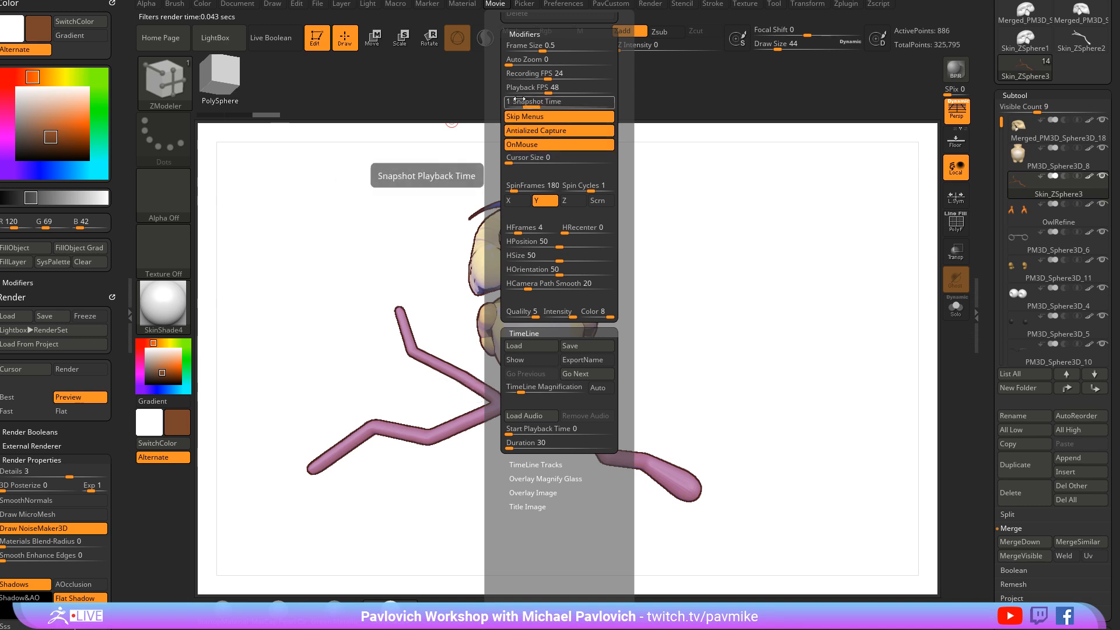
scroll(501, 140, "up", 3)
scroll(500, 140, "up", 1)
left_click(547, 105)
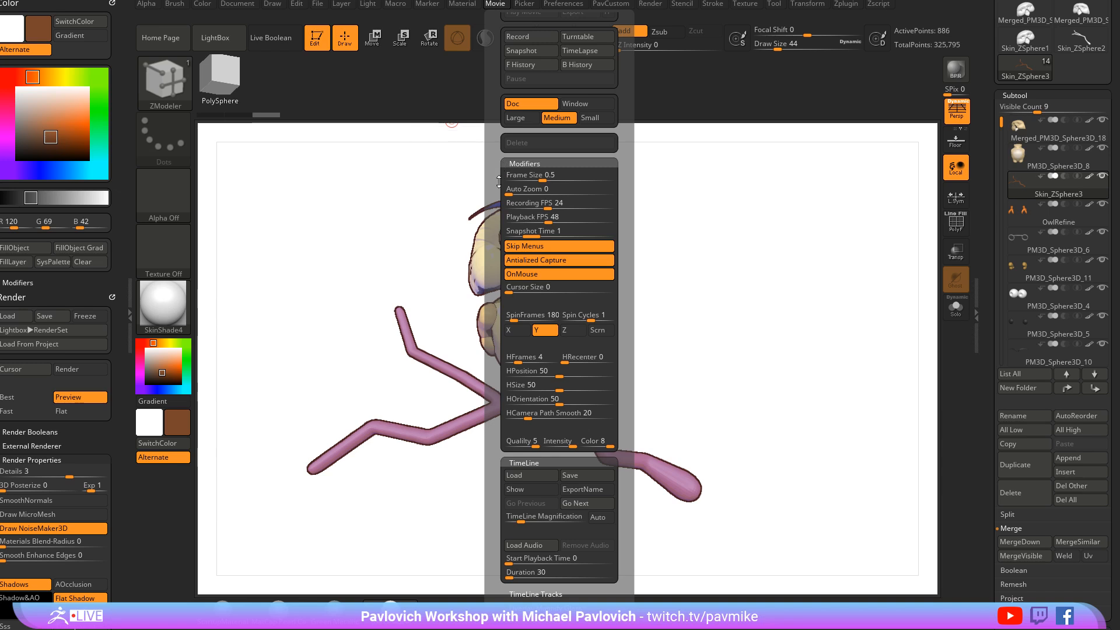
Record a turntable movie of the owl around the Y axis with 180 spin frames
left_click_drag(495, 189, 492, 73)
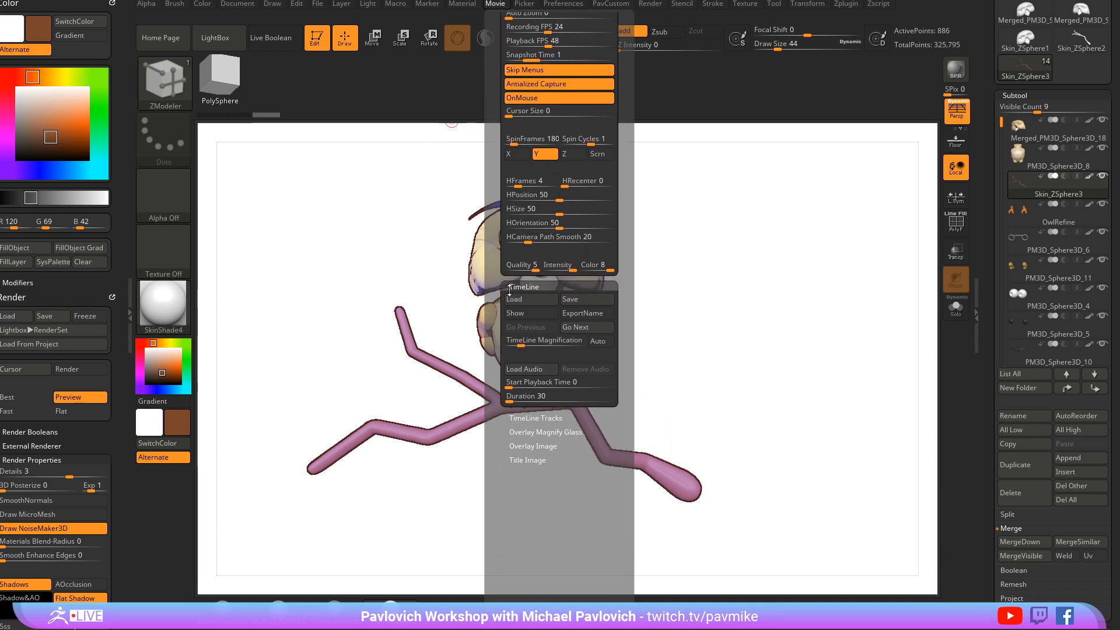
key("shift")
left_click_drag(520, 443, 491, 514)
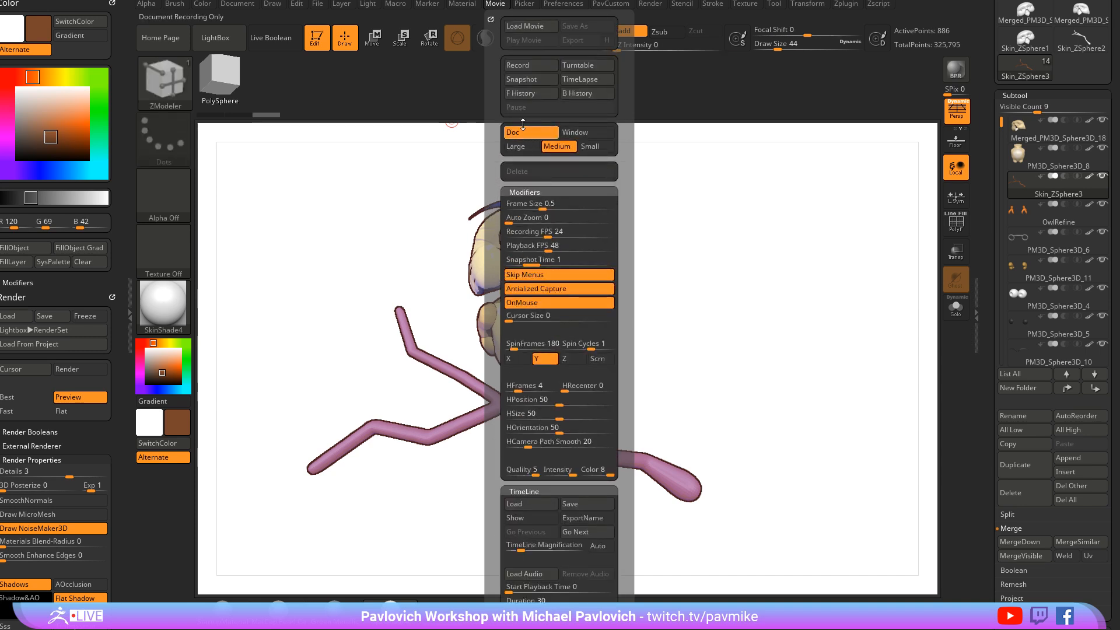
left_click(590, 65)
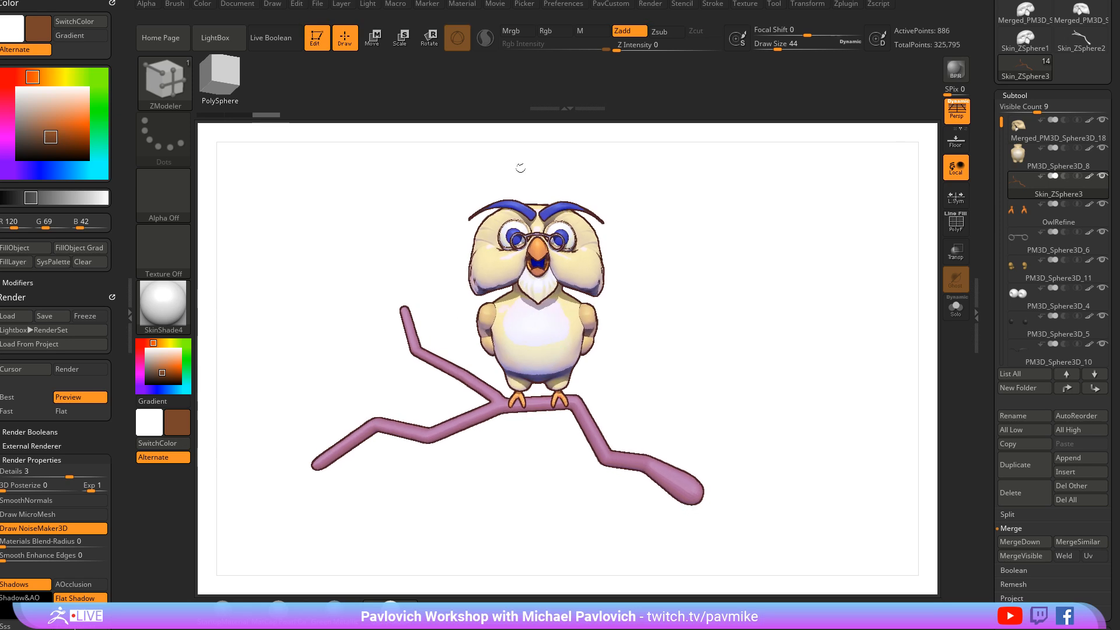
Export the recorded turntable movie to the Desktop as ZBrush Movie.MPG
left_click(492, 4)
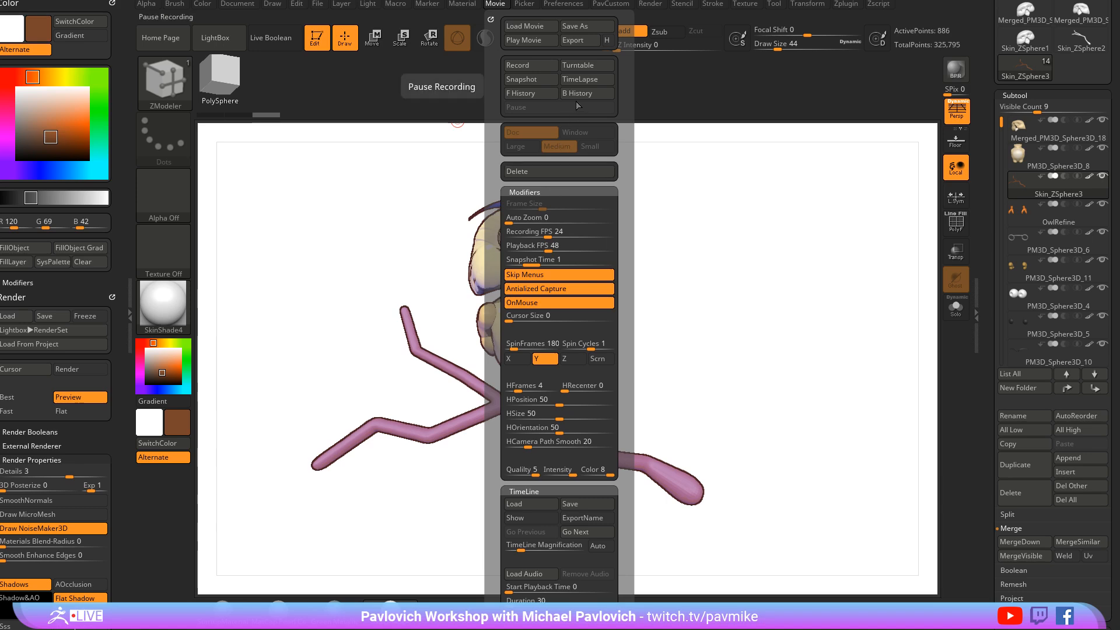
left_click(587, 43)
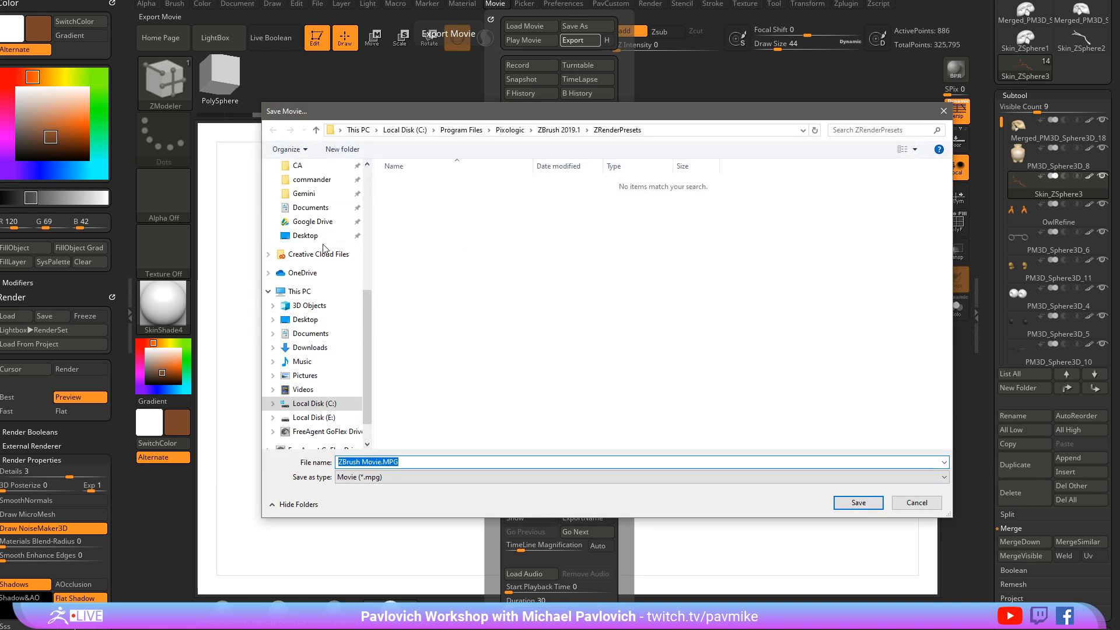
left_click(306, 235)
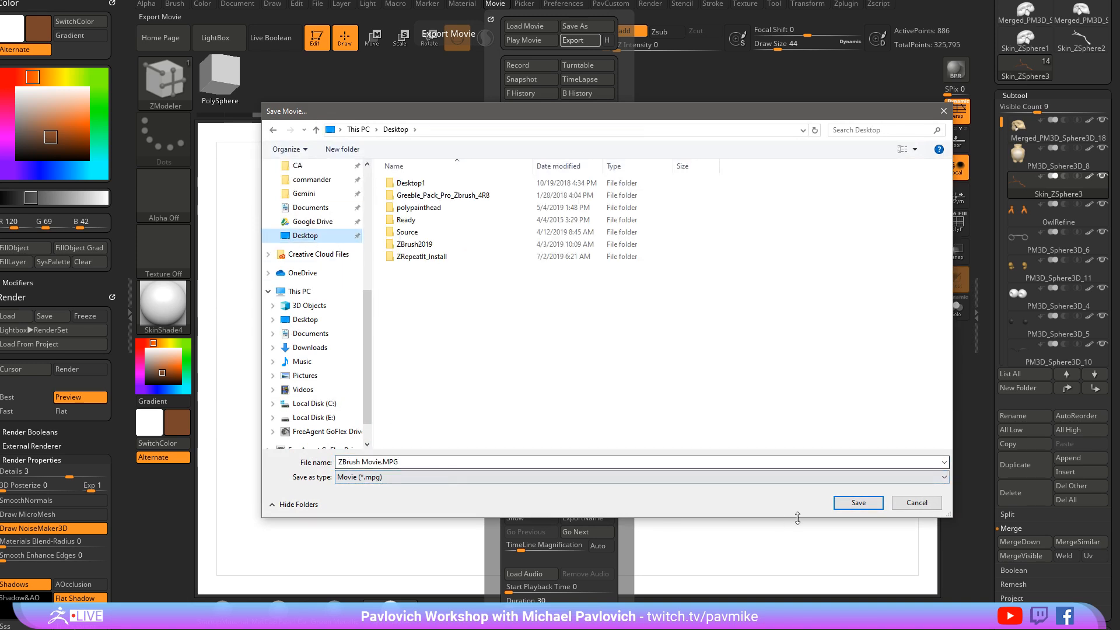
left_click(858, 503)
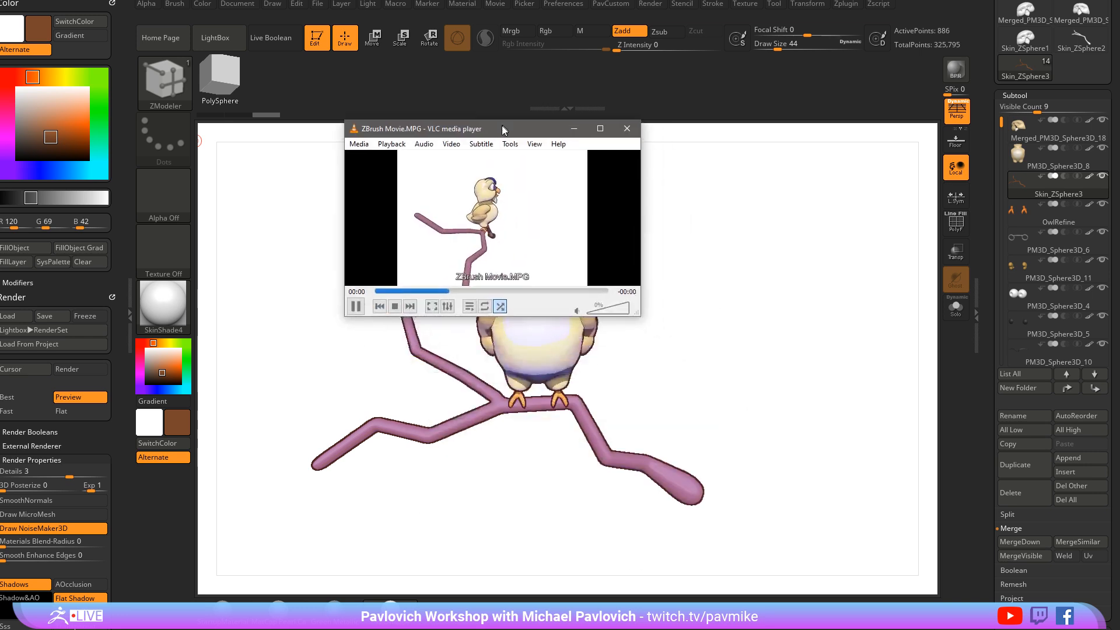
Review the exported owl turntable in an enlarged VLC window and close the player
left_click_drag(634, 318, 890, 560)
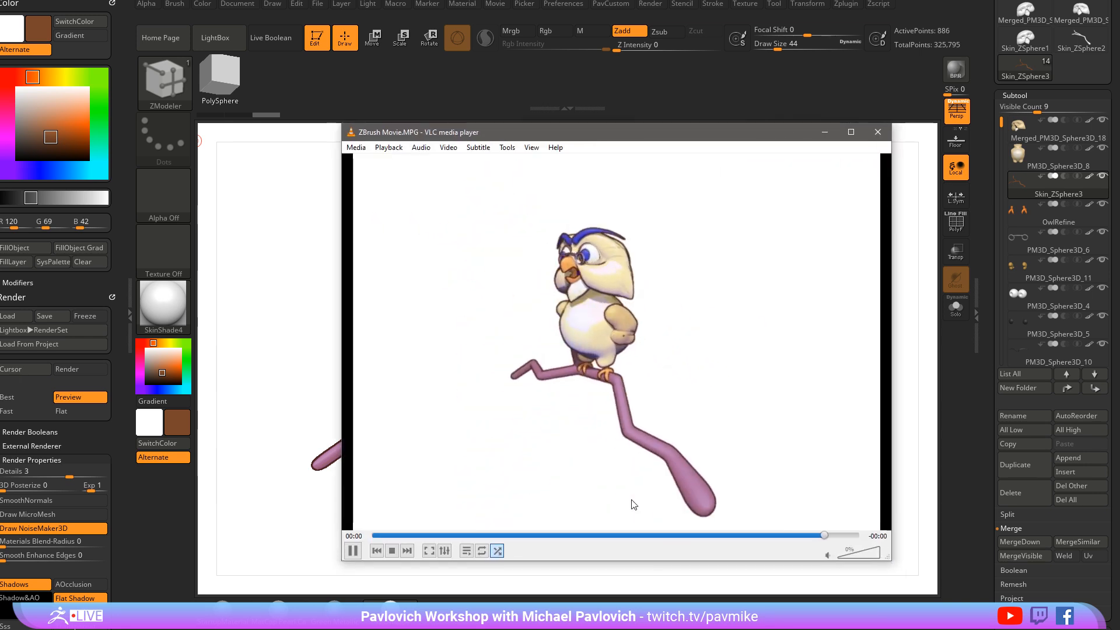
left_click(352, 550)
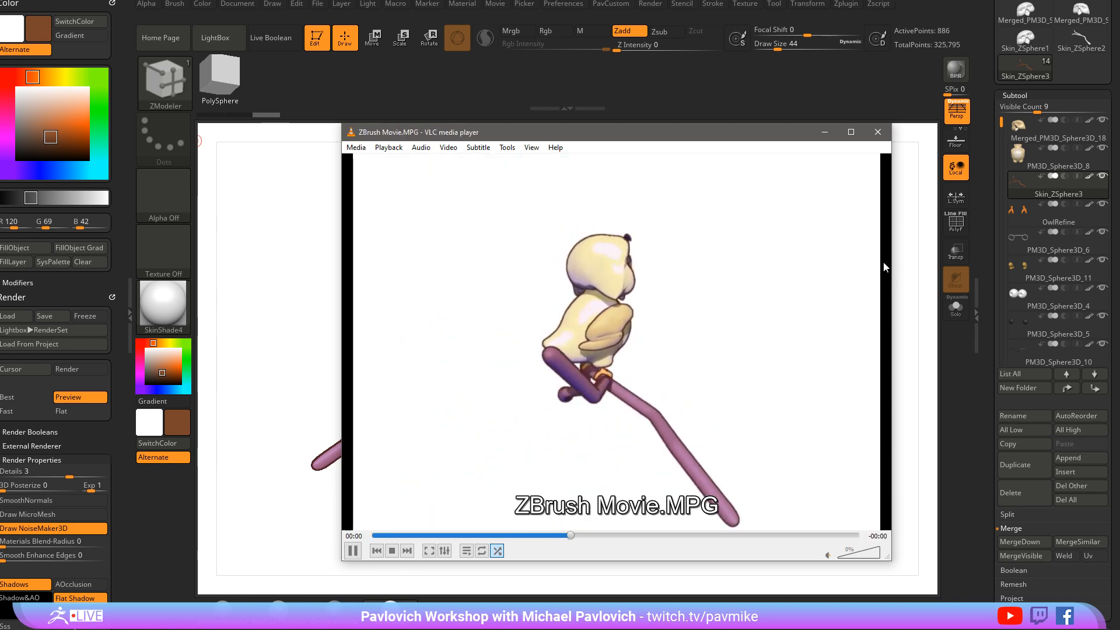
left_click(878, 132)
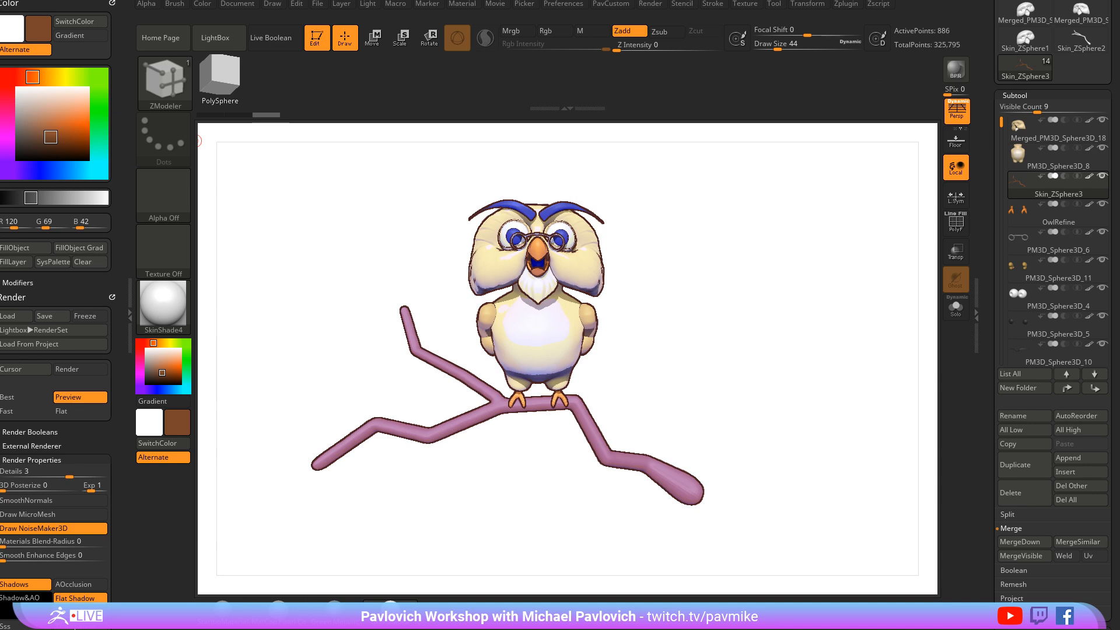
In File Explorer, look through the Unit05 and Unit06 training videos under Recording\ZBrushTraining2018\Exported\all for a timelapse example
key("super+e")
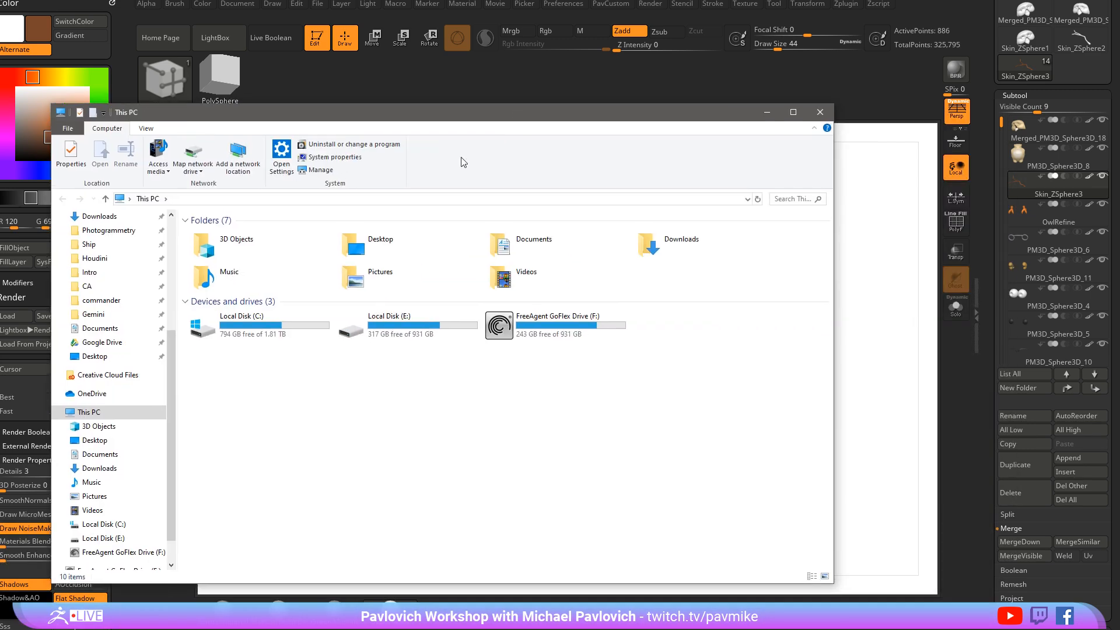
left_click(111, 254)
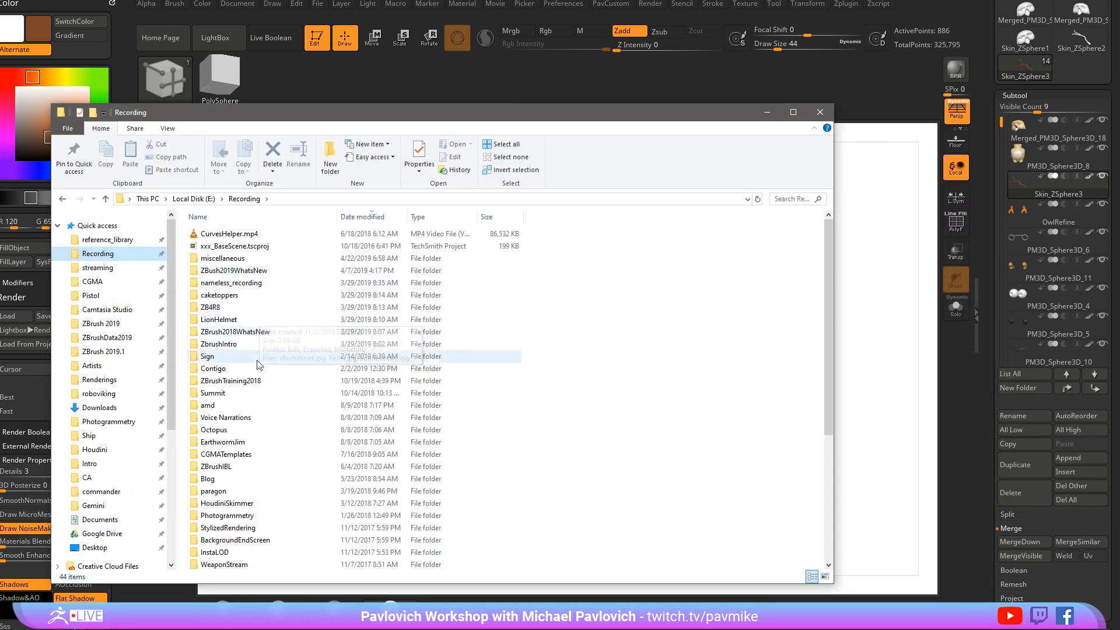
double_click(251, 381)
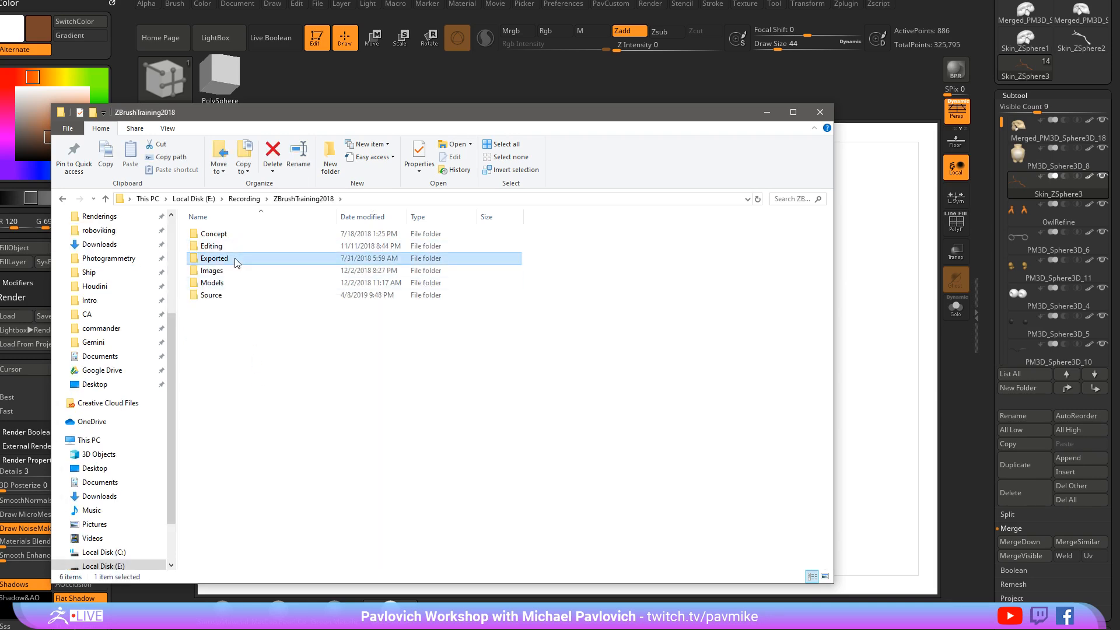
double_click(236, 258)
double_click(238, 234)
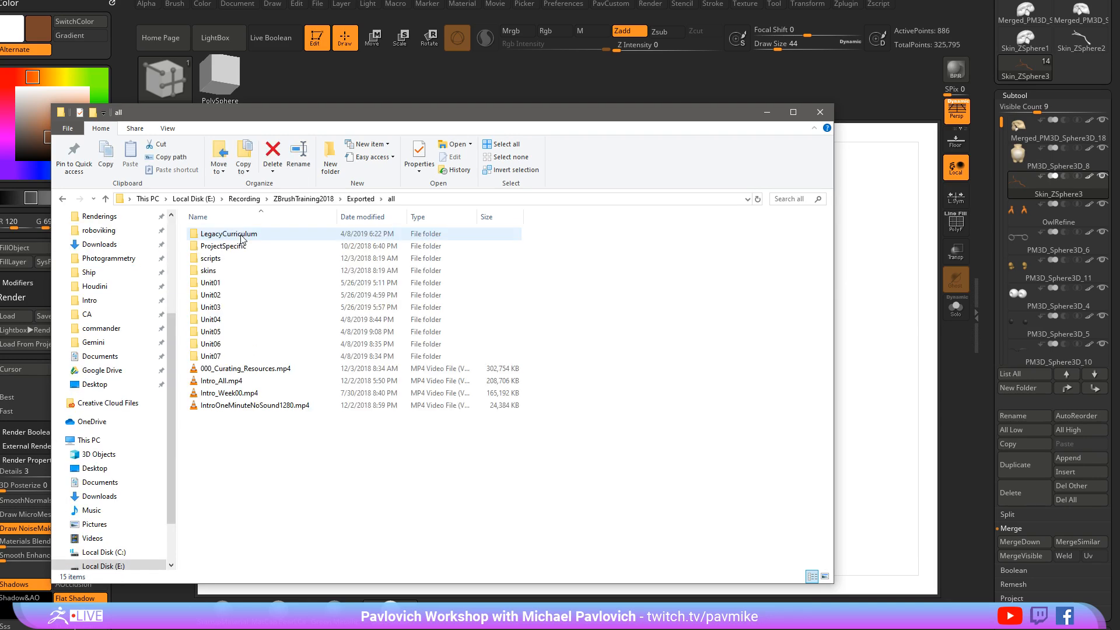
double_click(232, 331)
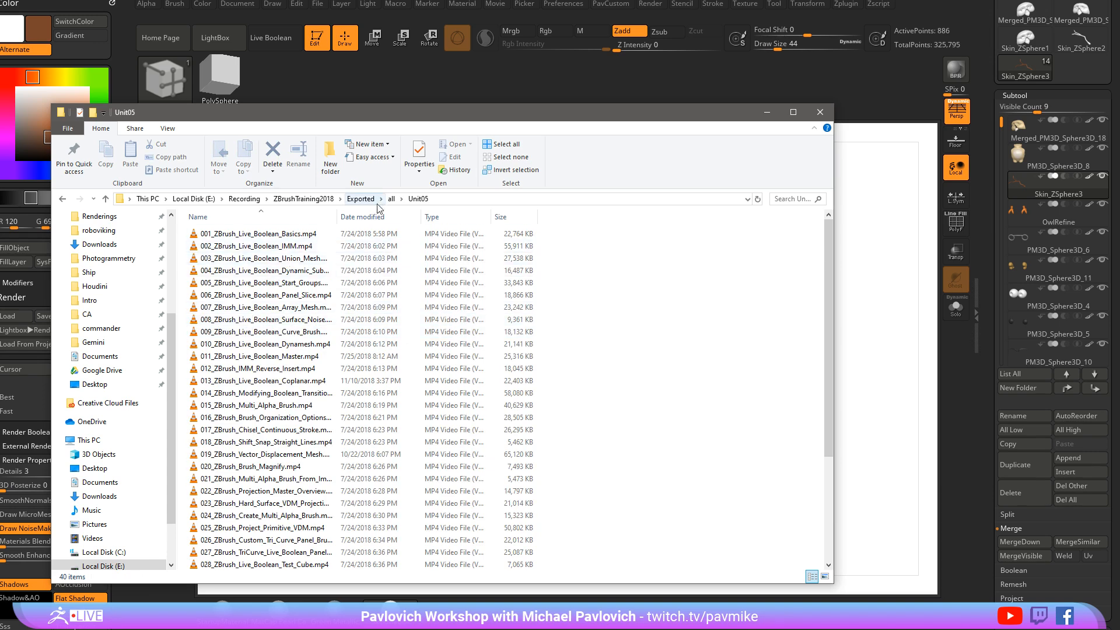
left_click(391, 199)
double_click(226, 343)
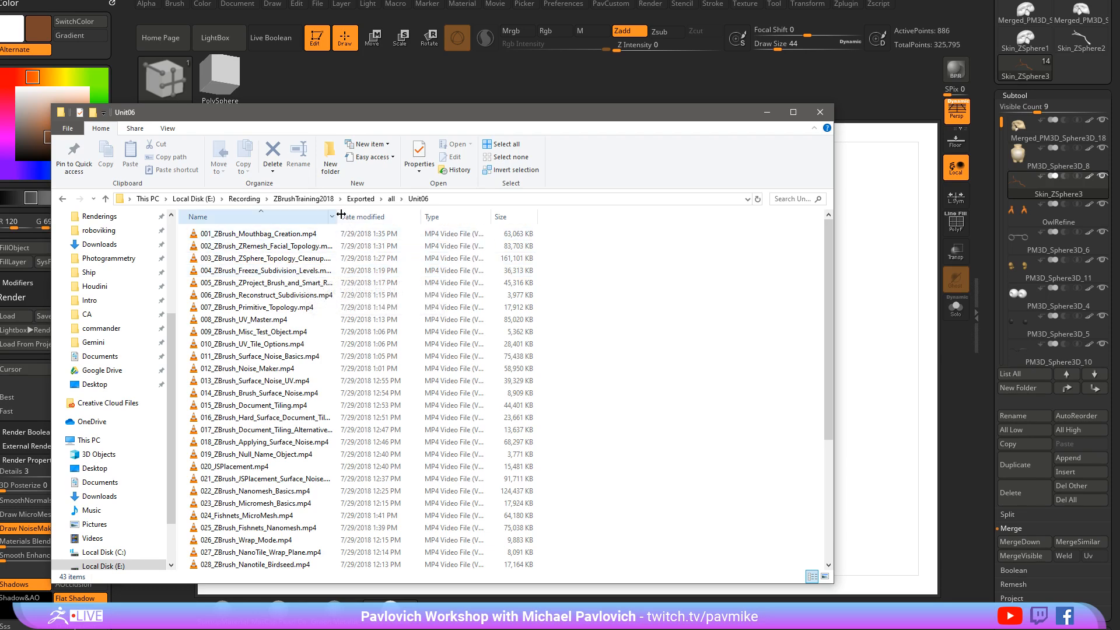
left_click_drag(337, 217, 380, 222)
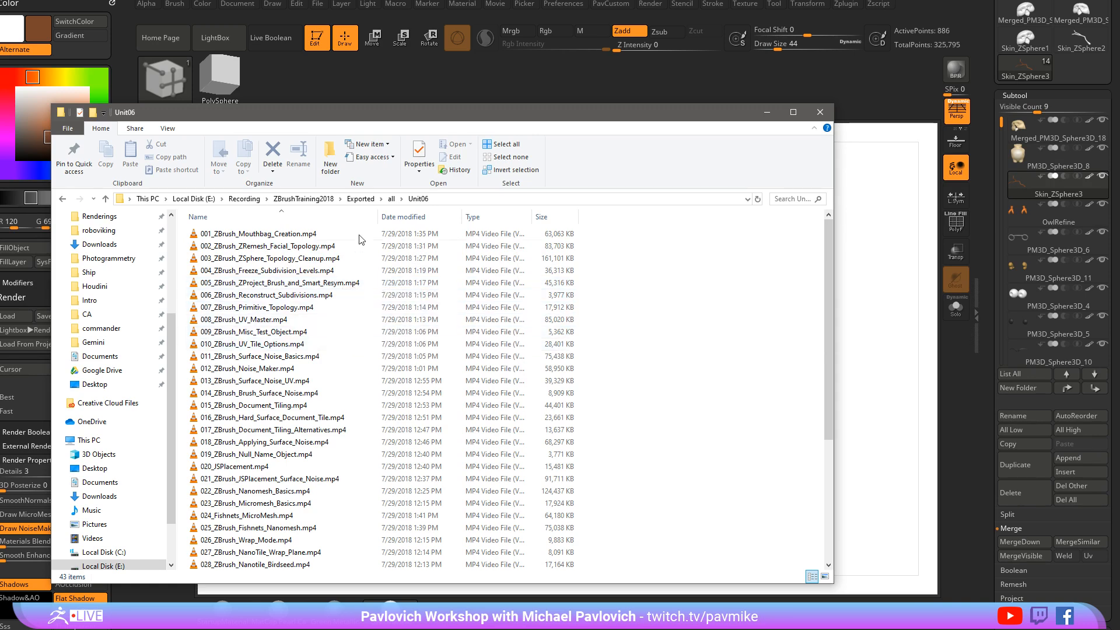
Find 006_Head_Refine_Timelapse.mp4 in the Unit07 folder and play it in VLC
left_click(392, 199)
double_click(223, 357)
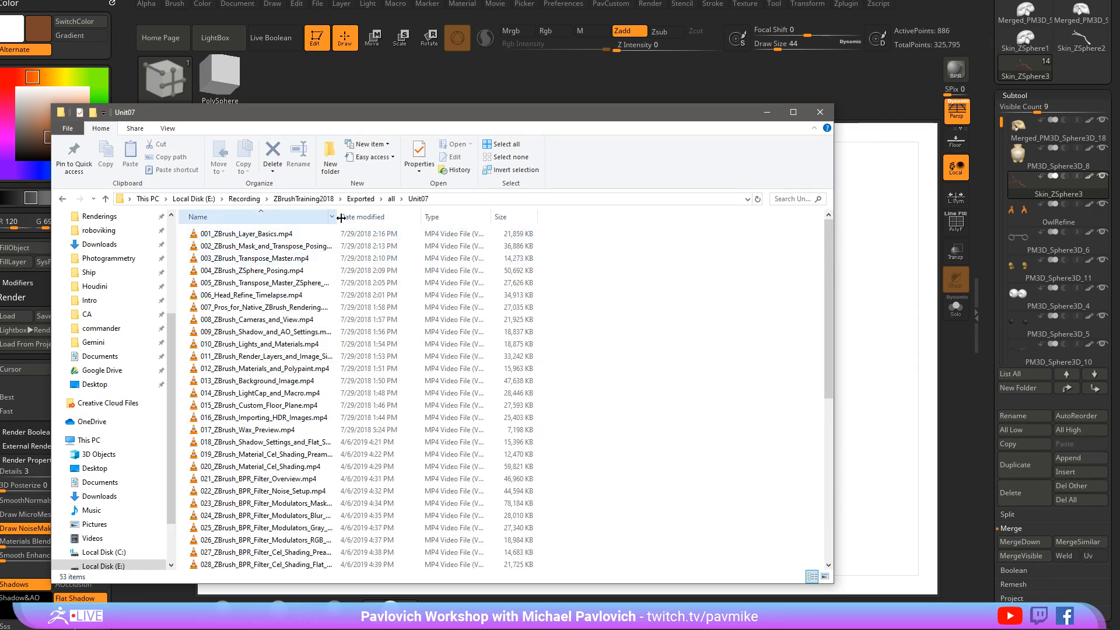
left_click_drag(345, 216, 375, 216)
left_click(297, 296)
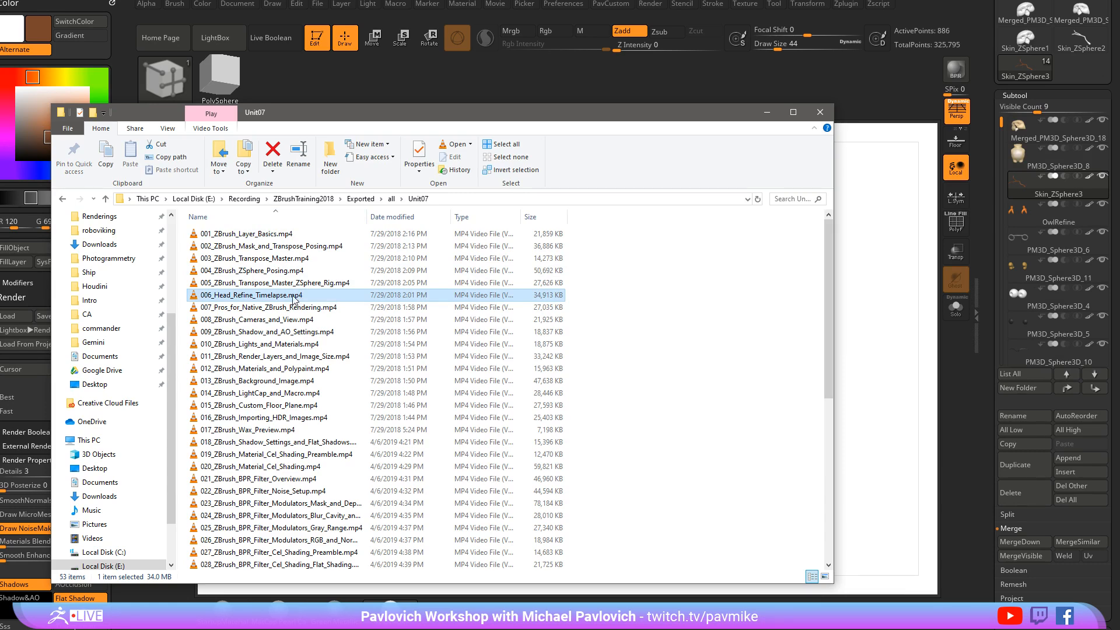
double_click(294, 296)
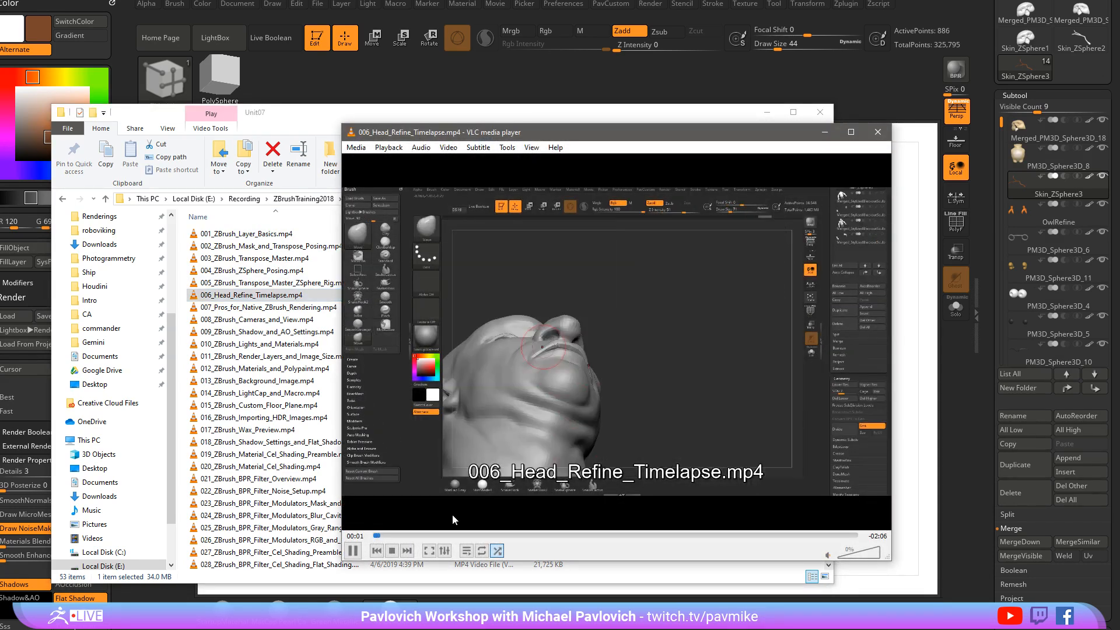
Skim through the head refinement timelapse from beginning to near its end and close the video
left_click(495, 535)
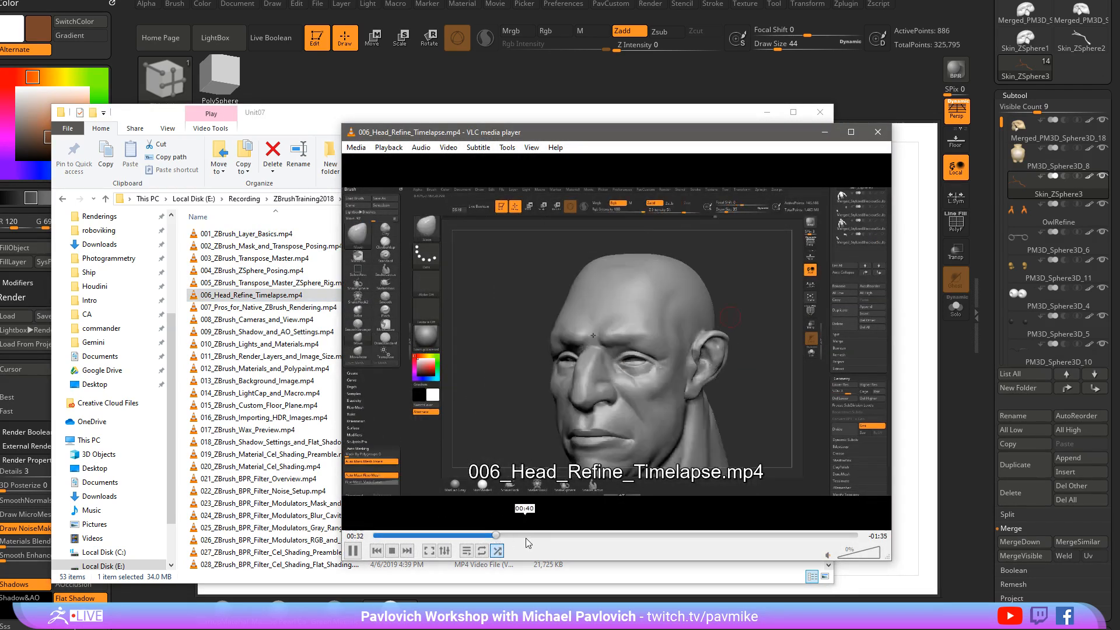
left_click(593, 537)
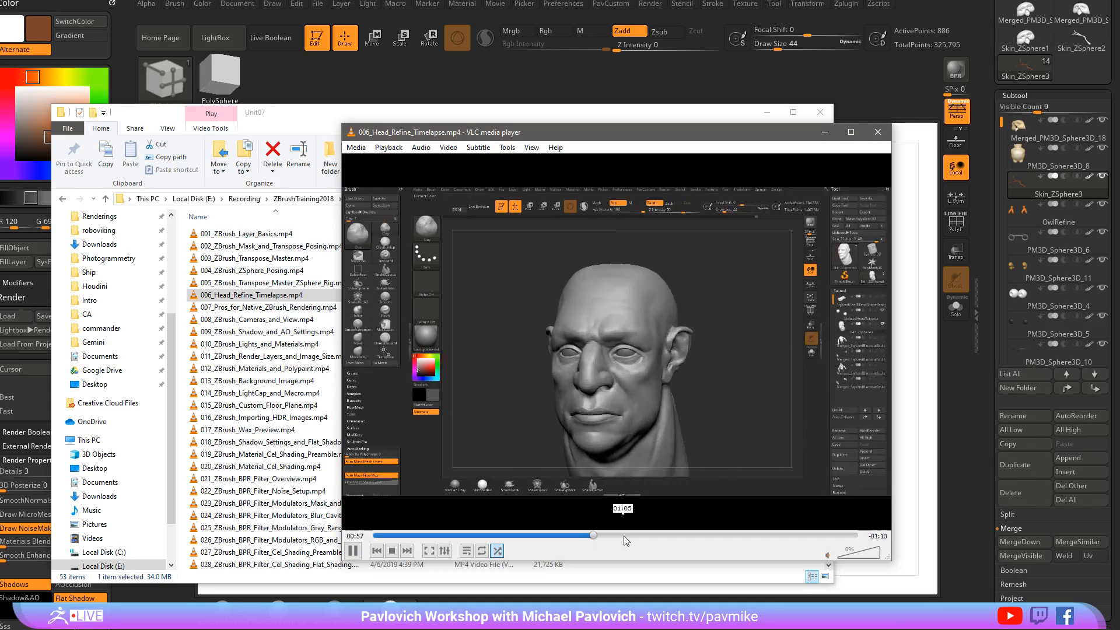
left_click_drag(624, 536, 785, 537)
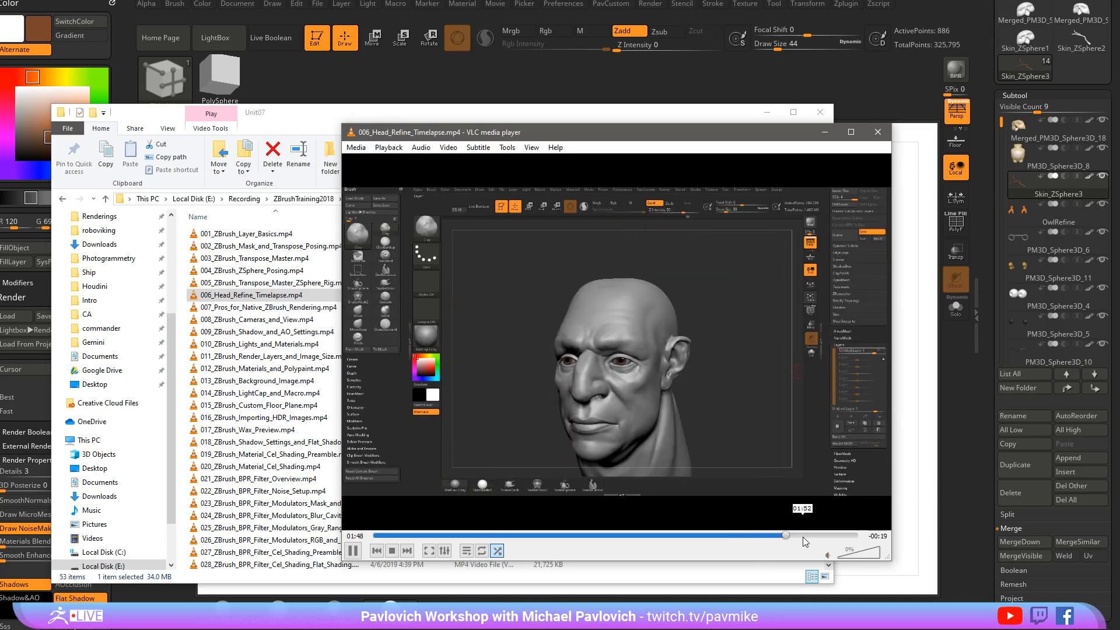
left_click(805, 536)
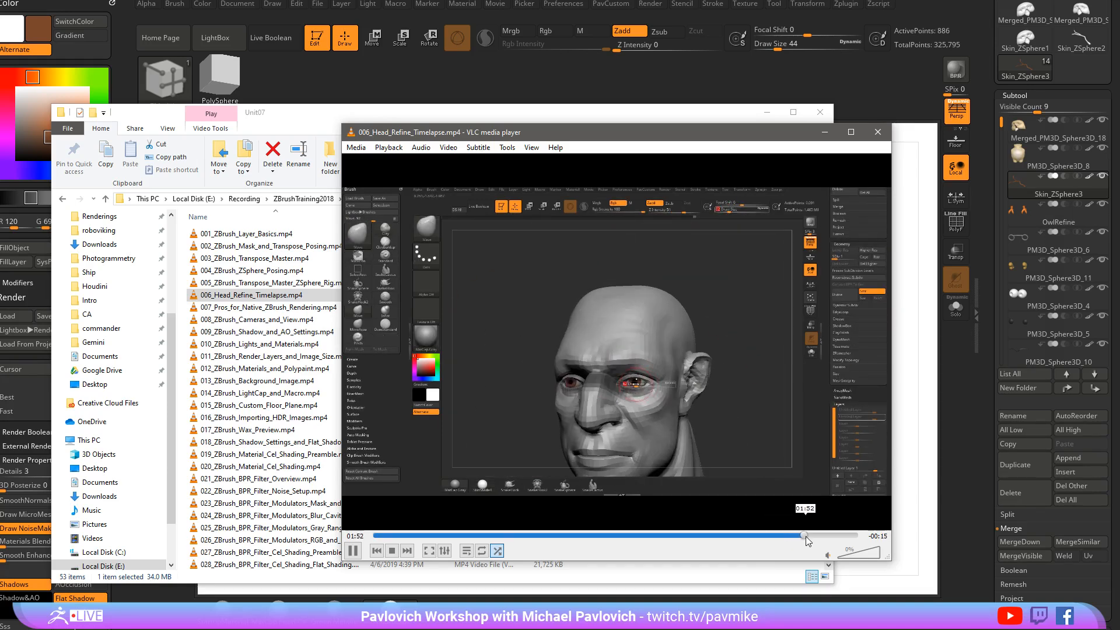
left_click_drag(806, 536, 840, 537)
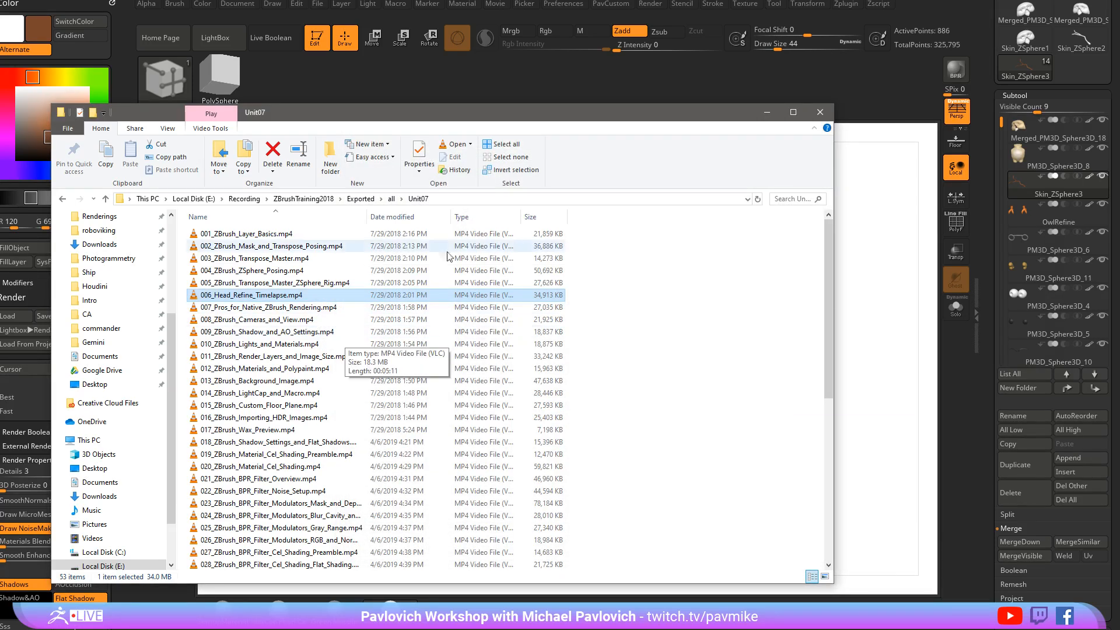
Switch back to ZBrush and show the beginning of the Tool palette with its load and save commands
key("alt+Tab")
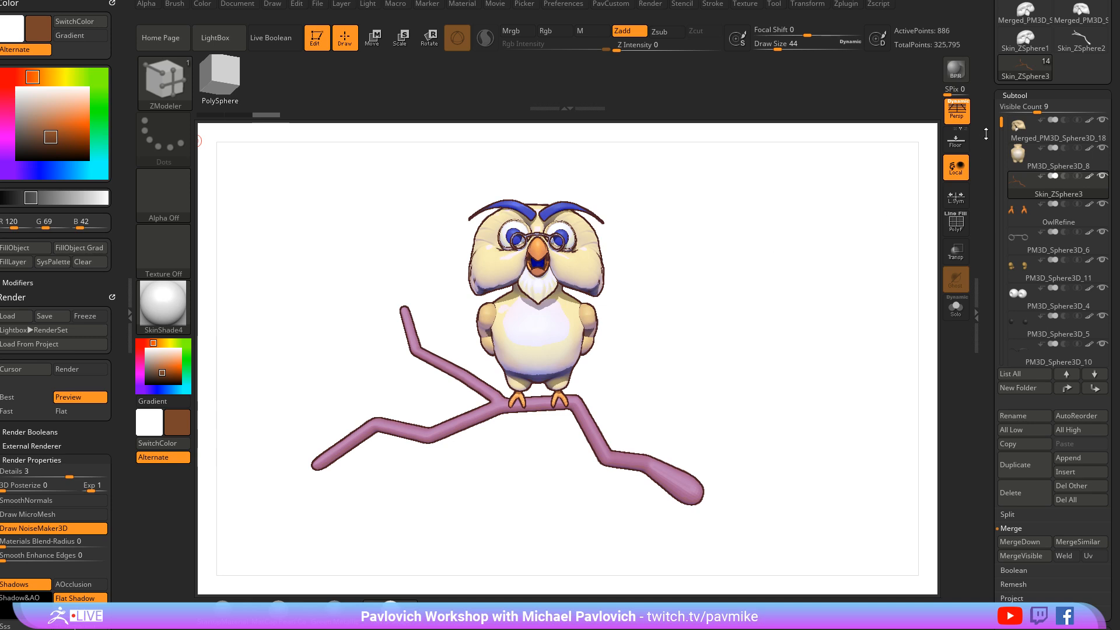
left_click_drag(986, 133, 807, 268)
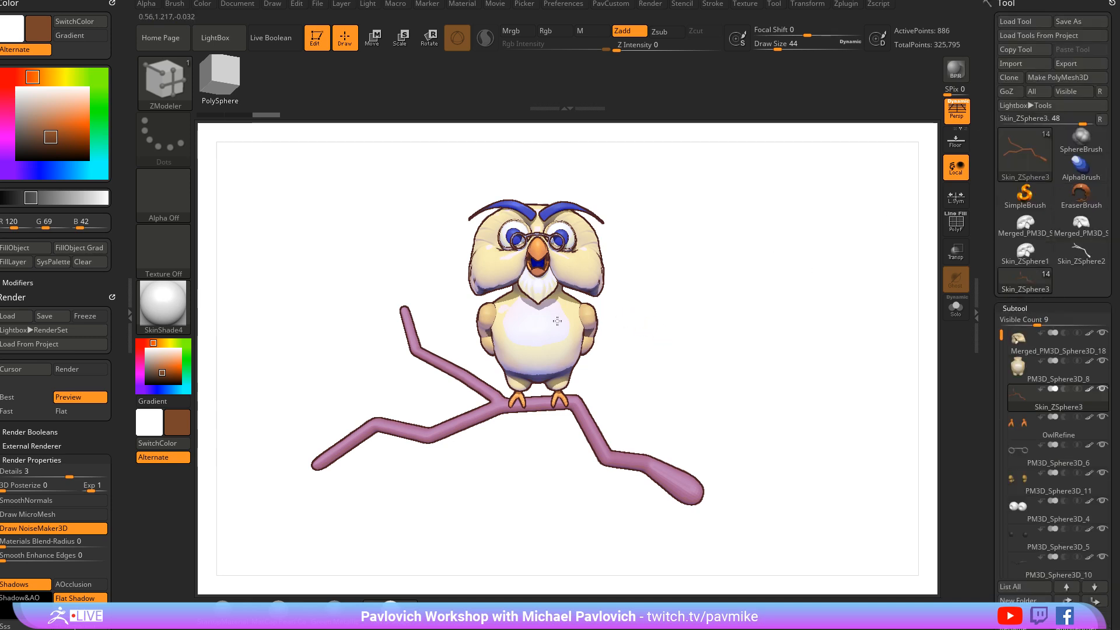